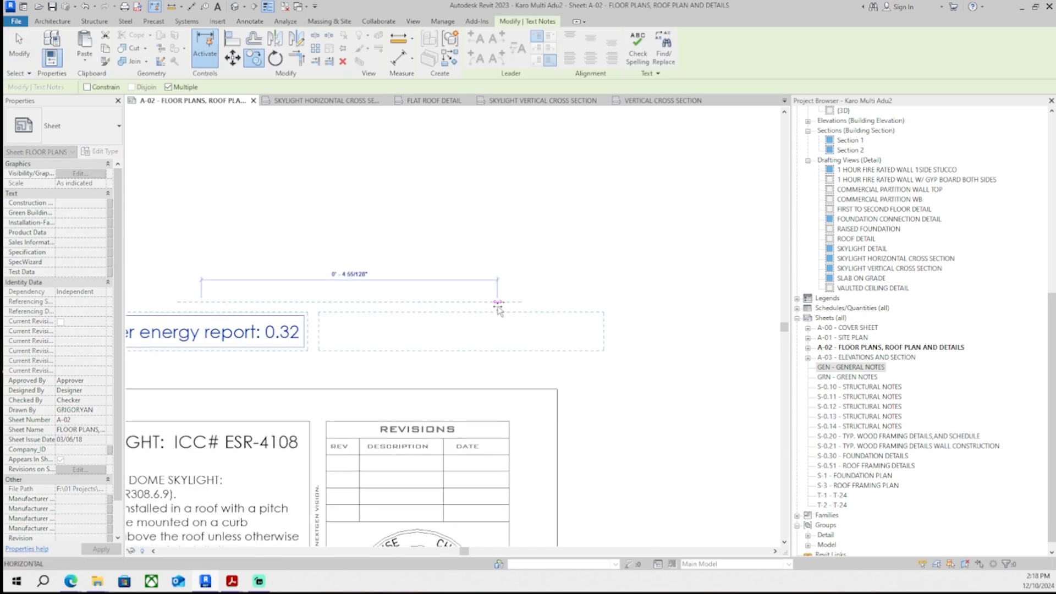
- Copy the U-factor note beside itself and edit the copy to read 'SHGC per energy report: 0.25'
click(499, 306)
click(427, 361)
middle_drag(394, 381, 440, 357)
scroll(439, 357, up, 3)
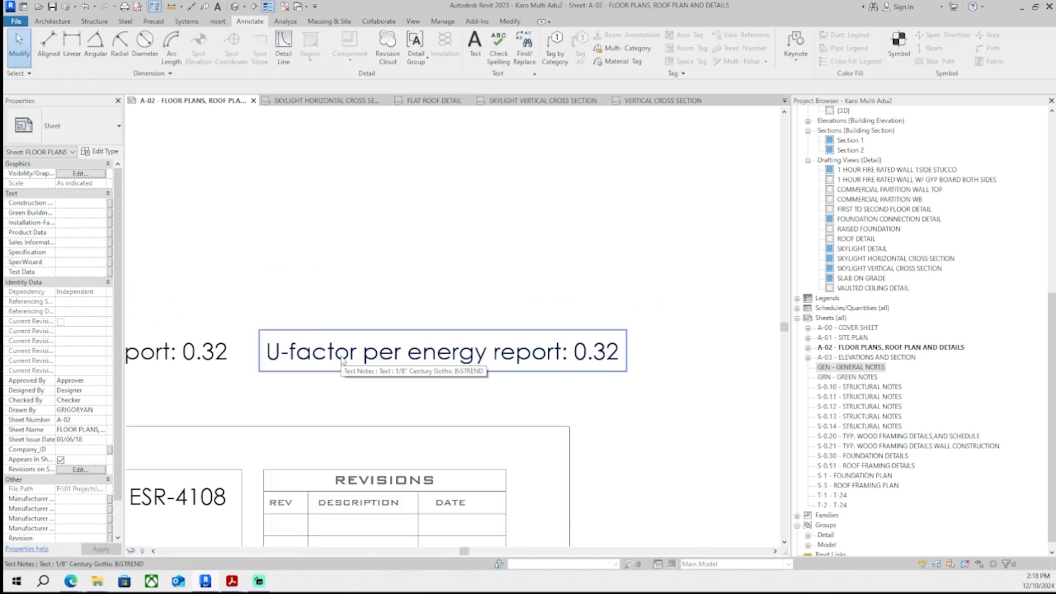
double_click(592, 352)
drag(368, 354, 195, 364)
text(SHGC per energy report: 0.25)
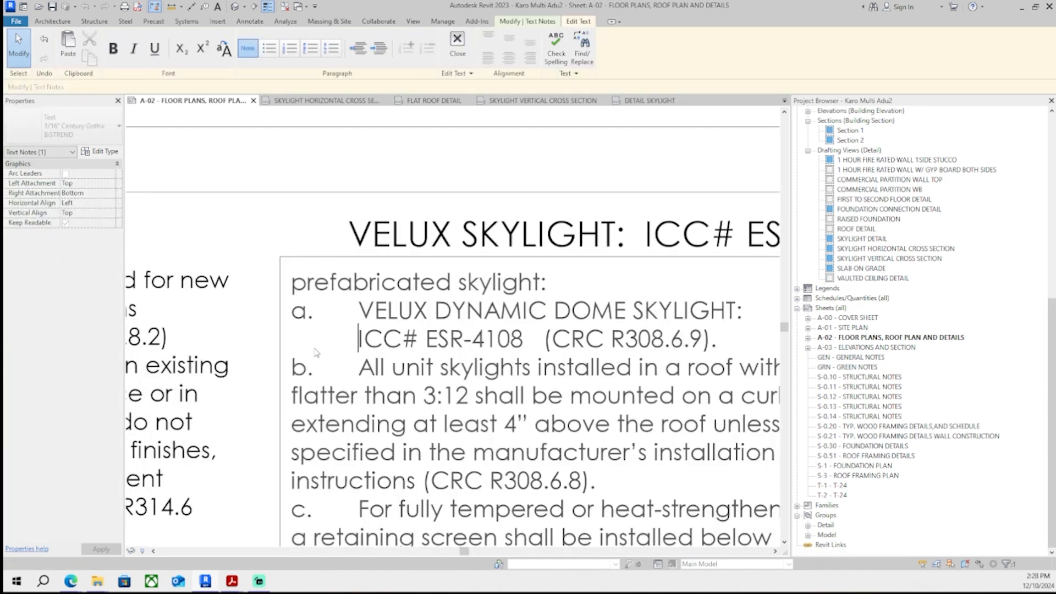
- Indent the wrapped lines of skylight notes b and c so they align under their item text
scroll(250, 333, up, 2)
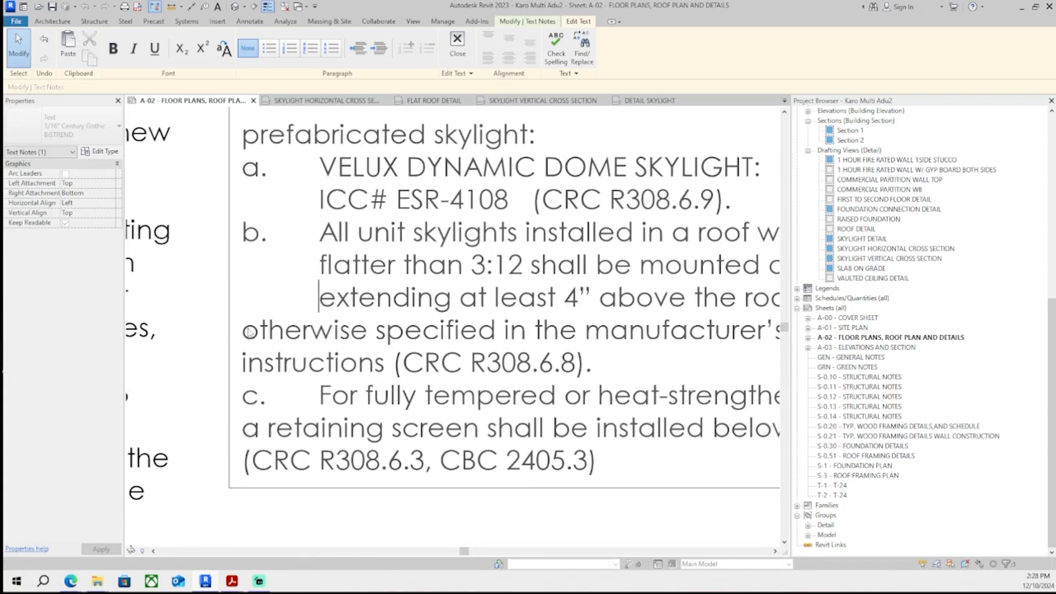
click(248, 330)
key(Tab)
click(246, 373)
key(Tab)
middle_drag(258, 475, 253, 435)
click(240, 391)
key(Tab)
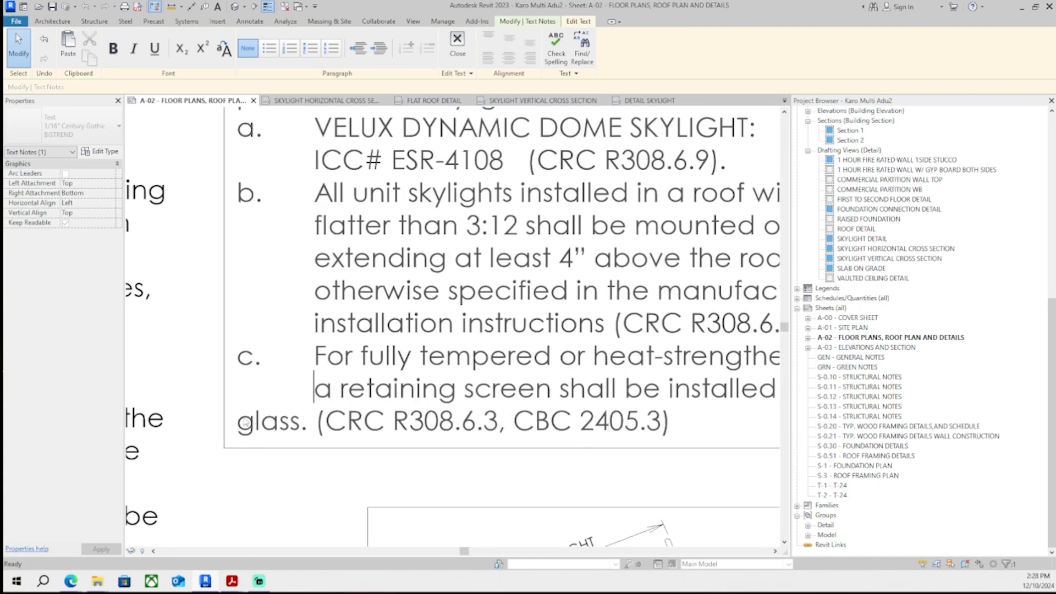
click(240, 423)
key(Tab)
scroll(328, 417, down, 7)
click(567, 191)
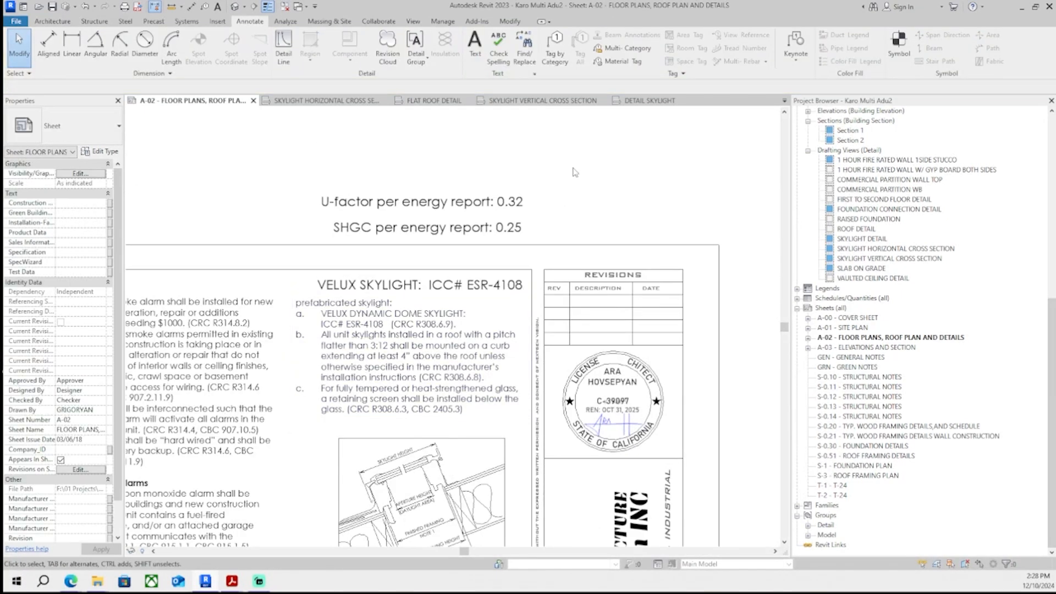
- Save the project
middle_drag(577, 341, 589, 367)
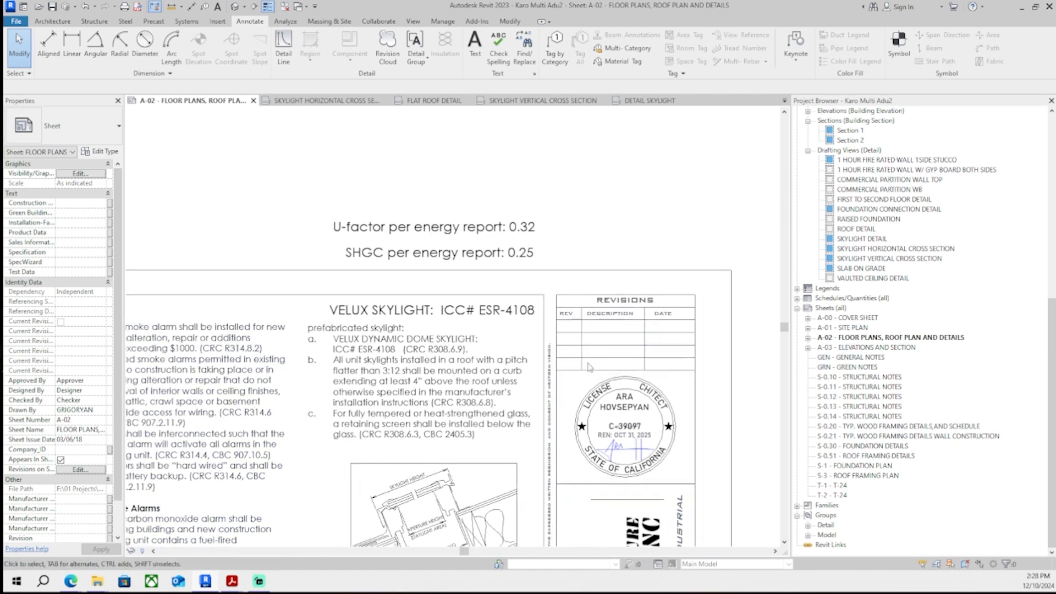
key(ctrl+s)
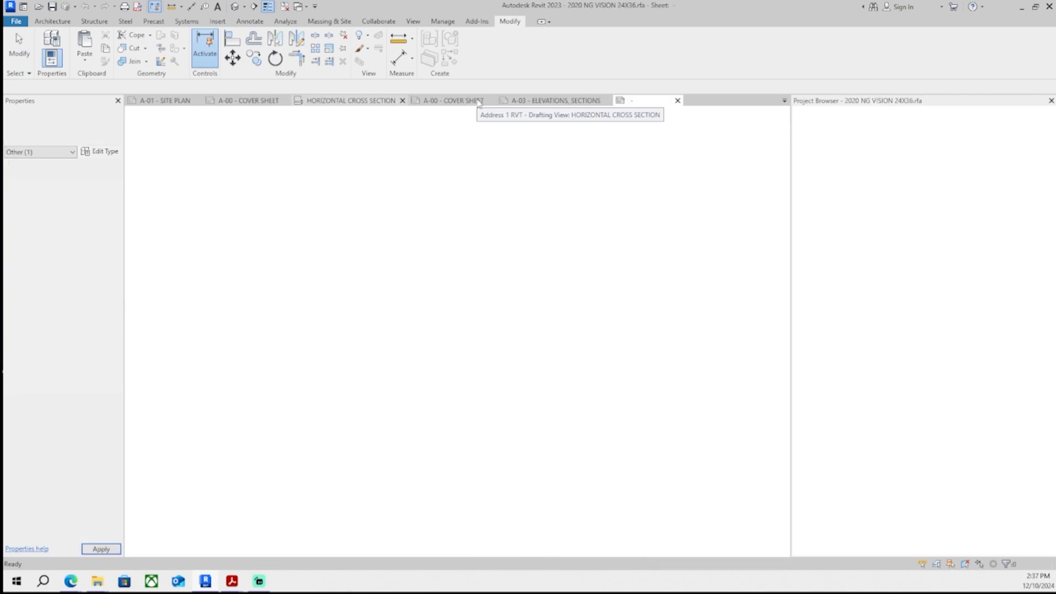
- Close the 2020 NG VISION 24X36 title block family without saving changes
scroll(762, 144, up, 5)
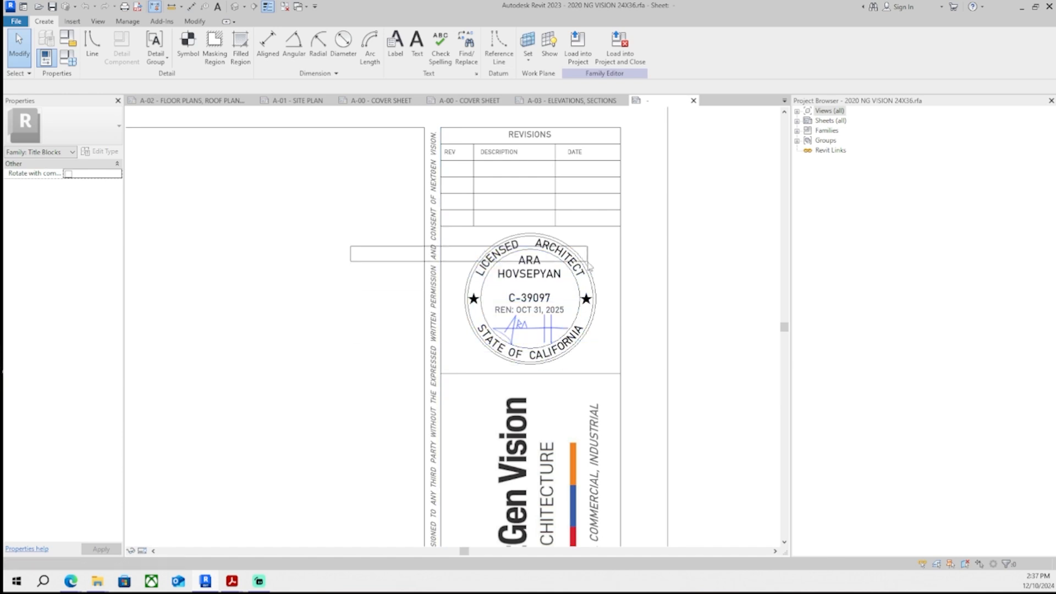
drag(354, 203, 710, 400)
click(694, 100)
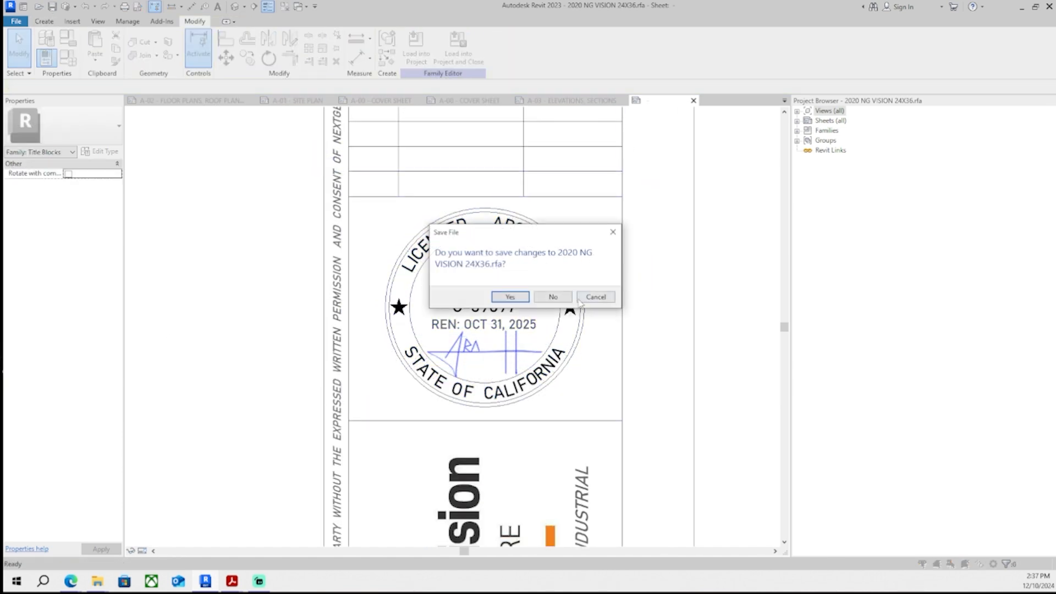
click(550, 300)
- Compare the cover sheets of the two open projects
click(479, 101)
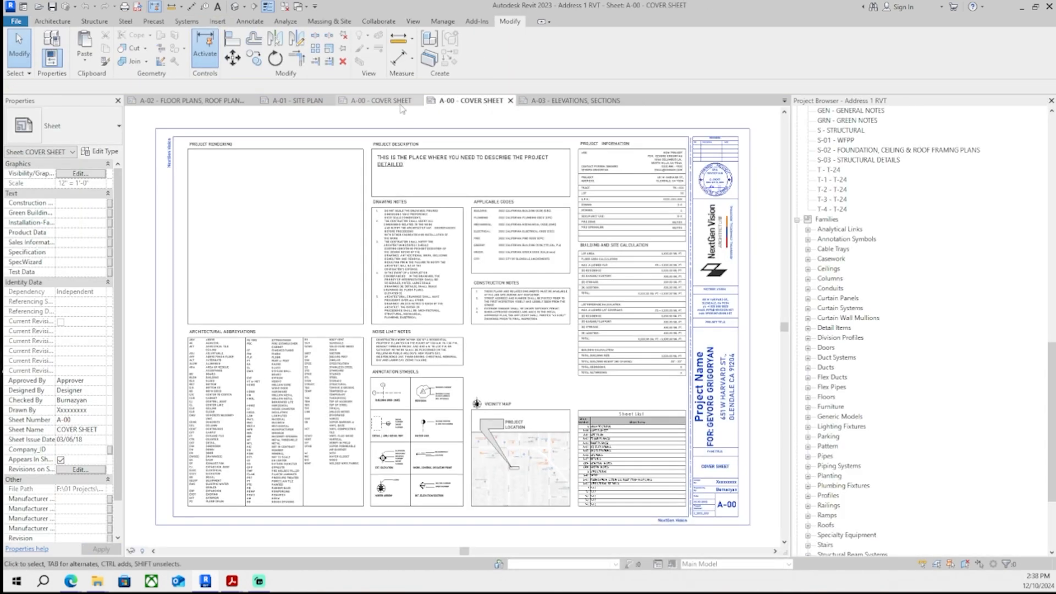
click(381, 100)
scroll(550, 350, up, 4)
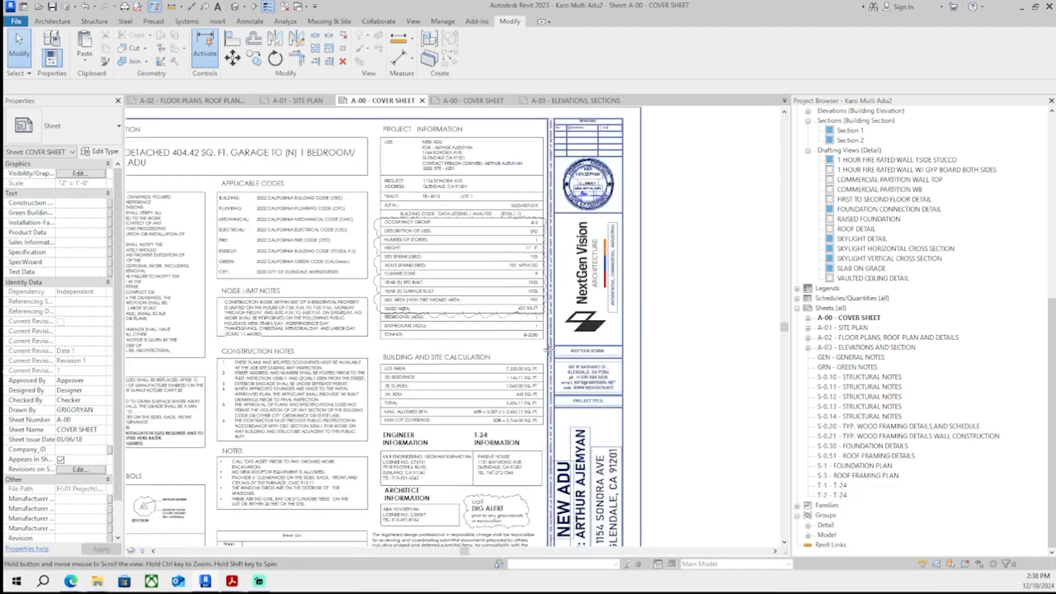
scroll(550, 350, up, 3)
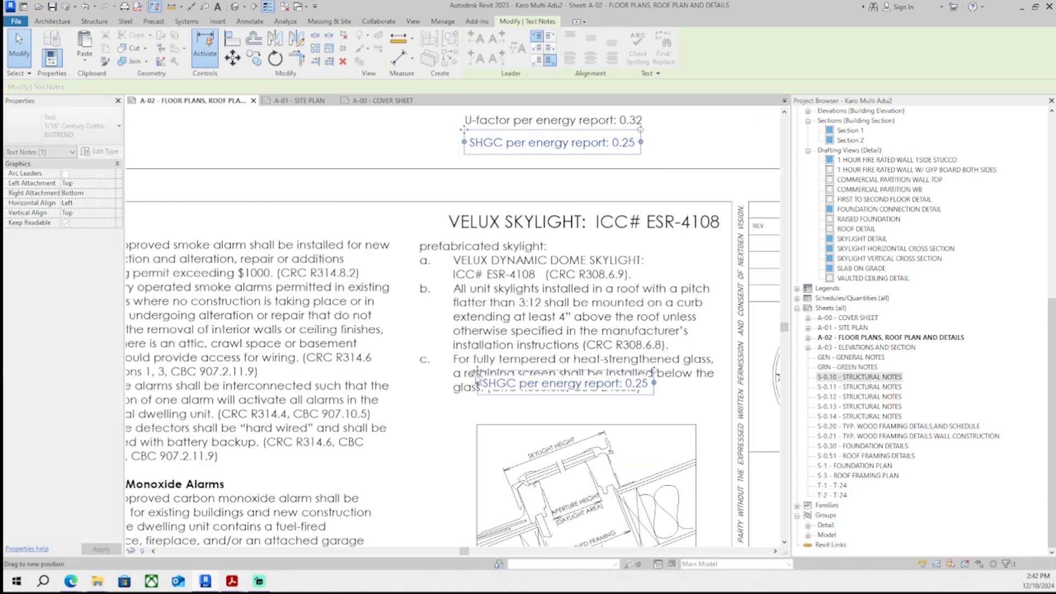
scroll(517, 396, up, 3)
scroll(517, 396, down, 3)
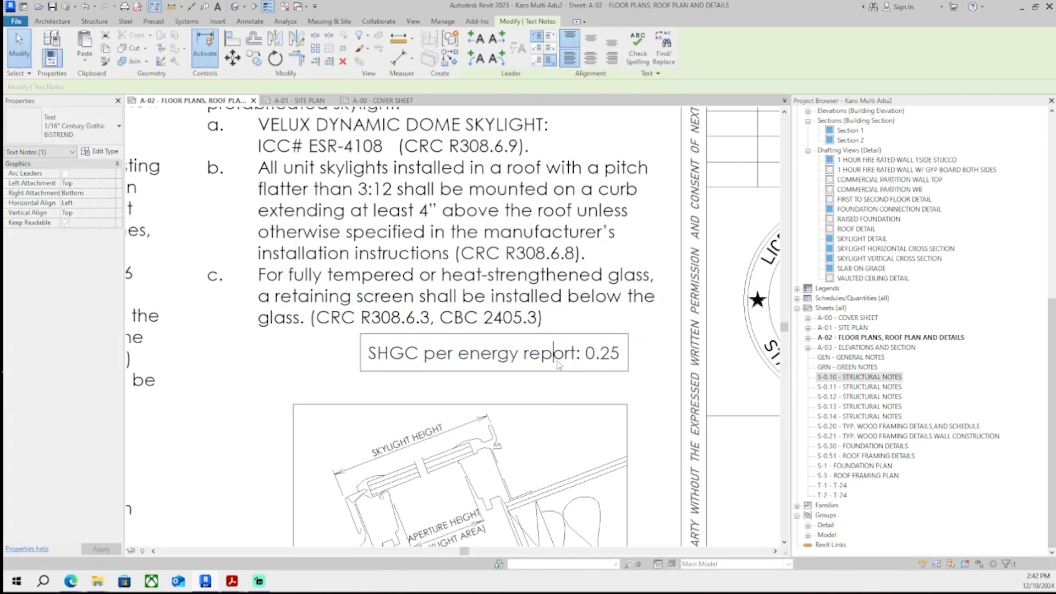
- Paste the U-factor line on a new line at the end of the SHGC note
key(End)
key(Return)
text(U-factor per energy report: 0.32)
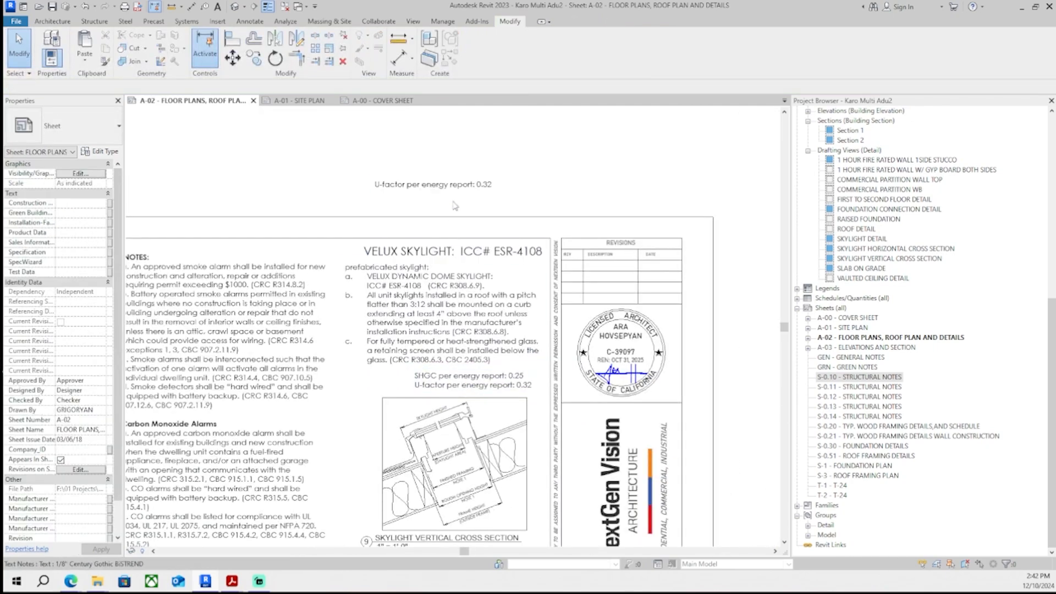
- Delete the standalone U-factor note above the title and reposition the combined note beneath the skylight notes
click(456, 186)
scroll(458, 259, up, 3)
key(Delete)
scroll(419, 434, up, 3)
click(449, 366)
scroll(401, 364, up, 1)
drag(433, 341, 373, 355)
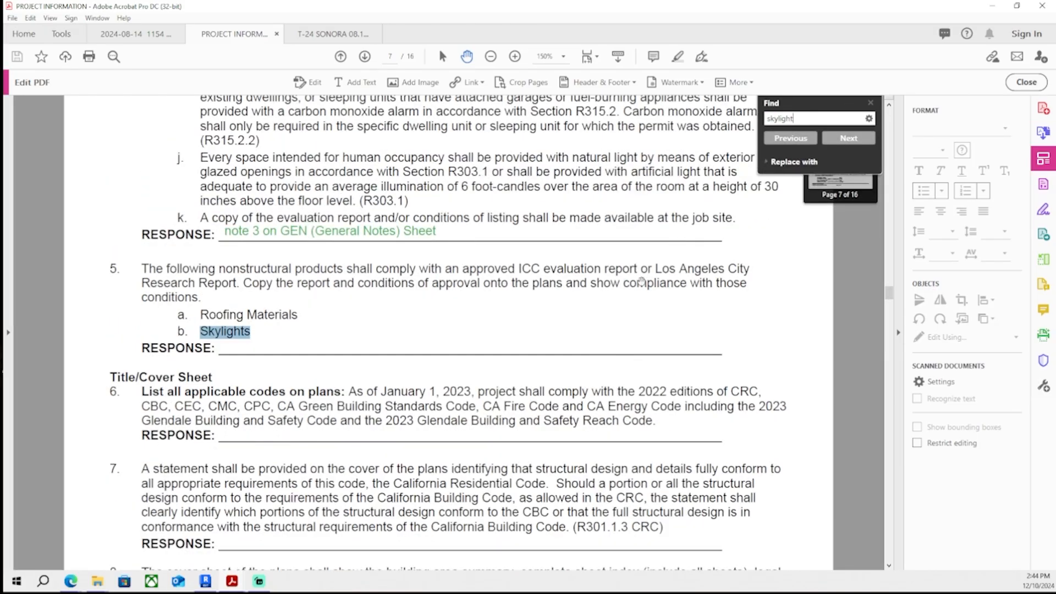
- Find the next 'skylight' occurrence in the plan check correction list PDF
key(Return)
key(Return)
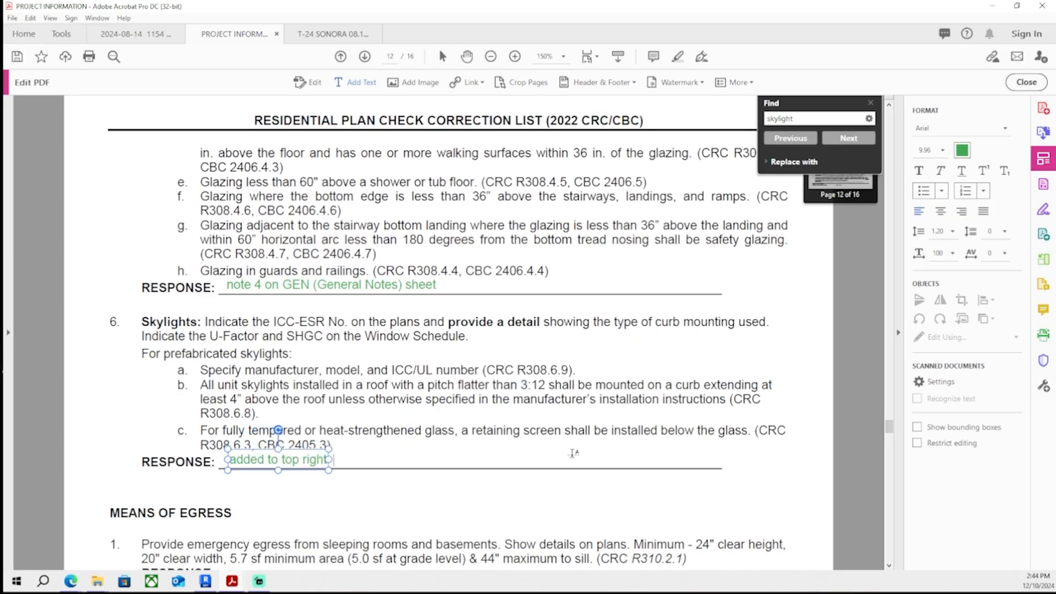
key(Escape)
key(Escape)
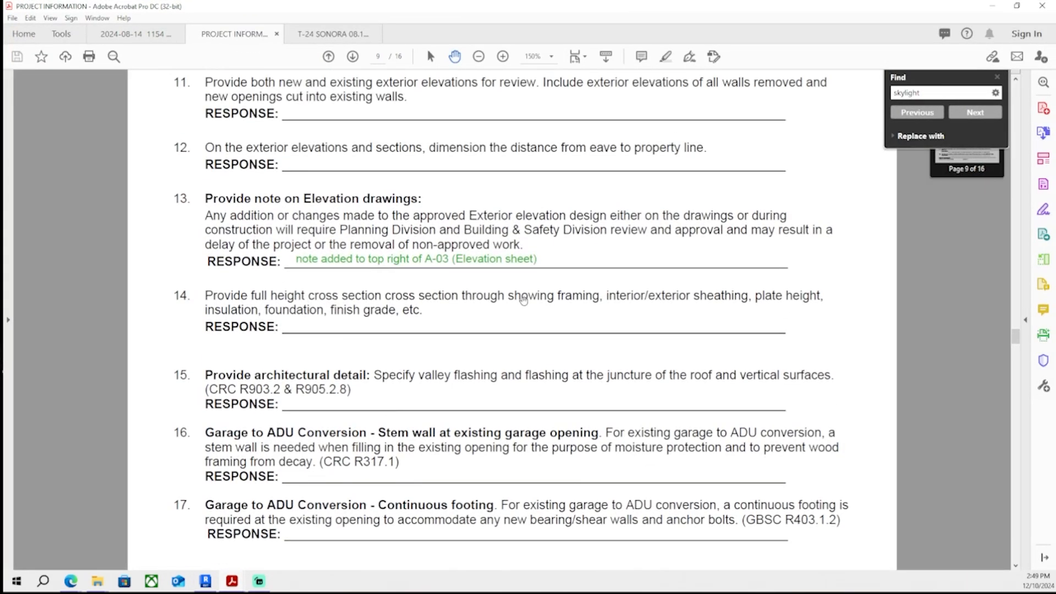
- Switch back to the Revit project and open sheet A-03 Elevations and Section
drag(484, 8, 0, 165)
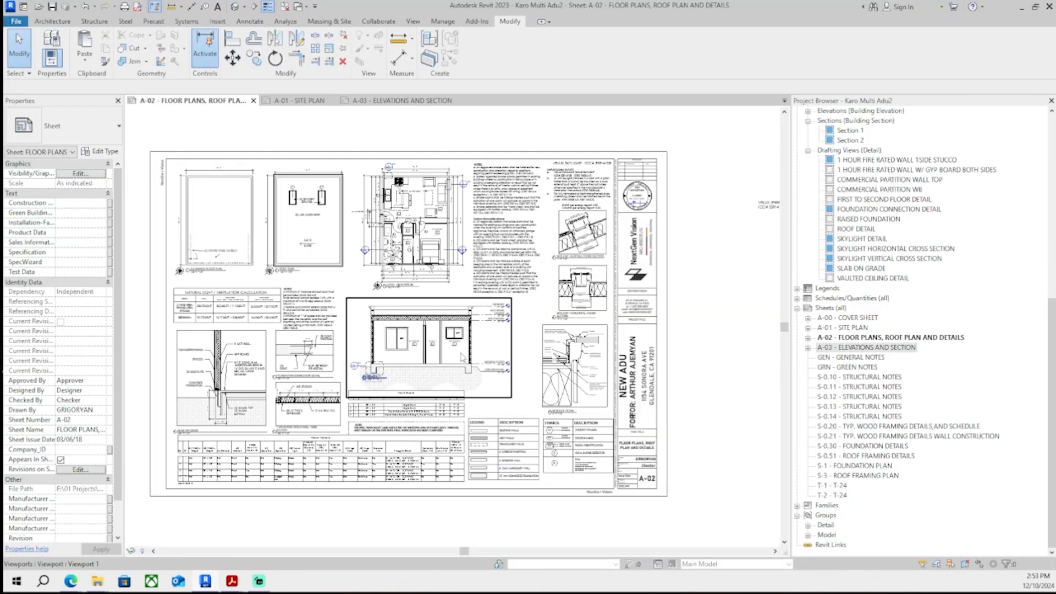
drag(461, 354, 456, 365)
click(86, 6)
click(401, 101)
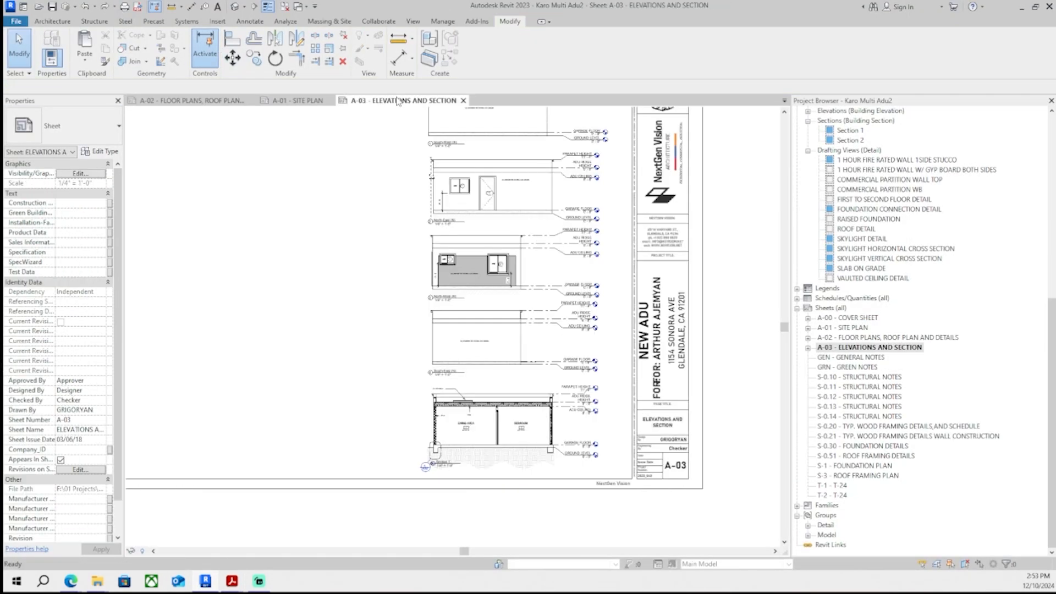
- Move the Section 1 viewport to the open area on the left of sheet A-03
scroll(541, 495, down, 1)
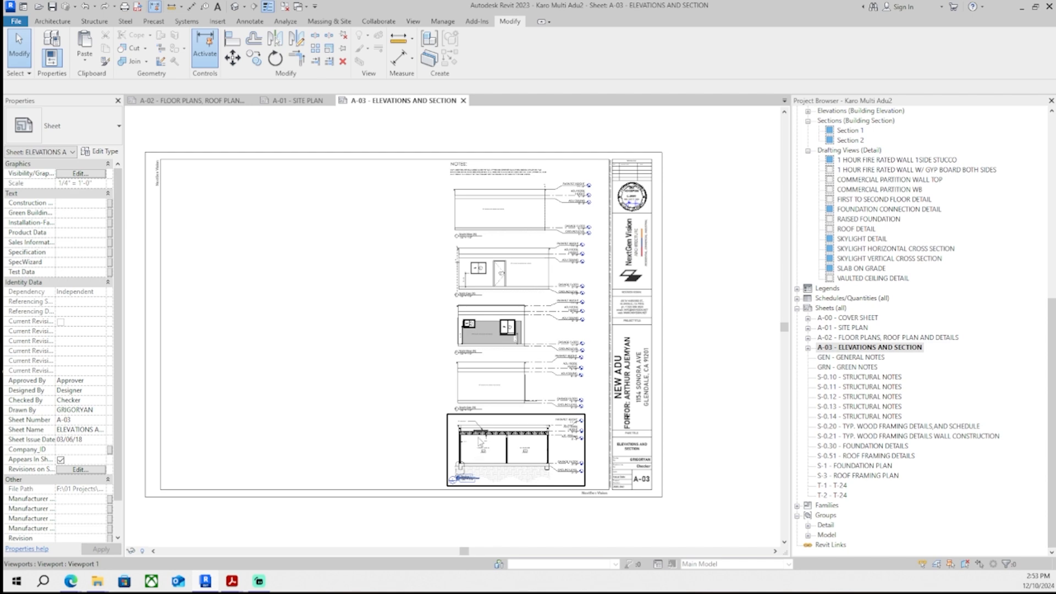
scroll(474, 413, up, 6)
scroll(396, 402, down, 5)
scroll(398, 405, down, 1)
middle_drag(398, 405, 437, 454)
drag(499, 493, 321, 419)
middle_drag(339, 378, 358, 417)
drag(335, 471, 331, 332)
click(349, 427)
scroll(340, 446, up, 5)
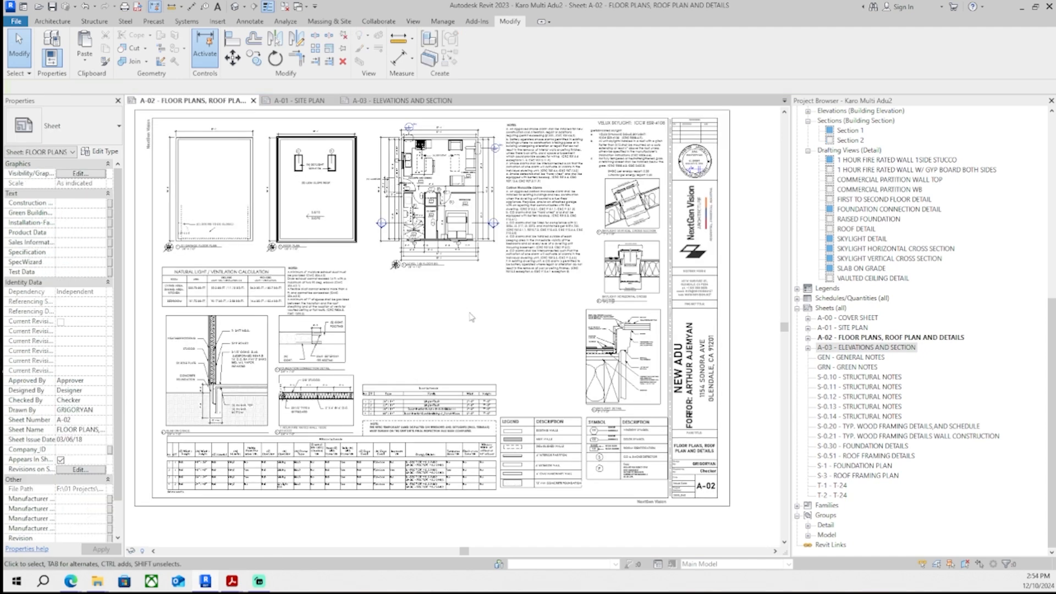
- Place the Section 2 view on sheet A-03 below Section 1
scroll(456, 380, down, 1)
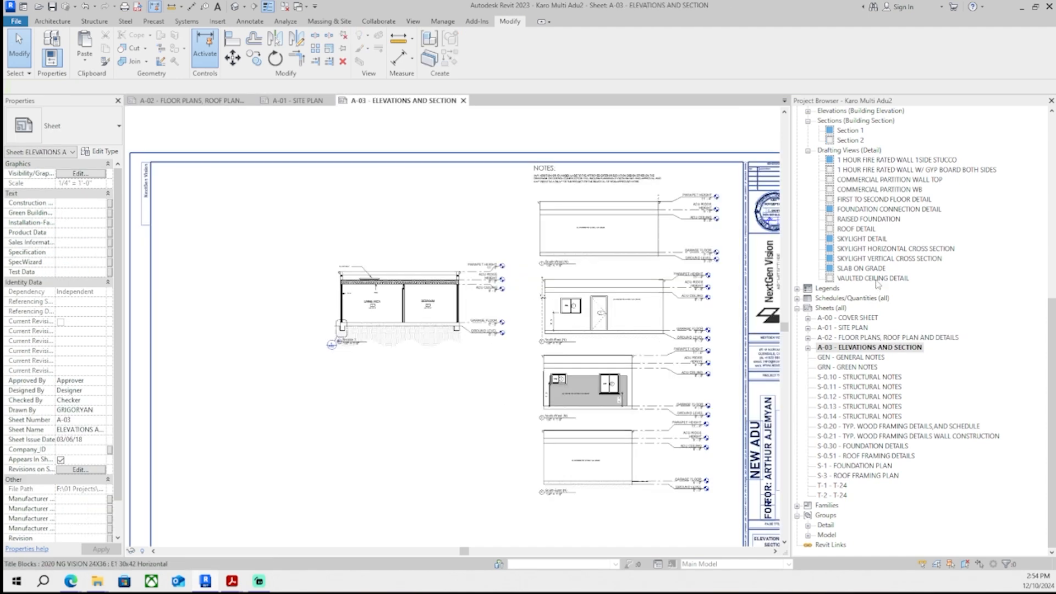
scroll(874, 269, up, 1)
scroll(871, 317, up, 2)
drag(850, 229, 413, 425)
click(413, 425)
scroll(372, 428, up, 2)
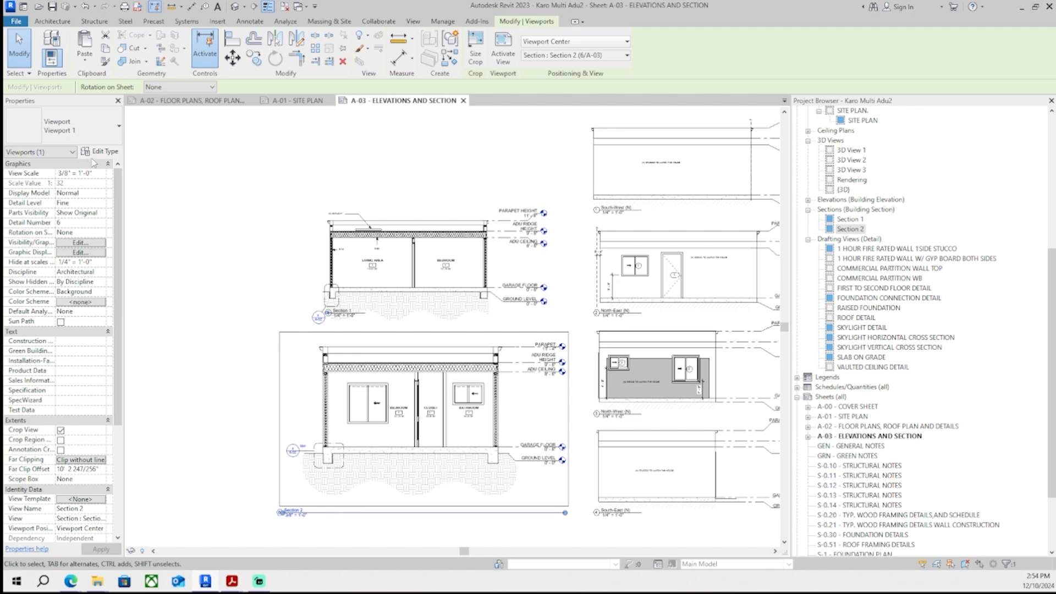
click(101, 174)
click(94, 203)
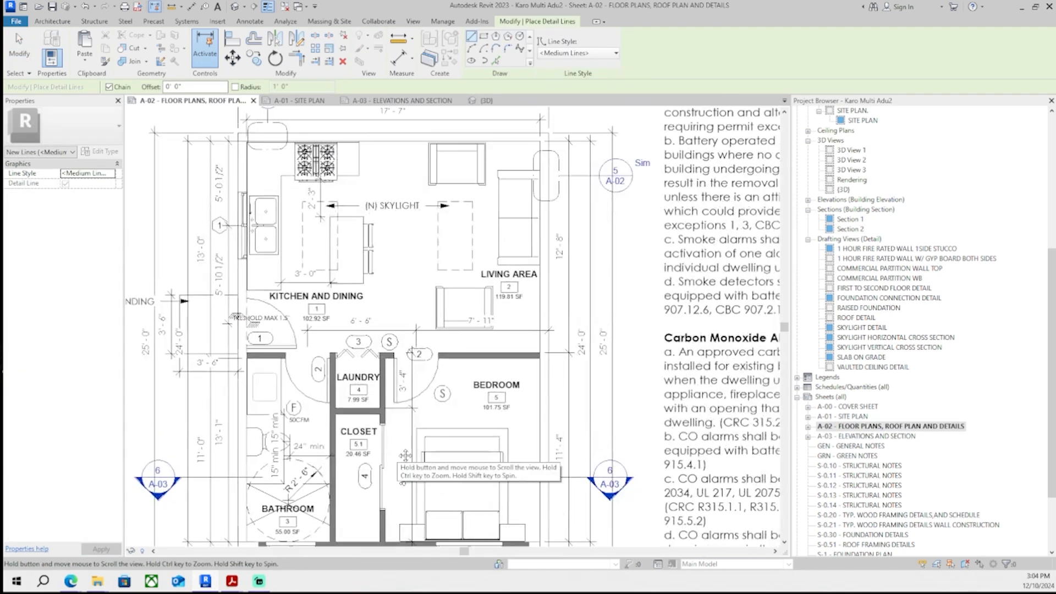
- Draw a detail-line rectangle at the wall between the laundry and closet and change its line style
scroll(385, 362, up, 3)
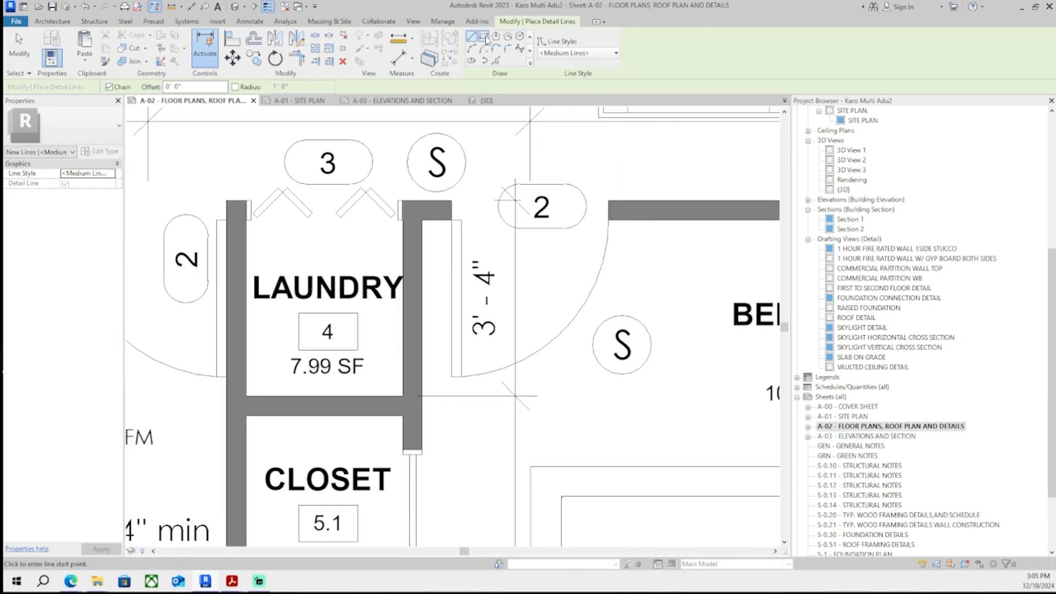
click(483, 36)
scroll(330, 418, up, 5)
click(374, 182)
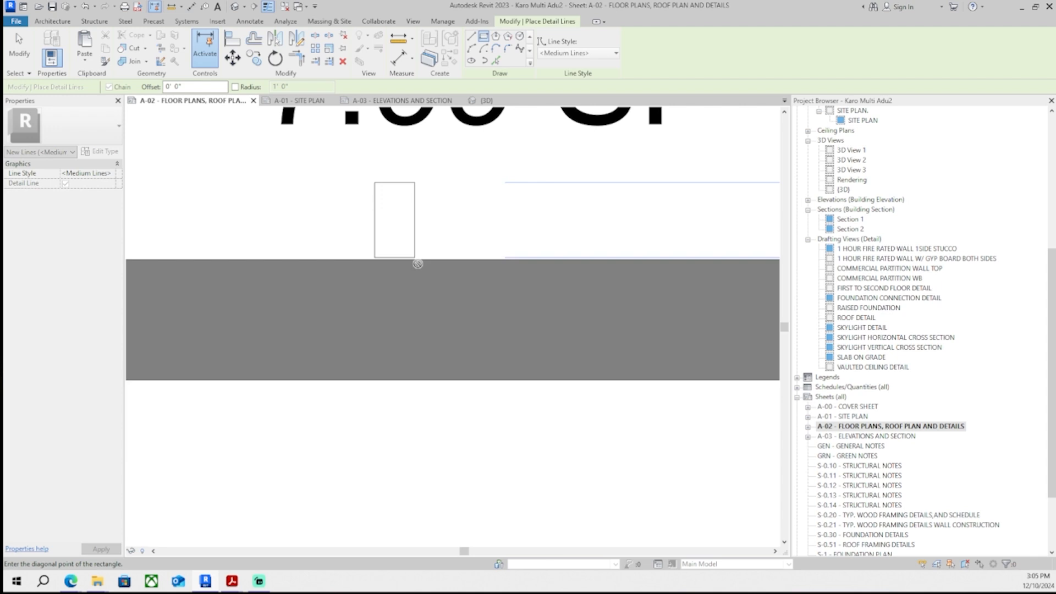
click(535, 369)
click(383, 192)
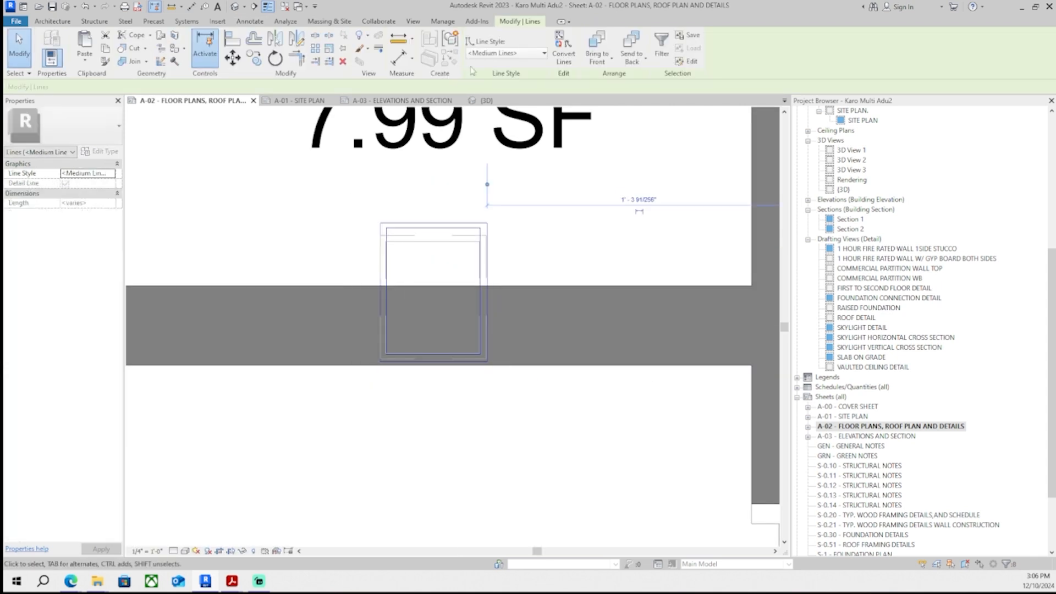
click(506, 56)
click(506, 105)
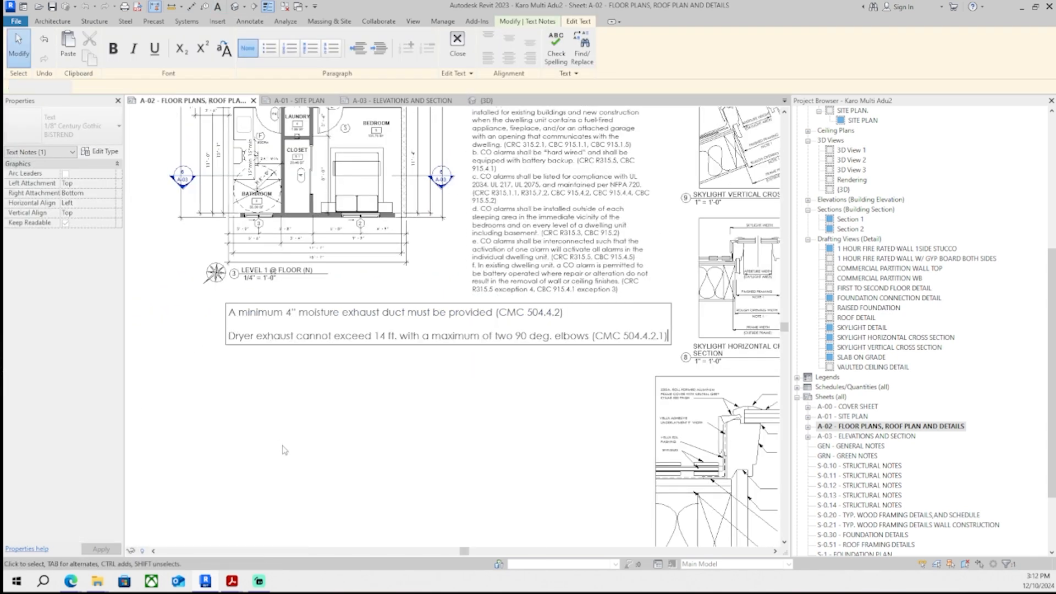
- Resize the three-line dryer exhaust note's text box narrower
key(Escape)
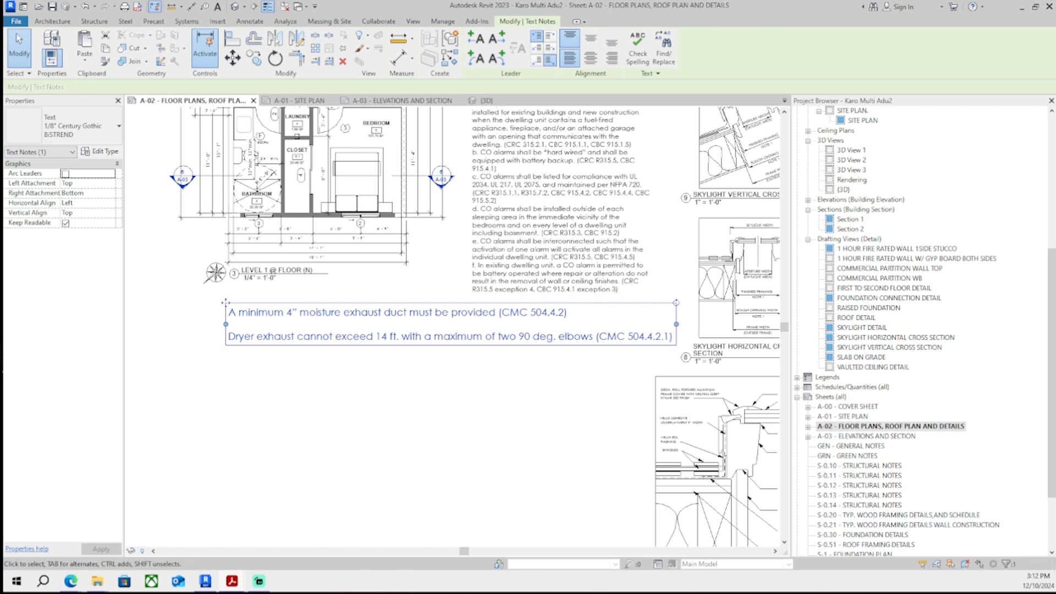
click(671, 336)
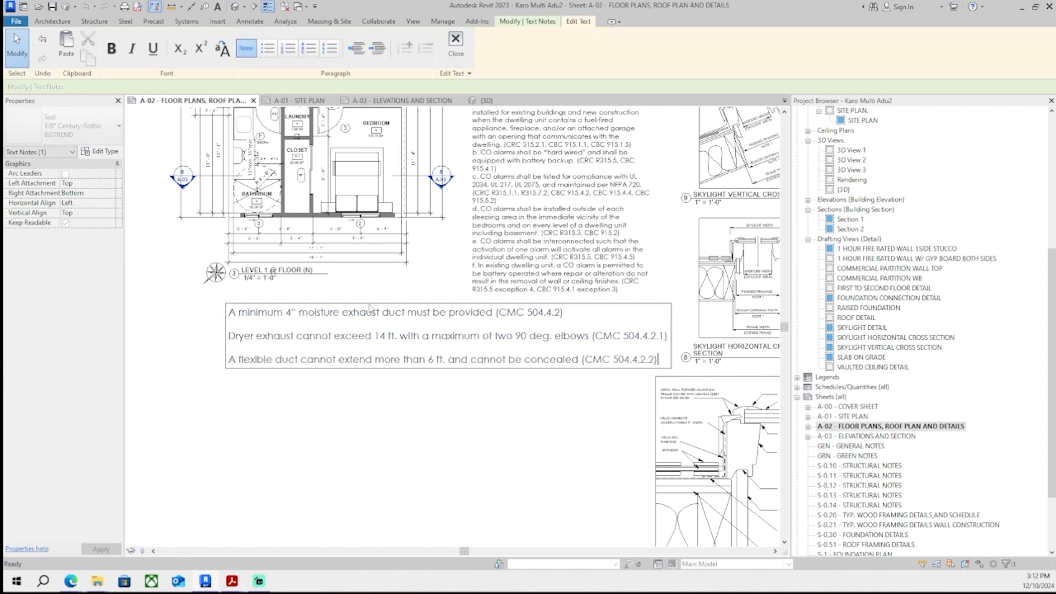
click(370, 406)
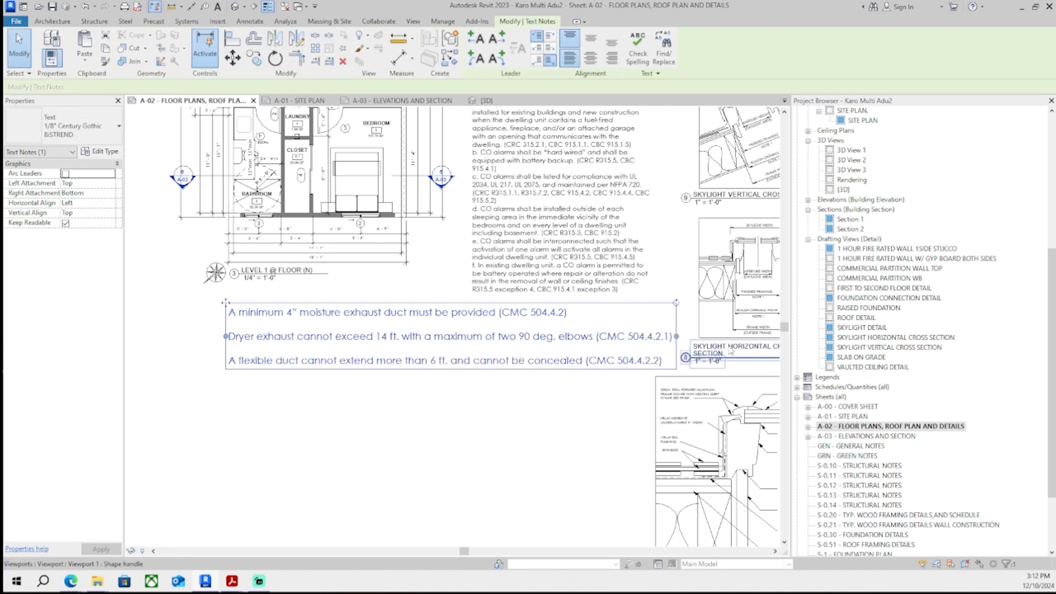
drag(677, 337, 443, 377)
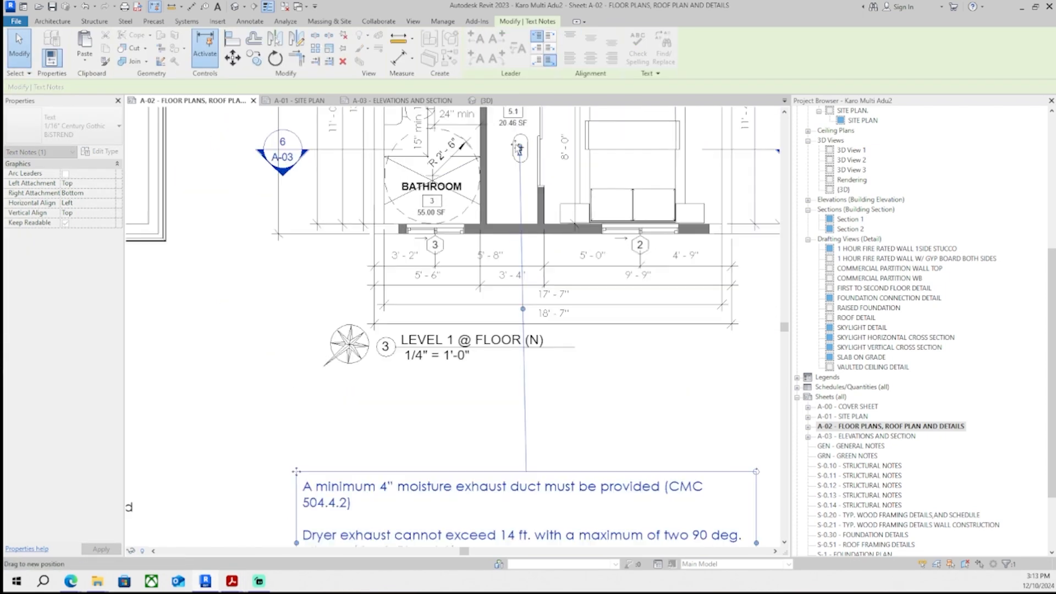
- Attach a leader from the dryer exhaust note to the duct rectangle at the laundry wall
drag(519, 147, 537, 149)
scroll(537, 148, up, 1)
middle_drag(537, 148, 489, 382)
scroll(489, 382, up, 3)
drag(489, 381, 471, 238)
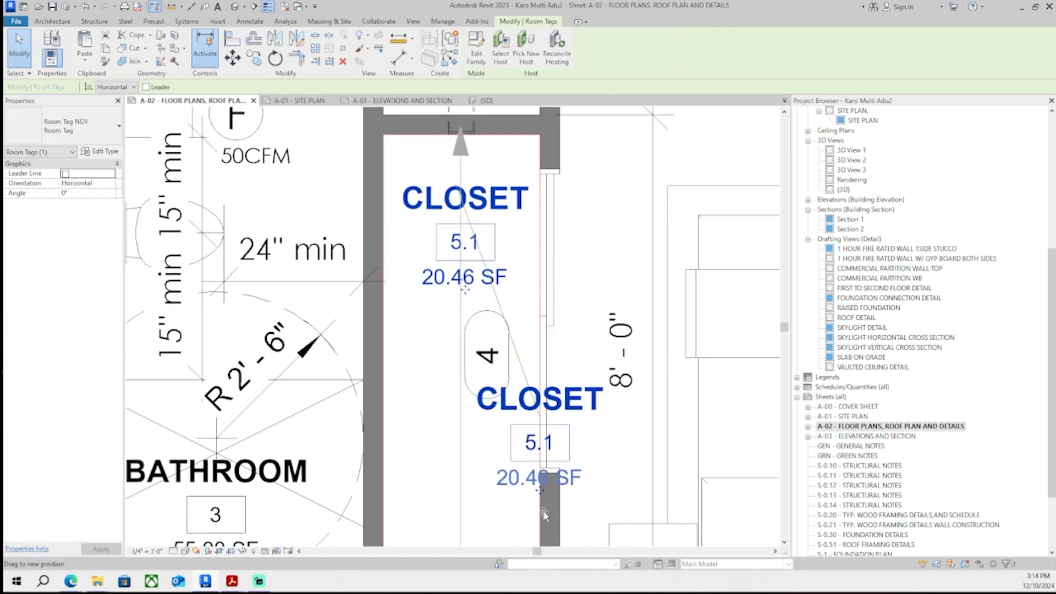
drag(539, 443, 518, 490)
scroll(442, 337, up, 5)
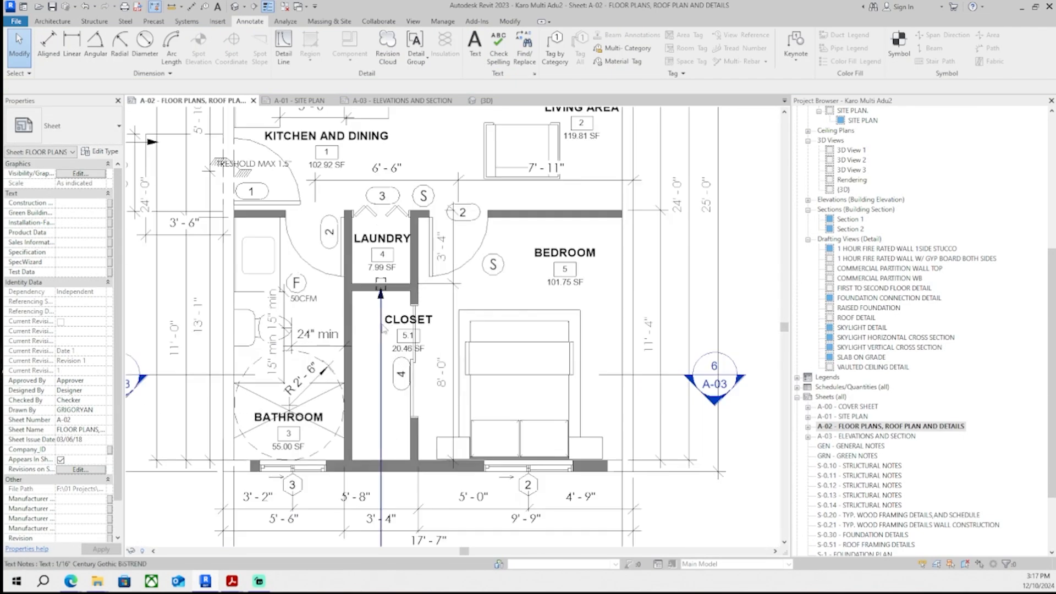
middle_drag(383, 324, 382, 295)
scroll(380, 275, up, 3)
click(381, 275)
scroll(380, 242, up, 7)
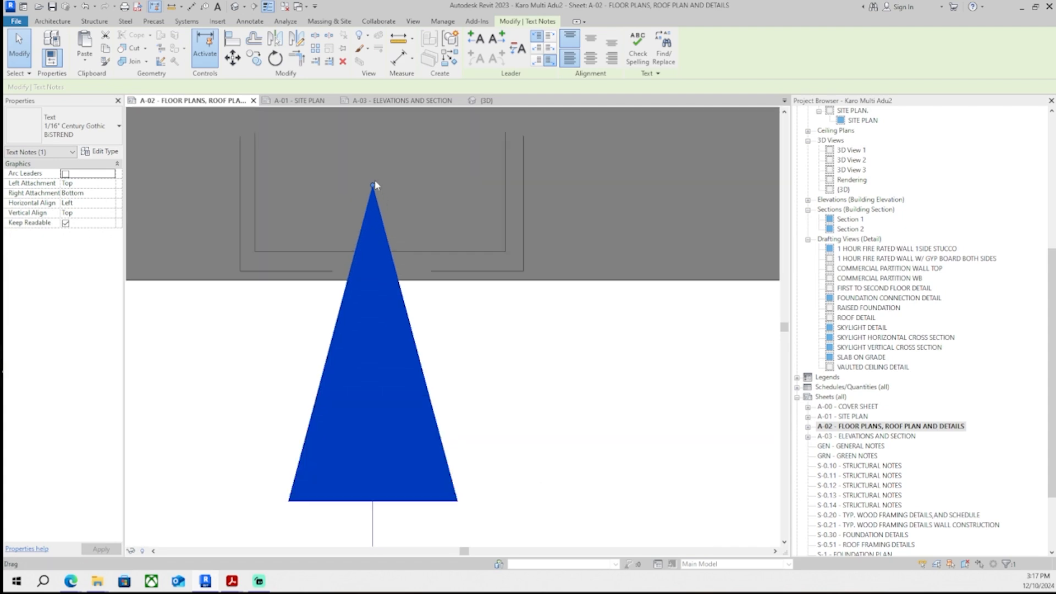
click(374, 180)
scroll(375, 180, down, 10)
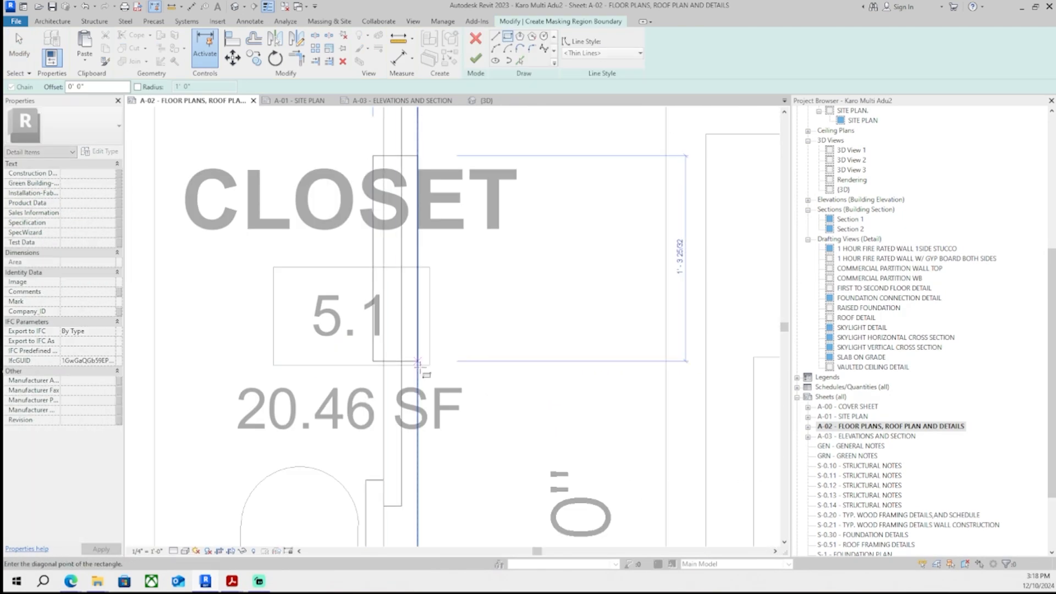
- Draw a masking region over the wall between the laundry and closet, setting its boundary line style to Invisible lines
click(415, 441)
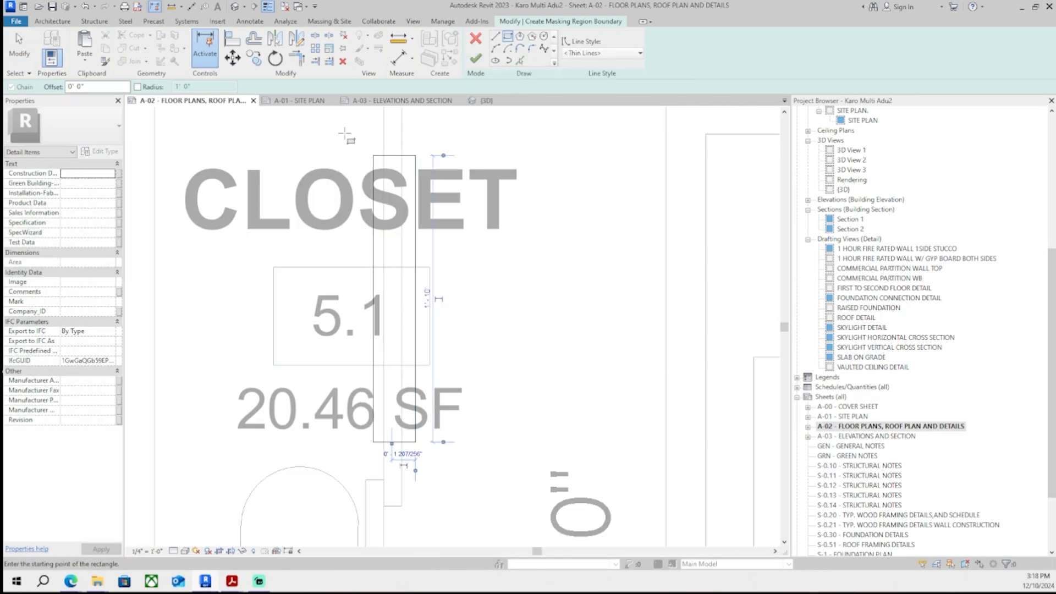
key(Escape)
drag(346, 134, 446, 491)
click(618, 54)
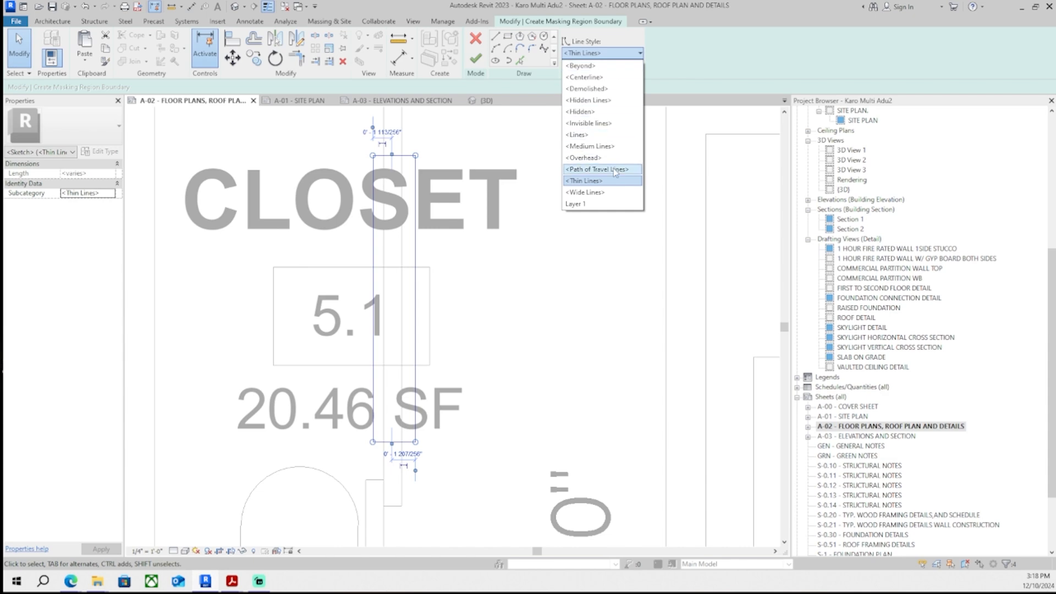
click(605, 122)
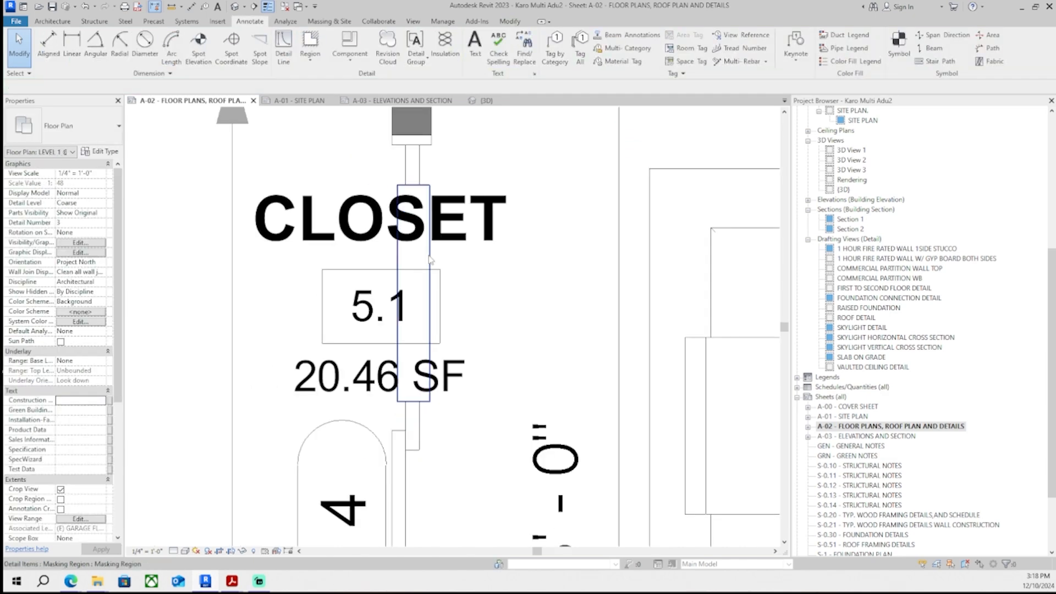
click(589, 53)
click(605, 136)
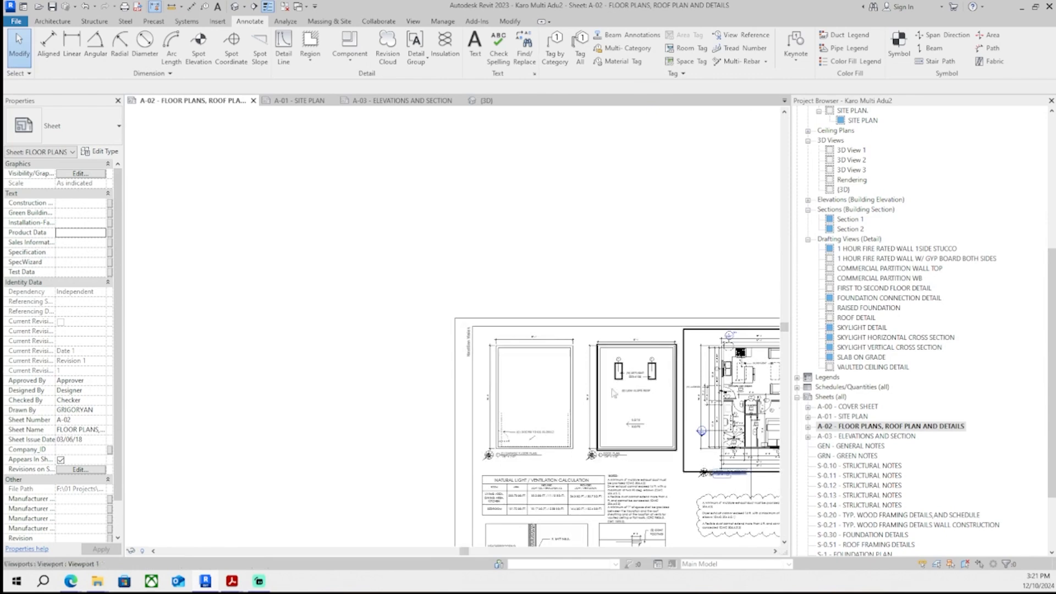
- Draw a small circle marking the dryer vent termination on the roof plan
scroll(349, 389, up, 6)
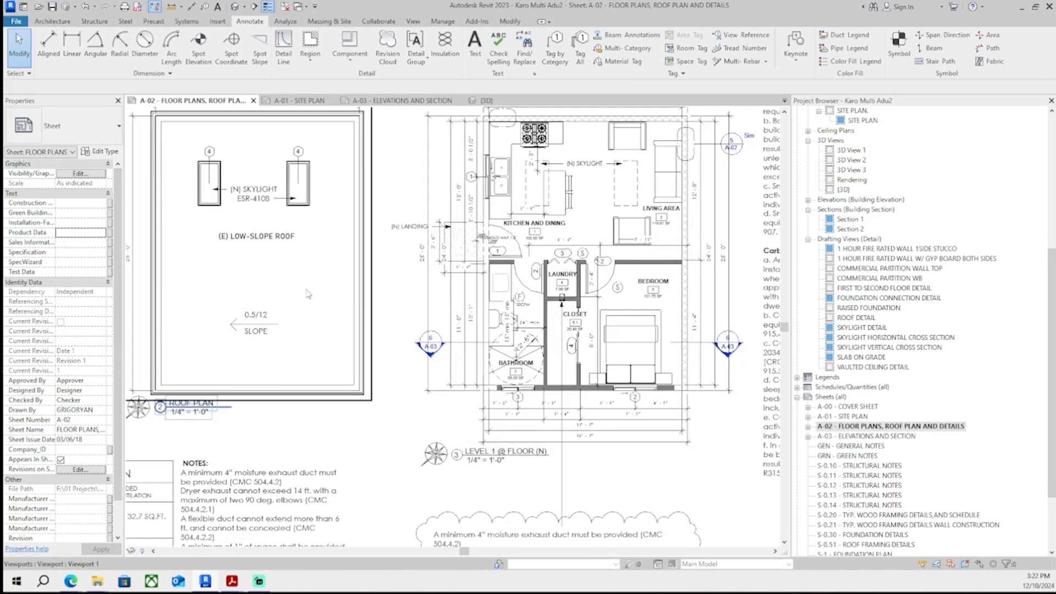
scroll(582, 312, up, 4)
scroll(578, 311, up, 3)
scroll(577, 311, down, 2)
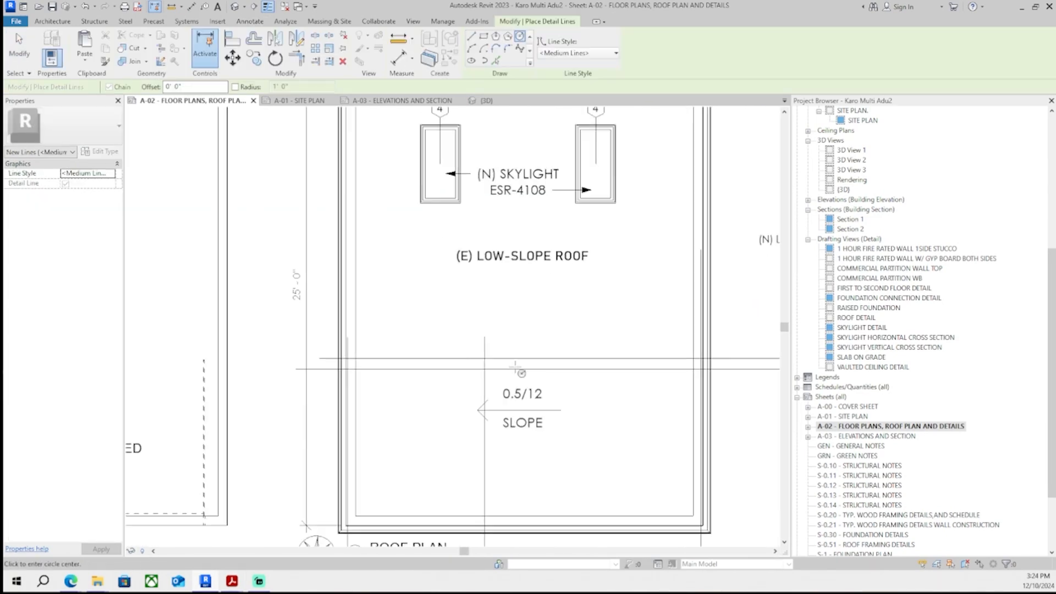
scroll(487, 362, up, 4)
scroll(487, 362, up, 2)
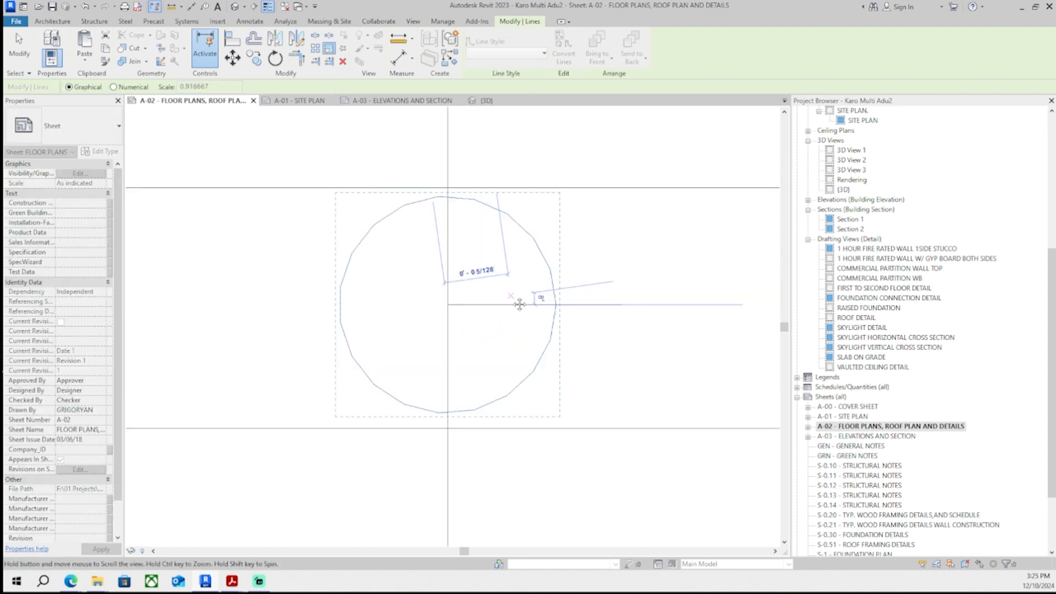
click(559, 312)
click(593, 277)
scroll(593, 278, down, 3)
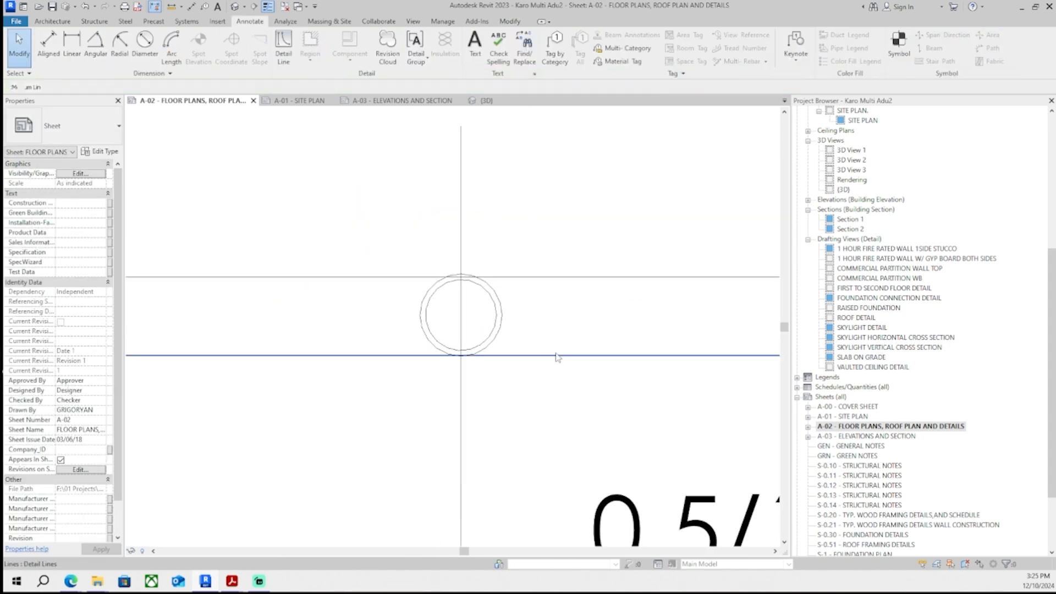
scroll(491, 352, down, 6)
middle_drag(511, 342, 542, 329)
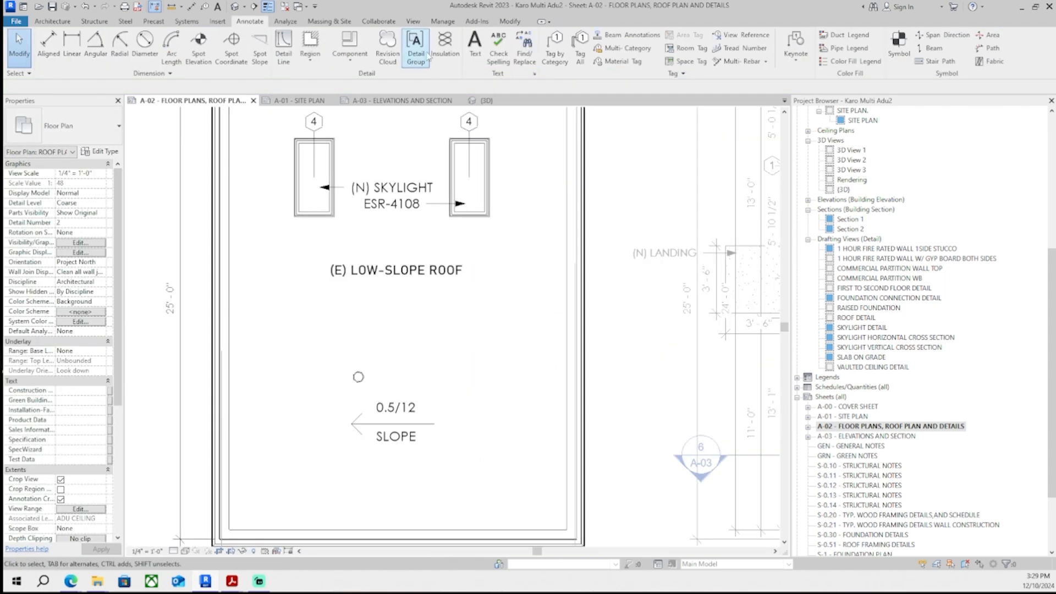
- Place a DRYER VENT text note beside the vent circle on the roof plan
key(t)
key(x)
scroll(330, 337, up, 2)
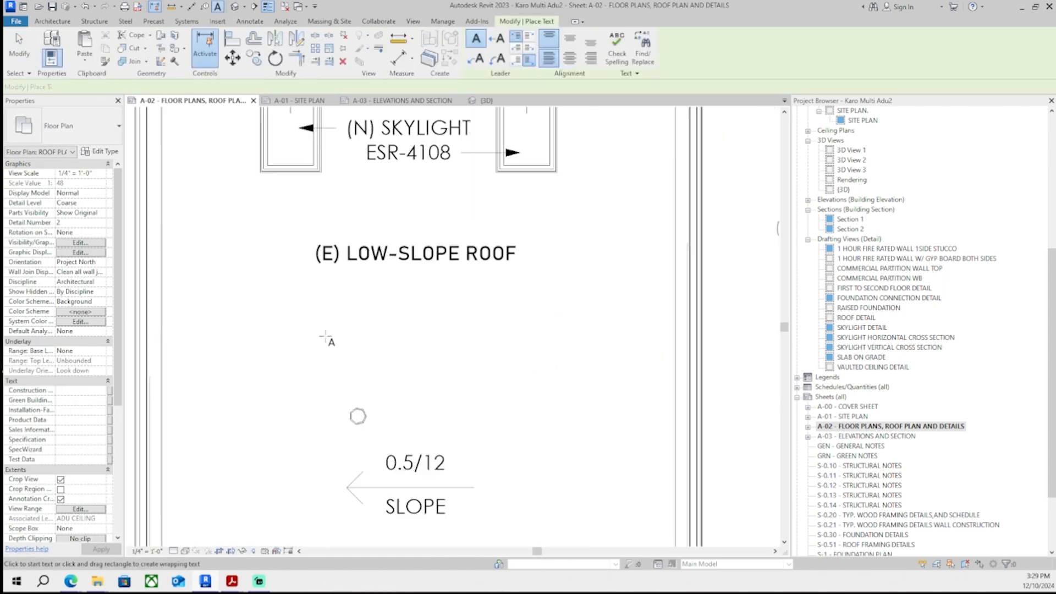
click(319, 368)
text(DRYER VENT)
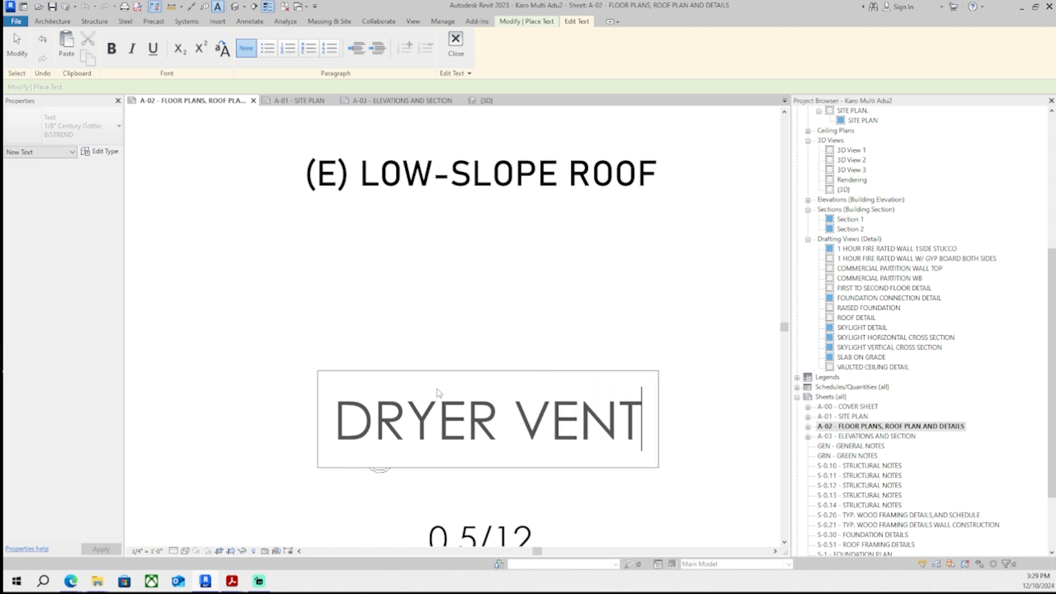
click(440, 352)
key(Escape)
click(500, 410)
- Switch the DRYER VENT note to a smaller text type and nudge it into position next to the vent
click(82, 130)
click(99, 179)
drag(314, 371, 279, 302)
drag(732, 347, 417, 469)
scroll(377, 407, up, 2)
key(Left)
key(Left)
key(Left)
key(Left)
key(Left)
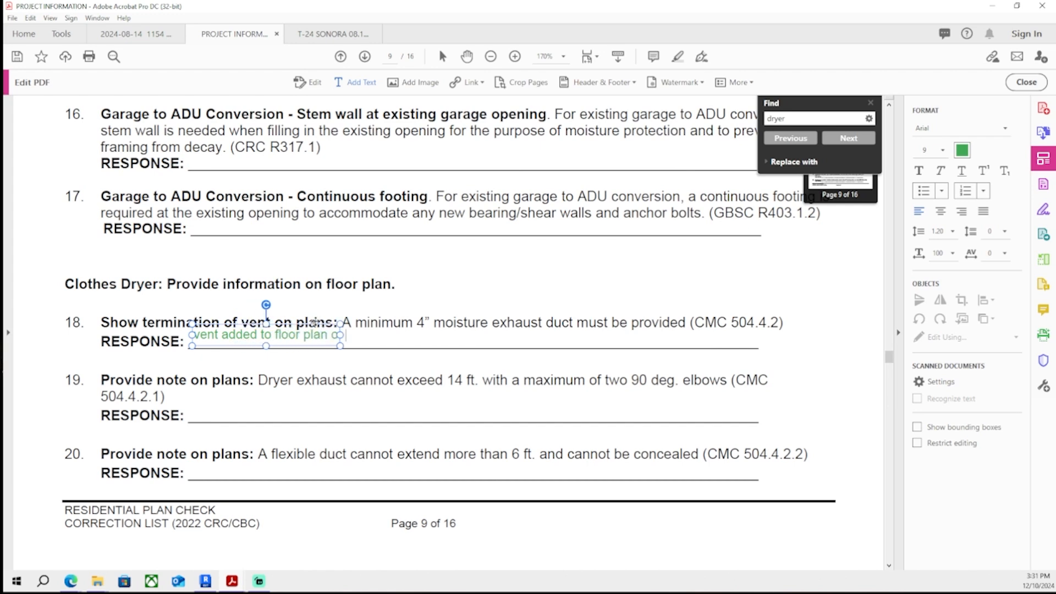
- Review the response text entered for dryer correction item 18 in the correction list PDF
ctrl+scroll(405, 323, up, 2)
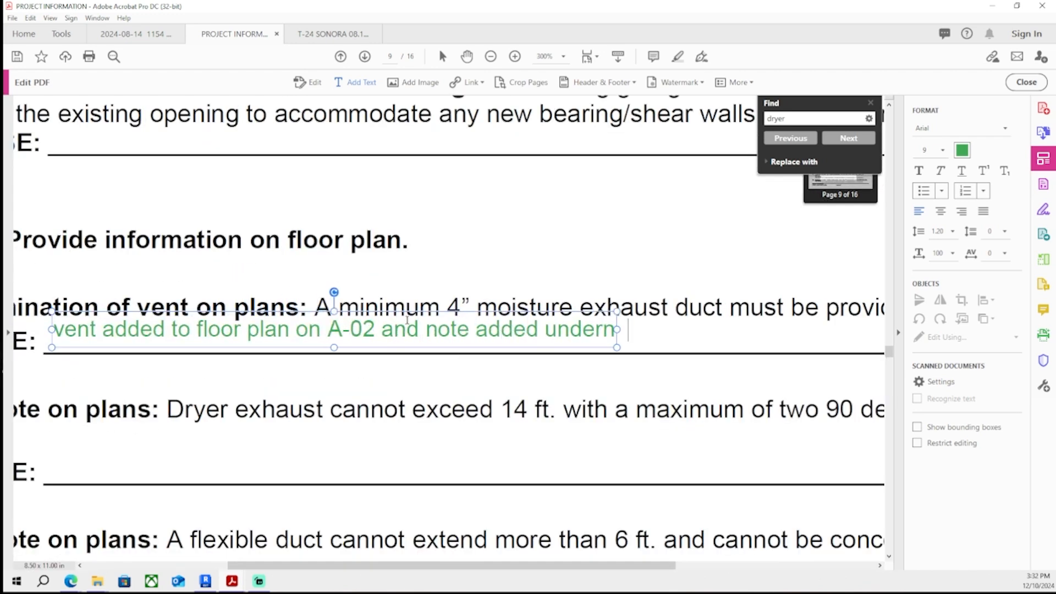
triple_click(407, 320)
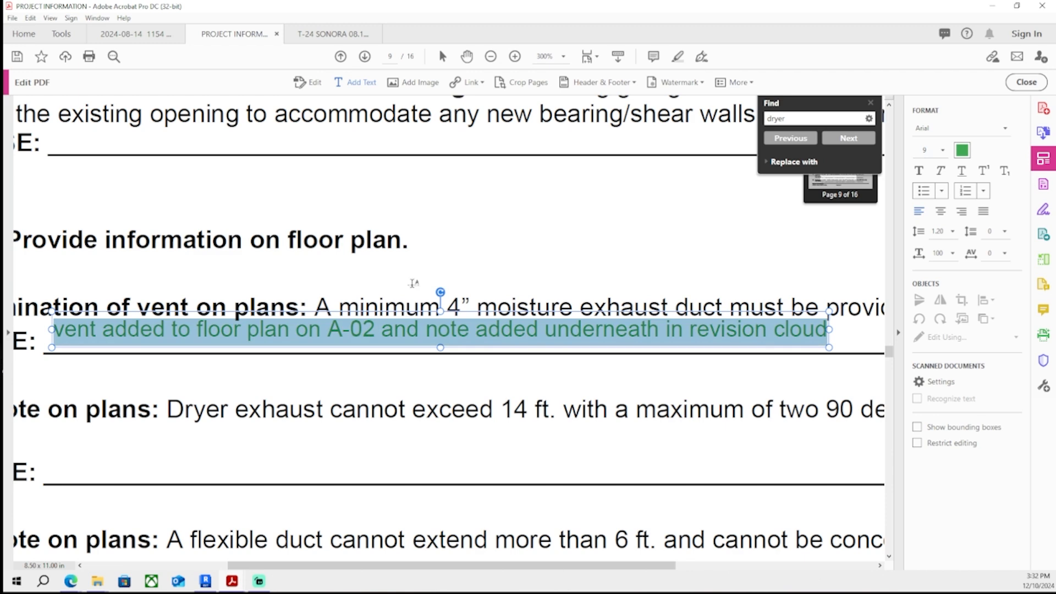
click(547, 226)
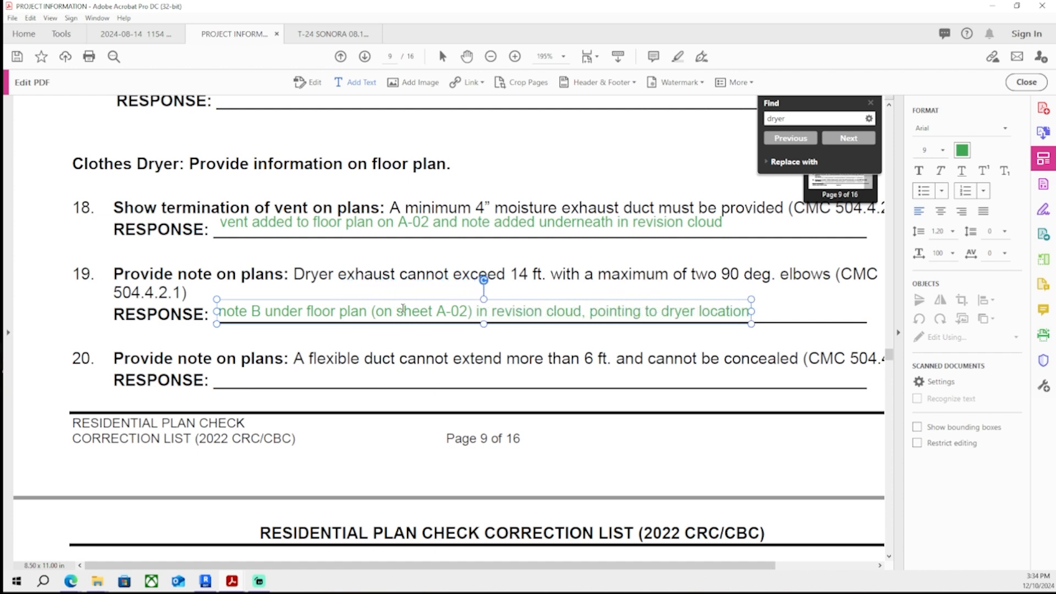
- Copy item 19's response into item 20's response line, change note B to note C, and save the PDF
key(ctrl+a)
key(ctrl+c)
click(221, 382)
key(ctrl+v)
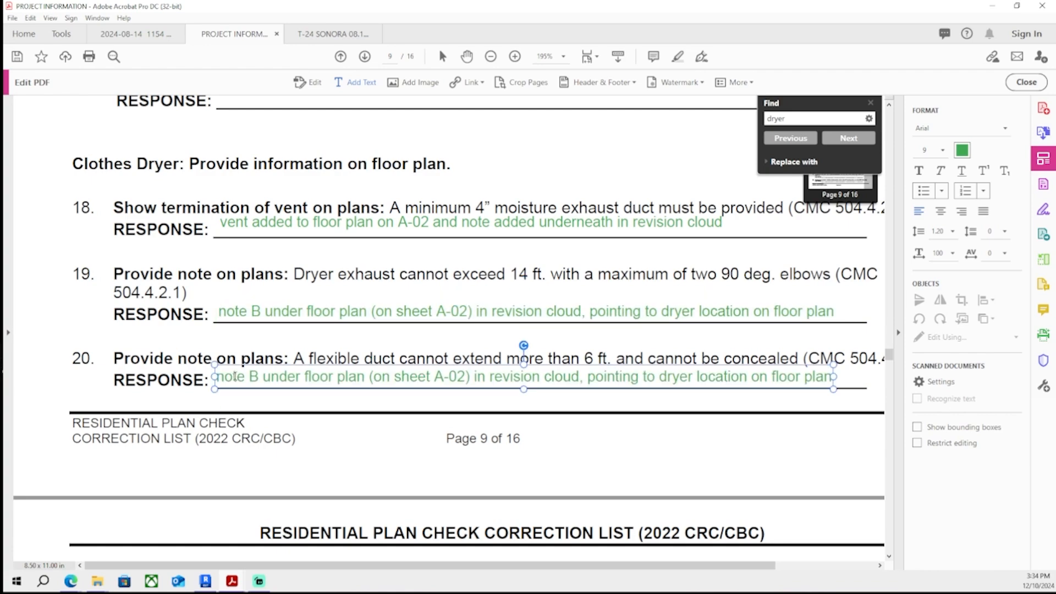
key(BackSpace)
text(C)
key(Escape)
key(ctrl+s)
- Scroll through the correction list pages to check the remaining items
ctrl+scroll(352, 375, down, 1)
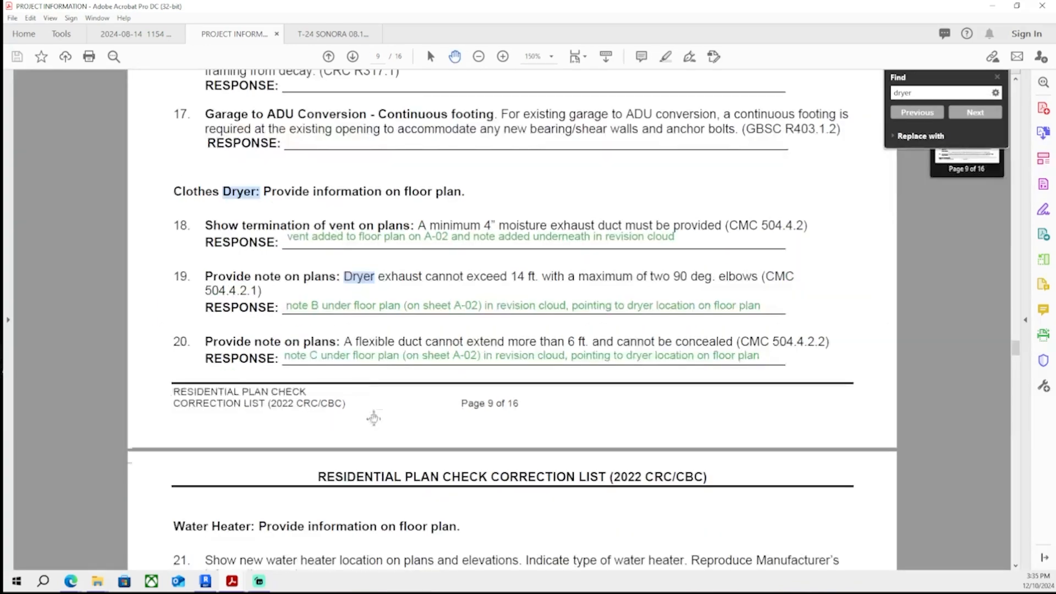
scroll(375, 434, up, 3)
scroll(377, 447, down, 5)
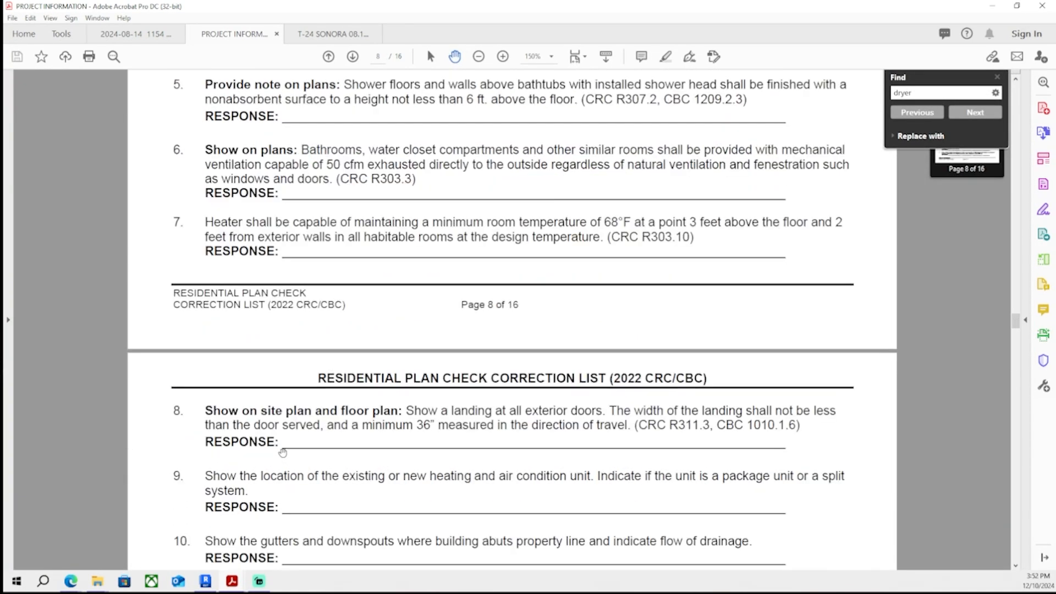
scroll(283, 452, up, 4)
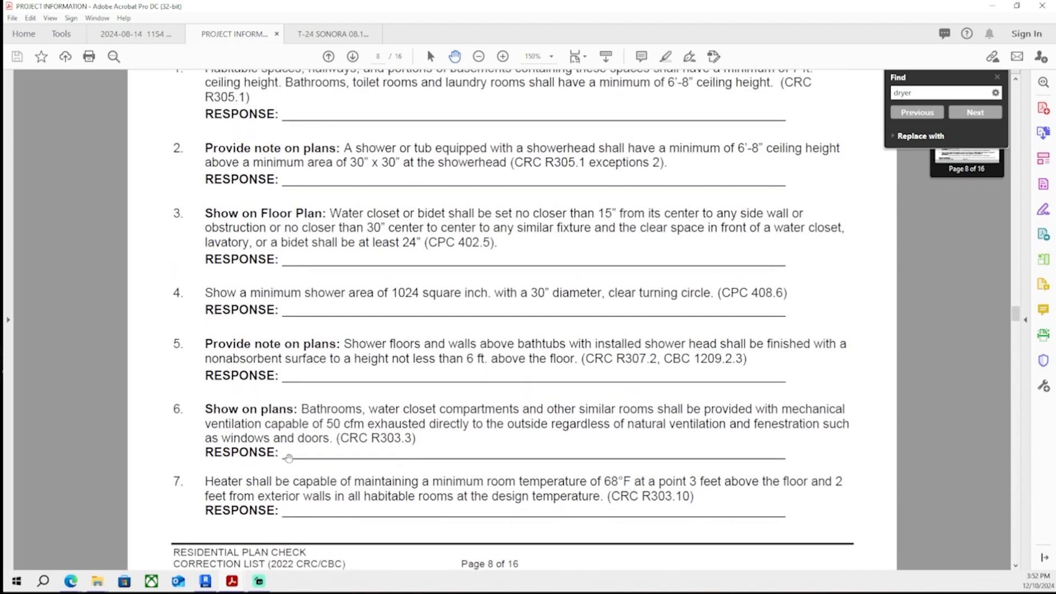
scroll(269, 512, up, 1)
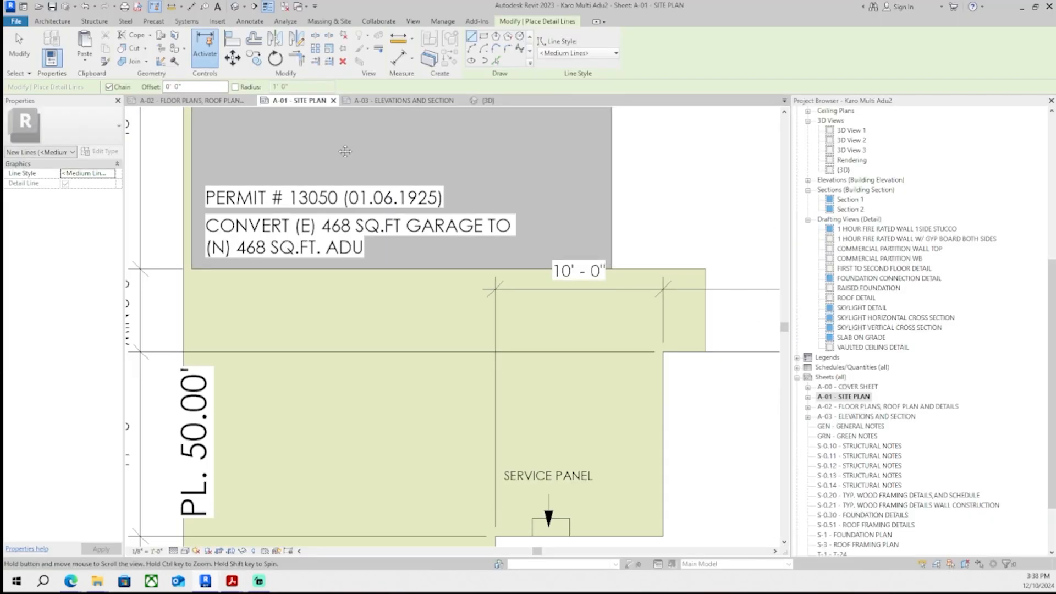
scroll(231, 347, up, 5)
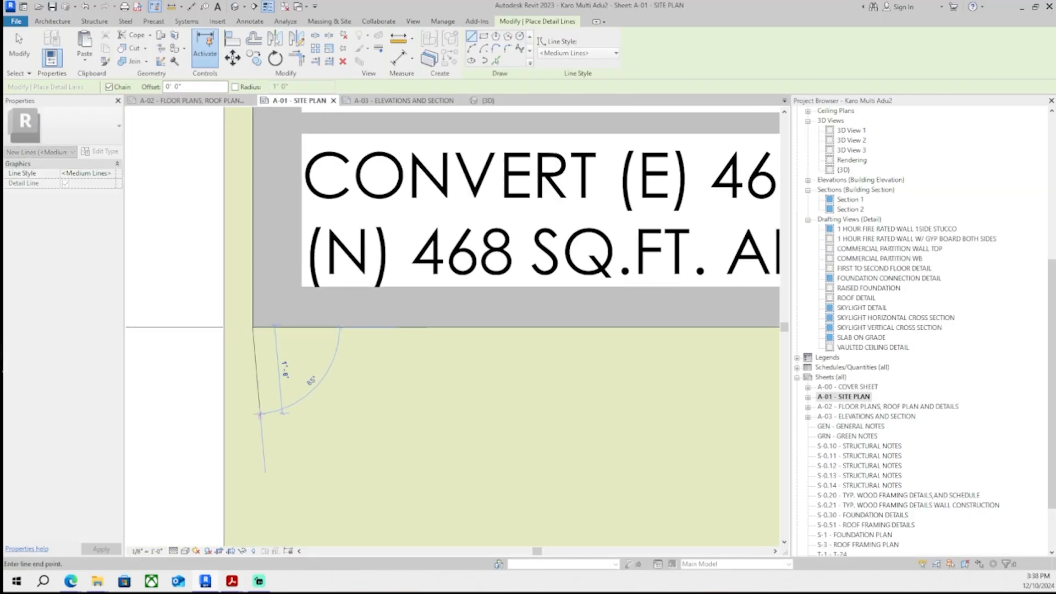
- Draw a 2'-6" by 2'-6" detail-line square for the outdoor unit on the site plan and move it into place
text(2.5)
key(Return)
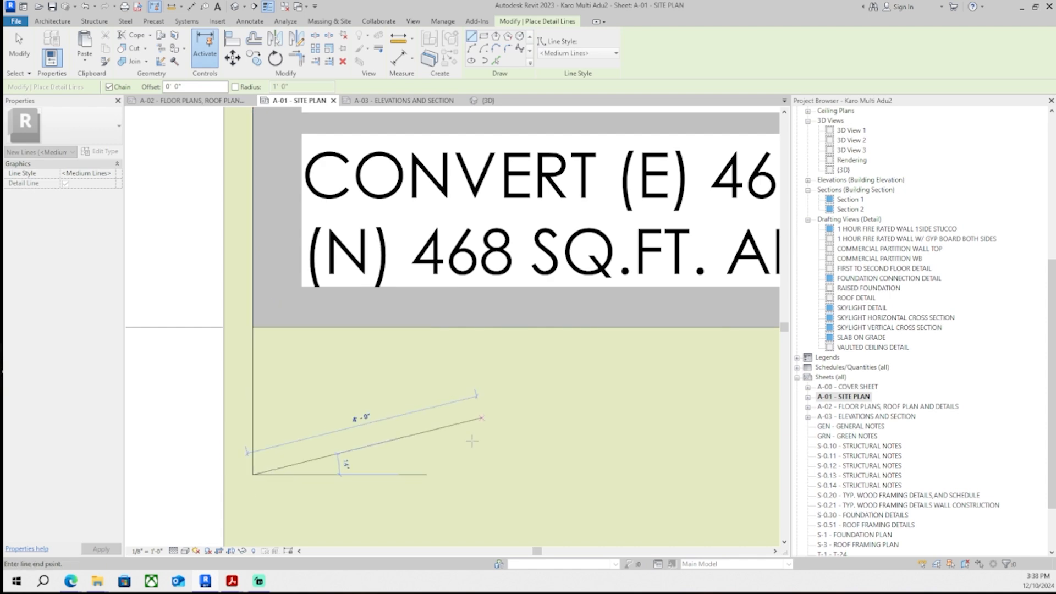
text(2.5)
key(Return)
click(400, 327)
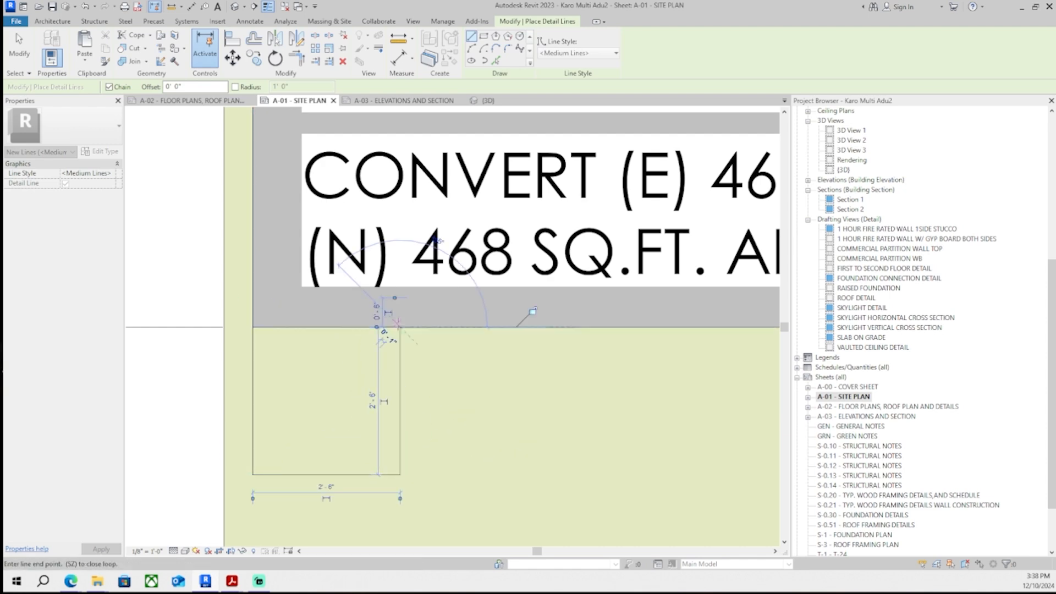
key(Escape)
key(Escape)
scroll(491, 341, down, 6)
mouse_move(497, 369)
middle_down()
mouse_move(449, 381)
mouse_move(393, 374)
middle_up()
scroll(393, 375, up, 2)
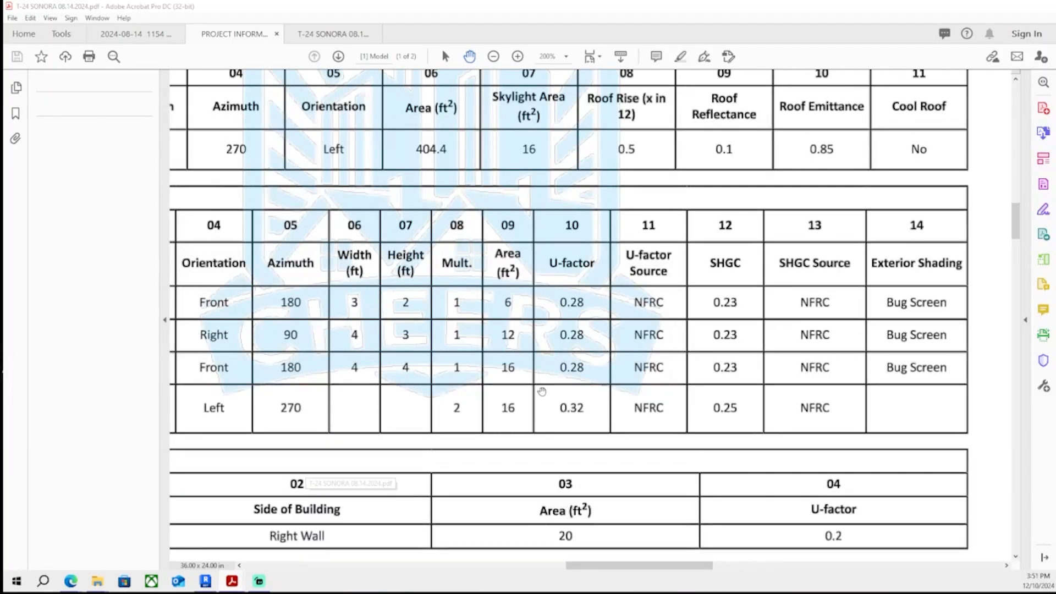
drag(542, 392, 352, 379)
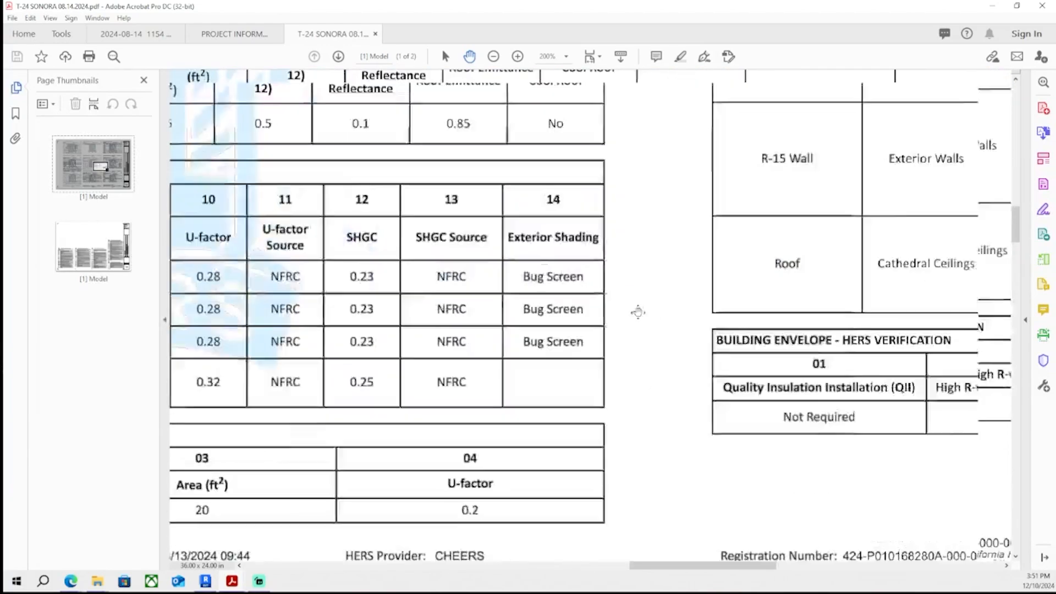
- Check the HVAC heat pump system type in the T-24 energy report, then return to Revit
drag(592, 314, 473, 302)
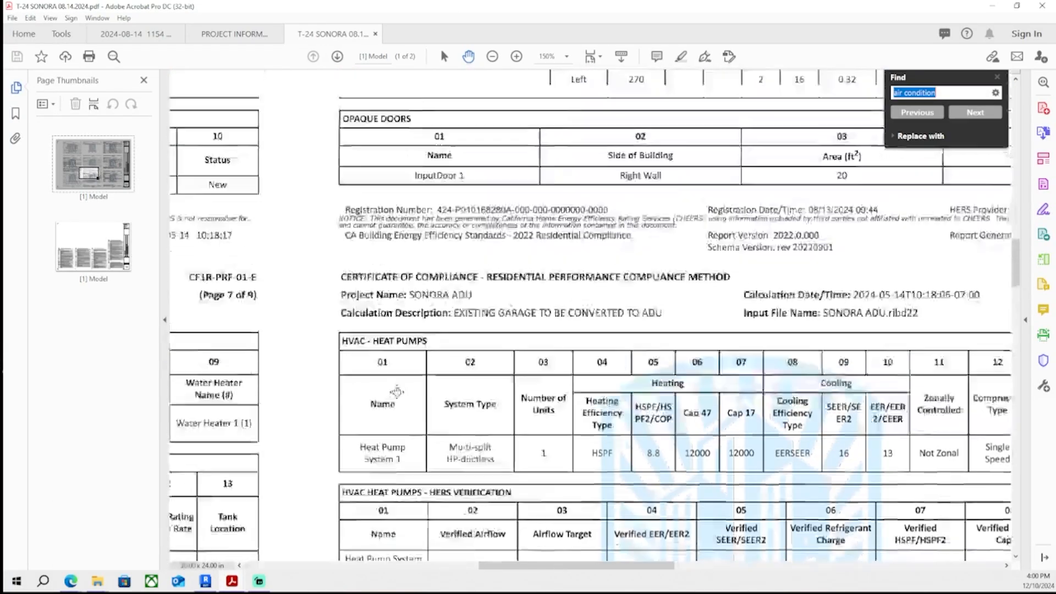
ctrl+scroll(397, 367, up, 2)
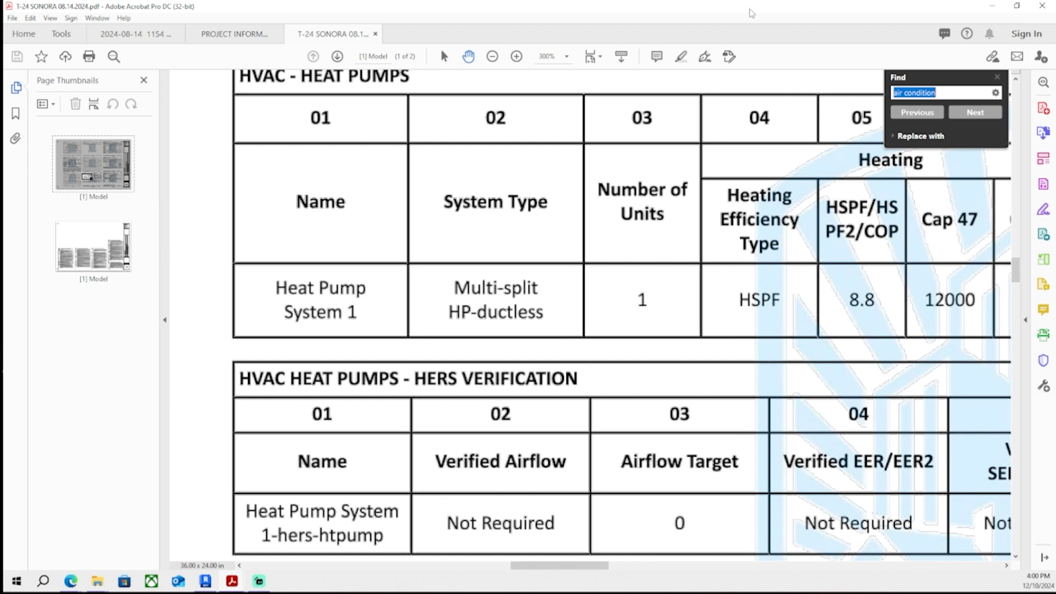
drag(780, 3, 2, 231)
click(207, 584)
scroll(464, 330, up, 1)
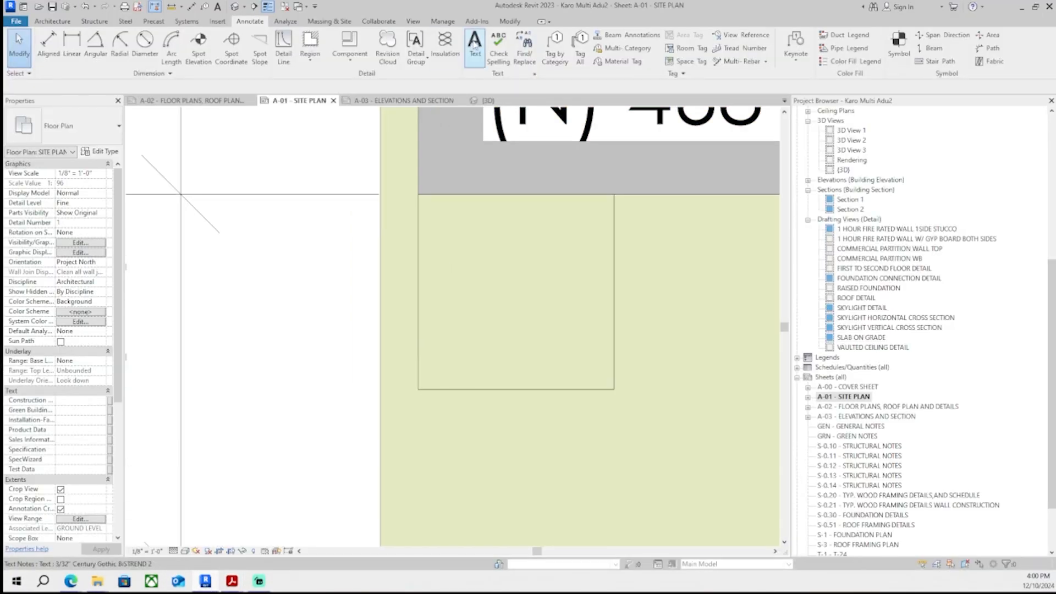
- Place a DUCTLESS MULTI-SPLIT text note on the site plan near the ADU
click(474, 44)
click(453, 239)
text(DUCTLESS U)
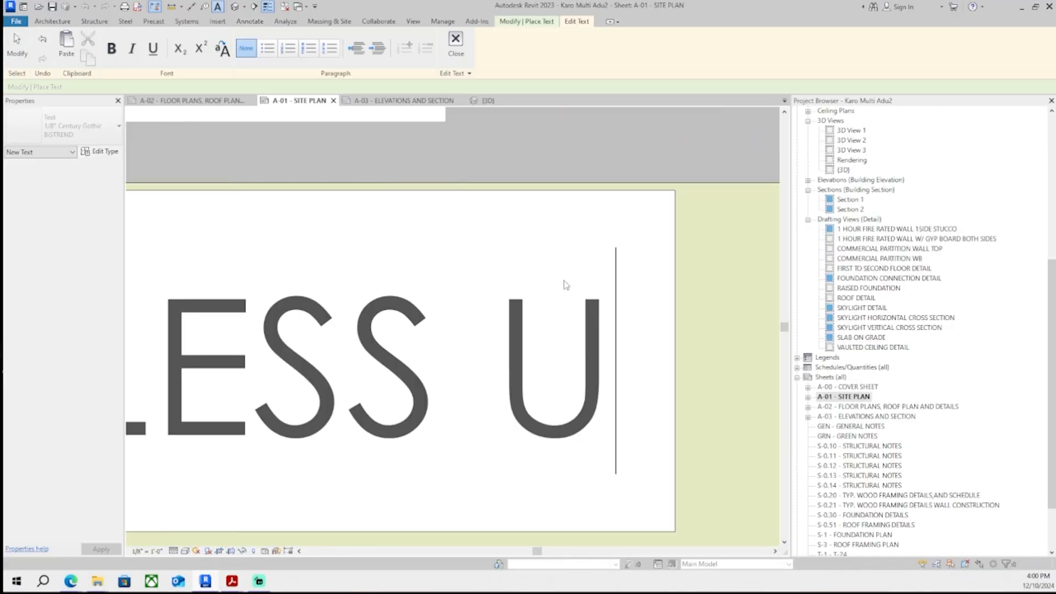
key(BackSpace)
text(MULTI-SPLIT)
key(Escape)
key(Escape)
- Change the DUCTLESS MULTI-SPLIT note to a smaller text type and move it inside the ADU outline
scroll(583, 409, down, 5)
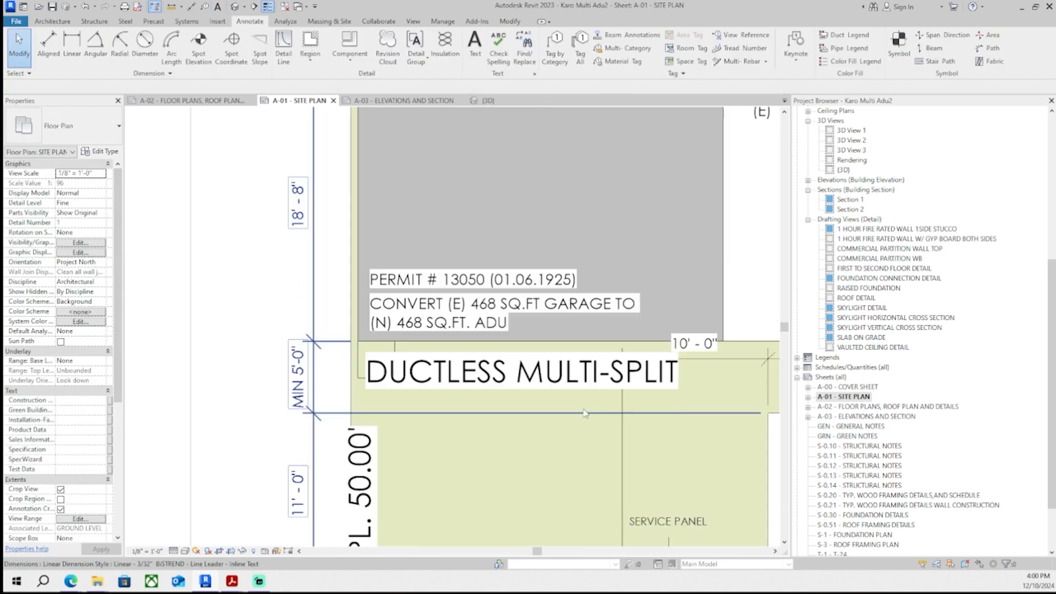
scroll(585, 413, up, 1)
click(550, 373)
click(83, 127)
click(93, 218)
scroll(389, 361, up, 4)
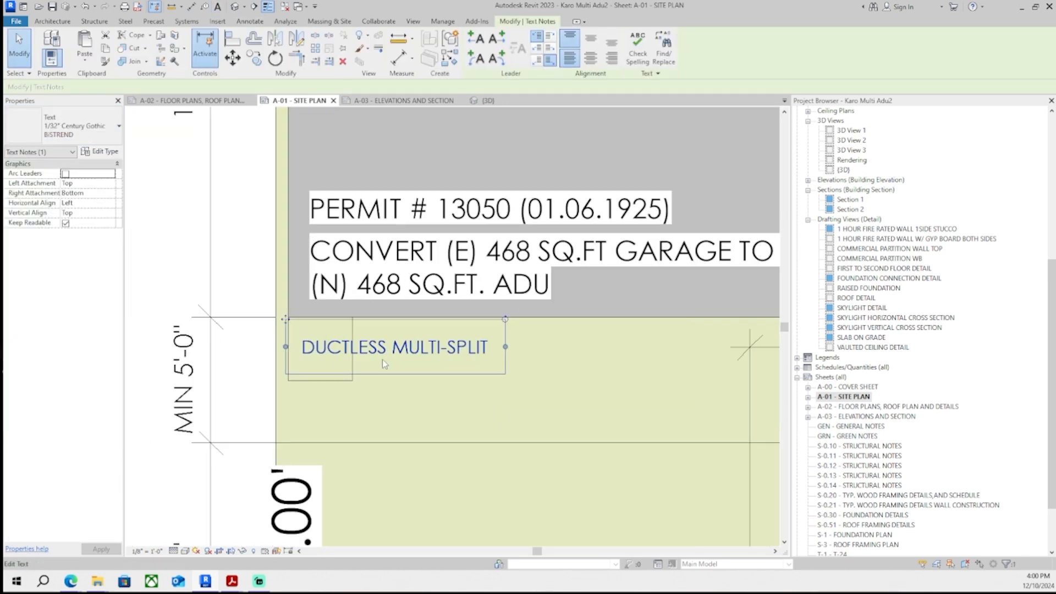
drag(279, 314, 391, 320)
- Extend the note to read DUCTLESS MULTI-SPLIT HVAC SYSTEM PER ENERGY REPORT on three lines
scroll(392, 320, down, 3)
click(414, 338)
scroll(444, 352, up, 2)
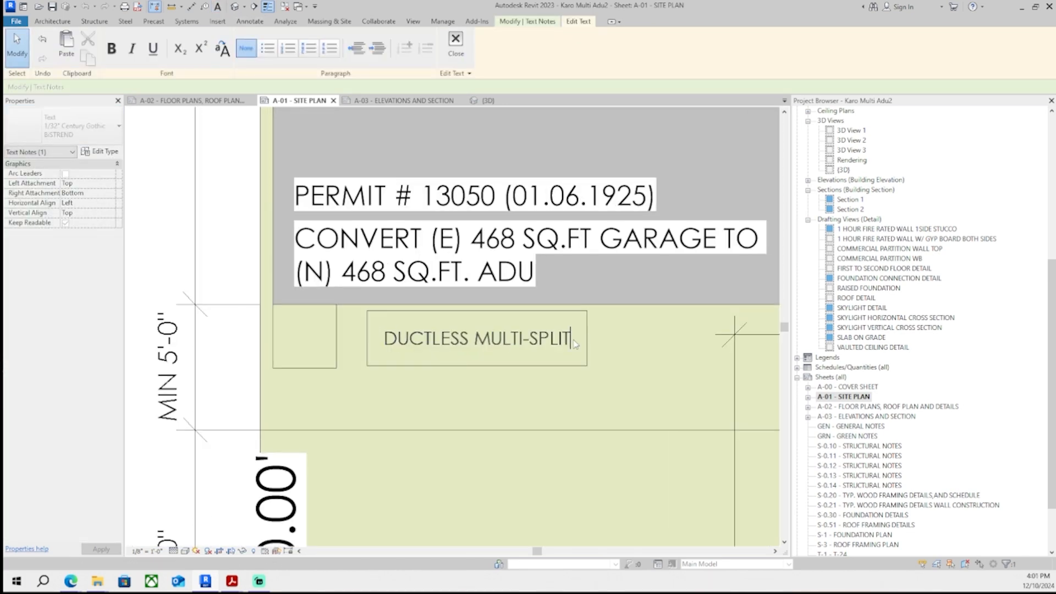
click(528, 309)
scroll(529, 309, down, 1)
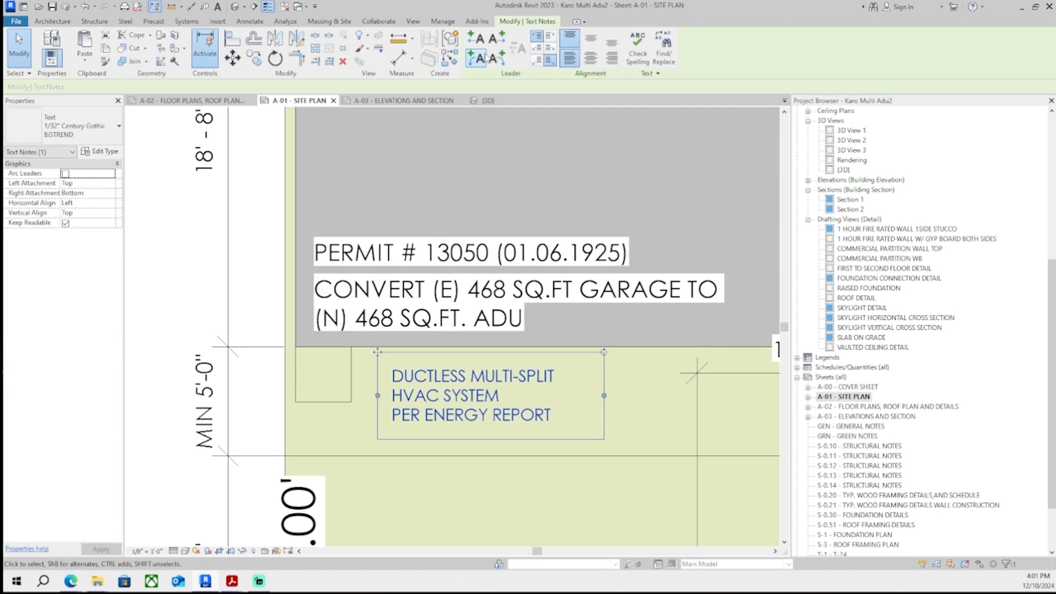
- Add a leader from the HVAC note to the outdoor unit square on the site plan
middle_drag(771, 437, 733, 437)
click(733, 435)
click(731, 415)
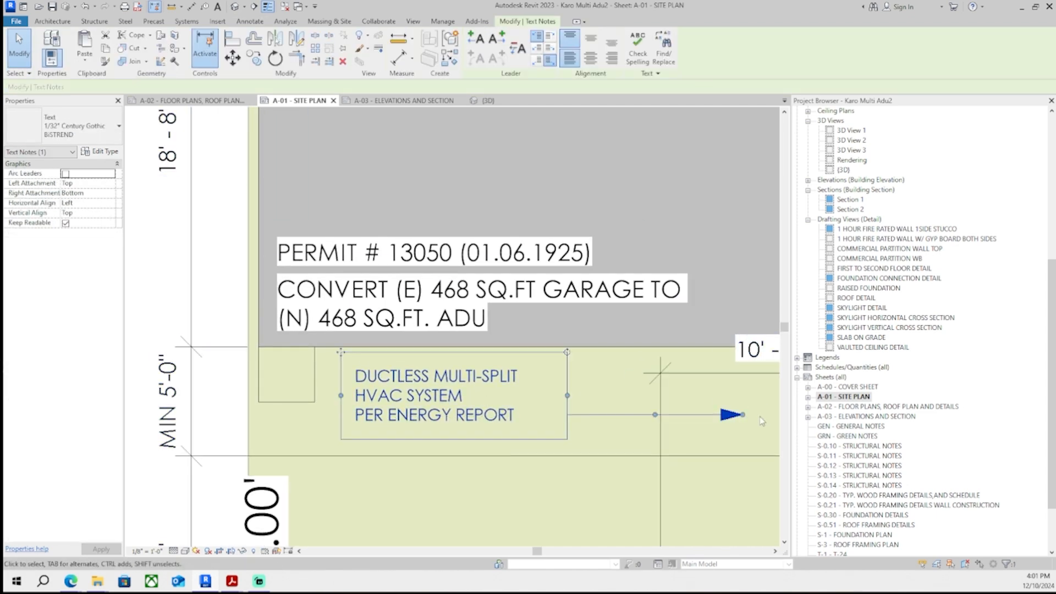
drag(743, 415, 306, 376)
scroll(305, 377, up, 4)
scroll(328, 357, down, 2)
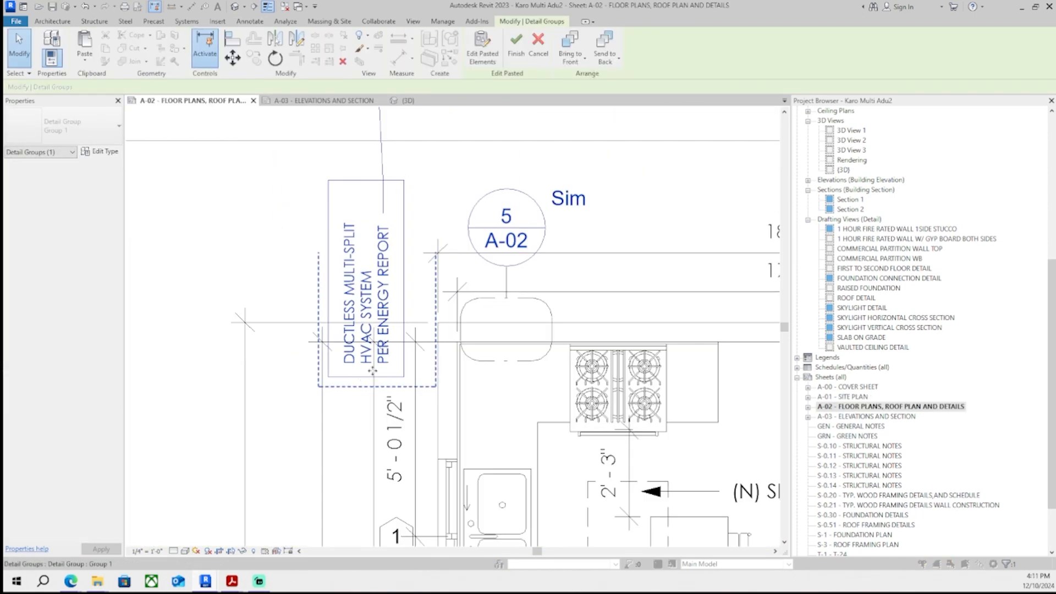
scroll(451, 330, down, 3)
scroll(452, 330, up, 3)
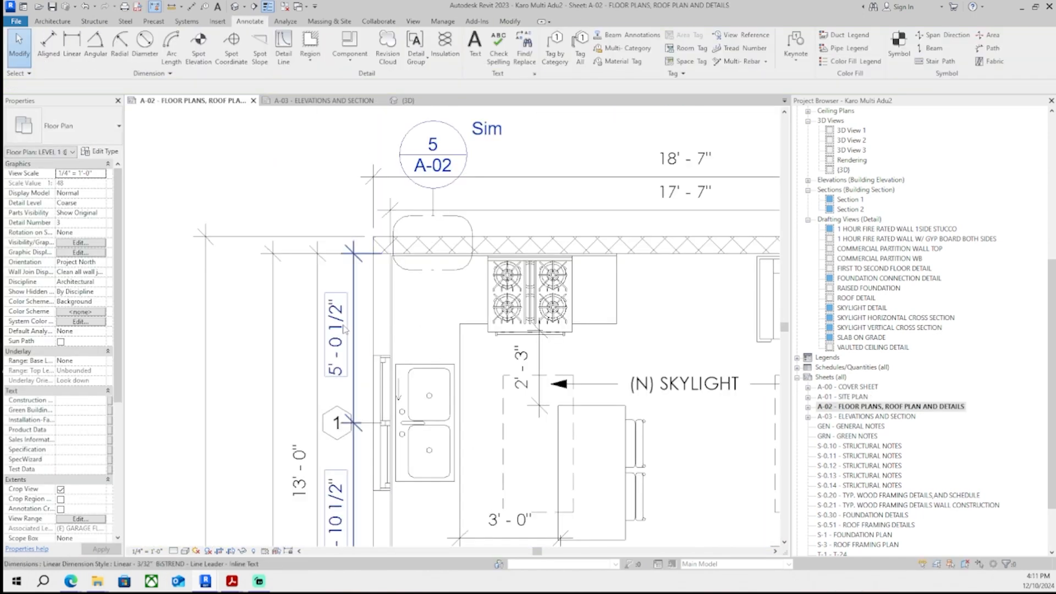
- Draw detail lines forming a small L-shaped outline beside the kitchen wall on the A-02 floor plan
click(284, 48)
scroll(349, 250, up, 3)
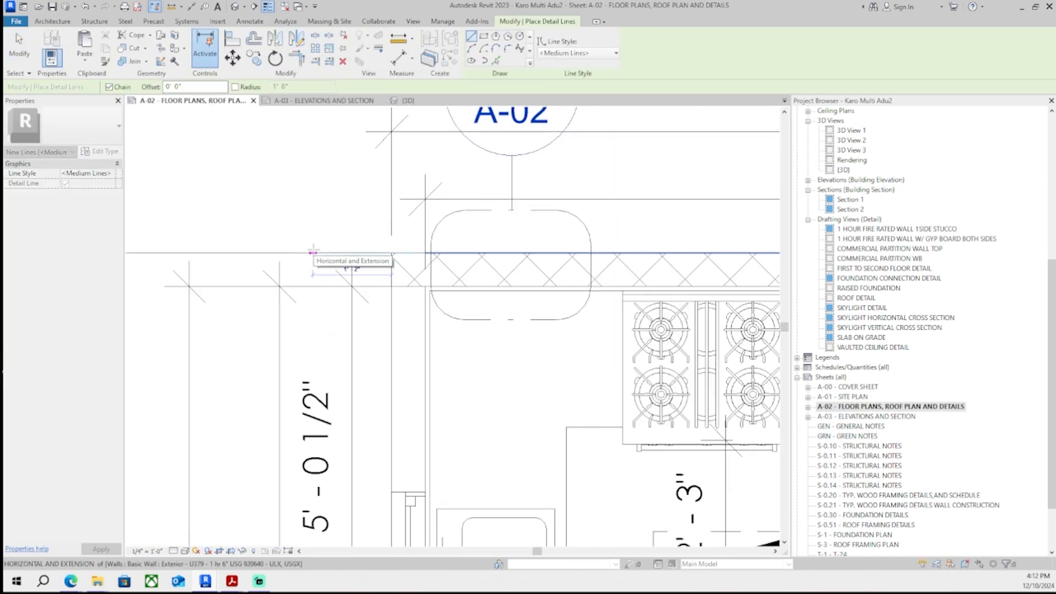
click(256, 254)
click(256, 387)
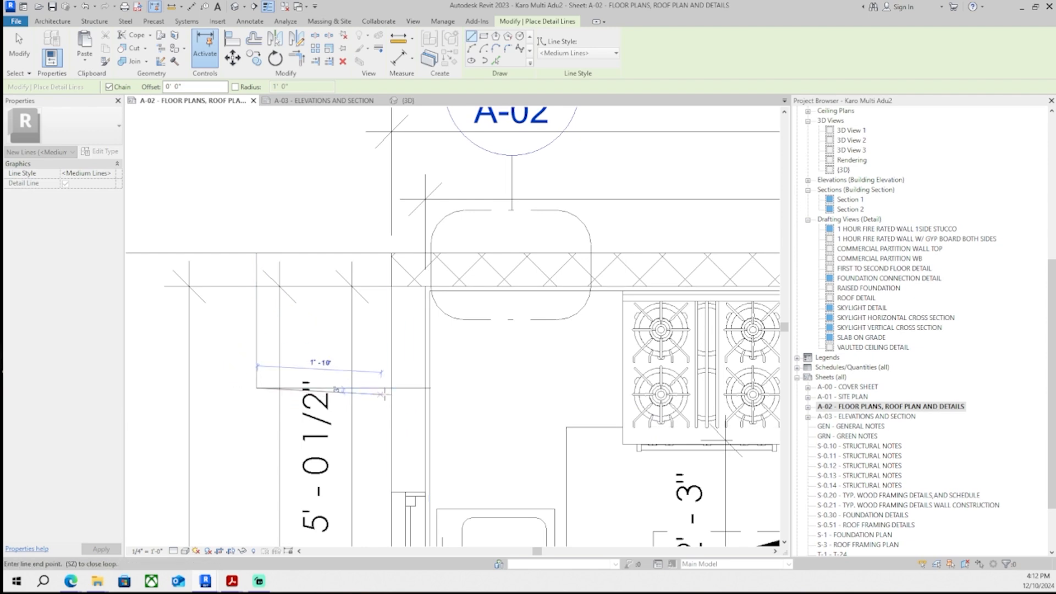
click(391, 387)
scroll(356, 380, down, 2)
key(Escape)
key(Escape)
scroll(304, 381, up, 2)
- Select the new detail lines and shift them into position against the wall
click(300, 385)
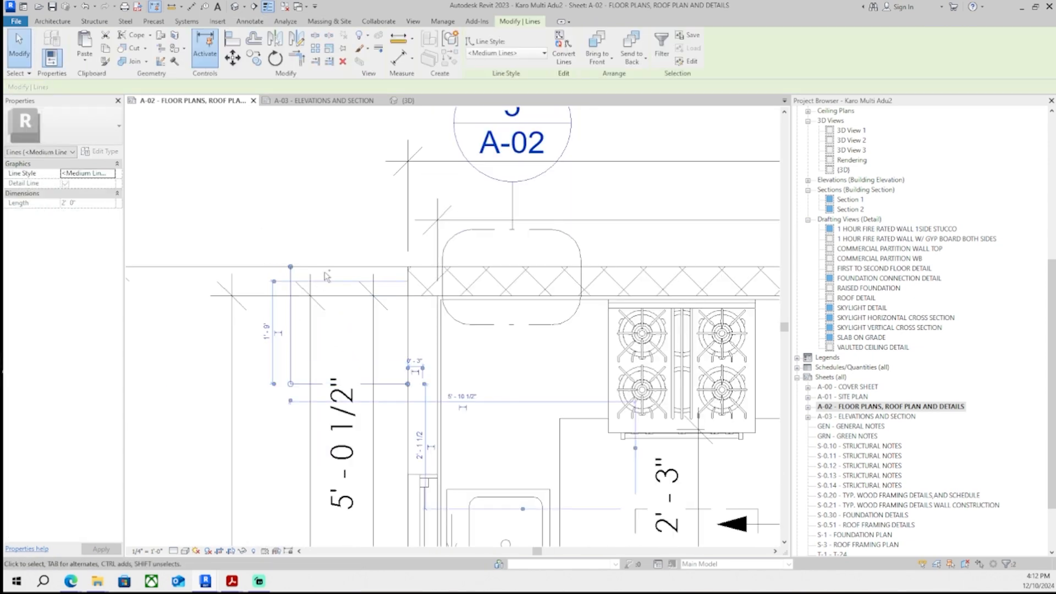
click(328, 231)
scroll(396, 252, down, 4)
drag(237, 330, 346, 164)
scroll(346, 164, up, 1)
middle_drag(345, 164, 433, 299)
scroll(433, 300, up, 2)
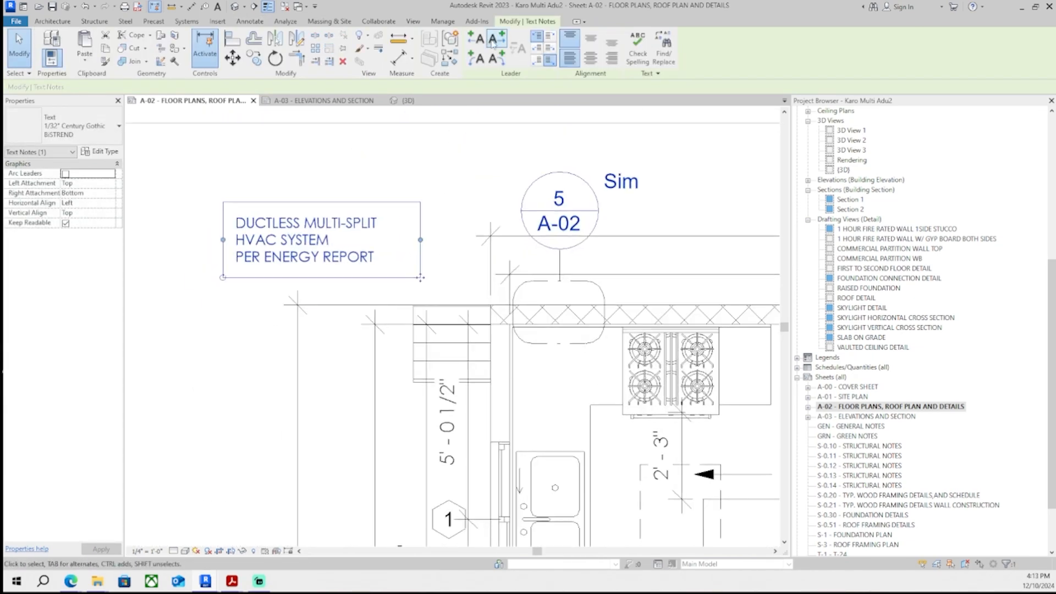
- Reposition the DUCTLESS MULTI-SPLIT HVAC note's leader on the floor plan
click(584, 261)
click(568, 257)
drag(575, 258, 453, 304)
drag(436, 281, 454, 259)
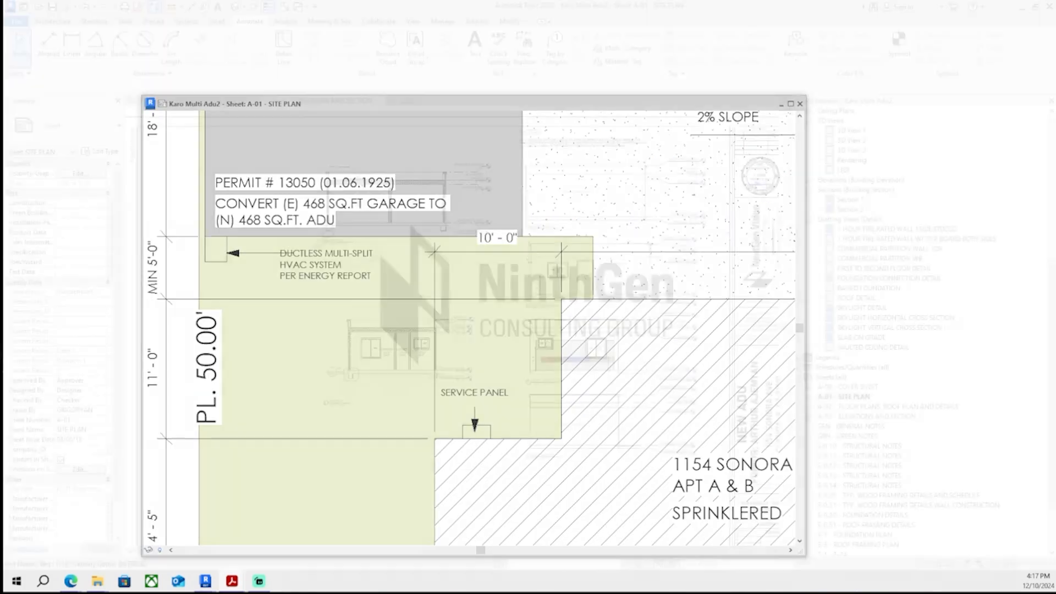
- Place the East elevation view onto sheet A-03
scroll(415, 293, down, 5)
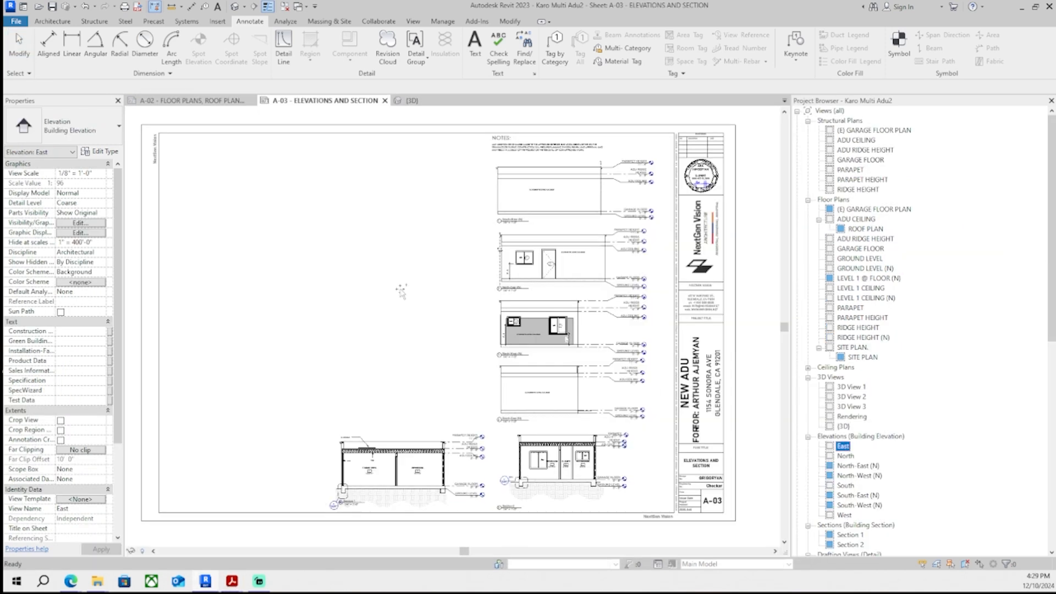
drag(843, 446, 417, 266)
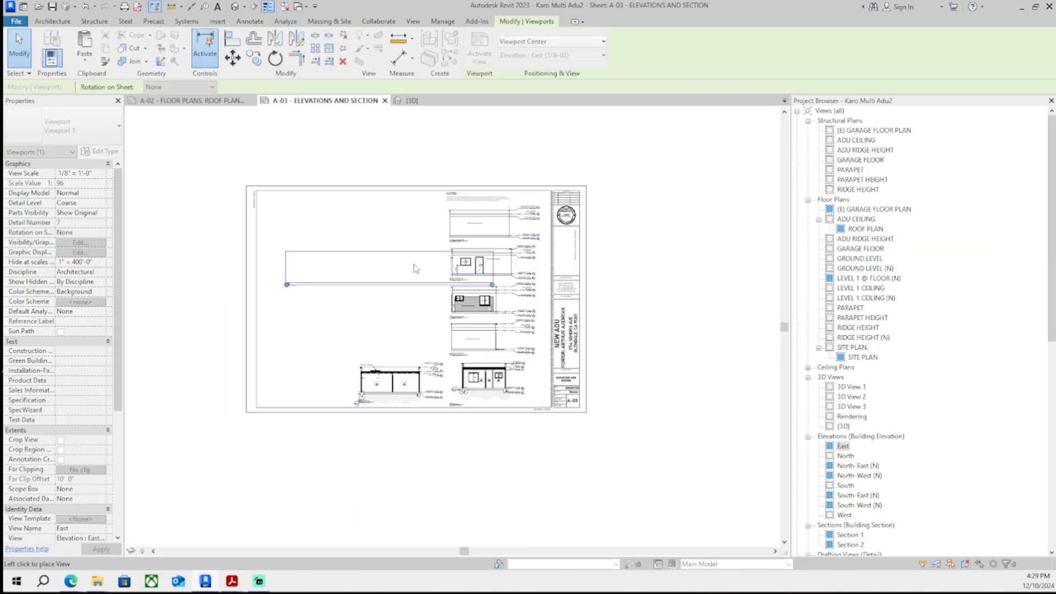
middle_drag(636, 266, 594, 283)
scroll(593, 282, up, 5)
click(519, 330)
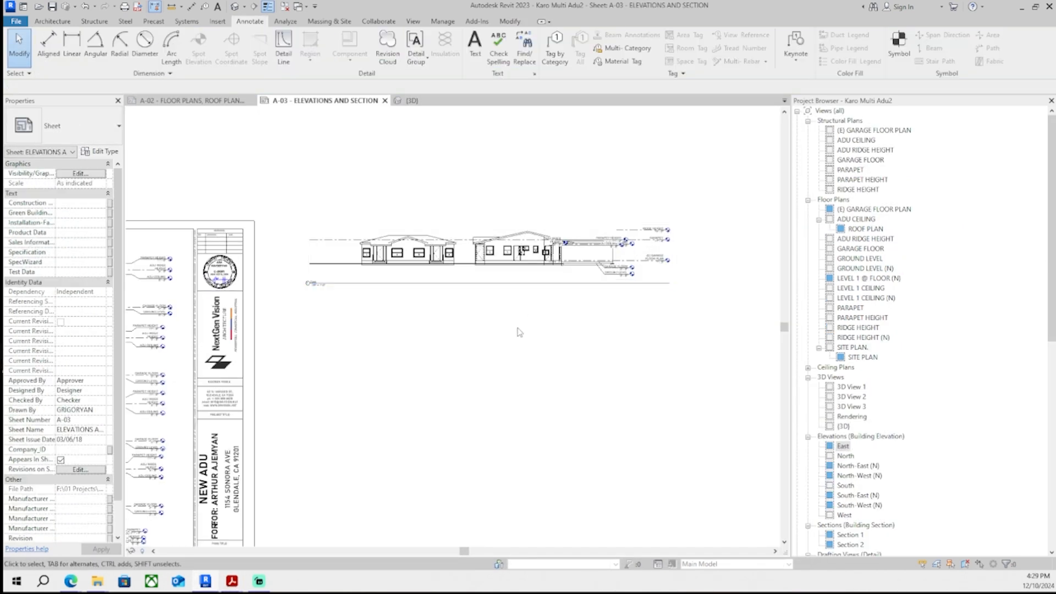
- Place the North elevation view onto sheet A-03 below the East elevation
scroll(857, 406, down, 1)
scroll(857, 403, down, 1)
click(846, 407)
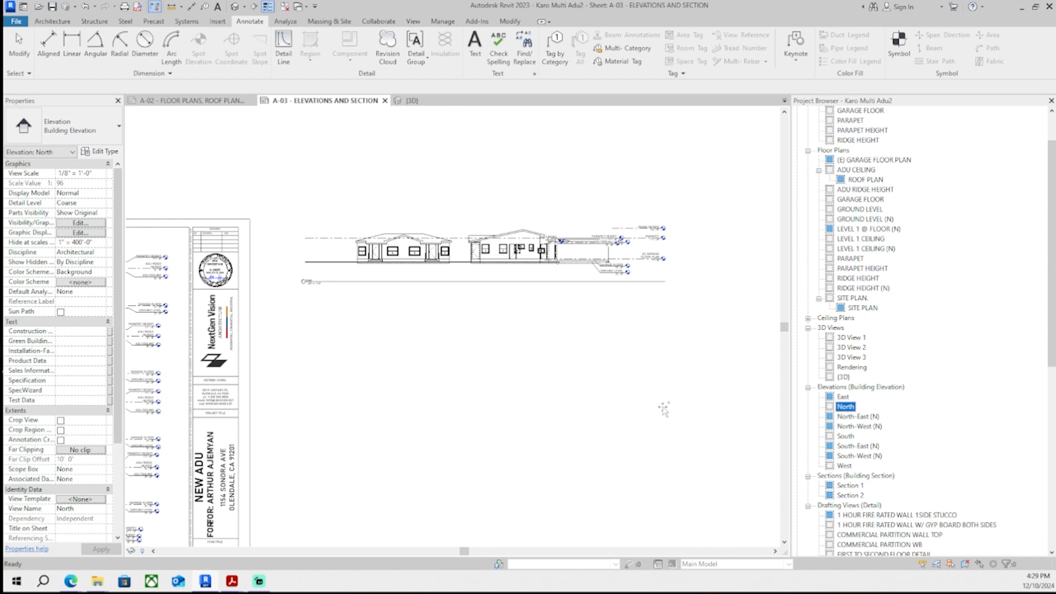
drag(664, 410, 609, 394)
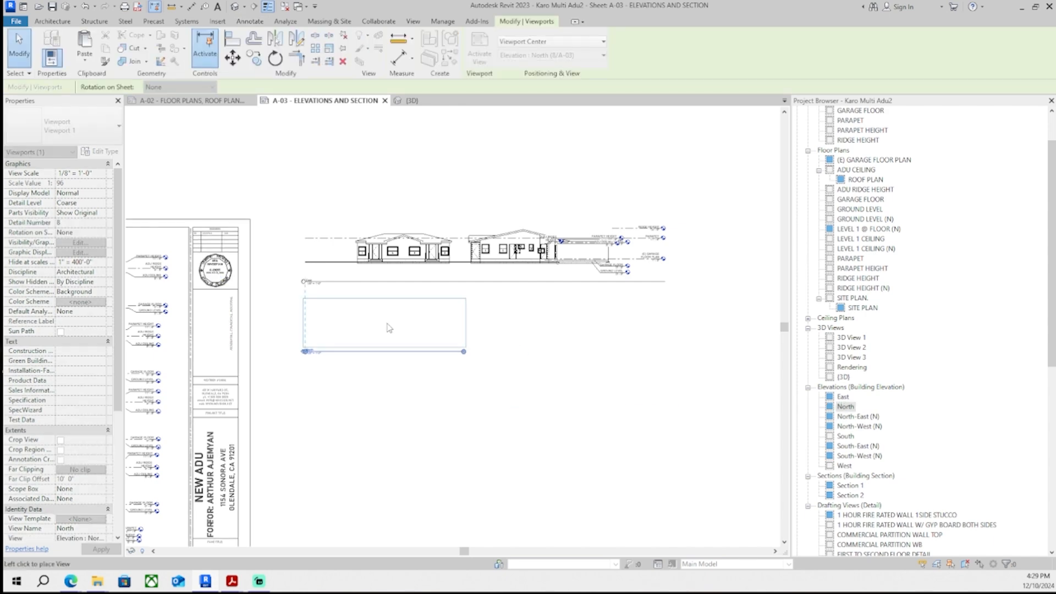
click(389, 328)
click(848, 438)
click(456, 403)
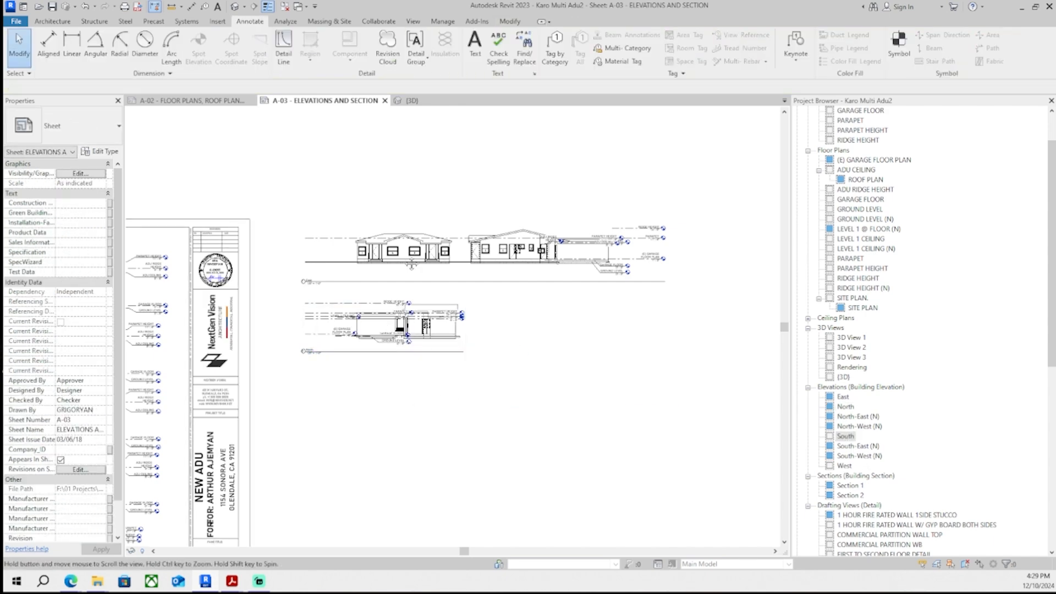
- Pan and zoom across sheet A-03 to examine the elevation viewports
middle_drag(411, 264, 638, 330)
scroll(264, 394, up, 5)
scroll(264, 394, down, 2)
middle_drag(282, 412, 295, 127)
scroll(295, 128, up, 4)
scroll(316, 361, down, 1)
middle_drag(316, 362, 337, 243)
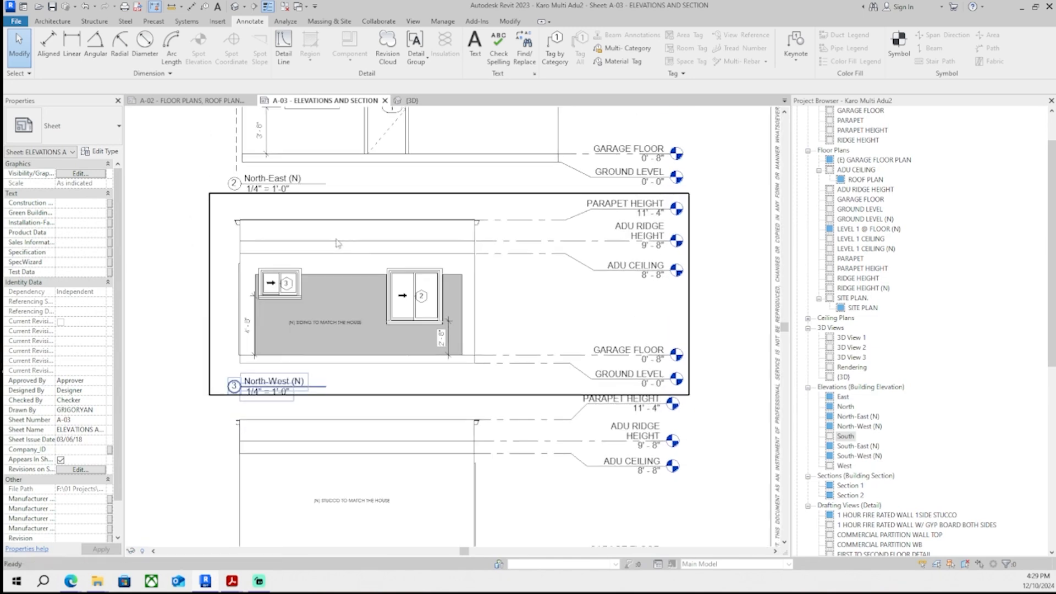
middle_drag(414, 410, 405, 358)
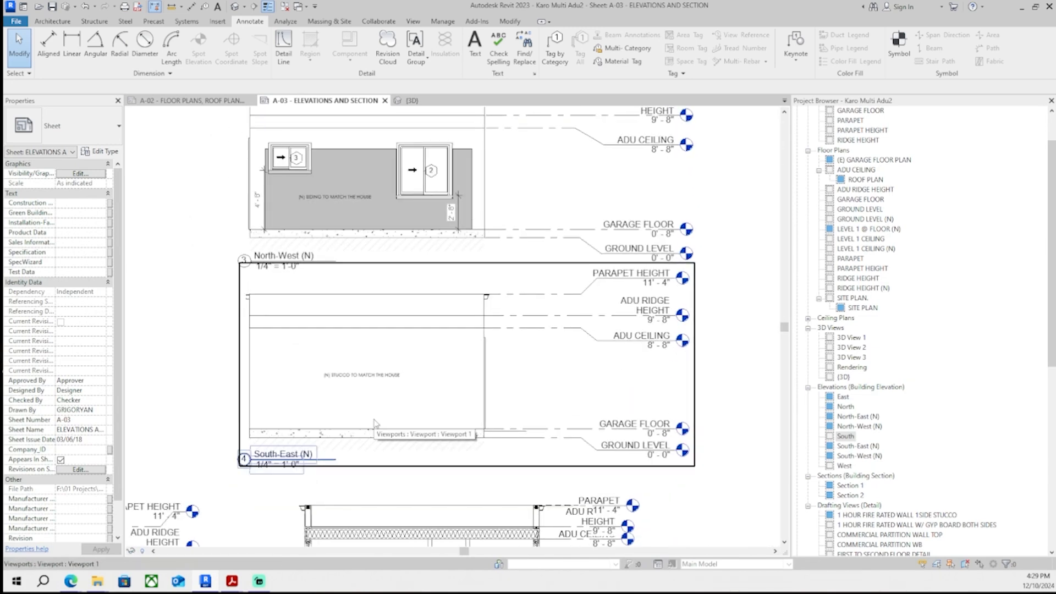
scroll(414, 387, down, 3)
middle_drag(473, 462, 291, 523)
middle_drag(710, 118, 380, 294)
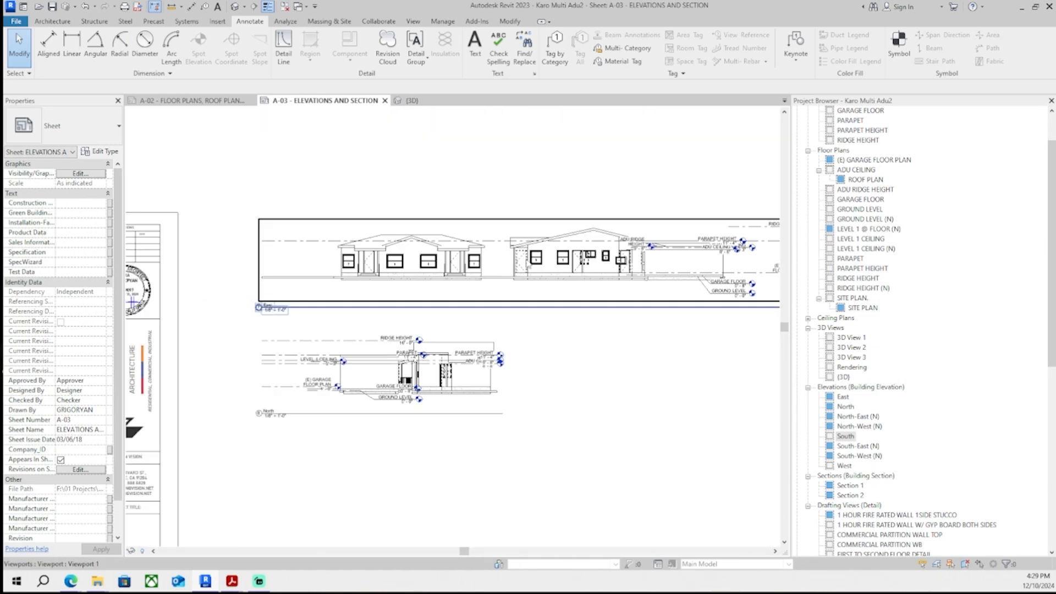
scroll(493, 275, up, 1)
middle_drag(588, 285, 238, 295)
scroll(493, 272, up, 3)
scroll(238, 294, down, 6)
middle_drag(330, 320, 559, 273)
scroll(407, 299, up, 3)
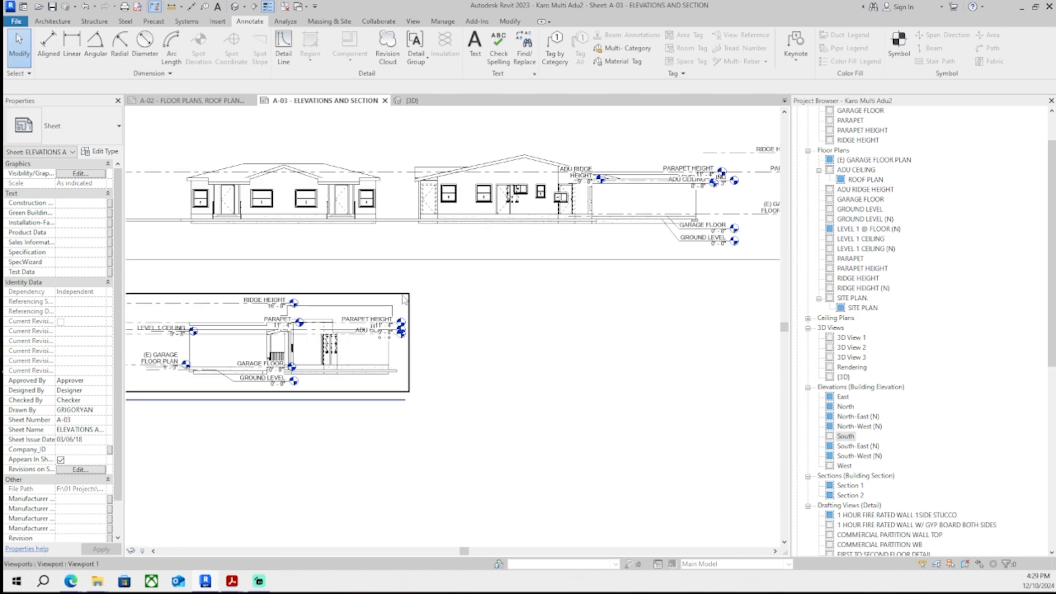
scroll(403, 299, down, 2)
scroll(660, 394, down, 1)
middle_drag(248, 360, 441, 440)
scroll(442, 429, up, 4)
scroll(539, 459, down, 2)
middle_drag(541, 459, 562, 313)
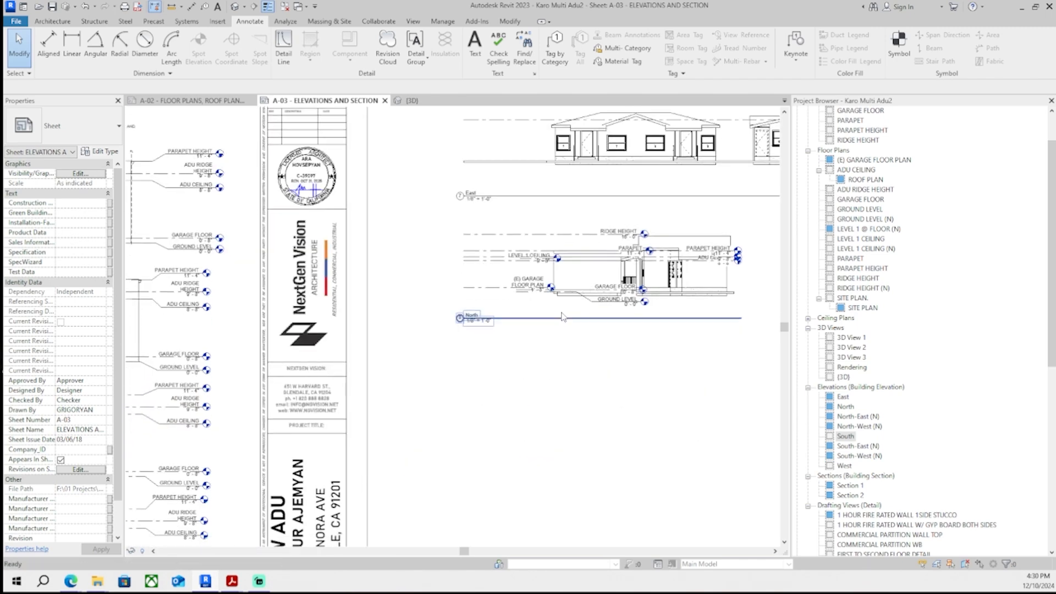
scroll(883, 465, down, 1)
- Try placing the South elevation on sheet A-03, then undo the last three changes
drag(846, 427, 560, 400)
scroll(609, 385, down, 2)
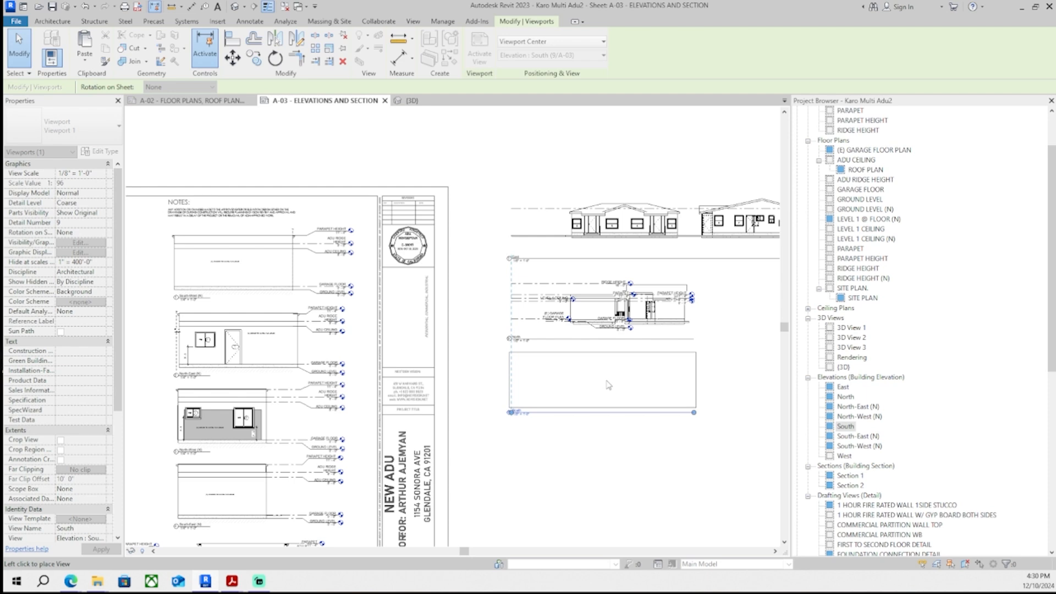
key(ctrl+z)
key(ctrl+z)
key(ctrl+z)
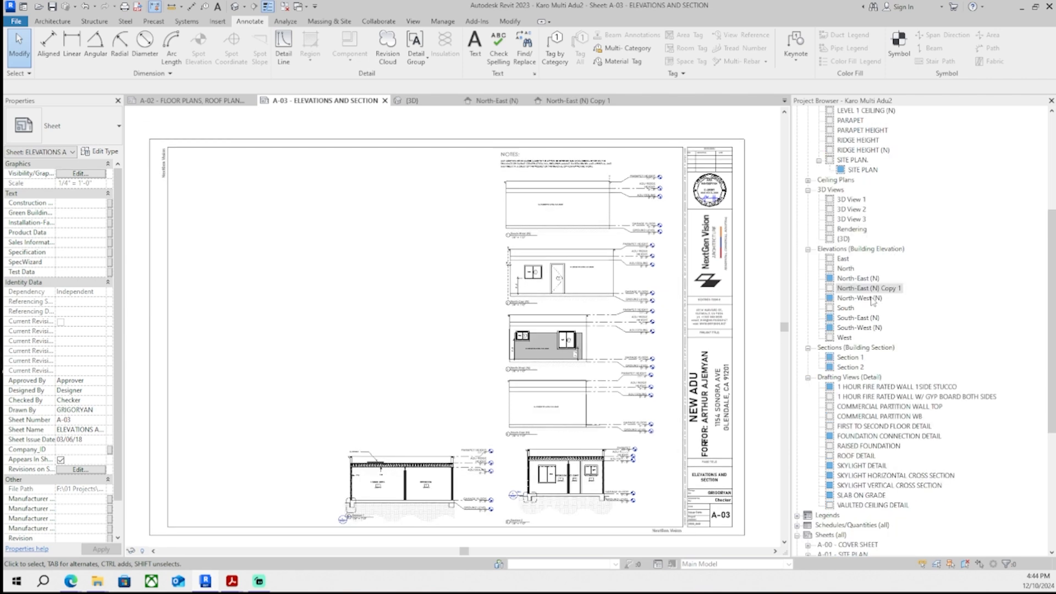
- Place the North-East (N) Copy 1 elevation in the empty upper-left area of sheet A-03
drag(869, 287, 418, 198)
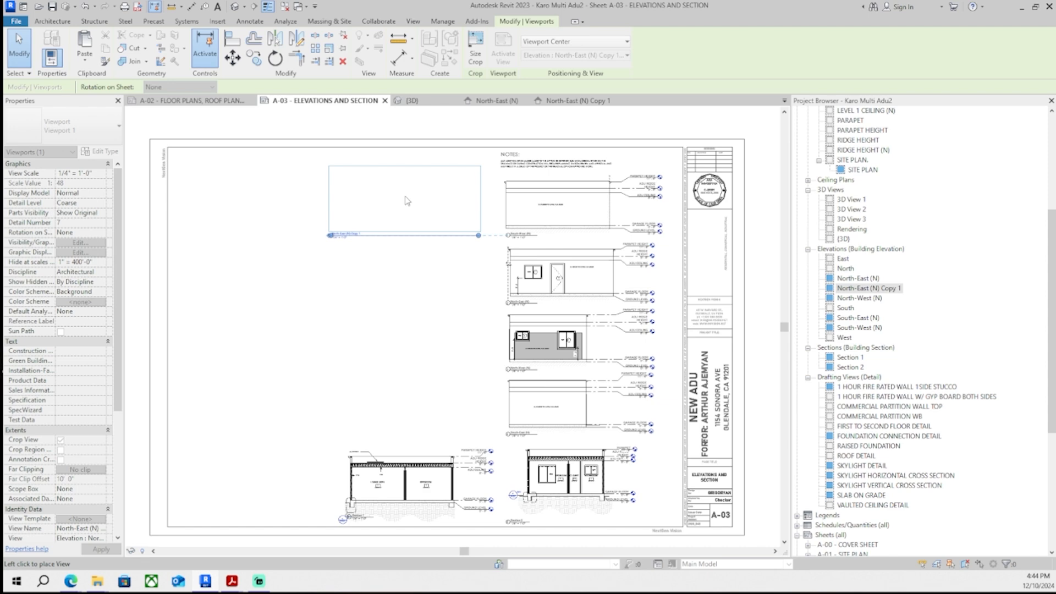
click(408, 201)
scroll(533, 214, up, 6)
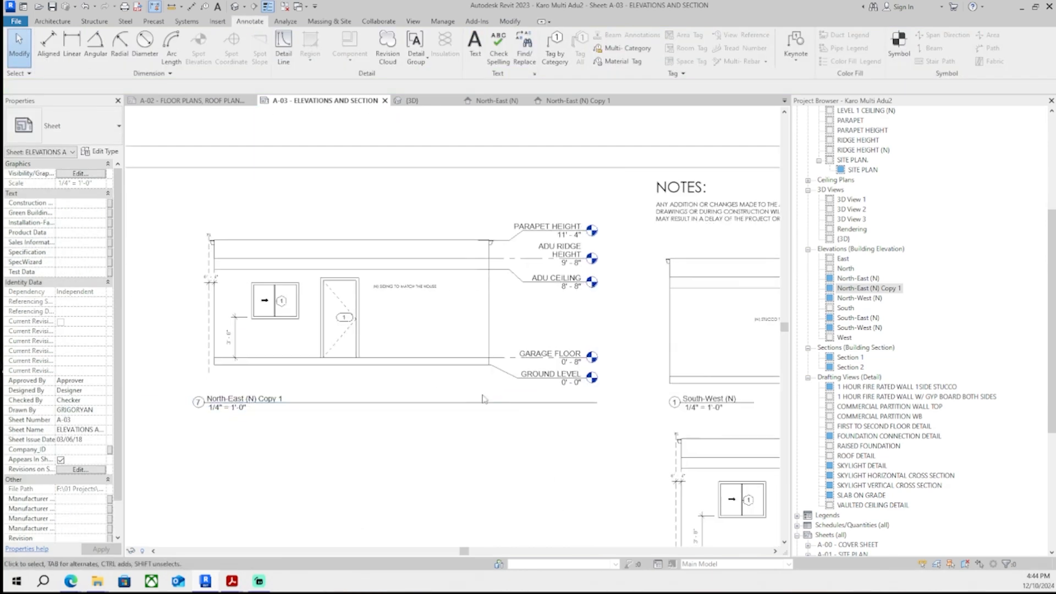
- Duplicate the South-West (N) elevation view
scroll(368, 352, down, 5)
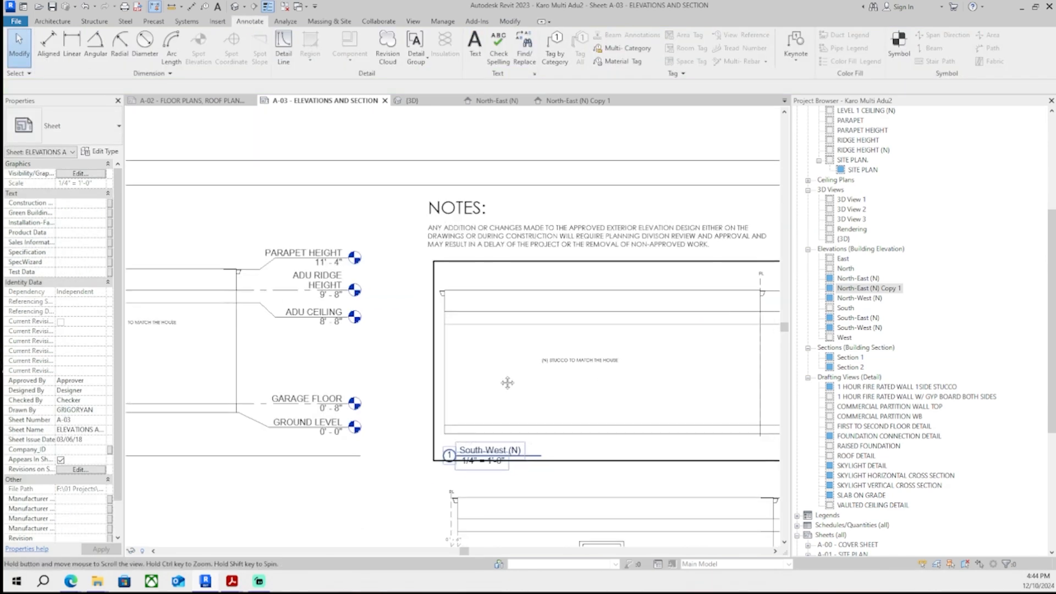
scroll(595, 365, up, 2)
scroll(323, 453, down, 4)
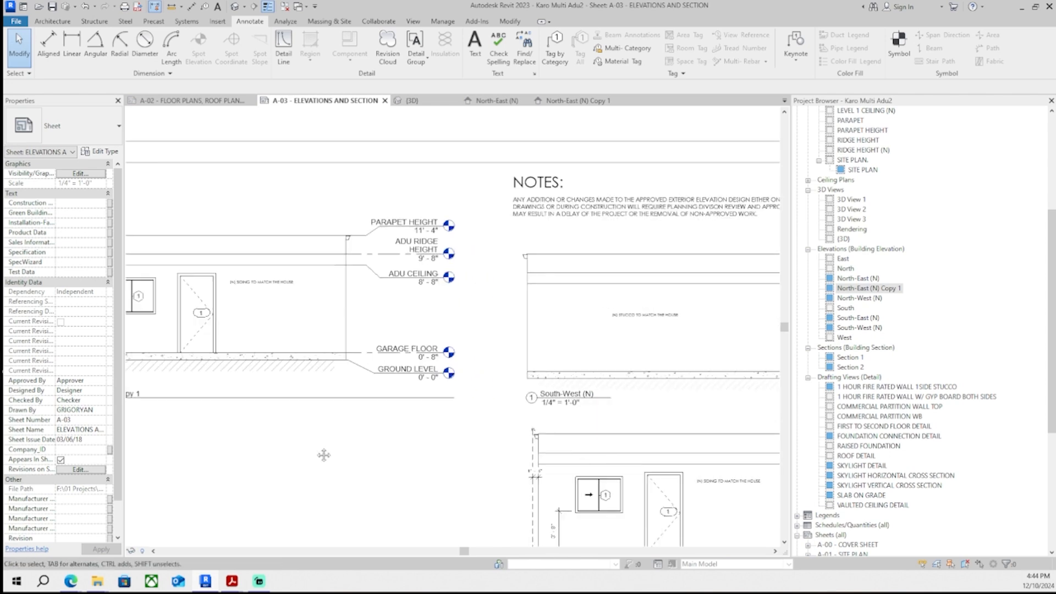
drag(419, 269, 418, 382)
scroll(678, 332, up, 4)
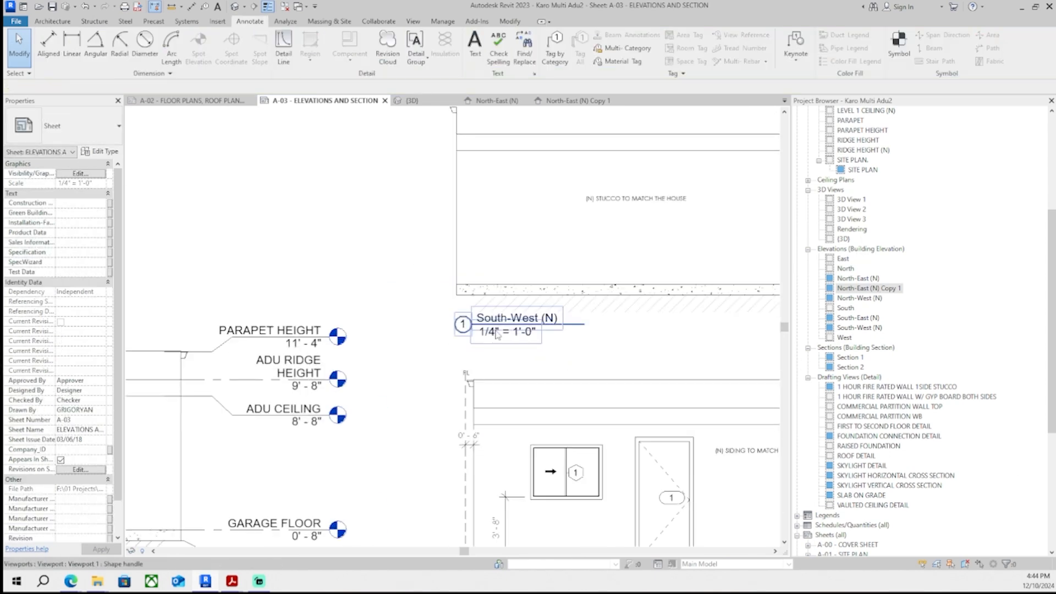
click(859, 328)
right_click(872, 329)
mouse_move(913, 148)
click(803, 159)
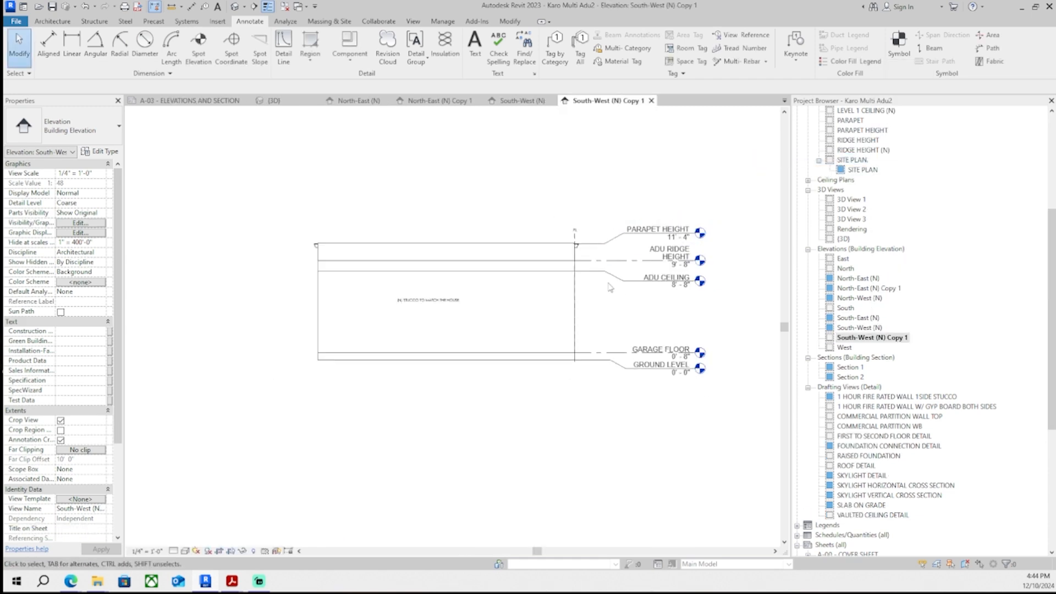
- Place the South-West (N) Copy 1 elevation on sheet A-03 above the North-East copy
click(528, 103)
click(419, 103)
click(275, 102)
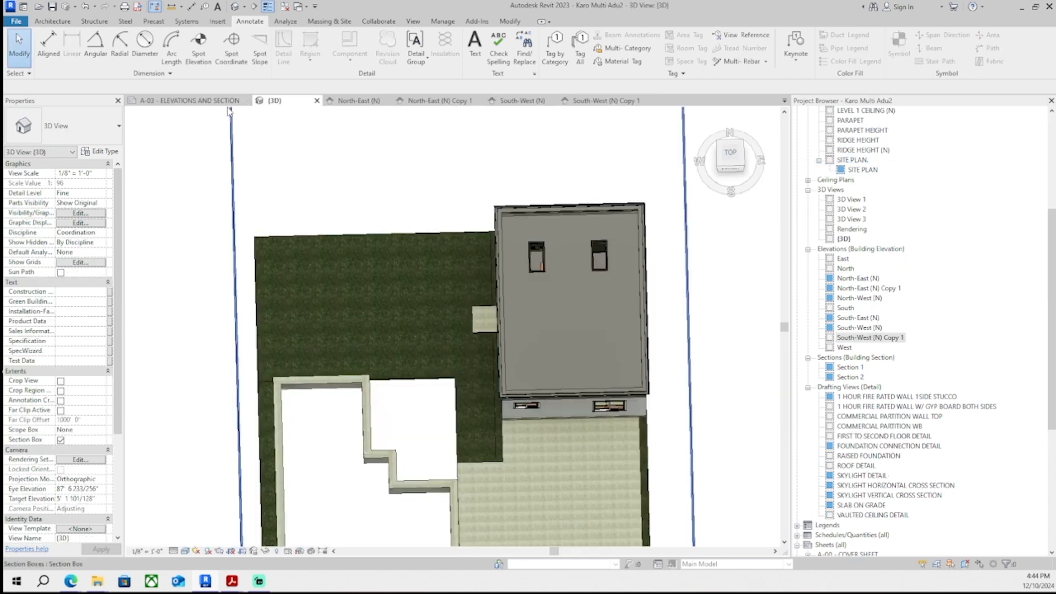
click(230, 102)
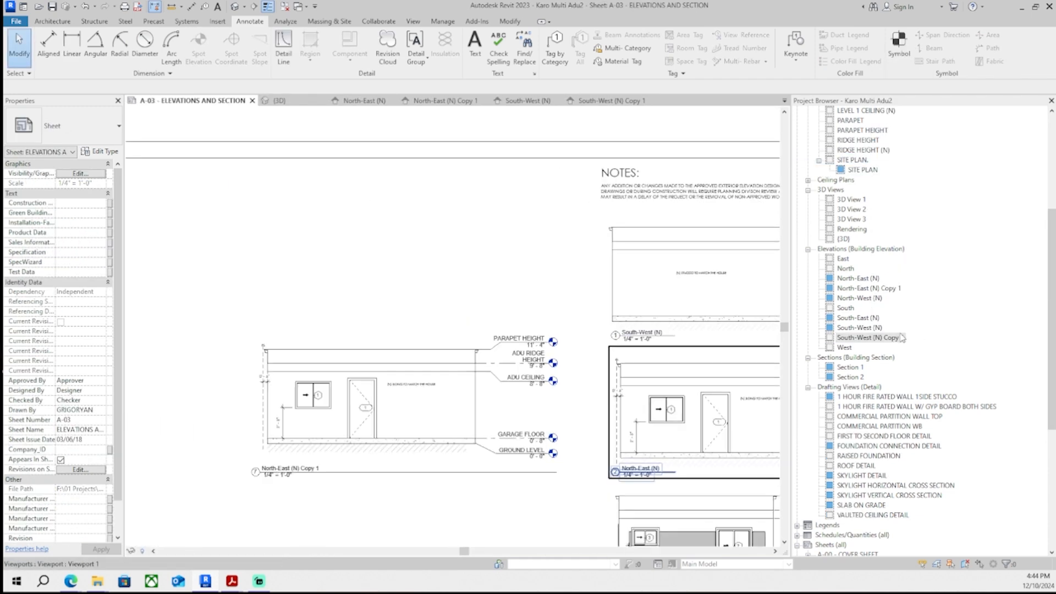
click(903, 338)
drag(903, 346, 425, 264)
click(420, 268)
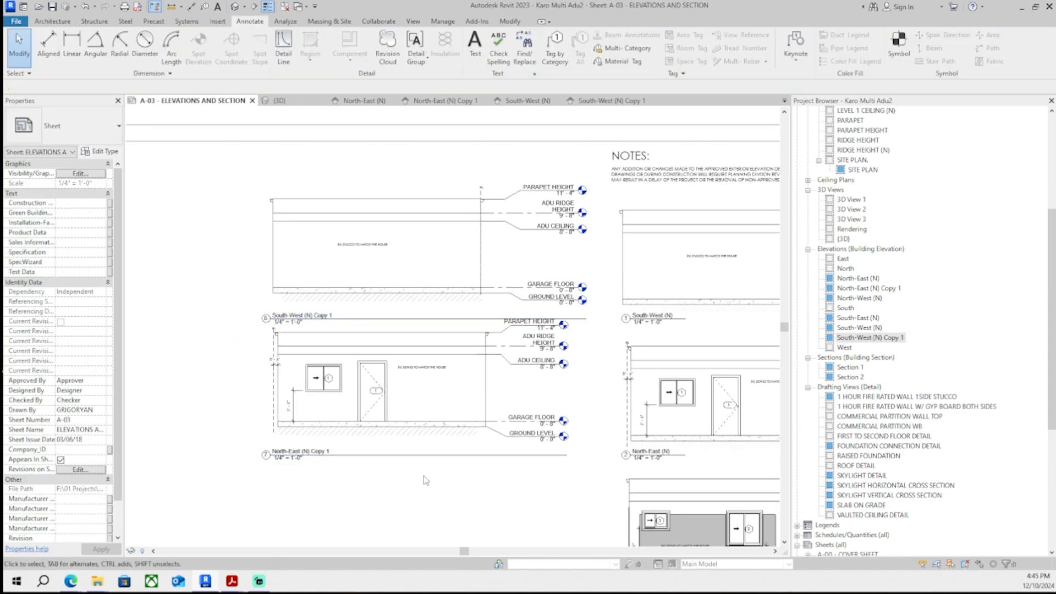
- Arrange the two copied elevation viewports into an aligned column on the left of sheet A-03
scroll(495, 330, down, 2)
scroll(532, 357, up, 5)
drag(553, 325, 178, 360)
scroll(182, 363, down, 1)
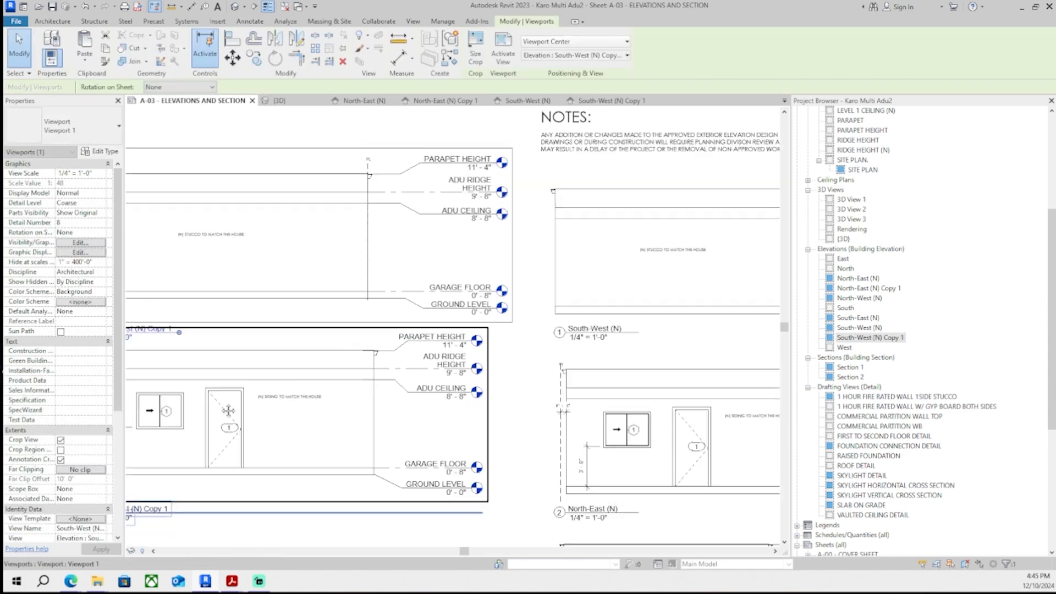
middle_drag(181, 363, 298, 276)
click(575, 414)
drag(596, 423, 295, 463)
click(298, 460)
scroll(325, 436, down, 3)
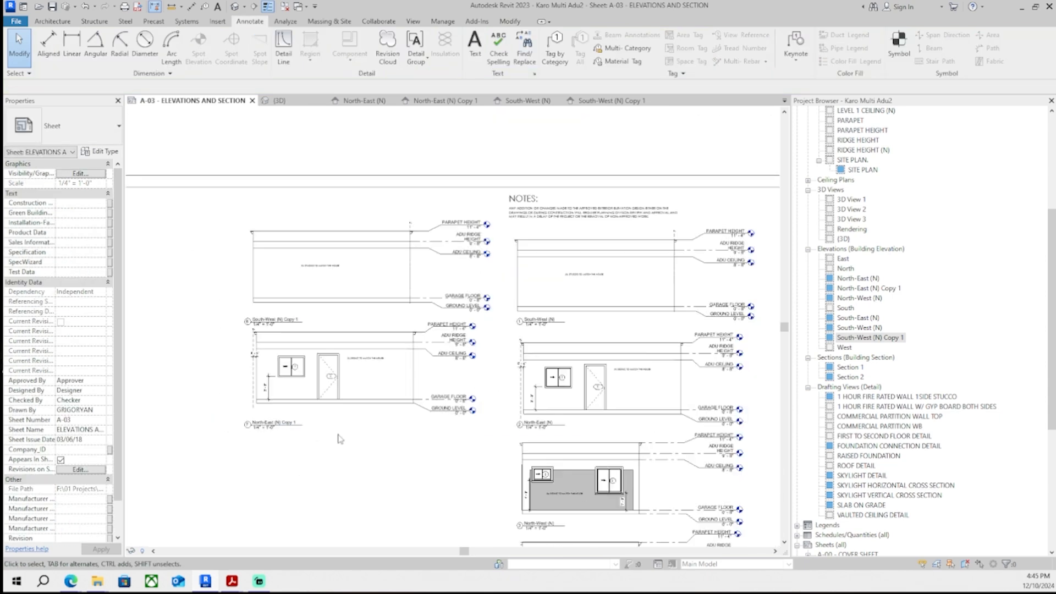
middle_drag(387, 460, 390, 443)
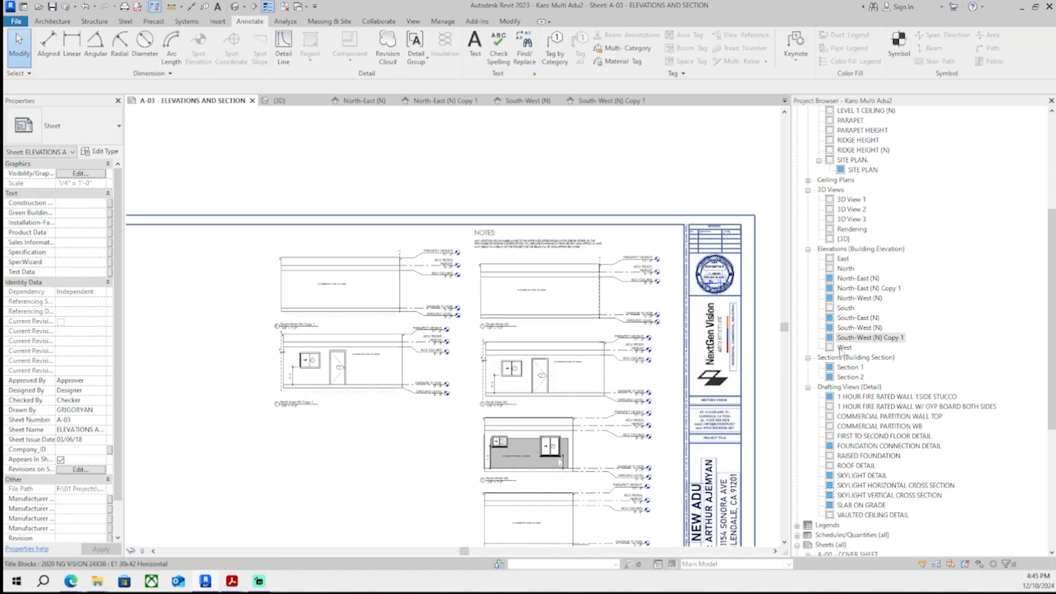
- Duplicate the North-West (N) elevation view
scroll(503, 512, up, 5)
right_click(879, 300)
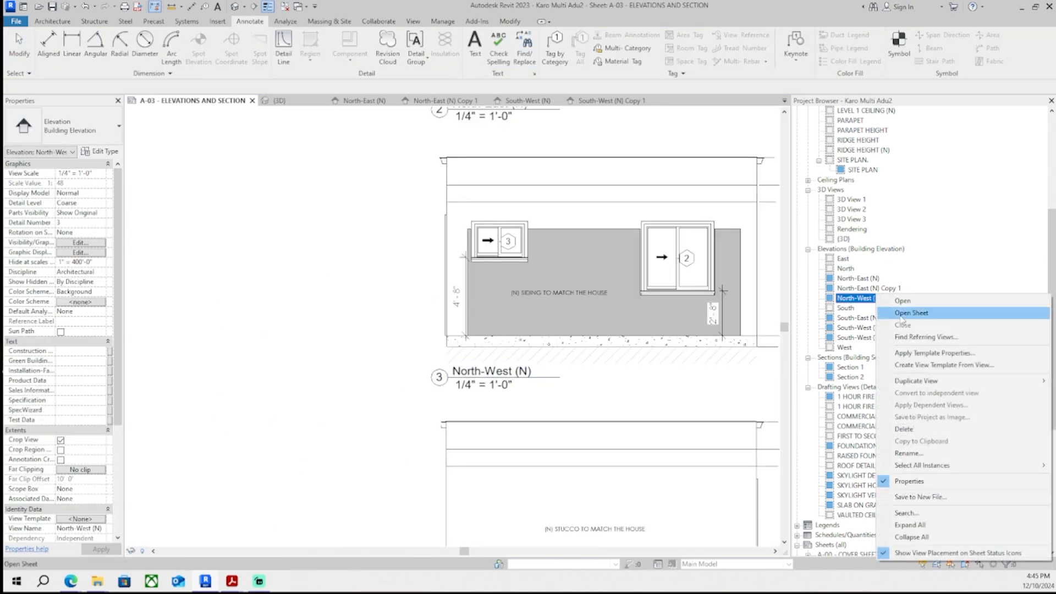
mouse_move(902, 381)
click(814, 392)
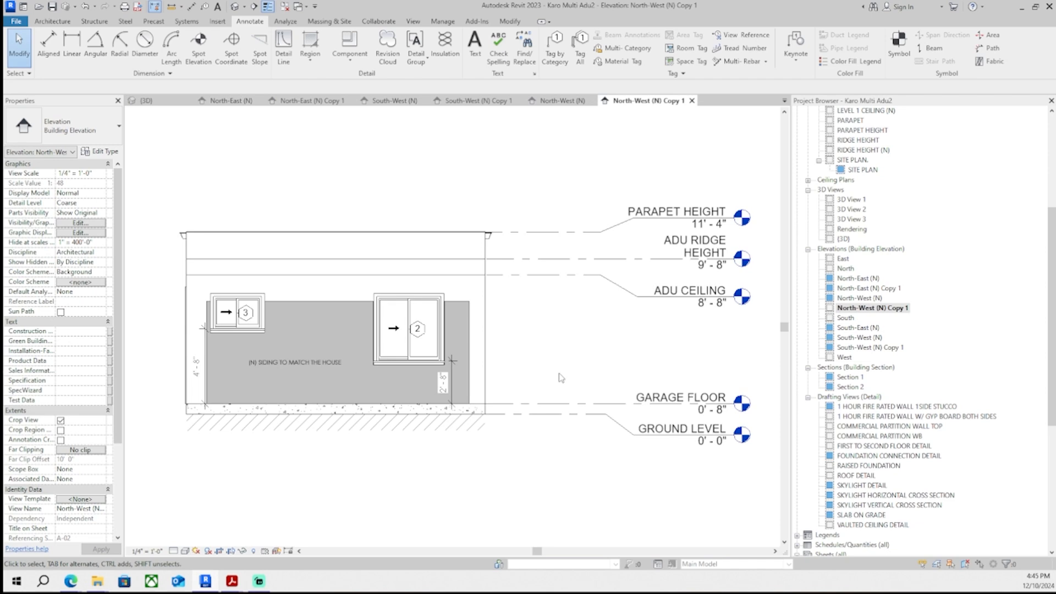
- Cycle through the open elevation view tabs and return to sheet A-03
click(552, 104)
click(483, 102)
click(394, 102)
click(314, 102)
click(165, 102)
click(231, 103)
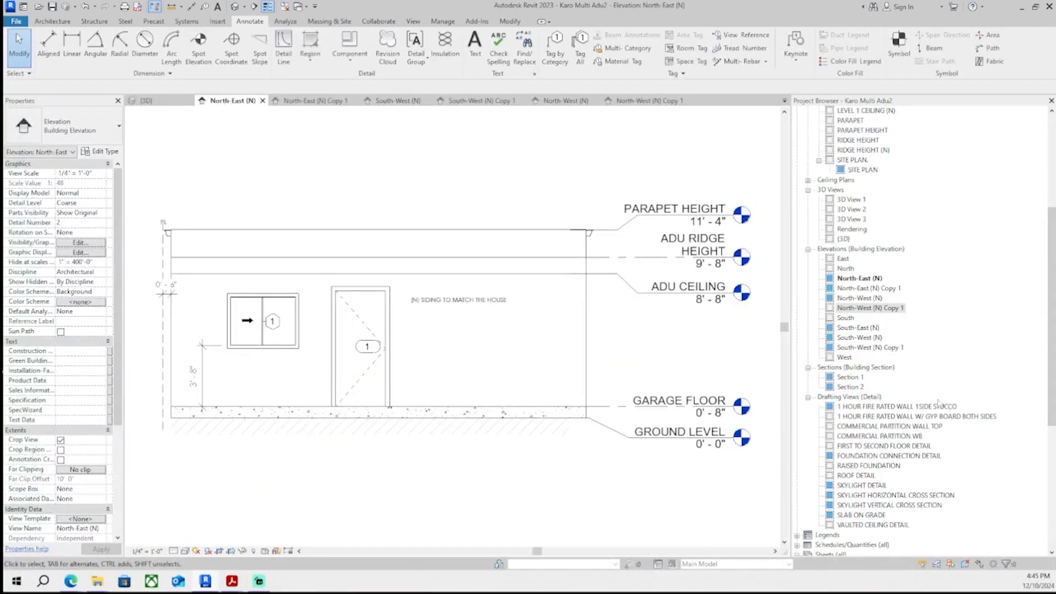
click(325, 104)
click(398, 103)
click(552, 103)
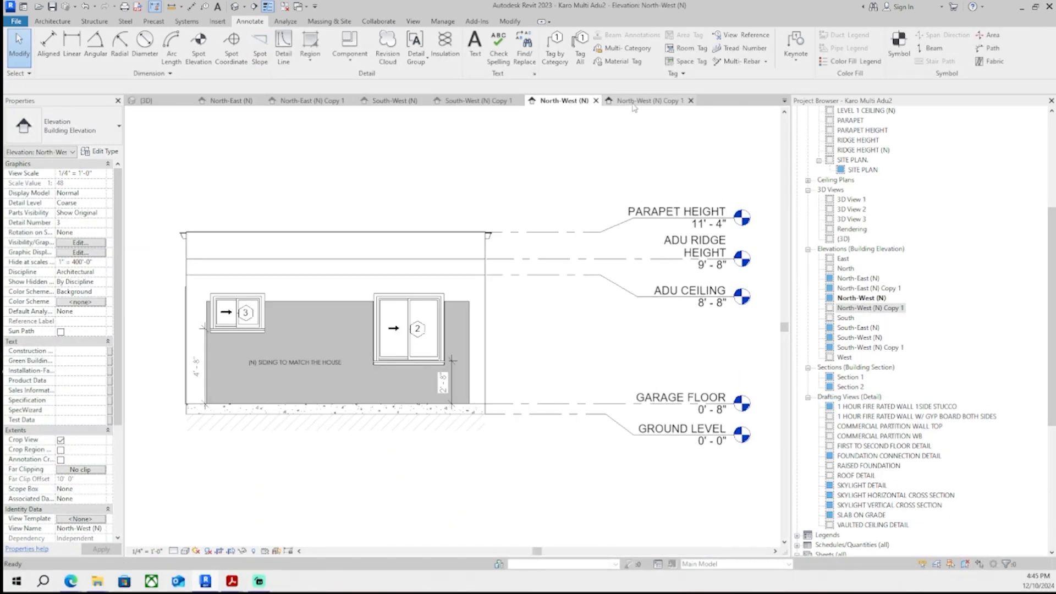
click(615, 103)
key(ctrl+Tab)
key(ctrl+Tab)
scroll(584, 258, down, 6)
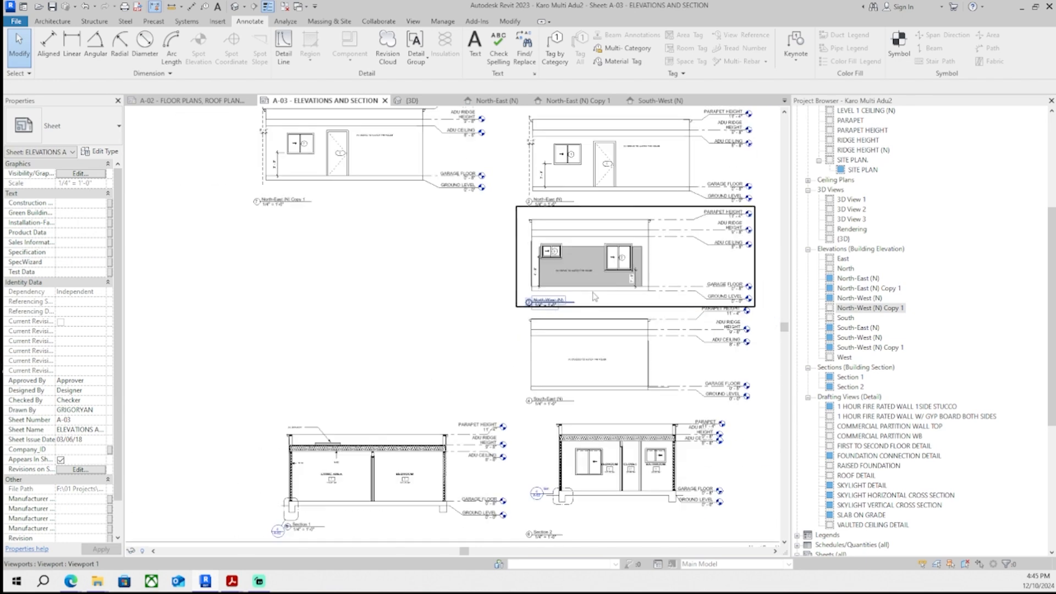
- Place the North-West (N) Copy 1 elevation on sheet A-03 below the North-East copy
middle_drag(602, 320, 616, 430)
scroll(562, 430, up, 4)
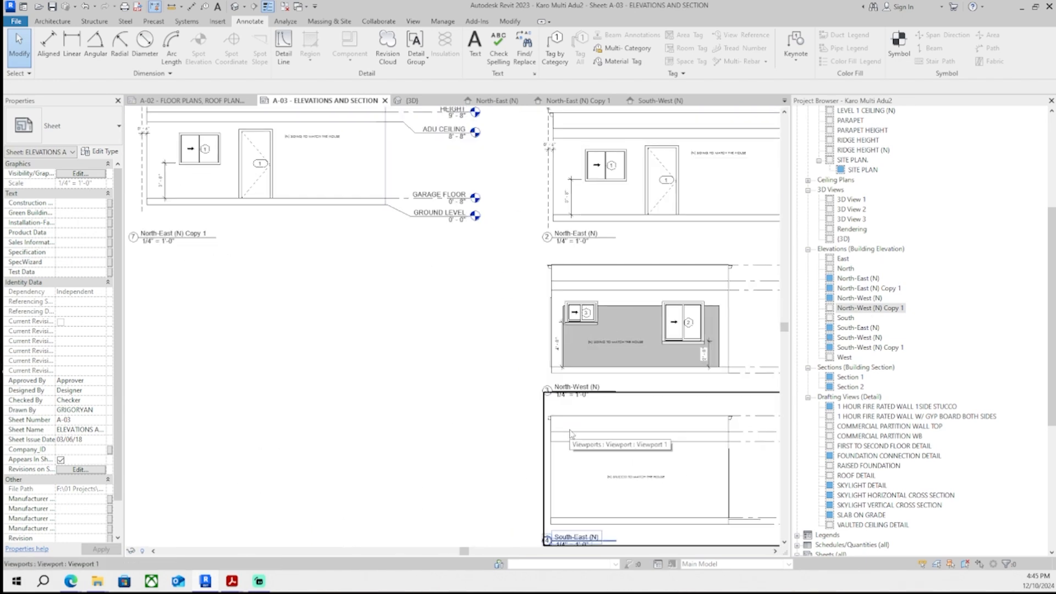
scroll(867, 311, down, 1)
drag(867, 300, 378, 331)
scroll(363, 332, down, 1)
middle_drag(363, 330, 435, 326)
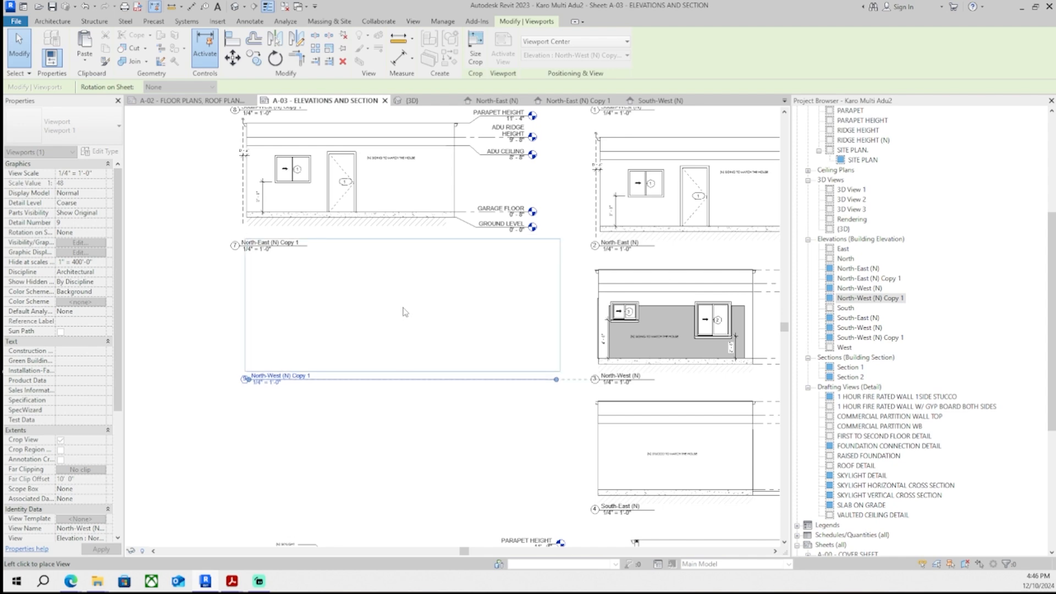
click(394, 309)
scroll(394, 309, down, 3)
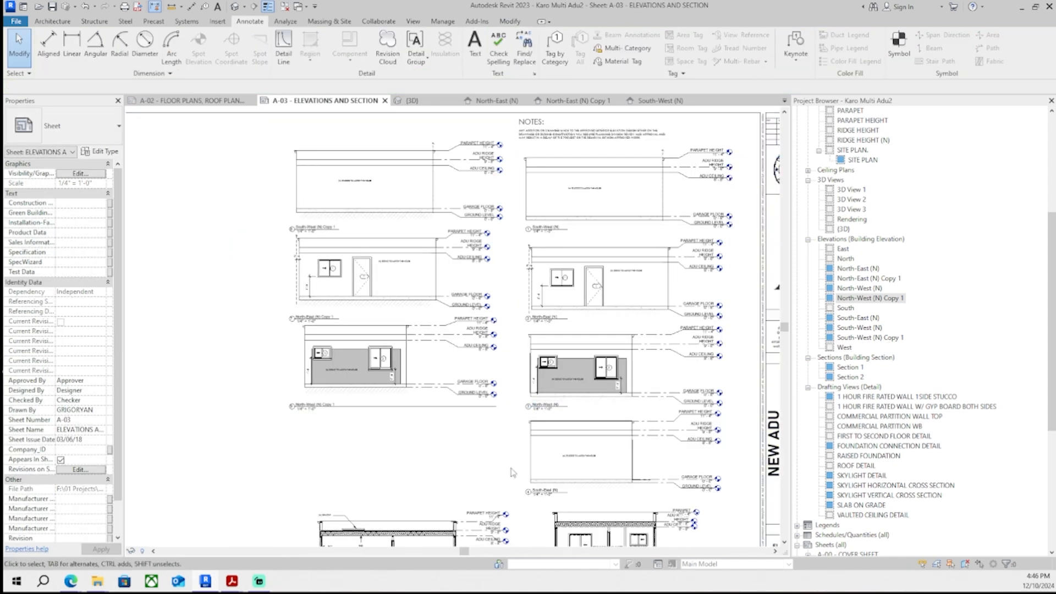
- Duplicate the South-East (N) elevation view and place the copy on sheet A-03
scroll(587, 472, up, 5)
right_click(867, 319)
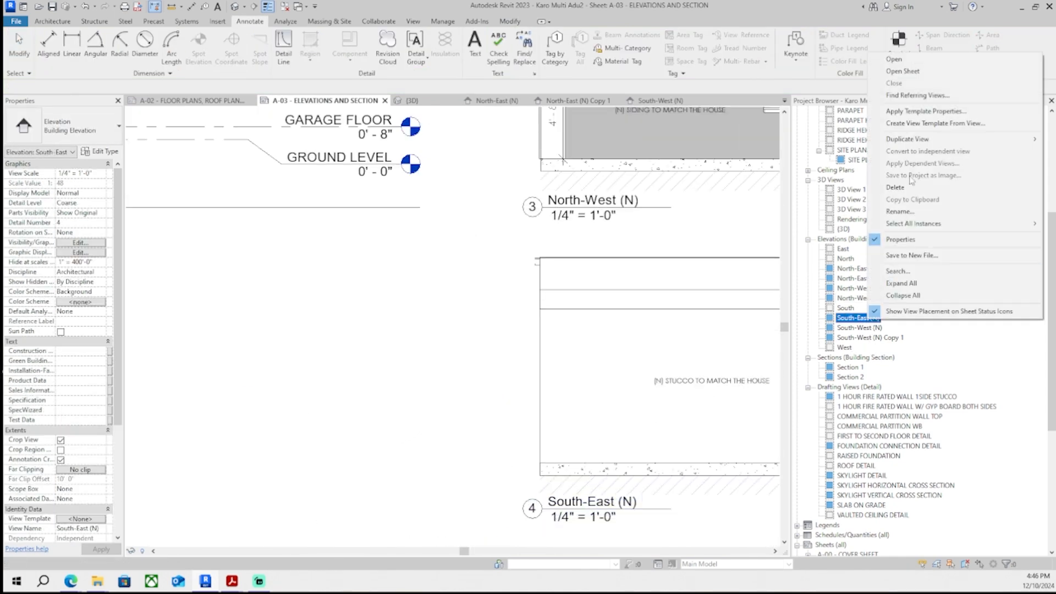
mouse_move(896, 139)
click(770, 135)
key(ctrl+Tab)
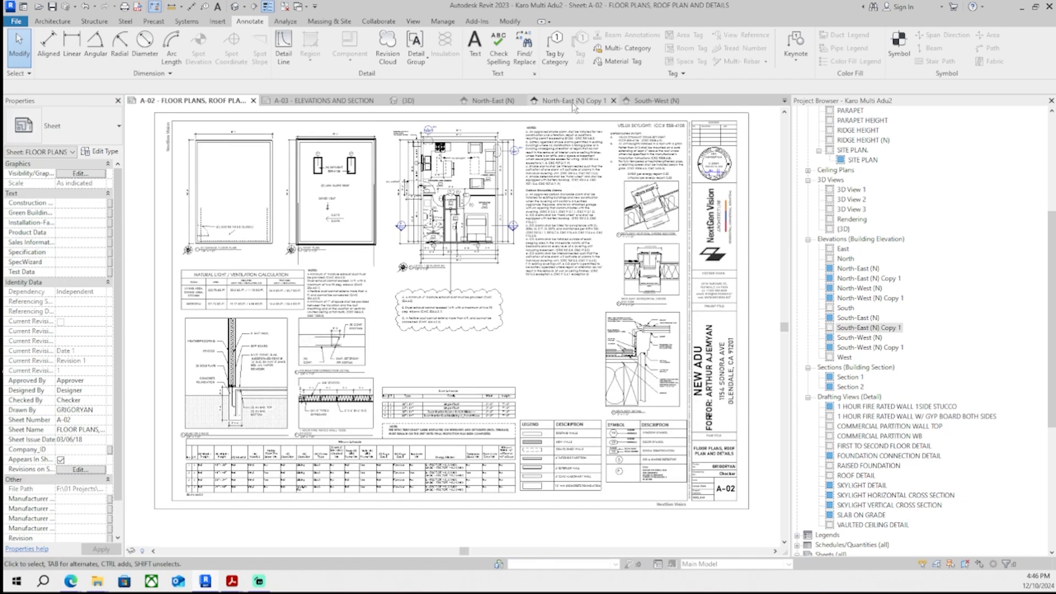
click(325, 101)
scroll(437, 325, down, 3)
scroll(324, 374, up, 3)
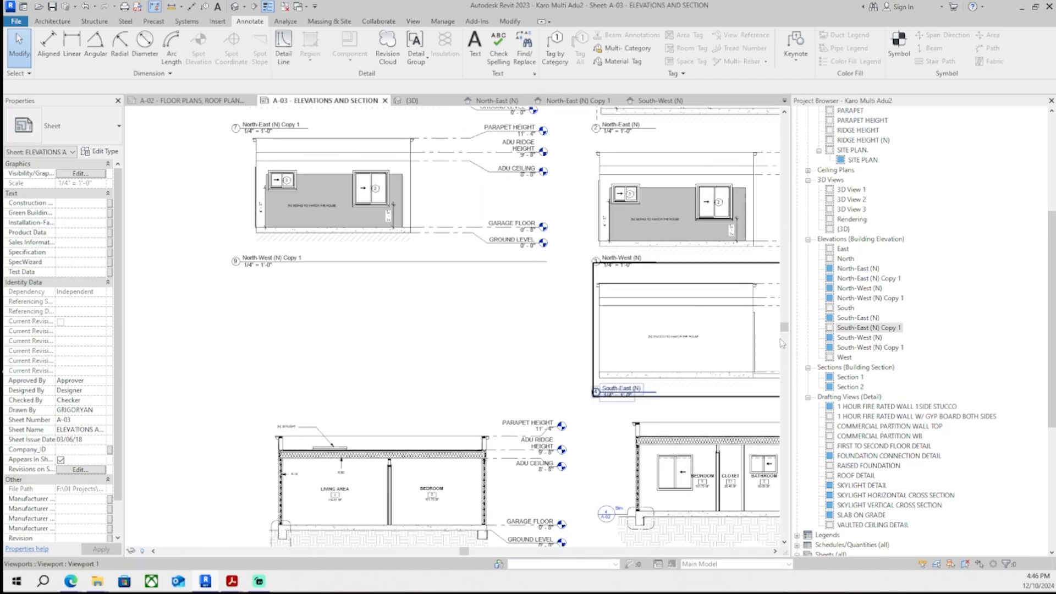
drag(869, 328, 391, 331)
click(388, 318)
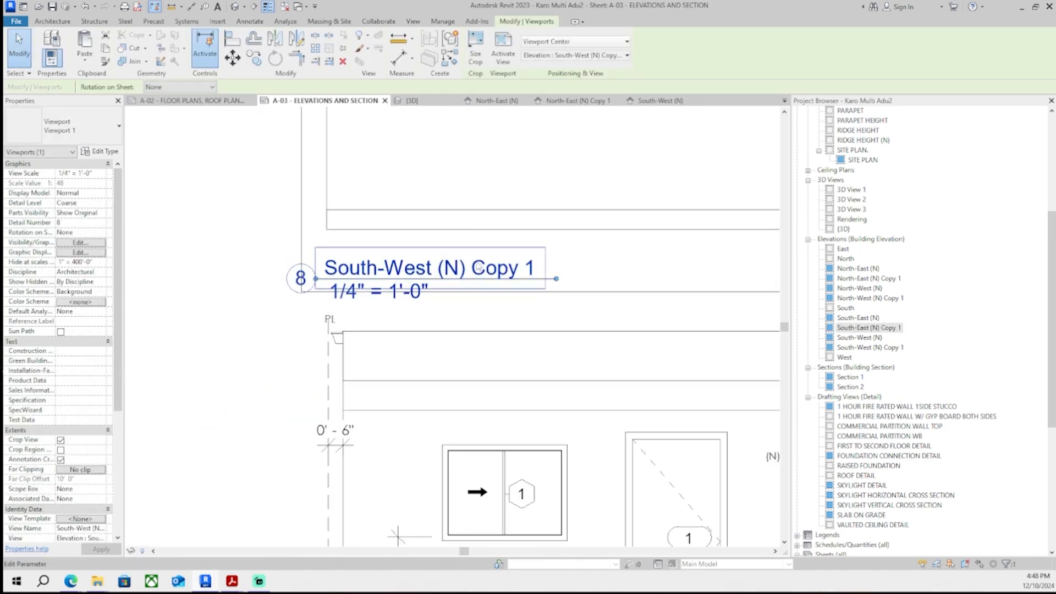
- Rename the South-West (N) Copy 1 view to South-West (E) from its viewport title
scroll(404, 278, up, 1)
click(347, 274)
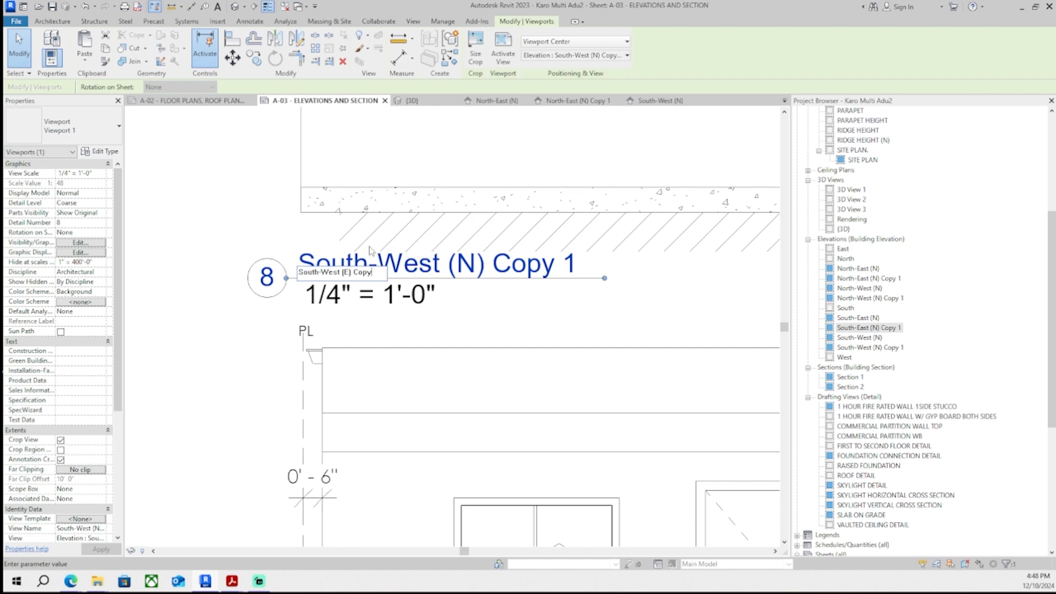
key(BackSpace)
key(BackSpace)
key(BackSpace)
key(BackSpace)
key(BackSpace)
key(Return)
scroll(407, 292, down, 2)
scroll(447, 336, up, 3)
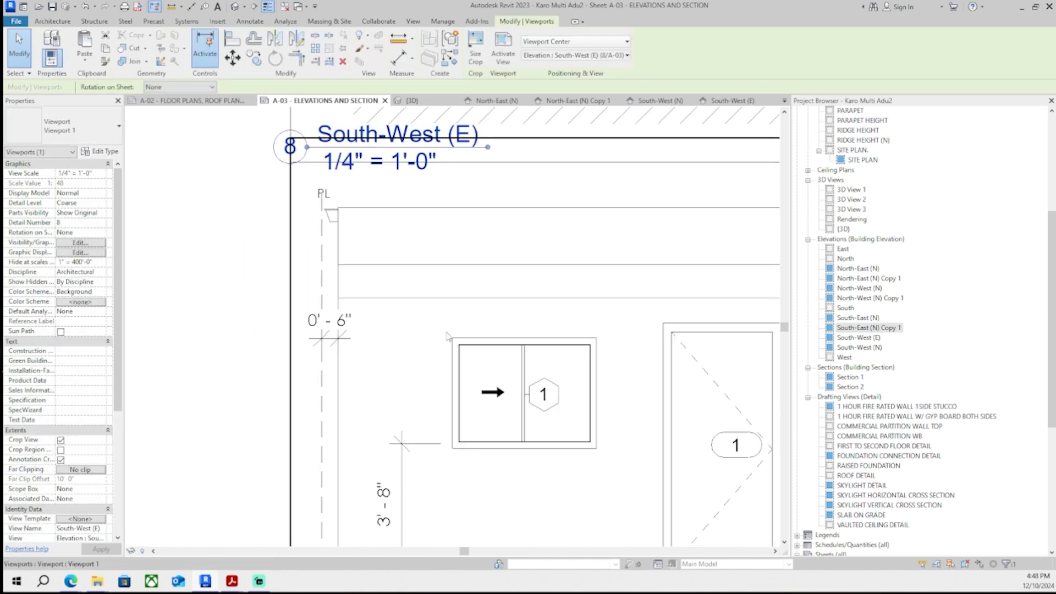
- Rename the North-East (N) Copy 1 view to North-East (E)
scroll(446, 336, down, 2)
scroll(286, 369, up, 3)
click(275, 362)
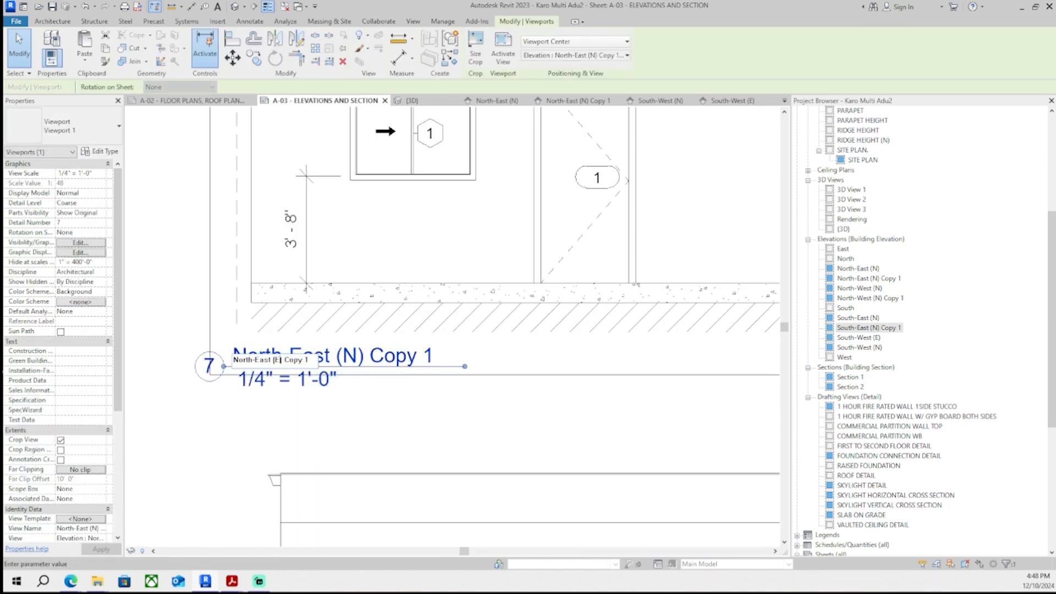
key(Return)
scroll(325, 380, down, 3)
scroll(363, 418, up, 3)
- Rename the North-West (N) Copy 1 view to North-West (E)
click(375, 387)
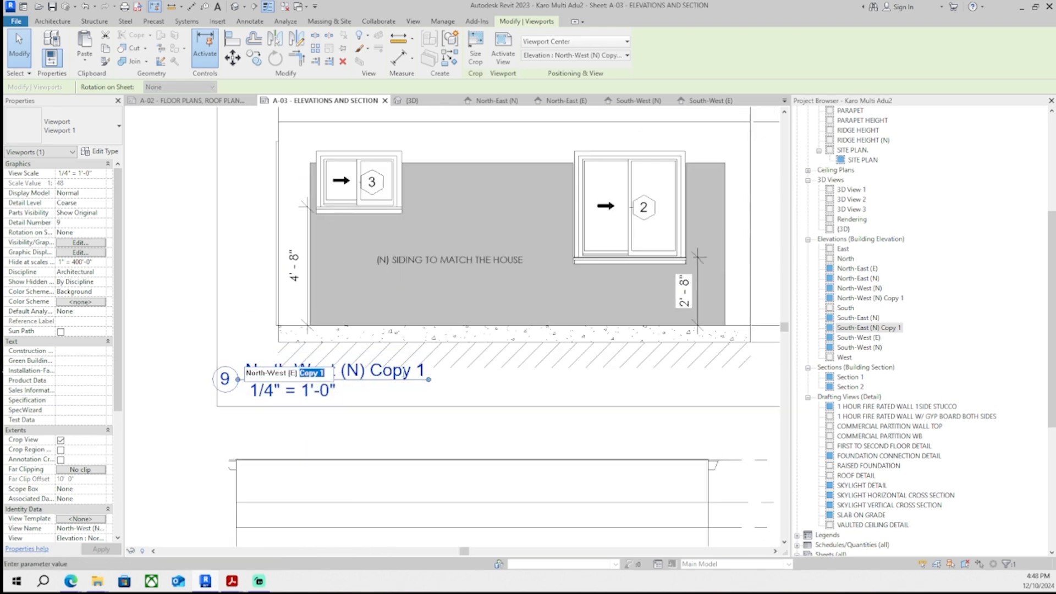
key(BackSpace)
key(Return)
scroll(407, 297, down, 2)
scroll(407, 296, up, 3)
- Rename the South-East (N) Copy 1 view to South-East (E)
click(407, 296)
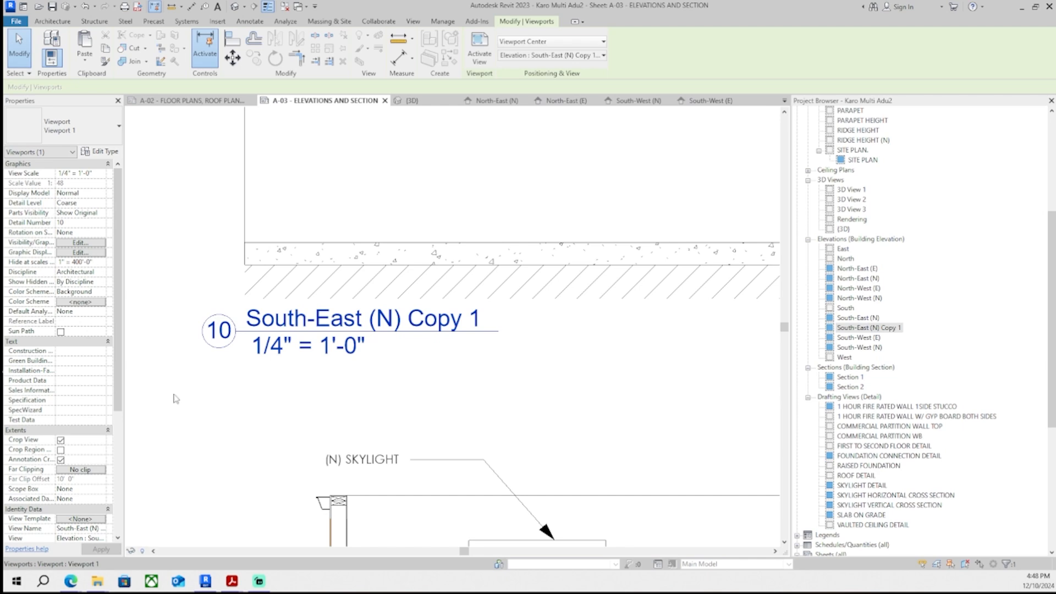
click(387, 325)
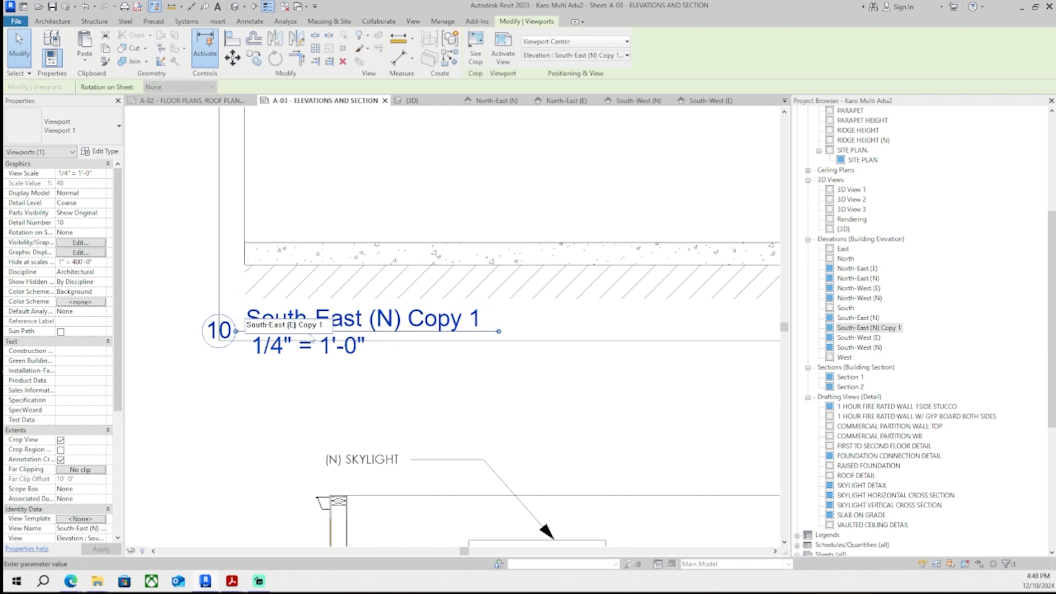
key(BackSpace)
key(BackSpace)
key(BackSpace)
key(BackSpace)
key(Return)
click(330, 370)
scroll(330, 369, down, 5)
scroll(281, 517, up, 3)
middle_drag(282, 517, 293, 422)
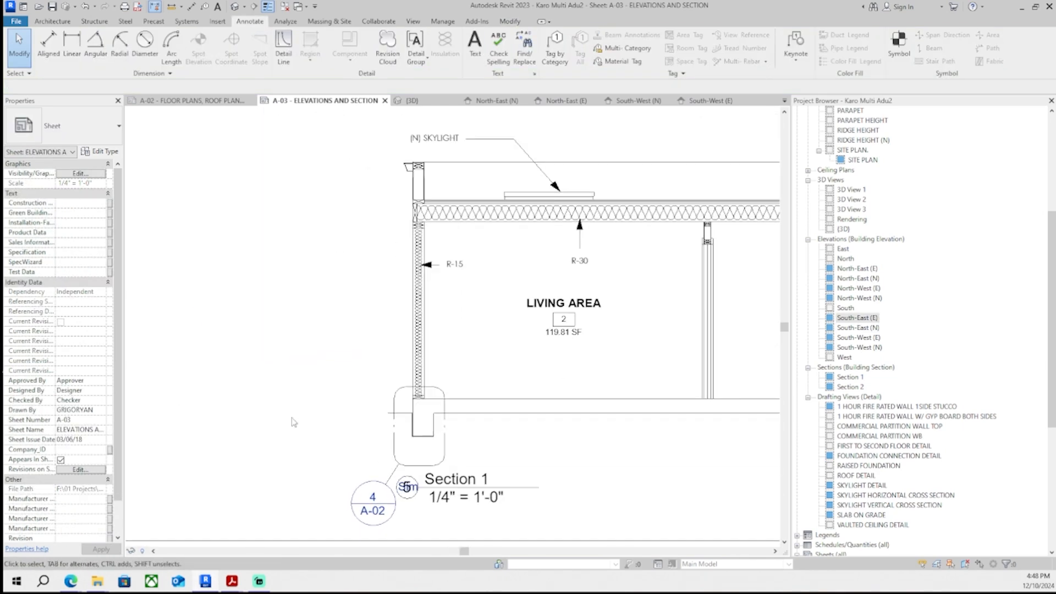
scroll(385, 403, down, 2)
middle_drag(385, 403, 284, 369)
scroll(284, 369, down, 1)
scroll(331, 398, up, 2)
click(327, 421)
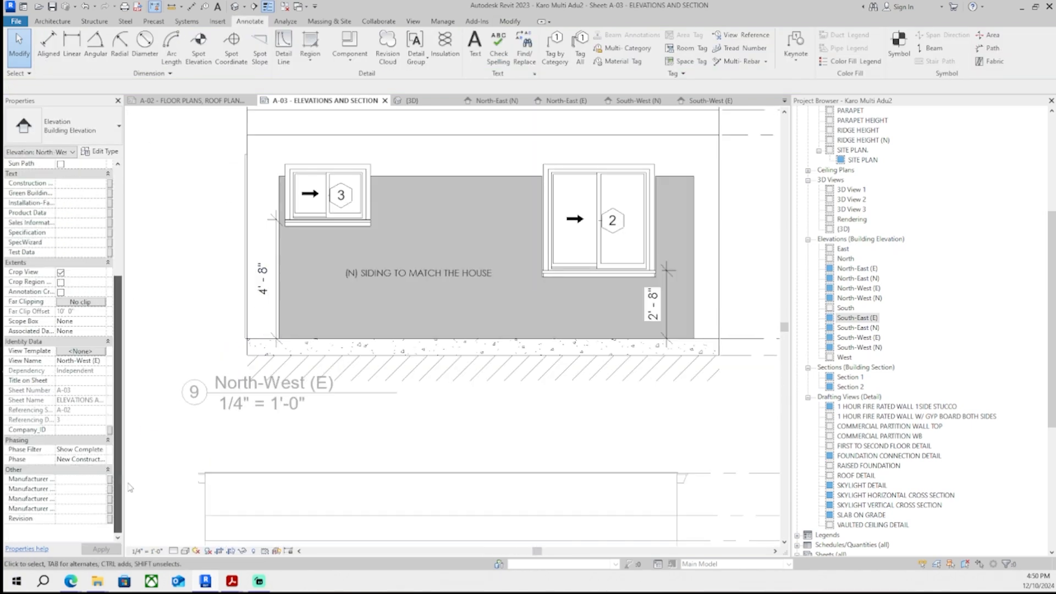
- Set the phase of the North-West (E) elevation view to Existing
click(407, 177)
click(182, 341)
click(104, 489)
click(82, 498)
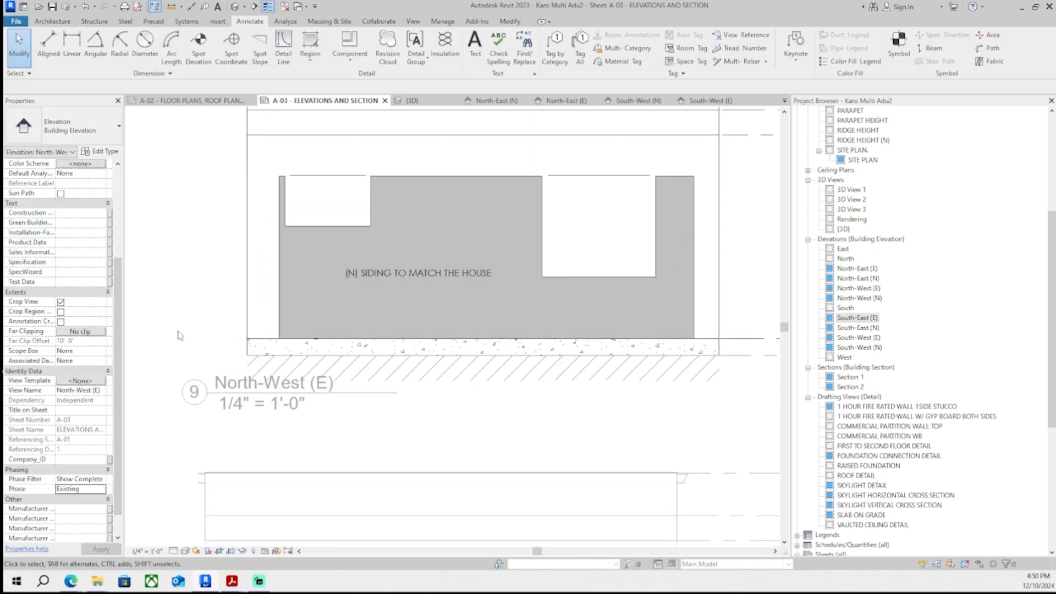
- Set the phase of another (E) elevation view on the sheet to Existing
double_click(177, 335)
middle_drag(358, 495, 413, 231)
scroll(416, 377, down, 1)
double_click(417, 374)
click(106, 460)
click(83, 469)
scroll(378, 390, down, 4)
double_click(297, 405)
middle_drag(363, 182, 335, 278)
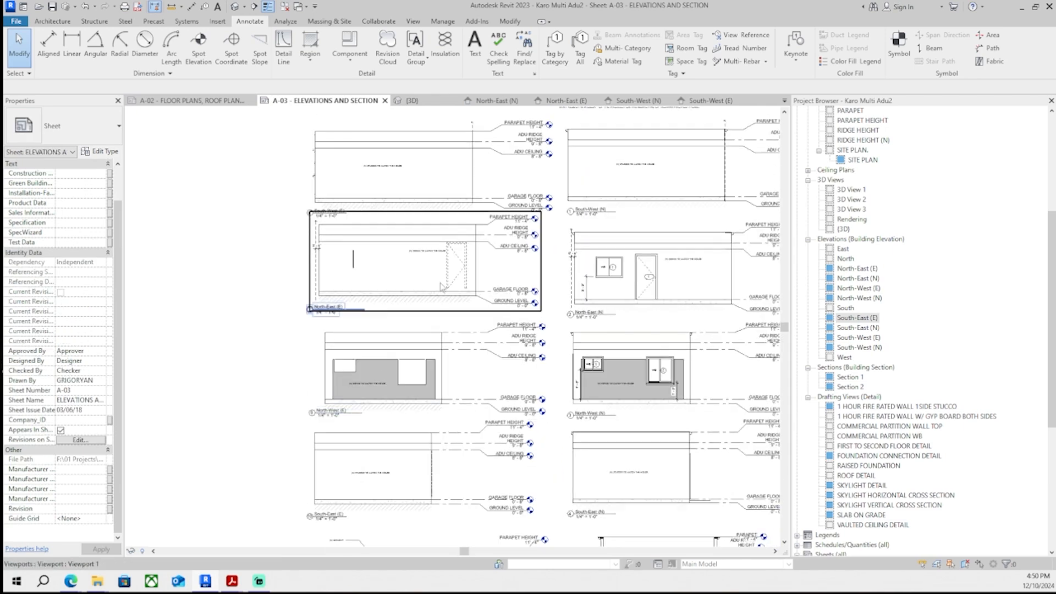
- Activate an (E) elevation viewport and delete a leftover element inside it
middle_drag(351, 513, 292, 488)
double_click(337, 369)
scroll(338, 376, up, 6)
click(269, 318)
key(Delete)
scroll(427, 352, down, 3)
middle_drag(432, 278, 334, 363)
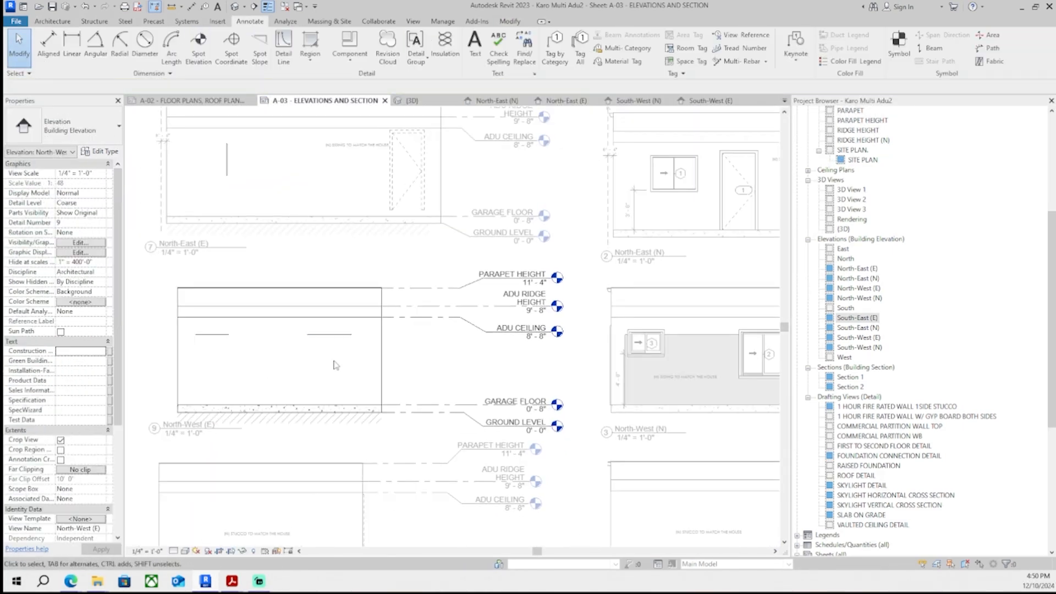
- Delete another leftover element inside the North-West (E) elevation viewport
double_click(423, 231)
scroll(429, 202, down, 4)
double_click(344, 355)
scroll(344, 365, up, 4)
click(344, 365)
key(Delete)
double_click(363, 247)
click(250, 276)
scroll(470, 281, down, 4)
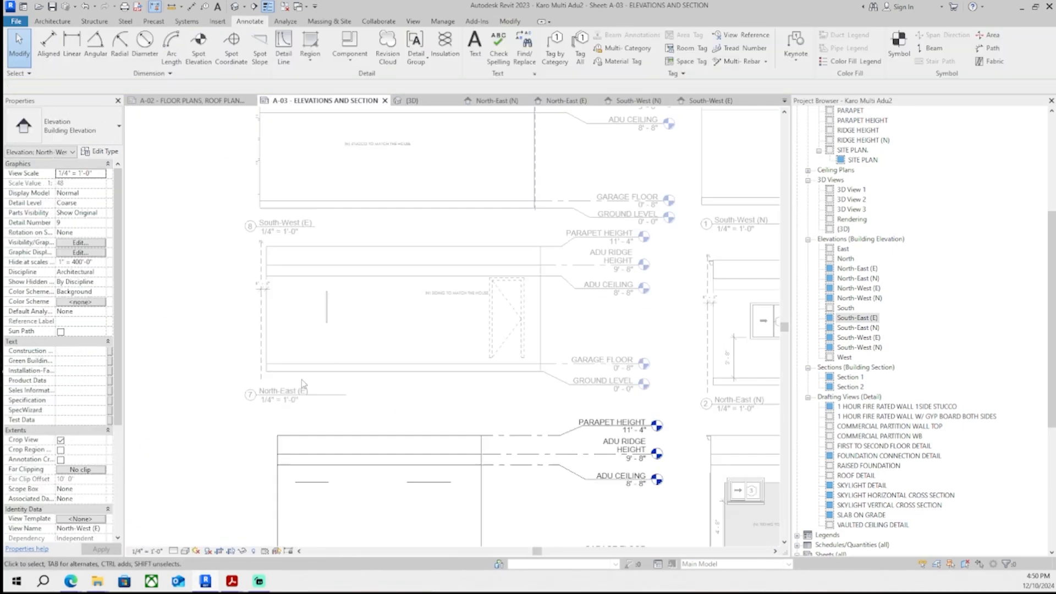
double_click(302, 382)
scroll(266, 297, down, 1)
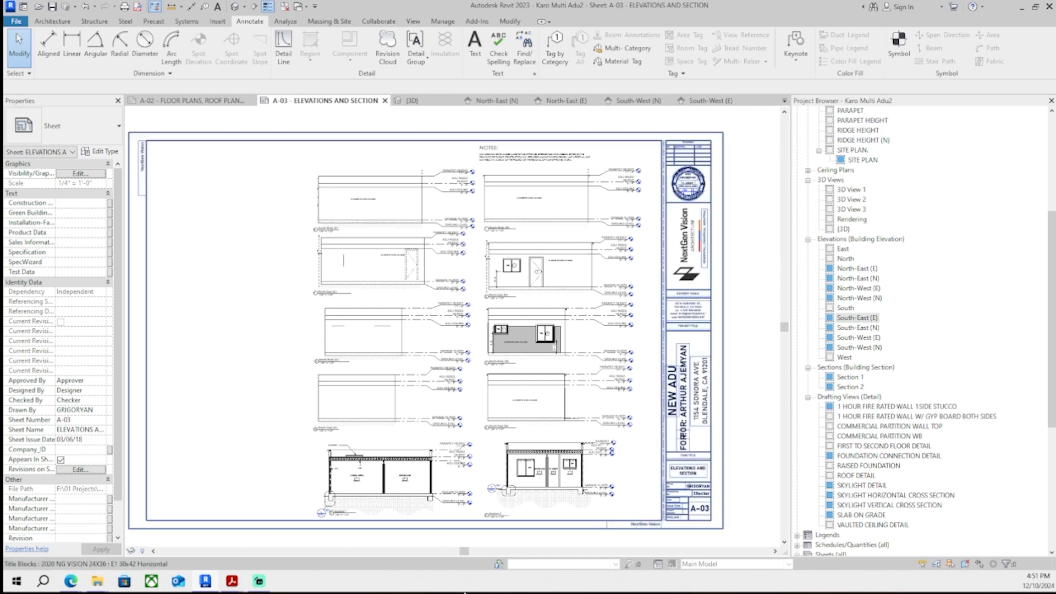
- Change the garage-door filled region in the North-West (E) elevation to a horizontal-lines fill type
middle_drag(544, 281, 536, 263)
click(412, 101)
shift+middle_drag(572, 327, 587, 281)
scroll(486, 276, up, 2)
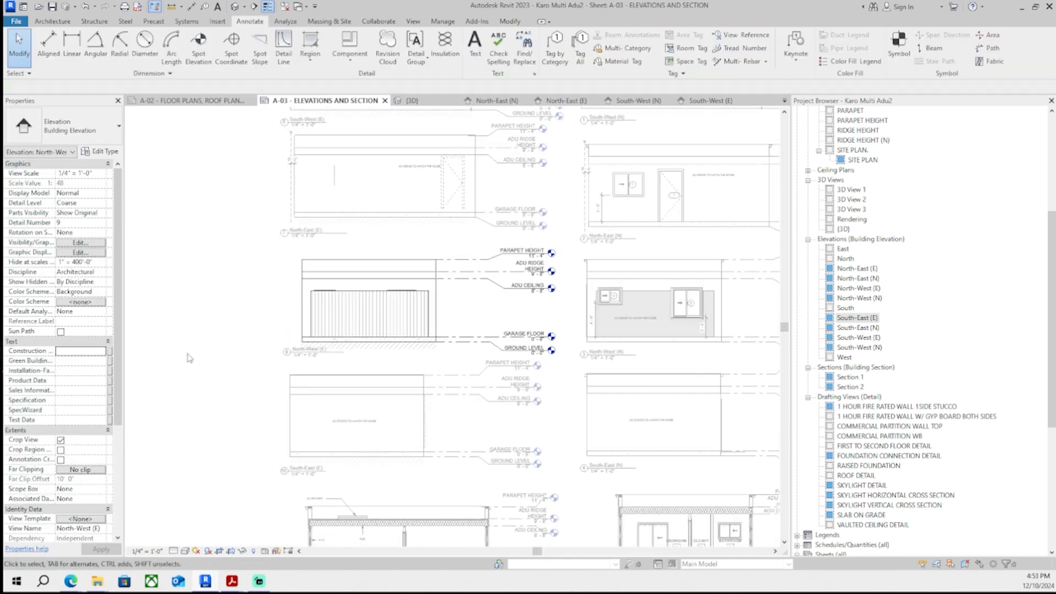
scroll(283, 320, up, 2)
click(396, 319)
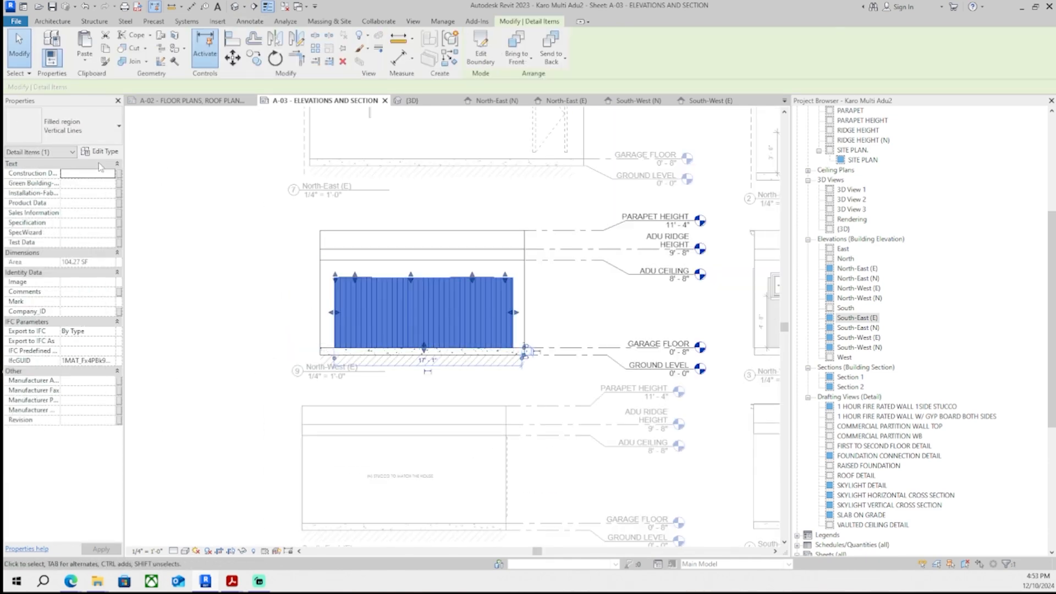
click(62, 126)
click(82, 205)
click(259, 252)
- Add the text note "(E) GARAGE DOOR TO BE CLOSED" over the garage door in the North-West (E) elevation
scroll(243, 385, down, 4)
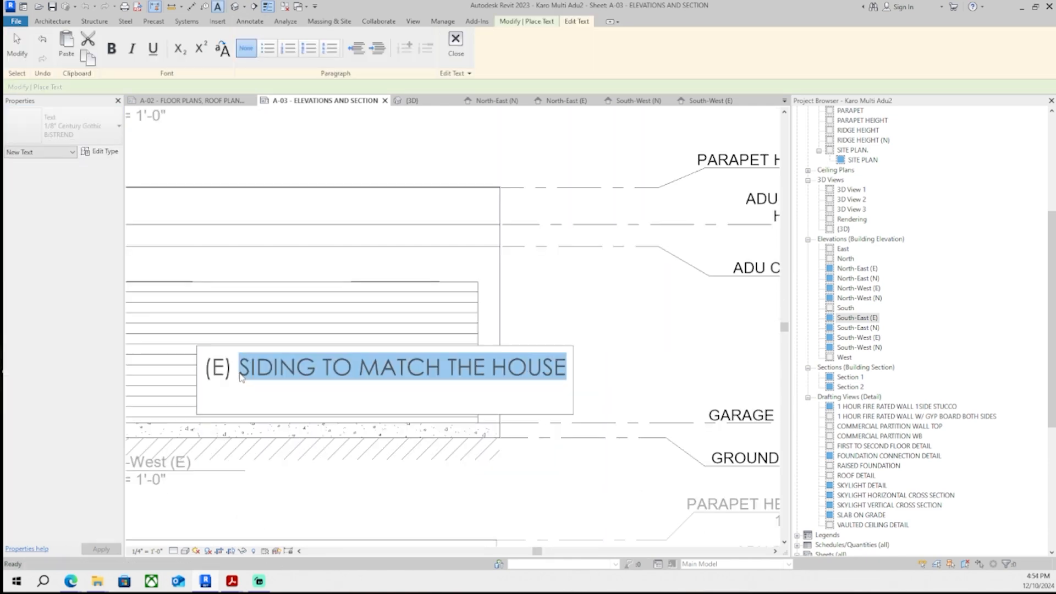
text(GARAGE DOOR TO BE CLOSED)
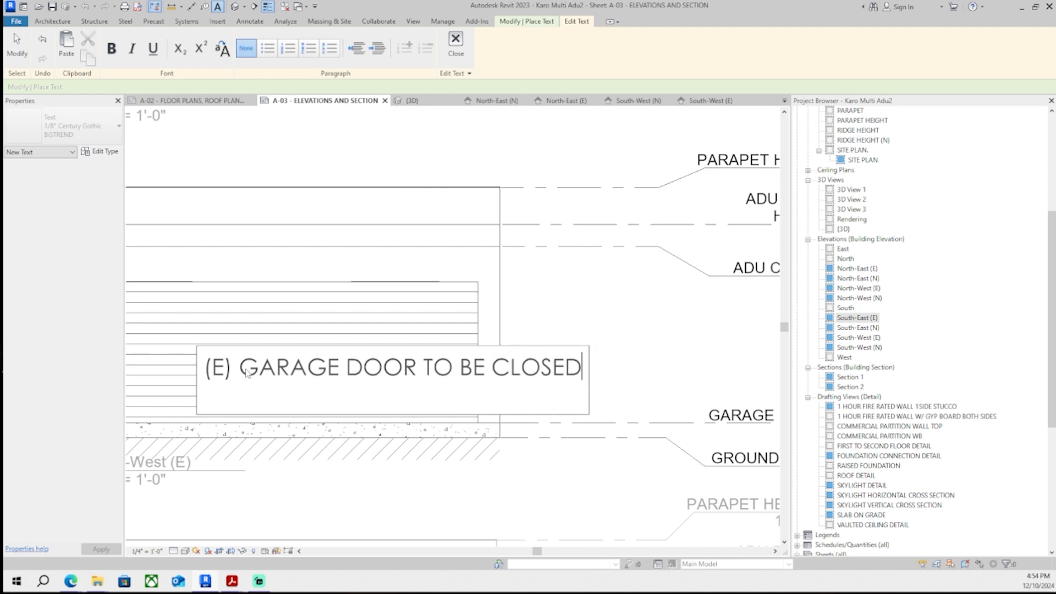
click(623, 308)
key(Escape)
- Reposition the garage door text note within the North-West (E) elevation
middle_drag(292, 380, 385, 365)
drag(290, 332, 225, 305)
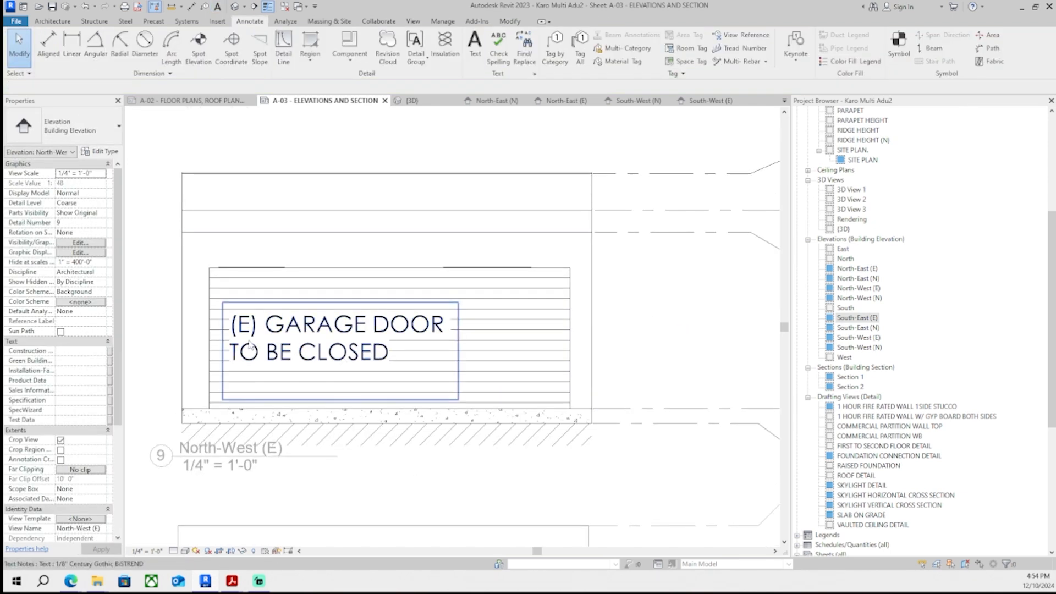
drag(223, 302, 265, 300)
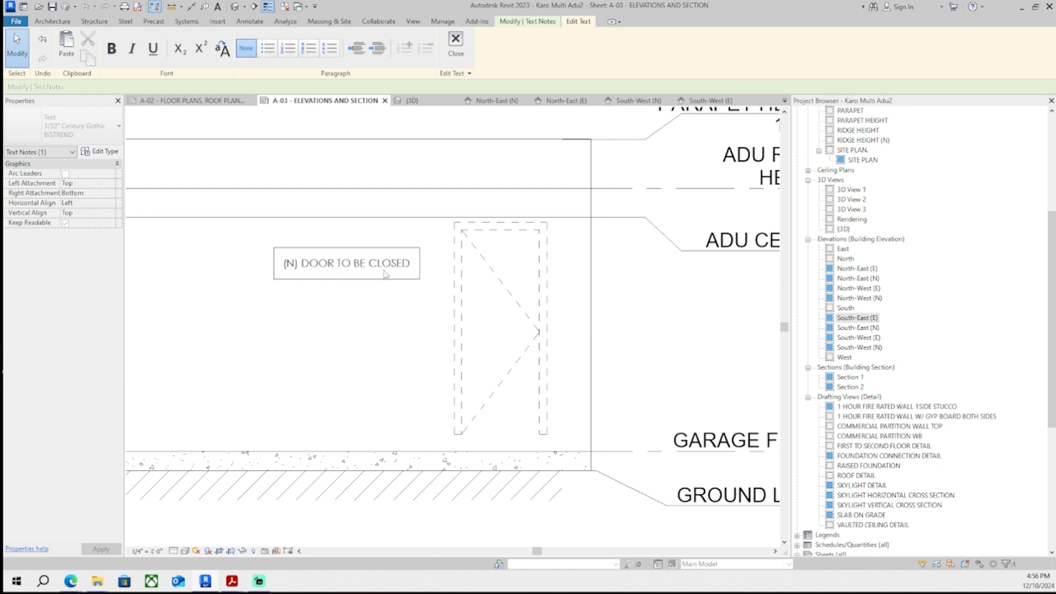
- Edit the door note in the North-East (E) elevation to read "(E) DOOR TO BE CLOSED"
click(340, 292)
scroll(338, 290, down, 1)
middle_drag(338, 291, 335, 328)
scroll(316, 307, up, 5)
click(321, 312)
click(273, 314)
click(275, 371)
scroll(352, 278, down, 2)
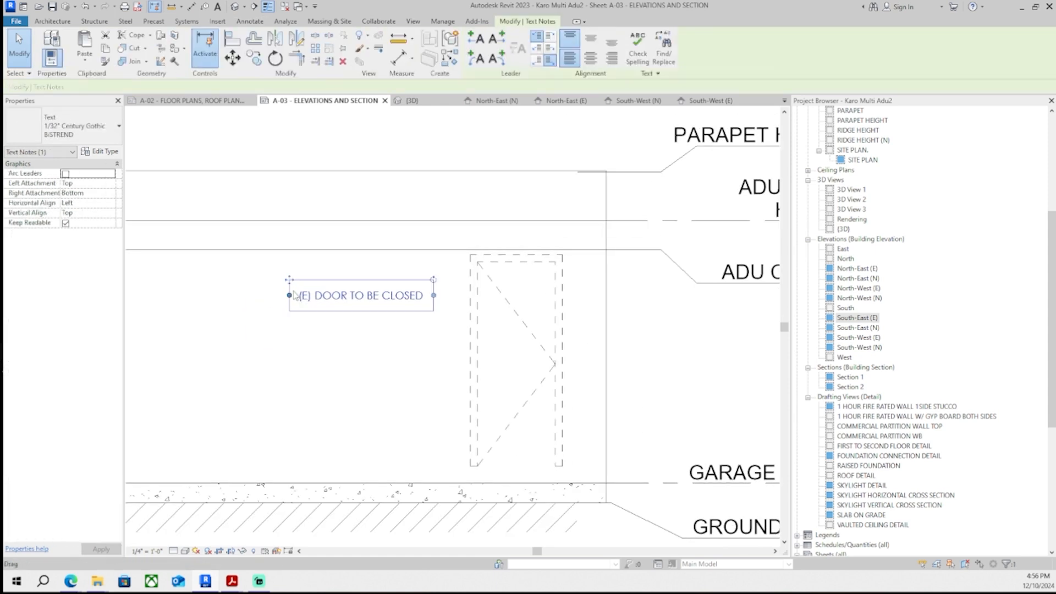
- Move the door note onto the door and split it into two lines, "(E) DOOR" and "TO BE CLOSED"
scroll(293, 283, up, 1)
drag(289, 276, 527, 393)
scroll(644, 456, up, 2)
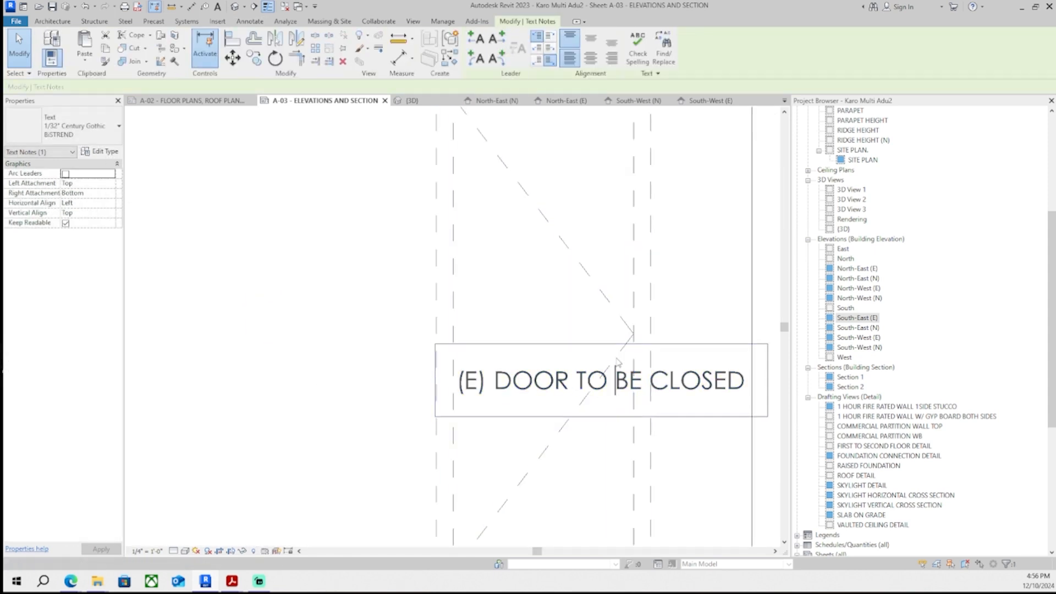
click(551, 378)
key(Return)
click(499, 336)
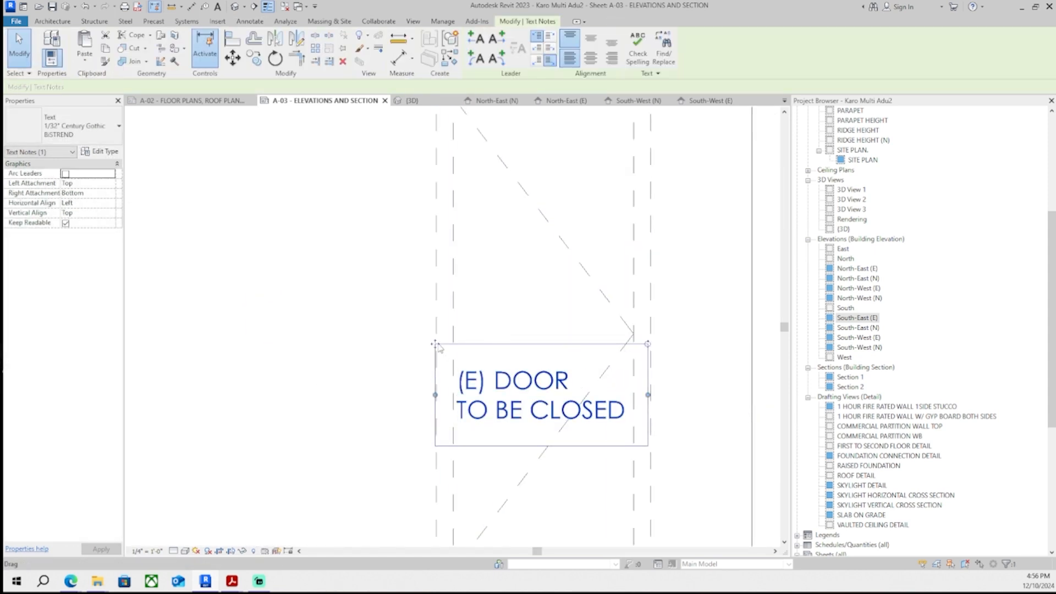
drag(437, 345, 437, 272)
click(332, 340)
- Activate the North-East (E) viewport and delete an element from it
scroll(332, 341, down, 6)
scroll(292, 431, down, 1)
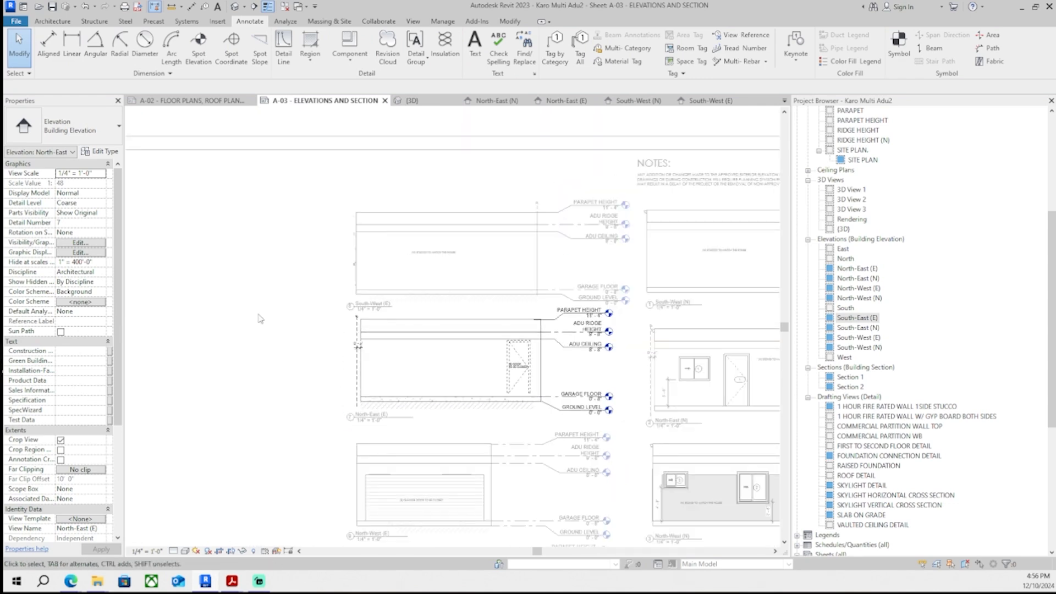
double_click(259, 316)
scroll(440, 247, up, 5)
double_click(302, 288)
click(302, 287)
key(Delete)
- Nudge the existing door in the North-East (E) elevation downward to a sill height of about -0' 7"
scroll(373, 302, down, 6)
double_click(265, 336)
middle_drag(266, 336, 275, 256)
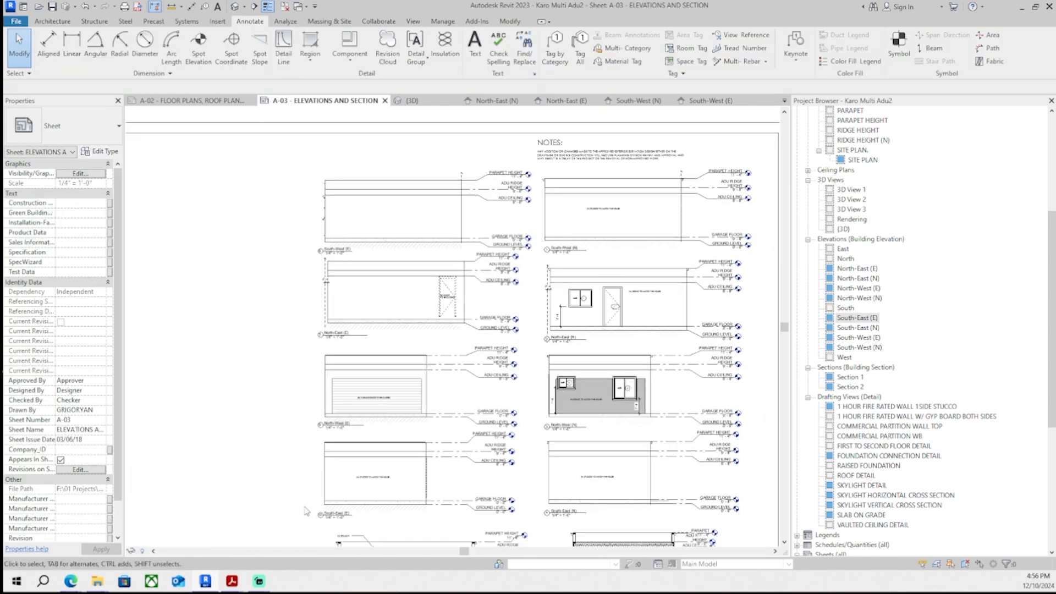
scroll(392, 490, up, 6)
middle_drag(392, 490, 355, 367)
double_click(330, 358)
click(304, 315)
scroll(370, 374, down, 2)
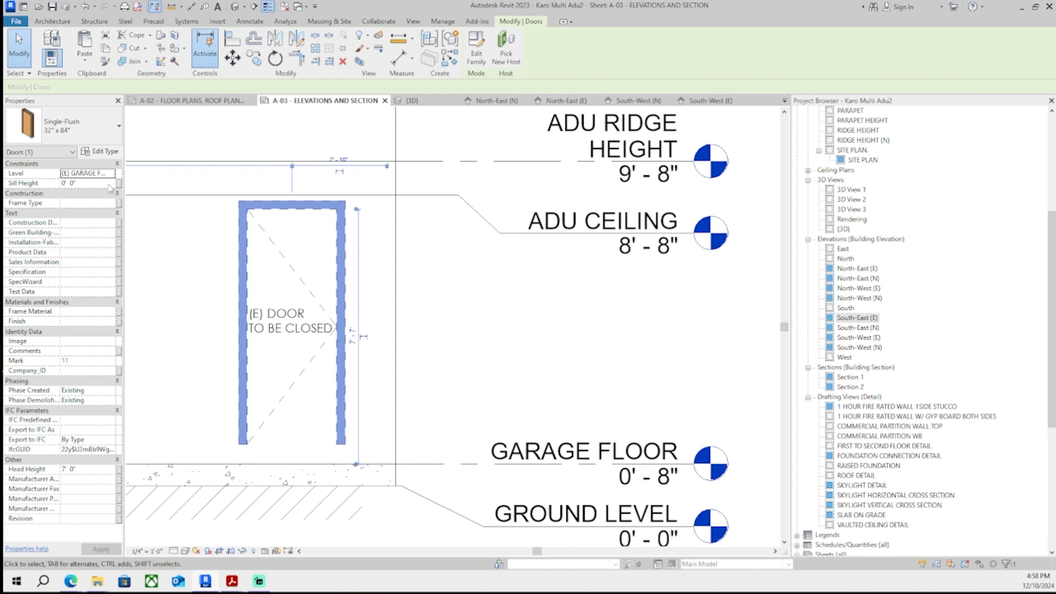
key(Down)
key(Down)
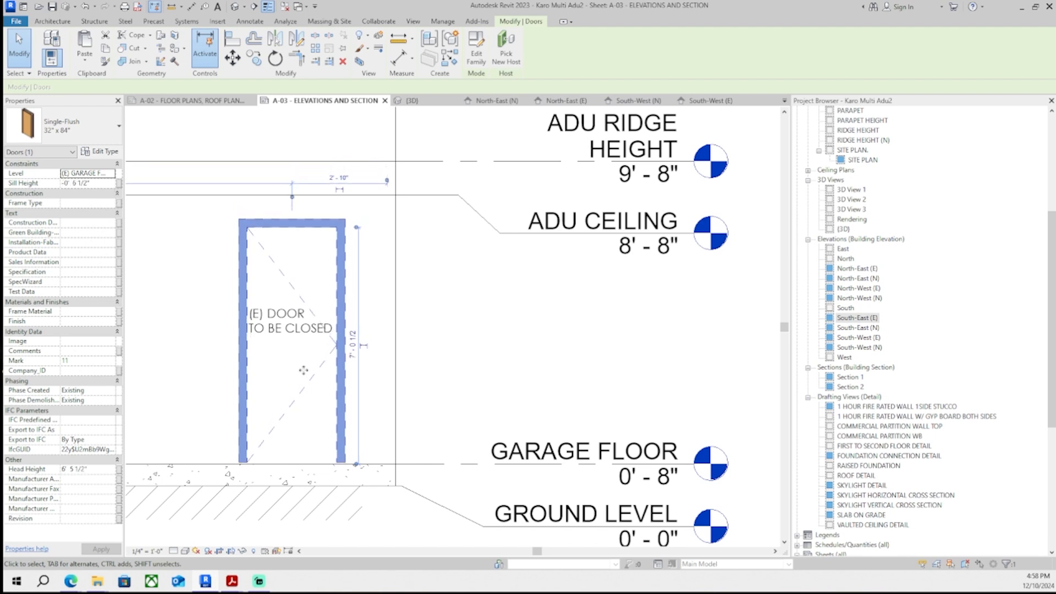
scroll(462, 446, up, 5)
key(Down)
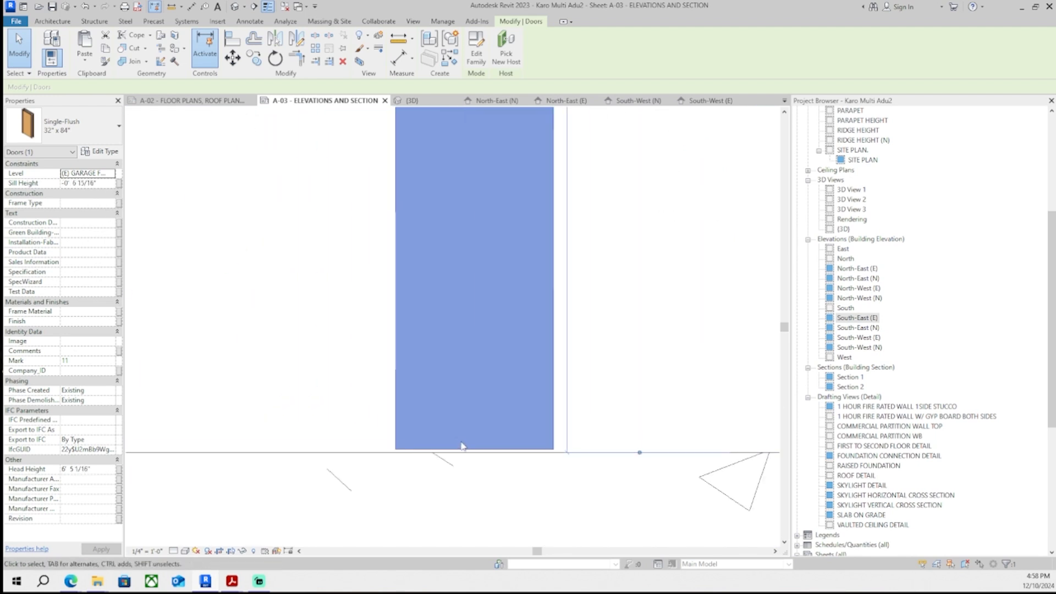
scroll(462, 446, down, 8)
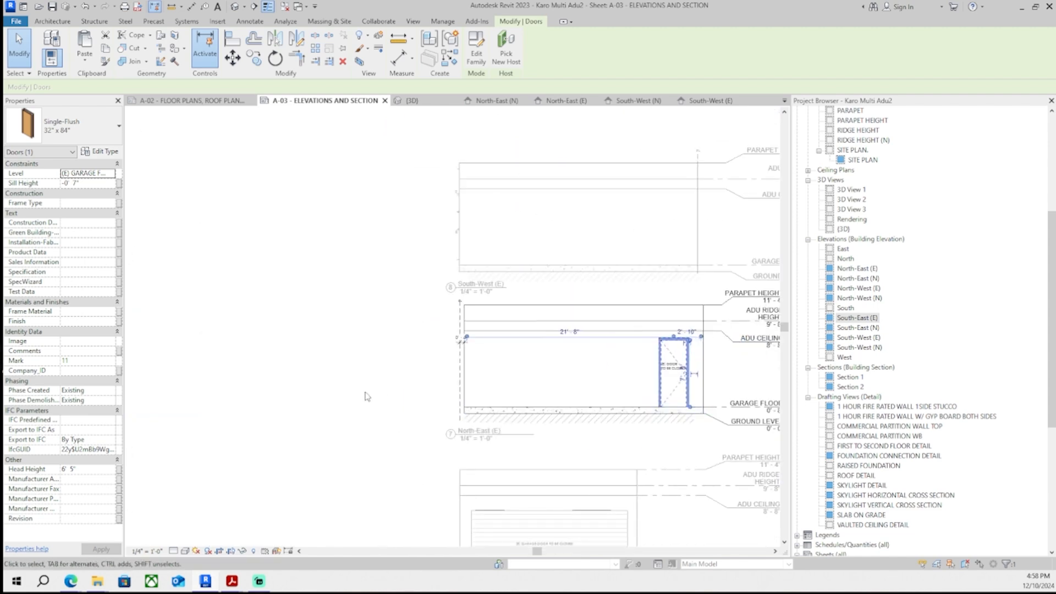
- Scroll through the plan check correction list to review the remaining items
key(Escape)
scroll(299, 214, down, 3)
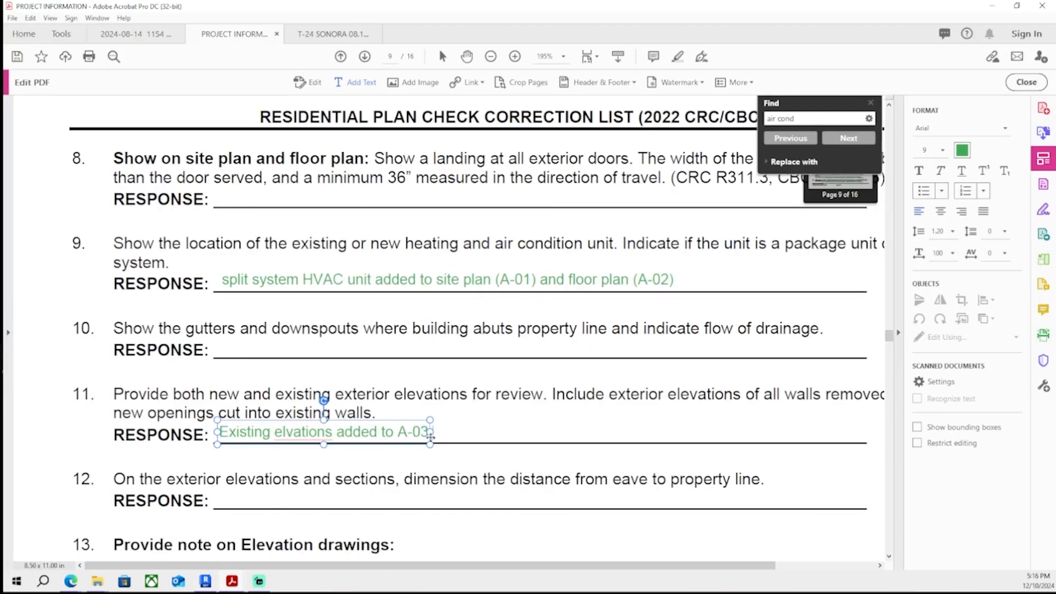
key(Escape)
key(Escape)
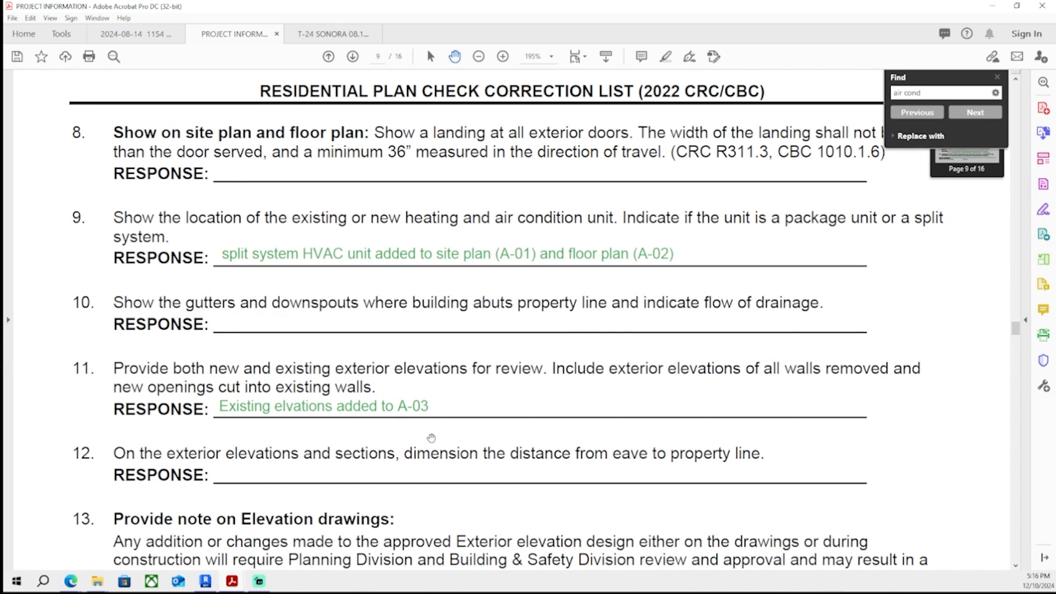
scroll(657, 295, down, 1)
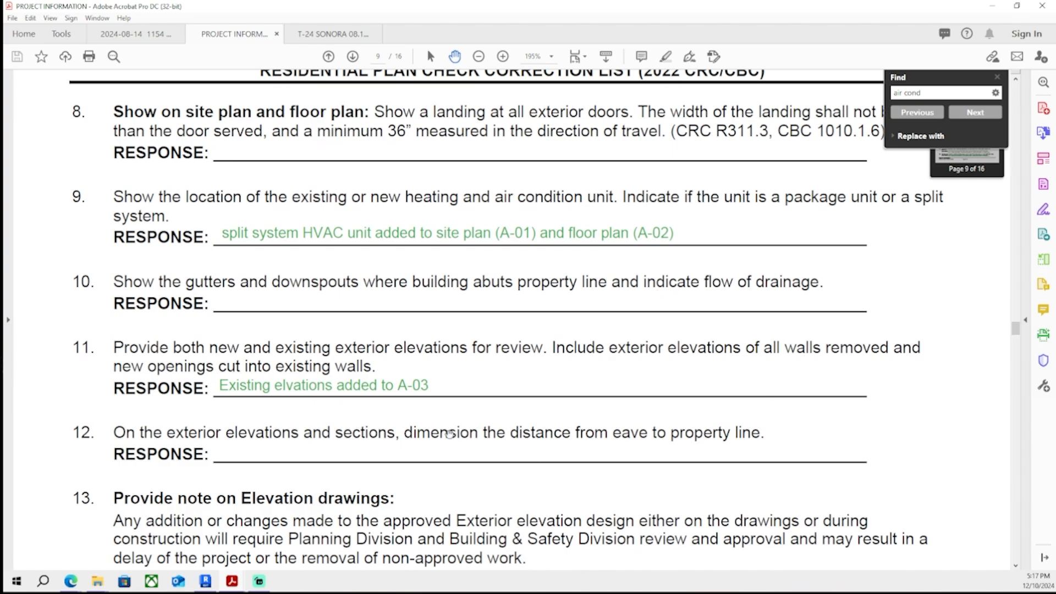
scroll(348, 485, up, 10)
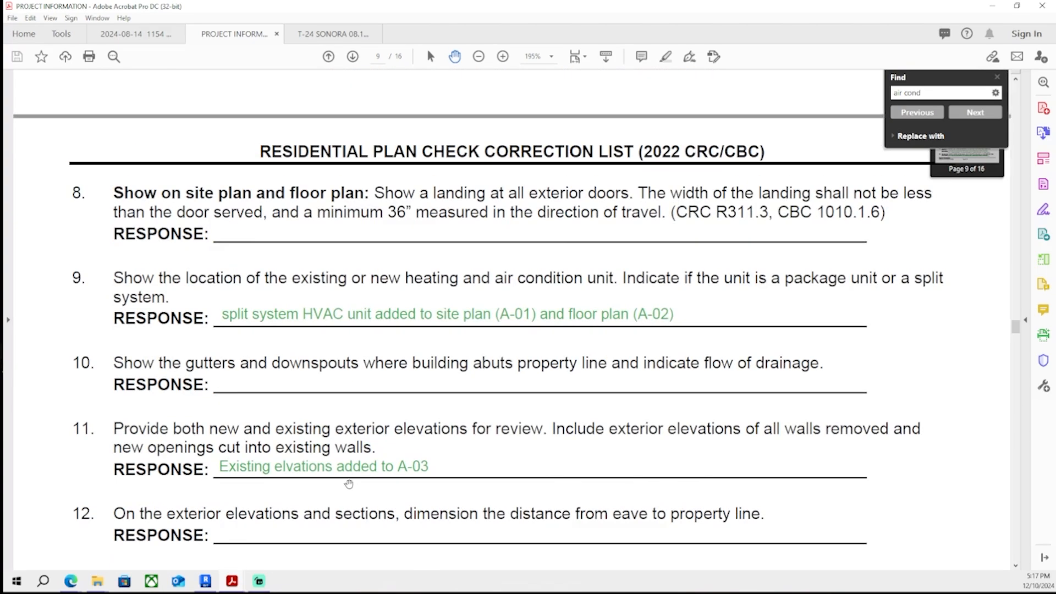
scroll(353, 453, up, 10)
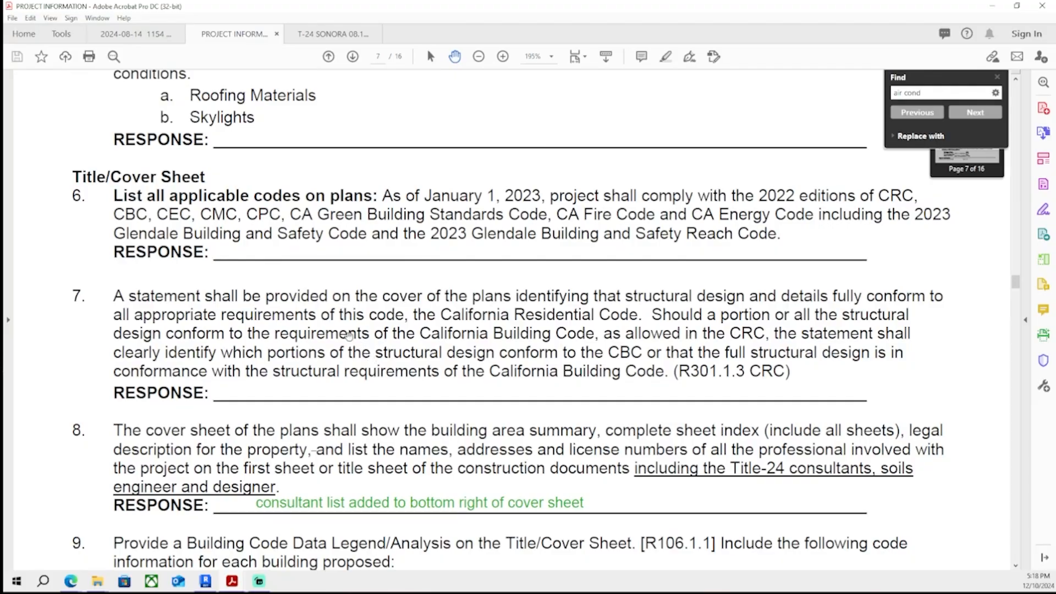
scroll(349, 335, up, 12)
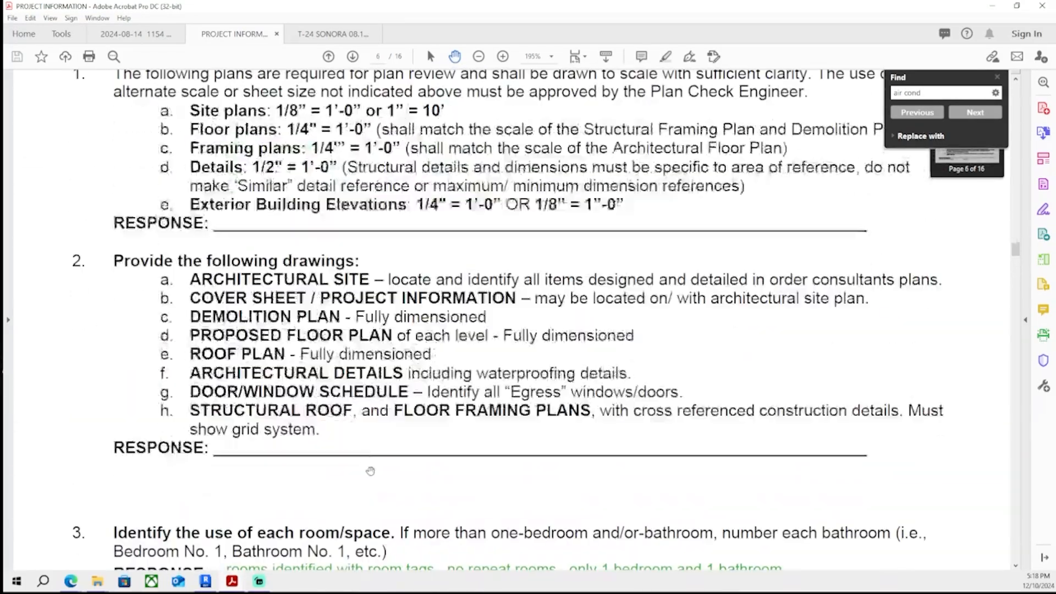
scroll(370, 471, up, 10)
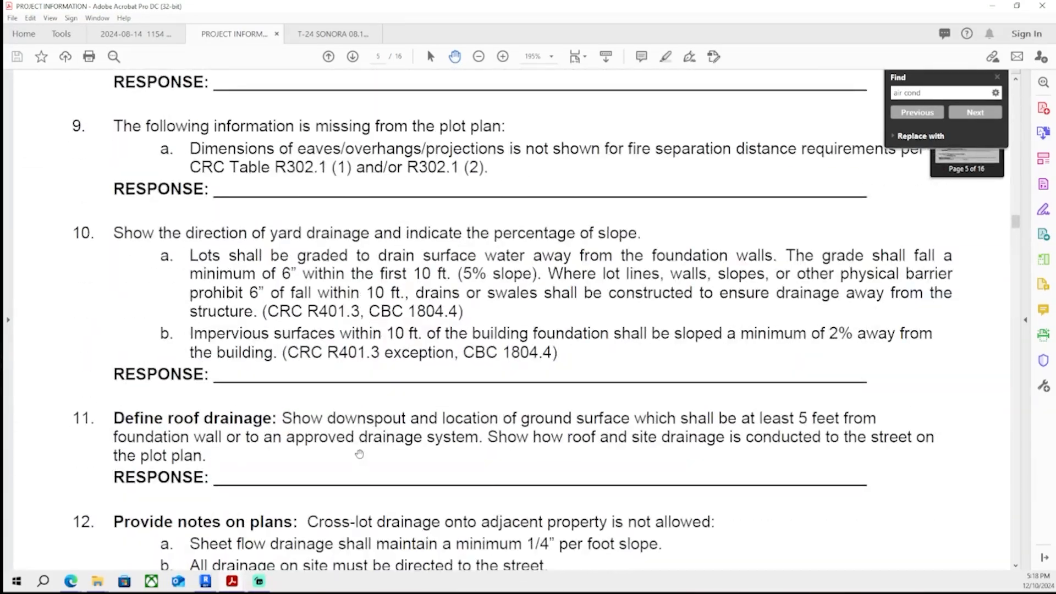
scroll(359, 454, up, 10)
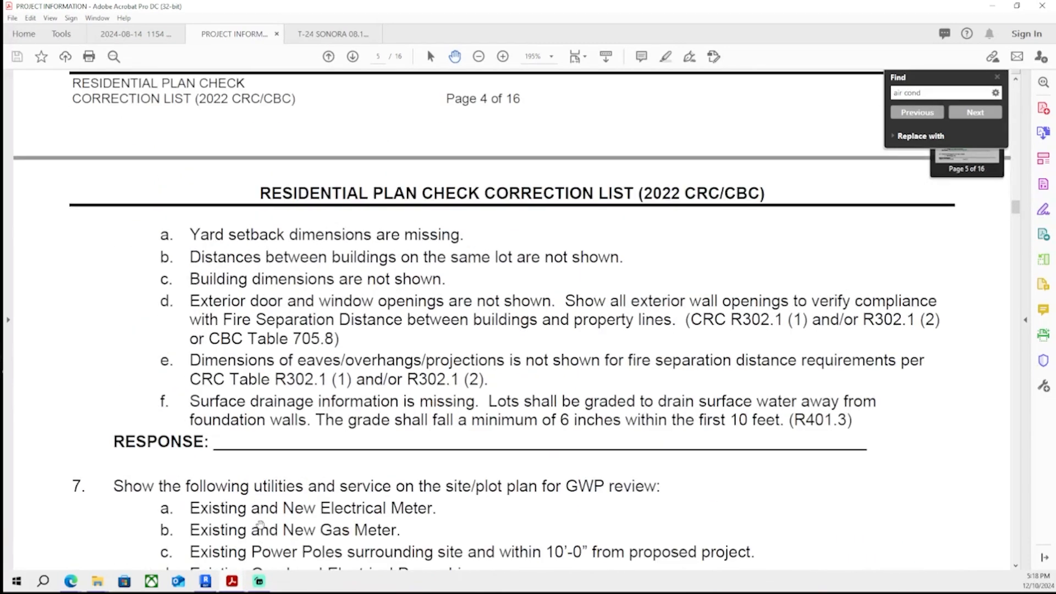
scroll(261, 524, up, 9)
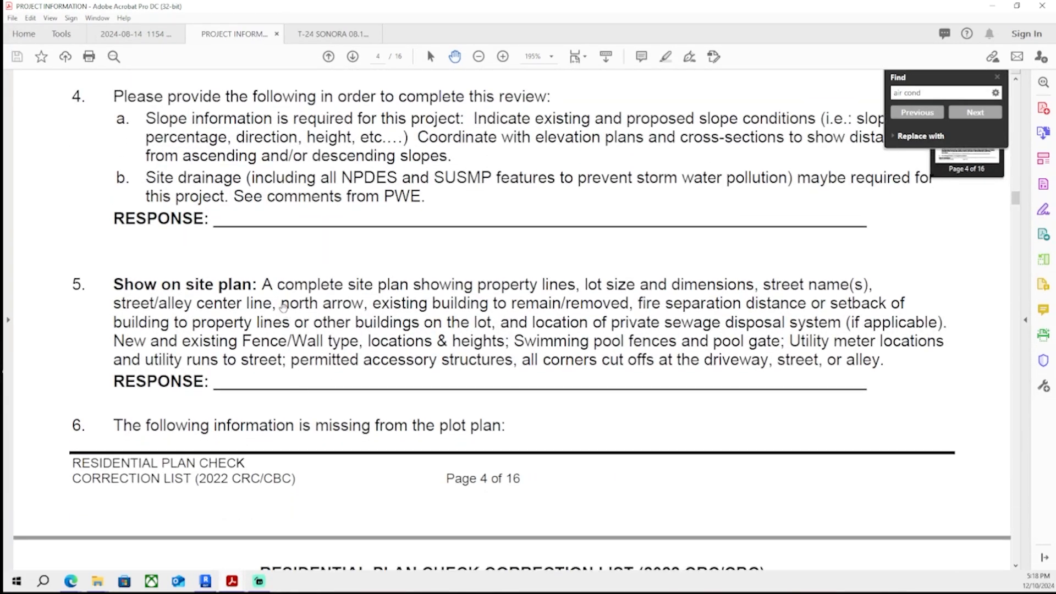
- Draw a vertical detail line beside the property line near the water meter on the A-01 site plan
drag(578, 6, 0, 110)
click(208, 577)
scroll(898, 389, down, 4)
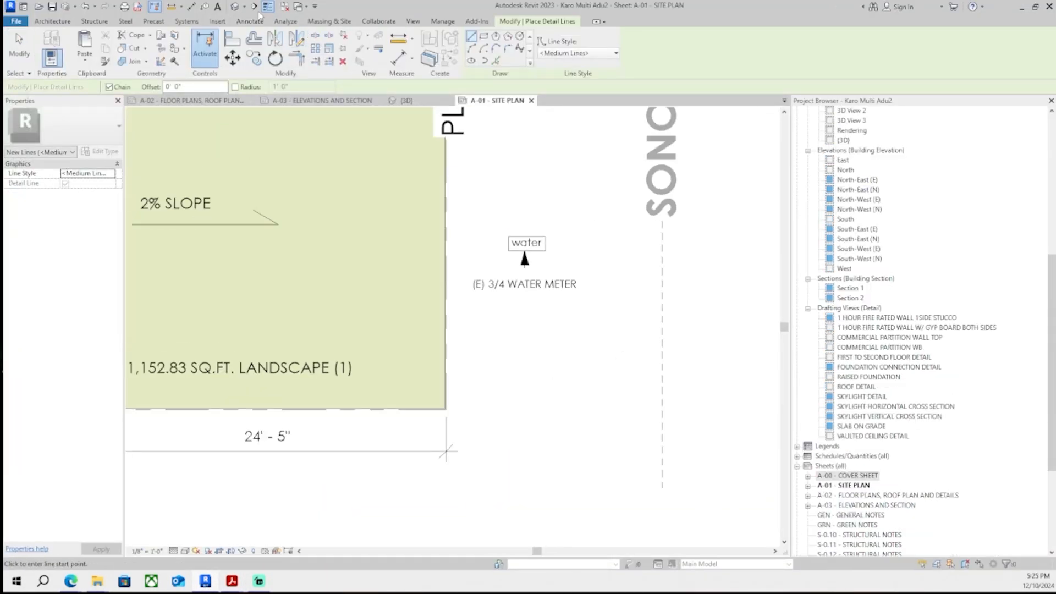
click(257, 20)
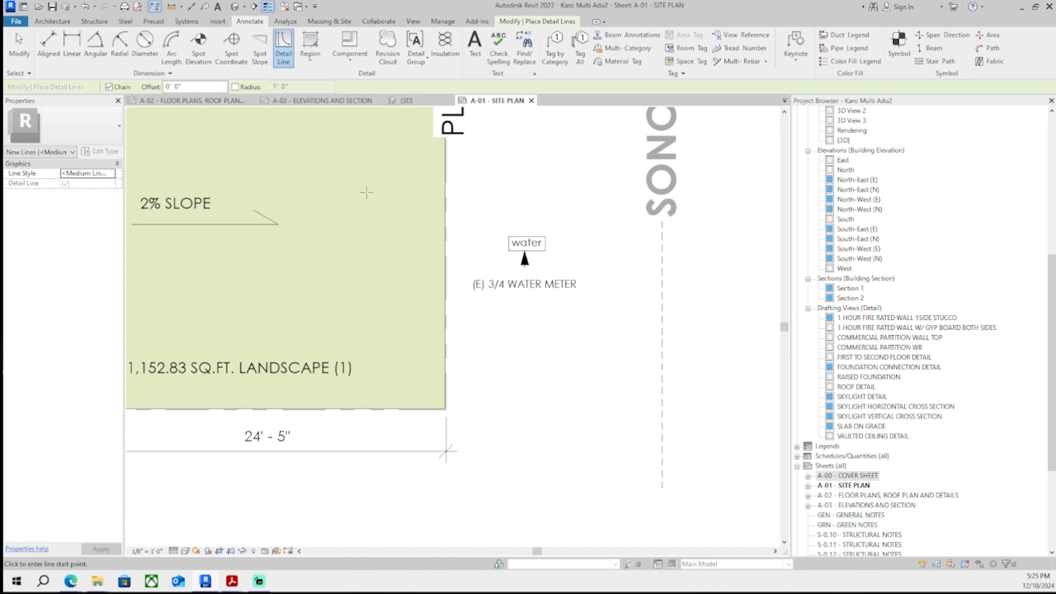
click(448, 488)
middle_drag(446, 113, 458, 517)
middle_drag(463, 110, 471, 337)
click(468, 218)
key(Escape)
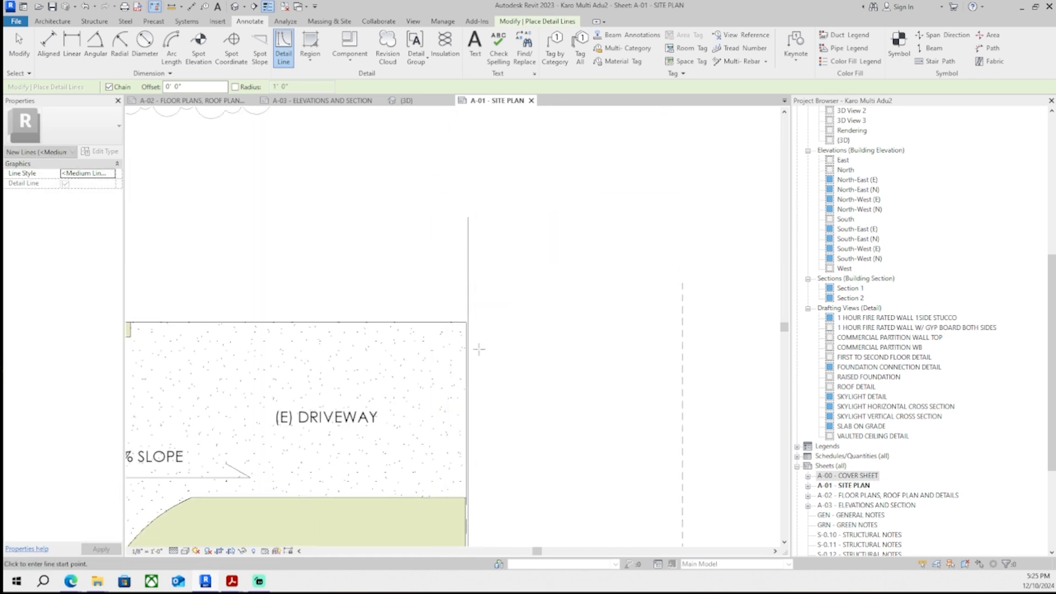
key(Escape)
click(469, 336)
- Add an aligned dimension to the new line and set the distance to 5'-0"
scroll(483, 342, up, 2)
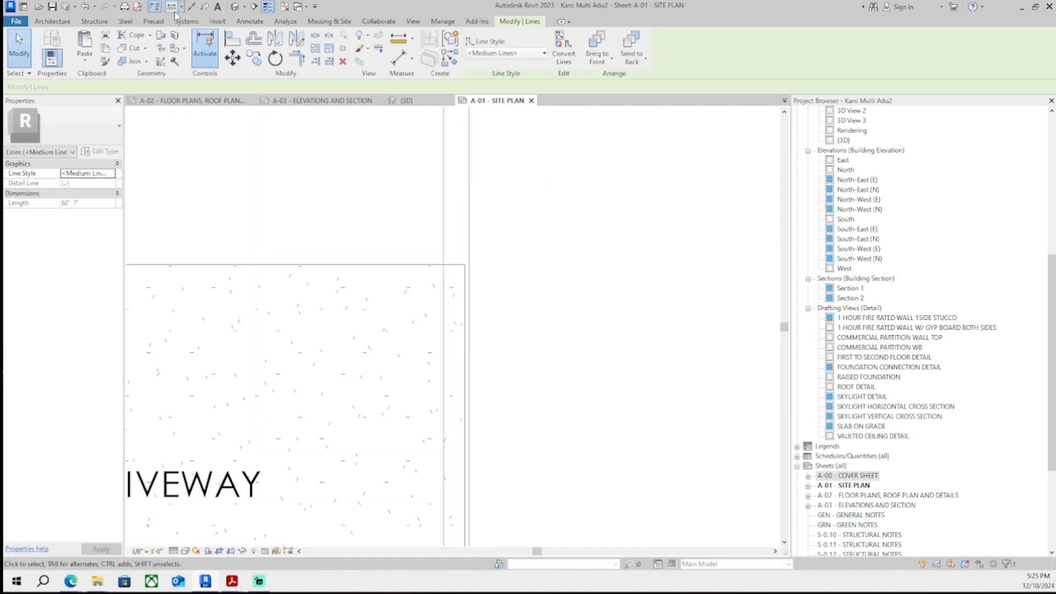
click(249, 21)
click(48, 46)
scroll(404, 256, up, 1)
click(491, 299)
click(485, 295)
middle_drag(484, 219, 476, 304)
click(477, 273)
key(Escape)
key(Escape)
click(482, 300)
click(479, 246)
text(5)
key(Return)
- Select the other vertical line and set its dimensioned offset to 4'-0"
scroll(596, 423, down, 1)
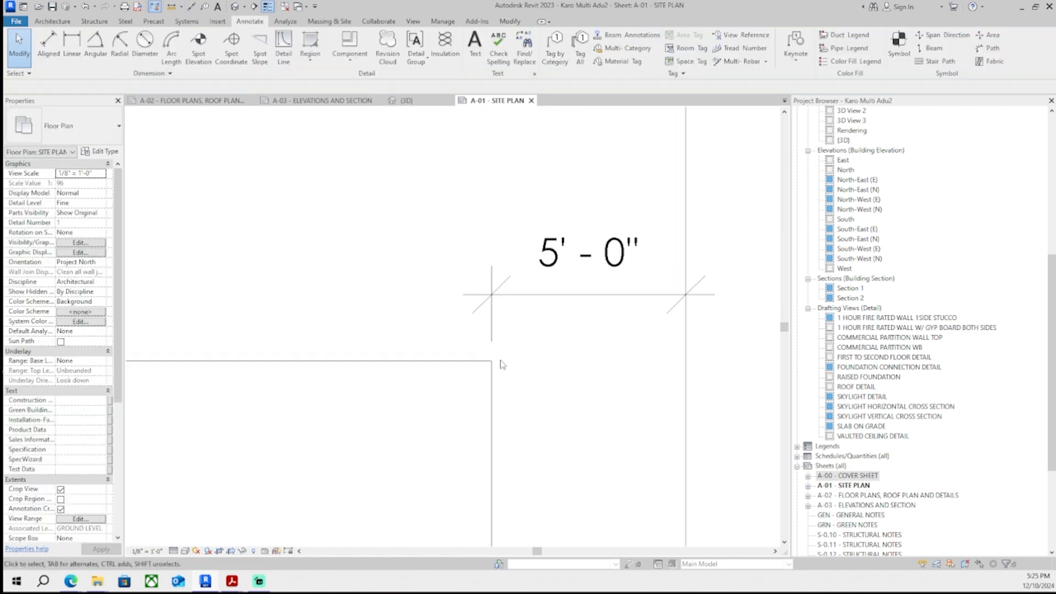
scroll(502, 365, down, 6)
scroll(483, 386, up, 5)
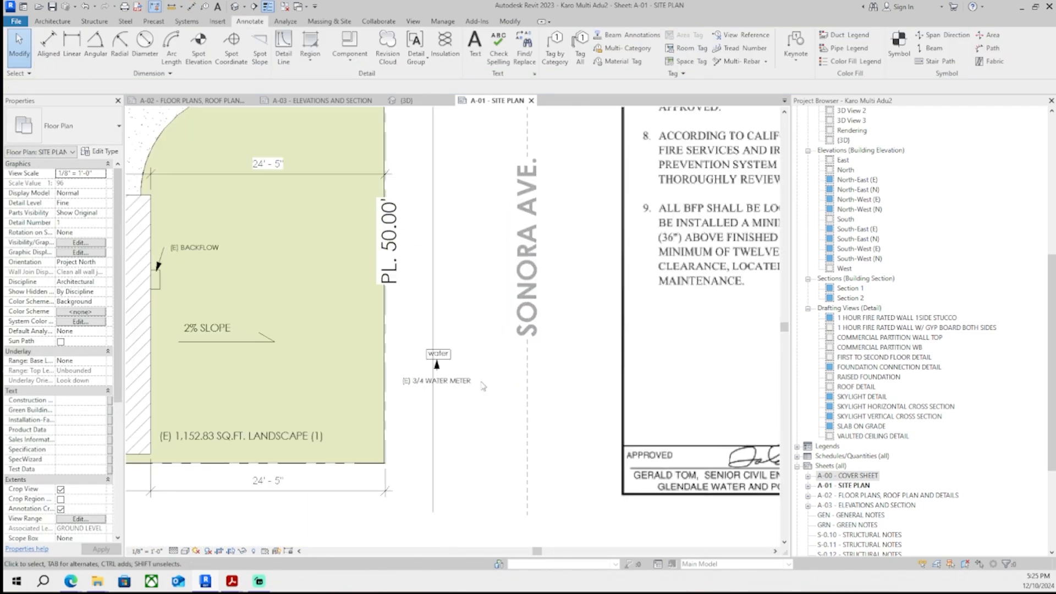
scroll(469, 388, up, 1)
scroll(470, 388, down, 4)
scroll(497, 352, up, 4)
click(371, 310)
scroll(358, 275, down, 5)
scroll(359, 160, up, 7)
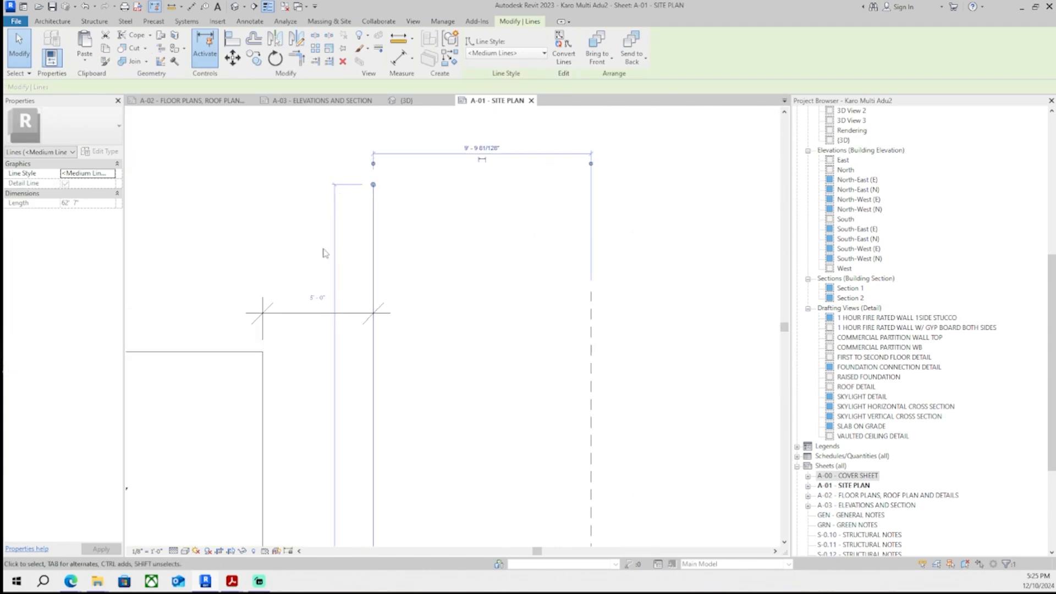
scroll(323, 251, up, 1)
click(319, 307)
text(4)
key(Return)
- Sketch a rectangular filled region about 4'-0" wide along the street strip and set its type to Solid Green
click(429, 277)
scroll(428, 280, down, 6)
middle_drag(408, 367, 403, 319)
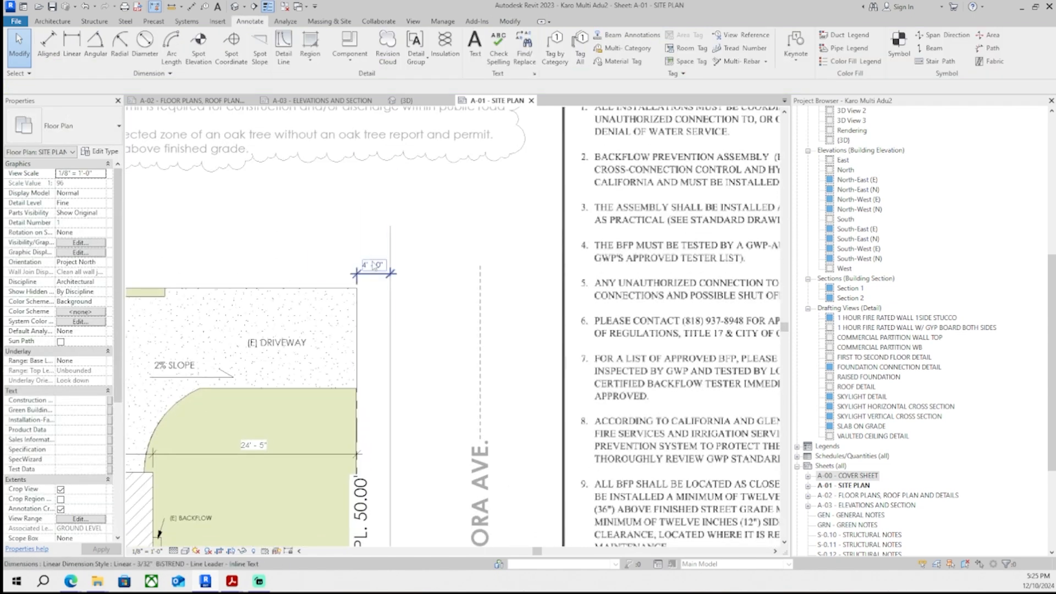
scroll(373, 266, down, 4)
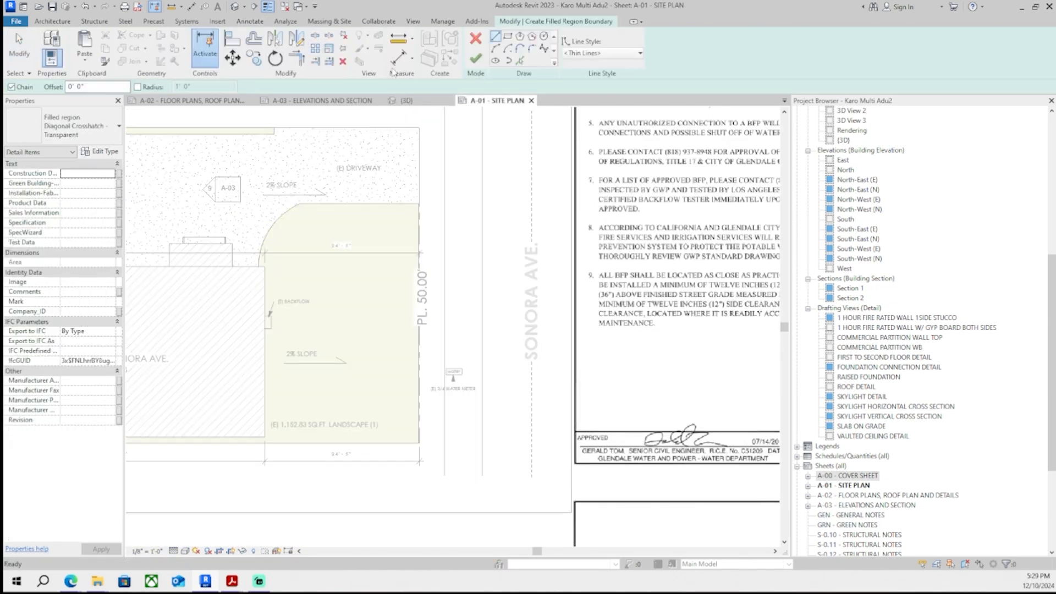
click(483, 476)
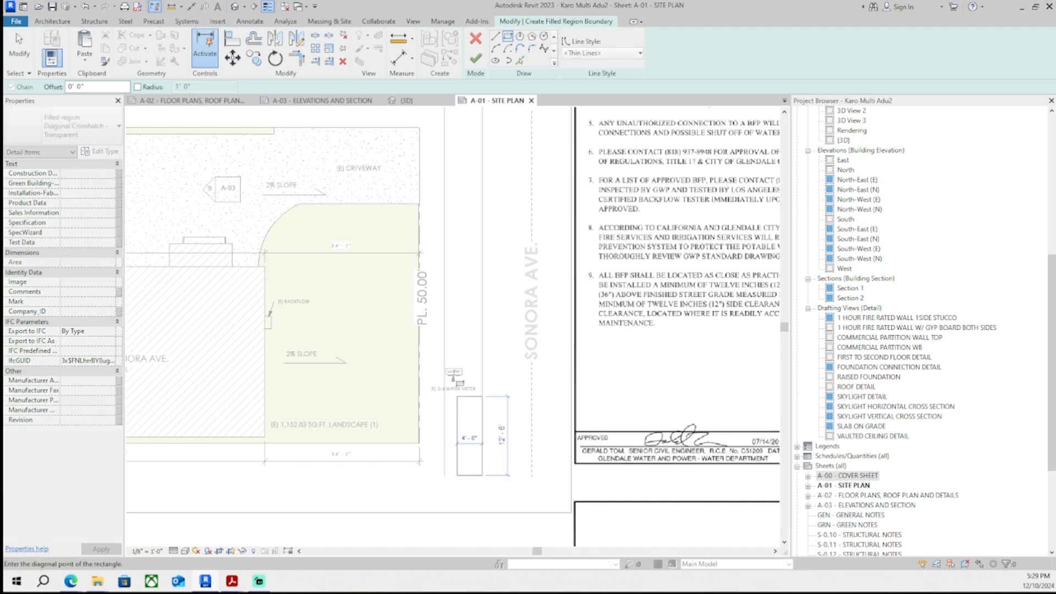
scroll(447, 204, up, 5)
click(446, 201)
key(Escape)
scroll(499, 215, down, 2)
scroll(501, 223, down, 2)
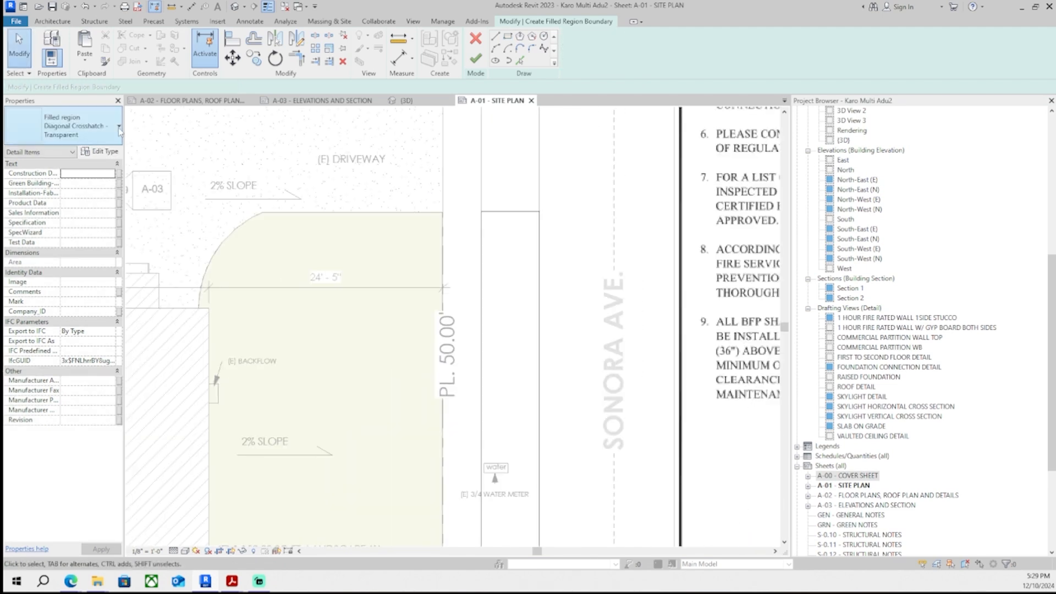
click(82, 126)
click(50, 329)
click(476, 58)
- Delete the green filled region in the street strip
scroll(340, 222, down, 3)
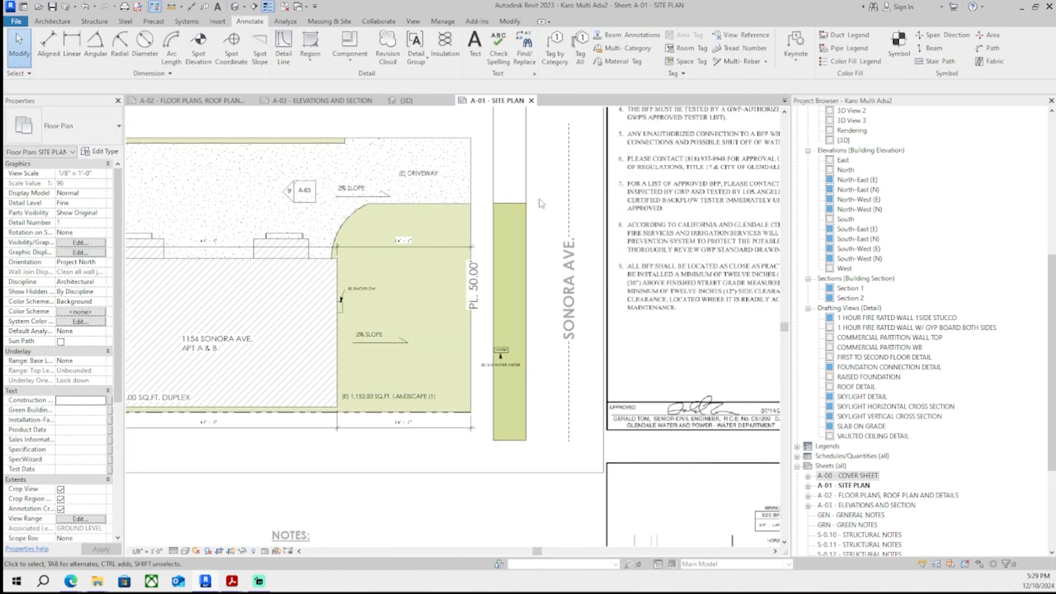
scroll(339, 222, up, 5)
click(339, 222)
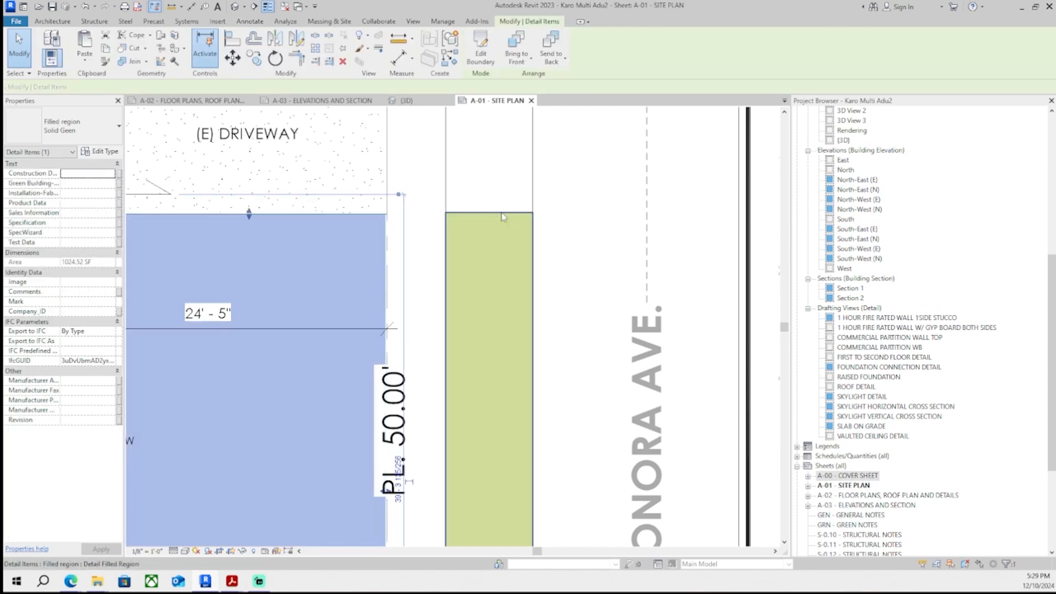
click(498, 219)
click(475, 185)
scroll(476, 186, down, 3)
scroll(484, 204, down, 5)
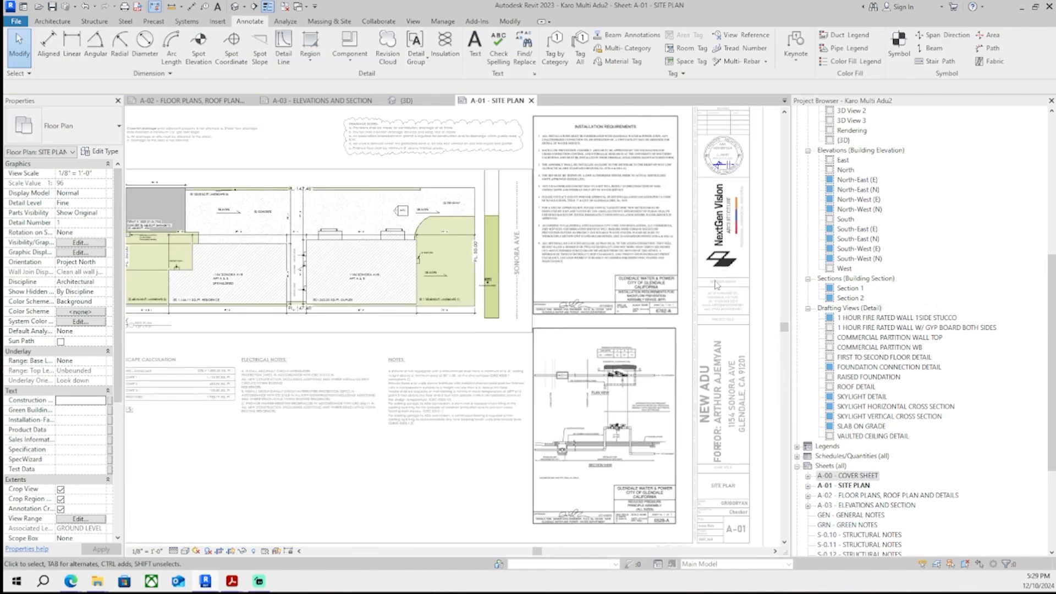
middle_drag(757, 258, 694, 299)
double_click(693, 299)
middle_drag(495, 275, 564, 341)
scroll(484, 348, up, 5)
double_click(512, 348)
scroll(471, 263, up, 2)
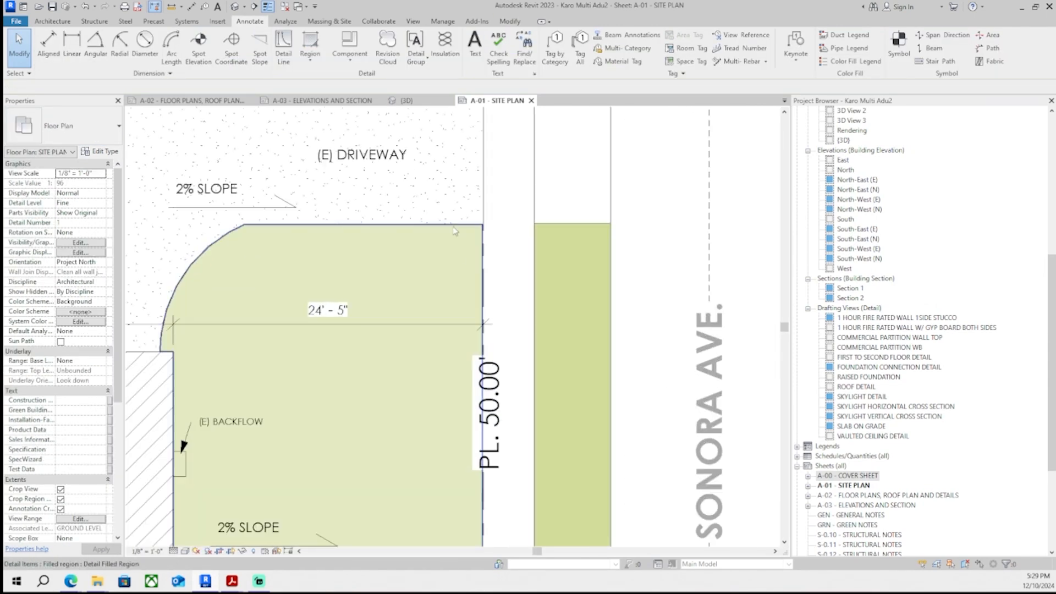
click(454, 227)
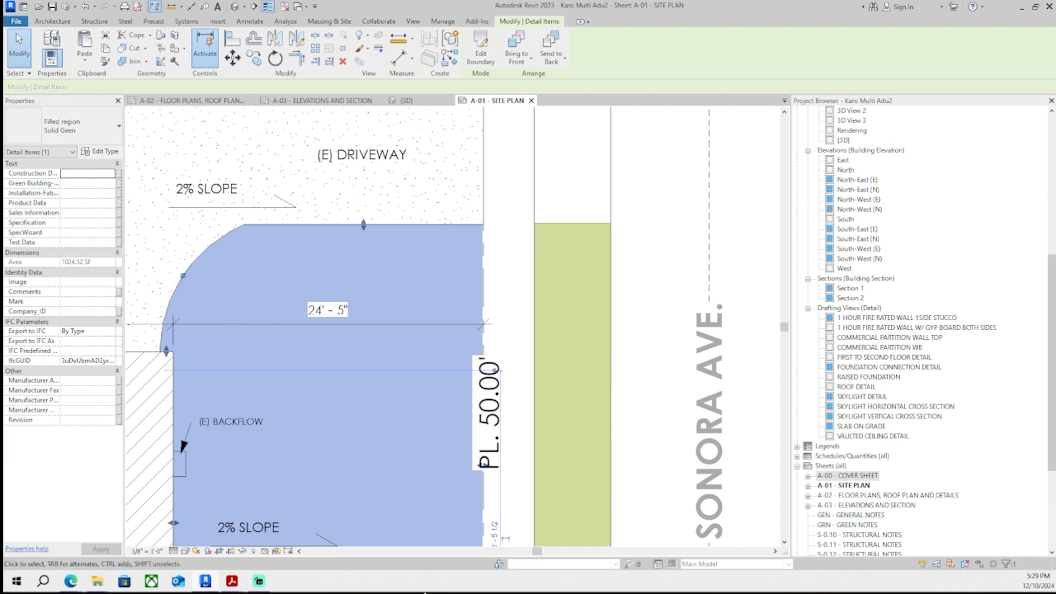
click(552, 234)
click(559, 224)
key(Delete)
- Copy the landscape filled region toward the street, then undo the copy and the deletion
click(465, 225)
scroll(465, 273, down, 4)
middle_drag(424, 353, 484, 326)
key(c)
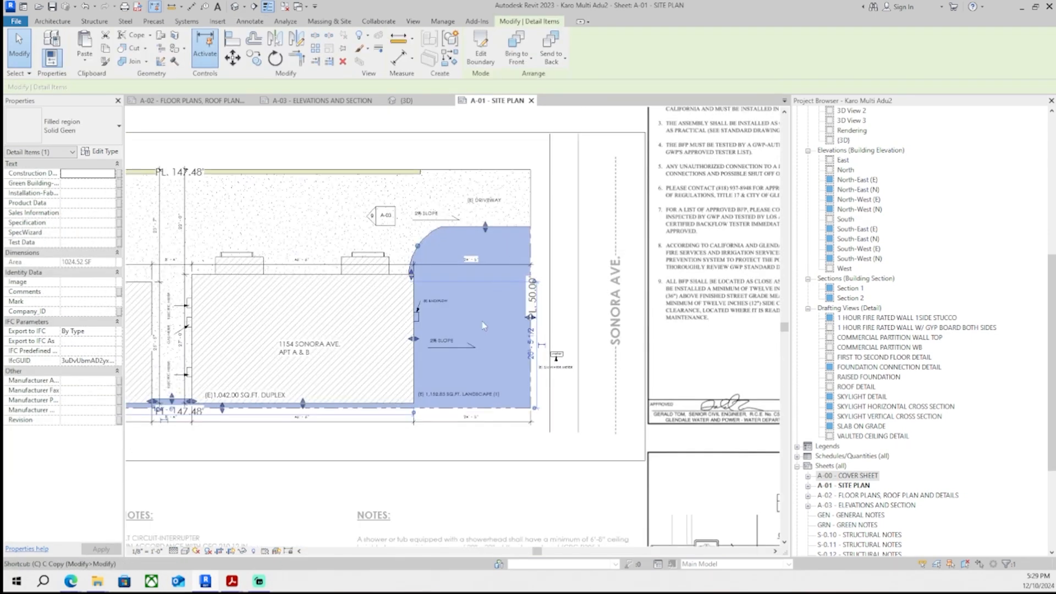
key(c)
scroll(474, 346, up, 2)
click(467, 497)
click(639, 496)
key(Escape)
key(ctrl+z)
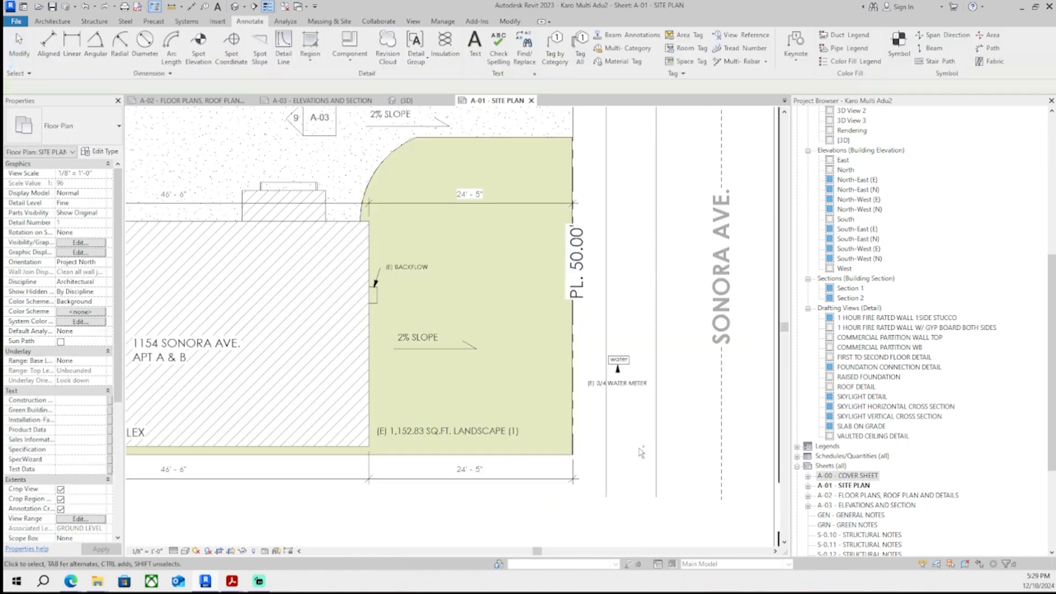
key(ctrl+z)
- Open the type properties of the strip's Solid Green filled region
scroll(542, 143, up, 1)
middle_drag(542, 143, 468, 271)
click(463, 267)
click(100, 151)
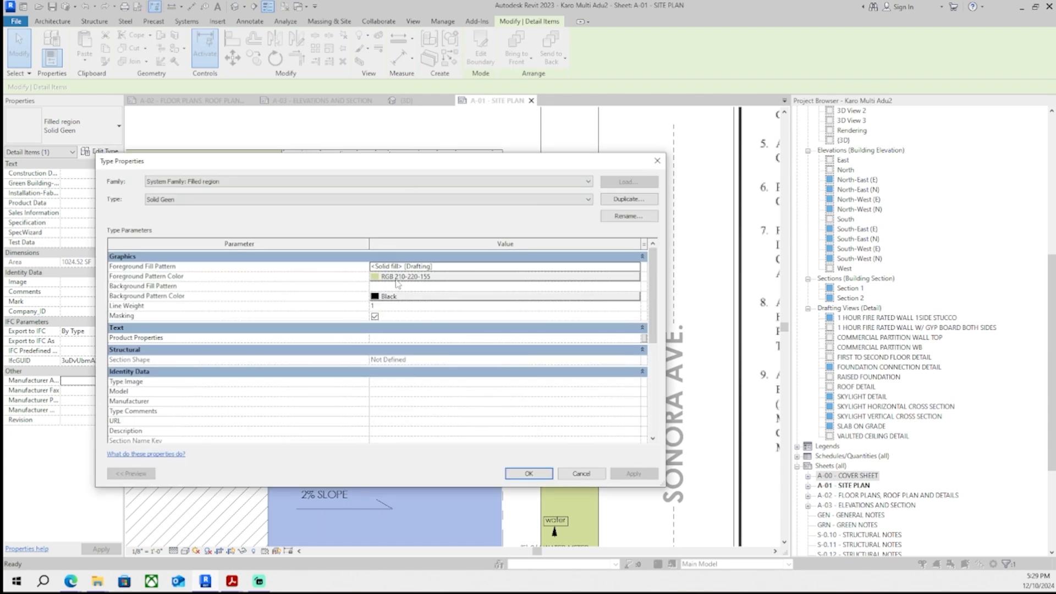
scroll(434, 387, down, 5)
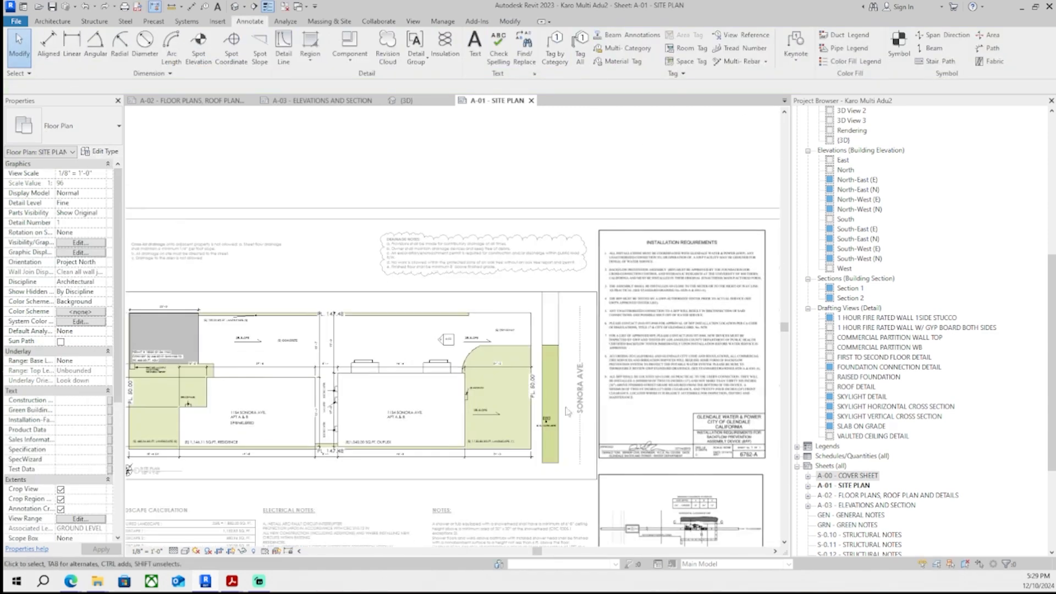
- Move the water meter symbol and its label to the street side of the green strip
scroll(352, 330, up, 3)
middle_drag(237, 310, 191, 244)
scroll(426, 379, up, 3)
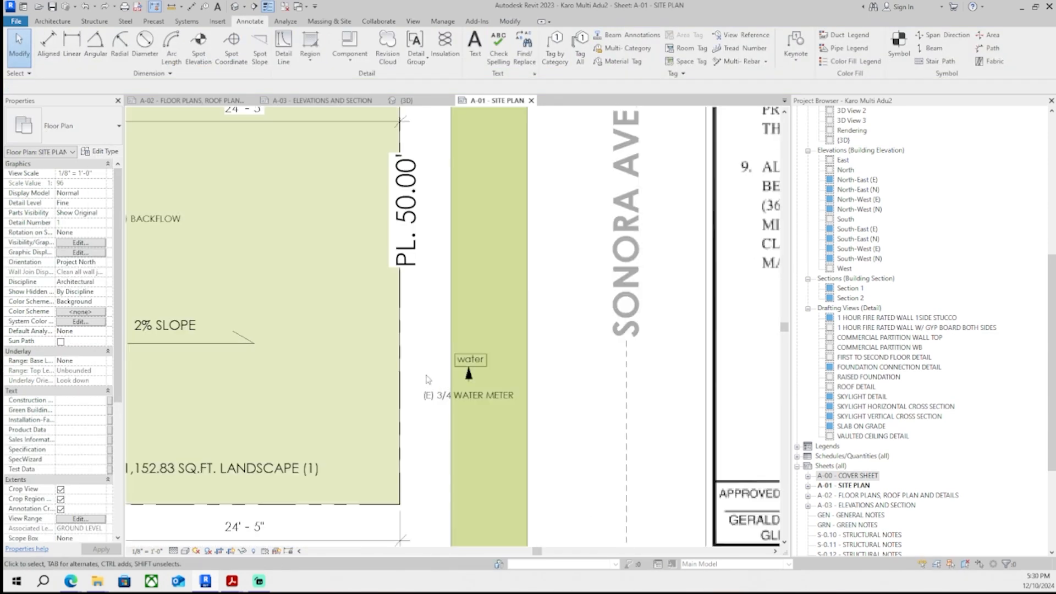
middle_drag(427, 377, 369, 374)
drag(336, 311, 584, 468)
middle_drag(452, 401, 365, 403)
ctrl+drag(375, 406, 559, 439)
click(495, 309)
scroll(495, 308, down, 2)
scroll(516, 415, down, 2)
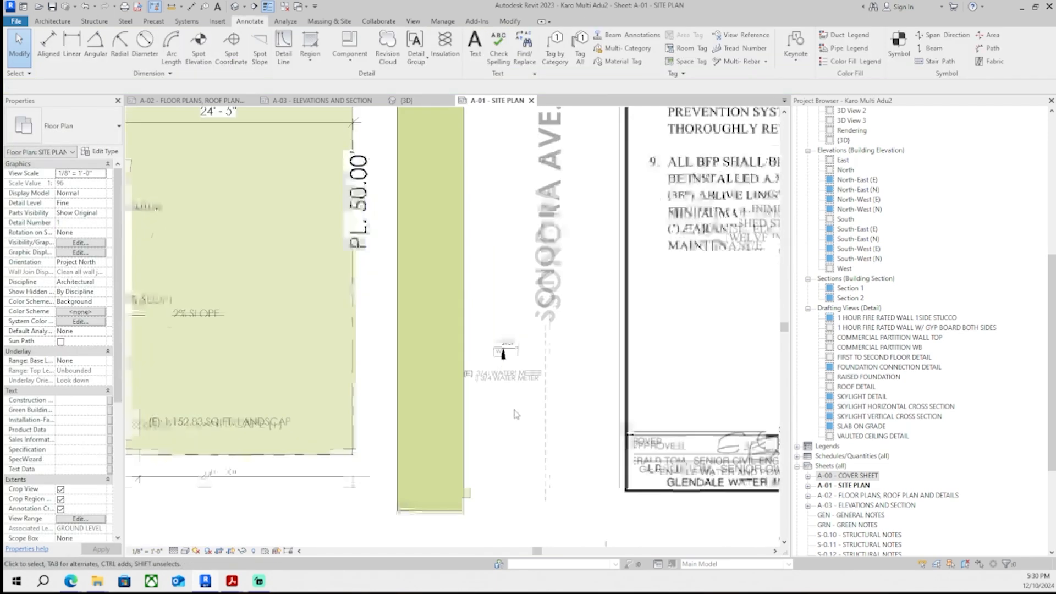
drag(549, 333, 545, 361)
scroll(535, 389, down, 1)
click(541, 424)
scroll(527, 379, down, 3)
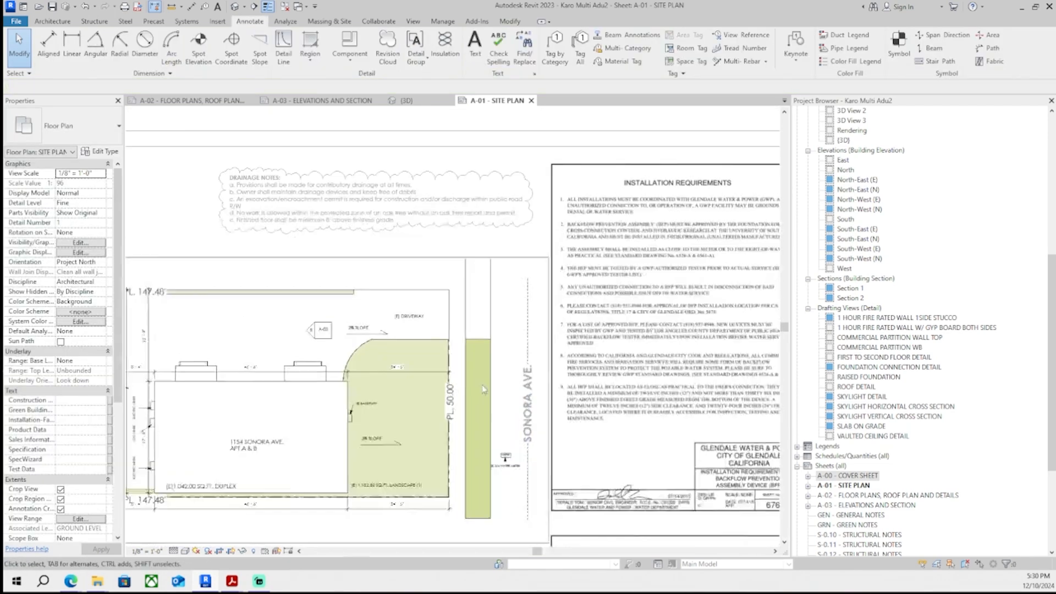
scroll(505, 410, up, 6)
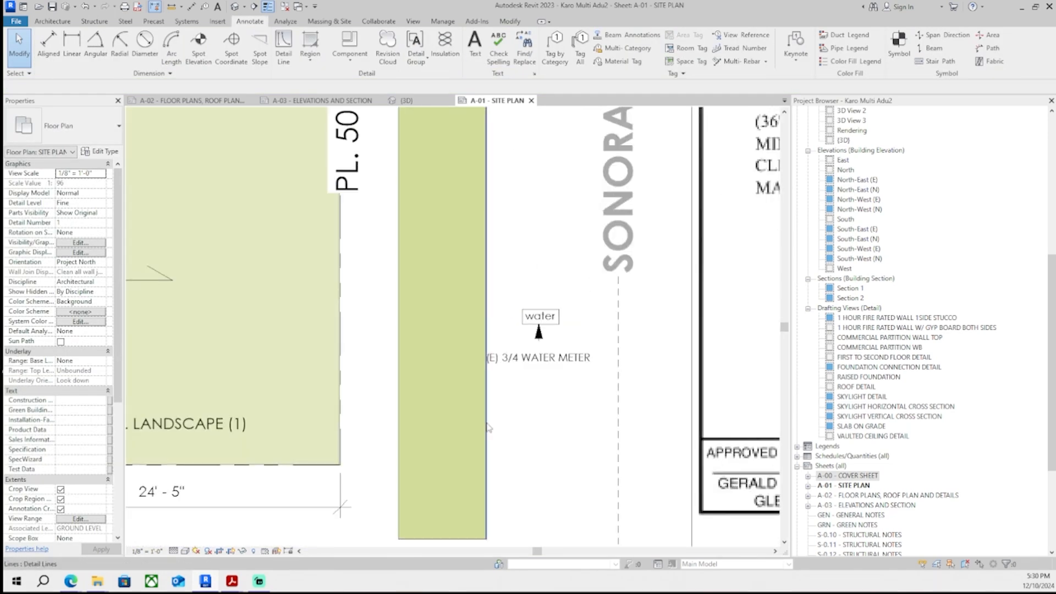
click(488, 465)
key(Escape)
- Draw a vertical Medium Lines detail line along the edge of the green street strip
click(284, 51)
scroll(490, 534, up, 1)
middle_drag(490, 534, 450, 474)
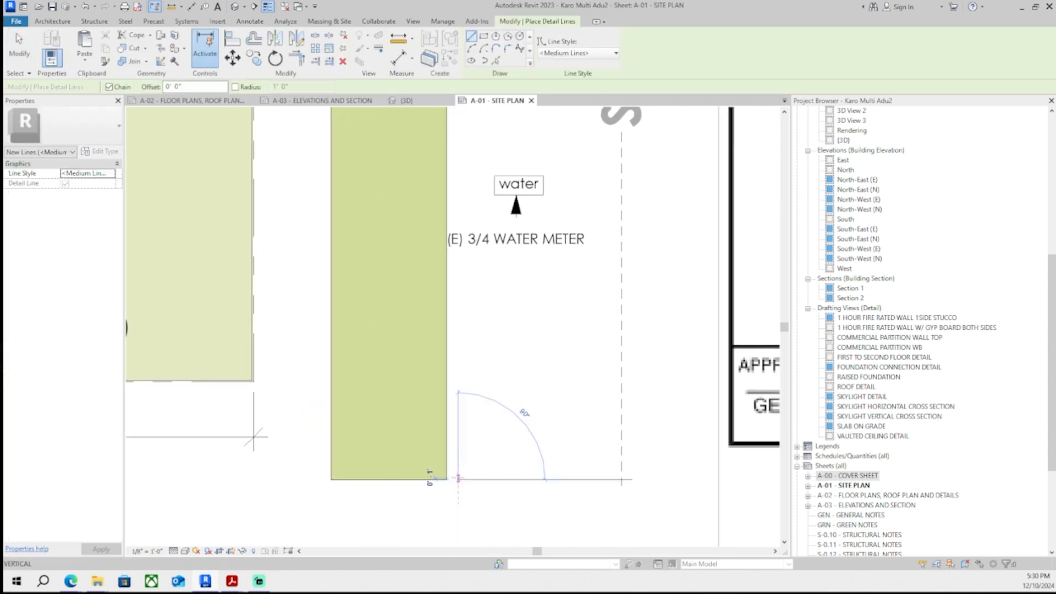
middle_drag(459, 286, 464, 364)
scroll(461, 132, down, 1)
middle_drag(461, 126, 480, 289)
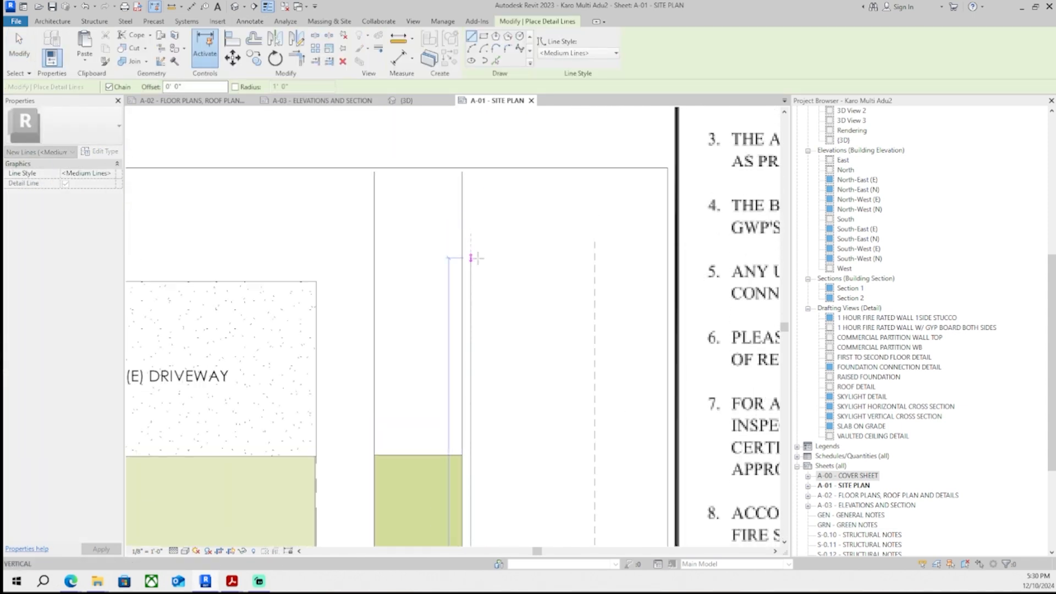
key(Escape)
key(Escape)
scroll(506, 252, down, 5)
scroll(512, 419, up, 5)
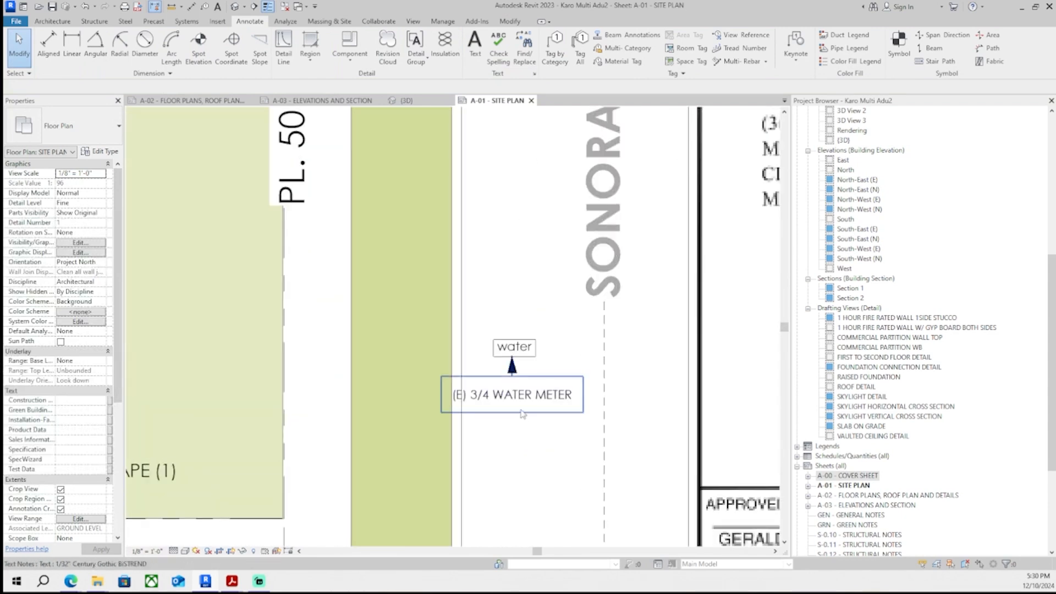
scroll(519, 395, up, 1)
click(519, 399)
key(Escape)
scroll(478, 430, down, 6)
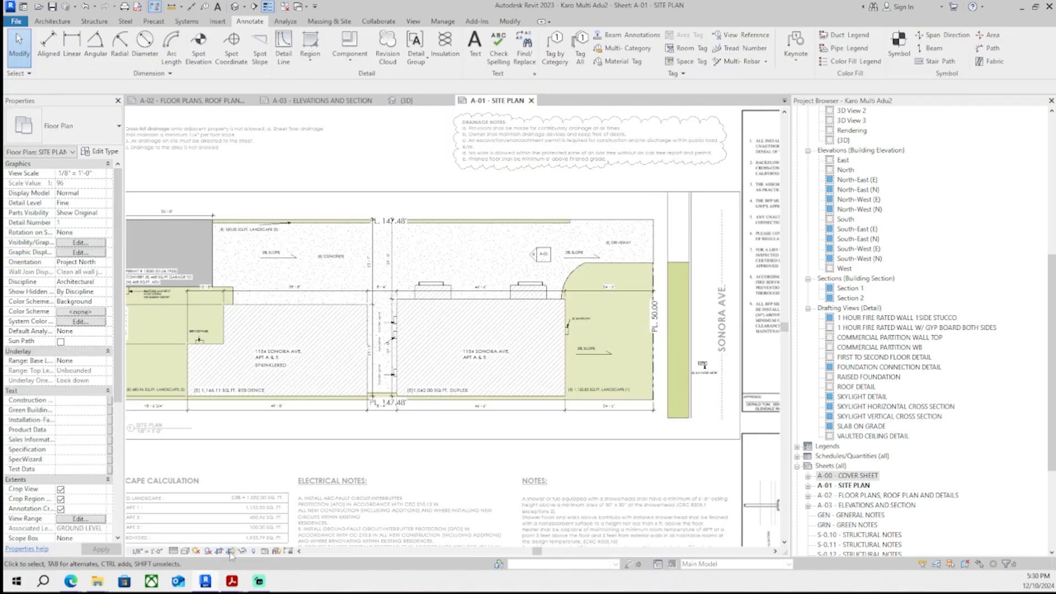
scroll(358, 366, down, 2)
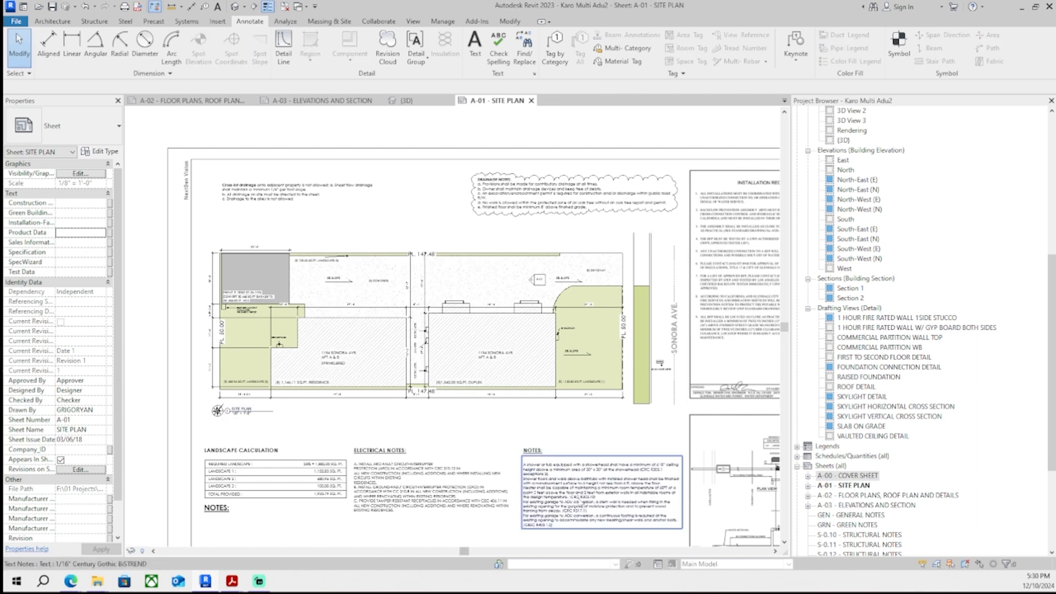
scroll(622, 355, up, 6)
middle_drag(623, 355, 510, 347)
scroll(510, 347, down, 3)
middle_drag(467, 224, 611, 366)
click(77, 582)
click(515, 511)
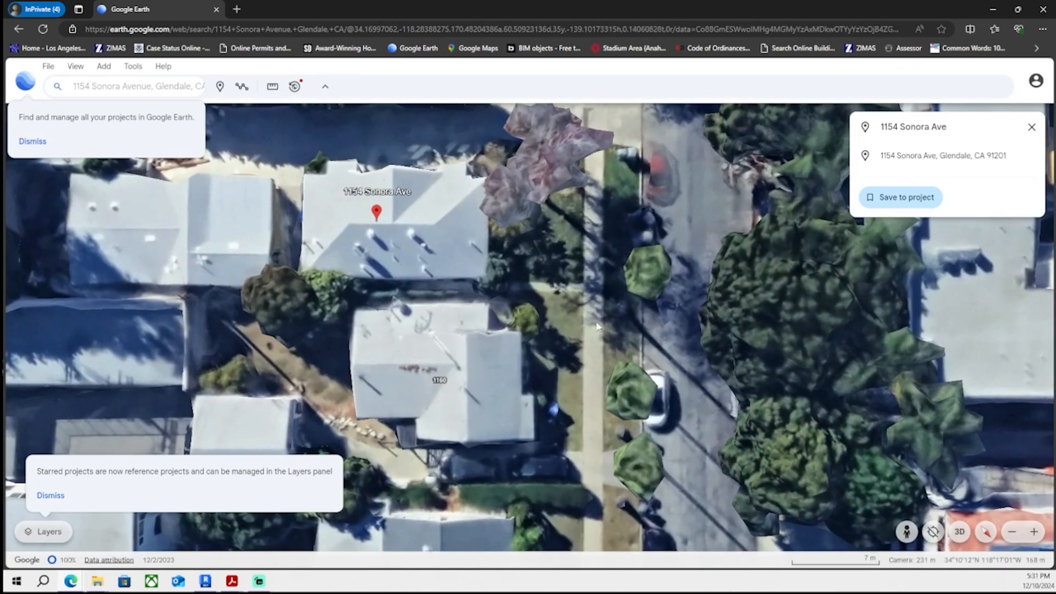
click(993, 9)
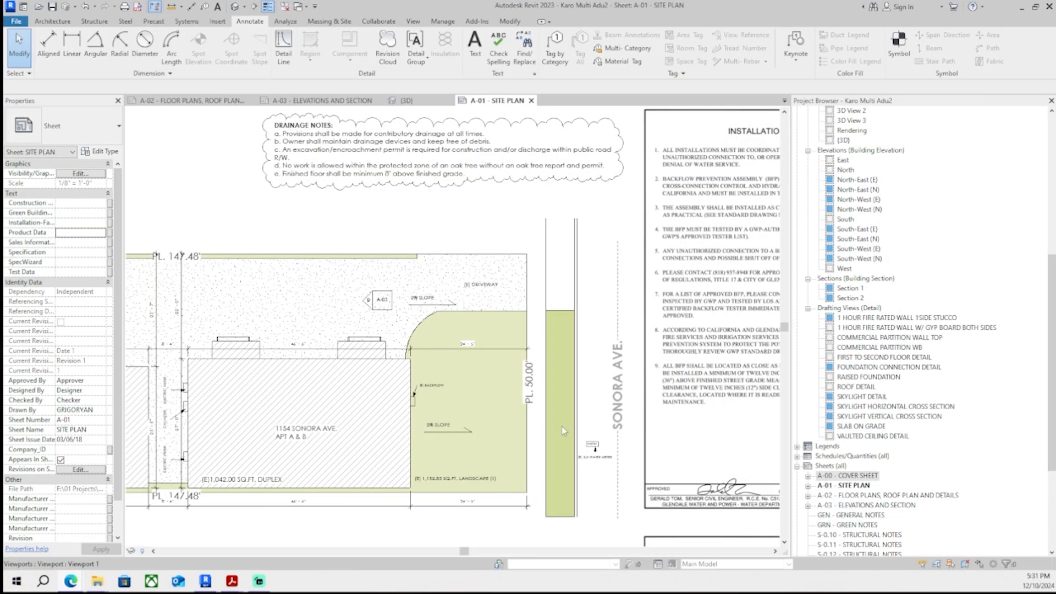
- Draw an Overhead-style dashed detail line extending the driveway's top edge across to the street strip
scroll(605, 419, down, 4)
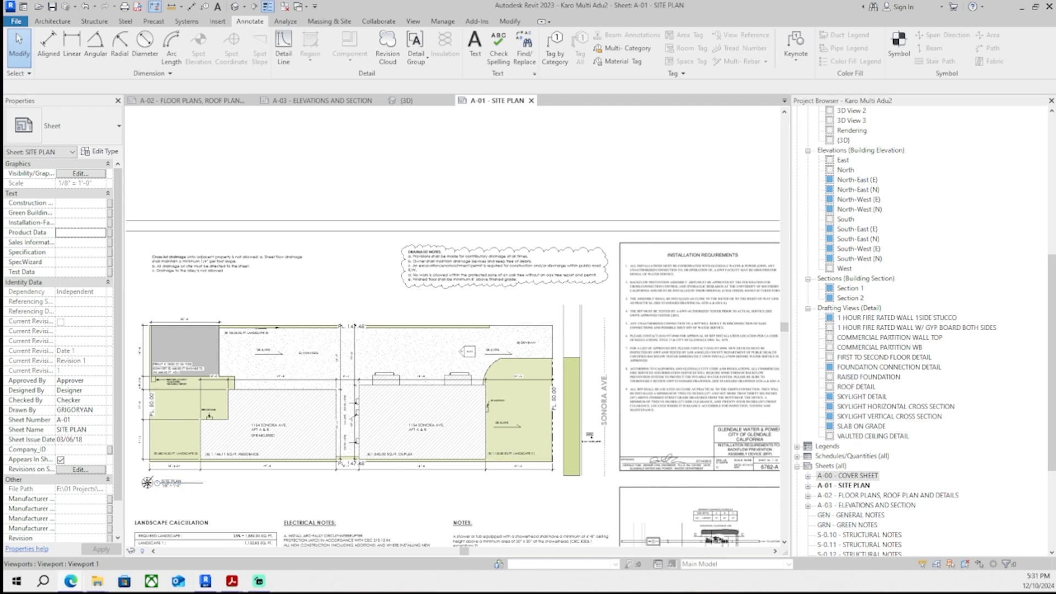
middle_drag(255, 334, 283, 297)
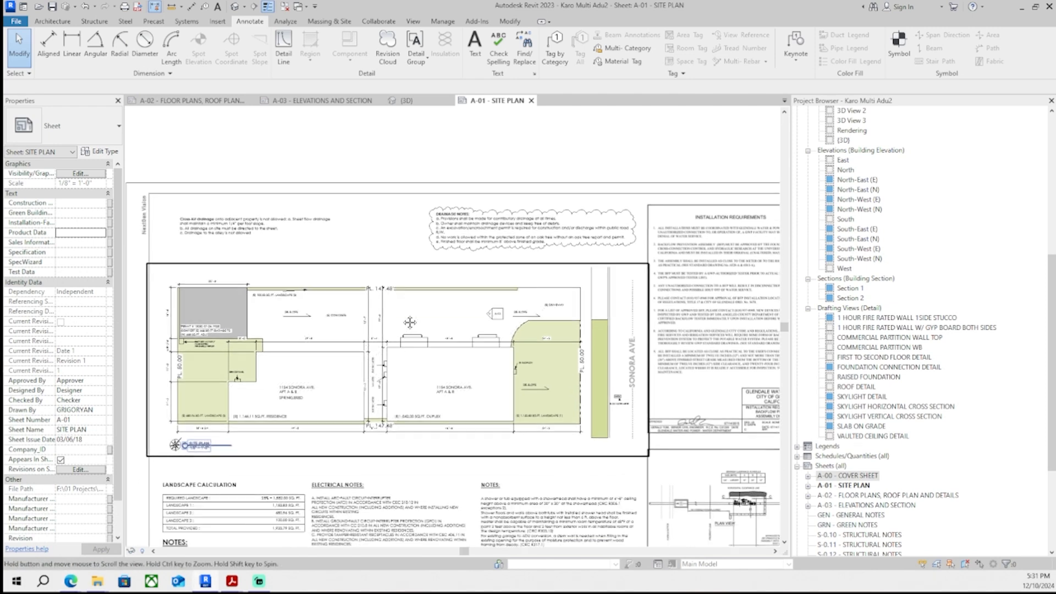
middle_drag(314, 379, 347, 370)
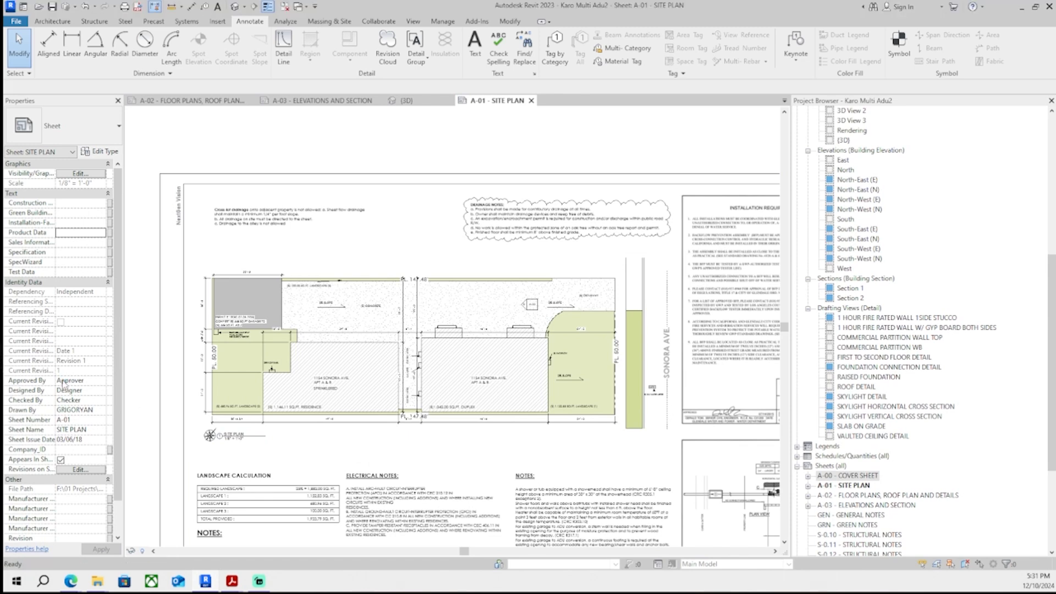
scroll(619, 270, up, 4)
middle_drag(619, 270, 345, 297)
scroll(290, 302, up, 1)
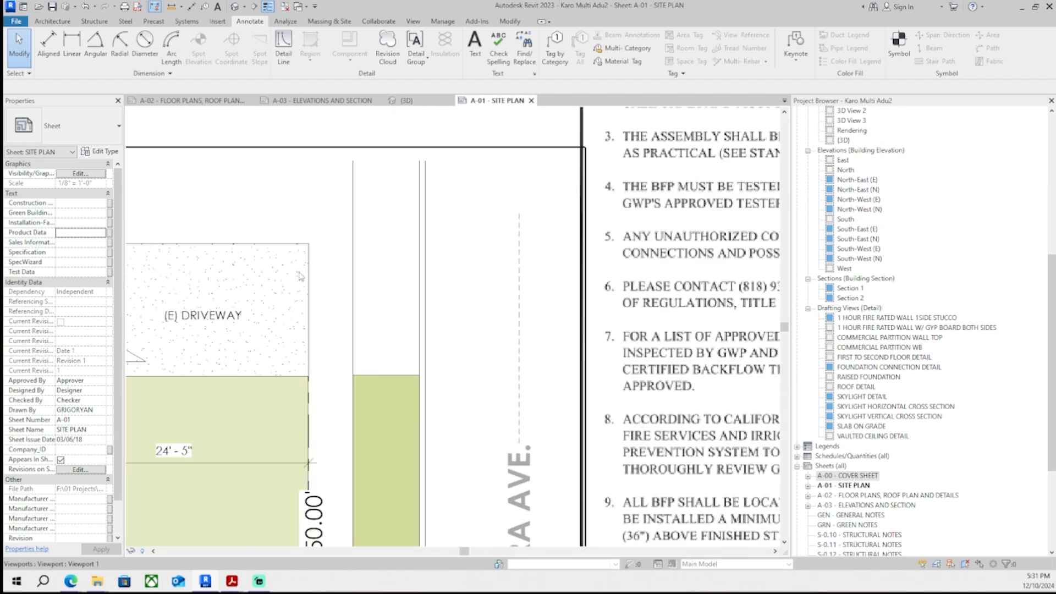
double_click(299, 272)
click(283, 49)
click(615, 53)
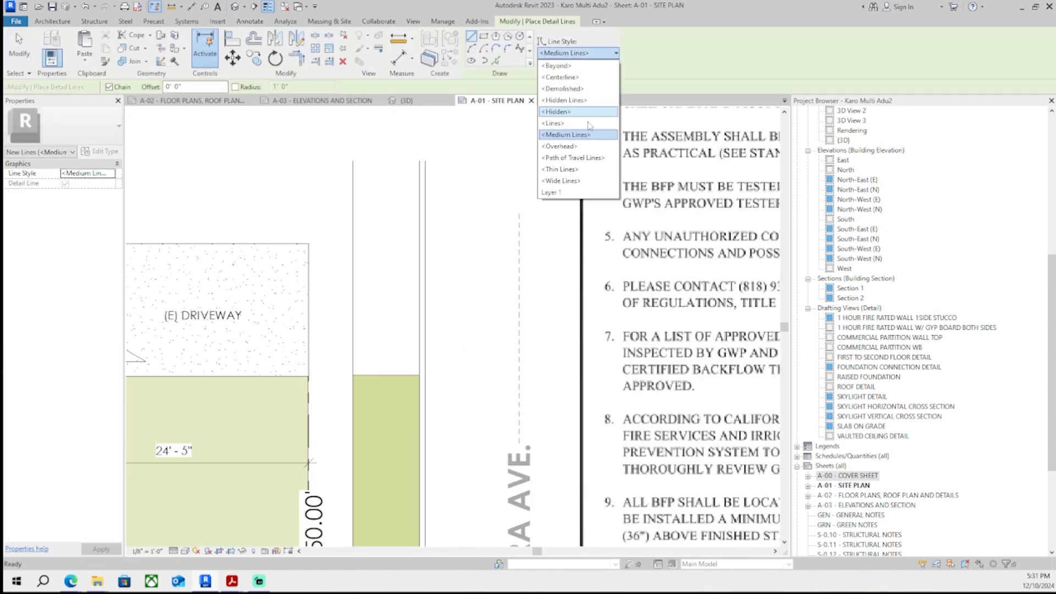
click(578, 148)
scroll(341, 286, up, 1)
click(455, 230)
key(Escape)
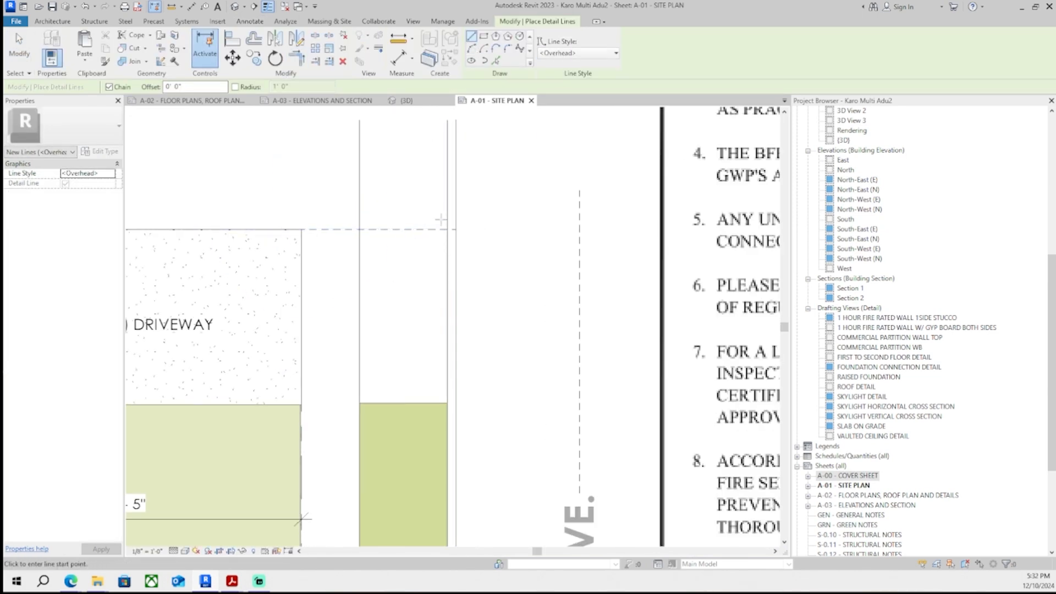
- Create a rectangular masking region over the strip lines beside the driveway, between the dashed line and the green strip
click(250, 21)
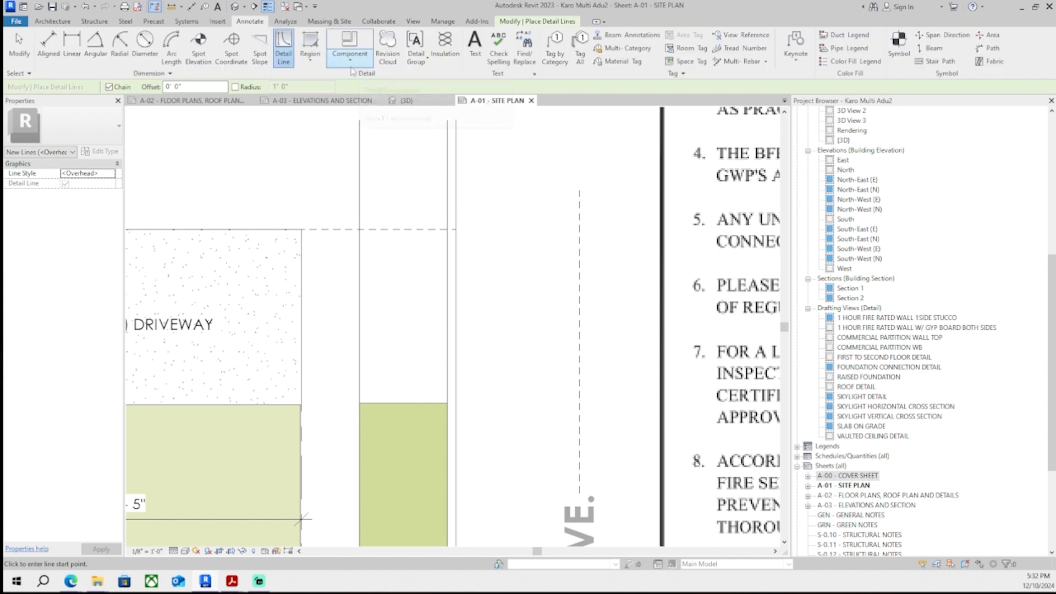
click(283, 55)
click(330, 102)
scroll(309, 237, up, 3)
scroll(263, 254, up, 3)
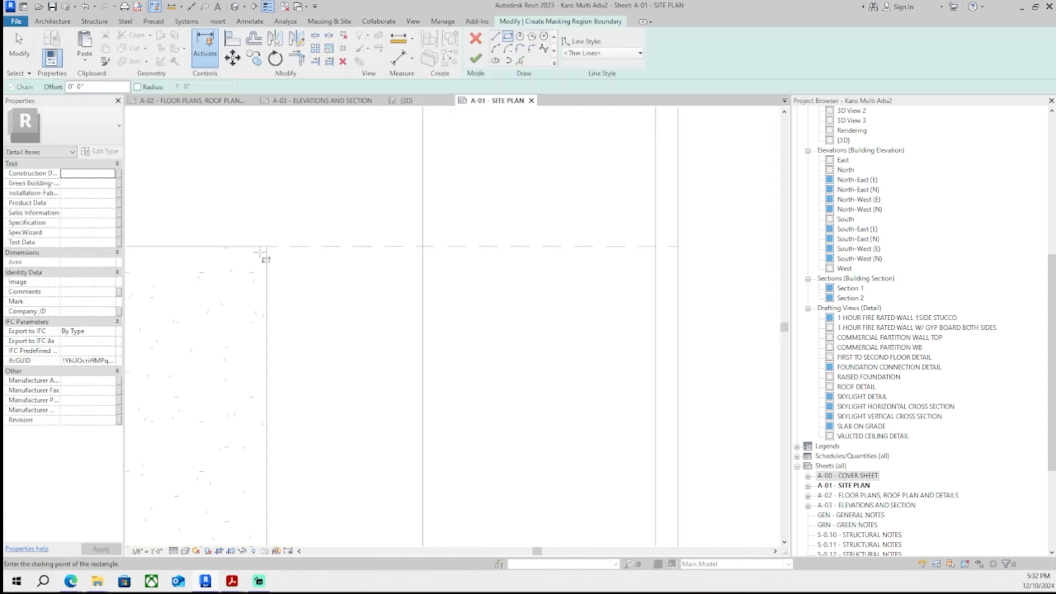
click(258, 251)
scroll(305, 156, down, 4)
click(518, 397)
click(476, 59)
scroll(526, 204, down, 4)
click(523, 197)
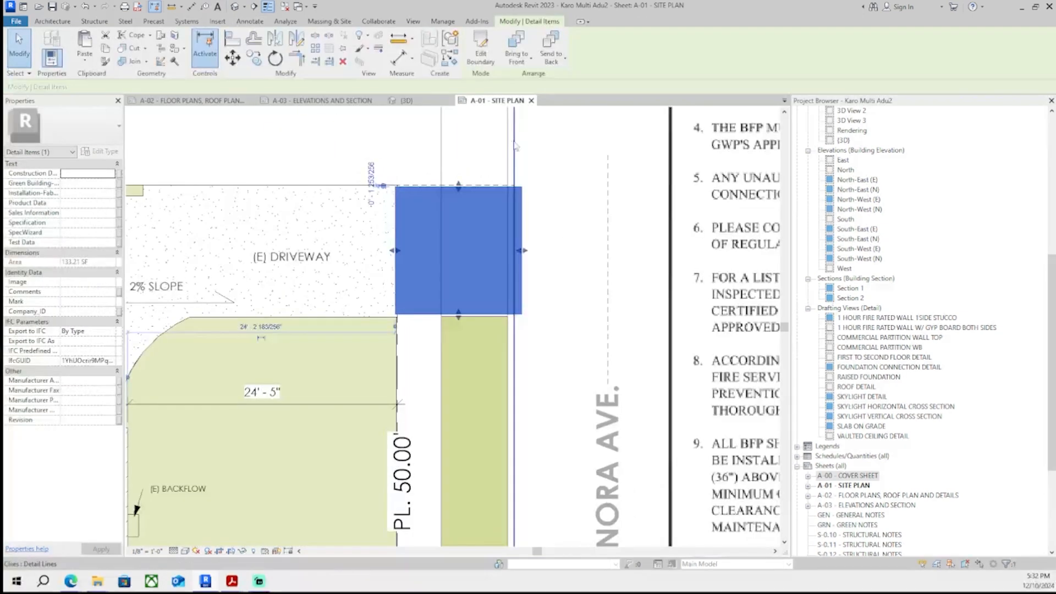
- Edit the masking region's boundary and set its lines to Invisible lines
click(480, 49)
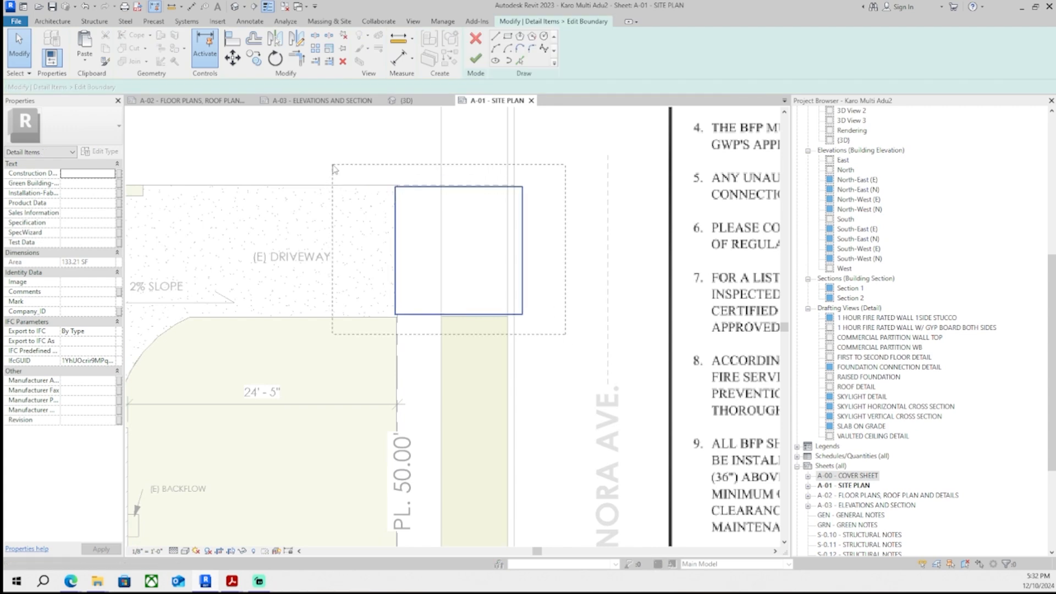
click(603, 52)
click(595, 169)
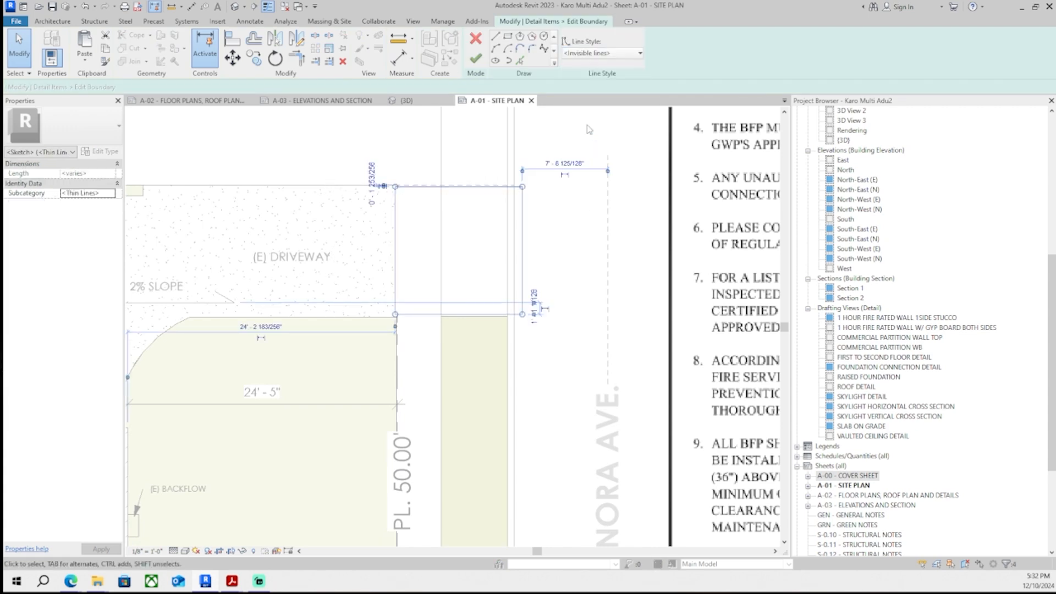
click(476, 58)
- Select the vertical lines along the street strip to inspect them
scroll(443, 311, up, 2)
click(442, 311)
click(442, 307)
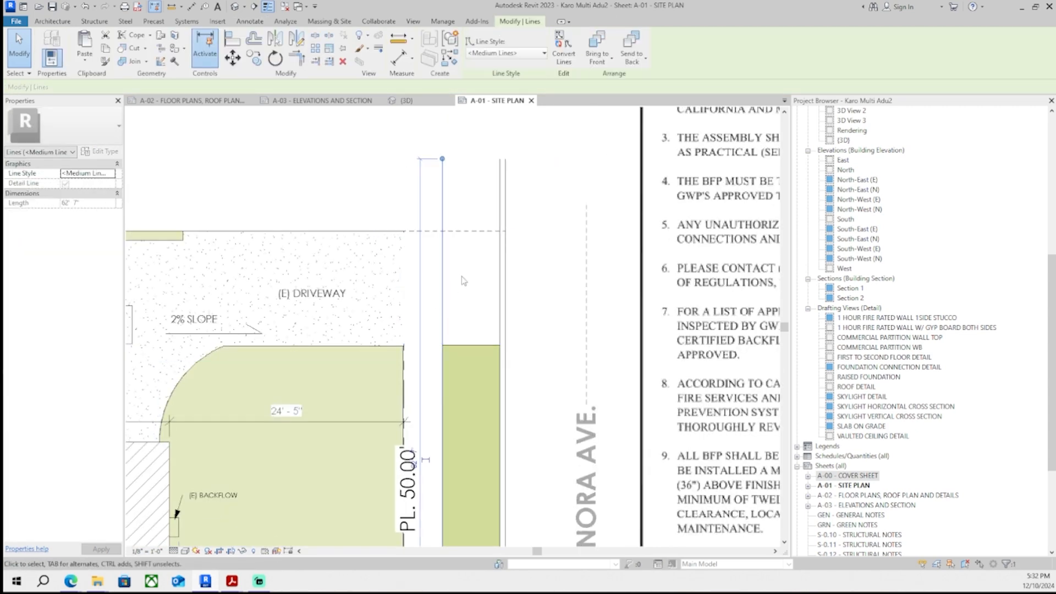
click(516, 278)
click(532, 80)
key(Escape)
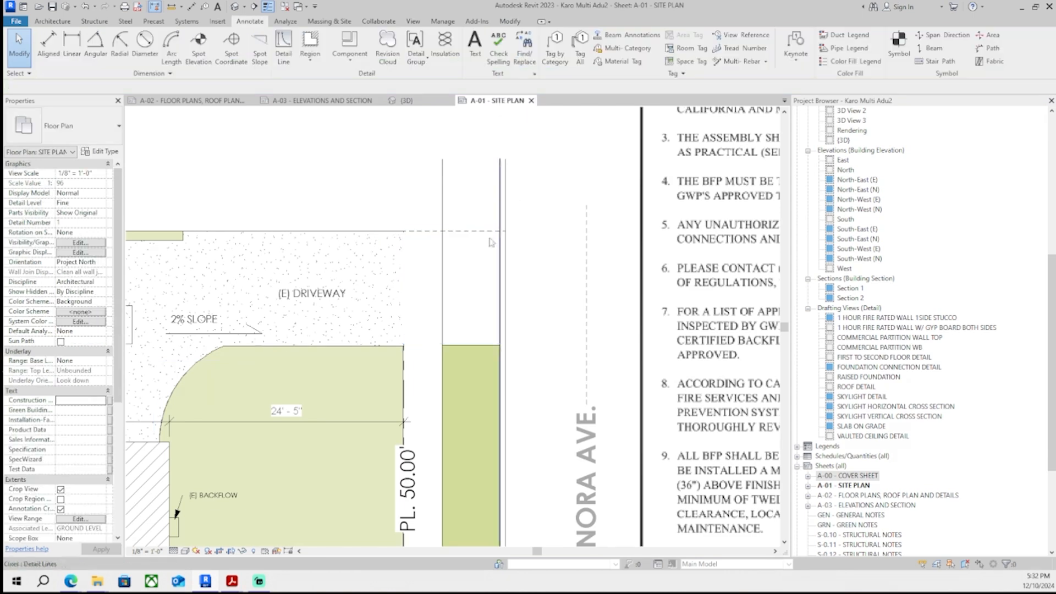
click(513, 278)
click(442, 317)
key(Escape)
- Split the long vertical strip edge line where it meets the driveway's dashed line
scroll(501, 279, down, 1)
scroll(480, 306, down, 3)
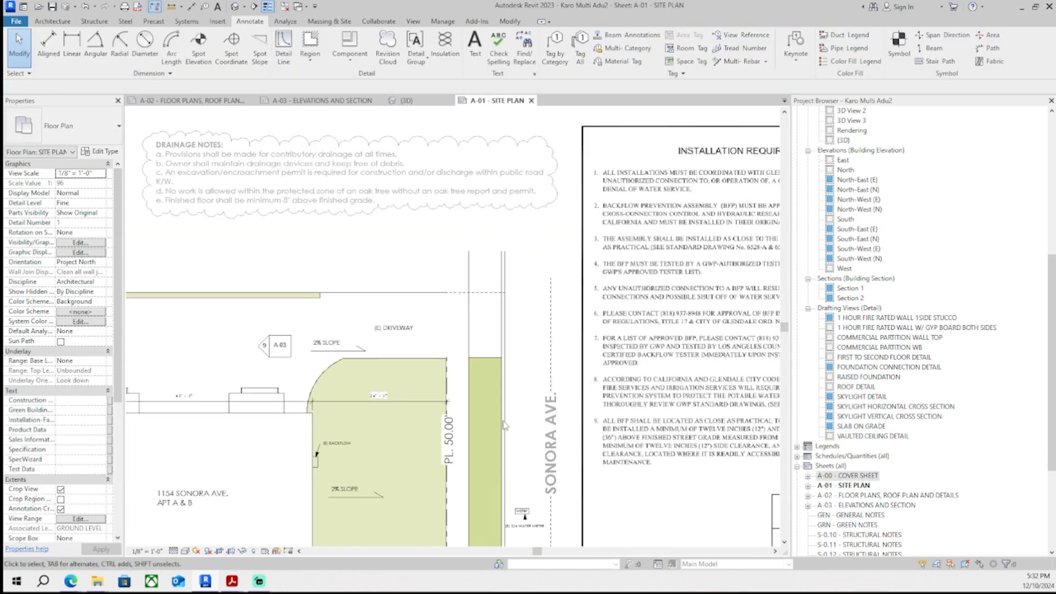
scroll(540, 321, up, 3)
click(527, 303)
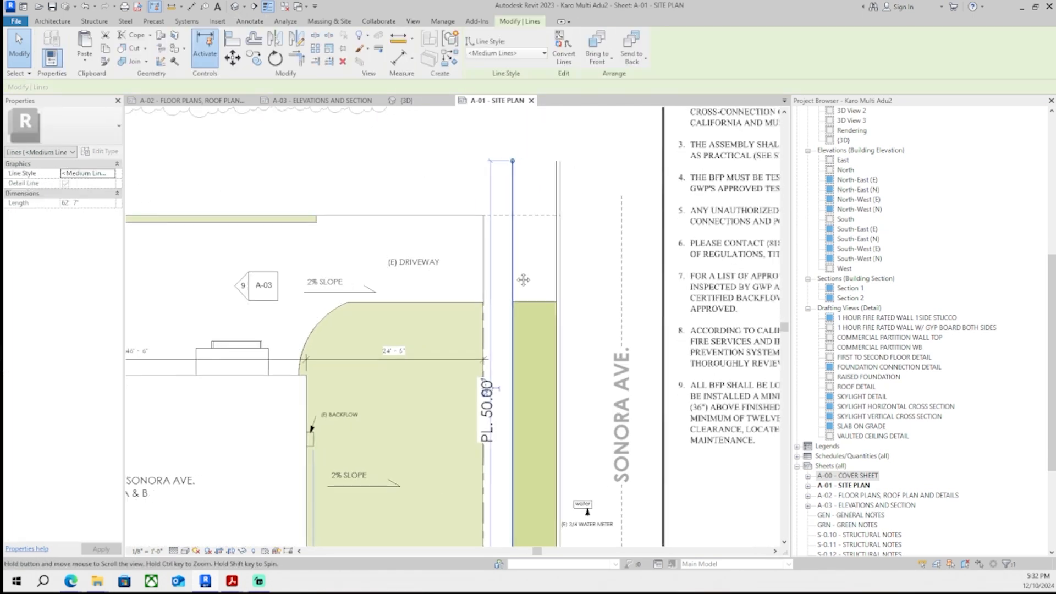
scroll(531, 231, up, 1)
click(250, 21)
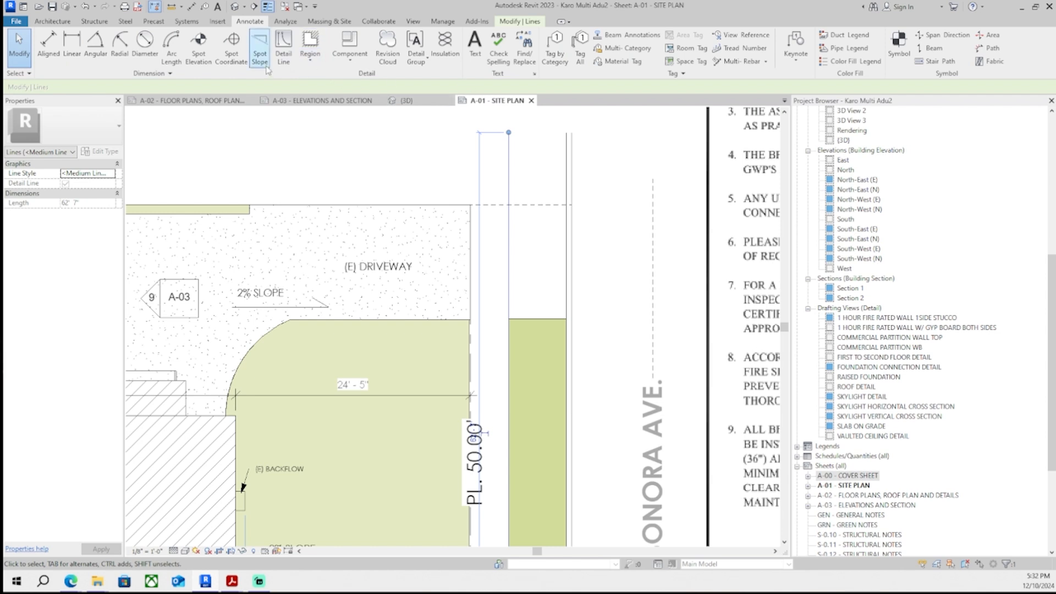
click(518, 23)
click(315, 34)
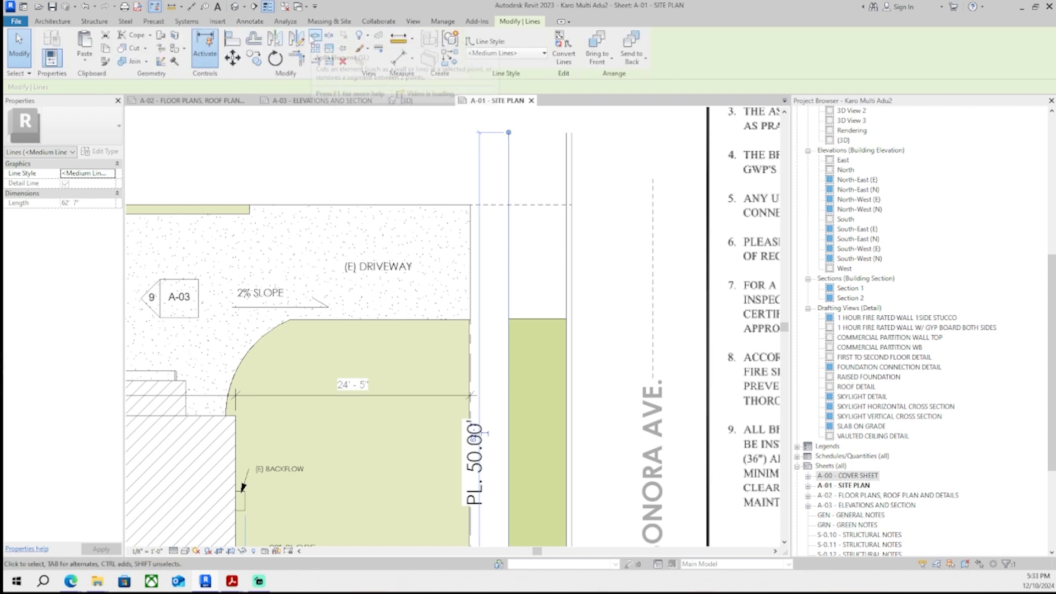
scroll(462, 171, up, 1)
scroll(482, 285, down, 2)
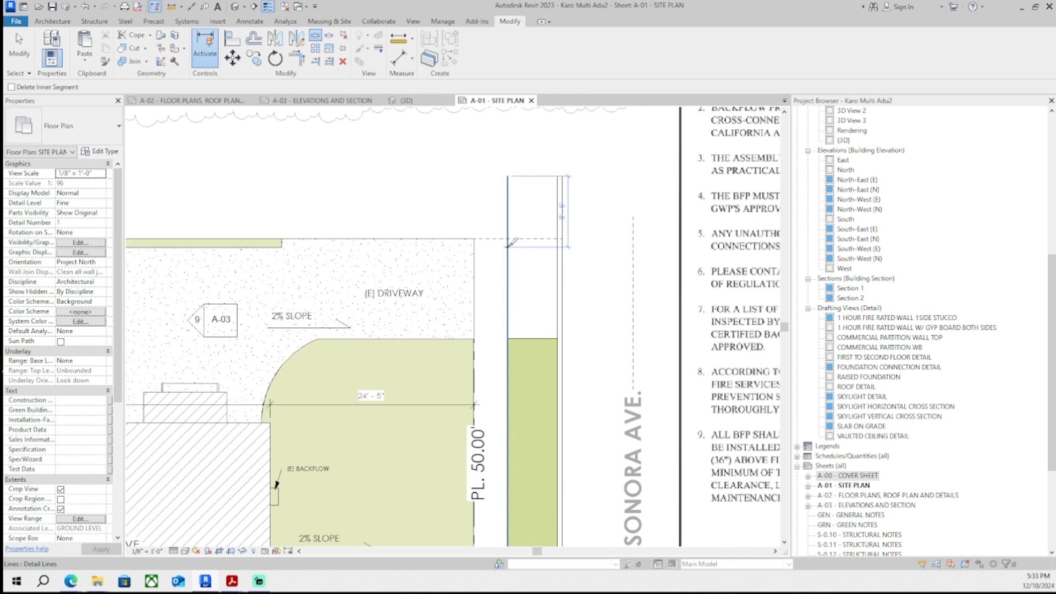
click(557, 251)
click(563, 252)
scroll(562, 251, up, 4)
key(Escape)
- Move the dashed overhead line's end to meet the strip's outer edge line
click(554, 237)
drag(554, 262, 569, 223)
click(569, 247)
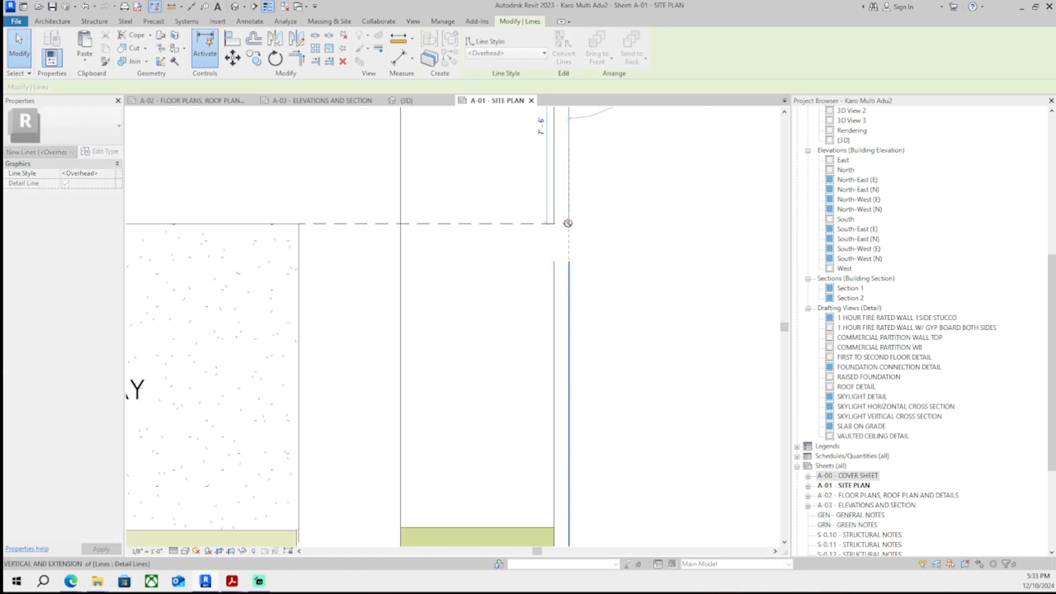
key(Escape)
scroll(407, 287, down, 2)
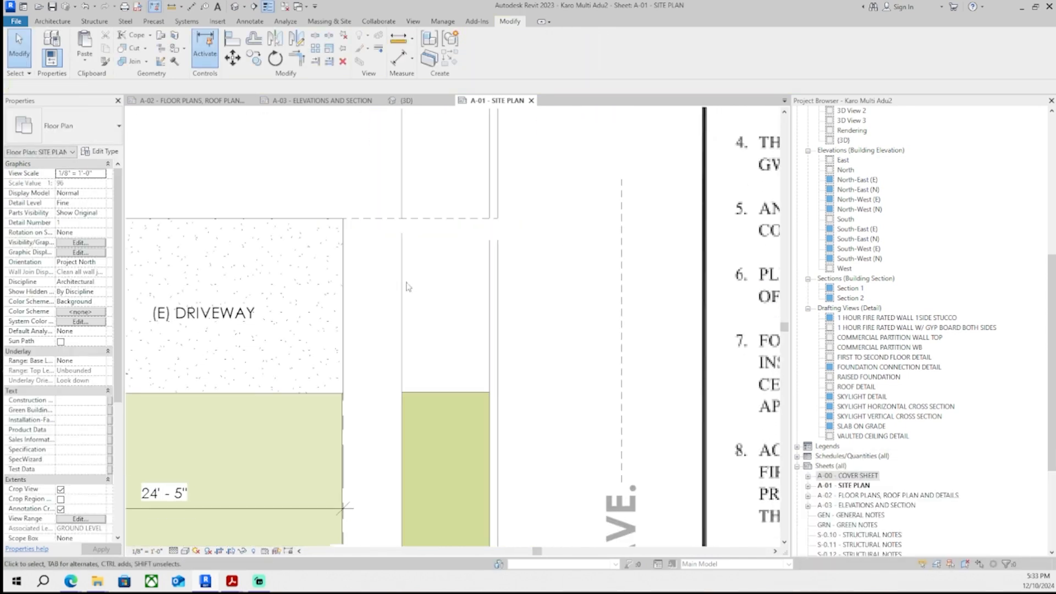
- Shorten the three vertical strip lines so they start at the top of the green strip, clearing the driveway apron
click(402, 286)
drag(402, 233, 402, 392)
key(Escape)
click(490, 291)
drag(490, 240, 490, 392)
key(Escape)
click(498, 258)
drag(498, 240, 498, 392)
key(Escape)
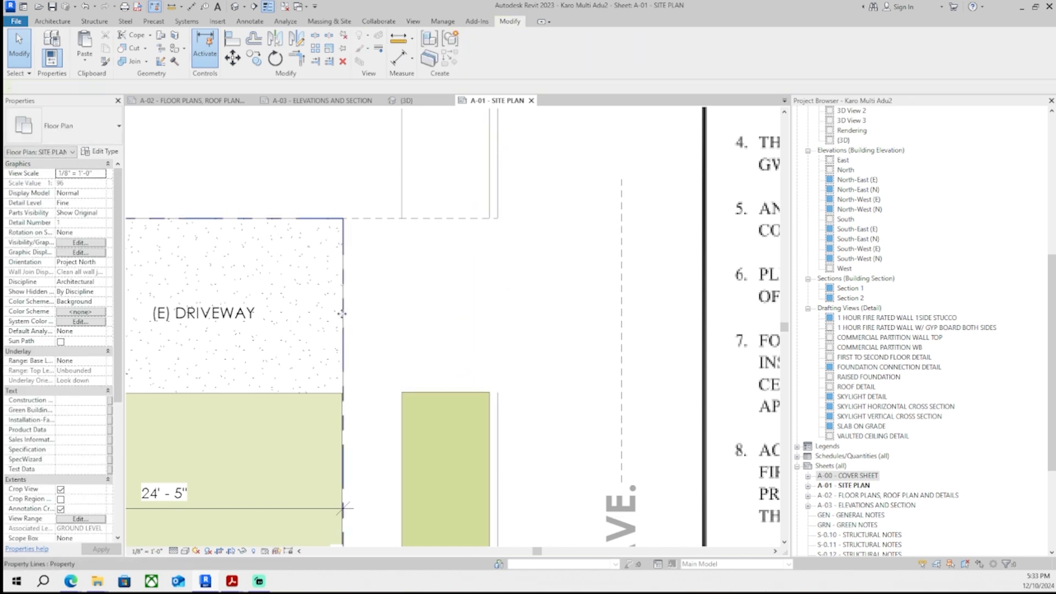
- Inspect the driveway floor's boundary sketch and the property line at its street edge
scroll(344, 305, up, 2)
double_click(336, 309)
scroll(388, 291, down, 2)
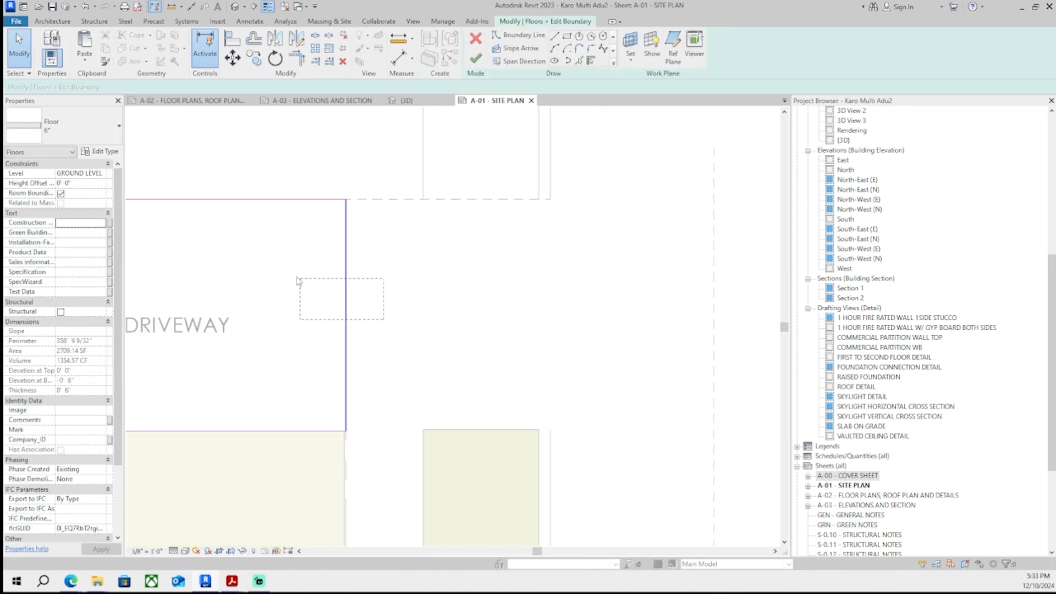
click(476, 57)
scroll(385, 291, up, 1)
click(334, 291)
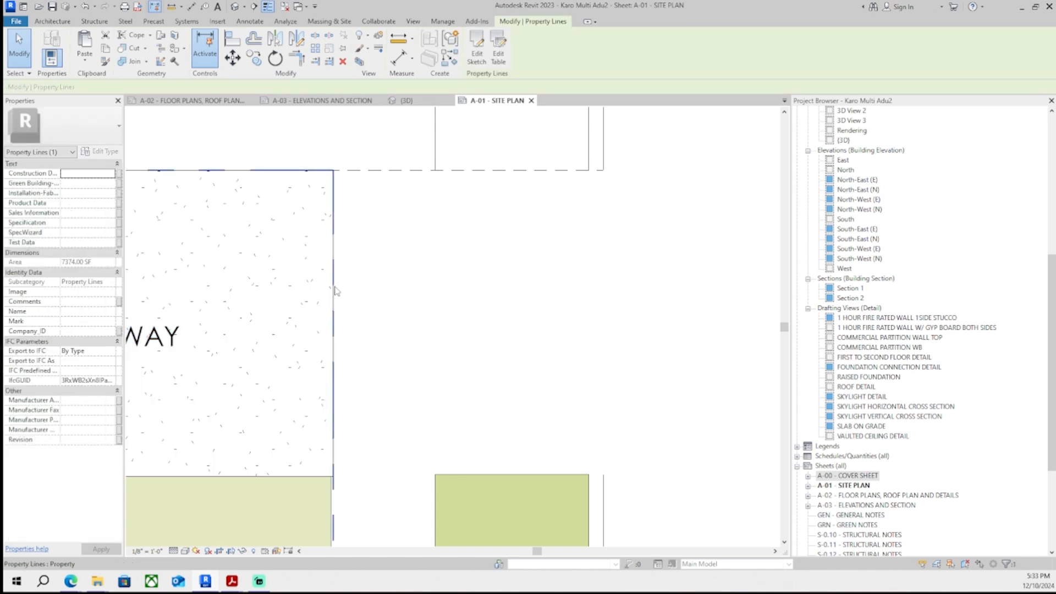
key(Escape)
- Edit the existing driveway floor's boundary, moving its edge lines toward the street strip, and finish the sketch
scroll(368, 297, down, 1)
middle_drag(372, 328, 454, 315)
scroll(380, 468, up, 4)
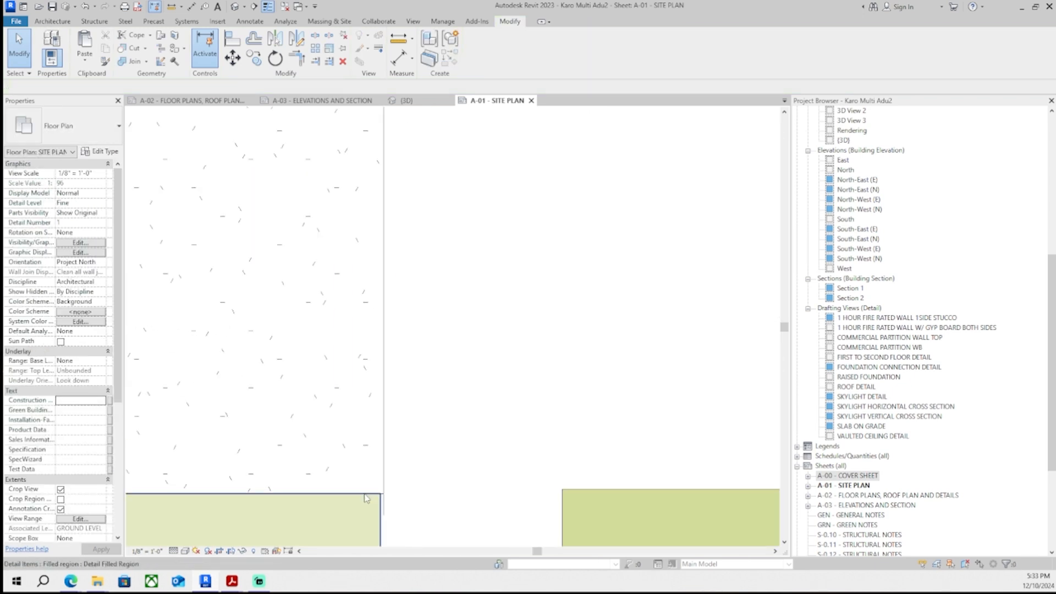
scroll(381, 494, up, 4)
click(382, 494)
click(480, 51)
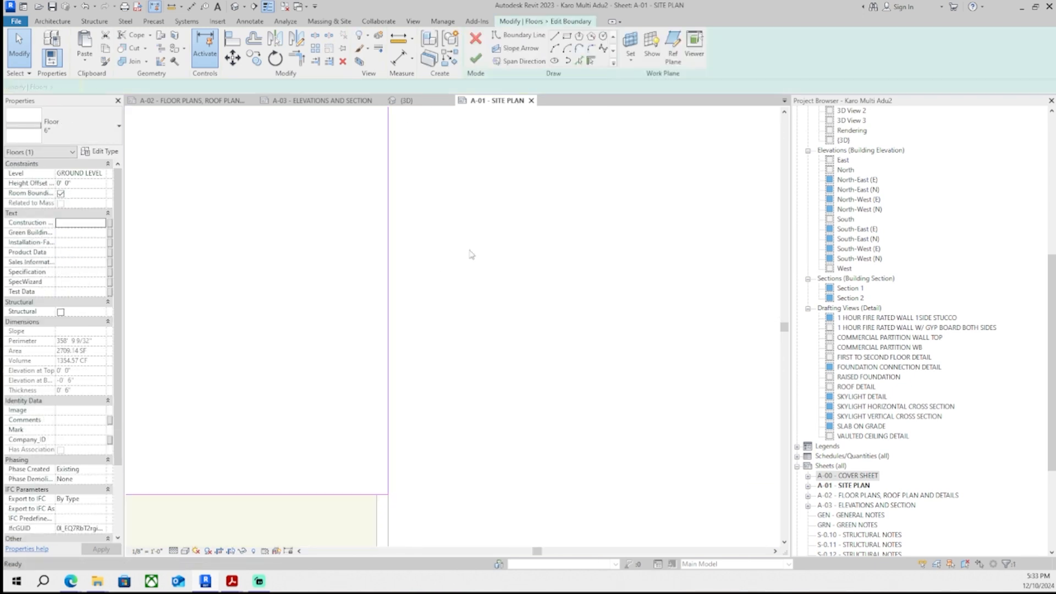
scroll(536, 397, down, 7)
scroll(537, 415, up, 1)
middle_drag(538, 415, 563, 356)
drag(565, 295, 478, 242)
drag(576, 274, 495, 227)
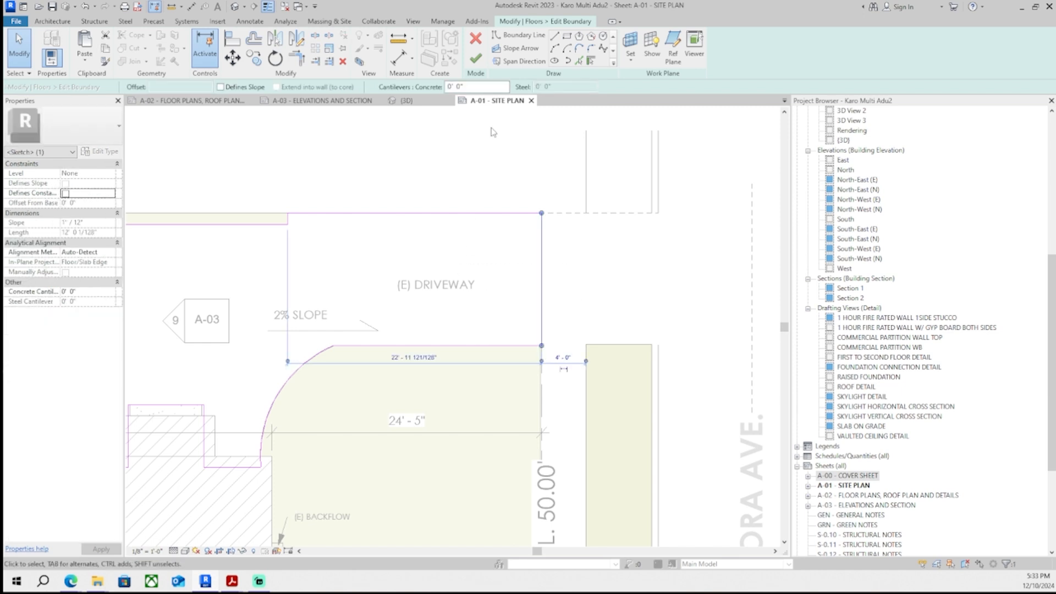
click(478, 56)
scroll(561, 336, up, 6)
scroll(525, 346, down, 6)
middle_drag(573, 357, 530, 368)
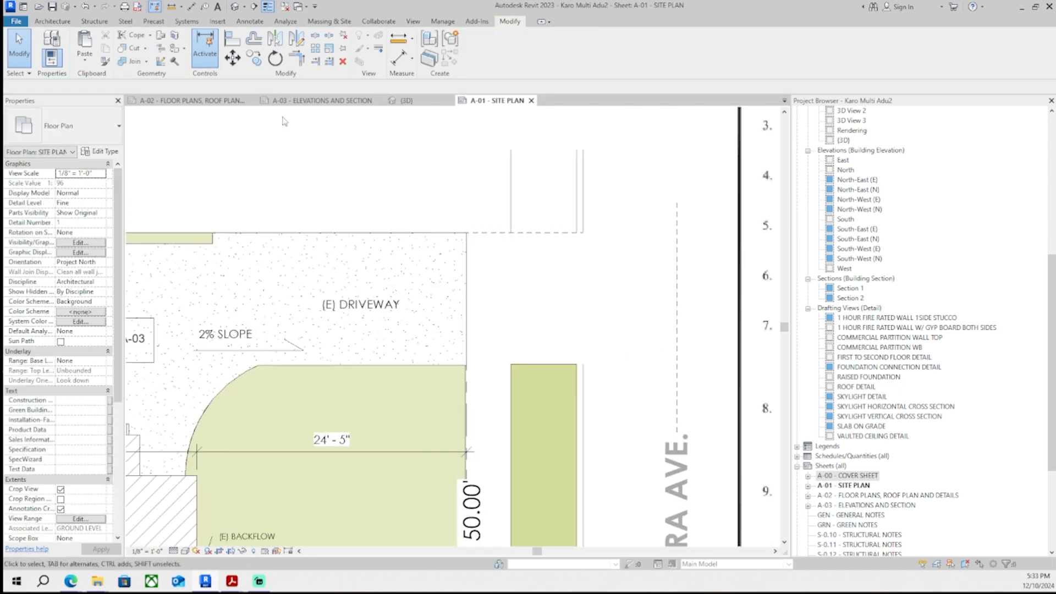
- Draw a vertical overhead detail line along the strip's inner edge, from the top dashed line down to the green strip
click(244, 22)
key(d)
key(l)
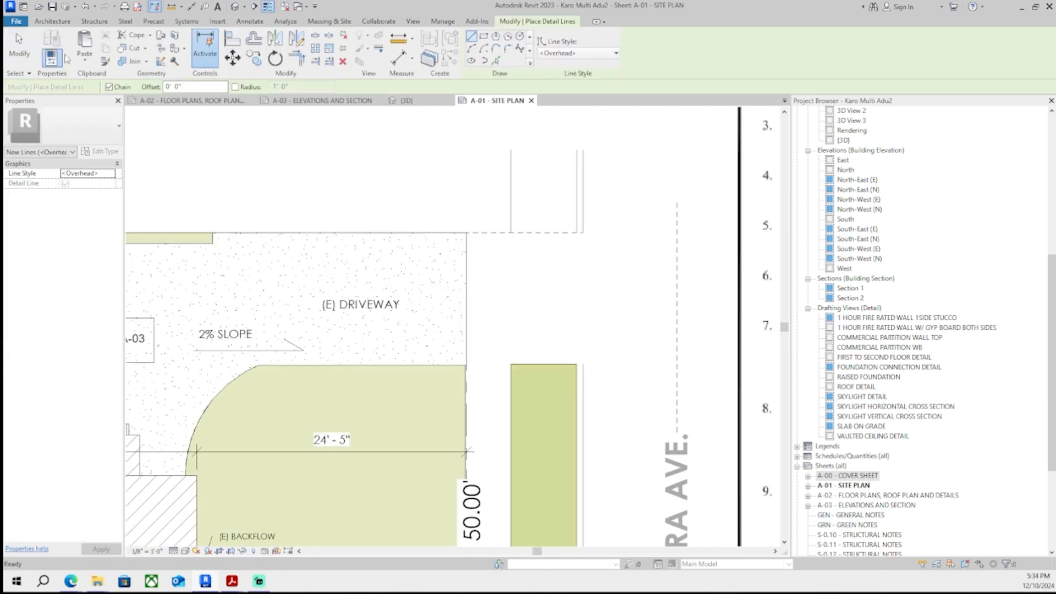
click(249, 21)
scroll(466, 327, up, 2)
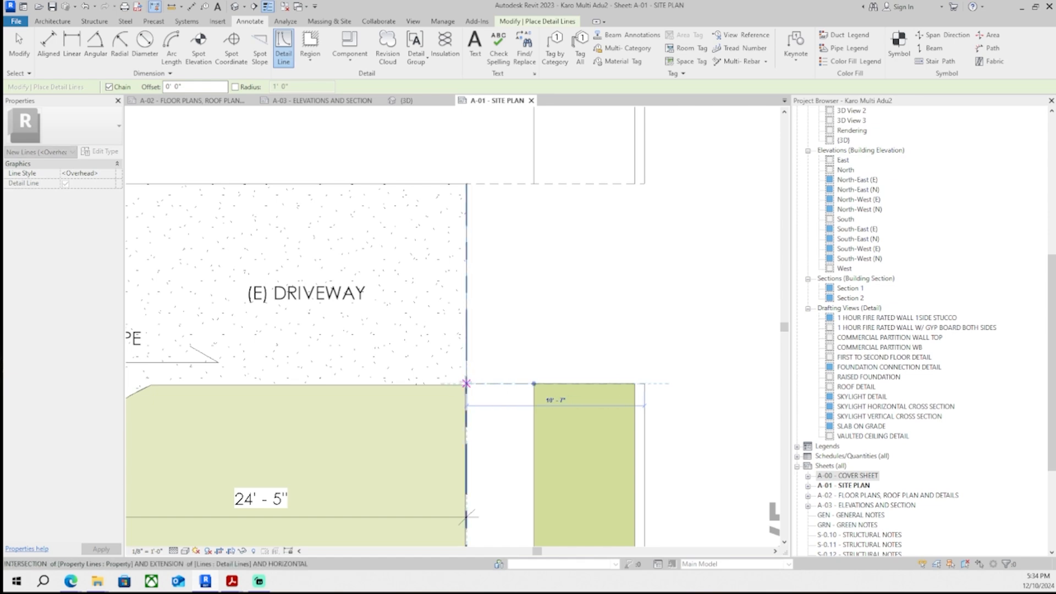
click(642, 184)
click(644, 384)
key(Escape)
click(634, 183)
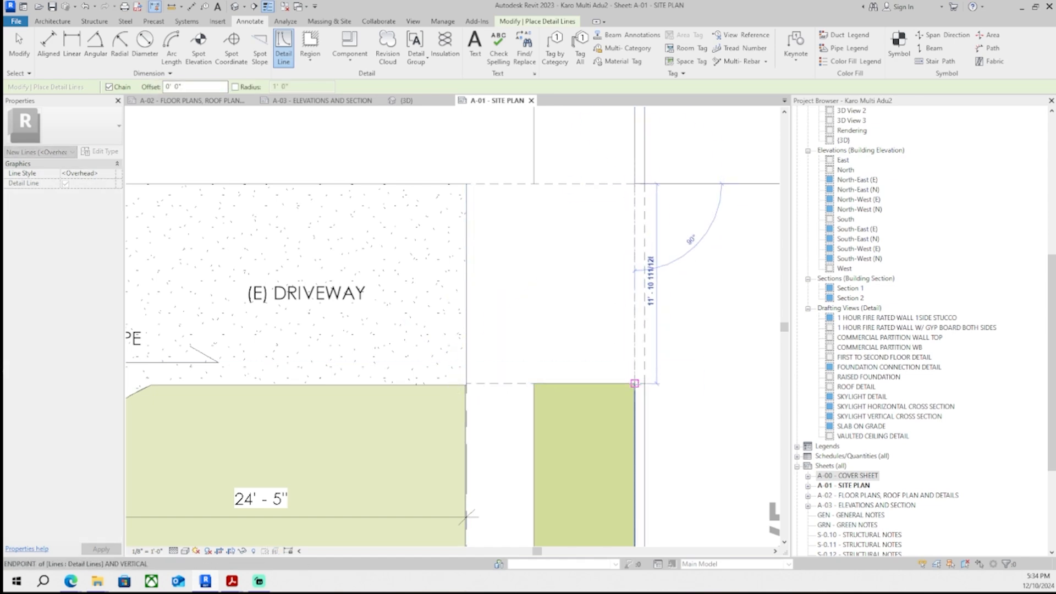
key(Escape)
scroll(639, 352, down, 1)
key(Escape)
scroll(541, 344, down, 2)
scroll(605, 341, down, 4)
scroll(598, 319, up, 3)
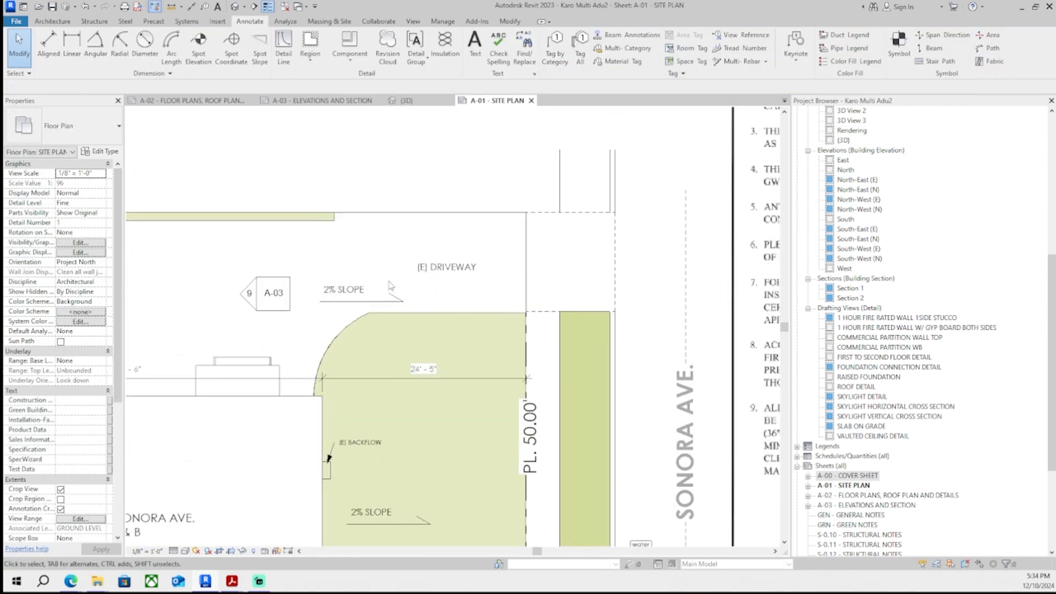
- Reposition the (E) DRIVEWAY label within the driveway area
click(448, 269)
middle_drag(458, 302, 675, 384)
scroll(675, 385, up, 2)
middle_drag(561, 368, 277, 369)
scroll(277, 369, up, 1)
drag(410, 309, 530, 309)
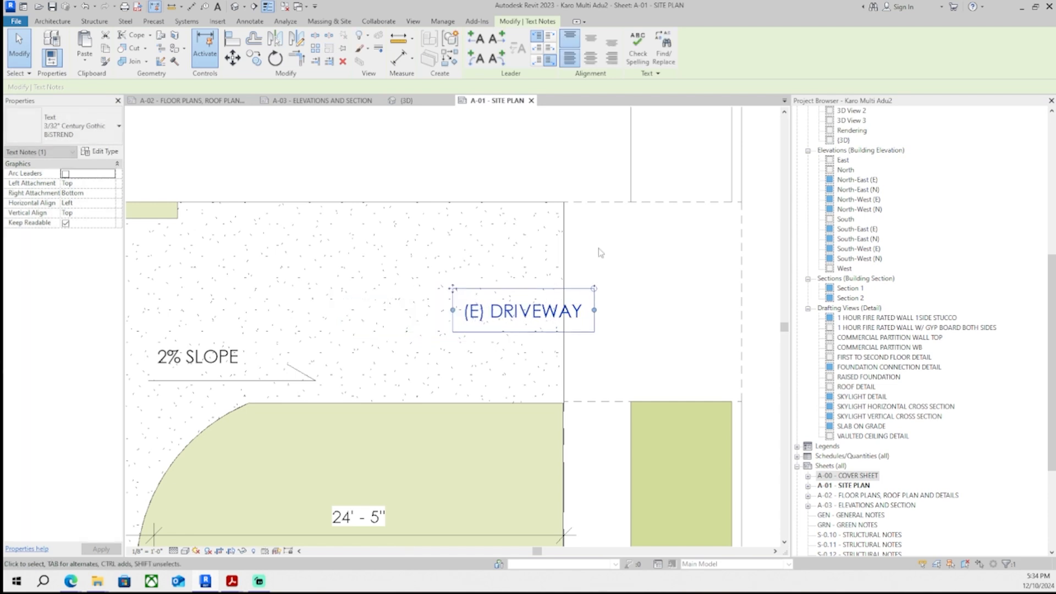
click(599, 253)
scroll(563, 270, up, 2)
middle_drag(564, 270, 435, 253)
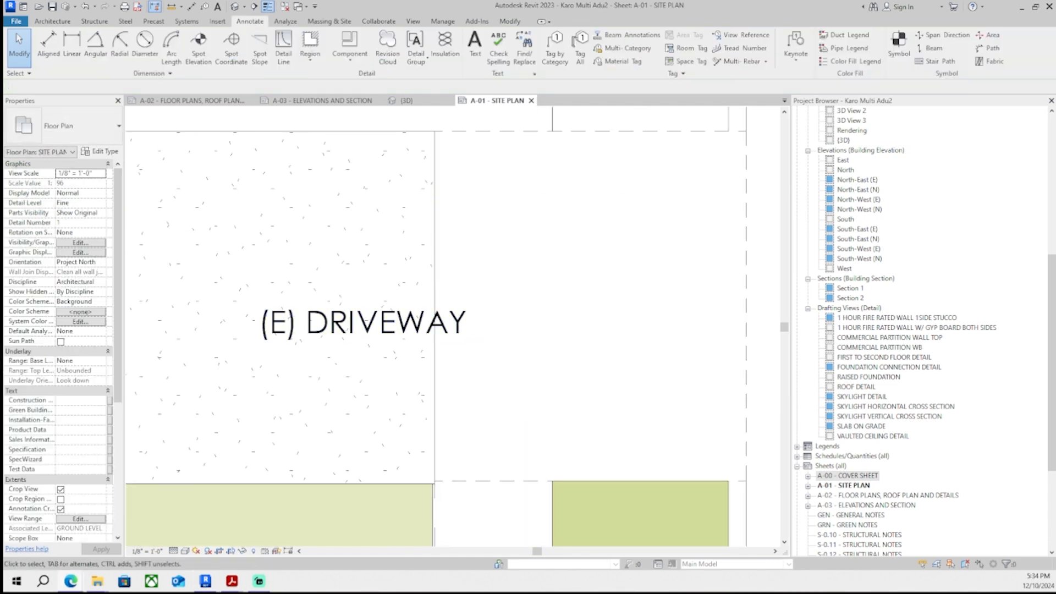
scroll(488, 240, down, 3)
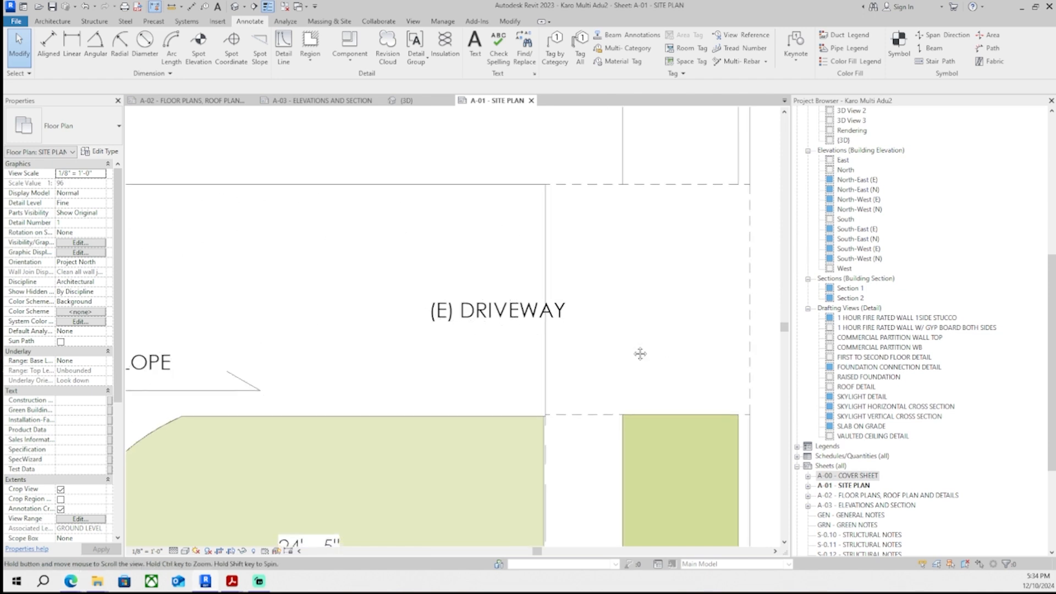
- Edit the green strip's filled region boundary, moving its top street-side corner down to slope the top edge
middle_drag(661, 354, 504, 228)
scroll(565, 307, up, 1)
click(583, 303)
scroll(611, 302, up, 2)
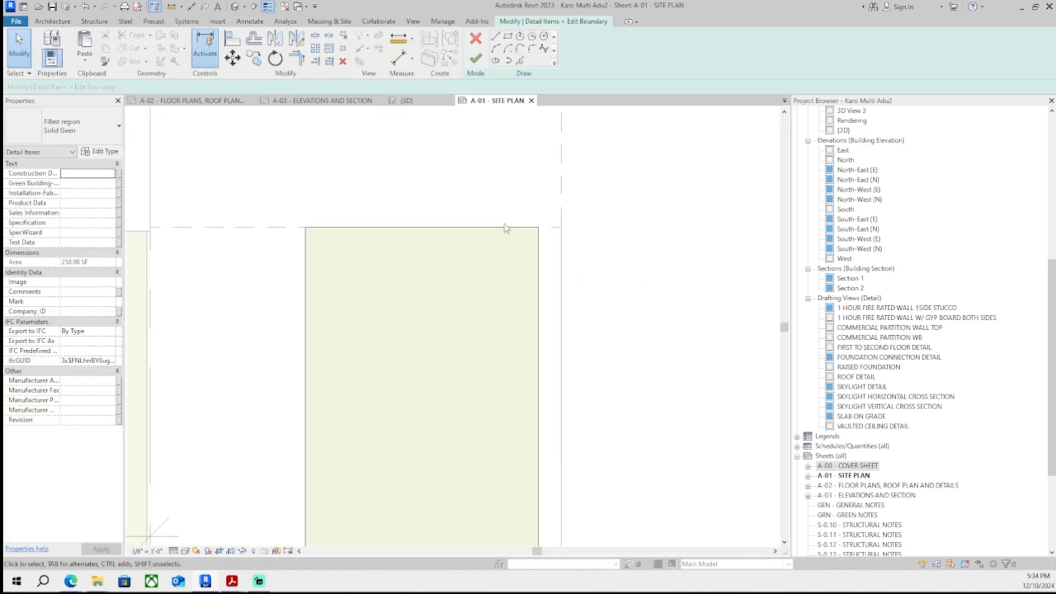
scroll(512, 227, up, 1)
click(516, 226)
drag(553, 226, 553, 296)
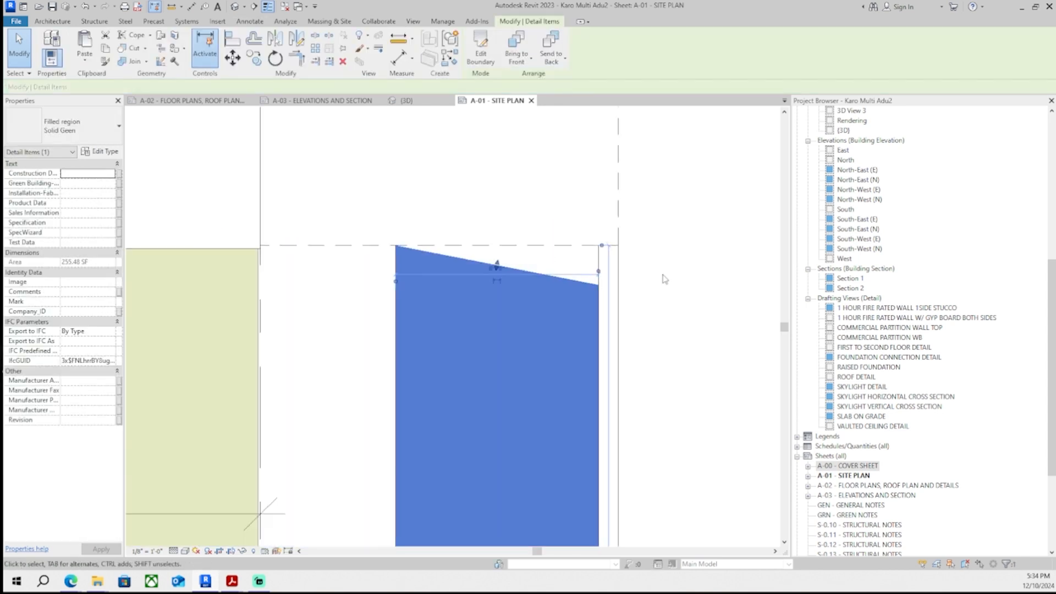
scroll(550, 288, down, 3)
scroll(542, 327, up, 3)
click(540, 327)
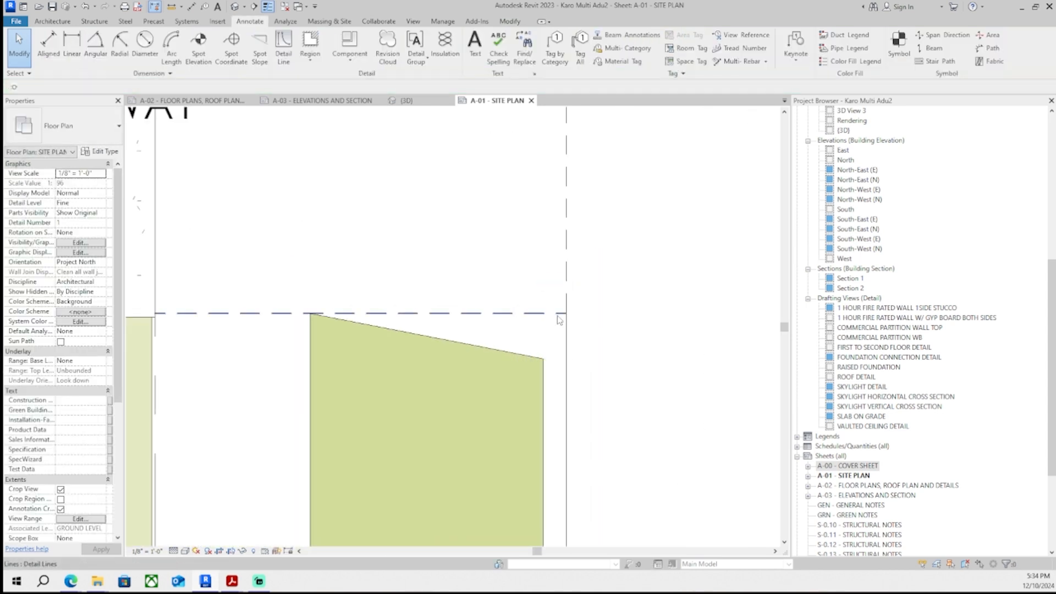
click(154, 313)
key(Escape)
scroll(482, 360, down, 4)
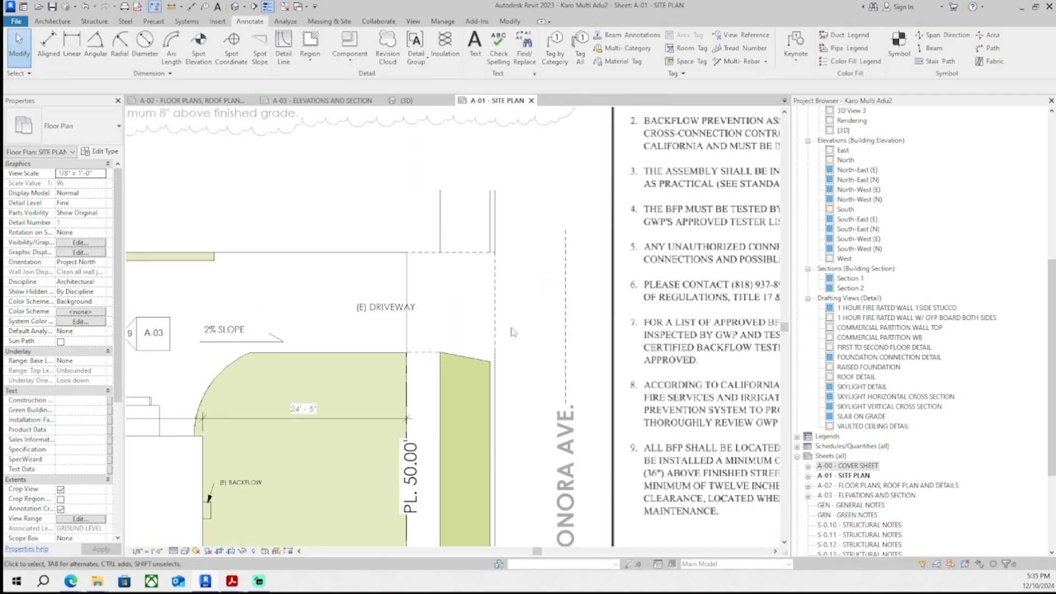
- Draw overhead detail lines along the driveway's top edge, angling up toward the street strip
scroll(452, 267, up, 1)
click(309, 47)
scroll(448, 274, up, 2)
click(346, 236)
click(423, 235)
click(539, 203)
key(Escape)
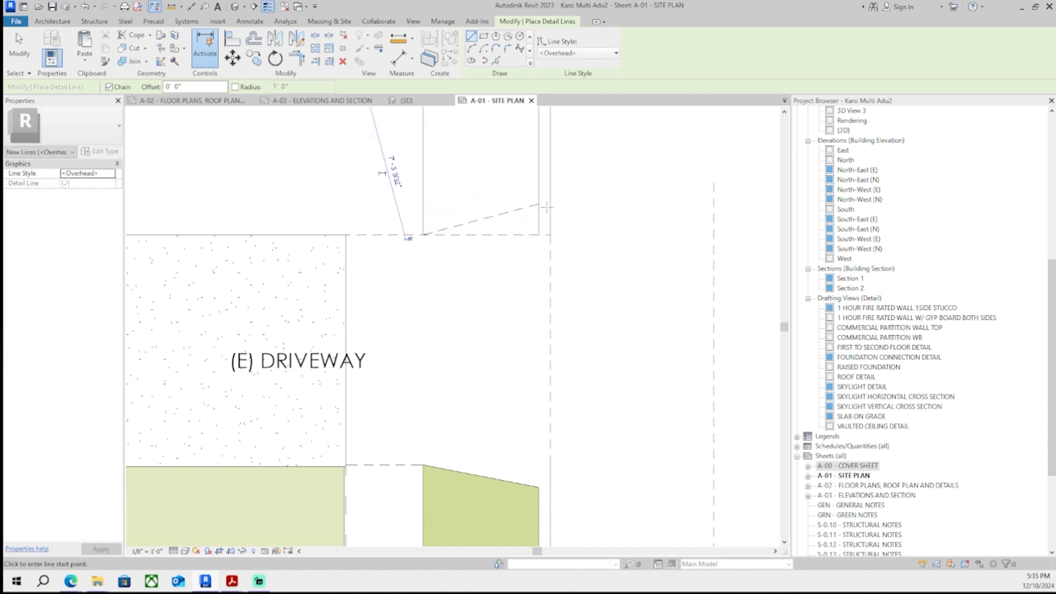
click(539, 204)
click(550, 204)
key(Escape)
key(Escape)
- Shorten the horizontal overhead line so it ends at the driveway's corner
click(527, 235)
scroll(532, 236, up, 1)
drag(553, 235, 408, 236)
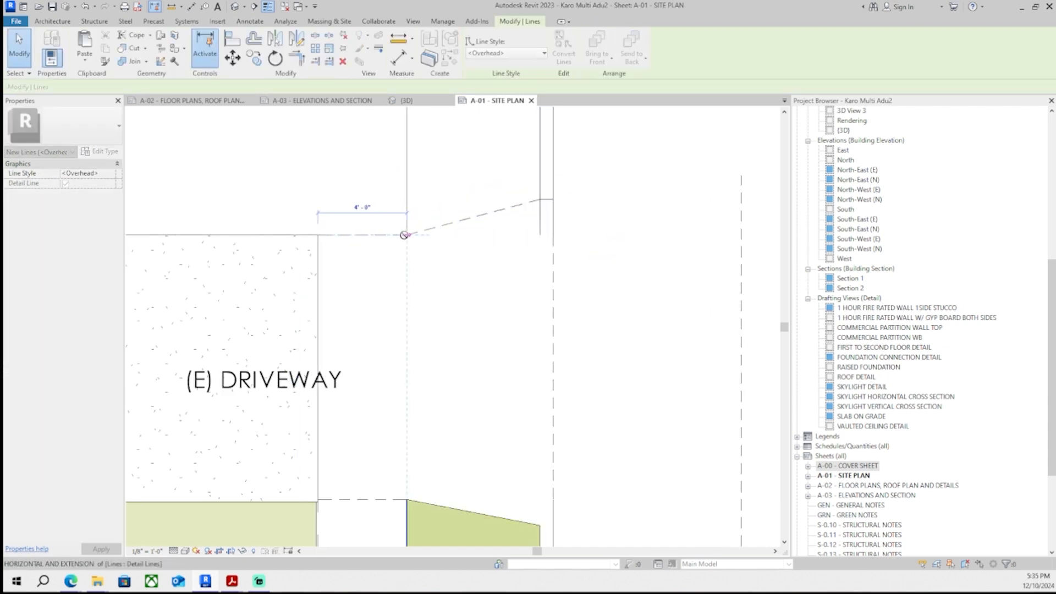
key(Escape)
- Open the driveway floor's boundary for editing and cancel the edit
scroll(580, 273, down, 5)
scroll(557, 324, up, 2)
scroll(517, 333, up, 4)
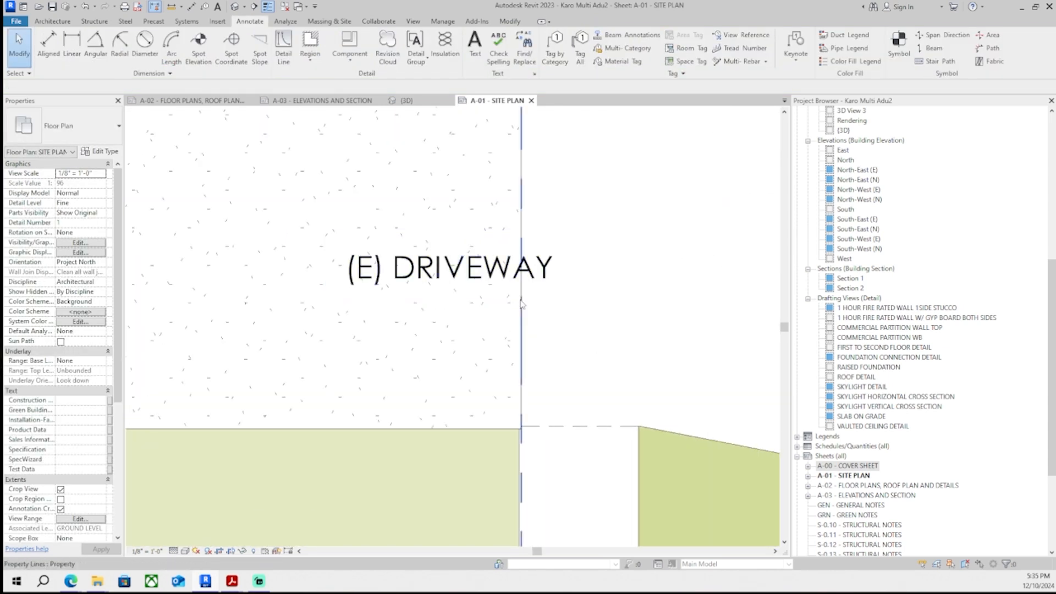
click(520, 319)
click(480, 48)
scroll(604, 325, down, 7)
mouse_move(632, 459)
mouse_down()
mouse_move(371, 311)
mouse_move(237, 269)
mouse_up()
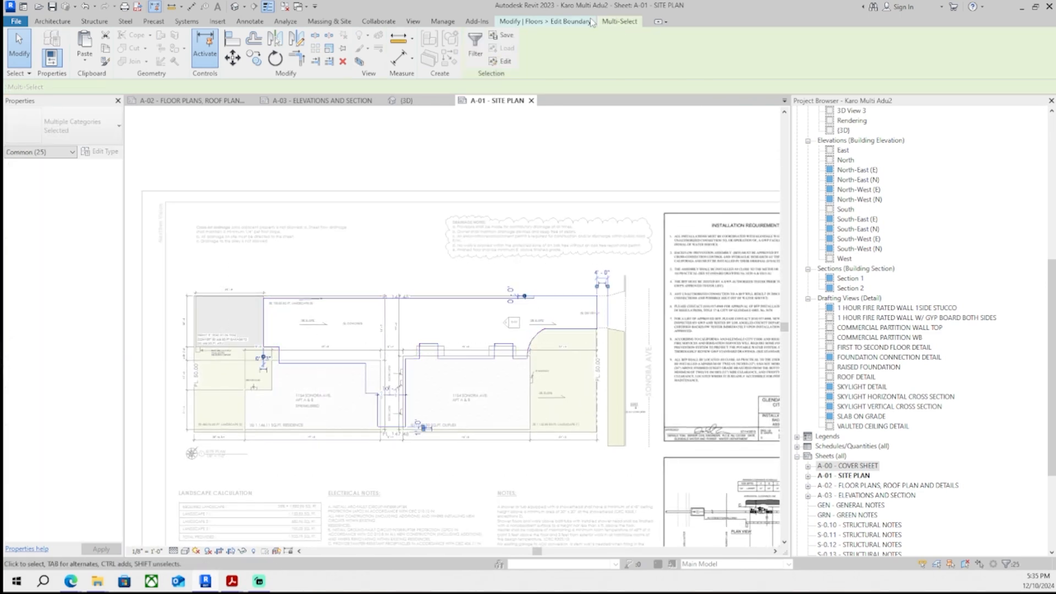
click(477, 44)
scroll(605, 322, up, 7)
scroll(621, 263, down, 1)
middle_drag(622, 263, 624, 342)
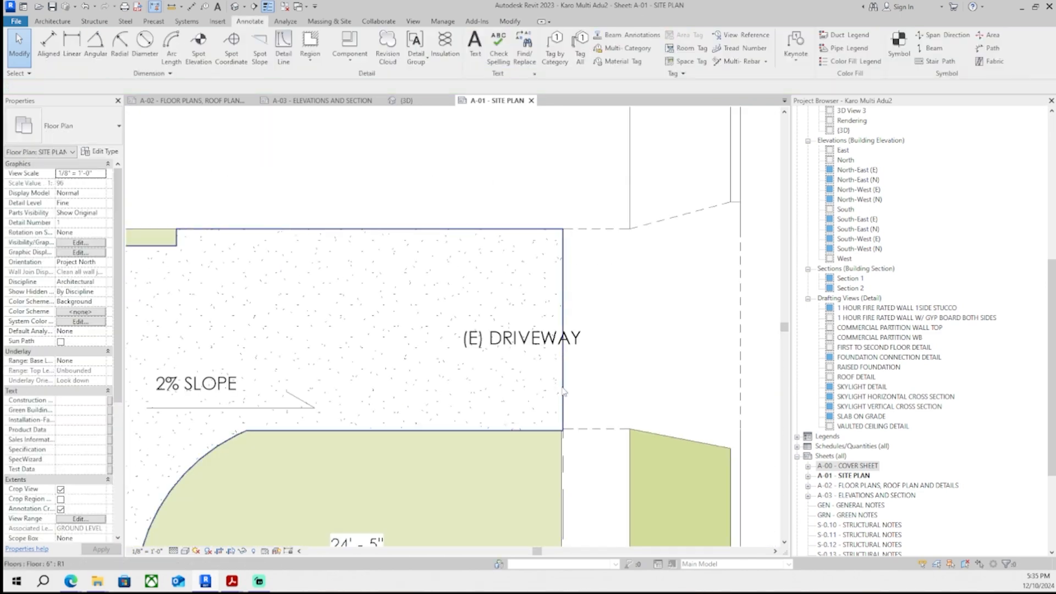
click(564, 392)
click(478, 51)
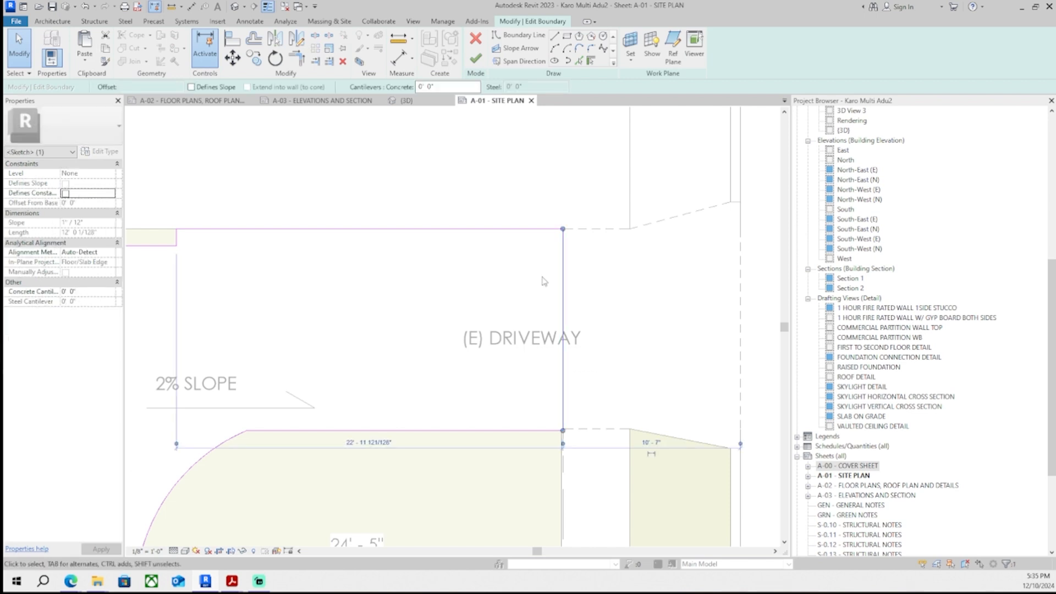
click(475, 38)
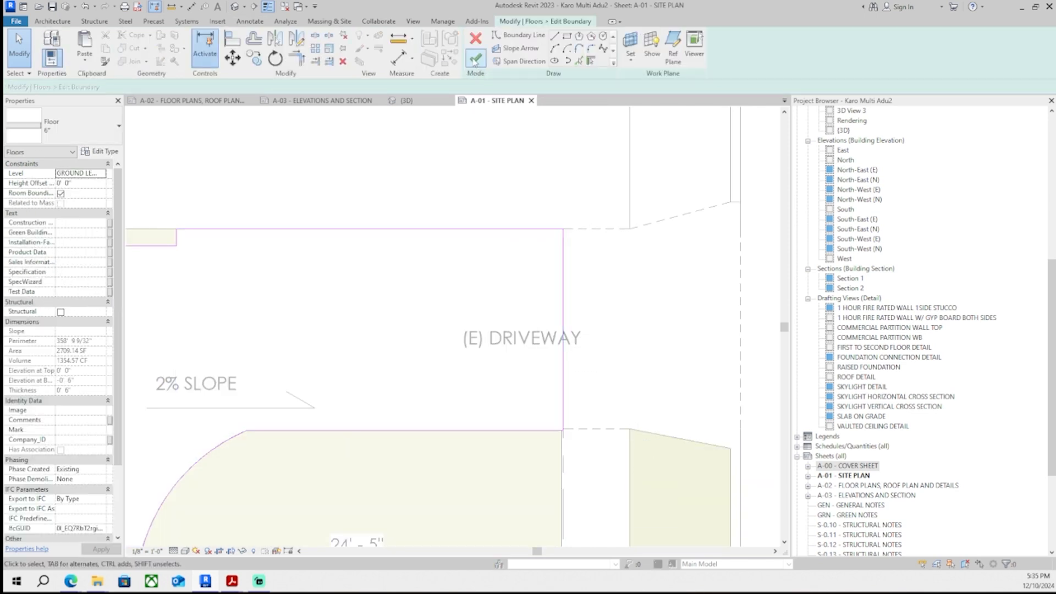
click(609, 297)
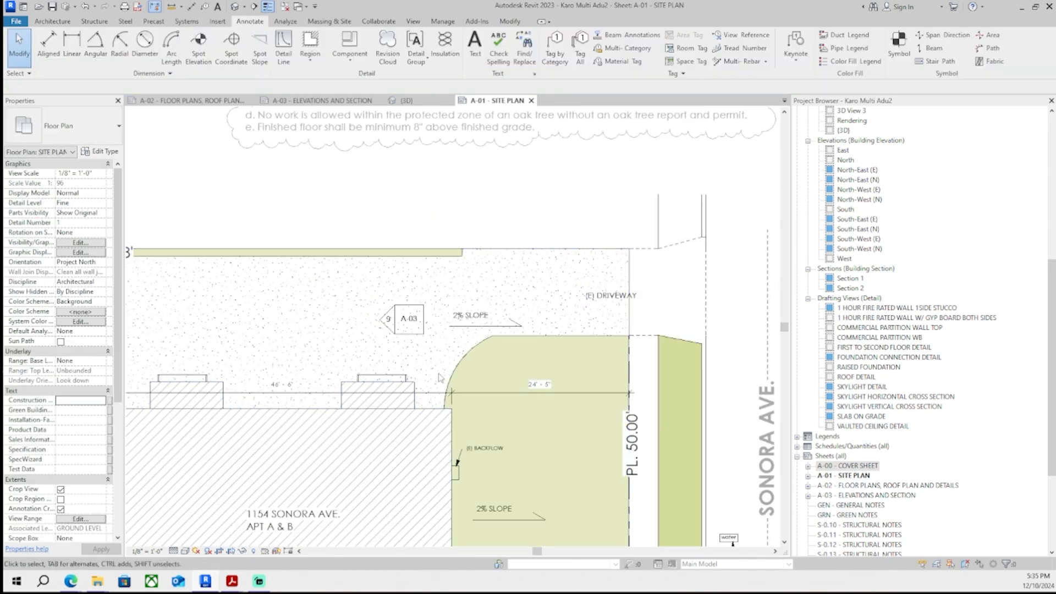
- Select the driveway floor and examine it in the default 3D view
click(565, 253)
scroll(550, 237, down, 3)
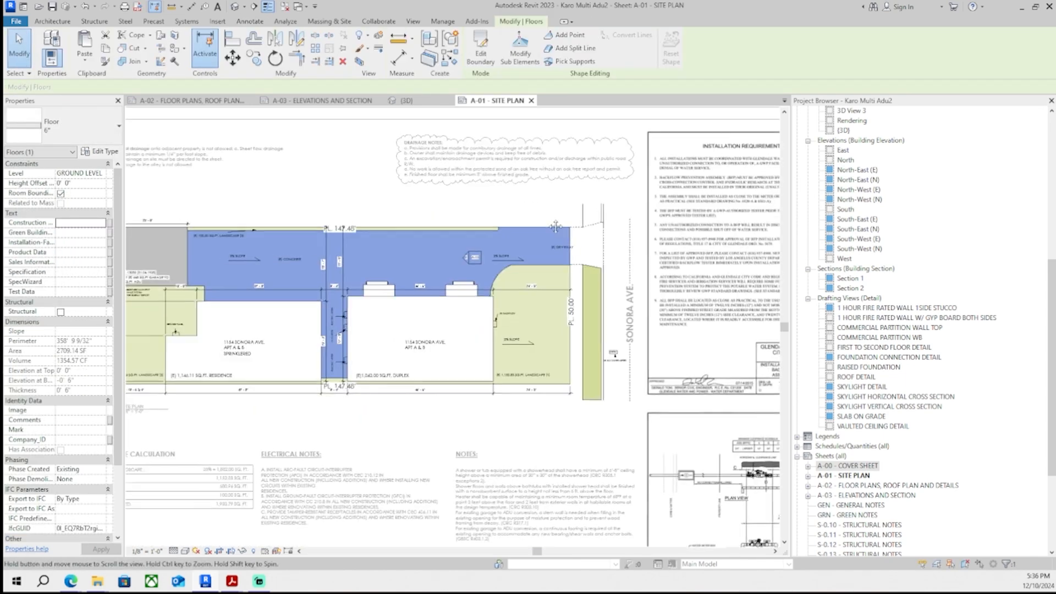
scroll(534, 221, up, 2)
click(534, 222)
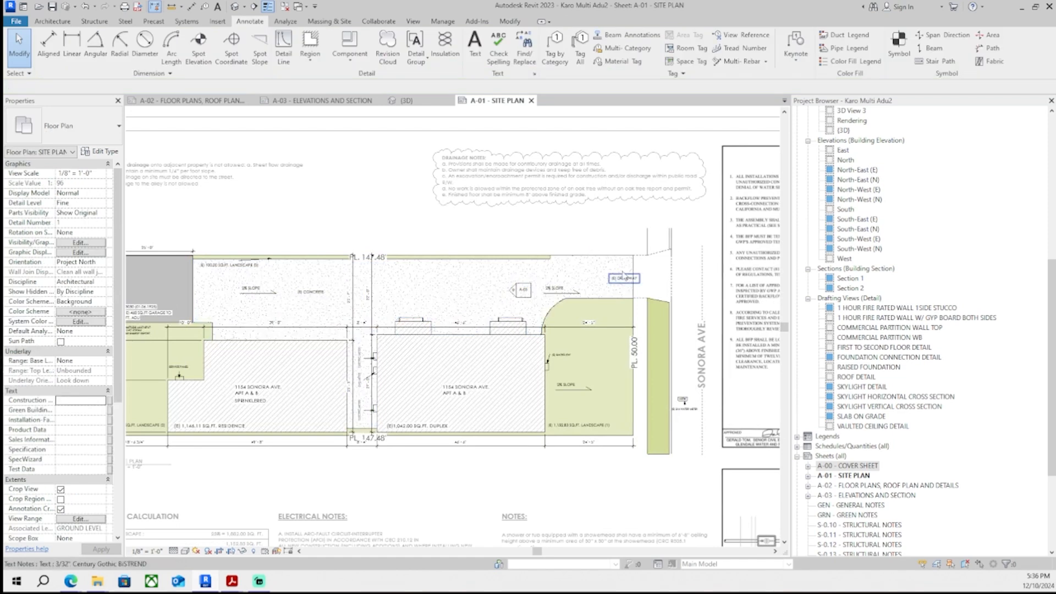
scroll(523, 250, up, 2)
click(416, 22)
click(346, 42)
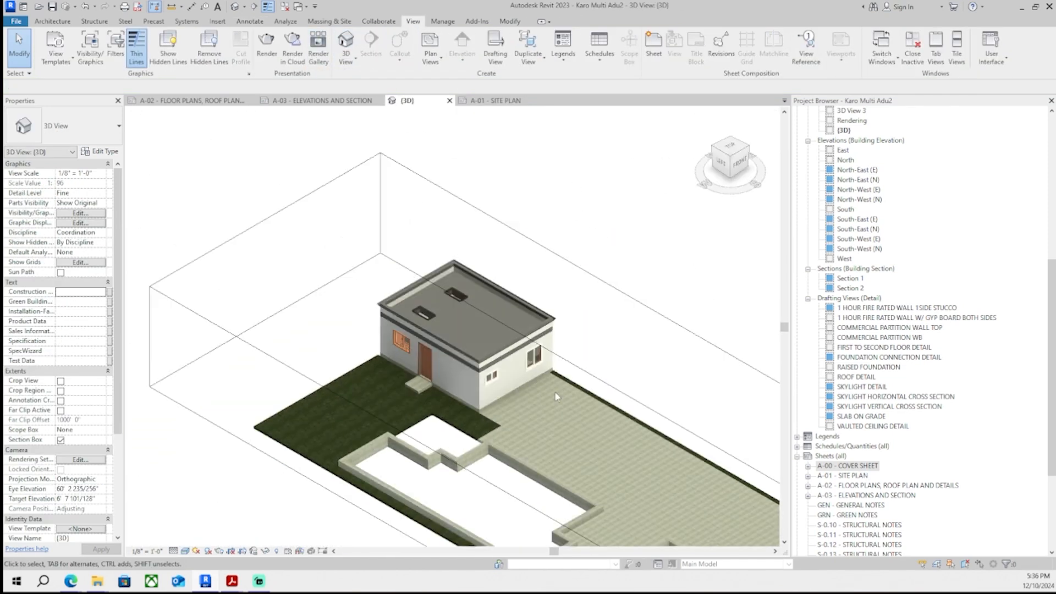
scroll(558, 396, down, 3)
shift+middle_drag(467, 308, 461, 287)
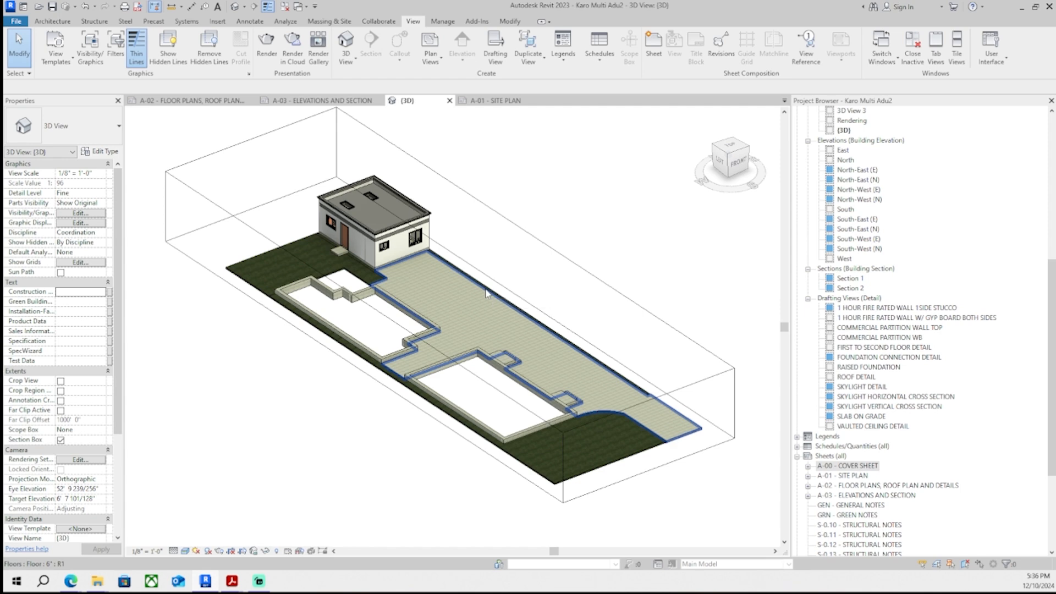
middle_drag(520, 283, 562, 352)
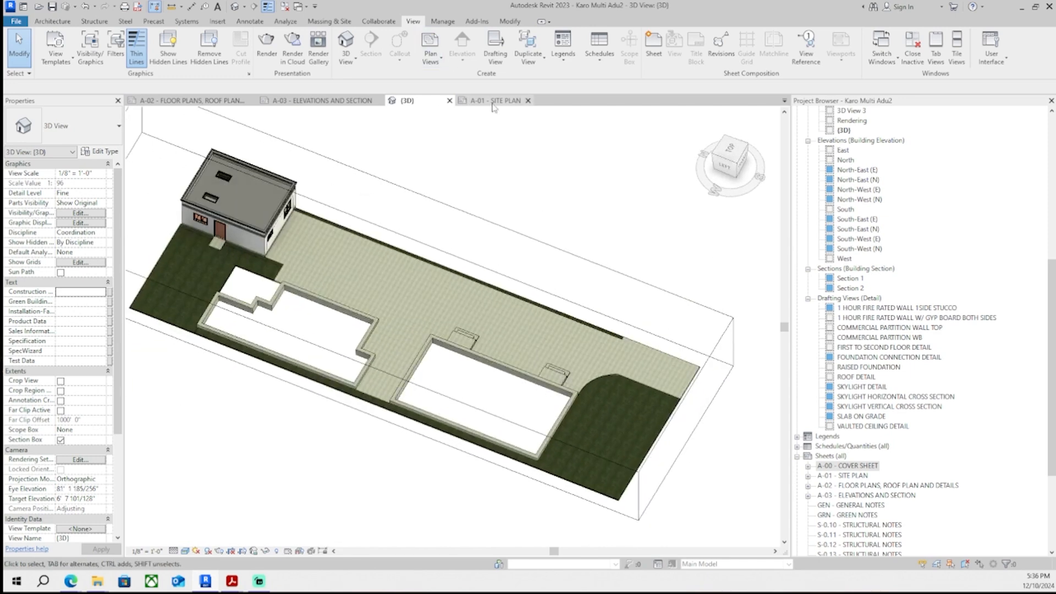
- Return to the site plan and inspect the property line and driveway floor edge at the street
click(495, 102)
click(325, 101)
click(209, 102)
click(495, 101)
scroll(606, 279, up, 4)
click(691, 323)
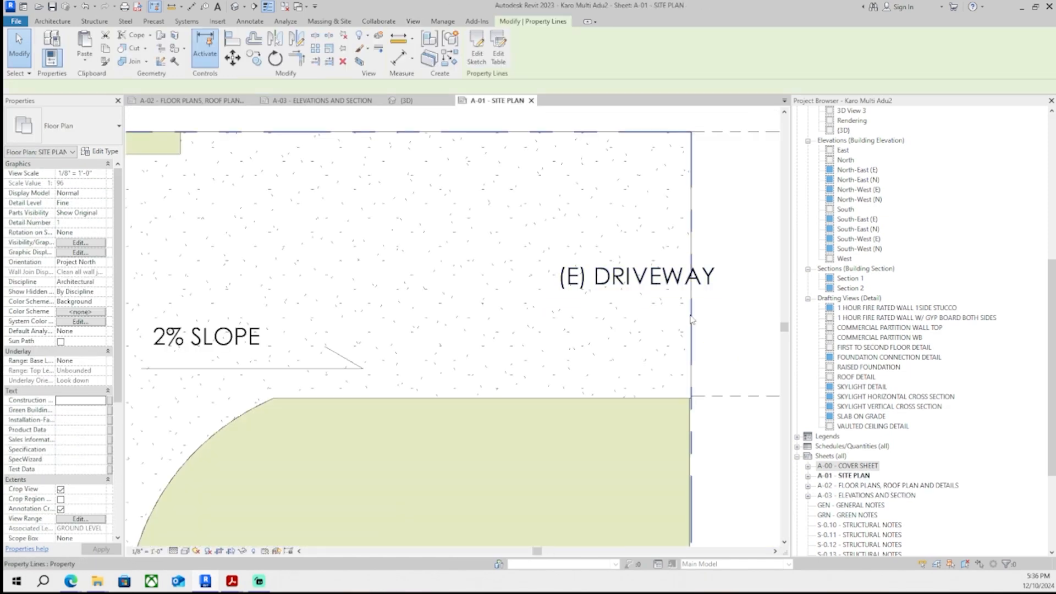
click(704, 336)
click(701, 303)
scroll(698, 316, up, 2)
click(692, 341)
click(686, 383)
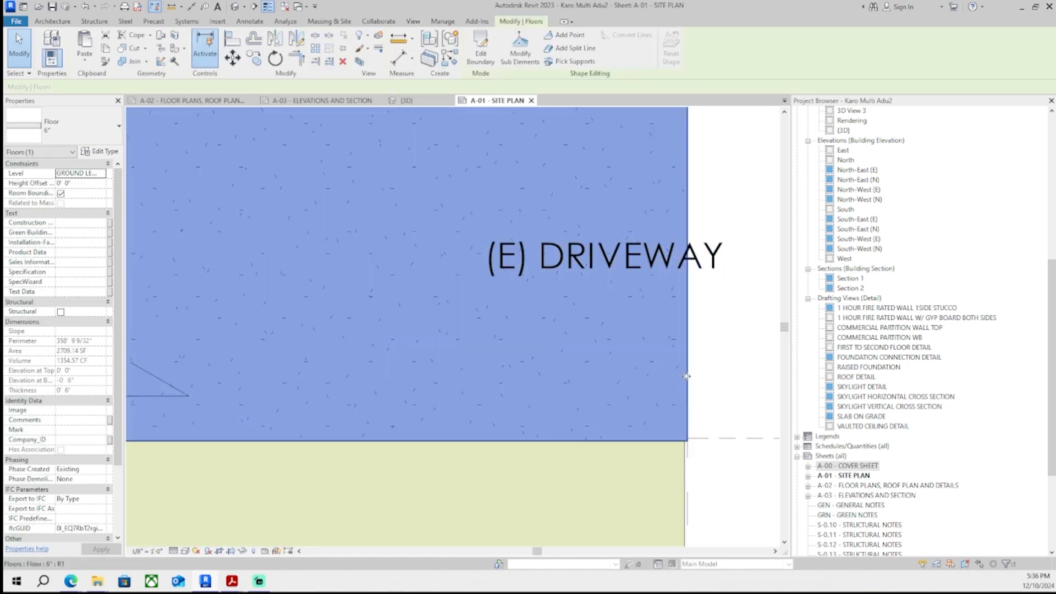
scroll(667, 376, down, 7)
scroll(578, 397, down, 4)
scroll(521, 371, up, 2)
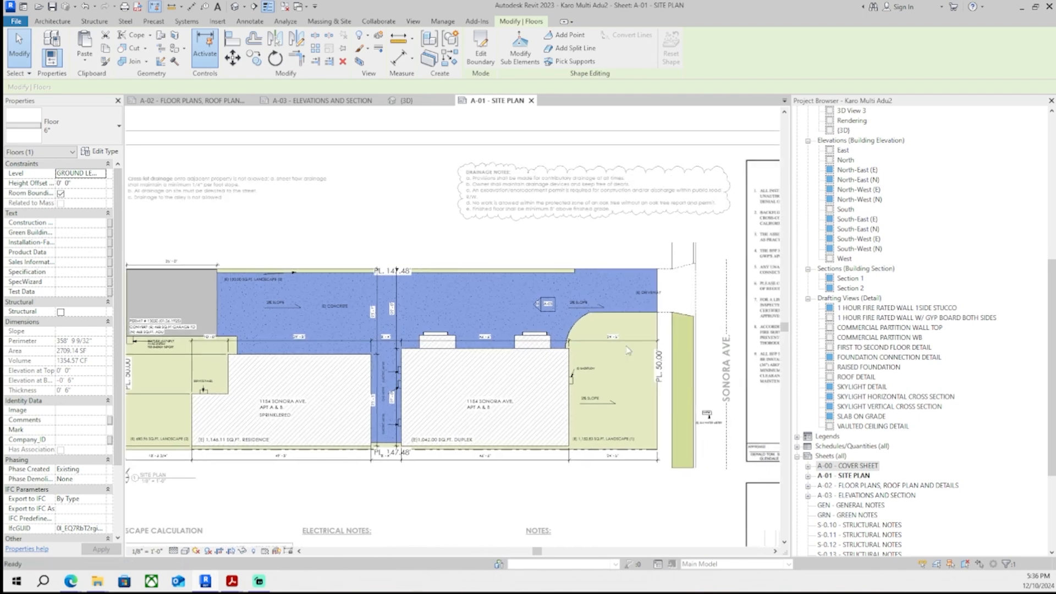
scroll(522, 371, up, 7)
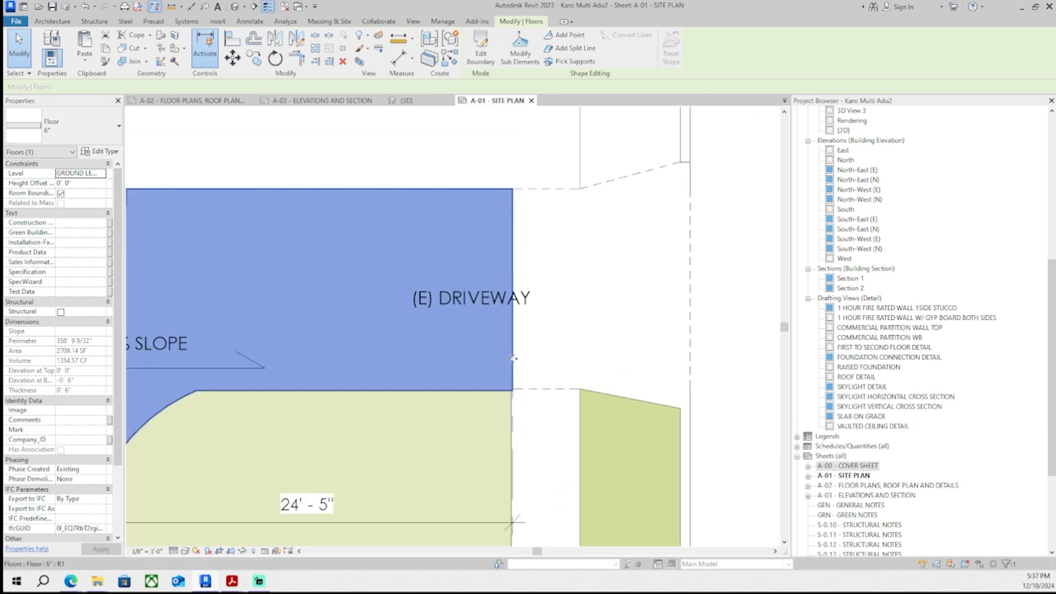
scroll(513, 359, down, 7)
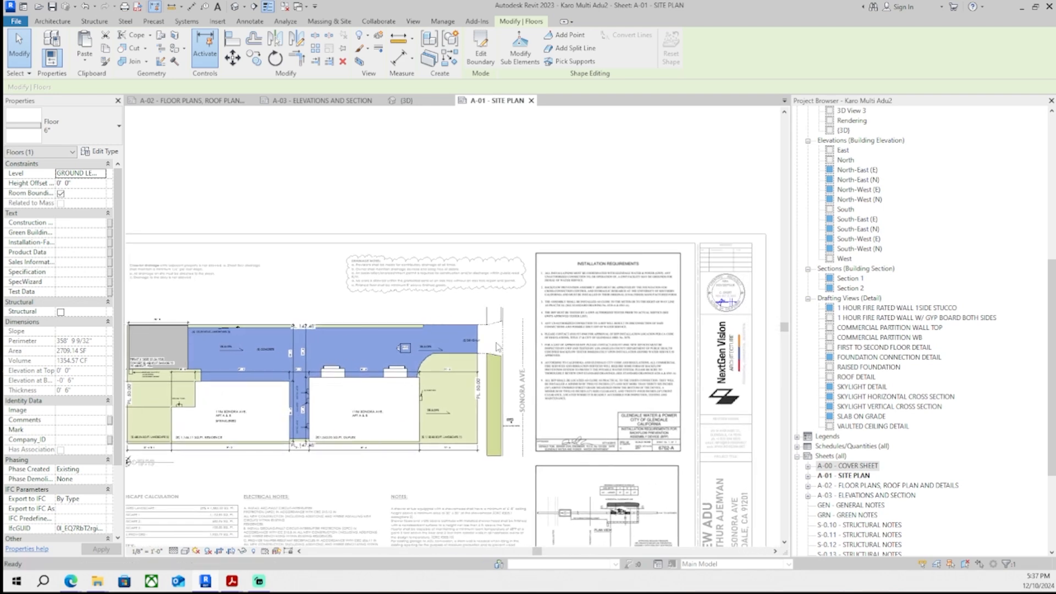
scroll(498, 347, up, 6)
key(Escape)
- Draw a thin masking region along the driveway's street-side edge
click(251, 21)
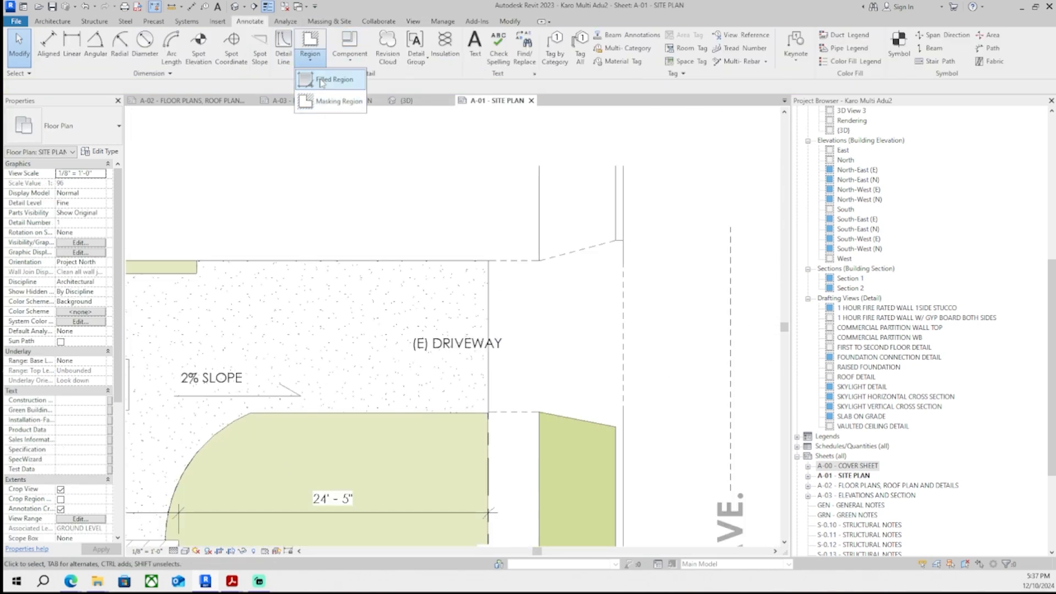
click(331, 101)
click(507, 37)
scroll(493, 440, up, 7)
click(479, 349)
scroll(478, 349, down, 3)
middle_drag(447, 166, 433, 522)
scroll(424, 275, up, 2)
click(415, 302)
click(476, 59)
scroll(511, 398, down, 4)
click(512, 400)
click(477, 388)
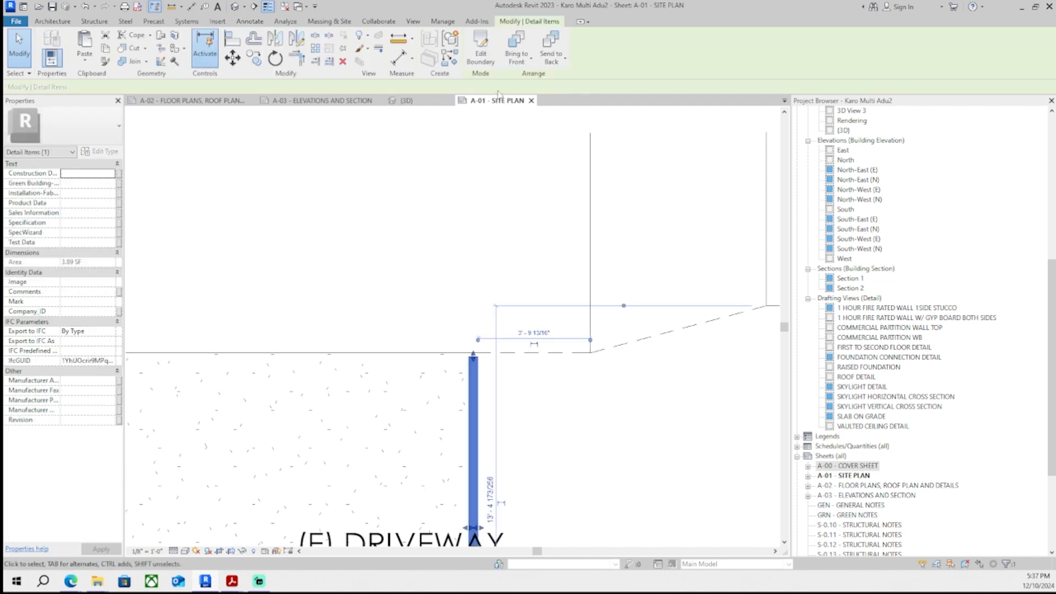
- Edit the masking region's boundary and set its line style to <Lines>
click(480, 53)
scroll(477, 296, down, 2)
click(640, 53)
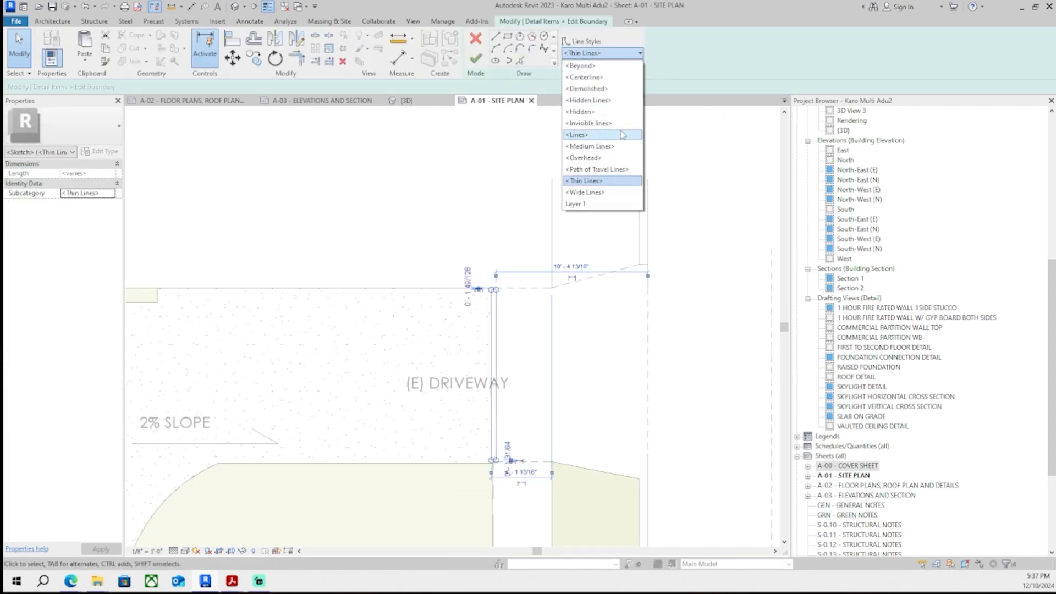
click(623, 135)
click(476, 59)
scroll(507, 299, down, 5)
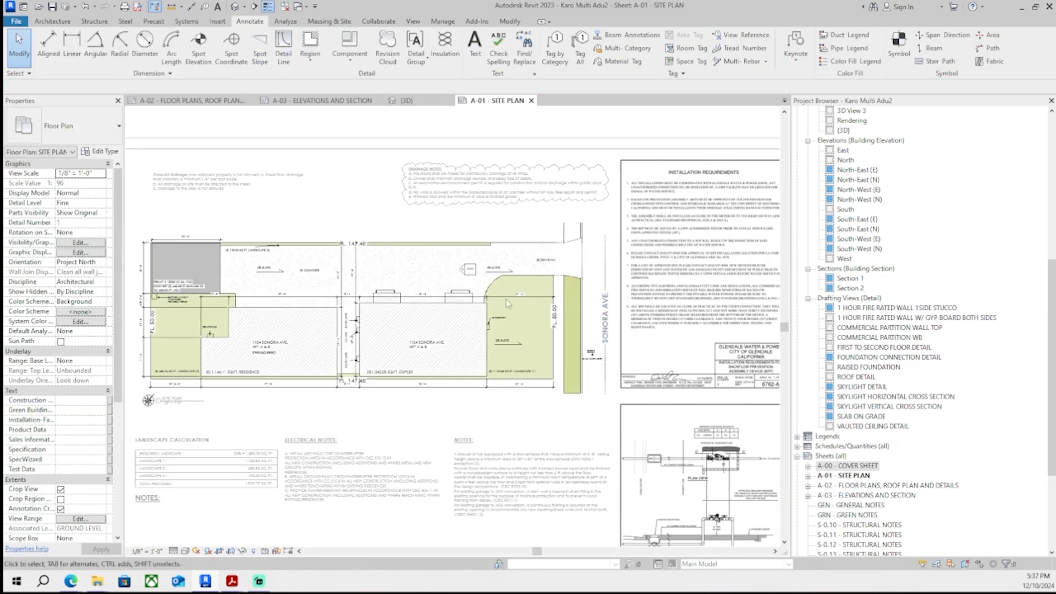
- Inspect the property line along the driveway's street edge
scroll(506, 300, up, 6)
click(564, 394)
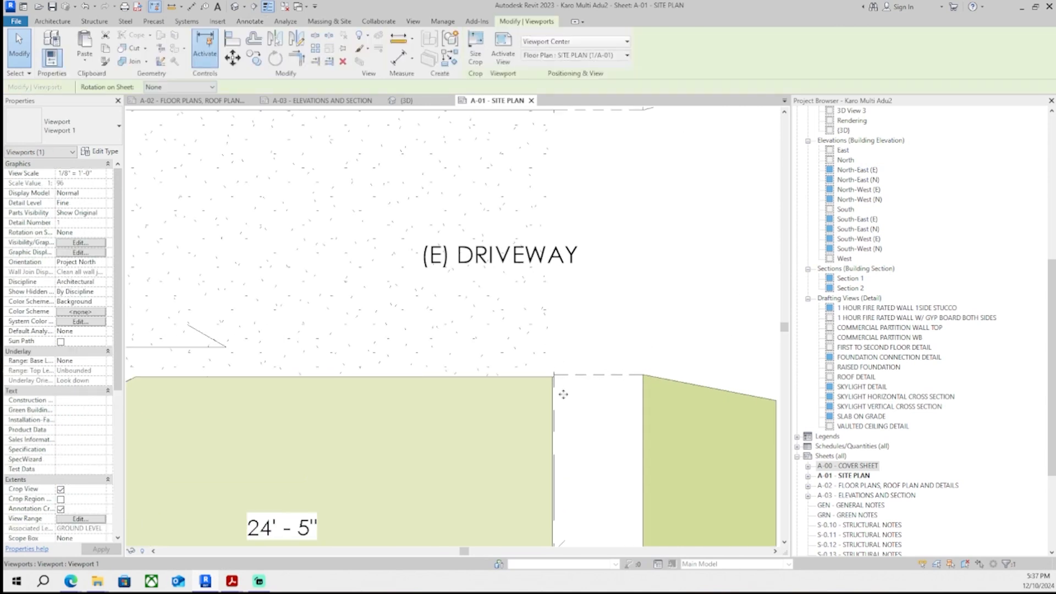
middle_drag(581, 270, 560, 292)
scroll(561, 297, up, 1)
double_click(560, 294)
click(533, 403)
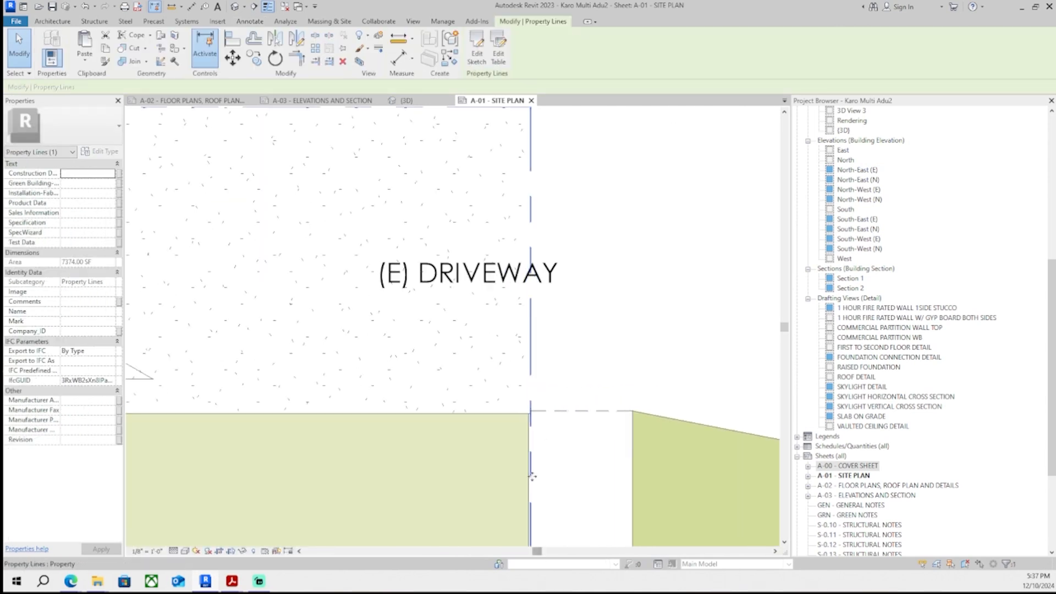
- Try to delete the masking region along the driveway's street-side edge
click(514, 194)
scroll(593, 348, down, 4)
scroll(560, 349, up, 5)
double_click(554, 355)
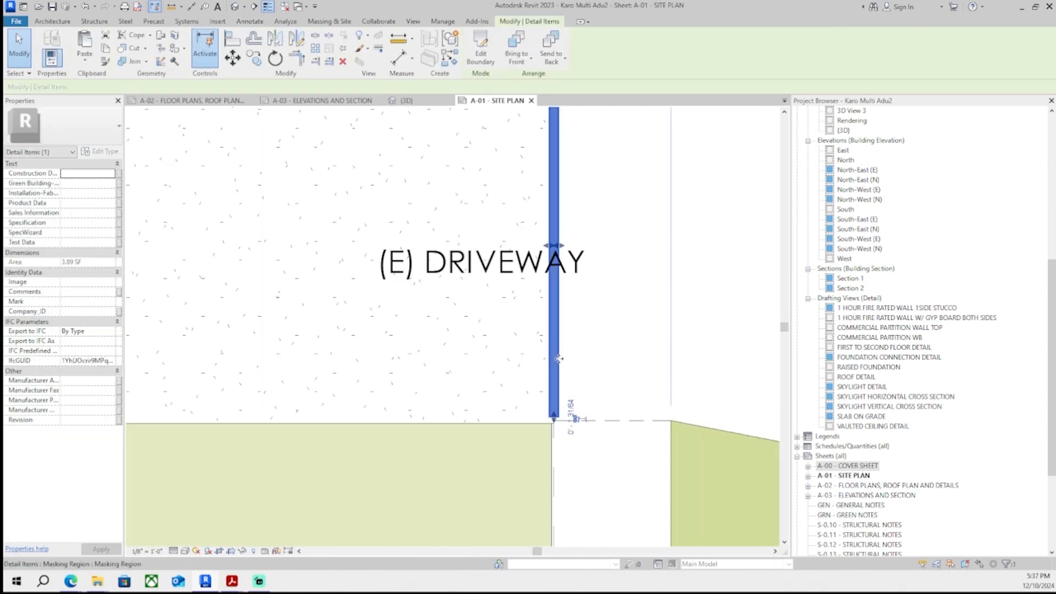
scroll(577, 360, up, 2)
click(476, 39)
scroll(585, 359, down, 1)
key(Delete)
scroll(603, 385, down, 7)
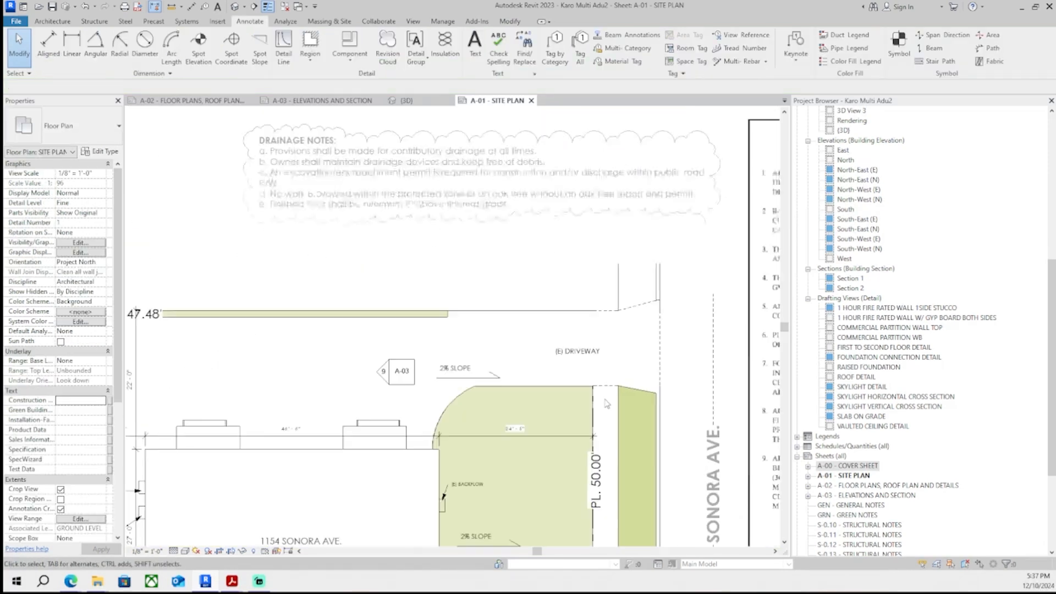
middle_drag(348, 319, 386, 354)
scroll(386, 355, up, 1)
click(695, 361)
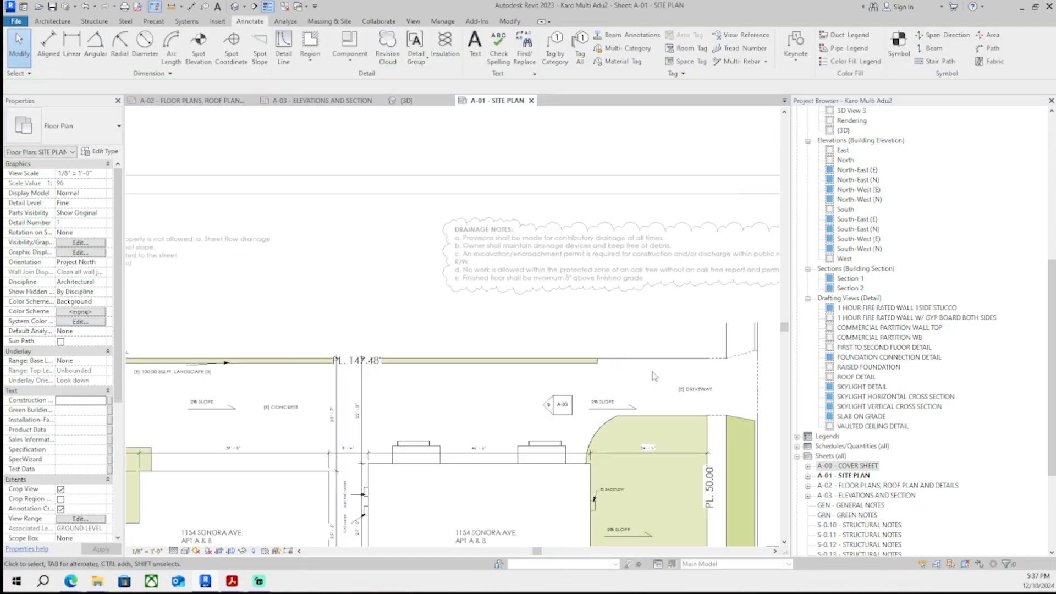
scroll(673, 352, down, 4)
middle_drag(674, 352, 490, 215)
scroll(595, 288, up, 6)
scroll(490, 214, up, 1)
click(491, 216)
click(549, 417)
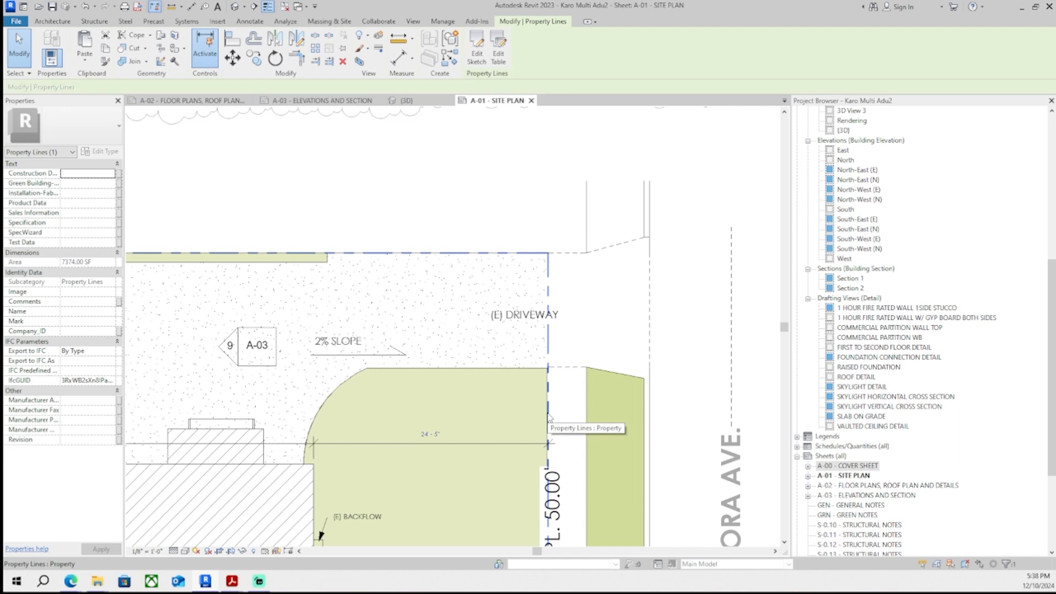
click(477, 54)
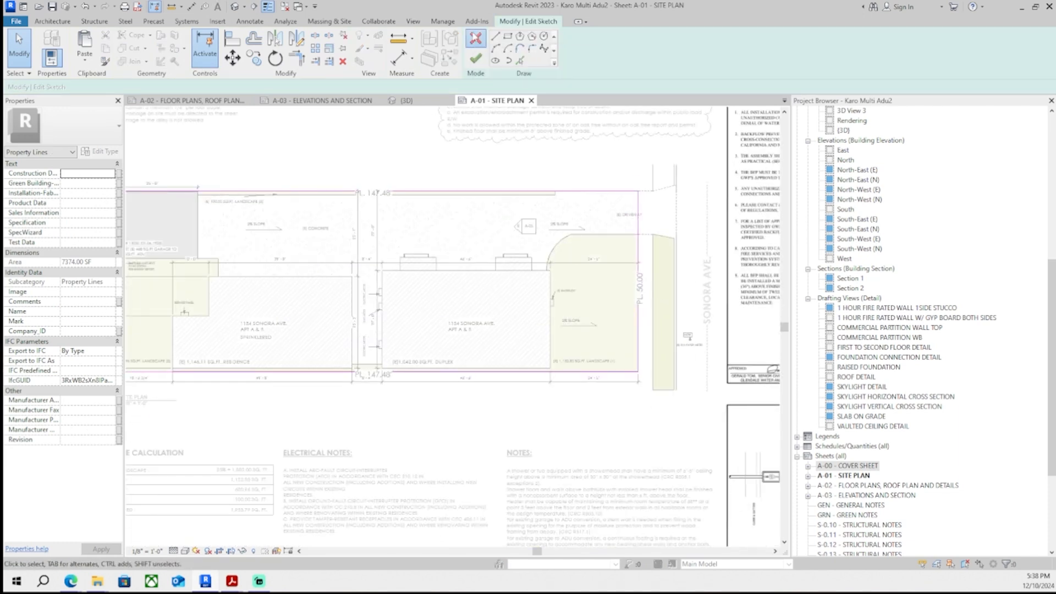
click(476, 38)
scroll(552, 346, up, 4)
- Try again to delete the masking region covering the property line at the driveway edge
double_click(533, 374)
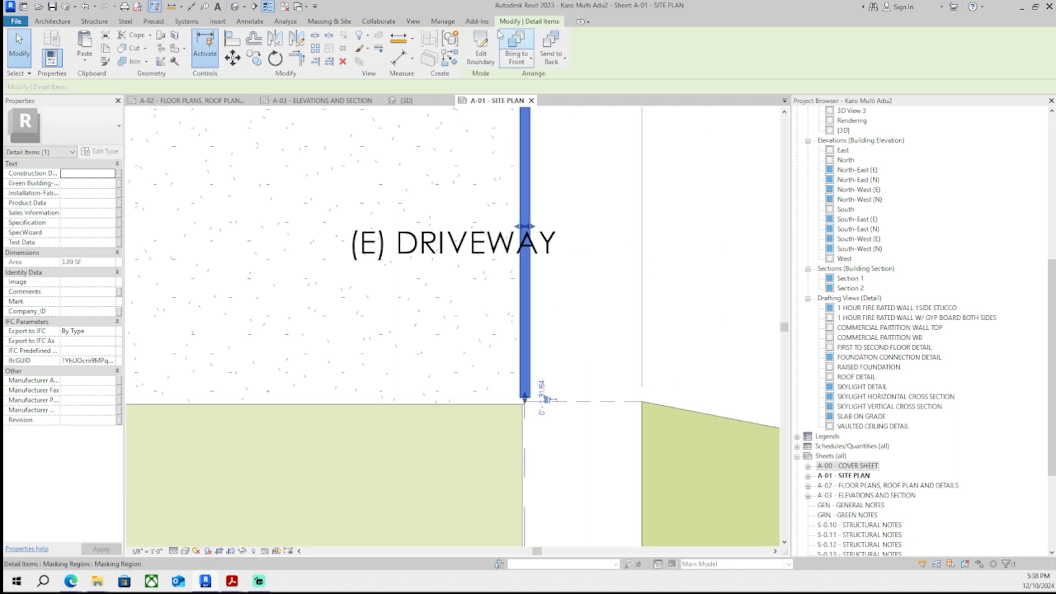
scroll(524, 404, down, 1)
middle_drag(533, 299, 512, 395)
click(476, 39)
scroll(575, 399, down, 4)
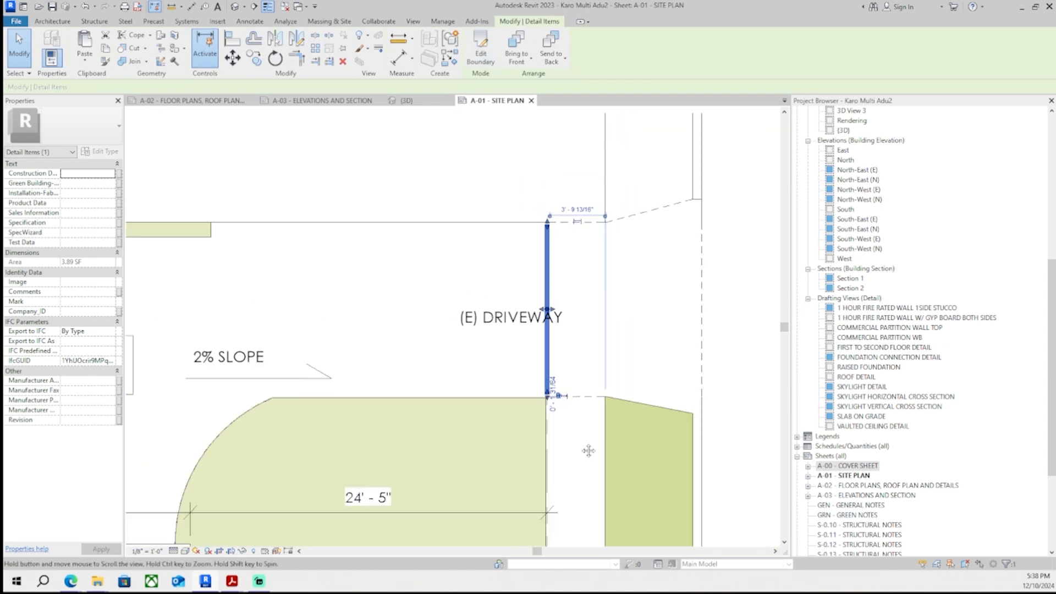
key(Delete)
scroll(587, 441, up, 2)
- Edit the masking region's boundary and sketch thin lines for a second narrow segment along the property line
click(498, 494)
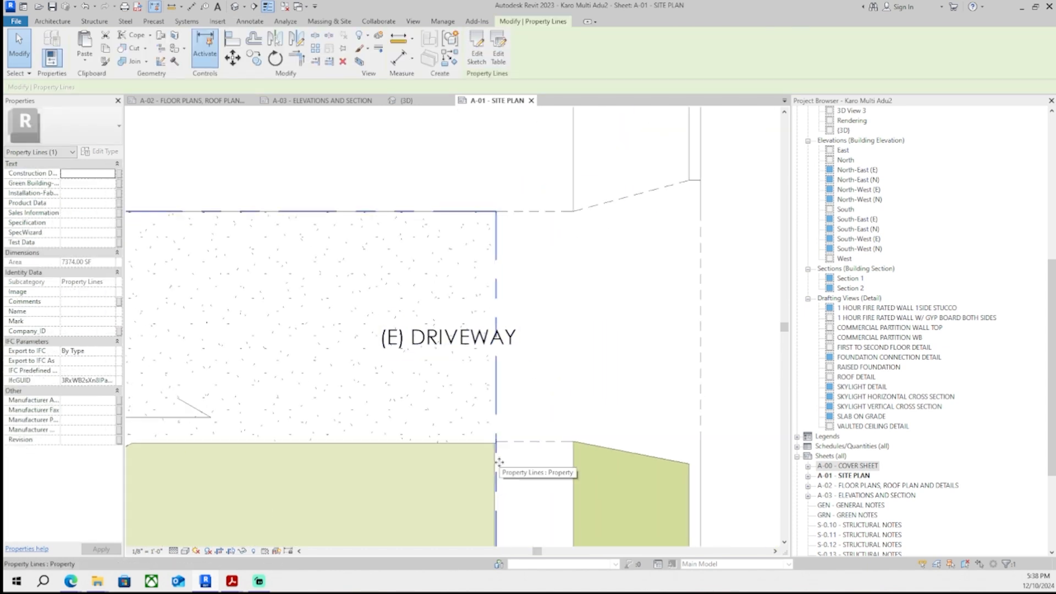
double_click(492, 423)
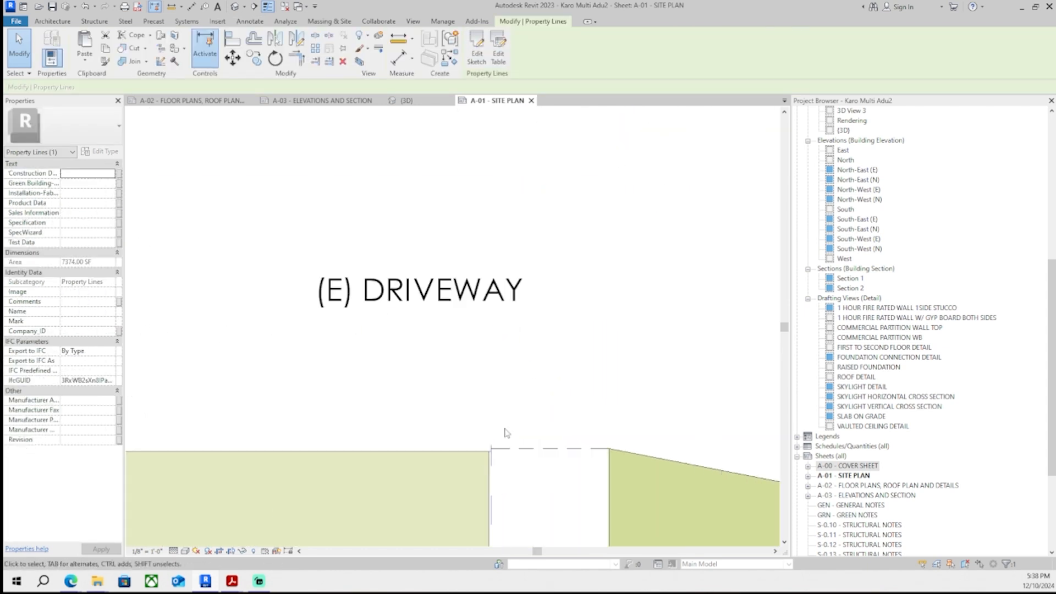
scroll(451, 267, up, 3)
drag(451, 328, 451, 370)
scroll(452, 368, down, 3)
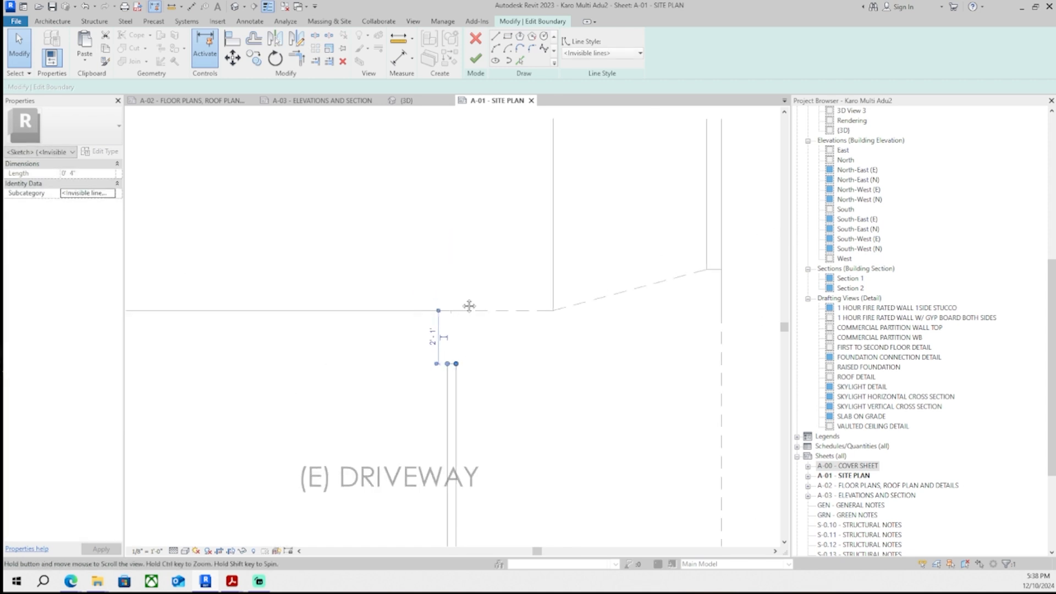
middle_drag(469, 304, 480, 214)
click(497, 37)
scroll(476, 291, up, 2)
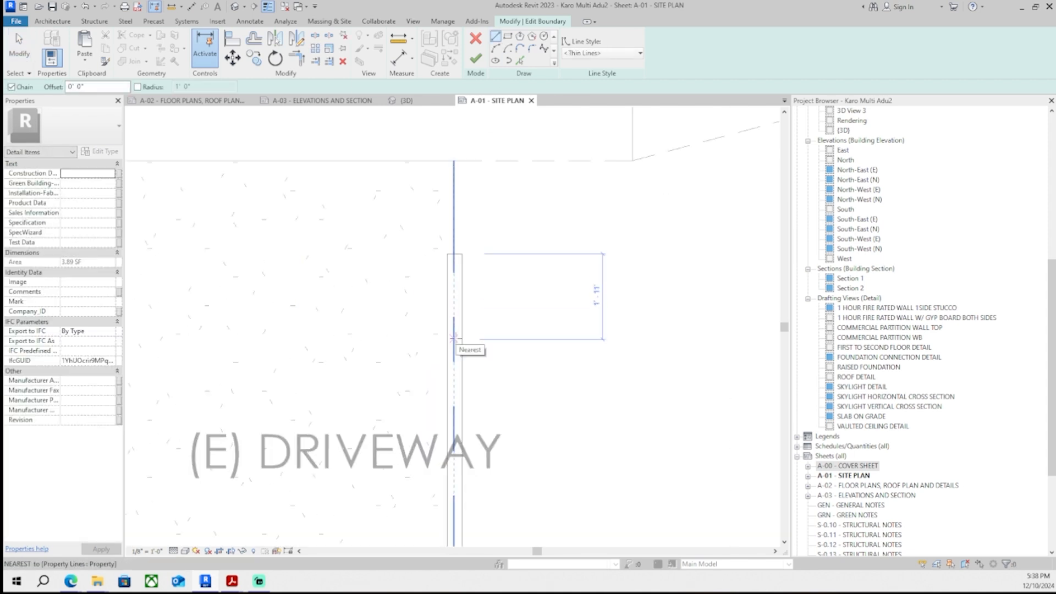
scroll(454, 338, up, 1)
click(445, 310)
click(463, 314)
click(445, 400)
click(463, 401)
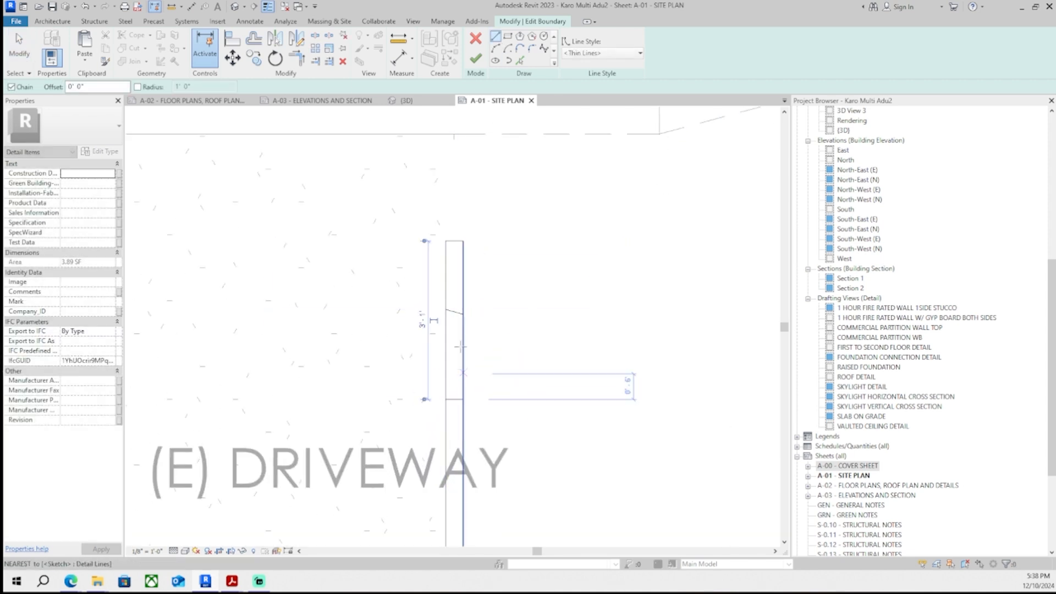
- Adjust the boundary line endpoints into separate rectangles along the property line and finish the masking region
key(Escape)
key(Escape)
scroll(457, 313, up, 2)
click(458, 314)
drag(472, 318, 471, 307)
key(Escape)
scroll(474, 329, down, 1)
scroll(471, 363, down, 1)
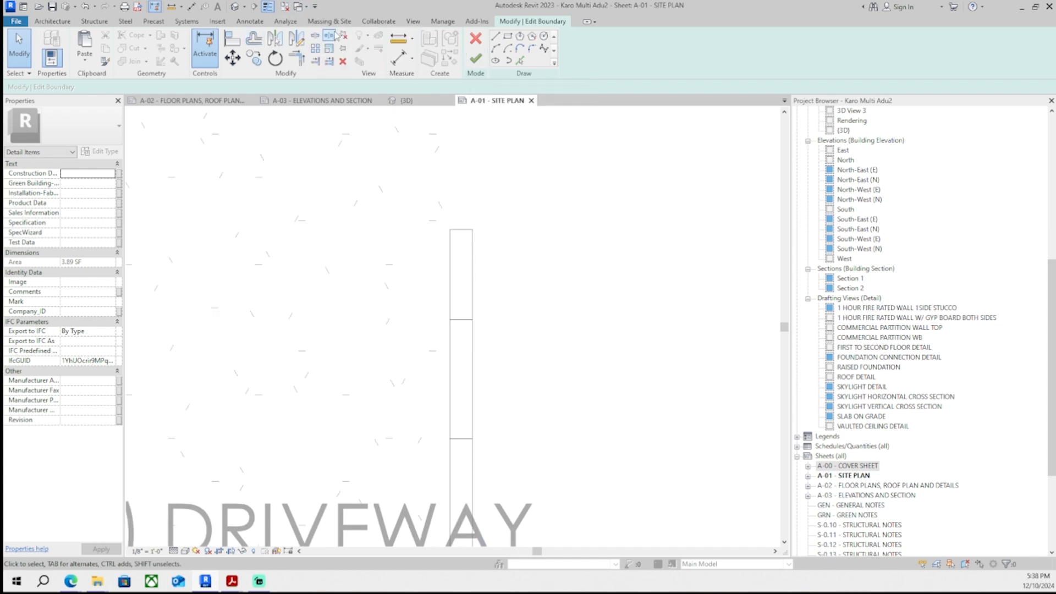
click(473, 383)
key(Escape)
key(Escape)
click(473, 358)
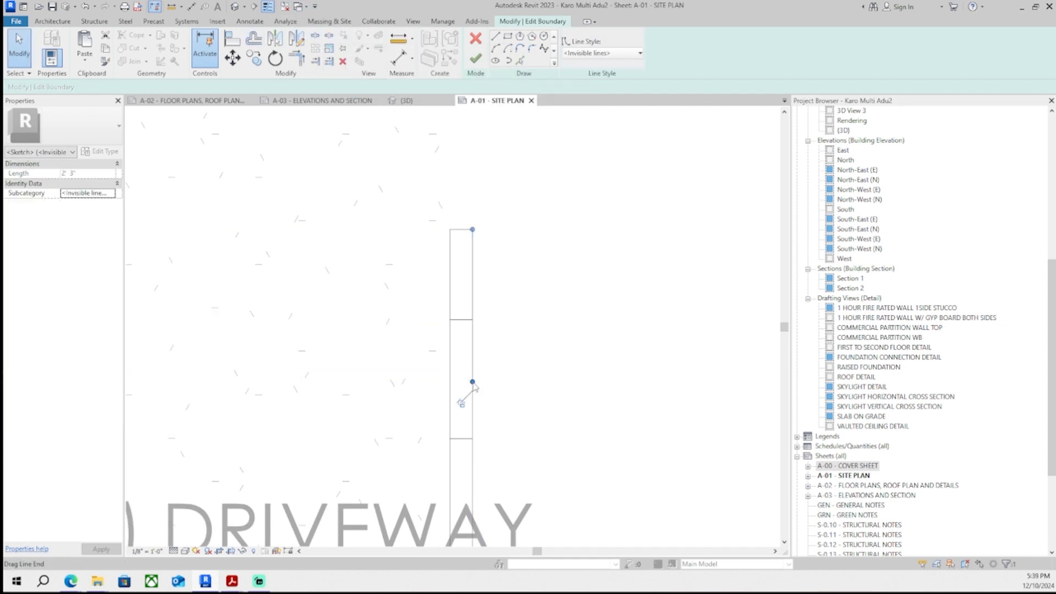
drag(473, 382, 472, 319)
click(451, 355)
drag(450, 382, 472, 438)
click(473, 390)
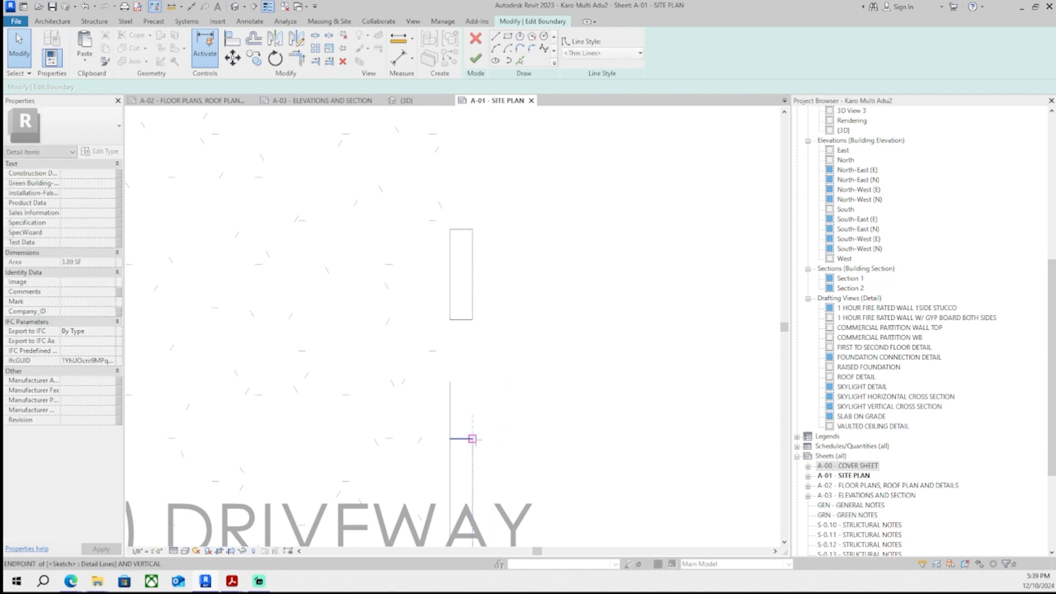
click(450, 384)
click(451, 413)
drag(450, 381, 450, 424)
scroll(484, 407, down, 2)
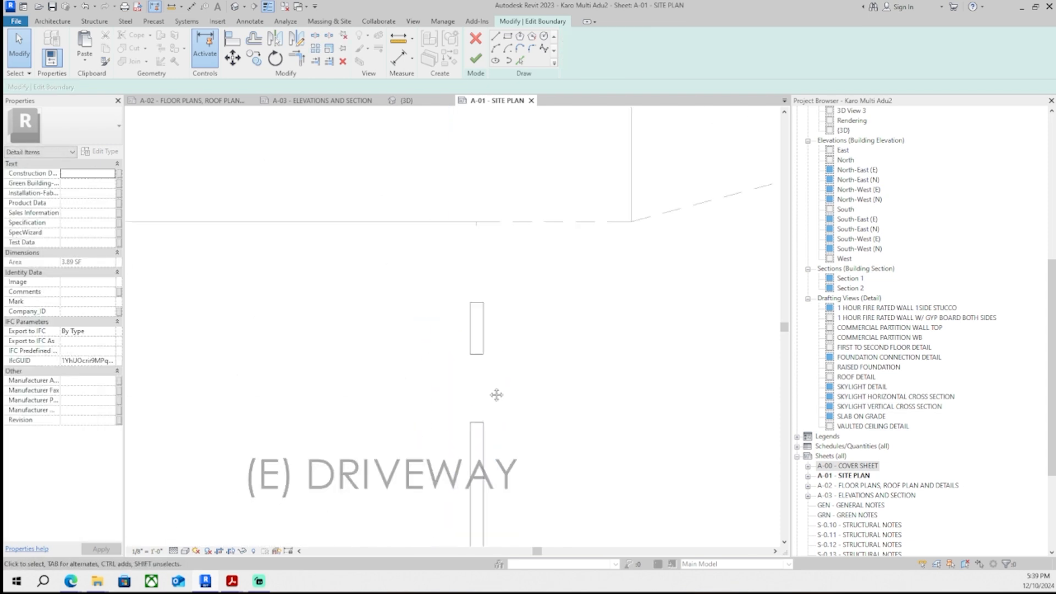
scroll(465, 360, down, 2)
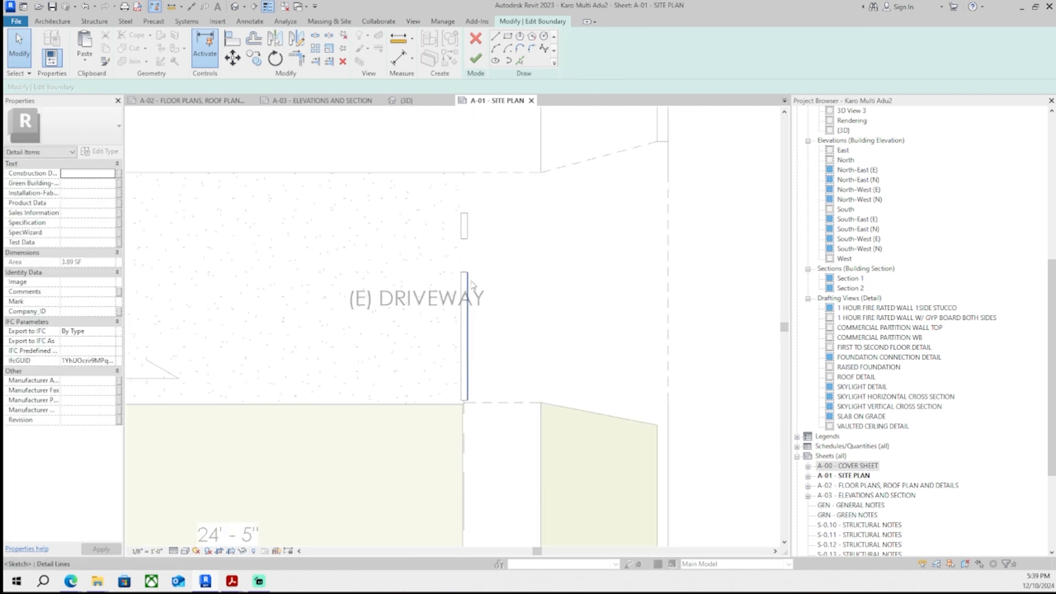
scroll(473, 264, up, 2)
click(476, 59)
click(554, 282)
scroll(541, 307, down, 4)
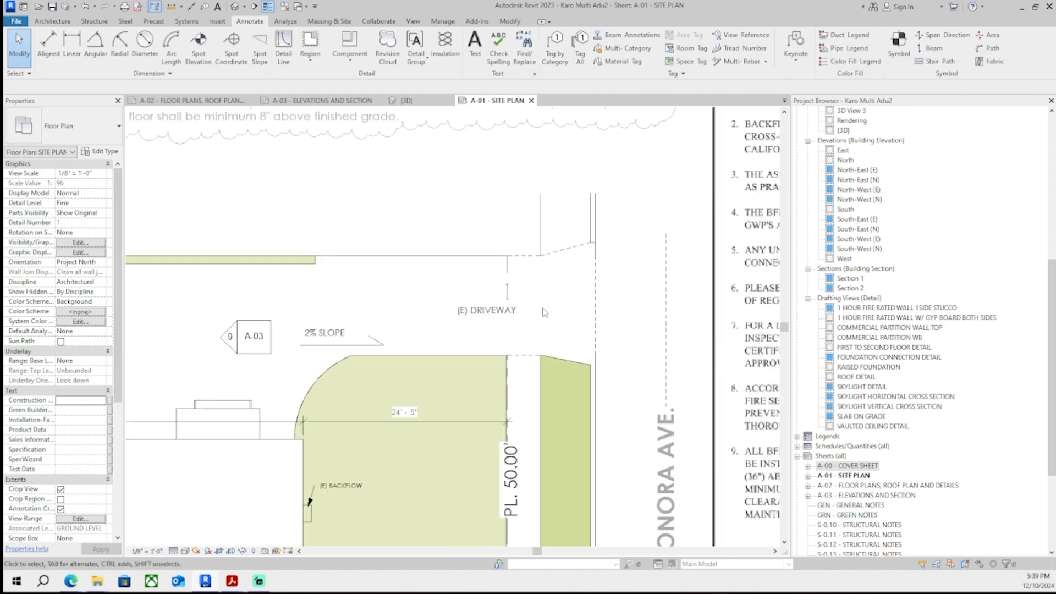
scroll(525, 324, up, 2)
click(494, 347)
scroll(494, 346, up, 2)
double_click(491, 491)
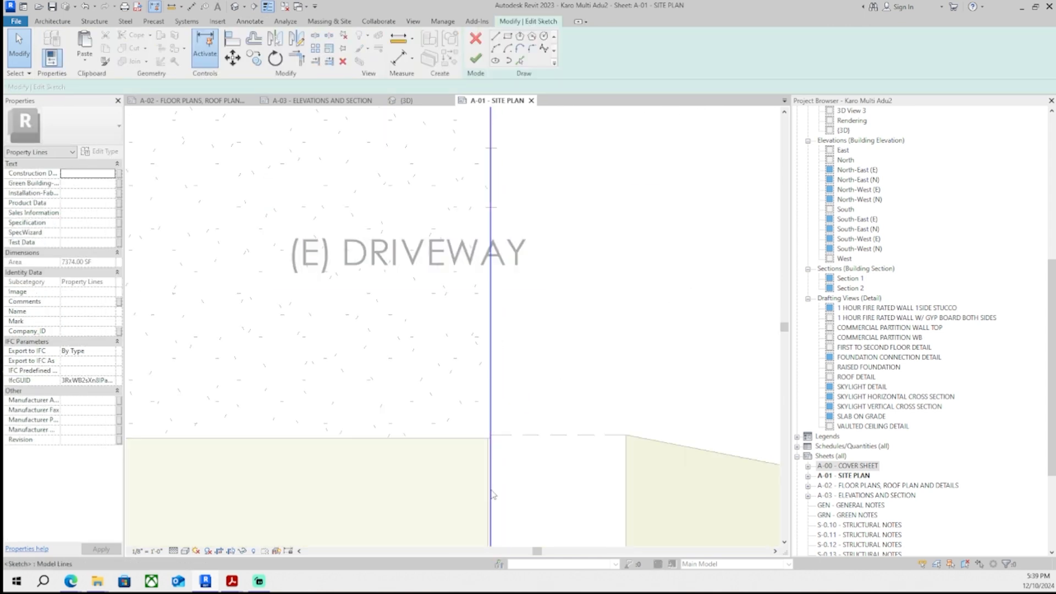
click(476, 41)
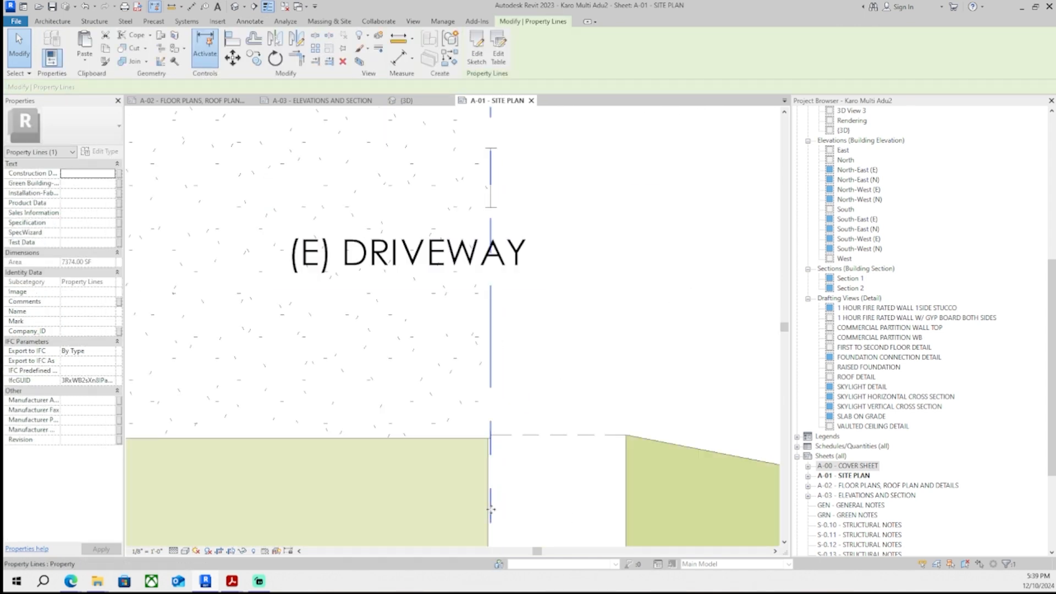
- Inspect the masked property line and the (E) DRIVEWAY label along the street edge
scroll(492, 209, up, 2)
drag(492, 207, 490, 171)
scroll(579, 286, down, 2)
click(571, 295)
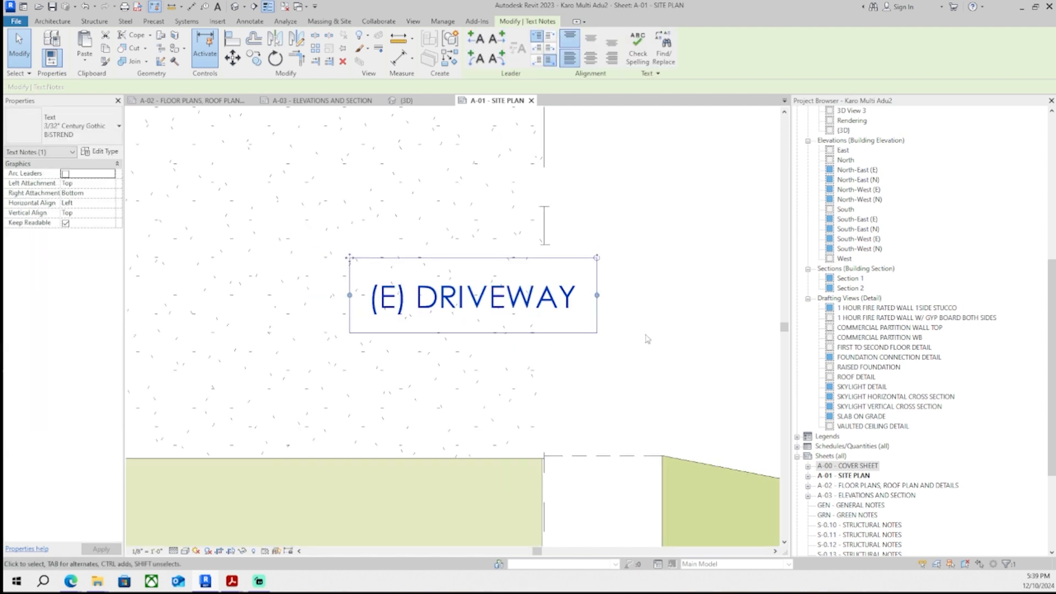
scroll(600, 264, up, 1)
click(521, 234)
scroll(521, 230, up, 2)
key(Escape)
scroll(539, 242, down, 2)
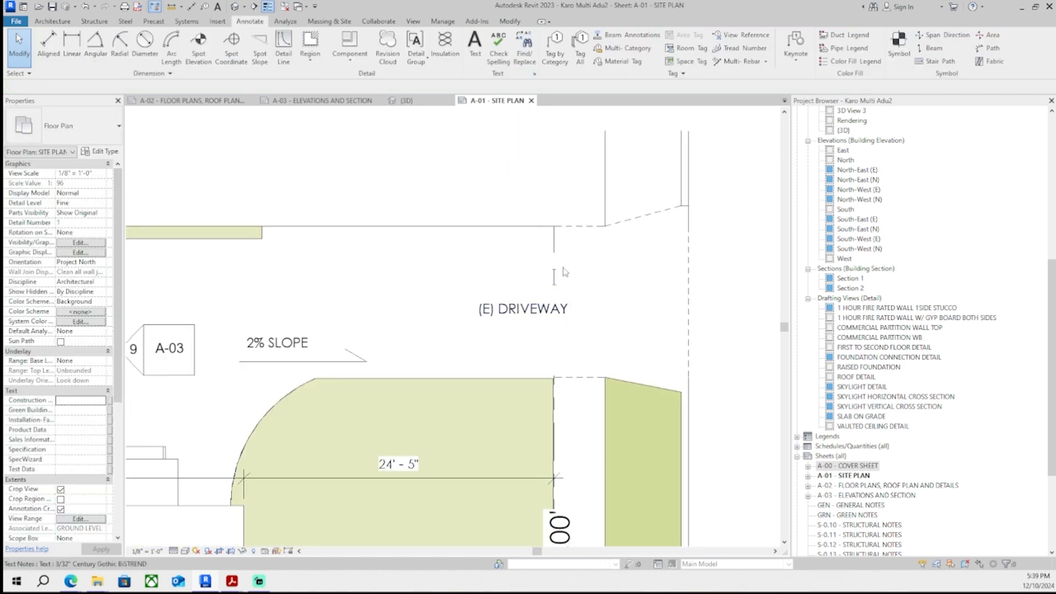
scroll(562, 255, up, 1)
scroll(565, 270, up, 3)
scroll(563, 251, down, 3)
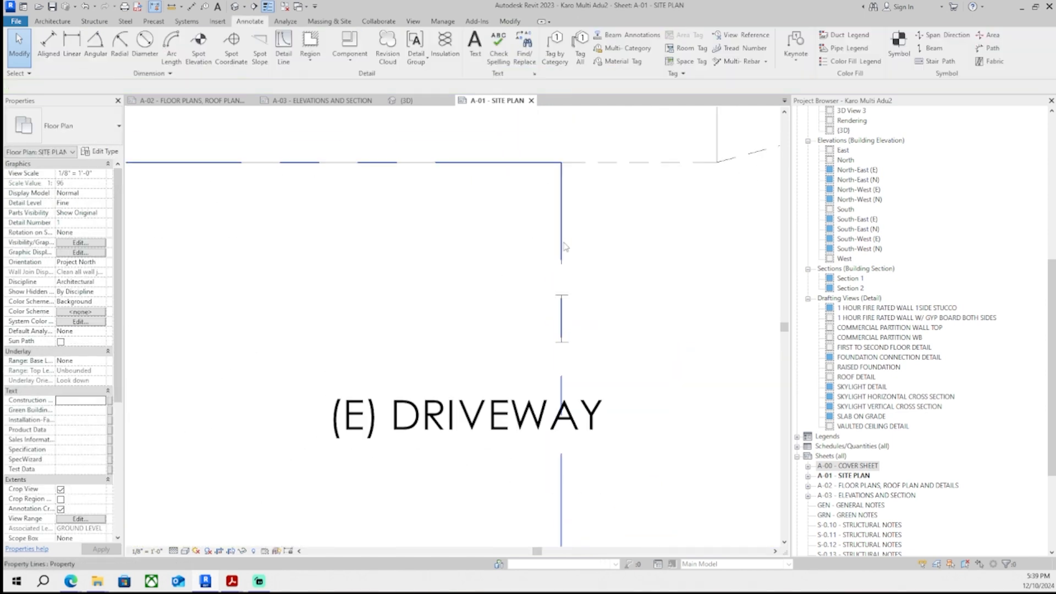
- Edit the masking region's boundary and sketch short cross lines across the property line strip
click(558, 397)
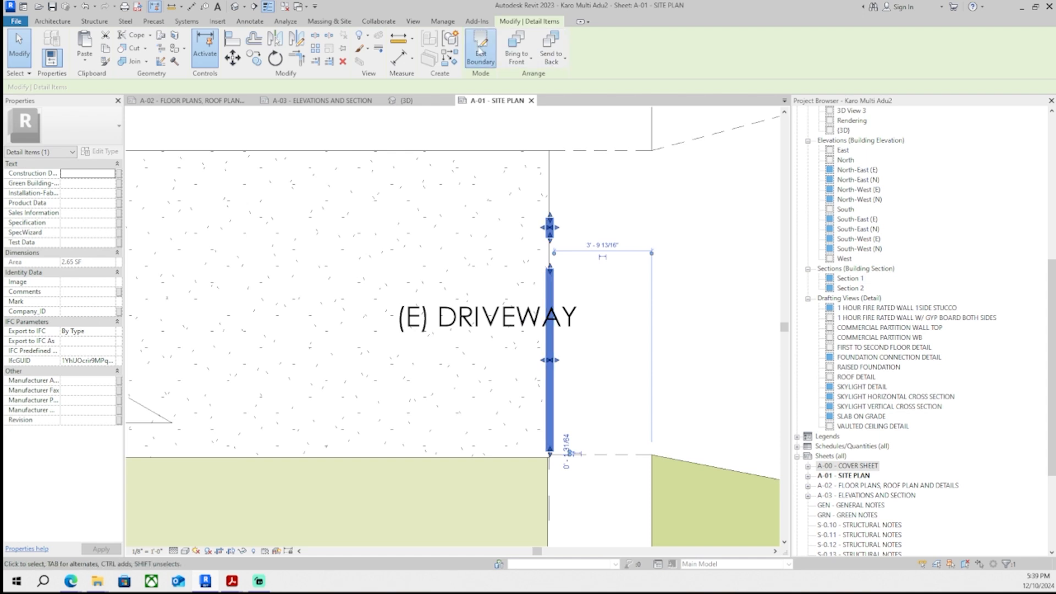
click(480, 51)
scroll(531, 346, up, 4)
click(522, 351)
click(547, 351)
key(Escape)
scroll(561, 364, down, 2)
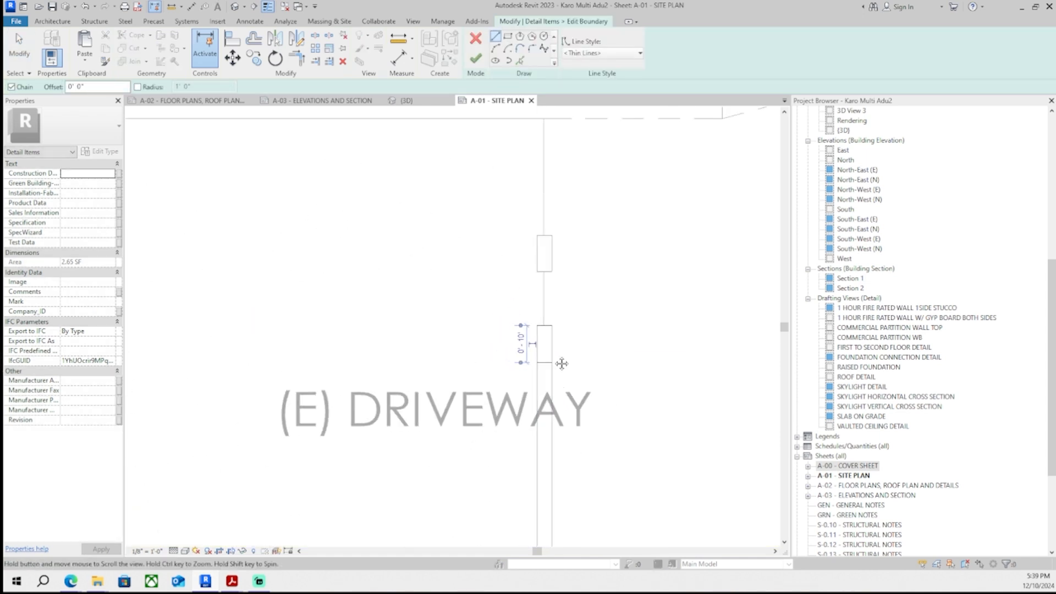
middle_drag(561, 363, 551, 324)
scroll(529, 368, up, 1)
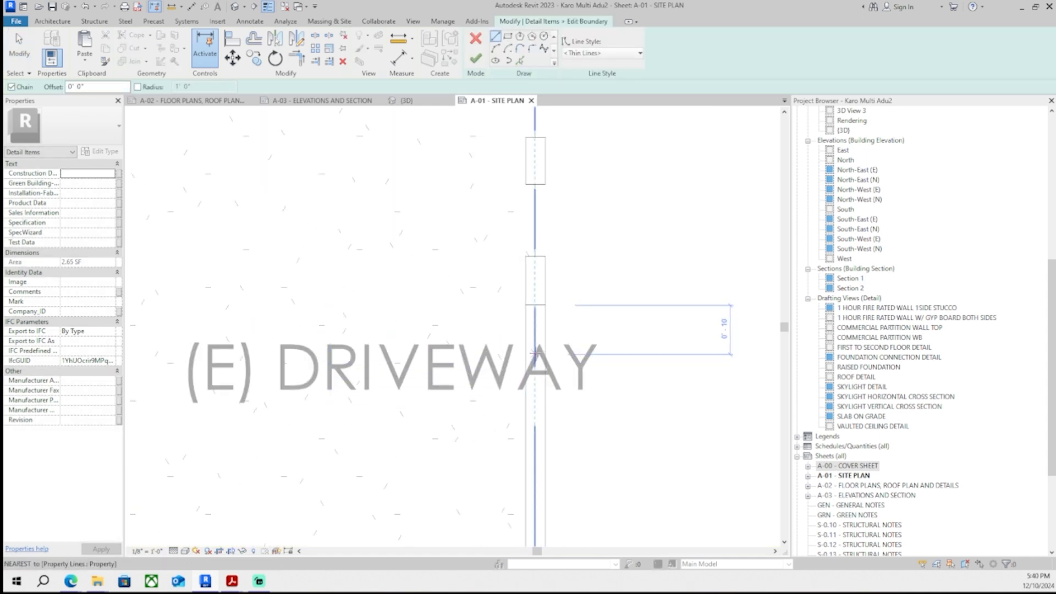
click(525, 374)
click(545, 374)
key(Escape)
click(526, 423)
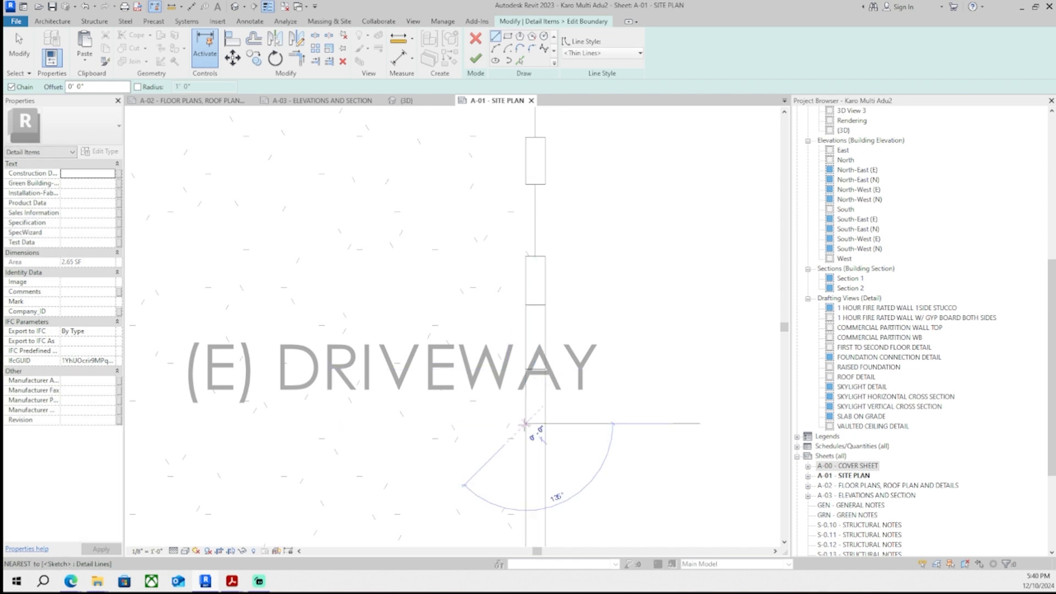
click(545, 424)
key(Escape)
scroll(549, 427, down, 3)
middle_drag(550, 423, 544, 379)
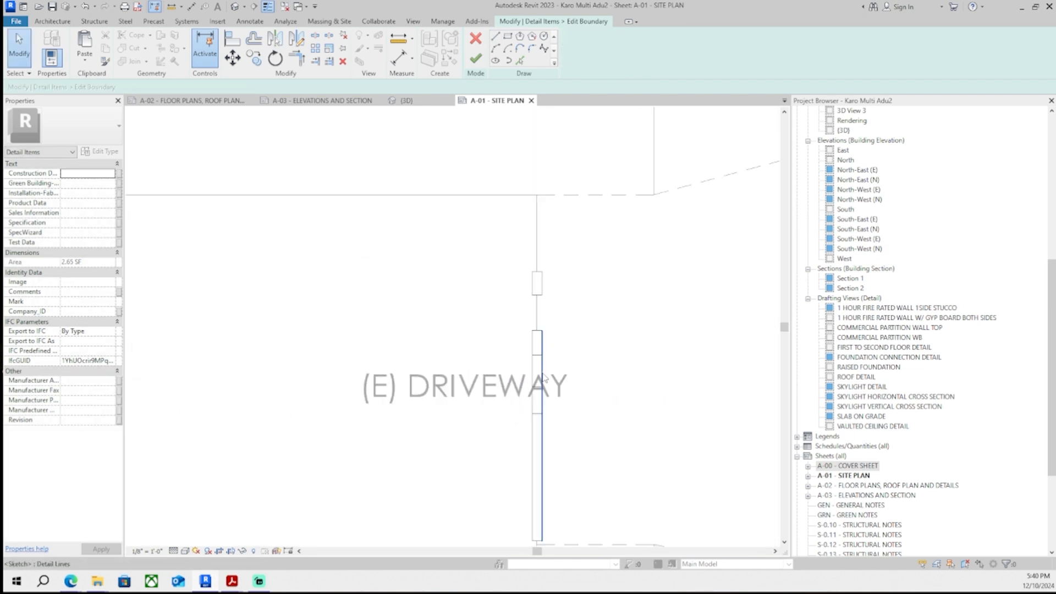
- Split and delete boundary segments to break the mask into separate pieces, then finish the boundary
click(315, 37)
scroll(555, 372, up, 2)
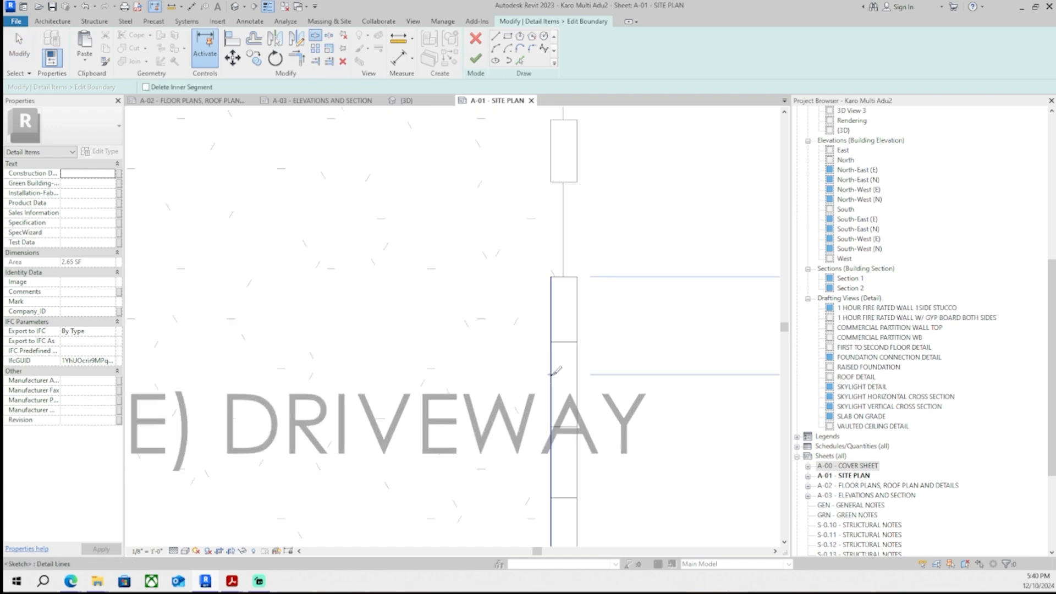
key(Escape)
click(578, 362)
key(Delete)
click(551, 367)
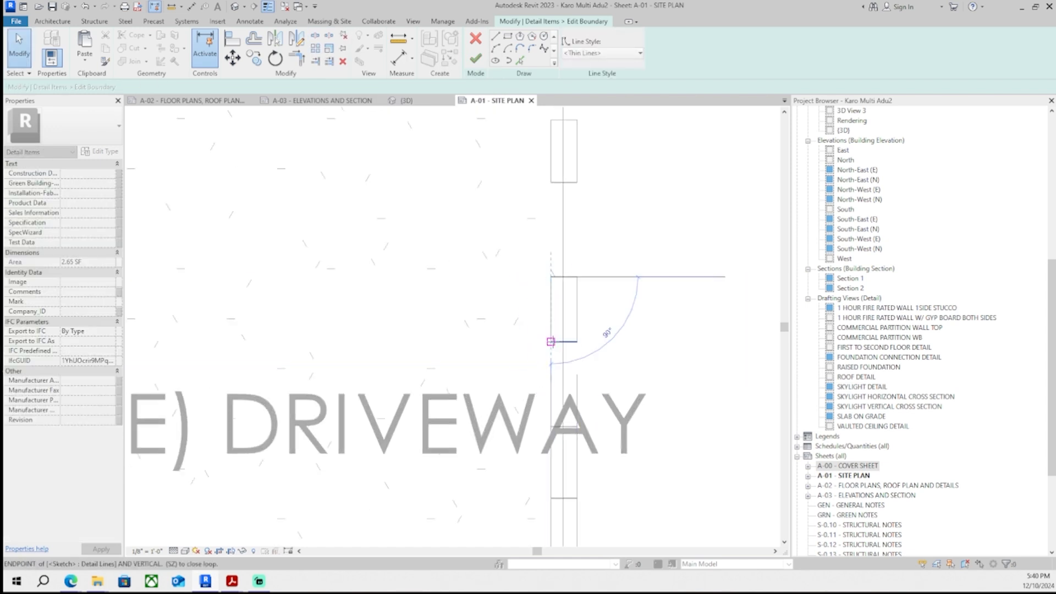
key(Delete)
scroll(589, 337, down, 4)
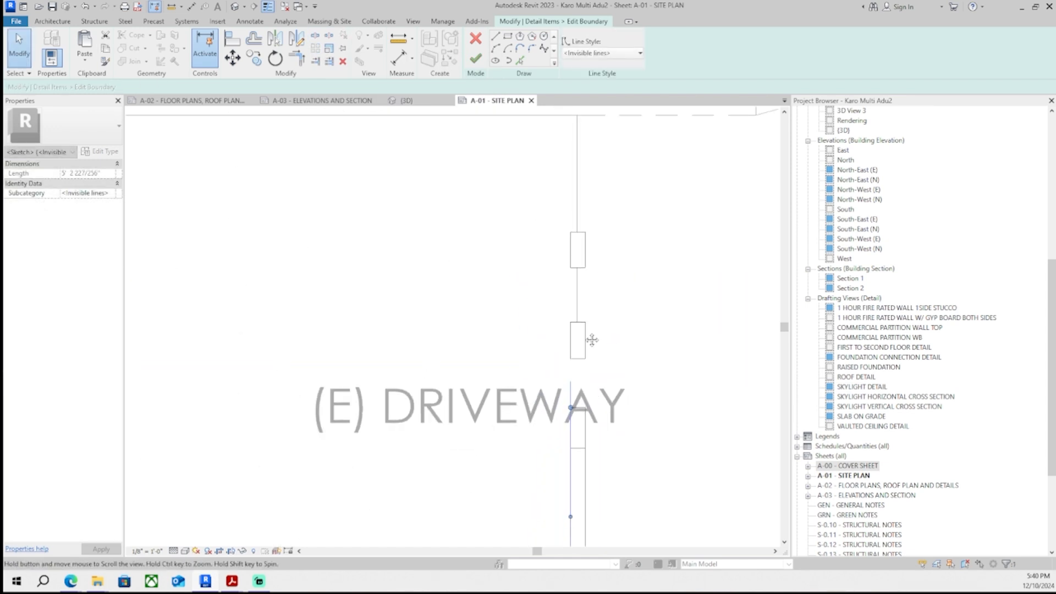
middle_drag(589, 337, 588, 357)
scroll(585, 363, up, 3)
click(544, 349)
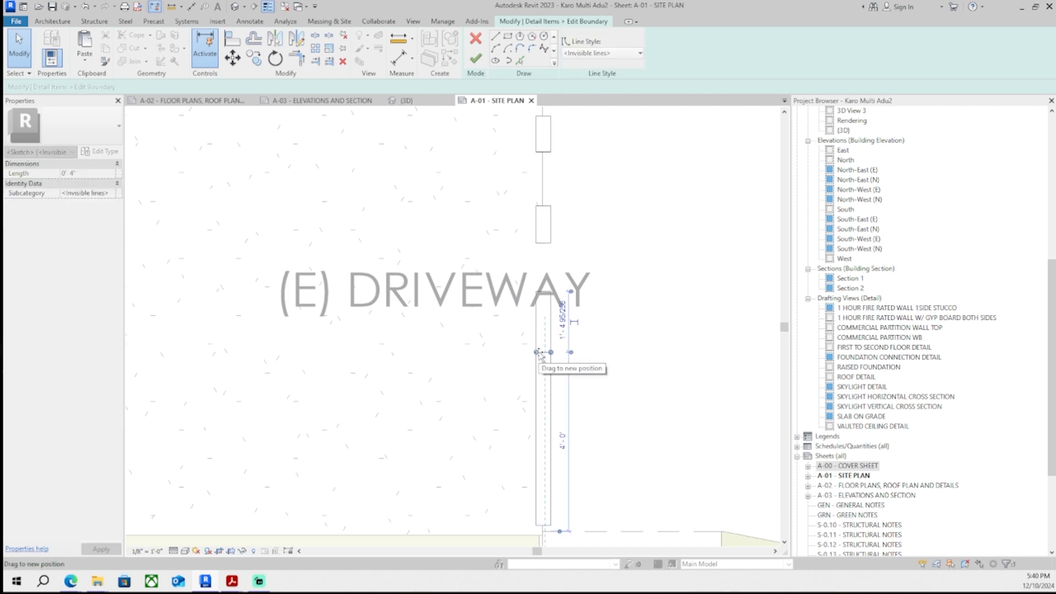
click(476, 59)
- Edit the masking region's boundary again and add a small rectangle near the driveway's street end
scroll(600, 424, down, 2)
click(627, 413)
middle_drag(611, 393, 587, 390)
click(547, 378)
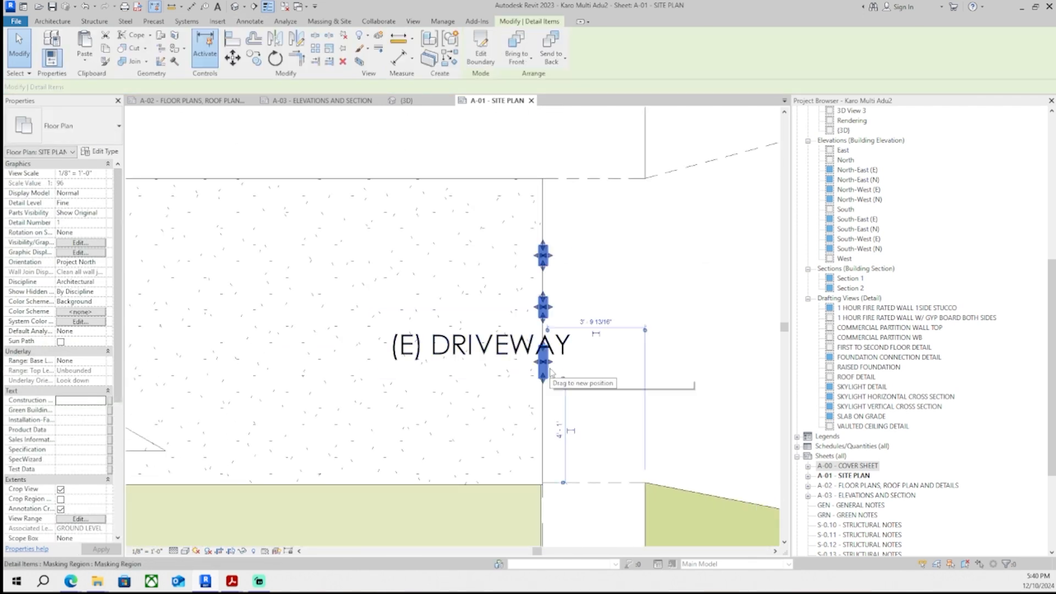
click(490, 43)
click(507, 36)
scroll(600, 495, up, 2)
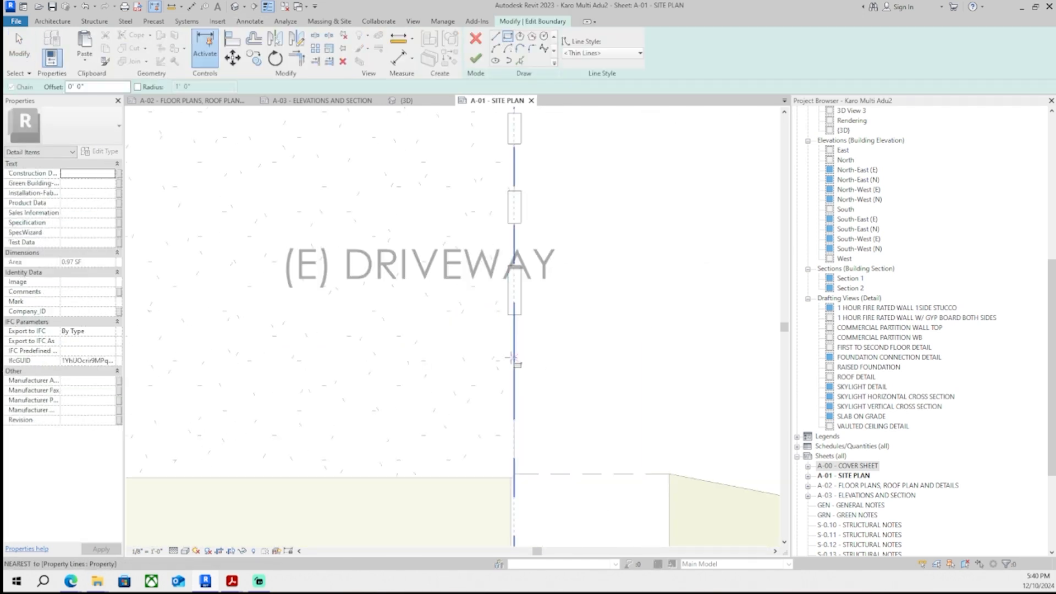
click(508, 418)
click(523, 462)
click(476, 59)
scroll(572, 511, down, 3)
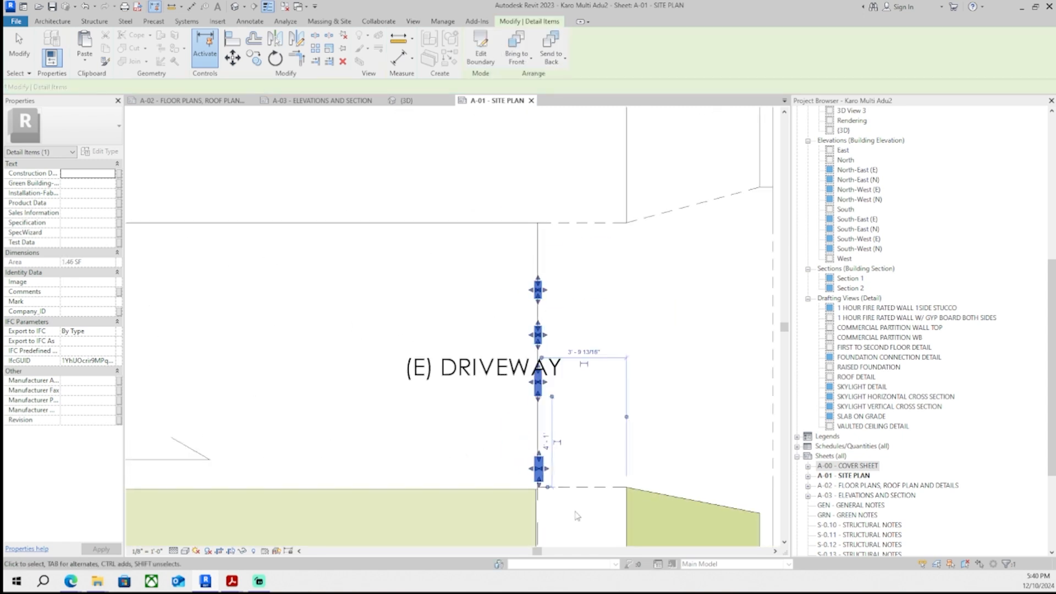
- Reshape the masking region over the property line strip at the driveway's street end
click(575, 516)
scroll(575, 457, down, 1)
middle_drag(575, 454, 563, 419)
click(535, 445)
click(561, 484)
click(536, 440)
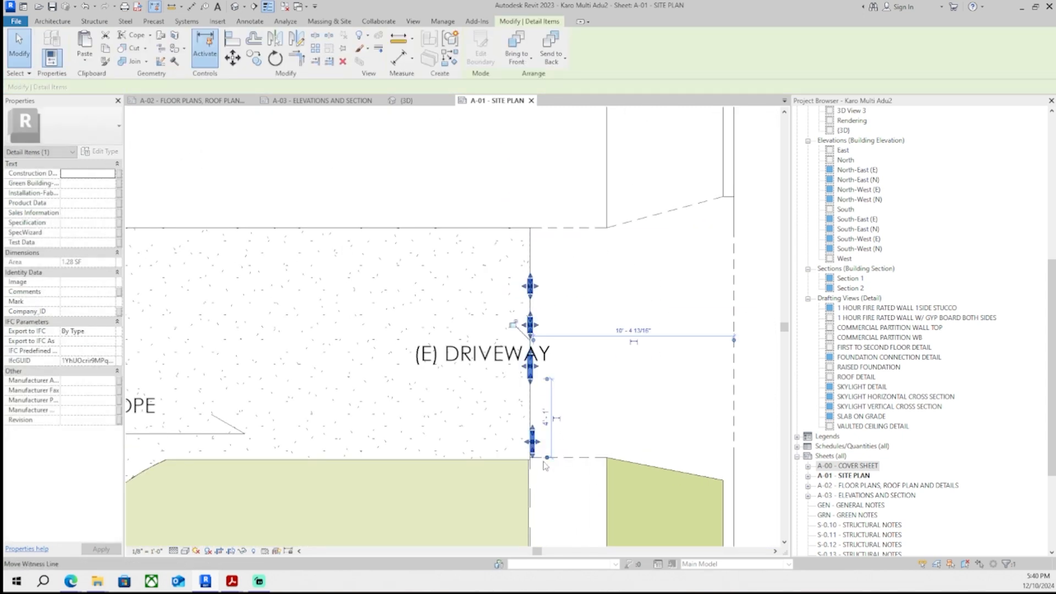
click(548, 464)
- Set the masking region's boundary lines to Invisible lines and finish the boundary edit
double_click(534, 377)
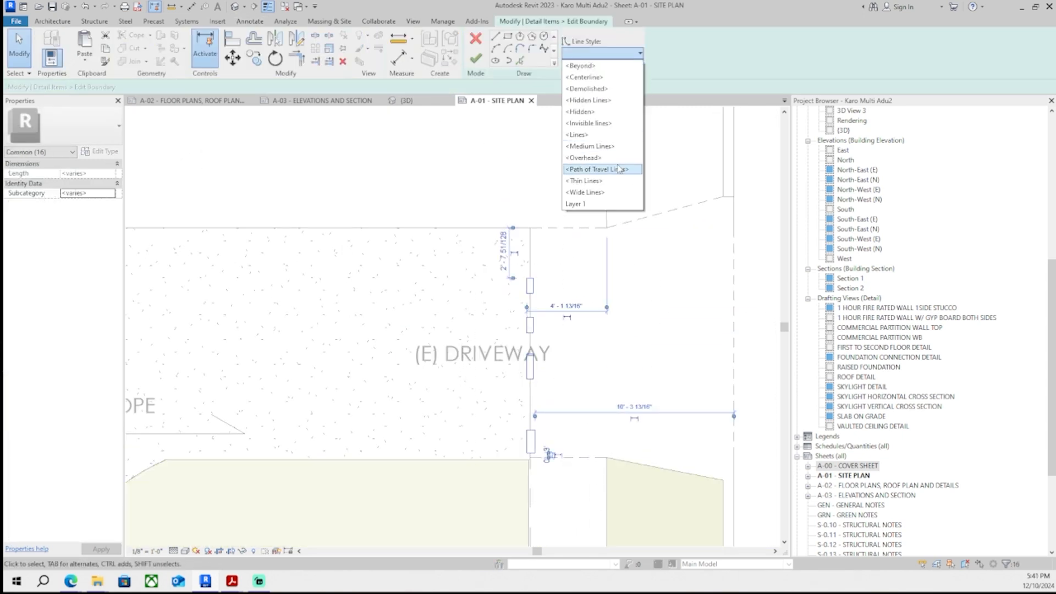
click(607, 124)
click(476, 59)
- Move the (E) DRIVEWAY label to the right and slightly down within the driveway
click(592, 347)
mouse_move(591, 347)
middle_down()
mouse_move(583, 332)
mouse_move(709, 346)
middle_up()
scroll(583, 332, up, 2)
click(542, 354)
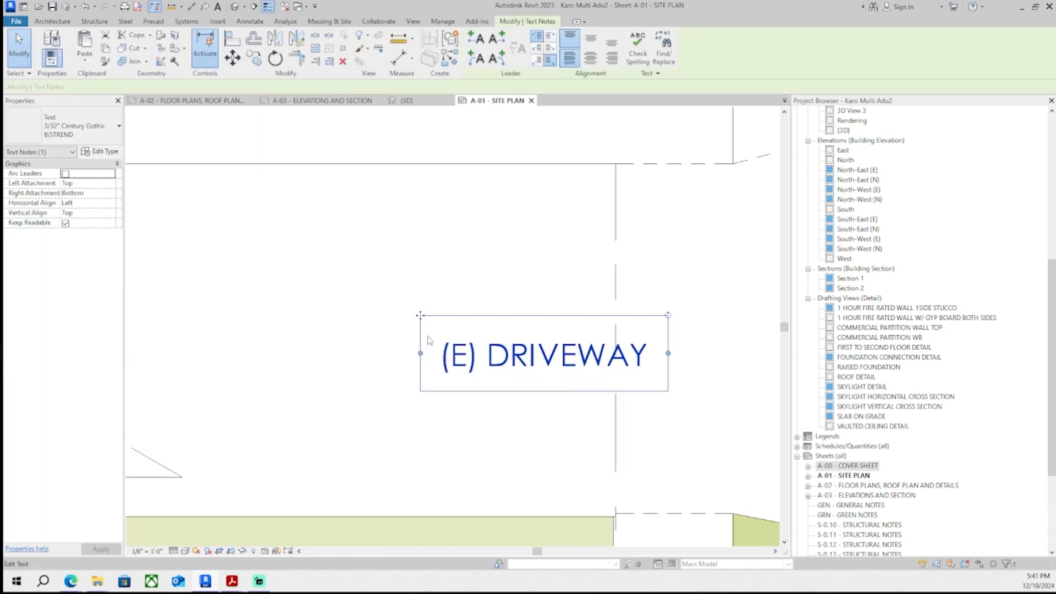
drag(420, 315, 421, 334)
click(556, 434)
- Review the existing-condition site photos of the property
scroll(614, 389, down, 8)
scroll(644, 170, down, 2)
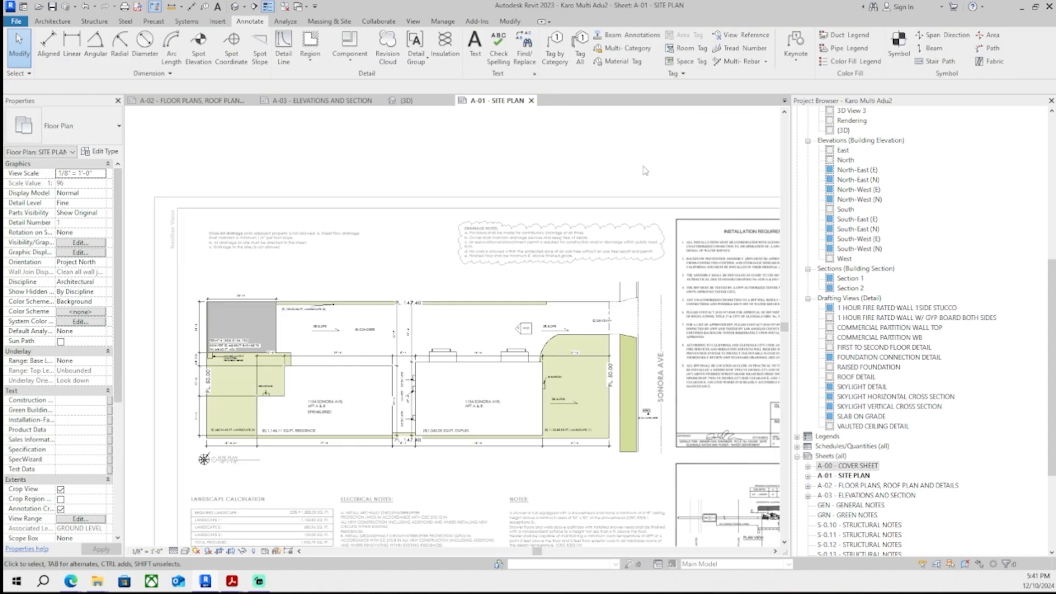
scroll(592, 249, up, 1)
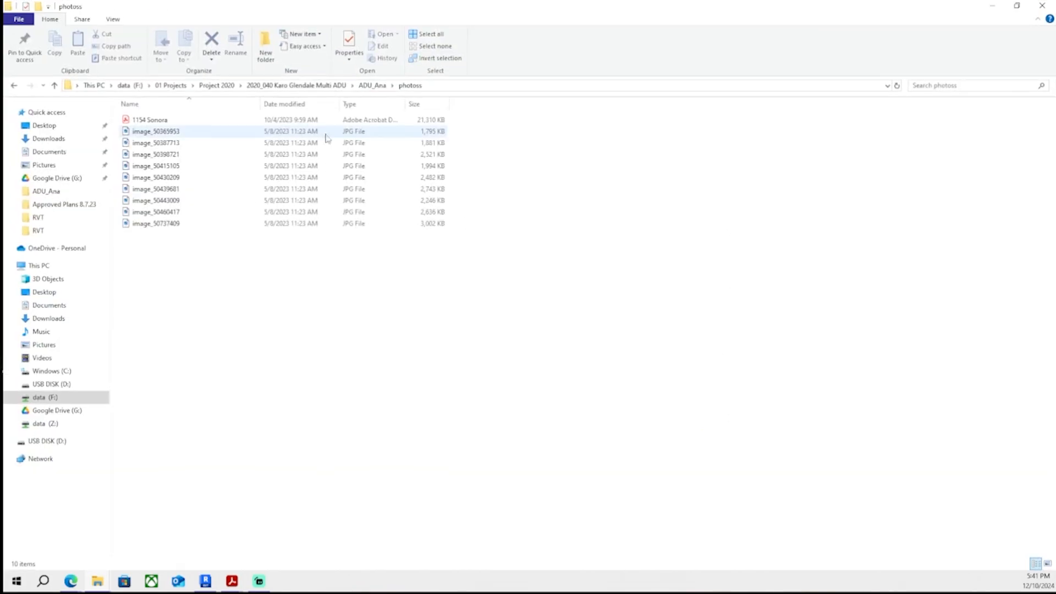
double_click(302, 165)
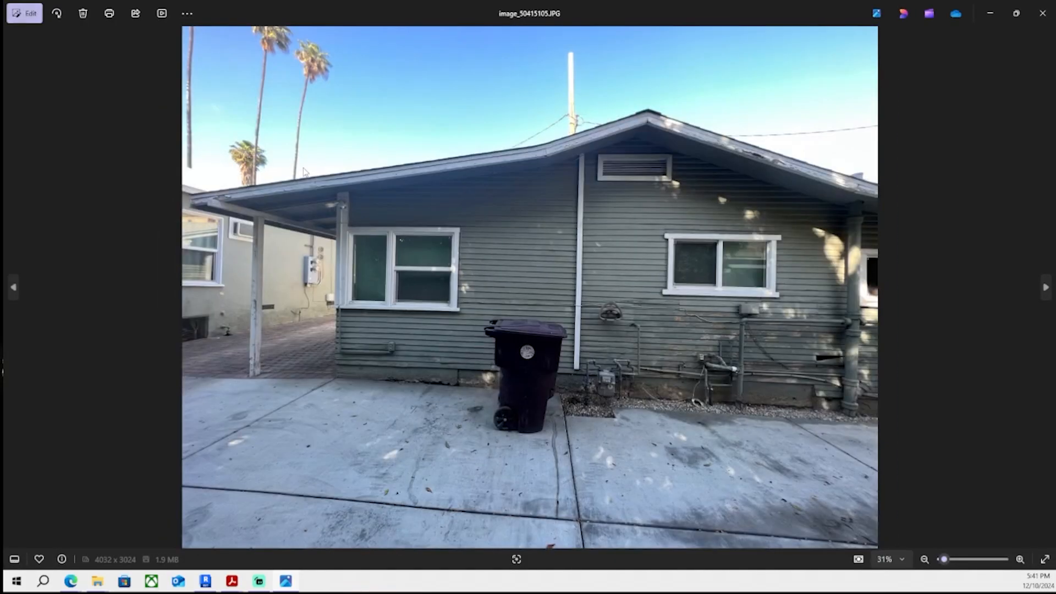
key(Right)
key(Right)
key(Right)
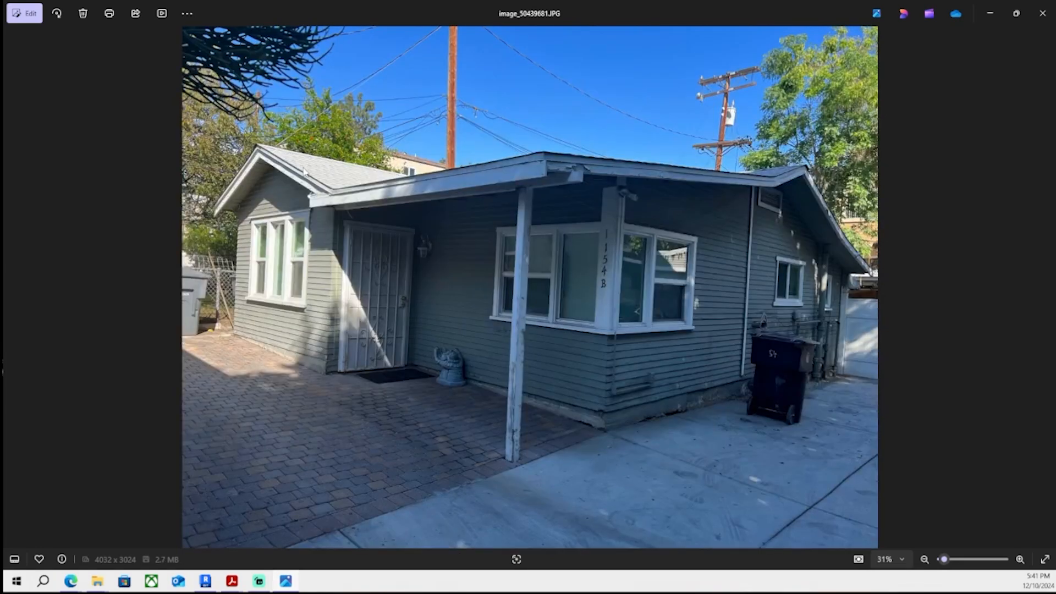
scroll(911, 324, up, 5)
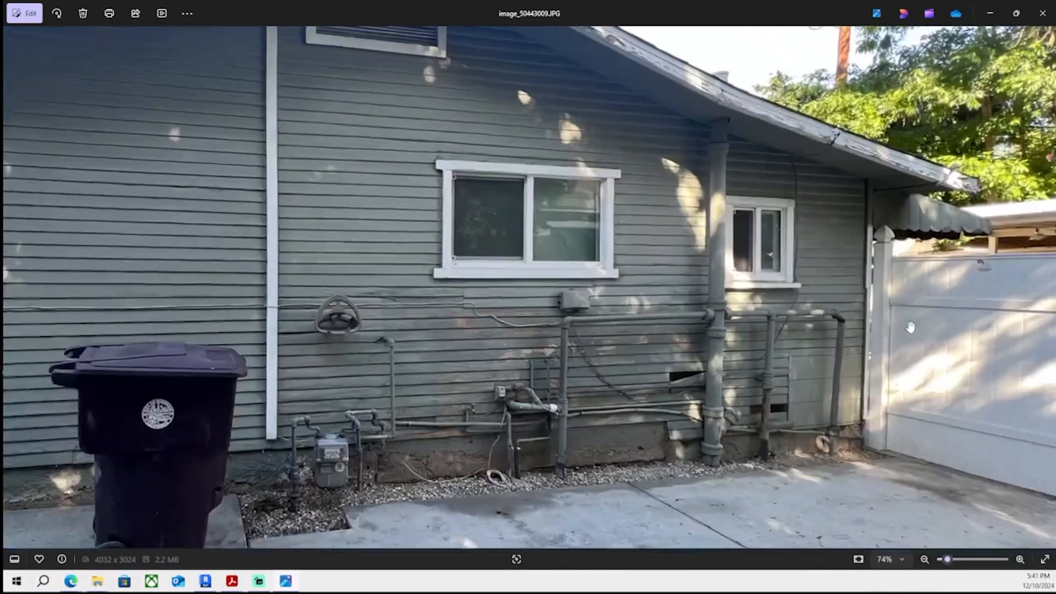
drag(911, 324, 520, 341)
scroll(610, 392, down, 5)
key(Right)
key(Right)
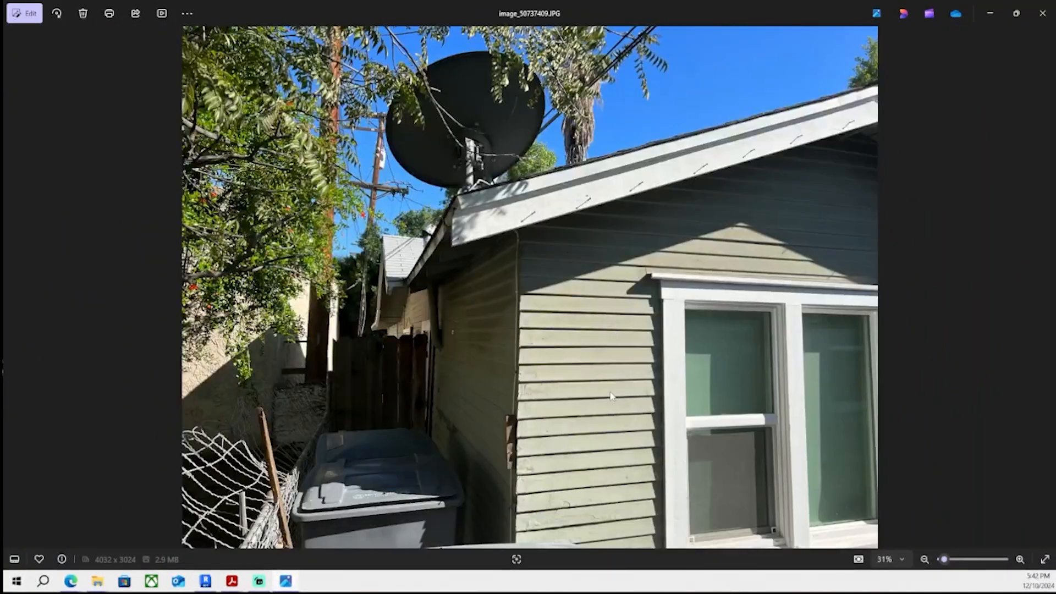
key(Left)
key(Right)
click(1043, 13)
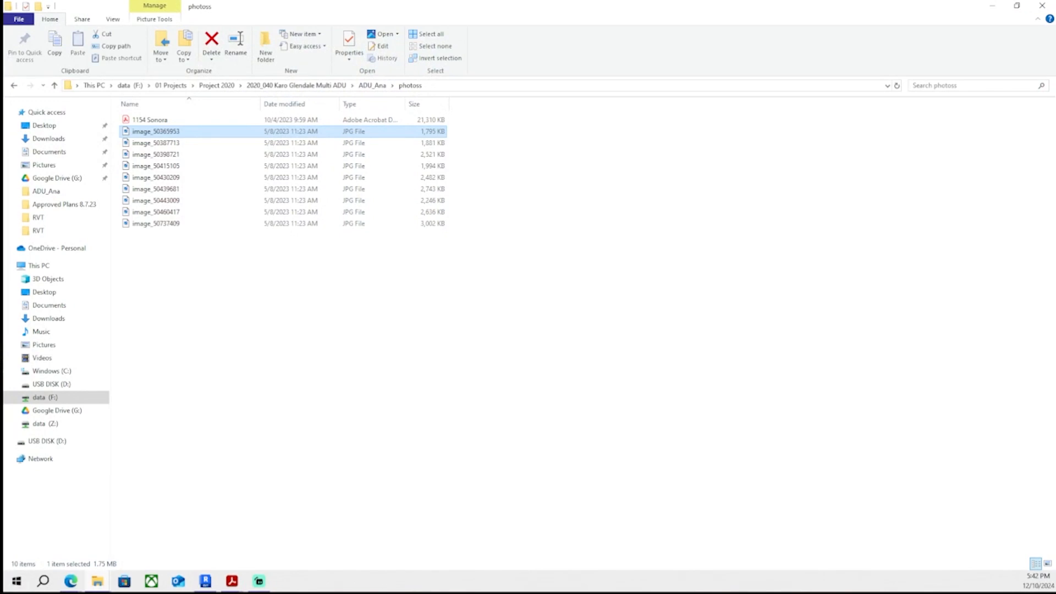
click(80, 583)
click(536, 531)
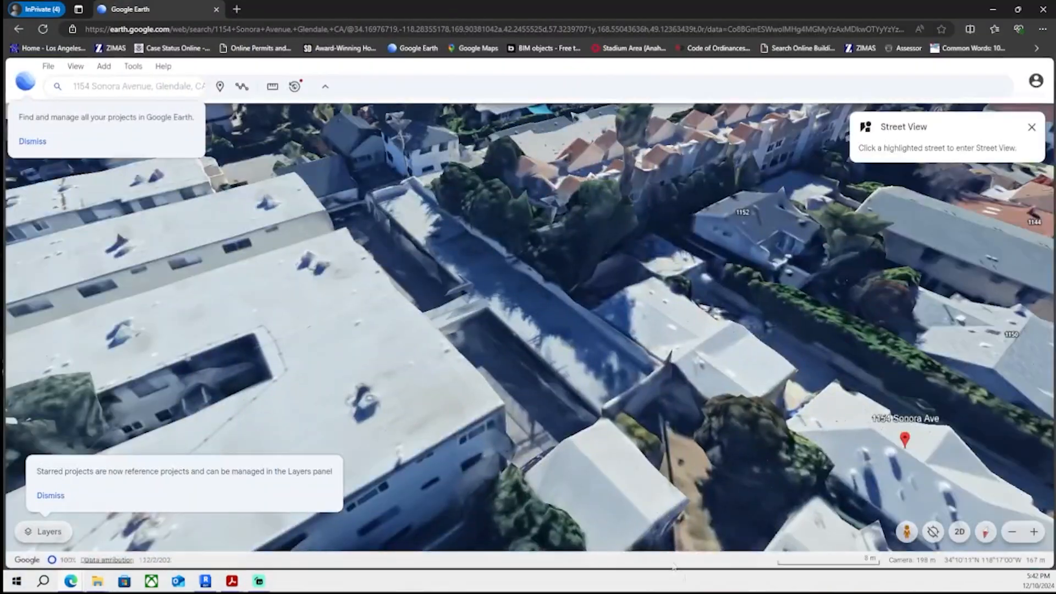
click(184, 86)
click(165, 117)
drag(564, 329, 556, 338)
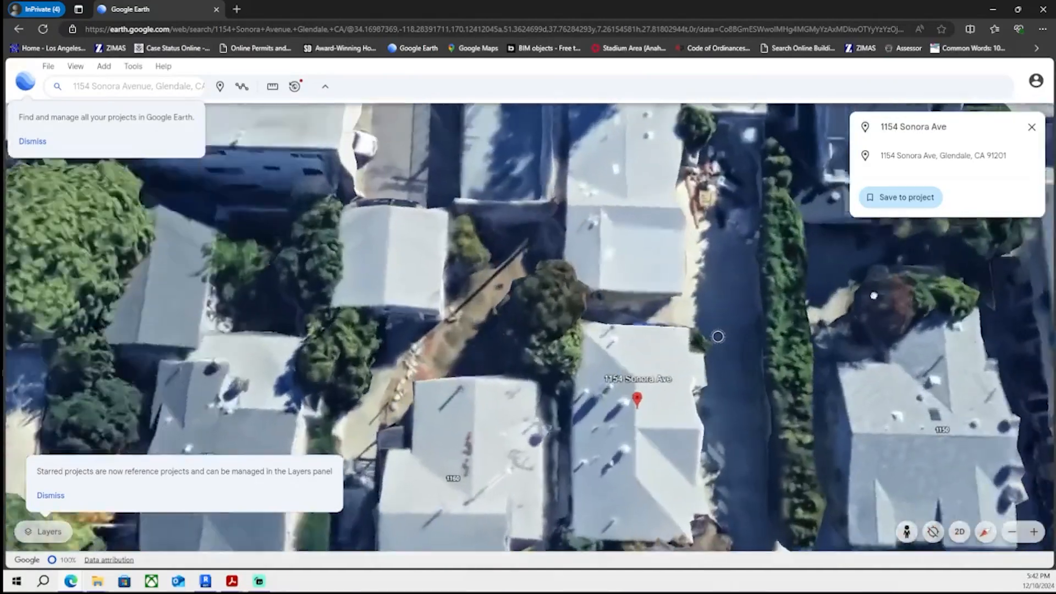
middle_drag(874, 295, 759, 339)
scroll(759, 340, down, 3)
drag(767, 159, 552, 269)
scroll(579, 282, up, 4)
middle_drag(563, 286, 461, 369)
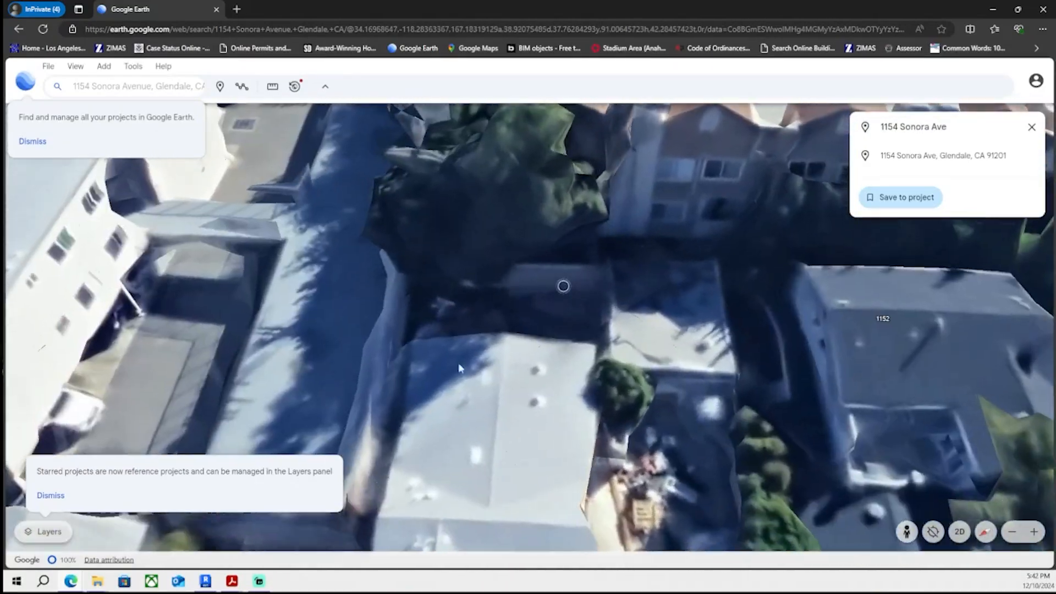
middle_drag(479, 281, 432, 335)
- Inspect the filled region along the upper property line on the site plan
click(205, 582)
scroll(220, 393, up, 3)
scroll(237, 392, down, 1)
scroll(415, 283, up, 3)
scroll(314, 284, up, 1)
double_click(312, 284)
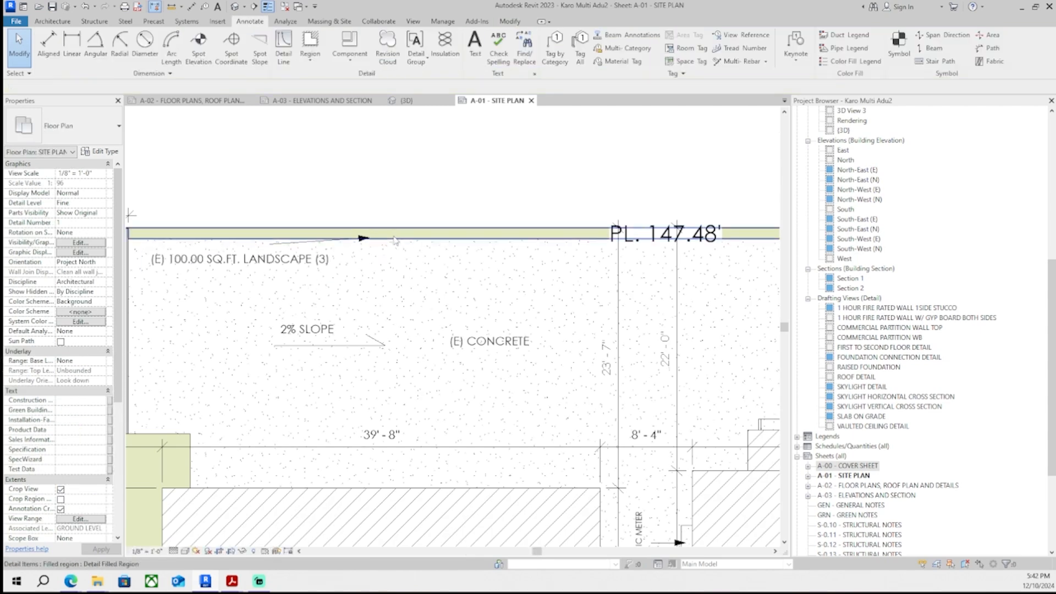
click(395, 240)
scroll(593, 242, up, 3)
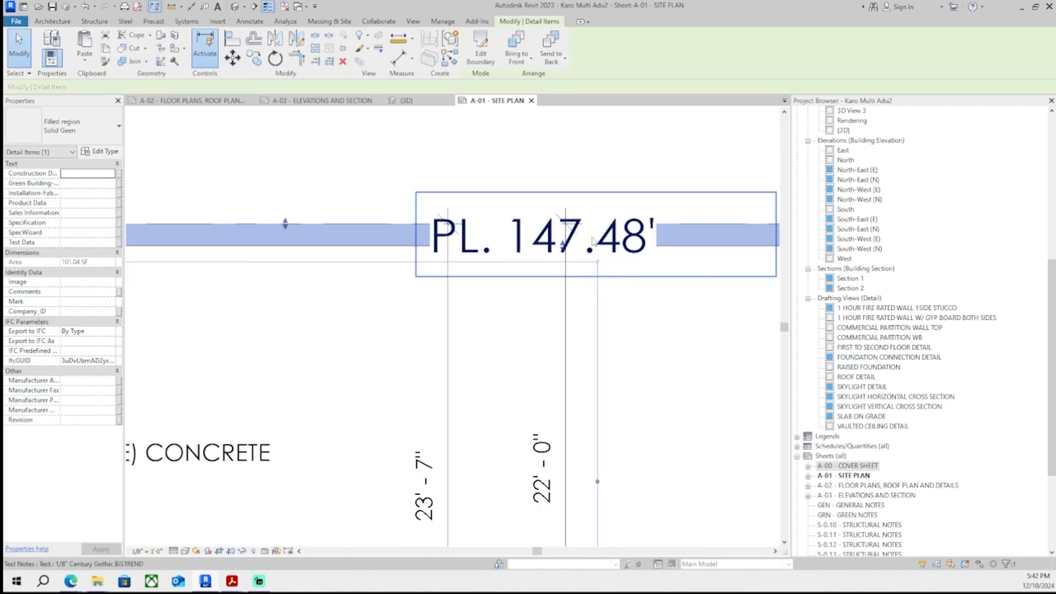
- Inspect the PL. 147.48' label and review the site plan layout on the A-01 sheet
click(592, 241)
scroll(511, 221, down, 6)
click(532, 191)
scroll(411, 252, up, 3)
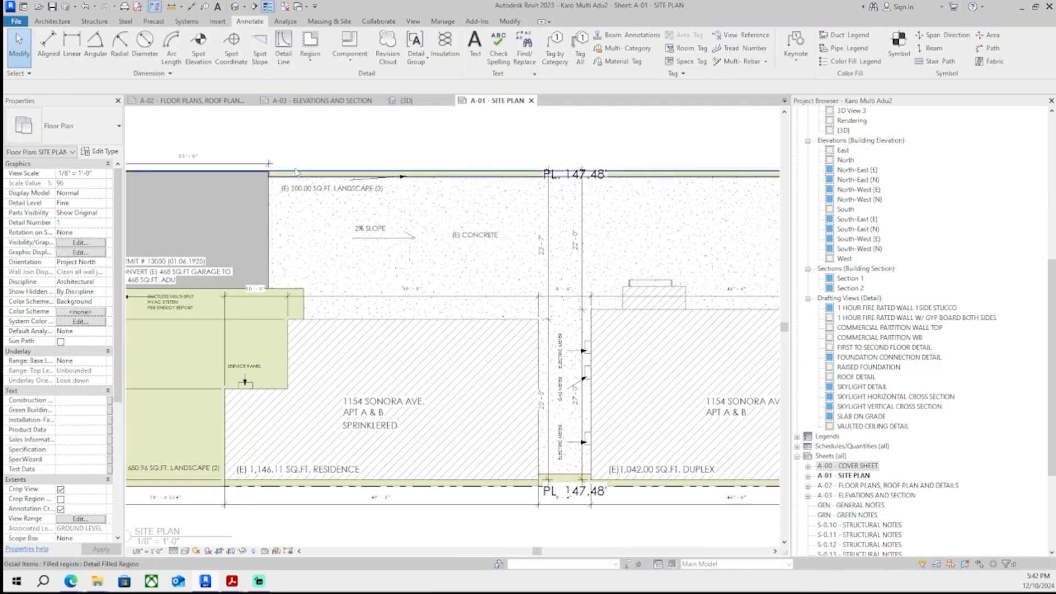
scroll(468, 172, up, 3)
scroll(488, 322, down, 6)
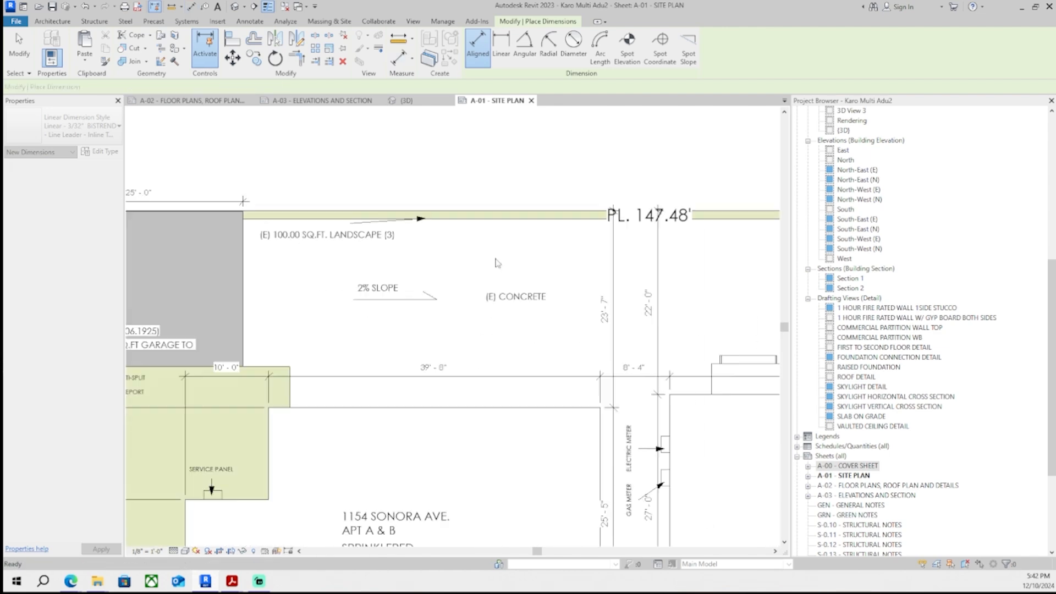
key(Escape)
double_click(250, 327)
scroll(564, 237, up, 2)
middle_drag(564, 237, 460, 221)
scroll(460, 222, down, 4)
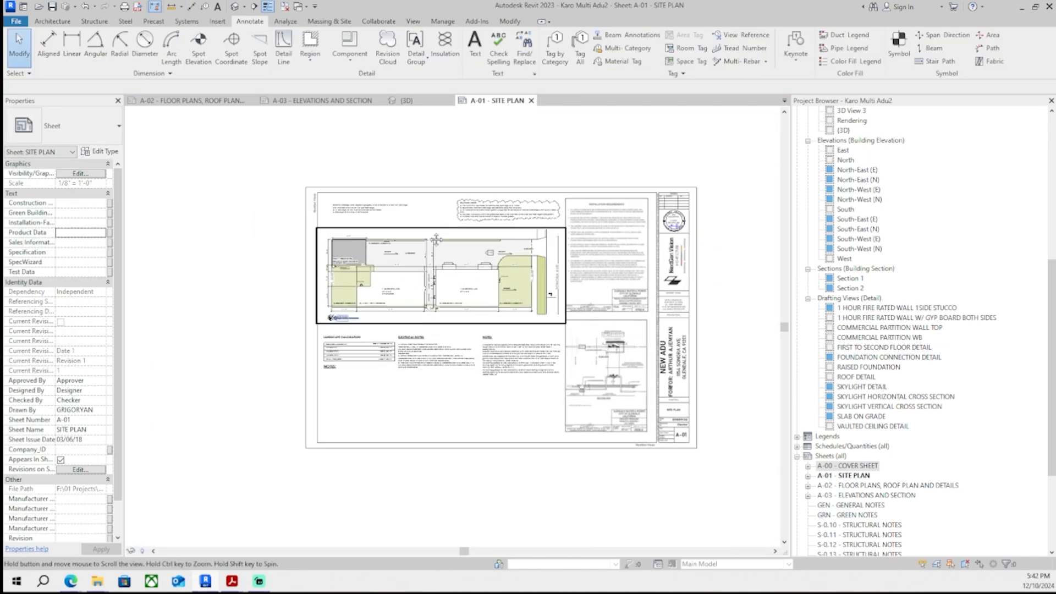
scroll(462, 218, up, 2)
scroll(414, 187, up, 1)
scroll(418, 146, down, 1)
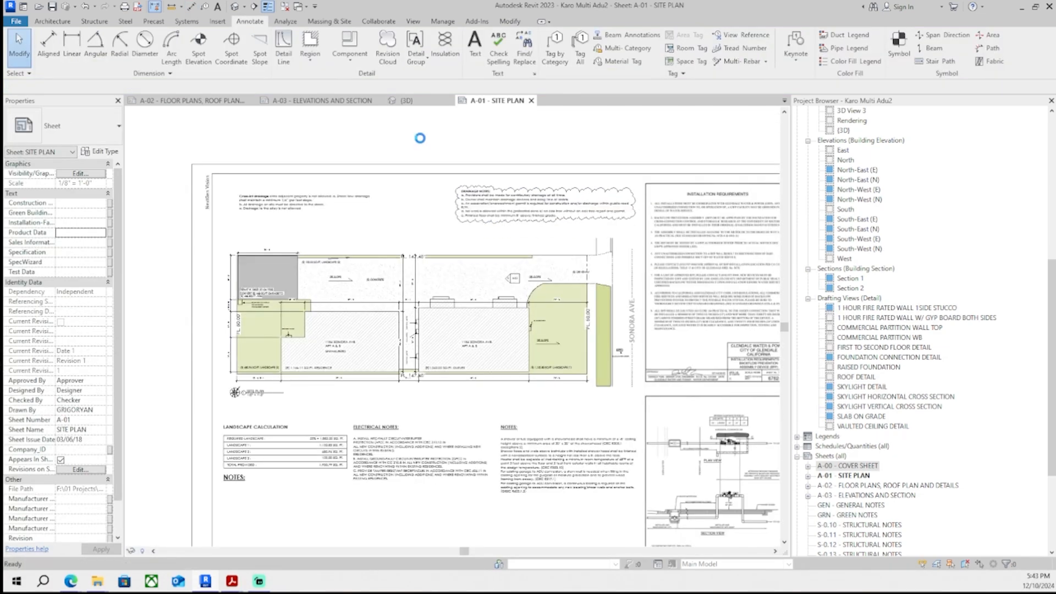
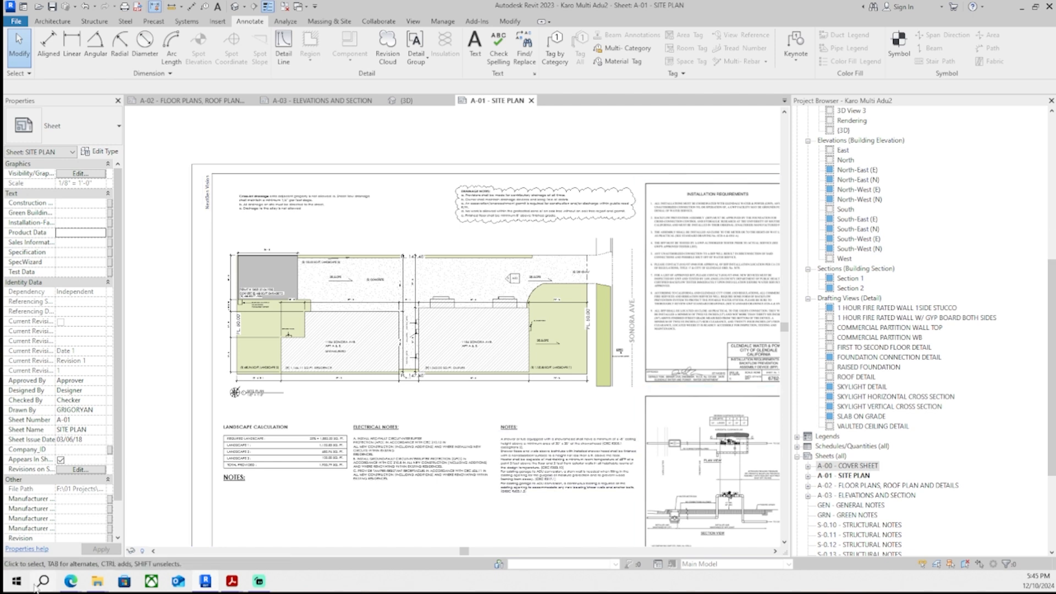
- Re-examine the property's rear yard and boundary in the Google Earth aerial view, then return to the site plan
click(67, 581)
click(526, 540)
scroll(522, 349, down, 10)
scroll(479, 325, up, 6)
middle_drag(521, 350, 716, 220)
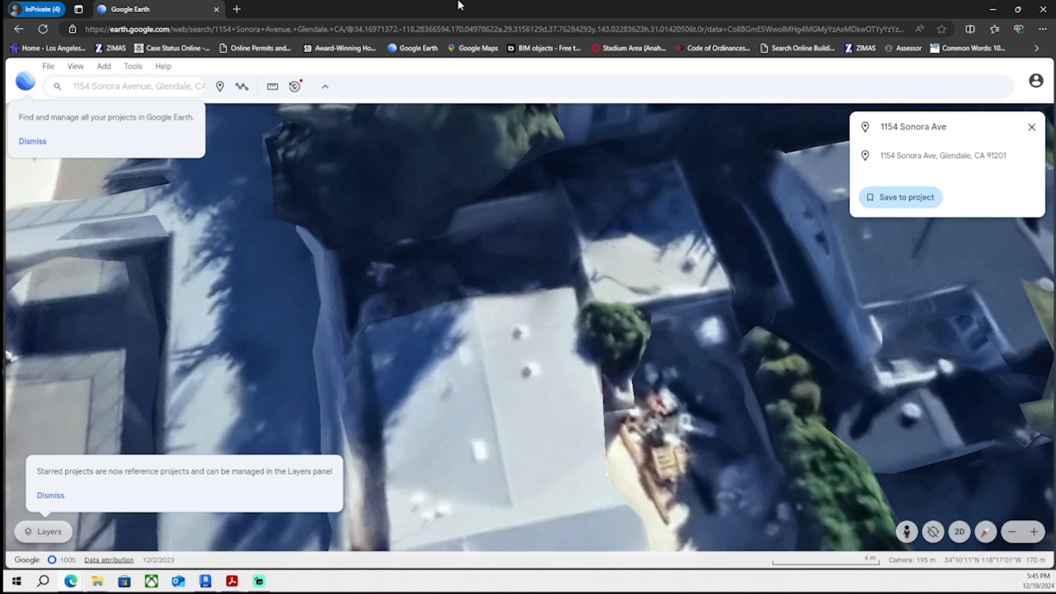
scroll(544, 337, down, 3)
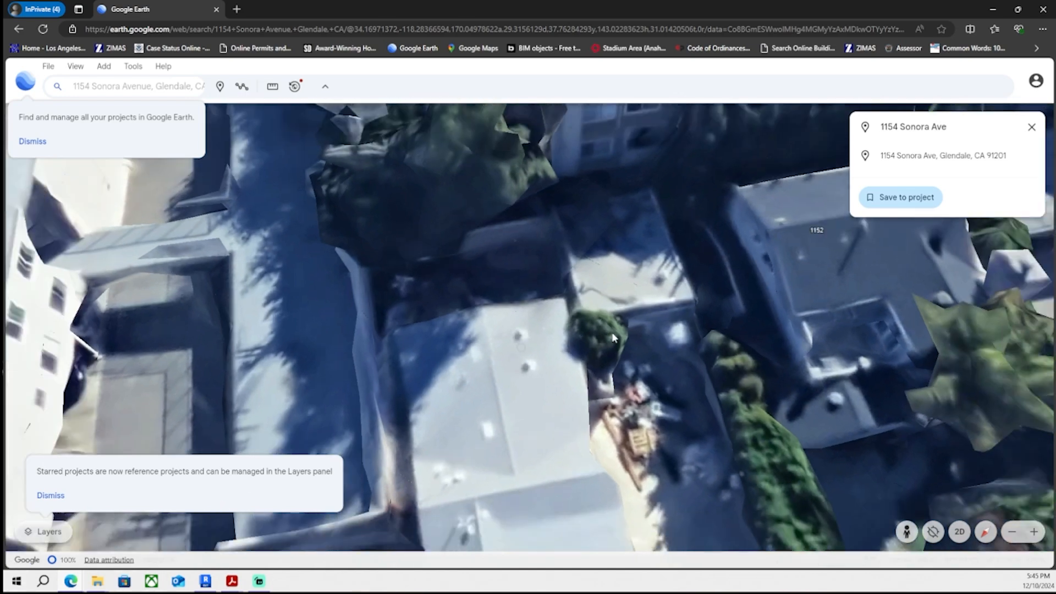
mouse_move(582, 326)
middle_down()
mouse_move(720, 325)
mouse_move(774, 292)
mouse_move(706, 421)
mouse_move(671, 418)
middle_up()
scroll(671, 418, down, 3)
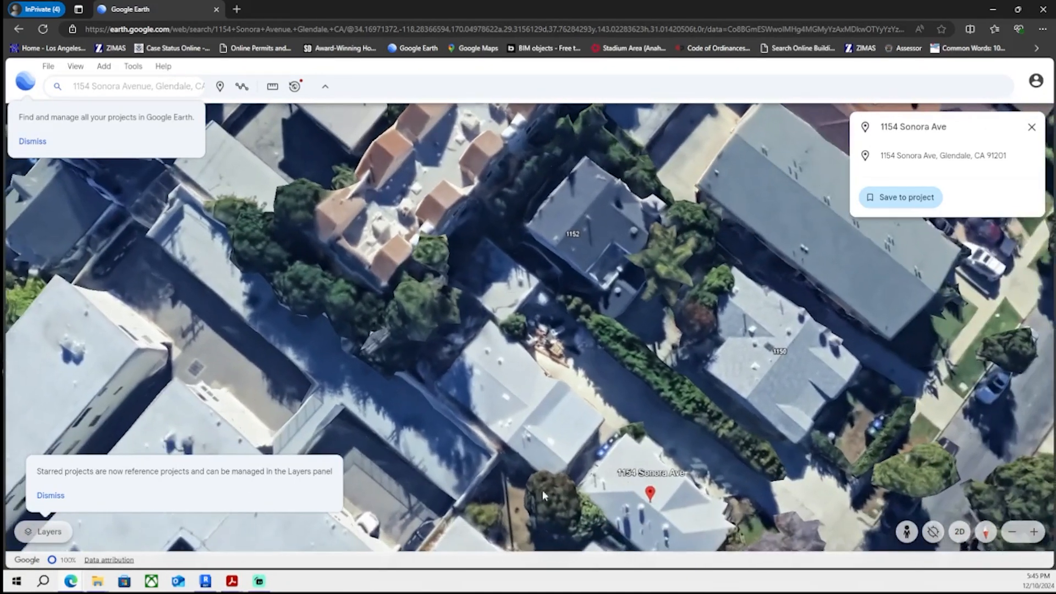
click(206, 582)
scroll(270, 352, up, 5)
scroll(215, 340, up, 3)
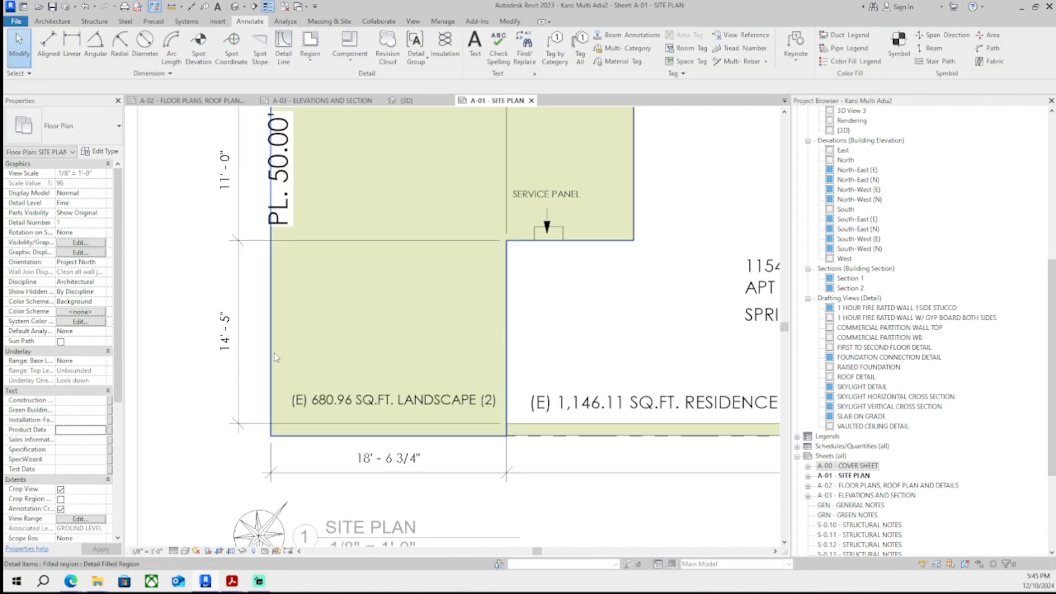
click(283, 47)
scroll(301, 446, up, 2)
scroll(301, 445, down, 3)
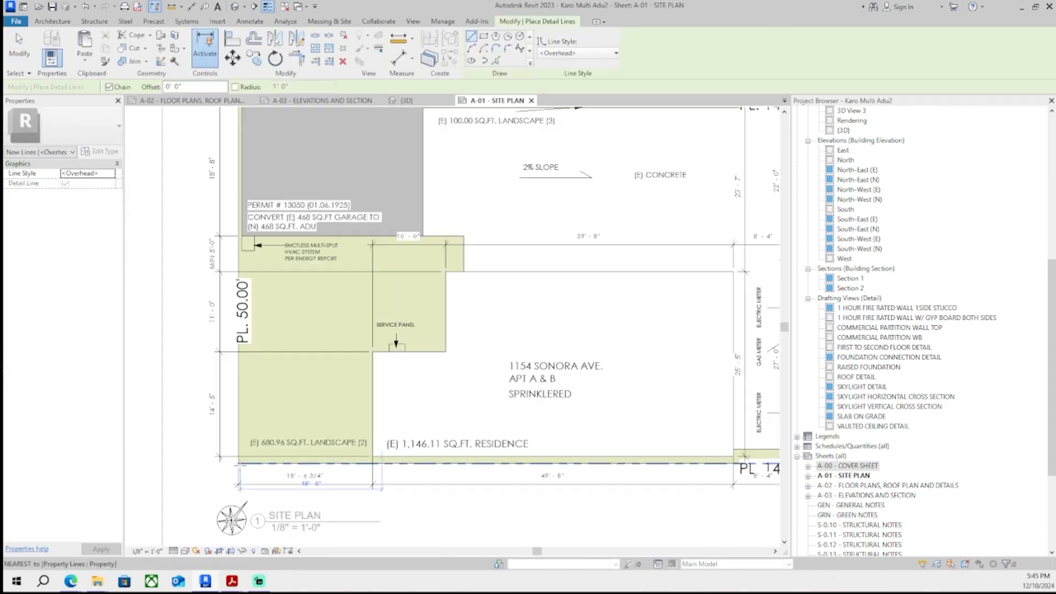
scroll(241, 451, up, 6)
click(241, 451)
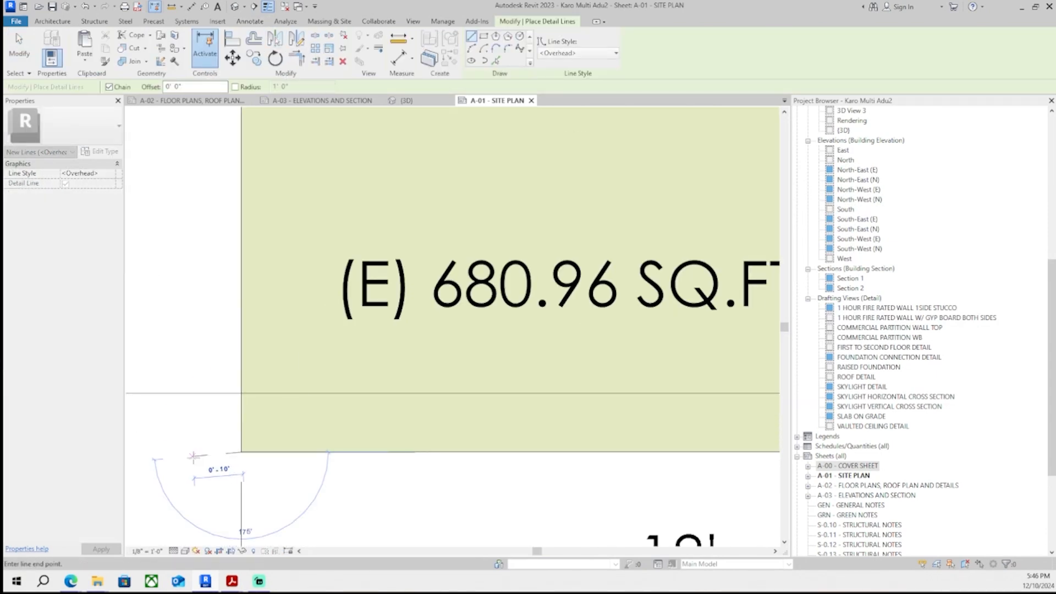
scroll(165, 330, down, 4)
scroll(201, 286, down, 1)
middle_drag(200, 248, 303, 482)
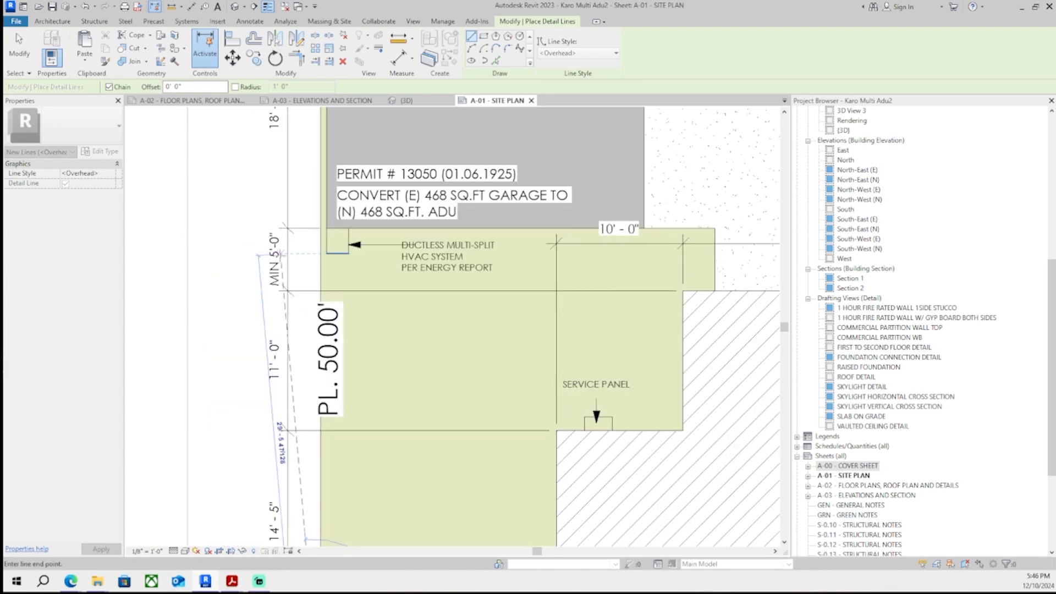
middle_drag(301, 138, 356, 312)
scroll(359, 191, up, 6)
scroll(382, 149, down, 2)
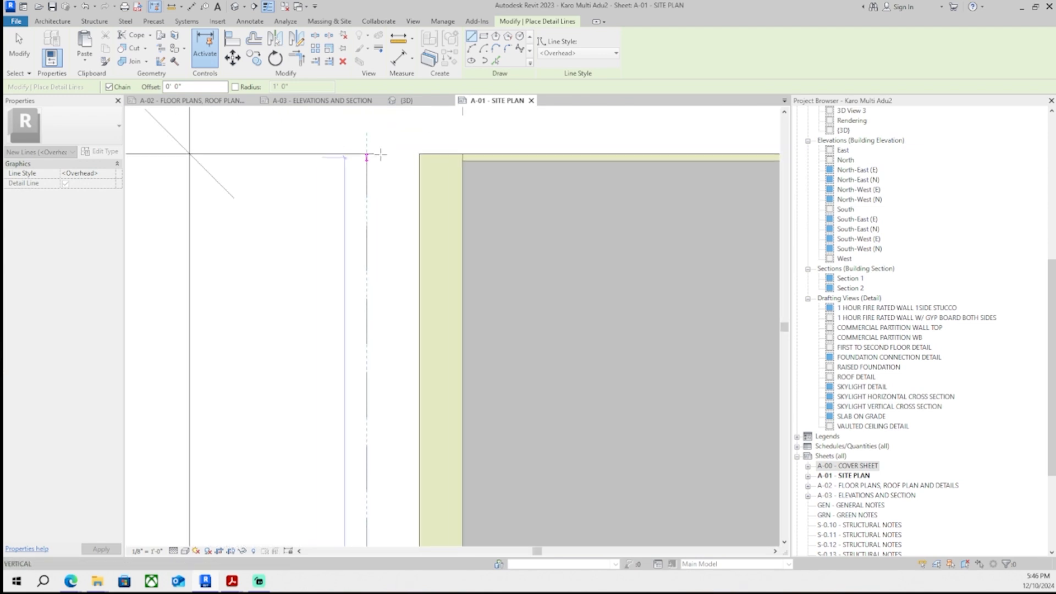
key(Escape)
key(Escape)
- Add a text note reading (E) CMU FENCE WALL above the left property line of the site plan
scroll(337, 193, down, 3)
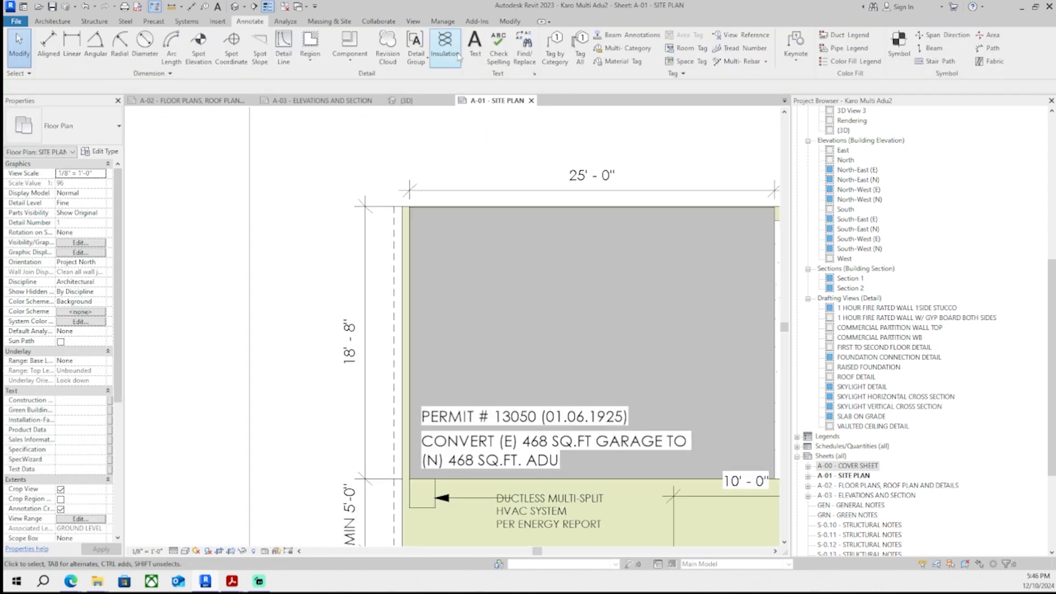
click(475, 46)
scroll(468, 176, up, 1)
middle_drag(467, 176, 496, 280)
scroll(363, 248, up, 1)
click(402, 217)
text((E) CMU FENCE)
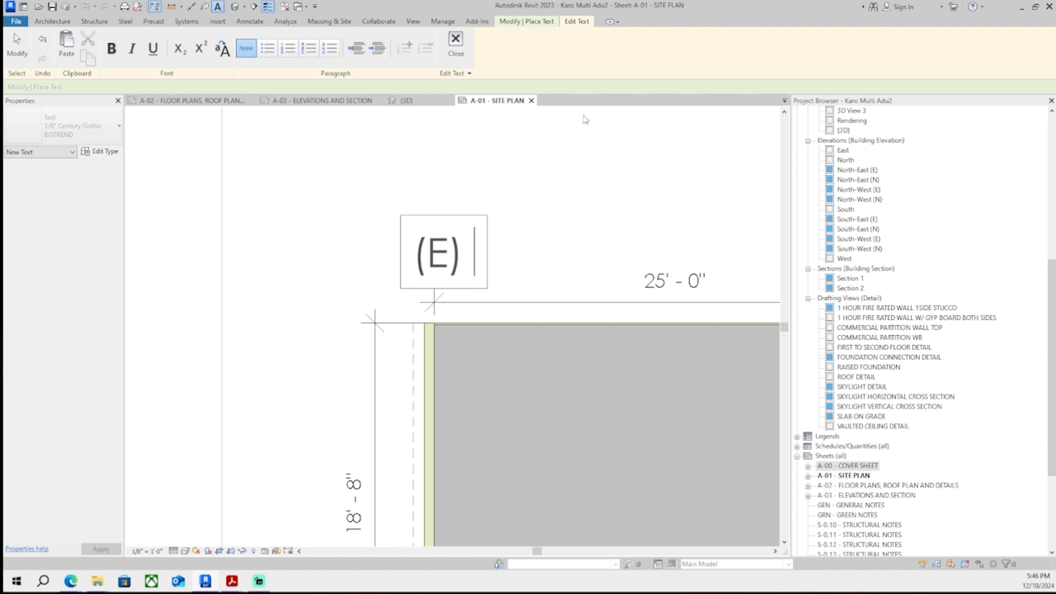
key(BackSpace)
key(BackSpace)
key(BackSpace)
key(BackSpace)
key(BackSpace)
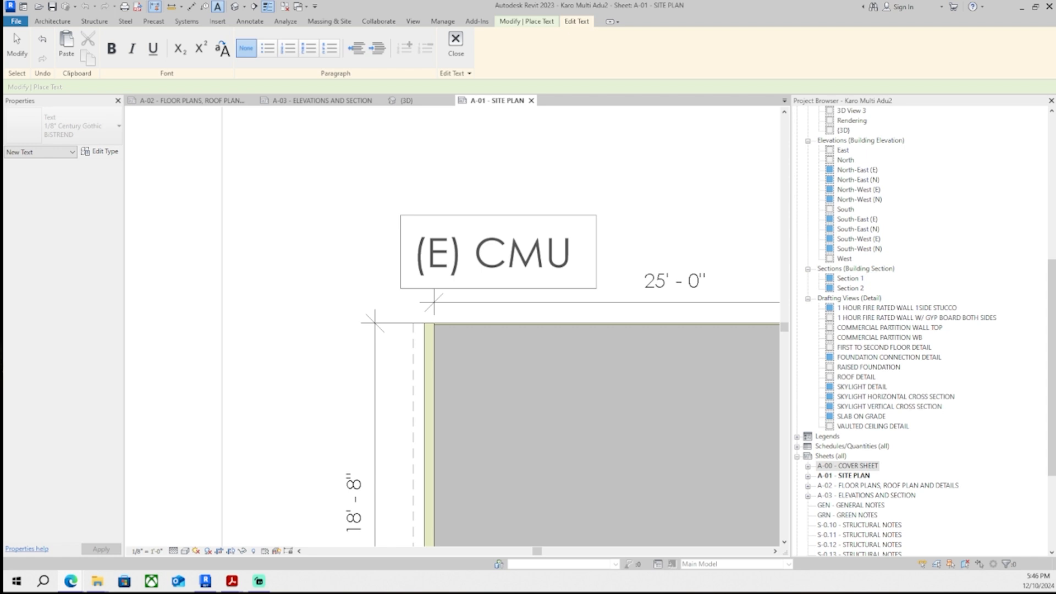
text(FENCE WALL)
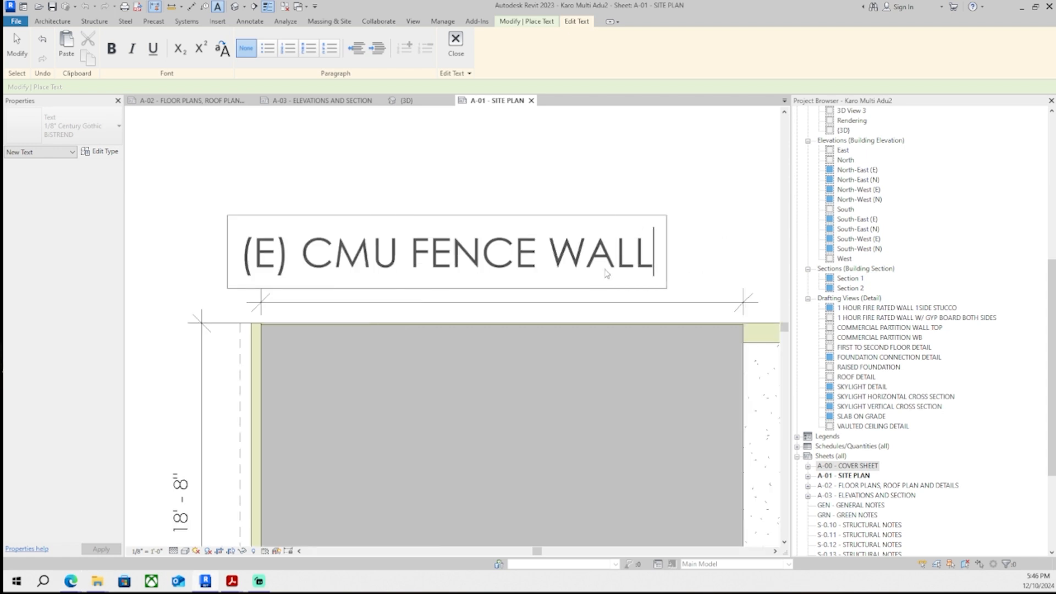
scroll(653, 206, up, 1)
click(652, 203)
key(Escape)
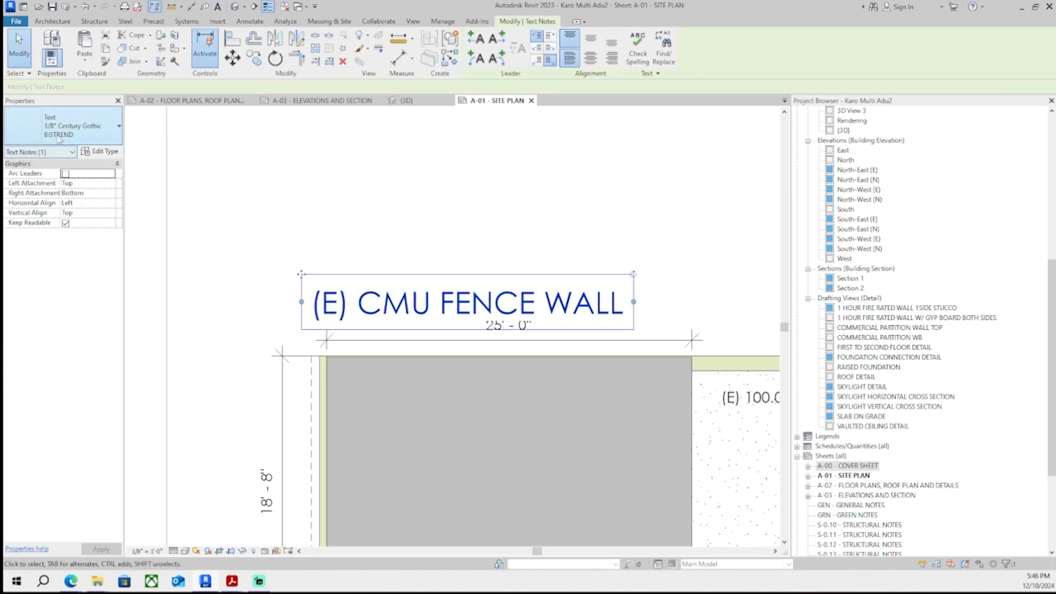
- Change the fence wall note's text type to 1/32" Century Gothic BiSTREND
click(72, 127)
click(69, 181)
scroll(320, 273, down, 1)
click(69, 128)
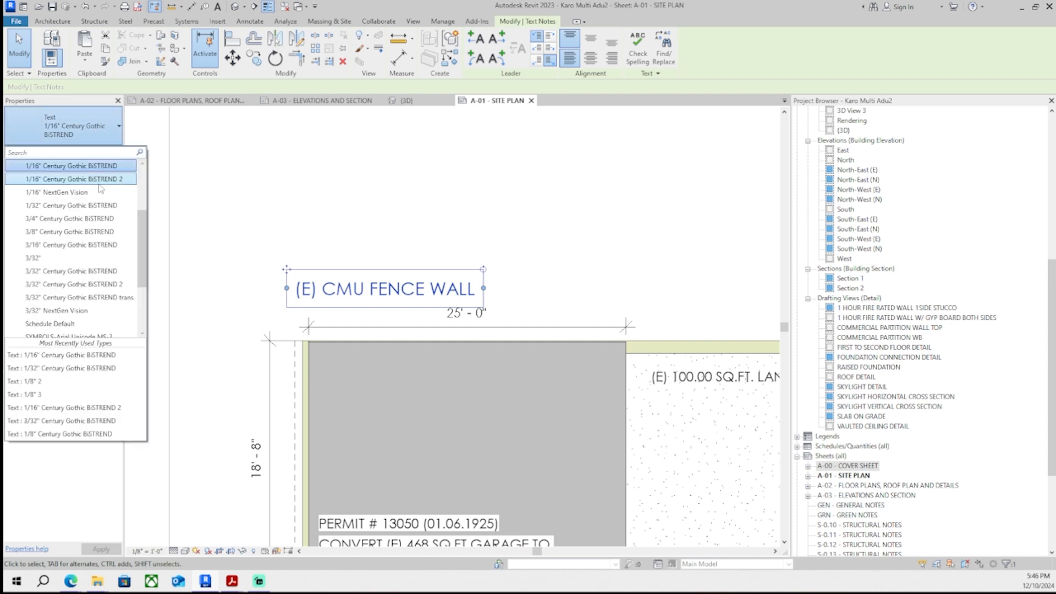
click(61, 161)
drag(286, 268, 286, 246)
scroll(286, 245, up, 2)
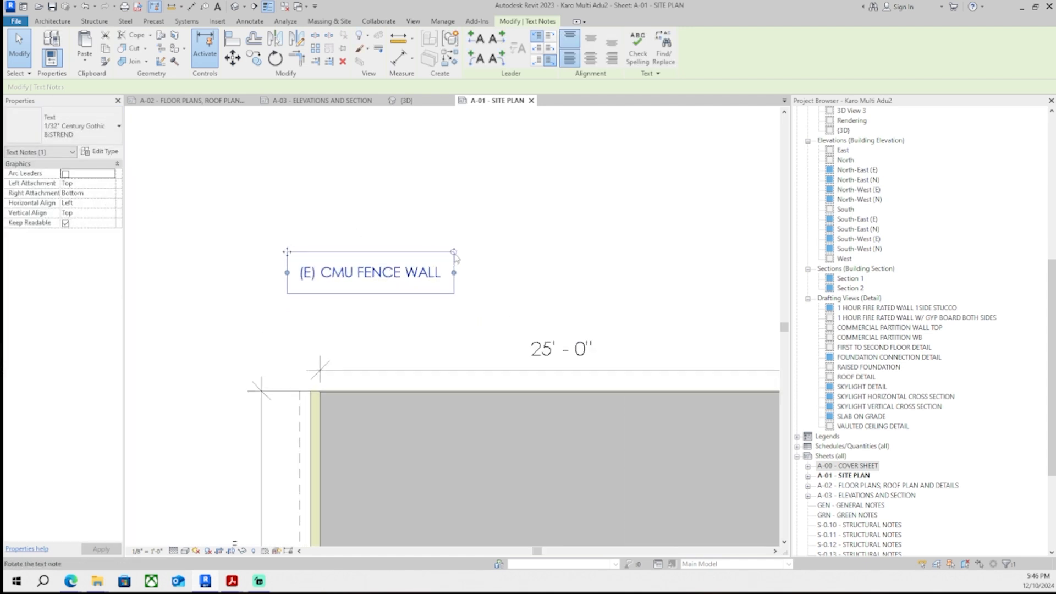
- Rotate the fence wall note vertical beside the property line and add a leader arrow pointing to the lot corner
drag(454, 252, 363, 214)
drag(374, 284, 317, 244)
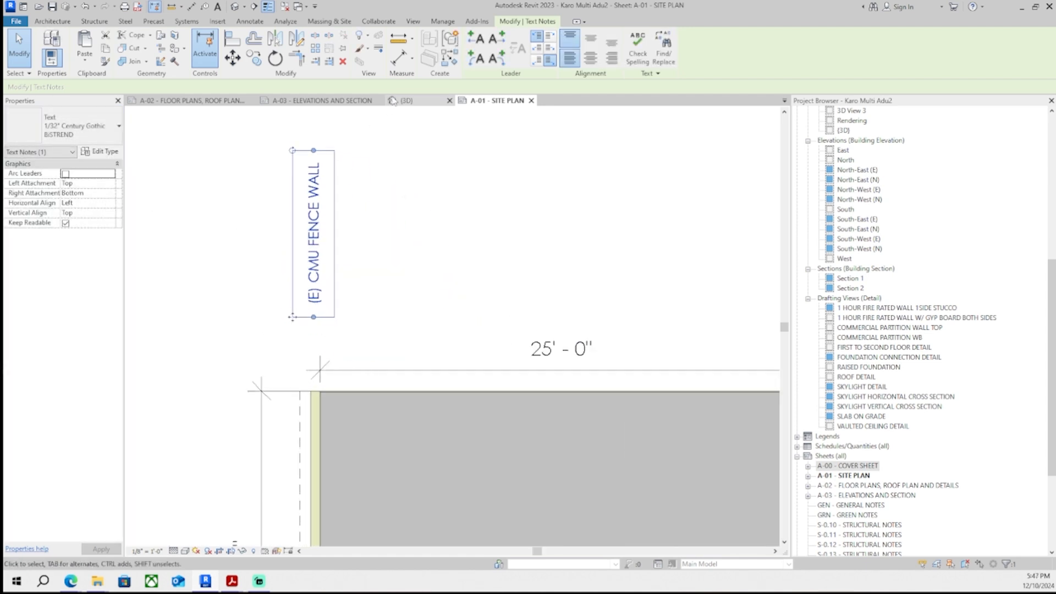
click(497, 39)
middle_drag(346, 270, 347, 294)
drag(315, 153, 315, 411)
scroll(315, 421, up, 3)
key(Escape)
click(314, 298)
key(Left)
key(Escape)
scroll(316, 301, down, 6)
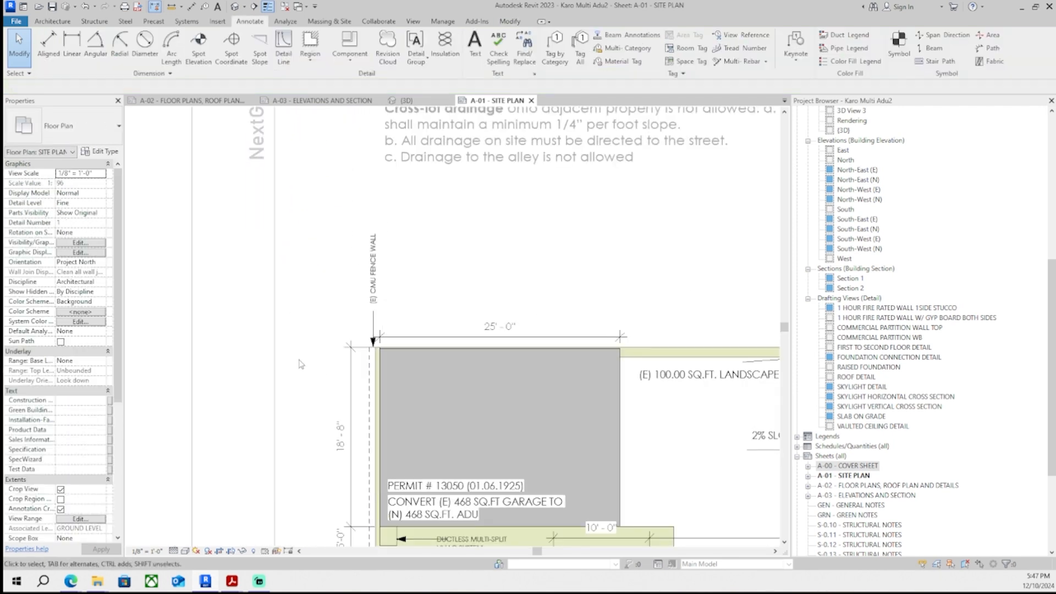
- Edit the fence note to read (E) CMU 6' FENCE WALL
scroll(297, 317, up, 4)
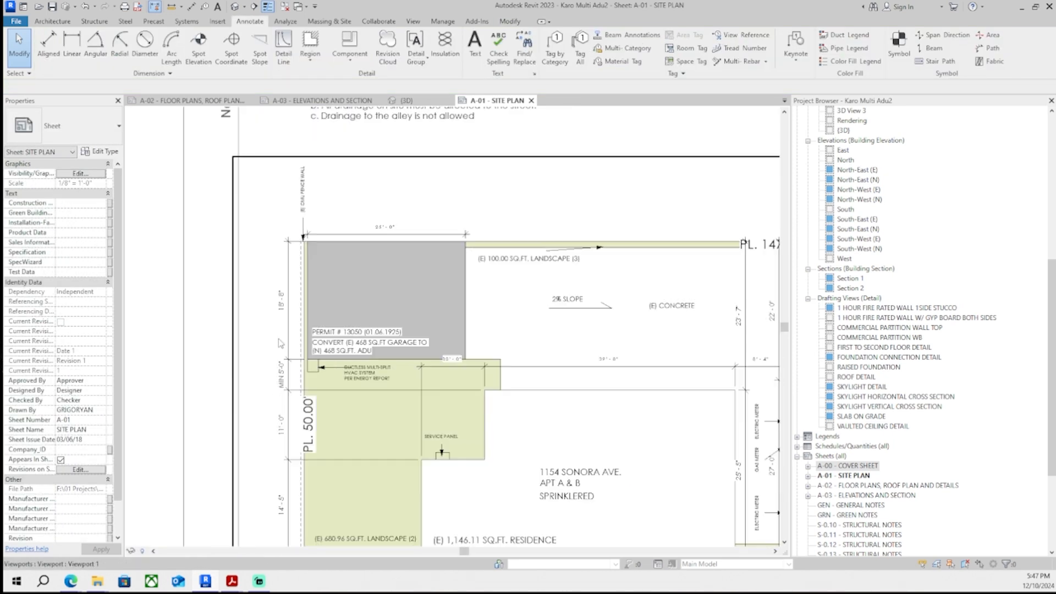
scroll(297, 317, down, 5)
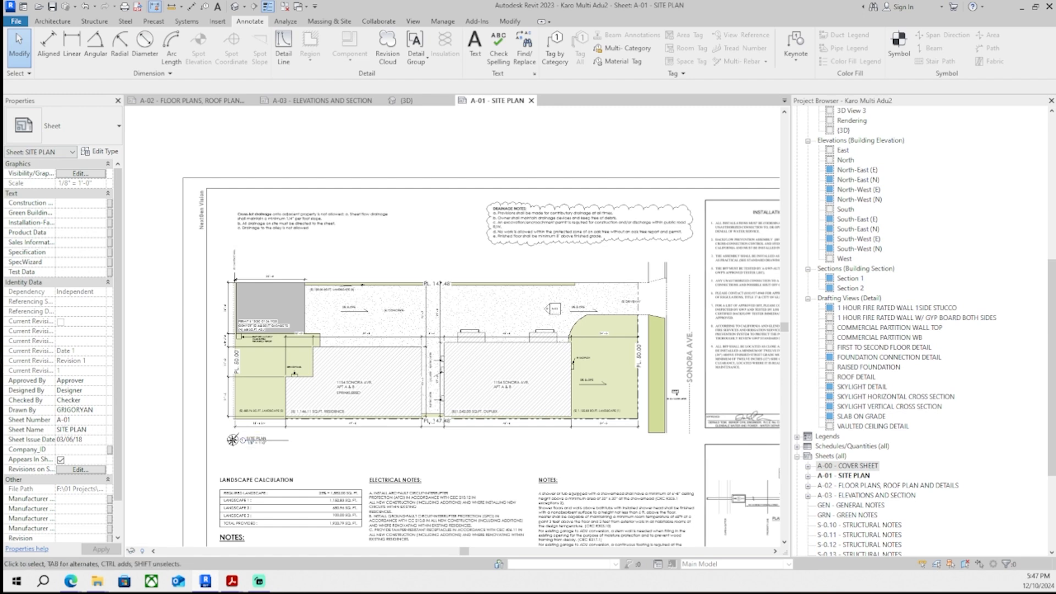
scroll(237, 260, up, 10)
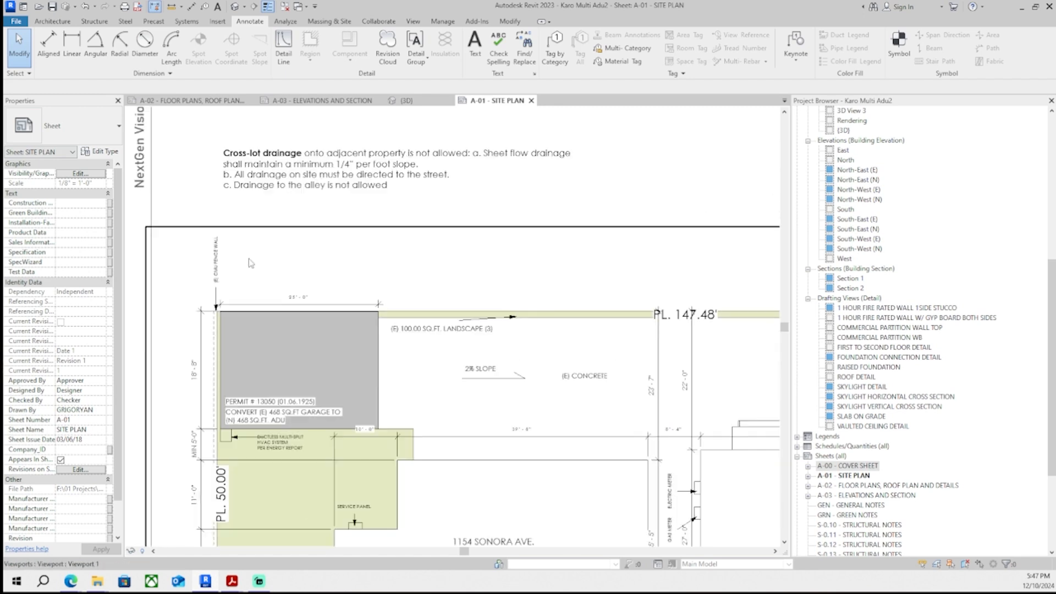
double_click(211, 257)
text(6')
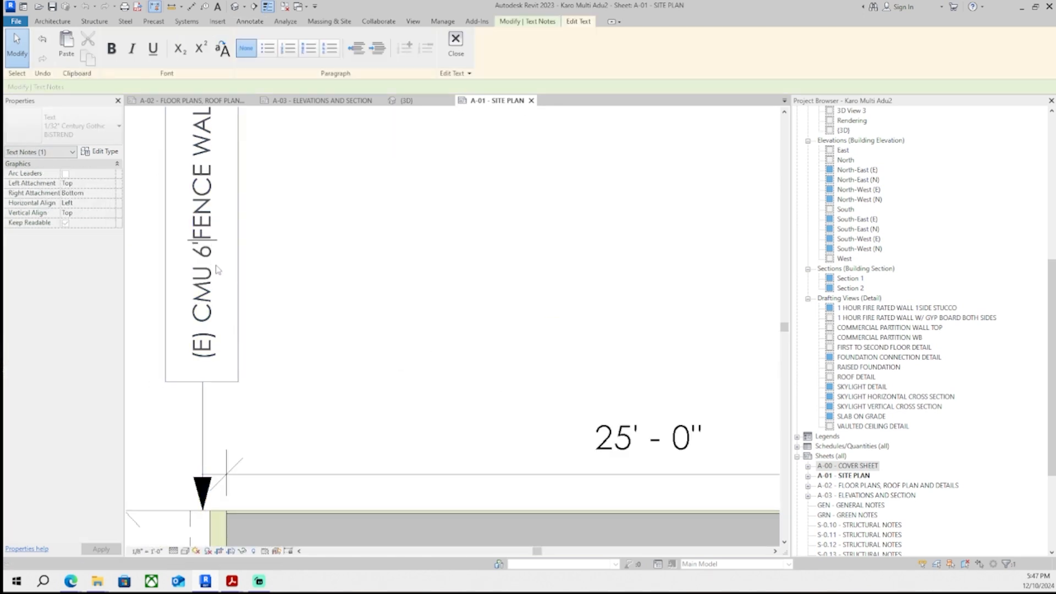
click(285, 242)
scroll(473, 283, down, 5)
double_click(269, 307)
middle_drag(433, 346, 389, 356)
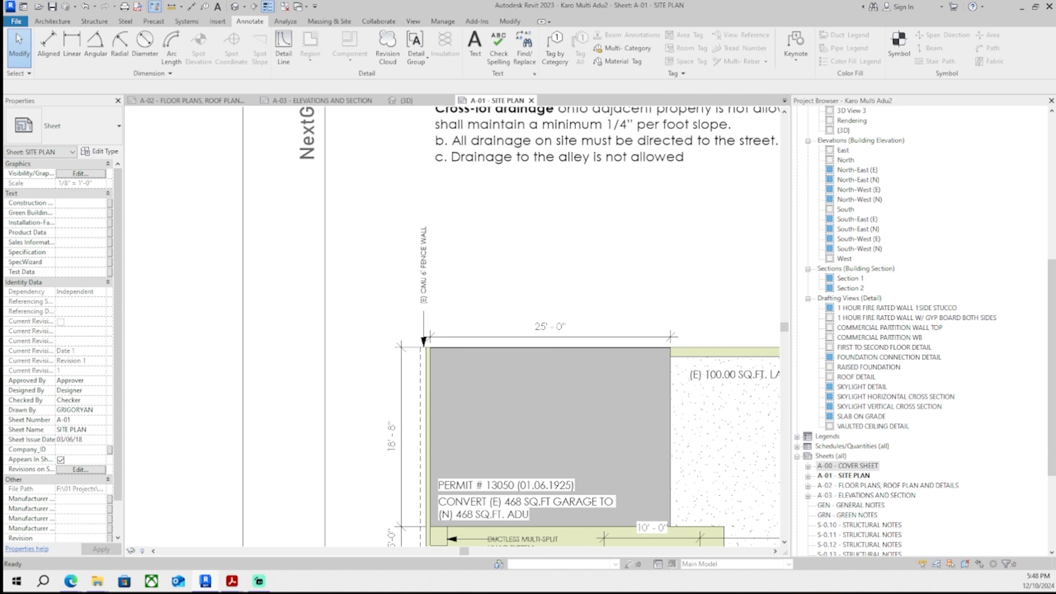
- Review the fence wall note and leader placement at the upper-left property corner
scroll(413, 360, down, 3)
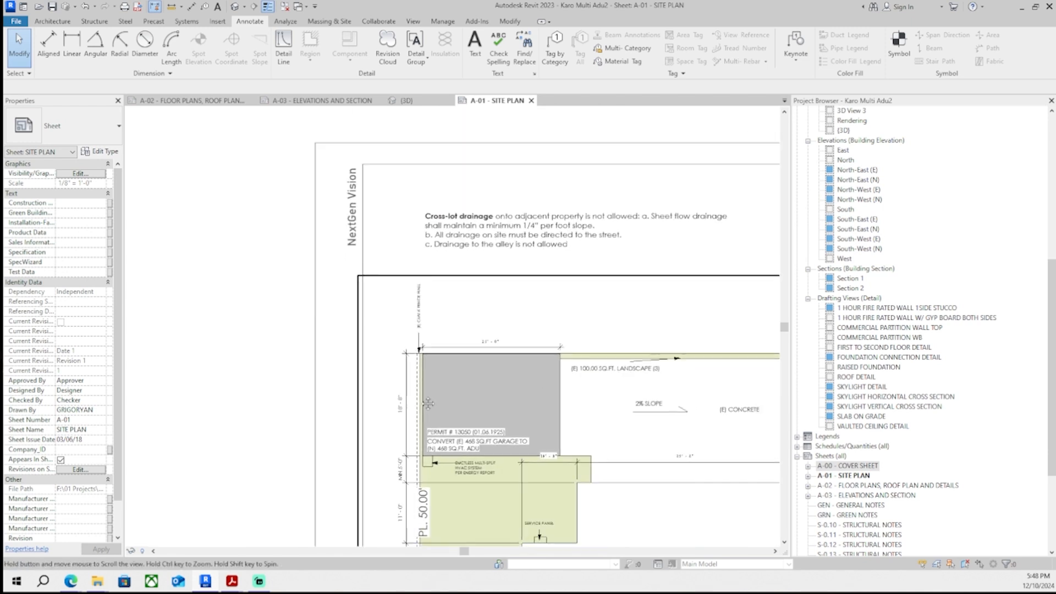
middle_drag(415, 363, 367, 329)
middle_drag(424, 387, 403, 374)
scroll(382, 355, up, 5)
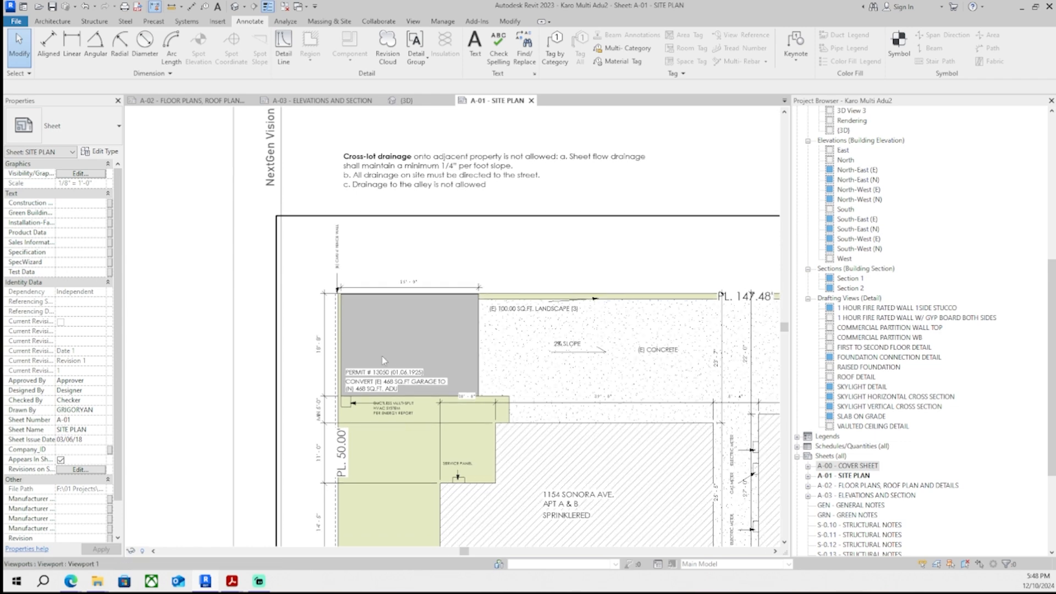
middle_drag(338, 263, 352, 255)
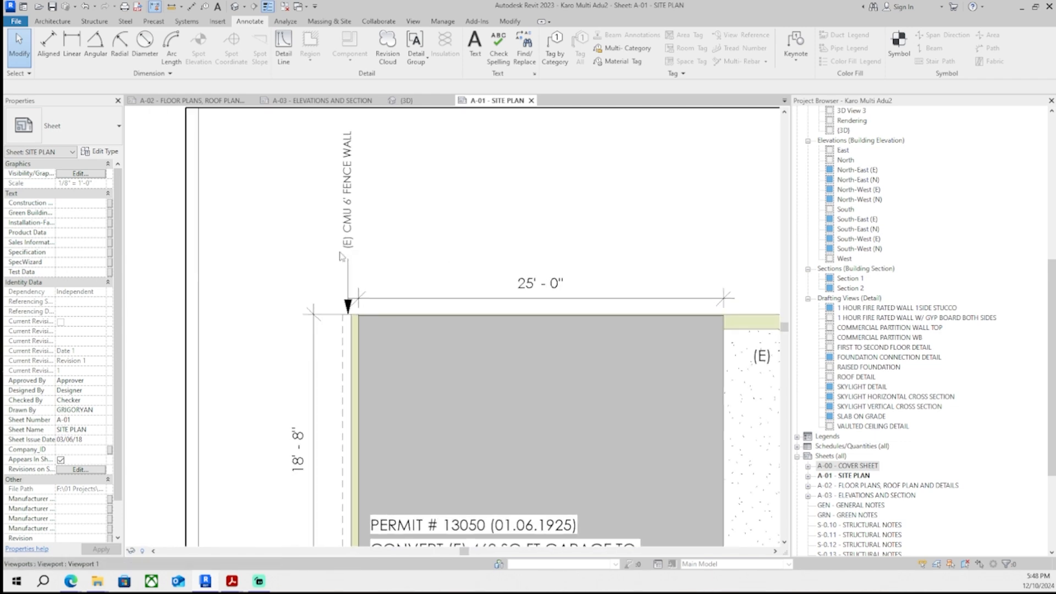
middle_drag(349, 342, 356, 295)
scroll(355, 295, up, 3)
click(355, 292)
middle_drag(358, 168, 396, 302)
scroll(396, 302, down, 5)
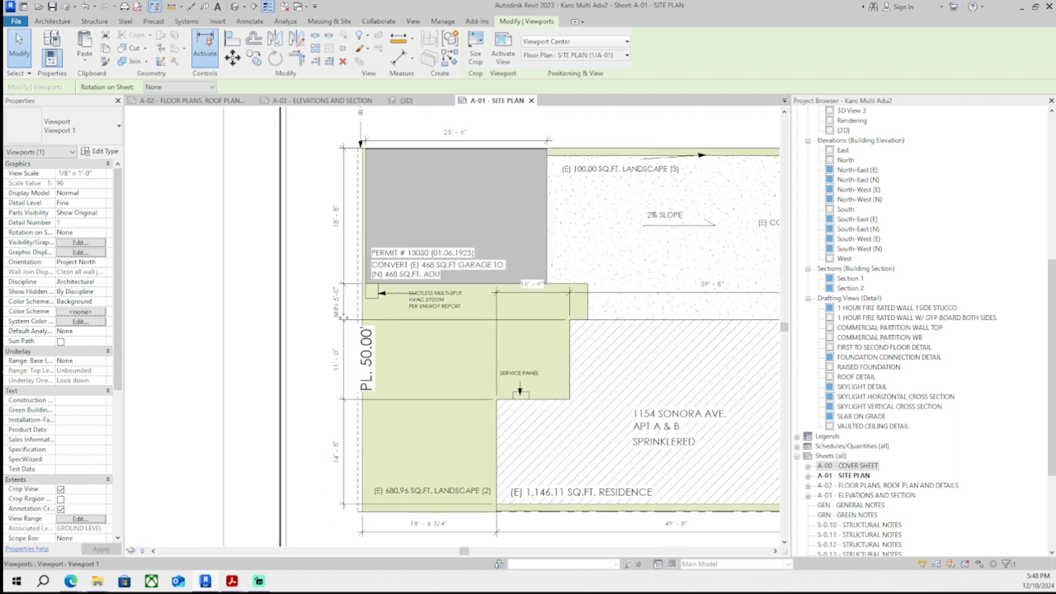
scroll(365, 358, up, 5)
scroll(361, 360, down, 6)
middle_drag(322, 402, 309, 378)
middle_drag(297, 167, 276, 259)
scroll(360, 265, up, 6)
middle_drag(361, 265, 328, 277)
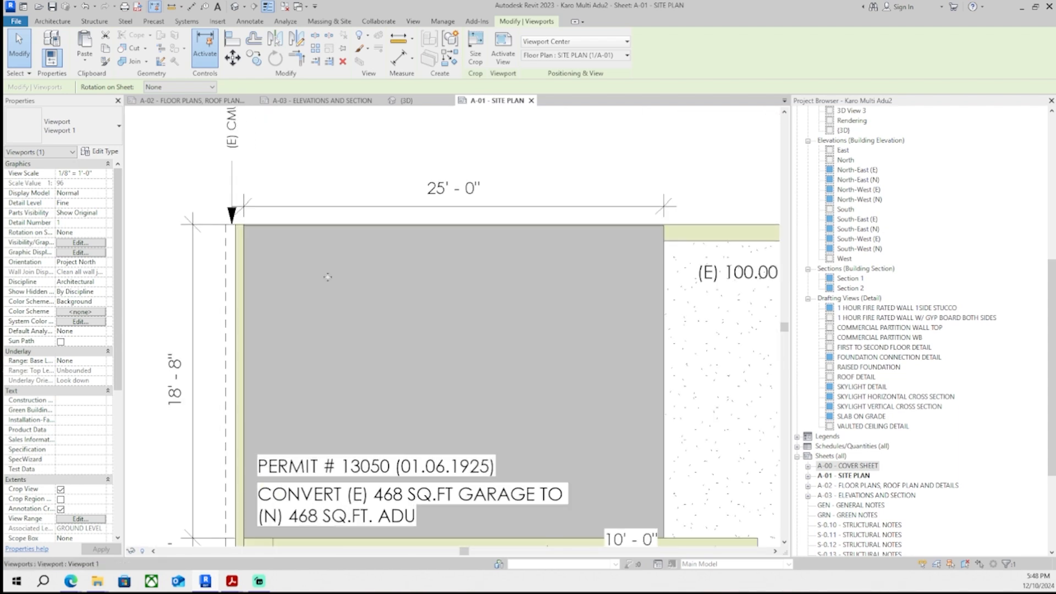
scroll(275, 269, down, 5)
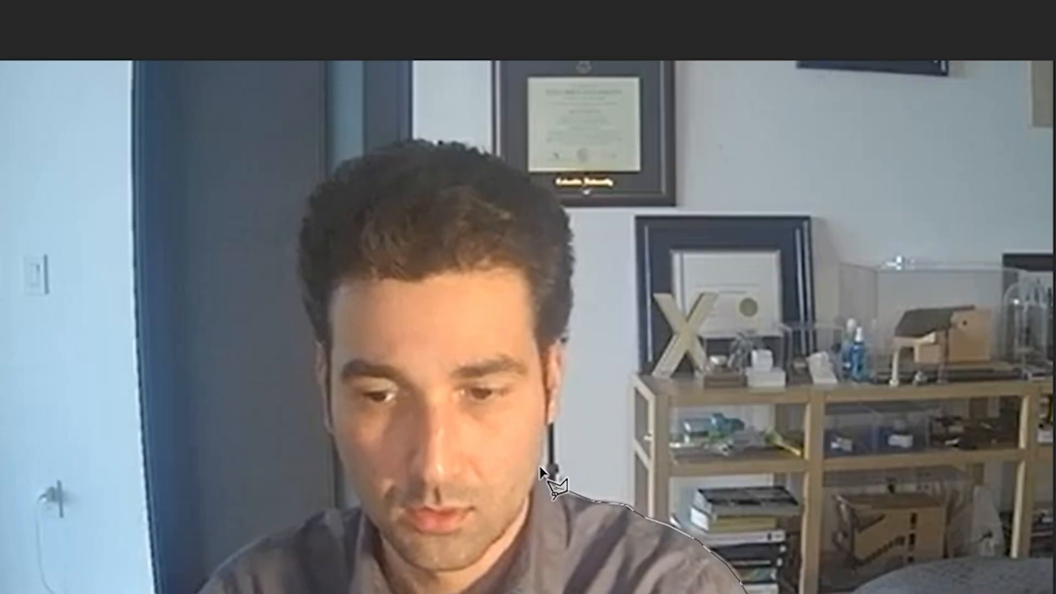
click(561, 374)
click(560, 337)
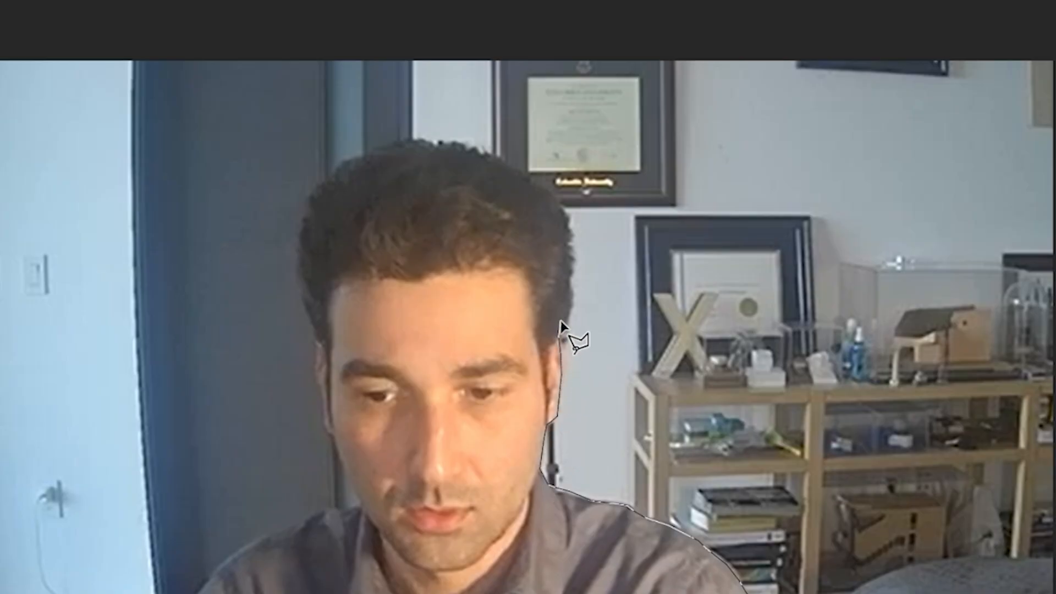
click(562, 320)
click(571, 297)
click(574, 244)
click(569, 215)
click(540, 181)
click(507, 159)
click(451, 140)
click(412, 137)
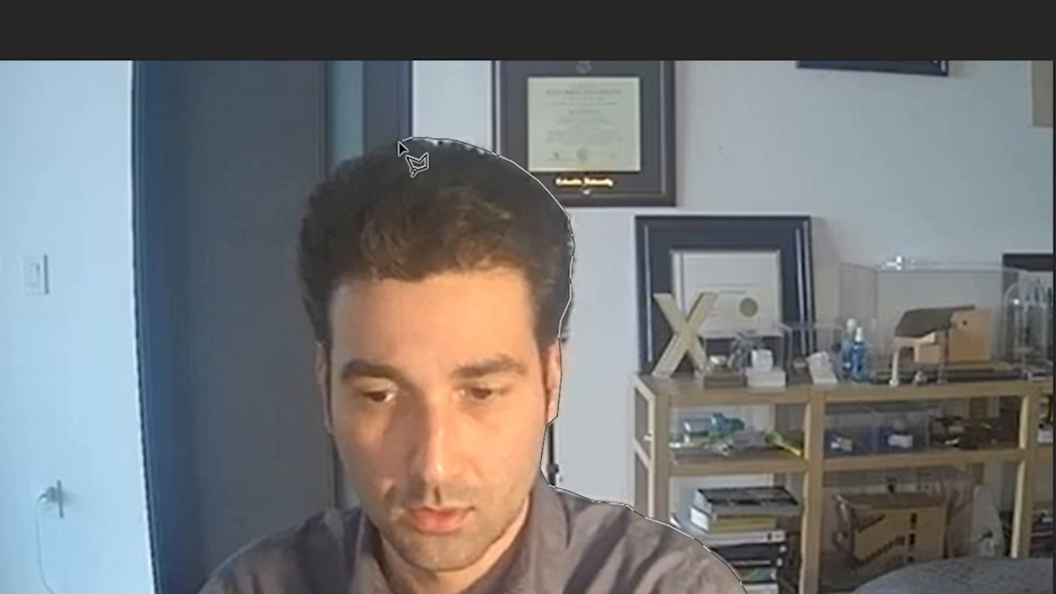
click(374, 155)
click(355, 161)
click(326, 181)
click(305, 230)
click(303, 279)
click(309, 314)
click(317, 339)
click(318, 379)
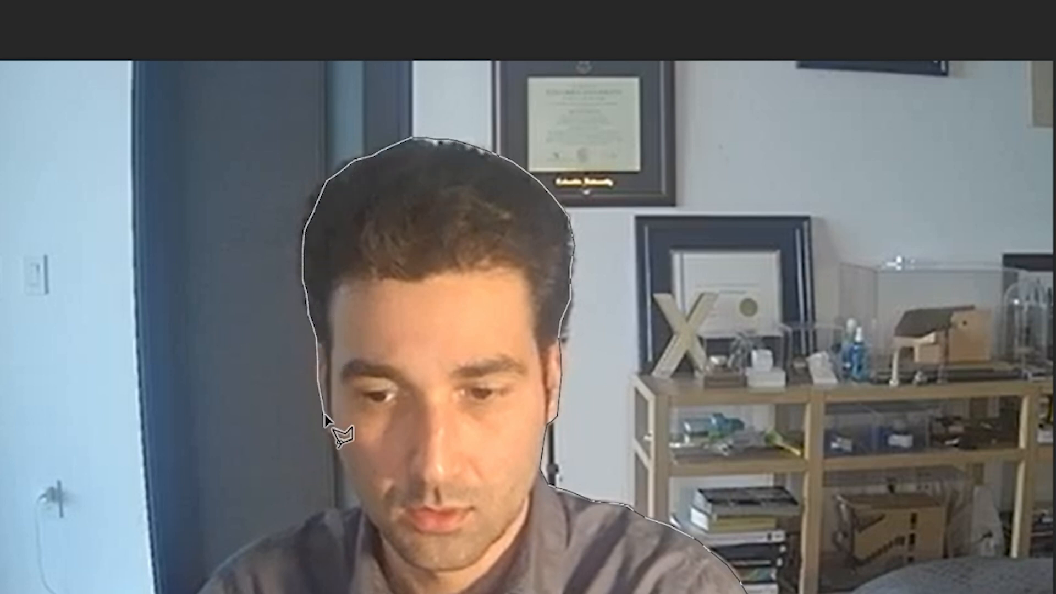
click(329, 432)
click(341, 455)
click(360, 511)
click(322, 509)
click(297, 531)
click(284, 537)
click(261, 541)
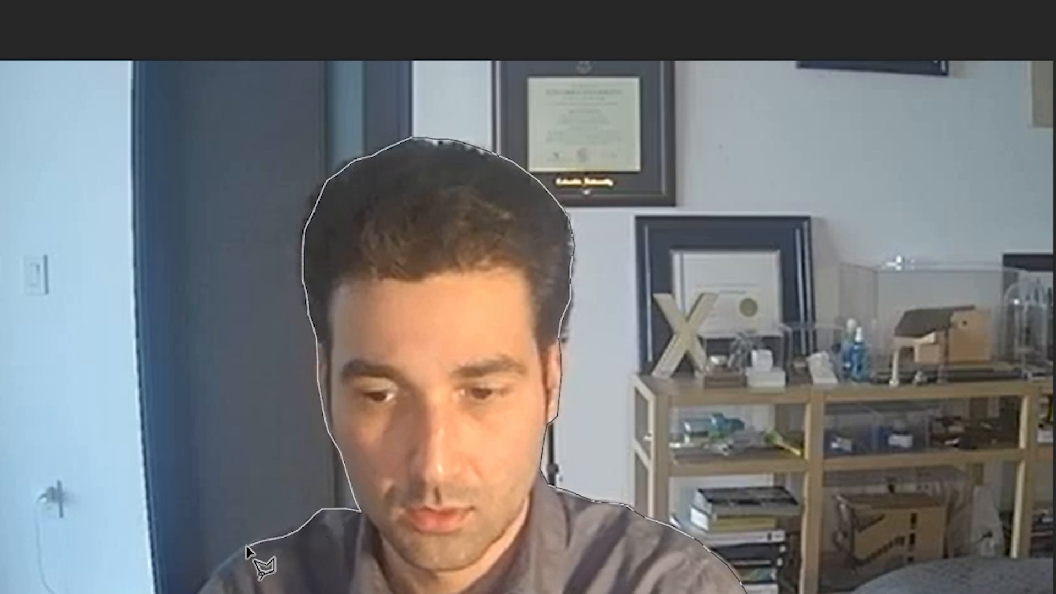
click(236, 553)
click(223, 567)
key(Return)
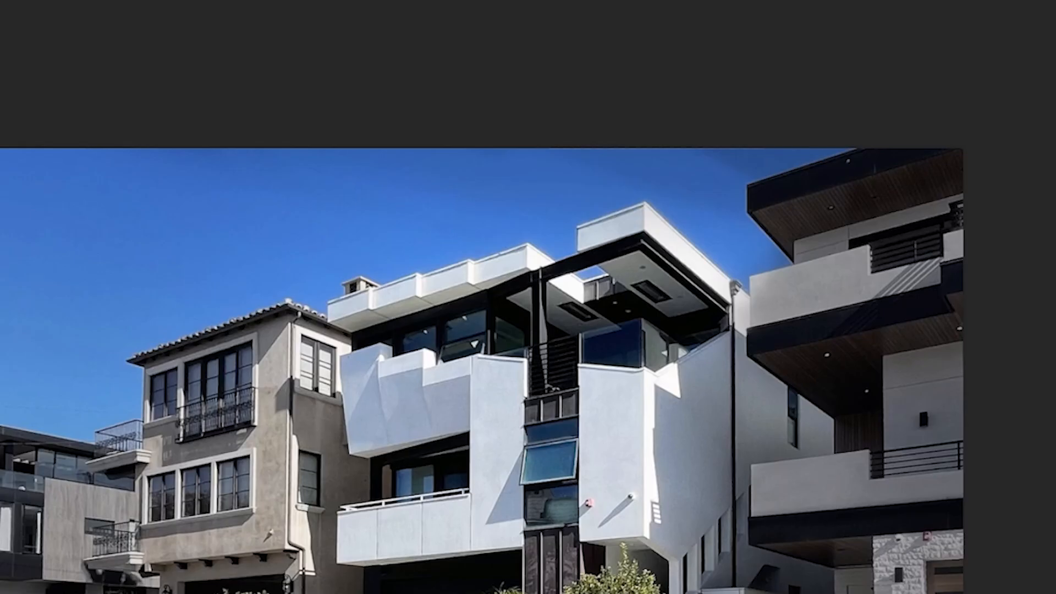
key(ctrl+v)
alt+scroll(321, 317, down, 3)
drag(426, 355, 364, 386)
alt+scroll(390, 300, up, 5)
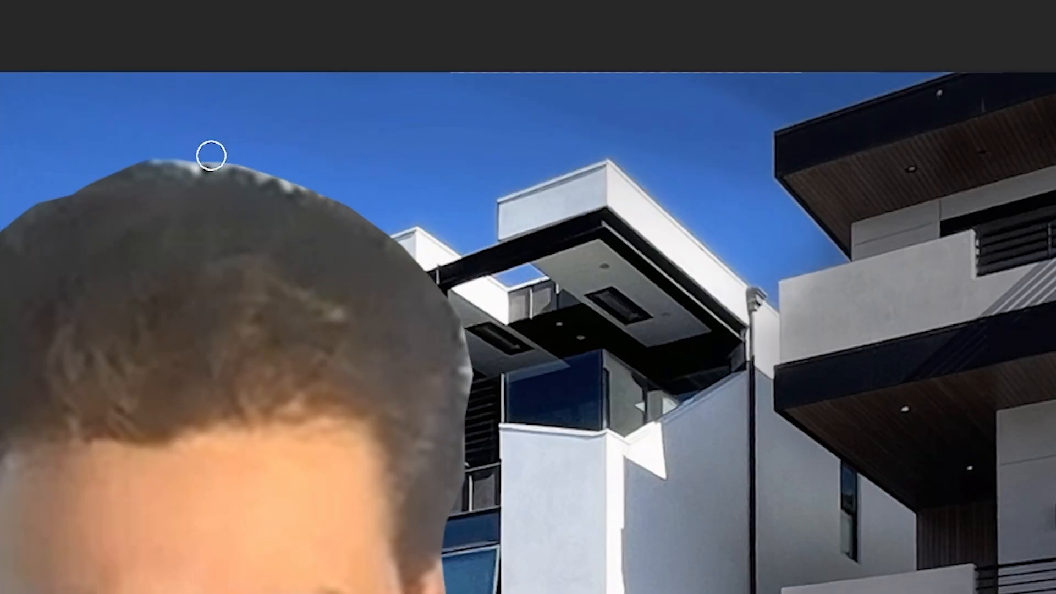
mouse_move(212, 155)
mouse_down()
mouse_move(367, 193)
mouse_move(61, 182)
mouse_move(1, 223)
mouse_up()
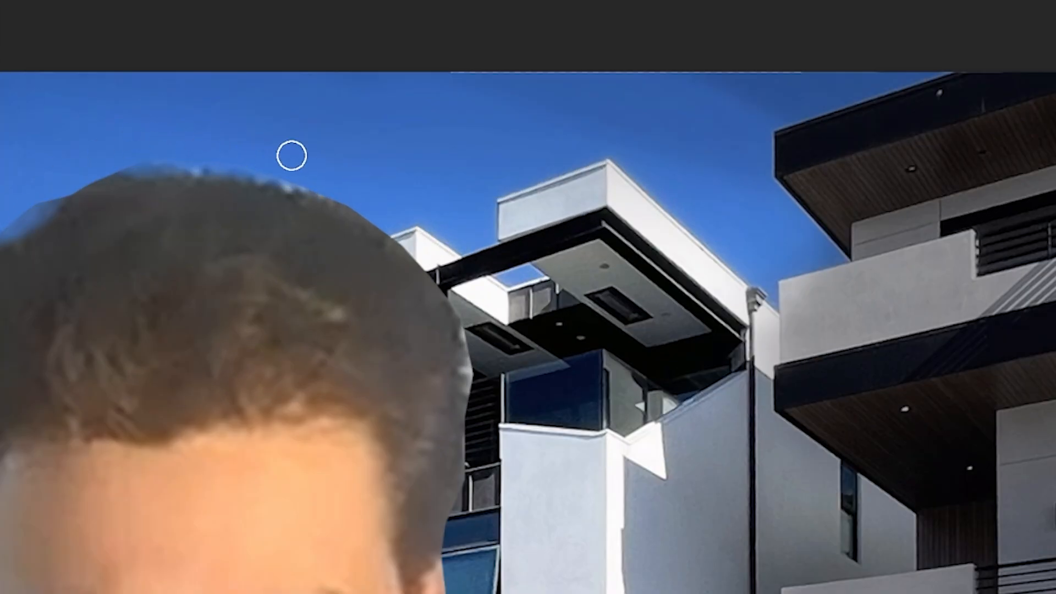
- Scale down the person layer and move it to the lower-left of the street photo
mouse_move(490, 332)
mouse_down()
mouse_move(476, 417)
mouse_move(500, 352)
mouse_up()
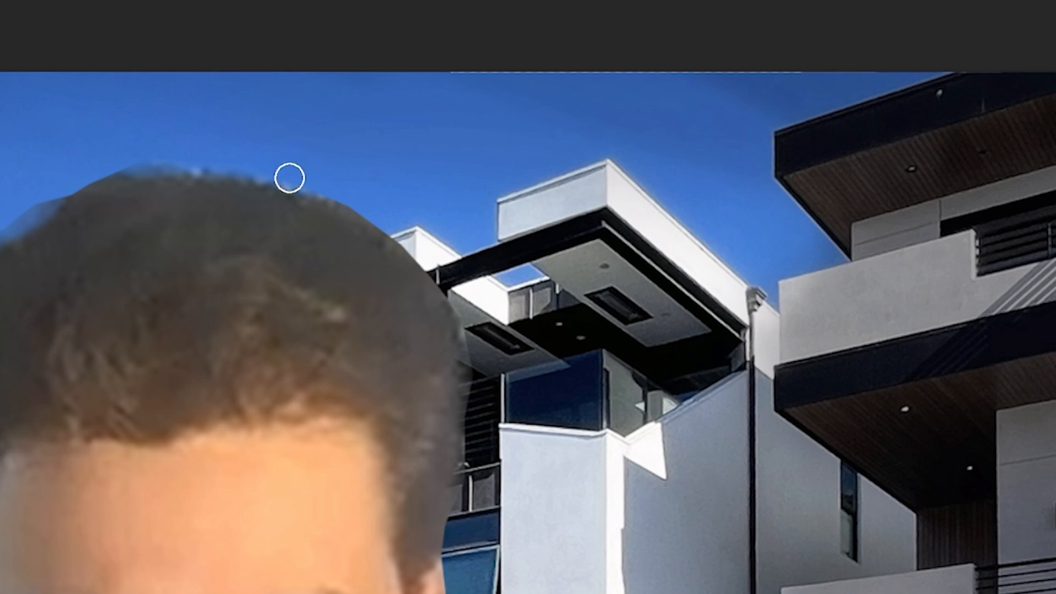
alt+scroll(160, 171, down, 4)
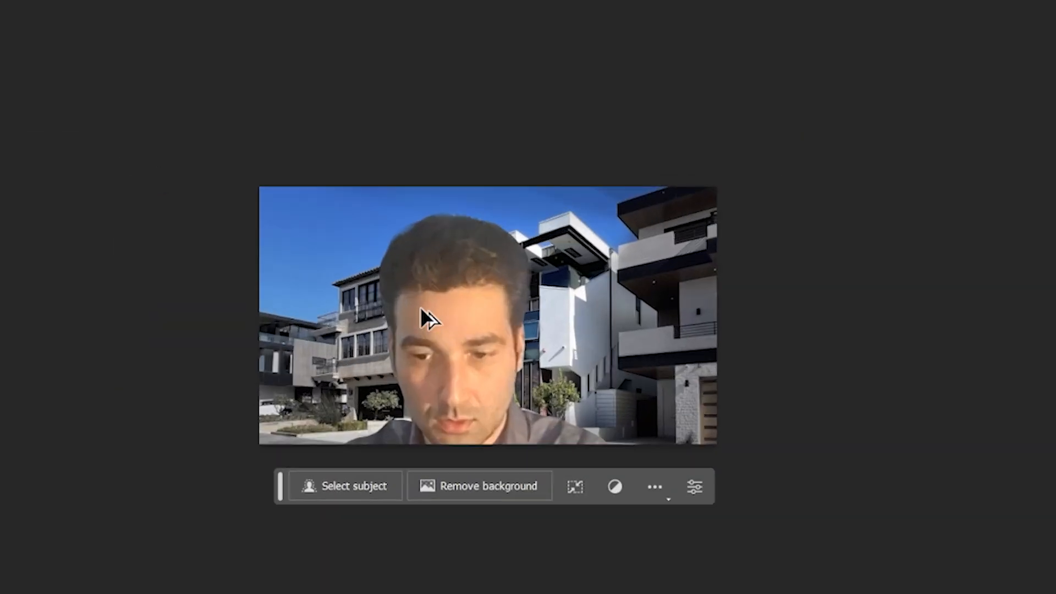
alt+scroll(421, 307, up, 1)
drag(451, 344, 489, 194)
key(ctrl+t)
drag(718, 51, 435, 330)
alt+scroll(447, 413, up, 4)
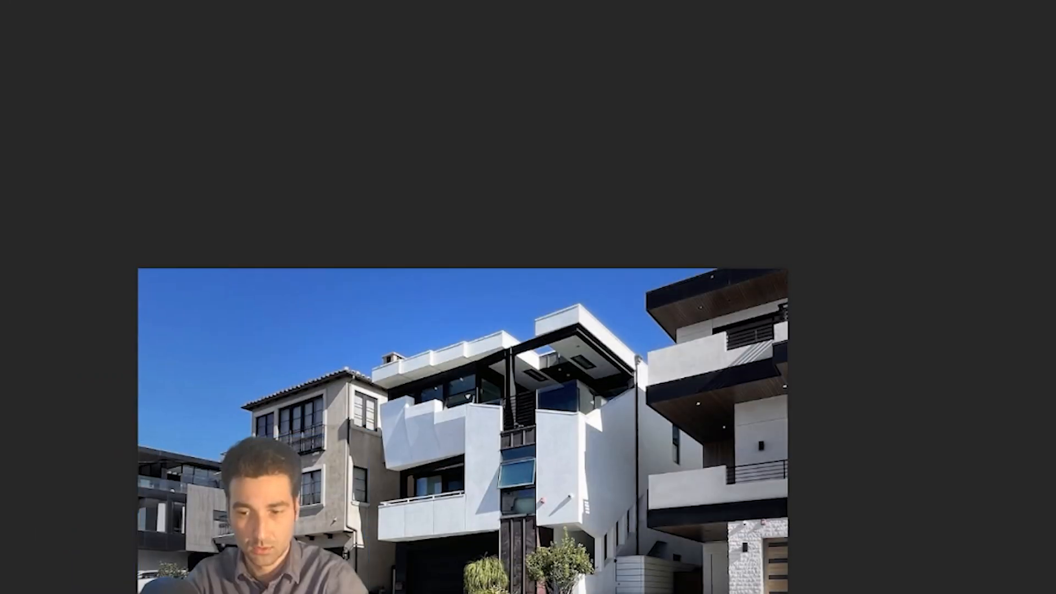
mouse_move(444, 384)
mouse_down()
mouse_move(478, 383)
mouse_move(443, 386)
mouse_up()
alt+scroll(735, 418, down, 6)
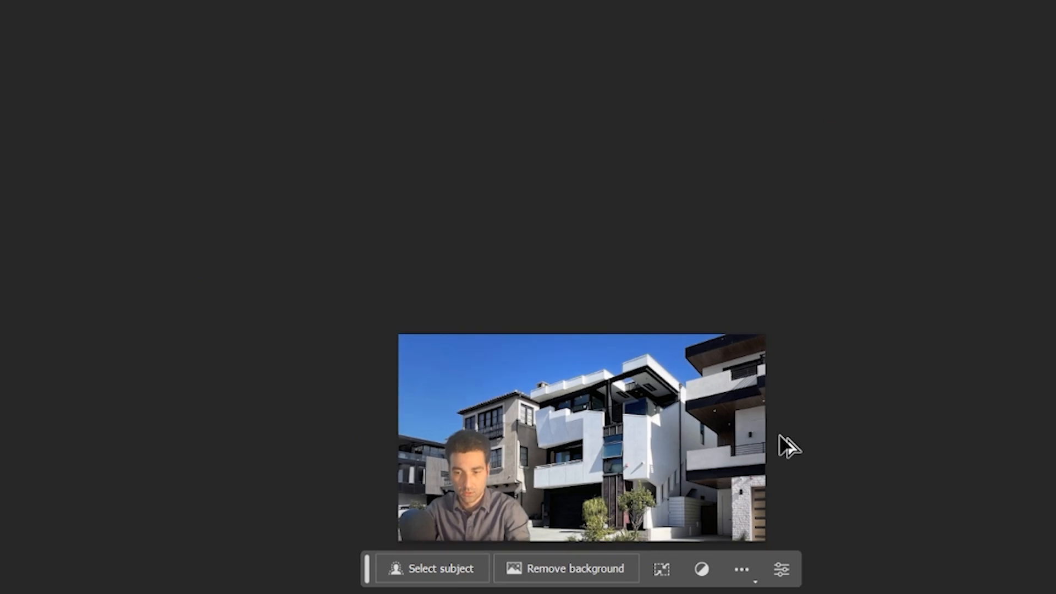
alt+scroll(578, 462, up, 10)
alt+scroll(519, 582, down, 6)
alt+scroll(473, 551, up, 3)
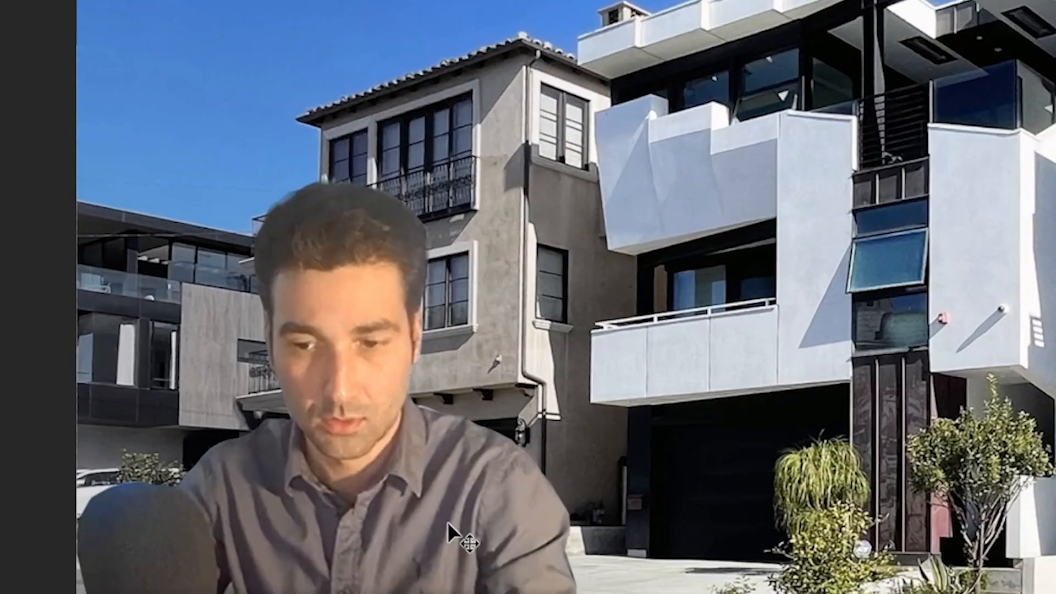
drag(447, 522, 464, 520)
key(ctrl+z)
key(ctrl+z)
alt+scroll(579, 468, down, 8)
key(ctrl+t)
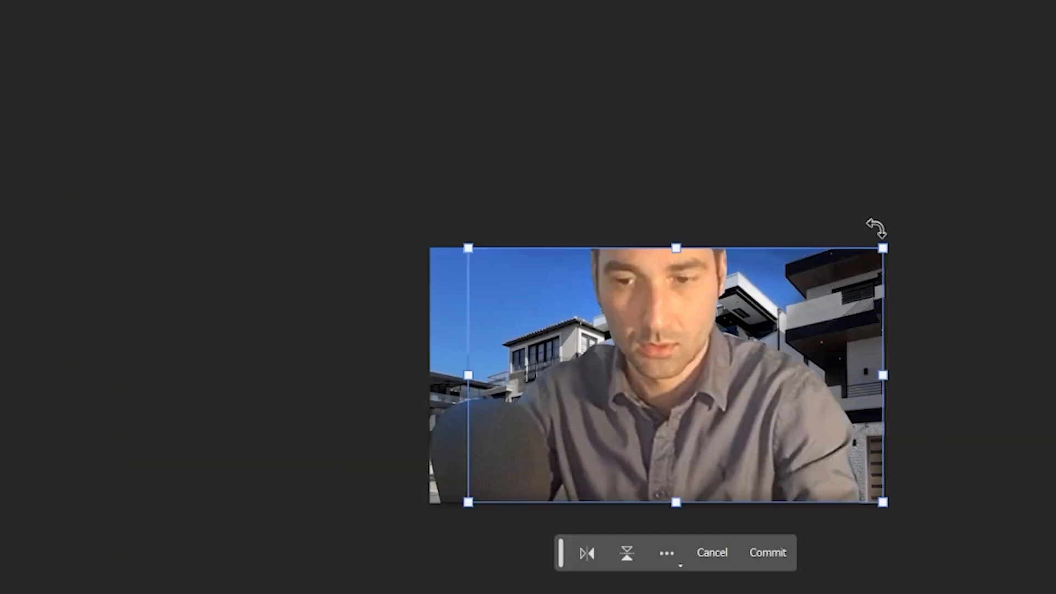
drag(883, 248, 875, 253)
key(Escape)
- Resize the person layer with Free Transform and commit the change
key(ctrl+t)
drag(861, 137, 562, 302)
key(Return)
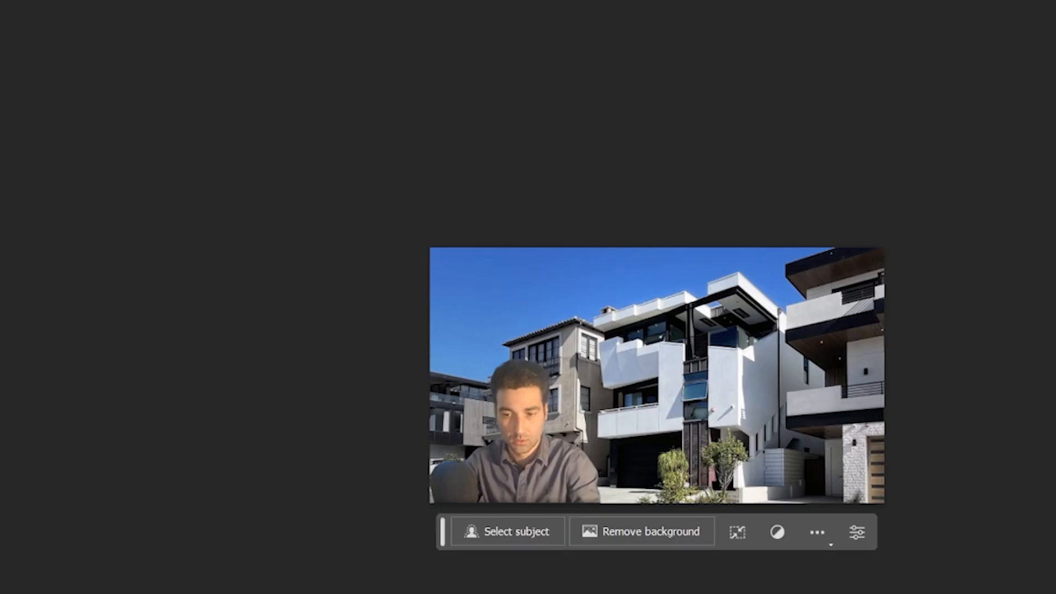
- Paste the cut-out model house into the street photo and place it at the lower-right
key(ctrl+v)
drag(745, 412, 869, 484)
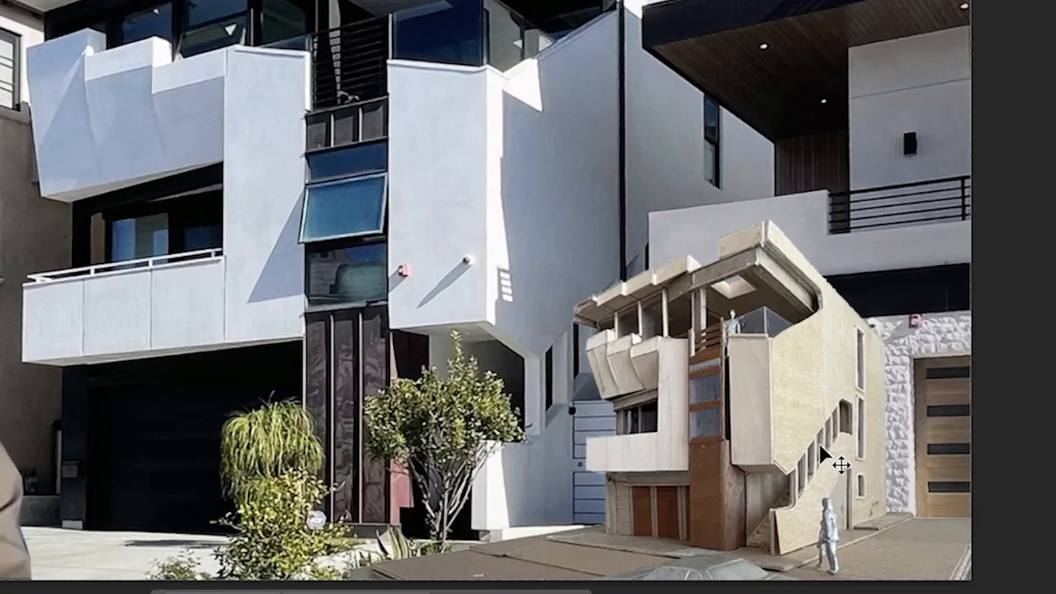
drag(821, 447, 863, 434)
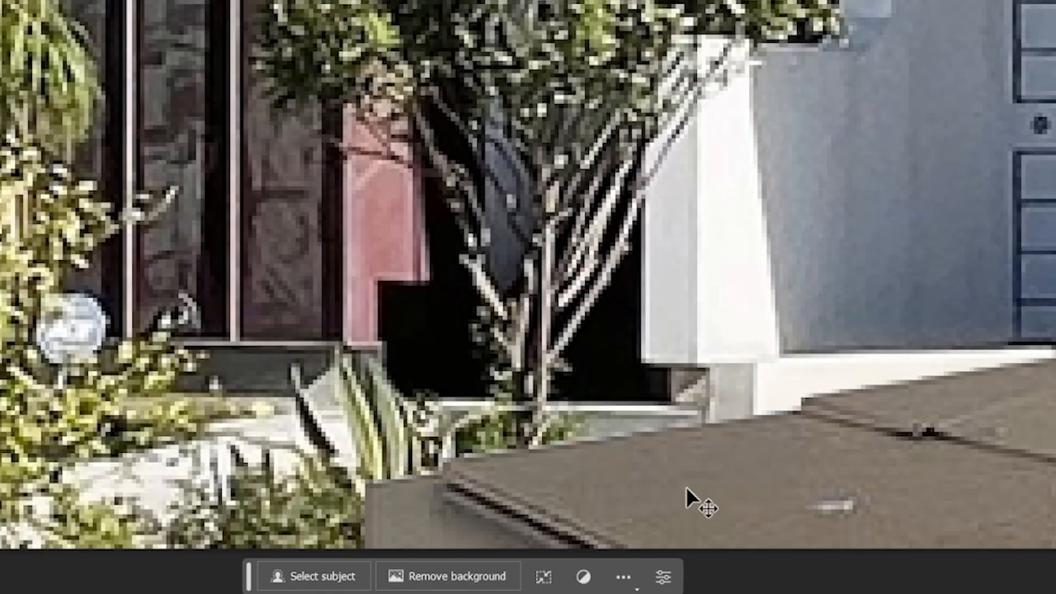
- Fine-tune the model house's position at the lower-right in front of the neighbouring building
drag(689, 502, 707, 551)
alt+scroll(724, 516, down, 8)
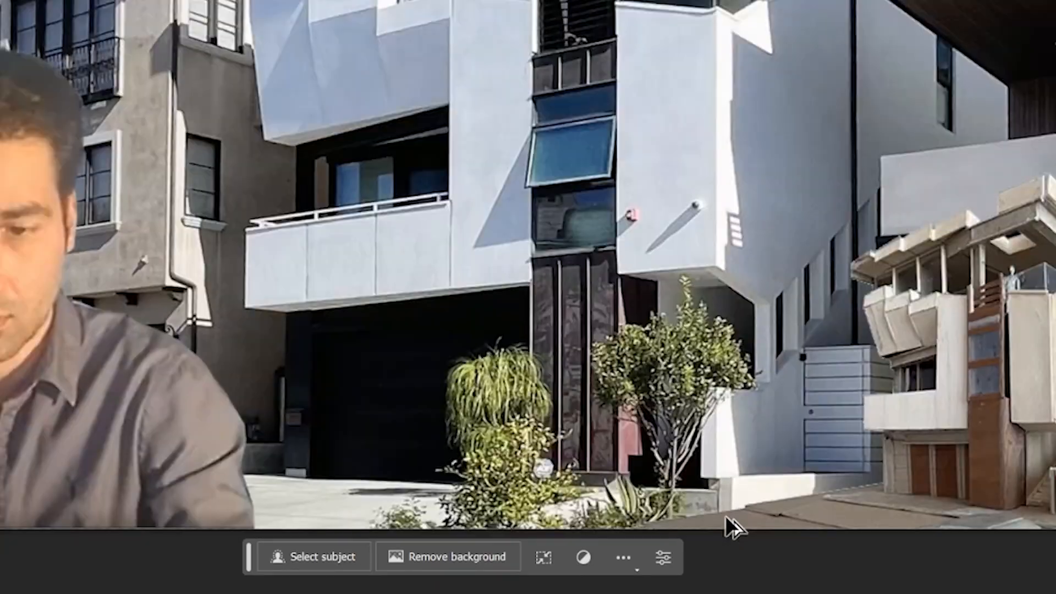
alt+scroll(815, 424, down, 3)
alt+scroll(654, 445, up, 3)
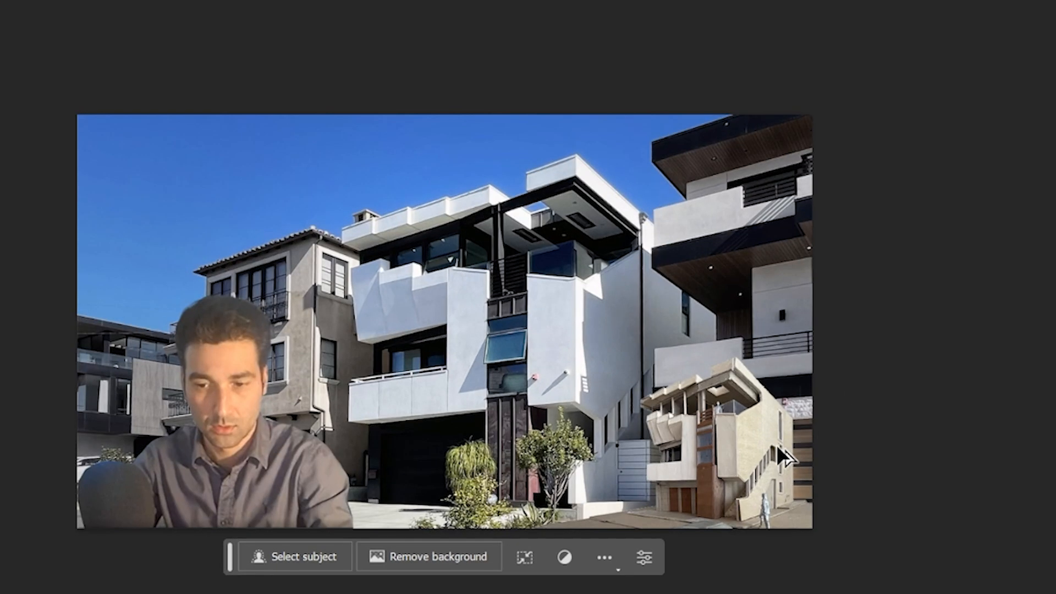
drag(728, 466, 748, 488)
drag(713, 491, 738, 493)
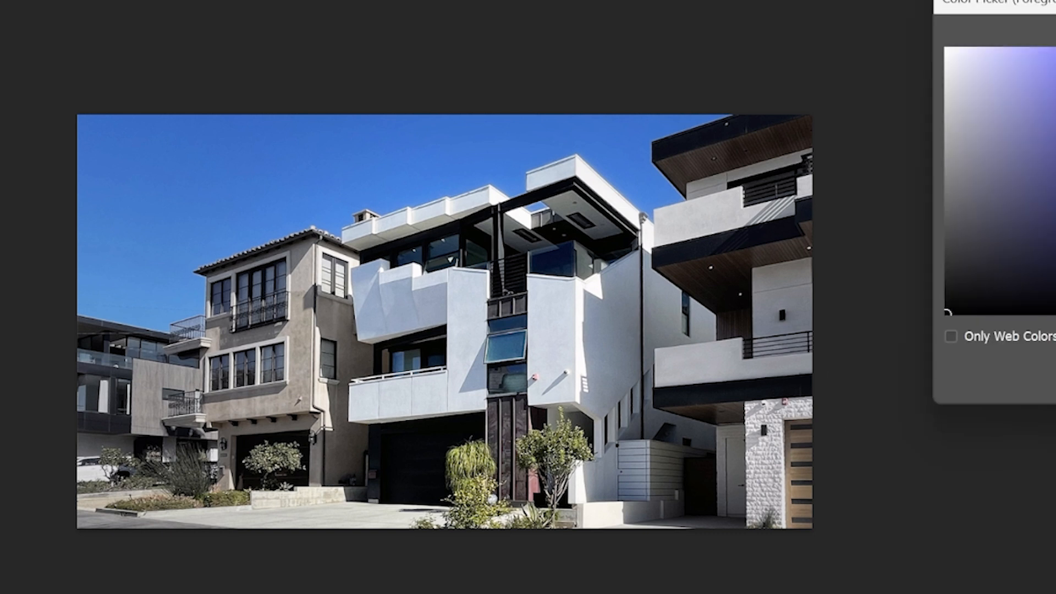
key(Return)
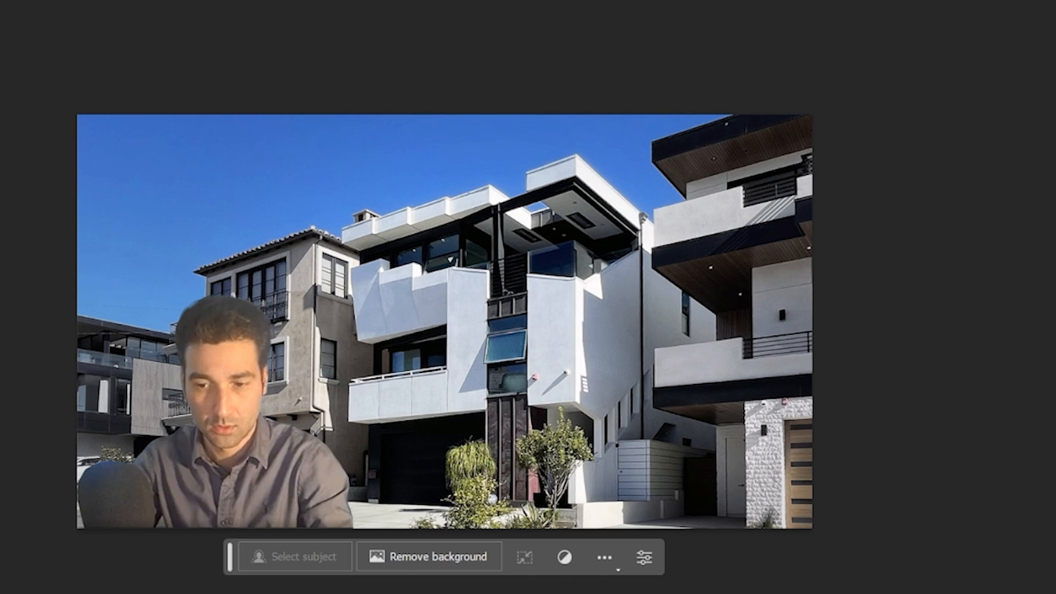
- Move the person layer toward the right and shift the street background layer left
alt+scroll(914, 514, down, 4)
alt+scroll(464, 452, down, 2)
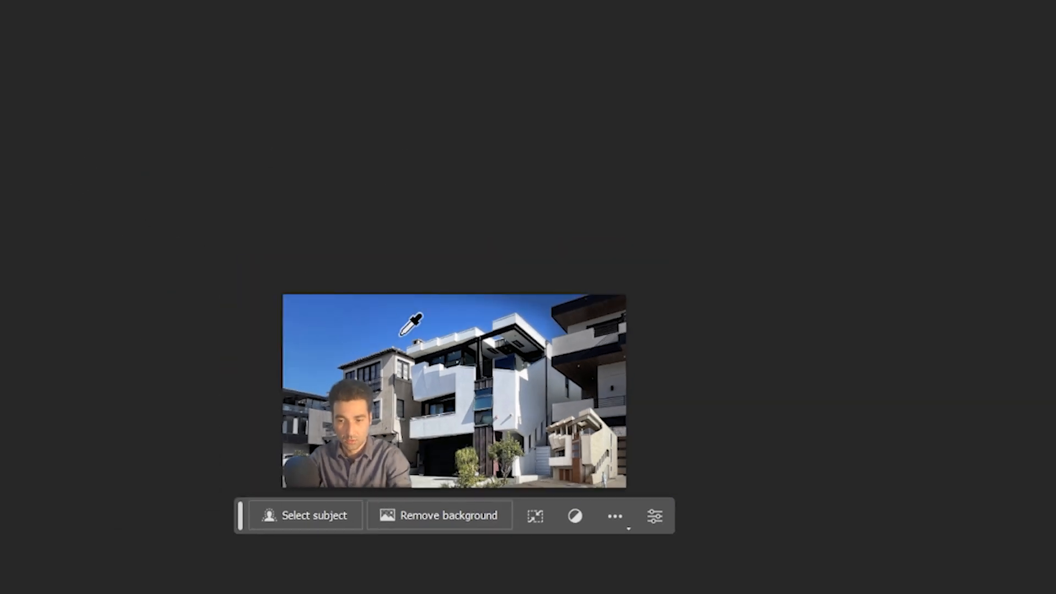
alt+scroll(512, 375, up, 2)
alt+scroll(688, 451, down, 2)
alt+scroll(597, 489, up, 5)
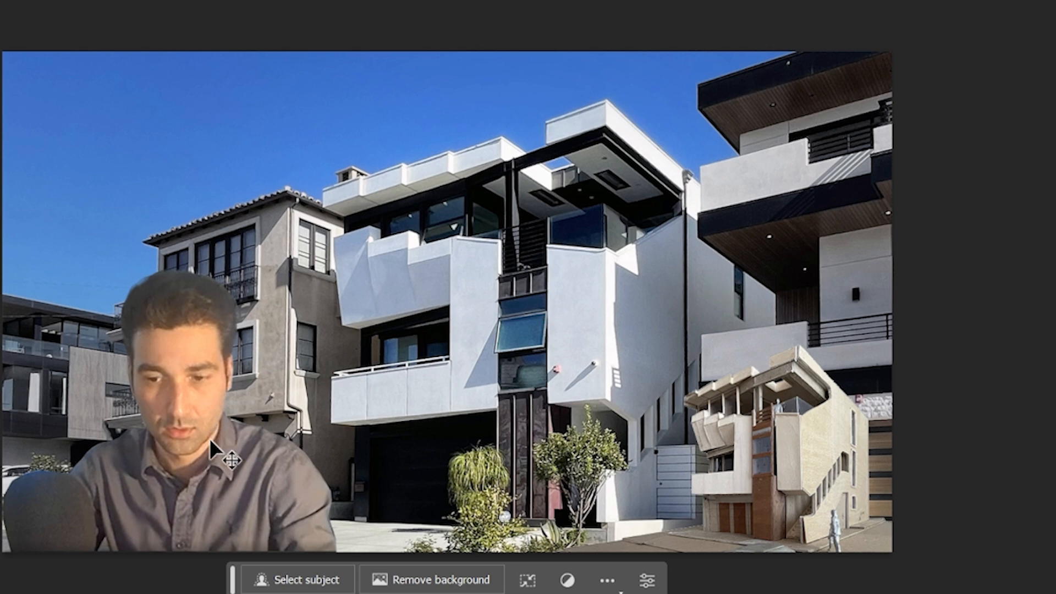
drag(217, 454, 566, 454)
drag(707, 176, 557, 163)
alt+scroll(611, 382, down, 3)
alt+scroll(641, 446, up, 3)
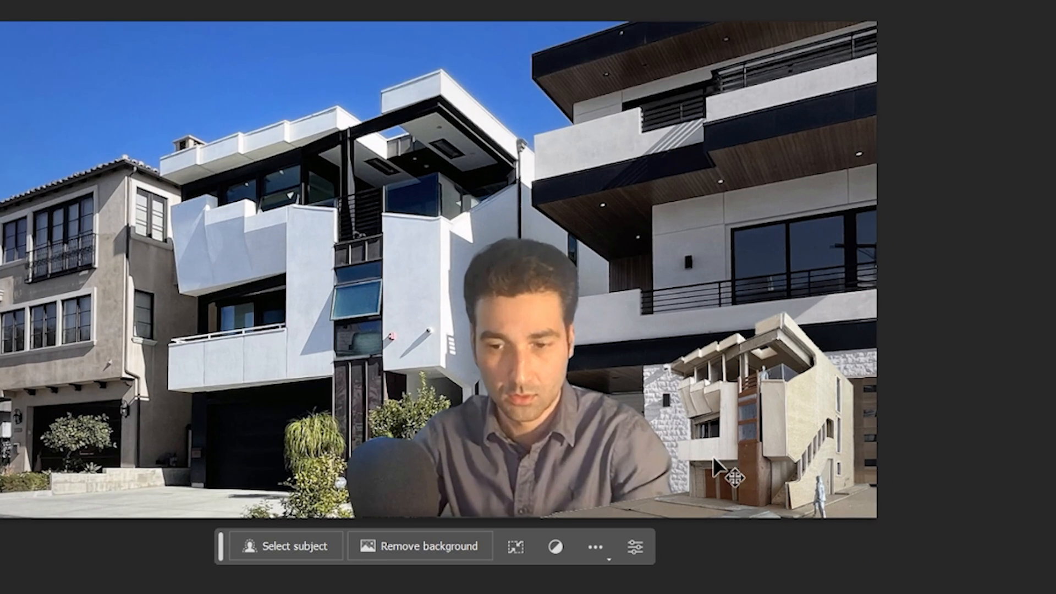
- Move the model house beside the person and send its layer back one level
drag(524, 464, 739, 464)
drag(760, 441, 580, 441)
key(ctrl+[)
drag(598, 397, 662, 315)
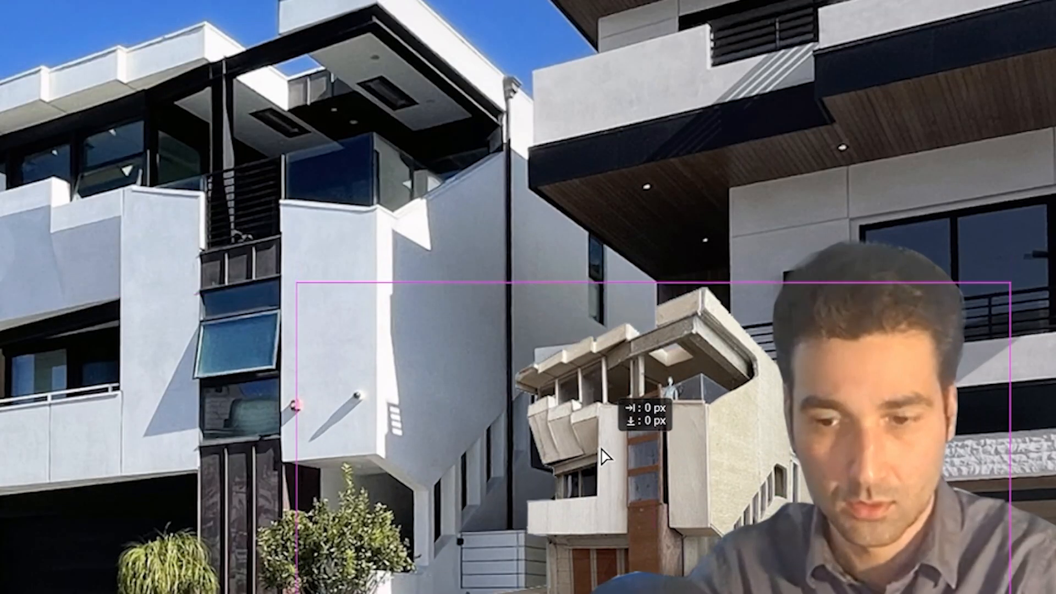
drag(601, 456, 564, 507)
- Nudge the model house and background layers to rebalance the composition
alt+scroll(885, 544, down, 4)
alt+scroll(911, 581, up, 4)
drag(914, 588, 998, 593)
drag(587, 426, 616, 517)
drag(530, 372, 532, 489)
alt+scroll(539, 500, down, 2)
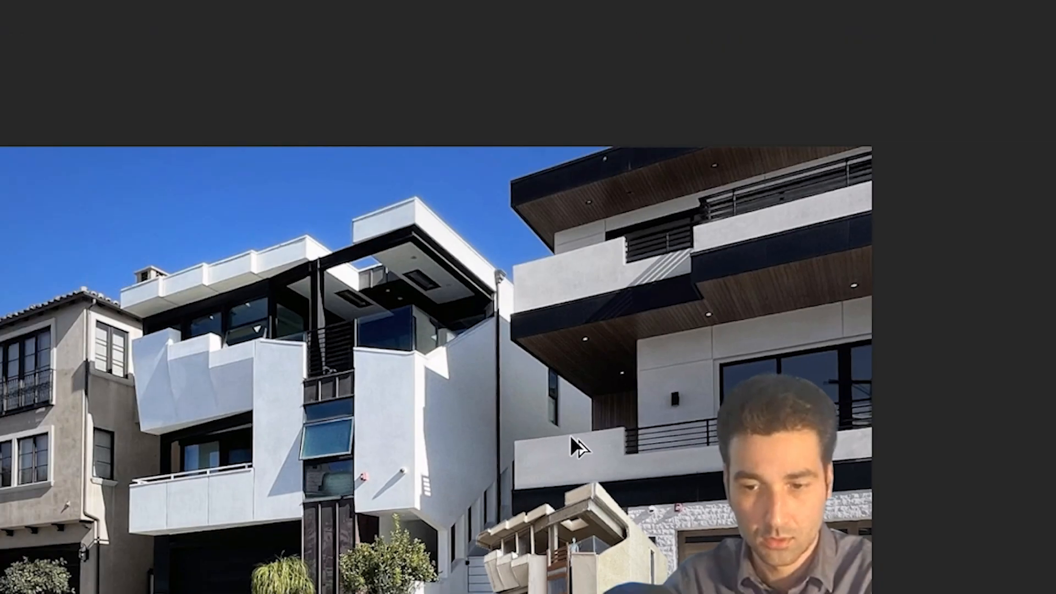
drag(644, 311, 628, 317)
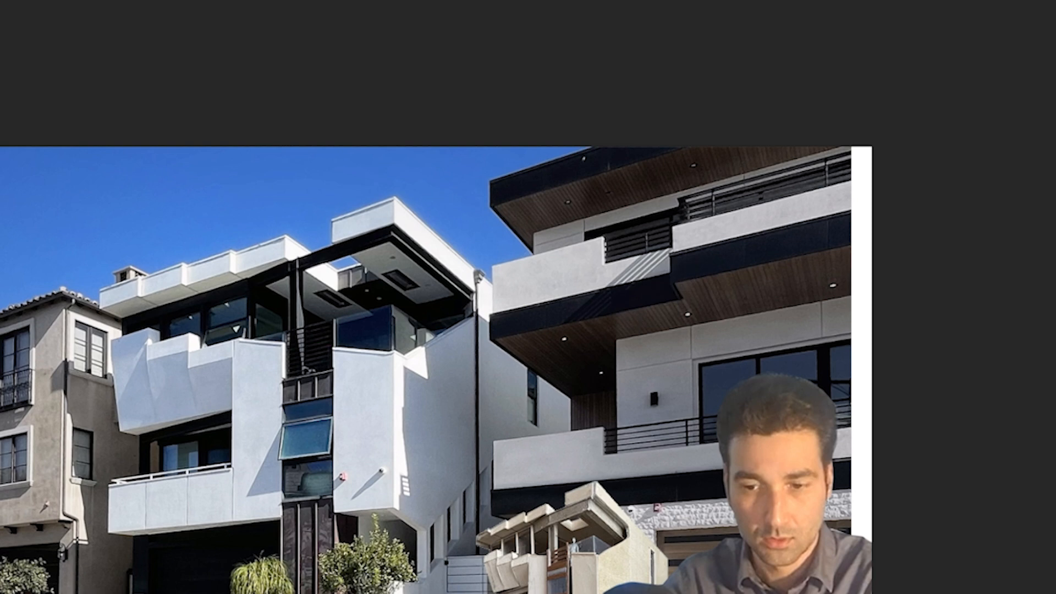
drag(619, 142, 619, 132)
- Select a strip at the background's right edge and stretch it to fill the canvas edge
key(ctrl+t)
drag(872, 588, 602, 117)
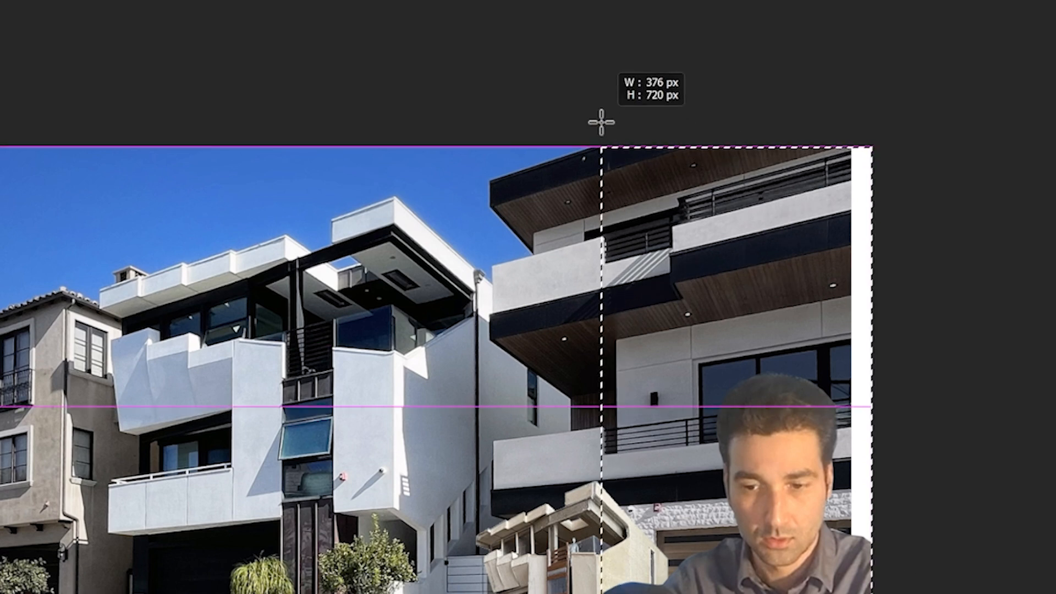
key(ctrl+t)
drag(872, 406, 895, 408)
key(Return)
click(221, 158)
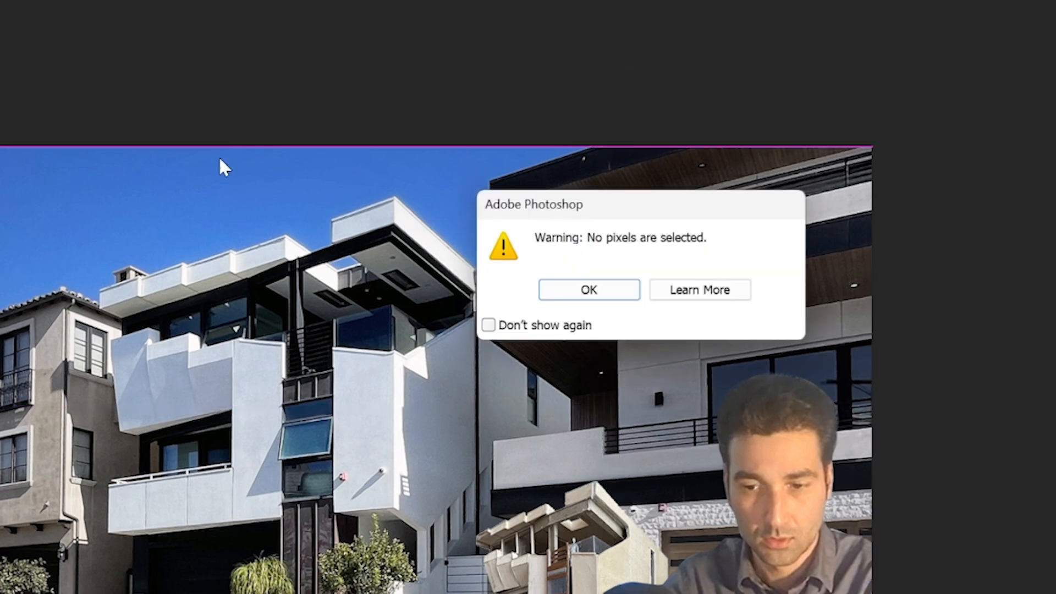
click(589, 290)
alt+scroll(720, 433, down, 1)
drag(770, 474, 835, 493)
alt+scroll(813, 592, up, 1)
alt+scroll(859, 484, down, 2)
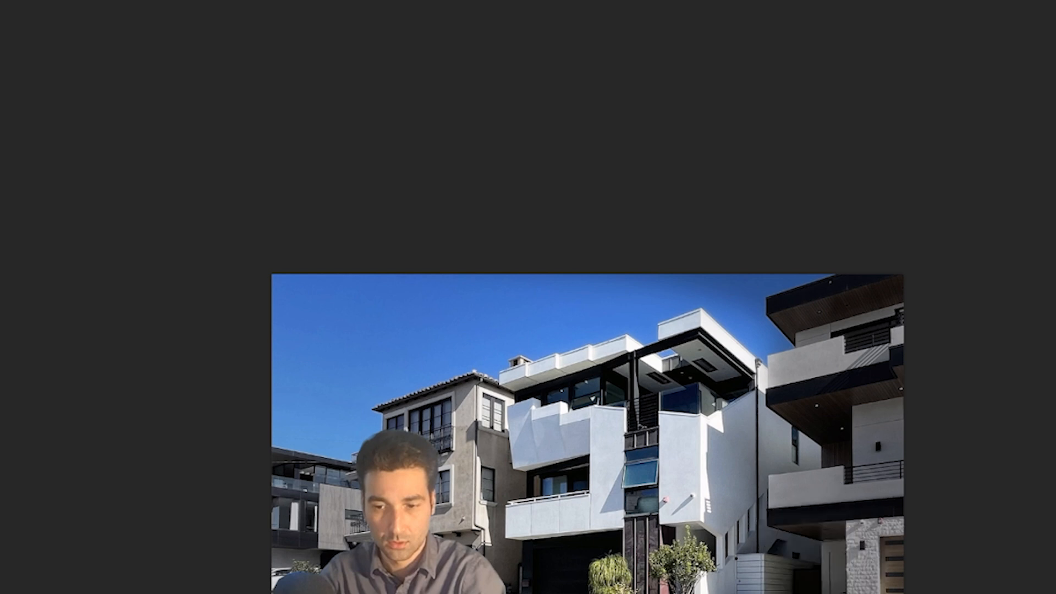
drag(827, 593, 886, 587)
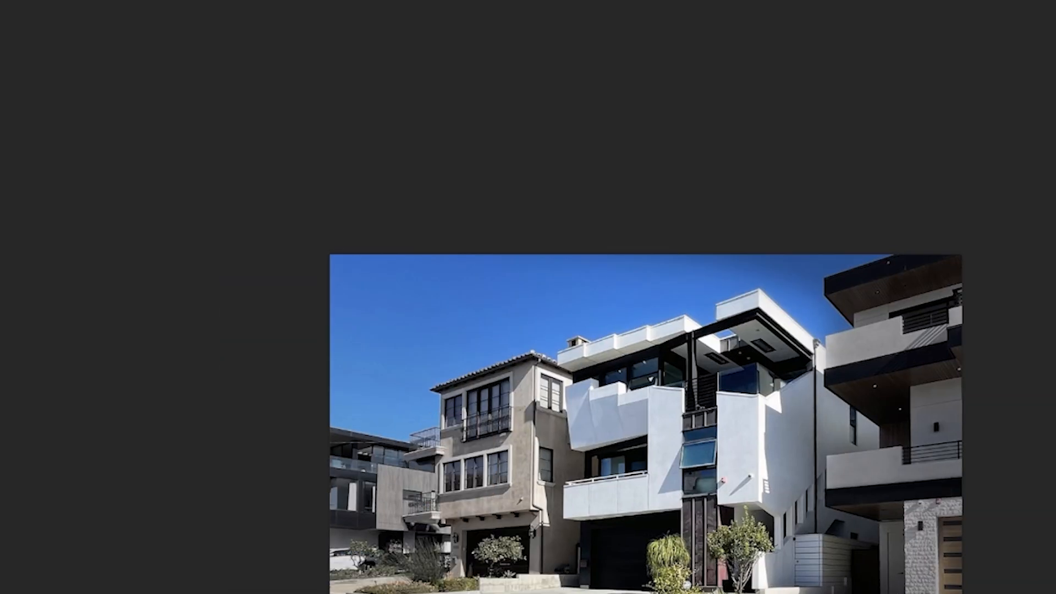
drag(866, 547, 918, 482)
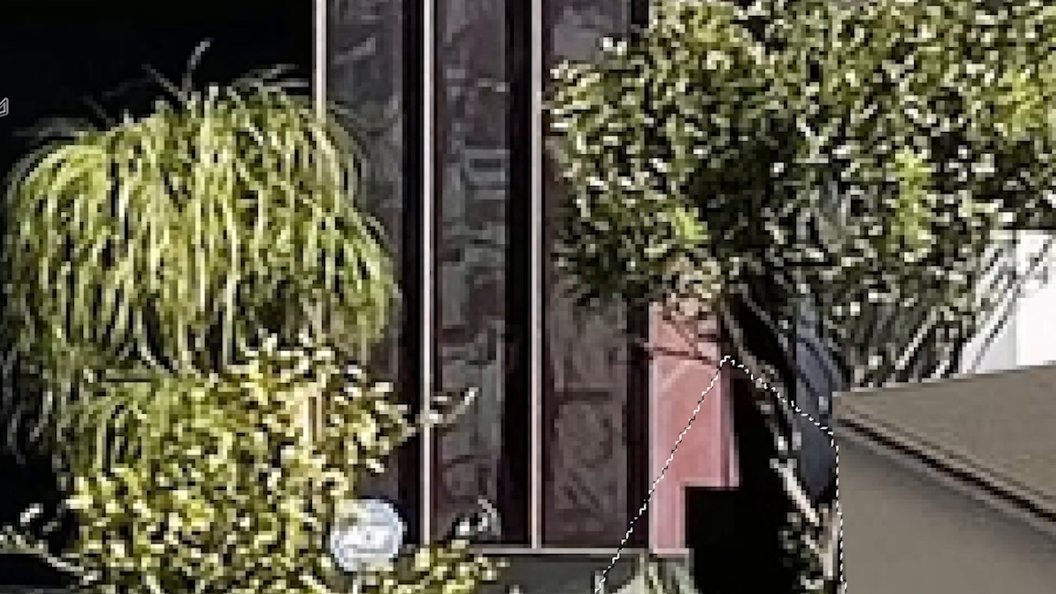
key(ctrl+d)
- Reposition the model house with its base and car at the lower-right corner of the composite
alt+scroll(491, 227, down, 20)
drag(795, 386, 844, 549)
alt+scroll(825, 469, down, 3)
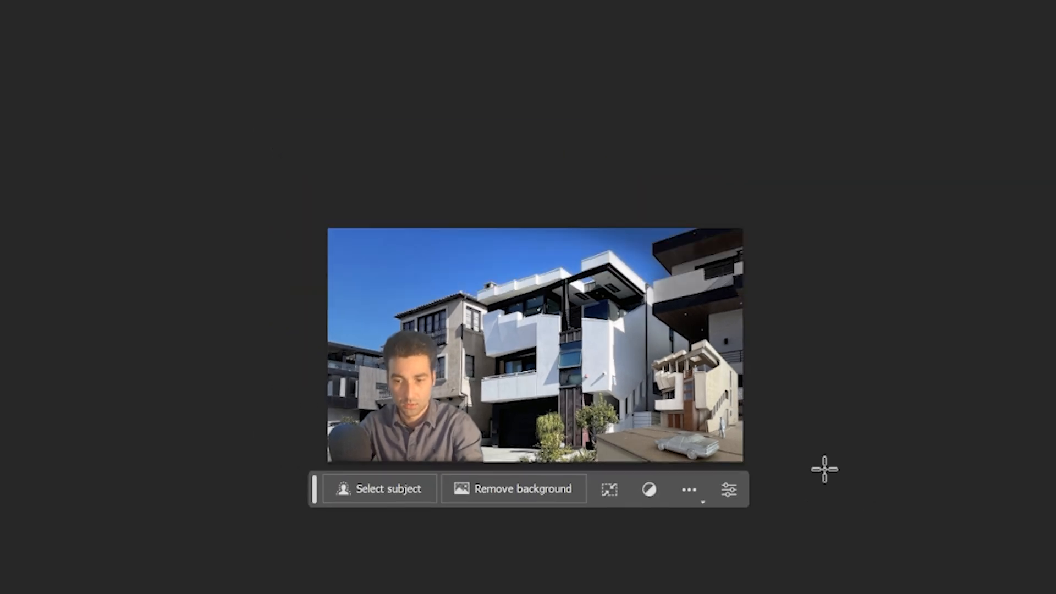
alt+scroll(393, 291, up, 4)
drag(361, 232, 327, 234)
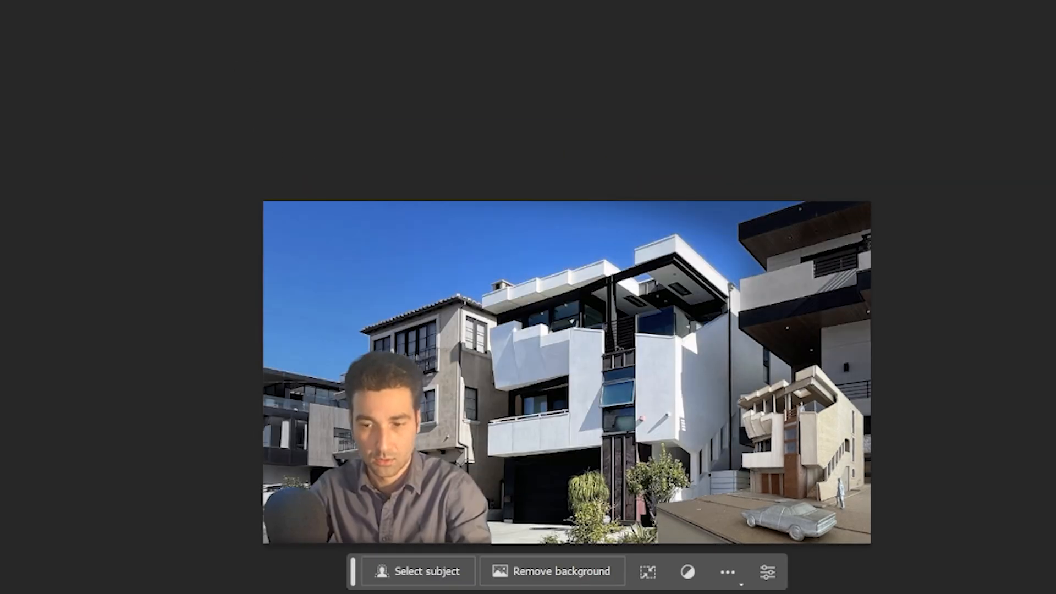
mouse_move(254, 428)
mouse_down()
mouse_move(323, 486)
mouse_move(448, 468)
mouse_move(448, 389)
mouse_move(272, 342)
mouse_move(394, 174)
mouse_move(460, 238)
mouse_move(283, 305)
mouse_up()
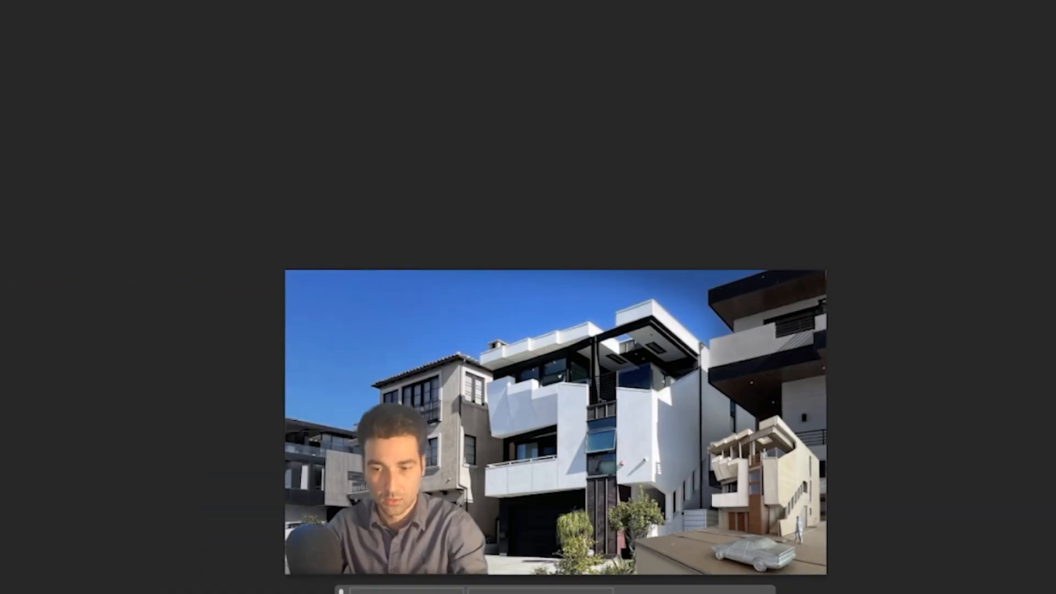
alt+scroll(374, 434, up, 5)
alt+scroll(386, 385, down, 3)
- Apply a blur filter to the street background layer
click(3, 0)
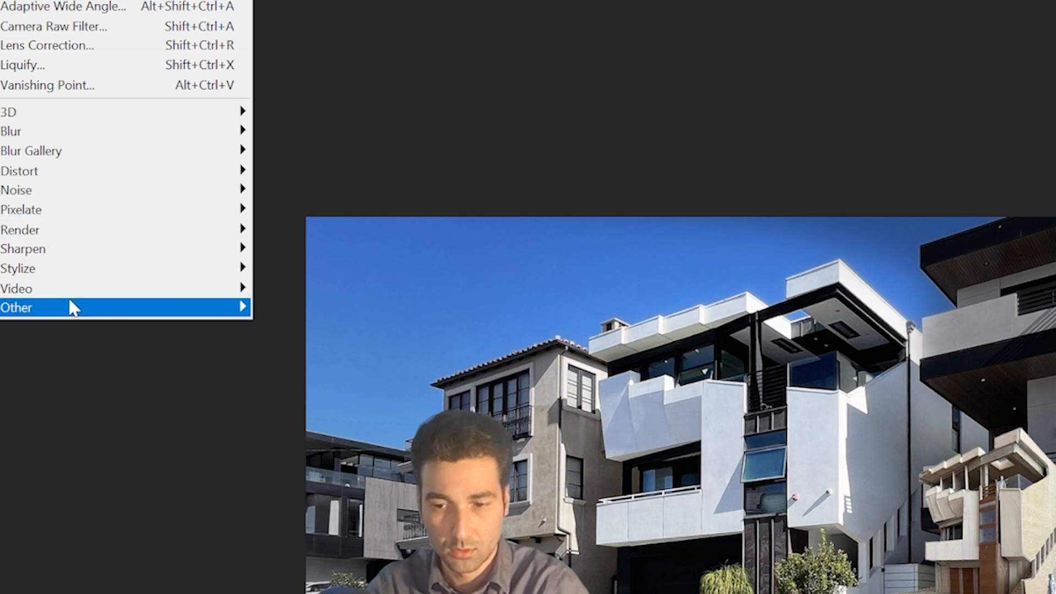
mouse_move(49, 132)
click(297, 210)
click(1055, 406)
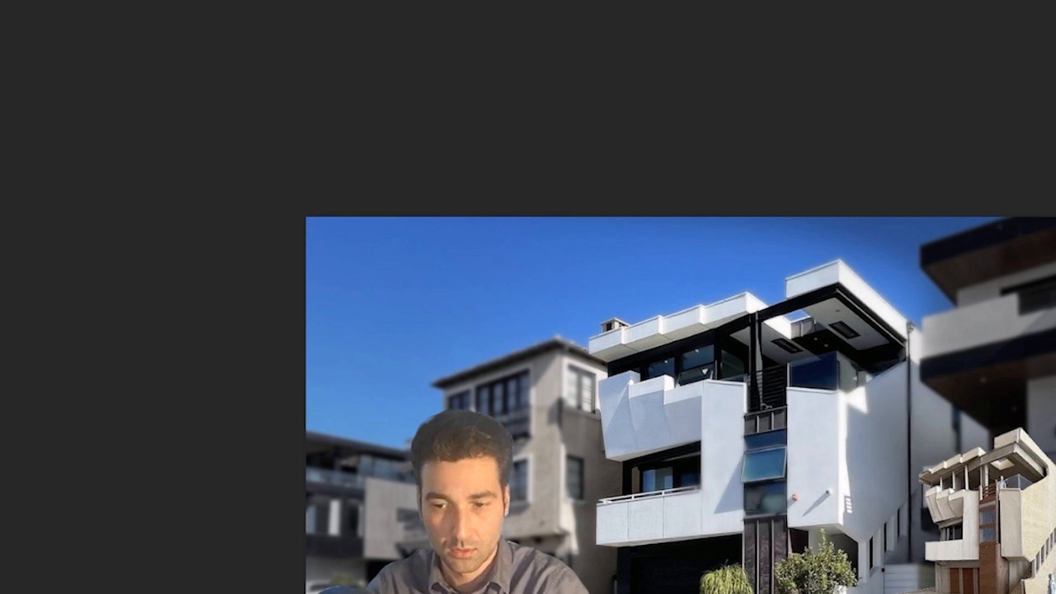
- Invert the blur filter's mask and brush over the central building to refine where the blur applies
key(ctrl+i)
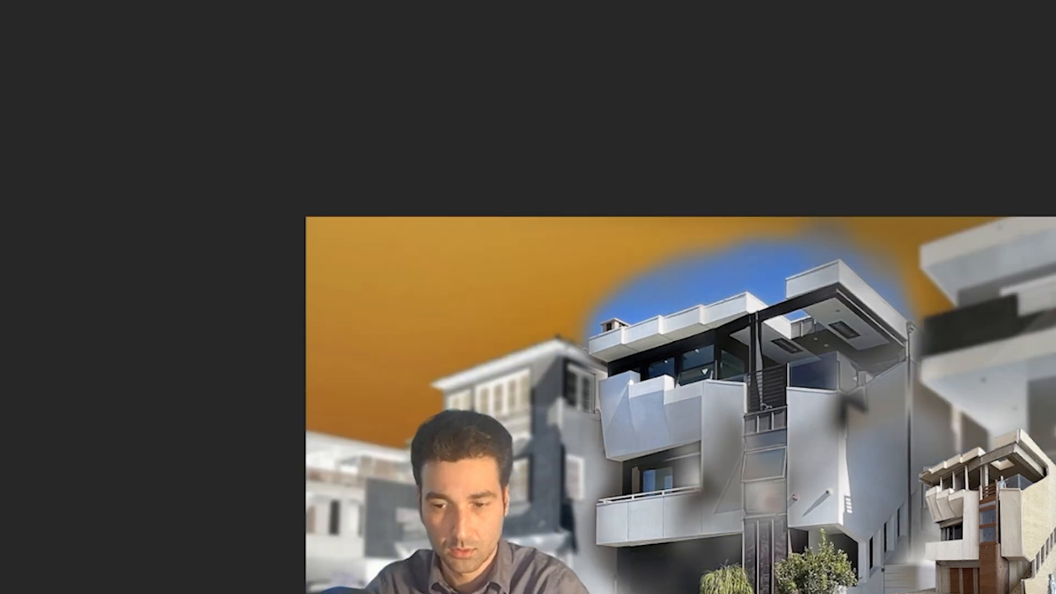
mouse_move(732, 470)
mouse_down()
mouse_move(771, 483)
mouse_move(706, 499)
mouse_up()
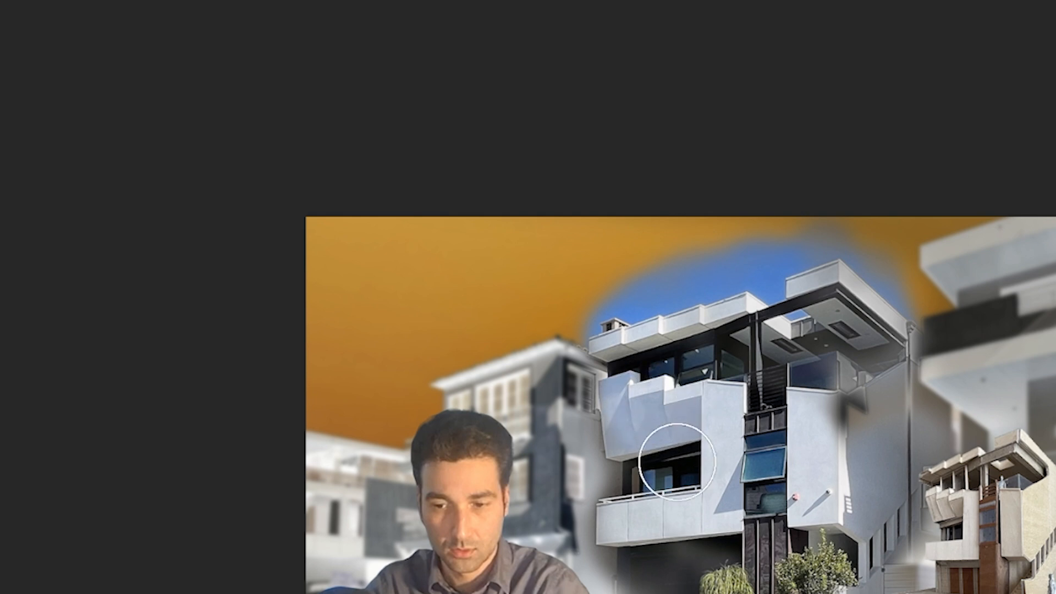
drag(678, 462, 739, 568)
drag(840, 559, 831, 380)
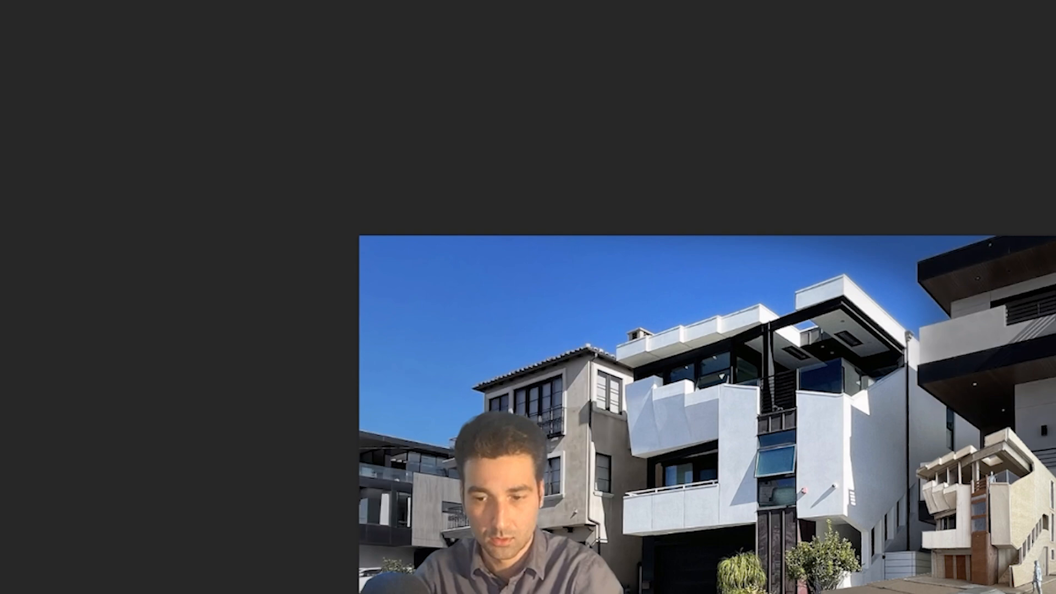
- Brush the blur mask around the person to adjust the background sharpness there
alt+scroll(657, 402, down, 1)
drag(657, 403, 565, 353)
alt+scroll(565, 353, down, 4)
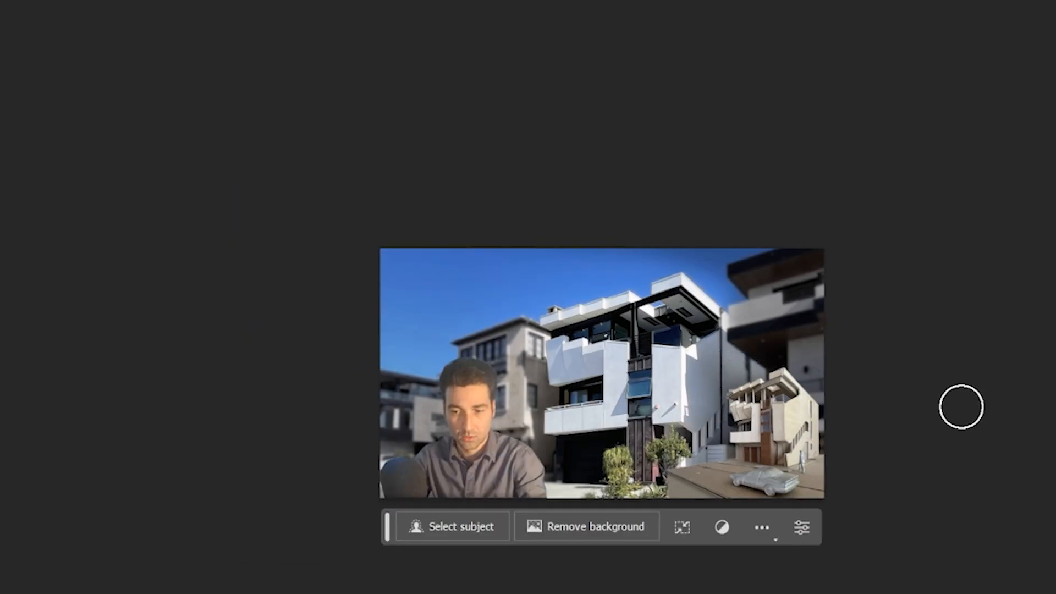
alt+scroll(828, 323, up, 5)
alt+scroll(828, 325, down, 7)
alt+scroll(501, 361, up, 7)
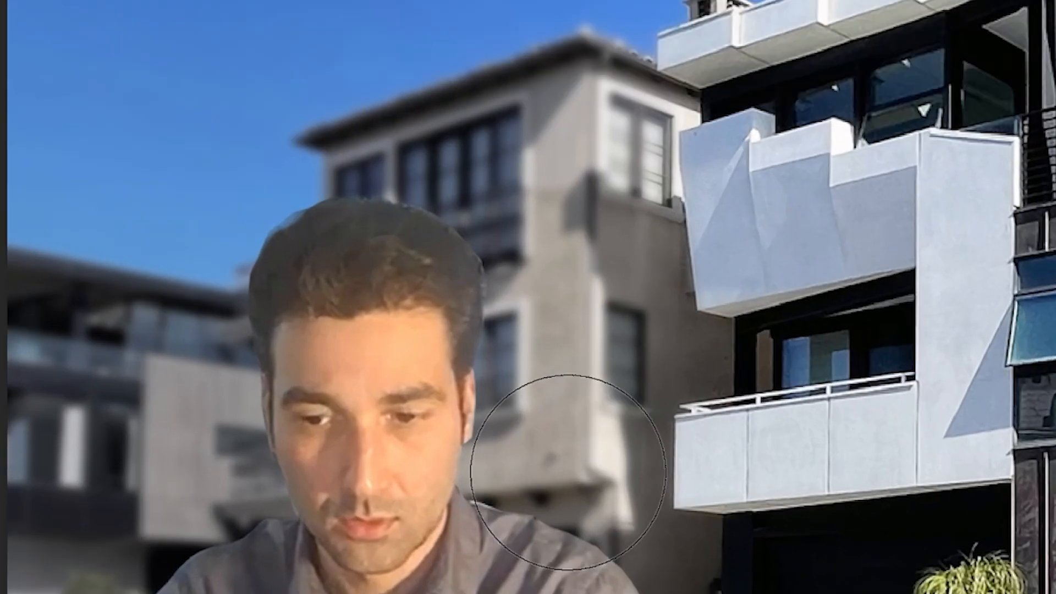
drag(406, 379, 427, 320)
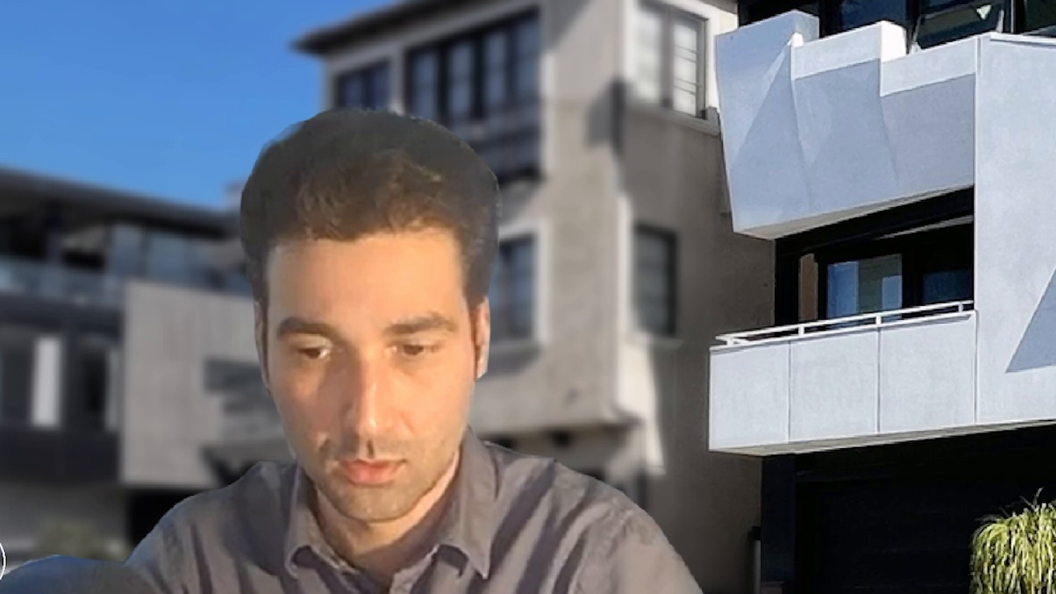
- Review the finished composite of the person, the model house and the street background across the whole canvas
alt+scroll(398, 473, down, 10)
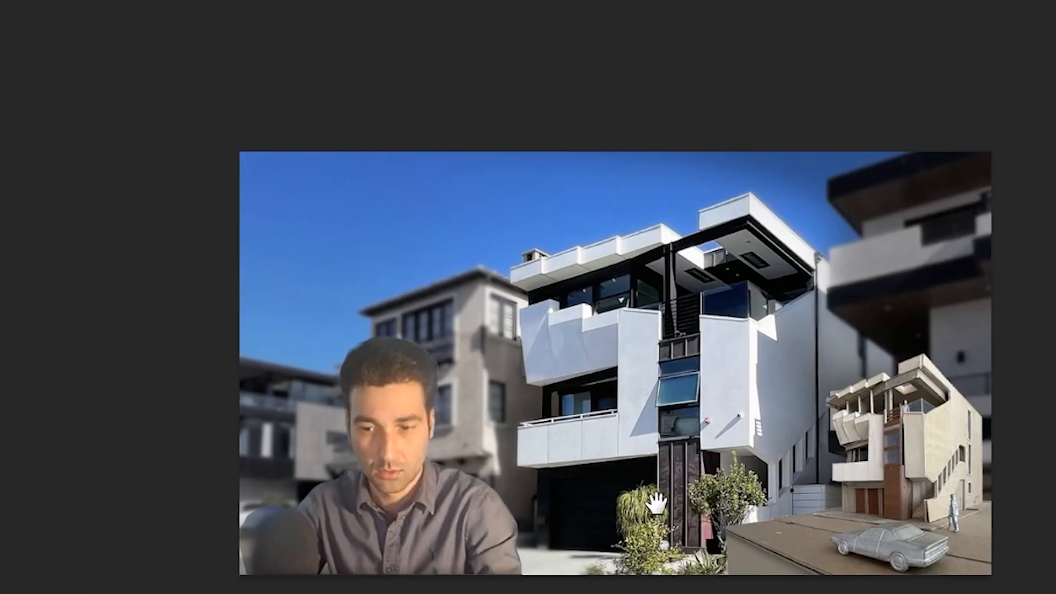
drag(658, 504, 649, 535)
alt+scroll(665, 495, down, 3)
alt+scroll(826, 495, down, 1)
drag(858, 545, 971, 561)
alt+scroll(972, 561, down, 1)
drag(969, 520, 777, 513)
alt+scroll(714, 483, up, 3)
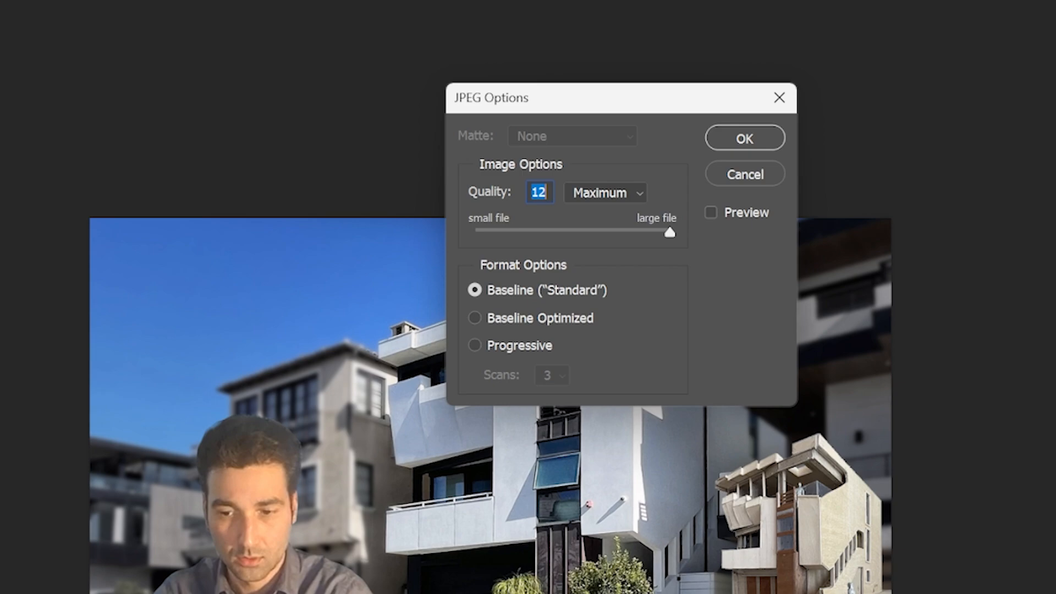
- Open the video's details page and browse the folders in the thumbnail upload dialog
key(Return)
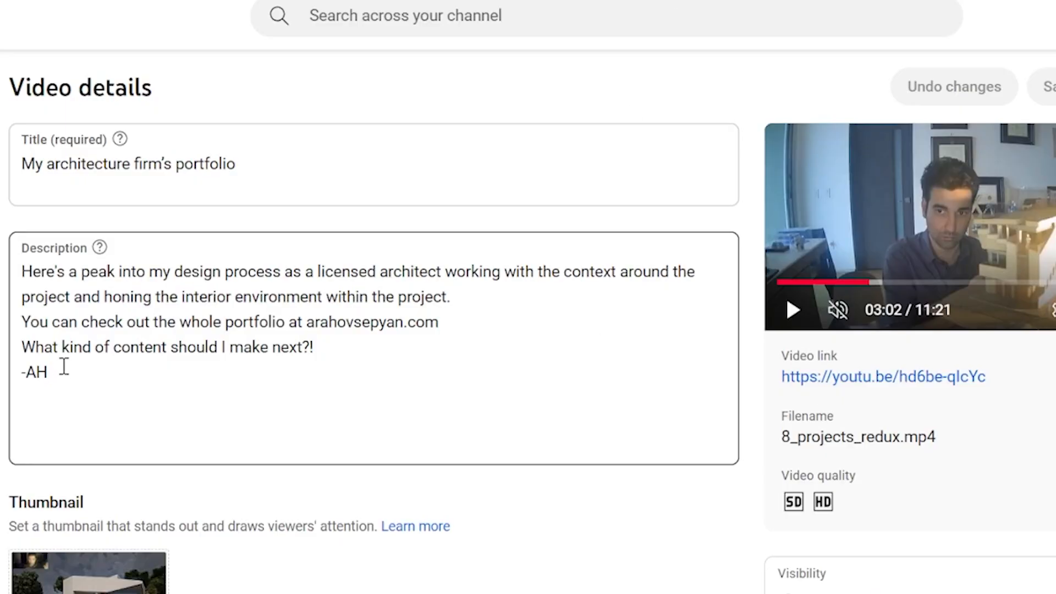
click(258, 589)
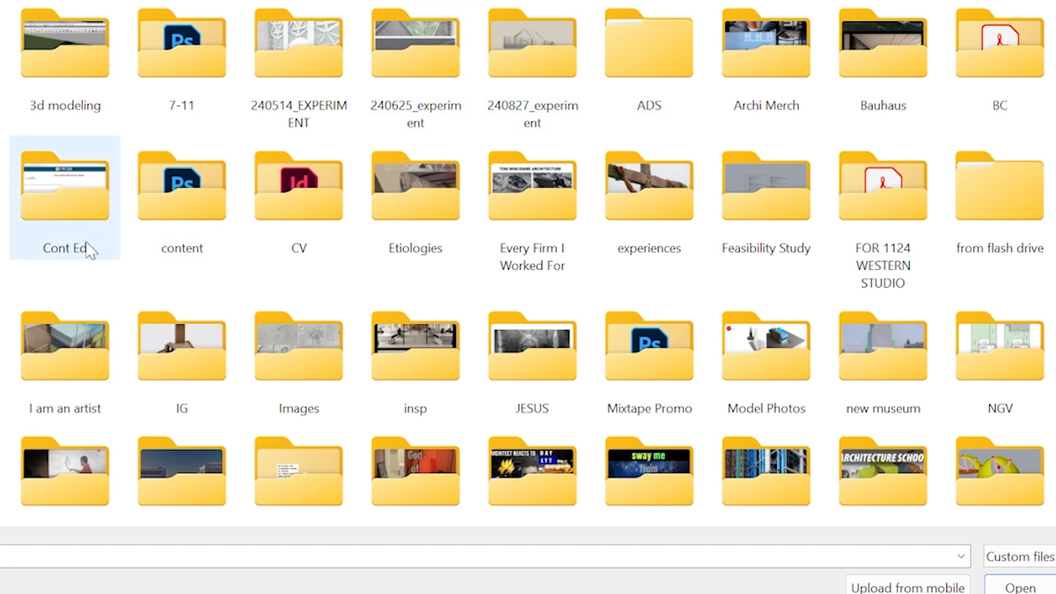
scroll(933, 313, down, 5)
scroll(810, 387, up, 5)
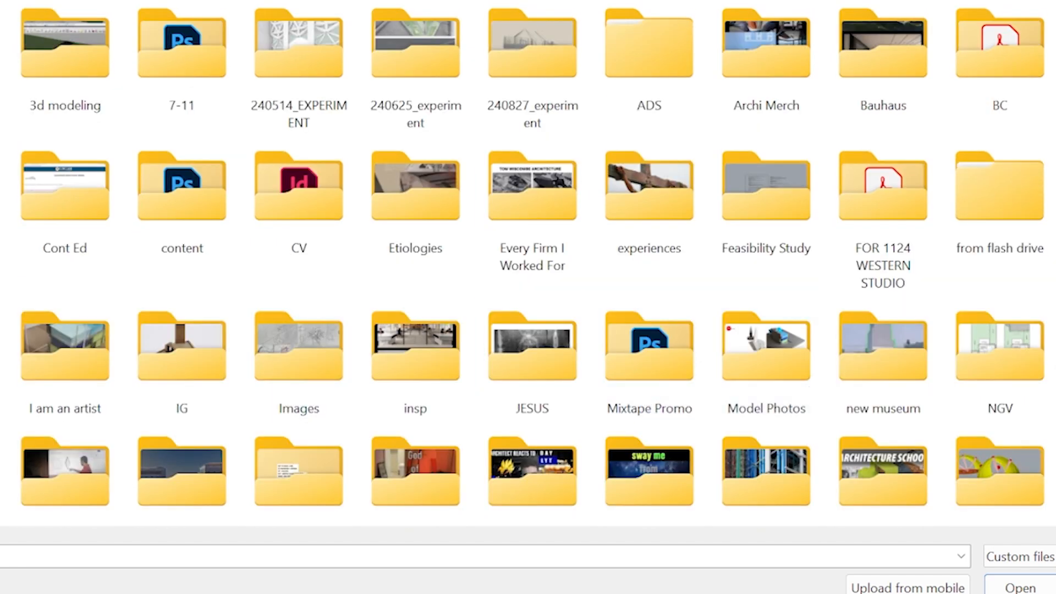
scroll(721, 94, down, 10)
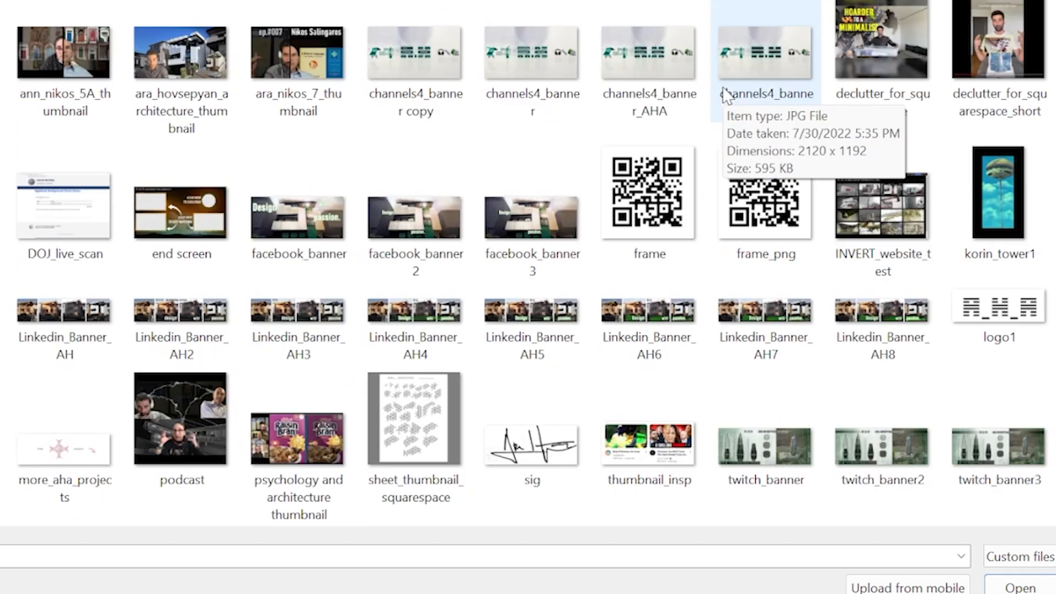
scroll(803, 264, up, 6)
scroll(801, 267, down, 3)
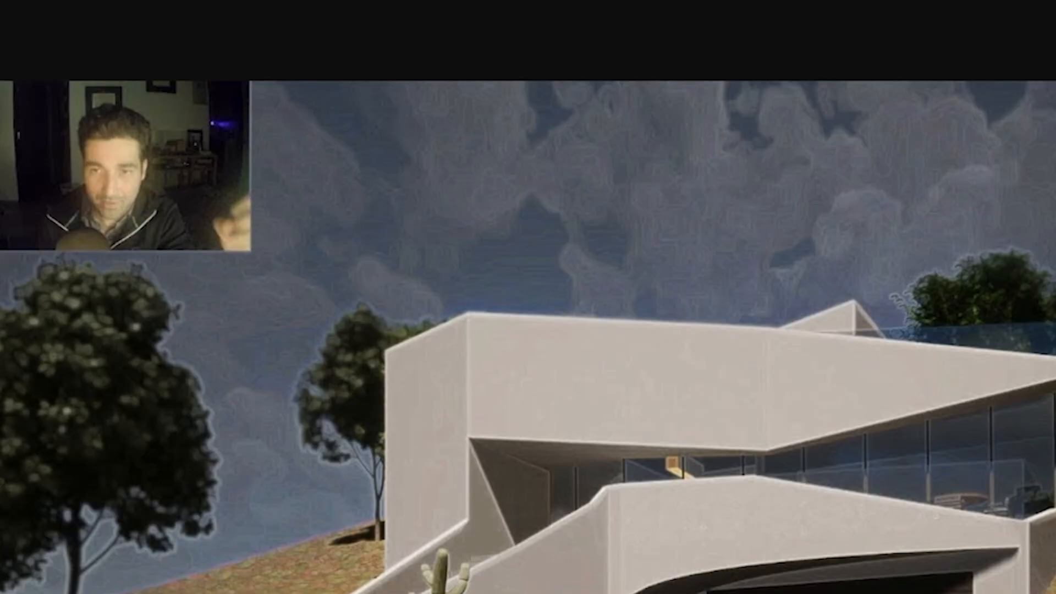
- Save the image under the existing architecture thumbnail's file name with _prev appended
right_click(623, 431)
click(780, 482)
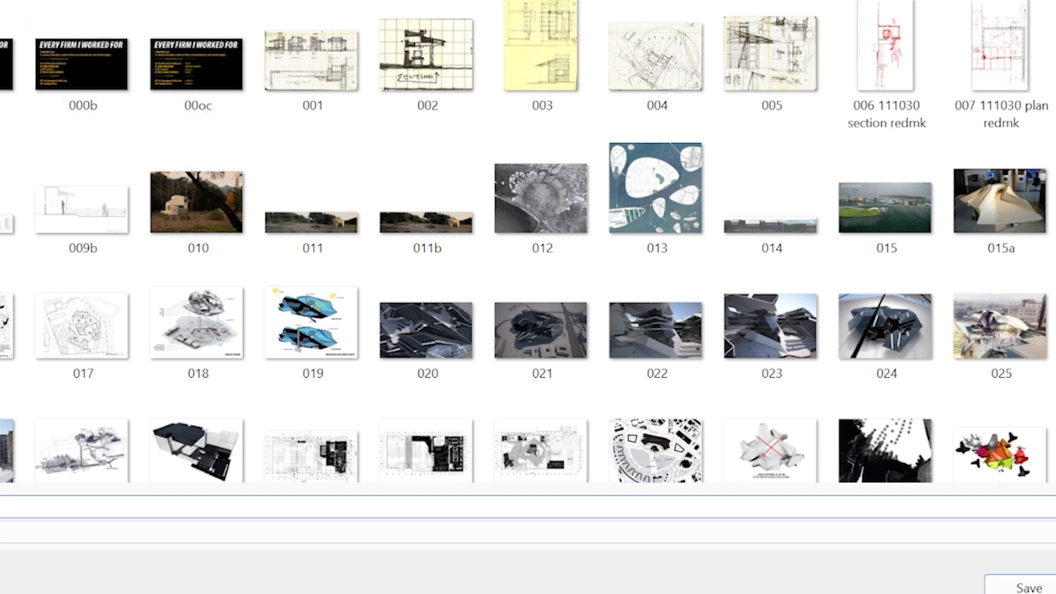
scroll(420, 266, down, 15)
scroll(420, 267, up, 3)
click(771, 72)
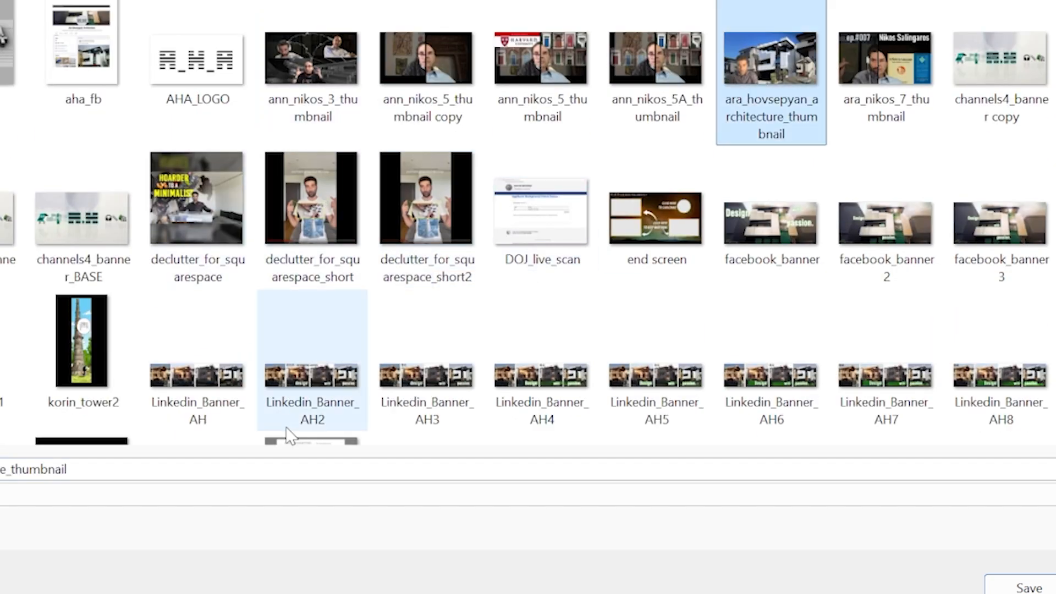
click(255, 468)
click(278, 468)
text(_prev)
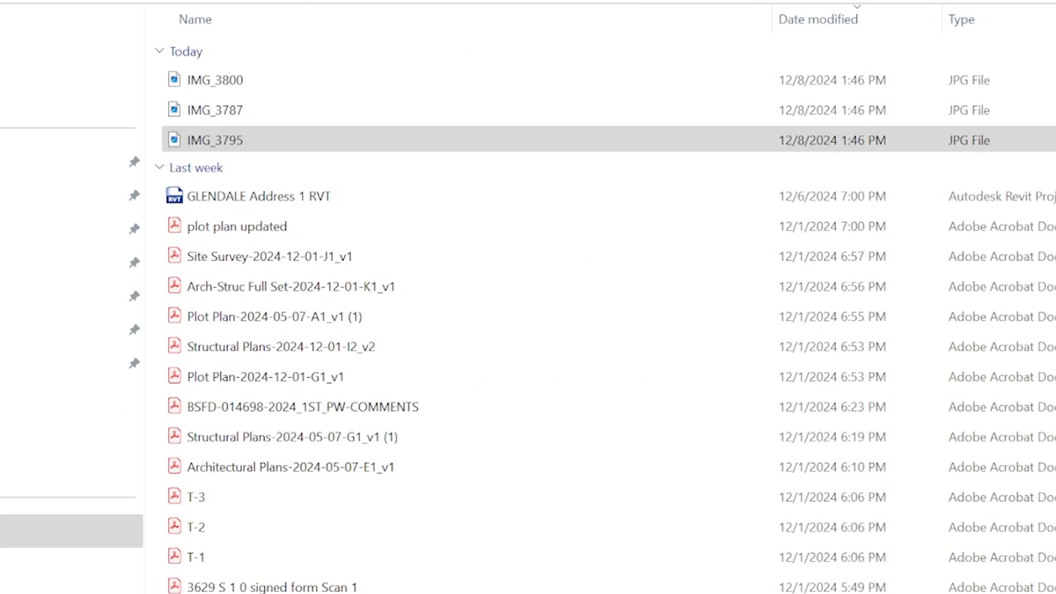
- Rename the old architecture thumbnail file through its properties, ending its name with _previous
click(72, 363)
double_click(224, 57)
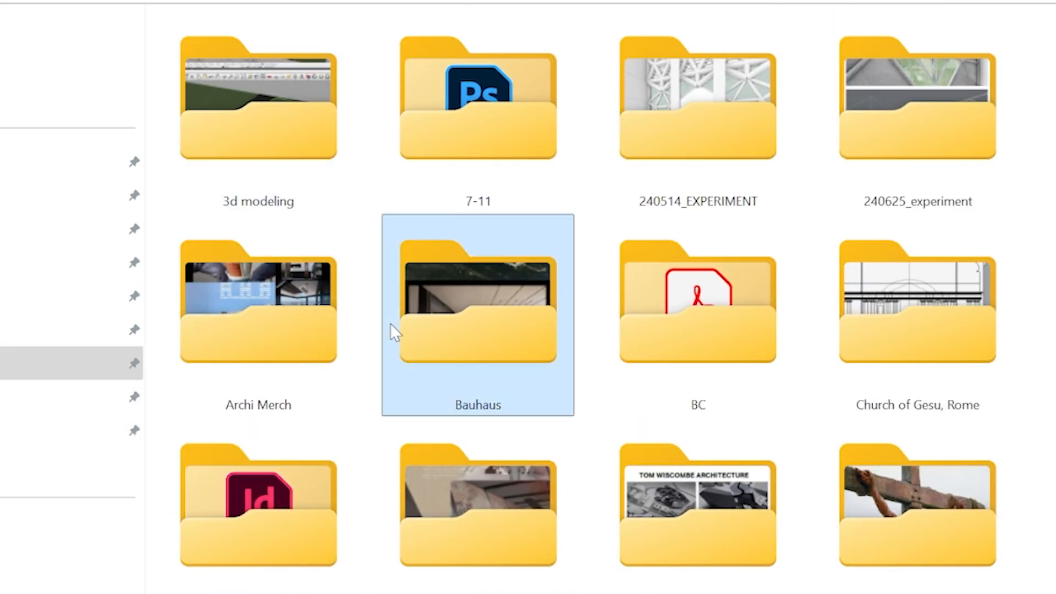
scroll(391, 323, down, 10)
right_click(644, 579)
click(768, 559)
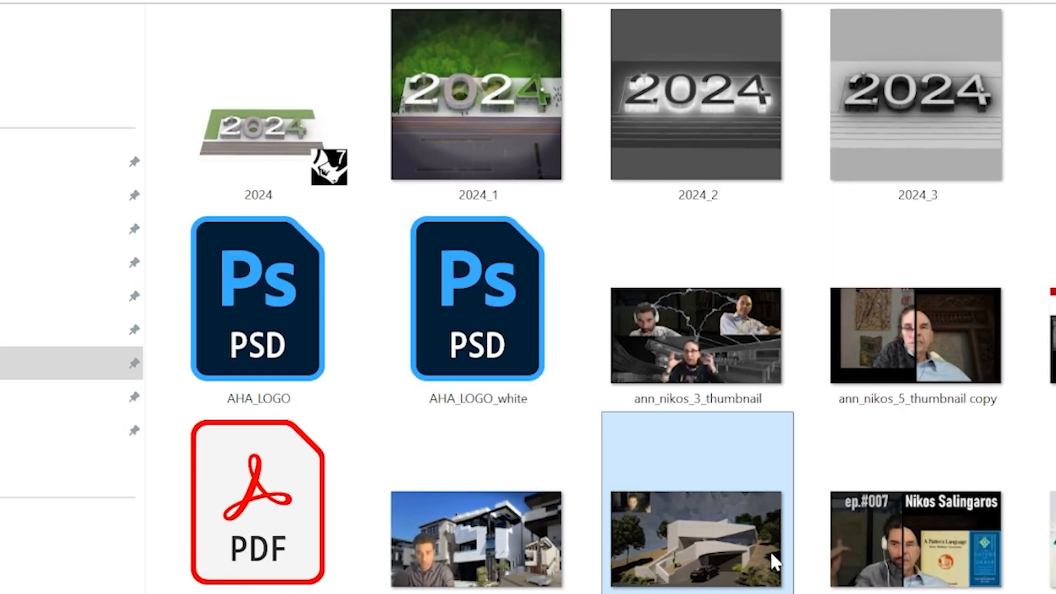
click(798, 593)
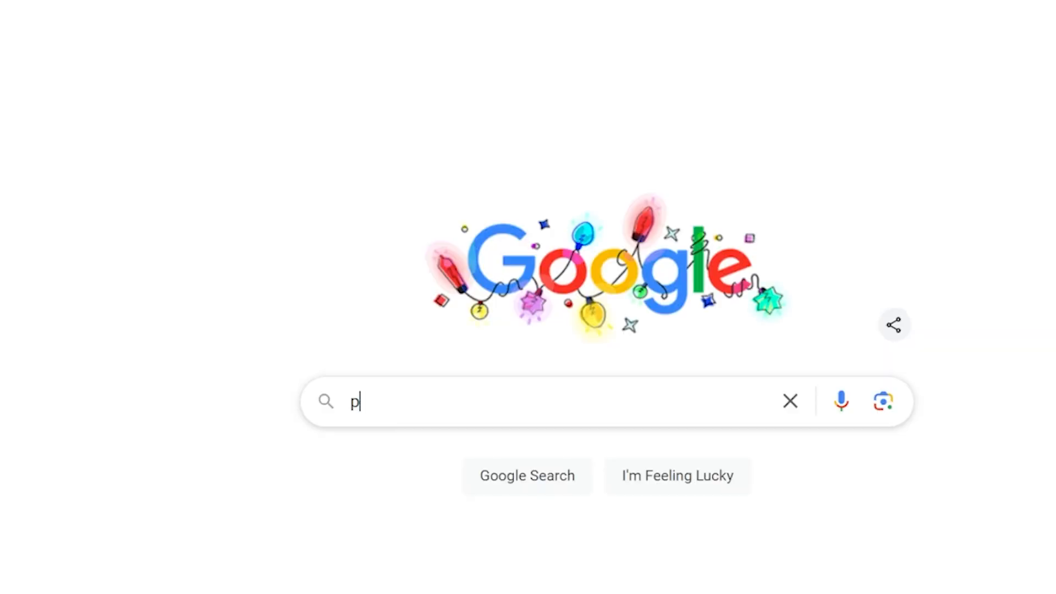
text(revious)
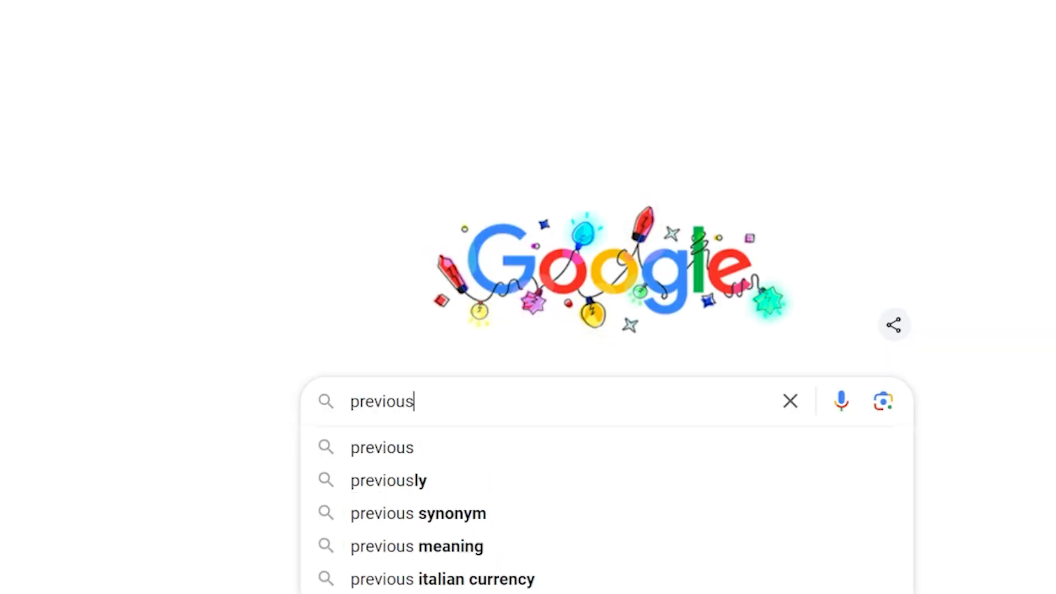
key(Return)
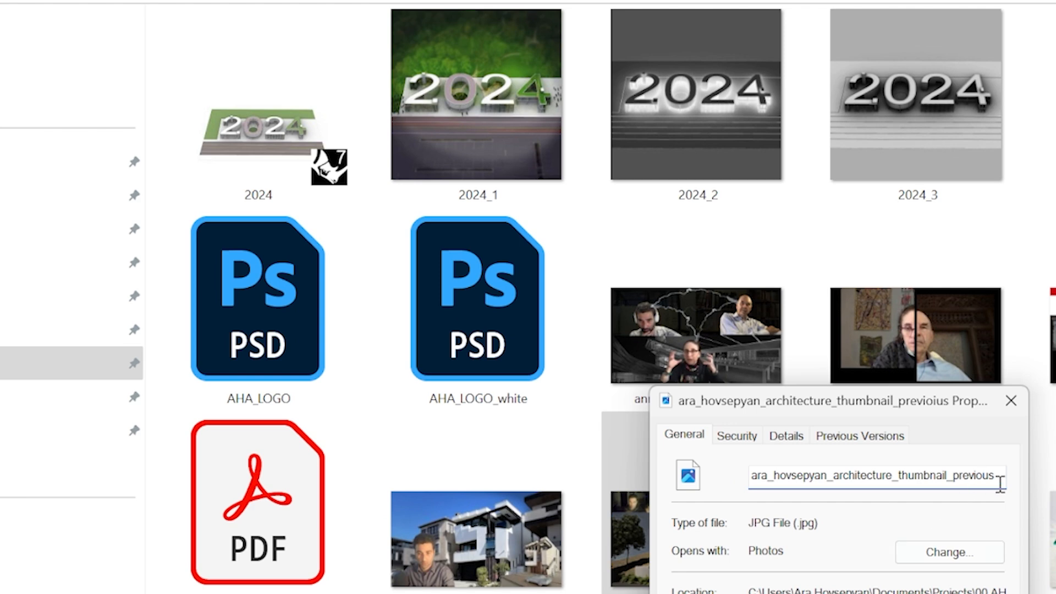
key(Escape)
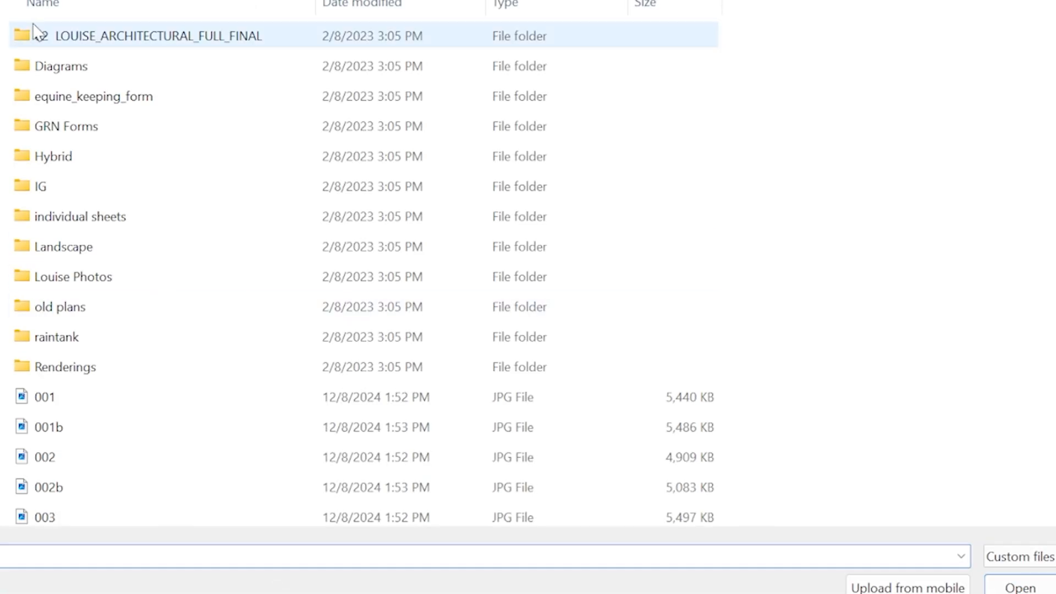
- Go up one folder in the file dialog and open a thumbnail image from the projects folder
key(alt+Up)
double_click(59, 39)
scroll(432, 385, down, 5)
scroll(428, 397, up, 5)
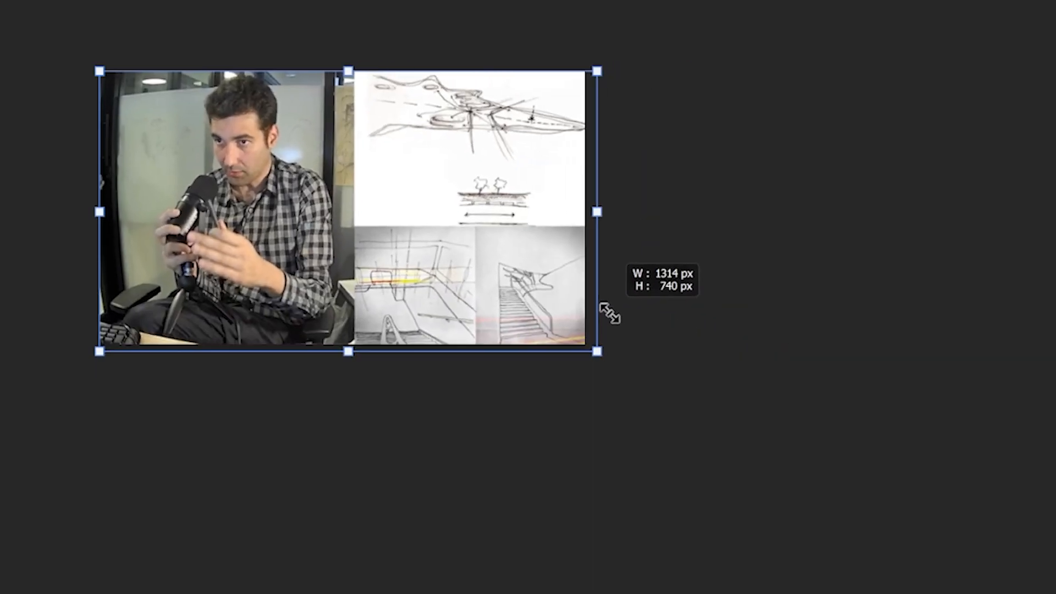
drag(609, 309, 599, 312)
alt+scroll(596, 345, up, 10)
drag(866, 539, 829, 505)
key(Return)
- Examine the opened podcast thumbnail image across the canvas
alt+scroll(821, 536, down, 10)
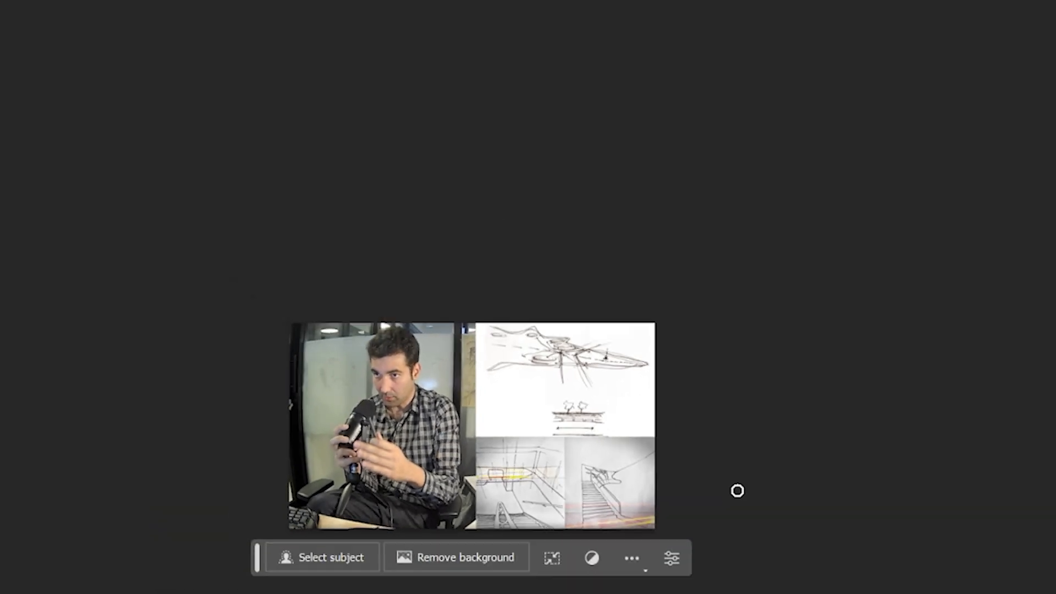
drag(700, 498, 857, 533)
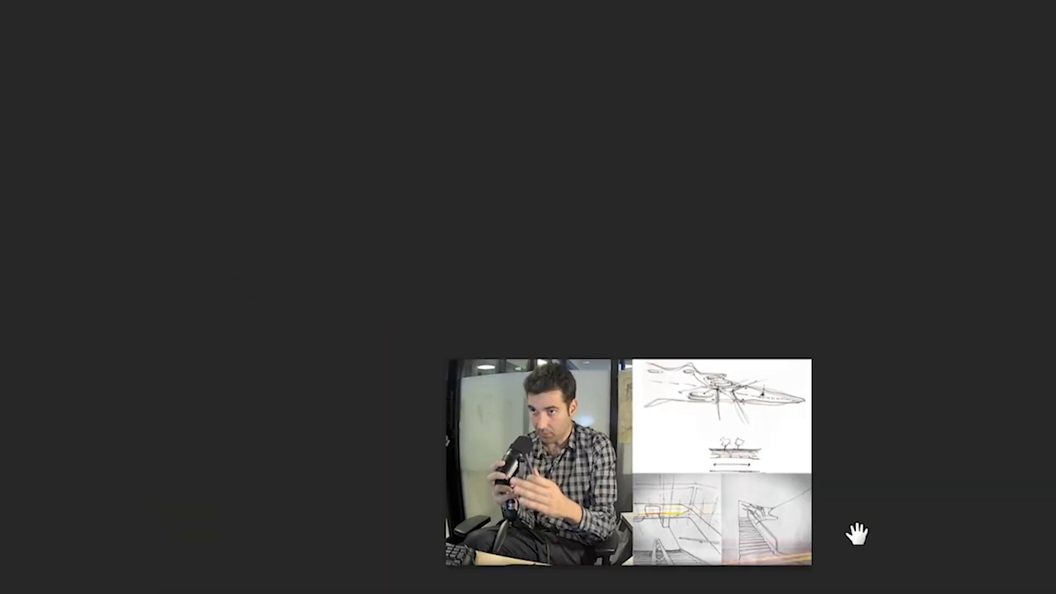
alt+scroll(787, 522, down, 2)
alt+scroll(775, 453, up, 3)
alt+scroll(776, 461, down, 2)
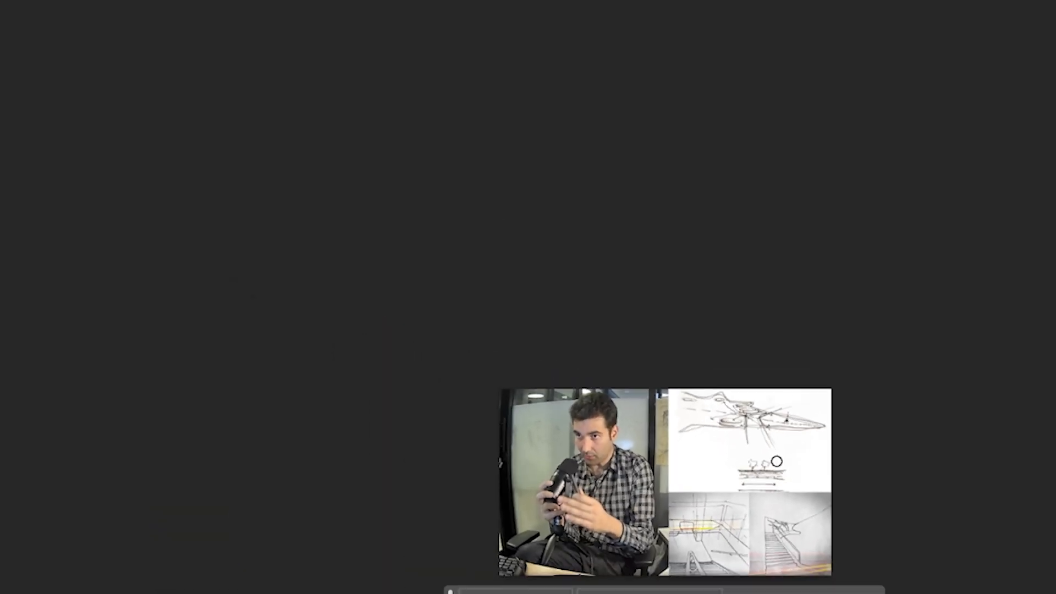
alt+scroll(822, 502, up, 2)
drag(826, 505, 852, 541)
alt+scroll(848, 554, down, 1)
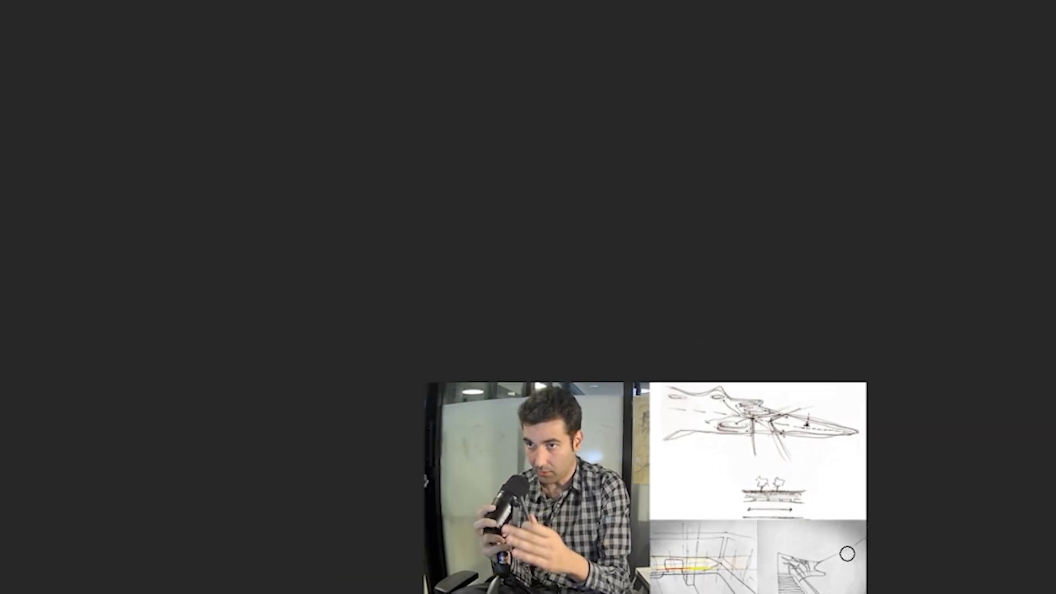
alt+scroll(847, 553, up, 1)
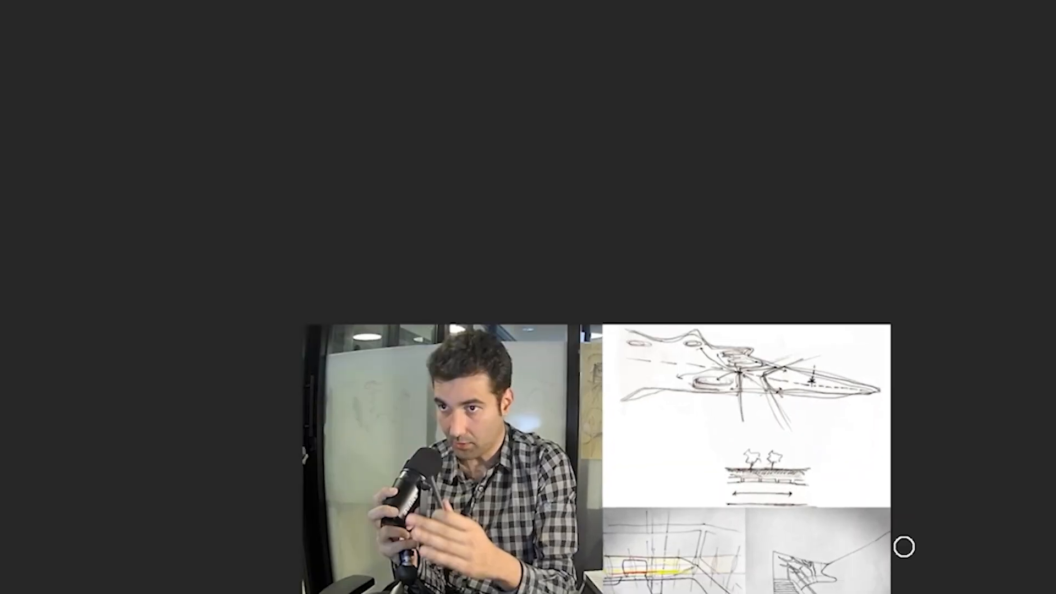
alt+scroll(881, 547, down, 2)
alt+scroll(877, 546, up, 4)
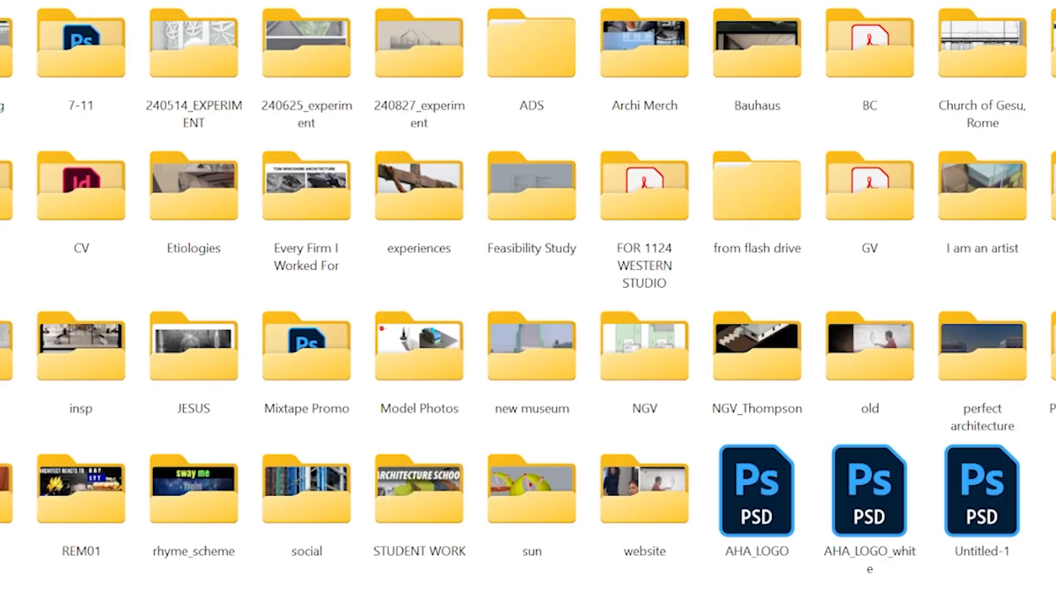
- Open a file from the projects folder list
click(528, 592)
click(528, 433)
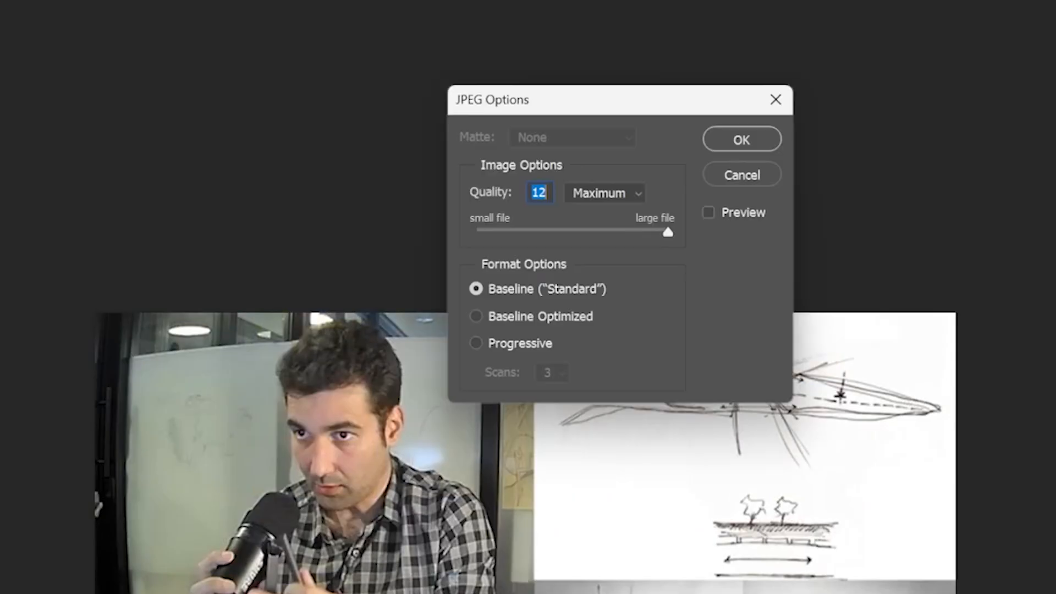
key(Return)
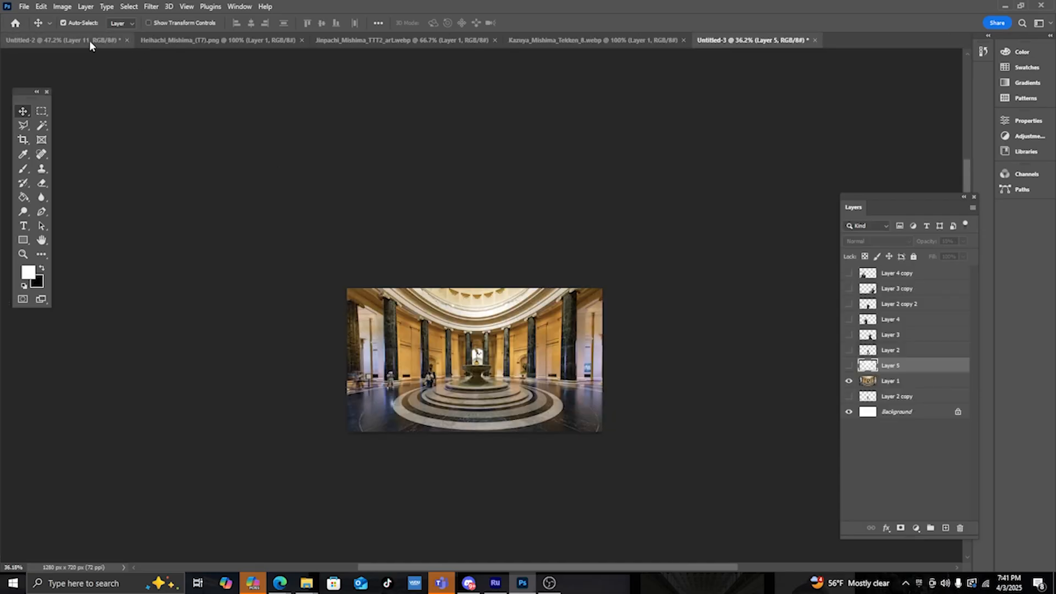
- Close the Untitled-2 document without saving changes and switch to the Untitled-3 composite
click(89, 40)
click(127, 41)
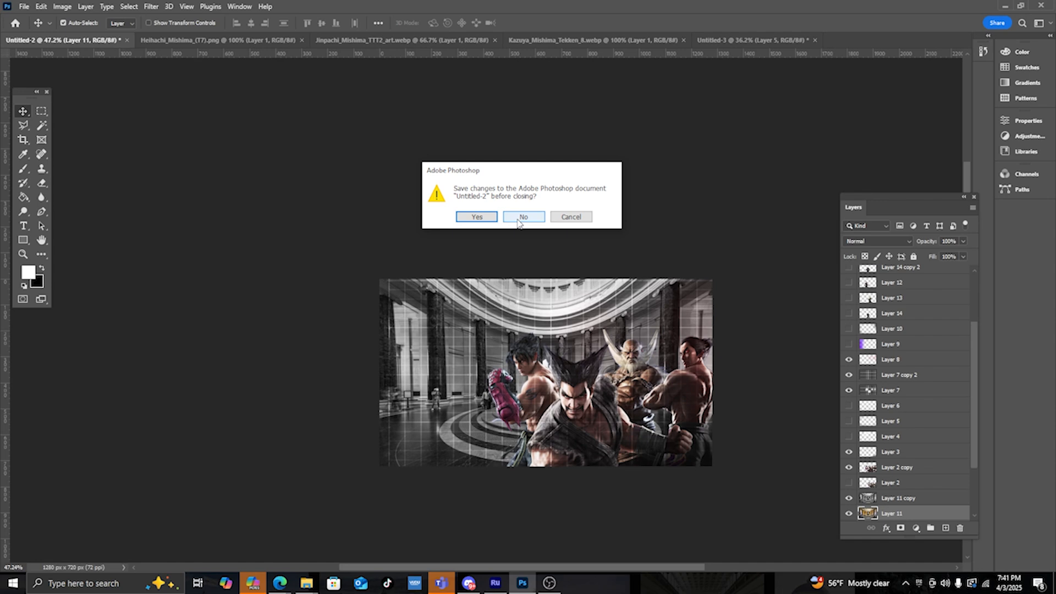
click(523, 217)
click(434, 41)
click(123, 42)
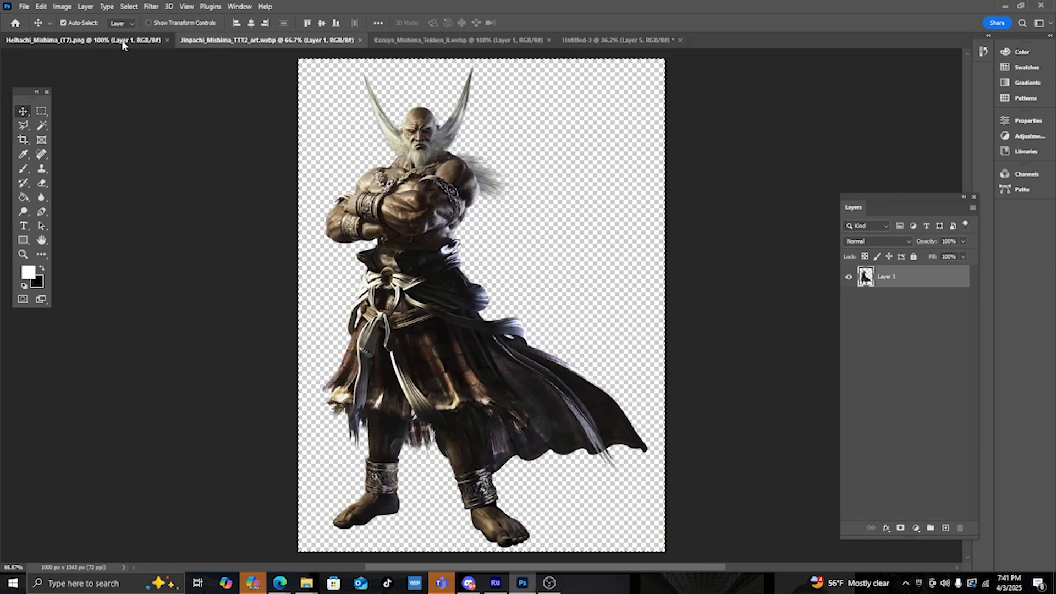
click(601, 41)
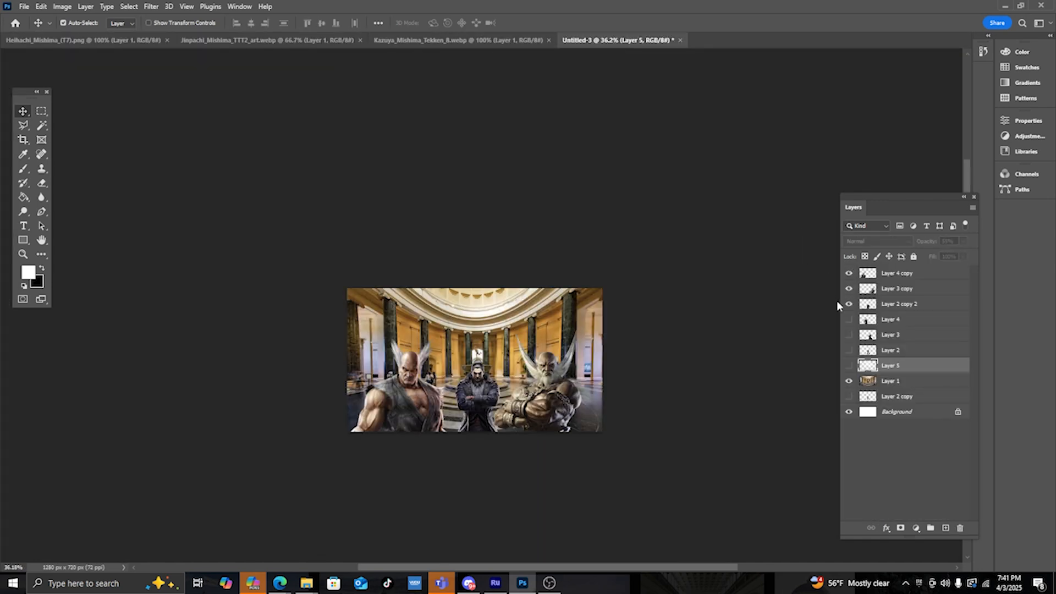
- Toggle visibility between the original character layers and their copies to compare the versions
drag(851, 274, 850, 305)
drag(850, 349, 853, 323)
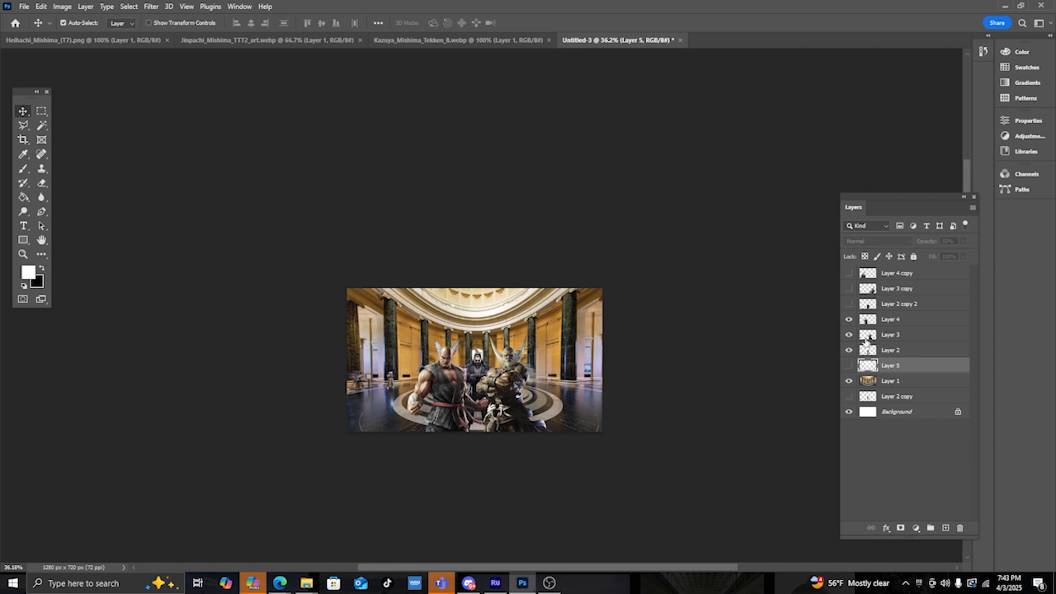
drag(851, 320, 850, 273)
mouse_move(850, 319)
mouse_down()
mouse_move(849, 352)
mouse_move(851, 320)
mouse_up()
drag(850, 305, 850, 274)
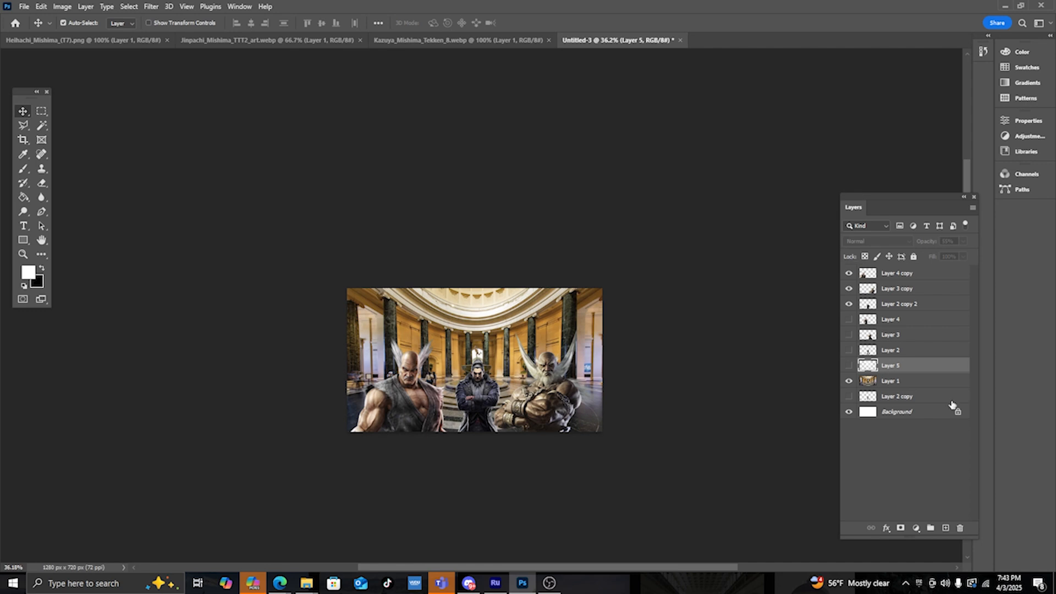
- Select the three visible character copy layers and duplicate them
click(909, 304)
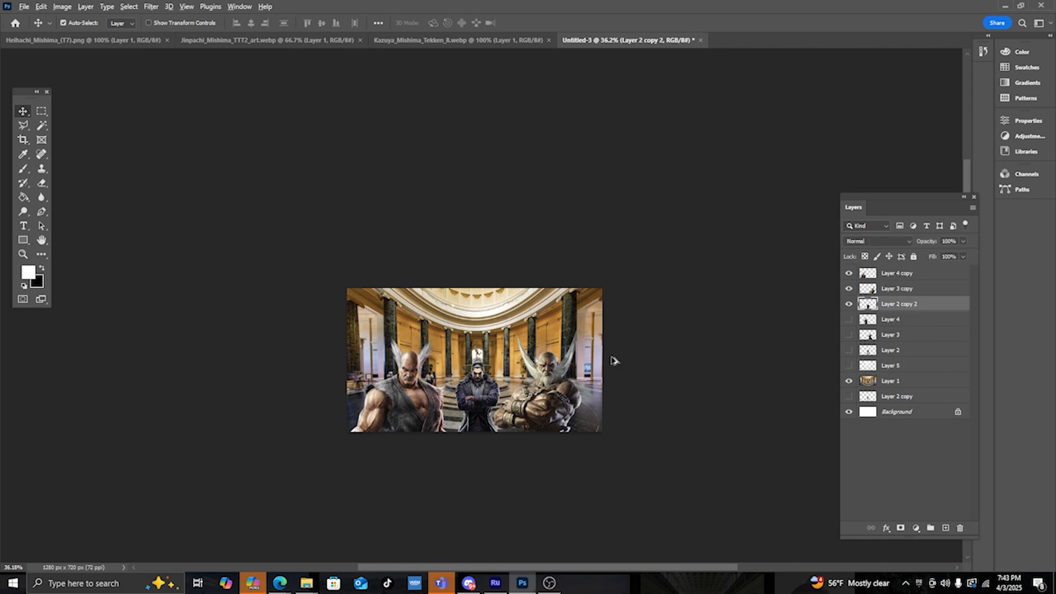
alt+scroll(529, 390, down, 1)
alt+scroll(495, 409, up, 5)
shift+click(887, 273)
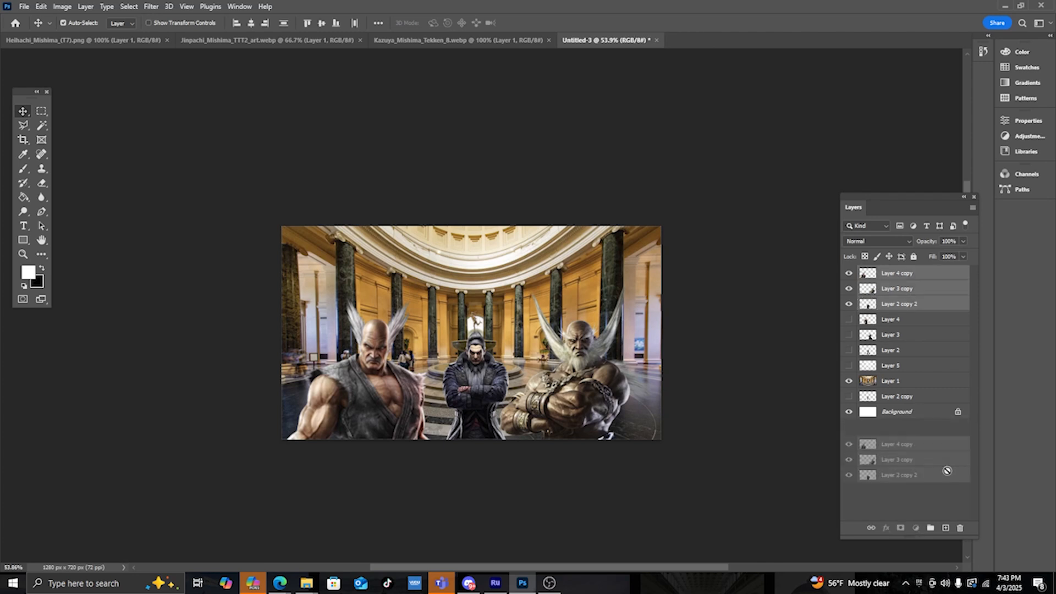
key(ctrl+j)
drag(588, 385, 589, 385)
key(ctrl+z)
key(ctrl+z)
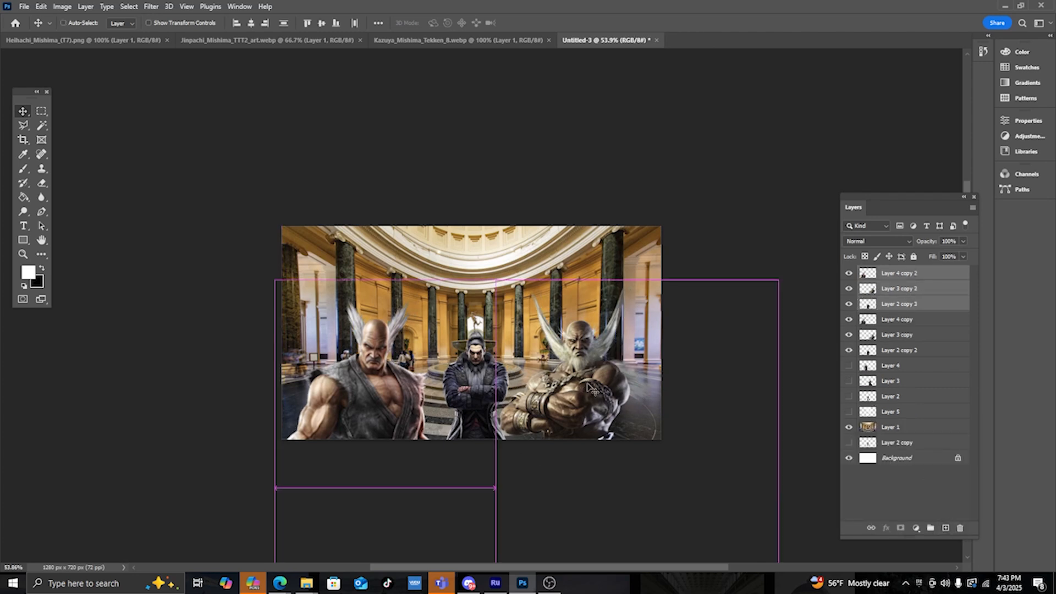
key(ctrl+shift+z)
- Hide the earlier copy layers and shift the left and right characters sideways in the hall
drag(849, 350, 849, 319)
click(878, 307)
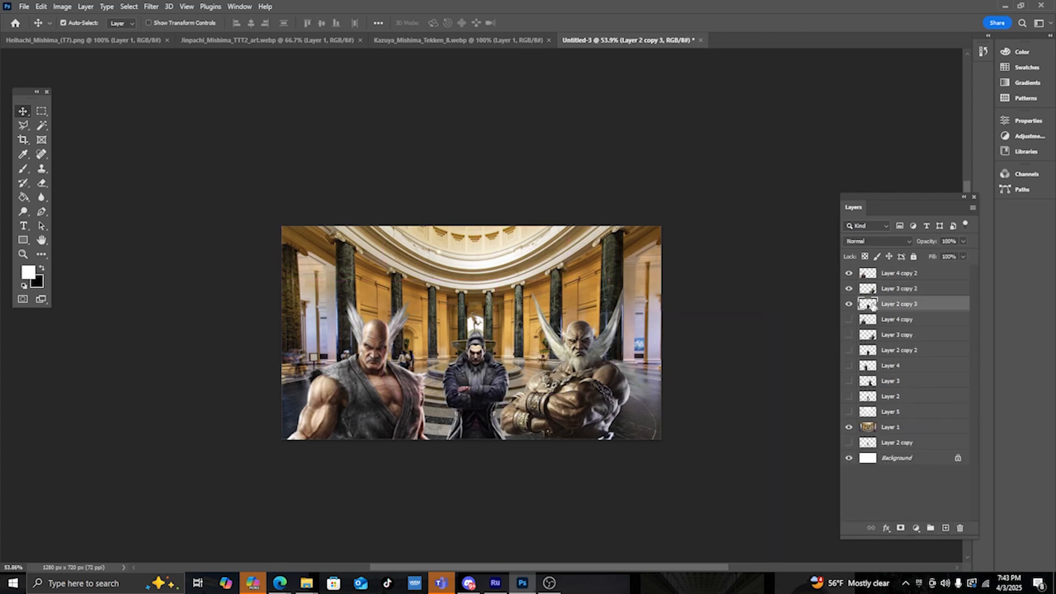
drag(581, 418, 625, 419)
drag(360, 406, 413, 406)
alt+scroll(385, 419, down, 4)
alt+scroll(366, 410, up, 5)
alt+scroll(475, 427, down, 2)
alt+scroll(665, 430, up, 3)
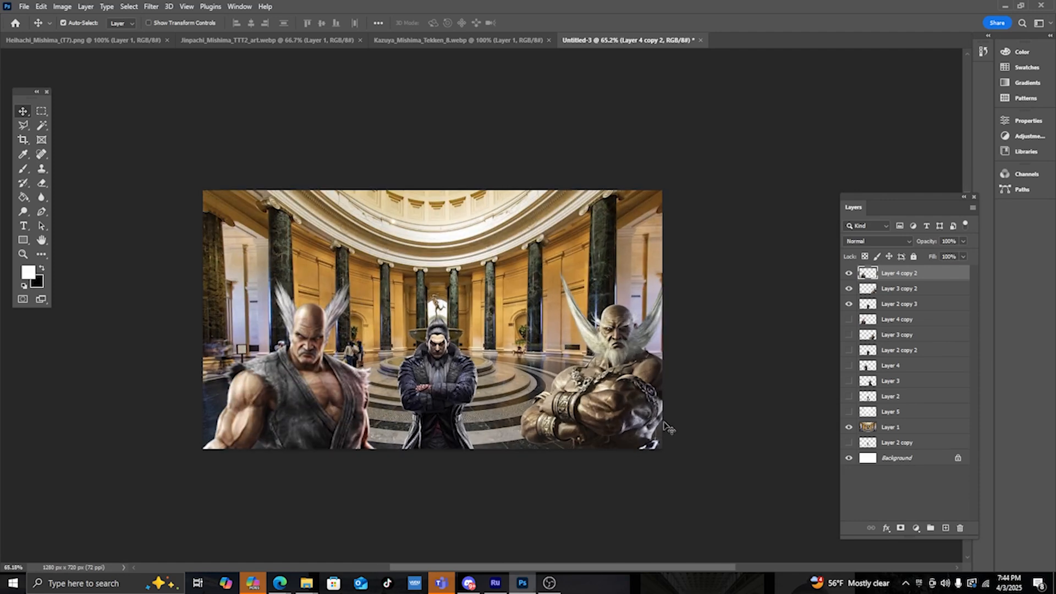
- Shift the right character slightly to the left in the hall
drag(637, 415, 606, 413)
alt+scroll(606, 414, down, 3)
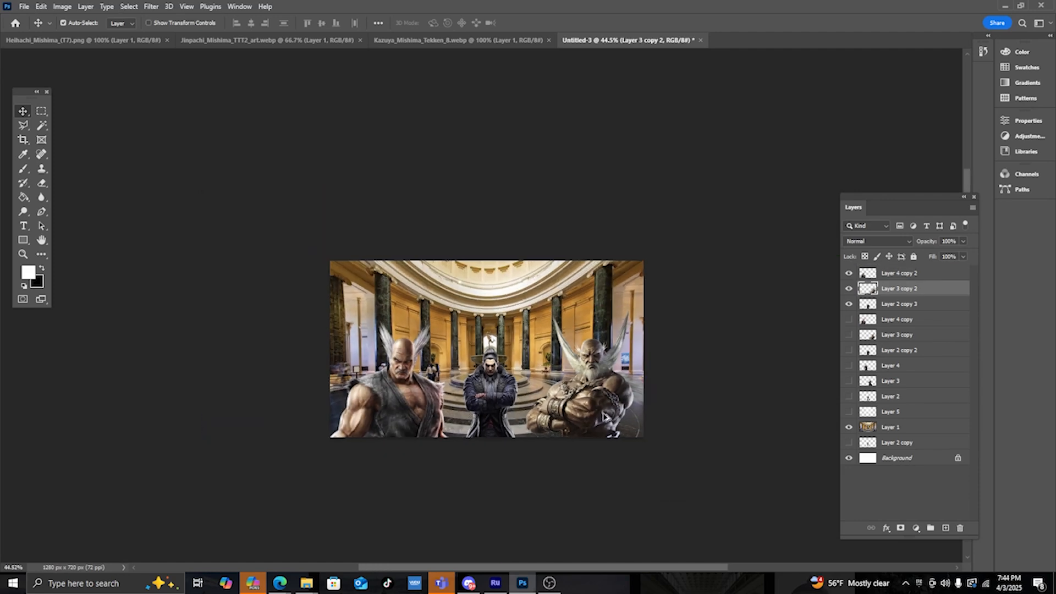
alt+scroll(632, 394, up, 3)
alt+scroll(451, 390, up, 2)
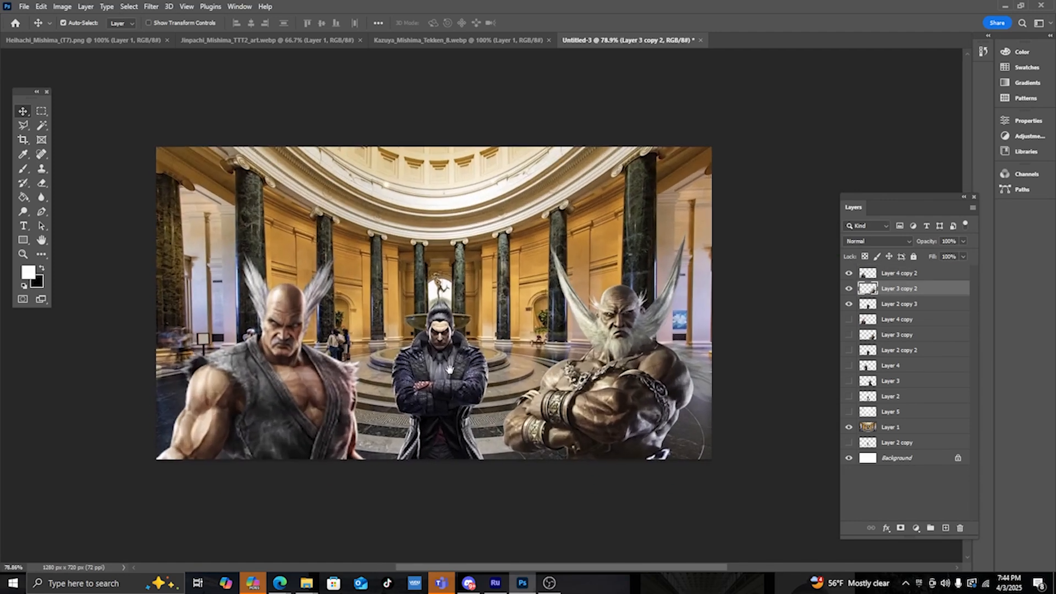
alt+scroll(456, 365, down, 3)
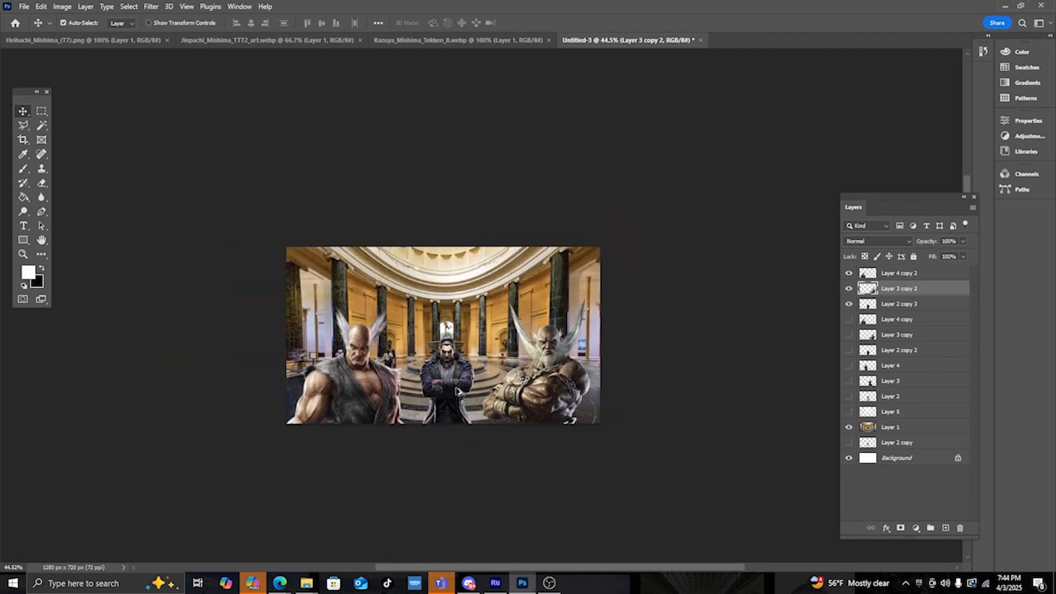
- Free-transform the middle character's copy layer, stretching it slightly taller and nudging it down about 8 px
click(879, 305)
alt+scroll(502, 416, down, 2)
key(ctrl+t)
alt+scroll(515, 398, up, 2)
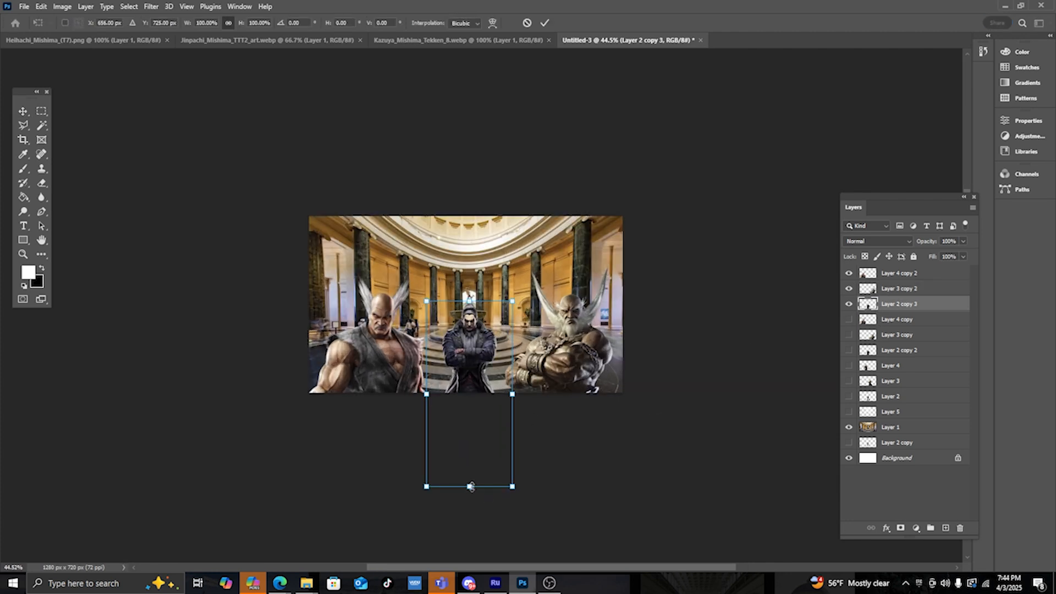
alt+drag(470, 487, 471, 500)
drag(484, 359, 484, 367)
key(Return)
alt+scroll(518, 361, down, 2)
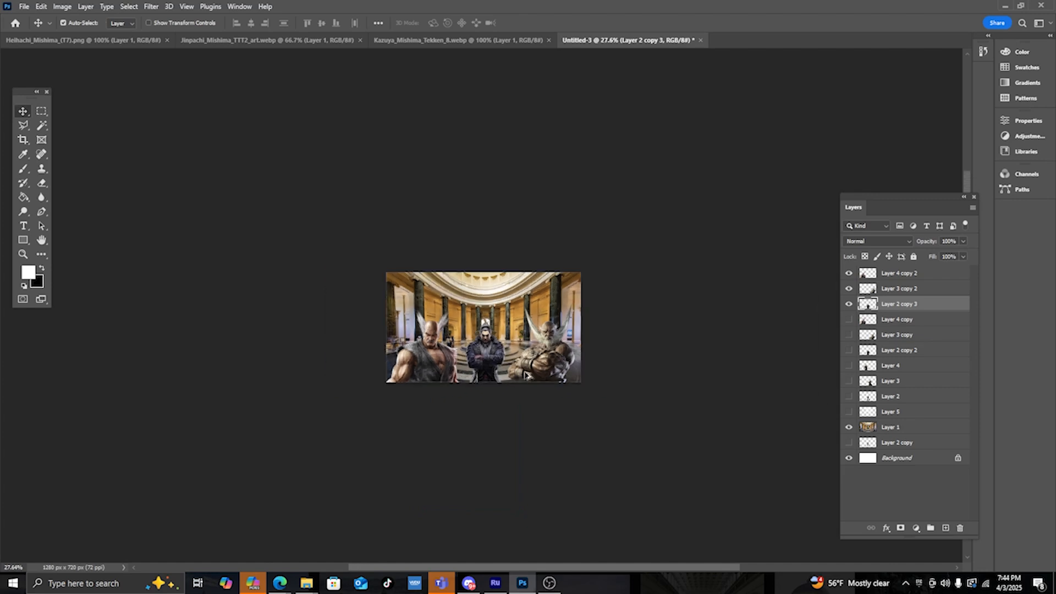
alt+scroll(517, 359, up, 5)
alt+scroll(550, 350, down, 1)
click(849, 304)
click(848, 304)
alt+scroll(625, 324, down, 6)
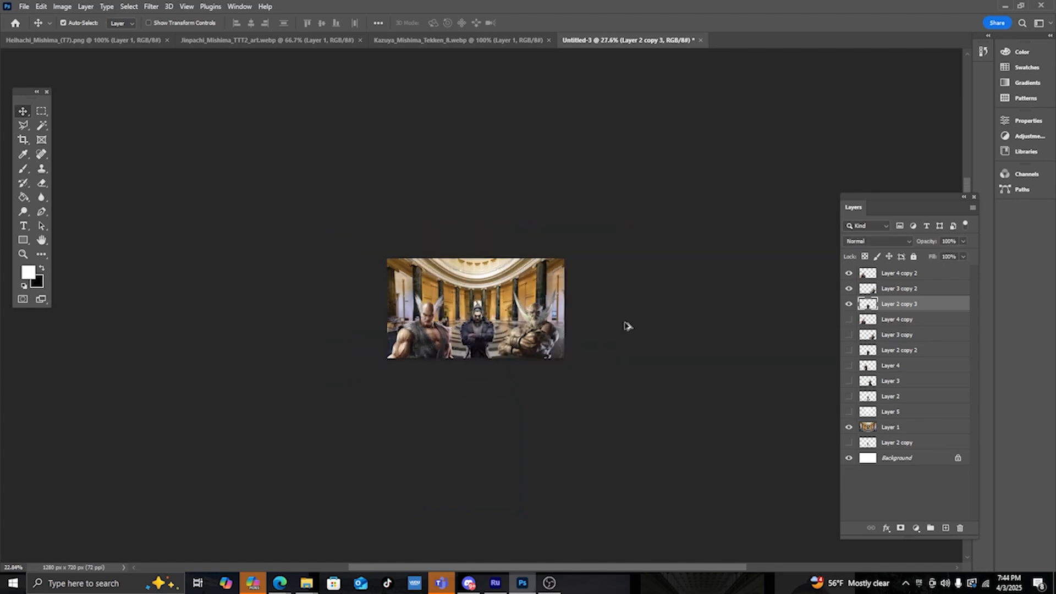
alt+scroll(506, 300, up, 7)
alt+scroll(484, 305, up, 5)
alt+scroll(464, 319, down, 5)
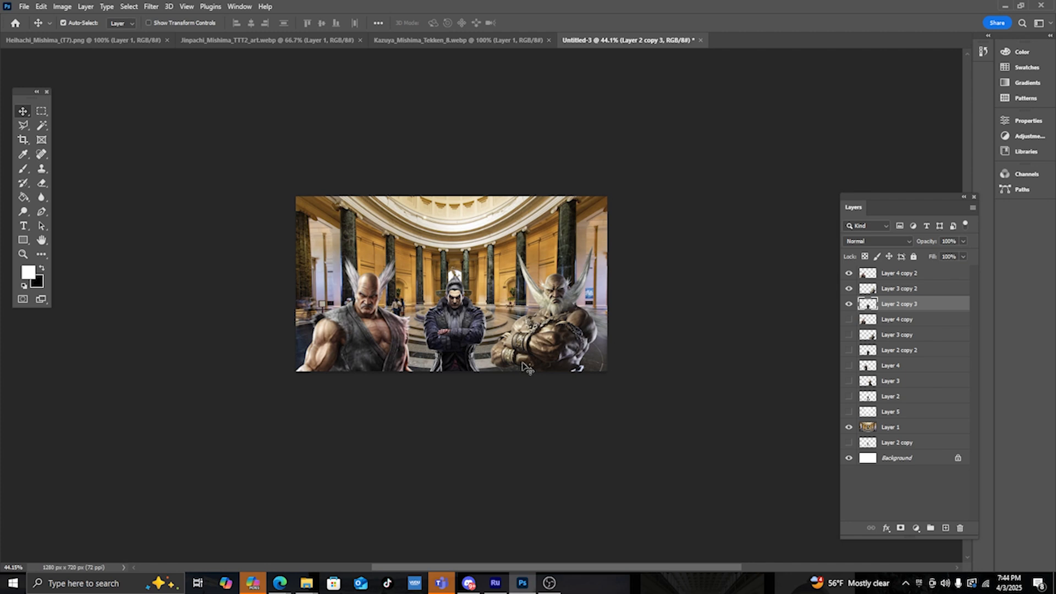
alt+scroll(507, 363, down, 2)
alt+scroll(502, 352, up, 1)
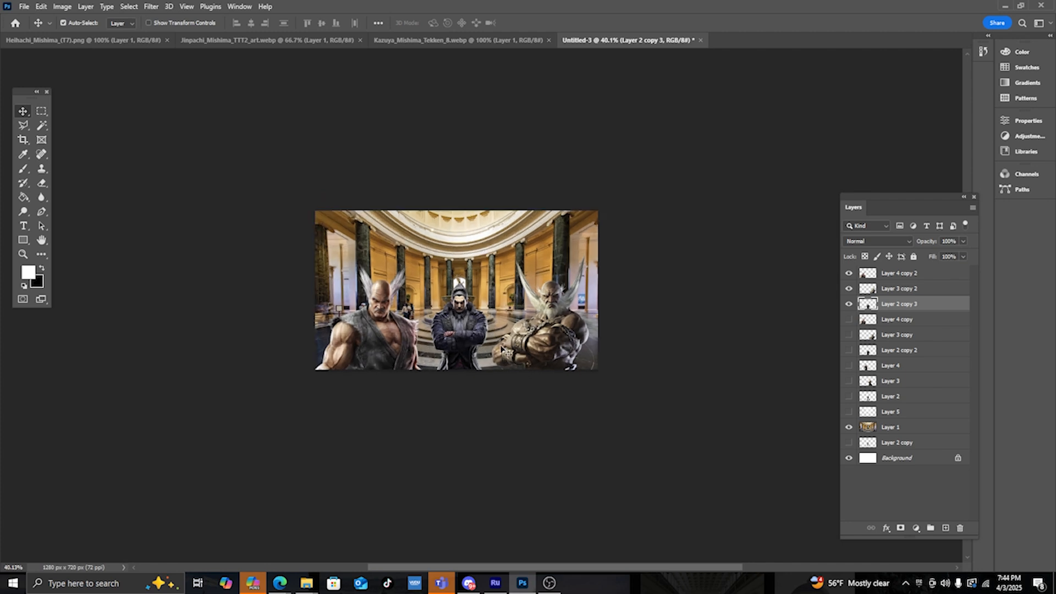
- Duplicate the three visible character copy layers and merge the duplicates into a single layer
shift+click(890, 277)
drag(899, 293, 946, 528)
right_click(936, 308)
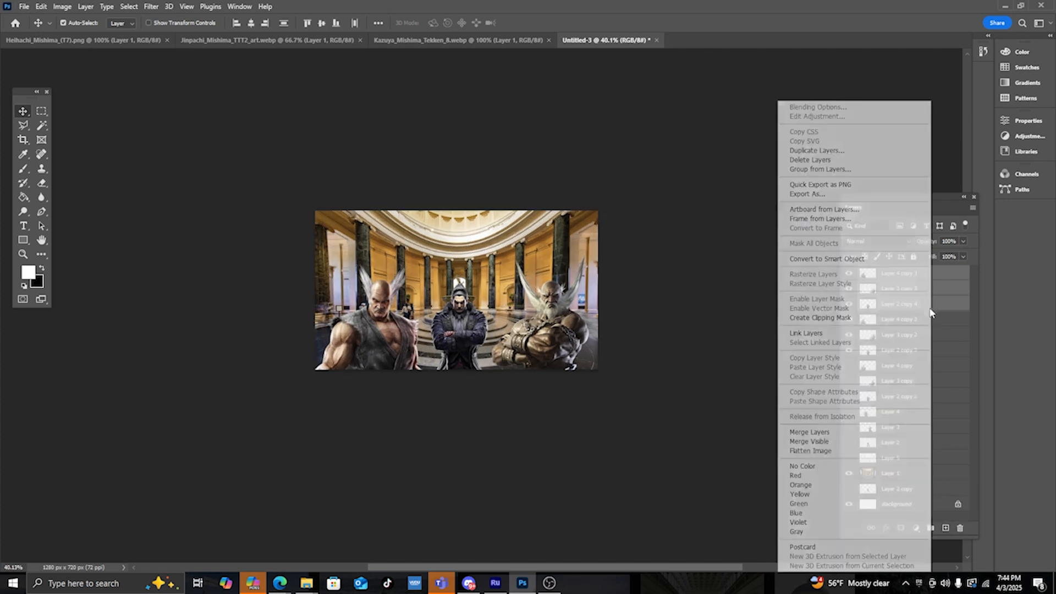
click(868, 432)
alt+scroll(413, 225, down, 2)
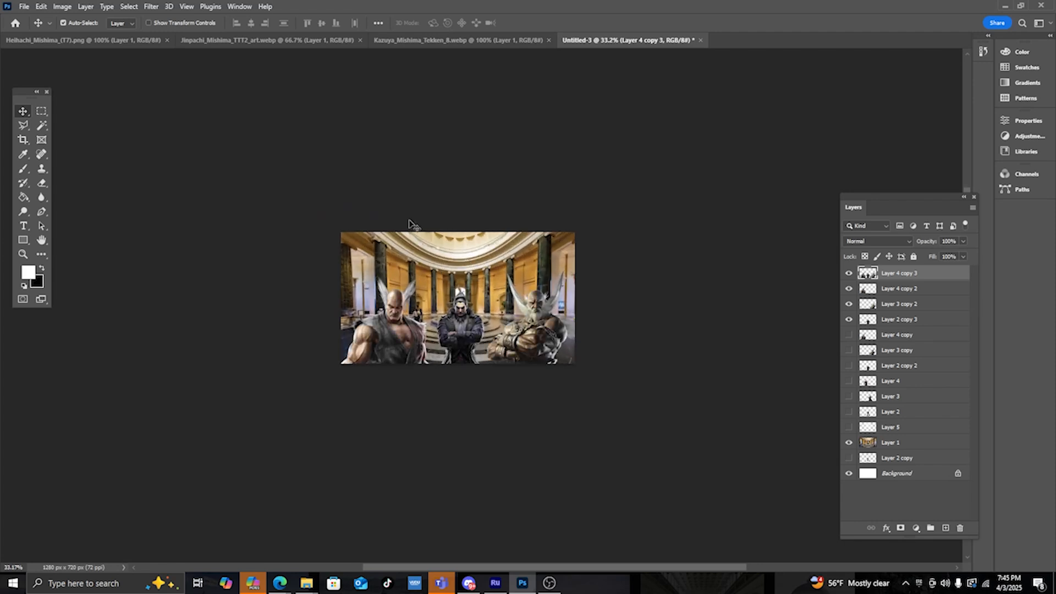
click(62, 6)
click(202, 34)
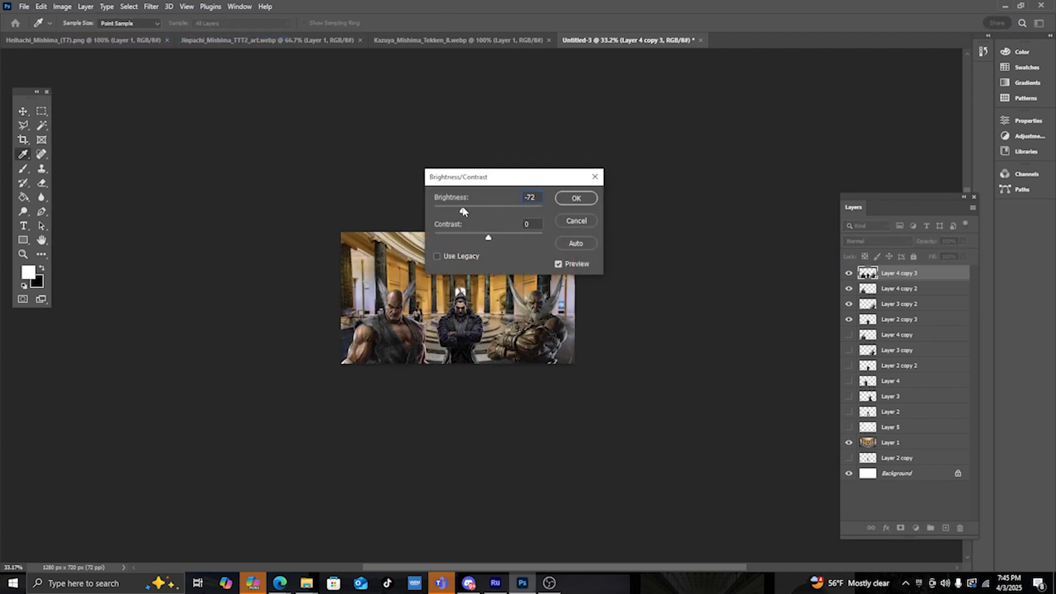
drag(502, 184, 659, 143)
key(Escape)
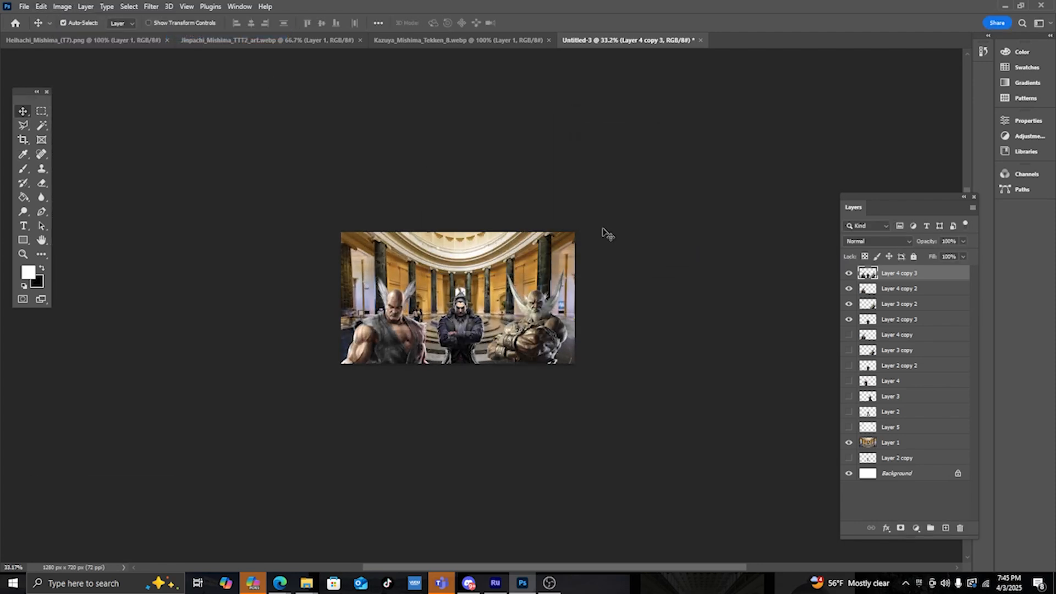
- Try moving the merged character layer upward, then undo the move
alt+scroll(461, 368, up, 7)
drag(468, 351, 478, 306)
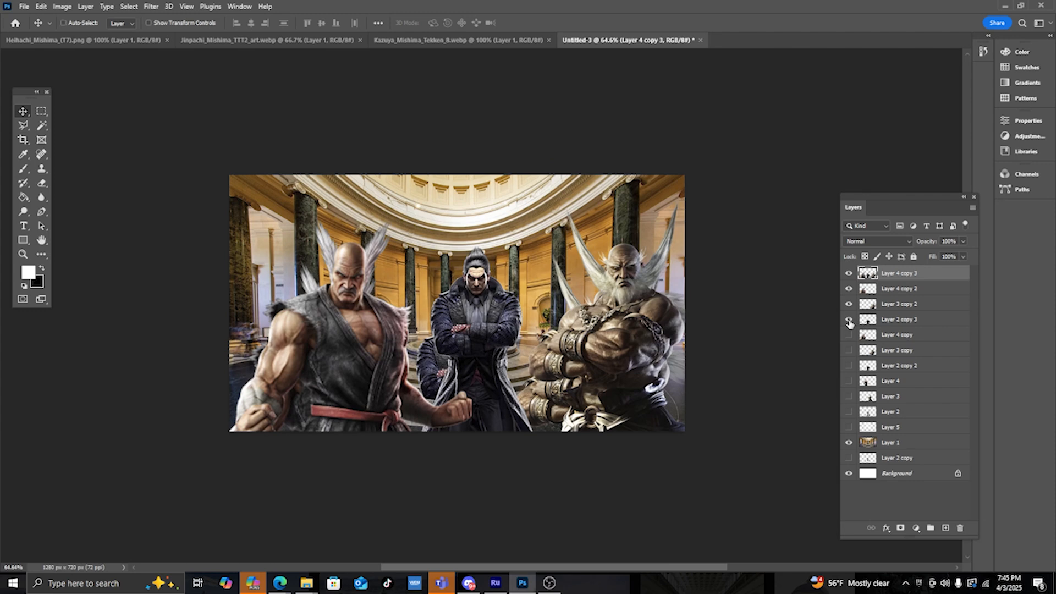
key(ctrl+z)
key(ctrl+shift+z)
key(ctrl+z)
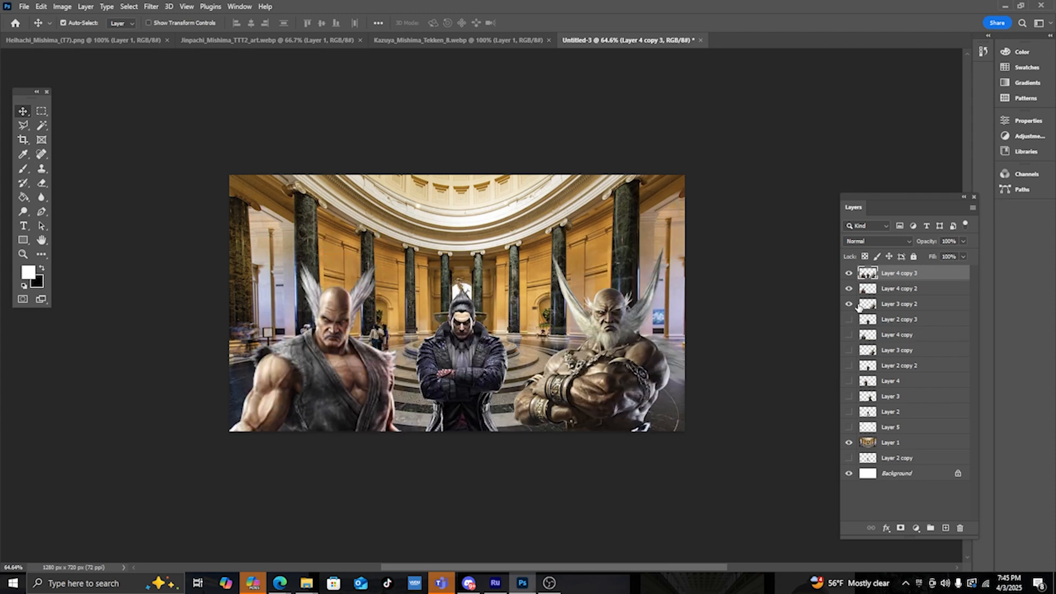
- Hide the separate character copies and apply Brightness/Contrast to the merged layer with Brightness -63 and Contrast 23
click(849, 289)
click(66, 7)
mouse_move(75, 35)
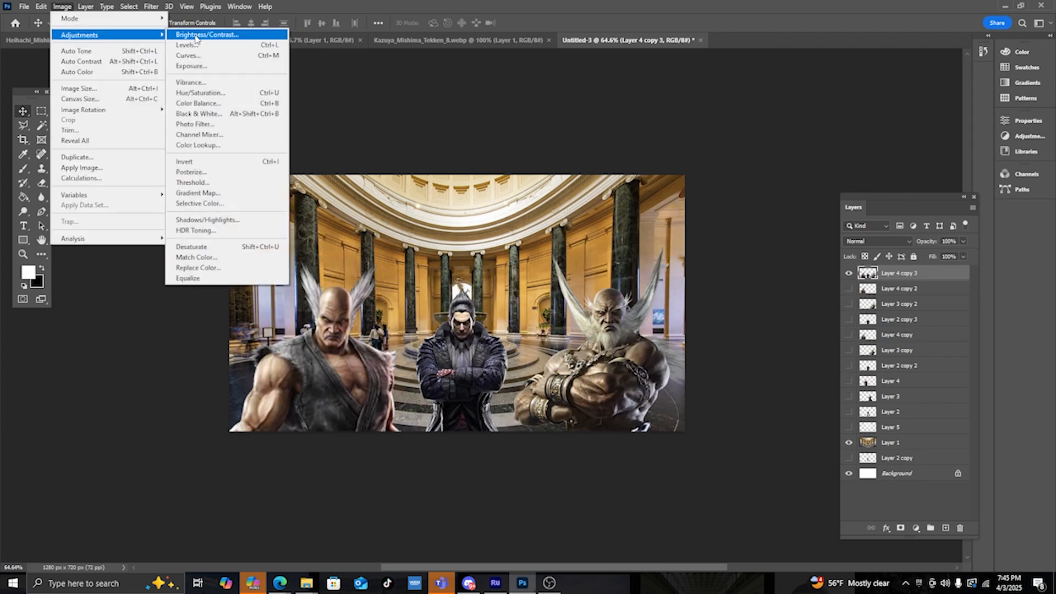
click(200, 36)
drag(645, 167, 621, 167)
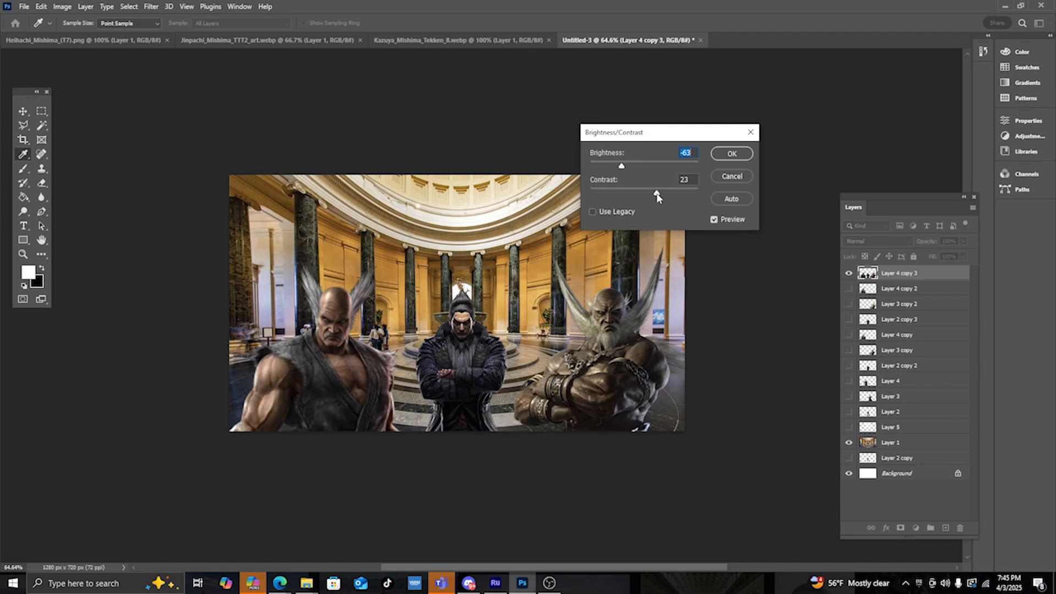
click(732, 154)
alt+scroll(598, 200, down, 8)
alt+scroll(589, 218, up, 1)
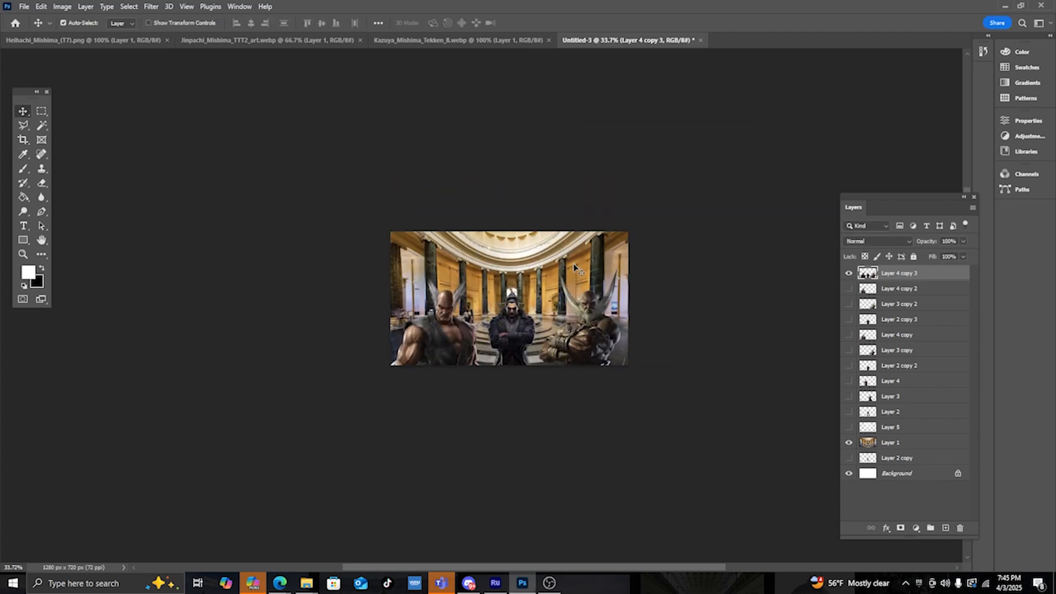
- Apply another Brightness/Contrast to the merged character layer with Brightness -35 and Contrast 0
click(62, 6)
mouse_move(76, 35)
click(199, 36)
drag(637, 163, 632, 166)
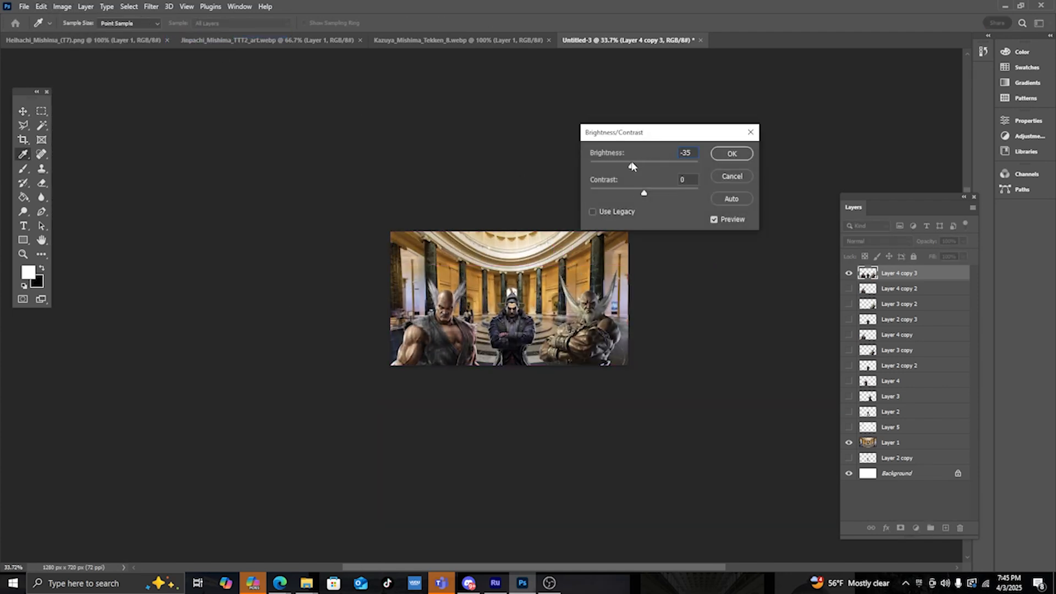
click(732, 154)
- Toggle the merged character layer's visibility repeatedly to compare the scene with and without it
click(849, 273)
click(849, 273)
click(849, 273)
click(849, 272)
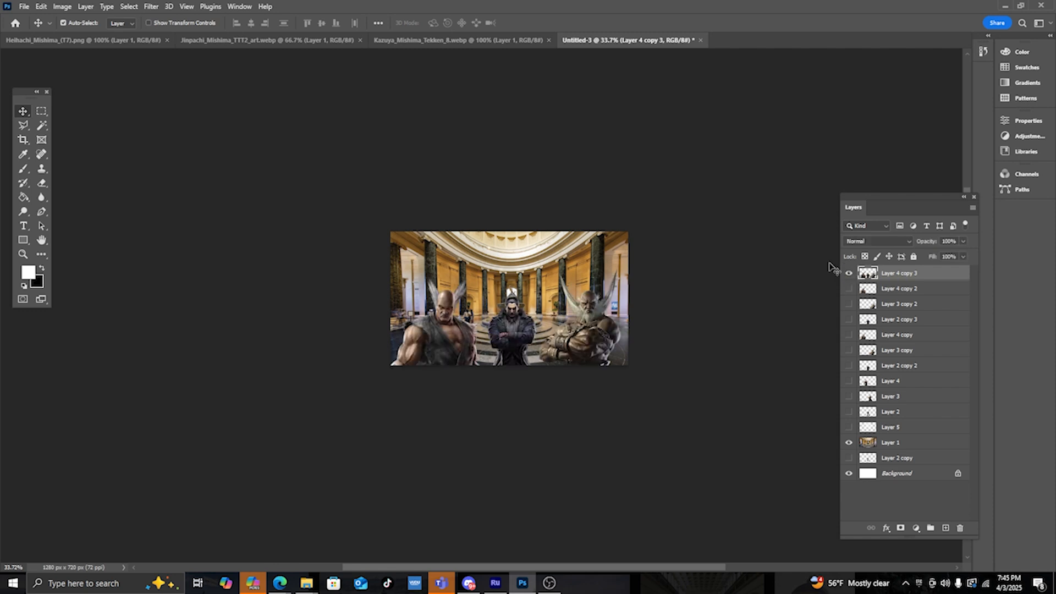
click(849, 273)
click(849, 272)
click(849, 273)
click(849, 272)
click(849, 273)
click(849, 272)
click(849, 273)
click(849, 273)
click(849, 273)
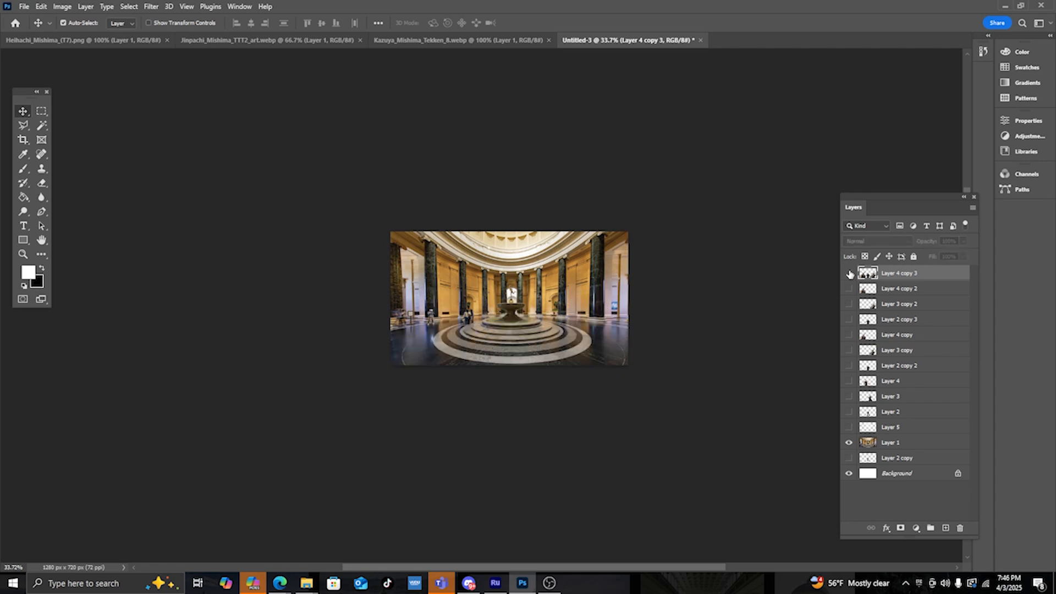
click(849, 273)
click(849, 273)
click(849, 272)
click(849, 272)
click(849, 273)
click(849, 273)
click(849, 273)
click(848, 273)
click(849, 273)
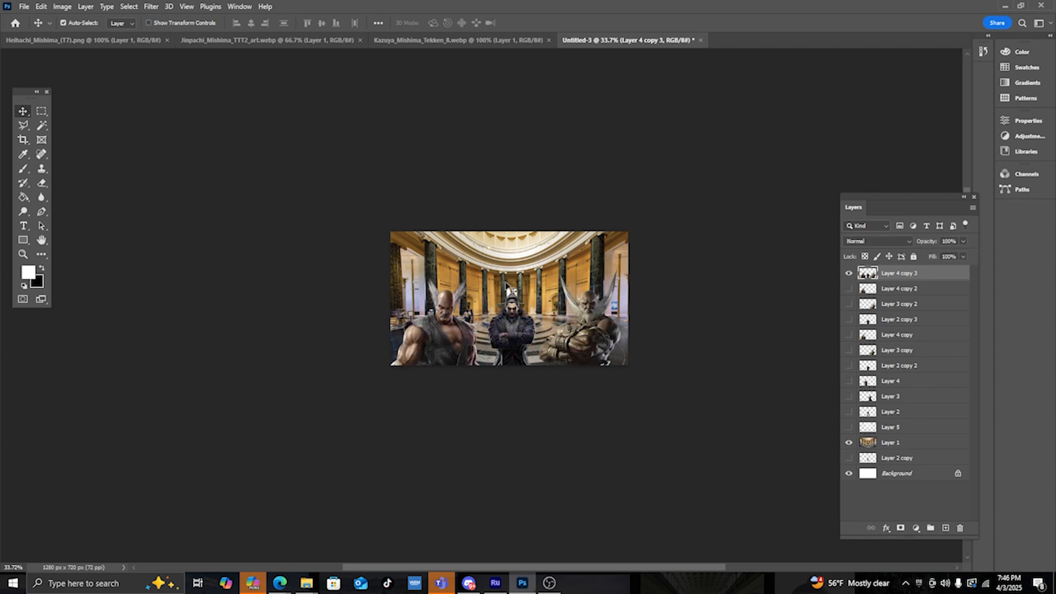
alt+scroll(550, 409, down, 3)
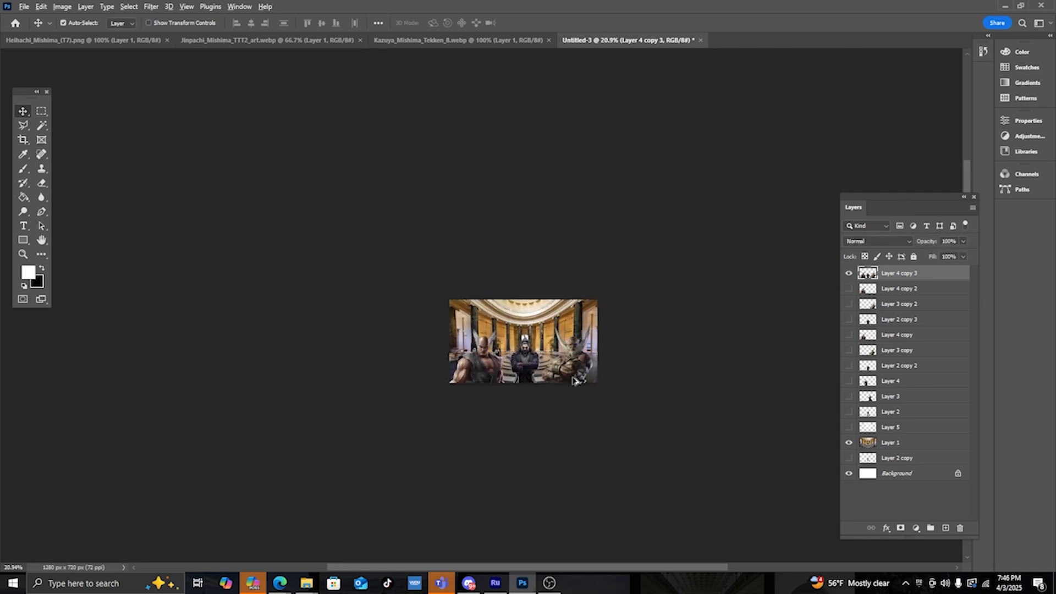
alt+scroll(574, 381, up, 6)
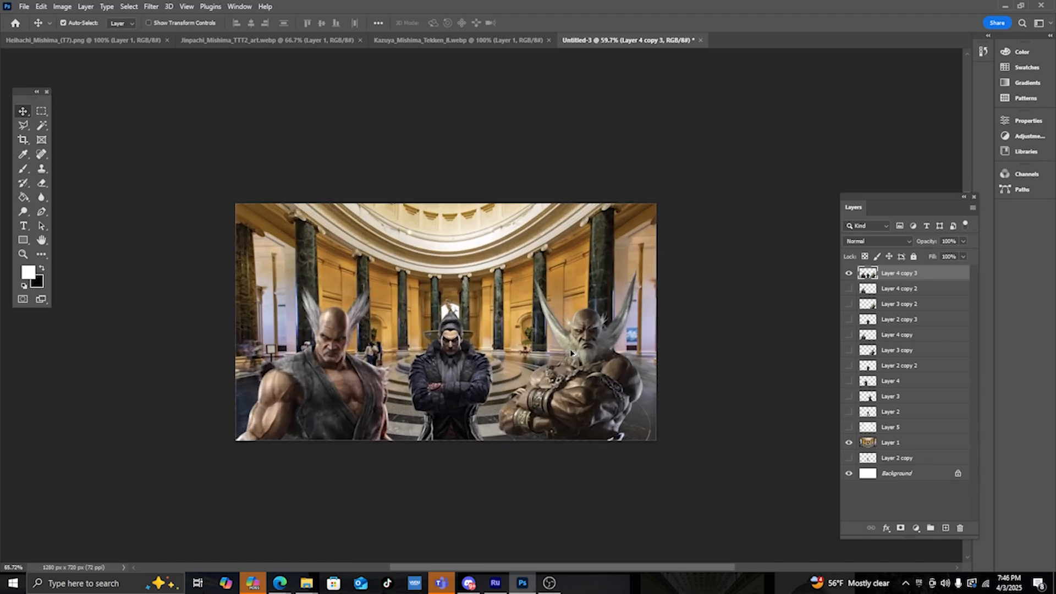
- Add a text layer reading 20 near the top centre of the hall
click(23, 225)
click(425, 257)
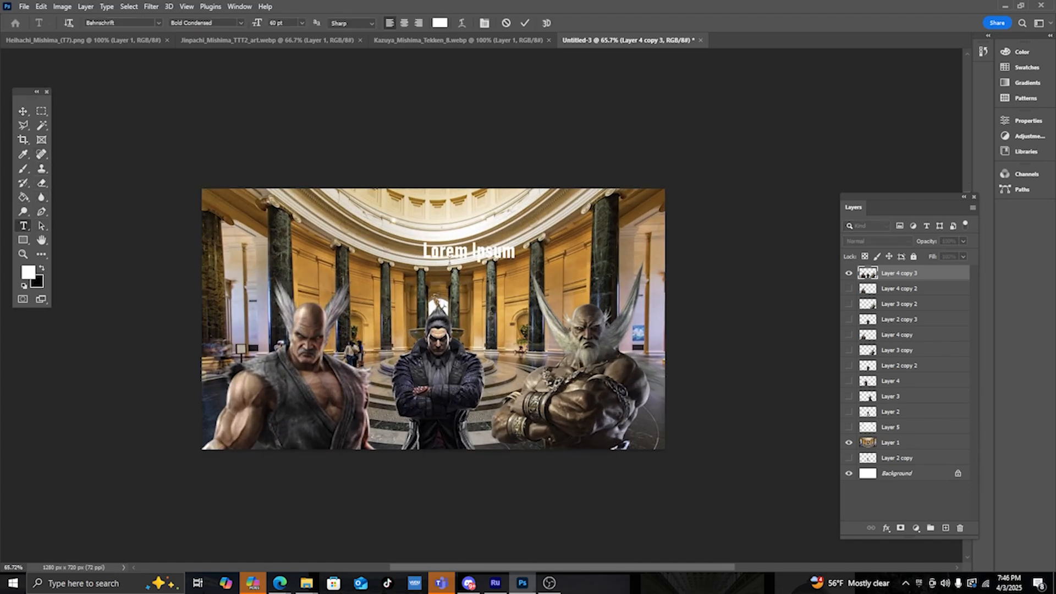
text(20)
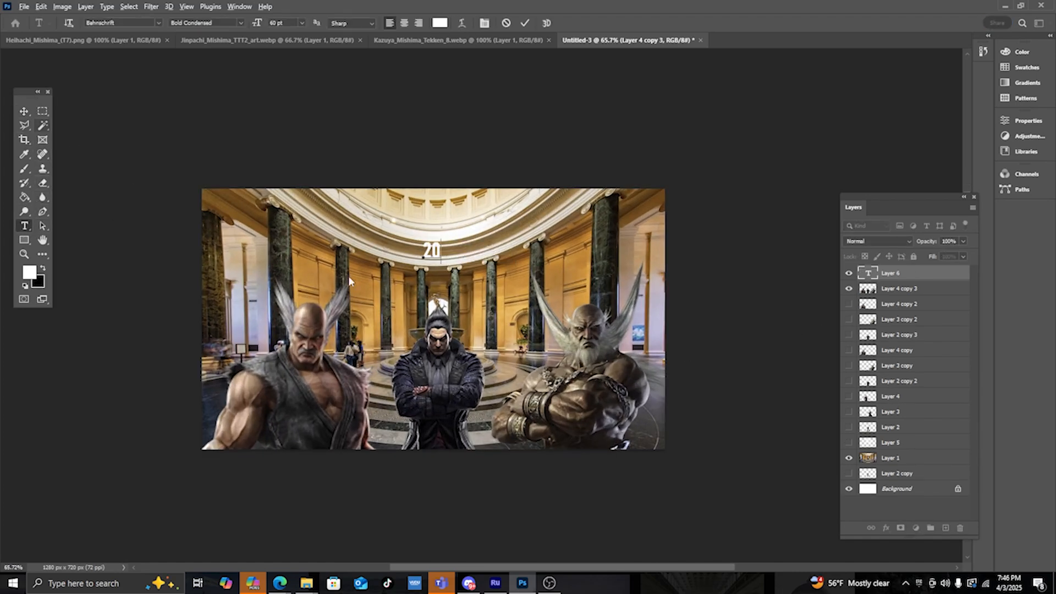
- Move the 20 text down between the columns above the middle character
click(23, 111)
alt+scroll(447, 255, up, 5)
drag(427, 254, 433, 326)
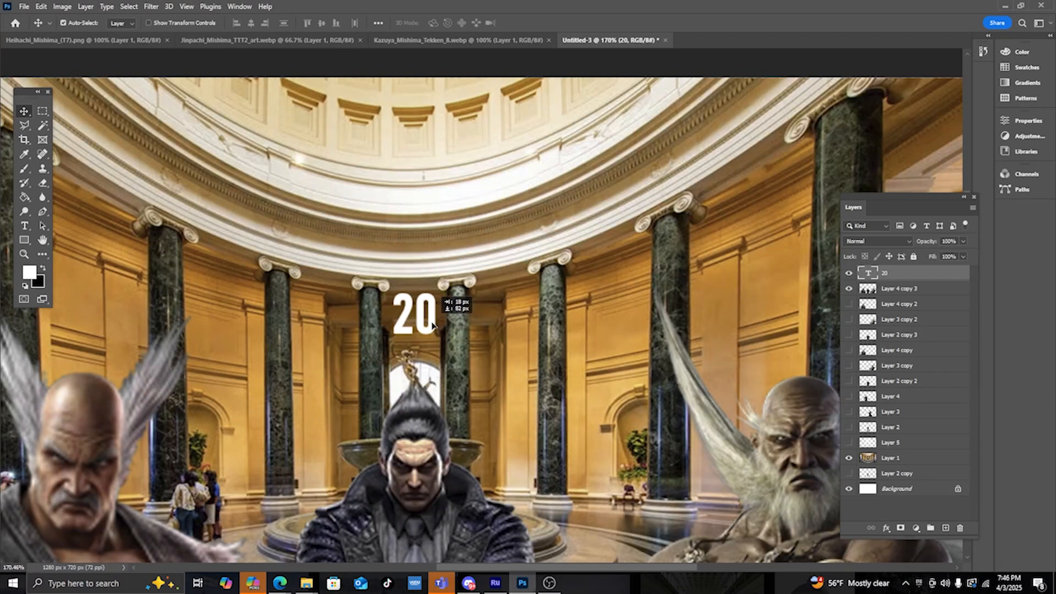
alt+scroll(433, 326, down, 8)
alt+scroll(465, 282, up, 4)
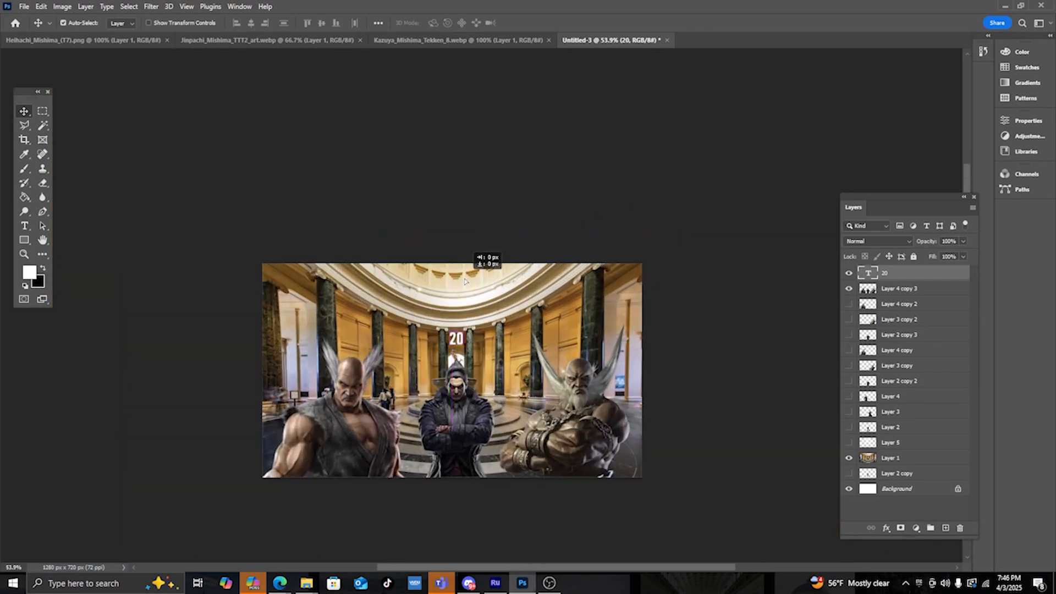
drag(465, 282, 472, 390)
alt+scroll(473, 286, down, 4)
alt+scroll(480, 279, up, 9)
alt+scroll(478, 370, up, 10)
alt+scroll(472, 390, down, 11)
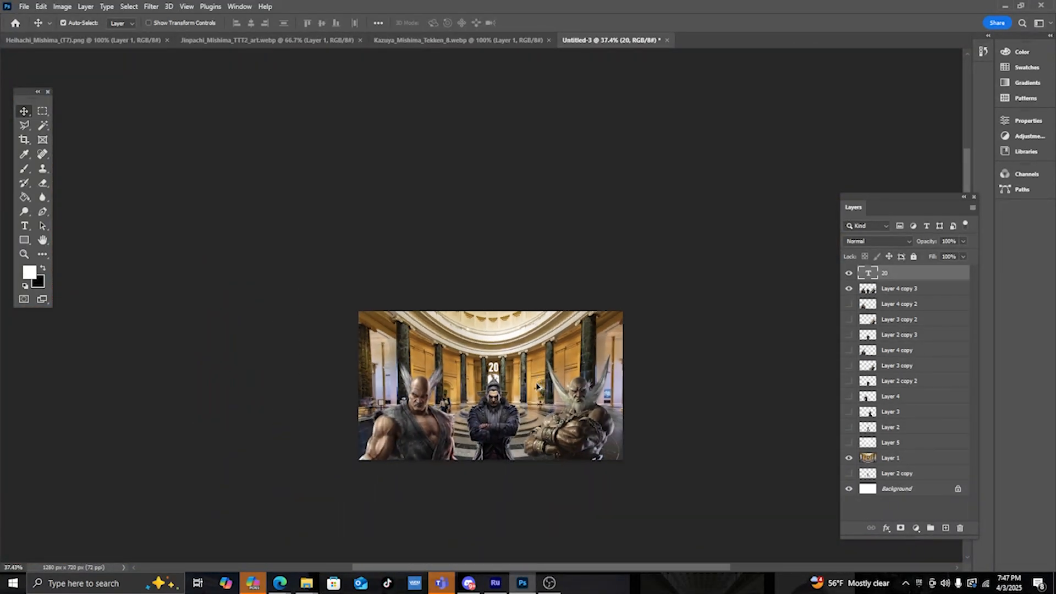
alt+scroll(537, 387, up, 3)
- Set the 20 text layer's opacity to 43%
drag(963, 241, 936, 257)
alt+scroll(639, 313, down, 3)
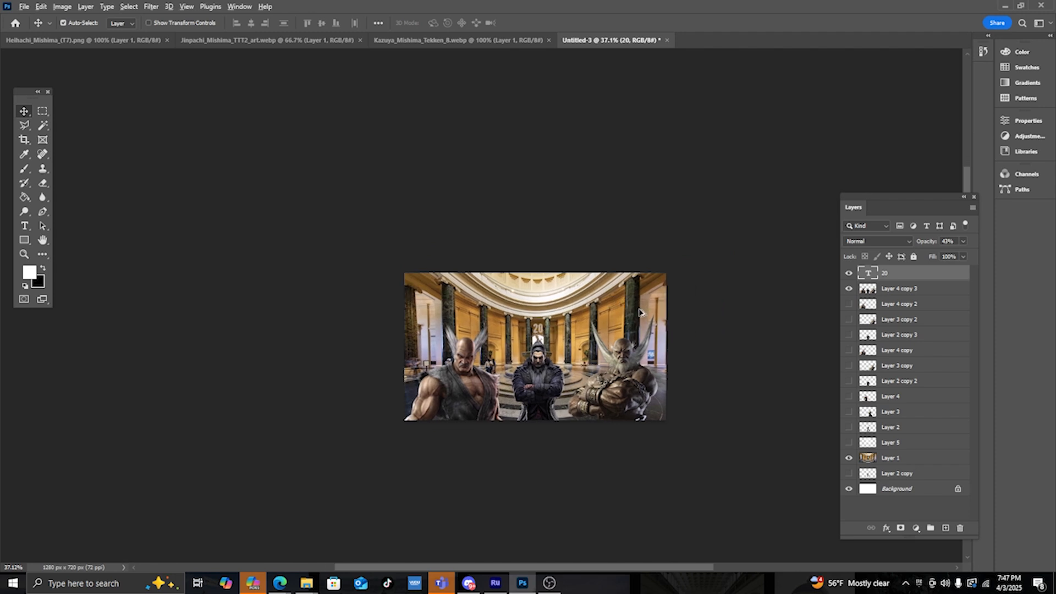
alt+scroll(629, 303, up, 1)
alt+scroll(633, 305, up, 1)
- Hide and reshow the merged character layer to compare the scene
middle_drag(633, 306, 667, 338)
alt+scroll(655, 330, down, 1)
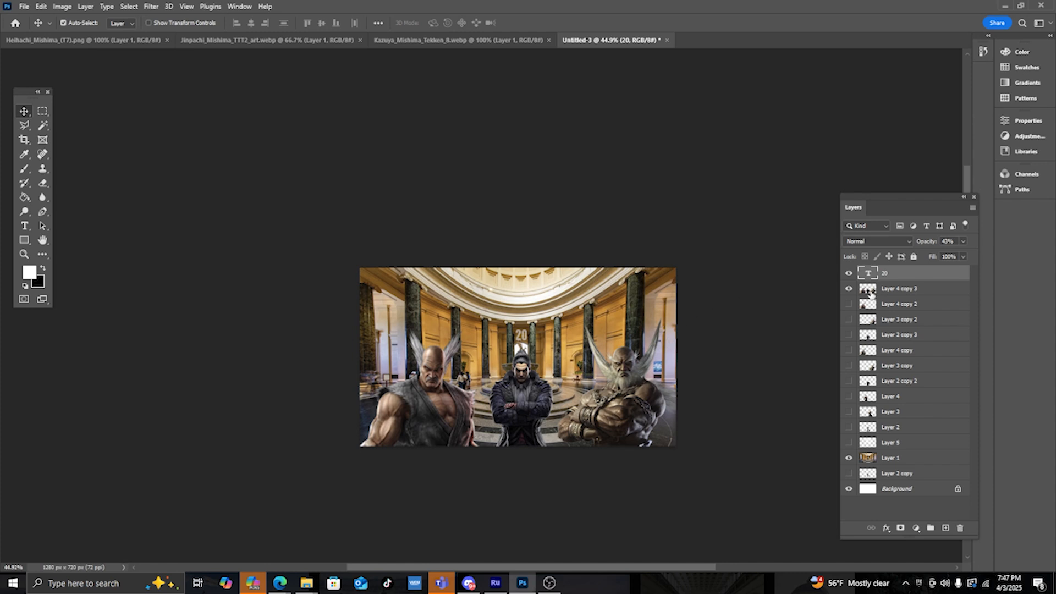
click(849, 289)
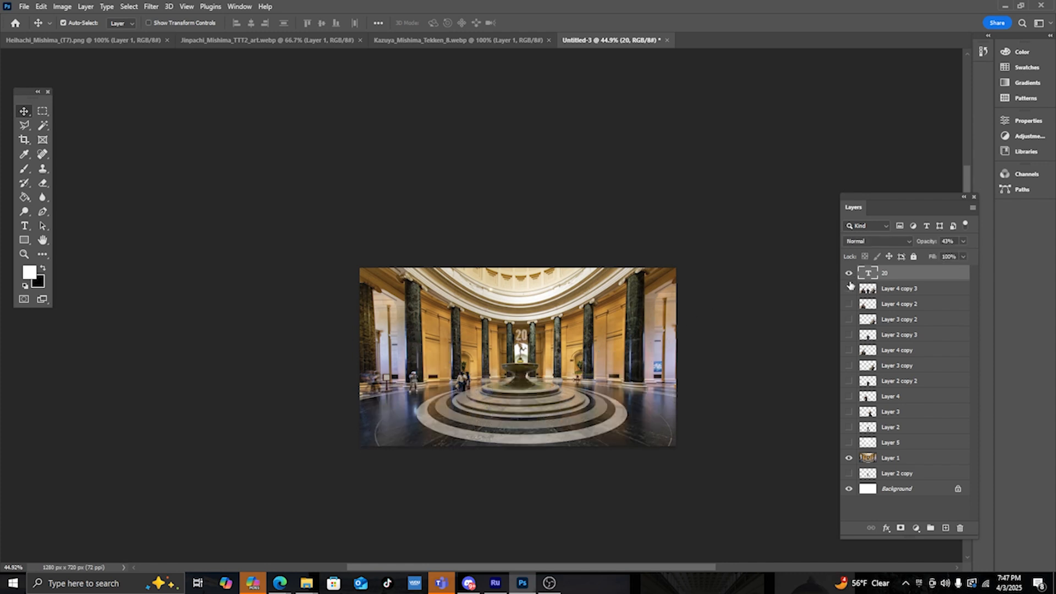
click(849, 287)
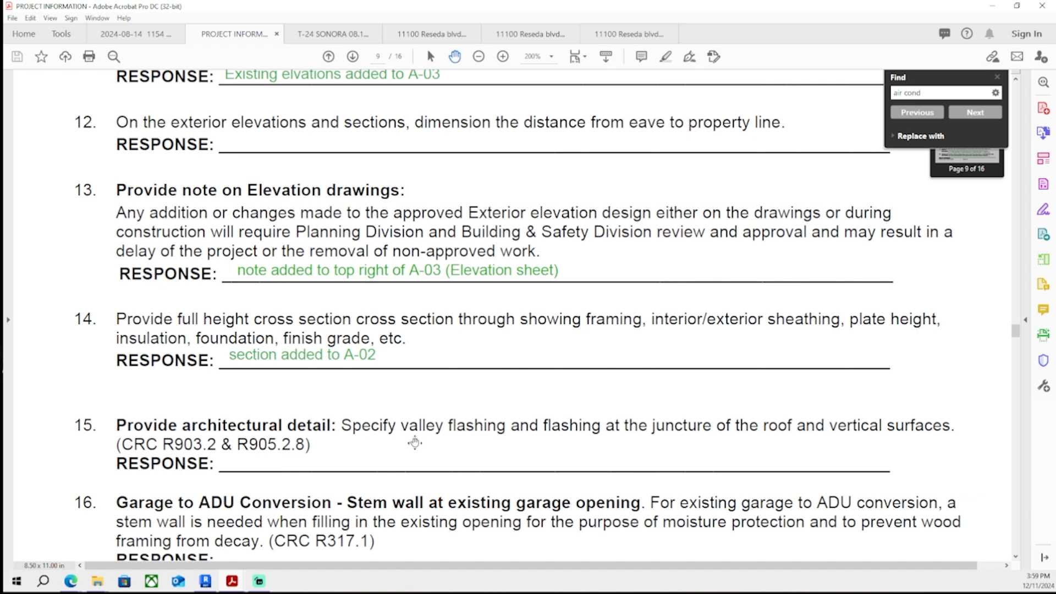
- Switch to Adobe Acrobat and scroll through the plan check correction list responses
scroll(419, 386, down, 3)
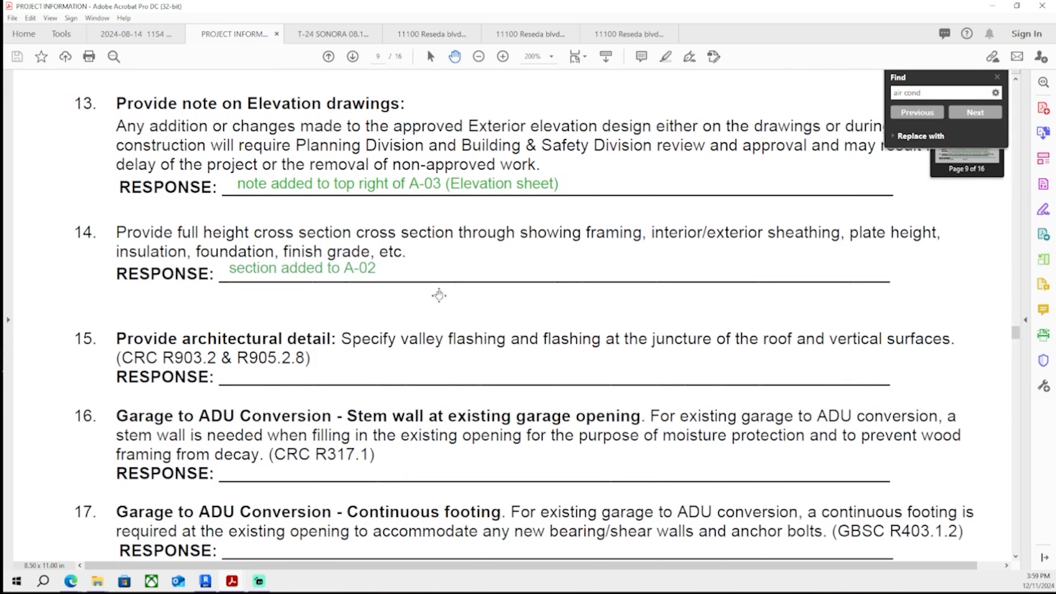
scroll(434, 300, down, 1)
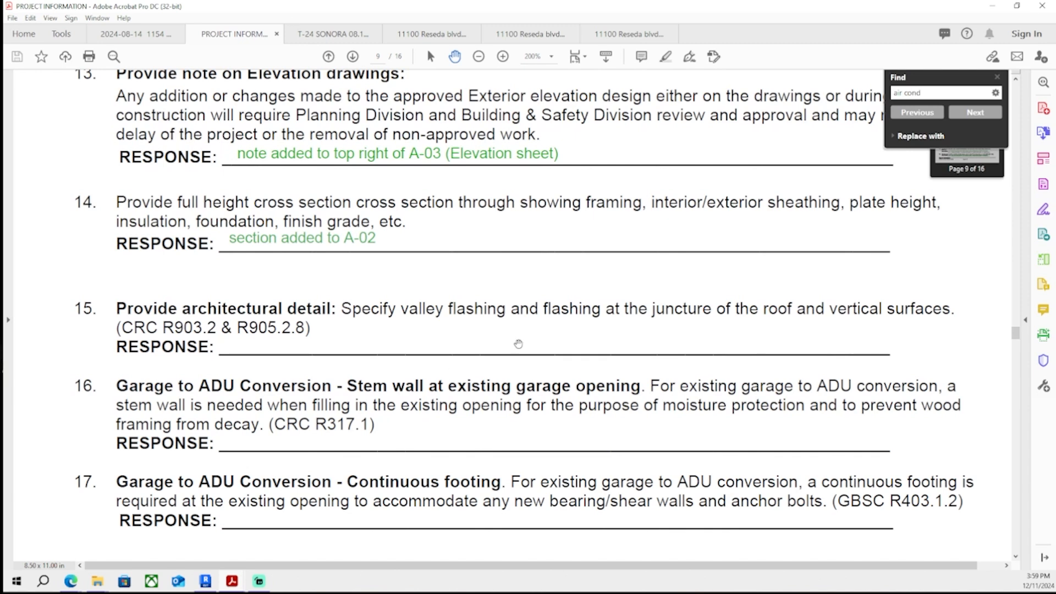
scroll(521, 333, down, 2)
scroll(521, 337, down, 13)
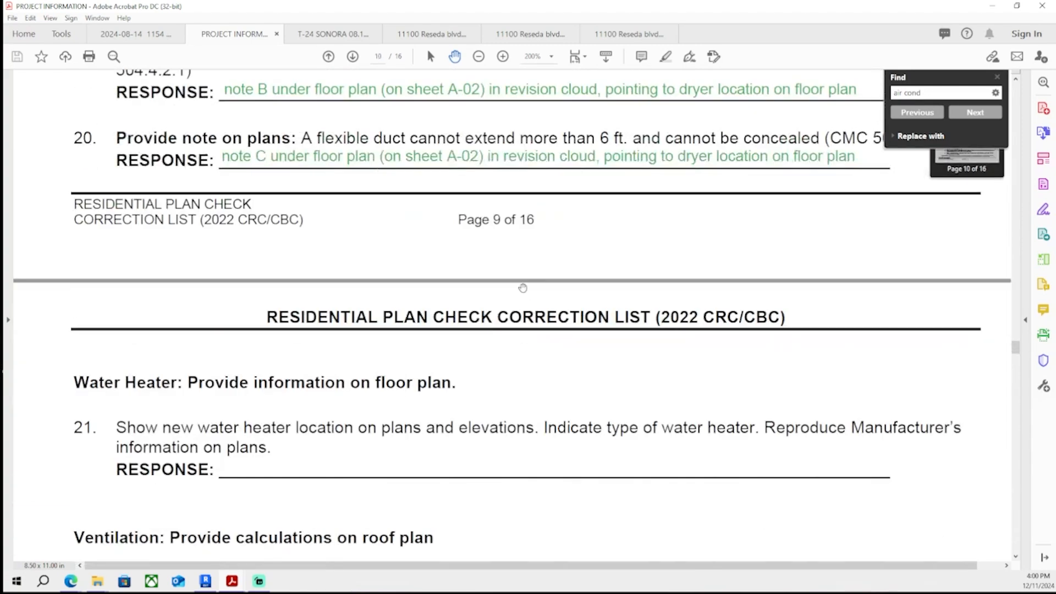
- Scroll back up through the plan check correction list to review the earlier responses
scroll(489, 323, up, 4)
scroll(489, 323, up, 7)
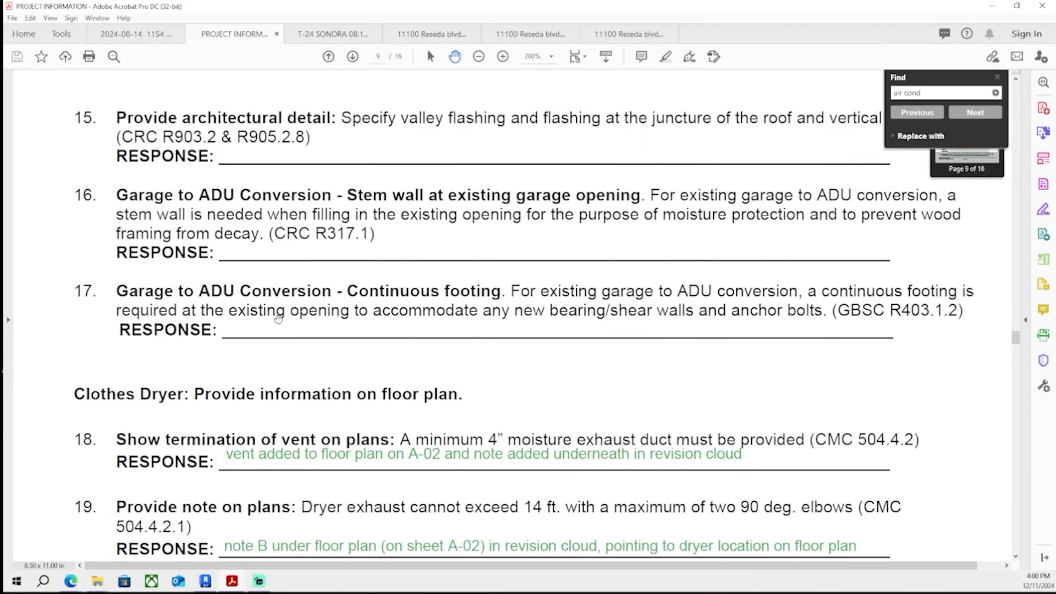
scroll(279, 318, up, 2)
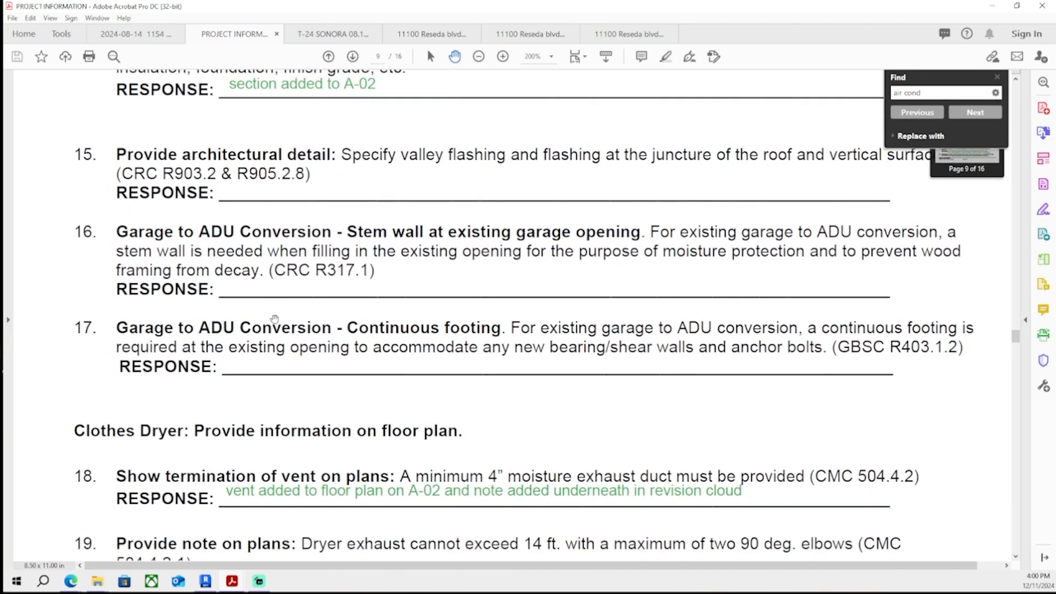
scroll(274, 320, up, 8)
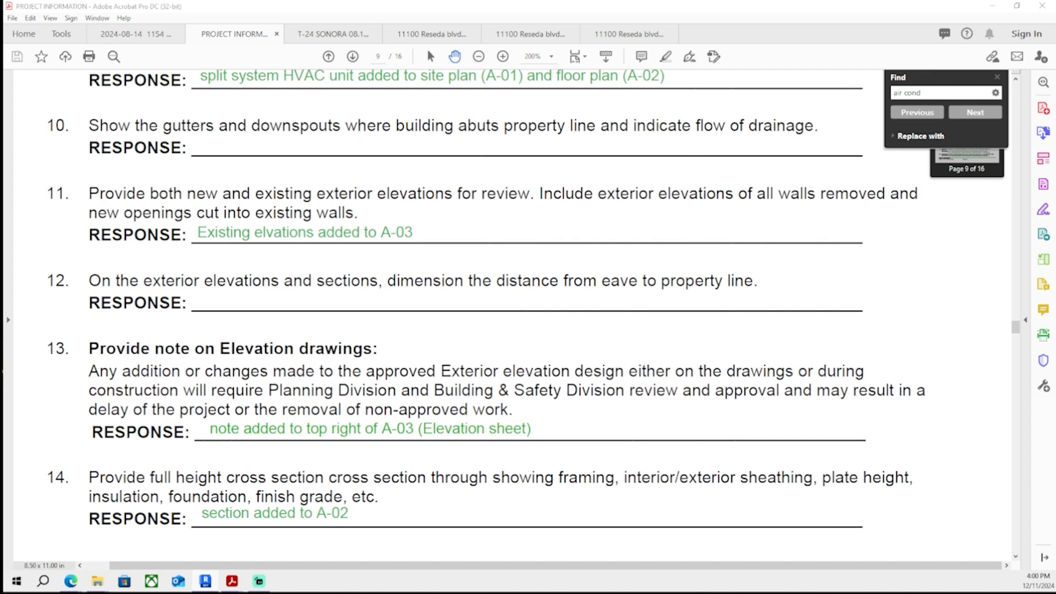
- Switch to Revit and pan and zoom across sheet A-03 to examine the elevations and sections
click(205, 581)
middle_drag(653, 318, 693, 382)
scroll(443, 286, up, 3)
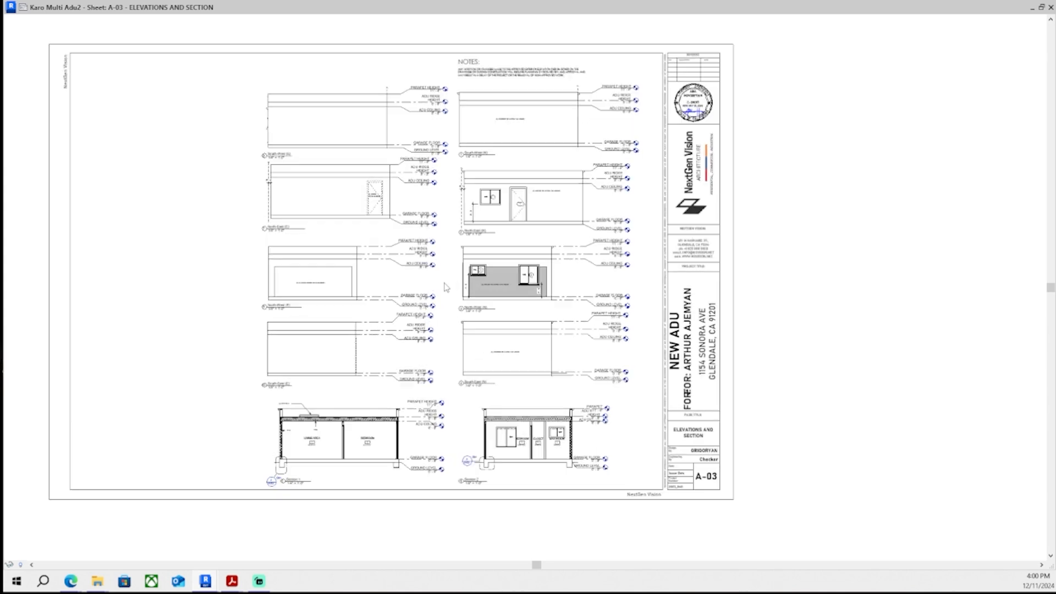
middle_drag(519, 445, 530, 370)
scroll(530, 370, up, 6)
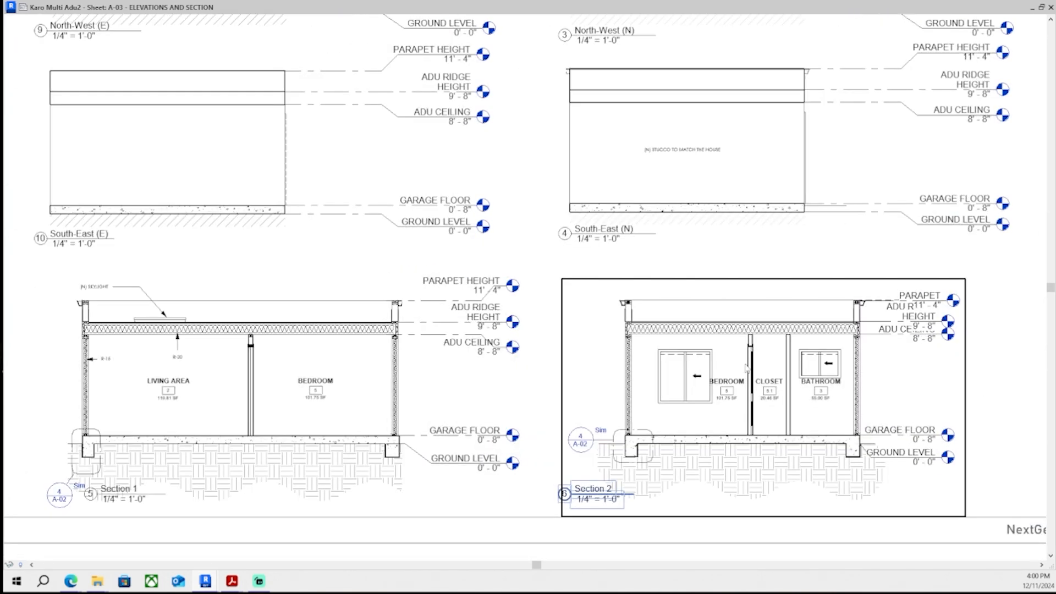
middle_drag(776, 296, 725, 492)
scroll(686, 271, down, 1)
middle_drag(686, 271, 717, 366)
middle_drag(673, 229, 677, 354)
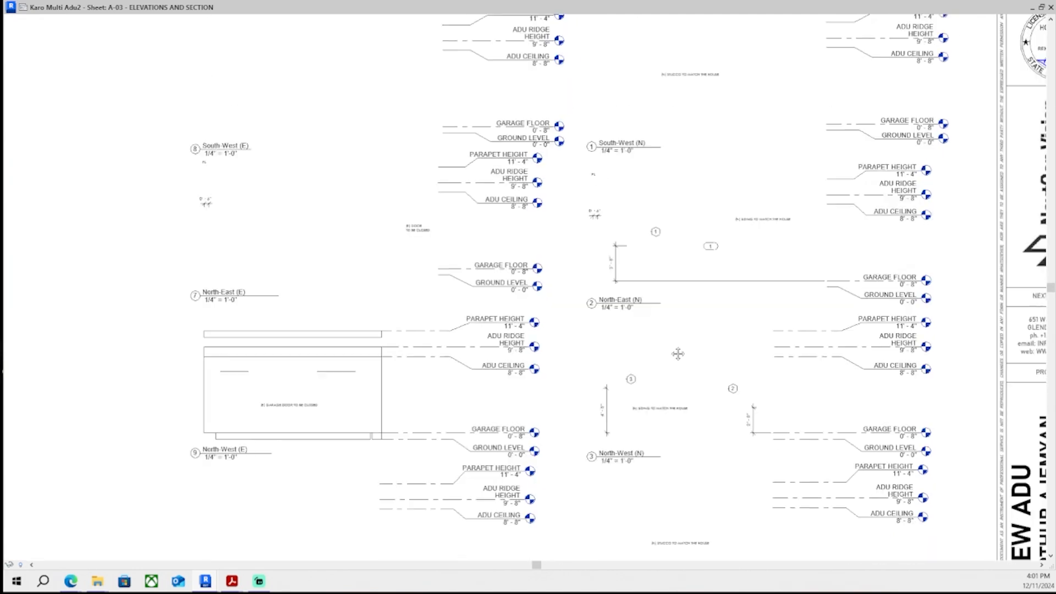
middle_drag(712, 242, 628, 254)
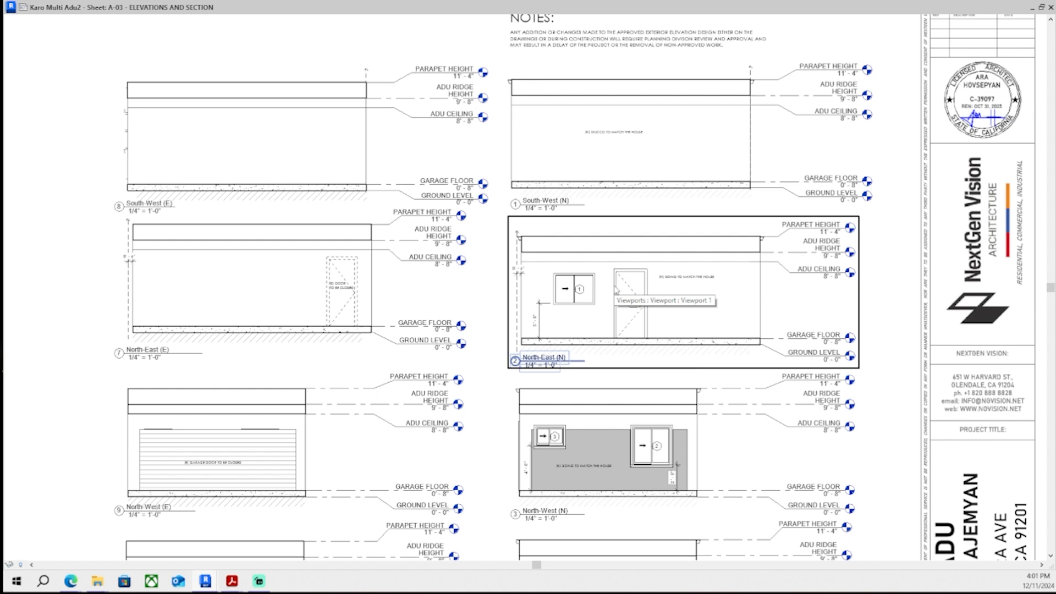
middle_drag(622, 309, 642, 222)
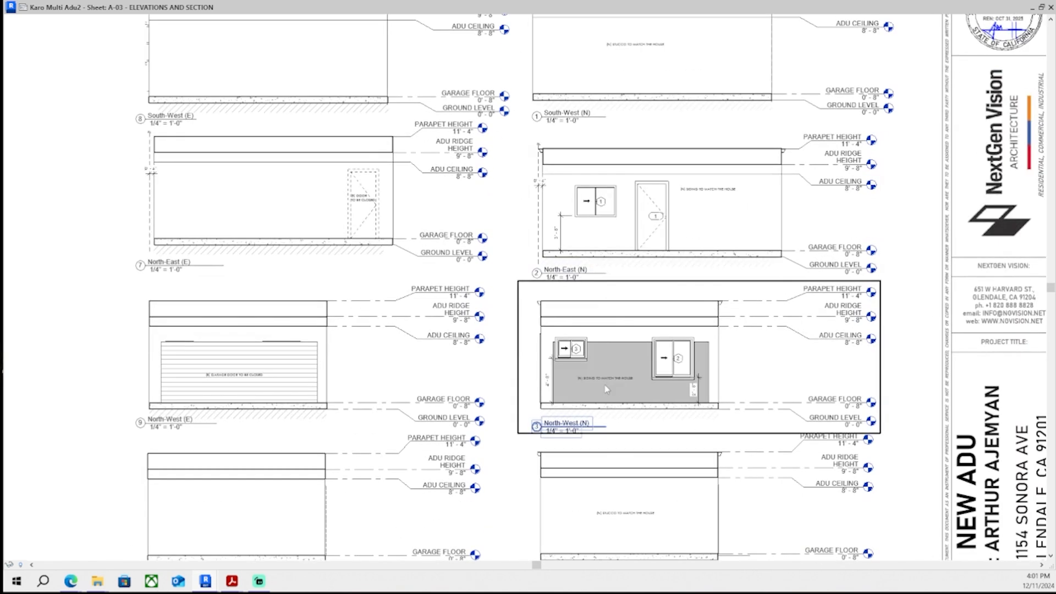
middle_drag(674, 389, 683, 297)
middle_drag(610, 429, 611, 339)
middle_drag(589, 471, 551, 441)
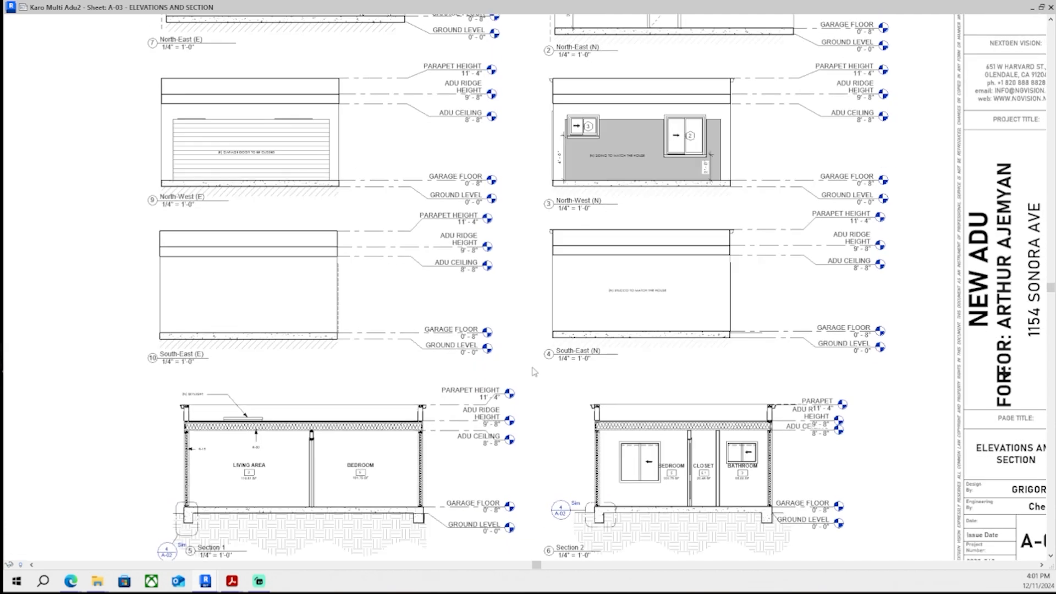
middle_drag(530, 369, 530, 393)
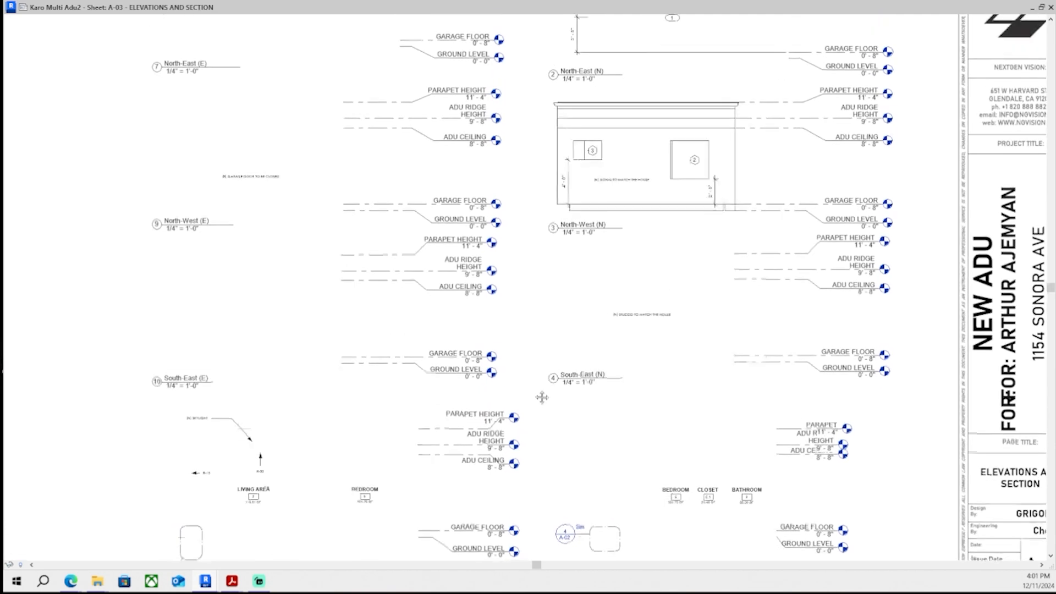
middle_drag(528, 329, 530, 339)
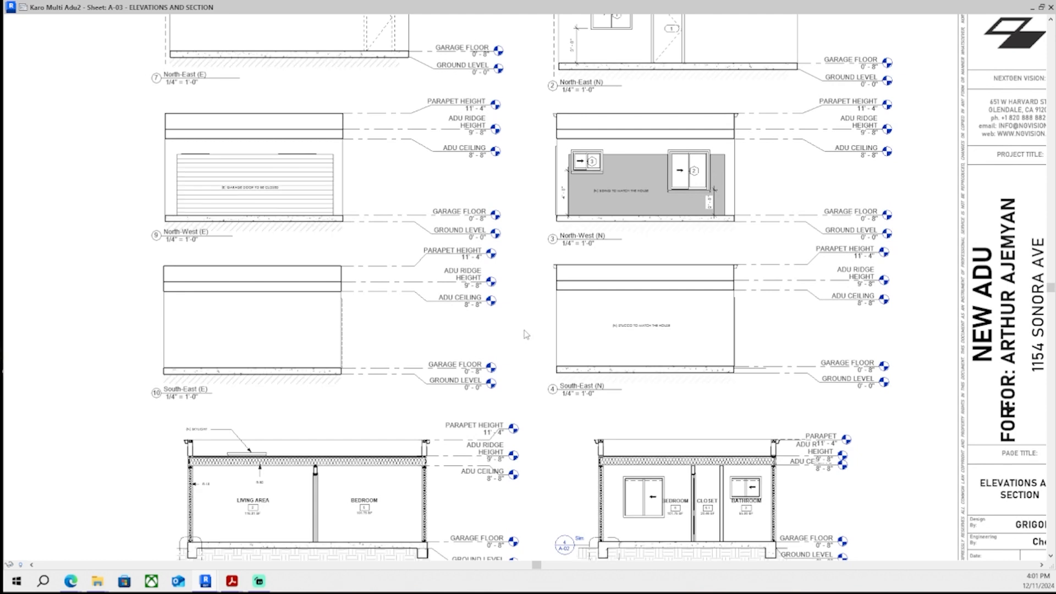
middle_drag(526, 335, 528, 387)
middle_drag(524, 277, 526, 510)
middle_drag(519, 352, 550, 192)
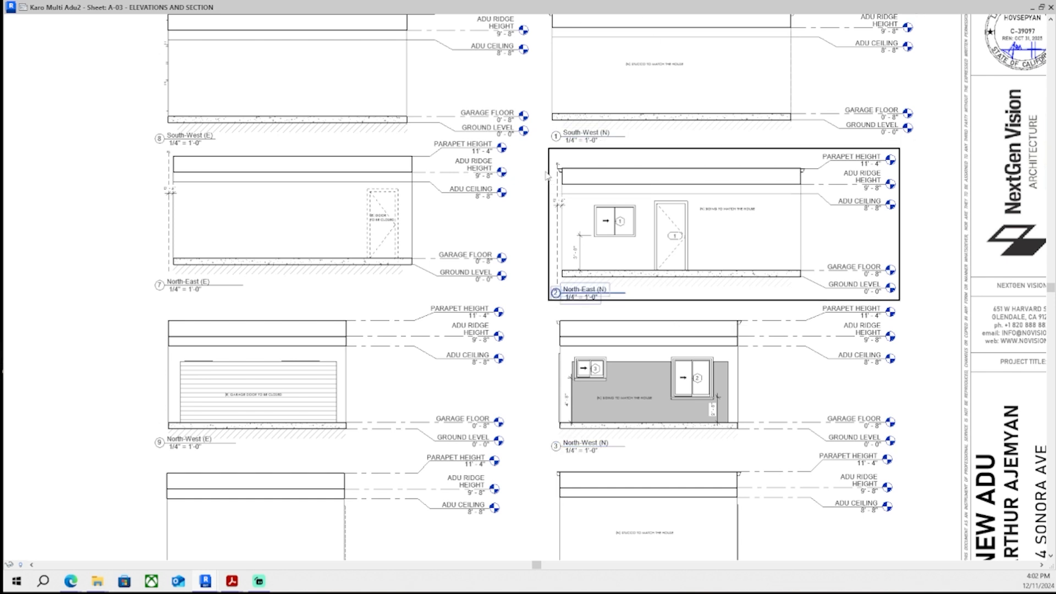
scroll(548, 175, down, 2)
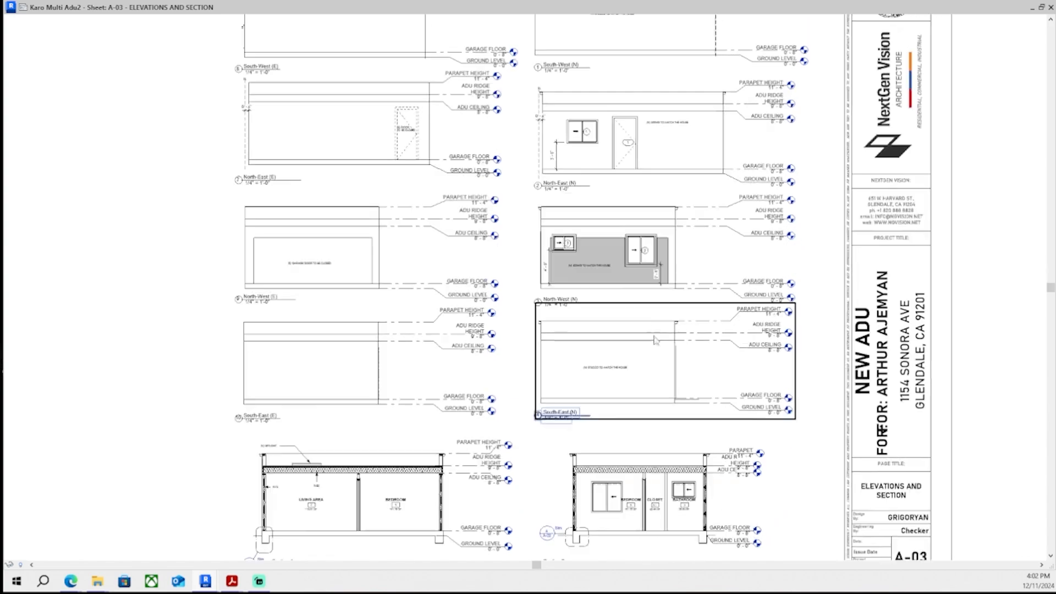
middle_drag(352, 552, 397, 421)
scroll(396, 432, up, 6)
scroll(396, 408, down, 3)
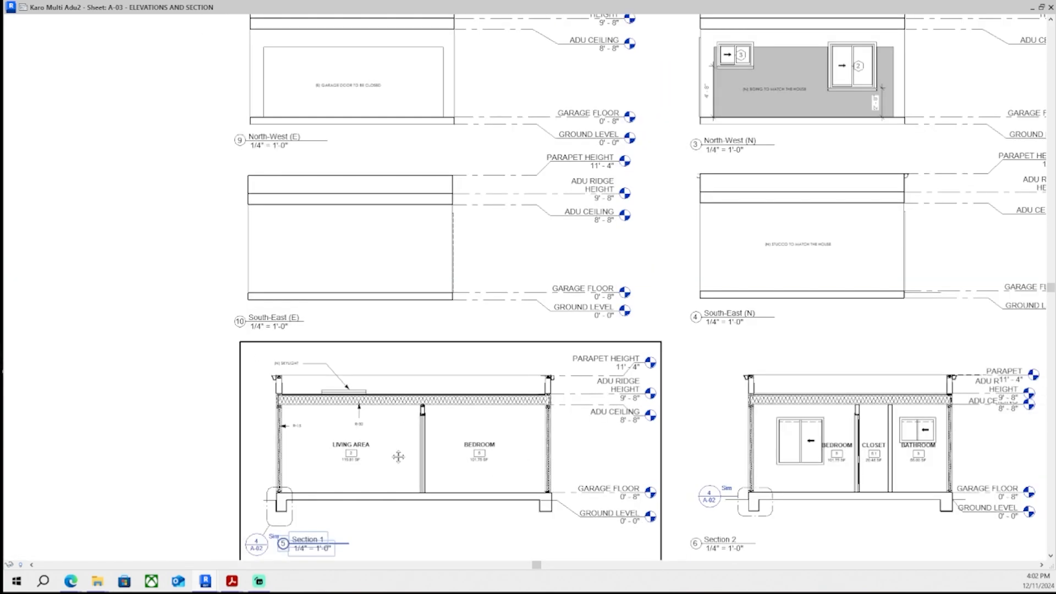
middle_drag(438, 245, 392, 565)
middle_drag(808, 42, 677, 330)
scroll(440, 407, down, 1)
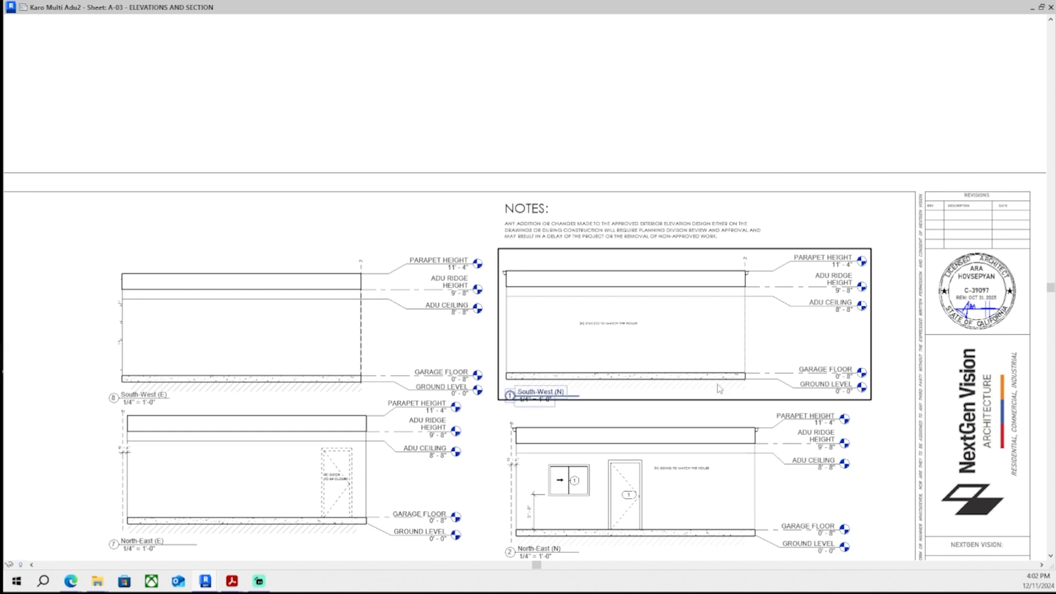
scroll(738, 325, up, 4)
scroll(756, 207, up, 11)
scroll(738, 241, down, 14)
middle_drag(750, 283, 761, 259)
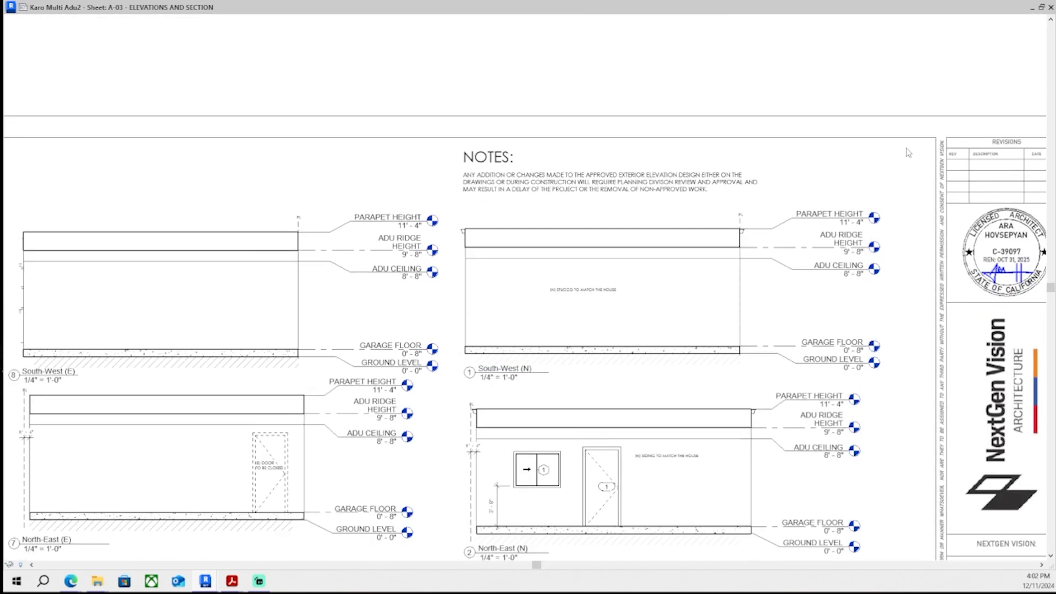
middle_drag(696, 171, 697, 65)
scroll(500, 307, up, 1)
- Activate the South-West (N) elevation viewport and reposition the PL property-line grid head above the roof edge
double_click(500, 307)
scroll(494, 307, up, 8)
scroll(419, 261, up, 8)
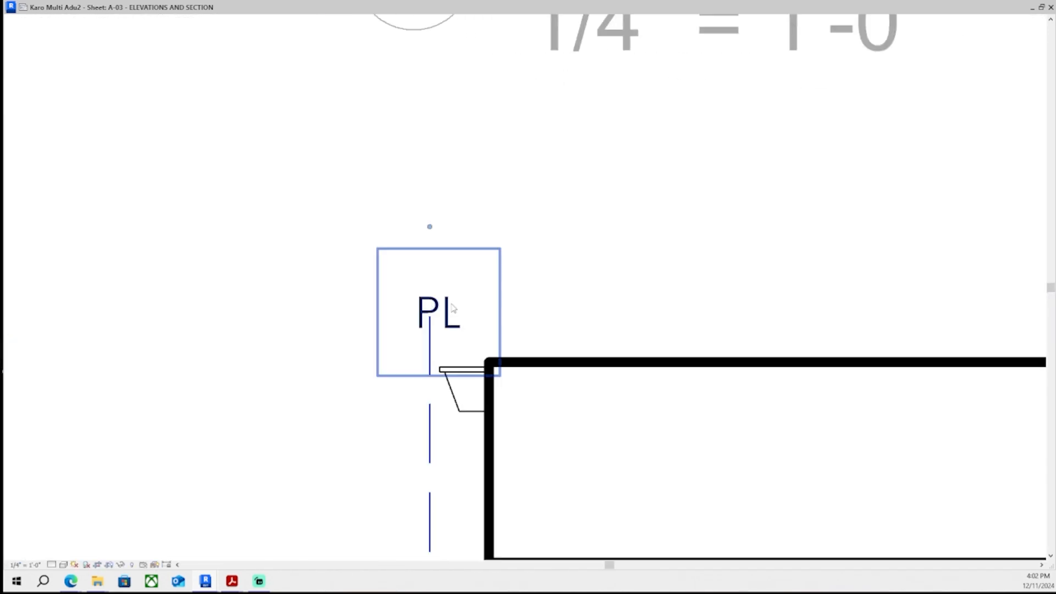
click(445, 306)
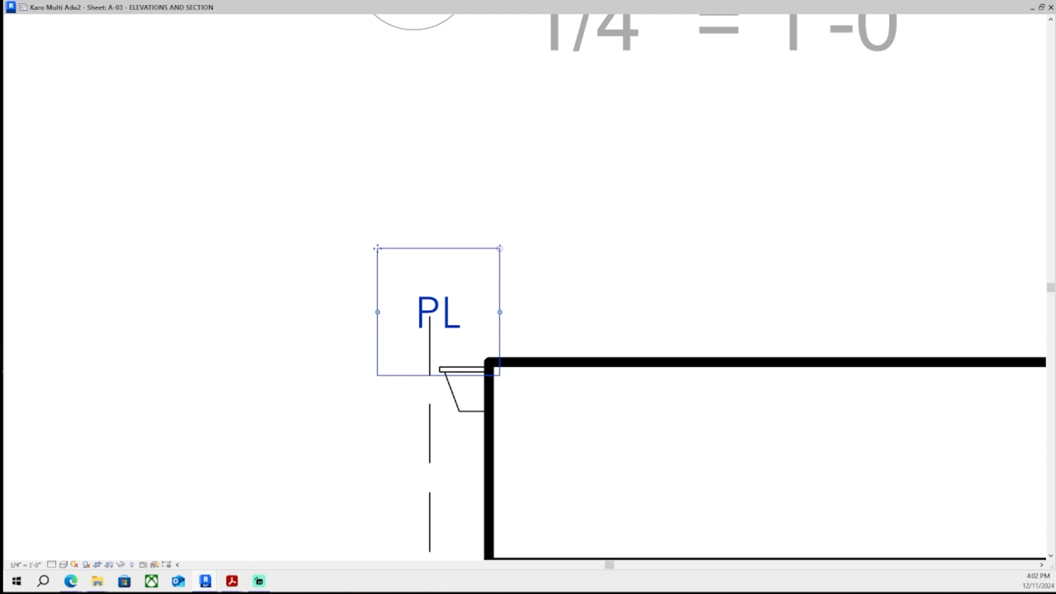
middle_drag(589, 319, 630, 278)
click(629, 279)
scroll(503, 298, up, 2)
click(437, 285)
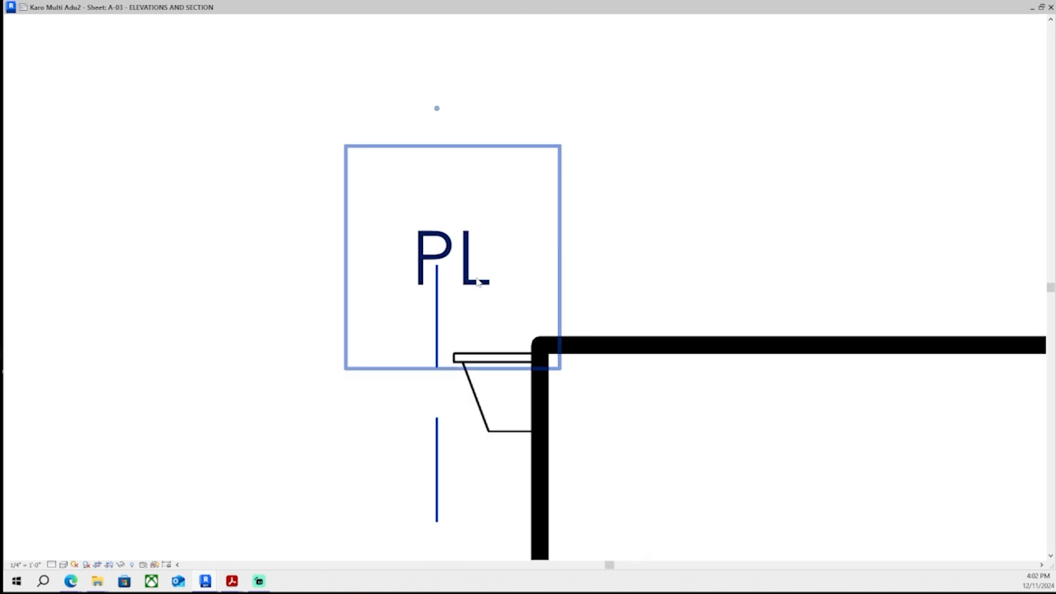
click(485, 279)
scroll(367, 305, down, 5)
middle_drag(361, 333, 399, 302)
scroll(398, 302, down, 7)
click(398, 302)
scroll(423, 260, up, 6)
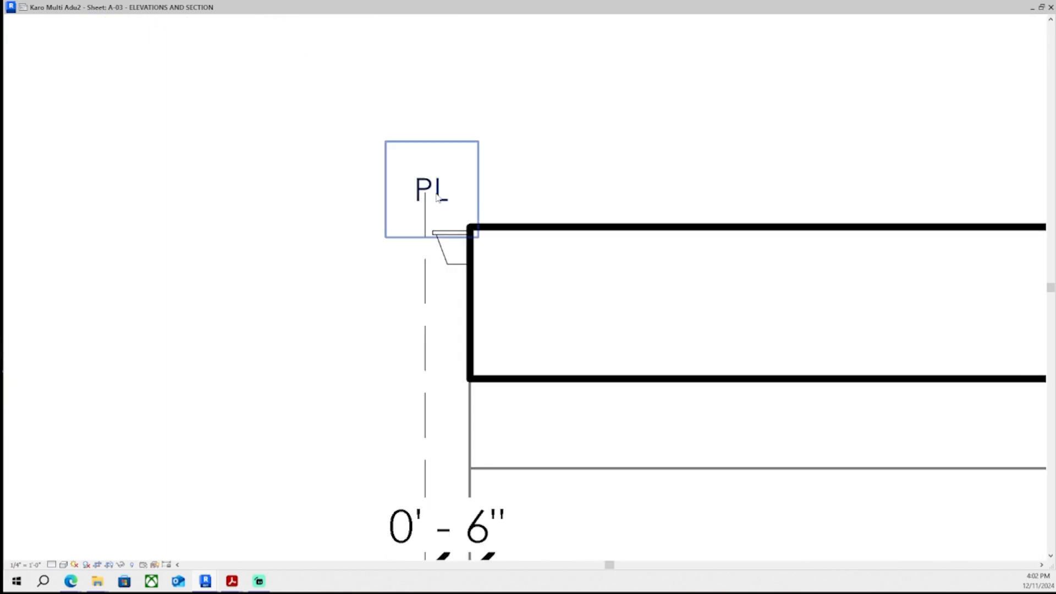
click(442, 200)
middle_drag(441, 200, 454, 241)
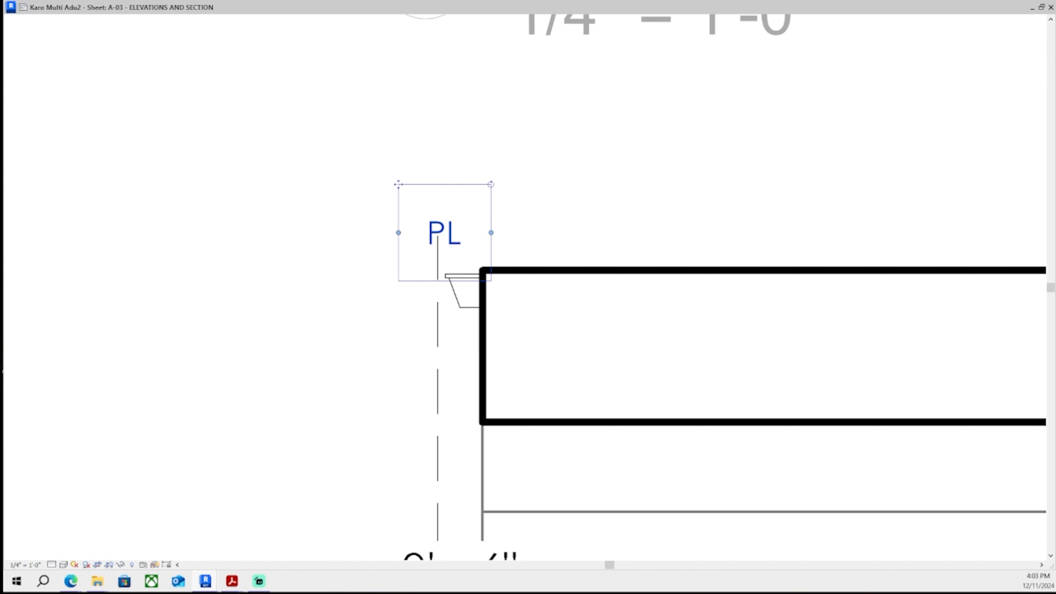
scroll(478, 169, up, 1)
middle_drag(479, 169, 499, 228)
drag(407, 246, 384, 83)
click(453, 397)
drag(452, 306, 452, 227)
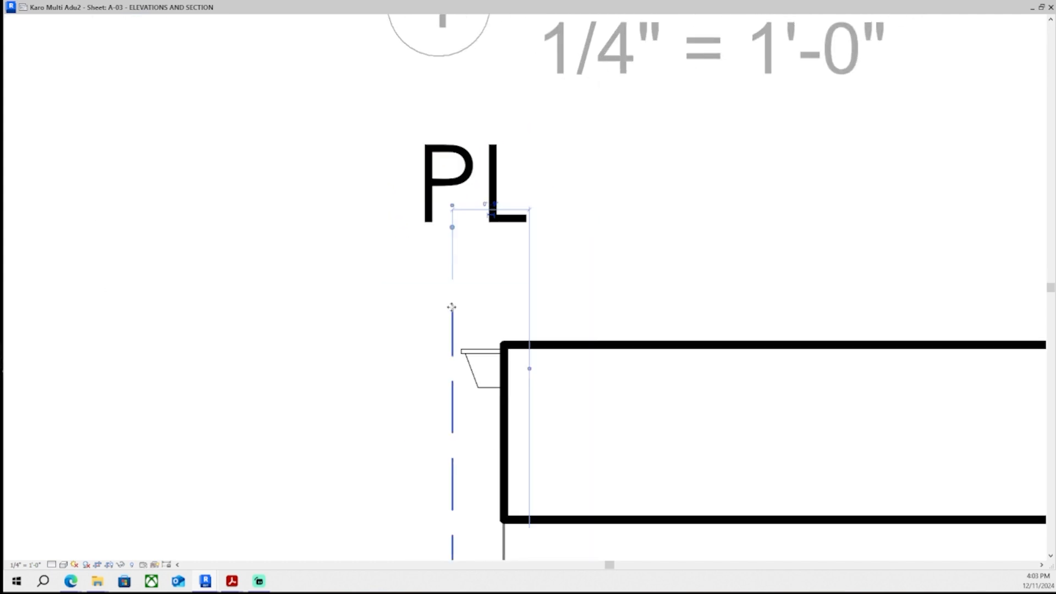
scroll(456, 294, up, 6)
scroll(450, 142, down, 3)
middle_drag(450, 142, 460, 224)
drag(460, 224, 460, 131)
scroll(471, 158, down, 2)
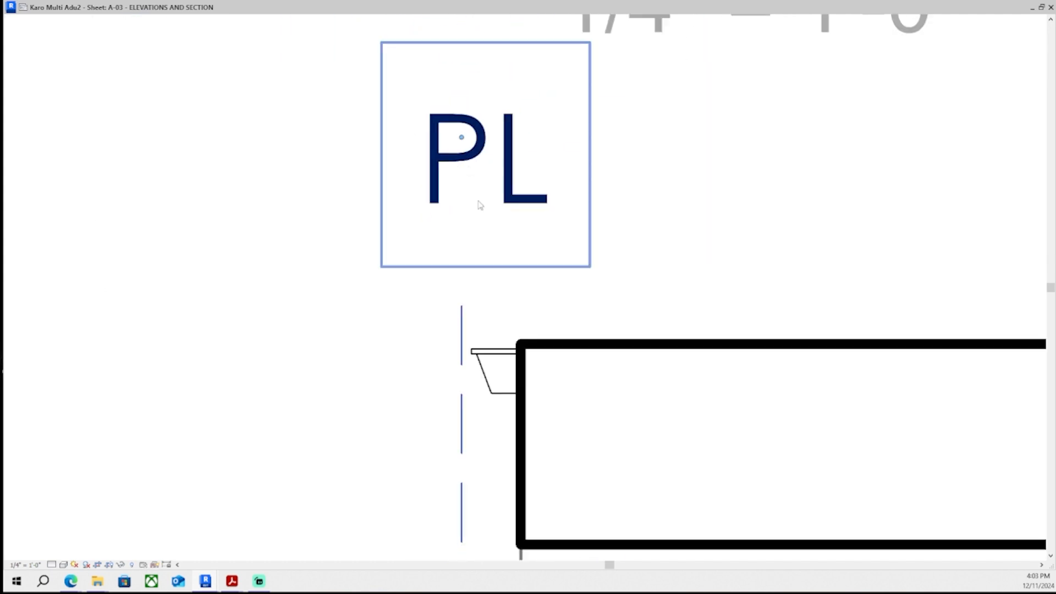
scroll(480, 205, down, 2)
- Move the PL grid head down closer to the parapet in the South-West (N) elevation and exit the view
middle_drag(480, 206, 427, 388)
click(401, 397)
scroll(401, 400, down, 5)
click(637, 302)
scroll(611, 301, down, 4)
scroll(560, 307, up, 4)
click(499, 241)
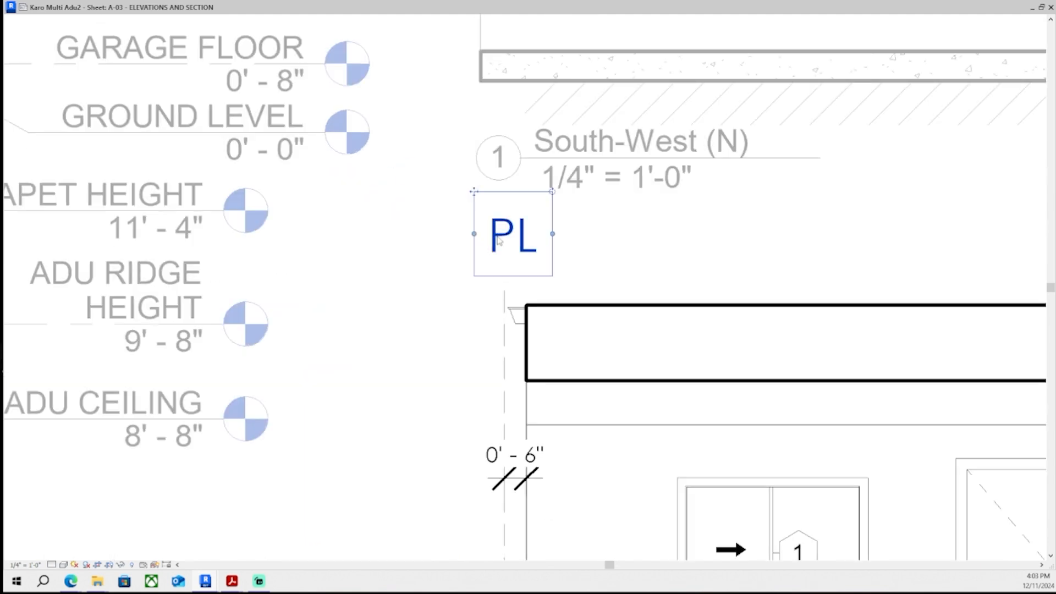
middle_drag(499, 240, 479, 298)
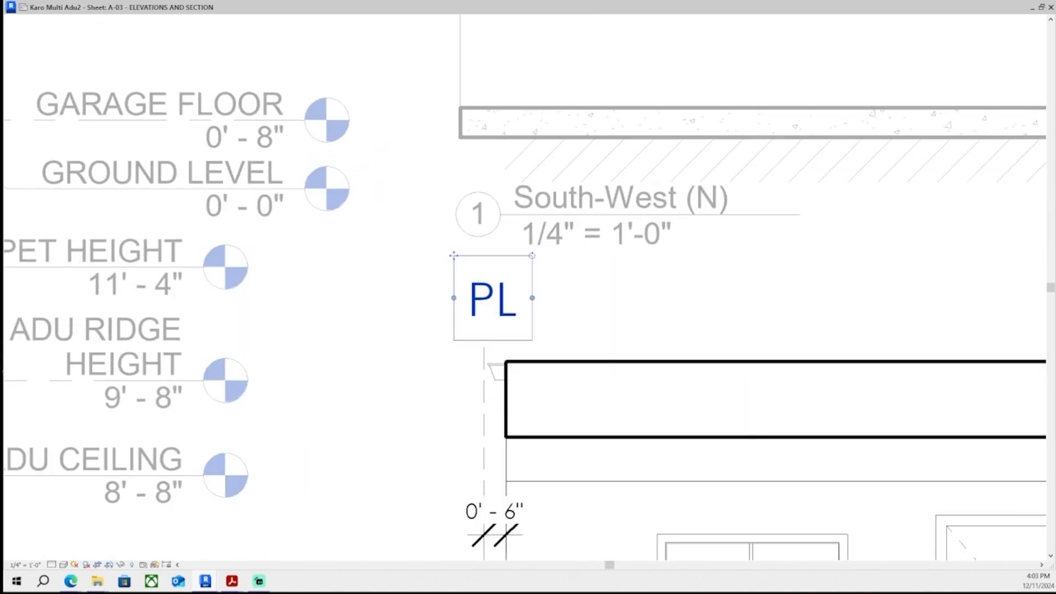
click(471, 374)
scroll(489, 339, up, 3)
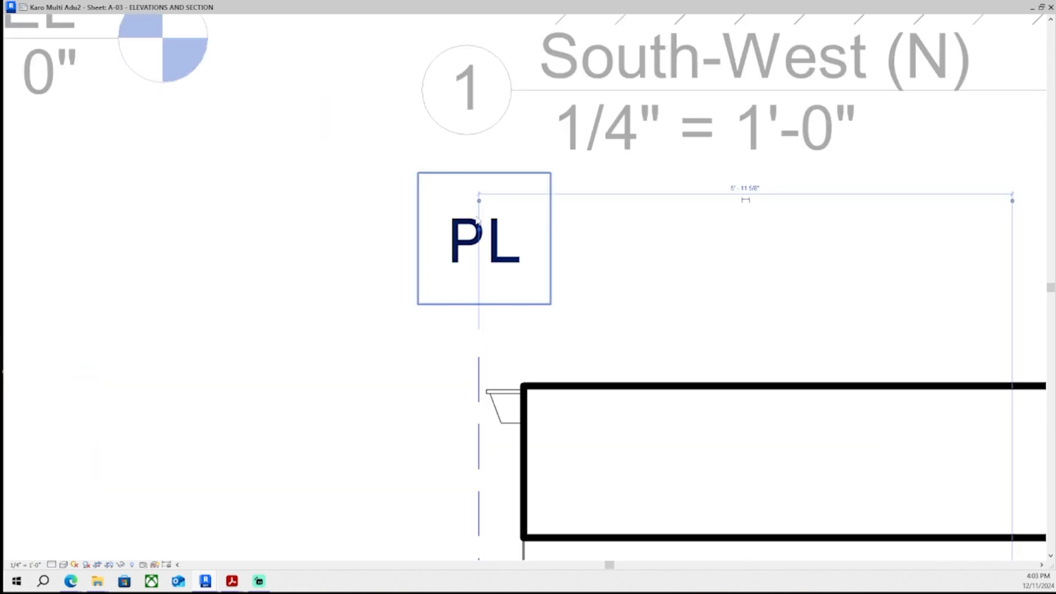
scroll(230, 426, down, 3)
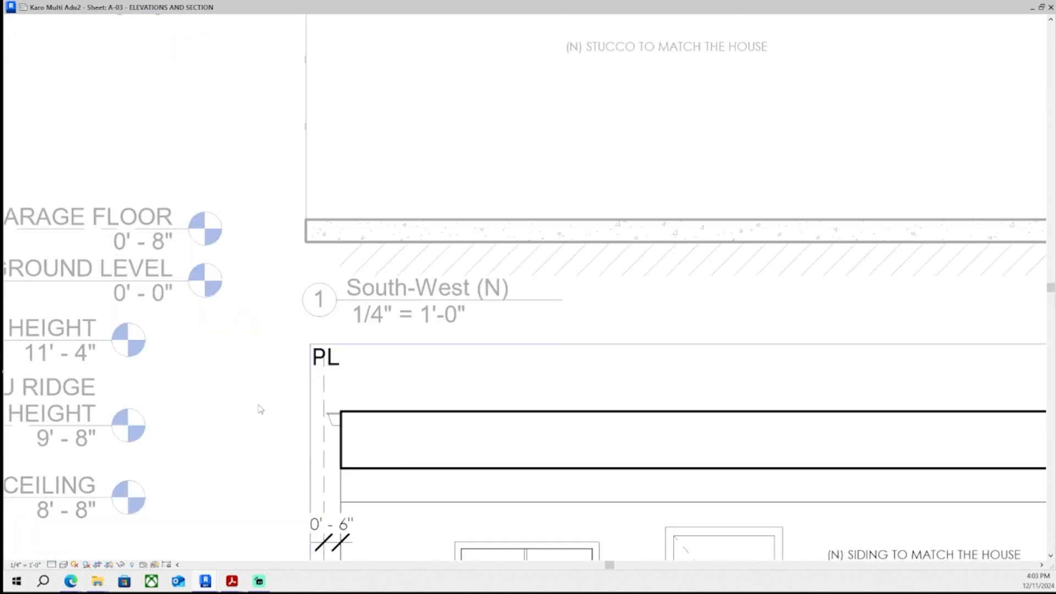
scroll(259, 406, down, 2)
scroll(440, 407, up, 5)
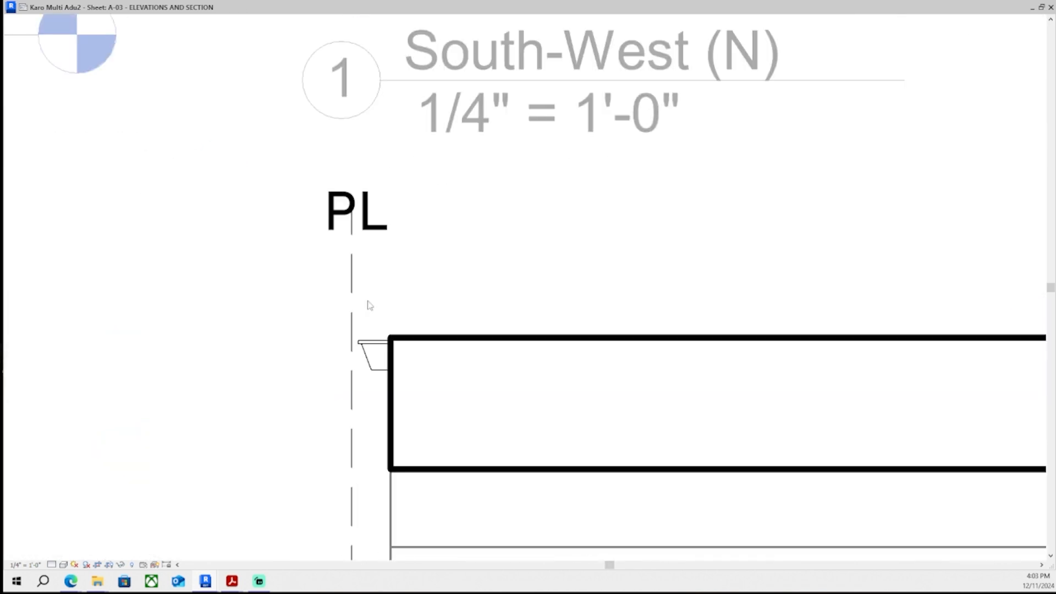
click(355, 302)
scroll(353, 143, up, 3)
scroll(351, 133, up, 2)
drag(359, 115, 359, 284)
scroll(359, 291, down, 9)
key(Escape)
- Pan around sheet A-03 to check the PL markers on the elevations
scroll(485, 380, down, 6)
scroll(619, 130, up, 3)
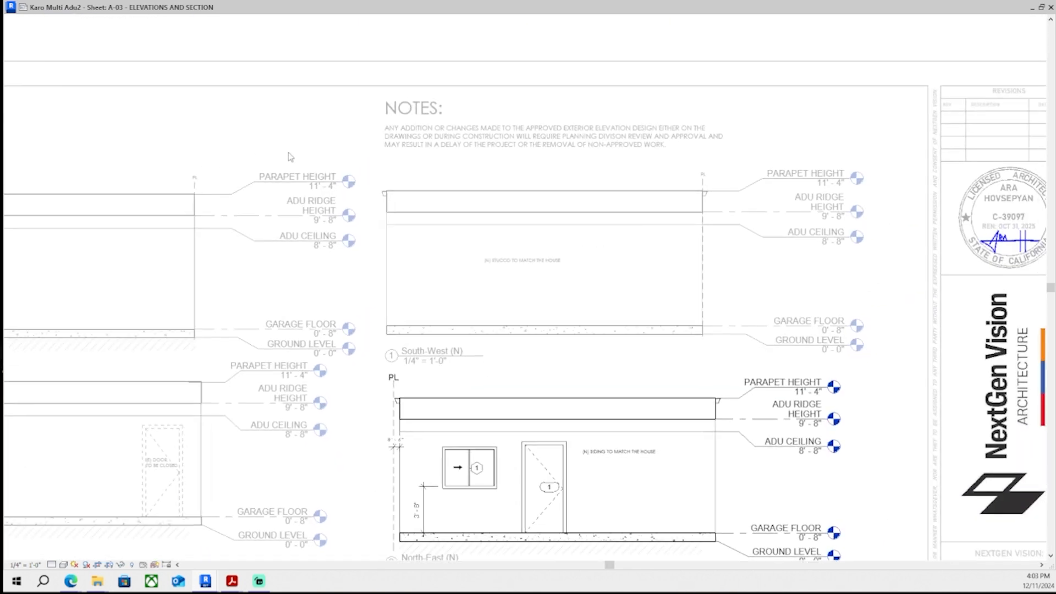
scroll(619, 130, down, 2)
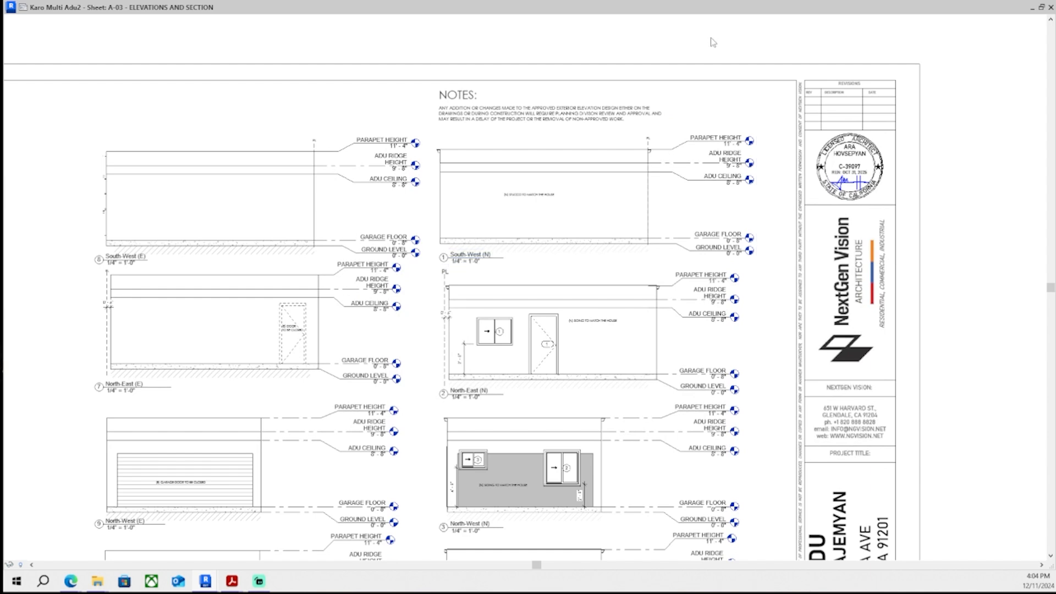
scroll(681, 92, up, 3)
scroll(224, 238, down, 1)
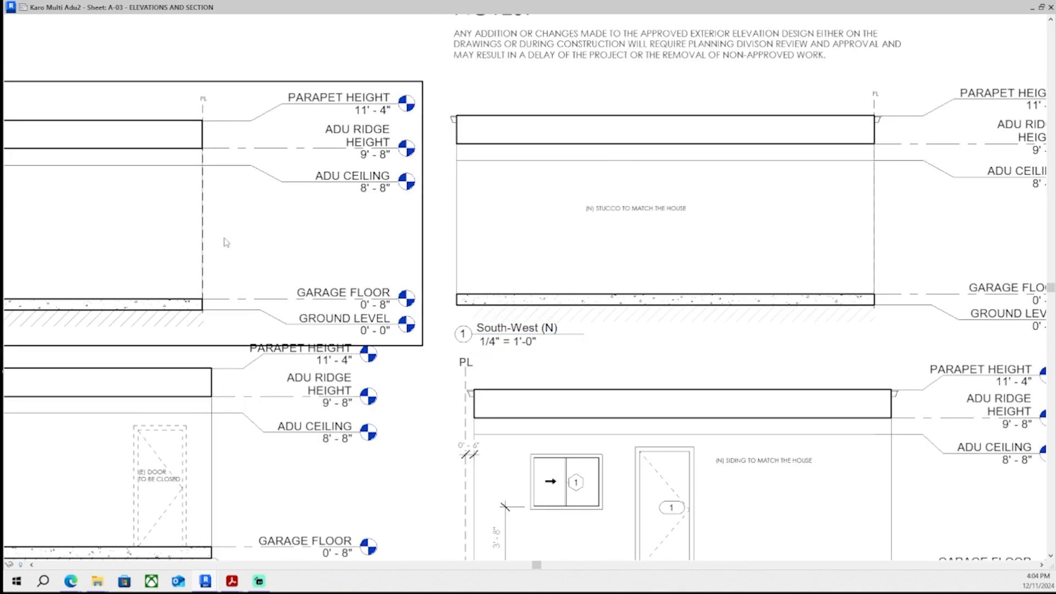
scroll(189, 325, up, 3)
scroll(197, 283, down, 3)
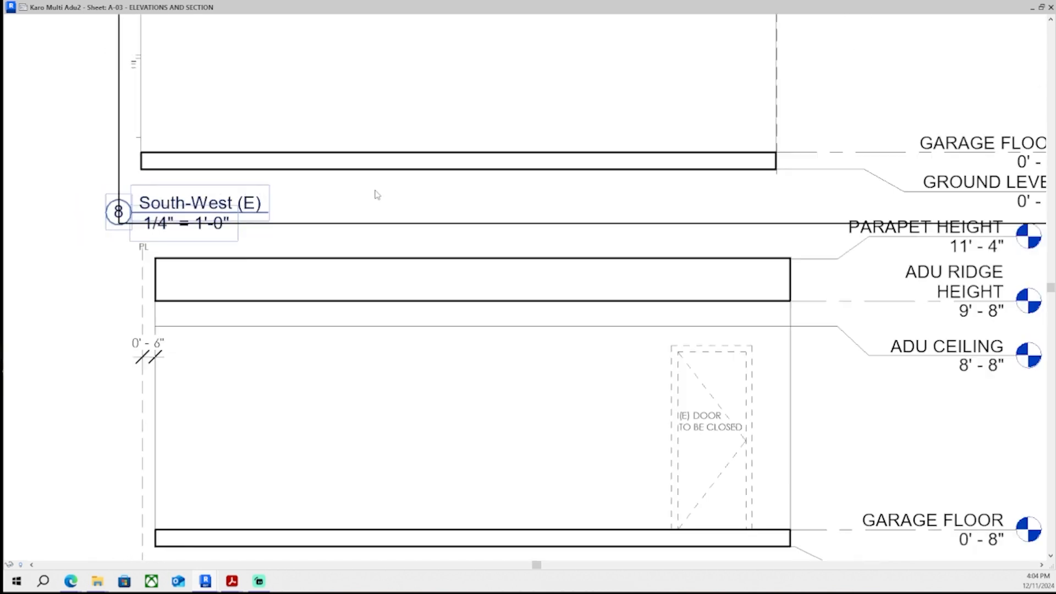
middle_drag(373, 279, 361, 306)
scroll(363, 310, down, 2)
scroll(588, 267, up, 5)
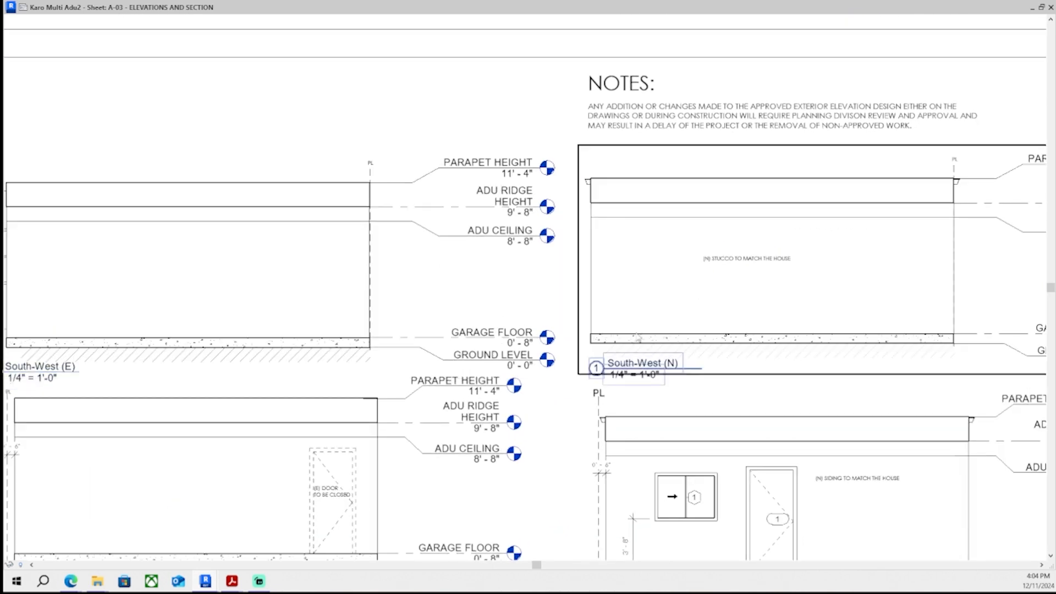
- Zoom and pan across the South-West (N), North-East (N) and North-West (N) elevations to inspect their PL markers
double_click(589, 267)
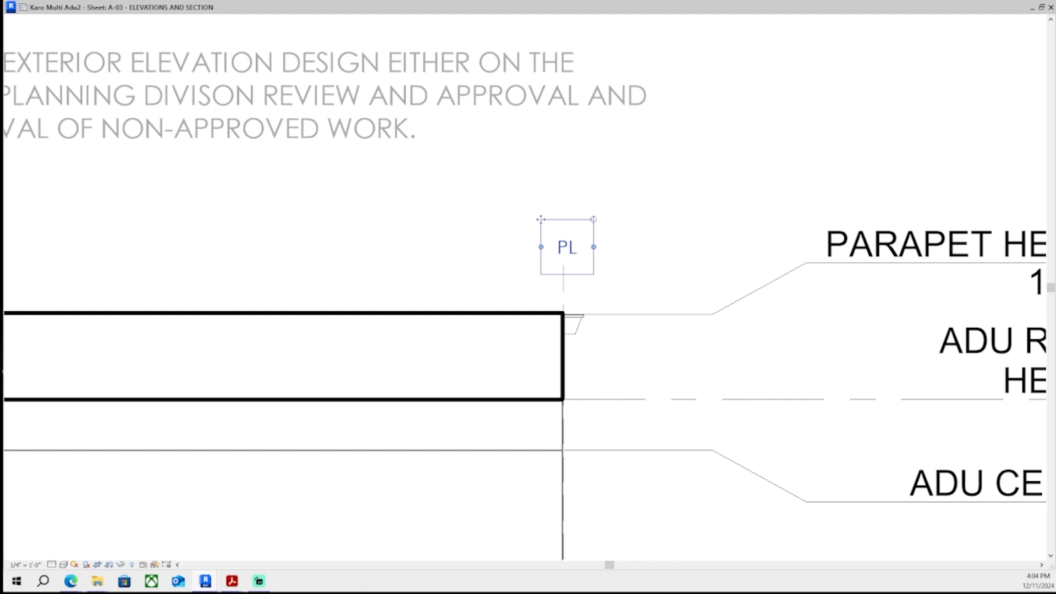
scroll(525, 274, up, 2)
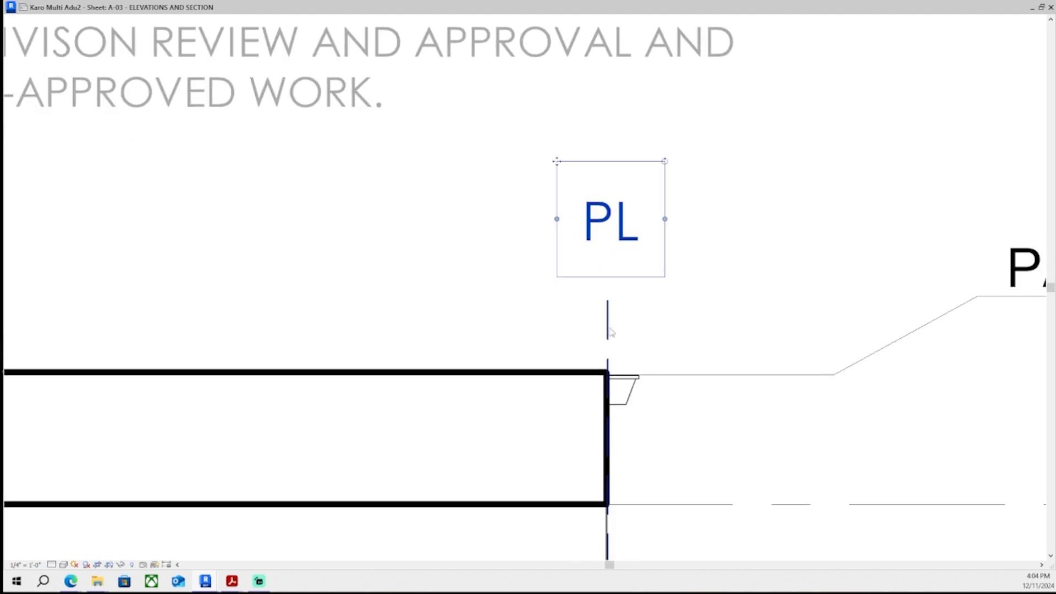
click(609, 329)
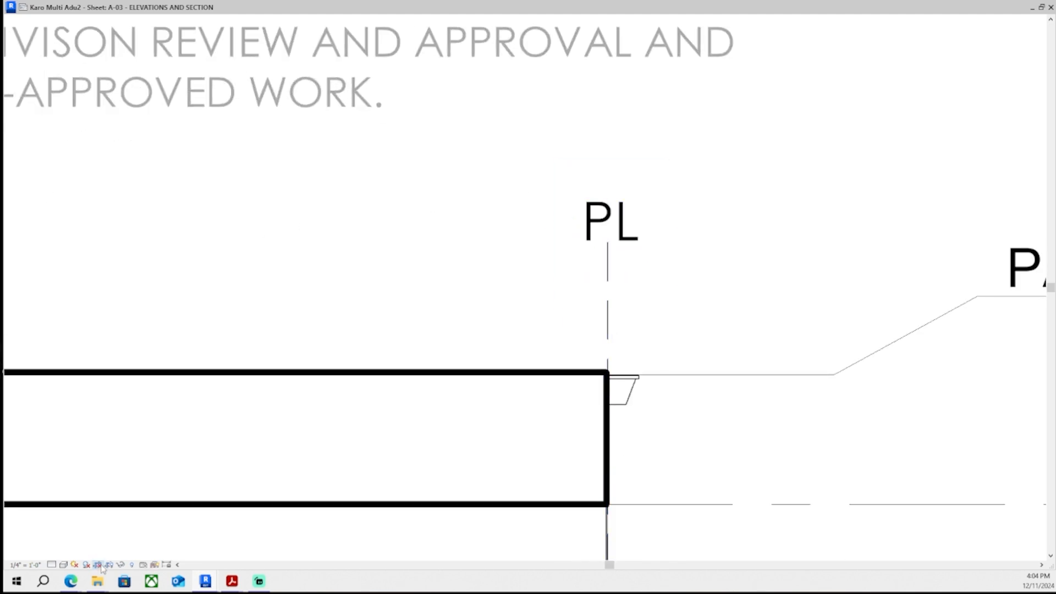
scroll(471, 334, down, 6)
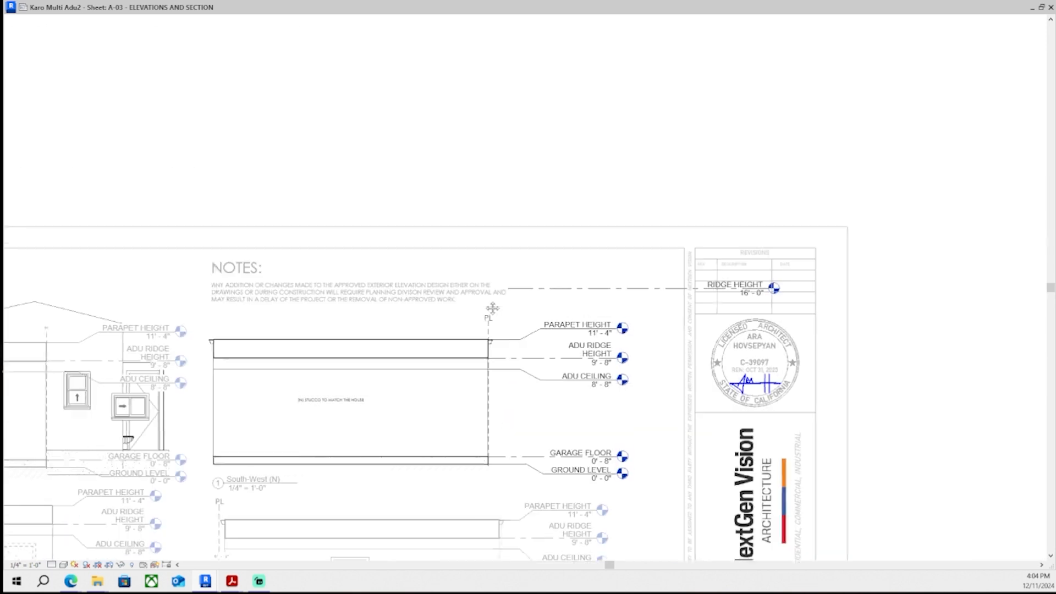
double_click(493, 309)
middle_drag(493, 308, 692, 173)
middle_drag(413, 512, 423, 480)
scroll(423, 441, down, 1)
middle_drag(422, 399, 424, 160)
middle_drag(613, 349, 581, 423)
scroll(603, 355, down, 1)
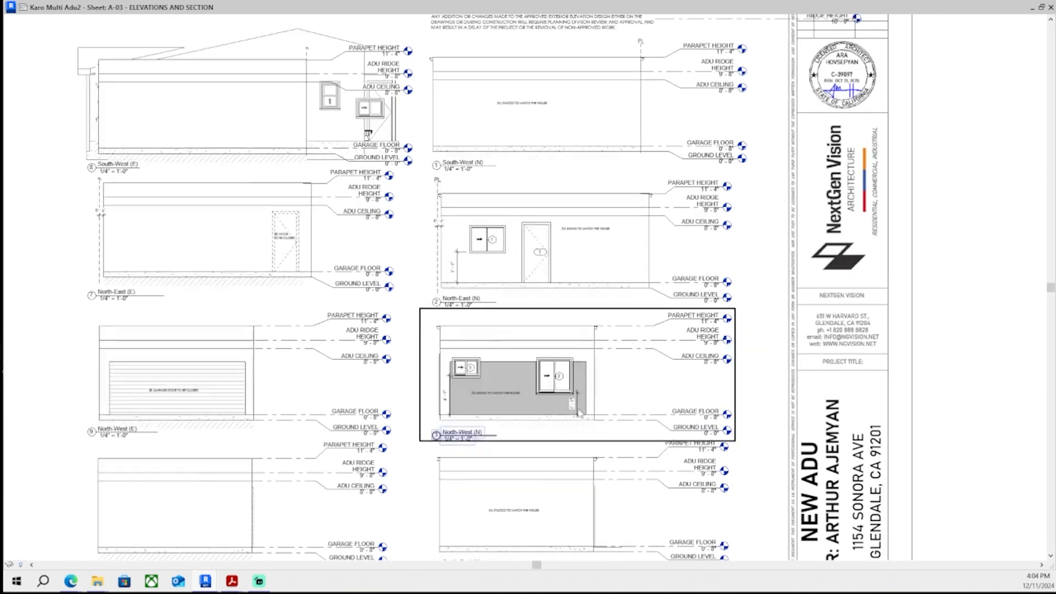
scroll(588, 261, up, 3)
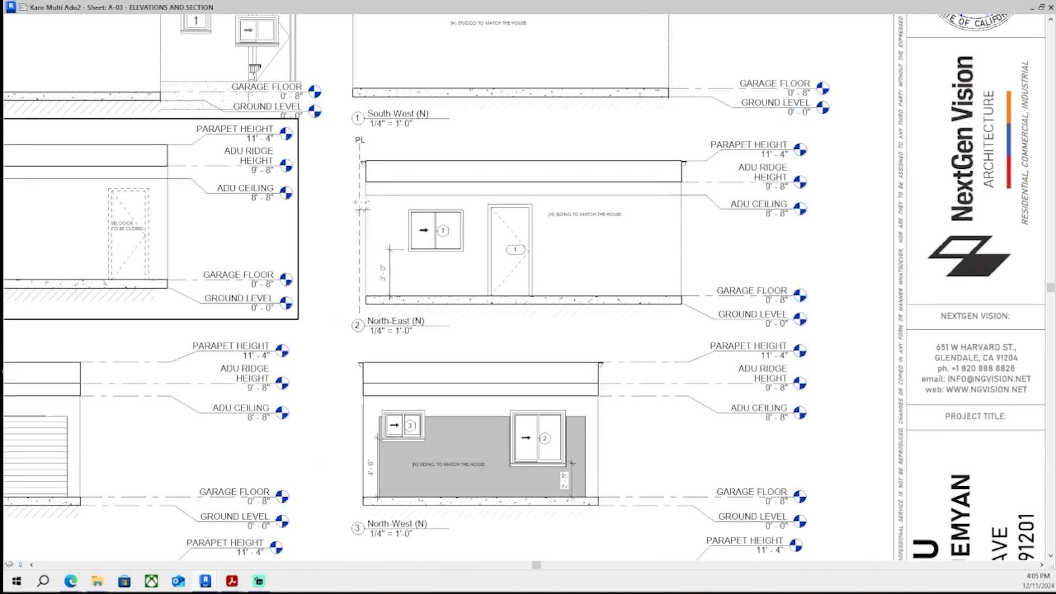
scroll(511, 248, down, 1)
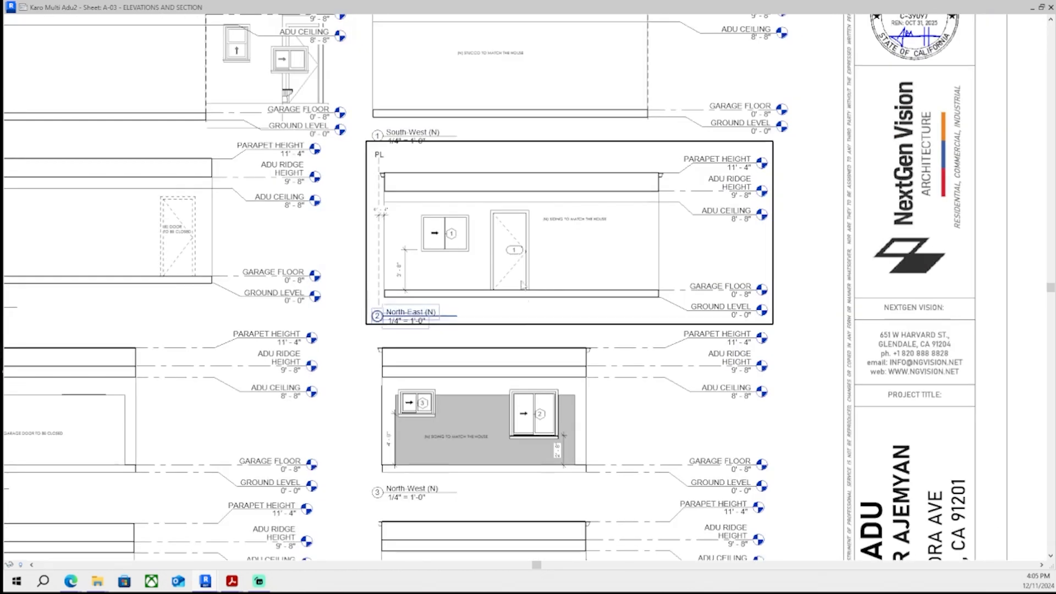
middle_drag(540, 355, 545, 404)
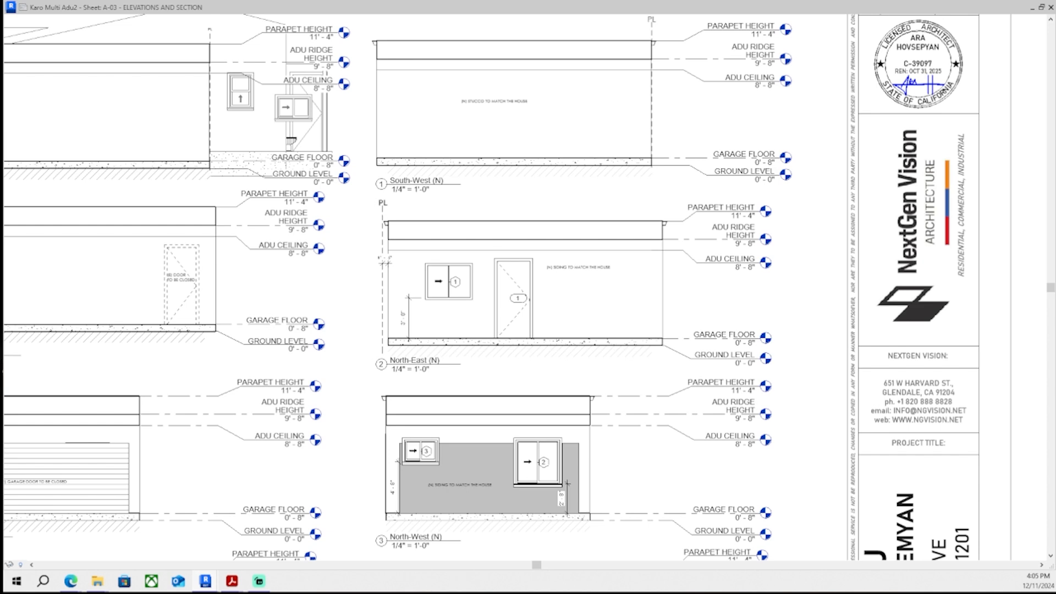
- Paste the PL label above the right parapet corner of the North-West (N) elevation
scroll(572, 406, up, 4)
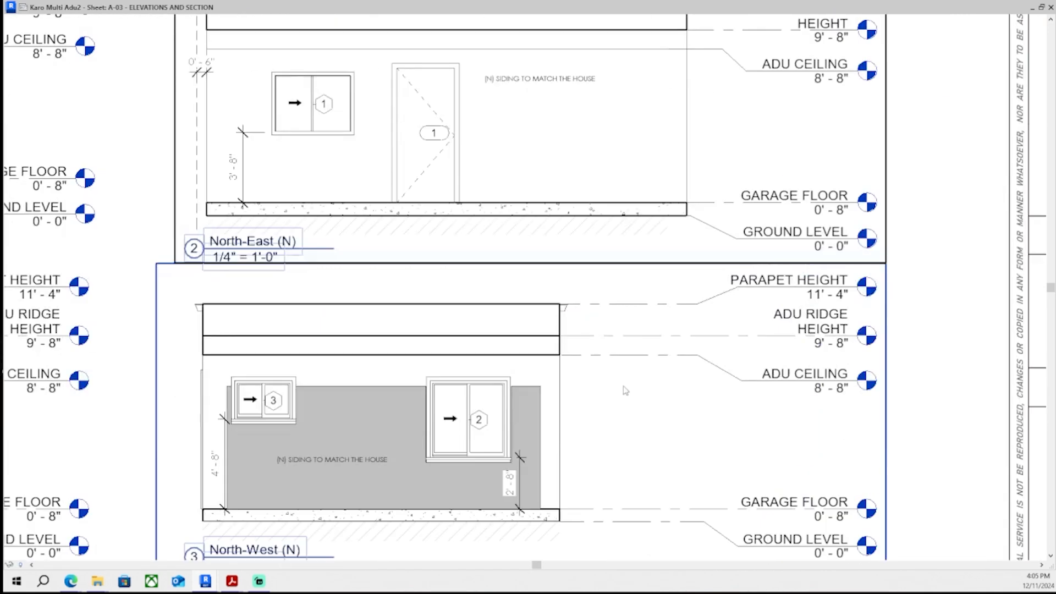
scroll(572, 339, up, 5)
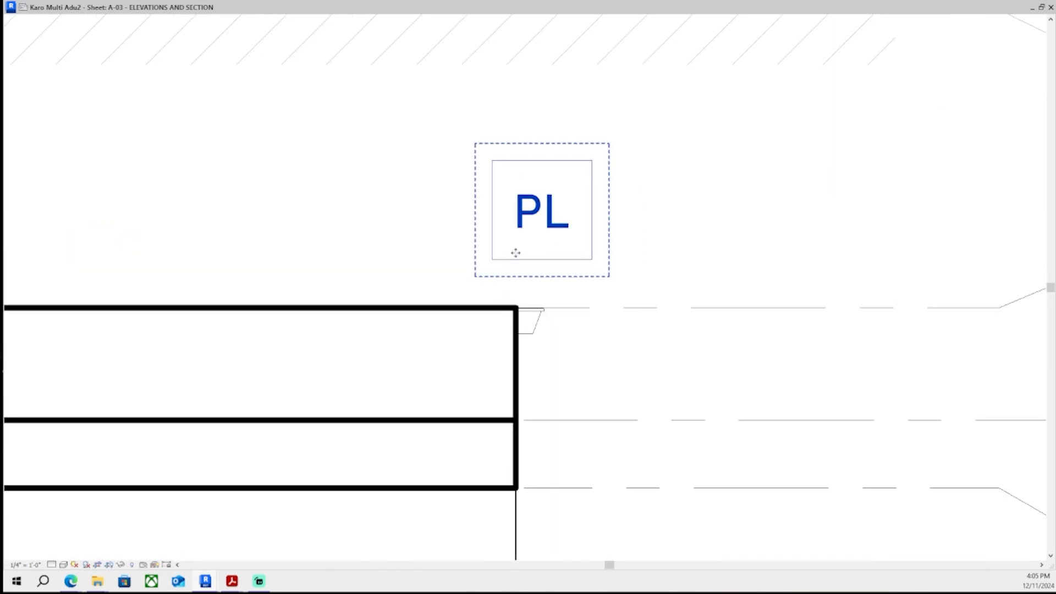
scroll(516, 253, down, 6)
scroll(542, 266, up, 3)
scroll(601, 274, down, 2)
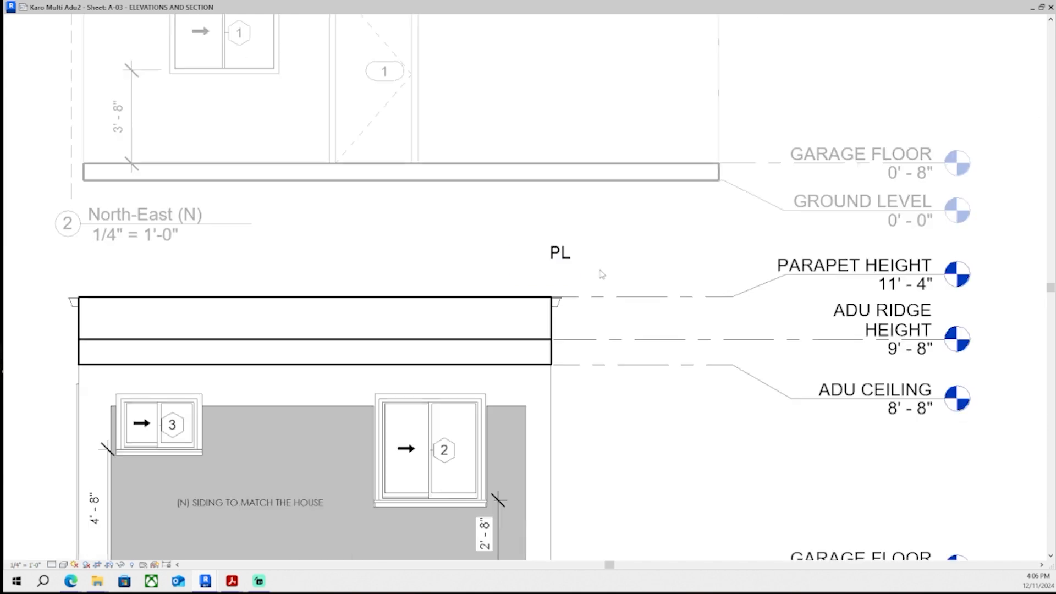
scroll(601, 274, down, 2)
scroll(567, 510, up, 7)
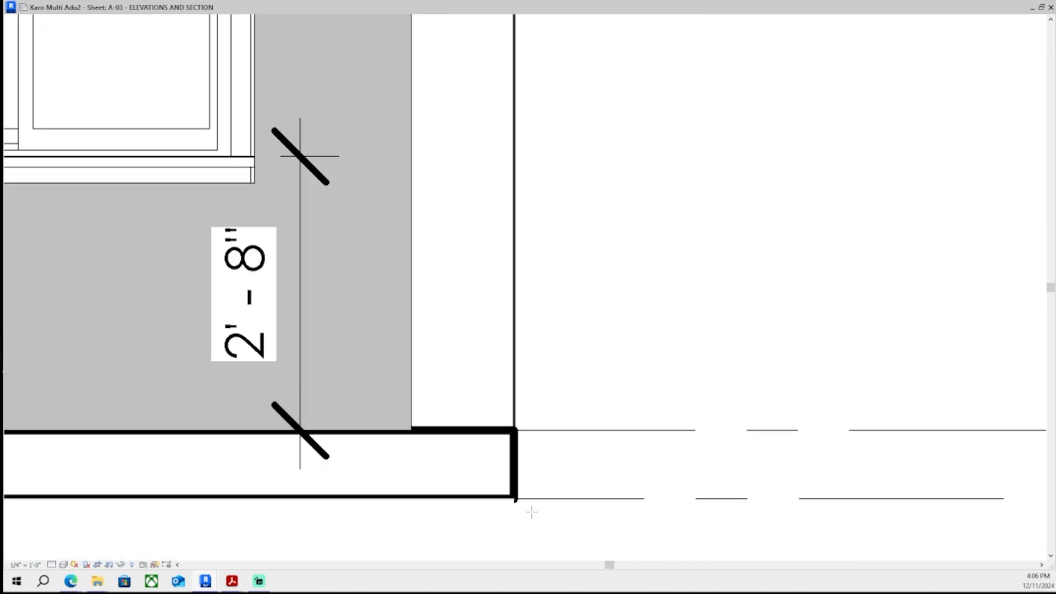
- Draw a dashed vertical PL line from the North-West (N) parapet corner up to the PL label
click(519, 517)
scroll(527, 220, down, 2)
middle_drag(527, 154, 515, 264)
scroll(512, 215, down, 2)
middle_drag(503, 66, 485, 527)
middle_drag(493, 220, 493, 325)
scroll(493, 324, up, 3)
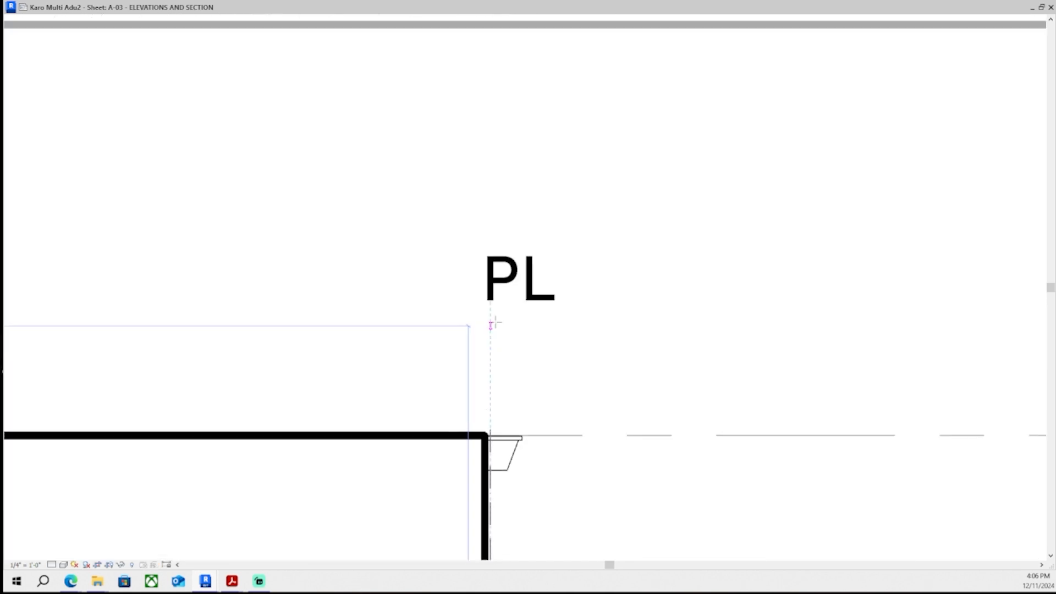
click(493, 304)
key(Escape)
key(Escape)
- Extend the North-West (N) view's crop region upward so it encloses the PL label
scroll(524, 311, down, 4)
click(551, 378)
scroll(550, 374, down, 1)
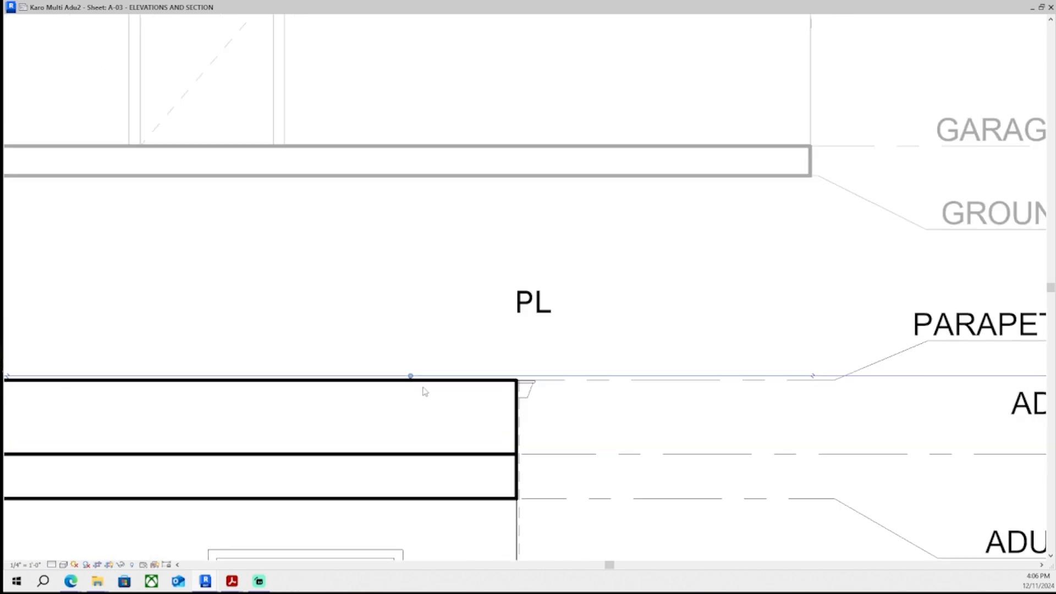
scroll(426, 385, up, 2)
drag(406, 375, 436, 238)
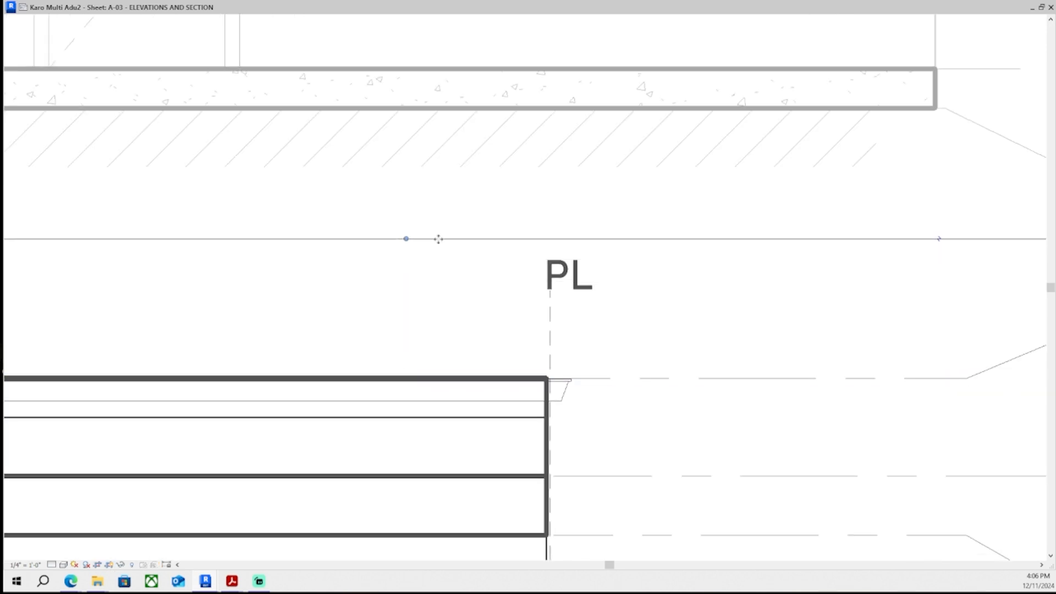
- Nudge the PL label left to center it over the dashed PL line
click(583, 278)
scroll(571, 286, up, 3)
key(Left)
key(Left)
key(Left)
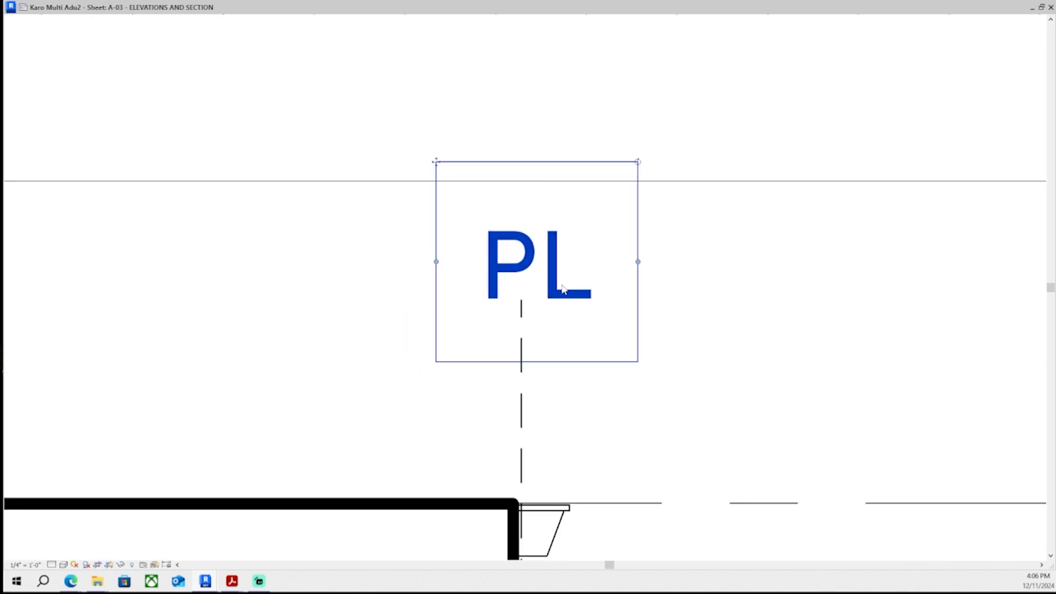
click(465, 416)
scroll(465, 418, down, 4)
- Zoom out and check the new PL label and line on the North-West (N) elevation
click(112, 565)
scroll(344, 403, down, 6)
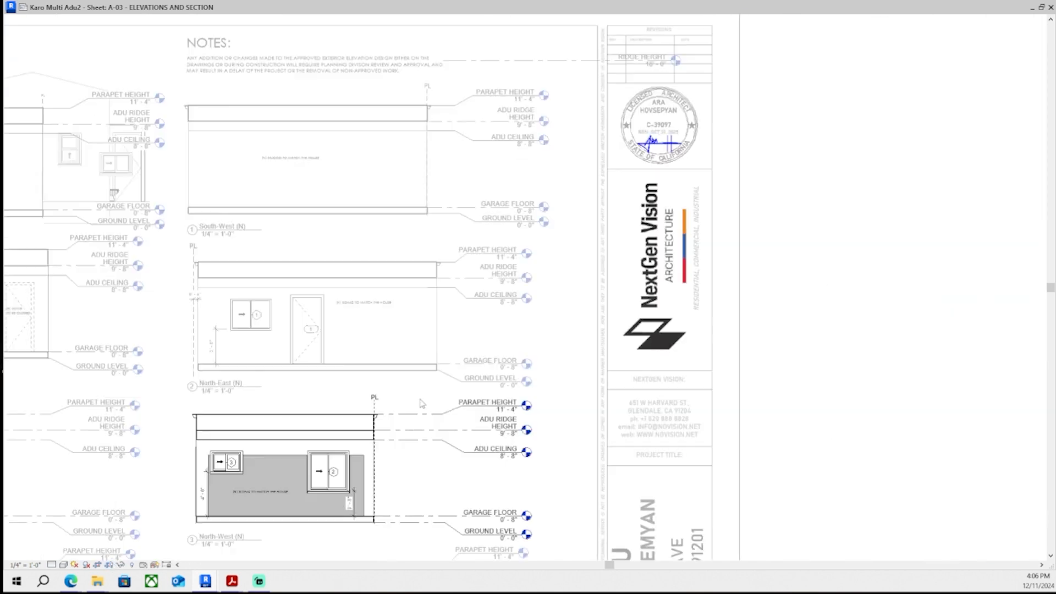
middle_drag(421, 405, 474, 367)
double_click(794, 325)
middle_drag(566, 414, 627, 356)
middle_drag(266, 375, 306, 370)
scroll(534, 296, up, 8)
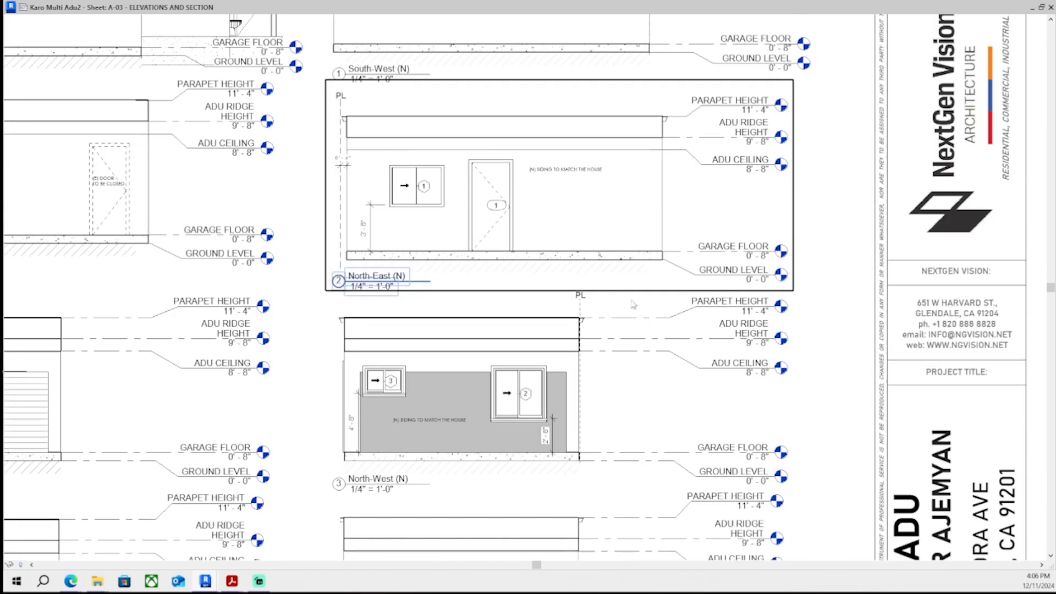
double_click(533, 312)
click(542, 274)
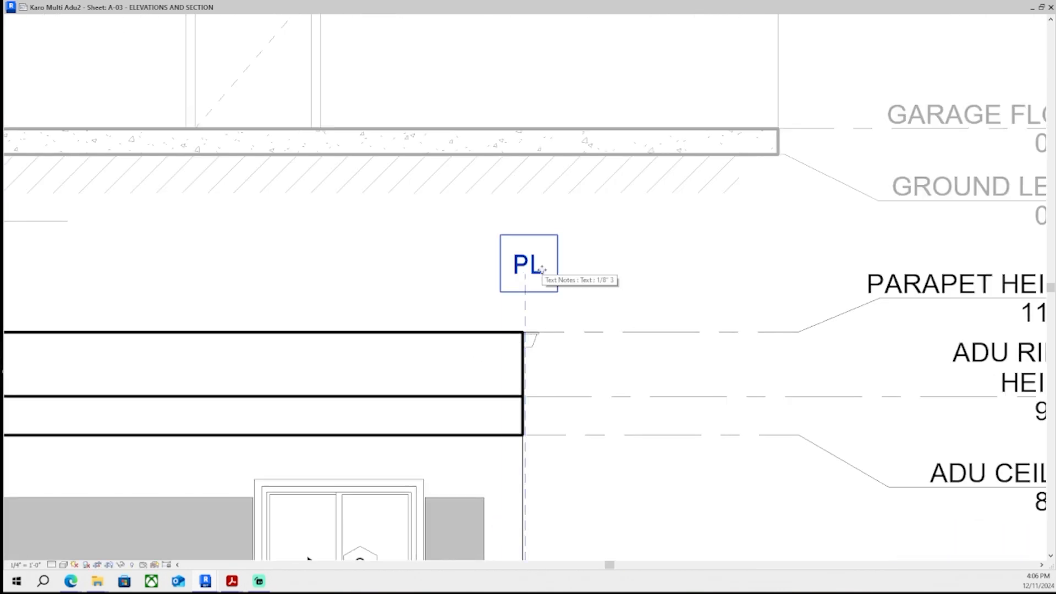
scroll(572, 298, down, 5)
double_click(997, 348)
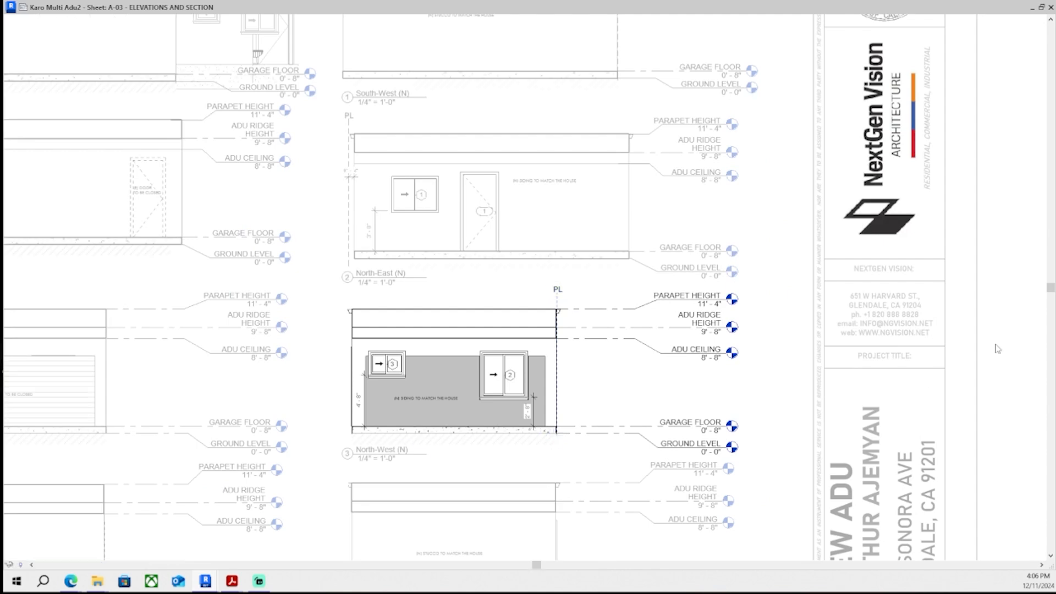
middle_drag(798, 358, 1031, 344)
- Activate the North-West (E) viewport and extend its crop region upward above the parapet
double_click(230, 381)
scroll(369, 308, up, 2)
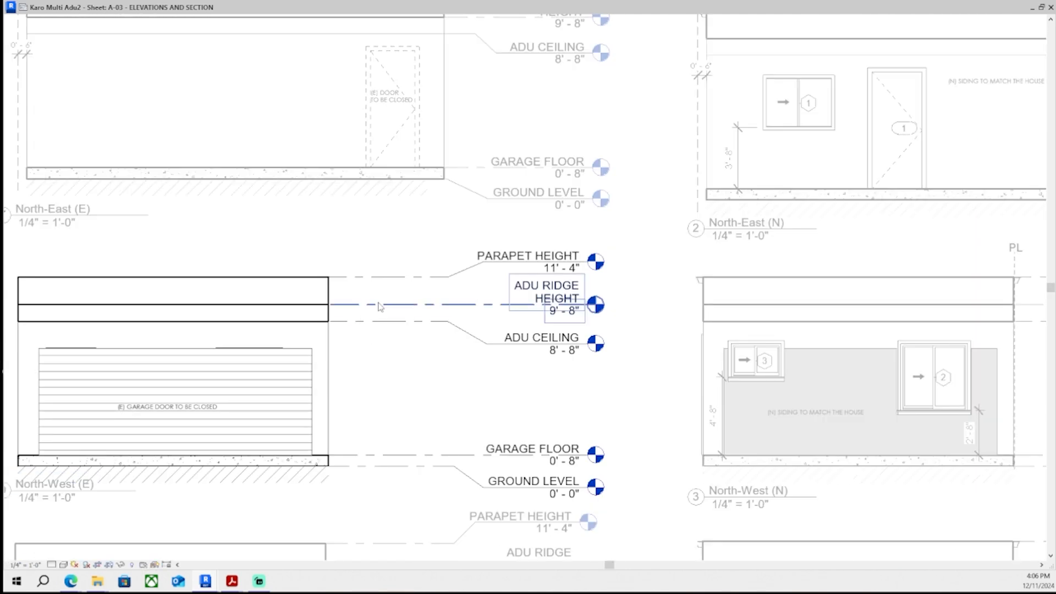
middle_drag(91, 277, 125, 312)
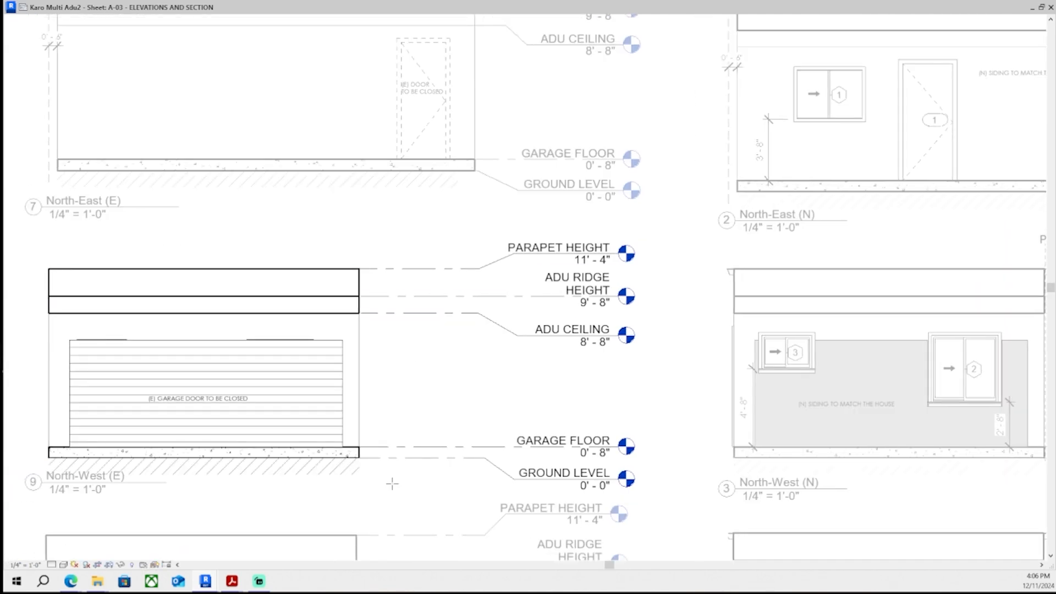
scroll(393, 484, down, 2)
scroll(284, 394, up, 6)
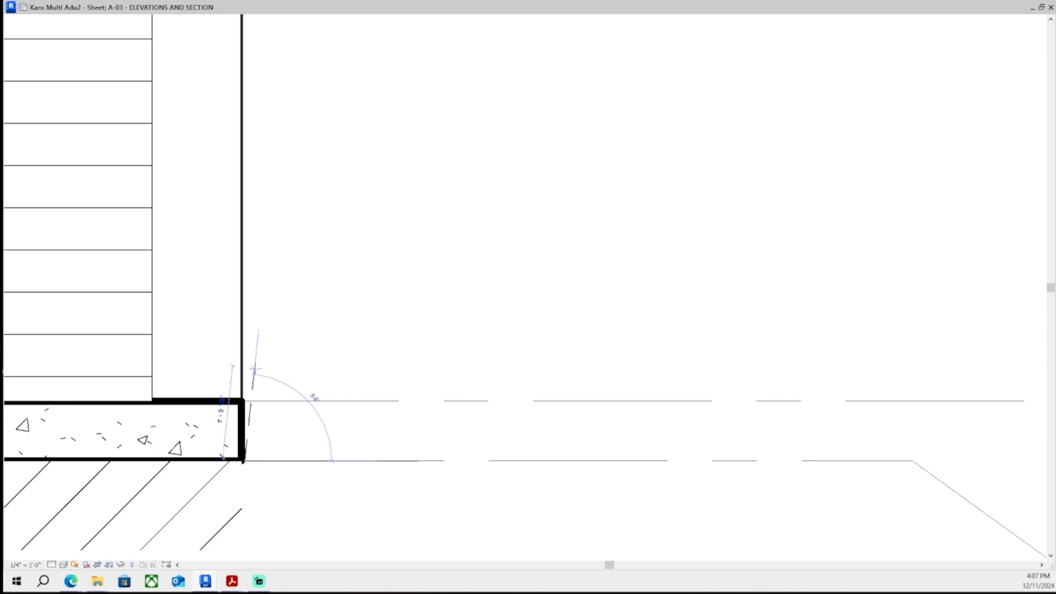
scroll(242, 418, down, 3)
scroll(237, 457, up, 5)
scroll(233, 324, down, 3)
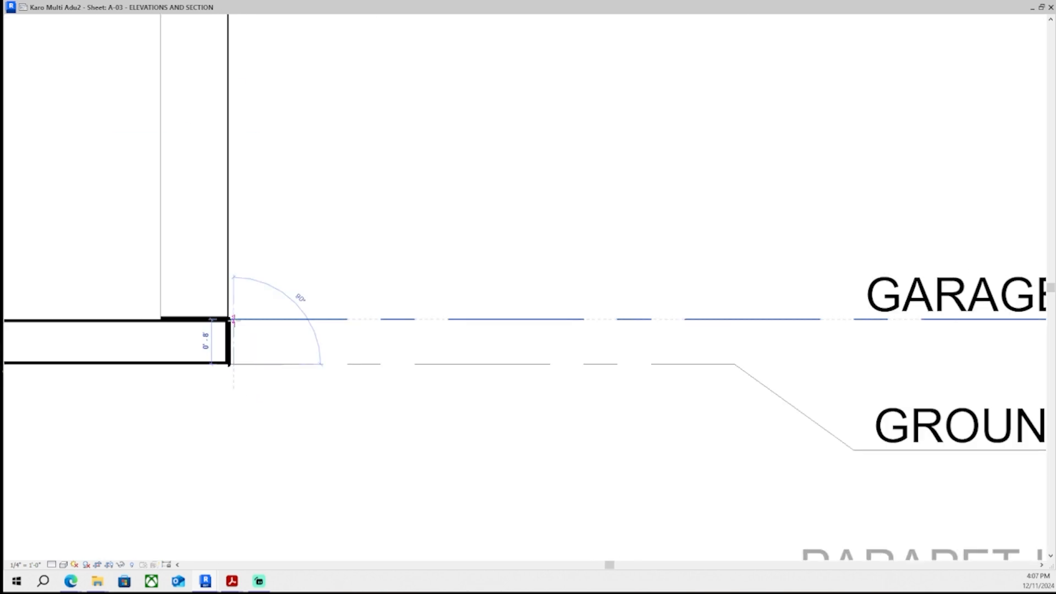
scroll(234, 319, down, 3)
scroll(266, 253, up, 2)
scroll(330, 296, down, 3)
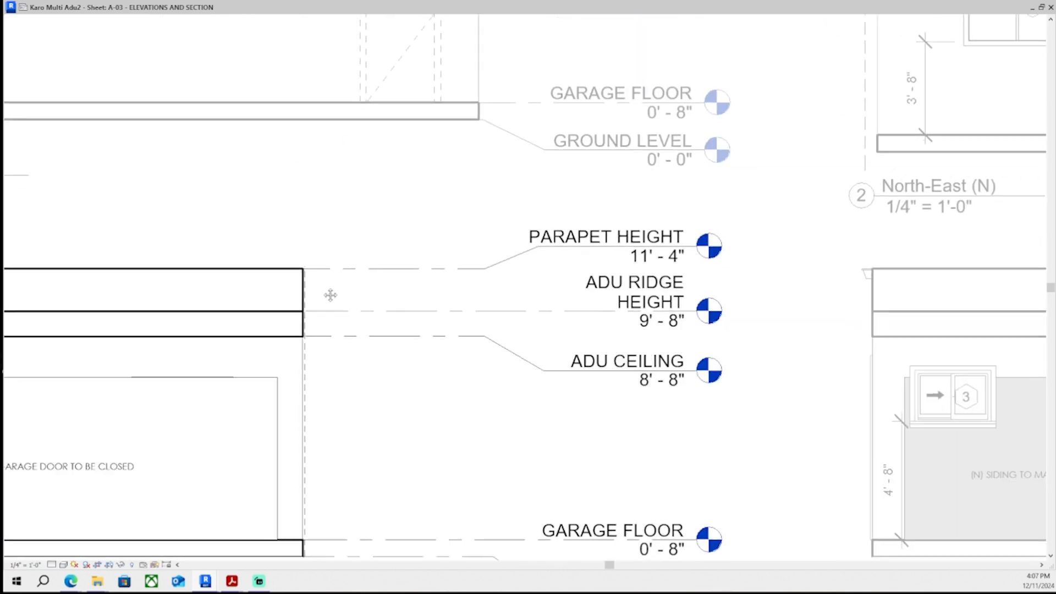
middle_drag(330, 296, 562, 323)
click(406, 296)
scroll(502, 322, up, 2)
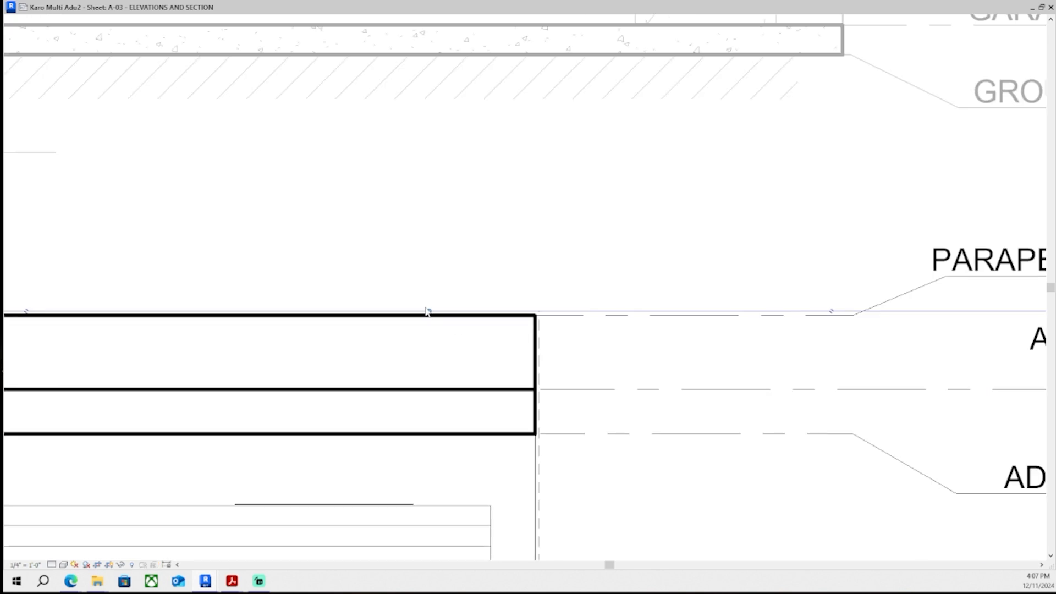
scroll(429, 308, down, 2)
scroll(523, 203, up, 3)
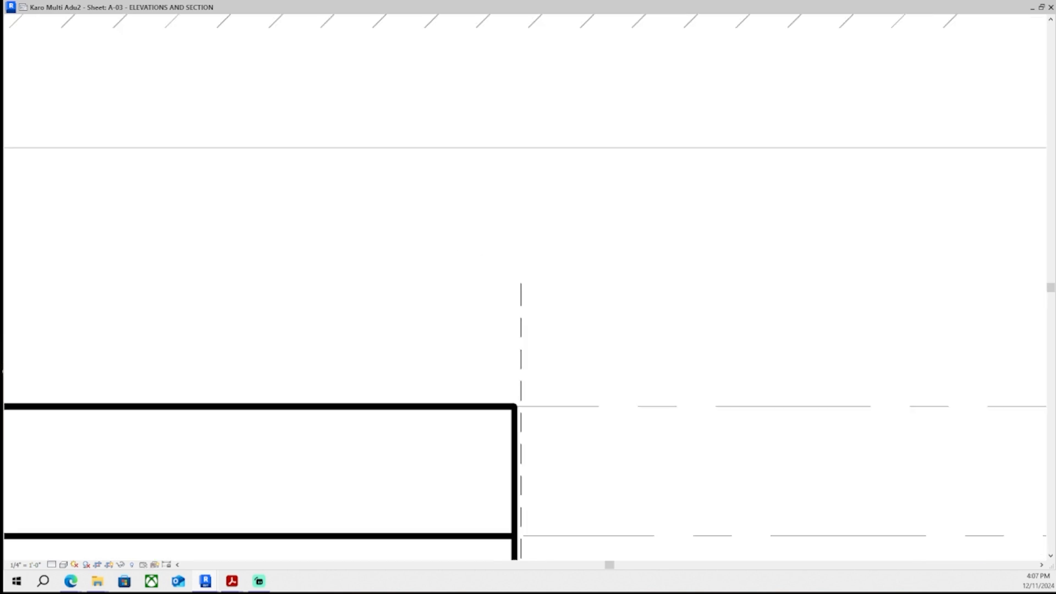
scroll(438, 240, up, 1)
click(518, 277)
key(ctrl+v)
key(ctrl+z)
- Add a PL text note above the right parapet corner of the North-West (E) elevation
scroll(553, 348, down, 2)
scroll(525, 353, down, 2)
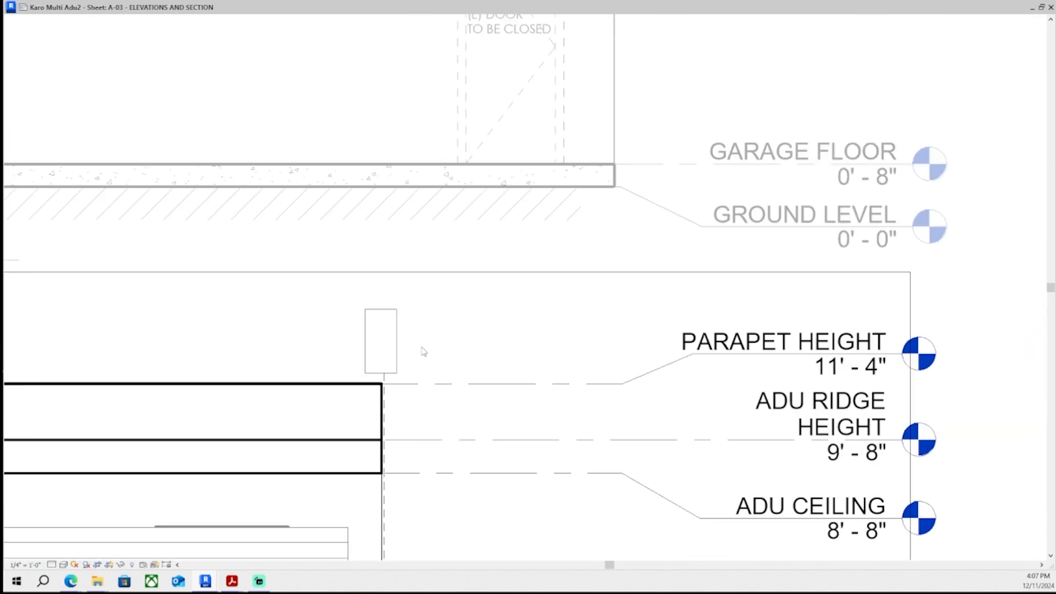
text(PL)
click(435, 346)
- Move the PL text note up and nudge it to sit above the dashed PL line
scroll(447, 343, up, 1)
scroll(380, 324, up, 2)
click(375, 333)
drag(301, 272, 280, 204)
scroll(401, 314, up, 2)
key(Up)
key(Up)
key(Up)
key(Up)
key(Up)
key(Up)
key(Up)
key(Up)
key(Up)
key(Up)
key(Up)
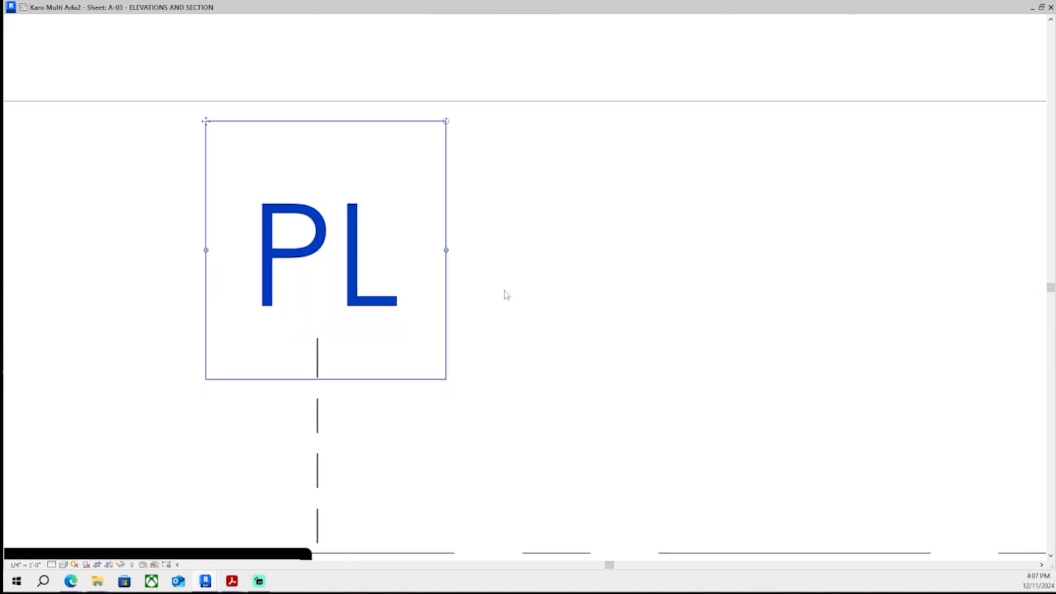
click(507, 296)
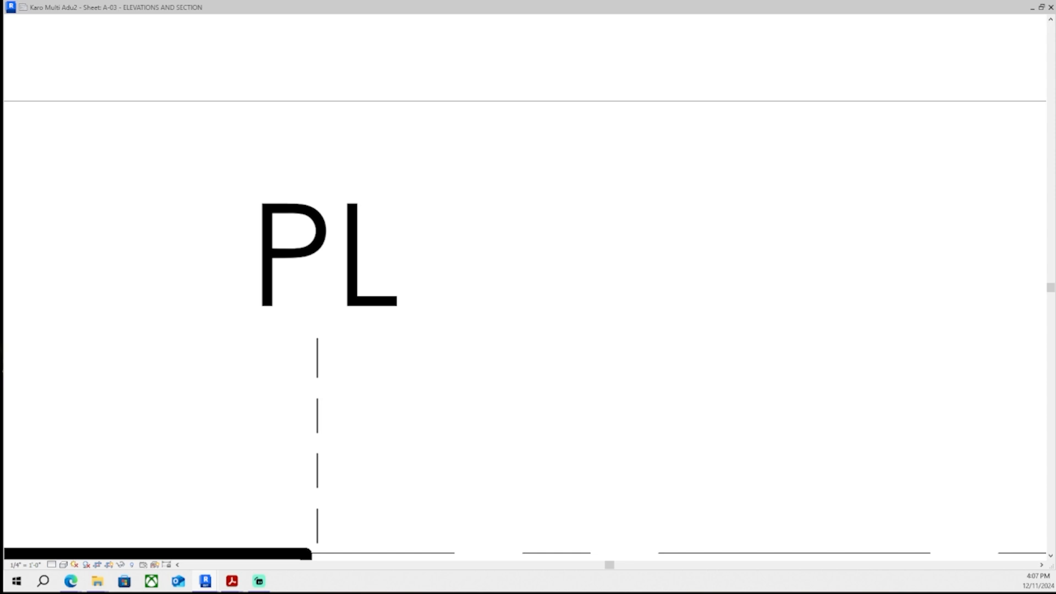
- Zoom out across sheet A-03 to review the PL labels on all elevations
scroll(293, 219, down, 2)
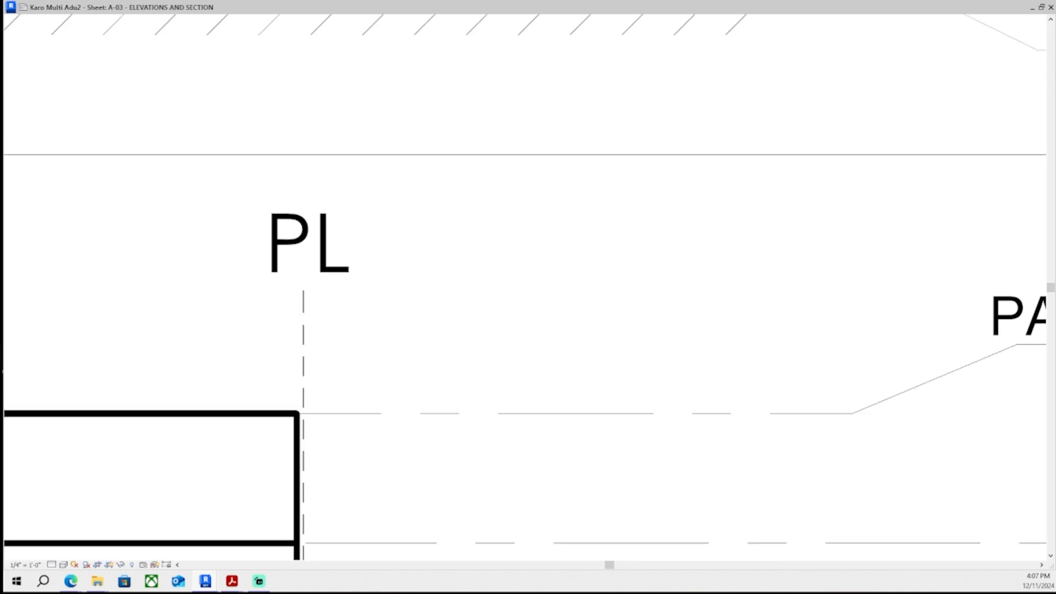
scroll(446, 297, up, 10)
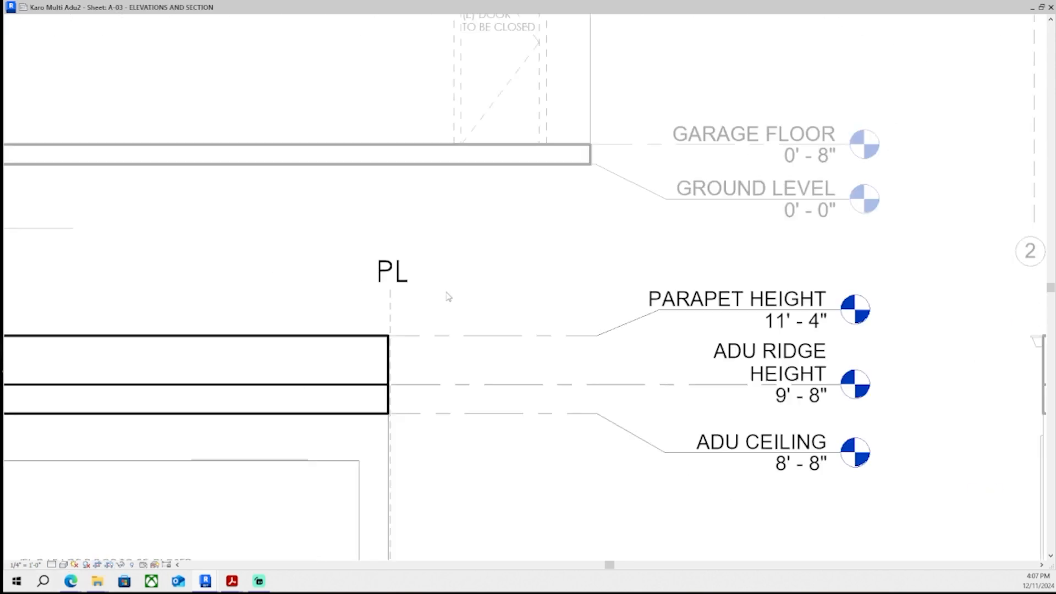
middle_drag(812, 419, 784, 429)
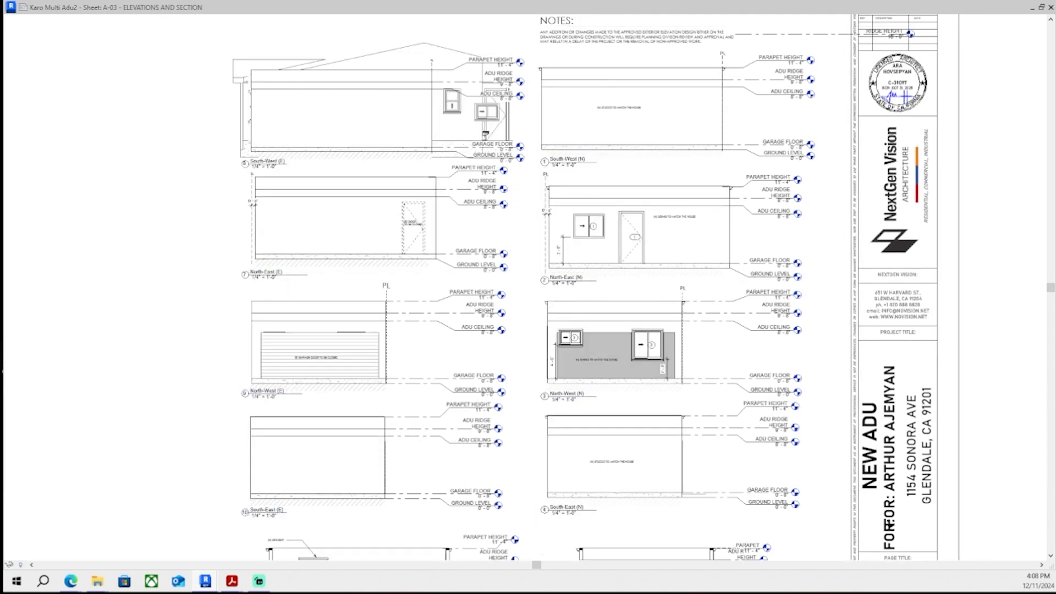
scroll(423, 38, down, 2)
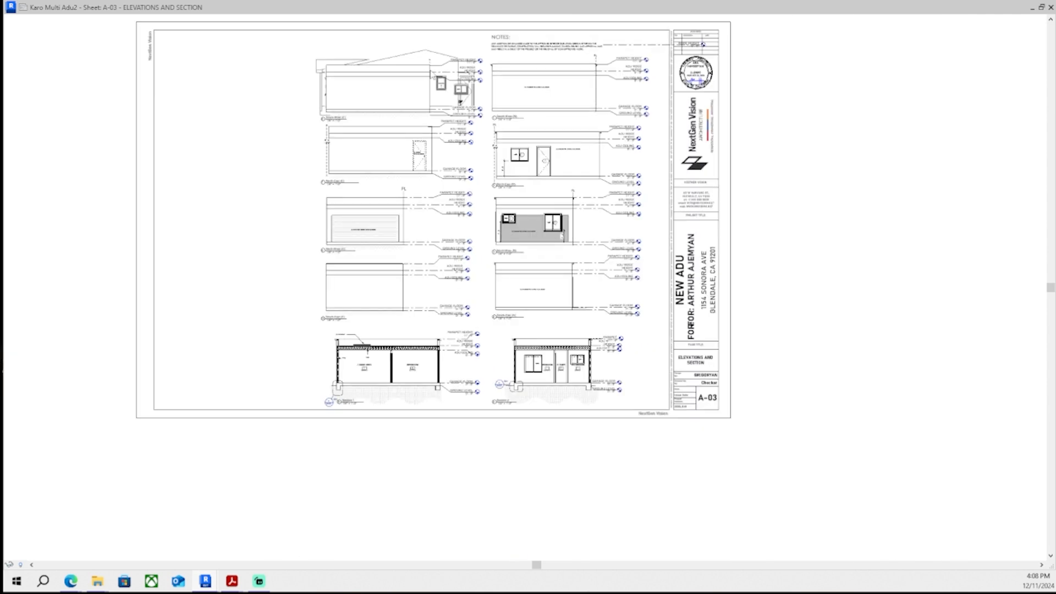
scroll(428, 160, up, 8)
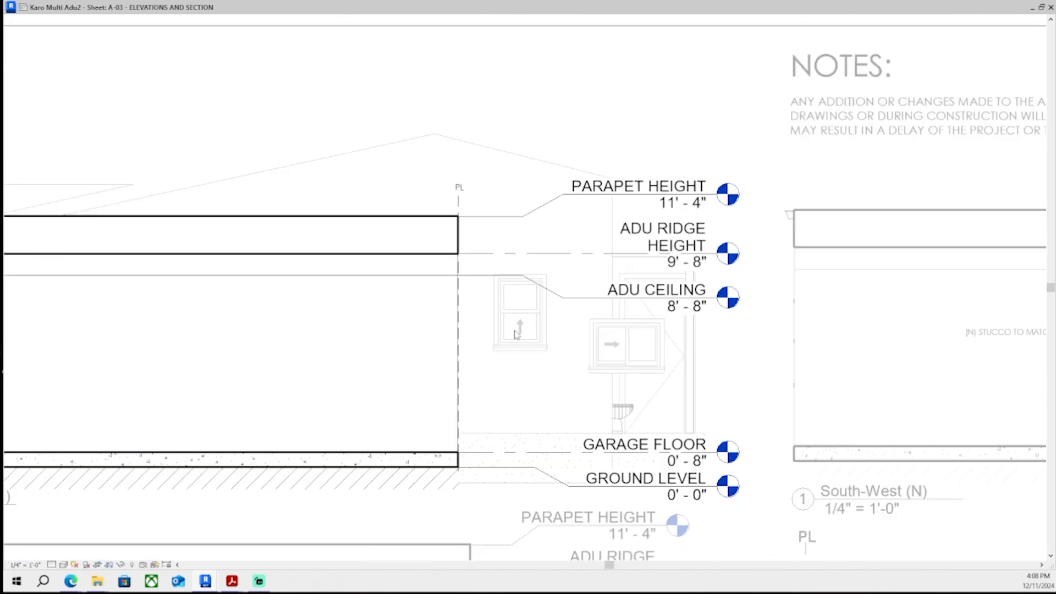
- Examine the PL line at the South-West (E) parapet corner and its neighbouring elevations on the sheet
scroll(517, 330, down, 1)
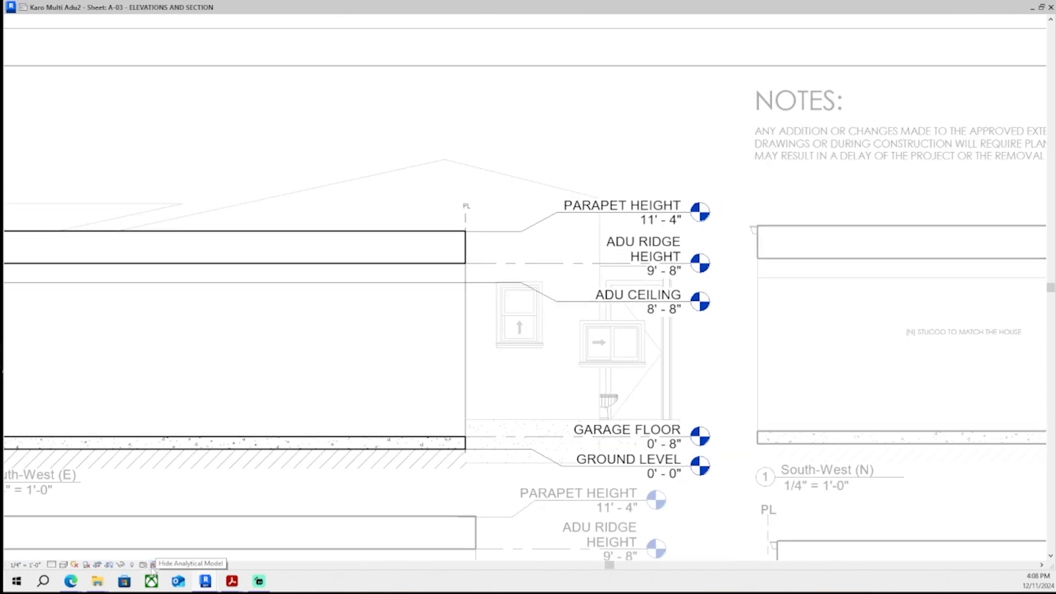
scroll(209, 259, down, 3)
scroll(203, 303, up, 3)
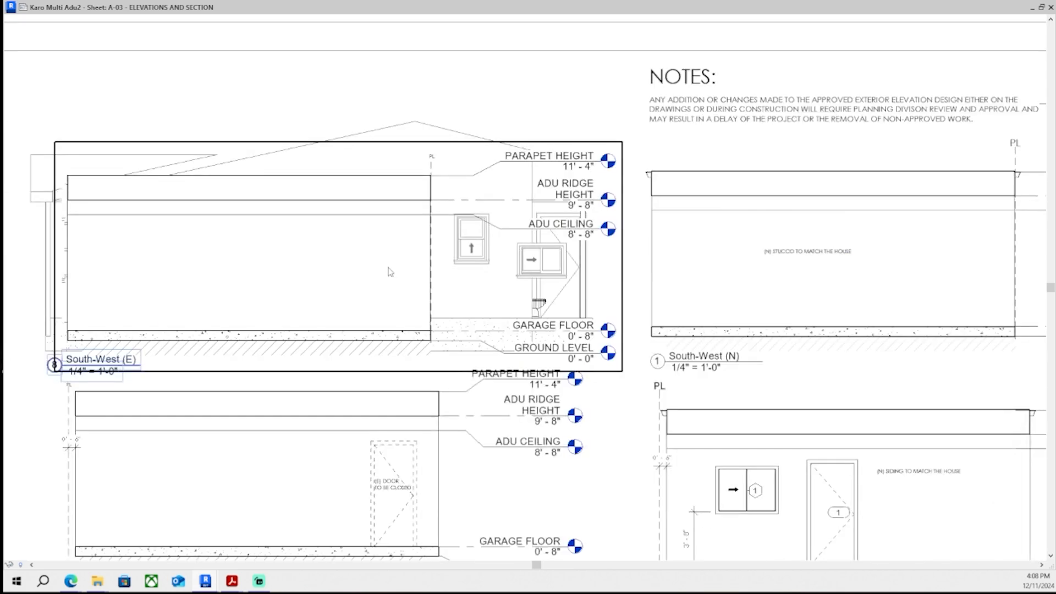
scroll(484, 247, down, 2)
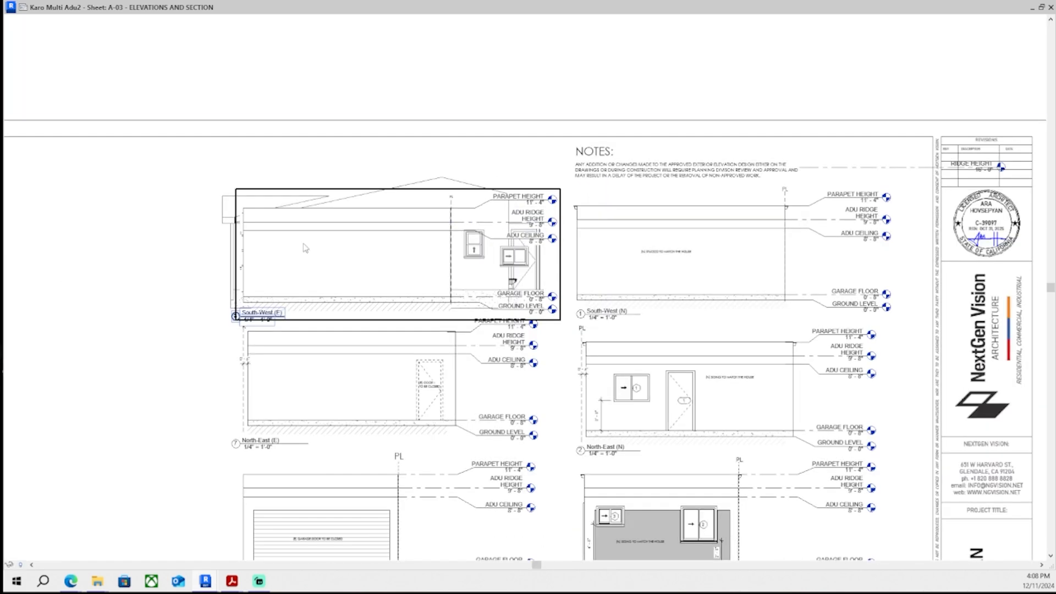
scroll(306, 248, down, 2)
scroll(199, 258, down, 2)
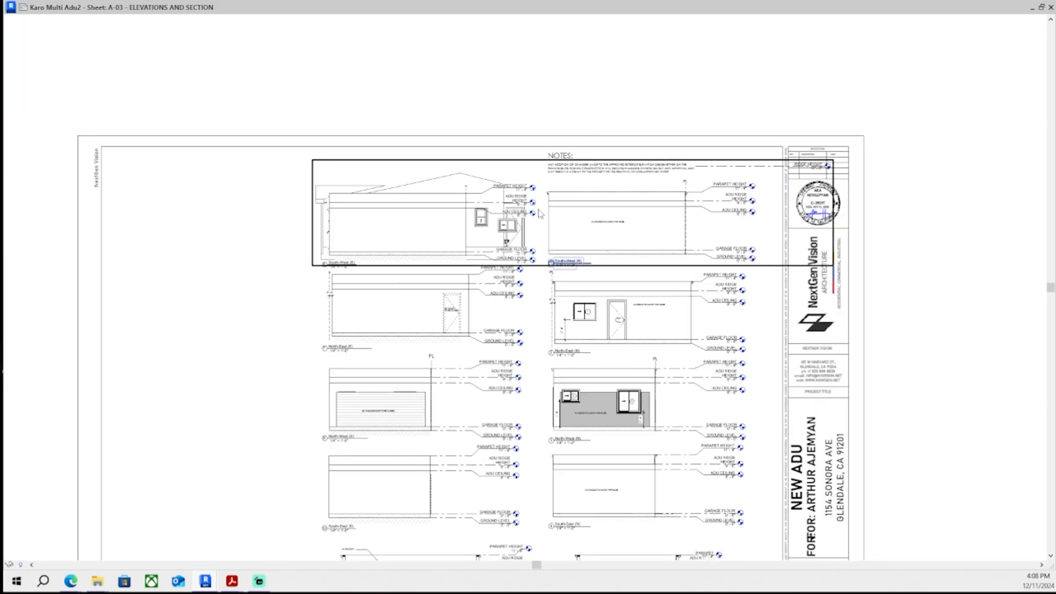
scroll(439, 248, up, 5)
double_click(439, 248)
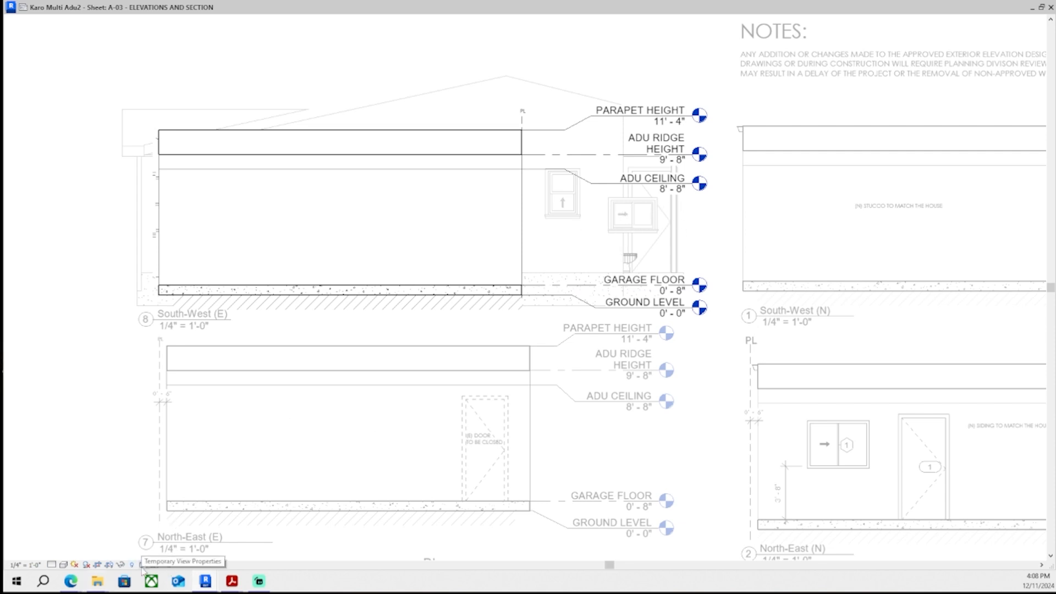
scroll(283, 460, down, 2)
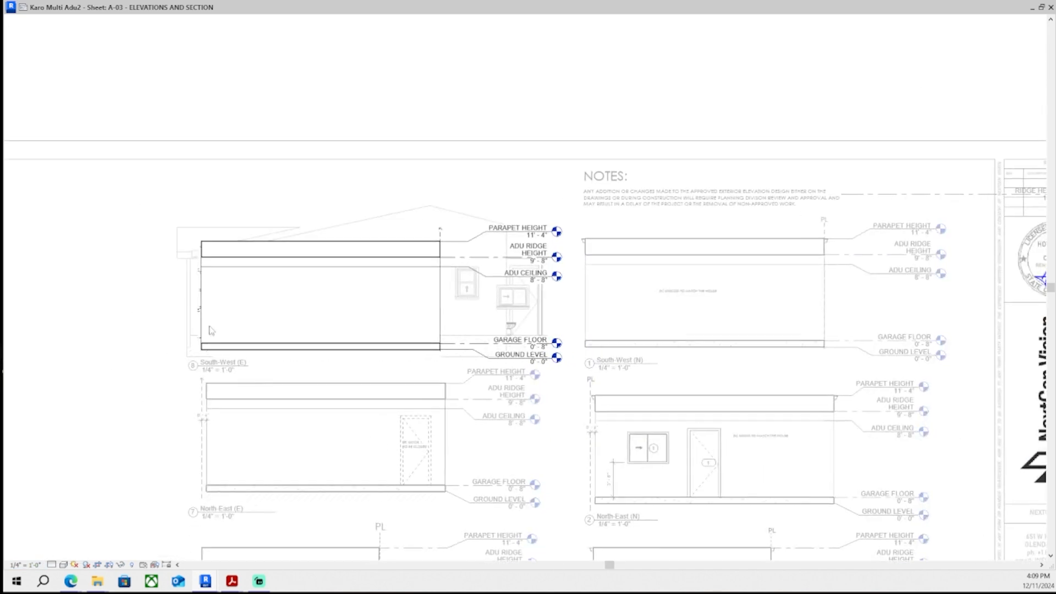
scroll(520, 138, up, 2)
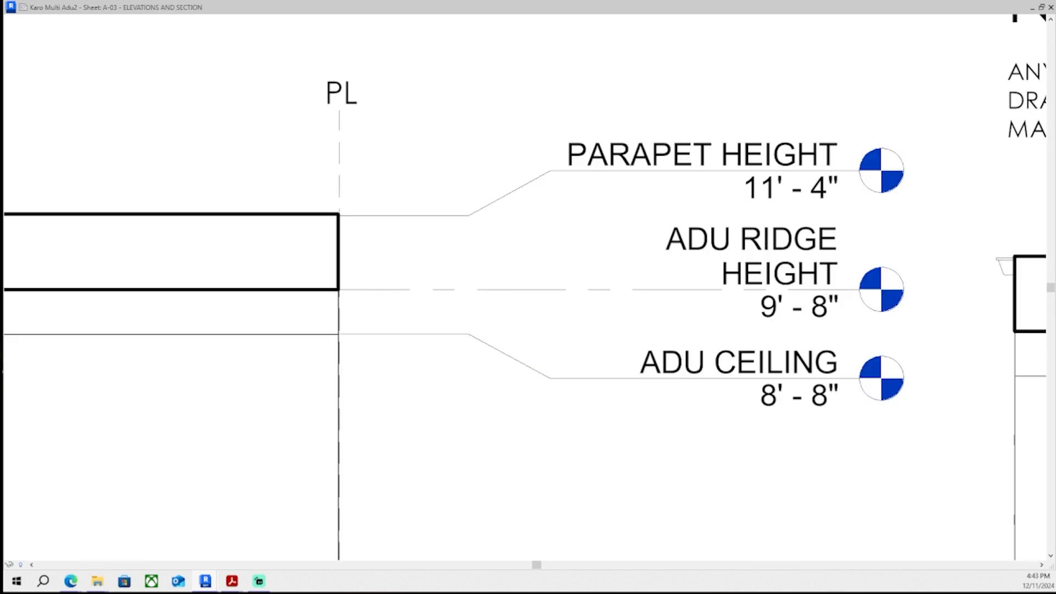
- Dimension the gap between the South-West (E) parapet corner and the PL line and set it to 0'-6"
scroll(531, 276, down, 4)
middle_drag(537, 276, 495, 284)
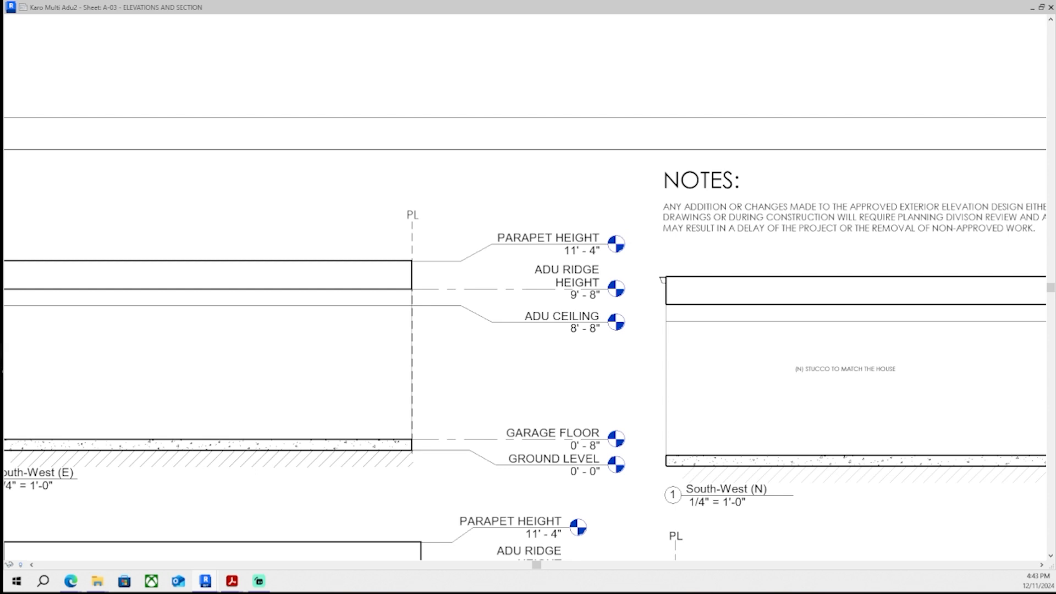
scroll(468, 212, up, 2)
scroll(419, 218, up, 2)
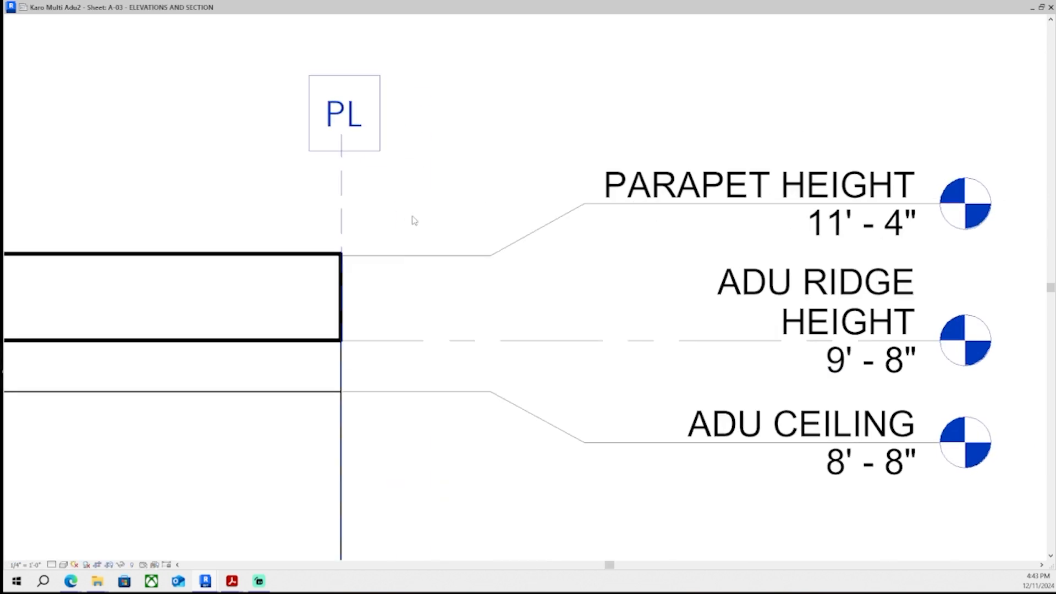
scroll(296, 253, up, 4)
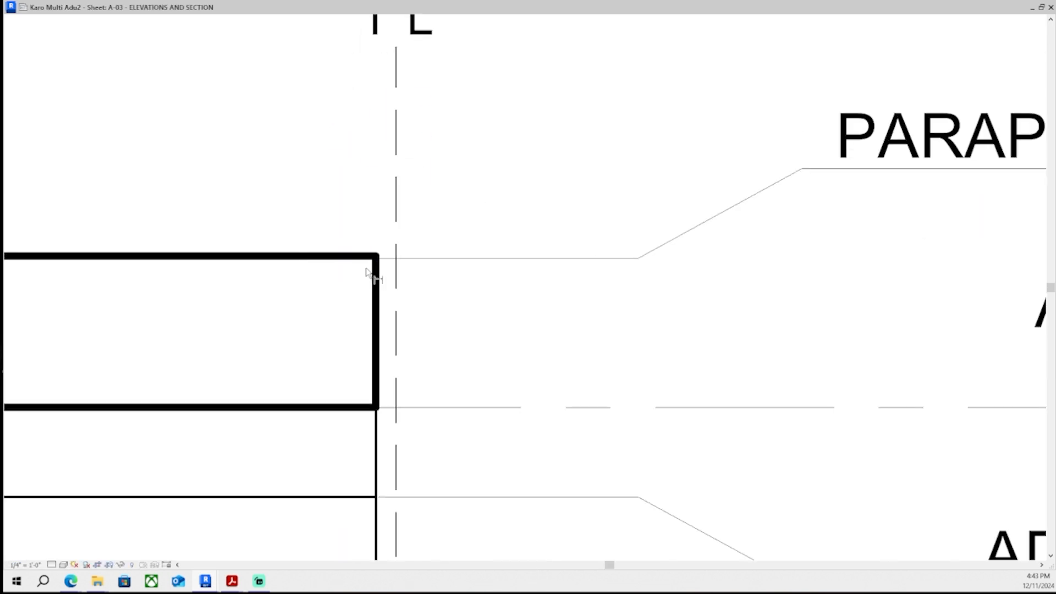
click(396, 305)
scroll(394, 321, up, 3)
click(365, 250)
middle_drag(377, 158, 375, 307)
click(378, 299)
click(395, 383)
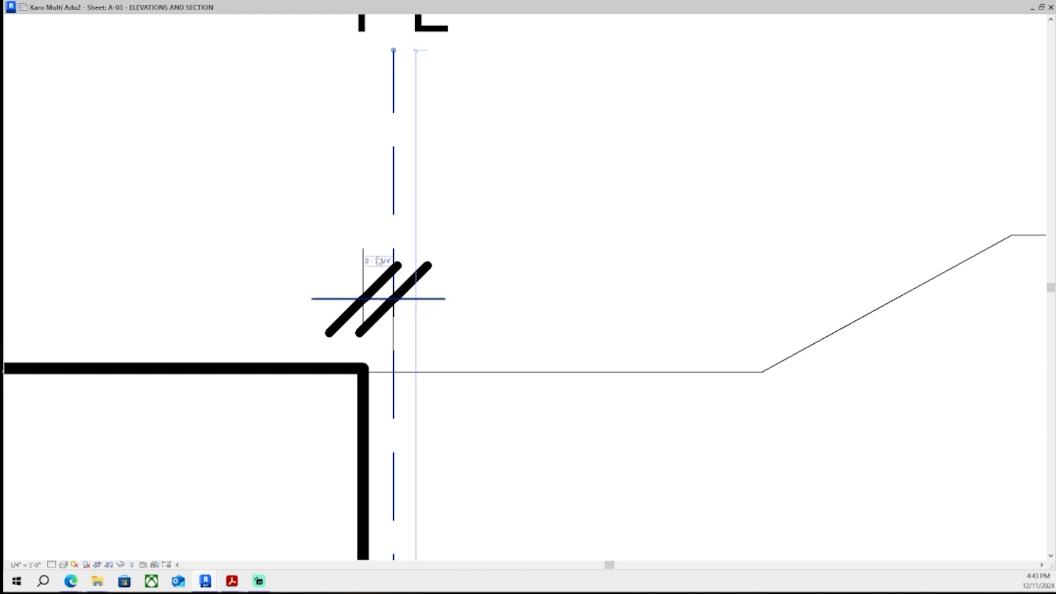
click(379, 259)
text(0 6)
key(Return)
key(Escape)
scroll(405, 281, down, 2)
scroll(358, 76, up, 1)
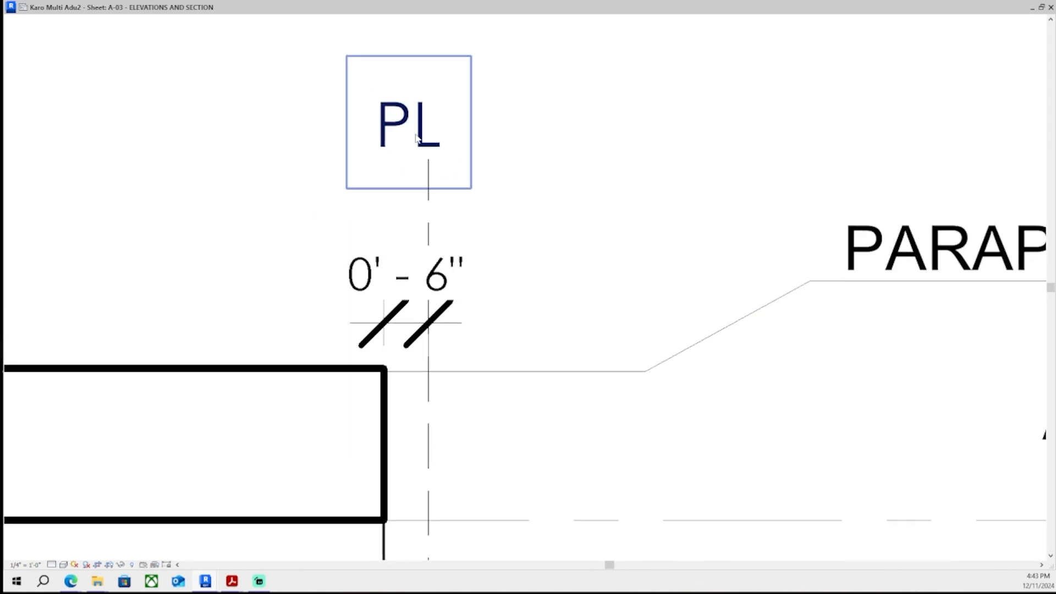
- Nudge the South-West (E) PL text note to the right so it centers over the dashed PL line
click(421, 117)
key(Right)
key(Right)
key(Right)
key(Right)
key(Right)
key(Right)
key(Right)
key(Right)
key(Right)
key(Right)
key(Right)
key(Right)
key(Escape)
scroll(495, 275, down, 5)
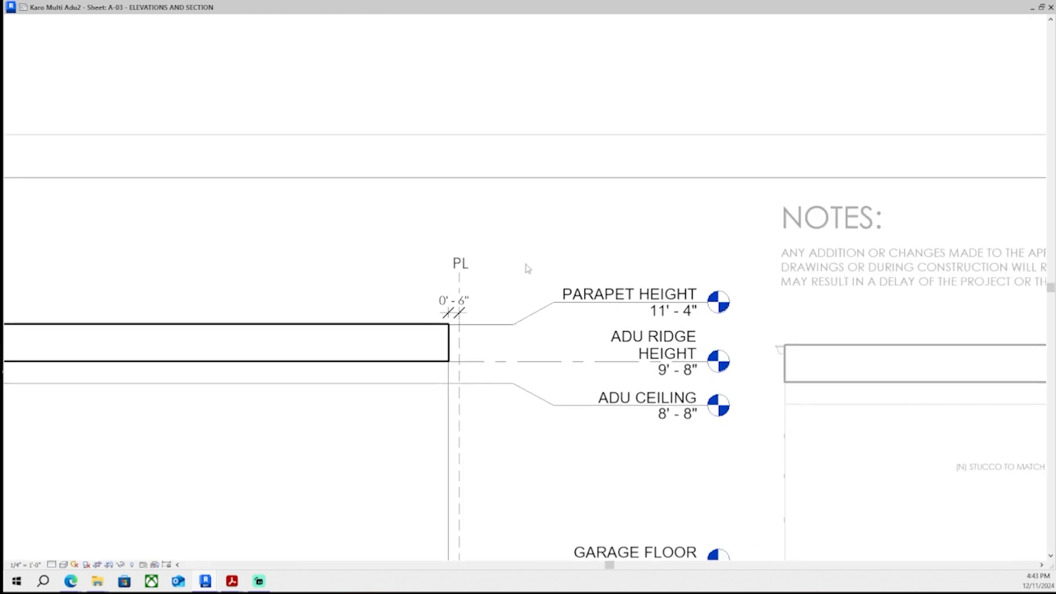
- Select the PL label and PL line on the South-West (N) elevation and nudge them to the right
scroll(587, 125, down, 2)
scroll(648, 262, up, 5)
scroll(649, 261, up, 8)
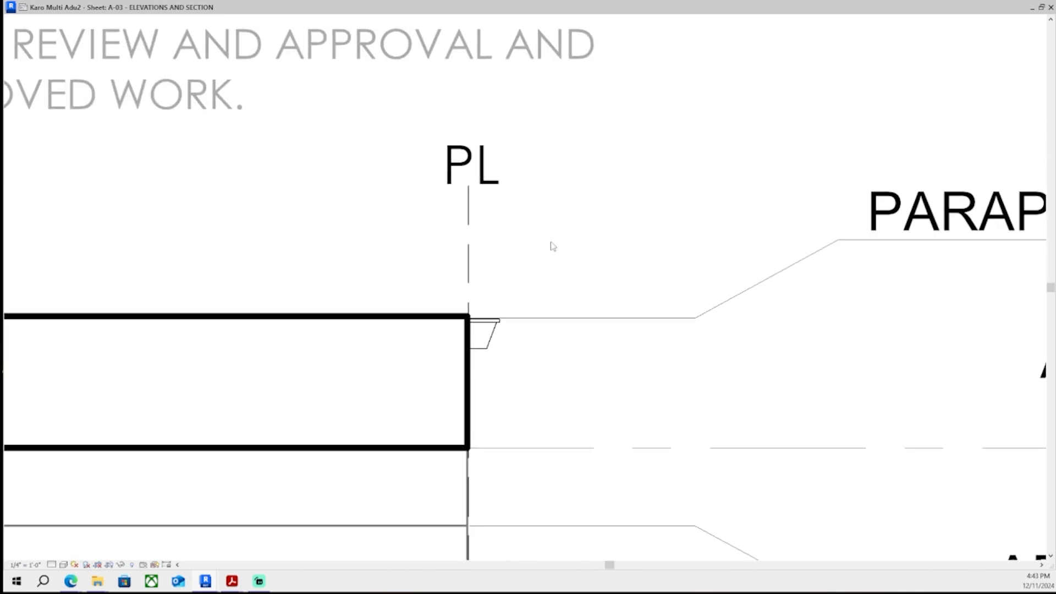
click(497, 206)
ctrl+click(502, 135)
scroll(495, 132, down, 1)
scroll(488, 307, down, 2)
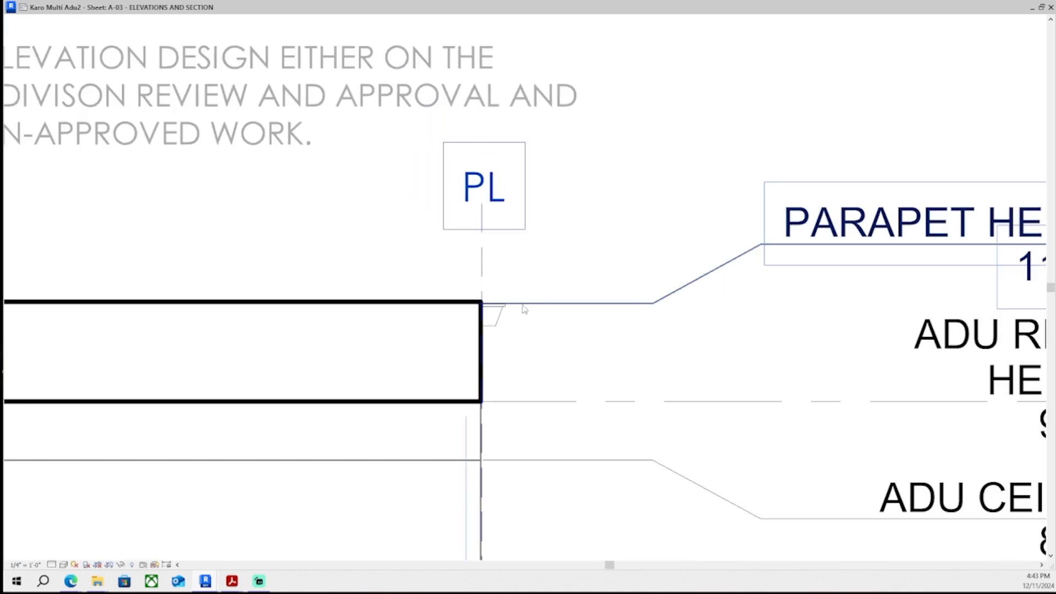
scroll(451, 264, up, 4)
scroll(385, 407, down, 1)
scroll(578, 409, down, 2)
middle_drag(578, 410, 539, 236)
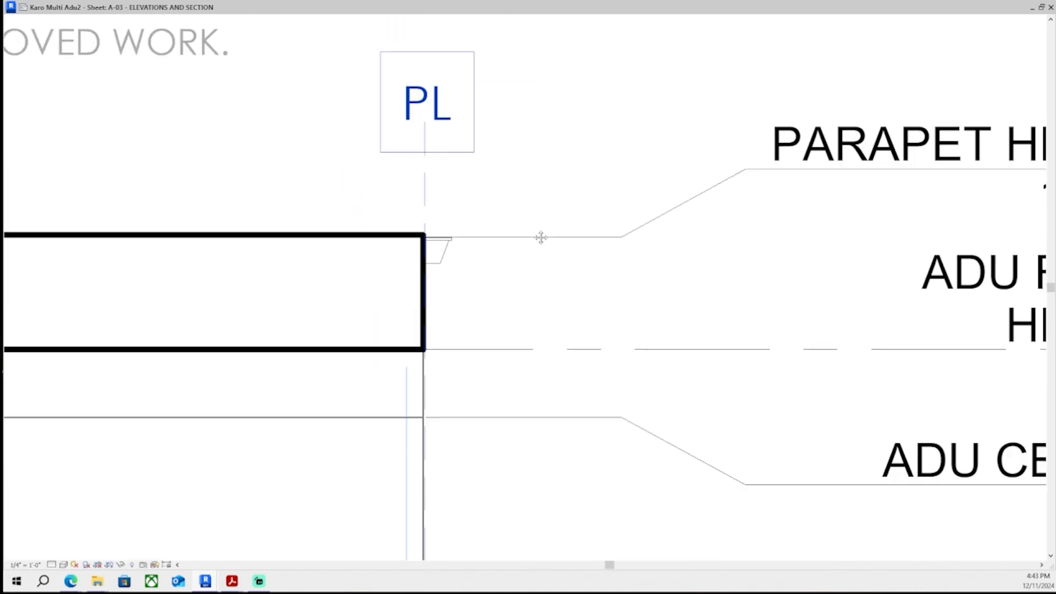
key(Right)
key(Right)
key(Right)
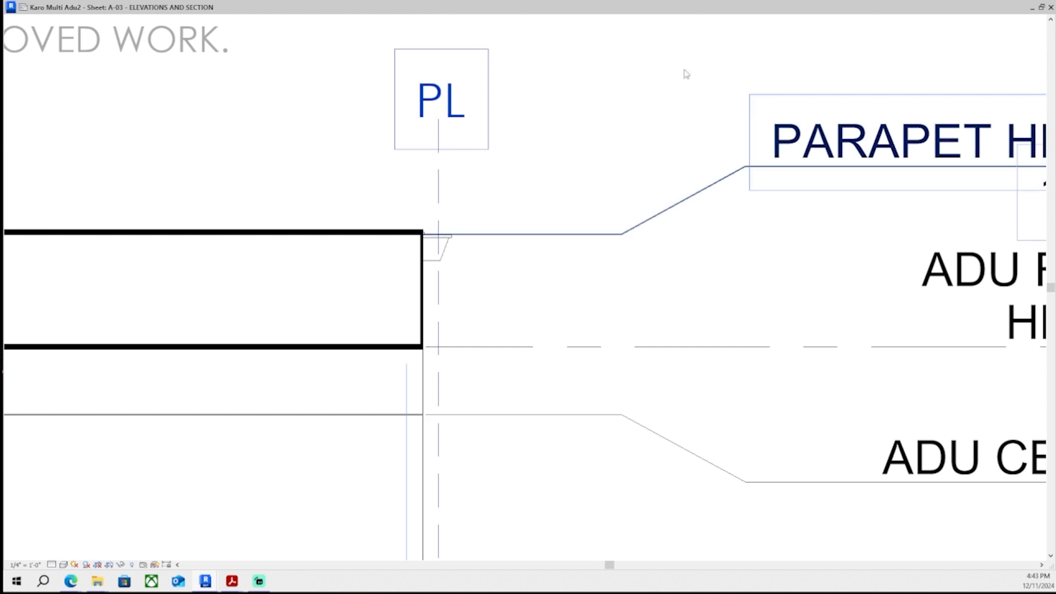
- Dimension the gap between the South-West (N) parapet corner and the PL line and set it to 0'-6"
key(d)
key(i)
scroll(309, 279, up, 2)
click(509, 451)
click(536, 379)
middle_drag(536, 111, 545, 332)
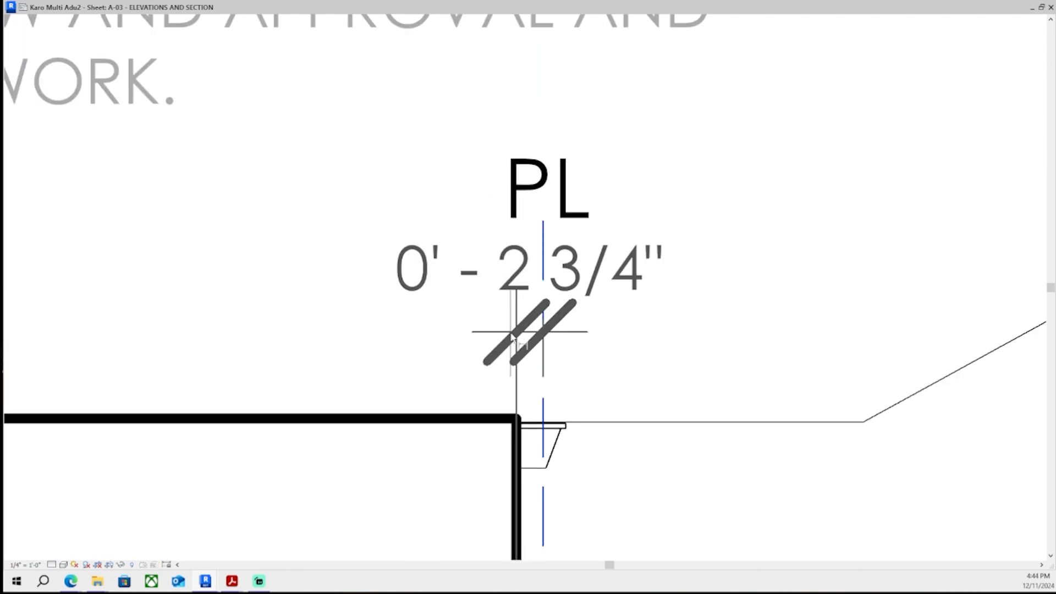
click(556, 364)
key(Escape)
key(Escape)
click(544, 224)
scroll(538, 306, up, 2)
click(534, 355)
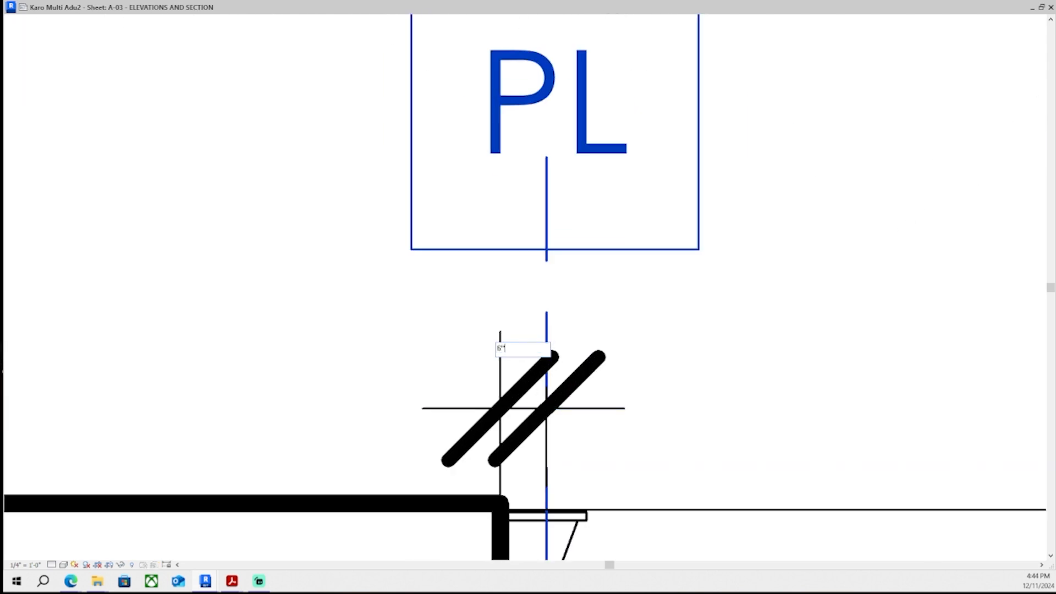
key(Return)
- Zoom in to inspect the PL label and dimension on the South-West (N) elevation
scroll(701, 296, down, 8)
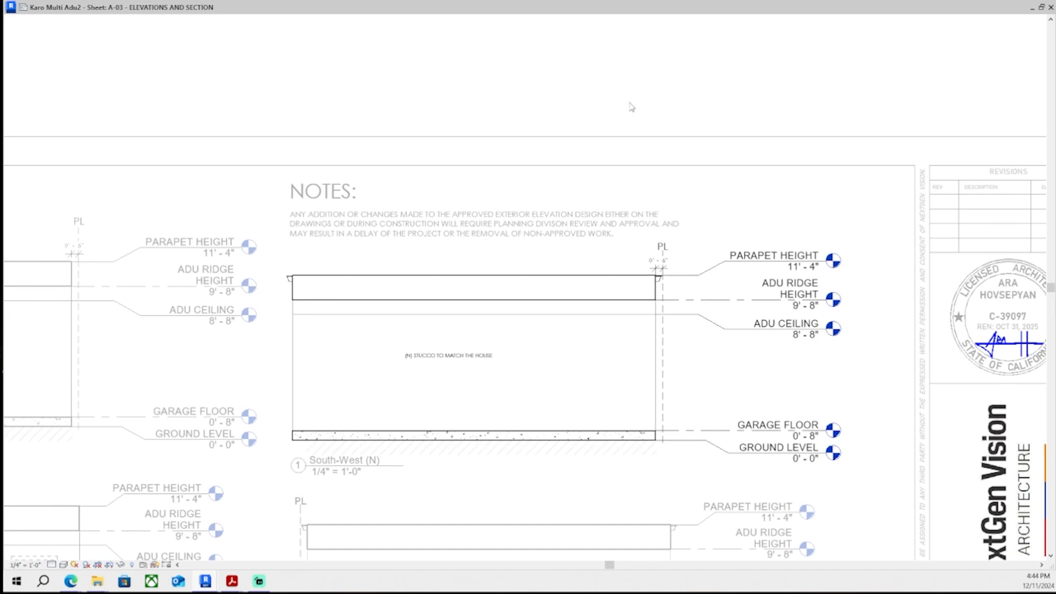
scroll(700, 249, up, 8)
click(663, 247)
click(664, 283)
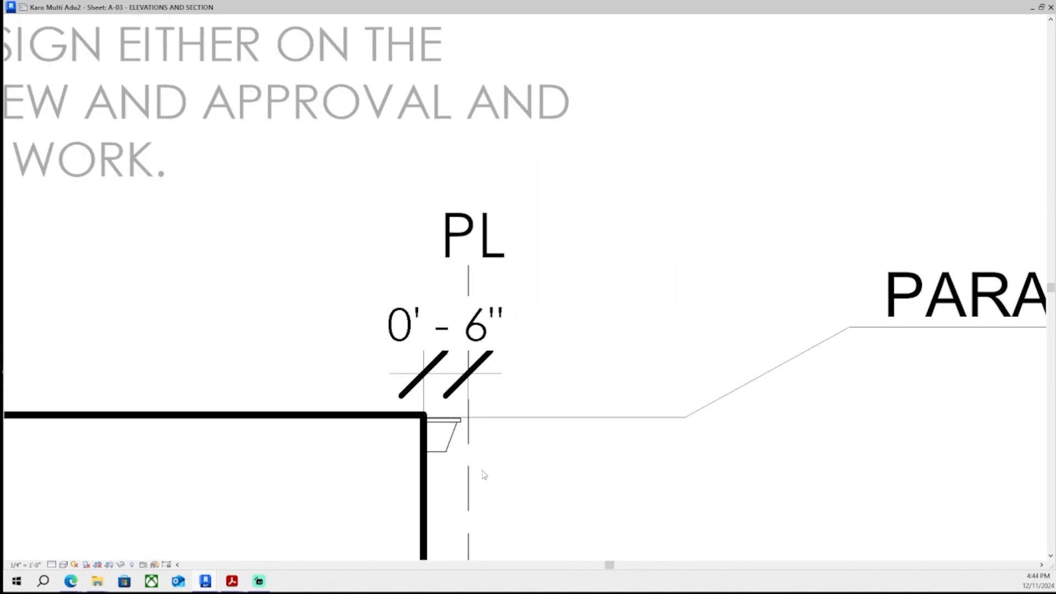
scroll(468, 309, up, 5)
scroll(466, 312, down, 10)
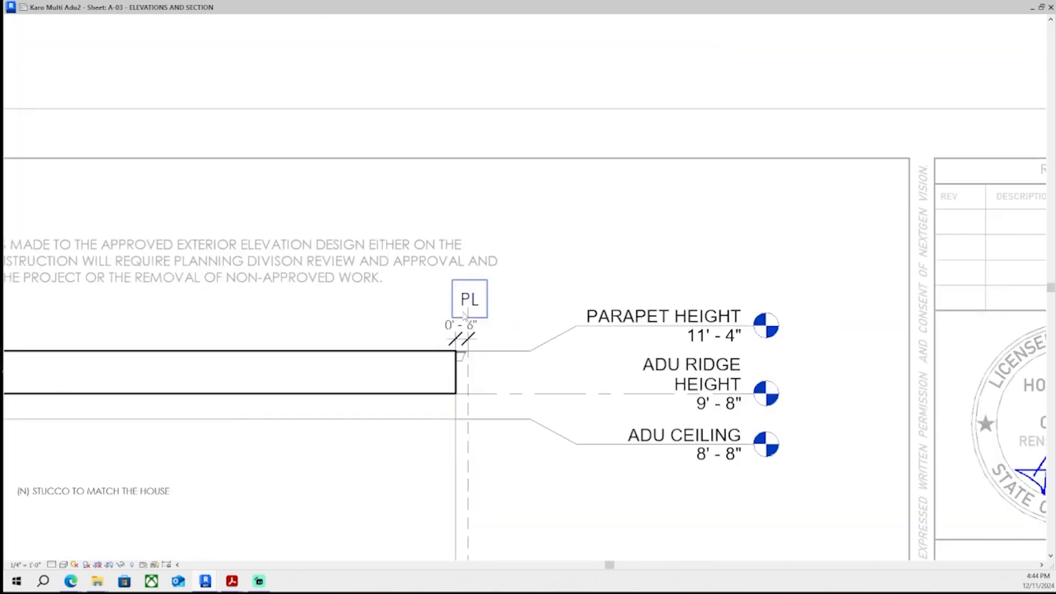
scroll(465, 315, down, 6)
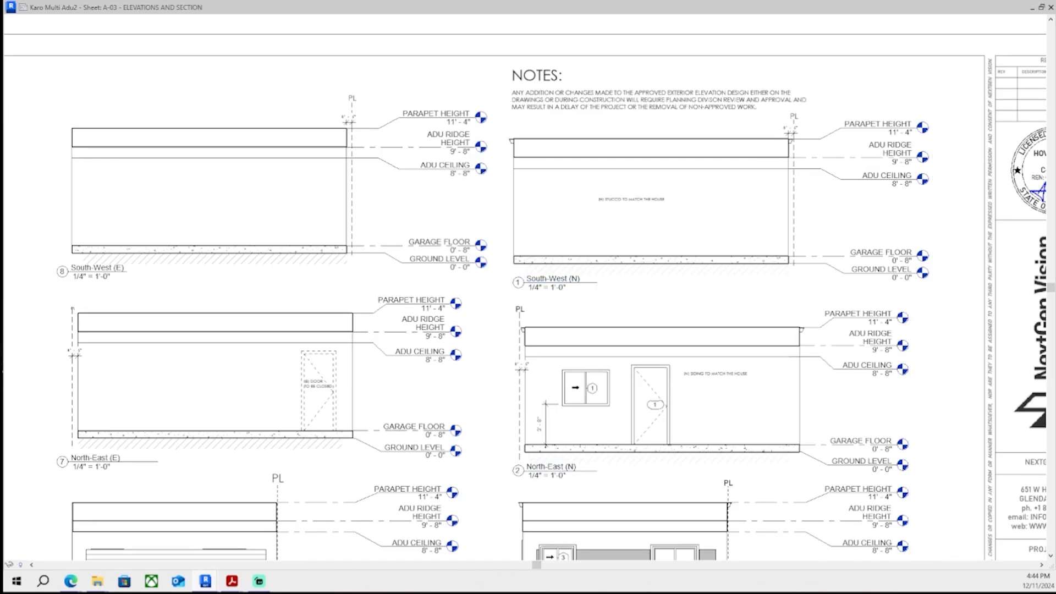
scroll(77, 362, up, 10)
- Activate the North-East (E) viewport and move its PL text note up above the dashed PL line
middle_drag(850, 368, 61, 357)
middle_drag(991, 302, 468, 290)
scroll(637, 385, down, 9)
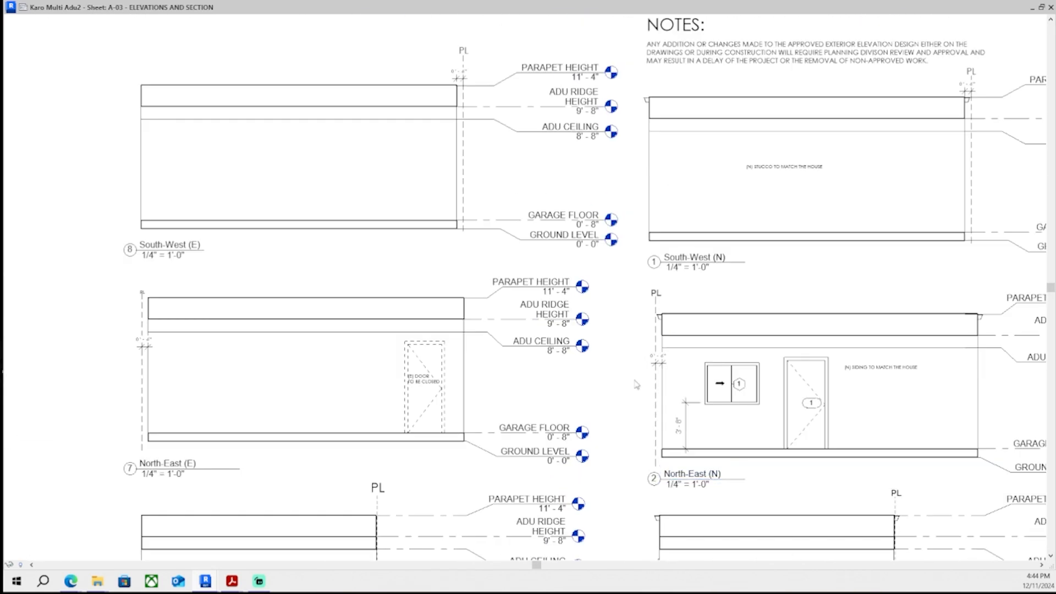
middle_drag(640, 386, 623, 410)
scroll(118, 341, up, 3)
double_click(118, 343)
scroll(110, 294, up, 8)
click(186, 289)
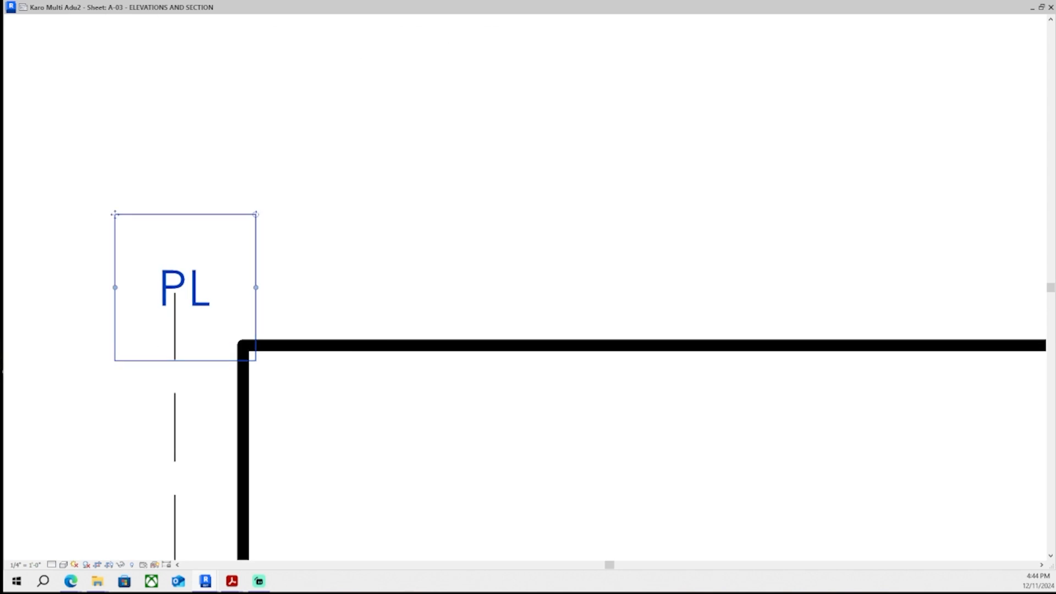
drag(115, 214, 90, 58)
click(440, 241)
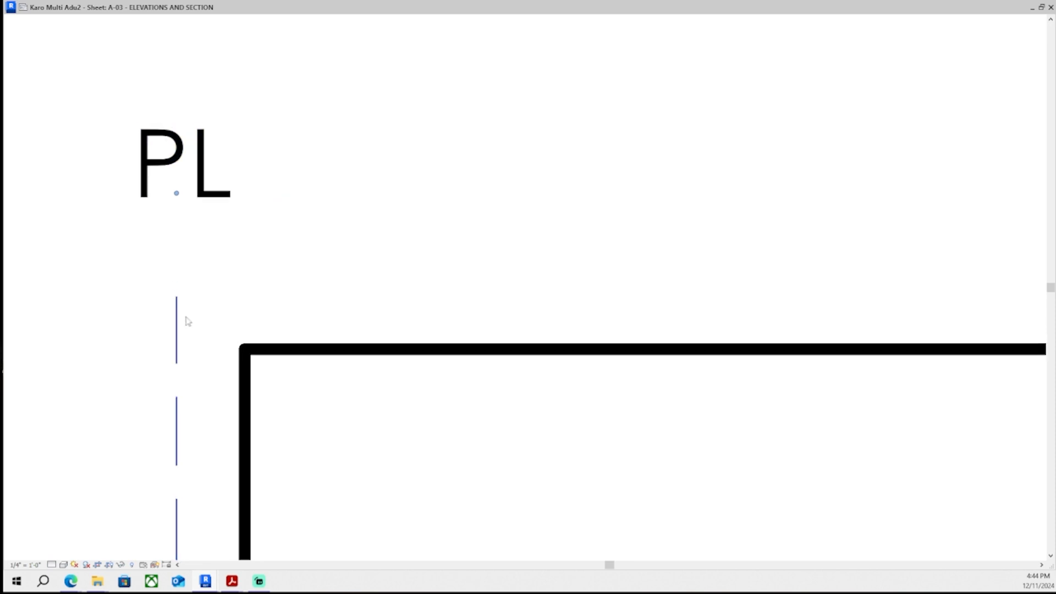
- Extend the North-East (E) crop region upward to include the PL label, then exit the viewport
click(109, 565)
scroll(131, 329, down, 3)
click(670, 320)
scroll(715, 325, up, 1)
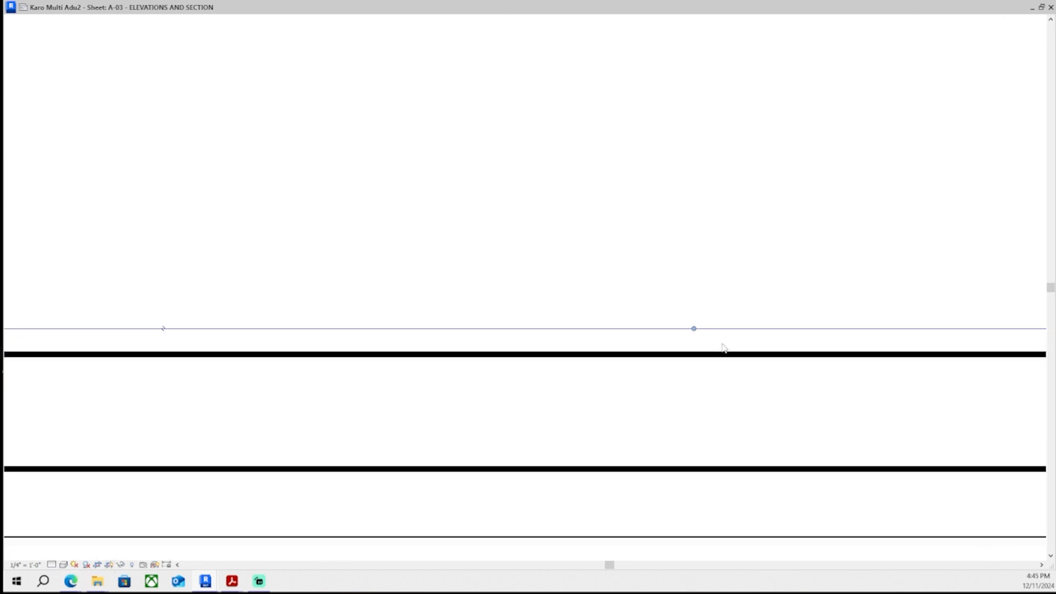
drag(697, 328, 698, 264)
scroll(698, 264, down, 2)
scroll(187, 226, up, 2)
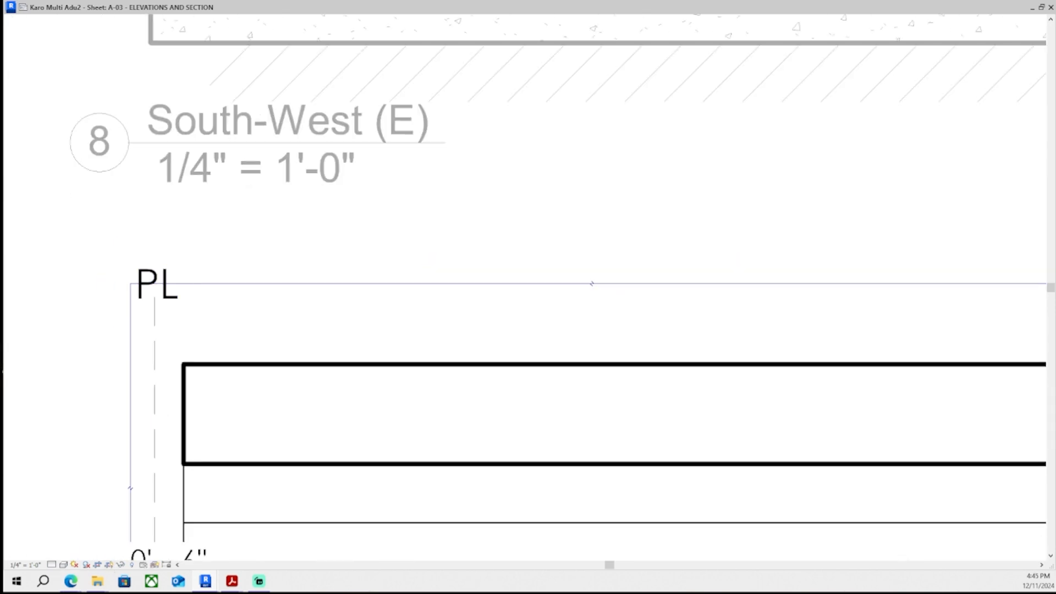
click(84, 354)
middle_drag(518, 379, 535, 322)
scroll(148, 383, down, 5)
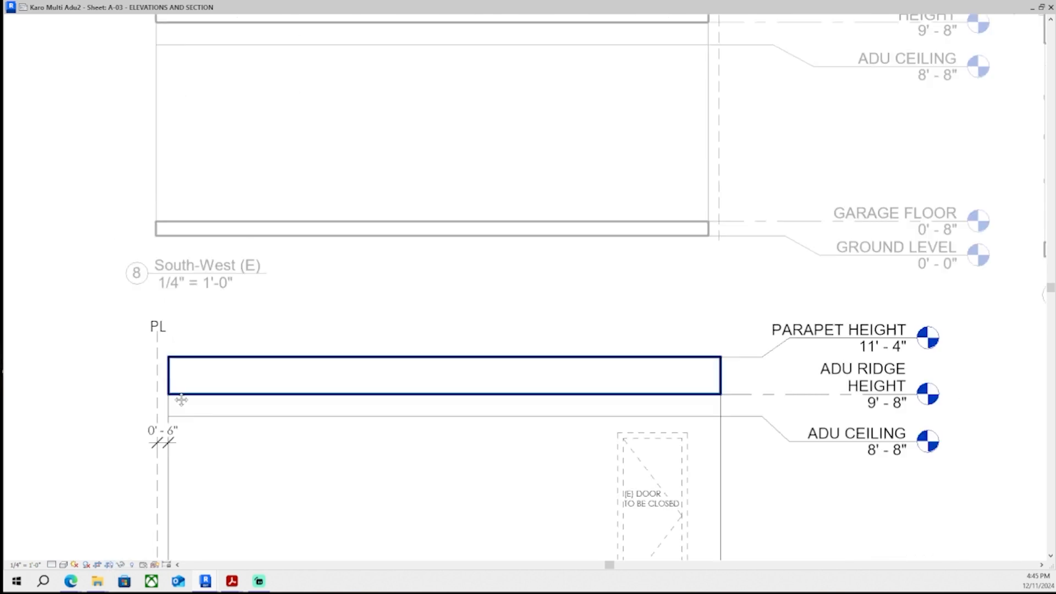
scroll(242, 385, up, 6)
scroll(250, 278, down, 6)
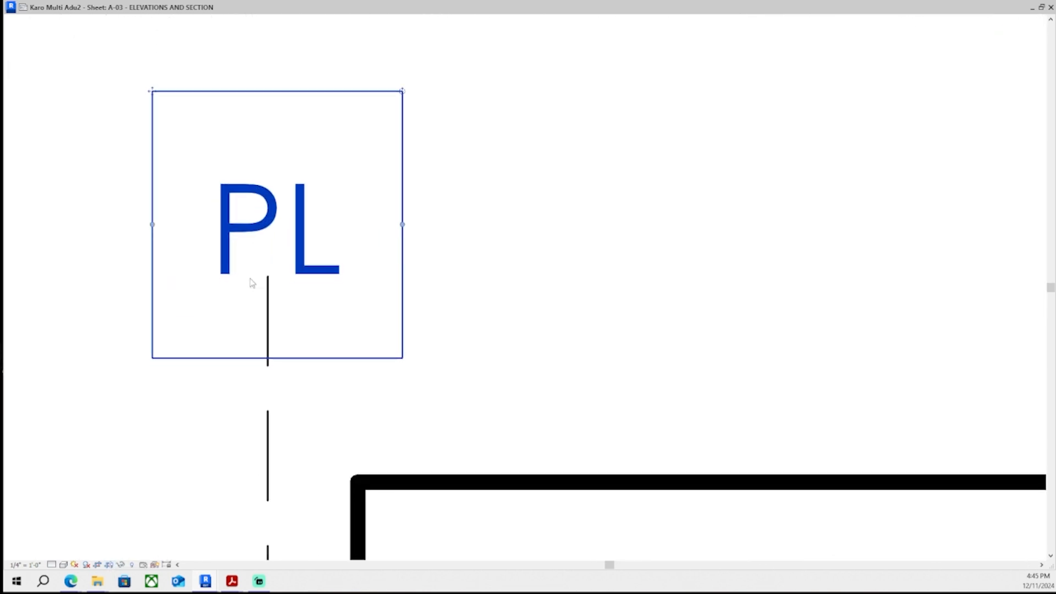
scroll(615, 341, down, 3)
middle_drag(764, 350, 657, 350)
double_click(141, 323)
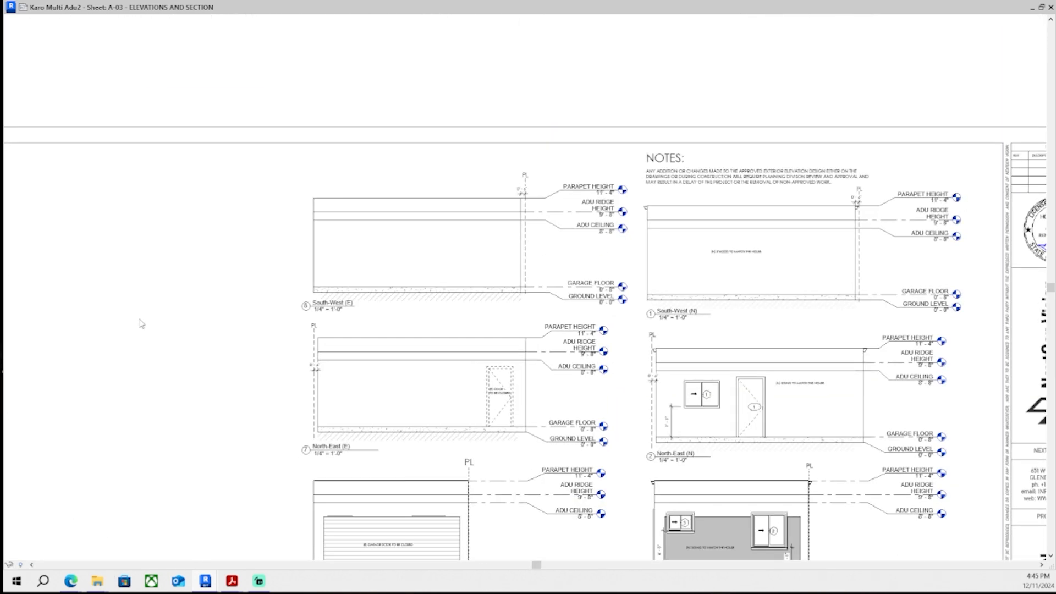
- Activate the South-East (E) viewport and draw a vertical dashed PL line along the elevation's left edge
middle_drag(483, 304, 315, 283)
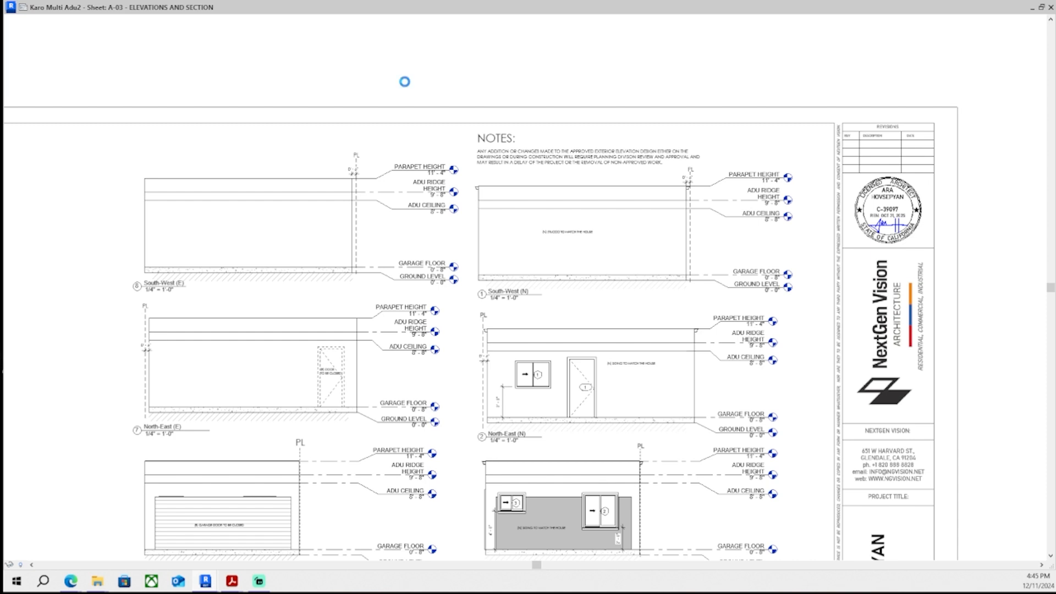
middle_drag(572, 347, 572, 327)
middle_drag(170, 352, 198, 272)
middle_drag(661, 275, 677, 176)
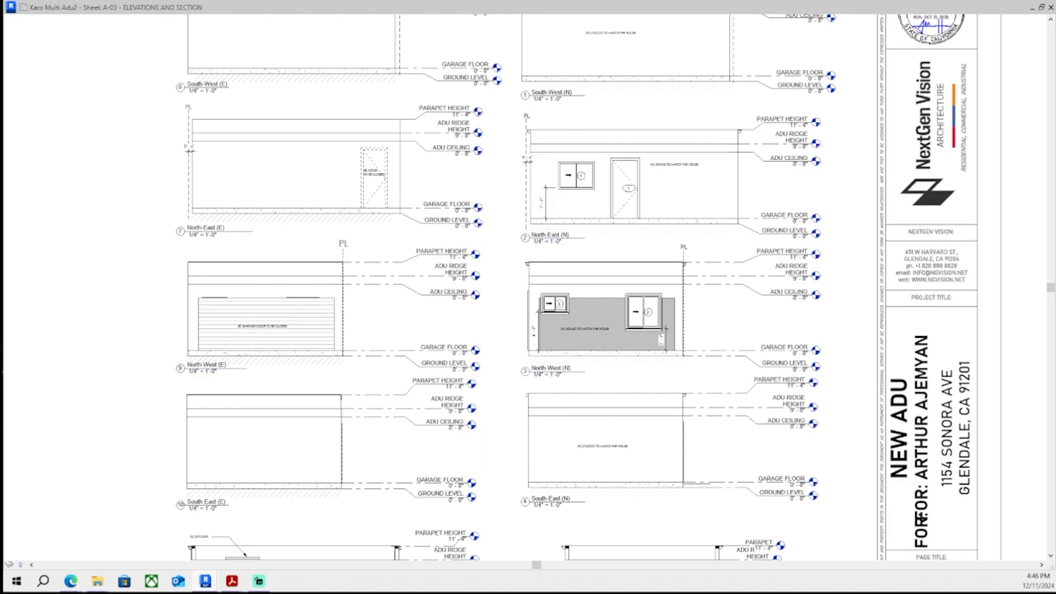
scroll(521, 232, up, 2)
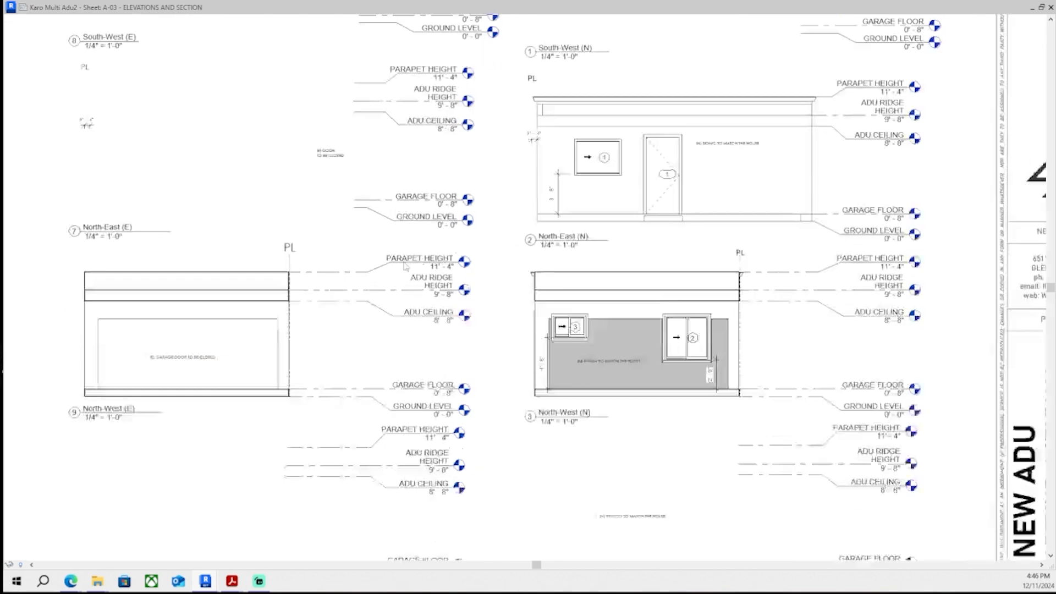
scroll(438, 348, down, 1)
scroll(268, 499, up, 1)
middle_drag(268, 498, 348, 354)
scroll(349, 354, up, 3)
double_click(349, 353)
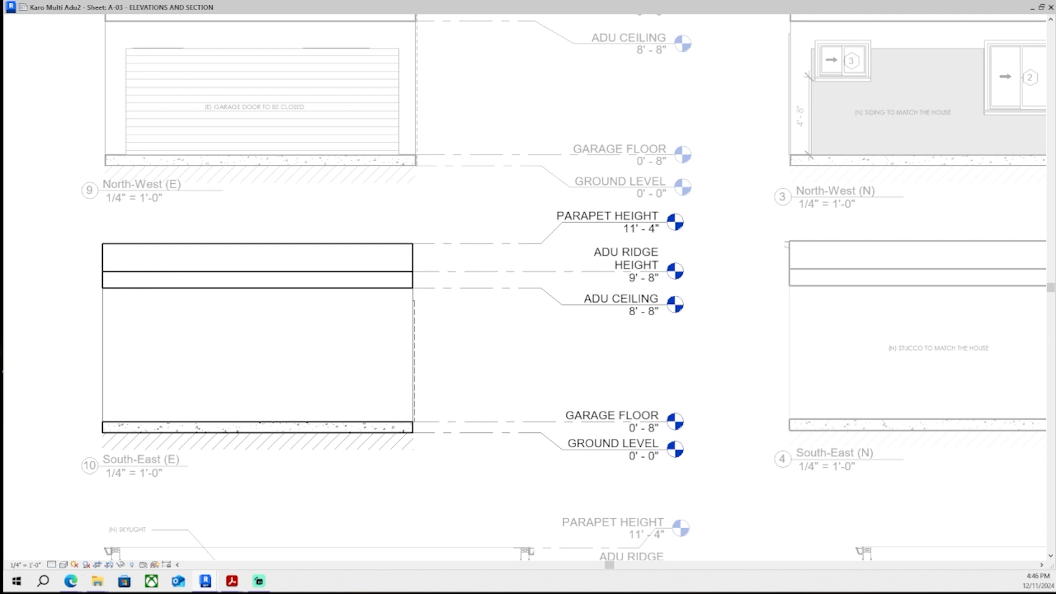
middle_drag(130, 365, 174, 413)
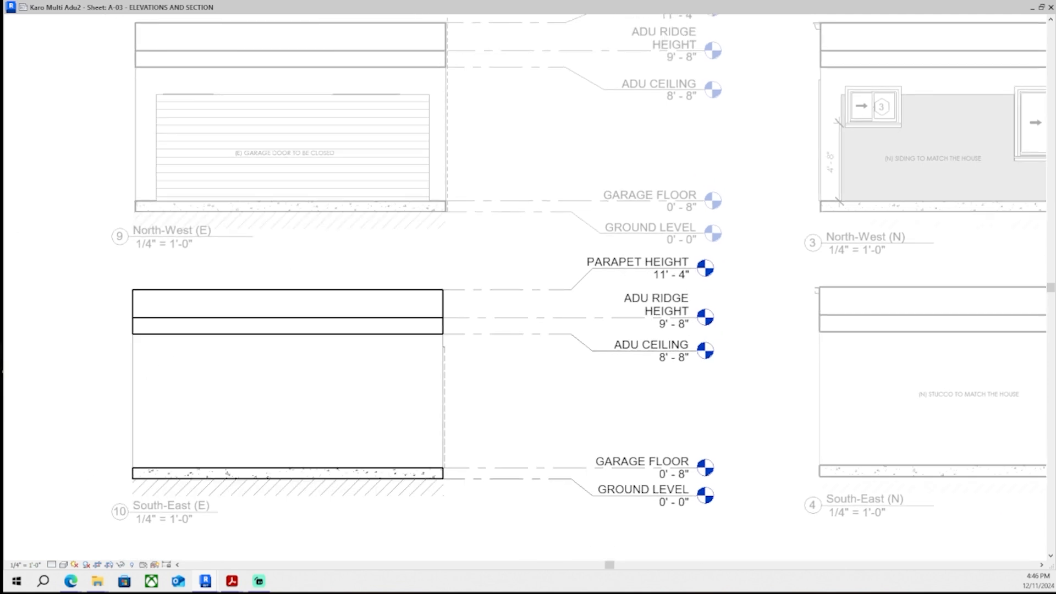
scroll(138, 468, up, 6)
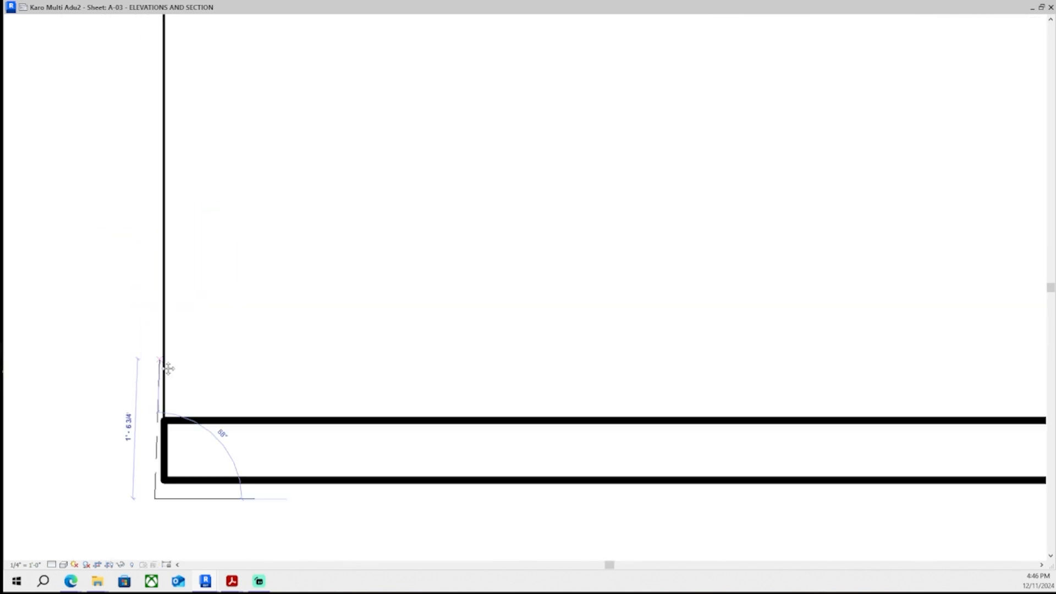
middle_drag(168, 369, 143, 542)
middle_drag(166, 204, 189, 550)
click(132, 233)
key(Escape)
key(Escape)
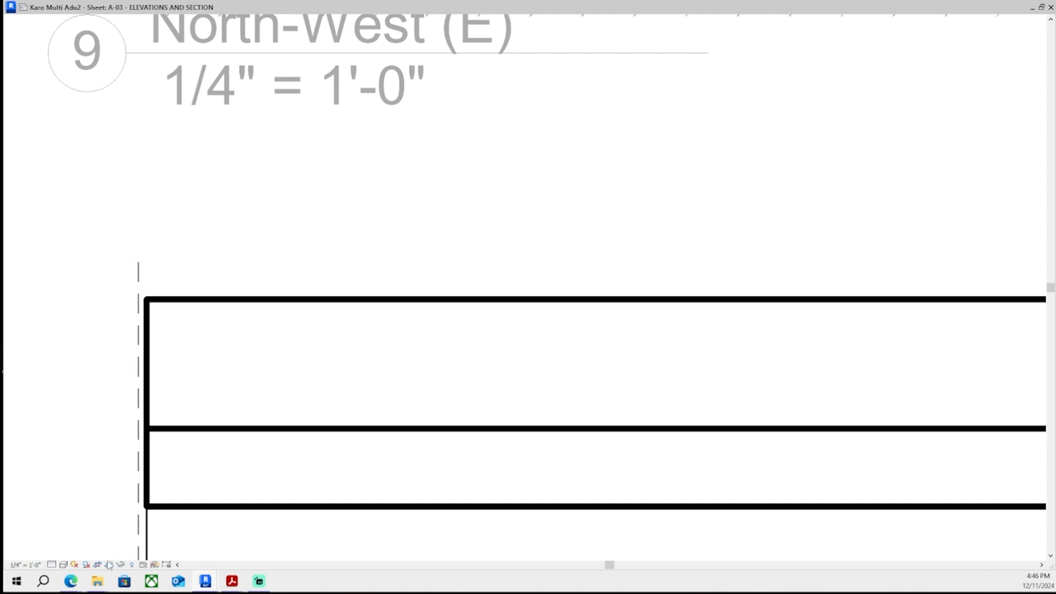
- Extend the South-East (E) crop region upward above the parapet, hide the crop region and exit the viewport
click(108, 562)
scroll(176, 485, down, 2)
middle_drag(495, 413, 179, 397)
click(275, 335)
middle_drag(323, 336, 528, 344)
drag(529, 342, 526, 290)
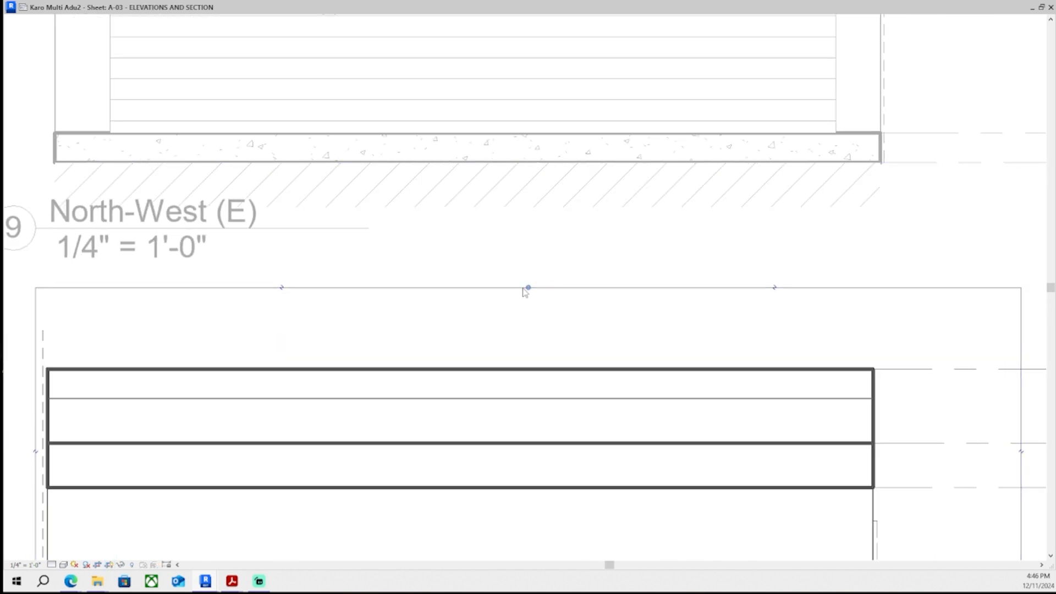
scroll(515, 345, down, 2)
click(110, 565)
scroll(189, 441, down, 1)
middle_drag(189, 441, 357, 463)
scroll(357, 463, down, 4)
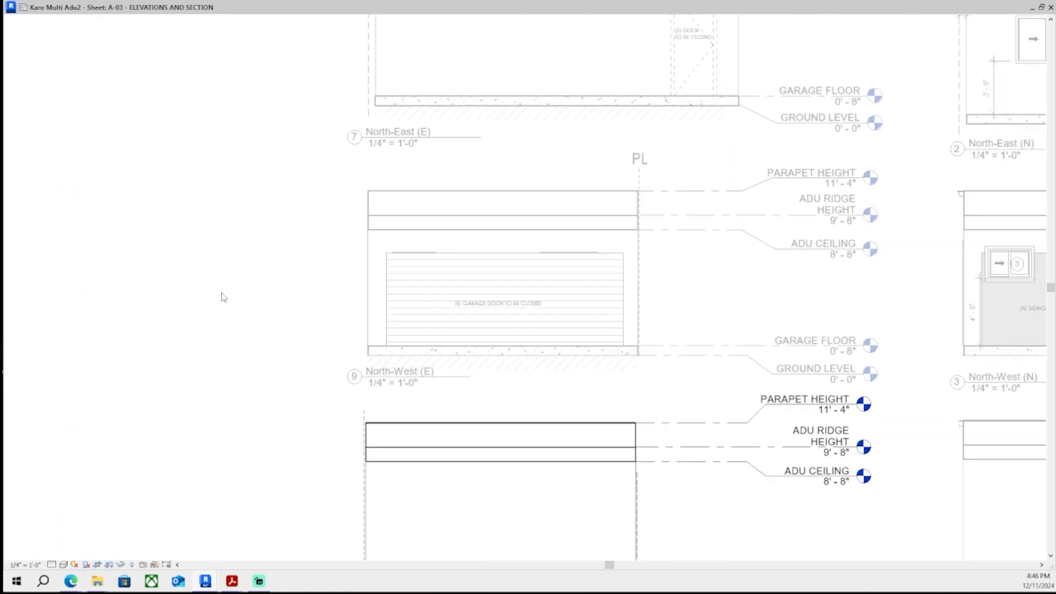
double_click(222, 298)
- Examine the PL label and dashed line on the North-West (E) elevation
scroll(479, 437, up, 2)
middle_drag(547, 500, 480, 398)
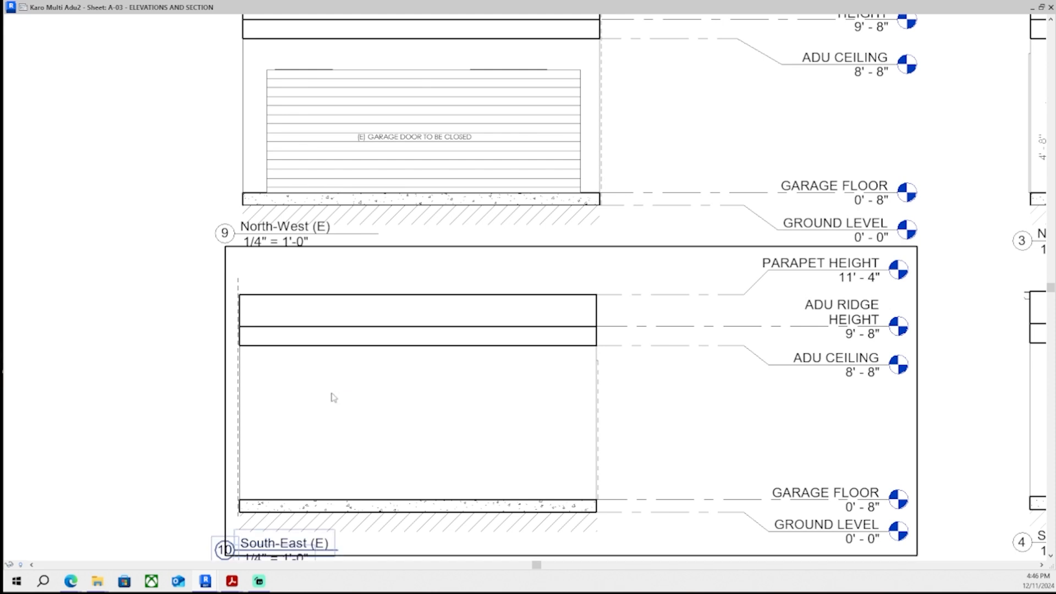
middle_drag(408, 387, 407, 456)
middle_drag(687, 121, 621, 263)
scroll(546, 164, up, 1)
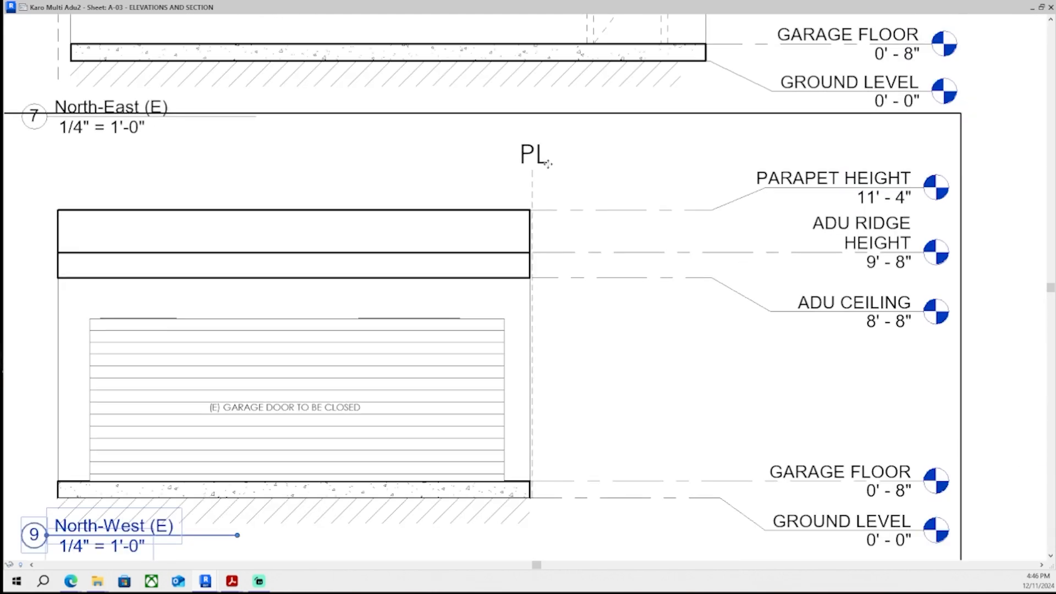
double_click(544, 160)
click(542, 158)
scroll(486, 272, down, 3)
middle_drag(486, 271, 580, 148)
scroll(409, 328, up, 4)
middle_drag(409, 327, 522, 307)
- Add a PL text note at the top of the dashed line on the South-East (E) elevation
double_click(520, 302)
scroll(514, 159, down, 2)
middle_drag(514, 159, 407, 248)
scroll(333, 269, up, 6)
scroll(305, 308, down, 1)
middle_drag(396, 319, 419, 300)
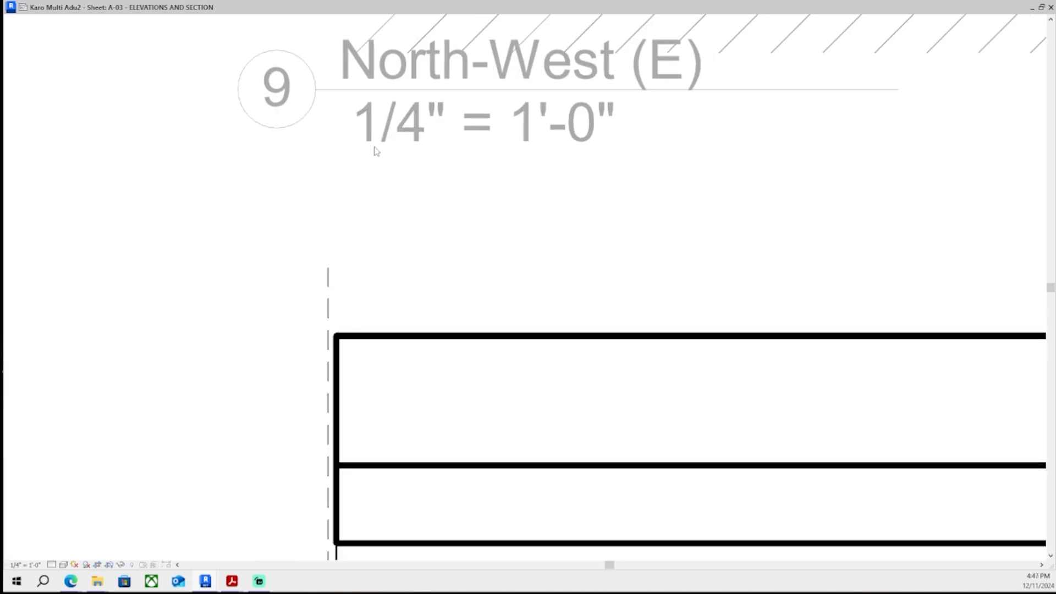
scroll(396, 214, up, 3)
click(322, 240)
text(PL)
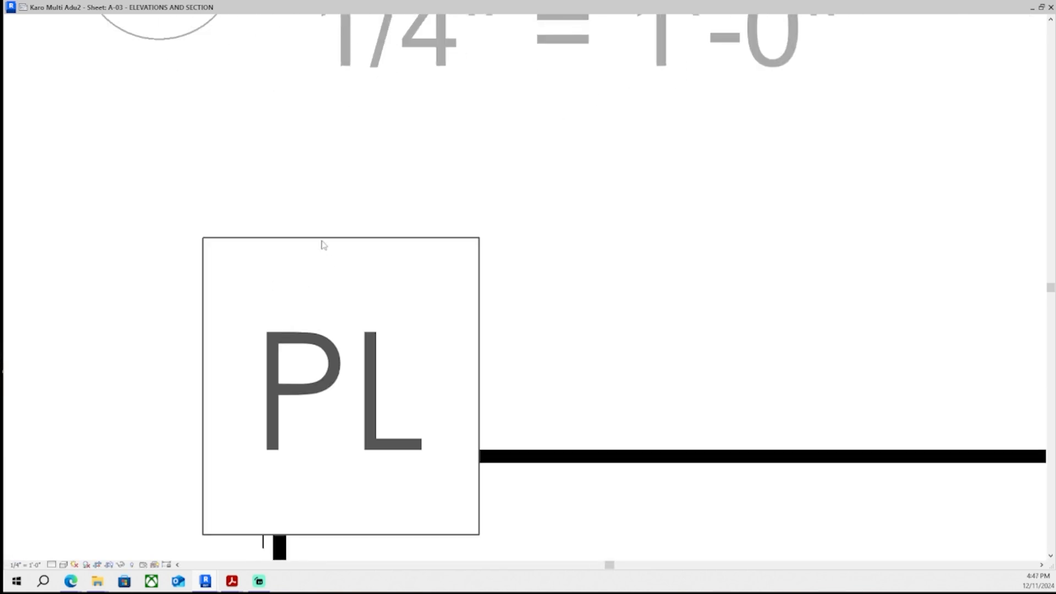
key(Escape)
key(Escape)
- Move the South-East (E) PL text note up above the dashed line, then exit the viewport
click(358, 366)
scroll(51, 317, down, 1)
middle_drag(171, 263, 316, 316)
scroll(315, 316, up, 1)
drag(314, 315, 272, 223)
click(396, 470)
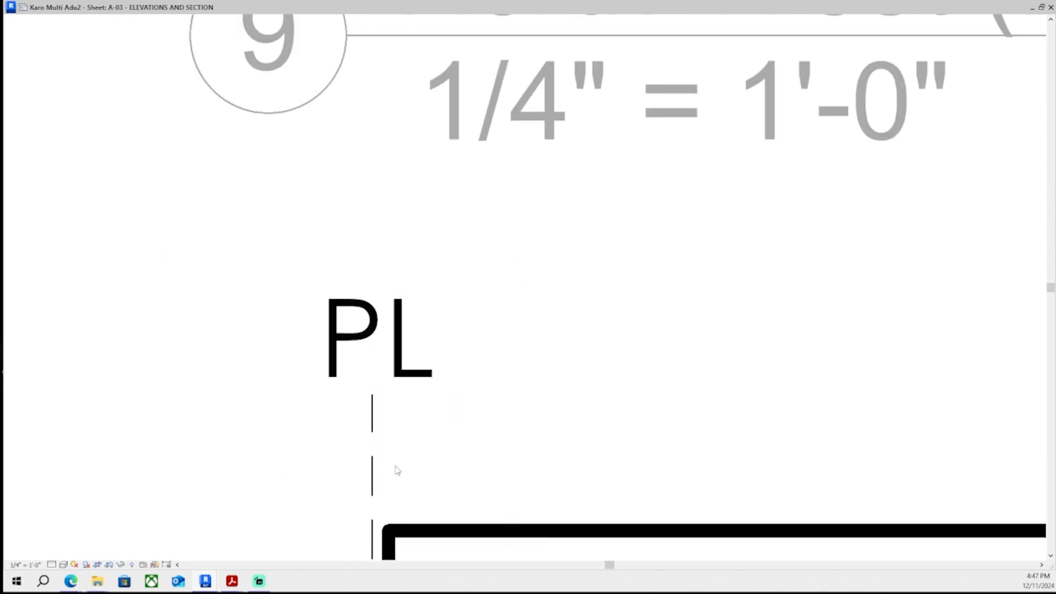
click(373, 469)
scroll(373, 394, up, 1)
drag(371, 398, 371, 364)
key(Escape)
scroll(435, 396, down, 4)
middle_drag(143, 264, 337, 301)
scroll(326, 299, down, 5)
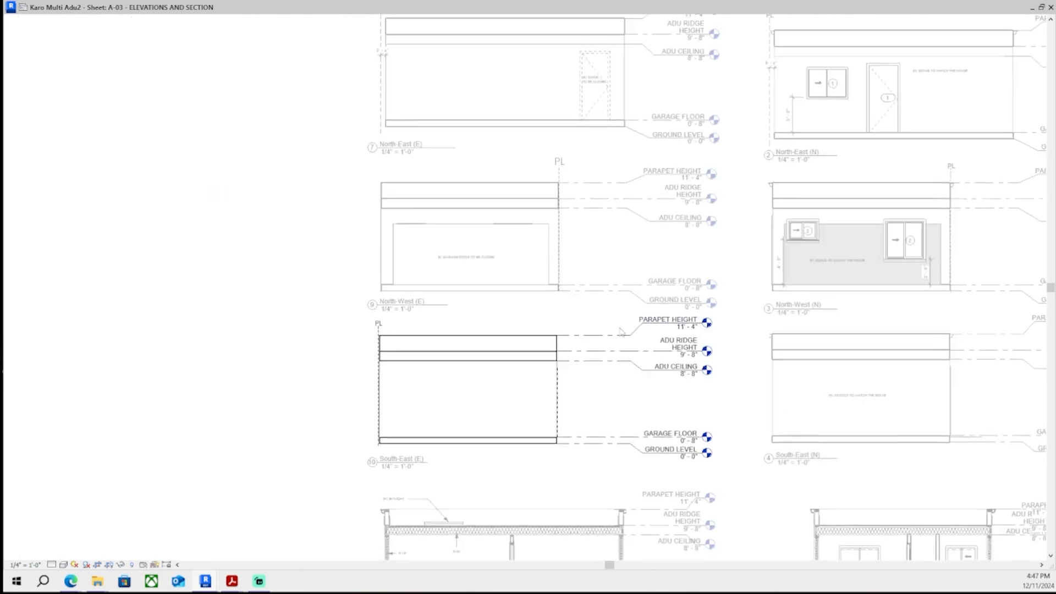
middle_drag(721, 369, 581, 284)
scroll(561, 314, down, 1)
middle_drag(580, 323, 528, 342)
double_click(565, 351)
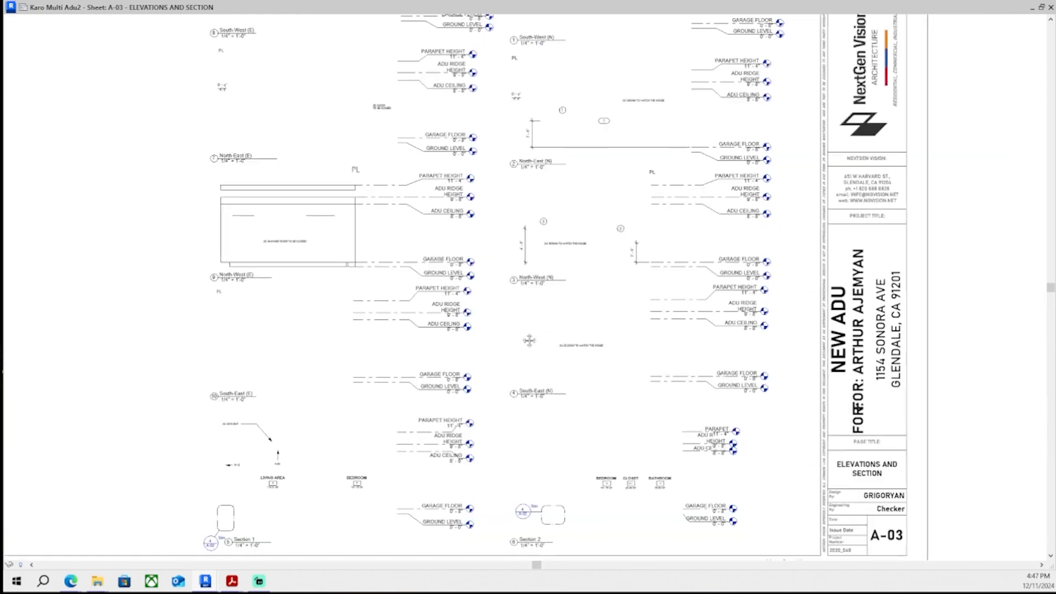
- Activate the North-West (E) viewport, resize its PL text note box and exit the viewport
scroll(222, 285, up, 3)
scroll(378, 275, down, 2)
middle_drag(475, 225, 308, 396)
scroll(301, 308, up, 5)
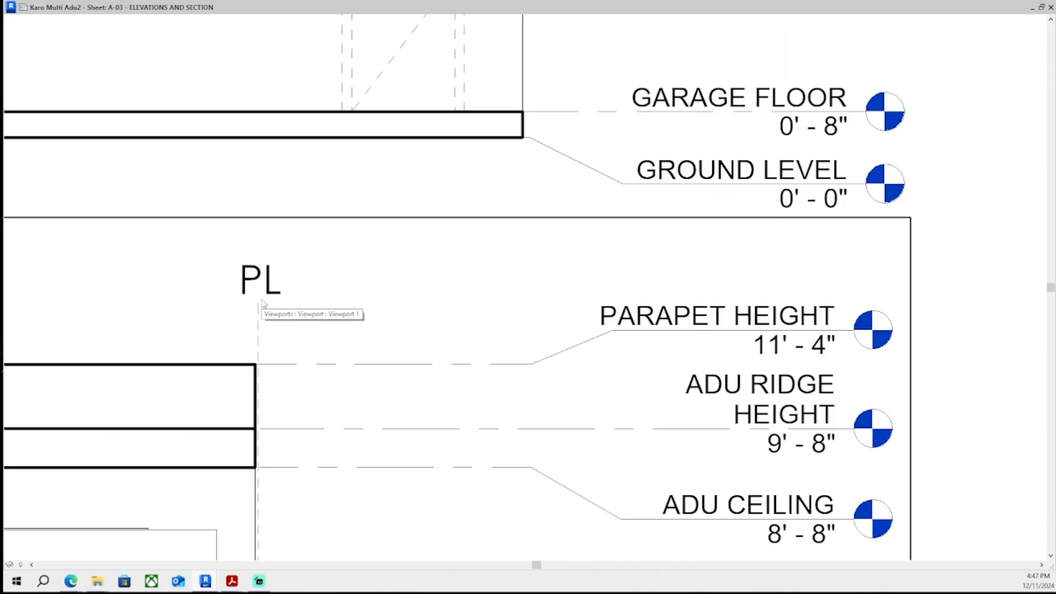
double_click(262, 306)
click(262, 285)
scroll(245, 264, up, 4)
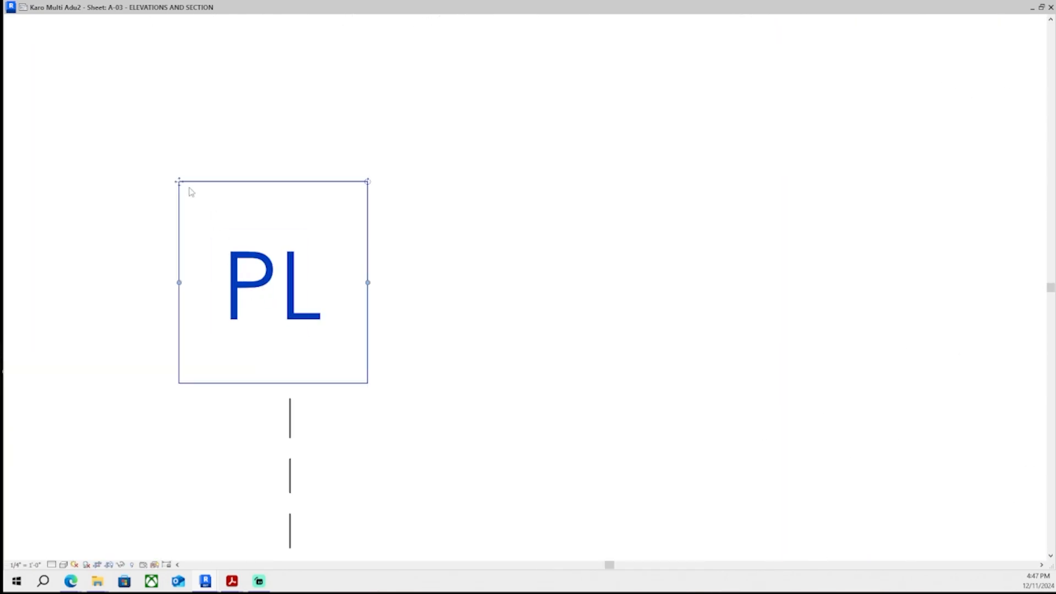
drag(180, 182, 209, 242)
click(531, 268)
scroll(528, 275, down, 8)
middle_drag(503, 311, 489, 290)
double_click(551, 401)
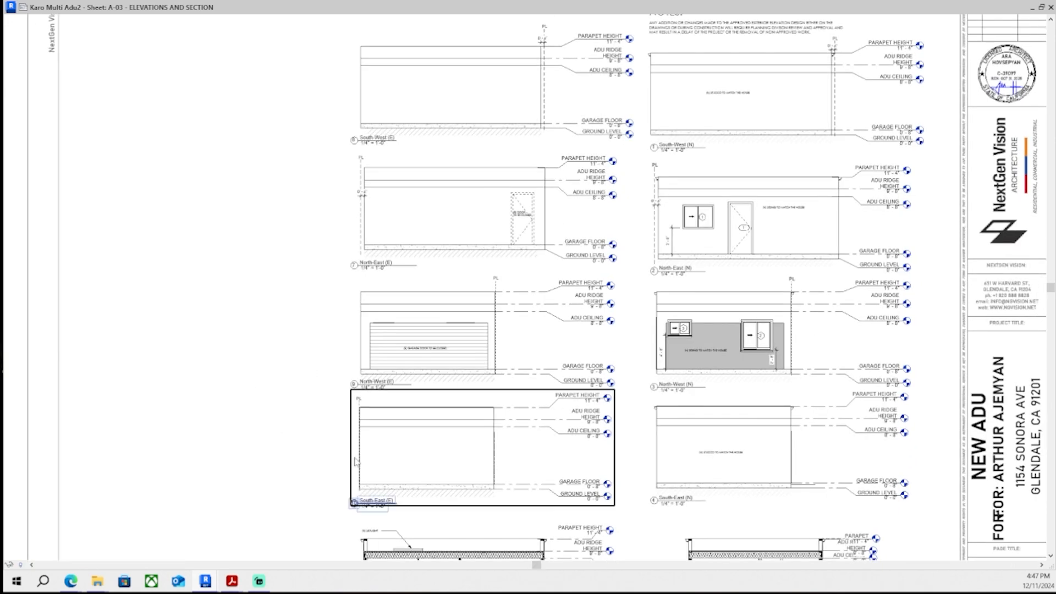
- Position a PL text note above the left corner of the South-East (N) elevation
middle_drag(554, 358, 404, 292)
scroll(648, 375, up, 6)
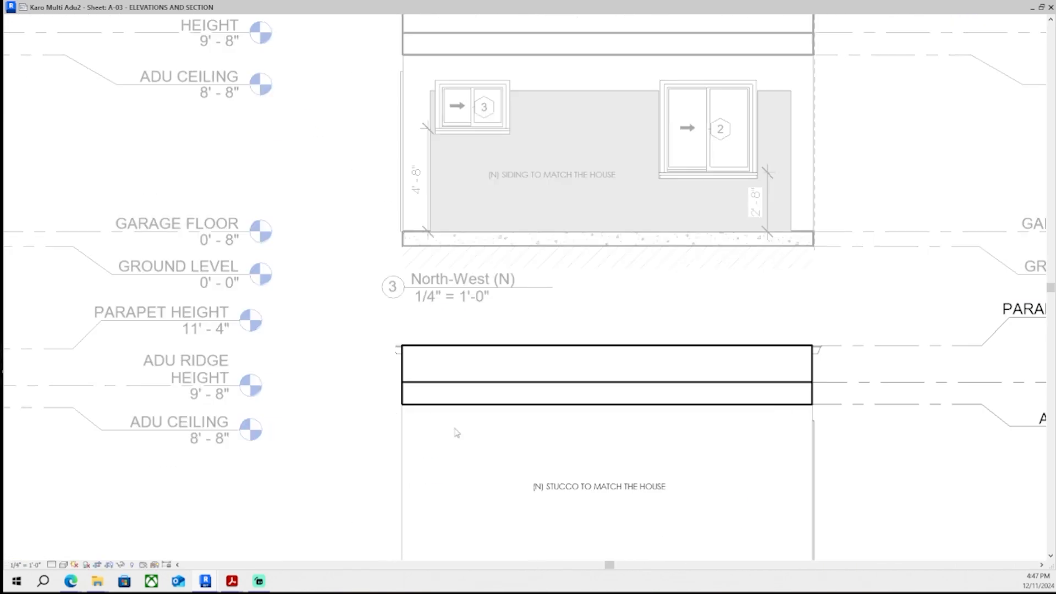
scroll(330, 278, up, 5)
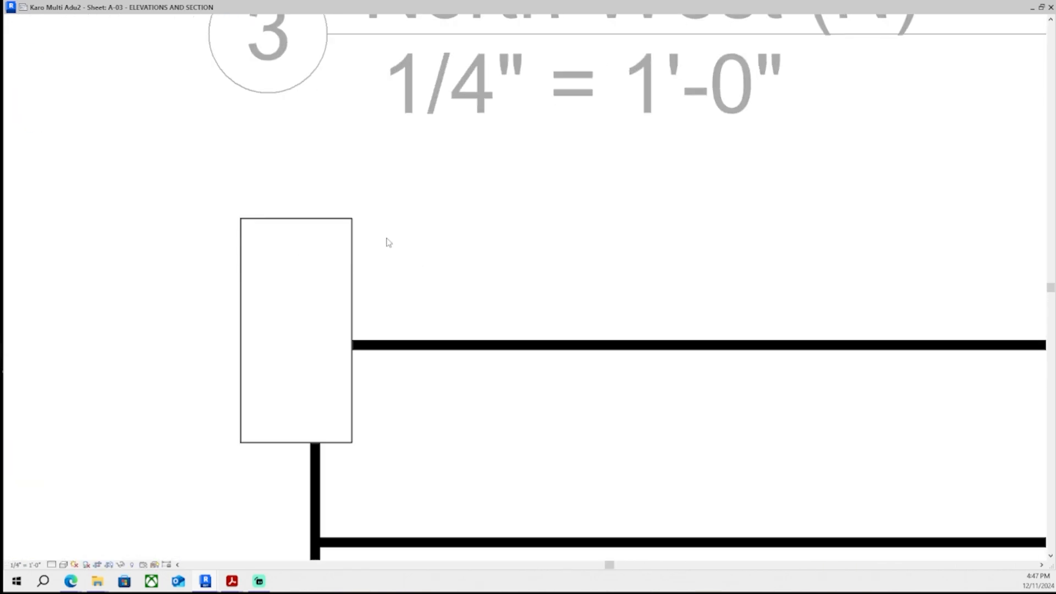
click(373, 291)
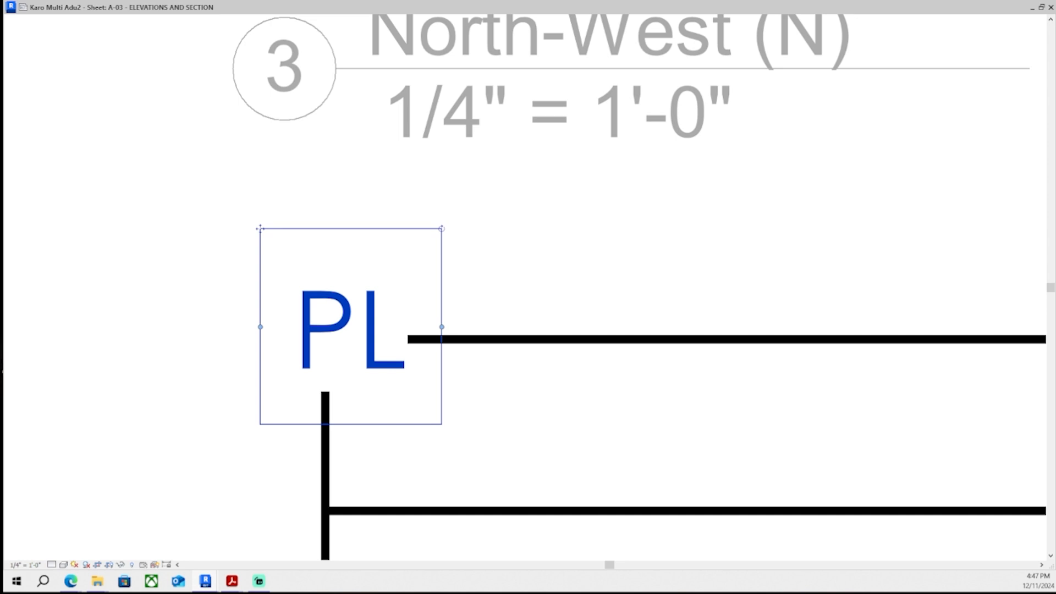
scroll(256, 242, up, 3)
drag(253, 259, 229, 121)
key(Escape)
- Draw a vertical dashed PL line under the PL note along the South-East (N) left edge and exit the viewport
click(351, 319)
scroll(358, 498, down, 2)
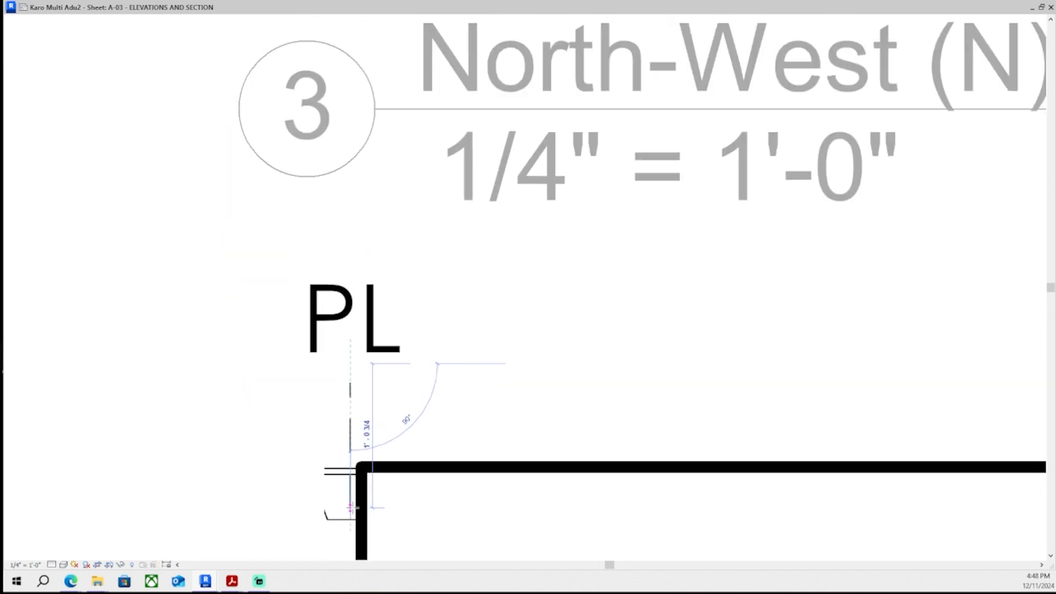
middle_drag(363, 506, 340, 165)
scroll(327, 485, down, 3)
middle_drag(327, 486, 309, 123)
scroll(311, 537, up, 3)
middle_drag(311, 536, 282, 332)
click(283, 332)
key(Escape)
scroll(283, 333, down, 5)
middle_drag(291, 110, 295, 280)
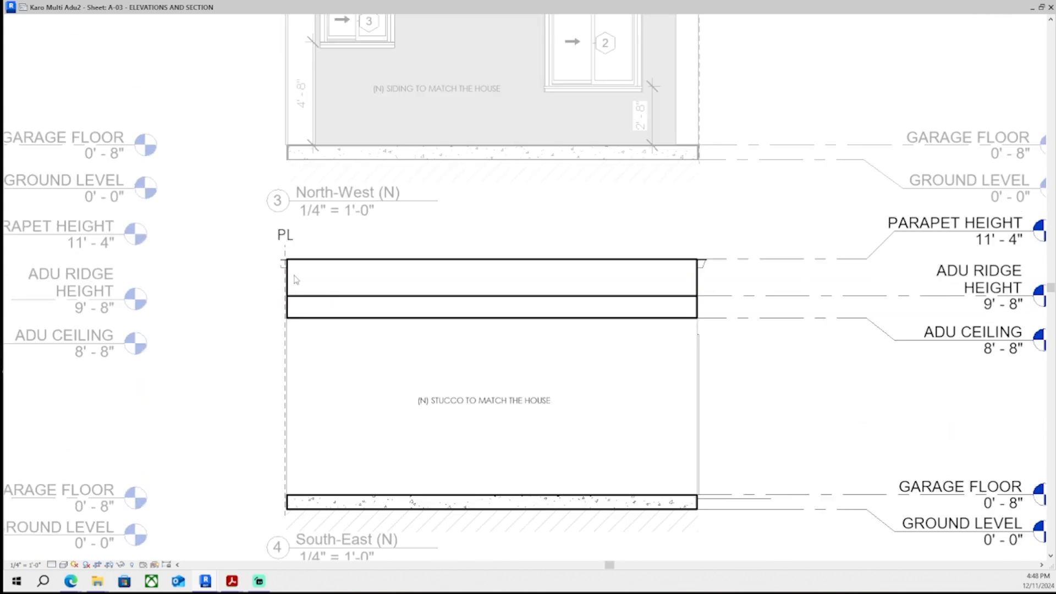
scroll(326, 342, down, 4)
middle_drag(340, 344, 362, 271)
double_click(409, 516)
middle_drag(413, 418, 436, 436)
scroll(236, 325, up, 1)
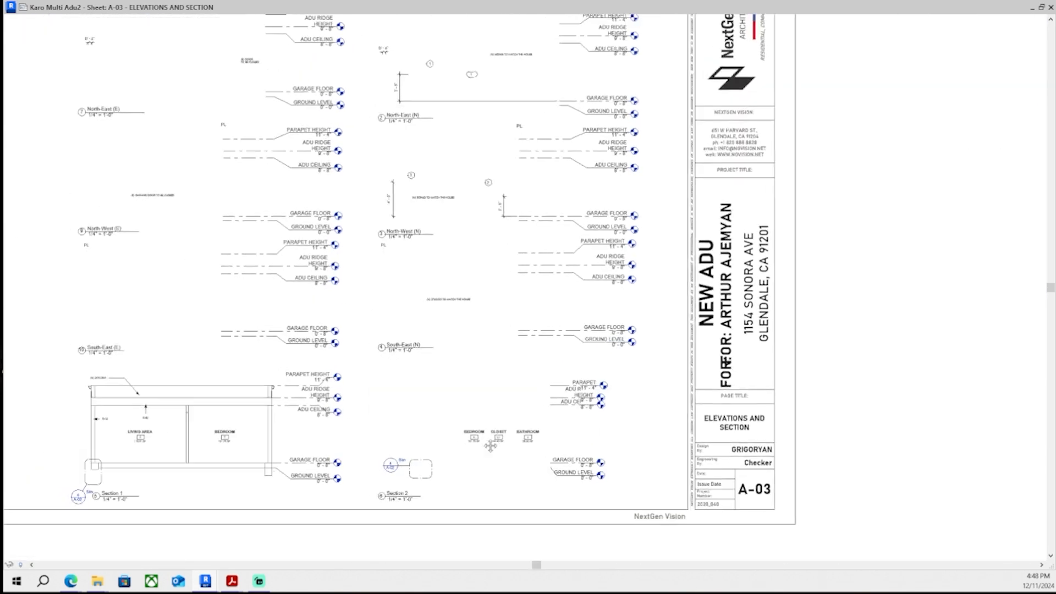
- Nudge the South-East (N) viewport downward on the sheet
scroll(358, 231, up, 6)
scroll(699, 361, down, 3)
middle_drag(699, 360, 659, 230)
click(611, 325)
scroll(591, 352, down, 2)
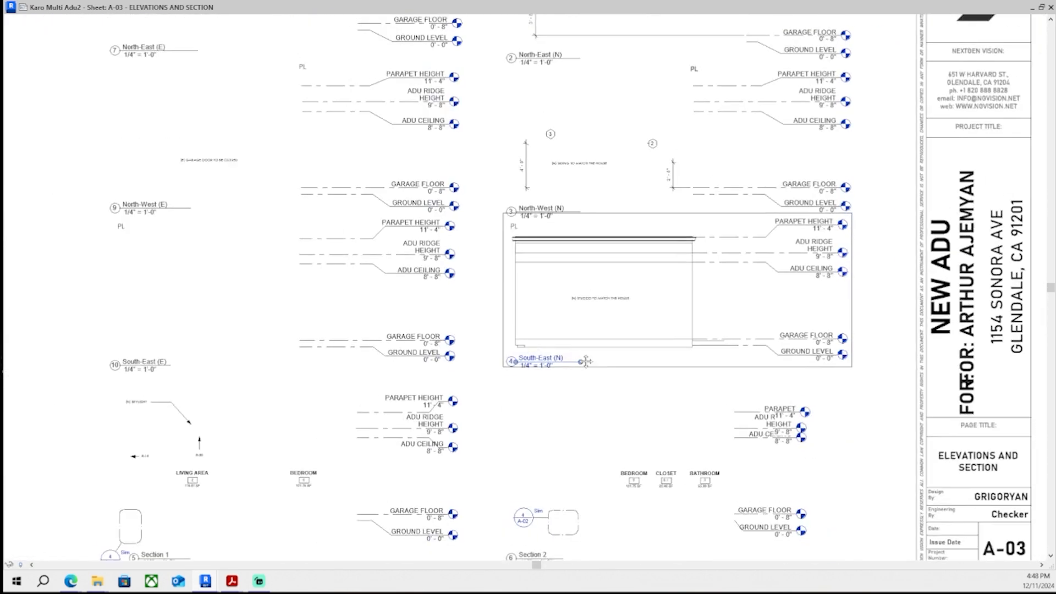
middle_drag(585, 360, 618, 362)
key(Down)
key(Down)
key(Down)
key(Down)
key(Down)
key(Down)
key(Down)
key(Down)
key(Escape)
- Review the layout of all elevation viewports across sheet A-03
scroll(495, 388, down, 1)
scroll(497, 389, down, 4)
middle_drag(205, 360, 235, 351)
scroll(249, 300, up, 1)
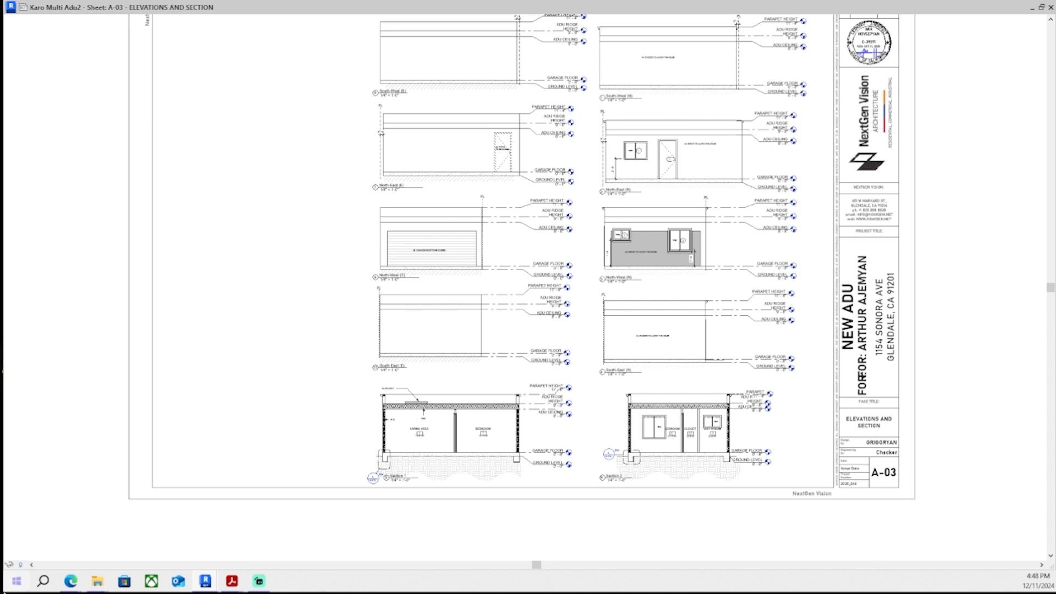
middle_drag(804, 227, 747, 240)
scroll(736, 198, up, 1)
middle_drag(736, 198, 718, 246)
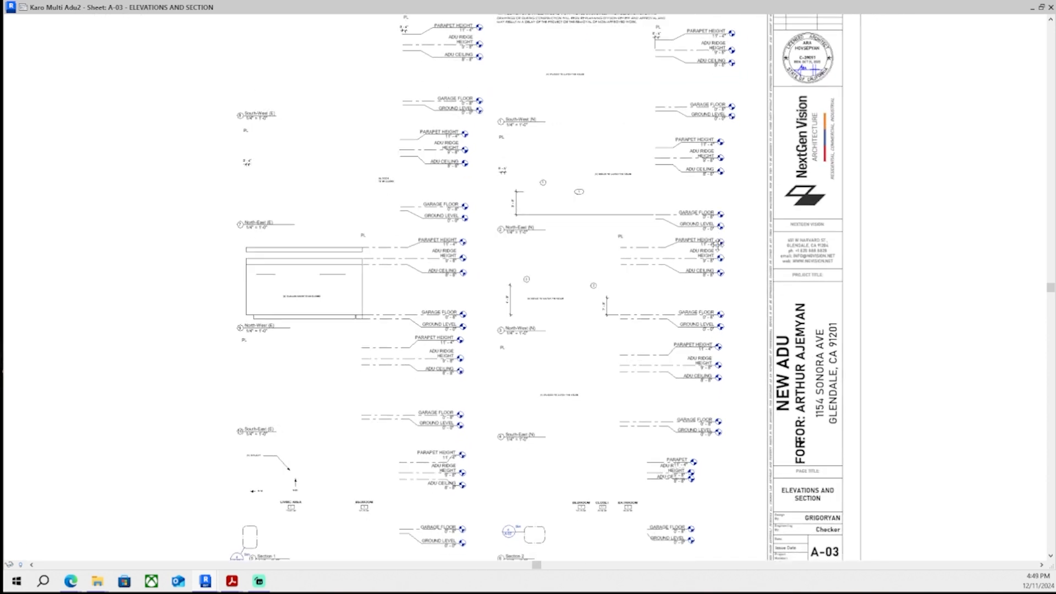
middle_drag(673, 342, 678, 310)
middle_drag(599, 316, 610, 329)
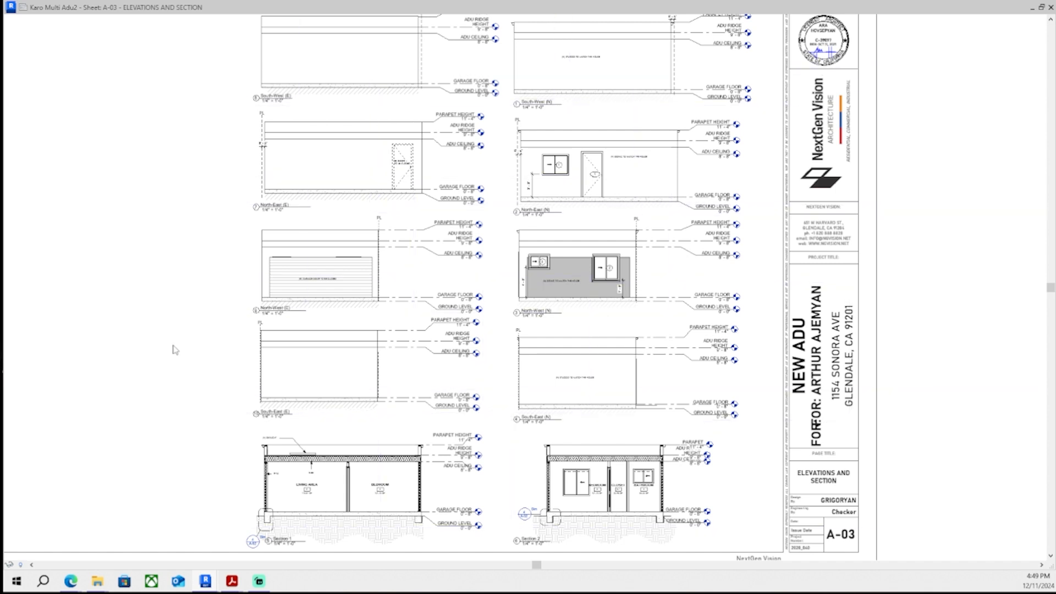
scroll(578, 455, up, 1)
middle_drag(577, 455, 543, 430)
- Activate the South-East (N) viewport, extend its crop region upward to include the PL label, hide the crop and exit
double_click(496, 341)
scroll(373, 272, up, 5)
middle_drag(599, 300, 368, 288)
scroll(368, 288, up, 6)
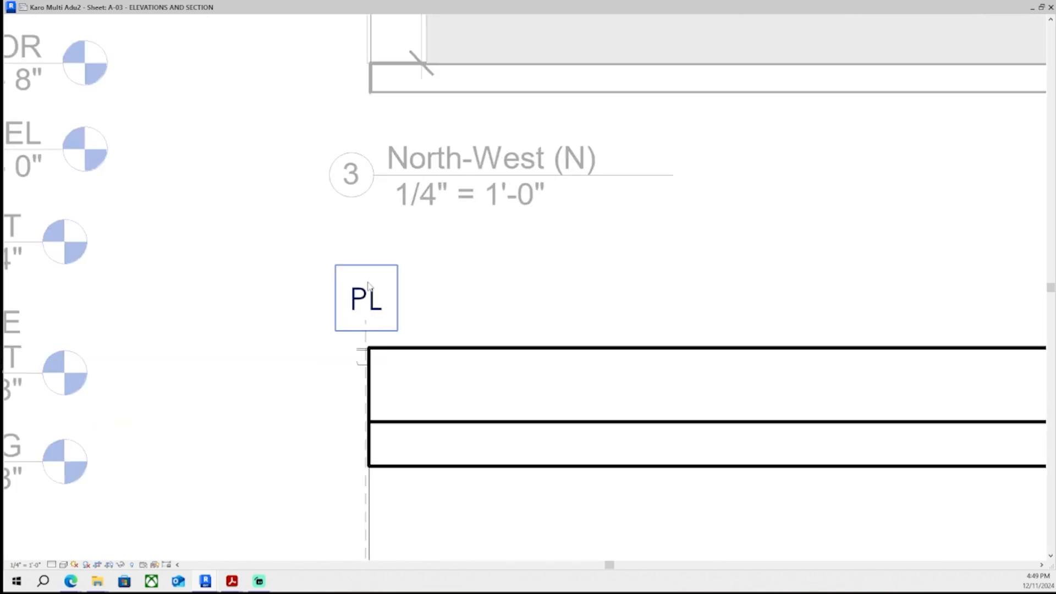
click(368, 289)
click(367, 333)
scroll(367, 330, up, 4)
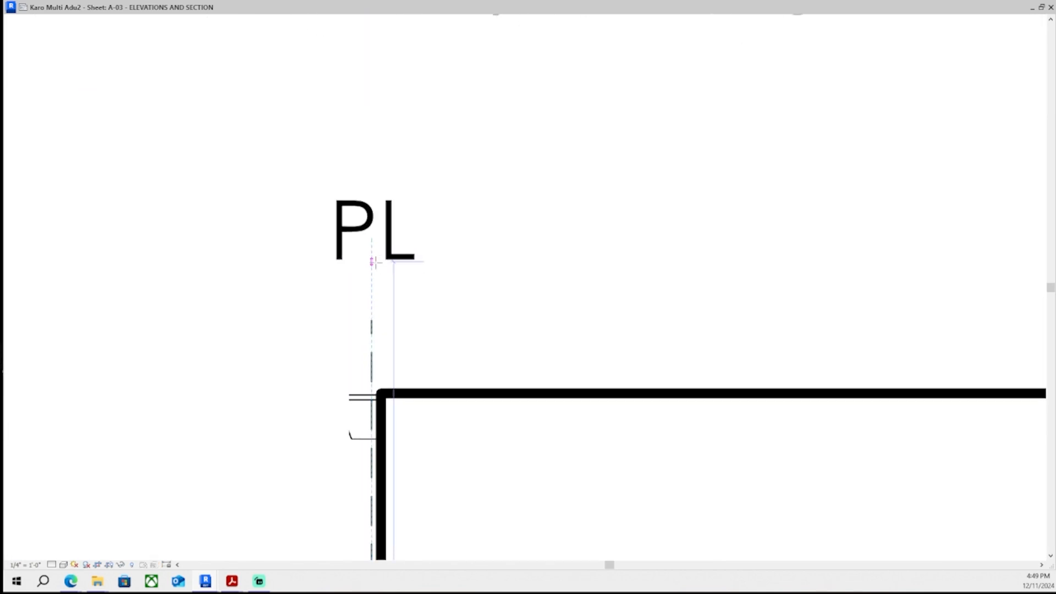
click(108, 568)
scroll(650, 355, down, 1)
middle_drag(649, 355, 398, 354)
scroll(398, 354, down, 4)
middle_drag(531, 354, 404, 334)
click(404, 326)
scroll(526, 330, up, 2)
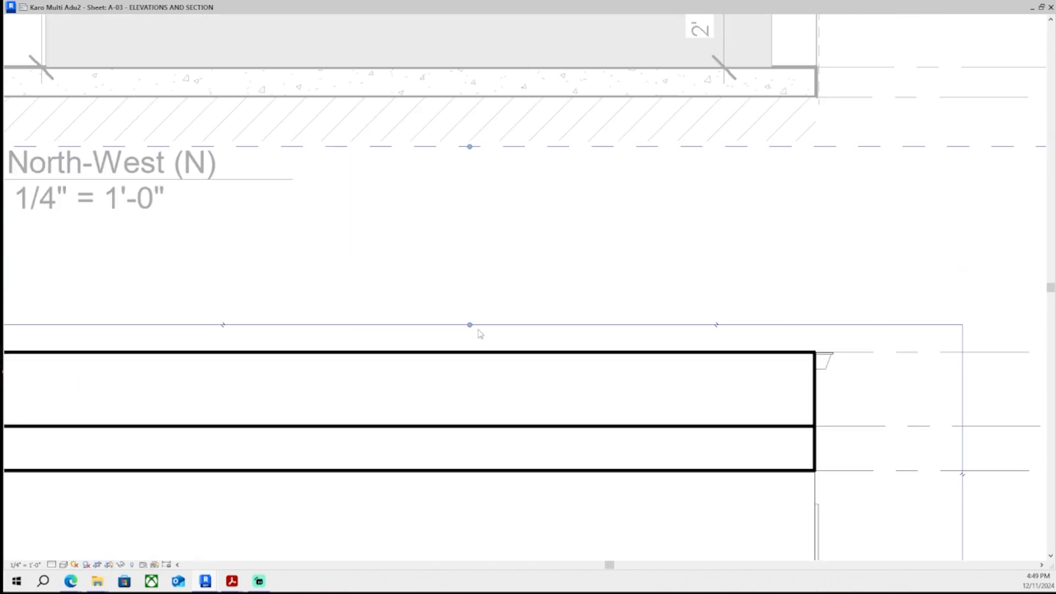
drag(471, 325, 477, 293)
scroll(477, 295, down, 2)
middle_drag(477, 295, 508, 292)
middle_drag(190, 291, 233, 293)
click(232, 308)
click(109, 566)
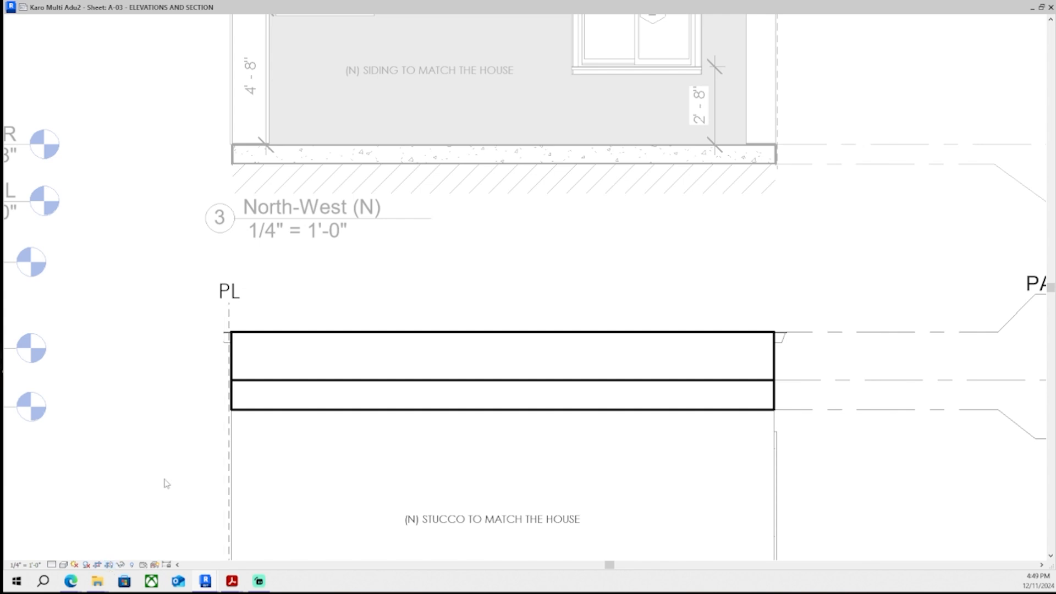
scroll(285, 377, down, 6)
double_click(766, 372)
middle_drag(226, 423, 337, 391)
scroll(291, 400, up, 1)
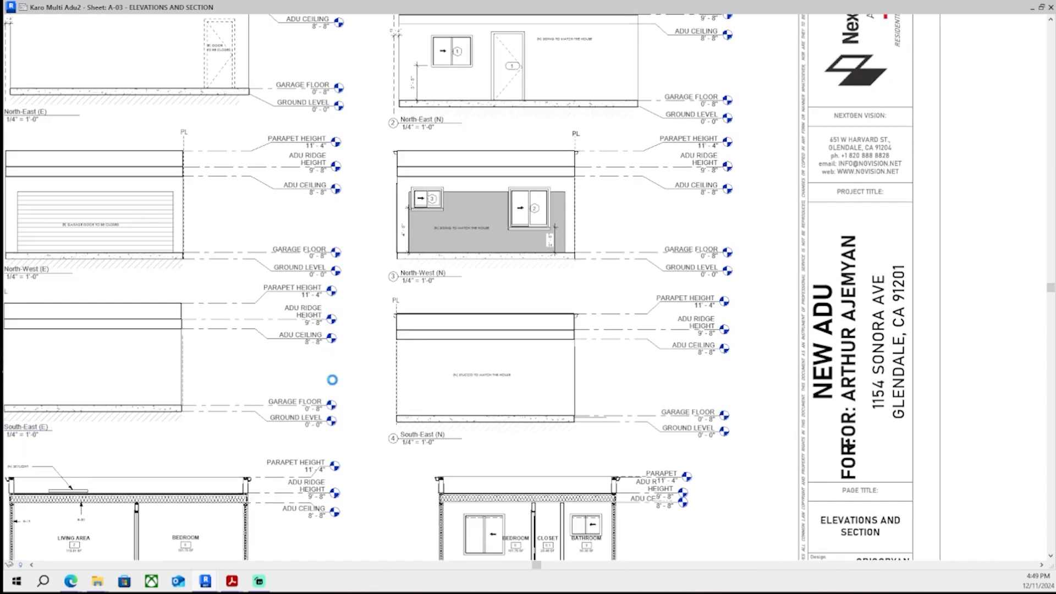
scroll(468, 287, down, 1)
middle_drag(497, 352, 489, 330)
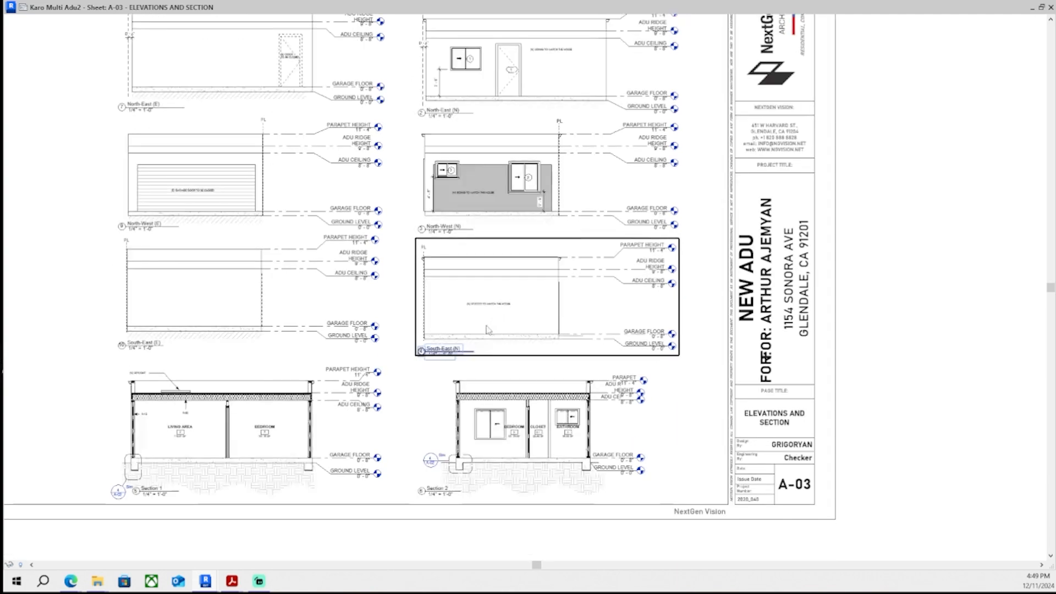
- Copy the PL marker from the North-West (N) elevation and paste it into the activated Section 2 viewport
scroll(447, 297, up, 2)
double_click(430, 269)
scroll(406, 189, up, 1)
click(398, 205)
scroll(411, 220, up, 2)
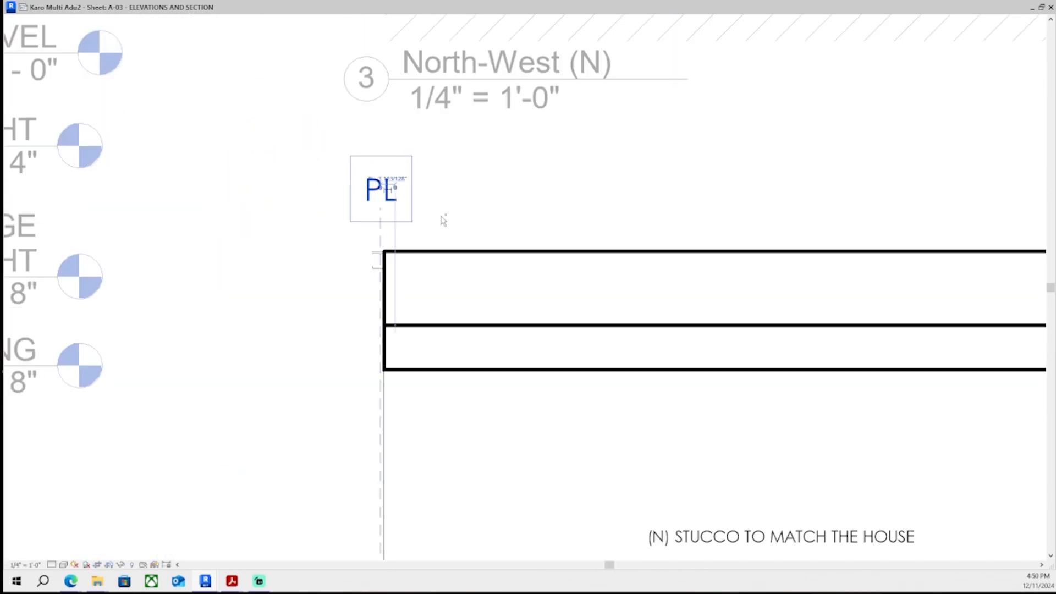
scroll(445, 221, down, 7)
middle_drag(452, 246, 453, 170)
double_click(422, 472)
scroll(468, 349, up, 2)
double_click(473, 347)
scroll(481, 338, up, 2)
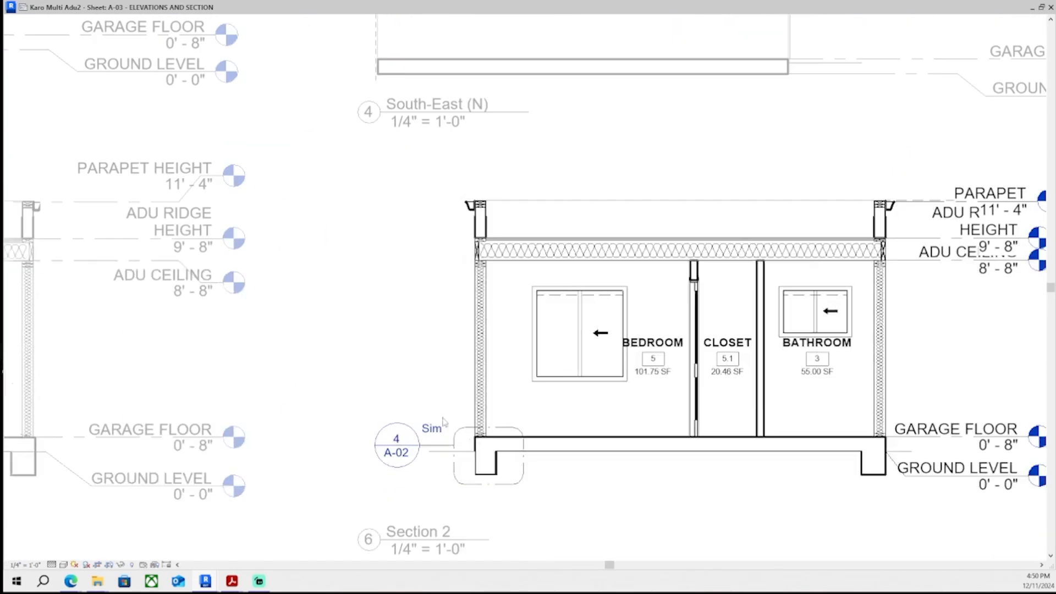
key(ctrl+v)
- Position the pasted PL marker and its dashed line along the left exterior wall of Section 2
scroll(473, 472, up, 2)
click(489, 487)
middle_drag(490, 472, 485, 547)
middle_drag(502, 76, 497, 106)
middle_drag(470, 216, 434, 259)
scroll(435, 259, up, 1)
scroll(426, 283, up, 3)
scroll(407, 283, up, 1)
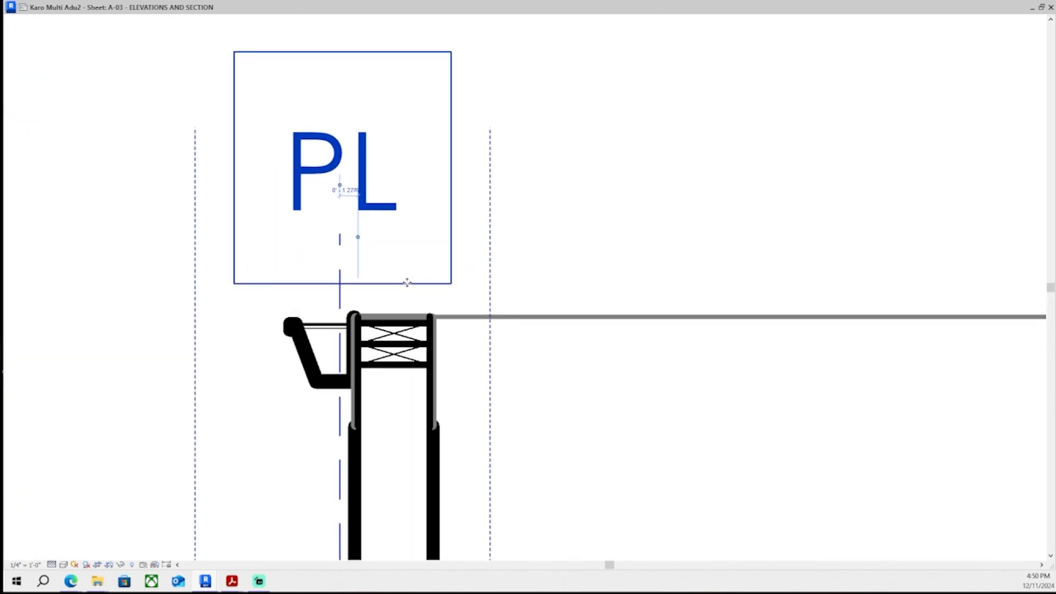
scroll(408, 282, down, 5)
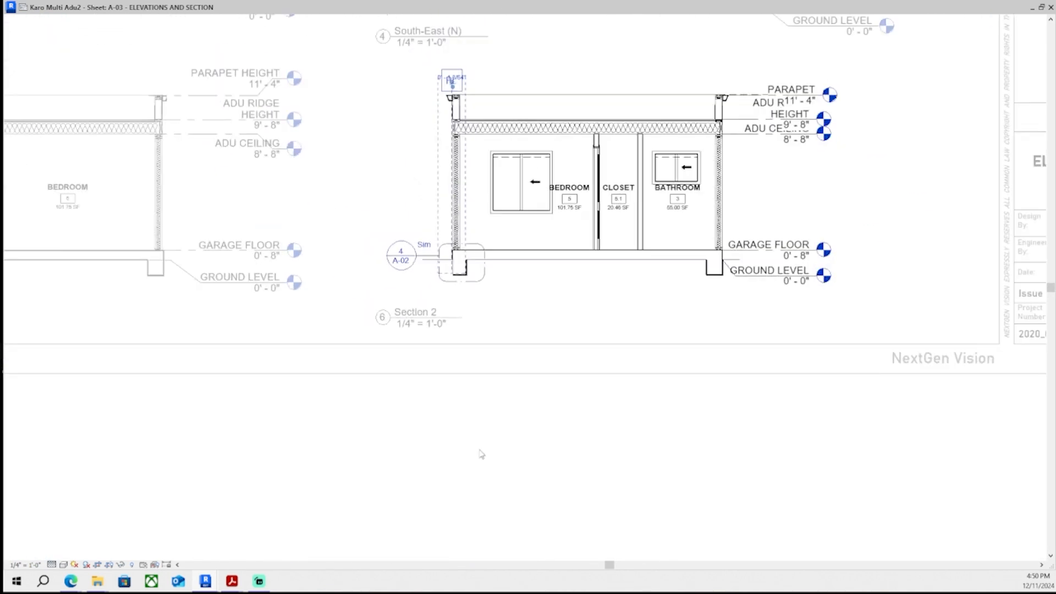
click(481, 455)
middle_drag(465, 69, 471, 229)
- Nudge the Section 2 PL label upward two steps
scroll(469, 234, up, 6)
click(438, 253)
scroll(434, 253, up, 1)
key(Up)
key(Up)
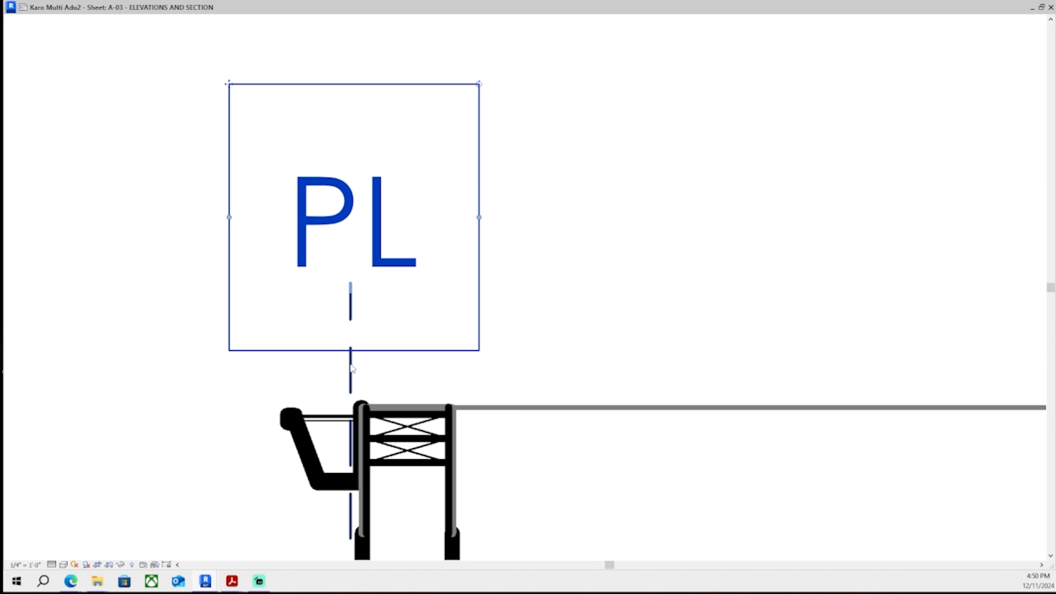
scroll(352, 369, down, 8)
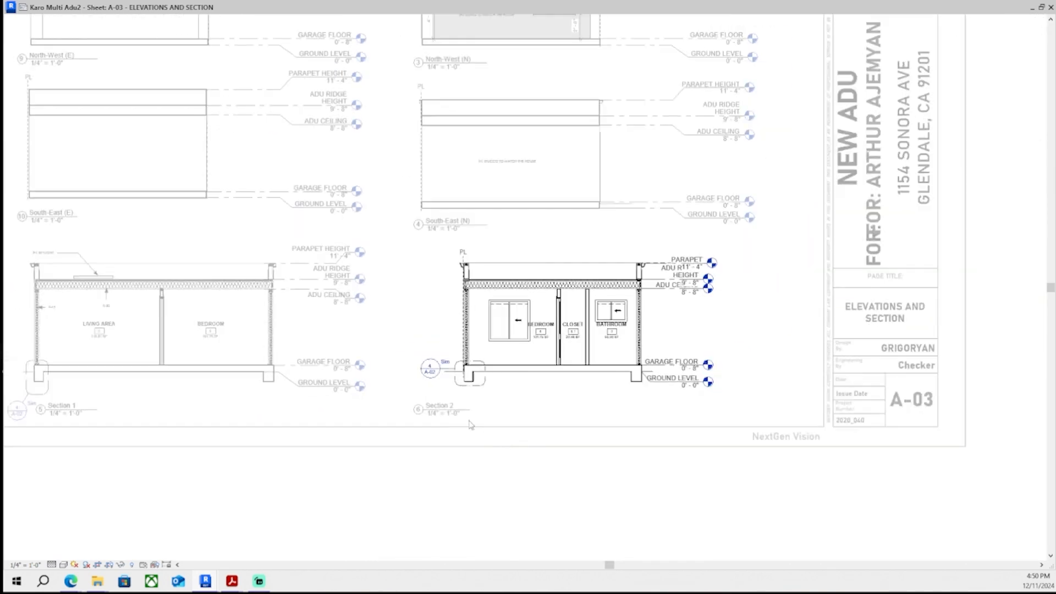
scroll(471, 425, down, 2)
- Nudge the PL label up three more steps and extend the dashed PL line's top end up toward it
scroll(495, 369, up, 8)
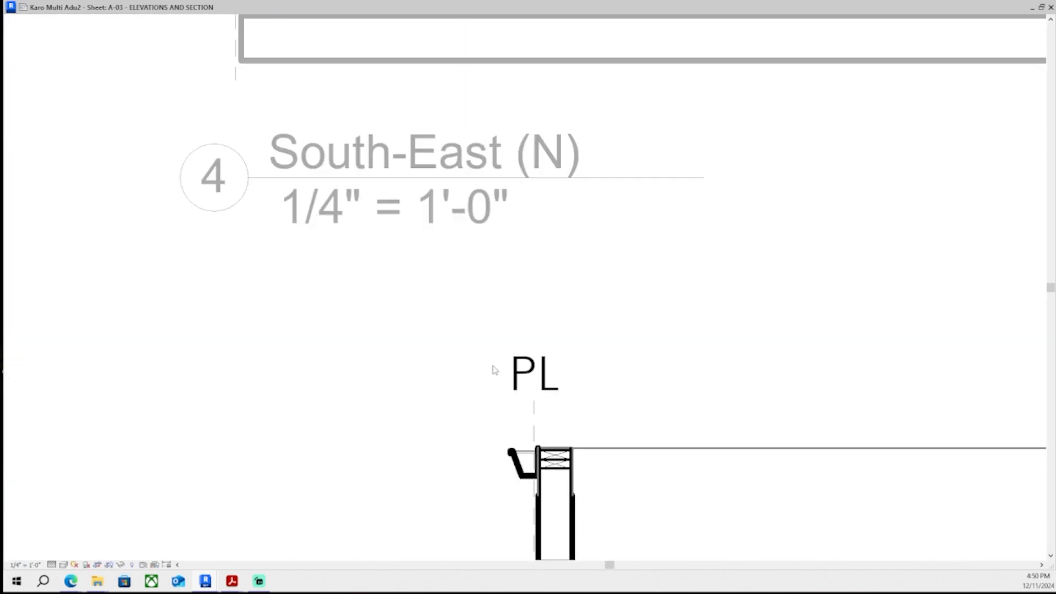
scroll(495, 368, up, 1)
middle_drag(495, 369, 321, 406)
click(378, 386)
key(Up)
key(Up)
key(Up)
key(Up)
key(Up)
key(Up)
scroll(363, 447, up, 3)
click(367, 449)
drag(367, 442, 369, 410)
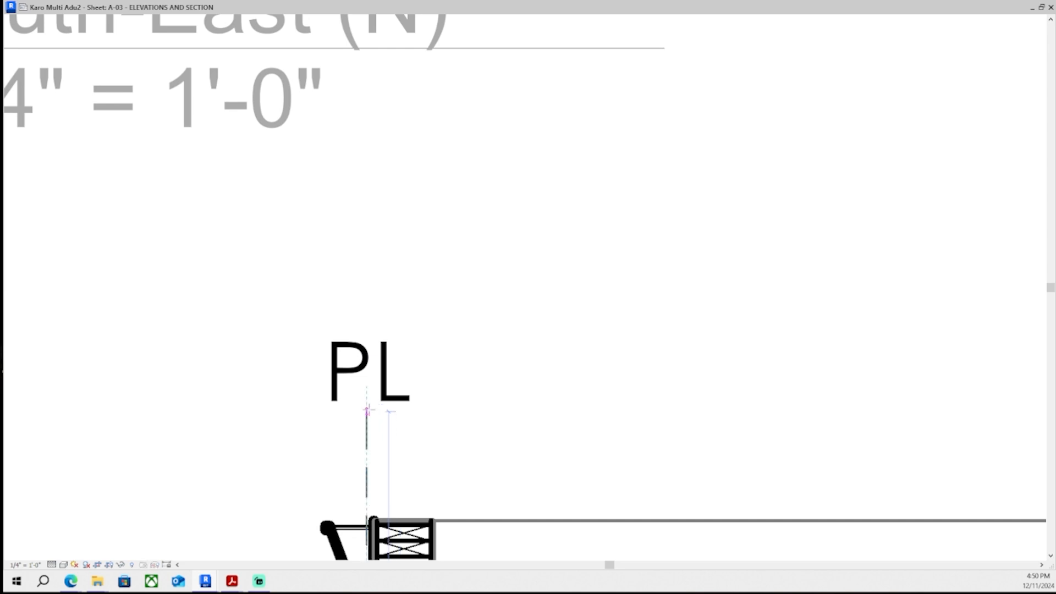
- Nudge the Section 2 PL label up another three steps and deselect it
scroll(298, 423, down, 1)
scroll(285, 427, up, 2)
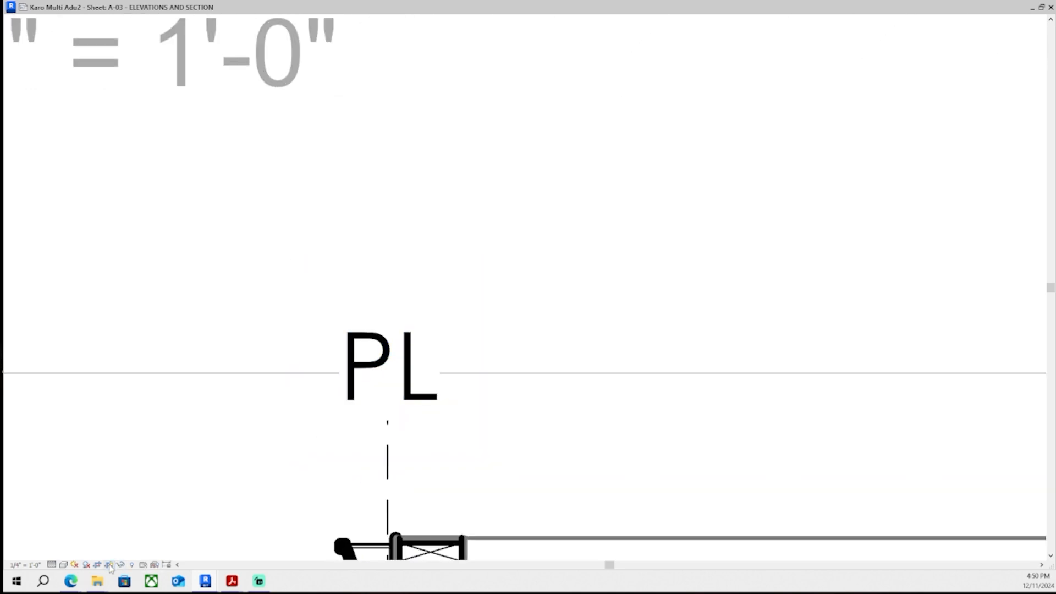
click(389, 351)
key(Up)
key(Up)
key(Up)
key(Up)
key(Up)
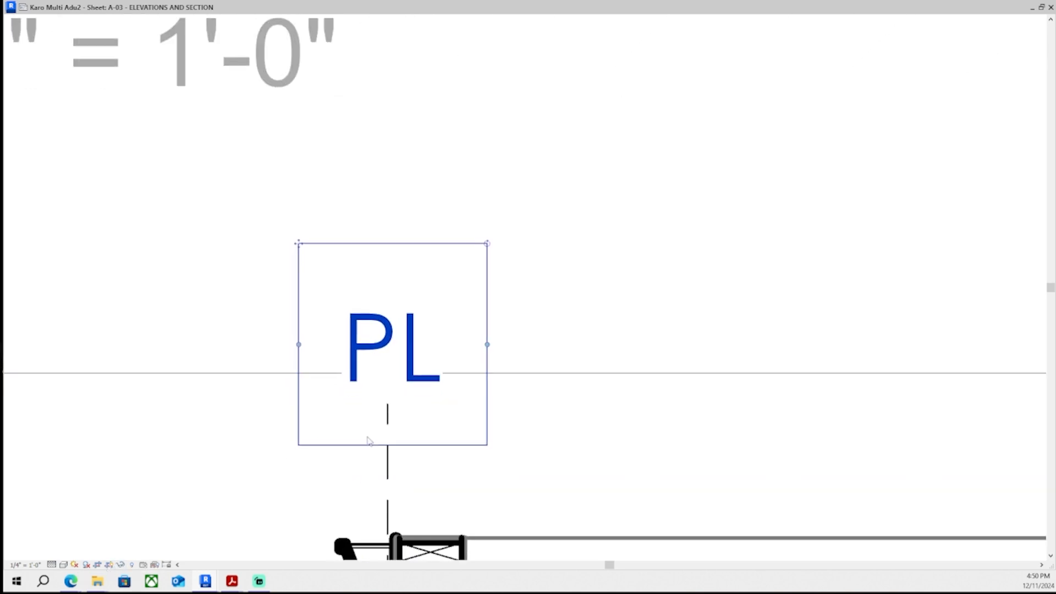
key(Escape)
scroll(184, 474, down, 5)
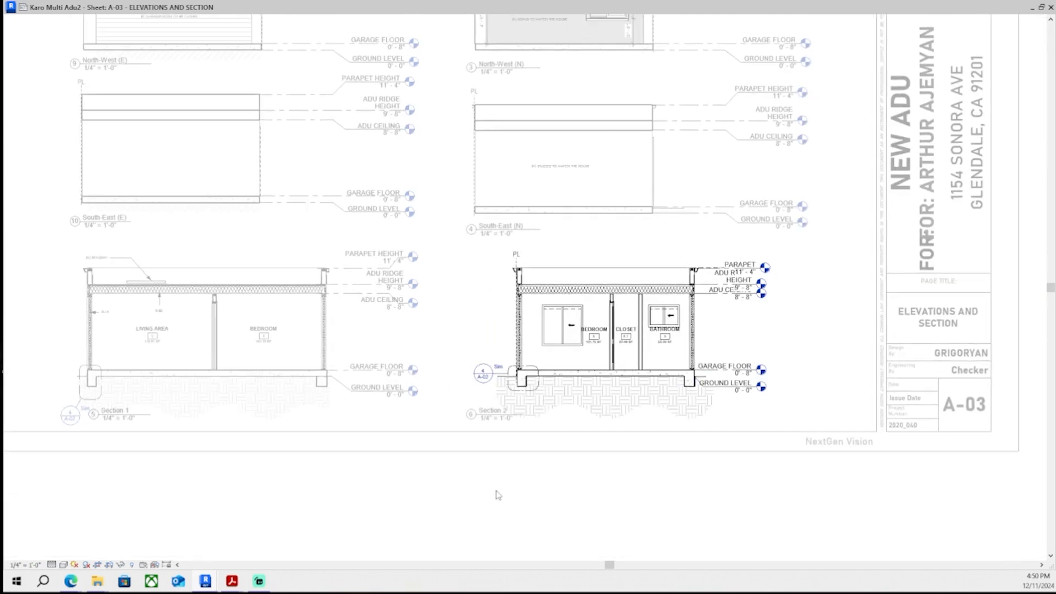
middle_drag(429, 328, 469, 333)
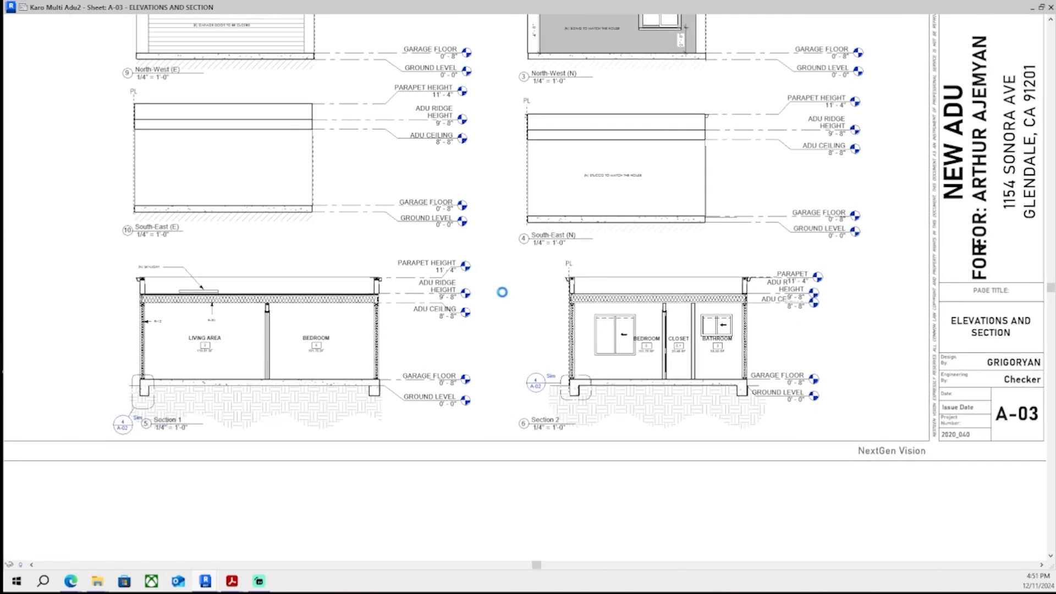
scroll(496, 331, up, 2)
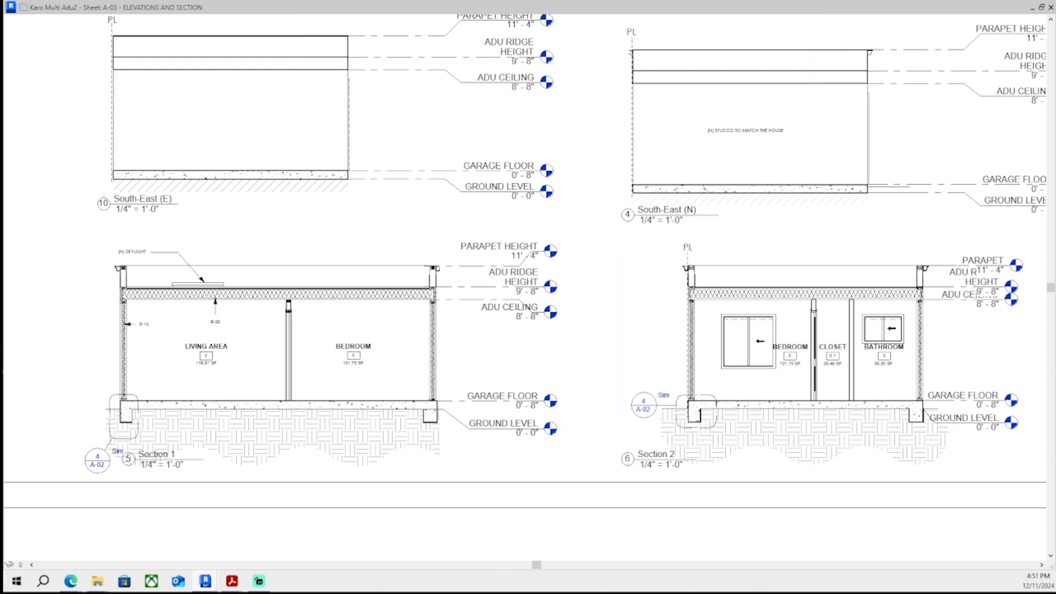
- Set the offset between the Section 1 dashed PL line and the left exterior wall to 6"
scroll(343, 259, down, 5)
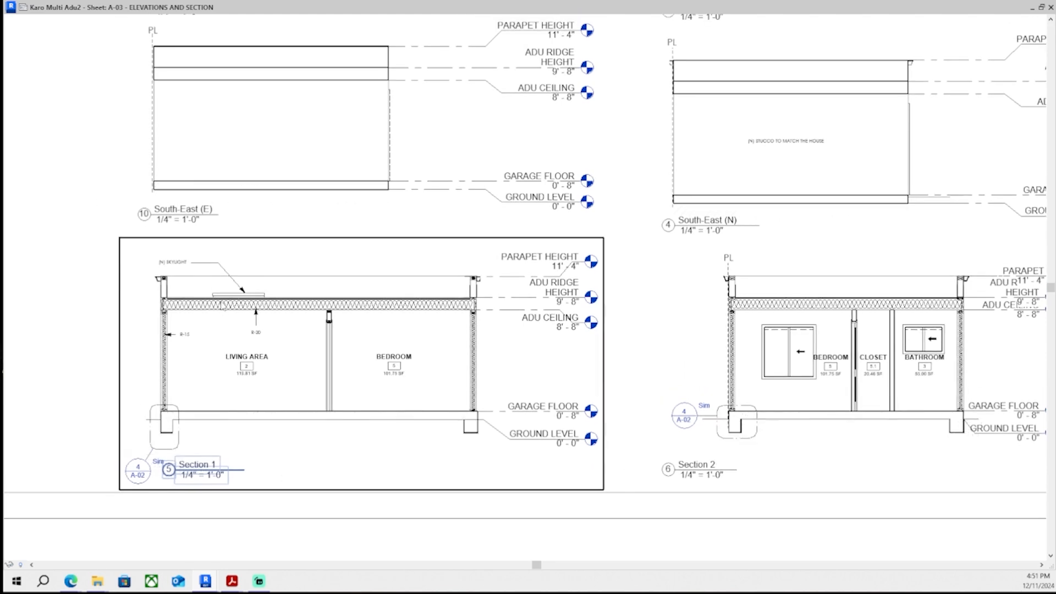
scroll(342, 258, down, 1)
middle_drag(336, 154, 313, 268)
middle_drag(292, 138, 291, 307)
middle_drag(234, 468, 272, 209)
scroll(272, 209, up, 1)
scroll(242, 286, up, 6)
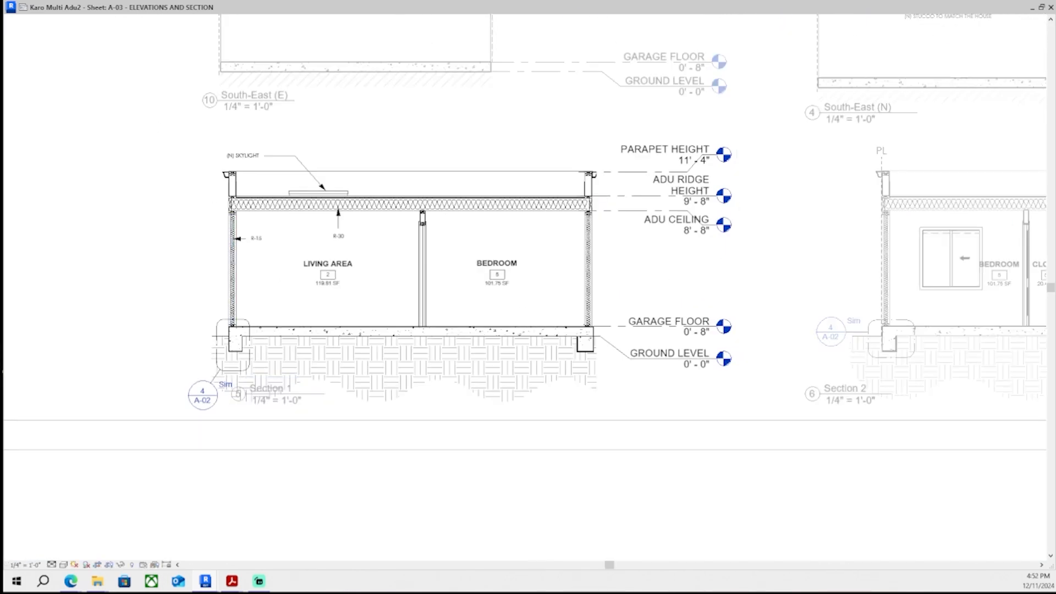
scroll(149, 337, up, 1)
text(6)
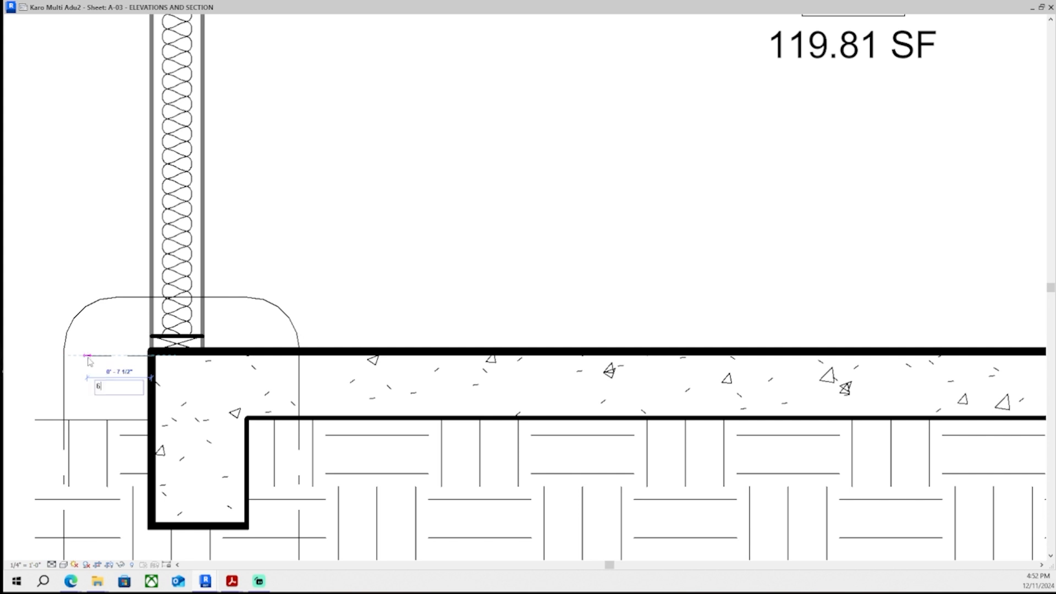
text(")
key(Return)
- Extend the Section 1 dashed PL line from the footing up past the roof parapet, deleting a leftover segment
scroll(119, 262, down, 5)
middle_drag(119, 262, 150, 469)
scroll(146, 180, up, 1)
middle_drag(142, 134, 164, 236)
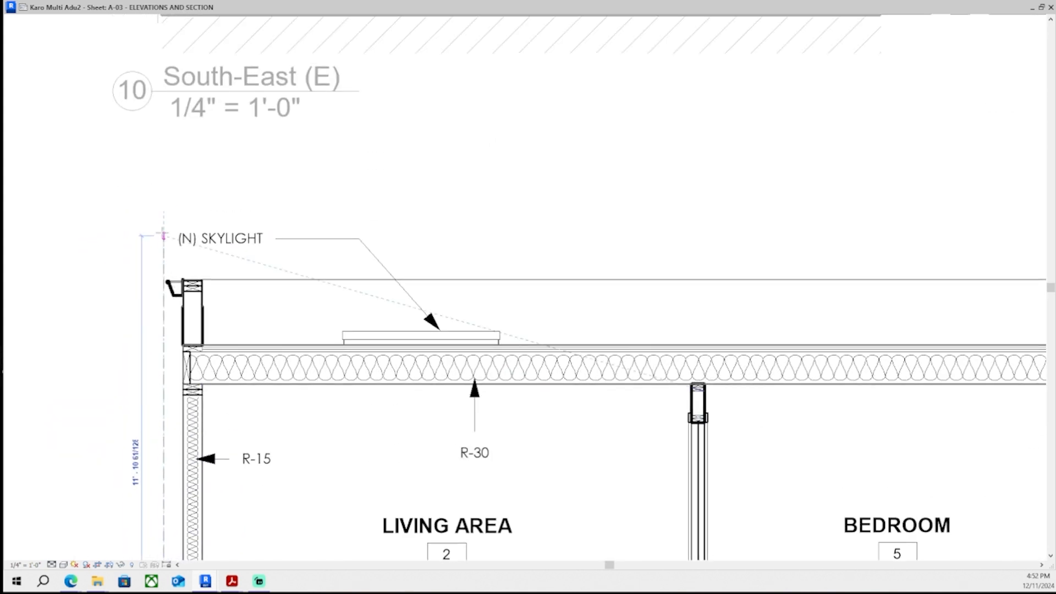
click(163, 236)
middle_drag(202, 493, 248, 124)
scroll(220, 346, up, 5)
click(233, 300)
key(Delete)
drag(217, 299, 217, 348)
scroll(221, 332, down, 2)
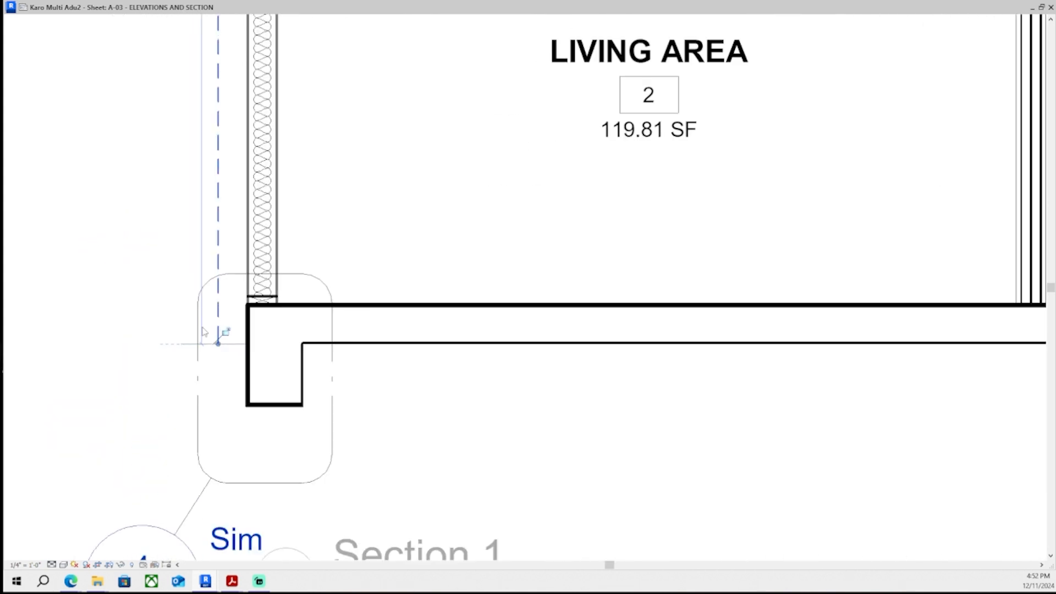
scroll(204, 331, down, 3)
middle_drag(204, 332, 216, 458)
scroll(214, 205, up, 2)
middle_drag(213, 204, 298, 254)
- Add a "PL" text label at the top of the Section 1 dashed PL line
key(t)
key(x)
scroll(210, 277, up, 3)
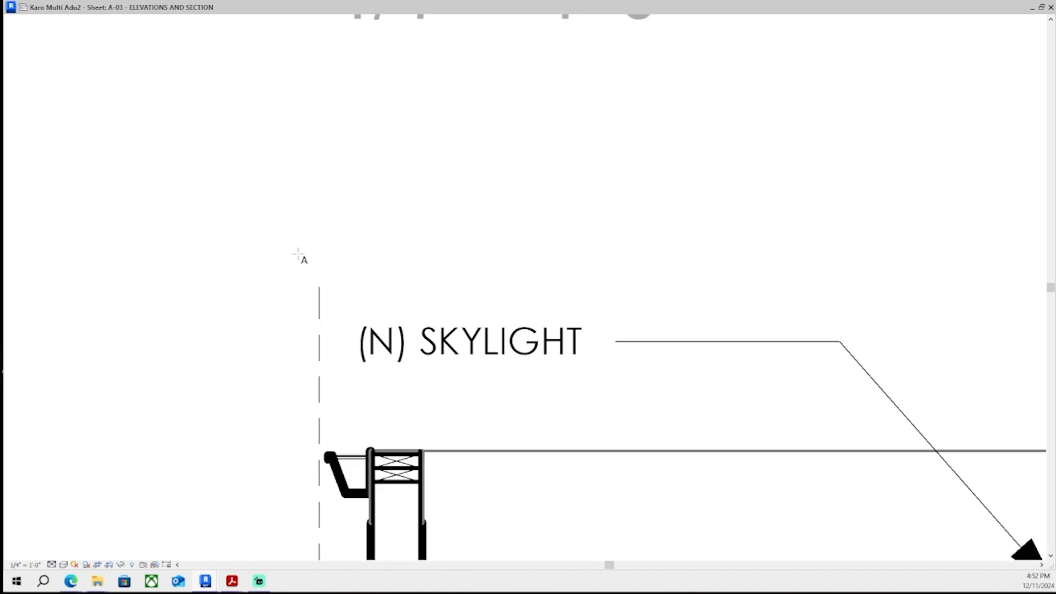
click(297, 270)
text(PL)
key(Escape)
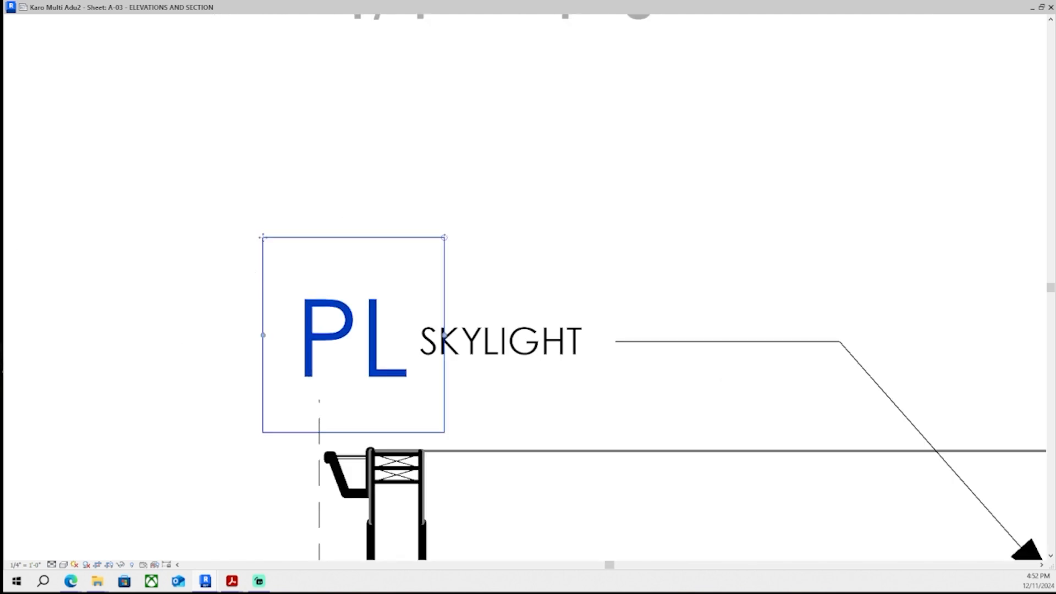
- Move the Section 1 PL label upward and extend the dashed line's top end up to meet it
drag(262, 238, 261, 150)
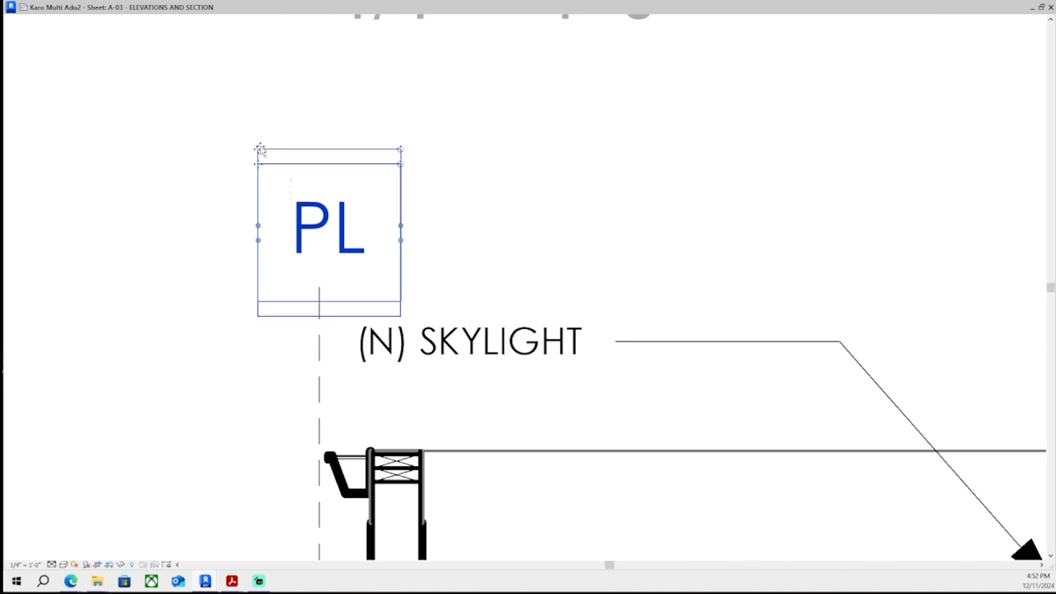
click(320, 356)
drag(319, 286, 320, 263)
click(352, 241)
scroll(255, 325, up, 2)
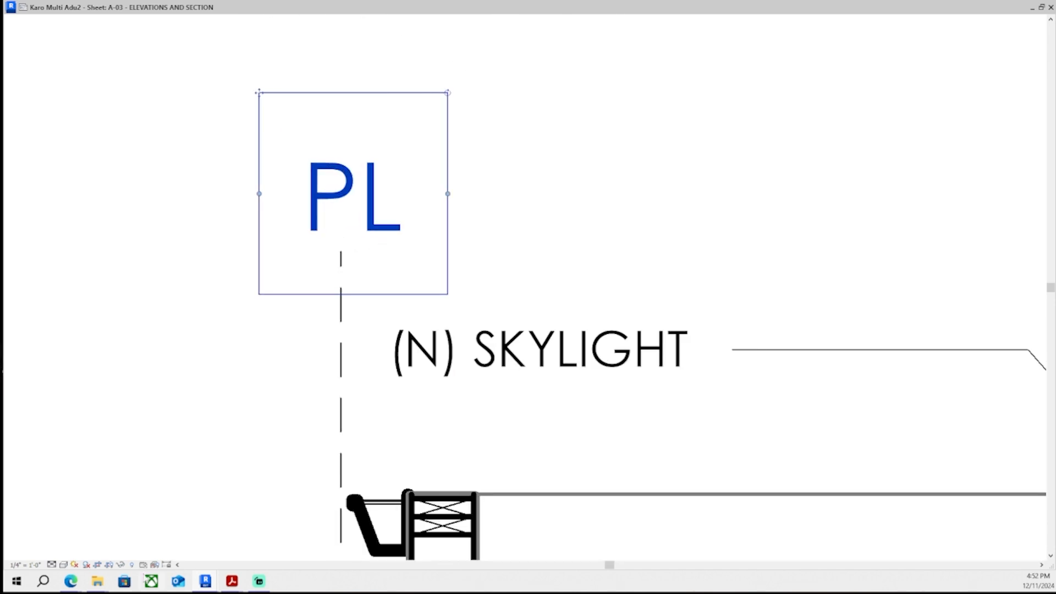
- Zoom out to review the PL markers across the whole A-03 sheet
click(121, 565)
click(111, 568)
click(361, 219)
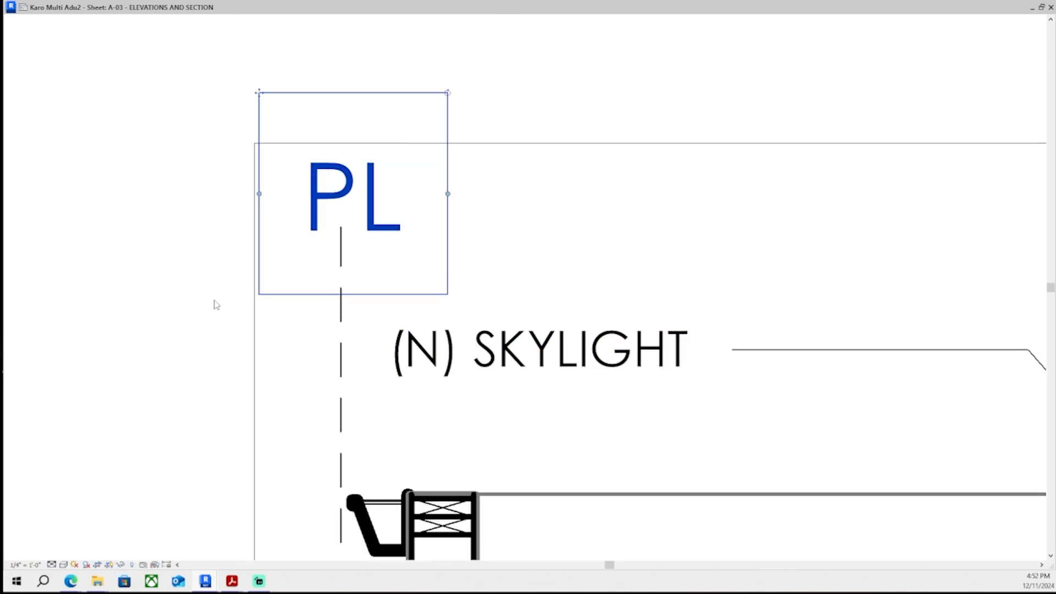
key(Escape)
scroll(154, 471, down, 5)
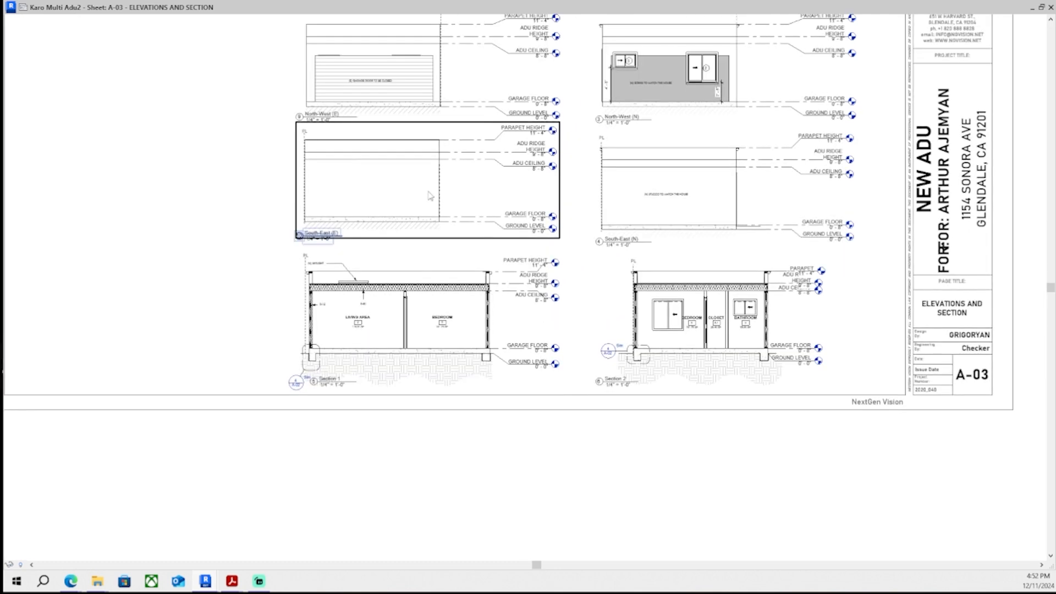
scroll(188, 214, down, 4)
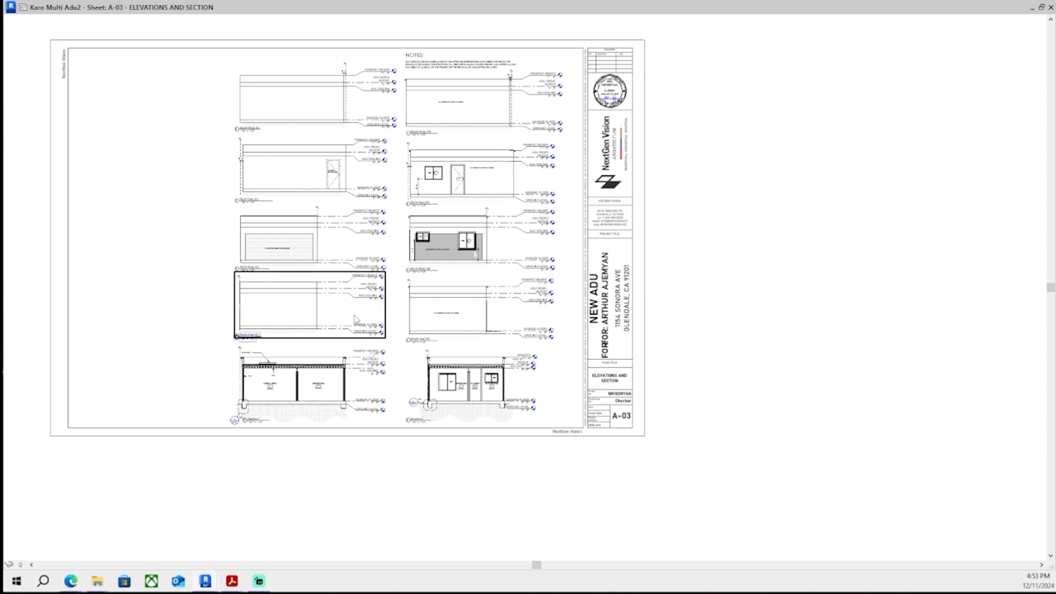
middle_drag(467, 385, 489, 397)
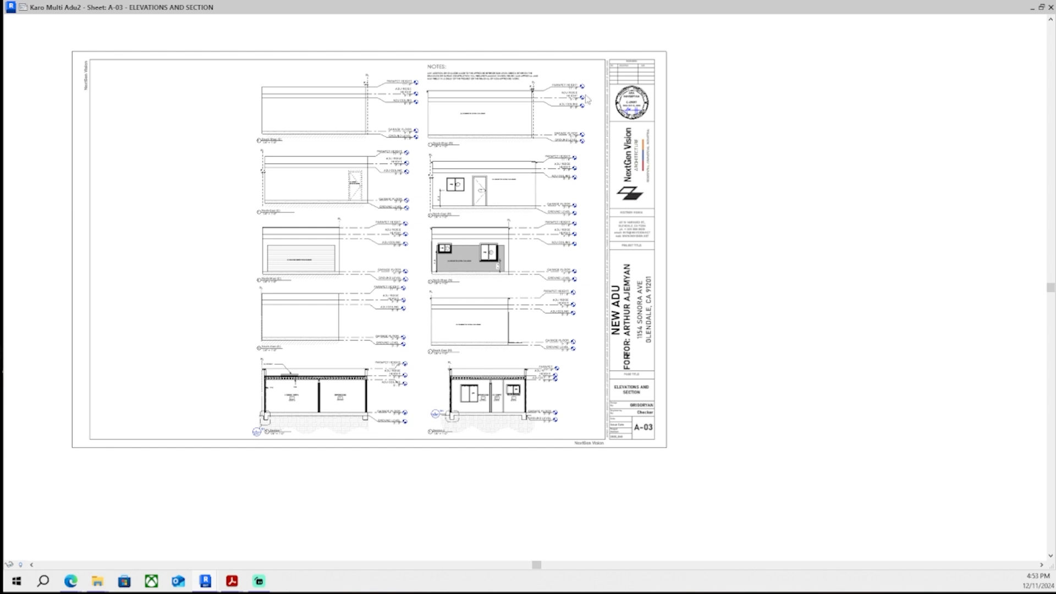
mouse_move(238, 587)
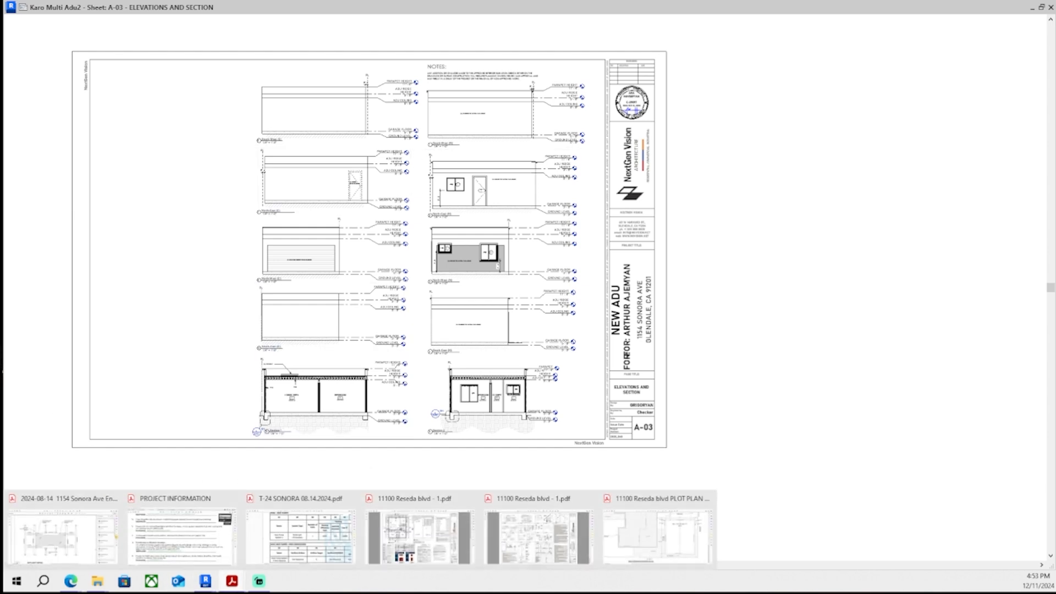
drag(812, 7, 0, 231)
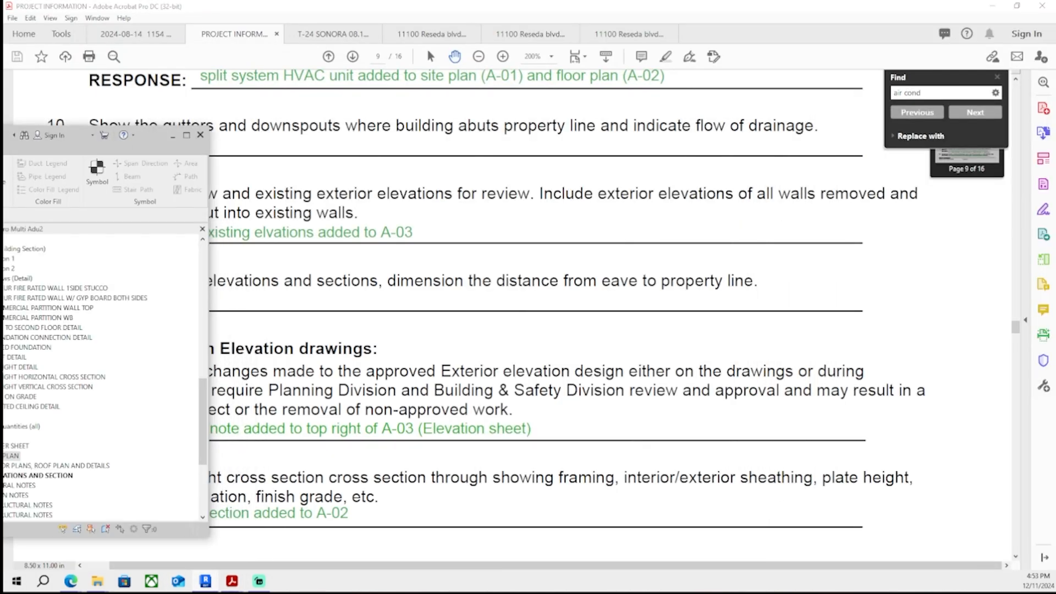
drag(0, 134, 379, 1)
key(ctrl+Tab)
key(ctrl+Tab)
key(ctrl+Tab)
key(ctrl+Tab)
key(ctrl+Tab)
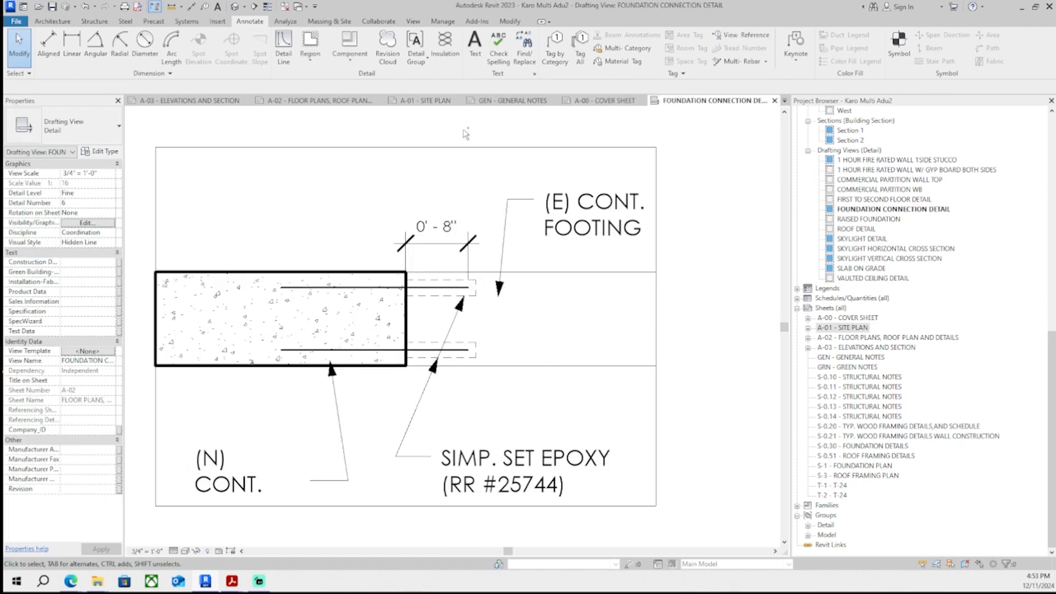
key(ctrl+Tab)
key(ctrl+Tab)
- Resize the 3D view's section box and orbit around the ADU model to inspect it
scroll(385, 379, down, 4)
shift+middle_drag(457, 366, 469, 376)
scroll(482, 406, up, 5)
middle_drag(485, 410, 715, 432)
scroll(495, 429, up, 3)
scroll(435, 416, down, 7)
shift+middle_drag(424, 385, 455, 304)
scroll(559, 405, down, 3)
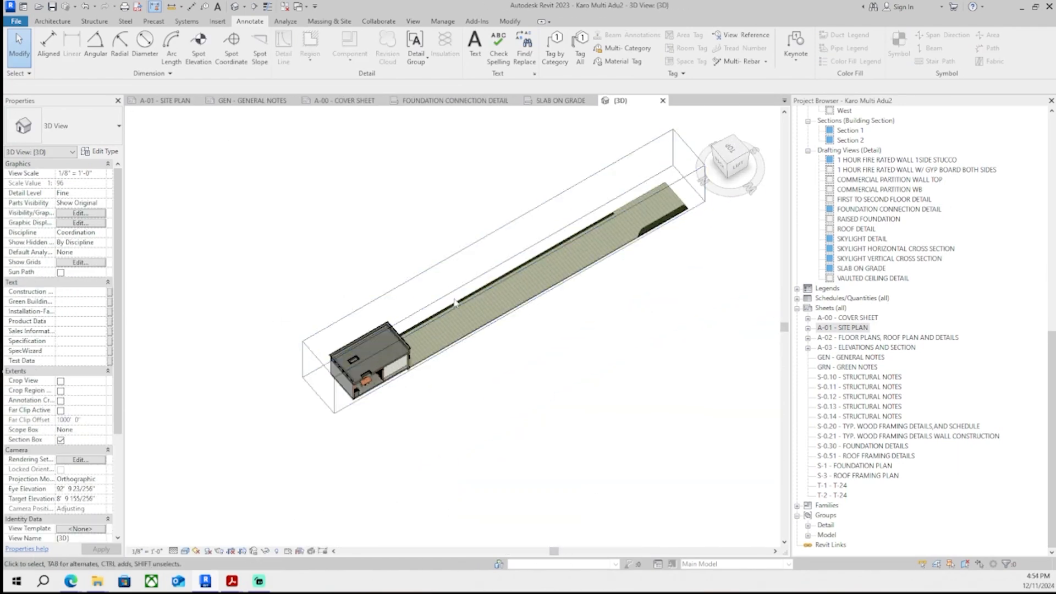
click(517, 307)
drag(520, 290, 590, 369)
shift+middle_drag(387, 329, 385, 264)
drag(541, 282, 542, 344)
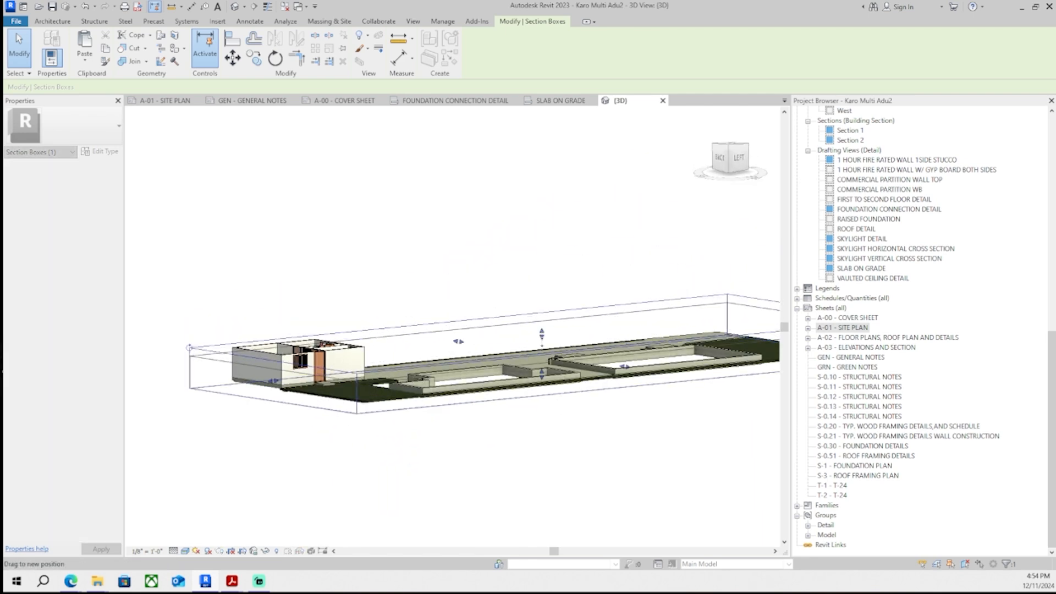
click(436, 247)
shift+middle_drag(436, 248, 405, 330)
scroll(318, 234, up, 4)
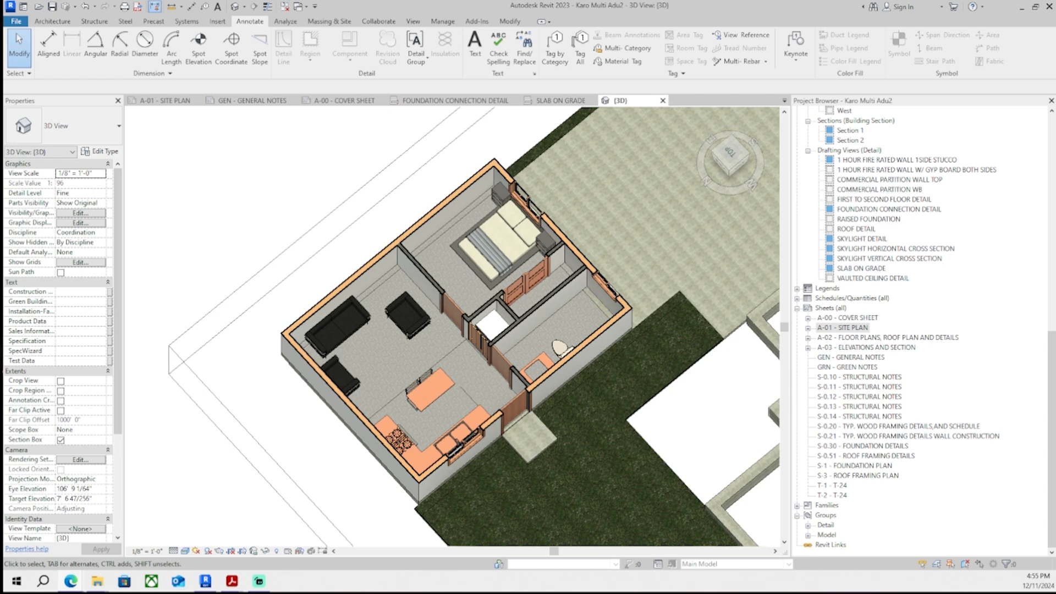
middle_drag(692, 388, 621, 370)
- Examine the slab-on-grade detail and a top view of the 3D model before returning to sheet A-03
scroll(621, 371, down, 1)
click(576, 102)
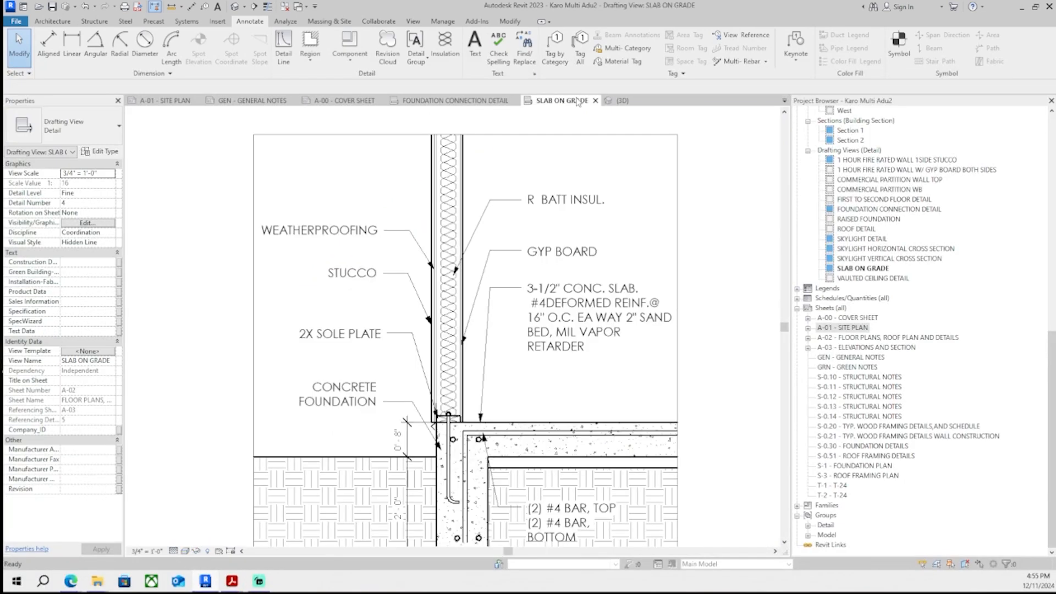
click(611, 103)
shift+middle_drag(602, 245, 558, 257)
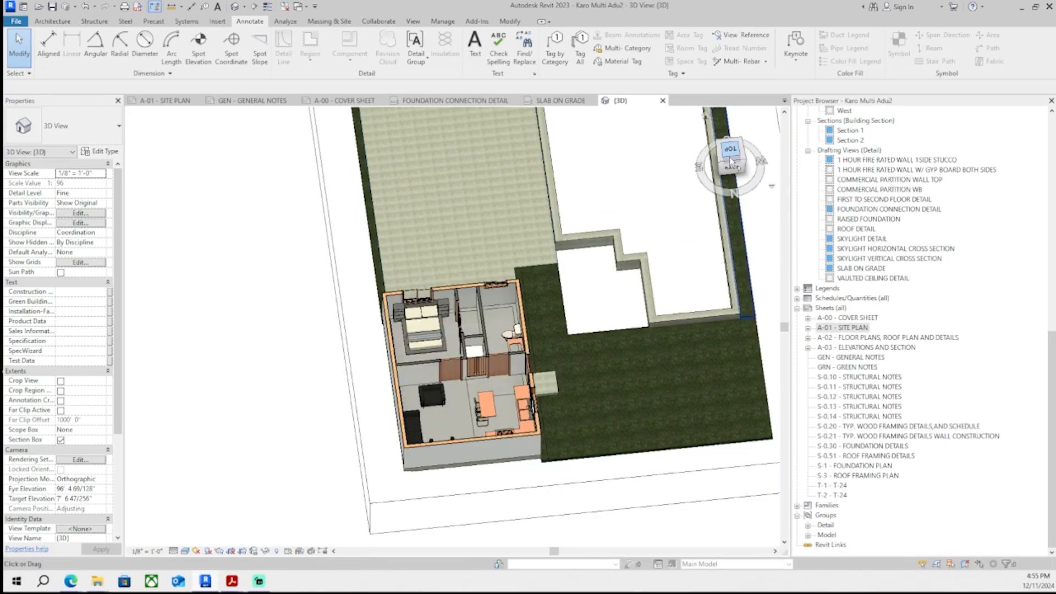
click(732, 158)
middle_drag(413, 165, 427, 488)
scroll(427, 488, up, 3)
scroll(428, 487, up, 4)
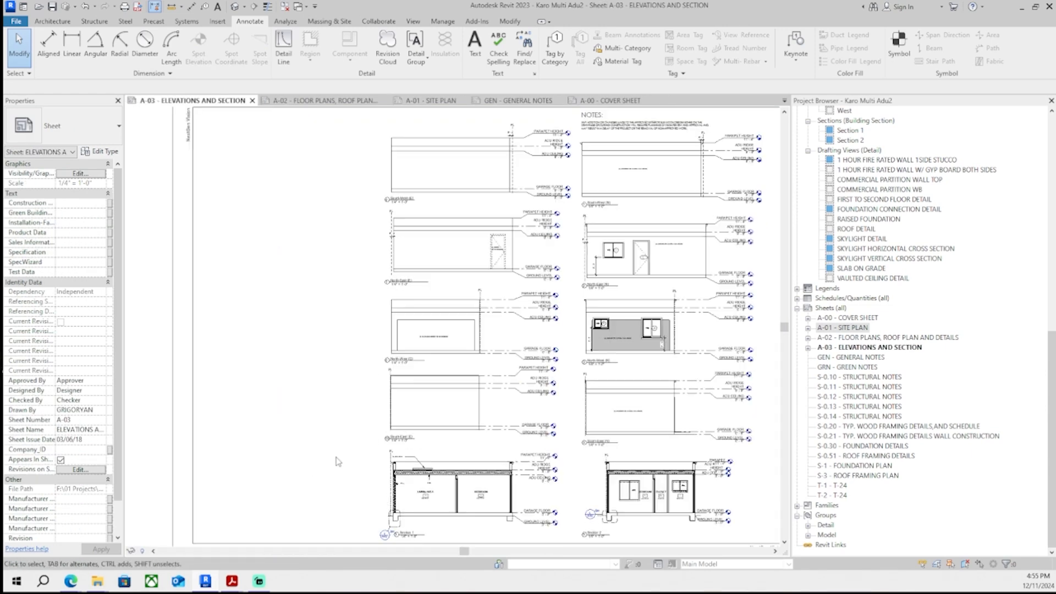
scroll(577, 461, up, 8)
- Inspect the PL label and dashed PL line on the South-East (N) elevation
double_click(580, 443)
click(542, 387)
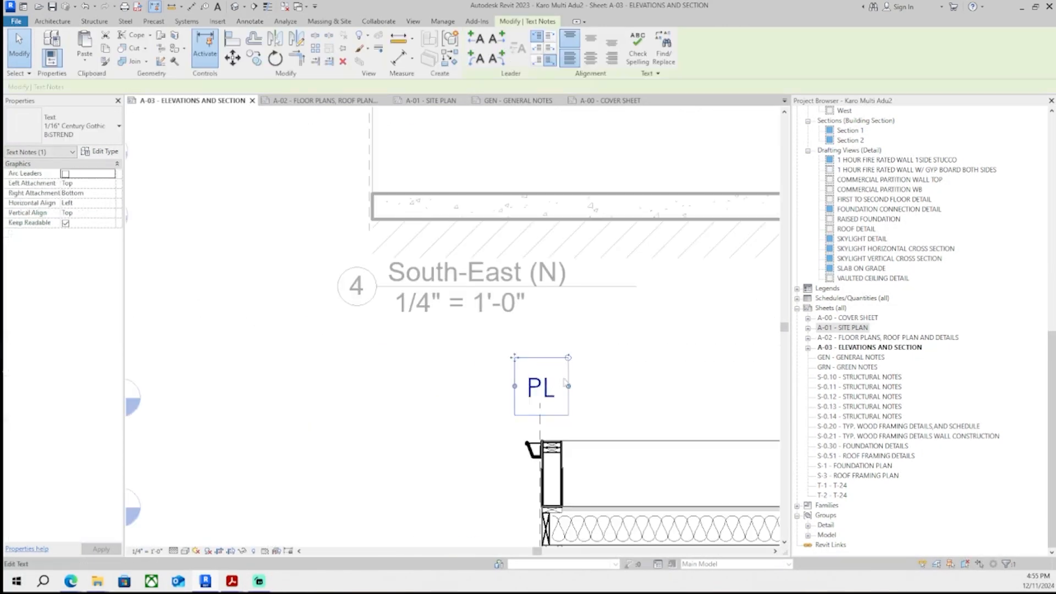
scroll(543, 405, down, 1)
middle_drag(544, 406, 442, 429)
scroll(442, 429, up, 3)
click(422, 456)
scroll(375, 404, down, 2)
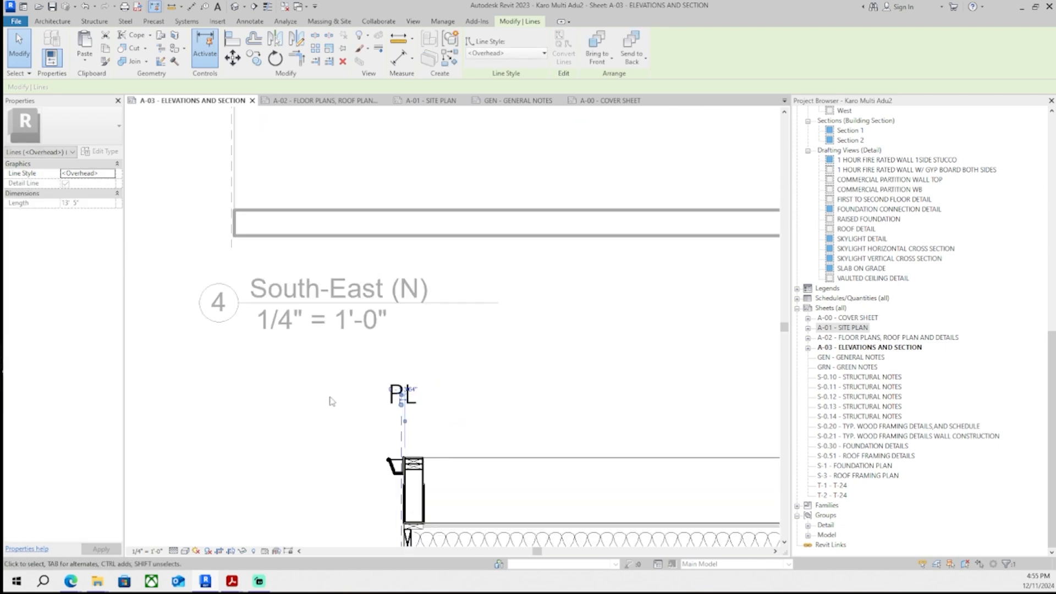
click(330, 401)
scroll(325, 404, down, 7)
double_click(427, 493)
middle_drag(324, 406, 428, 411)
scroll(397, 333, up, 1)
middle_drag(452, 473, 462, 352)
scroll(462, 352, up, 5)
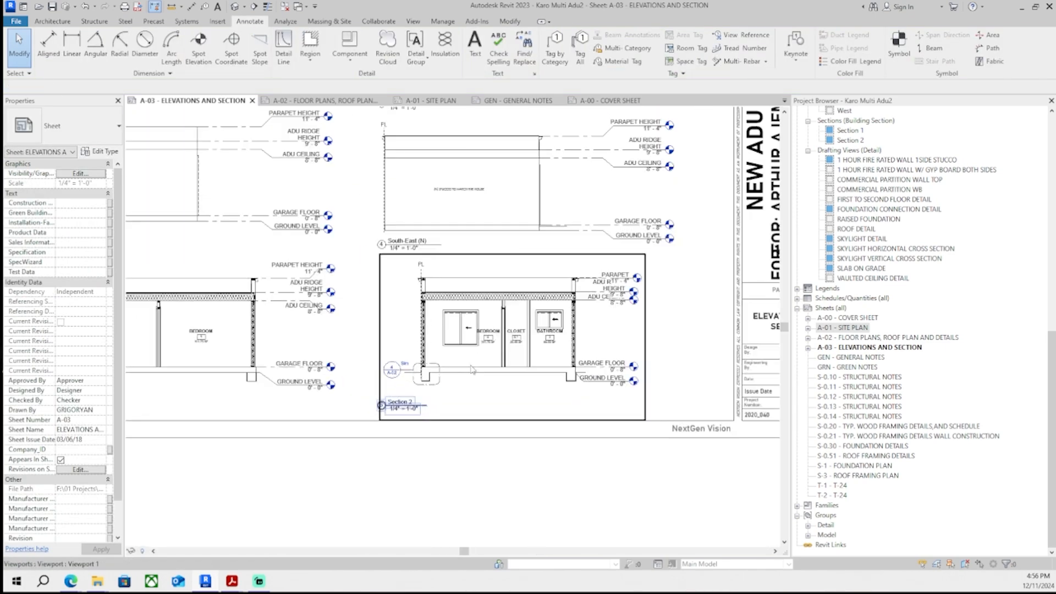
- Check the Section 2 viewport and its PL marker, then zoom out to the full sheet
click(452, 348)
scroll(287, 347, down, 1)
middle_drag(287, 346, 498, 292)
scroll(498, 293, up, 3)
scroll(606, 418, up, 1)
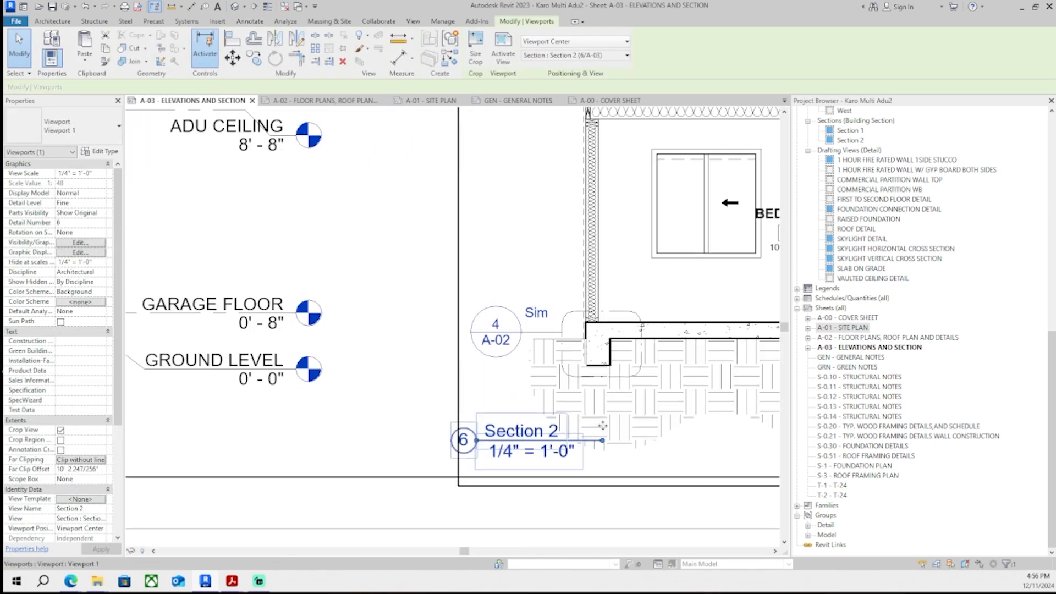
scroll(707, 361, down, 3)
middle_drag(209, 286, 717, 261)
click(472, 254)
key(Escape)
scroll(399, 322, down, 4)
middle_drag(498, 237, 270, 406)
scroll(726, 356, down, 3)
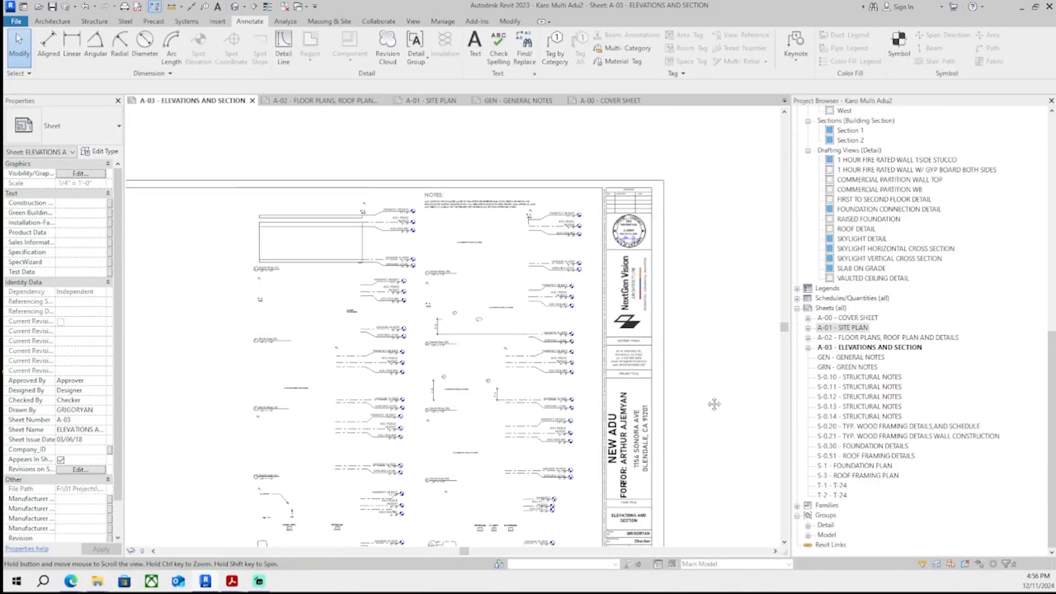
scroll(721, 372, down, 2)
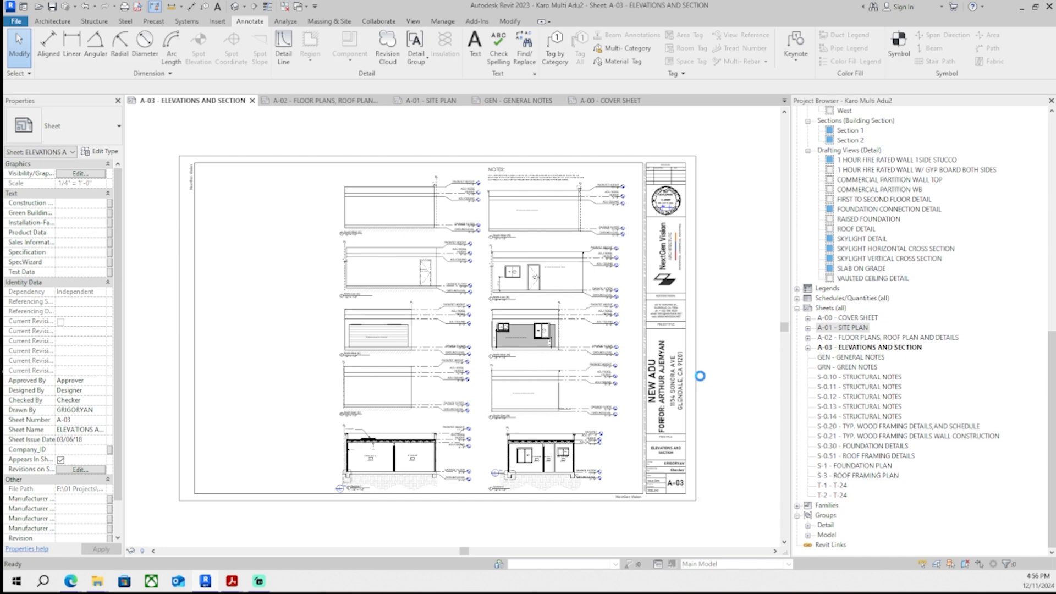
- Look over sheets A-02 and A-01, then go back to the plan-check comments PDF
click(321, 102)
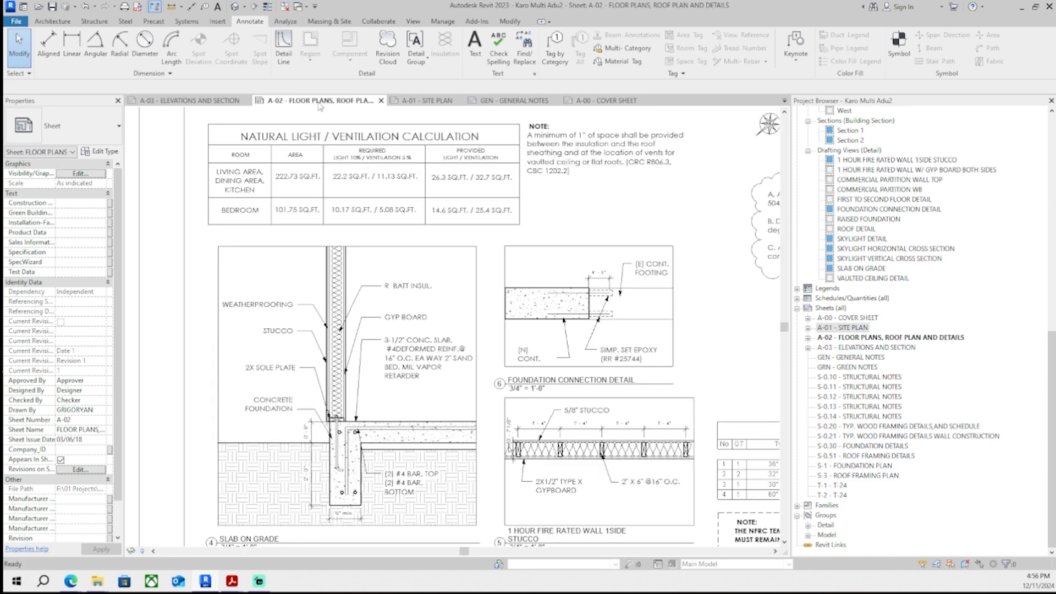
click(421, 100)
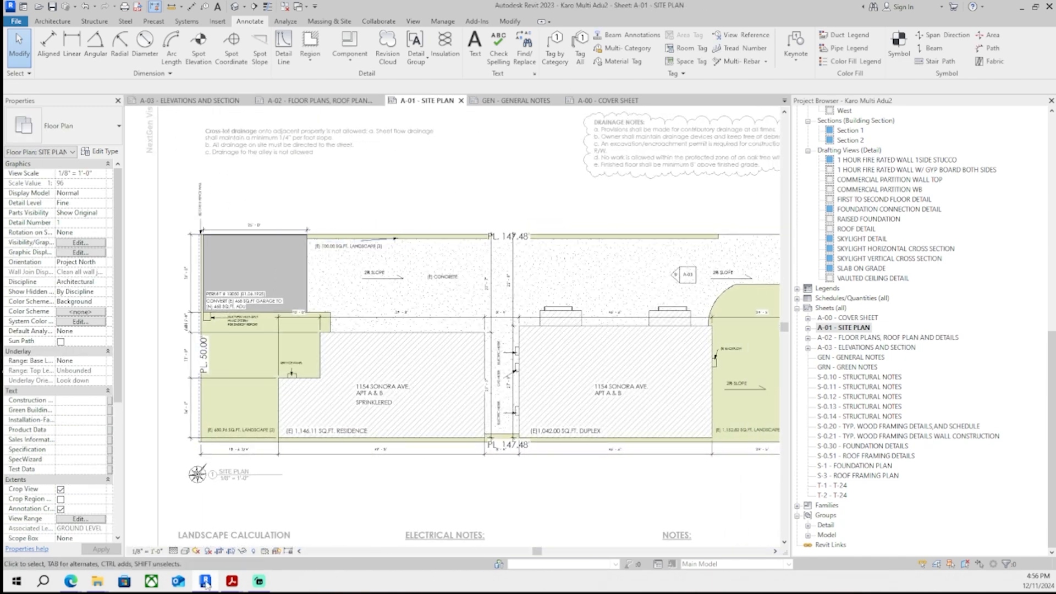
mouse_move(231, 581)
click(193, 529)
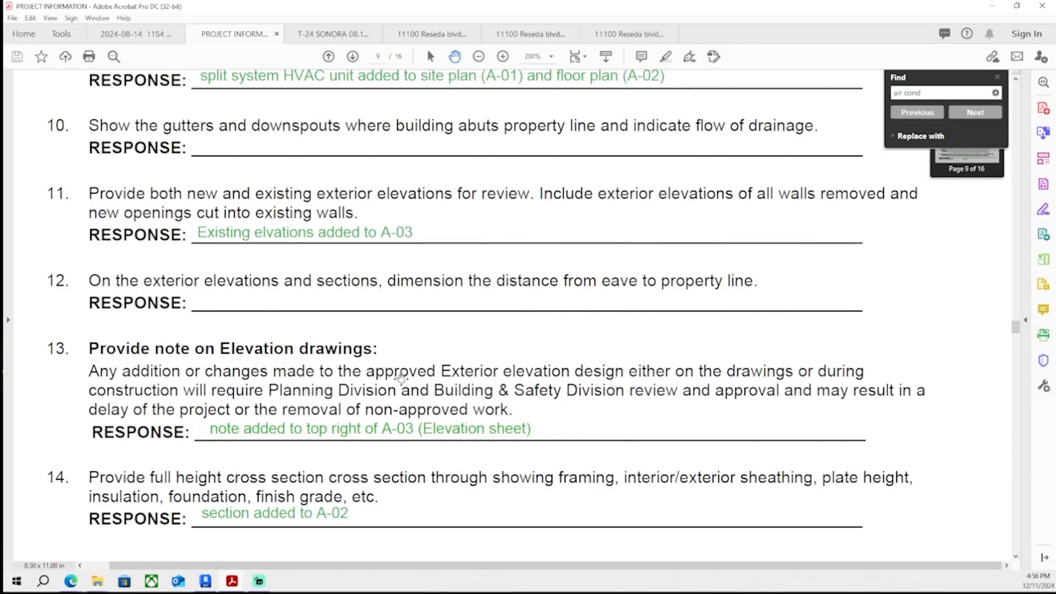
- Enter the comment 12 response "dimension from eave to property lines added to elevations and sections on A-01"
click(1042, 159)
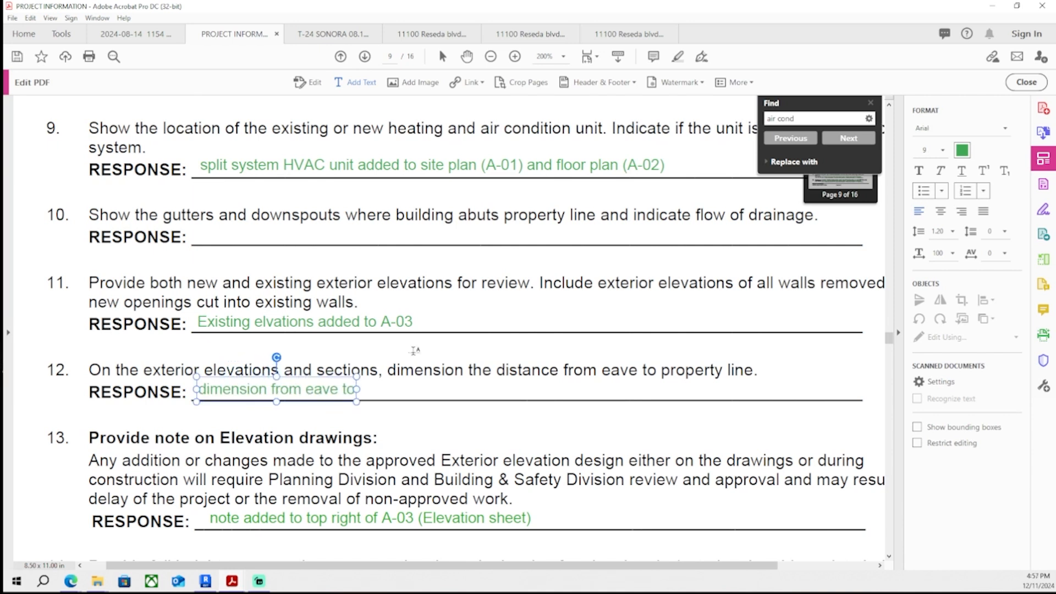
text(property lines added to)
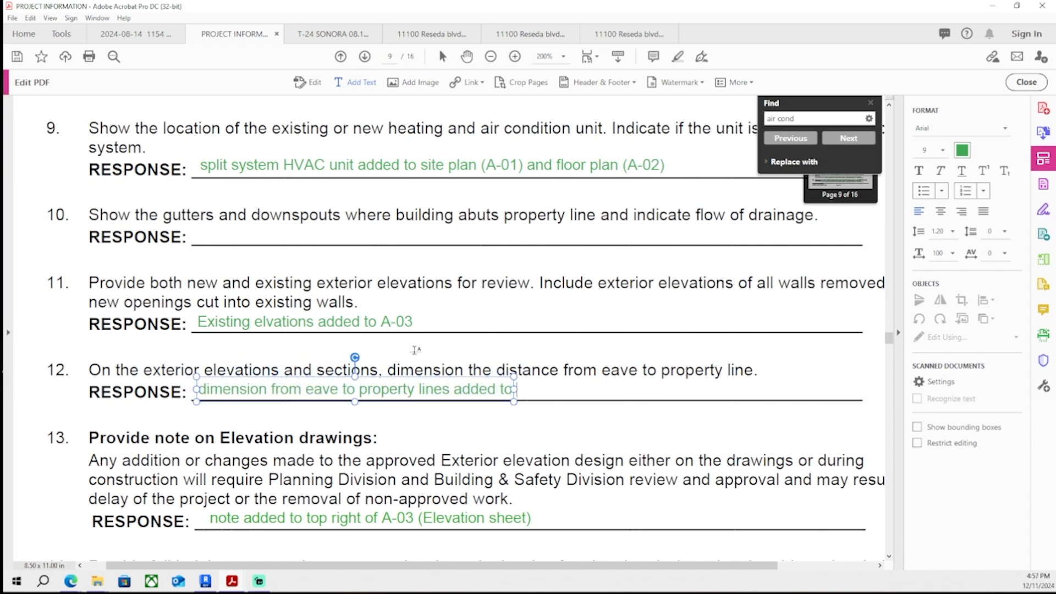
text( elevations and sections on)
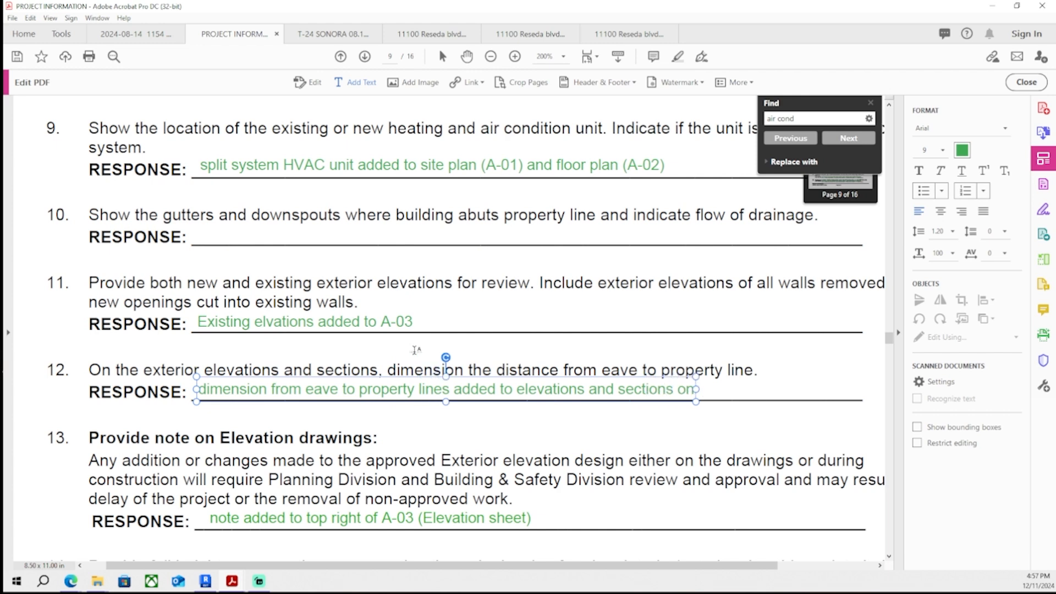
click(204, 581)
middle_drag(737, 484, 390, 271)
key(alt+Tab)
text(A-01)
middle_drag(555, 437, 583, 416)
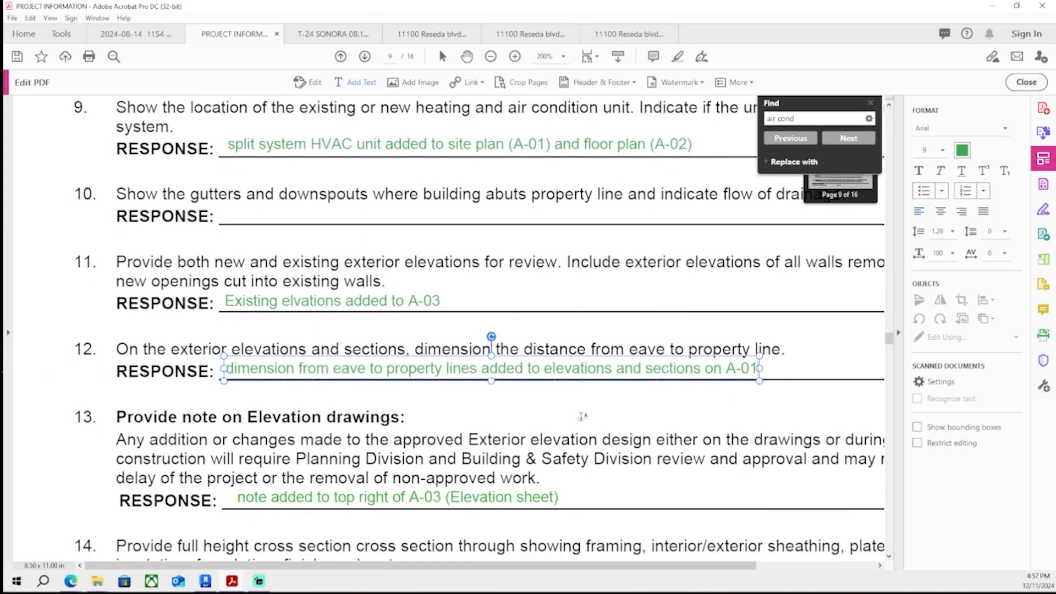
- Revise the comment 12 response to read "dimension from building edge to property line added to elevations and sections on A-01"
key(BackSpace)
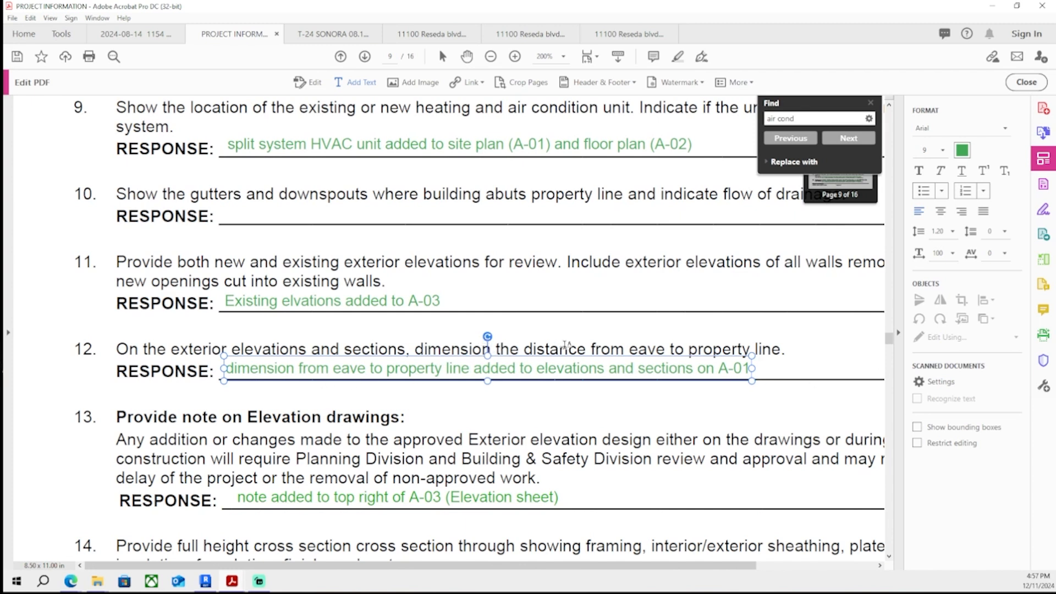
double_click(349, 369)
text(building edge)
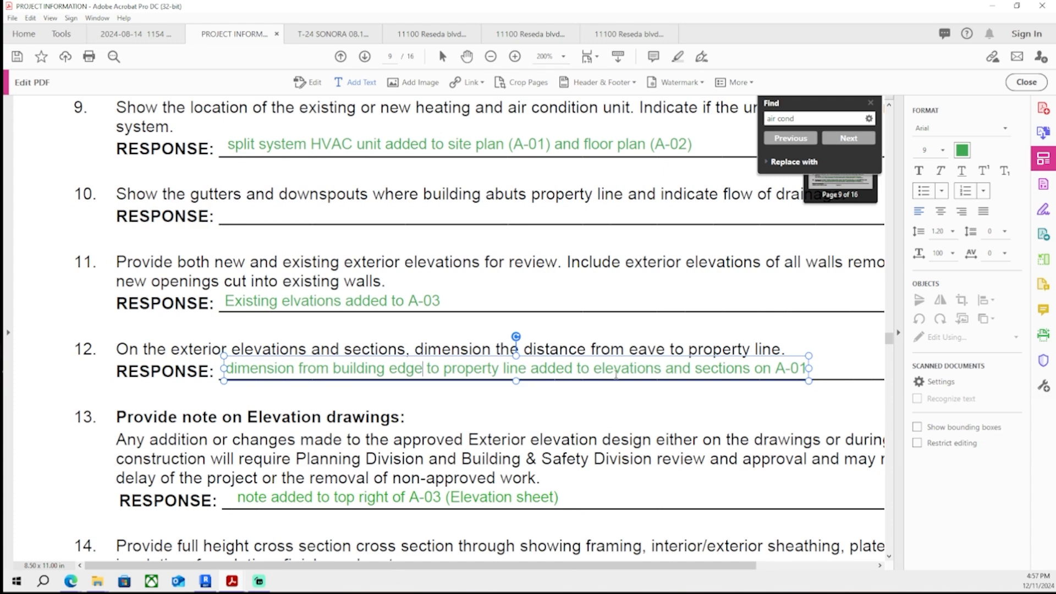
key(Escape)
- Scroll through the plan-check comment responses on the earlier pages of the PDF to review what has been answered
ctrl+scroll(738, 368, down, 2)
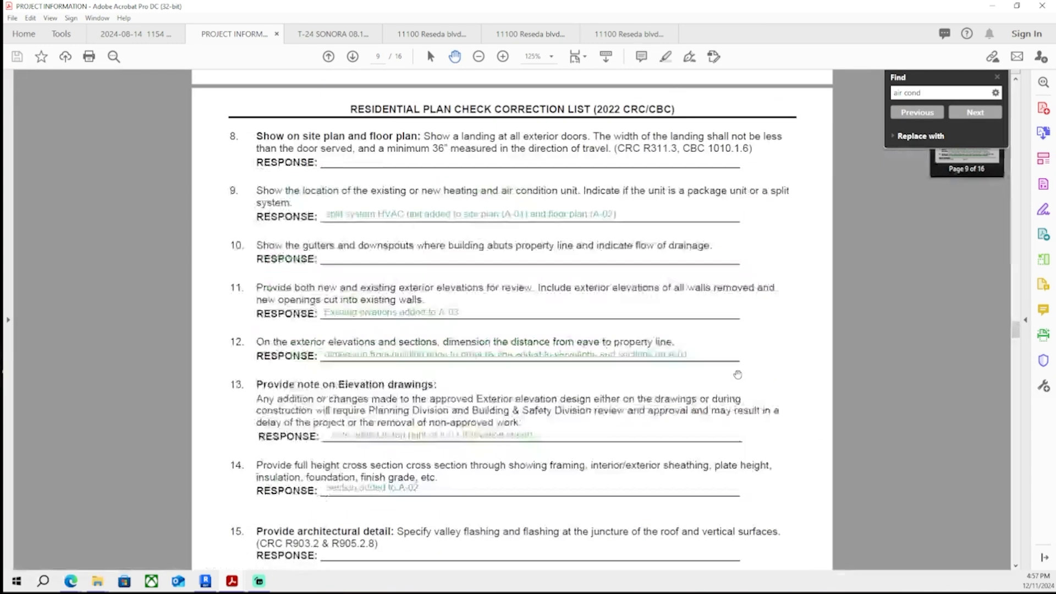
scroll(739, 369, down, 5)
scroll(737, 366, down, 4)
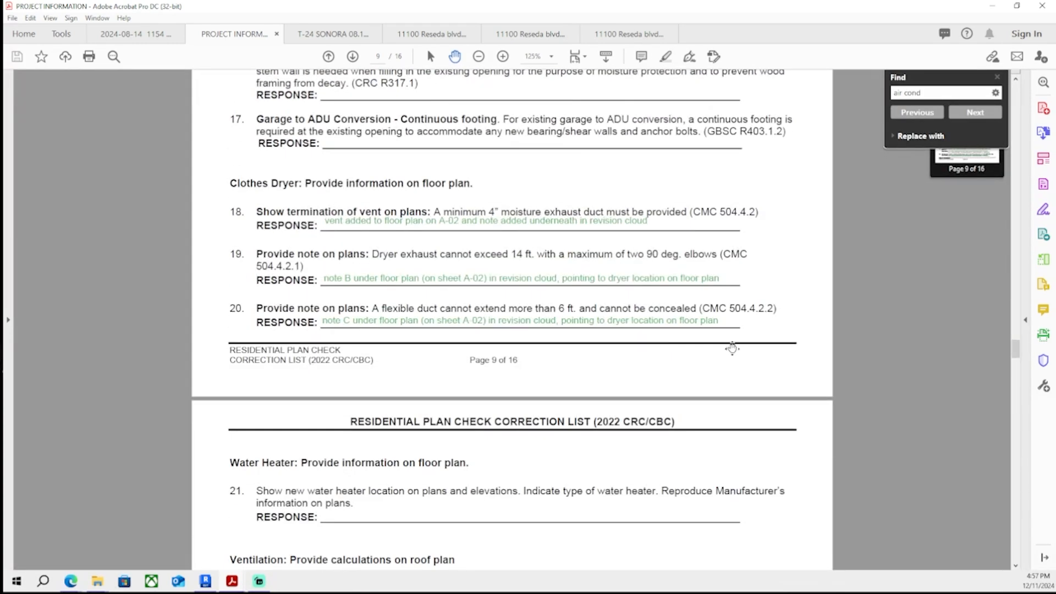
scroll(726, 396, up, 15)
scroll(718, 407, up, 12)
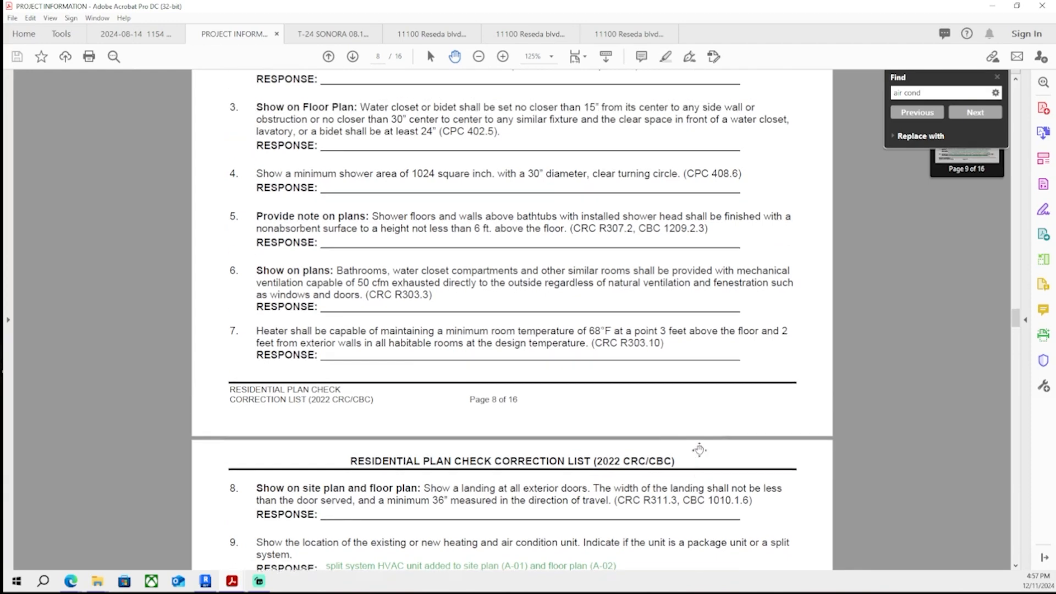
scroll(702, 475, up, 5)
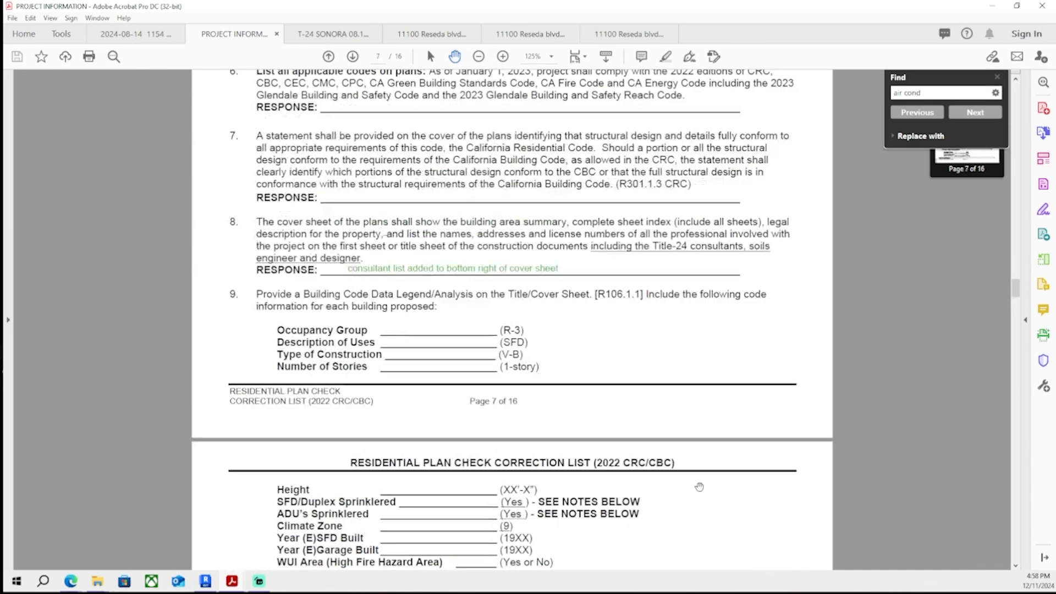
scroll(679, 492, up, 1)
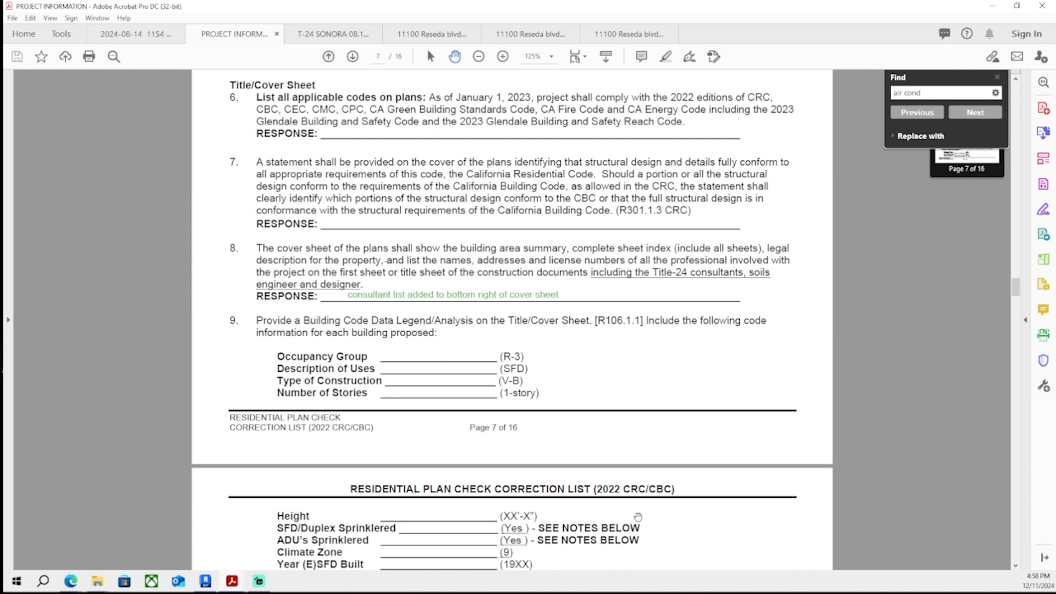
scroll(489, 359, up, 3)
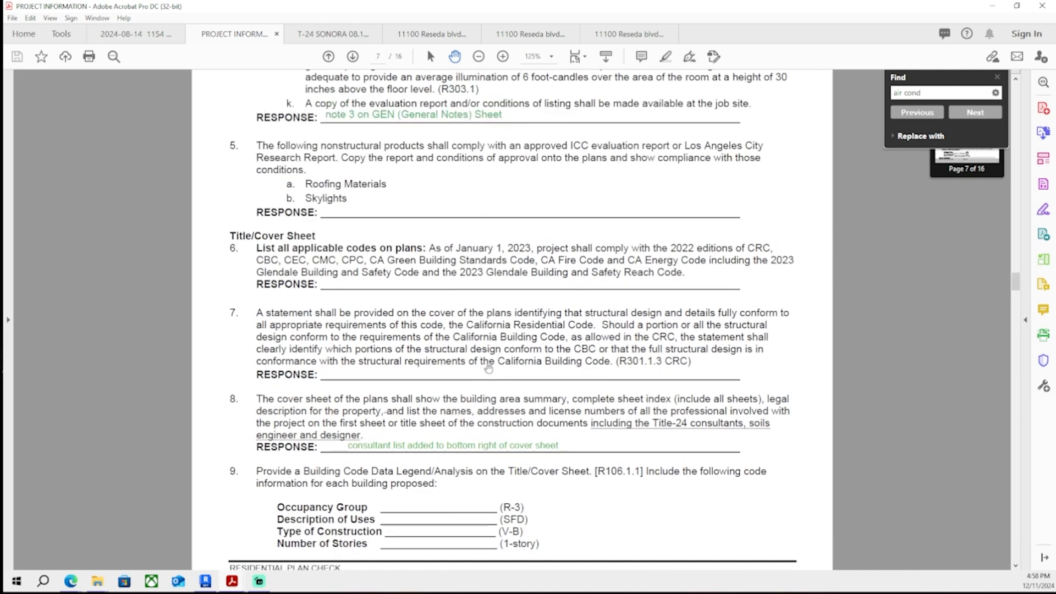
scroll(494, 381, up, 2)
scroll(528, 479, up, 10)
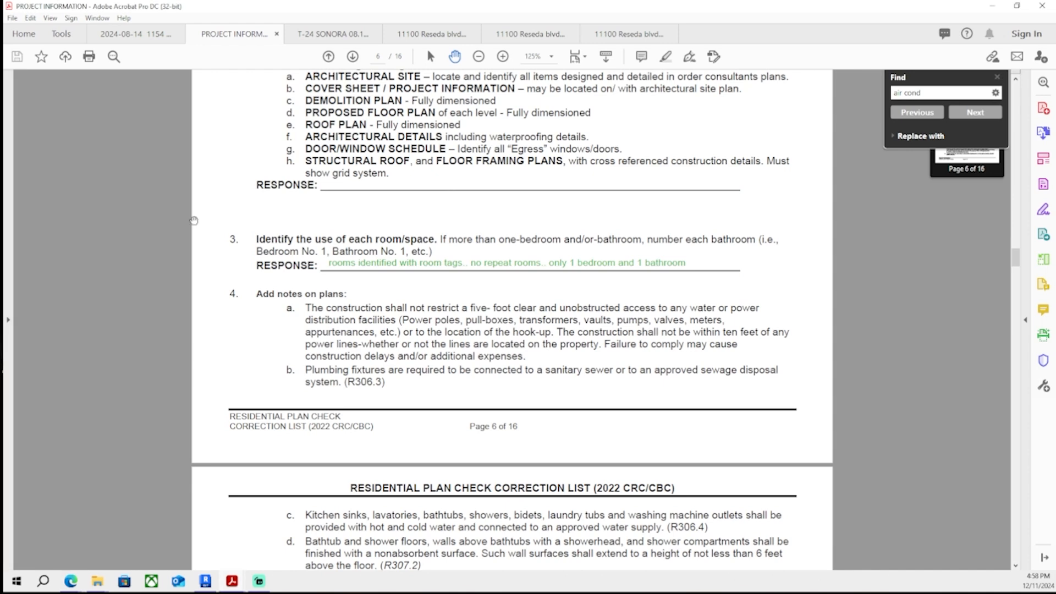
scroll(349, 382, up, 10)
scroll(349, 382, up, 10)
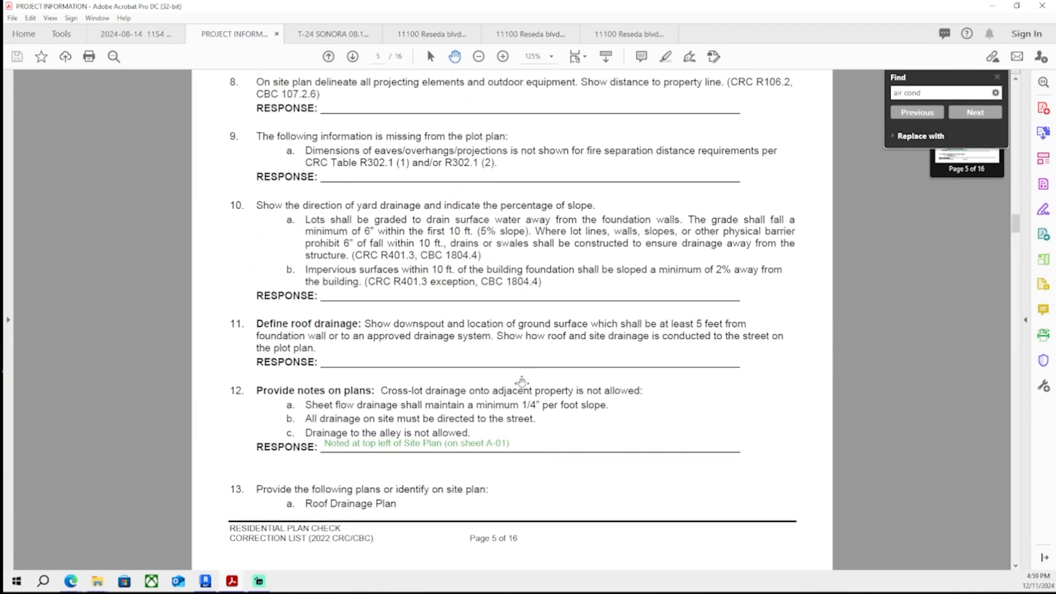
scroll(521, 382, up, 4)
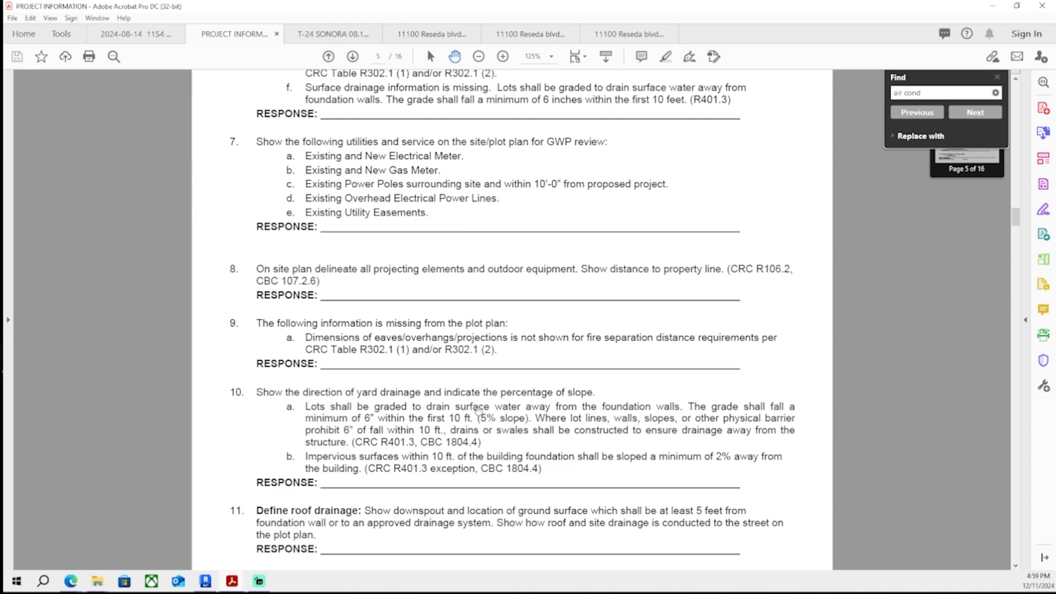
scroll(477, 410, up, 18)
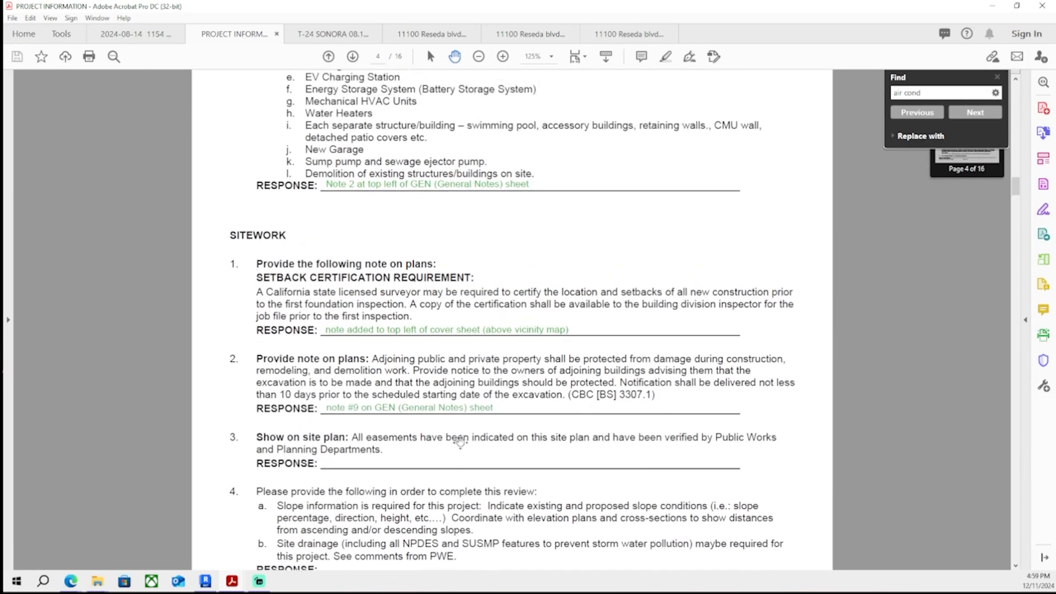
scroll(460, 440, up, 20)
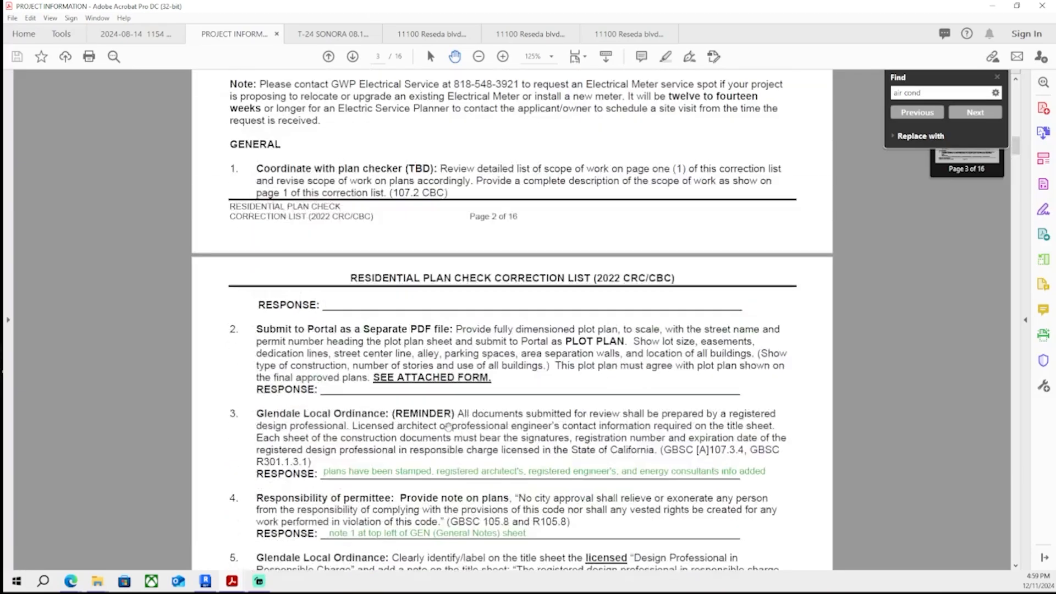
scroll(449, 426, up, 15)
scroll(451, 407, down, 10)
scroll(453, 394, up, 5)
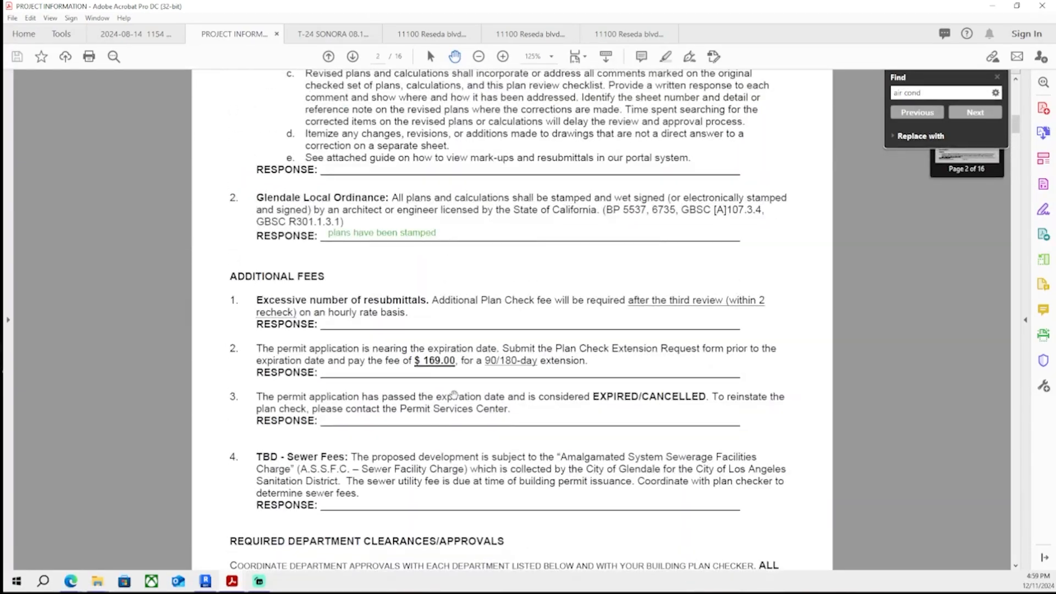
scroll(453, 395, up, 15)
scroll(471, 349, down, 17)
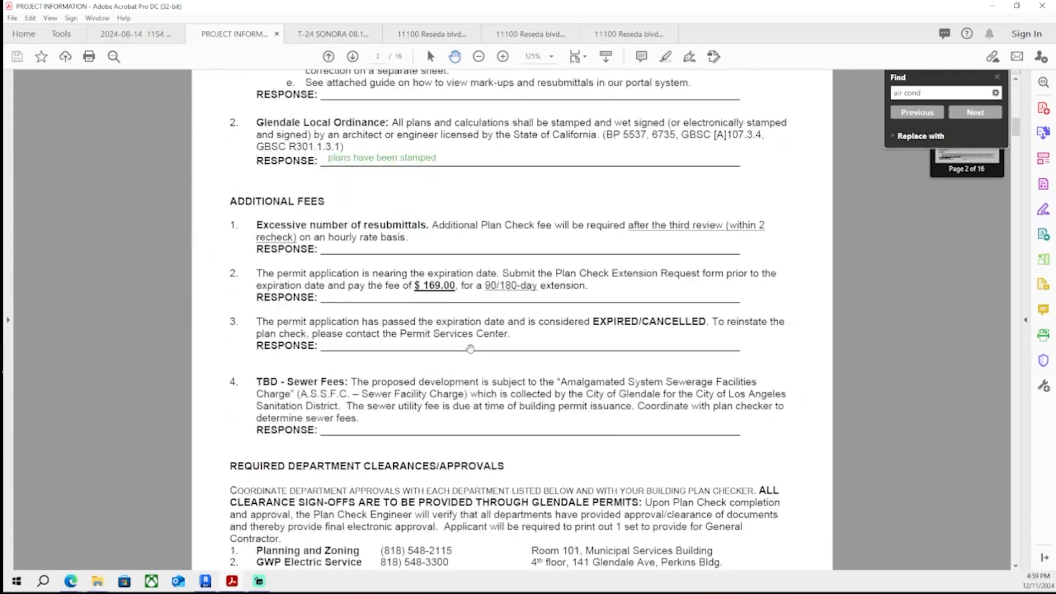
scroll(471, 349, down, 20)
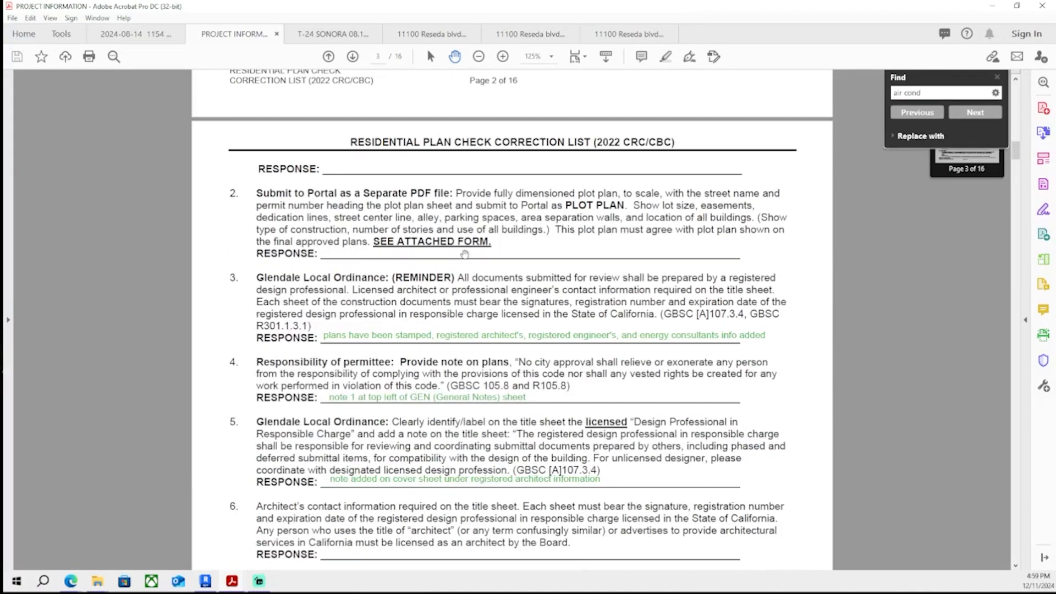
scroll(465, 254, down, 5)
- Open the A-00 Cover Sheet in the Revit project, then return to the comments PDF
key(alt+Tab)
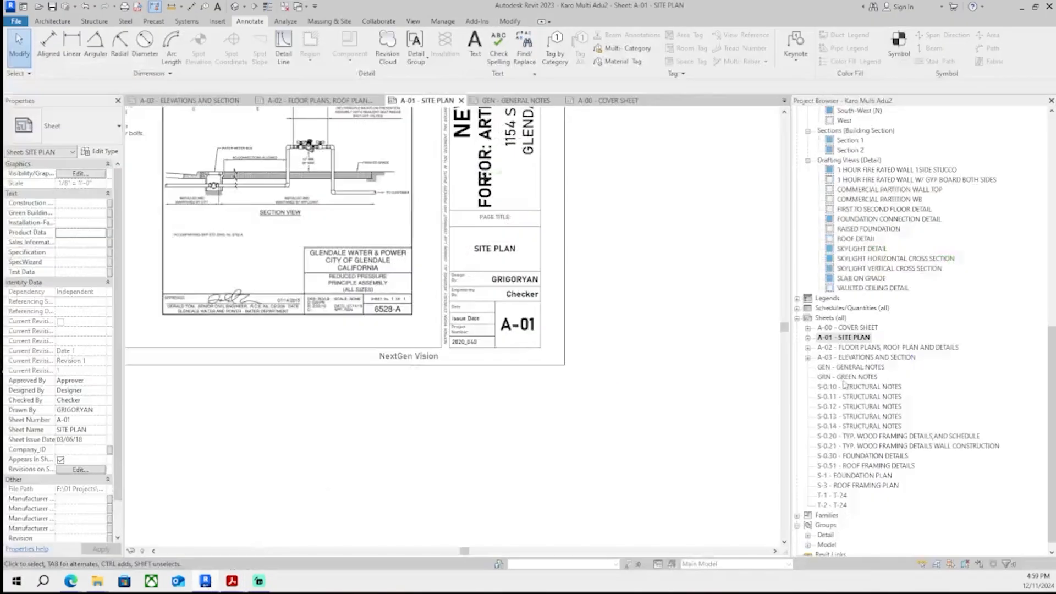
double_click(856, 327)
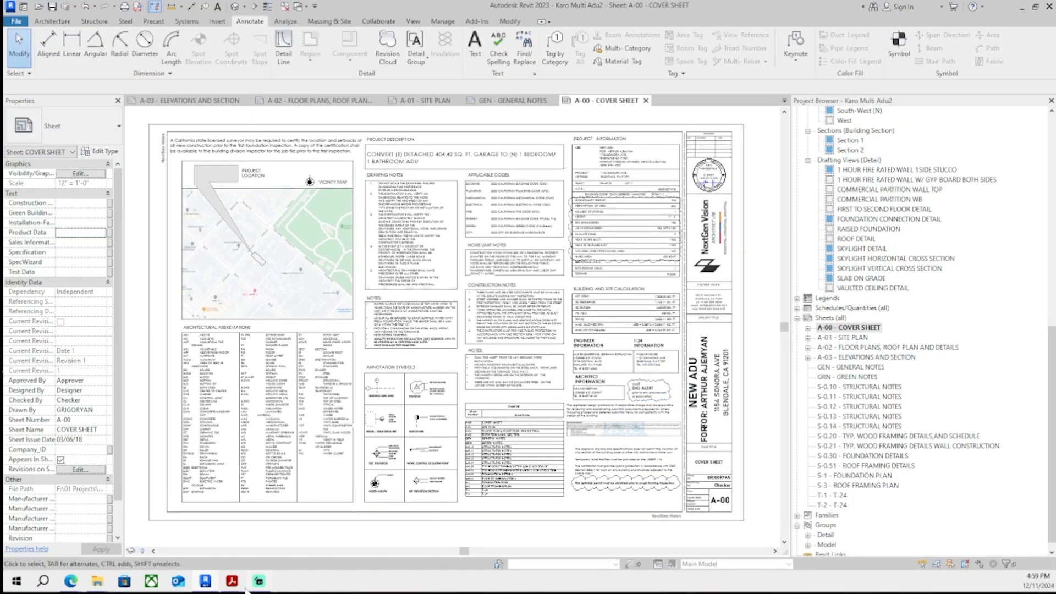
click(232, 582)
scroll(341, 335, up, 3)
scroll(341, 335, down, 2)
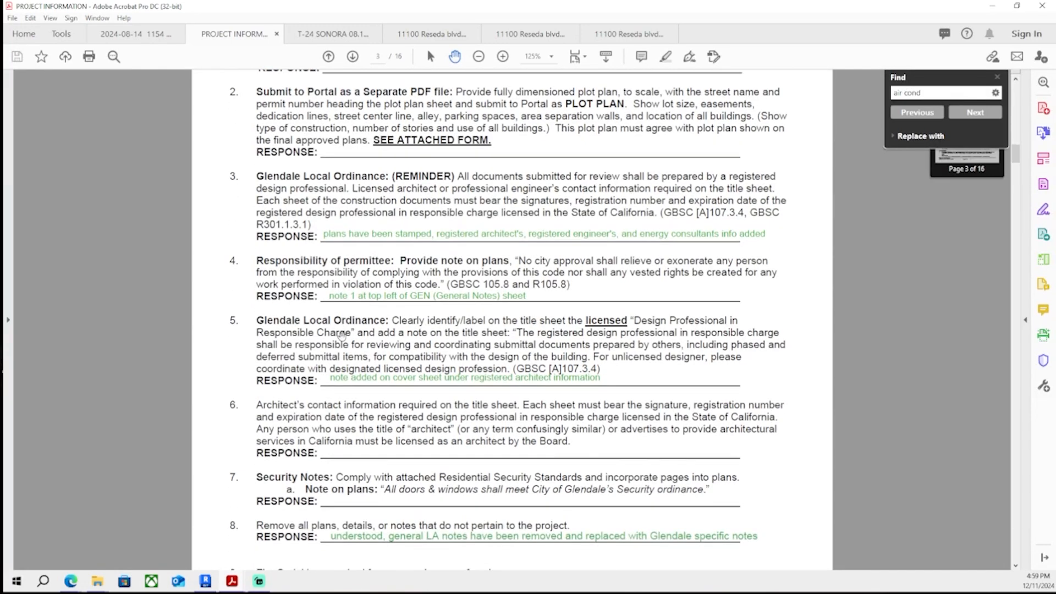
- Review comment 6 on page 3, then inspect the architect and consultant information on the A-00 Cover Sheet
scroll(341, 335, up, 3)
scroll(348, 327, up, 2)
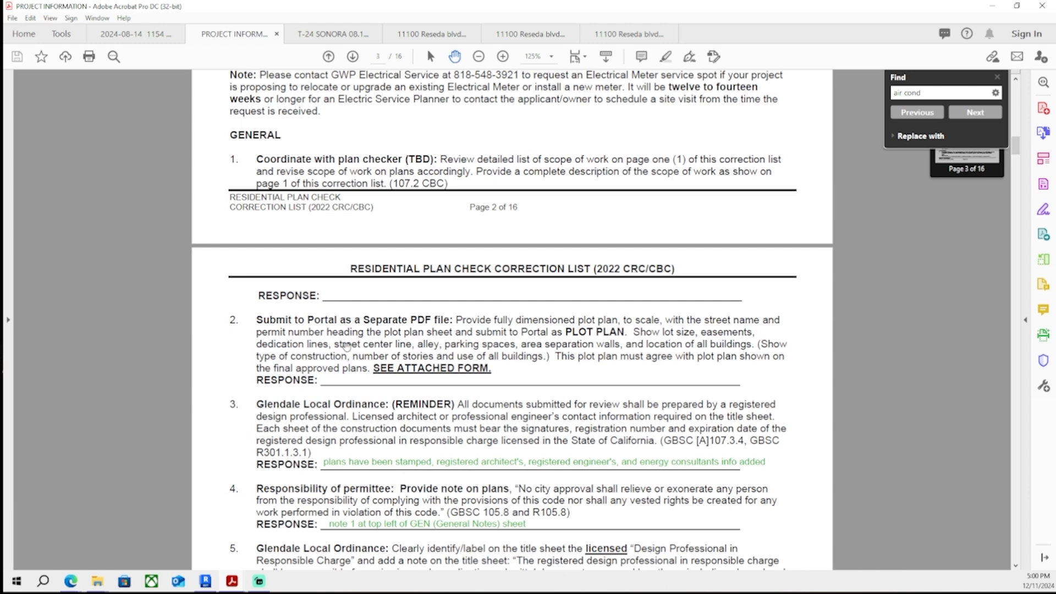
scroll(347, 345, down, 5)
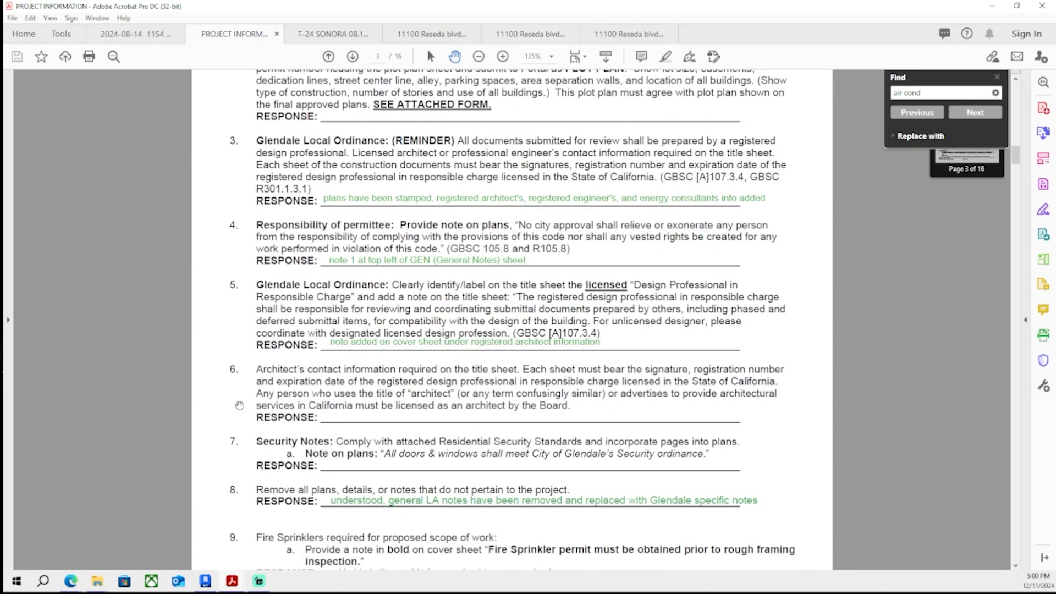
scroll(239, 405, down, 2)
key(ctrl+2)
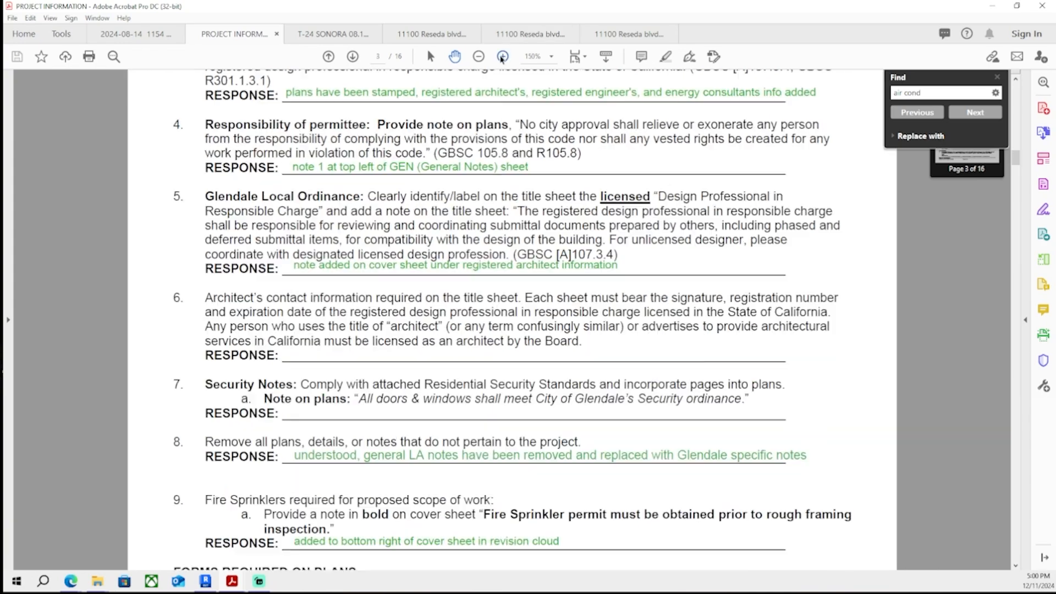
scroll(489, 137, down, 1)
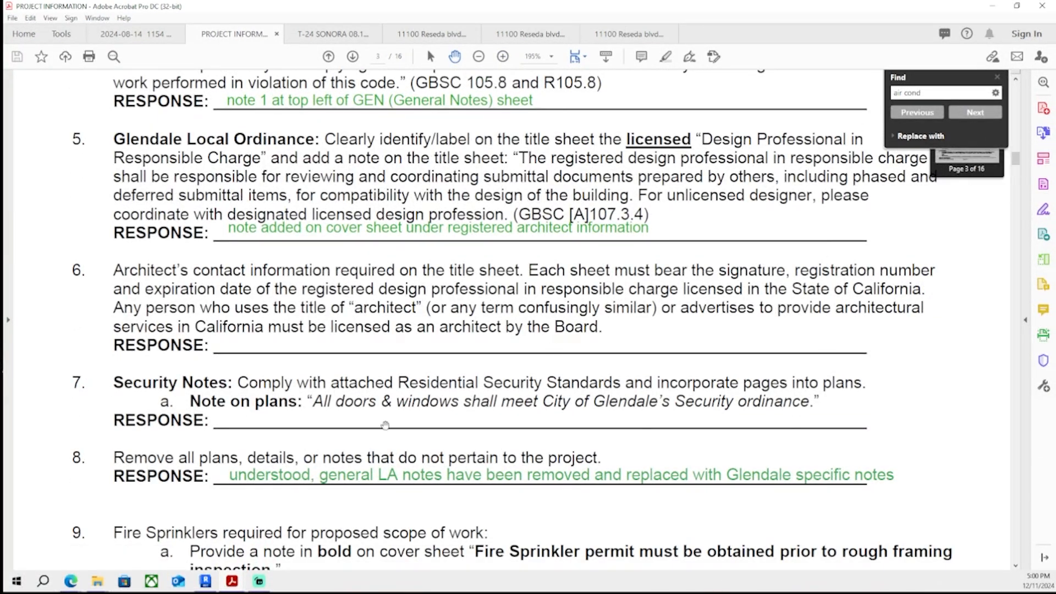
click(205, 581)
scroll(503, 403, up, 6)
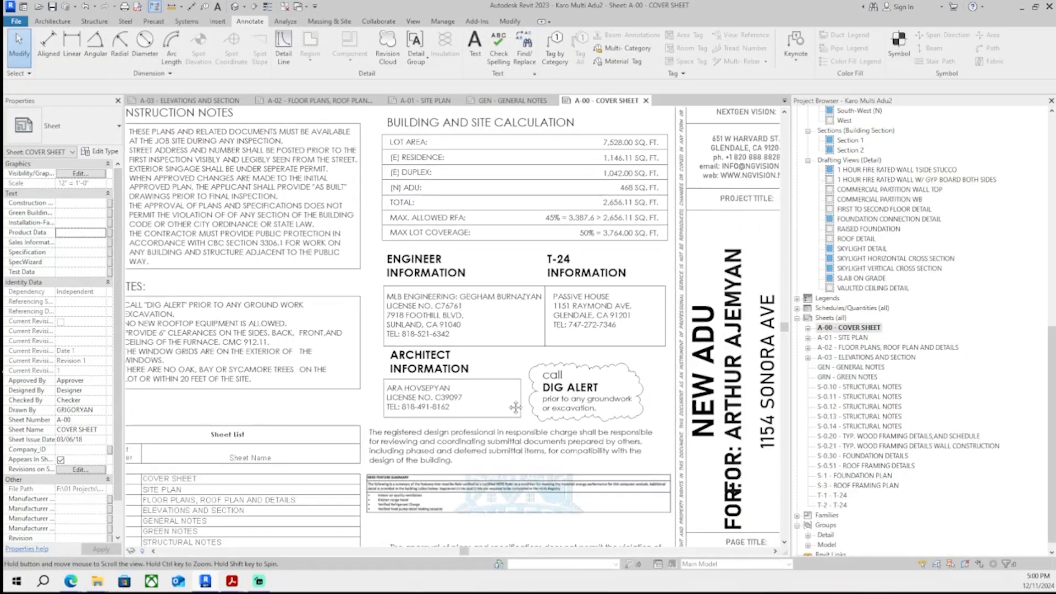
scroll(504, 403, down, 5)
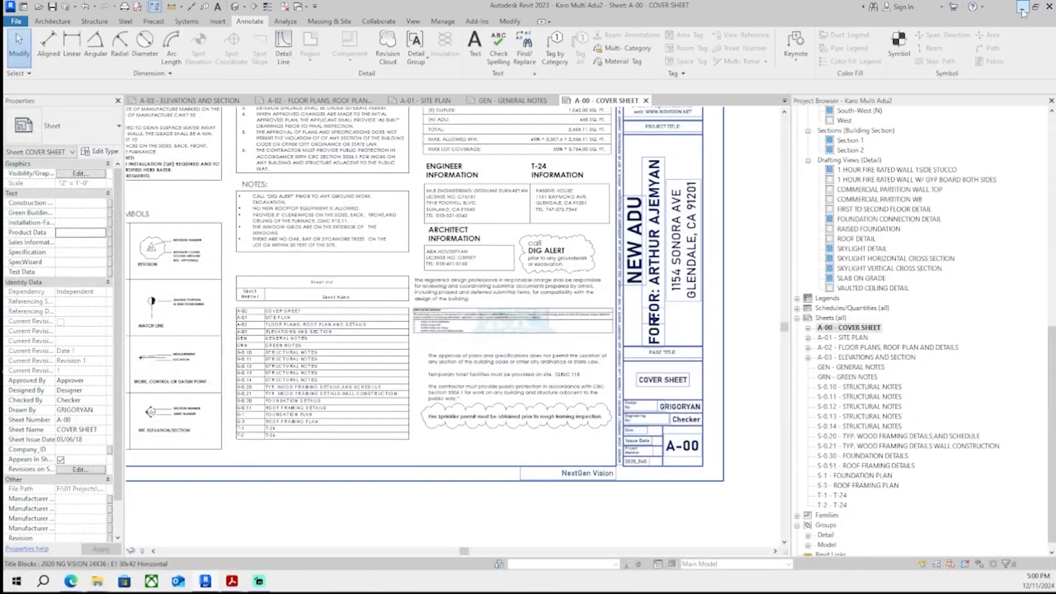
- Add the comment 6 response "architect and other consultants' information added to bottom right of cover sheet and pages stamped"
key(alt+Tab)
click(340, 86)
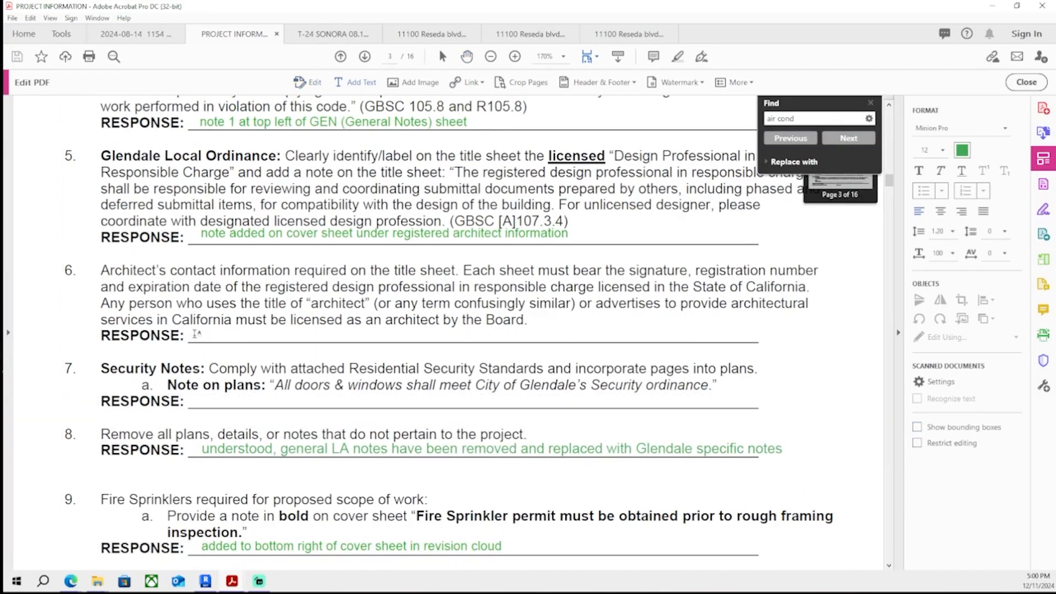
click(194, 331)
text(a)
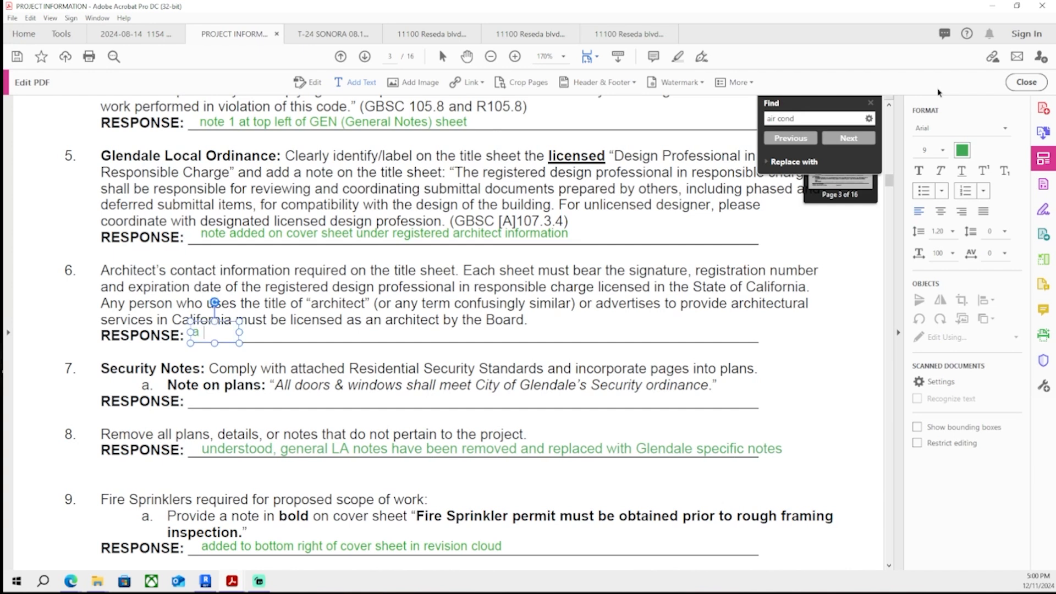
text(rchitect and other cons)
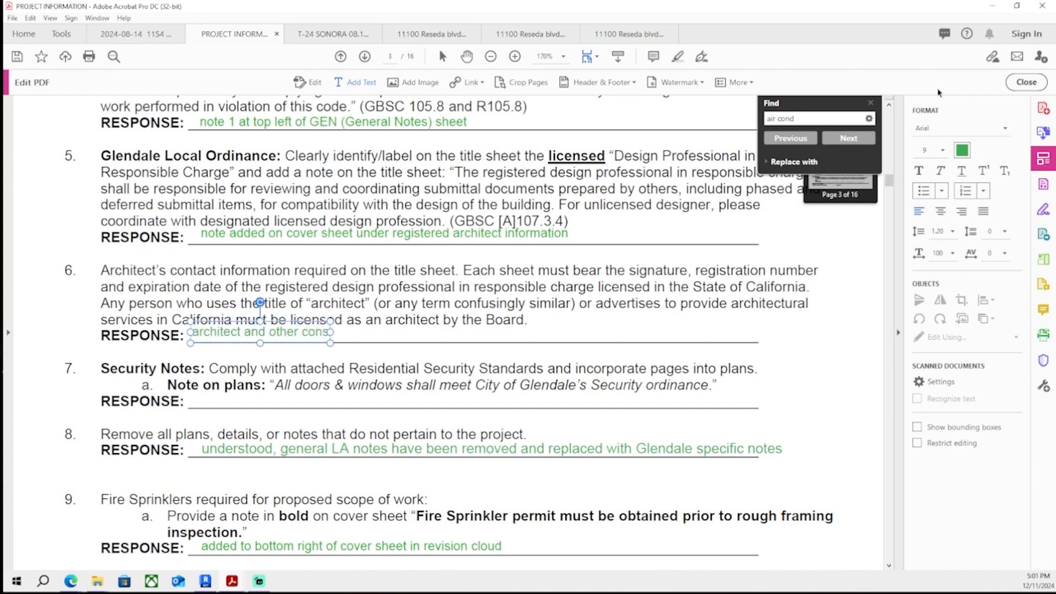
text(ultants' information added to)
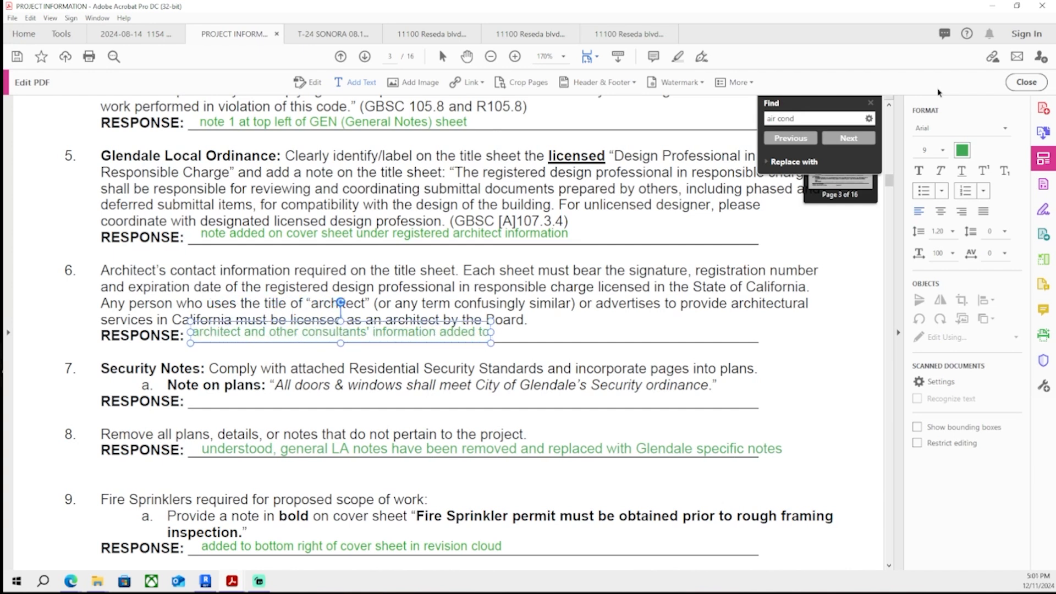
text( bottom right of cover sheet and)
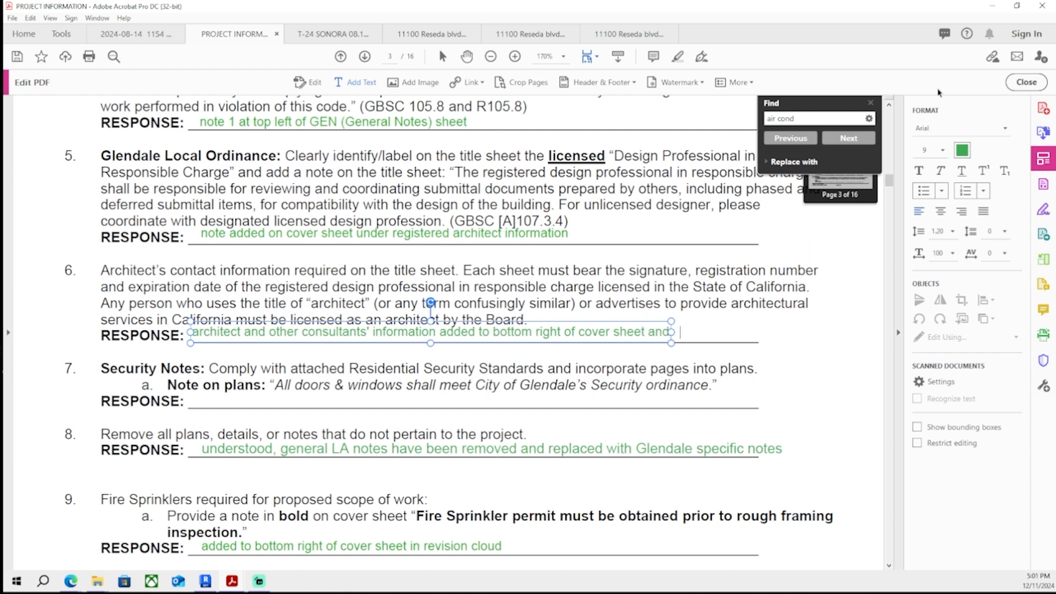
text( pages stamped)
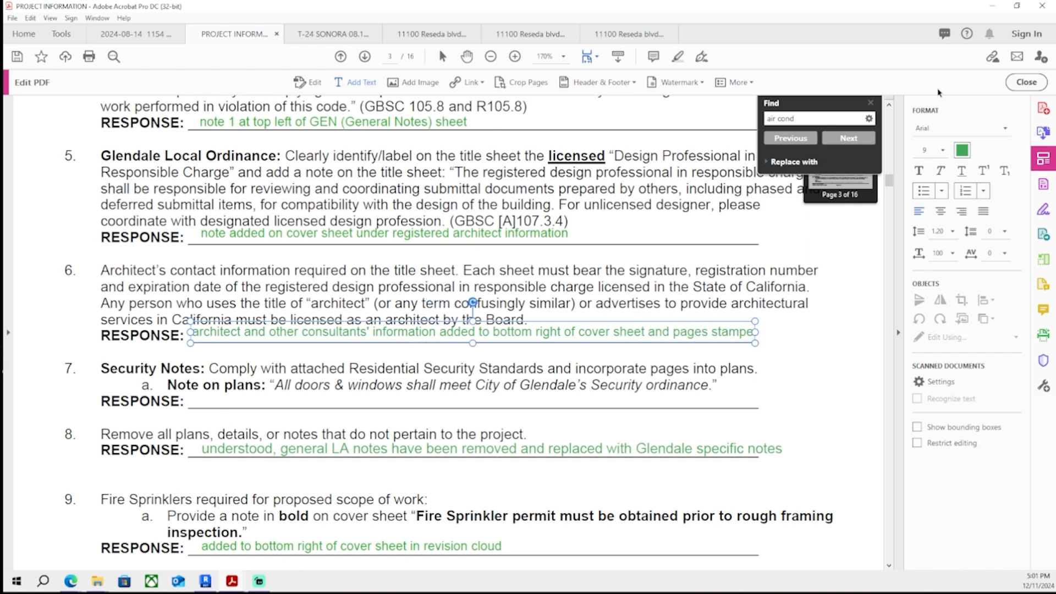
- Insert "updated" before "pages stamped" in the comment 6 response and finish editing
click(675, 332)
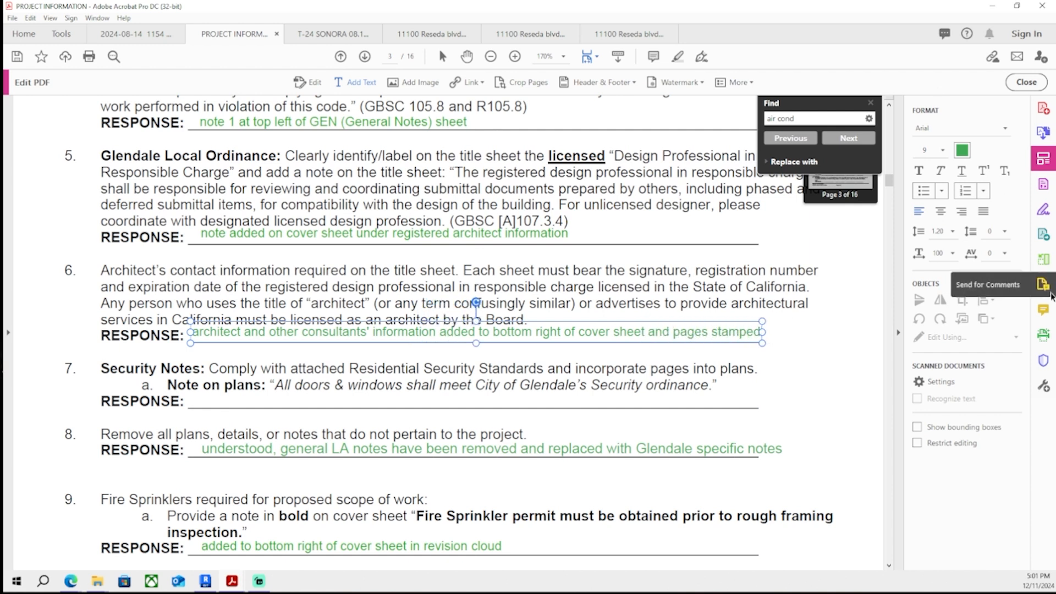
text(updated)
click(564, 402)
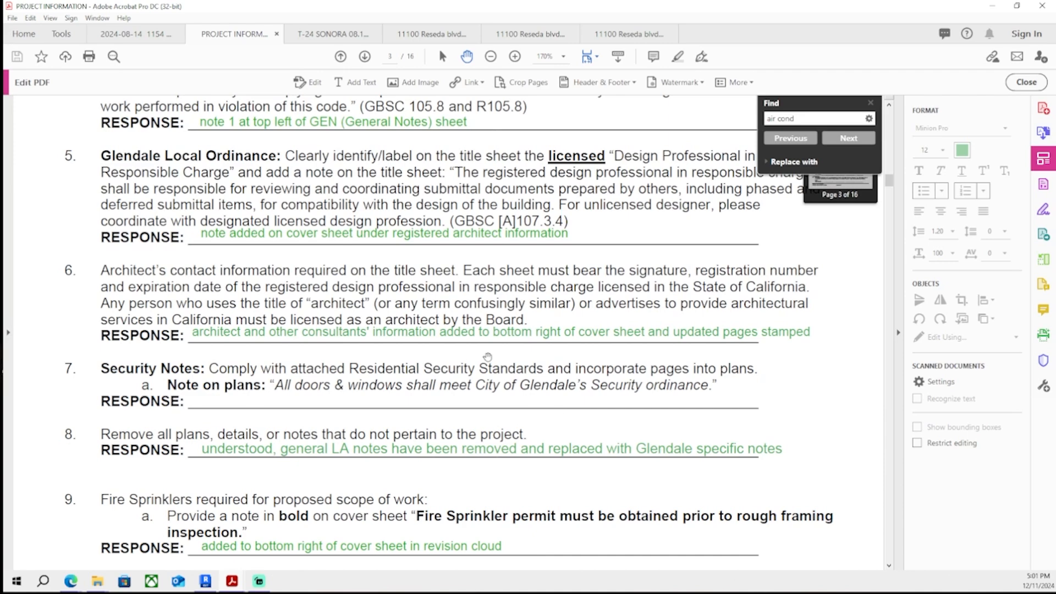
- Open the GEN - General Notes sheet in the Revit project
click(205, 581)
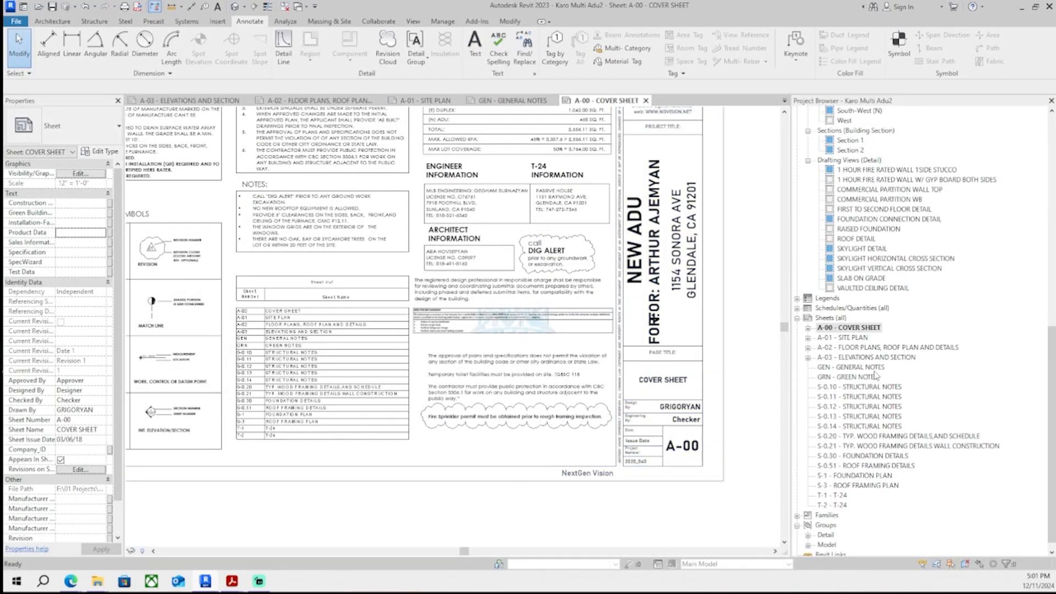
double_click(836, 367)
scroll(474, 294, up, 5)
scroll(474, 293, down, 5)
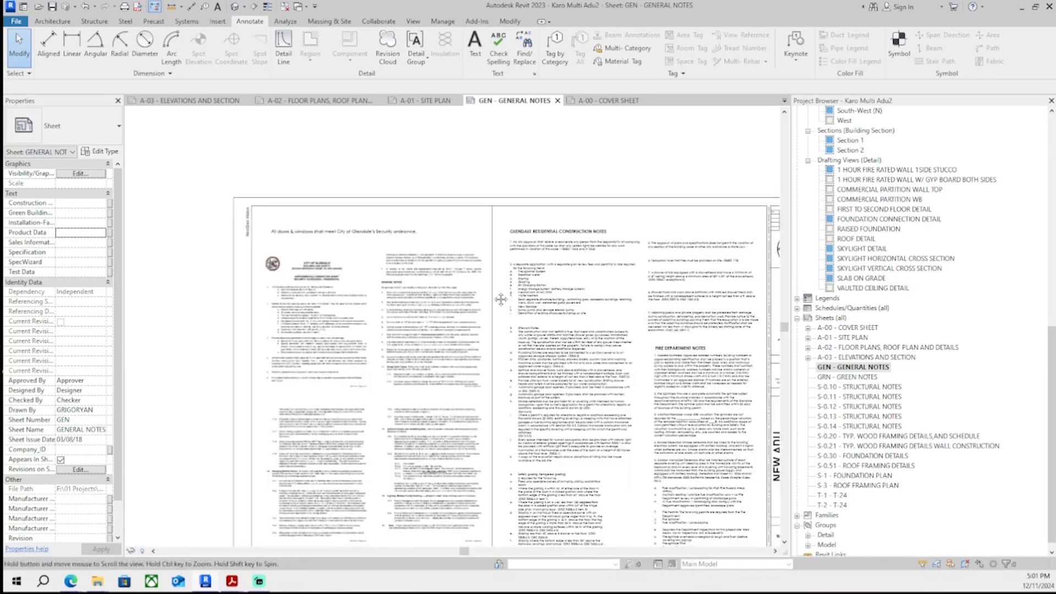
- Switch to the PDF and add the comment 7 response "pages added to GEN (General Notes) Sheet and note added to top left of page"
click(1021, 7)
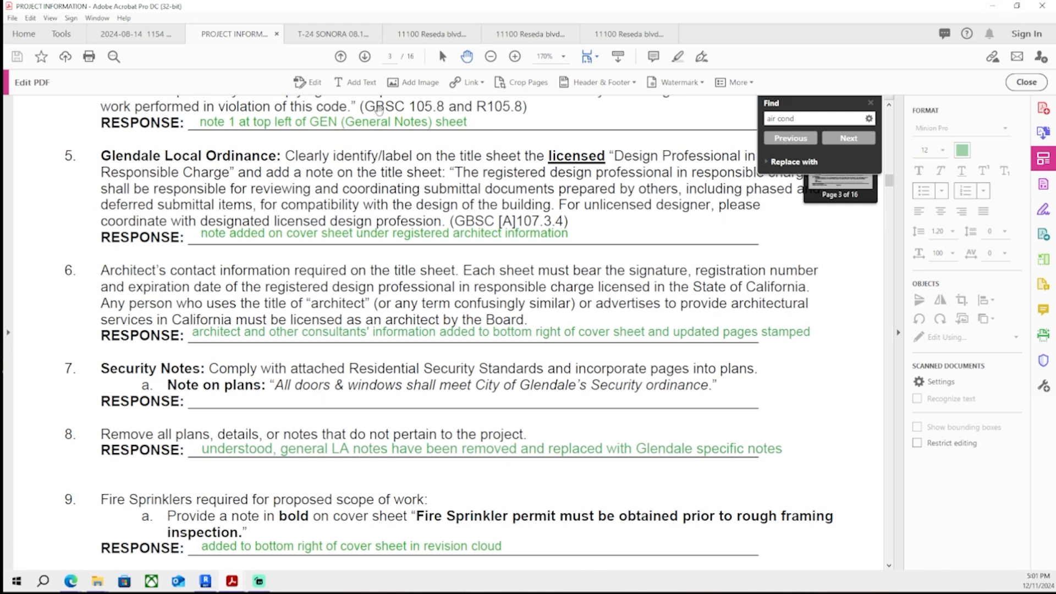
click(358, 82)
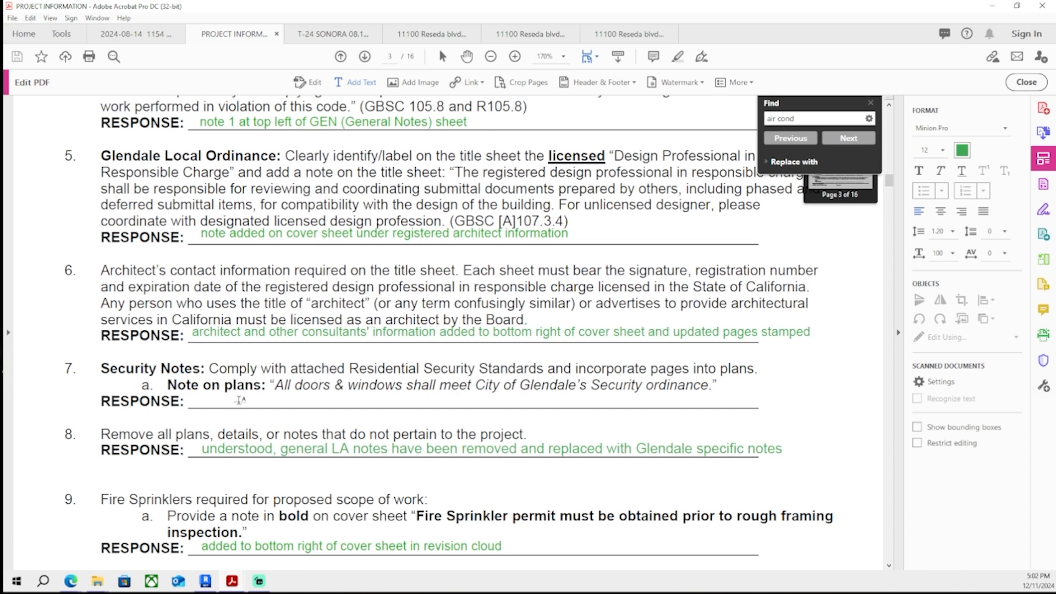
click(193, 400)
text(pages a)
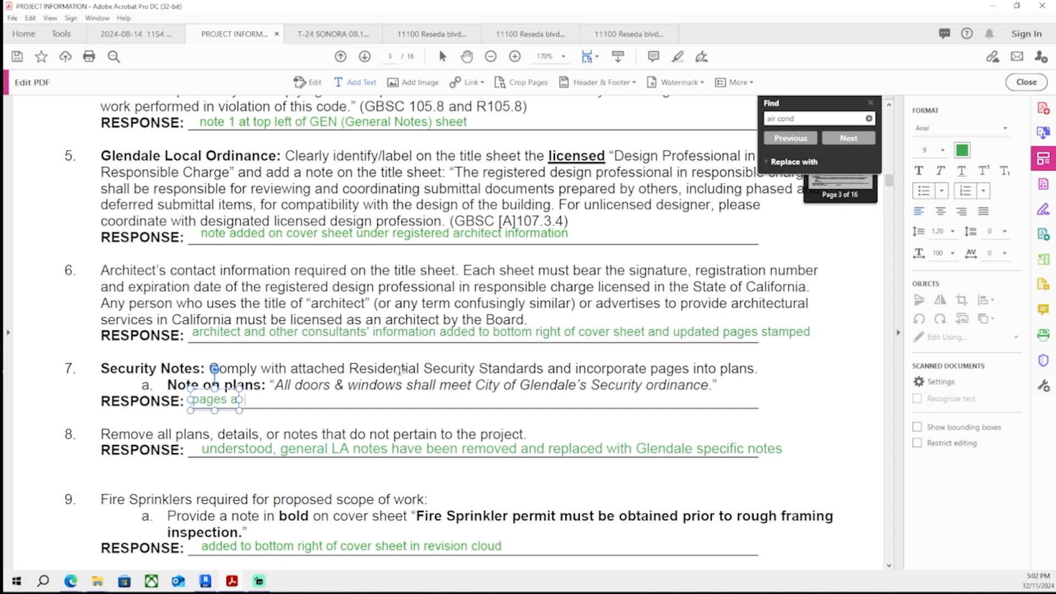
text(dded to GEN (General Notes))
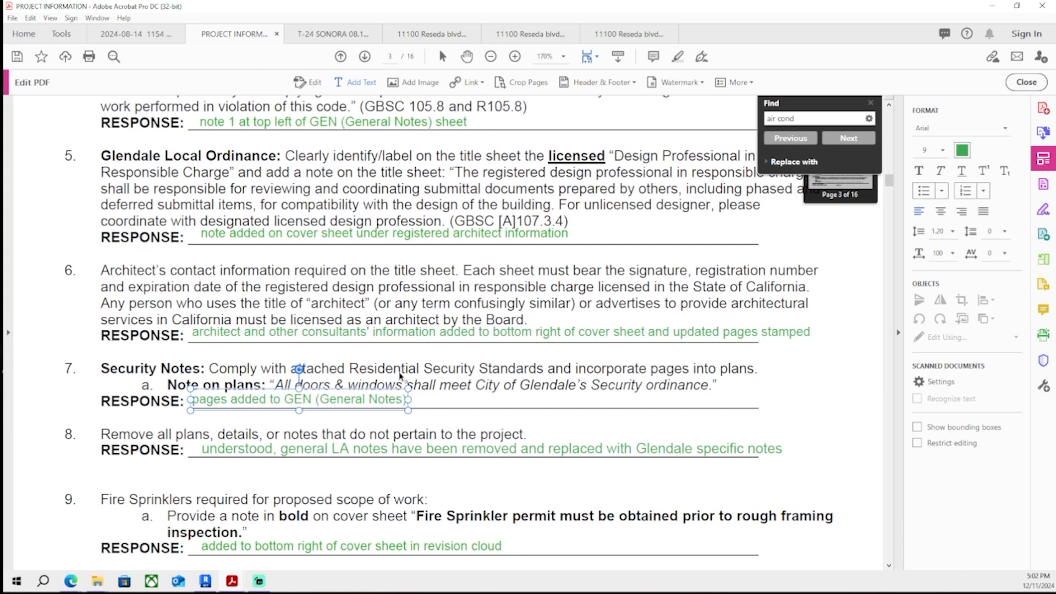
text( Sheet and note aad)
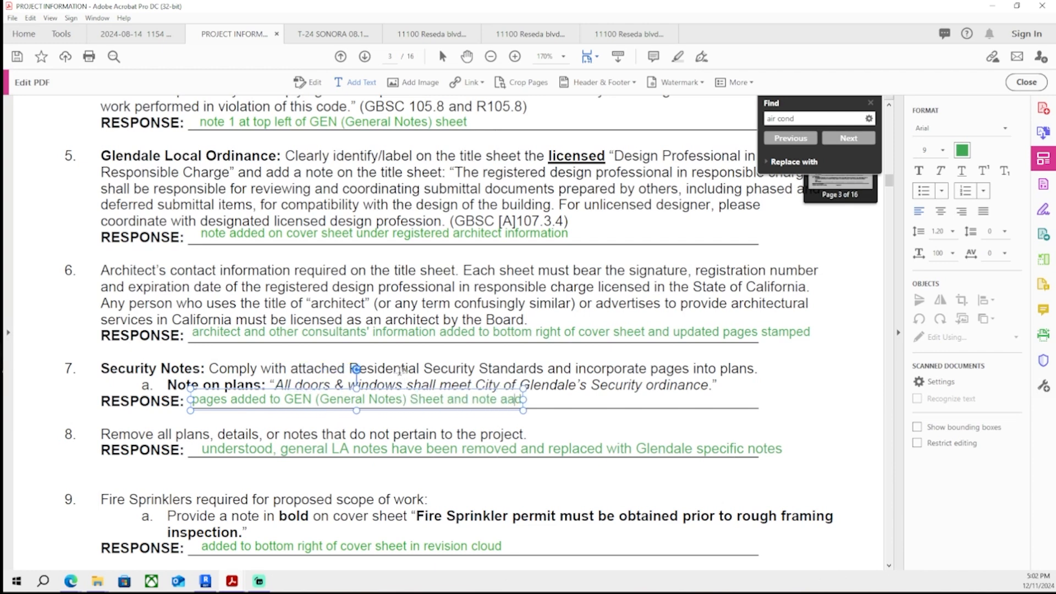
key(BackSpace)
key(BackSpace)
text(dded to to)
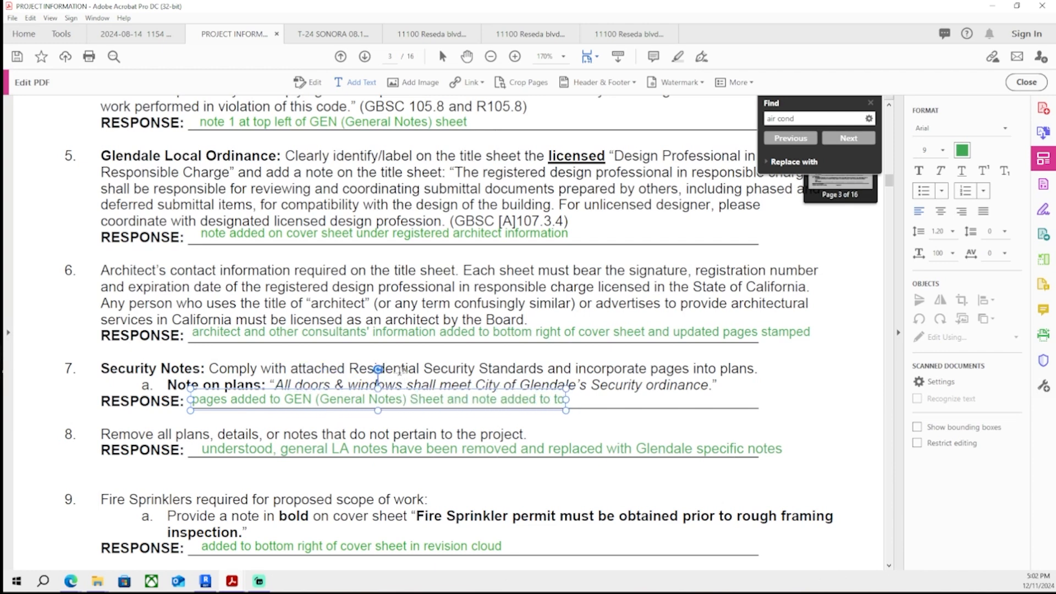
text(p left of page)
key(Escape)
key(Escape)
- Scroll through the remaining plan-check comments to review which responses are still unanswered
ctrl+scroll(588, 310, down, 4)
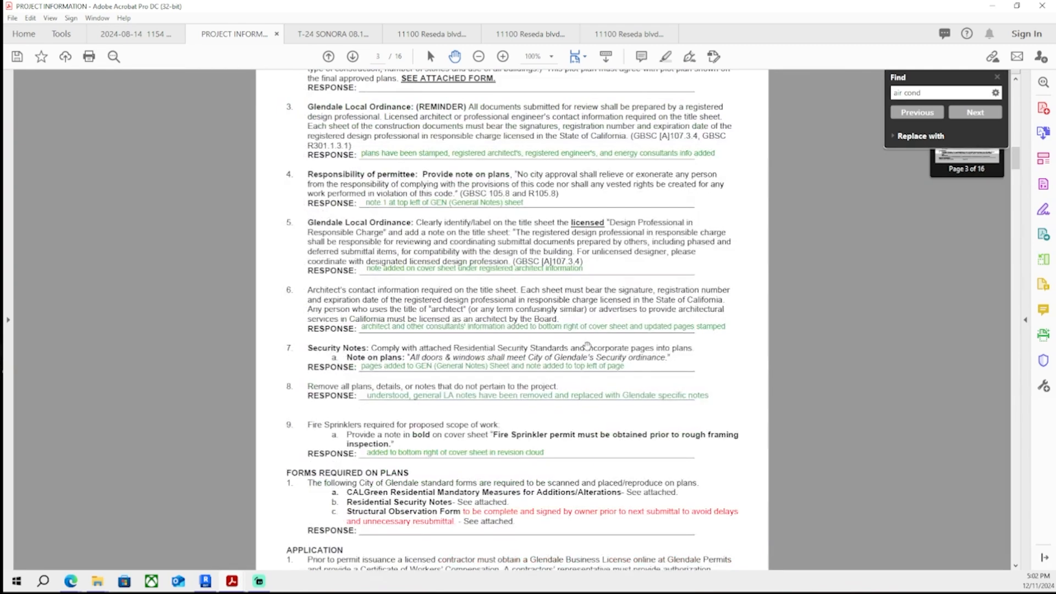
scroll(588, 346, up, 20)
scroll(655, 202, down, 8)
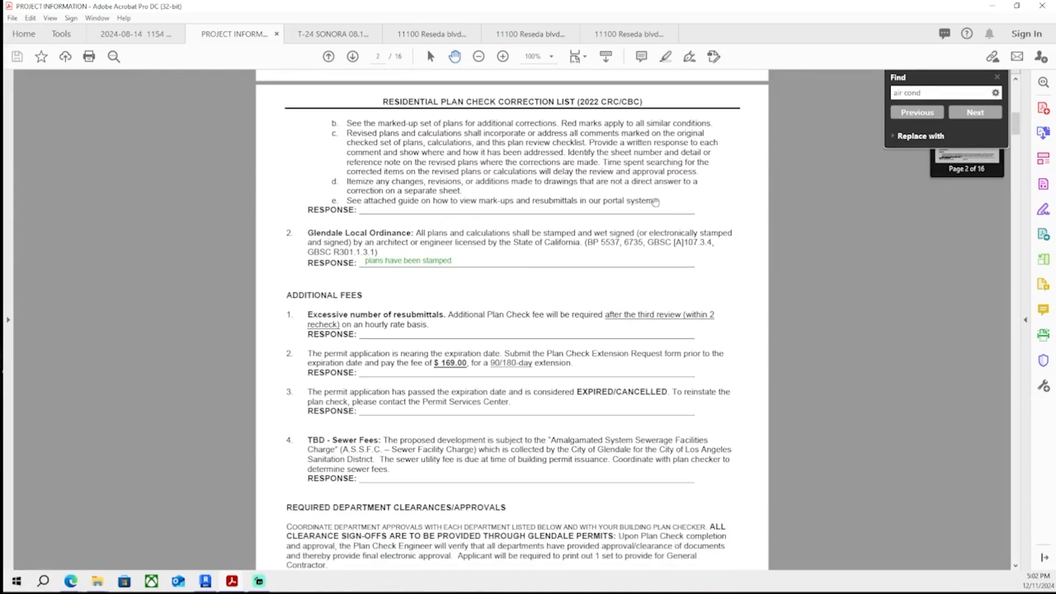
scroll(655, 202, down, 20)
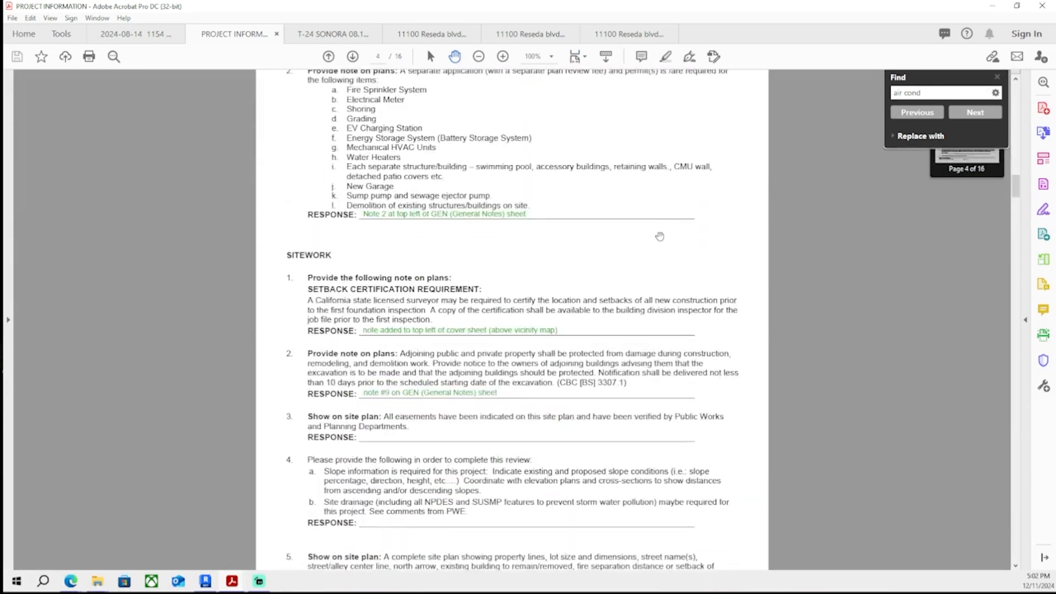
scroll(660, 237, down, 10)
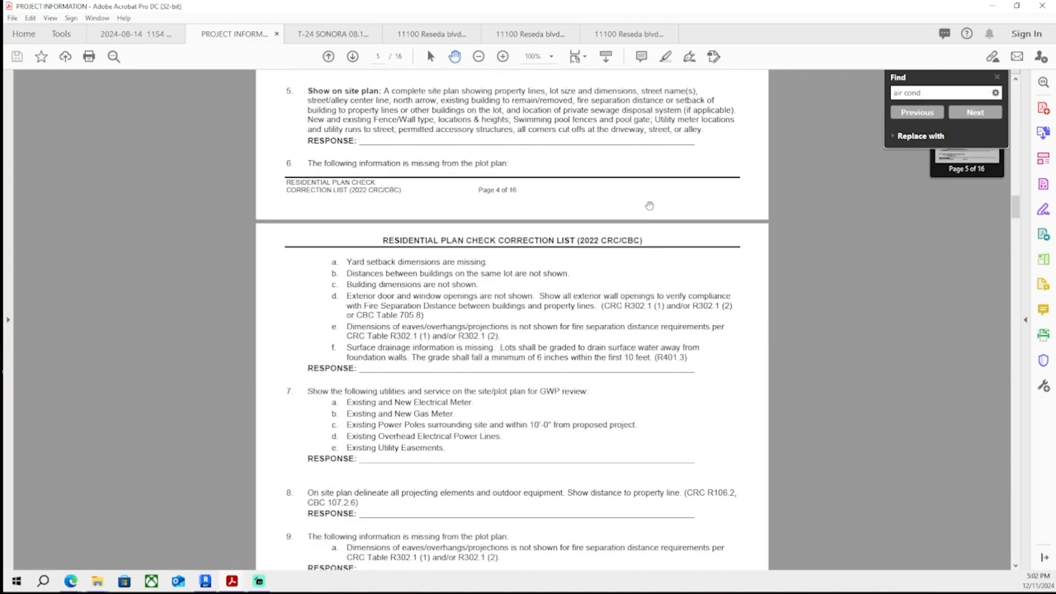
scroll(650, 206, down, 15)
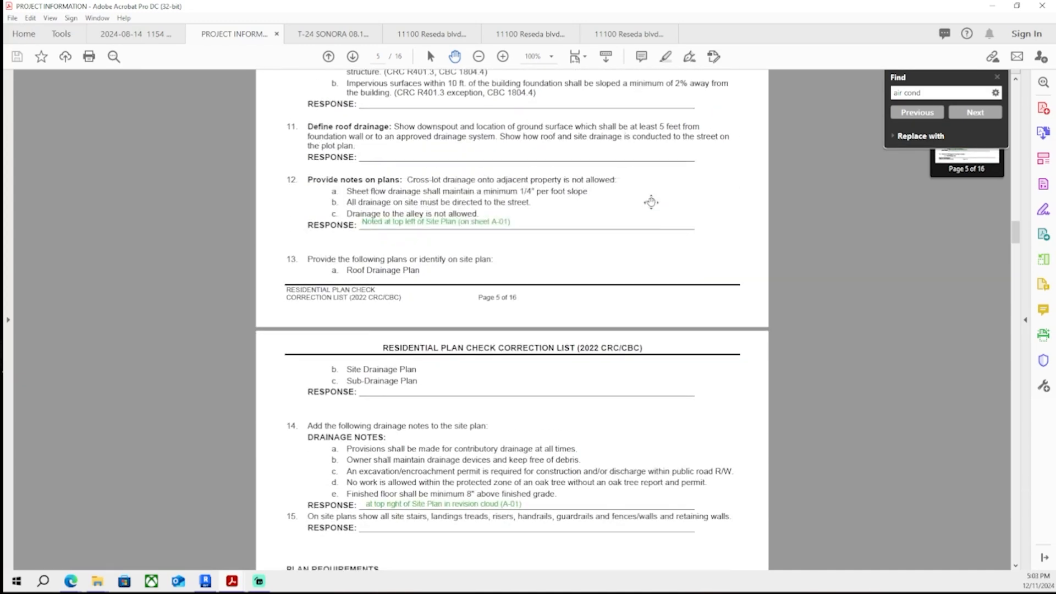
scroll(651, 202, down, 15)
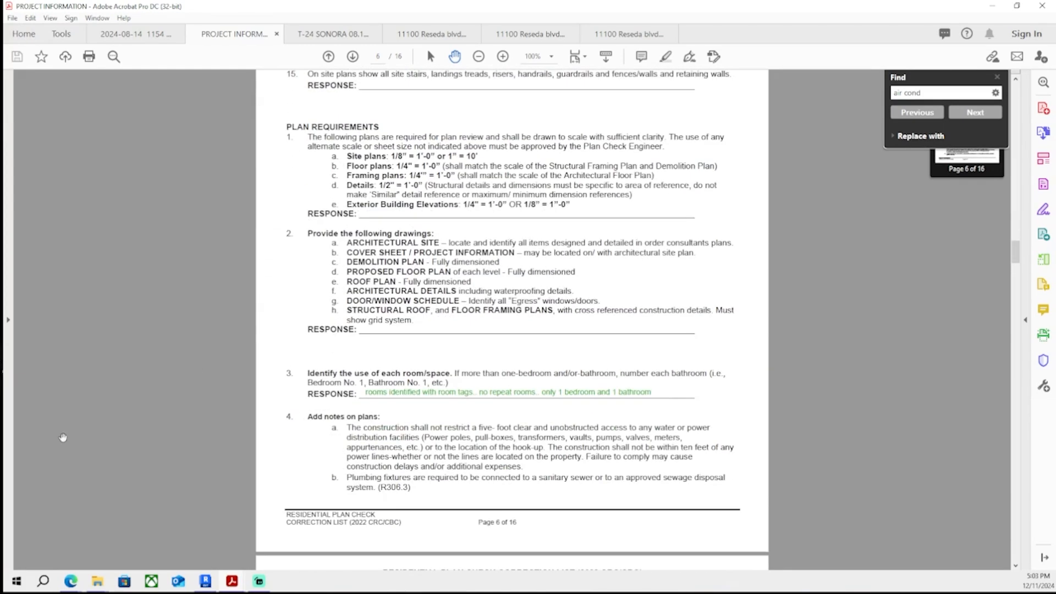
scroll(250, 339, down, 3)
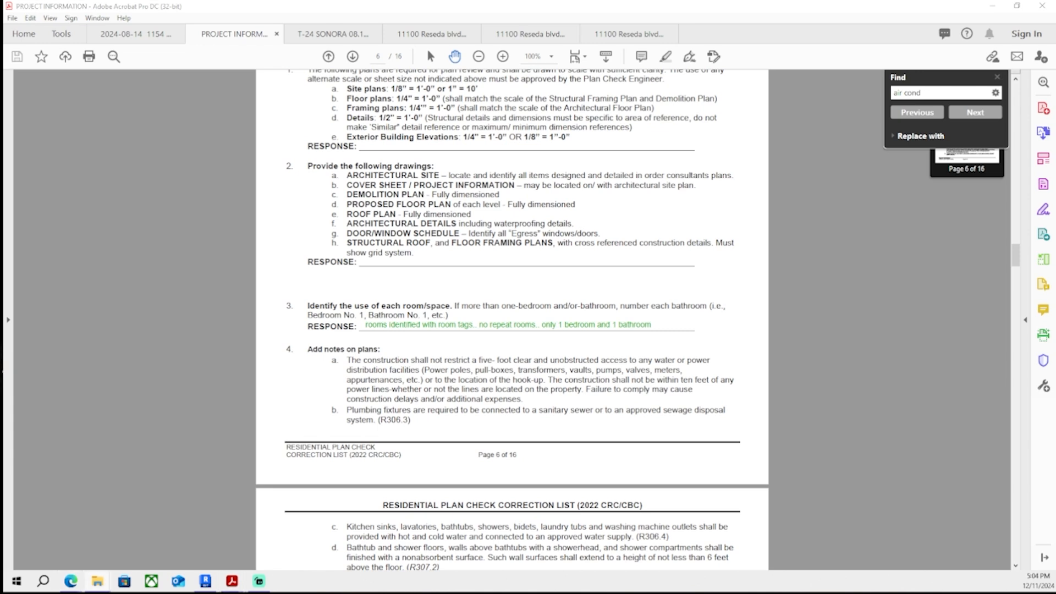
scroll(514, 365, up, 1)
scroll(514, 366, up, 3)
scroll(539, 231, down, 10)
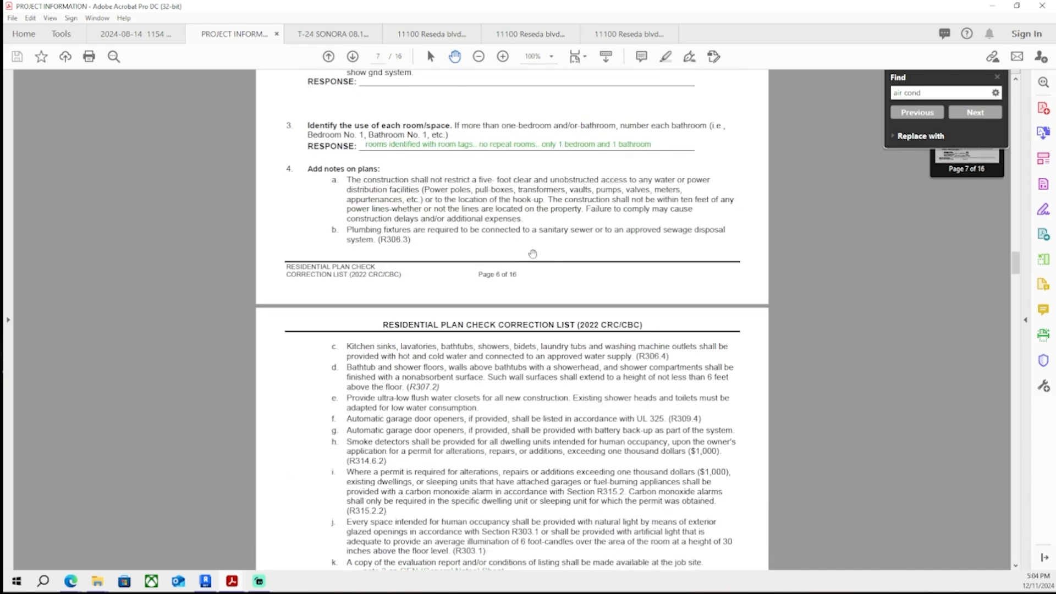
scroll(547, 214, down, 5)
ctrl+scroll(527, 195, up, 2)
scroll(495, 182, down, 4)
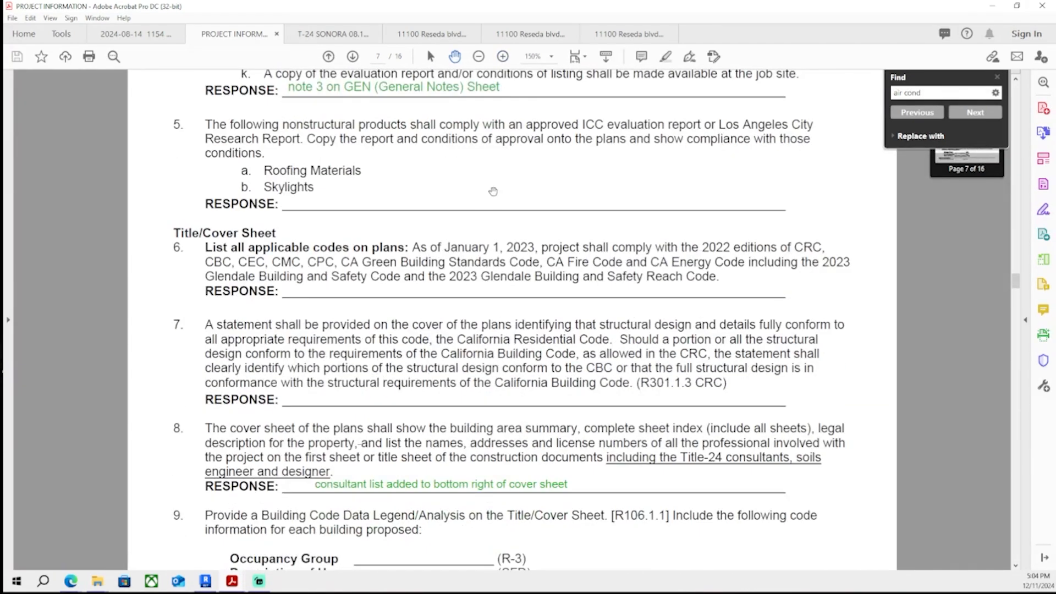
scroll(495, 182, down, 3)
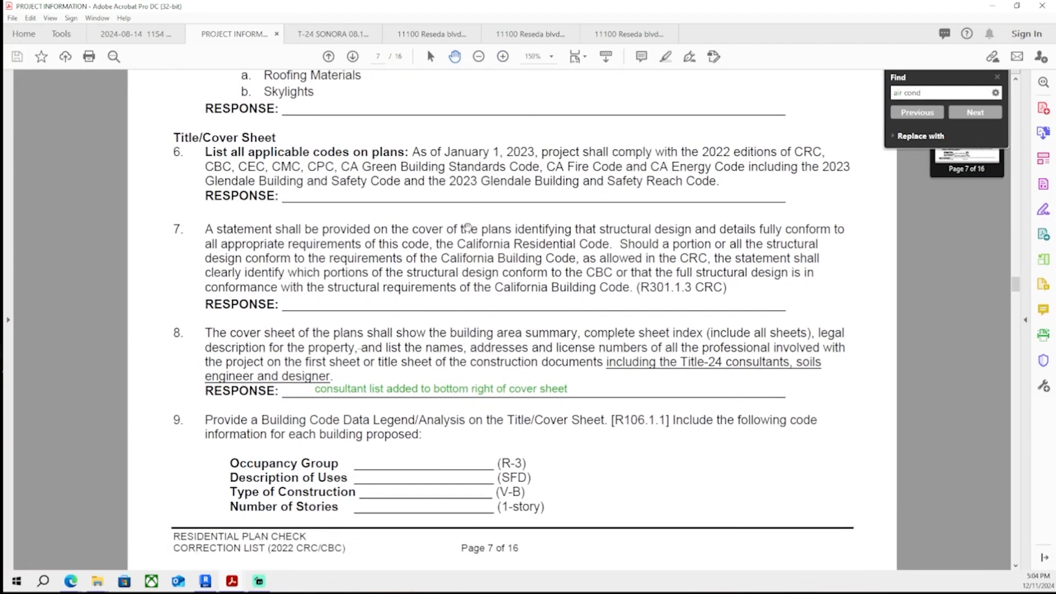
scroll(468, 226, down, 10)
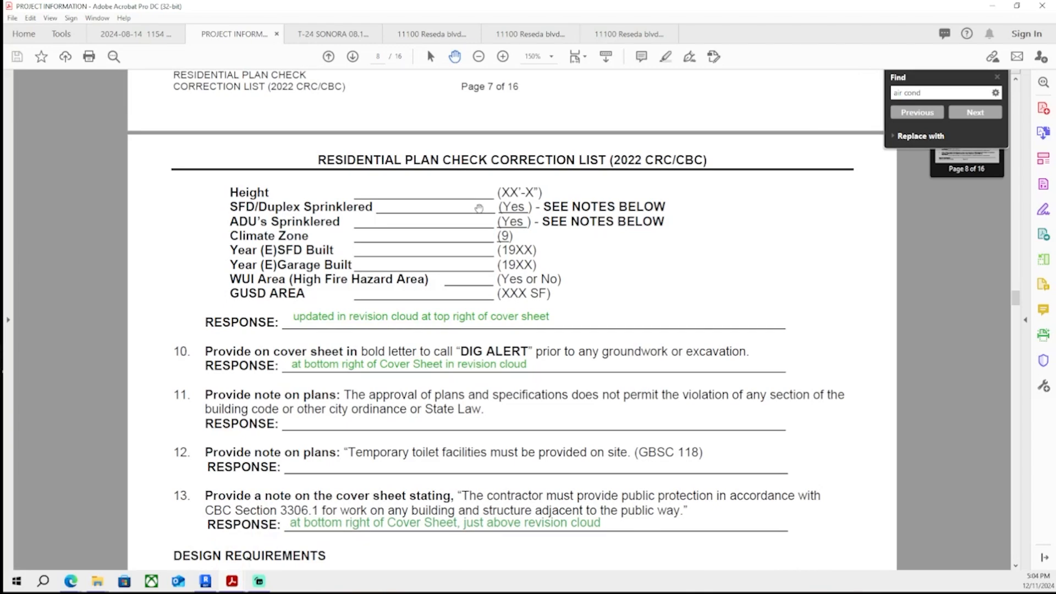
scroll(480, 209, down, 3)
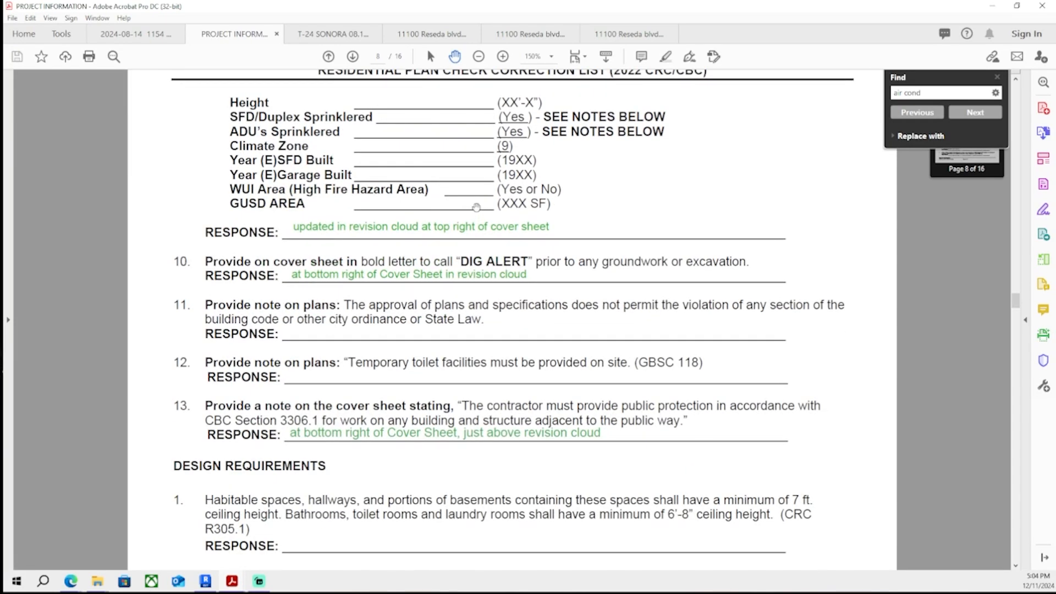
scroll(476, 207, down, 15)
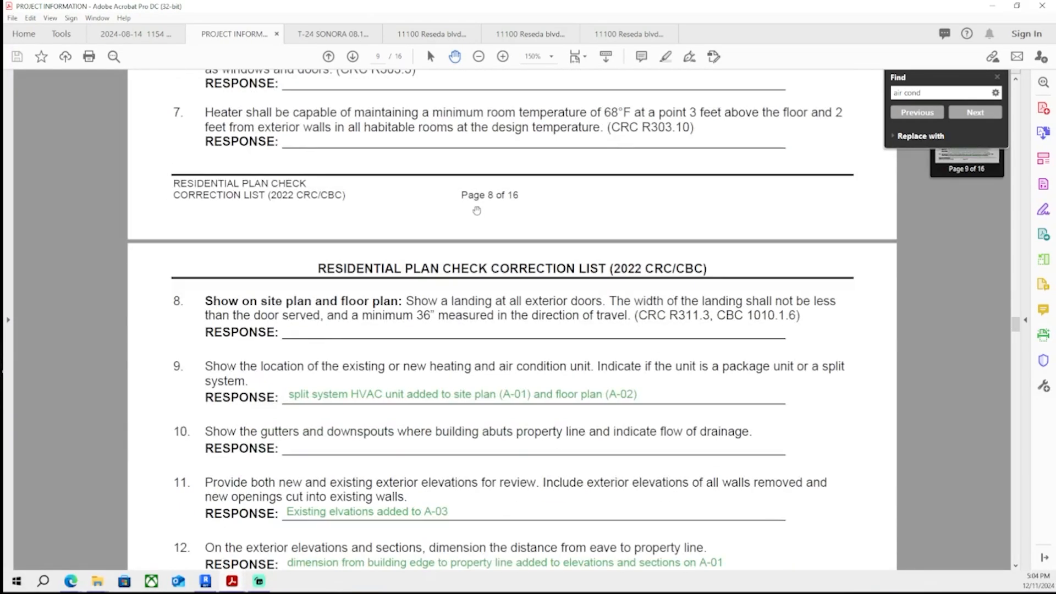
scroll(477, 211, down, 4)
scroll(482, 200, down, 10)
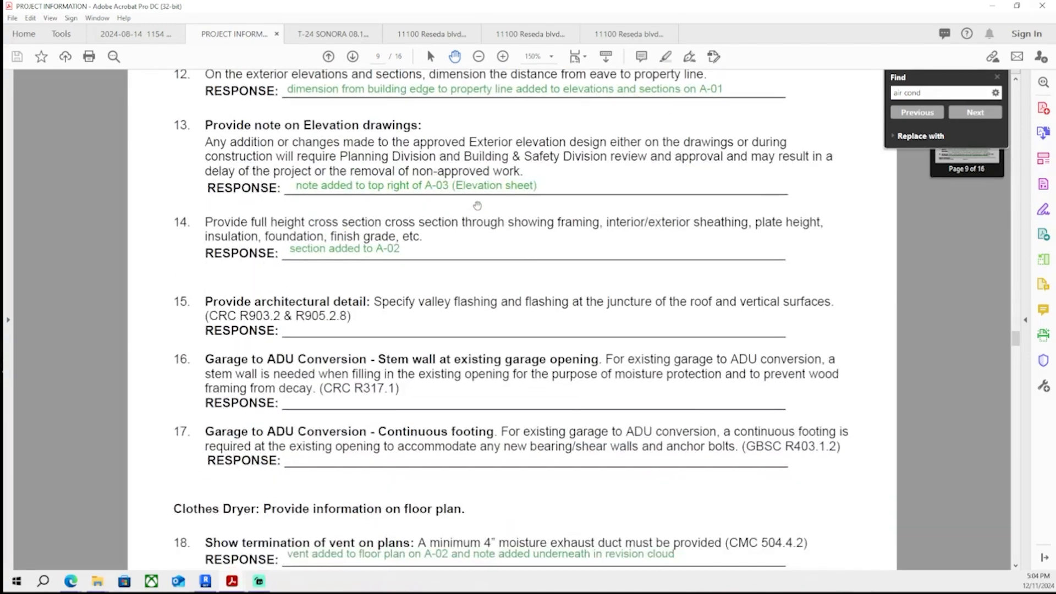
scroll(480, 197, down, 2)
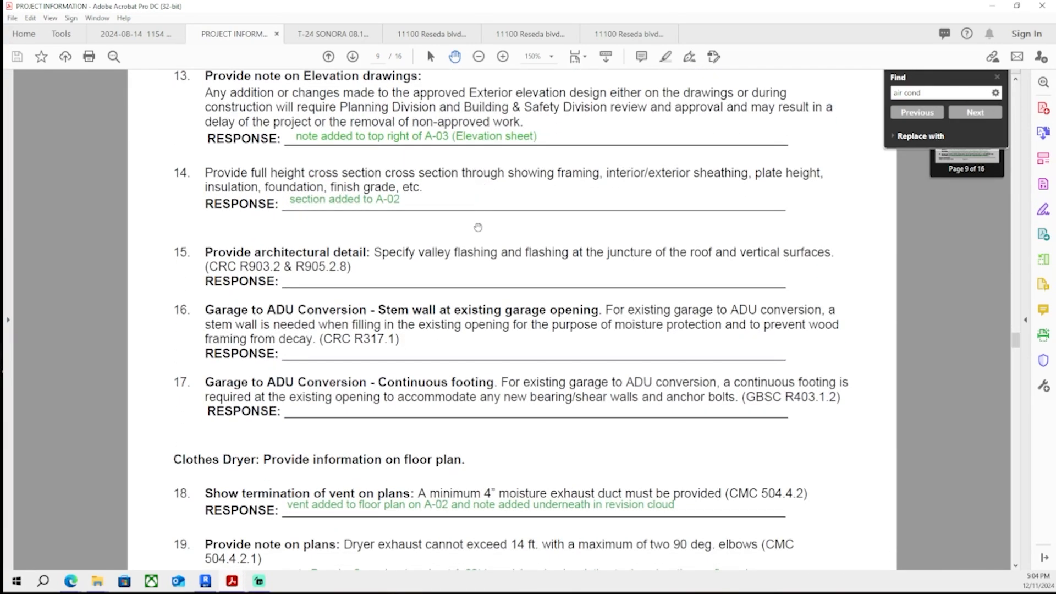
scroll(482, 231, down, 18)
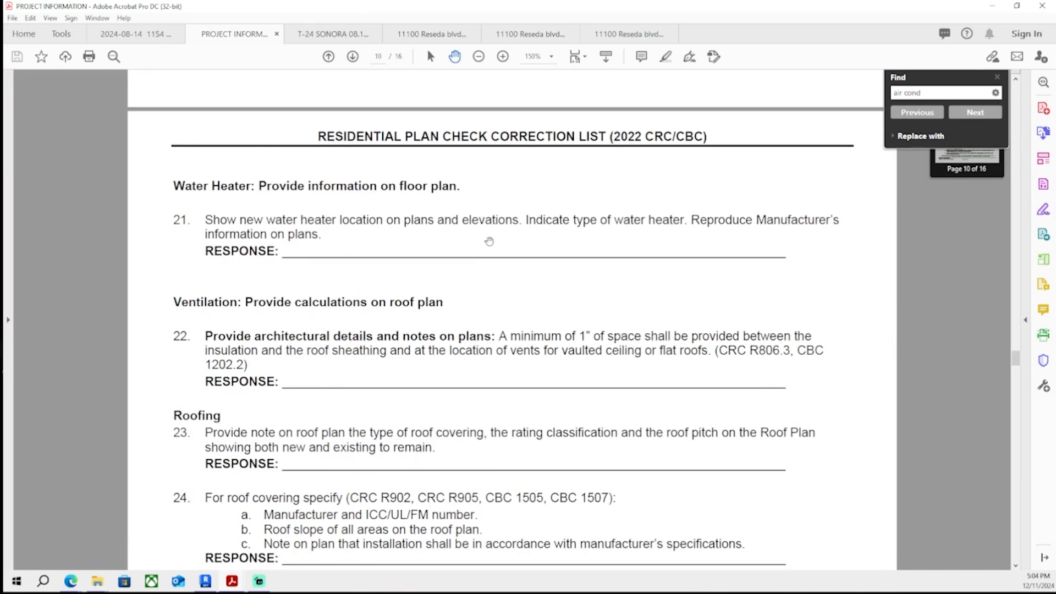
scroll(489, 238, down, 2)
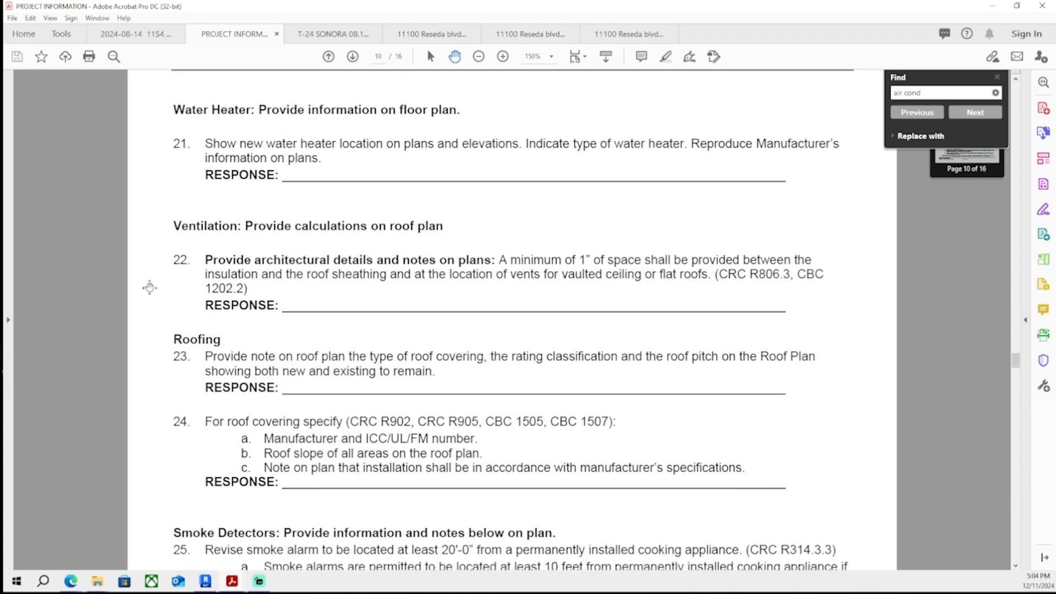
scroll(150, 287, down, 4)
scroll(150, 287, down, 12)
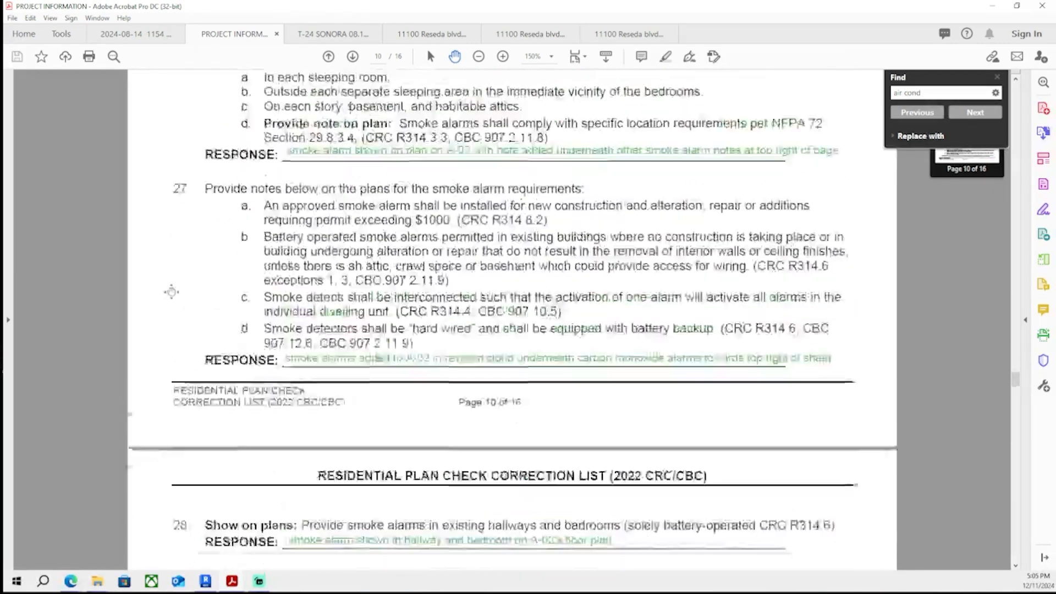
scroll(171, 283, up, 10)
drag(561, 5, 622, 226)
drag(642, 4, 696, 101)
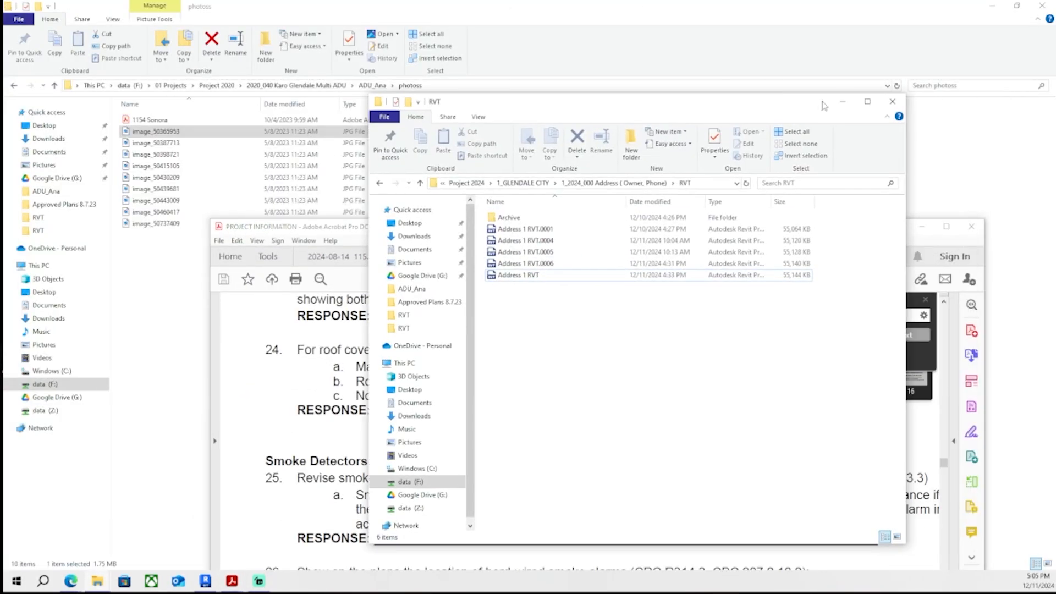
click(841, 102)
drag(809, 5, 727, 66)
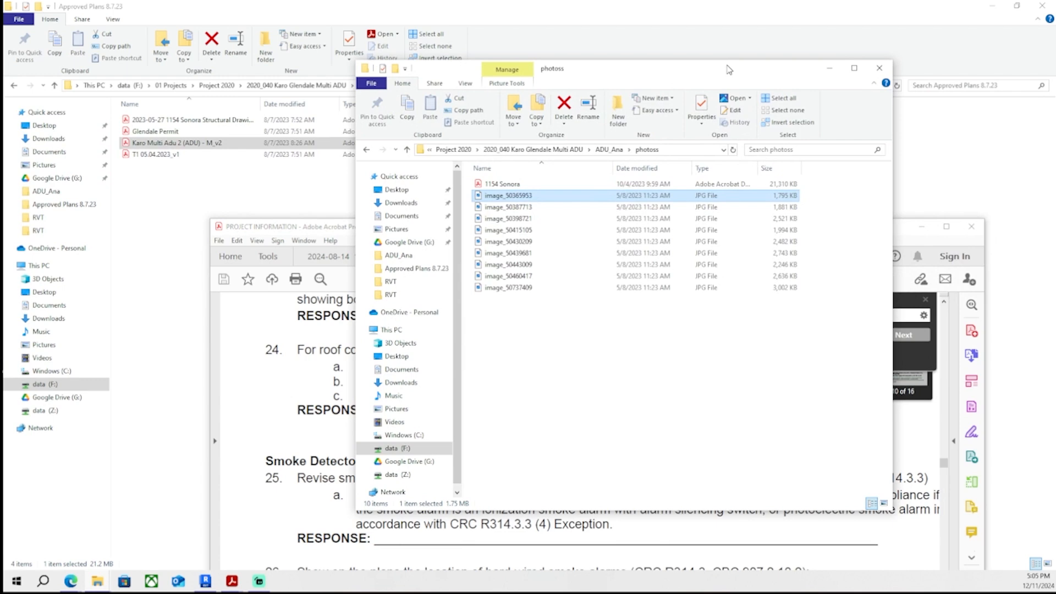
click(830, 65)
drag(838, 6, 501, 127)
click(662, 130)
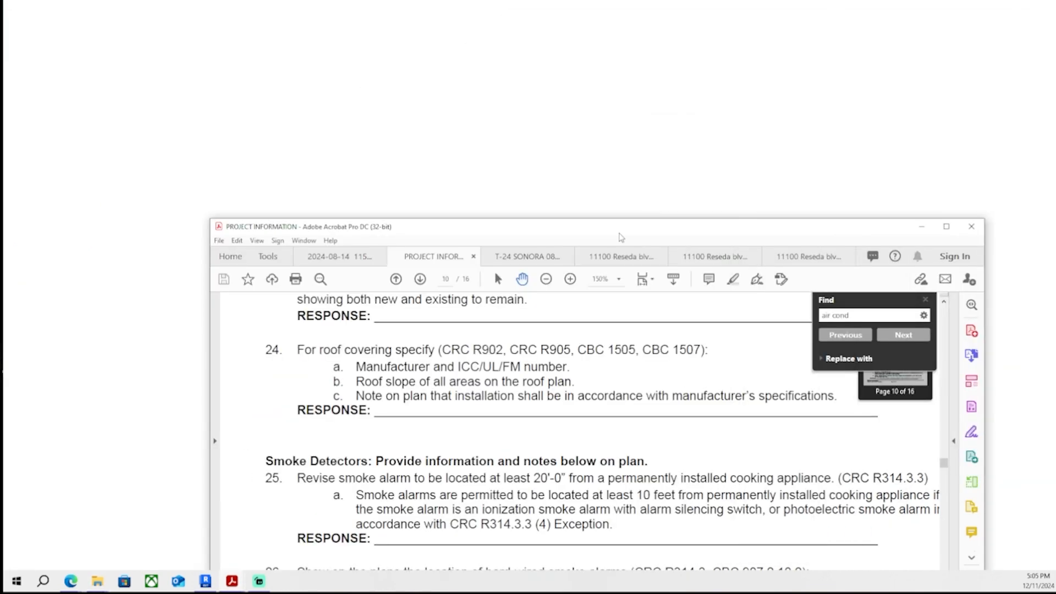
- Return to Revit, open the A-02 Floor Plans, Roof Plan and Details sheet and activate the floor plan viewport around the kitchen
click(206, 582)
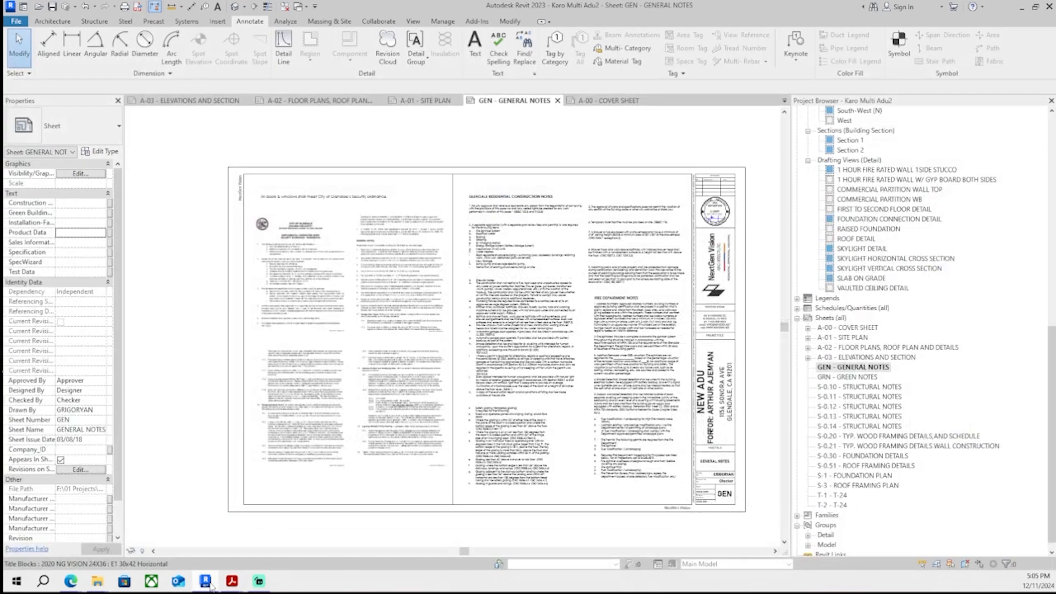
click(605, 100)
click(427, 101)
click(325, 101)
click(201, 100)
click(307, 100)
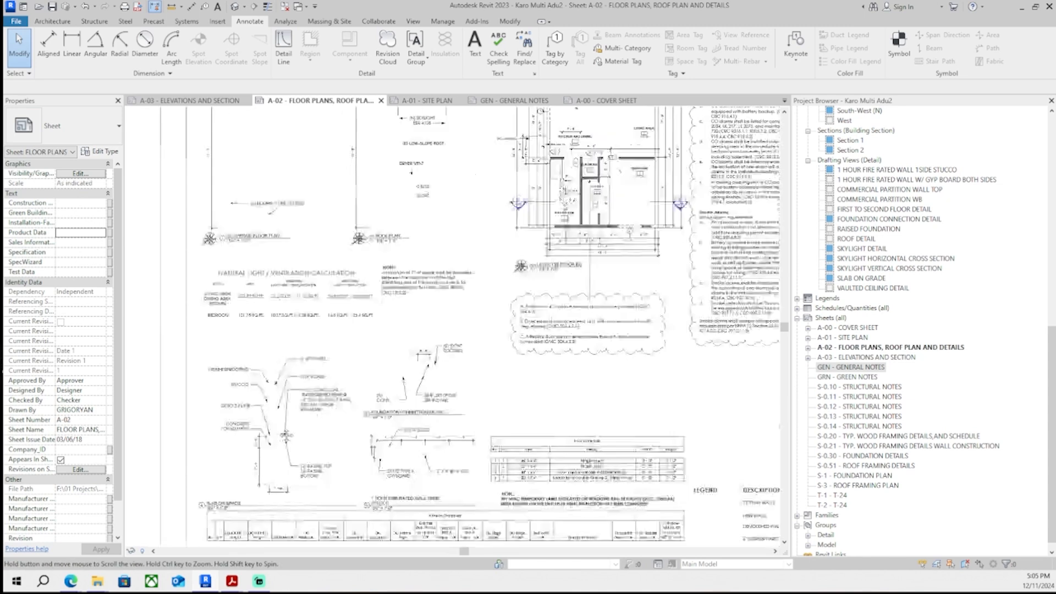
middle_drag(616, 119, 492, 276)
scroll(514, 226, up, 3)
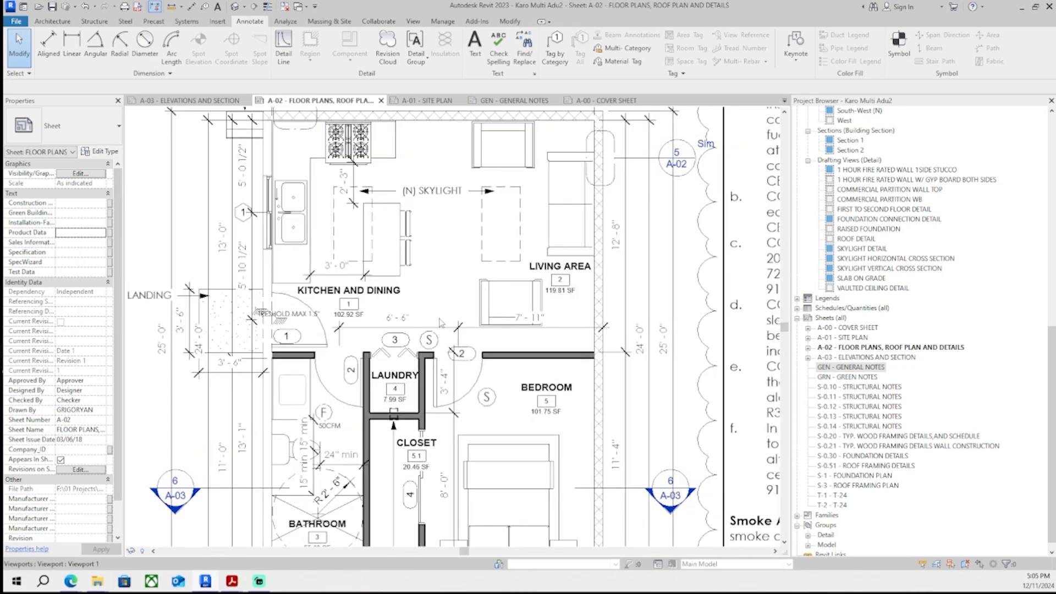
middle_drag(447, 328, 448, 335)
double_click(475, 290)
- Start a detail line at the smoke alarm by the bedroom door and stretch it toward the stove to gauge their distance
key(d)
key(l)
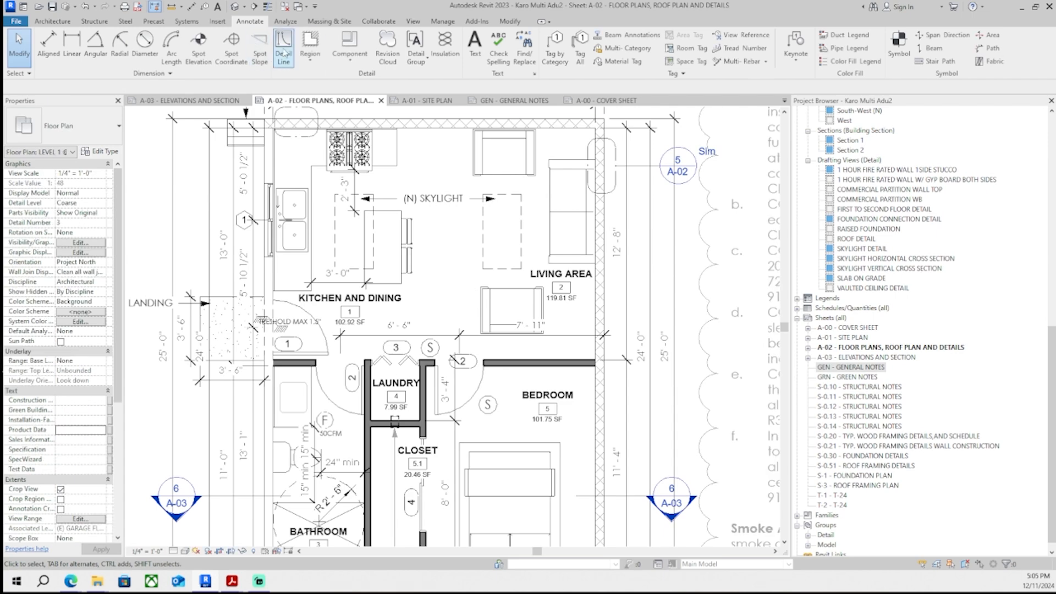
scroll(502, 385, up, 9)
click(442, 332)
scroll(431, 302, down, 2)
scroll(482, 350, down, 5)
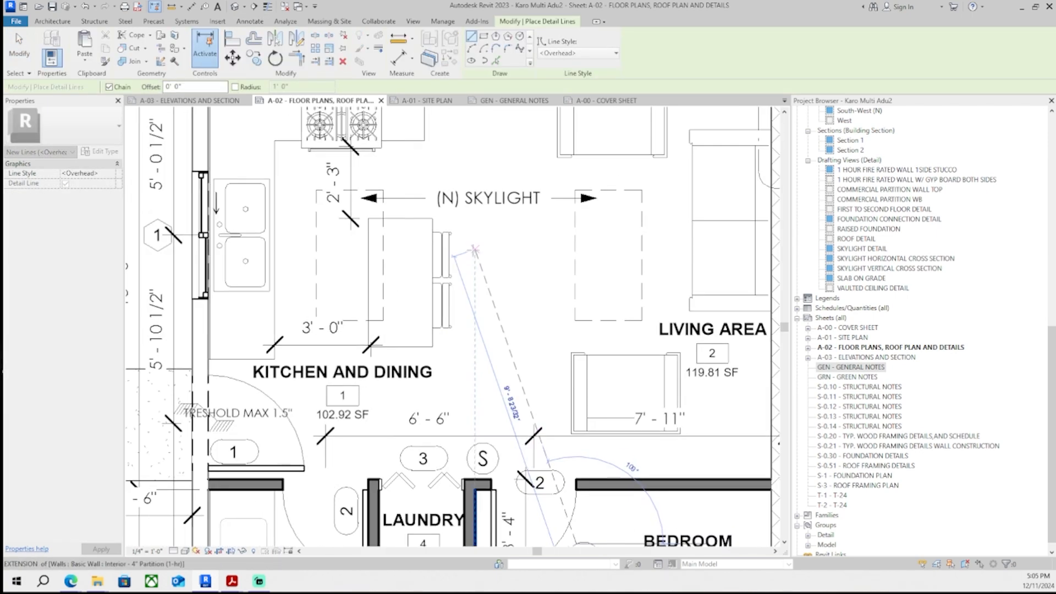
scroll(394, 168, up, 8)
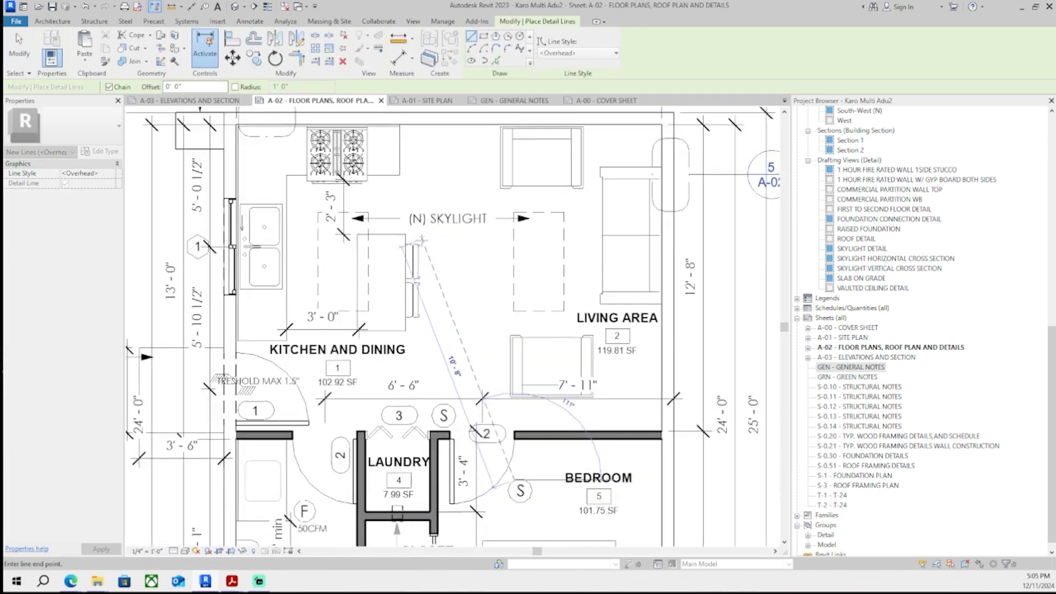
key(Escape)
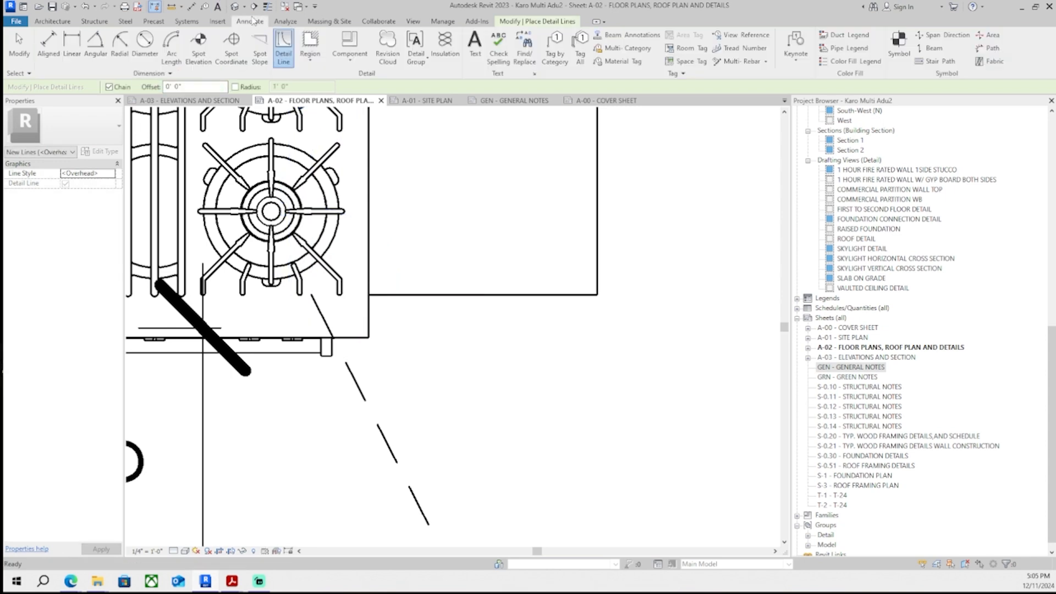
- Measure the distance from the stove to the smoke alarm by the bedroom door with an aligned dimension
key(d)
key(i)
scroll(330, 297, up, 3)
click(290, 291)
scroll(290, 292, down, 6)
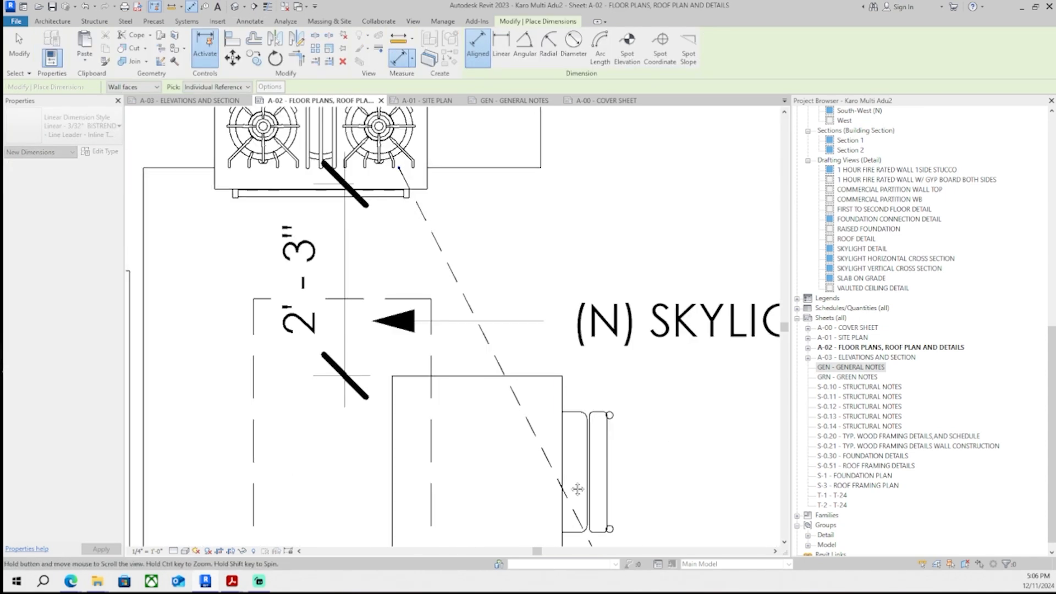
middle_drag(577, 488, 512, 313)
middle_drag(555, 474, 543, 292)
scroll(542, 292, up, 3)
click(533, 379)
scroll(533, 379, down, 6)
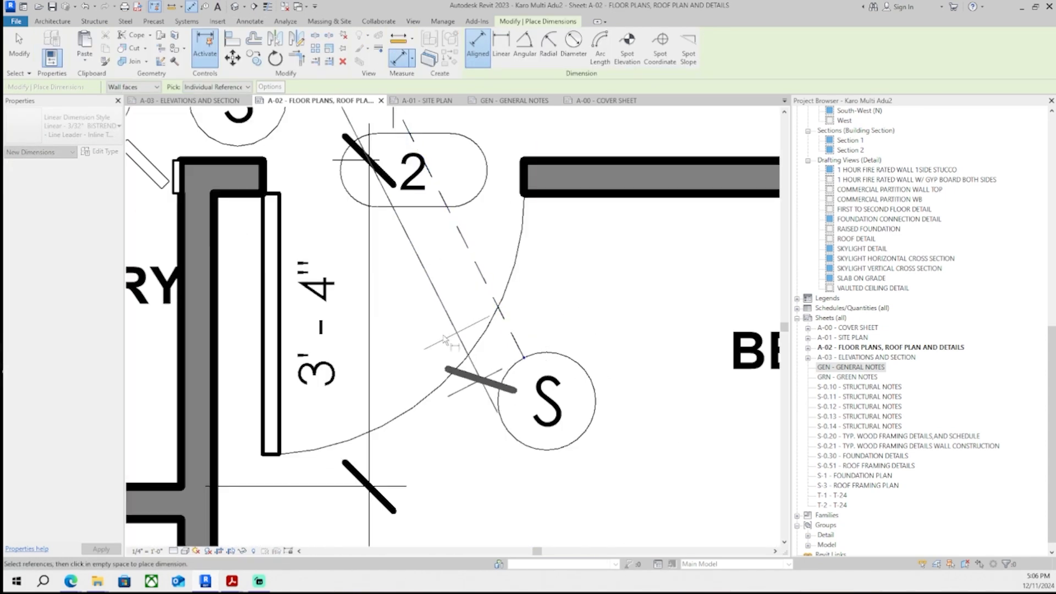
scroll(395, 250, down, 1)
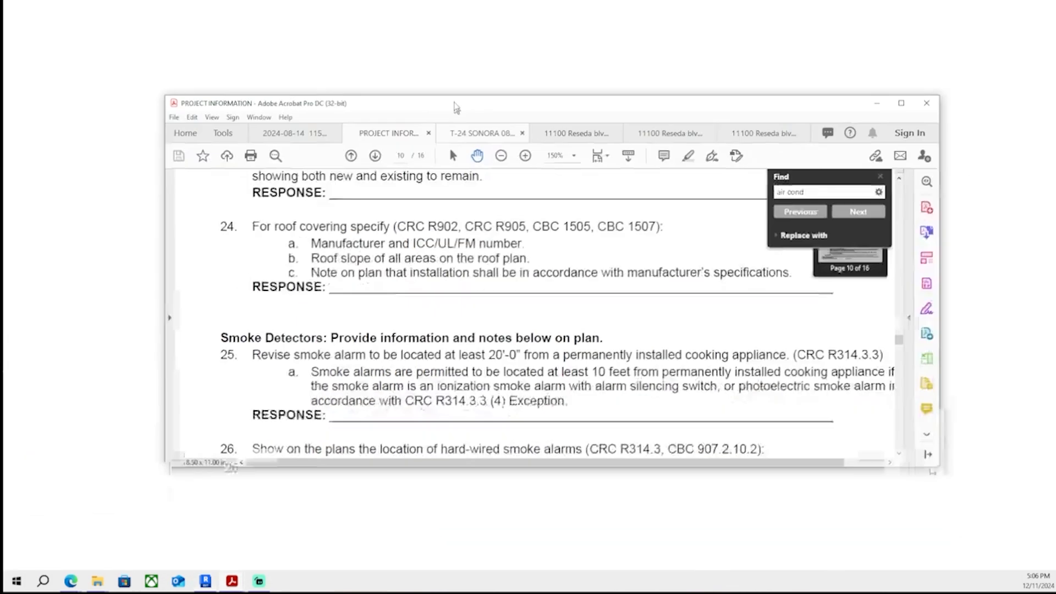
- Switch to the correction list PDF, maximise its window and turn on Edit PDF text editing
double_click(455, 107)
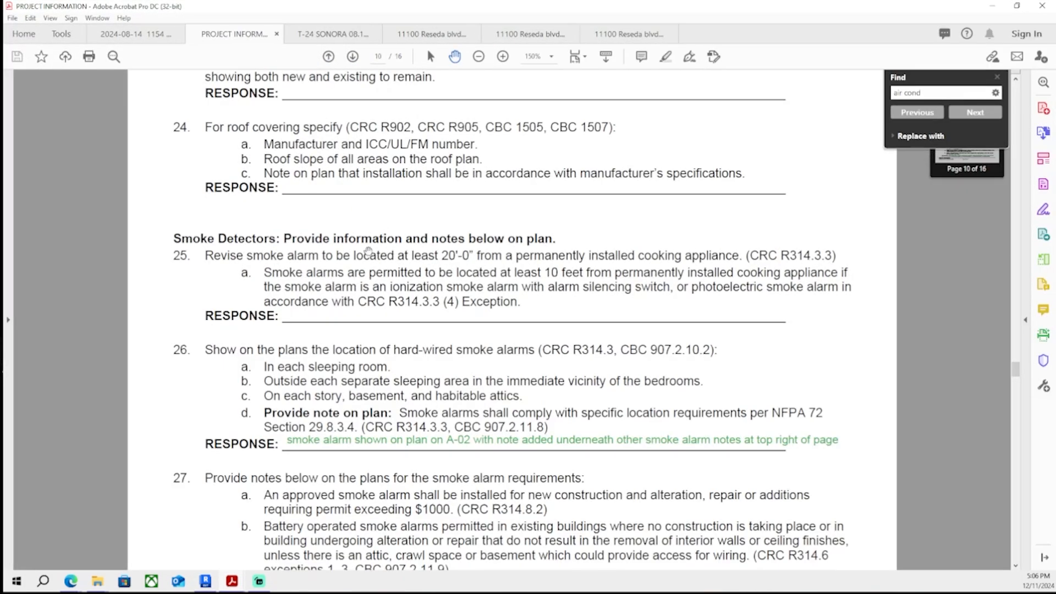
click(36, 21)
drag(399, 6, 413, 154)
click(791, 309)
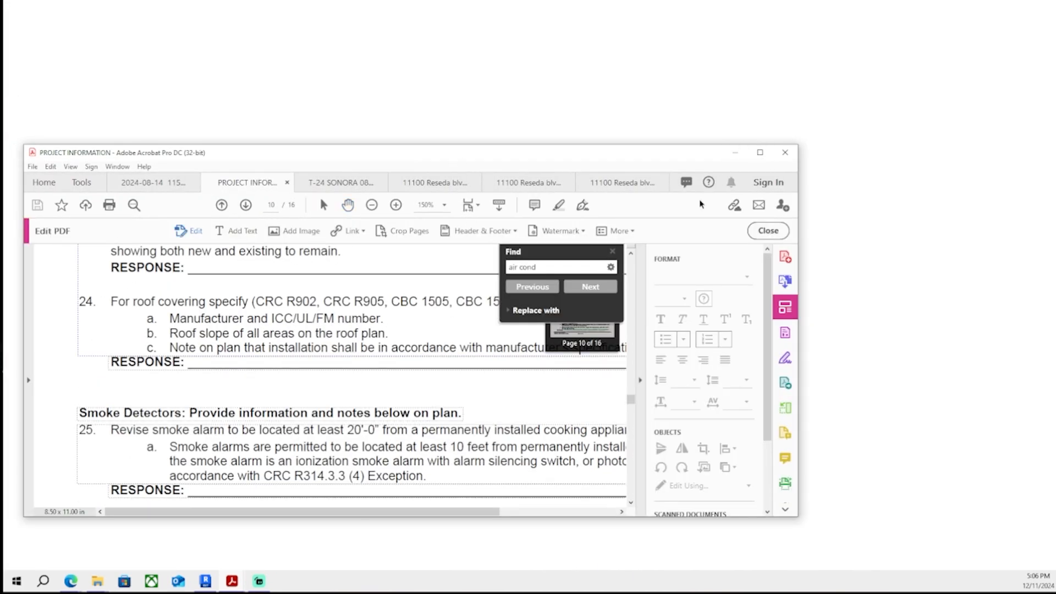
click(761, 154)
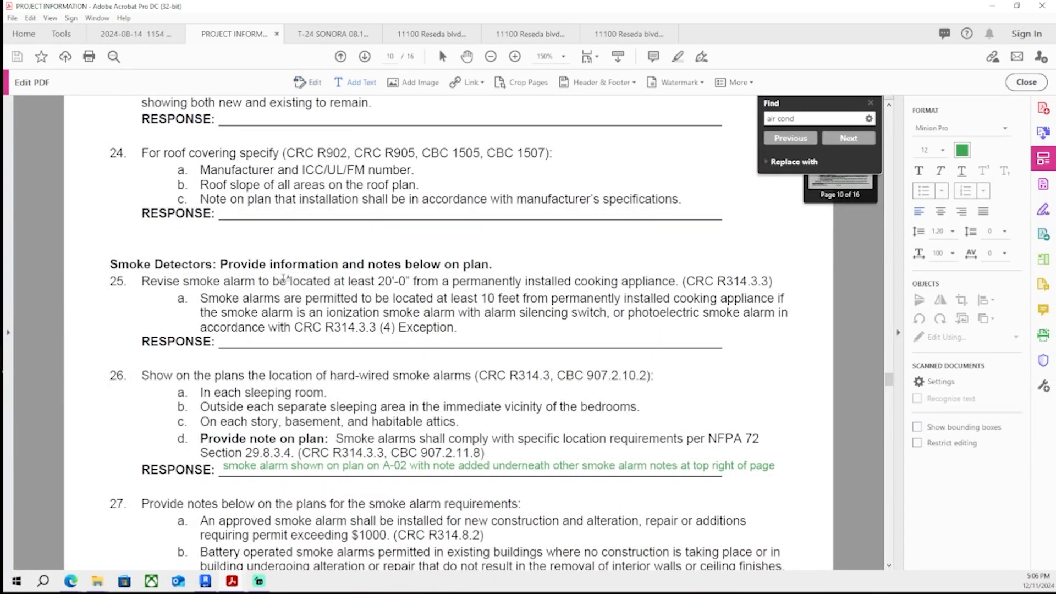
click(221, 342)
text(smoke detector)
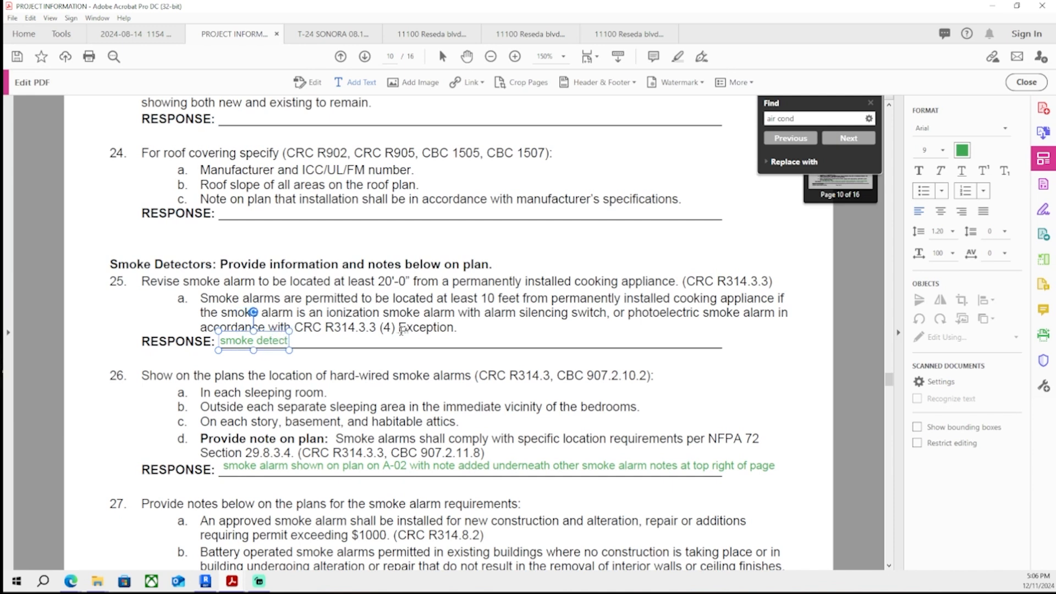
key(BackSpace)
key(BackSpace)
key(BackSpace)
key(BackSpace)
key(BackSpace)
key(BackSpace)
key(BackSpace)
key(BackSpace)
key(BackSpace)
key(BackSpace)
key(BackSpace)
key(BackSpace)
key(BackSpace)
key(BackSpace)
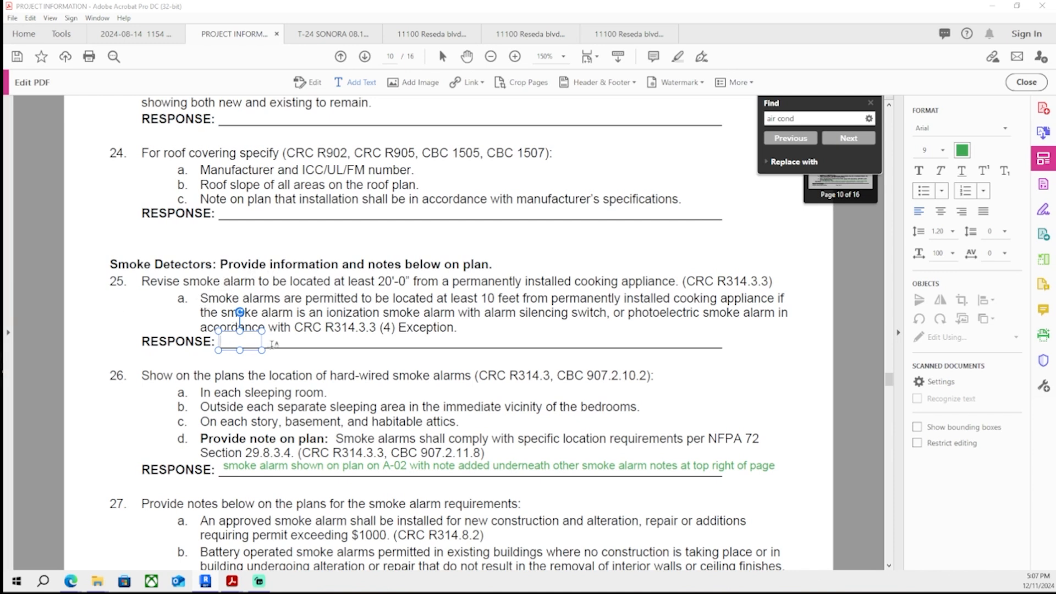
- Add a wide text box on comment 25's response line reading "at bottom right of A-02, ionization or photoelectric smoke alarm specified (one"
drag(263, 341, 794, 336)
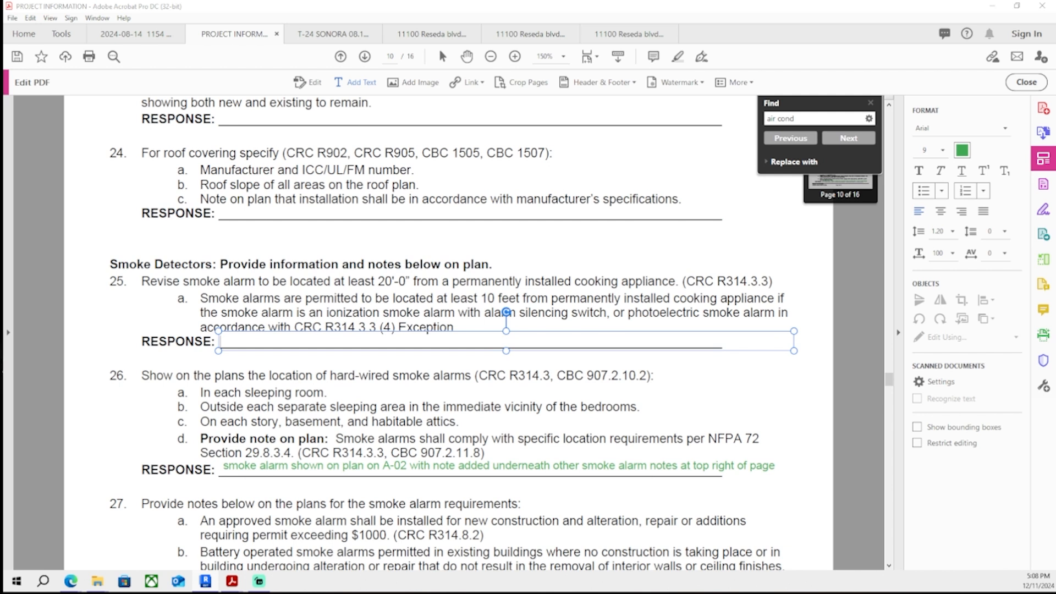
text(at bottom right of A-)
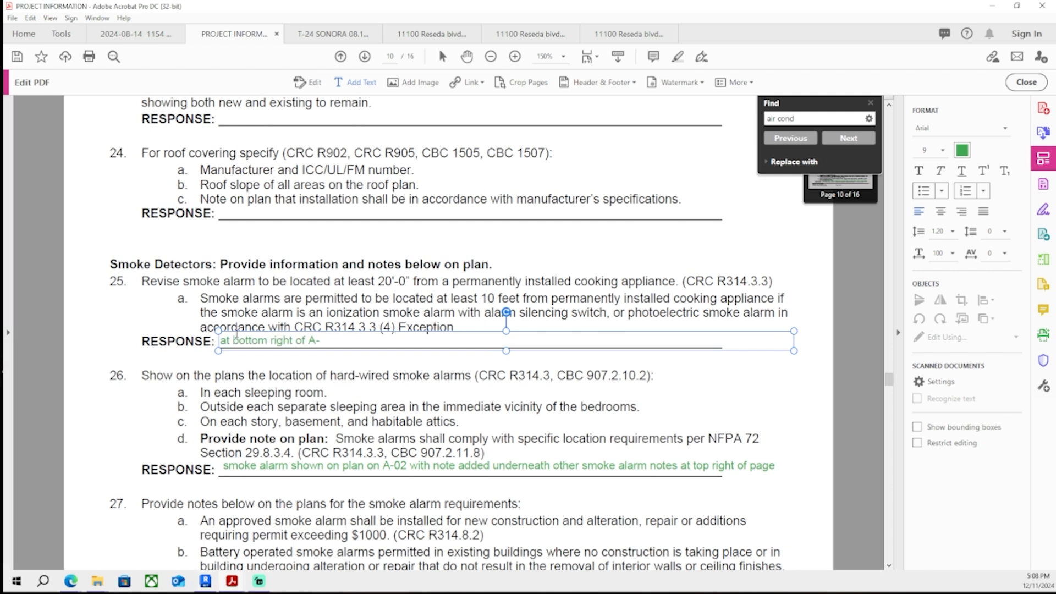
text(02)
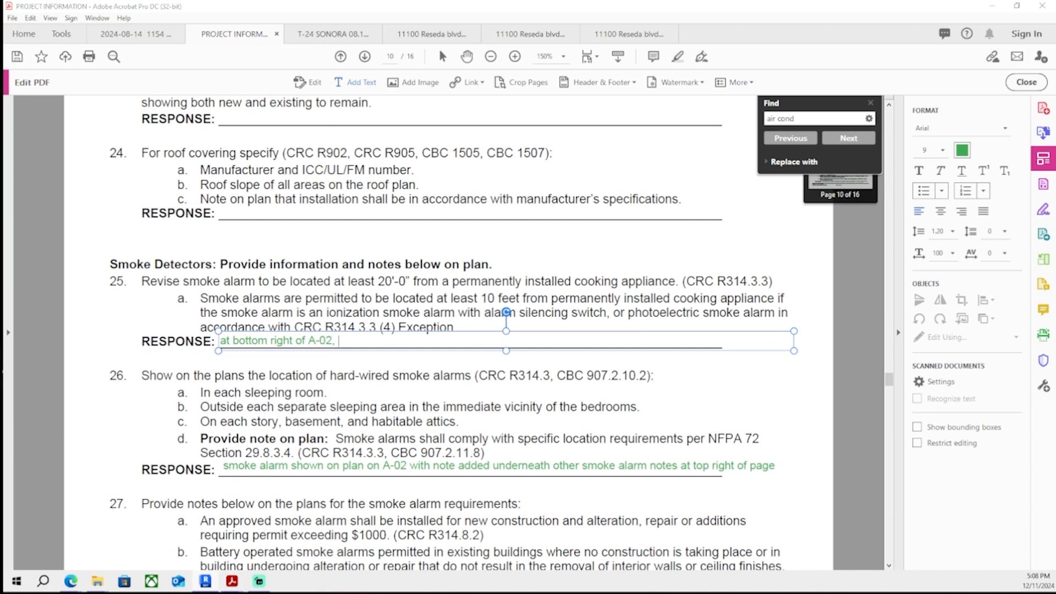
text(,)
text( ion)
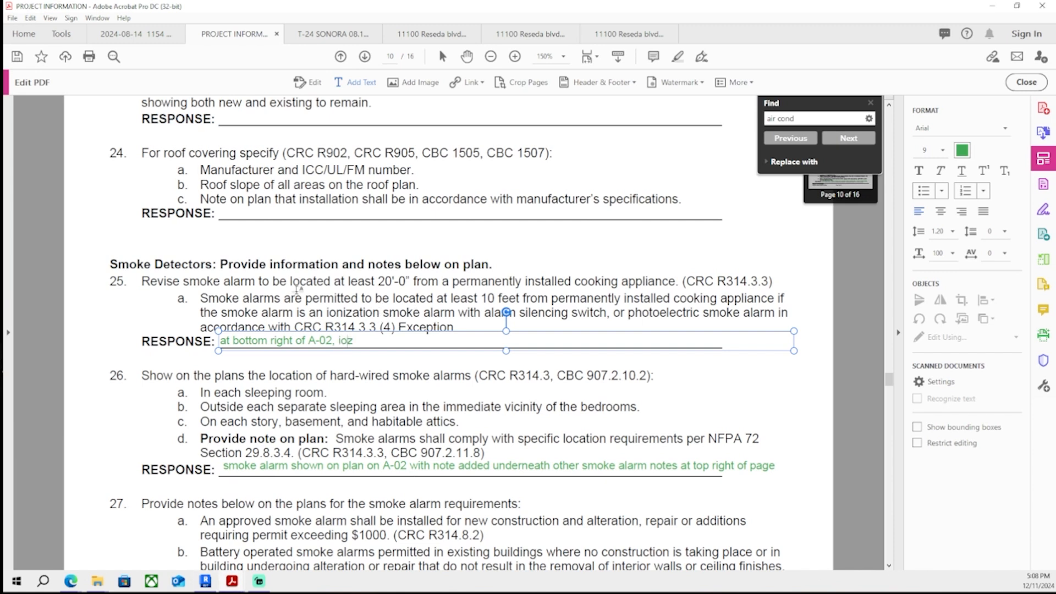
text(ization or photoelectric smoke alarm specified ()
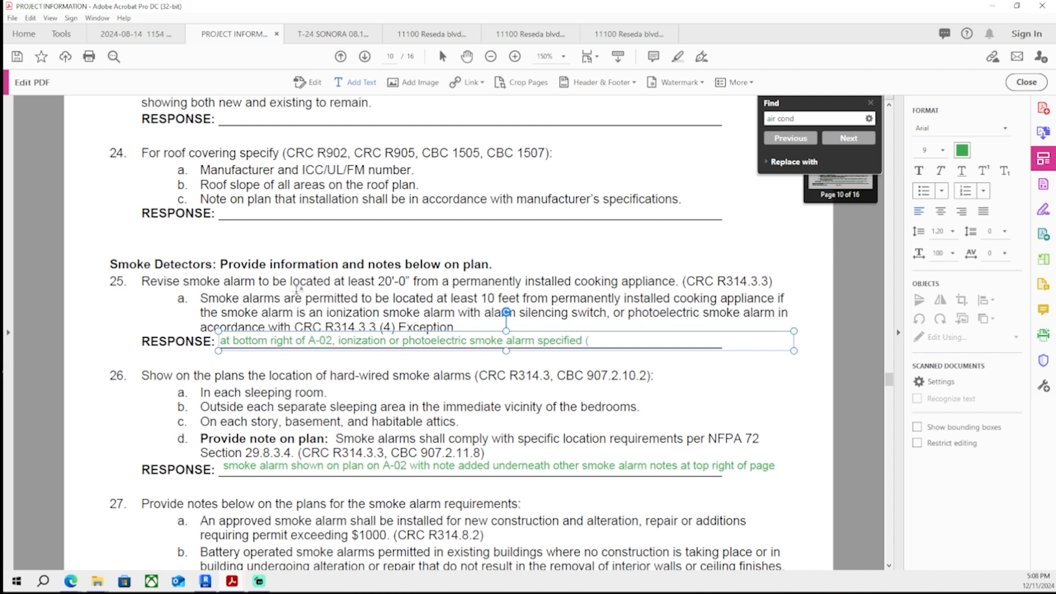
text(one smoke alarm is)
text( 11' and the other 14p;)
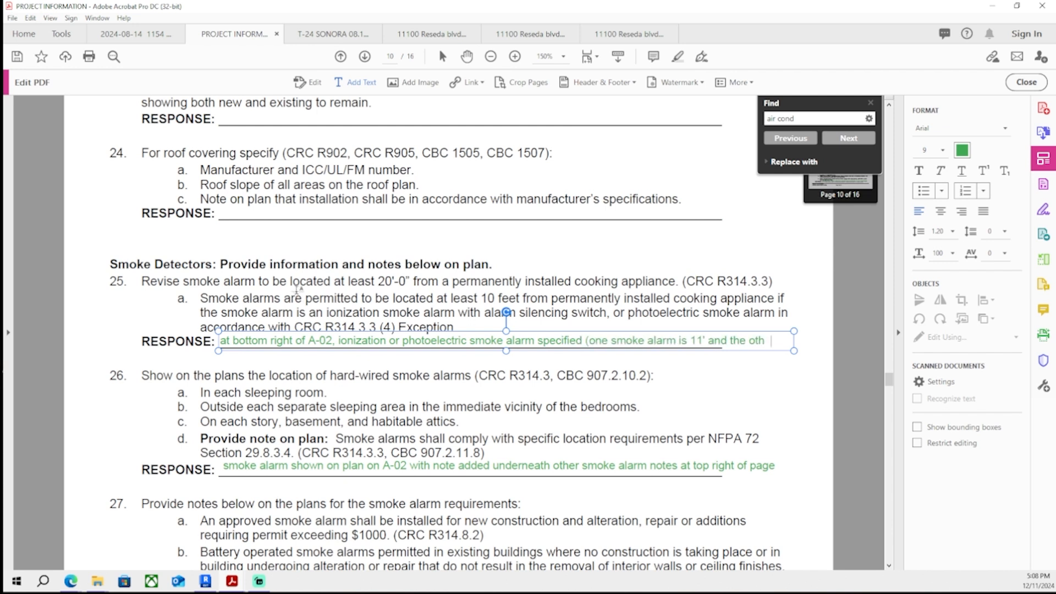
- Finish the comment 25 response with "smoke alarm is 11' and the other 14' from cooking appliance" and leave text editing
key(BackSpace)
key(BackSpace)
text(; fro)
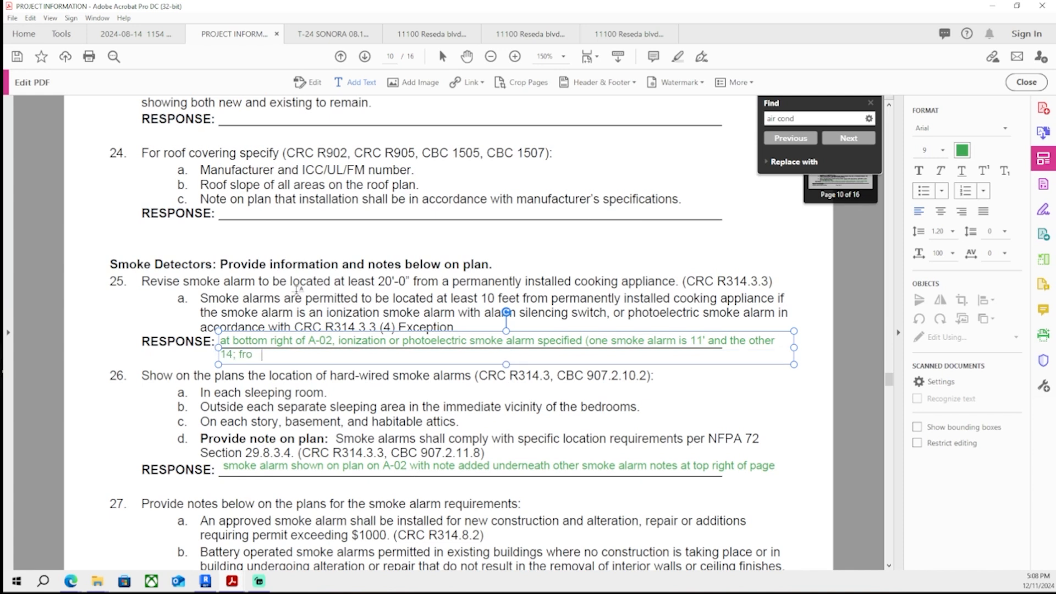
text(m cooking appliance)
click(235, 355)
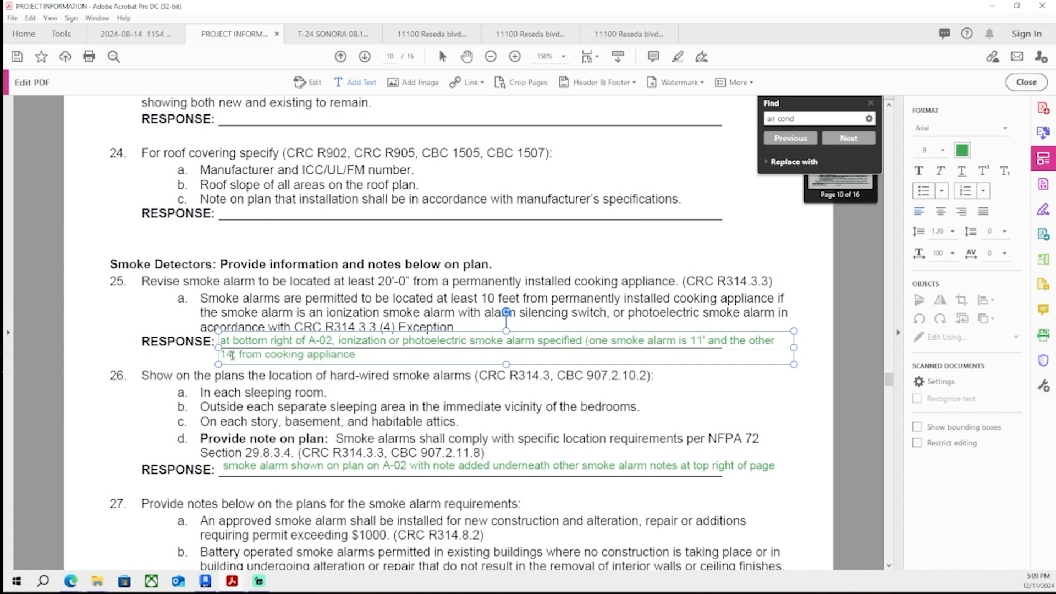
key(BackSpace)
text(')
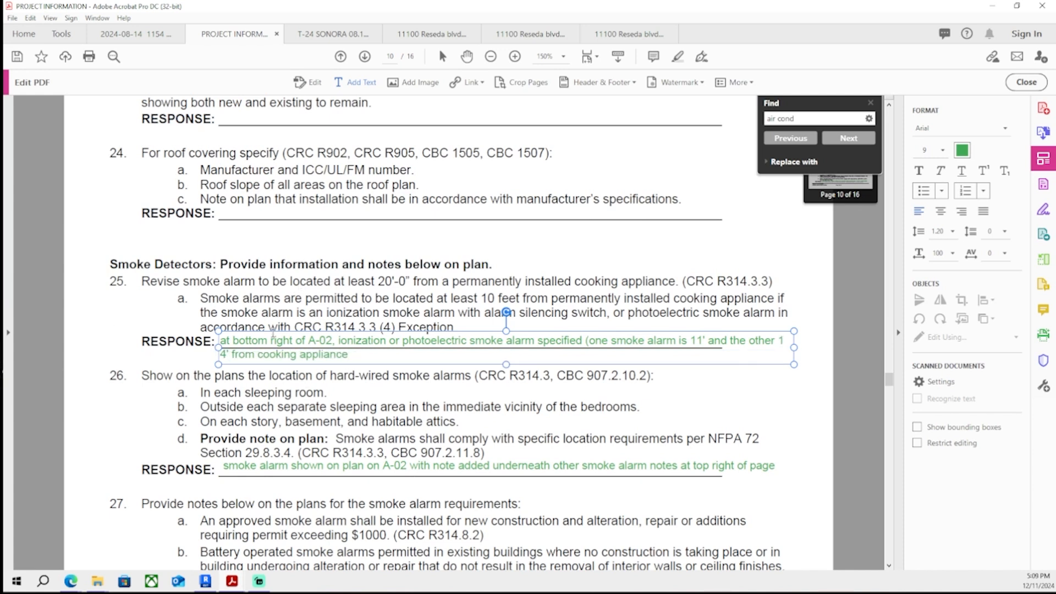
key(Tab)
key(Tab)
key(Tab)
key(Tab)
key(Tab)
key(Tab)
key(Tab)
key(Tab)
key(Tab)
key(Tab)
key(Tab)
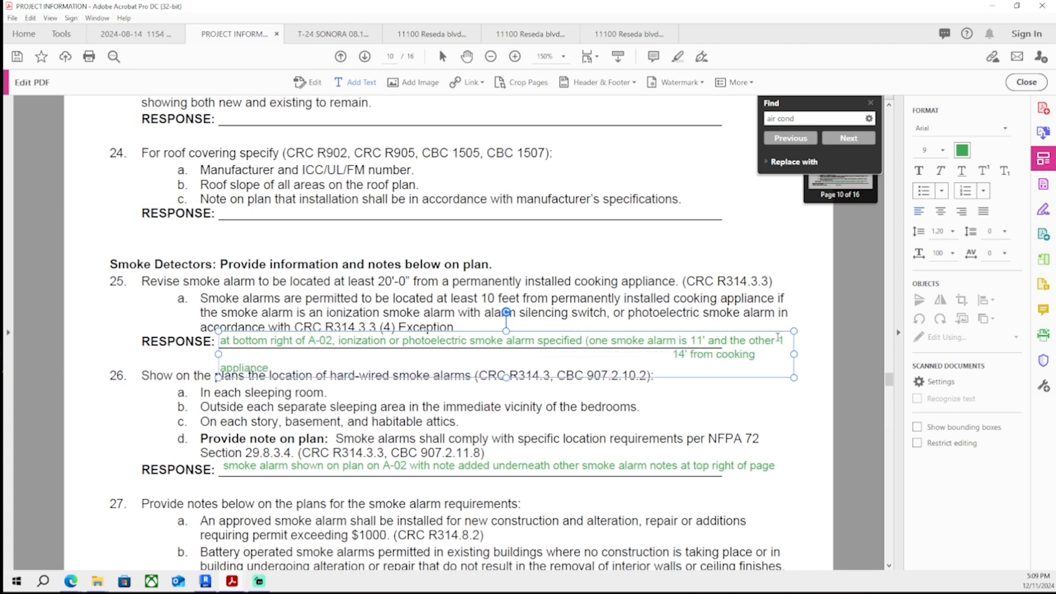
key(BackSpace)
key(Escape)
key(Escape)
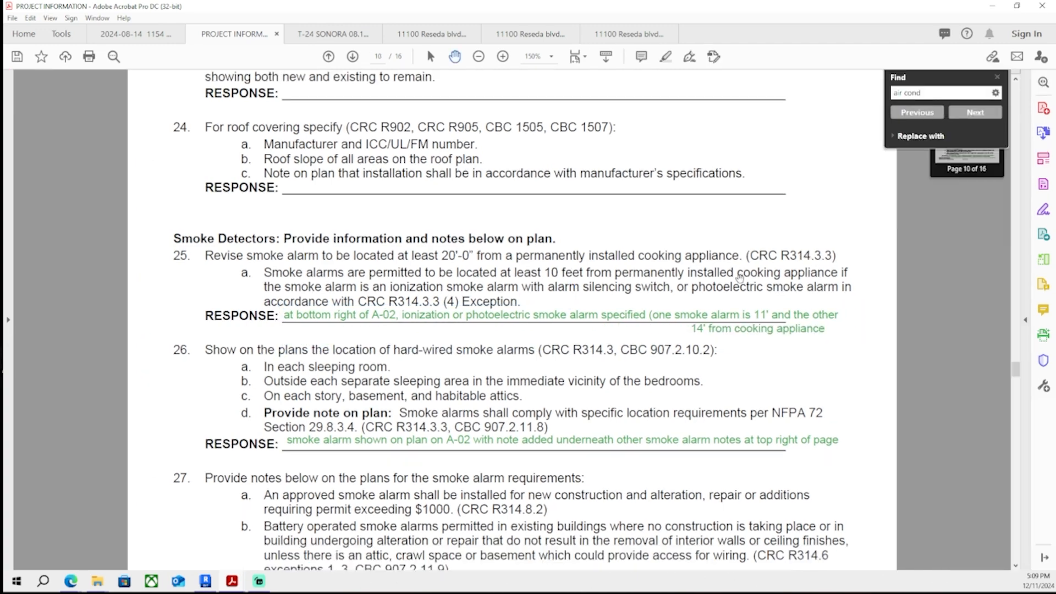
- Scroll around comments 21 to 27 to review the new smoke alarm response in context
ctrl+scroll(740, 277, down, 1)
scroll(792, 389, down, 5)
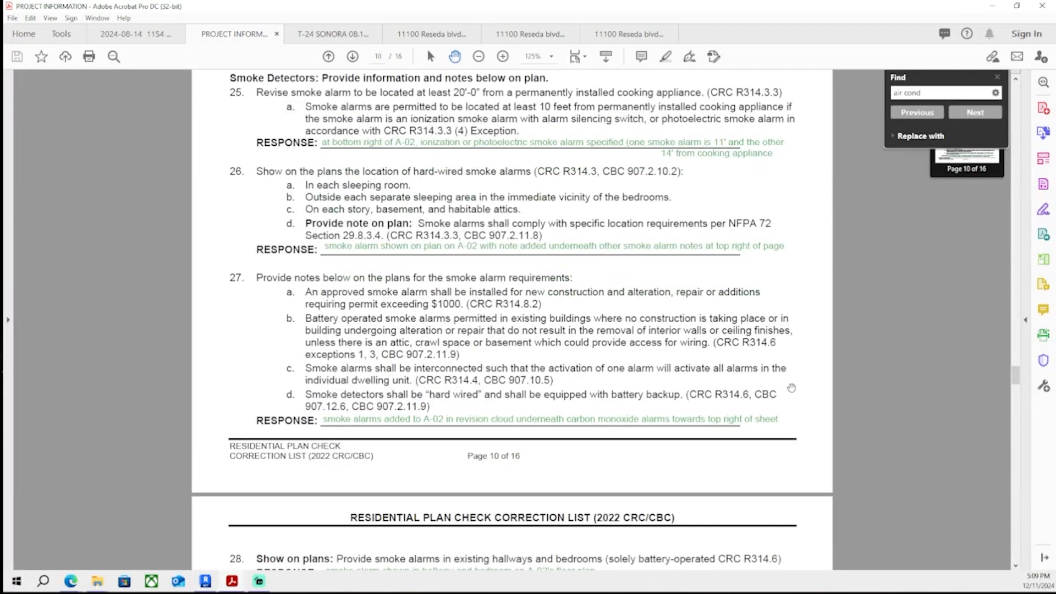
scroll(791, 389, up, 2)
scroll(793, 381, up, 7)
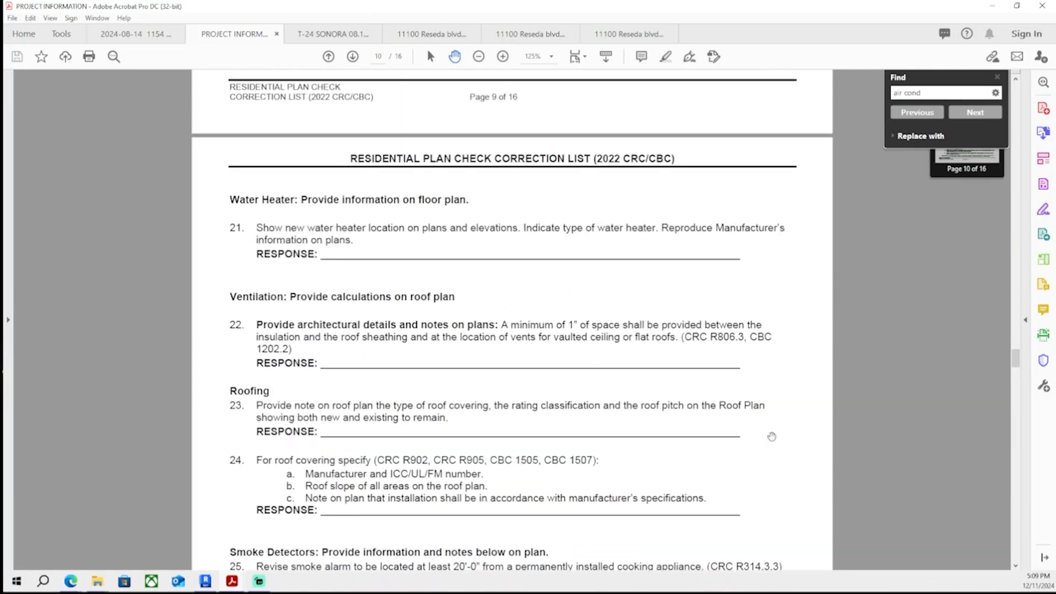
scroll(772, 436, down, 13)
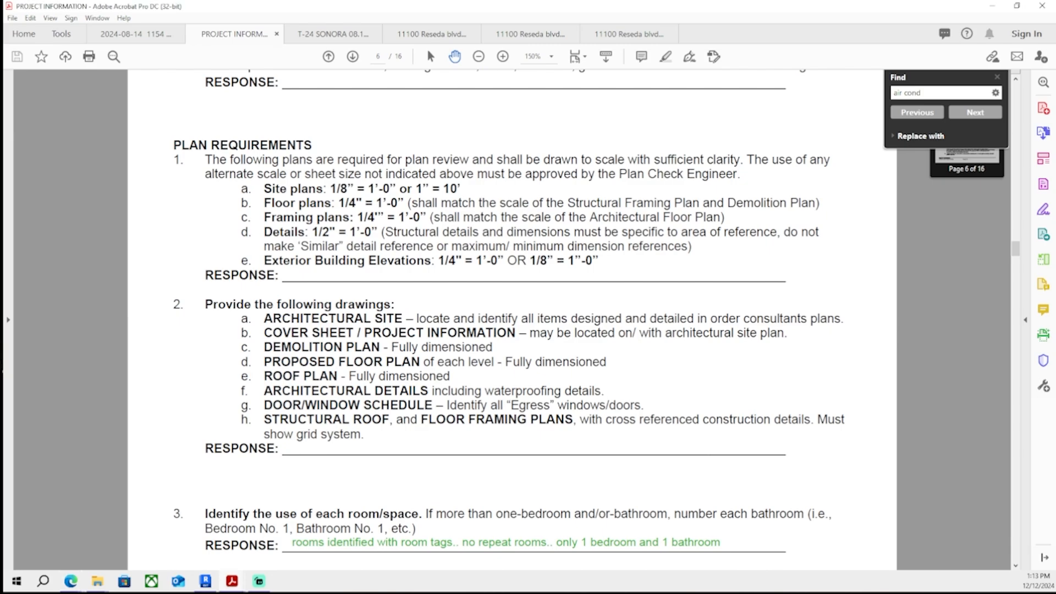
- Scroll through the correction list pages to review which plan-check comments still lack responses
scroll(243, 463, down, 10)
scroll(243, 464, down, 20)
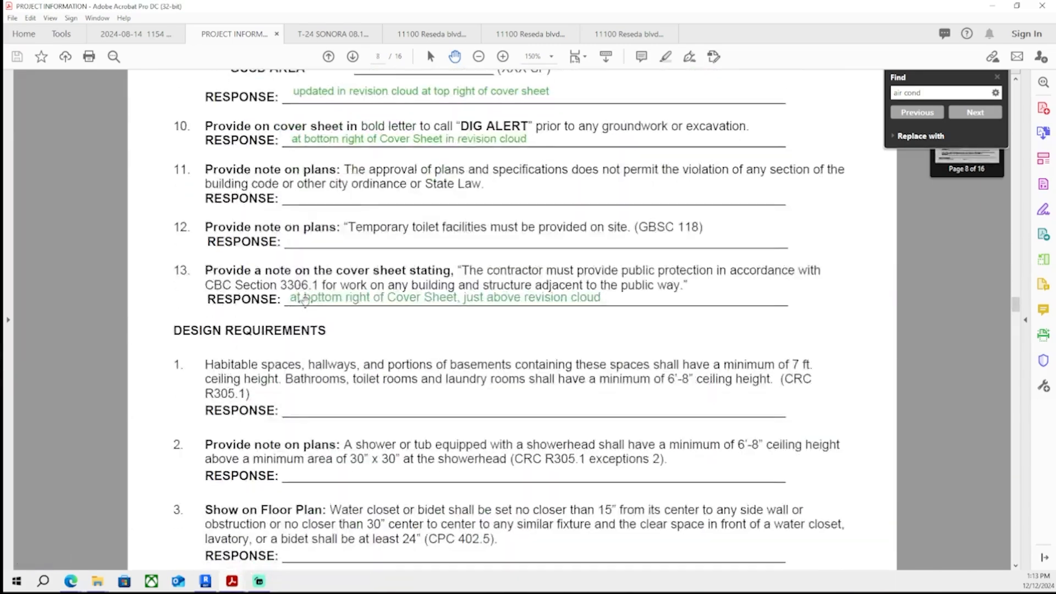
scroll(140, 247, down, 20)
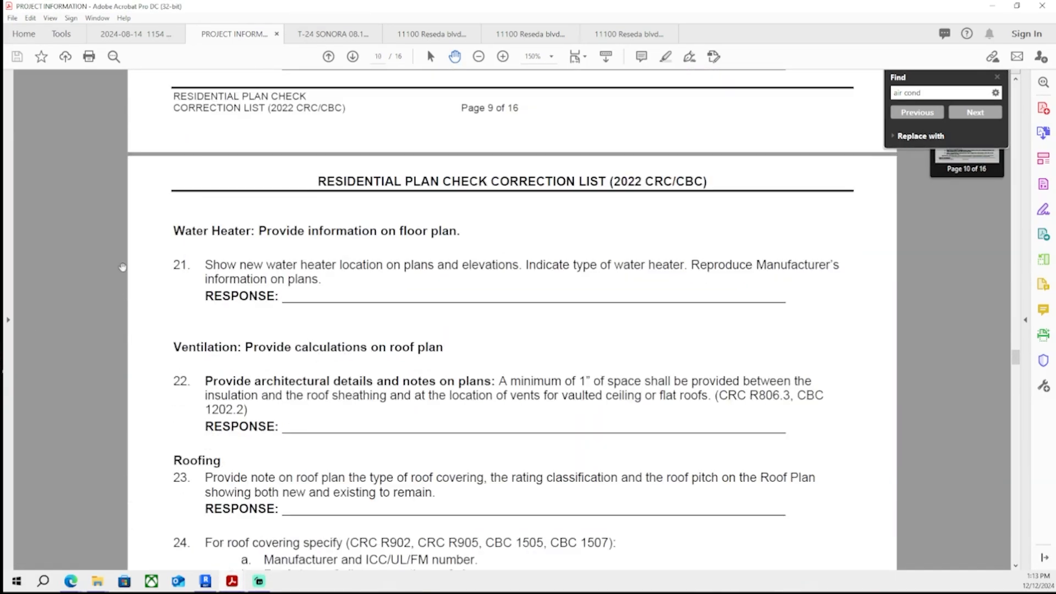
scroll(140, 247, down, 20)
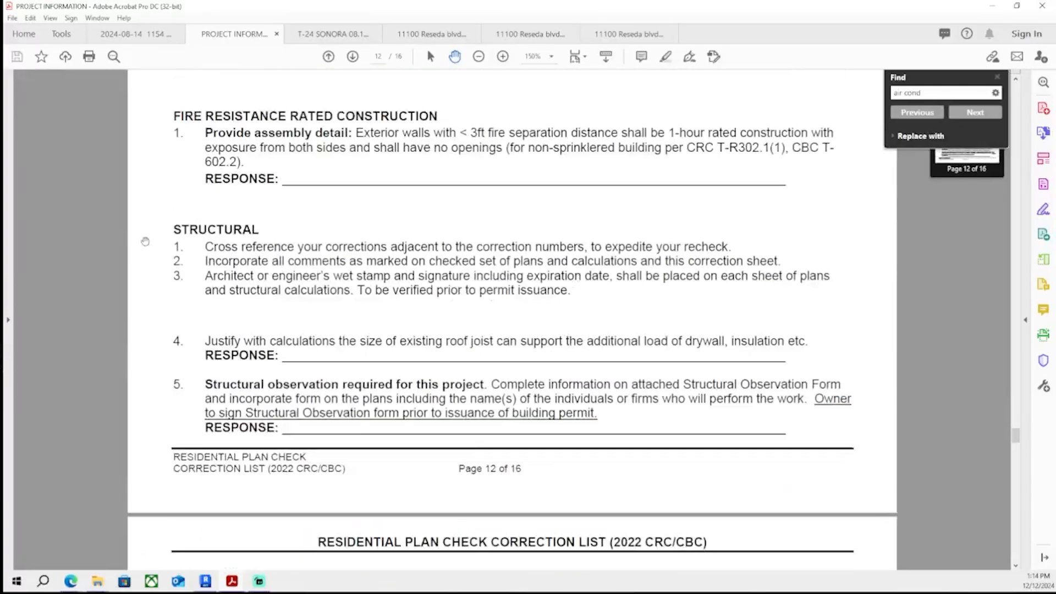
scroll(149, 261, down, 20)
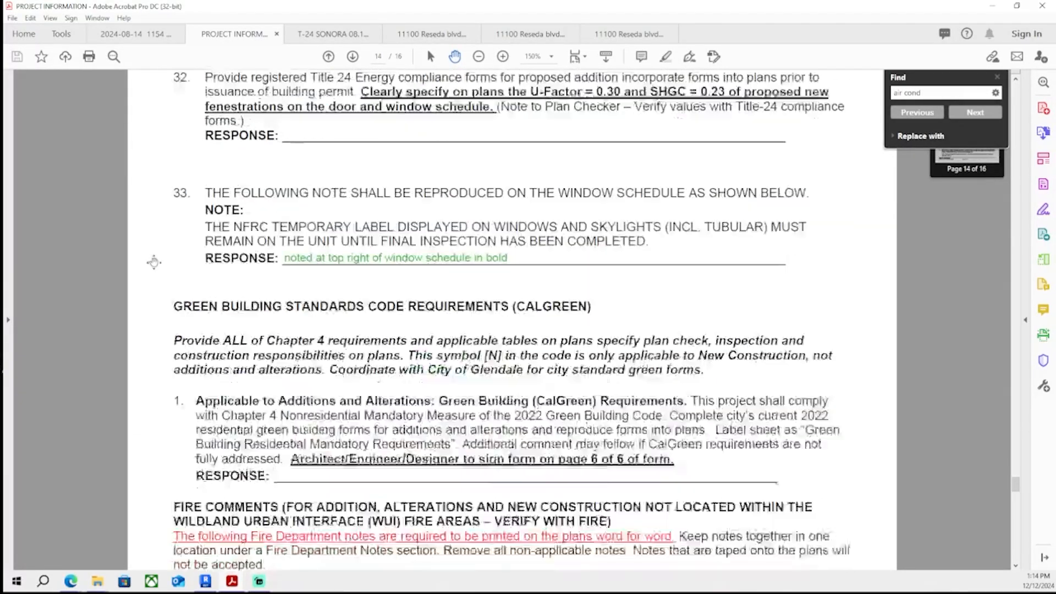
scroll(153, 306, up, 12)
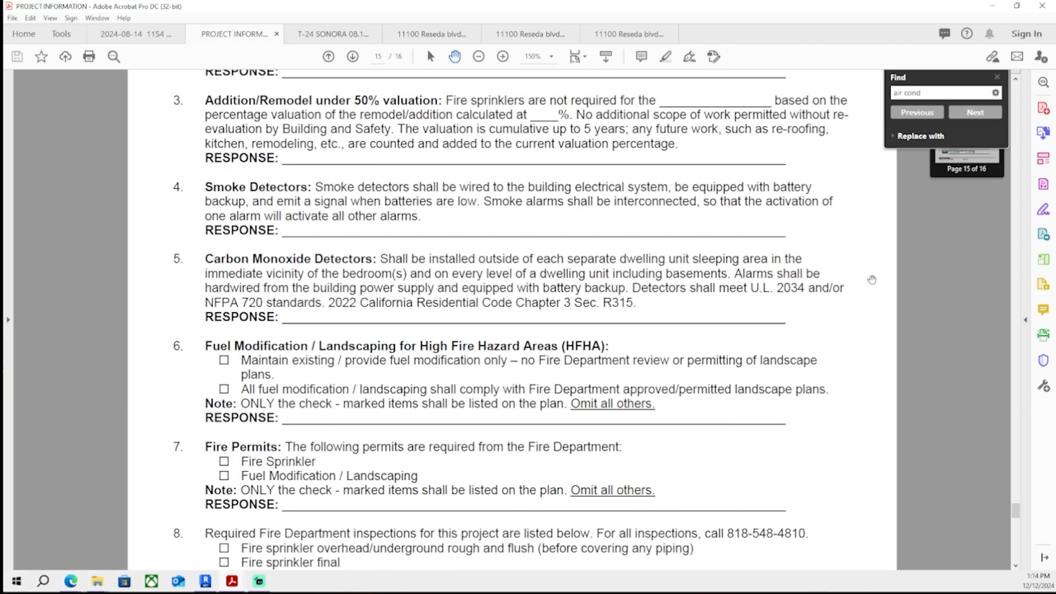
scroll(624, 245, down, 15)
scroll(621, 259, up, 8)
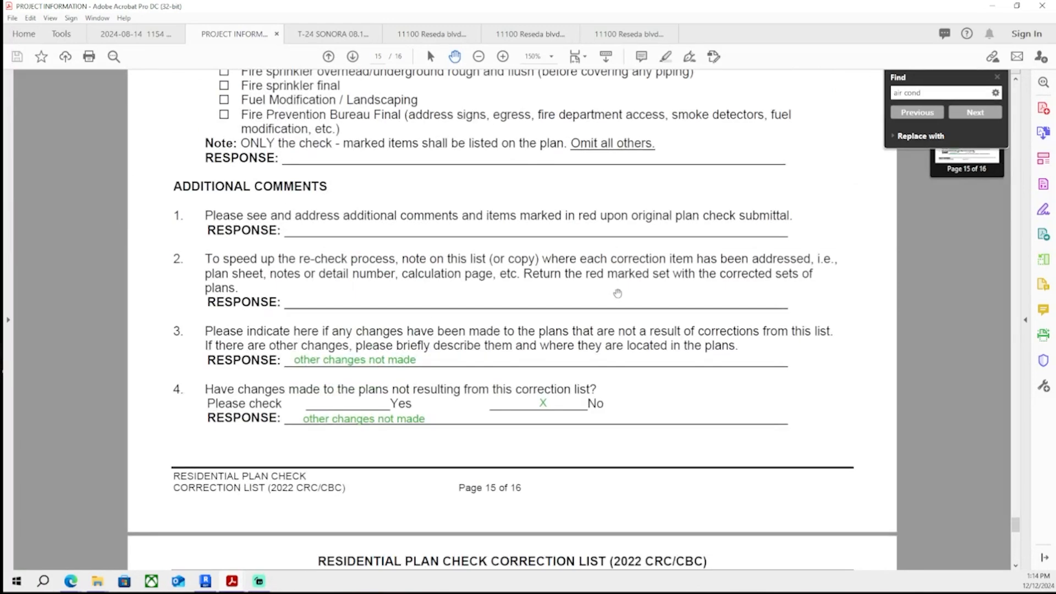
scroll(618, 293, up, 3)
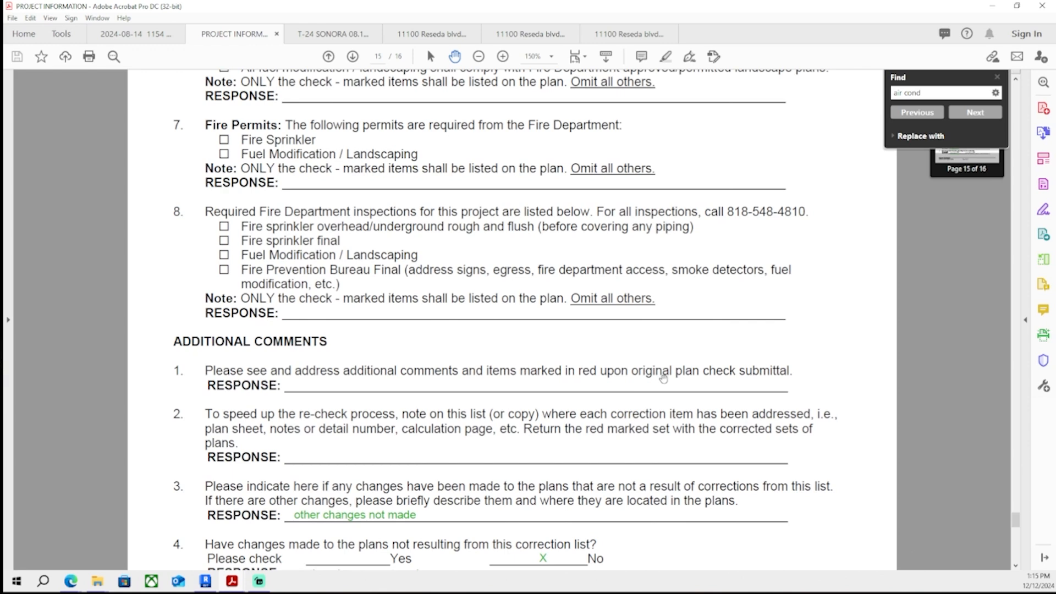
scroll(700, 360, down, 6)
scroll(701, 350, up, 3)
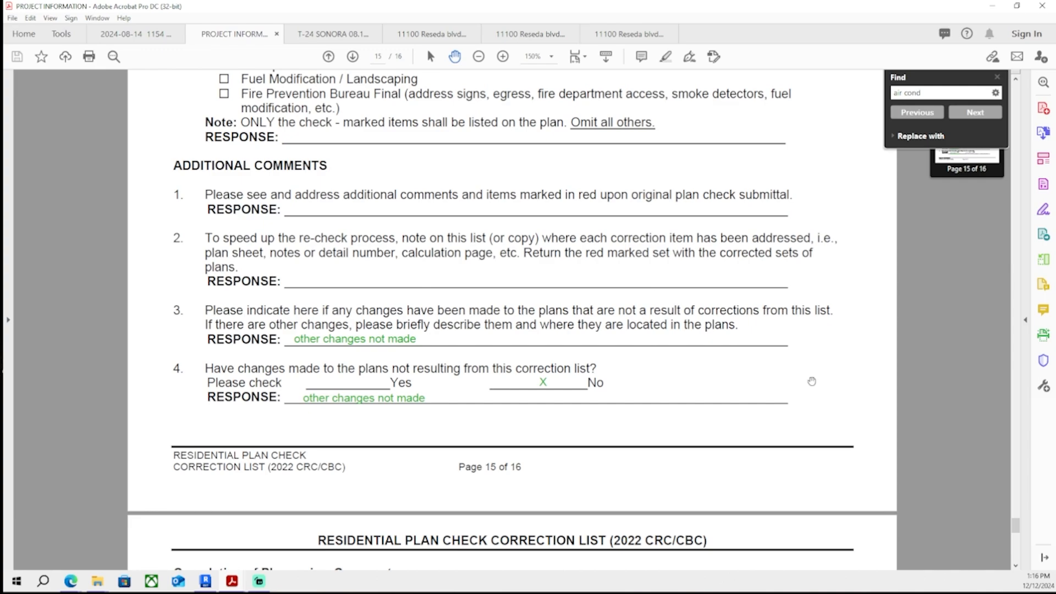
scroll(560, 485, up, 15)
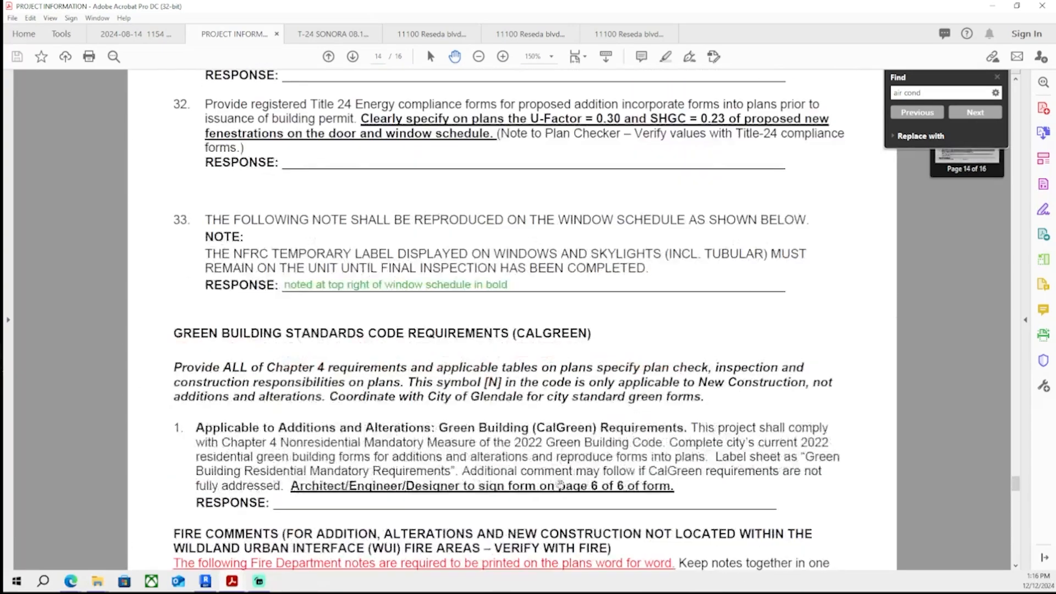
scroll(560, 484, up, 20)
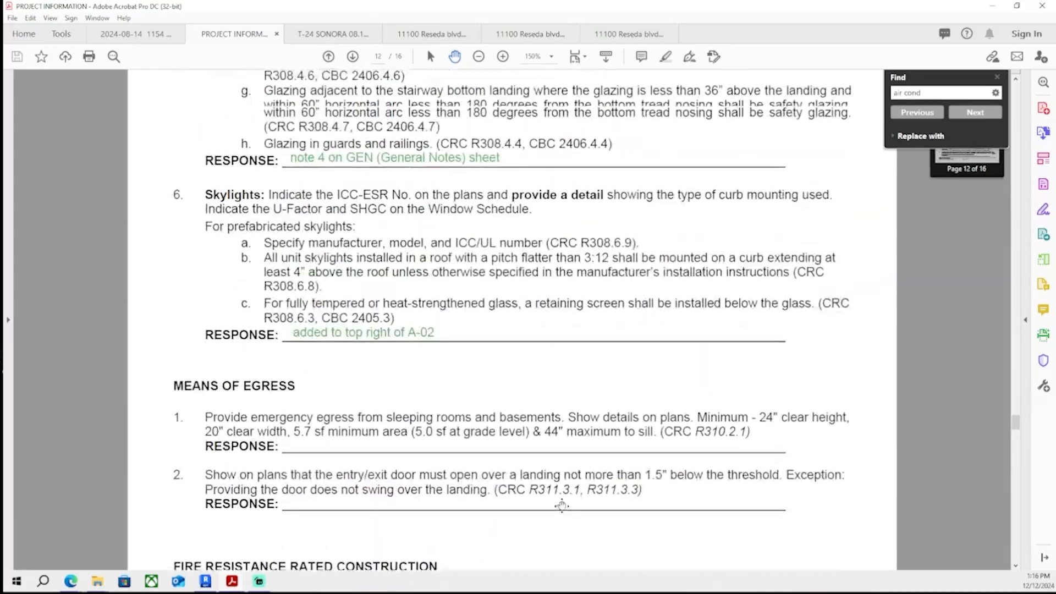
scroll(562, 505, up, 20)
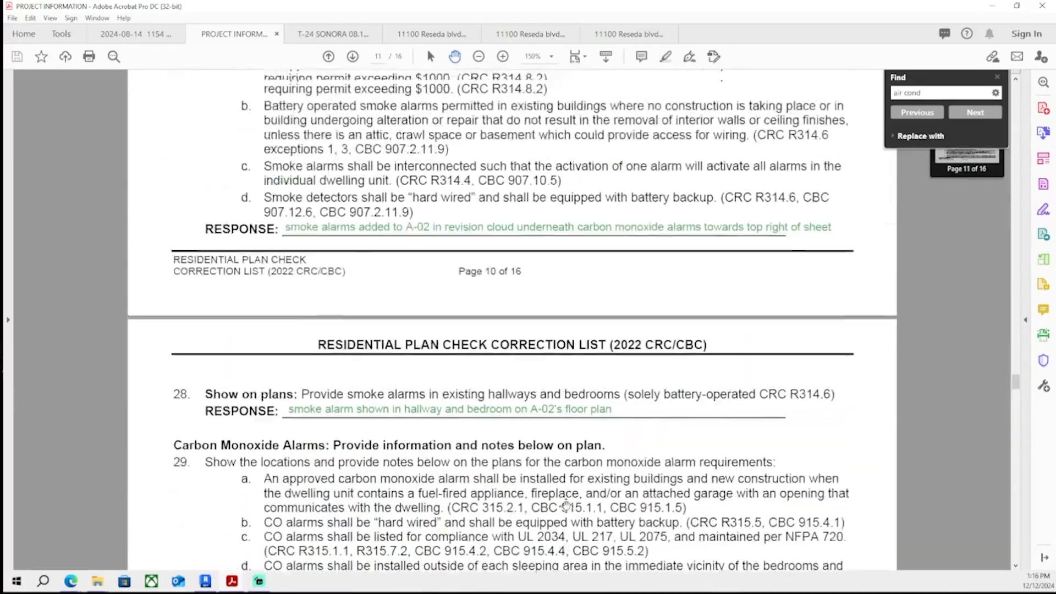
scroll(566, 505, up, 15)
scroll(569, 526, up, 2)
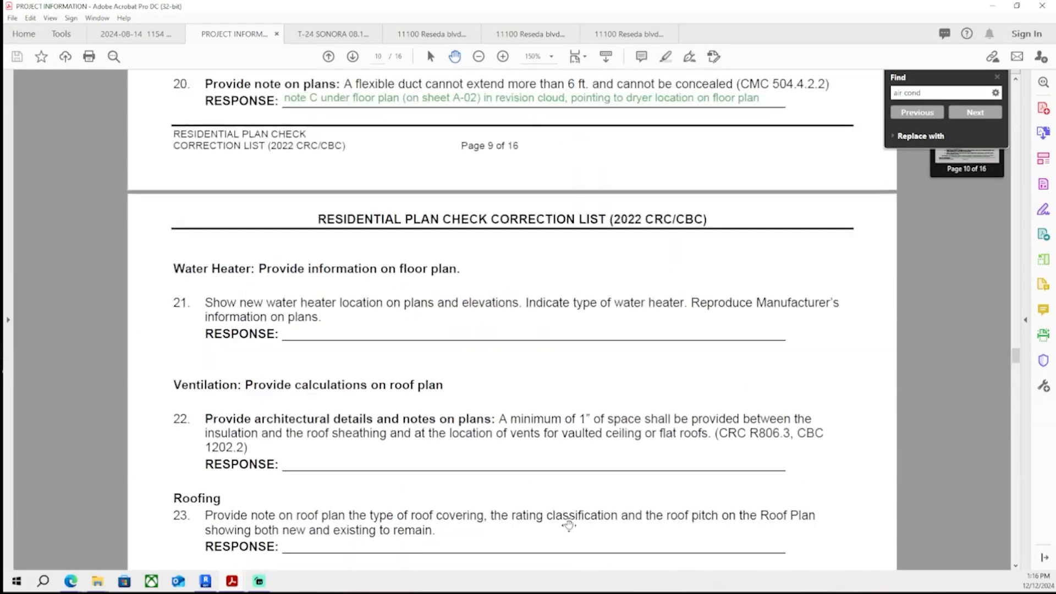
scroll(569, 525, up, 18)
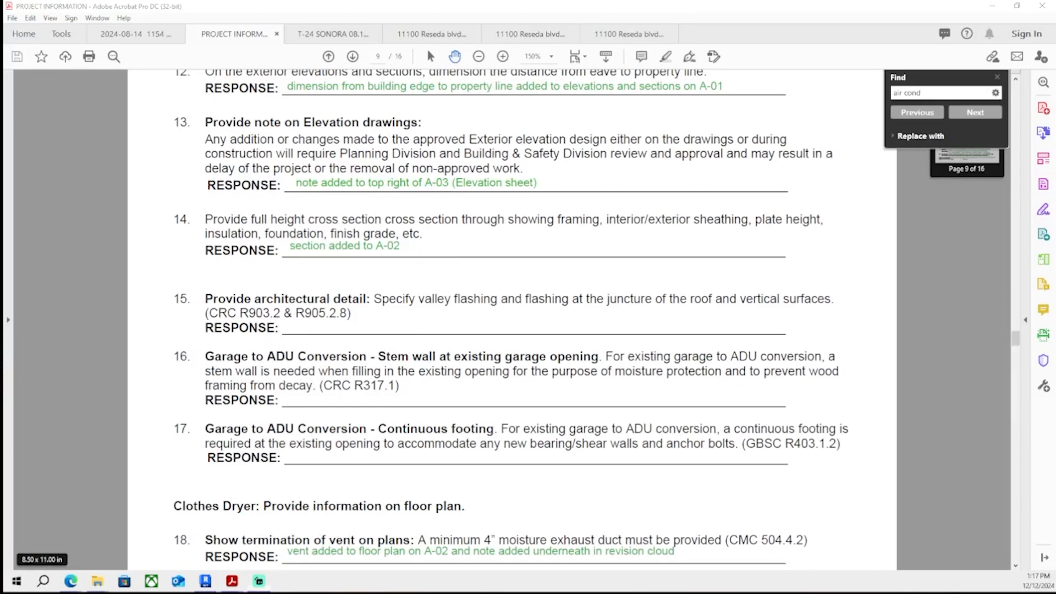
- Scroll back through the correction list from page 9 to page 3 to review which comments already have responses
scroll(184, 455, up, 12)
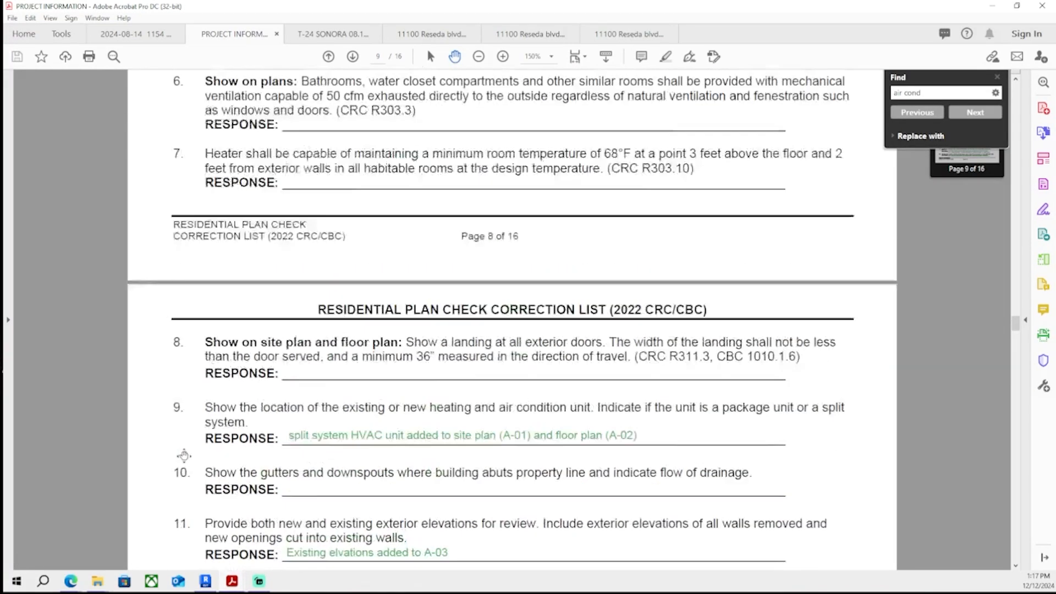
scroll(184, 455, up, 12)
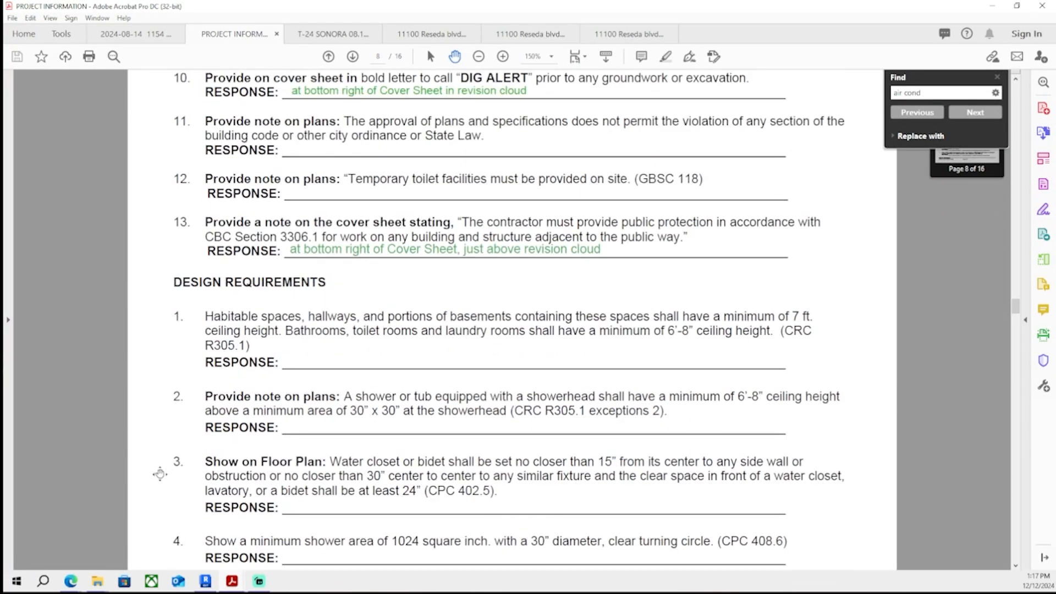
scroll(159, 474, up, 10)
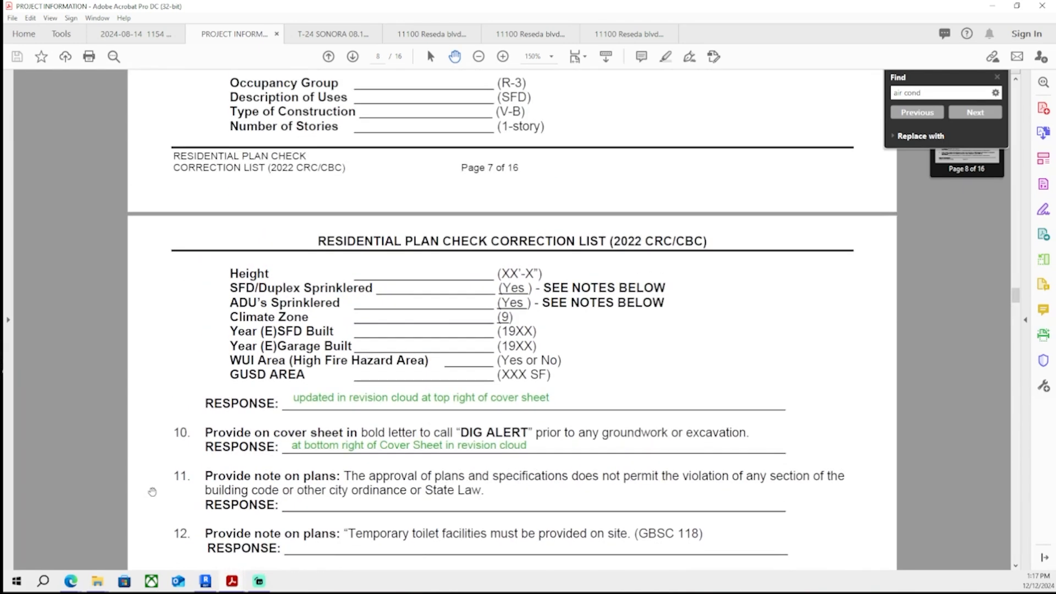
scroll(152, 491, up, 10)
scroll(153, 488, up, 3)
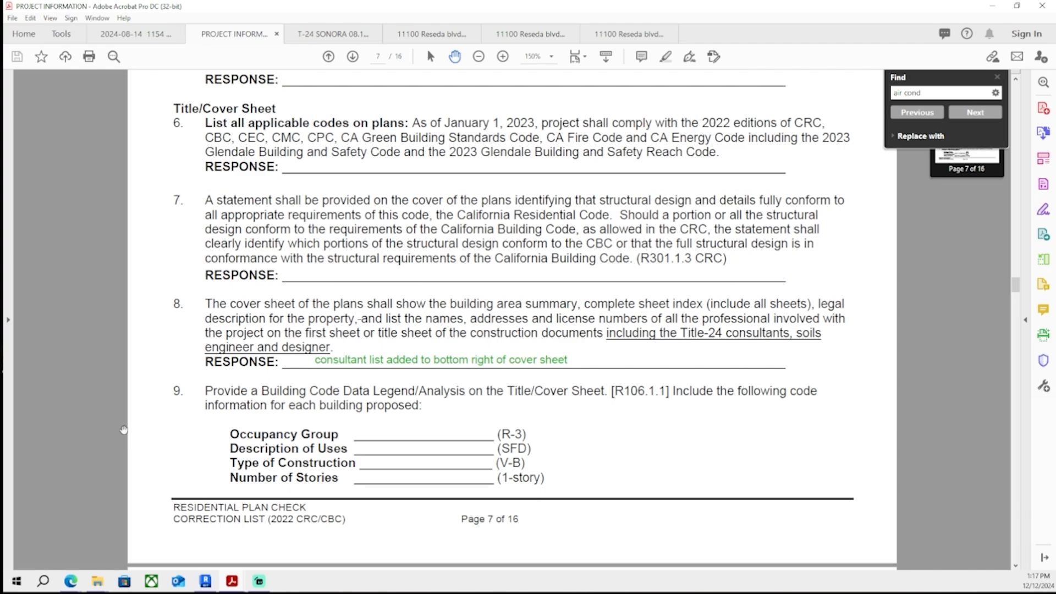
scroll(330, 502, up, 10)
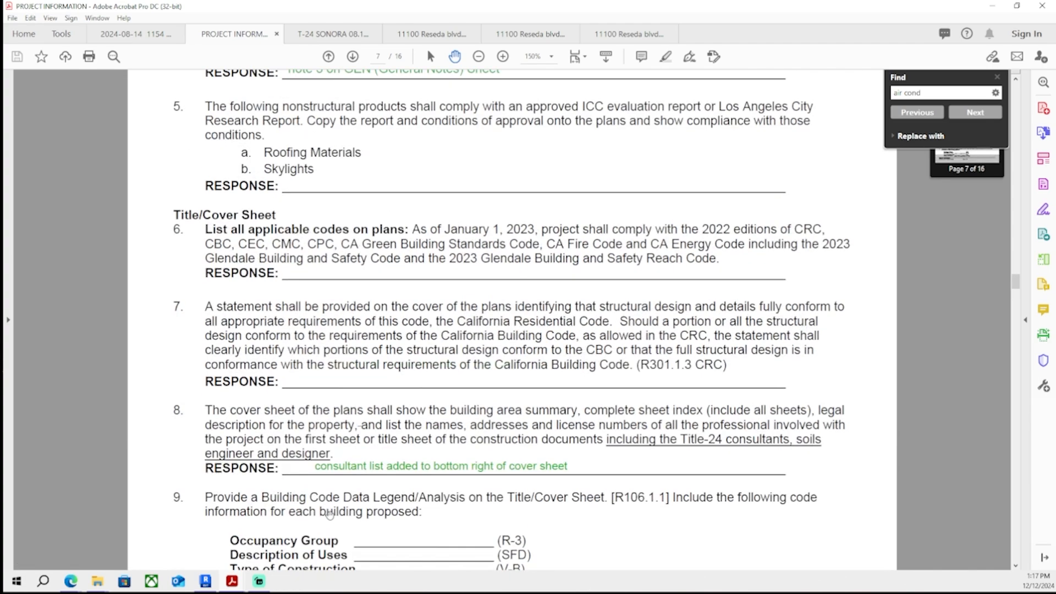
scroll(361, 482, up, 20)
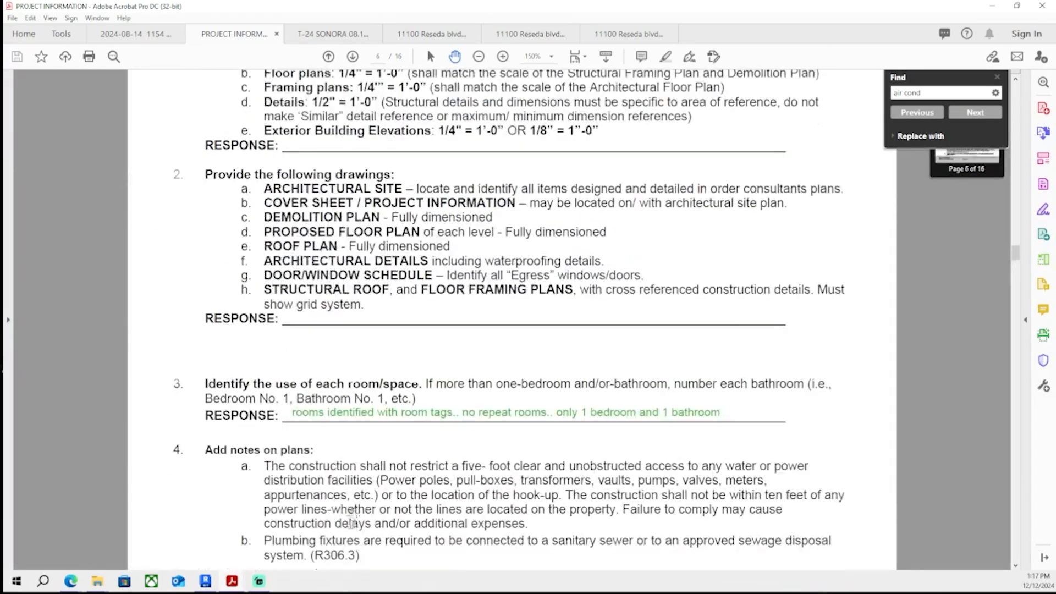
scroll(355, 539, up, 8)
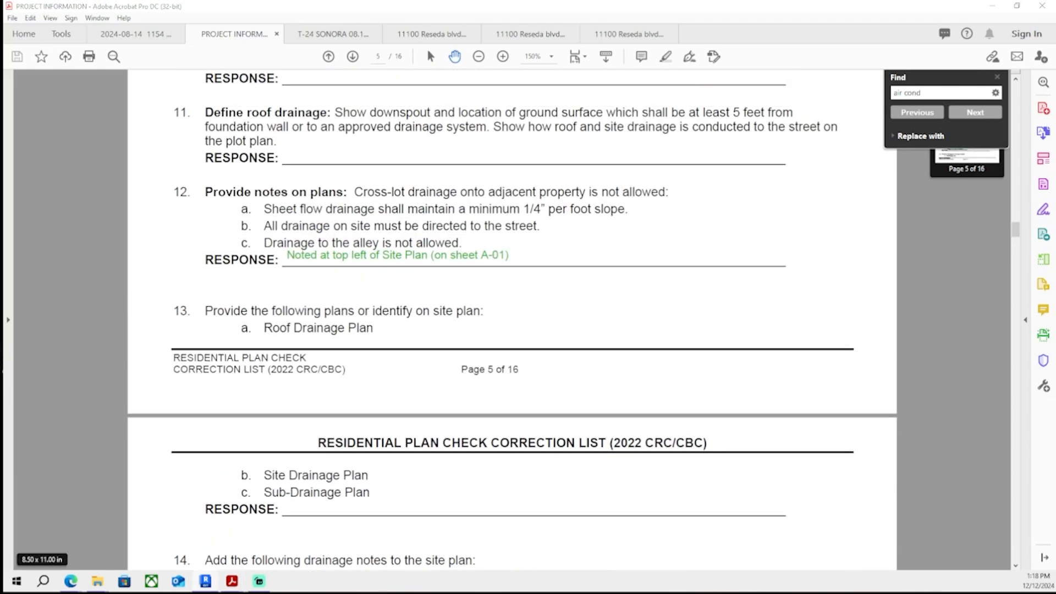
scroll(201, 414, up, 3)
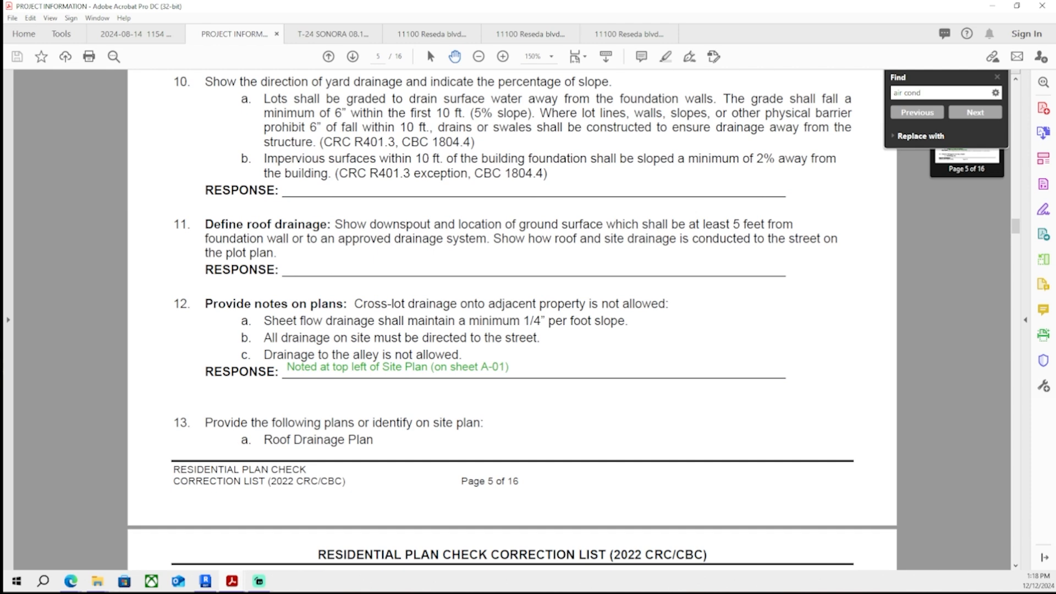
scroll(358, 422, up, 6)
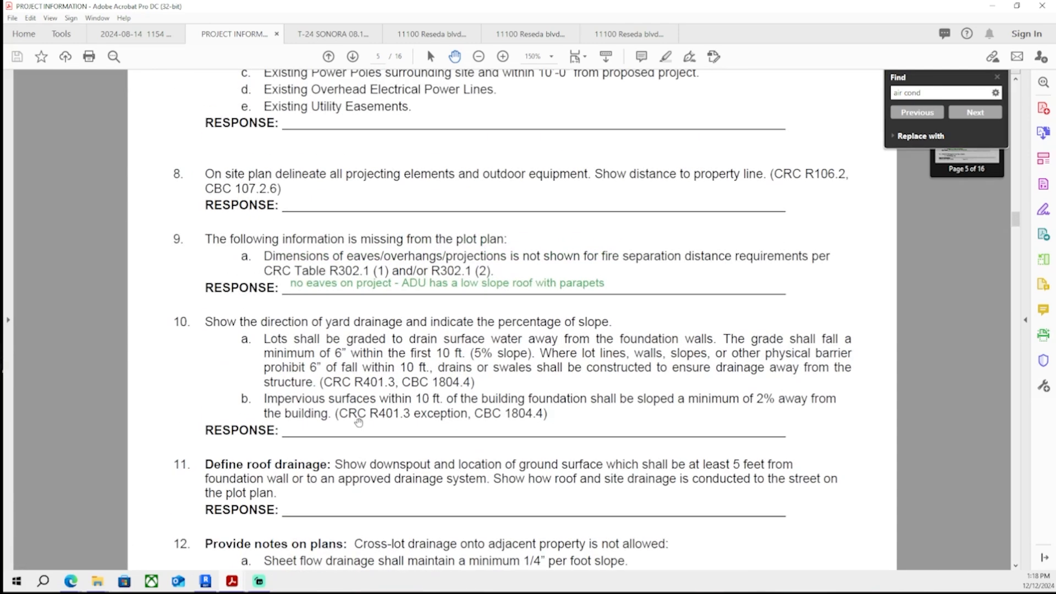
scroll(358, 424, up, 7)
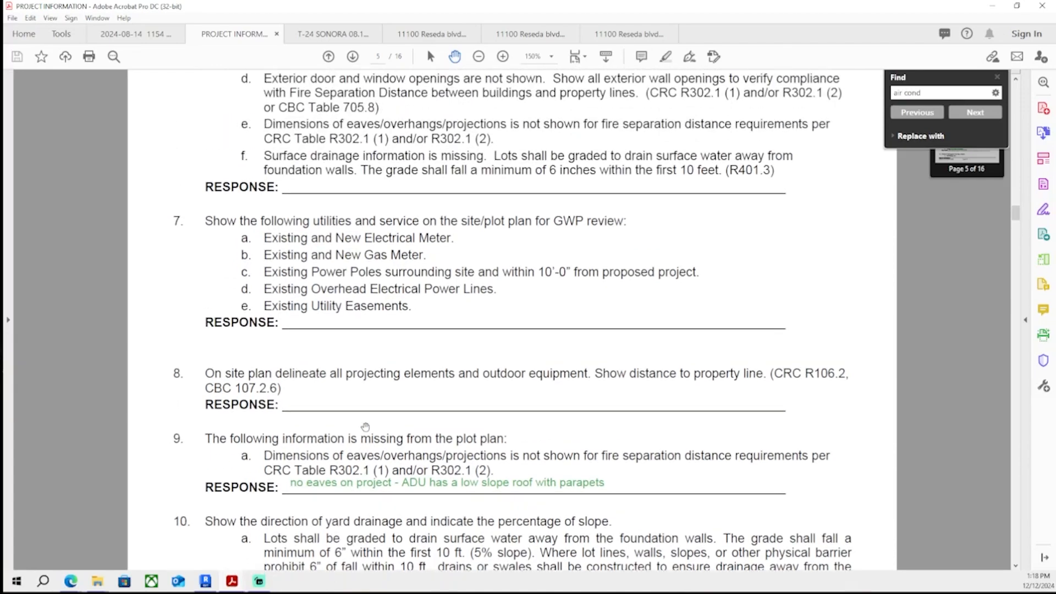
scroll(376, 419, up, 12)
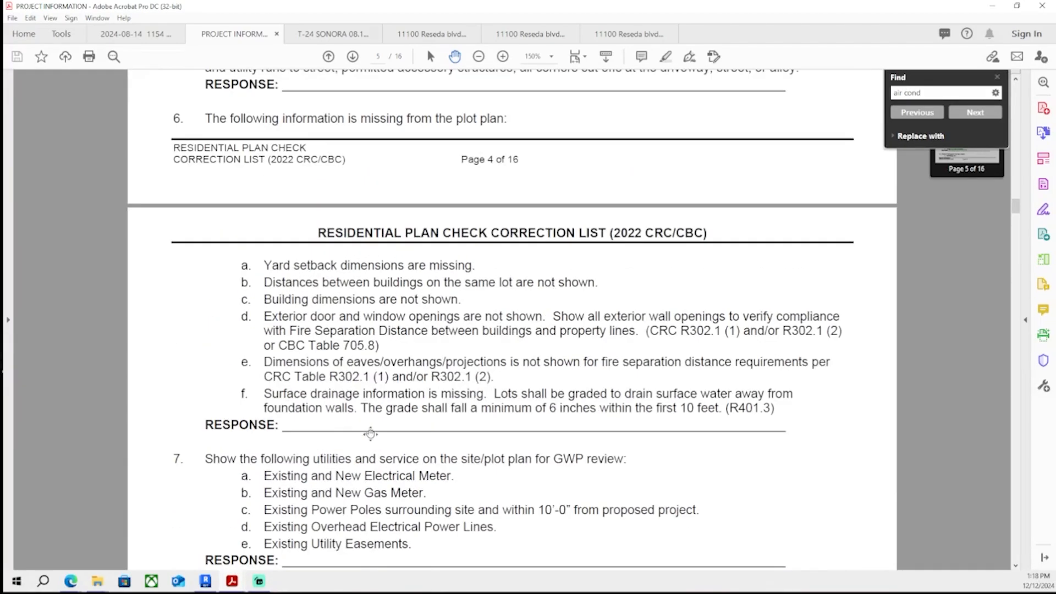
scroll(375, 423, up, 3)
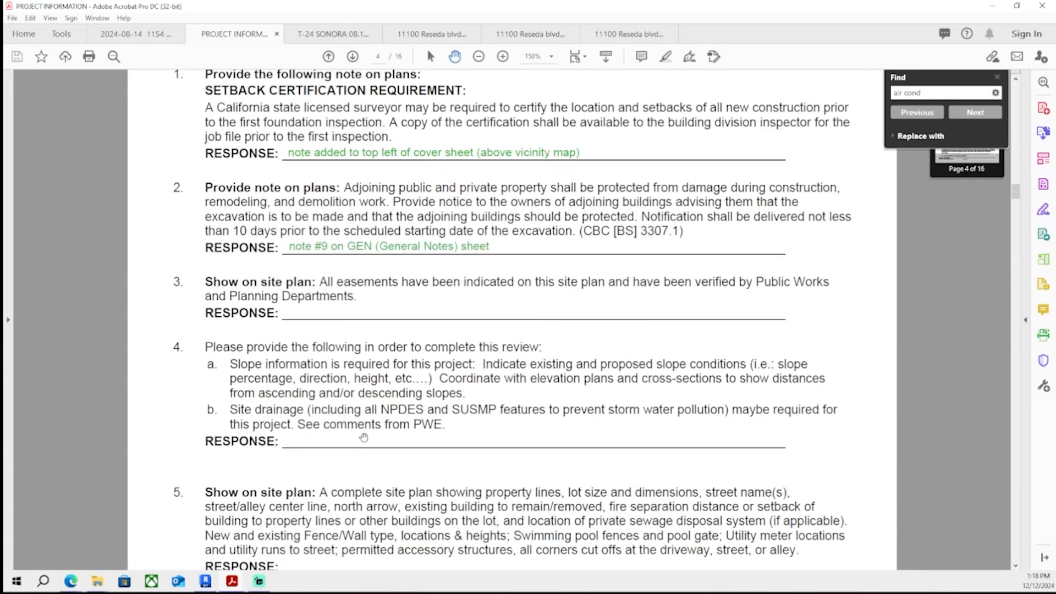
scroll(364, 437, up, 10)
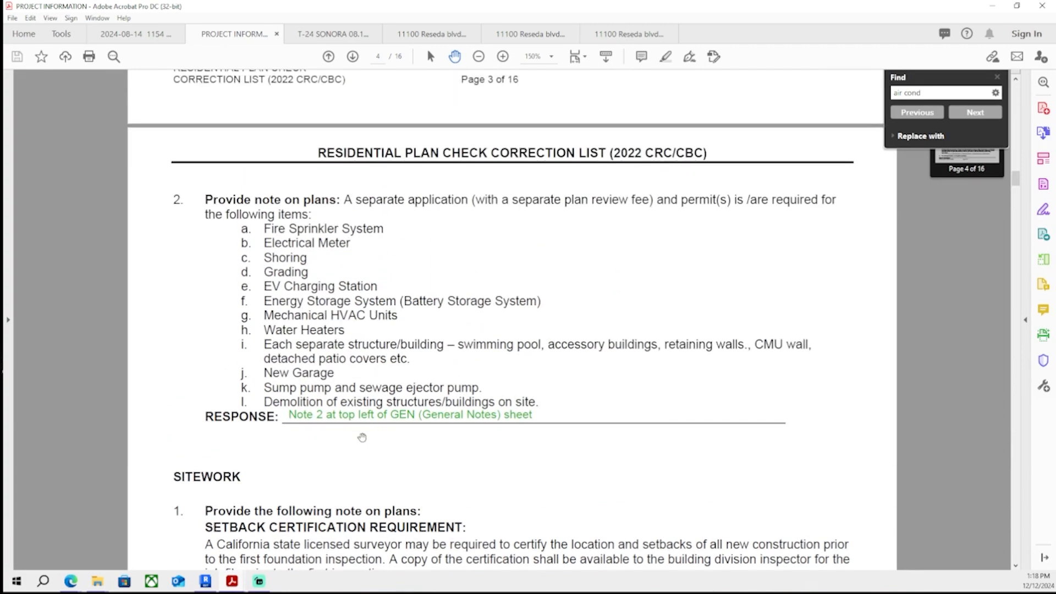
scroll(362, 437, up, 20)
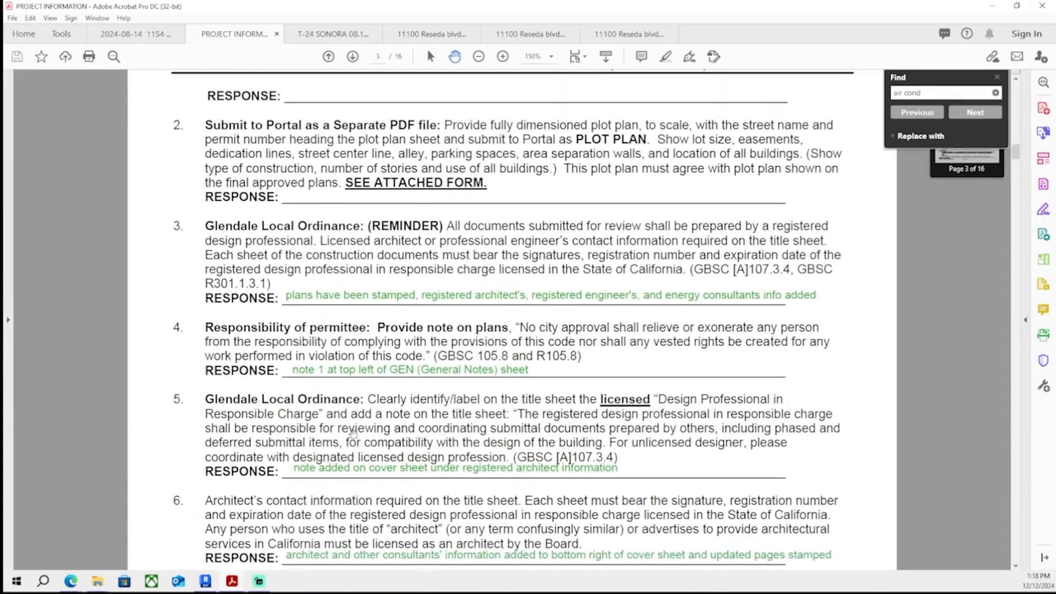
scroll(352, 433, up, 10)
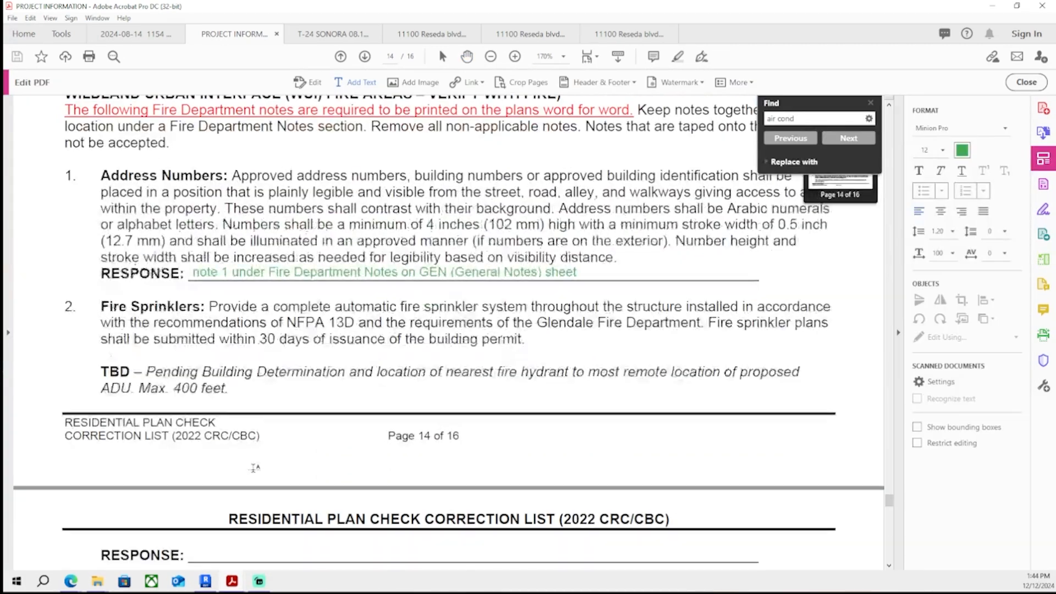
- Paste a response on fire comment 2's line, change it to "note 2 under Fire Department Notes on GEN (General Notes) sheet", and save
scroll(255, 468, down, 3)
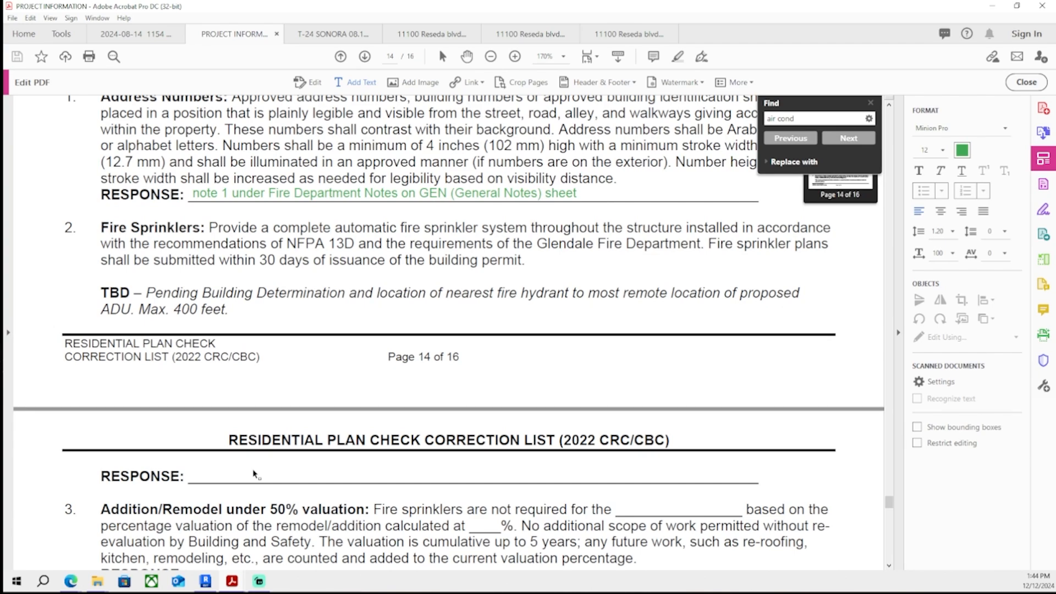
scroll(255, 474, down, 2)
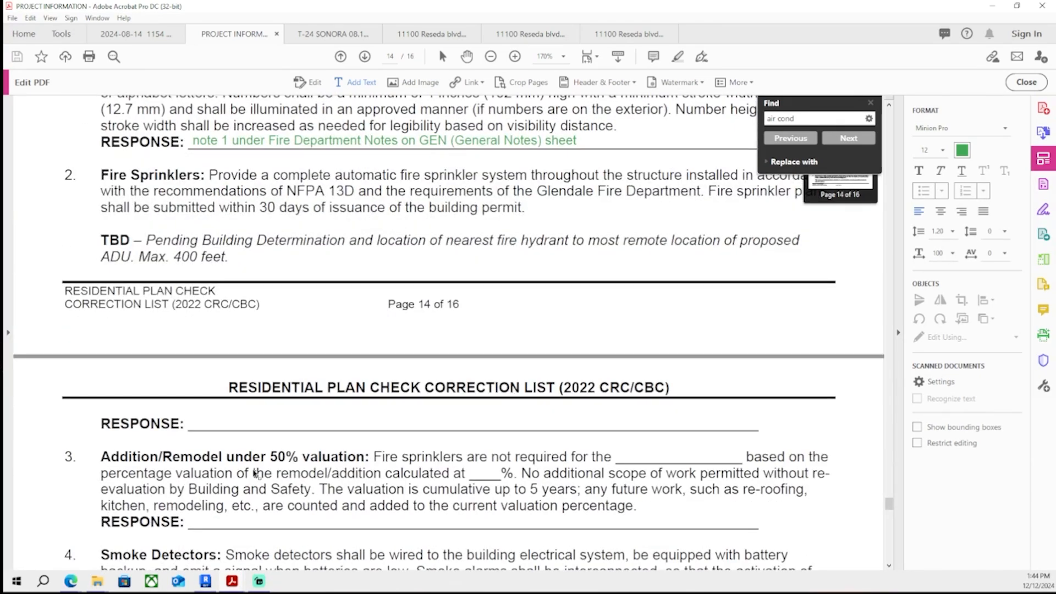
scroll(200, 438, down, 13)
scroll(246, 374, up, 20)
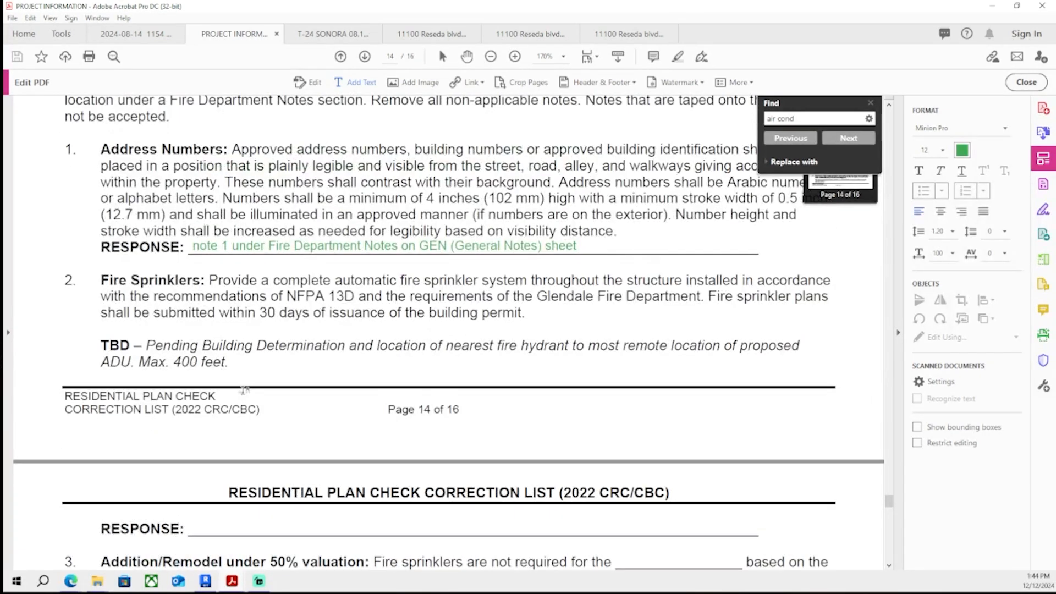
scroll(242, 389, up, 3)
scroll(245, 418, down, 12)
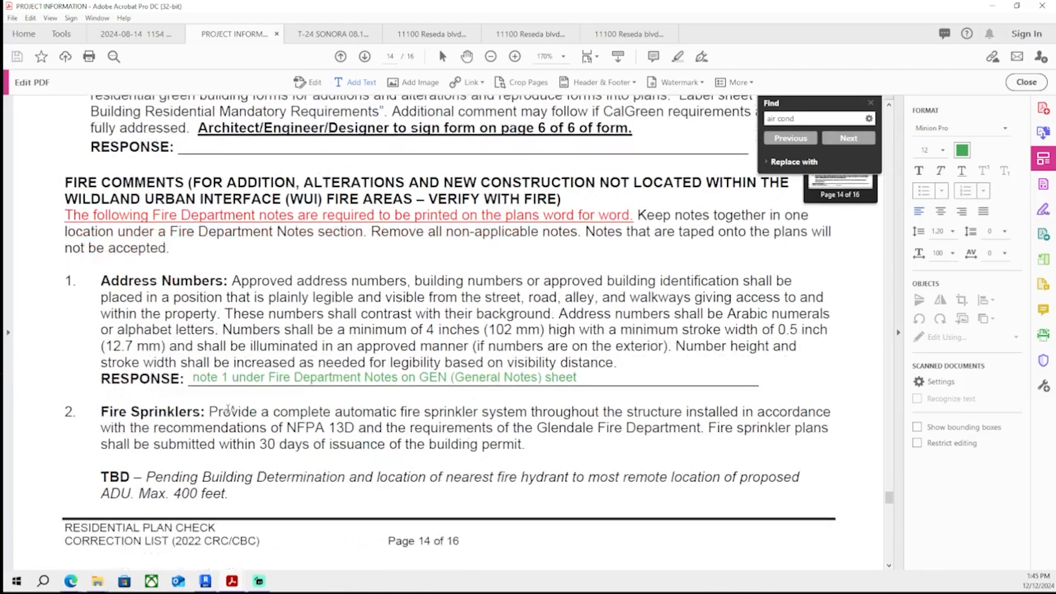
scroll(246, 435, down, 2)
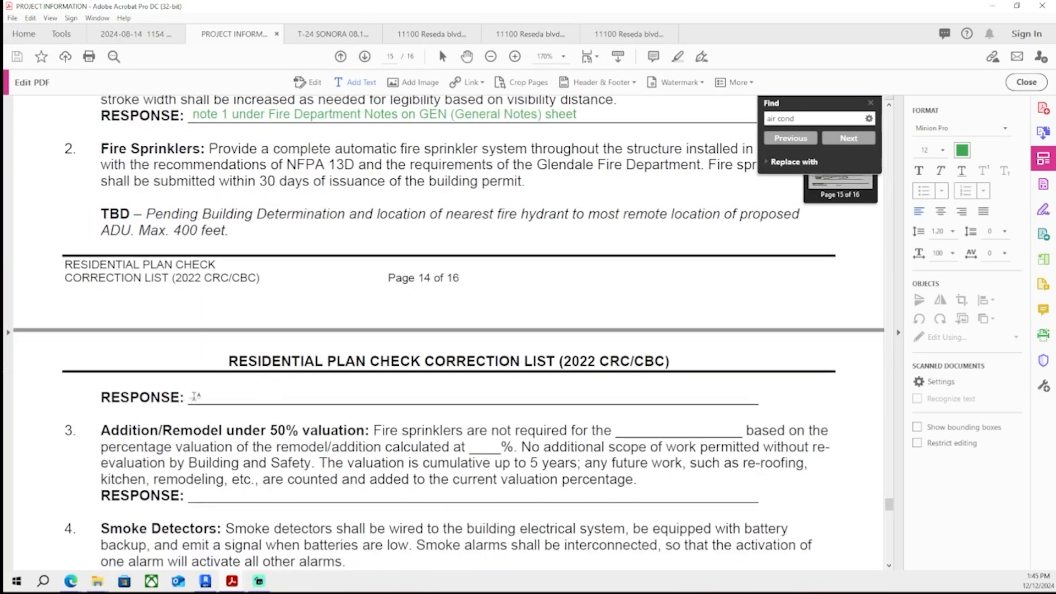
click(196, 396)
text(note 1 under Fire Department Notes on GEN (General Notes) sheet)
click(231, 393)
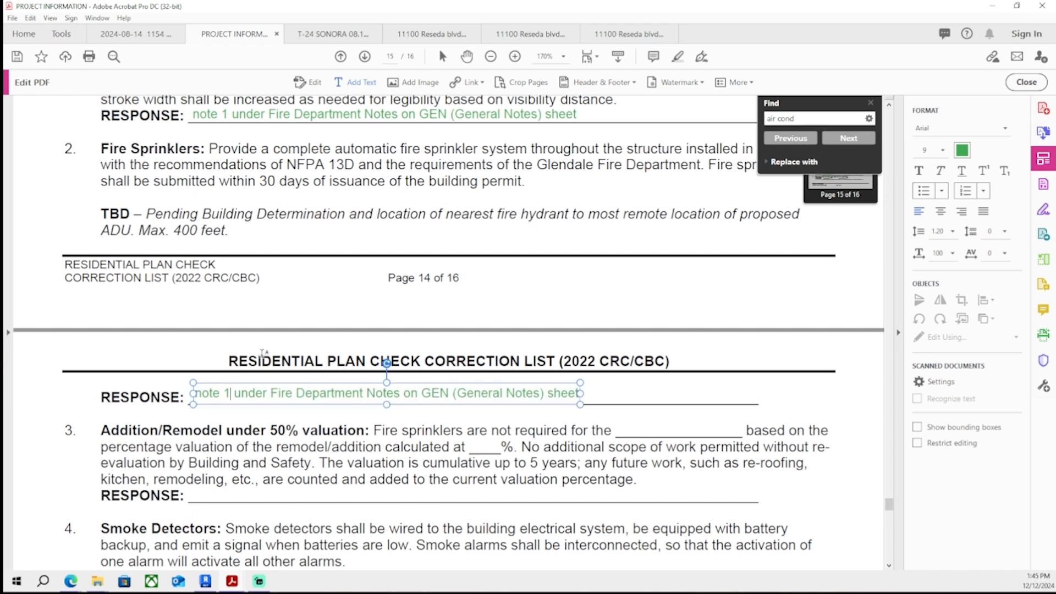
key(BackSpace)
text(2)
key(ctrl+s)
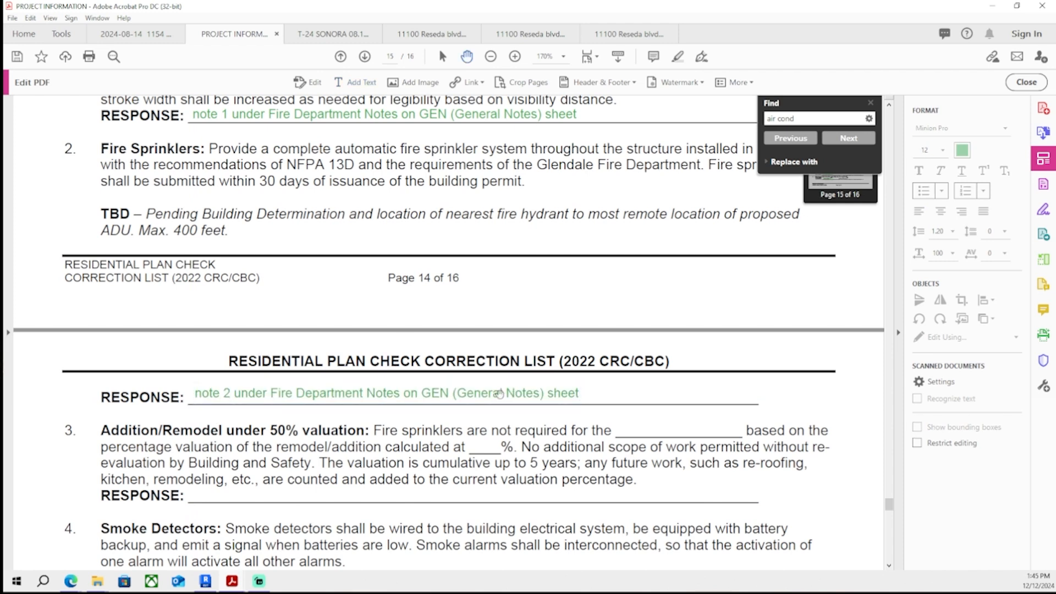
- Add the response "note 3 under Fire Department Notes on GEN (General Notes) sheet" to fire comment 3 and save the PDF
scroll(470, 406, down, 3)
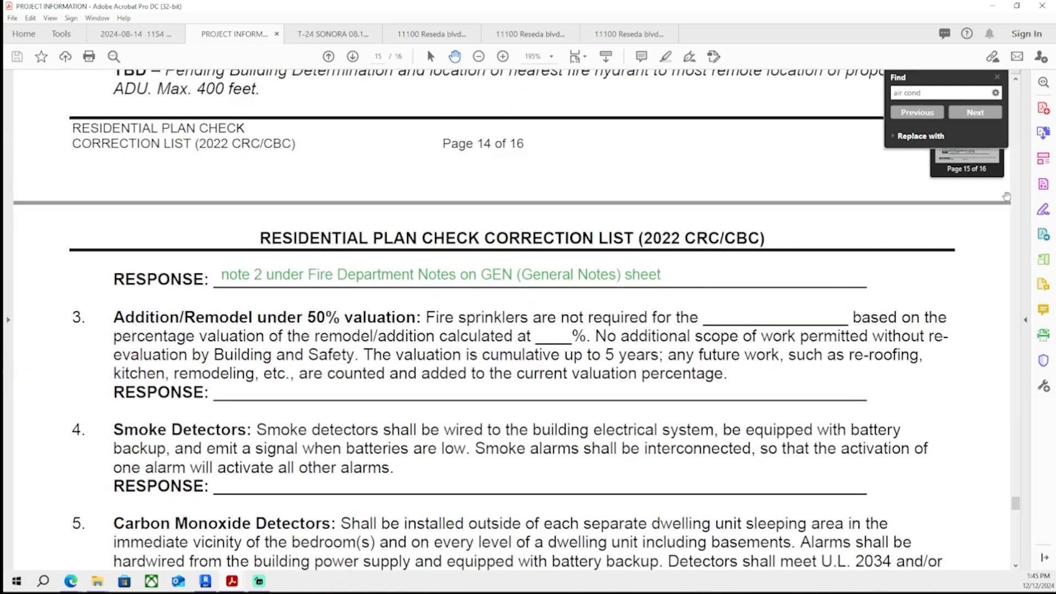
click(1044, 159)
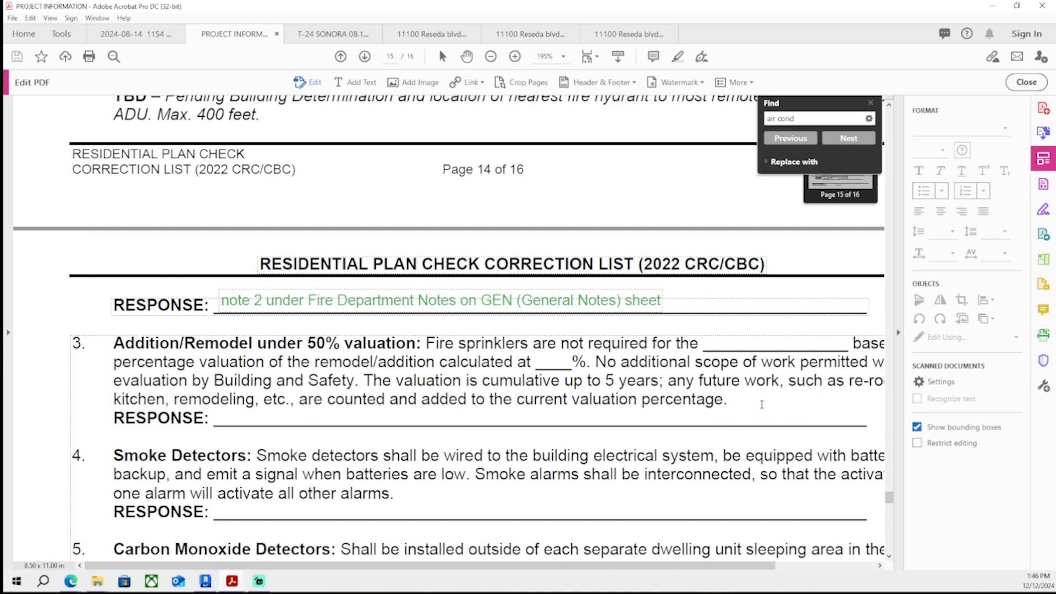
ctrl+scroll(487, 372, down, 2)
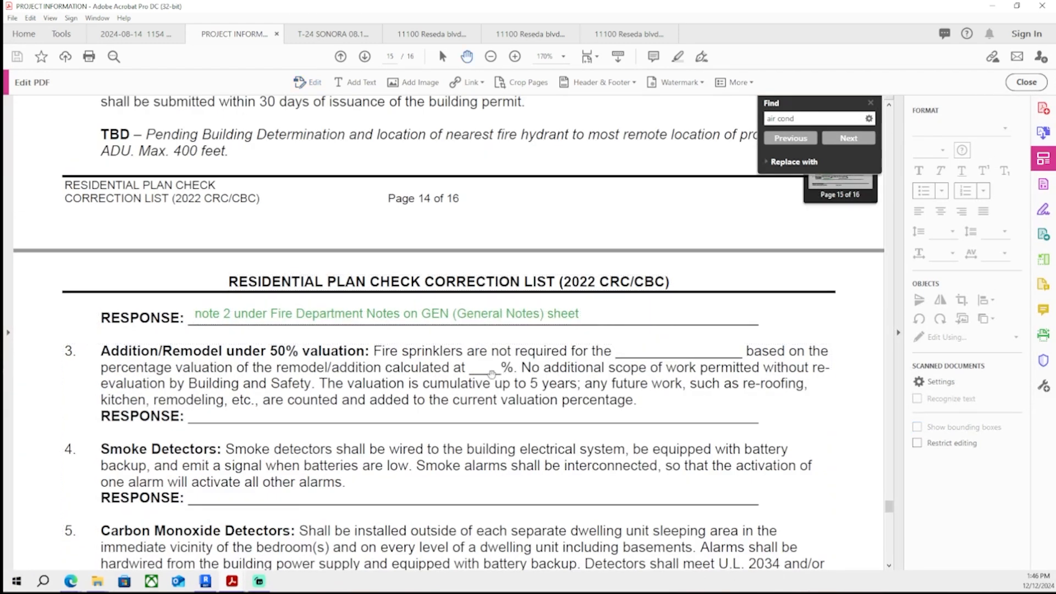
key(h)
scroll(495, 380, down, 1)
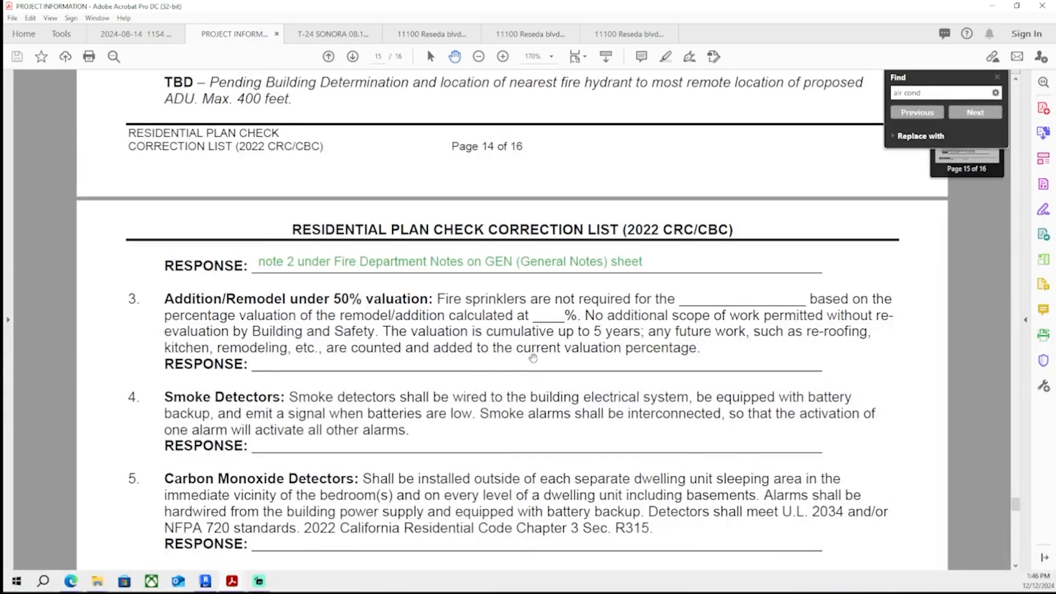
ctrl+scroll(529, 359, up, 2)
click(1044, 159)
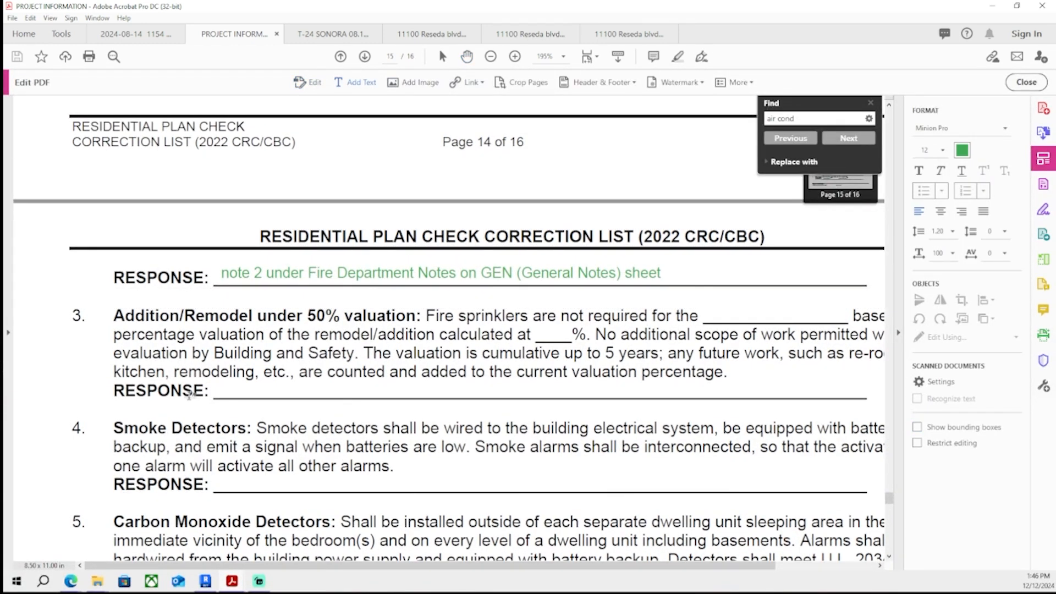
click(218, 390)
text(note 1 under Fire Department Notes on GEN (General Notes) sheet)
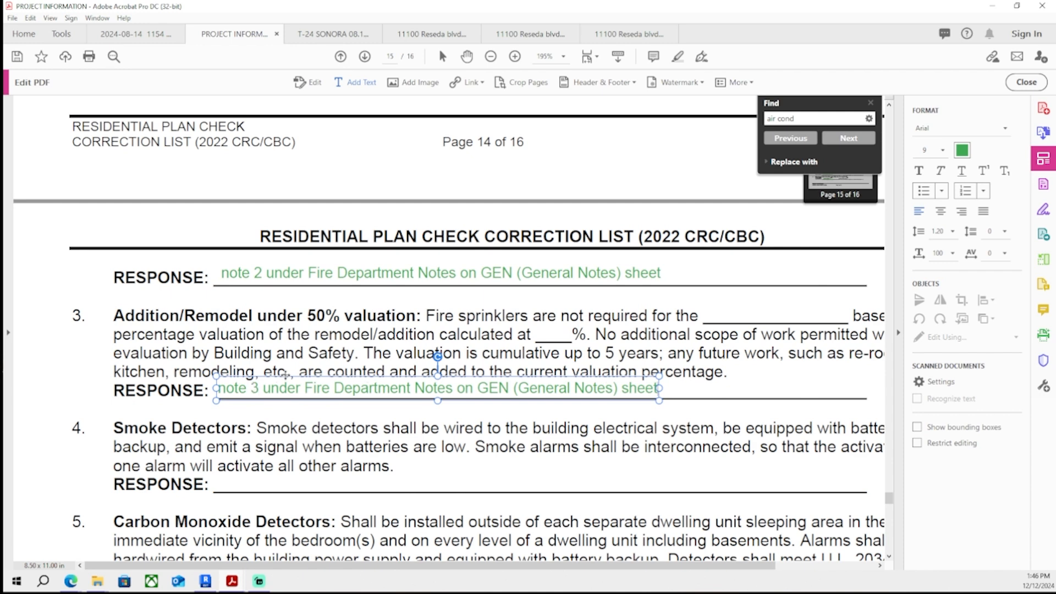
key(ctrl+s)
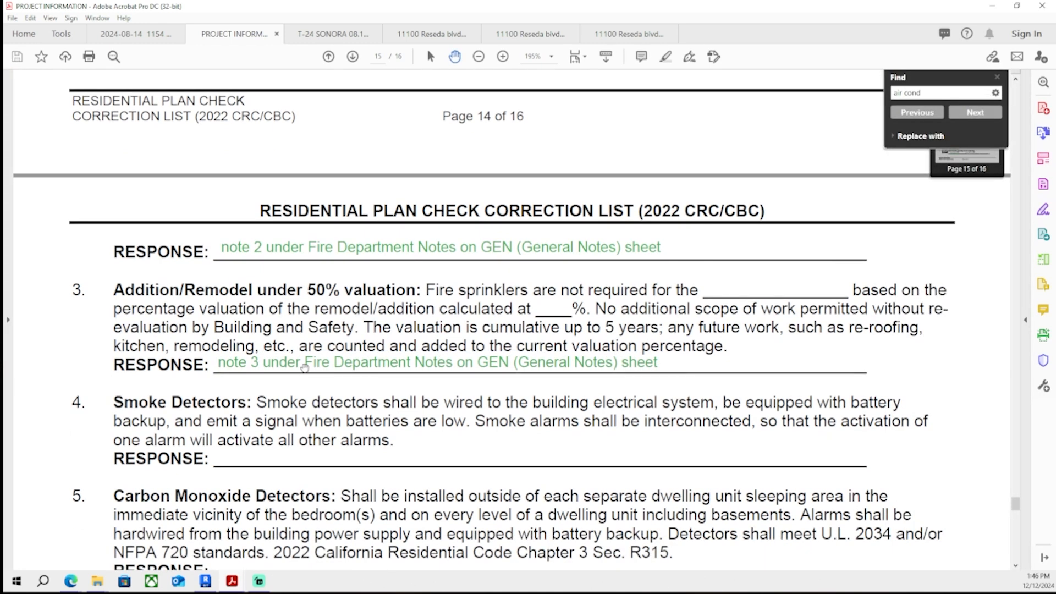
- Add a text response to the Smoke Detectors comment reading "note 4 under Fire Department Notes on GEN (General Notes) sheet"
scroll(355, 383, down, 2)
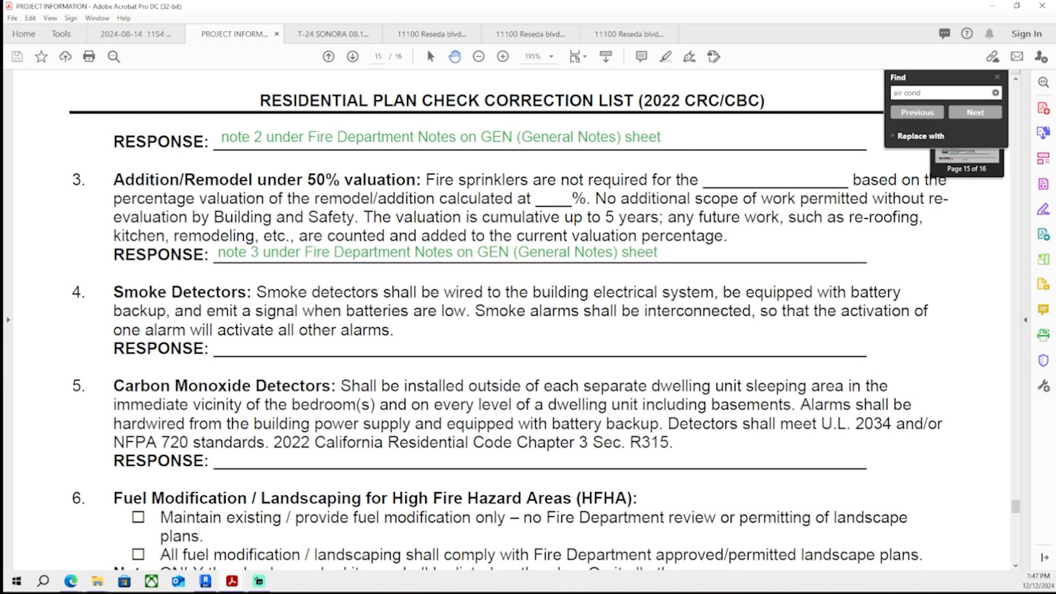
click(222, 276)
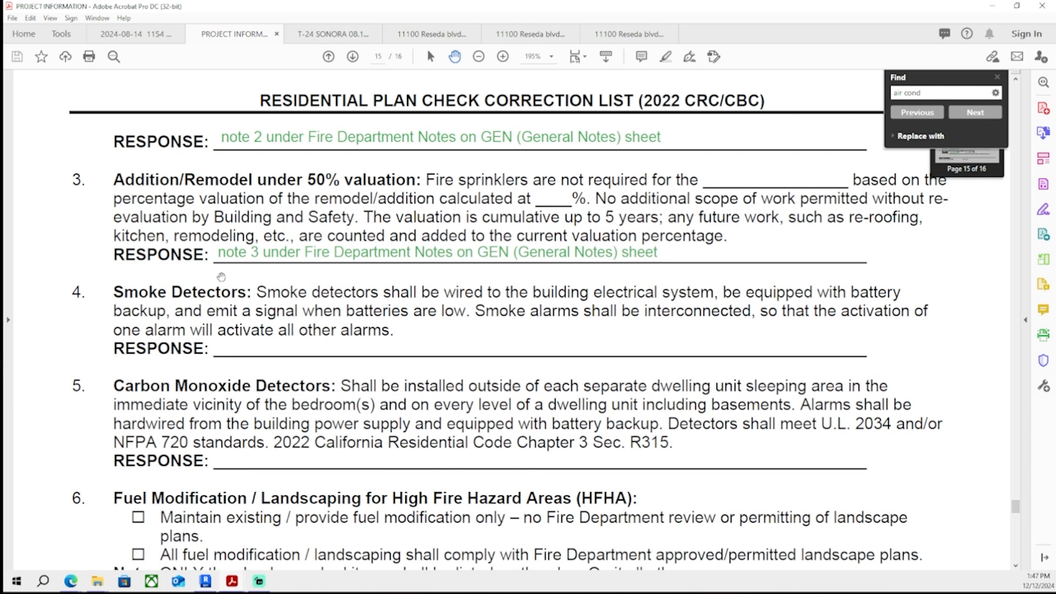
click(1044, 158)
click(349, 83)
click(219, 373)
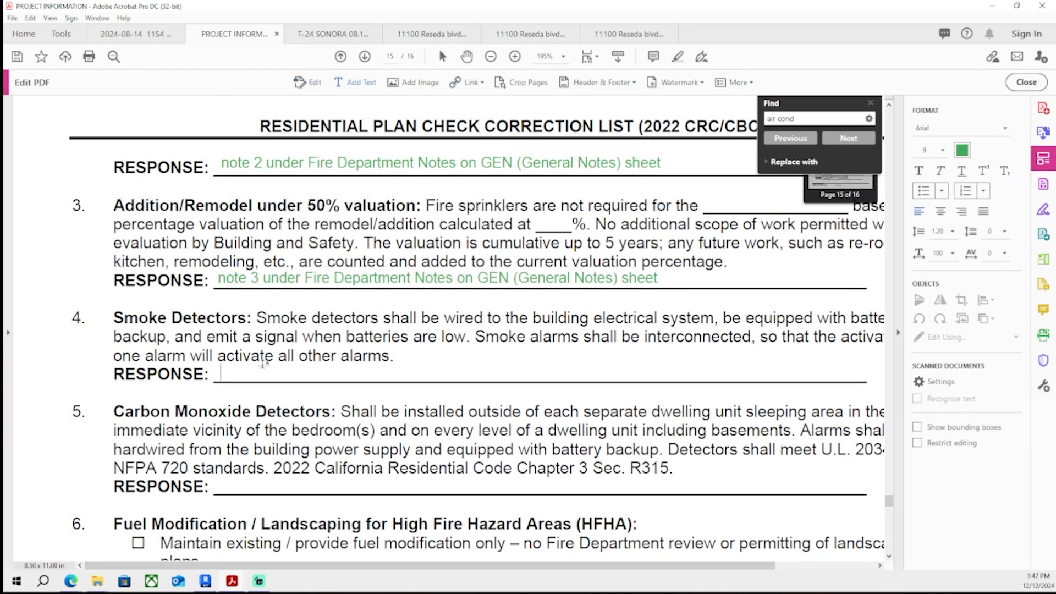
text(note 1 under Fire Department Notes on GEN (General Notes) sheet)
key(BackSpace)
text(4)
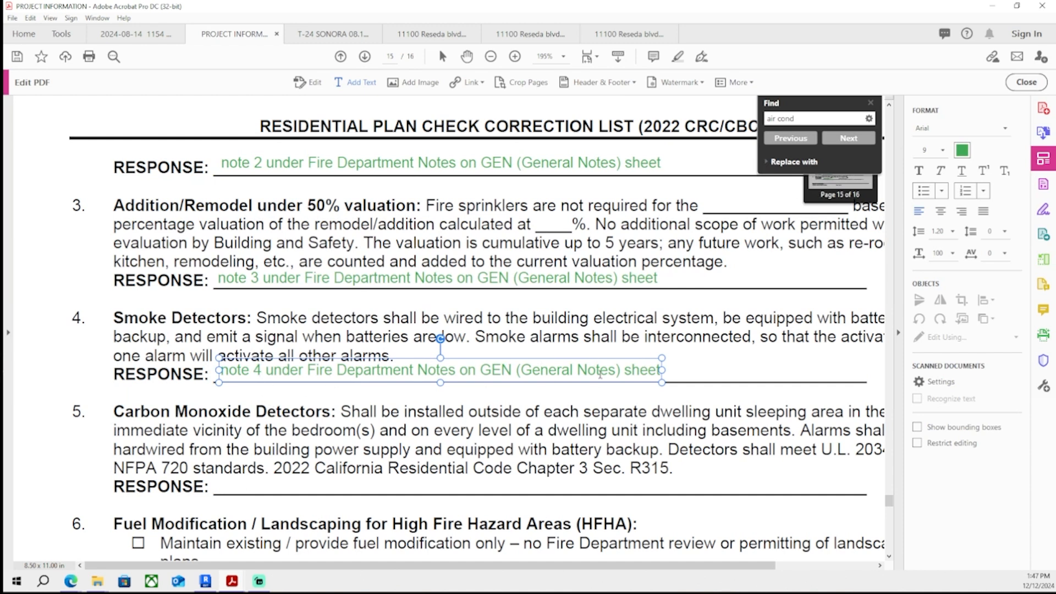
- Paste the response "note 5 under Fire Department Notes on GEN (General Notes) sheet" on the Carbon Monoxide Detectors line
scroll(478, 420, down, 2)
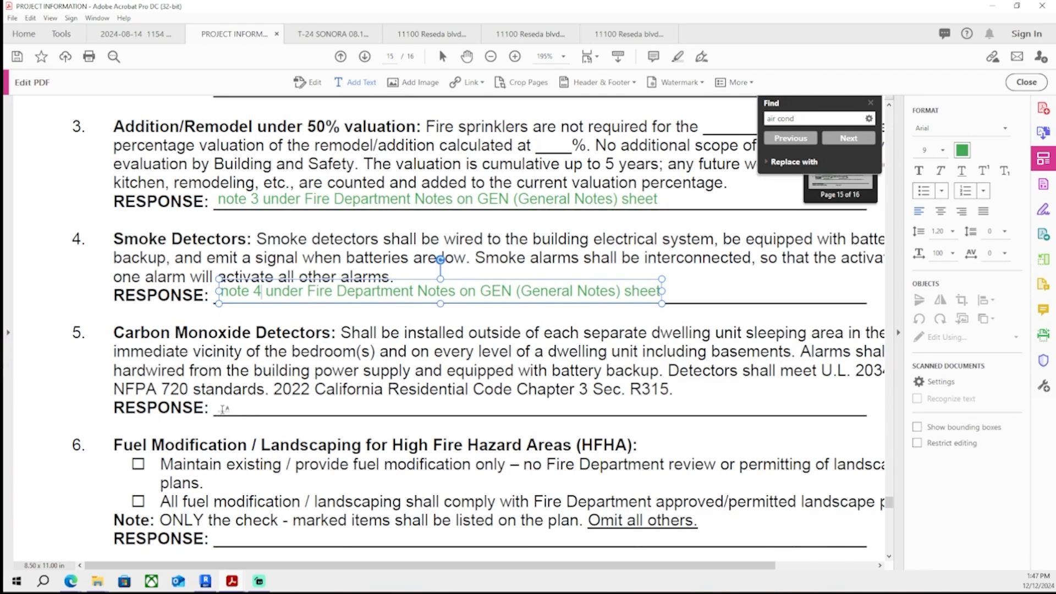
click(223, 408)
text(note 1 under Fire Department Notes on GEN (General Notes) sheet)
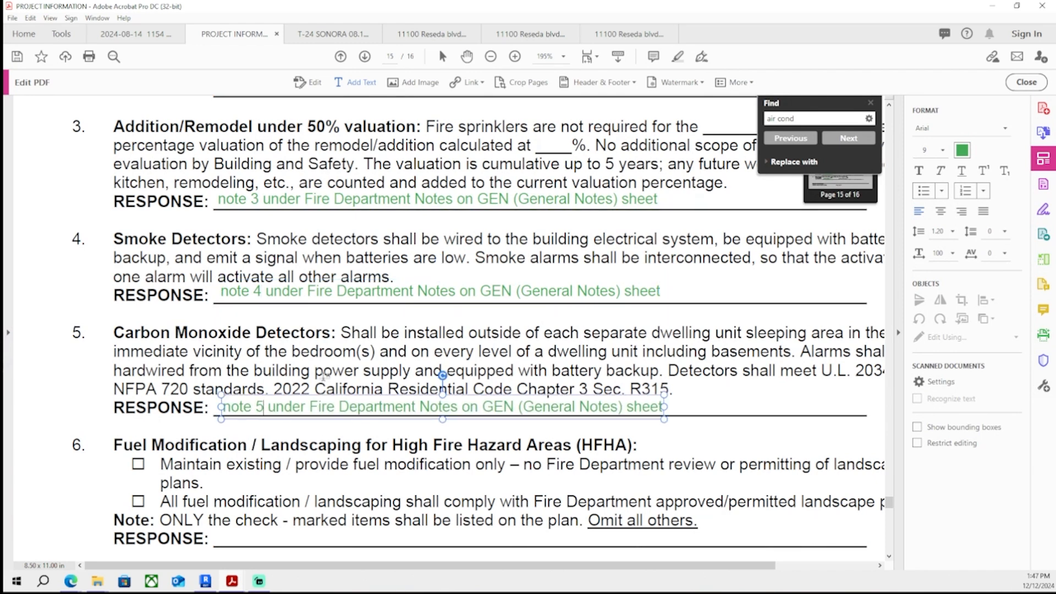
- Paste a response on the Fuel Modification / Landscaping line and change it to "note 6 under Fire Department Notes on GEN (General Notes) sheet"
scroll(324, 376, down, 1)
scroll(254, 330, down, 2)
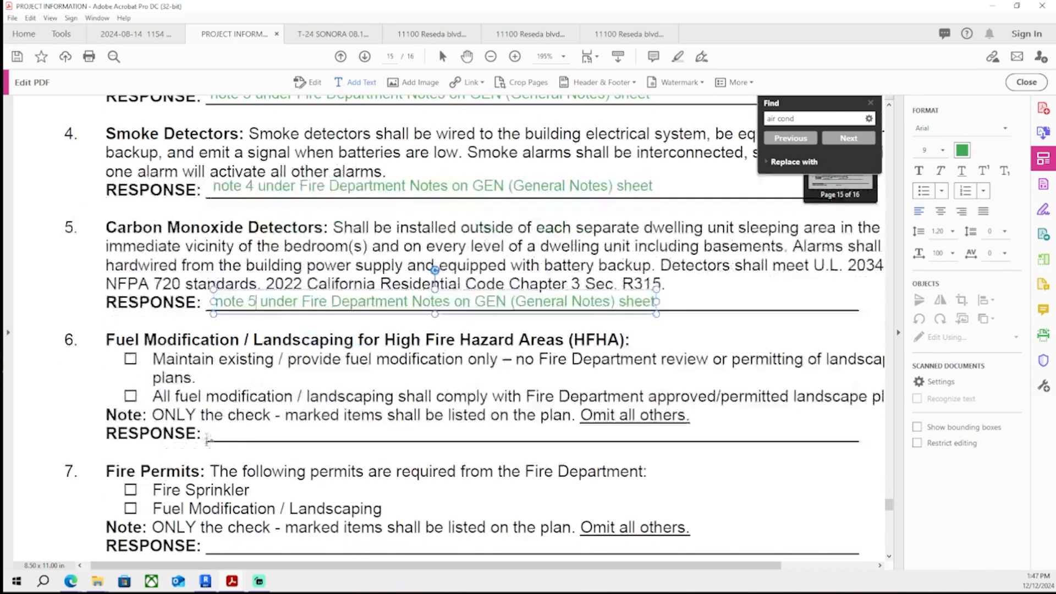
click(216, 436)
text(note 1 under Fire Department Notes on GEN (General Notes) sheet)
double_click(254, 432)
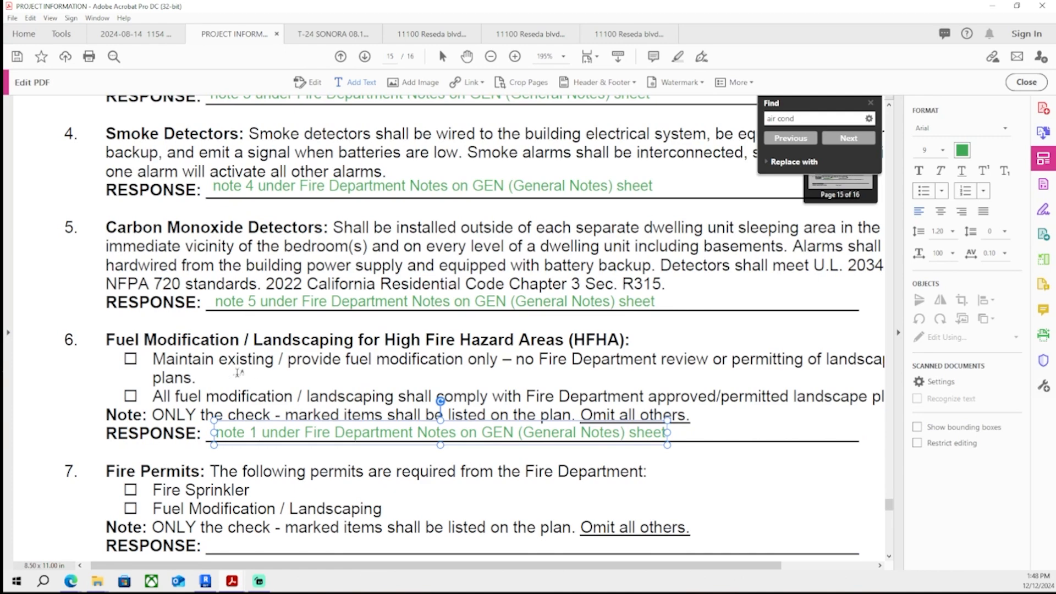
text(6)
- Add the response "note 7 under Fire Department Notes on GEN (General Notes) sheet" to the Fire Permits comment
scroll(310, 363, down, 5)
click(219, 357)
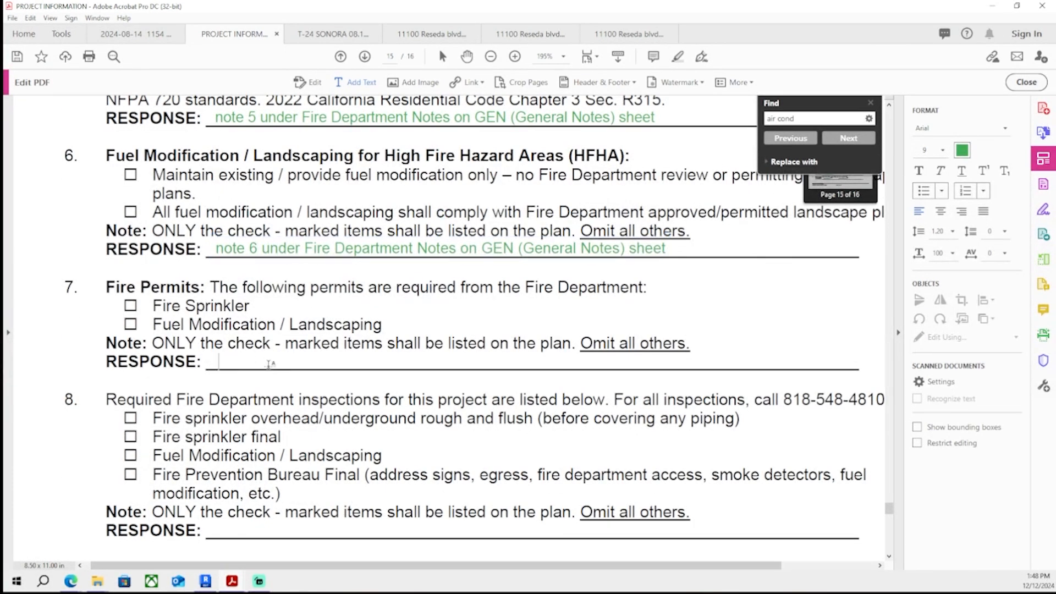
text(note 1 under Fire Department Notes on GEN (General Notes) sheet)
double_click(256, 360)
text(7)
- Add the response "note 8 under Fire Department Notes on GEN (General Notes) sheet" to the fire inspections comment and save the PDF
scroll(361, 556, down, 2)
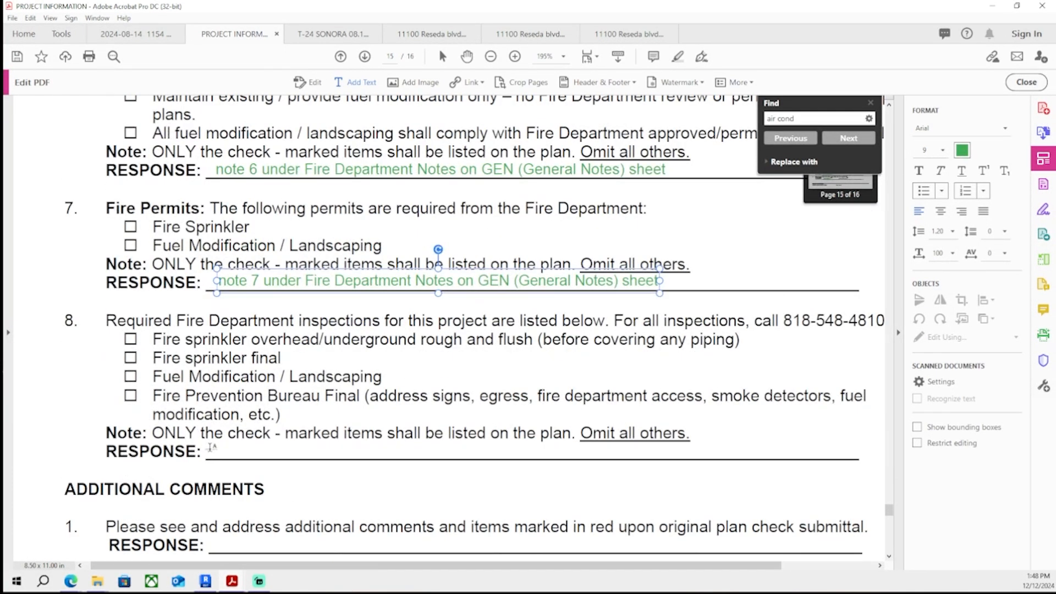
click(213, 447)
text(note 1 under Fire Department Notes on GEN (General Notes) sheet)
click(256, 444)
key(BackSpace)
text(8)
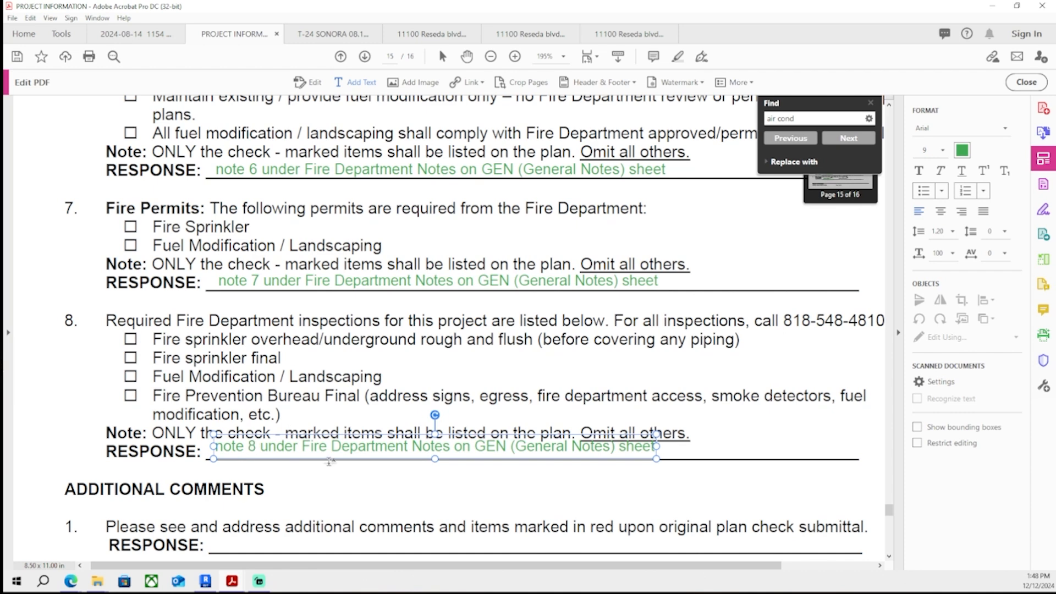
key(ctrl+s)
- Scroll through the whole correction list to review which comments have responses and which remain blank
ctrl+scroll(301, 322, down, 2)
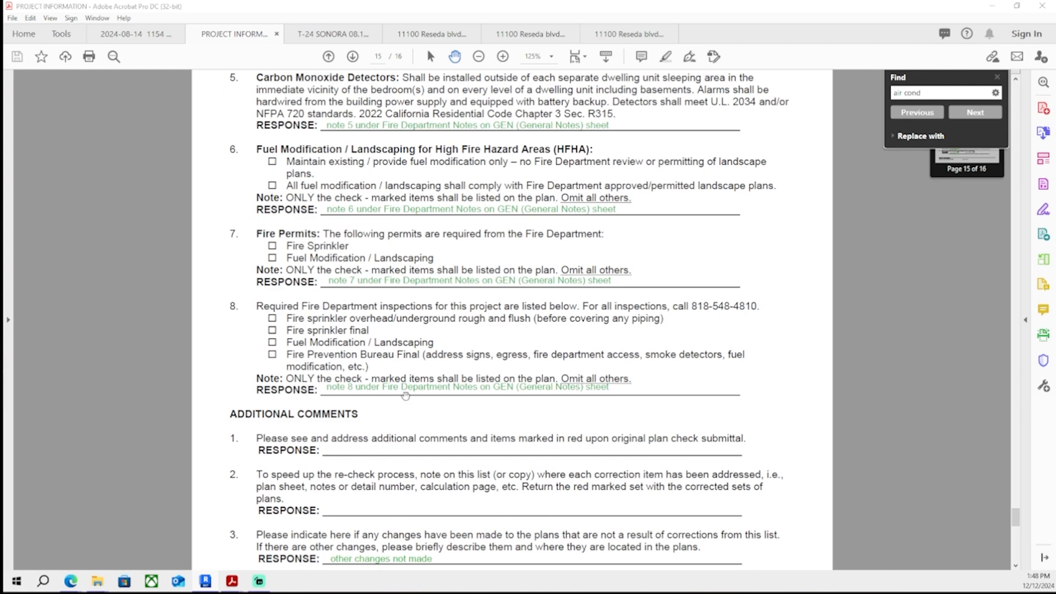
scroll(406, 395, down, 10)
scroll(405, 372, up, 8)
scroll(405, 377, down, 5)
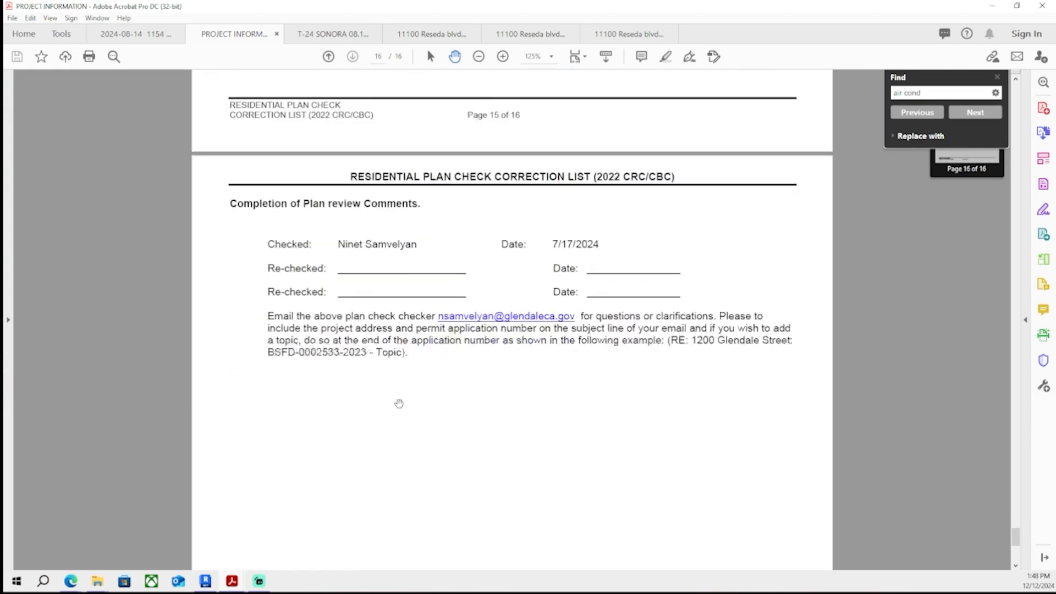
scroll(399, 404, up, 15)
scroll(389, 468, down, 6)
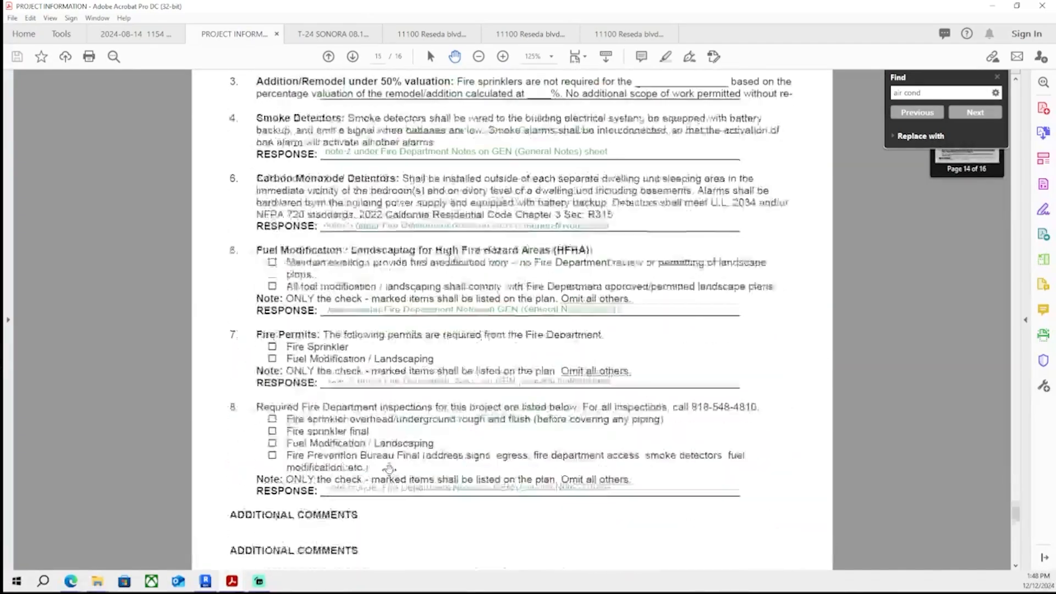
scroll(389, 468, down, 8)
scroll(407, 444, up, 18)
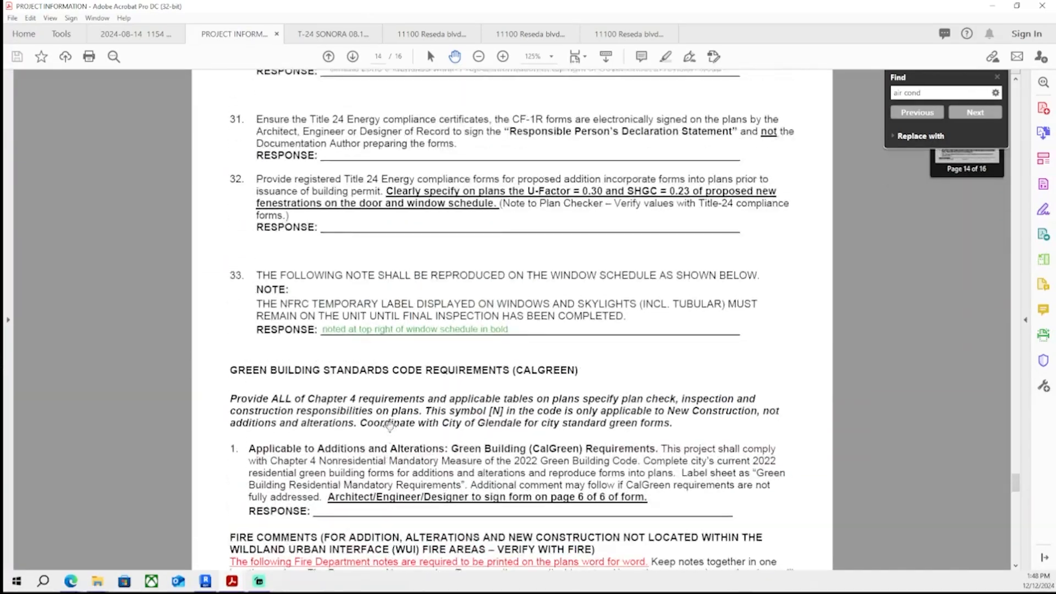
scroll(389, 425, up, 15)
scroll(379, 469, up, 14)
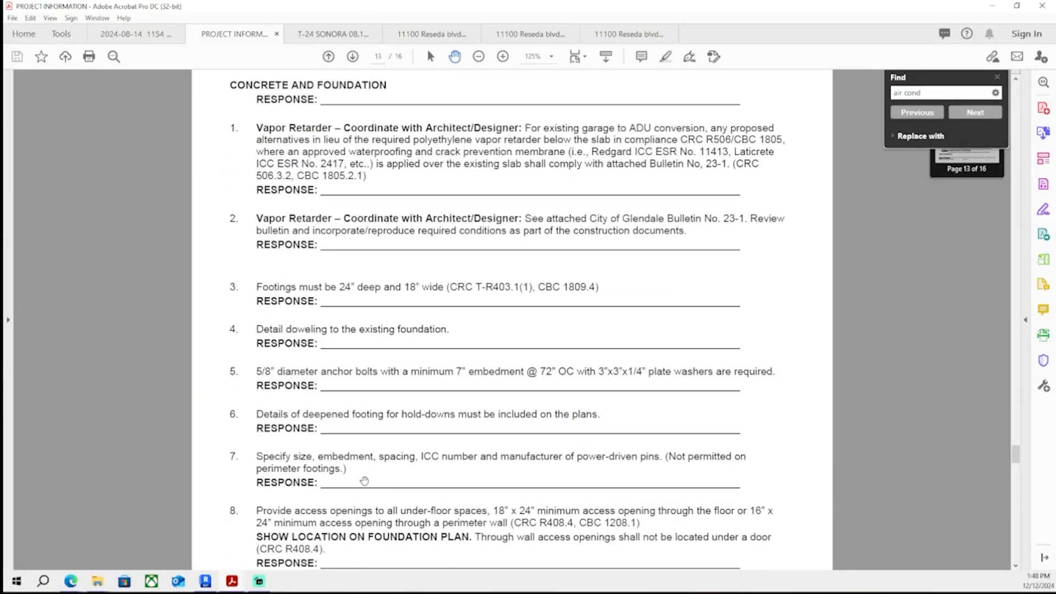
scroll(364, 481, up, 20)
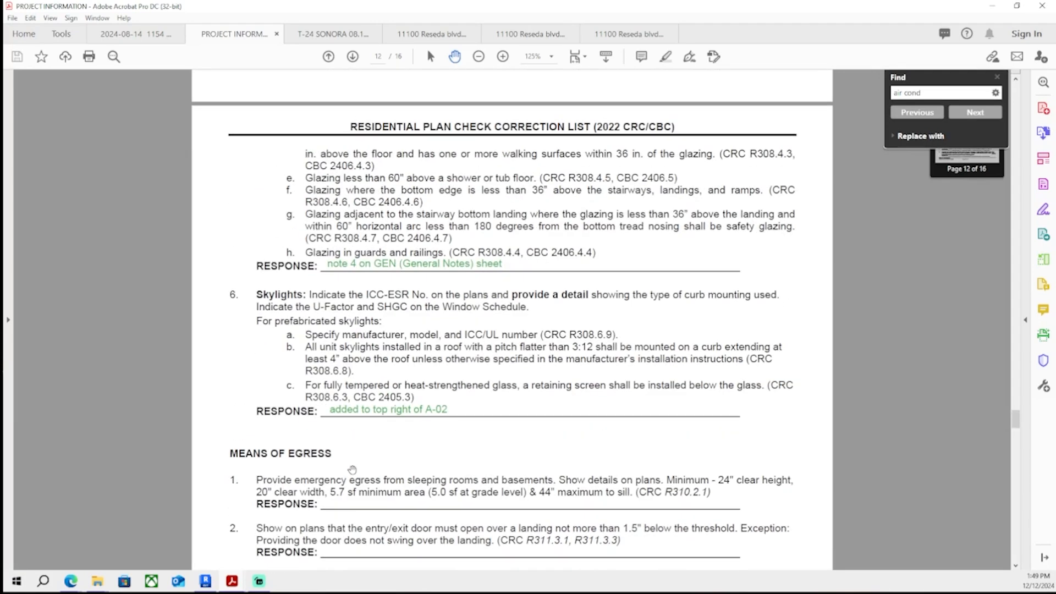
scroll(352, 469, up, 20)
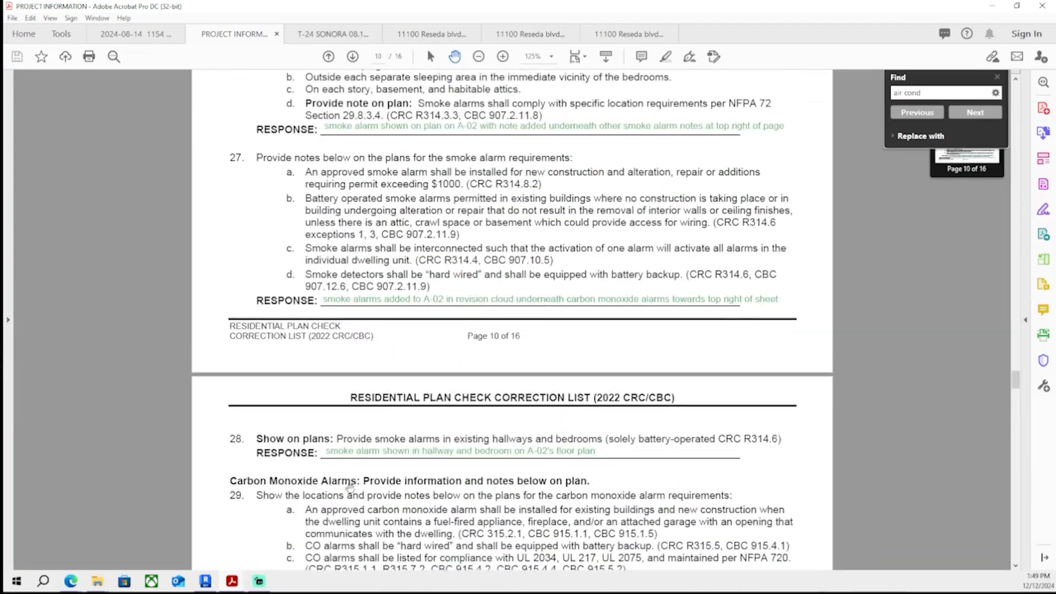
scroll(349, 487, up, 14)
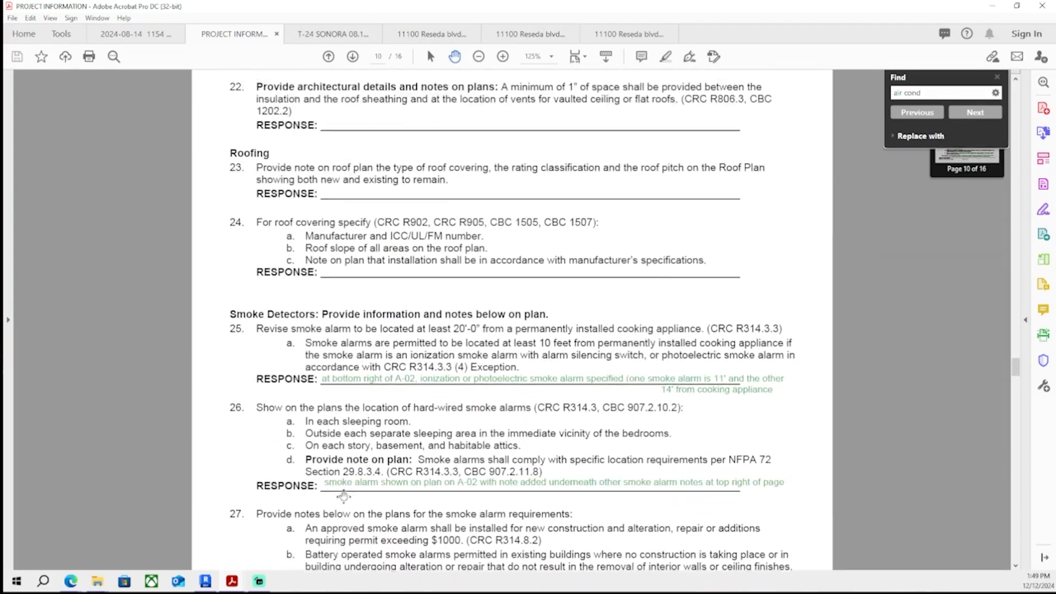
scroll(344, 497, up, 14)
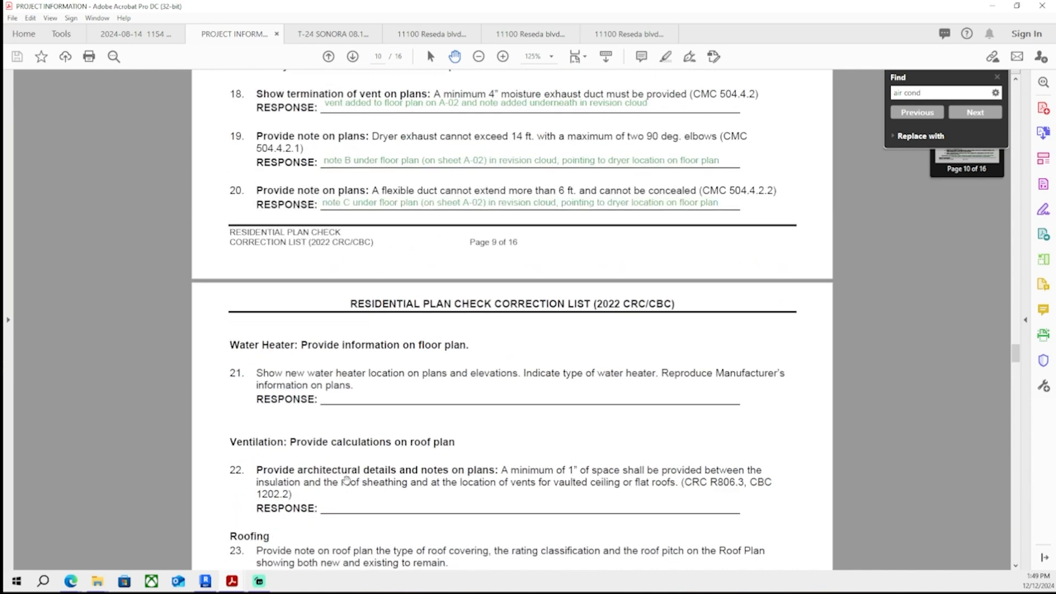
scroll(346, 480, up, 14)
scroll(342, 466, up, 8)
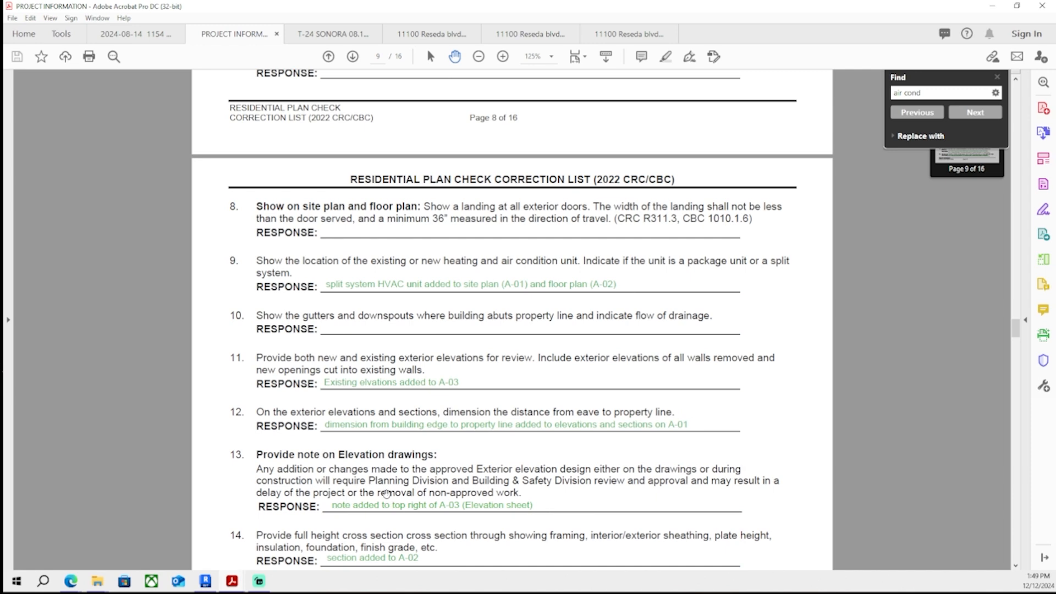
scroll(571, 471, up, 4)
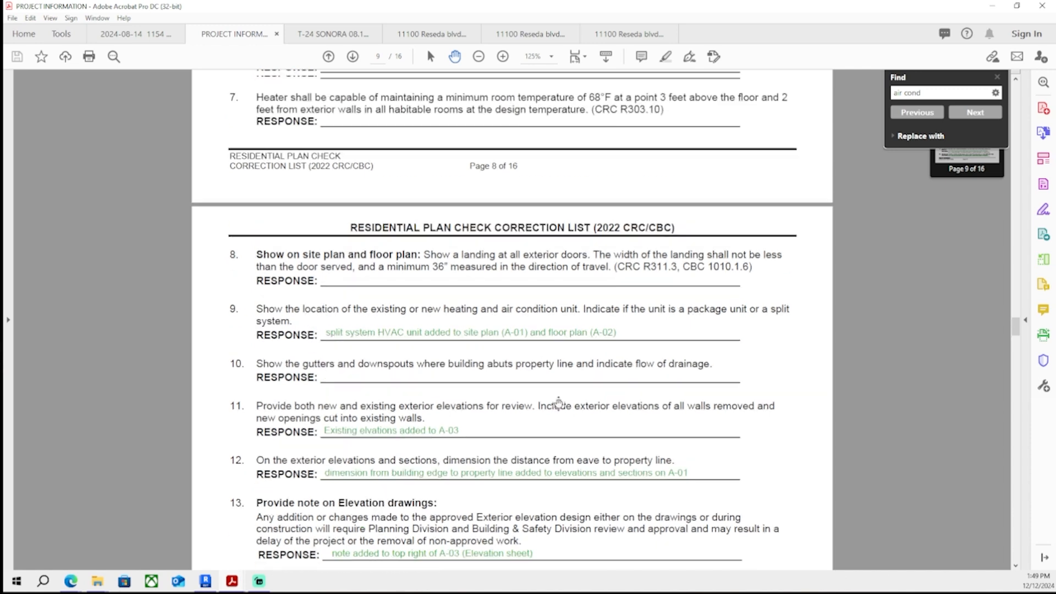
scroll(574, 462, up, 4)
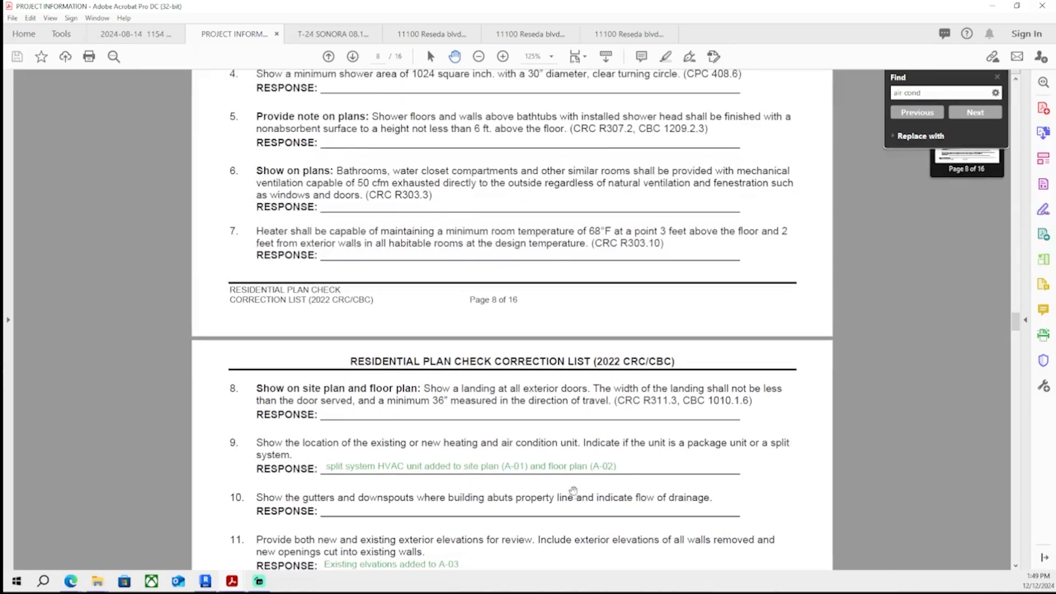
scroll(572, 492, up, 9)
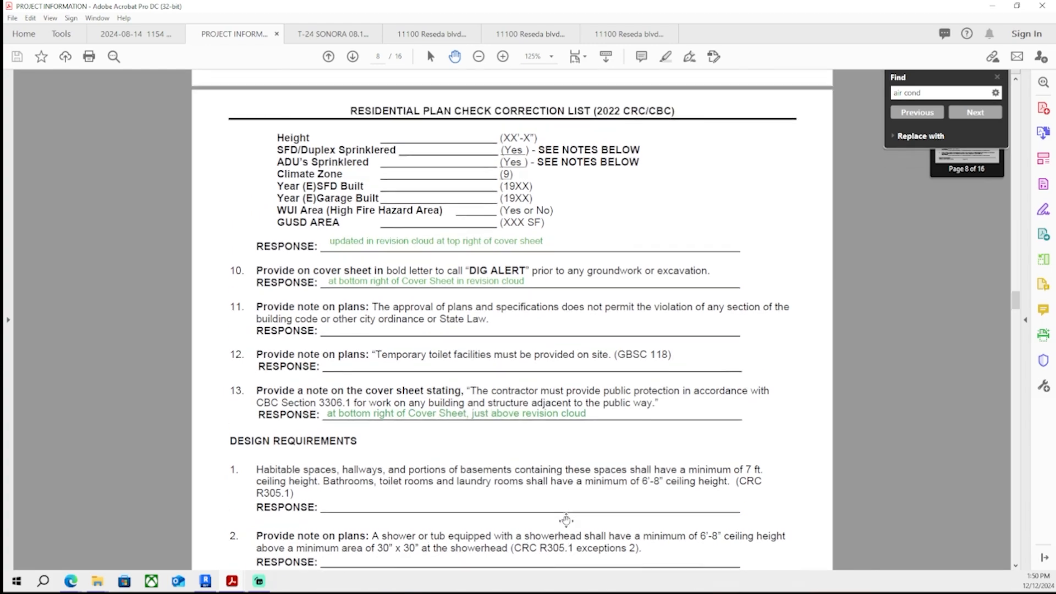
scroll(574, 494, up, 20)
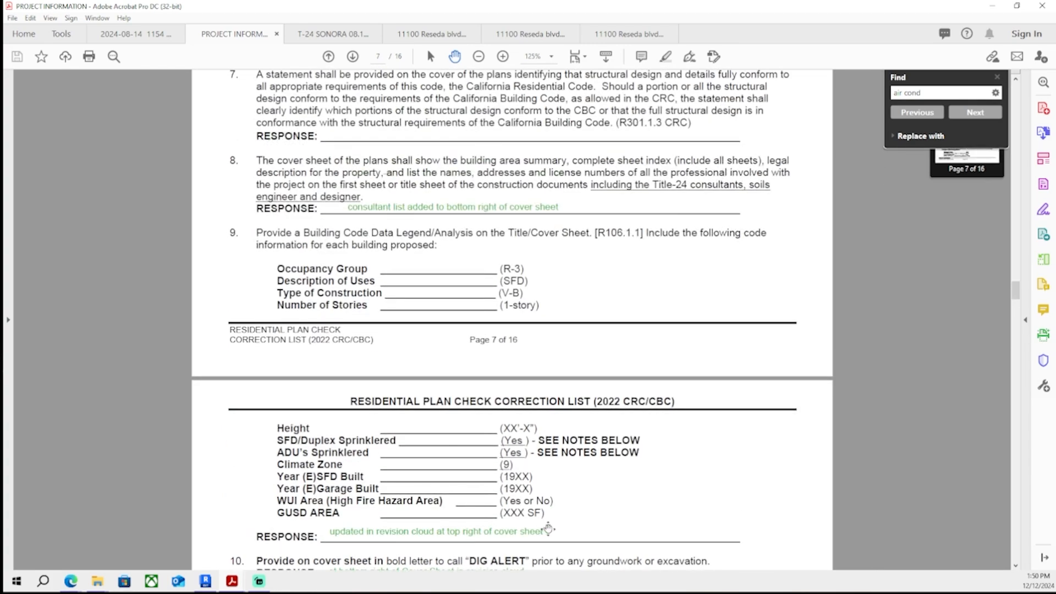
scroll(529, 520, up, 20)
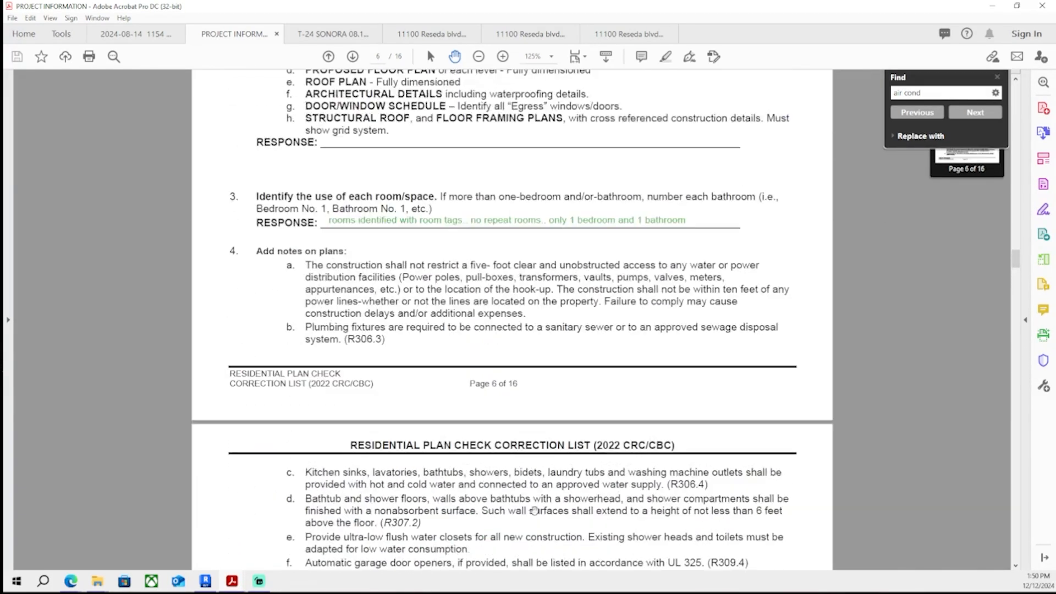
scroll(524, 515, up, 15)
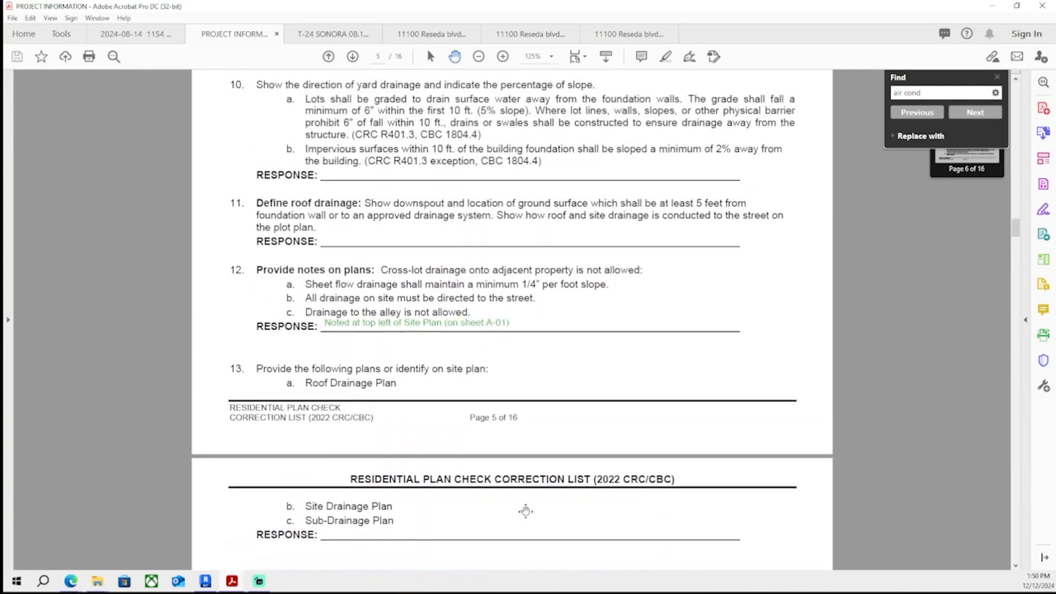
scroll(528, 491, up, 20)
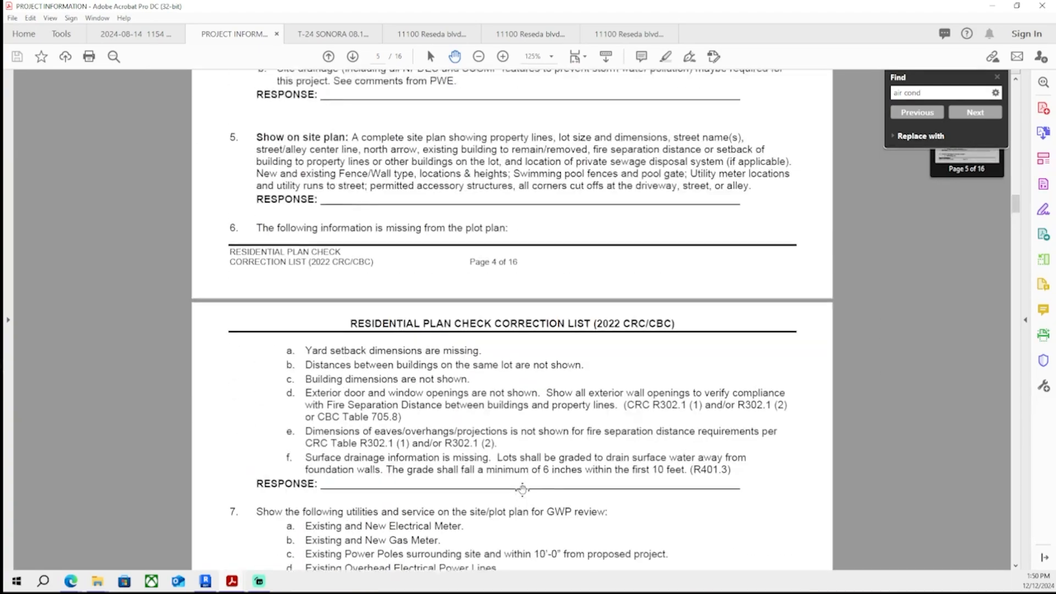
scroll(512, 518, up, 20)
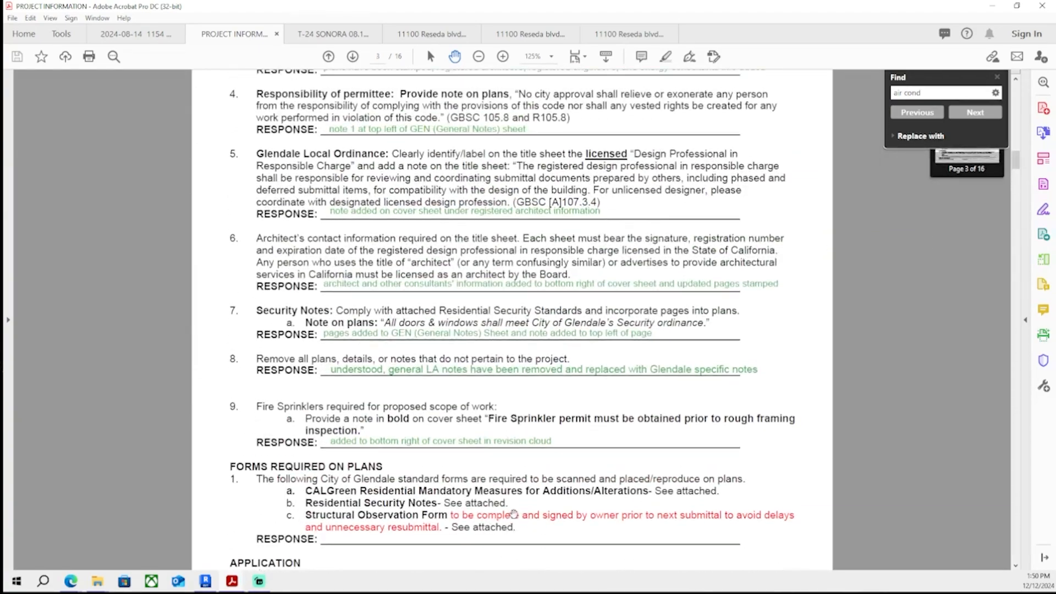
scroll(509, 510, up, 8)
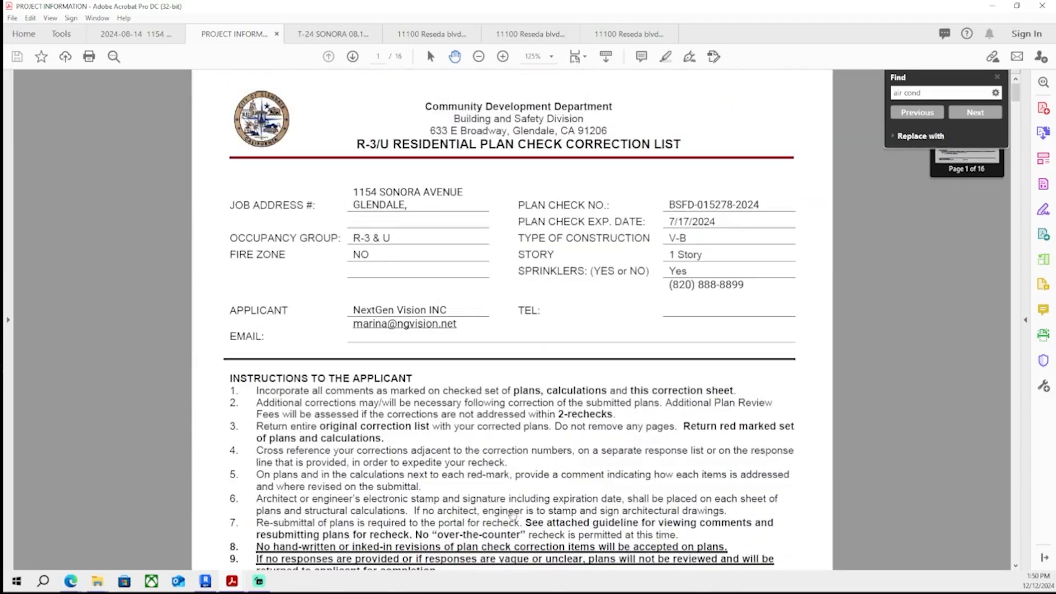
scroll(511, 282, down, 20)
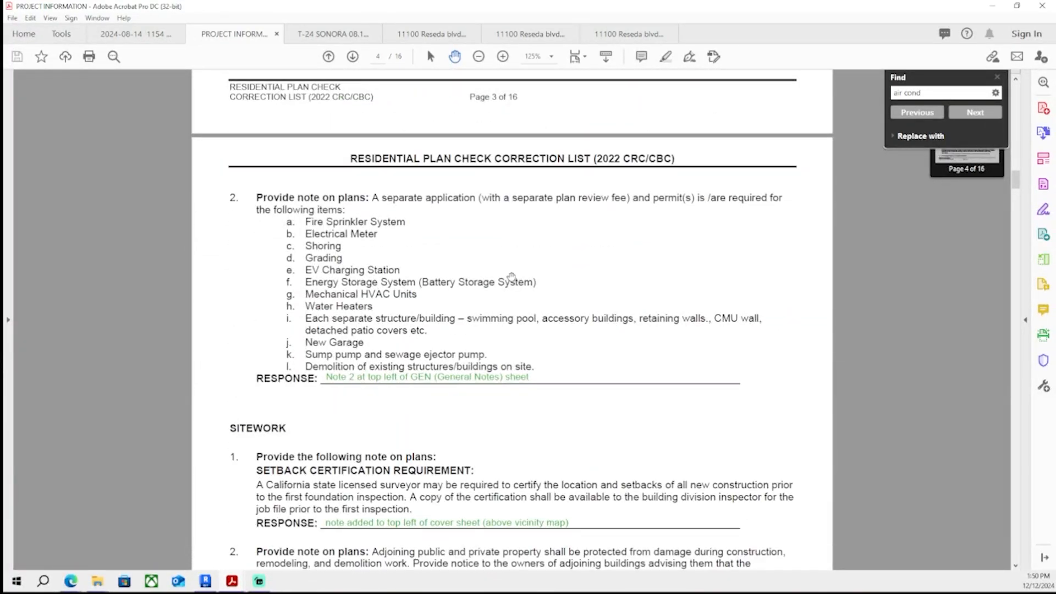
scroll(512, 277, down, 20)
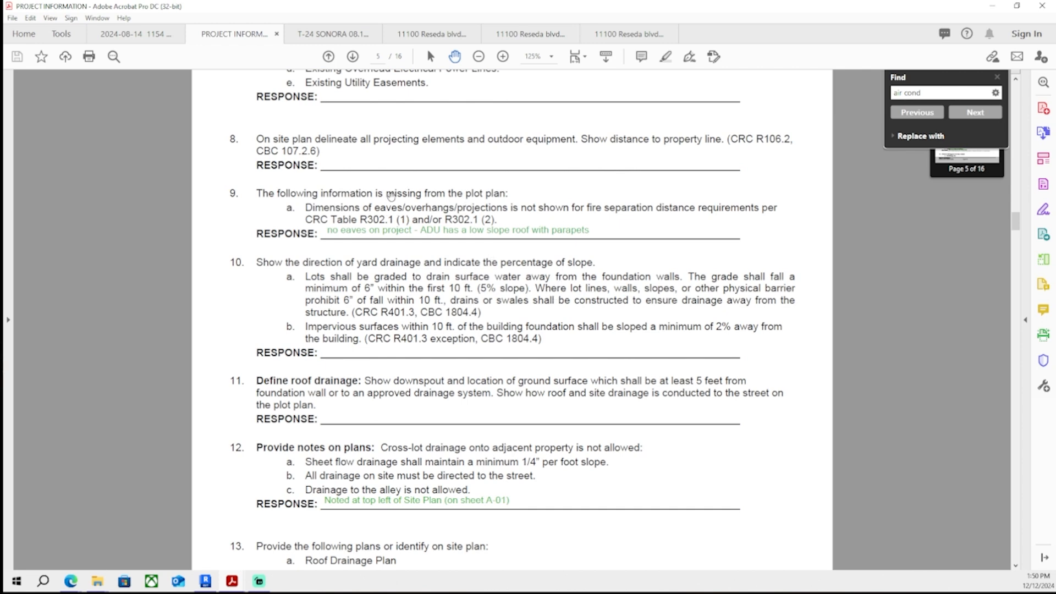
scroll(355, 289, up, 4)
scroll(226, 306, down, 12)
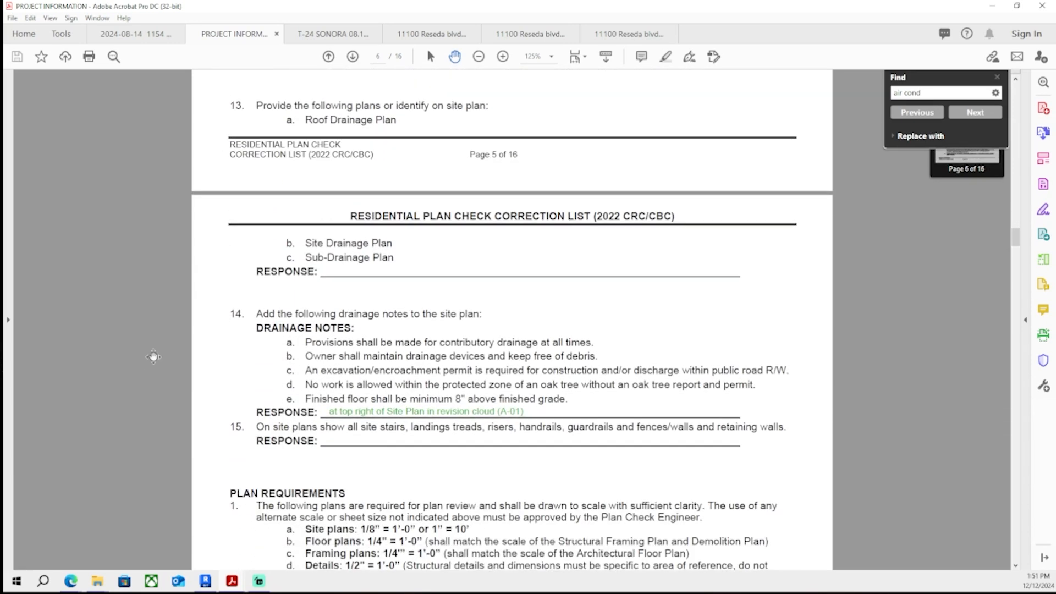
scroll(157, 361, down, 3)
scroll(163, 376, down, 20)
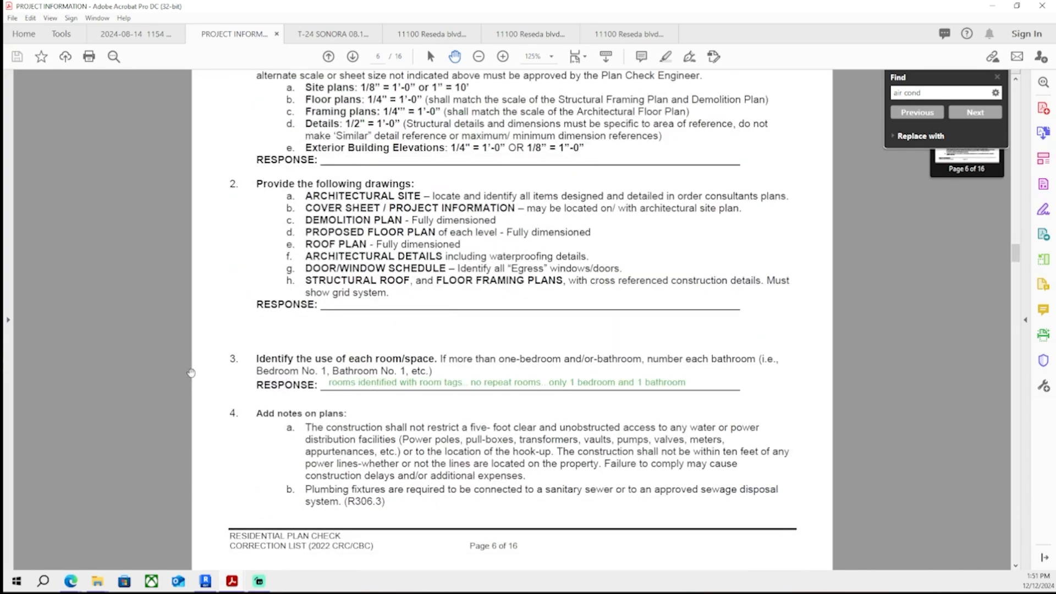
scroll(216, 305, down, 20)
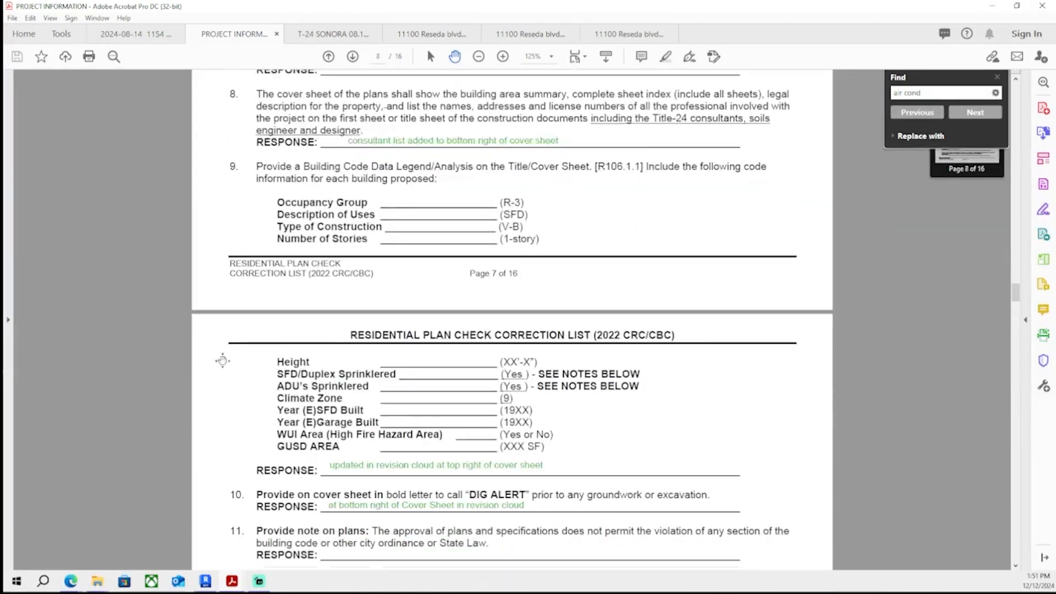
scroll(218, 384, down, 20)
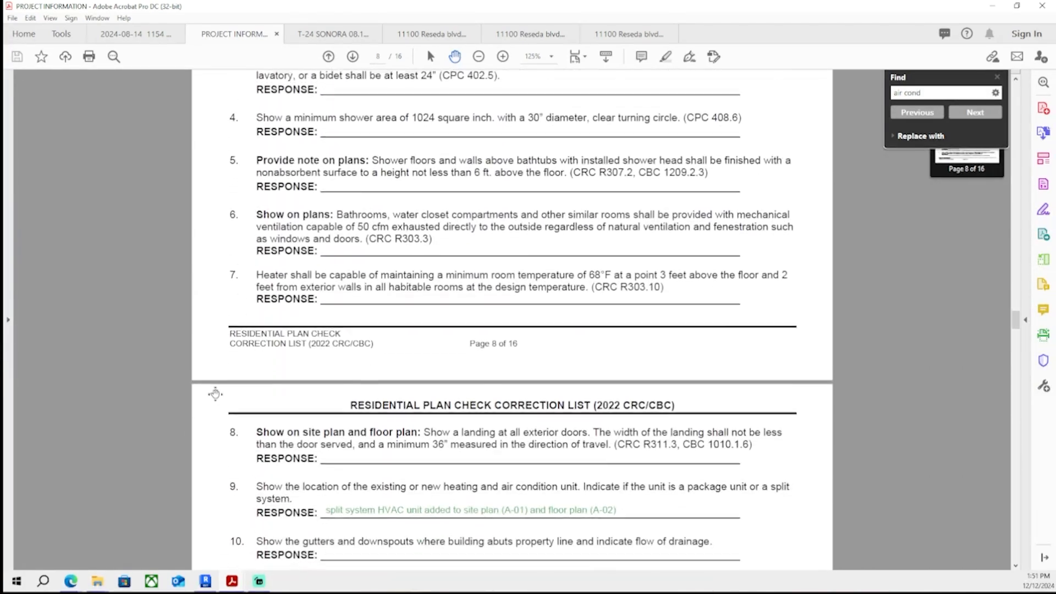
scroll(216, 396, down, 20)
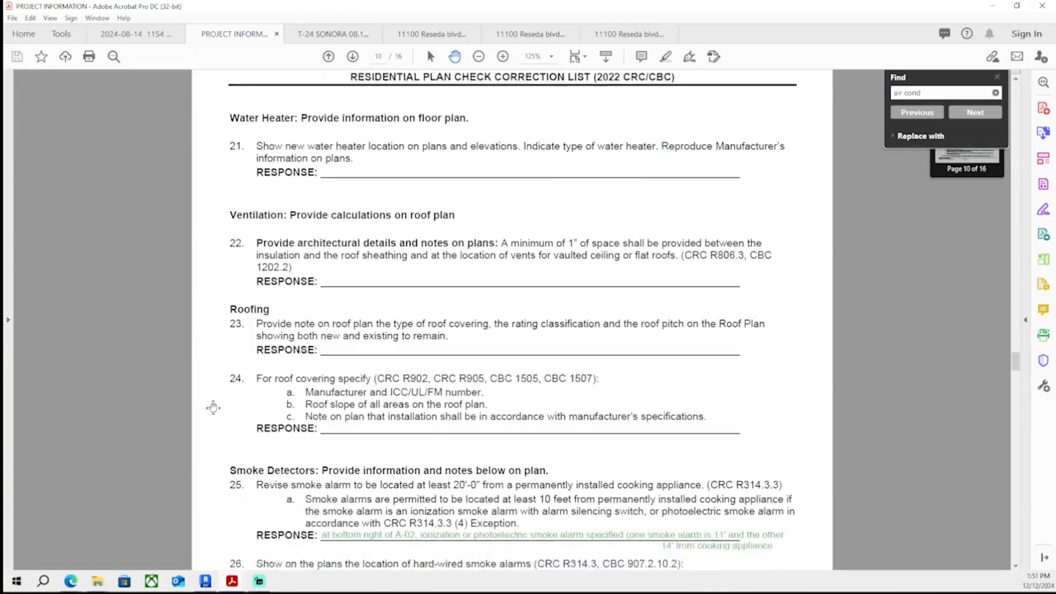
scroll(208, 422, down, 20)
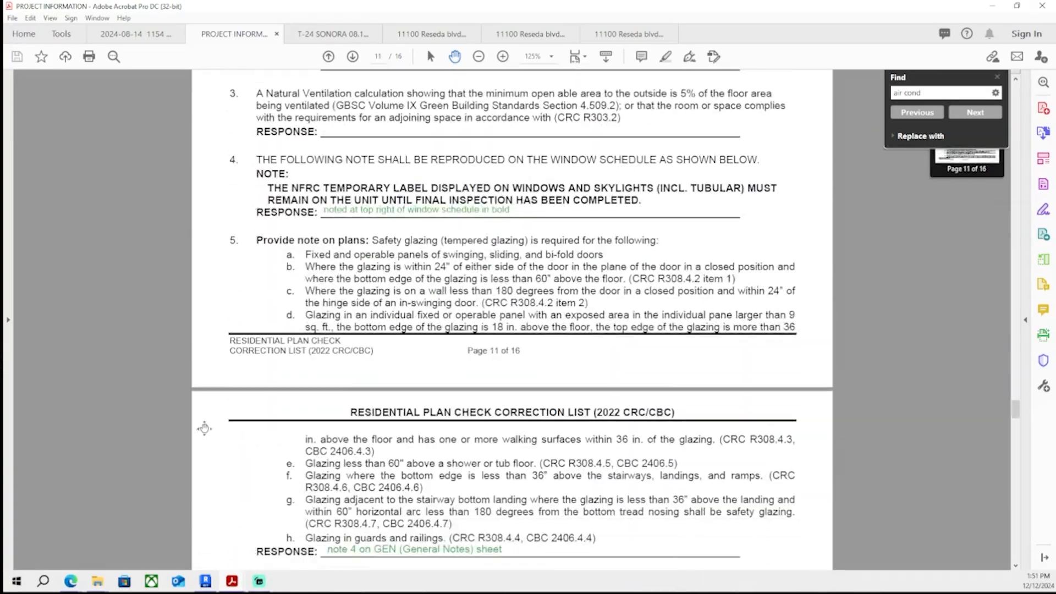
scroll(195, 443, down, 12)
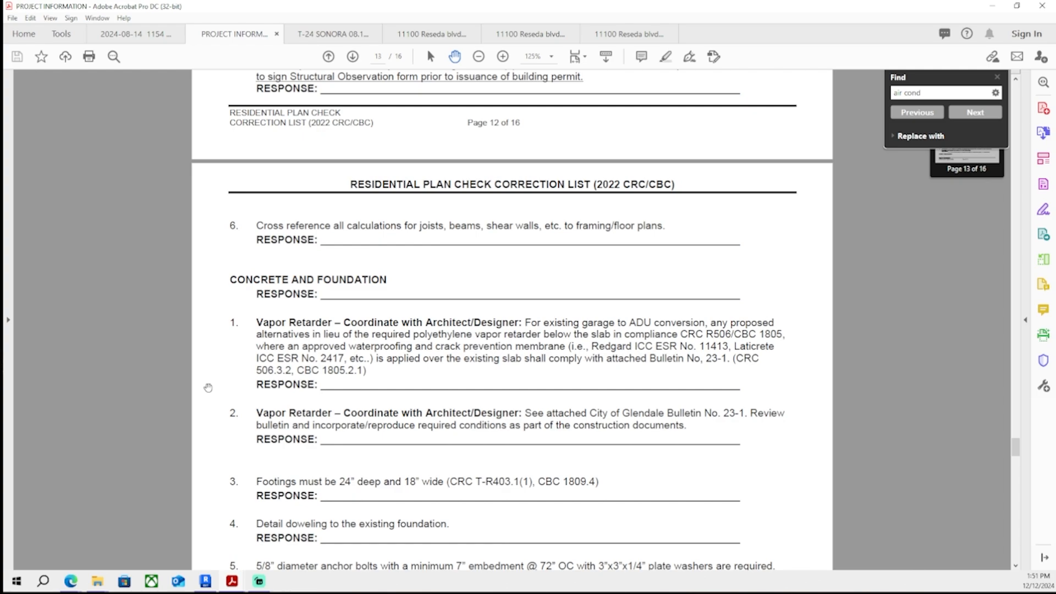
scroll(217, 327, down, 12)
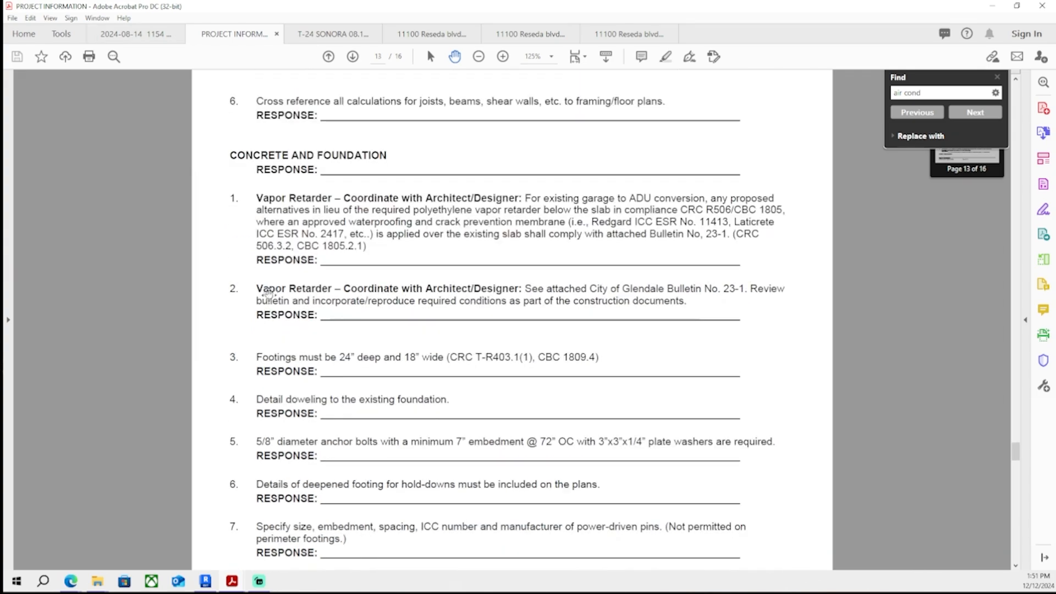
scroll(217, 327, down, 20)
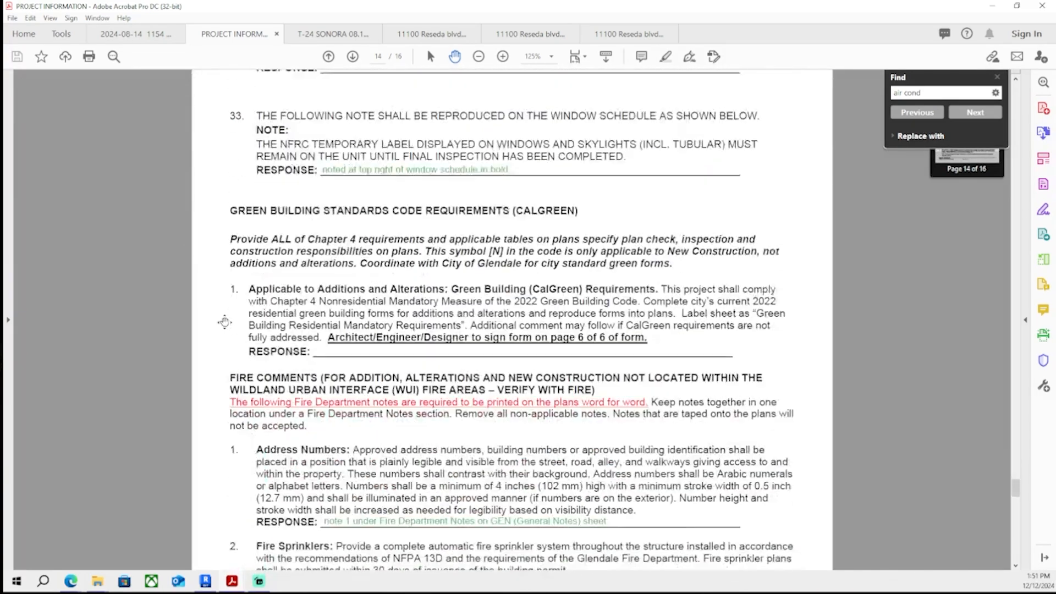
- Scroll back through the middle and first pages of the correction list to find comments still lacking responses
scroll(219, 308, down, 8)
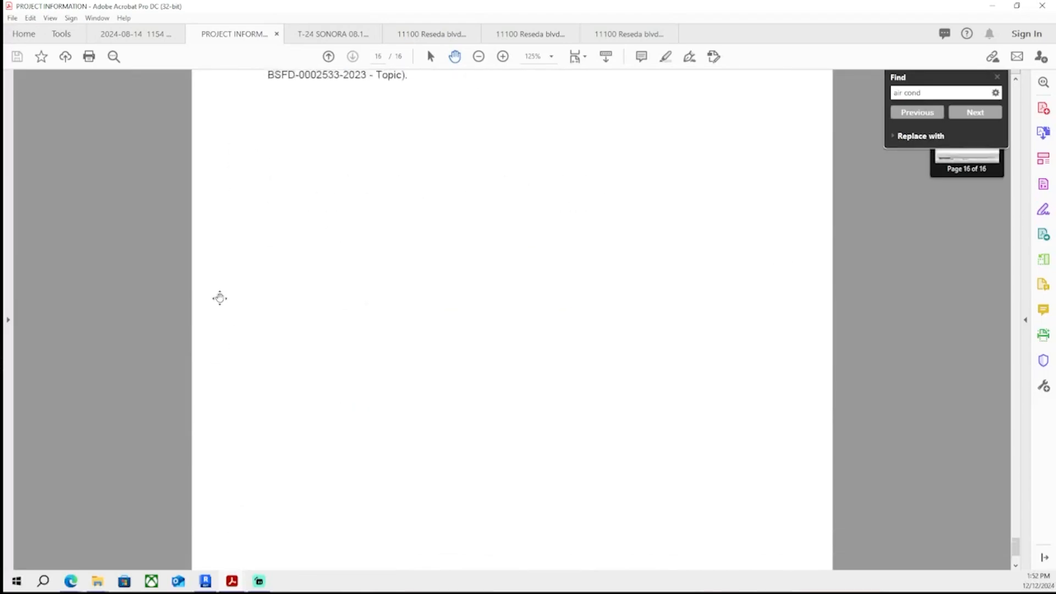
scroll(217, 308, up, 20)
scroll(214, 326, up, 20)
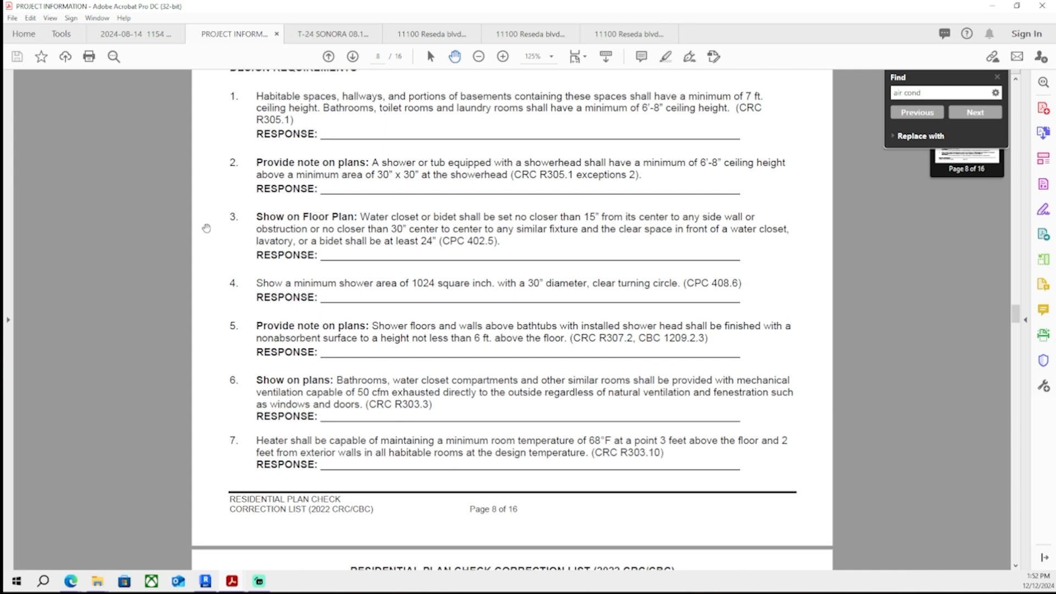
scroll(207, 228, down, 15)
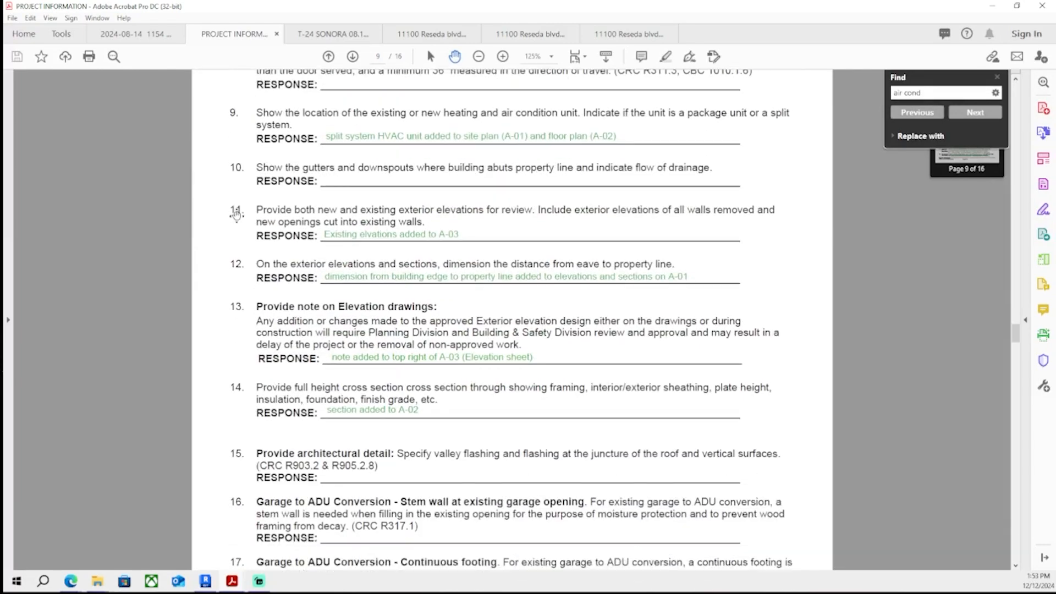
scroll(234, 213, down, 15)
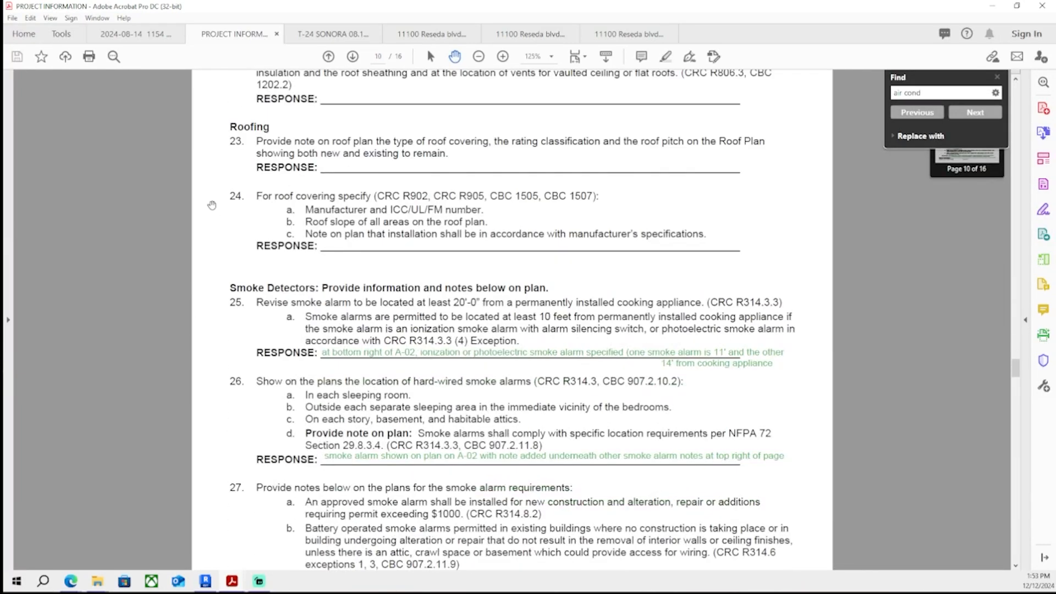
scroll(226, 230, down, 5)
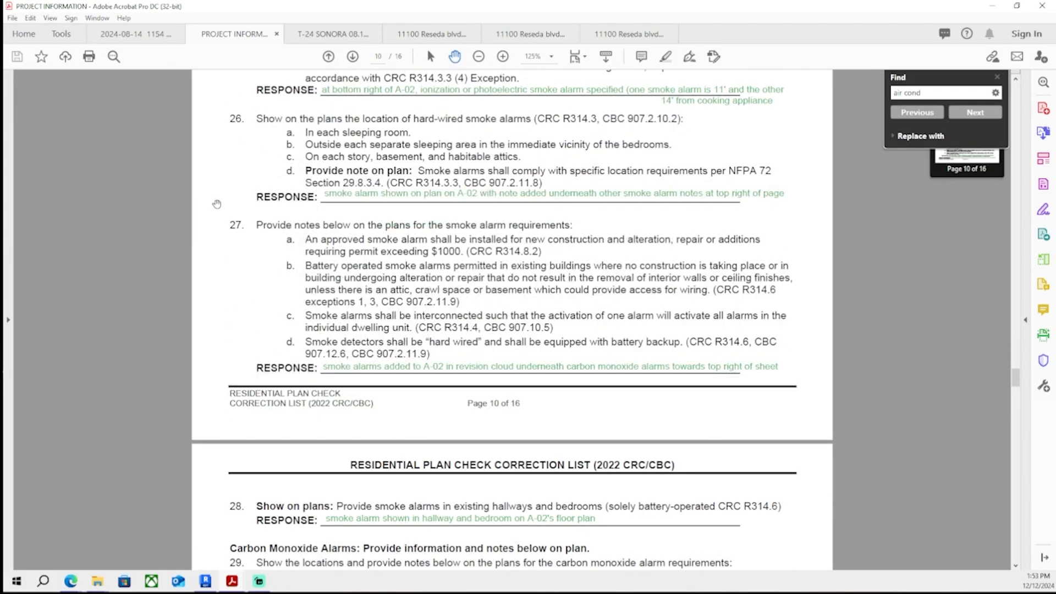
scroll(225, 220, down, 10)
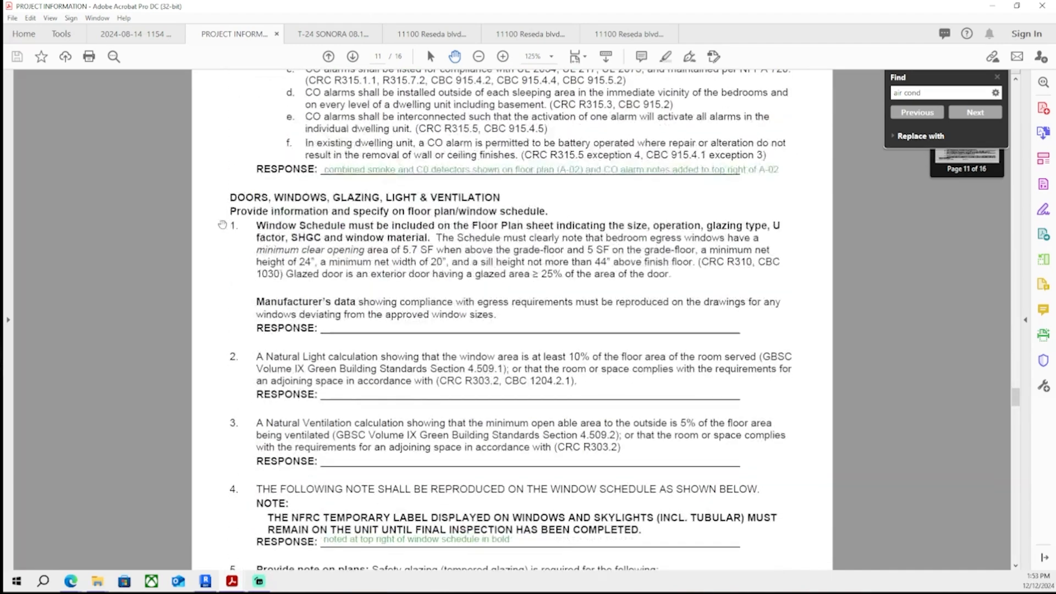
scroll(250, 277, down, 5)
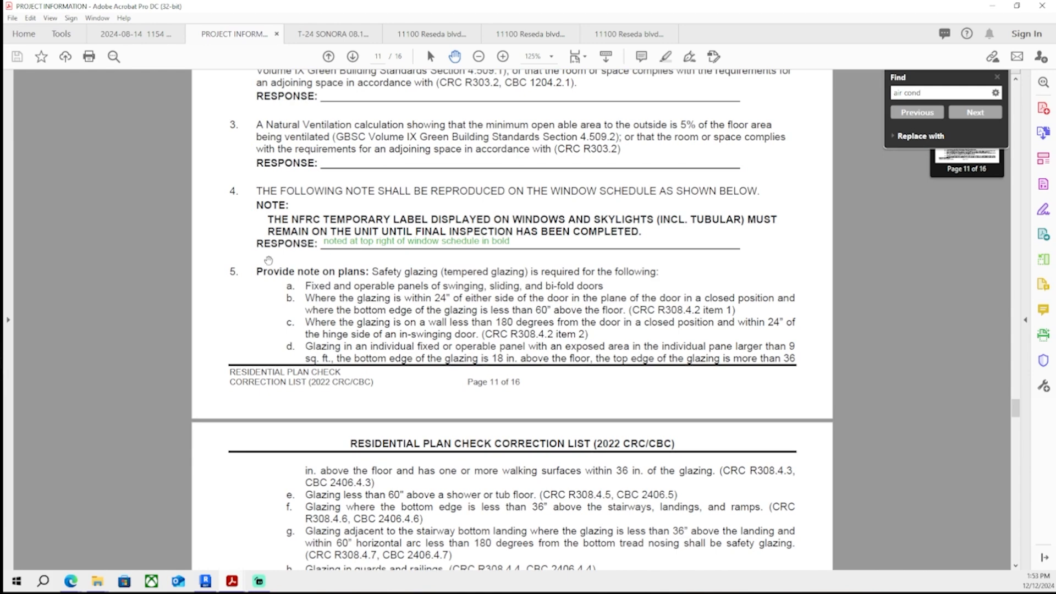
scroll(417, 289, down, 4)
scroll(421, 310, down, 7)
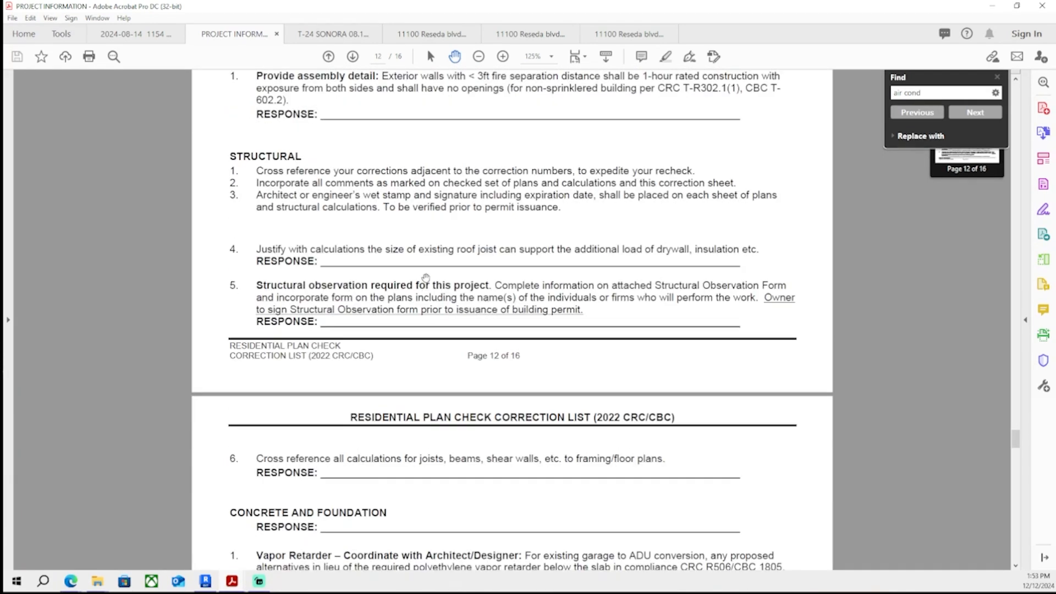
scroll(375, 408, up, 14)
scroll(375, 408, up, 12)
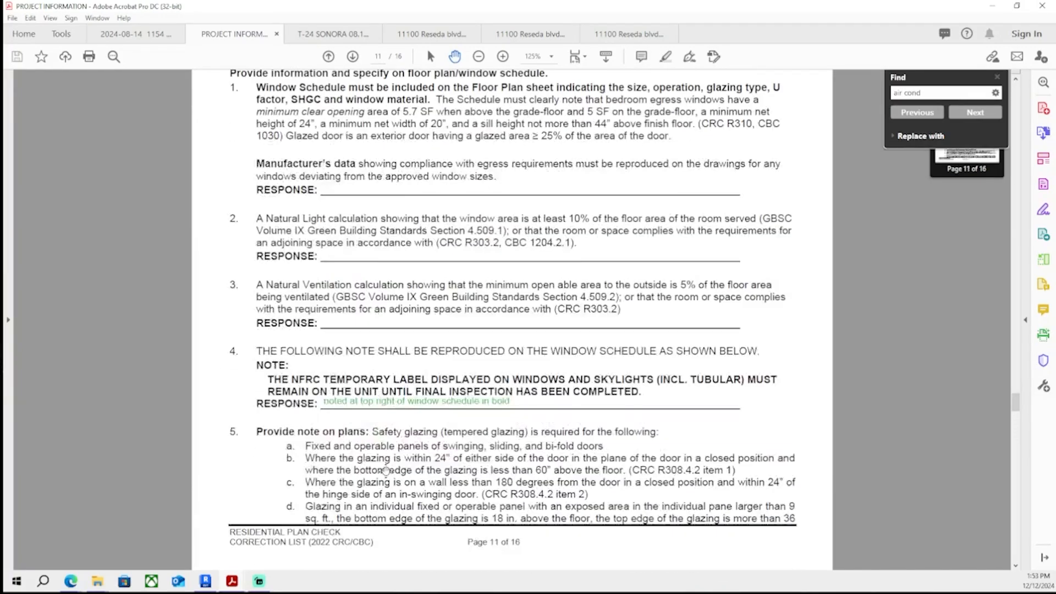
ctrl+scroll(407, 438, up, 1)
scroll(411, 443, up, 15)
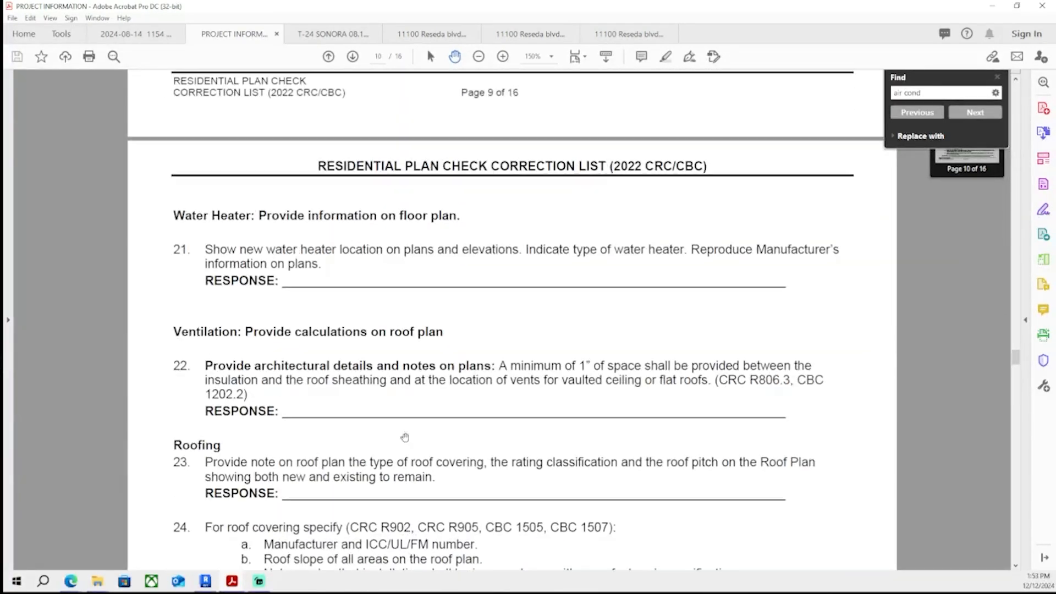
scroll(415, 375, up, 15)
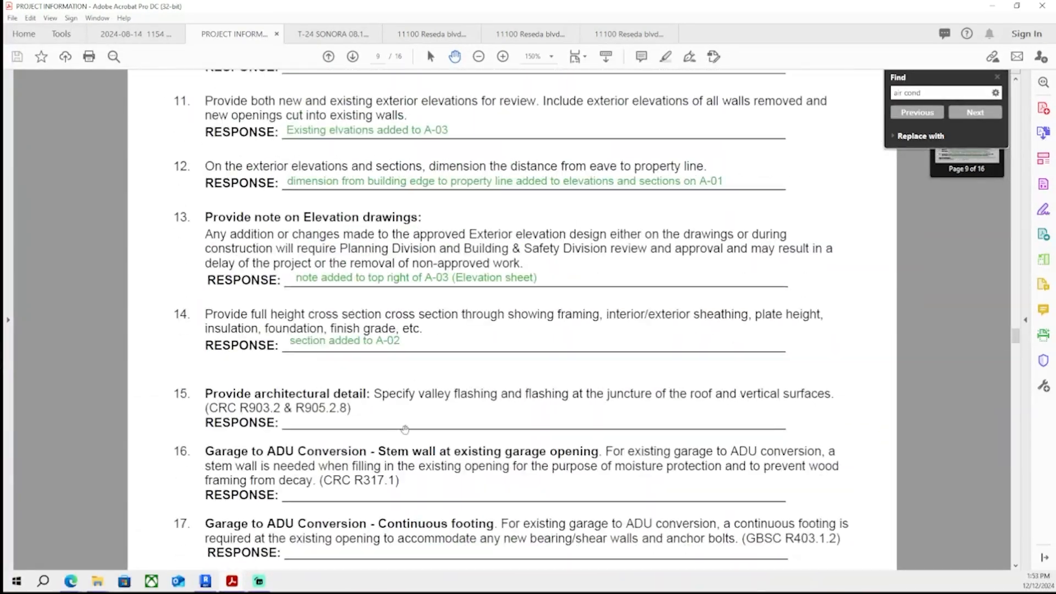
scroll(399, 424, up, 20)
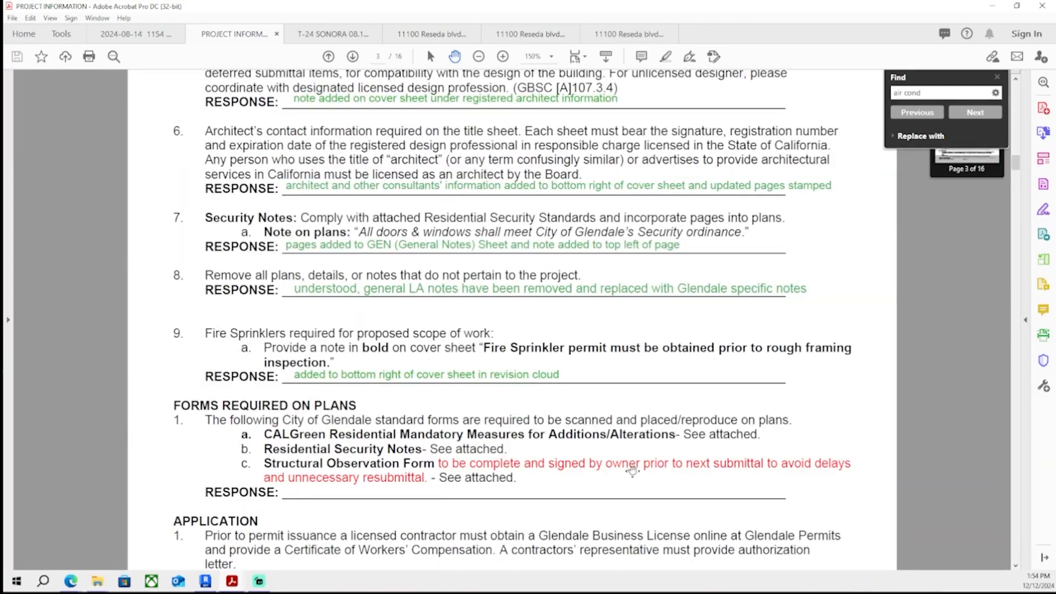
scroll(632, 471, up, 20)
scroll(618, 259, down, 15)
scroll(575, 176, up, 3)
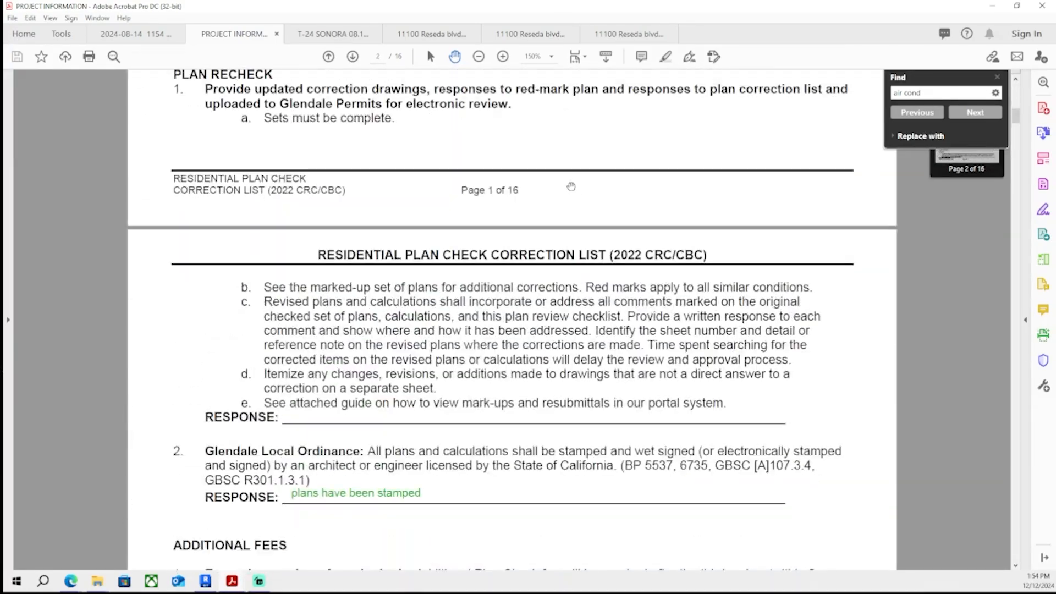
scroll(547, 239, up, 3)
scroll(551, 229, down, 6)
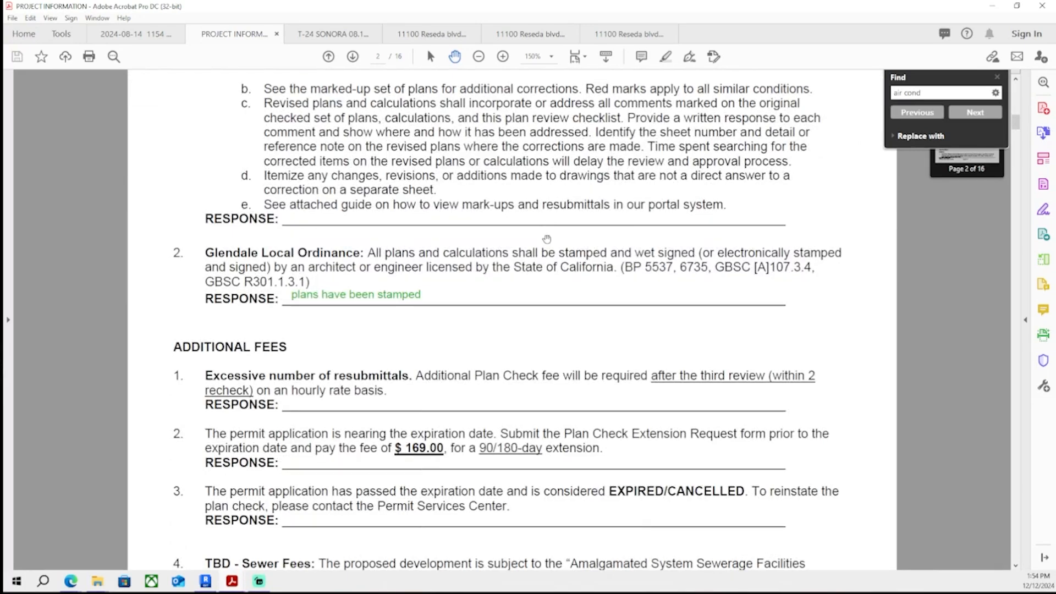
scroll(517, 277, up, 5)
scroll(463, 237, down, 5)
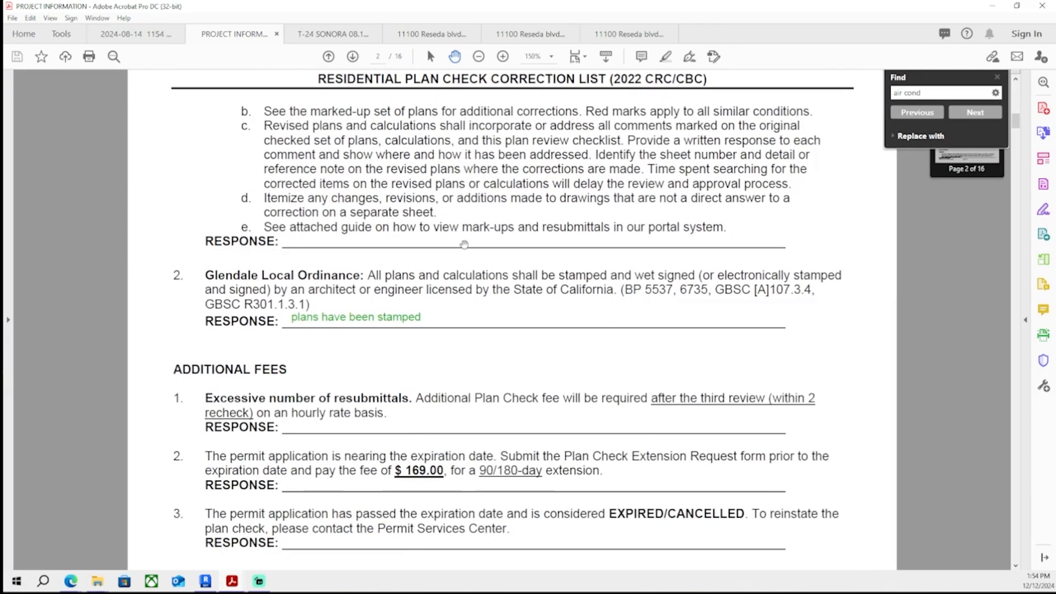
ctrl+scroll(481, 244, up, 2)
scroll(482, 239, down, 3)
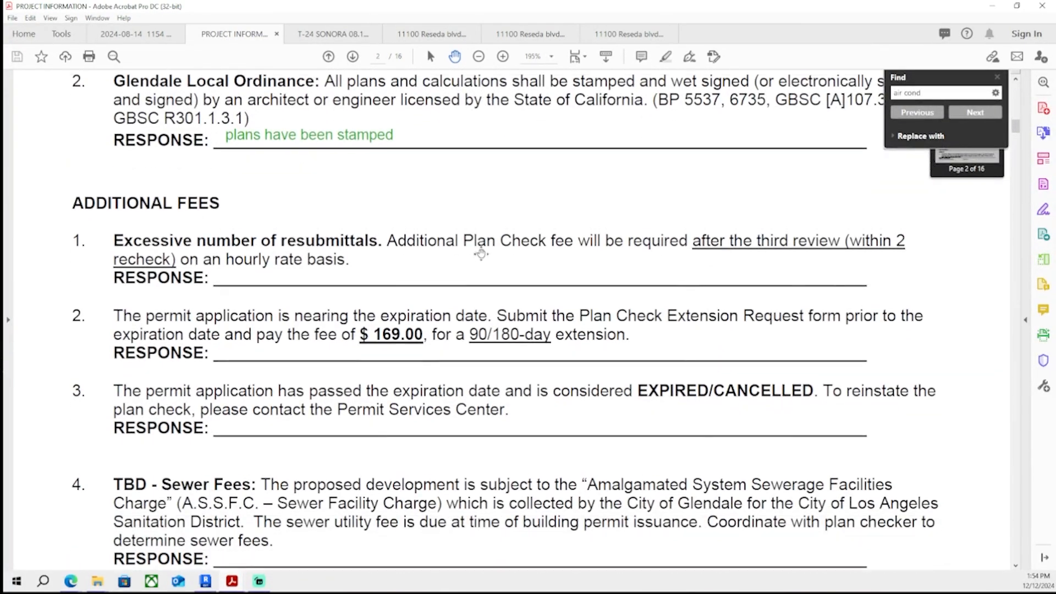
scroll(482, 238, down, 15)
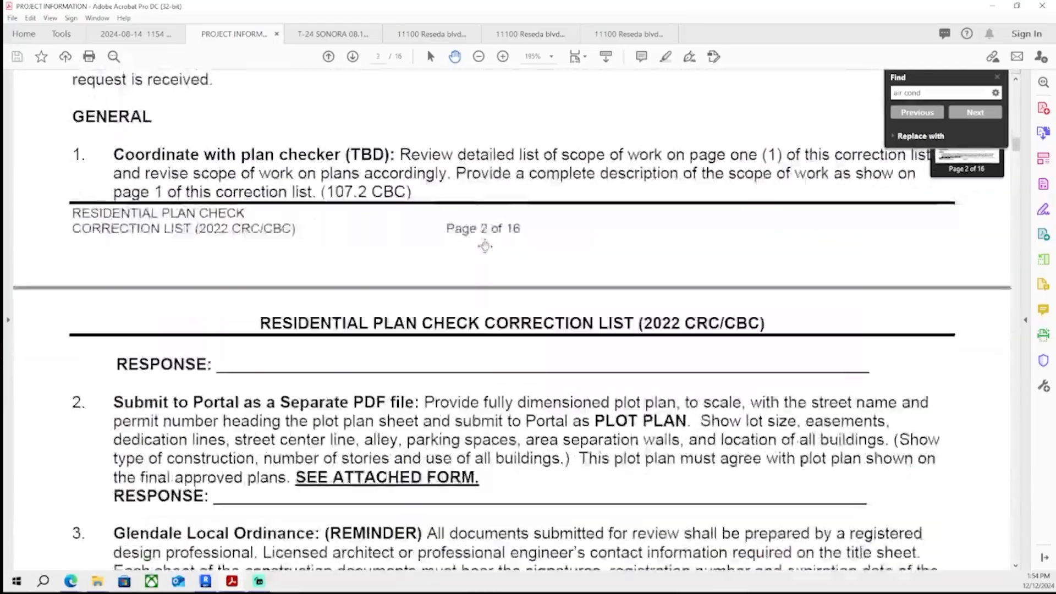
scroll(477, 250, down, 15)
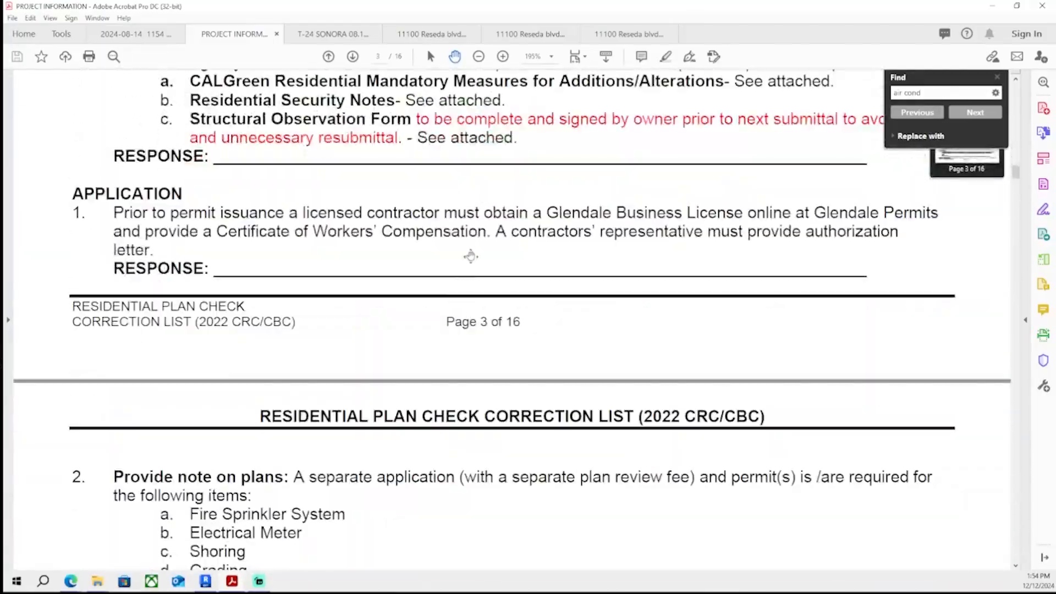
scroll(472, 249, up, 3)
scroll(256, 374, up, 20)
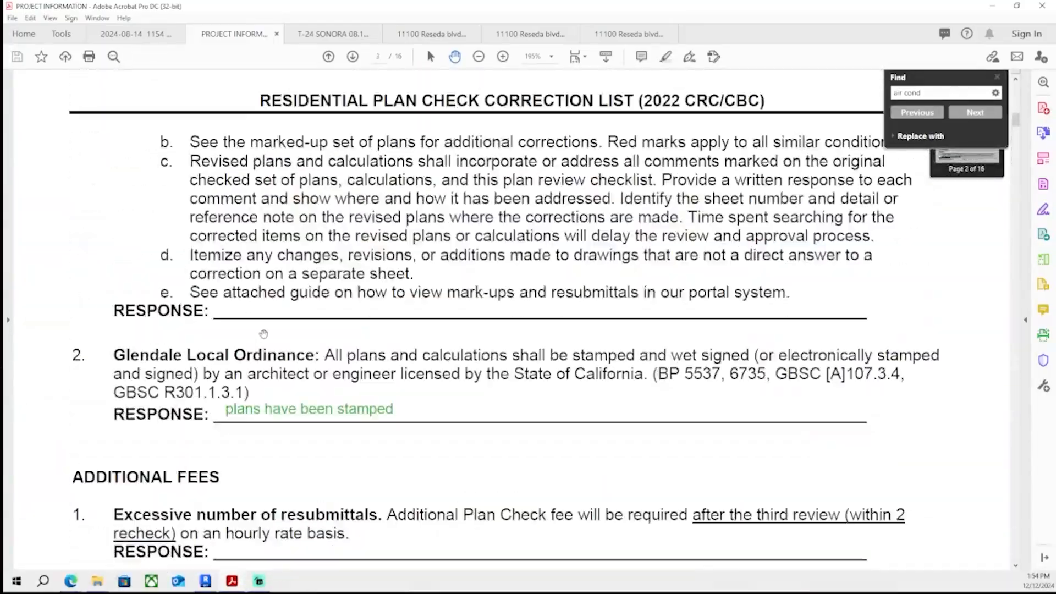
scroll(283, 234, down, 15)
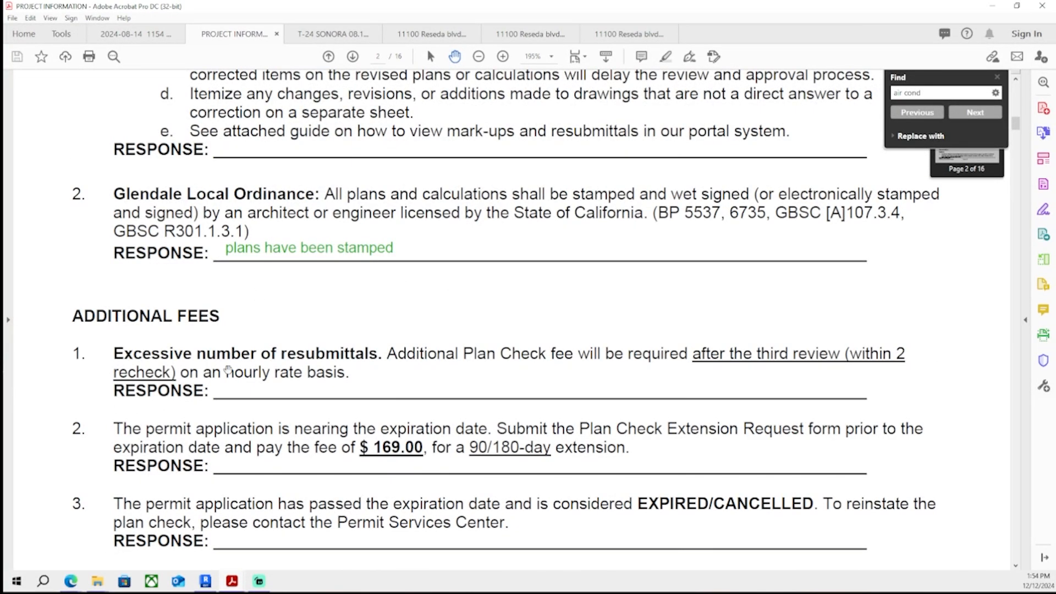
scroll(204, 419, up, 5)
scroll(231, 374, down, 12)
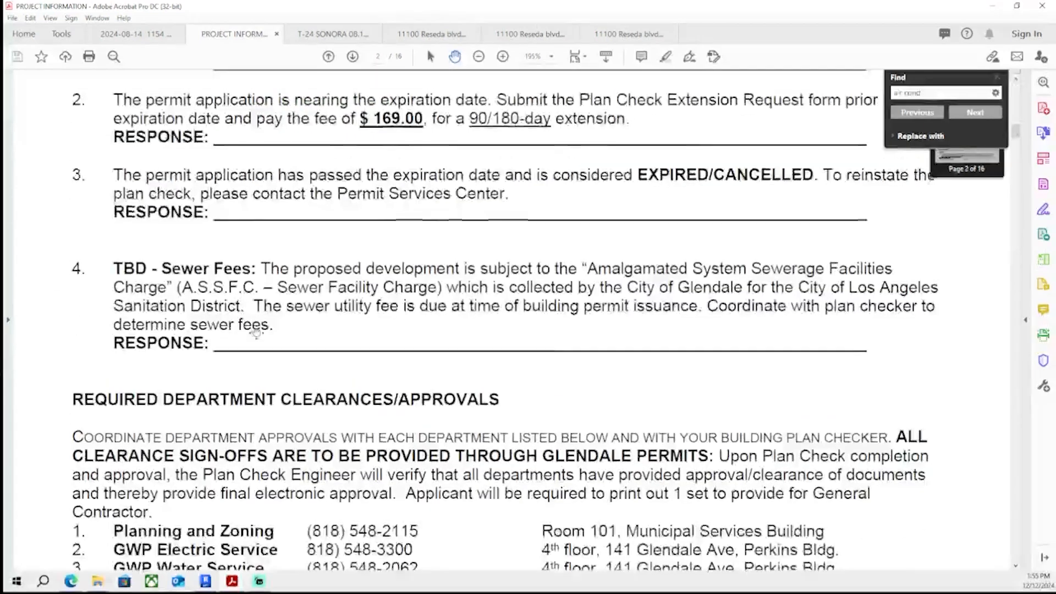
scroll(255, 327, up, 5)
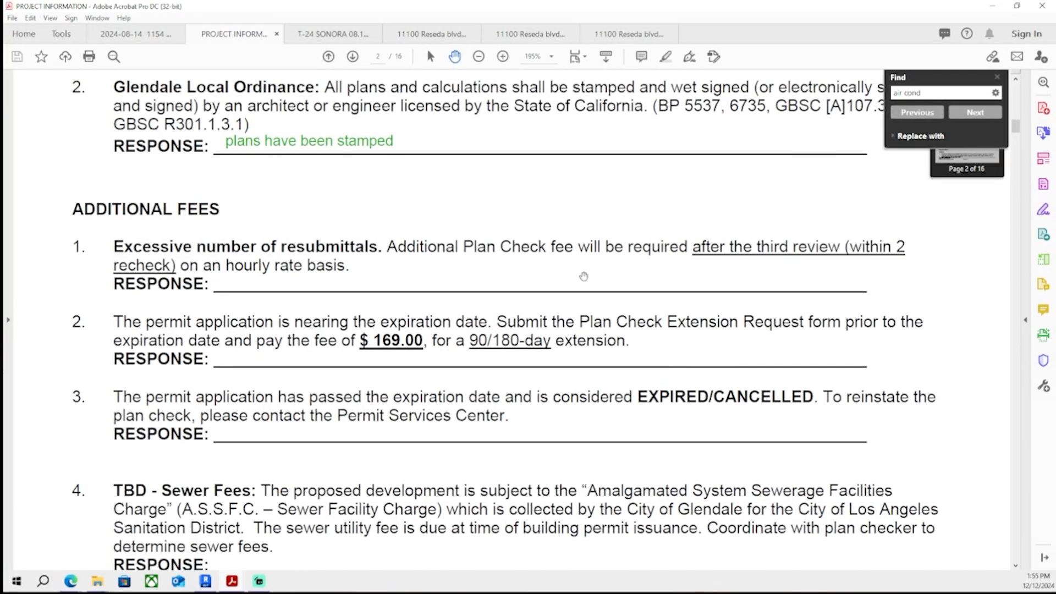
scroll(360, 382, up, 8)
scroll(360, 382, down, 2)
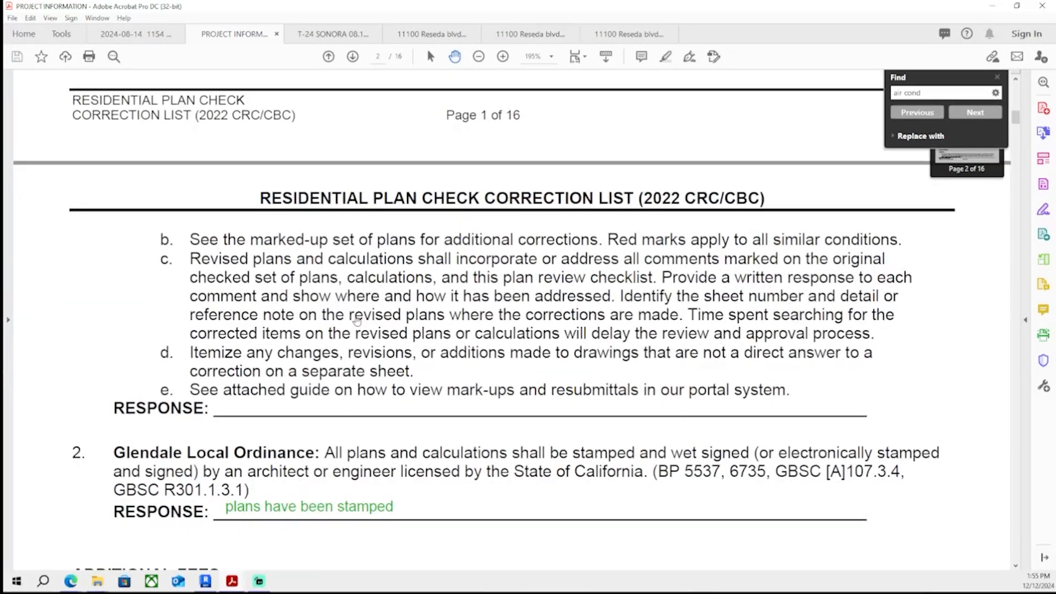
- Add the response "understood, set updated according to this list and marked up corrections, and responses denoted" under Plan Recheck item 1
click(1044, 161)
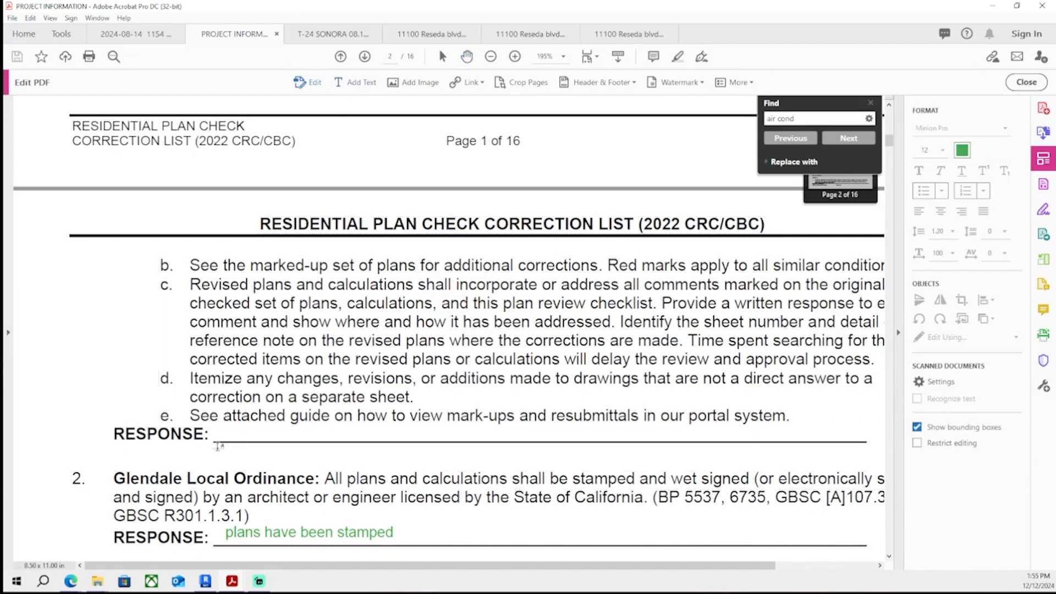
text(understood)
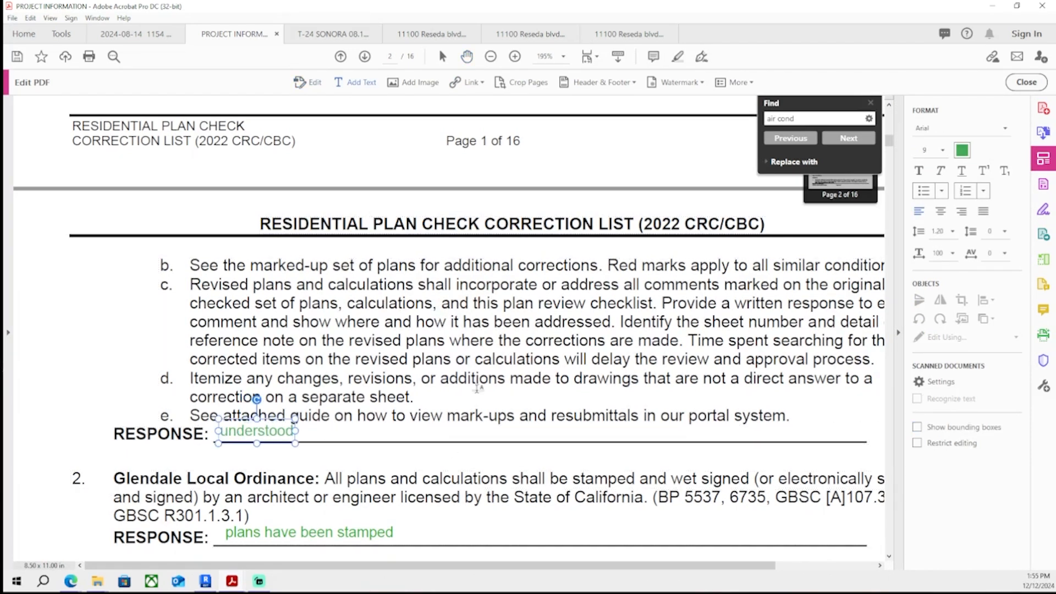
text(, set updated according to this list and)
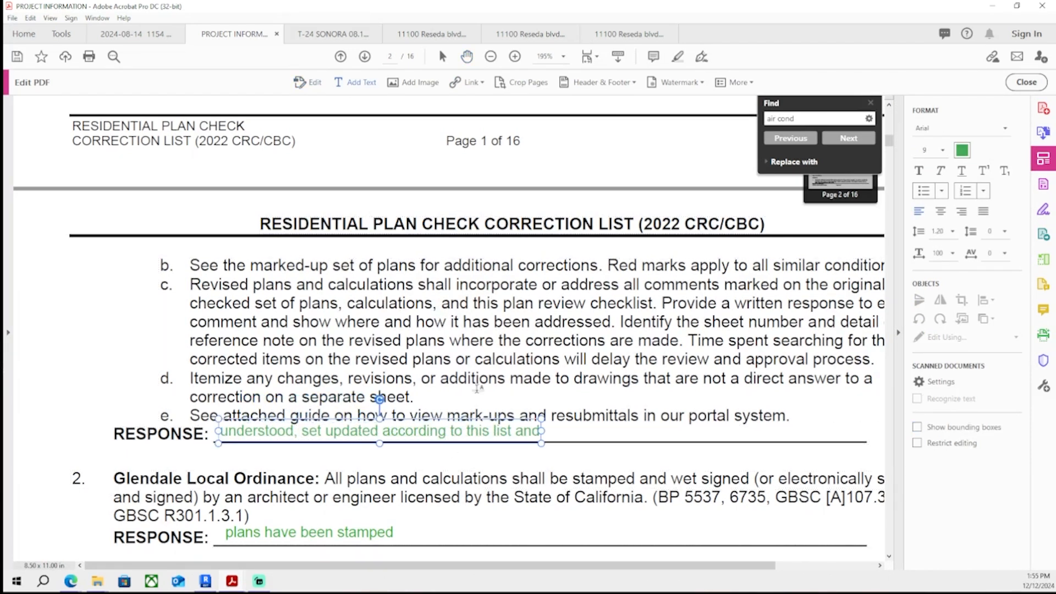
text( marked up corrections, and)
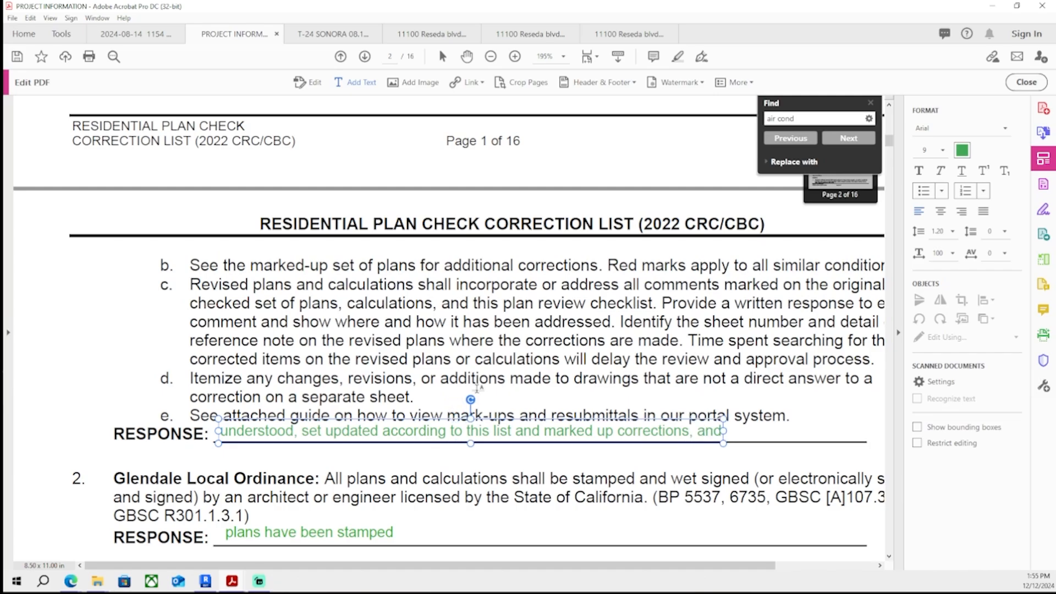
text( responses denoted)
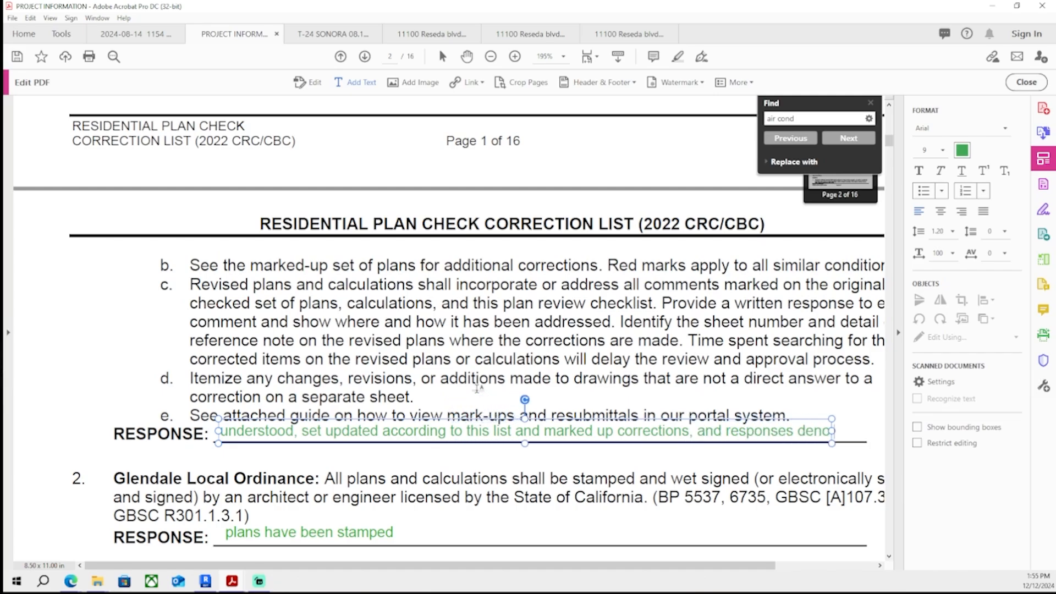
key(Escape)
- Examine the Additional Fees, General and Forms Required sections for comments without responses
scroll(365, 388, down, 15)
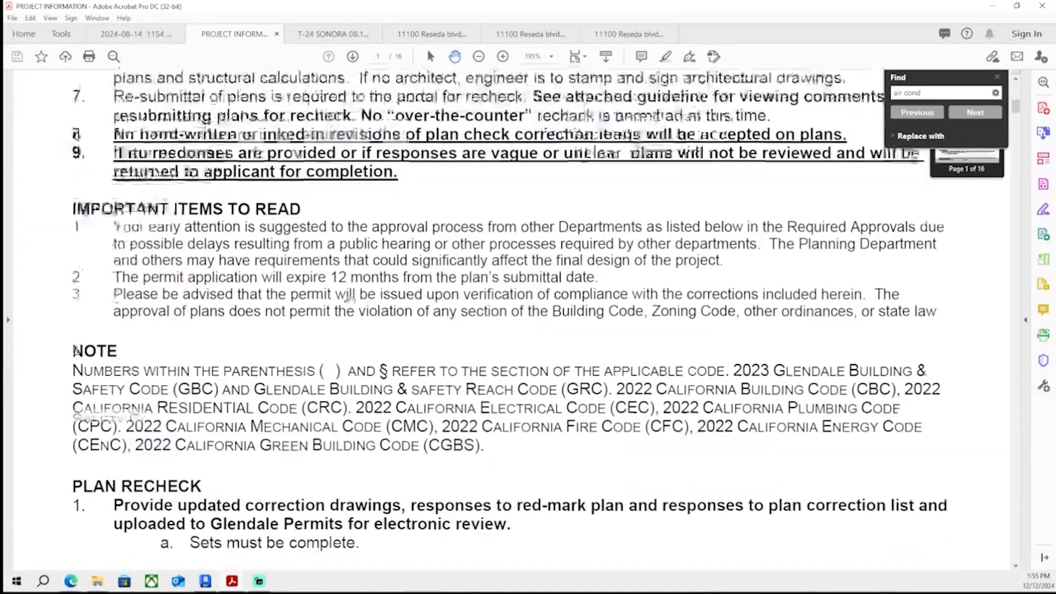
scroll(346, 292, up, 6)
scroll(345, 291, up, 3)
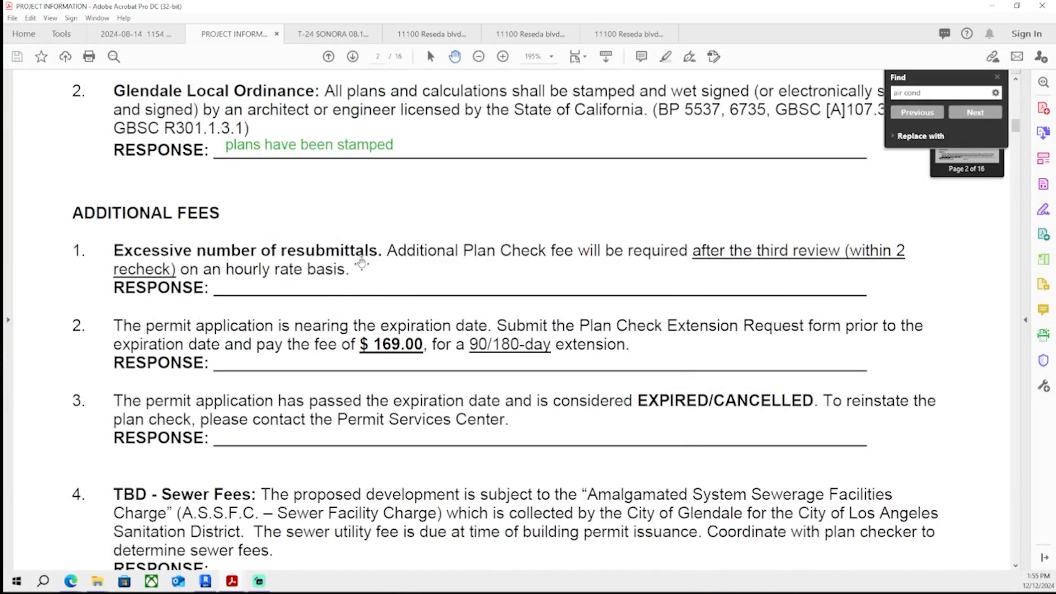
scroll(361, 264, down, 6)
scroll(358, 275, up, 5)
scroll(356, 282, down, 1)
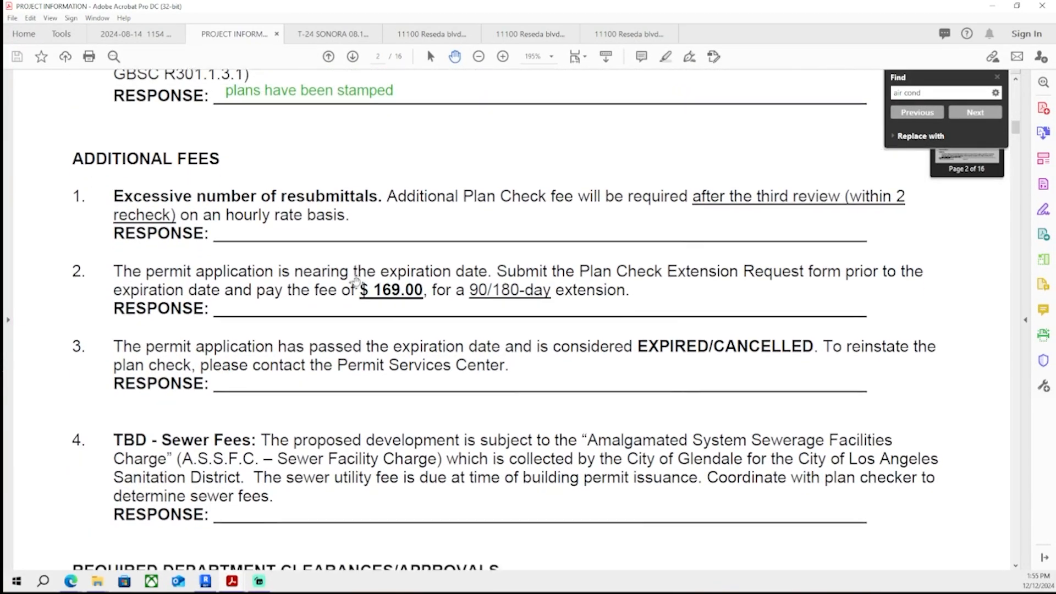
scroll(356, 282, down, 1)
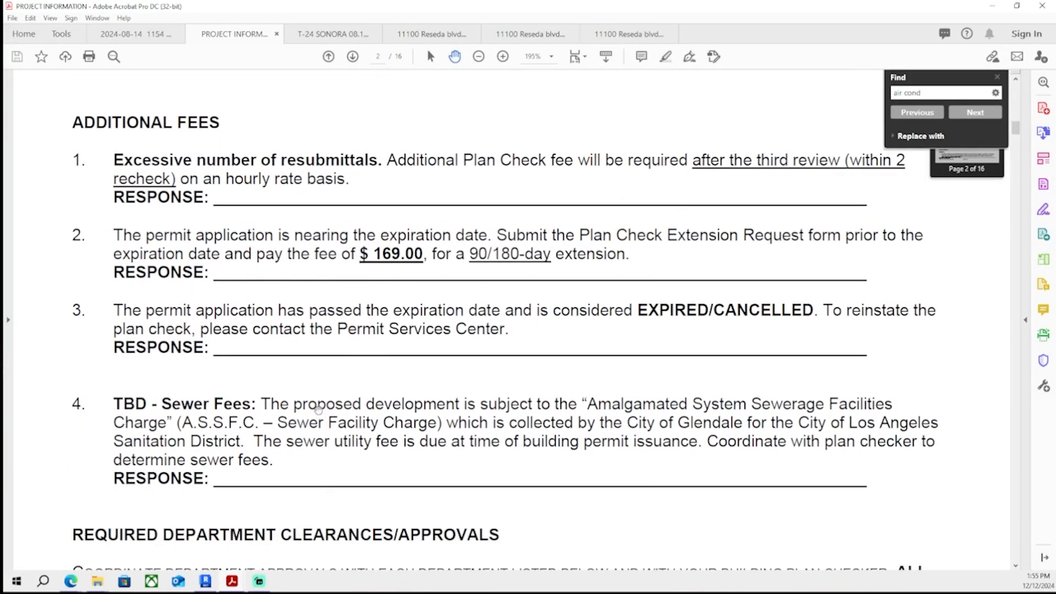
scroll(311, 382, down, 5)
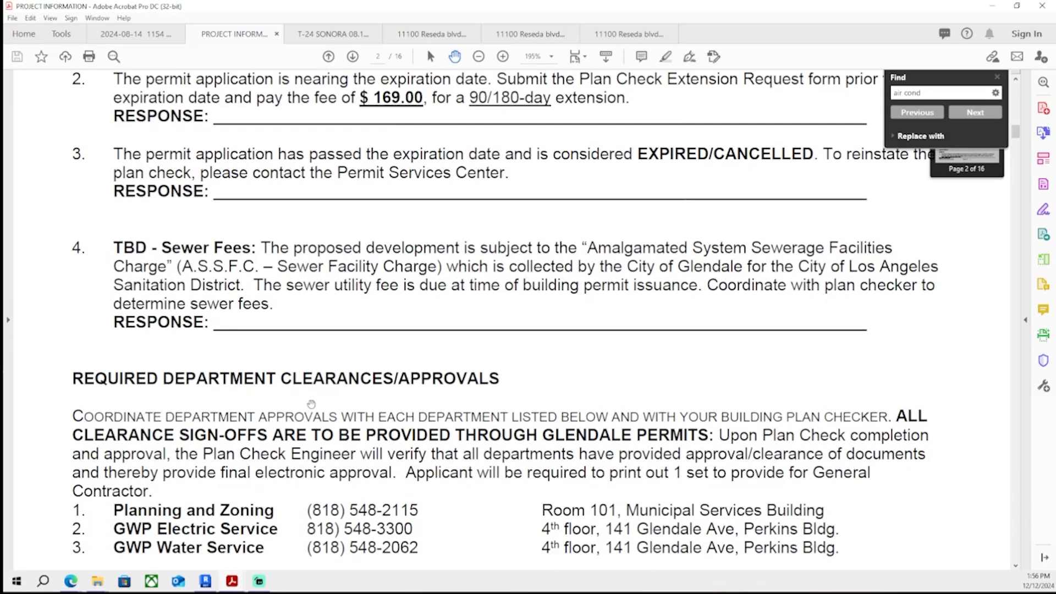
scroll(310, 382, up, 3)
scroll(310, 382, down, 3)
scroll(305, 410, down, 18)
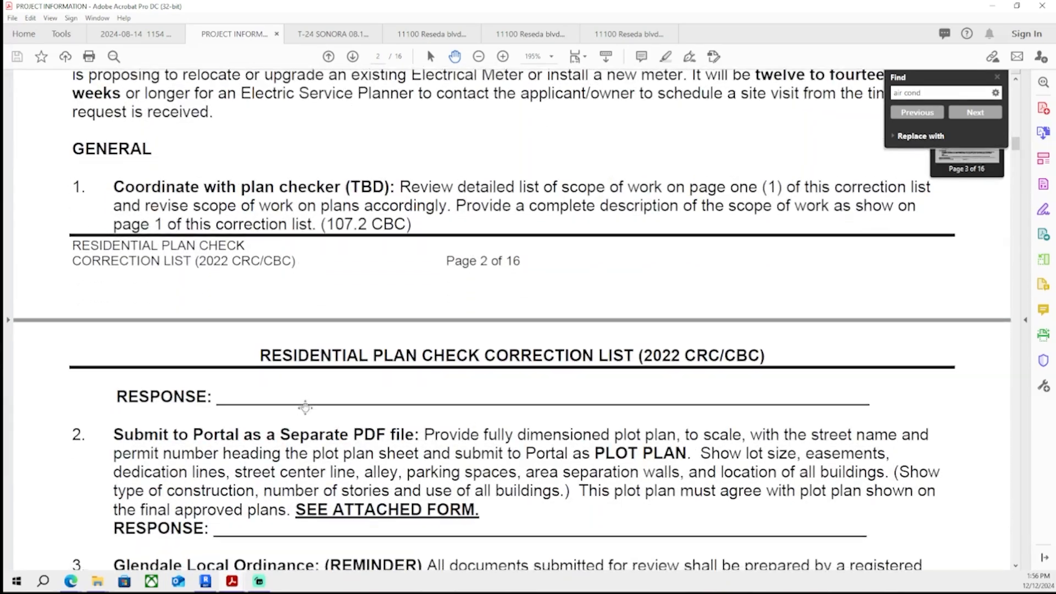
scroll(305, 410, down, 15)
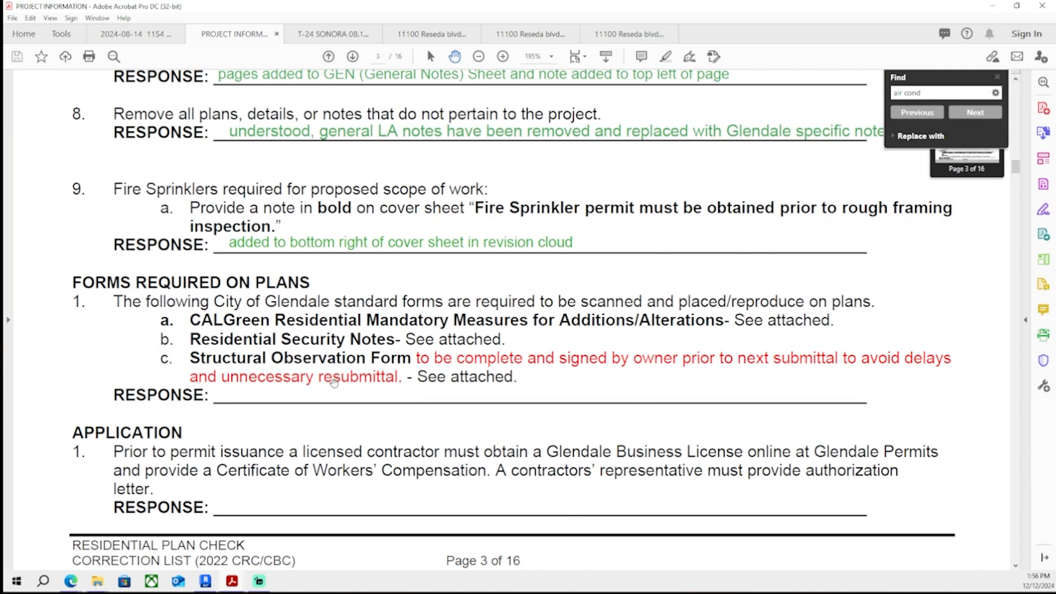
- Add the response "no easements seem to be on the property" under Sitework item 3 about site plan easements
scroll(324, 341, down, 20)
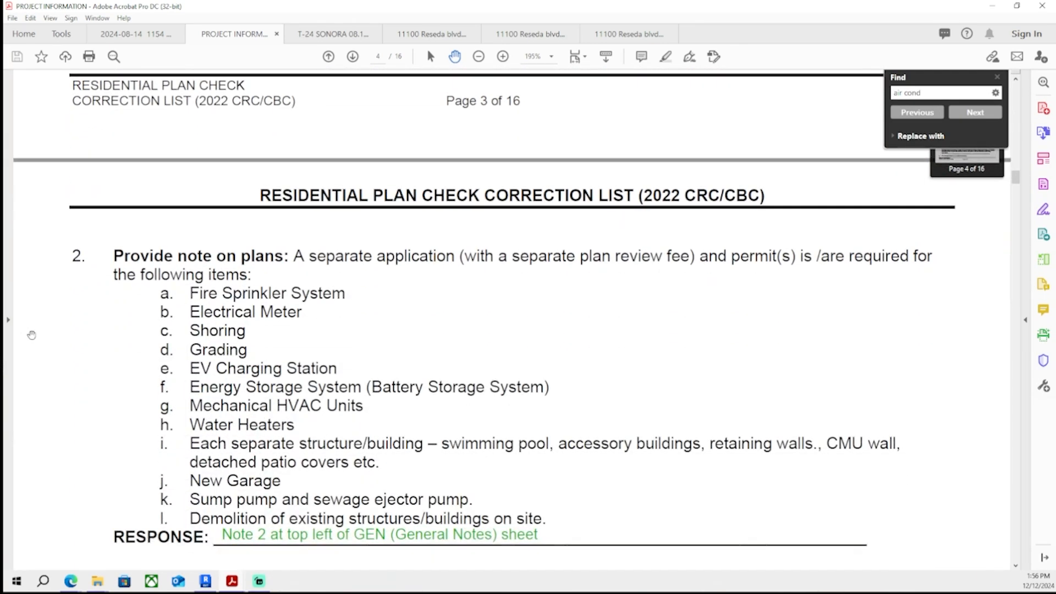
scroll(52, 330, down, 8)
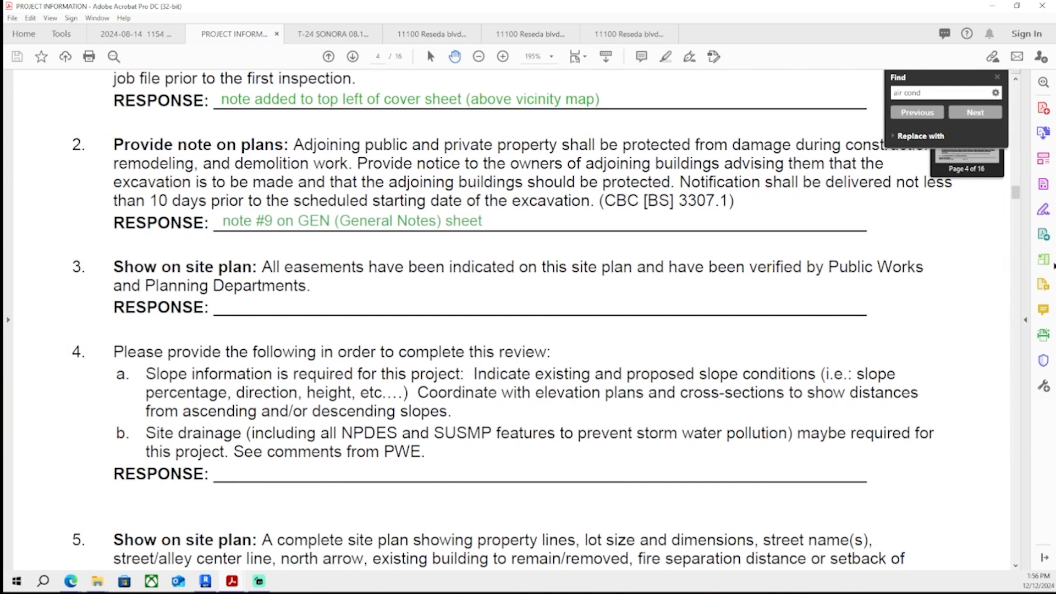
click(1044, 158)
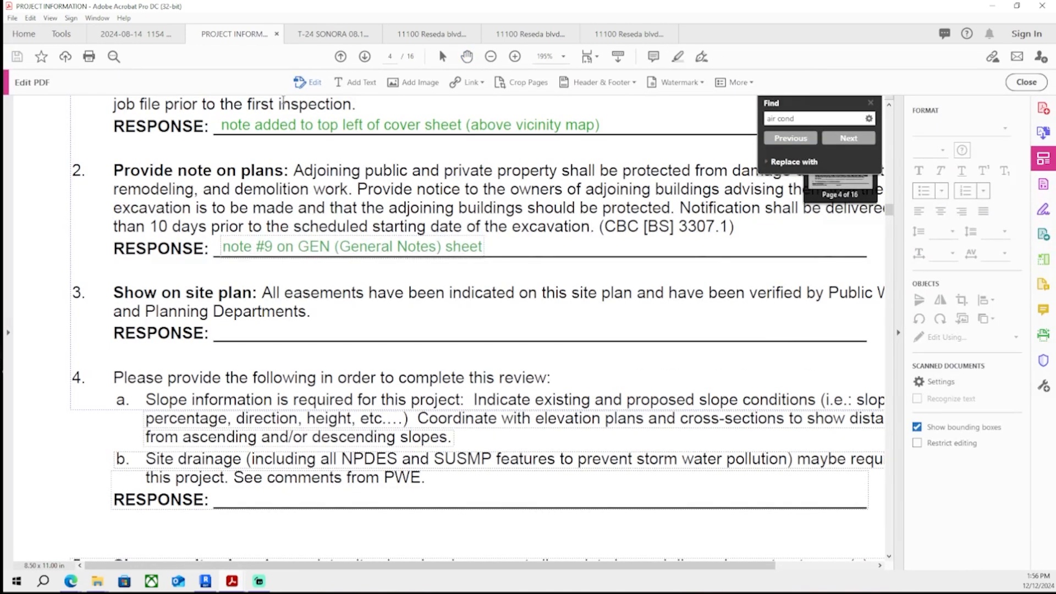
click(240, 320)
text(no easements)
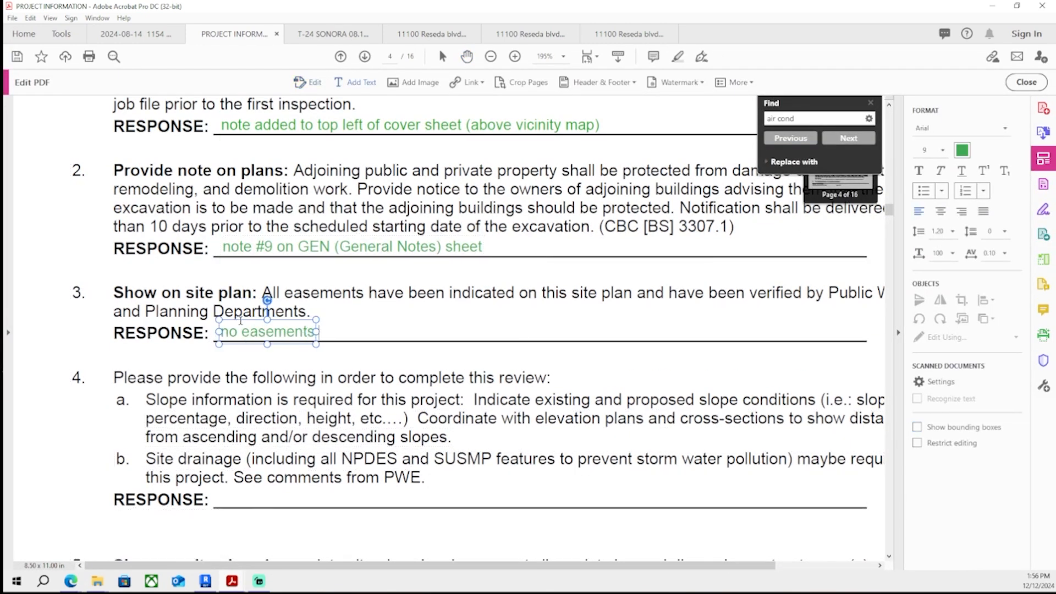
text( seem to be on the property)
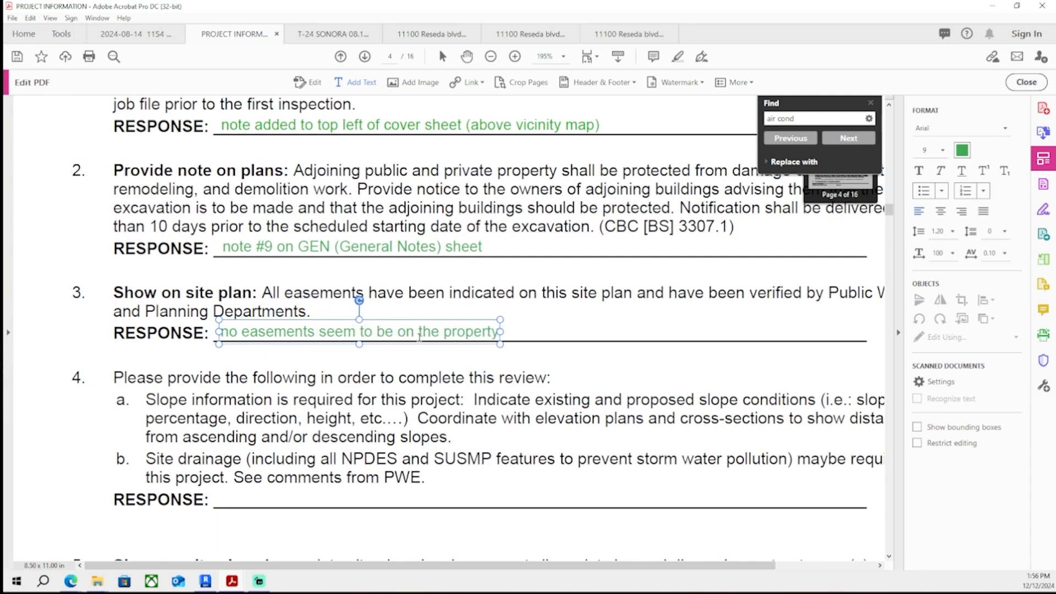
scroll(427, 319, up, 15)
scroll(418, 249, up, 10)
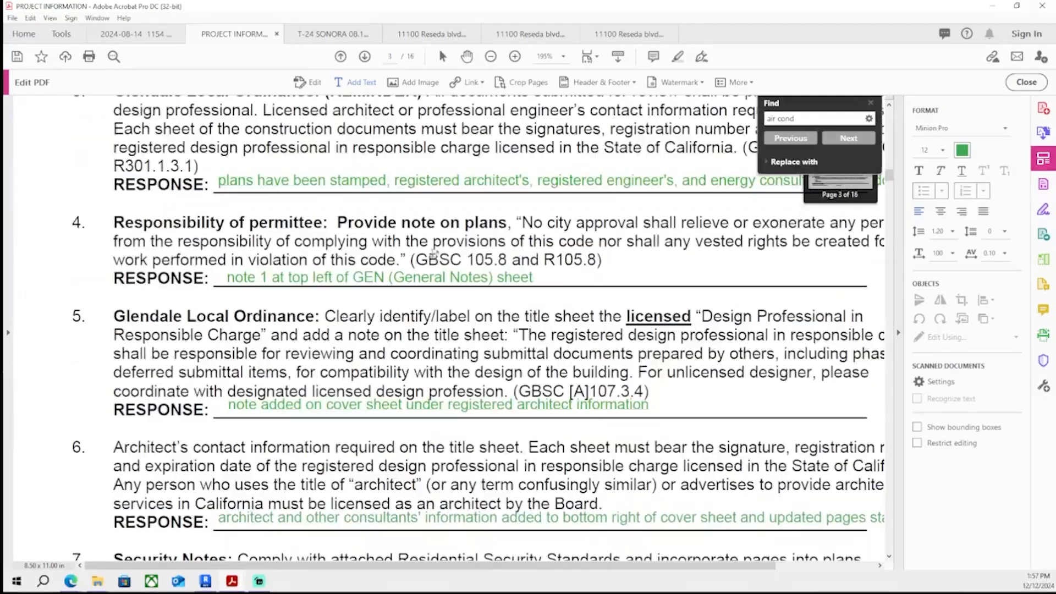
scroll(378, 491, down, 20)
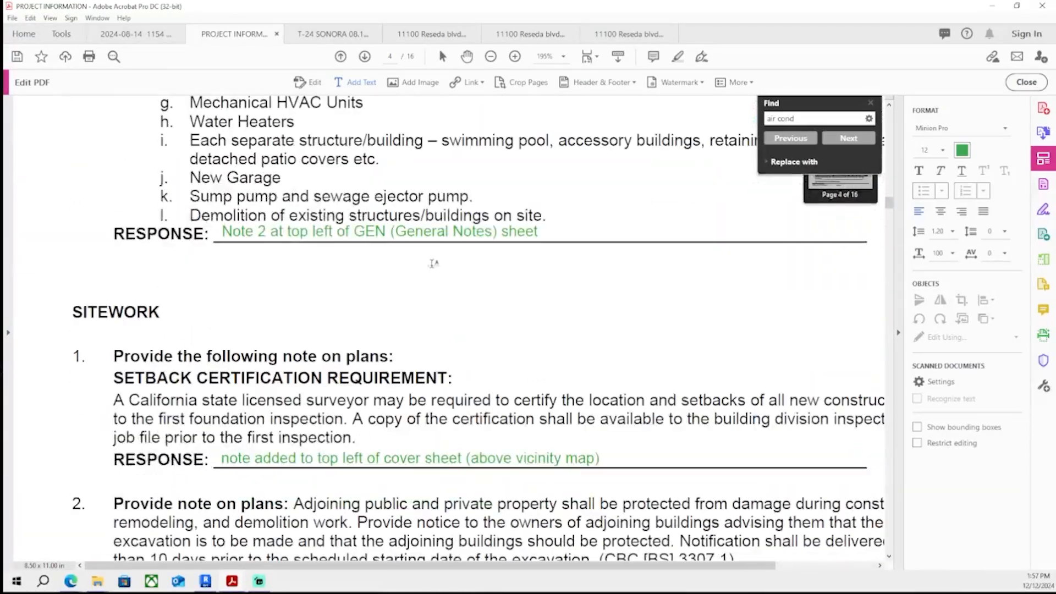
click(419, 292)
drag(419, 292, 532, 298)
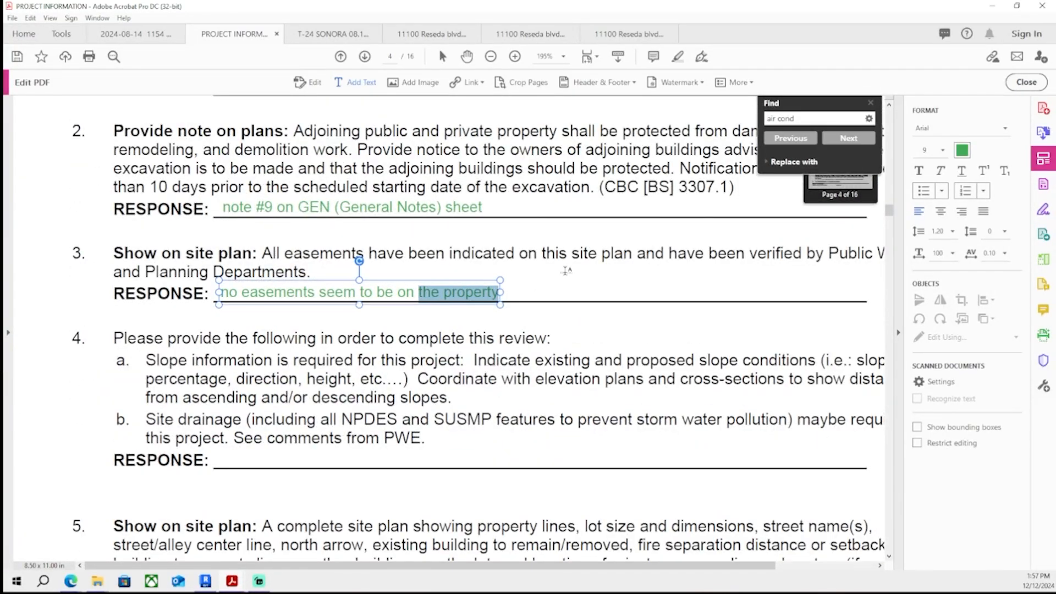
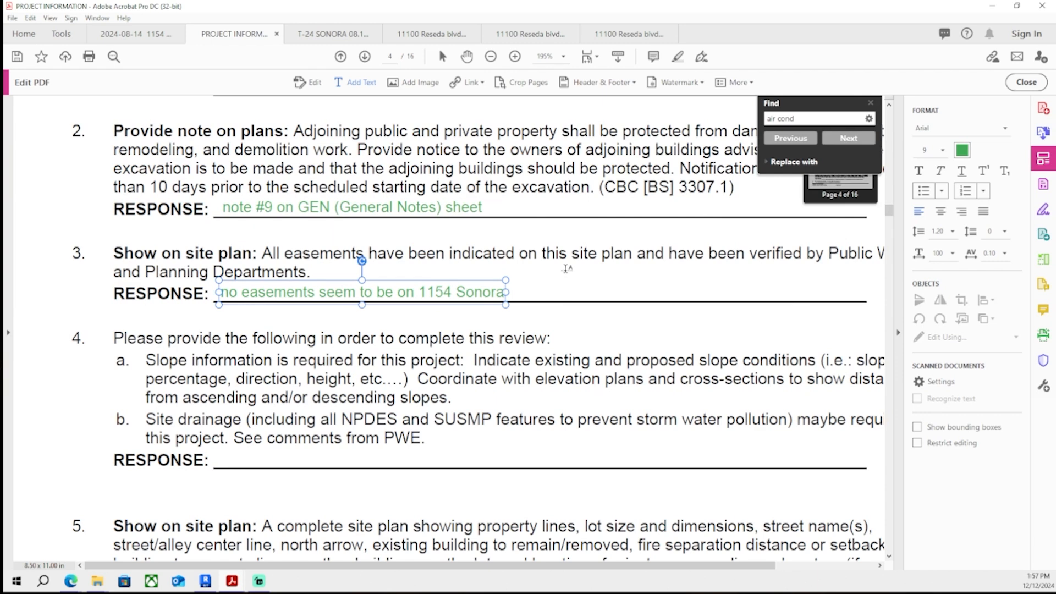
key(Escape)
key(Escape)
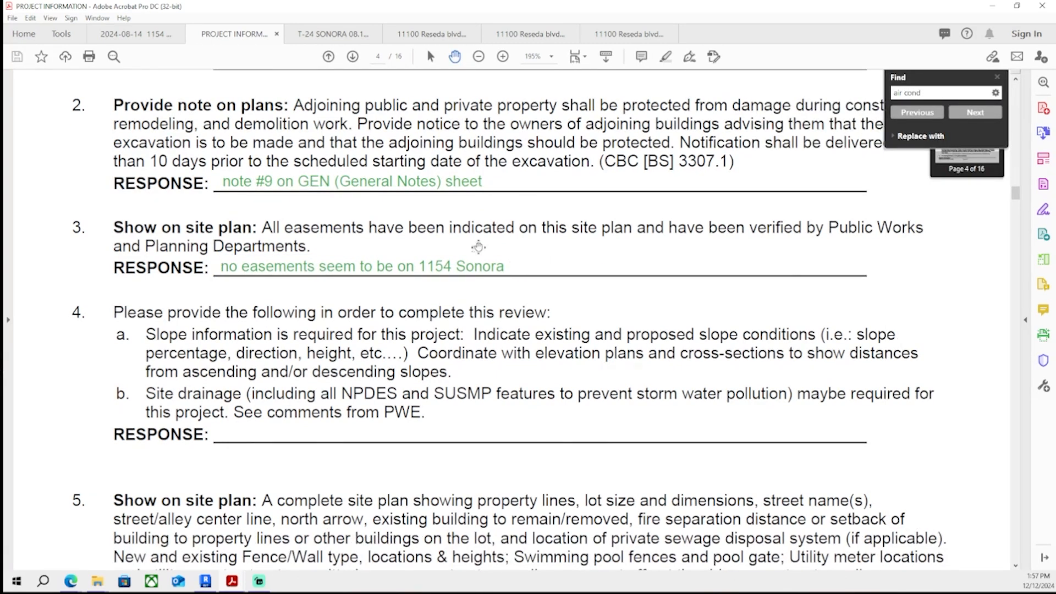
- Scroll through the Sitework, Plan Requirements, Title/Cover Sheet and Design Requirements sections to find comments still lacking responses
scroll(479, 247, down, 3)
scroll(438, 289, up, 1)
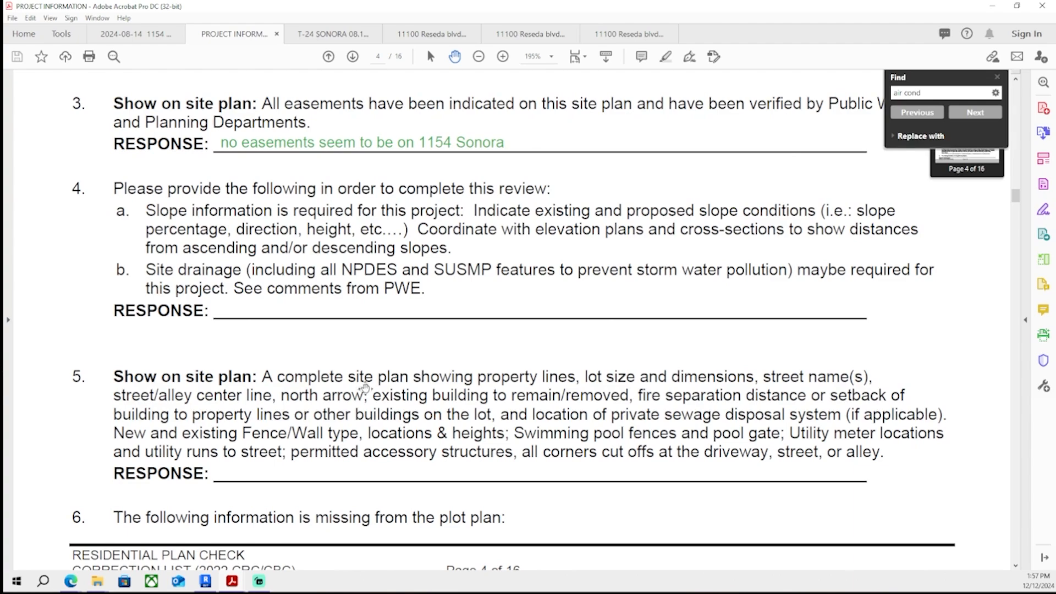
drag(366, 388, 366, 384)
scroll(367, 355, down, 15)
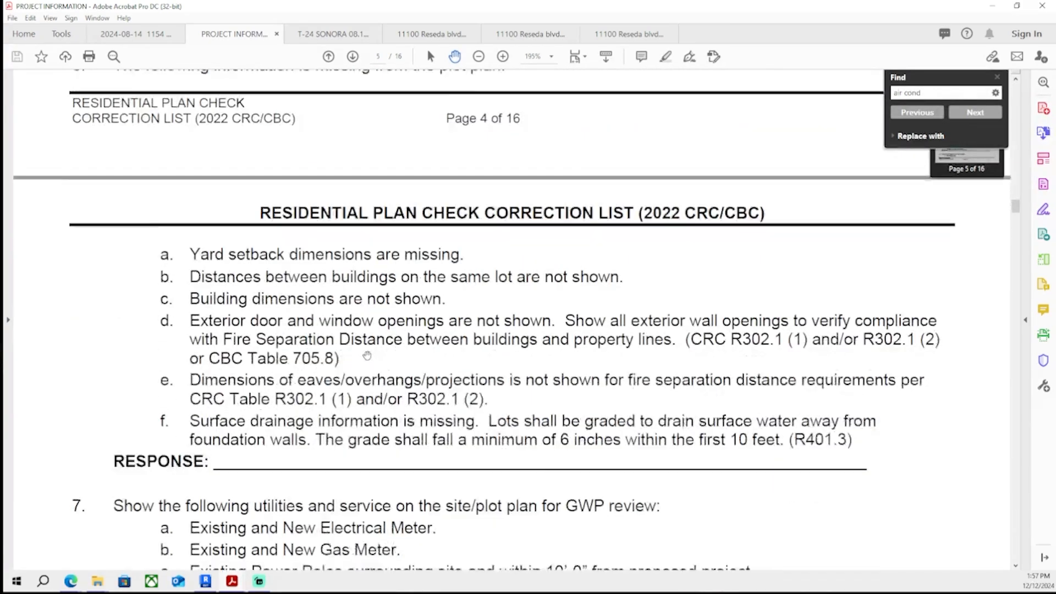
scroll(367, 355, down, 6)
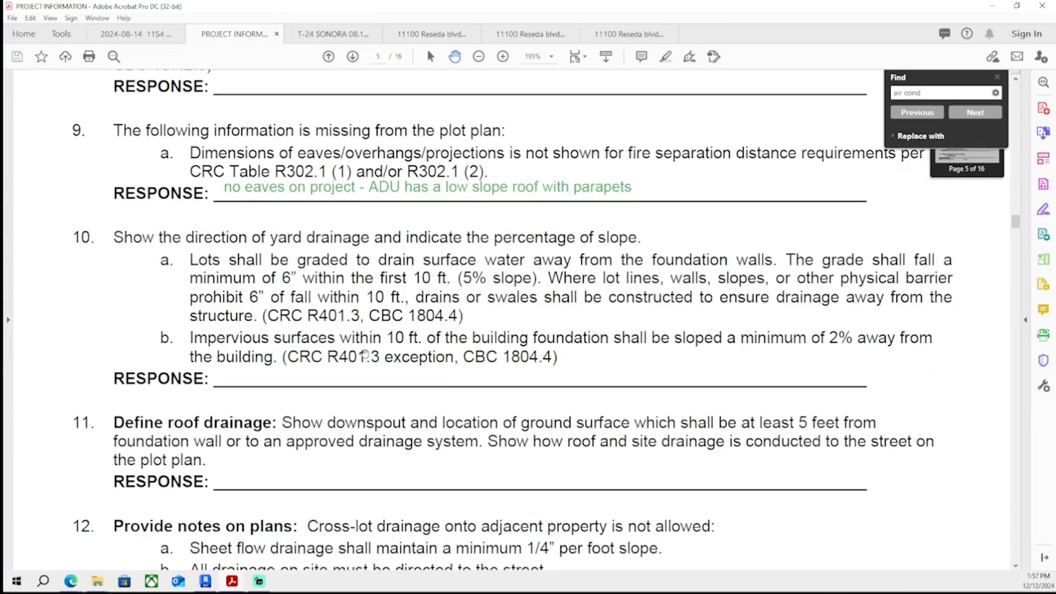
scroll(356, 332, down, 7)
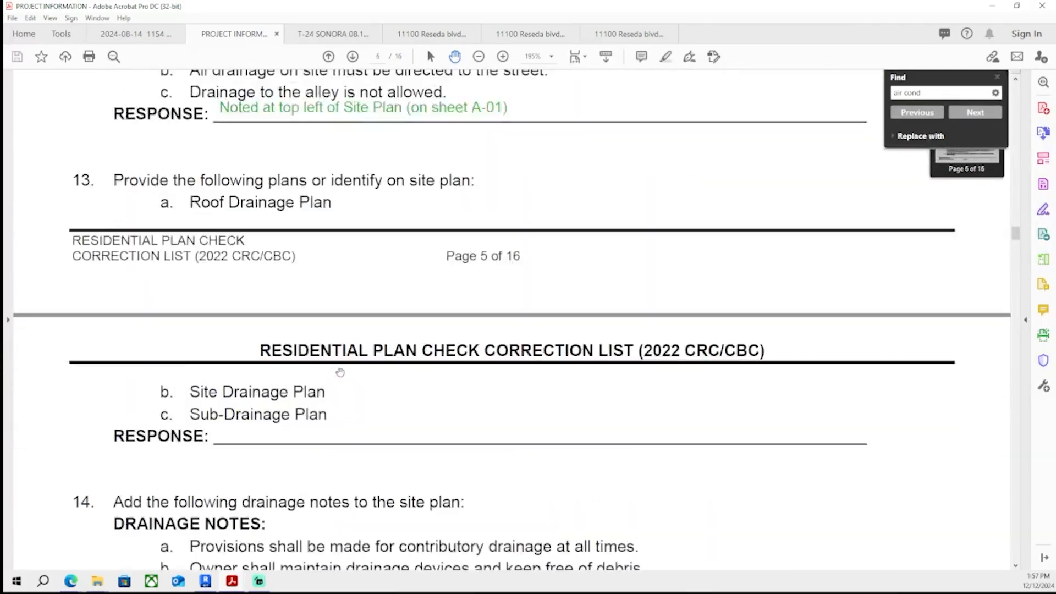
scroll(341, 372, up, 5)
scroll(340, 372, down, 12)
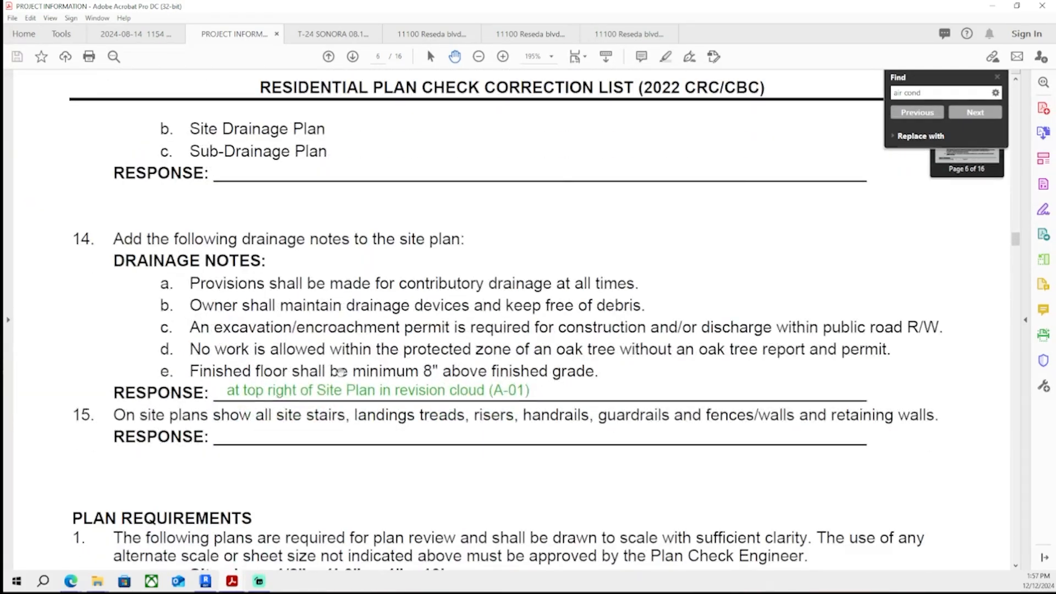
scroll(337, 372, down, 20)
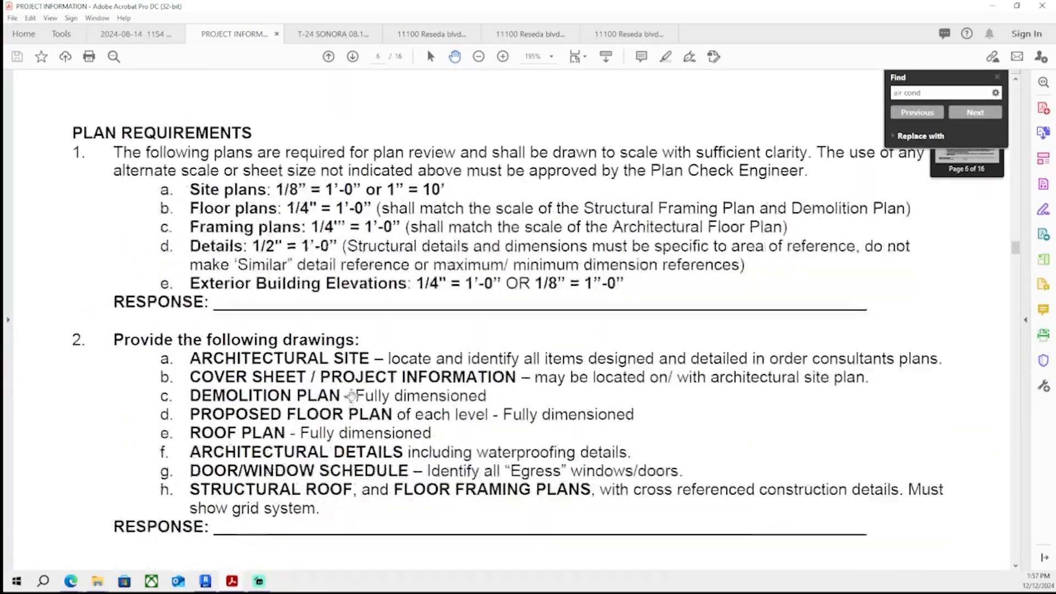
scroll(343, 367, down, 6)
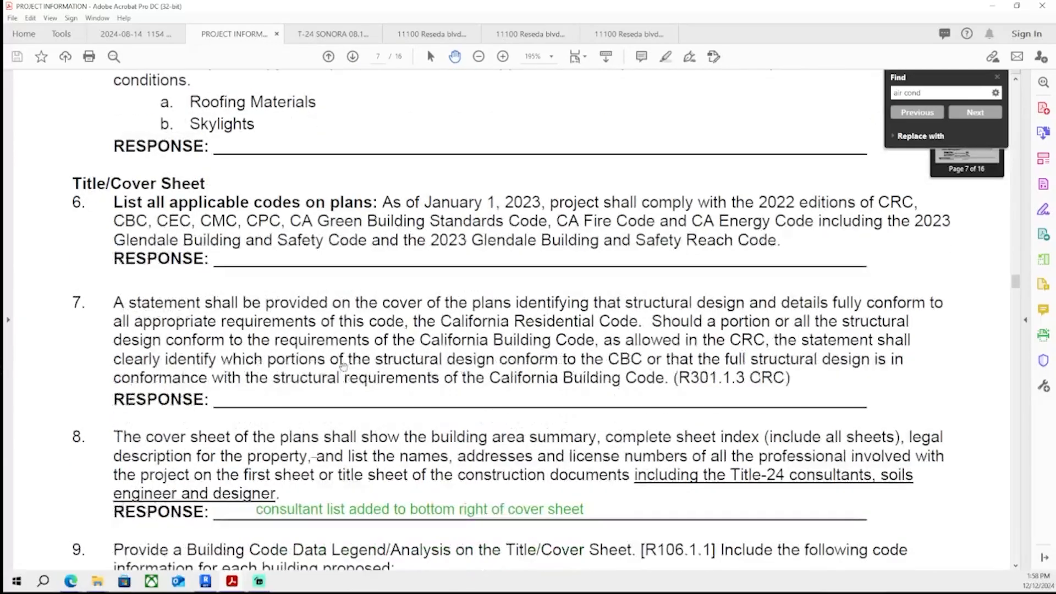
scroll(341, 363, down, 20)
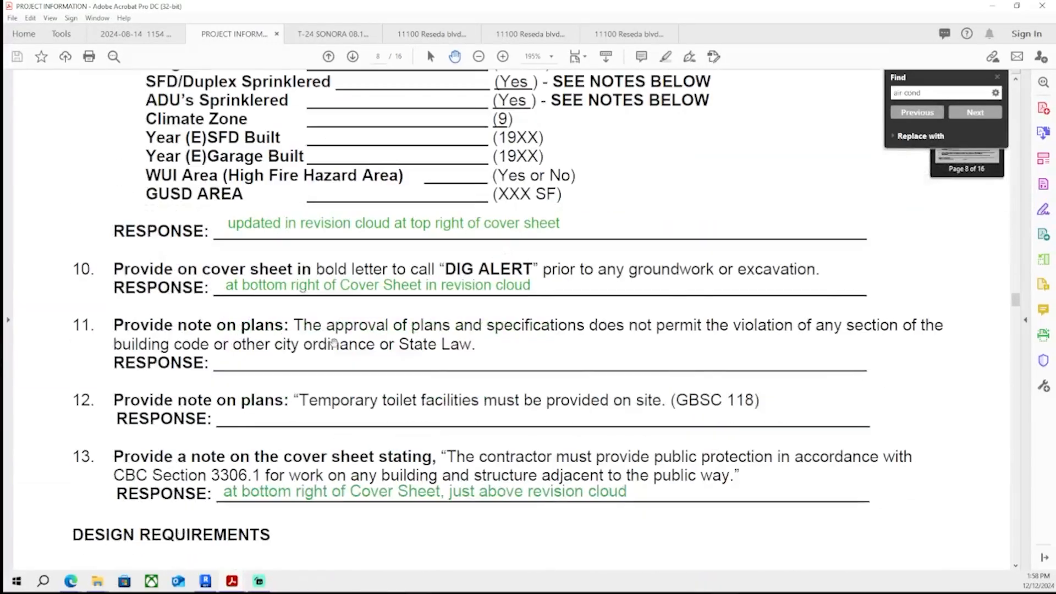
scroll(310, 346, down, 20)
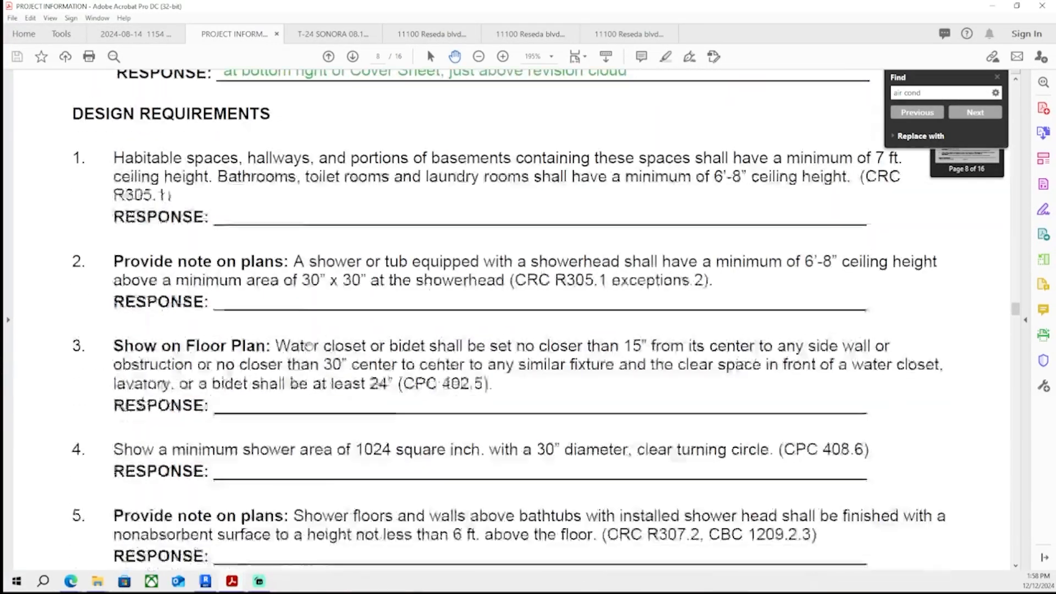
scroll(309, 346, down, 20)
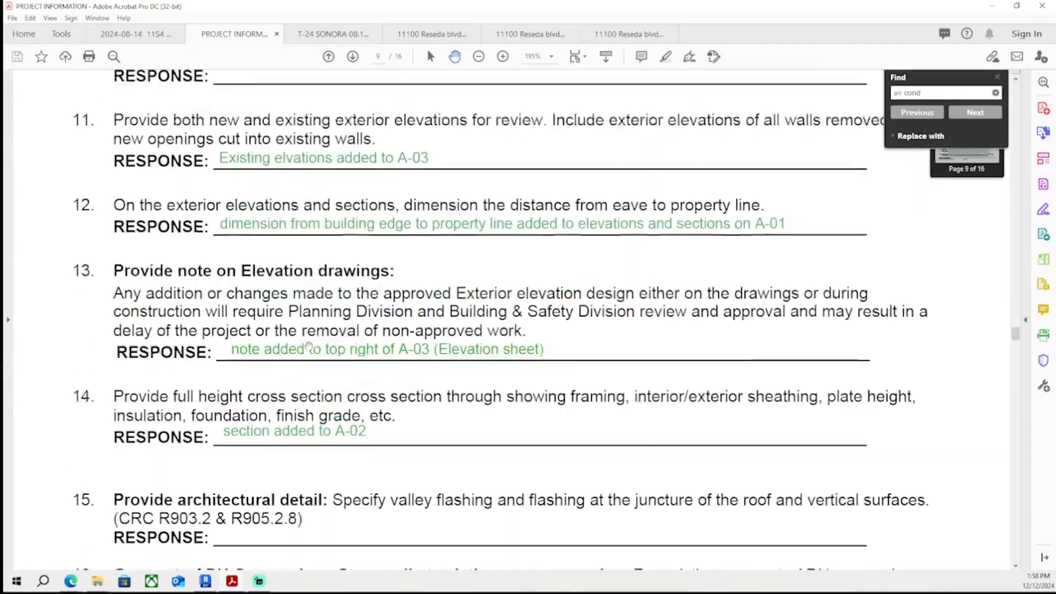
scroll(309, 346, down, 20)
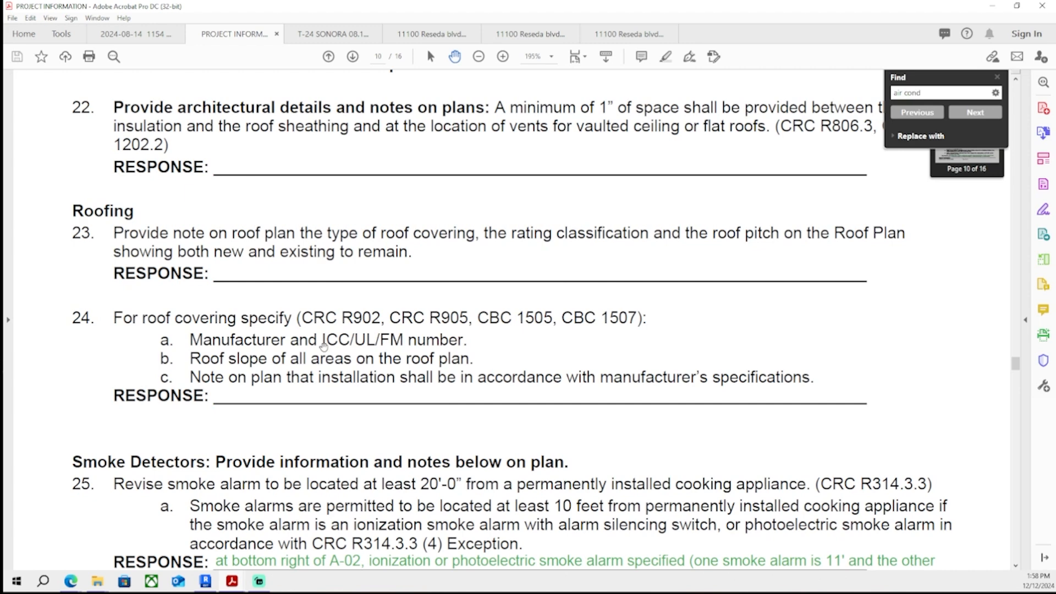
scroll(324, 345, down, 8)
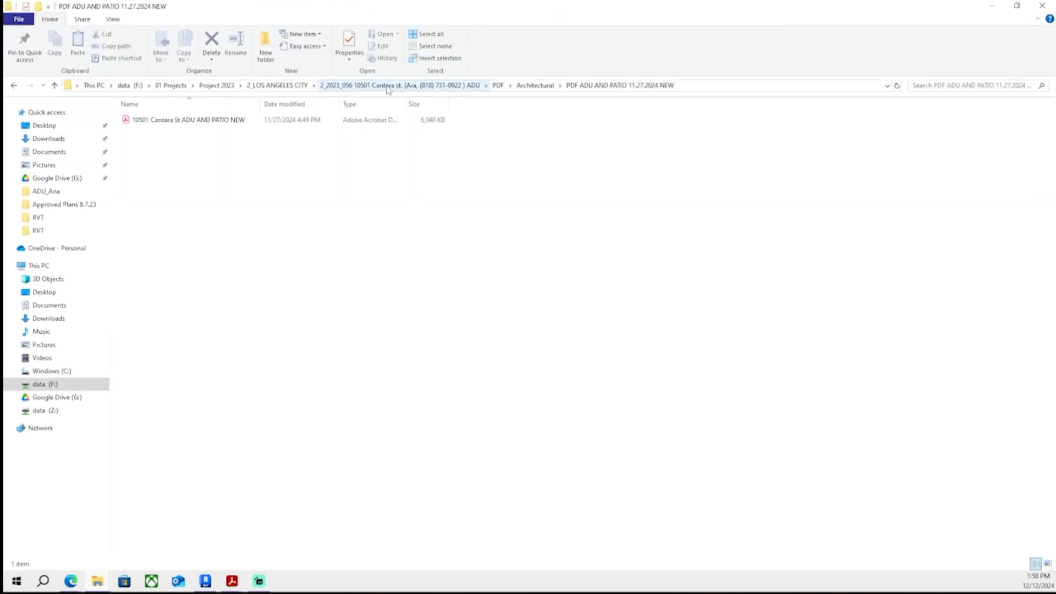
click(222, 87)
double_click(183, 122)
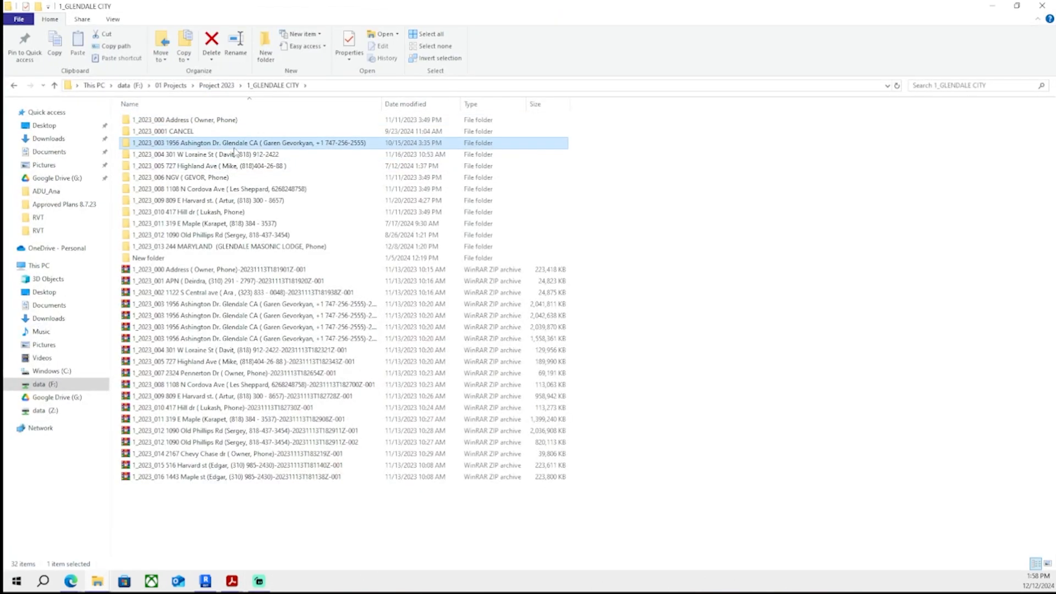
double_click(217, 143)
double_click(208, 223)
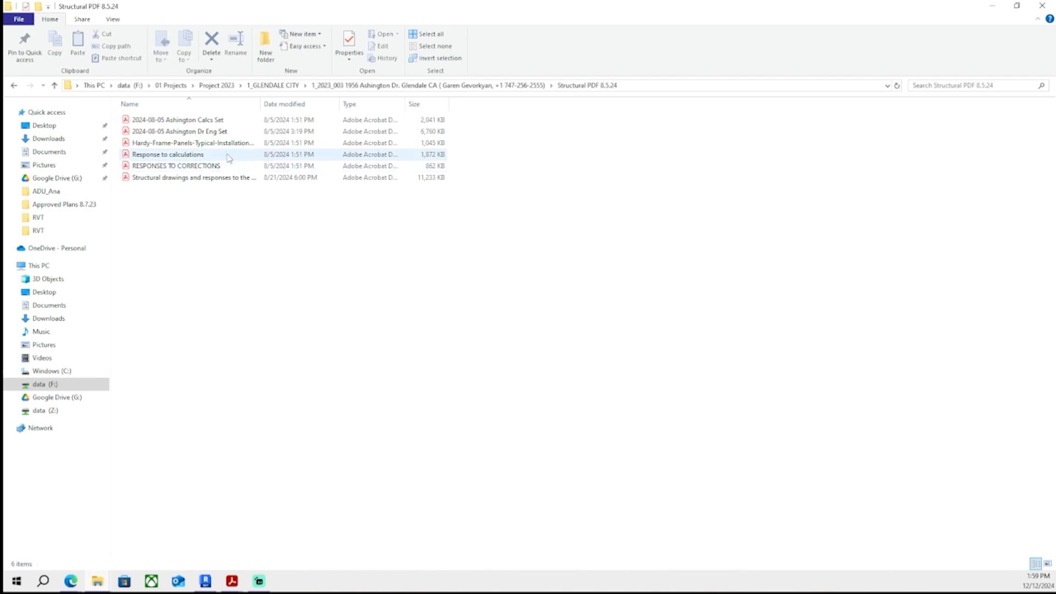
double_click(179, 131)
scroll(310, 327, down, 5)
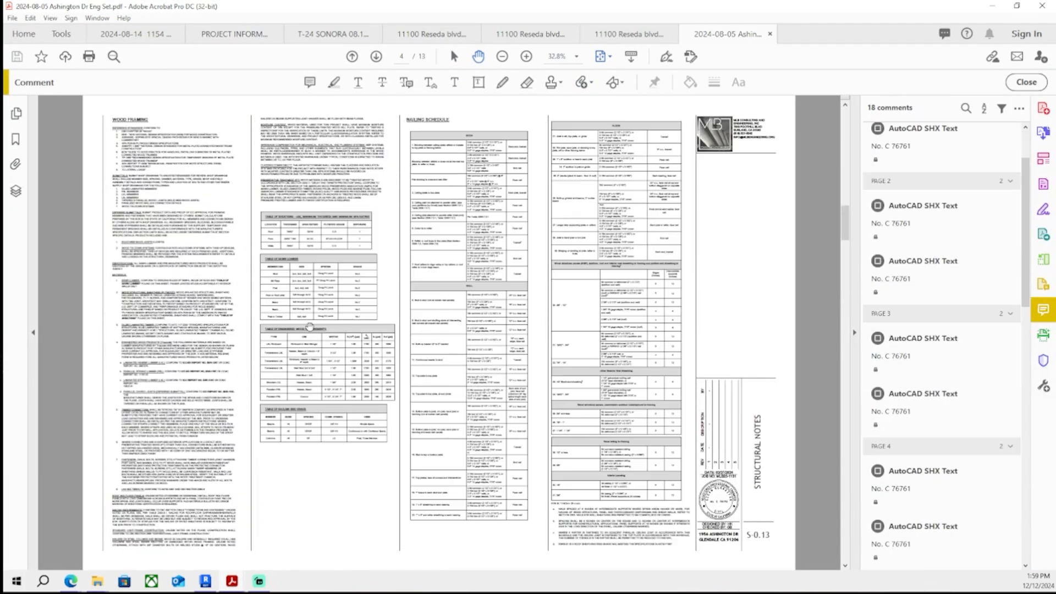
scroll(310, 327, down, 1)
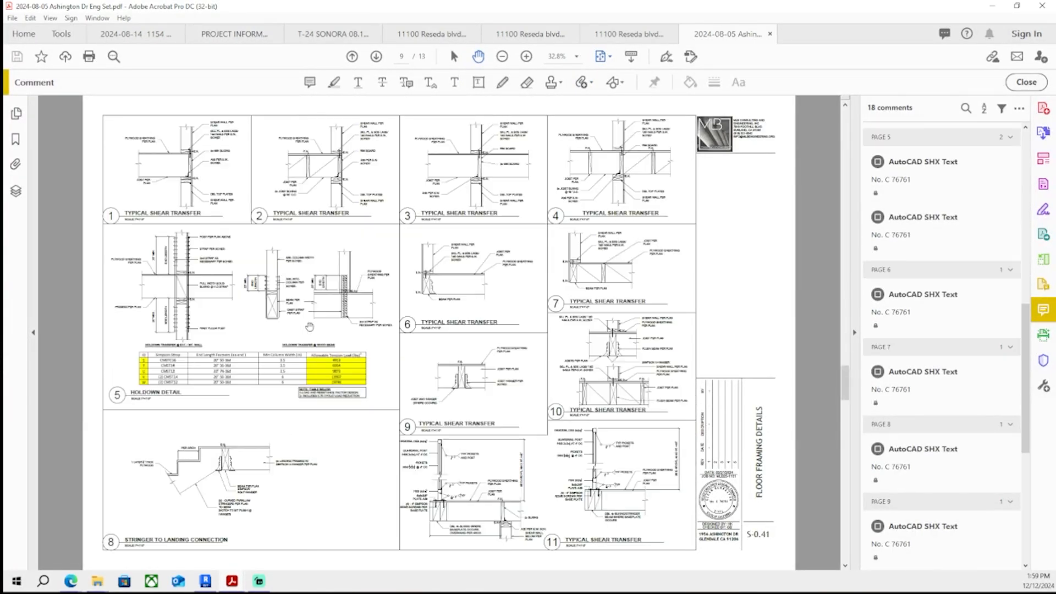
scroll(310, 327, down, 4)
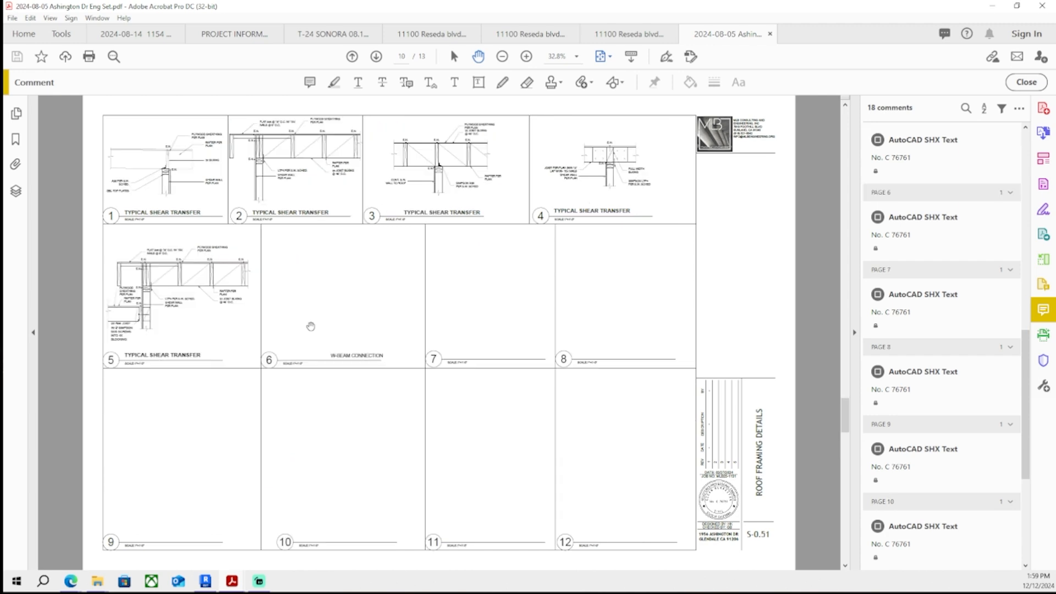
scroll(311, 327, up, 1)
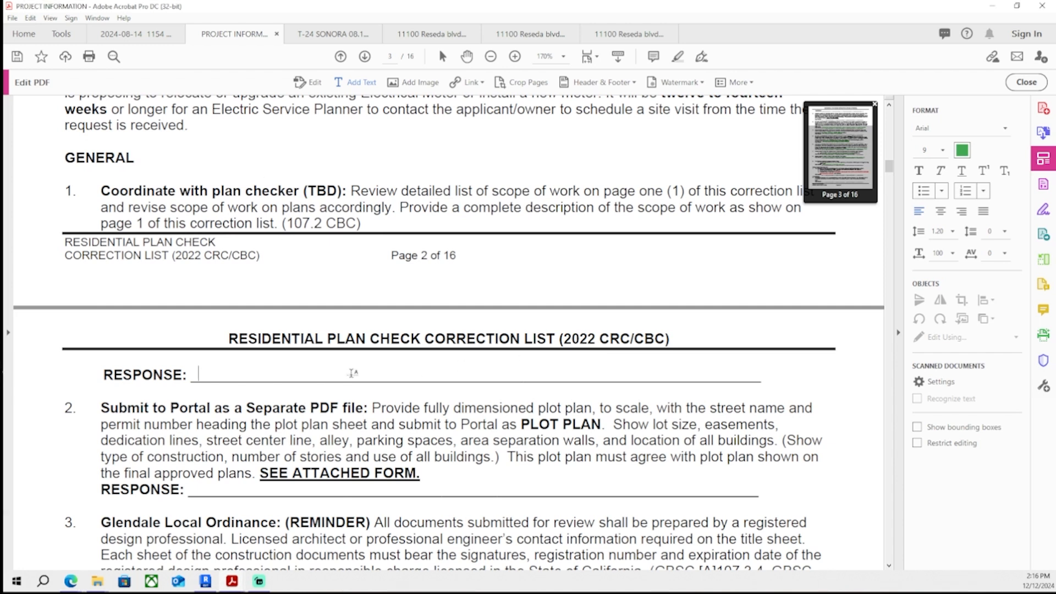
- Add the response "no change in scope of work seen on page one here, conversion of (E) 404.42SF garage to (N) ADU" under General item 1
text(no change in s)
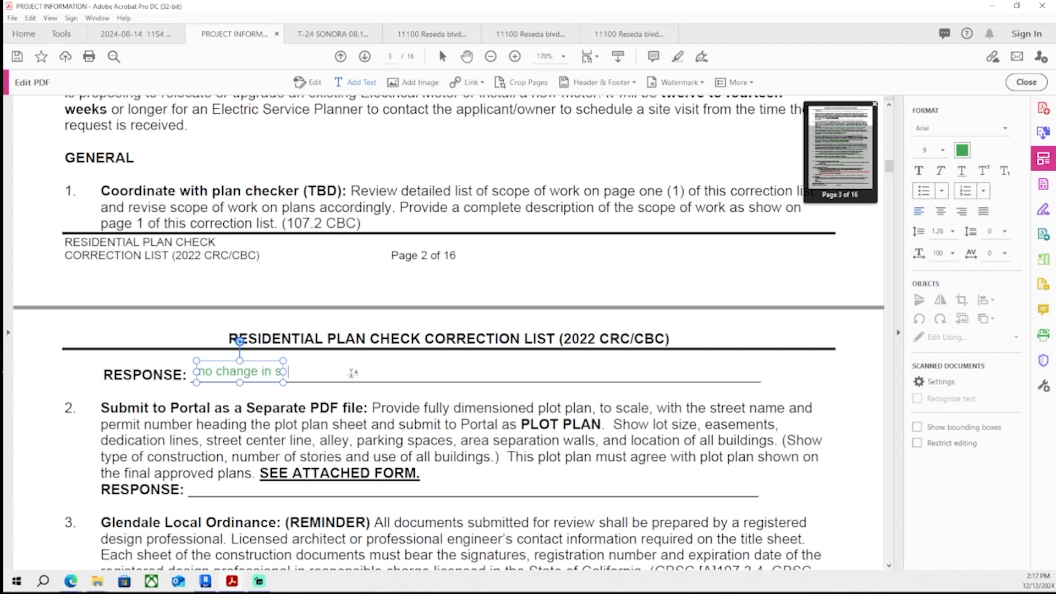
text(cope of work seen on page)
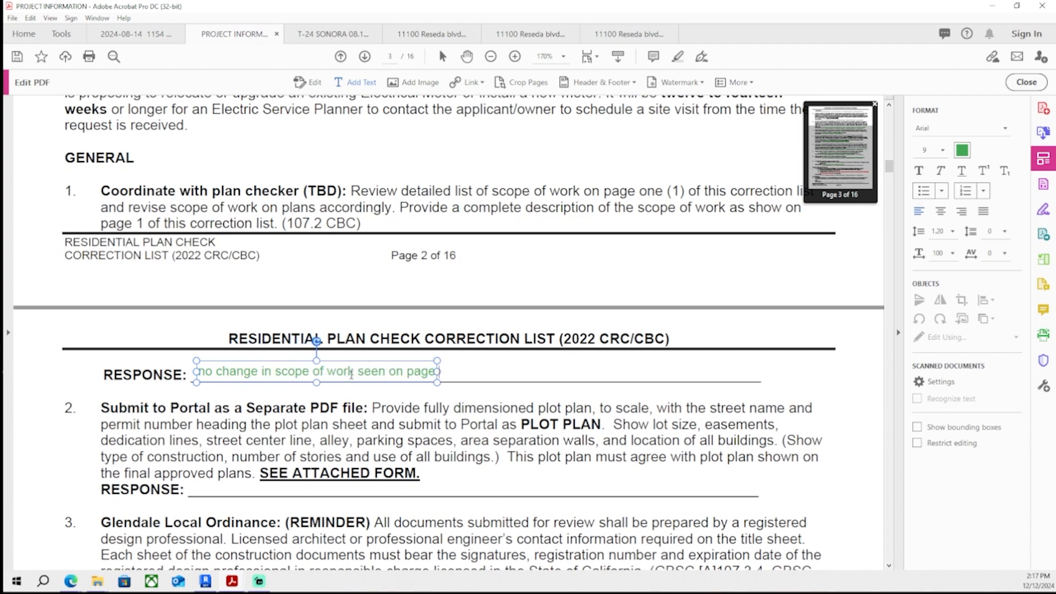
text( one here, conversion of (E))
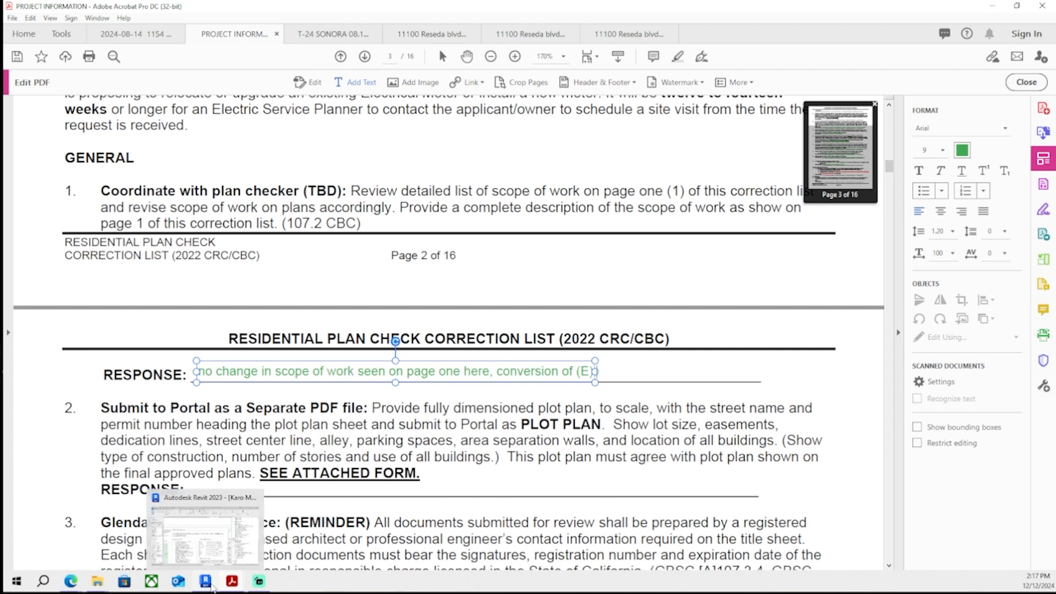
text( 404.4)
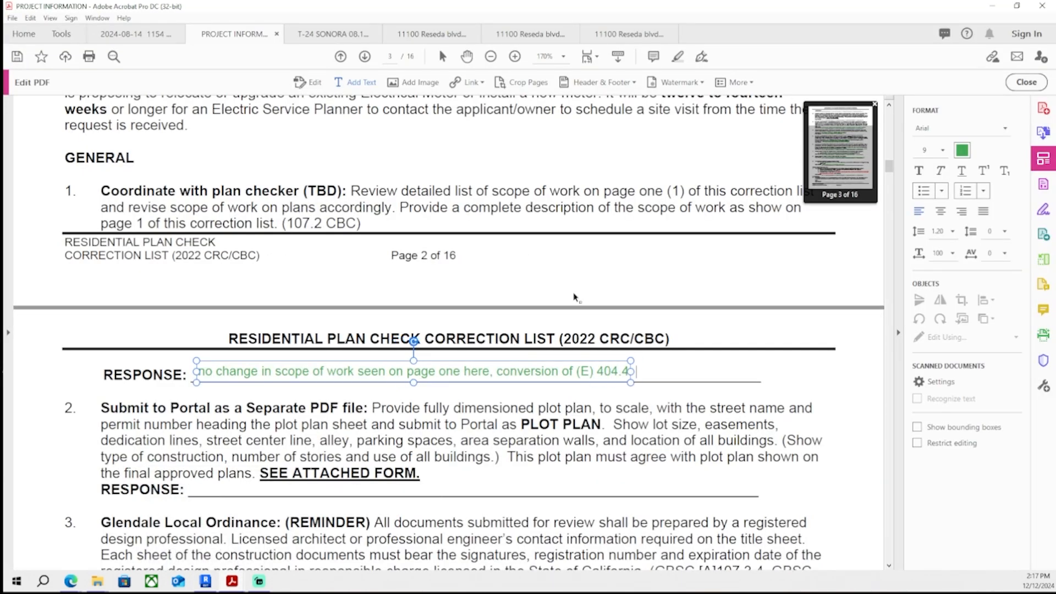
text(2SF garage to (N) ADU)
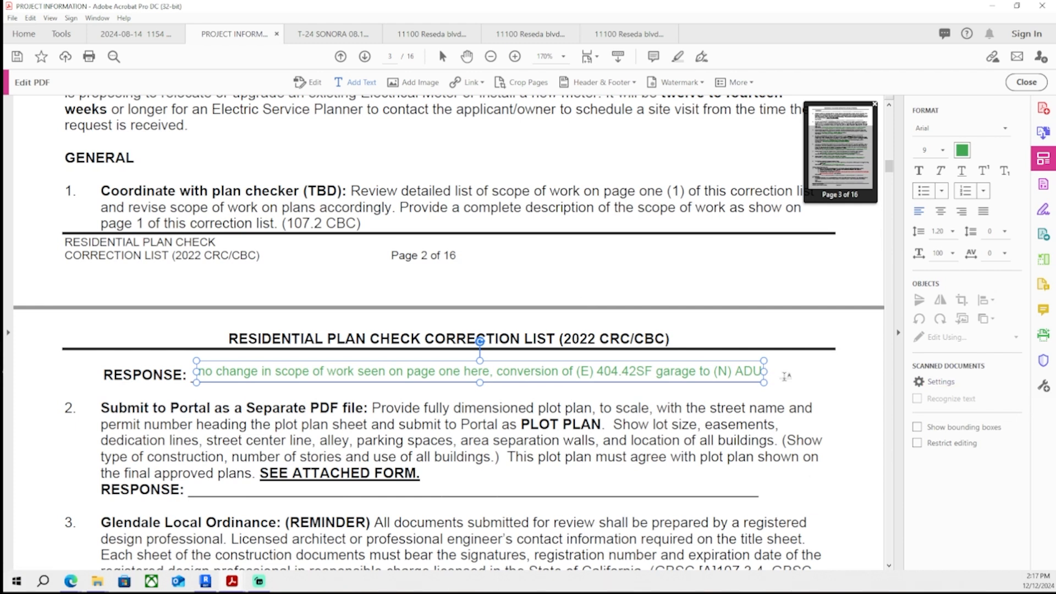
- Insert "scope is" before the conversion wording in the General item 1 response and save the correction list
click(636, 373)
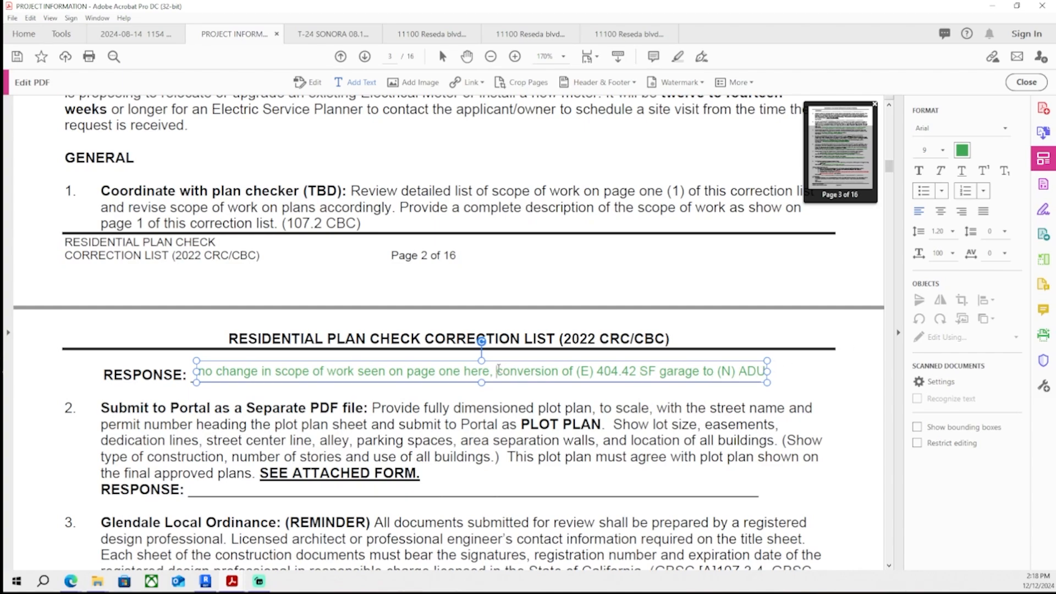
text(scope is)
key(ctrl+s)
scroll(635, 408, up, 2)
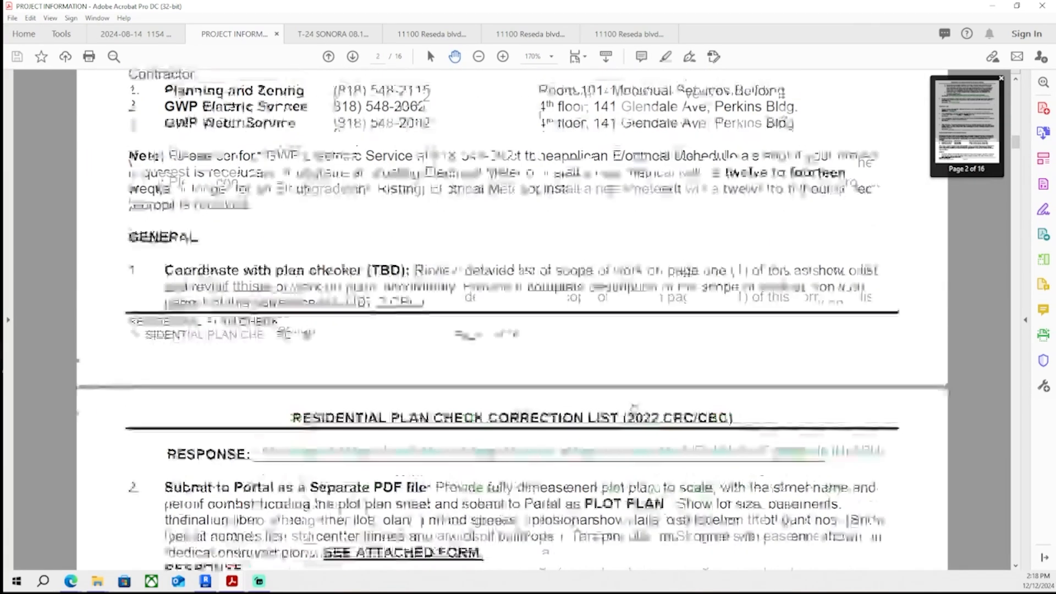
- Add the response "owner-builder" under Application item 1 on page 3 of the correction list
scroll(635, 407, down, 15)
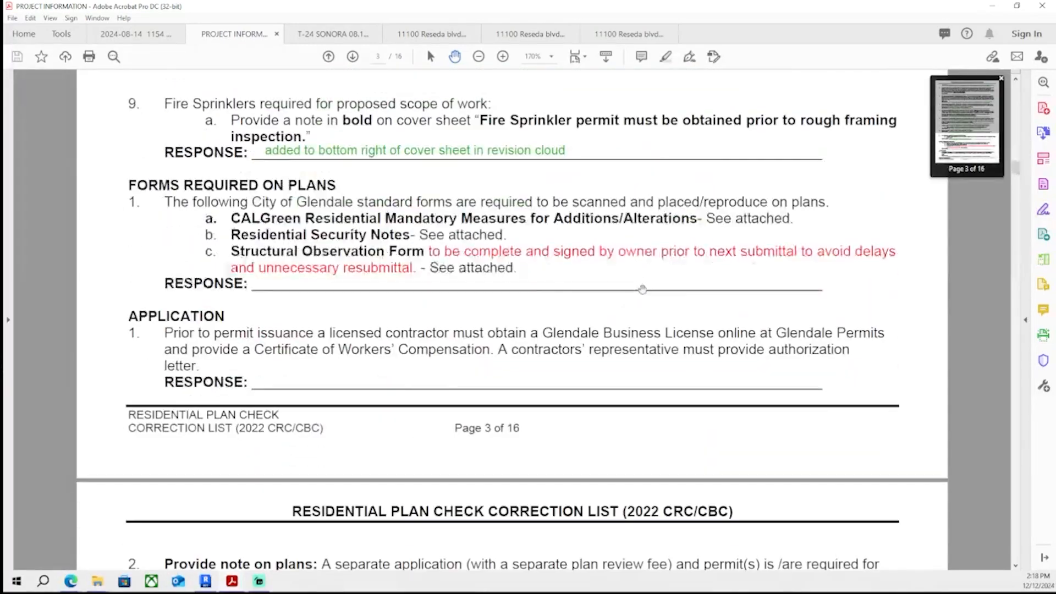
scroll(643, 290, down, 1)
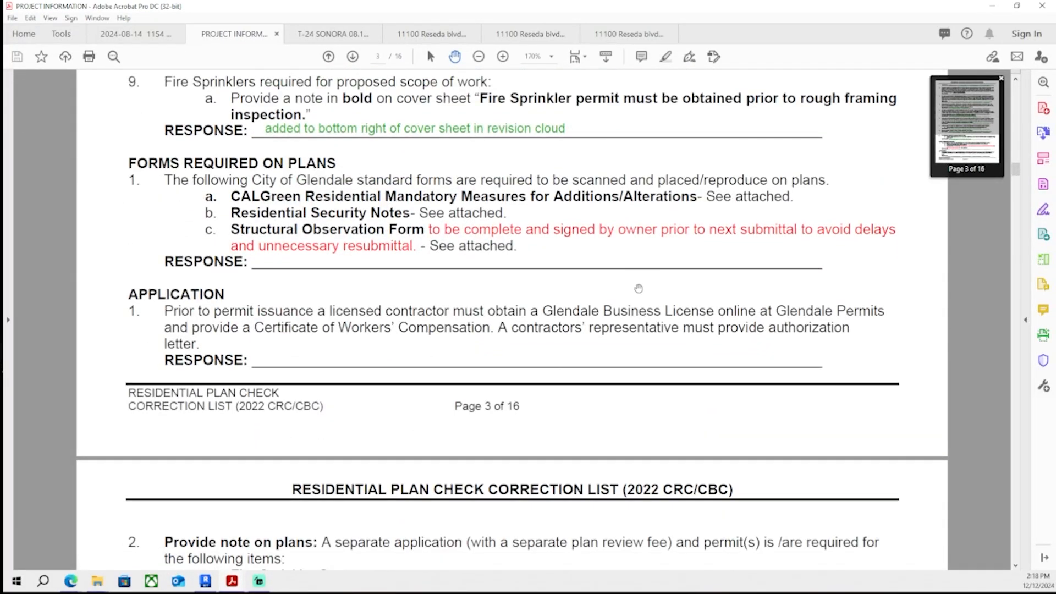
scroll(642, 295, down, 10)
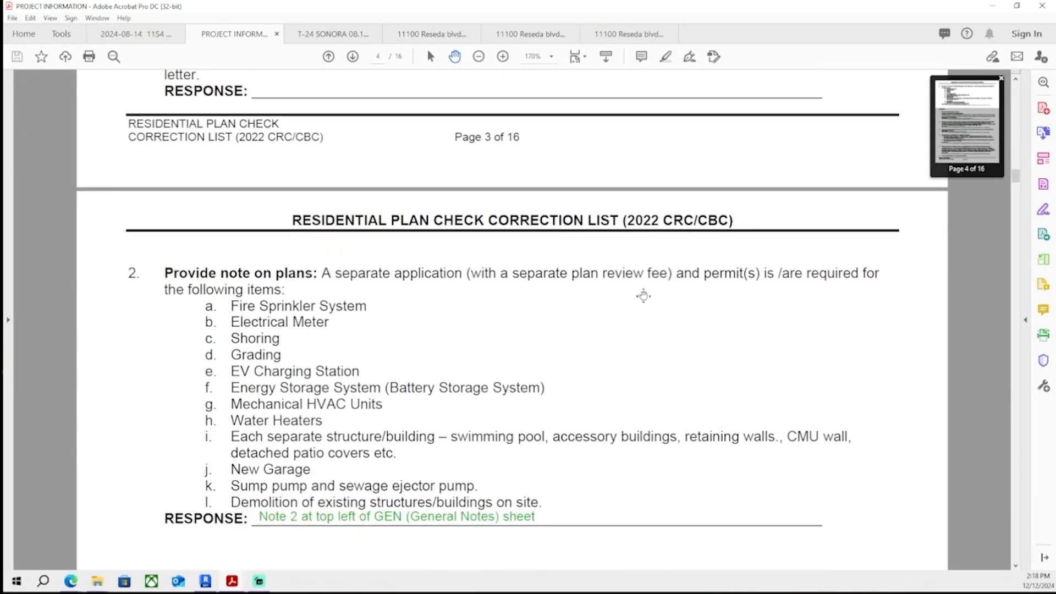
scroll(642, 295, up, 8)
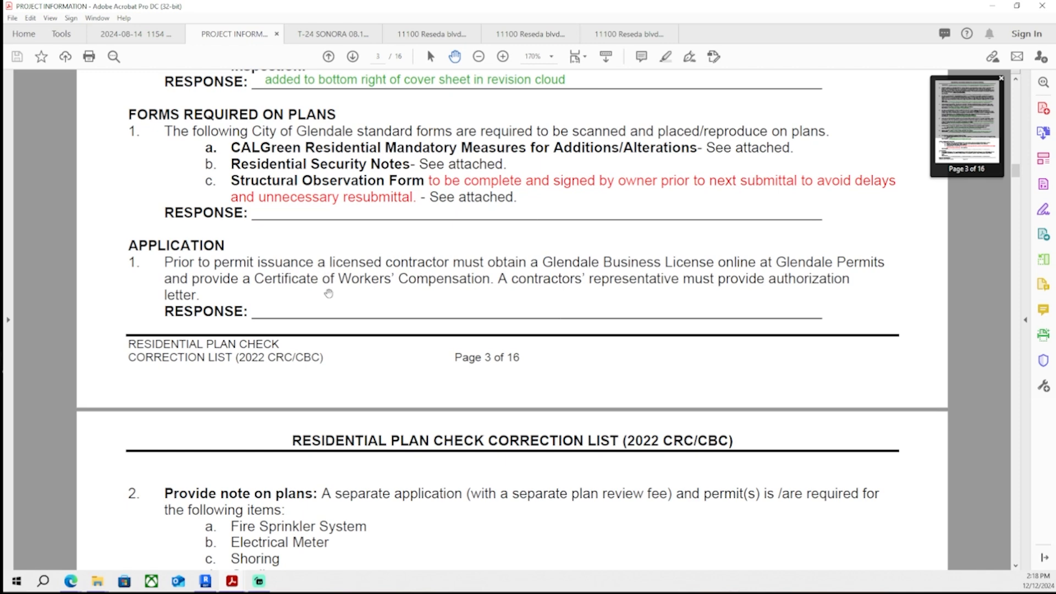
click(1043, 159)
click(355, 83)
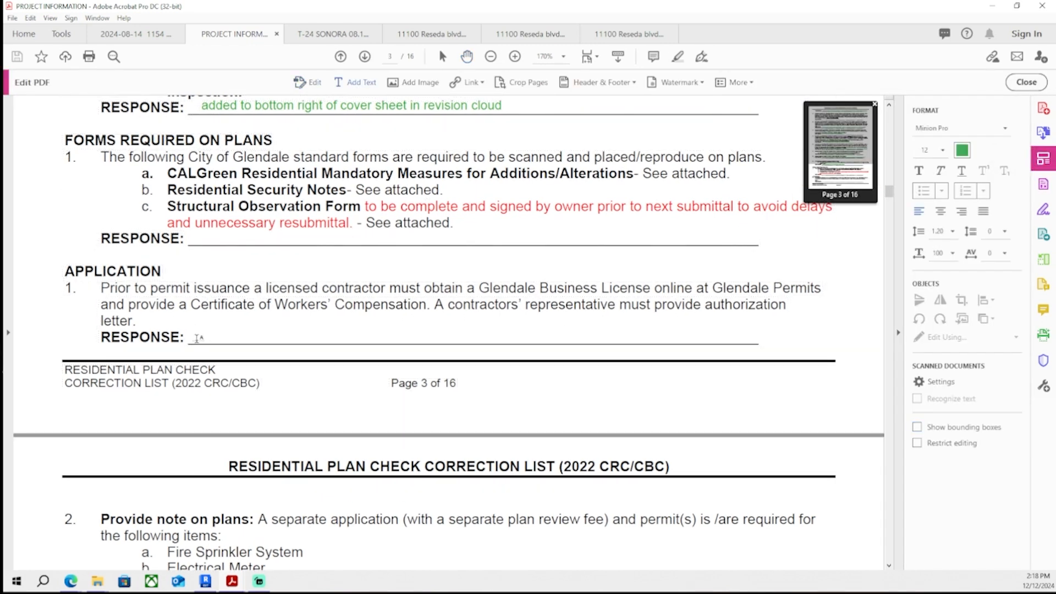
click(197, 334)
text(owner-builder)
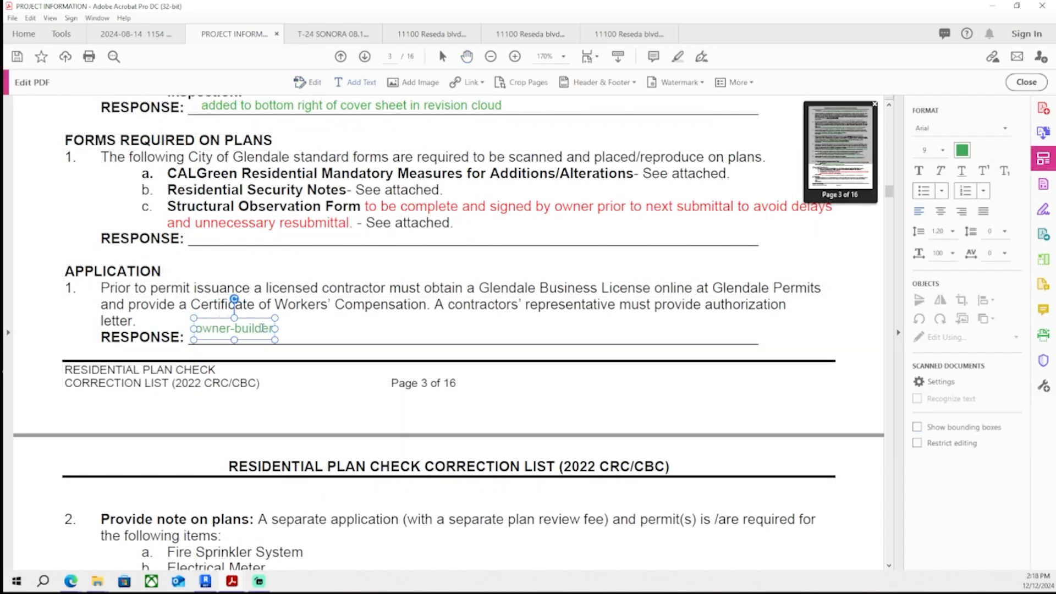
key(Escape)
scroll(378, 279, up, 1)
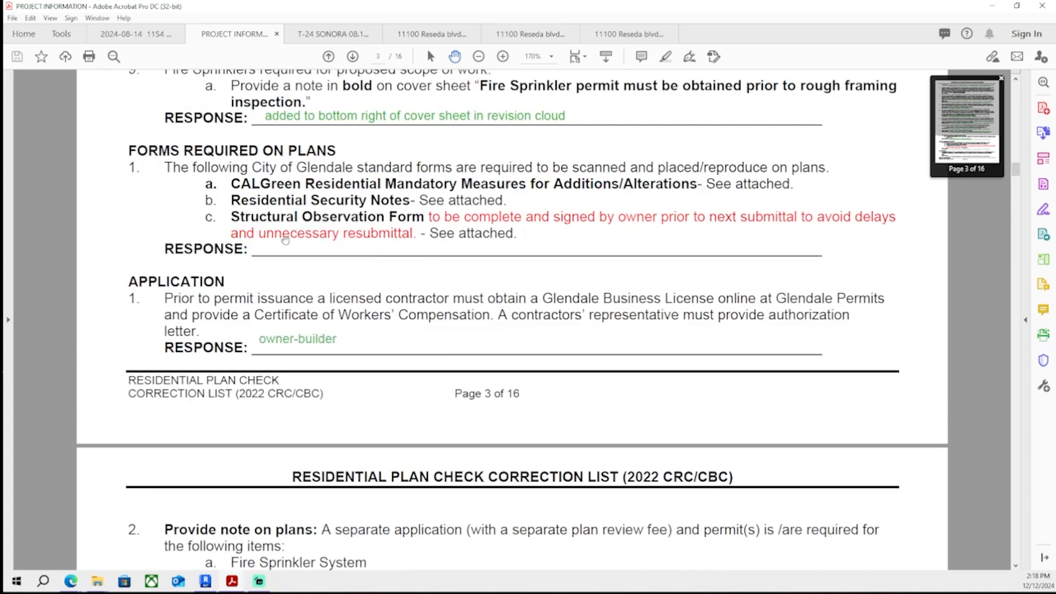
- Switch to Revit and open the GRN - GREEN NOTES sheet to review the placed CALGreen mandatory measures form
click(205, 582)
double_click(851, 387)
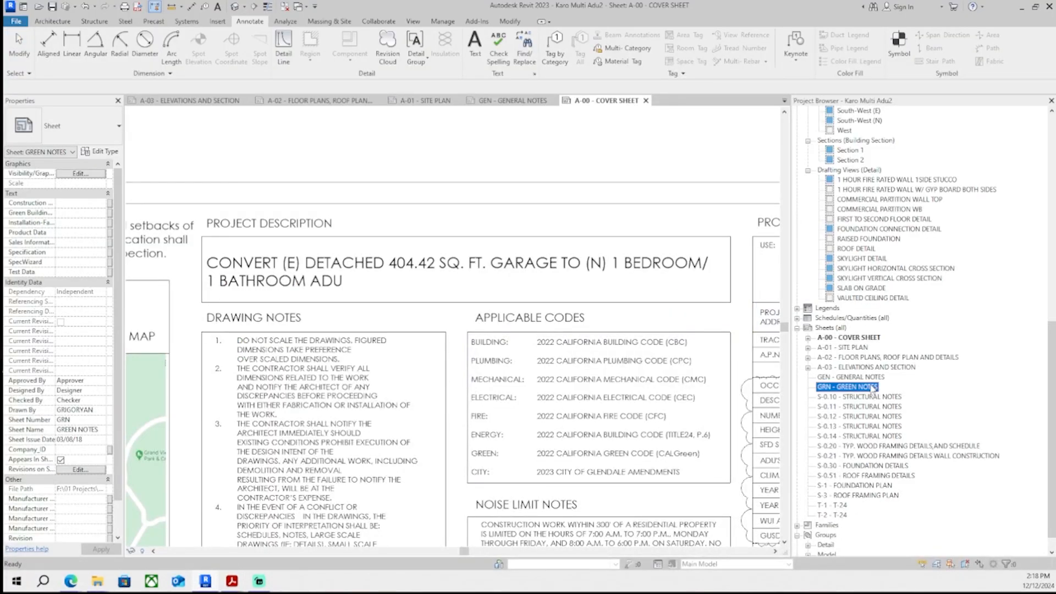
scroll(235, 159, up, 4)
middle_drag(235, 159, 310, 244)
scroll(309, 244, up, 2)
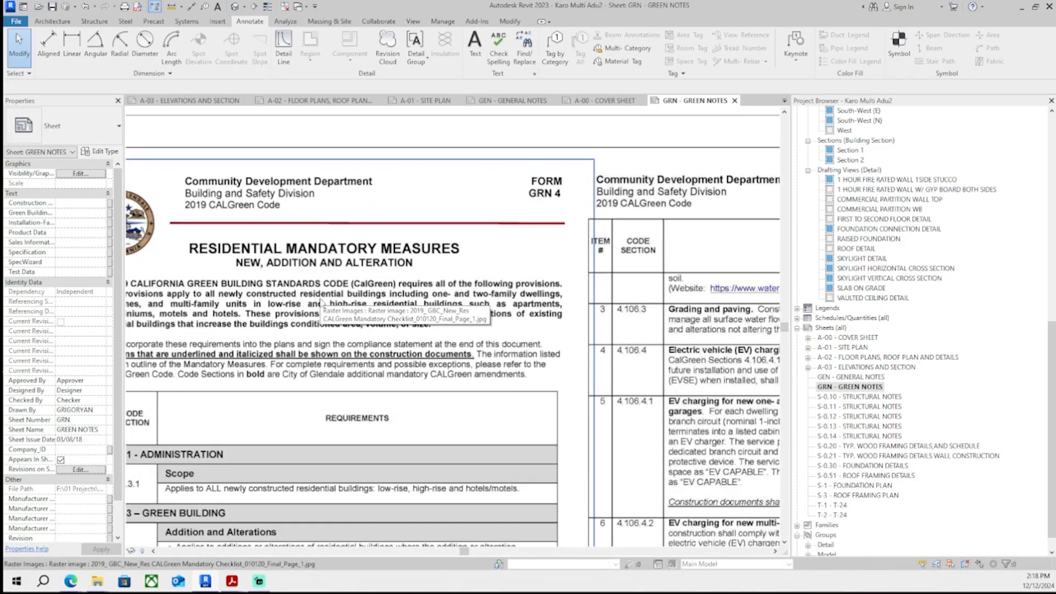
scroll(320, 297, down, 4)
middle_drag(378, 511, 388, 403)
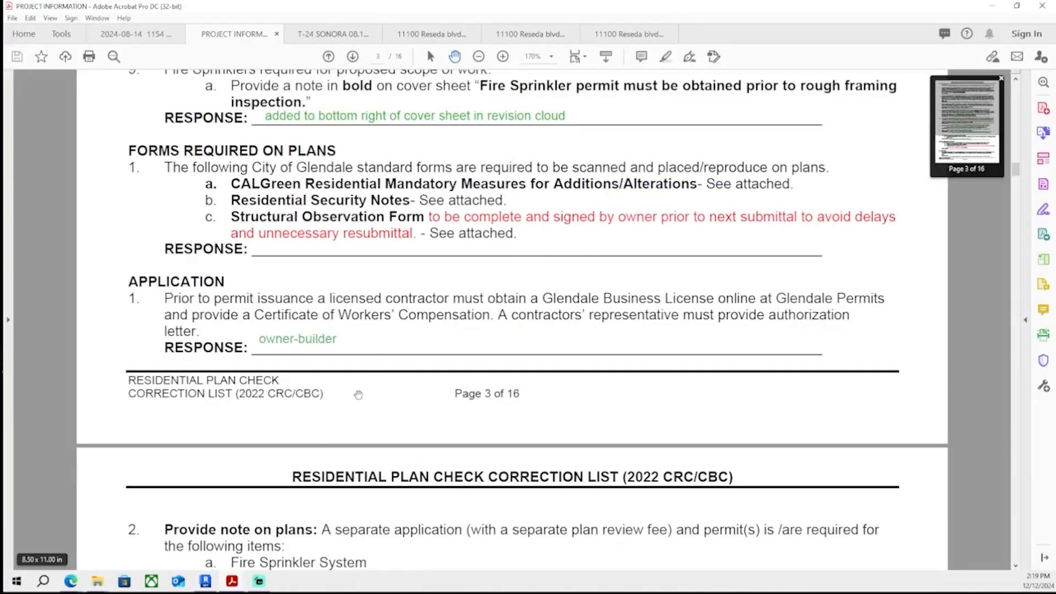
- Return to the correction list and start a new text response under Forms Required on Plans item 1
click(231, 581)
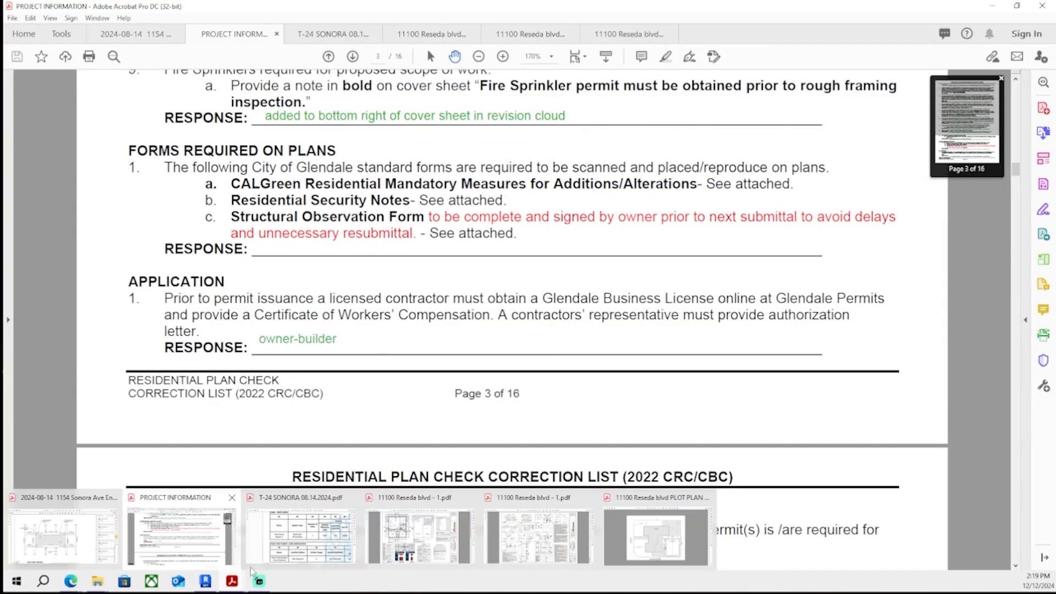
scroll(945, 187, down, 3)
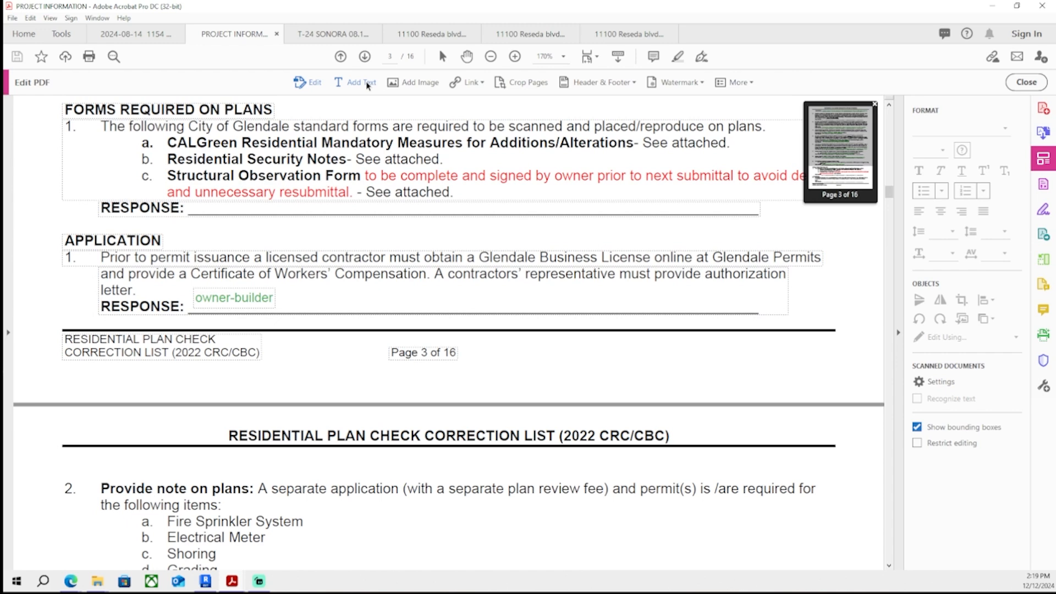
click(369, 85)
scroll(208, 275, up, 3)
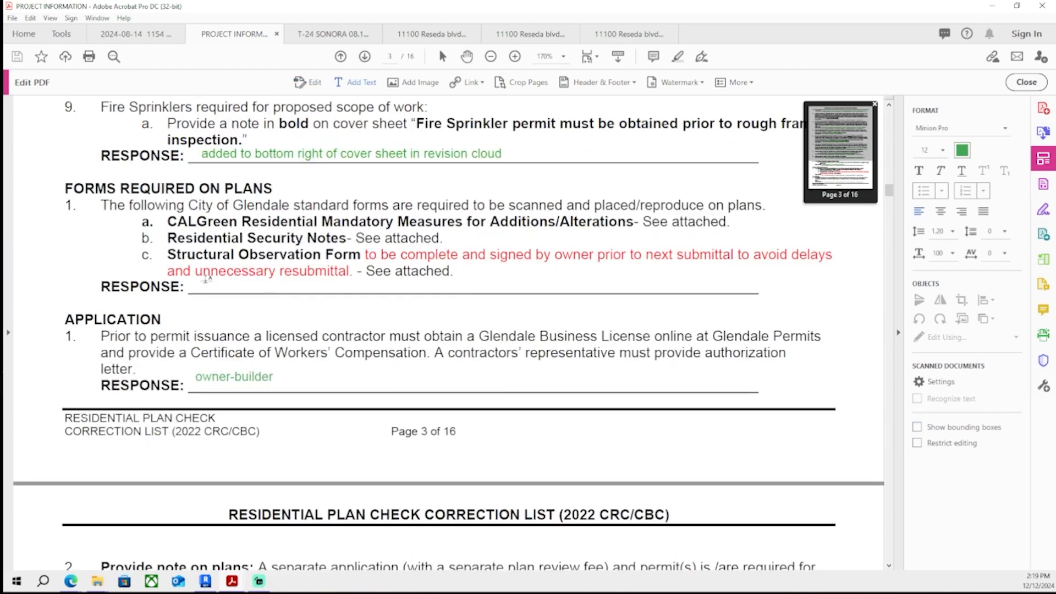
click(206, 277)
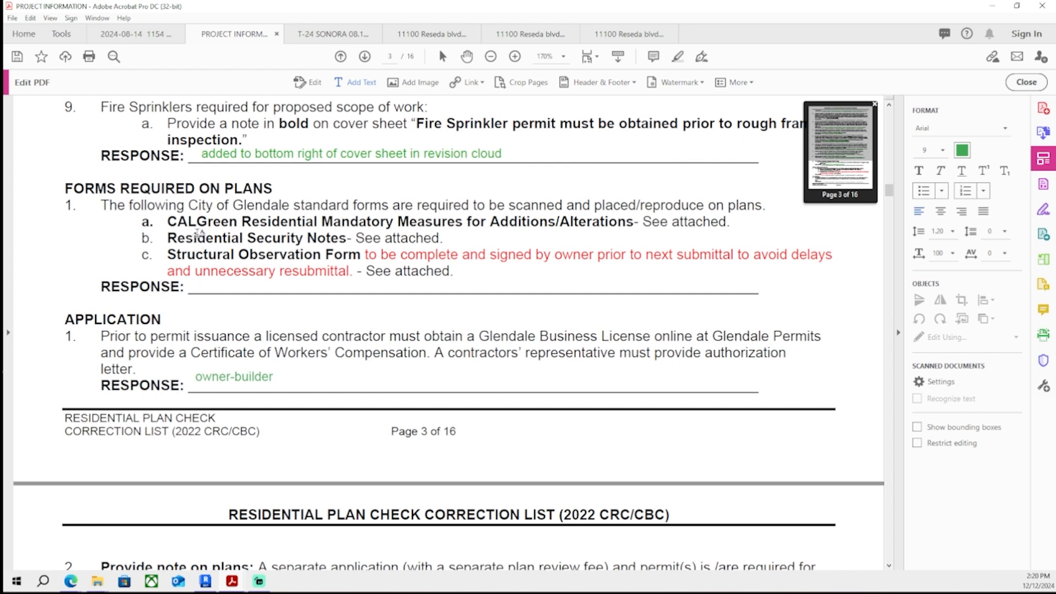
- Add the response "Forms added to updated set (GEN, and GRN sheets, and structural set for observation form)" under the Forms Required on Plans item
scroll(201, 288, up, 3)
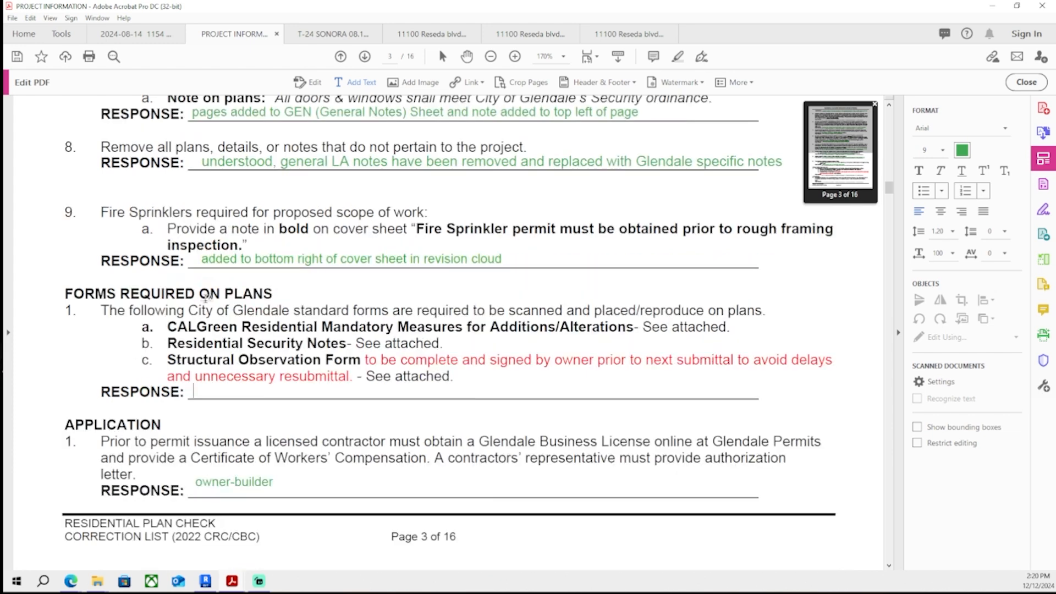
scroll(184, 279, down, 2)
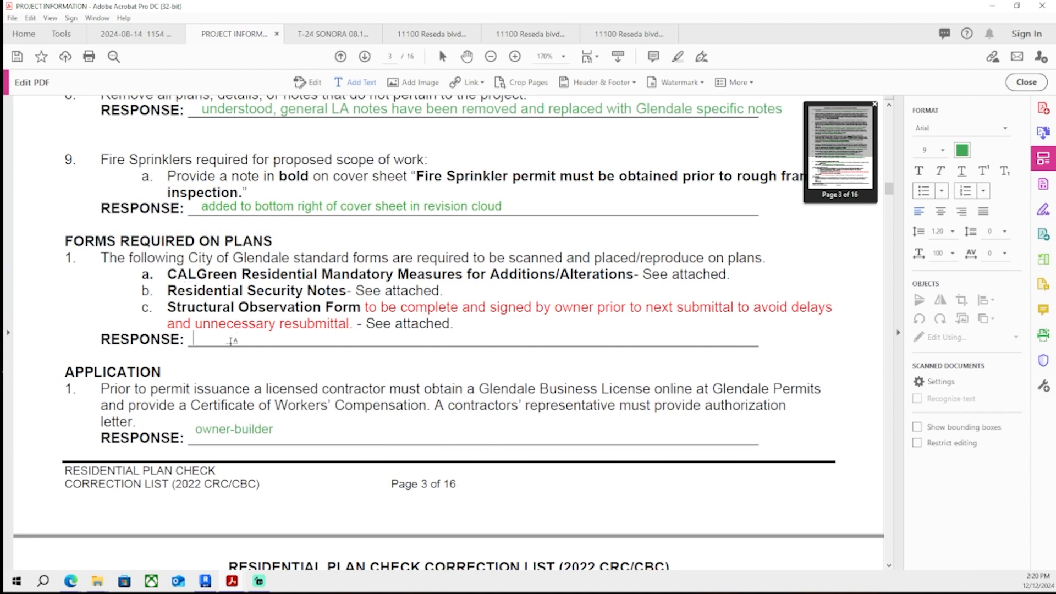
text(Forms added to updated set)
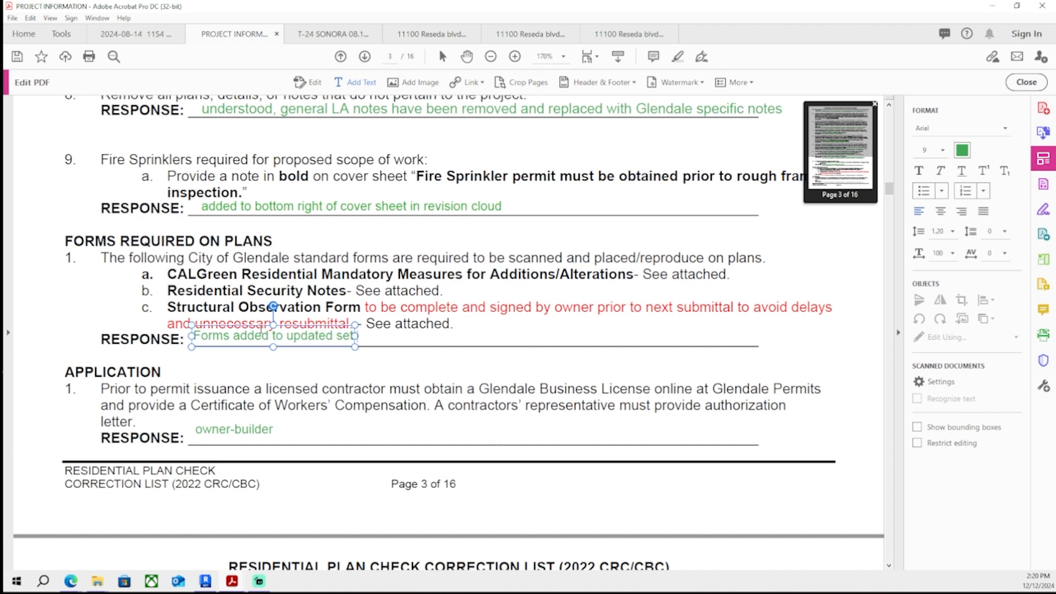
text( (GEN, and GRN sheets, and str)
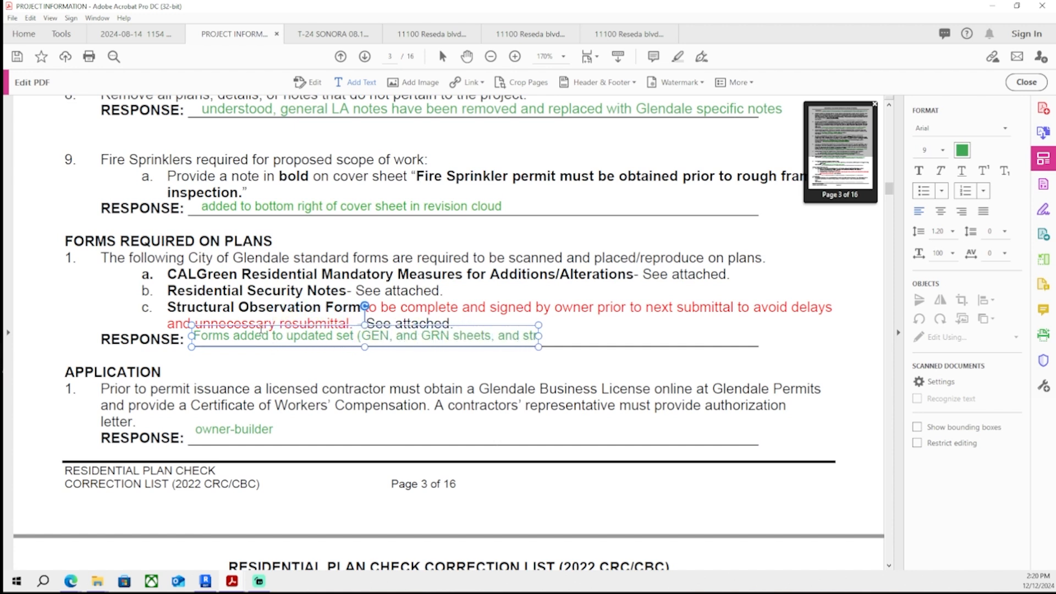
text(uctural set for observa)
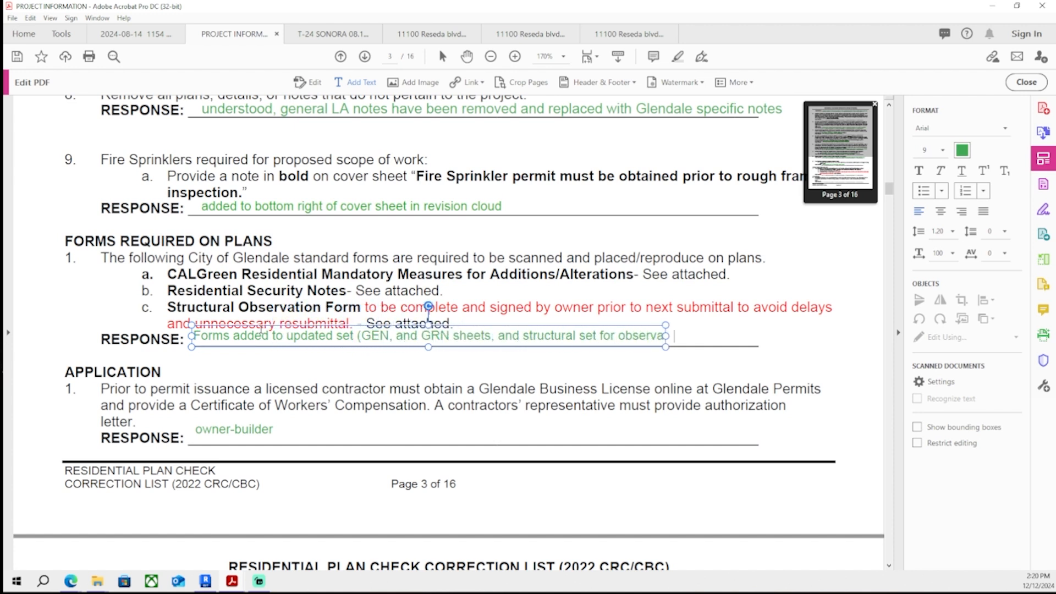
text(tion form))
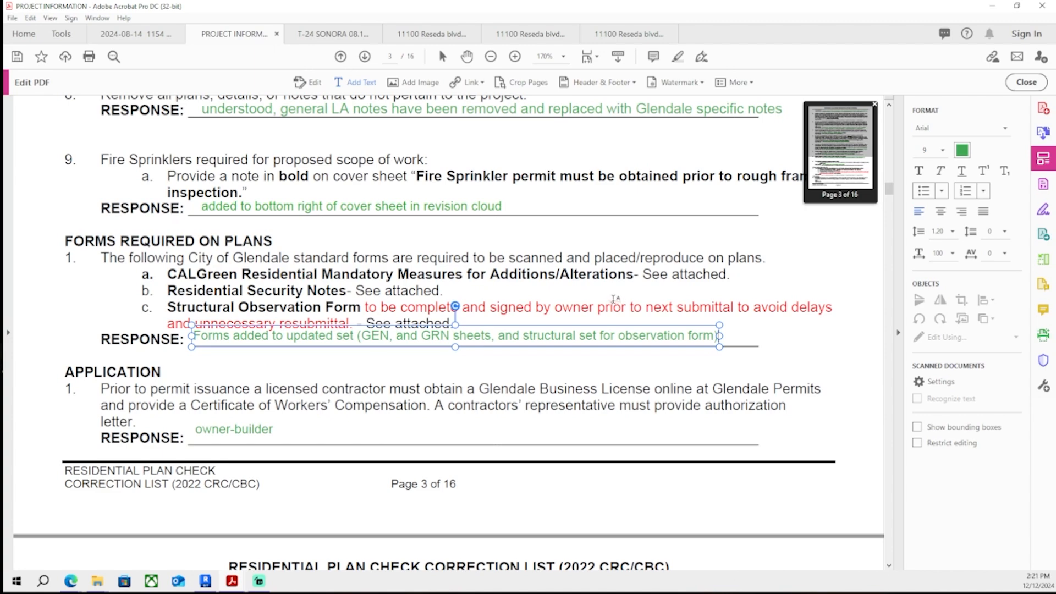
- Delete the comma after "GEN" in the new response and save the PDF
click(395, 341)
key(BackSpace)
key(ctrl+s)
- Review the remaining correction list items and their responses through the following pages
scroll(462, 302, down, 3)
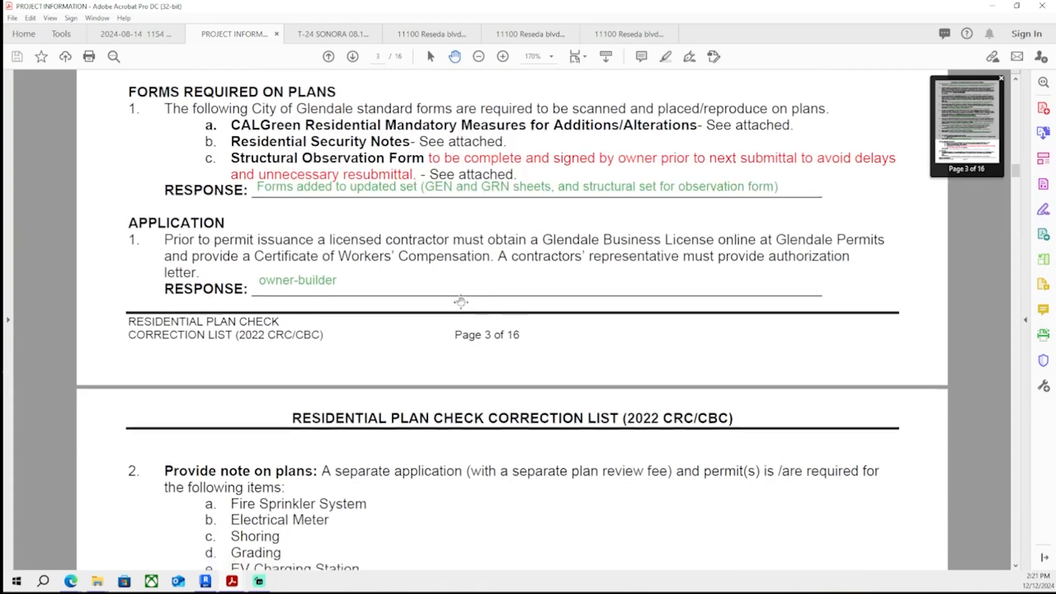
scroll(461, 302, down, 20)
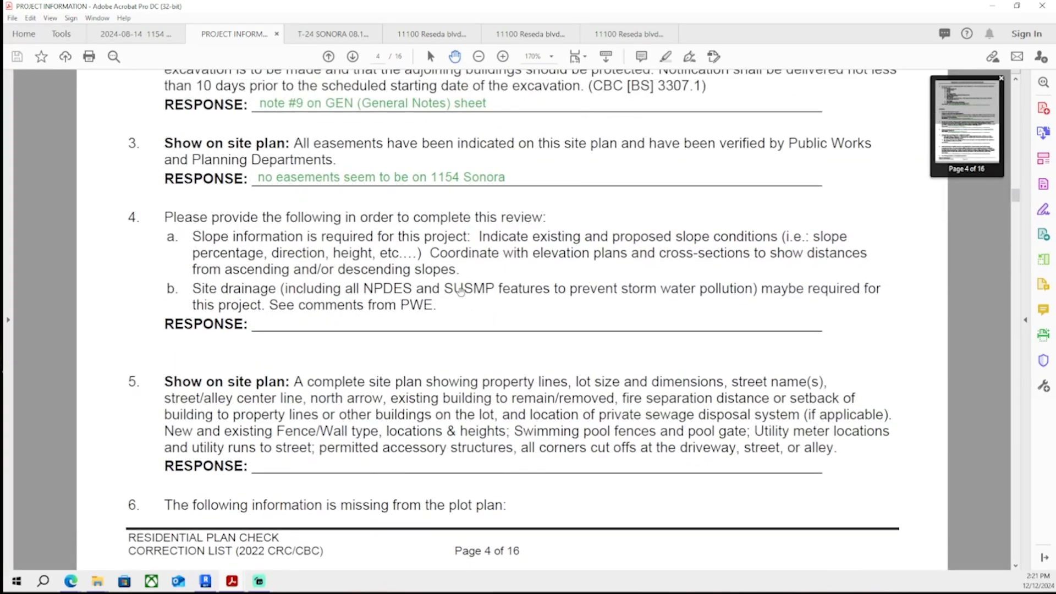
scroll(450, 282, down, 1)
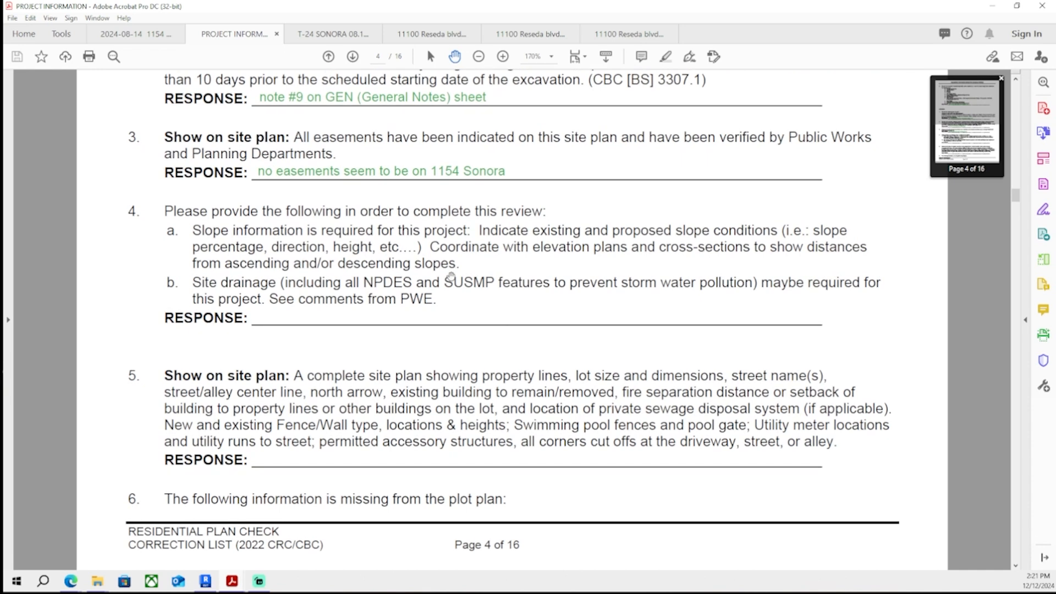
scroll(451, 277, down, 15)
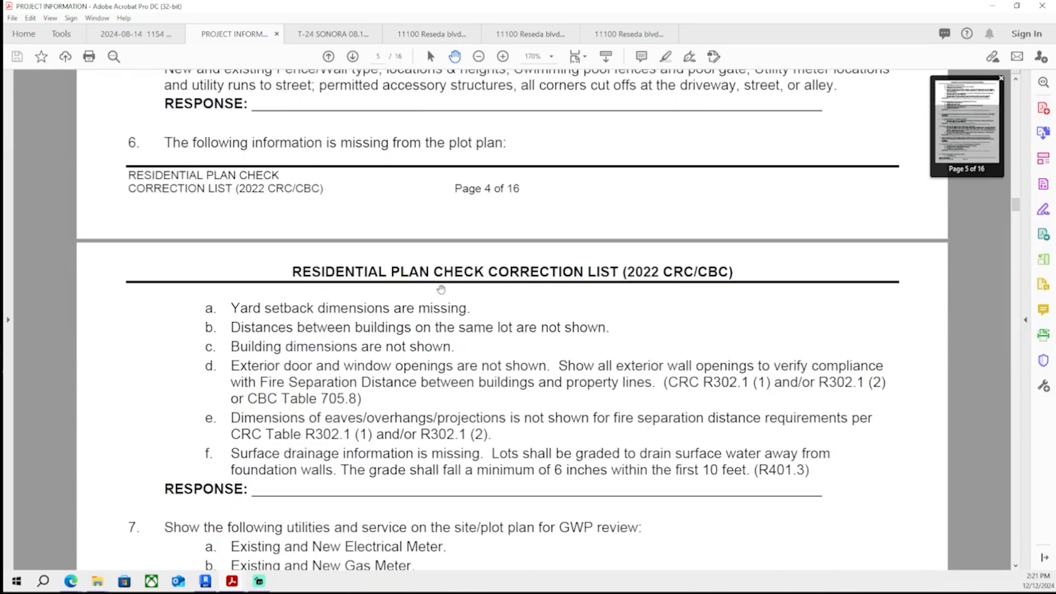
scroll(441, 292, down, 5)
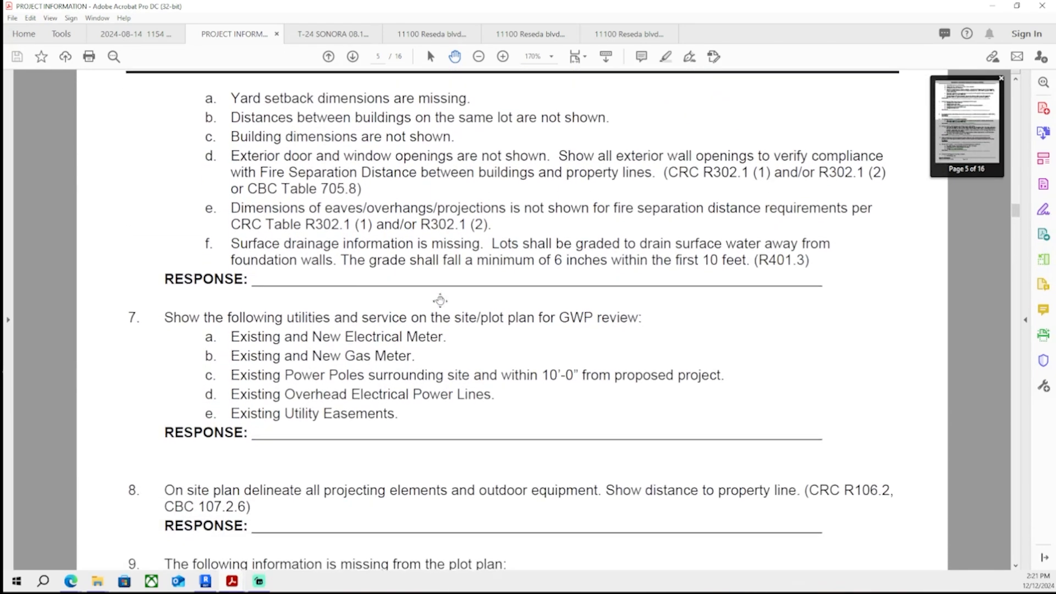
scroll(440, 303, down, 12)
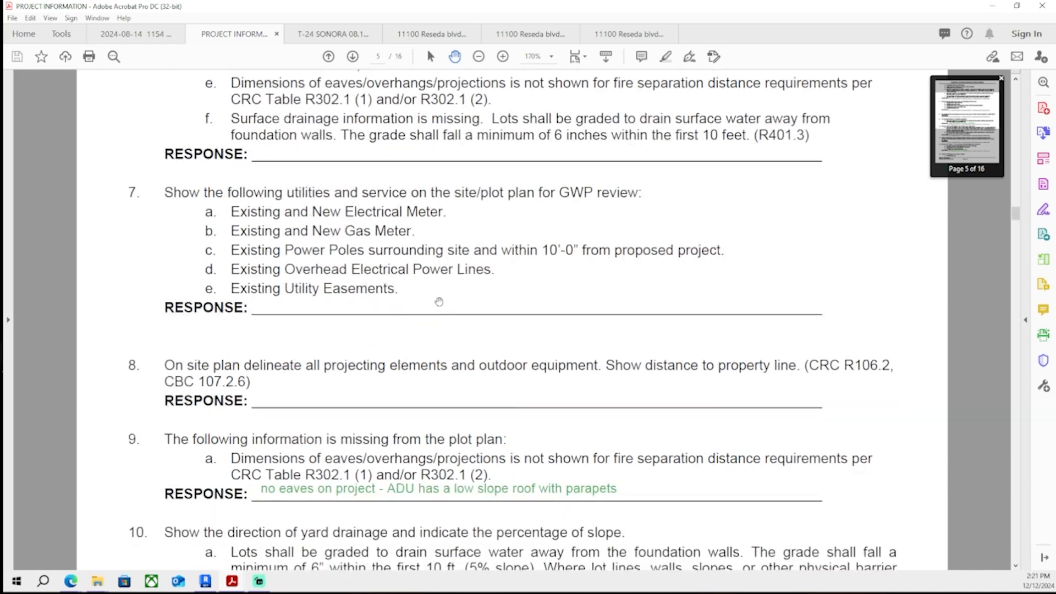
scroll(435, 302, down, 15)
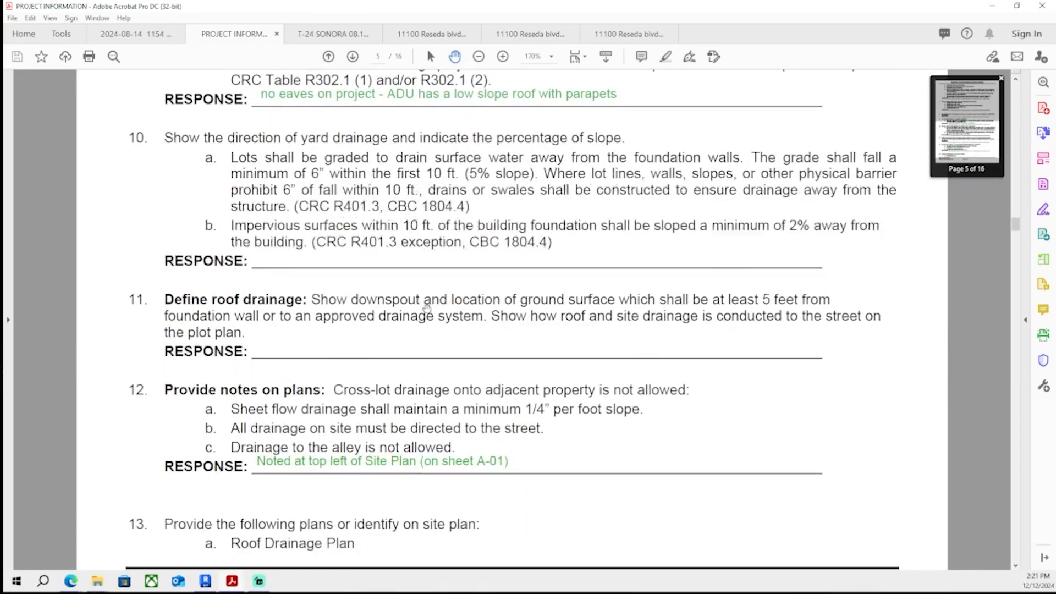
scroll(426, 309, down, 9)
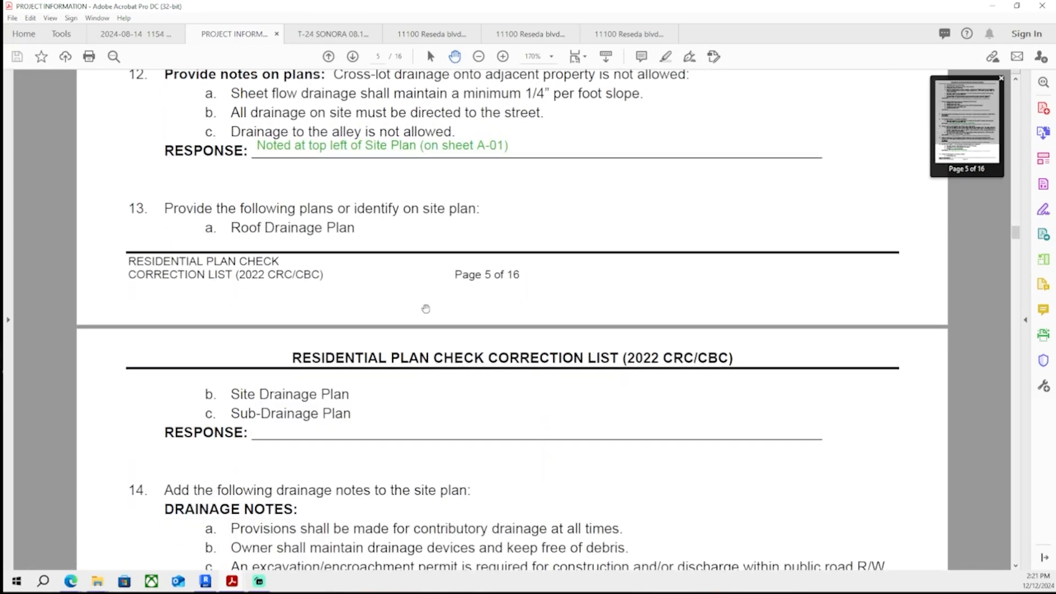
scroll(424, 309, down, 8)
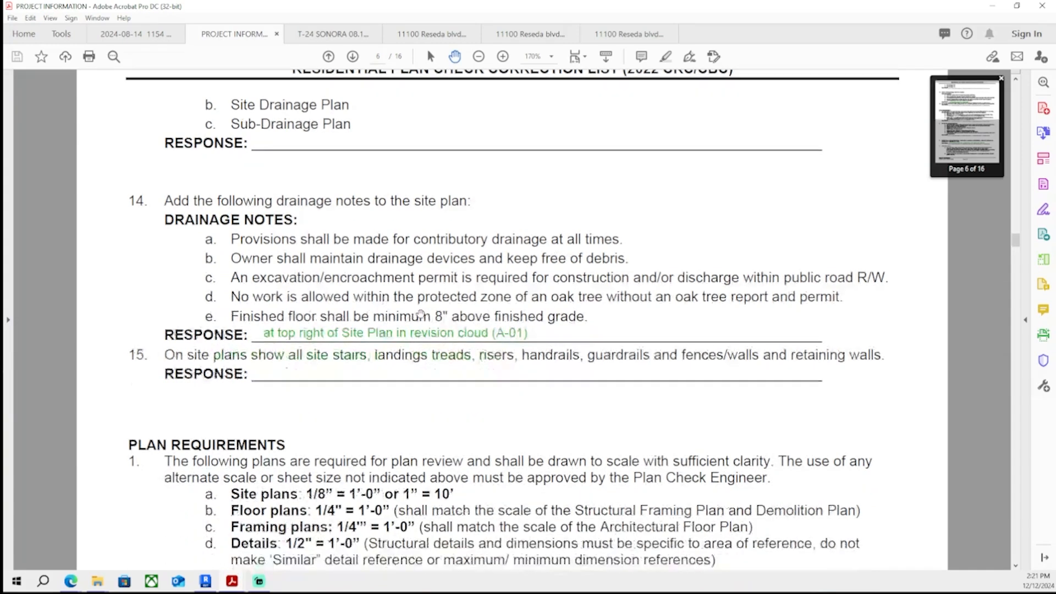
scroll(319, 333, down, 1)
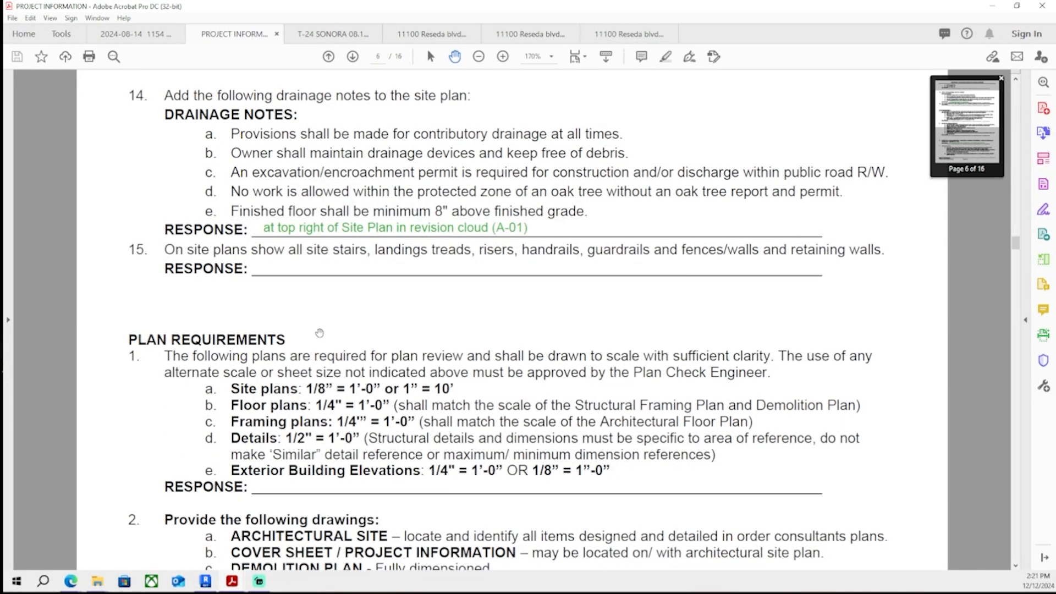
ctrl+scroll(436, 354, down, 1)
scroll(654, 331, down, 1)
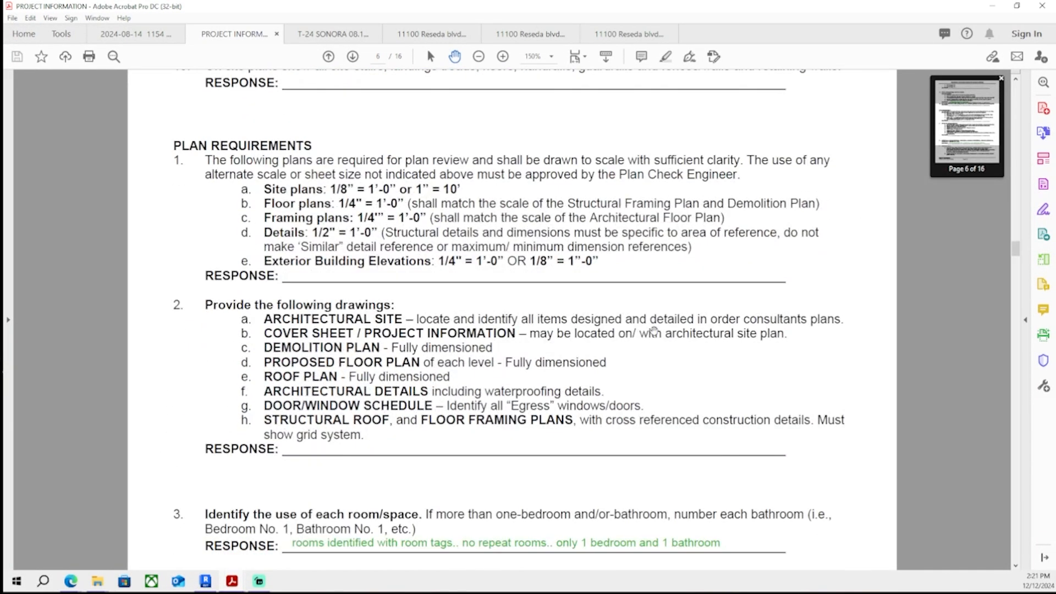
scroll(372, 397, down, 20)
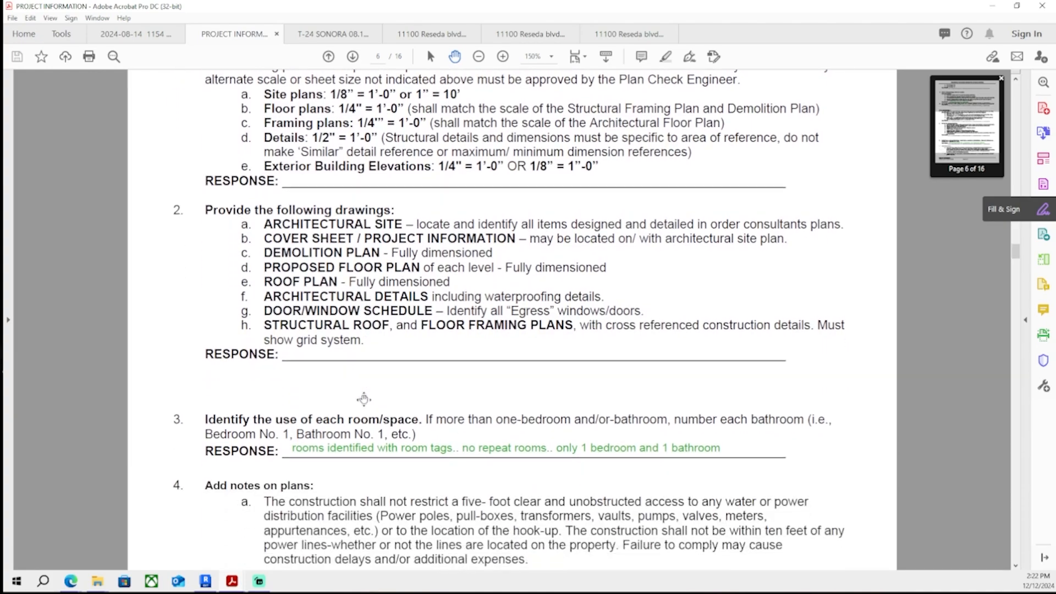
scroll(372, 397, down, 20)
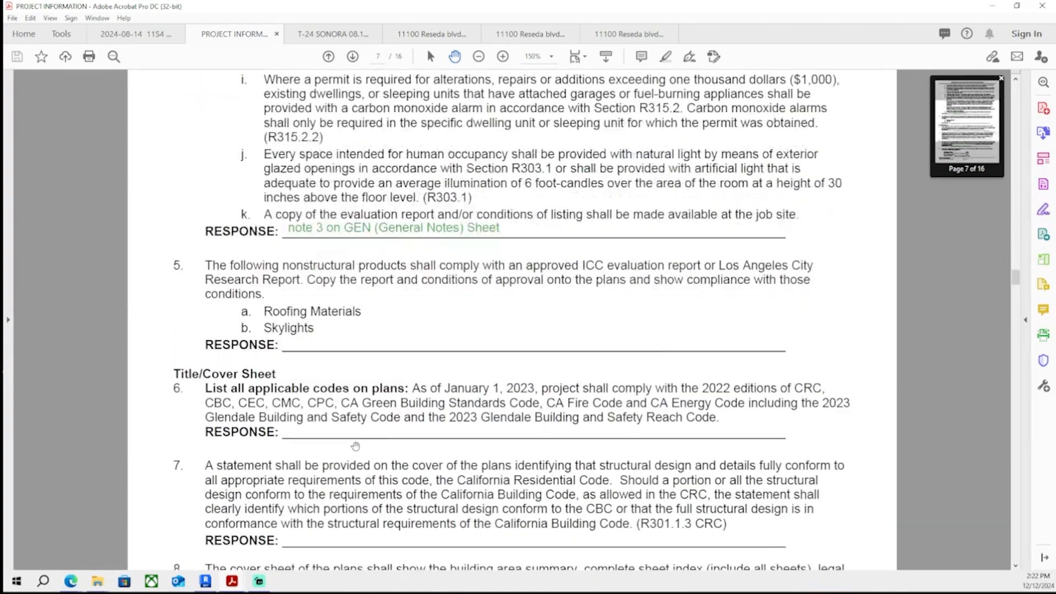
scroll(352, 440, down, 20)
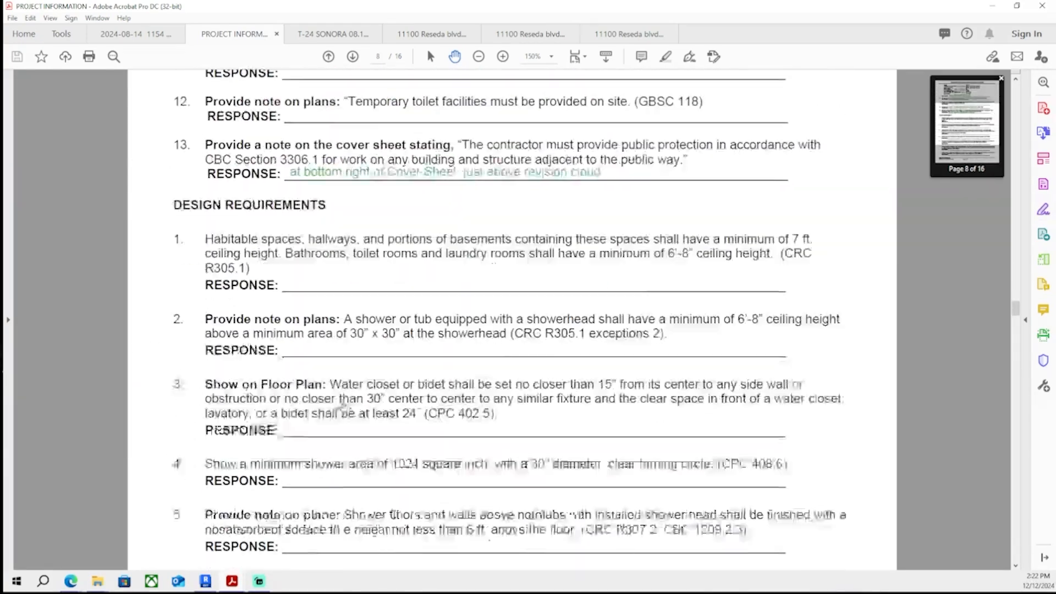
scroll(341, 412, down, 20)
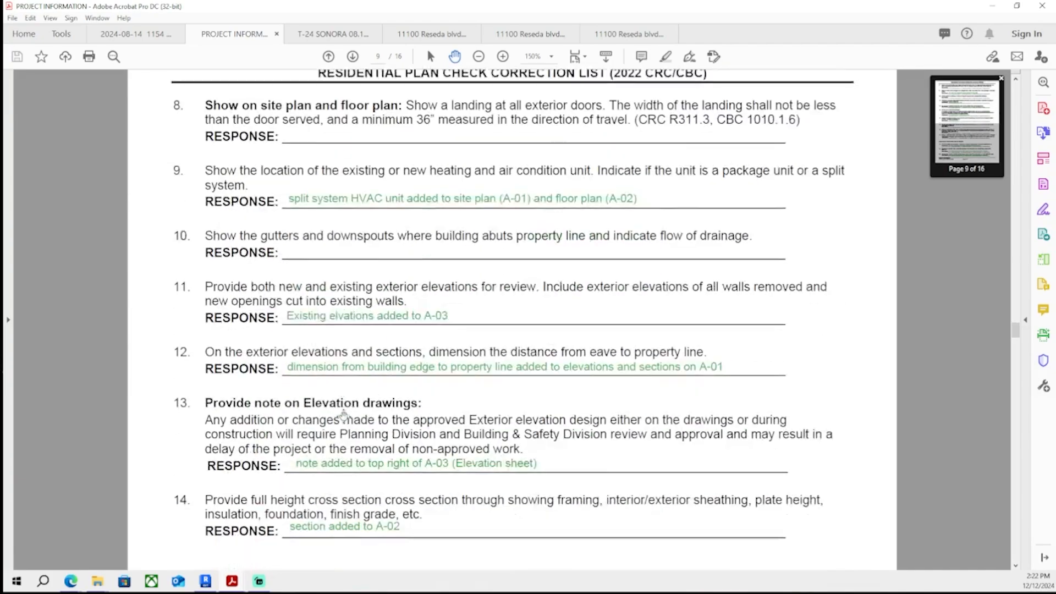
scroll(341, 389, down, 16)
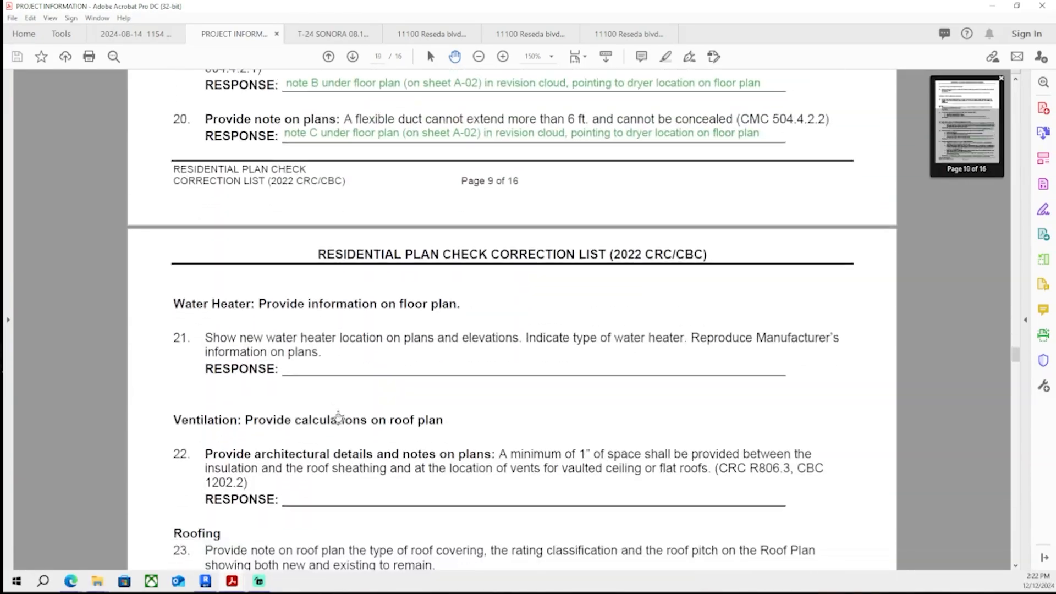
scroll(336, 431, down, 20)
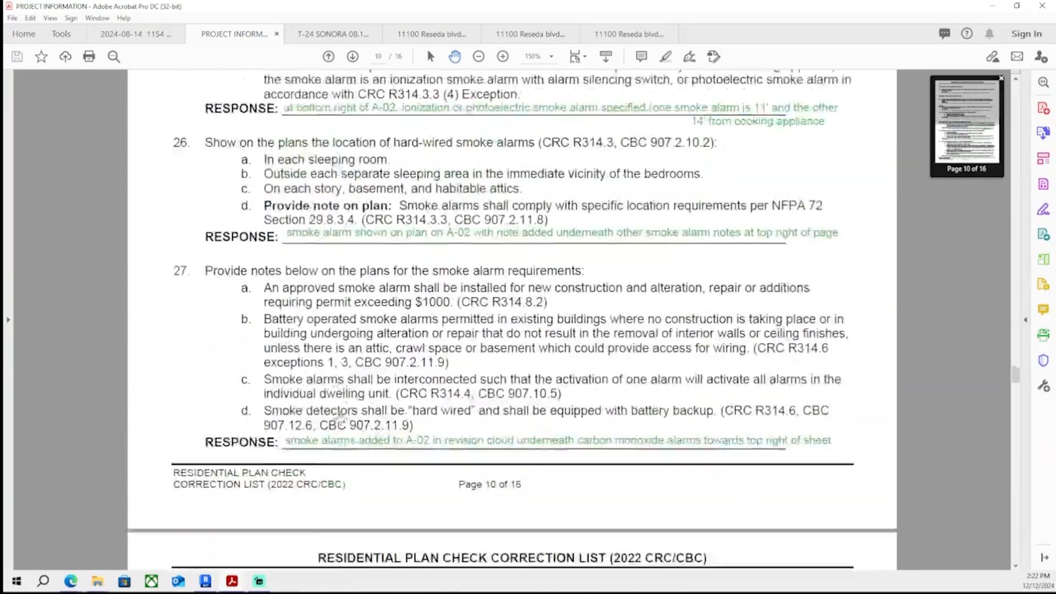
scroll(247, 205, down, 15)
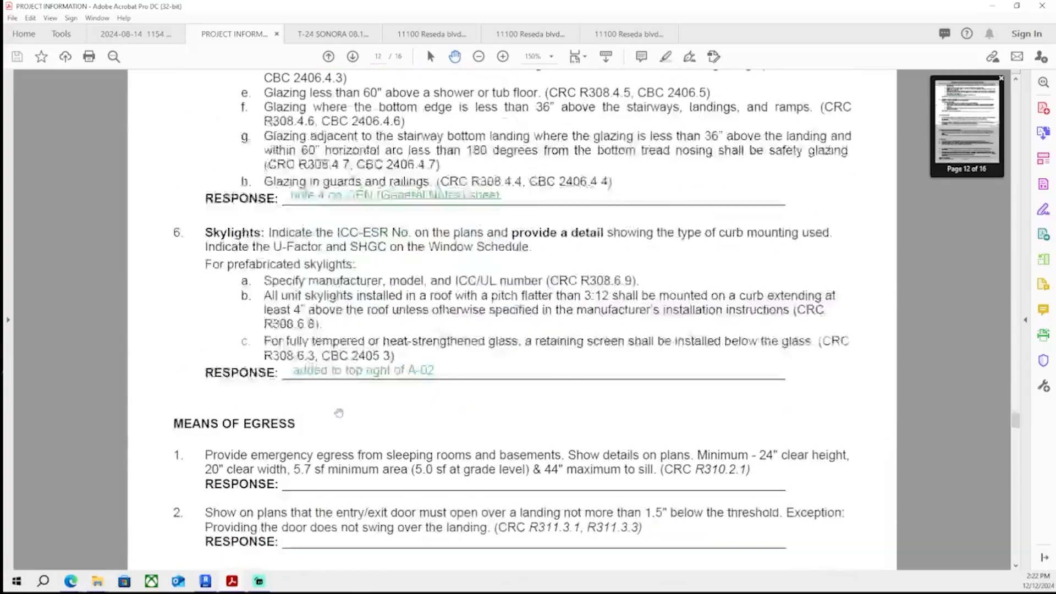
ctrl+scroll(247, 205, up, 2)
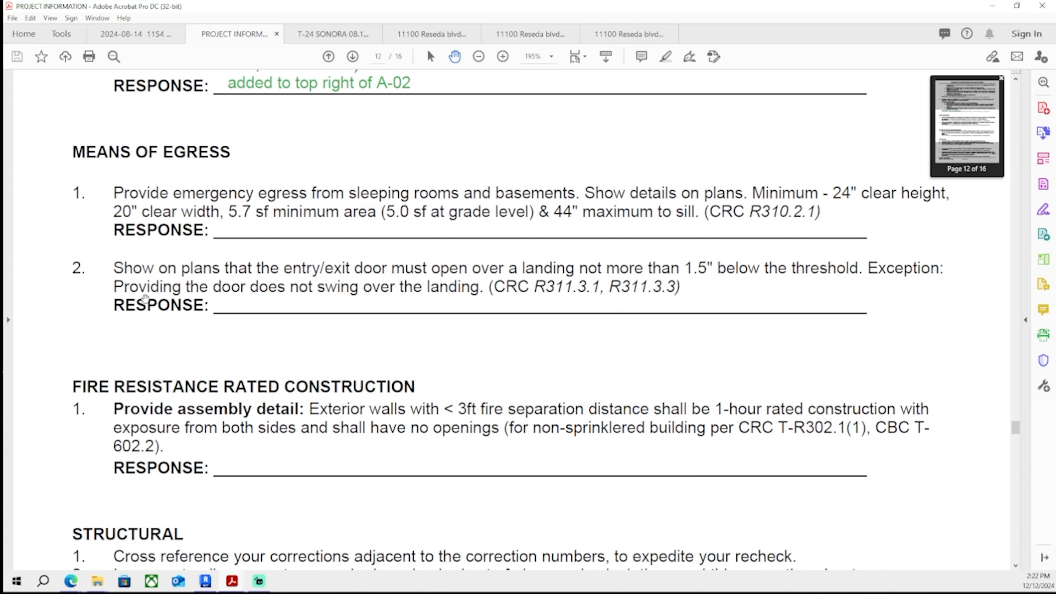
ctrl+scroll(145, 297, down, 1)
ctrl+scroll(148, 289, up, 1)
- Switch to Revit with the ADU model open
drag(299, 225, 301, 288)
drag(329, 6, 2, 160)
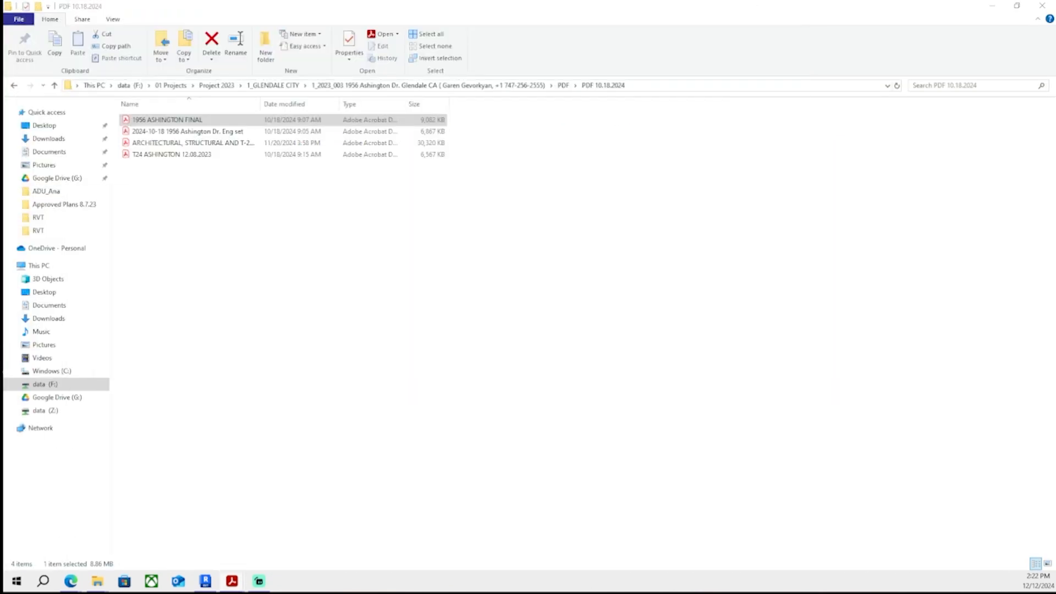
click(208, 581)
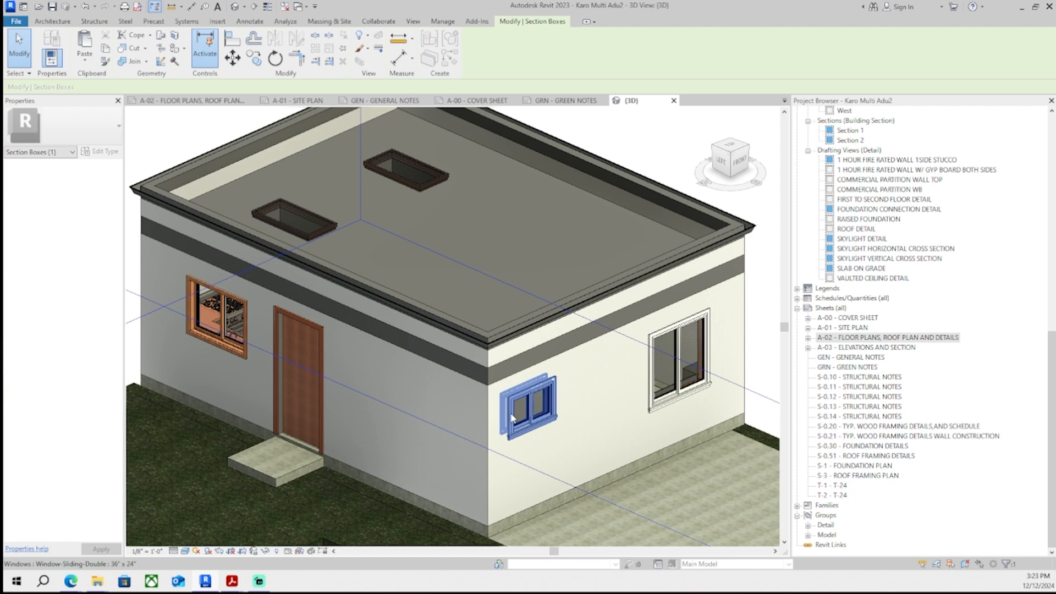
- Inspect the ADU model and its site in the 3D view
mouse_move(72, 581)
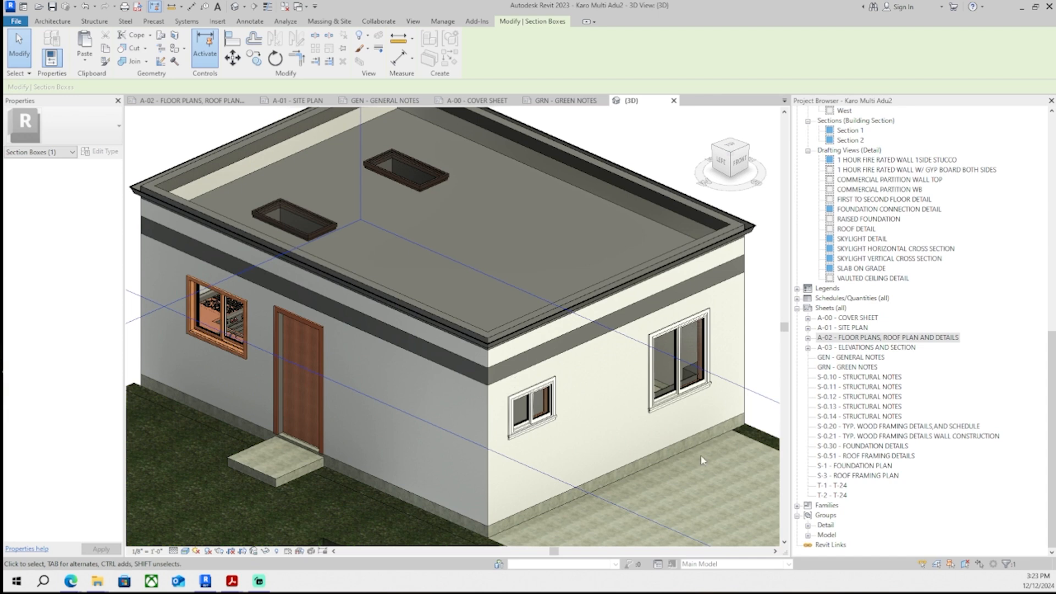
middle_drag(516, 438, 530, 450)
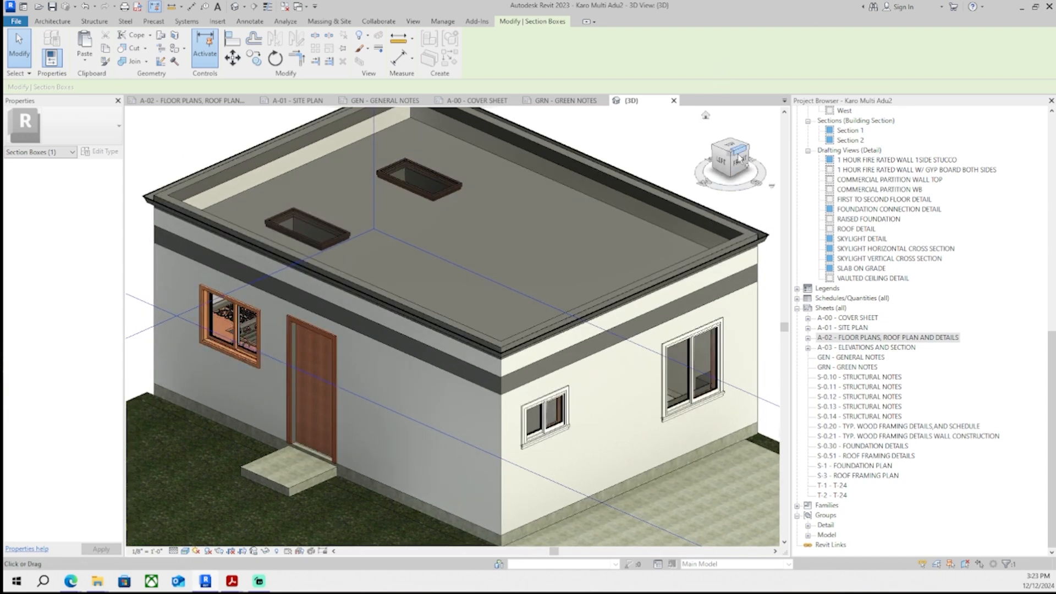
click(730, 157)
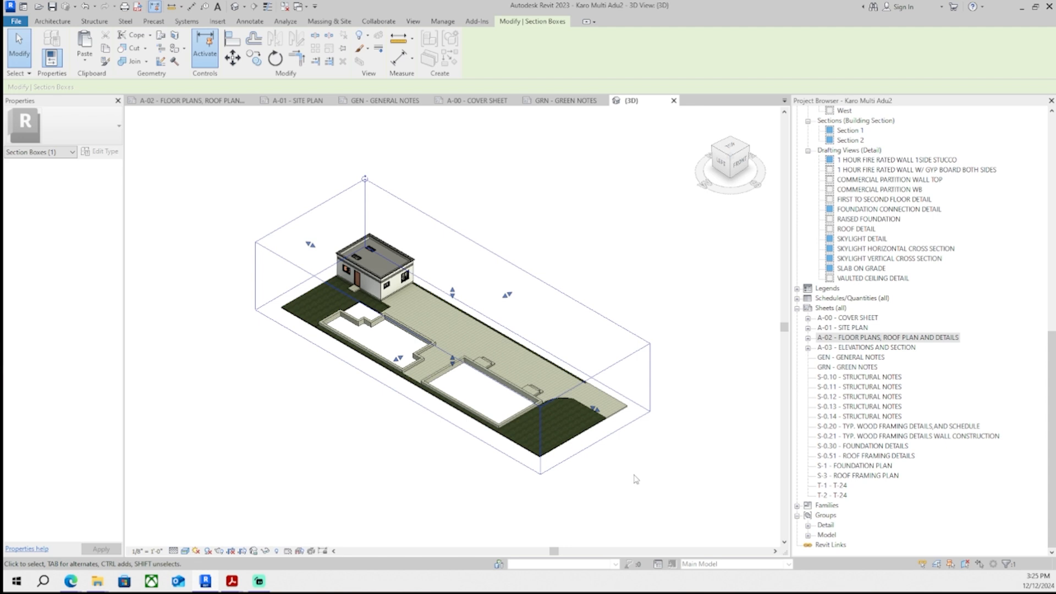
click(519, 151)
middle_drag(636, 143, 693, 219)
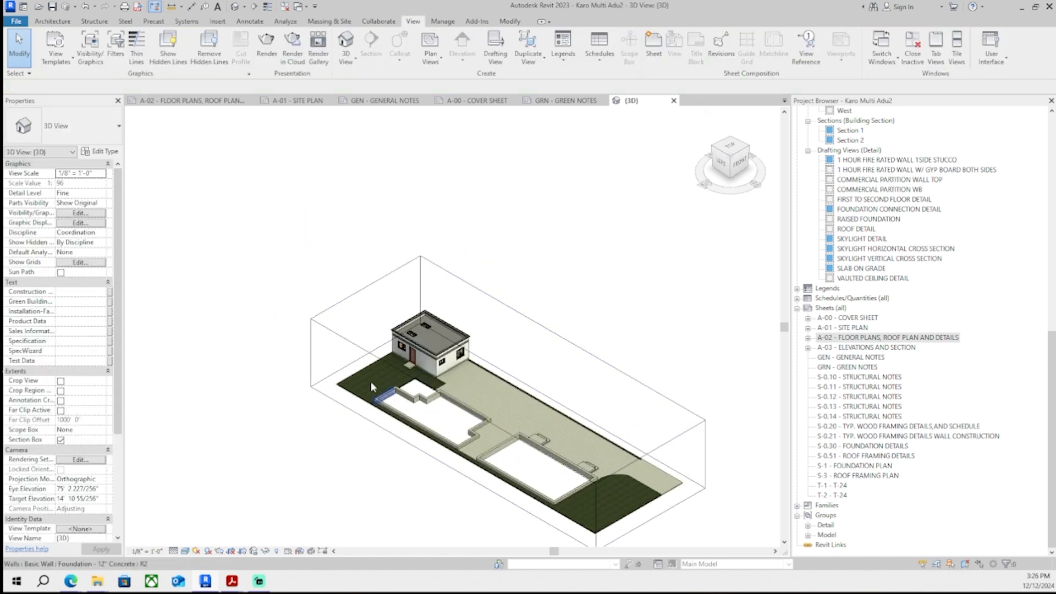
scroll(447, 327, up, 5)
middle_drag(448, 327, 542, 274)
scroll(531, 352, up, 2)
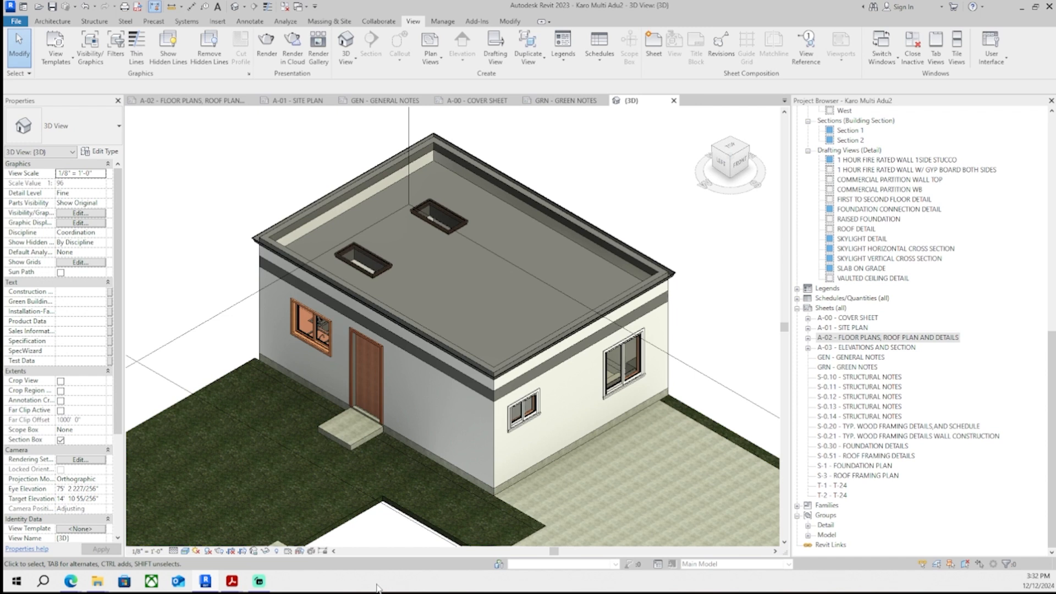
scroll(628, 379, up, 3)
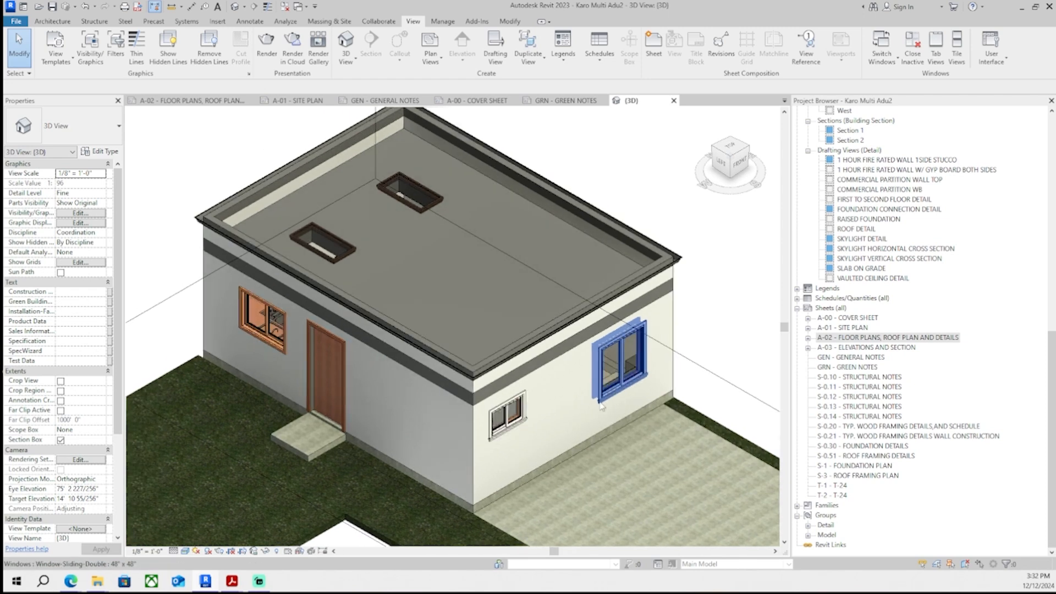
middle_drag(634, 332, 650, 338)
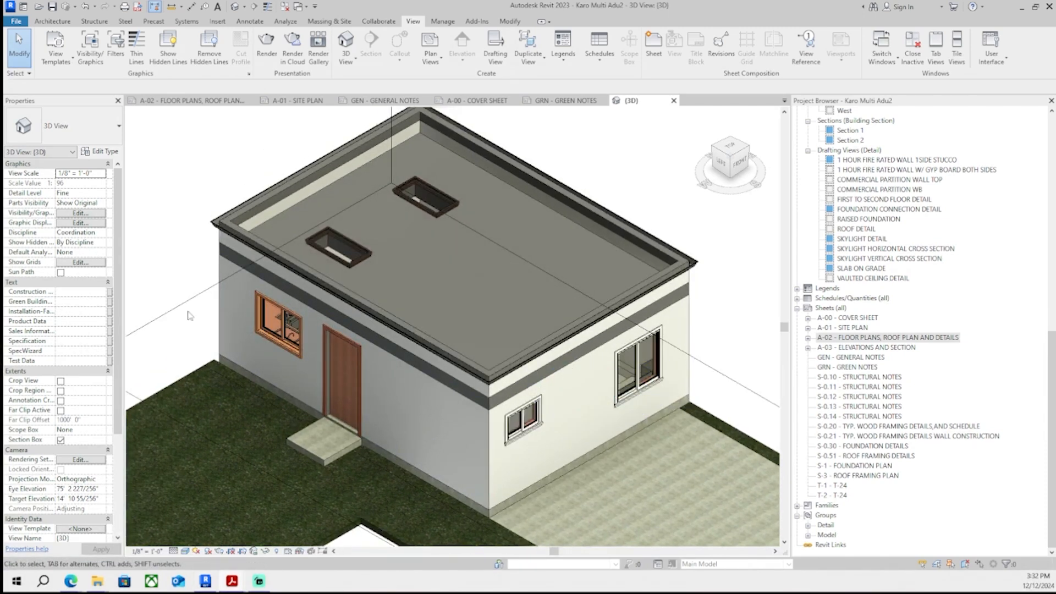
middle_drag(597, 361, 600, 385)
scroll(597, 371, down, 1)
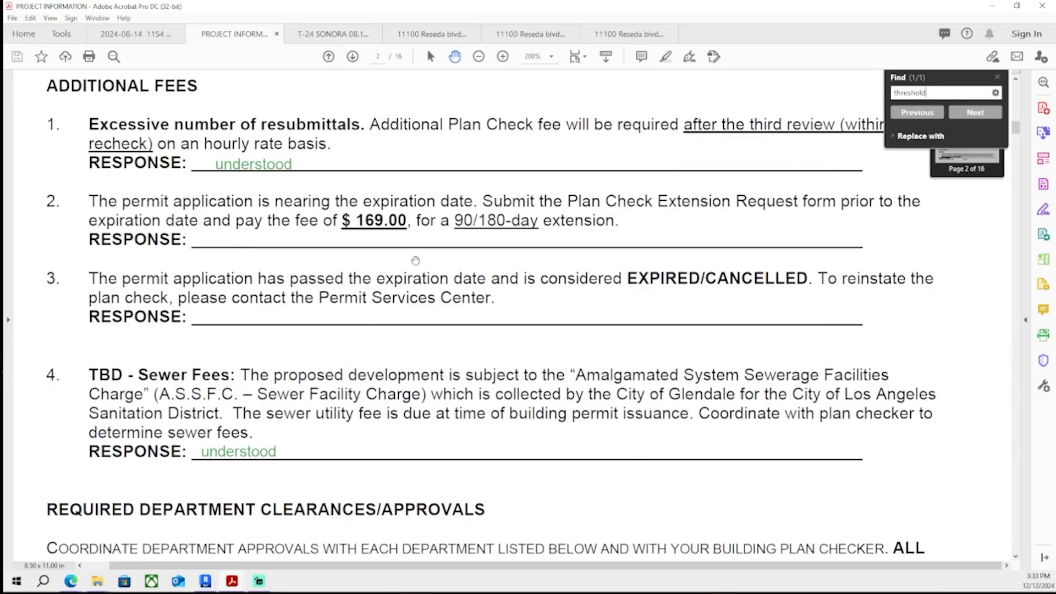
- Review the correction list items and their responses from page 2 through the Plan Requirements on page 6
scroll(435, 246, down, 2)
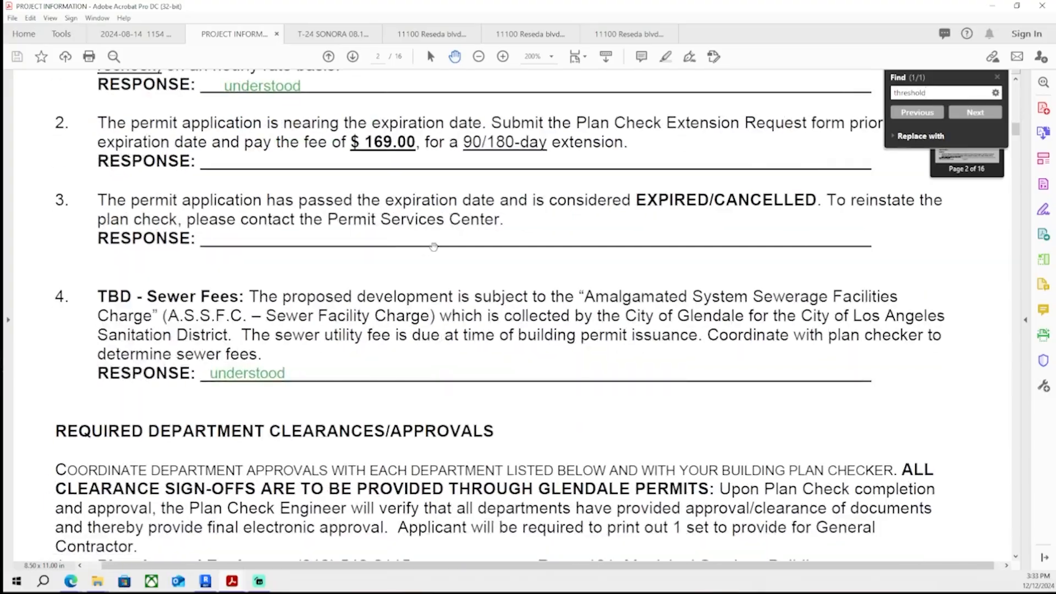
scroll(434, 246, down, 15)
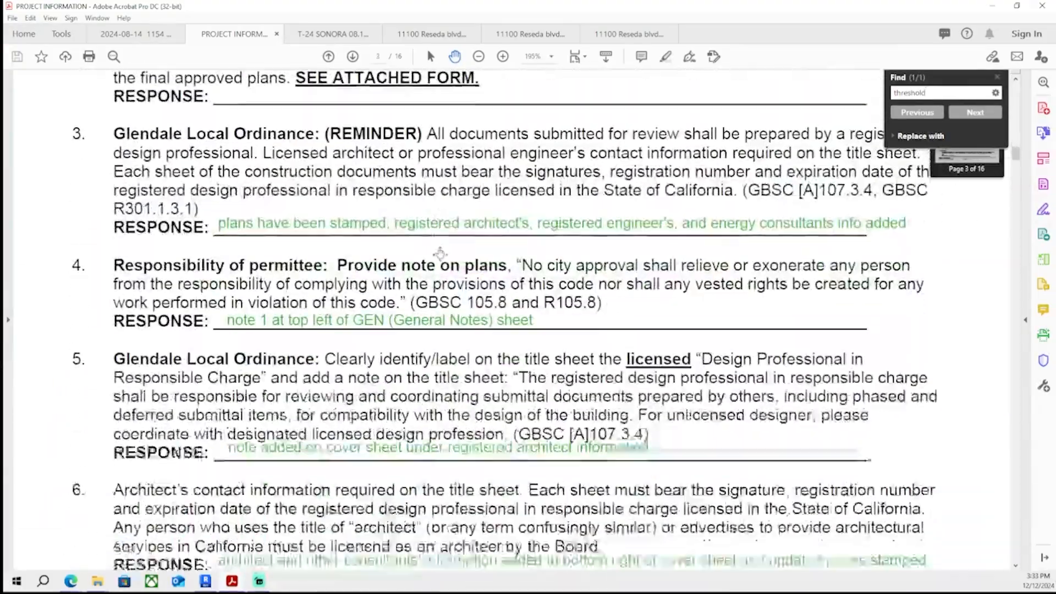
scroll(441, 253, down, 15)
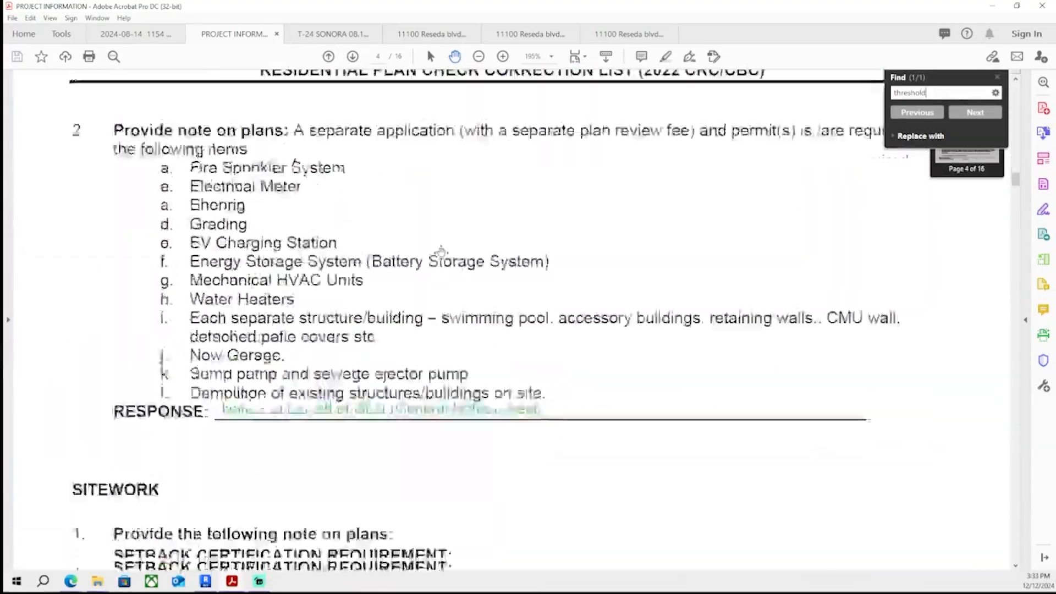
scroll(440, 251, down, 8)
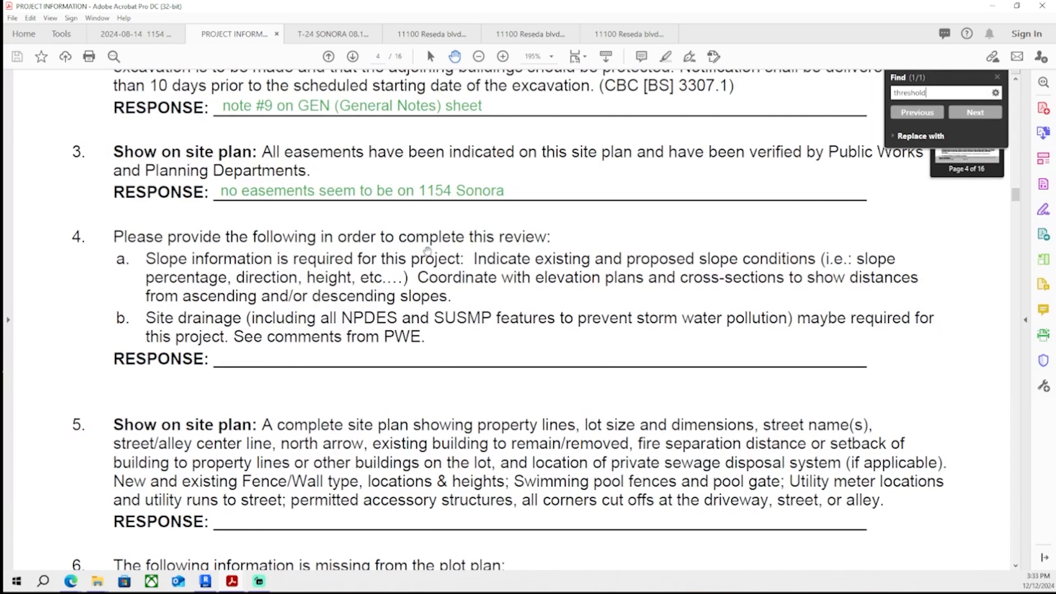
scroll(427, 251, down, 4)
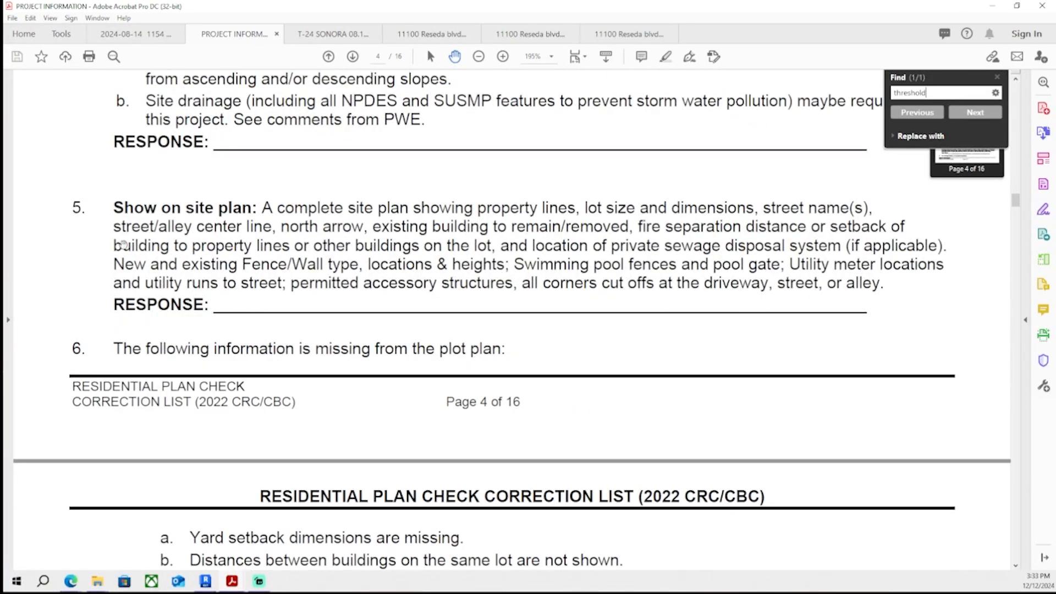
scroll(124, 244, down, 12)
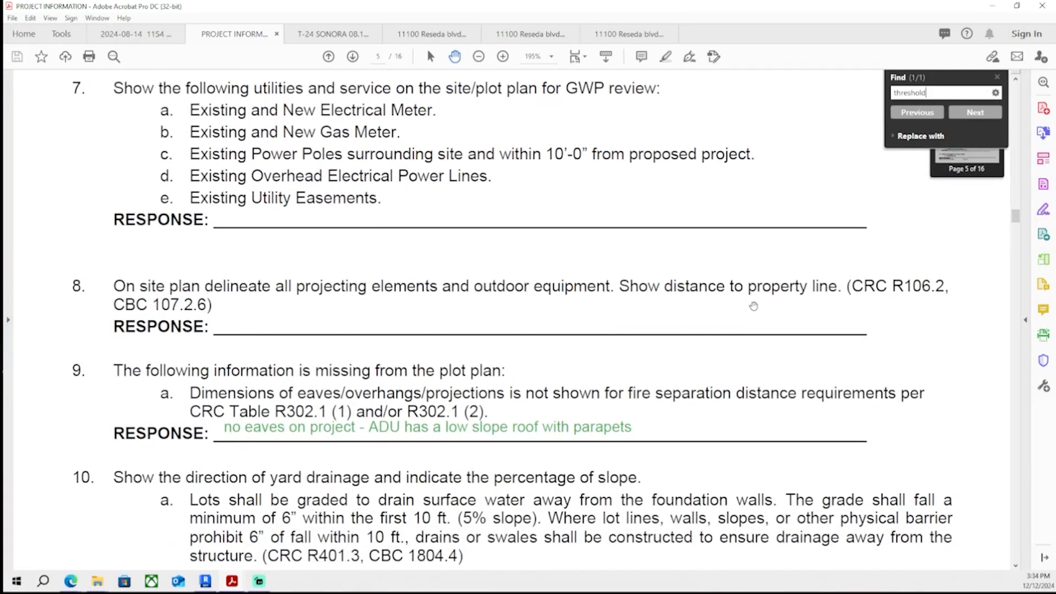
scroll(396, 285, down, 8)
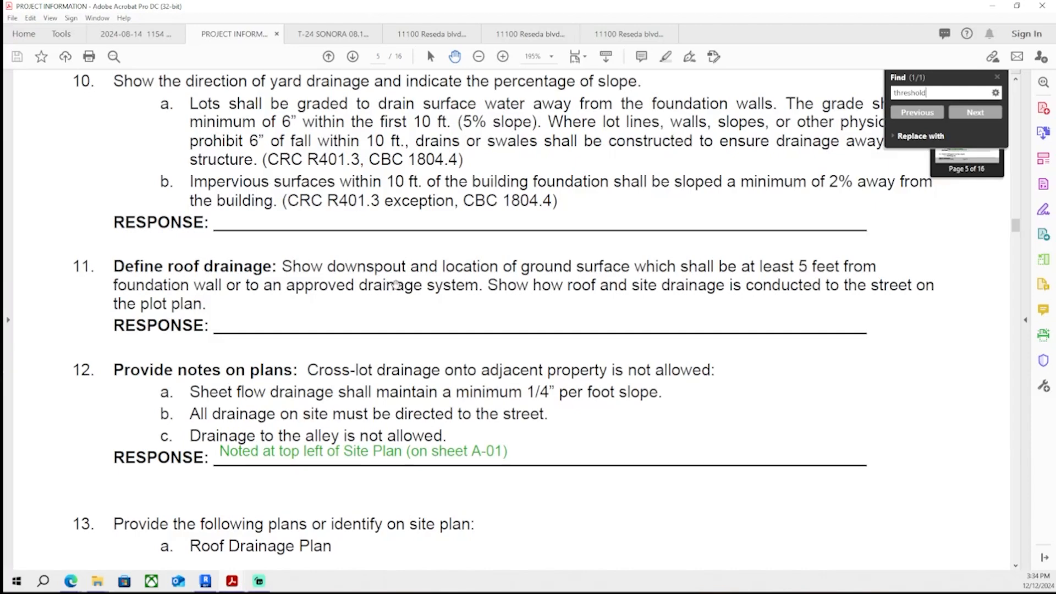
scroll(396, 285, down, 15)
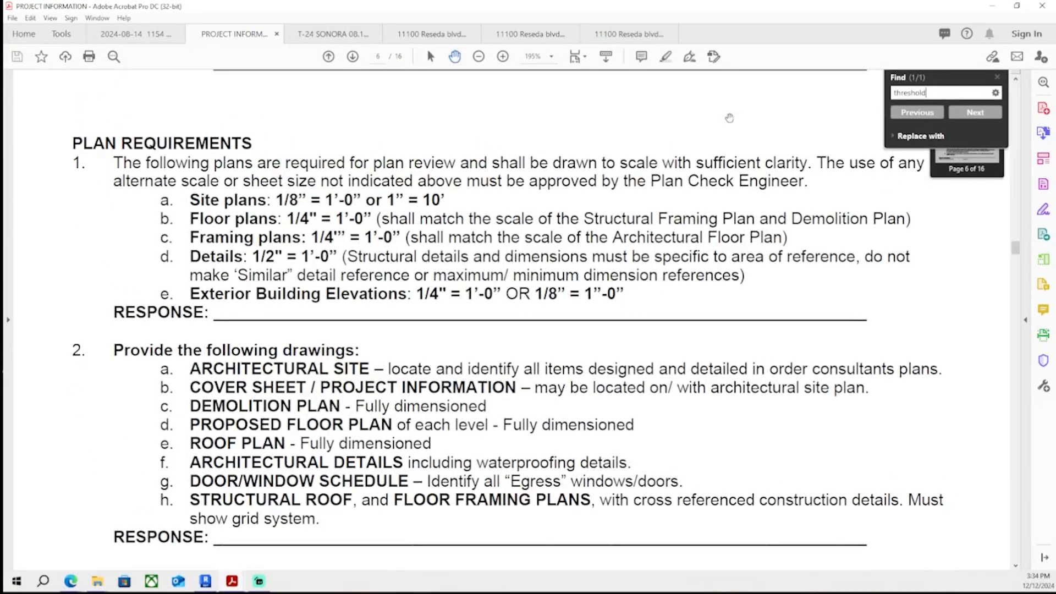
- Search the correction list for 'threshold' and then for 'scale' to locate the plan scale requirement
key(Return)
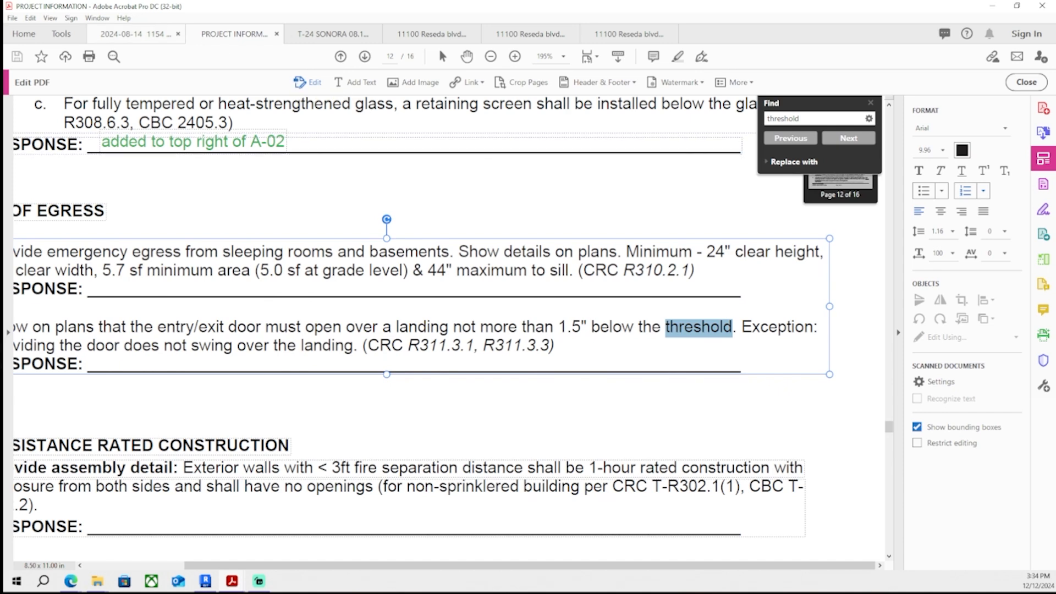
ctrl+scroll(490, 381, down, 2)
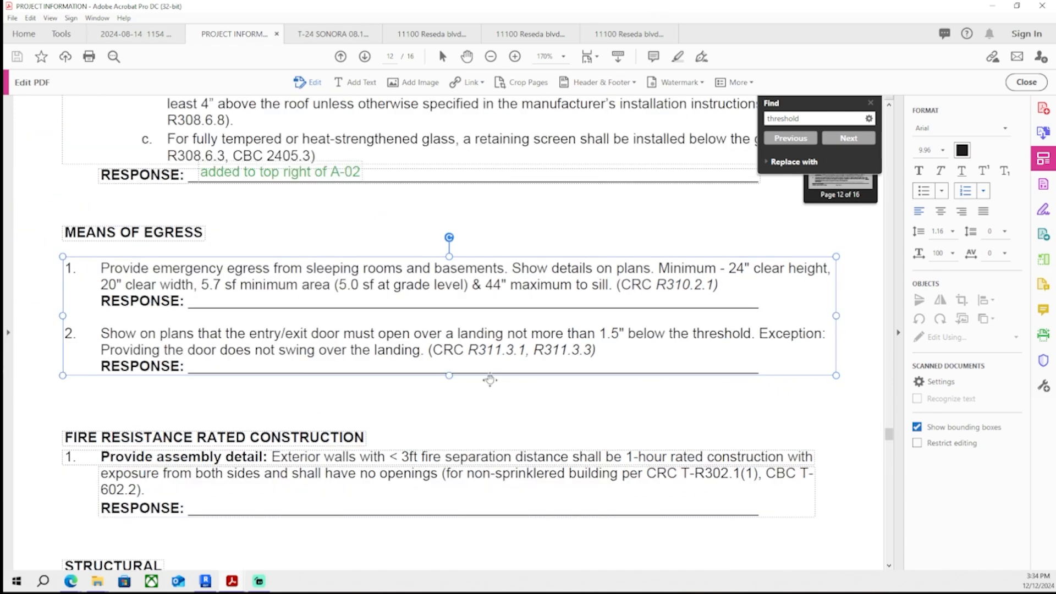
click(358, 85)
scroll(237, 319, up, 4)
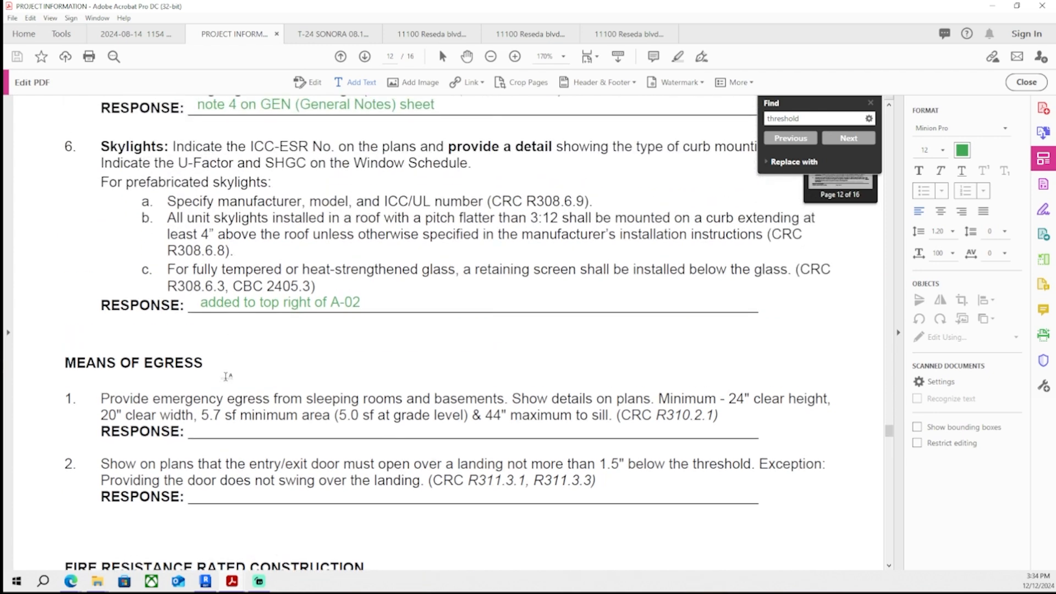
key(ctrl+f)
text(scale)
key(Return)
key(Return)
key(Return)
key(Return)
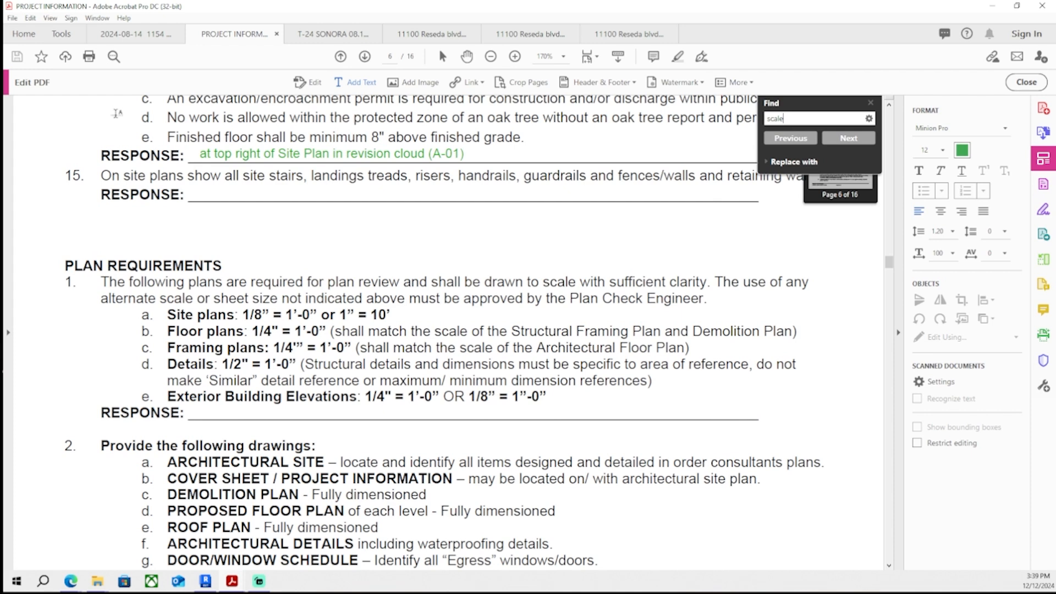
- Add the response 'scales of drawings match plan requirements' under Plan Requirements item 1 and exit PDF editing
scroll(550, 354, down, 2)
scroll(495, 352, up, 1)
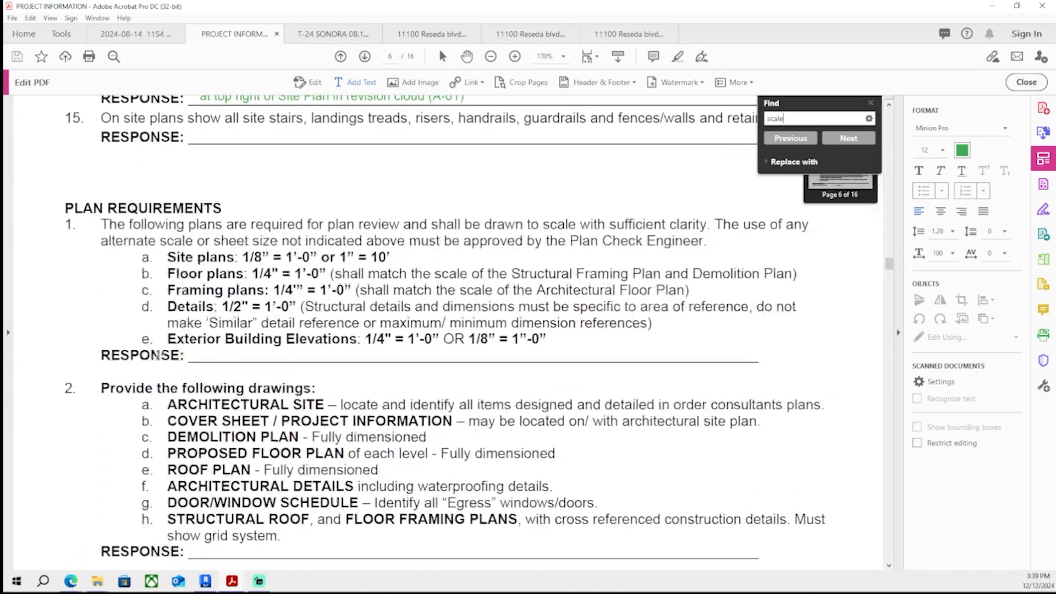
ctrl+scroll(179, 358, up, 1)
click(201, 356)
text(scale)
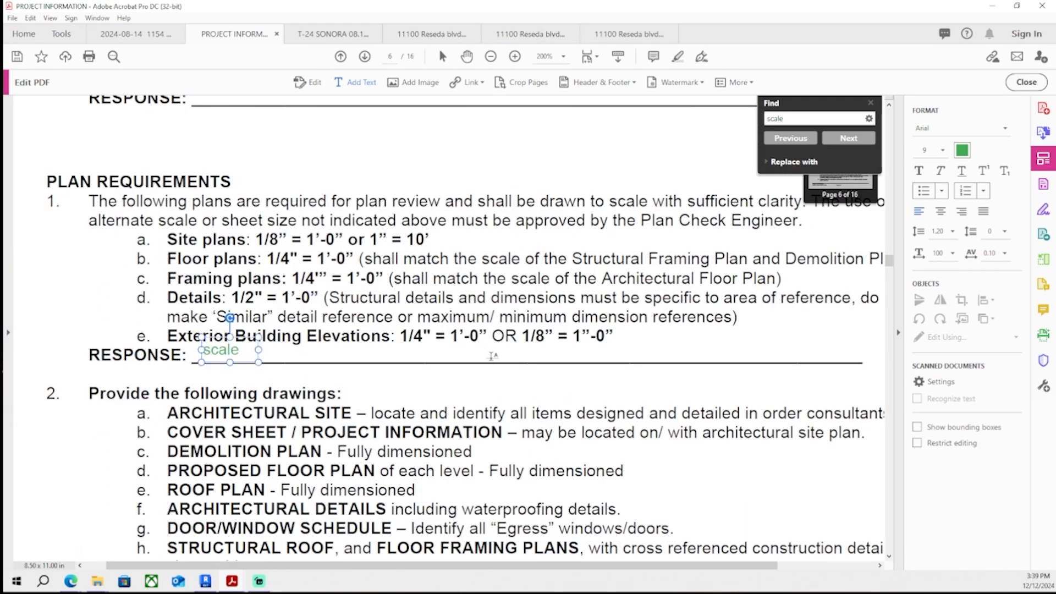
text(s of drawings match)
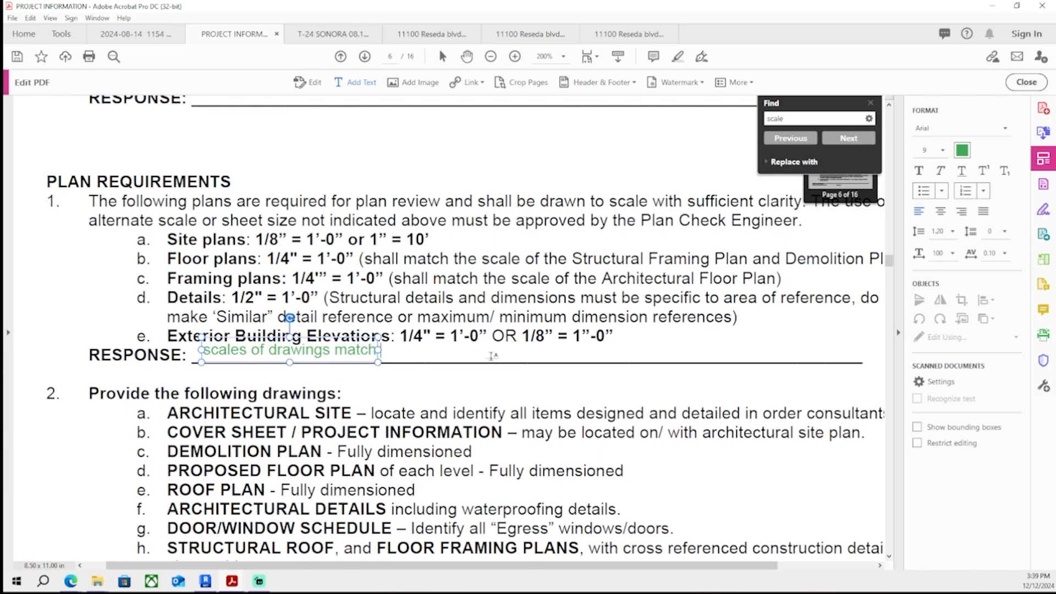
text( plan requirements)
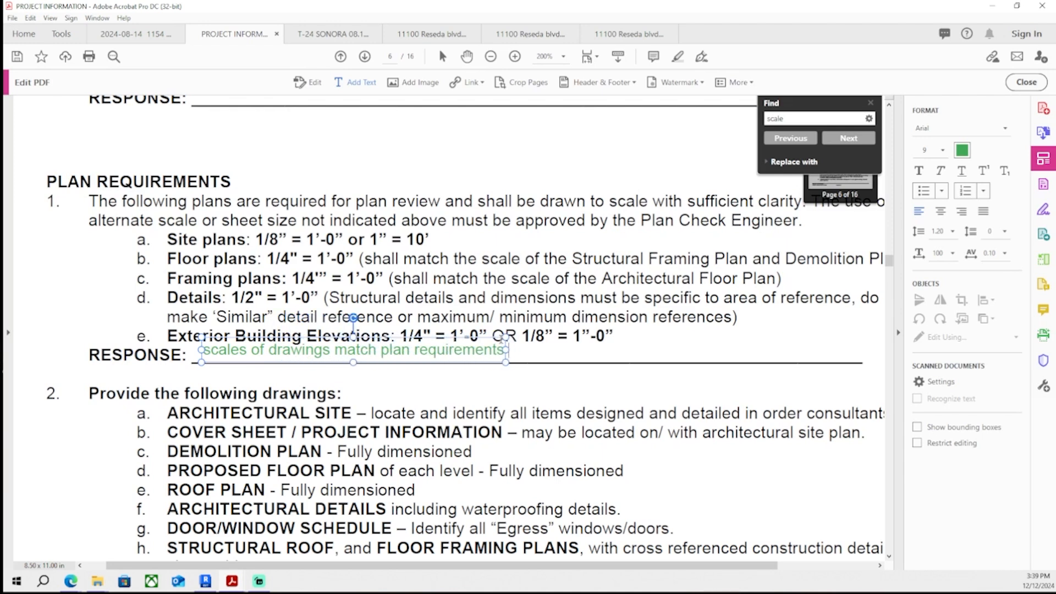
click(1026, 83)
- Review the remaining correction items and their responses from page 6 through the Means of Egress section on page 12
drag(410, 541, 446, 330)
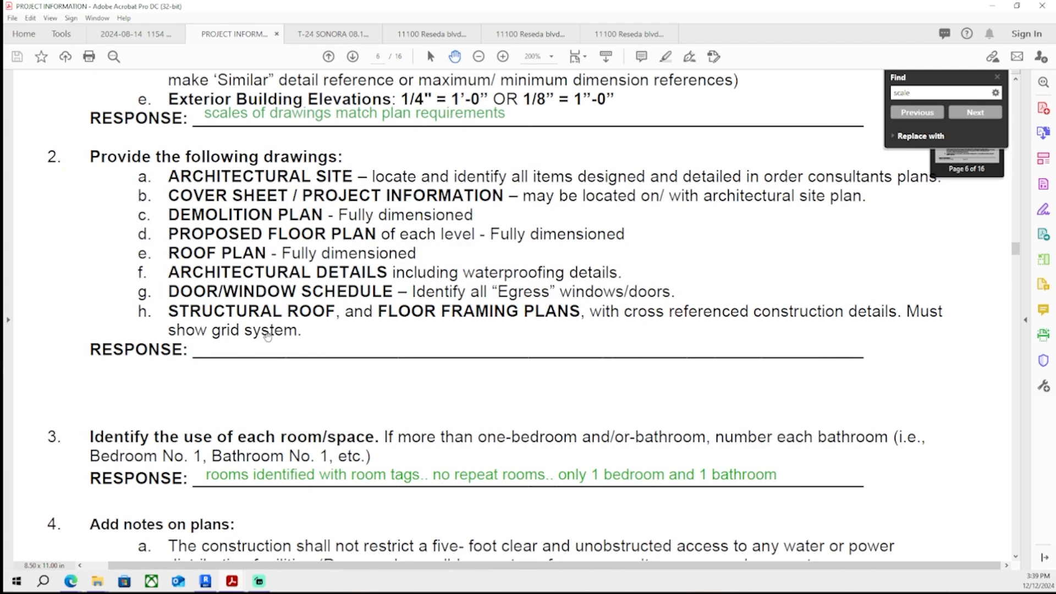
scroll(267, 336, down, 15)
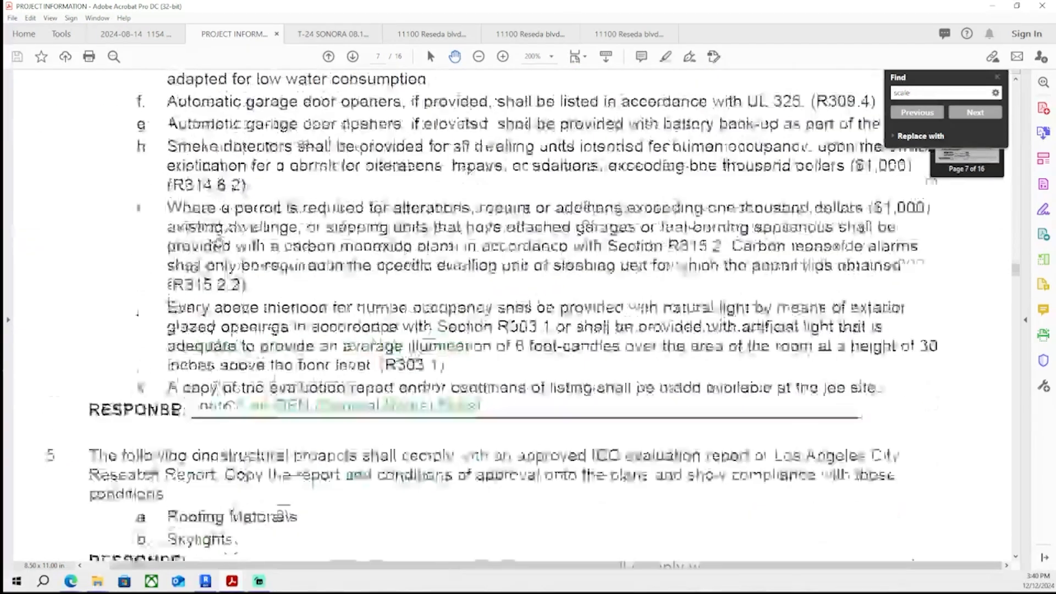
scroll(223, 215, down, 5)
scroll(226, 187, down, 1)
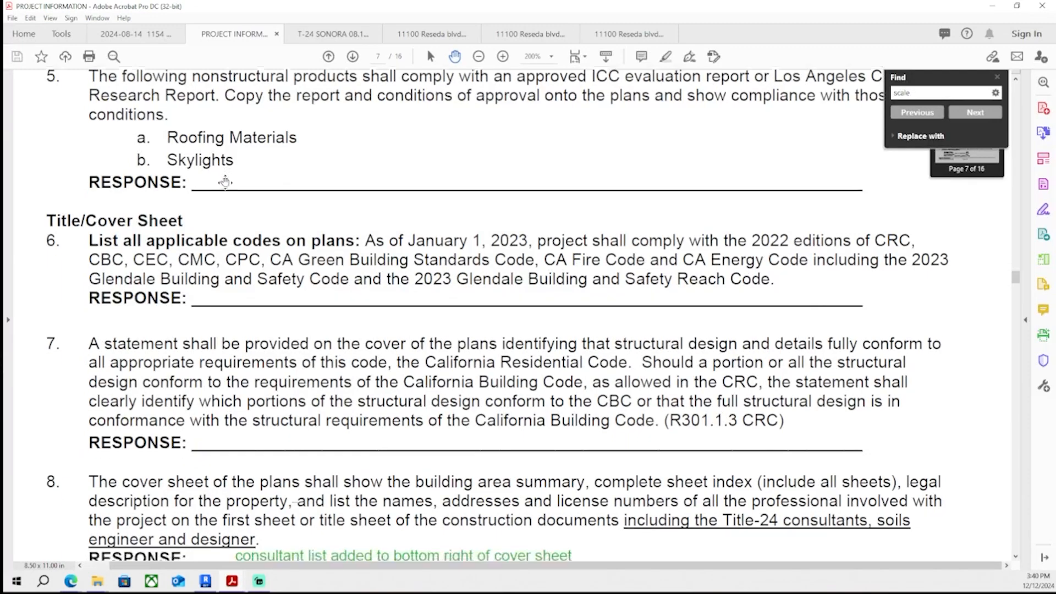
scroll(225, 184, down, 3)
scroll(220, 268, down, 1)
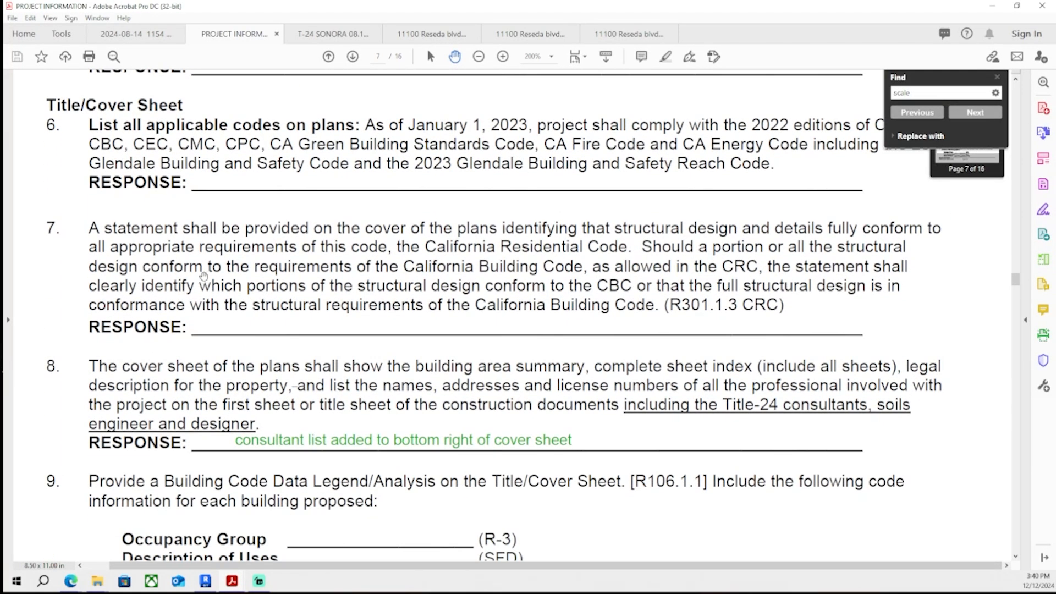
scroll(203, 270, up, 1)
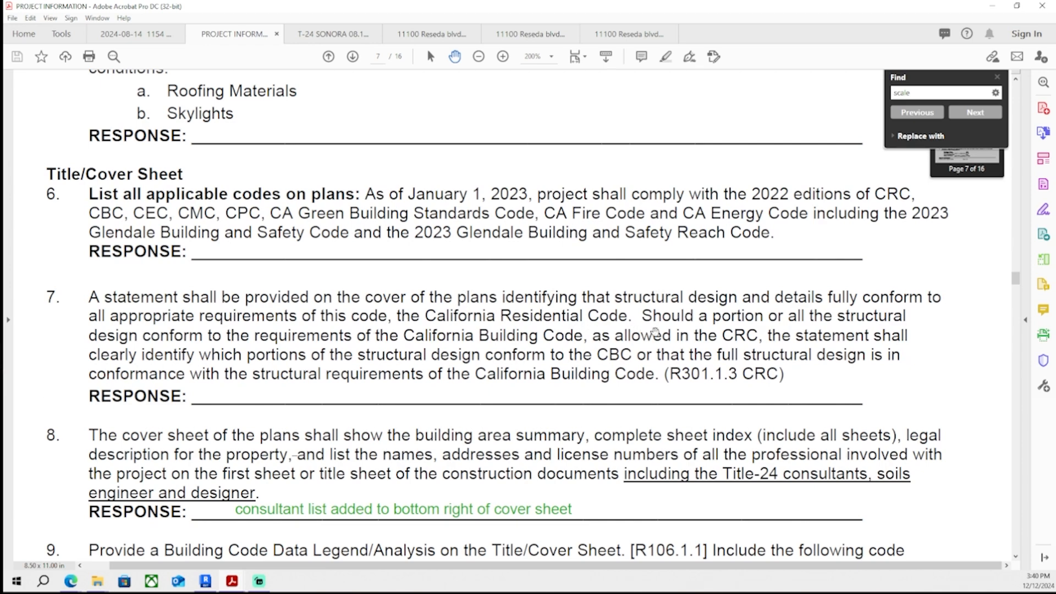
scroll(245, 318, down, 5)
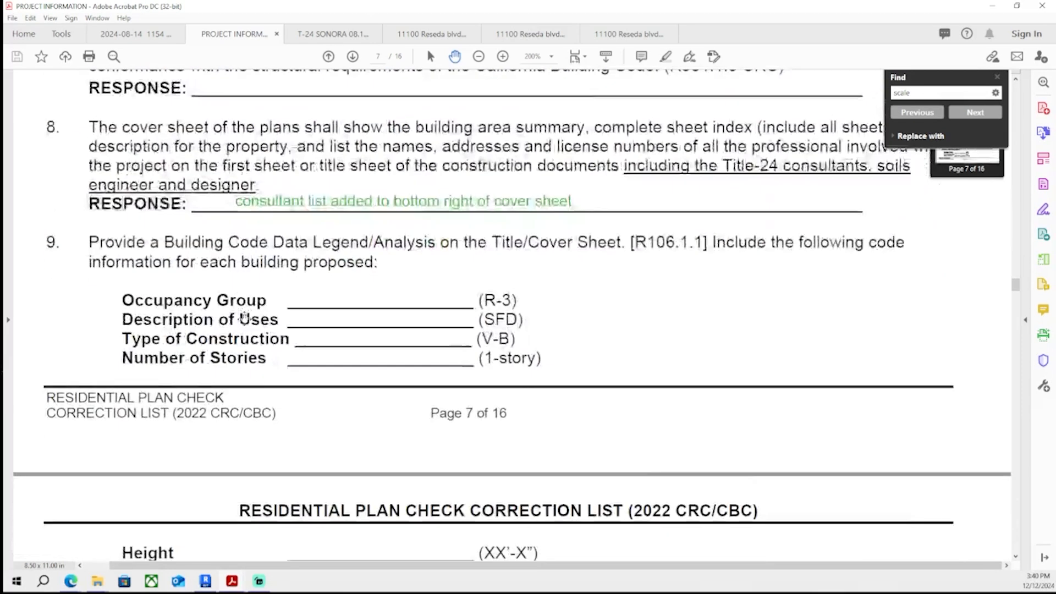
scroll(245, 317, down, 9)
scroll(487, 238, down, 2)
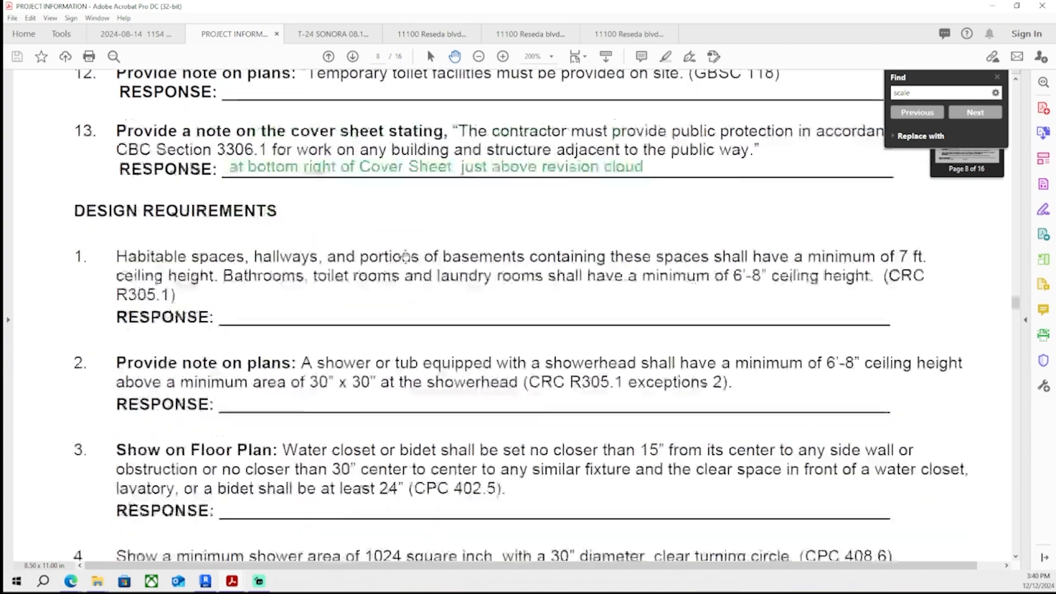
scroll(406, 256, up, 2)
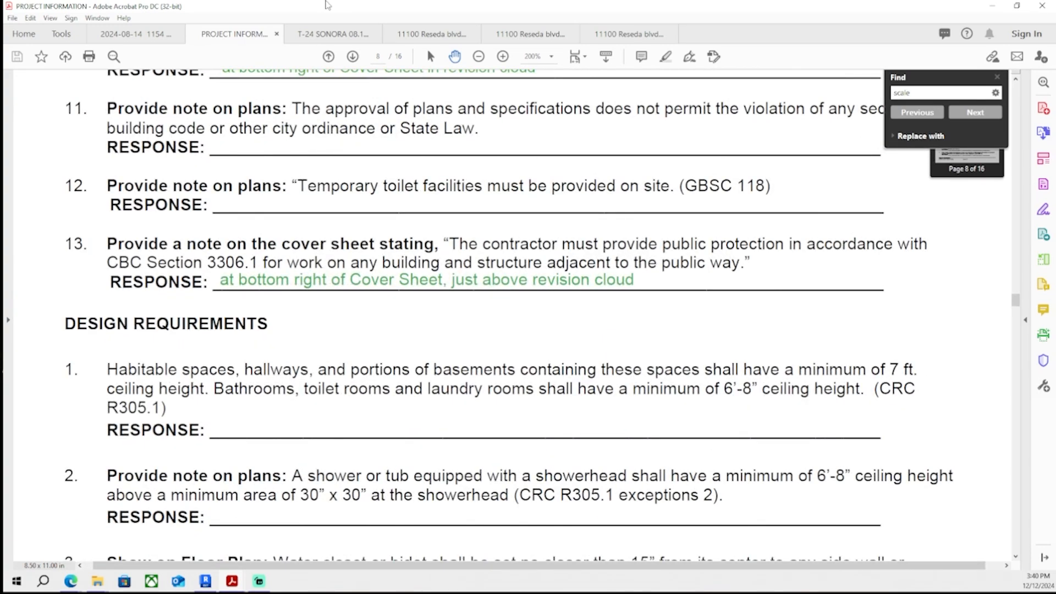
scroll(279, 315, down, 1)
scroll(280, 315, down, 3)
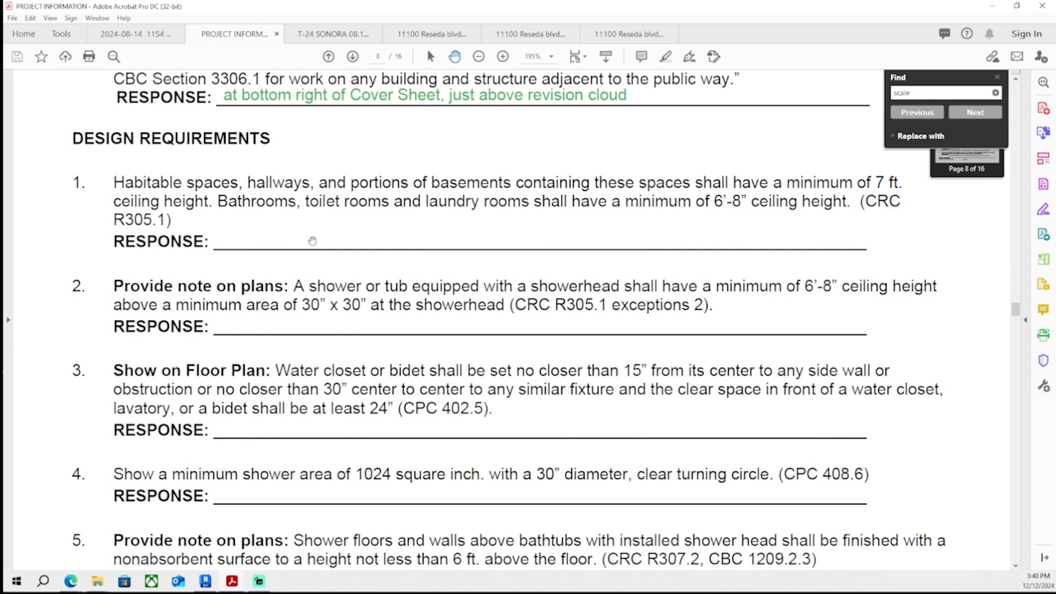
scroll(314, 233, down, 1)
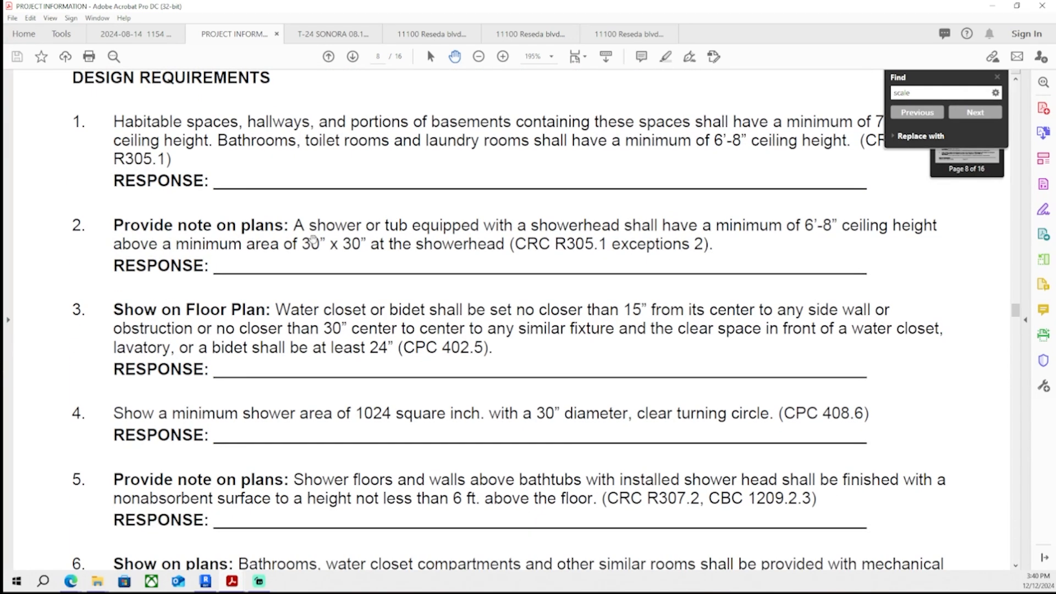
scroll(328, 223, down, 3)
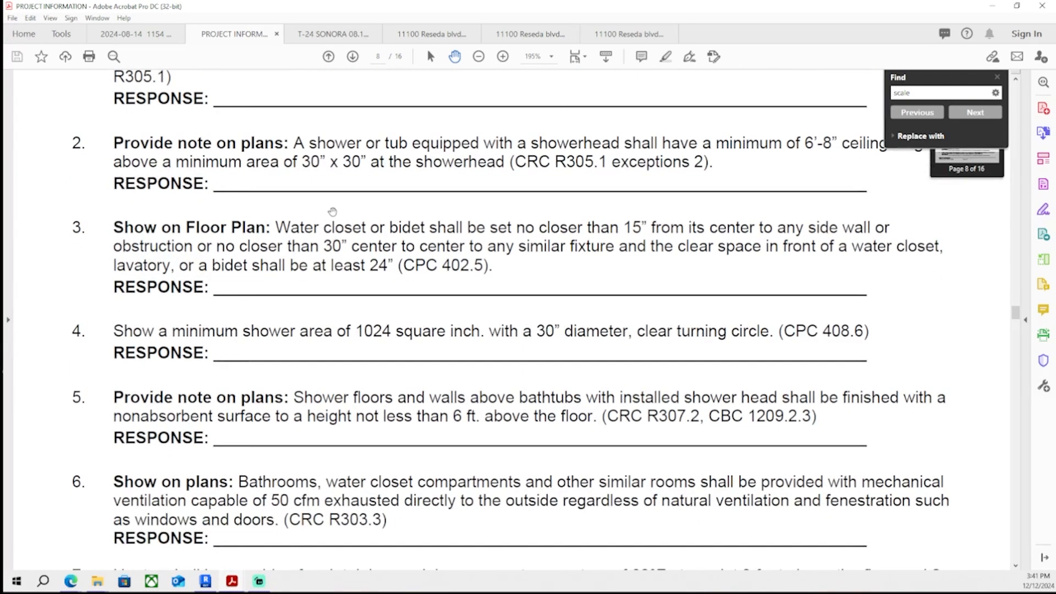
scroll(338, 207, down, 15)
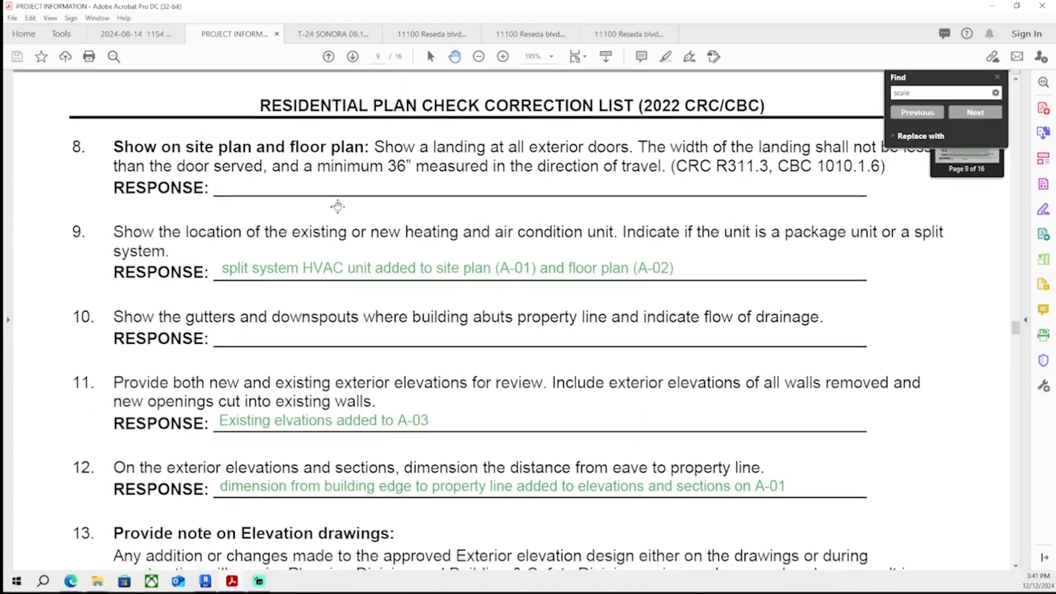
scroll(335, 212, down, 4)
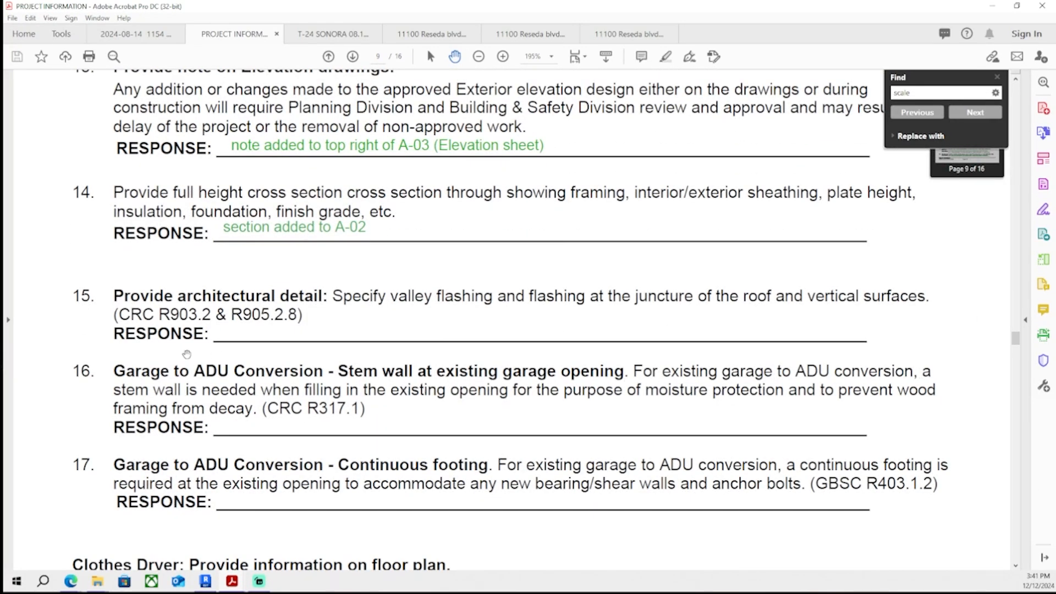
scroll(150, 346, down, 2)
scroll(439, 373, down, 12)
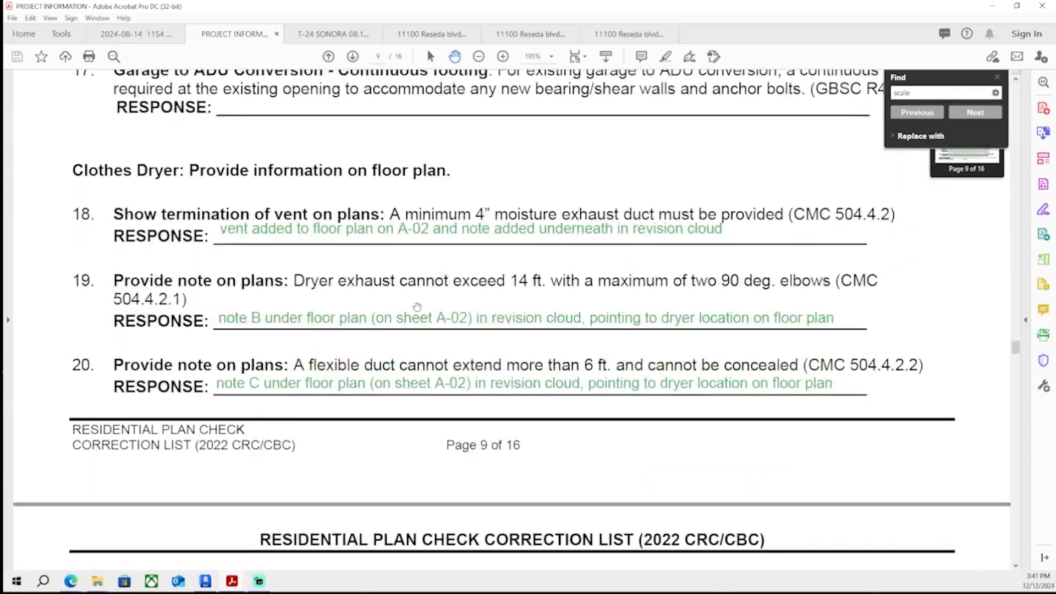
scroll(263, 310, down, 2)
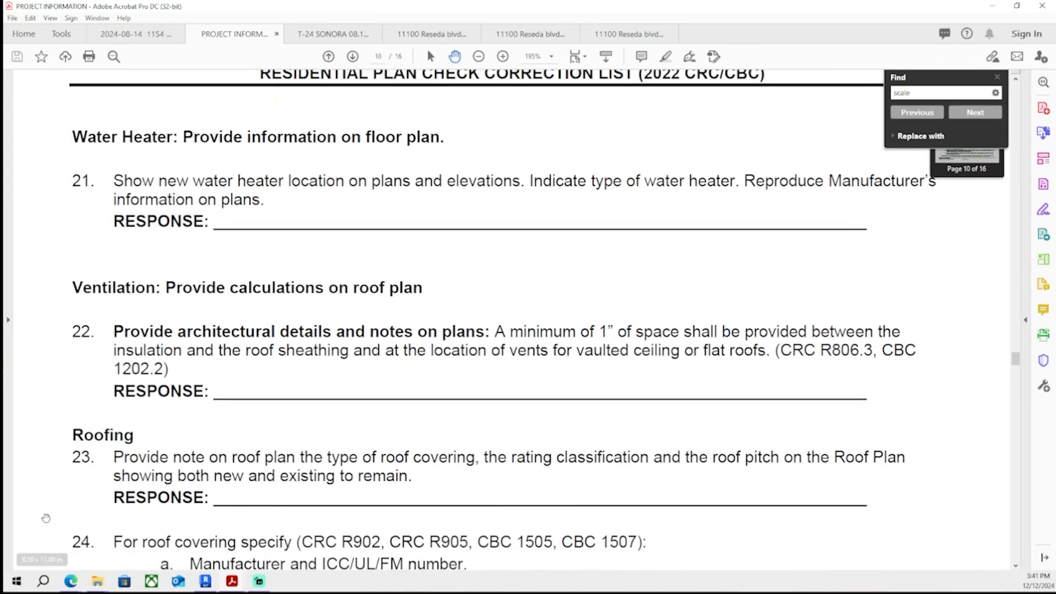
mouse_move(71, 581)
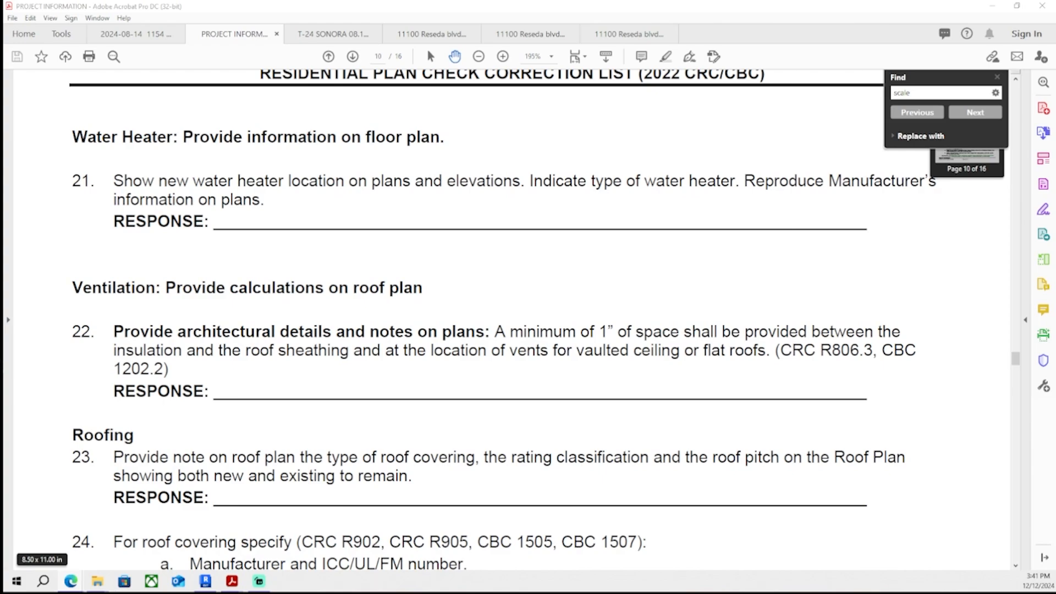
scroll(512, 253, down, 8)
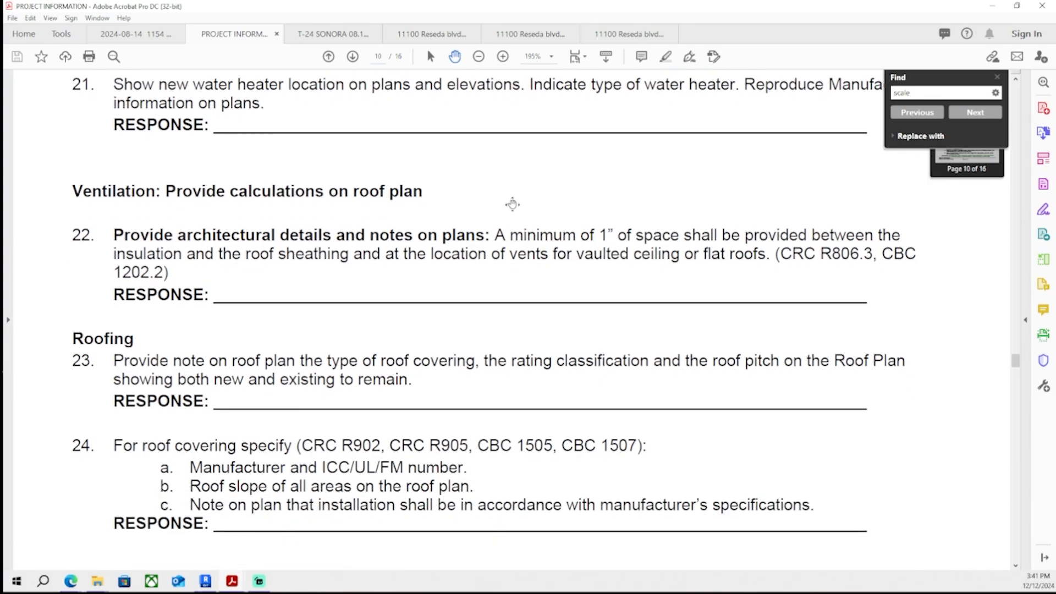
scroll(506, 158, down, 20)
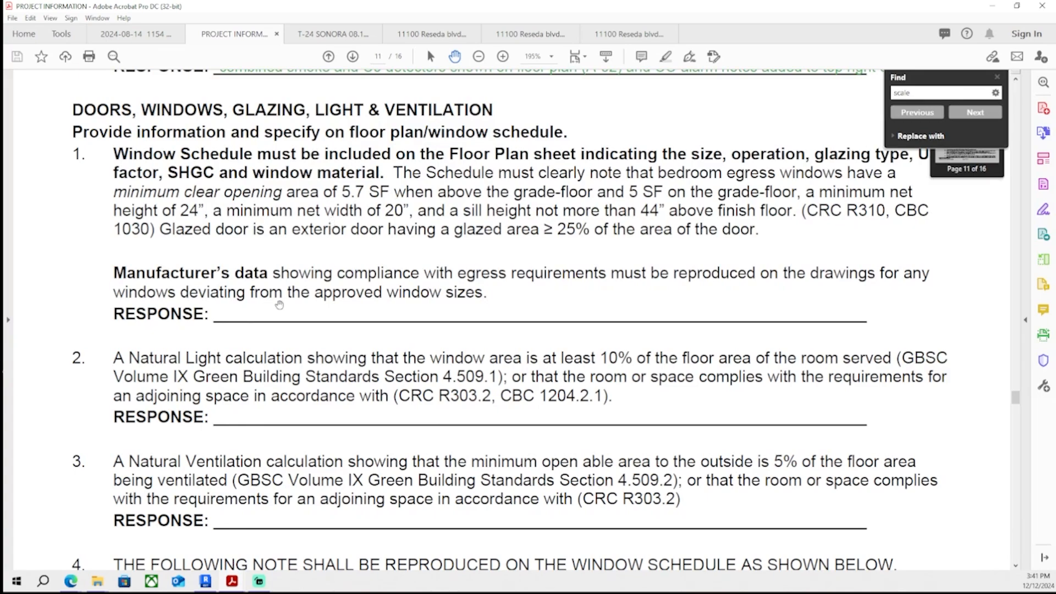
scroll(309, 241, down, 10)
scroll(285, 162, down, 20)
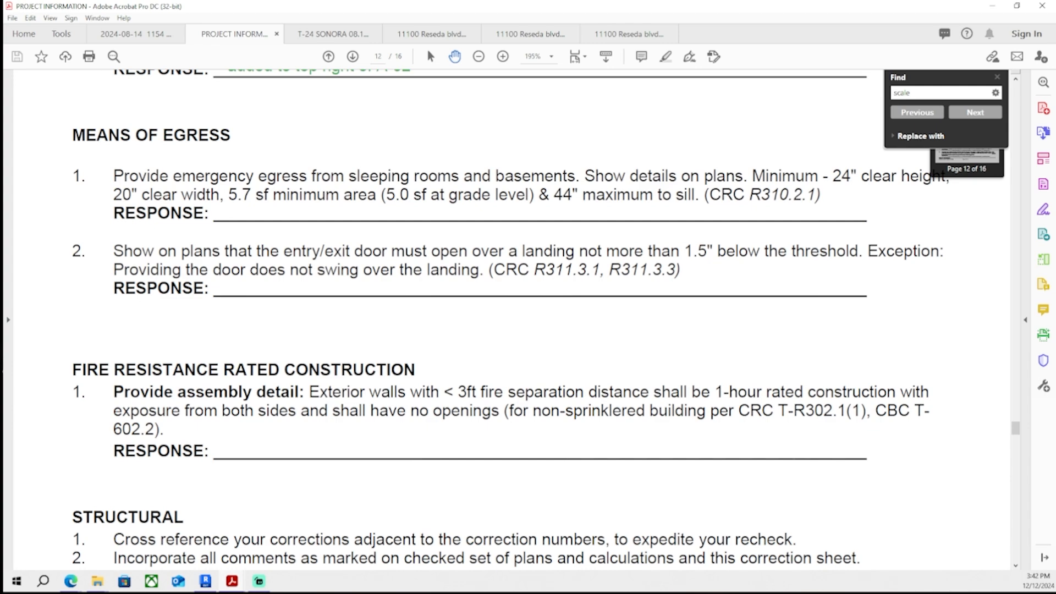
- Review the correction items and responses from the Means of Egress section through the Additional Comments on page 15
scroll(244, 378, down, 2)
scroll(295, 358, down, 2)
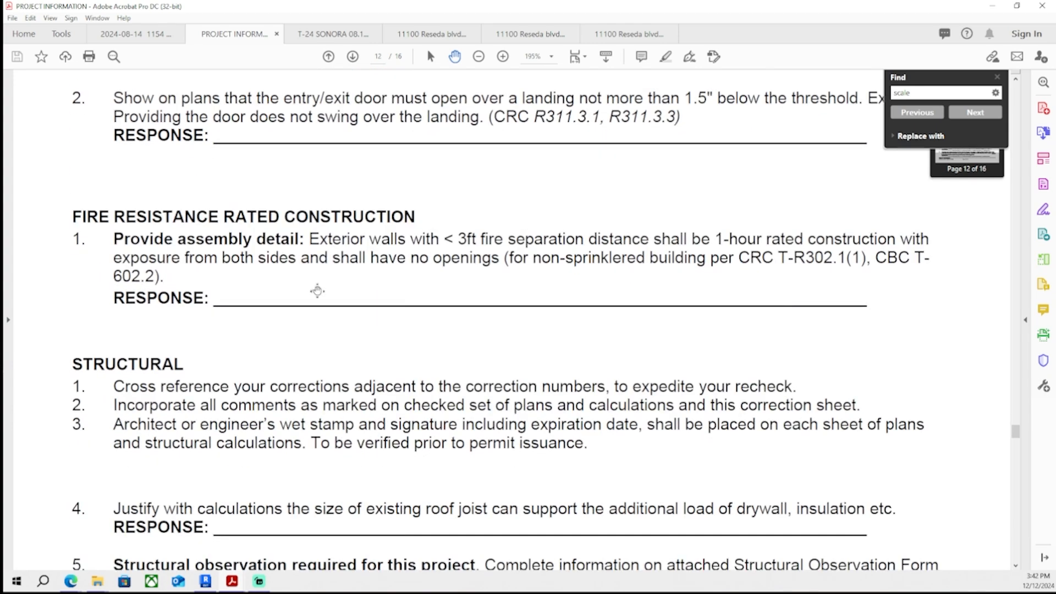
scroll(284, 347, down, 15)
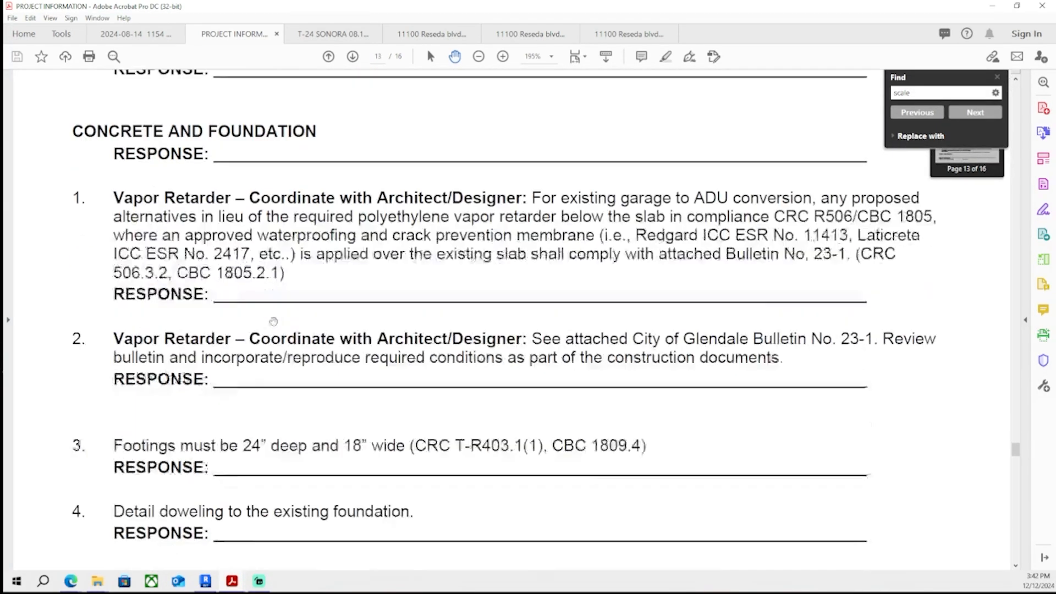
scroll(292, 289, down, 10)
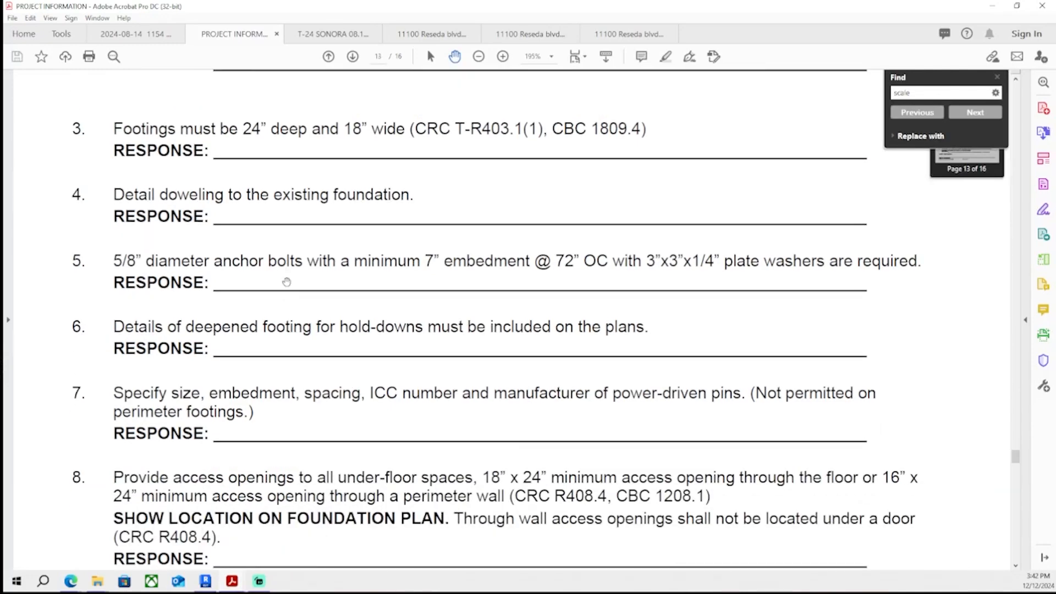
scroll(280, 290, down, 6)
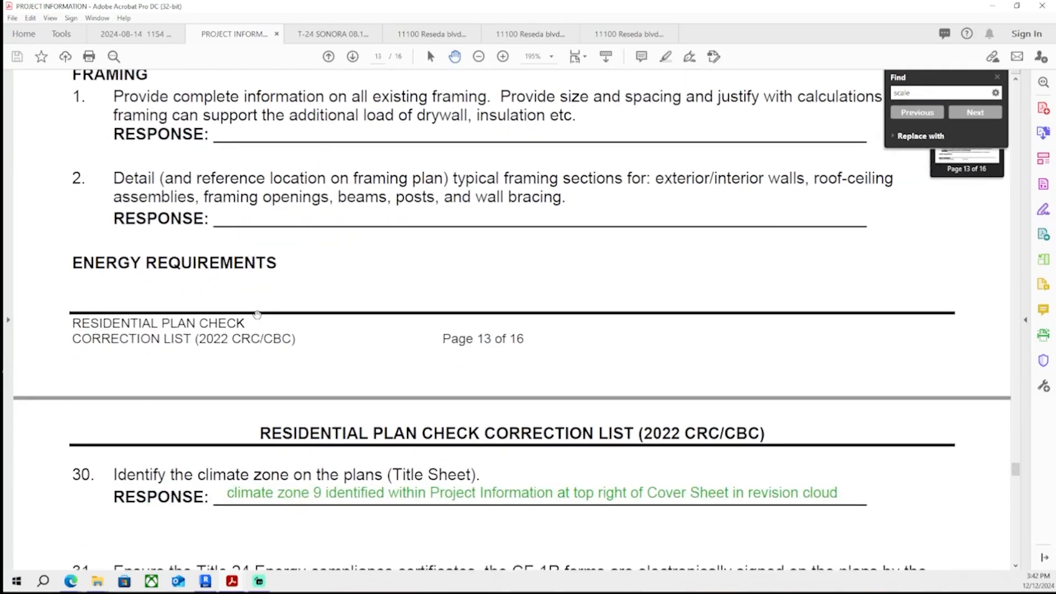
scroll(262, 304, down, 10)
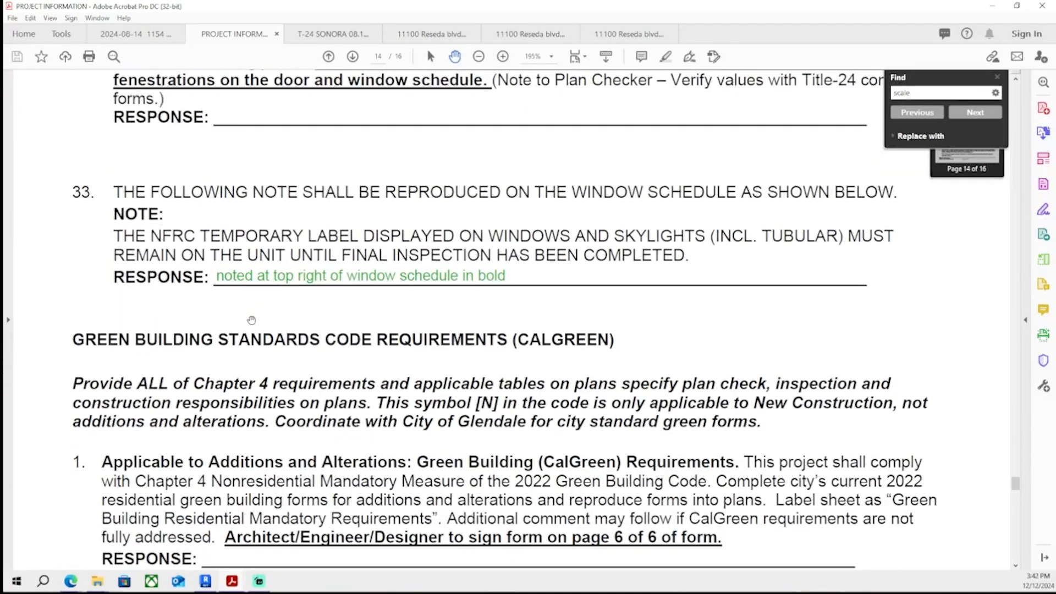
scroll(331, 286, down, 15)
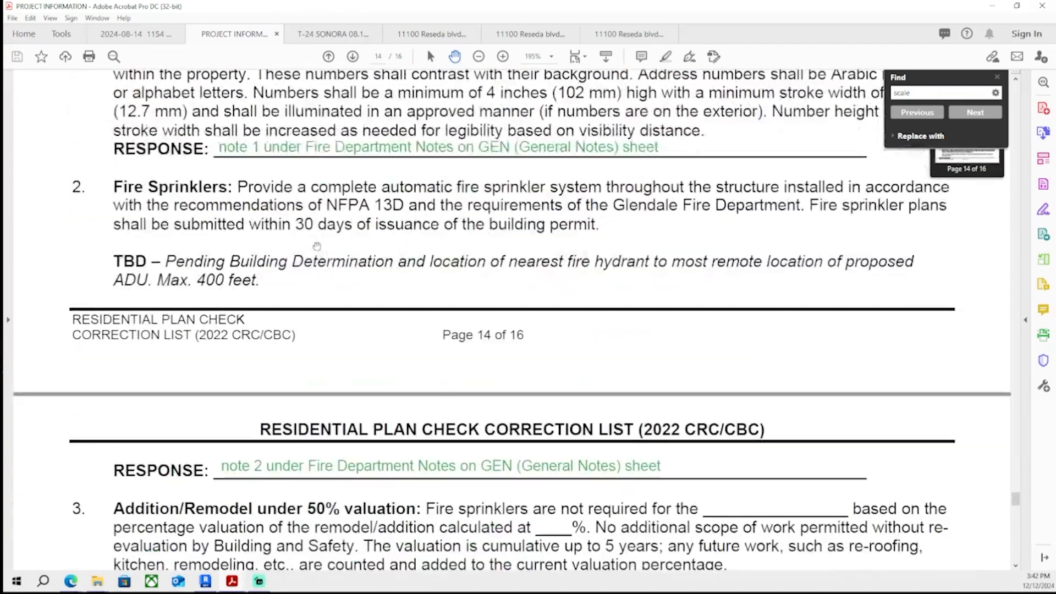
scroll(321, 246, down, 3)
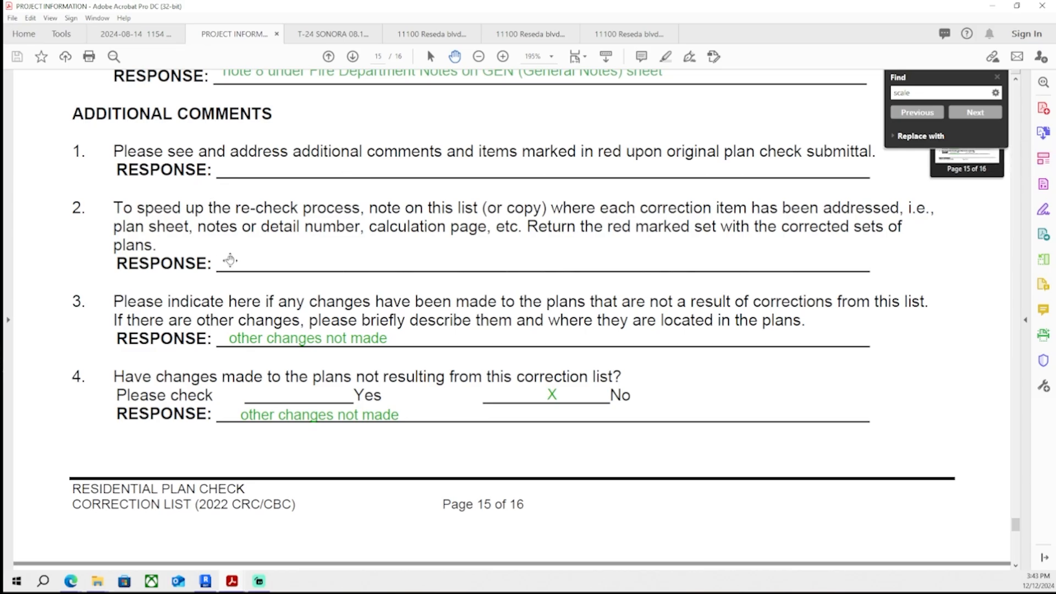
- Open PDF editing and scroll through the correction list back down to the Additional Comments section
scroll(228, 198, up, 2)
click(1043, 160)
scroll(414, 237, up, 20)
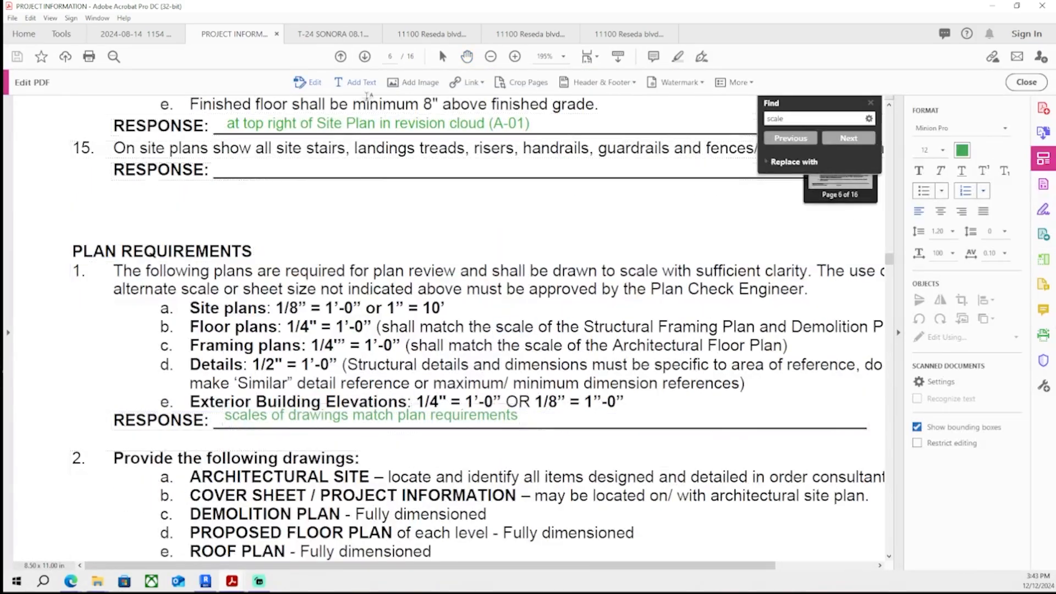
scroll(414, 237, down, 15)
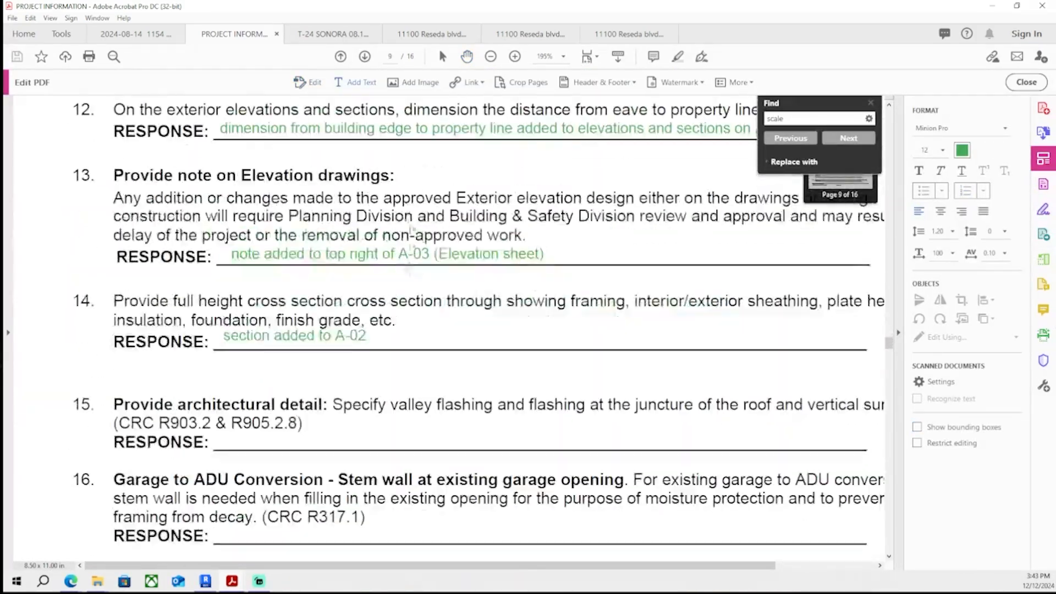
scroll(400, 225, down, 15)
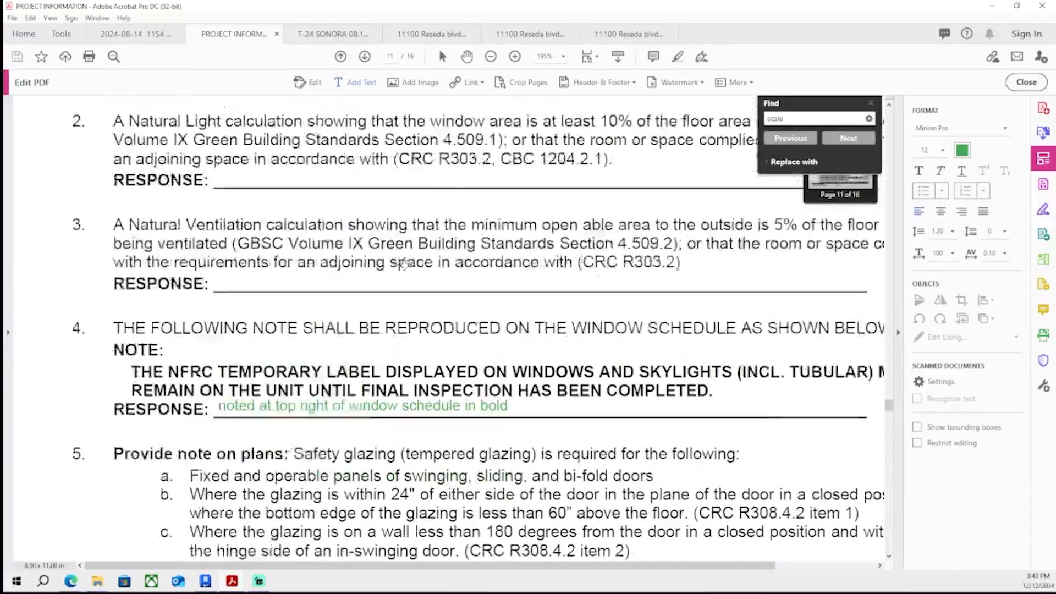
scroll(395, 240, down, 15)
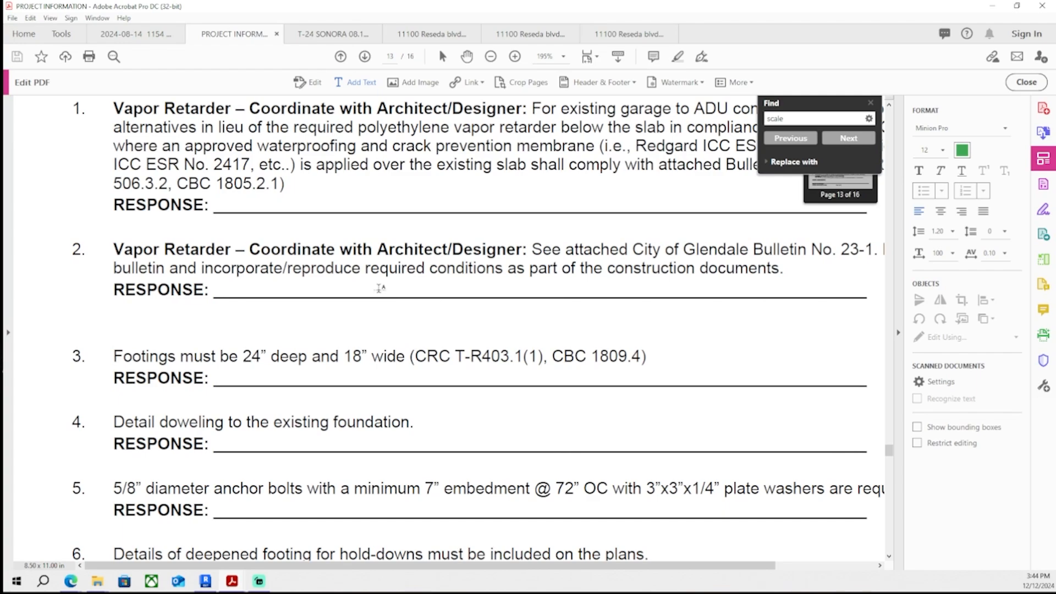
scroll(379, 288, down, 15)
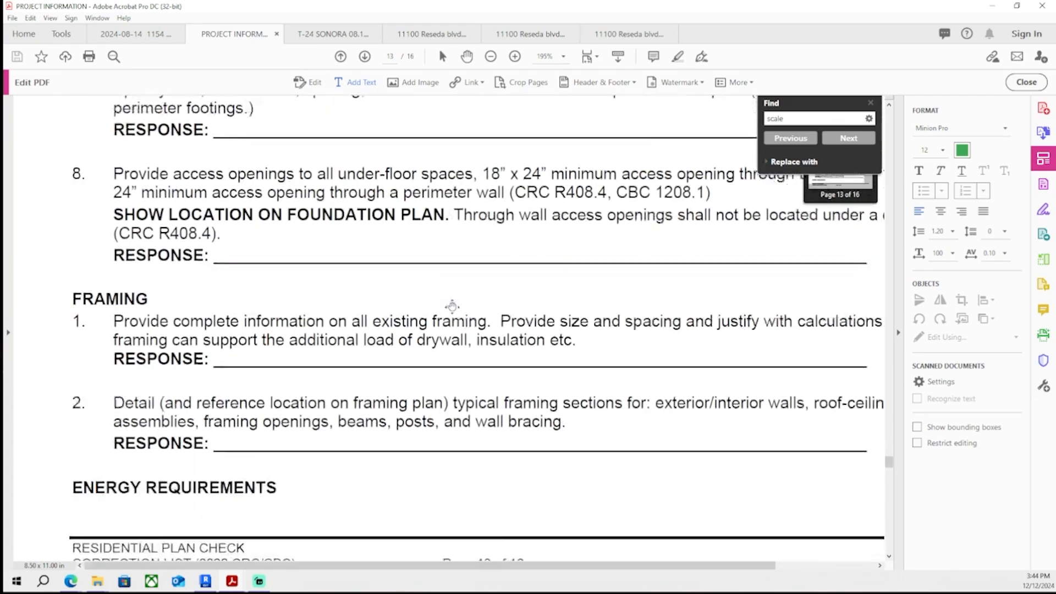
scroll(448, 295, down, 20)
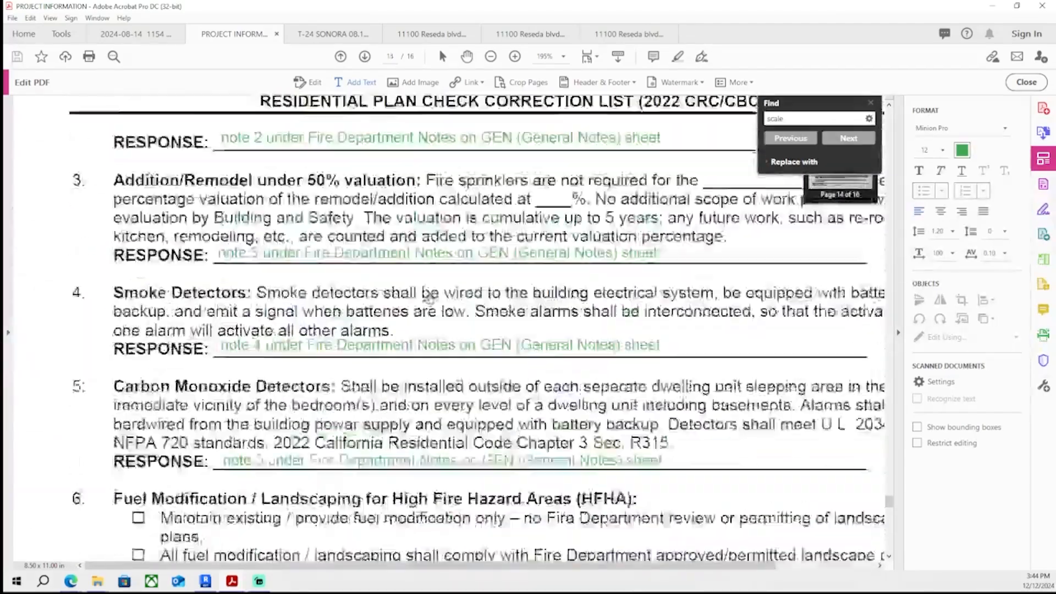
scroll(425, 286, down, 20)
scroll(415, 314, up, 10)
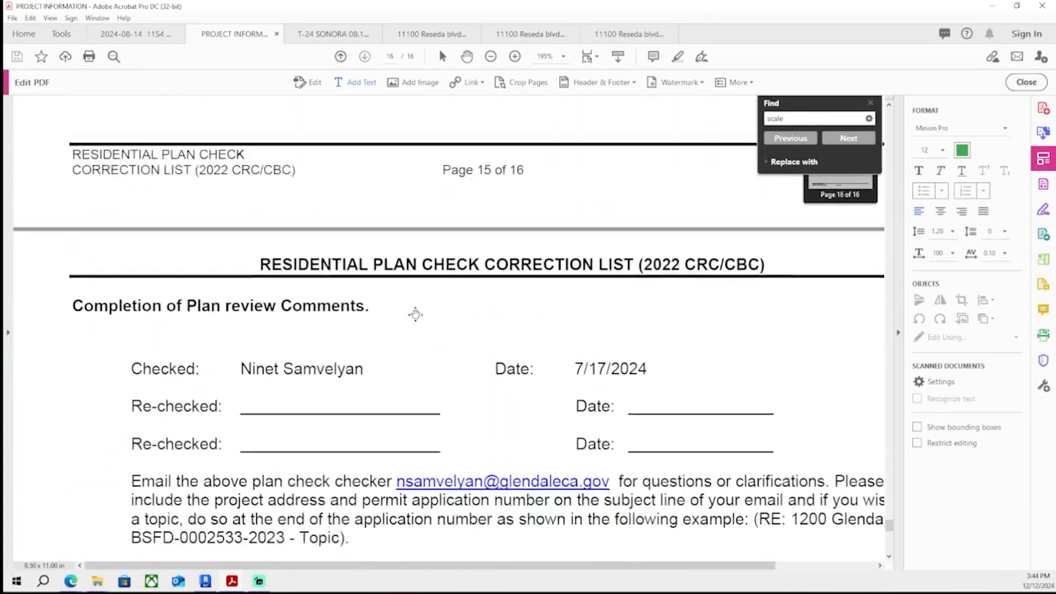
scroll(414, 325, up, 4)
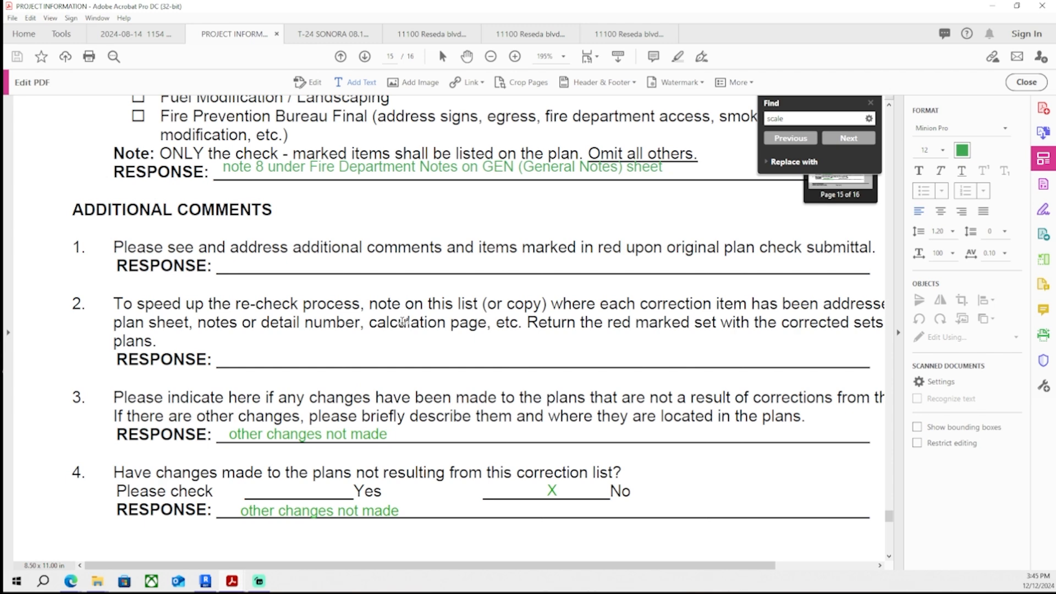
scroll(357, 440, up, 1)
middle_drag(344, 381, 296, 367)
scroll(208, 388, up, 1)
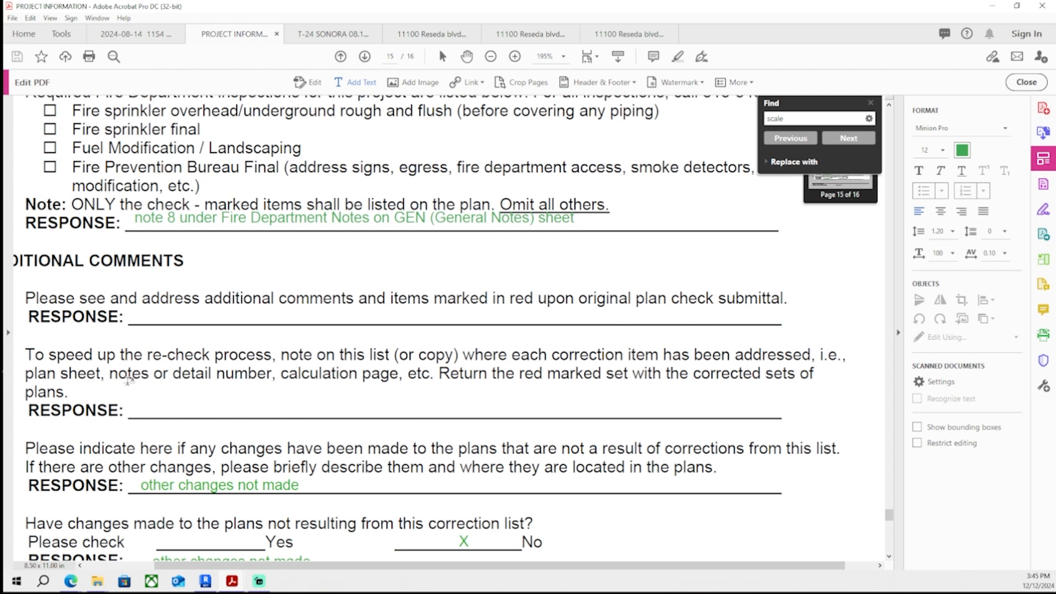
- Add the response 'locations of where correction items have been addressed denoted in this document' under Additional Comments item 2 and save the PDF
click(130, 409)
text(l)
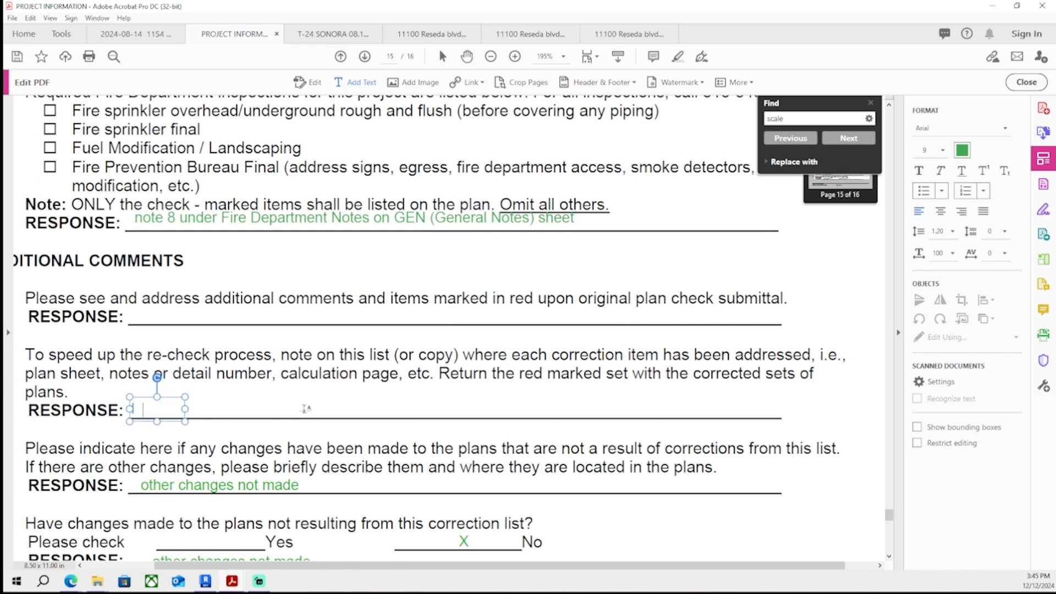
text(ocations of)
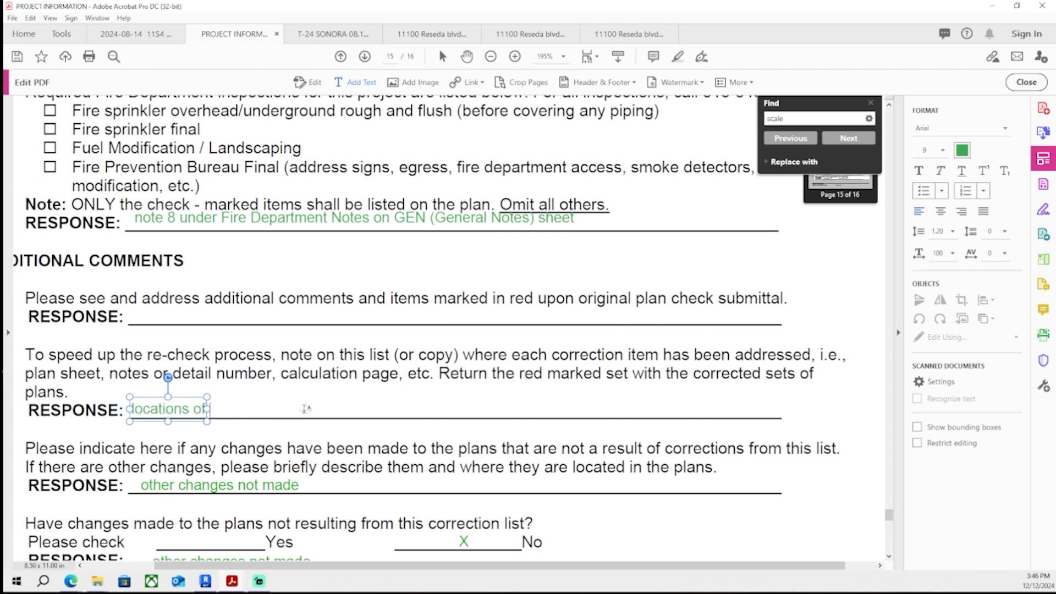
text( where corr)
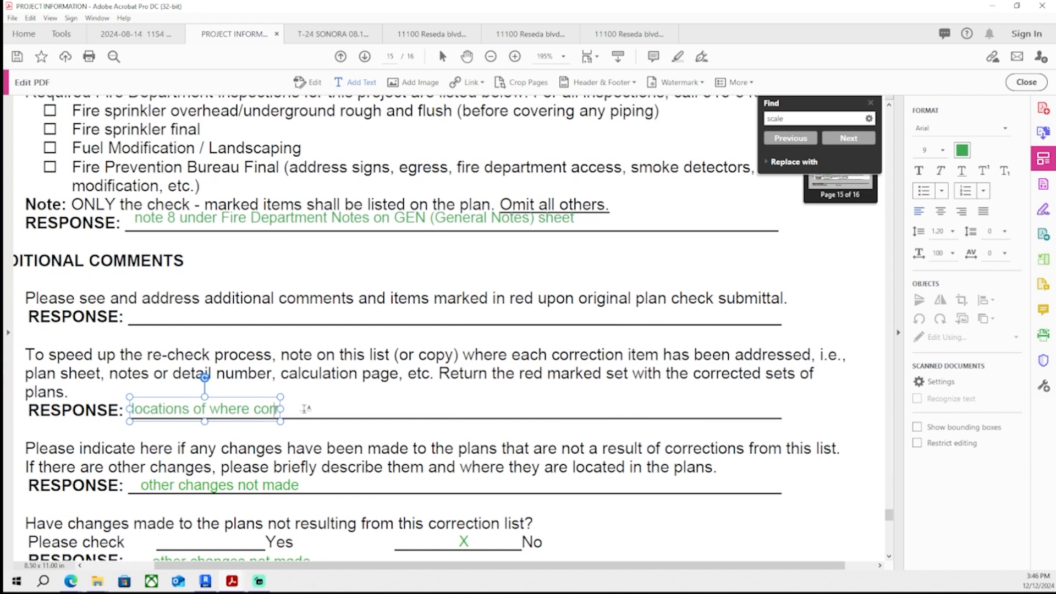
key(BackSpace)
key(BackSpace)
text(r)
key(BackSpace)
key(BackSpace)
text(orrection items ha)
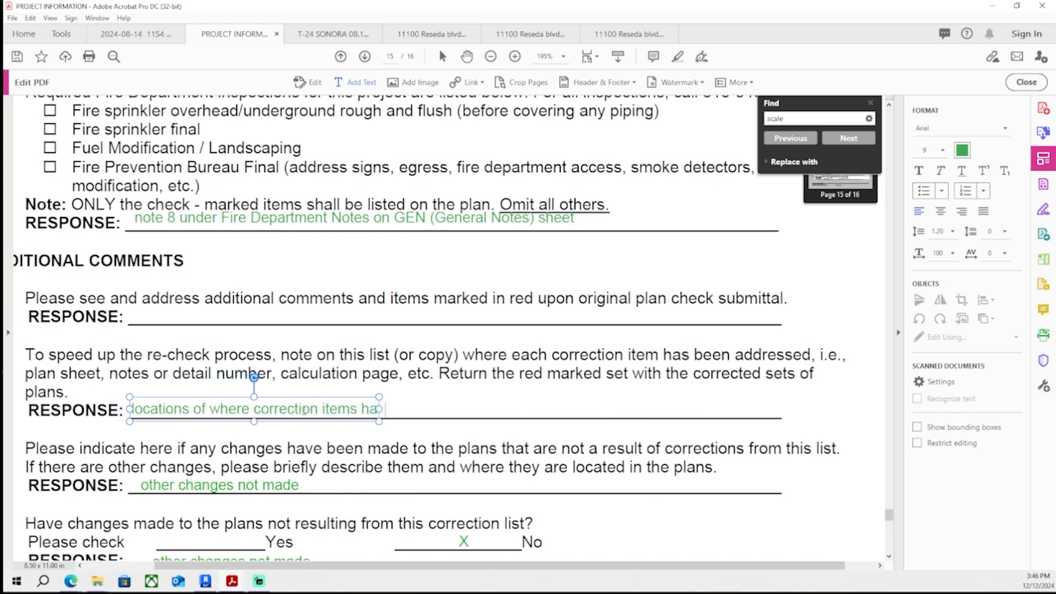
text(ve been addressed denoted)
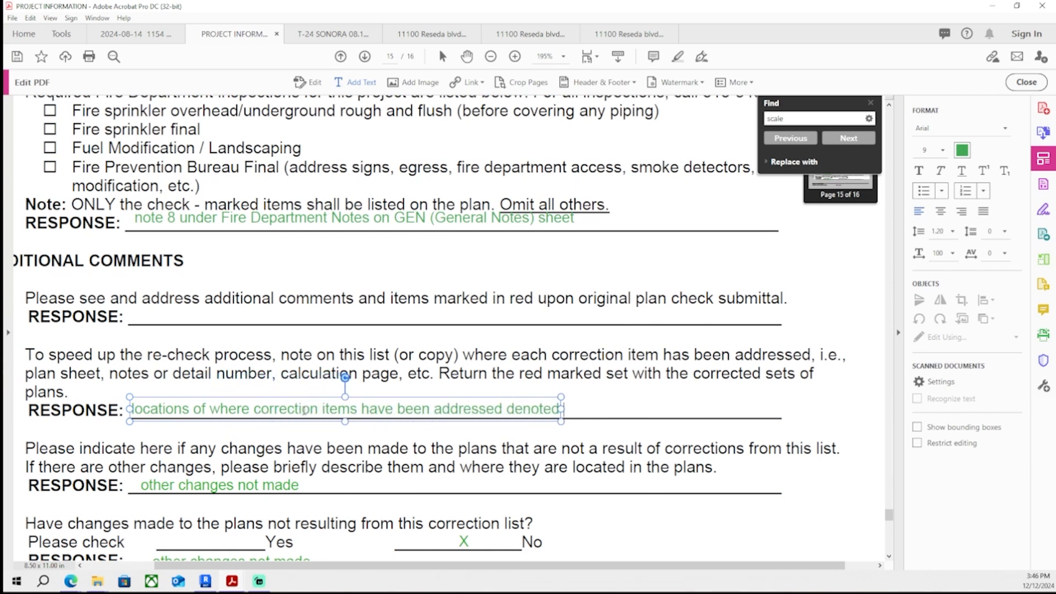
text( on)
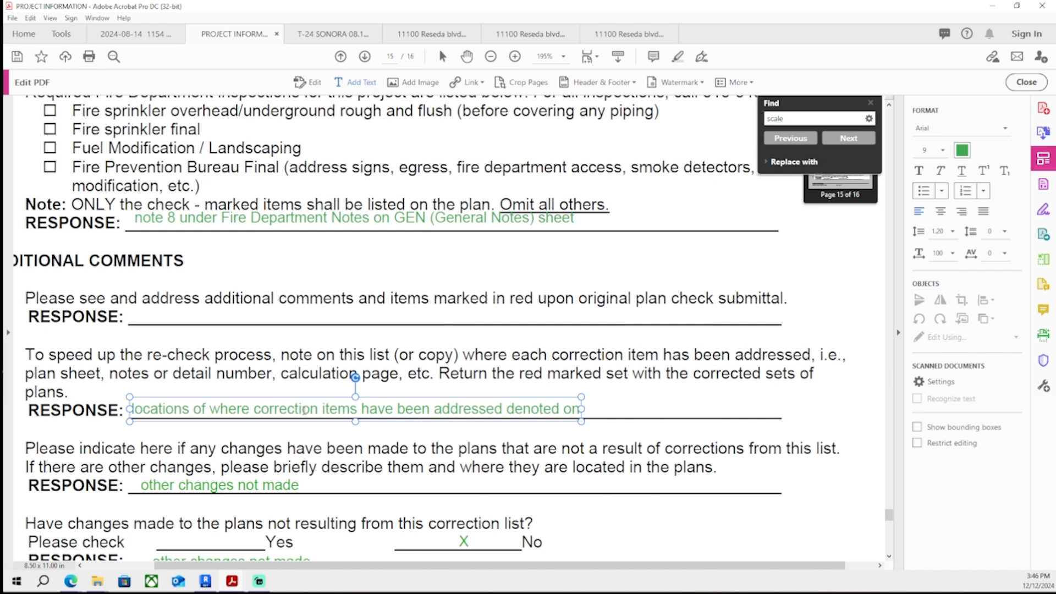
key(BackSpace)
key(BackSpace)
text(in this)
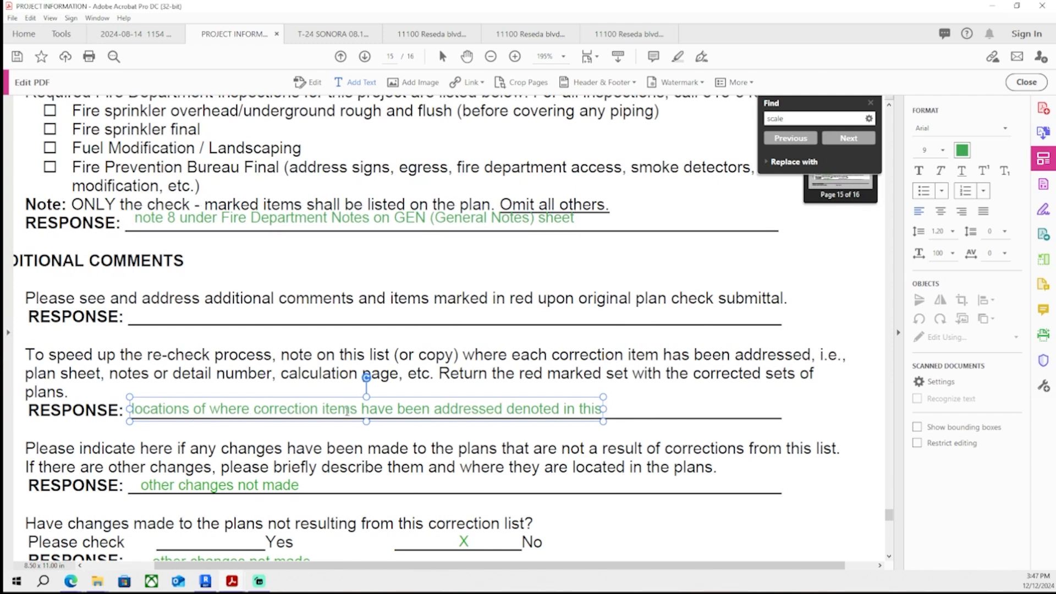
drag(156, 413, 495, 410)
click(560, 406)
text(in this document)
key(Escape)
key(ctrl+s)
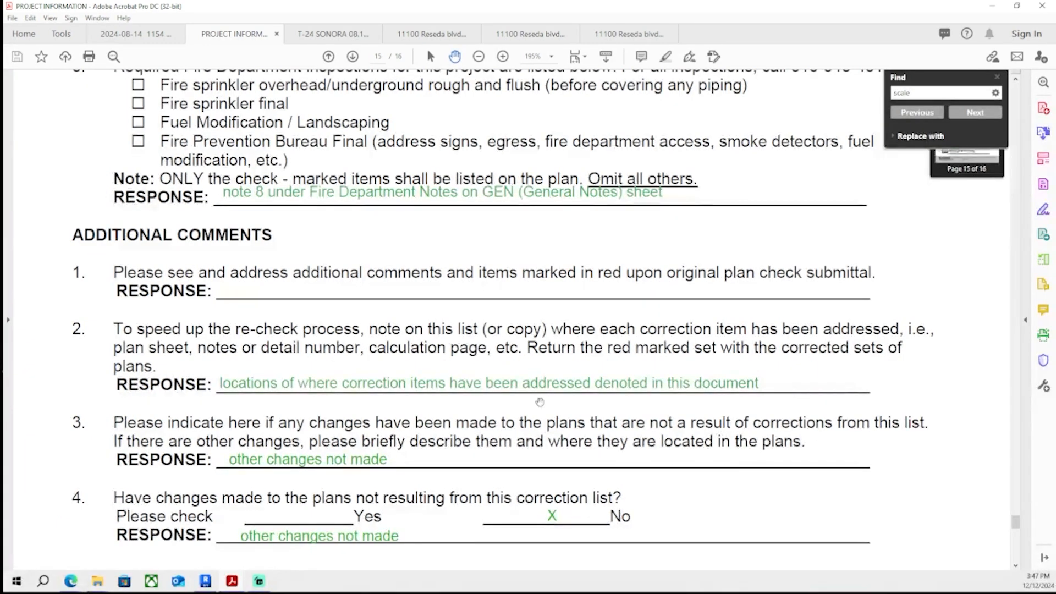
- Add the response 'additional comments seen and addressed' under Additional Comments item 1
scroll(286, 360, down, 2)
scroll(132, 361, up, 5)
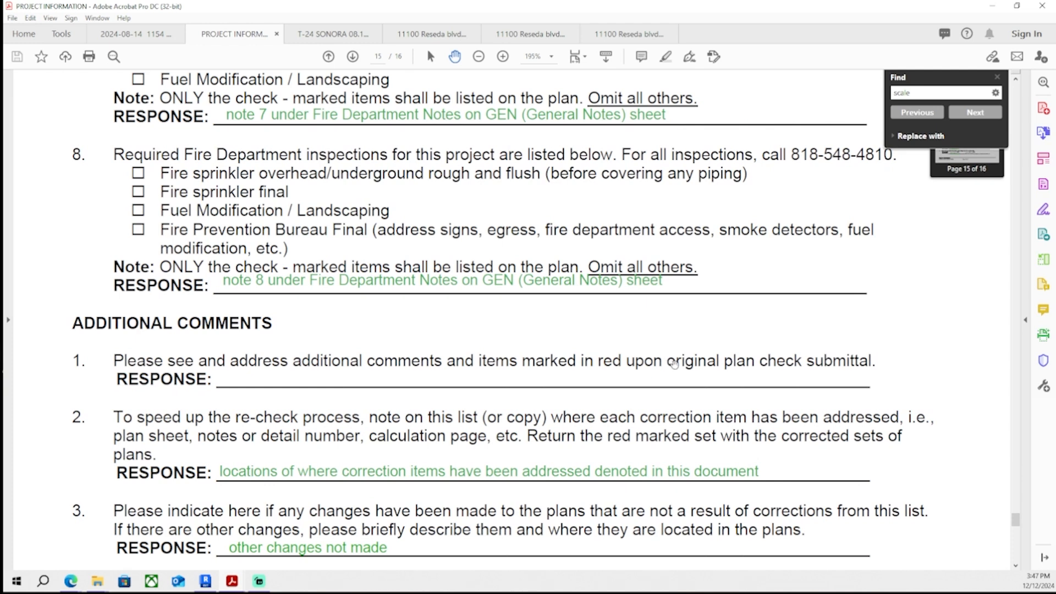
scroll(220, 352, up, 3)
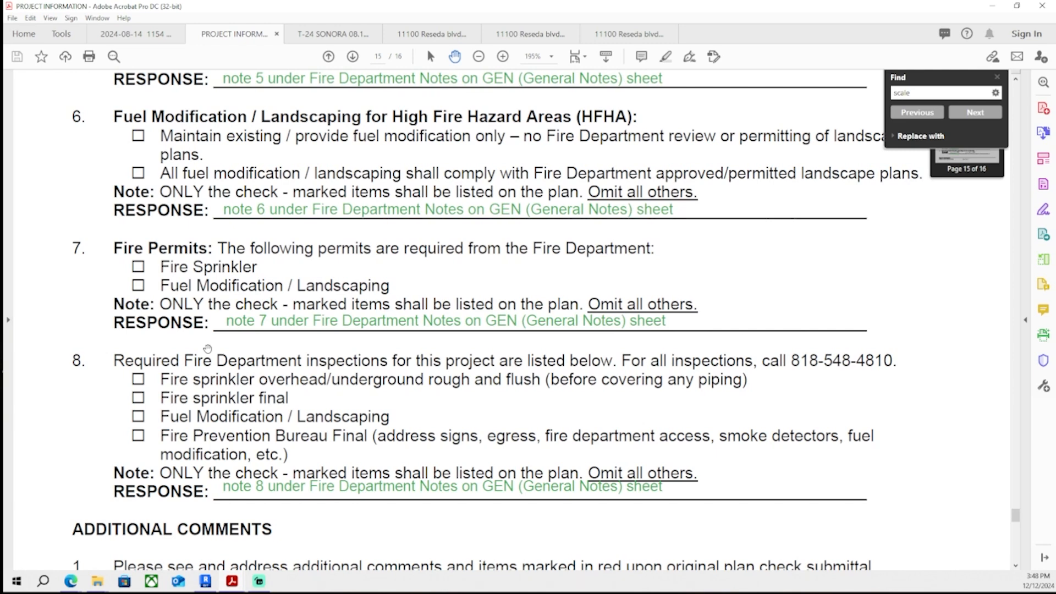
scroll(284, 421, down, 5)
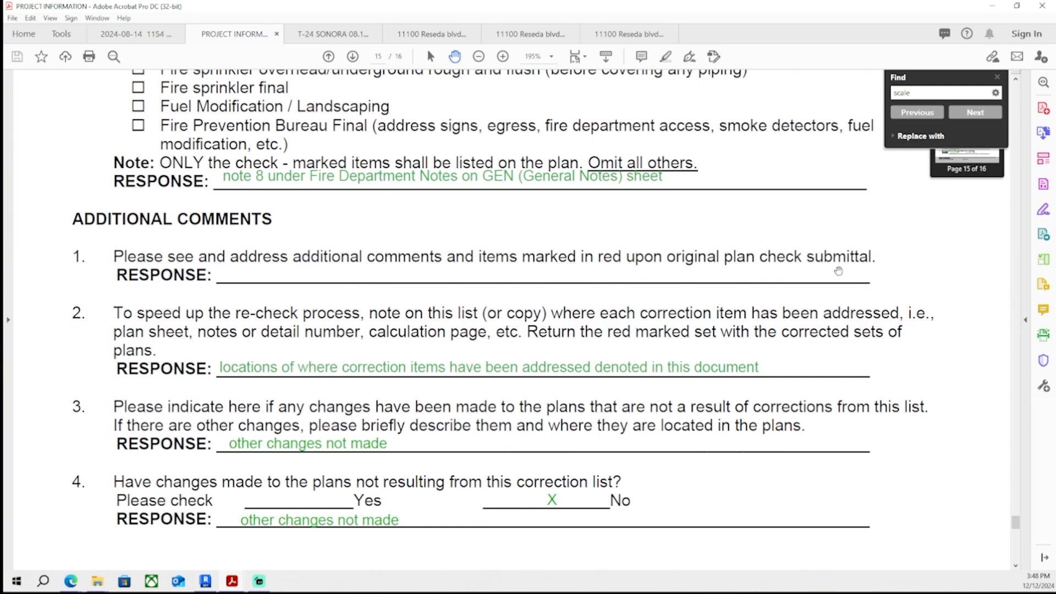
click(1034, 162)
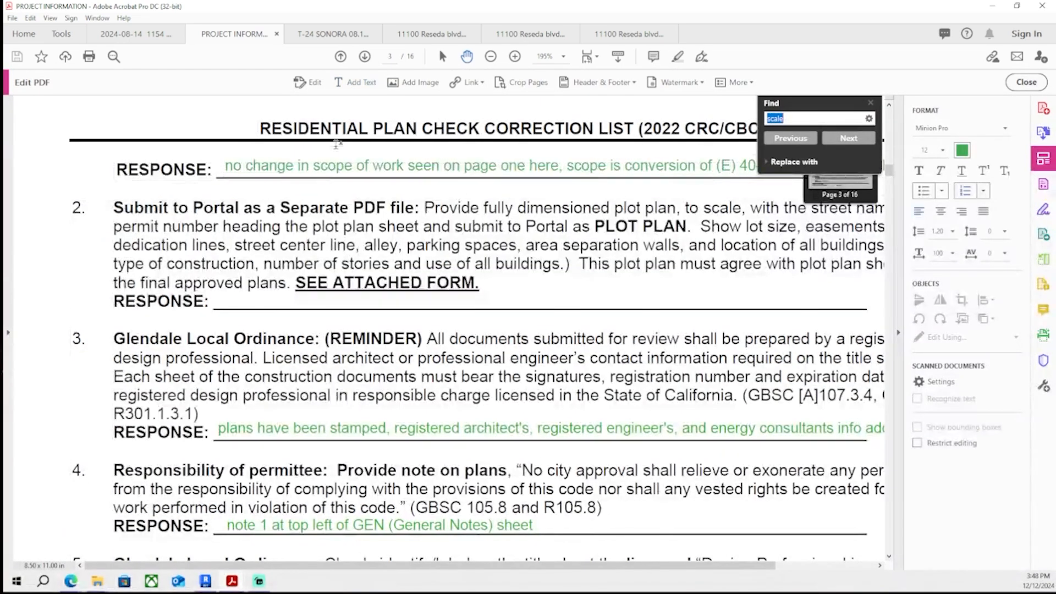
scroll(286, 438, down, 20)
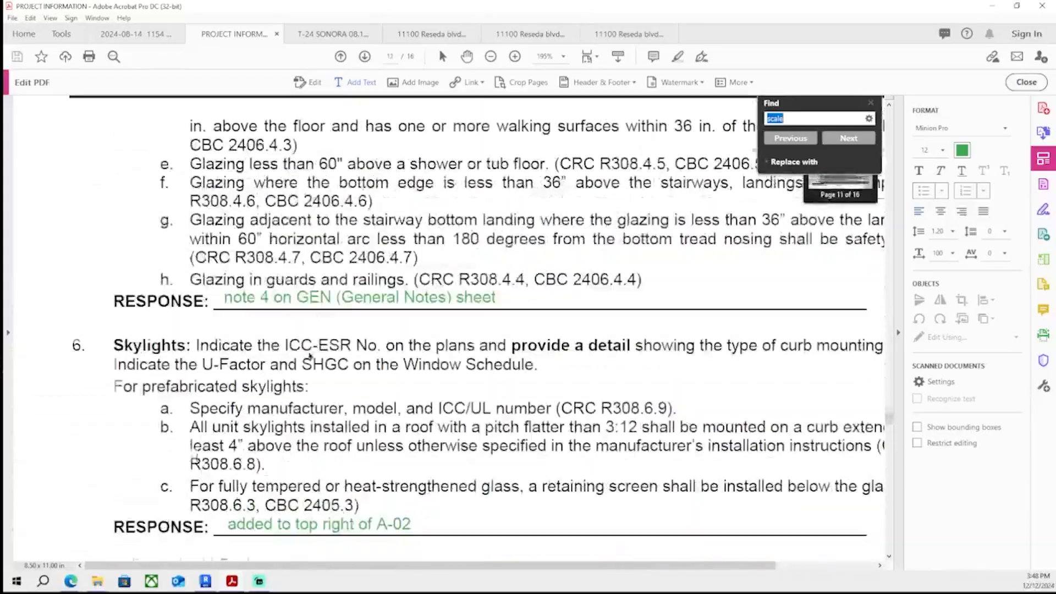
scroll(318, 329, down, 12)
scroll(304, 340, up, 10)
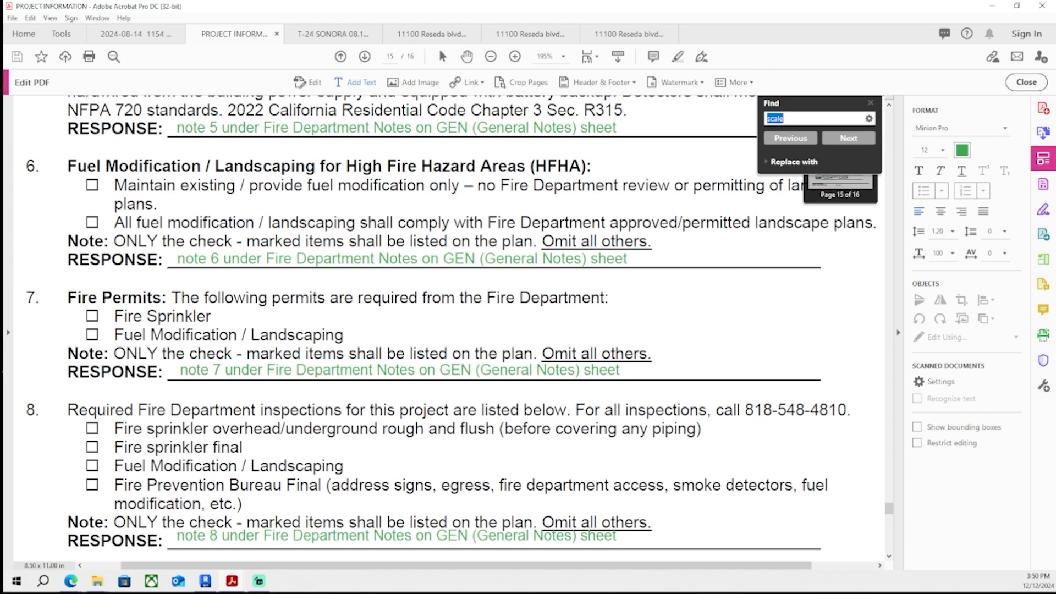
scroll(330, 270, down, 6)
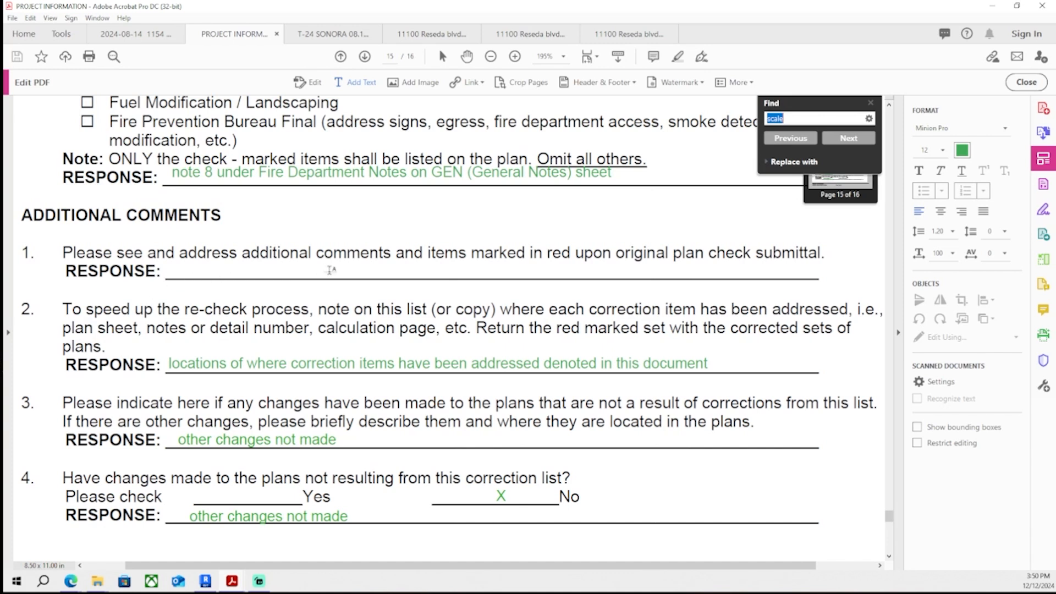
click(176, 268)
text(add)
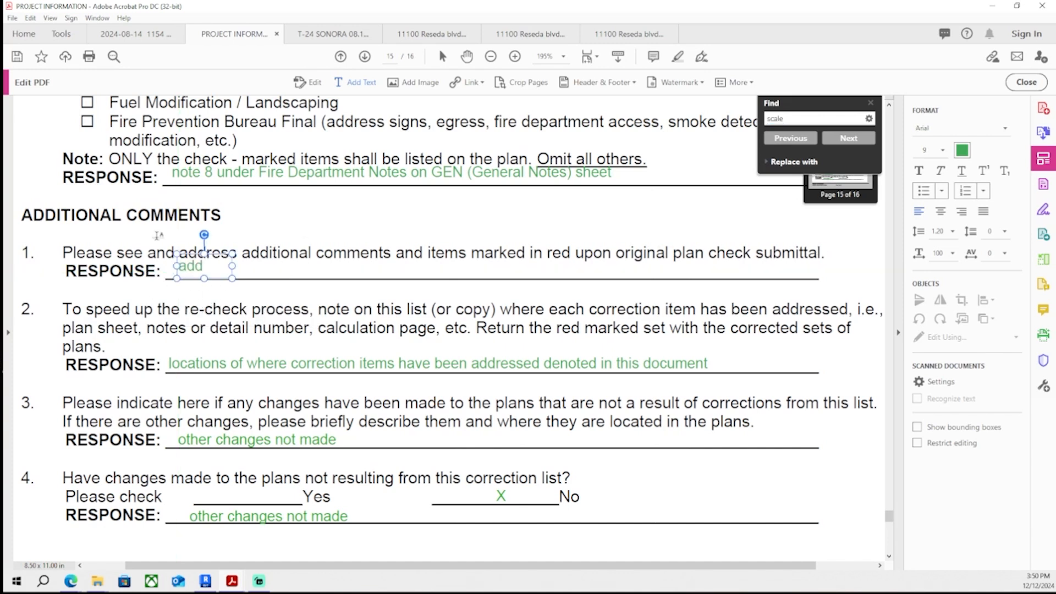
text(itional comments seen and addressed)
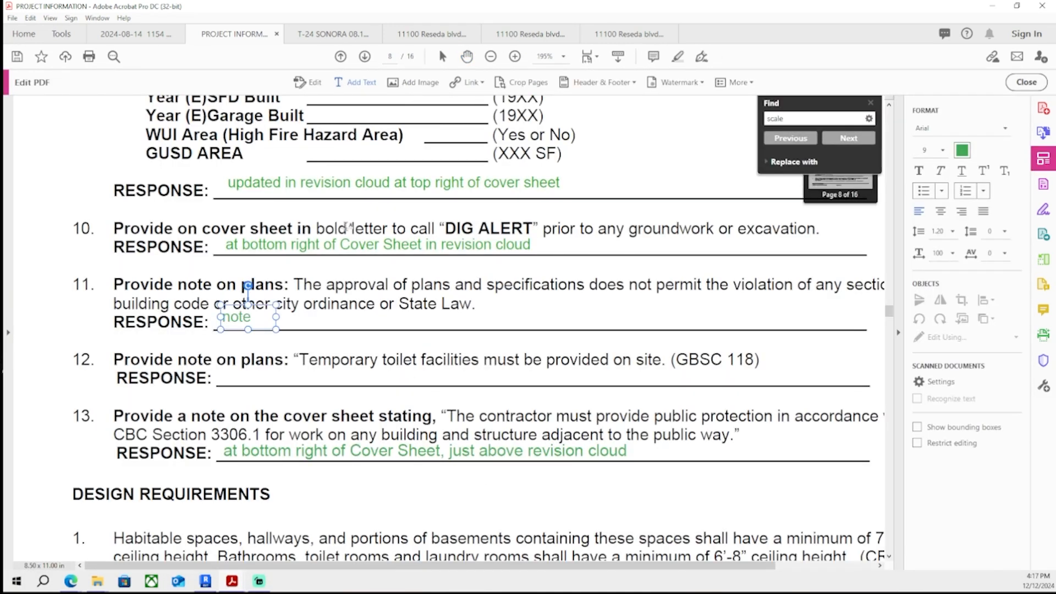
- Add the response 'note #5 on GEN (General Notes) sheet' under correction item 11 and select its text
text(#5 on GEN (Gen)
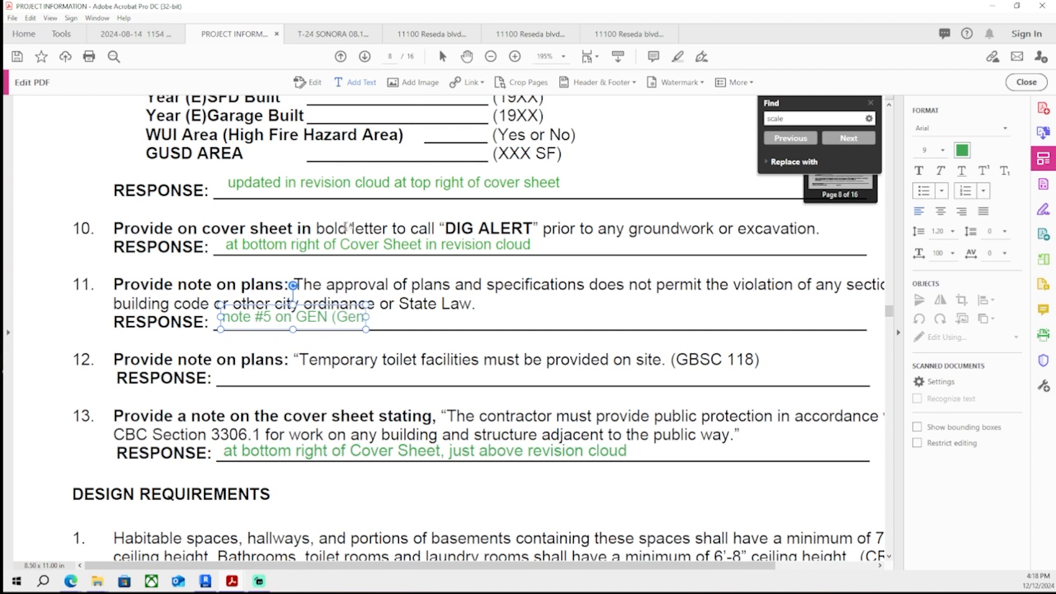
text(eral Notes) sheet)
key(ctrl+a)
key(ctrl+c)
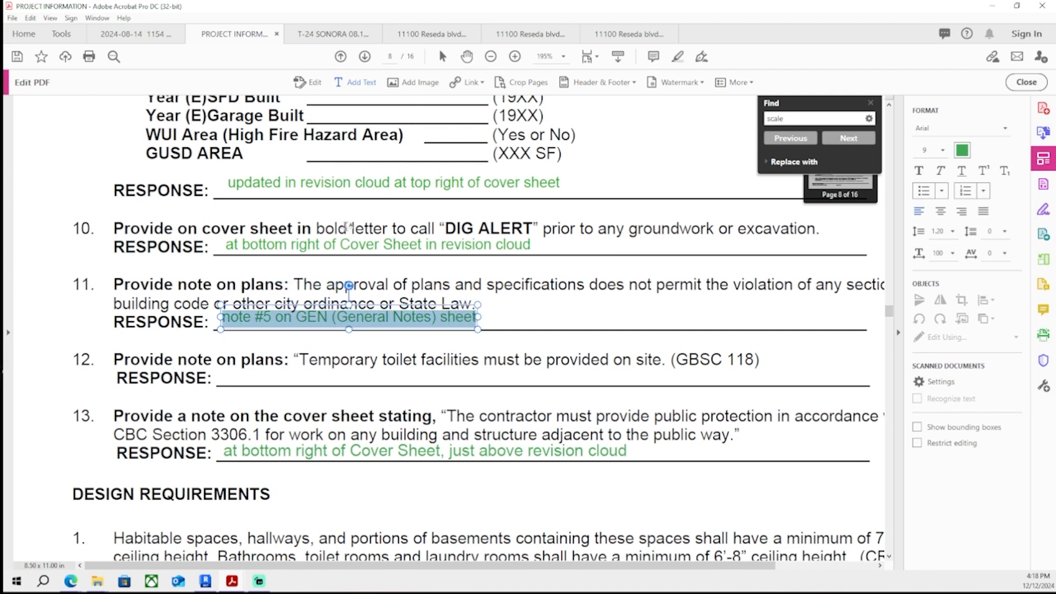
- Paste the response under item 12 and change it to 'note #6 on GEN (General Notes) sheet'
click(248, 367)
click(355, 82)
click(231, 374)
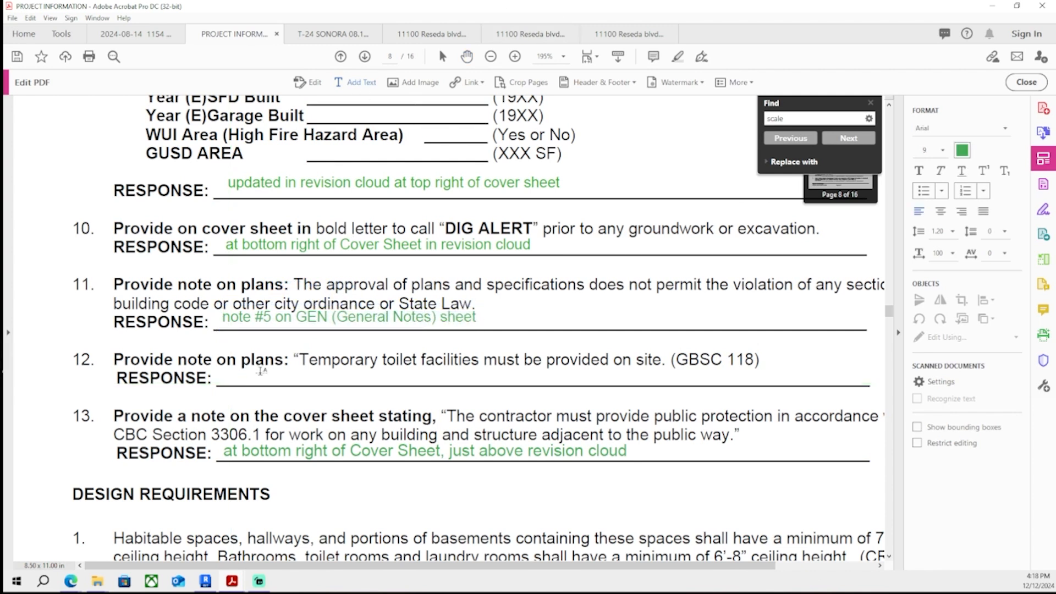
key(ctrl+v)
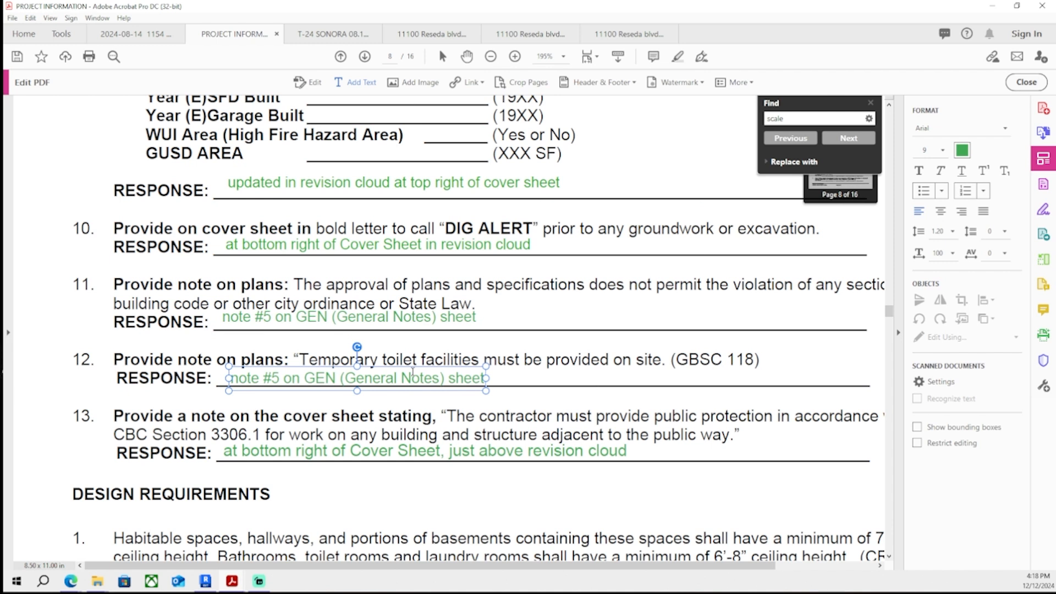
key(BackSpace)
text(6)
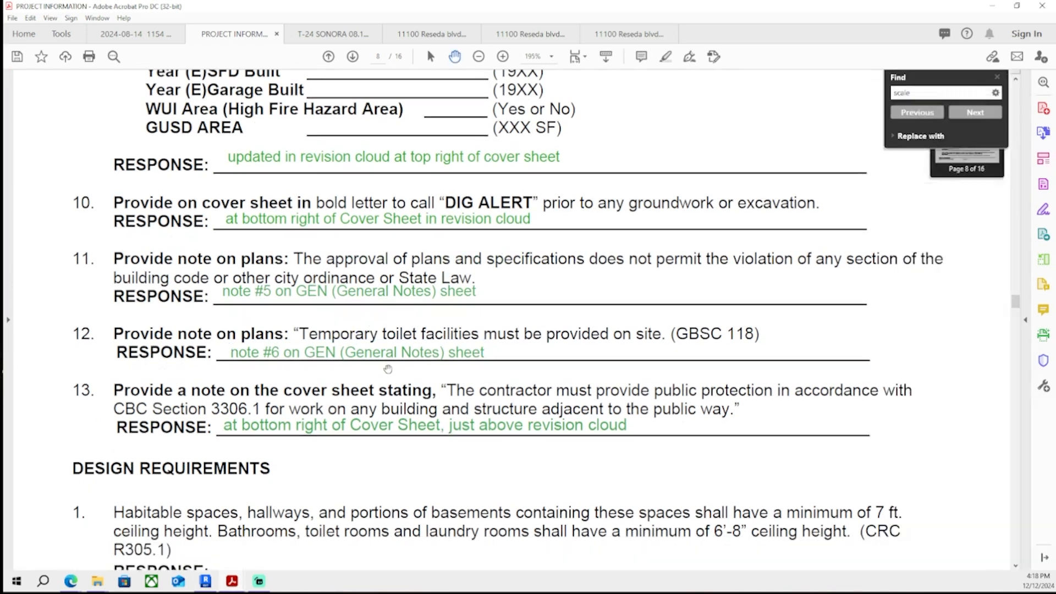
scroll(585, 290, down, 6)
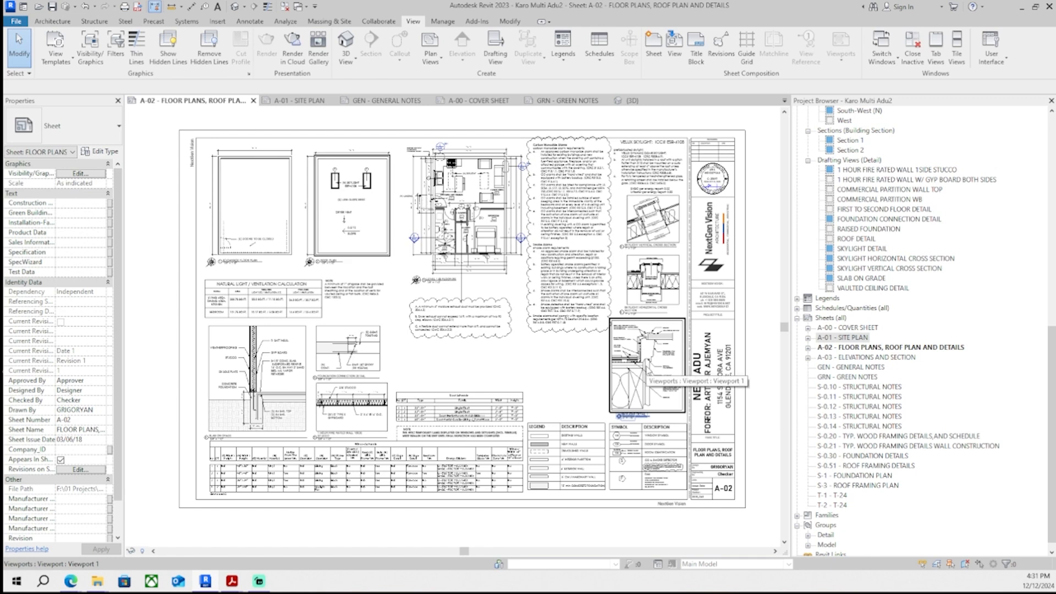
- Adjust the filled region and arrow leaders in the 1-hour fire rated wall detail on sheet A-02
scroll(333, 399, up, 8)
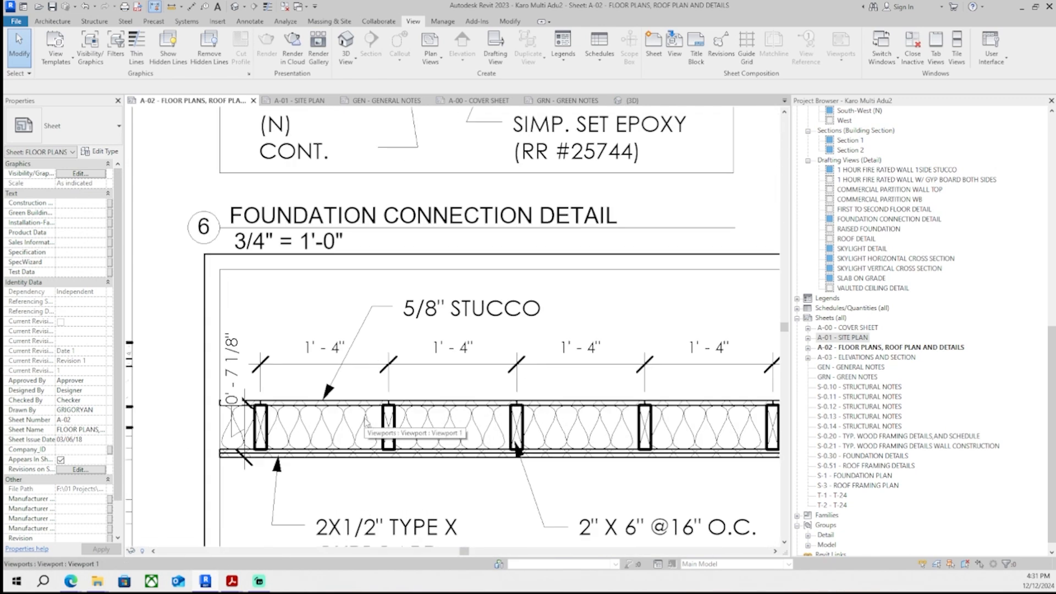
double_click(364, 421)
scroll(353, 417, up, 5)
scroll(361, 398, up, 3)
click(368, 399)
middle_drag(370, 399, 450, 390)
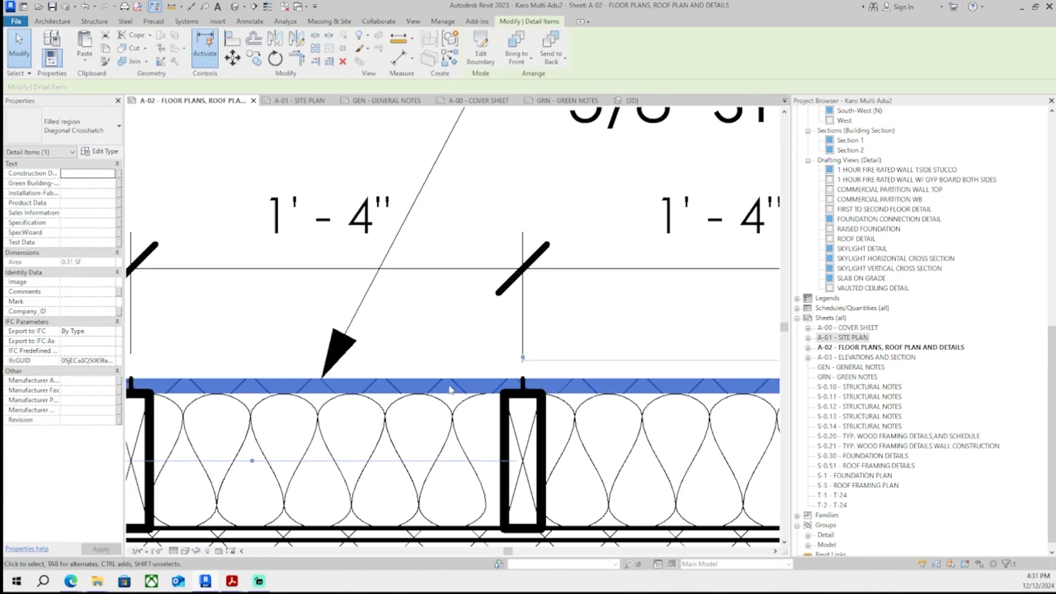
scroll(439, 390, up, 2)
key(c)
key(o)
click(538, 395)
click(538, 373)
click(521, 324)
scroll(520, 323, down, 5)
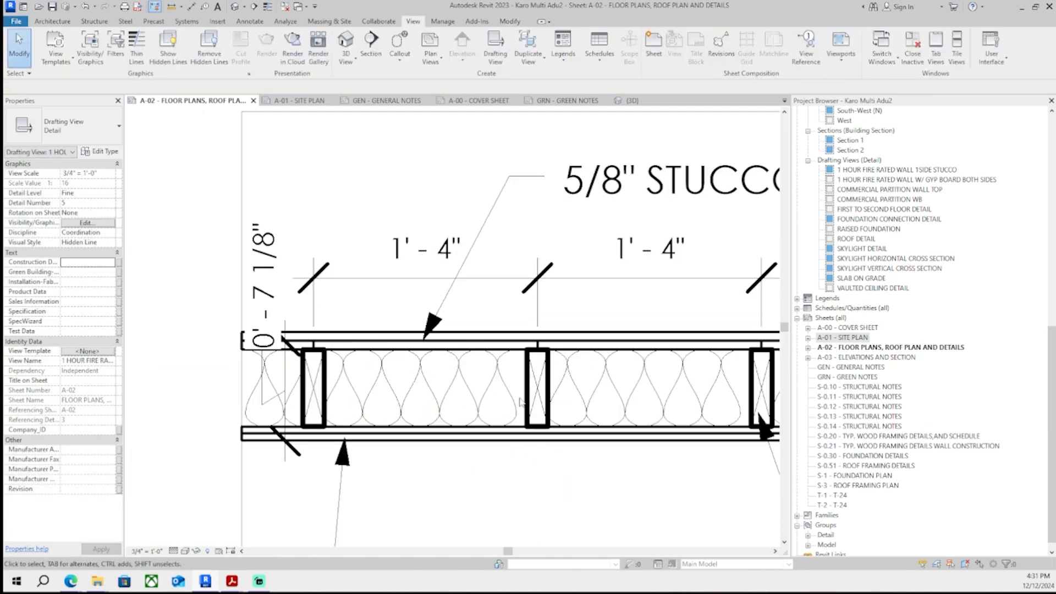
middle_drag(520, 403, 444, 402)
scroll(322, 470, down, 1)
middle_drag(322, 469, 297, 442)
scroll(297, 442, down, 1)
scroll(340, 339, up, 5)
click(305, 330)
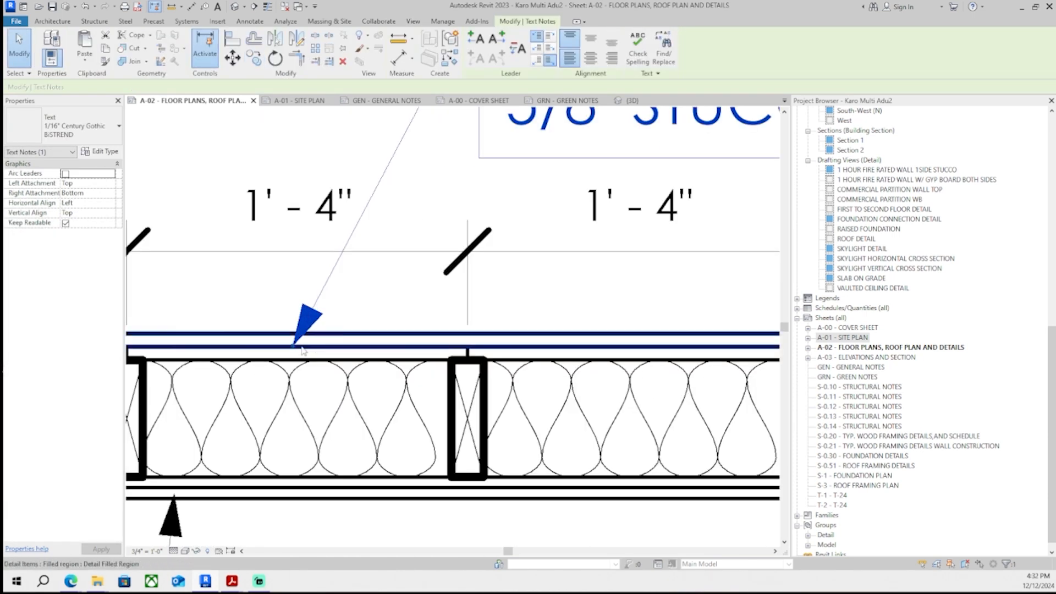
- Reposition the leaders and the '2X1/2" TYPE X GYPBOARD' text note in the same wall detail
drag(294, 346, 326, 332)
scroll(330, 352, down, 3)
middle_drag(278, 437, 302, 283)
click(300, 283)
scroll(270, 282, up, 5)
click(291, 278)
drag(299, 229, 275, 240)
click(410, 369)
scroll(415, 377, down, 2)
middle_drag(415, 377, 426, 284)
scroll(426, 284, down, 1)
double_click(563, 352)
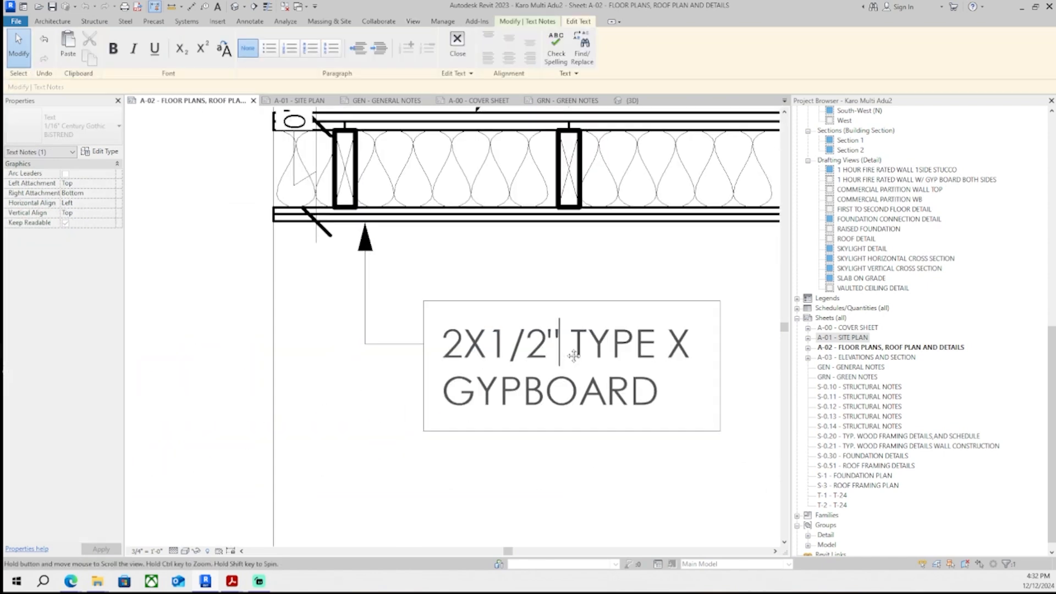
scroll(573, 356, up, 2)
scroll(510, 311, down, 2)
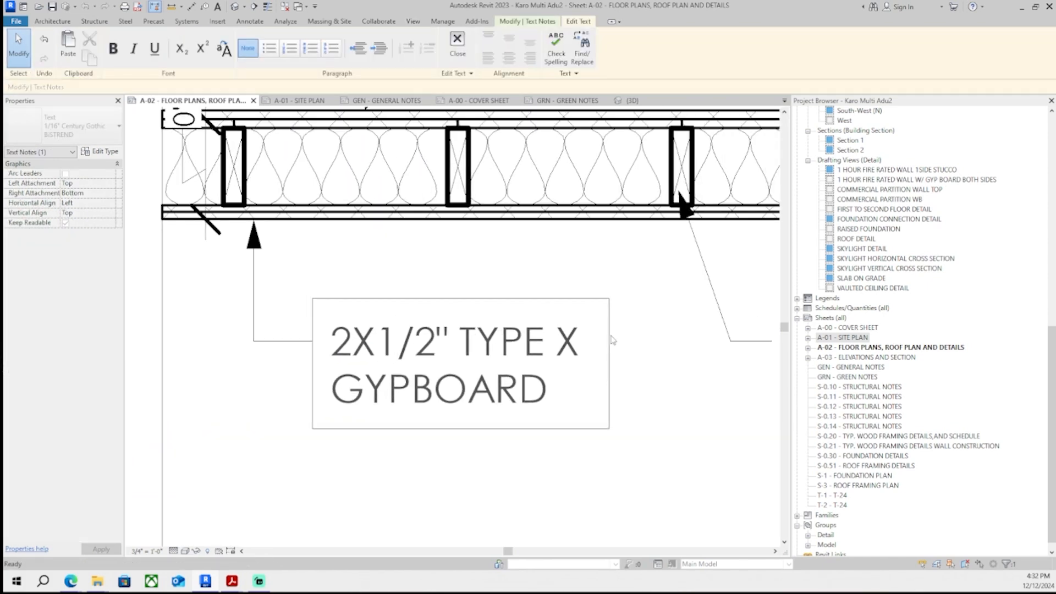
click(632, 357)
scroll(629, 352, down, 1)
middle_drag(630, 354, 606, 392)
scroll(606, 392, up, 2)
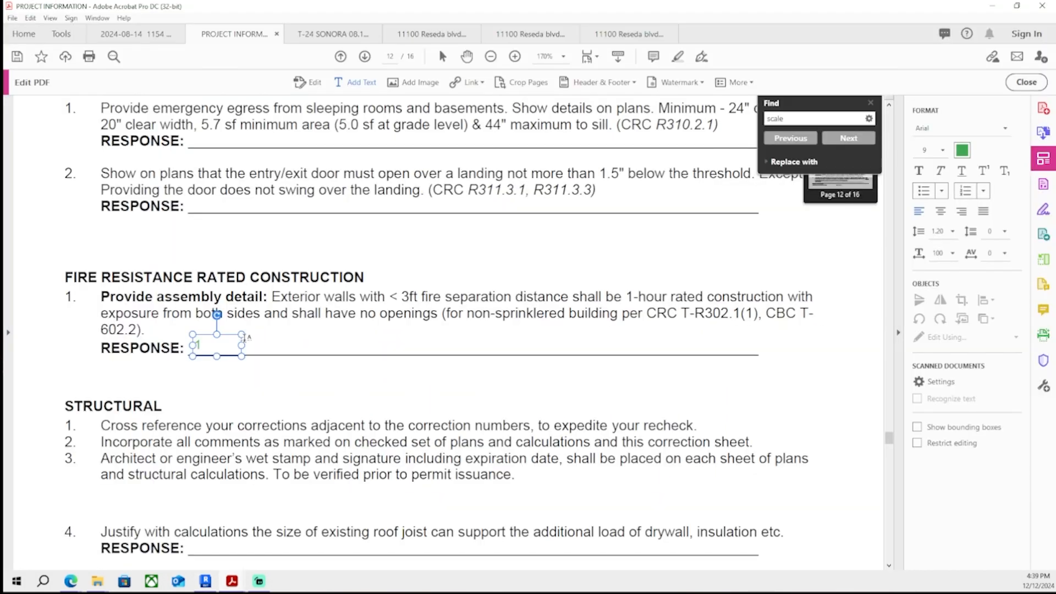
- Add the response '1 hr rated assembly specified for SouthEast and SouthWest walls (A-02' under the Provide assembly detail item
text(hr rated ass)
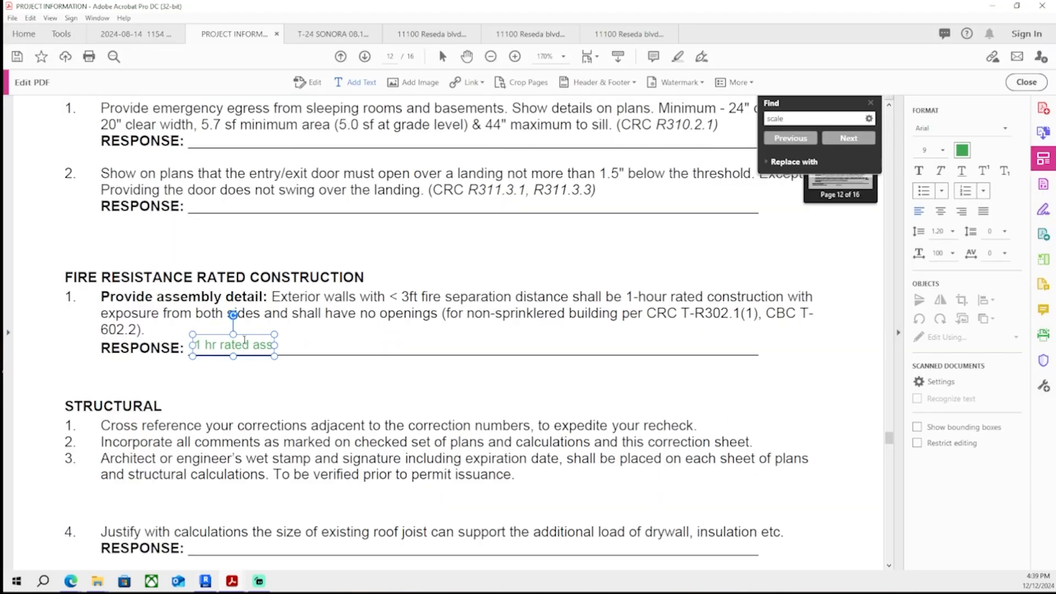
text(embly specified for South Ea)
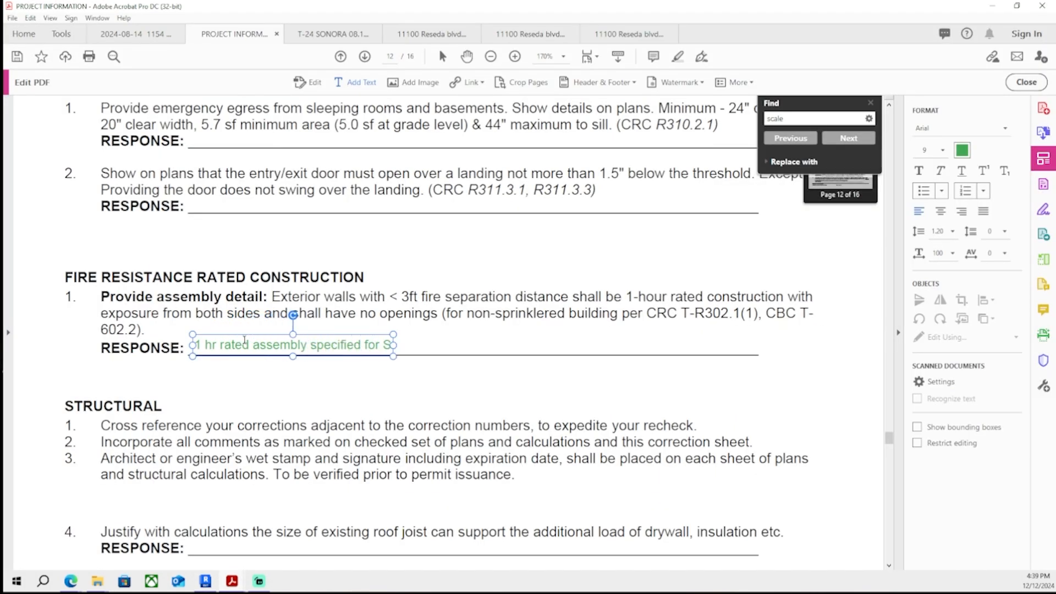
key(BackSpace)
key(BackSpace)
key(BackSpace)
text(East)
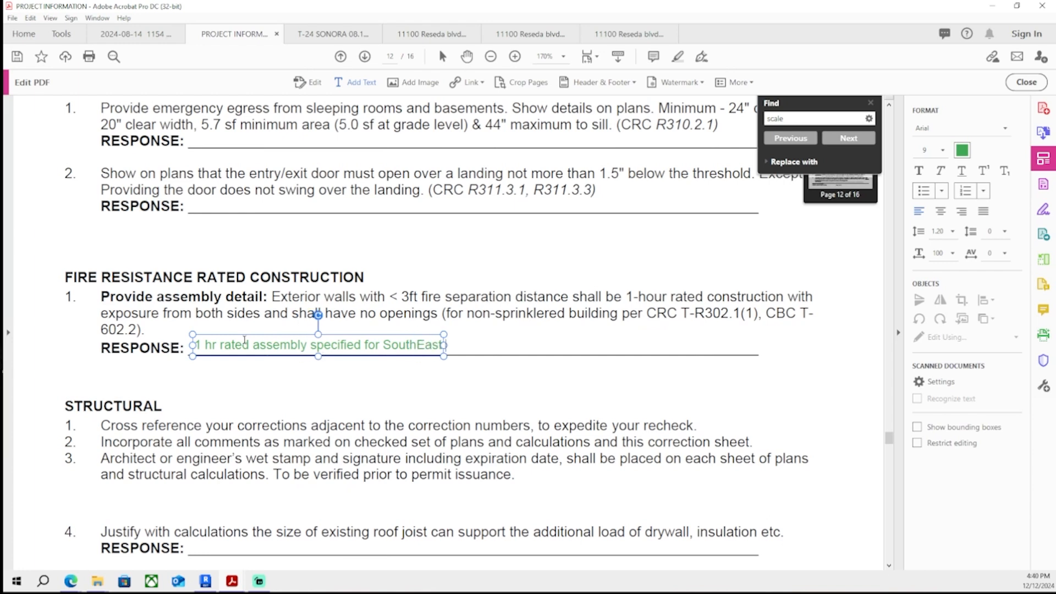
text( and SouthWest walls (A-02)
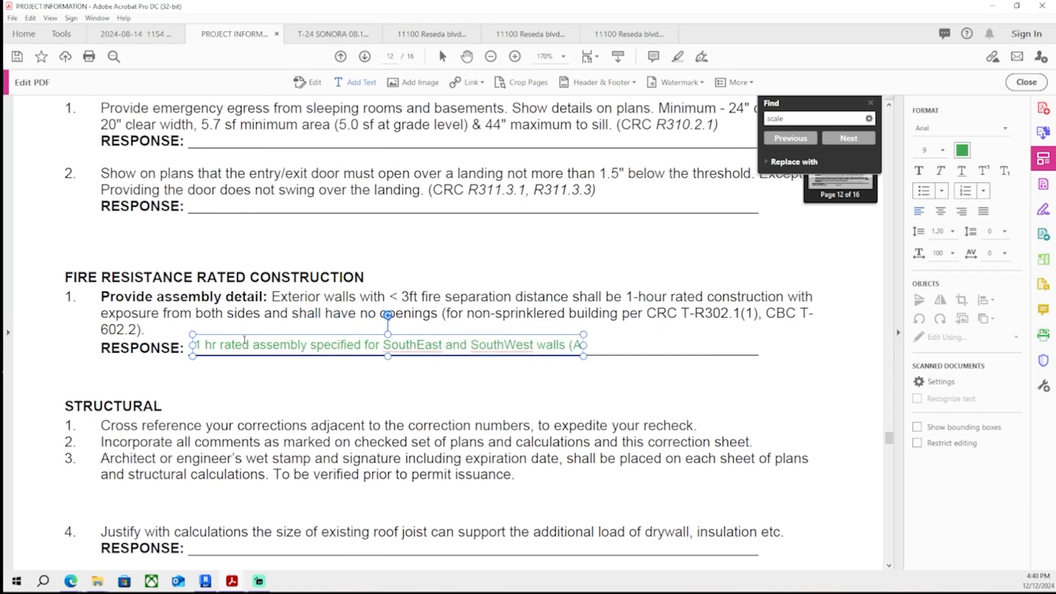
- Check the wall detail layout on sheet A-02 in the Revit model
click(211, 578)
scroll(289, 531, down, 1)
middle_drag(289, 531, 465, 296)
middle_drag(363, 385, 358, 311)
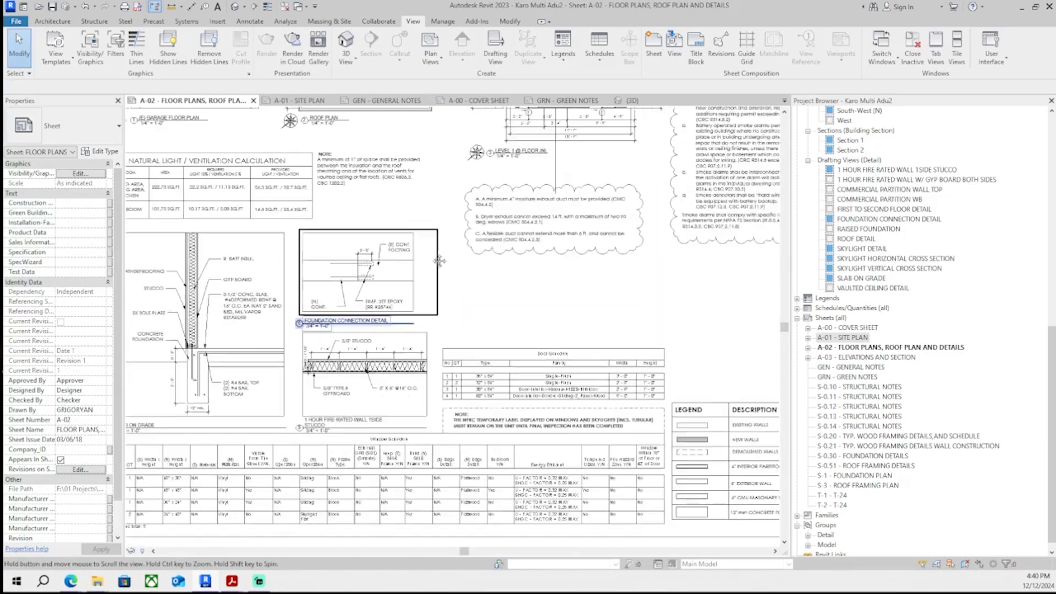
scroll(323, 415, up, 3)
click(1022, 8)
- Complete the assembly detail response with ') and detailed on drawing 5 on A-02'
text())
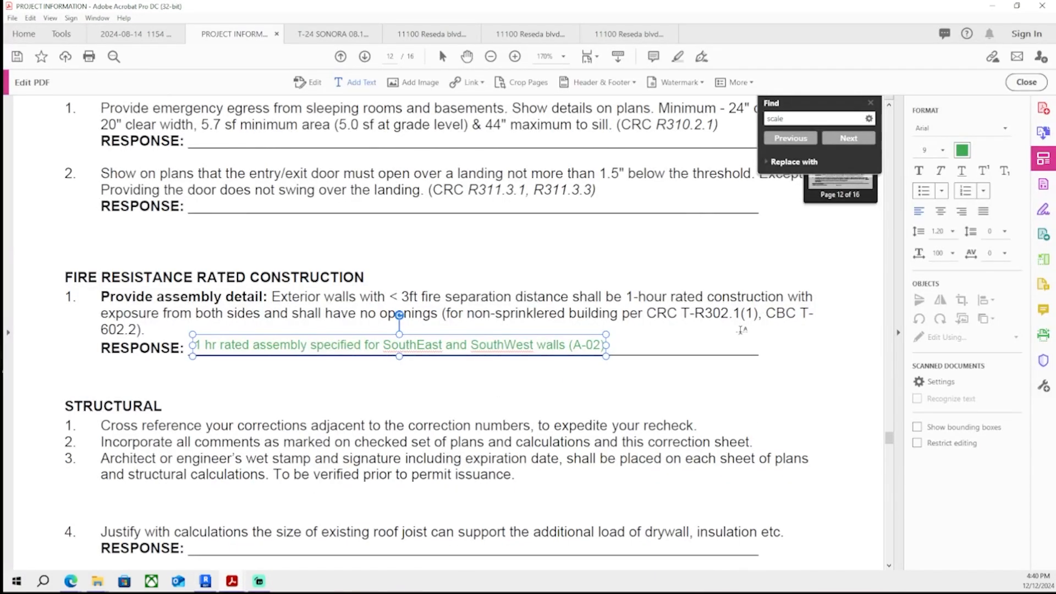
text( and)
text( detailed on d)
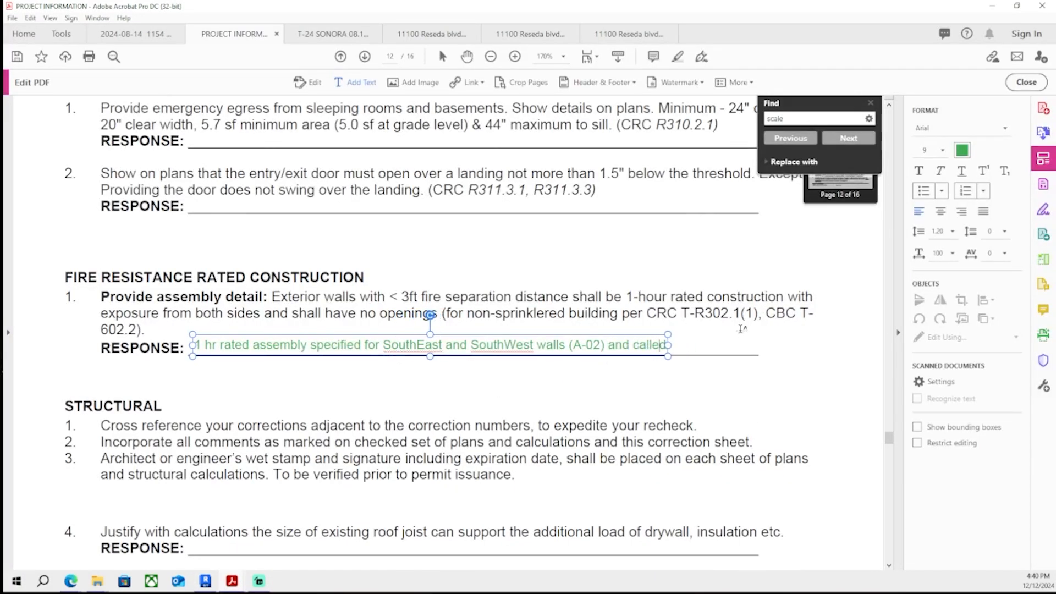
text(rawing 5 on A-02)
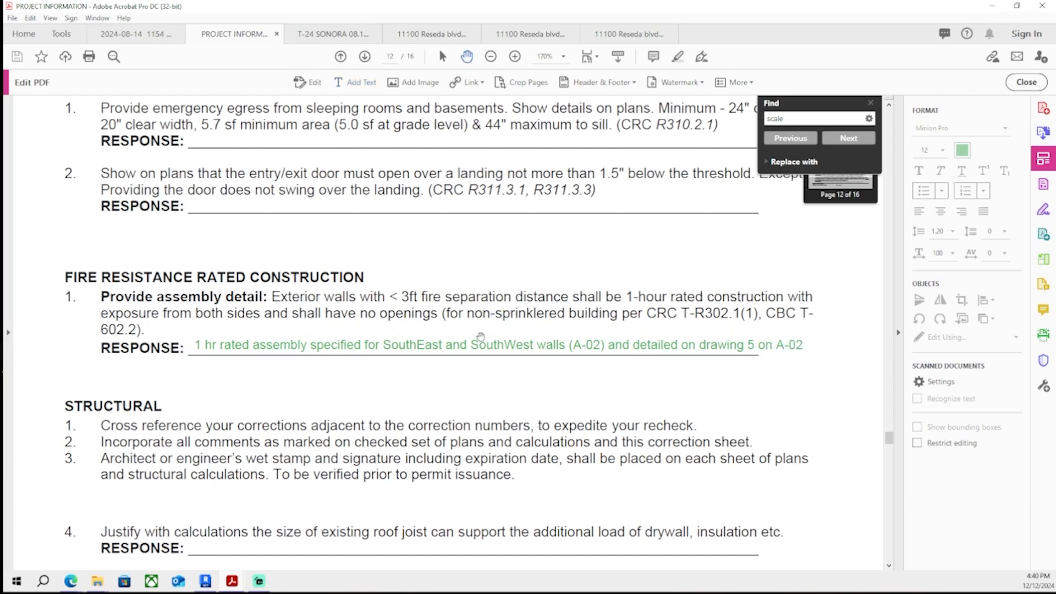
- Browse the other project PDFs' framing and structural detail sheets for reference
scroll(365, 367, down, 3)
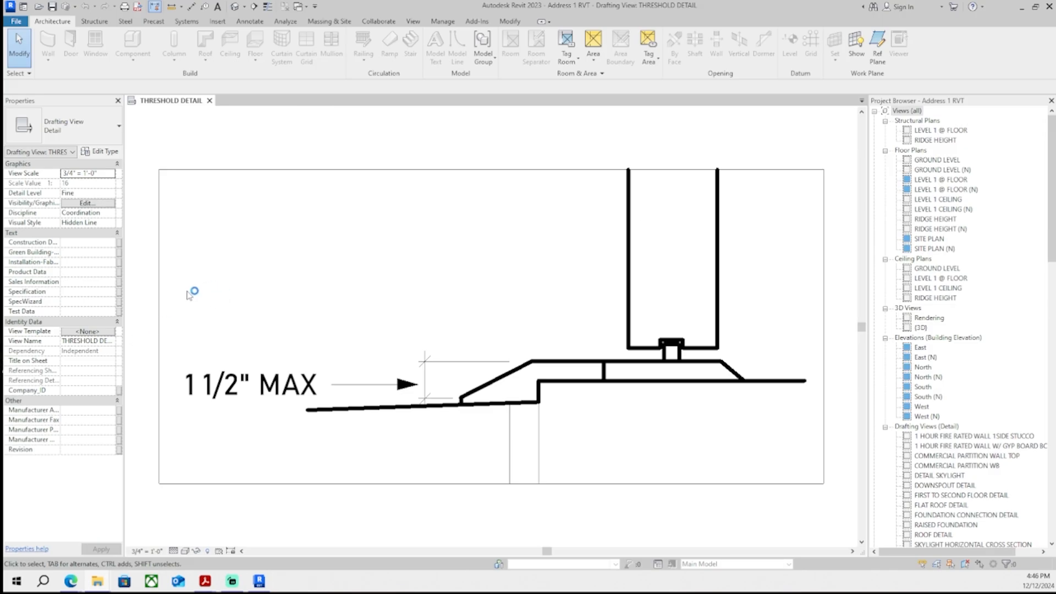
mouse_move(206, 581)
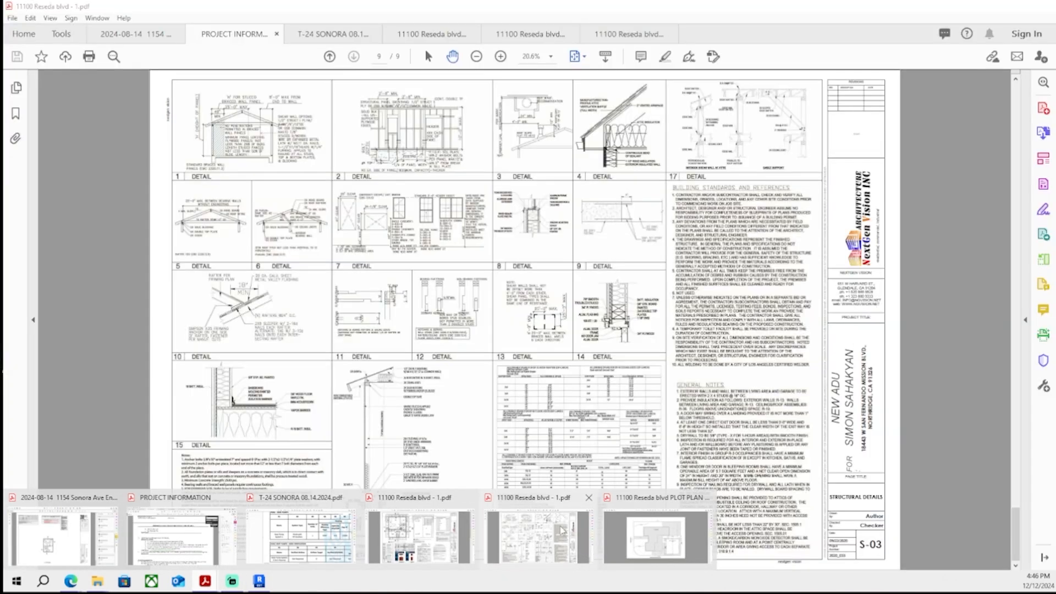
click(563, 530)
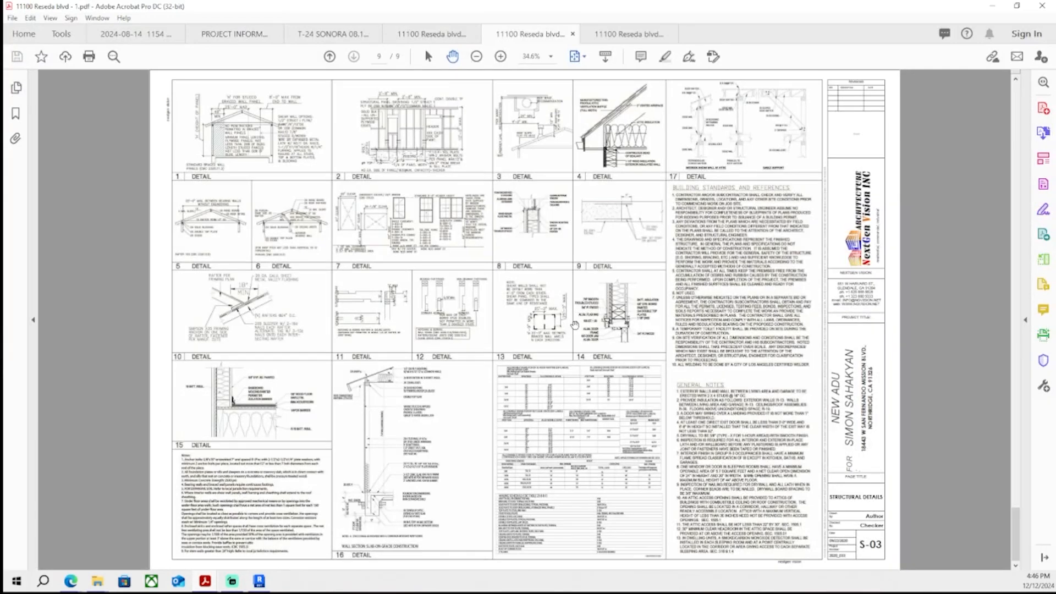
scroll(574, 326, up, 3)
click(439, 36)
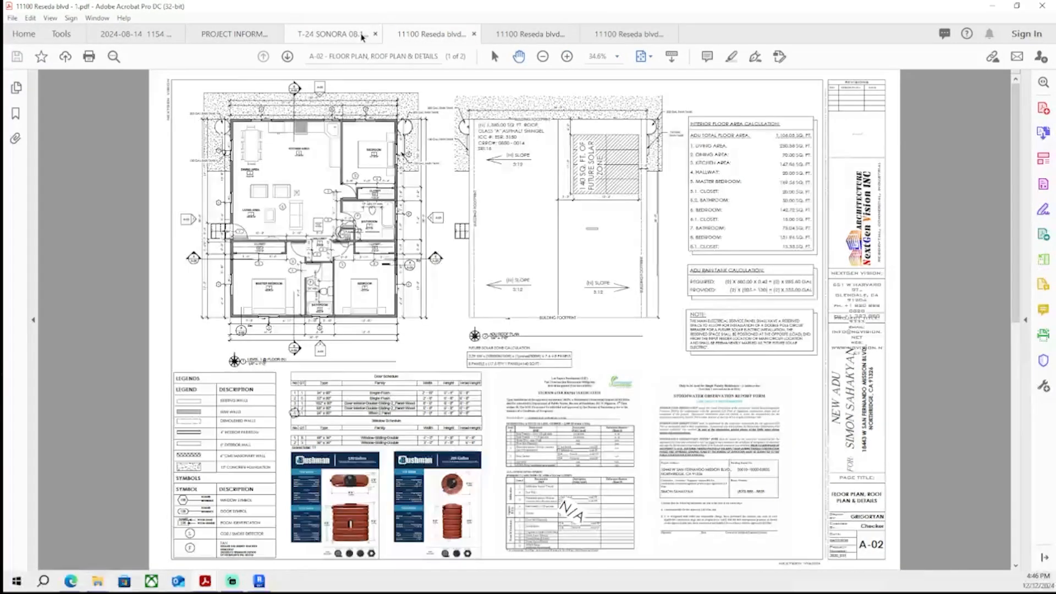
click(354, 36)
click(246, 35)
click(165, 35)
scroll(530, 309, up, 5)
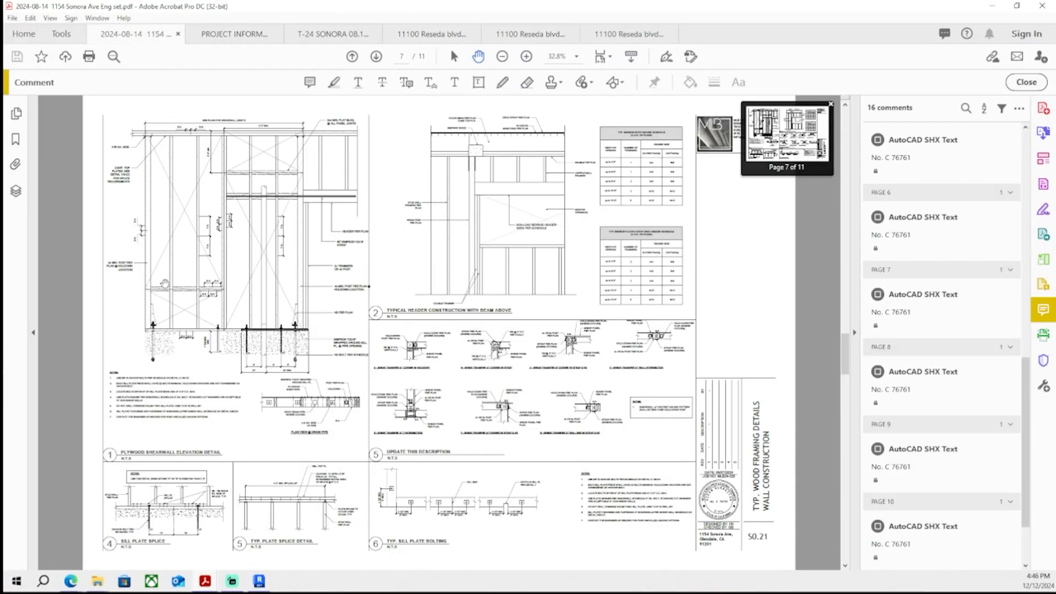
scroll(195, 290, down, 2)
scroll(306, 193, down, 1)
ctrl+scroll(301, 182, up, 6)
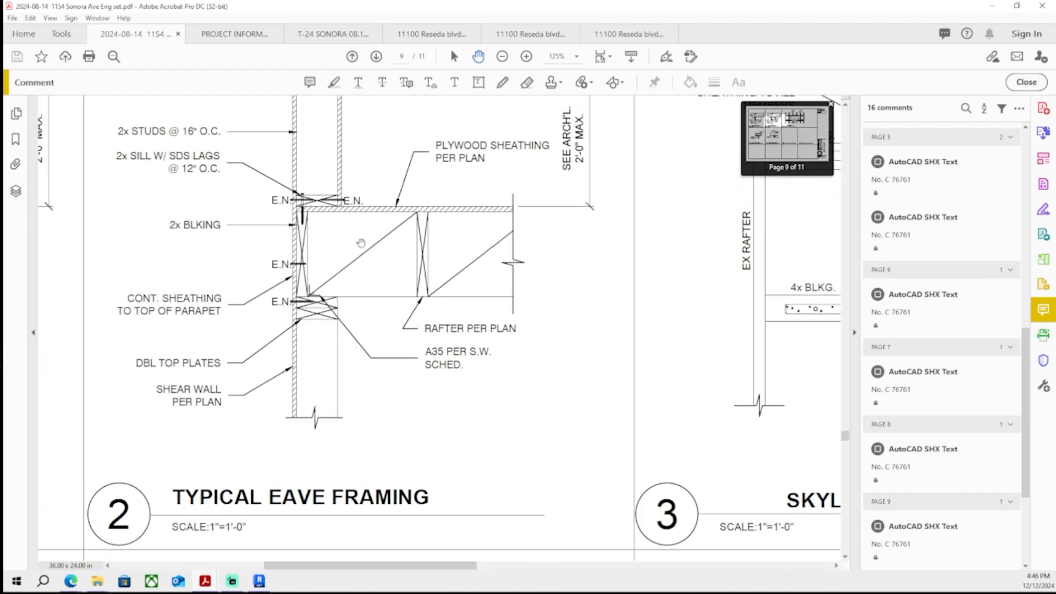
scroll(379, 223, up, 2)
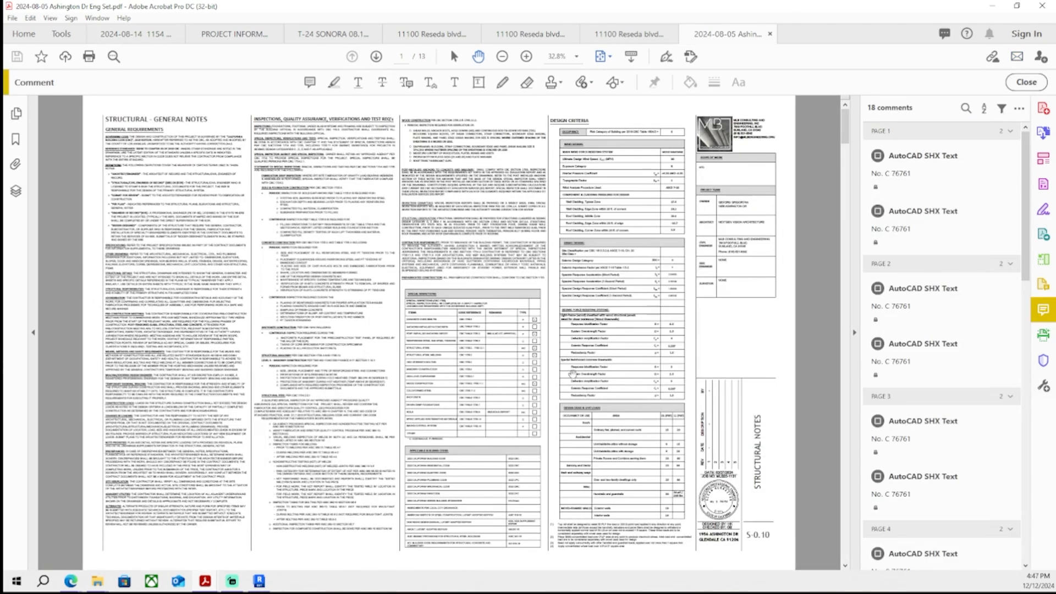
scroll(582, 372, down, 5)
scroll(583, 372, down, 2)
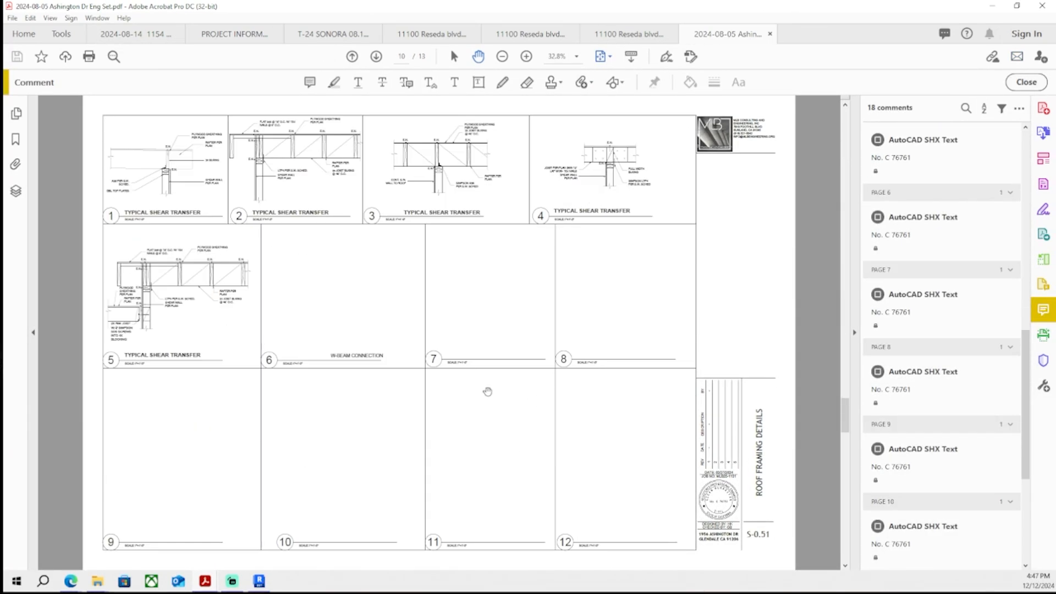
ctrl+scroll(650, 149, up, 7)
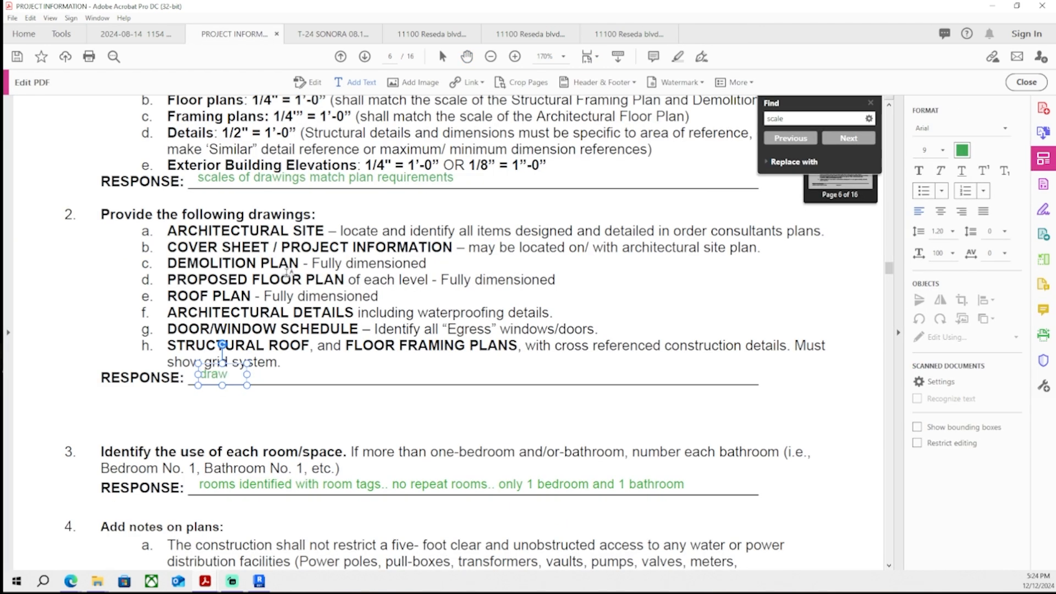
- Start the response under Provide the following drawings with 'drawings provided on' and scroll down to the Structural section
text(ings prof)
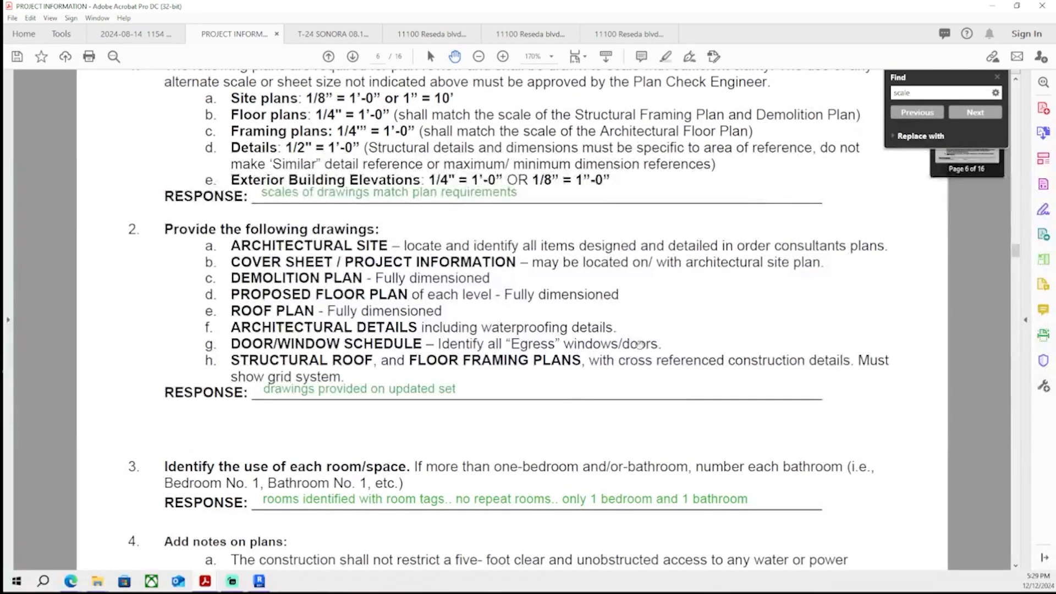
scroll(545, 374, down, 15)
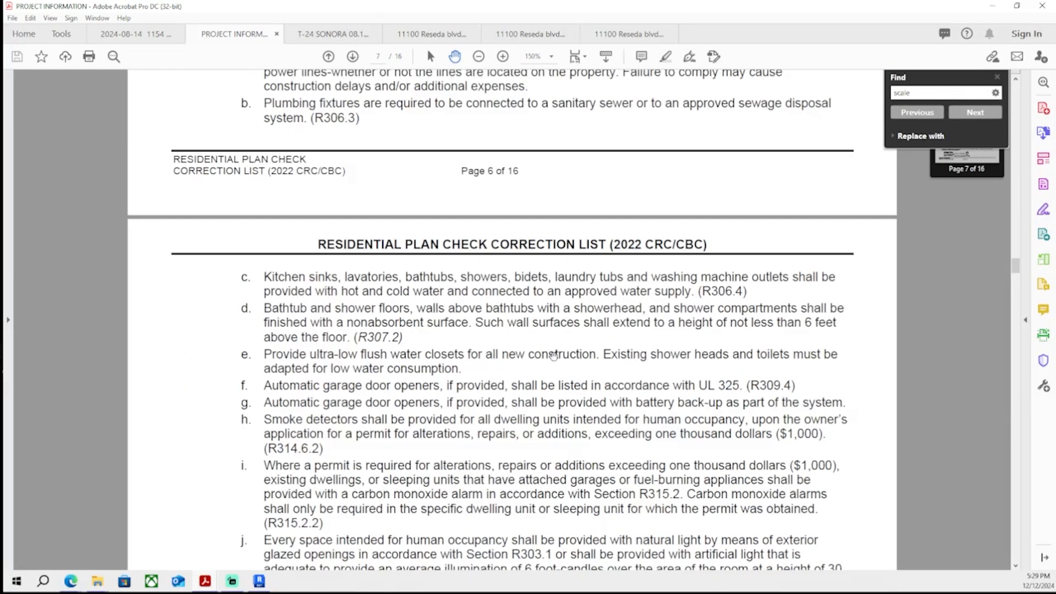
scroll(545, 375, down, 20)
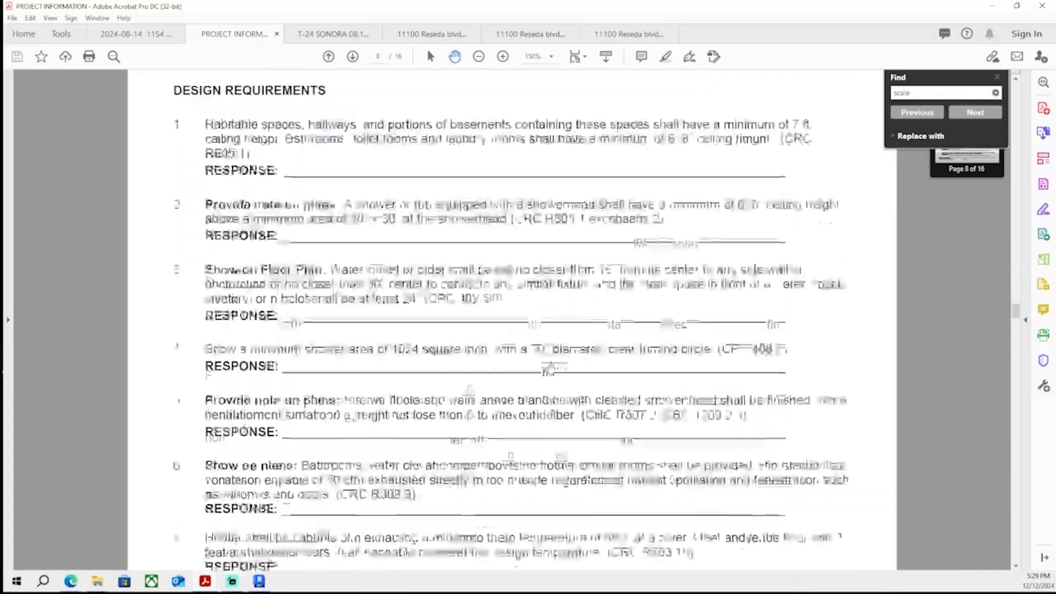
scroll(551, 355, down, 20)
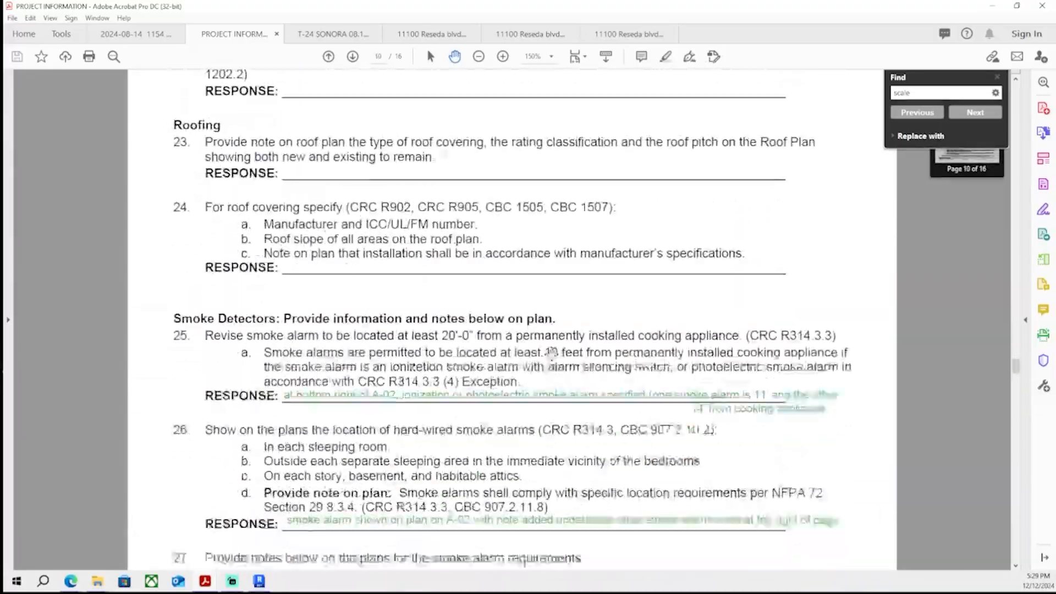
scroll(552, 380, down, 20)
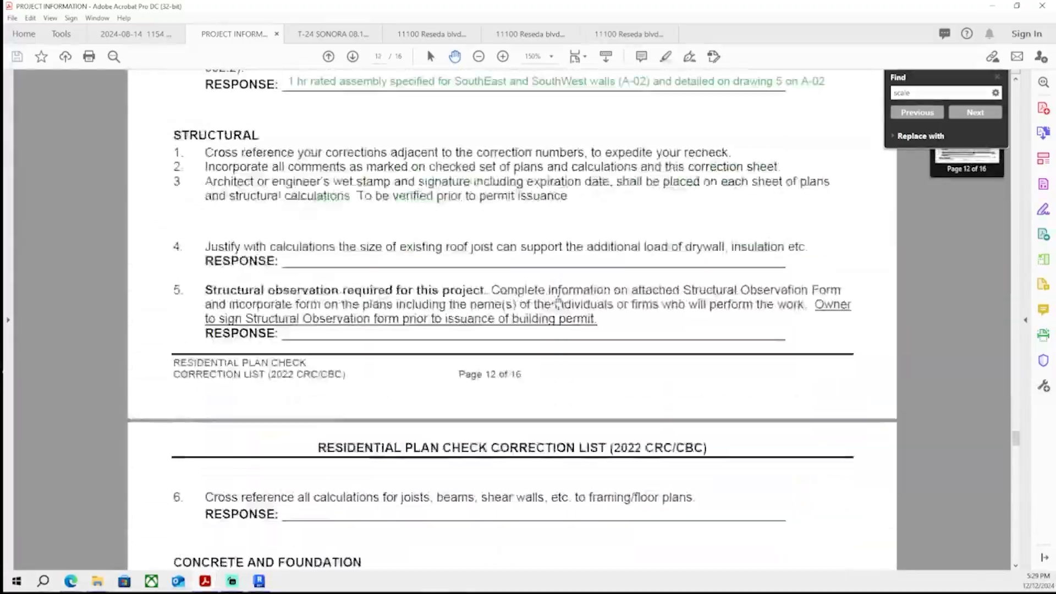
- Scroll through the correction list to review the answered and unanswered items, stopping at the ceiling-height requirement under Design Requirements
scroll(554, 290, down, 20)
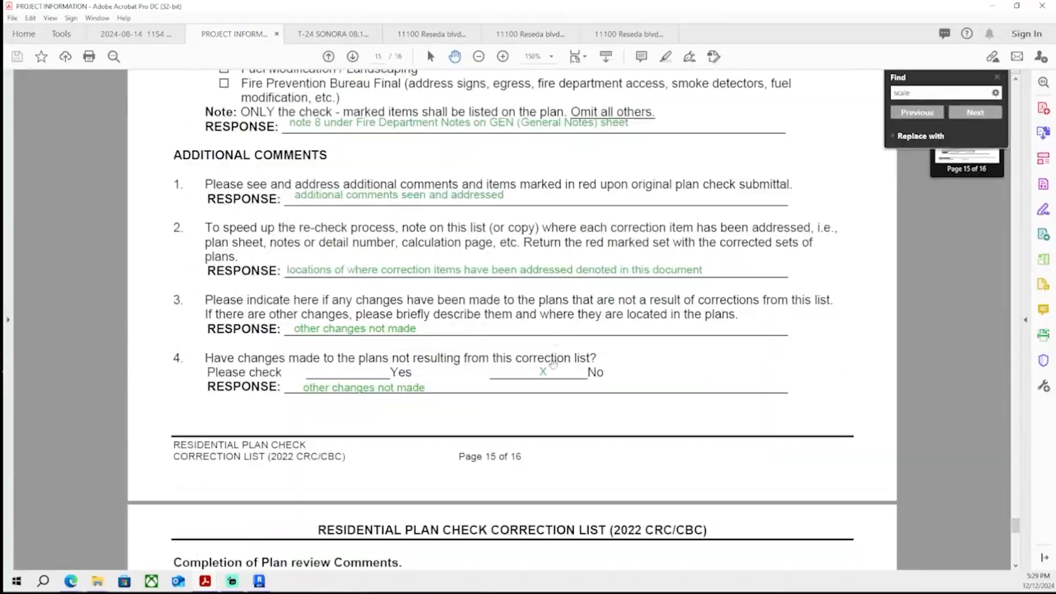
scroll(551, 369, up, 20)
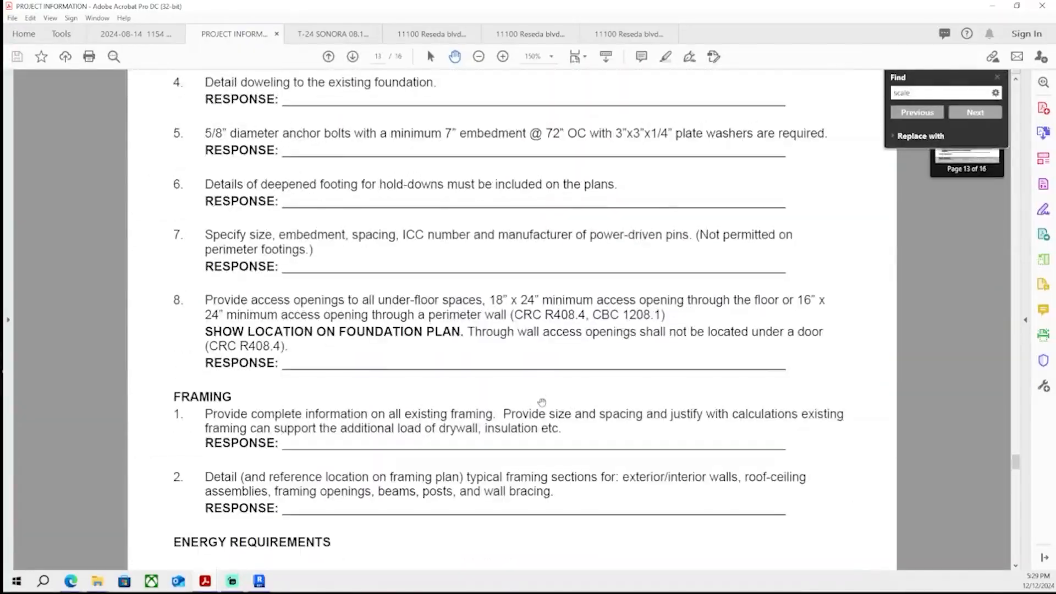
scroll(536, 423, up, 20)
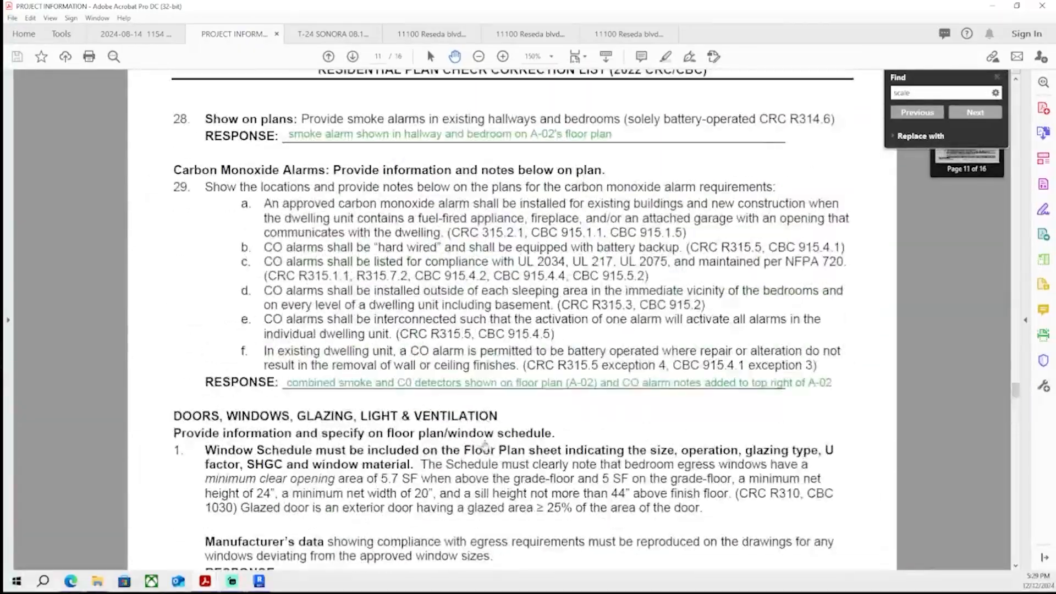
scroll(474, 399, up, 8)
scroll(471, 411, up, 1)
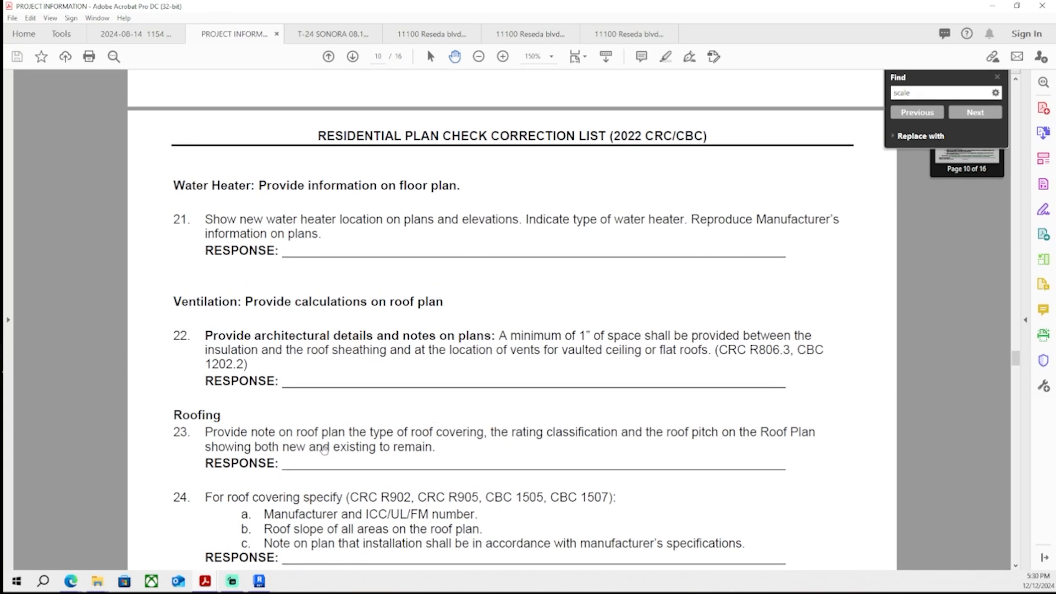
scroll(441, 427, up, 15)
scroll(340, 423, down, 2)
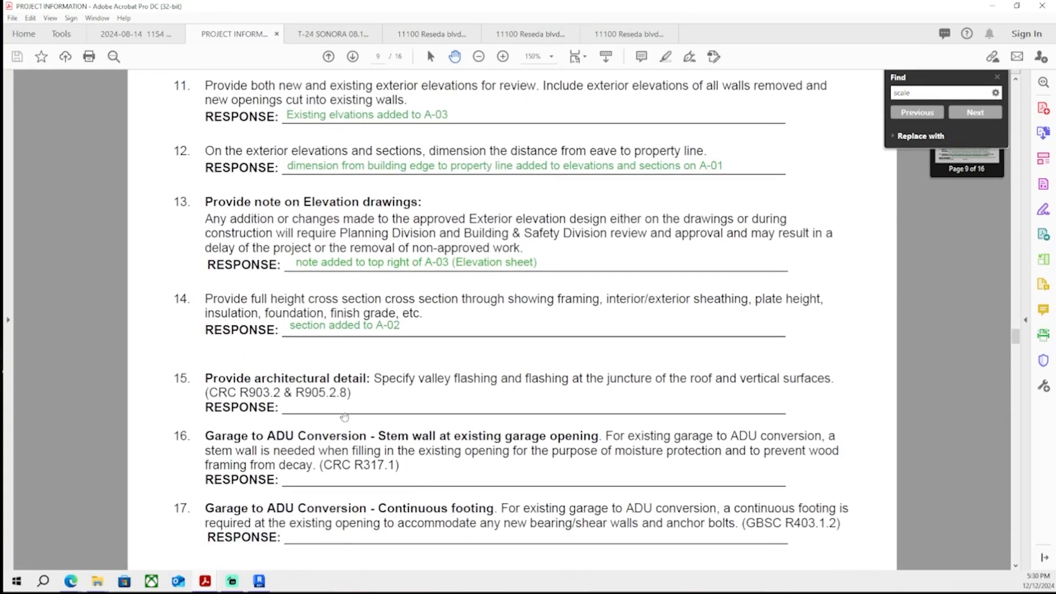
scroll(352, 396, up, 18)
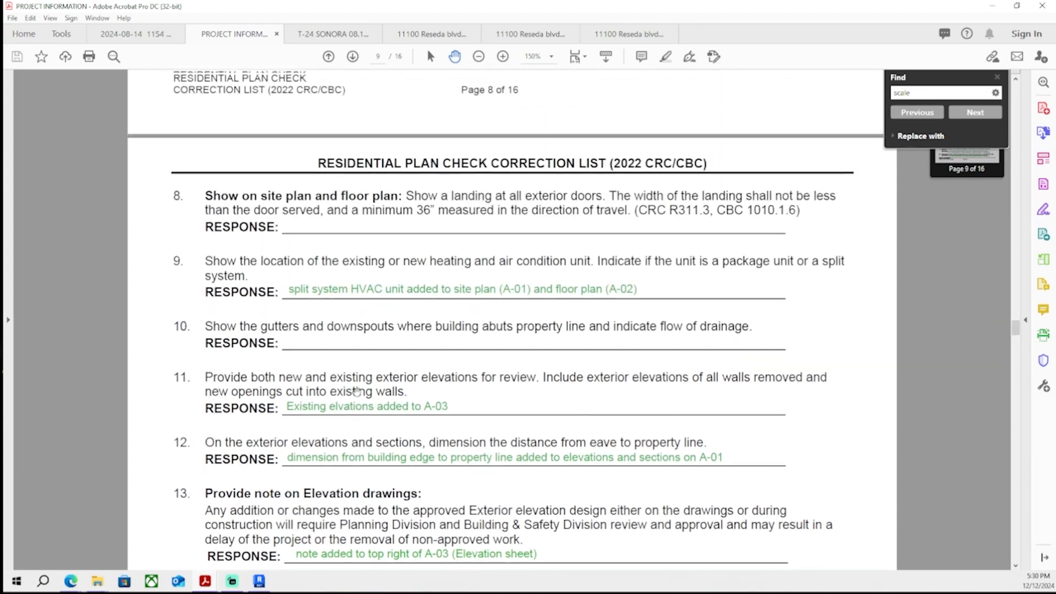
scroll(361, 382, up, 13)
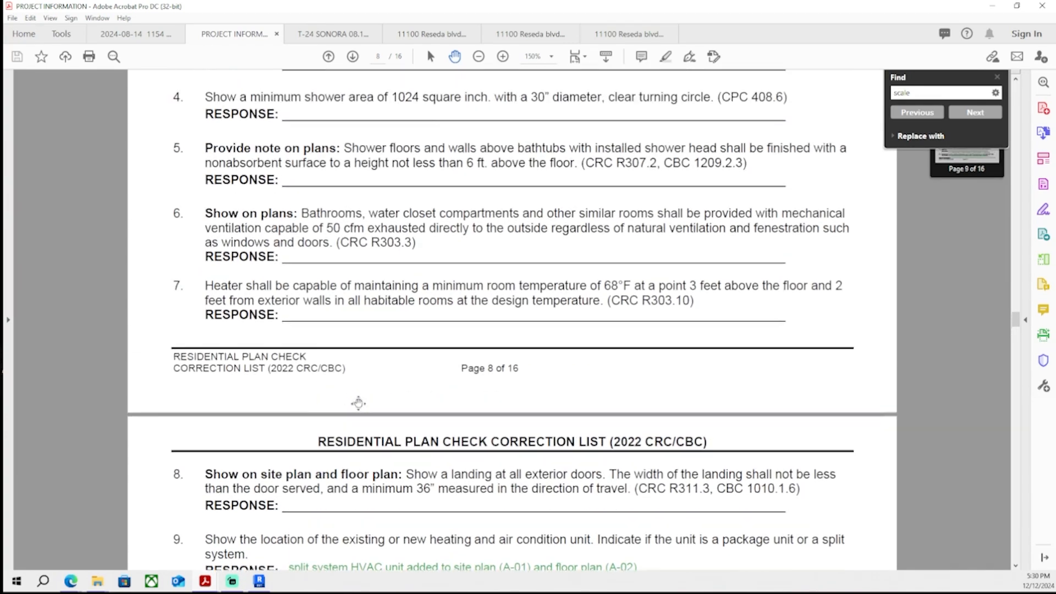
scroll(355, 398, up, 20)
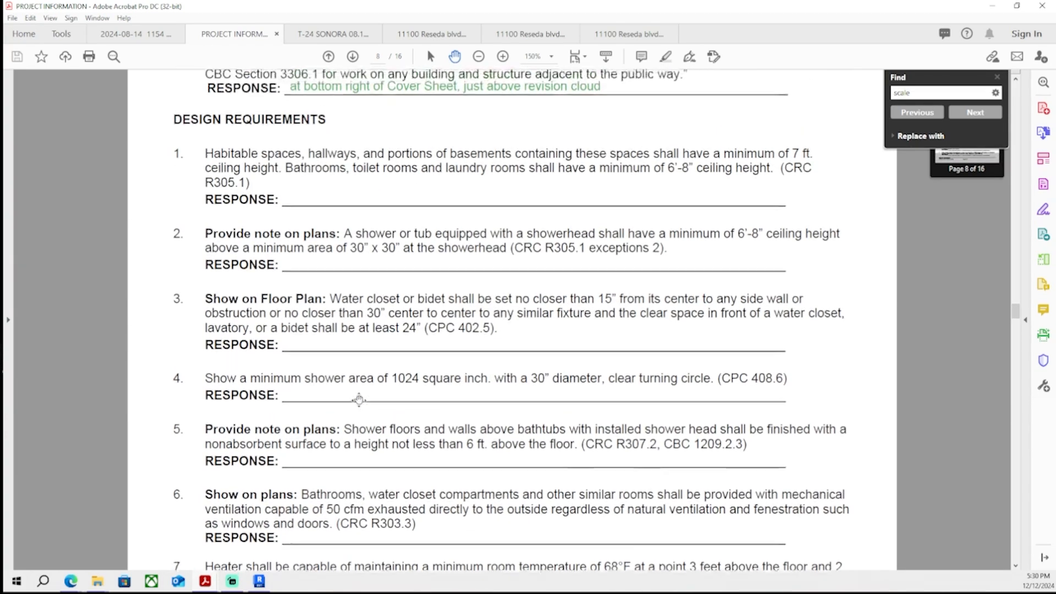
scroll(354, 414, up, 9)
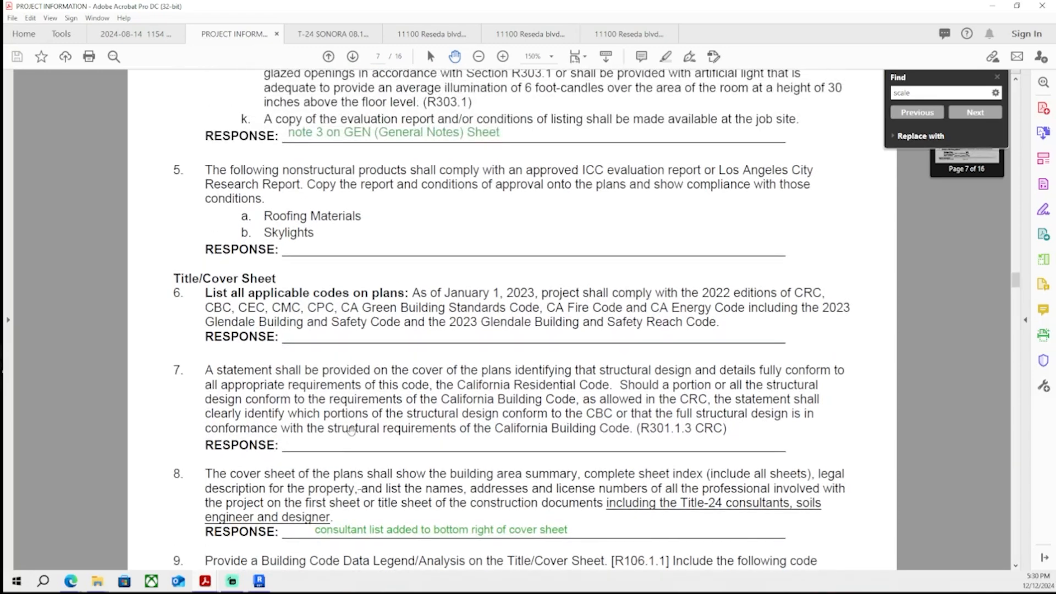
scroll(350, 427, up, 1)
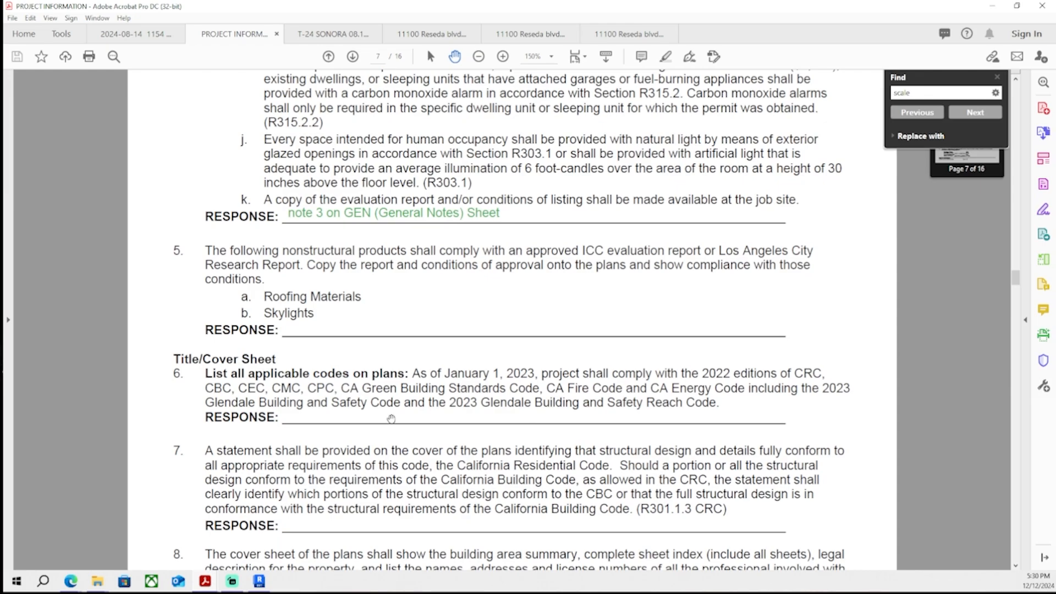
scroll(391, 419, down, 15)
scroll(391, 419, up, 20)
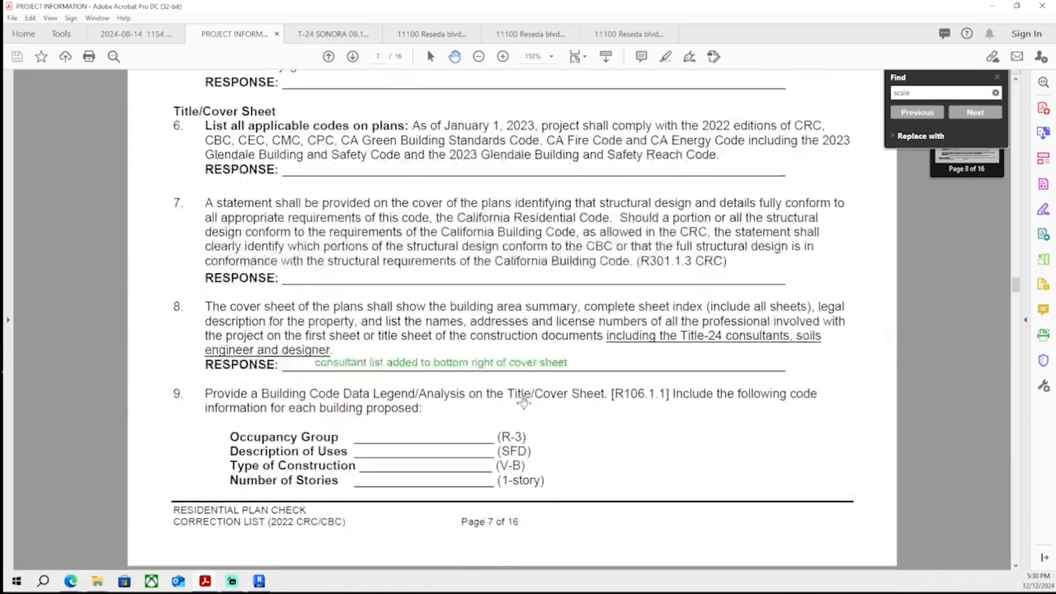
scroll(486, 447, up, 20)
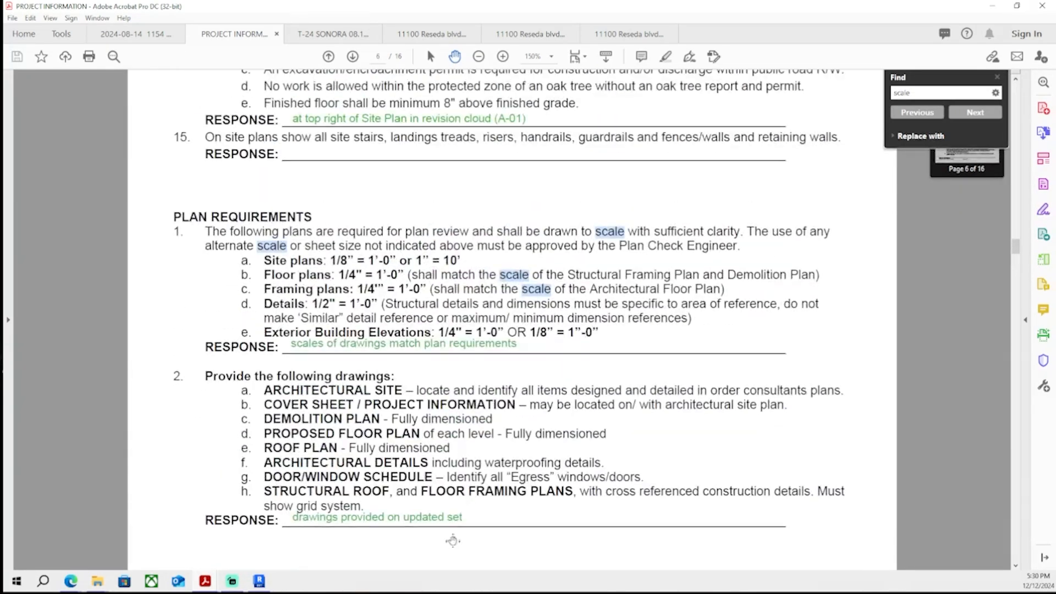
scroll(353, 457, up, 20)
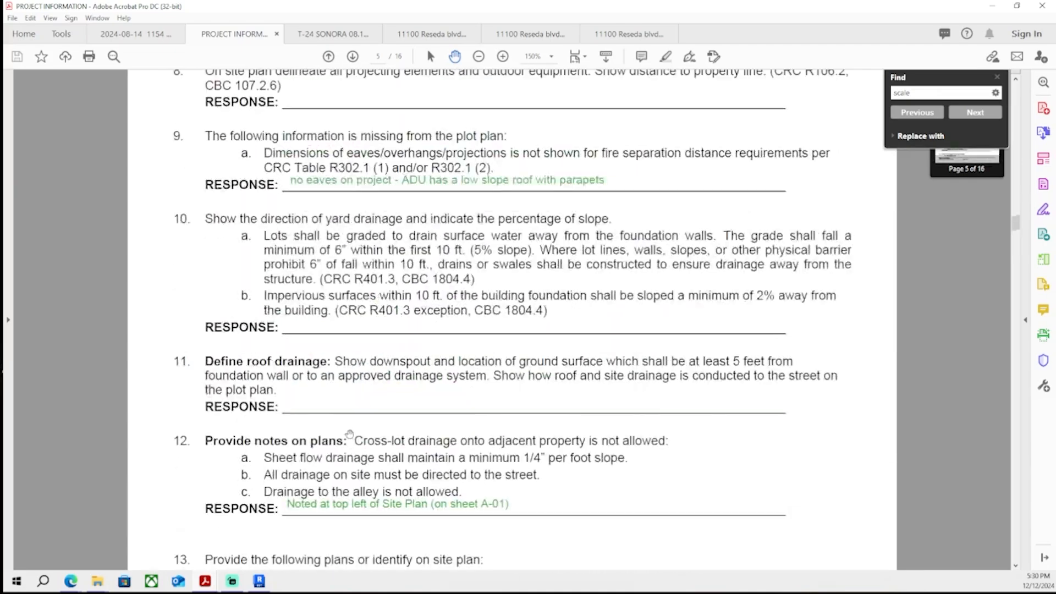
scroll(338, 453, up, 20)
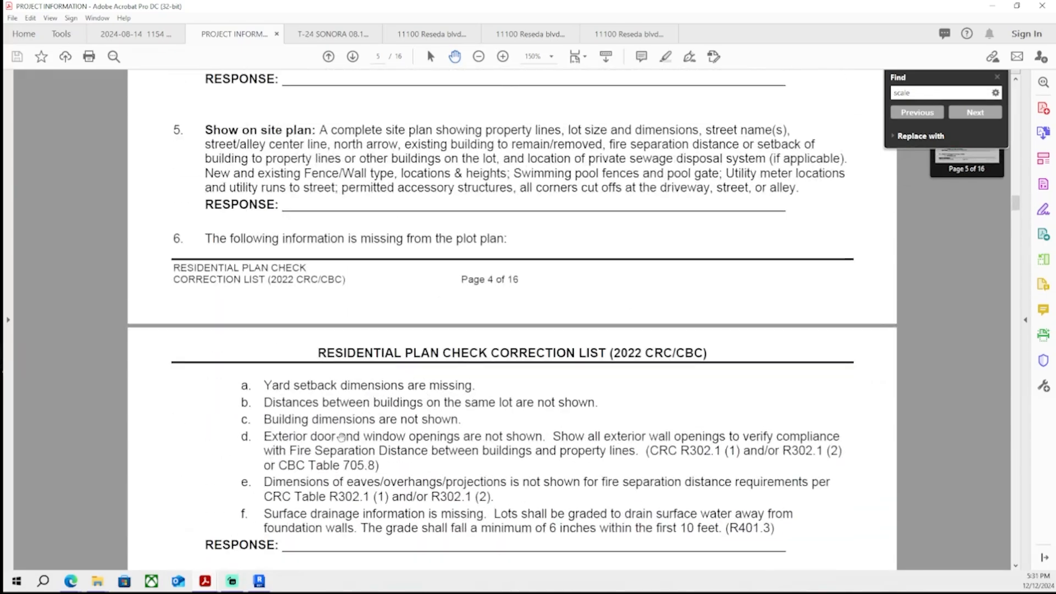
scroll(349, 424, up, 20)
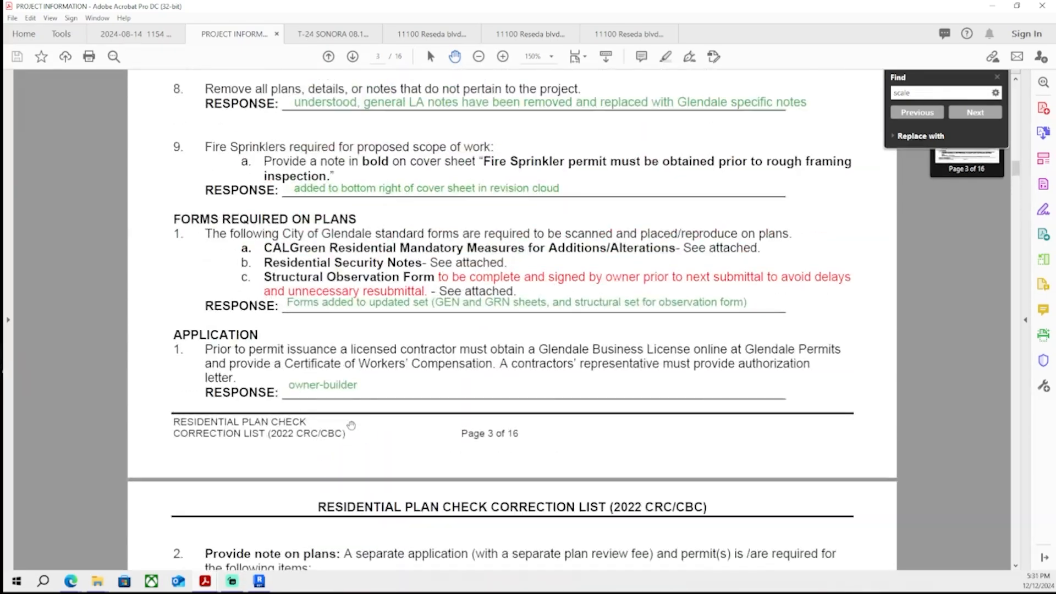
scroll(349, 431, up, 20)
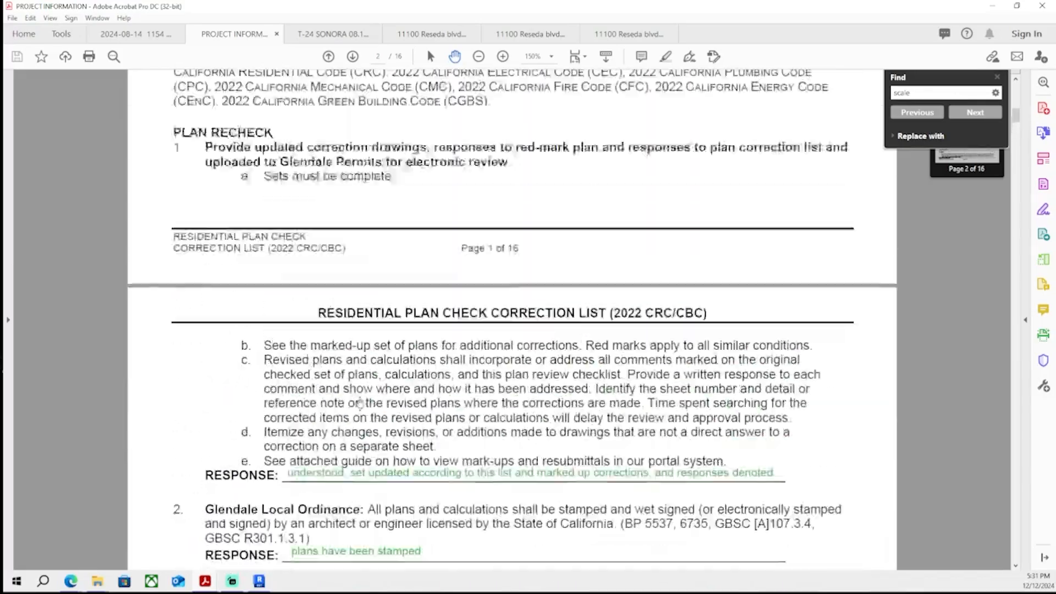
scroll(360, 398, down, 20)
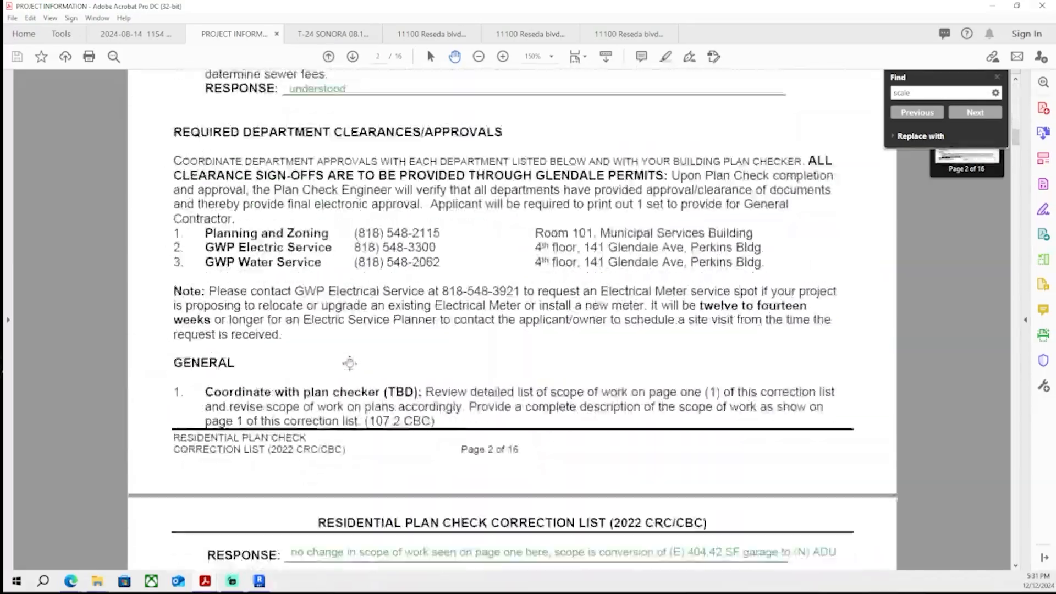
scroll(344, 381, down, 20)
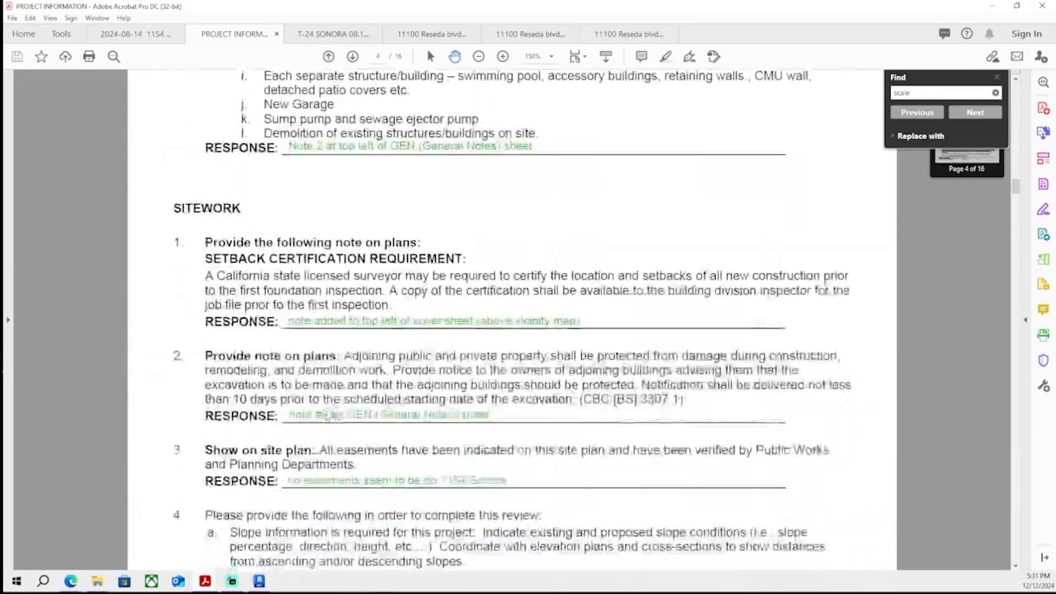
scroll(327, 422, down, 6)
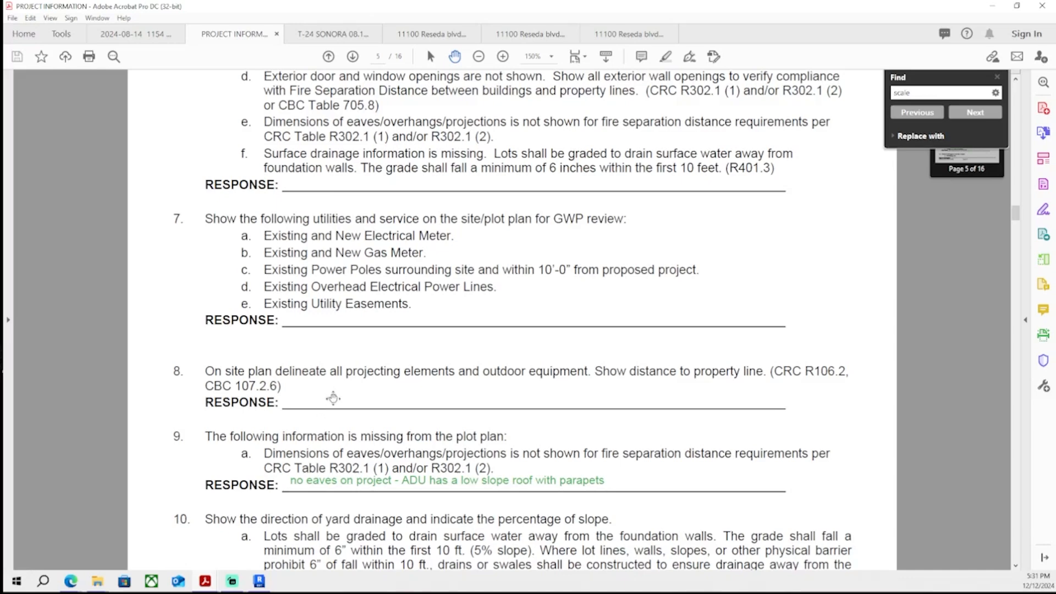
scroll(337, 395, down, 8)
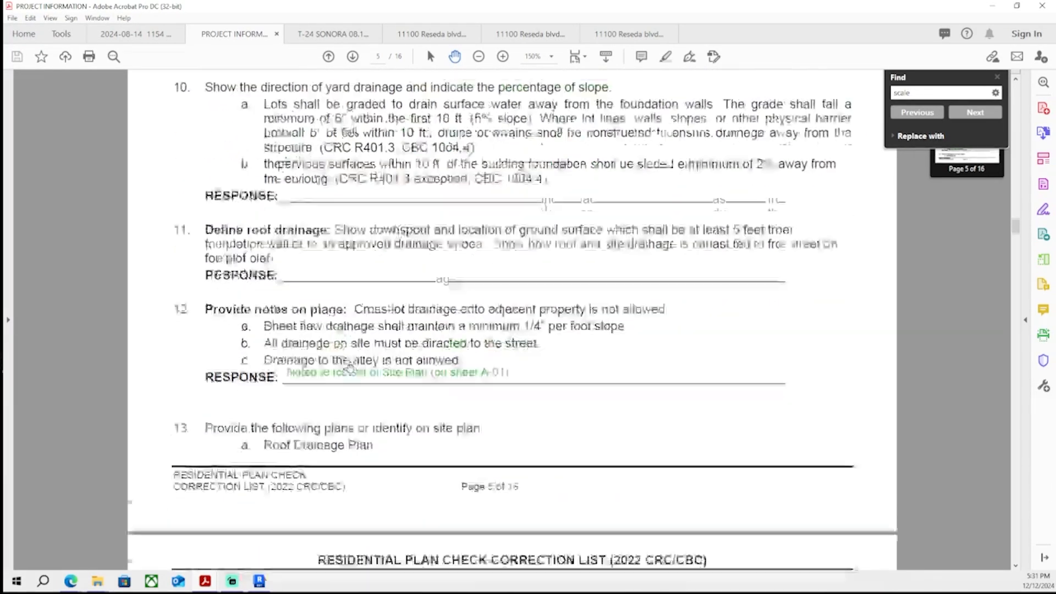
scroll(396, 270, down, 12)
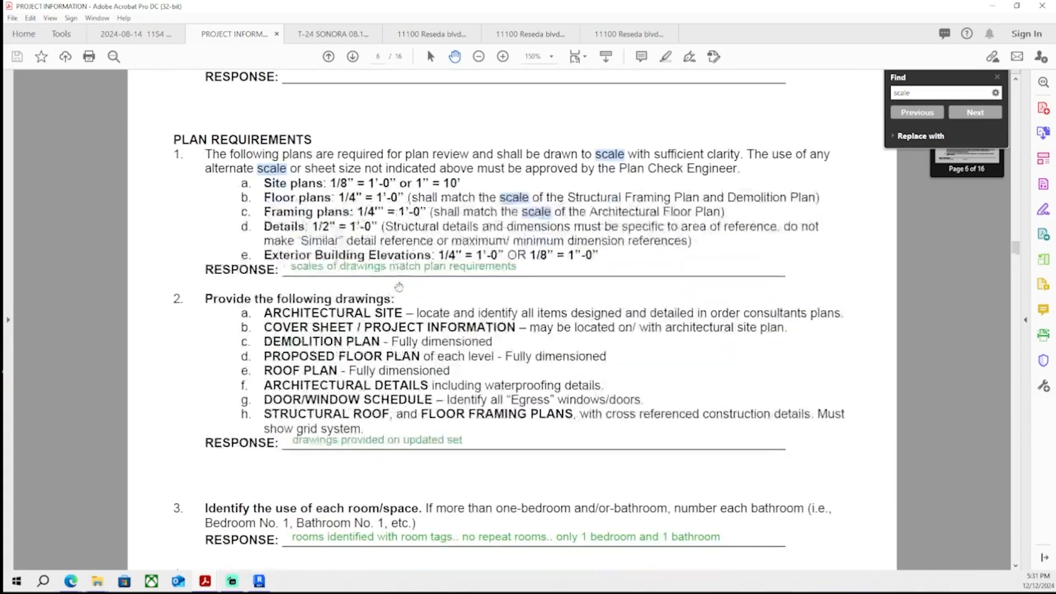
scroll(414, 270, down, 15)
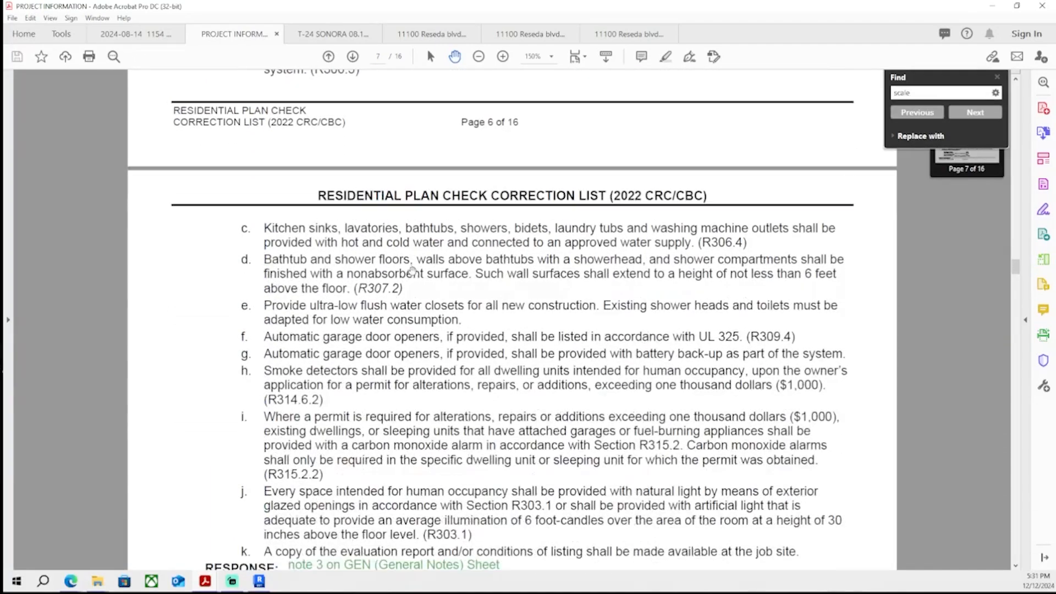
ctrl+scroll(529, 245, up, 1)
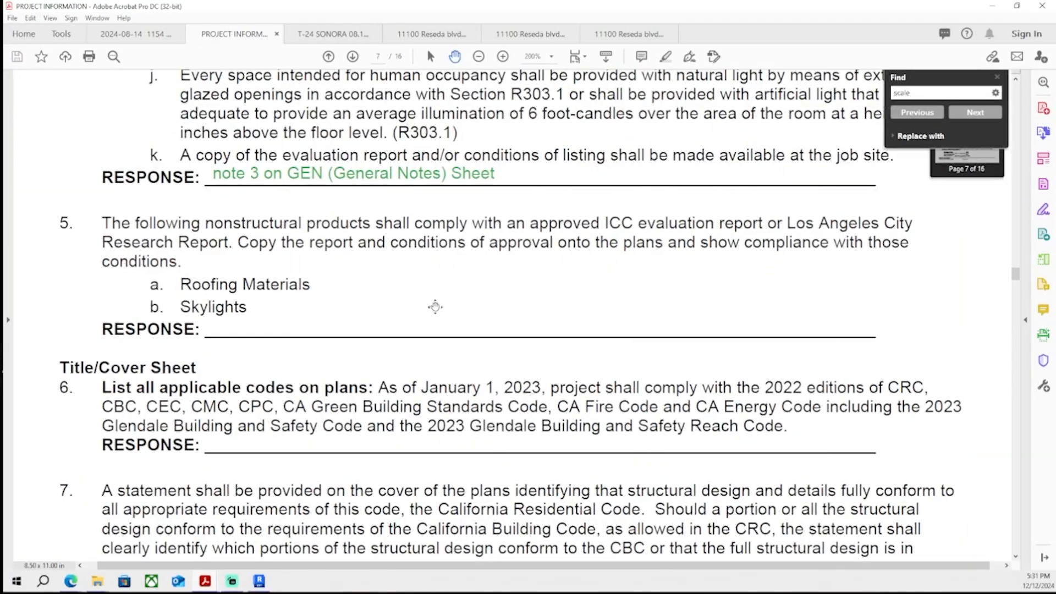
scroll(297, 272, down, 5)
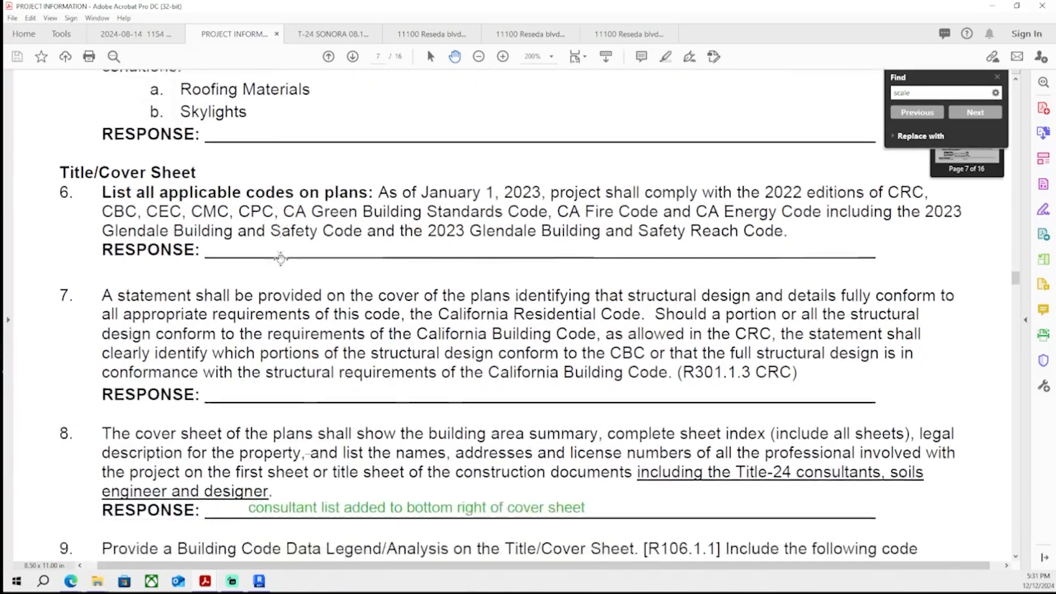
scroll(319, 184, down, 10)
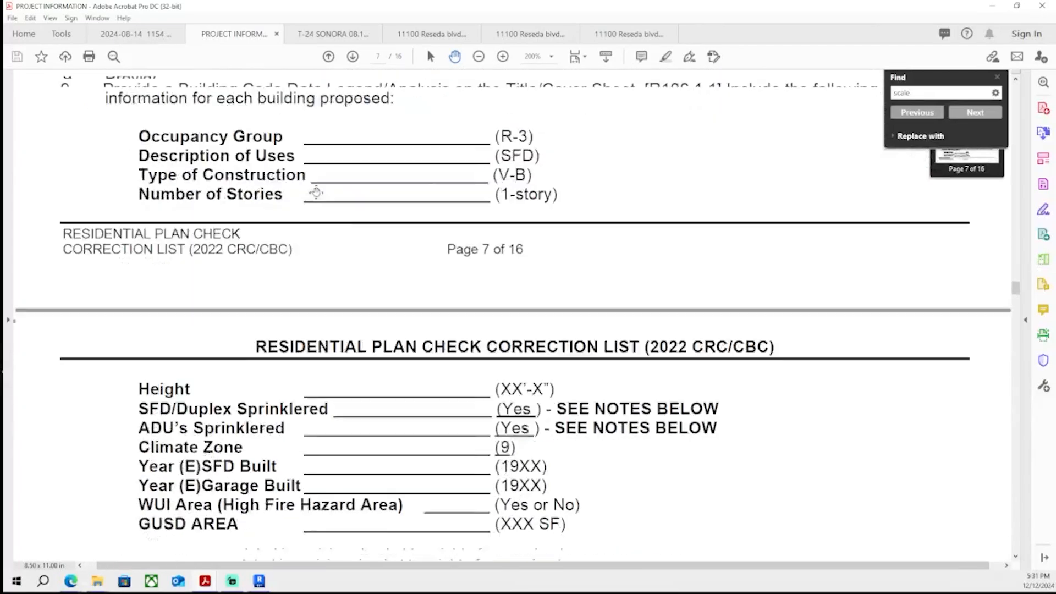
scroll(329, 165, down, 10)
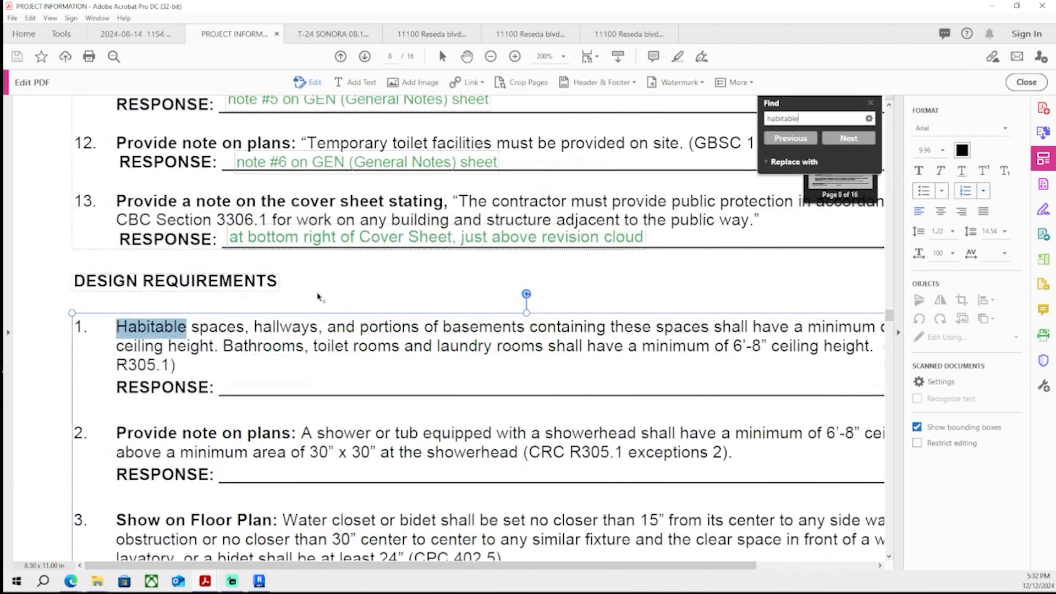
shift+click(224, 373)
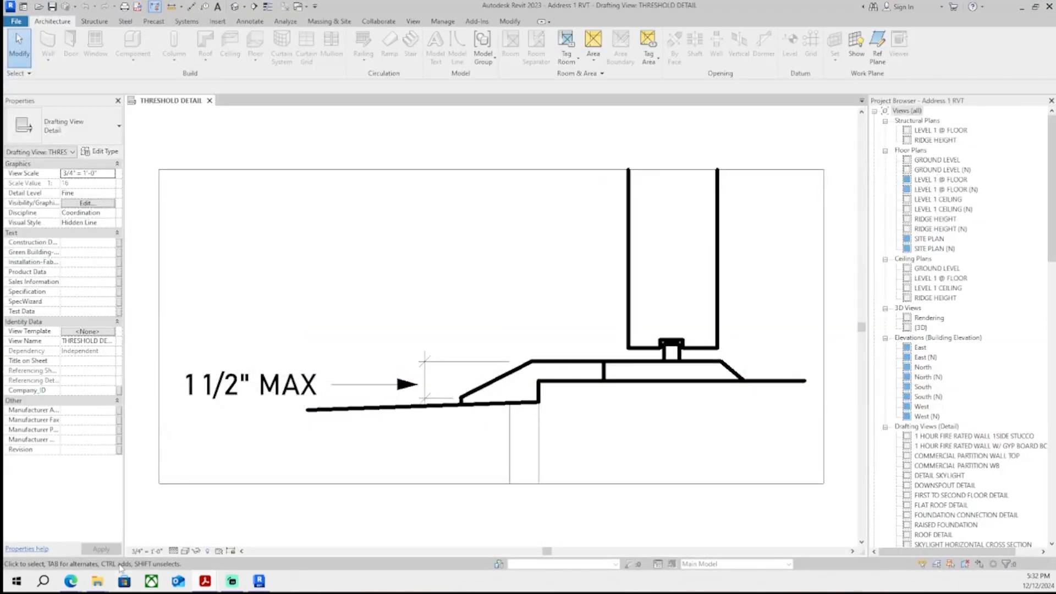
- Switch to the Revit model and open sheet A-03 Elevations and Section after viewing the threshold detail and sheet A-02
mouse_move(98, 581)
mouse_move(998, 523)
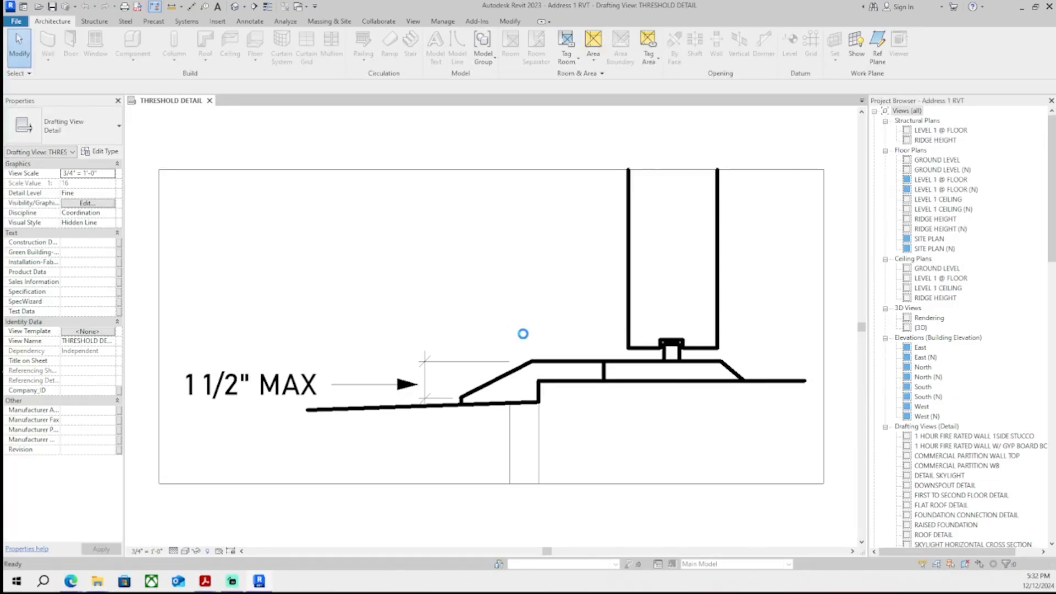
middle_drag(521, 318, 536, 300)
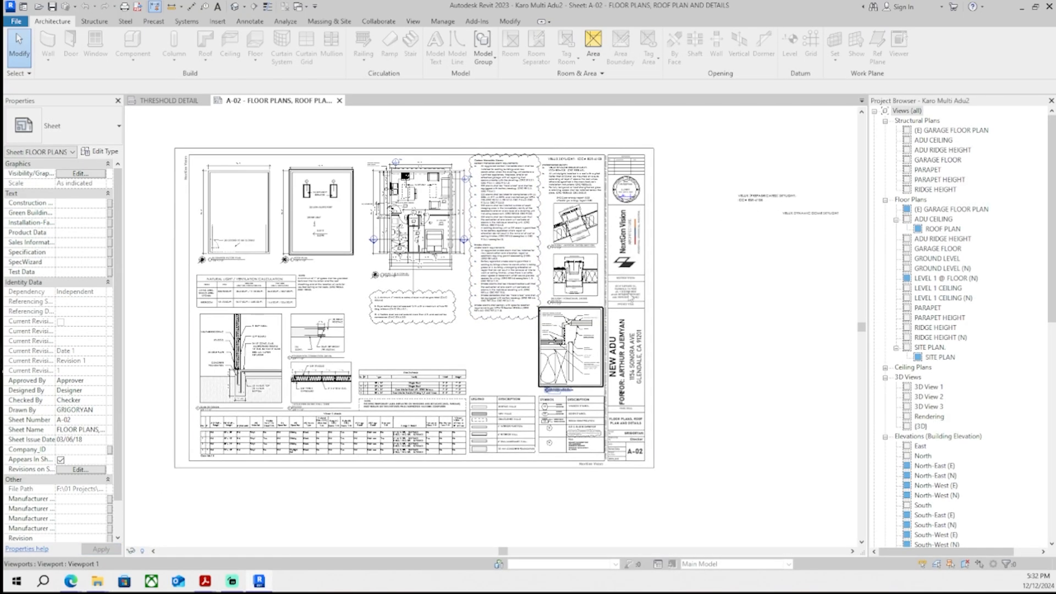
middle_drag(663, 292, 638, 301)
scroll(776, 226, up, 6)
middle_drag(776, 226, 562, 368)
scroll(562, 369, down, 2)
drag(1052, 274, 1033, 476)
double_click(958, 367)
middle_drag(649, 336, 666, 311)
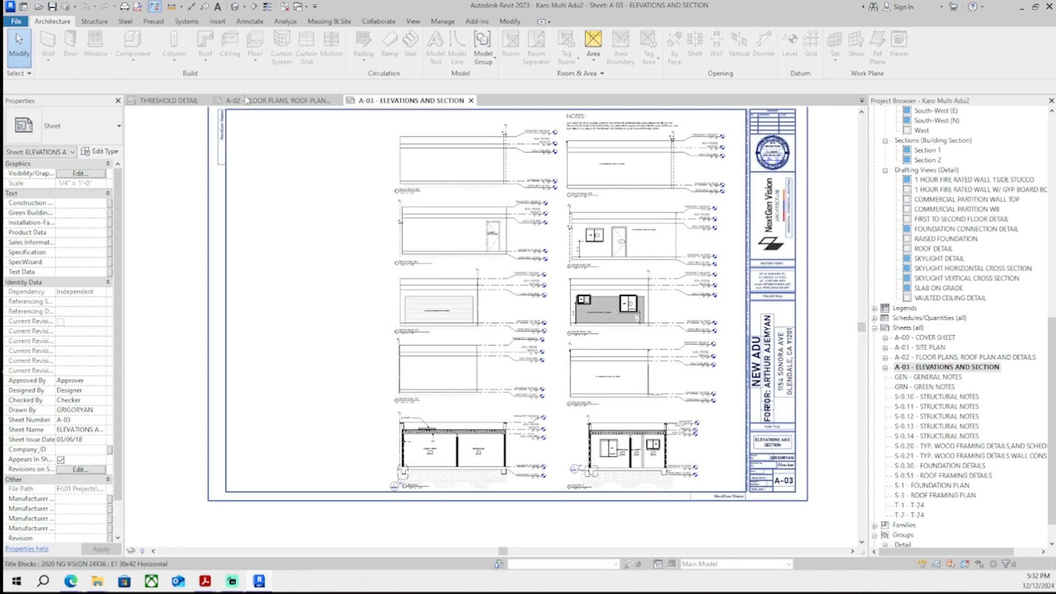
- Examine the building section on sheet A-03 and the site plan and roof plan view properties
click(272, 101)
click(179, 102)
click(465, 378)
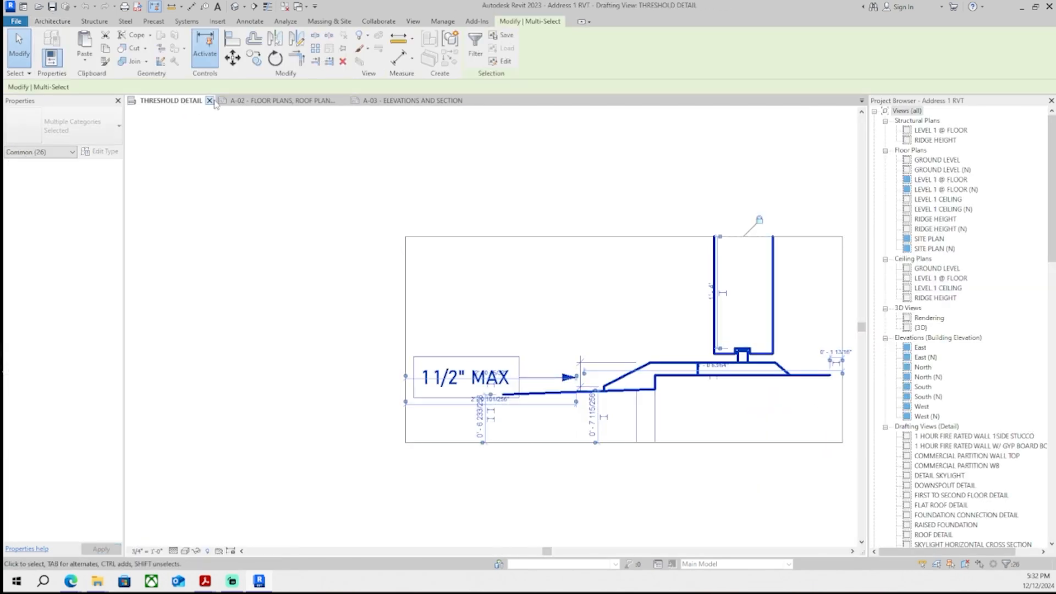
click(431, 103)
middle_drag(330, 459, 357, 335)
scroll(364, 338, up, 6)
scroll(312, 422, down, 9)
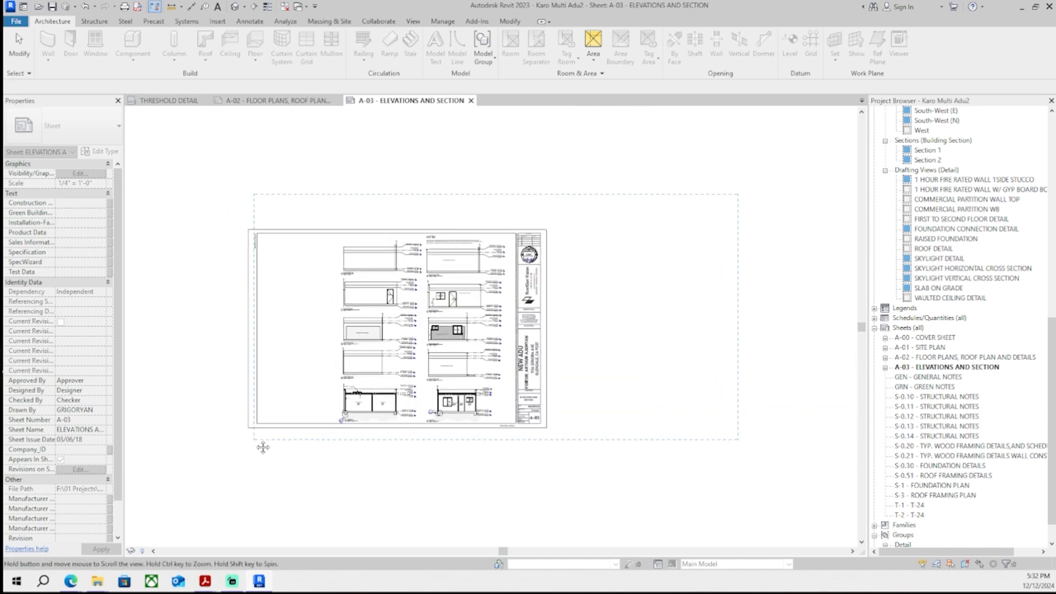
scroll(308, 426, up, 8)
scroll(1034, 289, up, 15)
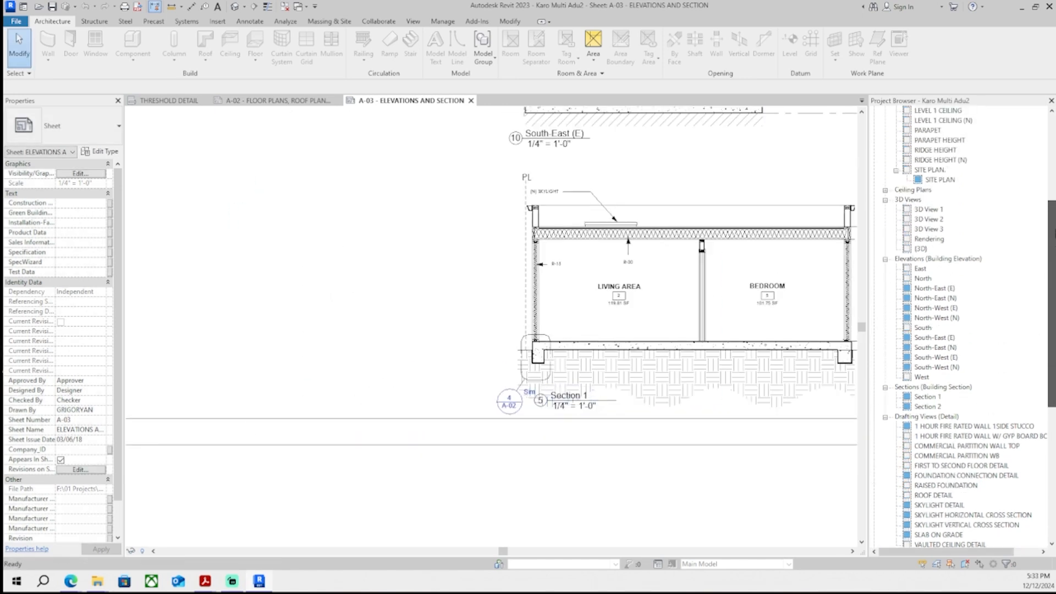
click(946, 279)
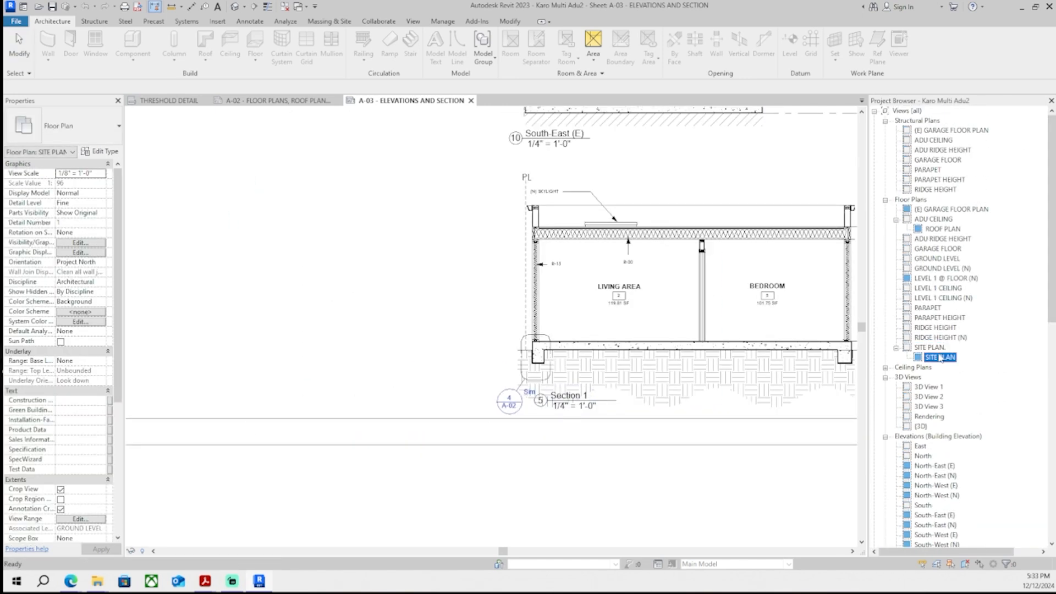
click(944, 228)
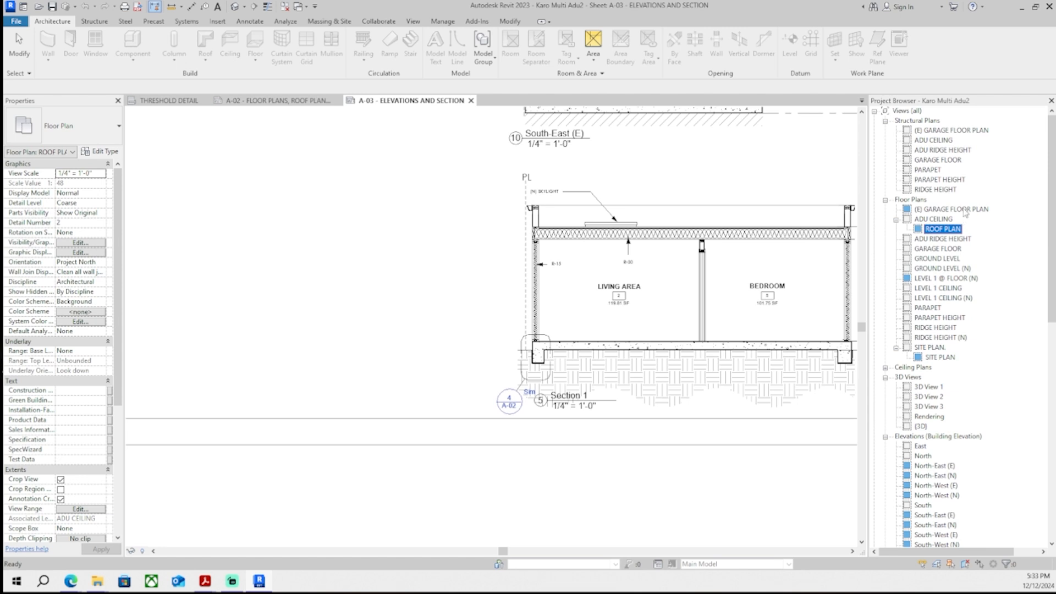
- Browse the project browser's floor plans, drafting views and sheet list
click(964, 210)
scroll(1034, 275, down, 7)
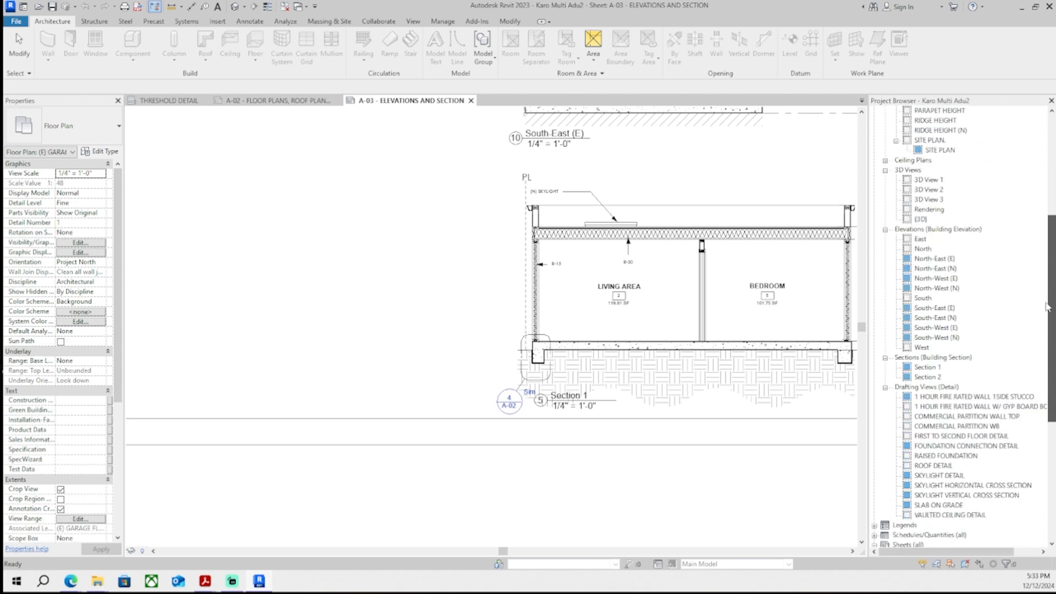
scroll(1047, 307, up, 7)
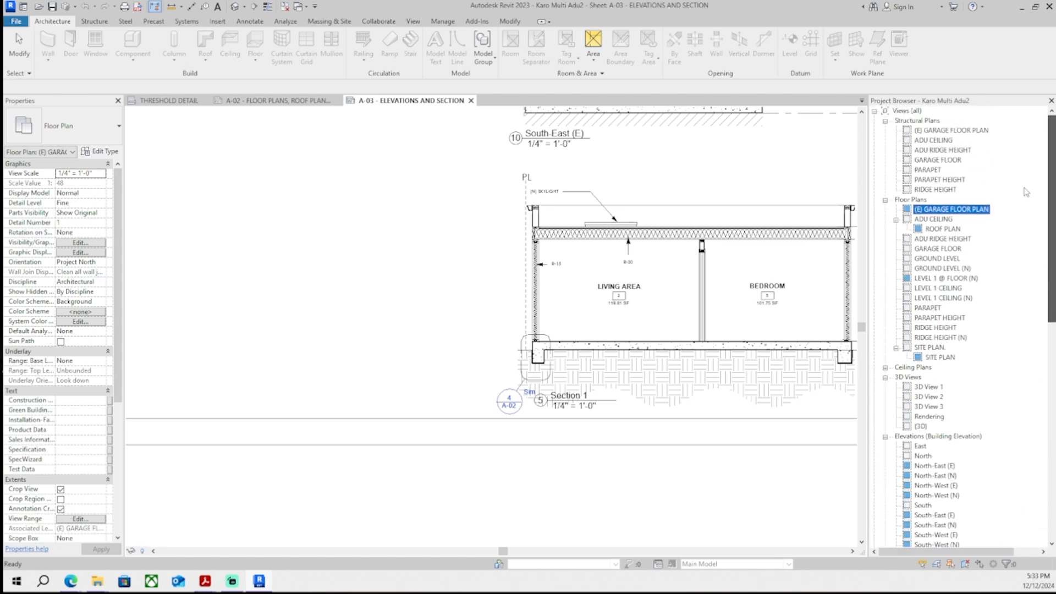
scroll(1034, 209, down, 10)
scroll(1047, 223, up, 9)
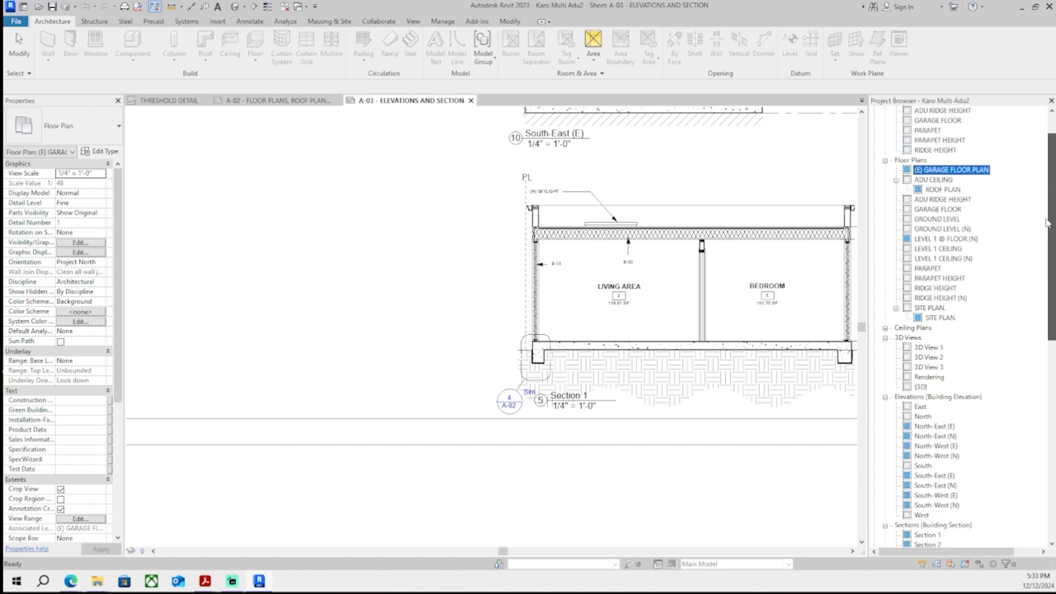
drag(1047, 222, 1049, 475)
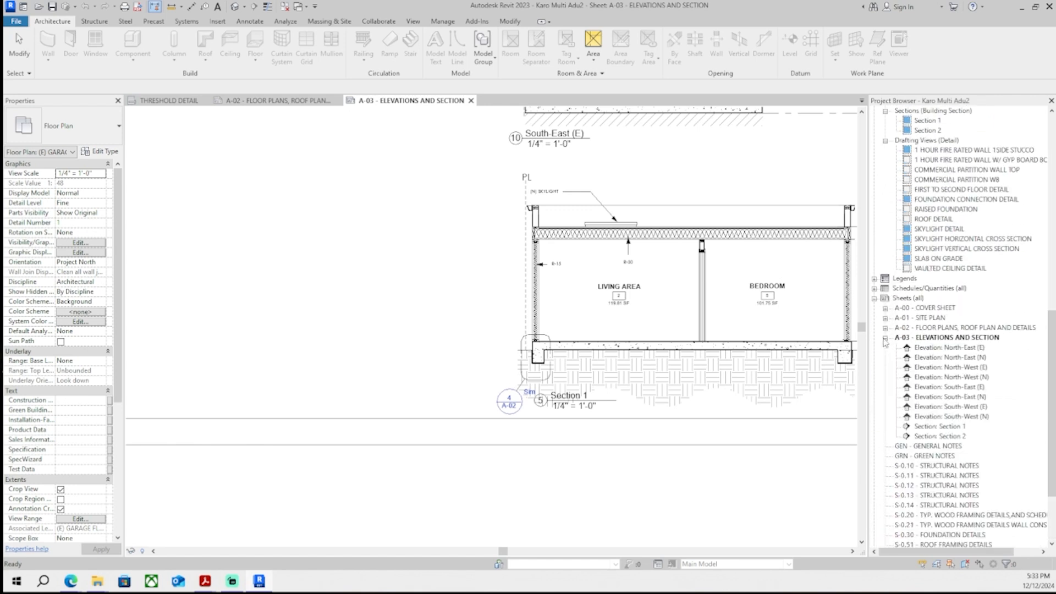
click(885, 318)
click(885, 309)
click(885, 308)
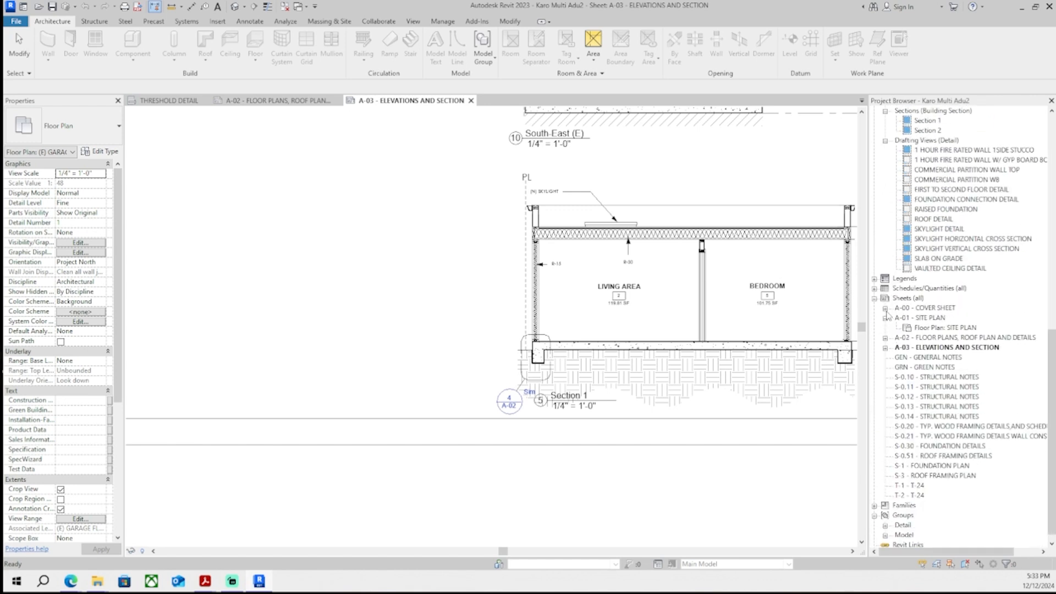
click(885, 318)
click(914, 476)
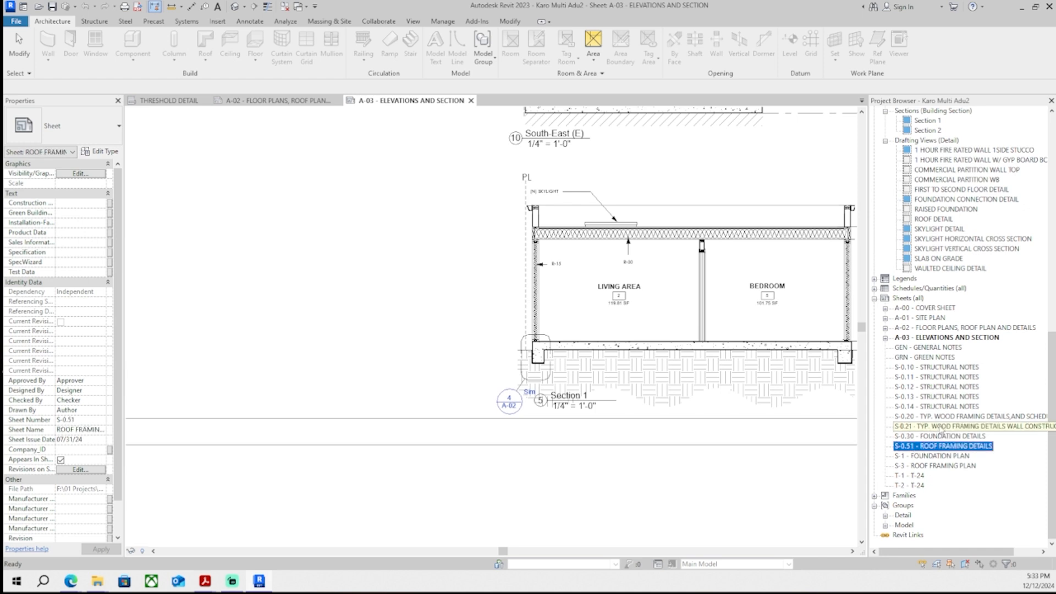
click(946, 408)
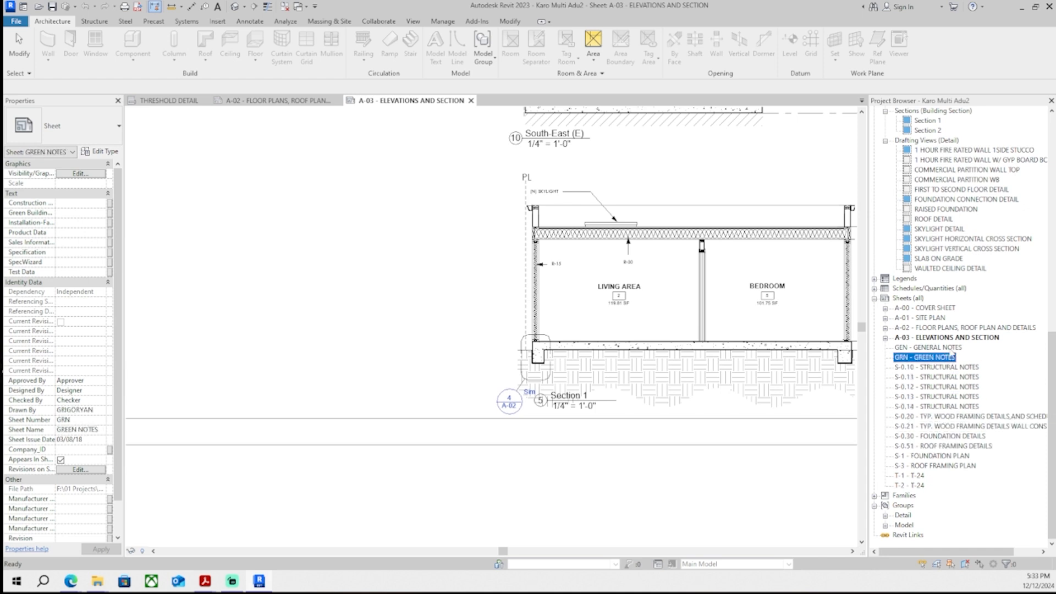
scroll(947, 342, up, 3)
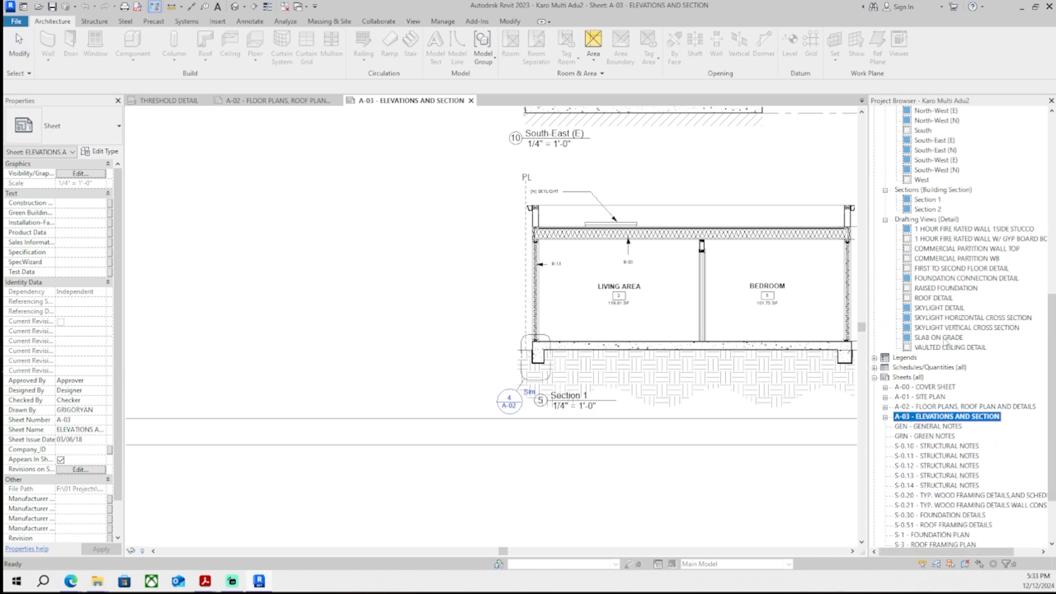
- Duplicate the VAULTED CEILING DETAIL drafting view and paste the copied threshold detail into the new view
right_click(949, 347)
mouse_move(939, 165)
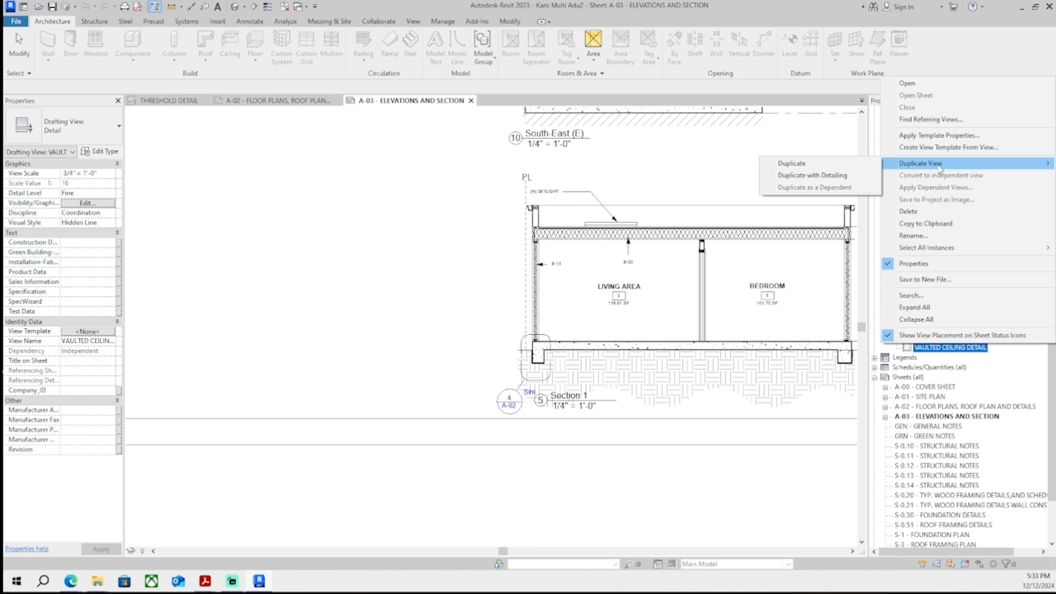
click(846, 166)
key(ctrl+v)
click(612, 383)
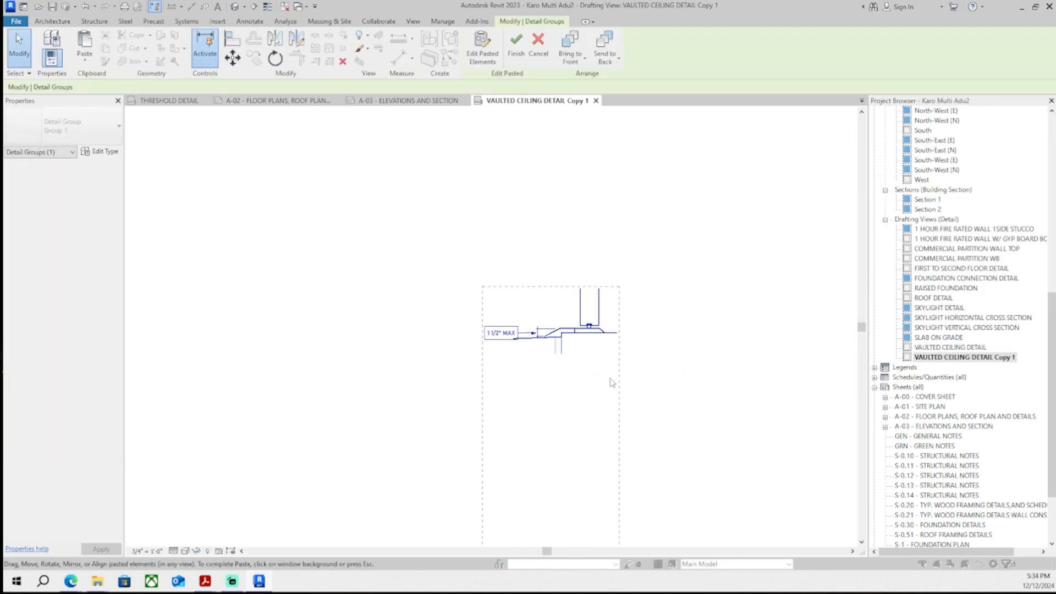
click(609, 359)
- Place the duplicated drafting view on sheet A-03 to the left of the elevations
scroll(579, 205, up, 5)
right_click(966, 357)
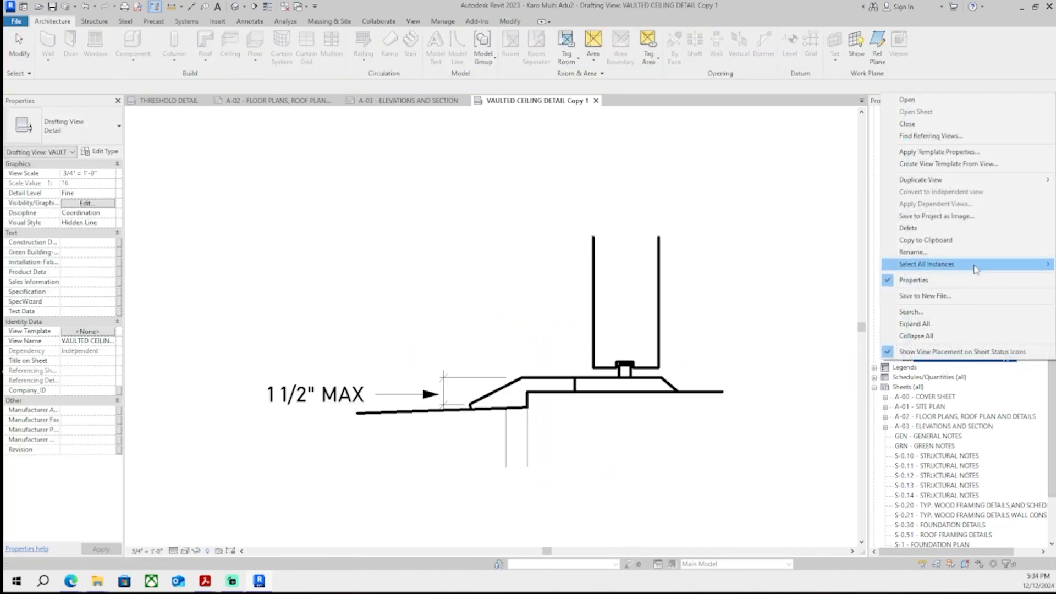
right_click(975, 357)
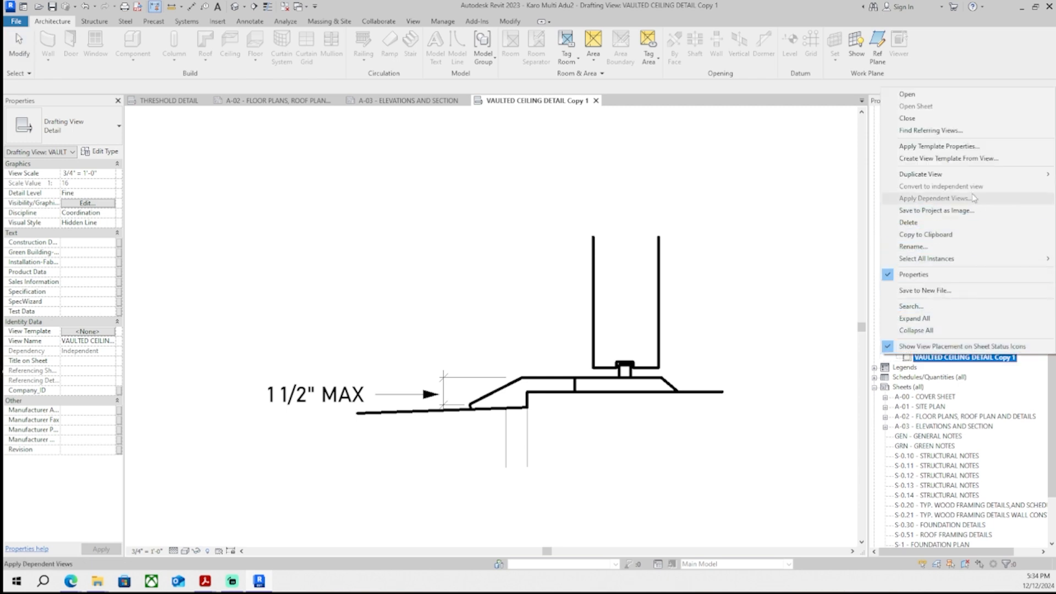
click(679, 297)
click(440, 101)
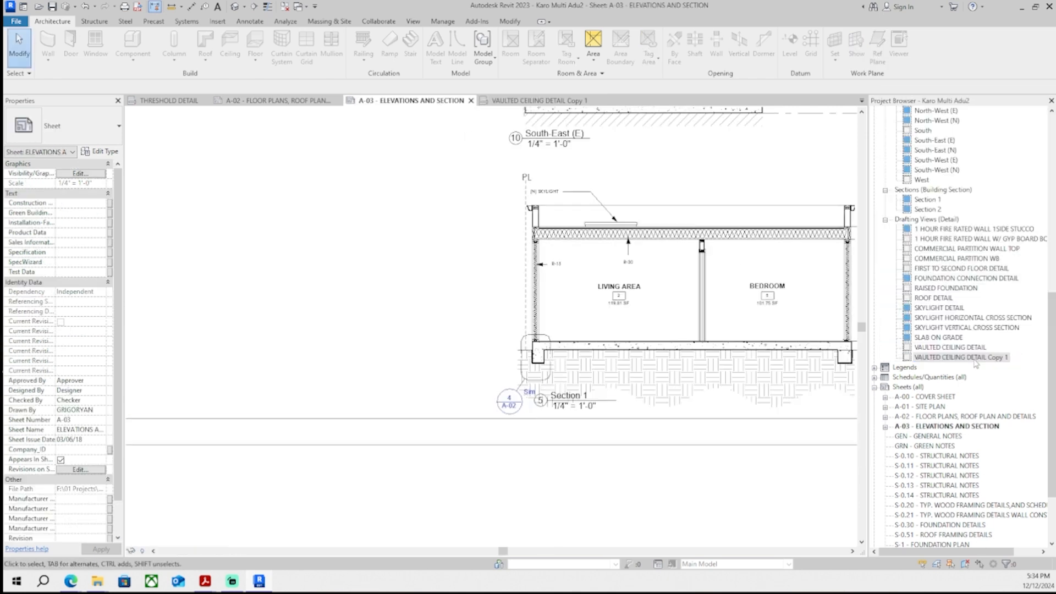
drag(975, 357, 455, 394)
scroll(431, 440, down, 5)
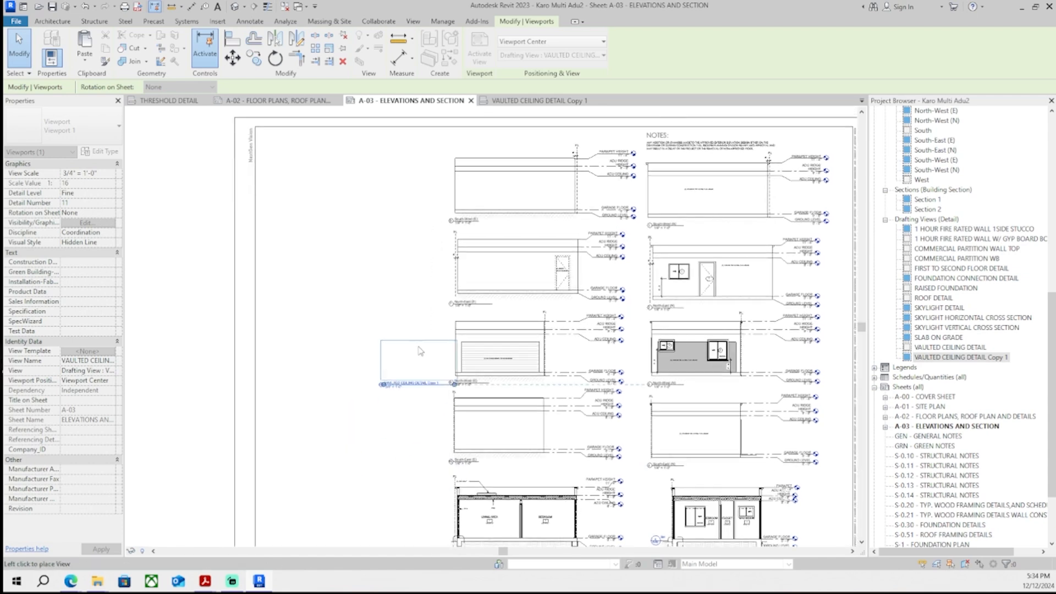
click(379, 308)
- Rename the placed view's title to DOOR THRESHOLD DETAIL
scroll(405, 411, up, 6)
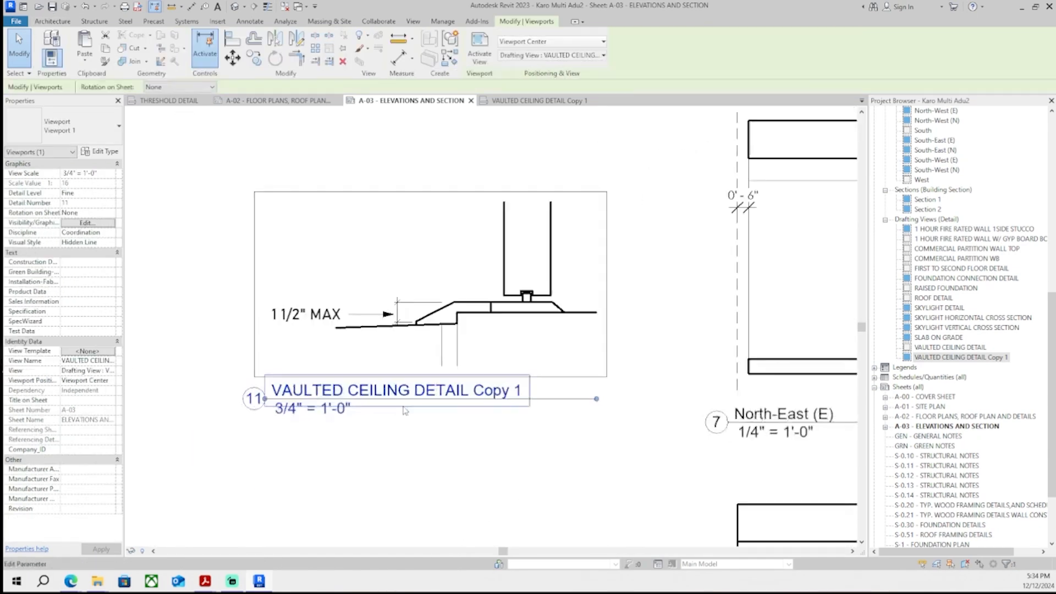
scroll(405, 410, up, 2)
click(405, 409)
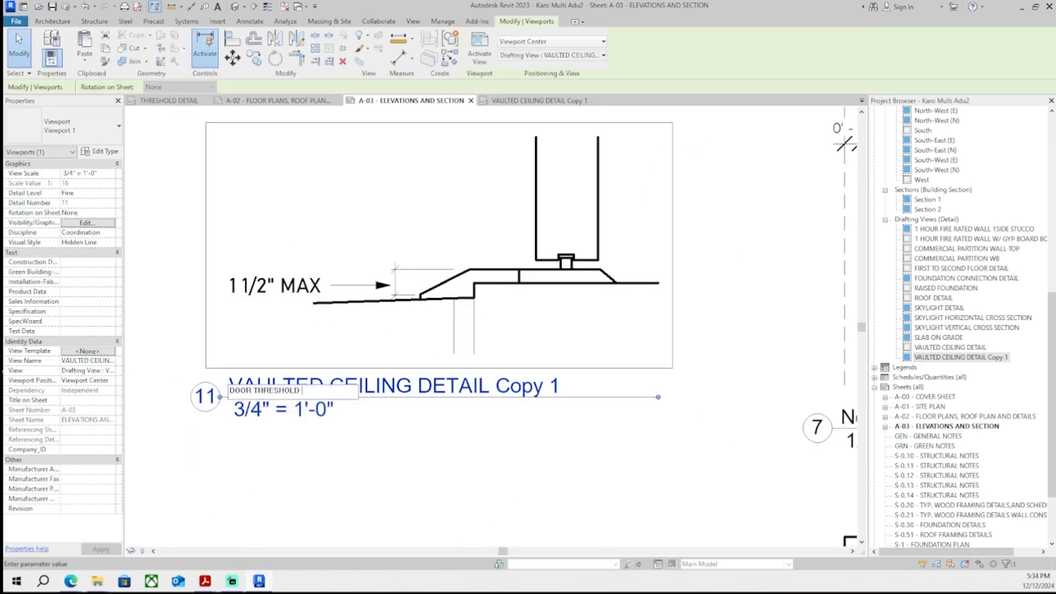
click(543, 413)
scroll(440, 385, down, 5)
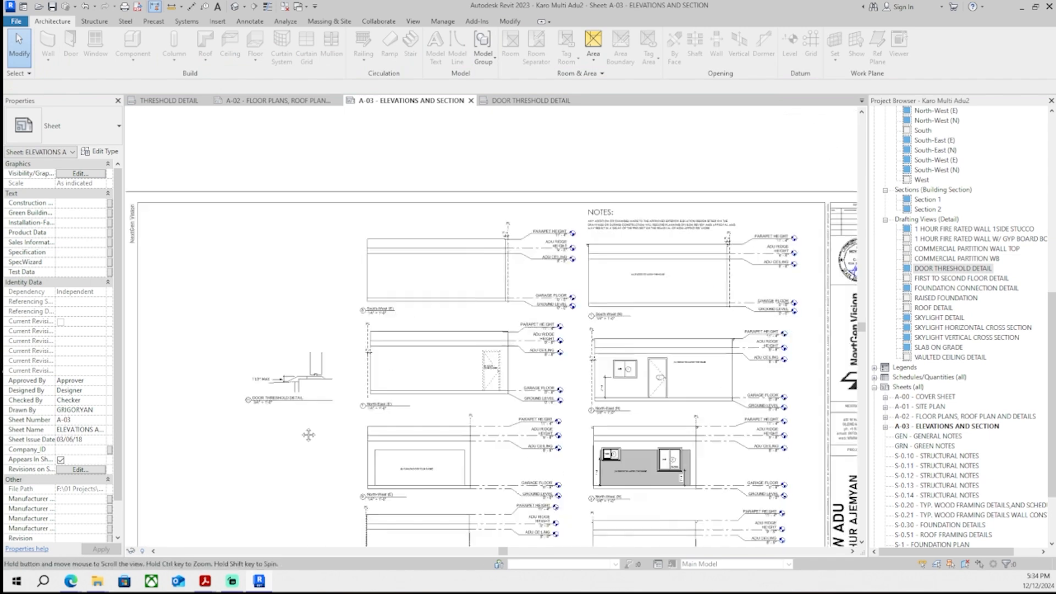
- Move the door threshold detail viewport beside the North-East (E) elevation and zoom to that elevation's door
scroll(364, 278, up, 4)
click(338, 306)
middle_drag(339, 306, 369, 276)
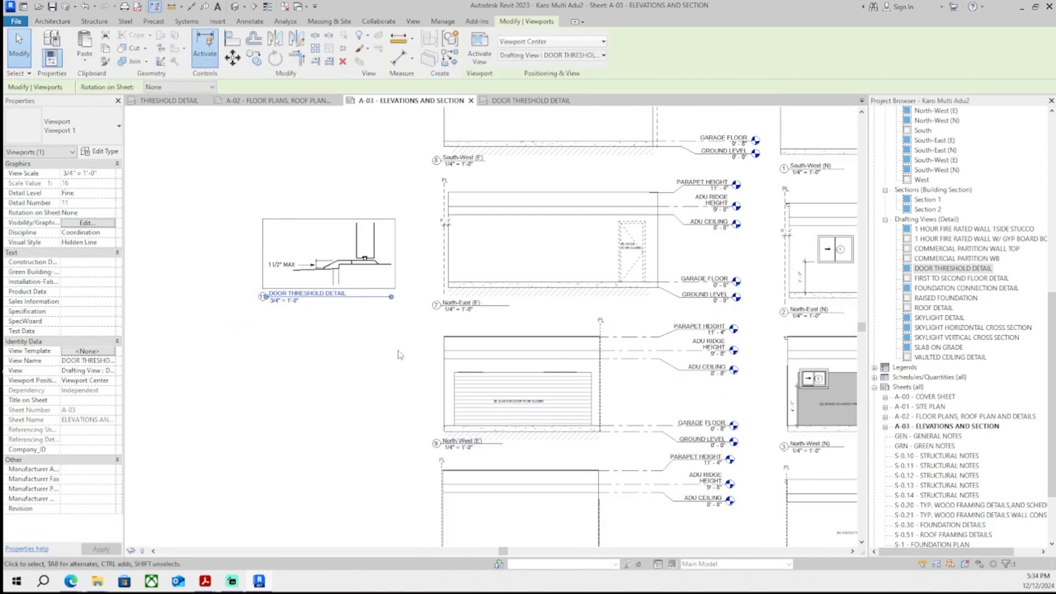
scroll(374, 286, up, 2)
click(386, 336)
click(385, 289)
drag(406, 311, 353, 312)
click(357, 337)
drag(357, 230, 367, 243)
click(415, 355)
scroll(488, 400, down, 2)
middle_drag(749, 306, 477, 344)
scroll(477, 344, up, 7)
double_click(477, 344)
scroll(454, 300, up, 1)
middle_drag(453, 301, 447, 198)
scroll(447, 198, up, 2)
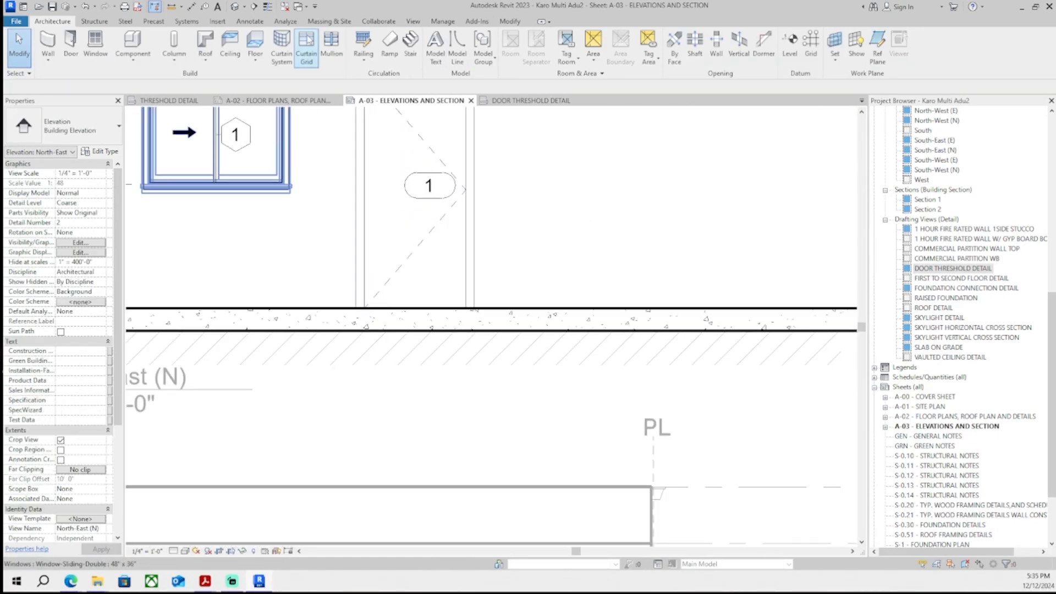
- Add a text note reading 11 beside the door on the North-East elevation
click(256, 22)
click(416, 47)
scroll(583, 369, down, 6)
middle_drag(743, 523, 550, 393)
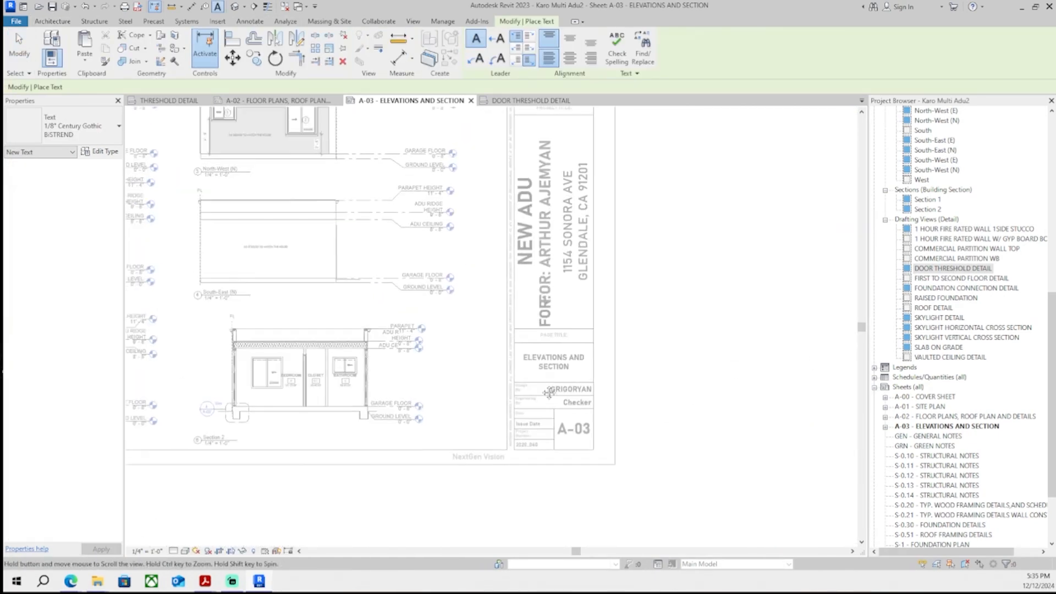
scroll(557, 311, up, 10)
click(552, 287)
text(11)
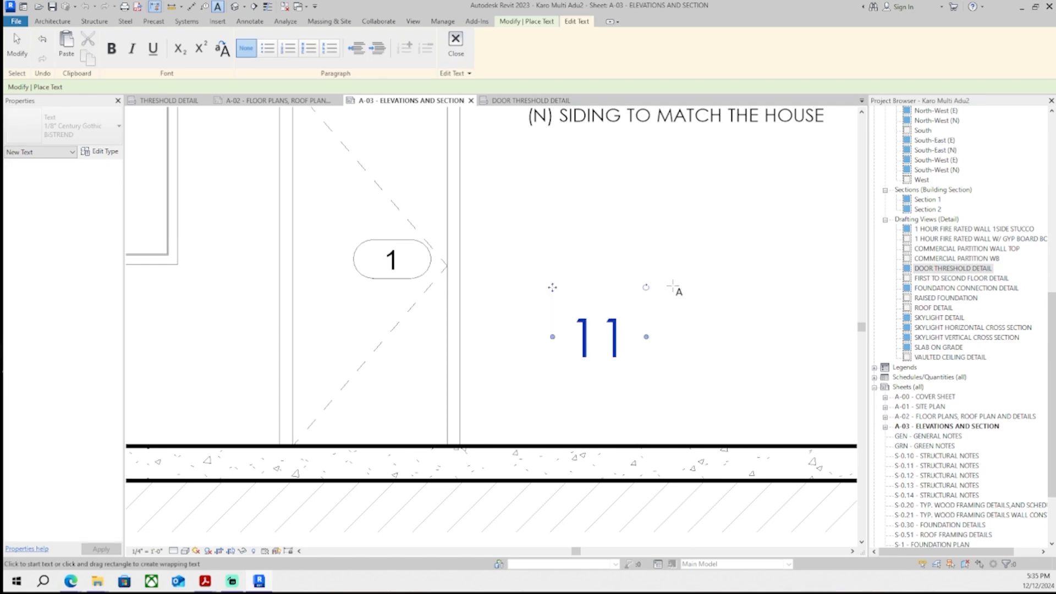
click(673, 287)
key(Escape)
- Move the 11 text down next to the door tag
scroll(451, 169, down, 8)
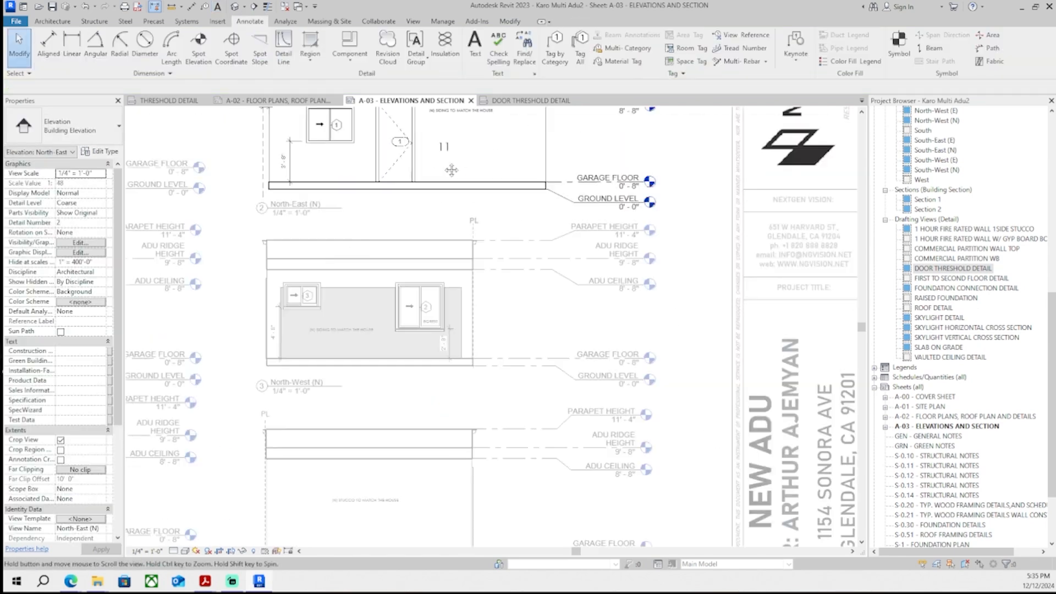
scroll(452, 170, down, 2)
middle_drag(598, 408, 571, 340)
middle_drag(423, 119, 443, 342)
scroll(447, 363, up, 8)
click(474, 357)
scroll(479, 352, up, 2)
- Copy the 11 text straight below itself and change the copy to A-03
key(c)
key(o)
click(566, 298)
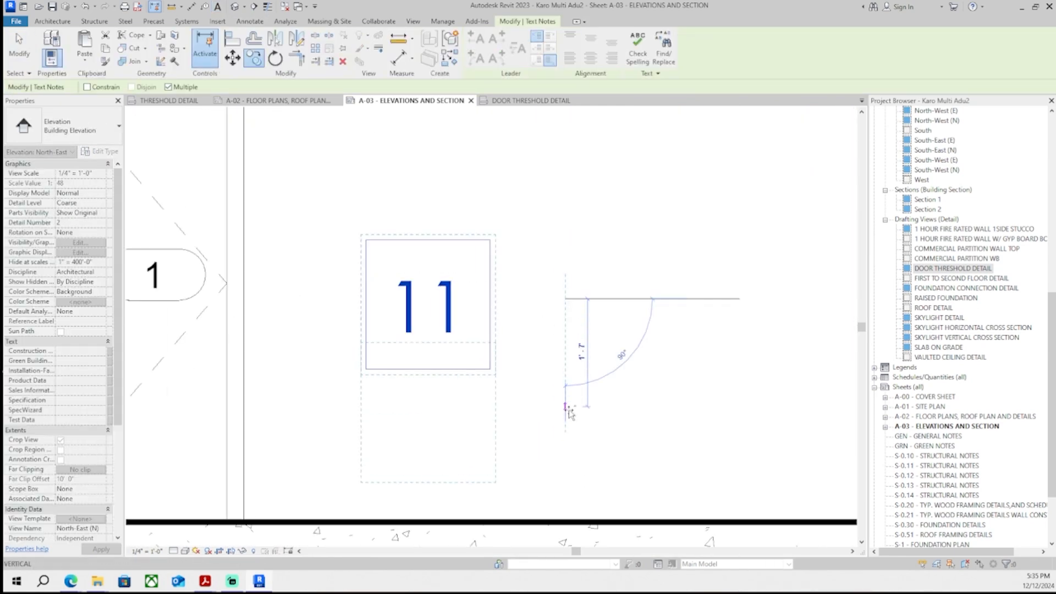
click(562, 440)
double_click(428, 443)
text(A-03)
key(Escape)
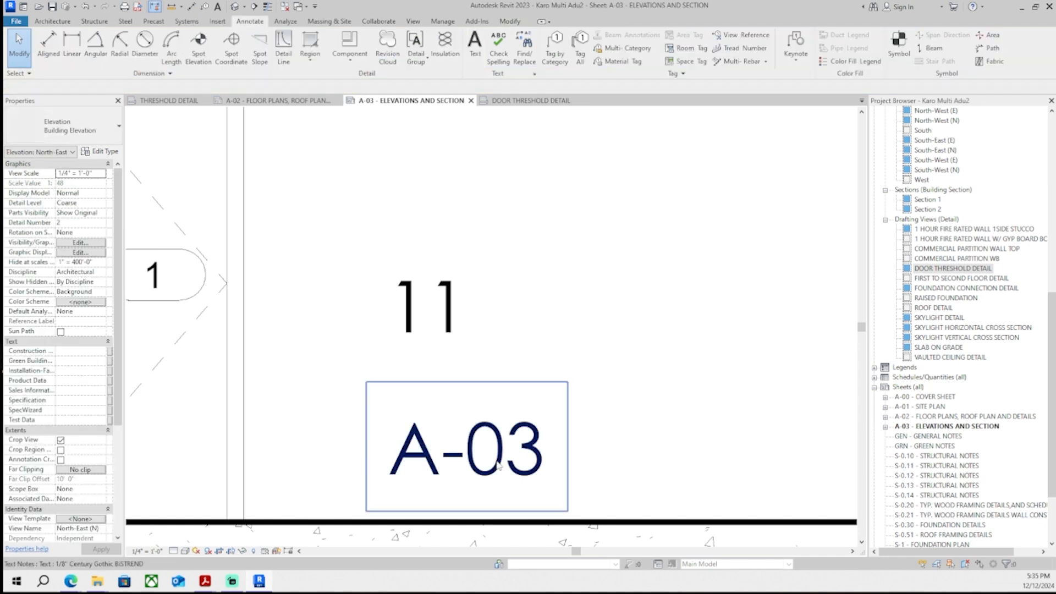
- Nudge the A-03 text left and up beneath the 11
key(Left)
key(Left)
key(Left)
key(Left)
key(Left)
key(Left)
key(Left)
key(Left)
key(Left)
key(Left)
key(Left)
key(Left)
key(Up)
key(Up)
key(Up)
key(Up)
key(Up)
key(Up)
click(541, 284)
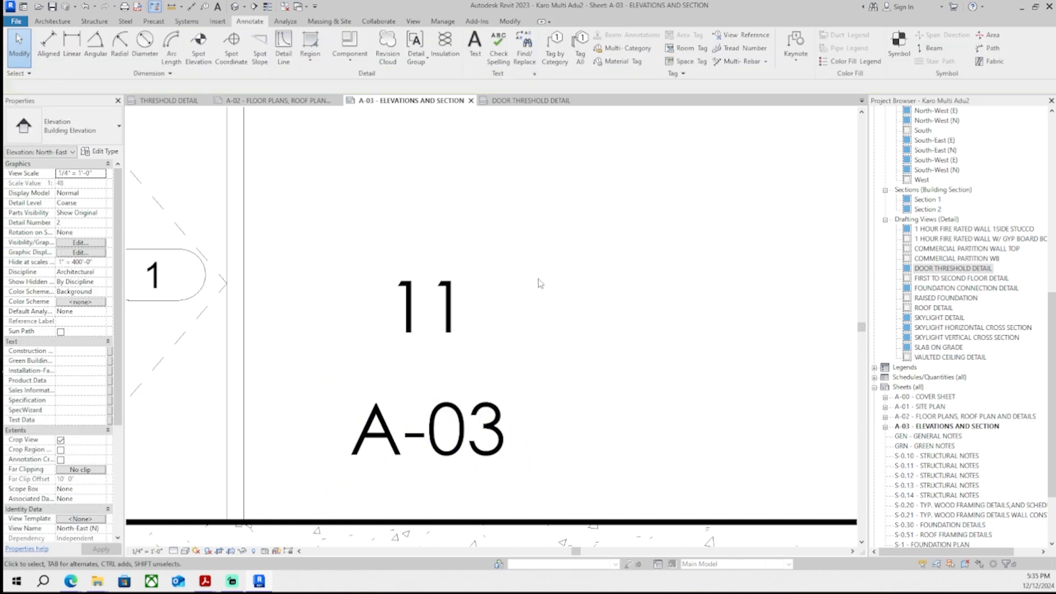
- Draw a horizontal detail line about 2'-10" long between the 11 and A-03 texts
key(d)
key(l)
scroll(402, 429, up, 1)
click(322, 350)
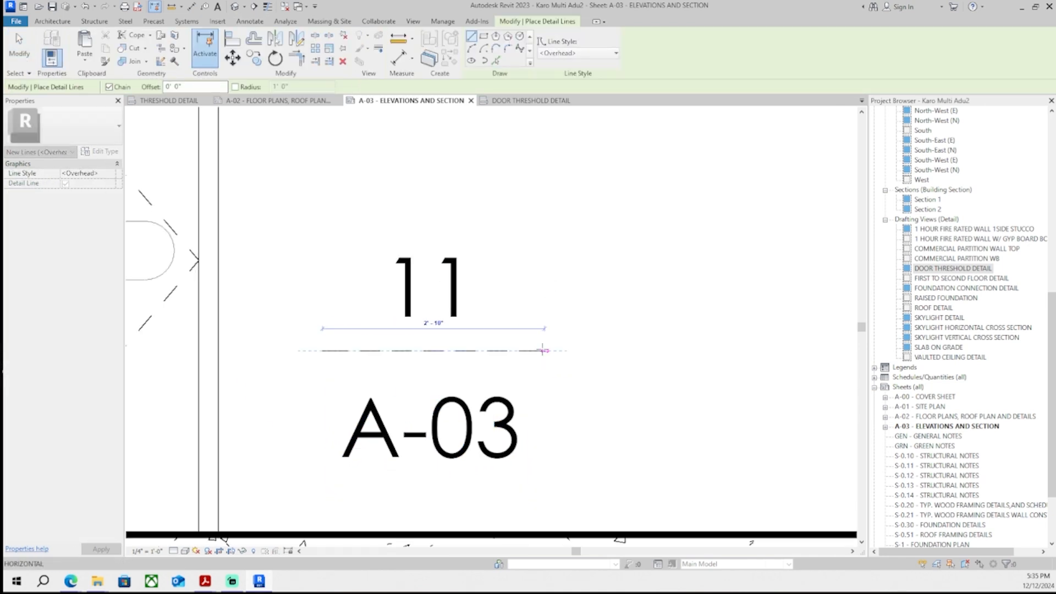
click(544, 351)
key(Escape)
key(Escape)
- Change the divider line's style to Thin Lines
click(504, 53)
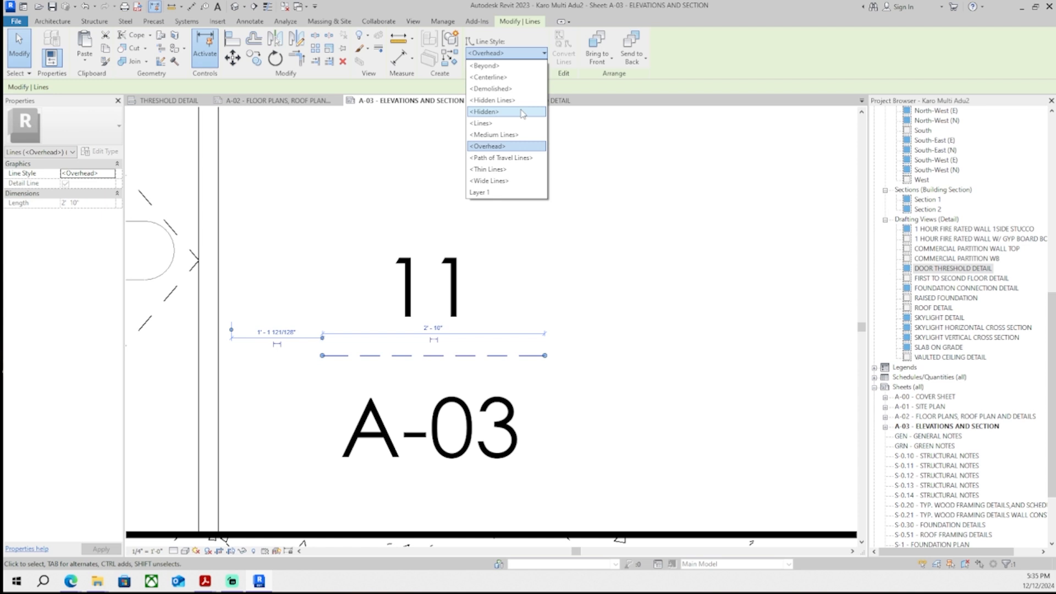
click(525, 170)
click(518, 217)
click(309, 43)
click(476, 38)
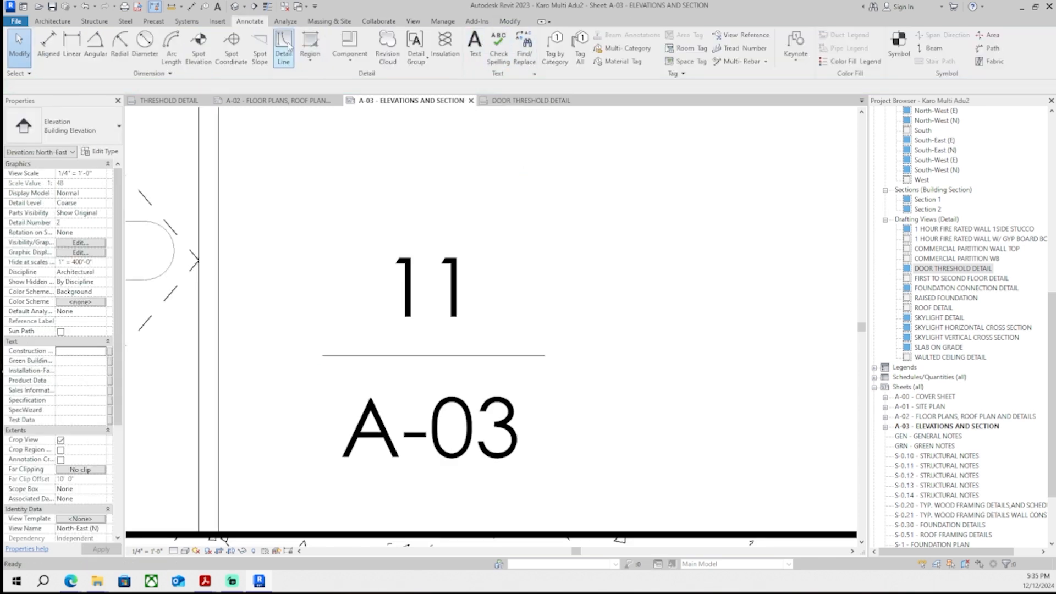
- Draw a detail circle centred on the divider line enclosing the 11 and A-03 texts
click(283, 43)
click(432, 356)
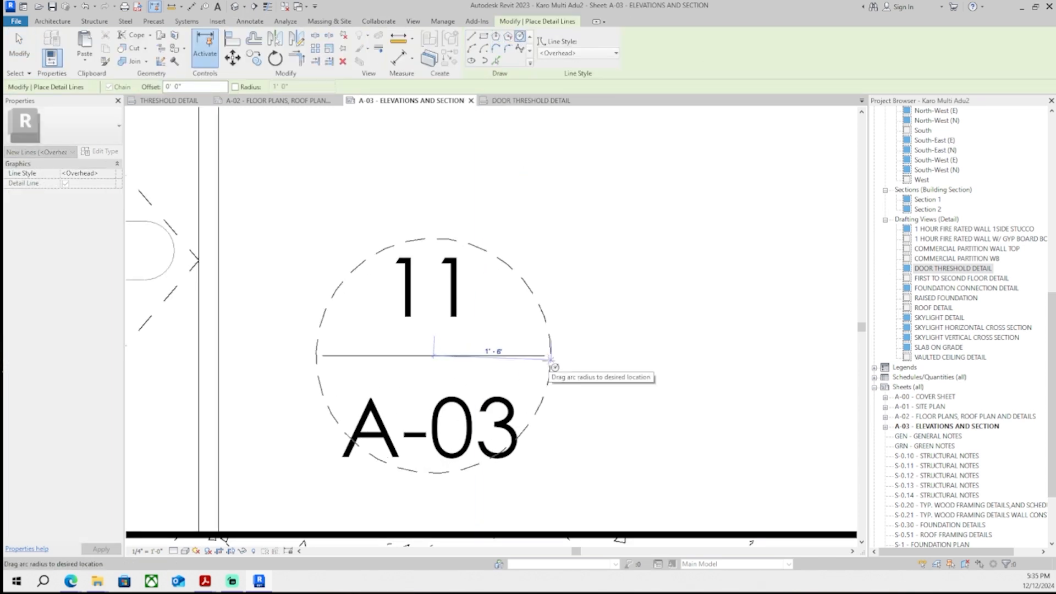
click(582, 377)
key(Escape)
key(Escape)
- Extend both ends of the divider line out to the circle's edge
click(533, 357)
click(531, 355)
drag(545, 355, 584, 356)
drag(322, 356, 283, 355)
key(Escape)
scroll(488, 361, down, 7)
scroll(513, 366, up, 1)
- Set the circle's line style to Thin Lines
click(507, 344)
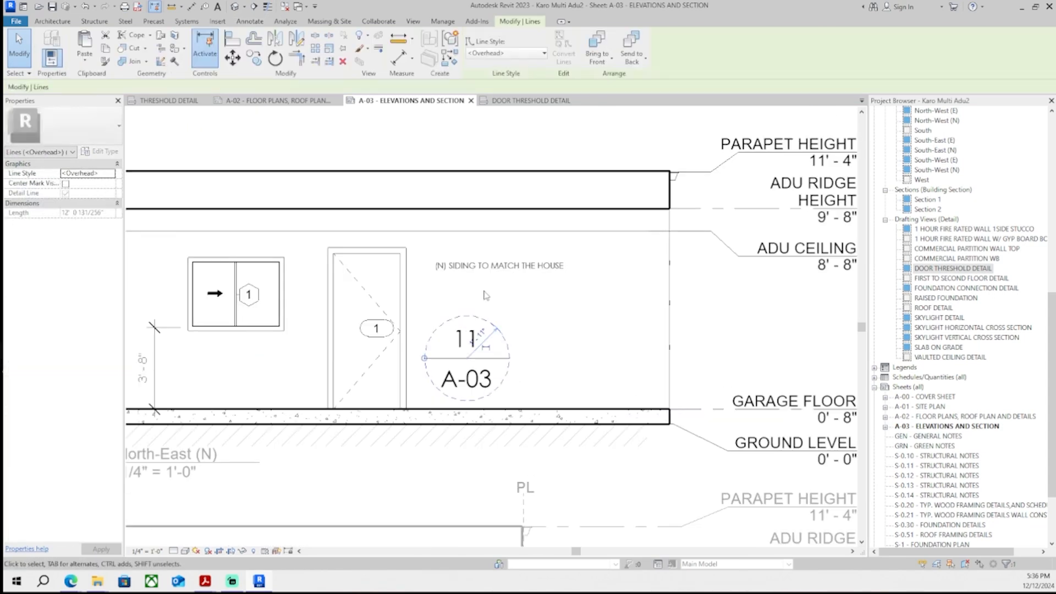
click(112, 174)
click(88, 217)
click(575, 348)
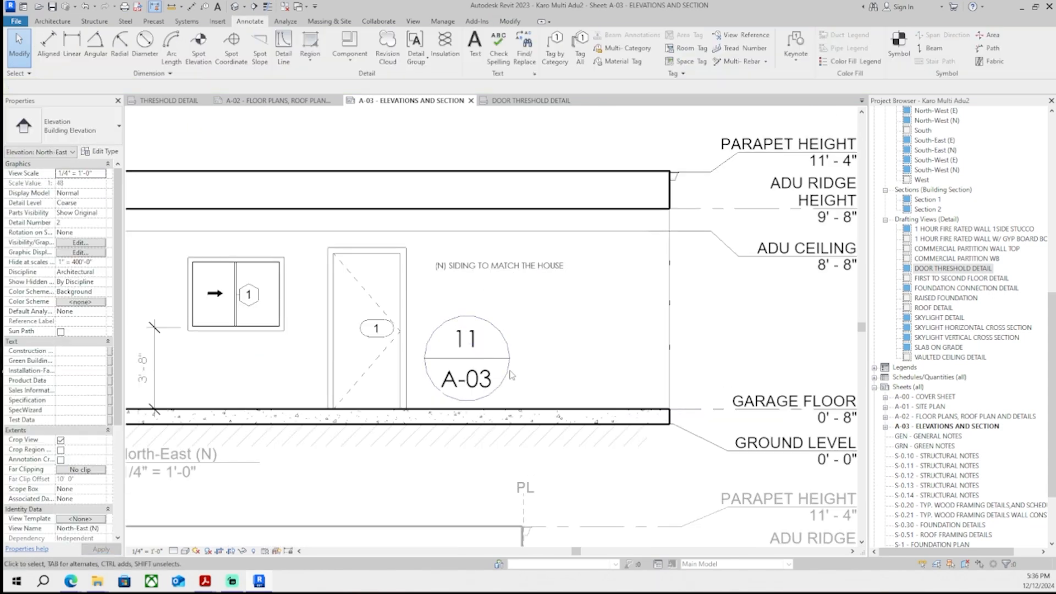
- Select both texts and change their type to 3/16" Century Gothic BISTREND
scroll(486, 382, up, 2)
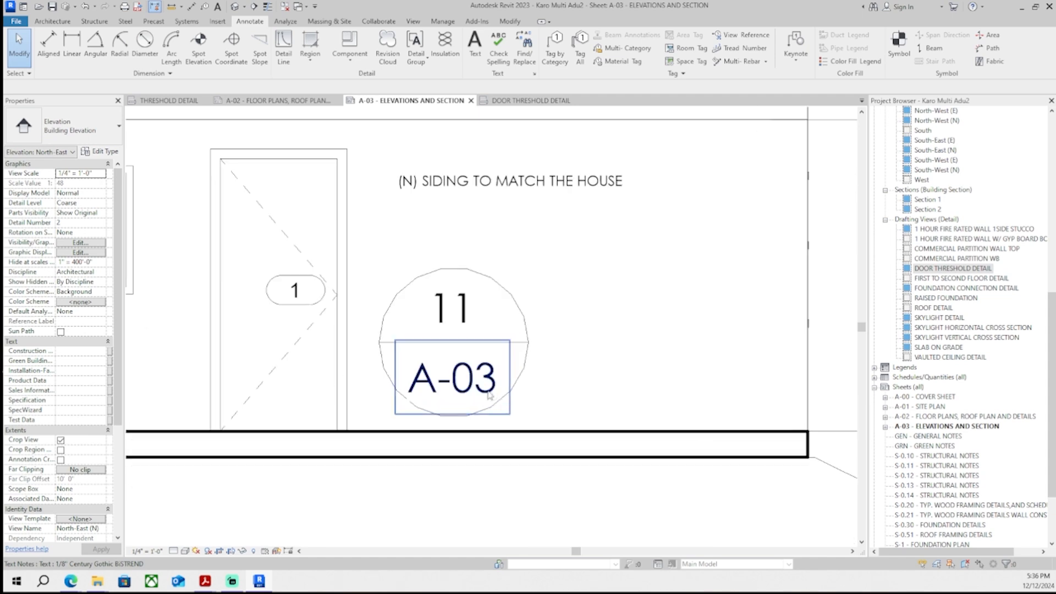
click(487, 387)
scroll(457, 325, up, 1)
middle_drag(457, 325, 496, 313)
ctrl+click(496, 313)
click(112, 122)
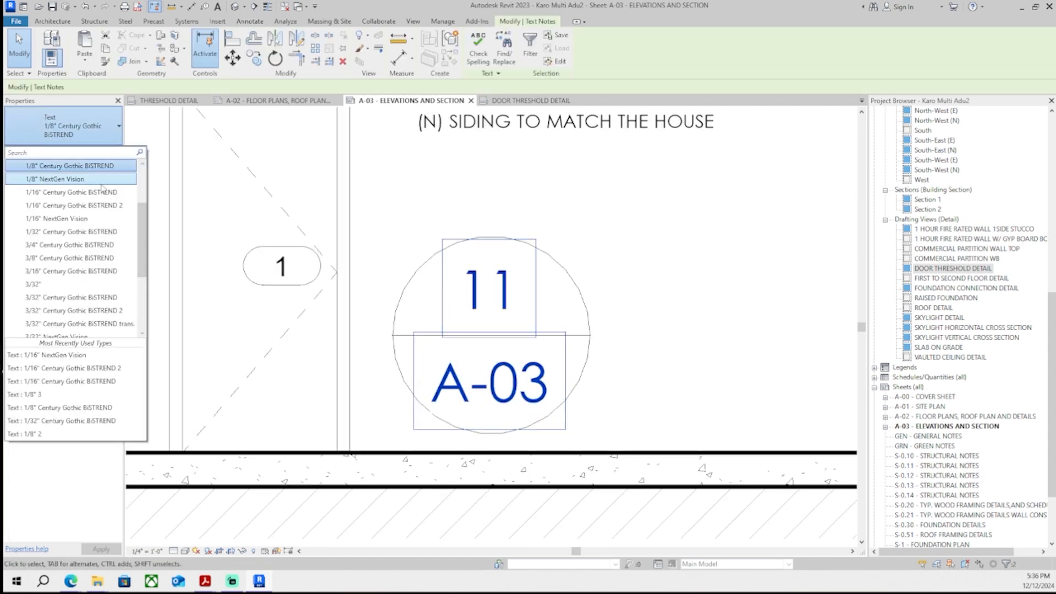
click(57, 179)
- Nudge both texts right and raise the A-03 text within the circle's lower half
key(Right)
key(Right)
key(Right)
key(Right)
click(548, 369)
scroll(548, 373, up, 2)
click(510, 363)
key(Right)
key(Right)
key(Up)
key(Up)
key(Up)
key(Up)
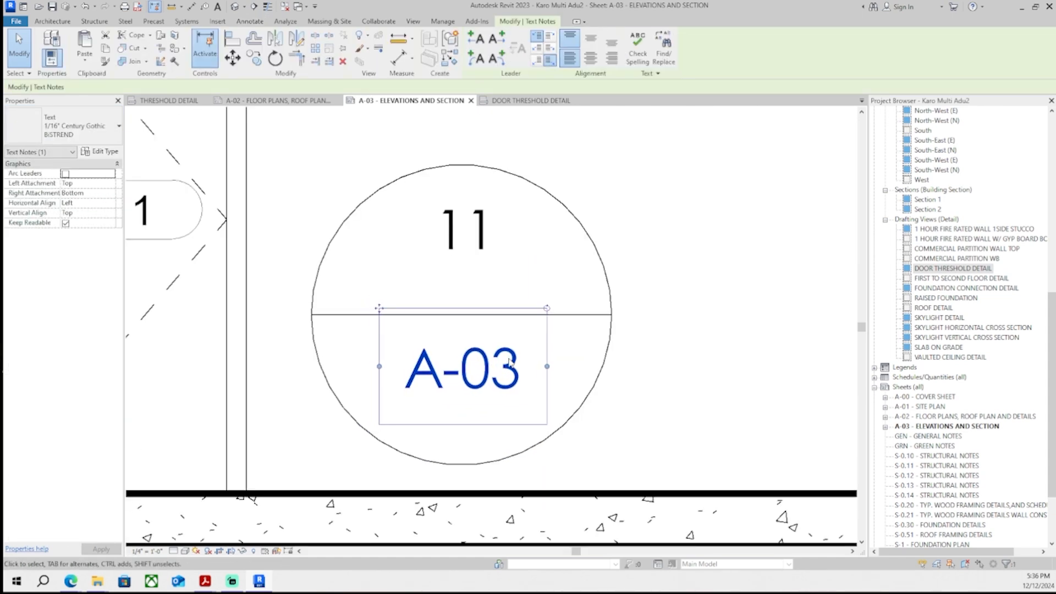
- Nudge the 11 text down within the circle's upper half
click(488, 244)
key(Down)
key(Down)
key(Down)
key(Down)
key(Down)
key(Down)
key(Down)
key(Down)
key(Down)
key(Down)
click(566, 259)
click(590, 235)
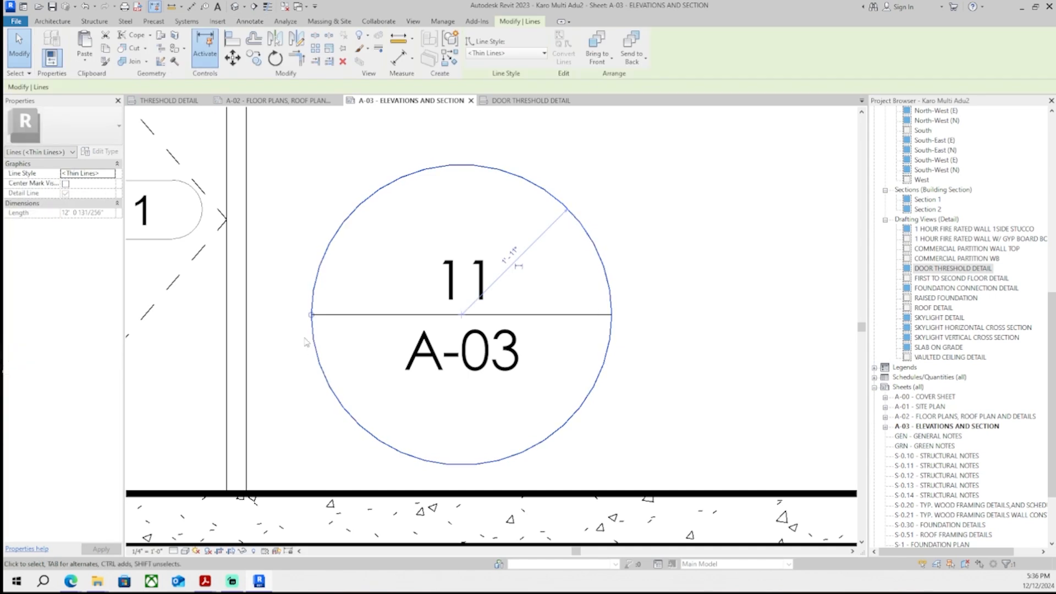
- Adjust the callout's divider line, then select the circle, divider line and both texts together
drag(311, 337, 370, 331)
scroll(417, 335, down, 6)
click(547, 328)
scroll(537, 339, up, 6)
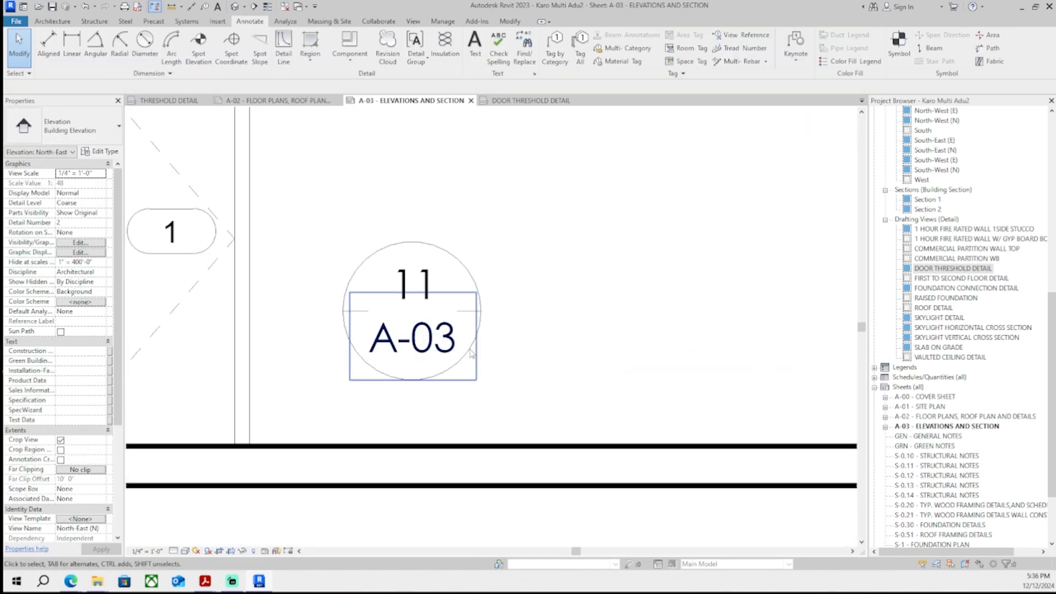
click(441, 342)
click(572, 326)
click(405, 242)
click(661, 285)
scroll(615, 382, down, 8)
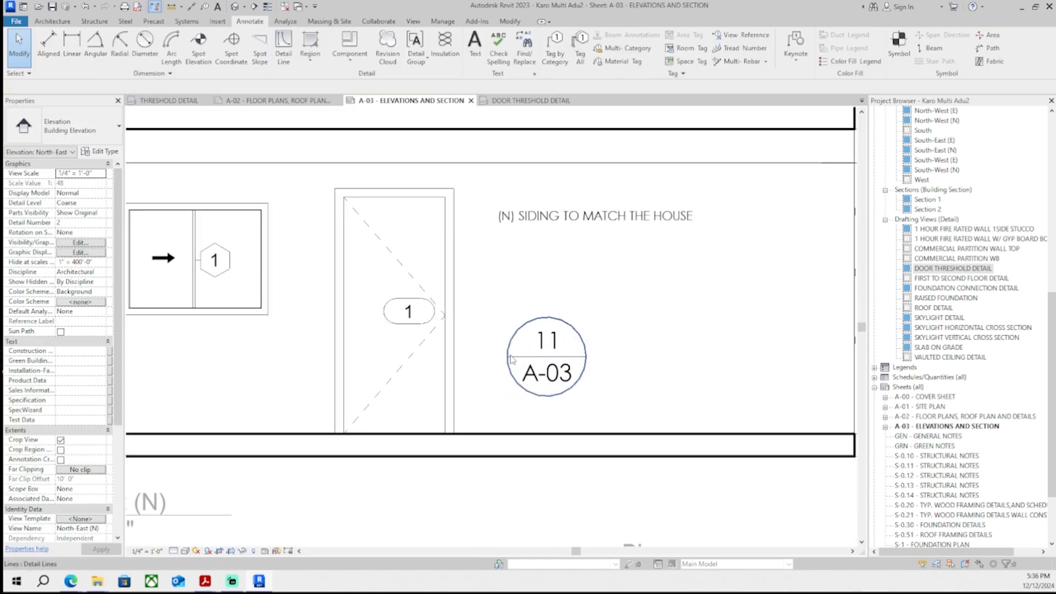
scroll(540, 385, up, 6)
click(555, 411)
ctrl+click(564, 358)
scroll(572, 302, up, 4)
ctrl+click(476, 275)
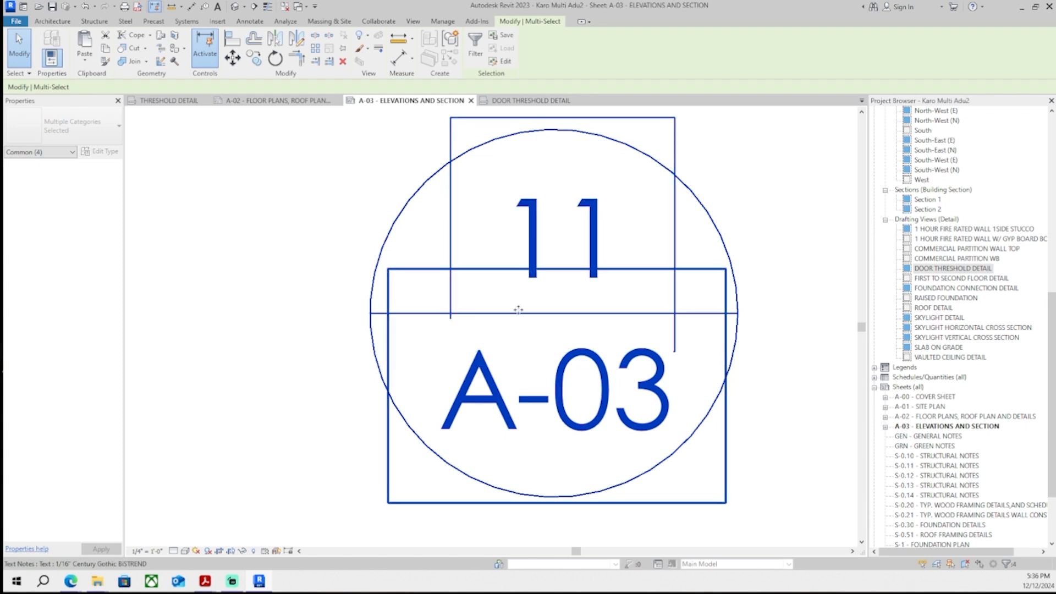
- Move the assembled 11/A-03 callout onto the door in the North-East elevation
scroll(476, 275, down, 3)
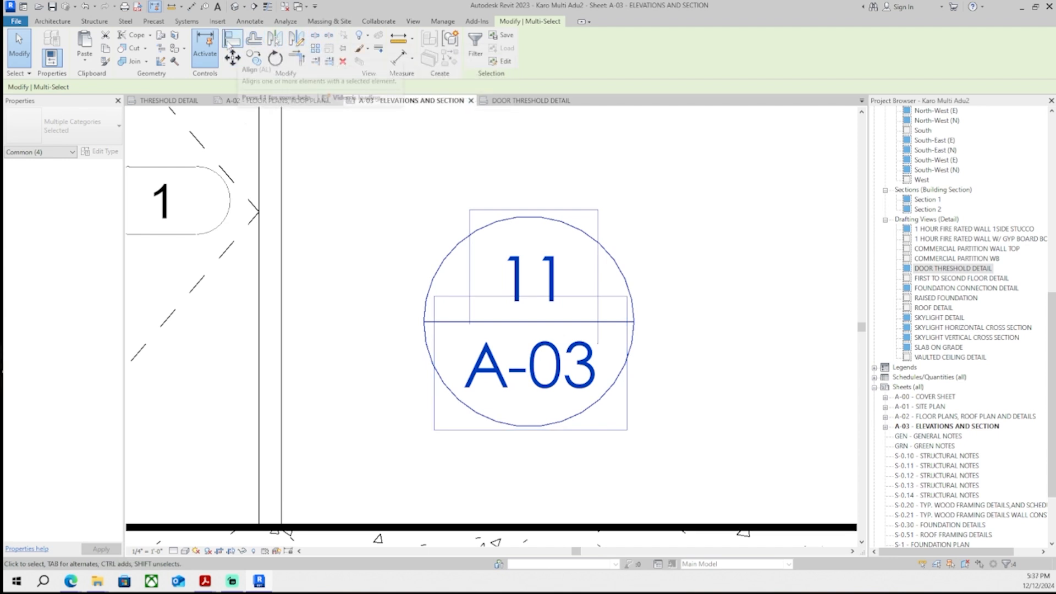
right_click(516, 306)
click(396, 6)
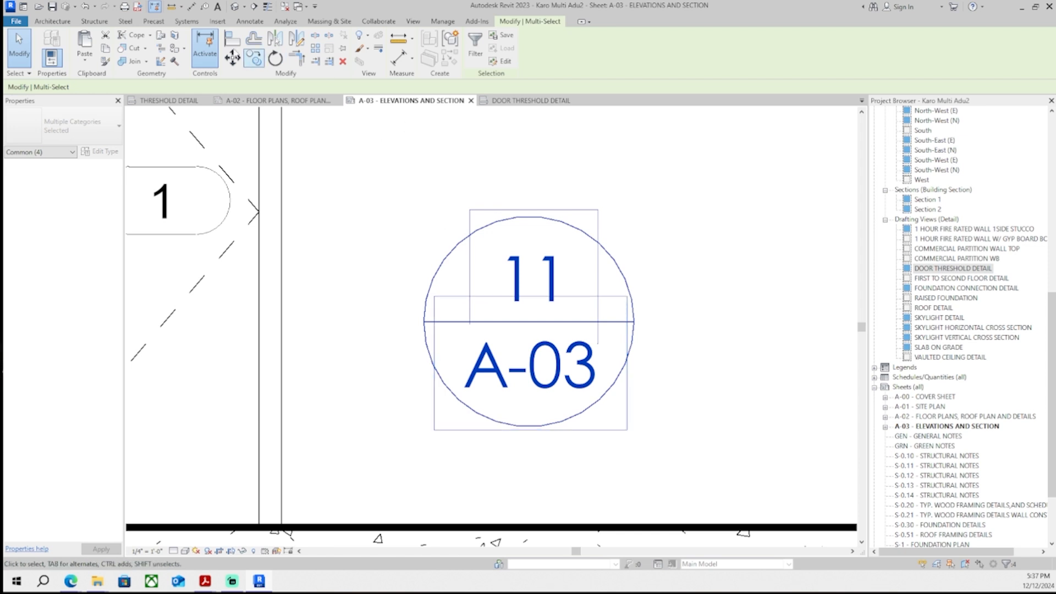
scroll(491, 293, down, 5)
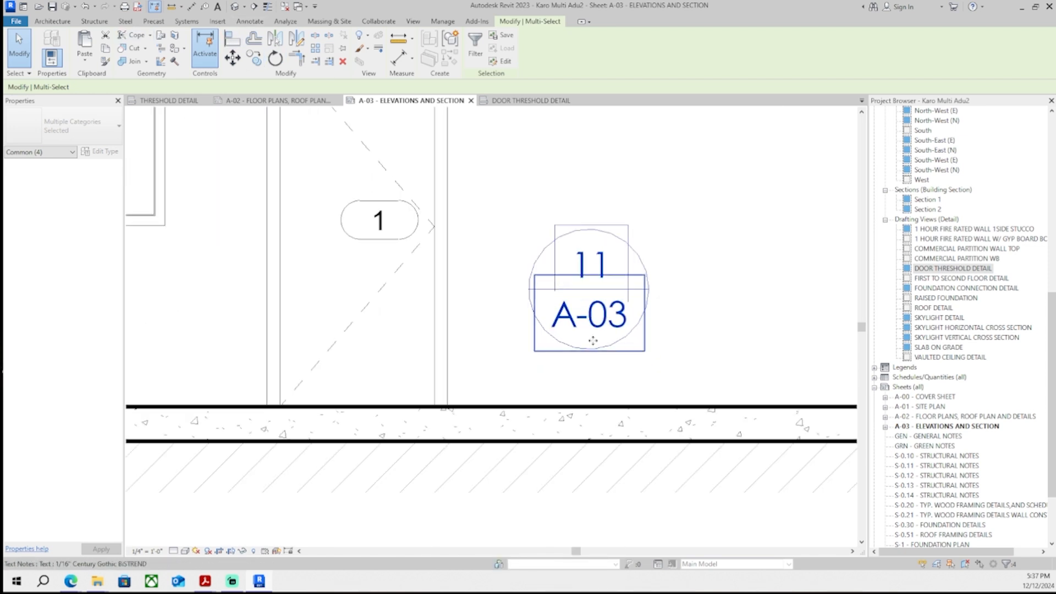
drag(605, 352, 403, 410)
key(Escape)
middle_drag(402, 410, 386, 372)
- Draw a detail line from the callout circle down to the threshold and set its line style to Thin Lines
click(283, 49)
scroll(377, 397, up, 5)
click(387, 378)
scroll(381, 437, down, 2)
middle_drag(381, 438, 392, 302)
click(386, 424)
key(Escape)
key(Escape)
scroll(409, 380, down, 5)
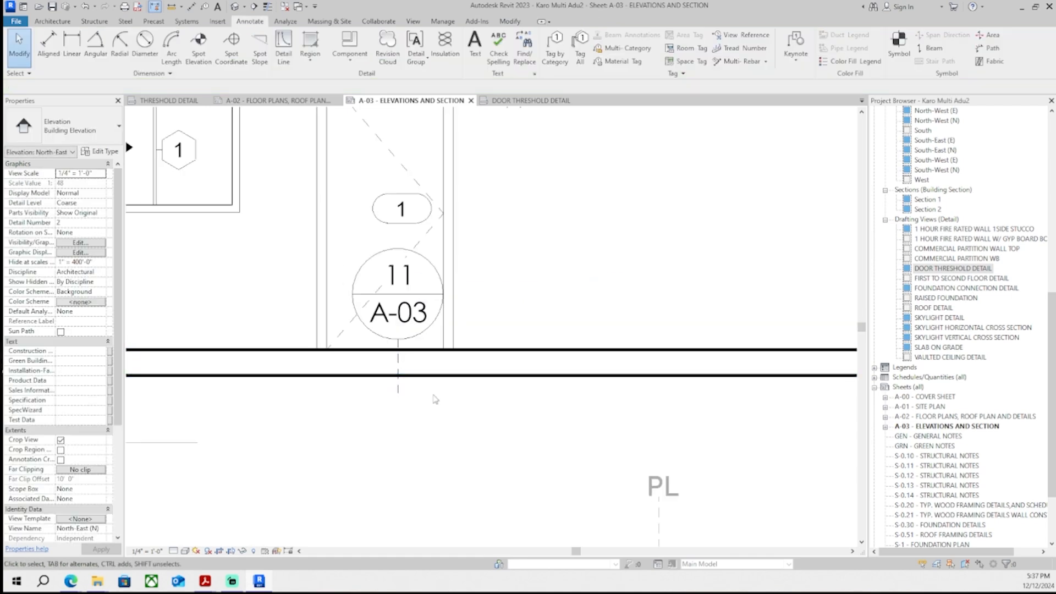
scroll(410, 376, up, 3)
click(395, 357)
click(507, 51)
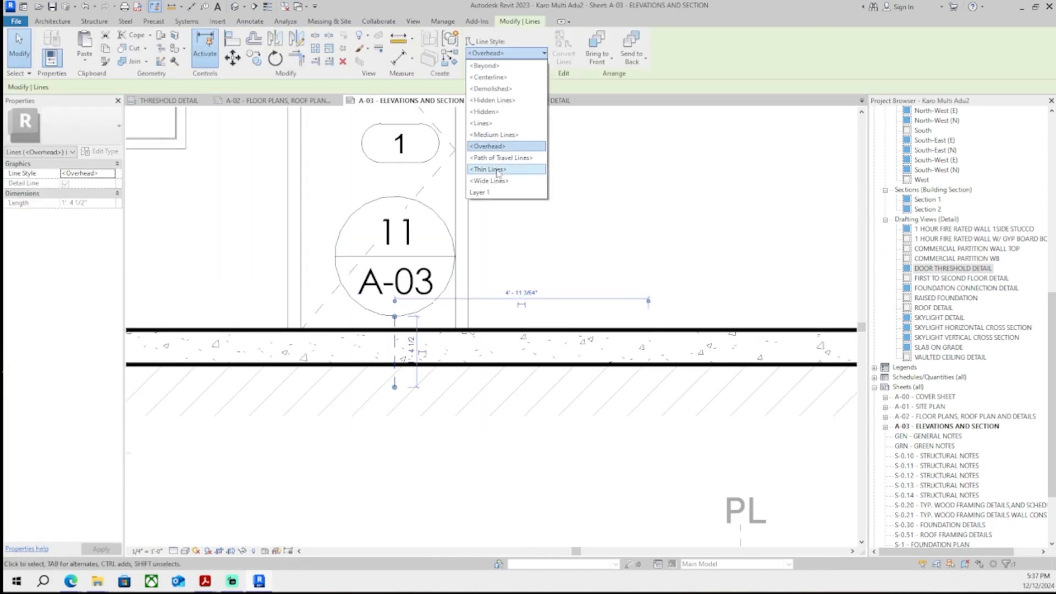
click(498, 172)
key(Escape)
- Adjust the leader line's position and the North-East elevation viewport's title line on the sheet
scroll(498, 330, down, 5)
middle_drag(507, 347, 430, 341)
scroll(429, 342, down, 1)
double_click(742, 357)
scroll(449, 323, up, 3)
scroll(444, 325, down, 2)
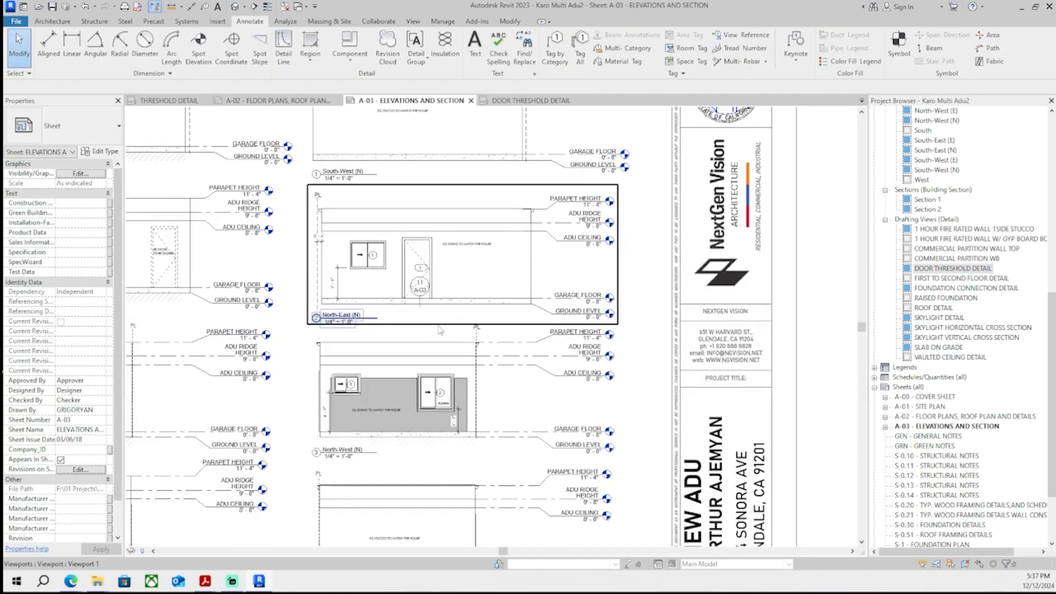
middle_drag(352, 330, 515, 294)
scroll(454, 353, down, 2)
scroll(334, 308, up, 3)
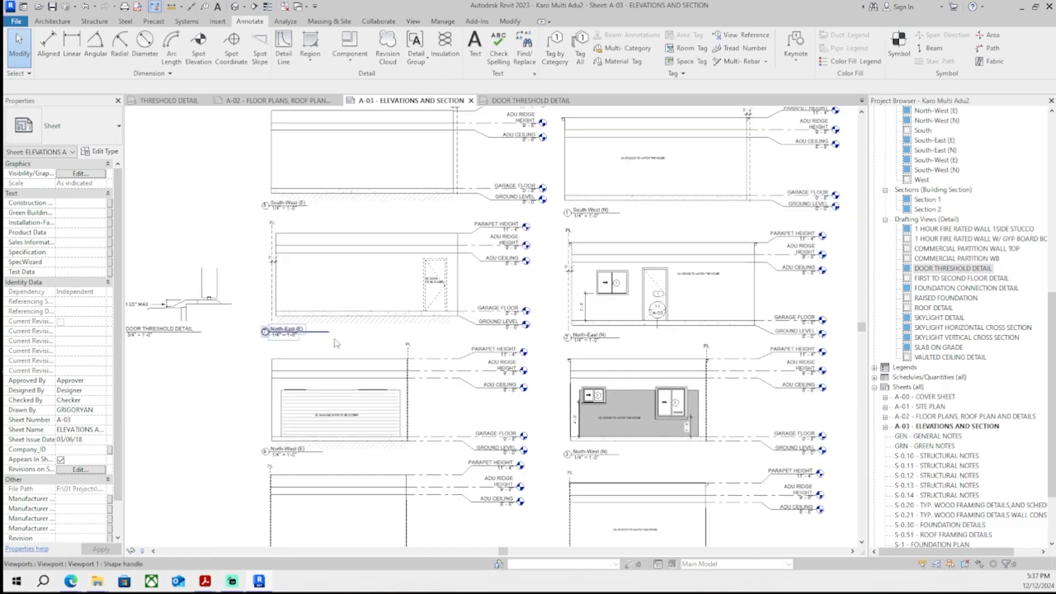
scroll(407, 286, down, 3)
scroll(441, 253, down, 2)
scroll(291, 234, up, 4)
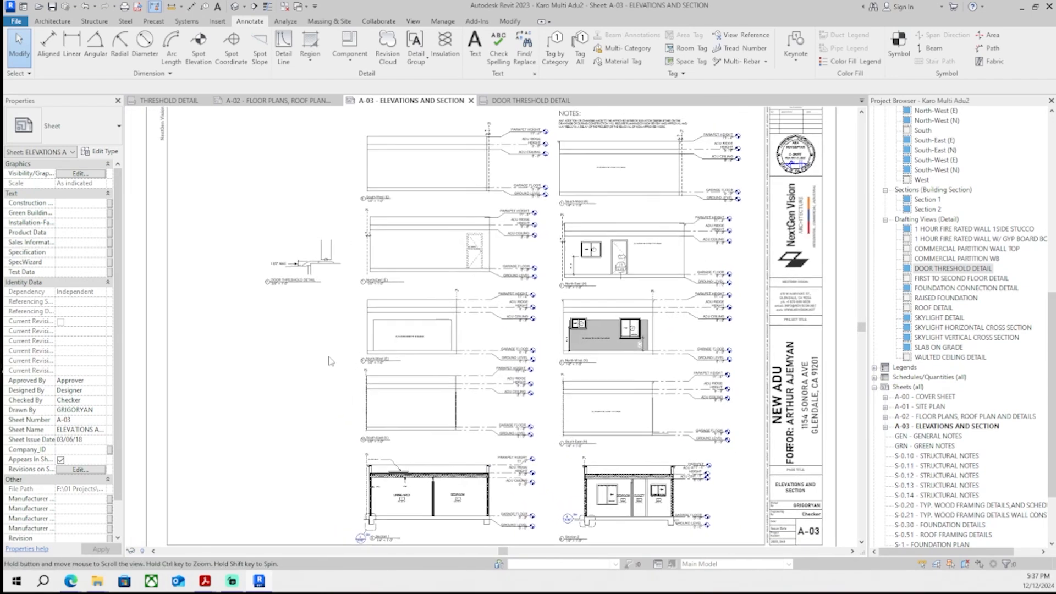
- Draw a rectangular detail-line frame around the door threshold detail on sheet A-03
click(218, 21)
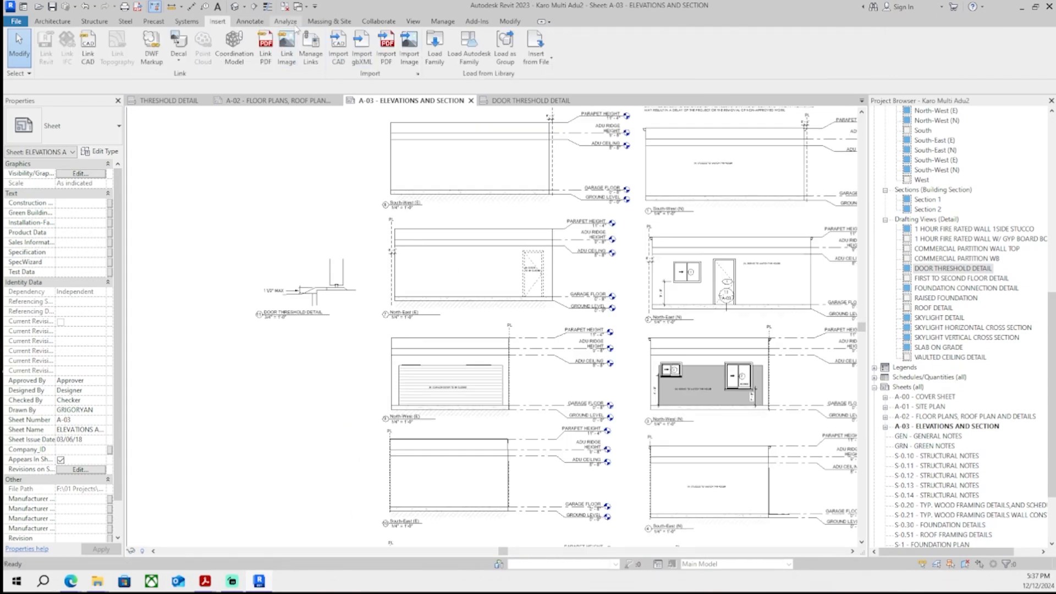
click(252, 22)
click(277, 49)
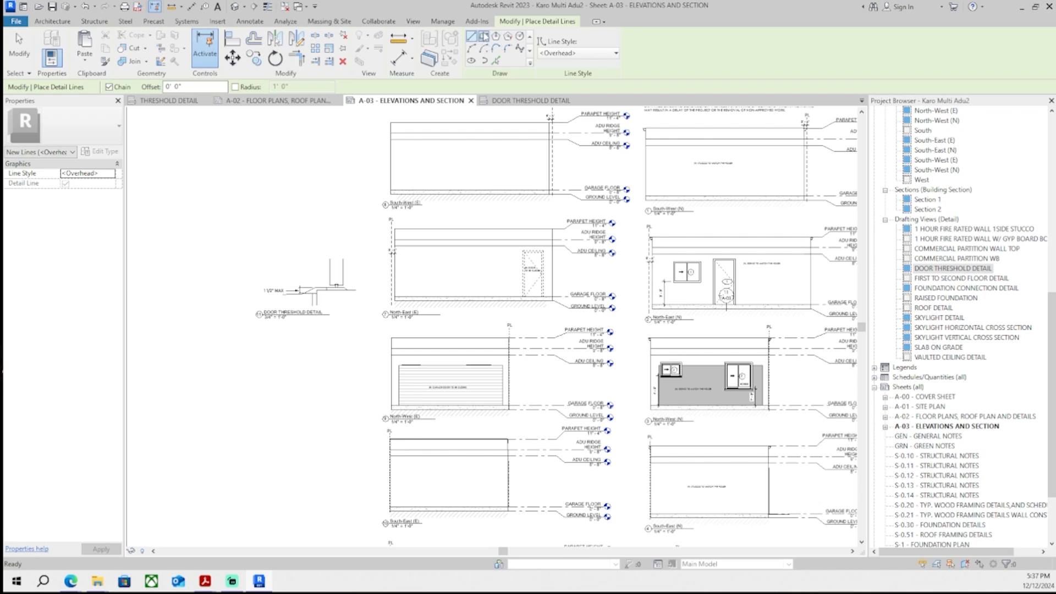
click(483, 37)
scroll(253, 270, up, 5)
click(260, 431)
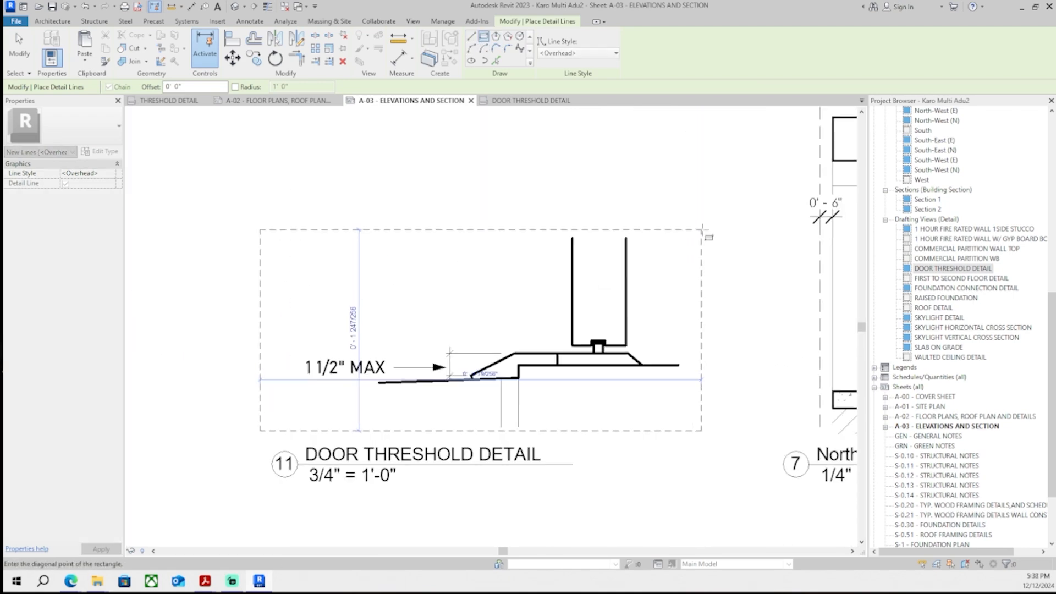
click(703, 229)
key(Escape)
key(Escape)
scroll(659, 439, down, 3)
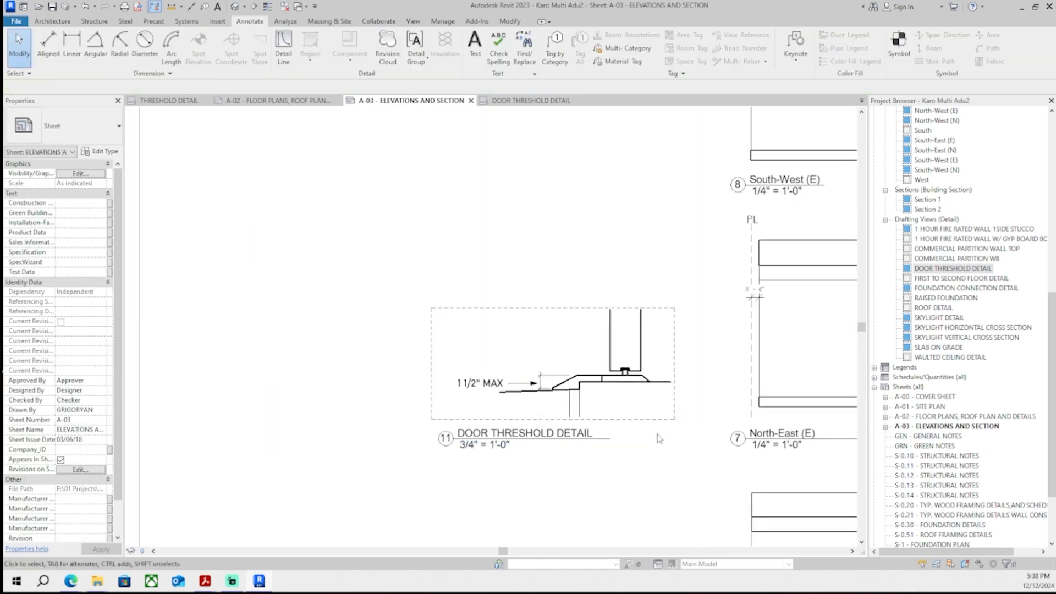
scroll(659, 439, down, 5)
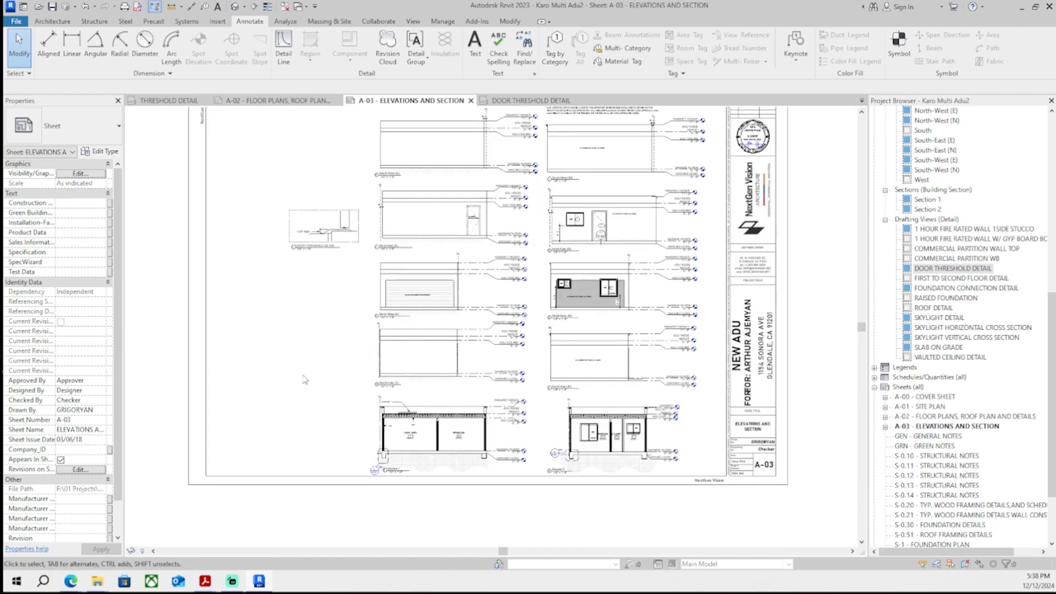
middle_drag(303, 376, 313, 406)
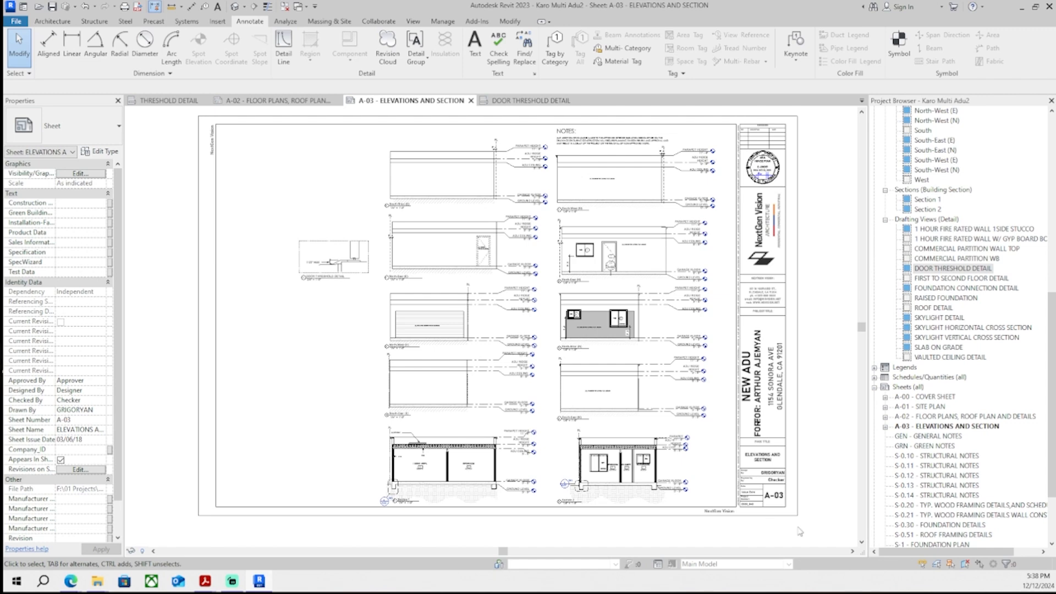
- Close the Door Threshold Detail and Threshold Detail view tabs and return to sheet A-03
click(533, 101)
click(575, 101)
click(259, 101)
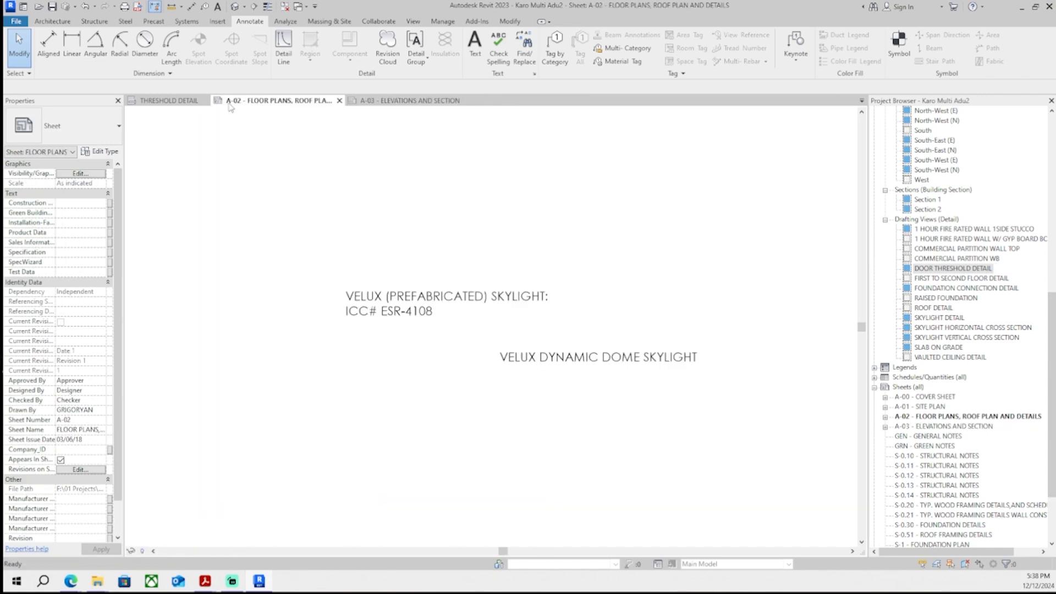
click(191, 103)
click(207, 101)
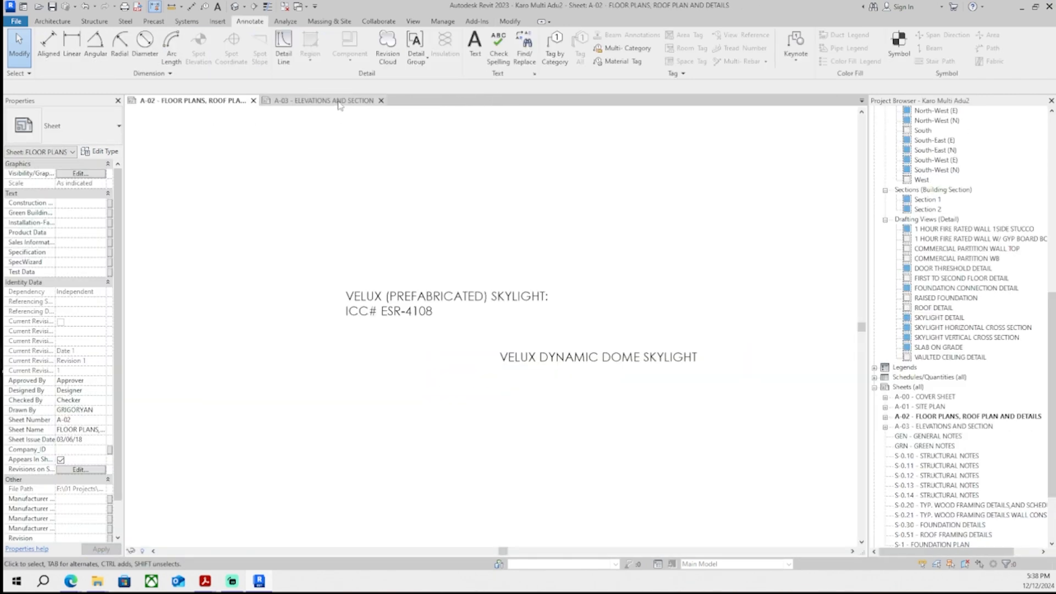
click(341, 103)
middle_drag(399, 248, 410, 245)
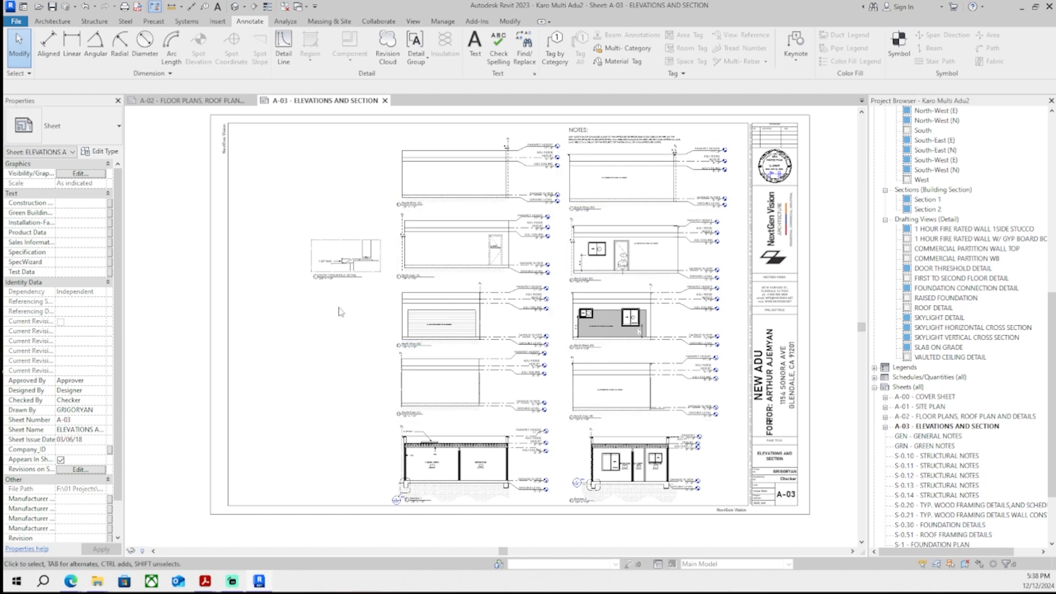
middle_drag(328, 266, 318, 268)
- Extend the threshold detail's sloped ground line left to the frame's edge inside the viewport
scroll(316, 267, up, 8)
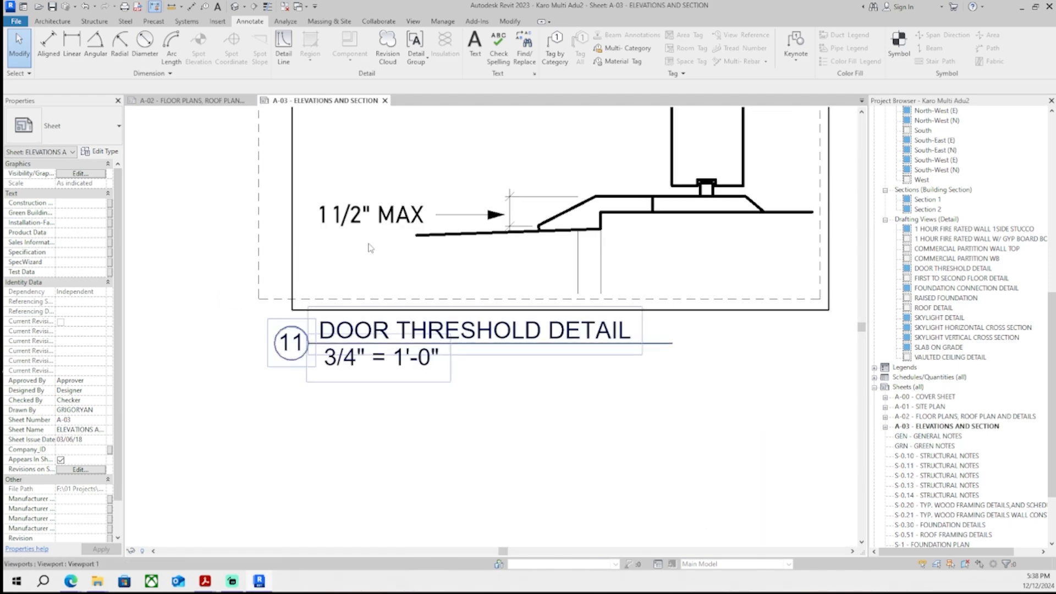
double_click(465, 248)
click(464, 236)
middle_drag(464, 245, 541, 343)
scroll(462, 320, up, 1)
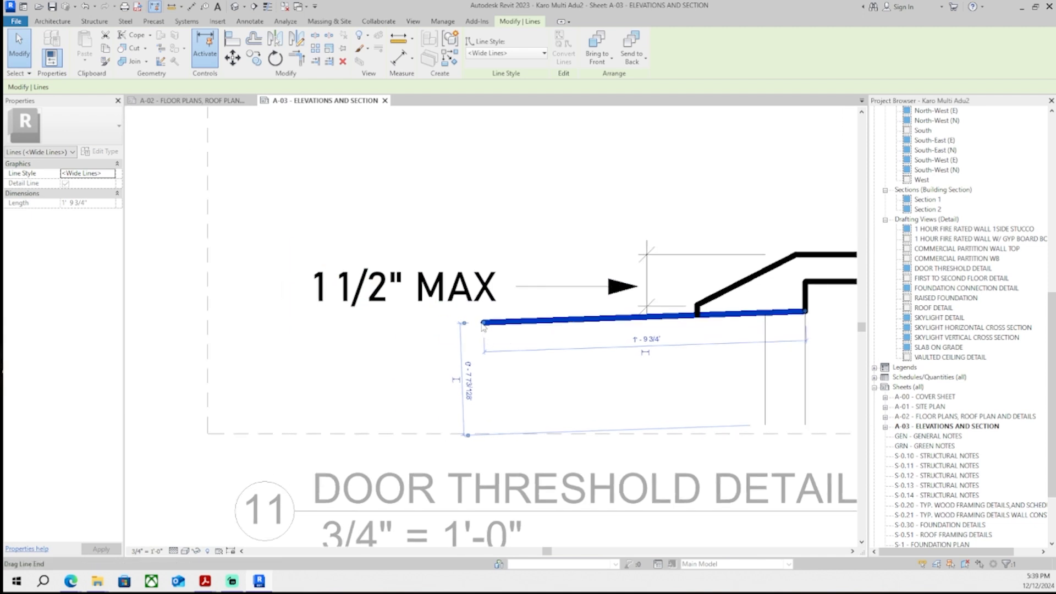
drag(485, 323, 208, 342)
click(308, 363)
scroll(315, 328, down, 5)
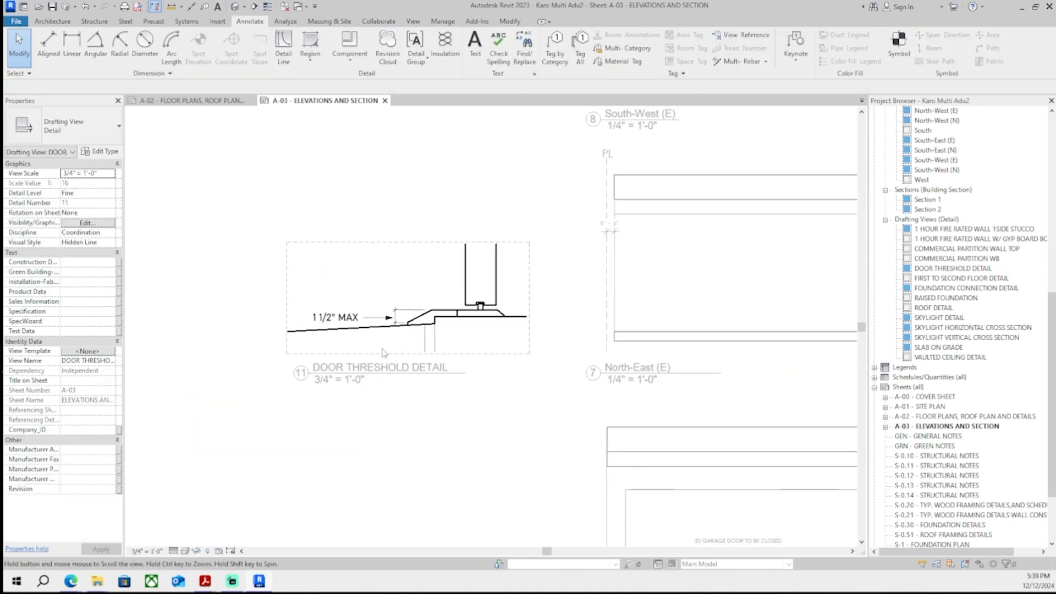
middle_drag(402, 478, 405, 436)
double_click(405, 440)
scroll(406, 424, down, 4)
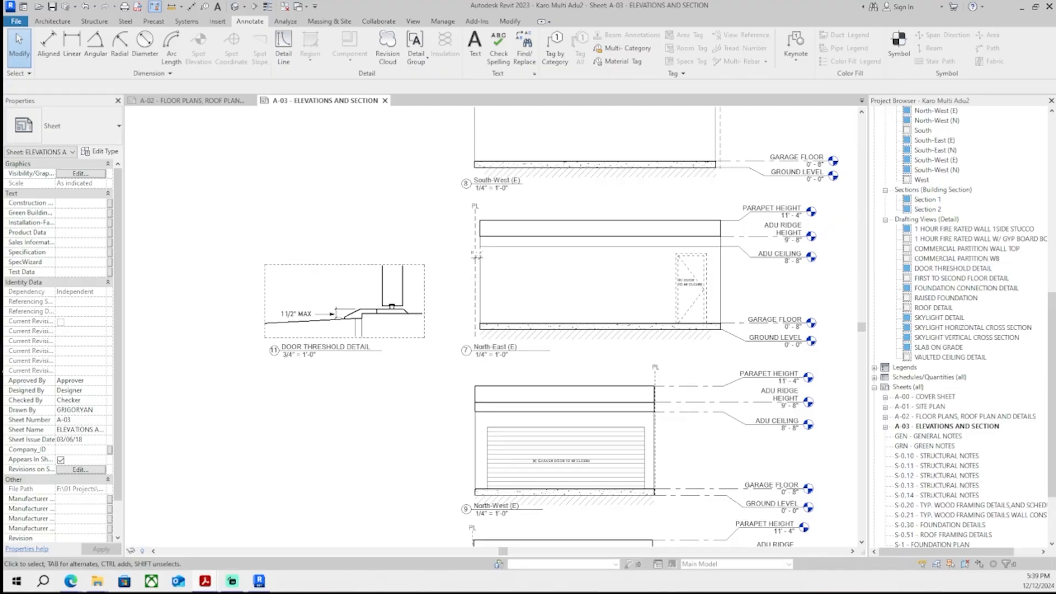
scroll(749, 338, down, 3)
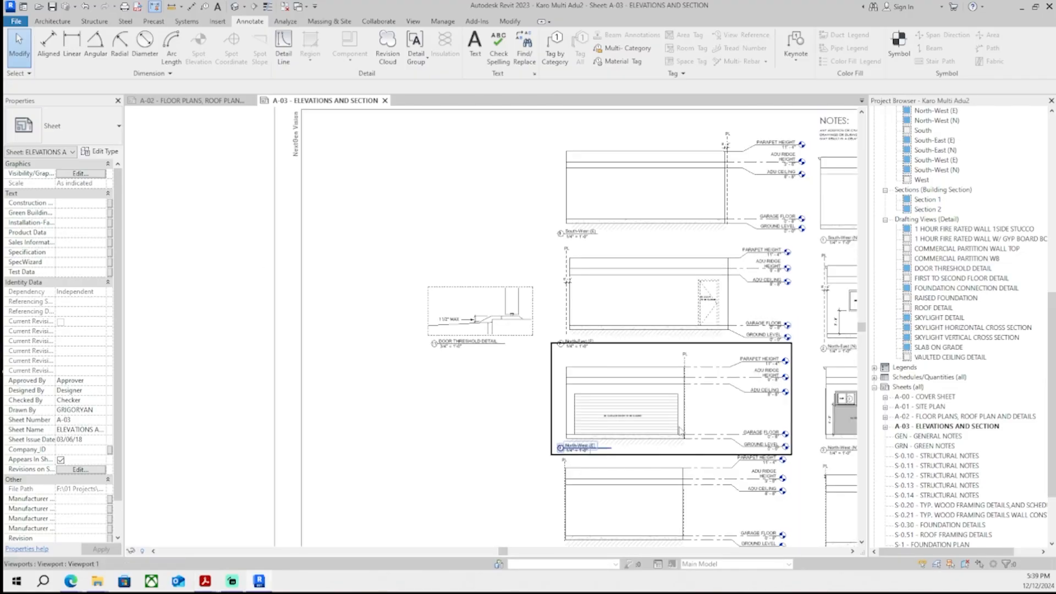
- Paste the ceiling-height requirement text note (CRC R305.1) beside the Section 1 drawing
middle_drag(746, 358, 440, 236)
scroll(355, 495, up, 4)
middle_drag(355, 496, 594, 338)
click(475, 48)
scroll(432, 370, up, 3)
click(291, 298)
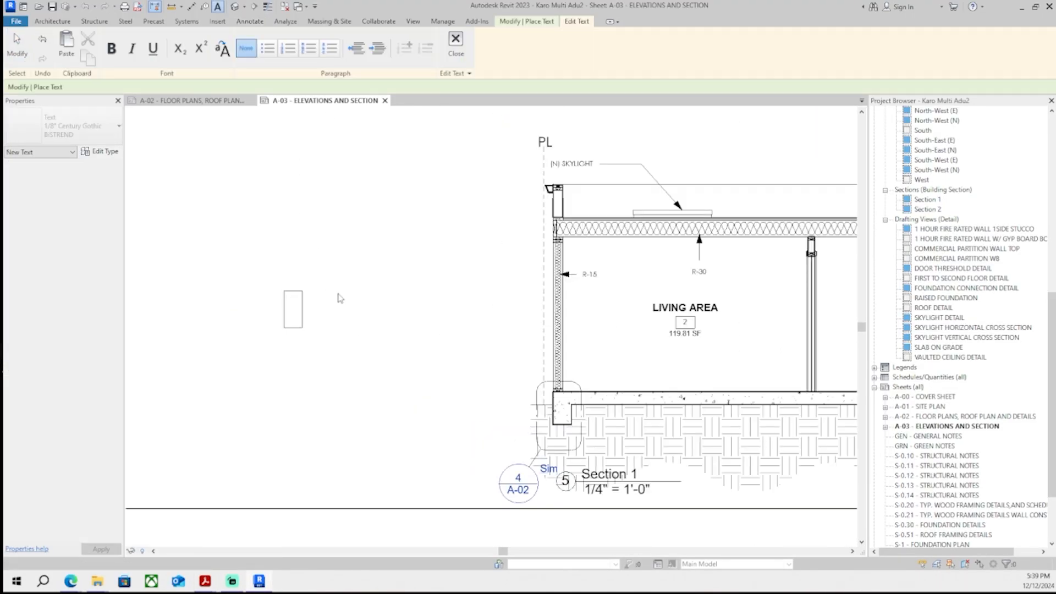
key(ctrl+v)
click(688, 397)
key(Escape)
- Resize the pasted ceiling-height note's width and reposition it near Section 1
scroll(664, 395, down, 2)
click(632, 352)
scroll(605, 391, down, 2)
middle_drag(584, 390, 721, 402)
scroll(721, 403, down, 1)
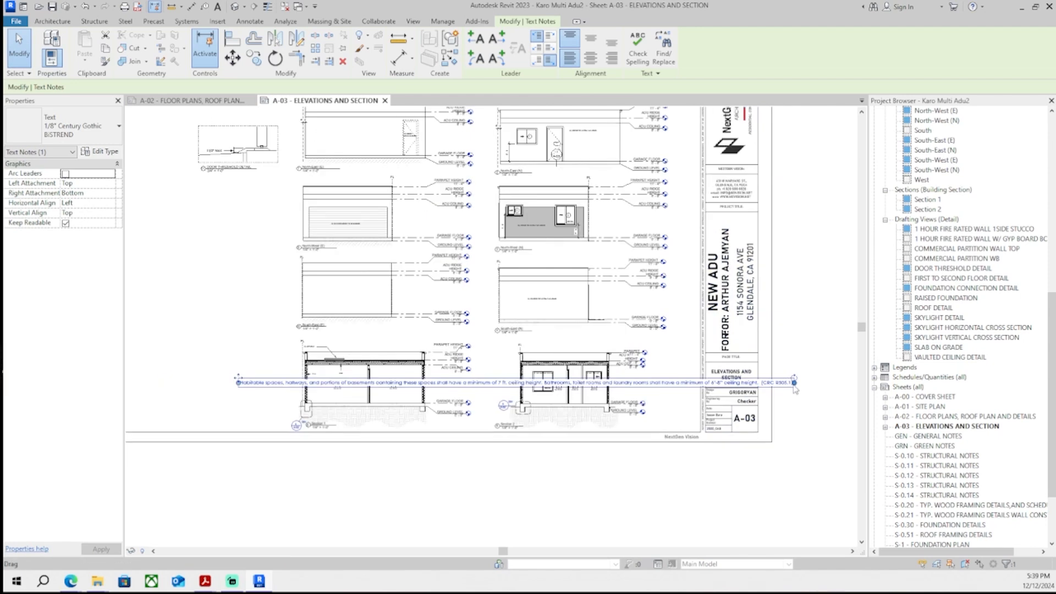
drag(795, 381, 457, 392)
scroll(254, 394, up, 3)
middle_drag(253, 394, 385, 440)
scroll(385, 440, up, 2)
drag(330, 424, 271, 437)
- Change the note's type to 1/16" Century Gothic BISTREND and narrow its text box
click(83, 127)
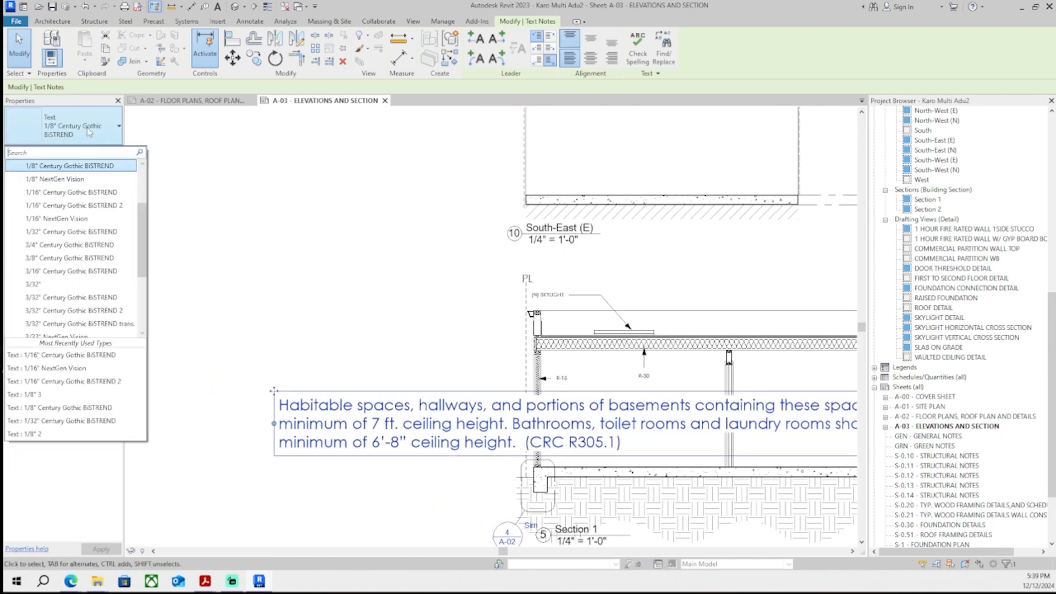
click(69, 194)
middle_drag(847, 422, 710, 437)
scroll(716, 437, down, 2)
drag(808, 426, 505, 441)
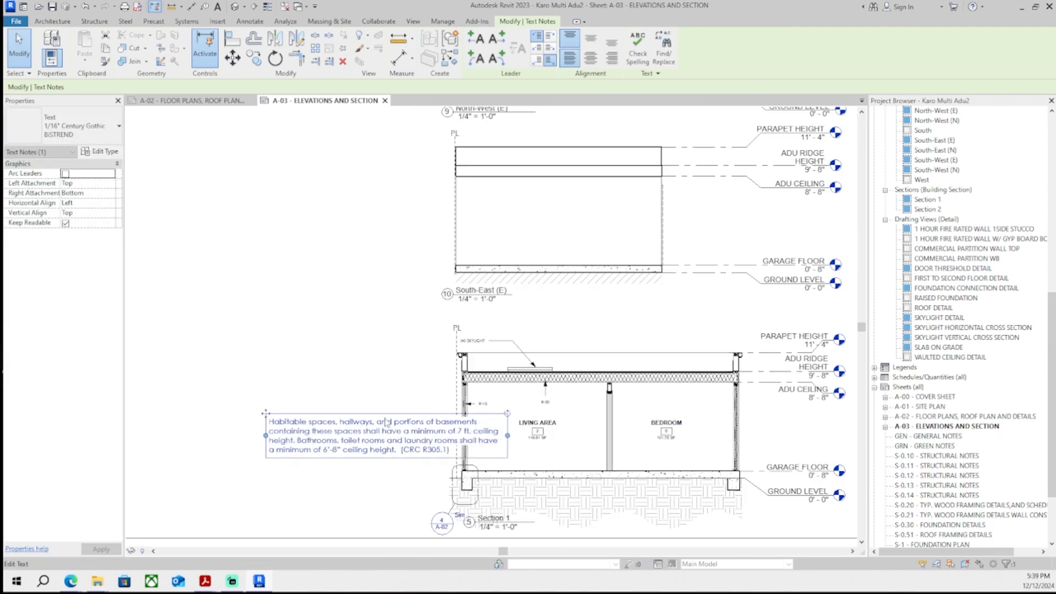
- Reposition the ceiling-height note to the left of the Section 1 living area
scroll(226, 338, up, 1)
drag(272, 425, 199, 393)
key(Escape)
scroll(459, 413, down, 3)
middle_drag(439, 428, 435, 331)
scroll(476, 410, up, 2)
scroll(367, 372, up, 1)
middle_drag(367, 373, 420, 420)
scroll(451, 360, up, 1)
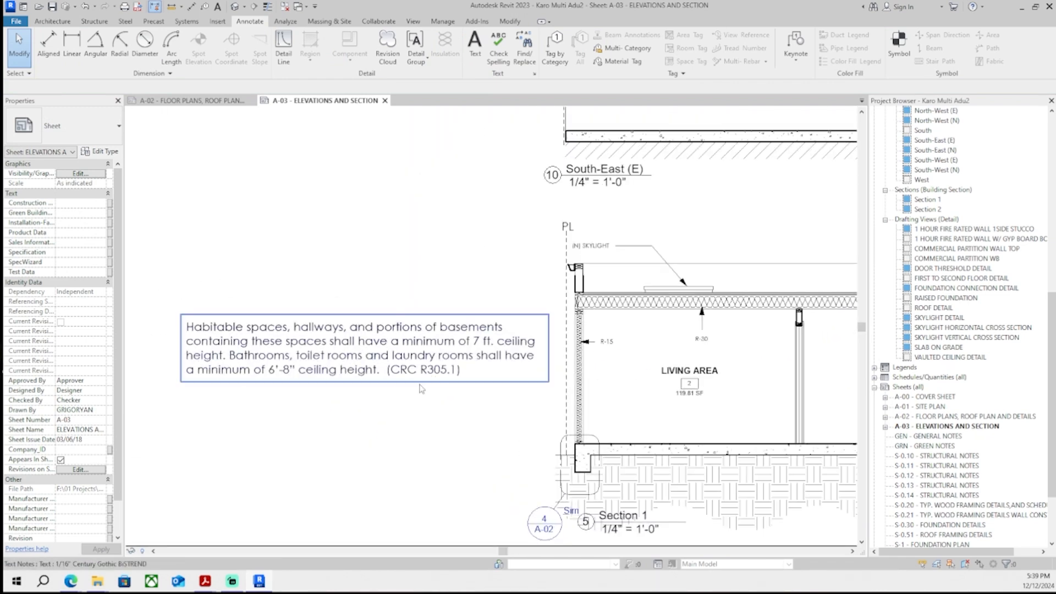
scroll(451, 361, down, 5)
middle_drag(388, 487, 356, 471)
scroll(319, 410, up, 2)
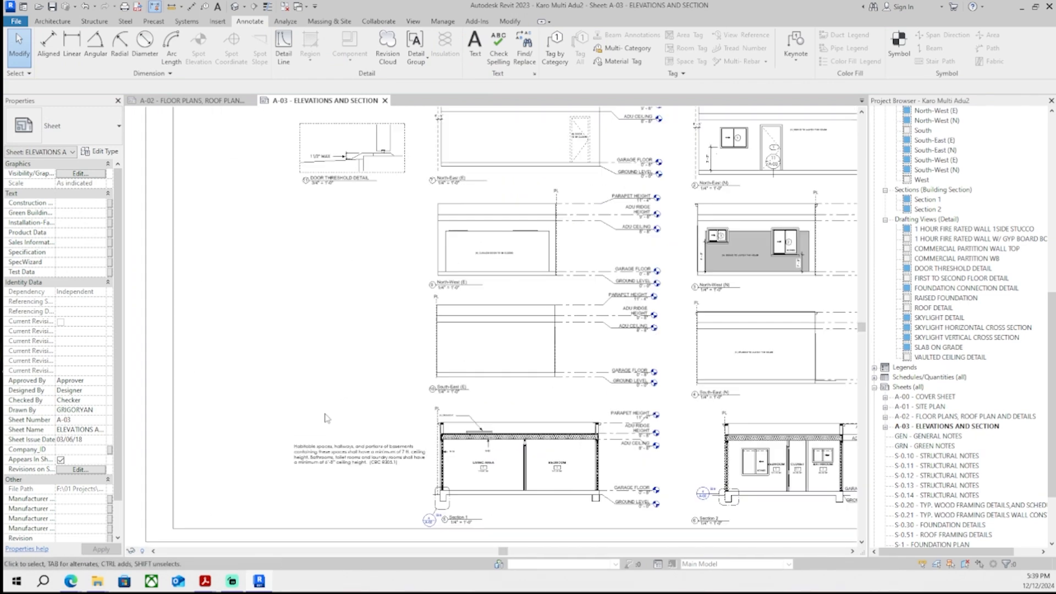
scroll(326, 418, up, 1)
middle_drag(325, 418, 343, 390)
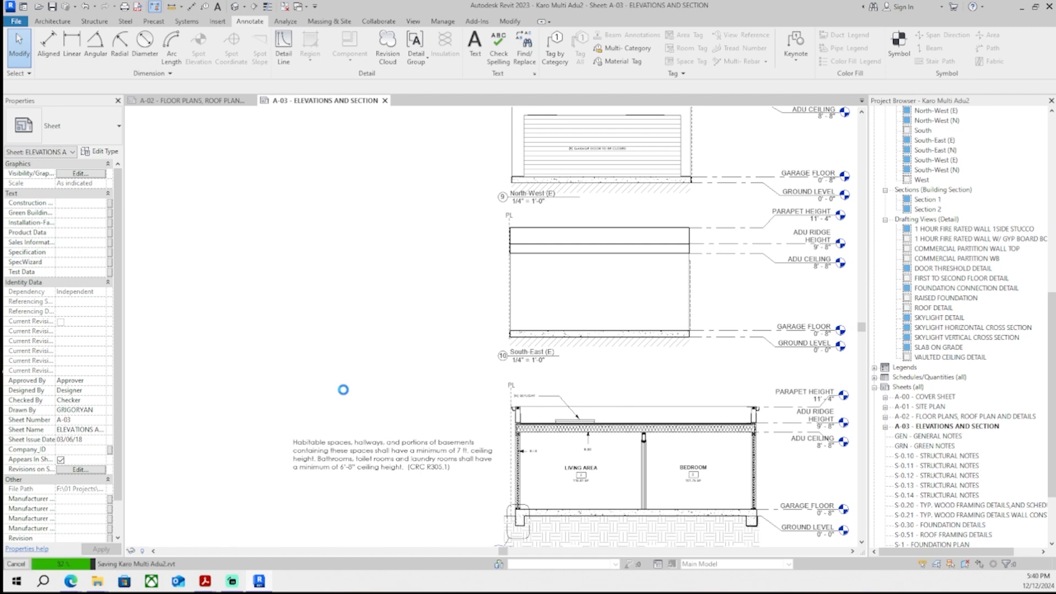
- Add an aligned dimension for the floor-to-ceiling height between the living area and bedroom in Section 1
middle_drag(769, 467, 499, 418)
scroll(736, 396, up, 2)
double_click(735, 396)
click(49, 46)
middle_drag(538, 460, 259, 451)
scroll(260, 450, up, 3)
click(325, 424)
scroll(317, 175, up, 2)
middle_drag(317, 175, 317, 228)
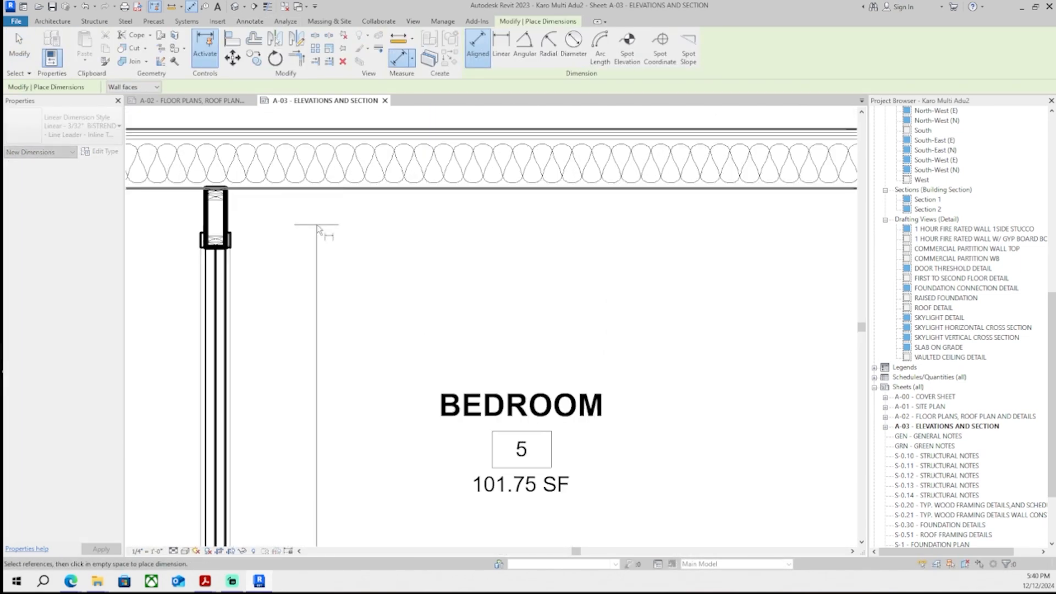
click(335, 191)
scroll(224, 353, down, 2)
middle_drag(224, 353, 462, 275)
scroll(495, 273, up, 2)
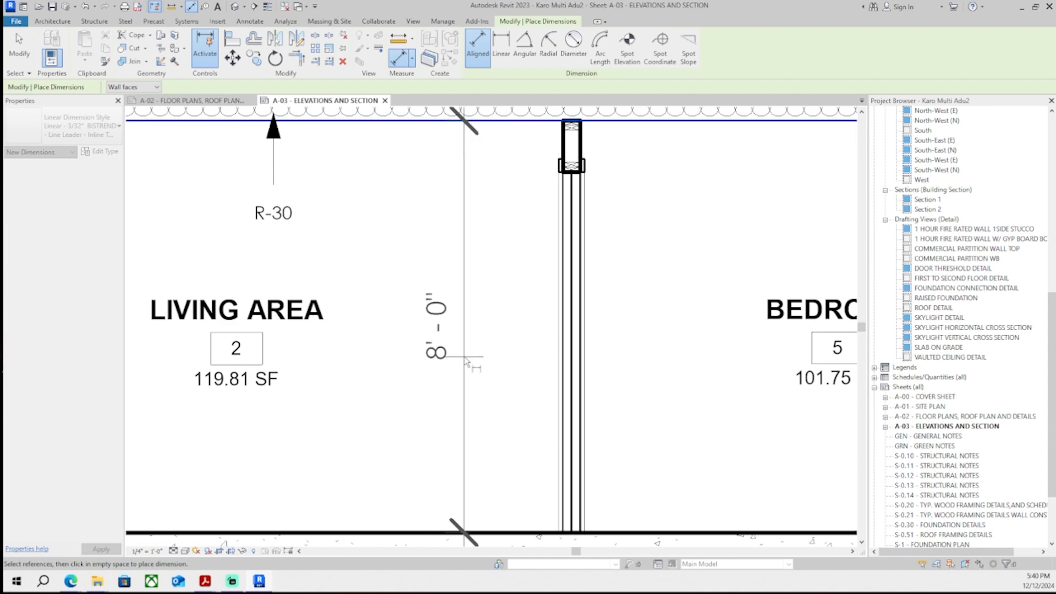
click(465, 361)
key(Escape)
- Review the ceiling-height note and floor-to-ceiling dimension beside Section 1 on sheet A-03
scroll(431, 495, down, 5)
middle_drag(432, 495, 616, 341)
scroll(616, 340, down, 1)
double_click(357, 477)
middle_drag(668, 138, 578, 231)
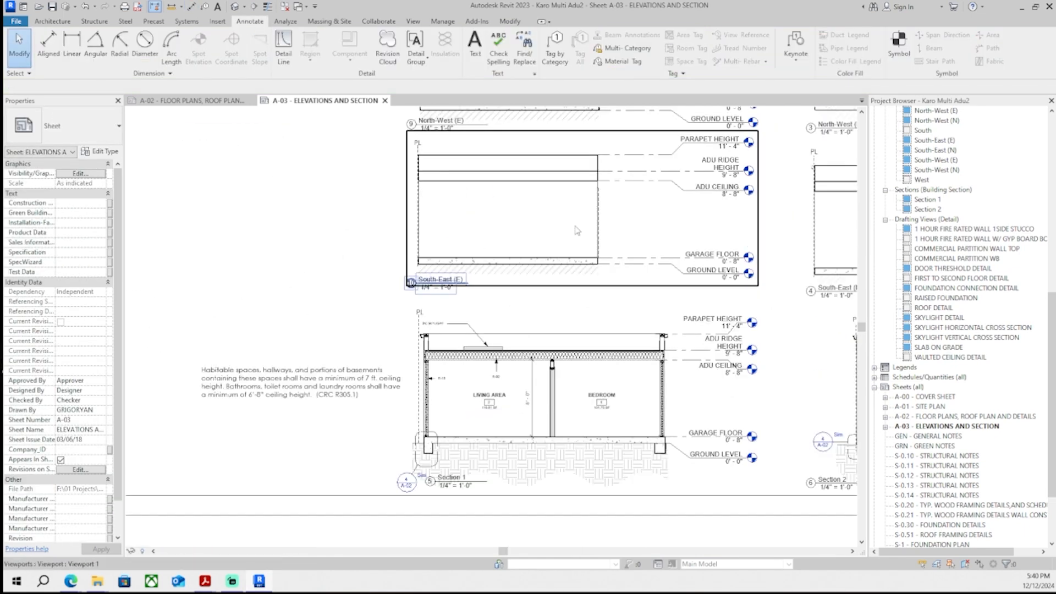
middle_drag(333, 404, 357, 384)
scroll(358, 374, down, 2)
middle_drag(366, 288, 396, 434)
scroll(397, 380, down, 1)
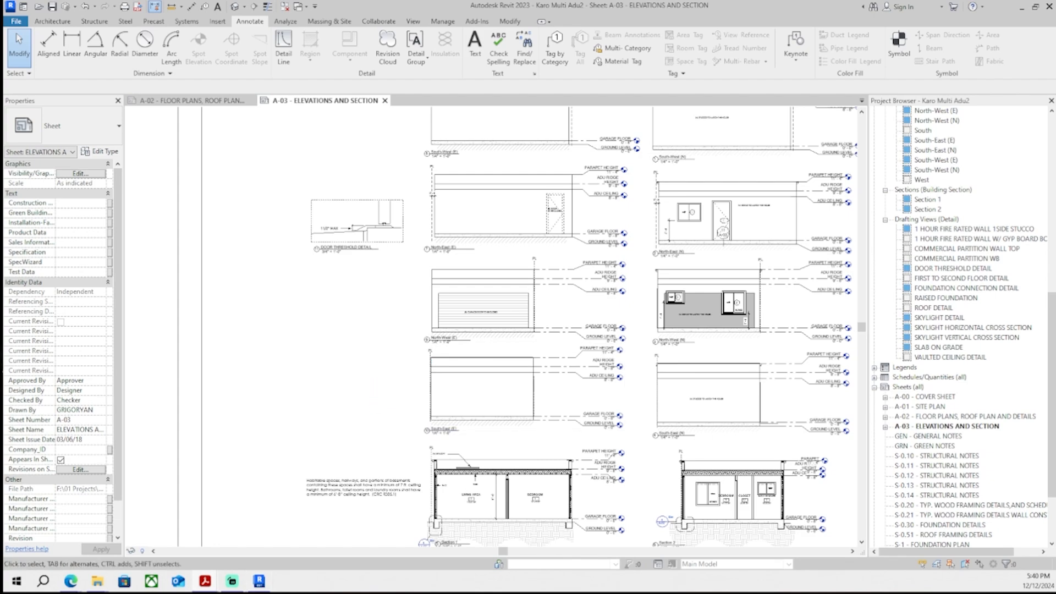
- Switch to the correction list in Acrobat and add the response 'noted on A-03 by sections and interior height dimensioned' under design requirement 1
drag(561, 593, 528, 1)
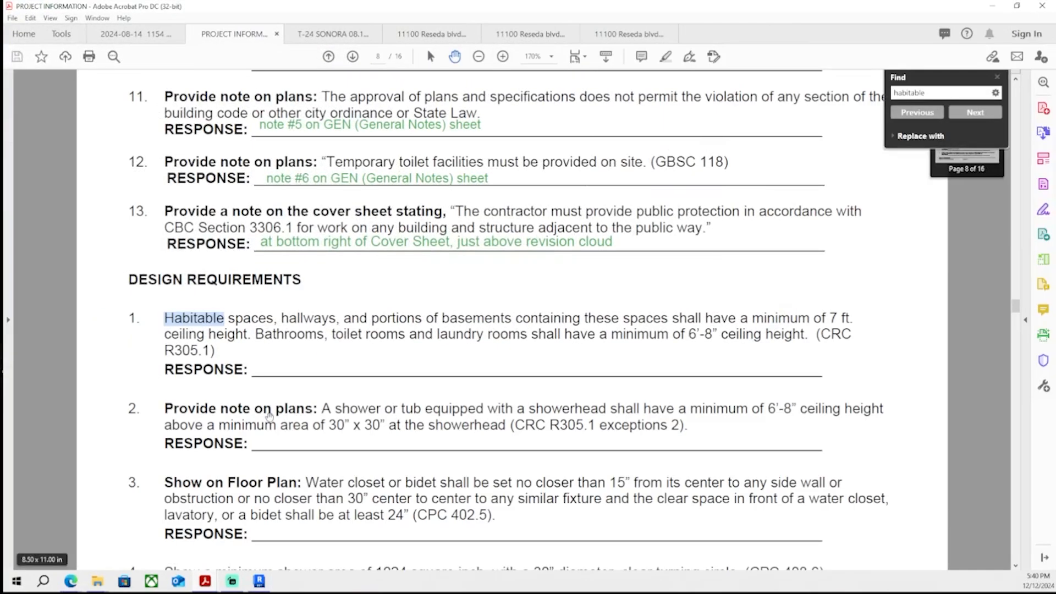
drag(440, 6, 461, 40)
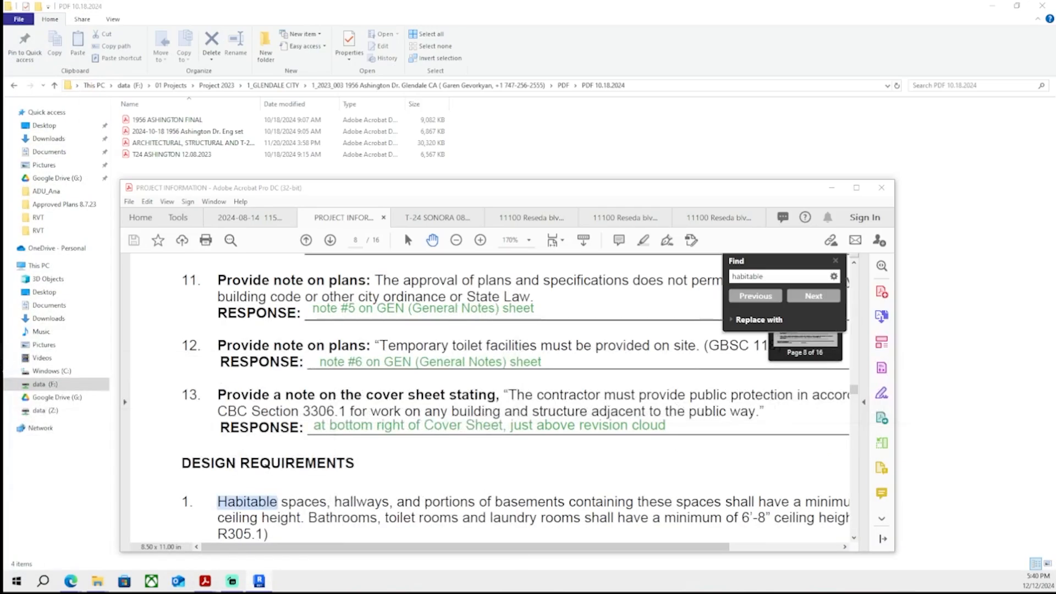
drag(293, 204, 293, 2)
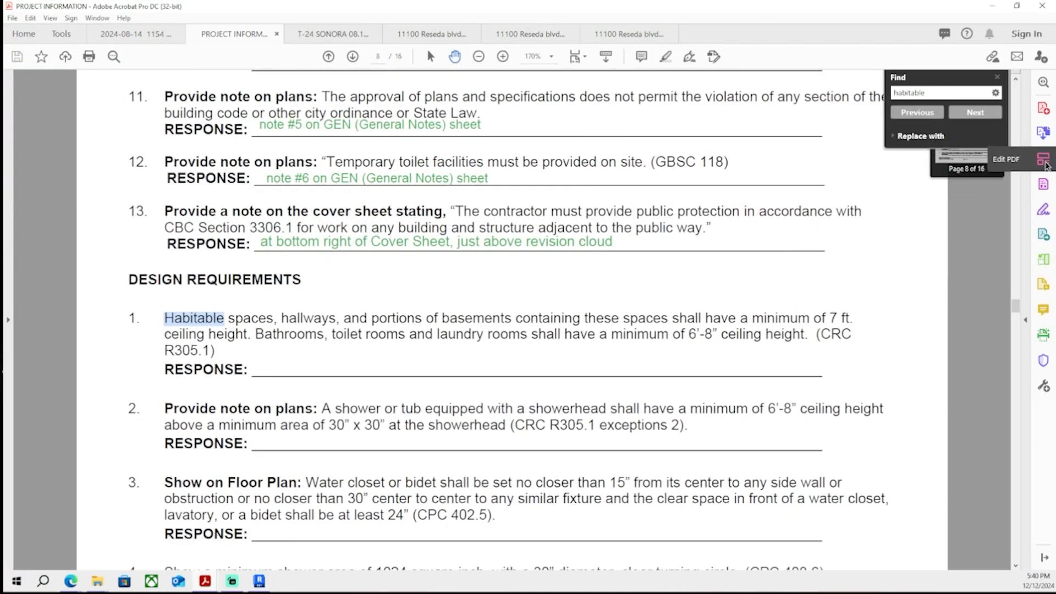
click(1044, 158)
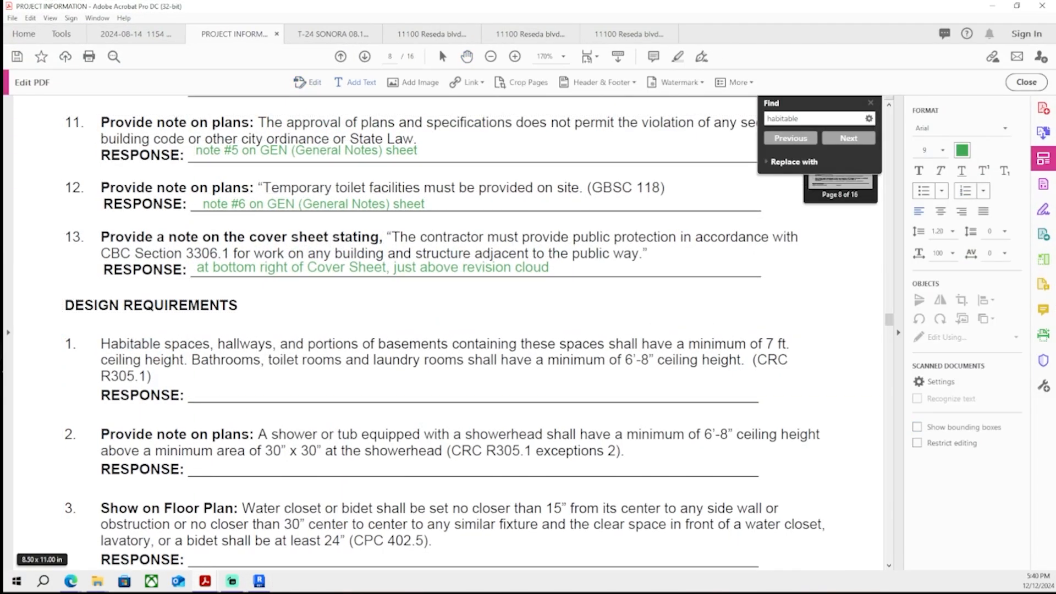
click(244, 393)
text(NO )
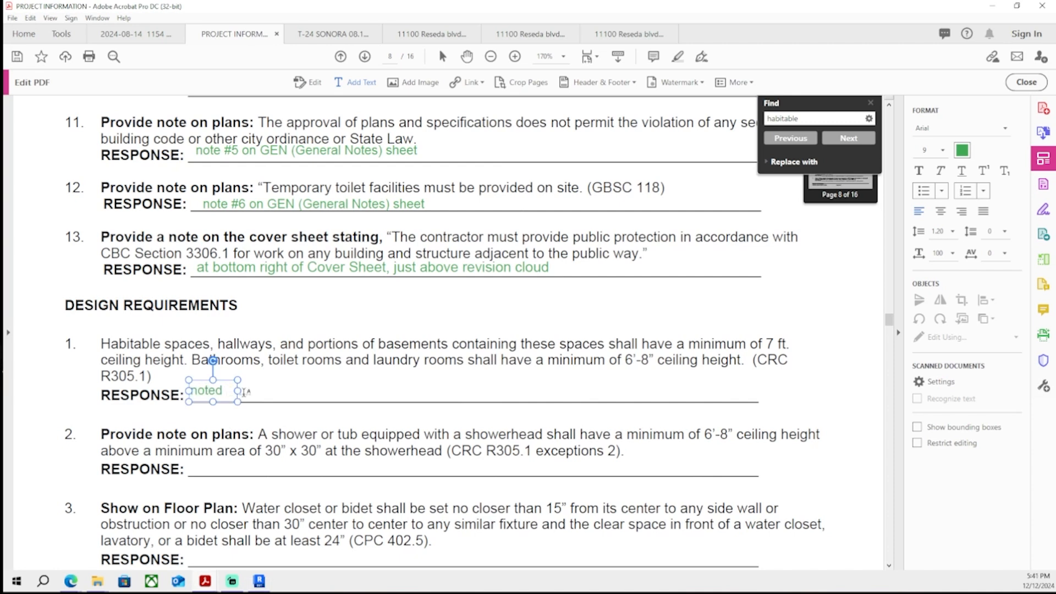
text(on A-03)
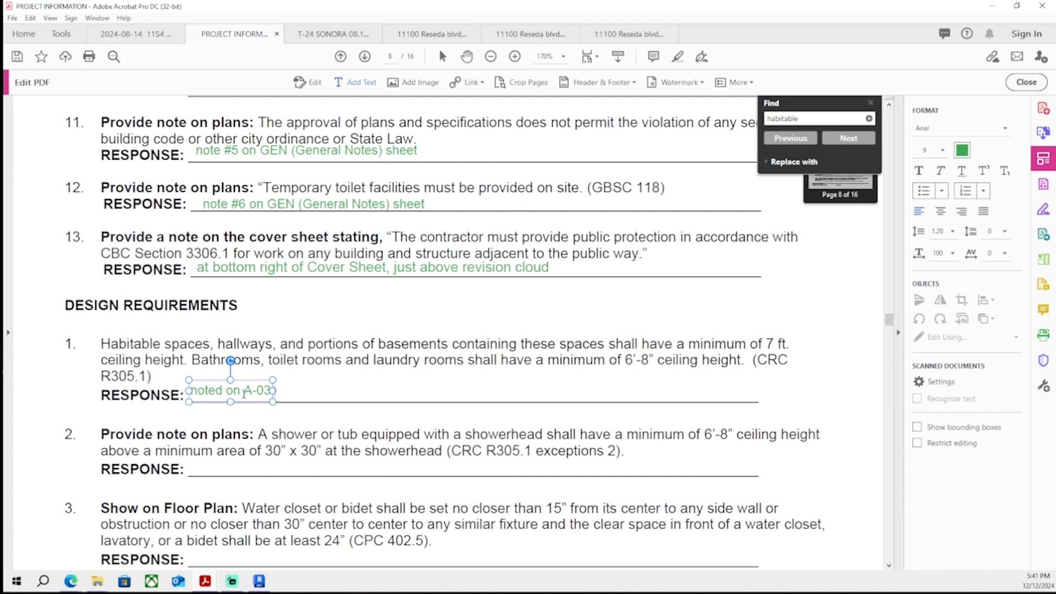
text( by sec)
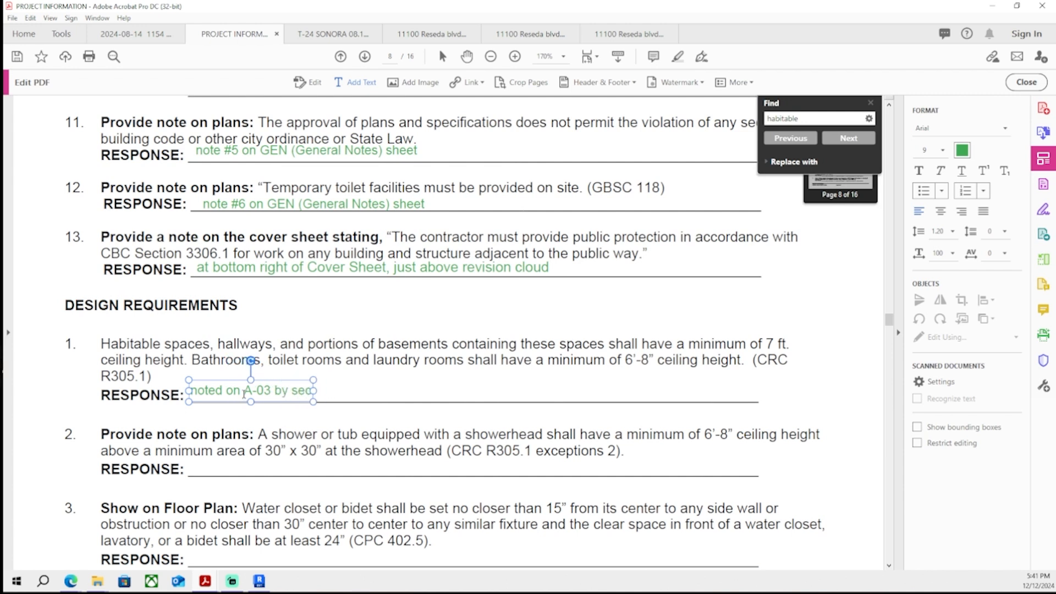
text(tions and dnterior height)
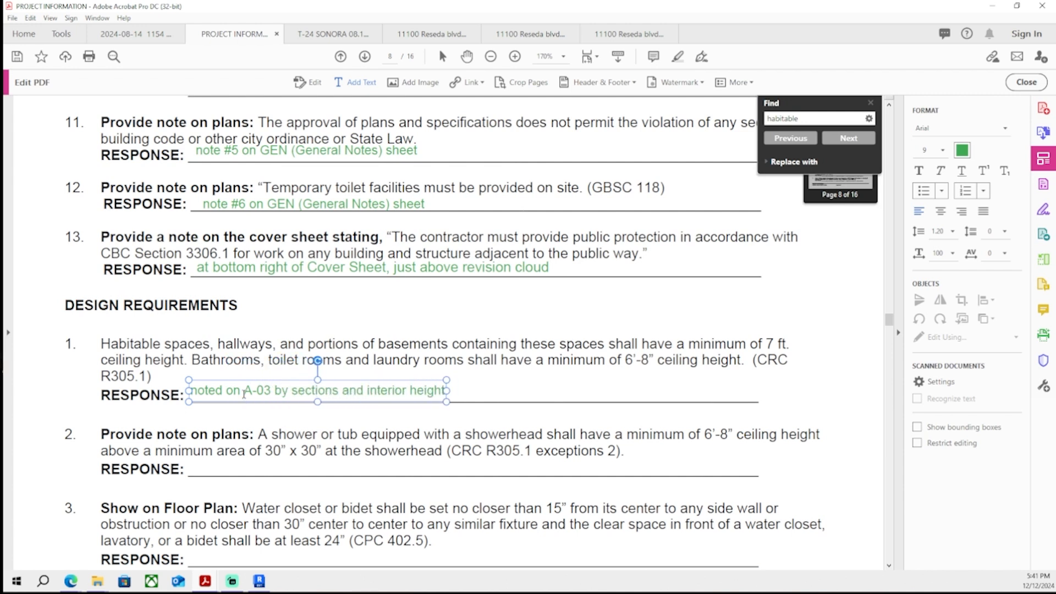
text( dimensioned)
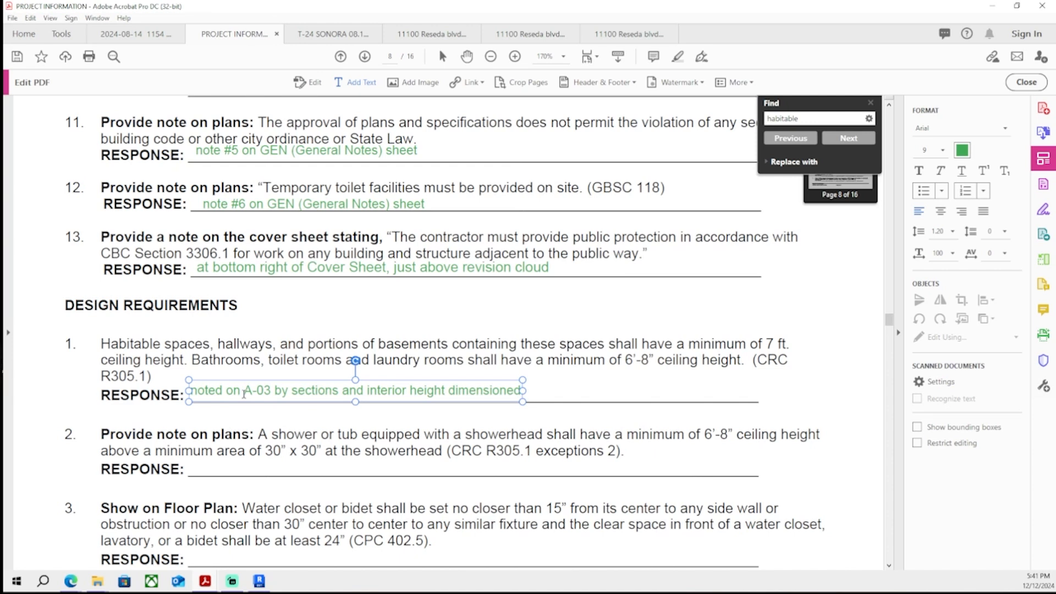
- Reword the response to 'noted on A-03 near section drawings & interior height dimensioned', finish editing and save the PDF
key(Left)
key(Left)
key(BackSpace)
key(BackSpace)
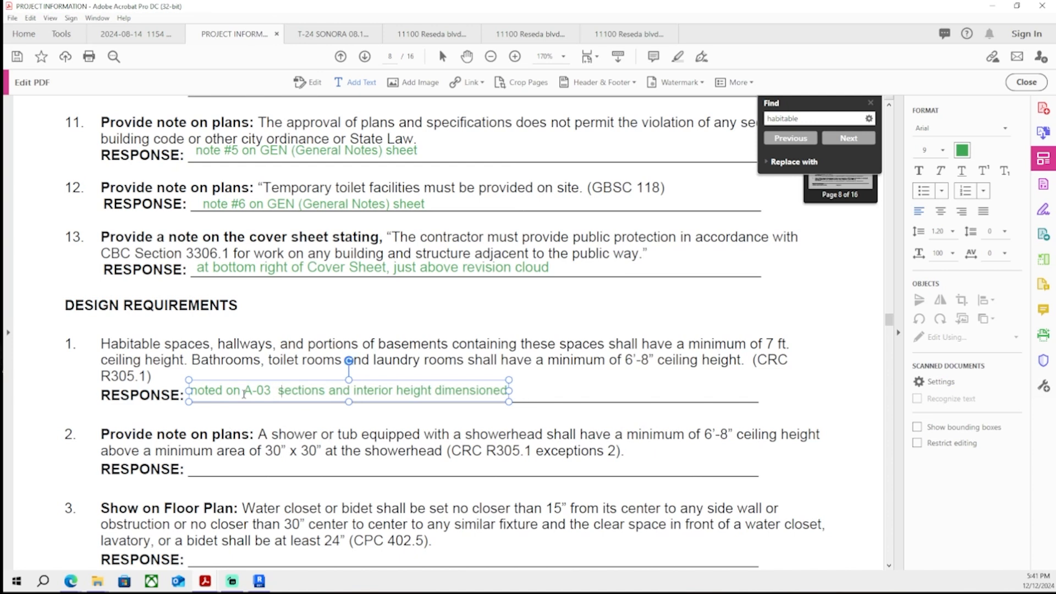
text(near)
key(Right)
key(Right)
key(Right)
key(Right)
key(Right)
key(Right)
key(Right)
key(Right)
key(Right)
key(BackSpace)
text(drawings)
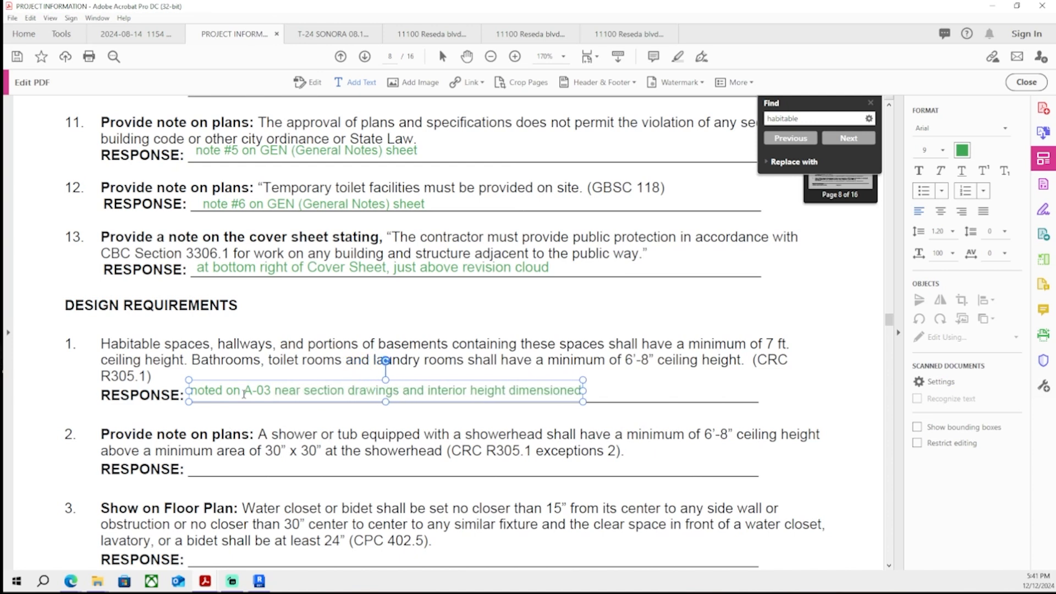
key(BackSpace)
key(BackSpace)
key(Delete)
text(&)
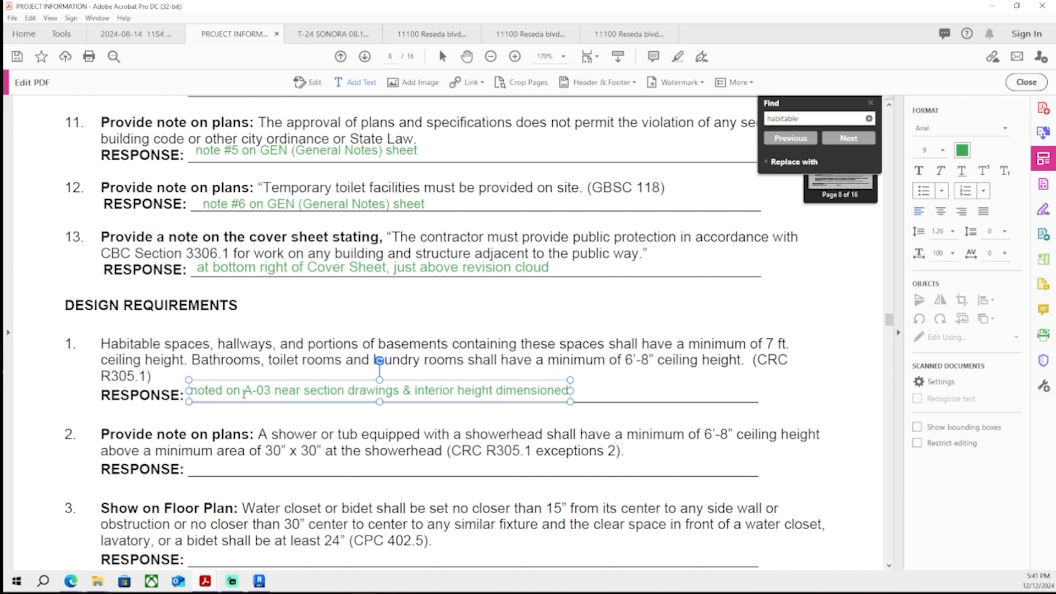
key(Escape)
key(ctrl+s)
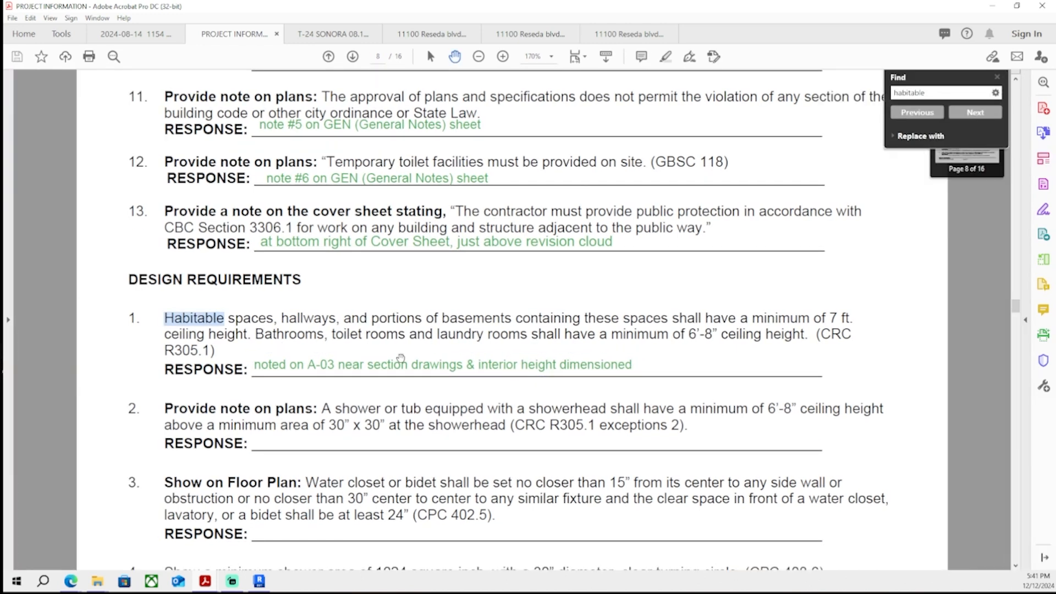
scroll(401, 358, down, 3)
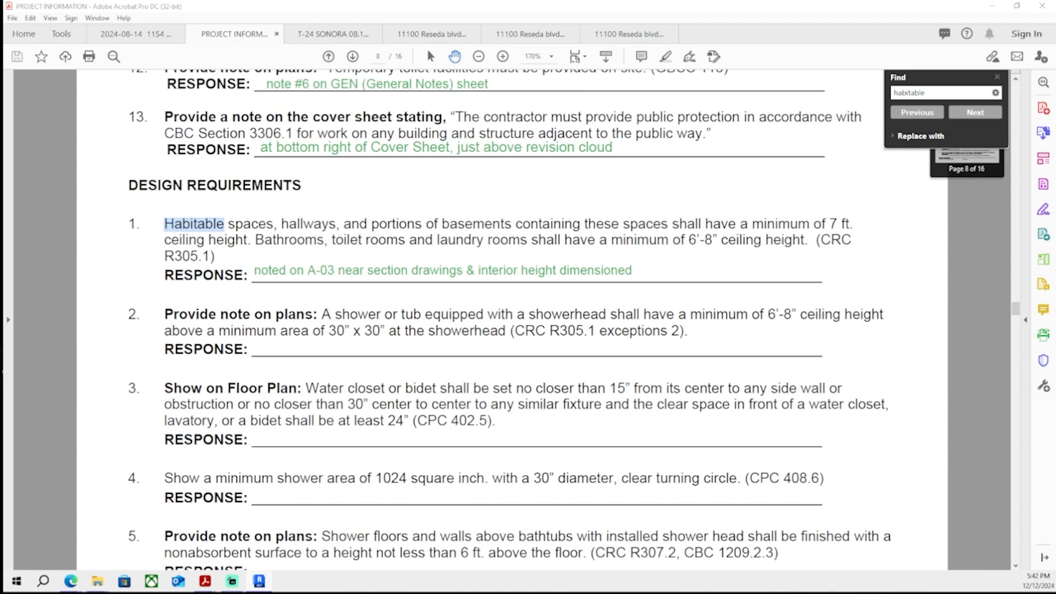
scroll(385, 375, down, 3)
scroll(384, 375, up, 3)
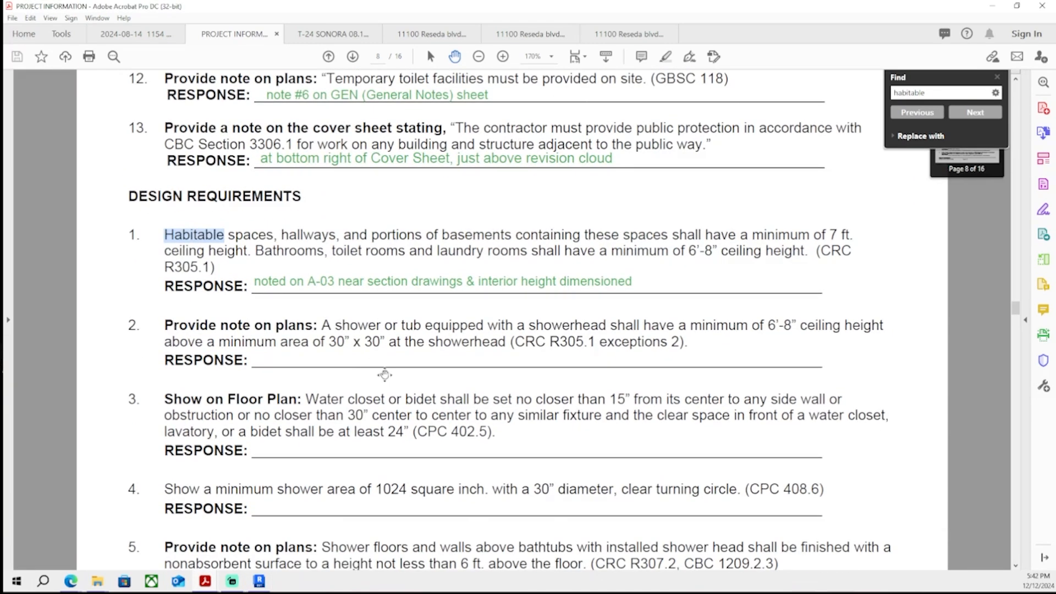
click(148, 40)
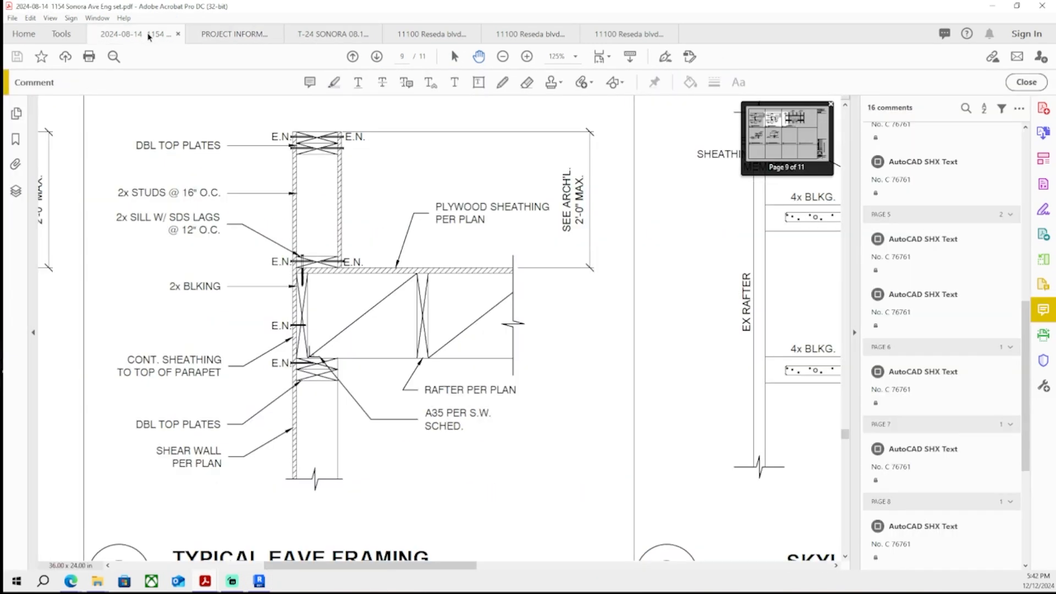
key(ctrl+w)
click(227, 40)
click(333, 34)
click(432, 33)
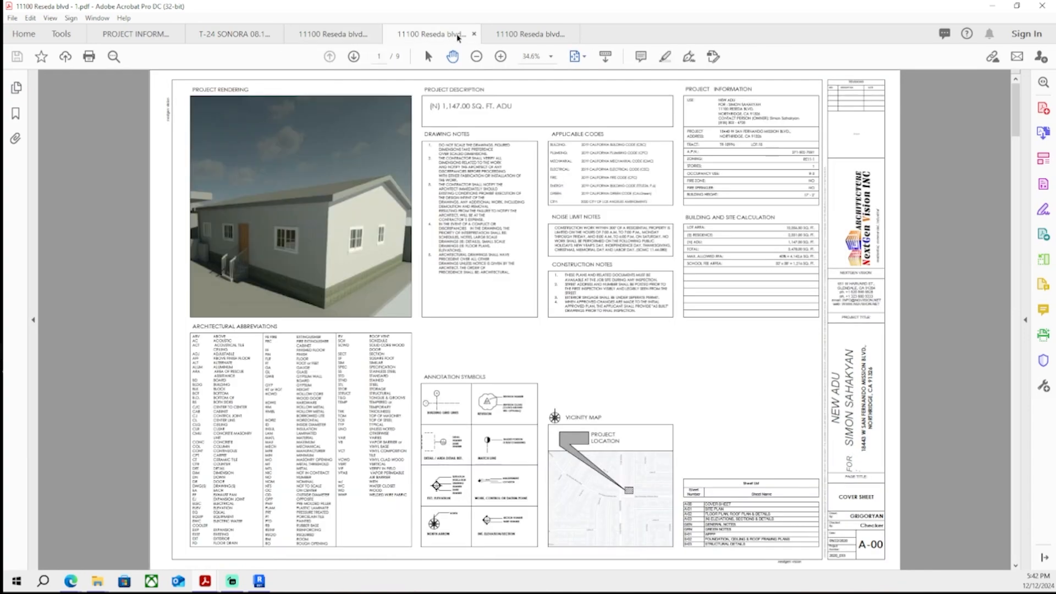
ctrl+scroll(809, 309, up, 5)
ctrl+scroll(802, 305, down, 5)
ctrl+scroll(698, 201, up, 5)
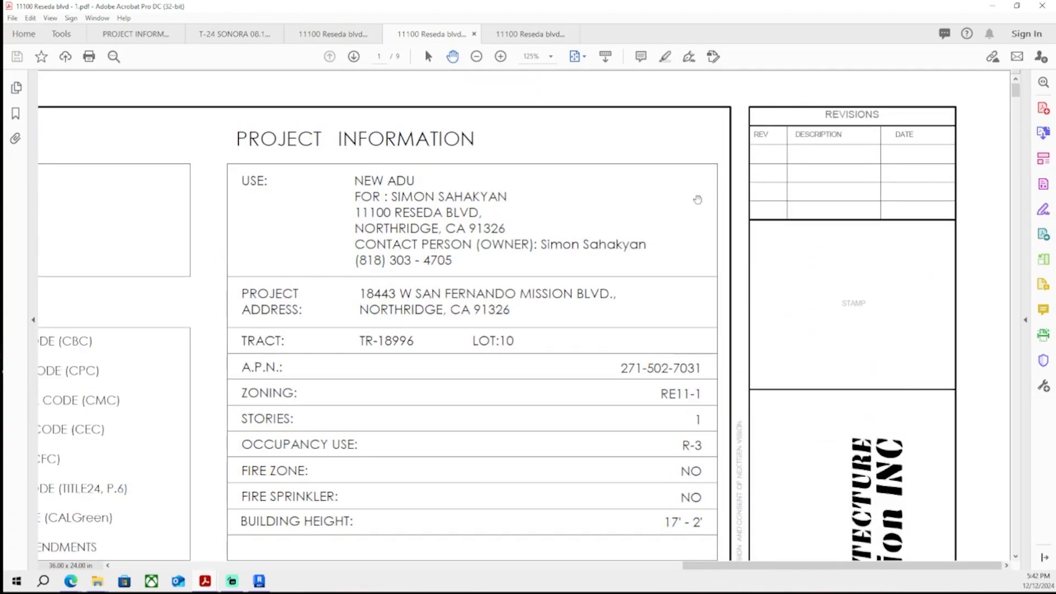
ctrl+scroll(657, 214, down, 5)
scroll(657, 213, down, 10)
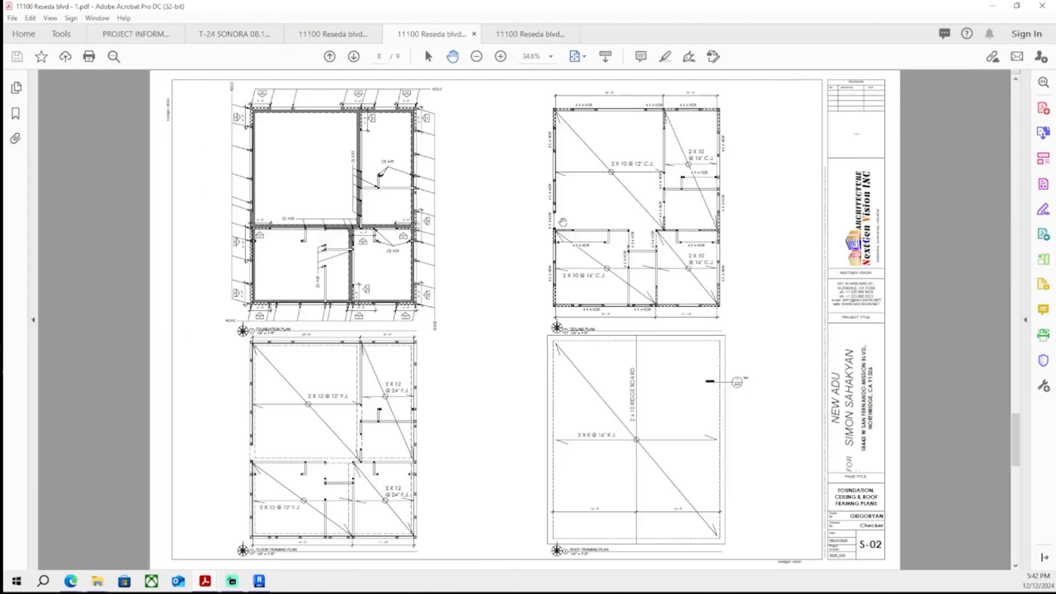
key(ctrl+w)
- Scroll through the correction list to review the remaining unanswered items
click(142, 35)
scroll(354, 335, down, 1)
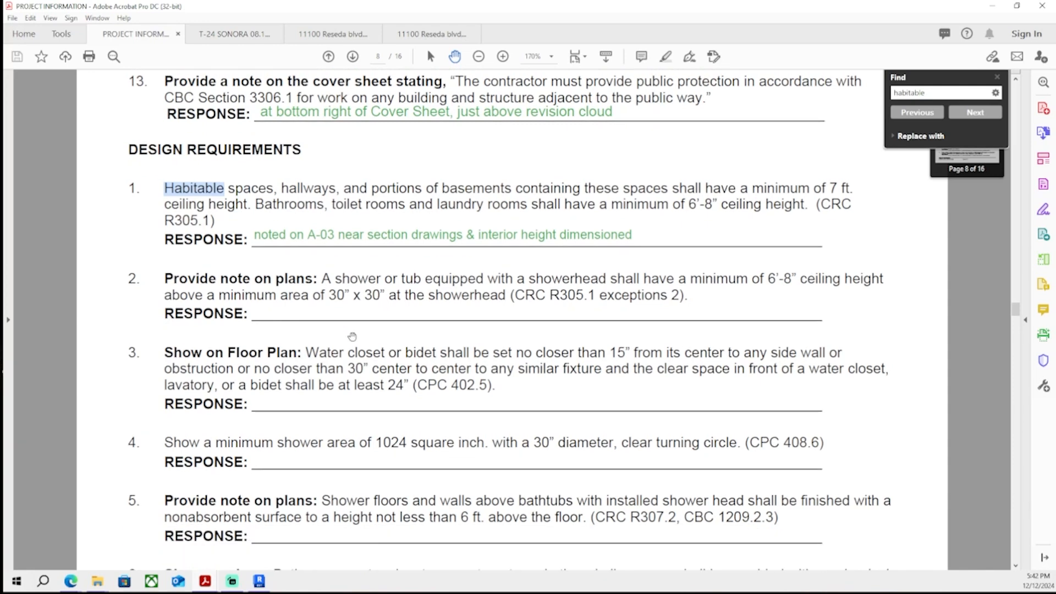
scroll(343, 352, up, 3)
scroll(336, 344, down, 1)
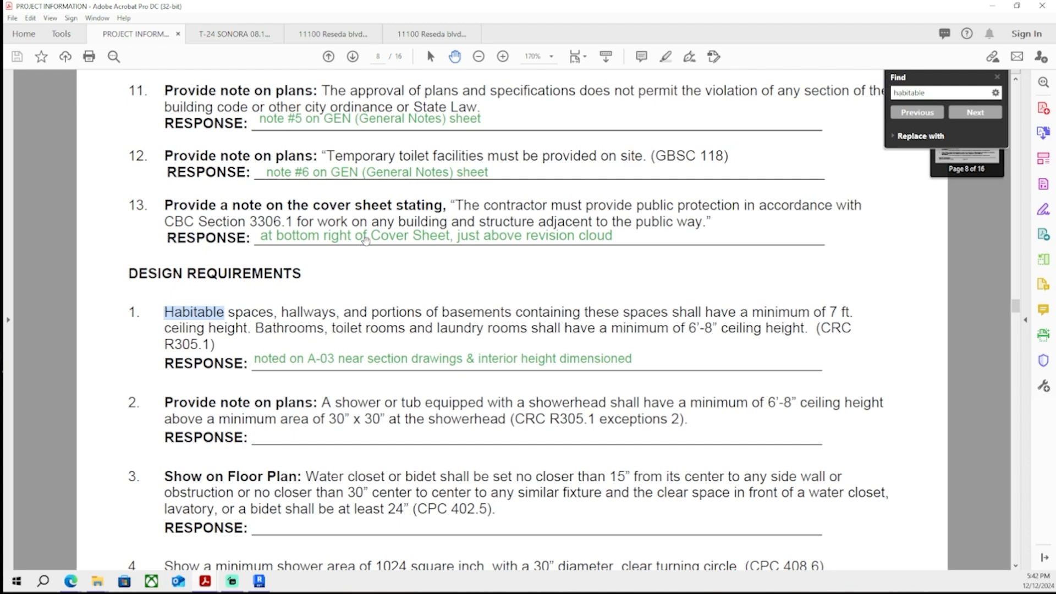
scroll(369, 198, down, 1)
scroll(368, 182, down, 3)
scroll(311, 334, up, 6)
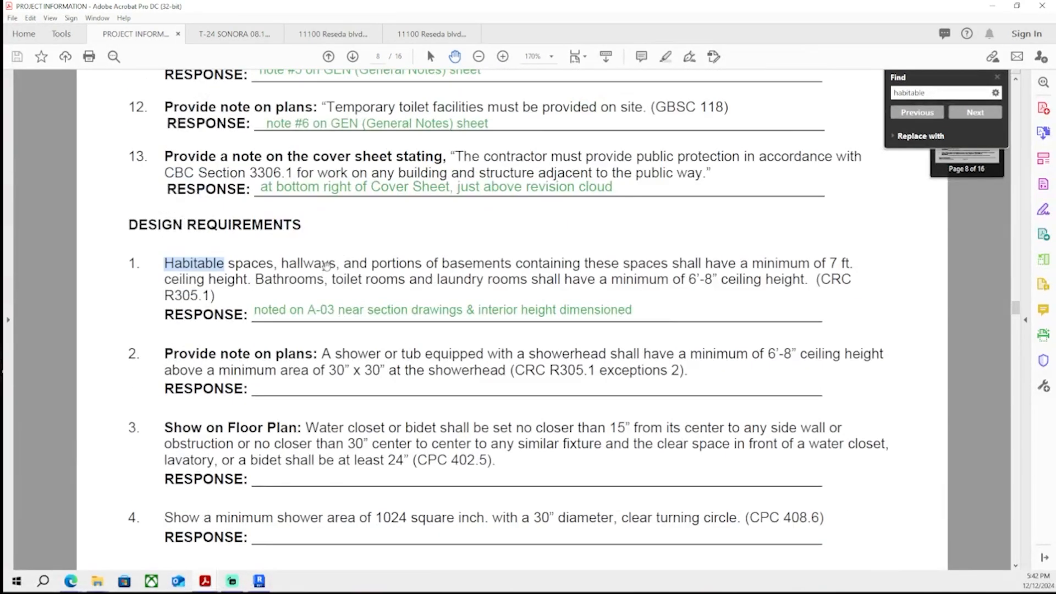
scroll(311, 334, up, 1)
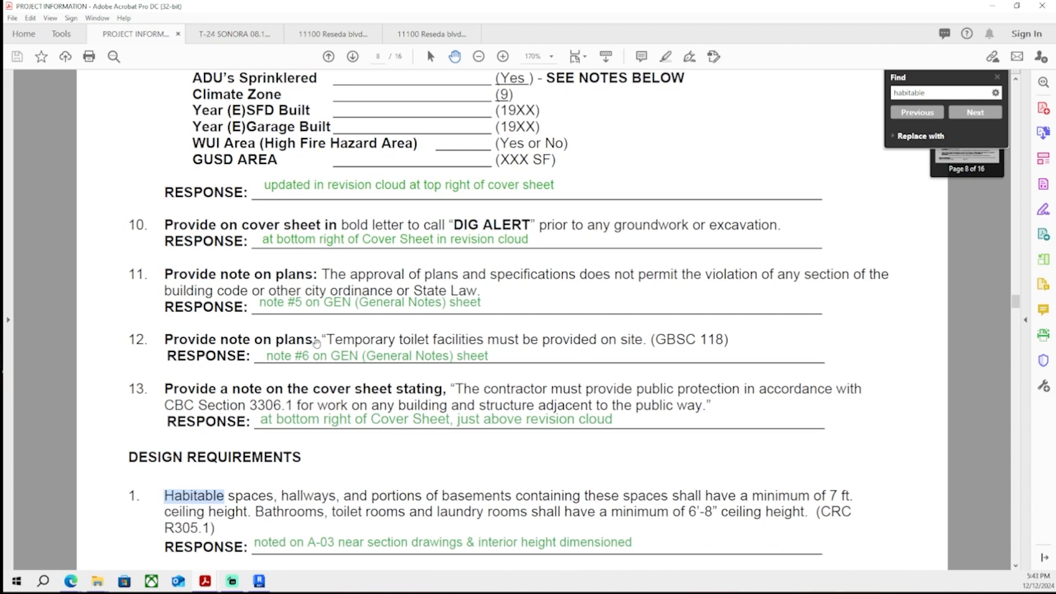
scroll(317, 342, down, 4)
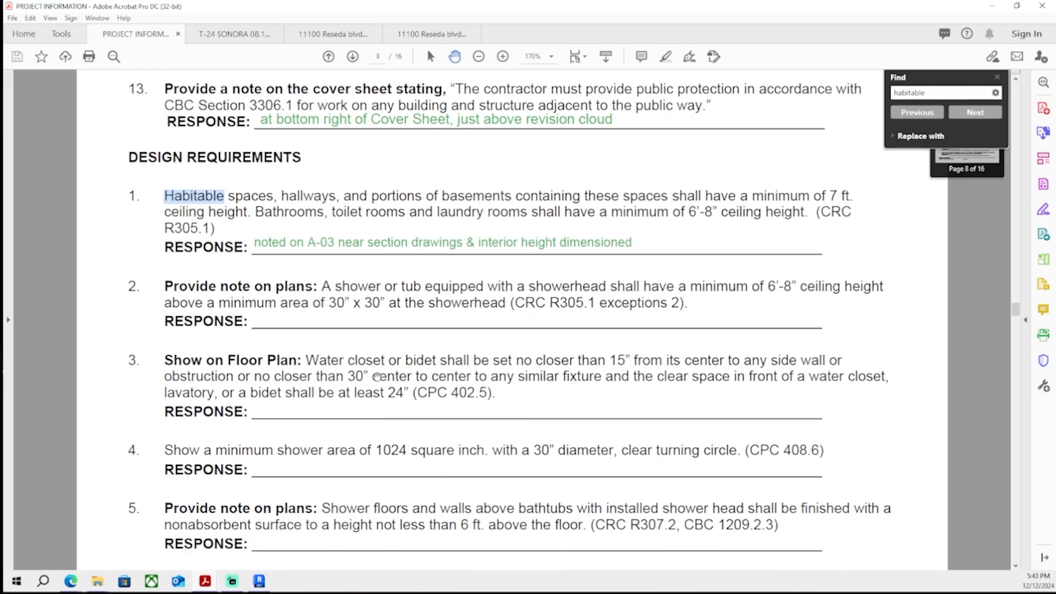
scroll(380, 374, down, 1)
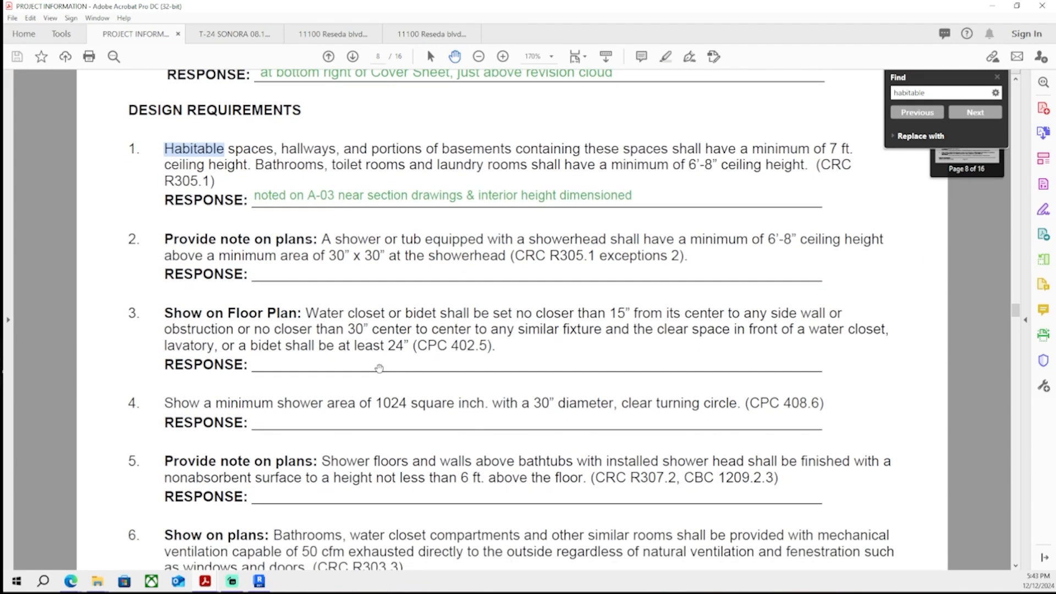
scroll(379, 369, down, 9)
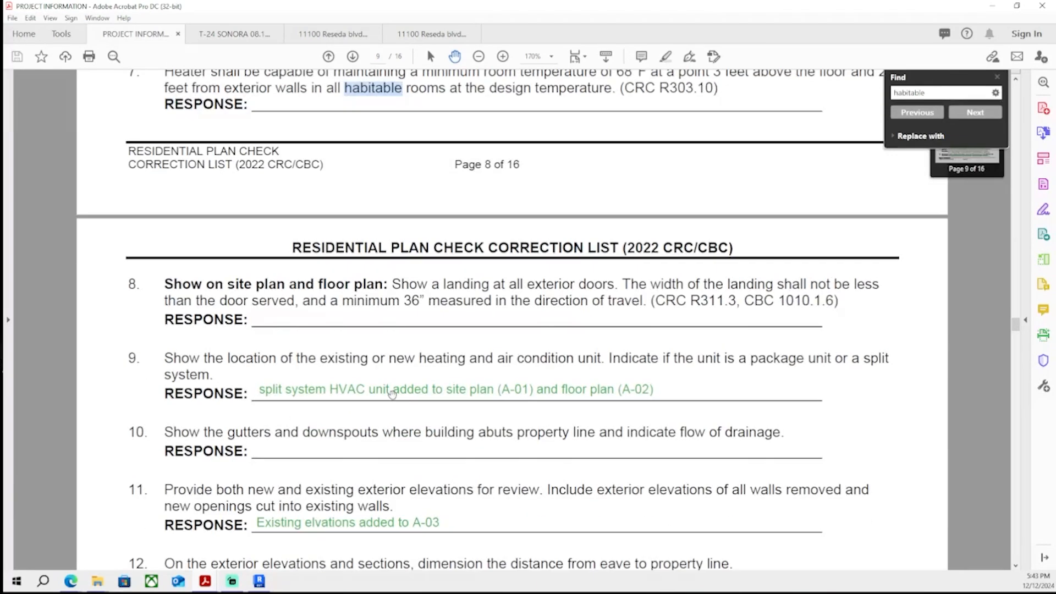
scroll(396, 405, down, 10)
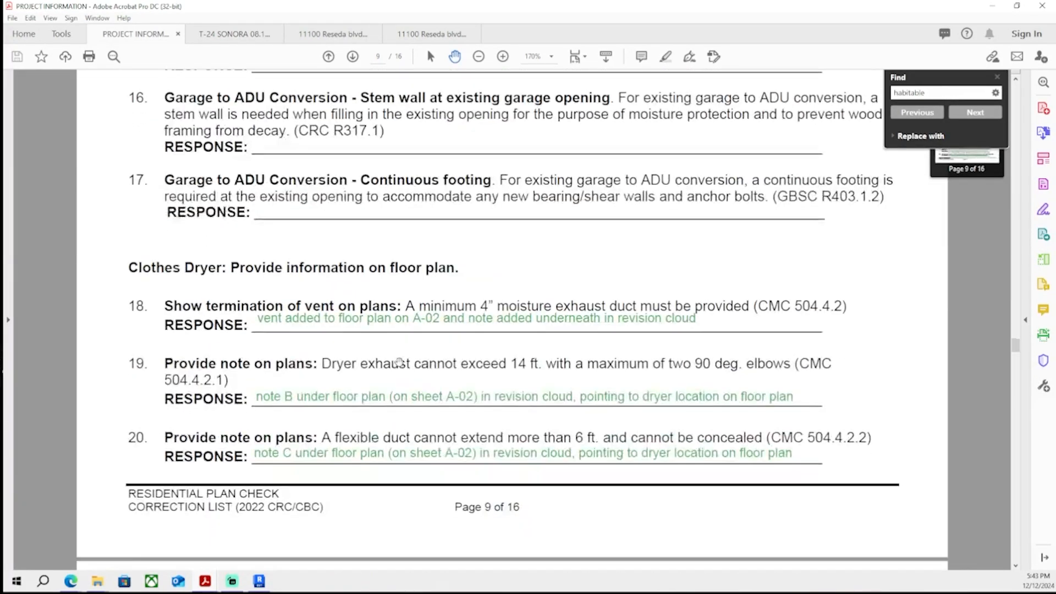
scroll(401, 355, down, 10)
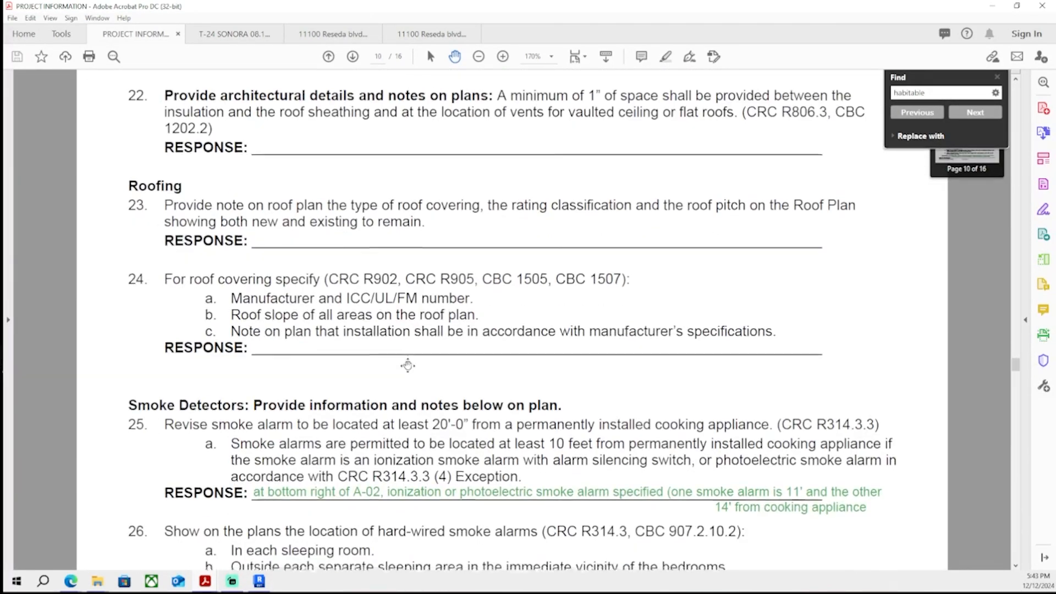
scroll(407, 364, down, 3)
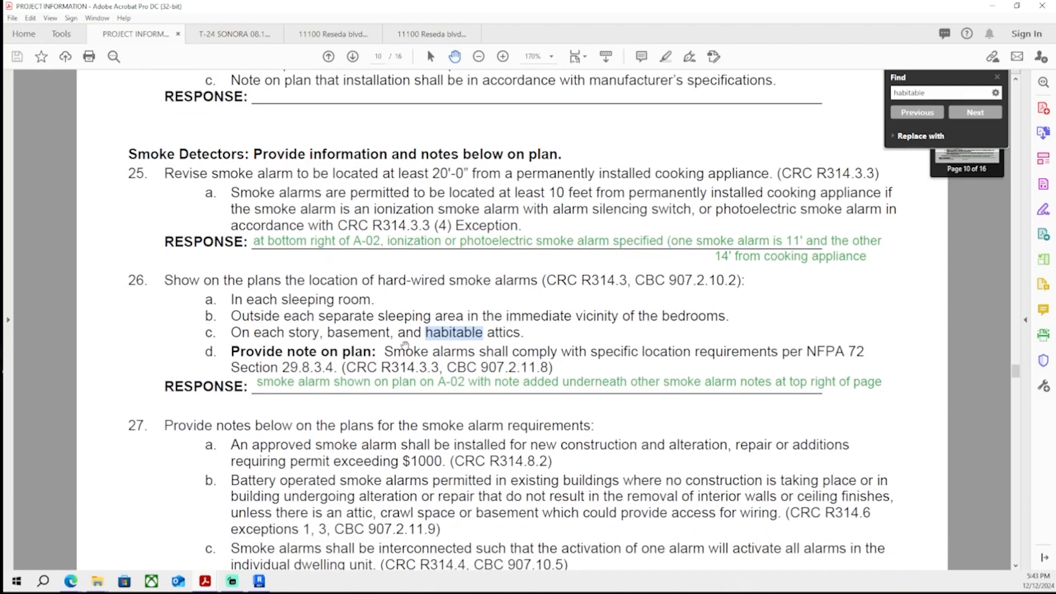
scroll(406, 353, down, 14)
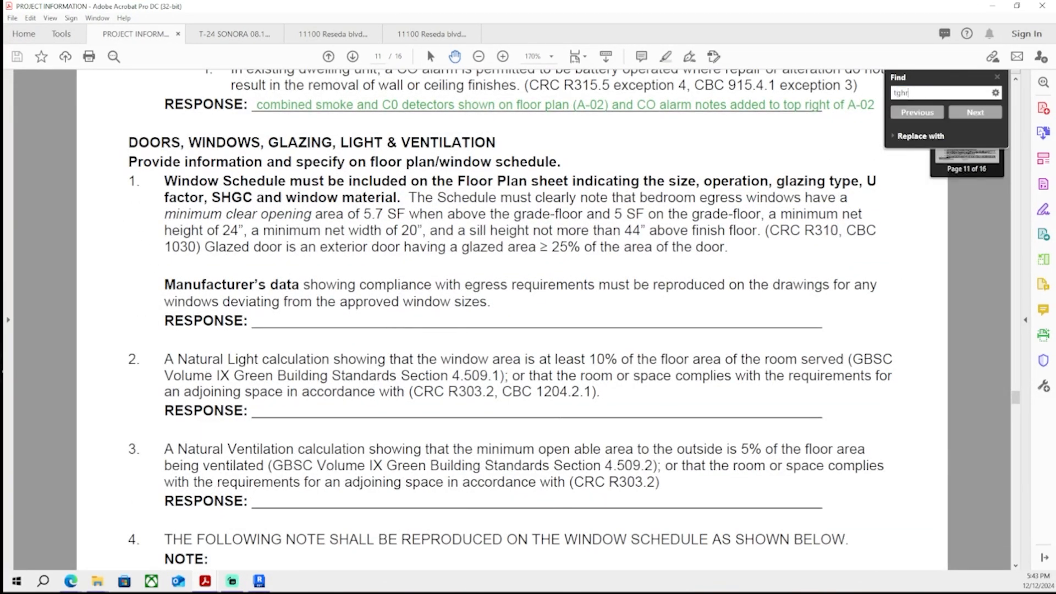
- Search the correction list for 'threshold'
key(BackSpace)
key(BackSpace)
key(BackSpace)
text(hreshold)
key(Return)
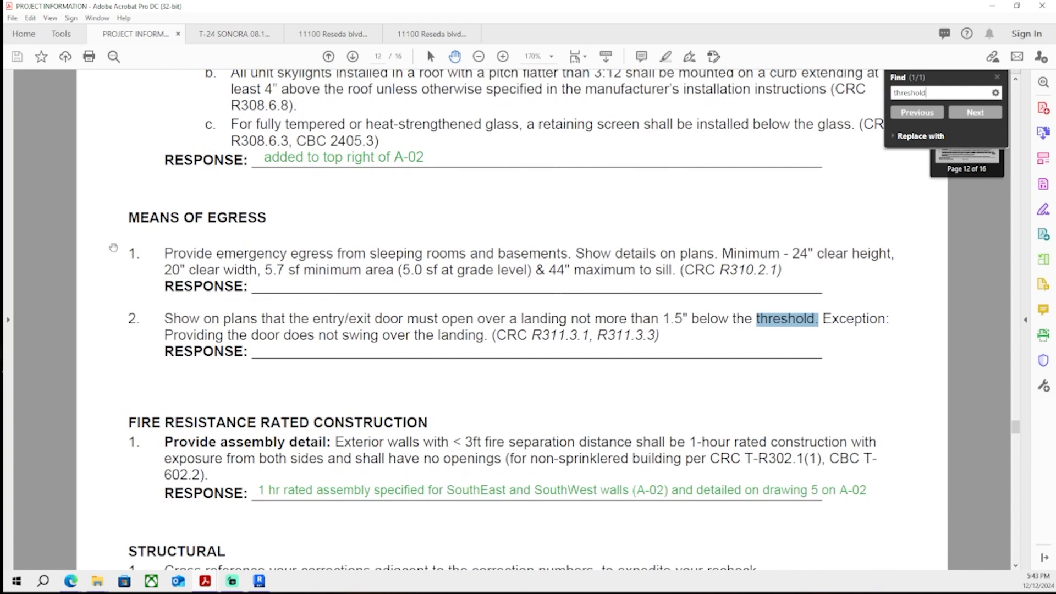
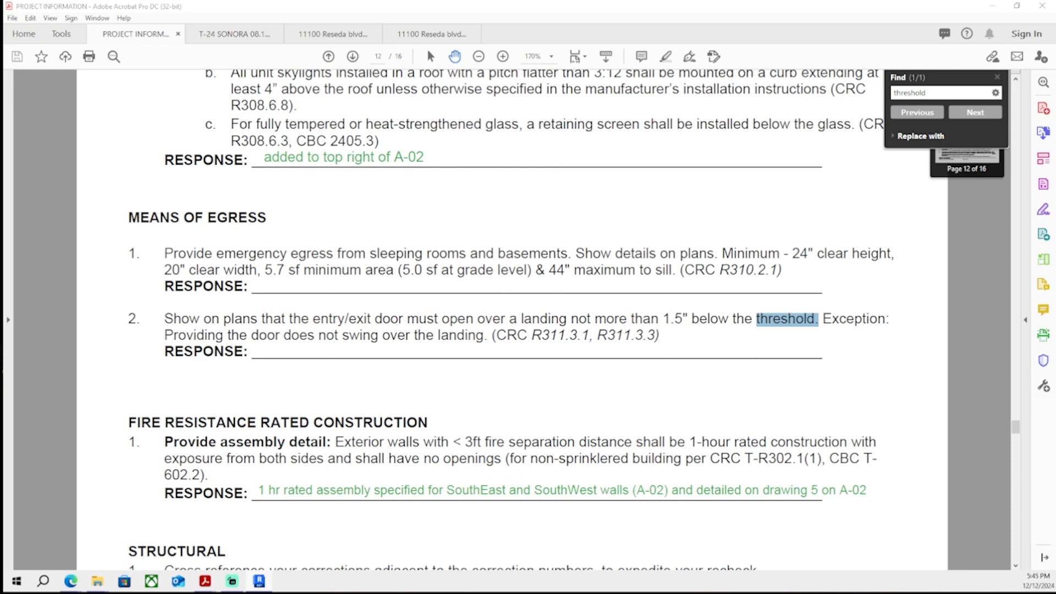
- Add the response 'threshold detail shown as drawing #11 on sheet A-03' under the entry door landing item and save the PDF
scroll(128, 380, down, 1)
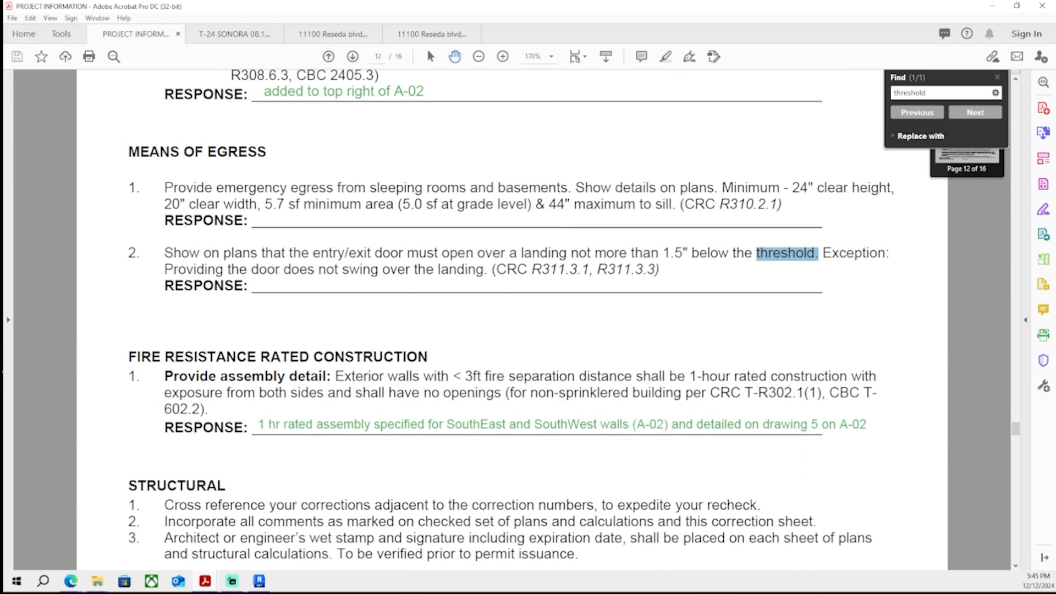
click(1044, 159)
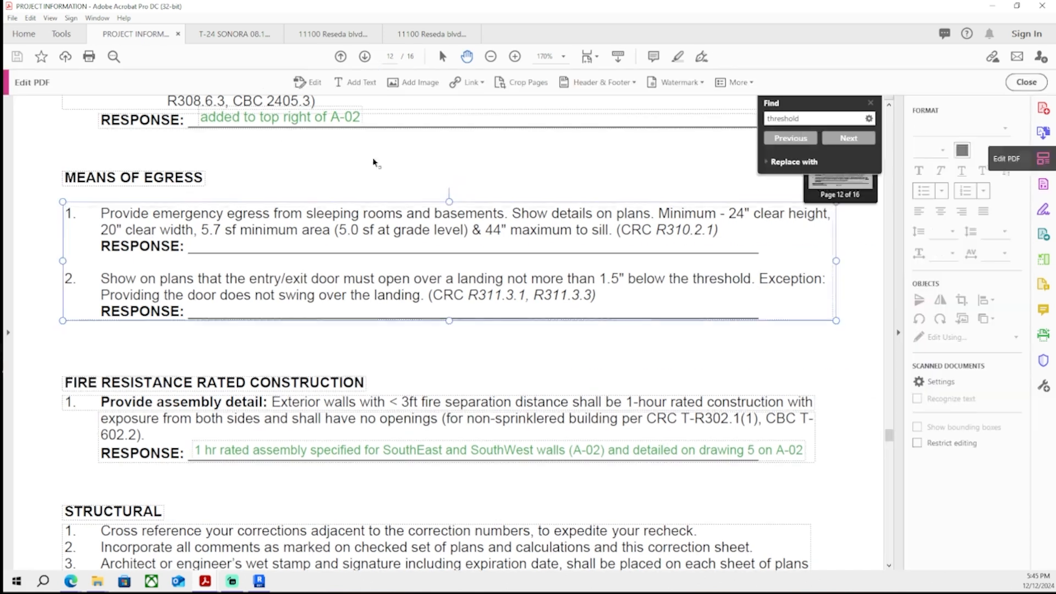
click(194, 308)
text(threshold detai)
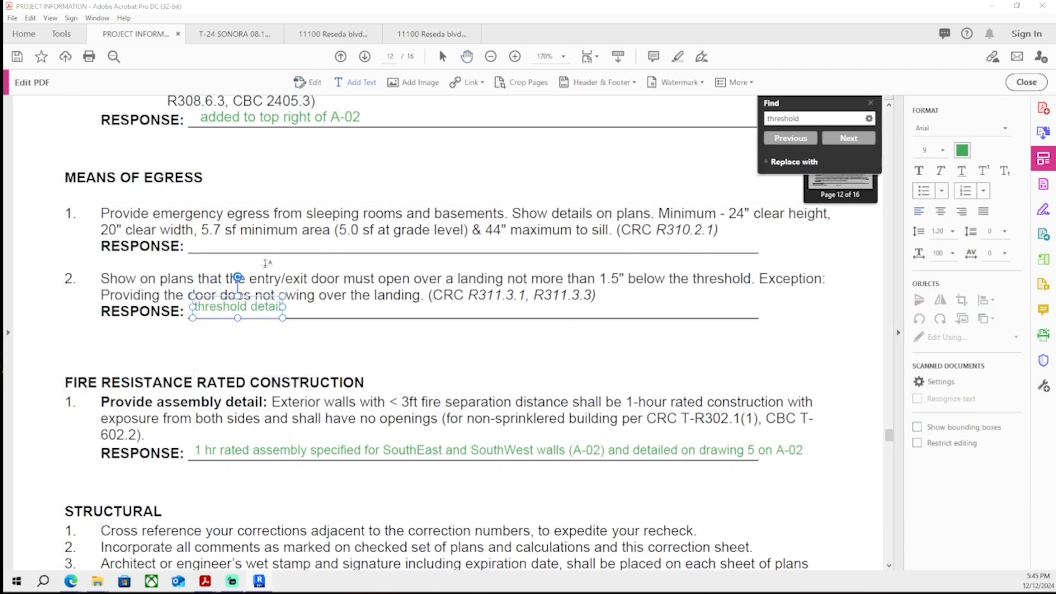
text(l s)
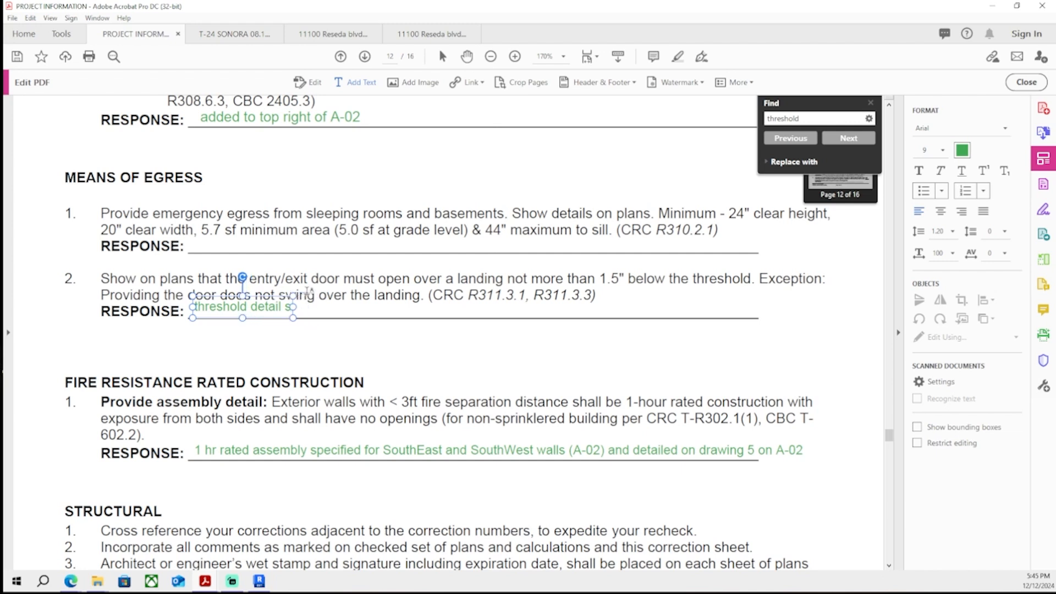
text(hown as drawing #11 on sheet)
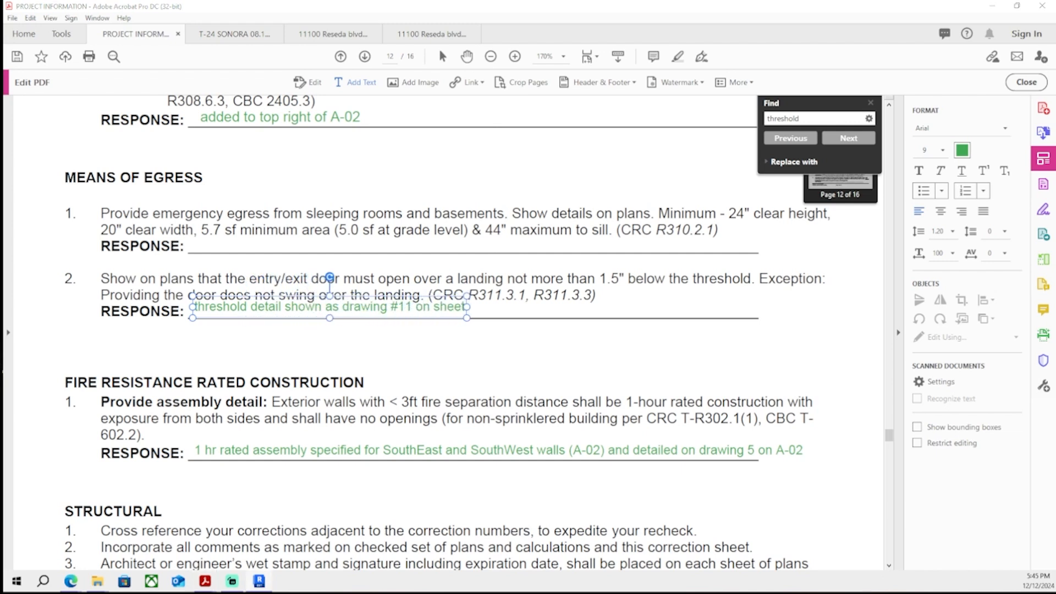
text( A-03)
key(Escape)
key(Escape)
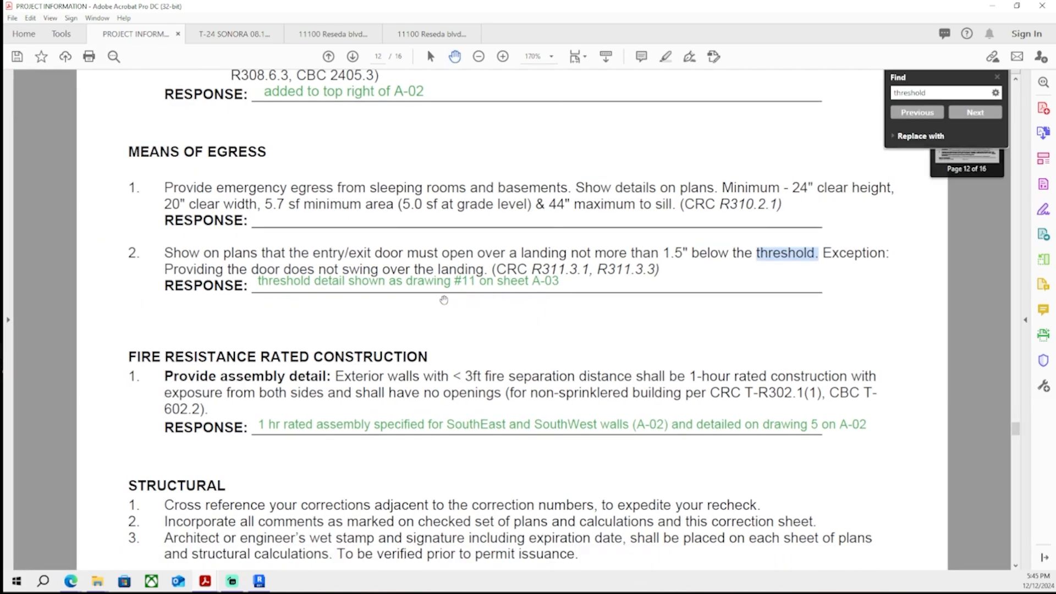
key(ctrl+s)
- Switch to Revit and on sheet A-02 add an 'EGRESS' text note beside the window schedule, using the 1/16" Century Gothic BiSTREND type
scroll(446, 352, up, 2)
scroll(418, 400, down, 8)
scroll(429, 381, up, 1)
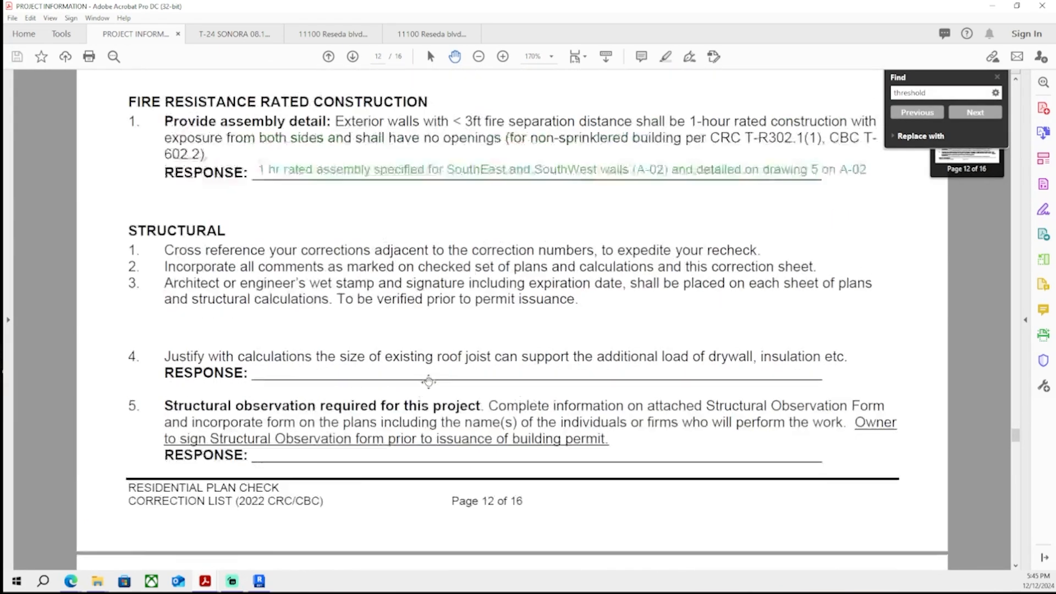
scroll(429, 381, up, 8)
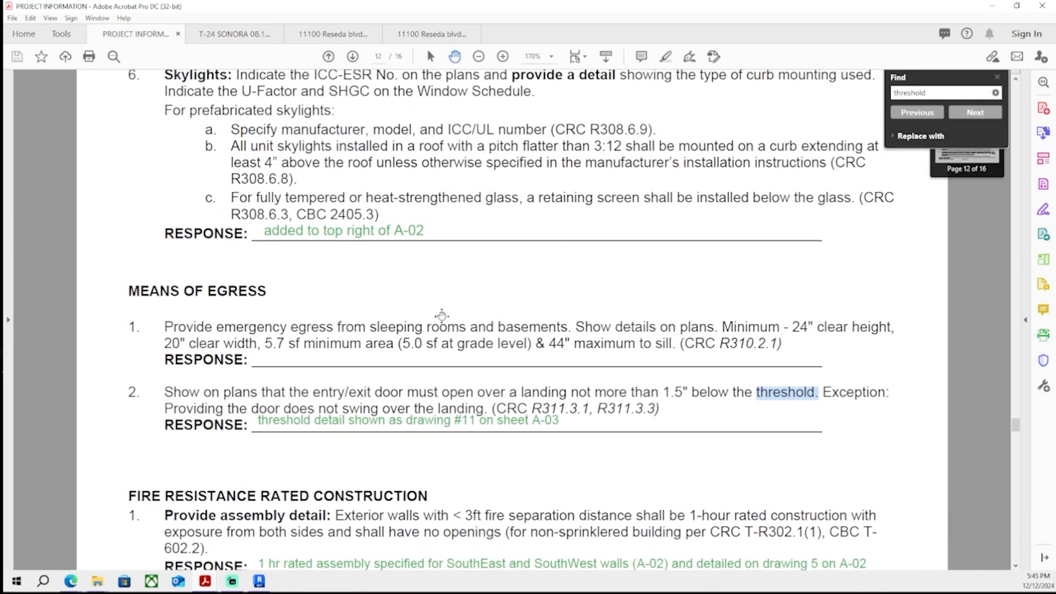
scroll(442, 315, down, 1)
key(alt+Tab)
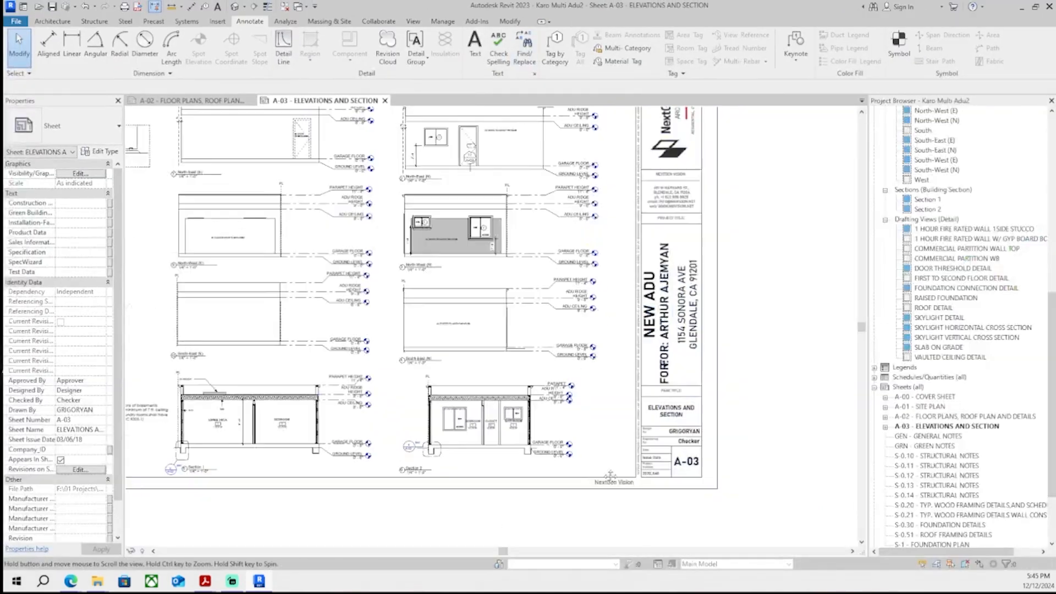
middle_drag(610, 477, 924, 415)
click(192, 101)
scroll(544, 226, up, 7)
scroll(385, 319, down, 7)
scroll(411, 366, up, 5)
middle_drag(412, 366, 613, 244)
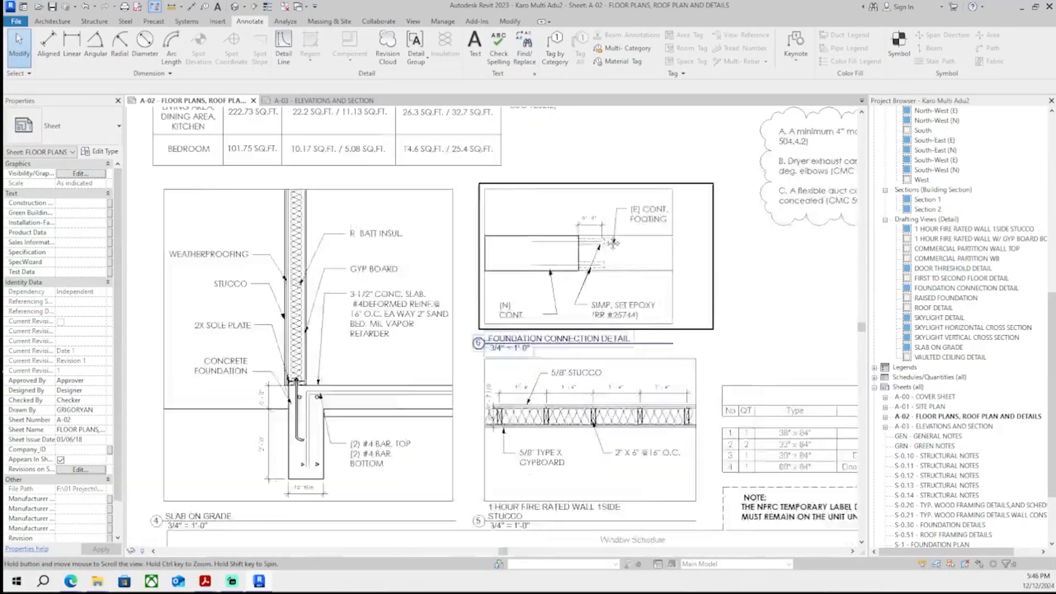
scroll(613, 243, down, 3)
scroll(468, 440, up, 6)
middle_drag(201, 274, 243, 357)
click(474, 44)
scroll(179, 292, up, 3)
click(245, 358)
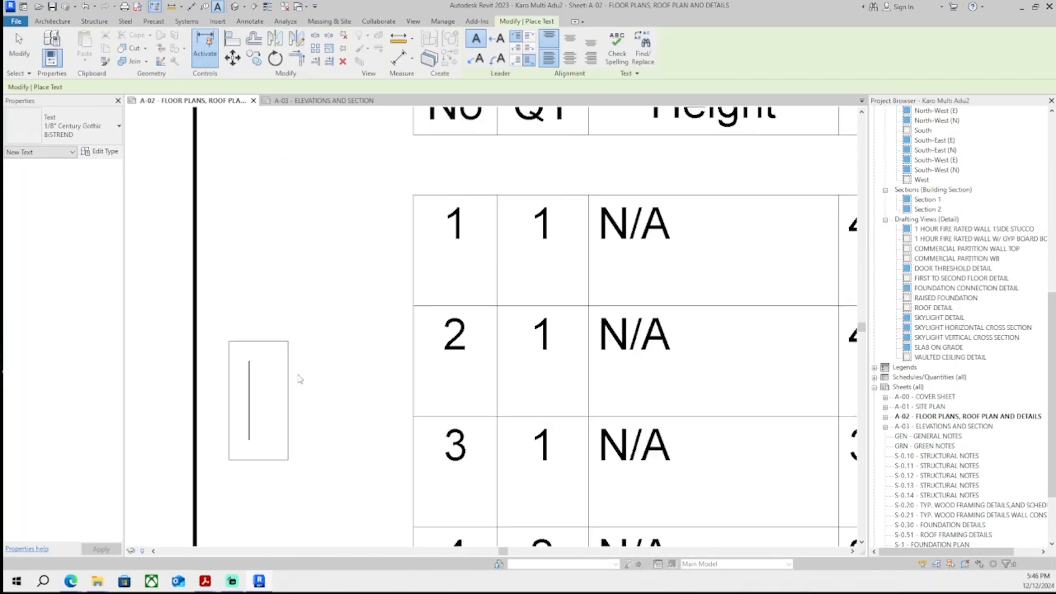
text(EGRESS)
click(365, 255)
click(66, 127)
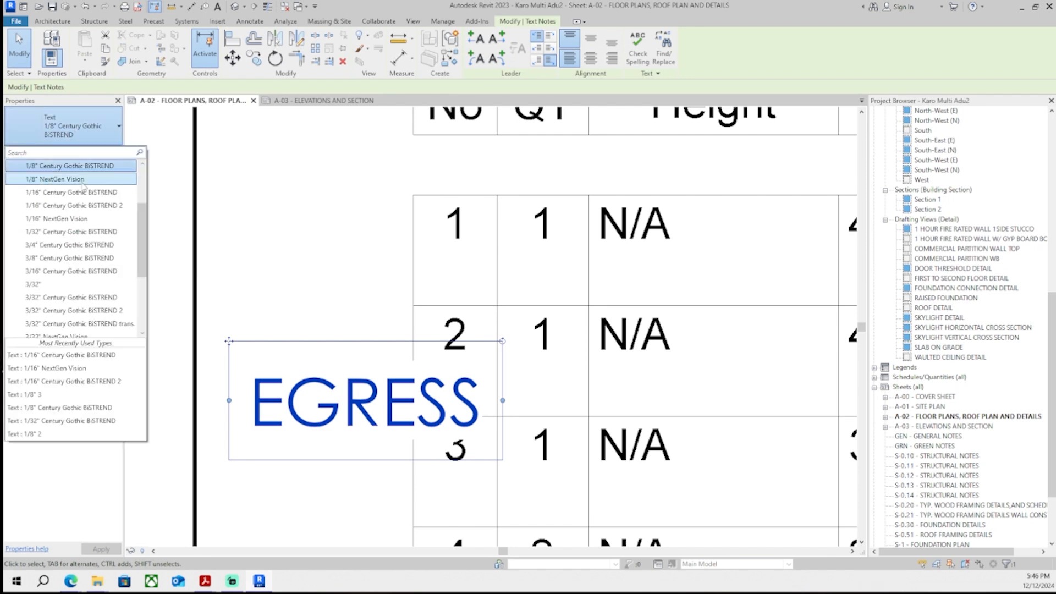
click(83, 192)
- Draw Thin Lines detail lines boxing the 'EGRESS' note as a cell aligned with the schedule's second row
scroll(402, 385, up, 2)
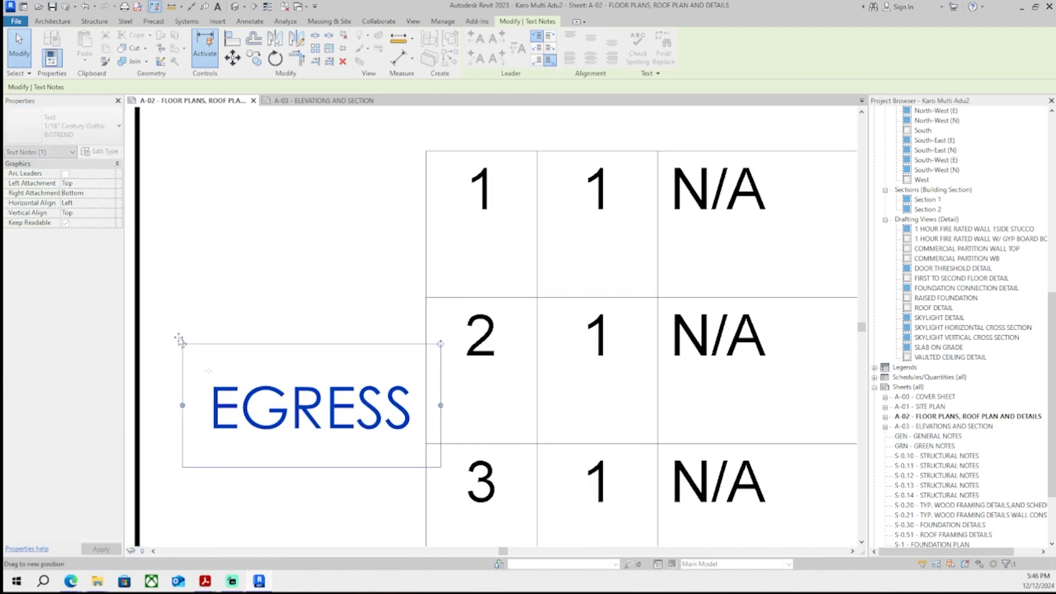
click(197, 222)
key(d)
key(l)
click(426, 298)
key(Escape)
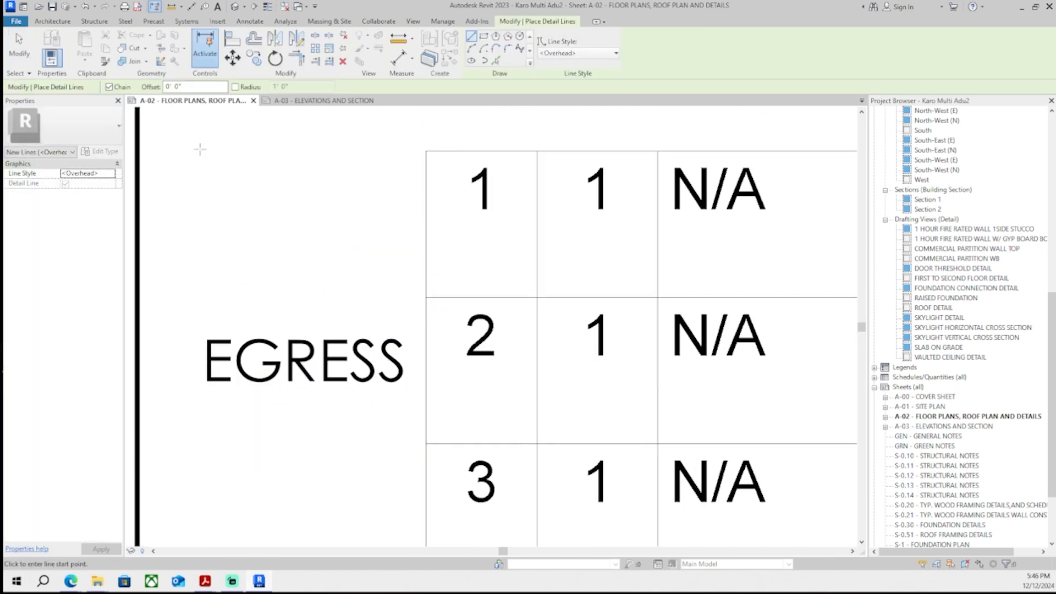
click(560, 54)
click(439, 282)
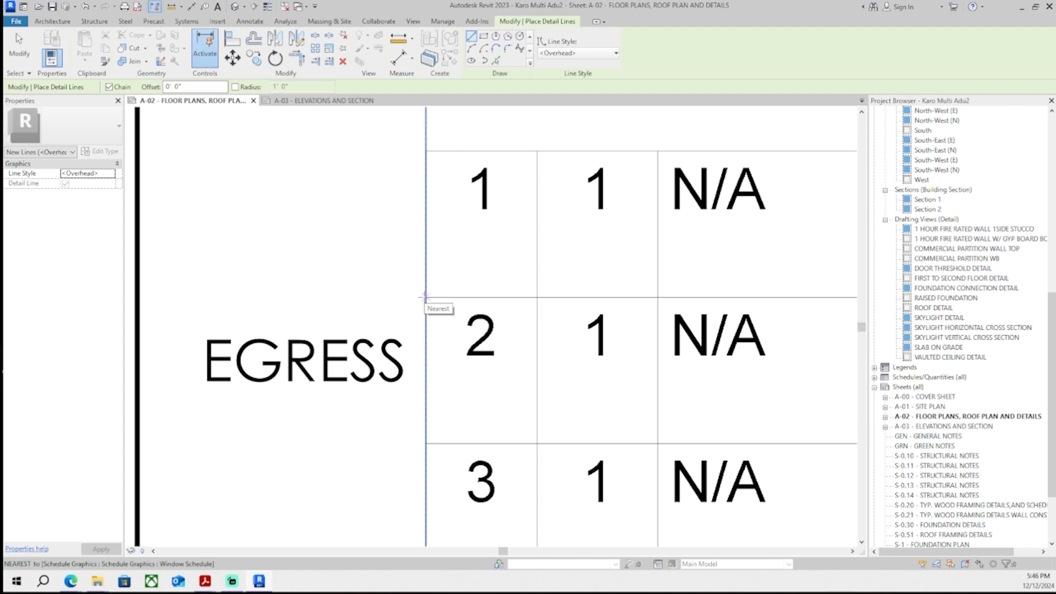
click(426, 298)
click(616, 52)
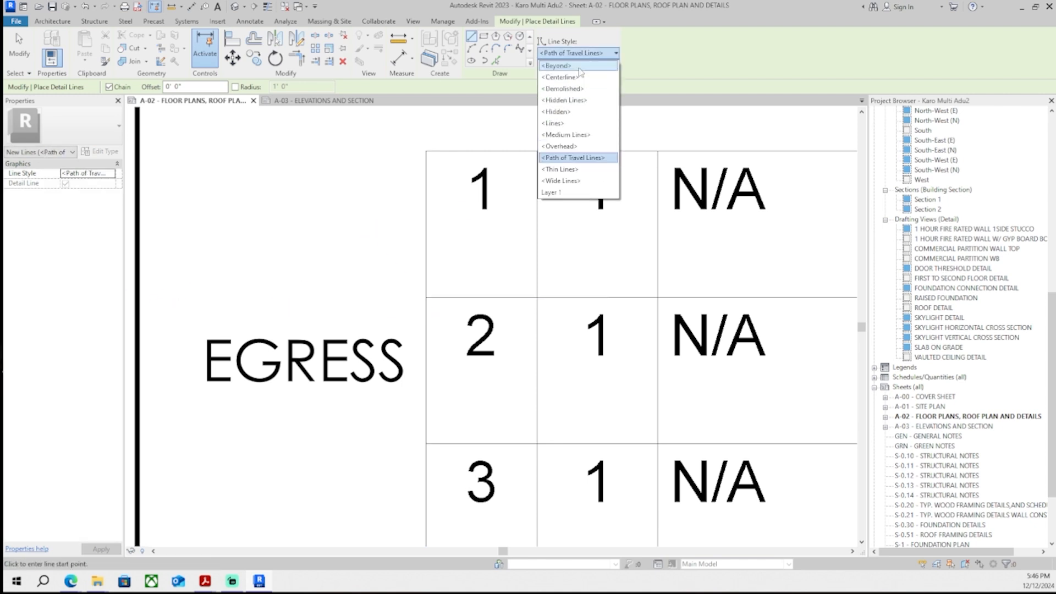
click(572, 159)
click(426, 298)
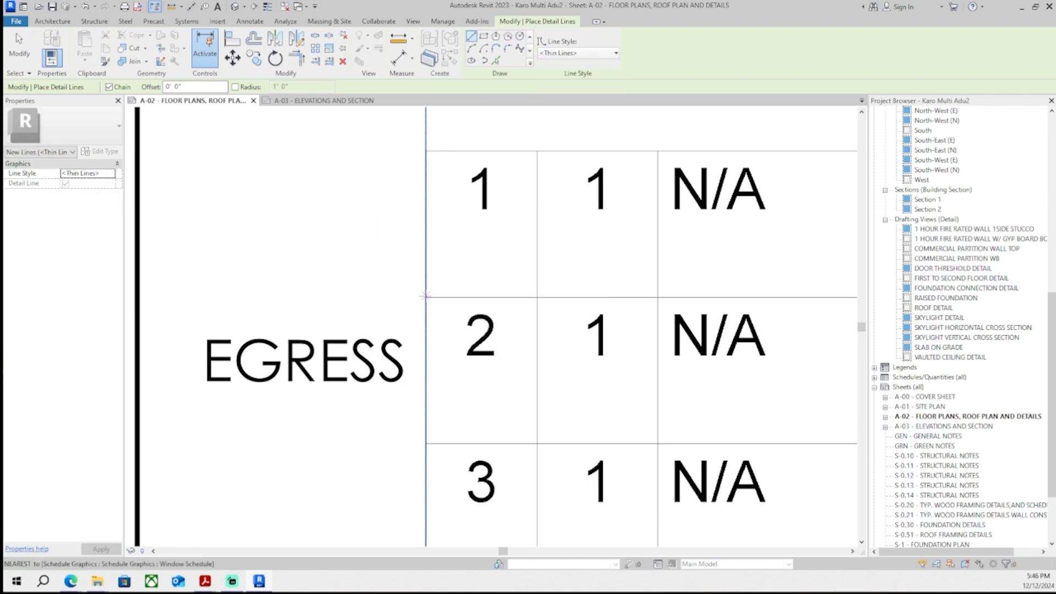
scroll(181, 295, down, 2)
click(177, 295)
click(345, 393)
scroll(345, 393, up, 5)
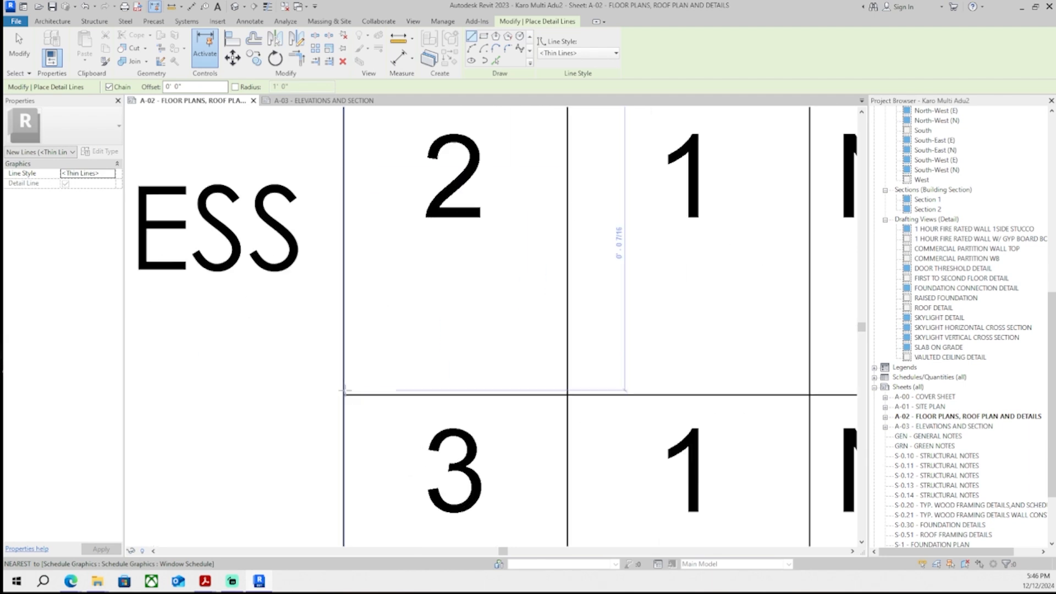
scroll(325, 391, down, 3)
click(224, 387)
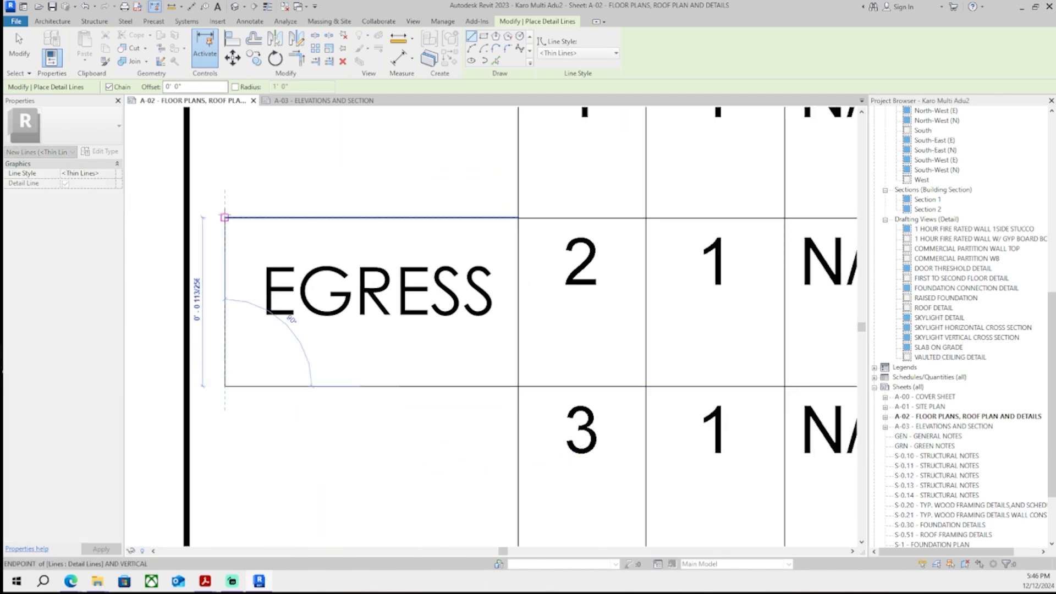
key(Escape)
key(Escape)
- Draw thin detail lines forming a header cell beside the window schedule's column headings
scroll(312, 331, down, 6)
scroll(359, 363, down, 3)
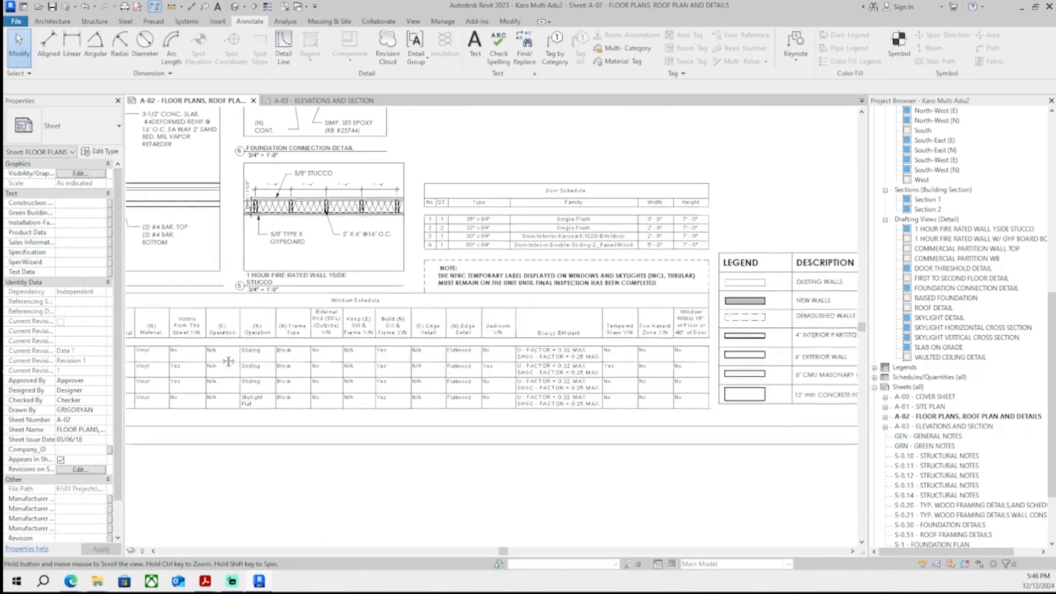
scroll(307, 404, up, 8)
scroll(307, 403, down, 2)
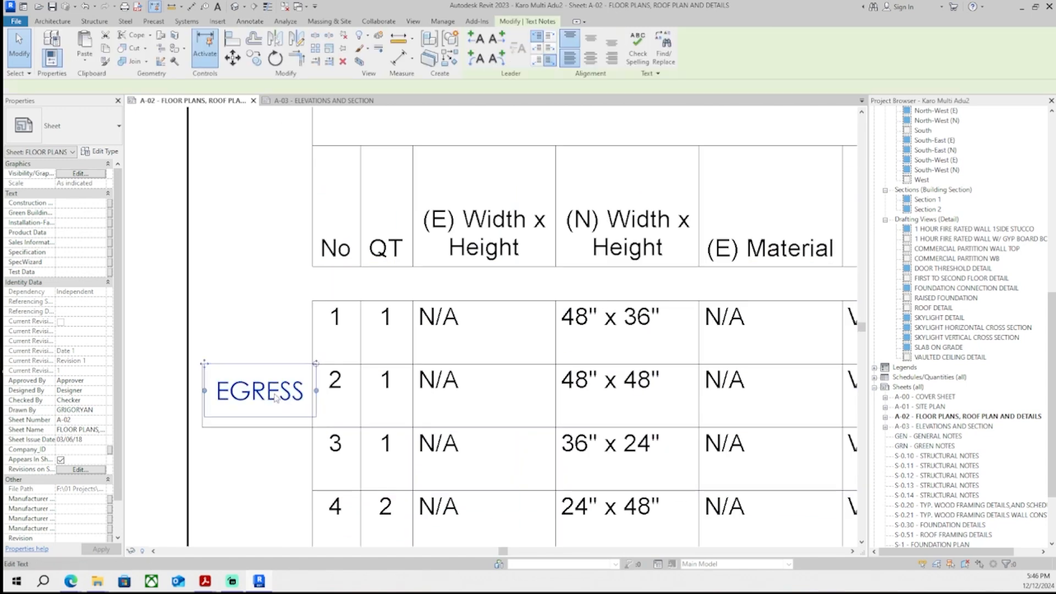
key(d)
key(l)
scroll(309, 318, up, 3)
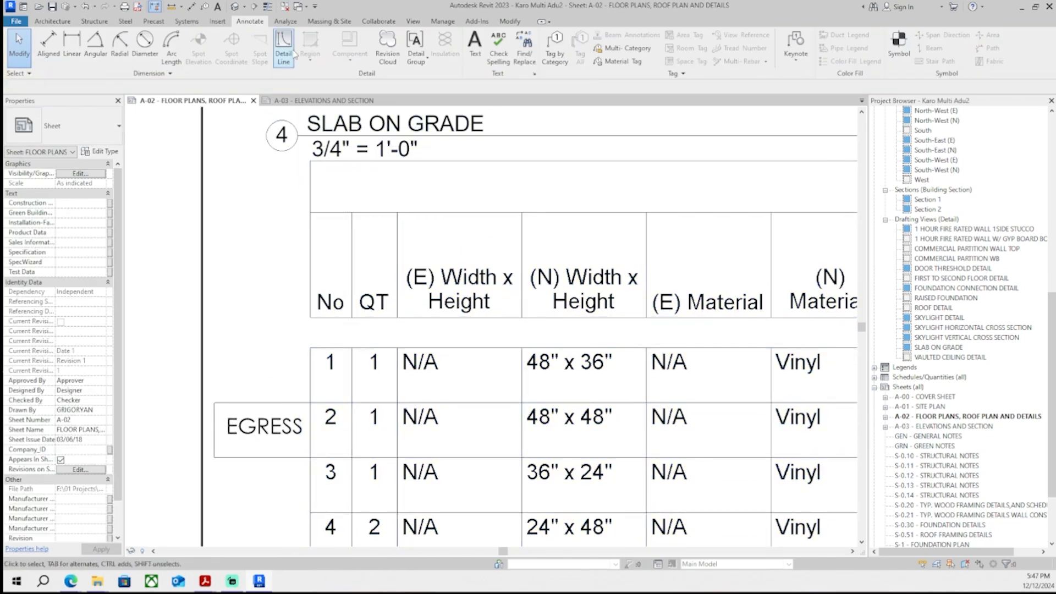
click(310, 317)
click(214, 318)
click(214, 208)
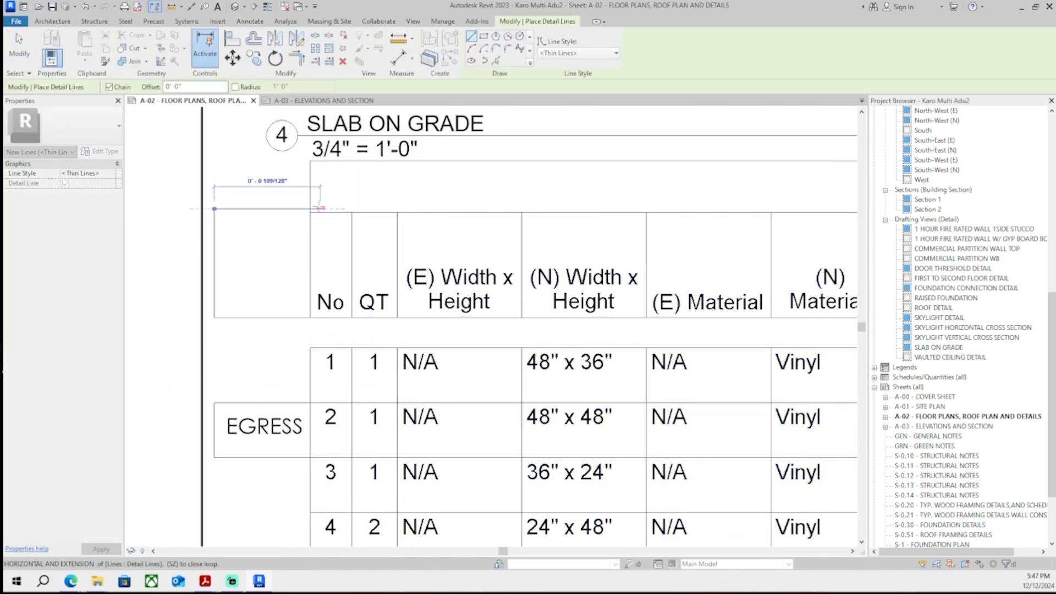
click(310, 208)
key(Escape)
key(Escape)
- Copy the detail-line cell to form matching cells beside the other window rows
scroll(308, 209, up, 5)
drag(283, 206, 280, 220)
scroll(300, 330, down, 7)
key(Escape)
middle_drag(308, 413, 369, 306)
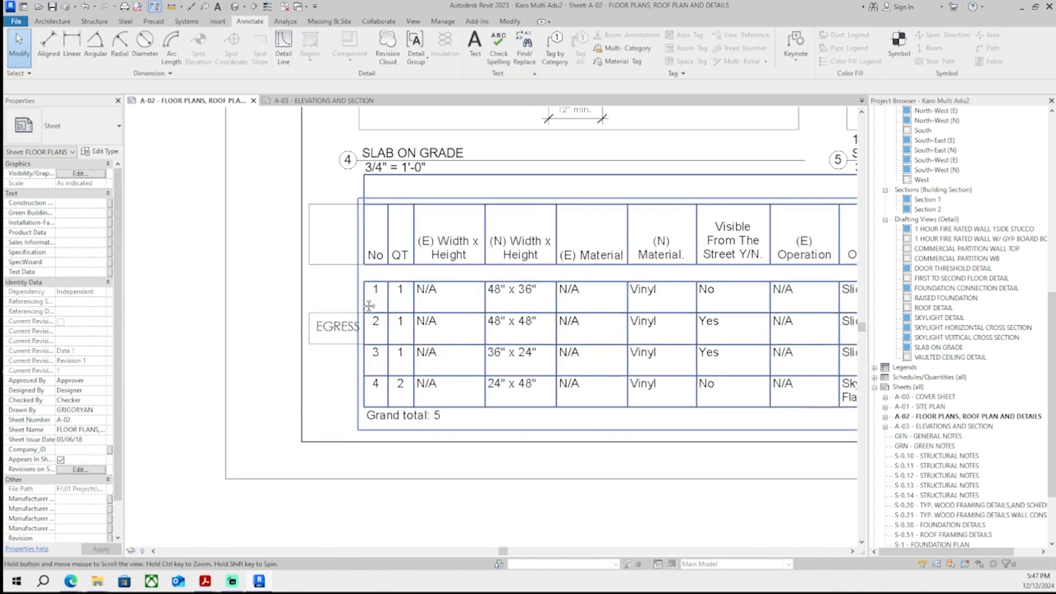
key(d)
key(l)
scroll(461, 310, up, 3)
click(291, 260)
key(Escape)
key(Escape)
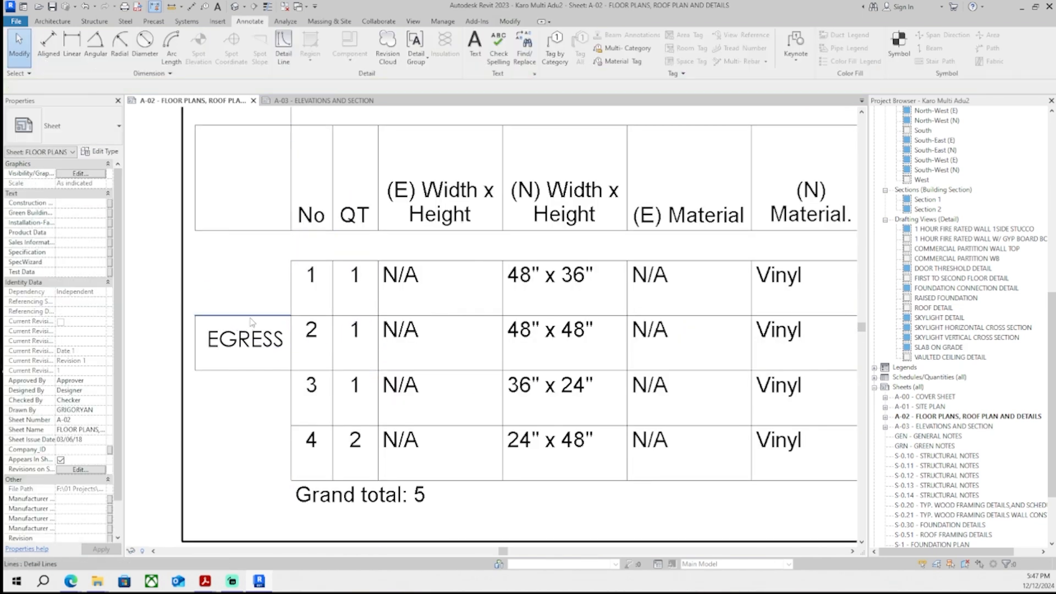
key(Tab)
click(251, 318)
key(c)
key(o)
scroll(220, 380, up, 2)
click(176, 364)
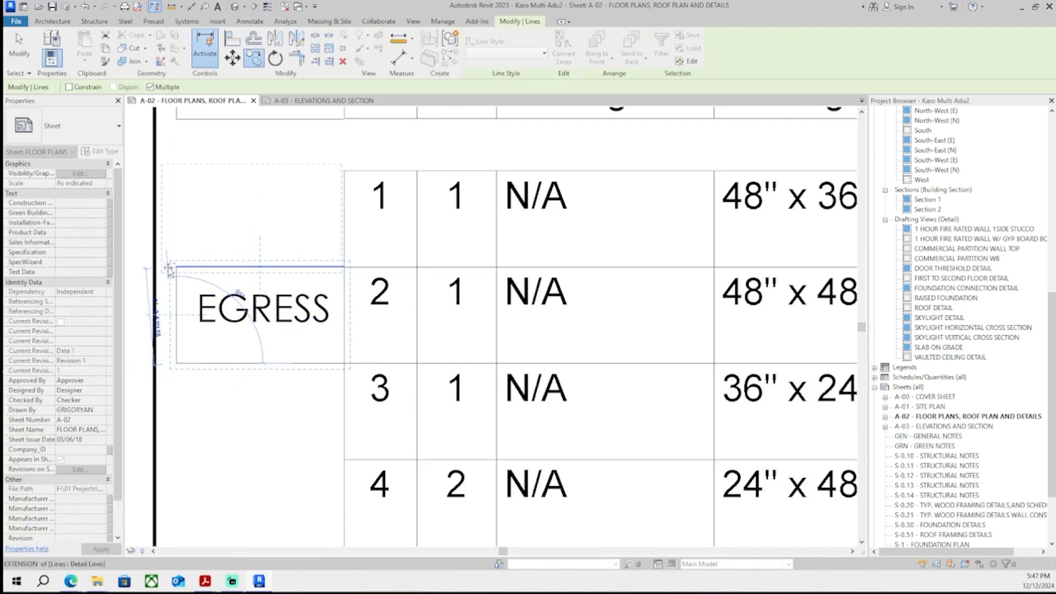
scroll(208, 300, down, 2)
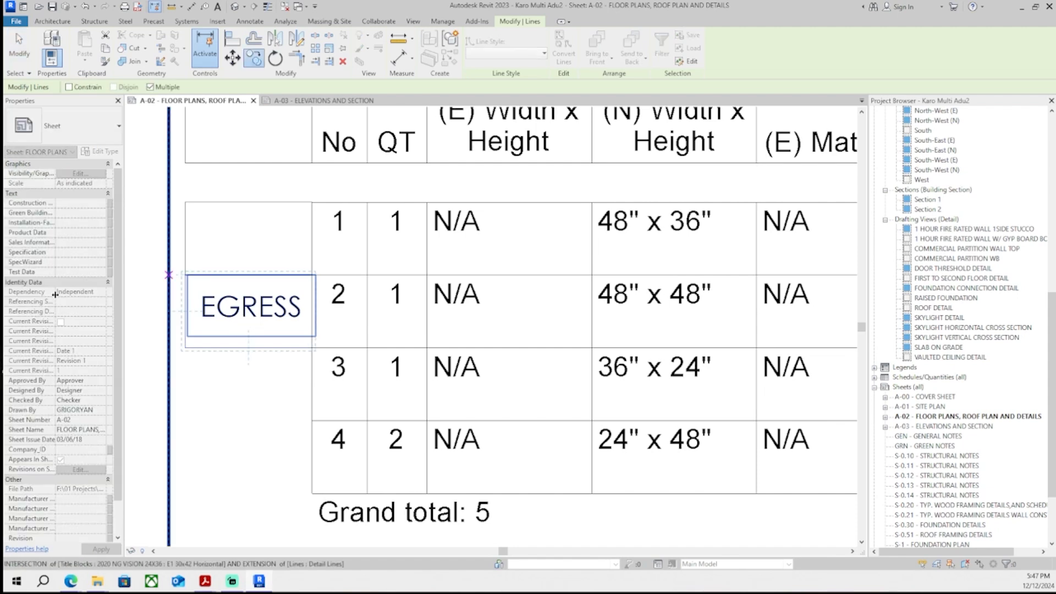
scroll(192, 285, up, 3)
scroll(347, 127, down, 3)
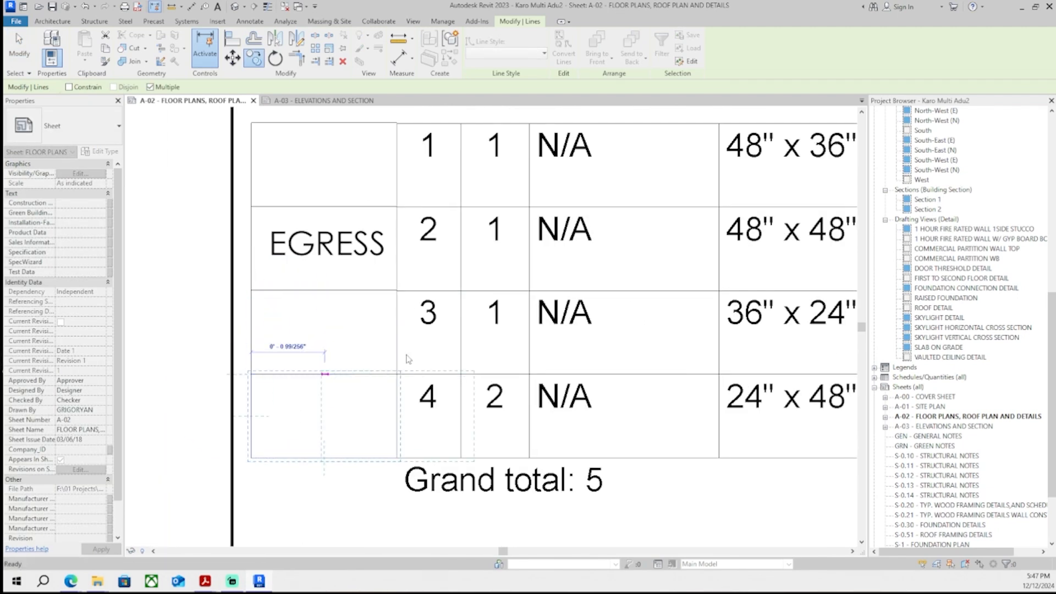
key(Escape)
- Copy the 'EGRESS' note up into the new header cell
scroll(409, 359, down, 2)
middle_drag(323, 227, 315, 357)
scroll(359, 393, up, 2)
click(361, 395)
key(c)
key(o)
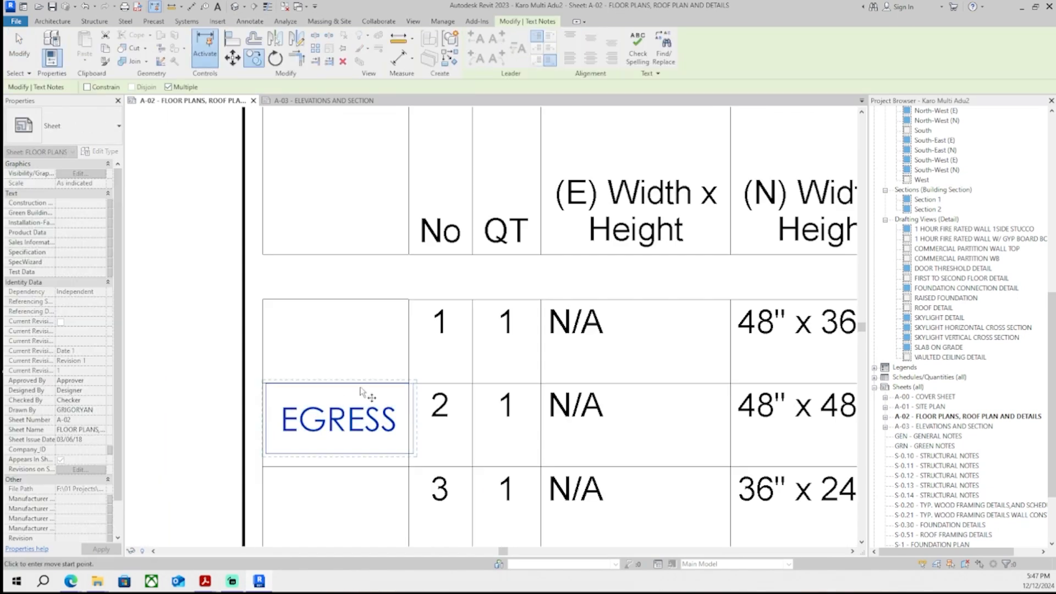
click(270, 467)
click(269, 254)
- Change the text of the note in the second row's cell to 'YES'
double_click(329, 421)
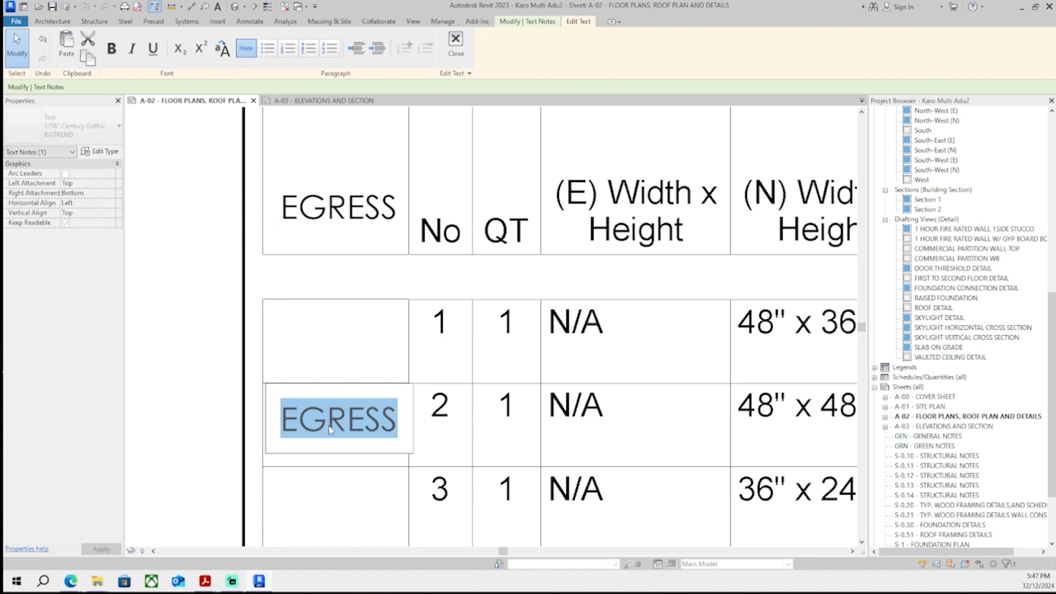
text(YES)
click(330, 379)
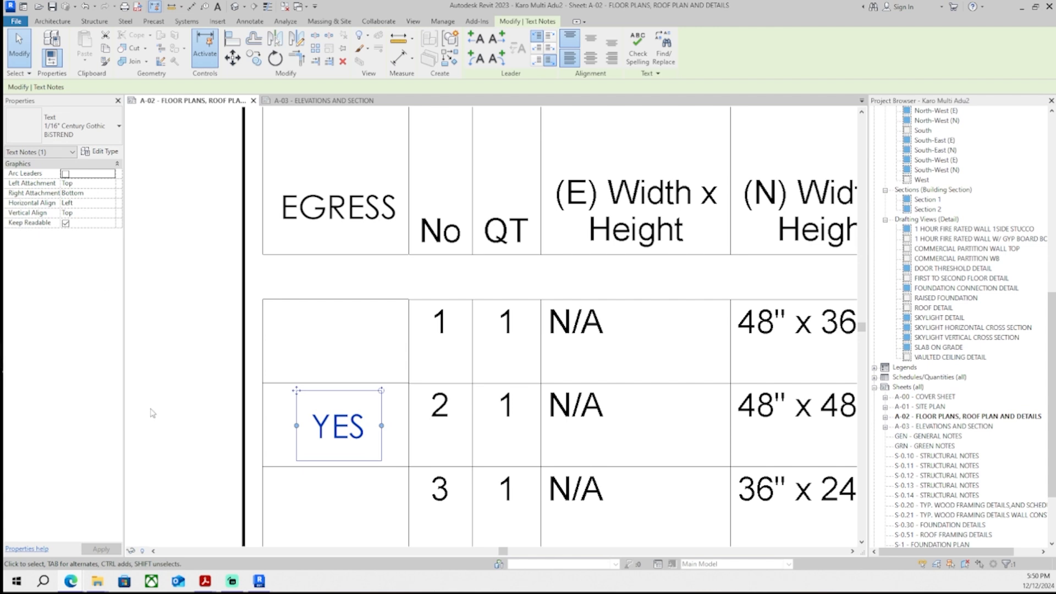
- Copy the 'YES' note up into the first window row's cell
scroll(175, 355, down, 3)
click(308, 311)
middle_drag(309, 312, 458, 288)
scroll(446, 411, up, 2)
click(434, 381)
key(Escape)
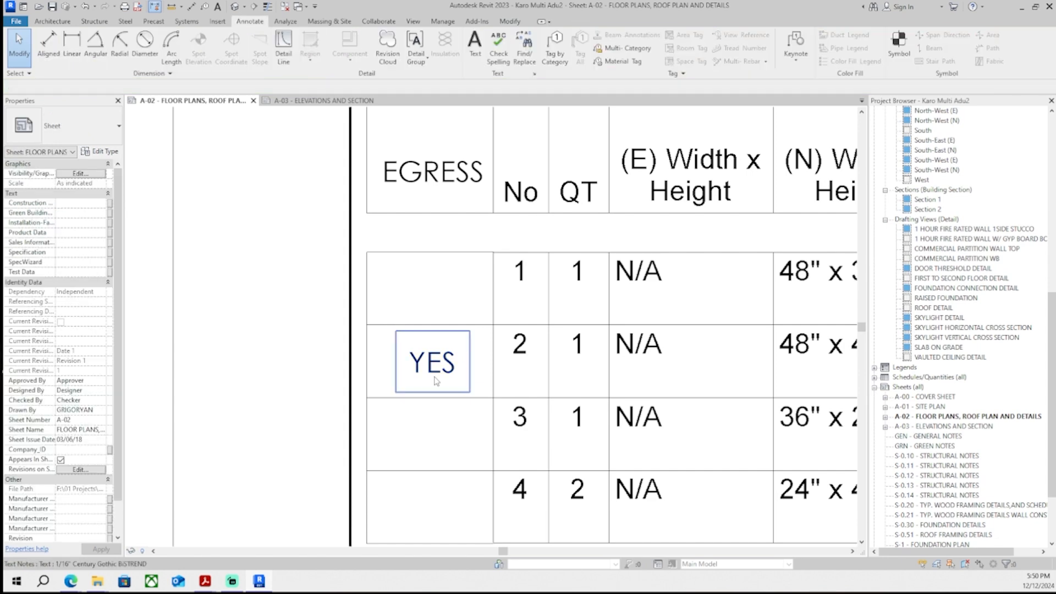
click(435, 378)
key(c)
key(o)
scroll(515, 439, up, 1)
click(486, 382)
click(485, 286)
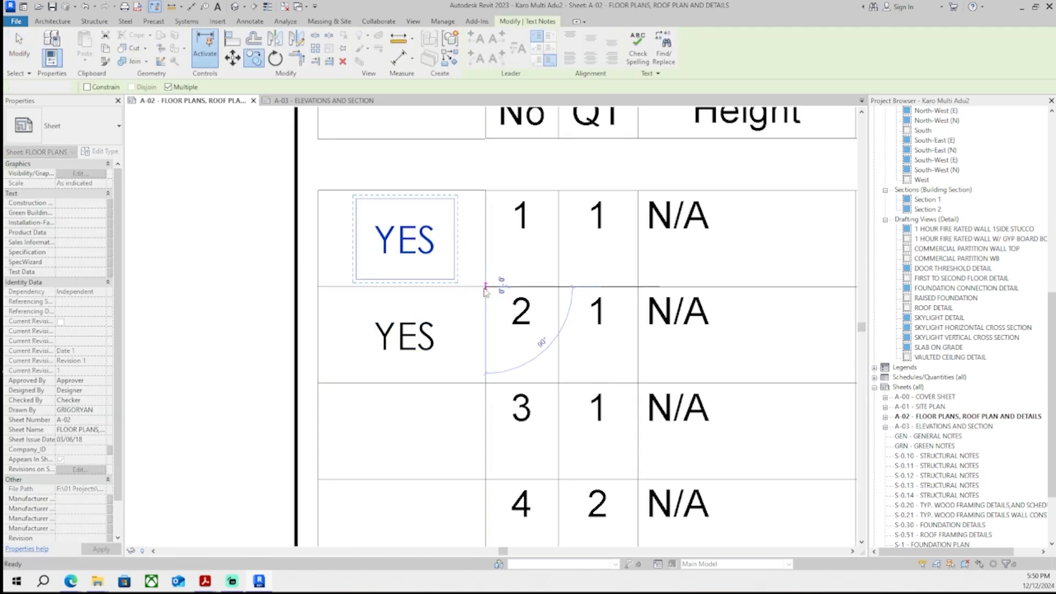
- Change the copied note in the first row to 'No'
double_click(405, 238)
text(No)
key(Escape)
- Copy the 'No' note into the lower window rows' cells of the egress column
scroll(370, 365, down, 1)
middle_drag(370, 364, 427, 388)
key(Escape)
scroll(427, 388, up, 1)
click(460, 262)
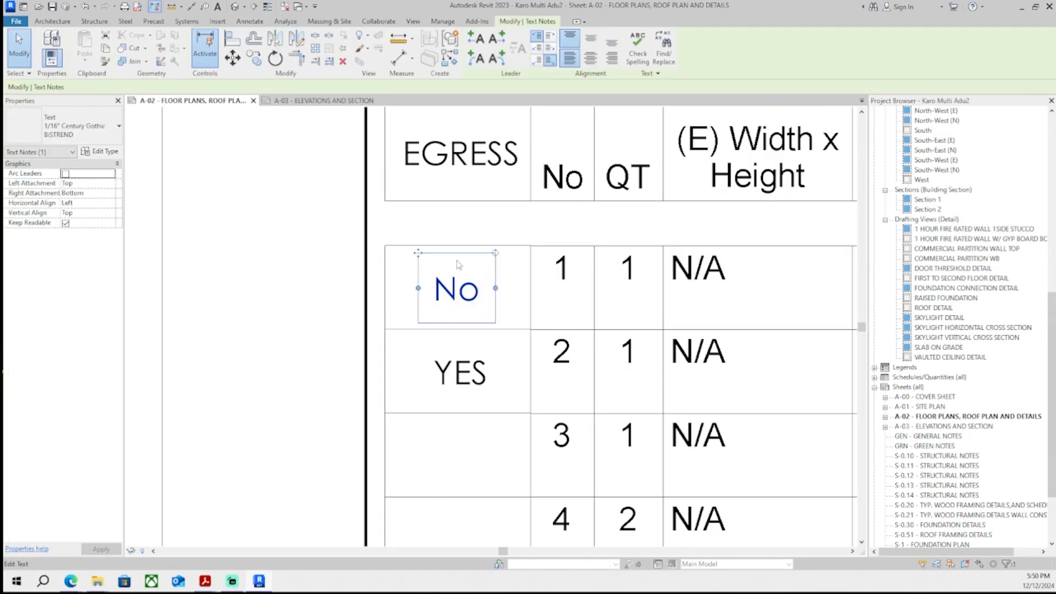
key(c)
key(o)
scroll(549, 342, up, 2)
click(526, 326)
middle_drag(526, 385, 502, 241)
click(502, 403)
middle_drag(501, 506, 457, 410)
click(476, 312)
key(Escape)
key(Escape)
scroll(512, 315, down, 4)
scroll(526, 374, down, 1)
middle_drag(526, 374, 415, 393)
scroll(416, 392, down, 5)
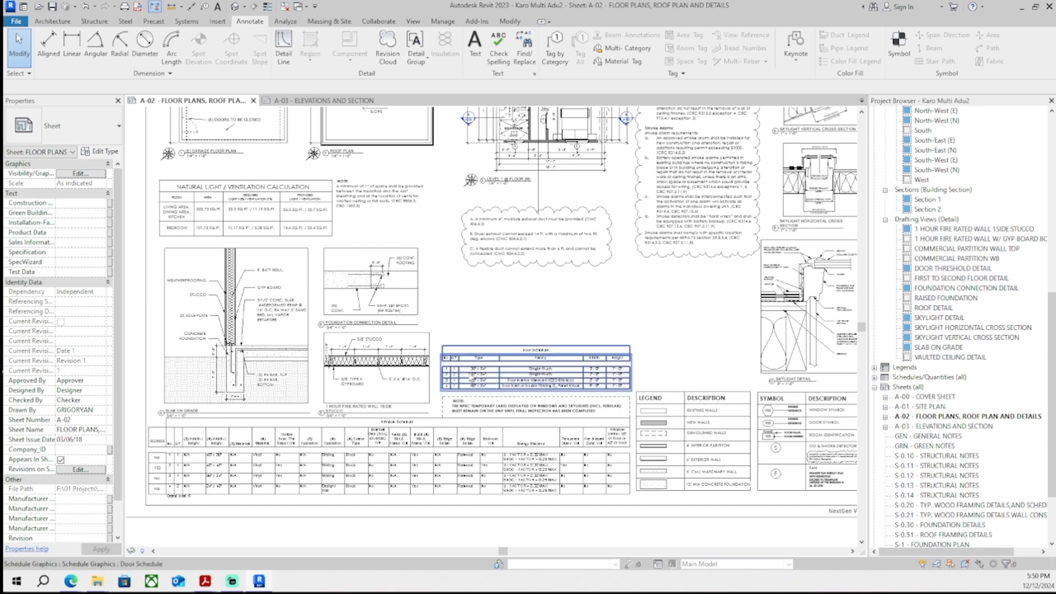
- Review the North-West elevation windows on sheet A-03 ELEVATIONS AND SECTION
click(322, 99)
scroll(607, 391, up, 5)
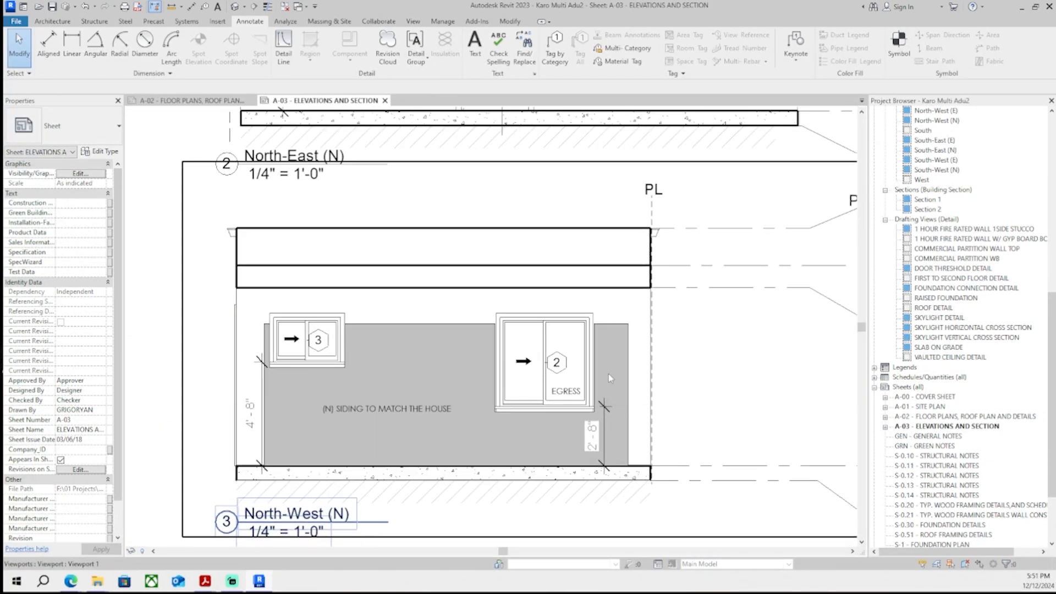
scroll(604, 465, down, 4)
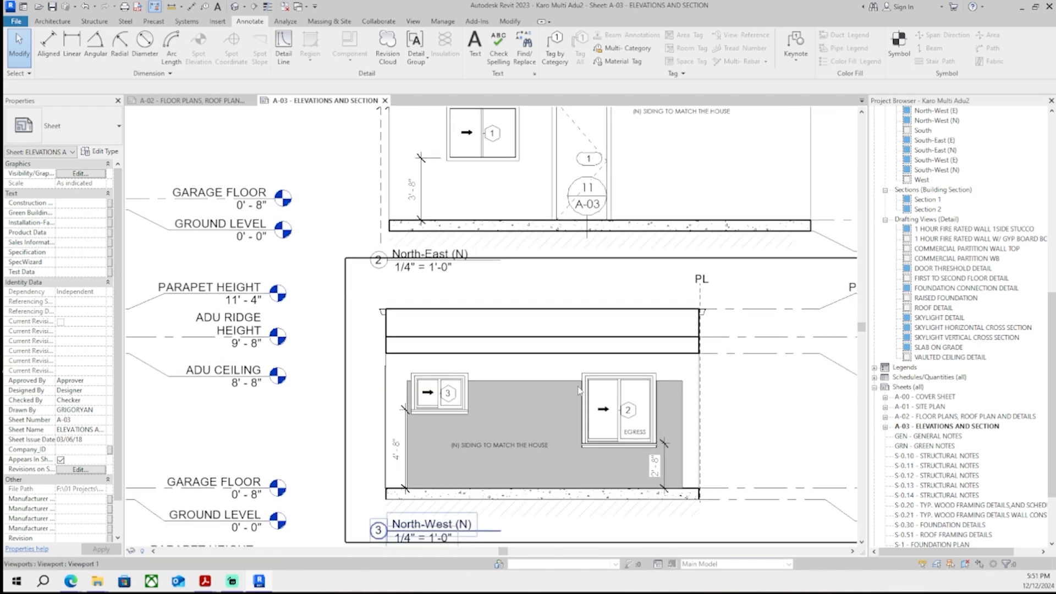
mouse_move(579, 416)
middle_down()
mouse_move(555, 406)
mouse_move(539, 426)
middle_up()
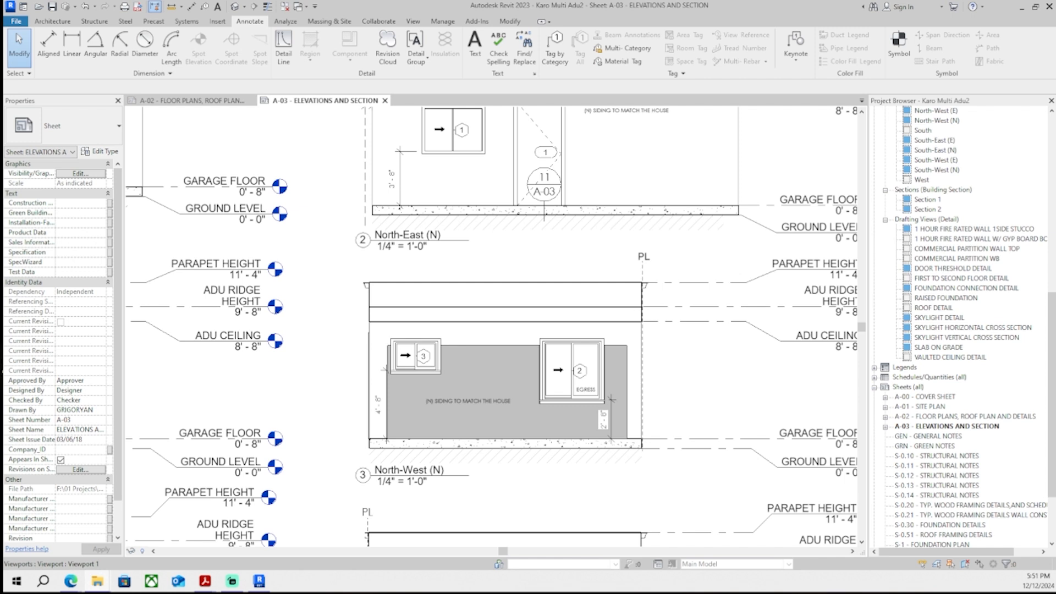
scroll(556, 421, down, 1)
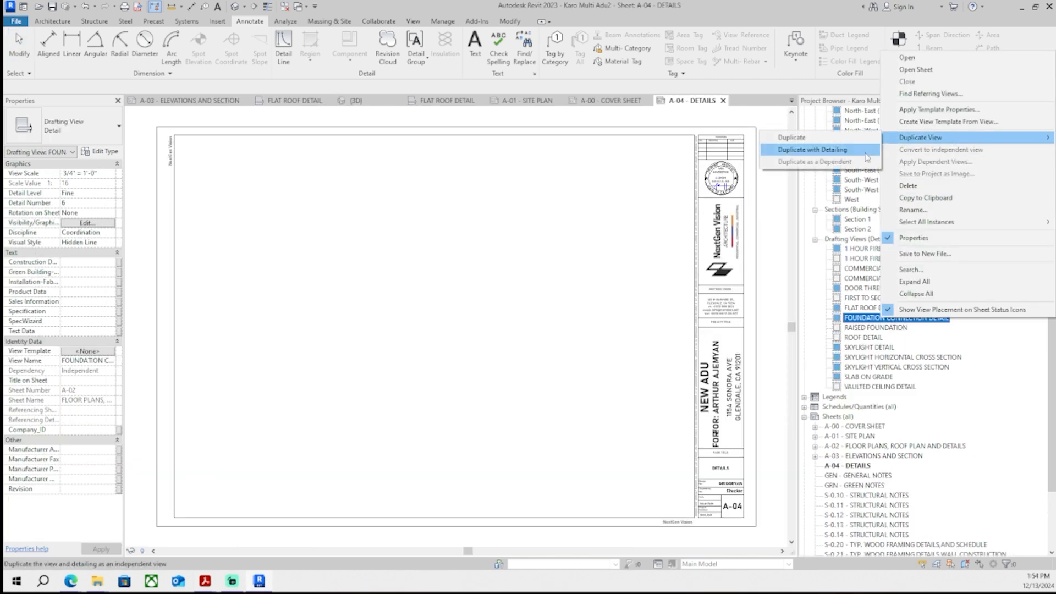
click(830, 147)
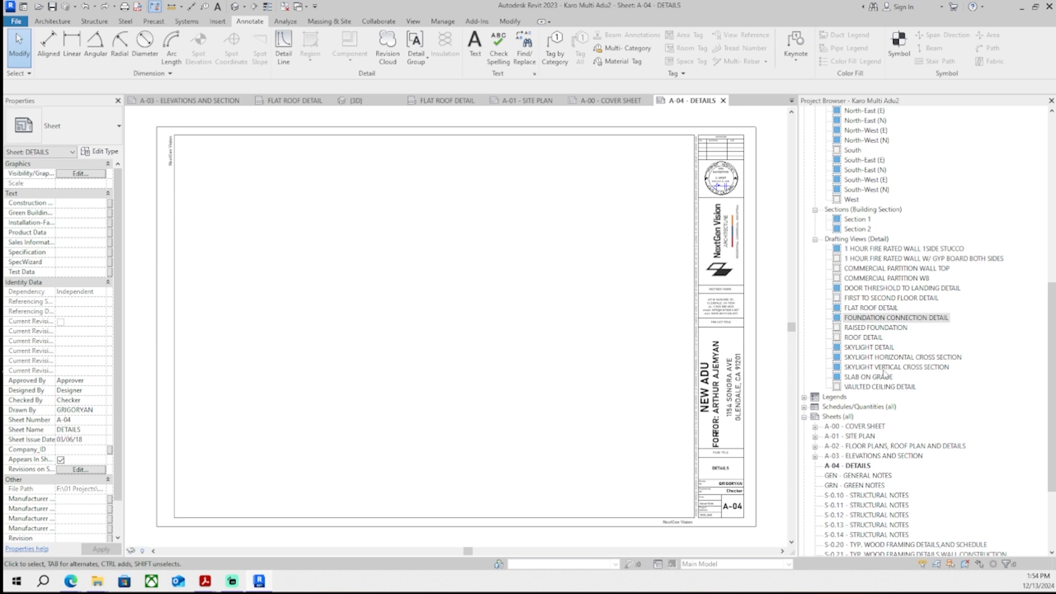
- Duplicate the SLAB ON GRADE drafting view and open the copy
right_click(875, 377)
mouse_move(908, 193)
click(754, 207)
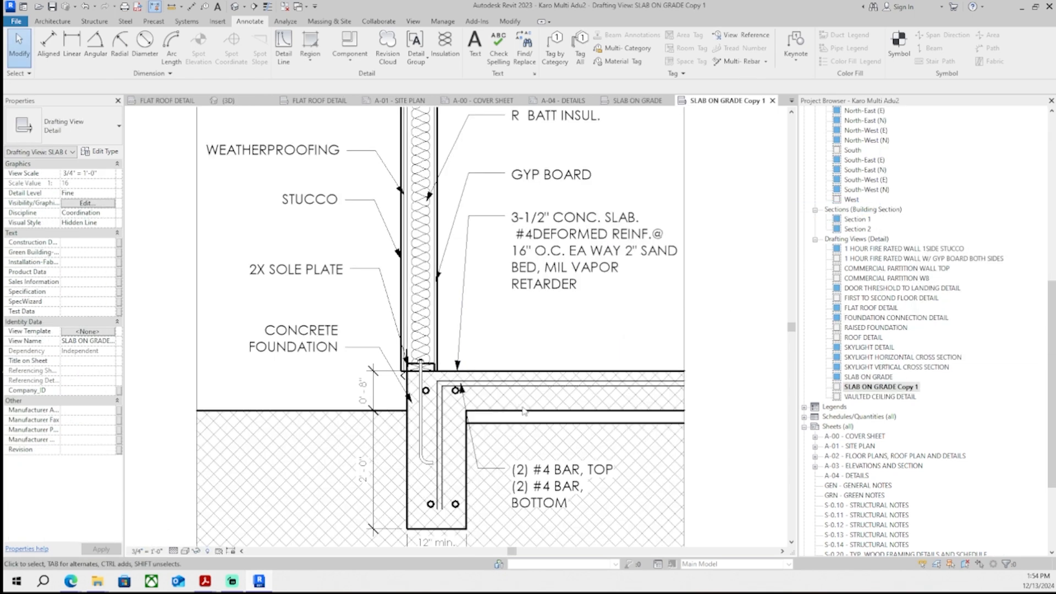
- Change the concrete foundation and slab filled region in the copied slab detail to a different fill type
scroll(523, 412, down, 2)
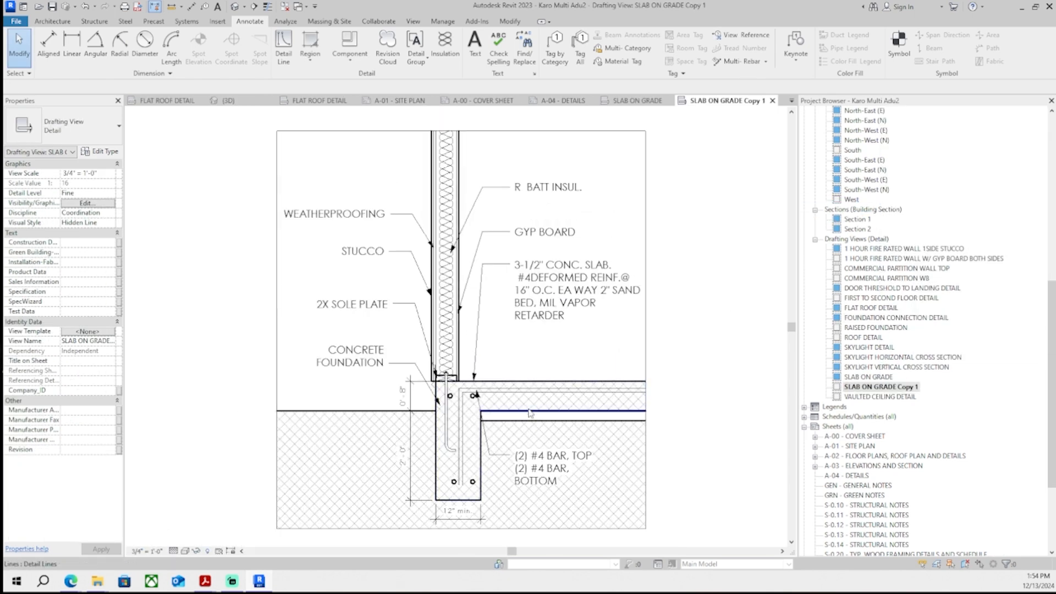
scroll(530, 412, up, 1)
key(Tab)
click(530, 412)
key(Escape)
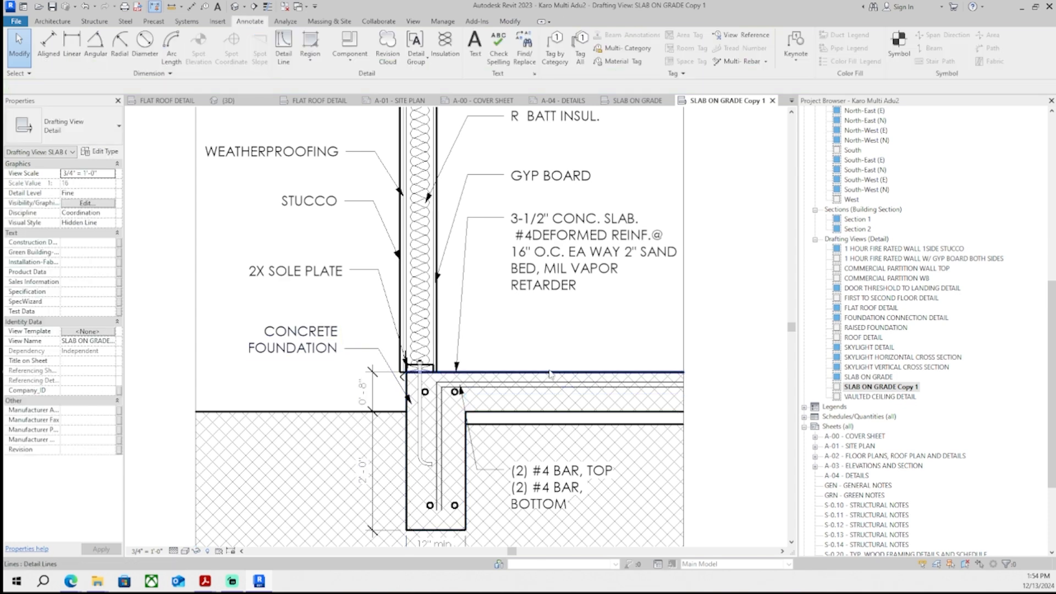
click(556, 414)
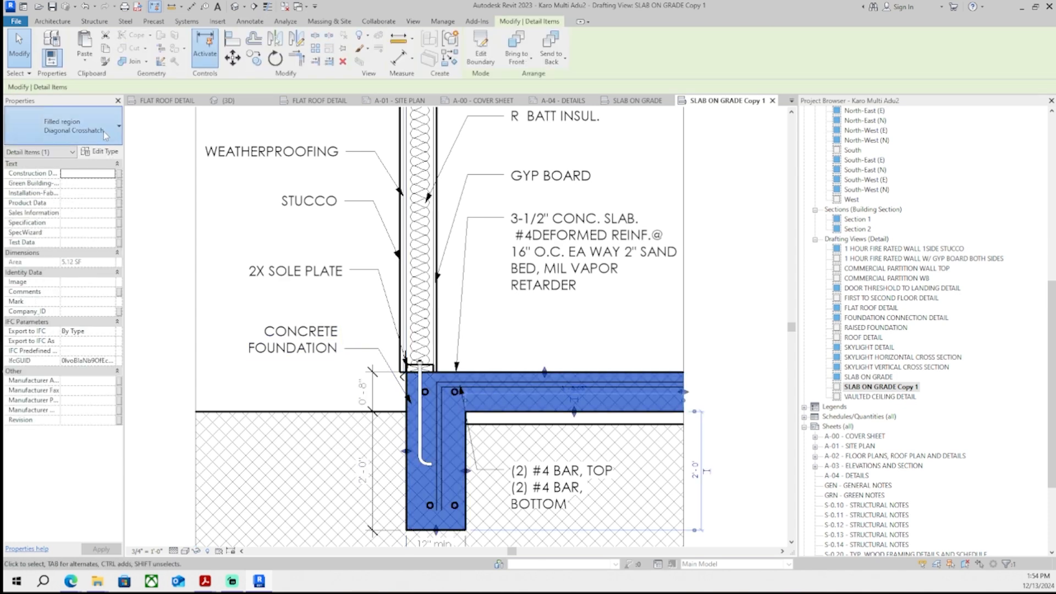
click(77, 126)
scroll(80, 263, up, 1)
click(56, 180)
click(196, 352)
- Change the soil filled region beneath the foundation to a different fill type
click(251, 411)
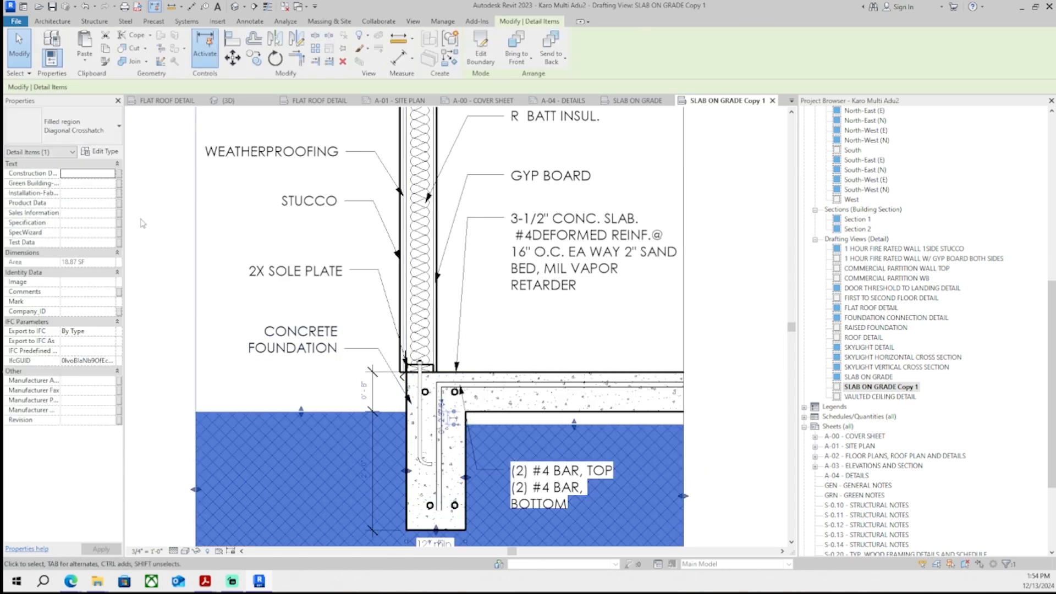
click(77, 126)
click(128, 231)
click(305, 271)
scroll(331, 238, down, 2)
key(Escape)
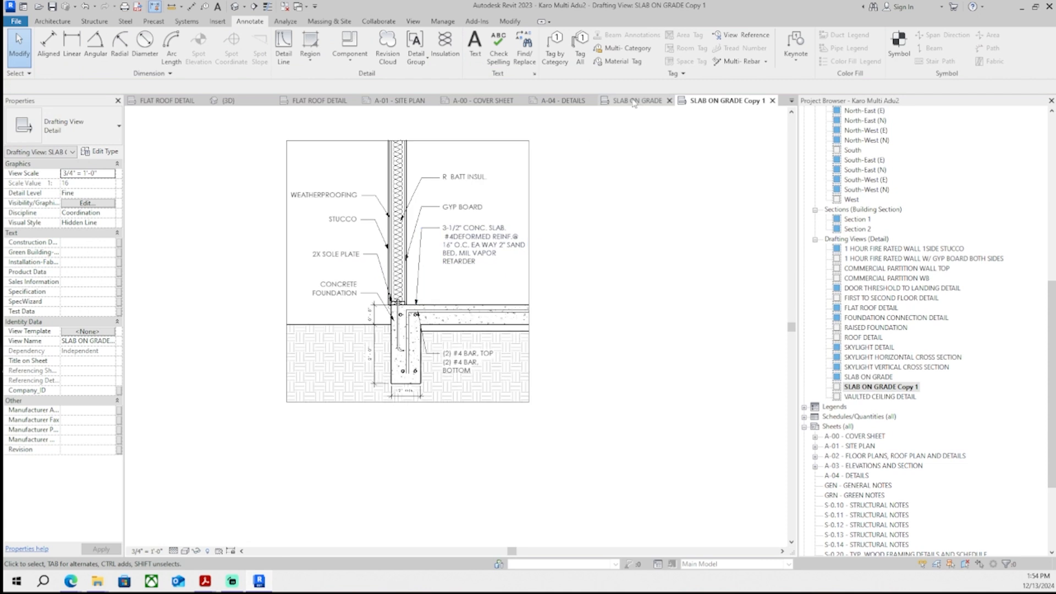
- Place the SLAB ON GRADE Copy 1 view onto sheet A-04 DETAILS
click(564, 101)
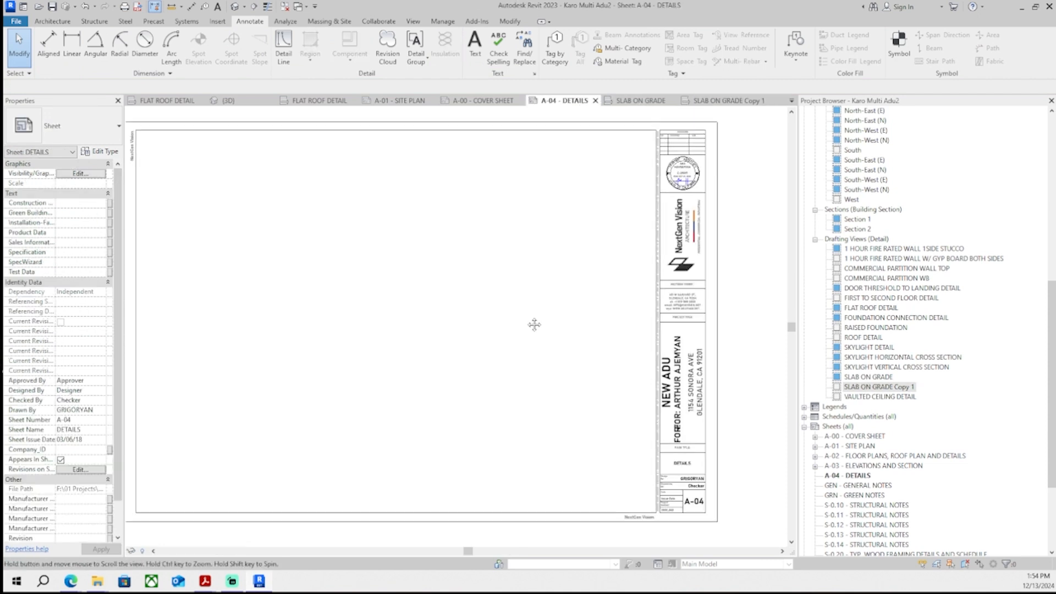
drag(898, 393, 509, 427)
click(508, 427)
scroll(508, 427, up, 1)
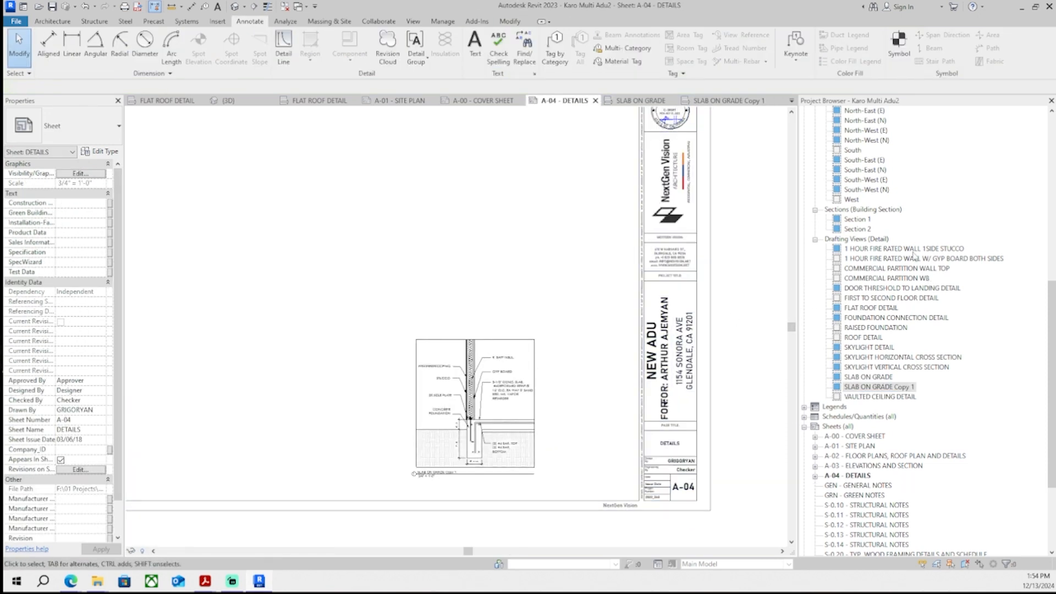
- Duplicate the FLAT ROOF DETAIL drafting view
right_click(883, 308)
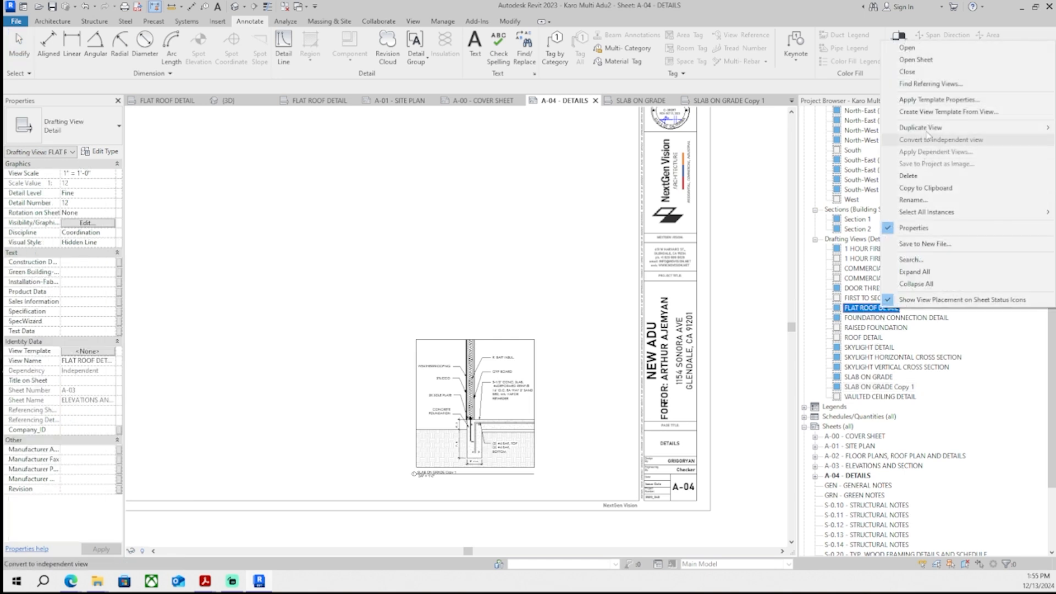
mouse_move(913, 138)
click(820, 144)
click(593, 104)
click(486, 104)
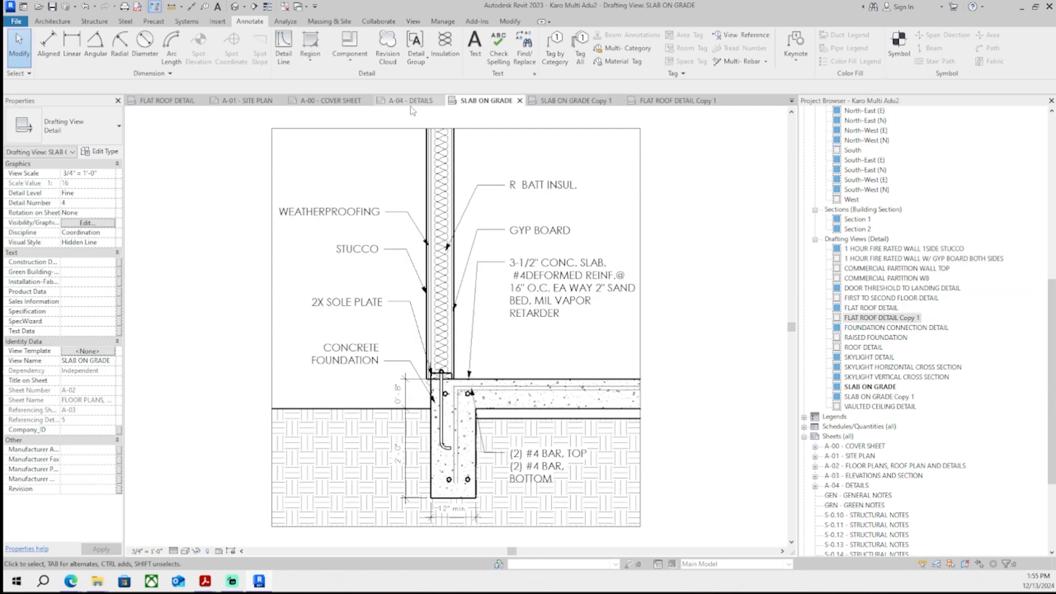
- Place the FLAT ROOF DETAIL Copy 1 view onto sheet A-04 DETAILS above the slab detail
click(411, 104)
drag(902, 318, 484, 260)
click(484, 260)
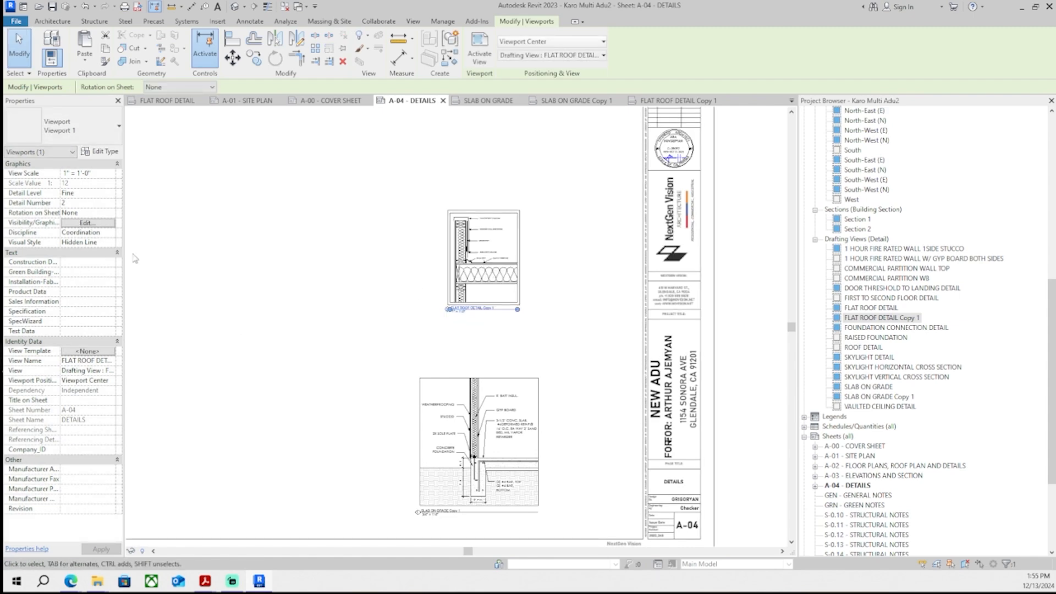
- Set the slab-on-grade viewport's view scale to 1" = 1'-0"
click(112, 174)
click(82, 220)
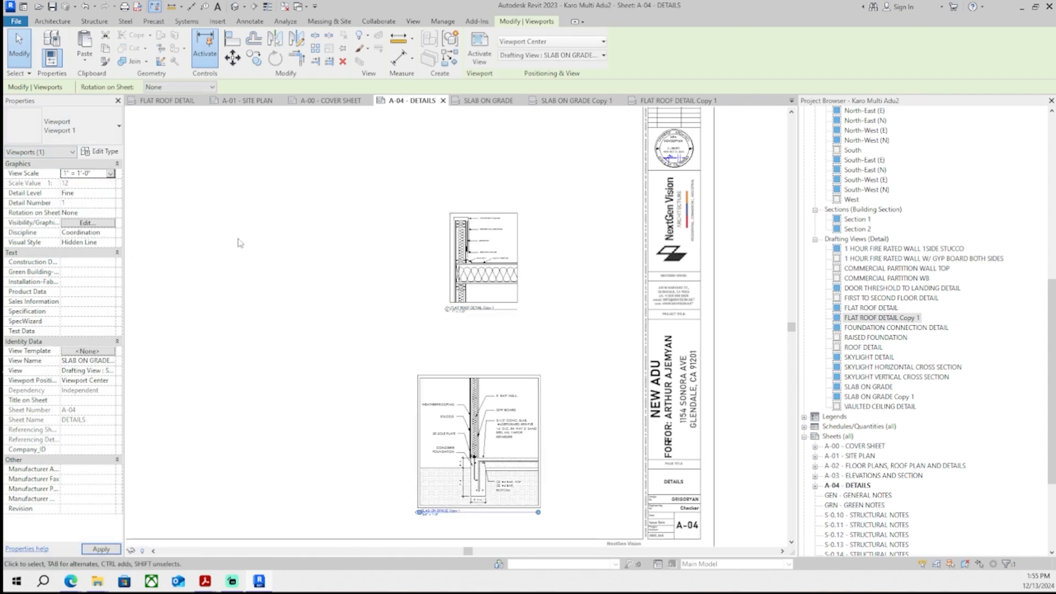
click(239, 243)
- Move the flat roof detail viewport on the A-04 sheet
scroll(504, 272, up, 1)
middle_drag(504, 273, 447, 334)
drag(446, 334, 441, 382)
scroll(474, 371, up, 3)
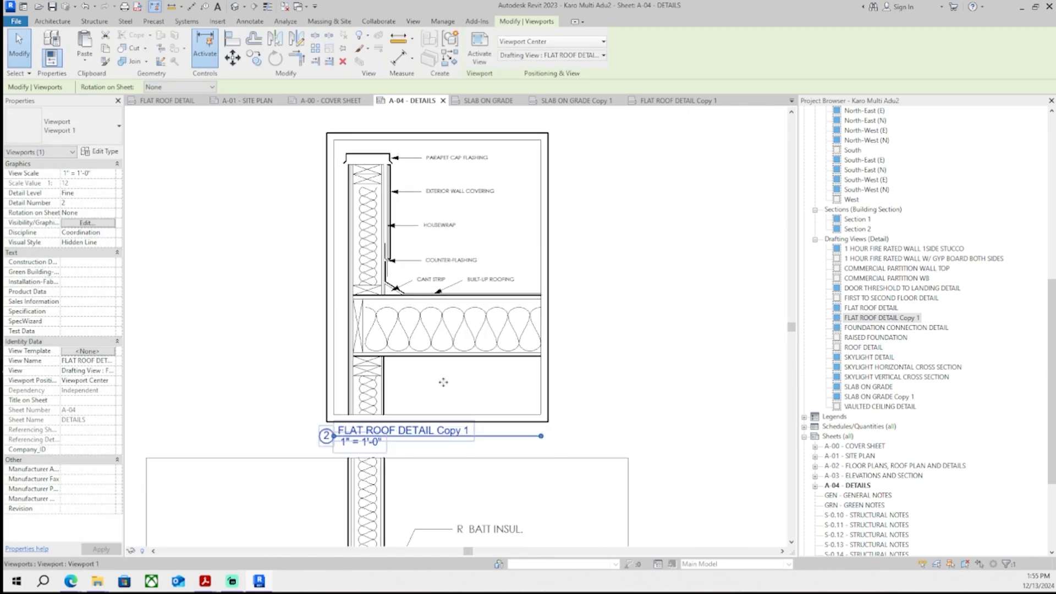
- Activate the flat roof viewport and widen its crop region to the left
double_click(441, 382)
scroll(511, 364, down, 2)
drag(529, 379, 579, 381)
key(ctrl+z)
drag(411, 379, 302, 383)
double_click(277, 421)
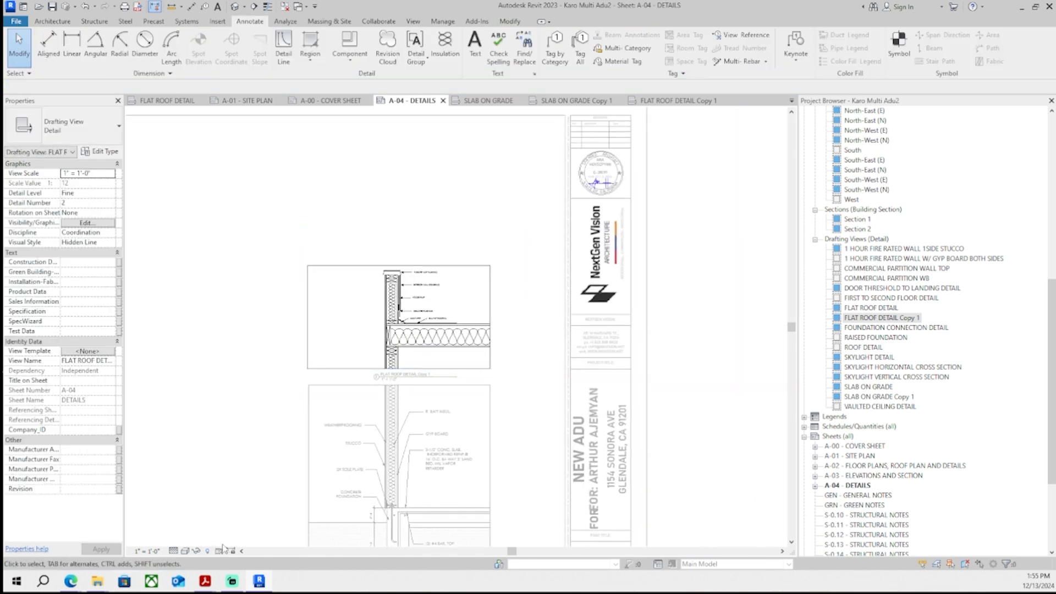
- Position the flat roof detail viewport near the top of the A-04 sheet, nudging it upward
scroll(324, 374, down, 3)
click(376, 344)
drag(376, 343, 377, 310)
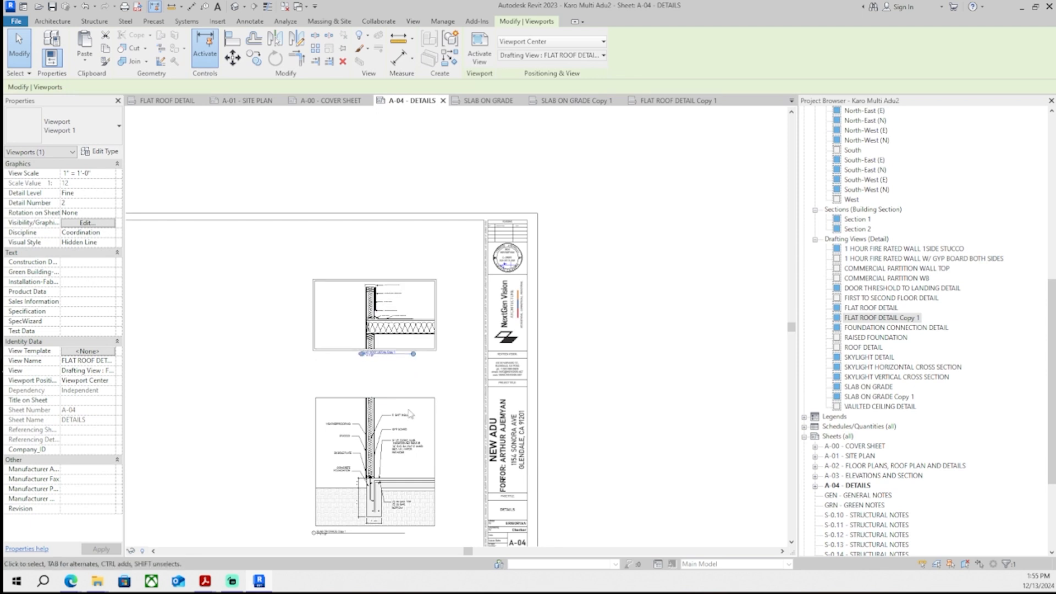
scroll(376, 310, down, 1)
middle_drag(377, 310, 429, 185)
click(425, 300)
drag(425, 300, 425, 308)
middle_drag(425, 308, 415, 369)
drag(419, 248, 419, 238)
key(Up)
key(Up)
key(Up)
key(Up)
key(Up)
key(Up)
key(Up)
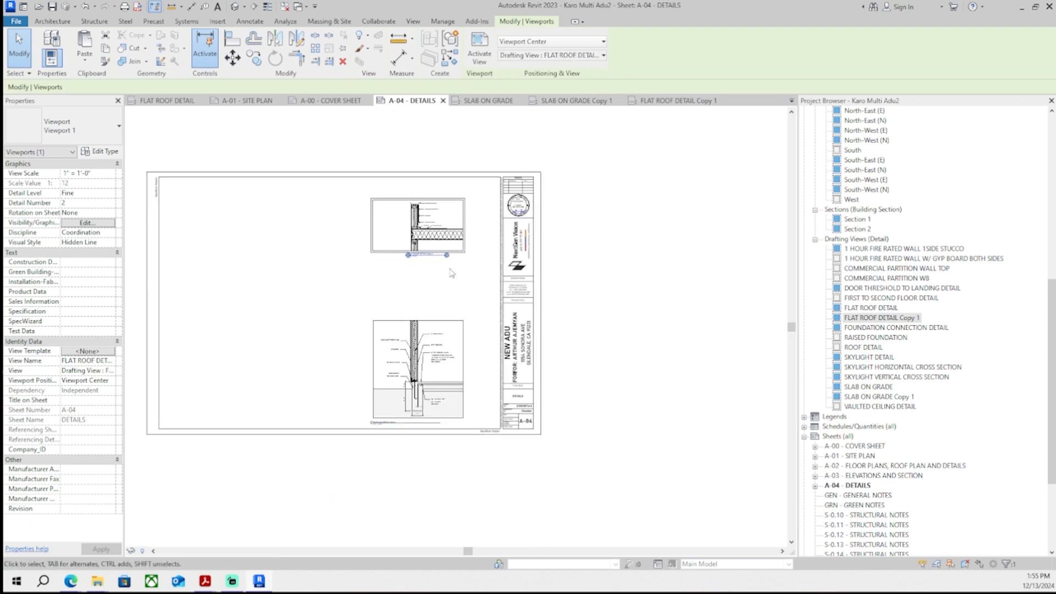
- Deselect the viewport and save the project
click(449, 291)
middle_drag(447, 293, 440, 295)
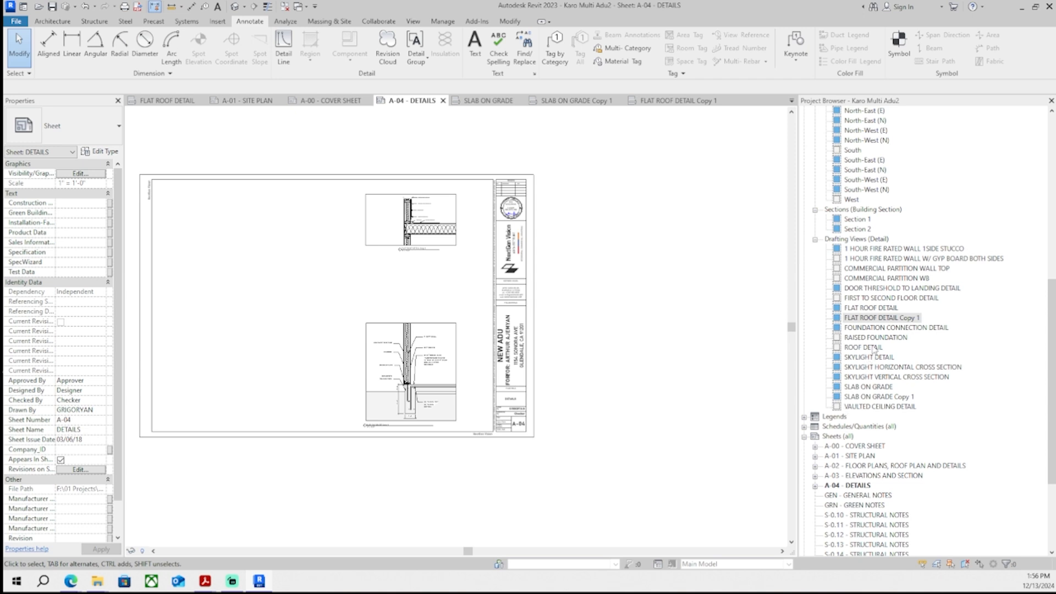
middle_drag(654, 391, 670, 407)
key(ctrl+s)
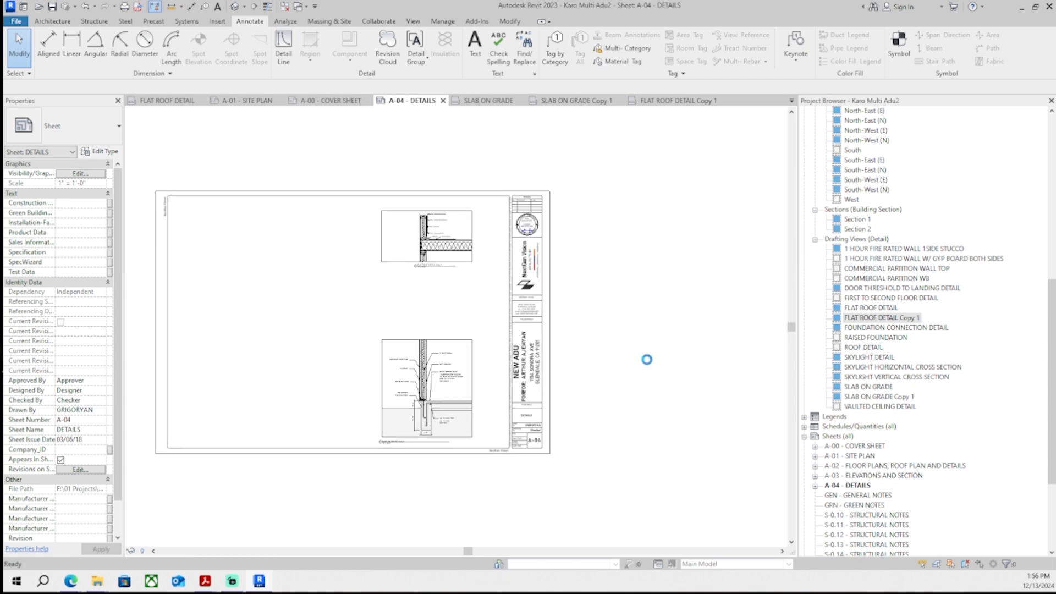
- Close the extra open view tabs, leaving sheets A-03, A-00 and A-04 open
middle_click(482, 106)
middle_click(623, 105)
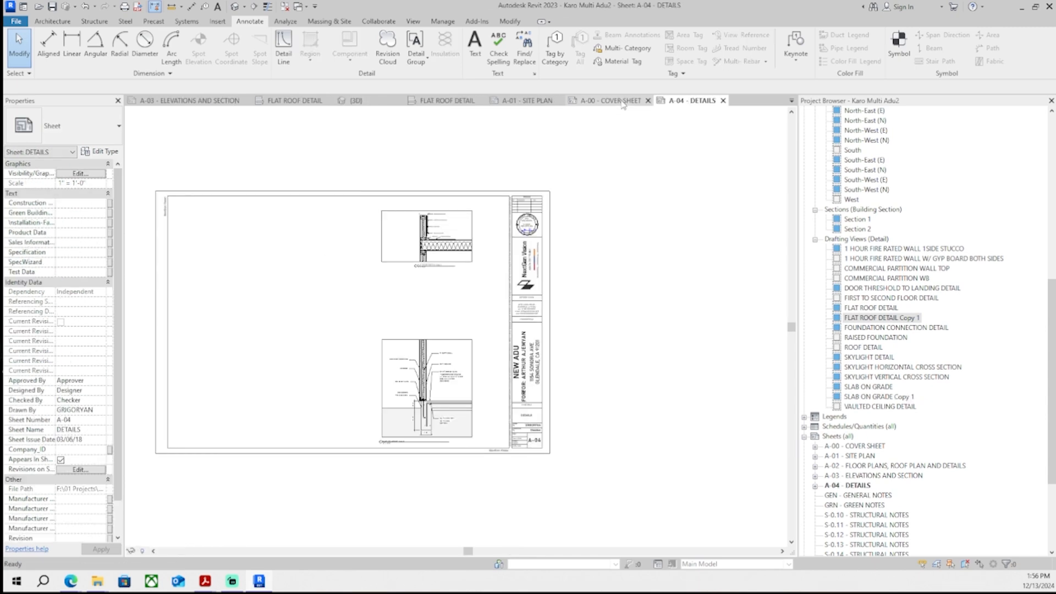
click(602, 99)
click(511, 101)
middle_click(447, 102)
click(357, 104)
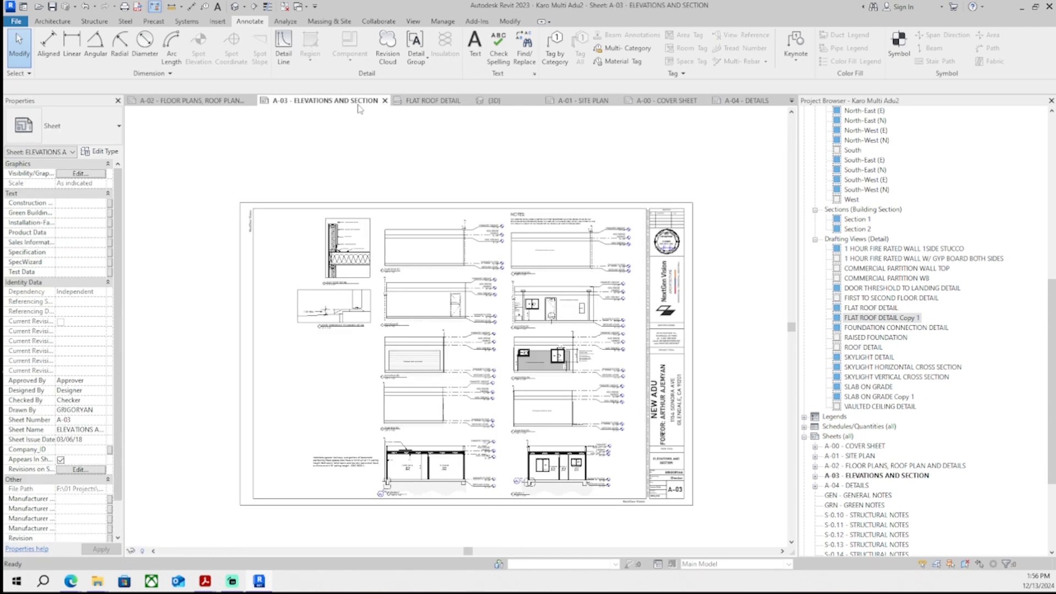
click(208, 105)
middle_click(591, 102)
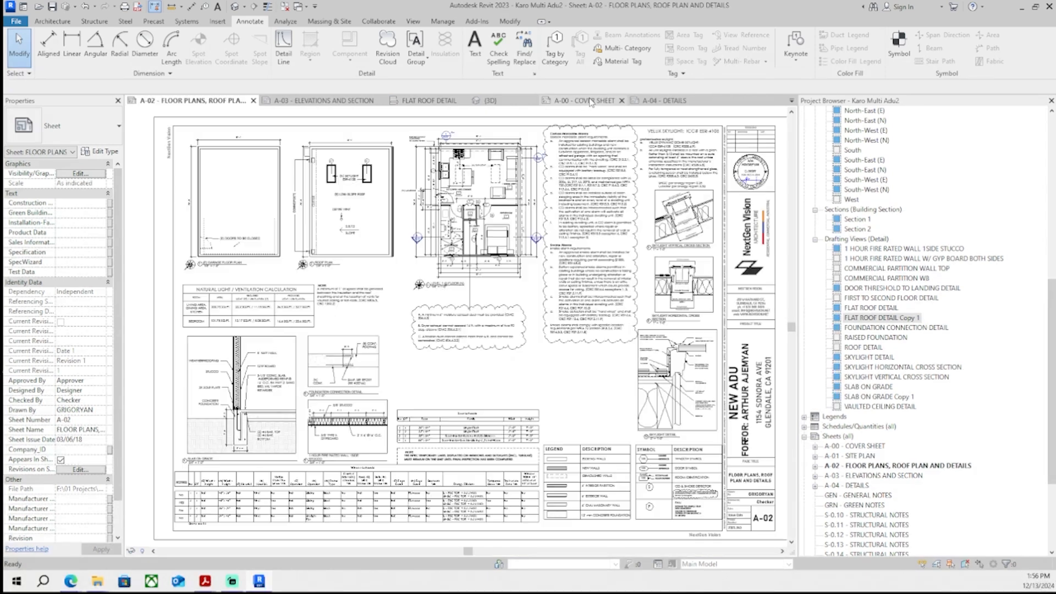
middle_click(237, 102)
click(375, 102)
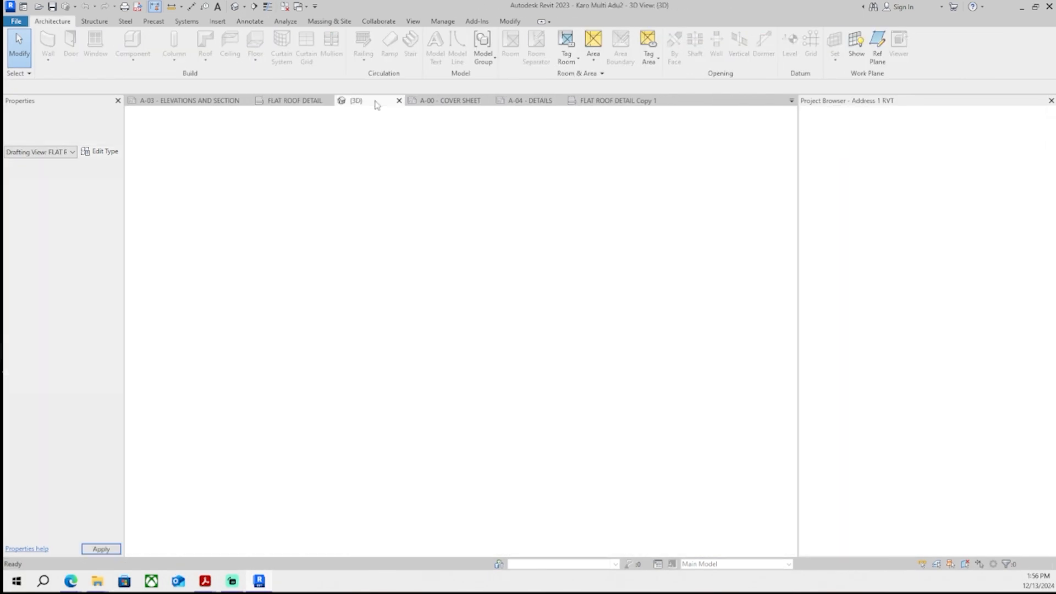
click(312, 102)
click(329, 101)
click(316, 101)
click(306, 101)
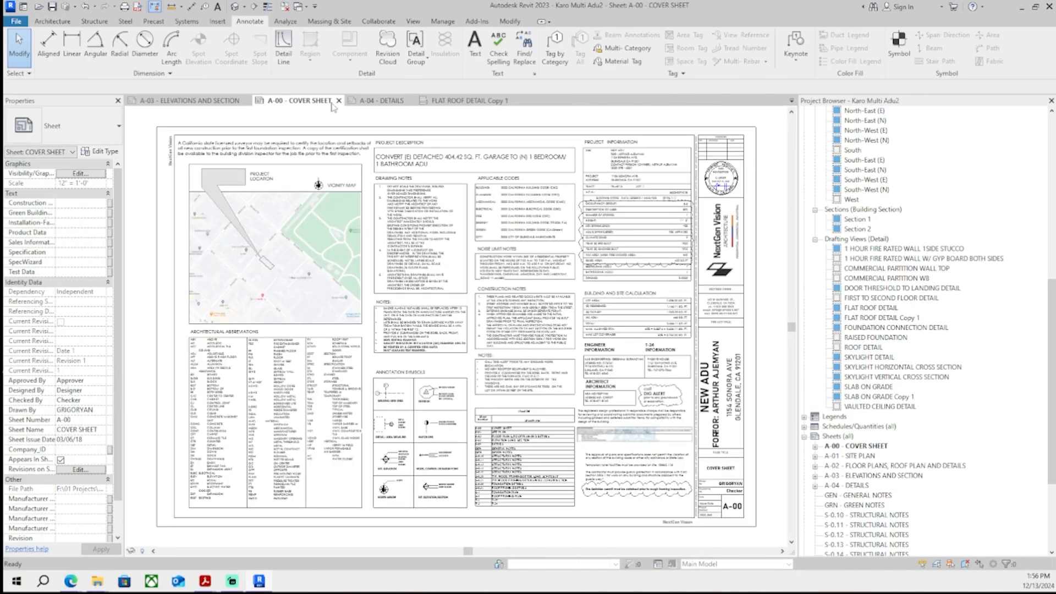
click(383, 101)
click(471, 100)
click(444, 101)
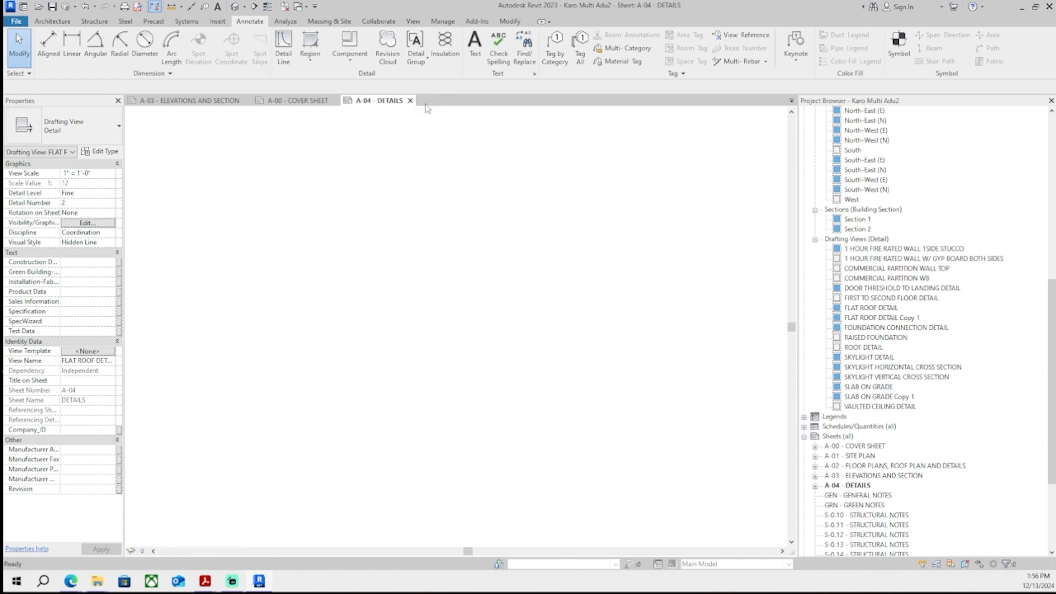
- Open the WINDOW BLOCK FRAME SECTION drafting view in the Address 1 RVT project to review it
mouse_move(102, 583)
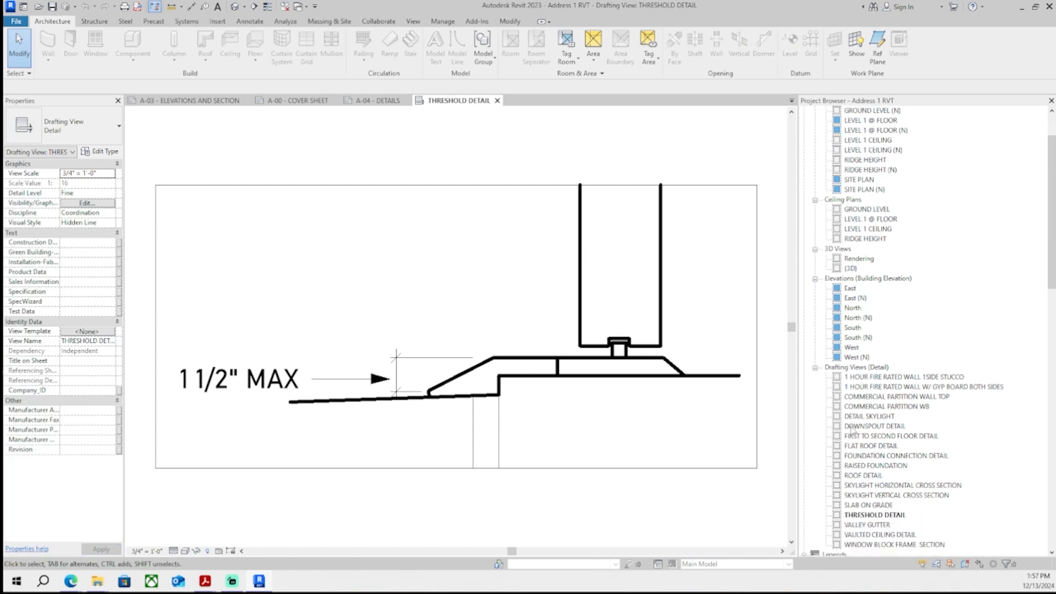
scroll(858, 427, down, 2)
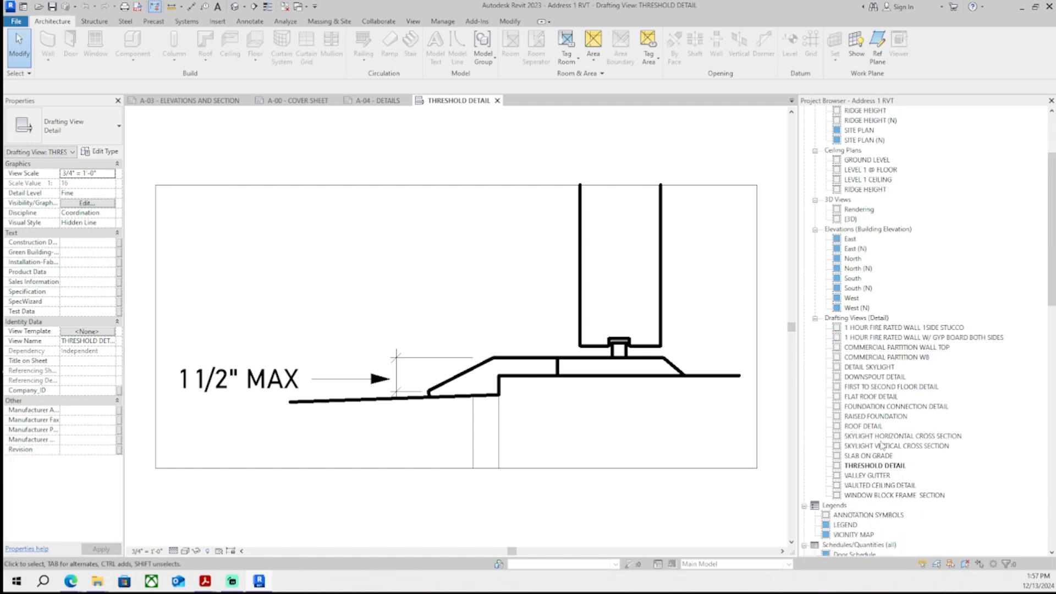
double_click(875, 497)
middle_drag(649, 458, 647, 402)
scroll(648, 402, down, 1)
drag(721, 503, 223, 129)
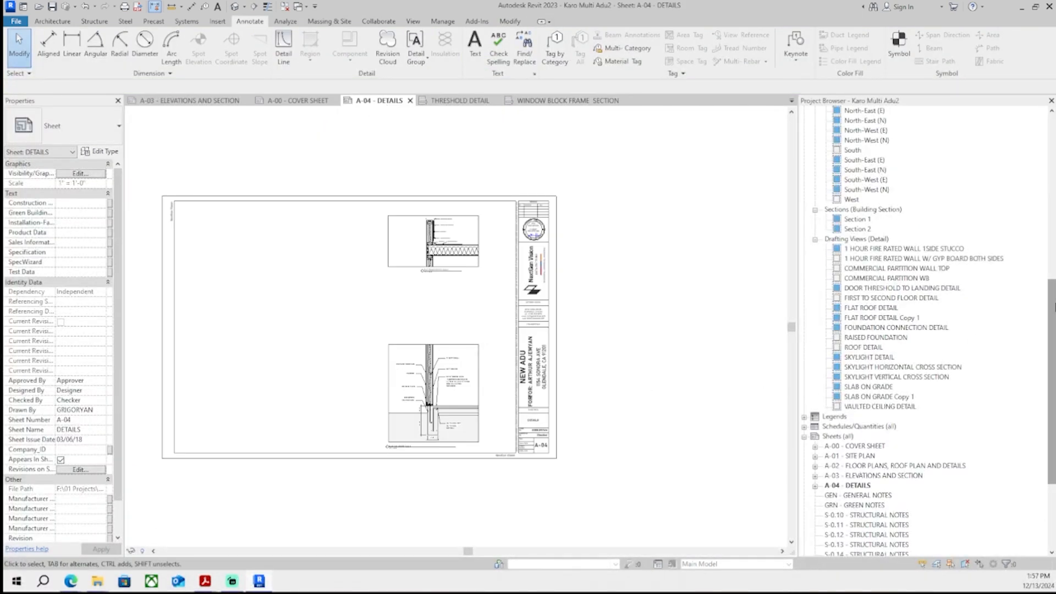
drag(1052, 307, 1053, 299)
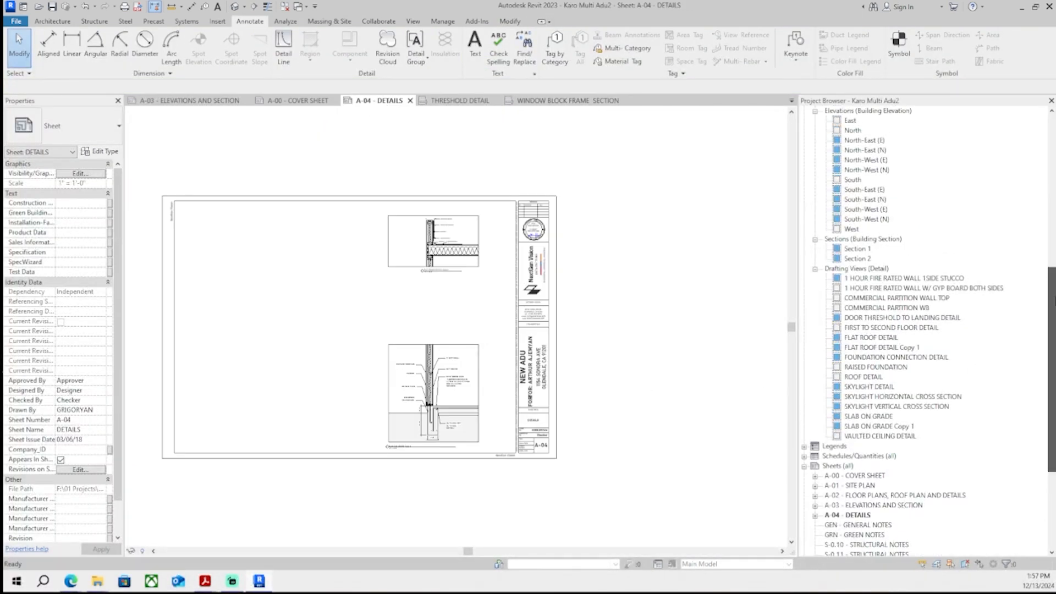
- Duplicate the VAULTED CEILING DETAIL drafting view and rename the copy WINDOW DETAIL
click(881, 436)
right_click(880, 437)
click(859, 268)
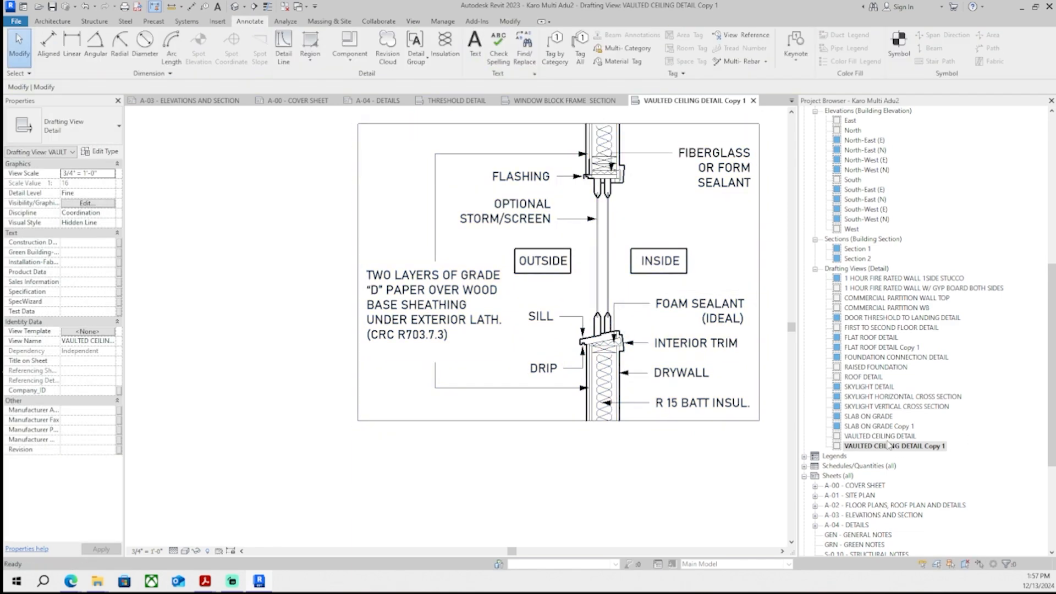
right_click(888, 446)
click(933, 336)
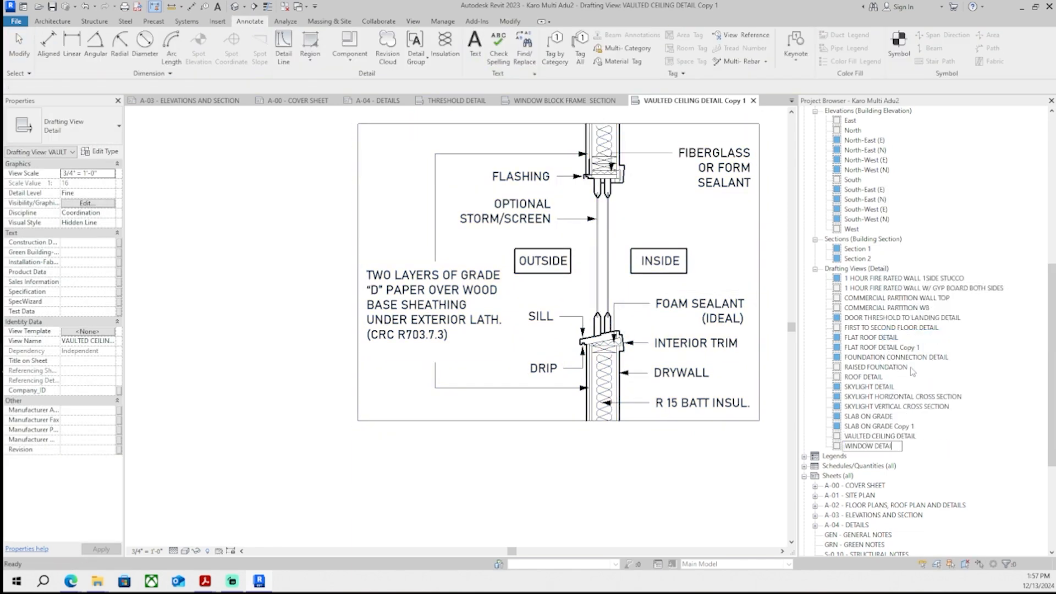
- Close the window frame section and window detail view tabs, returning to the A-04 sheet
click(593, 102)
click(457, 102)
click(566, 101)
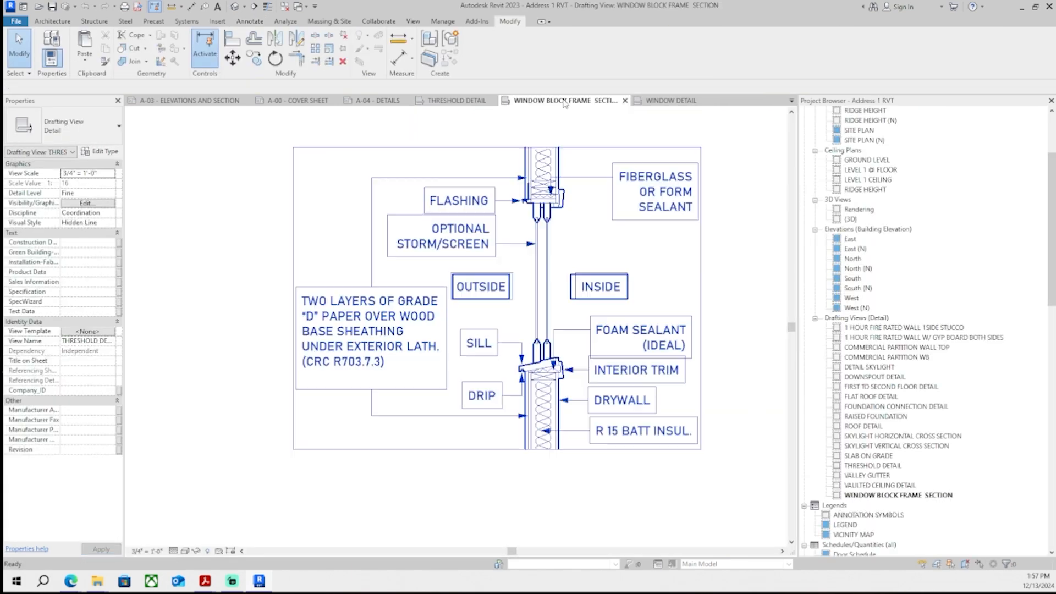
click(623, 101)
click(564, 102)
click(572, 101)
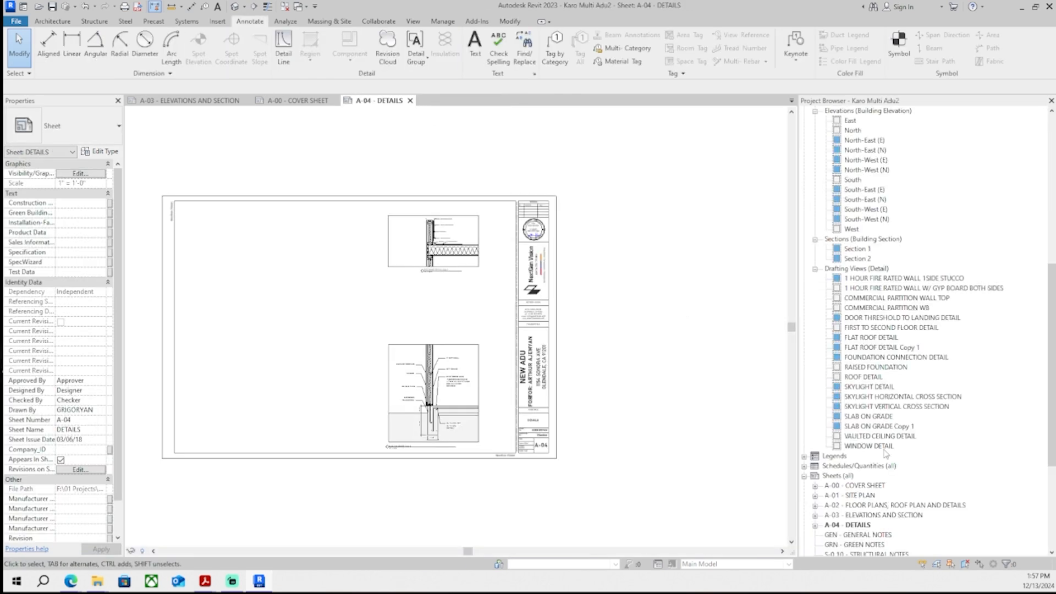
- Place the WINDOW DETAIL drafting view on sheet A-04 between the flat roof and slab details
click(870, 447)
drag(860, 445, 391, 325)
scroll(403, 326, up, 2)
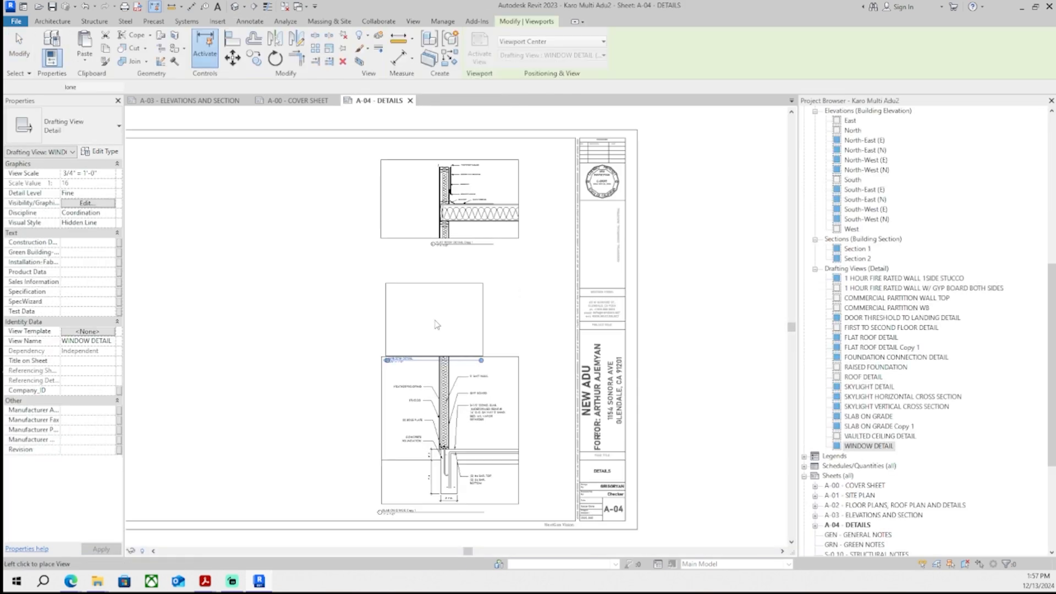
scroll(436, 319, up, 1)
click(455, 304)
middle_drag(323, 206, 312, 236)
drag(479, 318, 458, 323)
middle_drag(473, 337, 454, 341)
scroll(456, 341, up, 4)
scroll(429, 328, down, 3)
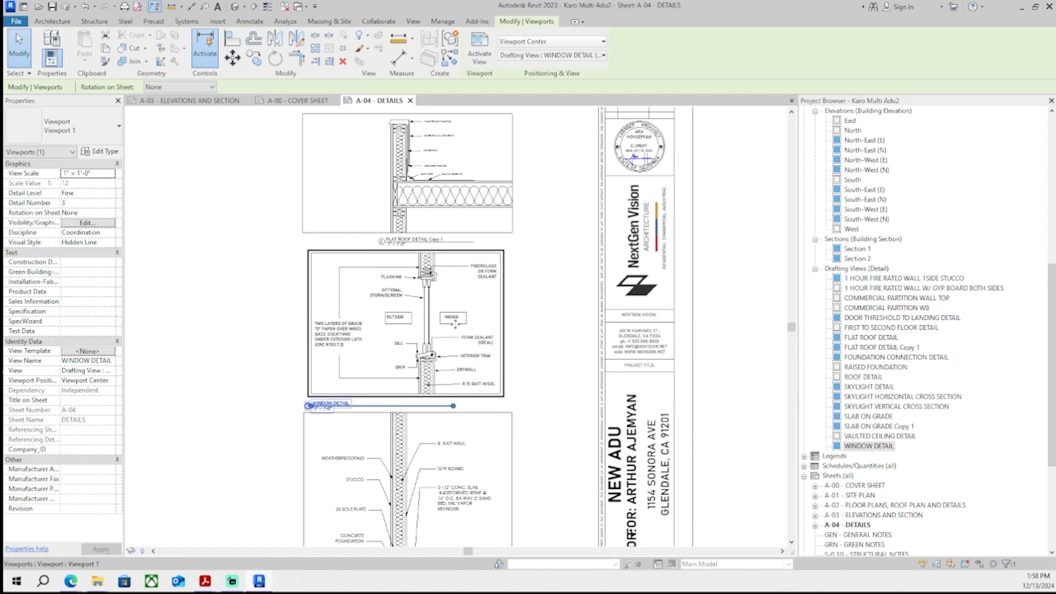
key(Left)
middle_drag(504, 330, 464, 311)
scroll(423, 299, down, 1)
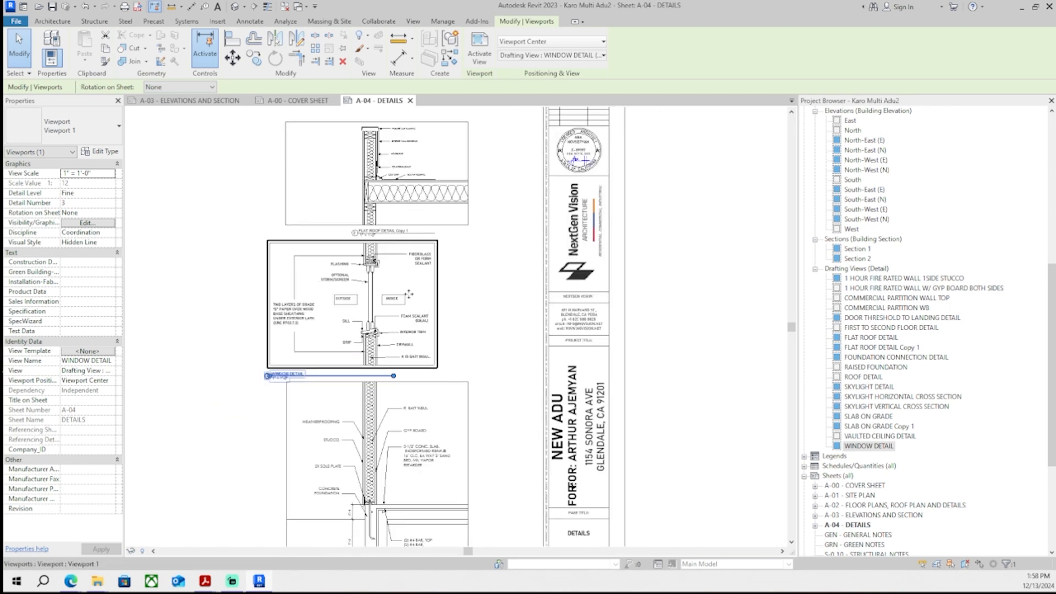
- Activate the window detail viewport and reposition the 'TWO LAYERS OF GRADE D PAPER' note inside it
double_click(408, 295)
scroll(424, 296, up, 1)
click(434, 292)
drag(433, 292, 475, 291)
click(204, 314)
scroll(211, 311, up, 1)
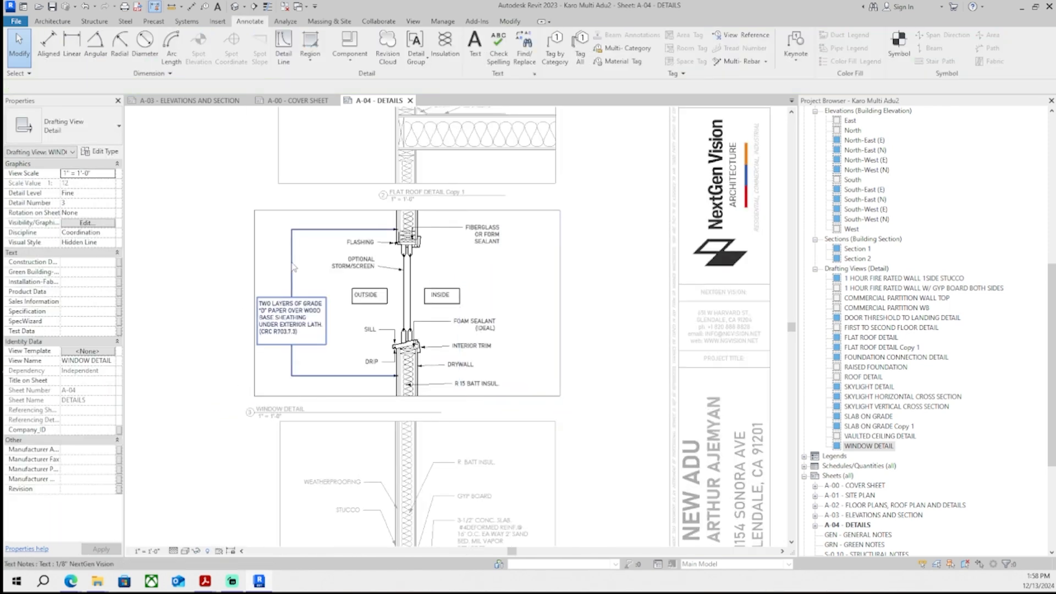
drag(293, 342, 254, 342)
drag(219, 298, 259, 301)
click(193, 261)
scroll(193, 261, down, 2)
click(251, 301)
scroll(252, 301, up, 4)
drag(209, 265, 209, 256)
scroll(381, 365, up, 1)
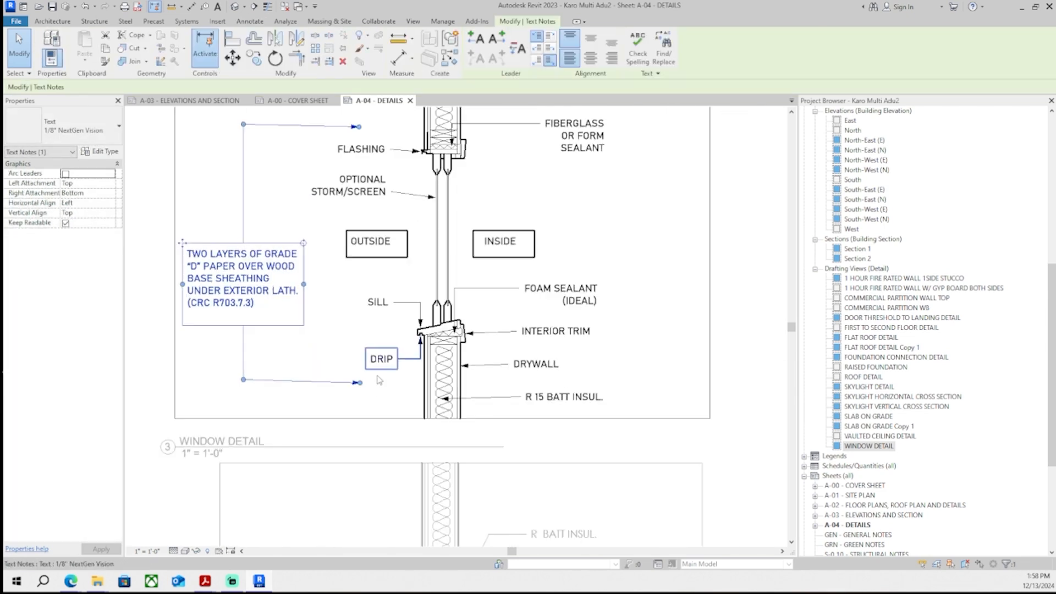
- Adjust the window detail's note leaders to fit the frame and exit the viewport
middle_drag(356, 289, 335, 377)
scroll(348, 214, up, 2)
drag(349, 213, 363, 204)
drag(435, 206, 435, 206)
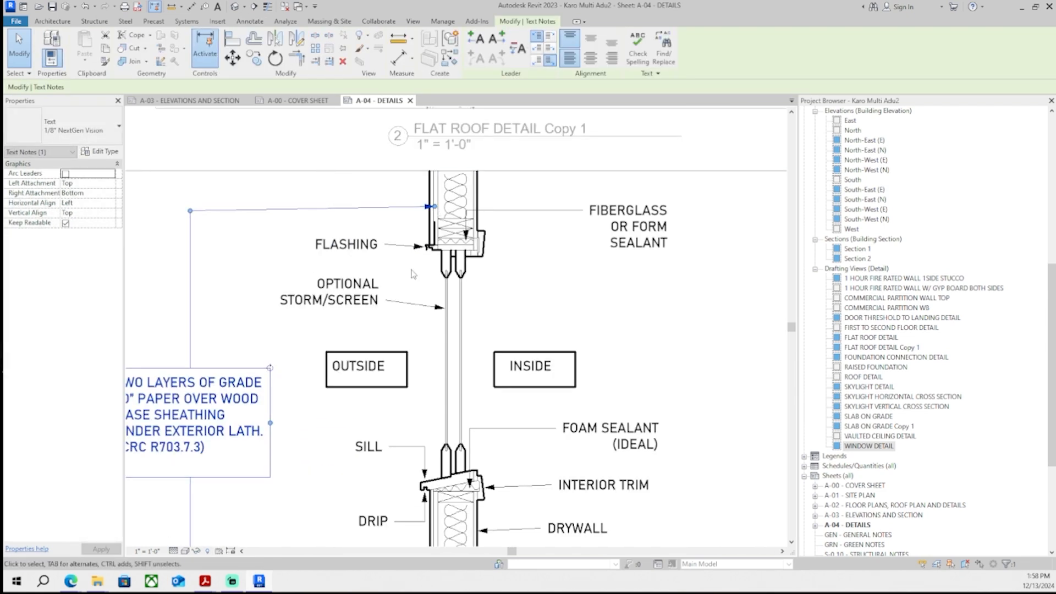
scroll(374, 272, down, 3)
scroll(357, 380, up, 4)
drag(324, 376, 424, 367)
scroll(409, 375, down, 3)
scroll(379, 371, down, 2)
double_click(280, 438)
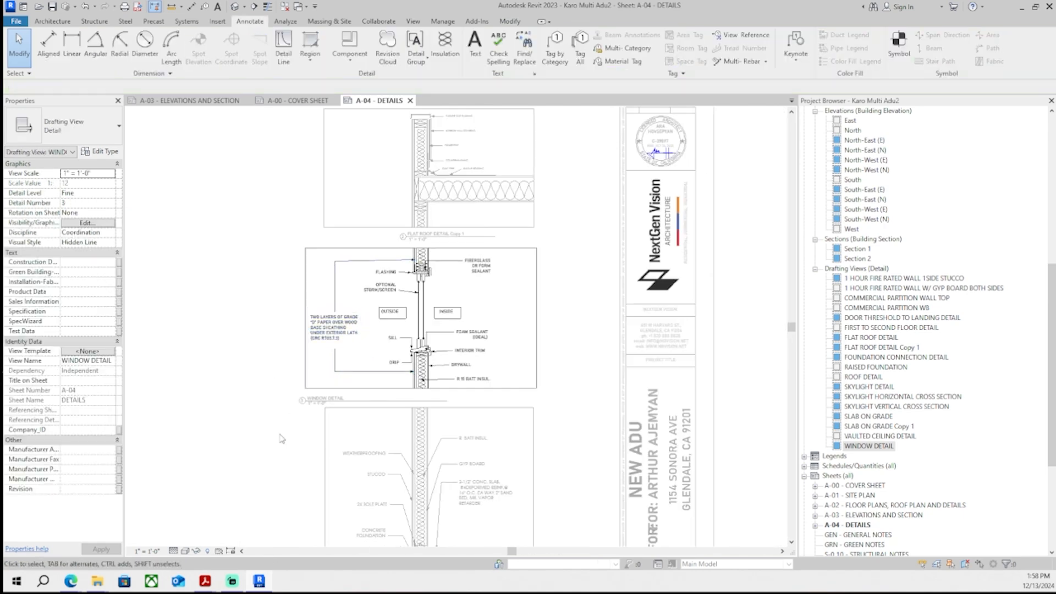
- Adjust the view title lines beneath the window and flat roof detail viewports
middle_drag(281, 438, 293, 336)
scroll(294, 336, up, 1)
double_click(351, 399)
drag(349, 393, 325, 388)
scroll(294, 292, down, 1)
scroll(294, 291, down, 2)
middle_drag(282, 113, 273, 282)
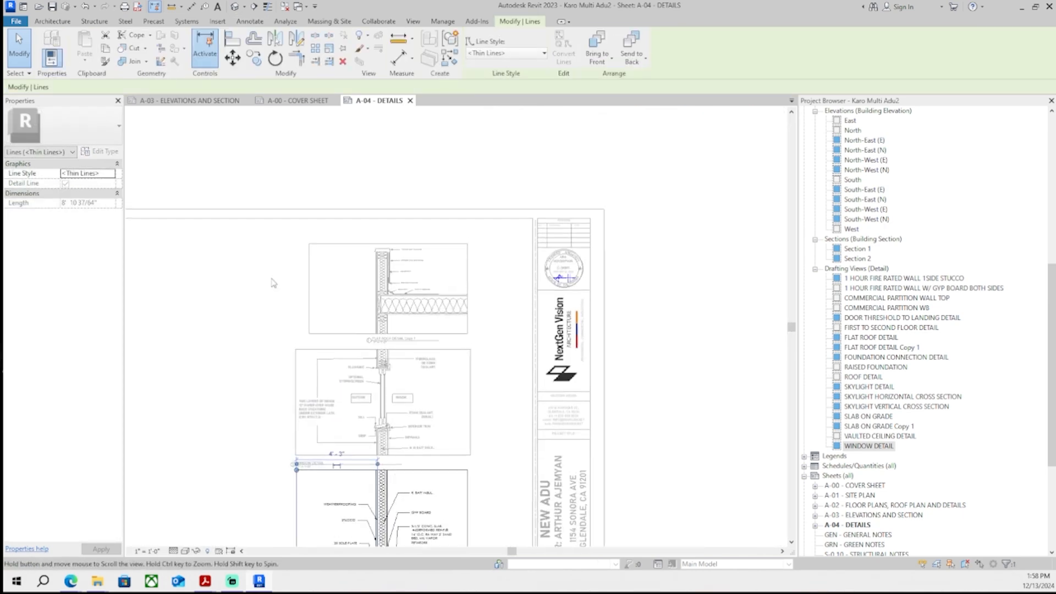
double_click(273, 282)
scroll(273, 282, up, 3)
double_click(338, 286)
drag(328, 288, 309, 293)
click(312, 300)
scroll(324, 343, down, 3)
middle_drag(286, 484, 267, 384)
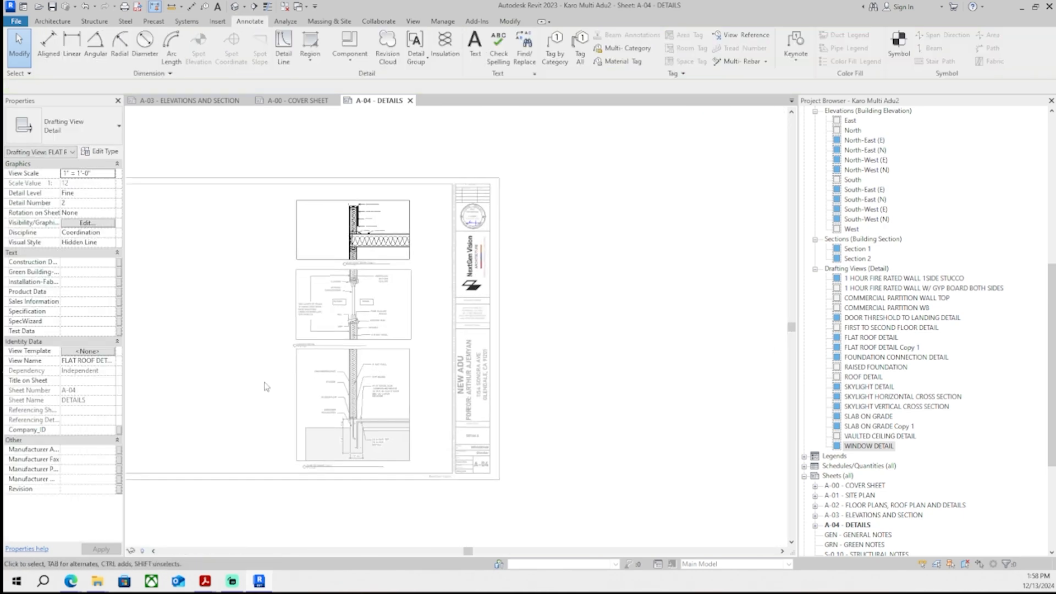
- Activate the slab-on-grade detail viewport and delete unneeded upper linework from it
double_click(267, 385)
scroll(327, 427, up, 2)
double_click(316, 429)
scroll(282, 472, up, 2)
click(290, 456)
drag(289, 450, 264, 448)
click(227, 410)
scroll(305, 439, down, 4)
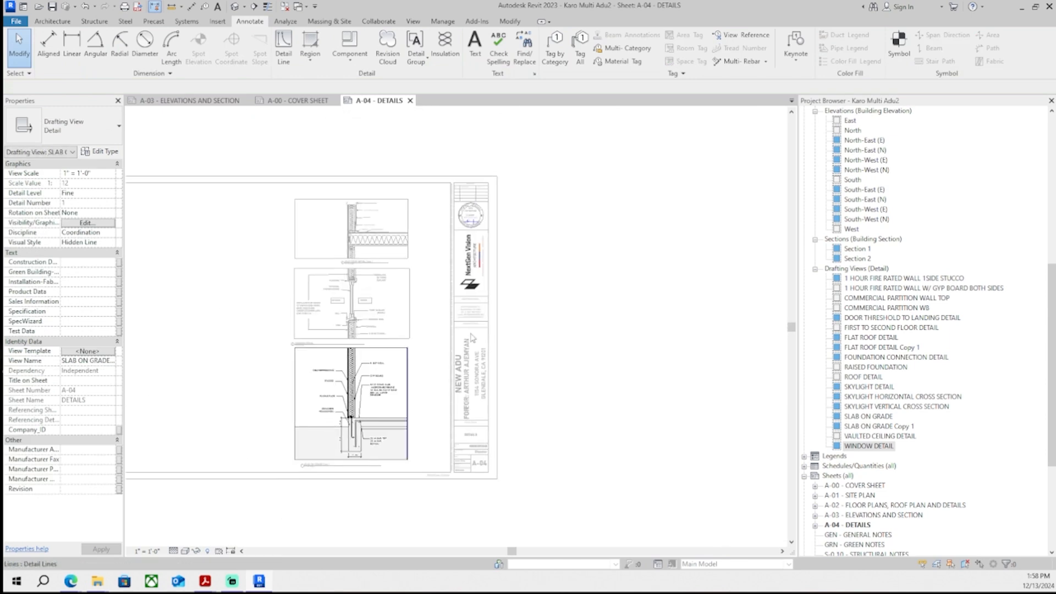
double_click(579, 278)
middle_drag(382, 379, 392, 371)
scroll(393, 372, up, 2)
double_click(352, 329)
scroll(349, 321, up, 3)
middle_drag(406, 310, 419, 429)
scroll(398, 340, up, 1)
scroll(447, 262, up, 1)
middle_drag(403, 467, 478, 245)
click(448, 264)
key(Delete)
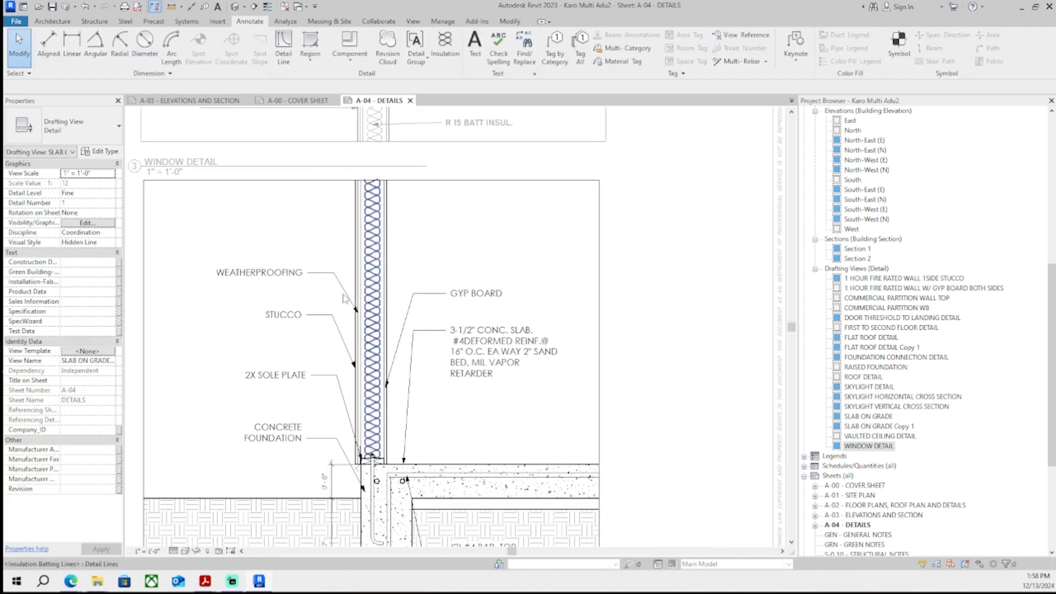
- Delete the WEATHERPROOFING note and lower the concrete slab and GYP BOARD notes in the slab detail
click(287, 273)
key(Delete)
middle_drag(528, 303, 452, 213)
scroll(467, 237, up, 1)
click(467, 241)
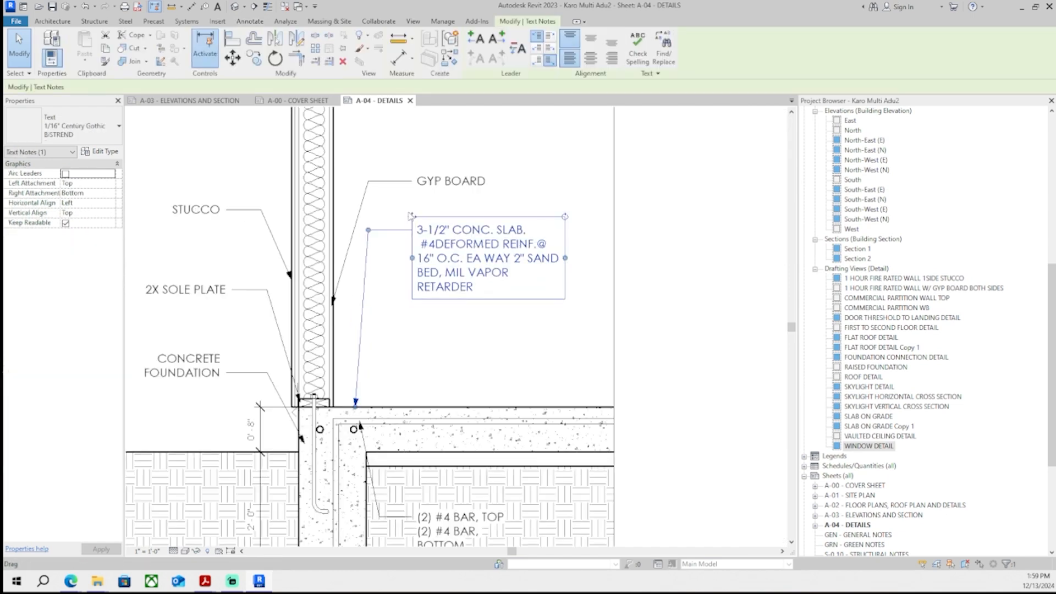
drag(413, 217, 419, 319)
click(435, 182)
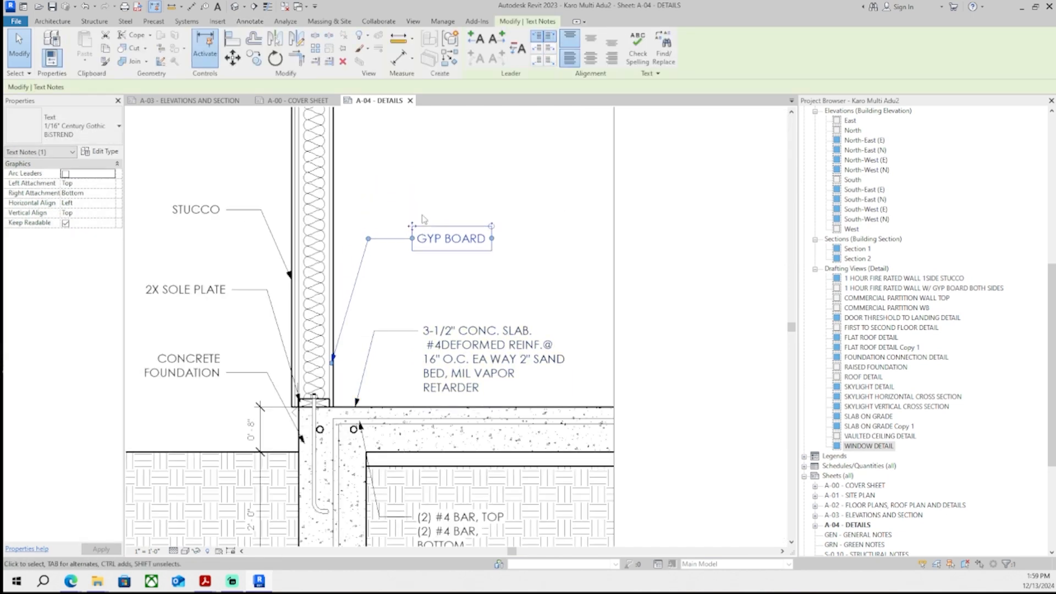
scroll(336, 368, up, 5)
drag(324, 352, 332, 302)
scroll(379, 256, down, 5)
middle_drag(421, 190, 417, 307)
click(417, 307)
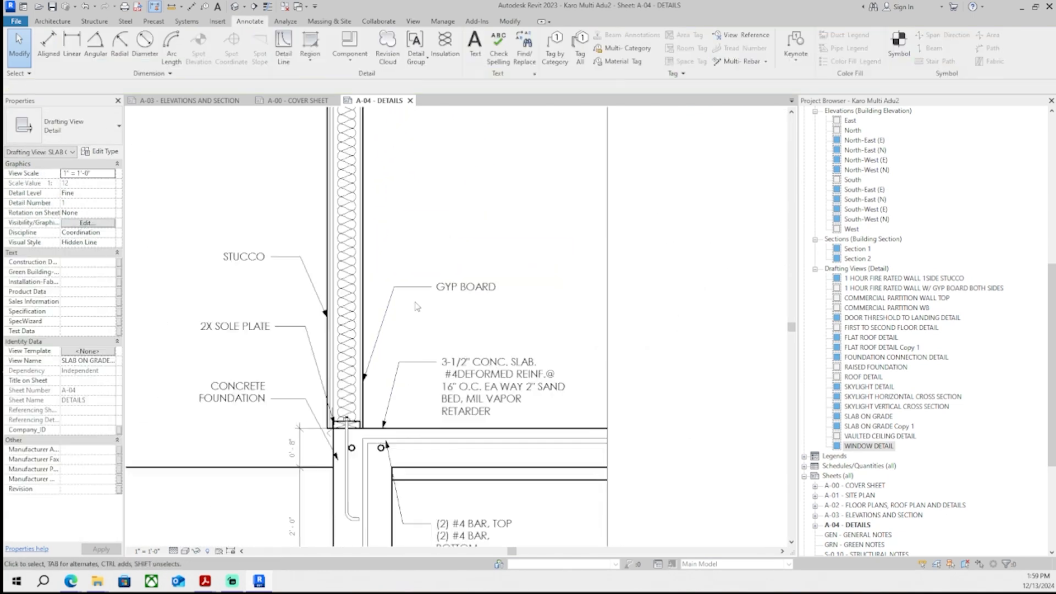
- Rearrange the slab detail's notes, nudging the STUCCO note downward
scroll(417, 306, down, 4)
drag(401, 227, 379, 330)
scroll(369, 240, up, 3)
click(370, 241)
click(384, 307)
middle_drag(384, 306, 399, 212)
click(333, 272)
key(Down)
key(Down)
scroll(354, 290, up, 5)
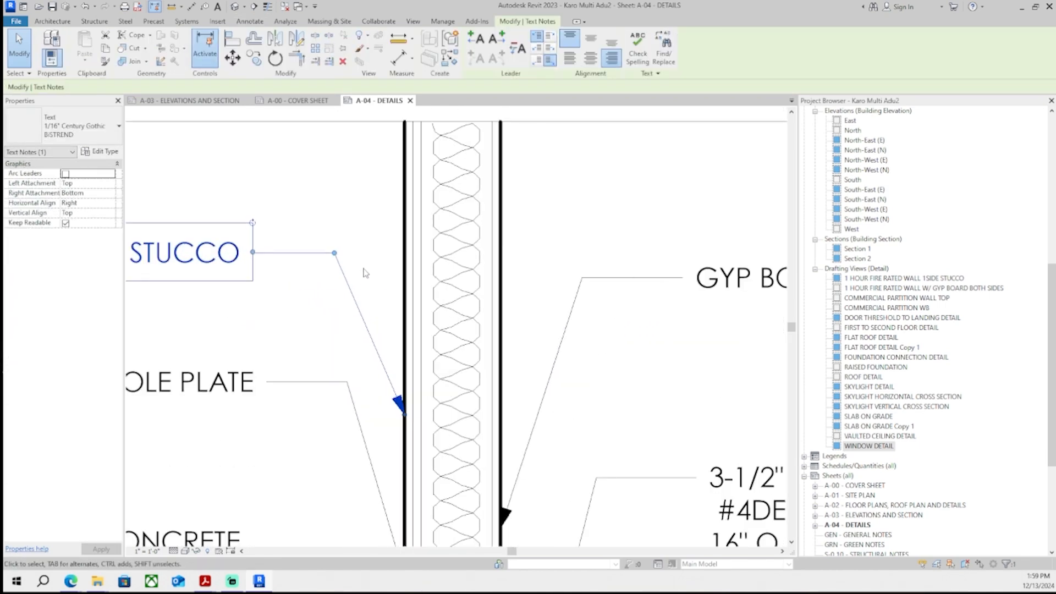
- Reposition the STUCCO note and reattach its leader to the wall's exterior face
click(364, 273)
middle_drag(364, 273, 379, 242)
click(306, 352)
middle_drag(306, 352, 387, 312)
drag(154, 282, 149, 363)
middle_drag(264, 190, 361, 210)
click(358, 205)
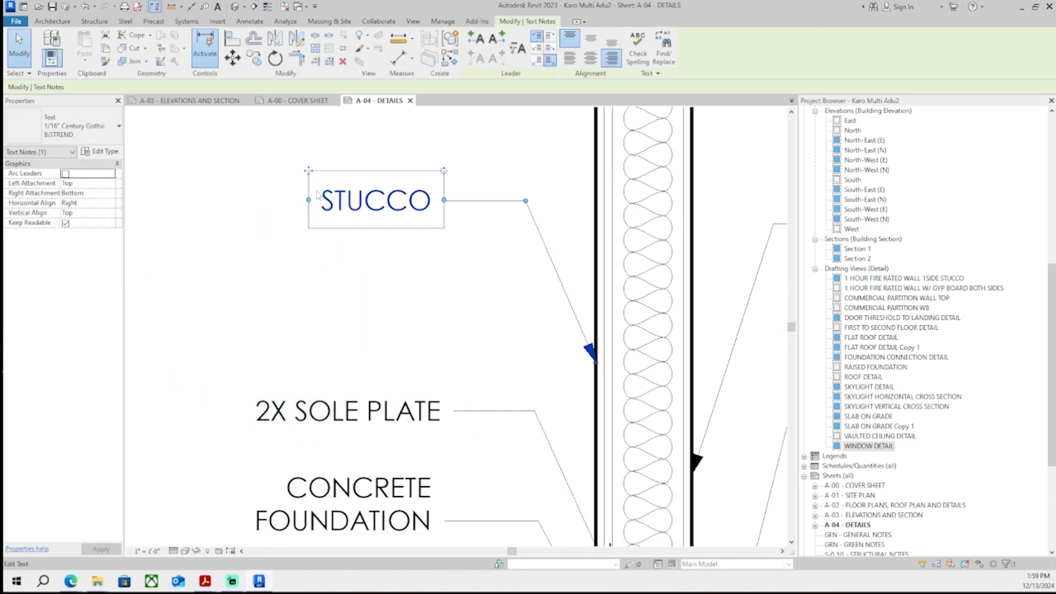
drag(309, 170, 309, 284)
middle_drag(571, 323, 536, 288)
scroll(538, 287, up, 3)
drag(572, 347, 569, 400)
scroll(569, 399, down, 5)
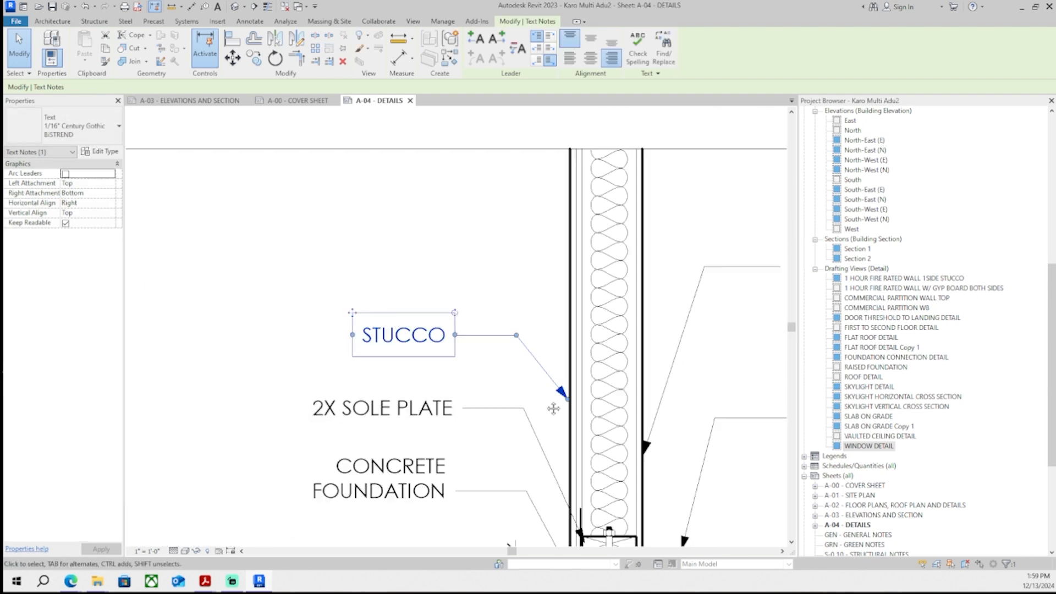
- Move the GYP BOARD note and reshape its leader to point at the interior wall face
scroll(554, 408, down, 2)
middle_drag(553, 409, 377, 400)
click(558, 322)
scroll(558, 324, up, 2)
drag(512, 278, 510, 319)
drag(530, 361, 523, 363)
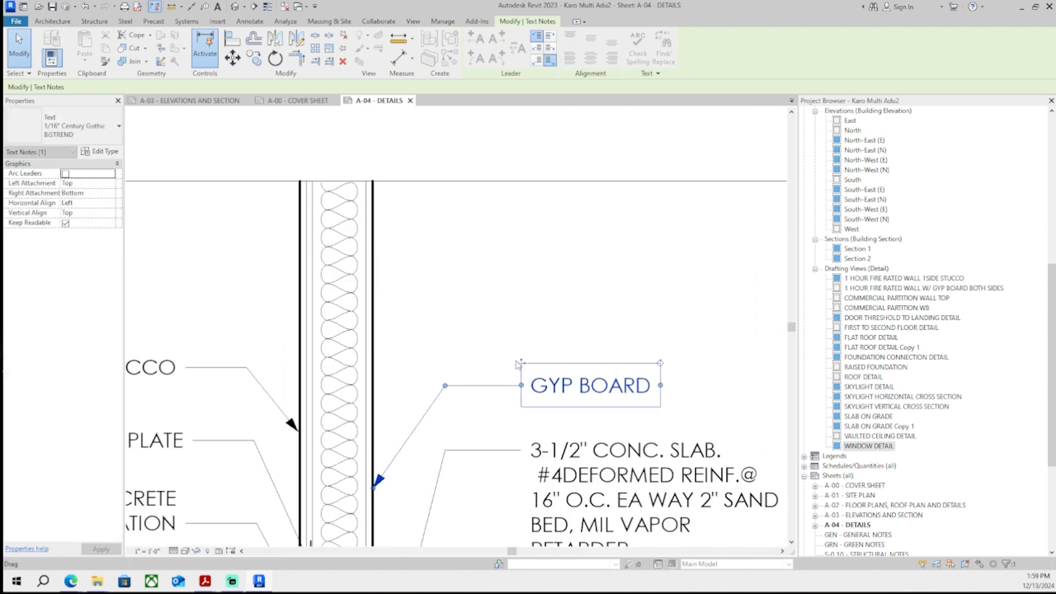
middle_drag(451, 418, 453, 389)
drag(378, 359, 376, 358)
key(Escape)
scroll(324, 404, up, 1)
middle_drag(325, 403, 392, 407)
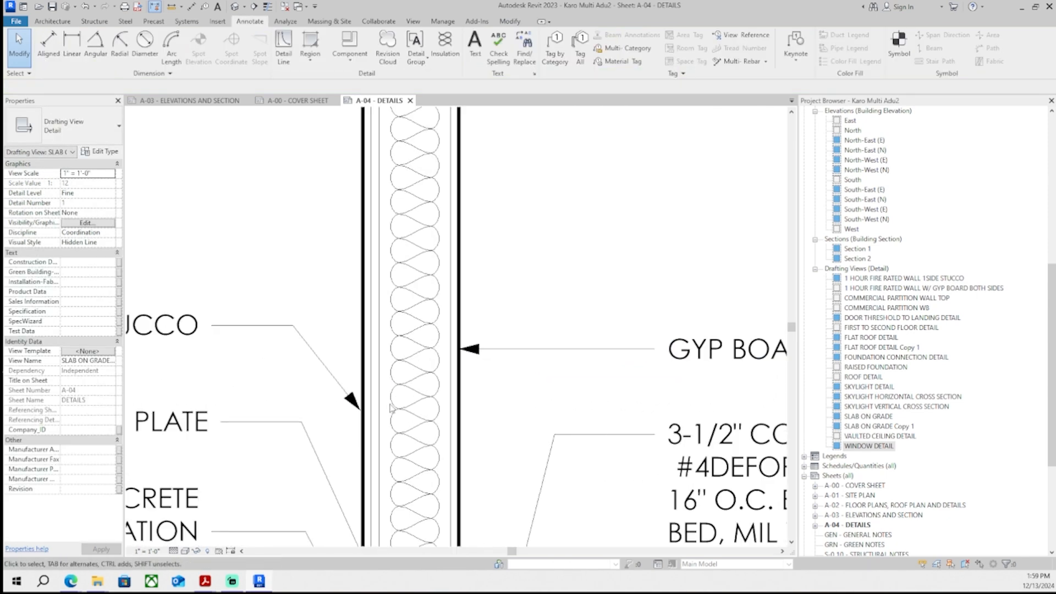
- Straighten the STUCCO note's leader so it points horizontally at the wall
click(356, 403)
scroll(357, 403, up, 2)
drag(356, 404, 344, 299)
key(ctrl+z)
click(316, 360)
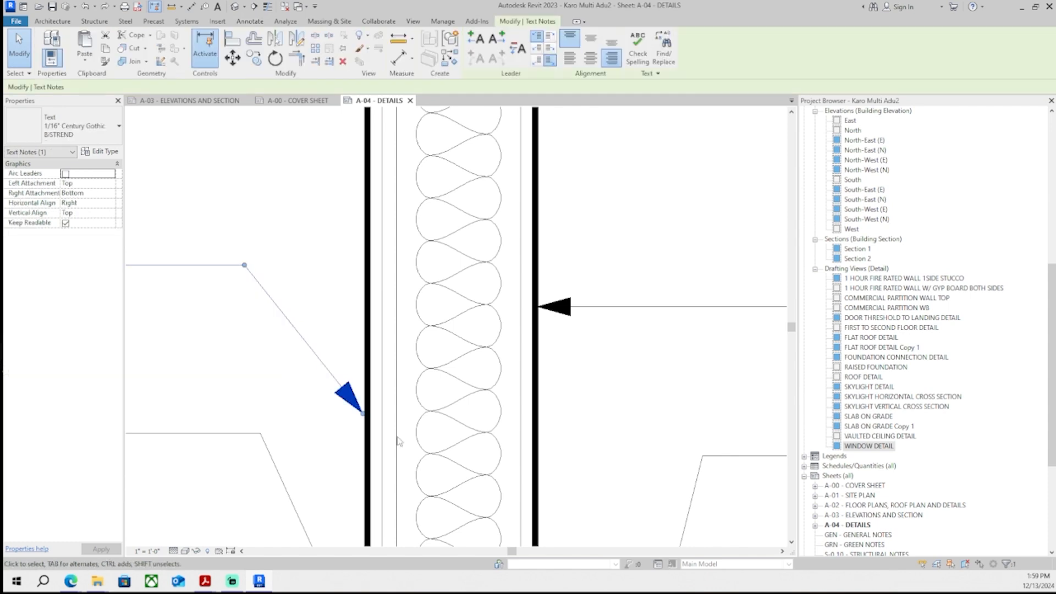
drag(362, 413, 366, 268)
scroll(366, 269, down, 5)
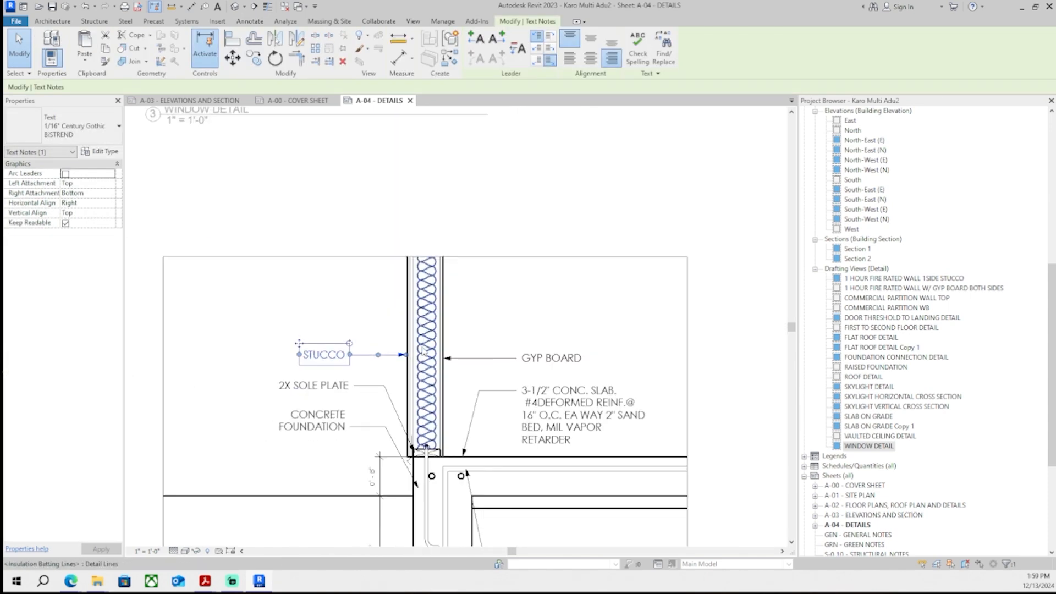
- Trim the slab detail's frame lines down to the new top of the detail
click(492, 242)
scroll(491, 243, down, 4)
click(511, 252)
scroll(509, 255, up, 3)
drag(482, 248, 478, 314)
middle_drag(465, 306, 463, 255)
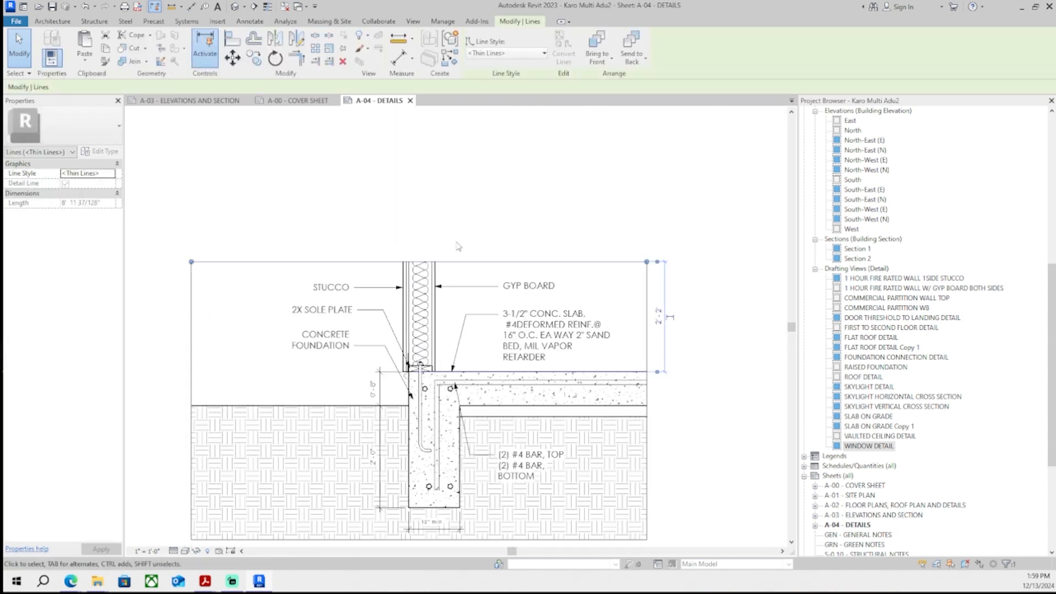
- Exit the slab-on-grade viewport and deselect it
scroll(449, 249, down, 3)
double_click(630, 245)
scroll(630, 245, down, 2)
click(523, 401)
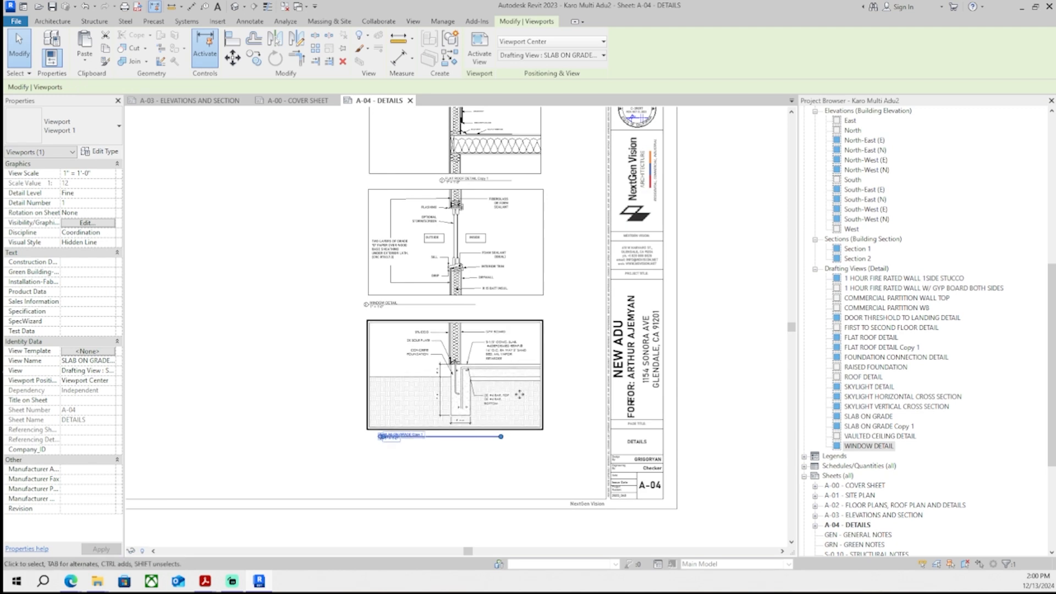
key(Escape)
- Select all three detail viewports and move them down together on the A-04 sheet
scroll(545, 432, down, 2)
middle_drag(501, 214, 566, 198)
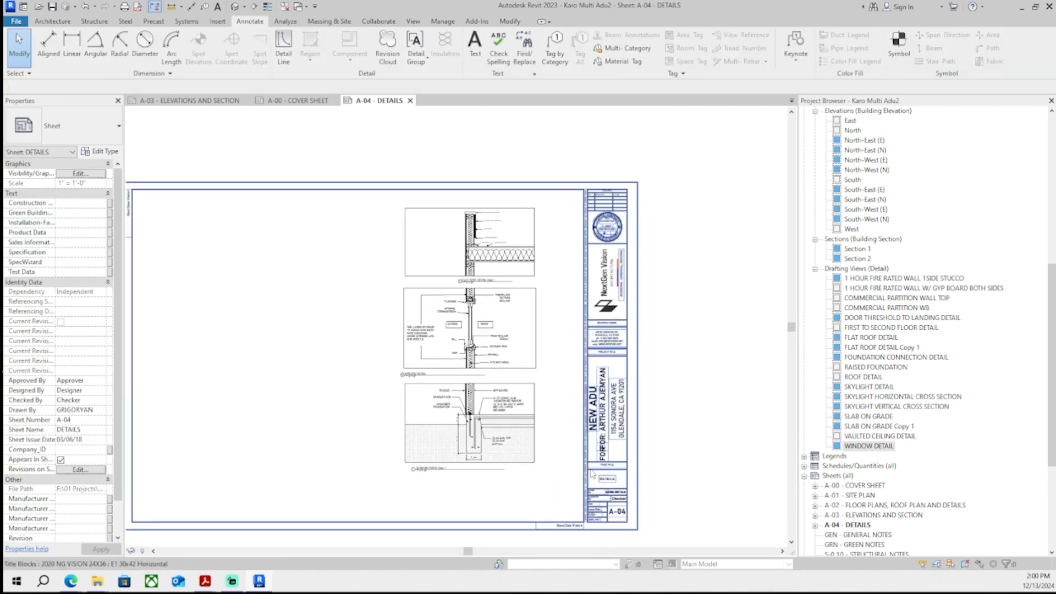
scroll(556, 459, up, 1)
drag(554, 495, 305, 136)
middle_drag(395, 148, 386, 220)
scroll(421, 233, down, 2)
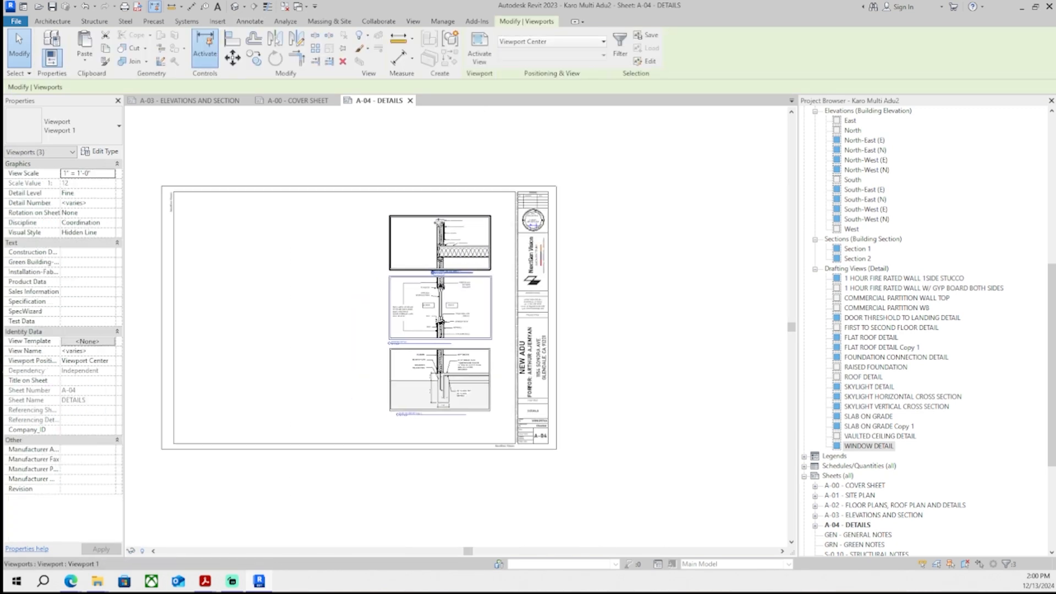
key(Escape)
- Move the flat roof detail's view title to the right beneath its viewport
scroll(375, 432, up, 5)
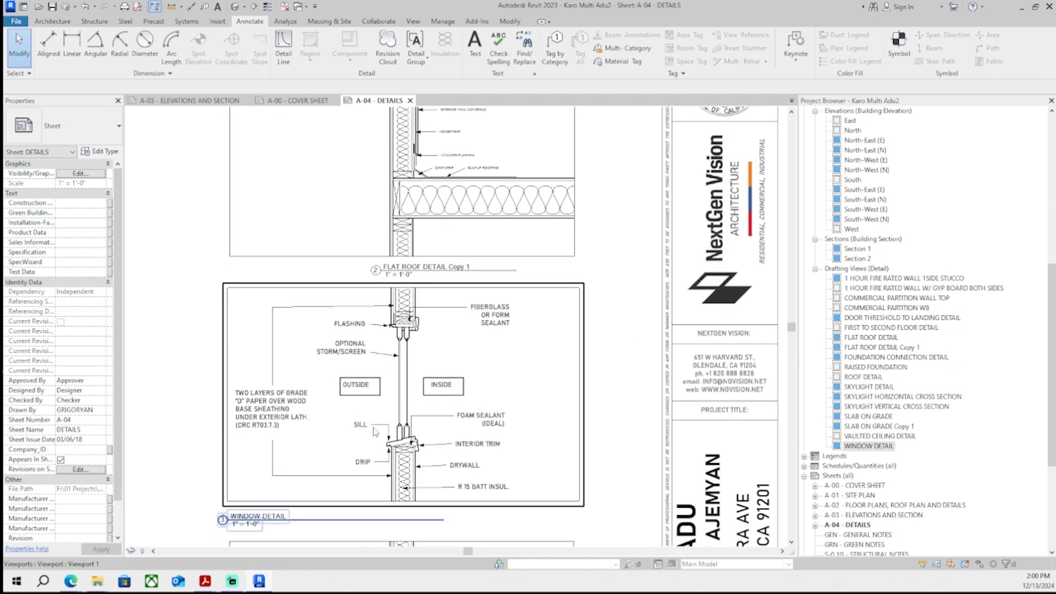
scroll(452, 242, down, 2)
click(434, 257)
scroll(435, 257, up, 1)
middle_drag(435, 257, 524, 264)
scroll(489, 273, down, 2)
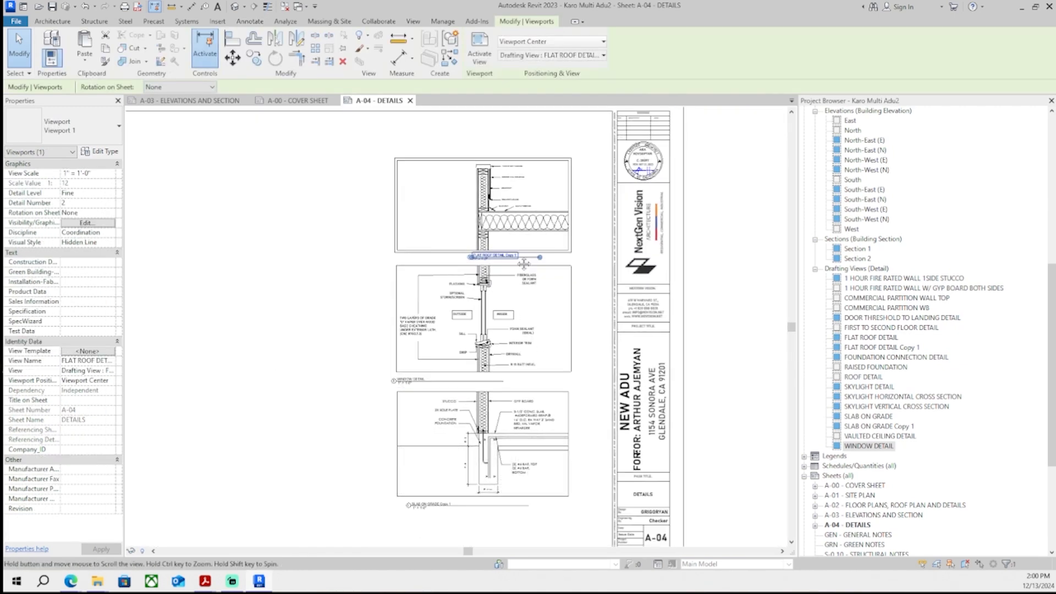
- Renumber the detail viewports on the A-04 sheet, giving the flat roof detail number 3
key(Escape)
scroll(420, 383, up, 4)
scroll(420, 385, down, 3)
scroll(480, 242, up, 4)
click(490, 282)
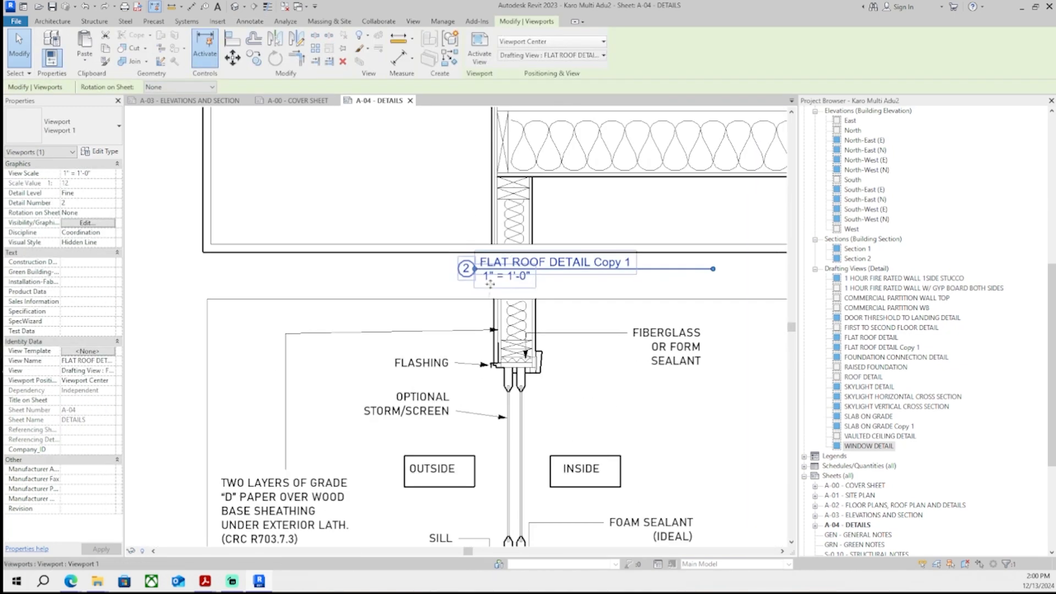
scroll(193, 283, down, 4)
scroll(188, 361, up, 5)
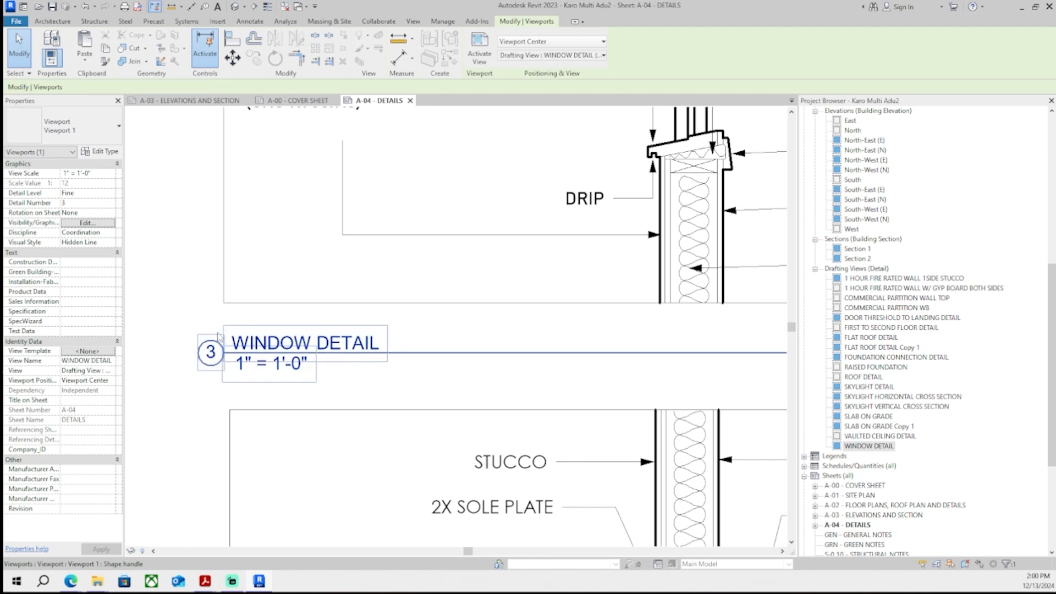
click(214, 354)
key(Return)
scroll(199, 373, down, 3)
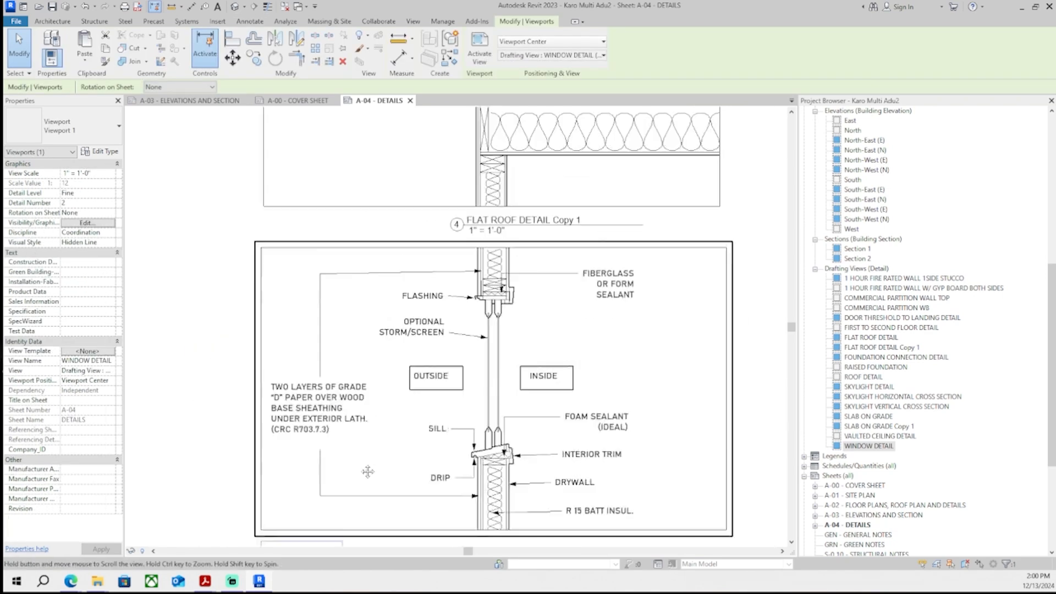
scroll(379, 402, up, 4)
click(382, 411)
click(382, 411)
text(3)
key(Return)
scroll(354, 454, down, 4)
- Shift the stacked detail viewports into place on the A-04 sheet
middle_drag(316, 367, 335, 309)
key(Escape)
scroll(336, 308, down, 4)
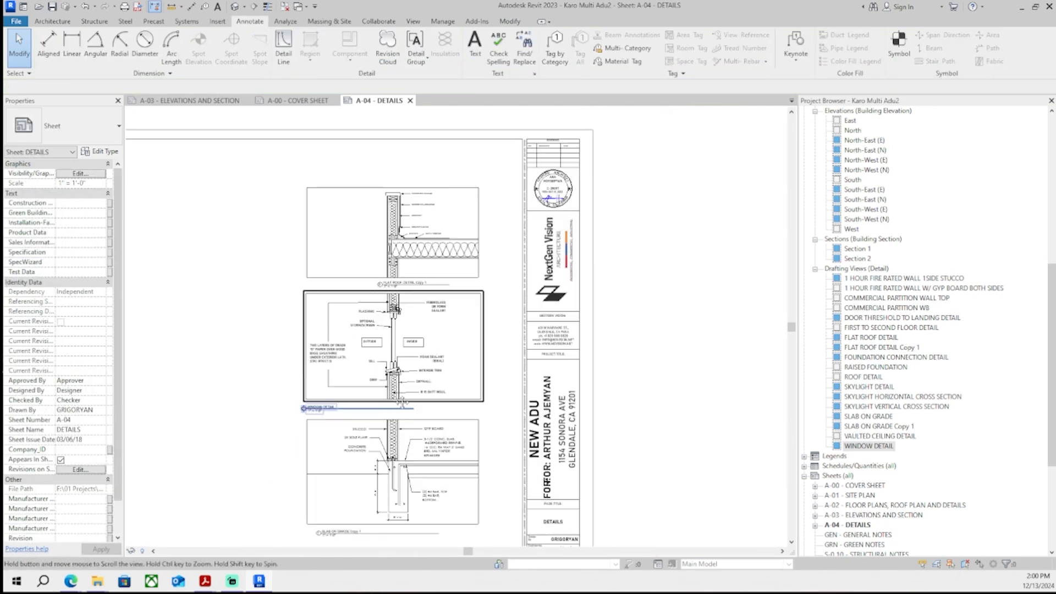
scroll(330, 410, up, 3)
middle_drag(330, 237, 342, 352)
drag(441, 294, 288, 294)
key(Escape)
scroll(440, 237, down, 4)
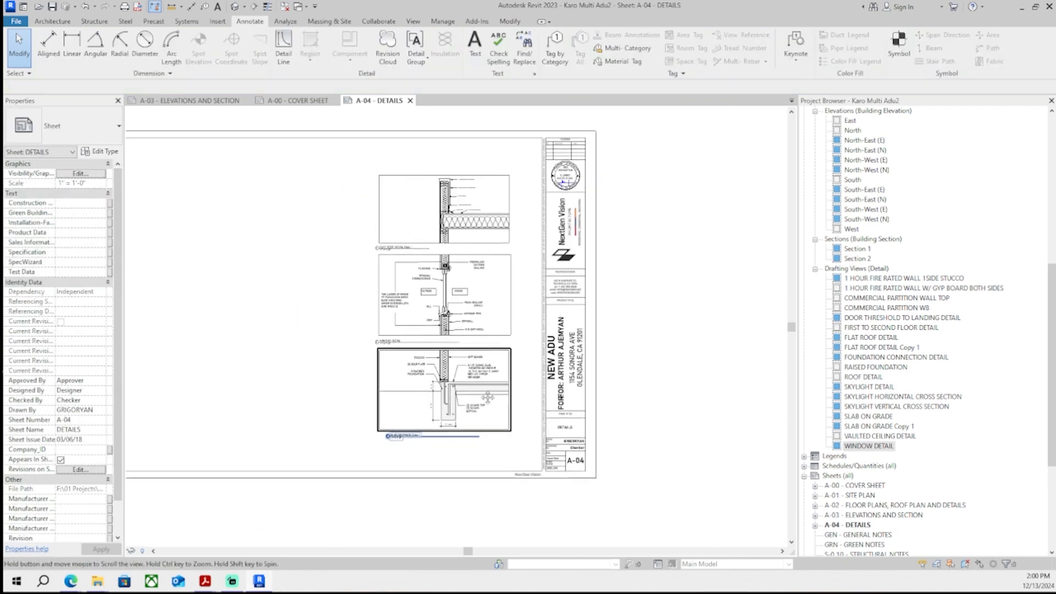
middle_drag(574, 302, 668, 347)
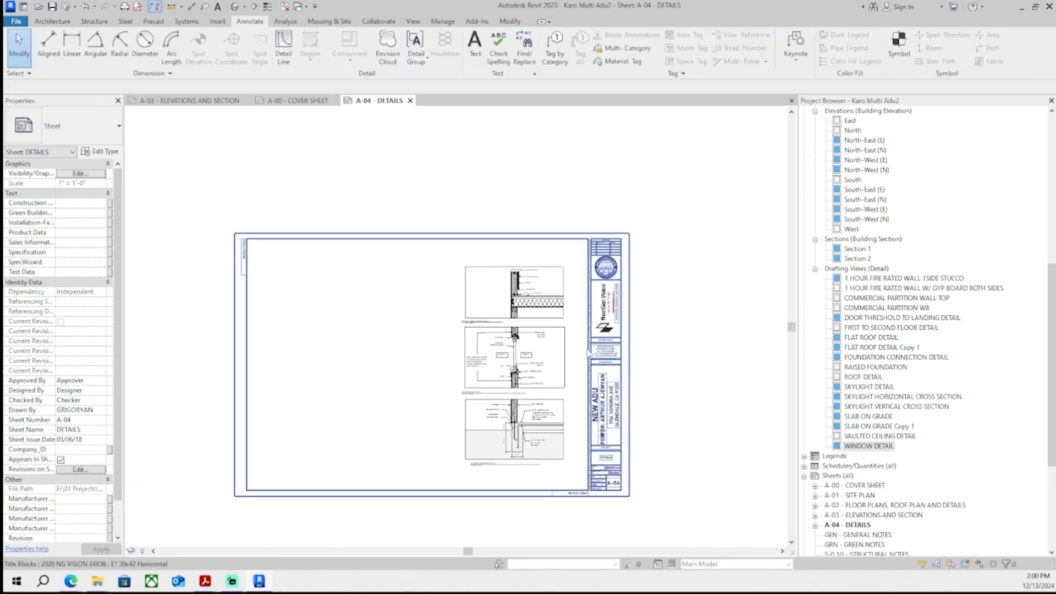
scroll(556, 298, up, 8)
scroll(519, 325, up, 1)
middle_drag(520, 325, 500, 340)
- Activate the flat roof detail and examine the BUILT-UP ROOFING note and roof line
double_click(457, 295)
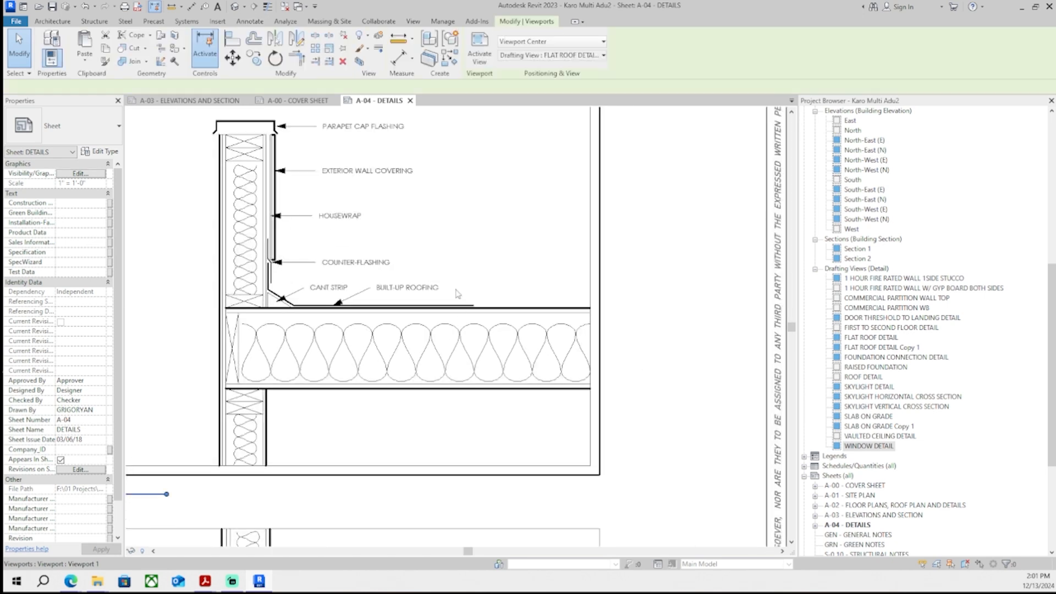
click(460, 308)
click(460, 303)
scroll(460, 301, up, 1)
scroll(460, 242, down, 2)
middle_drag(460, 242, 429, 300)
click(470, 239)
scroll(388, 369, up, 1)
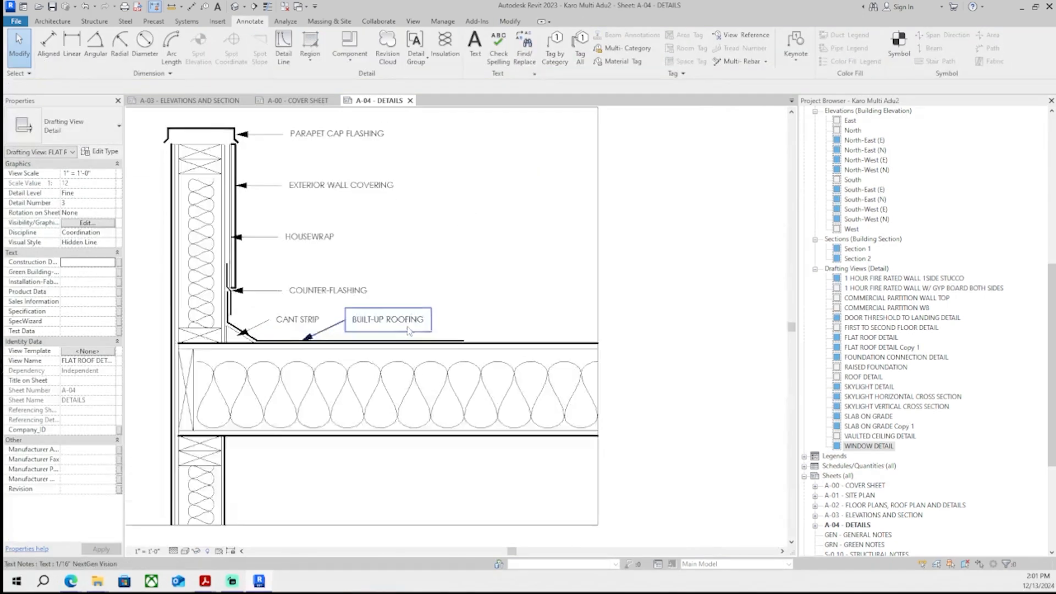
scroll(410, 331, down, 1)
scroll(432, 267, up, 1)
- Search the web for "is built up roof made with a slope" and close the browser
click(76, 585)
click(427, 534)
key(ctrl+t)
text(is)
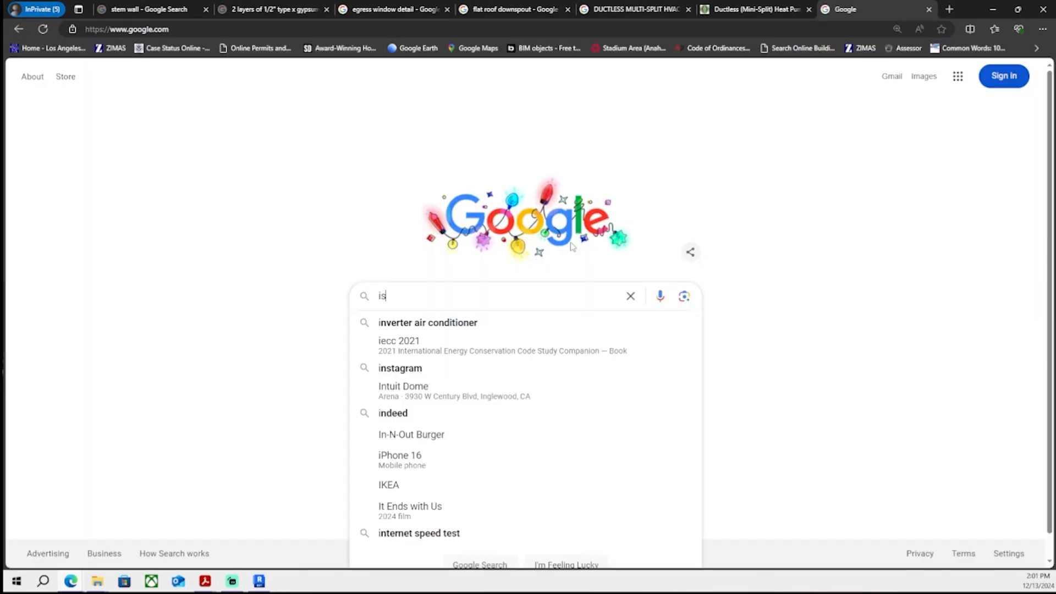
text( built up roof made with a slope)
key(Return)
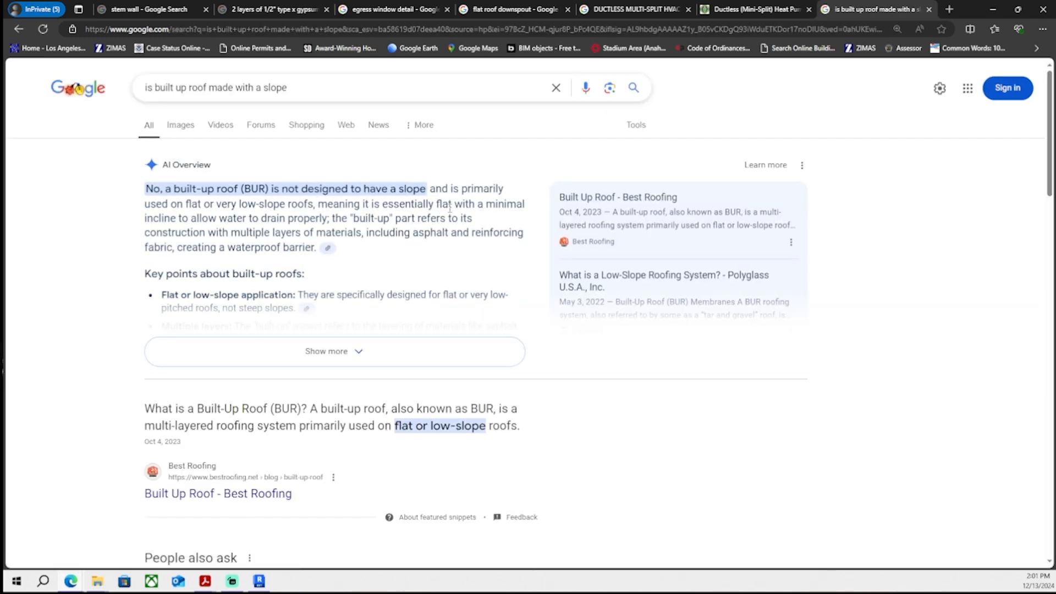
click(993, 9)
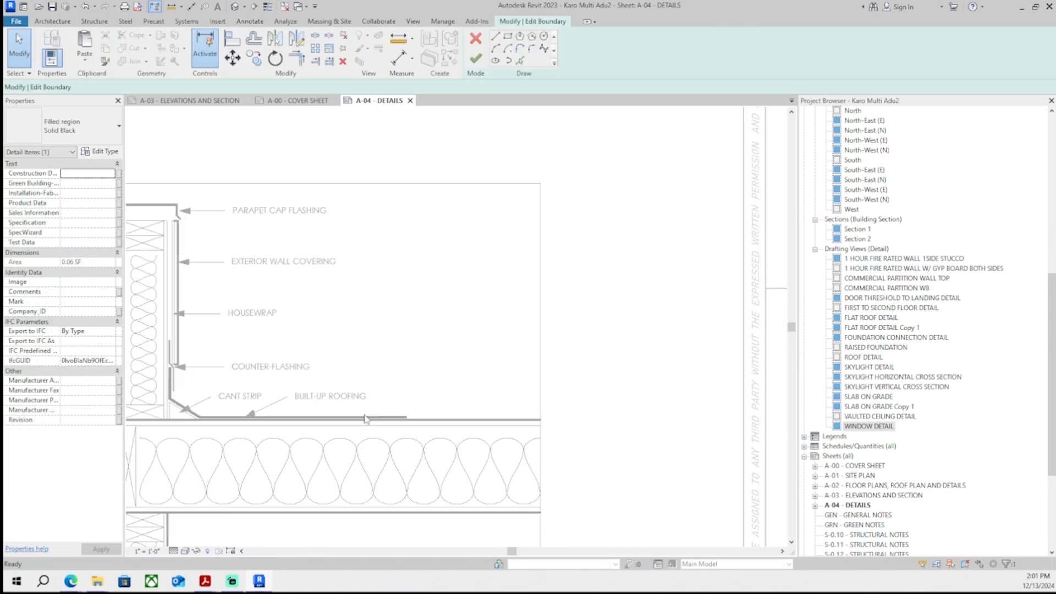
- Try to stretch the built-up roofing filled region along the flat roof in the detail
scroll(453, 378, up, 3)
scroll(453, 377, up, 3)
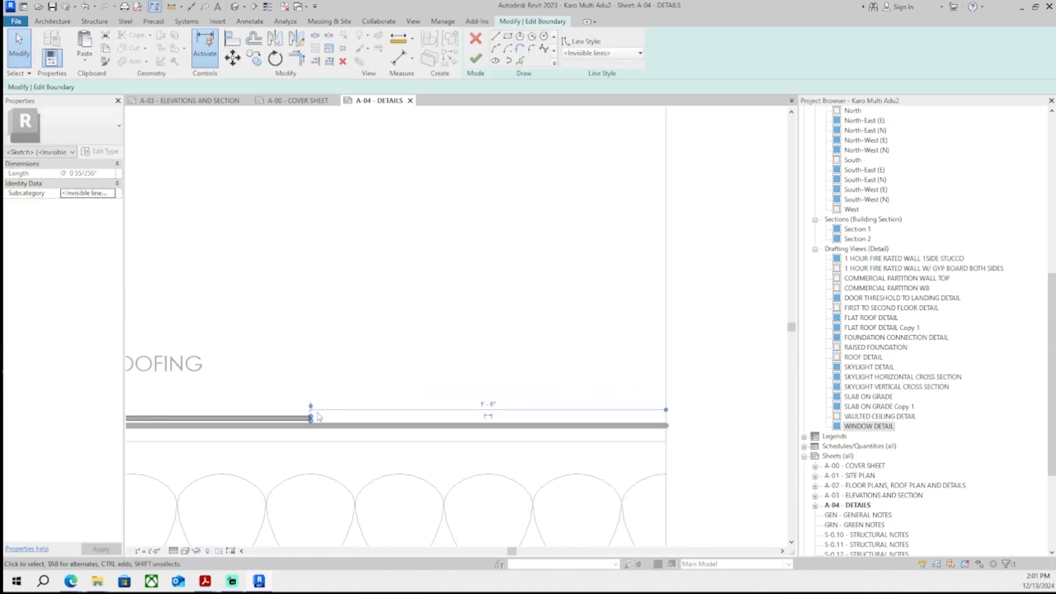
mouse_move(311, 417)
mouse_down()
mouse_move(625, 360)
mouse_move(666, 371)
mouse_up()
scroll(189, 391, up, 2)
middle_drag(435, 393, 394, 313)
key(ctrl+z)
scroll(379, 407, down, 1)
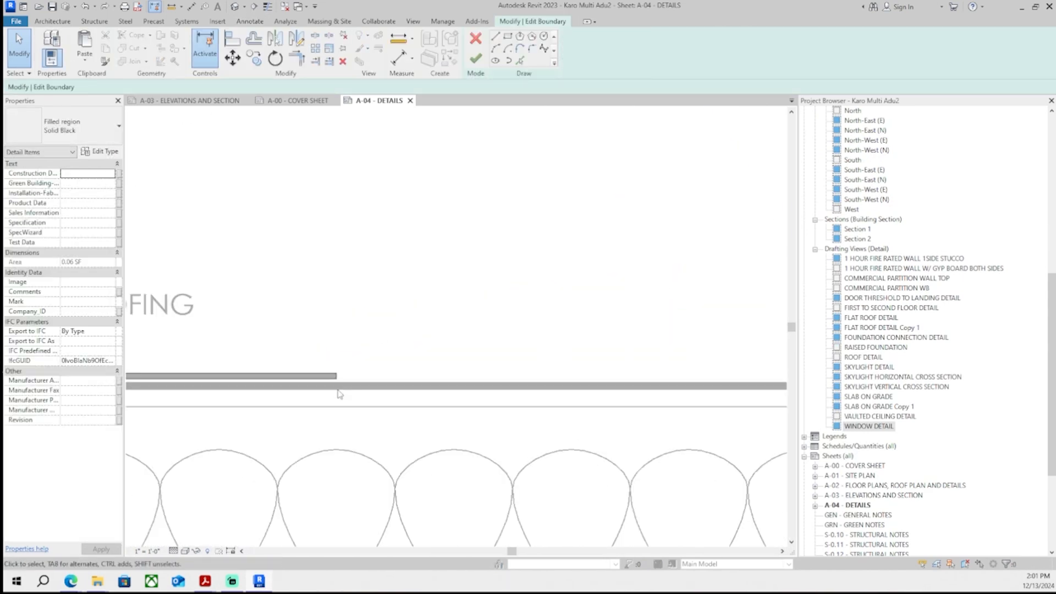
scroll(336, 331, down, 4)
click(542, 299)
scroll(469, 238, down, 1)
middle_drag(468, 238, 580, 325)
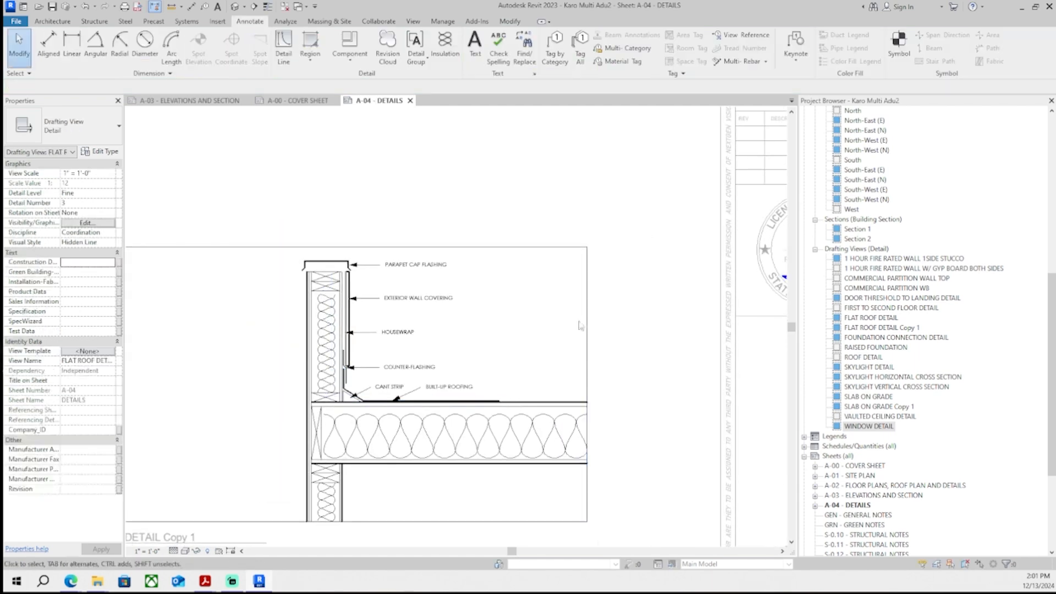
scroll(459, 389, up, 1)
middle_drag(459, 389, 509, 278)
scroll(541, 291, up, 4)
double_click(457, 333)
scroll(524, 289, up, 1)
scroll(395, 349, down, 1)
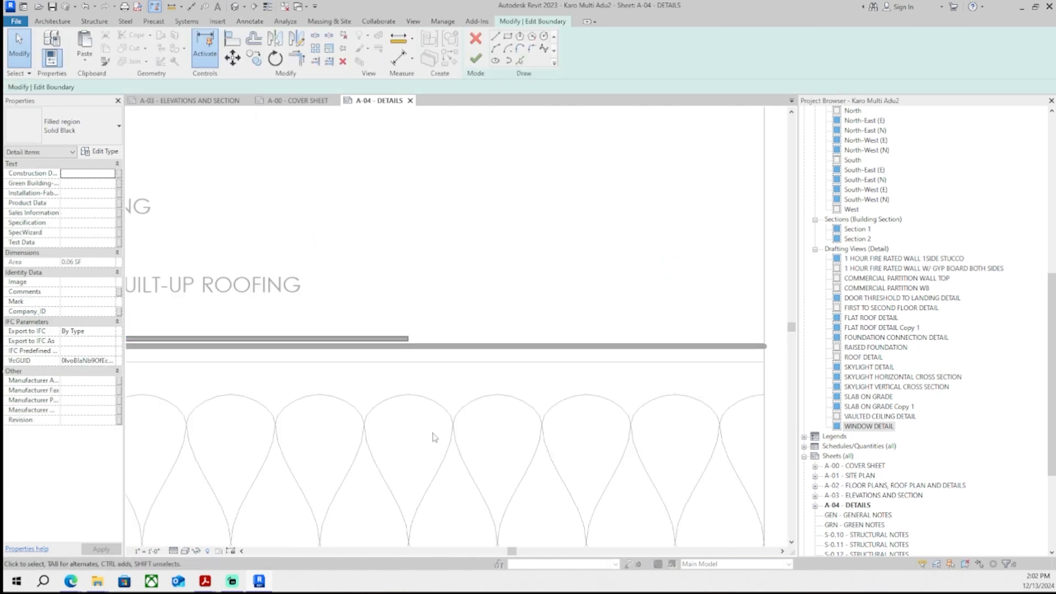
click(408, 339)
scroll(330, 423, down, 1)
mouse_move(330, 423)
middle_down()
mouse_move(475, 405)
mouse_move(595, 235)
middle_up()
scroll(475, 405, down, 1)
scroll(526, 419, down, 1)
scroll(513, 351, down, 1)
middle_drag(514, 351, 474, 375)
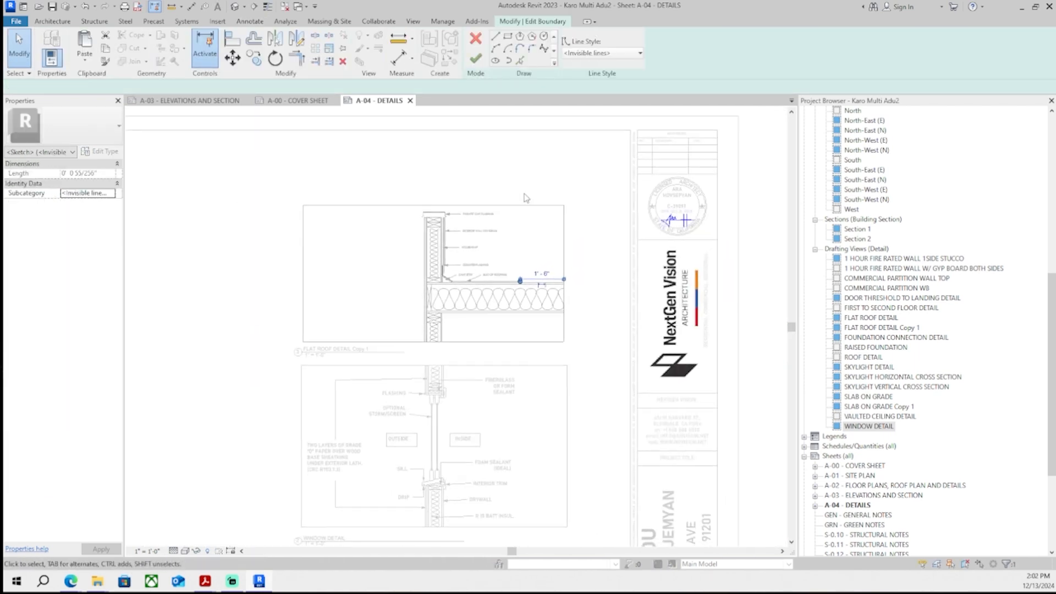
click(526, 200)
middle_drag(385, 496, 421, 176)
scroll(352, 320, up, 1)
click(476, 38)
- Reshape the earth filled region in the slab-on-grade detail so the grade slopes down toward the foundation
scroll(352, 440, down, 3)
scroll(404, 341, up, 6)
scroll(403, 341, down, 6)
middle_drag(517, 396, 550, 125)
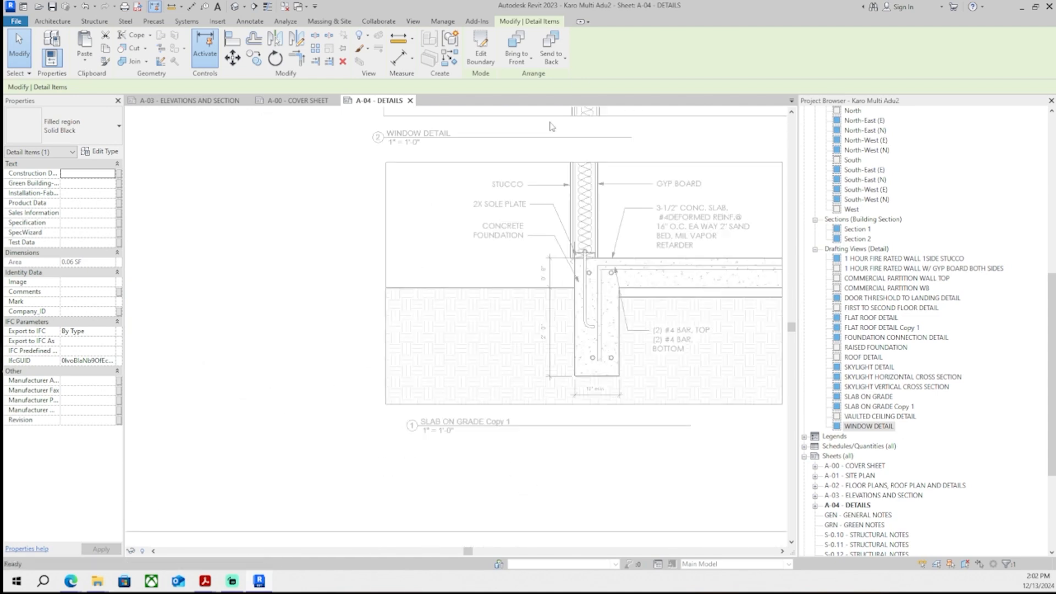
scroll(489, 309, up, 4)
double_click(471, 278)
click(232, 235)
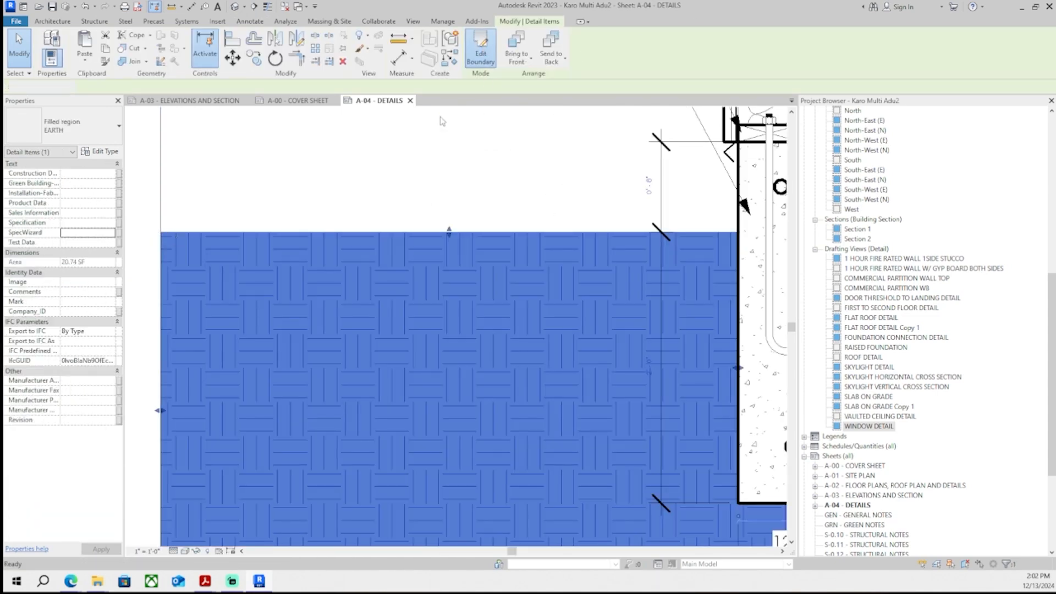
click(481, 49)
middle_drag(220, 236, 337, 267)
click(305, 262)
scroll(279, 262, up, 1)
mouse_move(279, 262)
mouse_down()
mouse_move(279, 360)
mouse_move(278, 318)
mouse_move(279, 360)
mouse_move(278, 330)
mouse_up()
click(279, 308)
click(308, 356)
click(476, 59)
scroll(691, 196, down, 3)
middle_drag(691, 197, 499, 215)
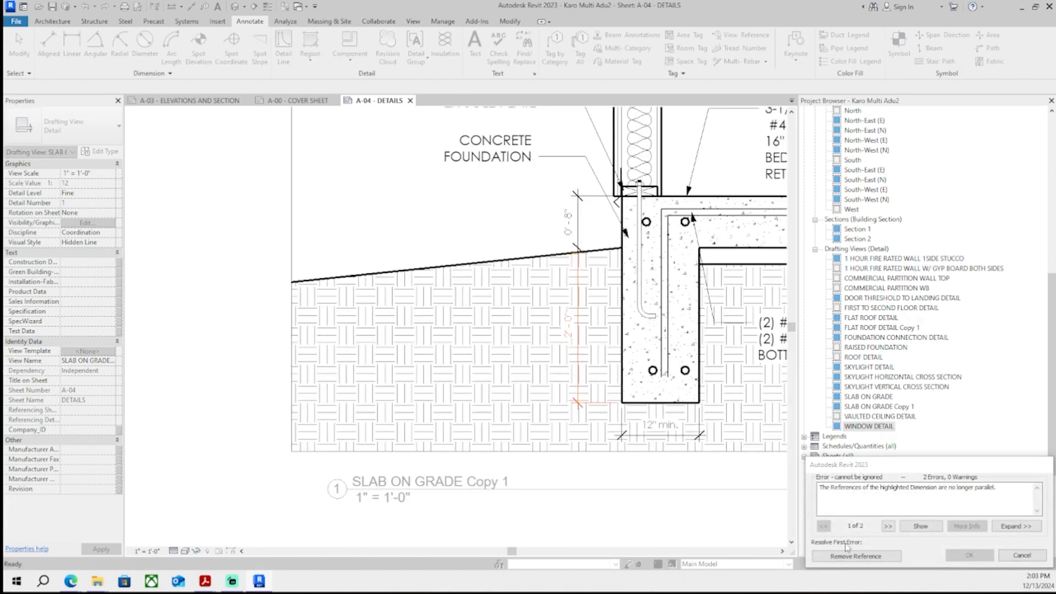
click(895, 556)
- Inspect the sloped grade in the slab-on-grade detail on the sheet
scroll(498, 264, down, 2)
click(317, 352)
scroll(330, 352, down, 2)
middle_drag(363, 333, 318, 378)
scroll(370, 398, down, 2)
scroll(361, 377, up, 2)
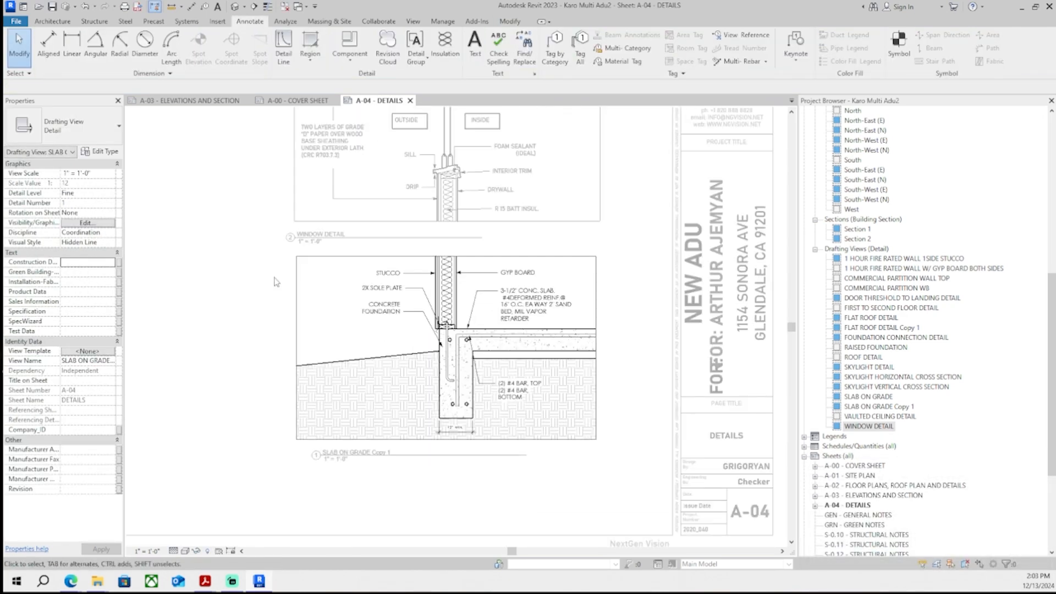
middle_drag(273, 491, 273, 471)
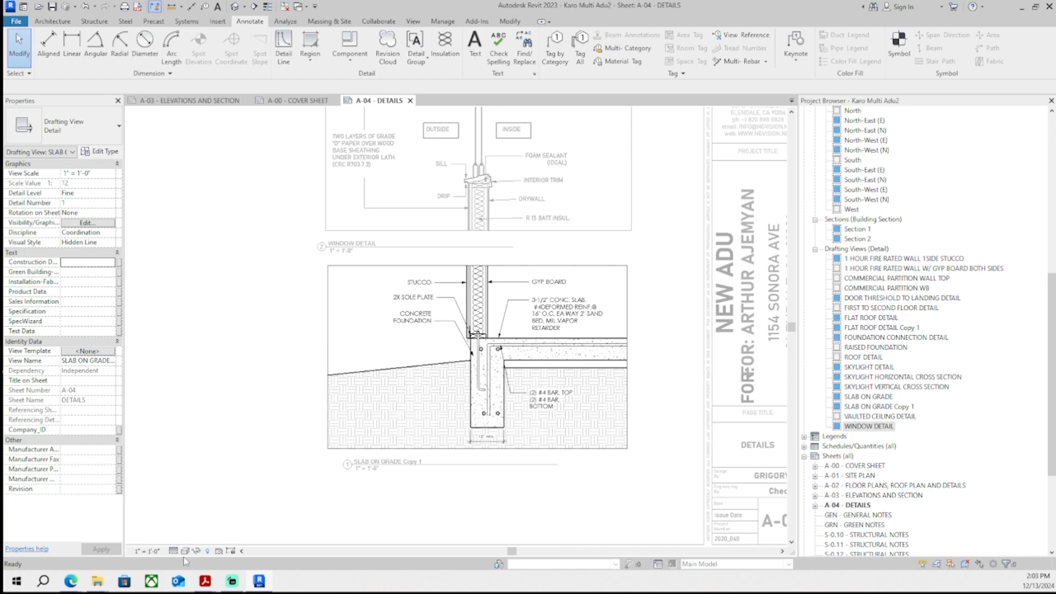
- Place the grading note "Lots shall be graded to drain surface water away from foundation walls… (R401.3)" in the slab detail, 1/16" Century Gothic
mouse_move(205, 581)
click(95, 553)
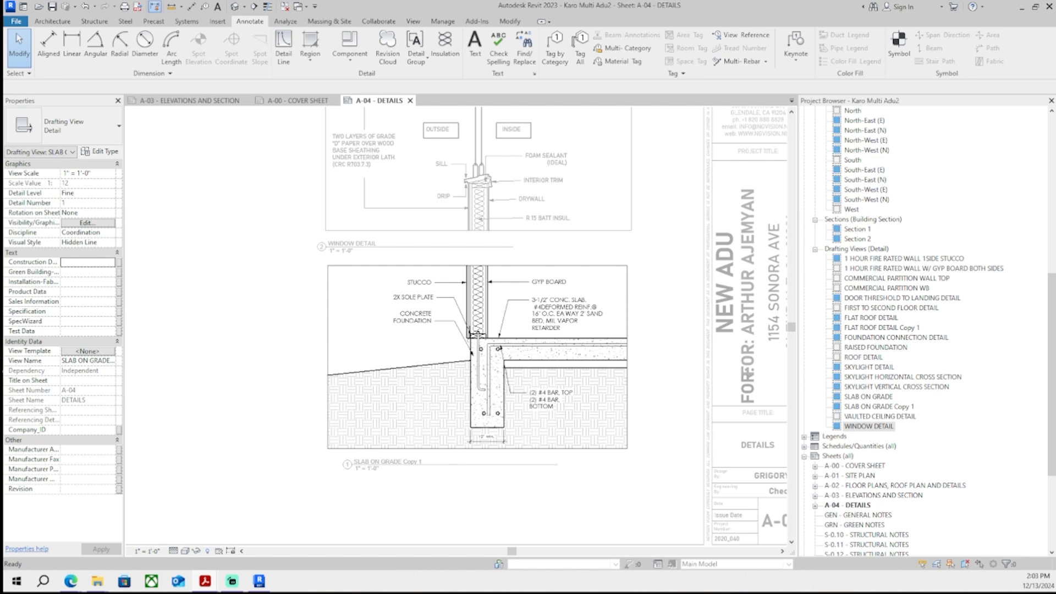
key(t)
key(x)
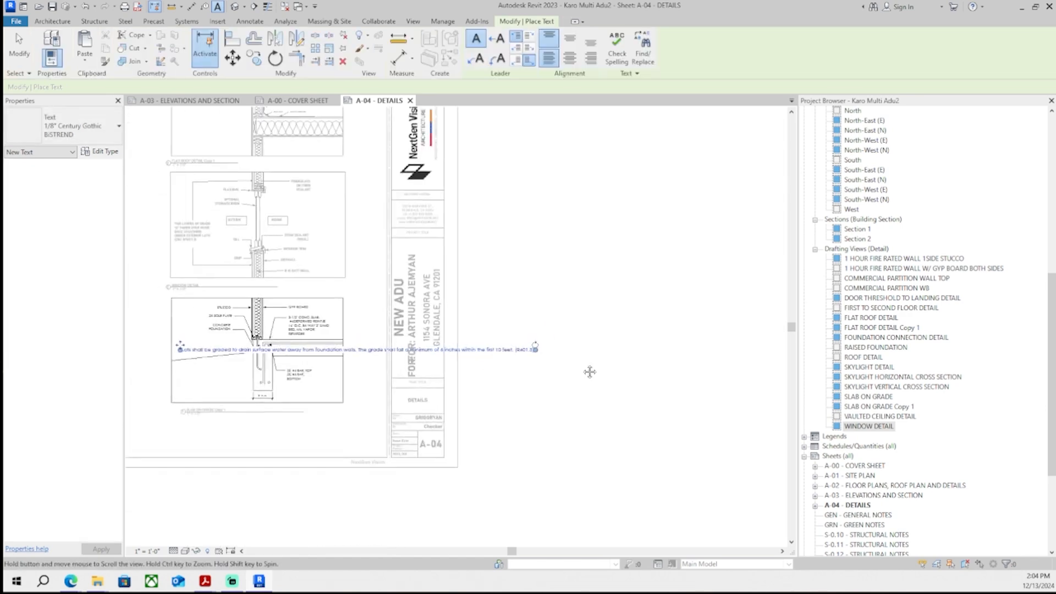
click(77, 128)
click(83, 191)
scroll(393, 331, up, 2)
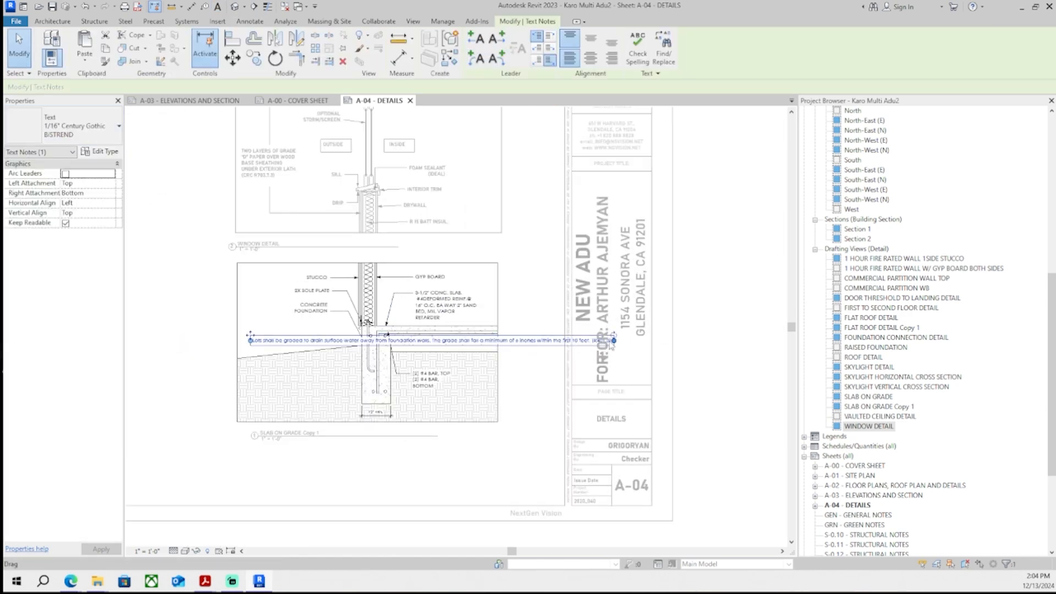
drag(617, 342, 317, 345)
scroll(323, 349, up, 2)
scroll(198, 333, up, 3)
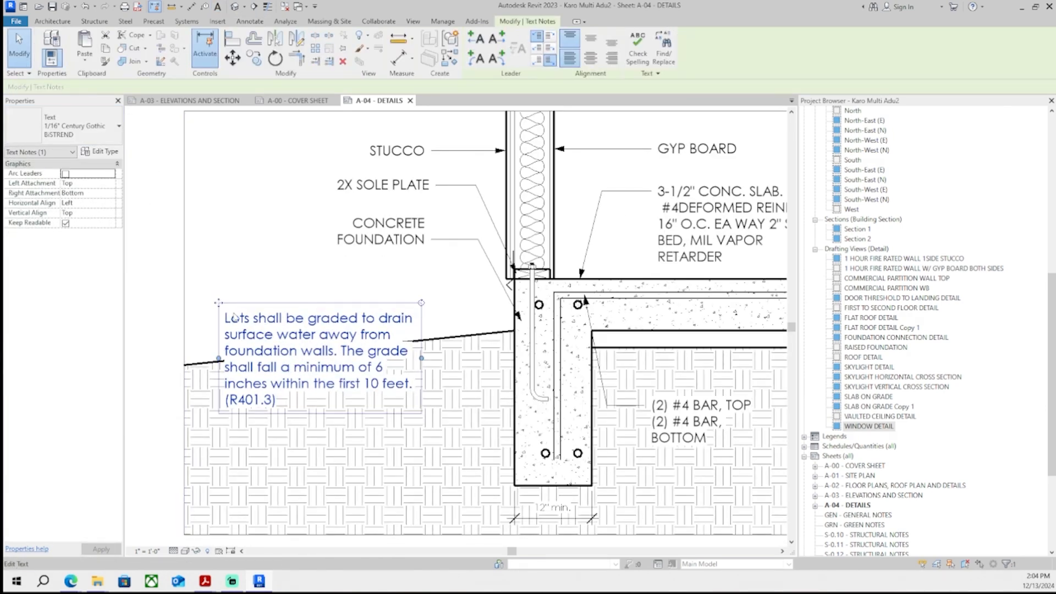
drag(219, 303, 221, 371)
key(Escape)
scroll(310, 375, up, 1)
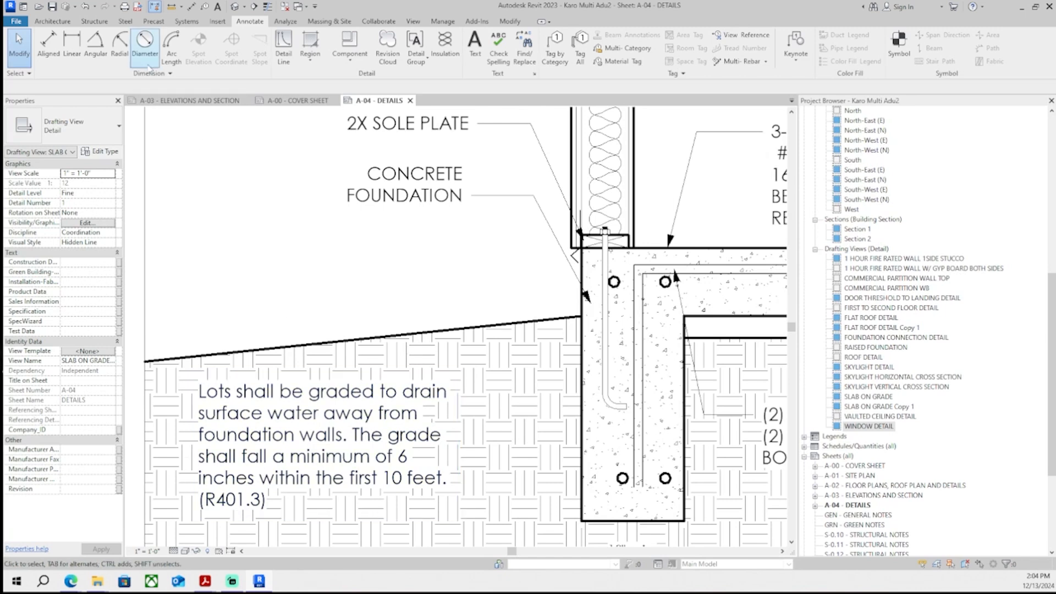
scroll(225, 224, down, 1)
- Draw detail lines marking a 6" grade drop next to the foundation
key(d)
key(l)
click(535, 302)
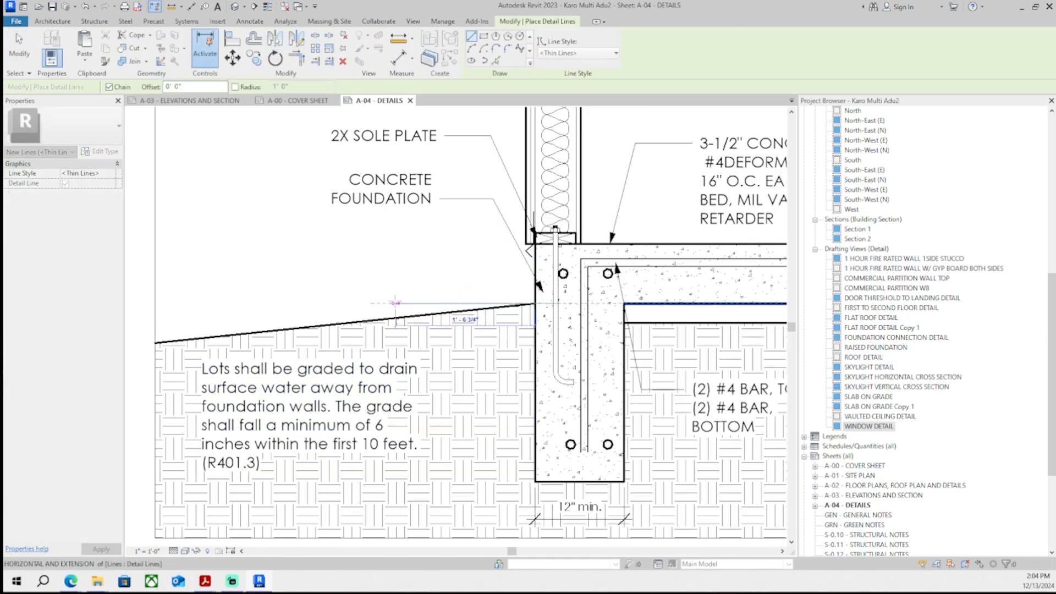
scroll(443, 361, down, 3)
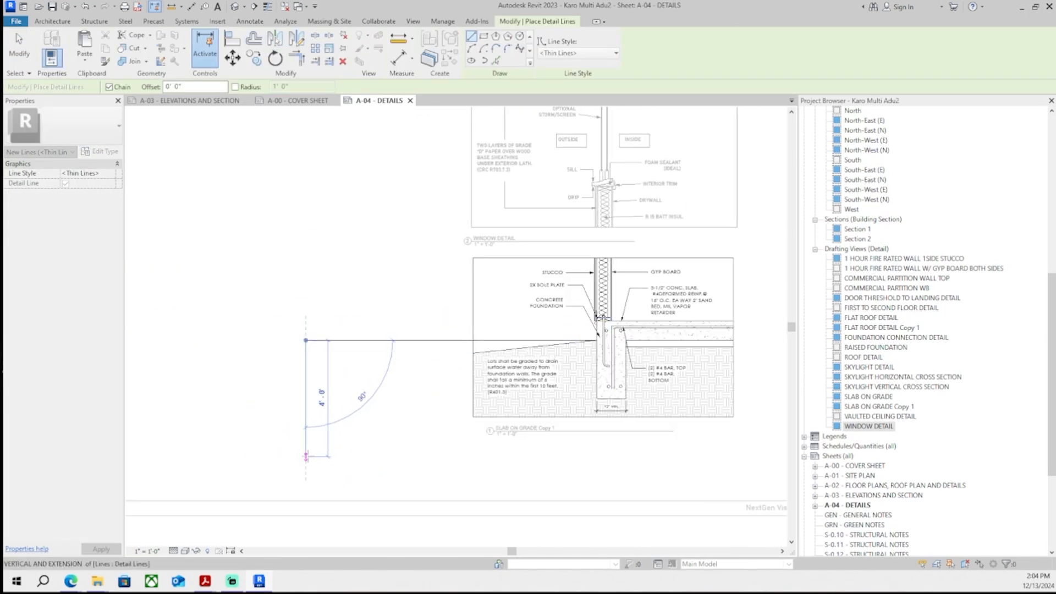
text(6")
key(Return)
scroll(574, 331, up, 3)
click(629, 353)
key(Escape)
key(Escape)
middle_drag(370, 394, 407, 424)
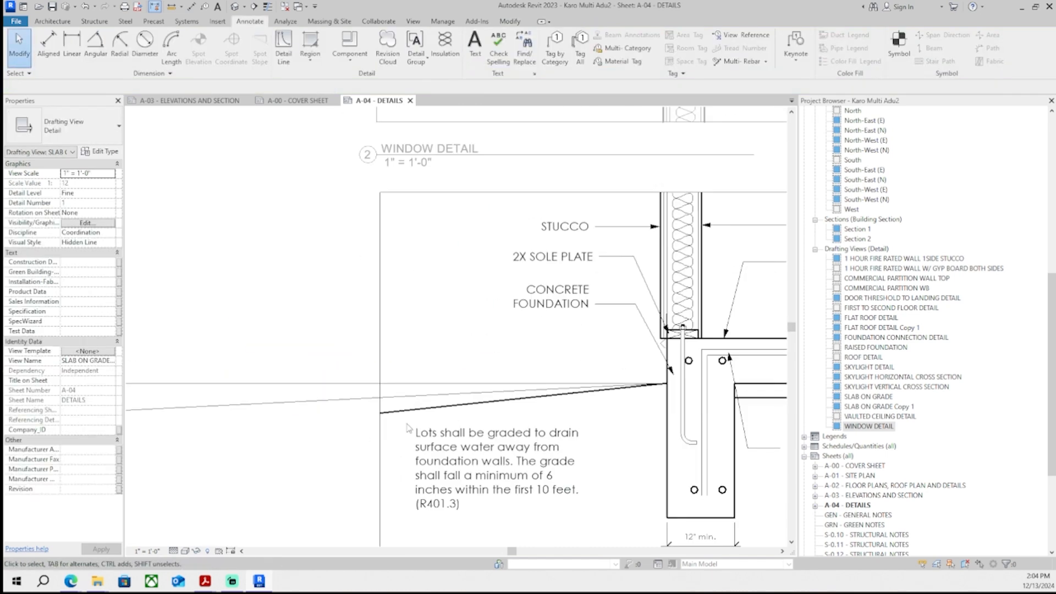
- Move the earth filled region's boundary corner up to the 6" mark and finish the boundary edit
scroll(408, 414, up, 3)
double_click(296, 326)
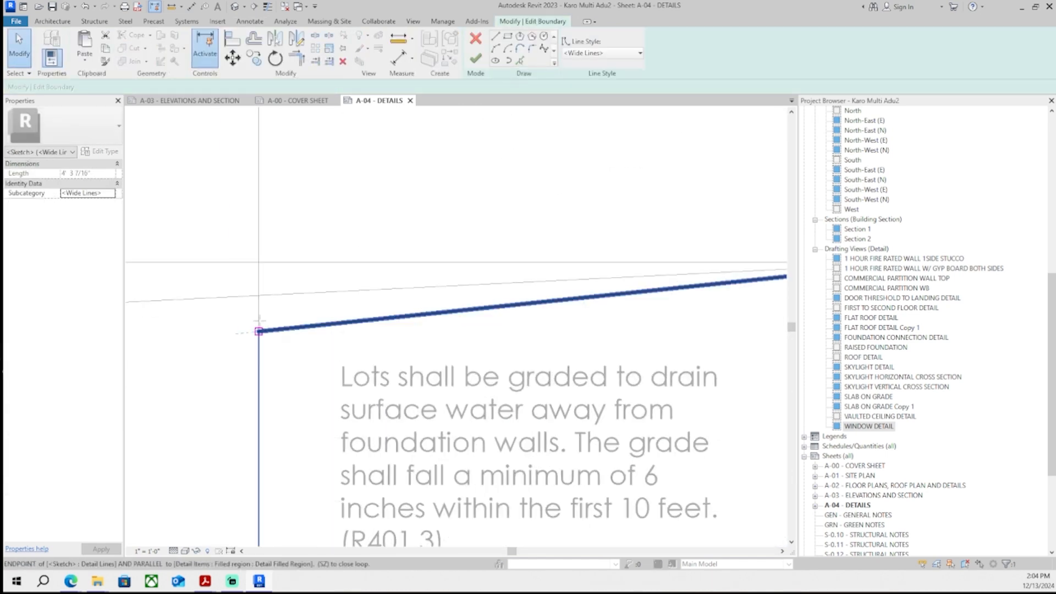
drag(259, 321, 259, 296)
click(259, 352)
click(476, 58)
- Delete the temporary detail lines used to mark the grade drop
scroll(527, 504, down, 3)
mouse_move(527, 504)
middle_down()
mouse_move(563, 416)
mouse_move(607, 419)
middle_up()
scroll(606, 419, down, 2)
drag(363, 436, 300, 309)
key(Delete)
- Adjust the grade line's endpoints where it meets the foundation in the slab detail
middle_drag(655, 405, 517, 354)
click(518, 353)
scroll(520, 354, up, 3)
drag(522, 370, 549, 376)
click(550, 377)
scroll(413, 391, down, 2)
- Resize and reposition the grading note inside the slab-on-grade detail
middle_drag(405, 385, 285, 399)
scroll(269, 380, up, 1)
click(258, 377)
drag(214, 348, 207, 280)
click(198, 279)
scroll(198, 280, down, 2)
click(208, 289)
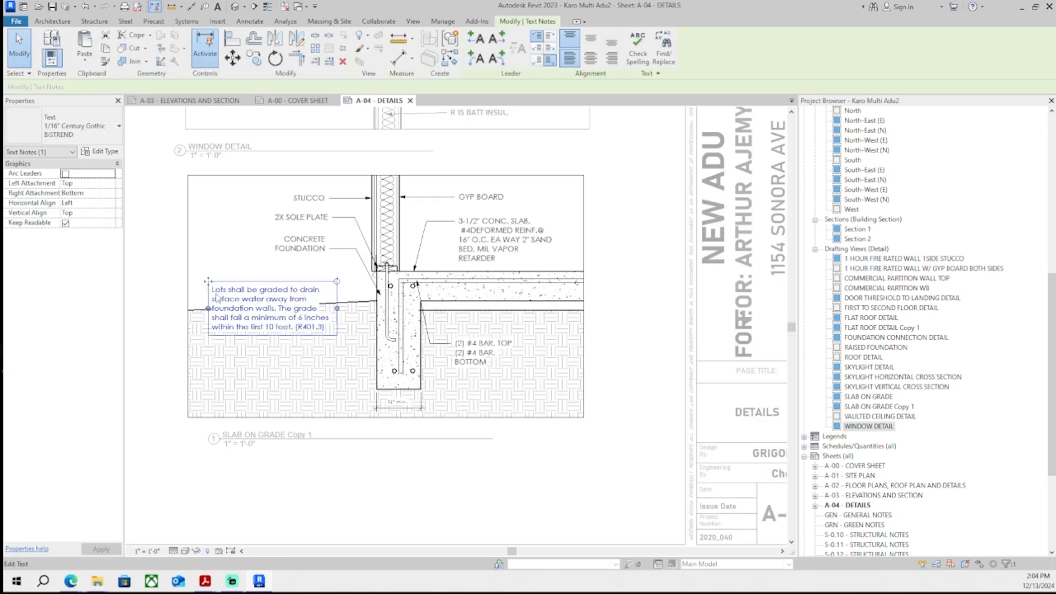
click(222, 276)
scroll(222, 279, up, 4)
scroll(282, 345, down, 5)
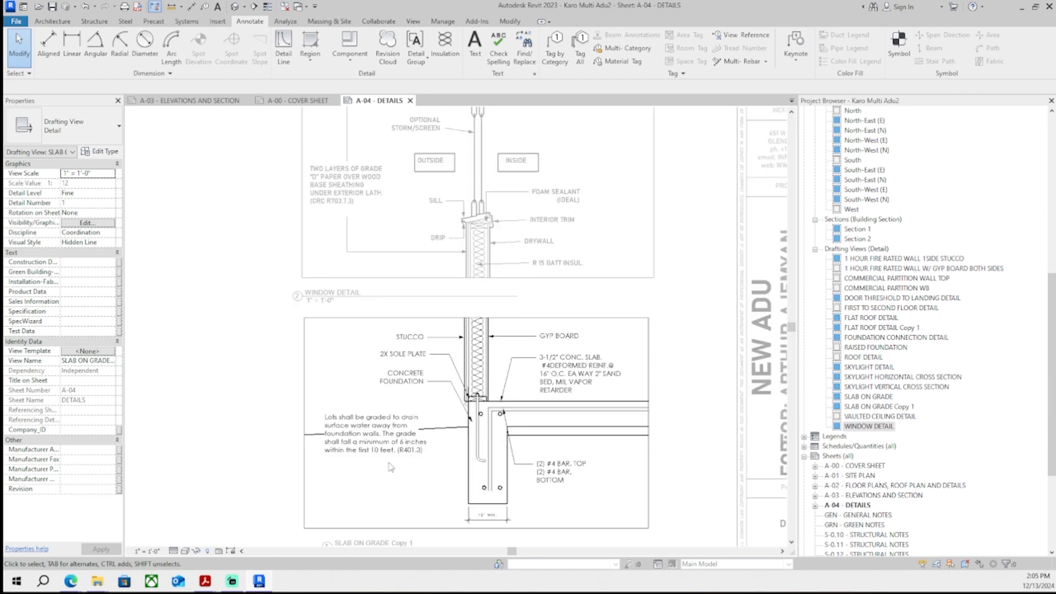
double_click(376, 387)
click(291, 385)
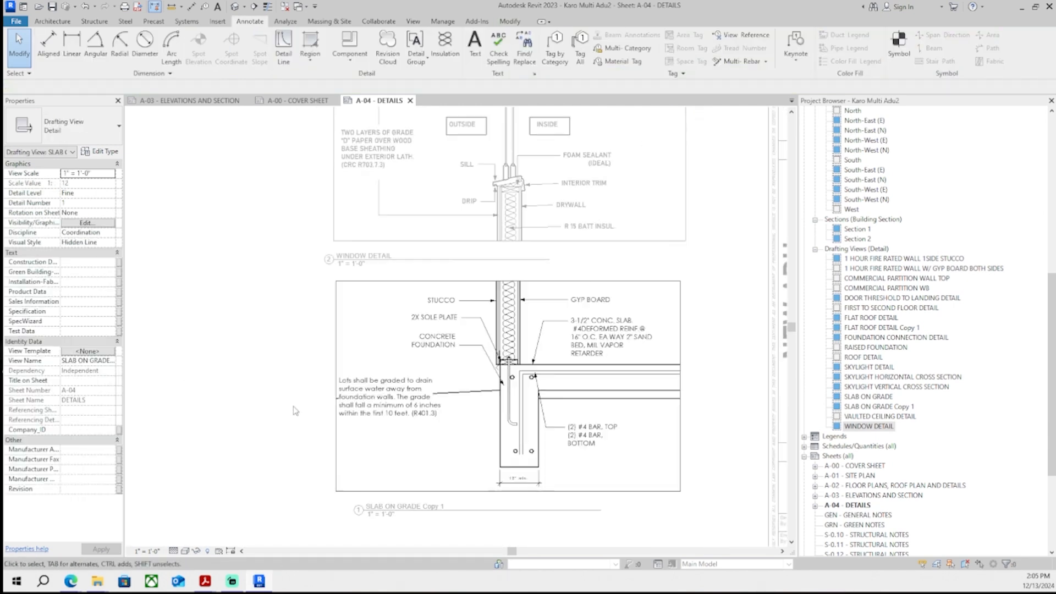
- Adjust a text note leader in the window detail on sheet A-04
scroll(688, 360, down, 4)
scroll(627, 348, up, 2)
middle_drag(513, 420, 496, 517)
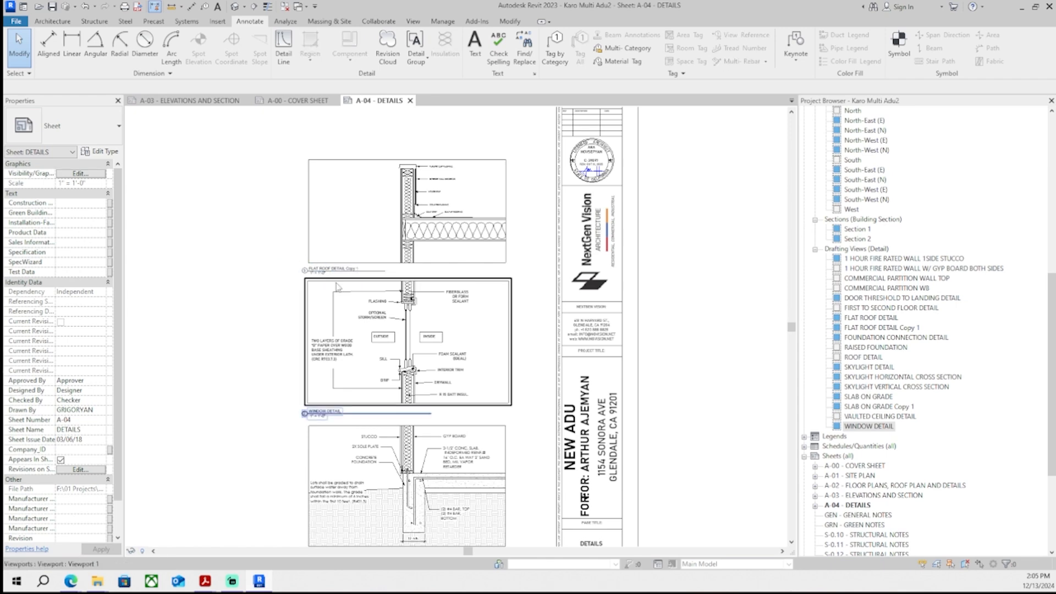
scroll(338, 287, up, 4)
click(314, 311)
drag(315, 306, 314, 305)
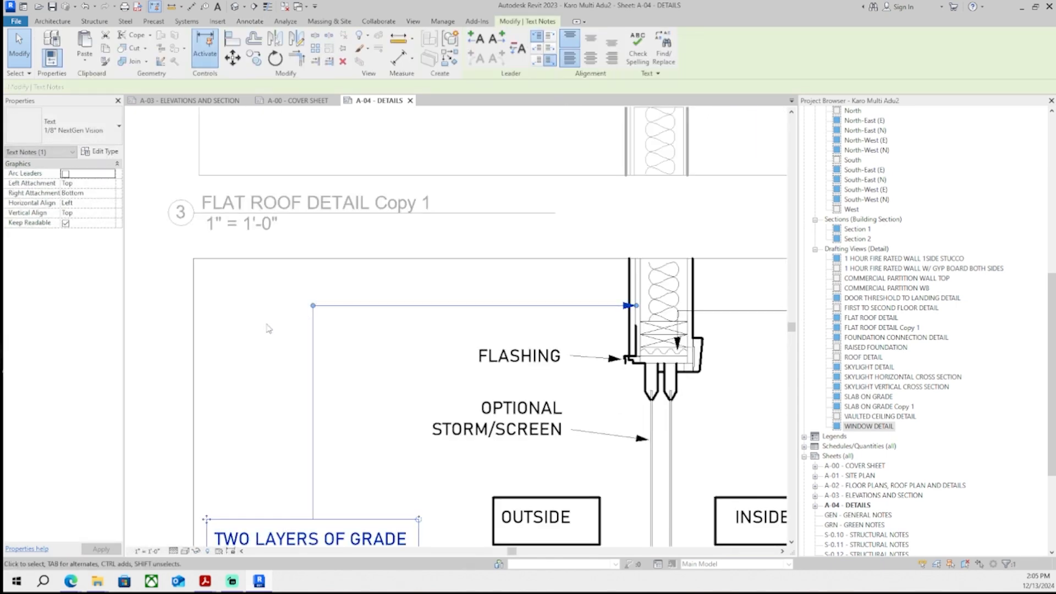
click(269, 328)
middle_drag(334, 330, 297, 334)
scroll(553, 315, up, 3)
middle_drag(512, 362, 264, 405)
scroll(353, 392, up, 1)
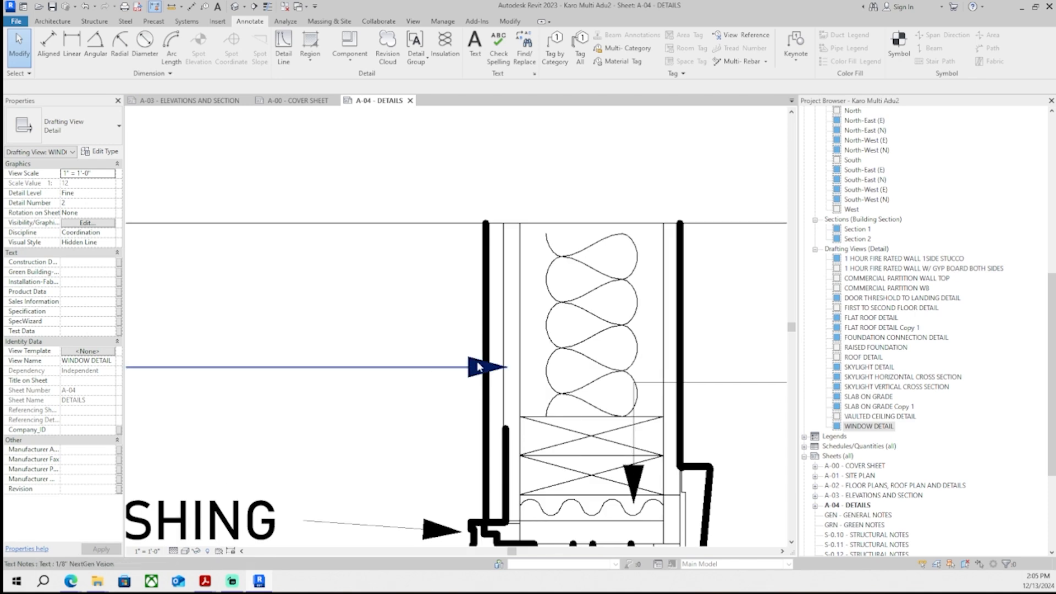
click(488, 370)
key(Escape)
scroll(398, 331, down, 6)
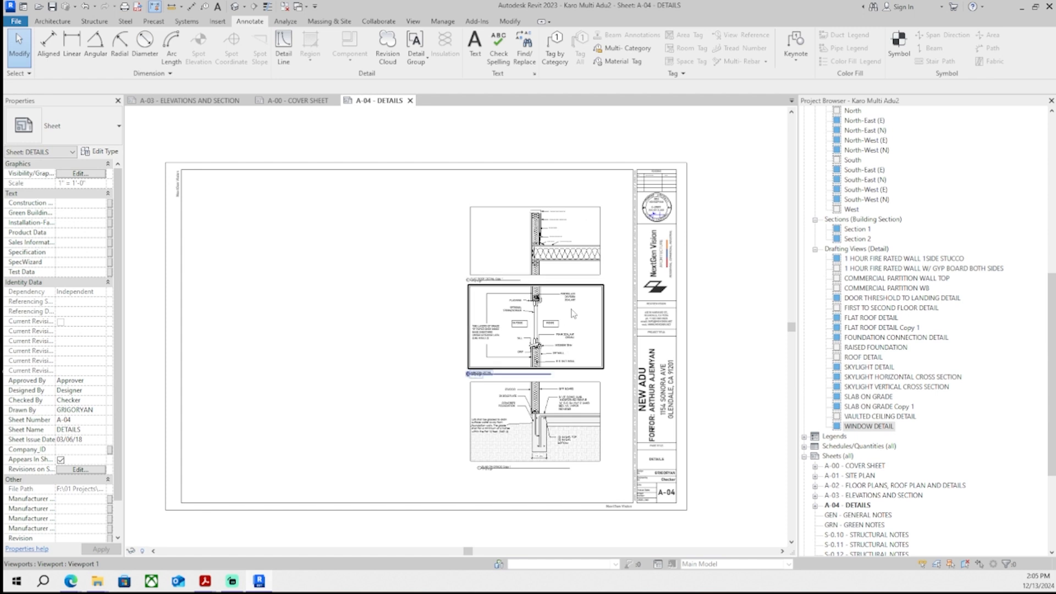
middle_drag(574, 314, 546, 307)
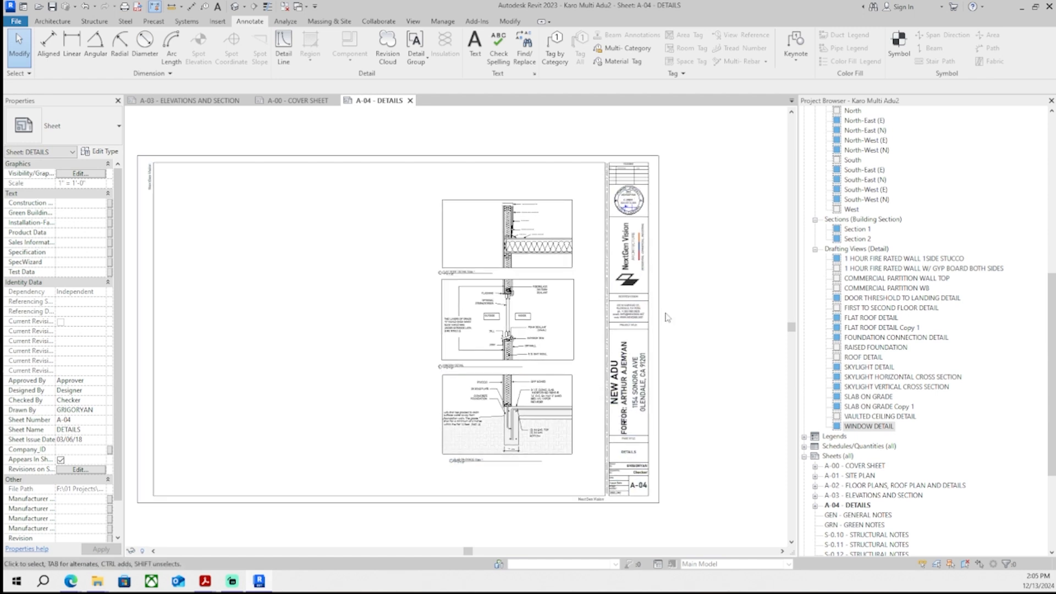
- Review sheets A-03 and A-02 for the existing threshold and skylight details
click(297, 101)
click(224, 102)
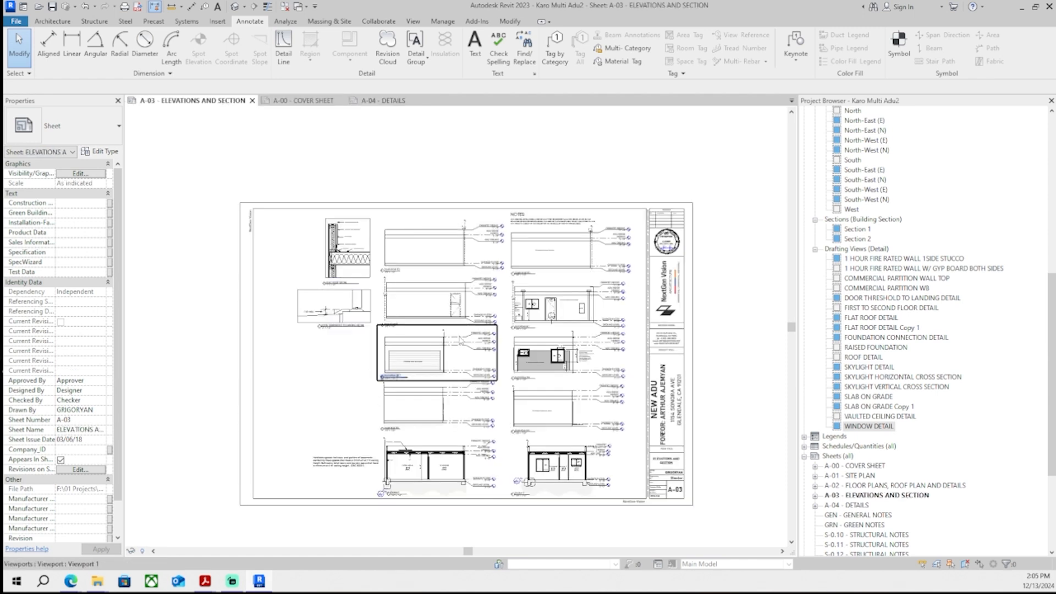
middle_drag(431, 332, 407, 316)
click(384, 100)
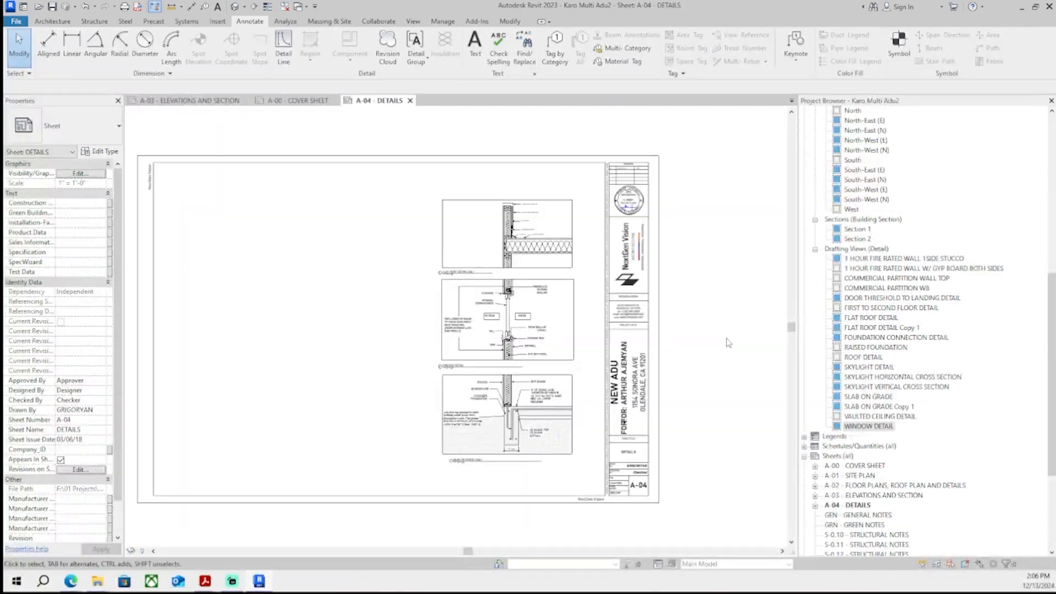
double_click(864, 488)
right_click(864, 488)
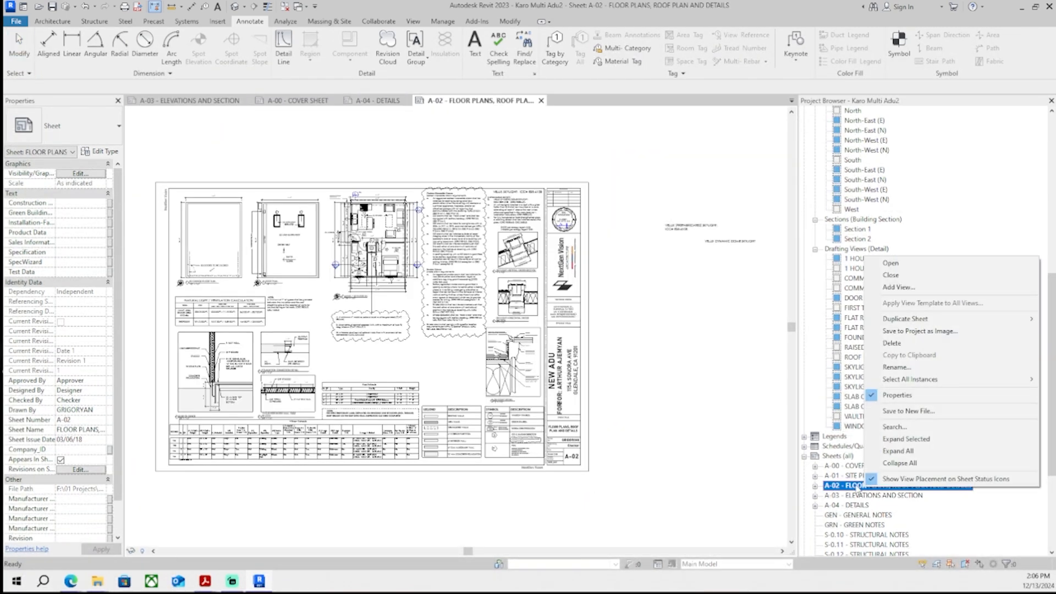
click(649, 405)
middle_drag(649, 405, 727, 406)
scroll(597, 308, up, 6)
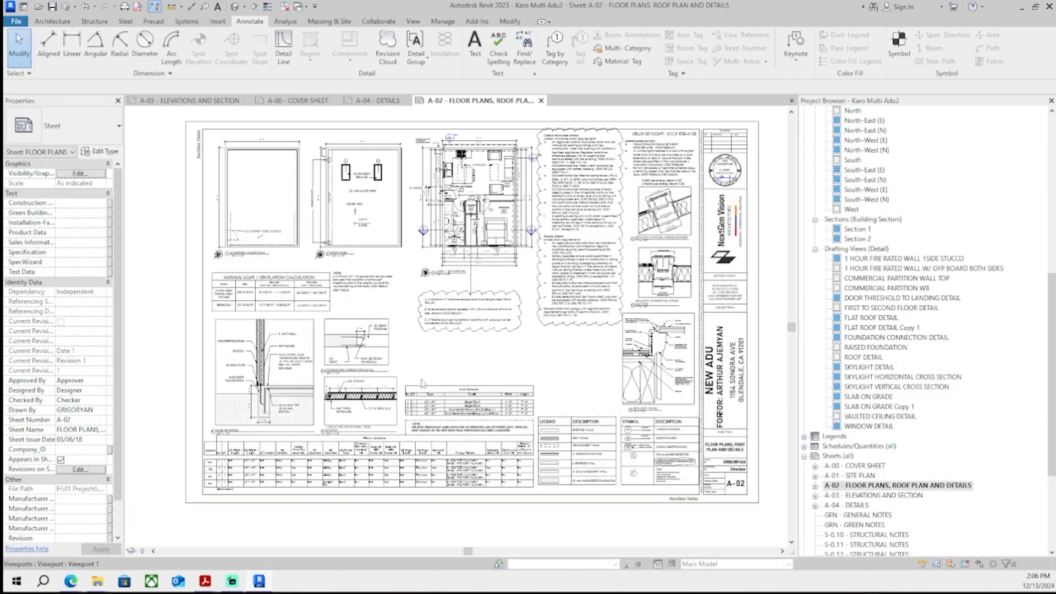
scroll(599, 333, down, 2)
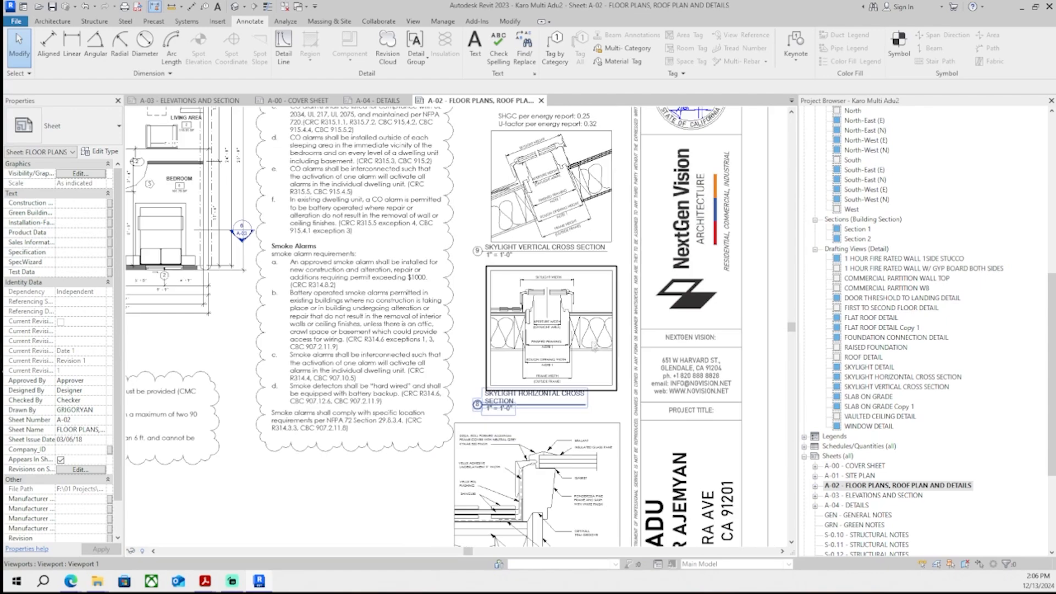
scroll(555, 346, down, 5)
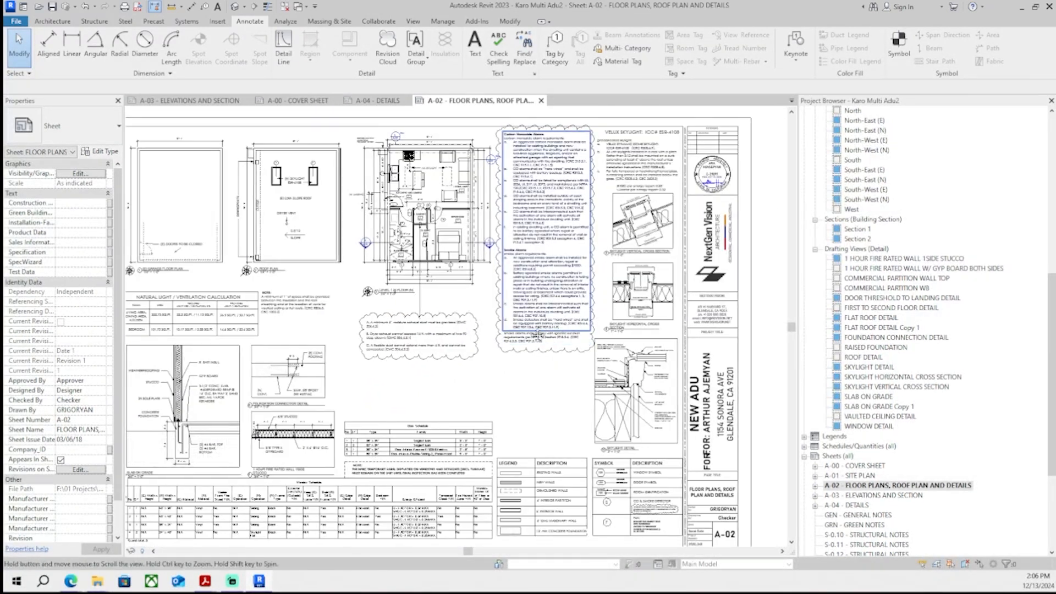
key(ctrl+Tab)
- Duplicate the Door Threshold to Landing Detail drafting view with its detailing
click(880, 297)
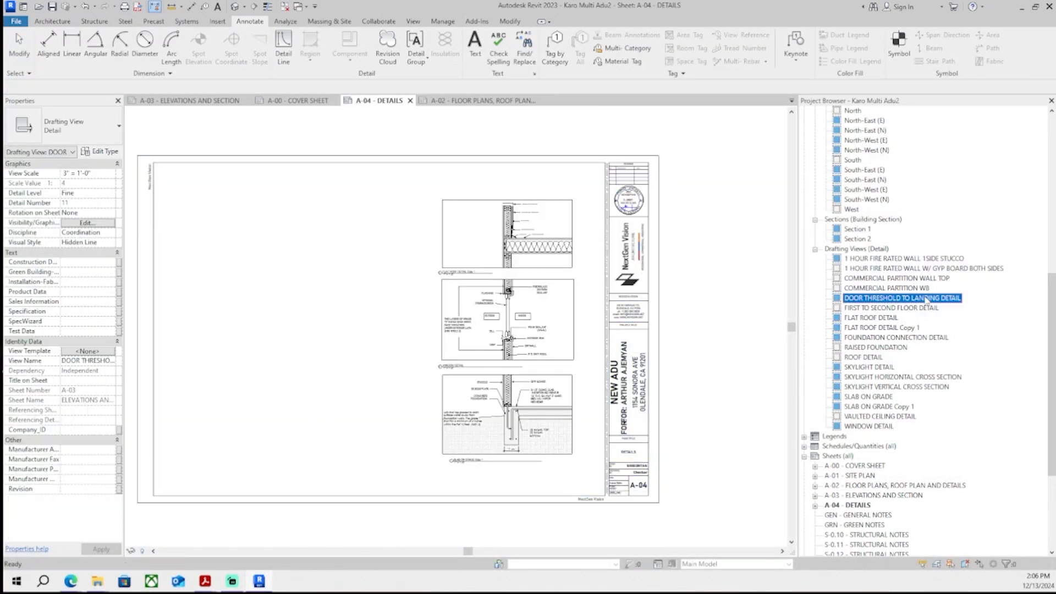
right_click(880, 298)
mouse_move(913, 379)
click(861, 396)
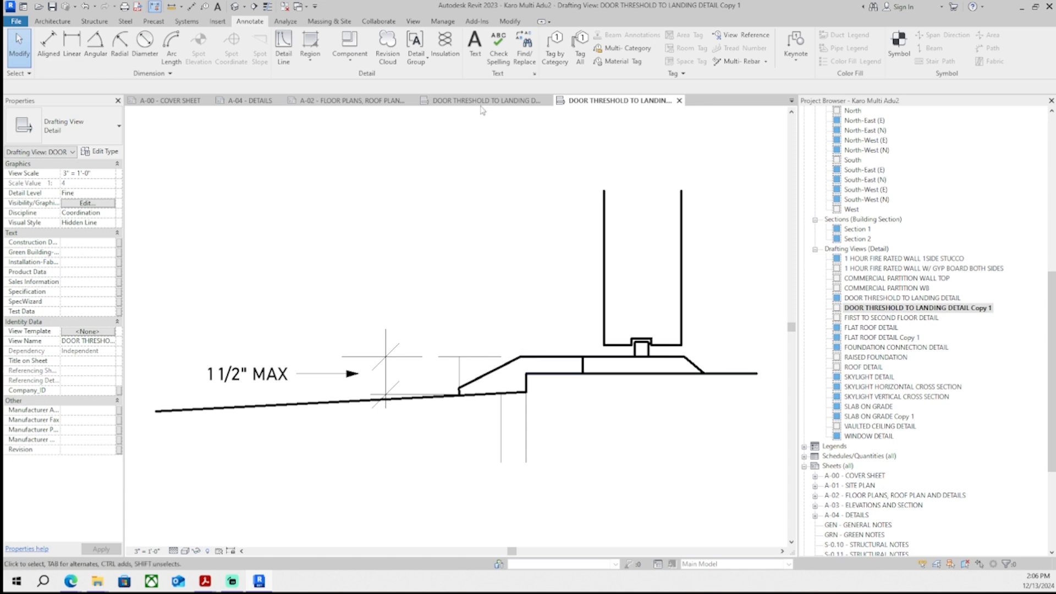
- Duplicate the Skylight Horizontal Cross Section drafting view with its detailing
key(ctrl+Tab)
key(ctrl+Tab)
key(ctrl+Tab)
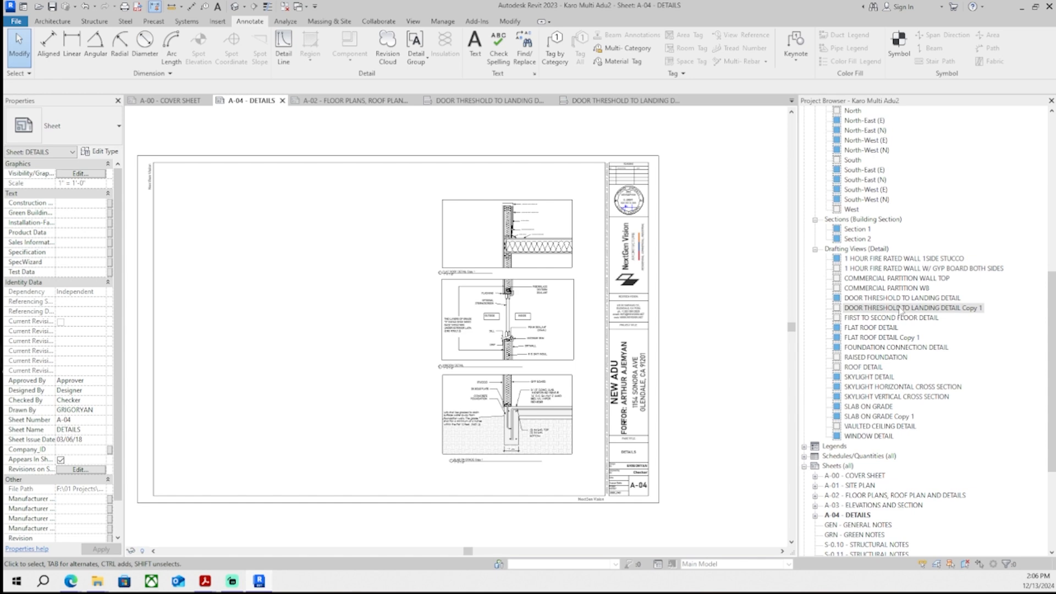
double_click(879, 397)
click(727, 101)
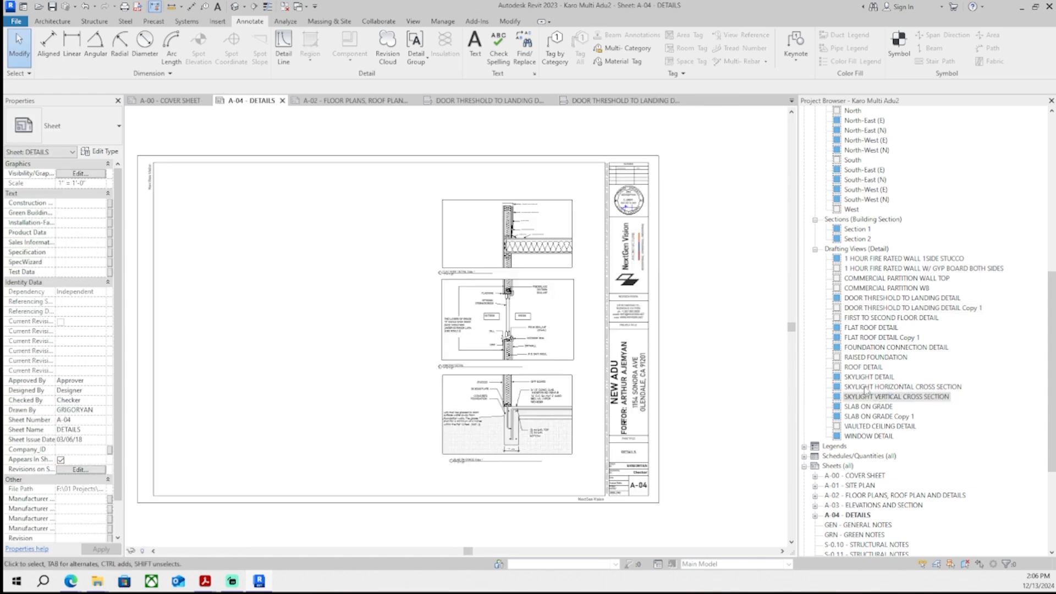
right_click(865, 387)
mouse_move(905, 207)
click(798, 220)
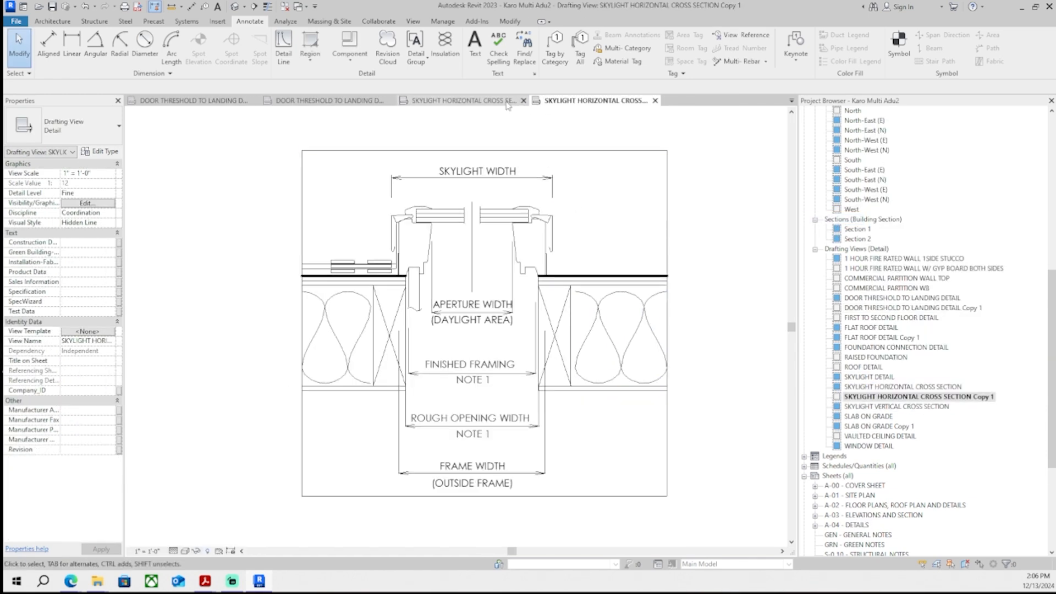
- Place Skylight Horizontal Cross Section Copy 1 on sheet A-04 beside the flat roof detail
click(311, 101)
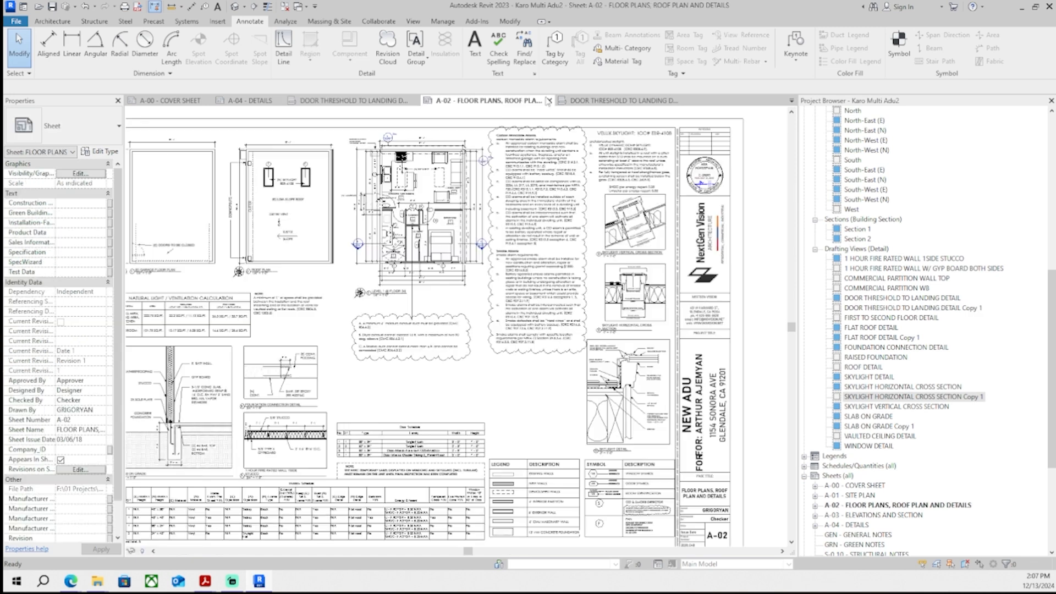
scroll(891, 459, down, 3)
double_click(859, 475)
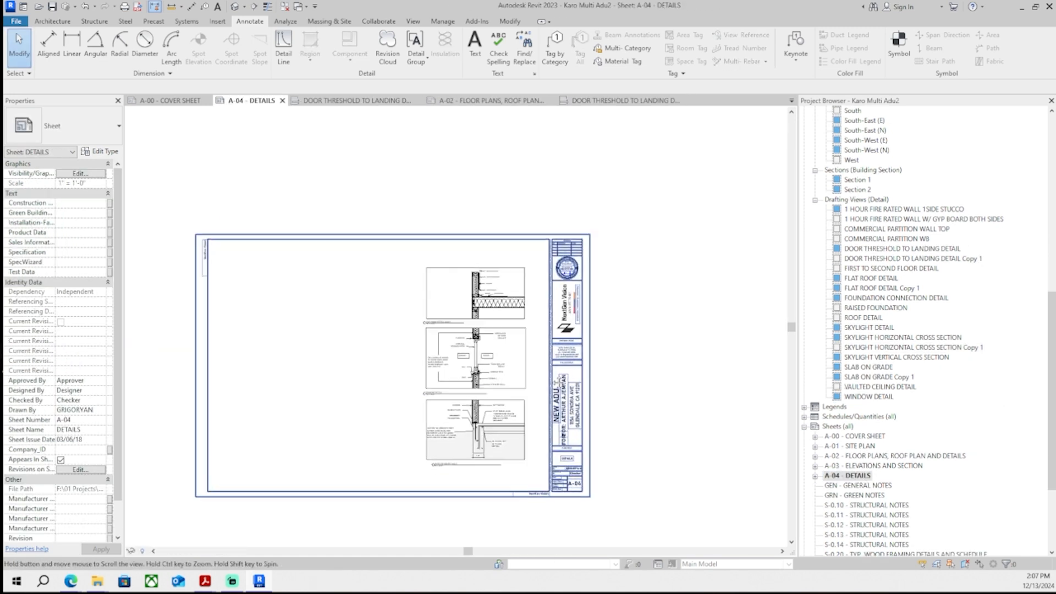
drag(884, 347, 628, 320)
click(631, 311)
scroll(633, 309, up, 2)
middle_drag(658, 253, 744, 233)
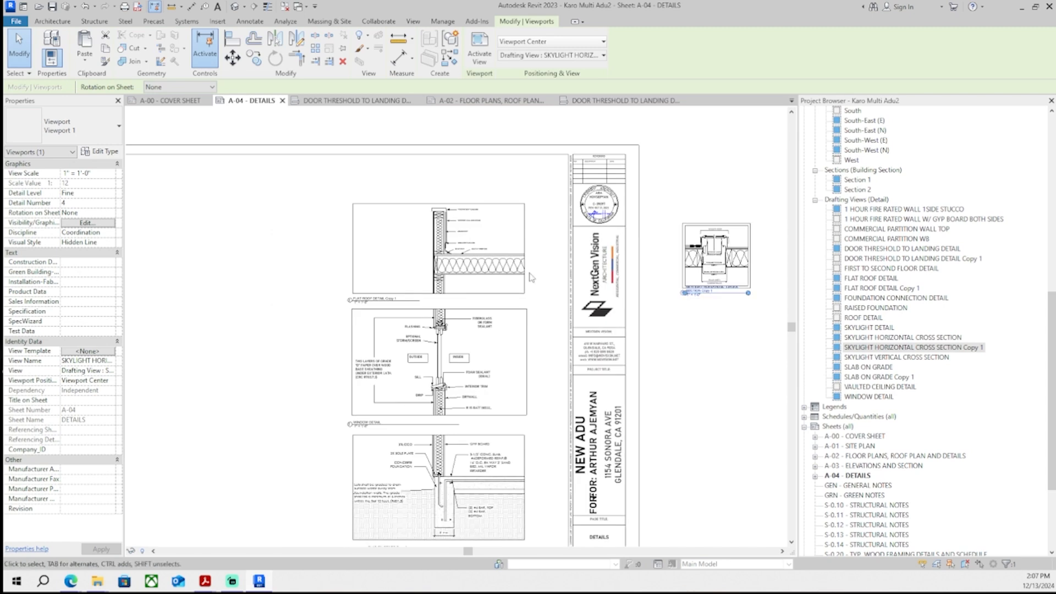
scroll(531, 276, down, 1)
middle_drag(530, 291, 548, 175)
drag(566, 400, 347, 138)
scroll(347, 137, down, 1)
middle_drag(348, 140, 349, 307)
click(533, 378)
middle_drag(532, 377, 529, 312)
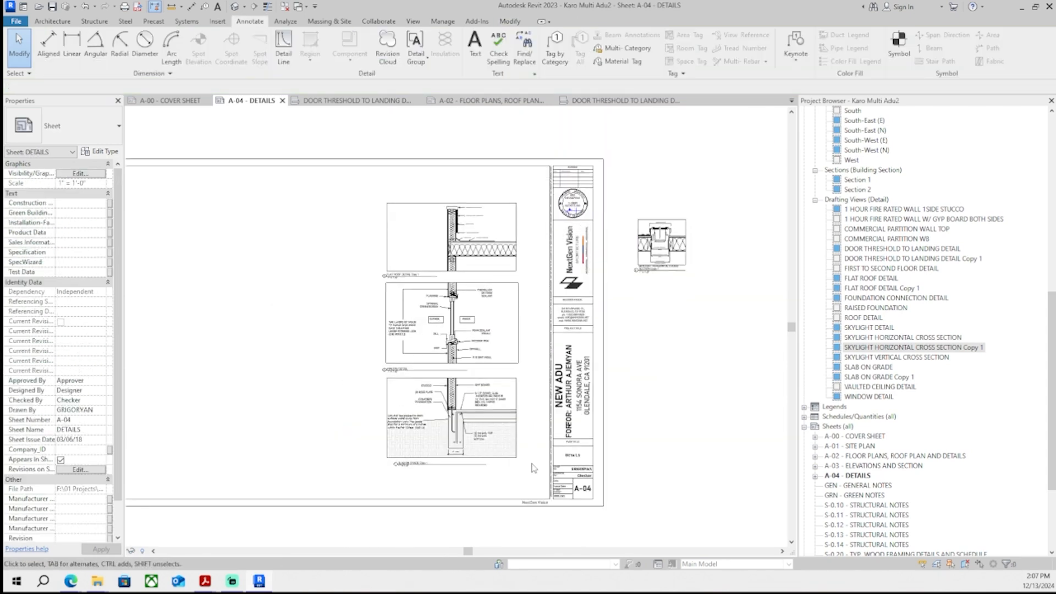
drag(532, 466, 384, 196)
key(Left)
key(Left)
key(Left)
drag(660, 225, 433, 146)
scroll(520, 221, up, 2)
scroll(481, 232, up, 2)
- Adjust the crop of the skylight copy viewport from inside the activated view
double_click(461, 240)
click(447, 134)
scroll(448, 134, down, 1)
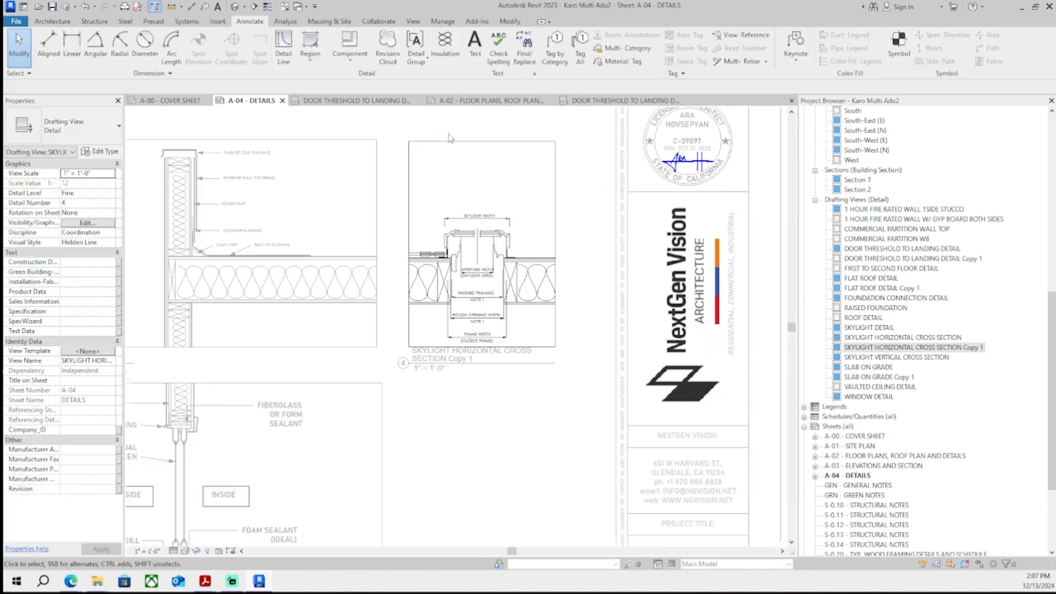
scroll(449, 136, up, 3)
middle_drag(452, 139, 448, 201)
drag(448, 203, 405, 213)
click(444, 160)
scroll(372, 187, up, 2)
click(361, 176)
scroll(334, 197, down, 7)
double_click(613, 335)
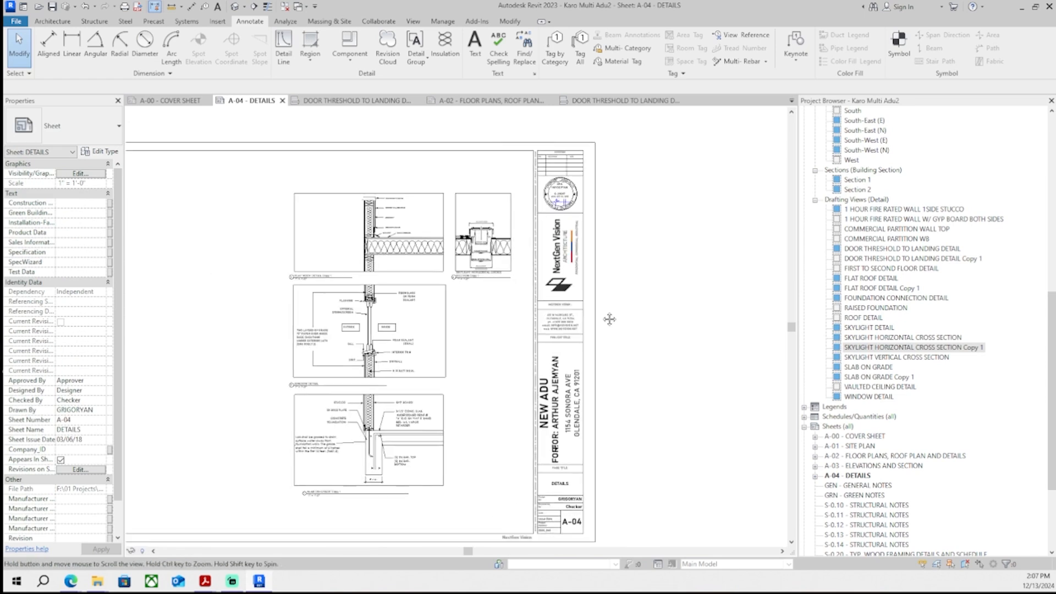
- Place Door Threshold to Landing Detail Copy 1 on sheet A-04 beside the slab-on-grade detail
scroll(609, 315, down, 3)
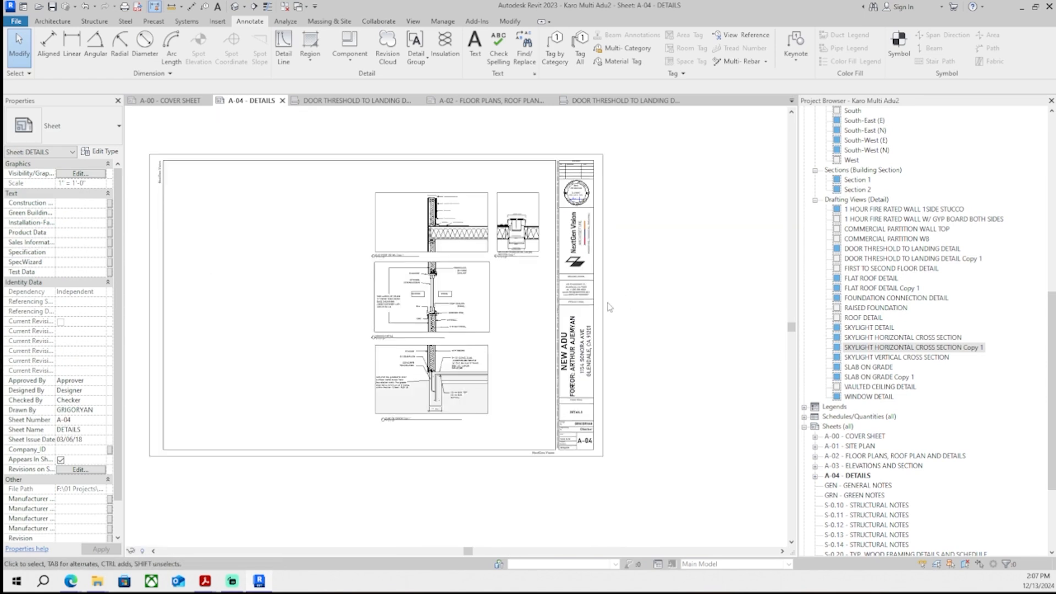
scroll(640, 315, down, 1)
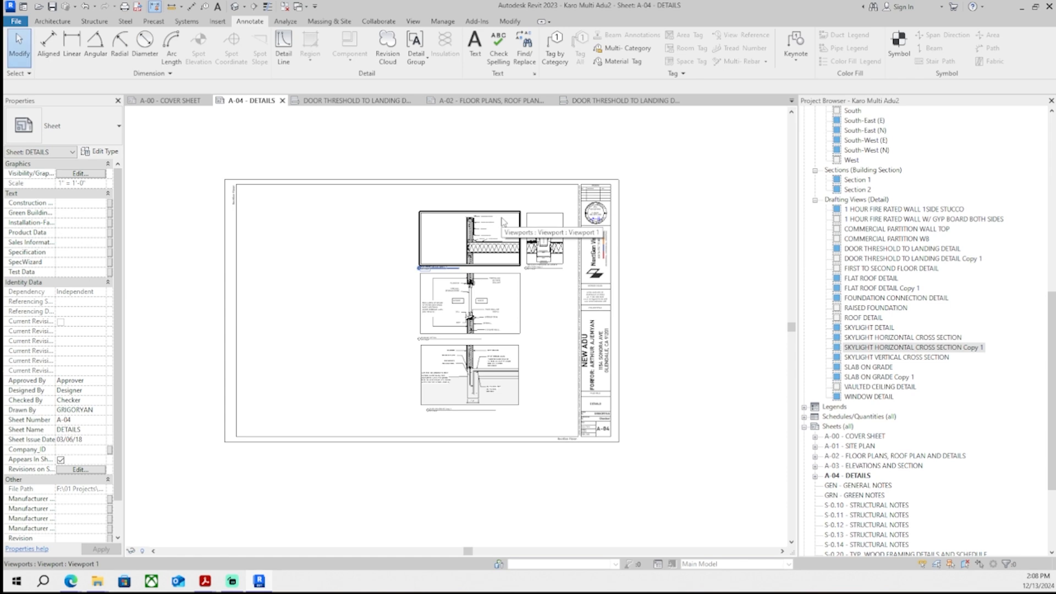
scroll(502, 222, up, 3)
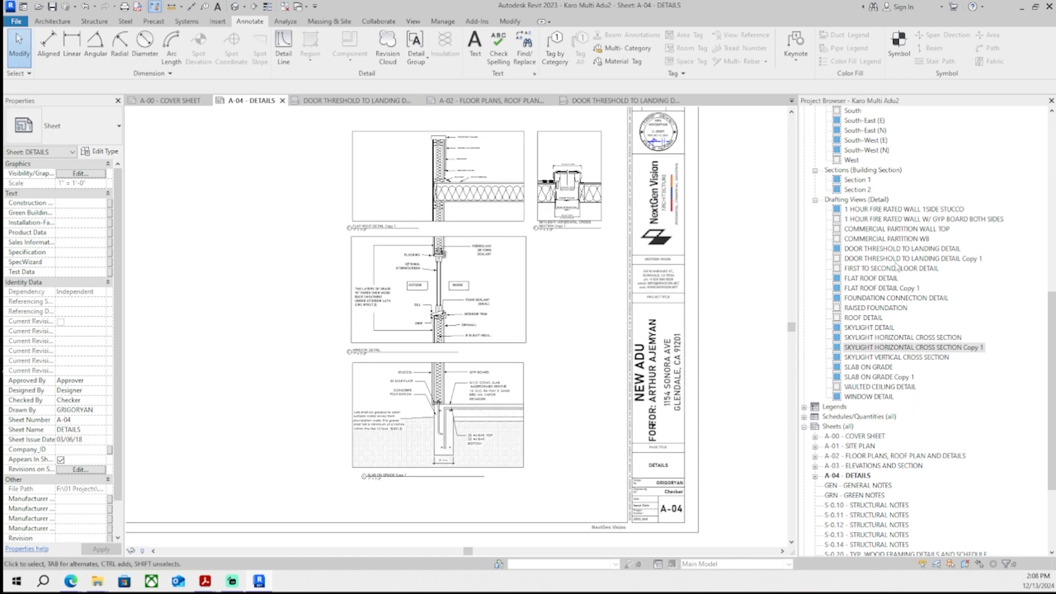
drag(897, 259, 606, 394)
scroll(606, 394, down, 1)
middle_drag(605, 394, 507, 388)
click(504, 381)
scroll(507, 379, down, 1)
scroll(497, 389, up, 3)
scroll(497, 390, down, 1)
middle_drag(495, 451, 627, 411)
scroll(471, 460, down, 1)
mouse_move(621, 406)
mouse_down()
mouse_move(633, 401)
mouse_move(622, 400)
mouse_up()
click(625, 428)
scroll(637, 405, up, 1)
scroll(632, 437, up, 1)
scroll(632, 438, down, 1)
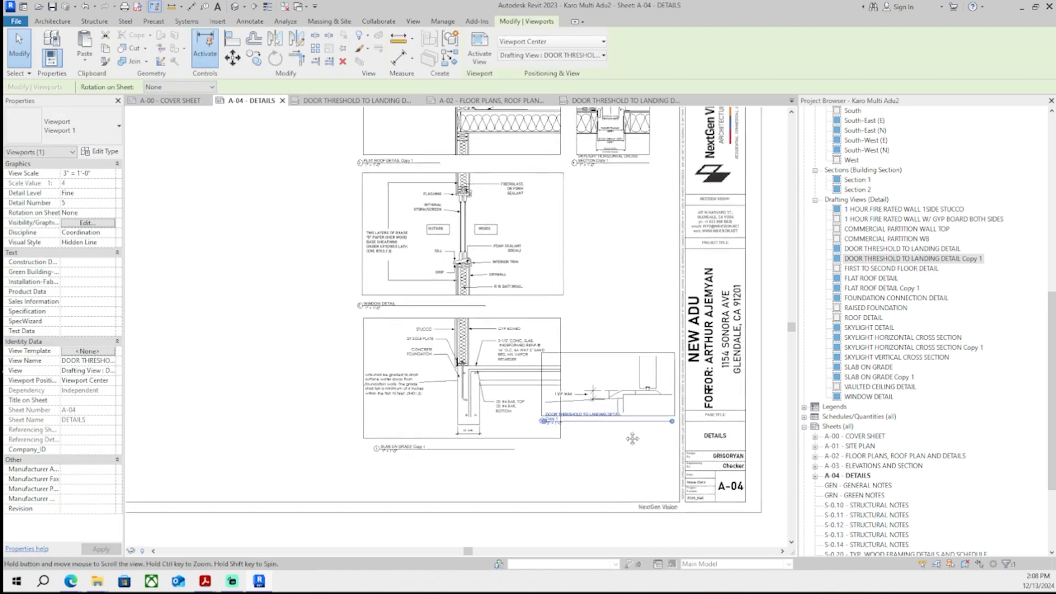
click(632, 438)
middle_drag(632, 438, 620, 446)
drag(630, 416, 622, 398)
- Realign the detail viewports on sheet A-04, nudging them left and repositioning the skylight viewport
scroll(605, 421, up, 1)
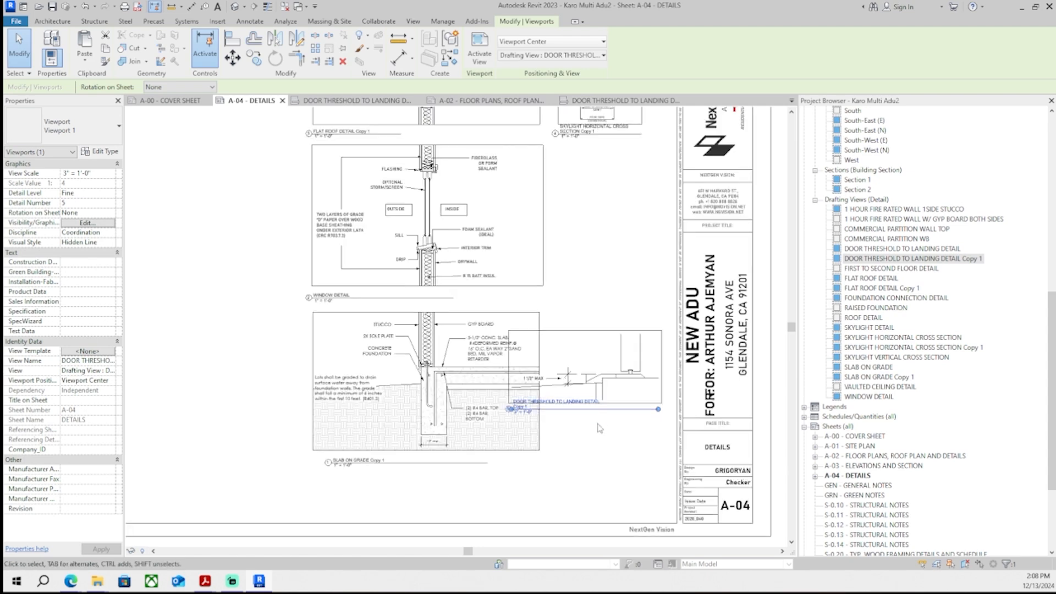
scroll(597, 432, down, 1)
scroll(553, 467, down, 1)
drag(489, 483, 328, 158)
key(Left)
key(Left)
key(Left)
key(Left)
key(Left)
key(Left)
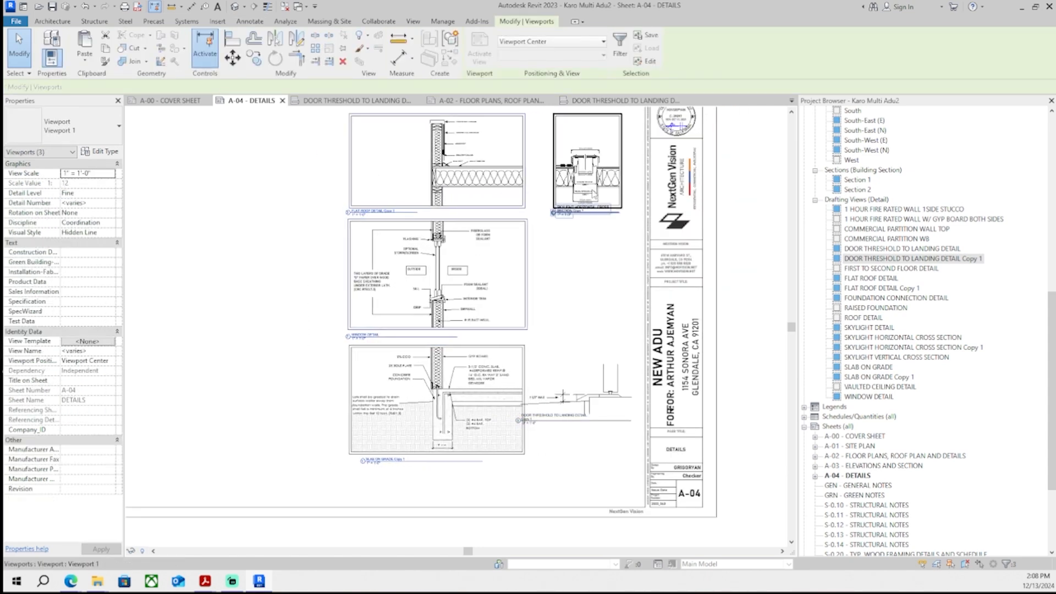
click(545, 137)
scroll(545, 136, up, 1)
middle_drag(545, 136, 512, 208)
scroll(527, 226, up, 2)
- Inside the skylight copy viewport, adjust the crop and extend the roof line across the detail
double_click(527, 227)
mouse_move(526, 225)
mouse_down()
mouse_move(503, 221)
mouse_move(523, 218)
mouse_up()
click(545, 204)
drag(643, 228, 648, 229)
middle_drag(618, 247, 369, 283)
scroll(589, 267, up, 5)
click(361, 285)
drag(366, 285, 482, 285)
click(488, 264)
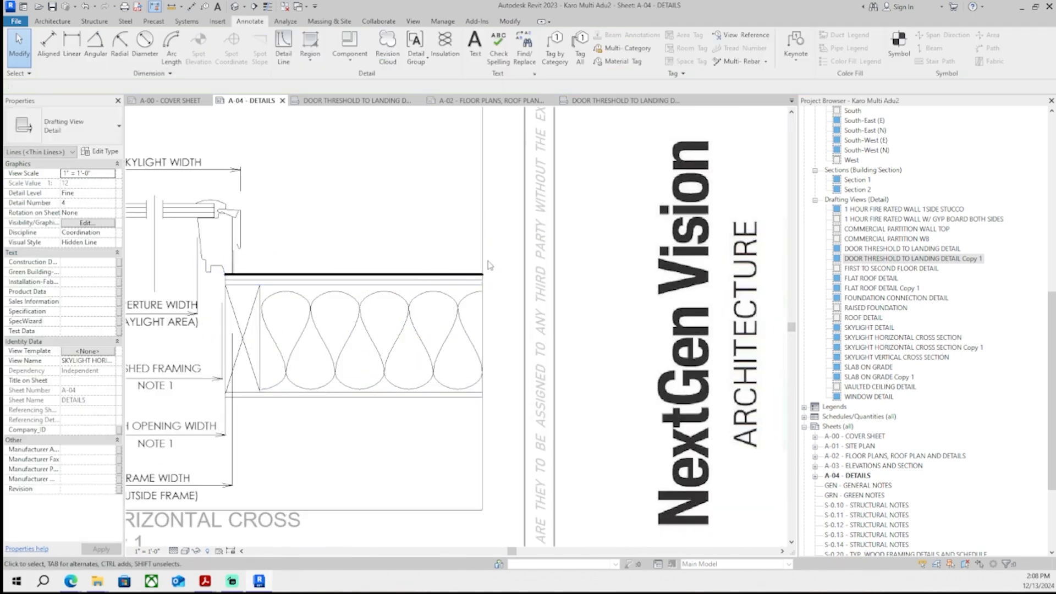
double_click(488, 265)
scroll(468, 261, down, 5)
scroll(413, 214, down, 1)
drag(412, 220, 398, 221)
scroll(479, 165, down, 3)
click(578, 282)
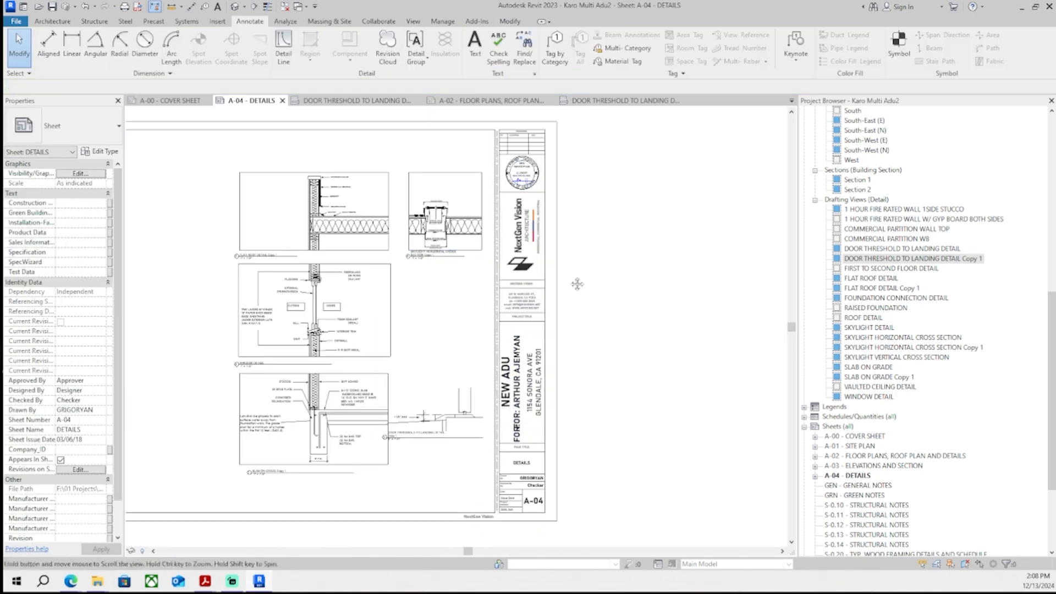
- Activate the door threshold copy viewport and extend its grade line
scroll(578, 281, down, 2)
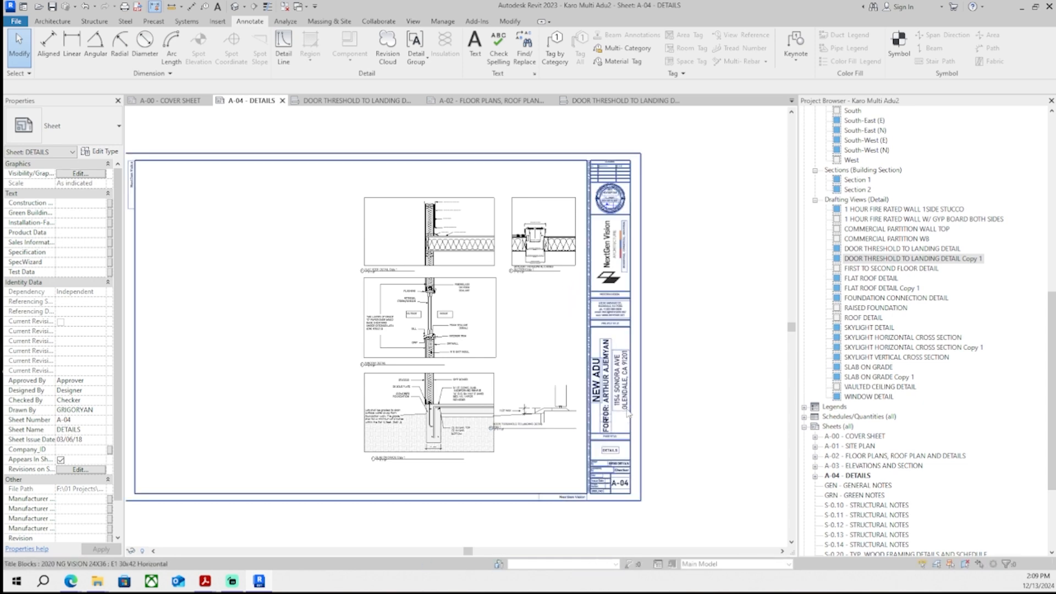
scroll(561, 417, up, 5)
click(562, 407)
scroll(575, 391, up, 2)
double_click(584, 407)
scroll(594, 407, up, 2)
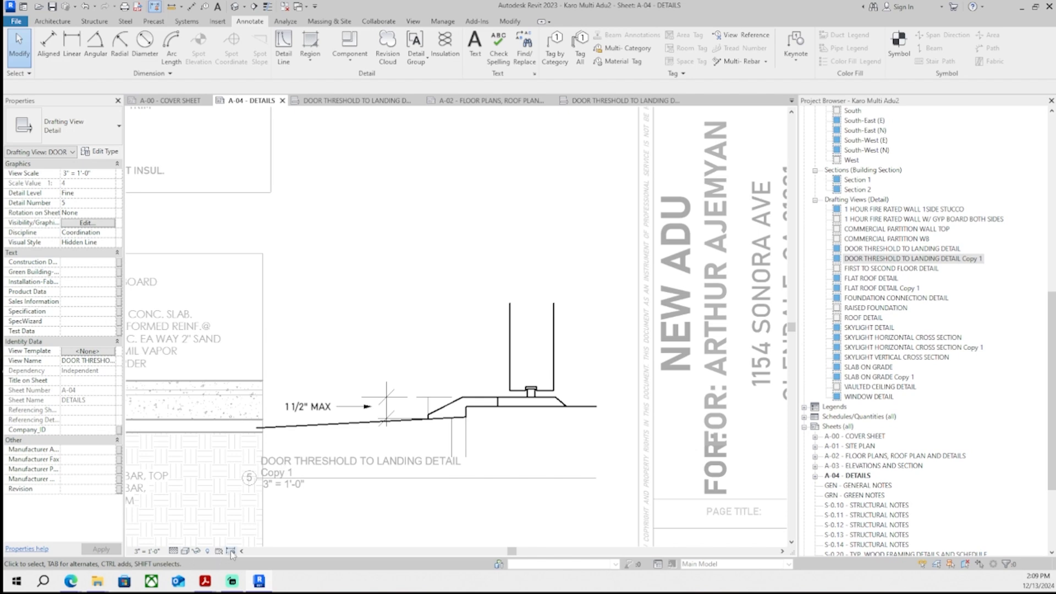
click(307, 429)
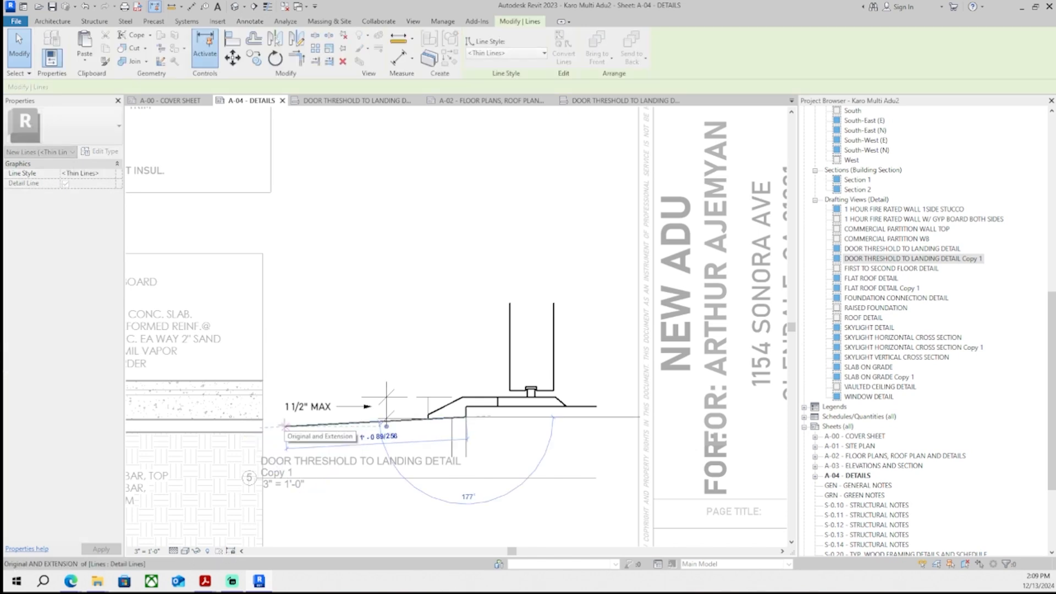
double_click(341, 490)
- Reposition the door threshold copy viewport title beneath the detail
scroll(348, 488, down, 5)
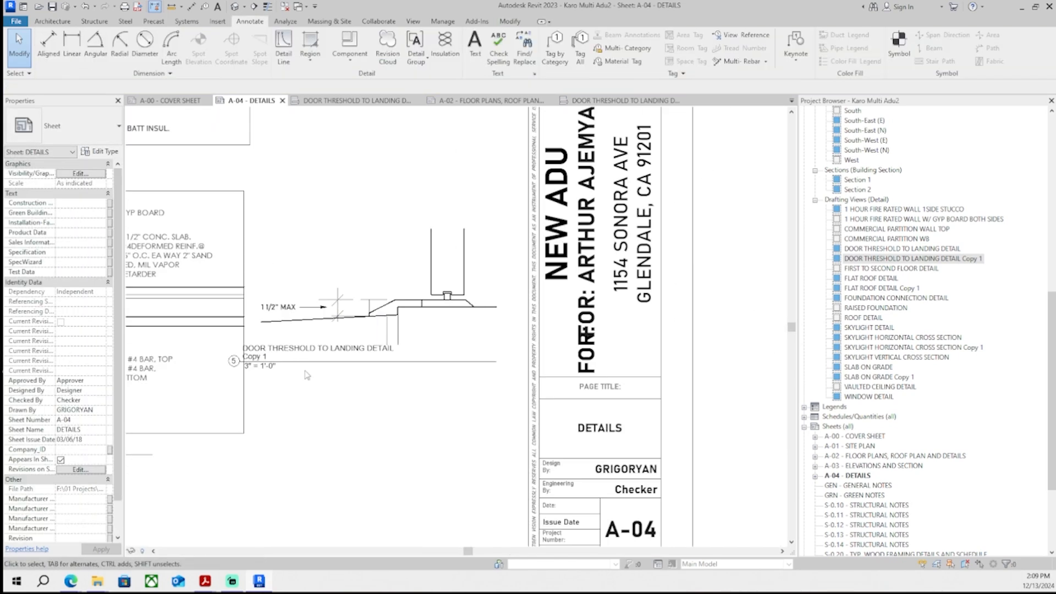
drag(305, 362, 353, 380)
click(372, 412)
scroll(371, 412, down, 2)
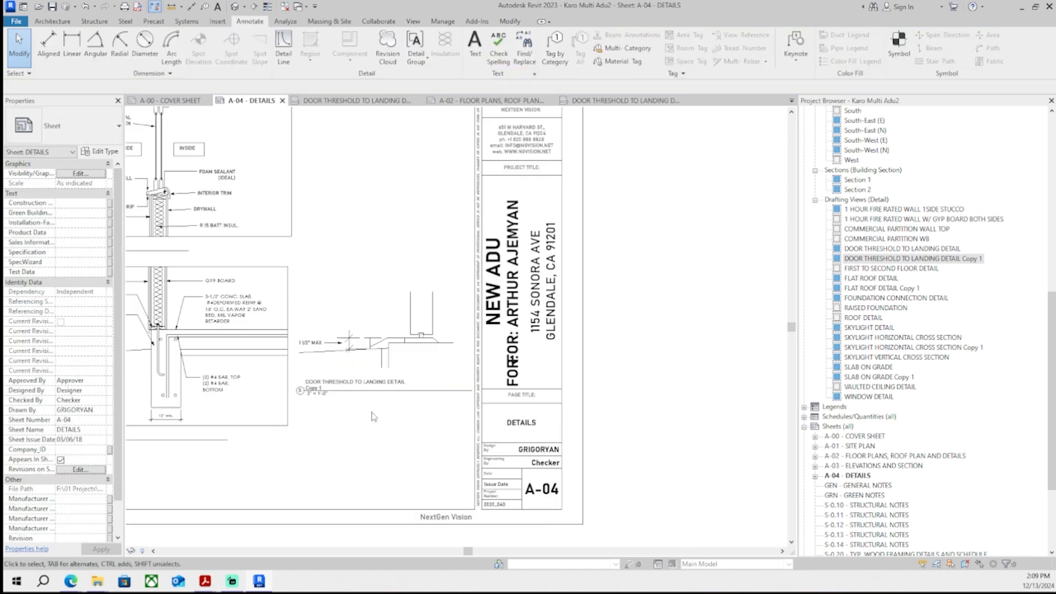
- Reposition the door threshold copy viewport's title and lengthen its title line beneath the detail
scroll(455, 379, down, 2)
scroll(455, 380, up, 2)
click(441, 333)
drag(522, 353, 465, 354)
click(453, 394)
scroll(453, 394, down, 2)
scroll(439, 363, up, 2)
click(439, 345)
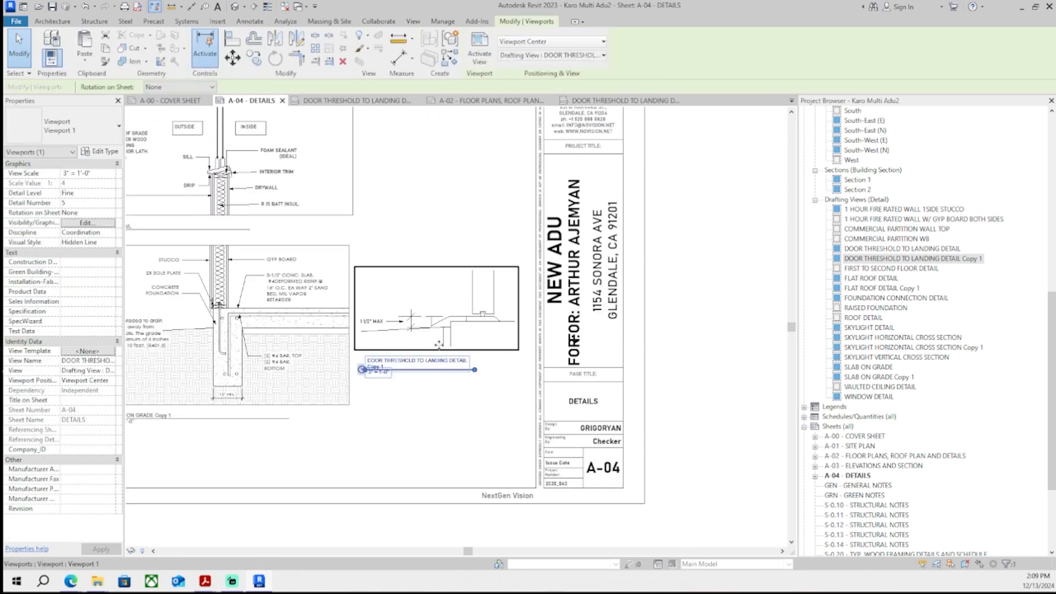
click(431, 415)
scroll(432, 416, down, 3)
middle_drag(431, 417, 445, 419)
scroll(459, 421, up, 1)
middle_drag(507, 455, 585, 452)
- Move the door threshold copy viewport down to line up beside the slab-on-grade detail
mouse_move(71, 584)
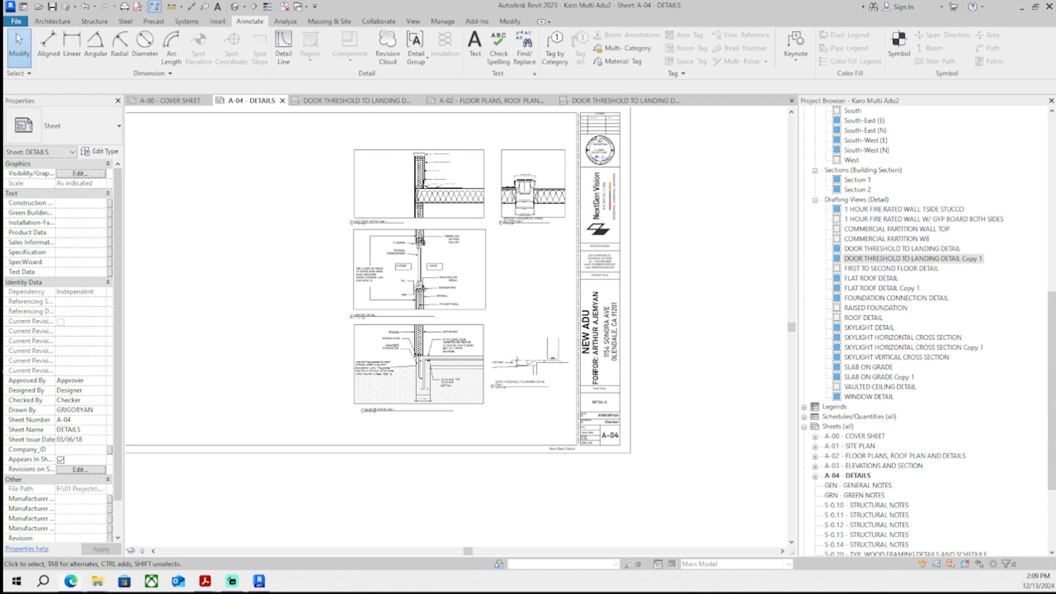
middle_drag(521, 344, 529, 367)
scroll(527, 367, up, 1)
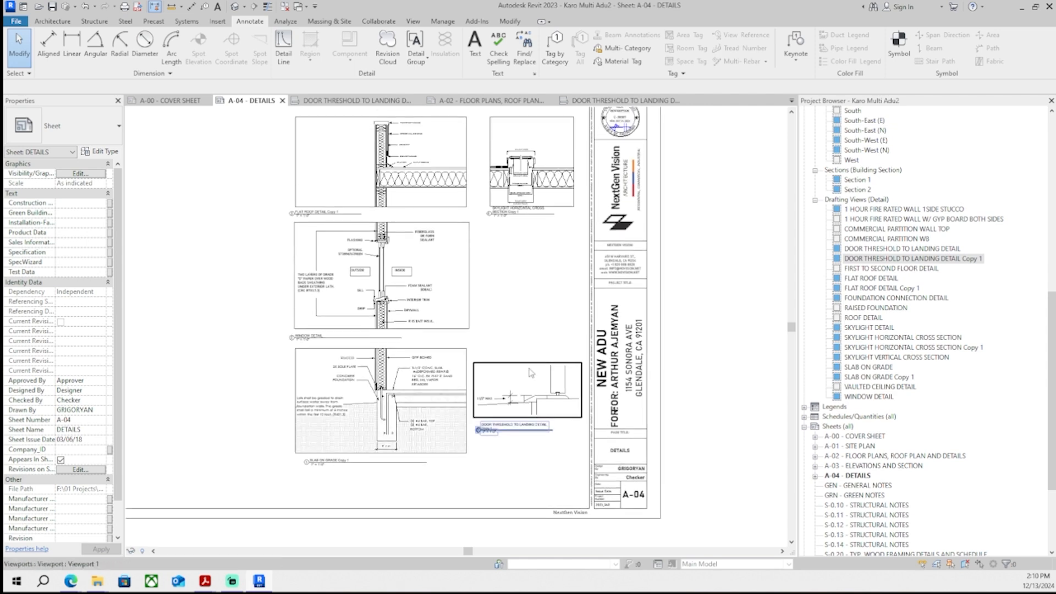
middle_drag(531, 325, 531, 359)
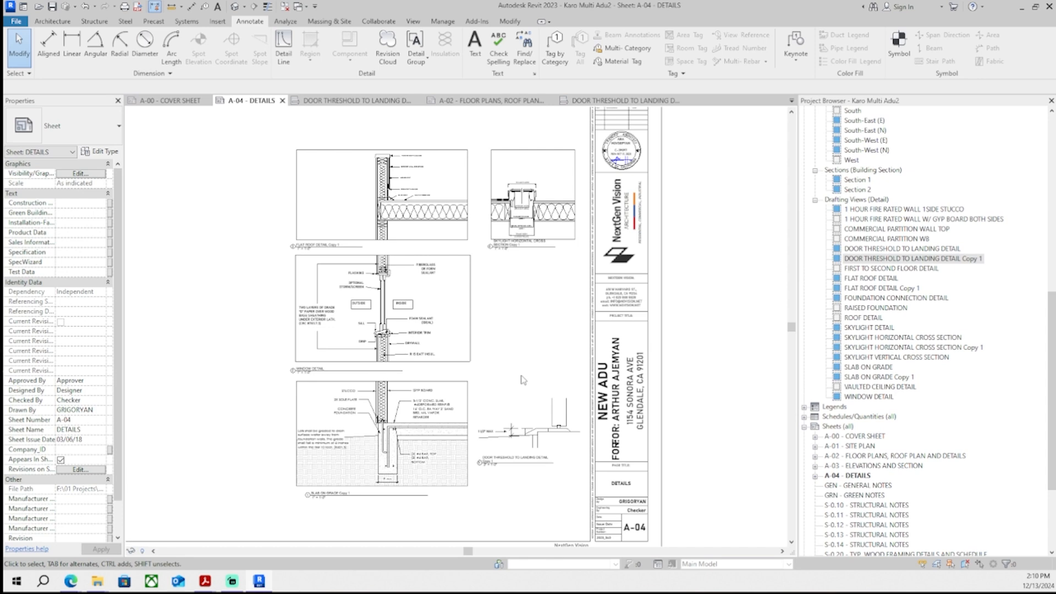
- Inside the door threshold copy viewport, draw a detail line extending the sloped grade line
scroll(520, 459, up, 6)
double_click(484, 423)
scroll(414, 424, up, 3)
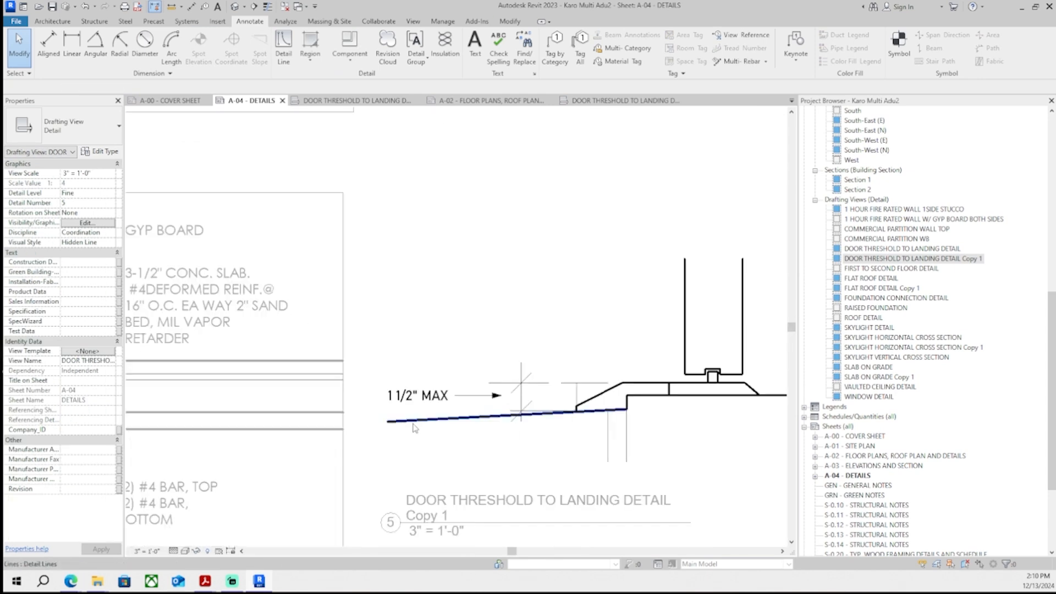
click(414, 422)
scroll(384, 426, up, 1)
key(Escape)
key(d)
key(l)
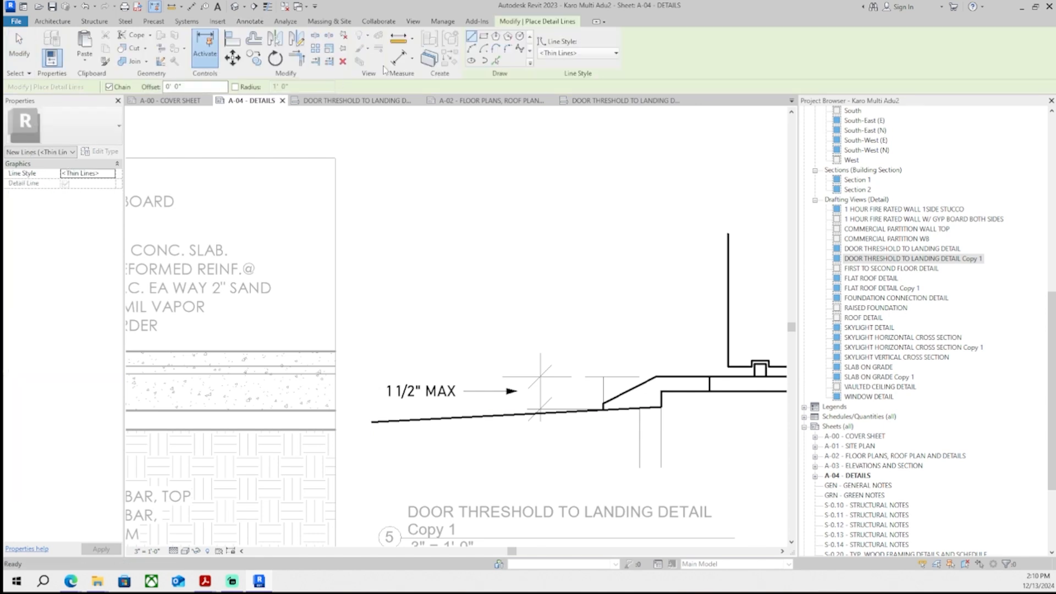
click(374, 467)
scroll(511, 269, down, 1)
click(484, 36)
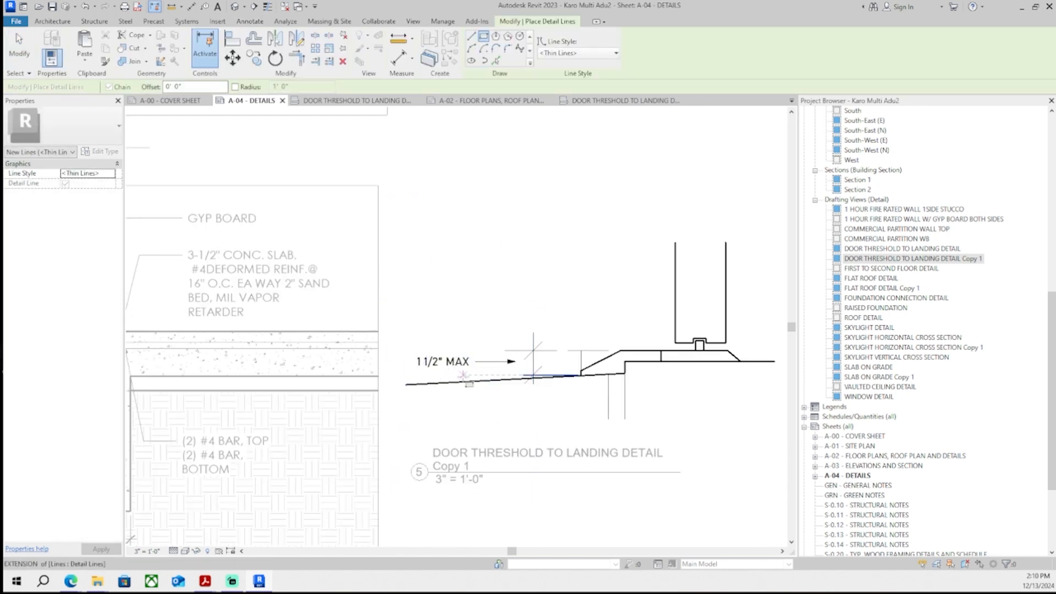
click(407, 420)
middle_drag(712, 221, 509, 263)
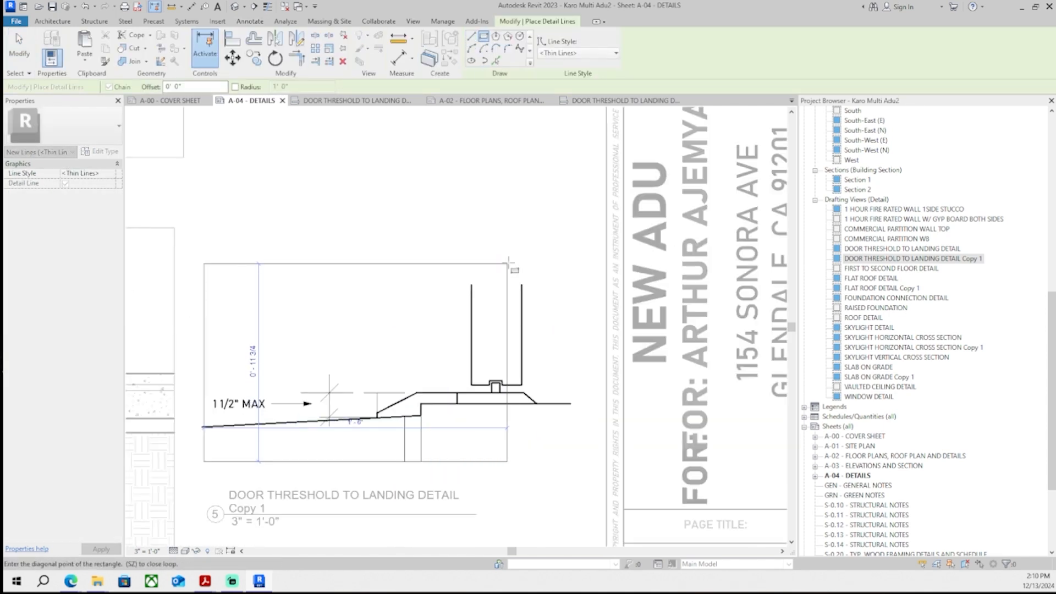
click(567, 285)
key(Escape)
key(Escape)
- Activate the skylight horizontal cross section copy viewport and adjust its top line
scroll(569, 297, down, 4)
double_click(665, 354)
middle_drag(665, 354, 642, 385)
double_click(488, 177)
scroll(484, 165, up, 1)
drag(536, 158, 538, 188)
scroll(556, 197, down, 1)
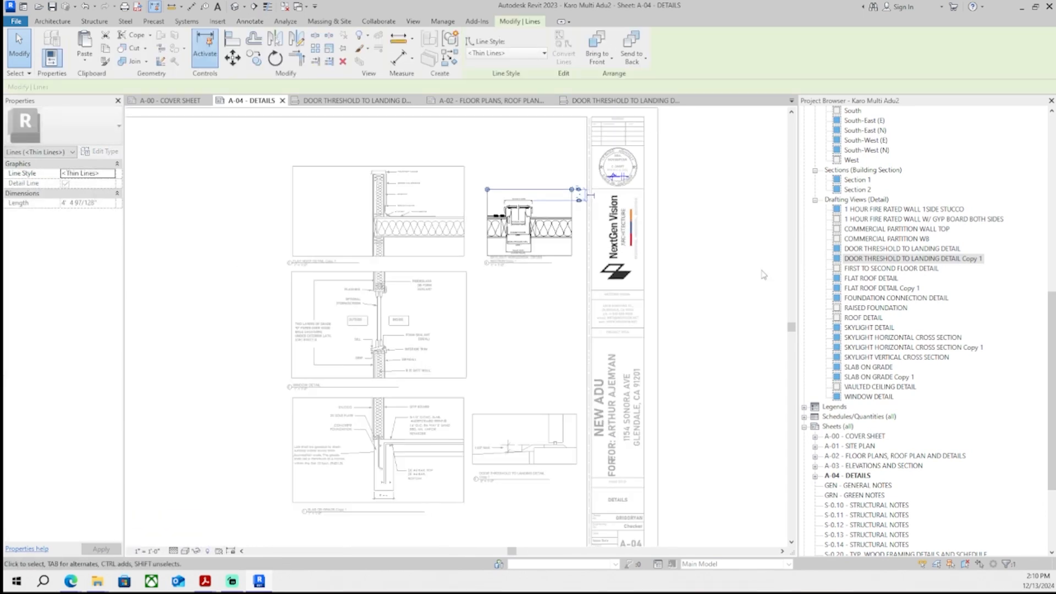
- Inside the flat roof copy viewport, stretch the detail boundary upward
double_click(764, 275)
middle_drag(767, 283, 747, 292)
double_click(346, 182)
scroll(346, 183, up, 1)
drag(333, 173, 333, 139)
scroll(566, 143, down, 2)
double_click(740, 265)
scroll(754, 267, down, 1)
middle_drag(754, 267, 662, 138)
scroll(394, 356, up, 5)
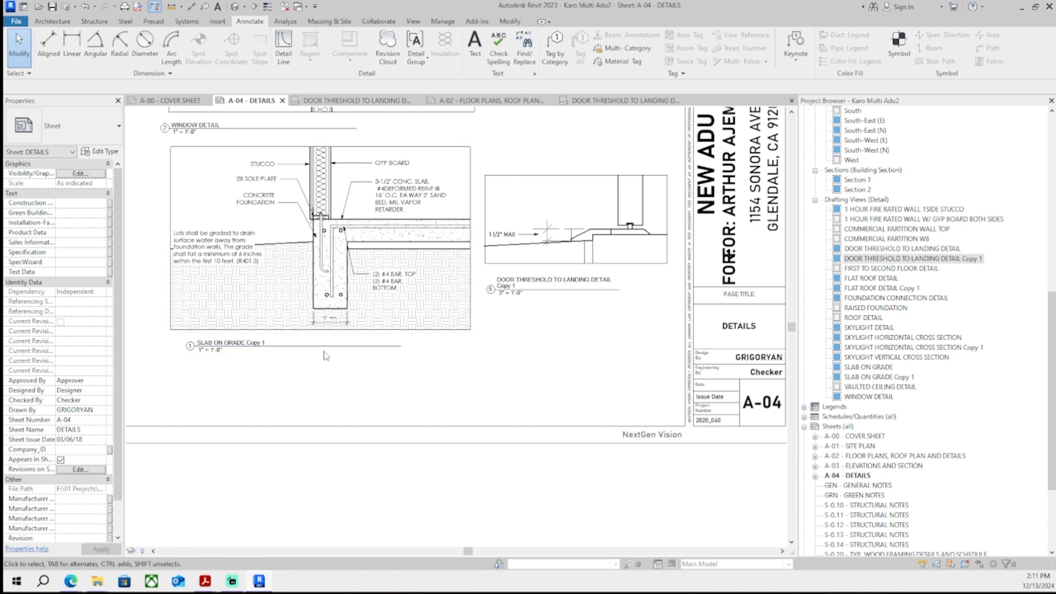
- Move the slab-on-grade copy title down and extend the earth filled region below the footing
drag(324, 346, 327, 384)
double_click(343, 326)
click(356, 329)
click(387, 348)
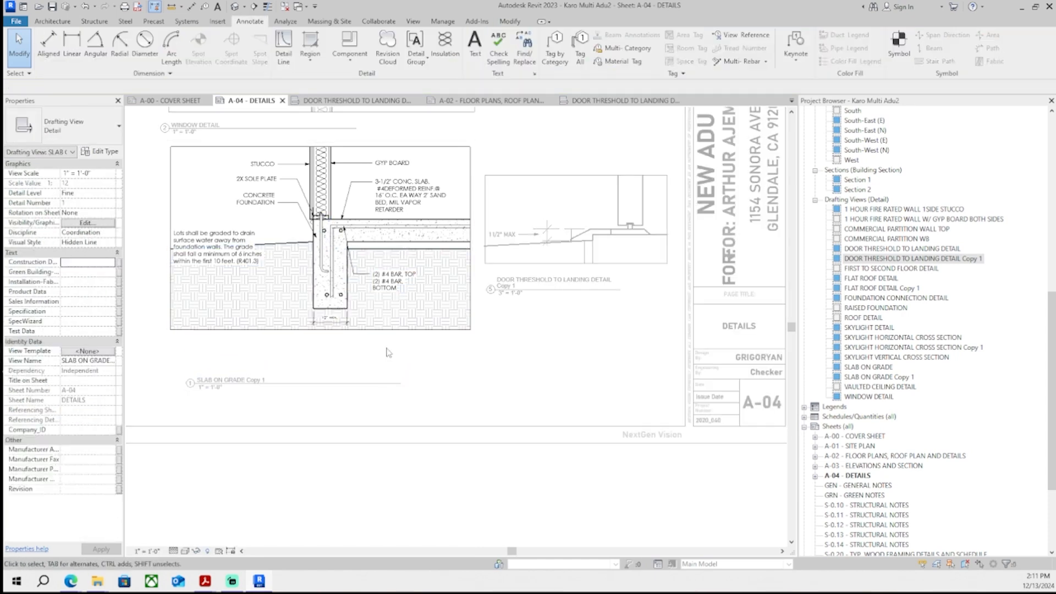
scroll(387, 353, up, 3)
click(310, 327)
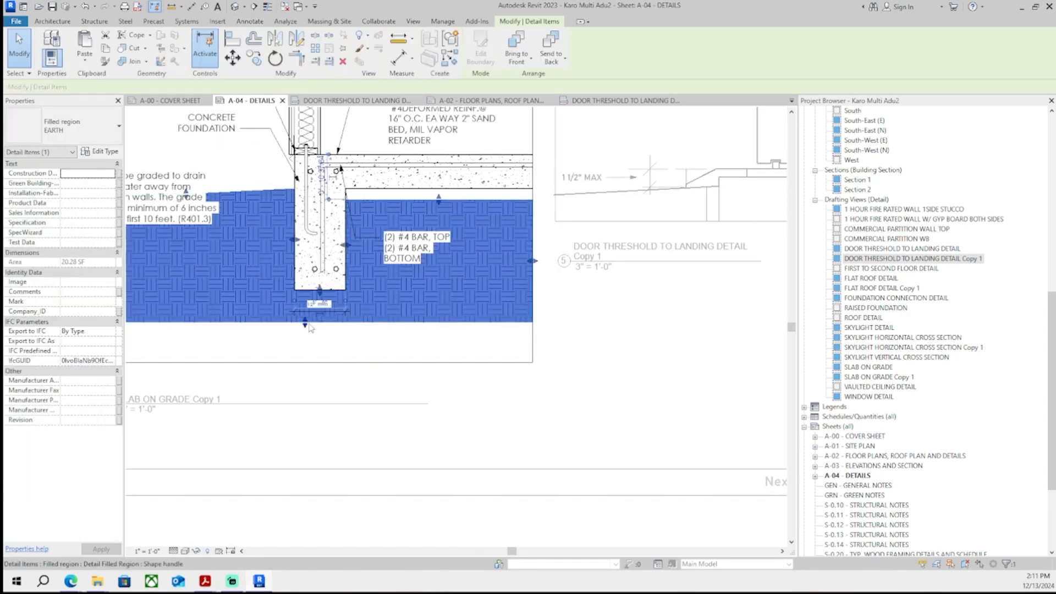
drag(306, 324, 308, 363)
double_click(559, 371)
scroll(555, 370, down, 3)
scroll(643, 175, down, 2)
middle_drag(643, 175, 598, 311)
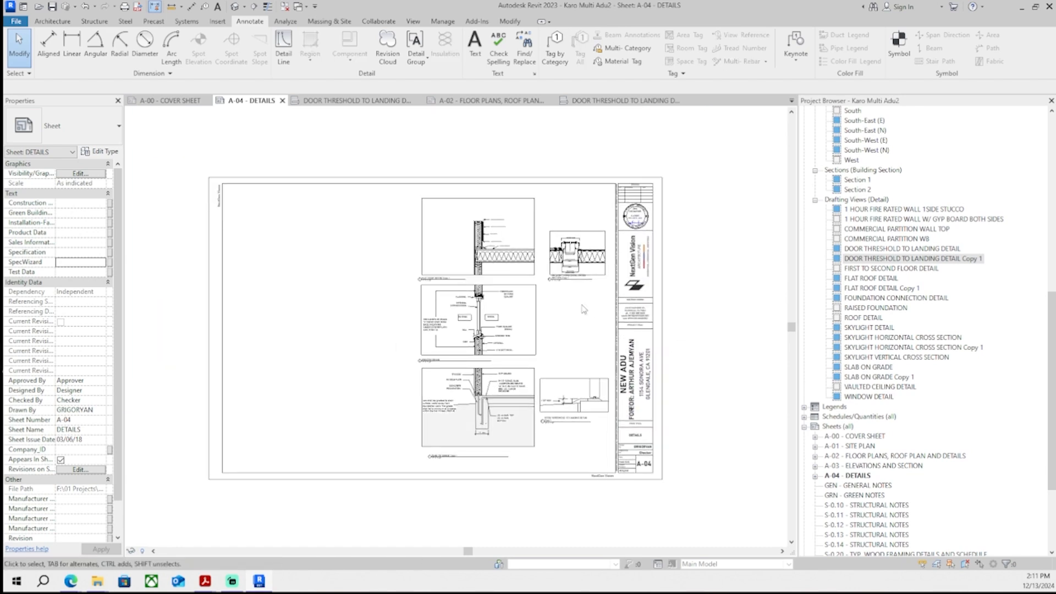
scroll(572, 403, up, 1)
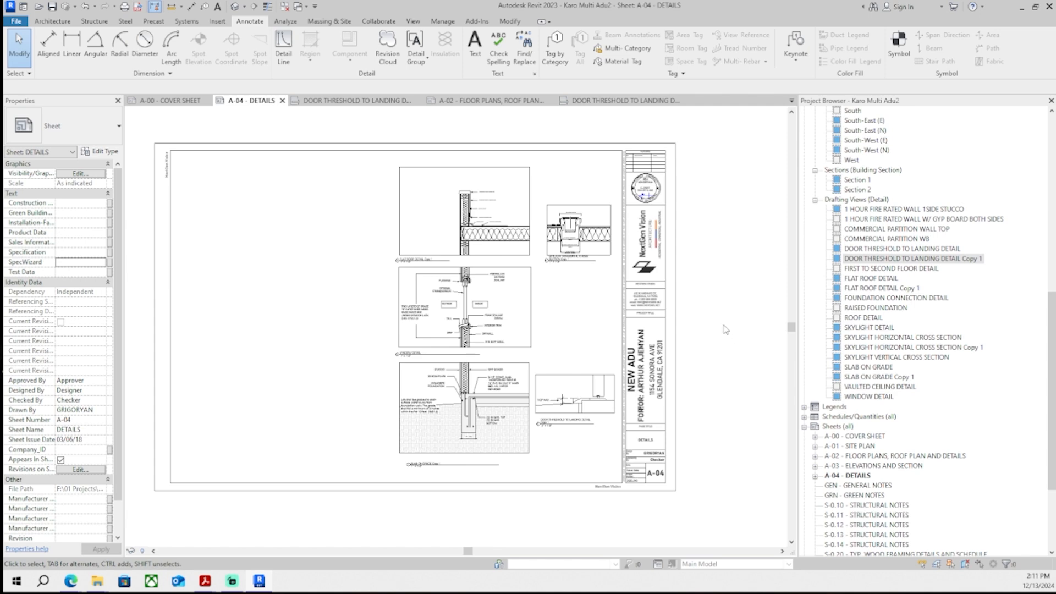
scroll(528, 248, up, 4)
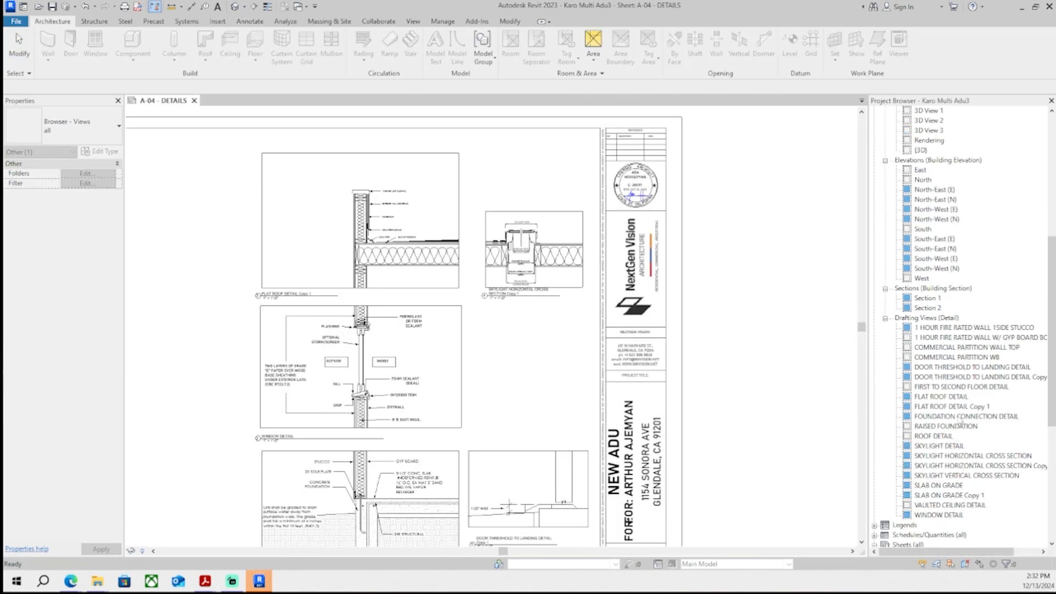
- Switch to the other project file and open the DOWNSPOUT DETAIL drafting view
click(947, 476)
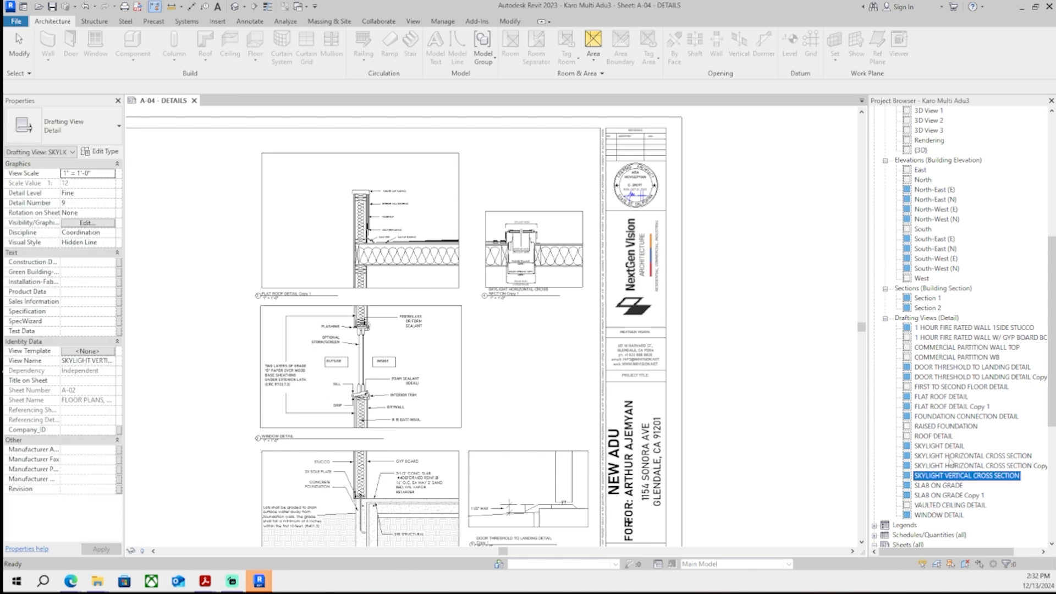
click(88, 581)
click(608, 545)
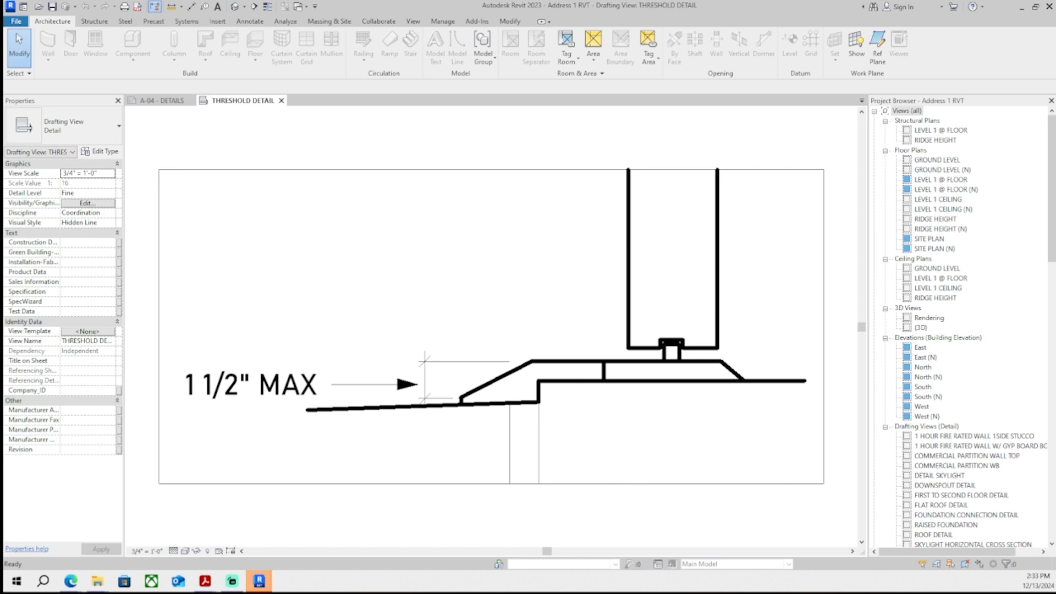
scroll(981, 420, down, 3)
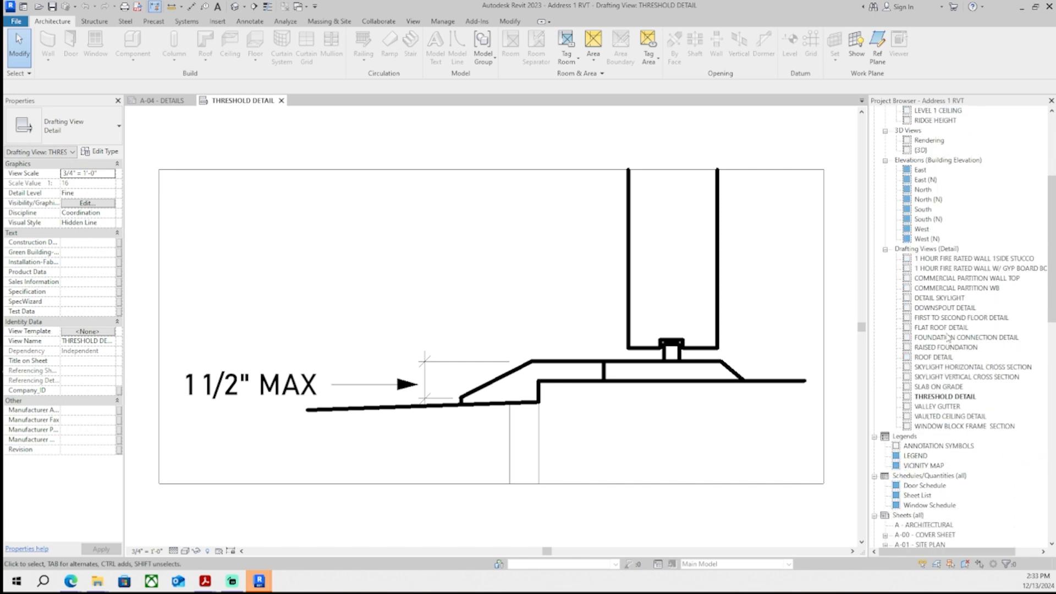
double_click(948, 308)
middle_drag(548, 380, 548, 396)
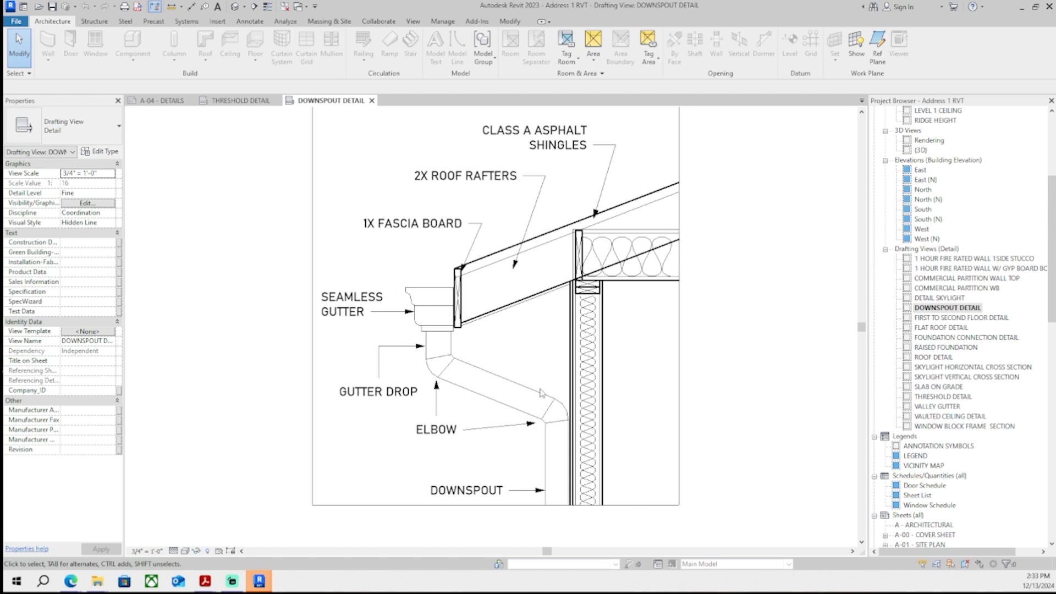
- Select the gutter, downspout and label elements in the downspout detail and copy them
middle_drag(524, 382, 476, 372)
drag(244, 262, 448, 463)
middle_drag(533, 467, 500, 441)
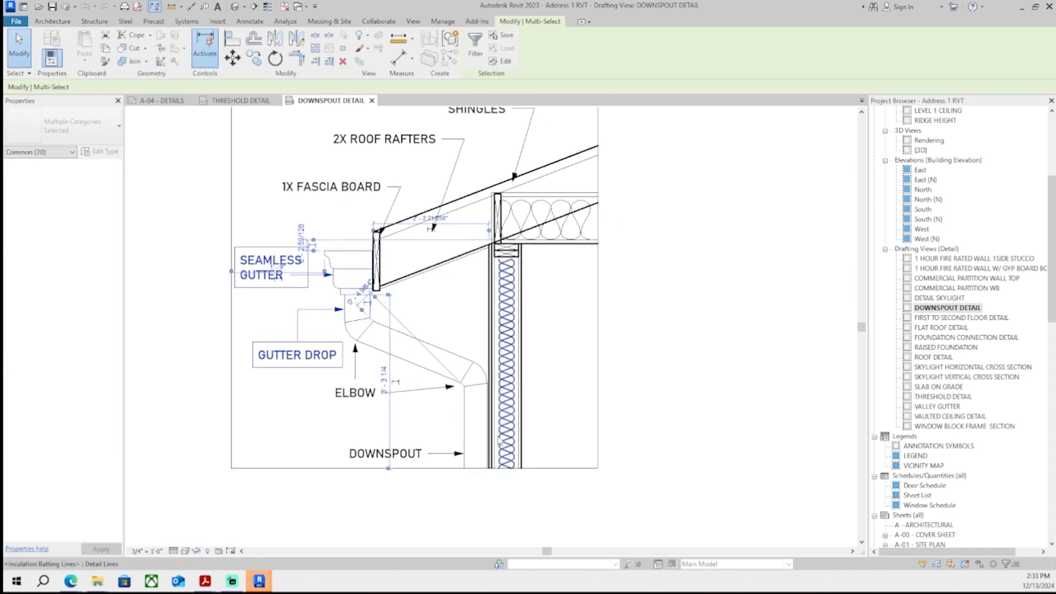
scroll(499, 440, up, 2)
ctrl+drag(471, 465, 275, 297)
scroll(483, 339, up, 3)
ctrl+drag(446, 283, 515, 516)
middle_drag(454, 416, 415, 231)
scroll(421, 233, up, 2)
ctrl+click(445, 243)
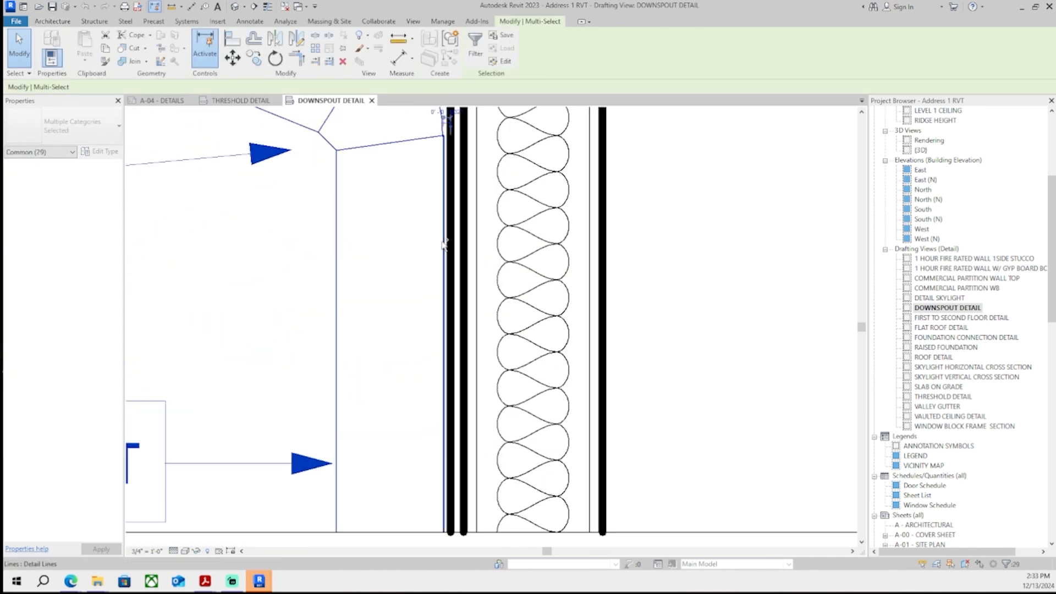
scroll(440, 348, down, 4)
scroll(444, 242, up, 4)
scroll(476, 454, down, 5)
scroll(473, 443, down, 1)
scroll(453, 396, up, 1)
key(ctrl+c)
- Paste the copied downspout elements into the flat roof copy detail on sheet A-04, left of the parapet wall
click(242, 101)
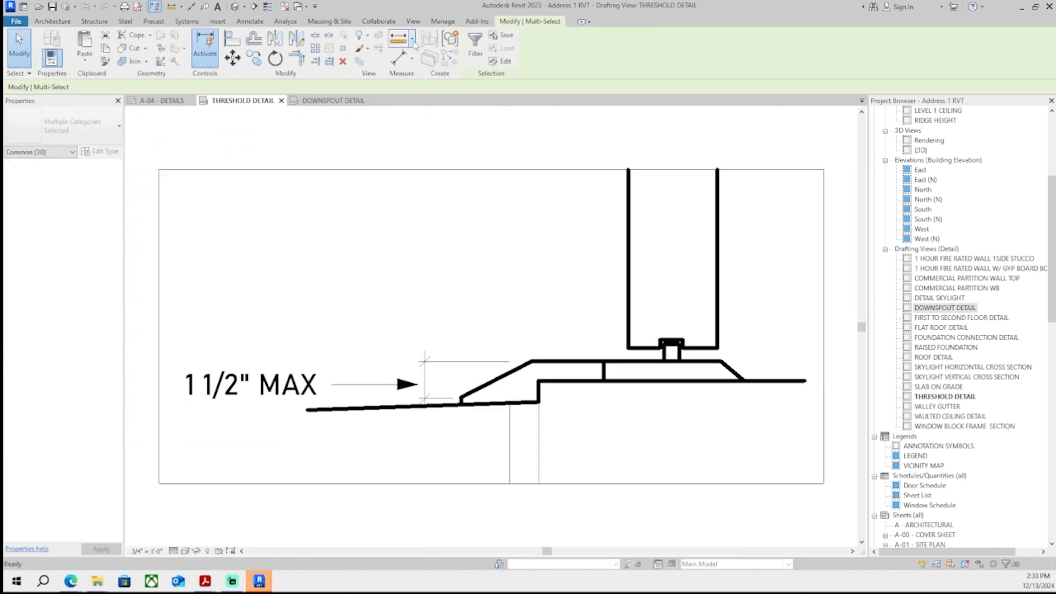
click(162, 101)
scroll(270, 226, up, 1)
double_click(339, 259)
scroll(339, 260, up, 3)
middle_drag(339, 261, 348, 400)
key(ctrl+v)
scroll(199, 421, up, 2)
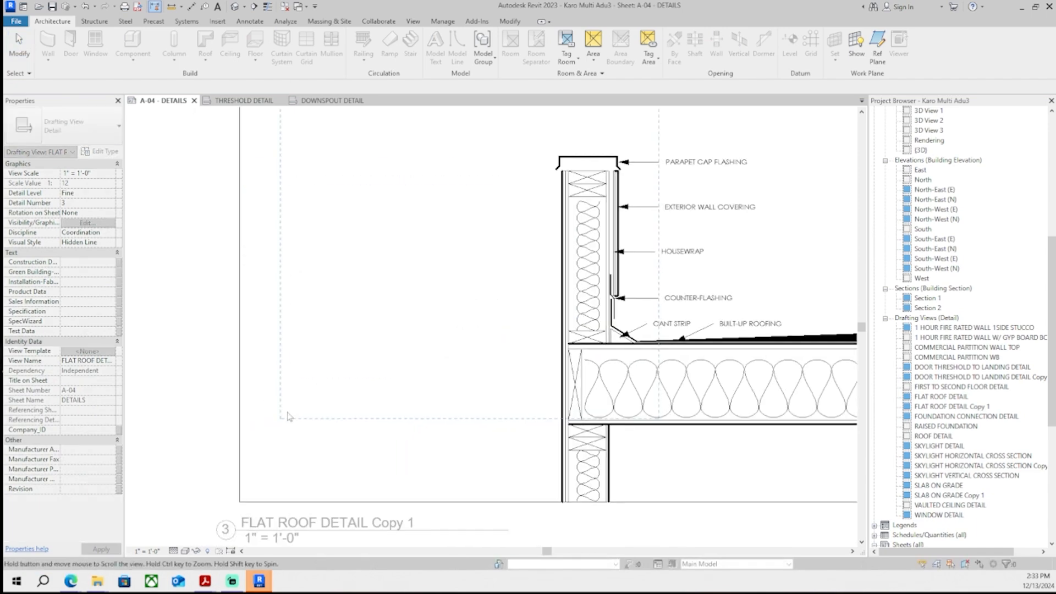
scroll(245, 508, down, 1)
click(199, 456)
middle_drag(274, 440, 257, 361)
middle_drag(483, 331, 459, 372)
click(347, 245)
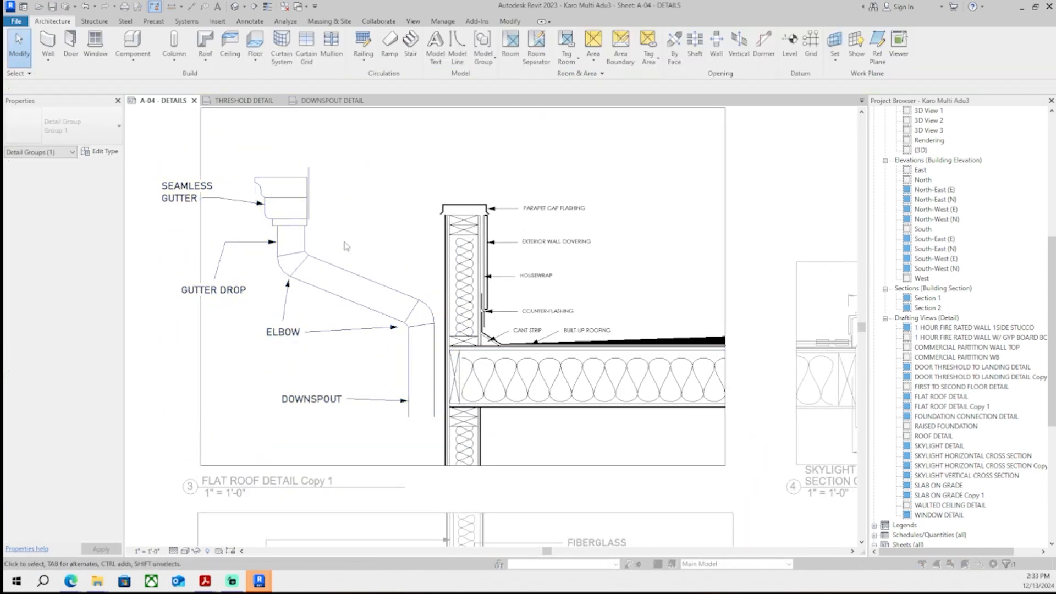
- Delete the elbow and lower downspout lines from the pasted downspout
scroll(394, 316, up, 3)
click(454, 424)
key(Delete)
middle_drag(361, 374, 380, 408)
scroll(379, 408, down, 2)
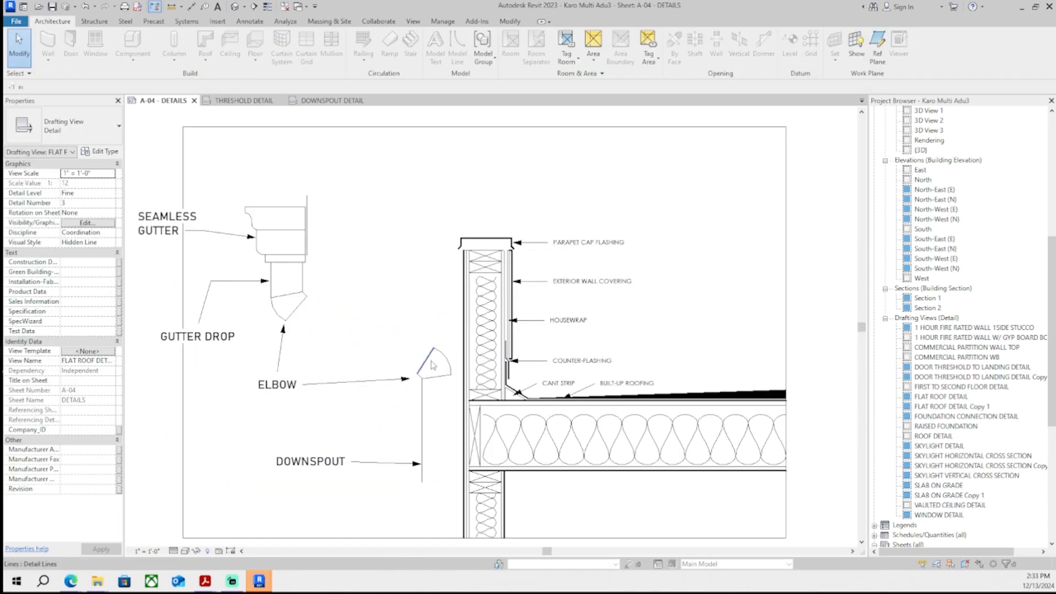
drag(458, 400, 459, 401)
key(Delete)
scroll(405, 452, up, 1)
scroll(432, 428, down, 2)
middle_drag(437, 427, 451, 409)
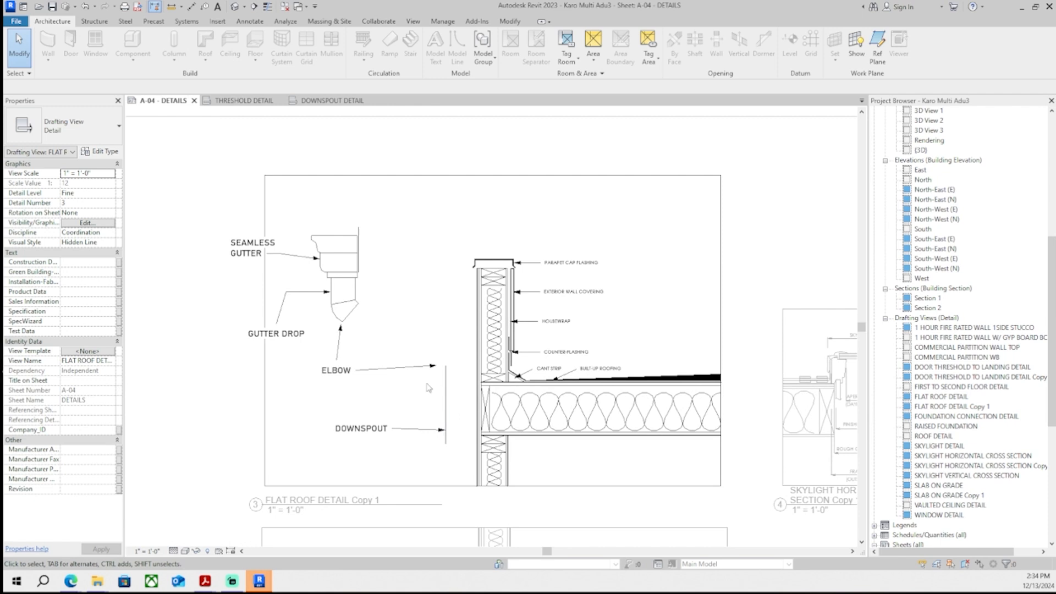
- Move the gutter drop up beneath the gutter and delete the leftover downspout lines
scroll(429, 388, up, 2)
middle_drag(338, 235, 370, 326)
drag(134, 162, 392, 385)
drag(342, 285, 456, 435)
scroll(493, 394, up, 3)
scroll(468, 428, up, 2)
click(463, 426)
click(469, 405)
scroll(483, 418, down, 2)
middle_drag(484, 418, 478, 280)
key(Delete)
scroll(458, 316, down, 2)
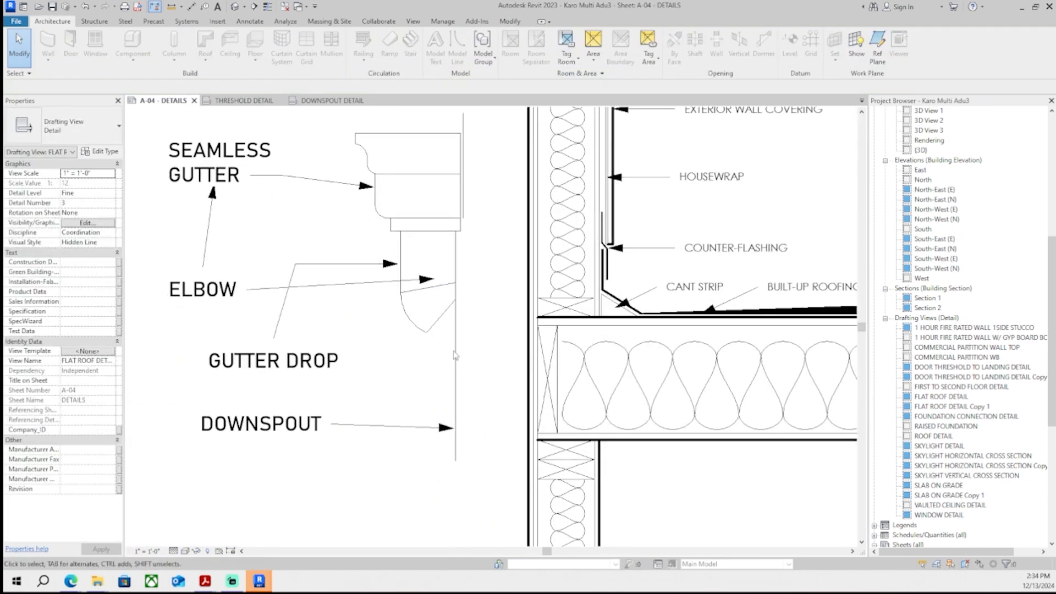
- Trim and extend the downspout lines so they run straight down from the gutter drop
click(455, 353)
middle_drag(457, 352, 480, 339)
key(c)
key(o)
click(449, 323)
key(Escape)
key(Escape)
scroll(455, 346, up, 5)
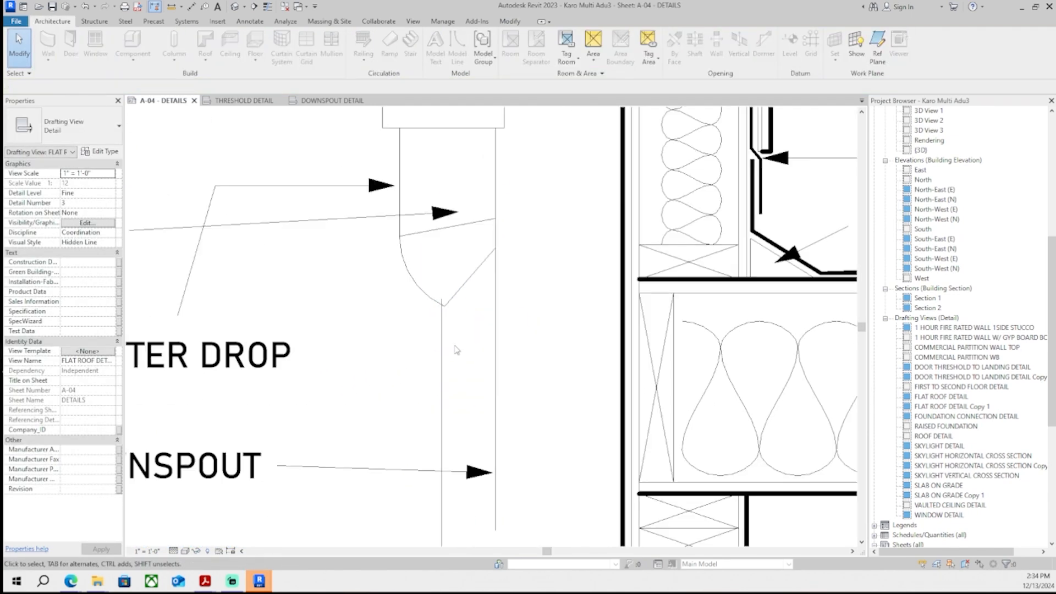
click(438, 322)
drag(437, 323, 448, 352)
scroll(469, 392, down, 2)
click(502, 406)
scroll(501, 407, down, 3)
middle_drag(500, 407, 487, 171)
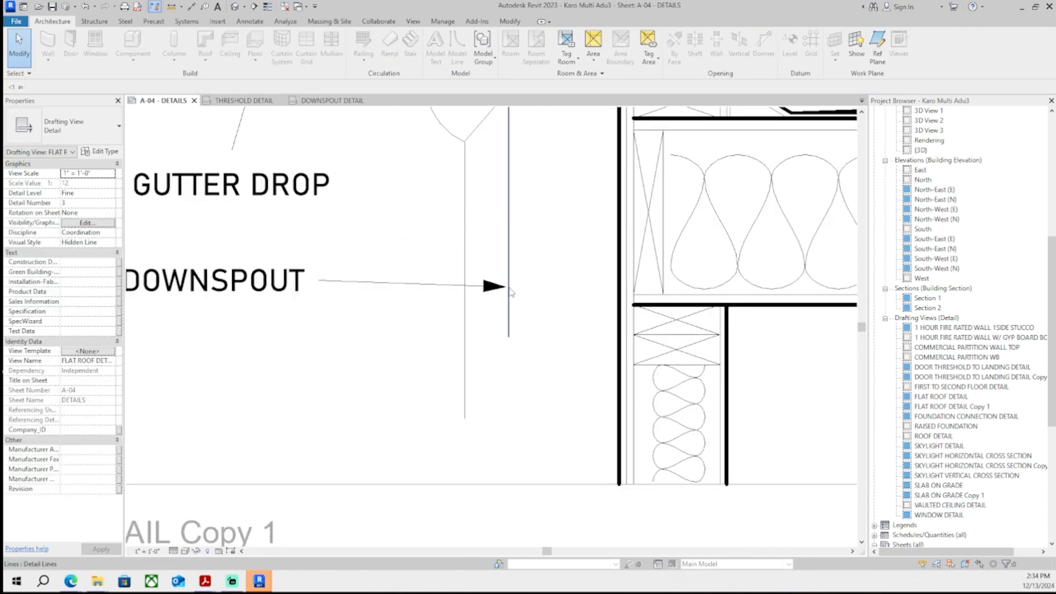
- Extend the downspout's right edge line further down
click(510, 297)
drag(509, 334, 507, 427)
scroll(534, 368, down, 3)
click(540, 370)
scroll(541, 371, up, 1)
- Delete the GUTTER DROP and ELBOW labels with their leaders
click(402, 353)
key(Delete)
middle_drag(352, 266, 339, 294)
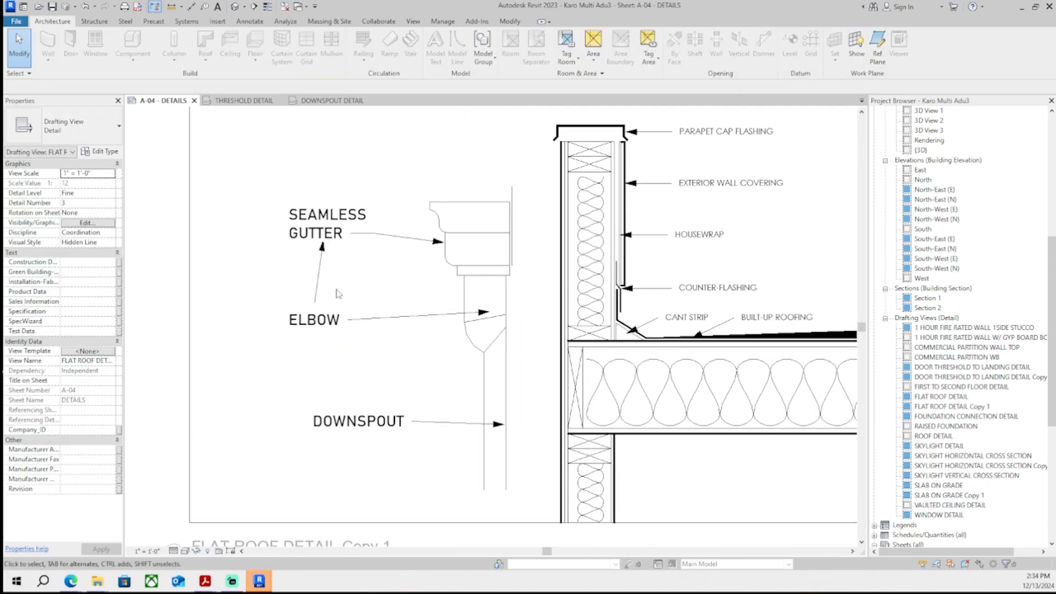
click(331, 324)
key(Delete)
- Delete the stray lines above the seamless gutter
middle_drag(438, 325, 436, 342)
scroll(503, 203, up, 1)
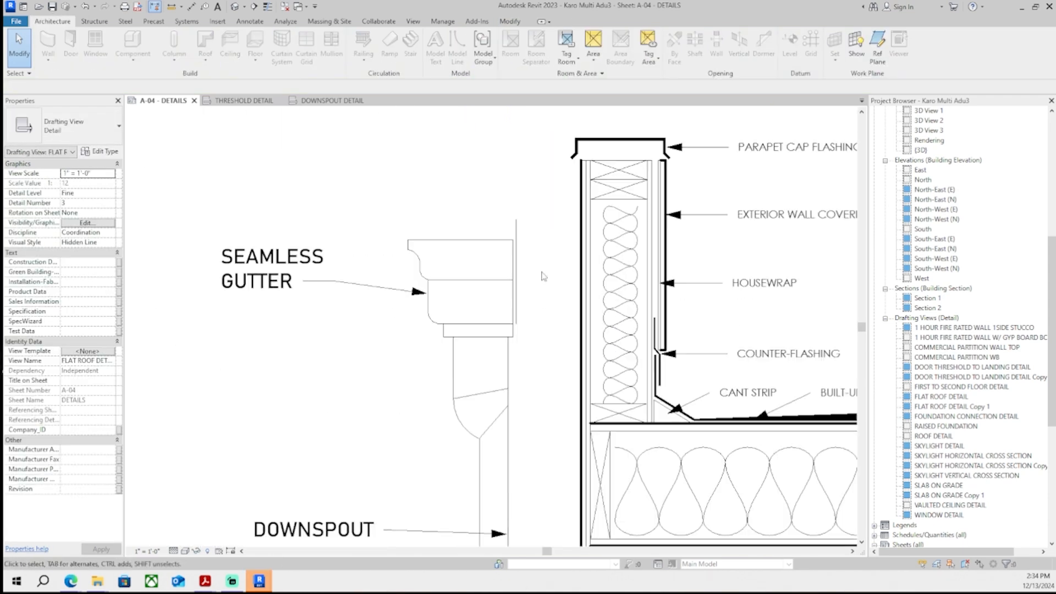
click(517, 228)
key(Delete)
scroll(544, 309, down, 1)
middle_drag(552, 340, 547, 367)
scroll(531, 380, up, 4)
click(492, 225)
key(Delete)
scroll(520, 291, down, 2)
scroll(535, 319, down, 4)
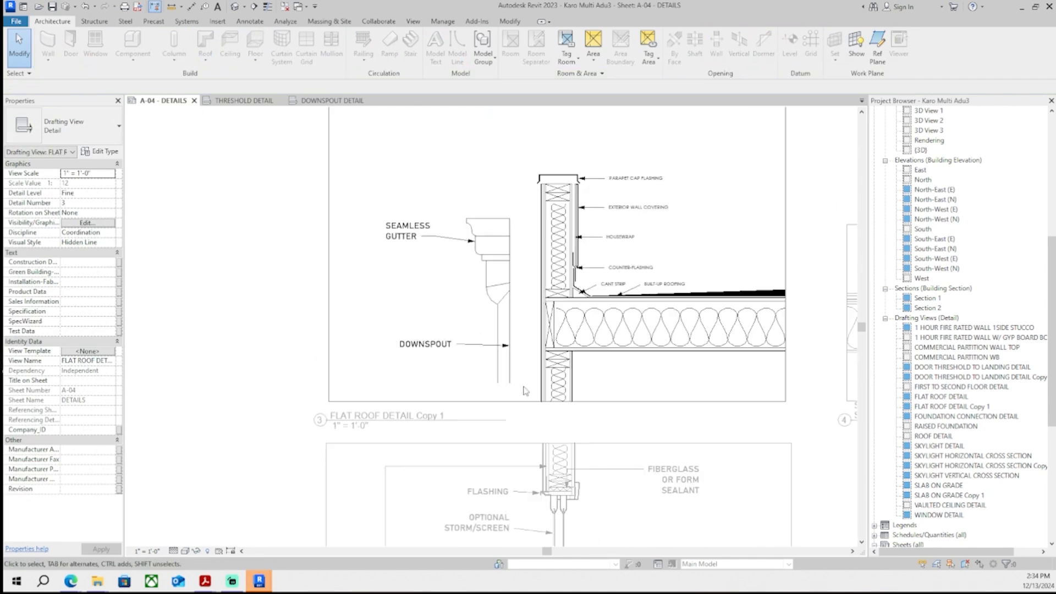
- Adjust the downspout lines beneath the seamless gutter in the flat roof detail and return to the sheet
drag(526, 389, 402, 223)
middle_drag(513, 306, 425, 162)
drag(423, 238, 453, 279)
scroll(455, 278, down, 3)
middle_drag(501, 133, 479, 281)
scroll(475, 270, up, 4)
click(467, 214)
drag(467, 214, 467, 163)
scroll(477, 264, down, 3)
scroll(479, 237, down, 2)
double_click(288, 262)
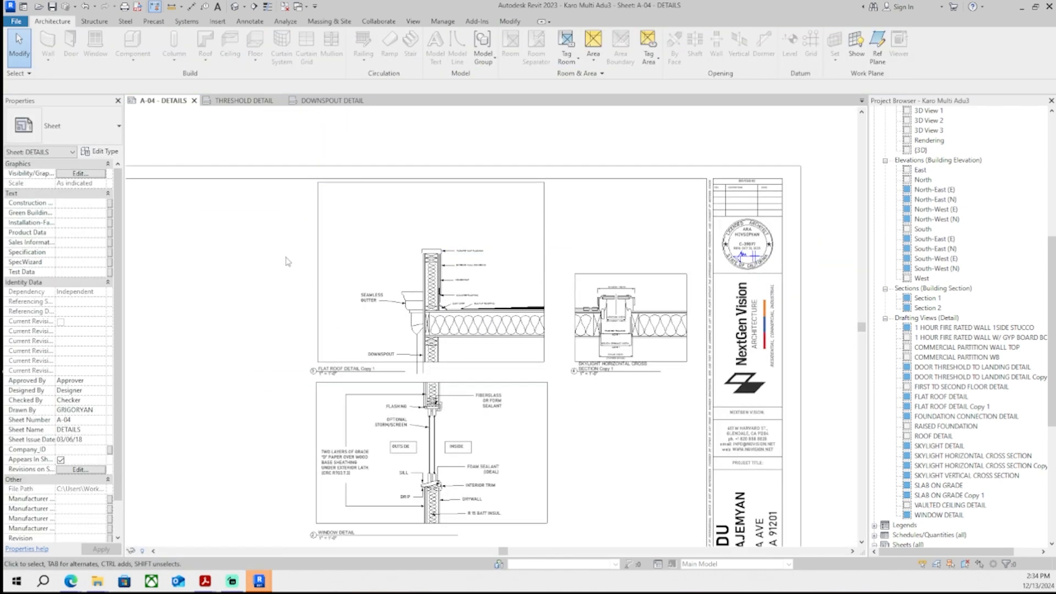
- Select all elements of the flat roof detail and nudge them upward three increments
scroll(358, 261, up, 2)
click(324, 265)
double_click(309, 232)
drag(598, 428, 597, 427)
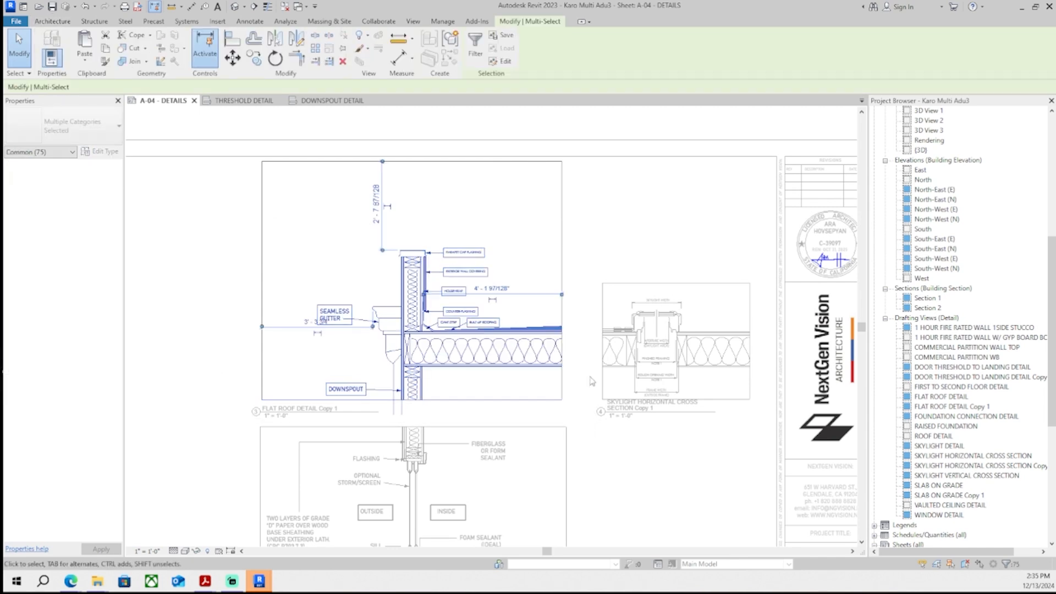
drag(485, 427, 308, 230)
key(Up)
key(Up)
key(Up)
key(Up)
key(Up)
key(Up)
key(Up)
key(Up)
key(Up)
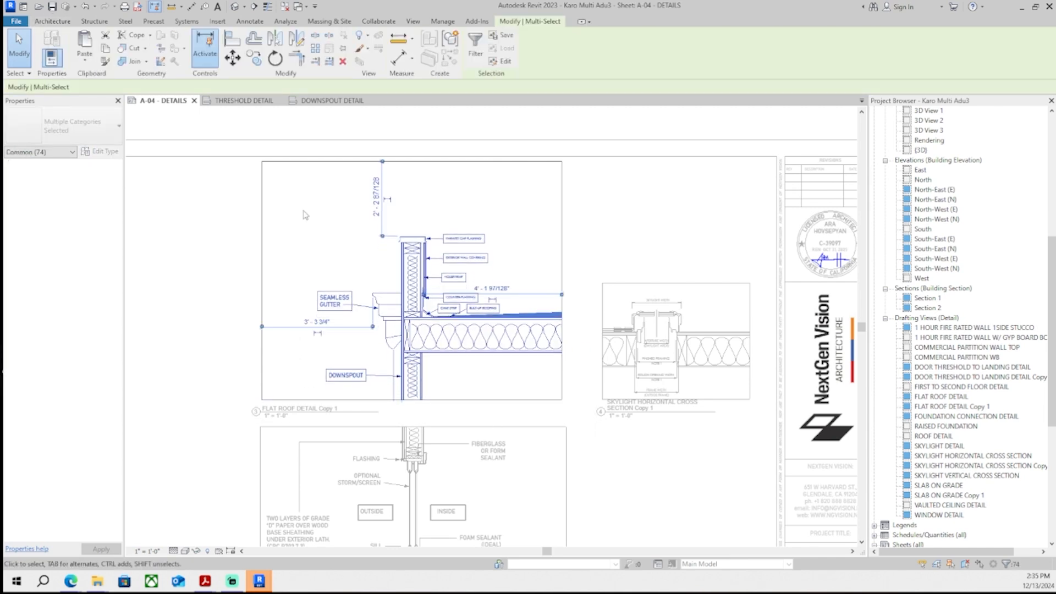
- Select the gutter, downspout and label elements and nudge them down three increments
click(307, 215)
scroll(388, 379, up, 5)
scroll(390, 332, down, 3)
drag(406, 361, 226, 128)
key(Down)
key(Down)
key(Down)
key(Down)
key(Down)
key(Down)
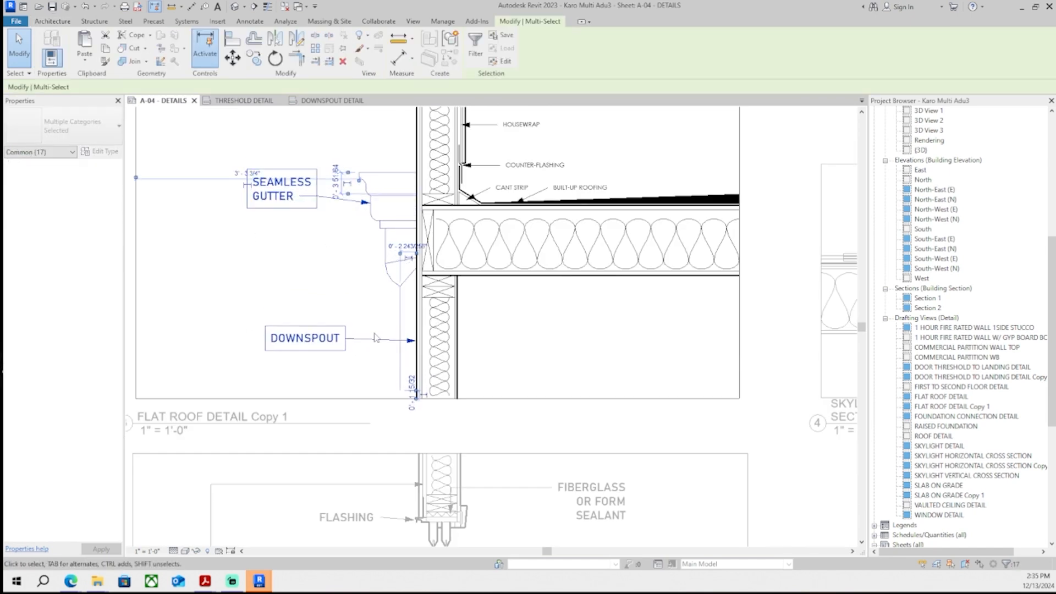
- Shorten the DOWNSPOUT label's leader so its arrow ends at the downspout
click(388, 361)
scroll(404, 367, up, 2)
click(389, 333)
scroll(414, 330, up, 2)
drag(422, 331, 397, 328)
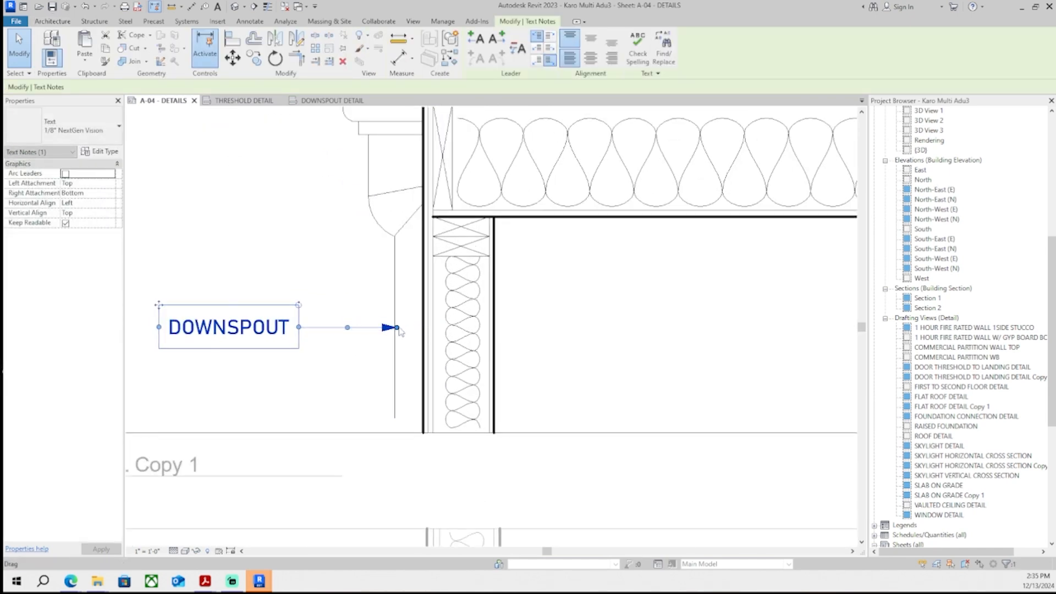
- Extend the downspout's edge lines down to the bottom of the detail and return to the sheet
click(352, 374)
scroll(347, 368, down, 2)
middle_drag(328, 319, 319, 390)
middle_drag(337, 492, 330, 432)
scroll(330, 432, up, 2)
click(366, 410)
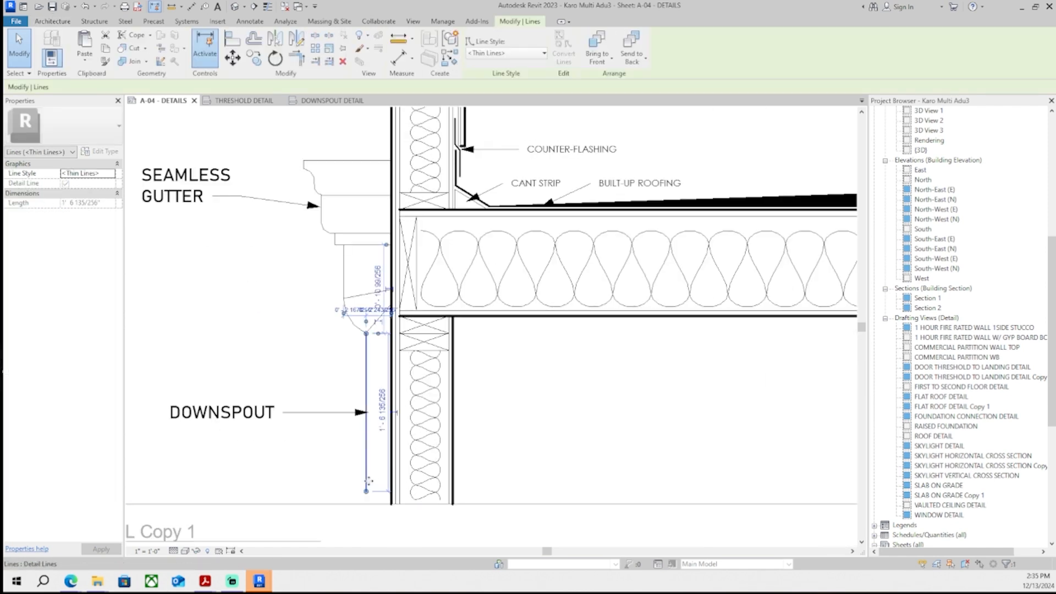
drag(366, 492, 366, 503)
middle_drag(330, 478, 352, 502)
click(291, 503)
scroll(292, 504, down, 5)
middle_drag(478, 283, 503, 290)
double_click(532, 183)
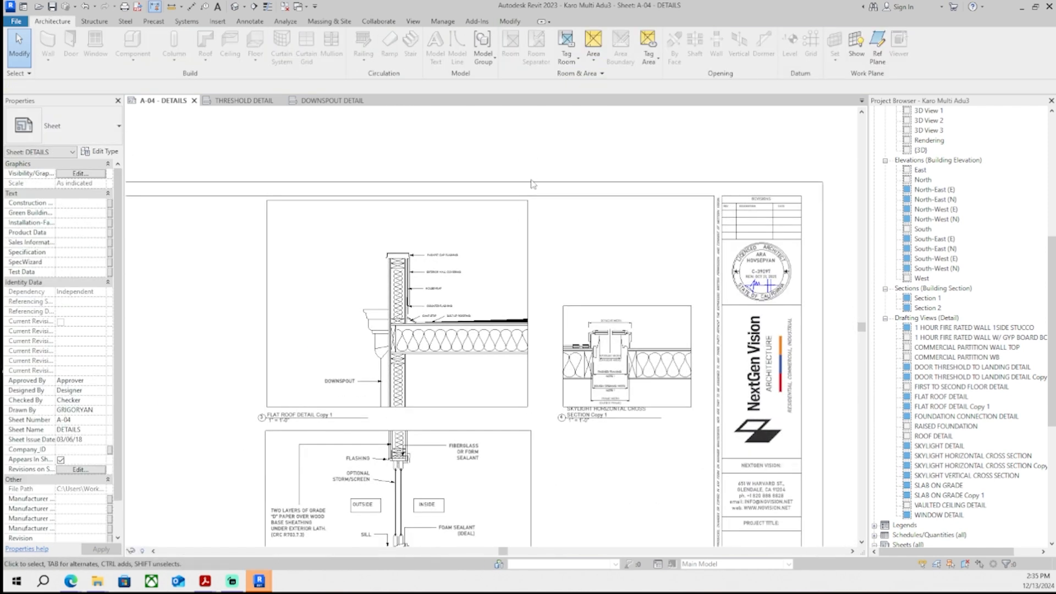
- Review the flat roof detail's layout on sheet A-04
scroll(531, 170, down, 1)
middle_drag(531, 168, 558, 128)
scroll(521, 168, up, 2)
scroll(526, 240, up, 1)
scroll(526, 239, down, 2)
middle_drag(525, 239, 524, 193)
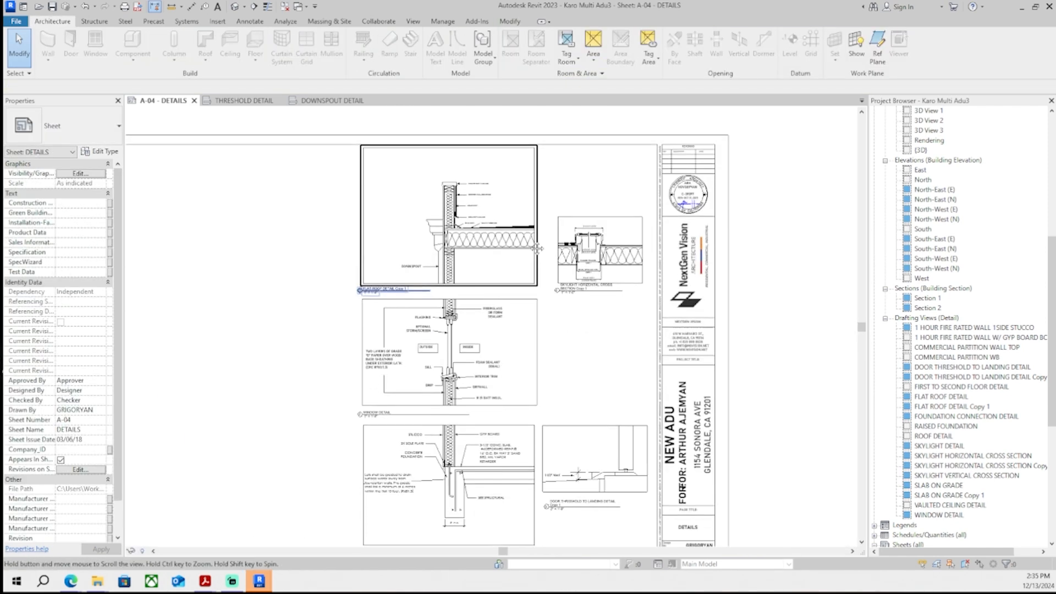
middle_drag(524, 349, 471, 394)
middle_drag(252, 304, 242, 308)
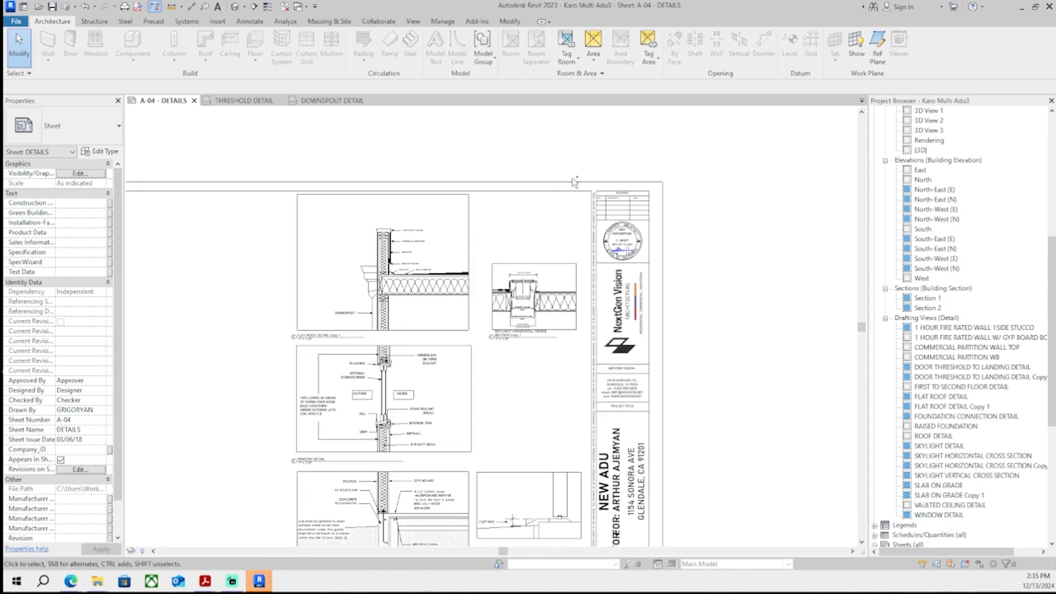
scroll(394, 263, up, 2)
scroll(401, 273, up, 2)
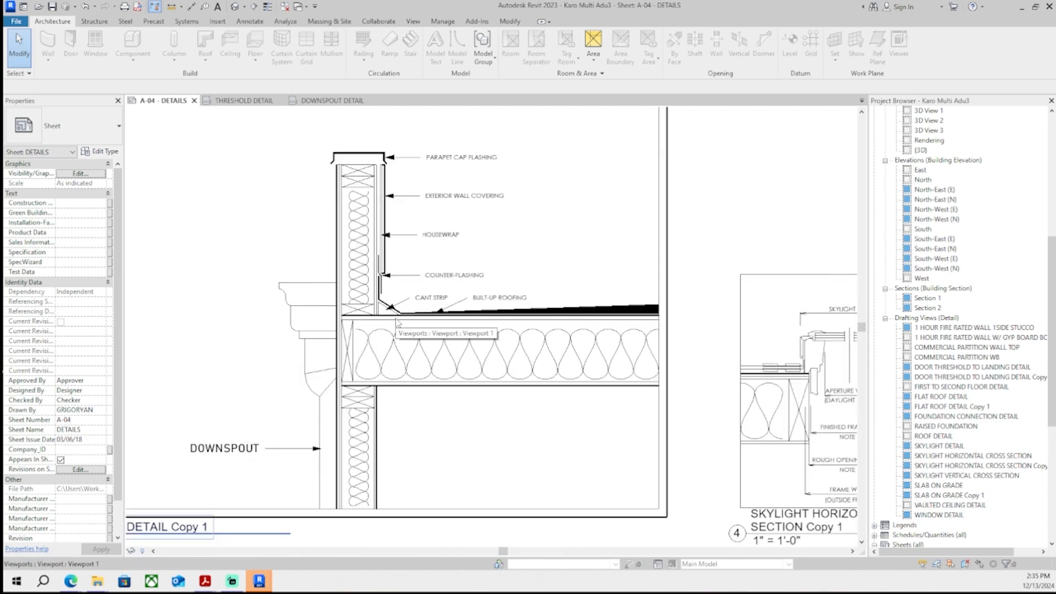
- Start a masking region in the flat roof detail and sketch its boundary from the cant strip down through the insulation to the wall
double_click(428, 369)
middle_drag(428, 370, 418, 348)
click(259, 24)
click(310, 47)
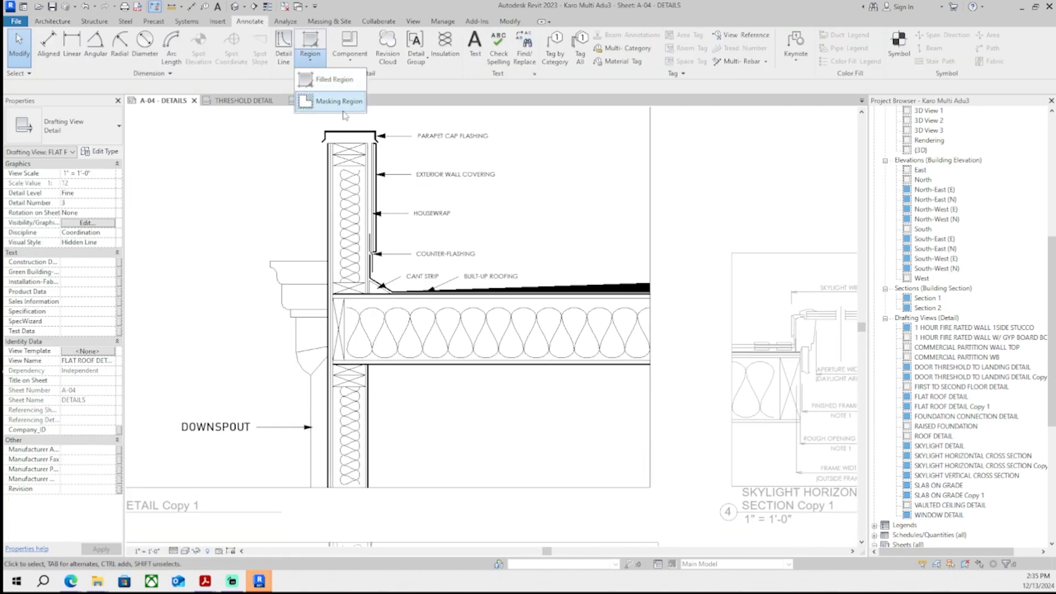
click(330, 87)
scroll(371, 320, up, 4)
scroll(499, 232, up, 5)
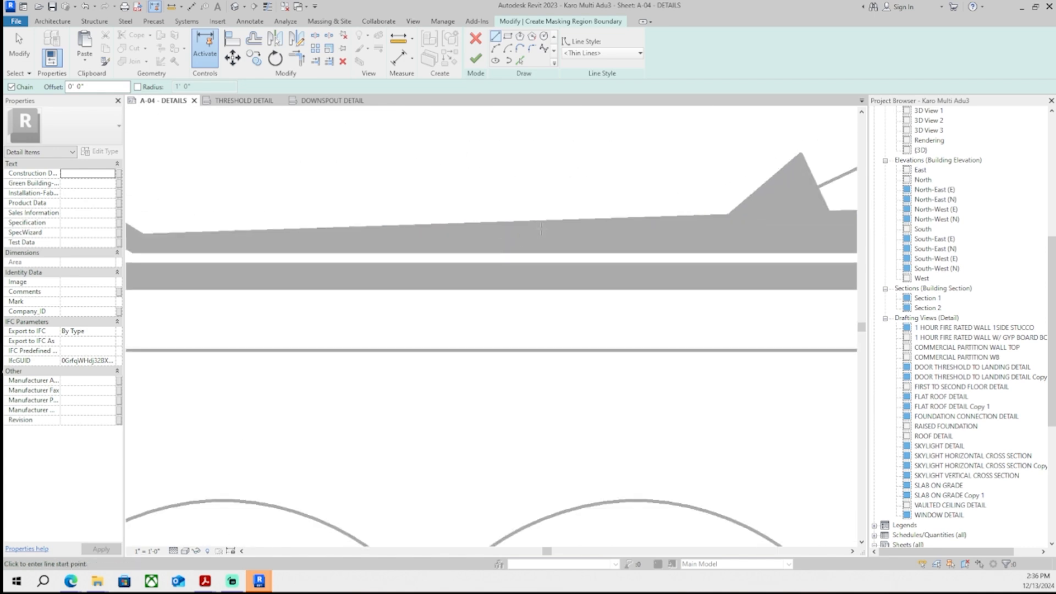
click(534, 224)
middle_drag(181, 257, 435, 281)
click(397, 261)
scroll(388, 264, down, 2)
middle_drag(351, 252, 437, 275)
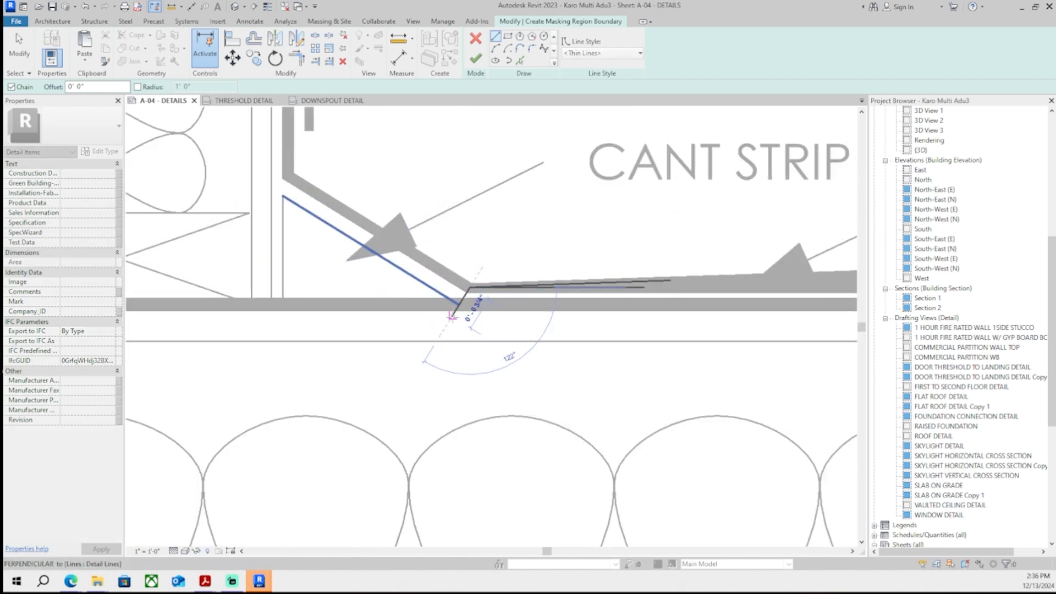
click(453, 316)
scroll(453, 317, down, 5)
middle_drag(440, 350, 473, 286)
scroll(439, 271, up, 1)
click(442, 277)
scroll(361, 296, up, 2)
click(345, 282)
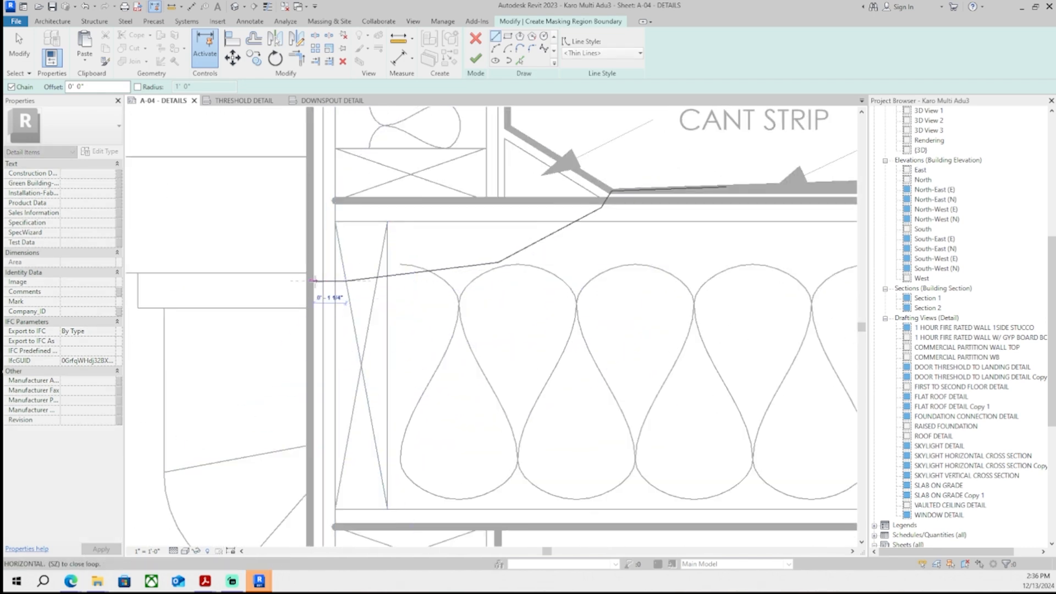
click(313, 282)
click(313, 379)
middle_drag(449, 369, 378, 382)
click(389, 392)
middle_drag(493, 361, 403, 380)
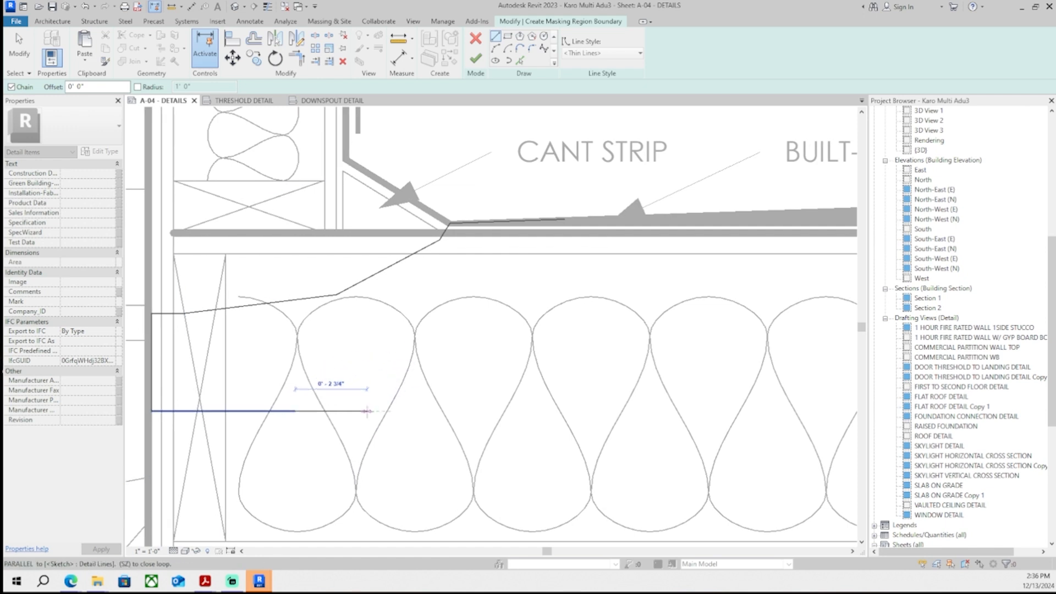
- Continue the masking region boundary back up along the insulation to the roofing line at the cant strip
click(379, 395)
click(443, 362)
middle_drag(516, 293, 419, 338)
scroll(419, 339, down, 1)
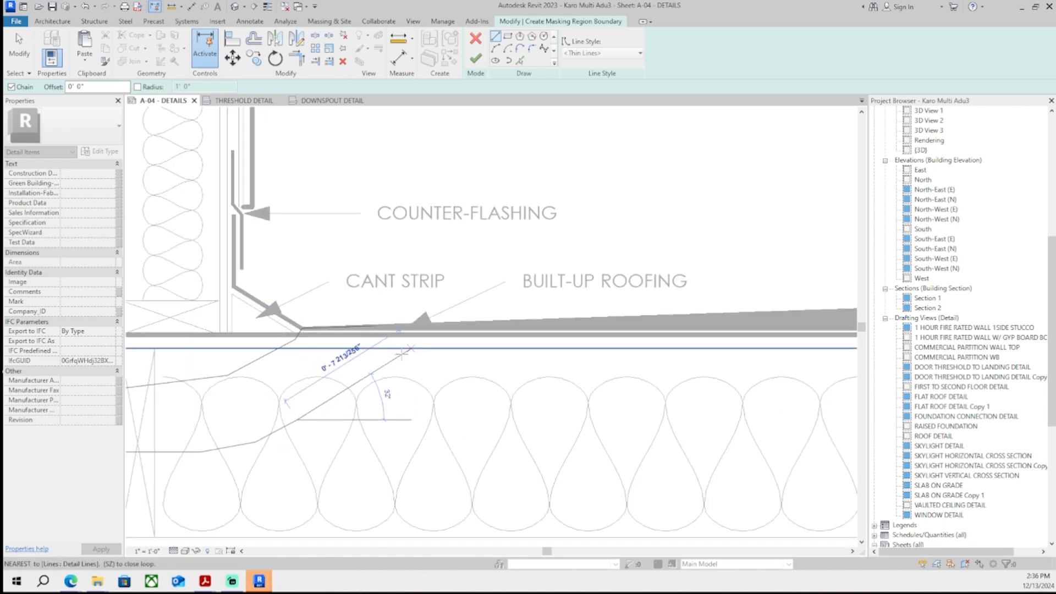
scroll(419, 339, up, 1)
click(377, 365)
click(408, 316)
scroll(412, 312, up, 1)
scroll(413, 311, up, 1)
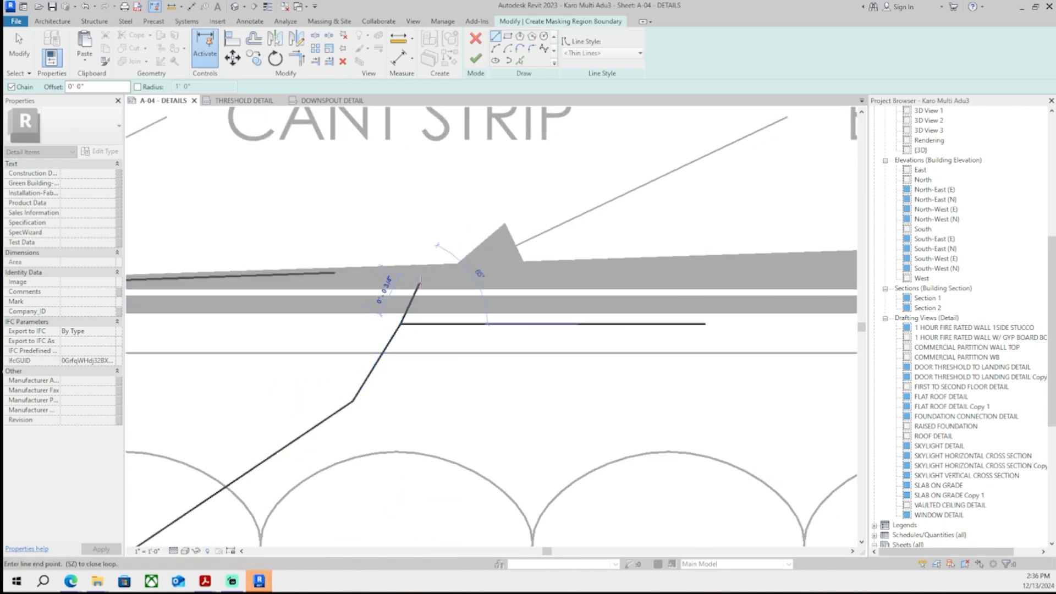
click(417, 286)
scroll(416, 286, up, 3)
click(377, 258)
middle_drag(145, 263, 224, 282)
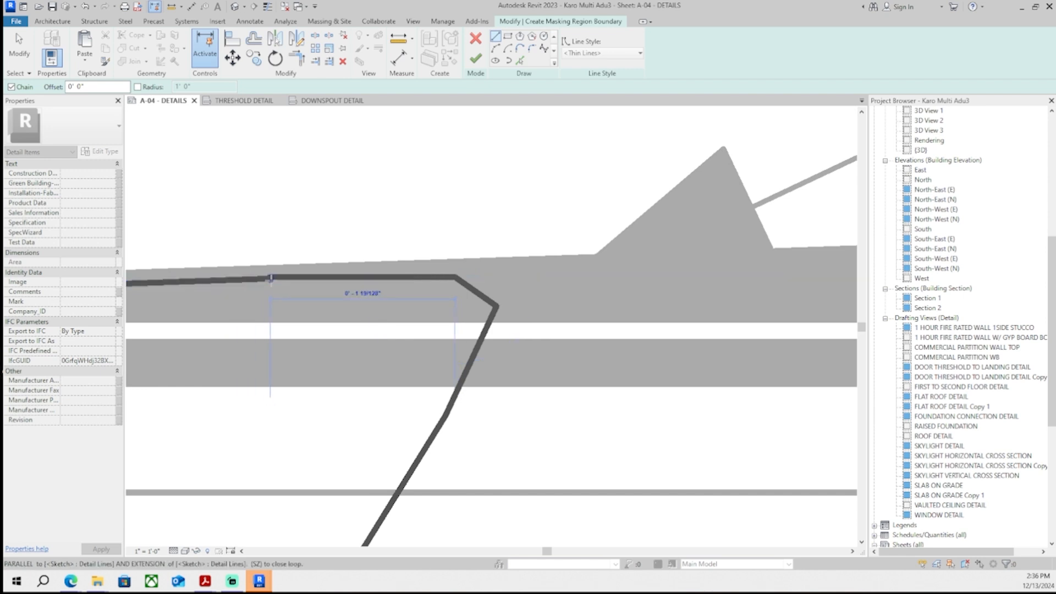
- Try to finish the masking region sketch and dismiss the open-loop error
scroll(266, 273, up, 5)
scroll(266, 264, up, 2)
scroll(286, 260, down, 1)
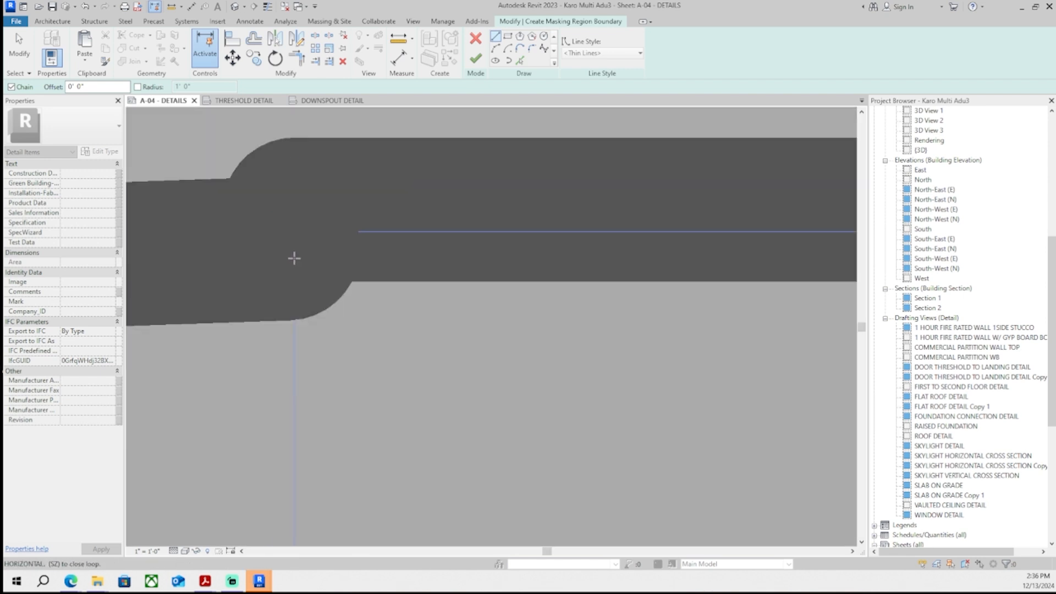
click(264, 267)
scroll(323, 246, down, 2)
click(480, 66)
scroll(476, 280, down, 3)
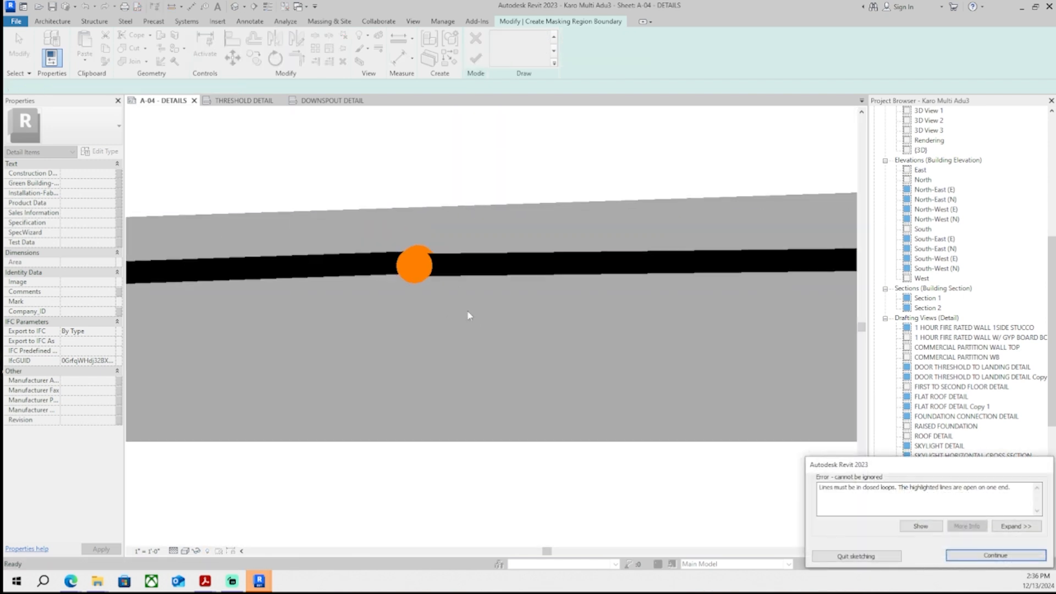
key(Escape)
- Draw a line joining the open boundary ends and finish the masking region
scroll(435, 265, up, 2)
click(355, 280)
mouse_move(422, 280)
mouse_down()
mouse_move(413, 301)
mouse_move(309, 284)
mouse_up()
key(l)
key(i)
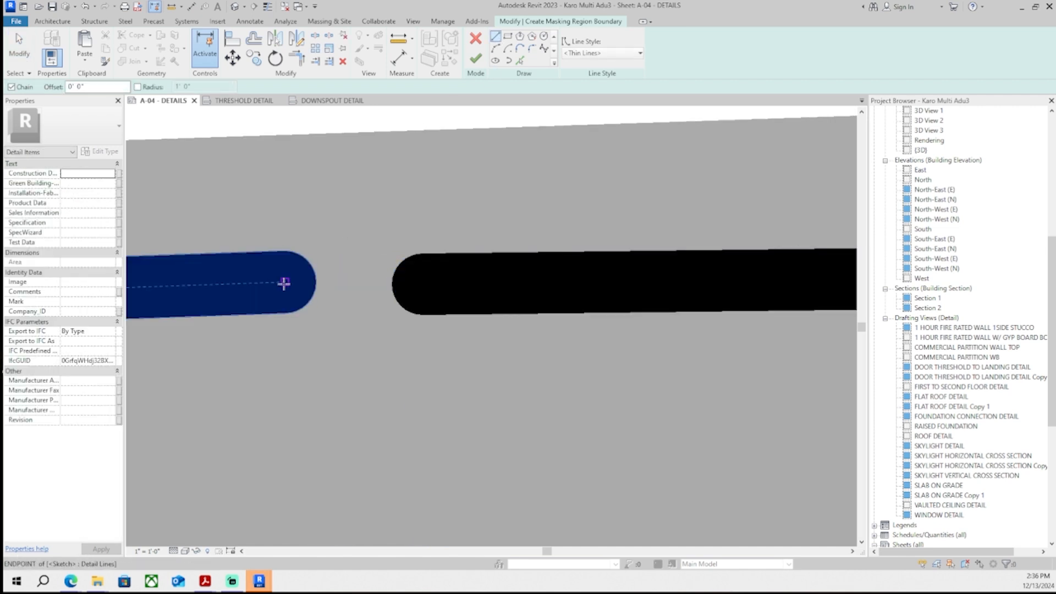
click(285, 282)
scroll(420, 282, up, 3)
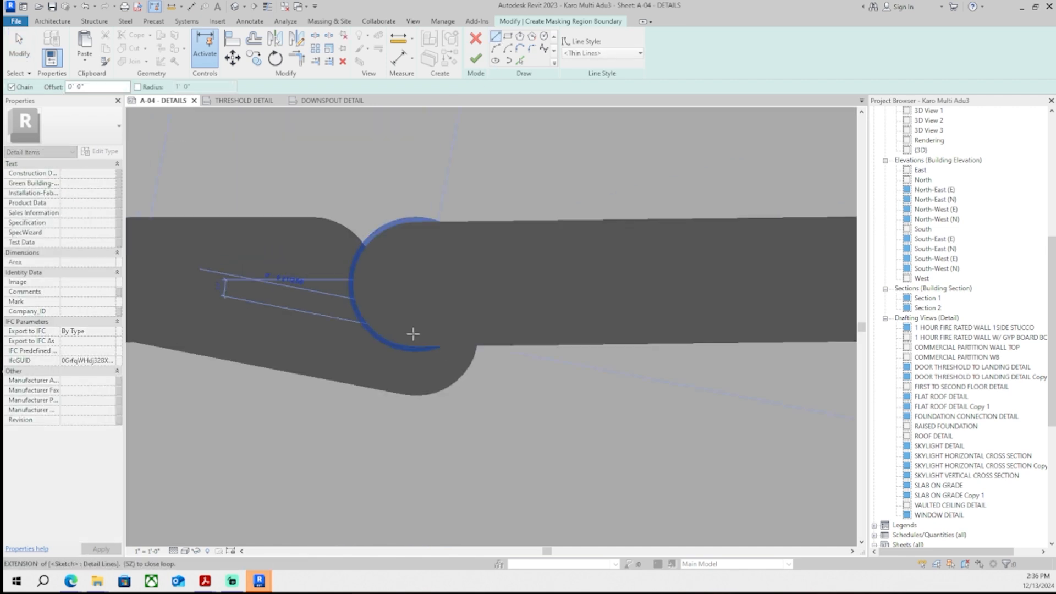
click(430, 274)
scroll(429, 274, down, 3)
click(477, 59)
scroll(535, 193, down, 5)
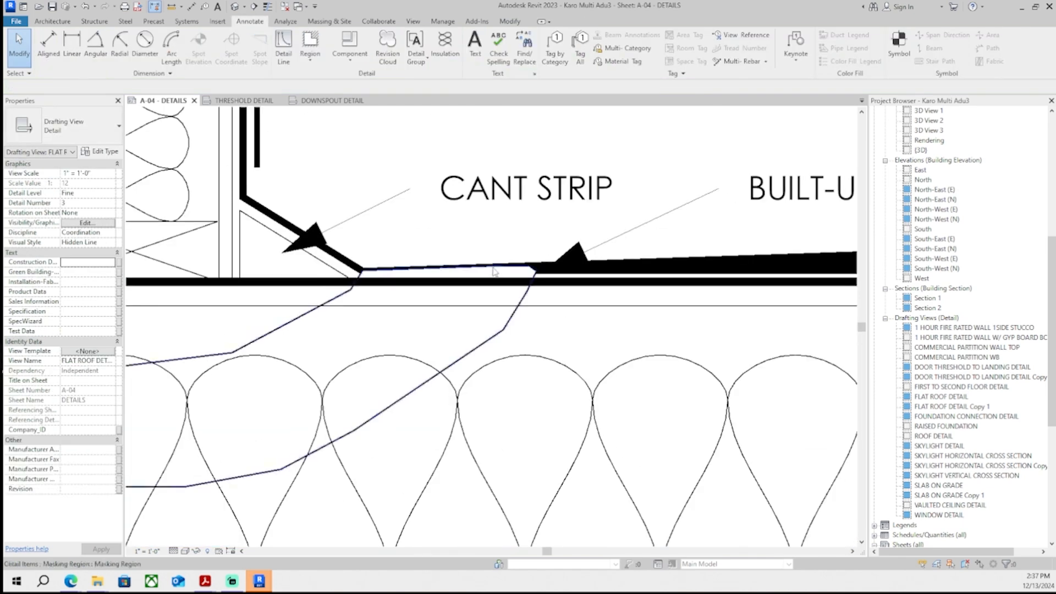
- Inspect the new masking region over the cant strip and insulation
click(529, 62)
click(541, 79)
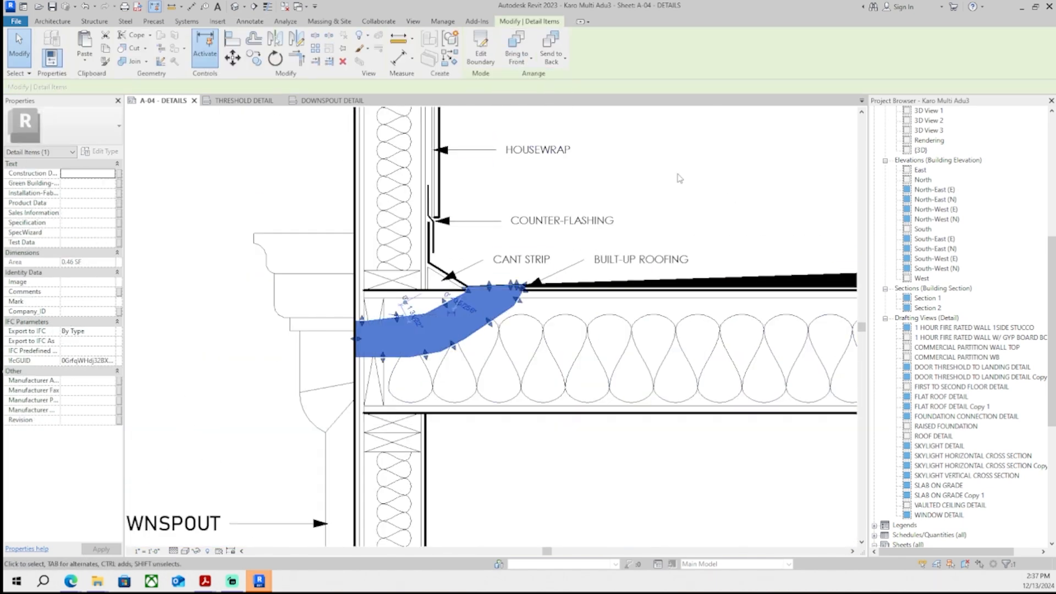
click(679, 176)
scroll(660, 198, down, 6)
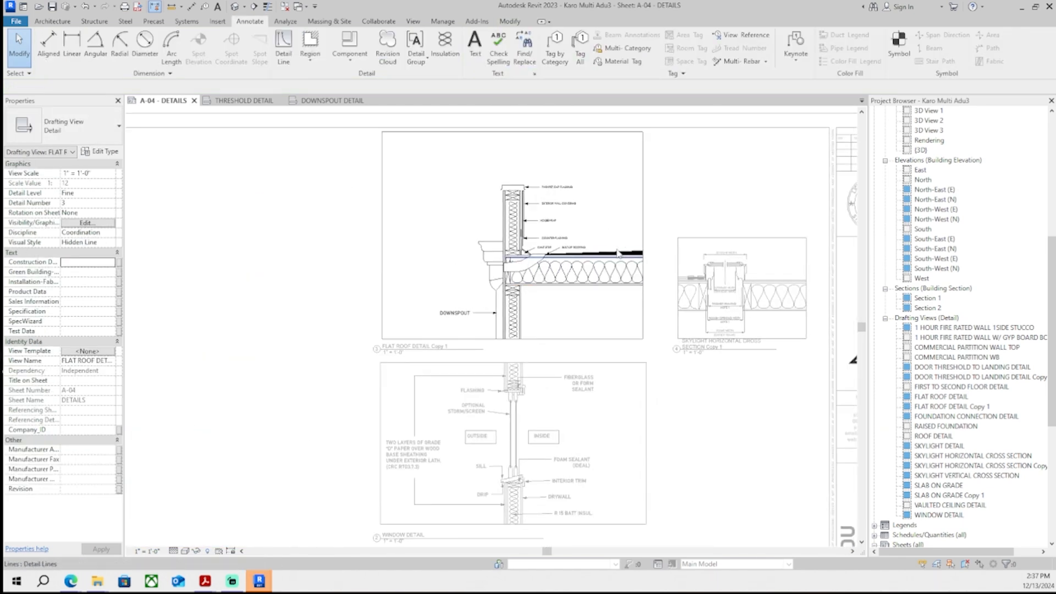
middle_drag(653, 192, 615, 192)
scroll(605, 201, up, 3)
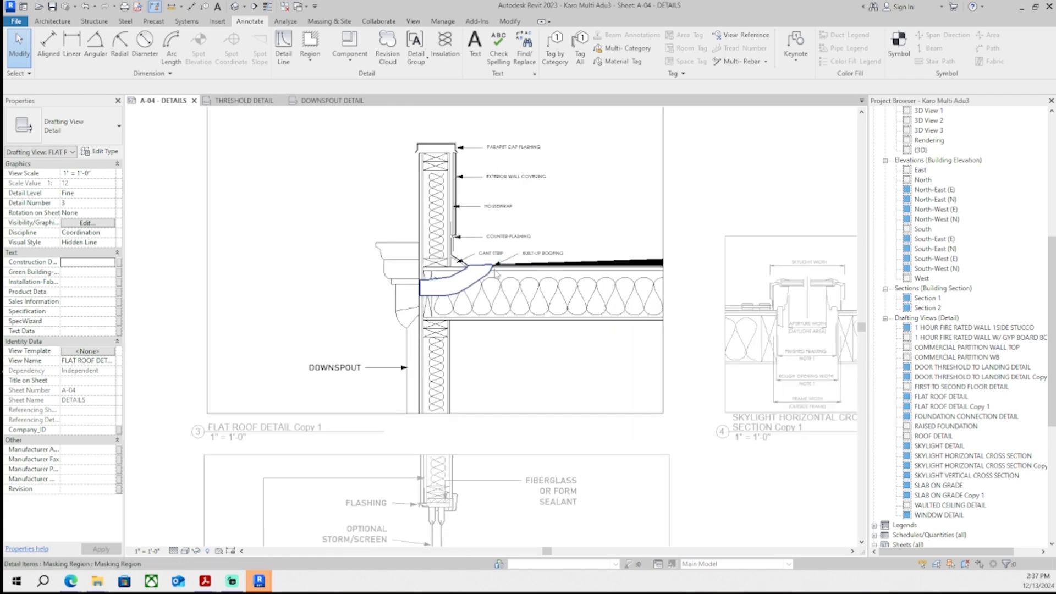
scroll(642, 270, down, 1)
scroll(638, 256, down, 3)
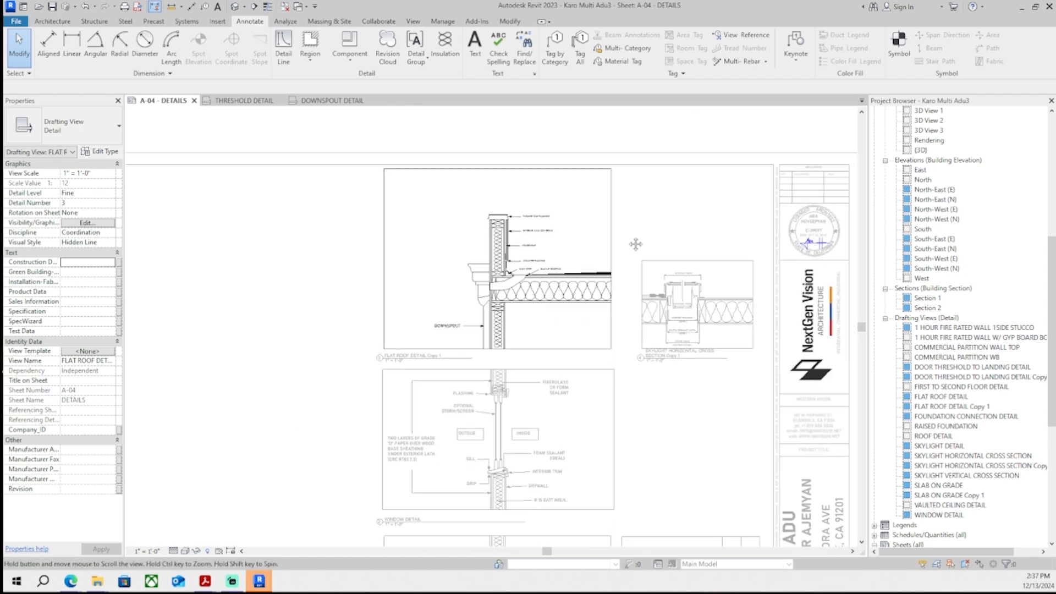
scroll(523, 236, up, 5)
scroll(488, 239, up, 2)
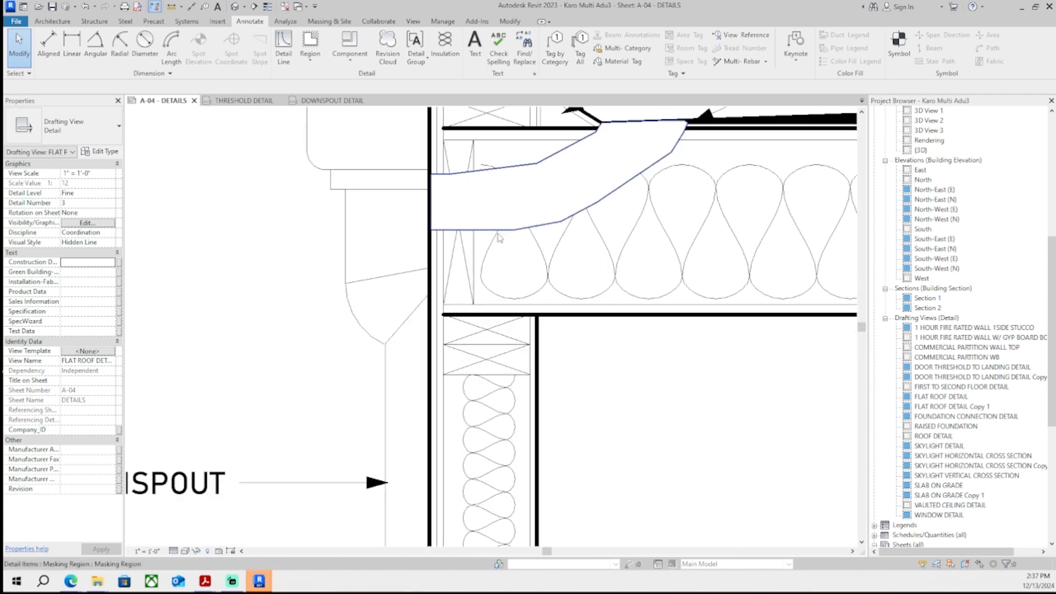
scroll(441, 274, down, 3)
scroll(441, 275, up, 1)
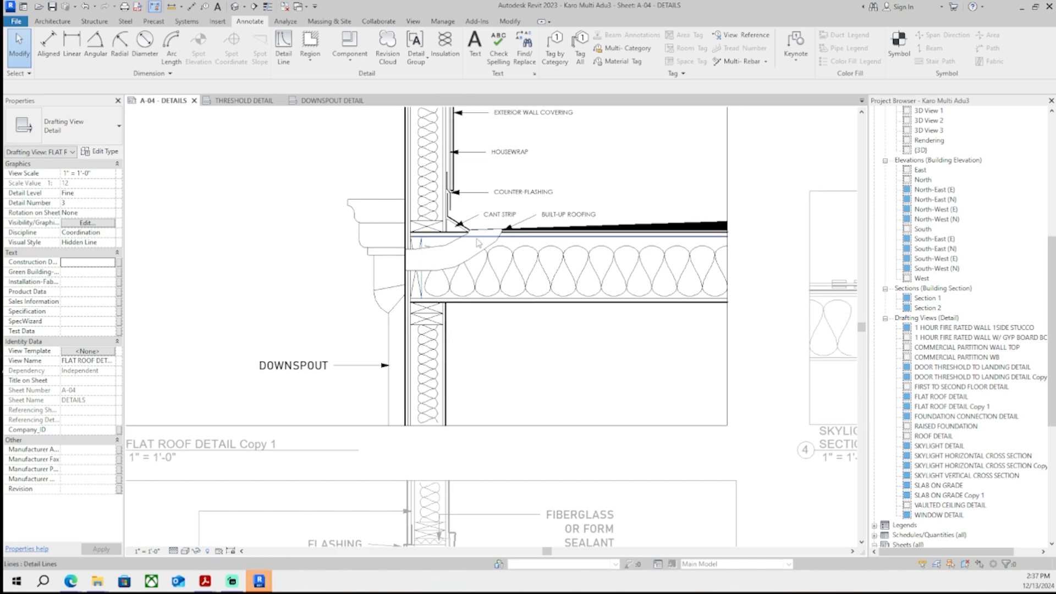
scroll(435, 264, down, 2)
scroll(413, 194, up, 4)
scroll(373, 256, up, 5)
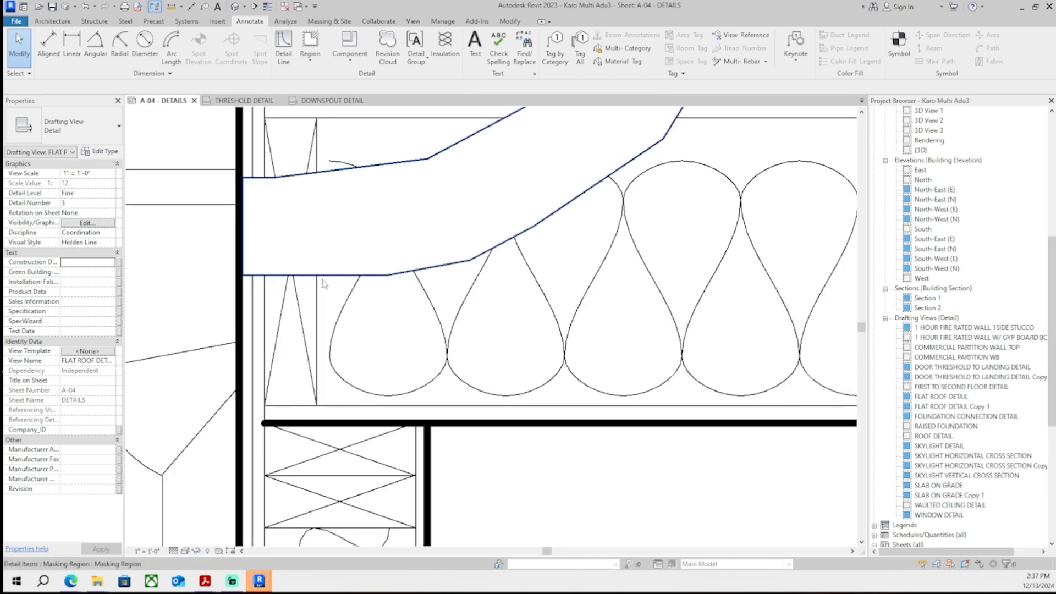
- Edit the masking region boundary, redraw its lower-left edge along the wall, and finish the edit
click(352, 270)
double_click(394, 165)
scroll(292, 248, up, 2)
click(241, 290)
scroll(226, 291, up, 1)
mouse_move(214, 290)
mouse_down()
mouse_move(209, 432)
mouse_move(208, 422)
mouse_up()
click(215, 280)
drag(215, 290, 216, 420)
scroll(213, 418, up, 2)
click(220, 418)
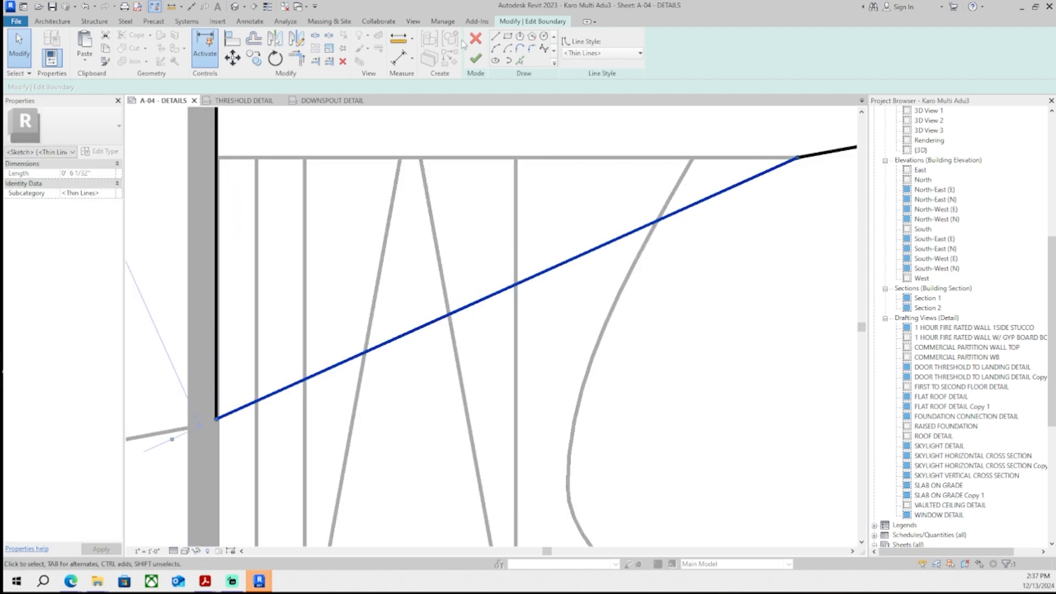
click(476, 59)
- Edit the masking region boundary again, moving its upper edges down below the roofing lines, and finish the edit
scroll(487, 174, down, 4)
scroll(275, 366, down, 5)
click(263, 361)
scroll(361, 325, up, 4)
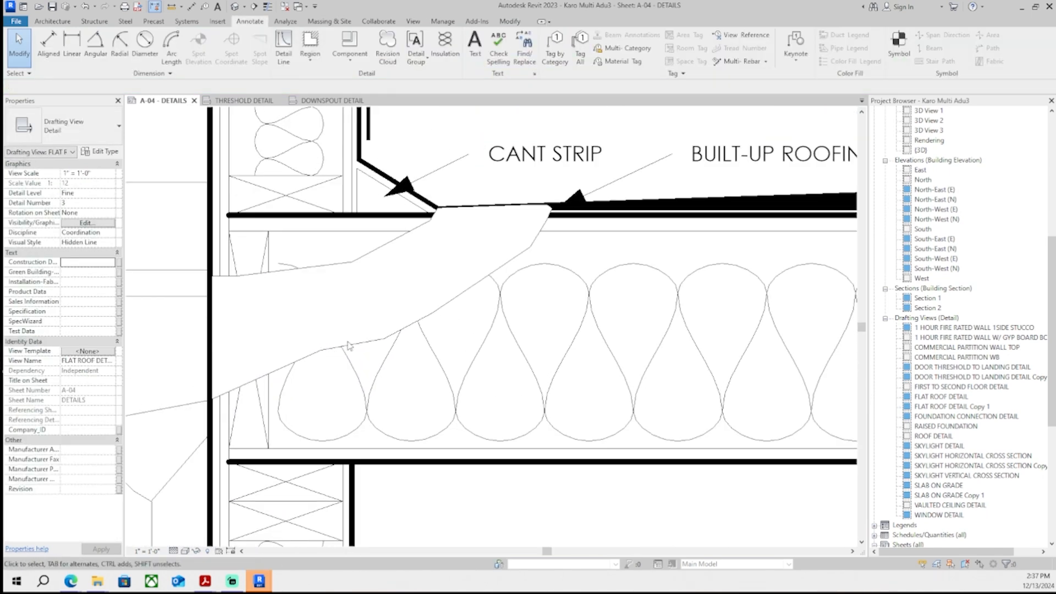
scroll(354, 344, up, 2)
click(354, 343)
click(481, 47)
scroll(321, 317, up, 2)
scroll(309, 399, up, 2)
middle_drag(309, 399, 419, 321)
click(413, 317)
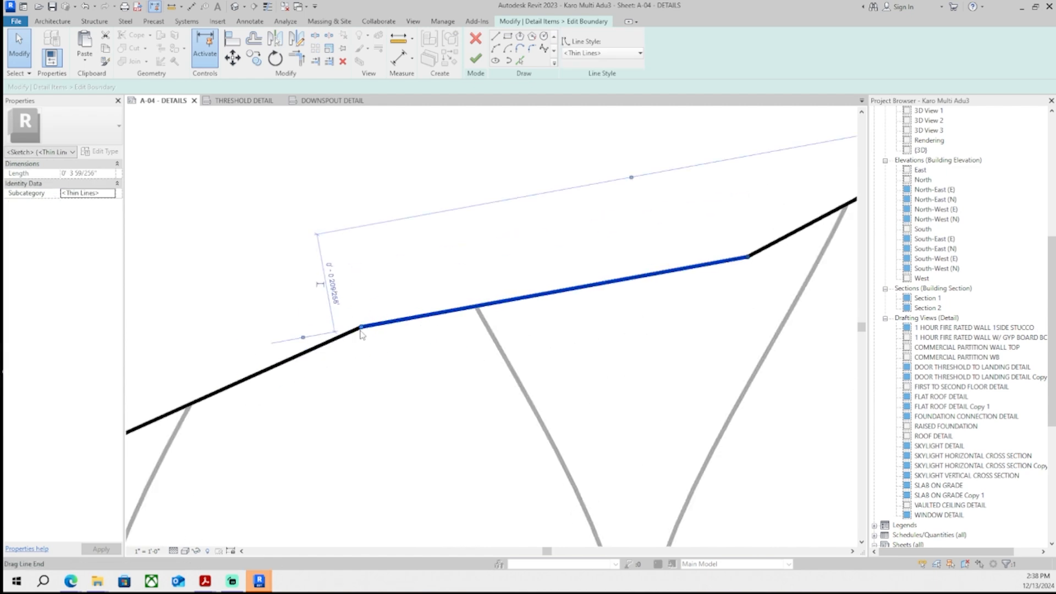
drag(362, 326, 365, 352)
click(344, 333)
middle_drag(425, 336, 406, 334)
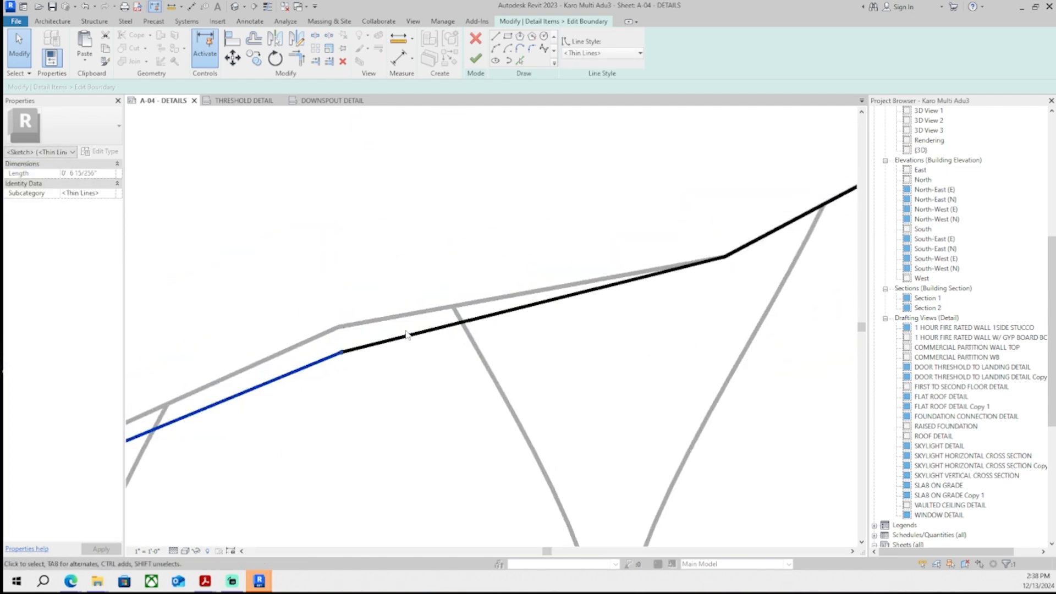
scroll(405, 334, up, 1)
click(405, 335)
drag(335, 352, 340, 378)
click(273, 383)
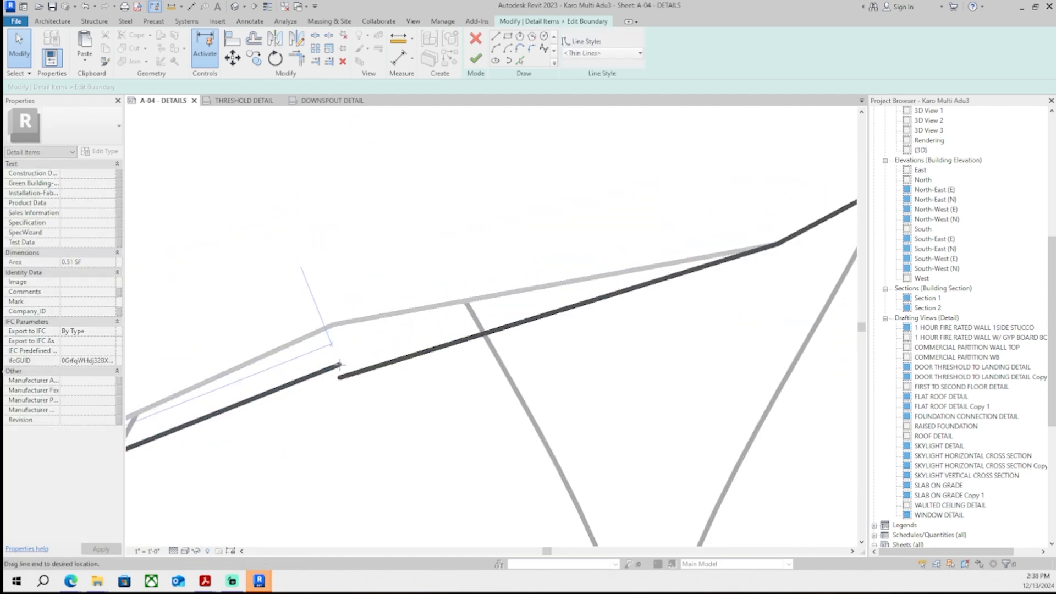
click(476, 58)
- Nudge the BUILT-UP ROOFING text note up and to the right and adjust its leader arrow end
scroll(487, 144, down, 5)
scroll(431, 408, down, 2)
click(568, 259)
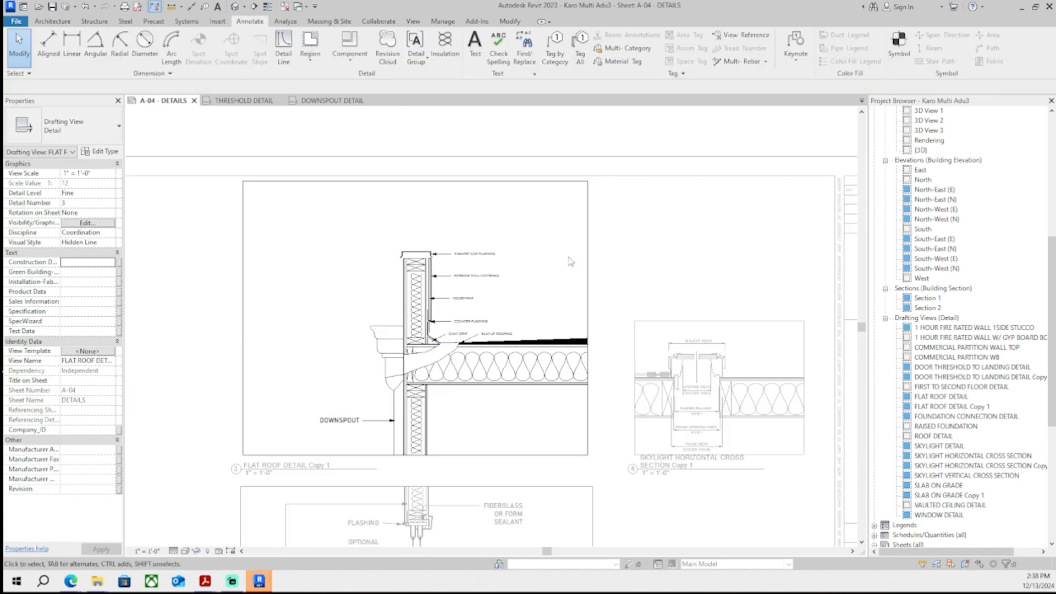
middle_drag(568, 259, 551, 265)
scroll(552, 361, down, 2)
scroll(557, 367, up, 8)
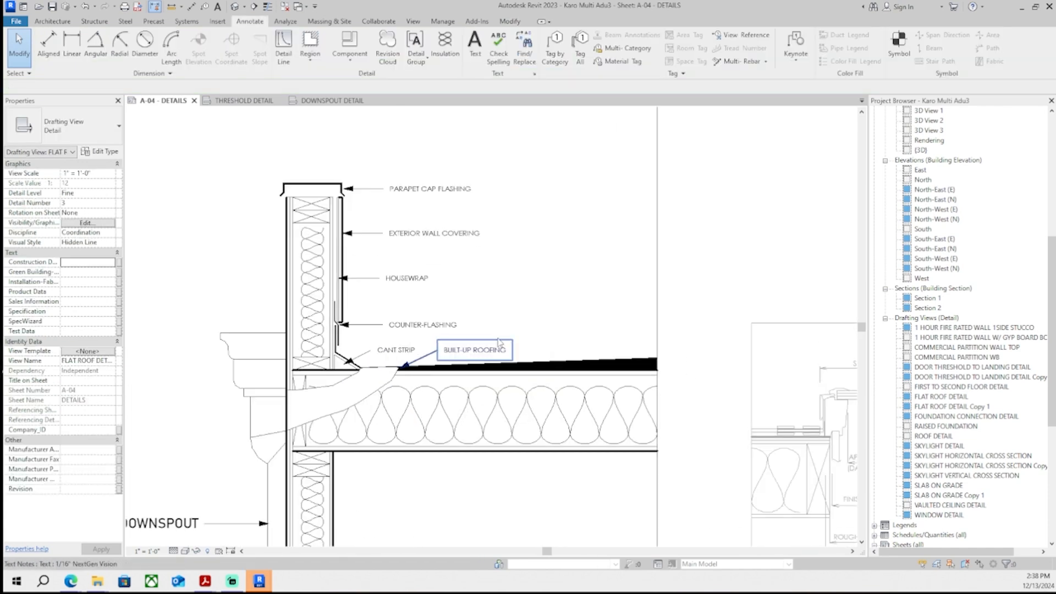
click(484, 359)
key(Right)
key(Right)
key(Right)
key(Right)
key(Right)
key(Right)
key(Right)
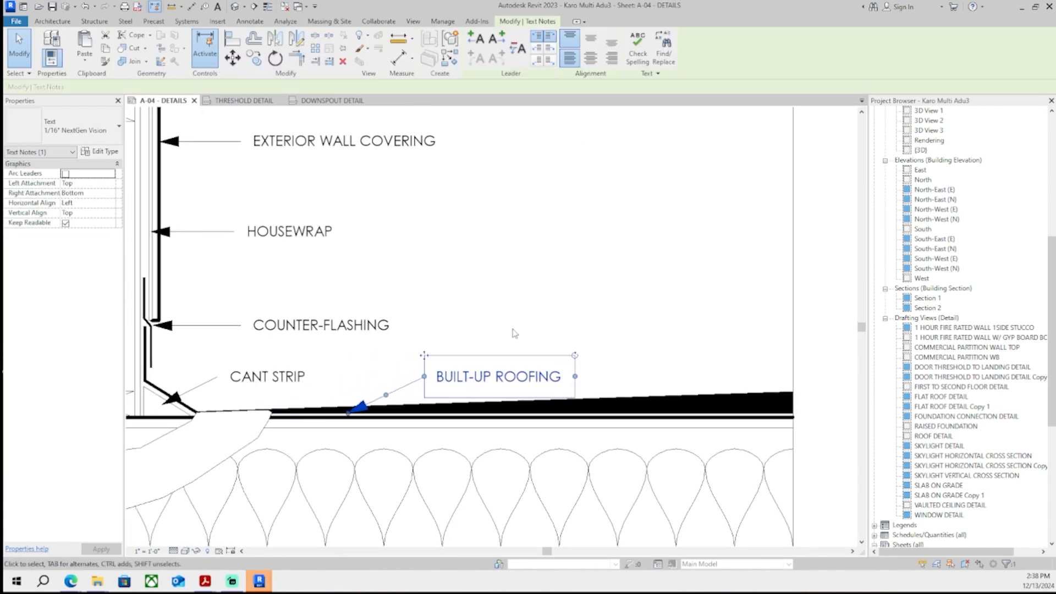
key(Up)
key(Right)
scroll(423, 402, up, 1)
drag(410, 397, 414, 403)
key(Escape)
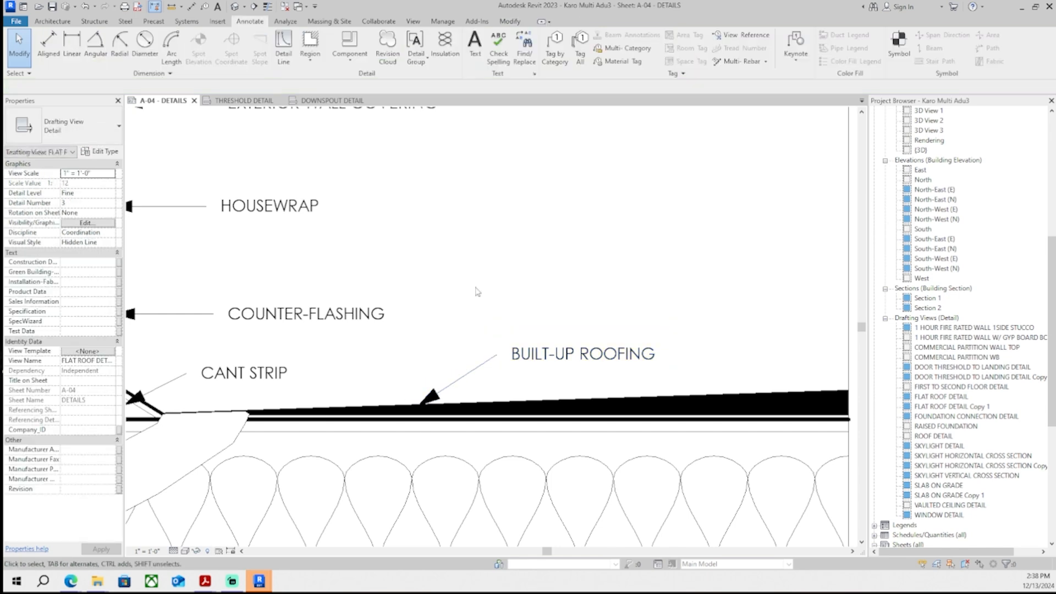
- Activate the flat roof detail view, select the masking region and drag one of its shape handles
scroll(549, 296, down, 5)
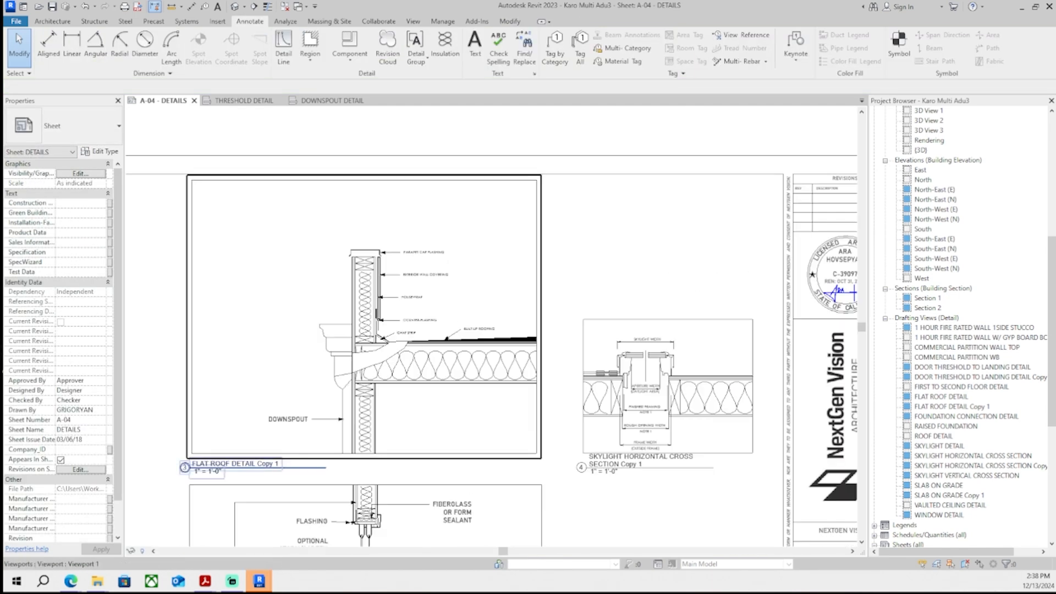
double_click(355, 346)
scroll(356, 346, up, 3)
scroll(486, 332, up, 4)
click(437, 363)
middle_drag(437, 363, 345, 401)
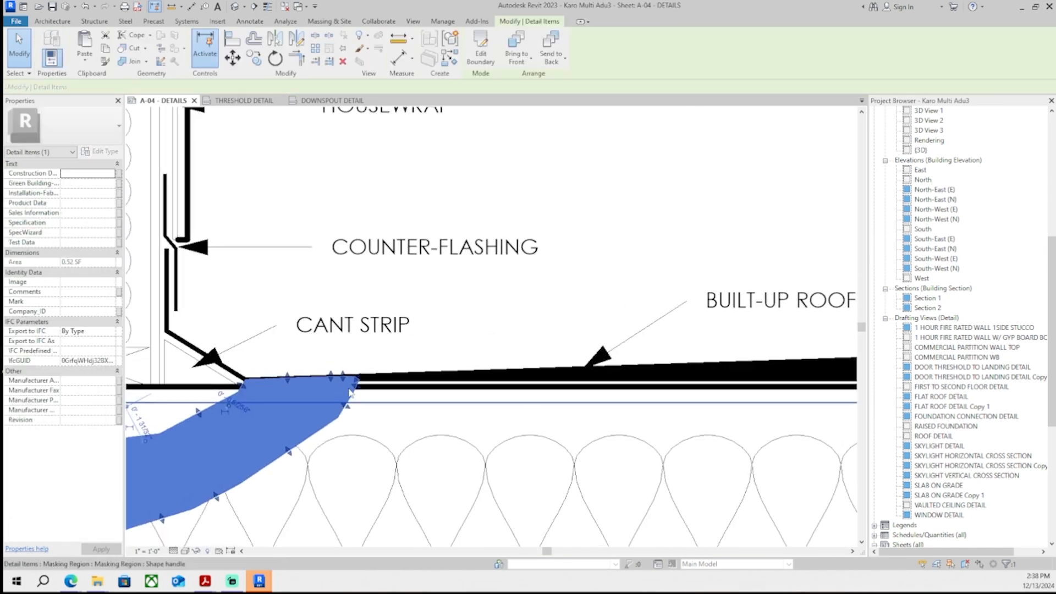
scroll(345, 402, up, 2)
- Edit the masking region boundary, extending its upper corner along the roofing over the cant strip, and finish the edit
click(485, 57)
scroll(358, 297, up, 5)
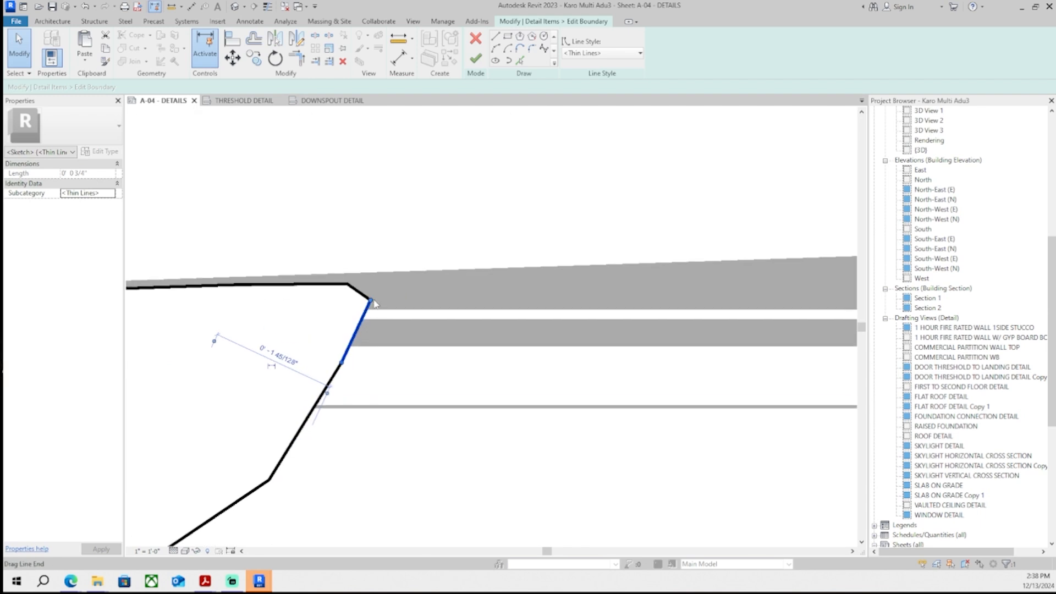
click(357, 296)
click(357, 295)
drag(371, 300, 438, 281)
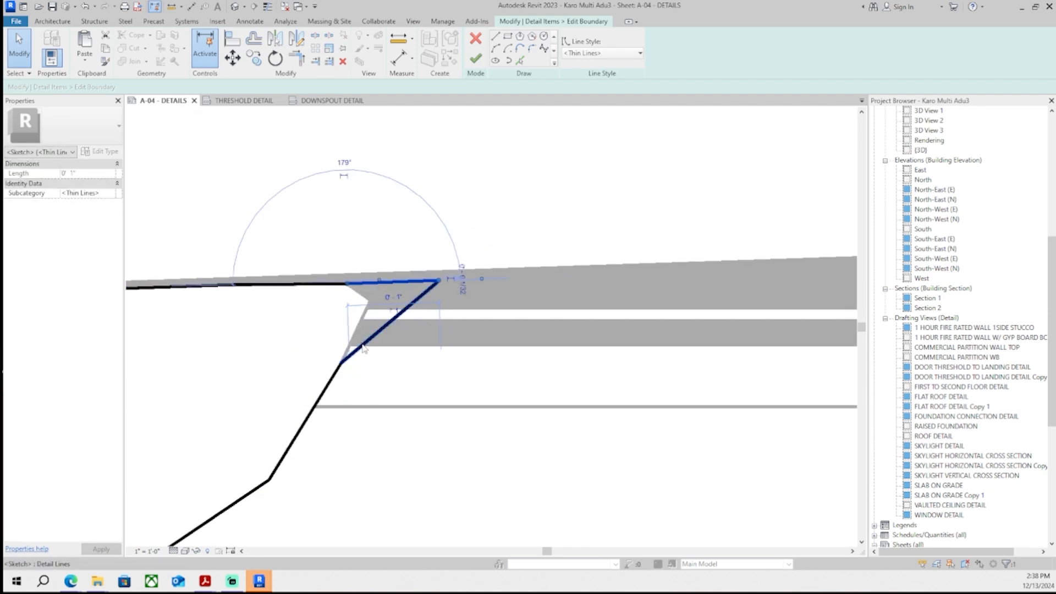
click(375, 336)
drag(342, 363, 367, 373)
click(331, 381)
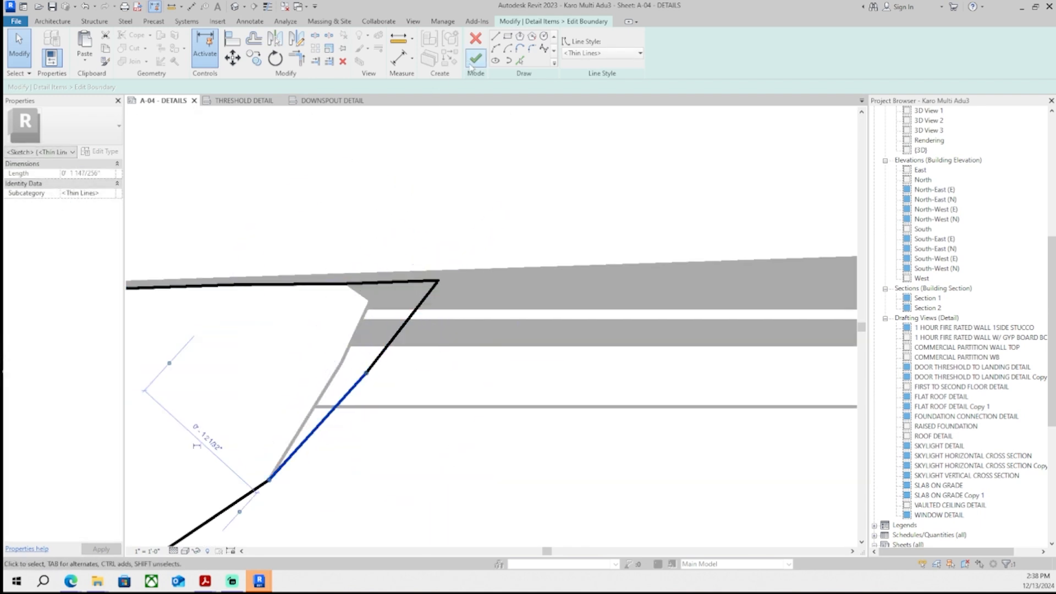
click(476, 59)
click(996, 555)
scroll(484, 258, up, 3)
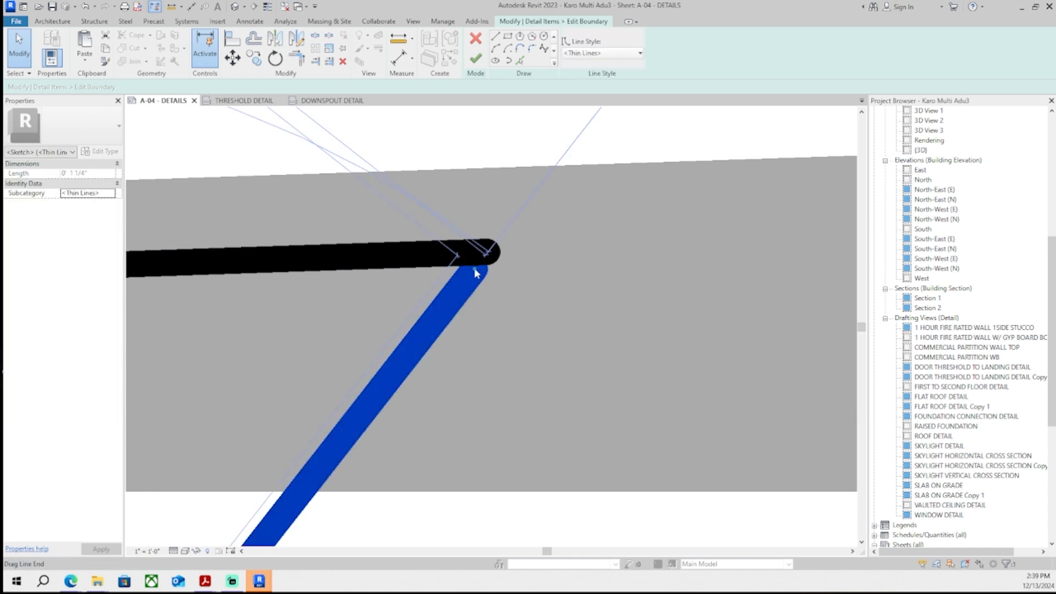
drag(489, 253, 489, 253)
click(476, 59)
scroll(448, 167, down, 10)
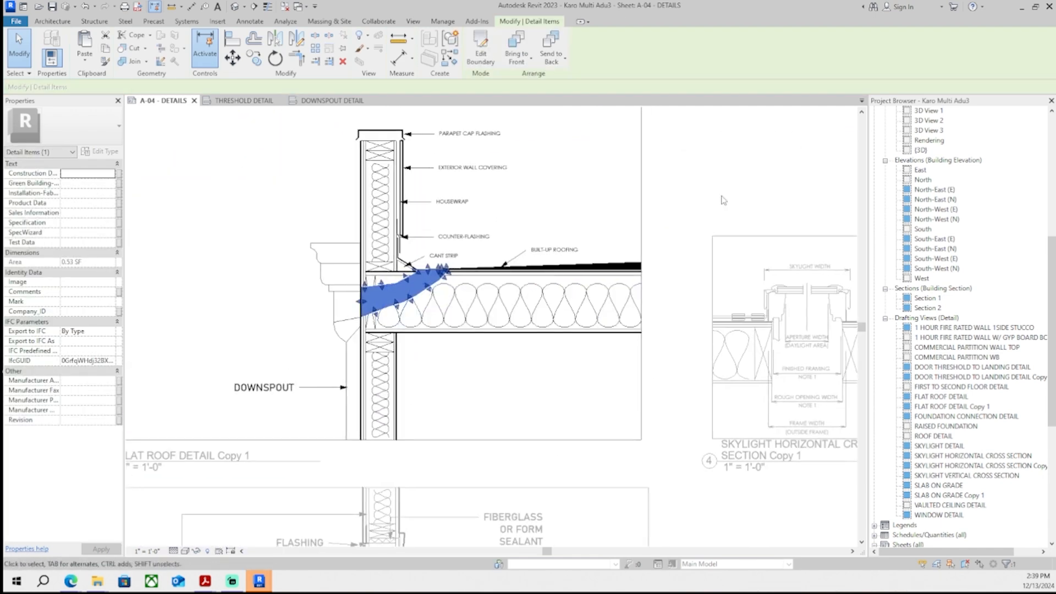
click(721, 200)
scroll(720, 204, down, 2)
mouse_move(718, 217)
middle_down()
mouse_move(640, 282)
mouse_move(556, 297)
middle_up()
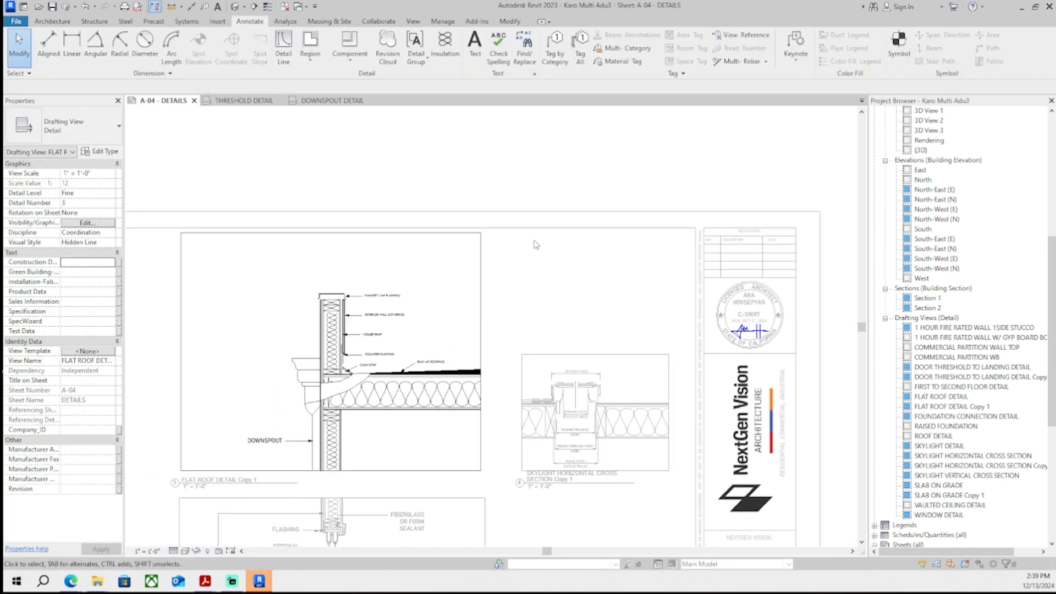
scroll(523, 176, down, 2)
scroll(523, 176, down, 4)
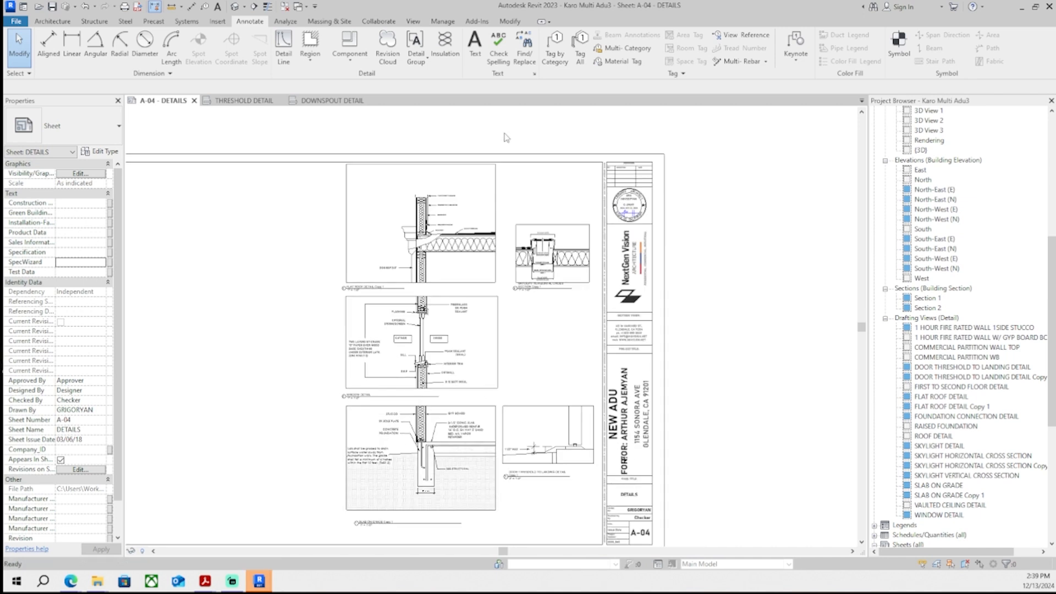
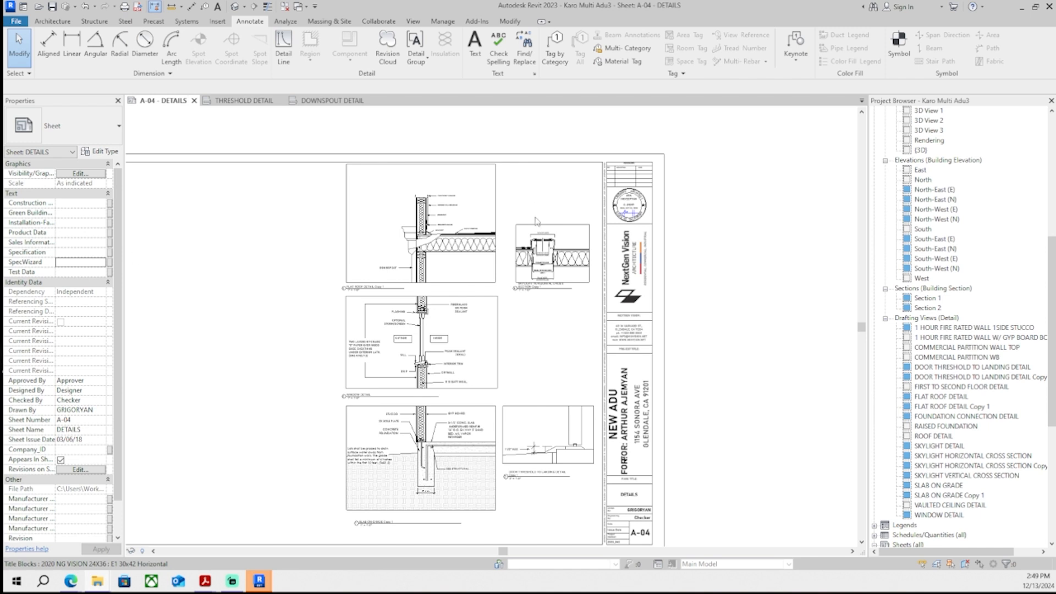
- Pan and zoom around sheet A-04 to inspect the flat roof detail and neighbouring skylight detail
scroll(485, 325, down, 3)
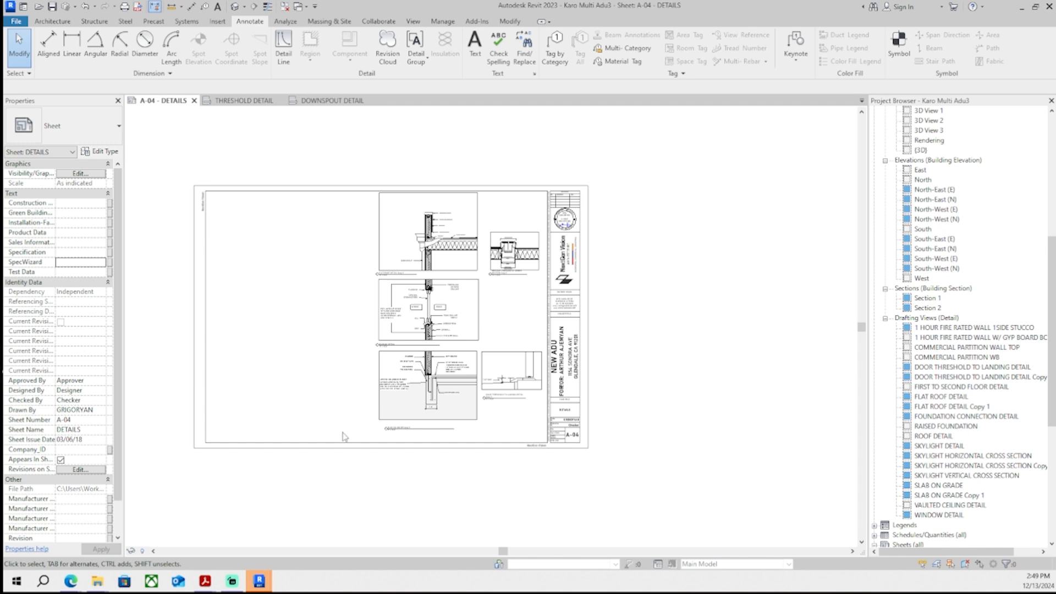
middle_drag(597, 393, 617, 408)
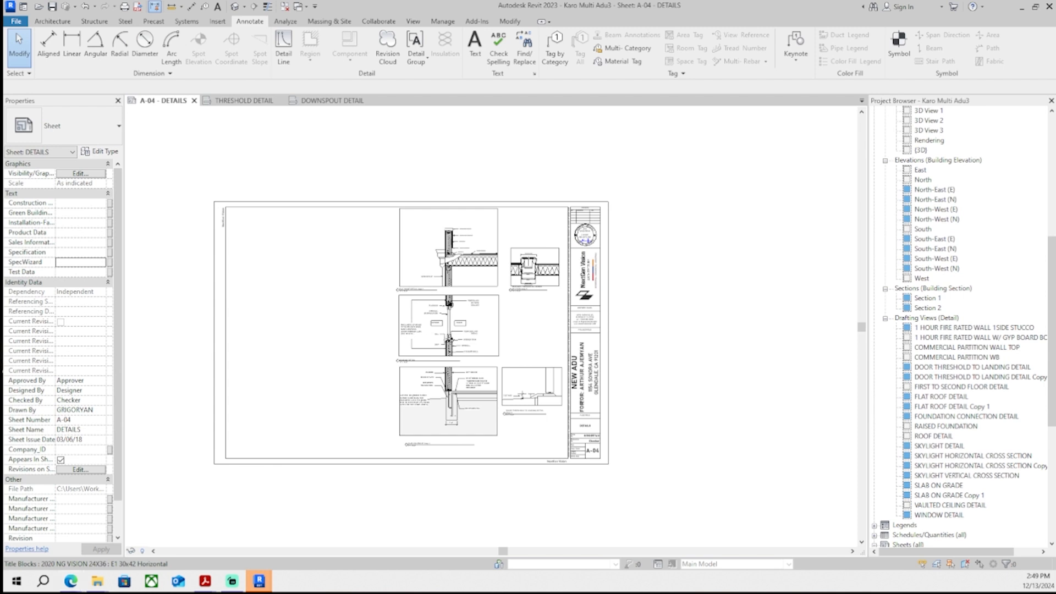
middle_drag(700, 321, 715, 340)
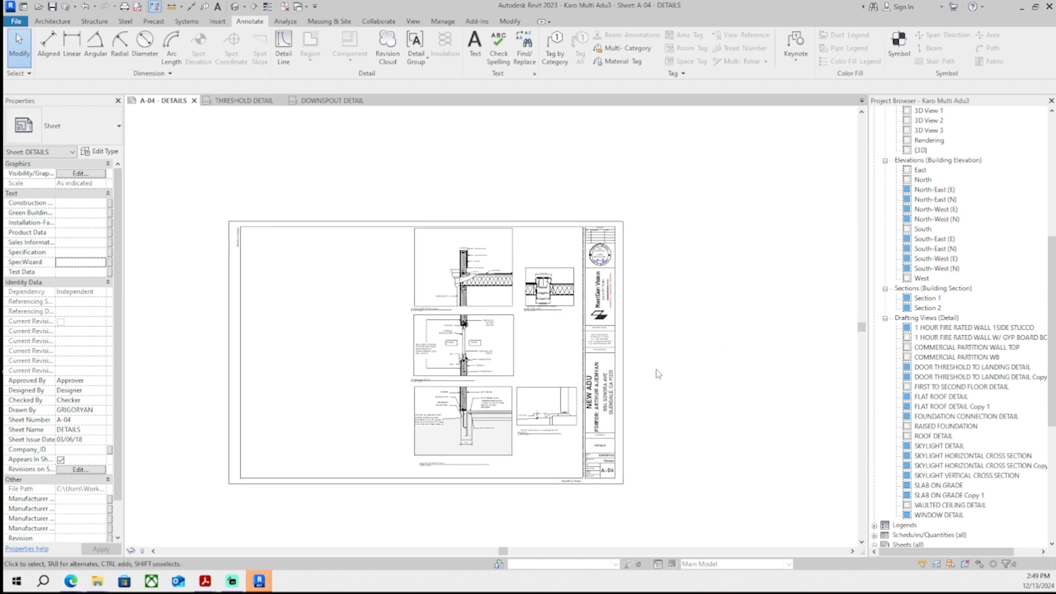
scroll(472, 292, up, 5)
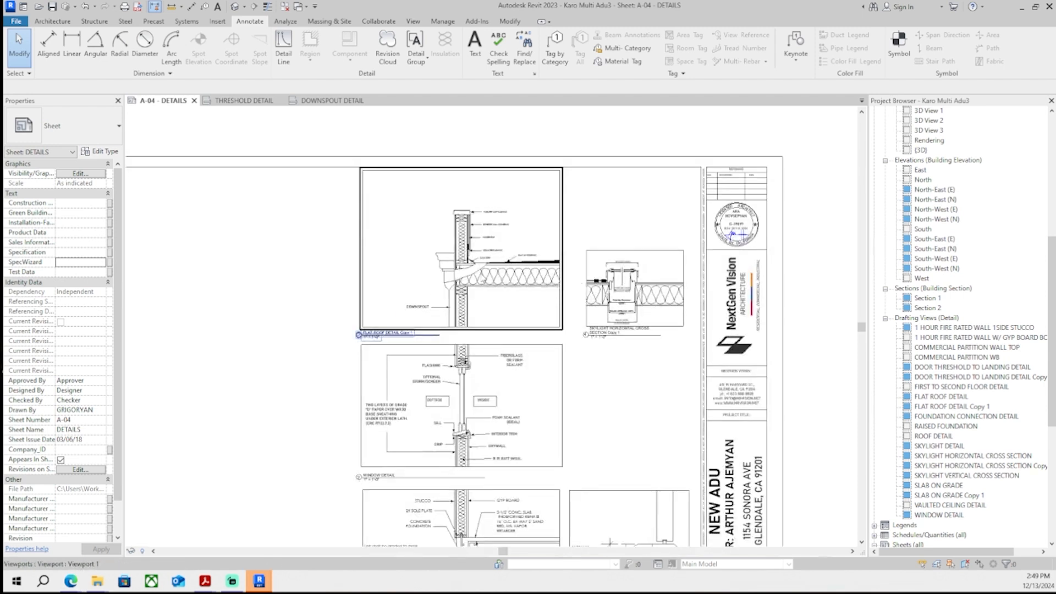
scroll(456, 291, up, 6)
middle_drag(452, 291, 421, 277)
scroll(365, 347, down, 9)
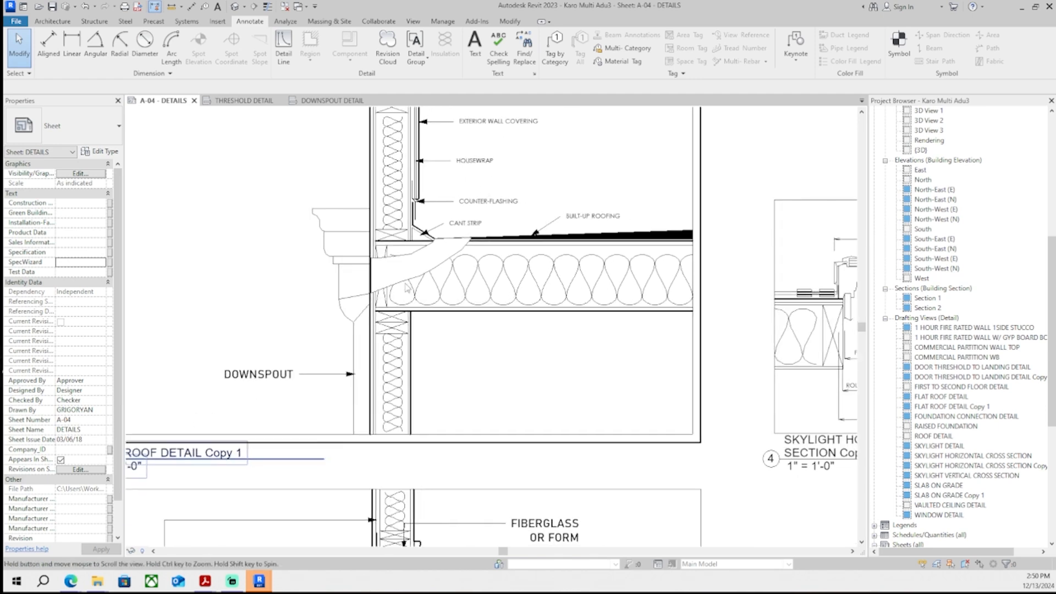
middle_drag(369, 343, 358, 316)
scroll(385, 306, up, 5)
scroll(385, 306, down, 1)
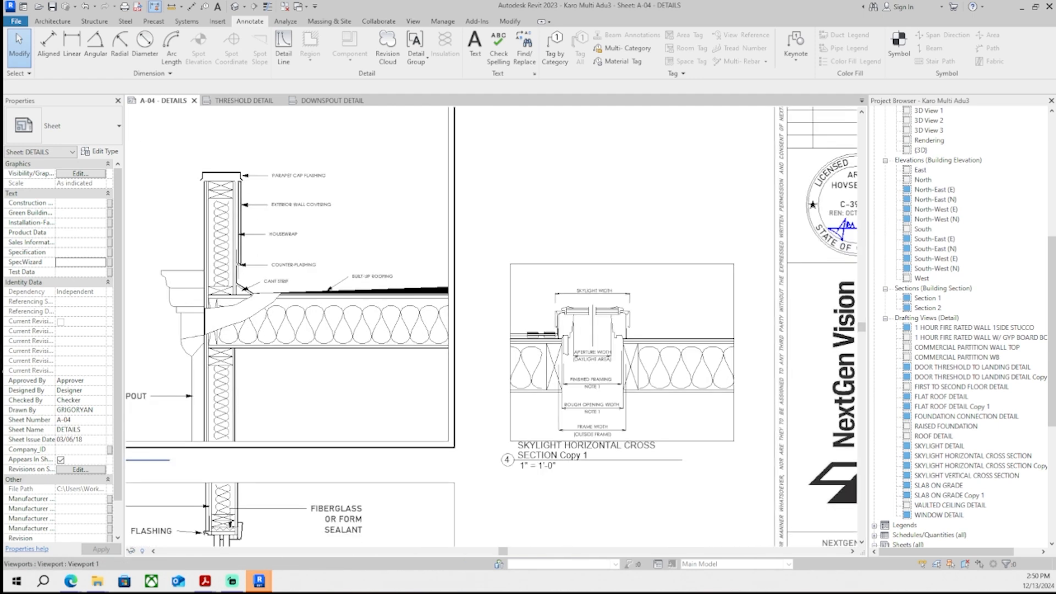
scroll(374, 278, up, 1)
middle_drag(374, 275, 354, 306)
- Review the THRESHOLD DETAIL and DOWNSPOUT DETAIL views and return to sheet A-04
click(238, 102)
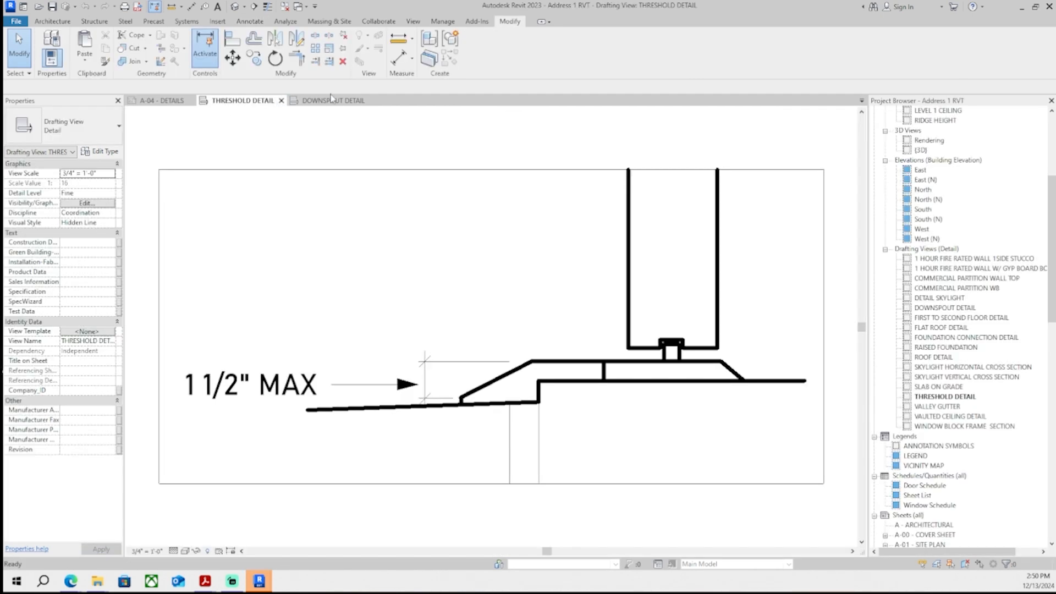
click(324, 99)
click(237, 102)
click(166, 101)
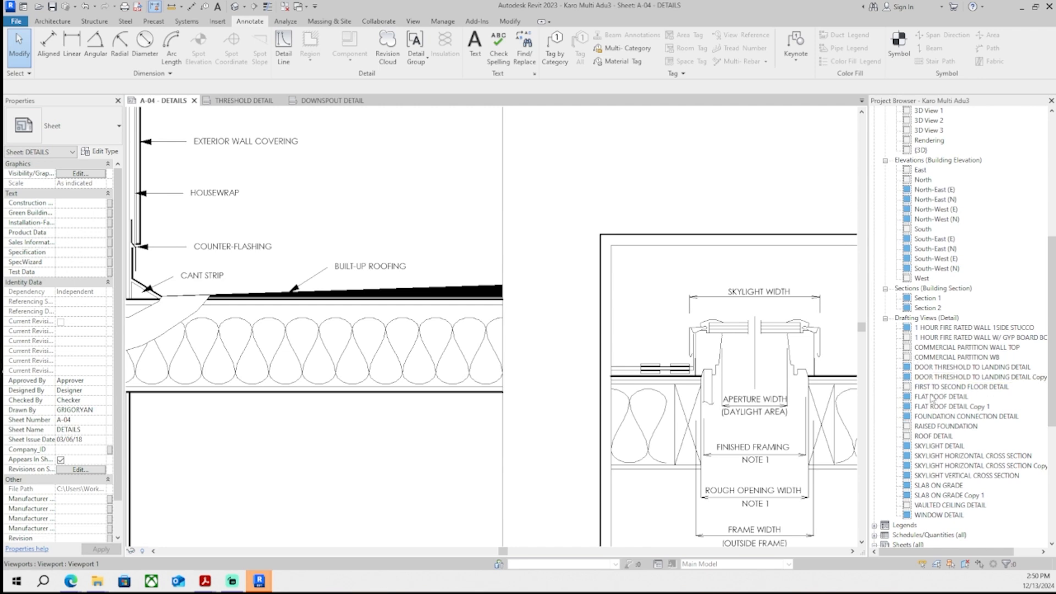
scroll(689, 274, down, 5)
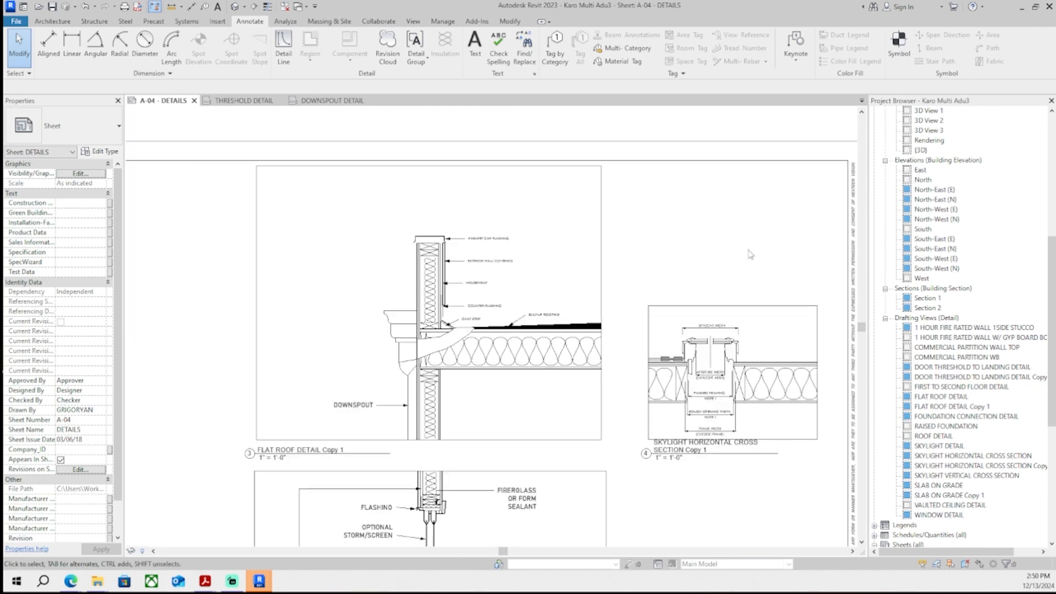
scroll(758, 261, down, 4)
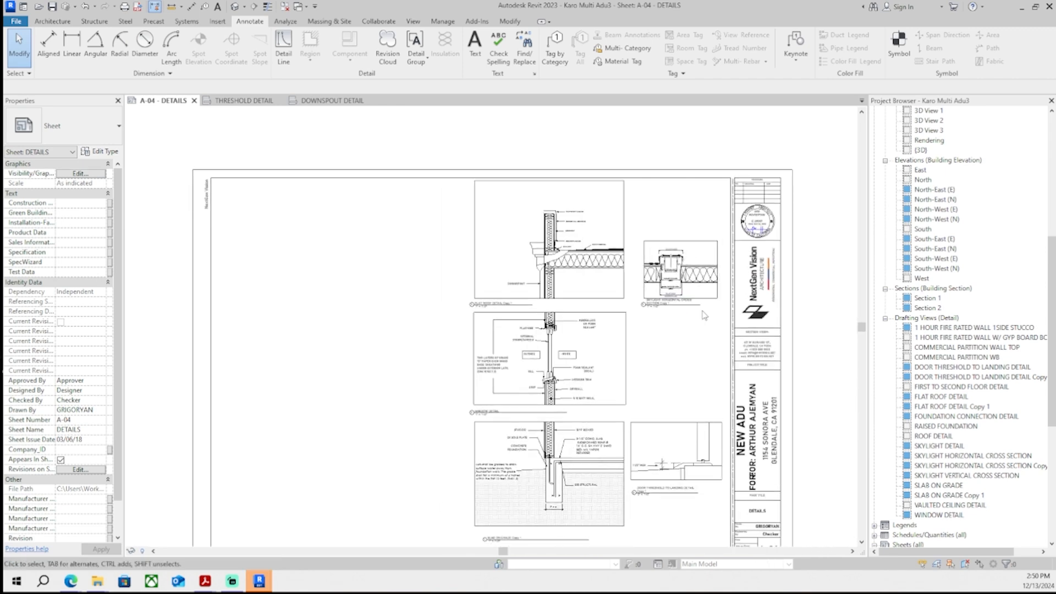
middle_drag(666, 300, 681, 256)
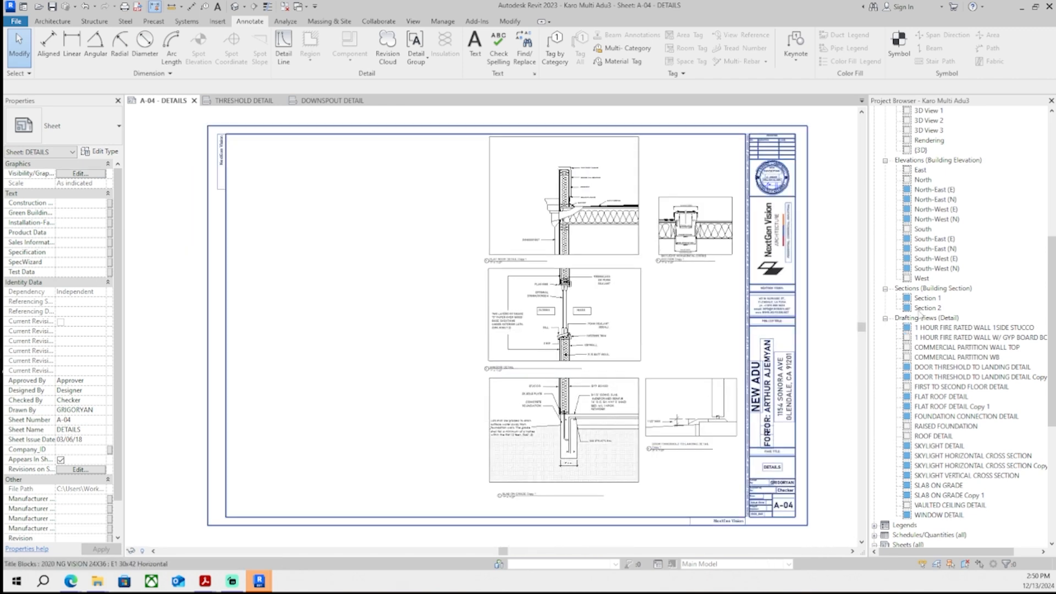
scroll(682, 363, down, 2)
- Select and adjust the frame lines around the skylight horizontal cross section detail on the sheet
double_click(681, 361)
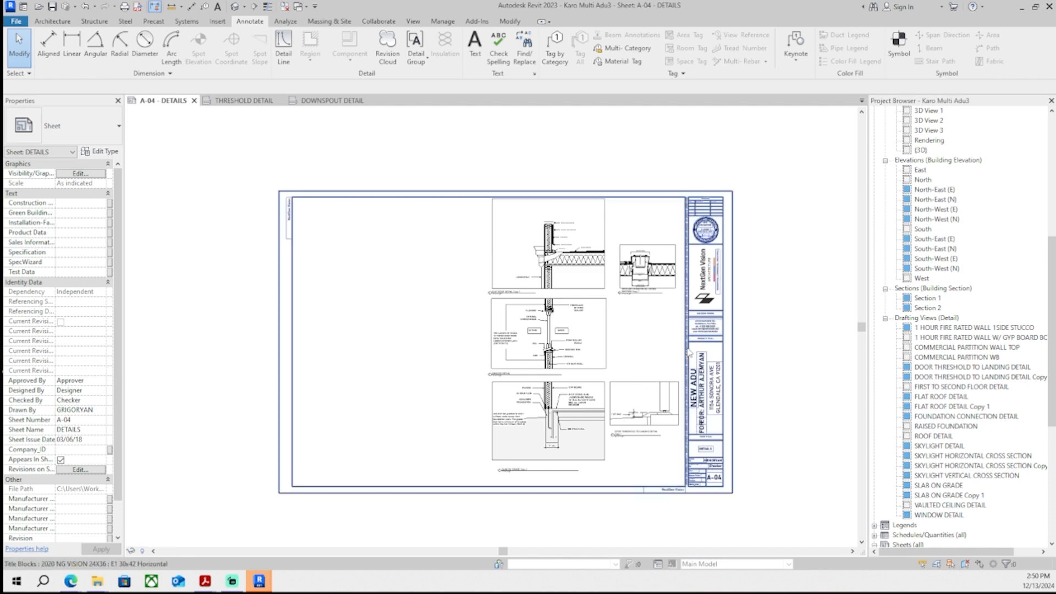
scroll(607, 335, up, 4)
drag(597, 335, 575, 335)
click(654, 208)
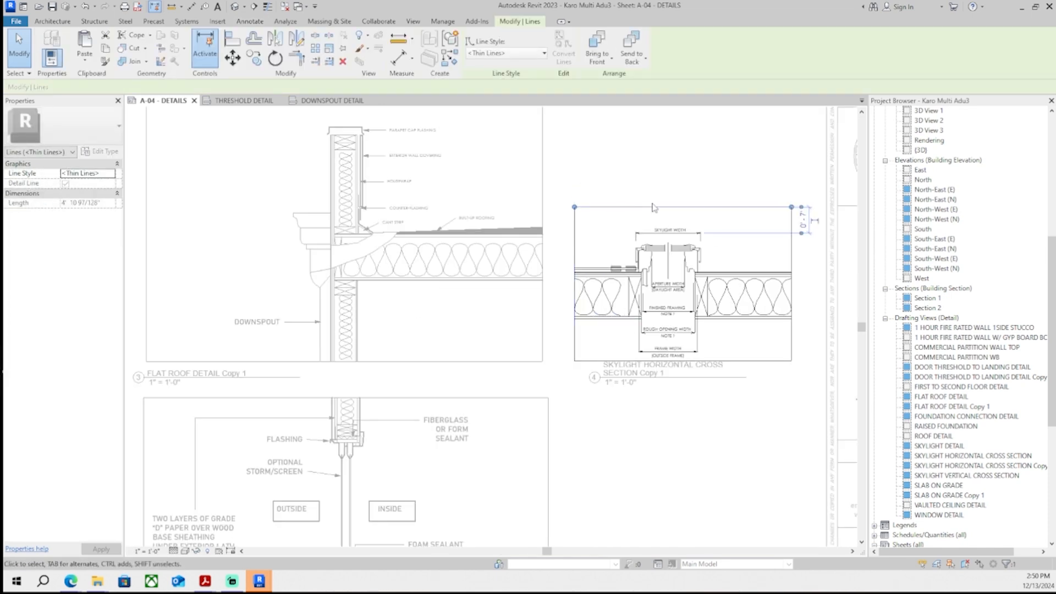
click(699, 191)
middle_drag(699, 191, 655, 207)
middle_drag(623, 303, 505, 302)
scroll(505, 302, up, 3)
middle_drag(610, 272, 490, 256)
scroll(568, 262, up, 2)
scroll(432, 249, down, 1)
double_click(424, 162)
scroll(611, 204, down, 4)
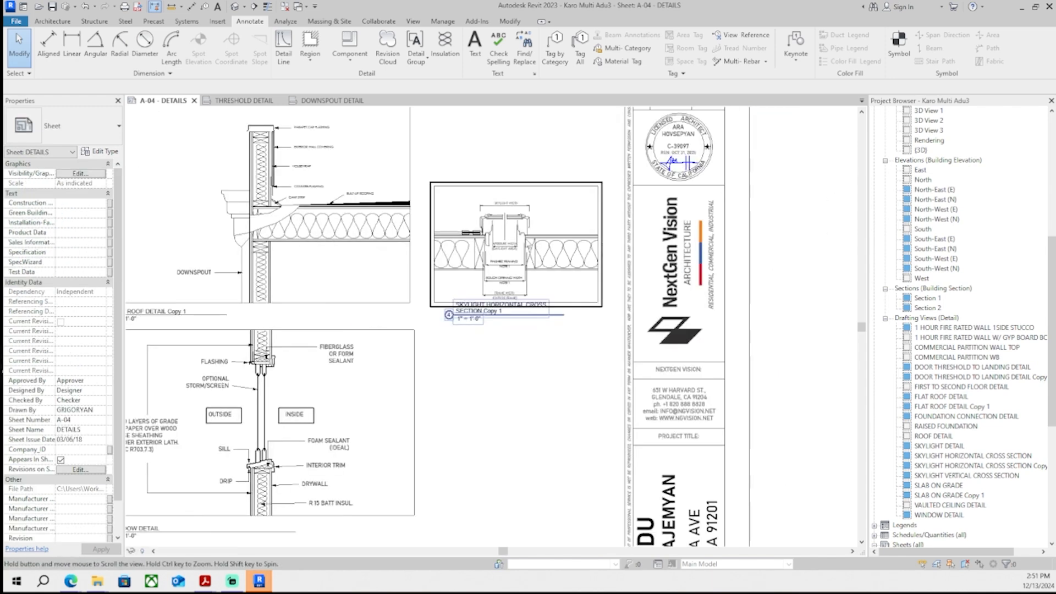
scroll(535, 356, down, 1)
scroll(714, 286, down, 2)
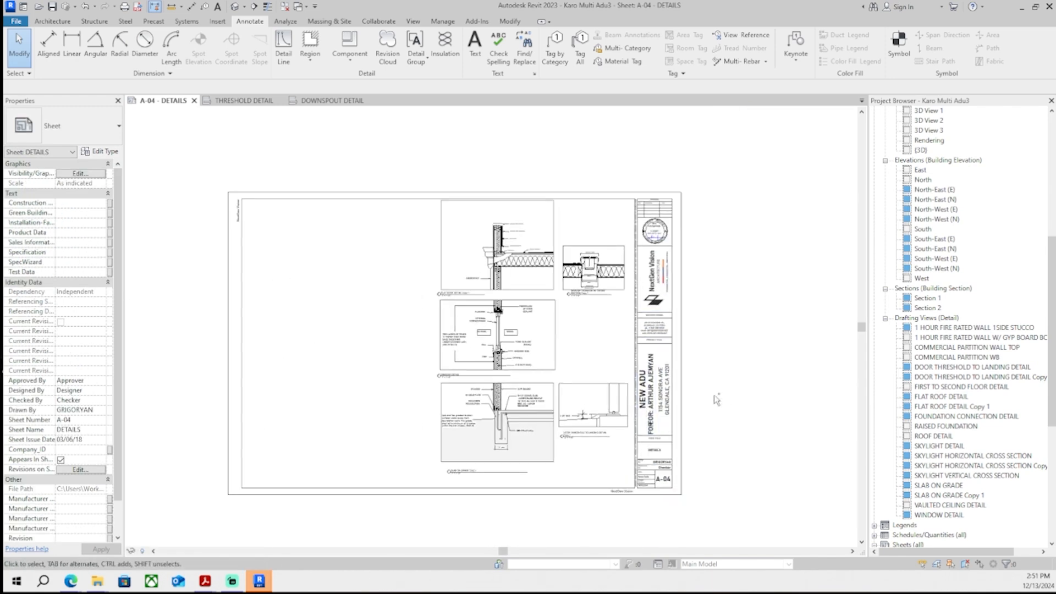
scroll(573, 387, up, 4)
click(573, 387)
middle_drag(574, 387, 557, 404)
key(d)
key(l)
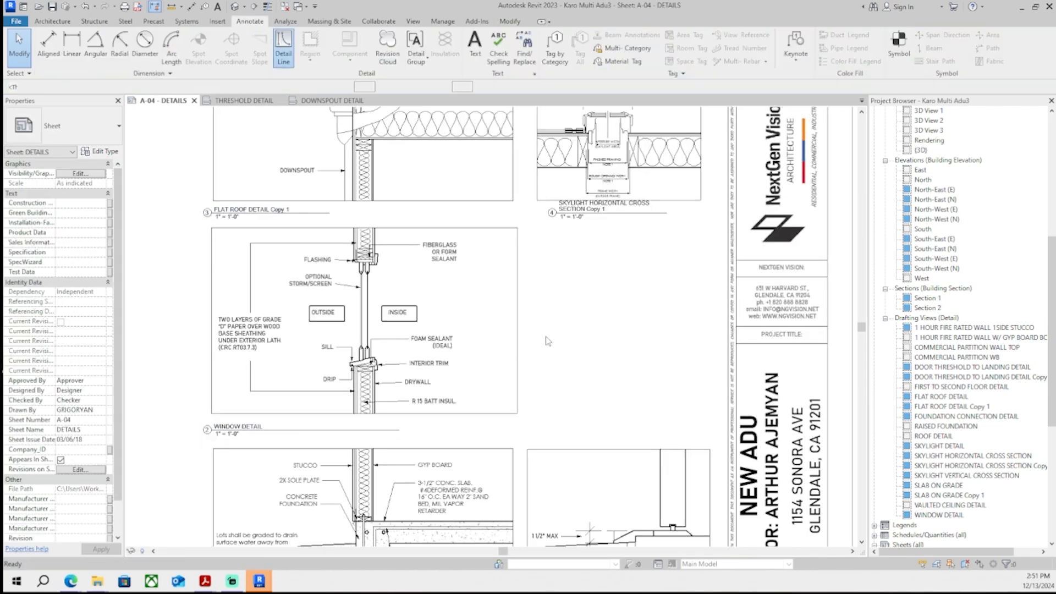
scroll(550, 278, up, 2)
scroll(511, 477, down, 3)
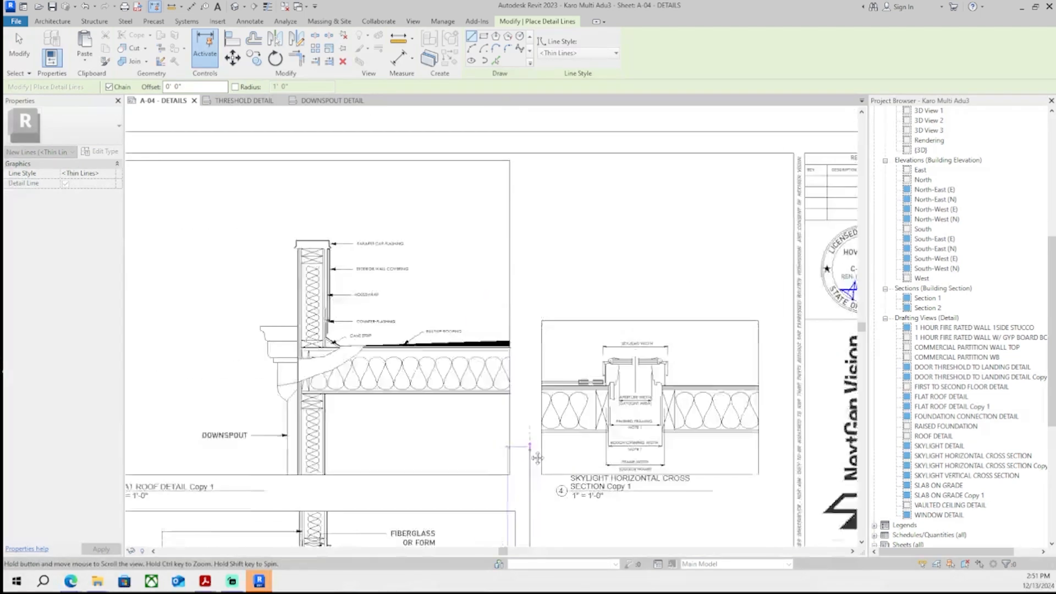
scroll(572, 513, up, 4)
click(576, 514)
scroll(552, 220, down, 3)
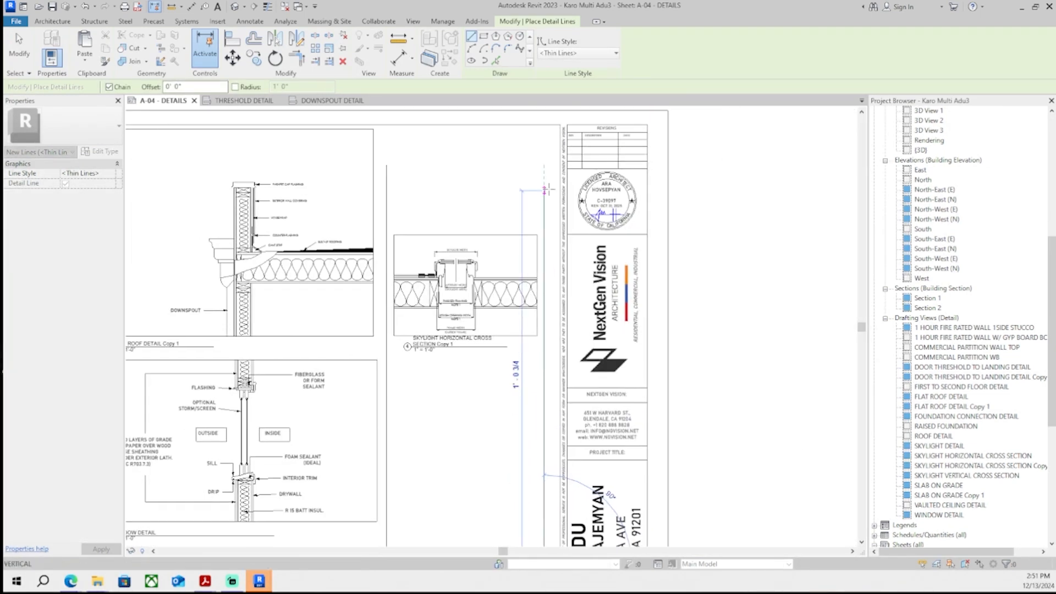
key(Escape)
key(Escape)
- Move the skylight horizontal cross section viewport slightly upward on the sheet
scroll(539, 192, up, 2)
double_click(355, 361)
scroll(352, 362, up, 2)
scroll(301, 380, up, 2)
drag(257, 395, 226, 396)
middle_drag(658, 361, 408, 378)
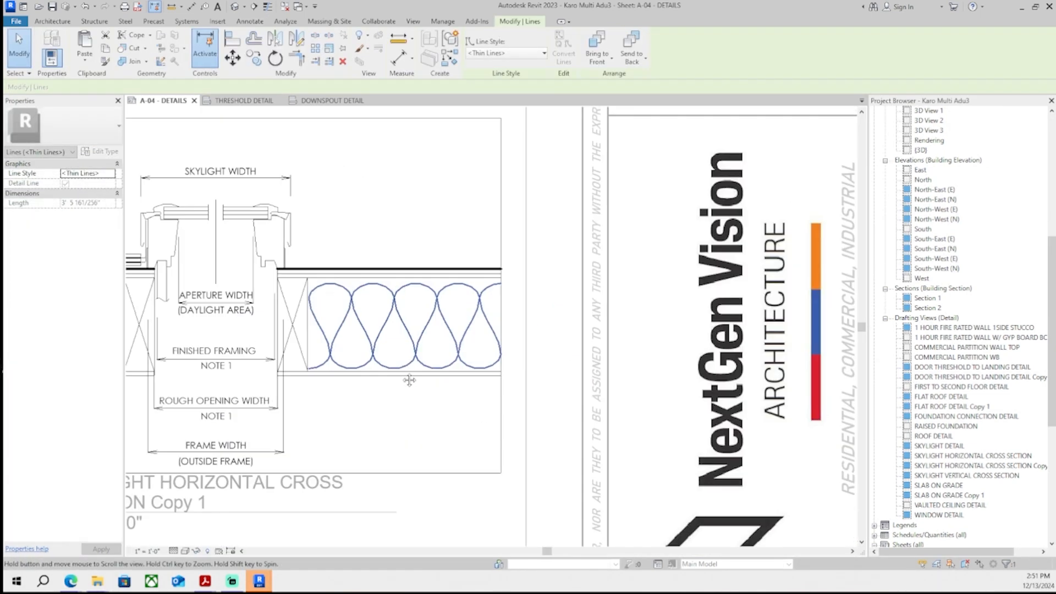
scroll(542, 368, up, 1)
drag(506, 411, 535, 413)
scroll(535, 414, down, 3)
scroll(544, 423, up, 6)
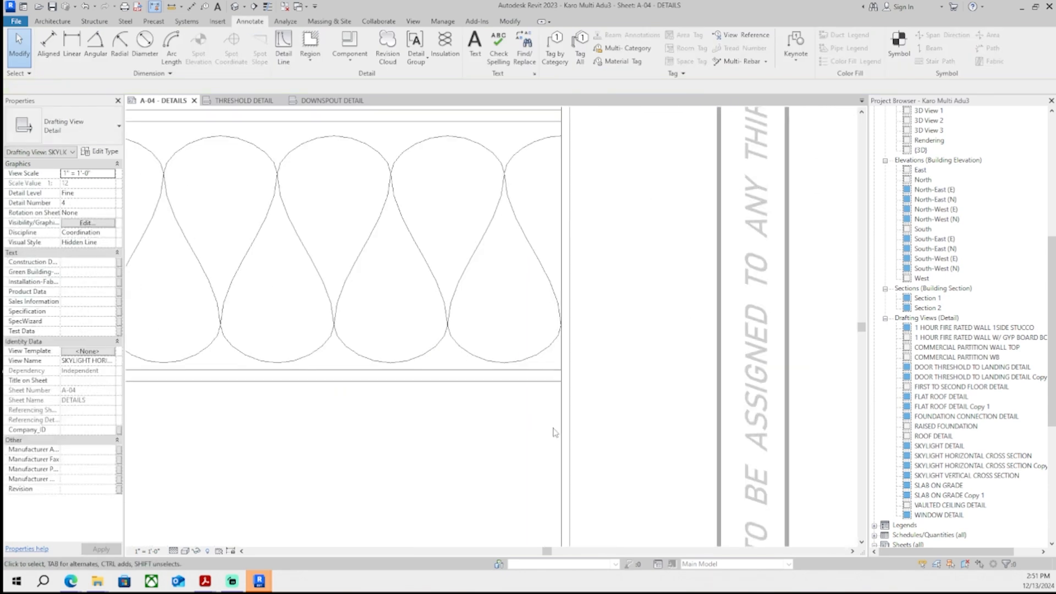
scroll(570, 420, down, 6)
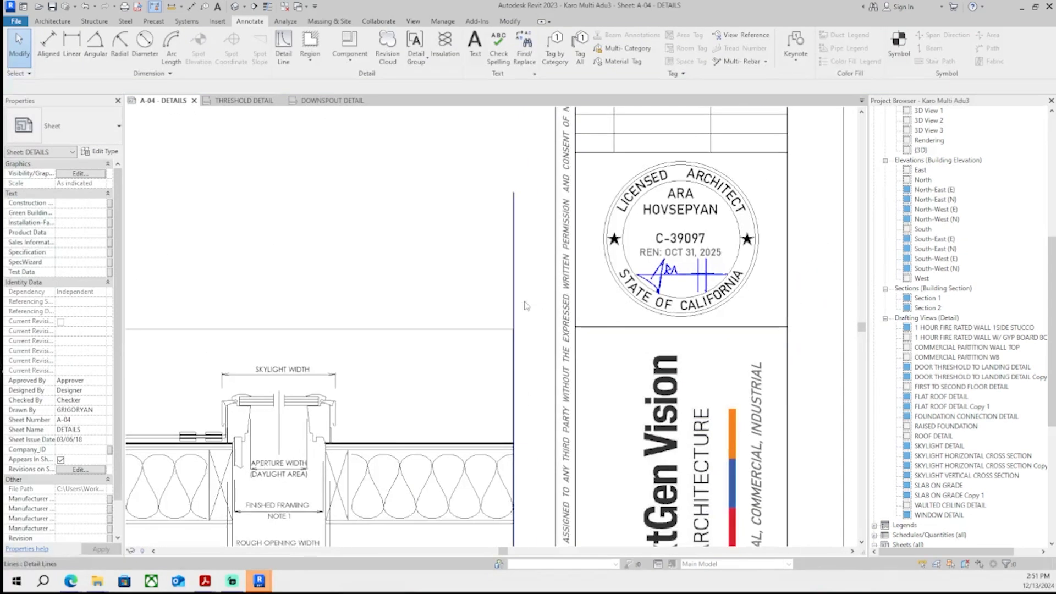
double_click(368, 236)
middle_drag(517, 229, 588, 241)
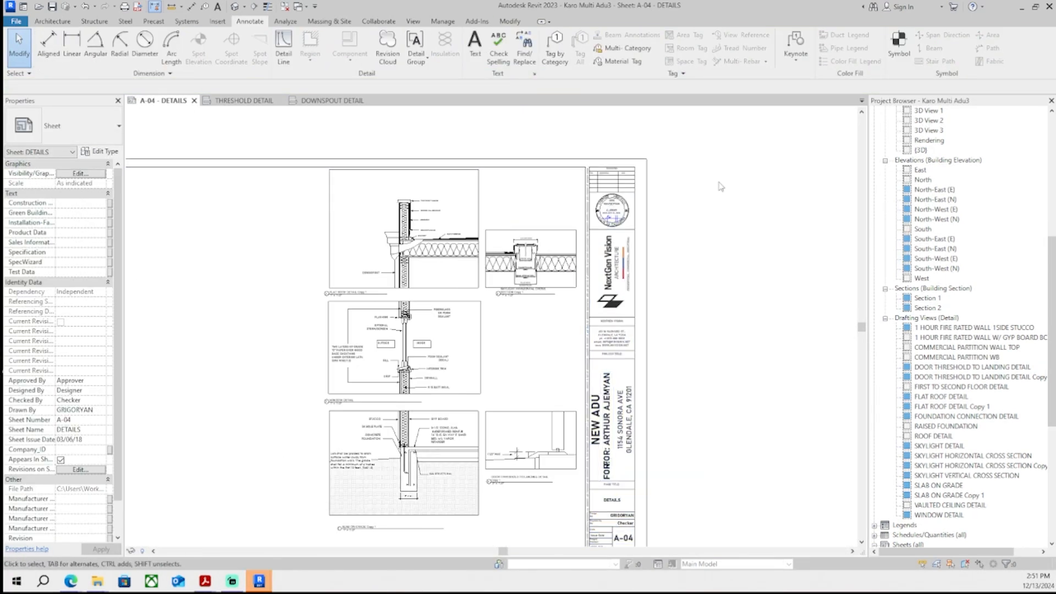
drag(554, 273, 555, 262)
key(Escape)
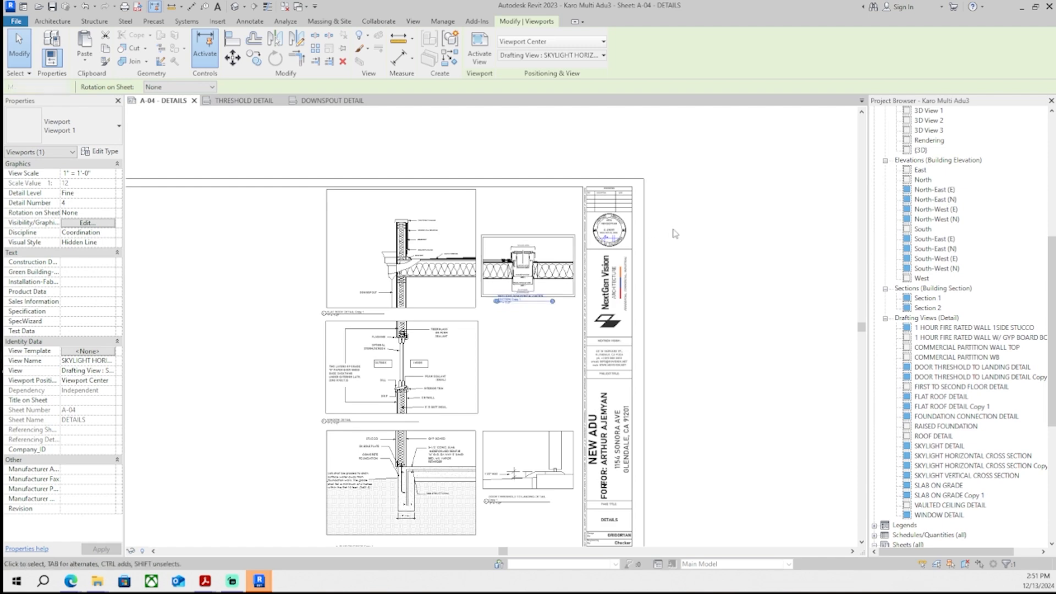
- Start a new masking region in the flat roof detail and sketch a horizontal boundary line across the eave below the roof
scroll(524, 258, up, 5)
scroll(499, 437, down, 8)
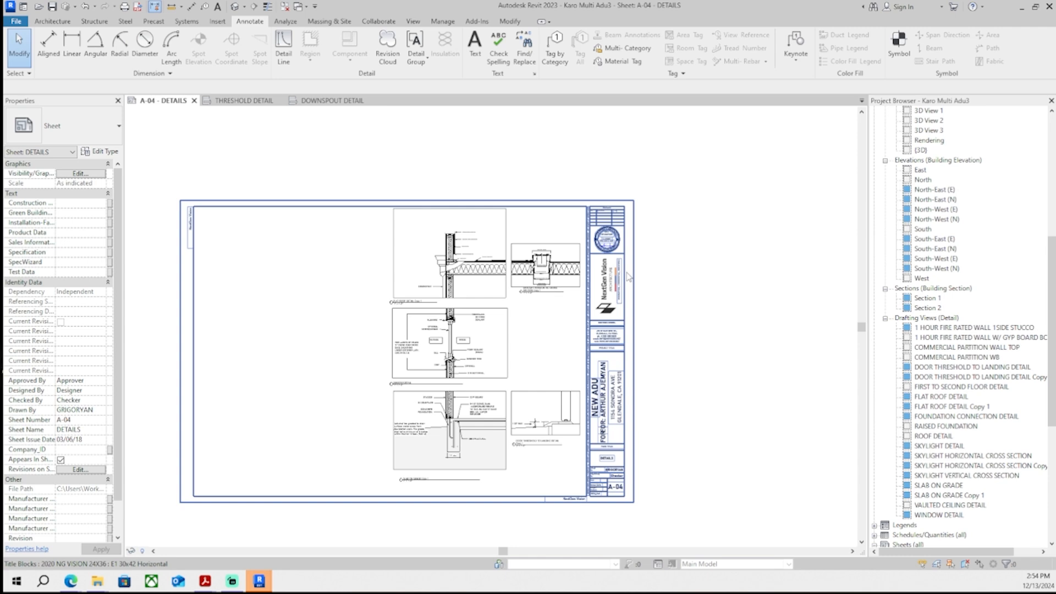
scroll(479, 281, up, 7)
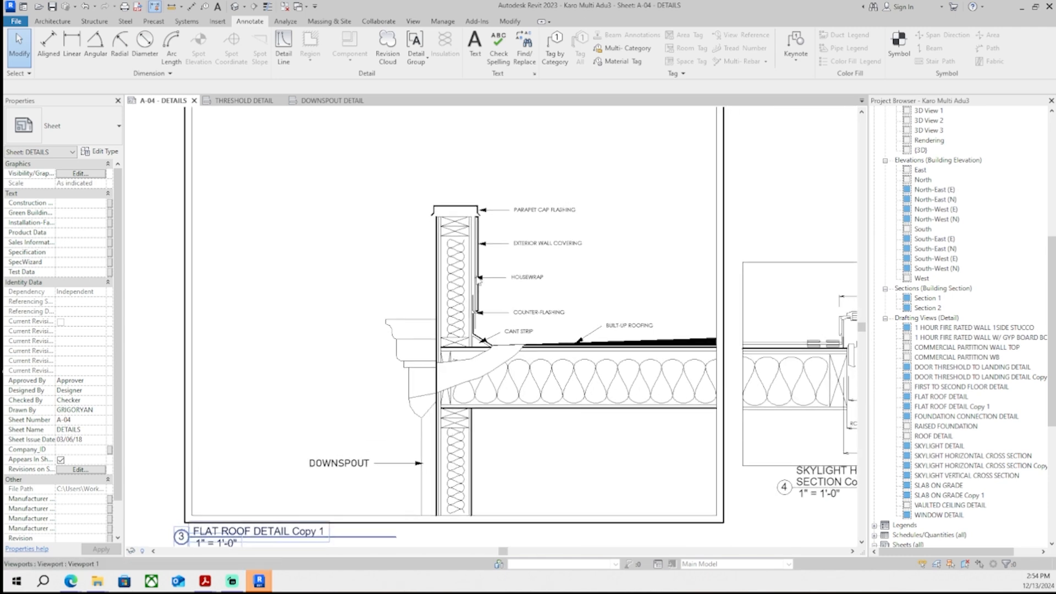
scroll(464, 379, up, 2)
middle_drag(463, 374, 388, 429)
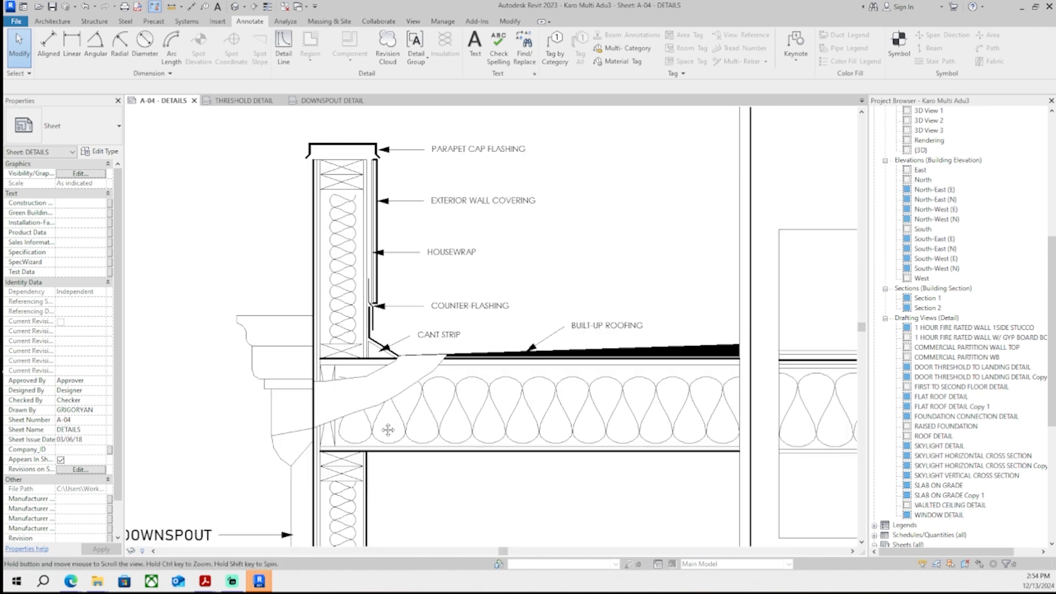
scroll(388, 430, down, 4)
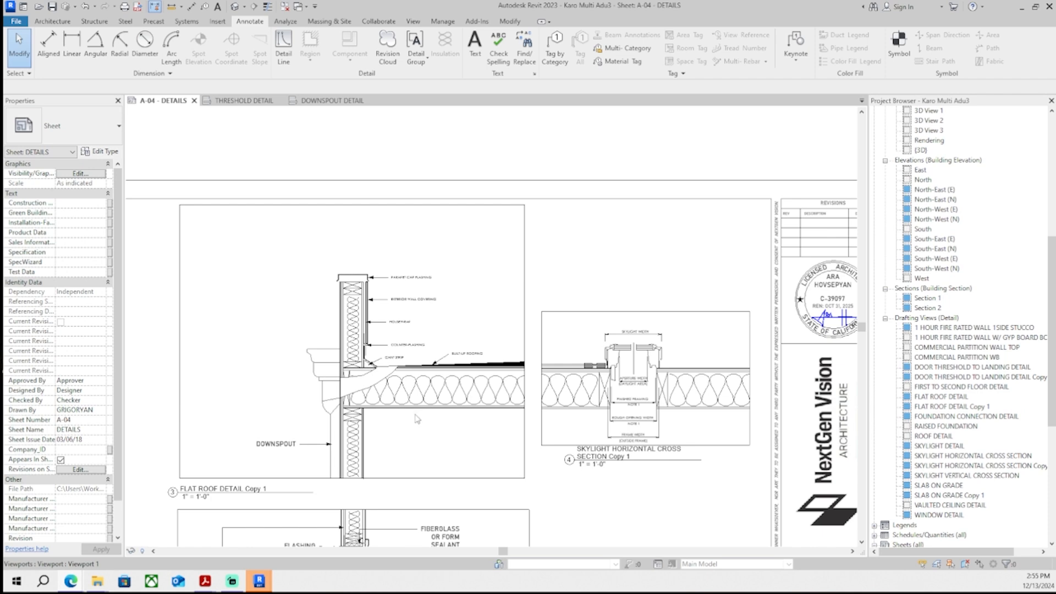
scroll(407, 399, up, 5)
click(308, 330)
scroll(308, 331, down, 3)
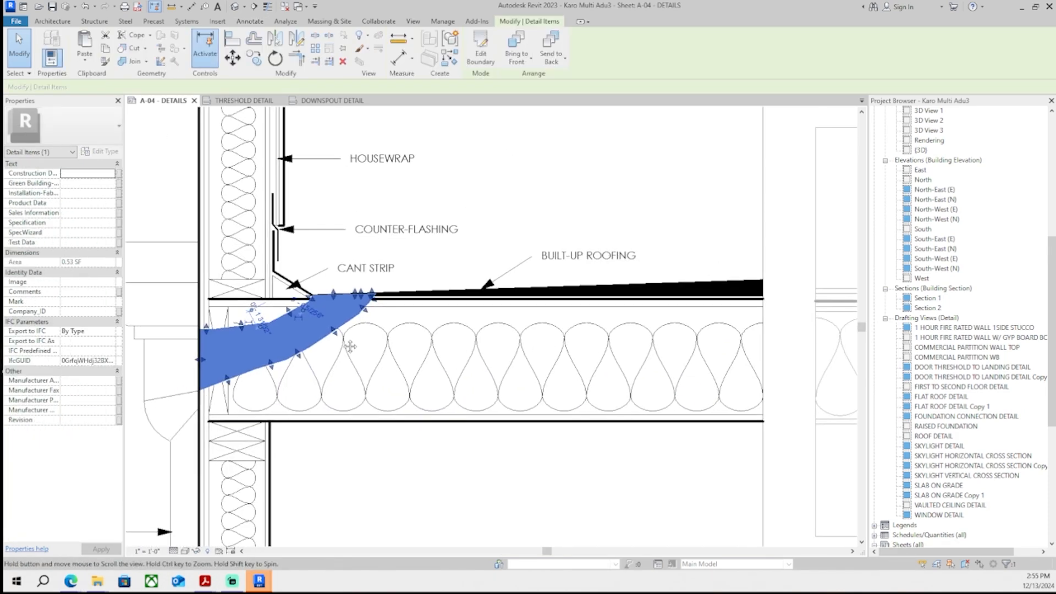
key(Escape)
click(250, 21)
click(311, 55)
click(337, 101)
scroll(206, 362, up, 4)
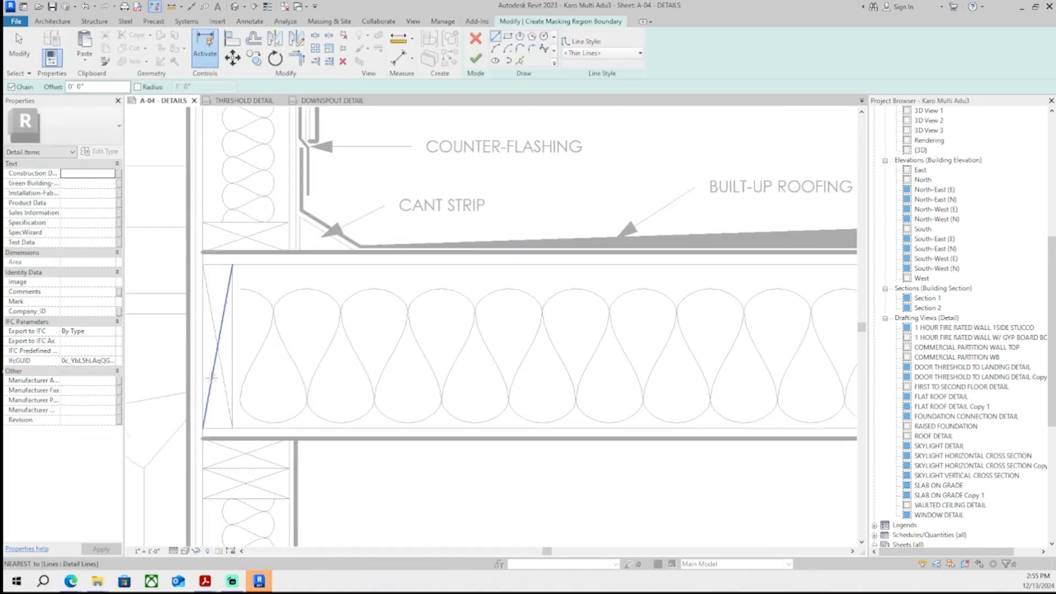
click(206, 362)
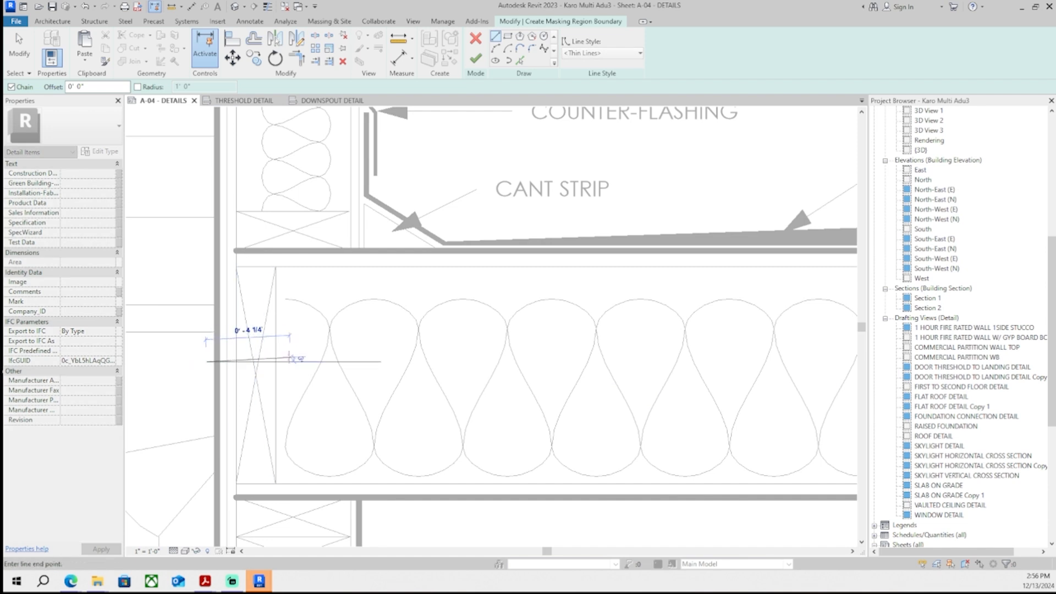
click(380, 362)
key(Escape)
key(Escape)
- Copy the horizontal sketch line 4" downward to form the region's second edge
click(296, 362)
middle_drag(303, 378, 323, 367)
key(c)
key(o)
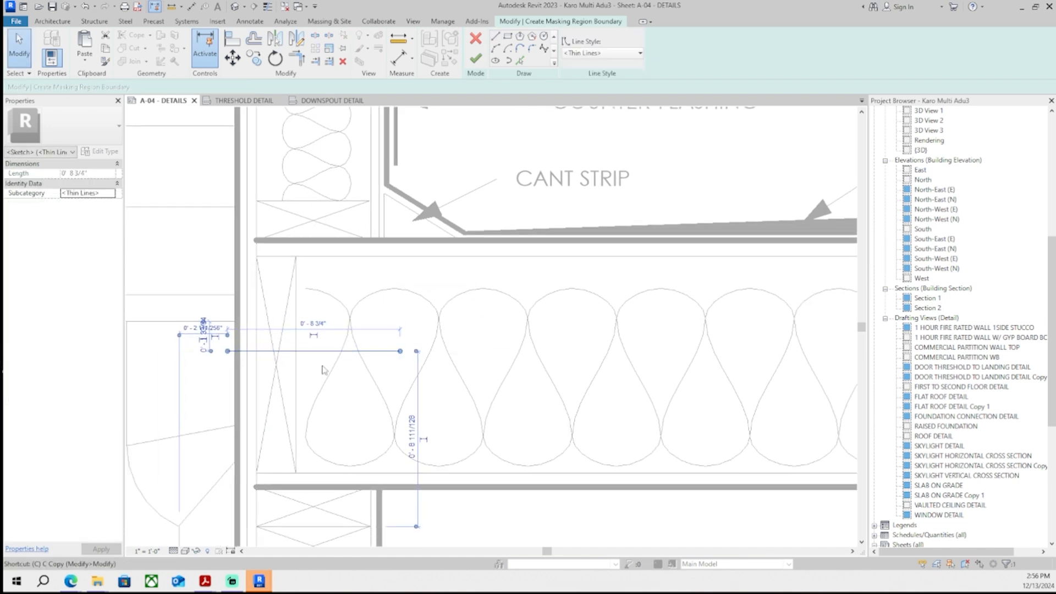
click(203, 369)
text(4")
key(Return)
key(Escape)
key(Escape)
middle_drag(419, 325, 407, 340)
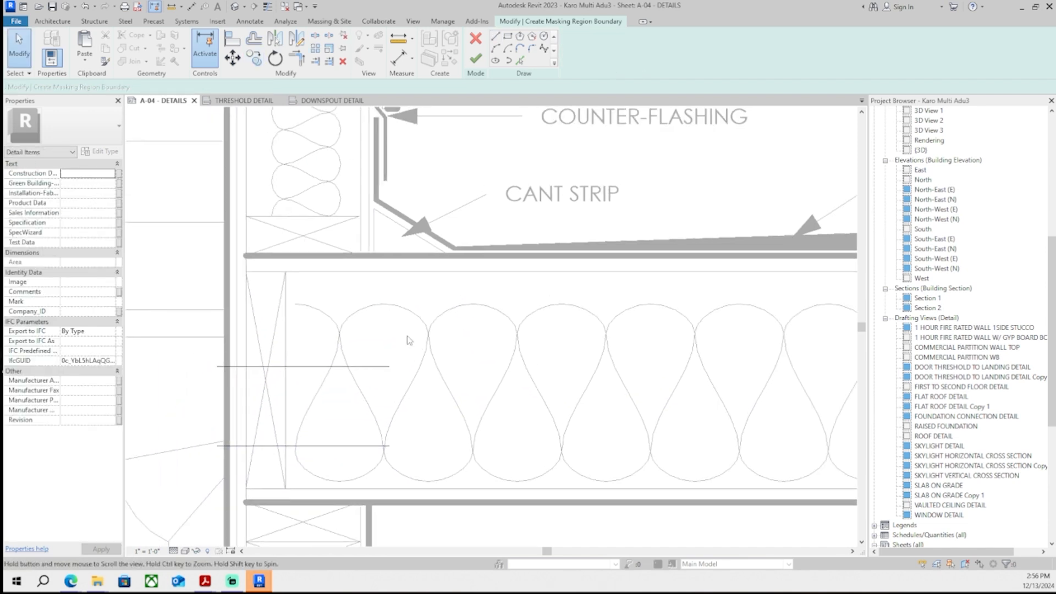
- Sketch a masking region boundary line along the sloped cant strip
scroll(435, 298, down, 1)
click(495, 36)
middle_drag(546, 258, 504, 295)
scroll(464, 287, up, 3)
click(404, 278)
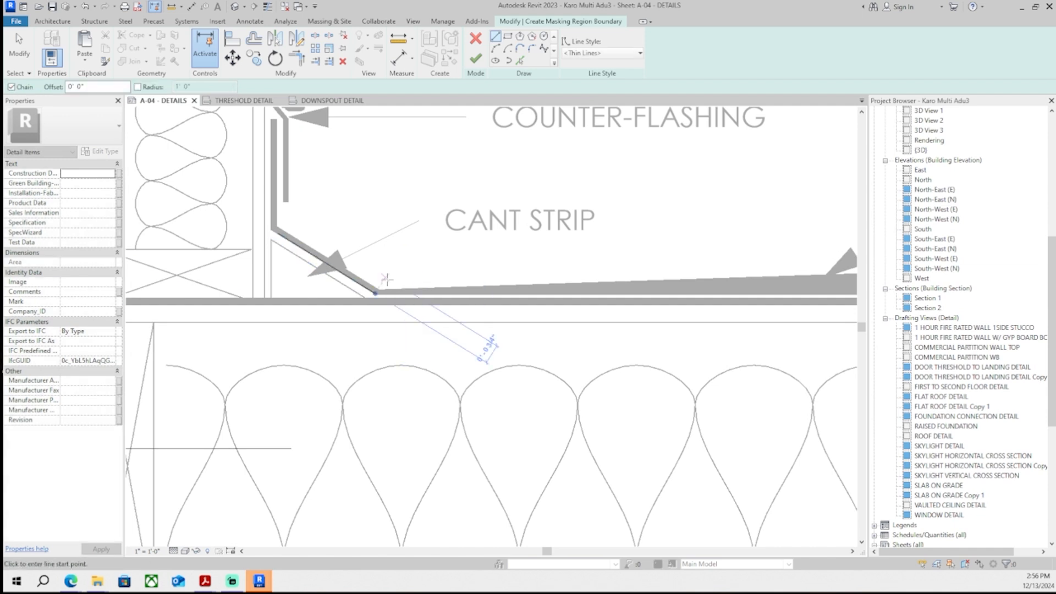
key(Escape)
click(377, 264)
click(377, 344)
key(Escape)
key(Escape)
- Copy the cant strip boundary line 4" below its original position
click(376, 308)
middle_drag(417, 314, 409, 350)
key(c)
key(o)
click(409, 350)
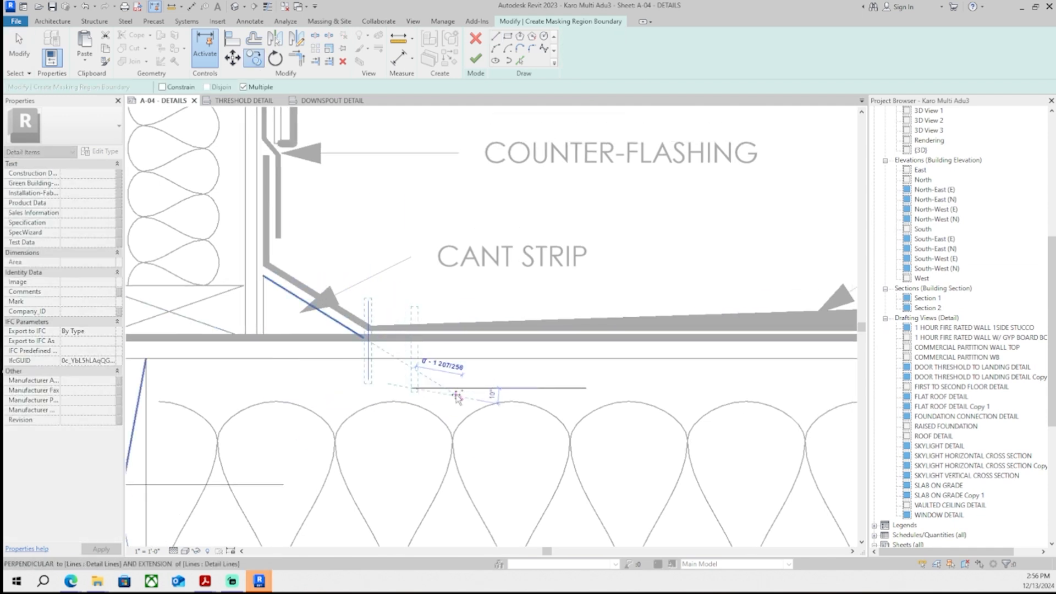
text(4")
key(Return)
scroll(468, 256, down, 1)
key(Escape)
key(Escape)
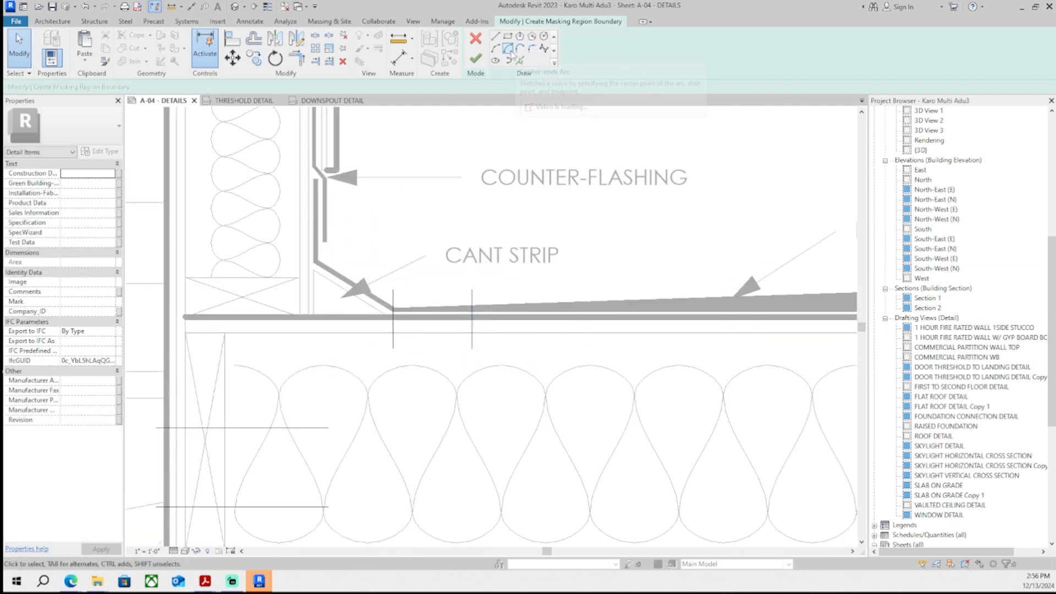
- Sketch an arc boundary line curving from the horizontal sketch line up toward the cant strip
click(496, 48)
click(329, 427)
click(393, 349)
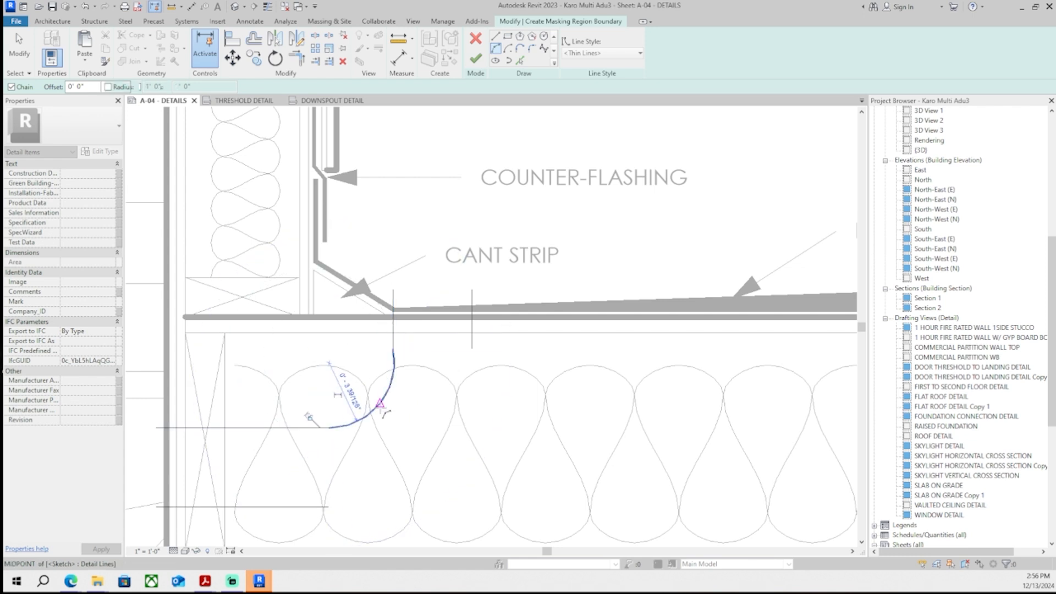
click(385, 407)
scroll(423, 375, up, 2)
key(Escape)
key(Escape)
scroll(371, 352, up, 3)
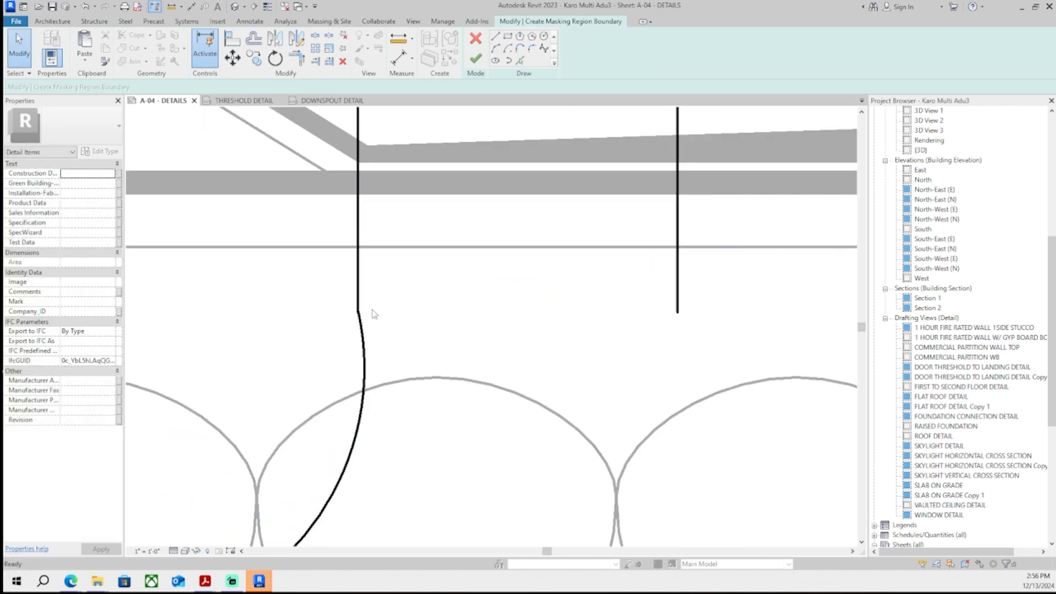
scroll(370, 311, down, 3)
click(244, 357)
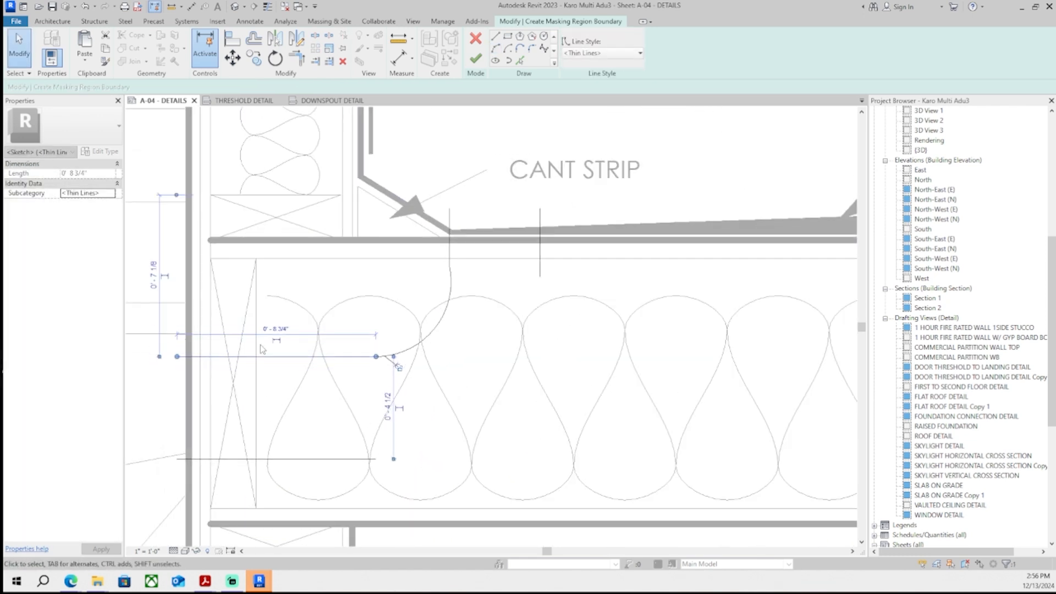
click(437, 331)
key(Delete)
click(330, 459)
key(ctrl+z)
key(ctrl+z)
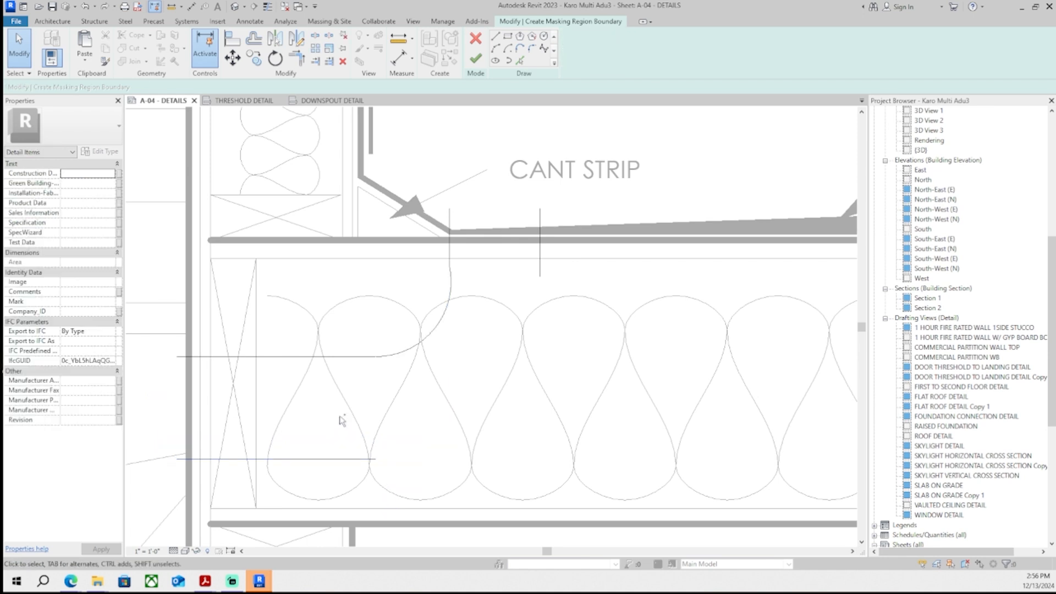
- Move the two horizontal boundary lines of the masking sketch upward
click(346, 368)
ctrl+click(324, 459)
key(m)
key(v)
scroll(330, 425, up, 8)
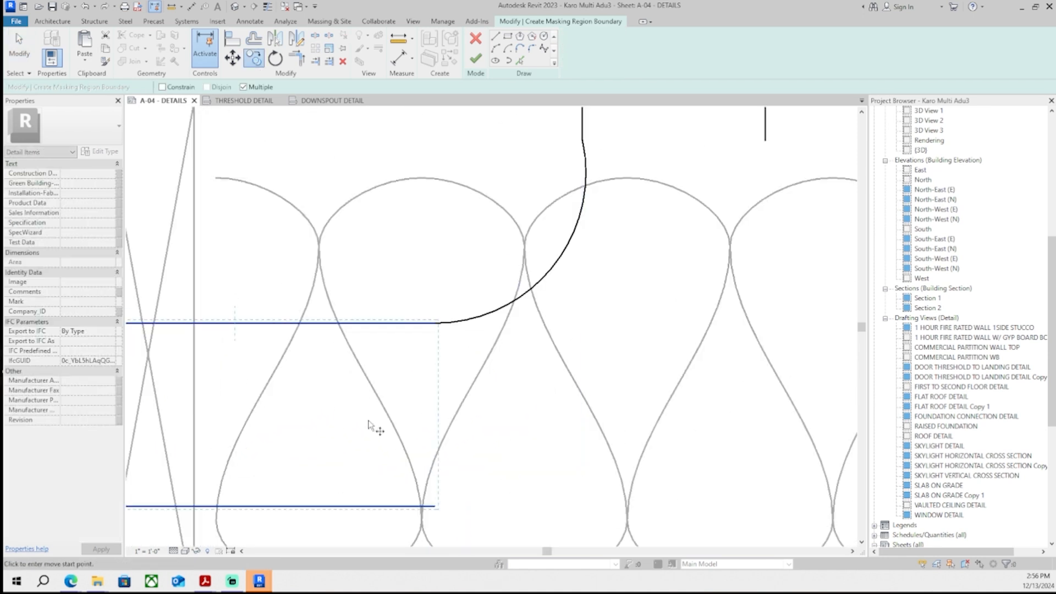
click(363, 443)
click(363, 403)
scroll(362, 401, down, 6)
- Delete the earlier arc and sketch a new arc from the upper horizontal line's end up to the left vertical line
key(d)
key(e)
drag(416, 344, 401, 333)
key(Return)
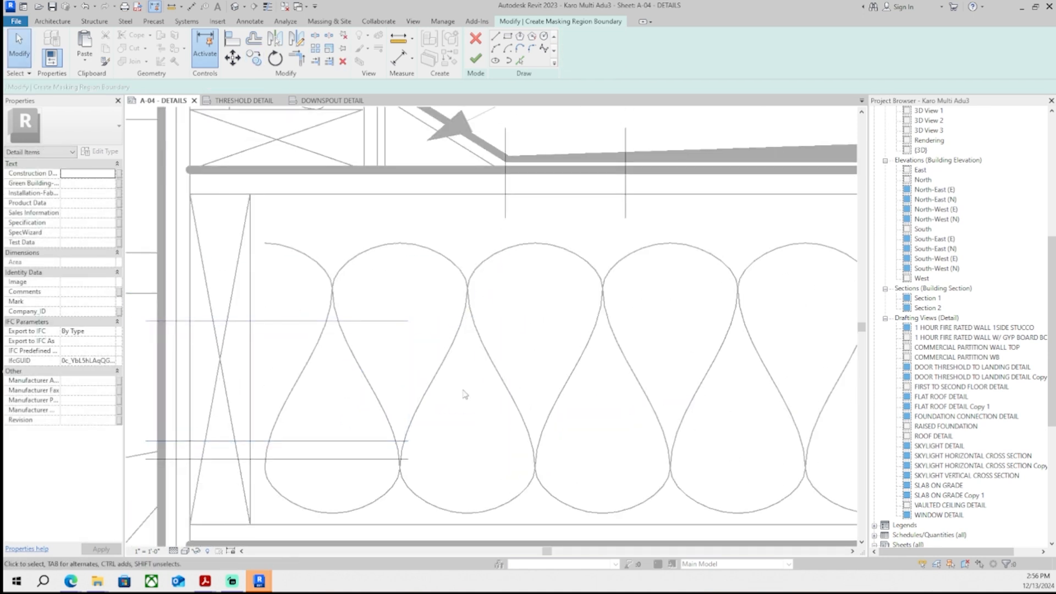
scroll(418, 317, up, 1)
click(496, 48)
scroll(420, 307, up, 1)
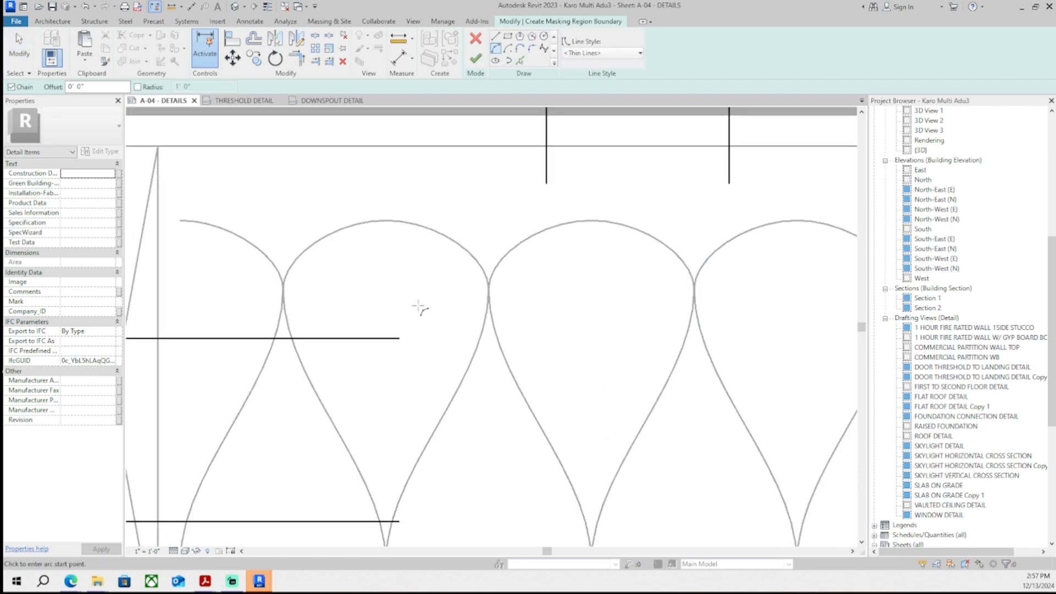
click(401, 337)
click(546, 183)
click(507, 277)
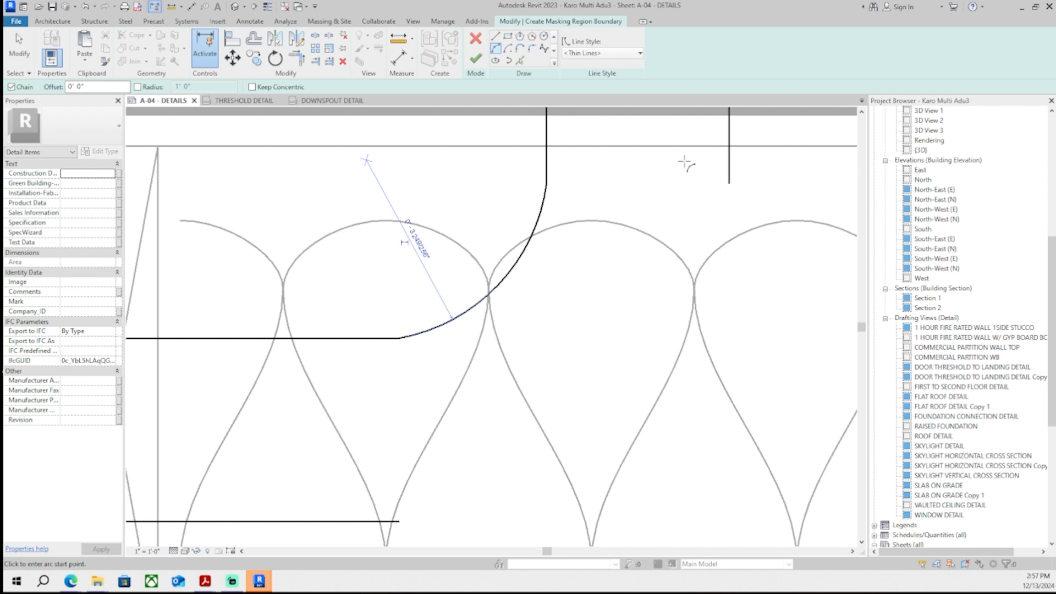
- Sketch a second arc from the right vertical line's end down to the lower horizontal line, forming the elbow's outer curve
middle_drag(788, 432, 687, 409)
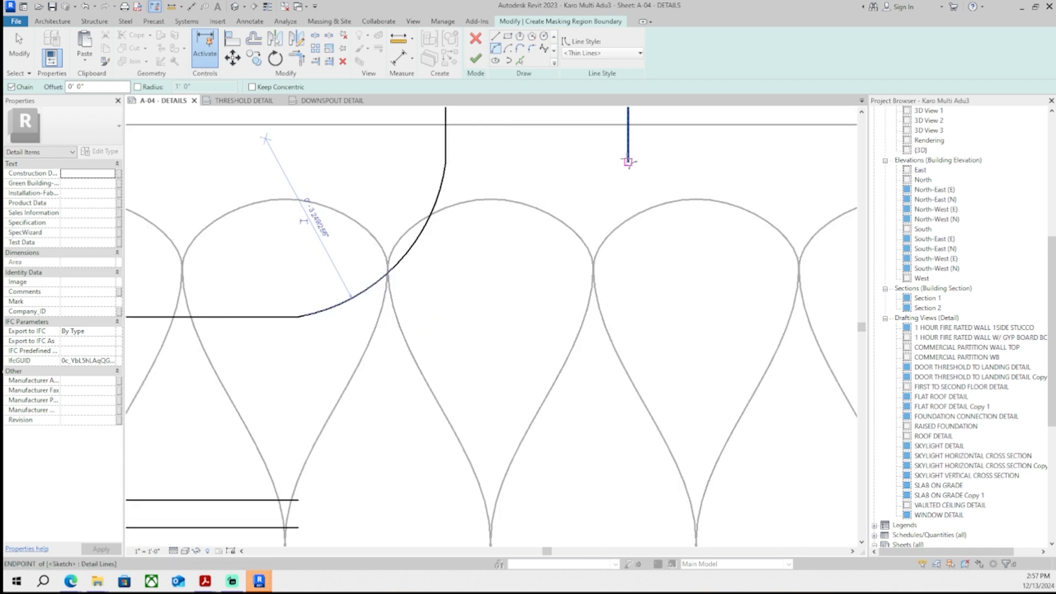
click(629, 161)
scroll(298, 504, up, 4)
click(277, 491)
scroll(492, 392, down, 5)
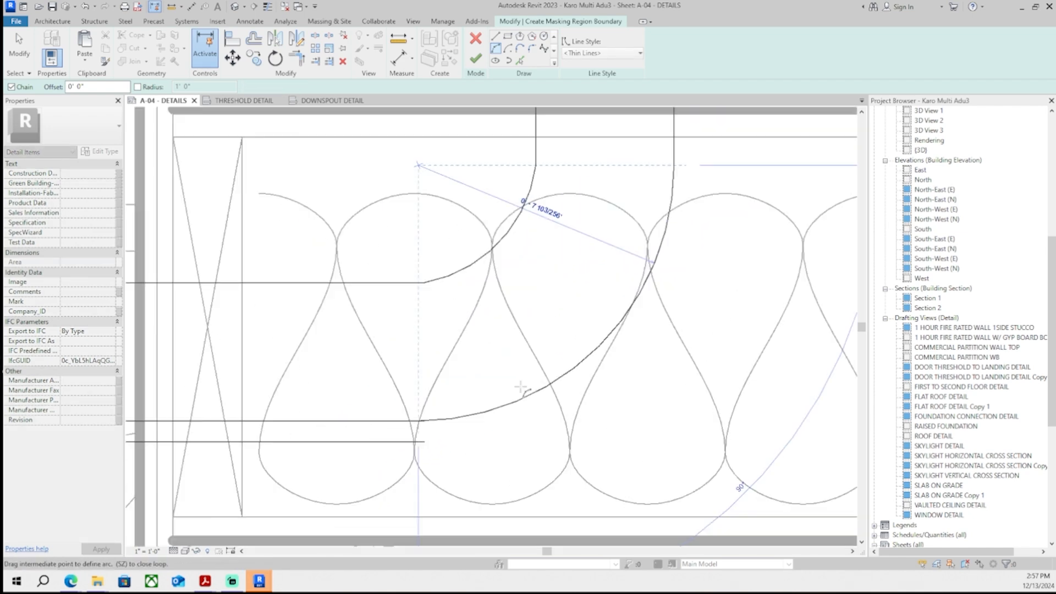
click(523, 391)
scroll(476, 411, up, 1)
key(Escape)
key(Escape)
scroll(368, 457, down, 4)
scroll(328, 469, up, 3)
- Delete the short leftover horizontal sketch line below the elbow
click(337, 454)
scroll(360, 407, down, 5)
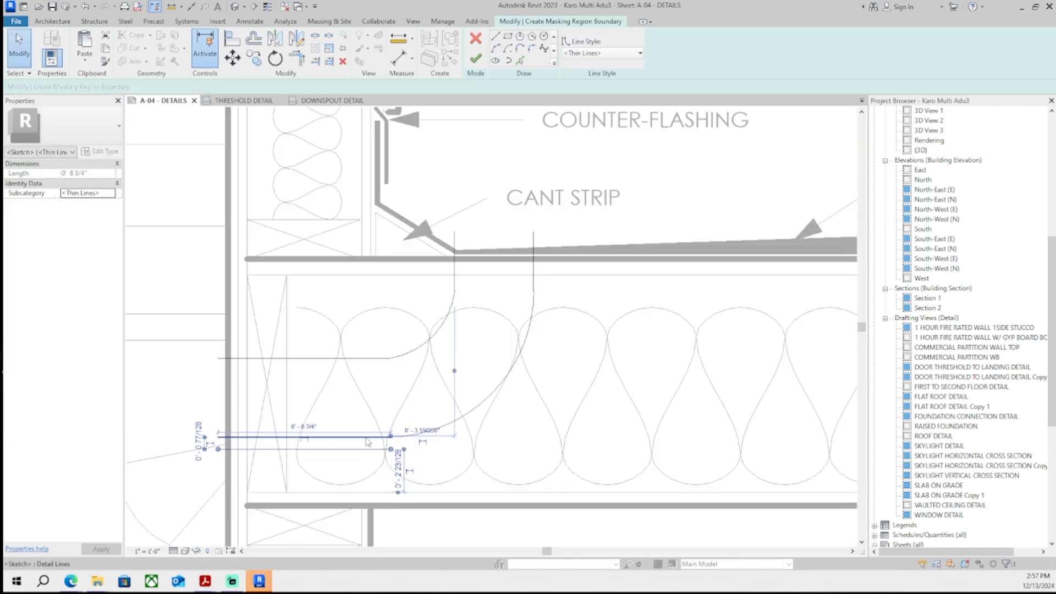
key(Delete)
- Sketch a vertical boundary line closing the wall end of the elbow's horizontal leg
click(495, 38)
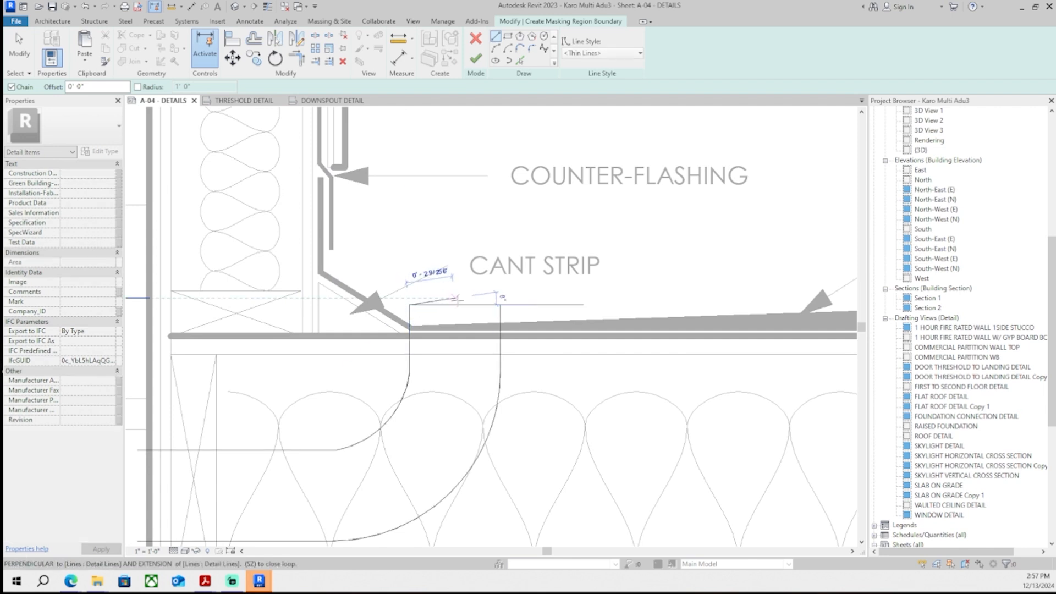
scroll(297, 431, up, 2)
click(278, 420)
click(278, 329)
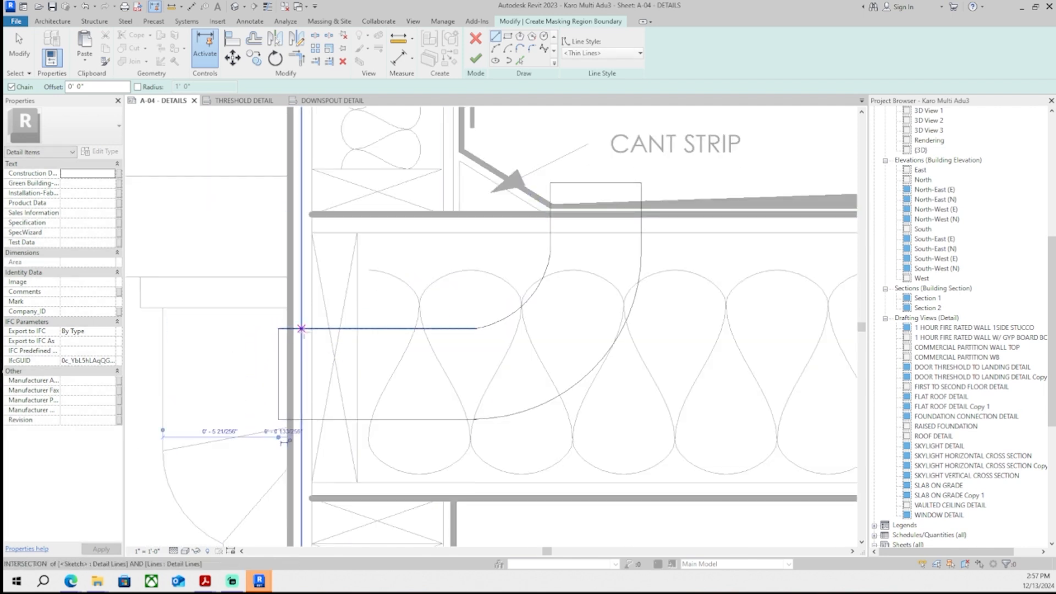
scroll(306, 332, up, 2)
key(Escape)
key(Escape)
- Drag the region's top boundary line down onto the roof surface and try to finish the masking region
drag(268, 396, 286, 396)
middle_drag(521, 316, 188, 456)
scroll(410, 279, up, 2)
drag(373, 274, 377, 320)
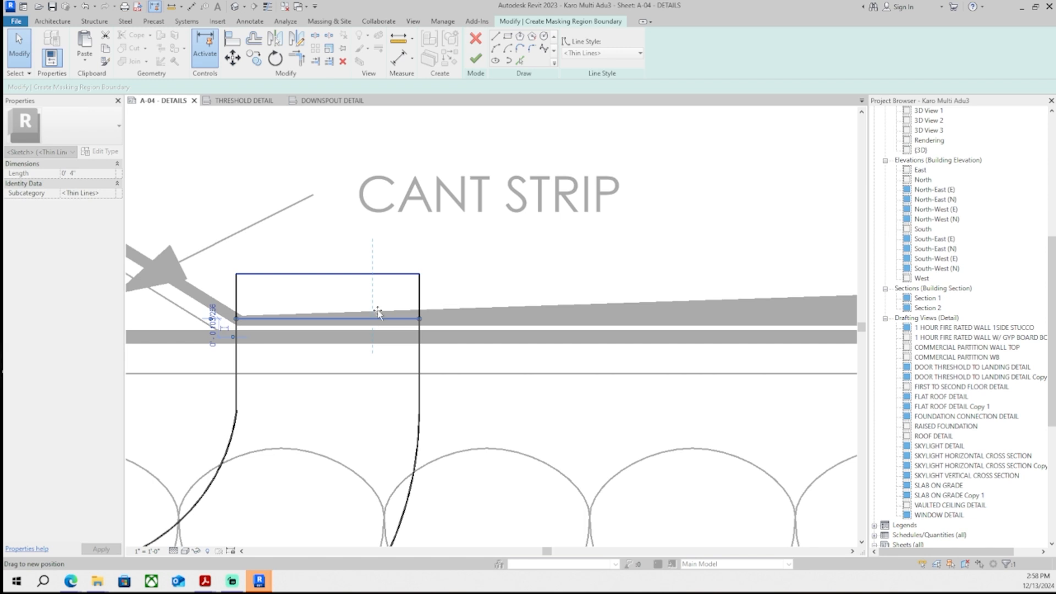
click(476, 58)
click(977, 555)
scroll(441, 358, up, 5)
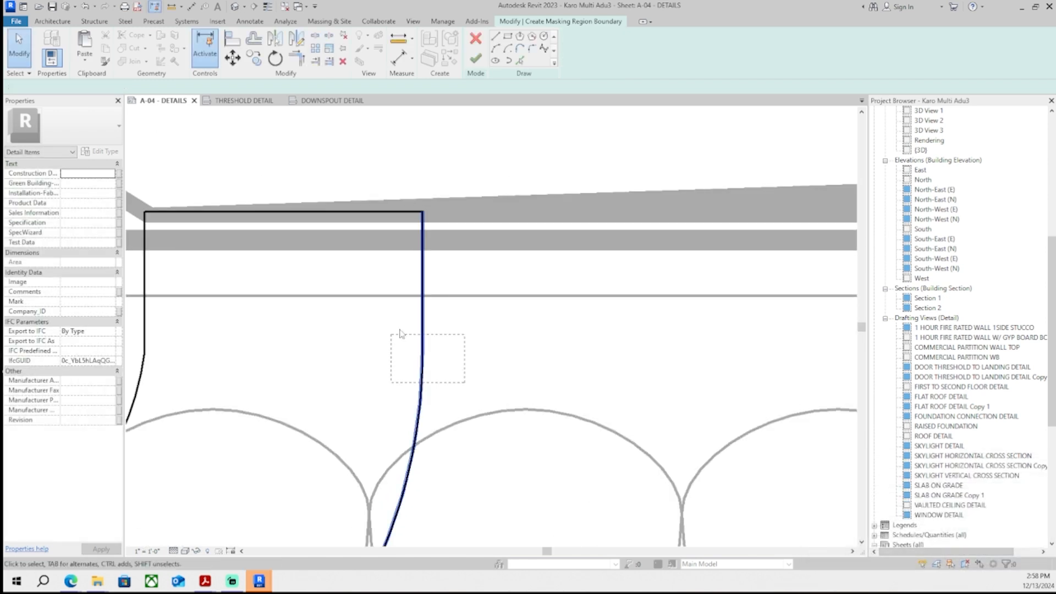
- Fix the right vertical boundary line's endpoint and finish the masking region sketch
click(424, 301)
click(427, 298)
click(431, 326)
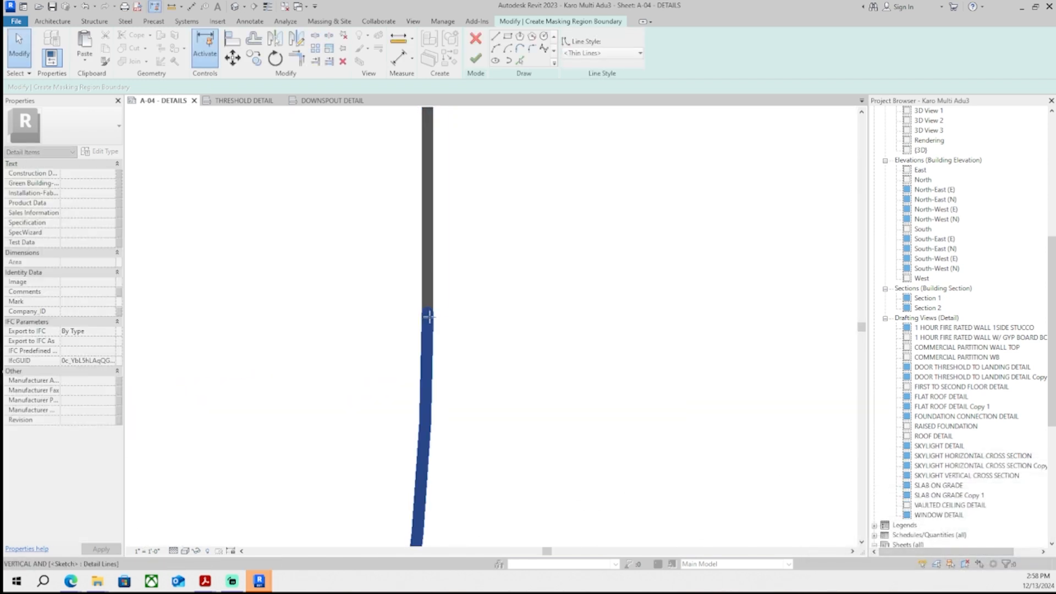
click(428, 308)
click(476, 58)
scroll(530, 349, down, 3)
click(529, 349)
scroll(529, 349, down, 10)
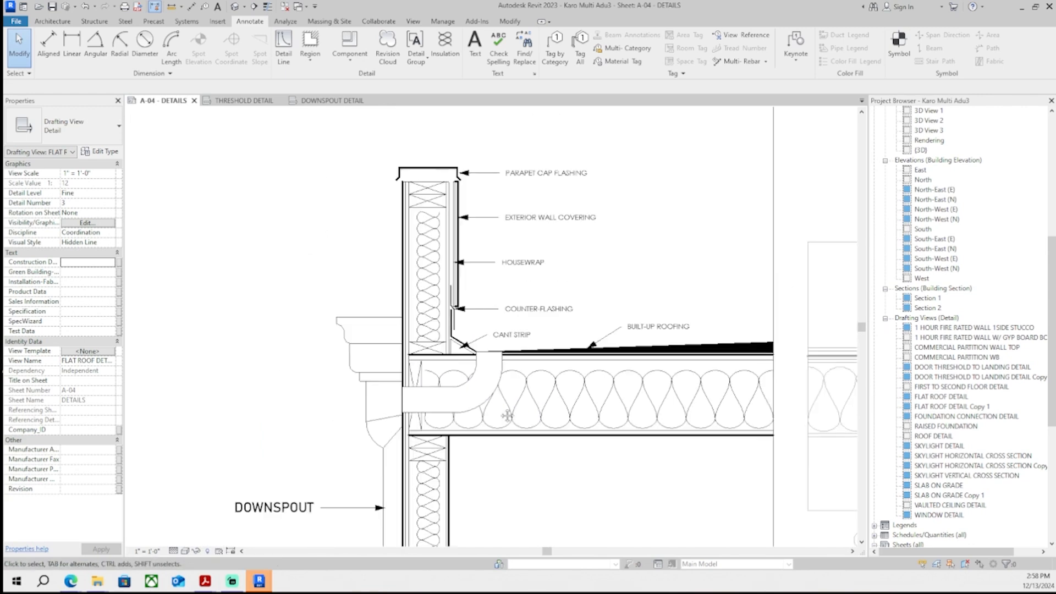
- Move the Housewrap text note and the note below it upward along with their leaders
middle_drag(507, 415, 472, 361)
middle_drag(526, 430, 471, 432)
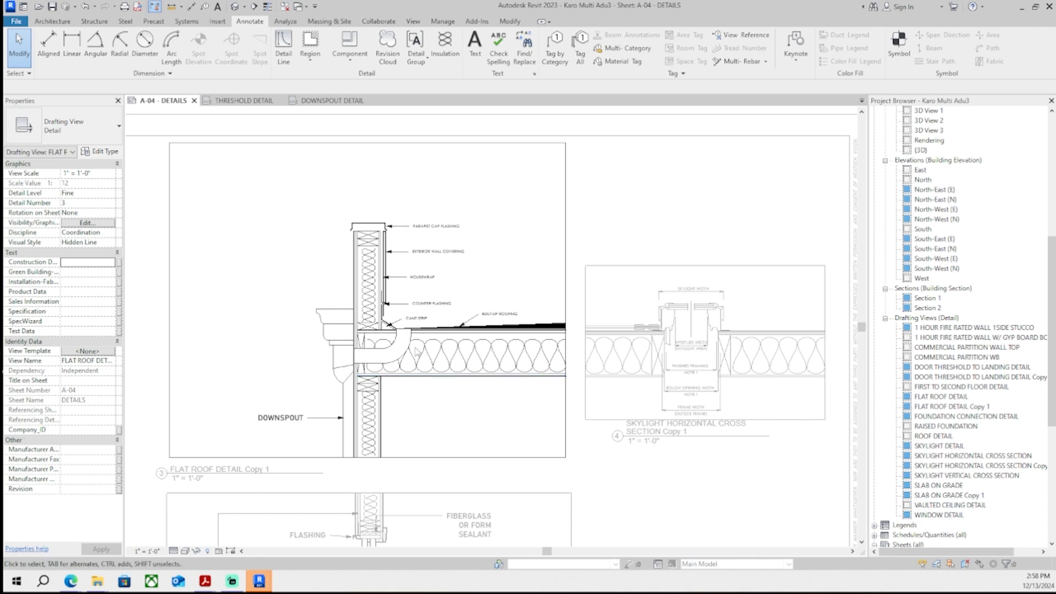
scroll(416, 324, up, 5)
scroll(435, 290, down, 3)
click(396, 342)
ctrl+drag(374, 327, 381, 284)
click(393, 264)
drag(368, 246, 374, 211)
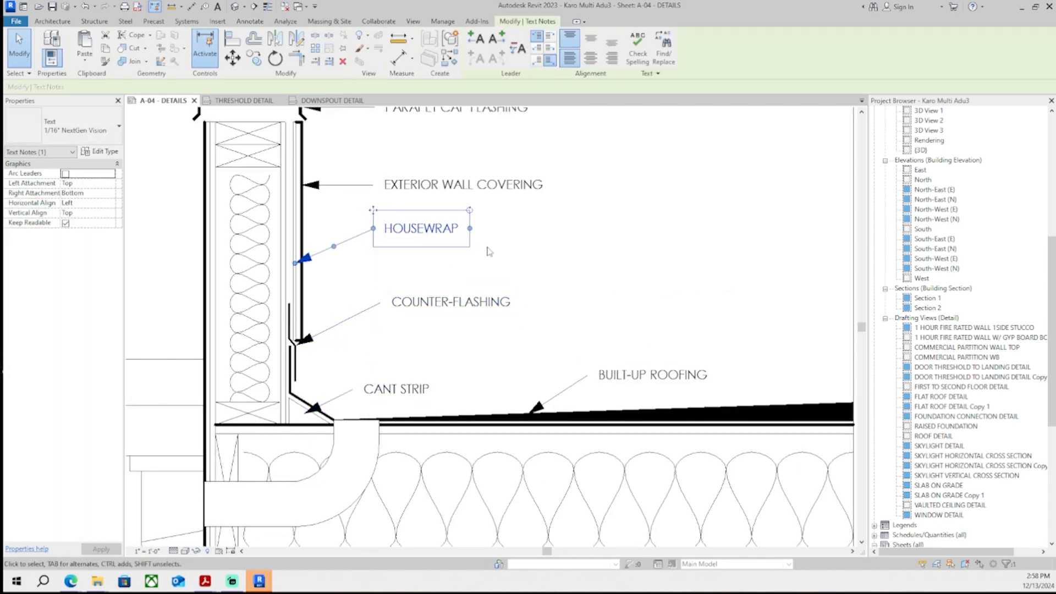
- Move the Counter-Flashing and Cant Strip text notes upward to clear space above the roof edge
click(442, 303)
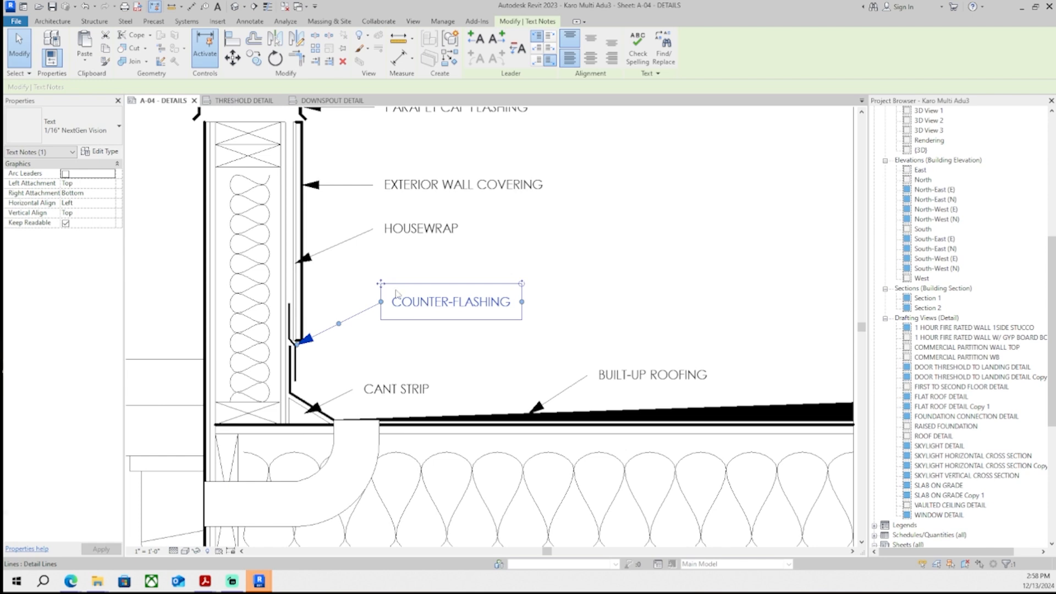
drag(384, 289, 384, 264)
scroll(388, 242, down, 2)
click(395, 368)
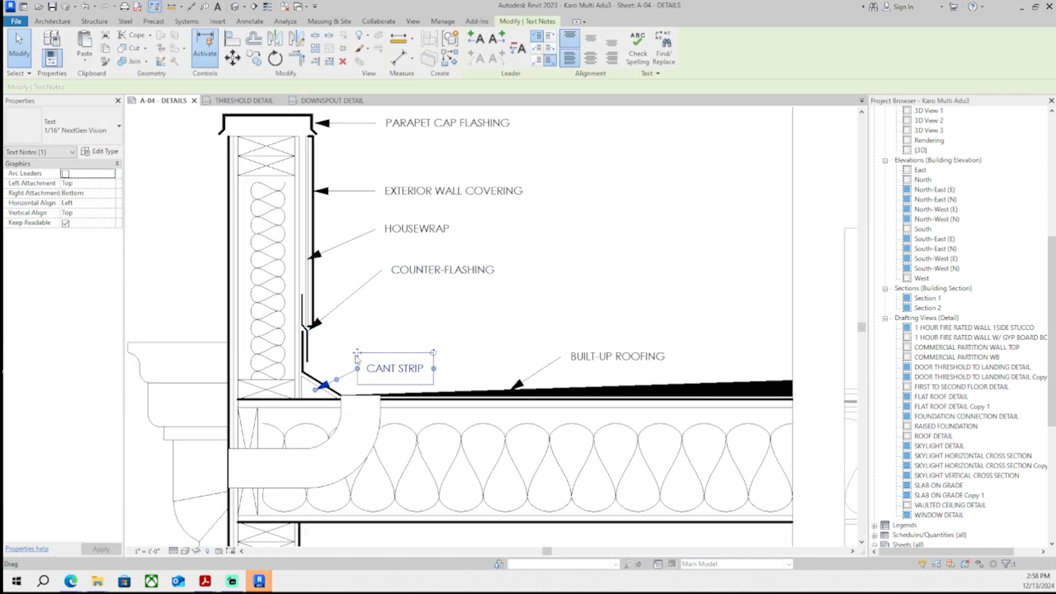
ctrl+drag(359, 356, 383, 291)
key(Escape)
- Draw detail lines for one gutter side: a sloped line rising from the roof edge and a horizontal top lip
scroll(275, 251, down, 1)
click(284, 49)
scroll(343, 369, up, 4)
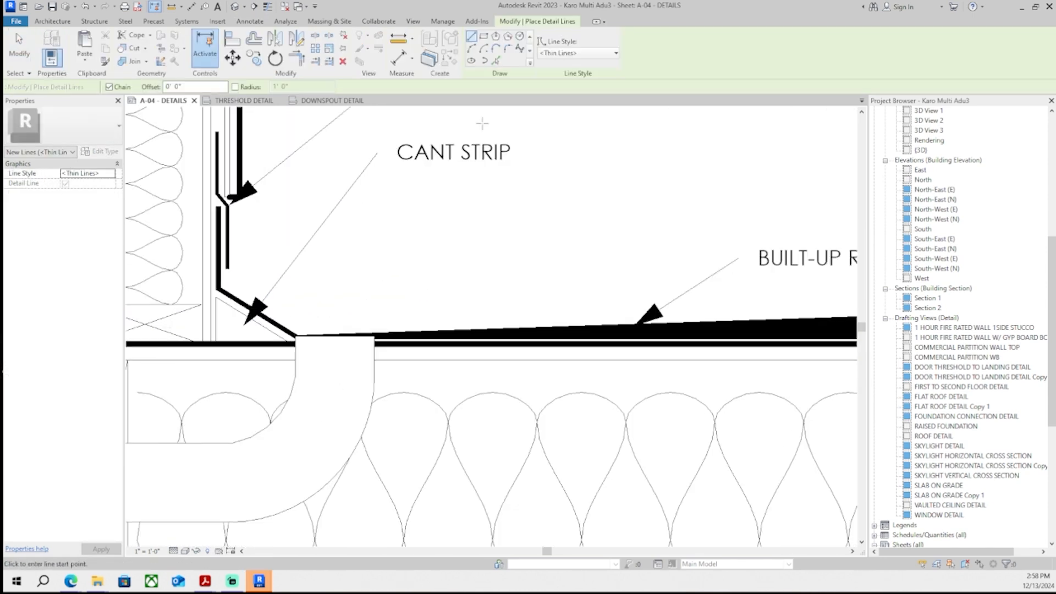
scroll(297, 333, up, 5)
scroll(301, 312, down, 2)
click(286, 312)
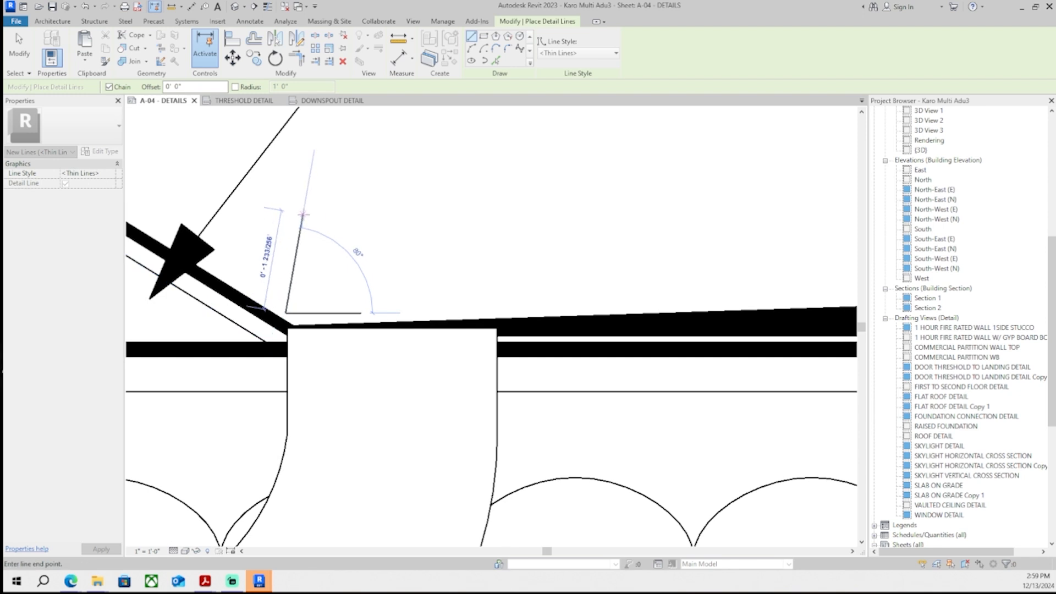
key(Escape)
click(266, 297)
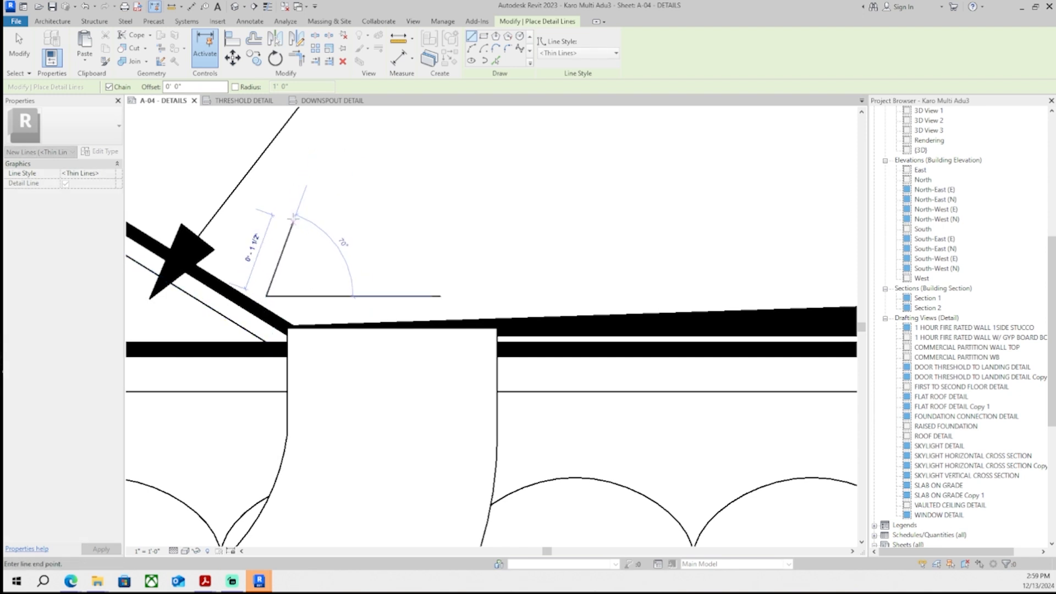
click(298, 214)
click(391, 214)
key(Escape)
key(Escape)
- Copy the two gutter side lines to the right
drag(381, 275, 275, 201)
middle_drag(379, 303, 290, 359)
key(c)
key(o)
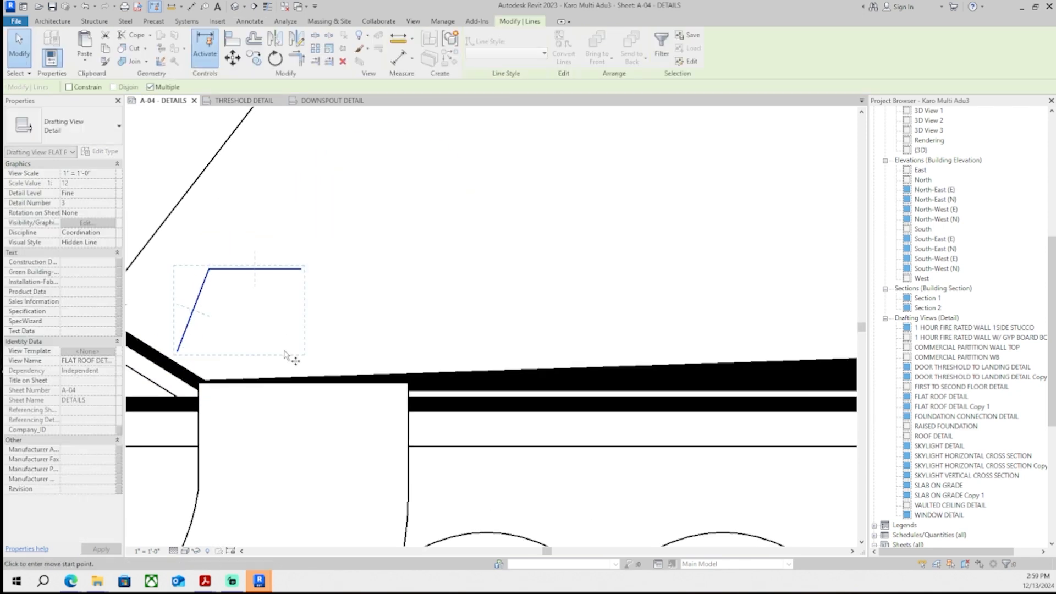
click(286, 331)
click(430, 331)
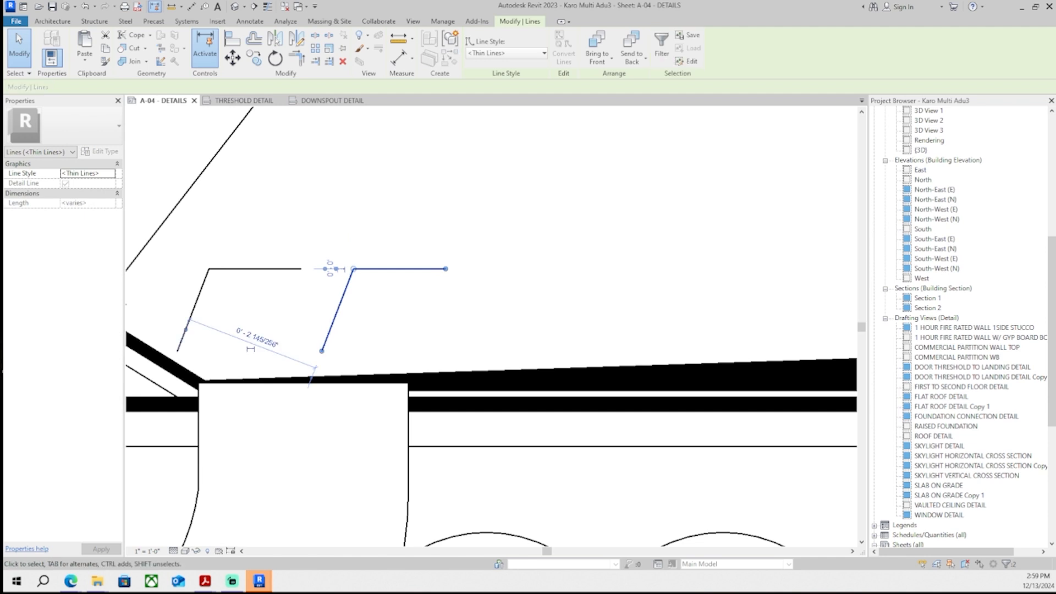
- Mirror the copied gutter lines about a vertical axis to form the opposite gutter side
click(297, 39)
click(308, 228)
click(307, 479)
scroll(377, 321, up, 1)
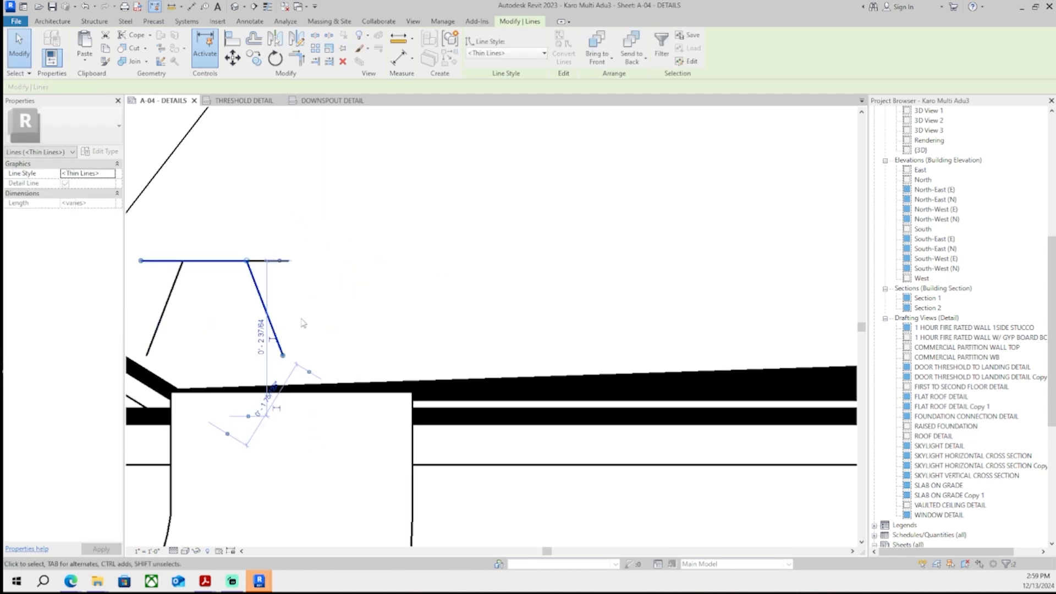
- Move the mirrored lines into place to complete the trapezoidal gutter outline above the downspout
mouse_move(258, 287)
mouse_down()
mouse_move(406, 285)
mouse_move(416, 265)
mouse_up()
key(m)
key(v)
scroll(314, 231, up, 2)
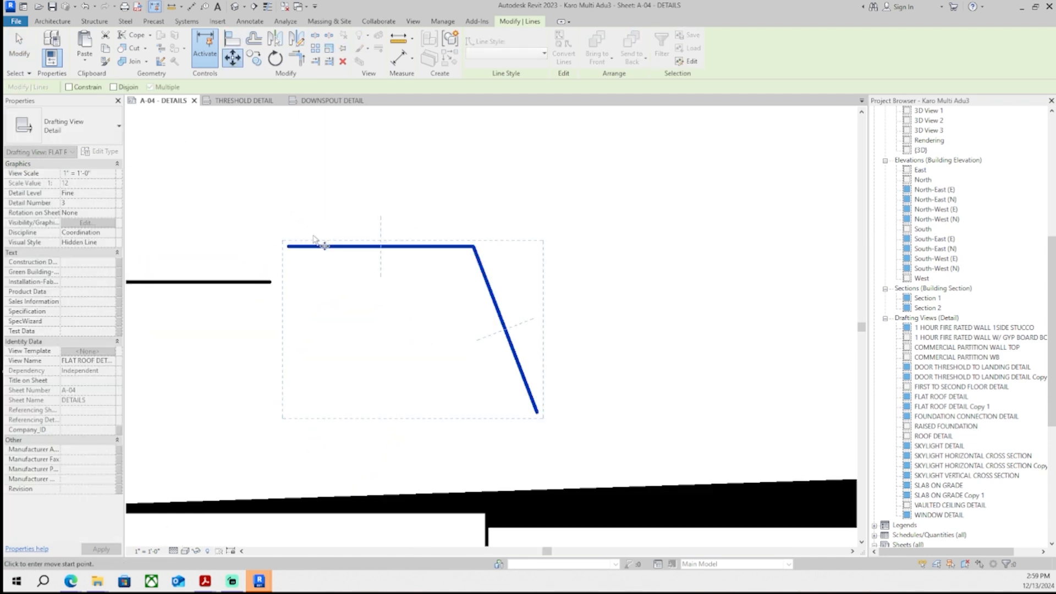
click(288, 246)
click(271, 284)
scroll(377, 275, down, 4)
middle_drag(395, 280, 422, 276)
click(417, 256)
scroll(437, 244, down, 6)
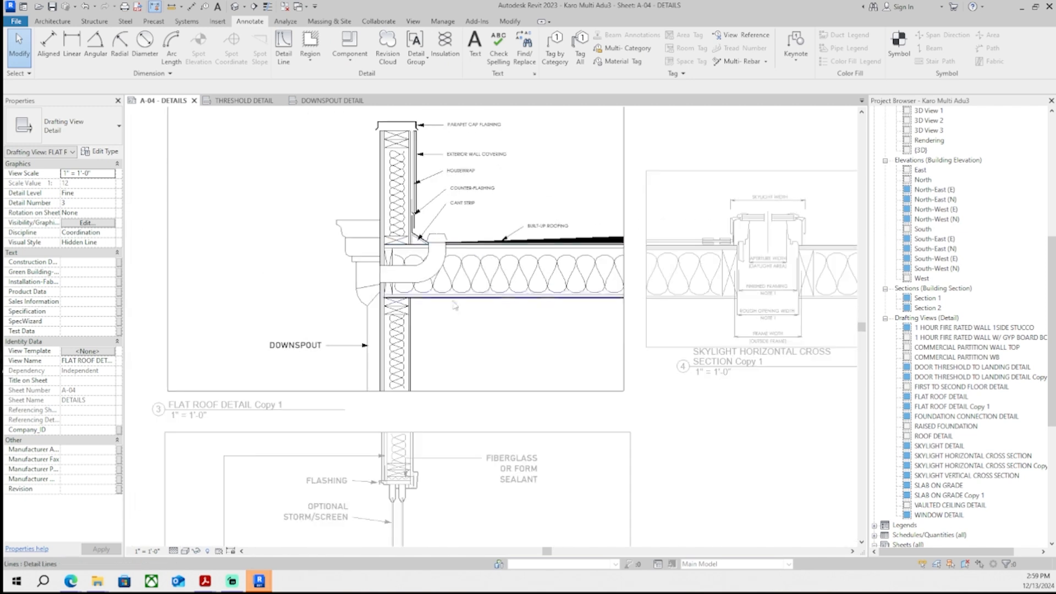
- Review the updated flat roof detail at several zoom levels
scroll(454, 232, up, 4)
scroll(408, 300, up, 3)
scroll(396, 319, down, 4)
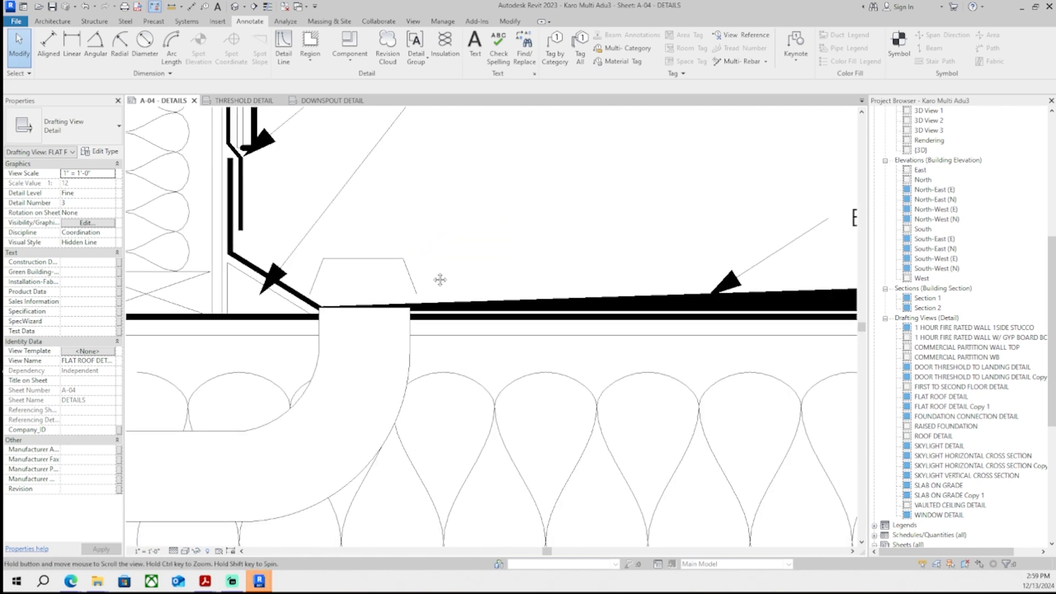
scroll(440, 269, up, 2)
scroll(441, 264, down, 8)
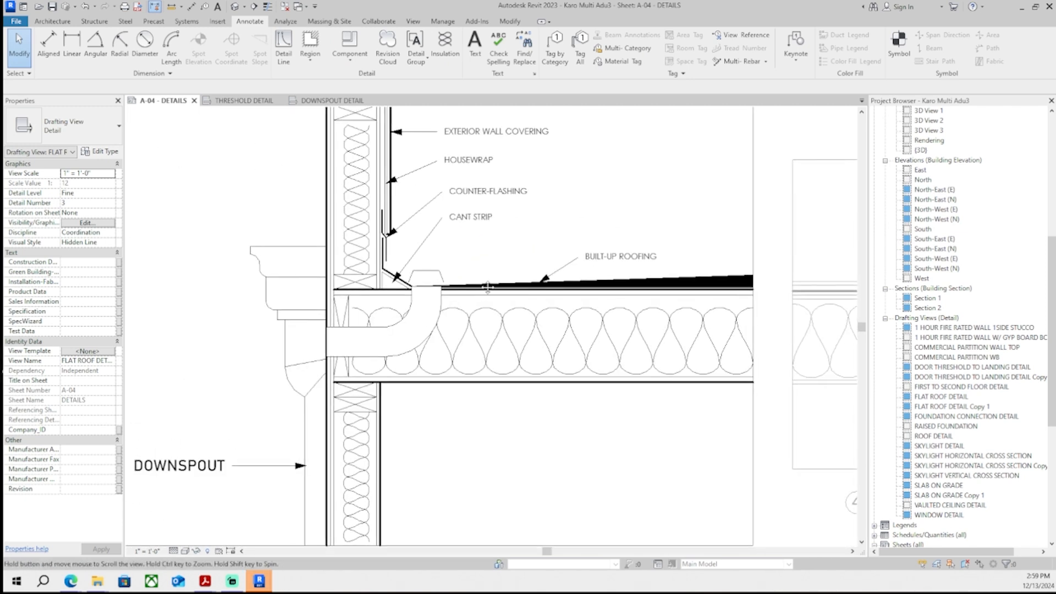
scroll(473, 321, down, 3)
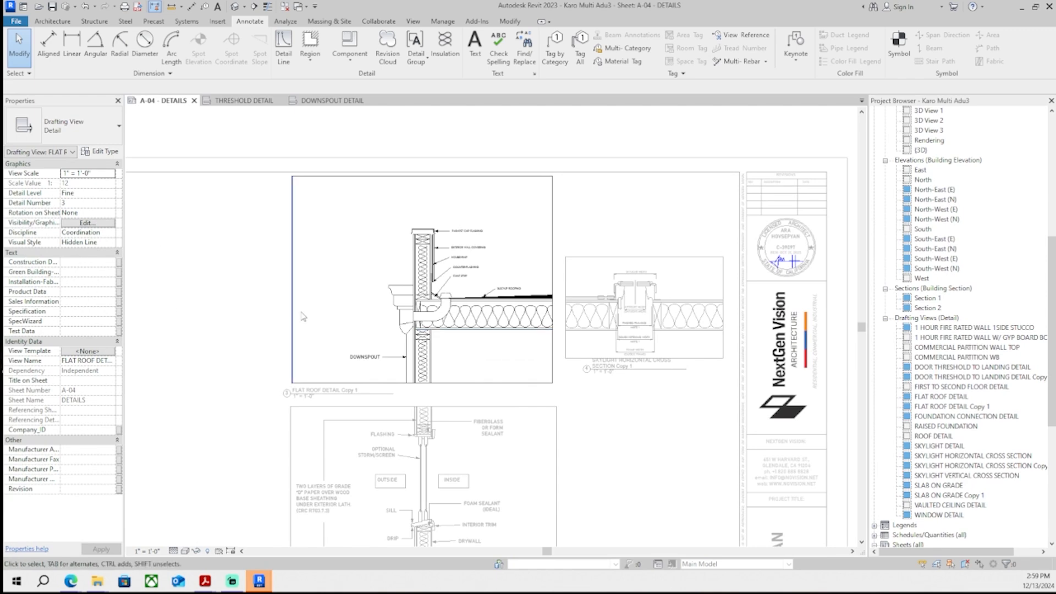
scroll(509, 308, up, 2)
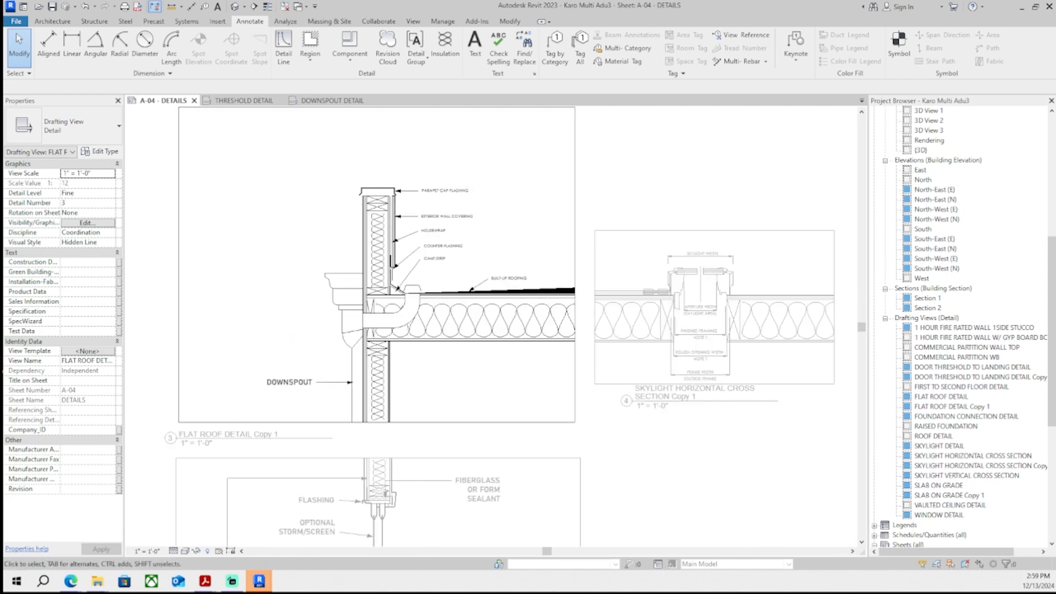
- Select the downspout masking region and drag its edge handle to extend it across the roof layers
scroll(473, 273, up, 2)
scroll(376, 375, up, 3)
click(376, 375)
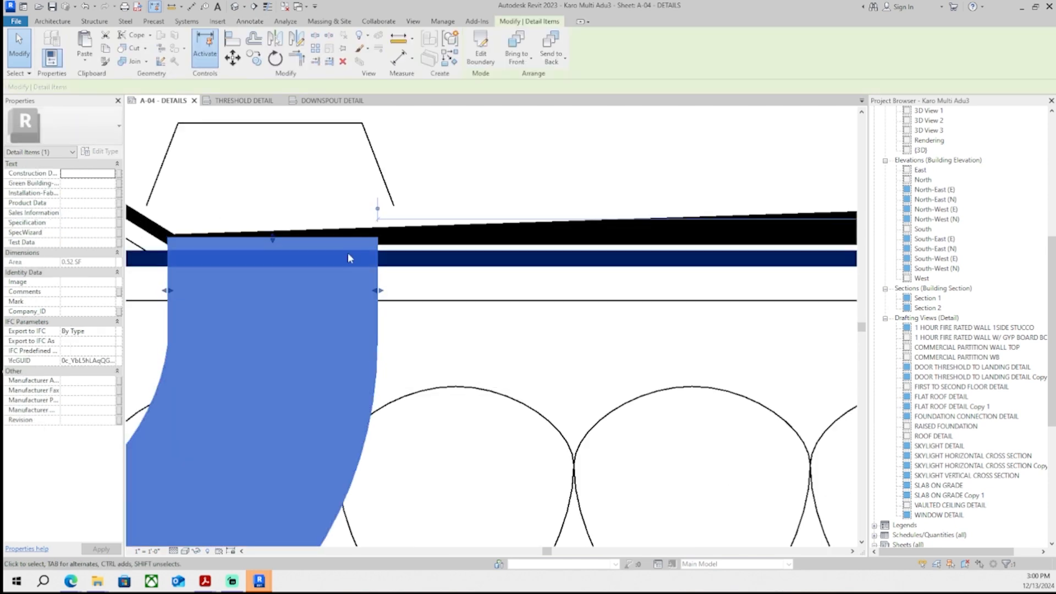
scroll(294, 236, up, 5)
click(369, 336)
click(590, 400)
scroll(407, 401, down, 2)
middle_drag(407, 401, 598, 439)
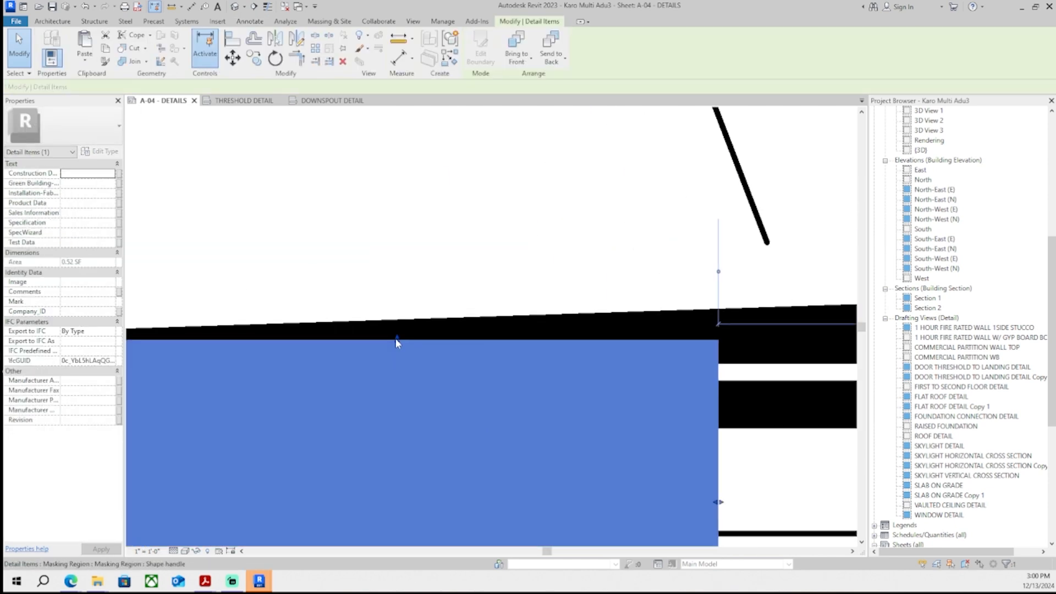
- Drag the masking region's top edge further up to meet the underside of the roofing
drag(397, 340, 395, 315)
click(419, 287)
- Review the flat roof detail on the sheet, zooming in and out around the downspout
scroll(421, 292, down, 9)
scroll(603, 336, down, 4)
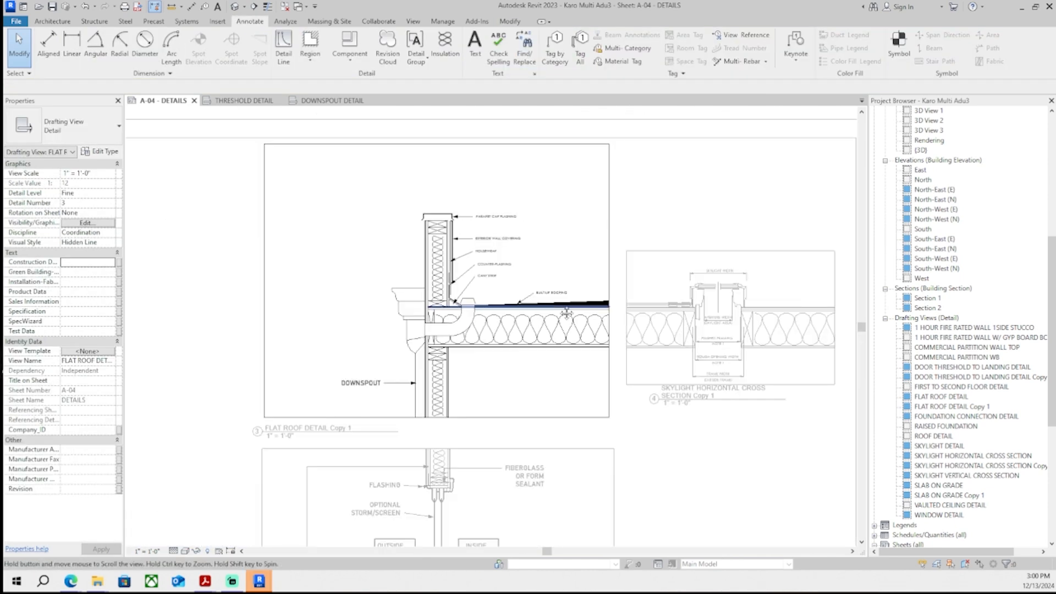
scroll(482, 335, up, 8)
scroll(482, 336, down, 2)
scroll(346, 388, up, 2)
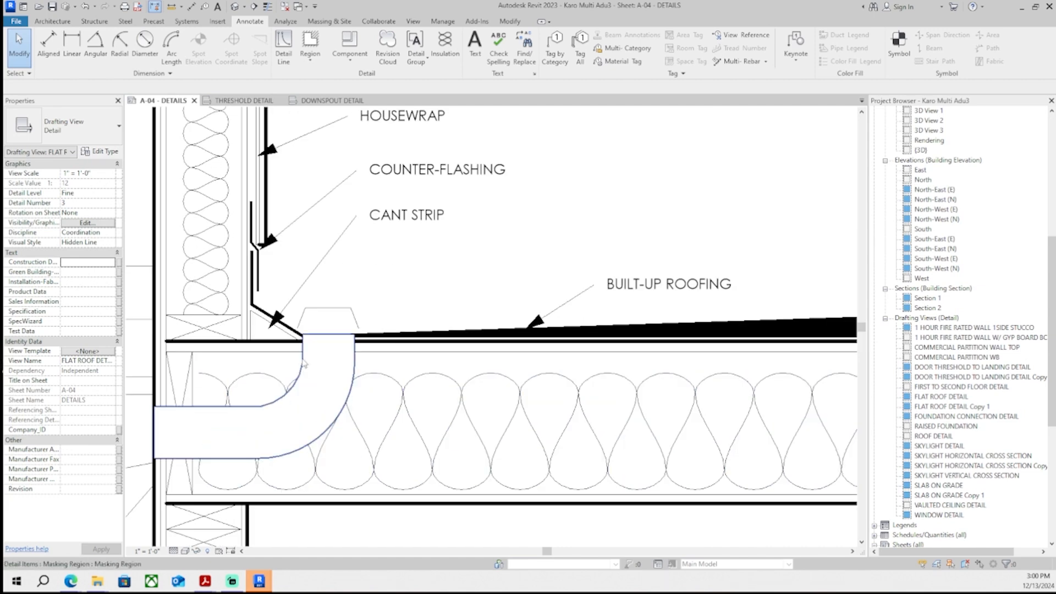
scroll(403, 300, down, 9)
double_click(503, 147)
scroll(495, 164, up, 5)
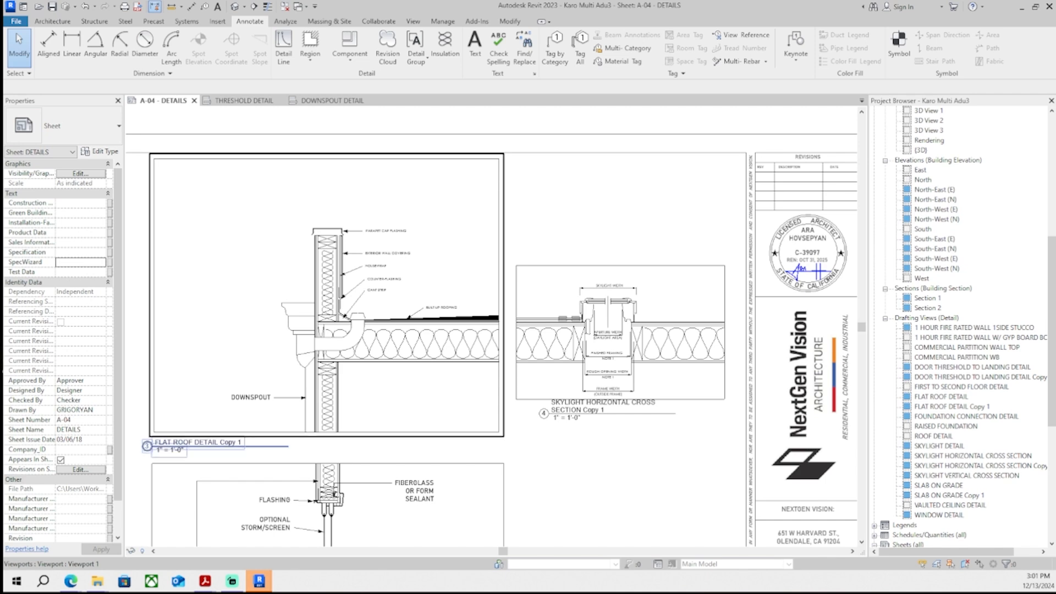
scroll(308, 330, up, 1)
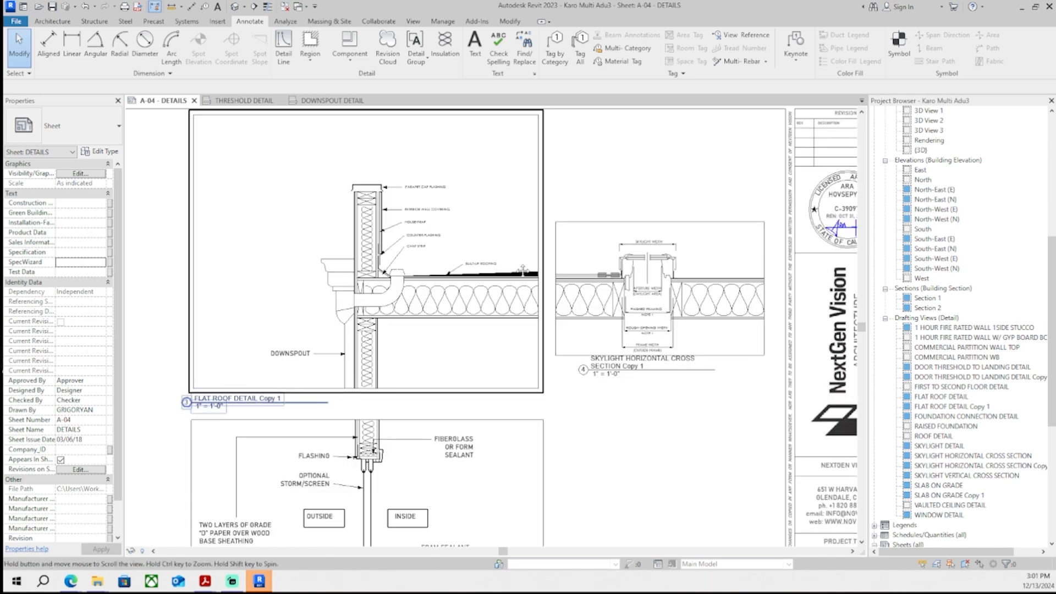
scroll(270, 308, up, 2)
scroll(512, 283, up, 3)
- Draw an Overhead-style dashed detail line across the top of the downspout opening
double_click(511, 283)
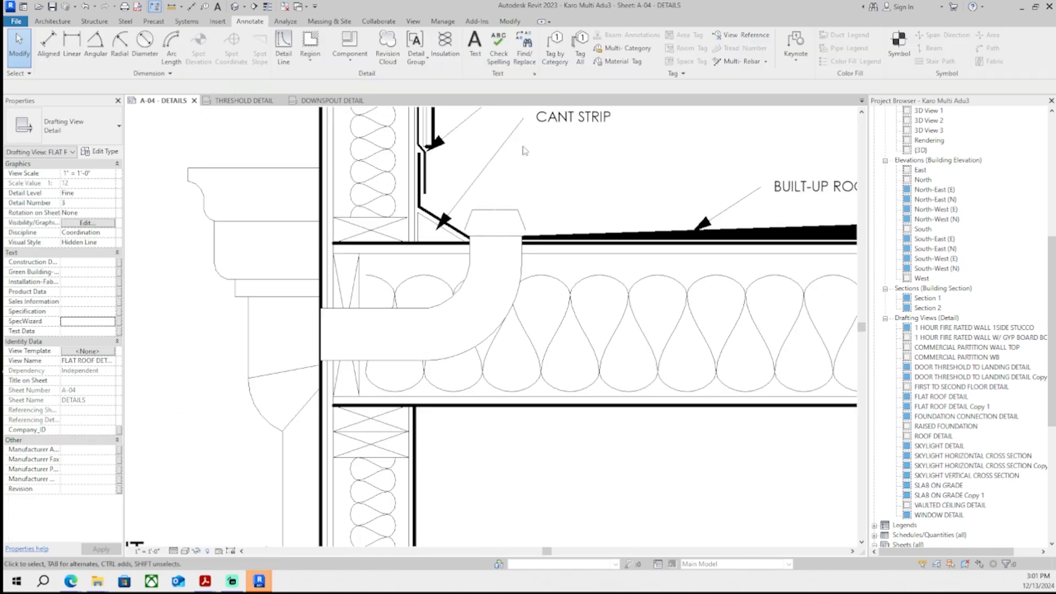
click(284, 49)
click(577, 53)
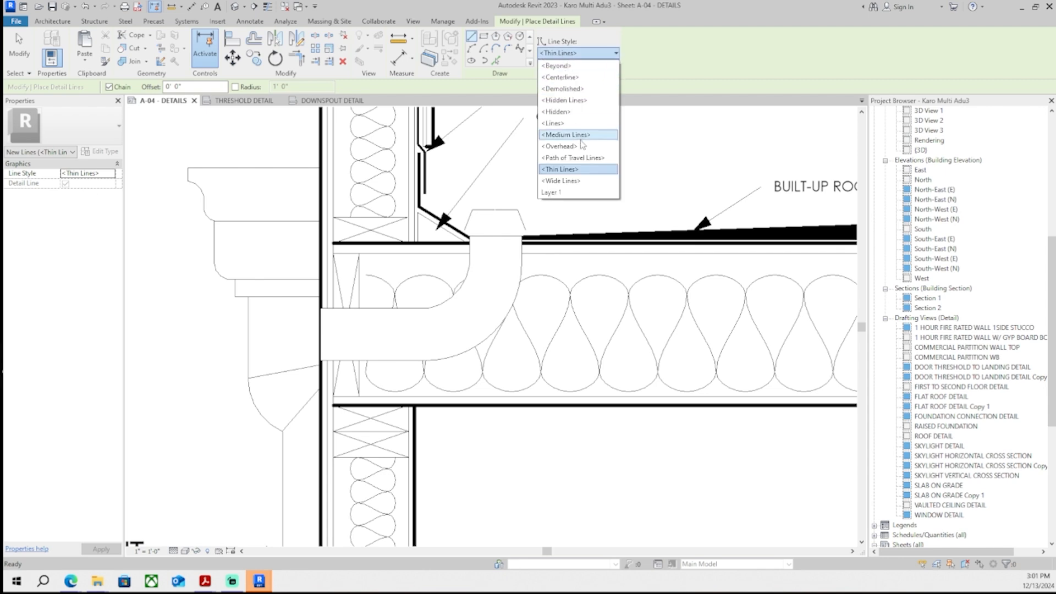
click(555, 144)
scroll(495, 255, up, 1)
click(461, 238)
click(530, 267)
middle_drag(525, 287, 539, 287)
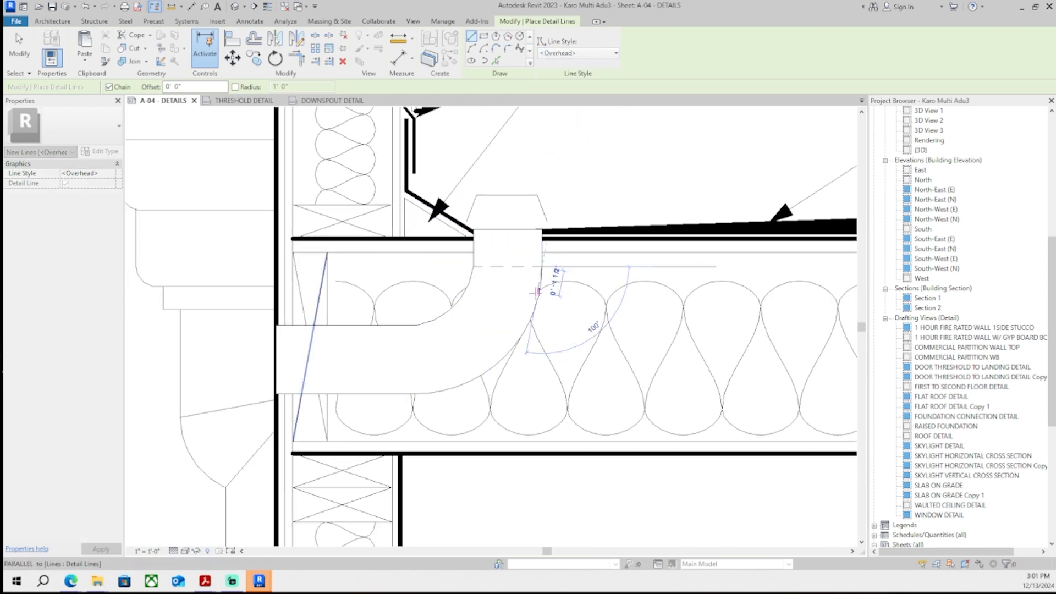
scroll(501, 377, down, 1)
middle_drag(503, 379, 533, 384)
key(Escape)
key(Escape)
- Move the dashed overhead line up onto the deck line beneath the roofing
scroll(536, 285, up, 2)
click(537, 283)
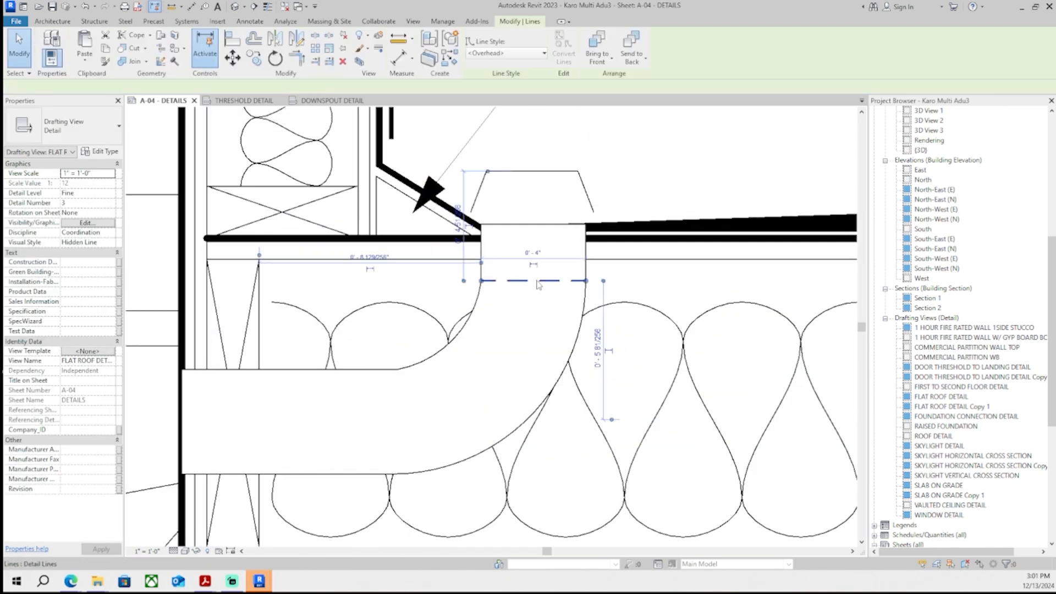
drag(538, 282, 538, 260)
click(493, 332)
- Inspect the downspout area of the flat roof detail on the sheet, reopening the viewport to zoom in
scroll(492, 333, down, 3)
scroll(478, 360, down, 3)
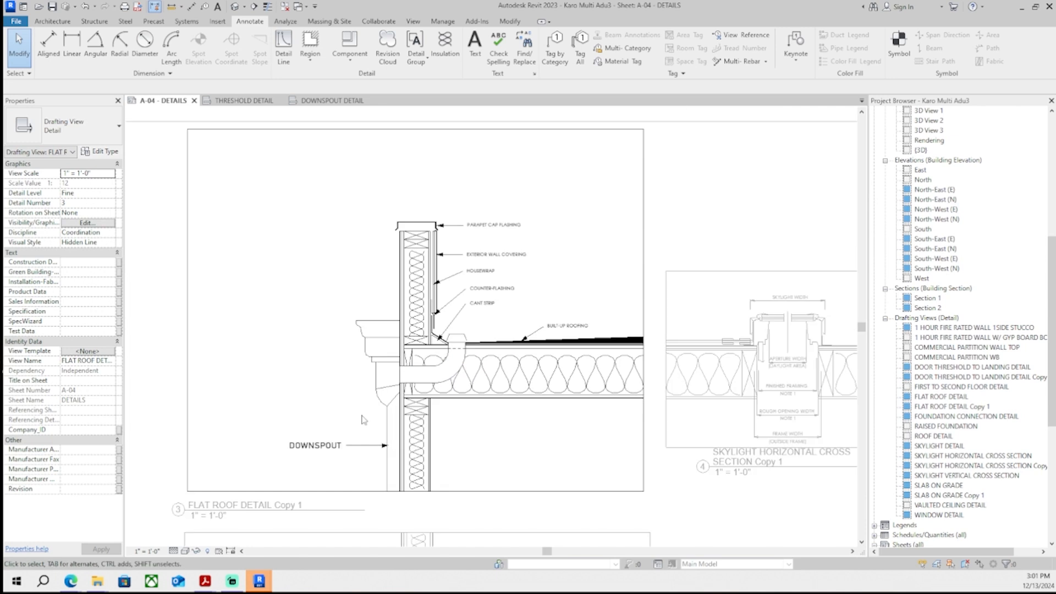
scroll(477, 347, down, 2)
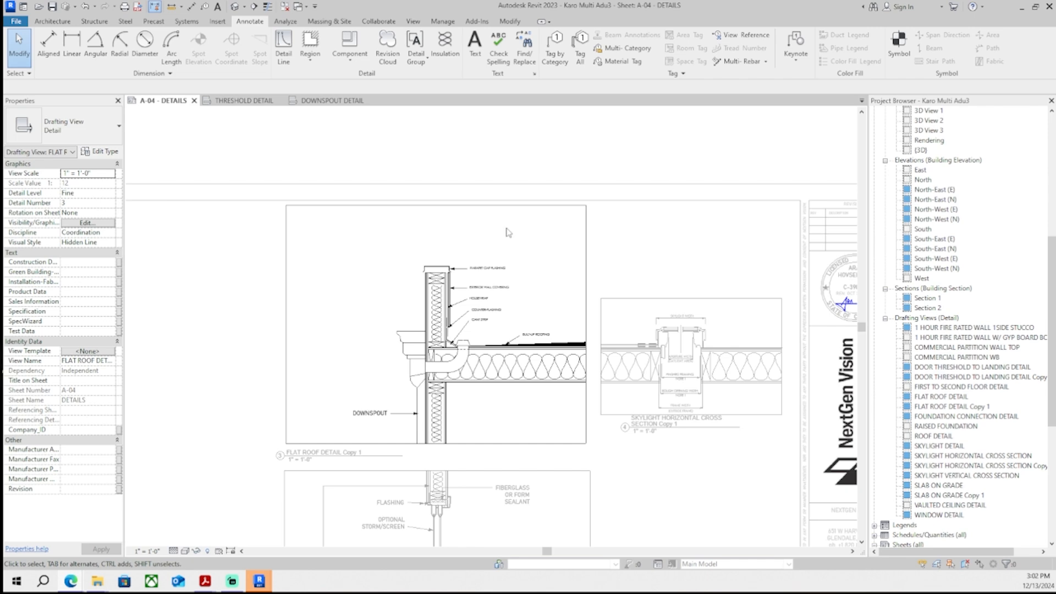
scroll(502, 137, down, 2)
scroll(418, 372, up, 5)
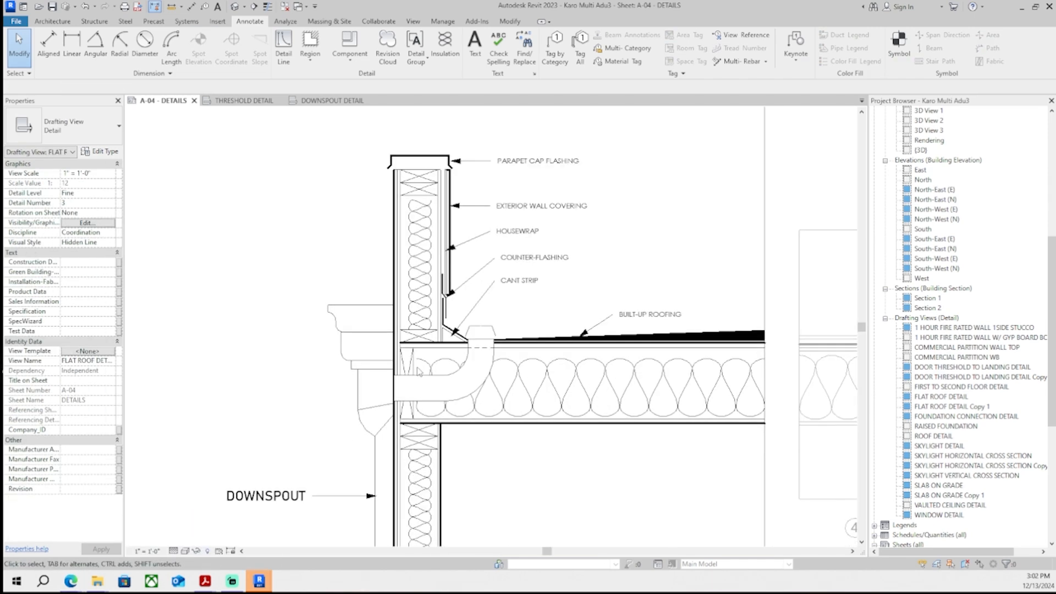
scroll(419, 372, up, 2)
scroll(423, 385, down, 1)
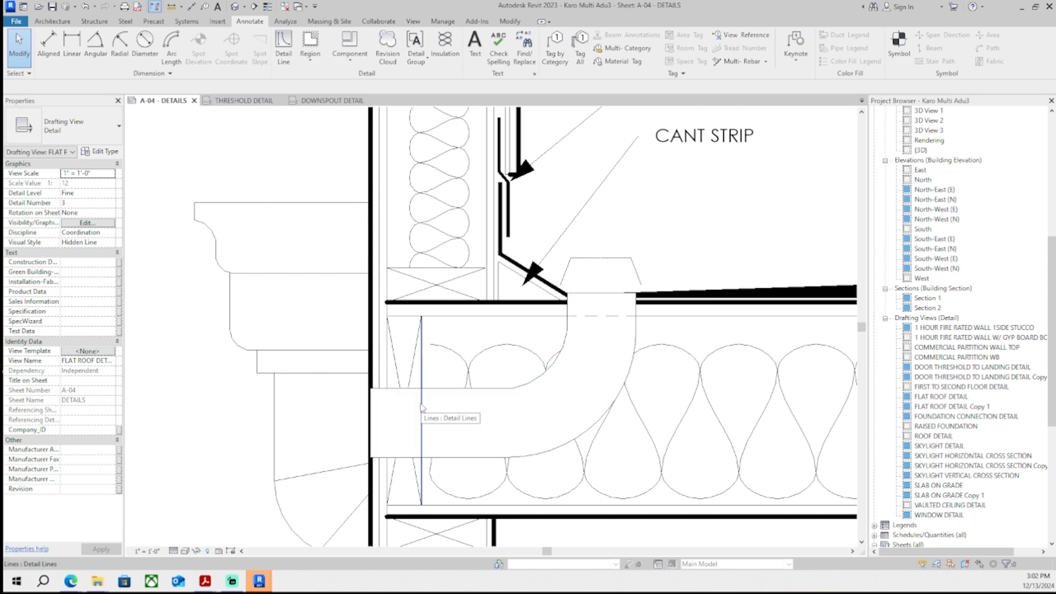
scroll(617, 218, down, 1)
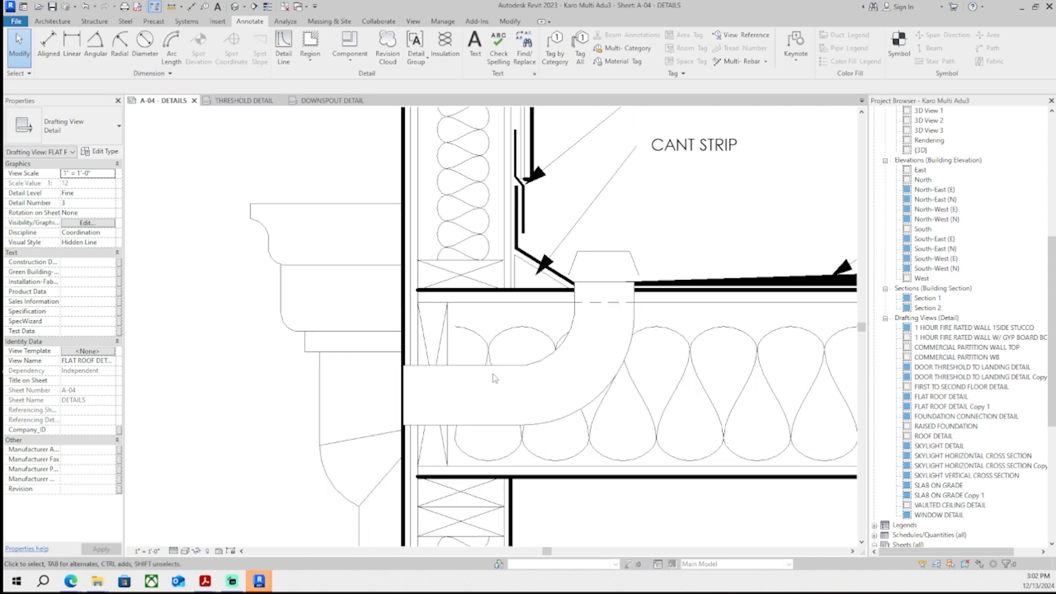
scroll(494, 378, down, 4)
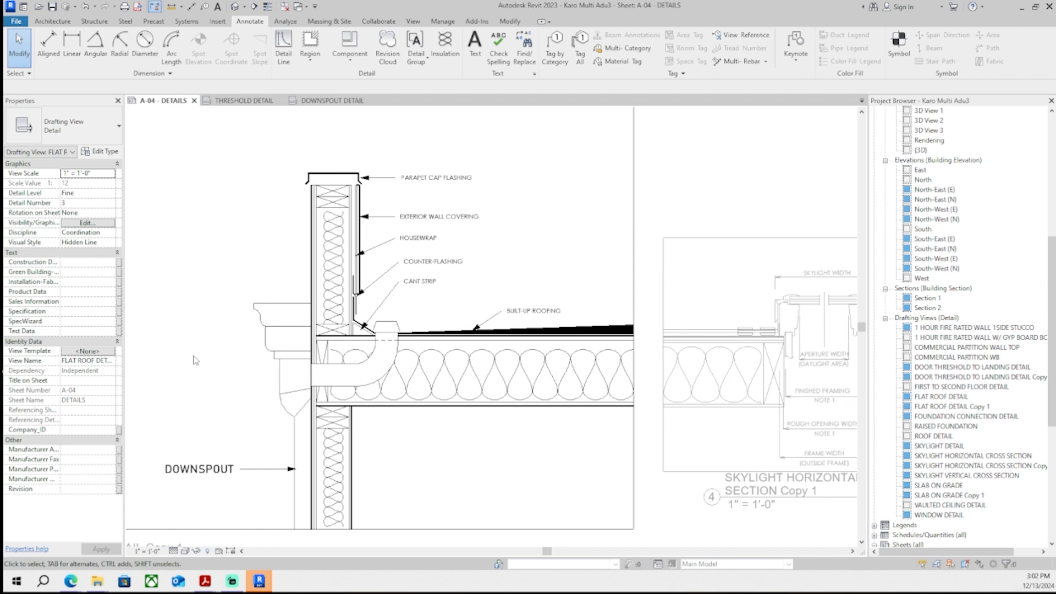
scroll(395, 323, down, 2)
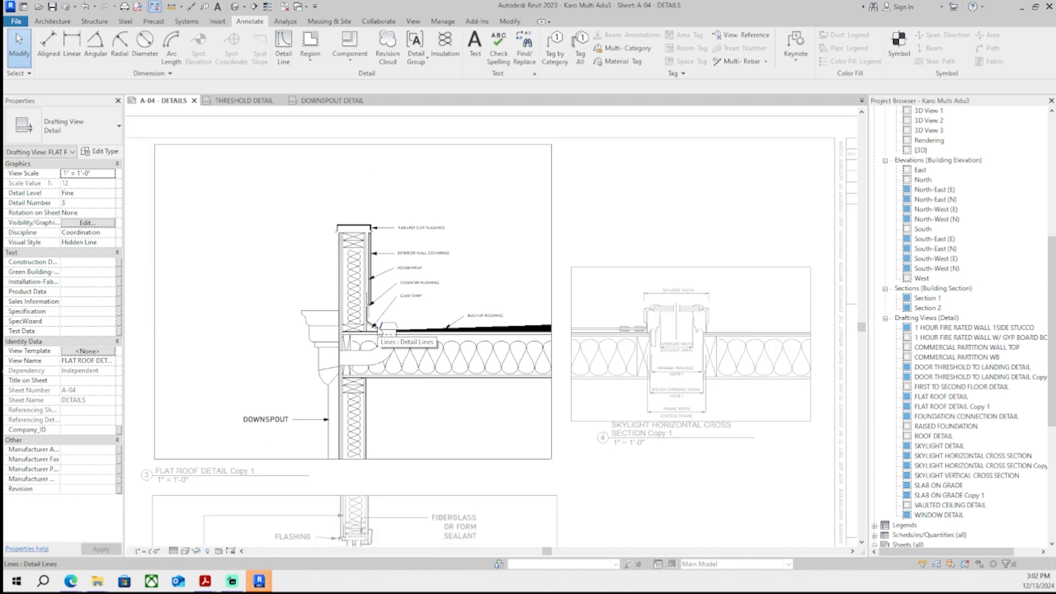
middle_drag(380, 332, 386, 299)
scroll(381, 313, up, 2)
scroll(372, 319, down, 3)
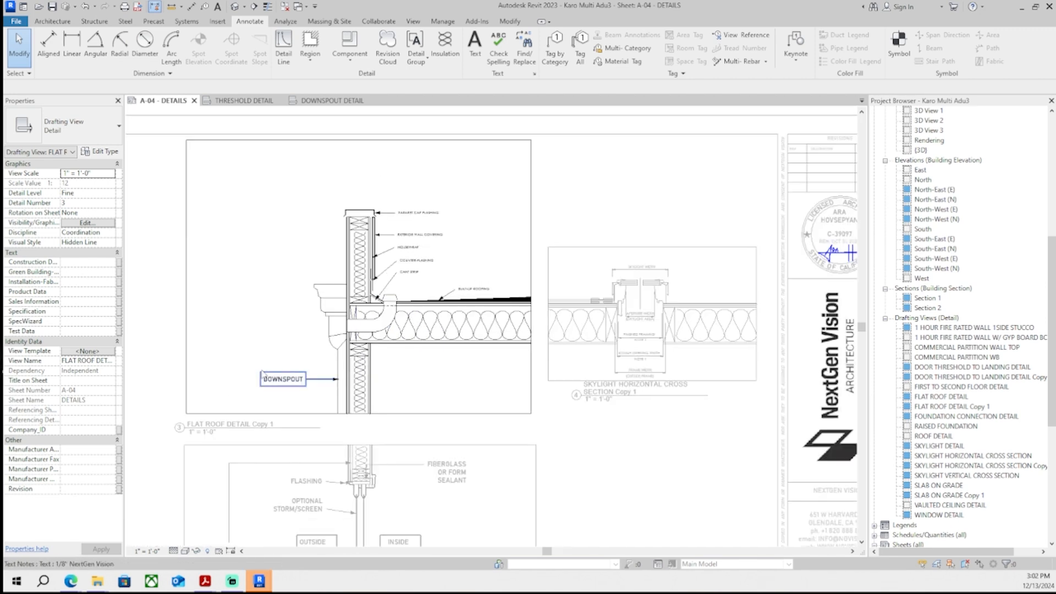
scroll(263, 374, down, 1)
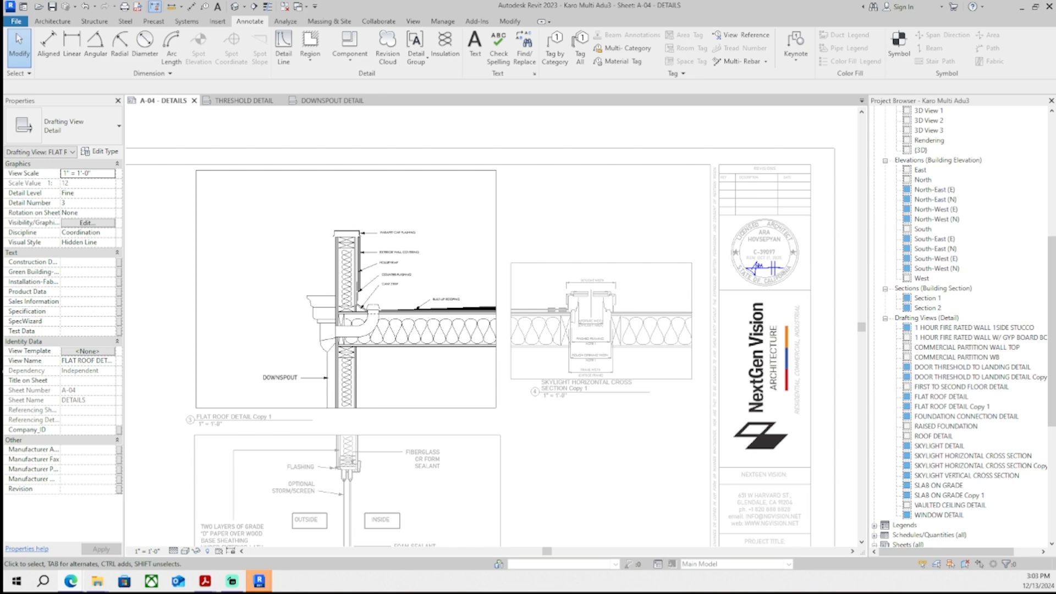
scroll(527, 321, down, 3)
double_click(486, 165)
middle_drag(506, 240, 521, 214)
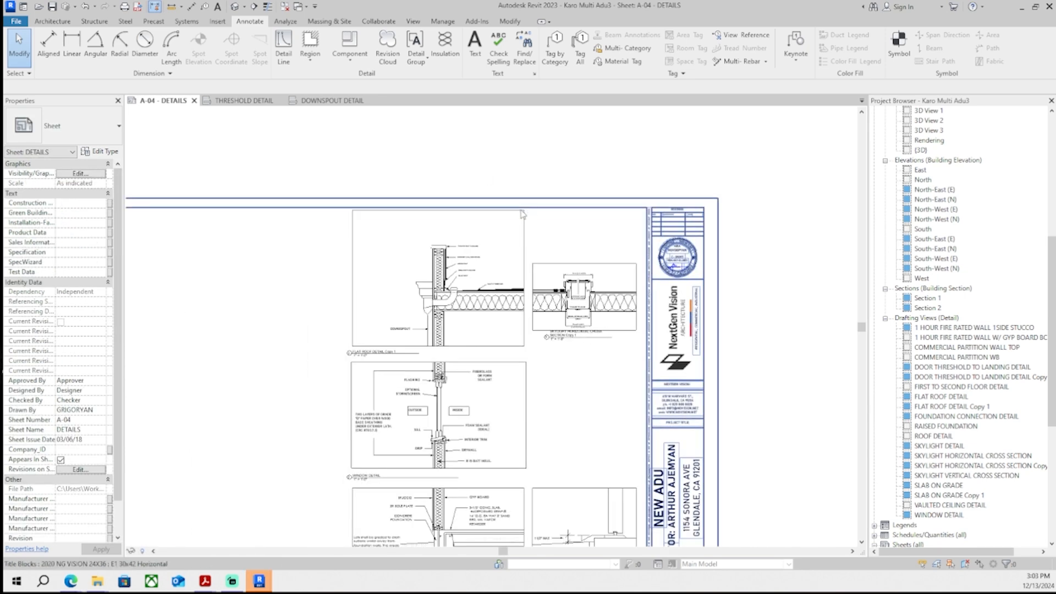
scroll(470, 271, up, 7)
double_click(326, 381)
click(325, 380)
key(Escape)
scroll(257, 439, up, 3)
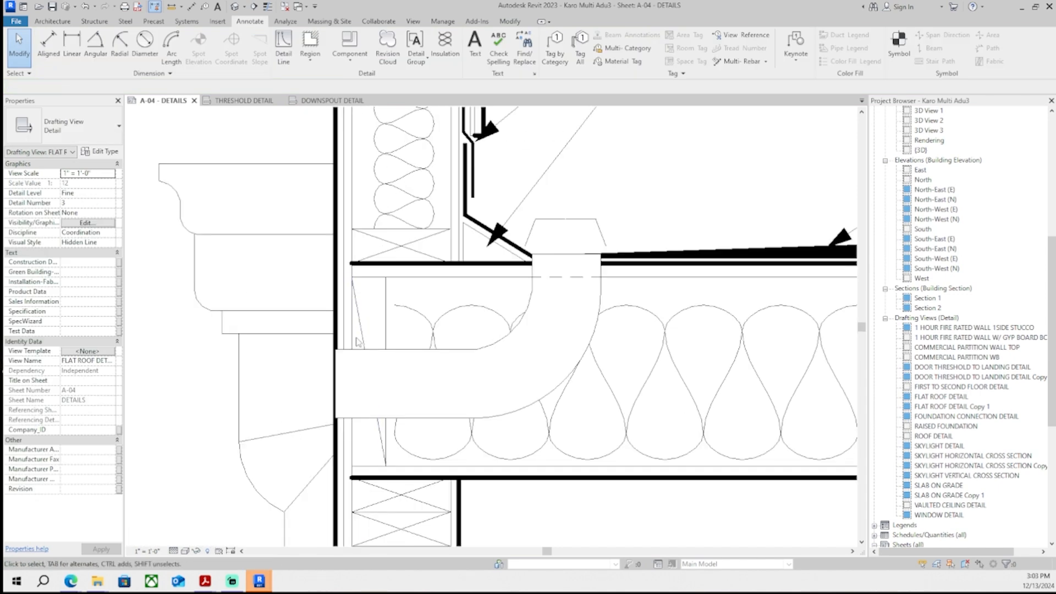
click(444, 456)
drag(394, 382, 352, 382)
scroll(409, 413, down, 2)
click(239, 403)
scroll(336, 367, down, 2)
middle_drag(463, 384, 471, 384)
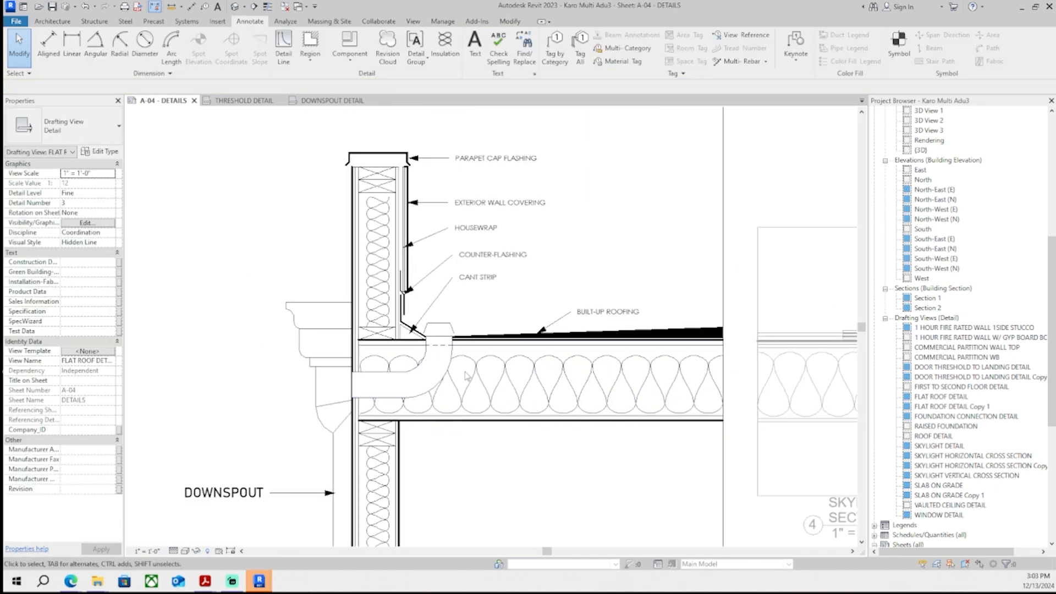
scroll(465, 376, up, 2)
scroll(425, 392, up, 1)
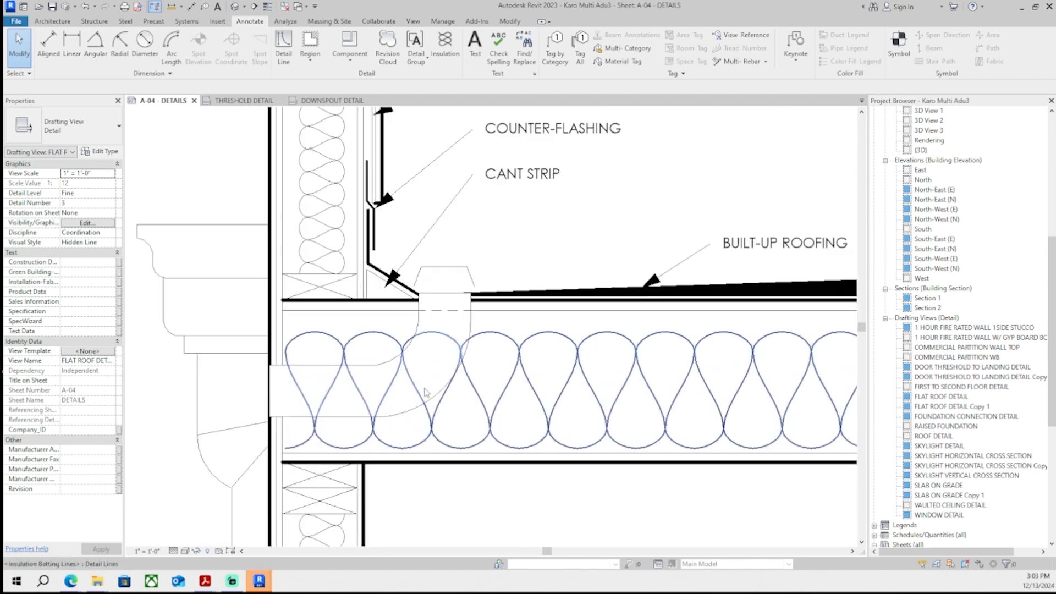
scroll(426, 392, up, 2)
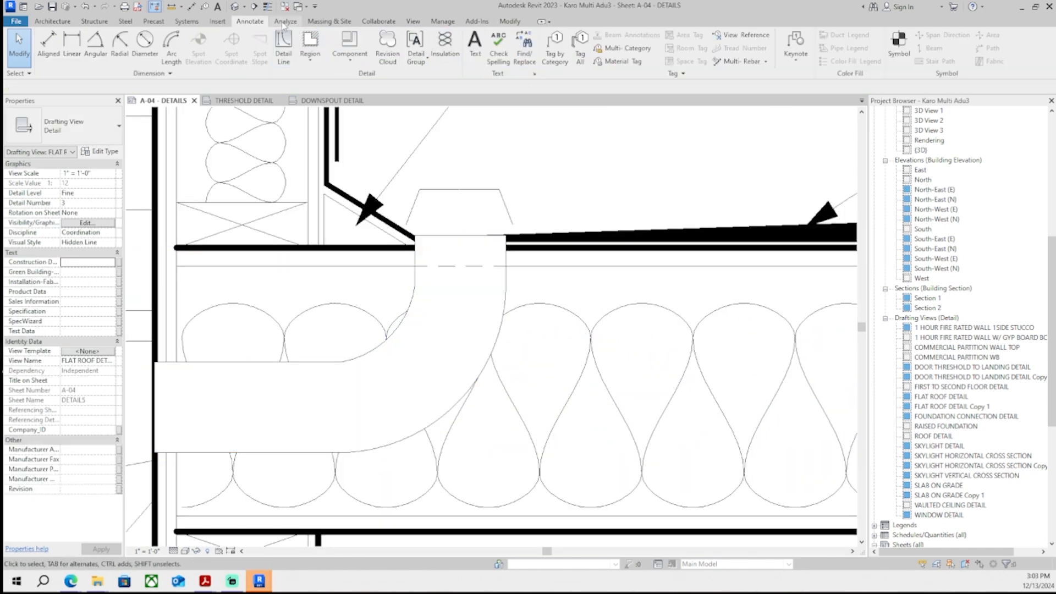
- Draw an Overhead-style detail arc tracing the inner curve of the downspout elbow
click(416, 265)
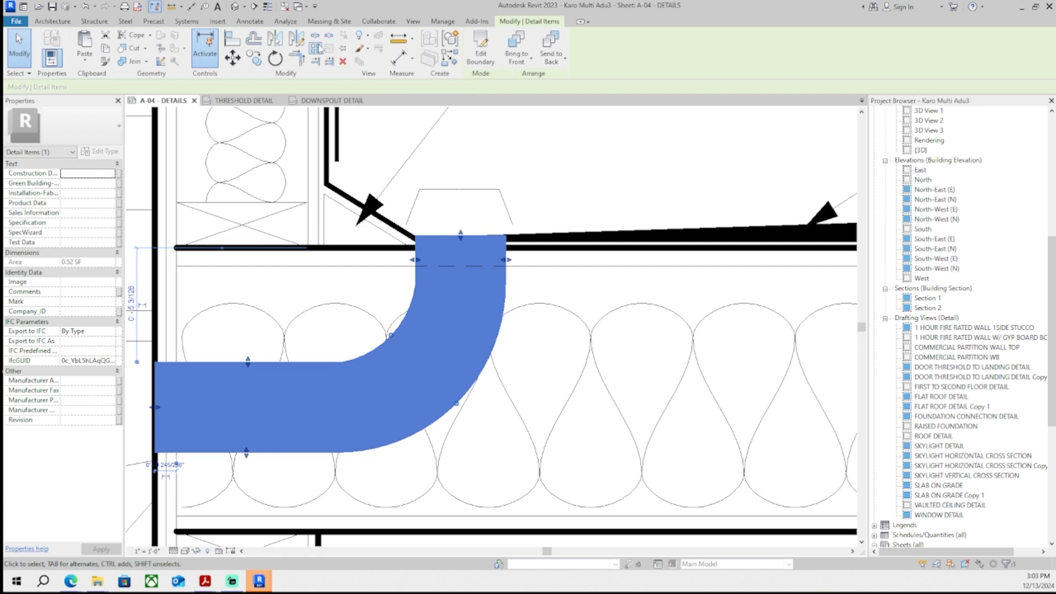
click(370, 297)
click(287, 48)
click(472, 48)
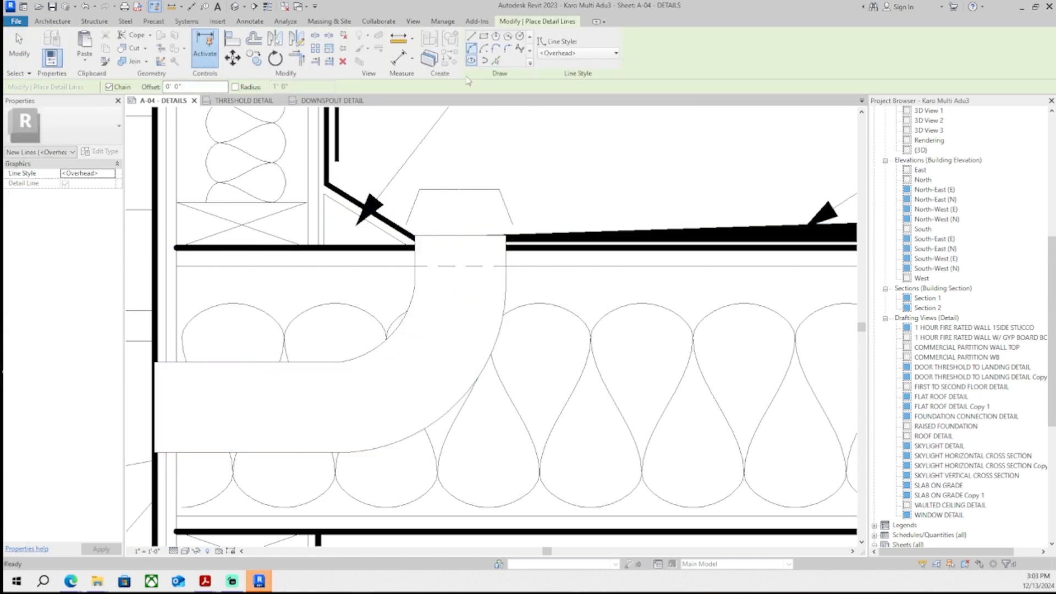
scroll(383, 484, up, 2)
click(322, 298)
scroll(433, 183, up, 5)
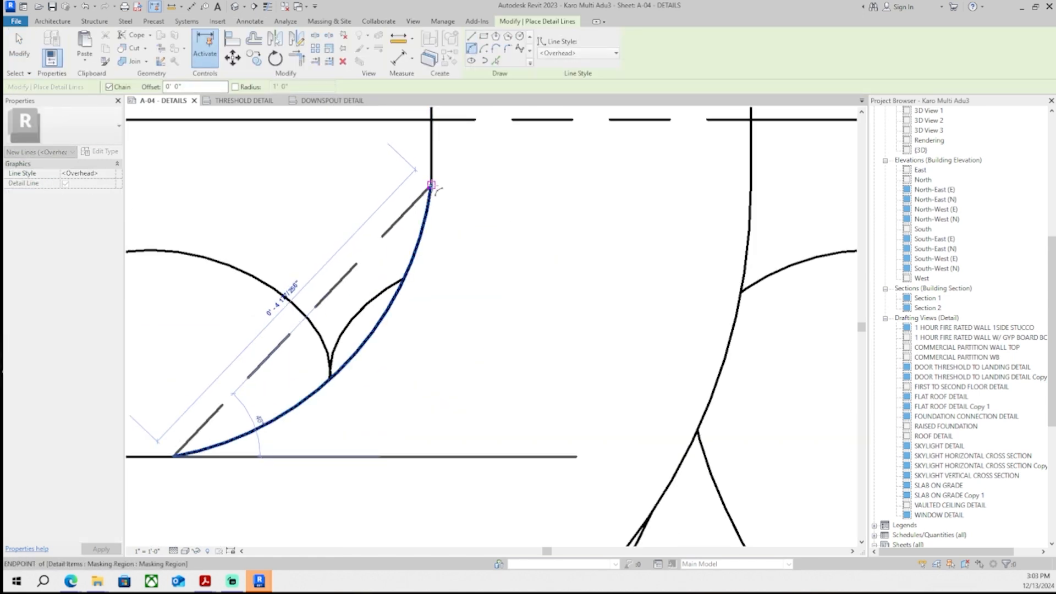
click(432, 185)
click(372, 329)
- Draw a vertical line up the downspout's inner edge and undo it
scroll(396, 174, down, 1)
scroll(399, 175, down, 1)
middle_drag(398, 175, 398, 267)
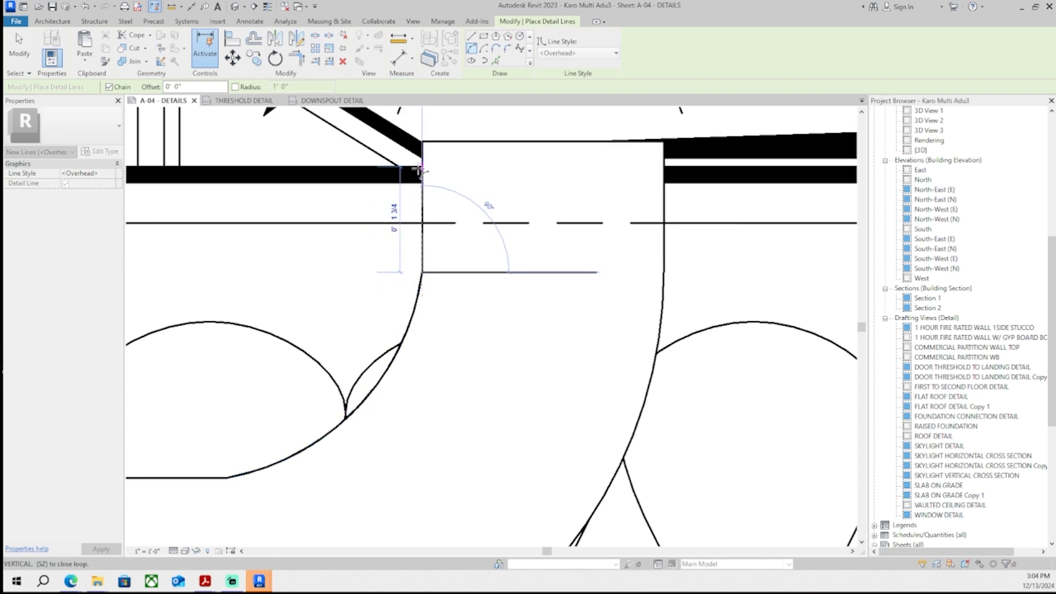
key(Escape)
key(Escape)
click(420, 289)
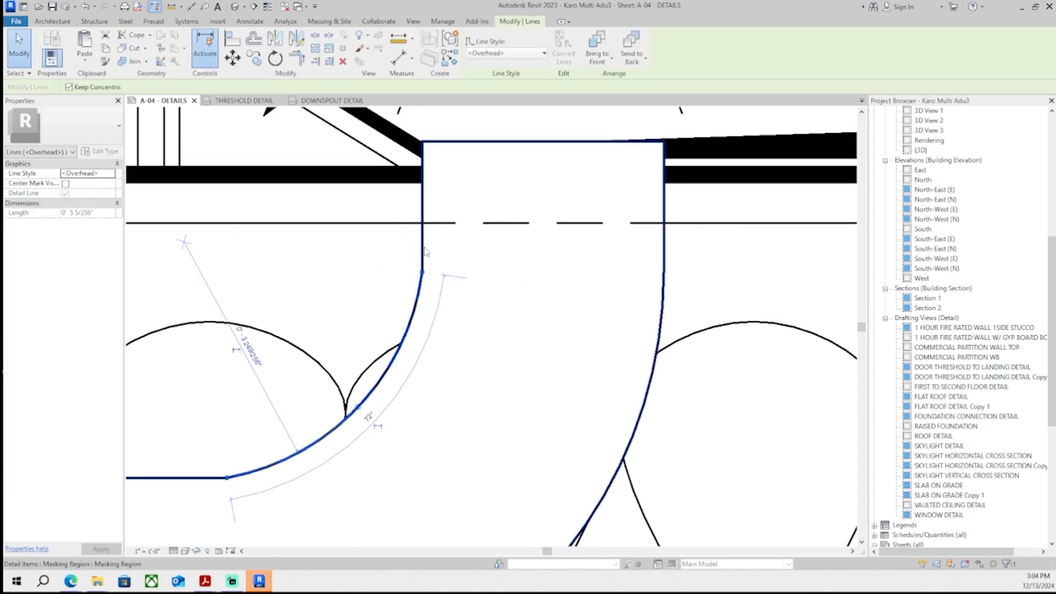
ctrl+click(425, 251)
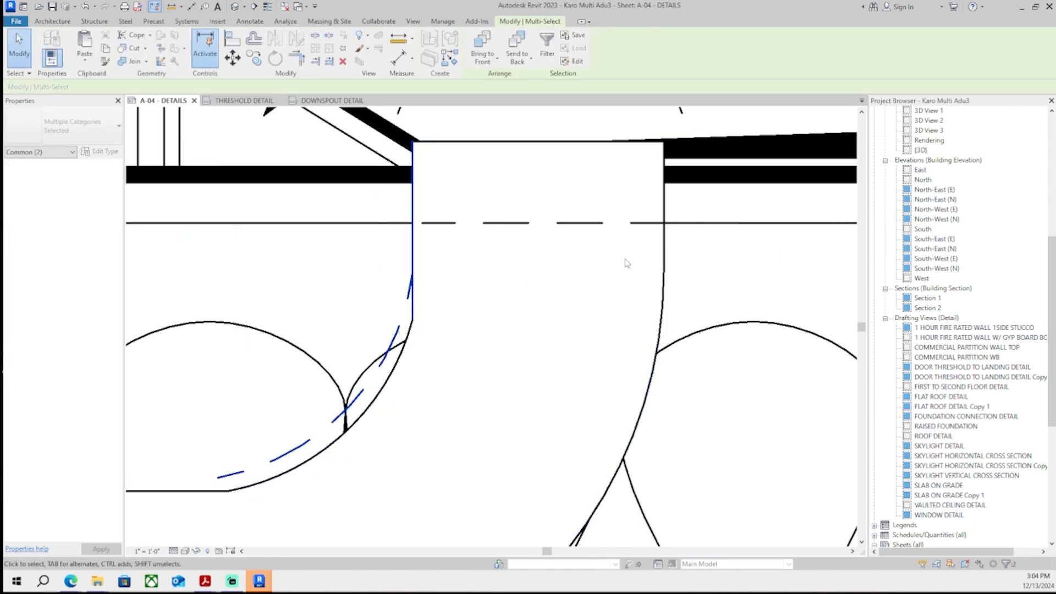
key(ctrl+z)
key(ctrl+z)
- Nudge the elbow arc slightly left and up and change its line style to Thin Lines
click(406, 346)
key(Left)
key(Left)
key(Left)
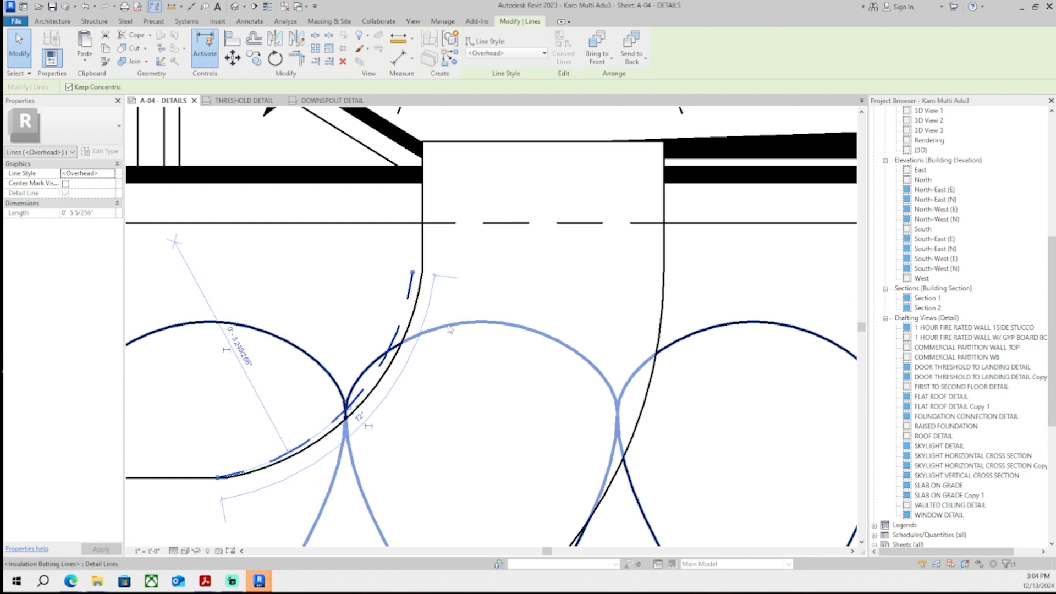
key(Up)
scroll(451, 329, down, 2)
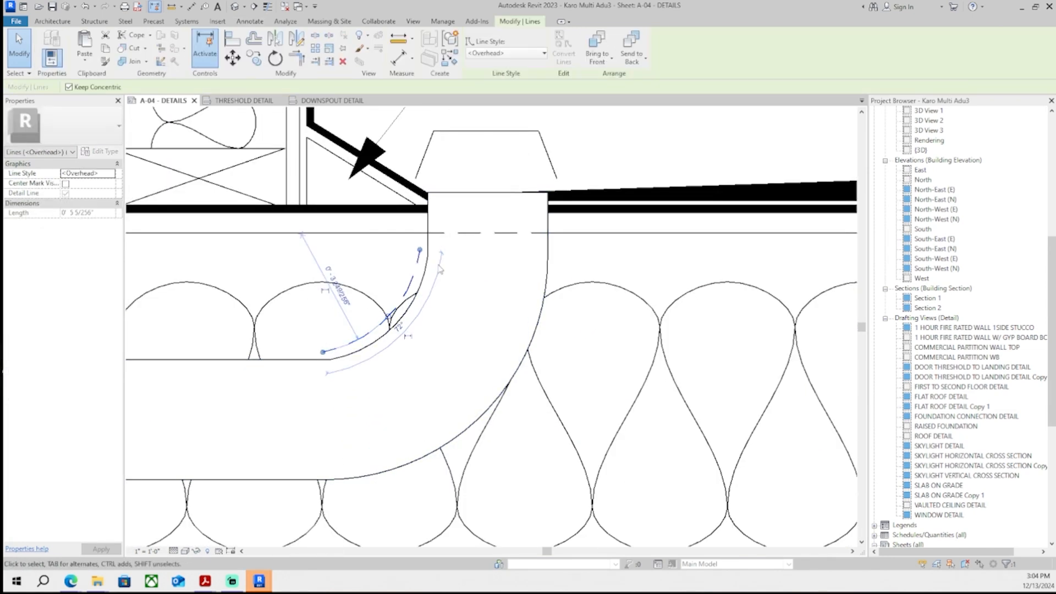
click(506, 53)
click(495, 169)
click(362, 225)
- Draw a short vertical detail line from the elbow arc's top up to the roof deck
scroll(402, 218, up, 2)
click(285, 49)
scroll(440, 325, up, 3)
click(412, 216)
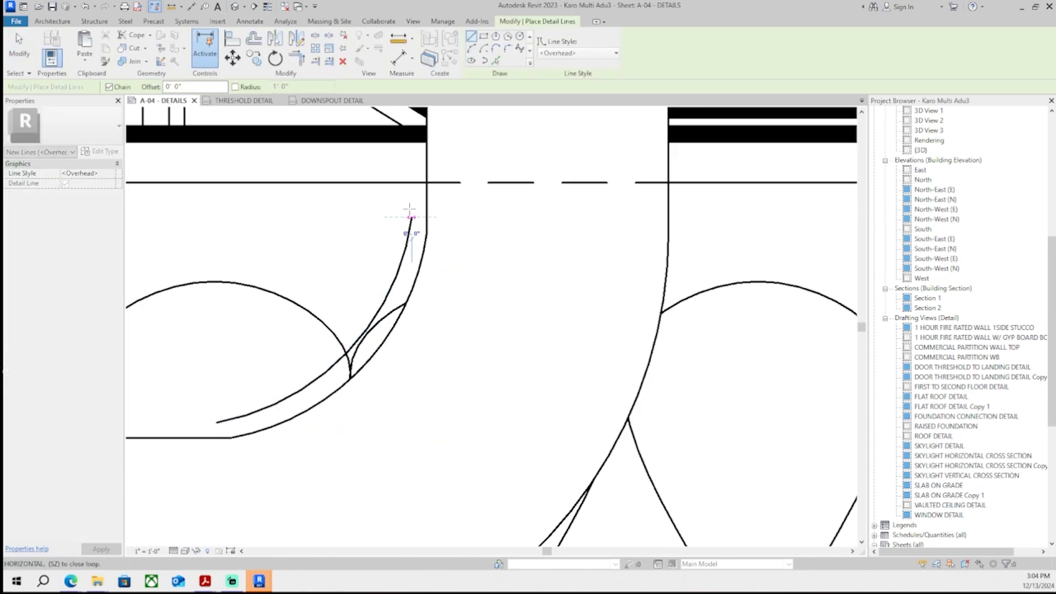
click(413, 137)
key(Escape)
click(428, 183)
key(Escape)
key(Escape)
- Change the short vertical line's style to Thin Lines
scroll(428, 187, down, 1)
middle_drag(428, 187, 430, 264)
click(416, 236)
click(509, 53)
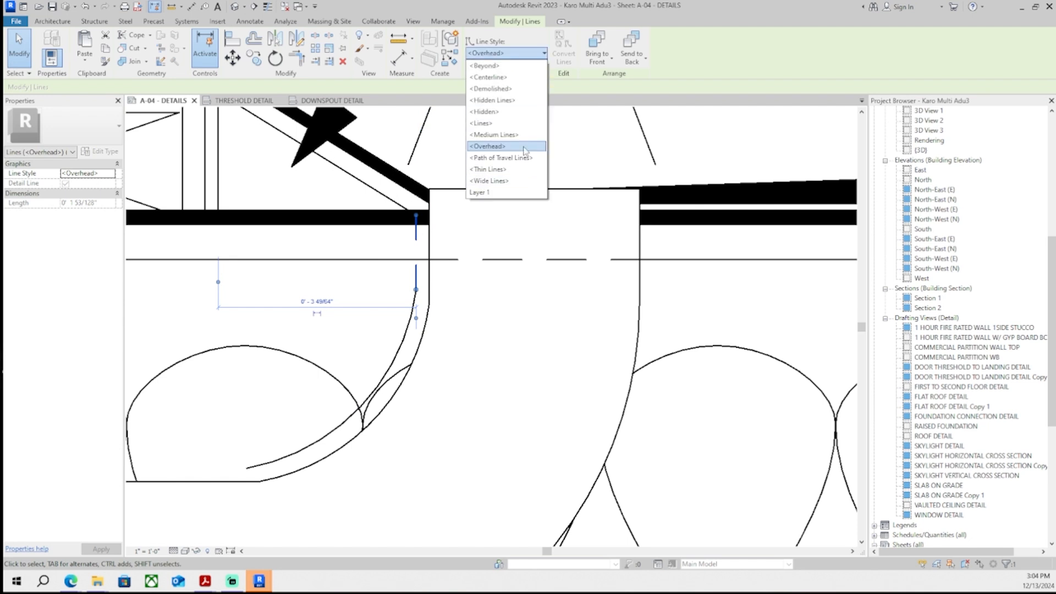
click(489, 169)
scroll(578, 283, down, 1)
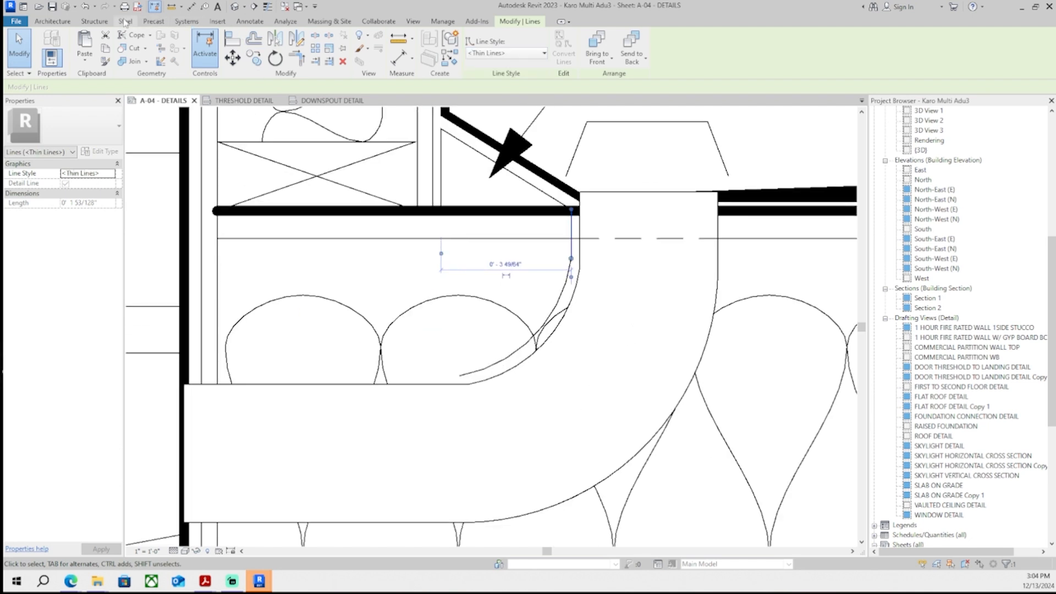
- Draw an Overhead dashed detail line along the top of the downspout's horizontal run through the wall
click(241, 23)
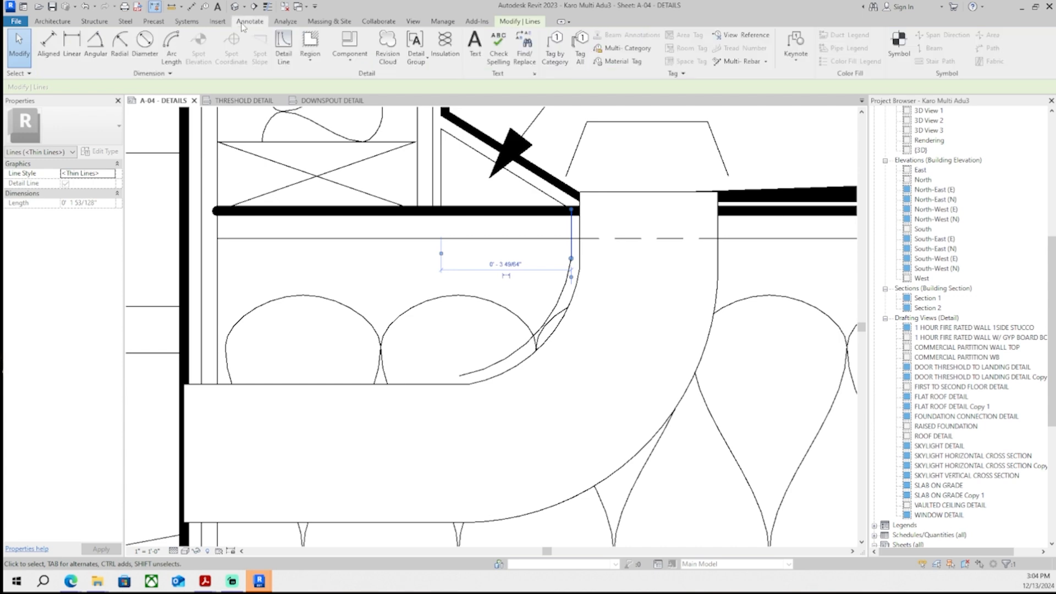
click(283, 47)
scroll(654, 355, up, 1)
click(396, 382)
scroll(341, 388, down, 2)
middle_drag(247, 392, 457, 341)
click(387, 345)
key(Escape)
key(Escape)
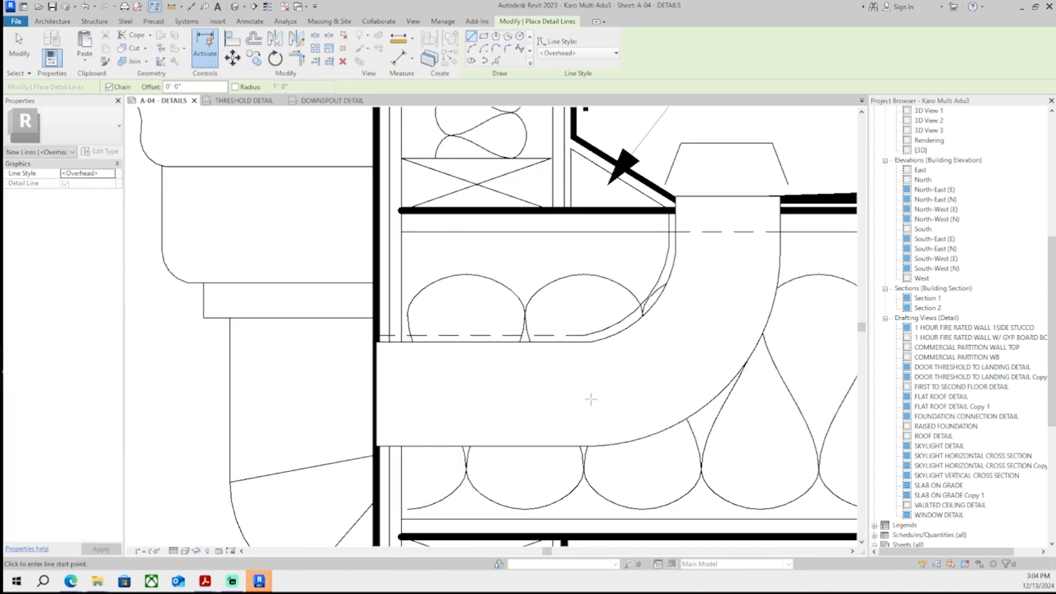
- Change the dashed line along the top of the downspout's horizontal run to the Thin Lines style
scroll(419, 366, down, 2)
scroll(383, 313, up, 1)
click(381, 304)
click(504, 54)
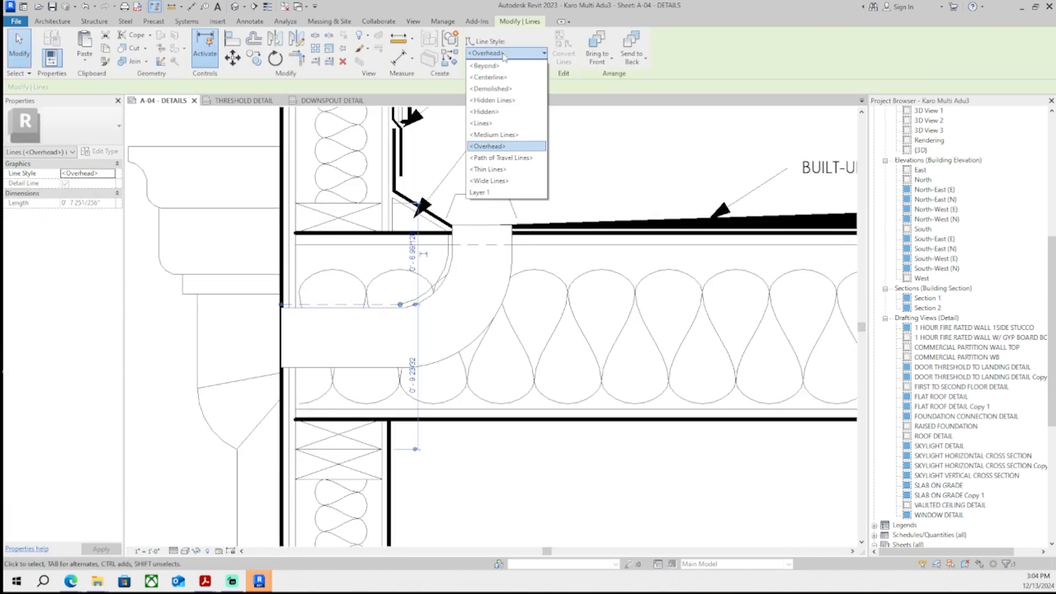
click(507, 168)
key(Escape)
- Draw an Overhead detail line along the bottom of the downspout's horizontal run through the wall
scroll(510, 229, down, 2)
scroll(527, 285, up, 2)
scroll(468, 297, down, 4)
scroll(546, 306, up, 1)
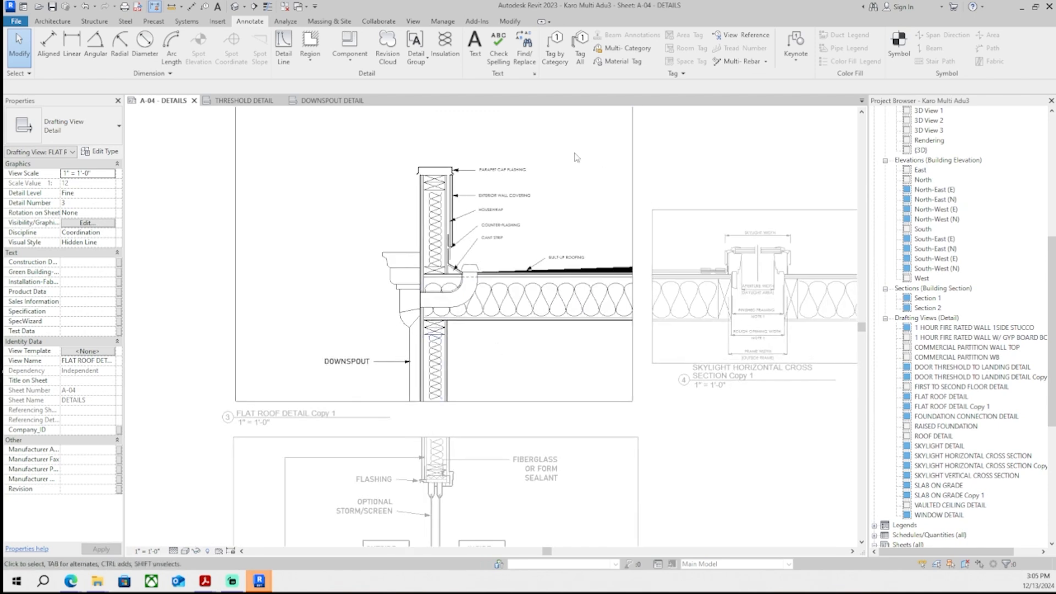
scroll(523, 311, up, 2)
scroll(506, 314, down, 1)
scroll(489, 315, up, 1)
scroll(410, 357, up, 2)
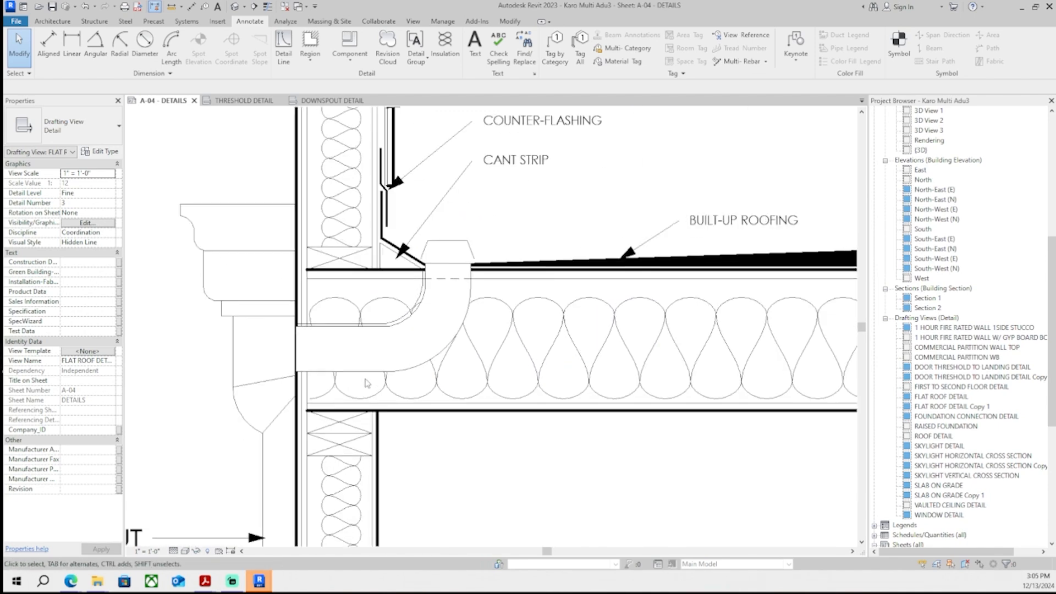
scroll(393, 347, up, 2)
click(283, 46)
scroll(323, 489, up, 2)
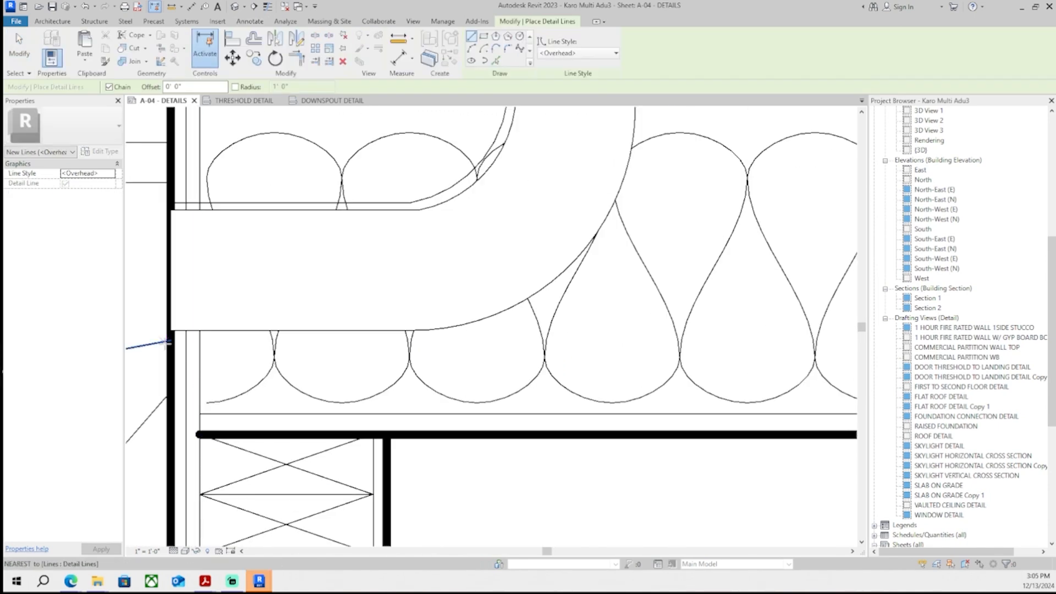
click(171, 347)
key(Escape)
scroll(220, 349, up, 4)
click(135, 335)
scroll(329, 478, down, 3)
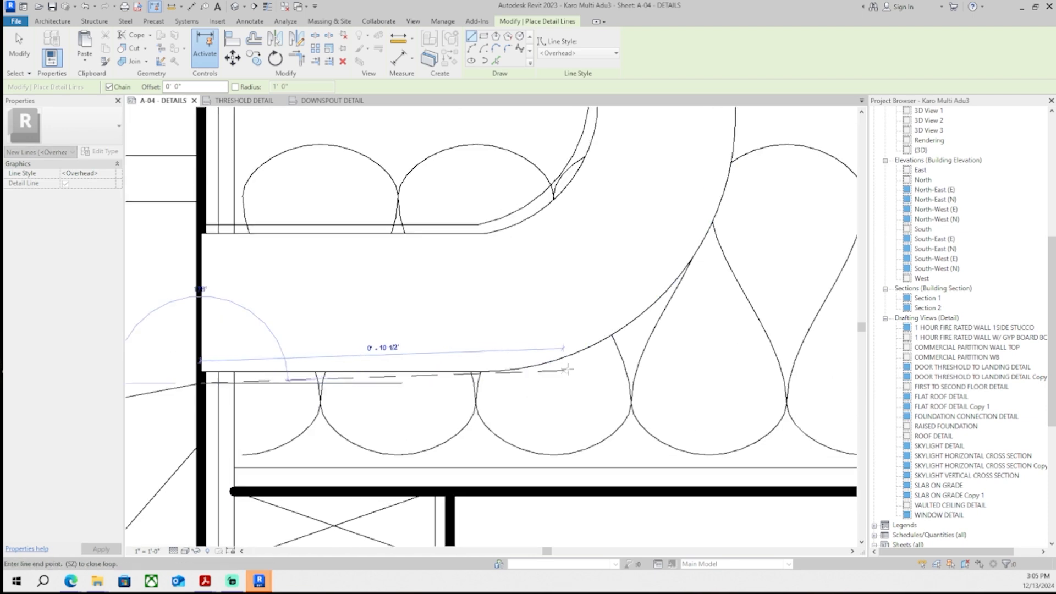
click(495, 384)
middle_drag(766, 172, 597, 302)
key(Escape)
- Draw a vertical Overhead detail line down the downspout's inner right side from the roof deck
scroll(561, 205, up, 1)
click(573, 188)
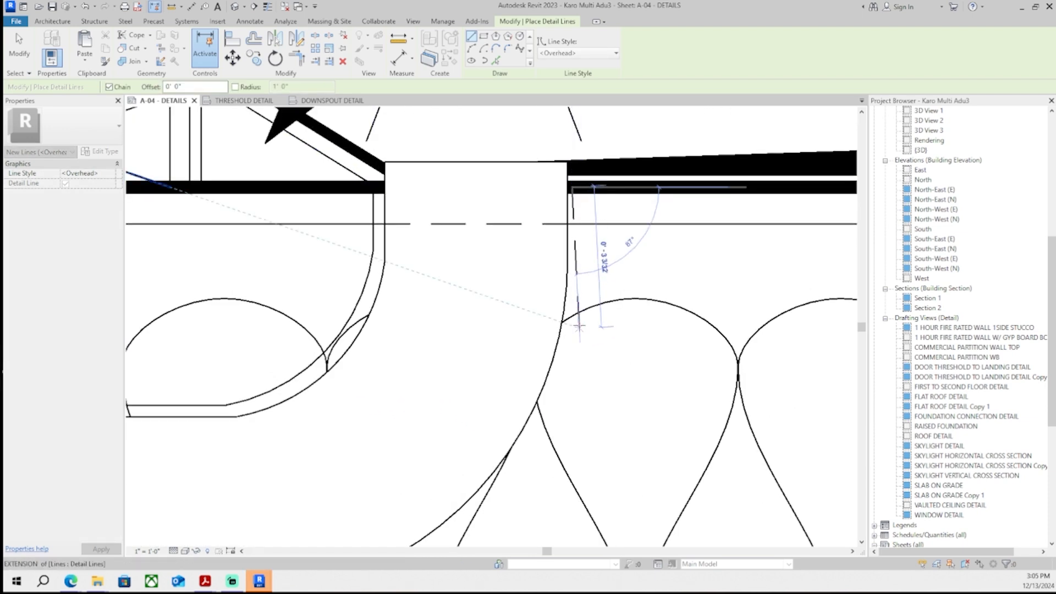
key(Escape)
click(578, 187)
click(578, 290)
- Draw an Overhead arc along the elbow's outer curve, joining the bottom line to the vertical line
click(471, 49)
scroll(601, 445, down, 3)
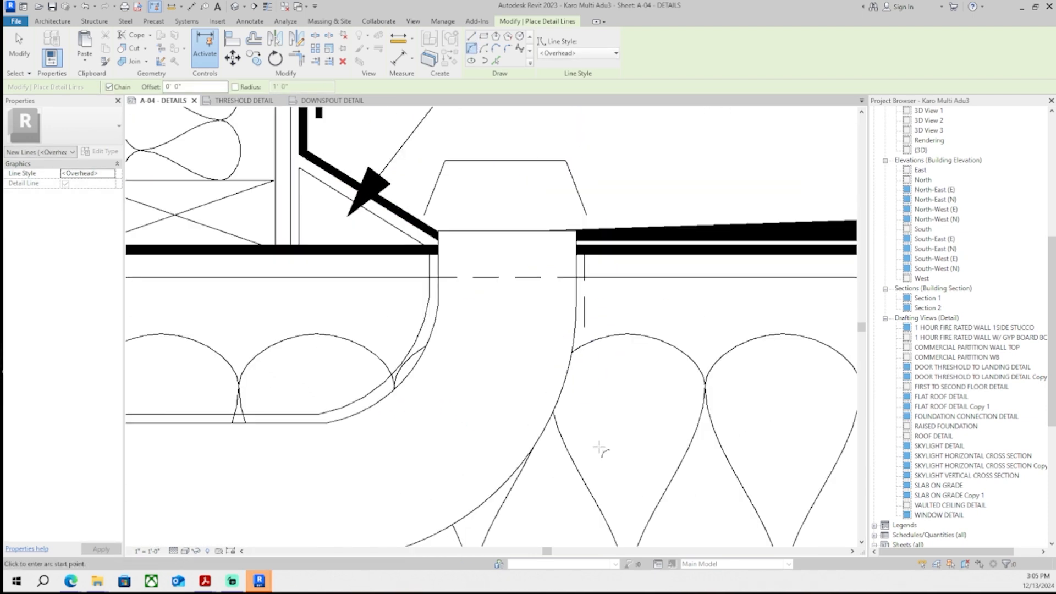
middle_drag(478, 501, 533, 279)
scroll(495, 308, up, 1)
scroll(404, 340, up, 3)
click(415, 335)
scroll(783, 233, down, 4)
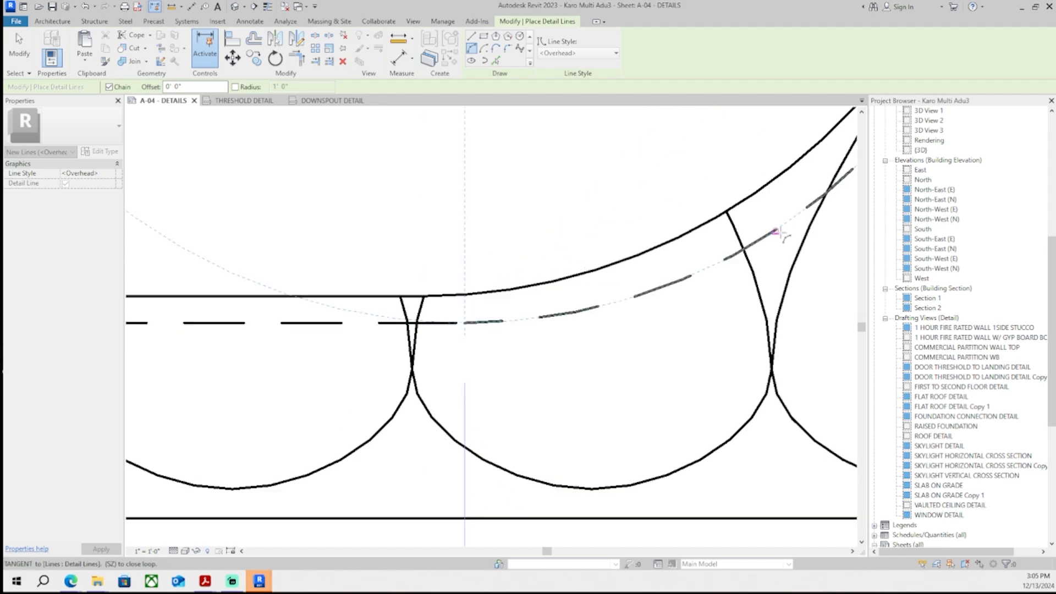
middle_drag(783, 234, 597, 385)
click(648, 333)
key(Escape)
key(Escape)
- Adjust the vertical line's endpoints so it meets the arc at the elbow
scroll(429, 430, up, 3)
click(490, 422)
key(Escape)
scroll(499, 437, down, 6)
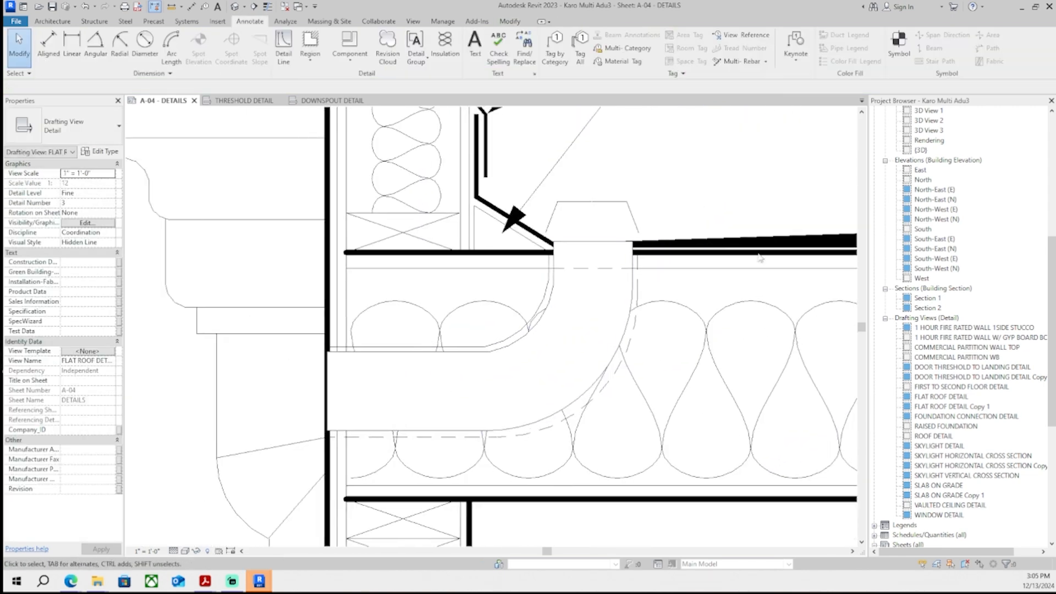
middle_drag(641, 282, 554, 305)
scroll(555, 305, up, 1)
scroll(553, 300, up, 4)
click(543, 302)
drag(543, 306, 554, 314)
scroll(556, 319, down, 3)
middle_drag(552, 399, 566, 333)
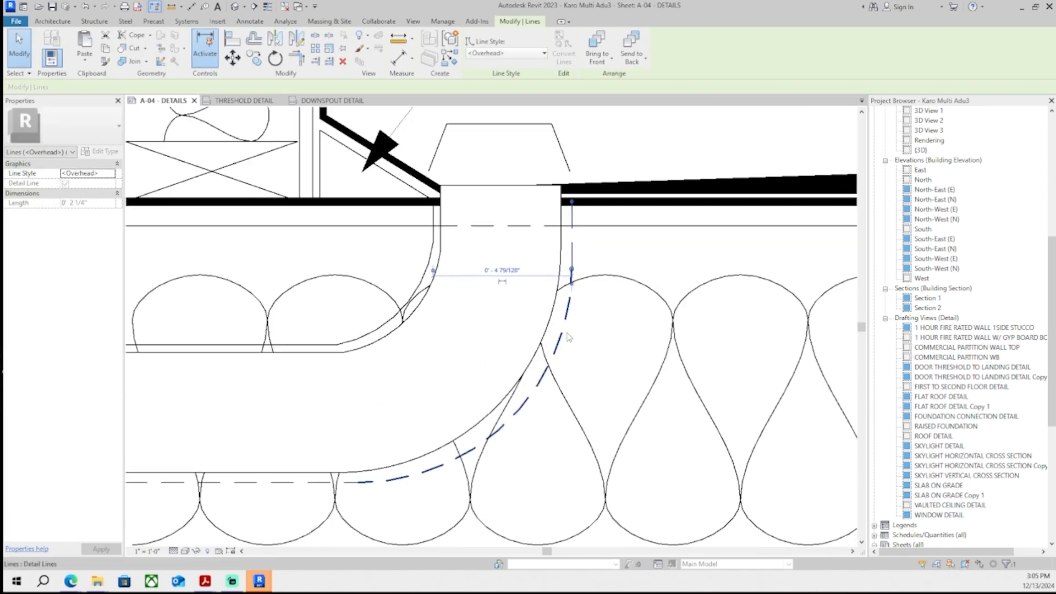
- Change the elbow arc and its connected dashed lines to the Thin Lines style
scroll(588, 347, down, 1)
key(Escape)
scroll(592, 354, down, 1)
scroll(589, 267, up, 9)
scroll(567, 388, down, 8)
middle_drag(523, 528, 556, 429)
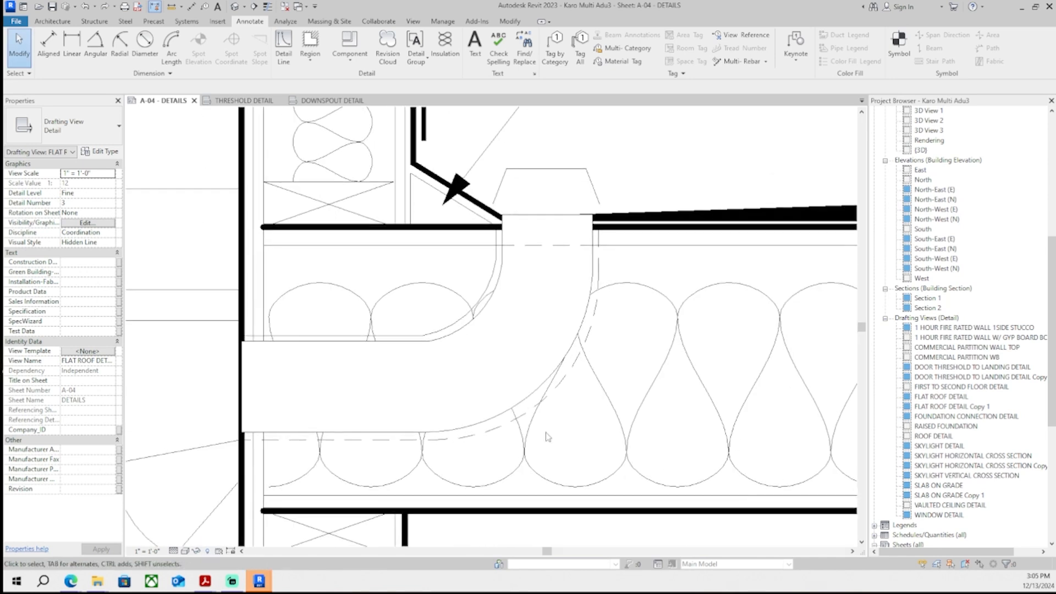
scroll(520, 427, up, 1)
click(498, 426)
ctrl+click(388, 440)
click(533, 54)
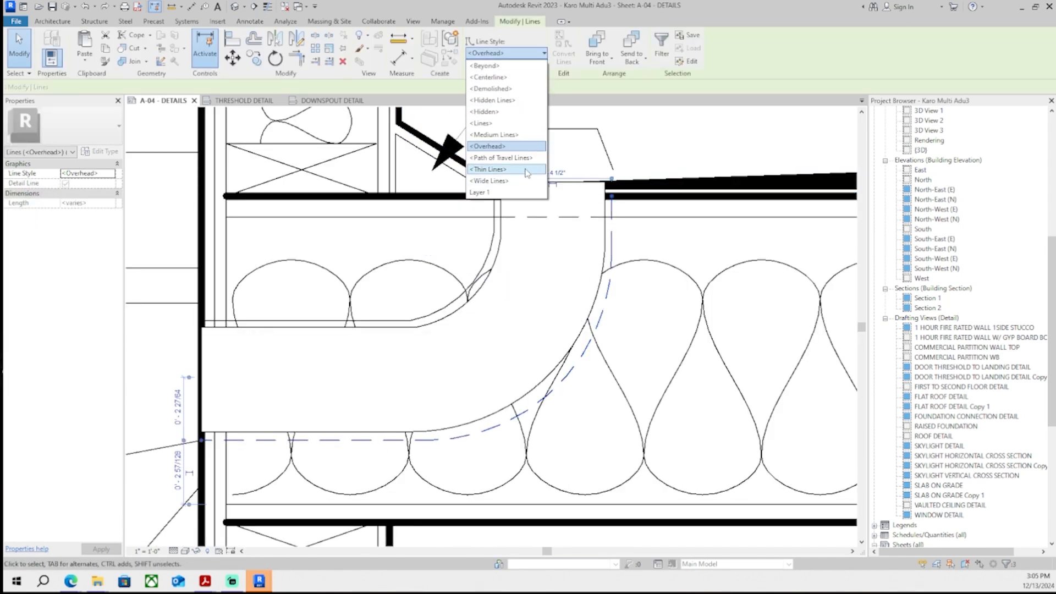
click(523, 170)
key(Escape)
- Select the gutter's outer profile lines and copy them 3/4 in horizontally
scroll(542, 261, down, 8)
middle_drag(587, 314, 552, 325)
scroll(487, 328, up, 1)
scroll(482, 331, up, 4)
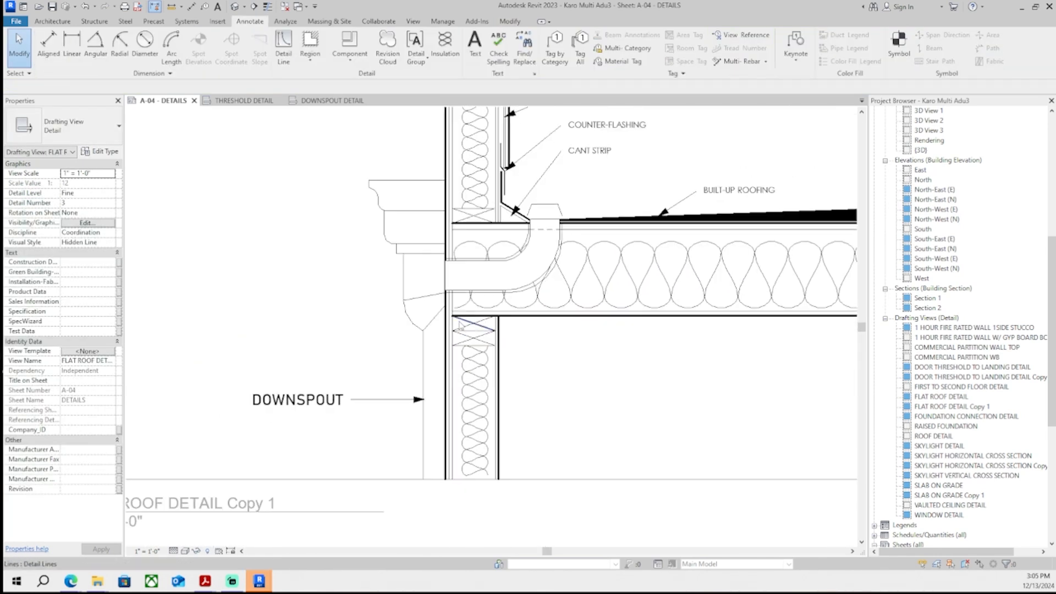
middle_drag(473, 336, 461, 347)
click(413, 372)
scroll(399, 352, up, 3)
ctrl+click(390, 204)
scroll(388, 196, up, 2)
middle_drag(388, 196, 380, 319)
ctrl+click(366, 305)
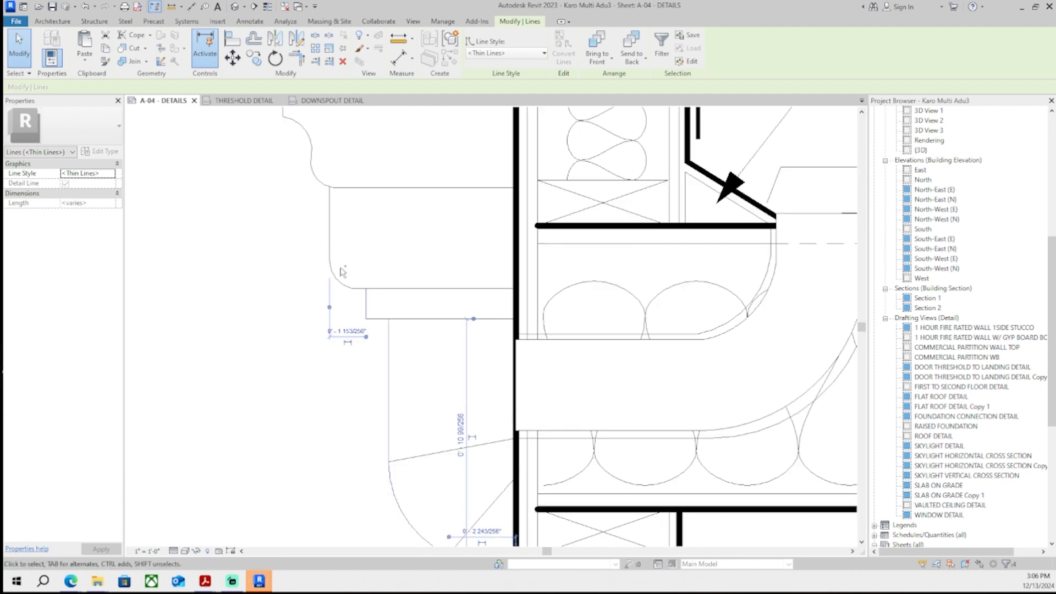
ctrl+click(328, 233)
middle_drag(326, 176, 323, 332)
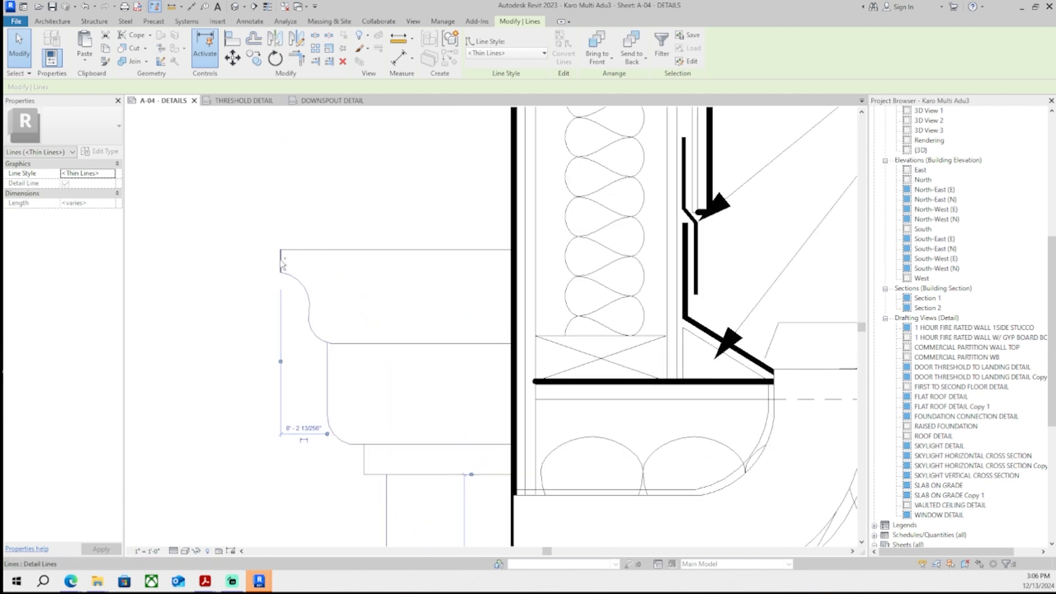
ctrl+click(281, 261)
middle_drag(346, 267, 350, 306)
scroll(342, 306, up, 3)
key(c)
key(o)
click(342, 309)
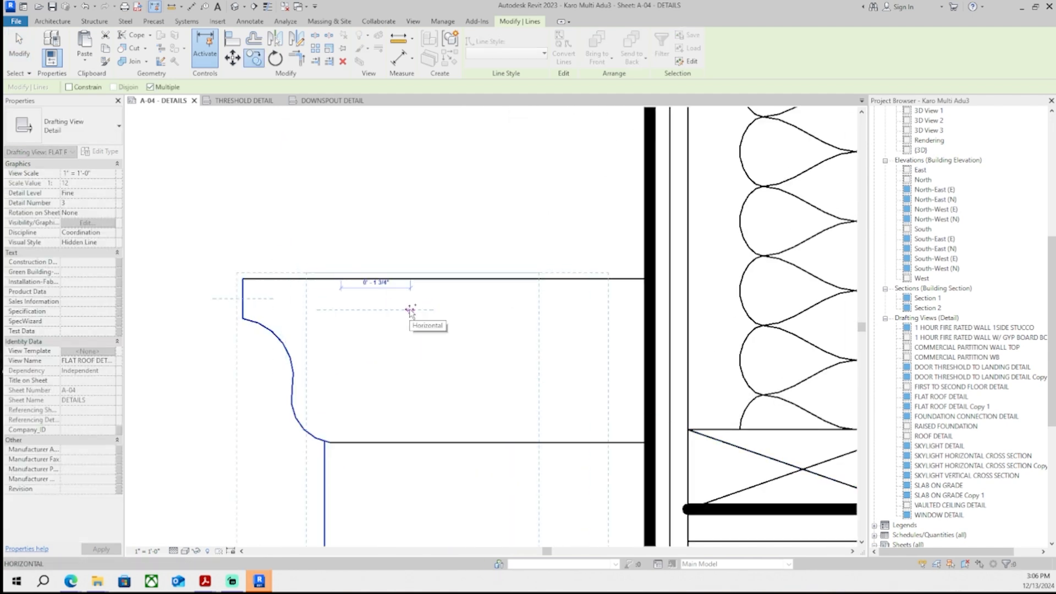
text(0 3/4)
key(Return)
key(Escape)
key(Escape)
- Deactivate the viewport and review the revised flat roof detail on sheet A-04
scroll(435, 309, down, 5)
middle_drag(474, 328, 420, 239)
scroll(424, 242, down, 3)
scroll(694, 325, down, 1)
middle_drag(688, 318, 647, 340)
scroll(511, 257, up, 2)
scroll(549, 273, down, 1)
scroll(553, 324, down, 1)
middle_drag(572, 345, 483, 357)
scroll(553, 325, down, 2)
scroll(483, 357, down, 1)
scroll(457, 356, up, 3)
scroll(633, 206, down, 3)
middle_drag(574, 260, 489, 333)
scroll(490, 333, down, 1)
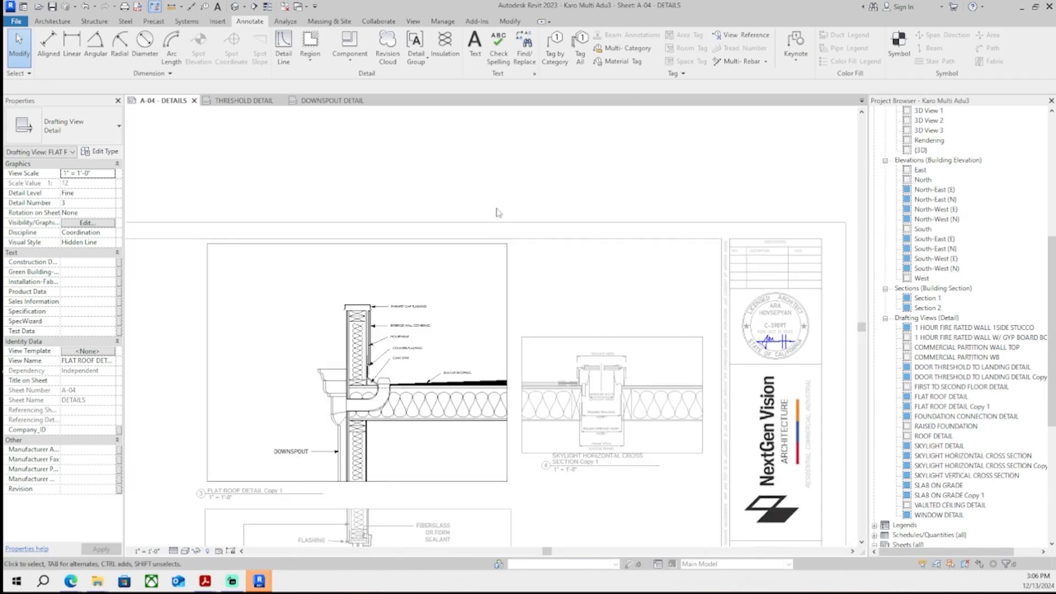
double_click(497, 213)
middle_drag(495, 228, 522, 196)
scroll(511, 312, up, 1)
middle_drag(511, 312, 460, 308)
scroll(460, 308, down, 1)
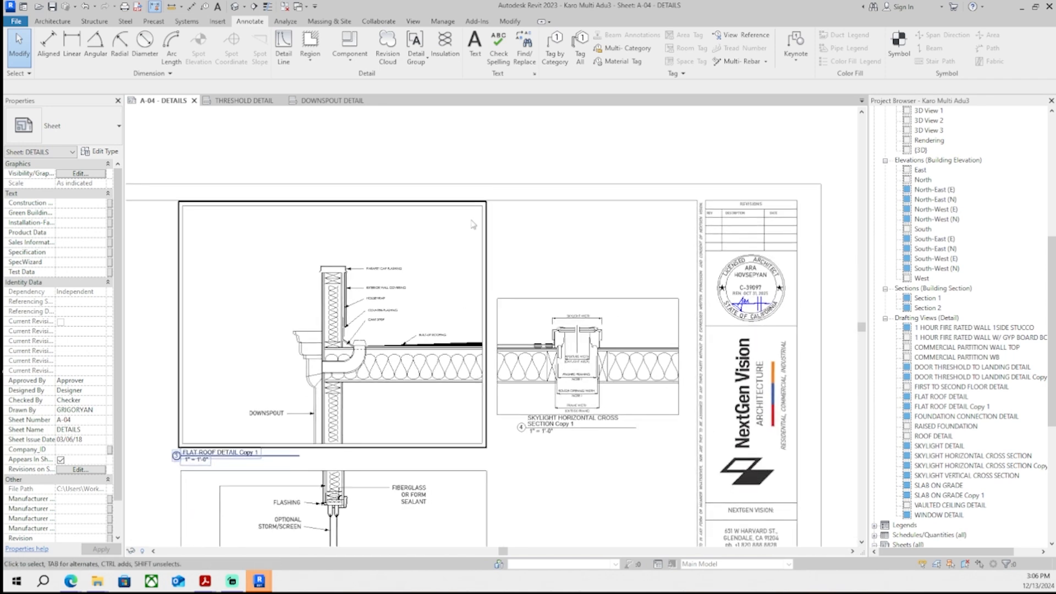
scroll(473, 225, up, 3)
scroll(940, 457, down, 5)
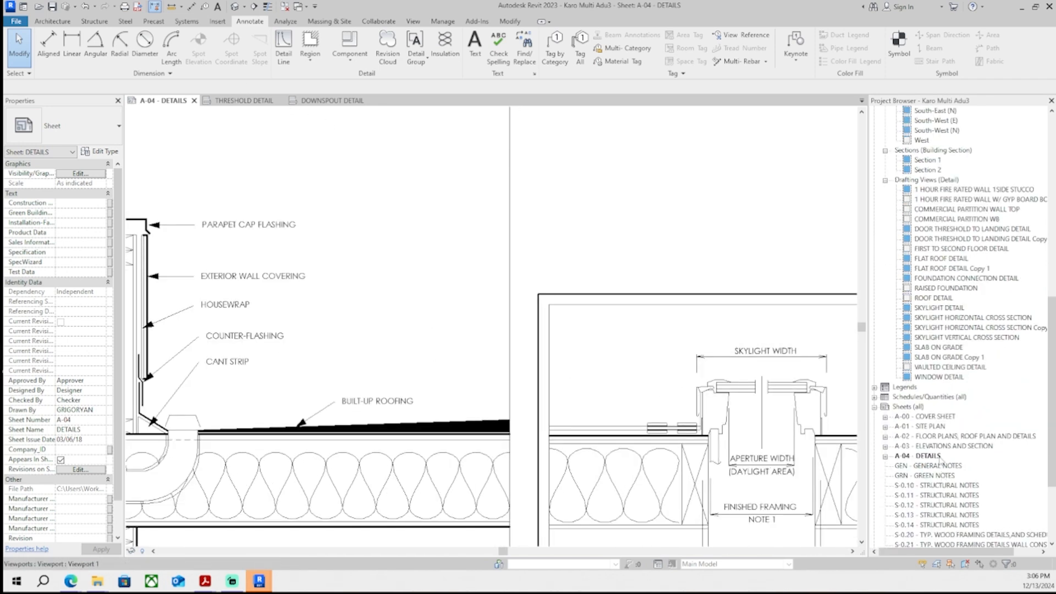
- Open sheet A-02, copy the 0.5/12 roof slope value from the roof plan, and return to sheet A-04
double_click(940, 446)
double_click(943, 436)
scroll(288, 232, up, 8)
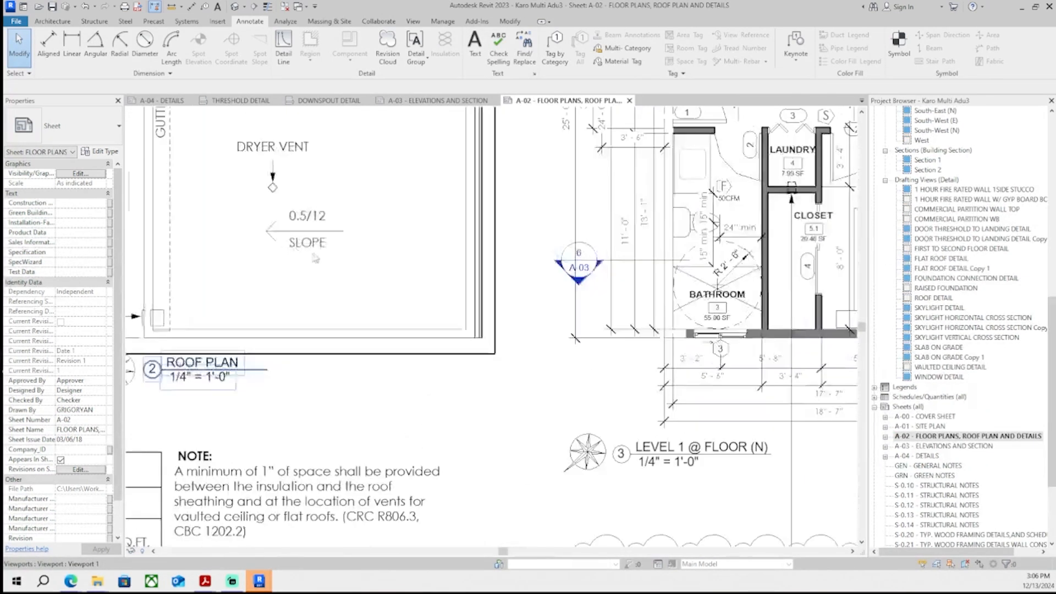
double_click(347, 225)
double_click(348, 225)
key(ctrl+c)
click(328, 101)
click(165, 100)
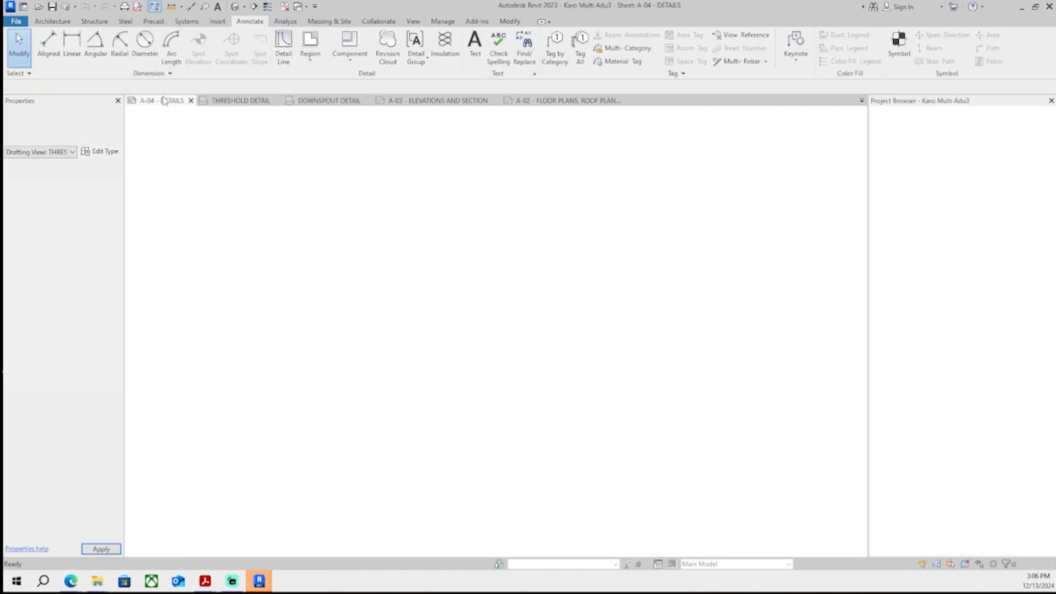
- Edit the roofing note to read BUILT-UP ROOFING WITH 0.5/12 SLOPE
double_click(384, 406)
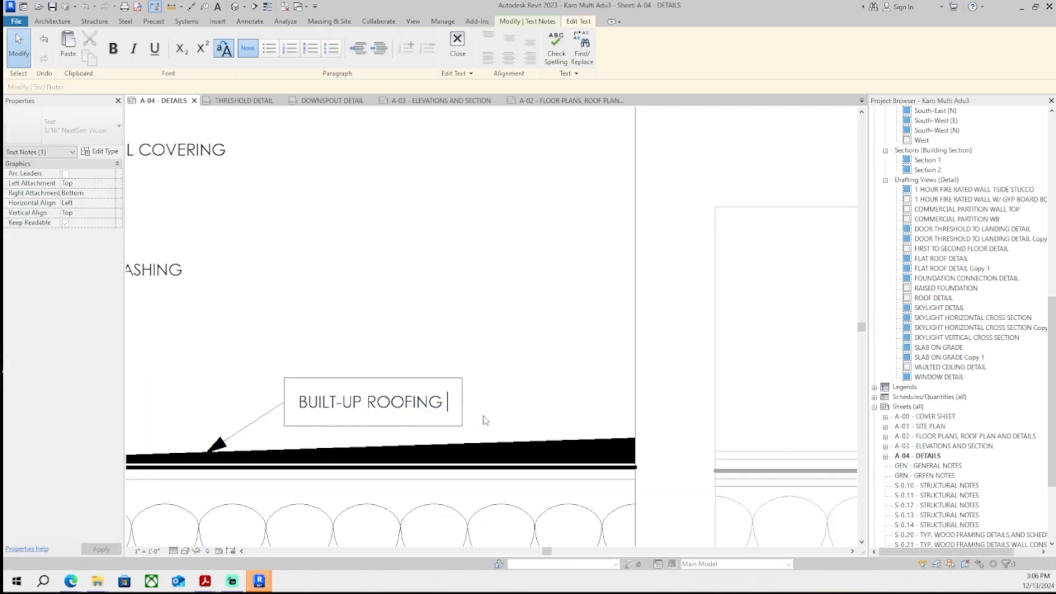
text(WITH)
key(ctrl+v)
key(BackSpace)
text(SLOPE)
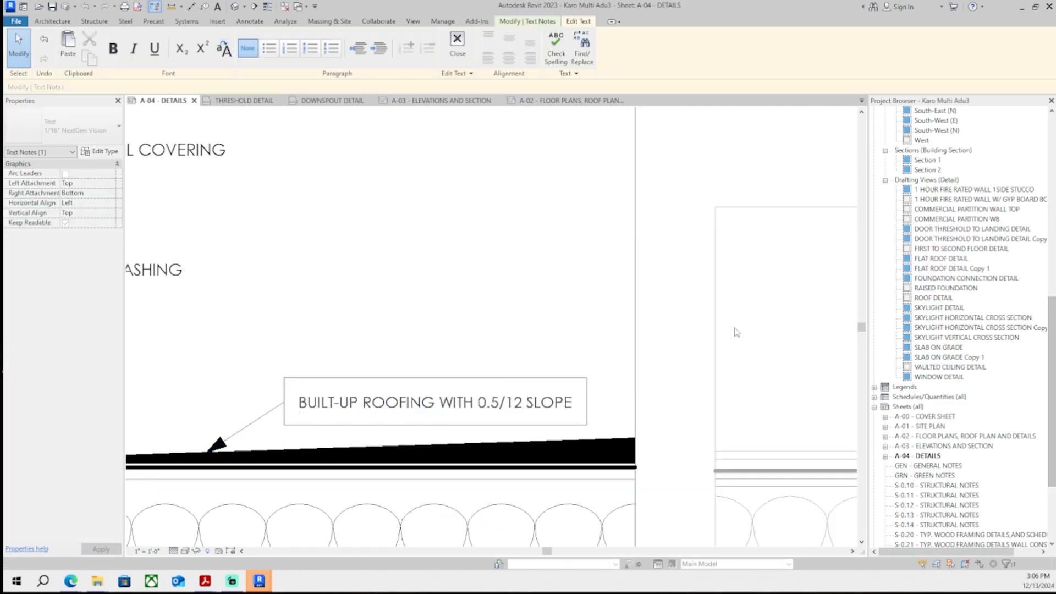
- Move the built-up roofing note slightly upward above the roof line
click(736, 333)
click(736, 332)
scroll(590, 349, down, 7)
scroll(536, 368, up, 6)
double_click(565, 381)
click(472, 357)
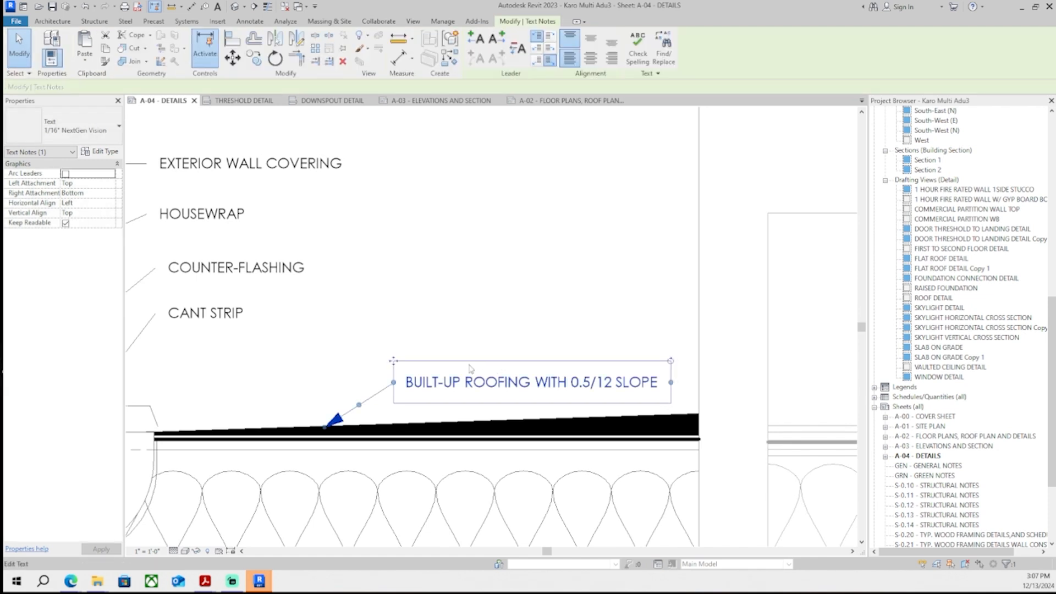
drag(394, 361, 394, 326)
scroll(397, 334, down, 7)
click(427, 291)
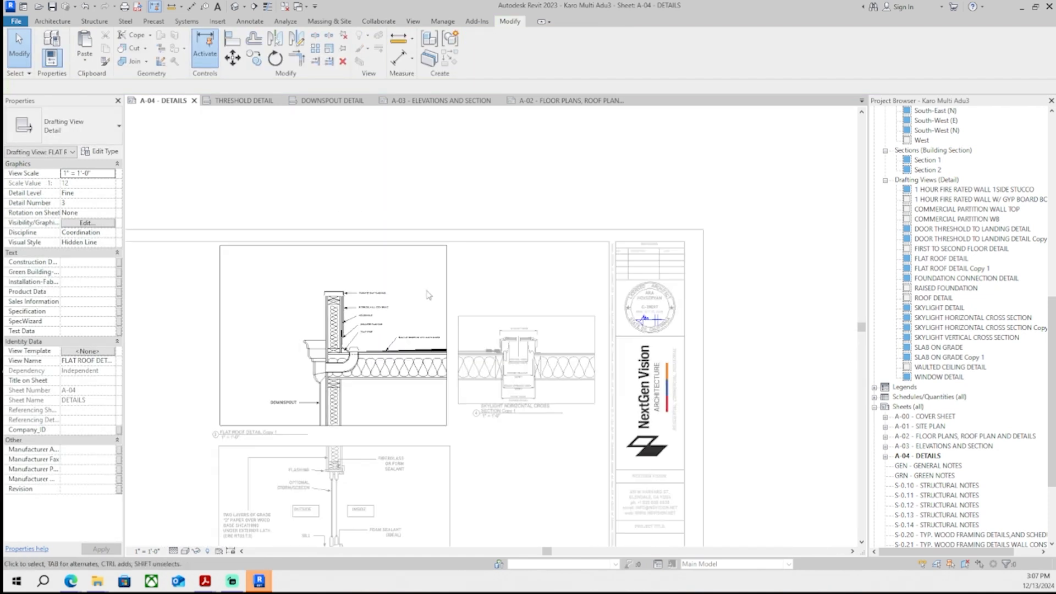
- Zoom out to review the complete layout of sheet A-04
click(399, 223)
scroll(399, 223, down, 4)
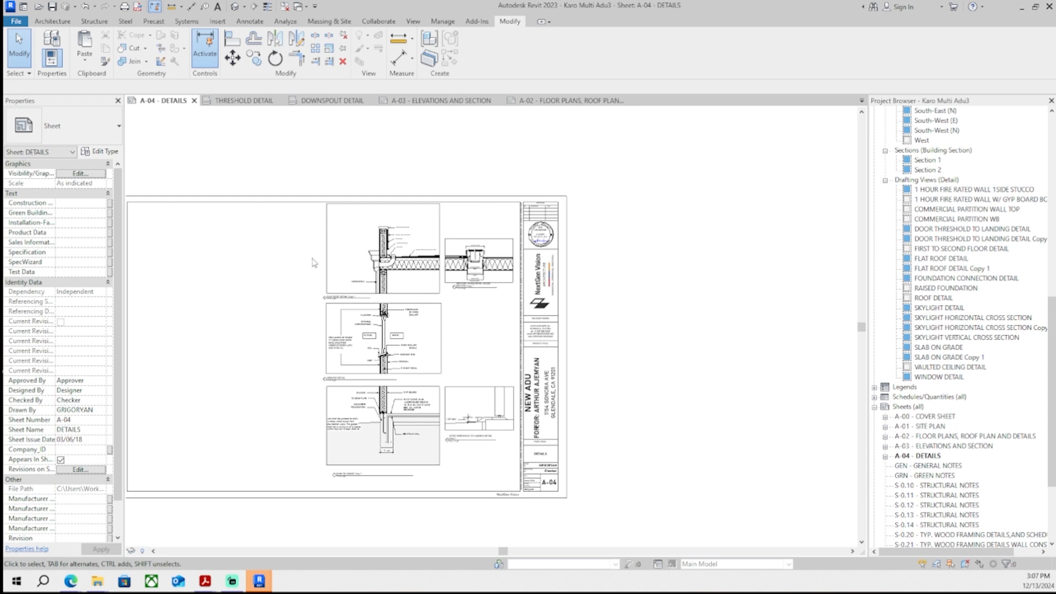
scroll(407, 297, up, 3)
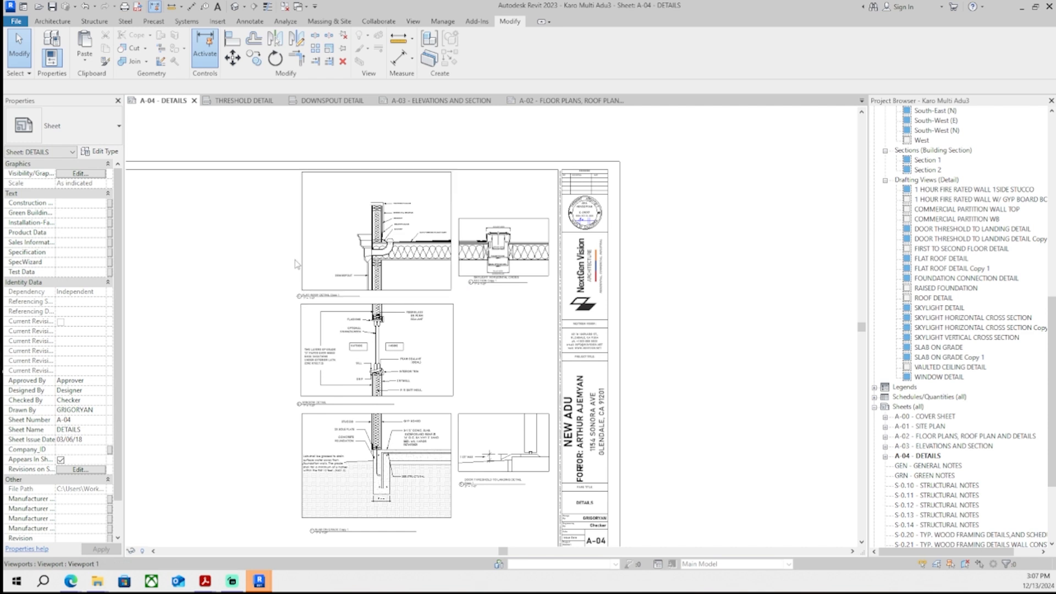
scroll(302, 271, down, 2)
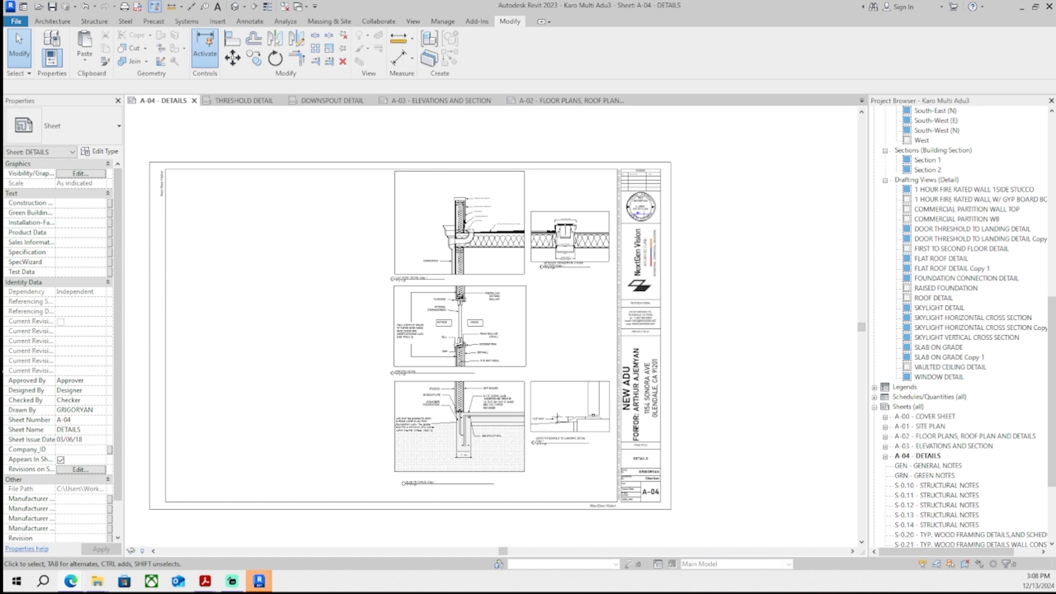
scroll(259, 267, up, 3)
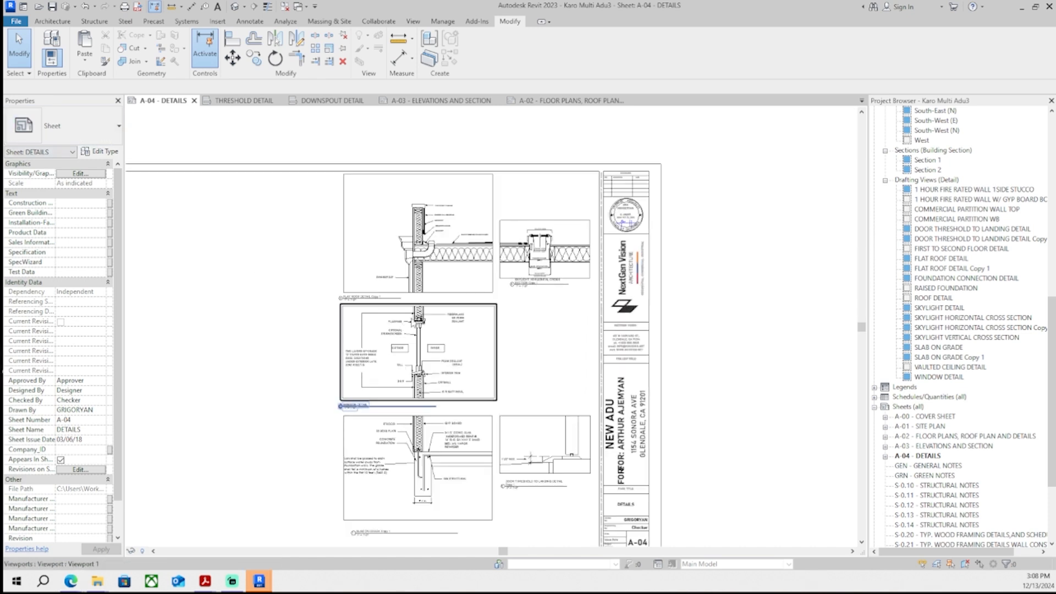
scroll(314, 221, down, 2)
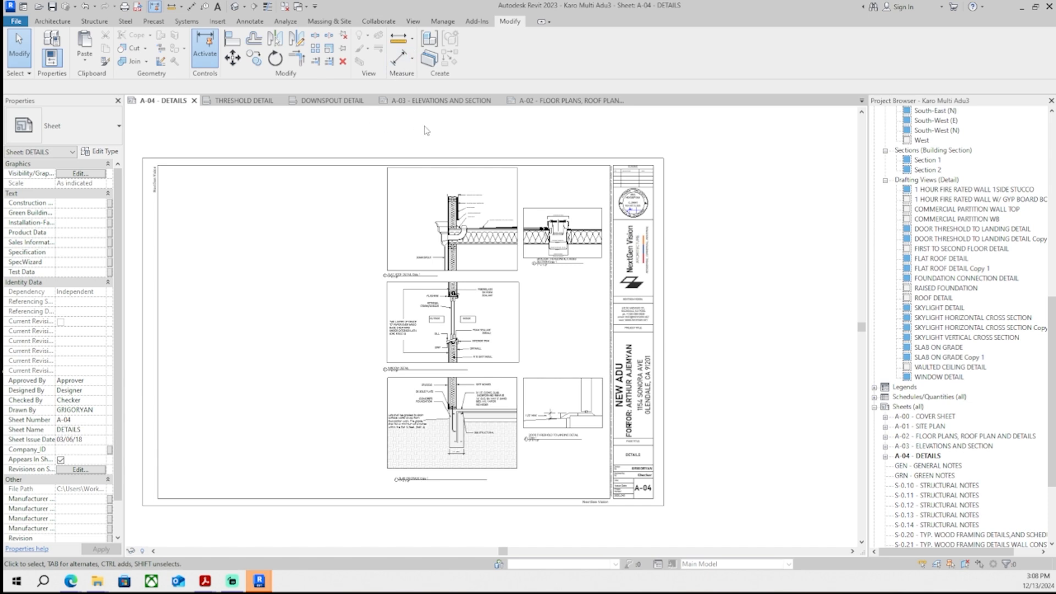
- Open sheet A-02 and replace the slab-on-grade rebar note with SEE STRUCTURAL
double_click(920, 447)
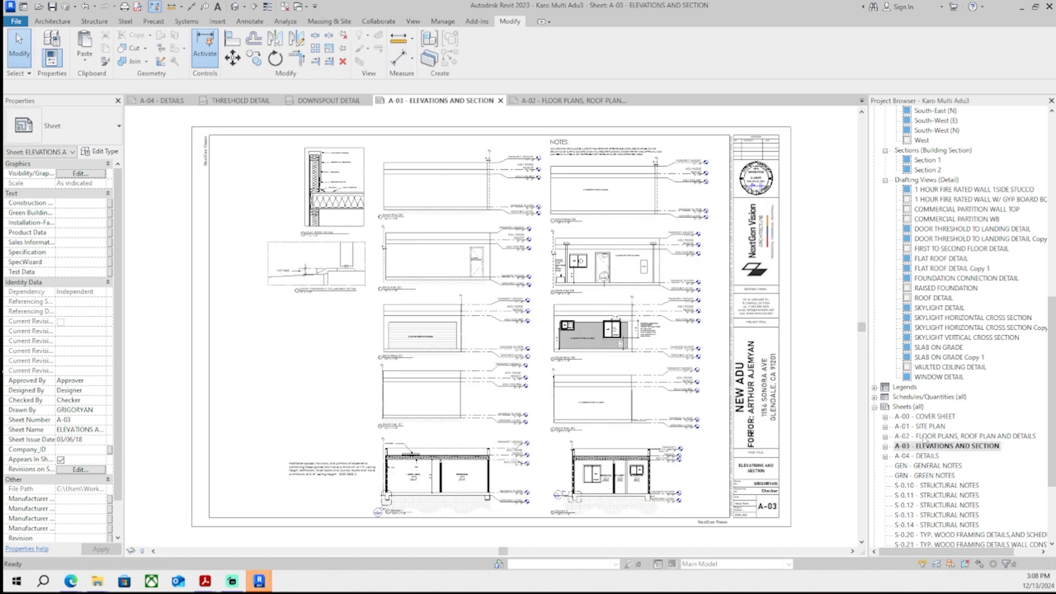
double_click(922, 437)
scroll(643, 374, down, 8)
scroll(597, 437, up, 4)
scroll(481, 476, up, 3)
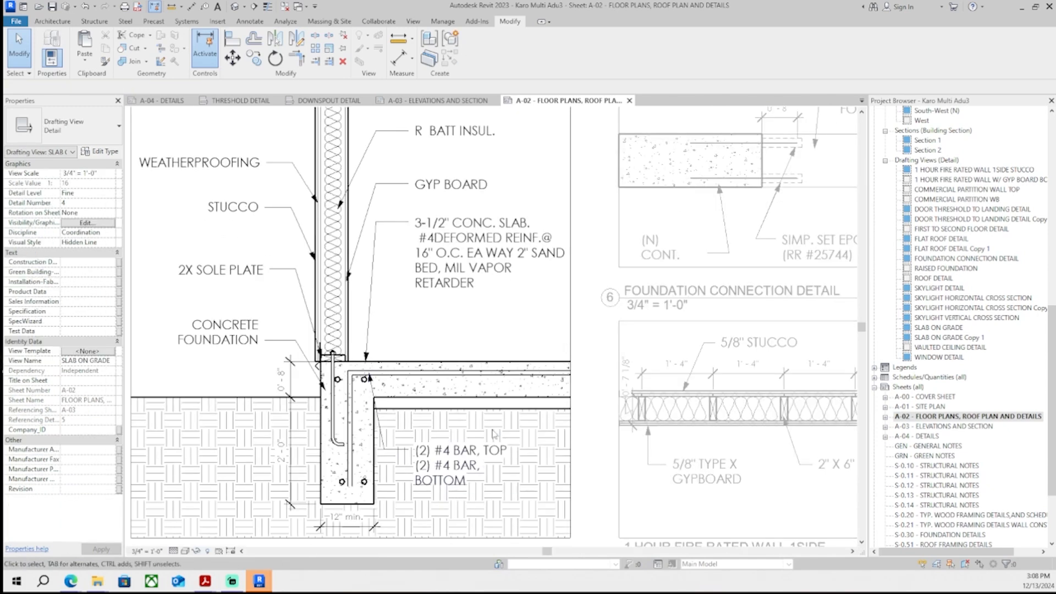
click(481, 457)
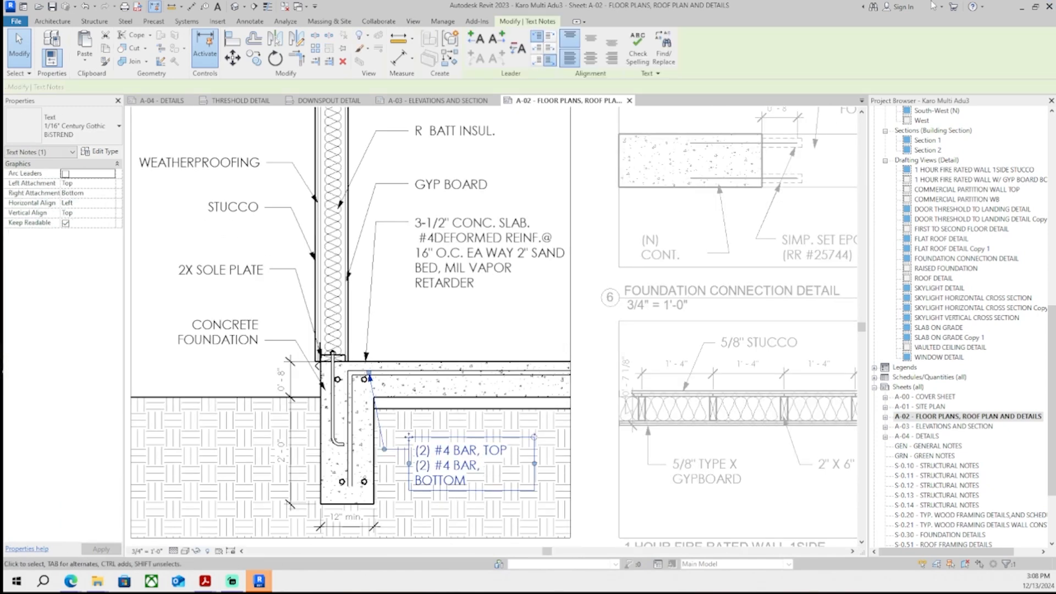
double_click(498, 471)
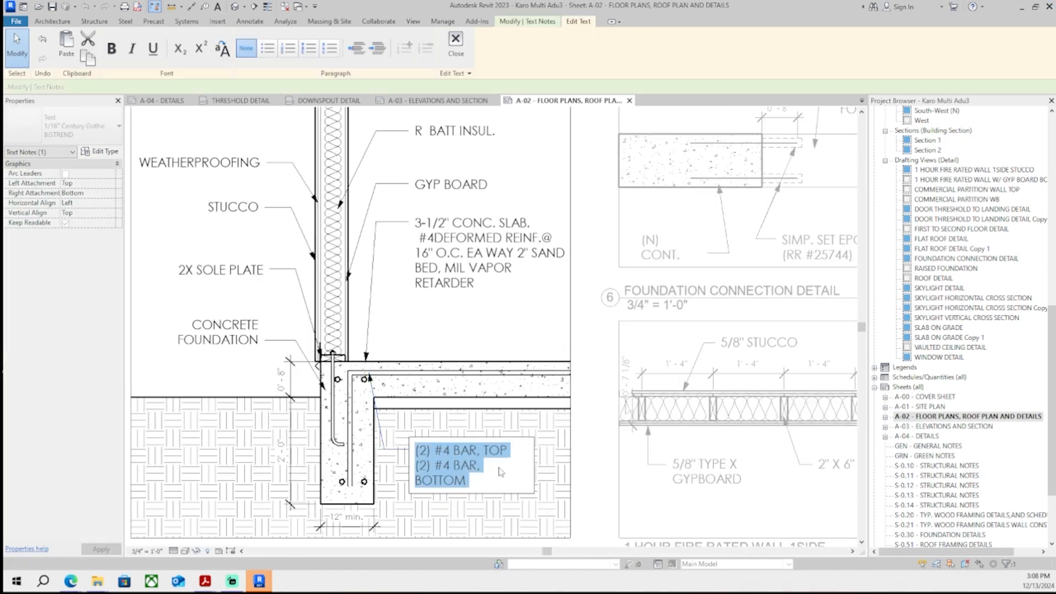
text(S$)
text(EE STRUCTURAL)
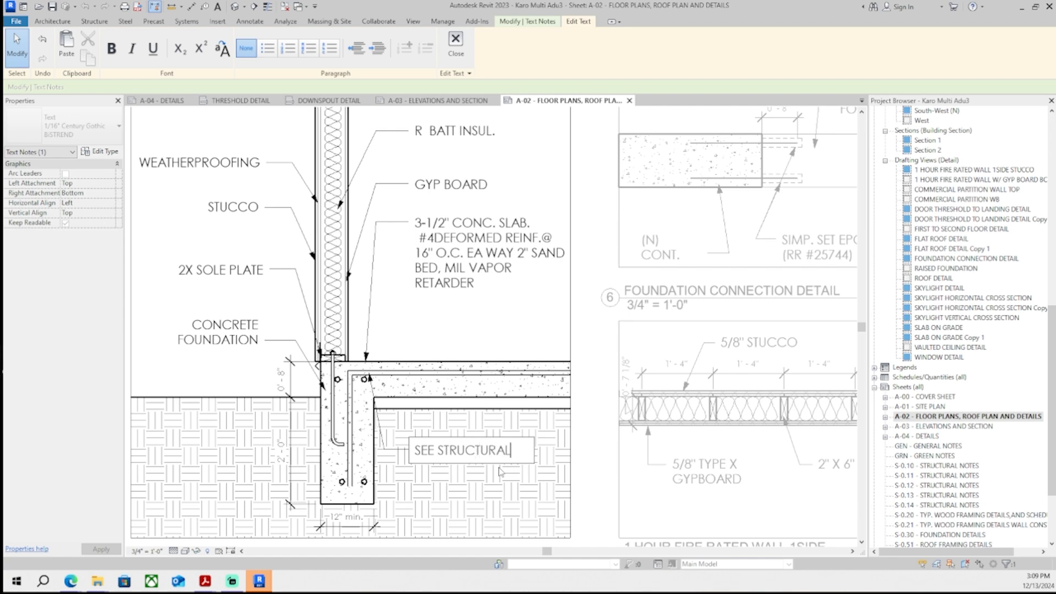
- Finish the slab note edit and zoom out to review the layout of sheet A-02
click(453, 435)
scroll(400, 380, down, 5)
double_click(361, 389)
middle_drag(361, 389, 221, 448)
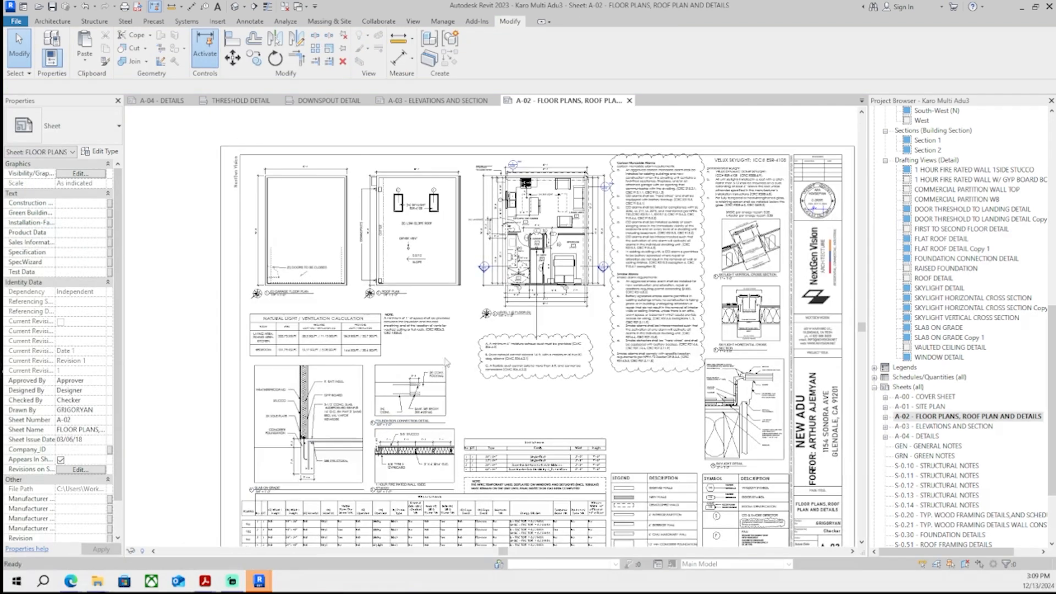
middle_drag(507, 391, 498, 392)
scroll(399, 432, up, 5)
middle_drag(399, 432, 467, 397)
scroll(466, 396, down, 4)
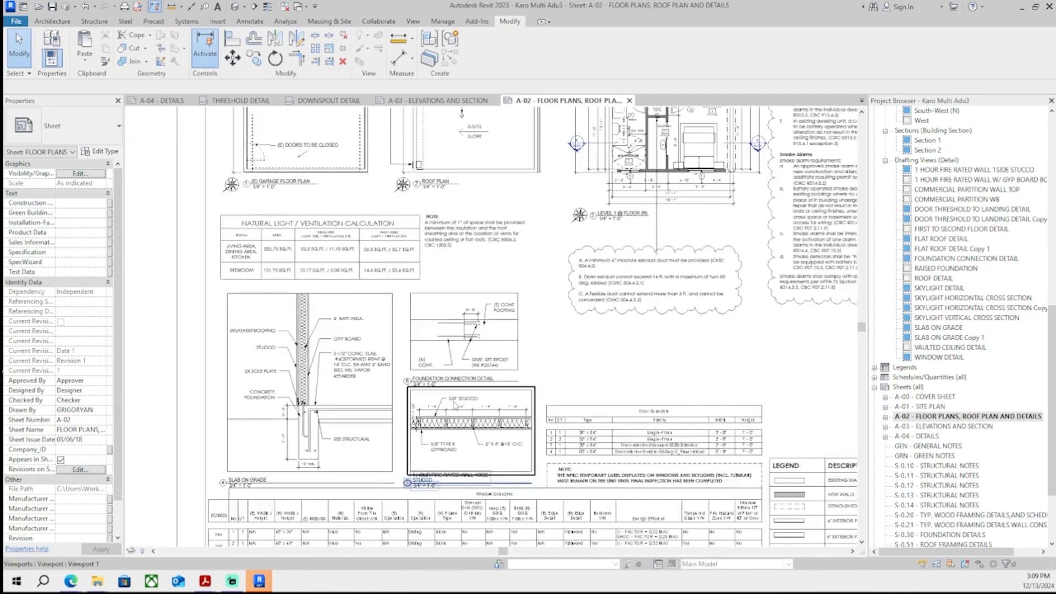
middle_drag(567, 369, 460, 411)
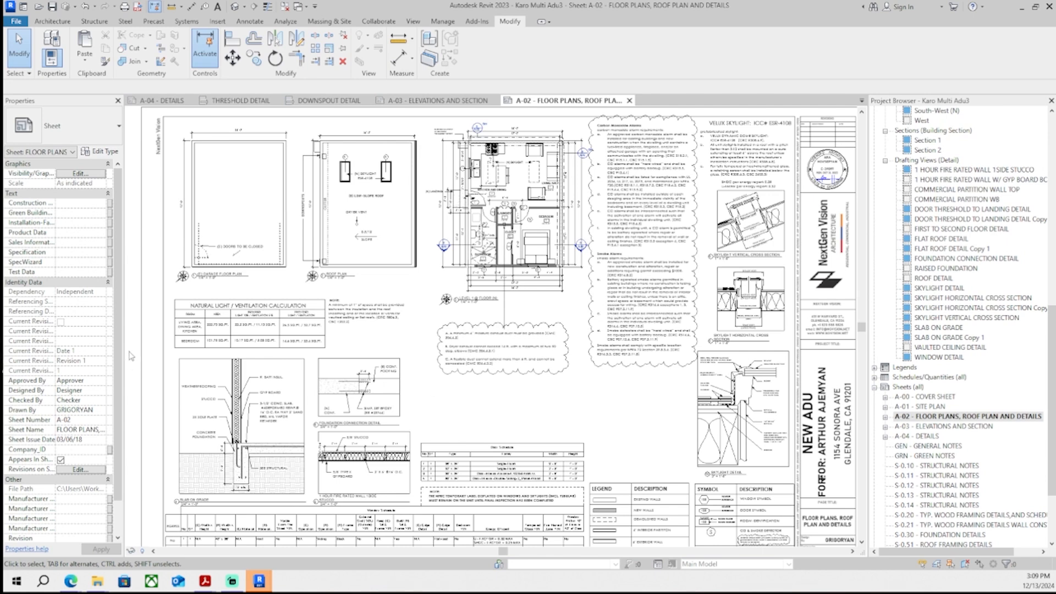
- On sheet A-01, adjust the leader arrow of the ELEC. SERVICE PANEL note
scroll(270, 247, down, 2)
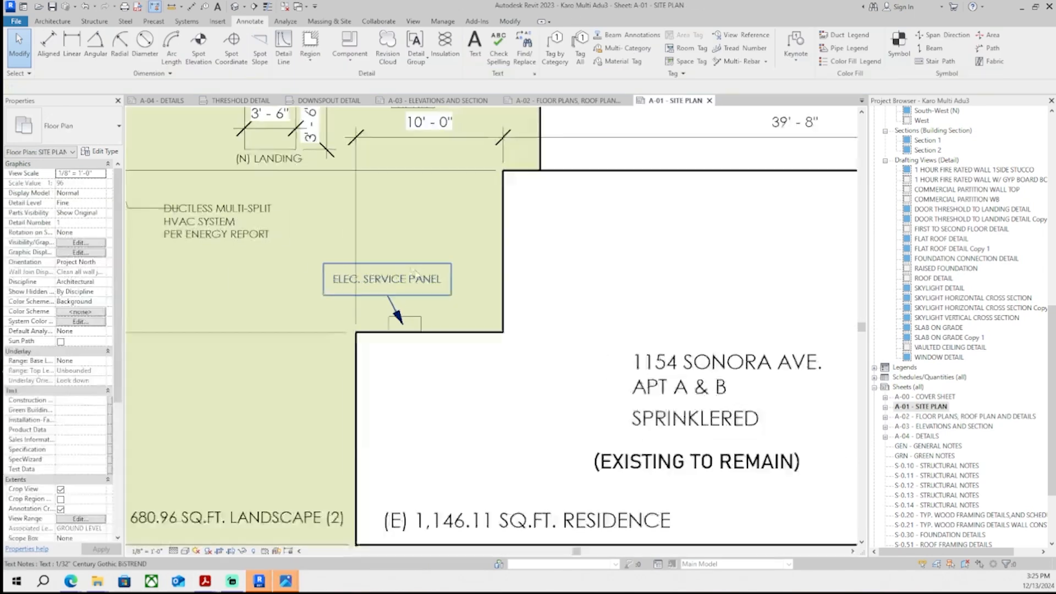
drag(559, 331, 597, 330)
scroll(520, 370, up, 1)
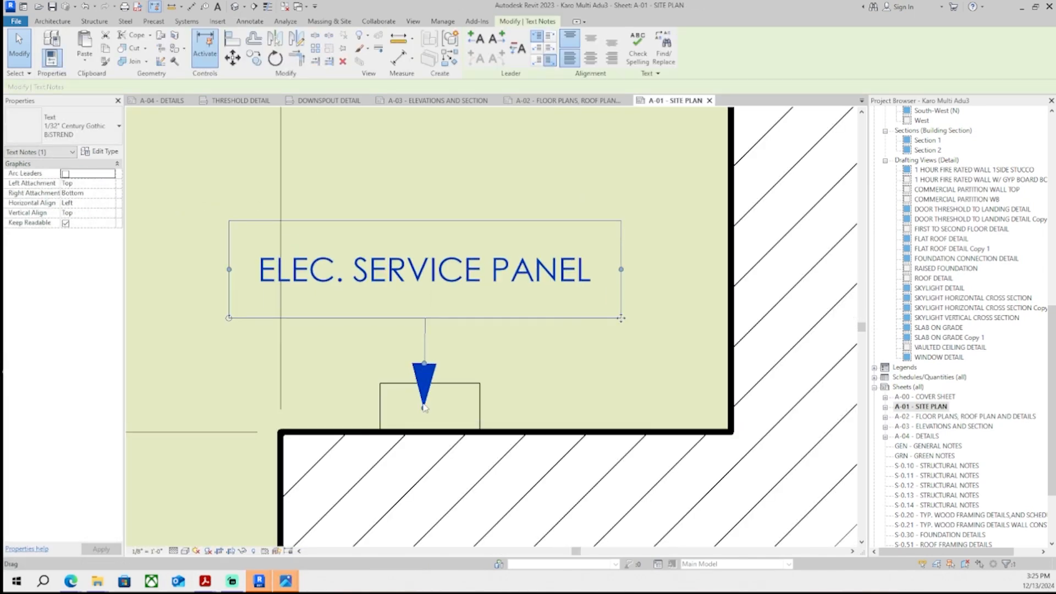
drag(424, 407, 426, 408)
click(440, 389)
- Reposition the DUCTLESS MULTI-SPLIT HVAC SYSTEM note slightly lower below the landing on the site plan
scroll(440, 389, down, 10)
double_click(781, 401)
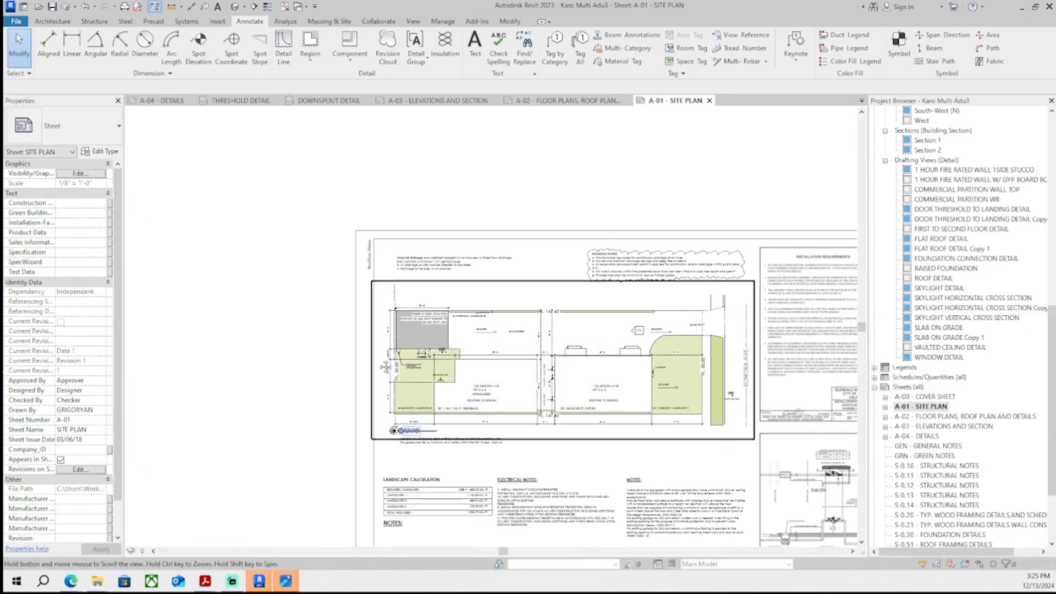
scroll(550, 374, up, 2)
click(351, 362)
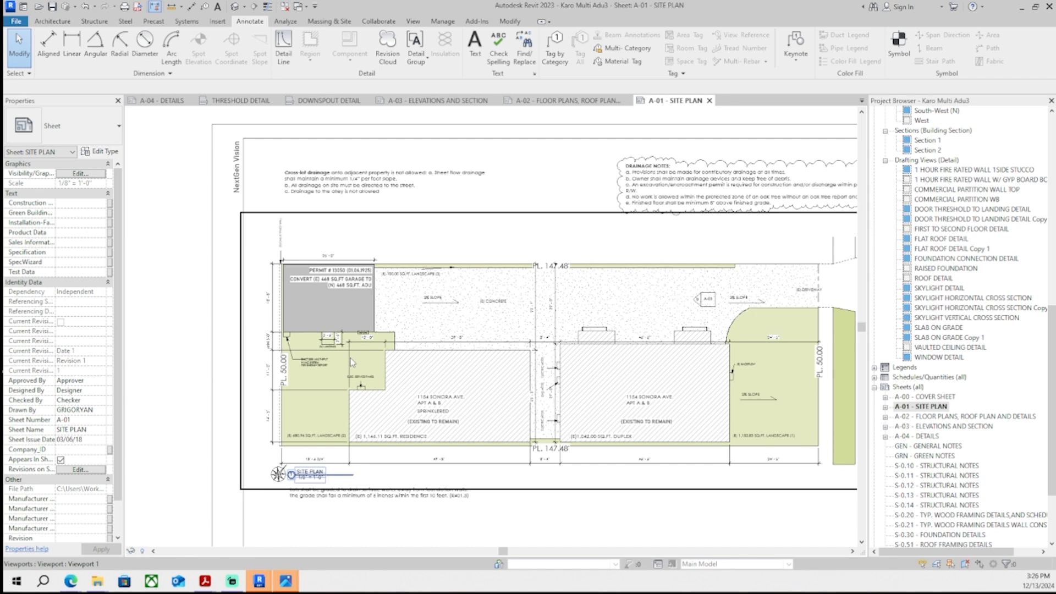
scroll(358, 358, up, 6)
scroll(328, 342, down, 3)
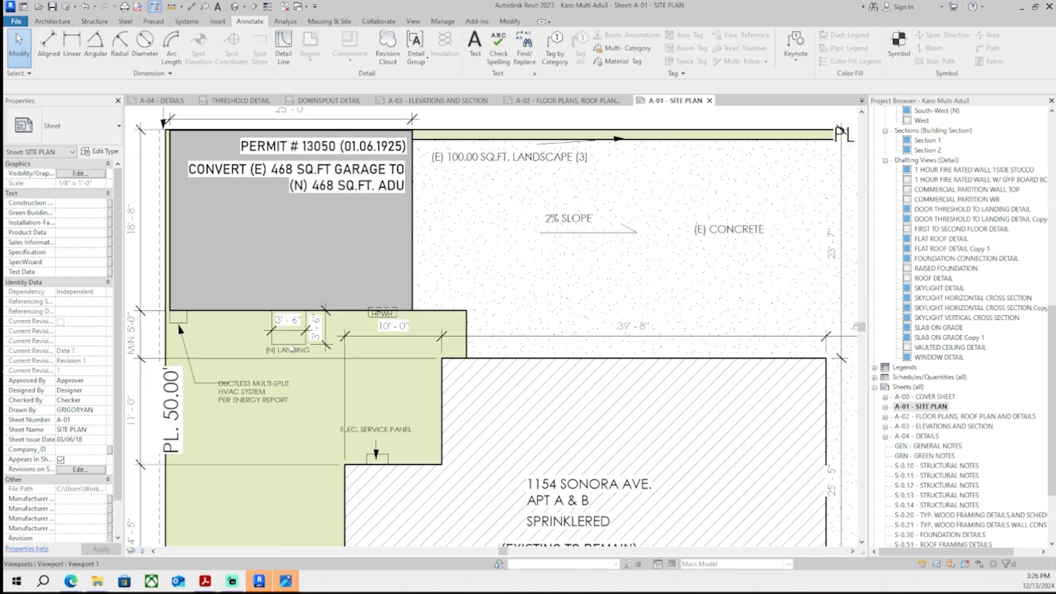
double_click(330, 330)
scroll(336, 308, up, 1)
scroll(261, 403, up, 2)
click(248, 368)
drag(191, 344, 196, 394)
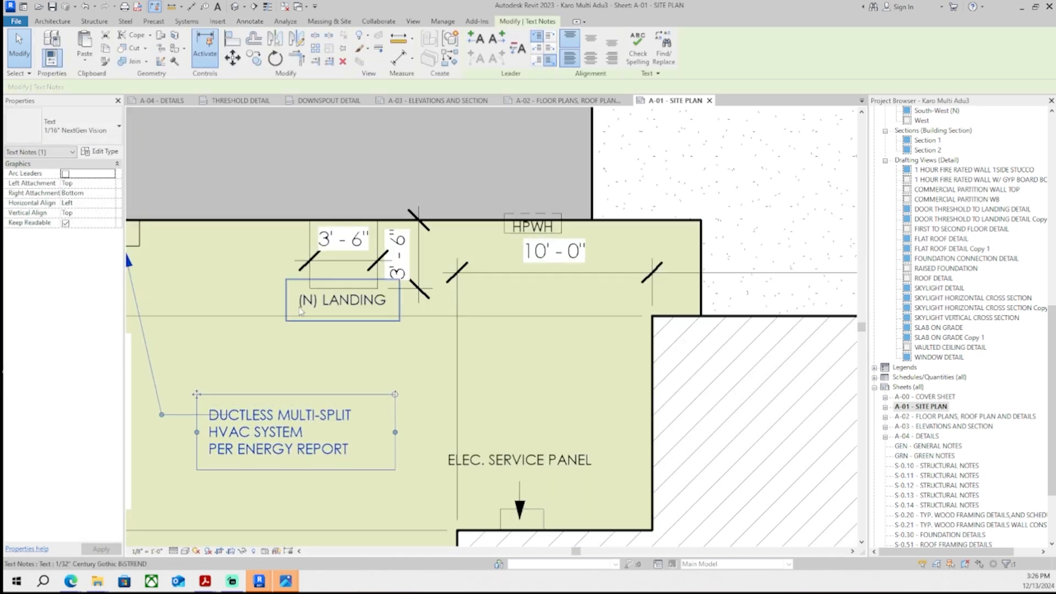
- Move the (N) LANDING note below the landing and add a leader pointing up to the landing
click(330, 300)
drag(286, 280, 196, 335)
click(477, 38)
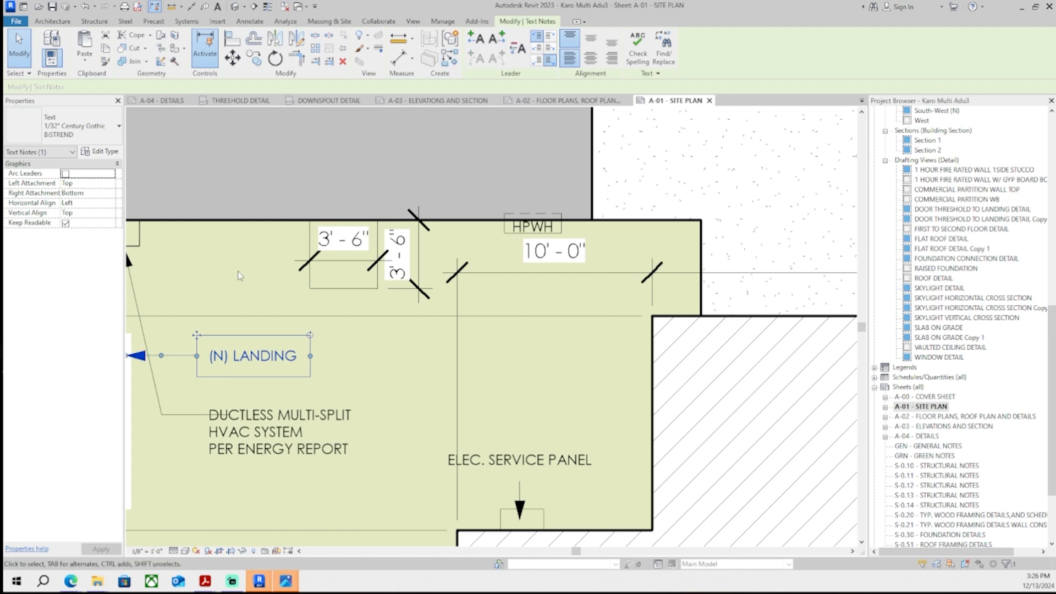
middle_drag(237, 276, 287, 271)
scroll(309, 311, up, 1)
drag(176, 352, 422, 281)
drag(400, 321, 422, 363)
click(471, 343)
scroll(472, 343, down, 1)
scroll(446, 334, down, 3)
scroll(435, 350, up, 3)
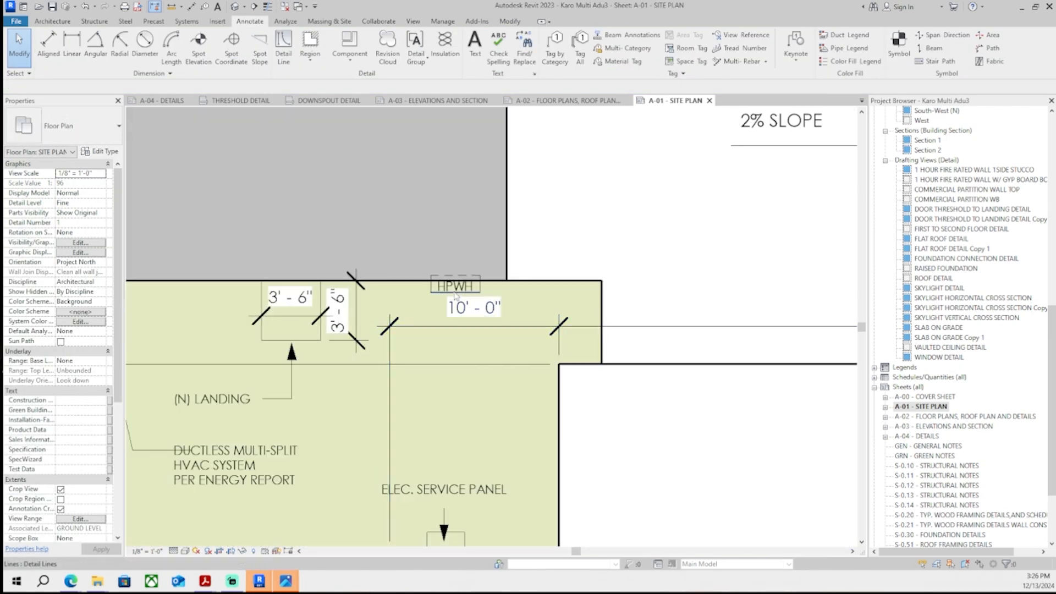
- Adjust the detail line endpoints near the HPWH and the landing dimension on the site plan
scroll(433, 347, up, 2)
click(432, 341)
click(428, 339)
drag(378, 311, 375, 249)
scroll(375, 253, down, 4)
scroll(390, 331, up, 2)
middle_drag(382, 254, 389, 294)
scroll(392, 332, down, 2)
scroll(389, 295, up, 2)
drag(394, 282, 396, 304)
click(434, 282)
scroll(433, 283, down, 3)
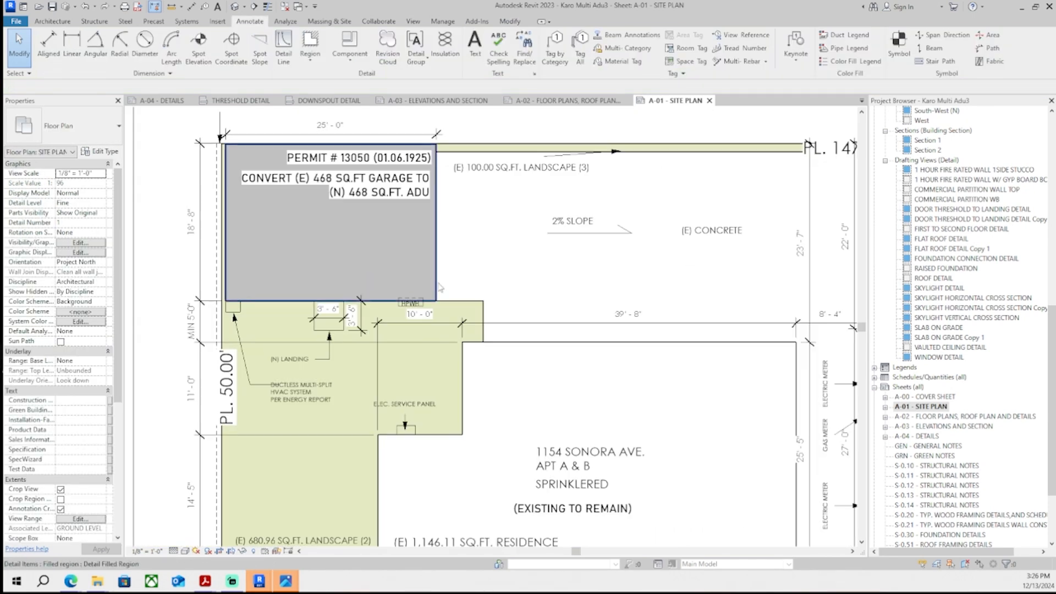
middle_drag(478, 301, 441, 295)
- Zoom out to review the whole site plan sheet A-01
scroll(441, 295, down, 3)
double_click(212, 318)
middle_drag(369, 316, 294, 302)
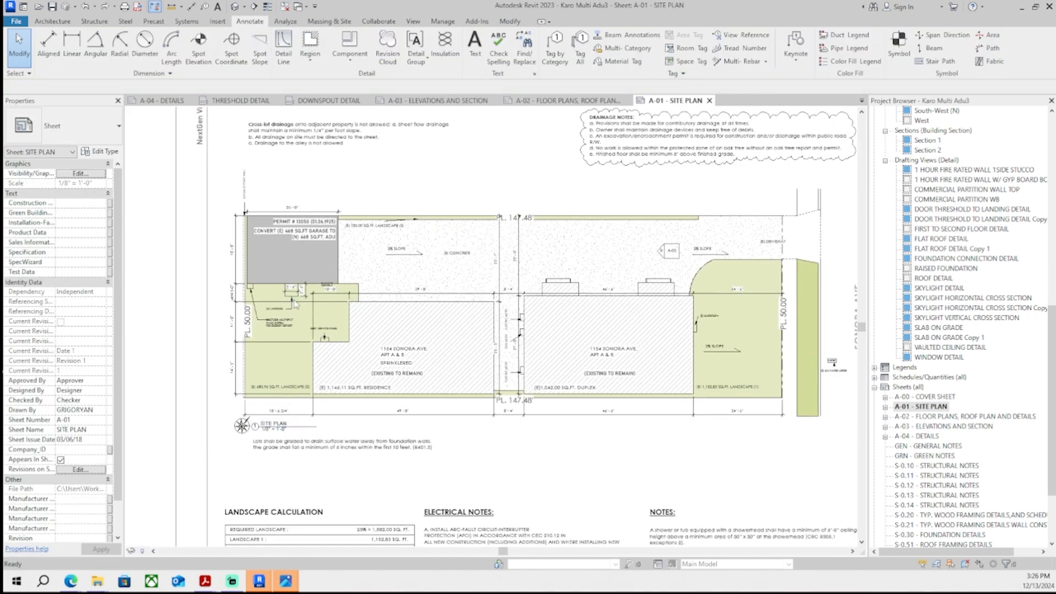
scroll(410, 335, down, 1)
middle_drag(410, 335, 91, 330)
- Switch to Acrobat and add the response Site plan on A-01 updated on new set to include under correction item 7
mouse_move(205, 581)
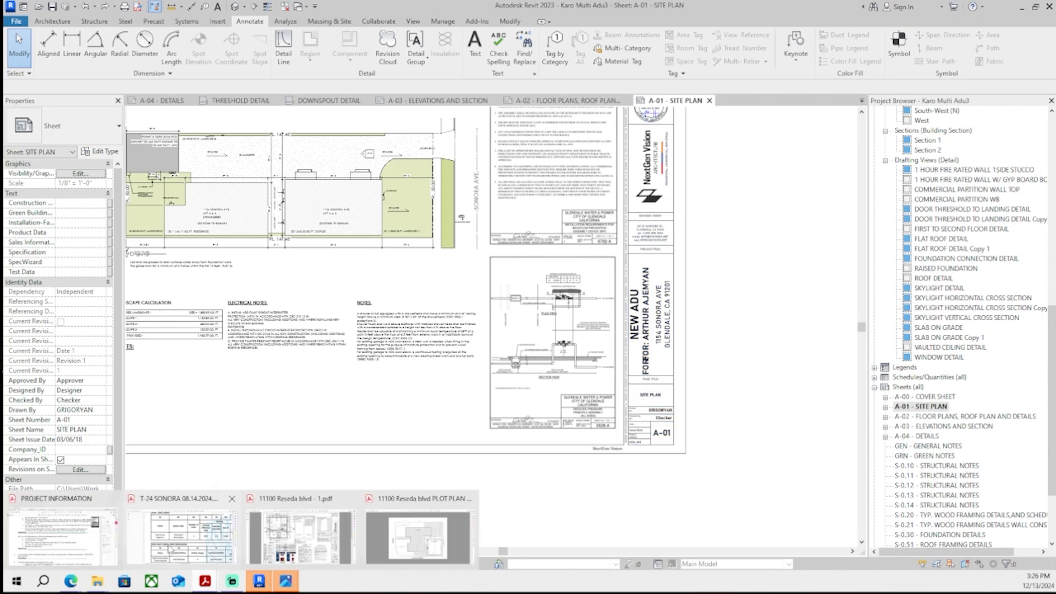
click(62, 533)
click(355, 82)
click(193, 400)
text(Site)
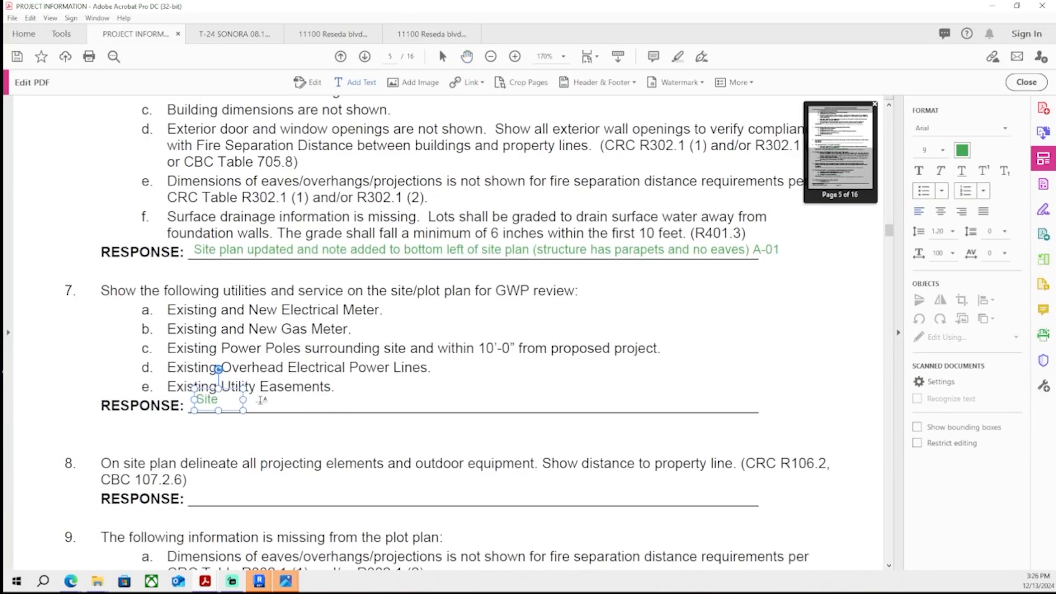
text( plan on A-01 update)
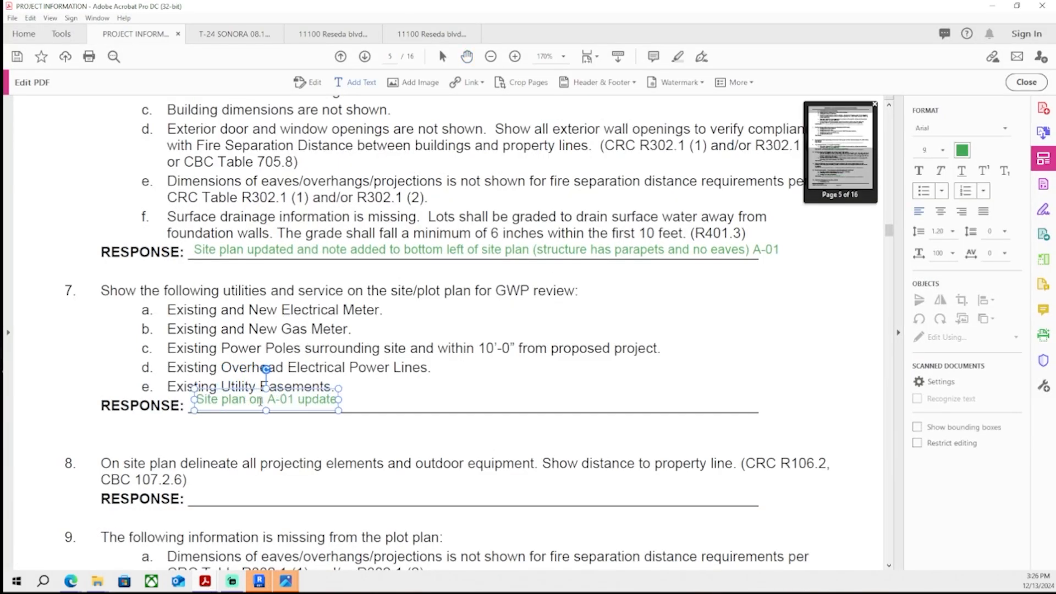
text(d on new set to include)
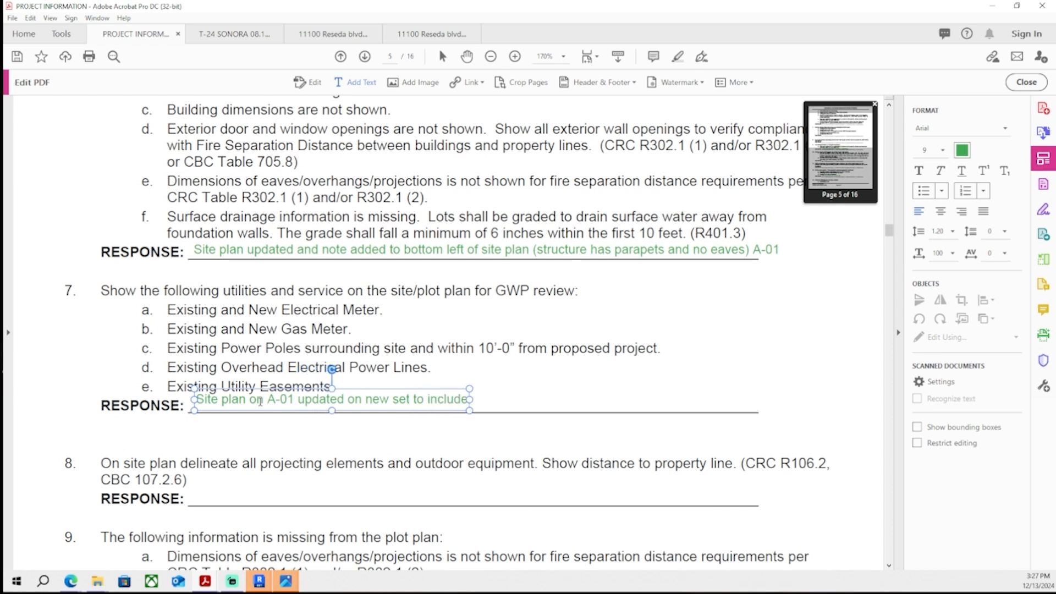
- Remove the trailing words so the item 7 response ends at new set, and save the PDF
key(BackSpace)
key(BackSpace)
key(BackSpace)
key(BackSpace)
key(BackSpace)
key(BackSpace)
key(BackSpace)
key(BackSpace)
key(BackSpace)
key(BackSpace)
key(BackSpace)
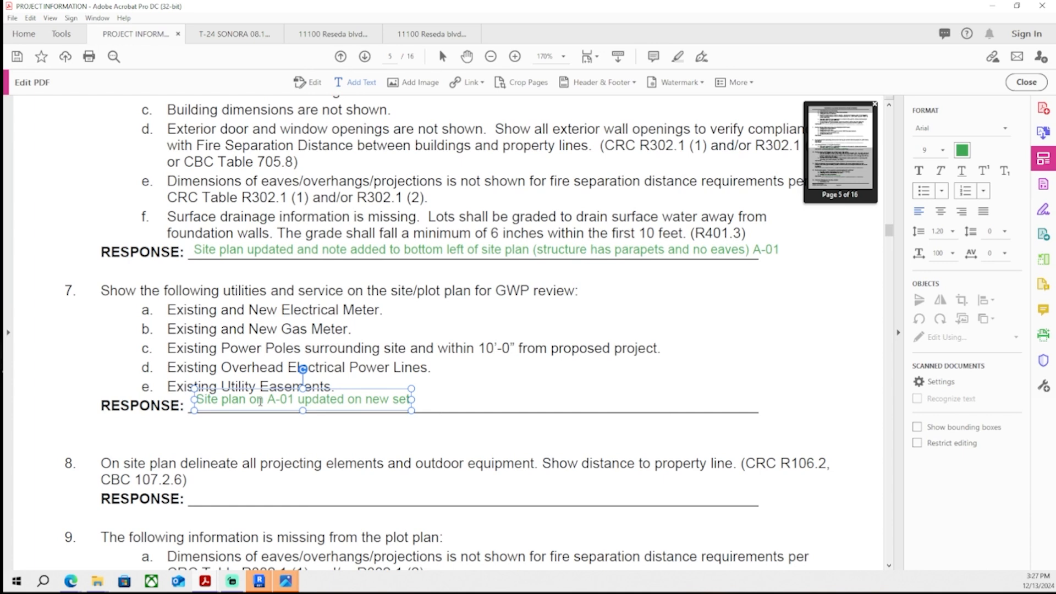
key(Escape)
key(Escape)
key(ctrl+s)
- Scroll through the correction list pages to check which items still lack responses
scroll(371, 385, down, 1)
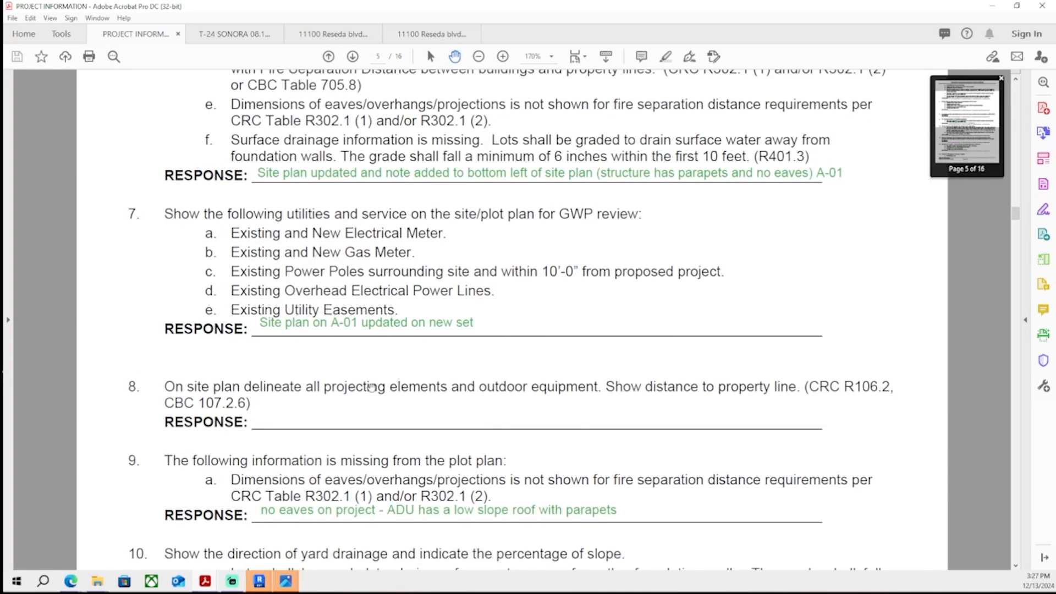
scroll(364, 389, down, 5)
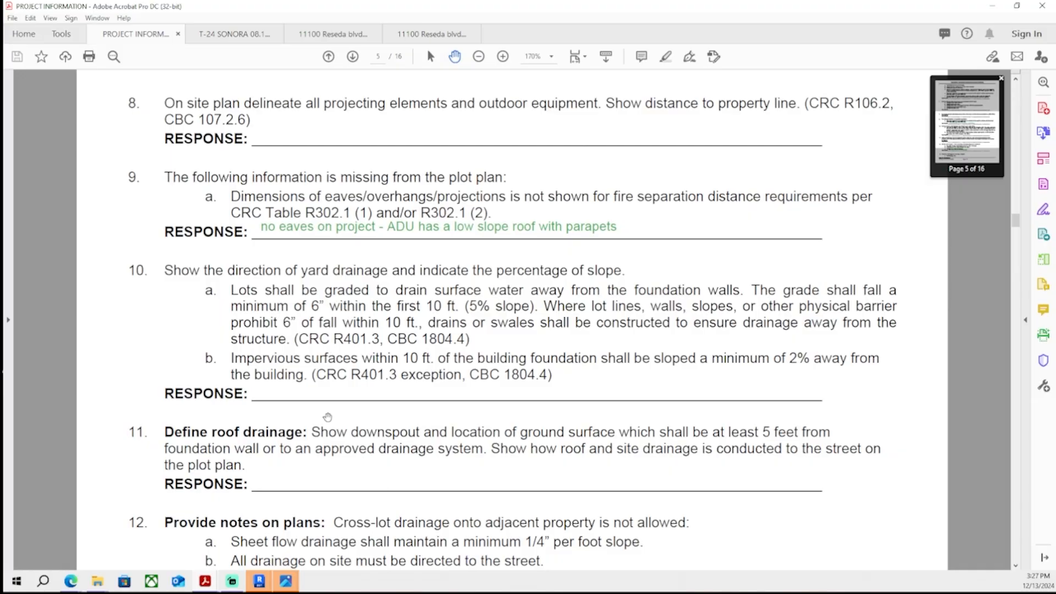
scroll(327, 418, down, 19)
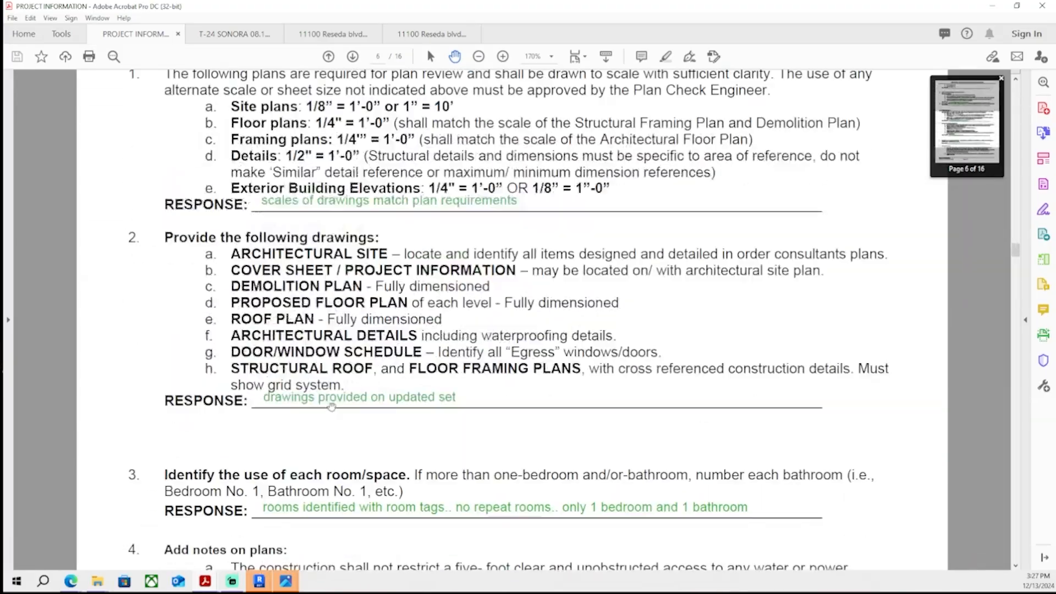
scroll(332, 407, down, 20)
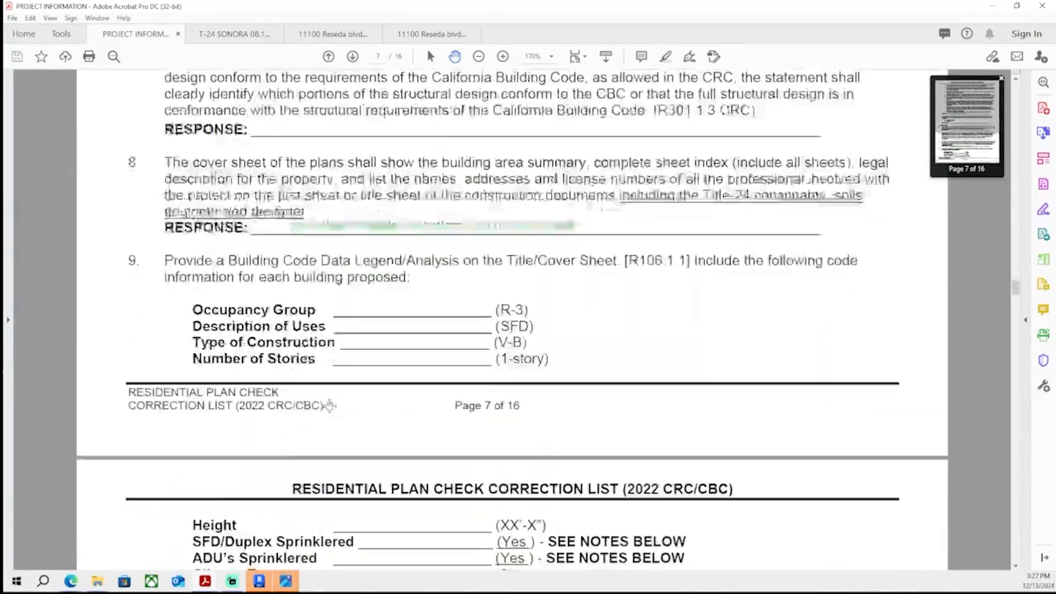
scroll(329, 406, down, 20)
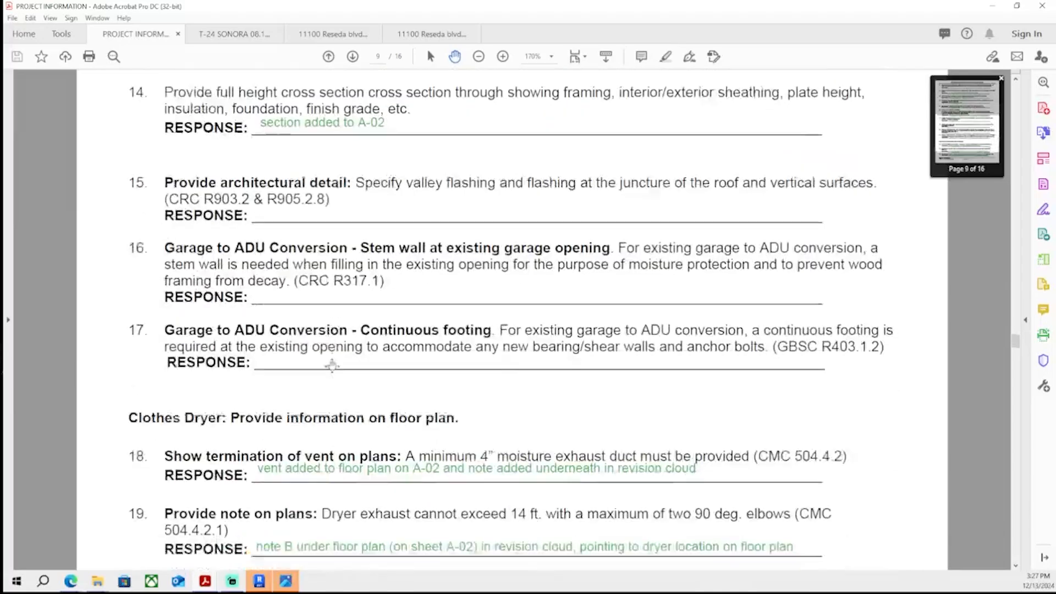
scroll(331, 364, down, 19)
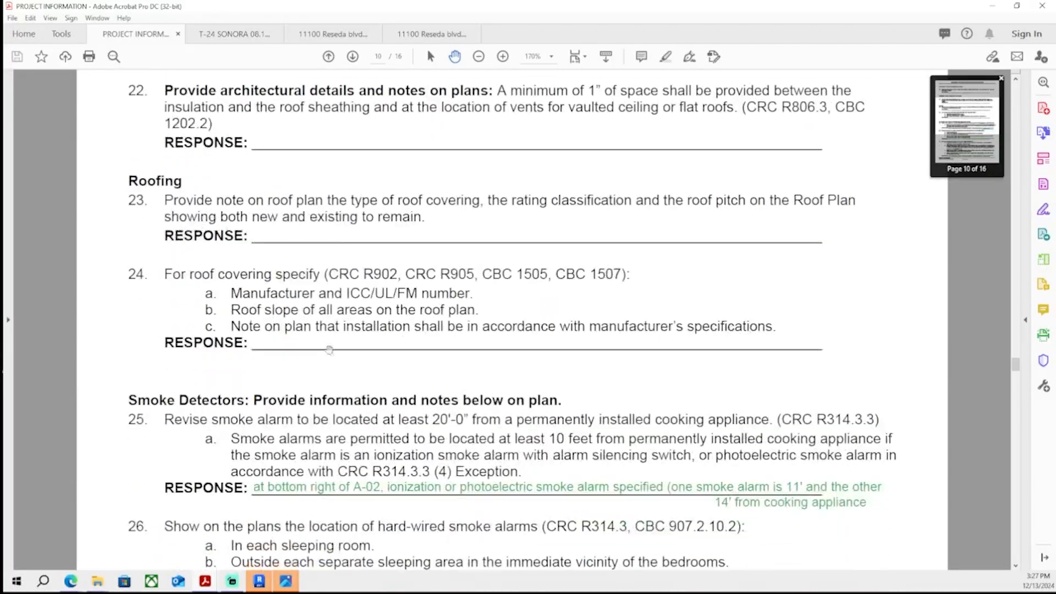
scroll(329, 350, down, 15)
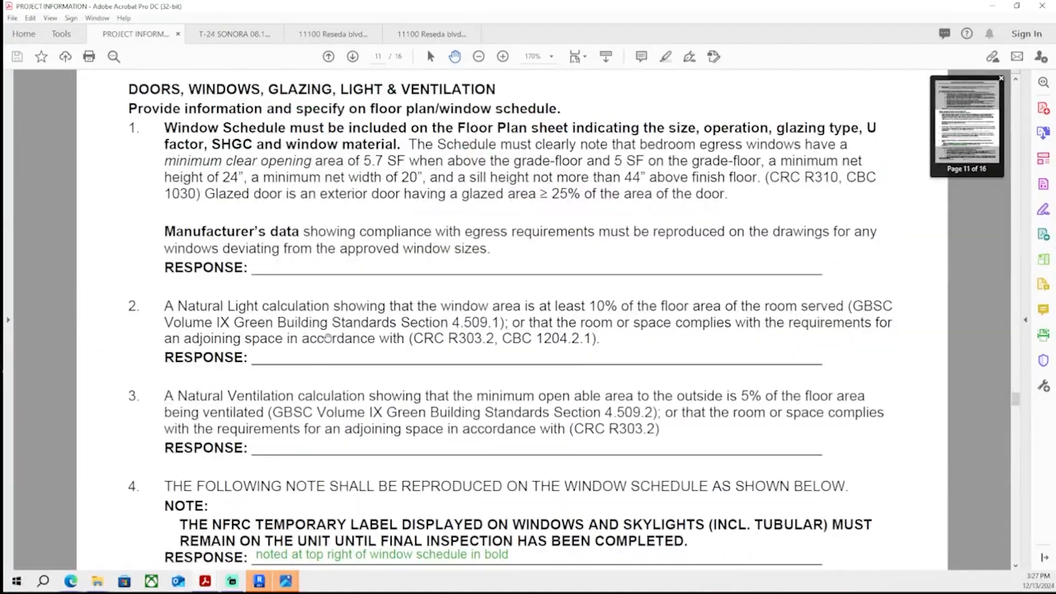
scroll(327, 338, down, 10)
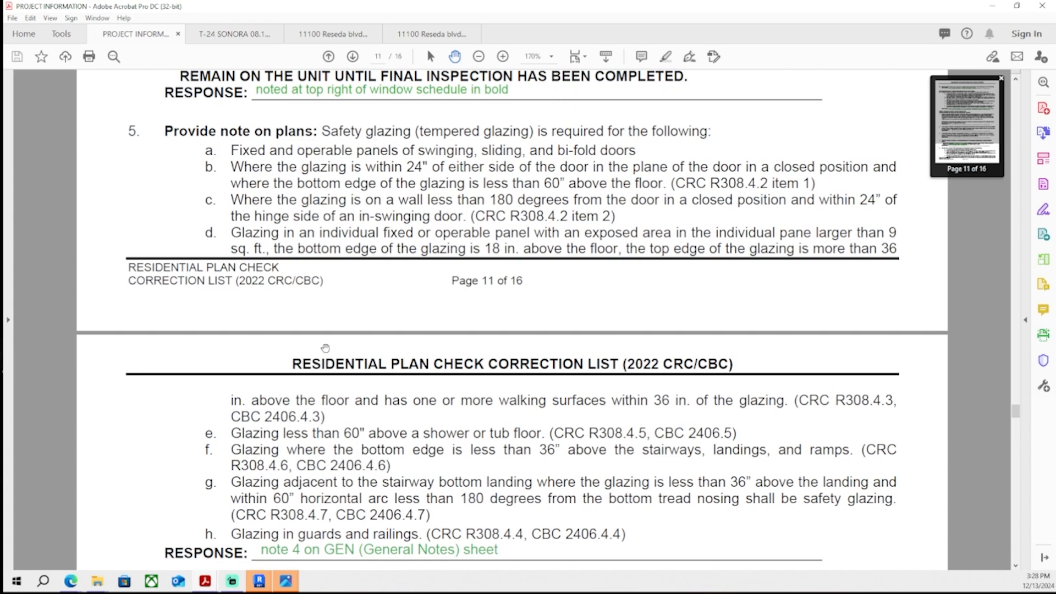
scroll(325, 348, down, 10)
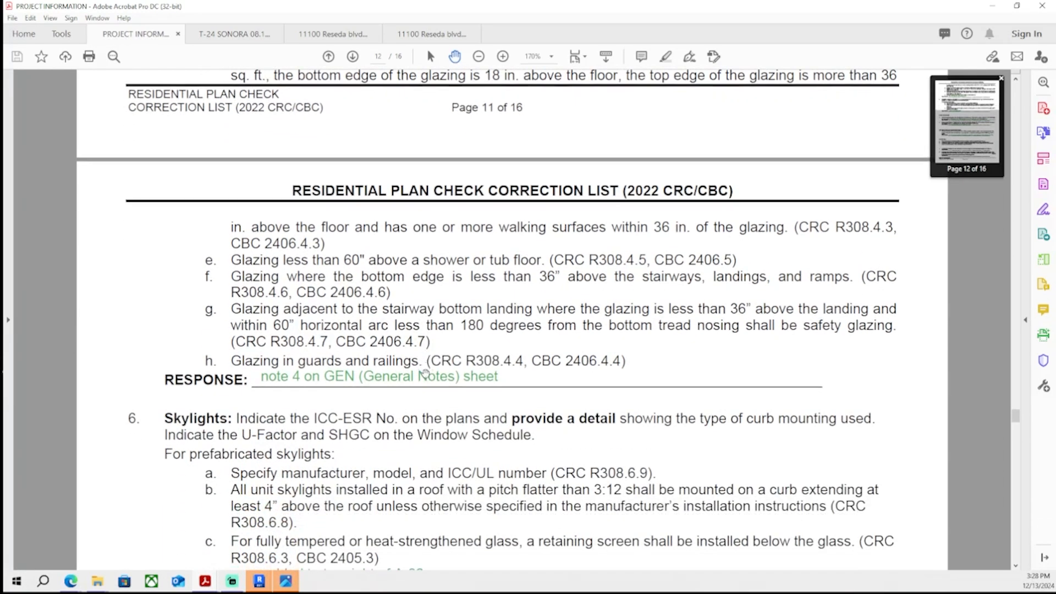
scroll(427, 374, down, 10)
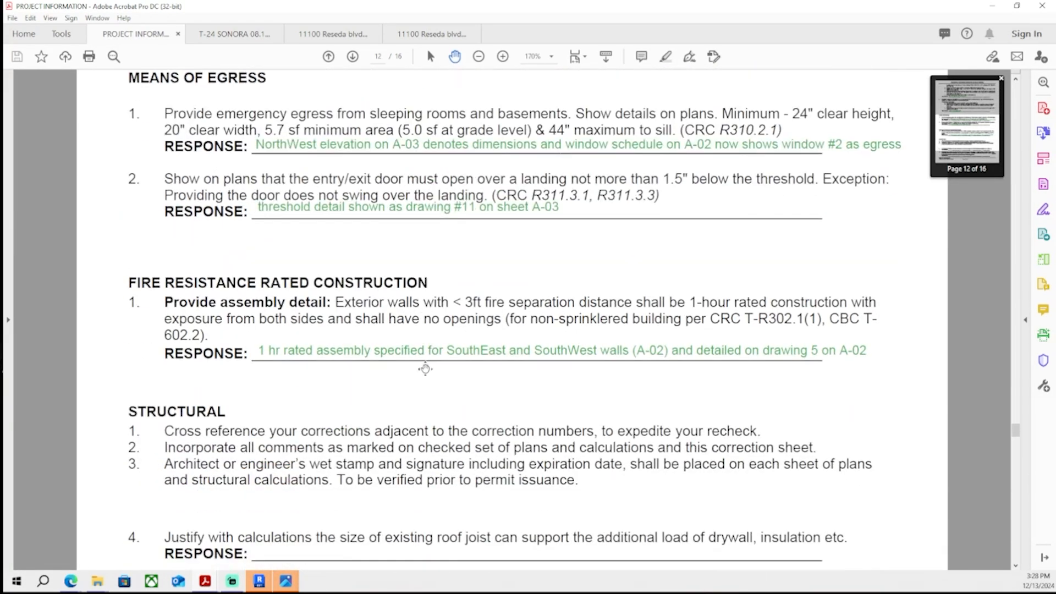
scroll(426, 358, down, 10)
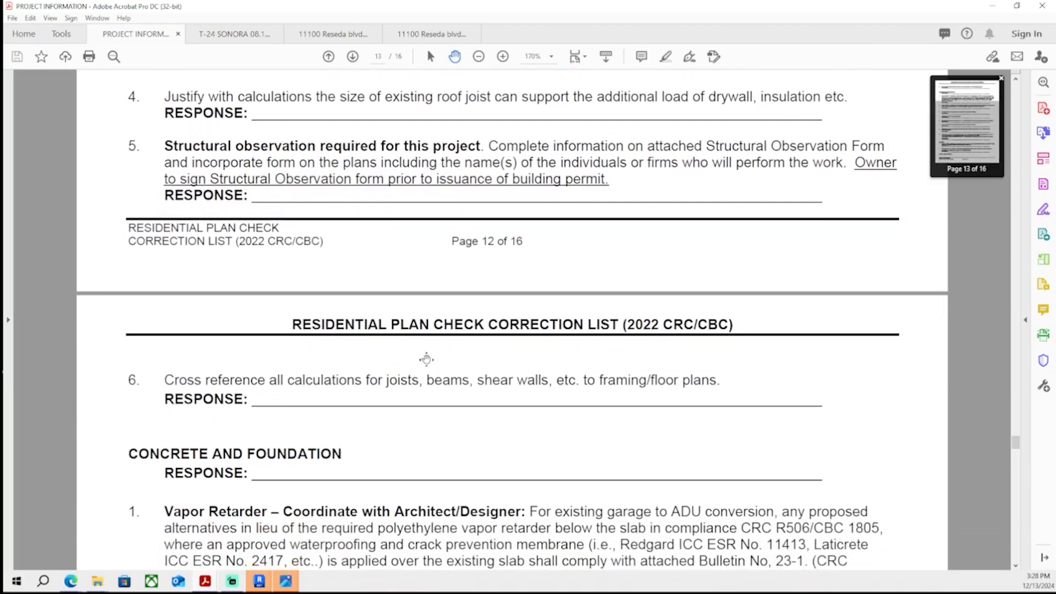
scroll(427, 359, down, 10)
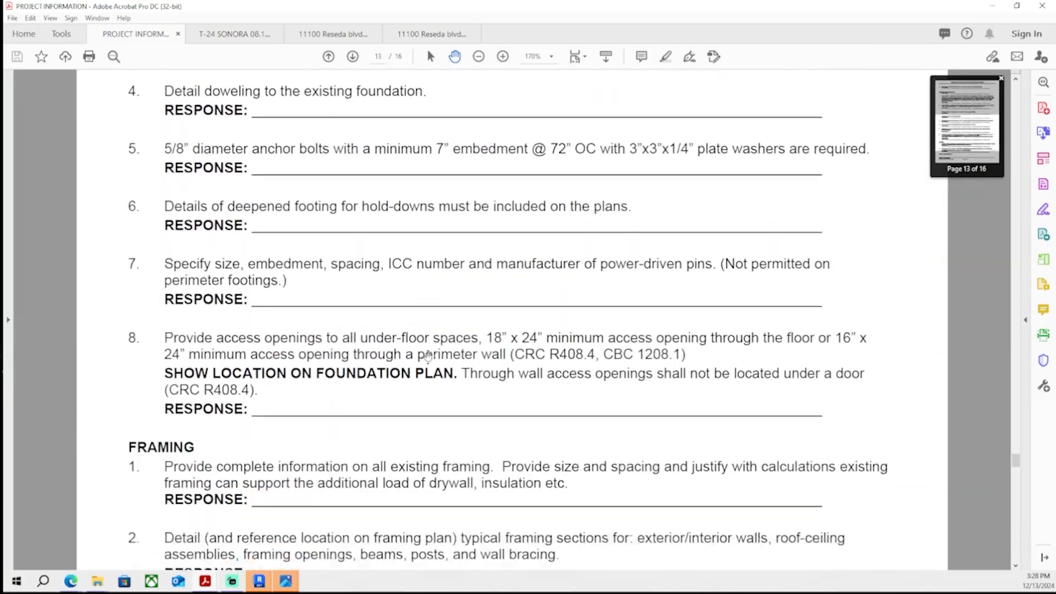
scroll(418, 374, down, 10)
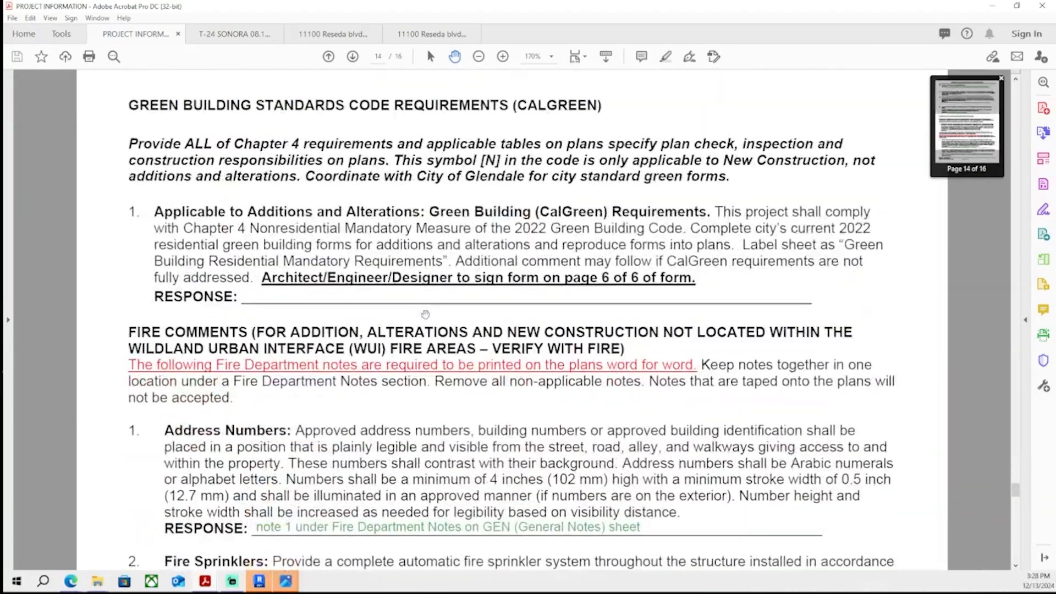
scroll(428, 313, down, 15)
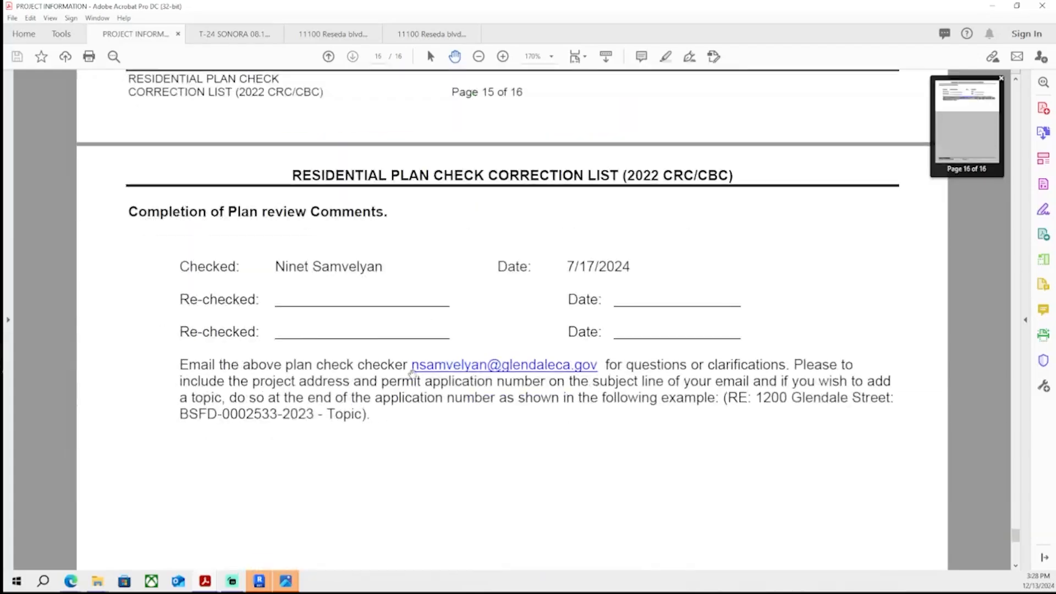
scroll(405, 190, up, 20)
scroll(405, 198, down, 15)
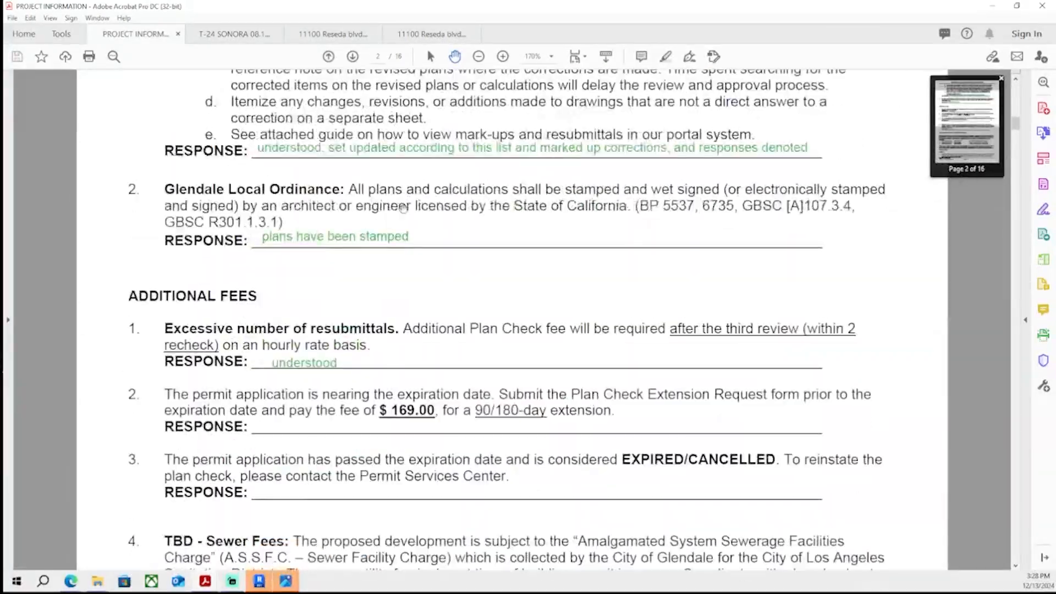
- Add the response Drainage updated on site plan under correction item 4 on page 4
scroll(403, 209, down, 10)
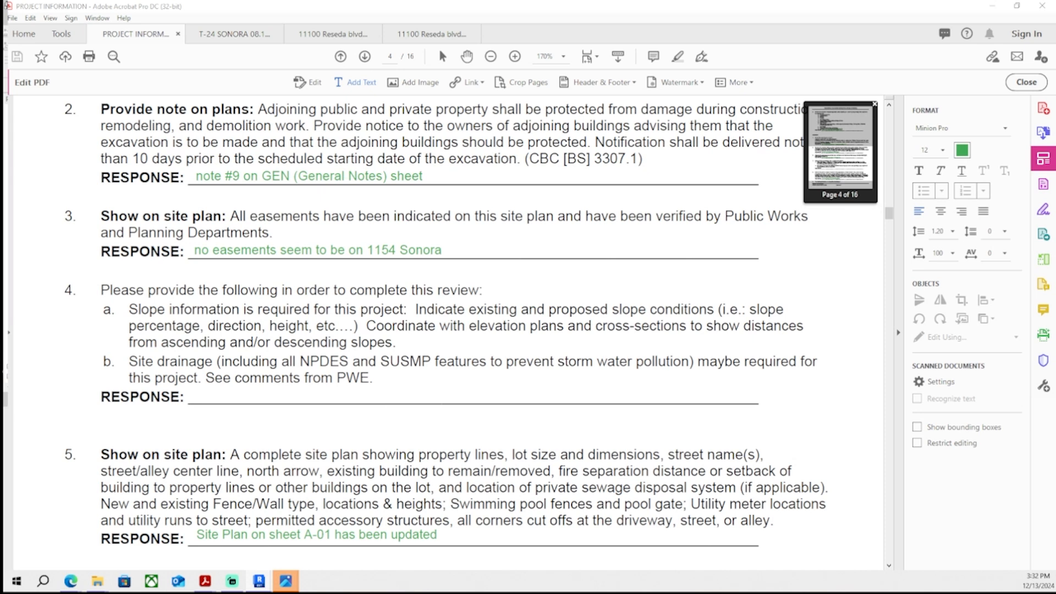
click(192, 396)
text(Drainage updated on site plan)
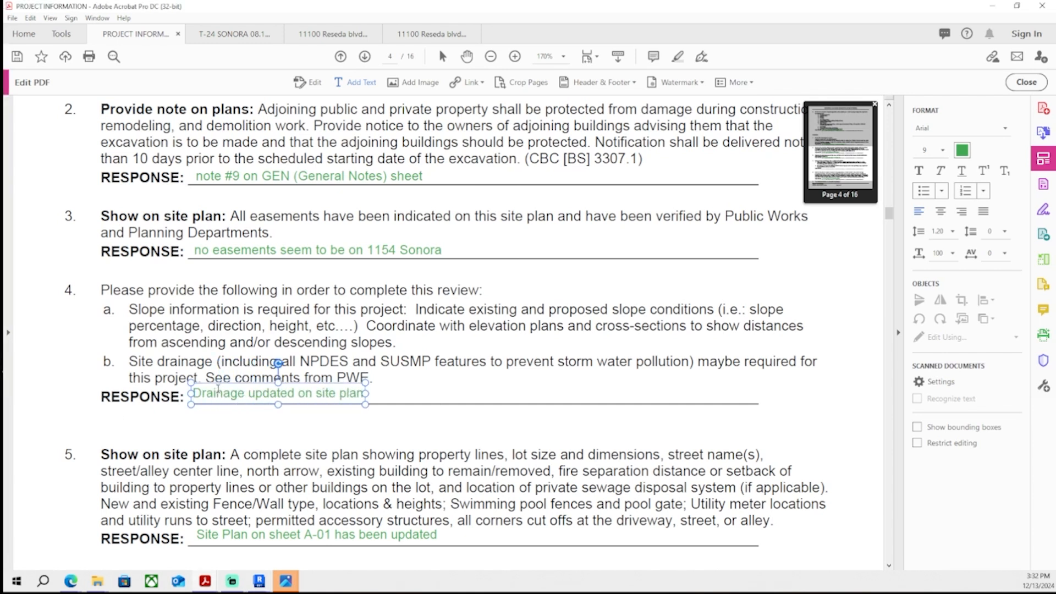
text( (A-01))
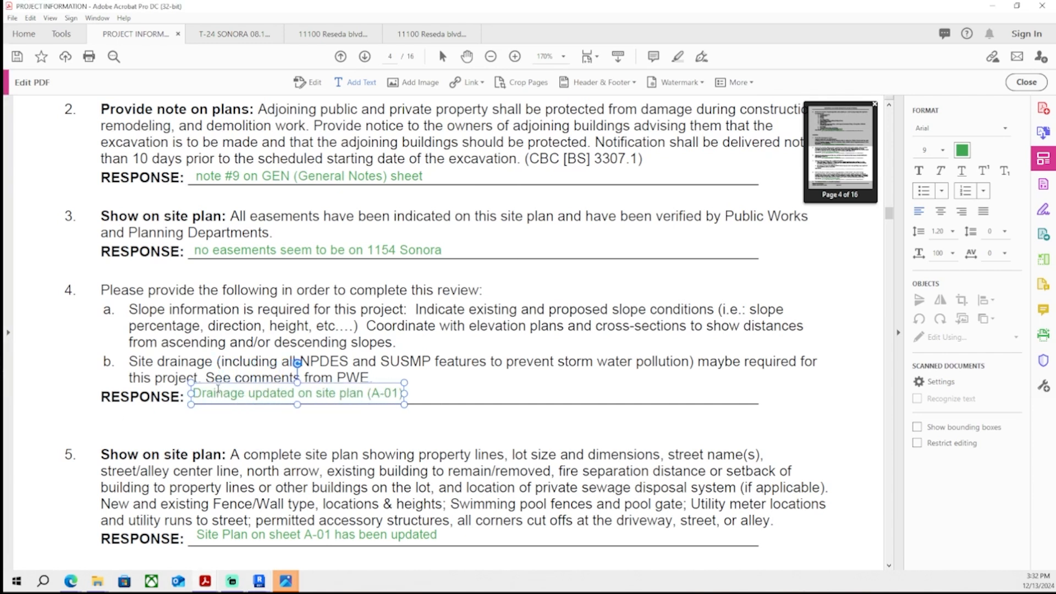
text( and ground de)
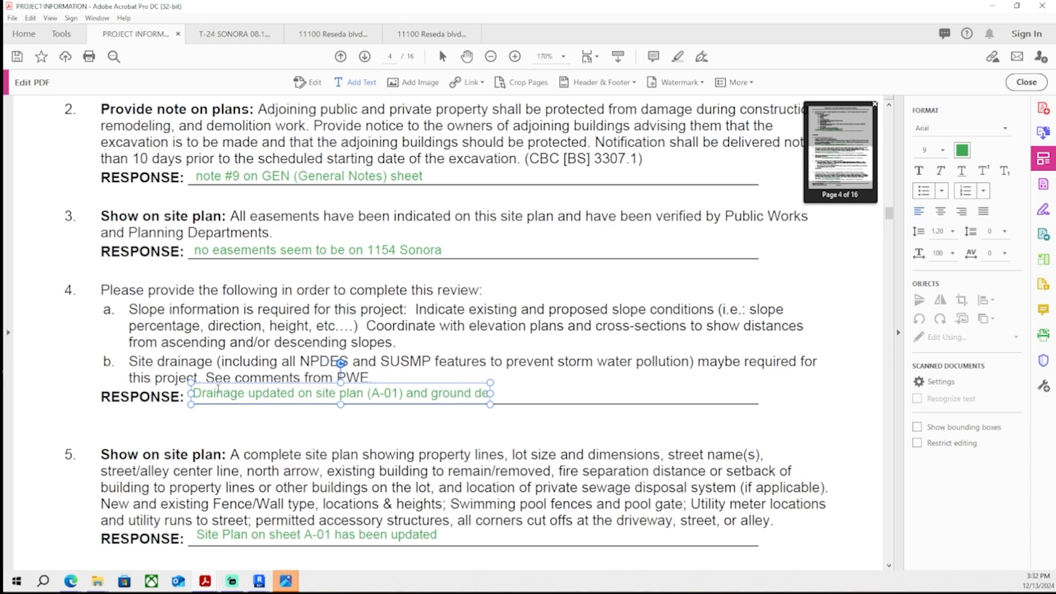
text(tail (A-04))
- Extend the item 4 response to read Drainage updated on site plan (A-01) and ground detail (A-04), and save the PDF
key(ctrl+s)
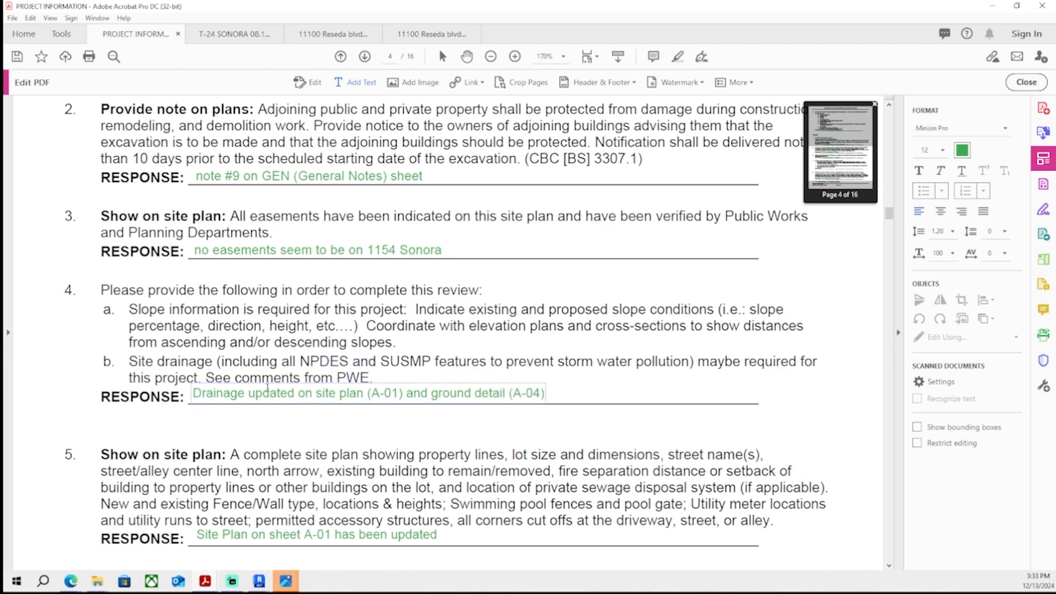
- Scroll through the correction list pages looking for items that still have no response
scroll(385, 393, down, 3)
scroll(385, 392, down, 15)
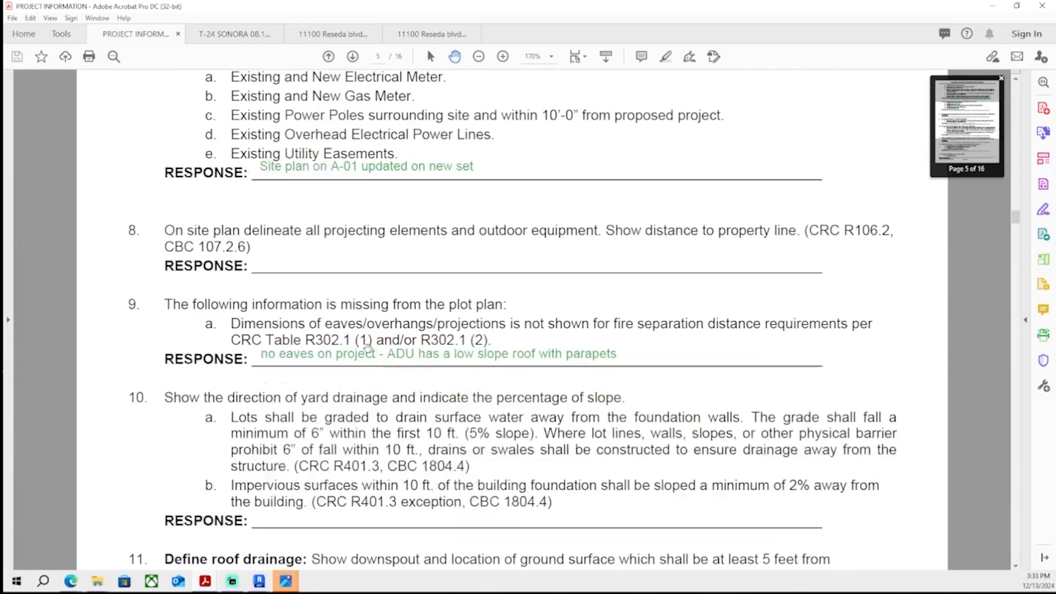
scroll(366, 340, up, 1)
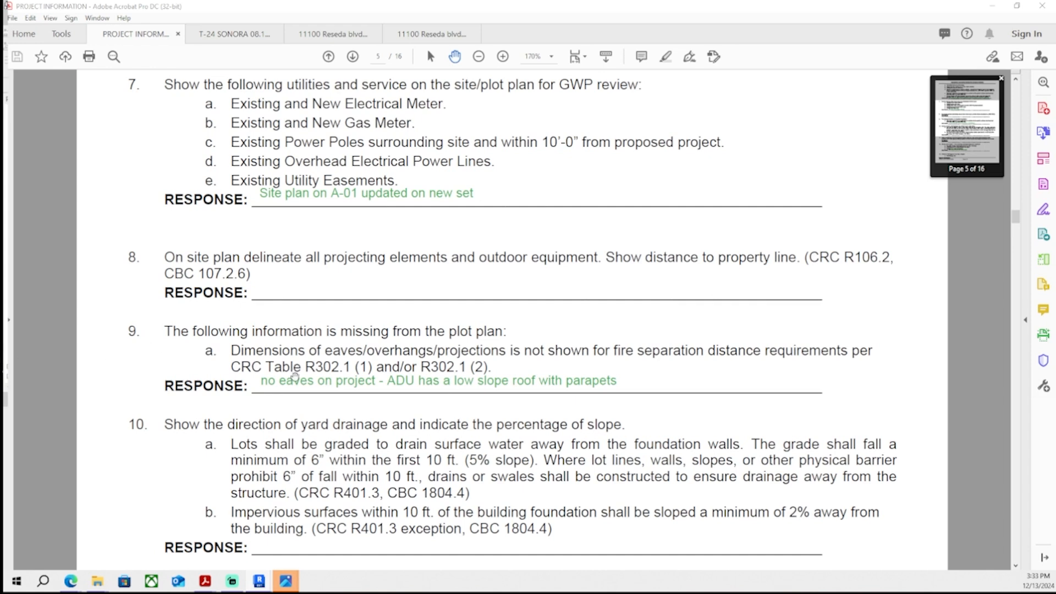
scroll(430, 416, down, 3)
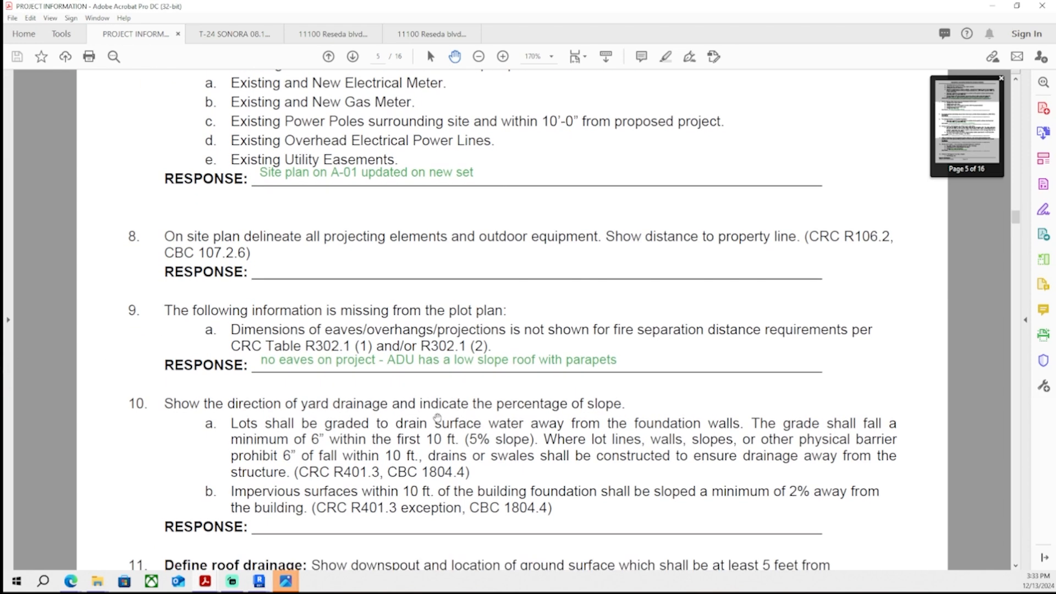
scroll(435, 405, down, 20)
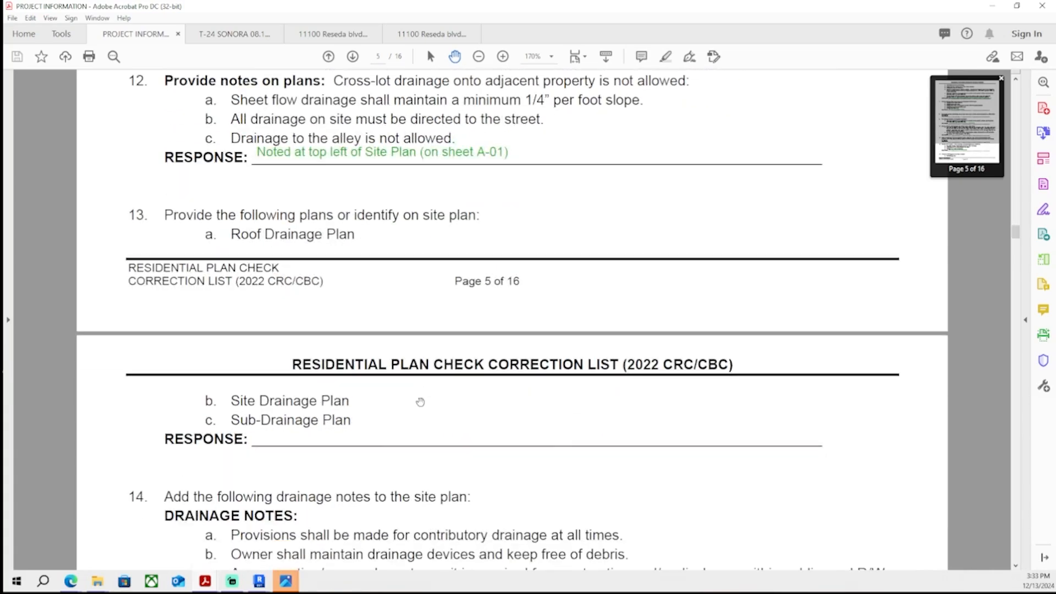
scroll(409, 402, down, 20)
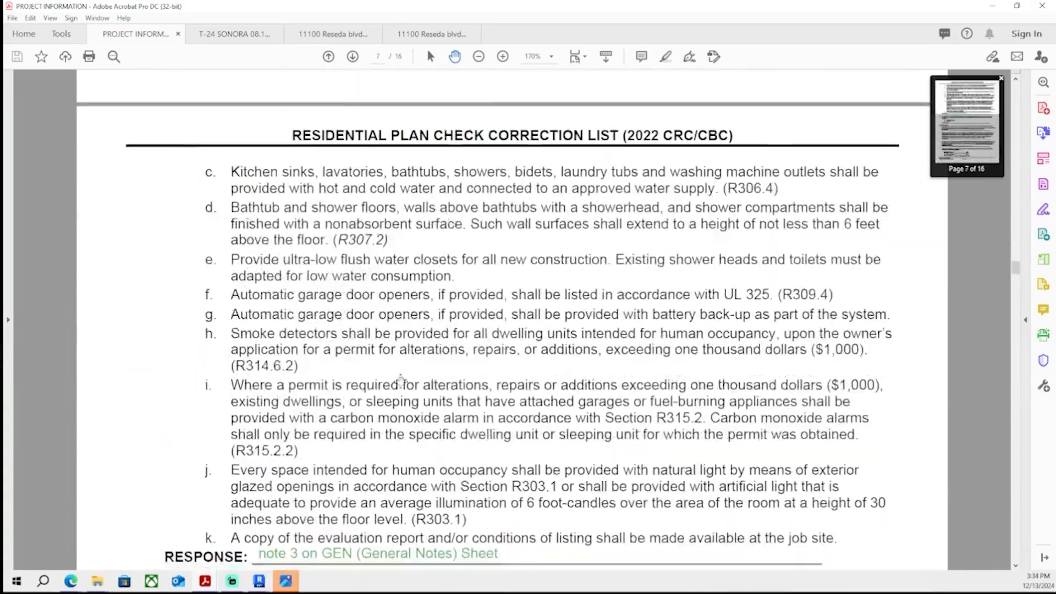
scroll(409, 359, down, 6)
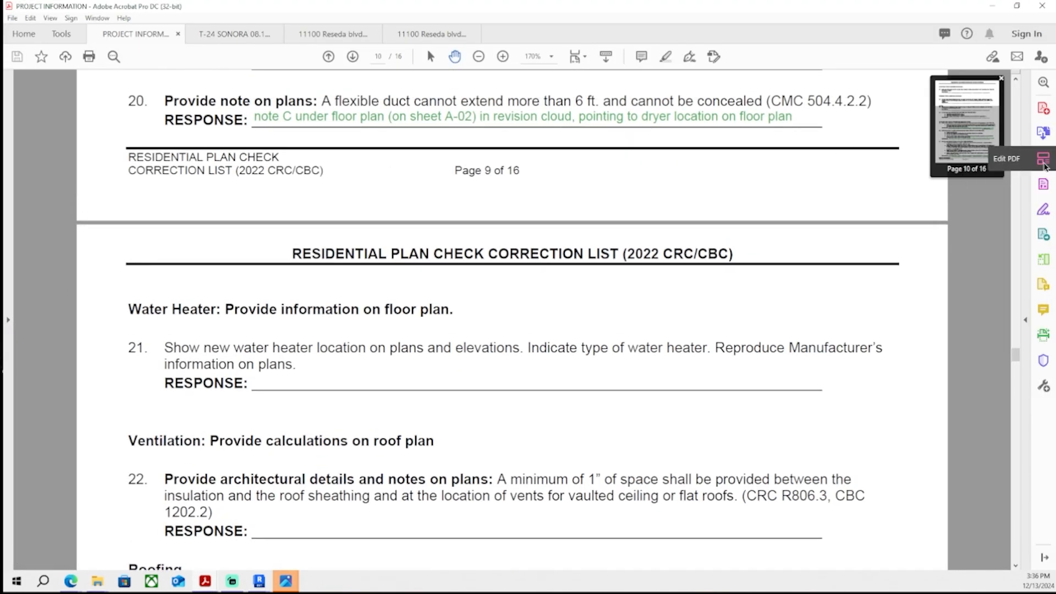
- Add the item 21 response Water heater spec added to A-04 and location shown on site plan (A-01) and elevation (A-03)
click(1044, 158)
click(355, 82)
click(199, 408)
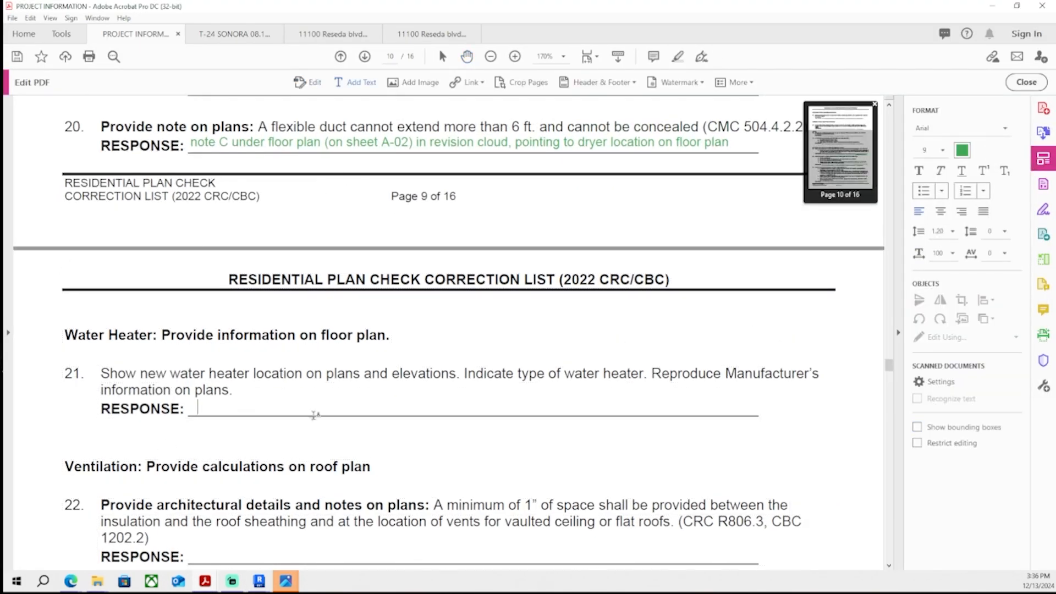
text(Water heater spec added to A-04)
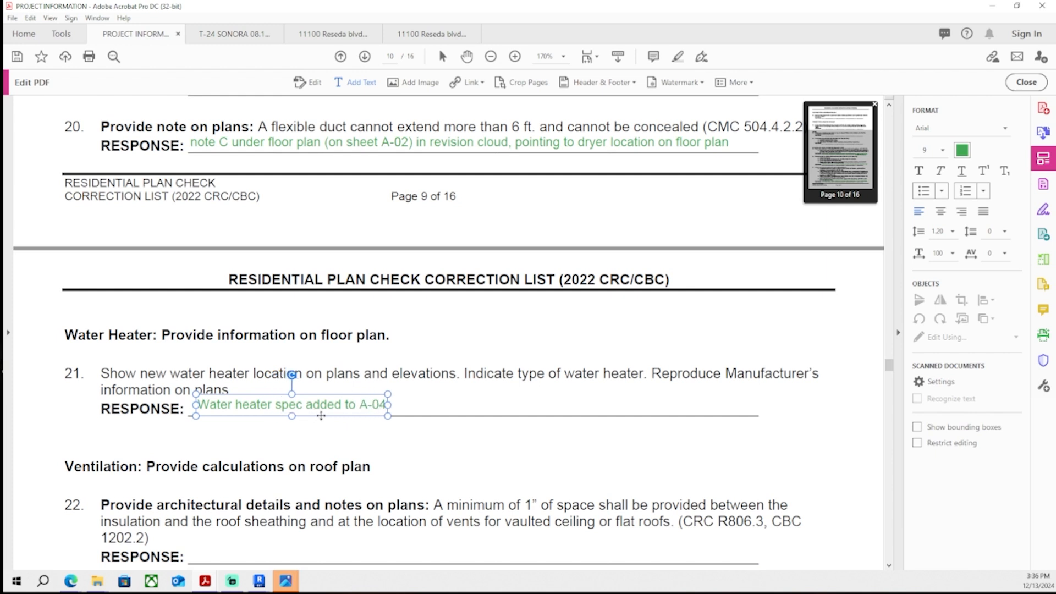
text( and)
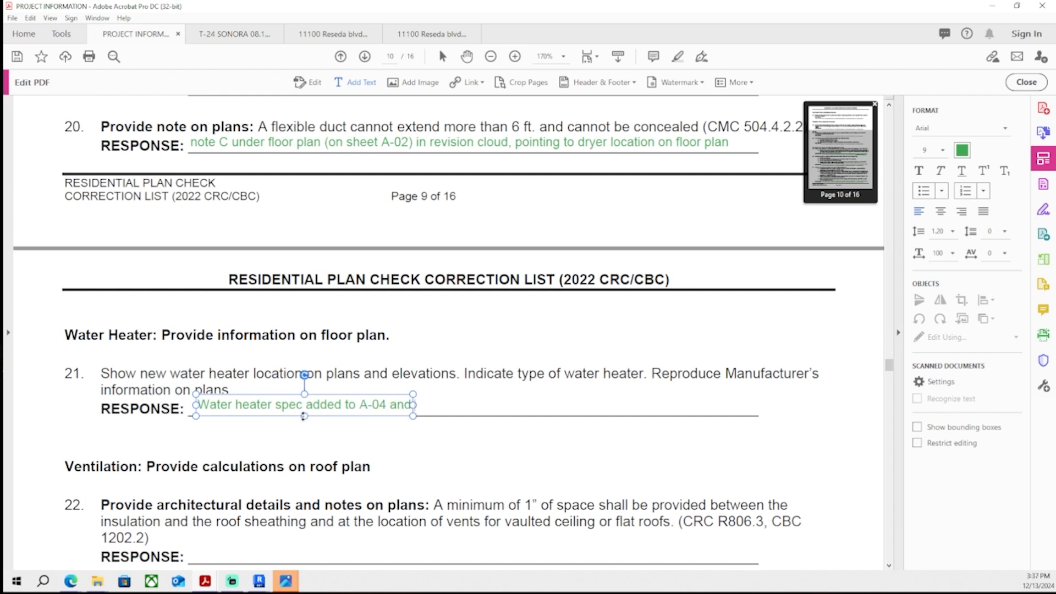
text( location shown)
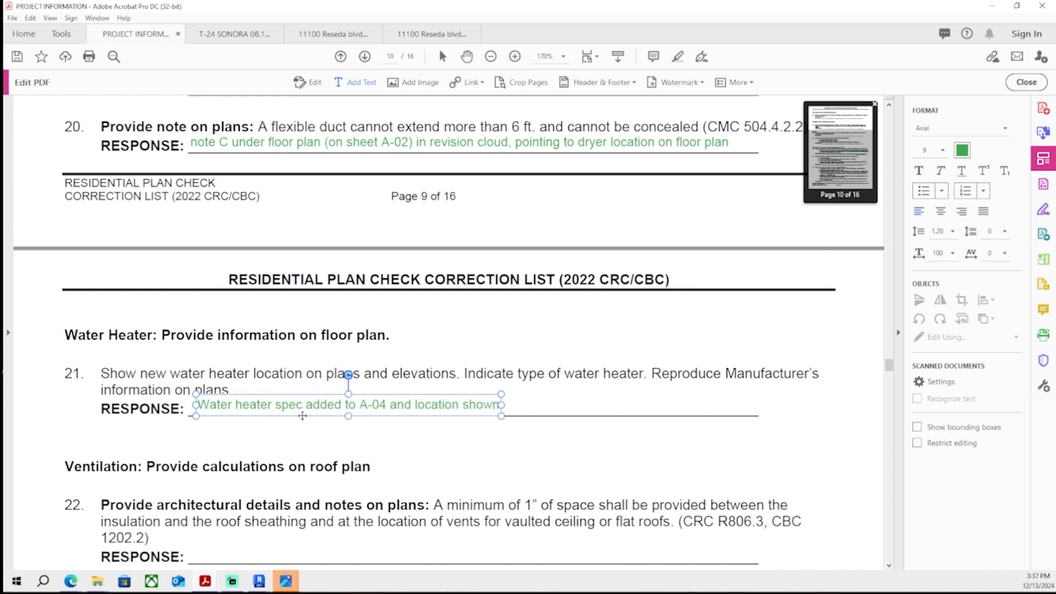
text( on site plan and elevation)
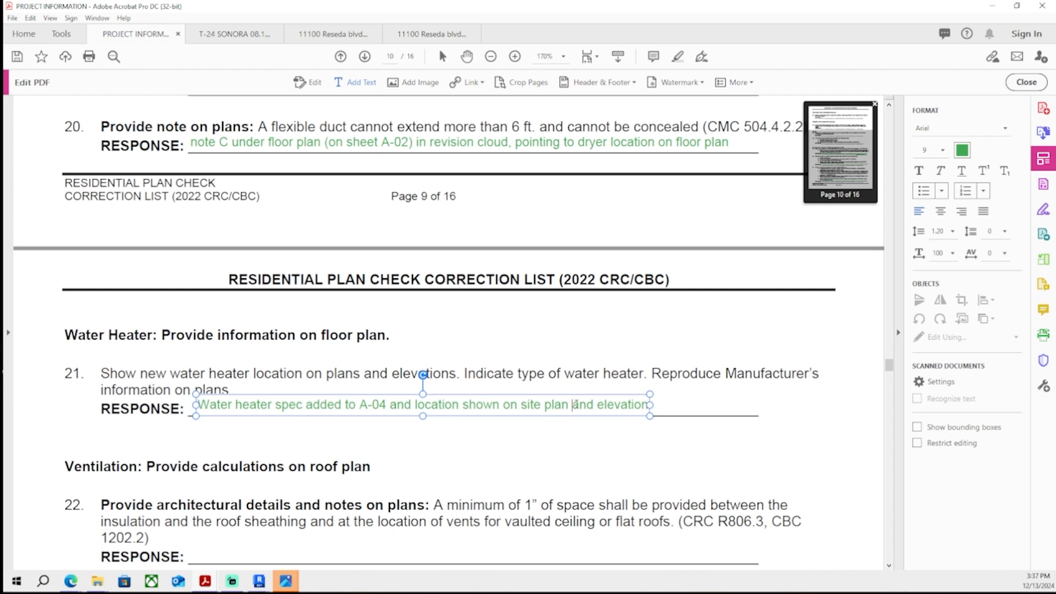
text((A-01))
key(End)
text(()
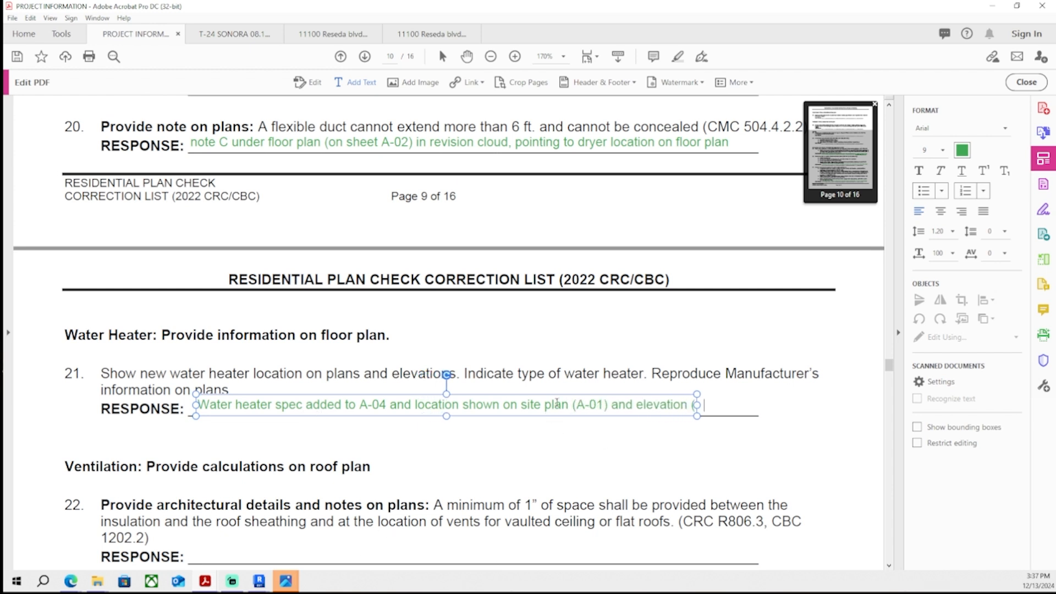
text(A-03))
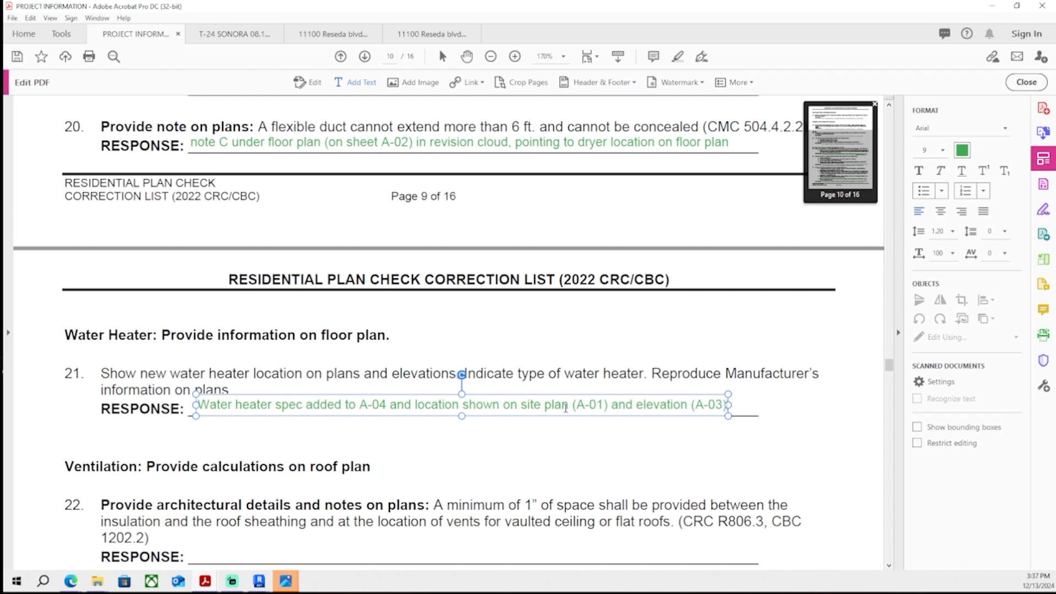
- Check the elevations on Revit sheet A-03, then insert (N) NorthEast before elevation in the item 21 response and save
mouse_move(258, 581)
click(322, 531)
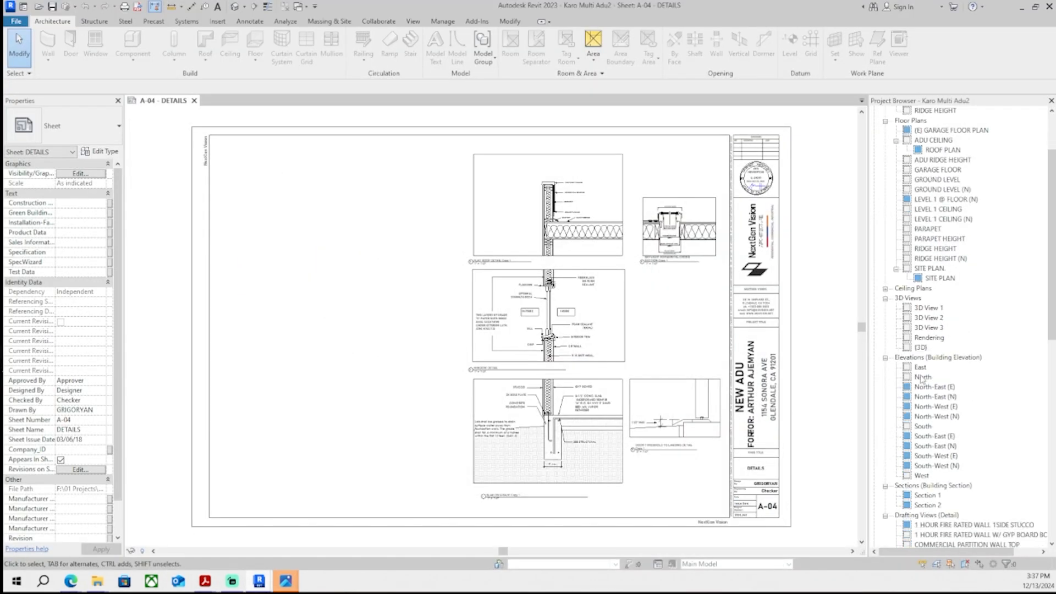
scroll(941, 392, down, 2)
scroll(937, 367, down, 3)
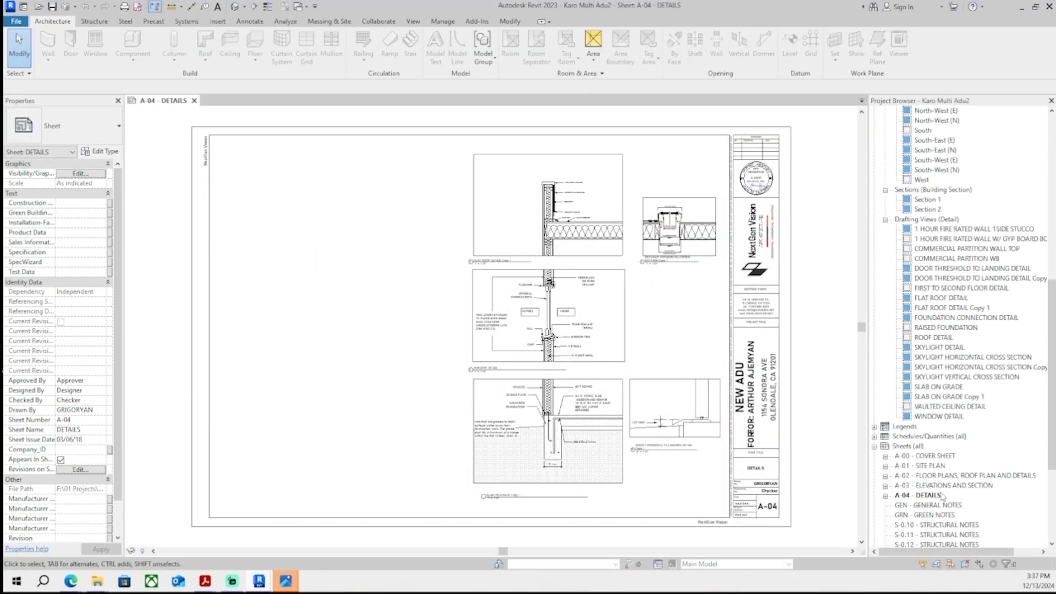
double_click(947, 485)
scroll(623, 315, up, 4)
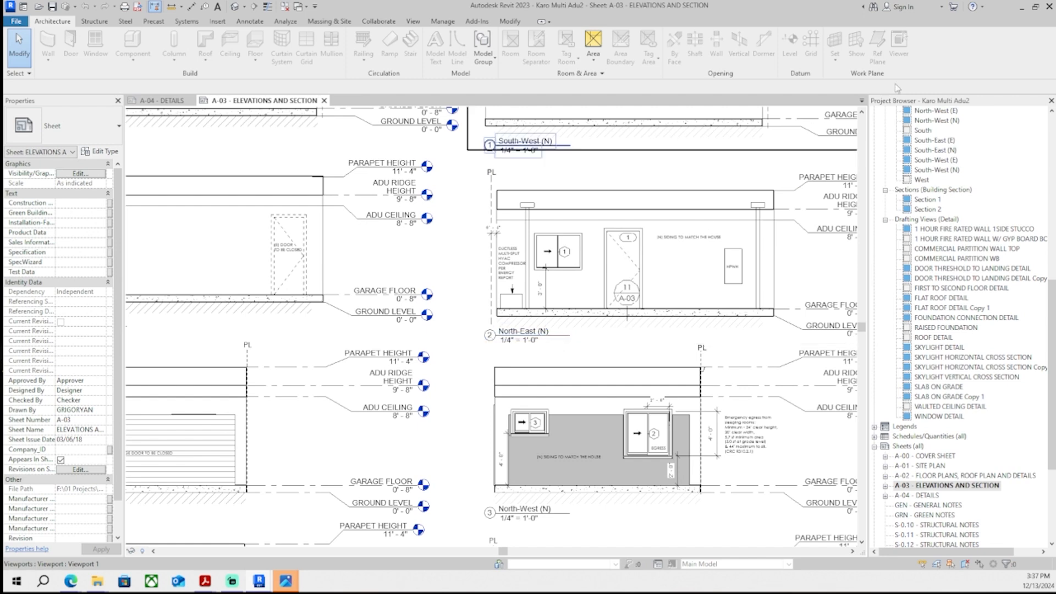
key(alt+Tab)
click(638, 405)
text((N) NorthEast elevation (A-03)
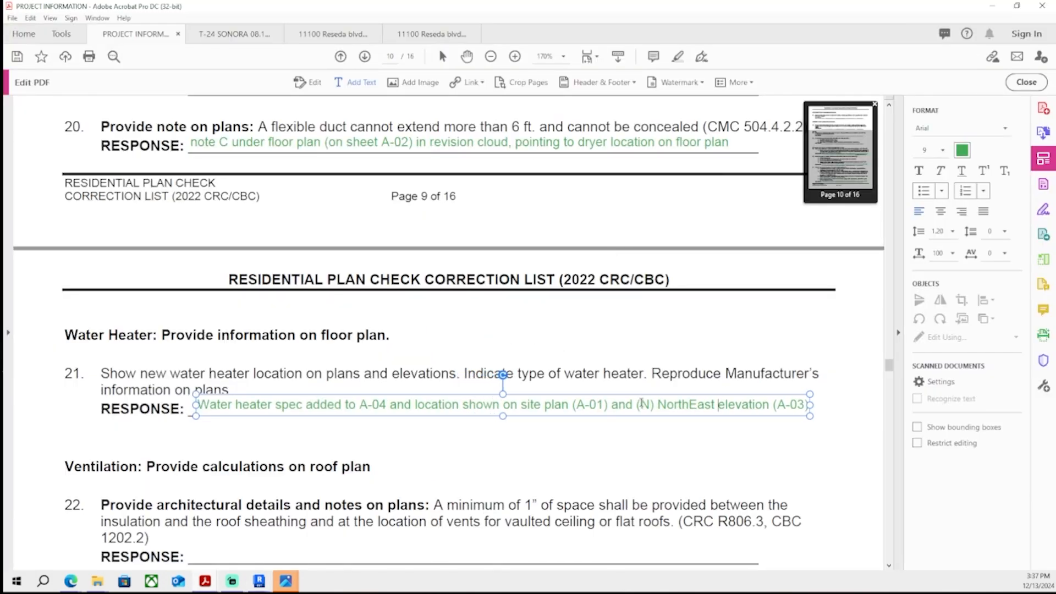
key(ctrl+s)
- Find the unanswered item 15 and add the response site plan updated to show fences/walls, guardrails
ctrl+scroll(656, 380, down, 1)
middle_drag(656, 380, 657, 359)
scroll(657, 357, down, 15)
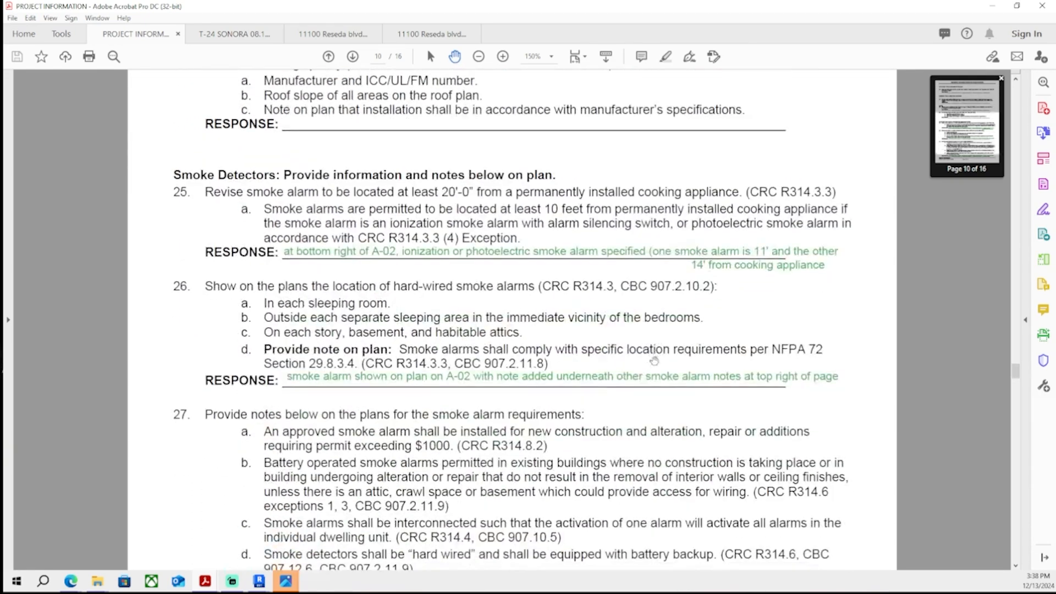
scroll(661, 335, down, 5)
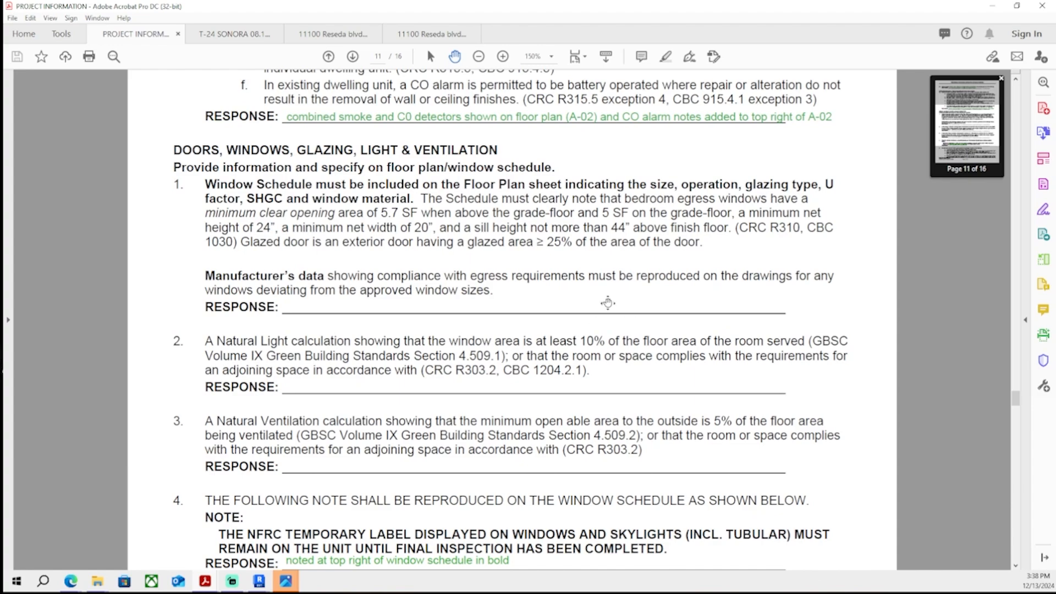
scroll(610, 308, down, 14)
scroll(610, 310, down, 20)
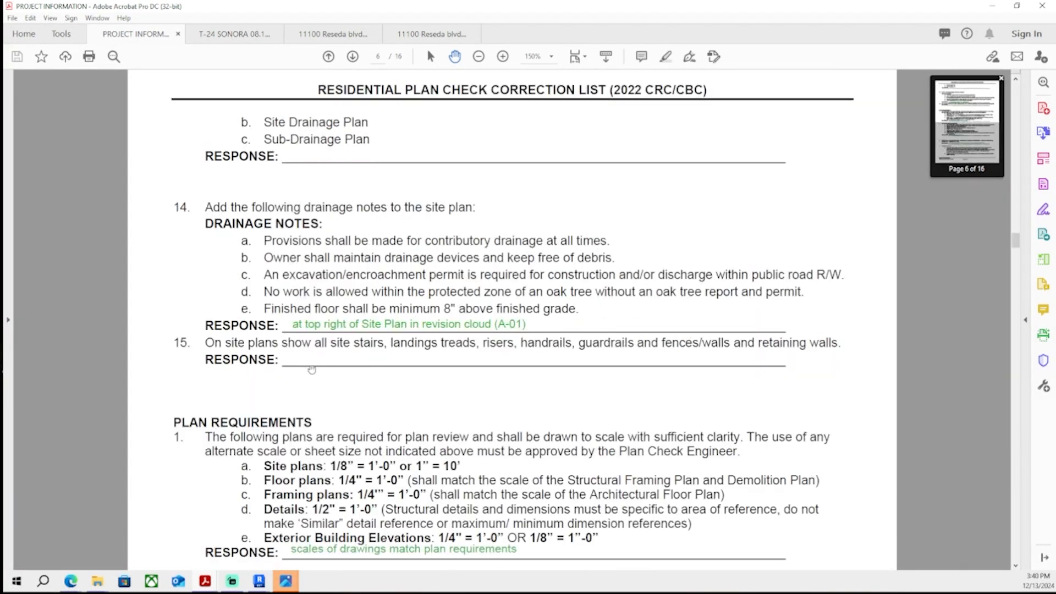
scroll(479, 357, down, 3)
scroll(401, 270, up, 2)
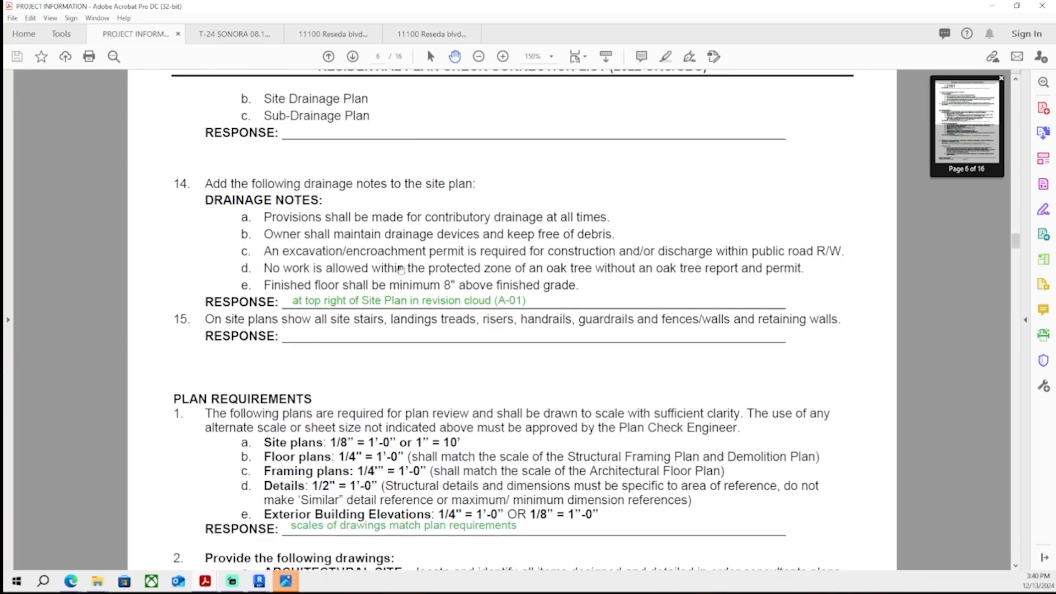
click(1049, 159)
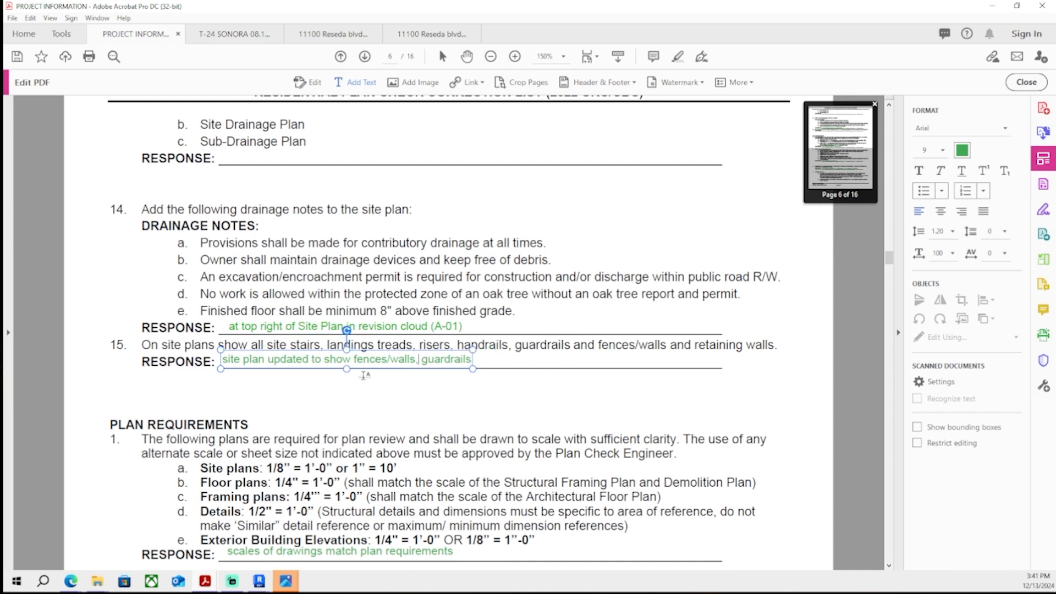
- Review the North-East elevation on Revit sheet A-03 before returning to the PDF
mouse_move(259, 580)
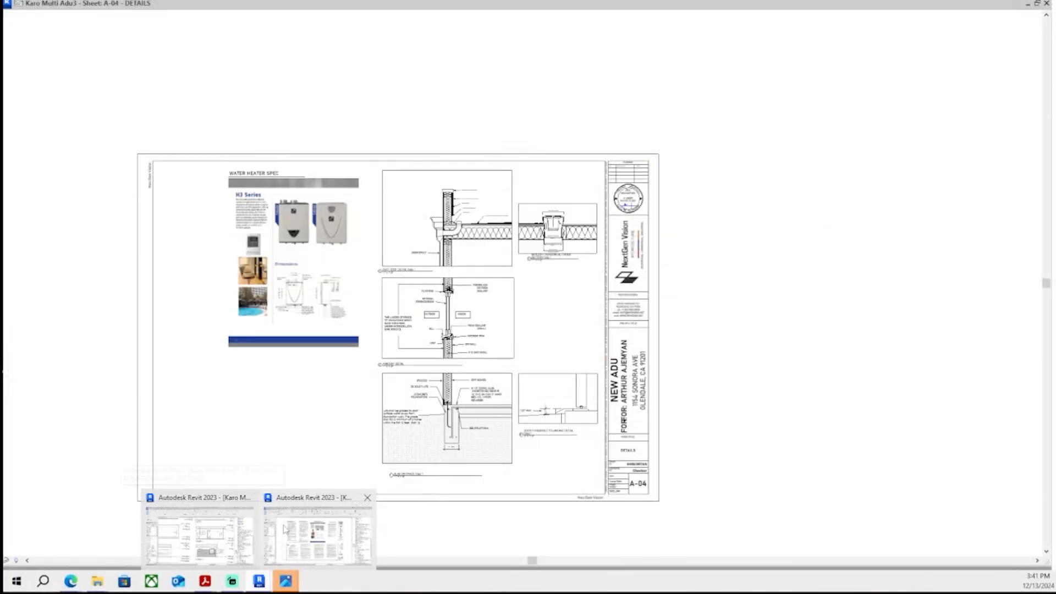
mouse_move(251, 551)
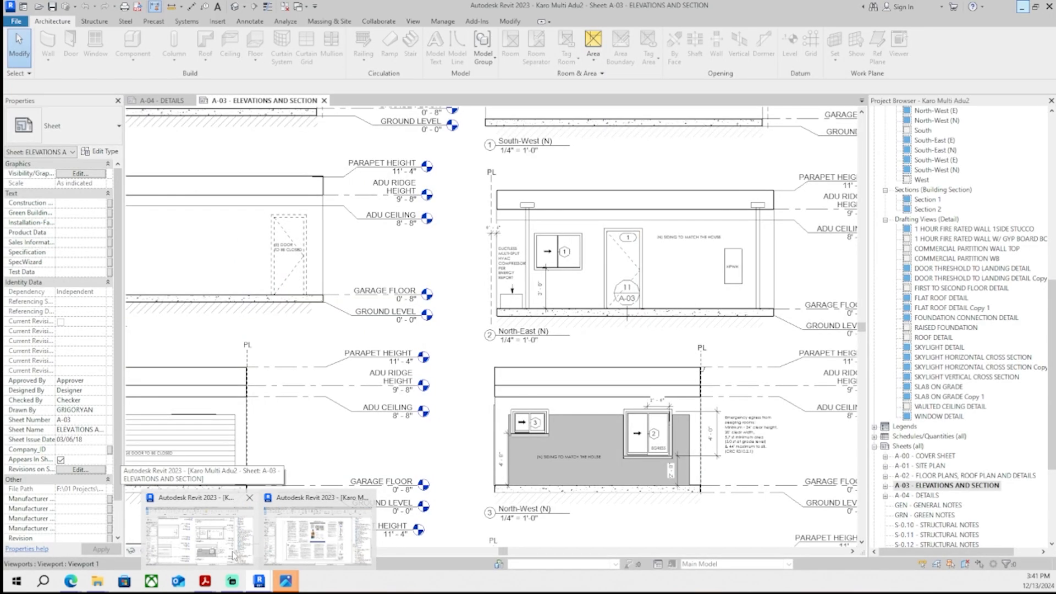
click(232, 556)
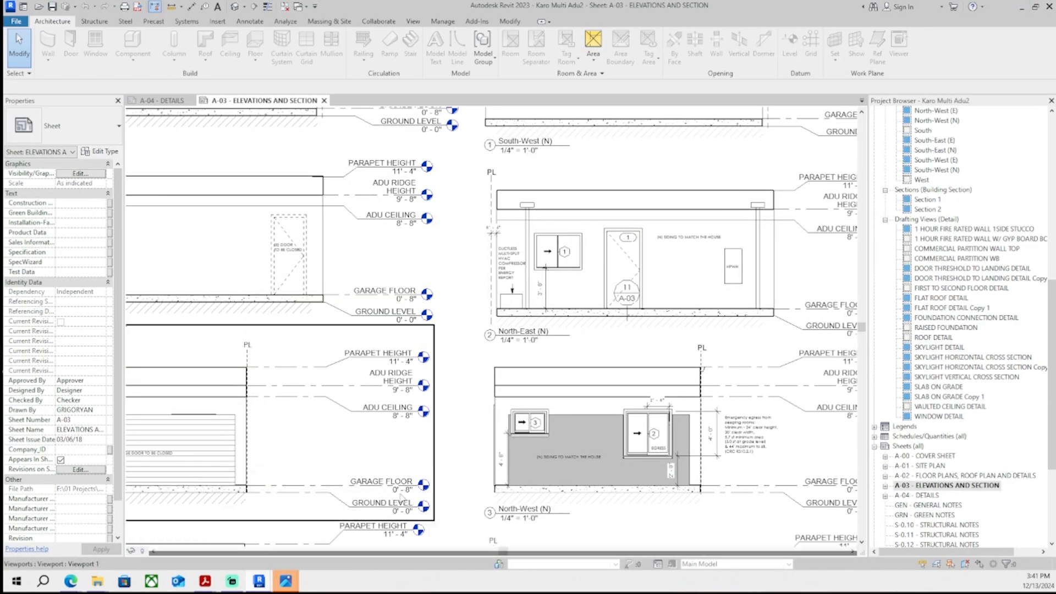
middle_drag(220, 433, 230, 431)
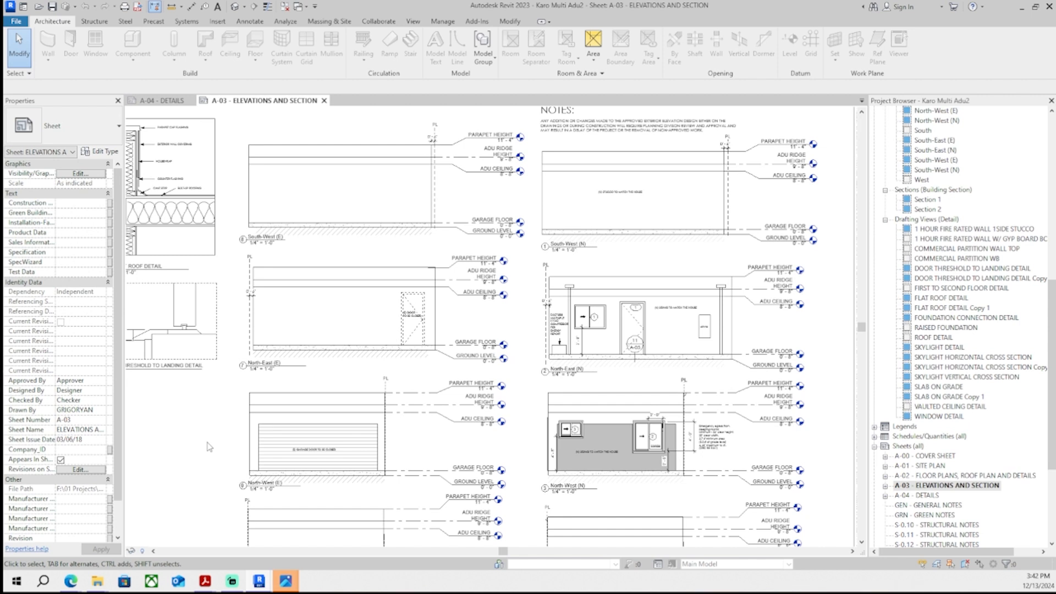
scroll(660, 352, up, 4)
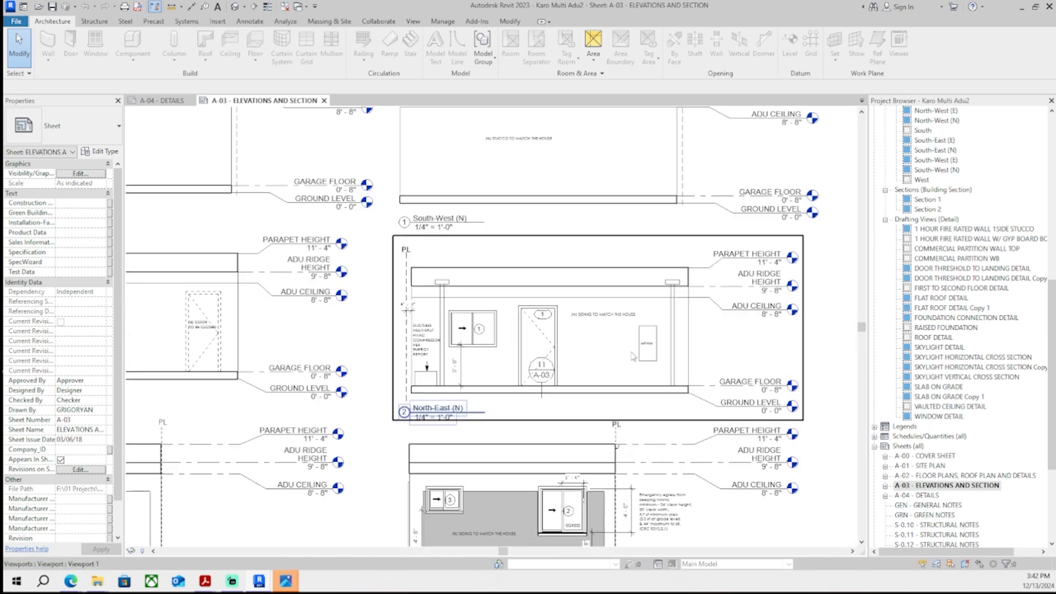
scroll(658, 360, down, 4)
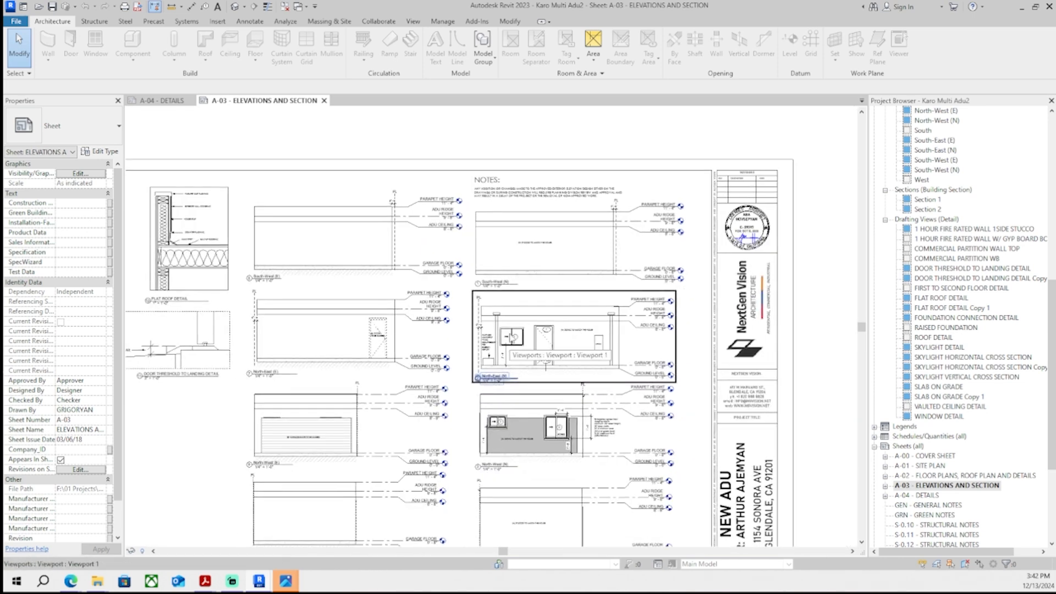
key(alt+Tab)
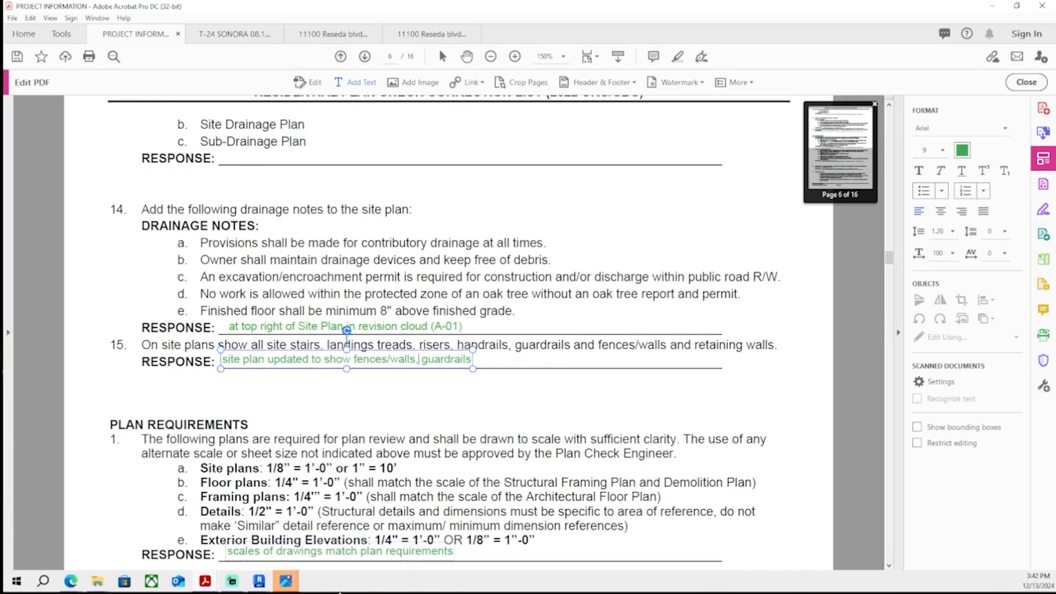
click(325, 549)
click(934, 104)
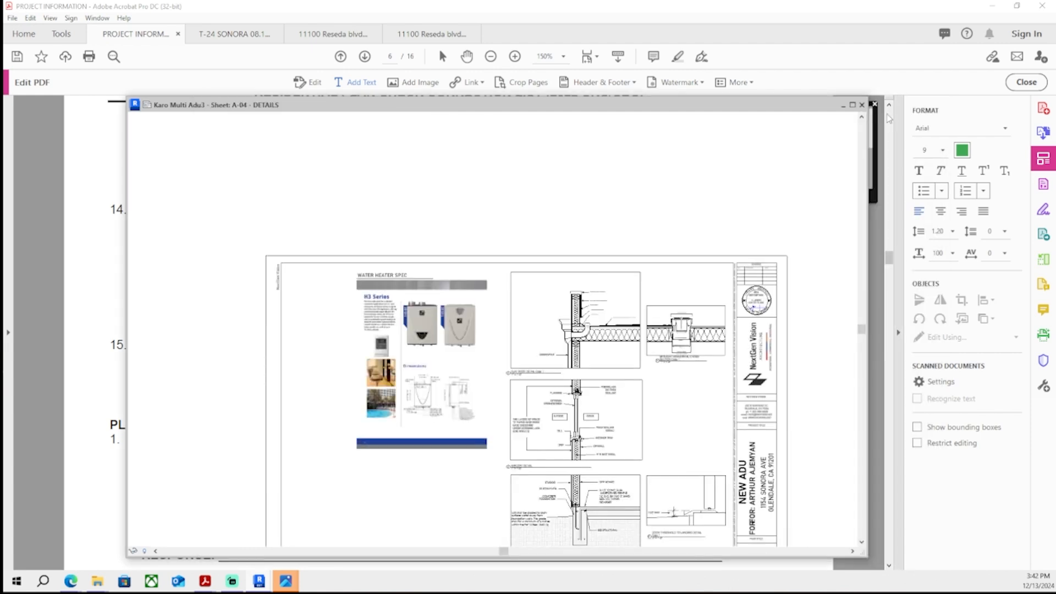
click(844, 105)
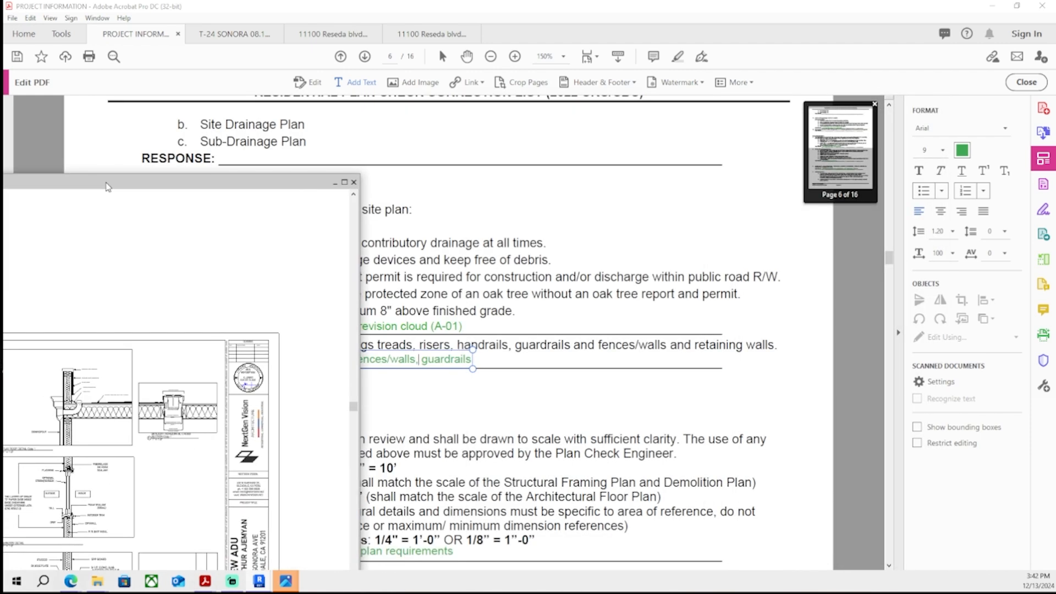
click(259, 581)
click(220, 333)
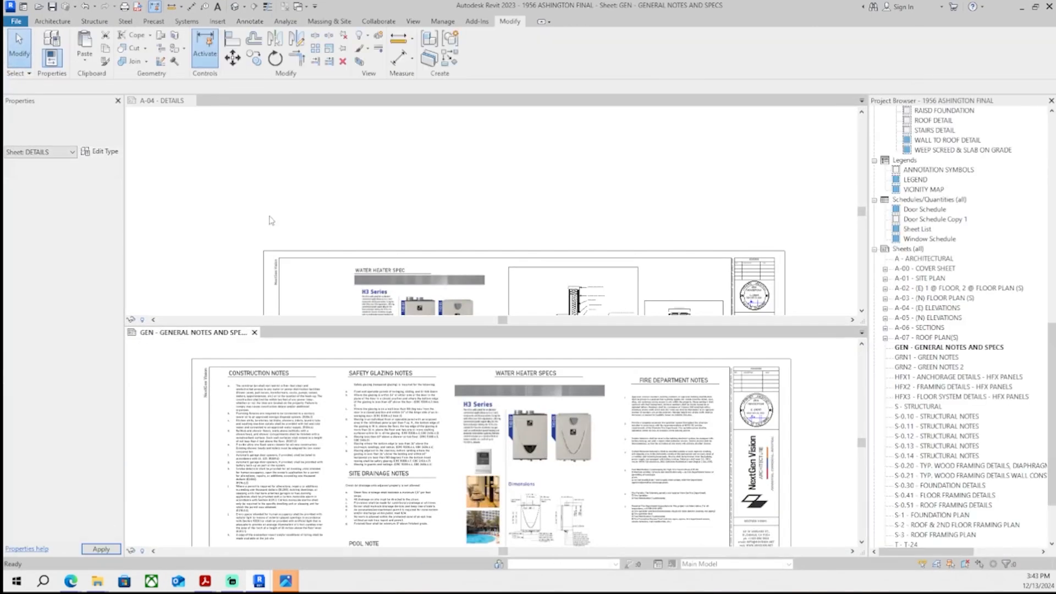
- Switch between the open sheet tabs and bring up the Karo Multi Adu3 project's A-04 details sheet to review it
drag(182, 335, 228, 102)
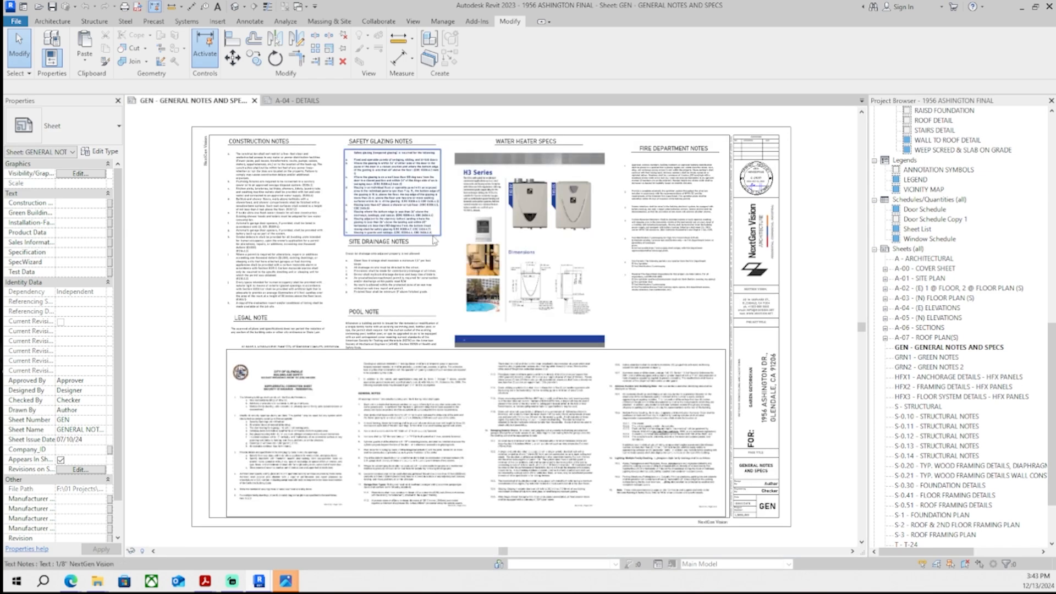
click(287, 103)
middle_drag(368, 339, 319, 191)
click(252, 100)
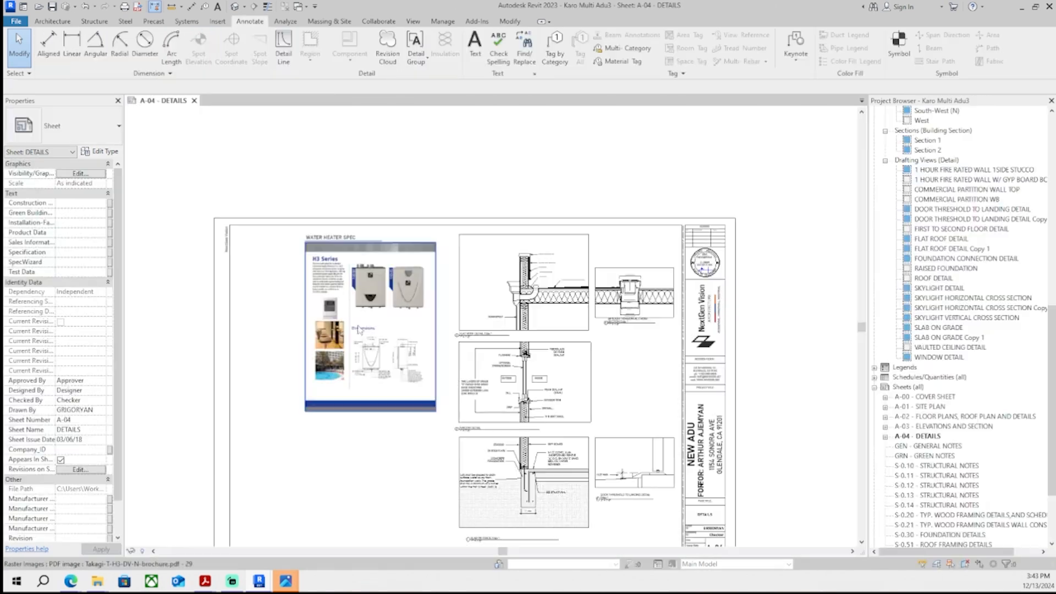
middle_drag(441, 407, 426, 386)
scroll(491, 423, up, 1)
middle_drag(491, 421, 470, 394)
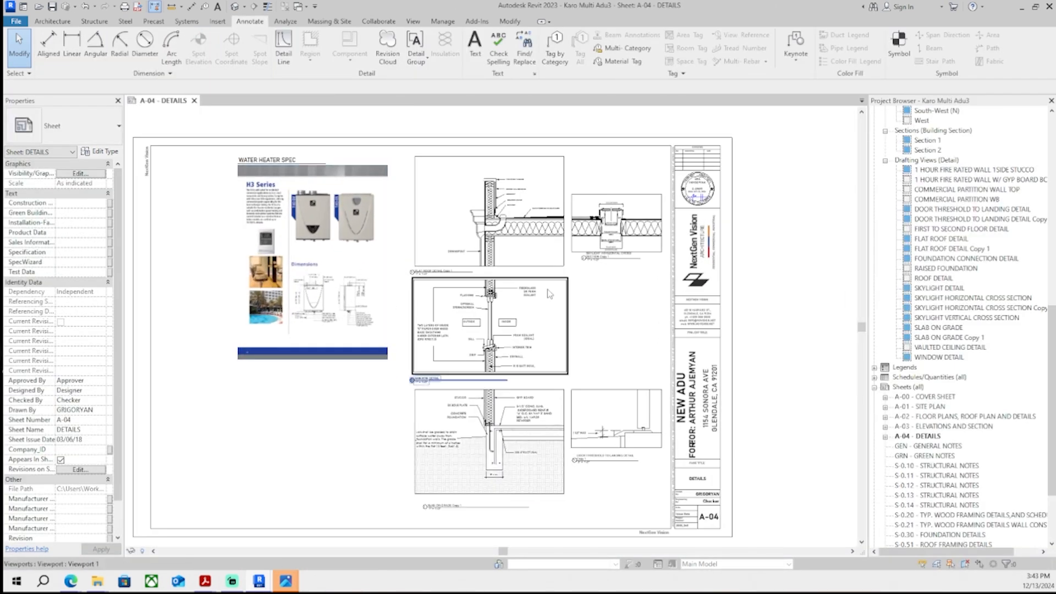
- Open sheet A-01 Site Plan, activate its viewport and place a text note "(E) STAIR" at the right-hand stair
double_click(920, 407)
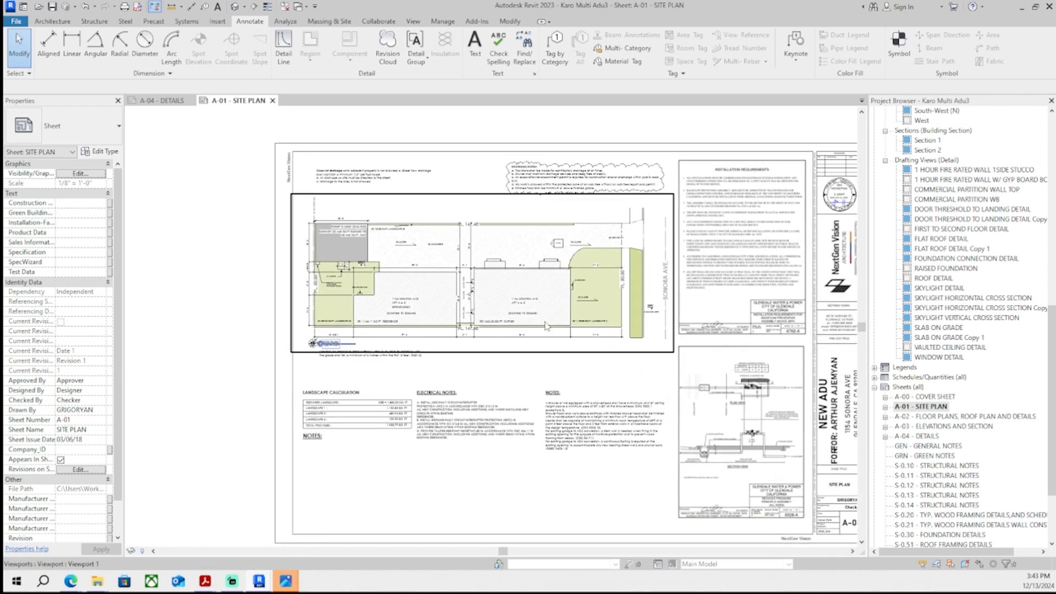
scroll(381, 395, up, 3)
double_click(381, 395)
scroll(550, 311, up, 5)
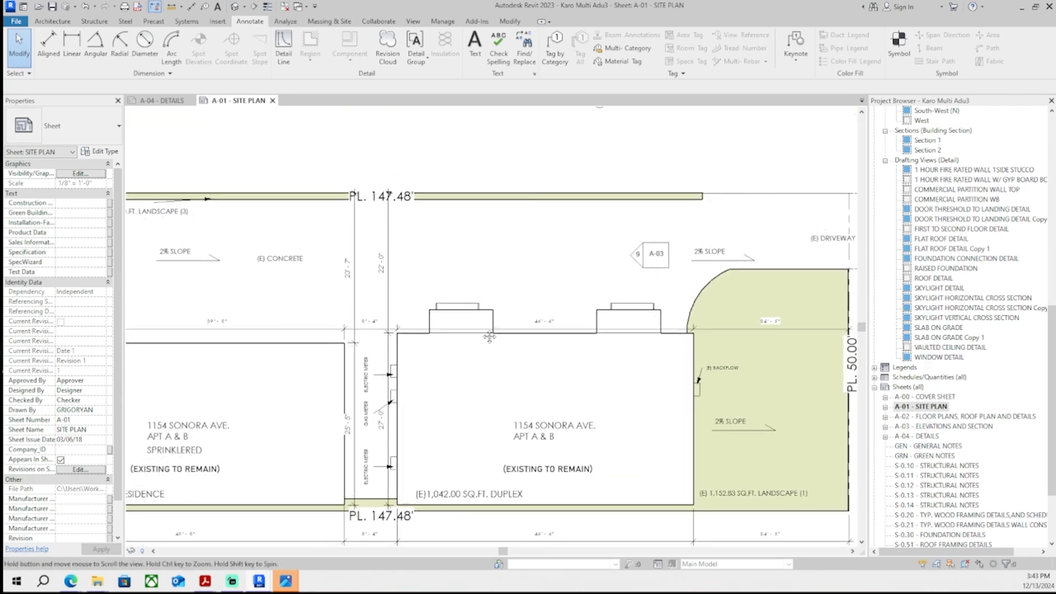
middle_drag(499, 332, 533, 301)
scroll(532, 302, down, 3)
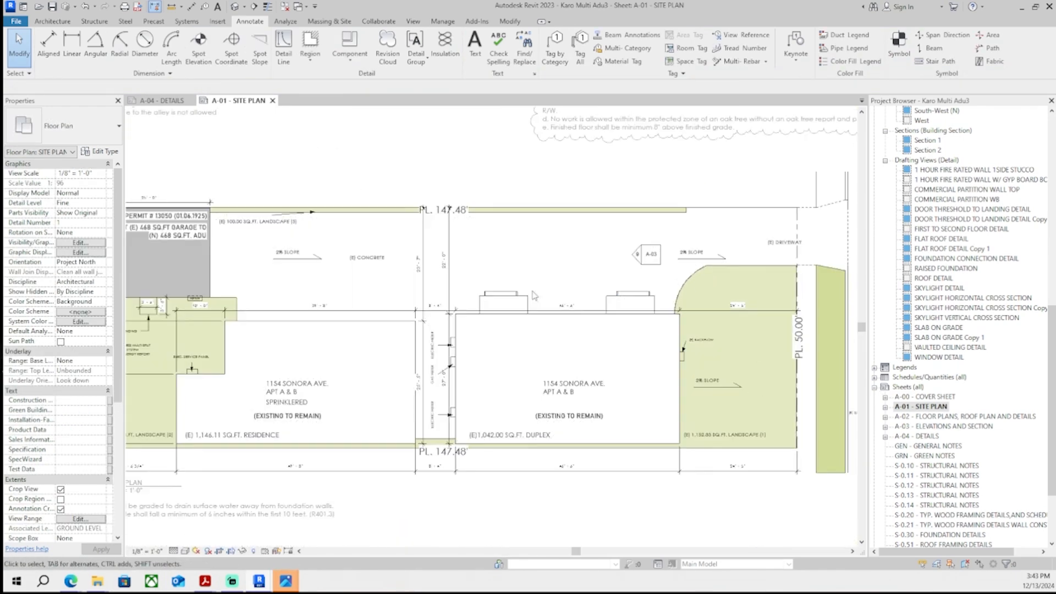
click(475, 48)
scroll(619, 374, up, 2)
scroll(654, 306, up, 4)
click(588, 199)
text((E) STAIR)
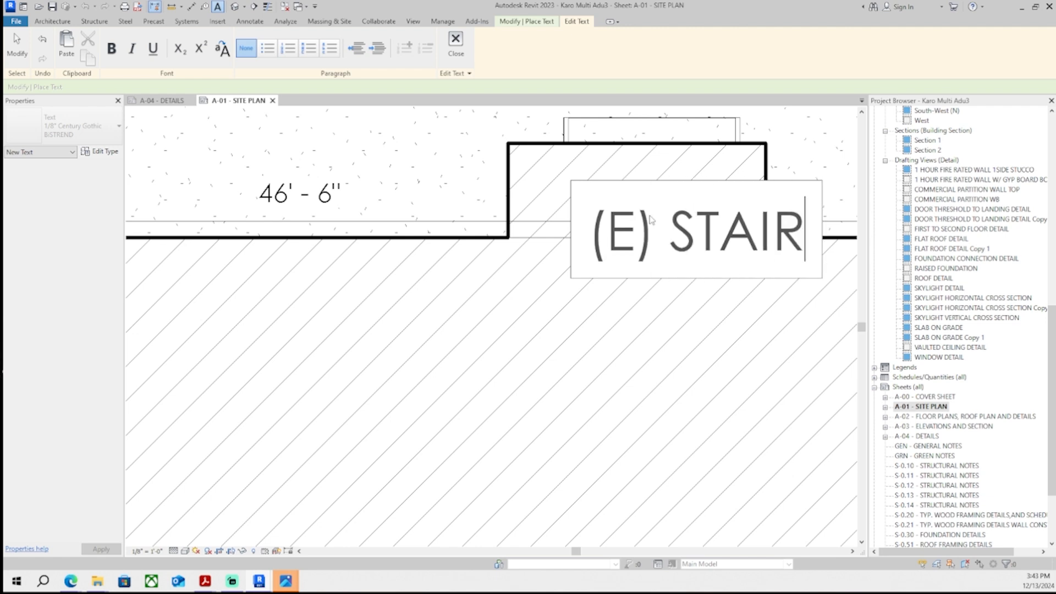
scroll(633, 295, down, 2)
middle_drag(634, 306, 613, 362)
click(689, 347)
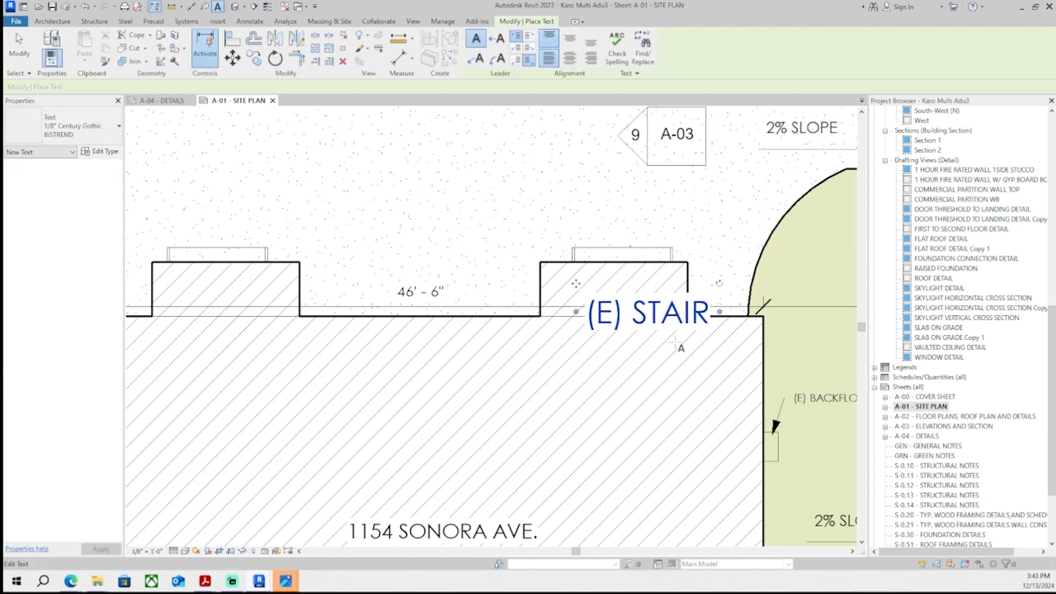
- Change the stair label's text type to 1/16" Century Gothic BISTREND and move it onto the stair
key(Escape)
click(99, 130)
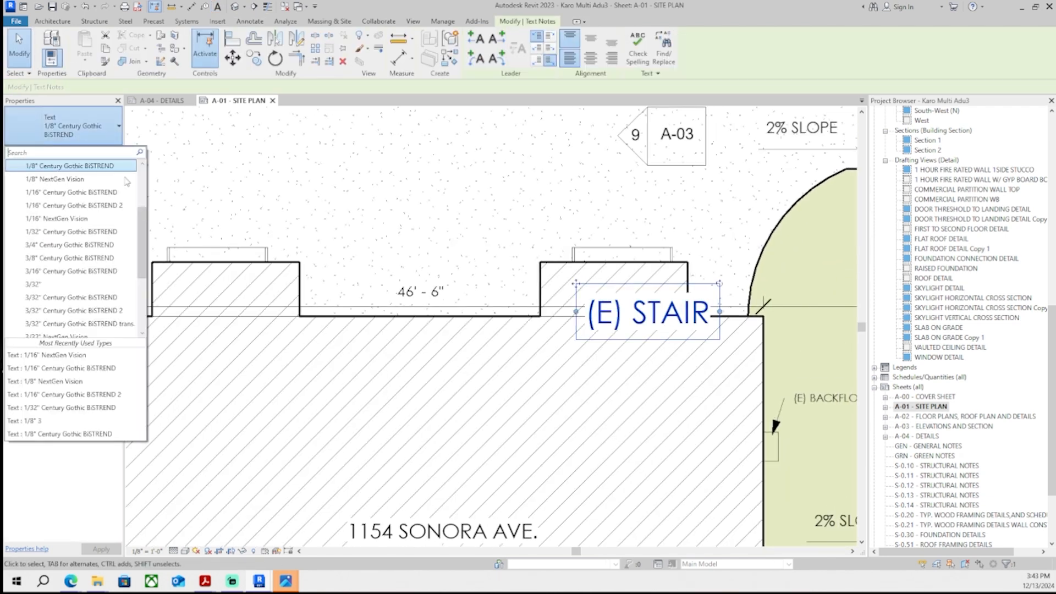
click(105, 194)
drag(577, 285, 575, 246)
click(642, 346)
- Copy the "(E) STAIR" label to the left-hand stair on the duplex outline
scroll(641, 346, down, 1)
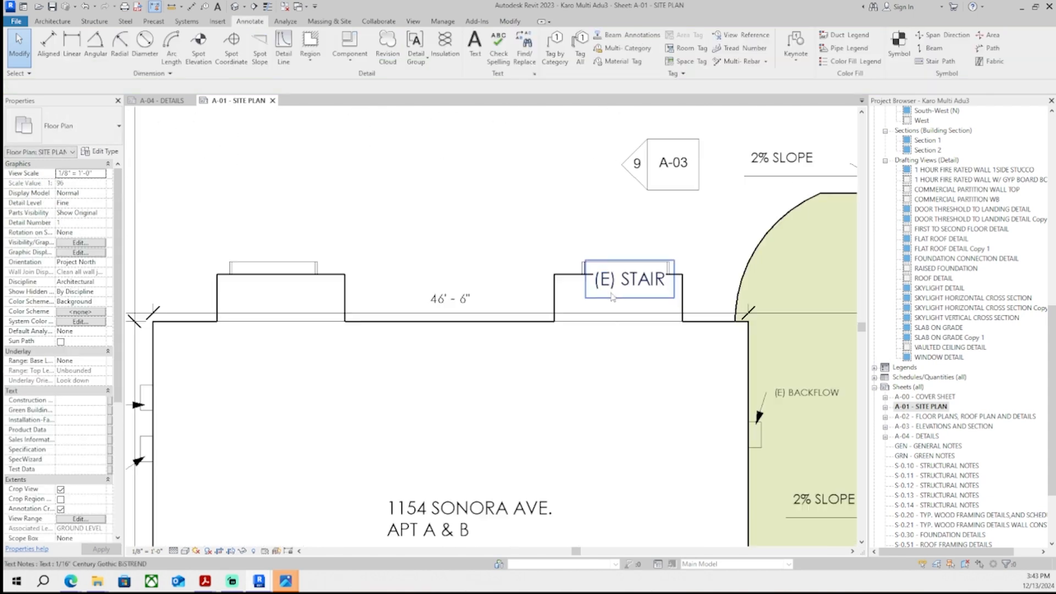
scroll(642, 287, up, 7)
click(642, 286)
scroll(642, 285, down, 4)
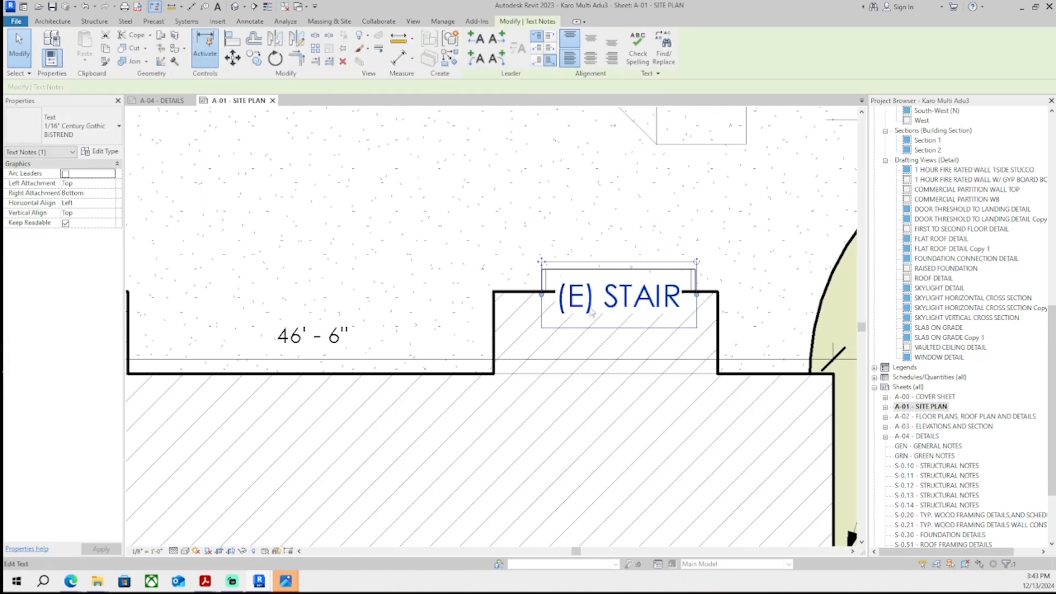
key(c)
key(o)
middle_drag(304, 301, 469, 312)
click(428, 306)
key(Escape)
key(Escape)
- Nudge the copied stair label slightly left to center it on the stair
scroll(470, 313, up, 1)
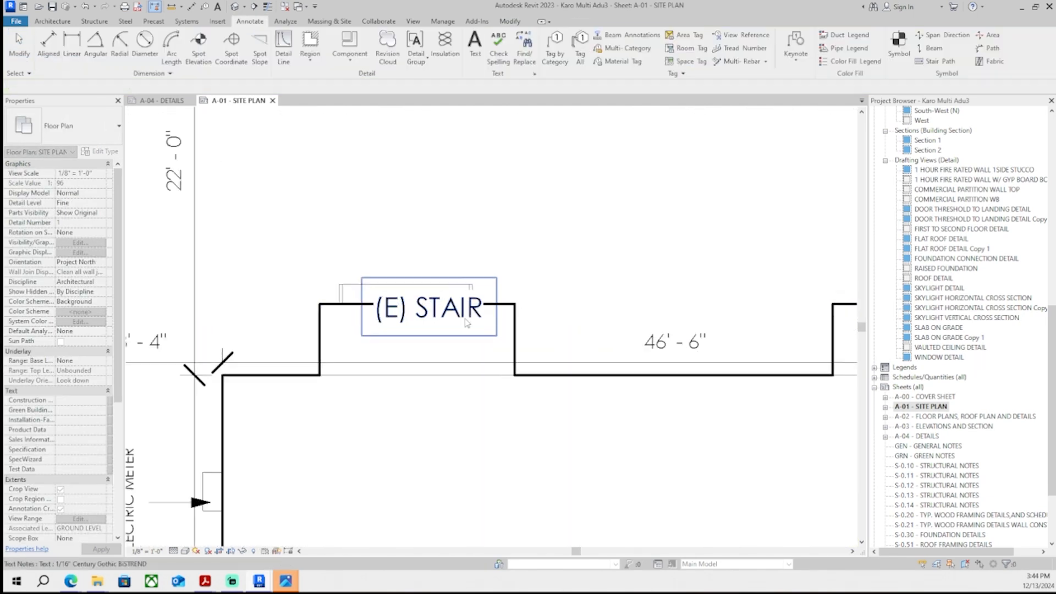
click(467, 316)
scroll(468, 313, up, 2)
key(Left)
key(Left)
key(Left)
scroll(512, 334, down, 6)
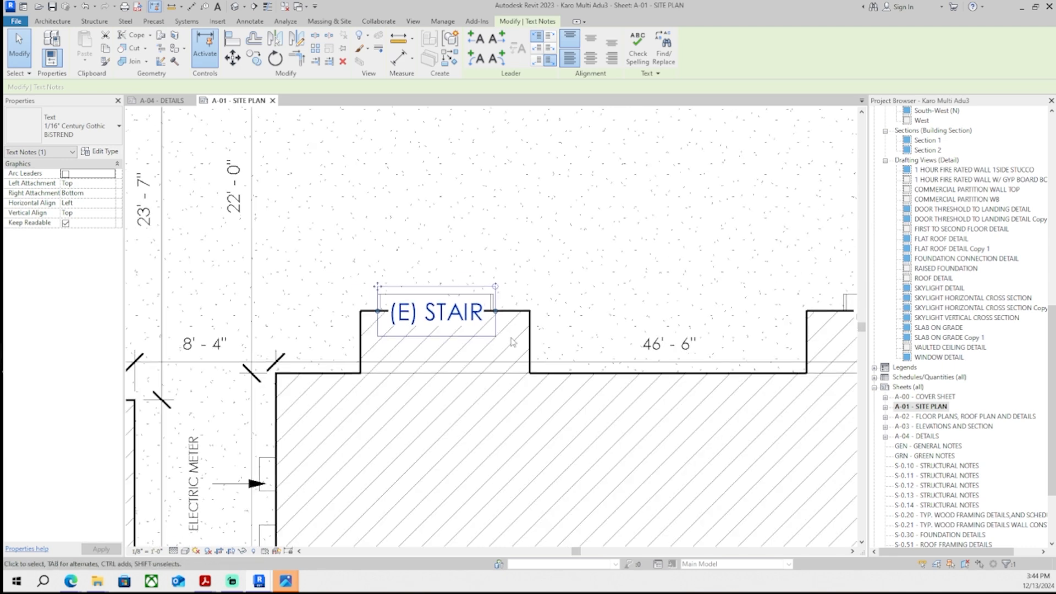
key(Escape)
- Inspect the (N) landing, HVAC and service panel labels around the ADU on the site plan
scroll(566, 369, down, 1)
double_click(267, 382)
middle_drag(440, 393, 379, 375)
scroll(307, 272, up, 7)
middle_drag(264, 312, 385, 306)
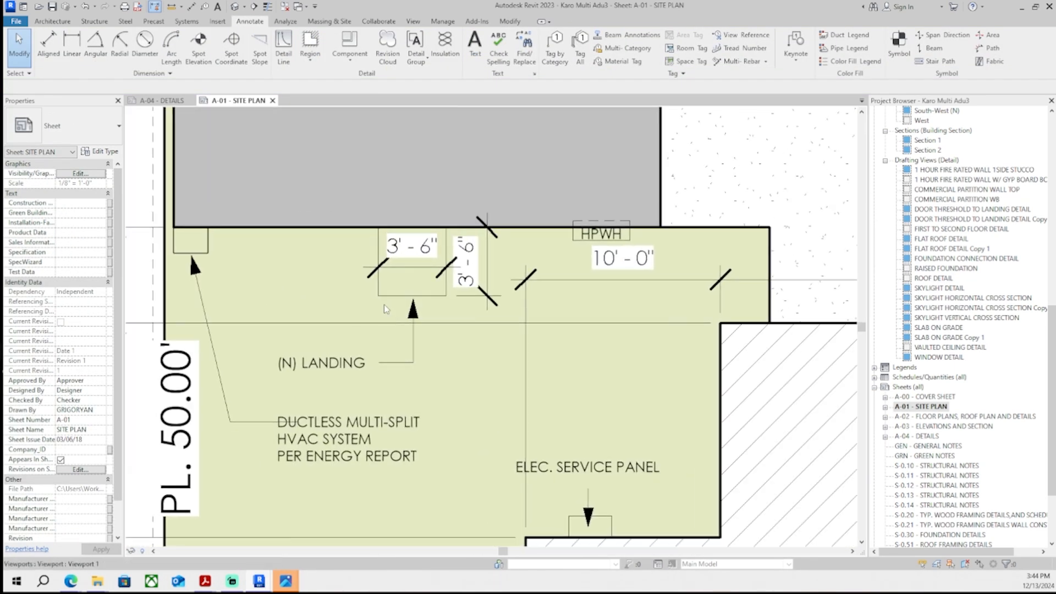
middle_drag(395, 353, 413, 352)
scroll(406, 350, down, 1)
double_click(373, 357)
click(371, 361)
click(437, 362)
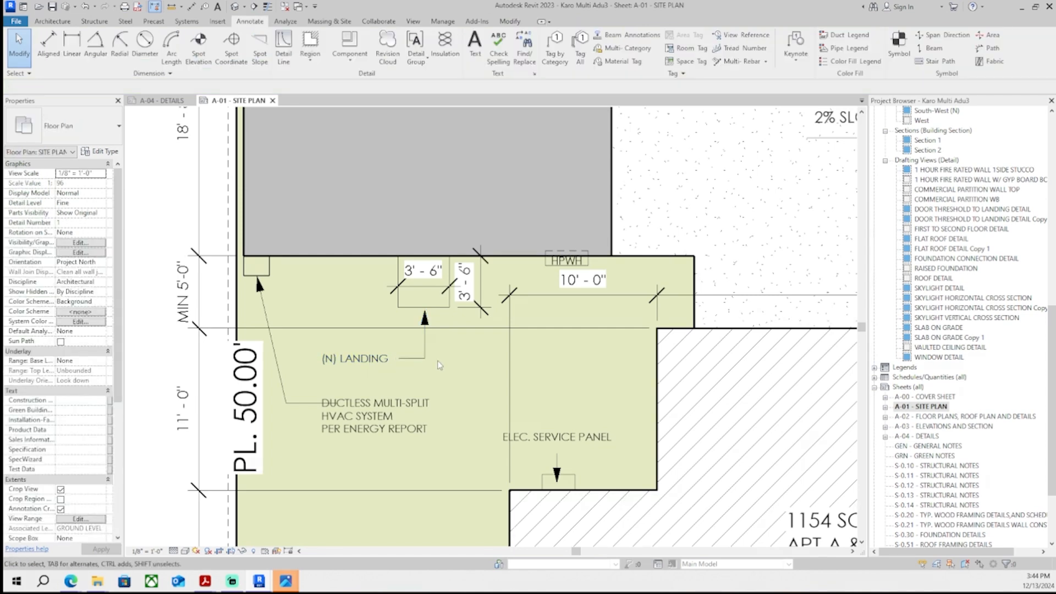
scroll(436, 361, down, 3)
double_click(205, 386)
mouse_move(259, 582)
scroll(633, 200, up, 6)
middle_drag(633, 199, 529, 250)
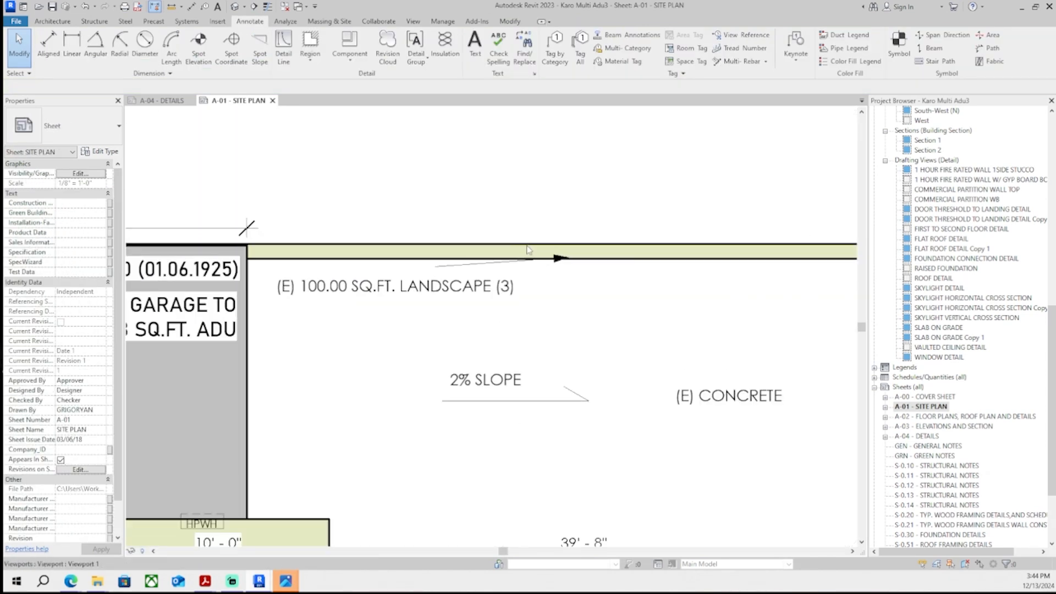
- Move the "(E) 100.00 SQ.FT. LANDSCAPE (3)" label and point its leader arrow onto the landscape strip
scroll(550, 220, down, 1)
middle_drag(553, 204, 539, 250)
scroll(502, 254, up, 1)
double_click(334, 332)
click(328, 330)
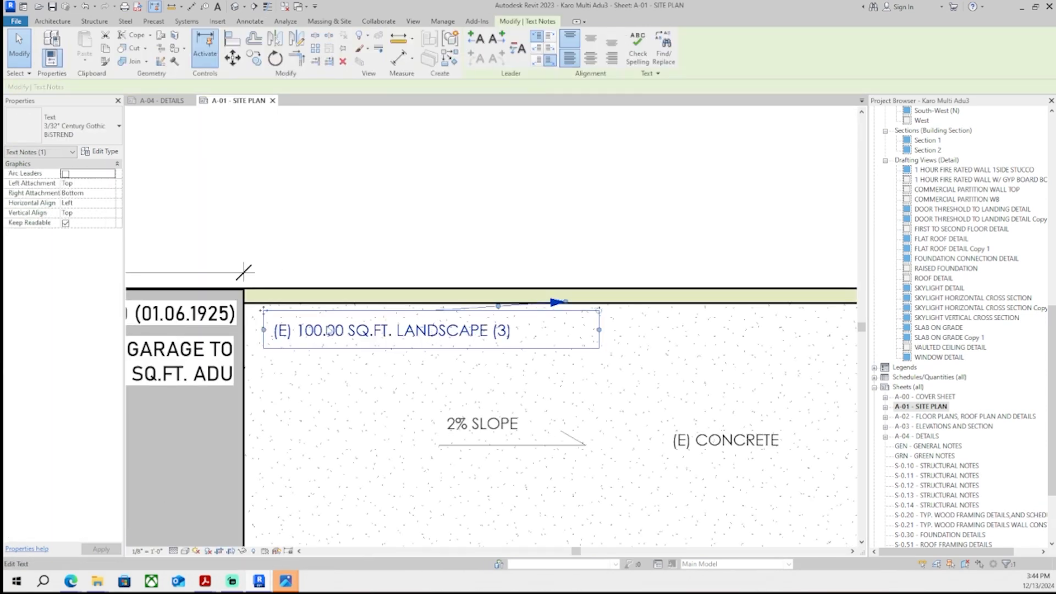
drag(267, 314, 408, 330)
scroll(550, 297, up, 8)
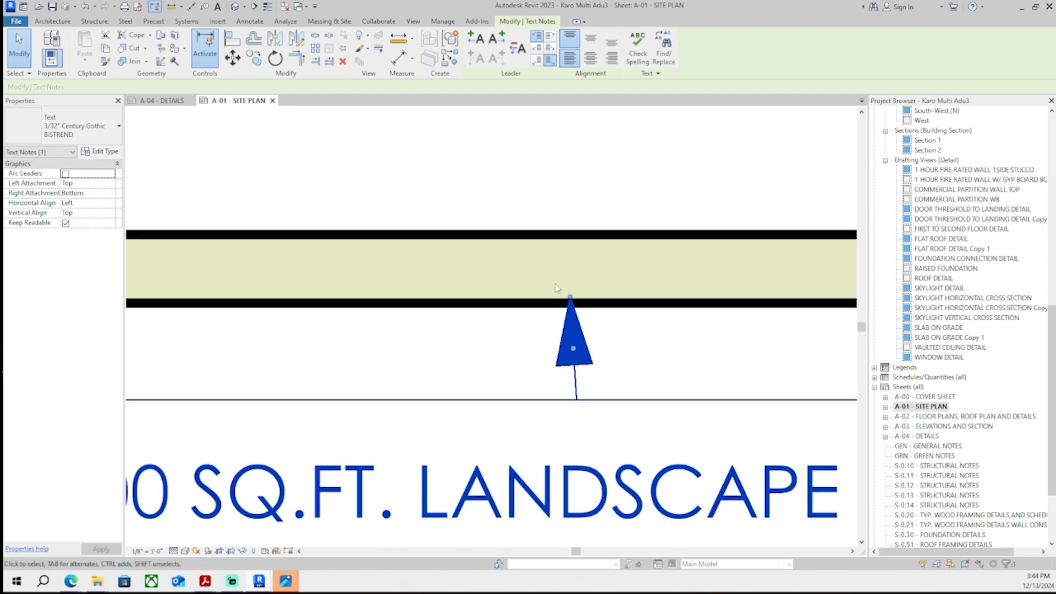
drag(547, 288, 546, 291)
scroll(524, 297, down, 2)
click(523, 299)
scroll(523, 286, down, 6)
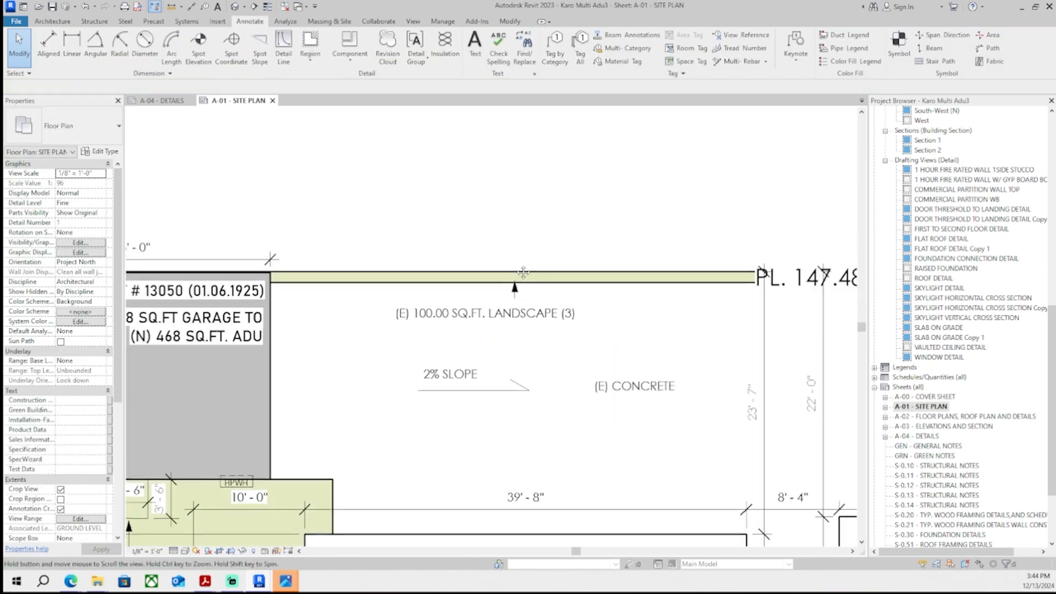
- Start a new text note beginning "(E) B" above the north property line landscape strip
scroll(520, 279, up, 2)
click(475, 55)
click(369, 305)
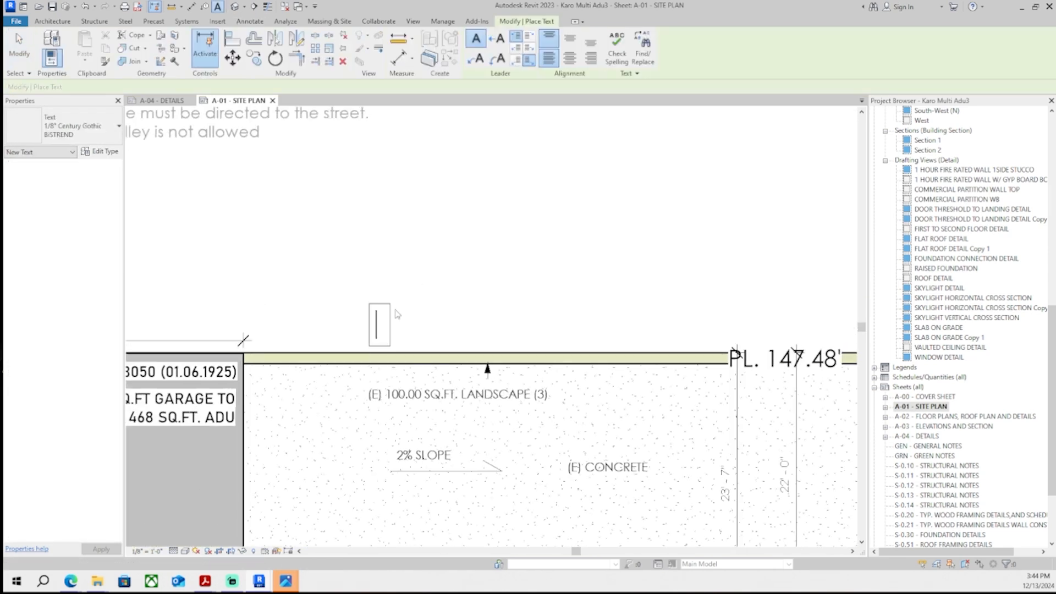
text(BU)
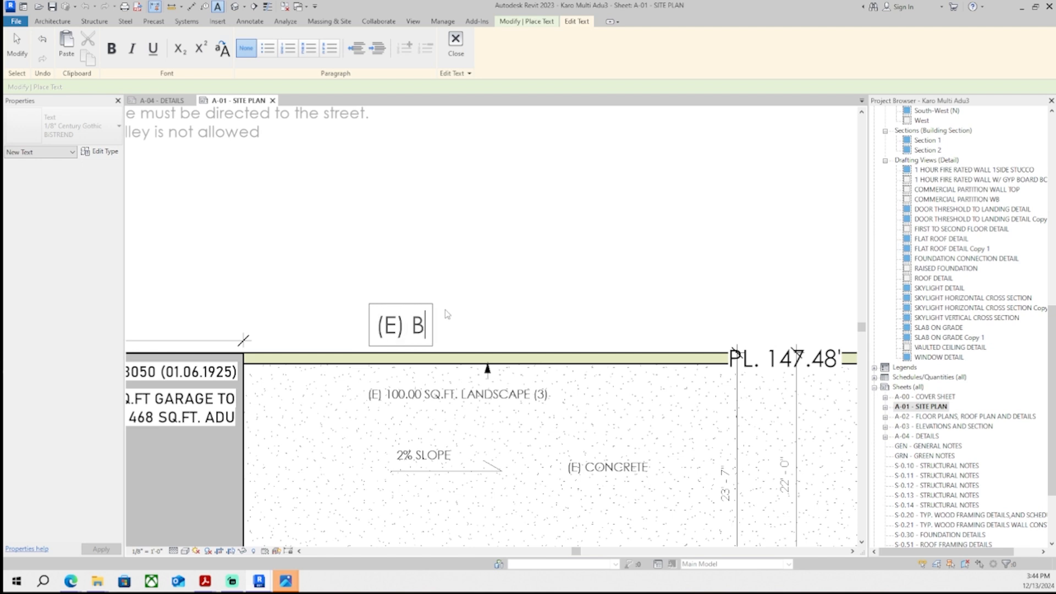
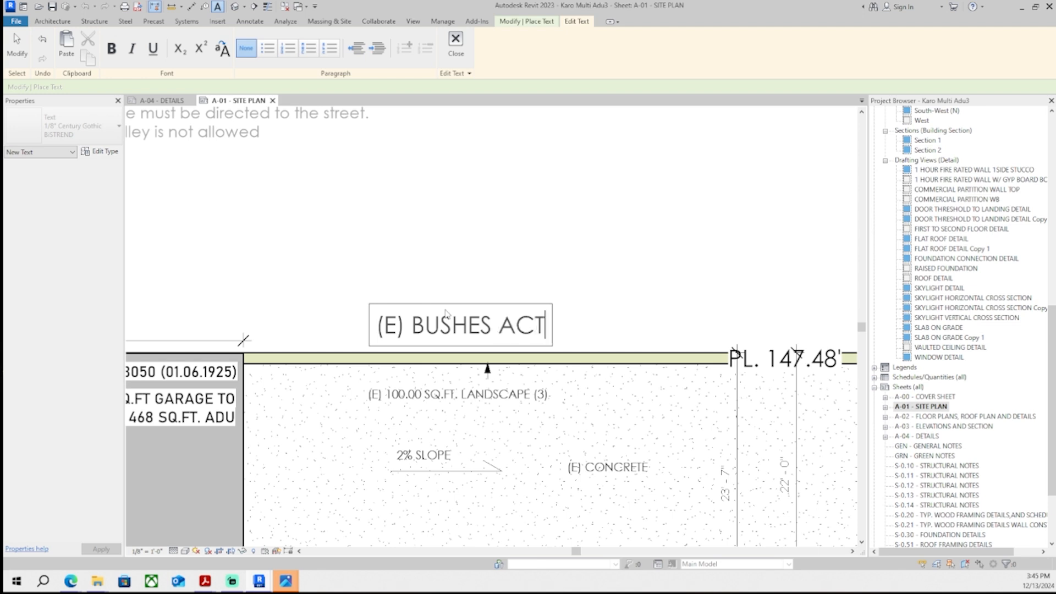
- Finish the note "(E) BUSHES ACT AS FENCE BETWEEN PROPERTIES" above the north landscape strip
text(PROPERTIES)
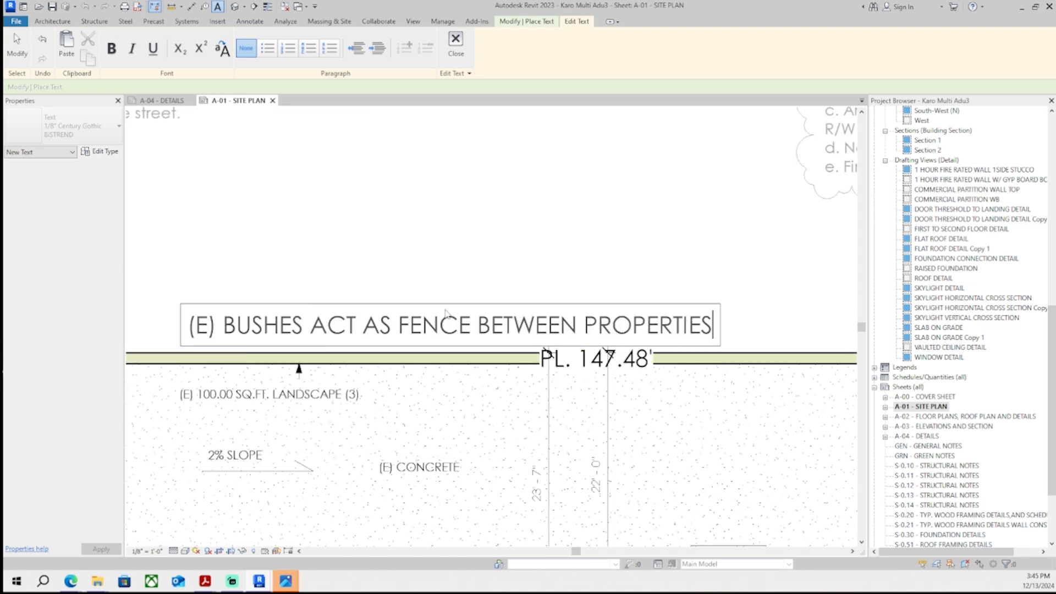
click(493, 267)
scroll(493, 267, down, 3)
key(Escape)
middle_drag(493, 266, 532, 257)
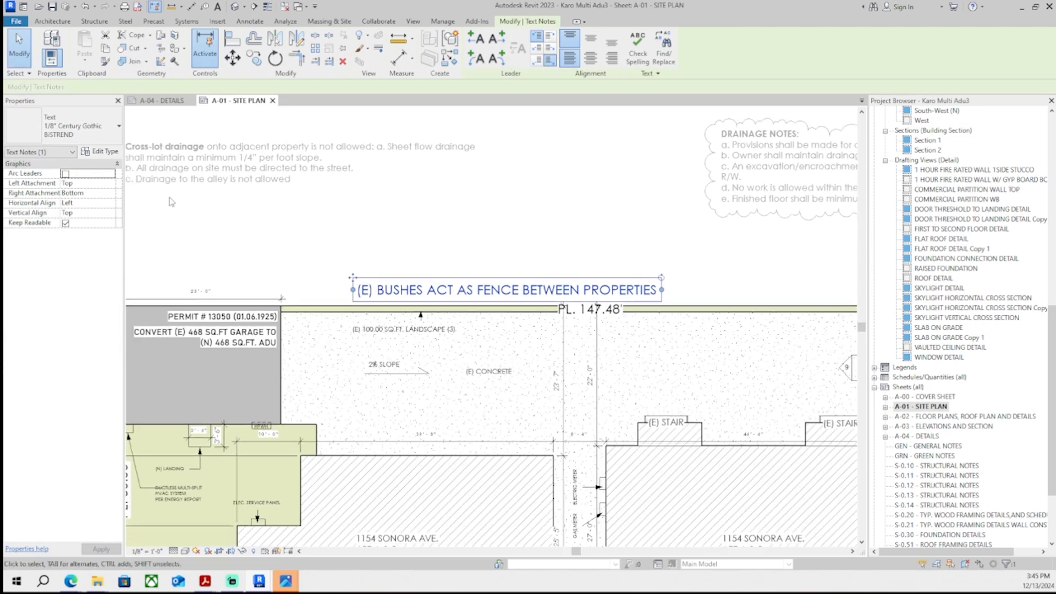
- Try several smaller text types on the bushes note, including 1/16" NextGen Vision and 1/32" Century Gothic BISTREND
click(100, 130)
click(101, 205)
scroll(385, 278, up, 5)
middle_drag(385, 278, 342, 348)
scroll(330, 355, up, 1)
click(96, 127)
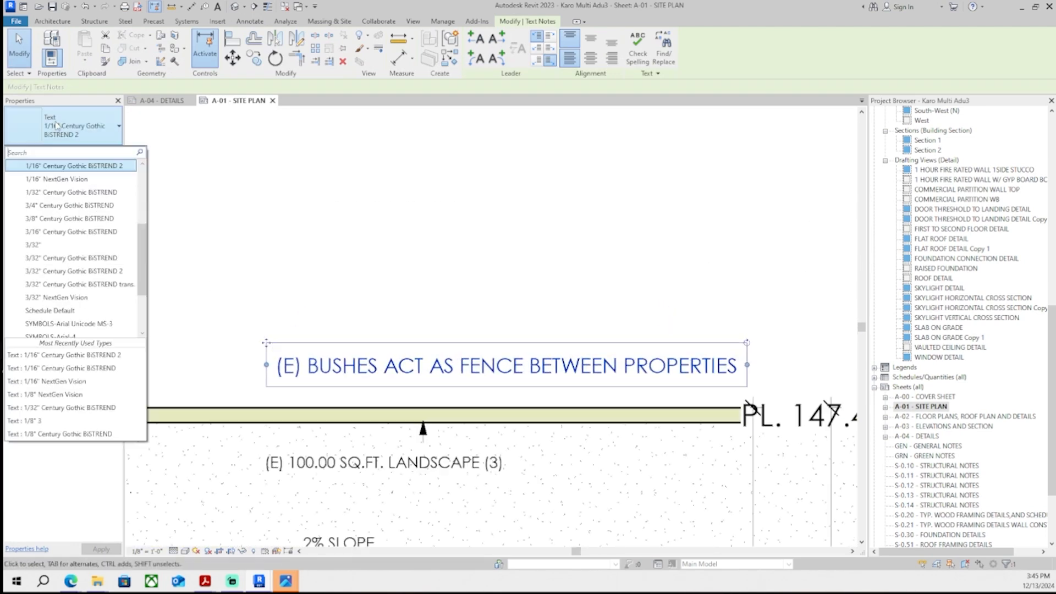
click(88, 179)
click(267, 332)
click(282, 357)
click(100, 129)
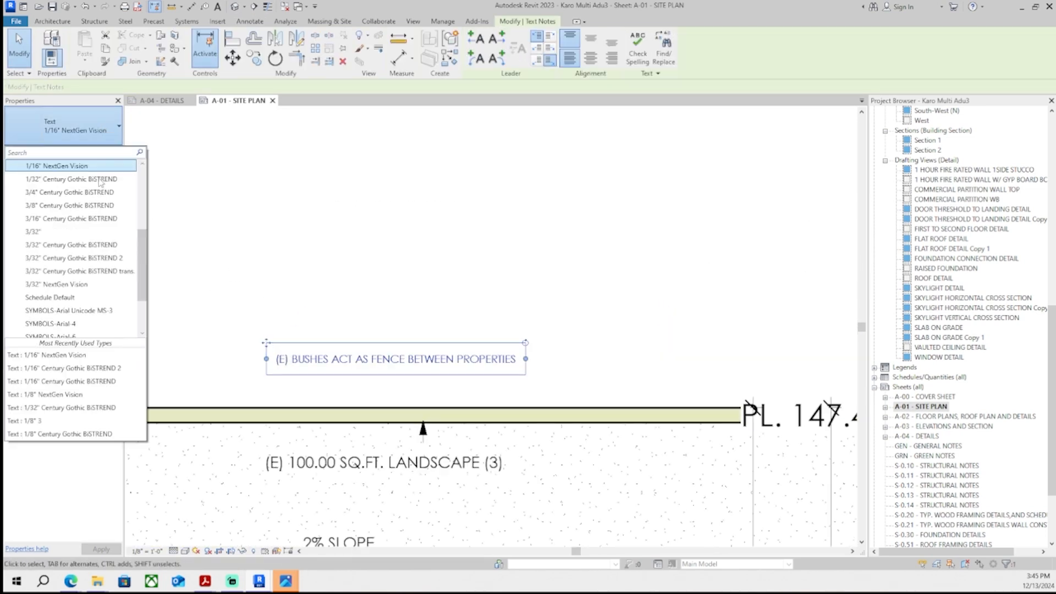
click(113, 181)
click(113, 140)
scroll(109, 176, up, 1)
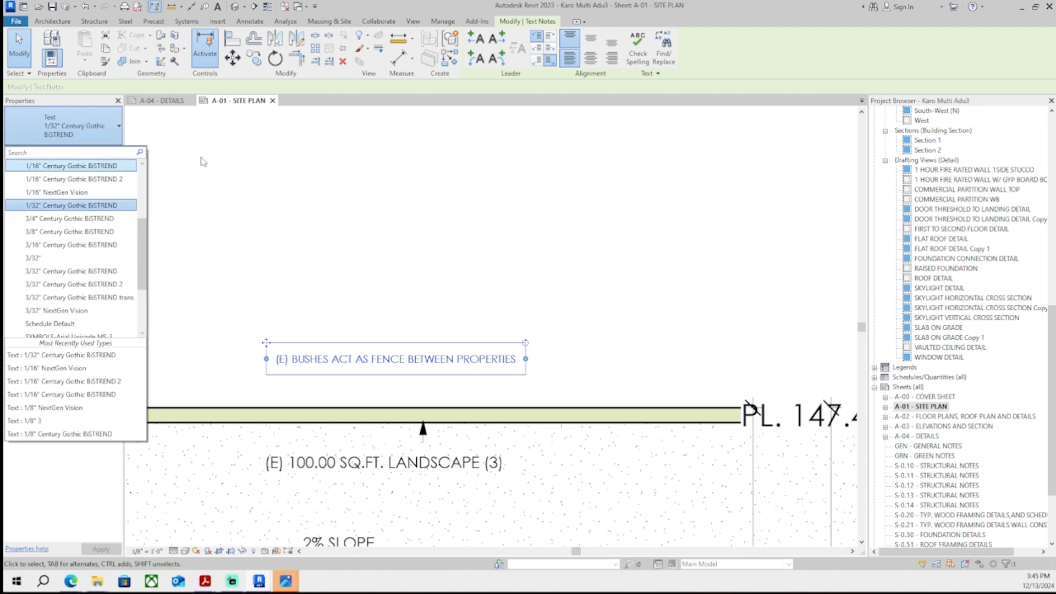
click(243, 229)
middle_drag(314, 358, 317, 336)
click(318, 338)
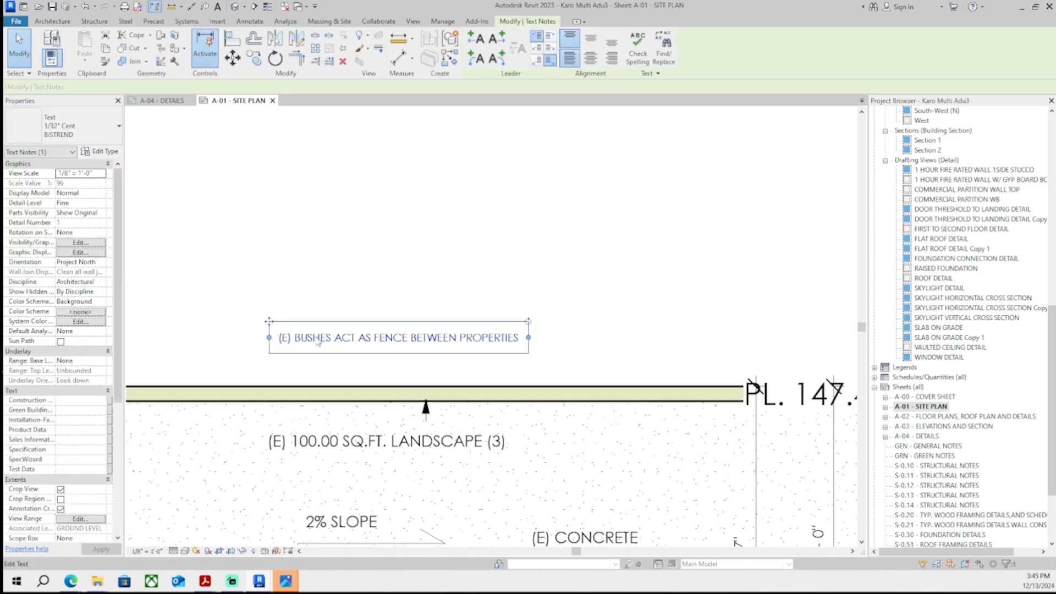
- Set the bushes note's text type to 1/16" NextGen Vision
click(94, 132)
scroll(93, 205, up, 1)
click(93, 205)
click(94, 129)
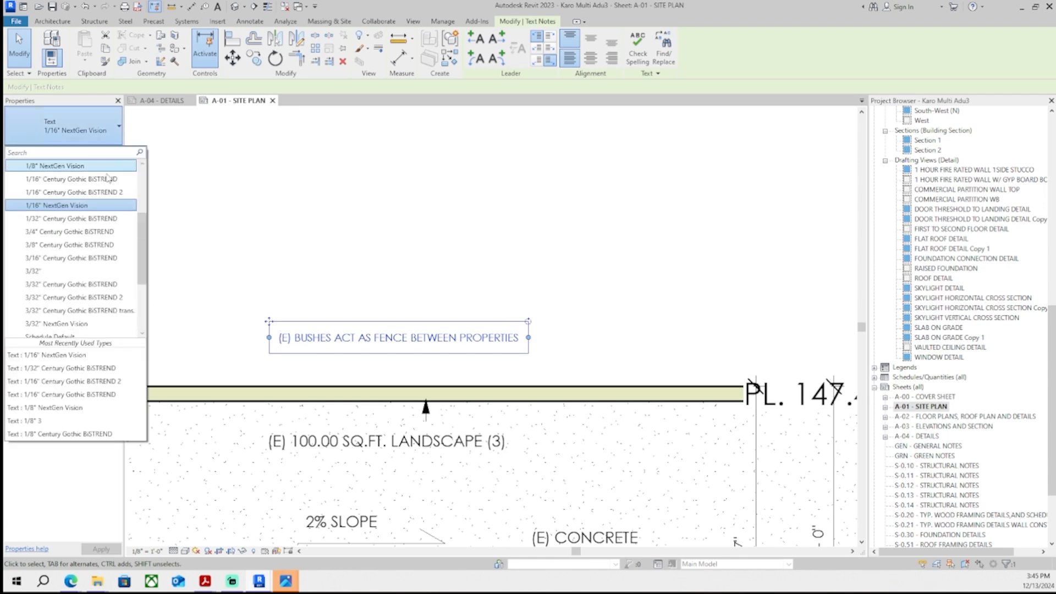
click(107, 179)
click(107, 132)
scroll(110, 169, up, 1)
click(104, 194)
click(100, 132)
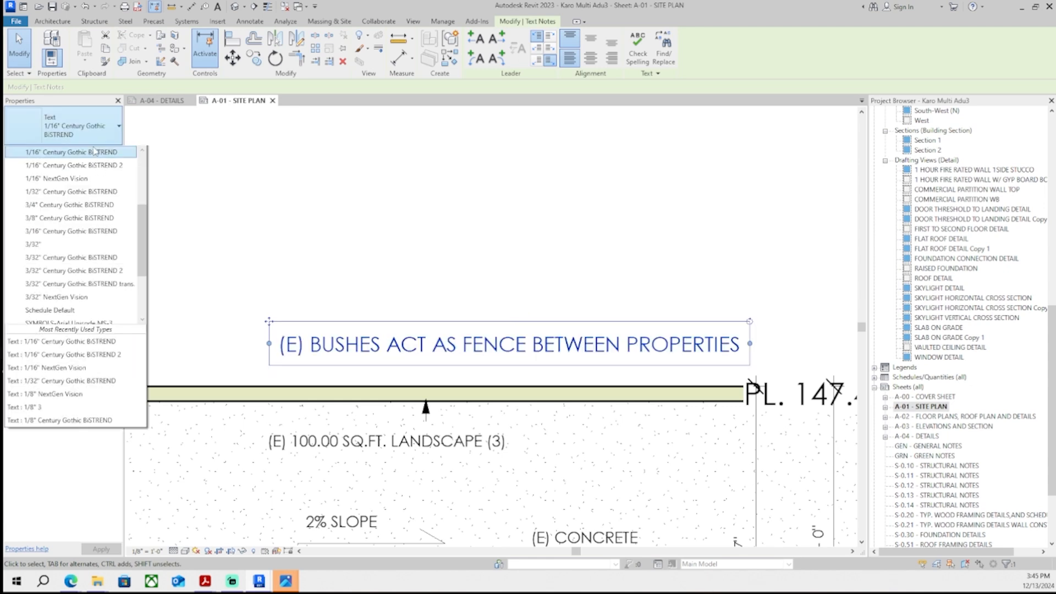
click(92, 194)
click(242, 279)
middle_drag(333, 339, 330, 336)
click(331, 336)
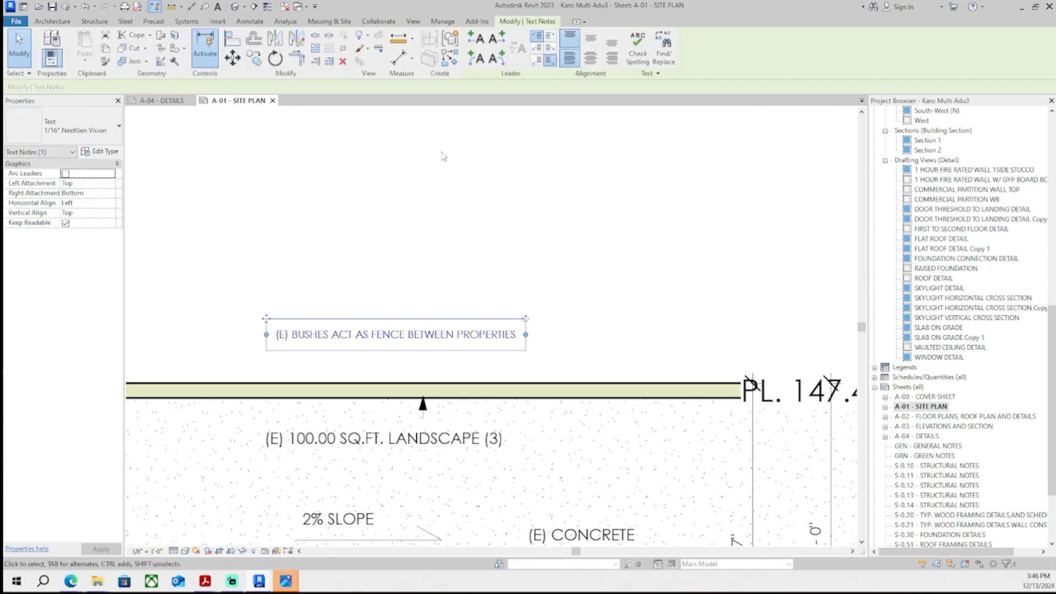
- Add a leader arrow from the bushes note down to the property line
drag(149, 334, 397, 378)
scroll(395, 383, up, 3)
scroll(373, 362, down, 2)
scroll(200, 283, up, 1)
middle_drag(200, 283, 224, 313)
drag(206, 298, 207, 298)
click(366, 383)
middle_drag(365, 383, 354, 378)
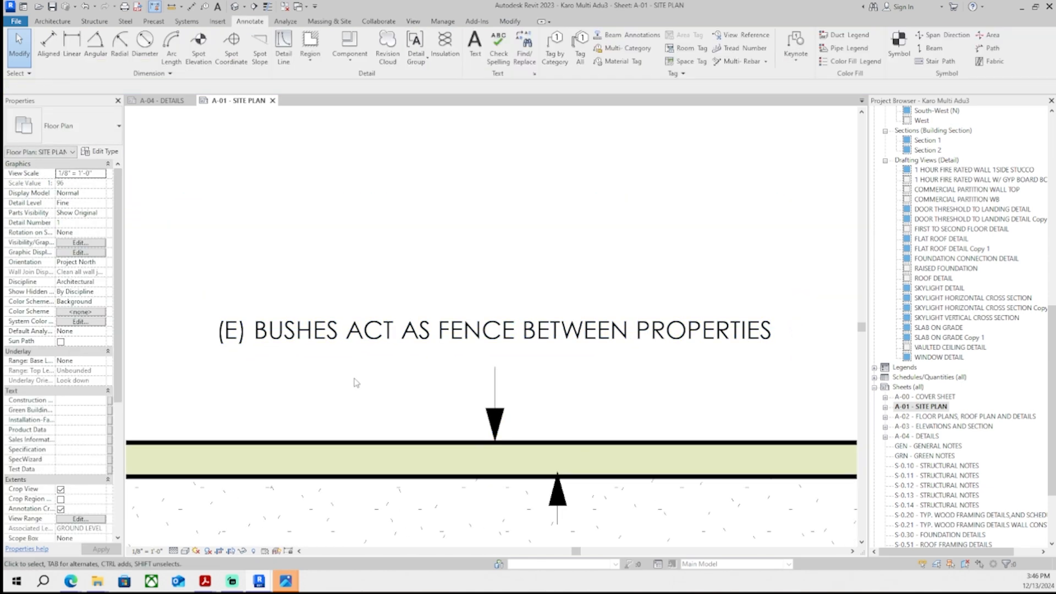
- Move the bushes note up and nudge it right so its leader sits over the landscape strip
scroll(358, 376, down, 3)
scroll(410, 352, down, 3)
scroll(429, 347, up, 4)
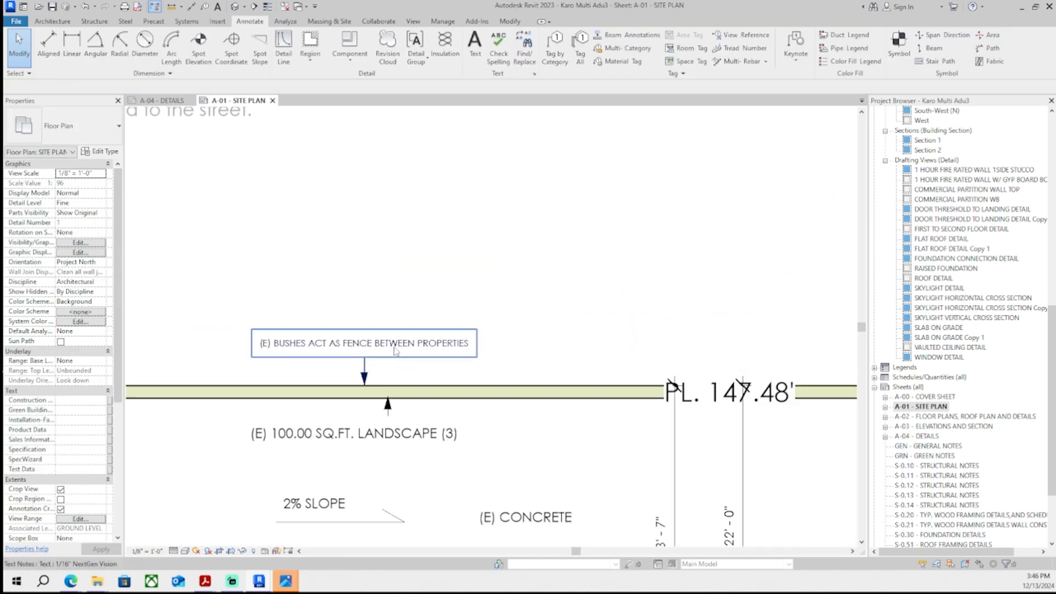
click(392, 349)
scroll(308, 335, up, 4)
drag(217, 312, 217, 290)
scroll(217, 295, down, 3)
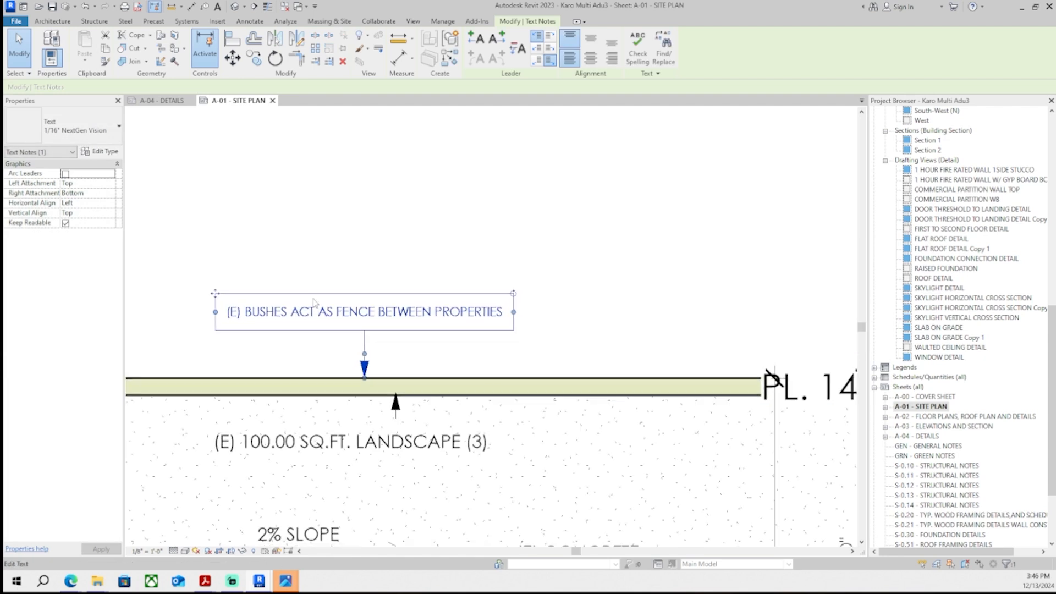
key(Right)
key(Right)
key(Right)
key(Right)
key(Right)
key(Right)
key(Right)
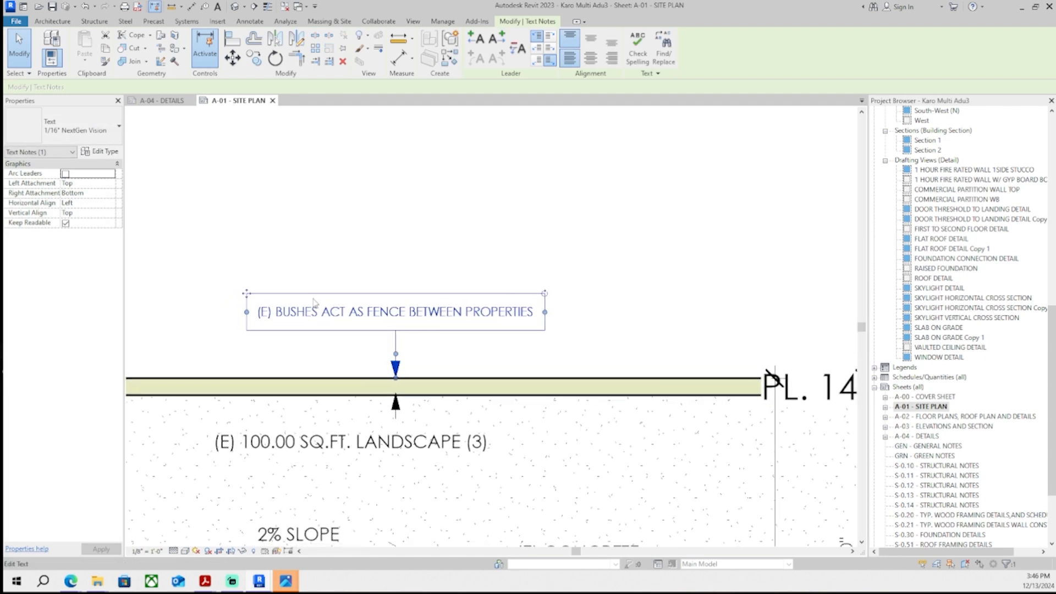
- Try 3/16", 3/32" and 3/4" Century Gothic BISTREND text types on the bushes note
scroll(314, 303, down, 2)
click(82, 127)
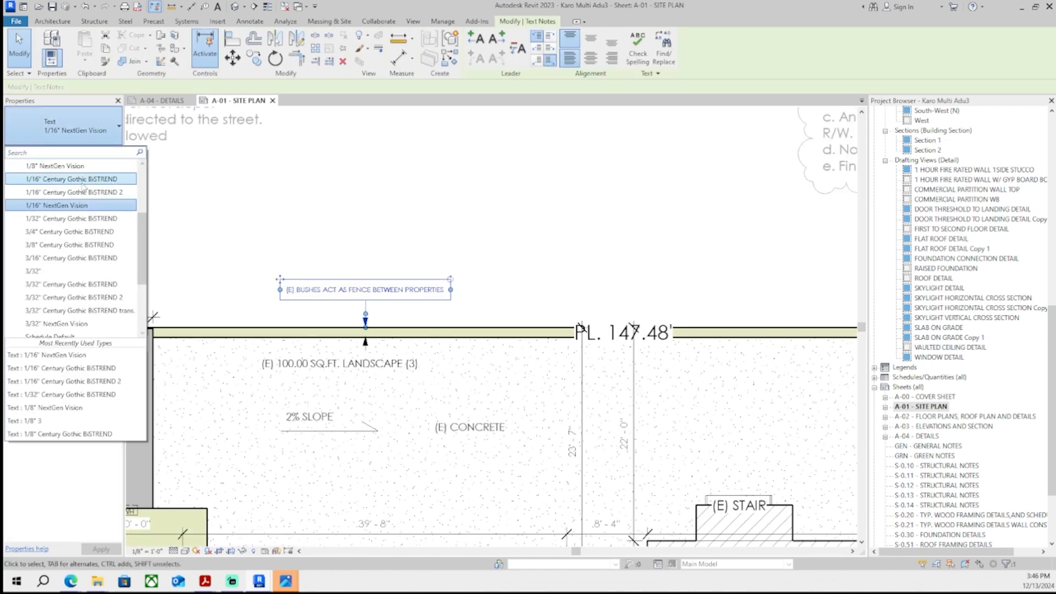
click(74, 206)
click(82, 127)
click(102, 192)
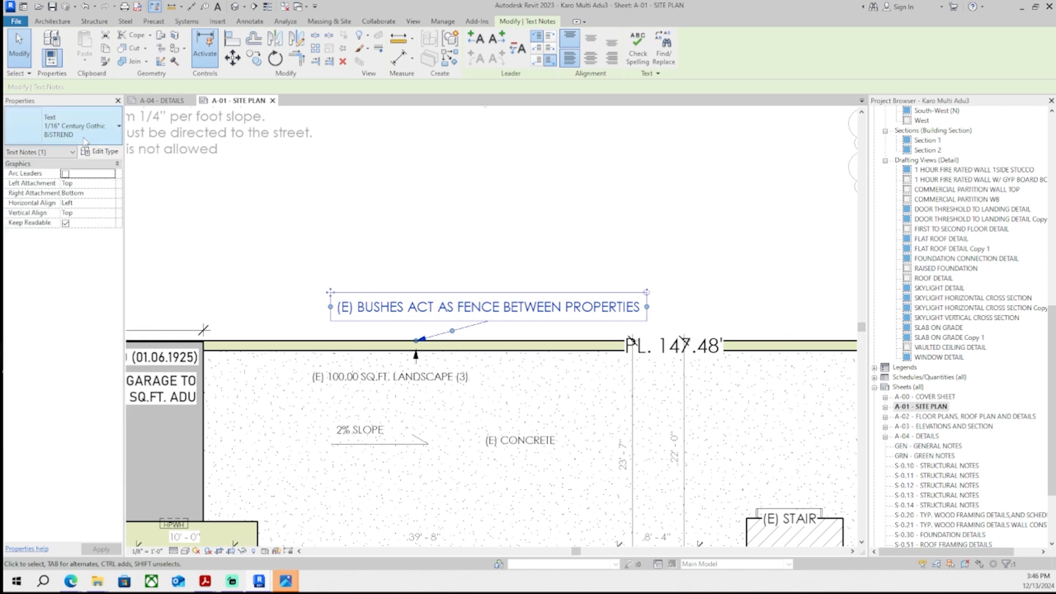
click(82, 127)
click(74, 179)
click(82, 126)
click(76, 165)
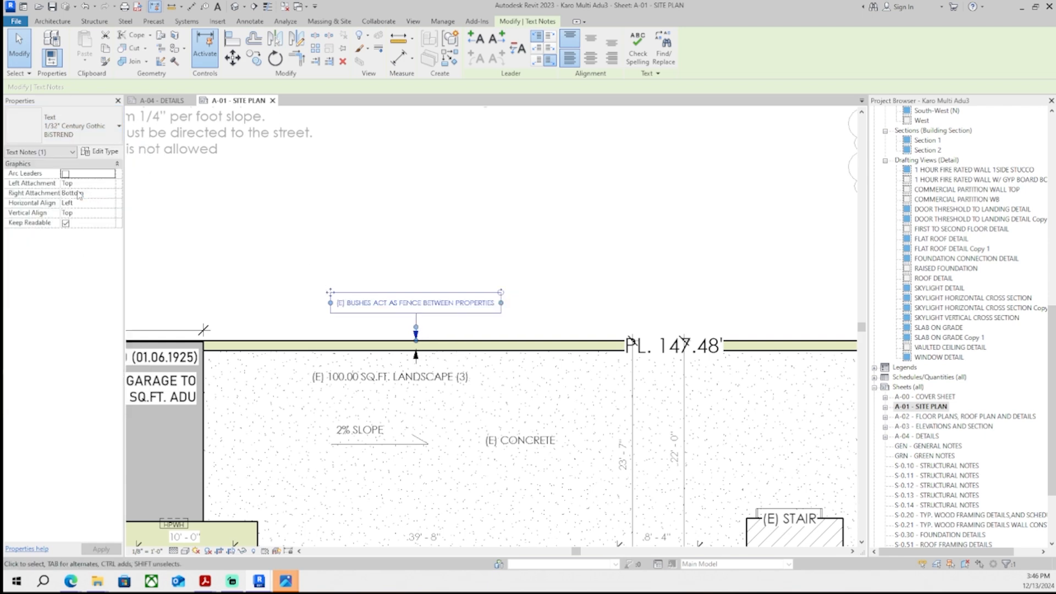
click(212, 236)
click(344, 307)
click(82, 128)
click(86, 180)
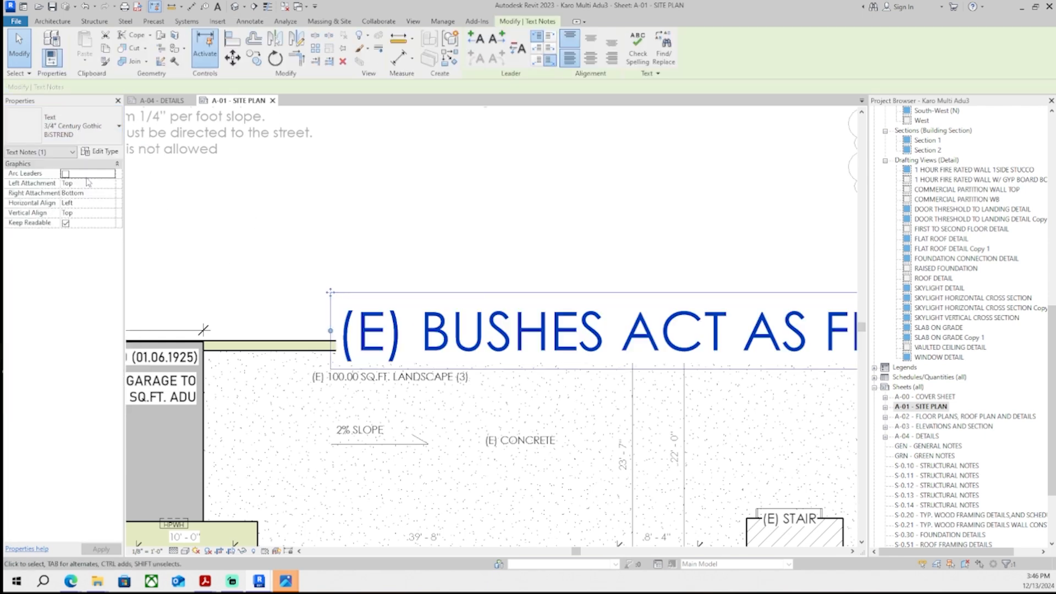
- Switch the bushes note between 1/16" NextGen Vision and 3/16" Century Gothic BISTREND text types
click(83, 128)
scroll(82, 190, up, 1)
click(81, 195)
click(84, 128)
click(83, 191)
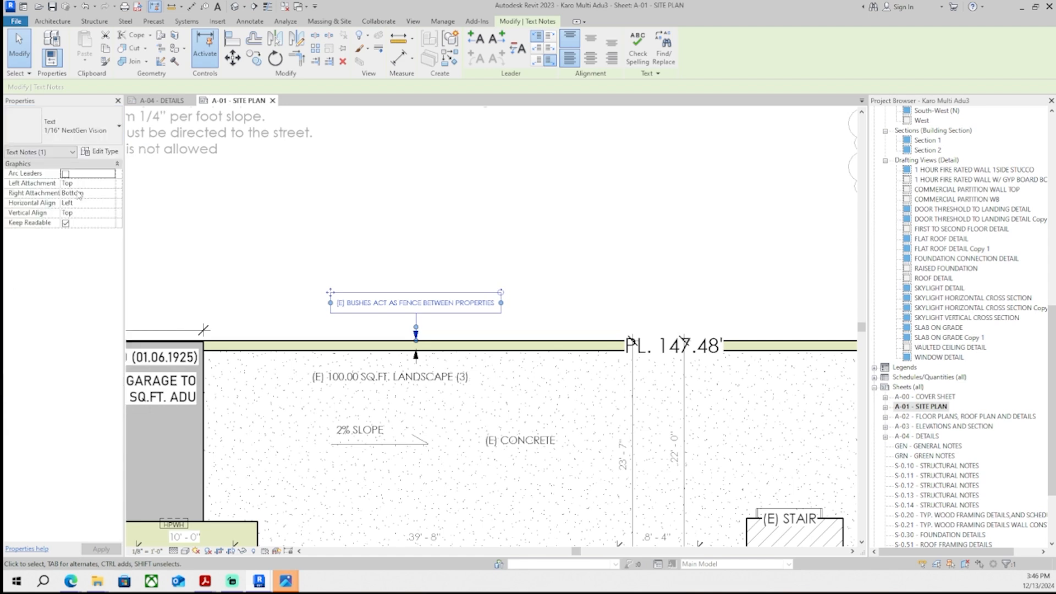
click(86, 128)
click(83, 192)
click(91, 127)
scroll(86, 190, up, 1)
click(83, 192)
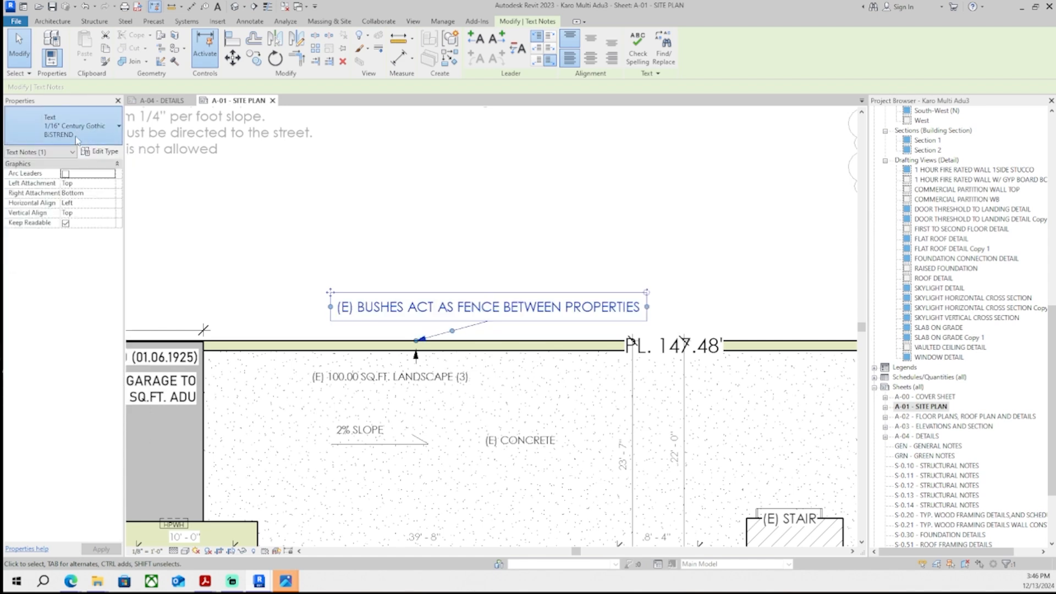
click(85, 127)
click(83, 192)
- Shift the bushes note slightly left along the property line
click(296, 248)
middle_drag(420, 299, 363, 297)
scroll(417, 269, down, 6)
scroll(397, 280, up, 7)
scroll(363, 297, down, 3)
scroll(361, 297, down, 5)
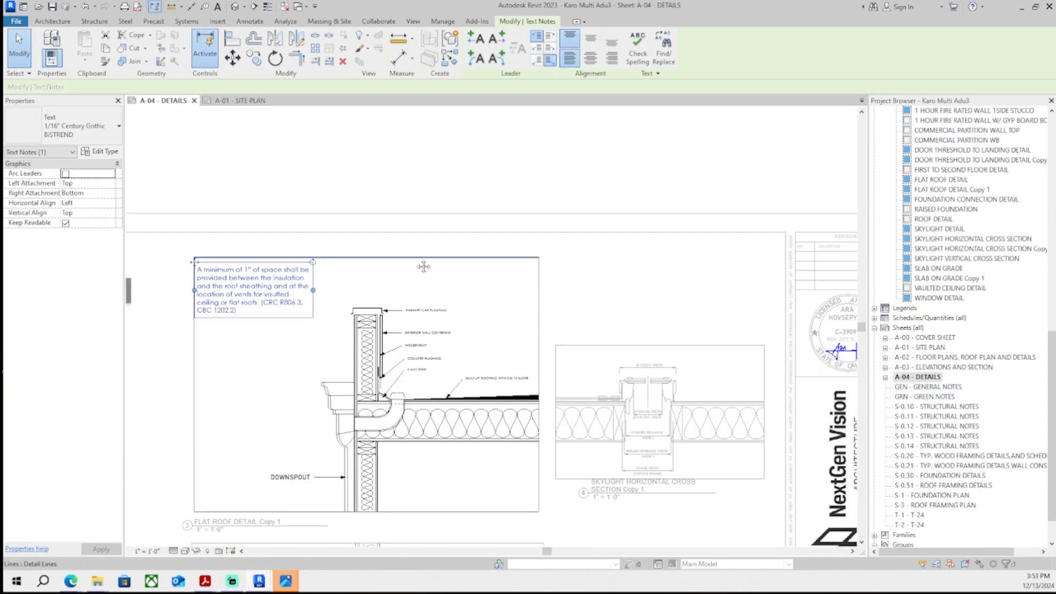
middle_drag(424, 266, 433, 257)
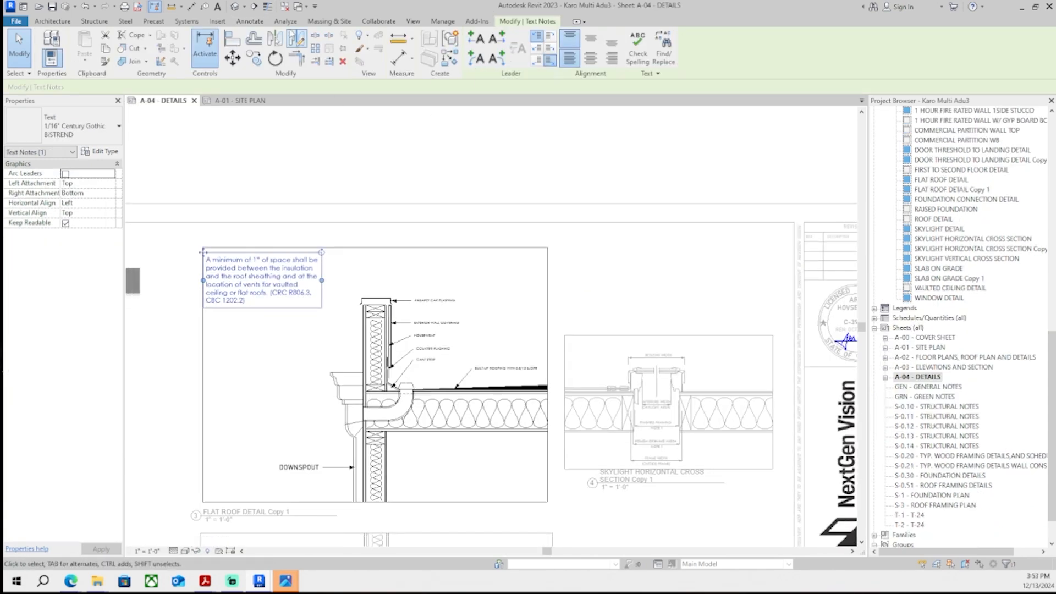
- Right-align the vent-space note on the flat roof detail and move it to the detail's upper right
click(613, 61)
scroll(212, 254, up, 1)
drag(201, 252, 457, 242)
scroll(457, 250, up, 5)
scroll(380, 289, down, 5)
click(380, 280)
scroll(383, 264, down, 5)
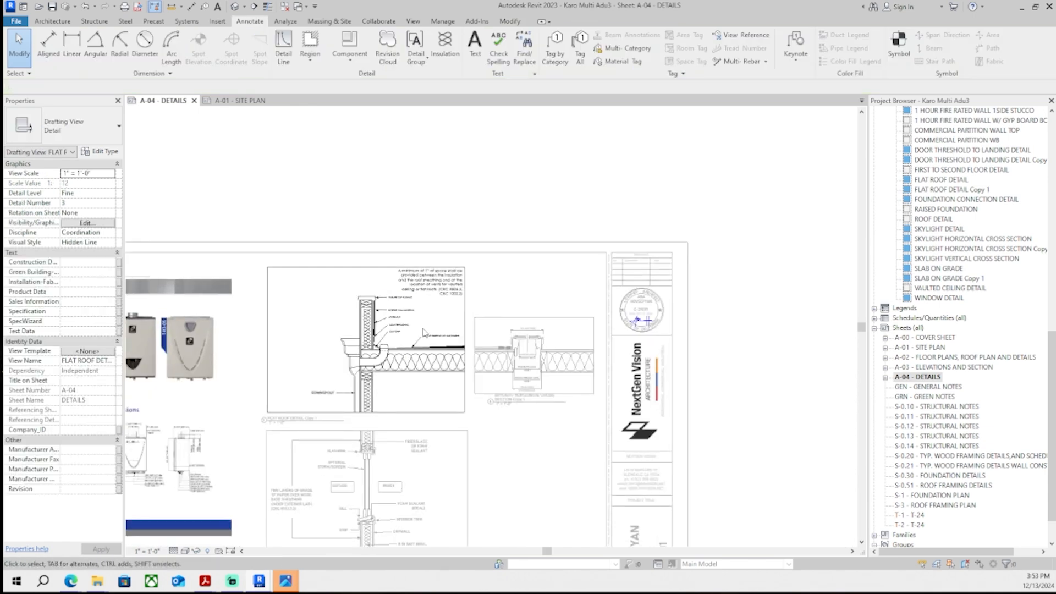
- Delete "vaulted ceiling or" from the vent-space note so it reads "for flat roofs"
scroll(443, 270, up, 8)
click(432, 242)
scroll(281, 260, up, 4)
click(279, 250)
drag(246, 225, 247, 268)
click(240, 228)
scroll(314, 248, down, 6)
scroll(411, 275, down, 1)
click(394, 241)
scroll(395, 243, up, 5)
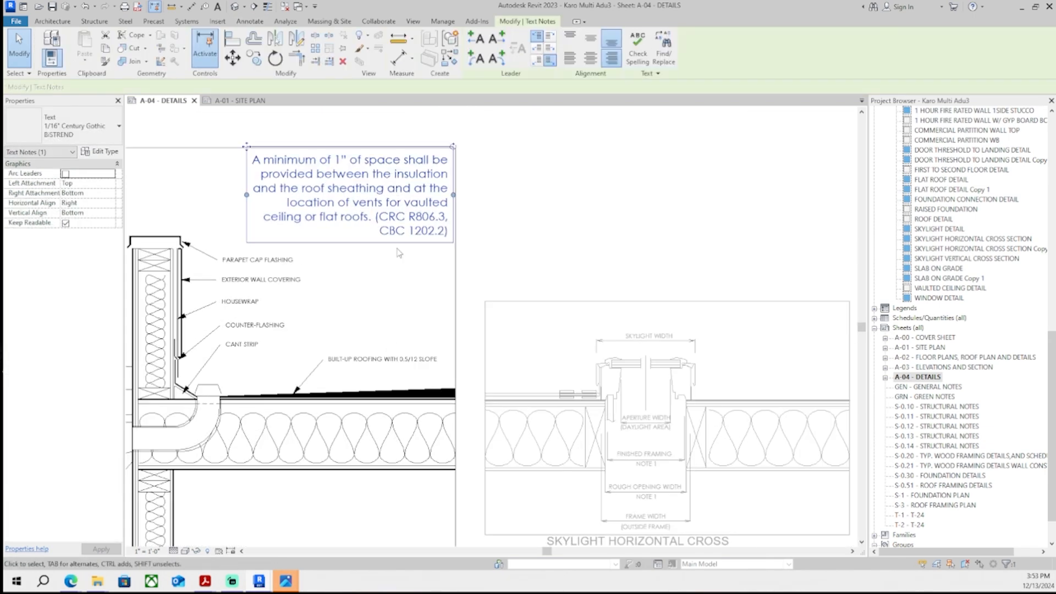
click(394, 220)
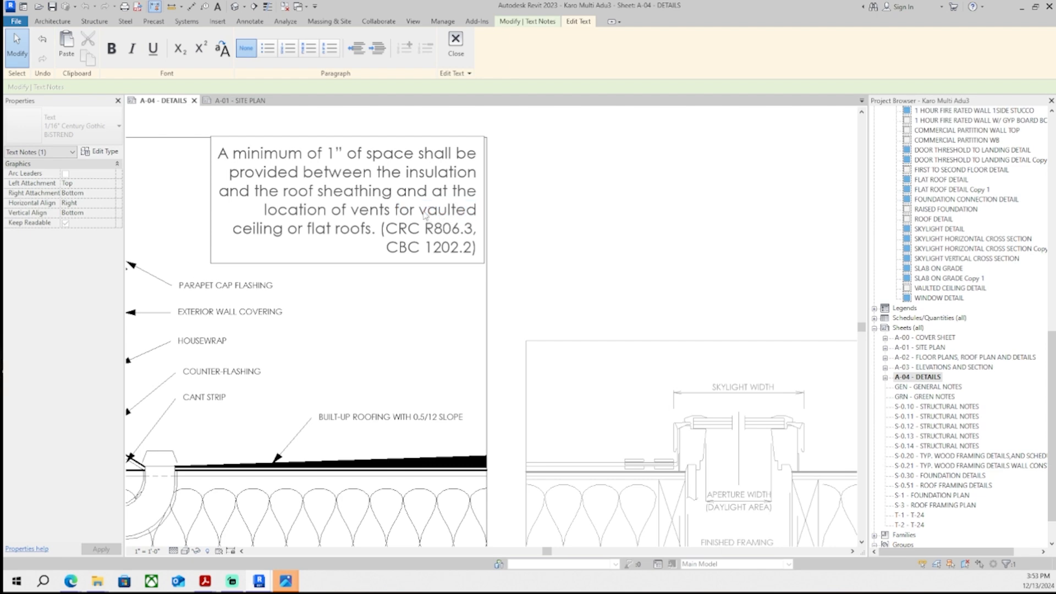
drag(421, 215, 307, 234)
key(Delete)
click(418, 280)
scroll(432, 281, down, 3)
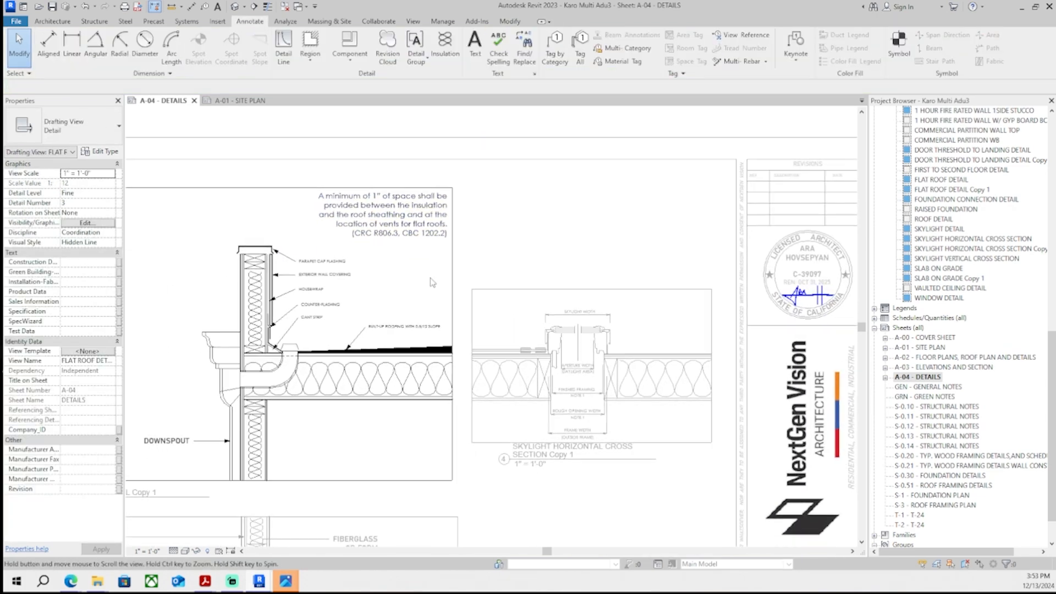
- Break the built-up roofing label into two lines after "ROOFING" and reposition it above the roof
click(405, 327)
scroll(406, 328, up, 5)
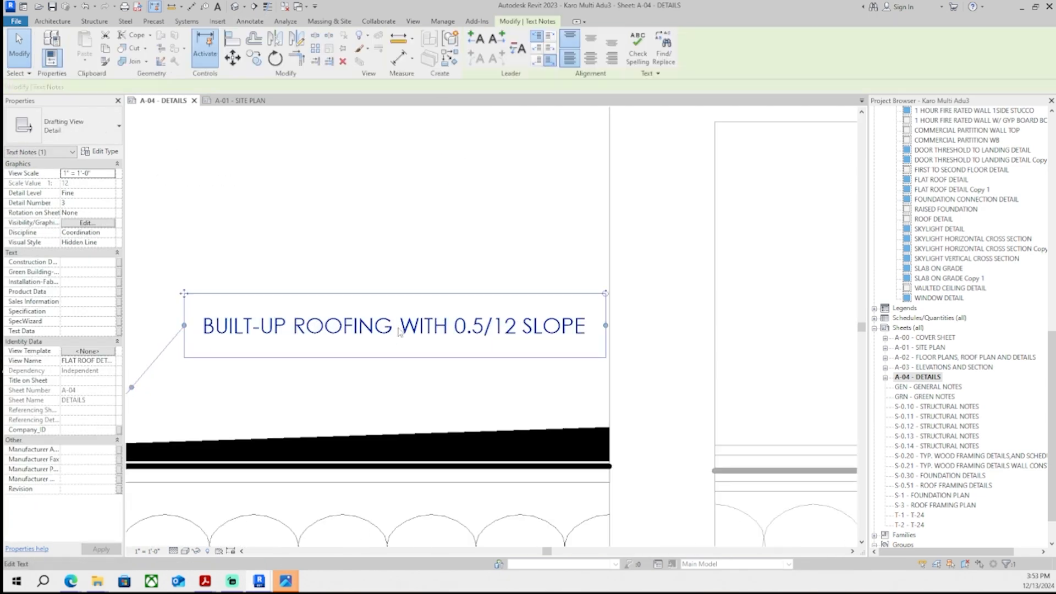
click(400, 332)
text(\)
key(BackSpace)
key(Return)
click(432, 286)
scroll(432, 287, down, 3)
scroll(410, 311, up, 2)
drag(415, 320, 569, 315)
click(476, 309)
scroll(460, 219, down, 2)
click(458, 219)
scroll(451, 215, down, 3)
- Draw a short diagonal Thin Lines detail line across the top of the roof insulation
click(250, 21)
click(283, 49)
middle_drag(381, 271, 393, 314)
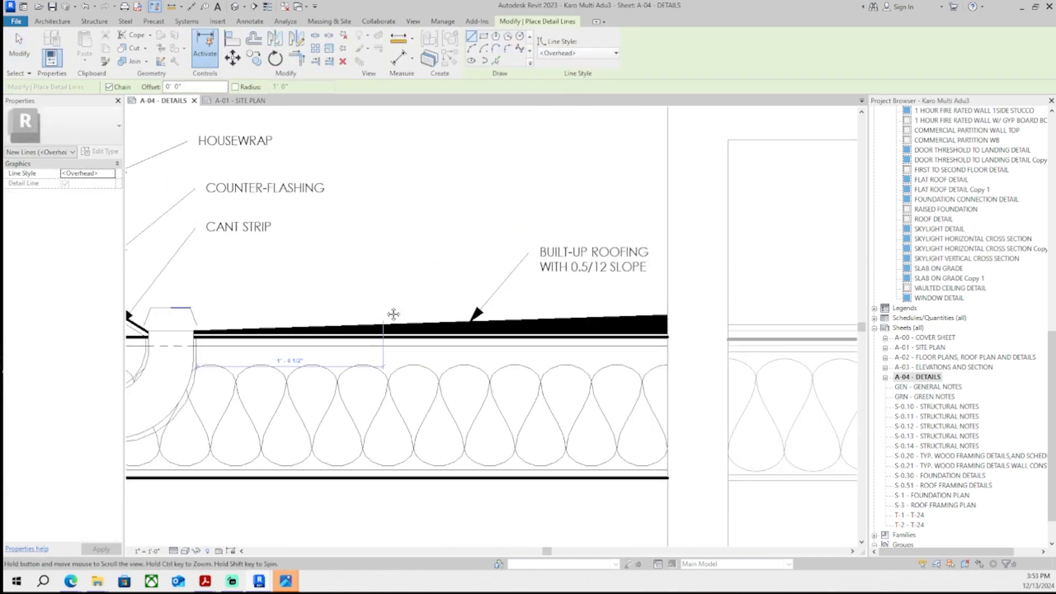
scroll(393, 314, up, 5)
click(376, 363)
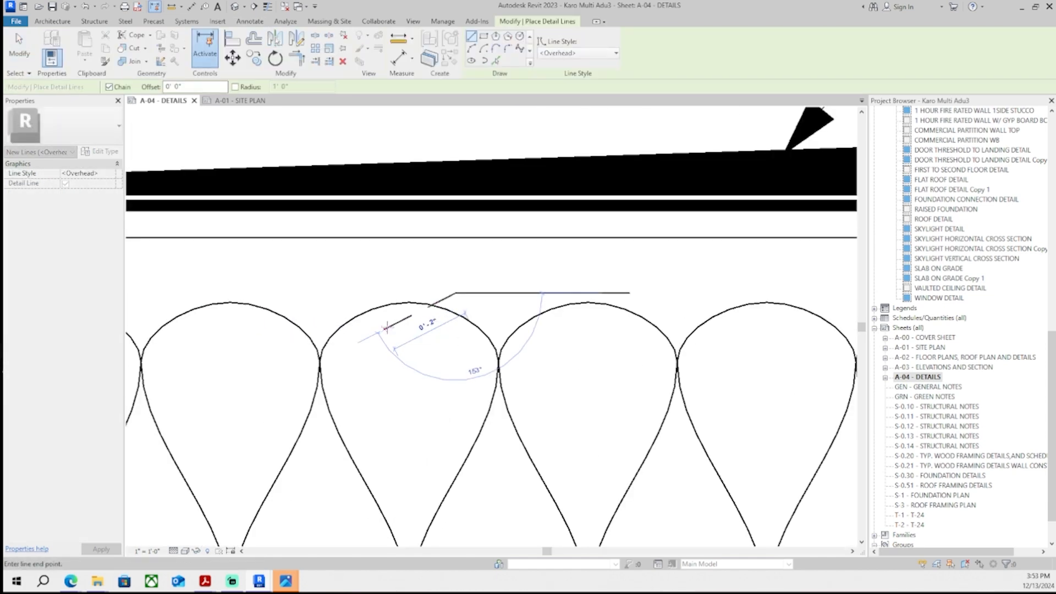
click(577, 52)
click(562, 169)
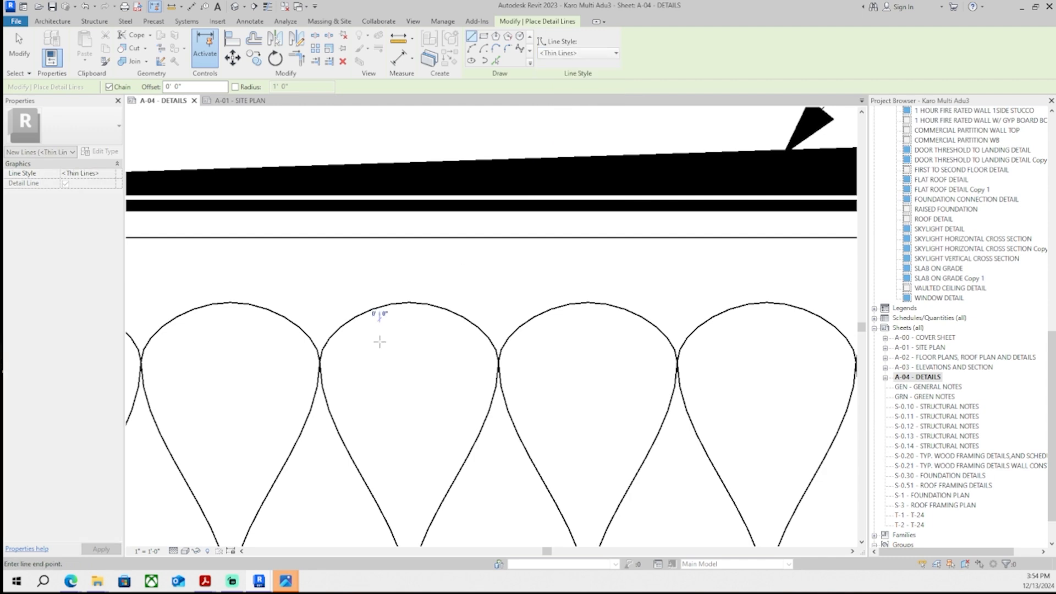
click(378, 330)
click(480, 295)
key(Escape)
- Copy the diagonal tick line up to the underside of the roof sheathing
click(426, 314)
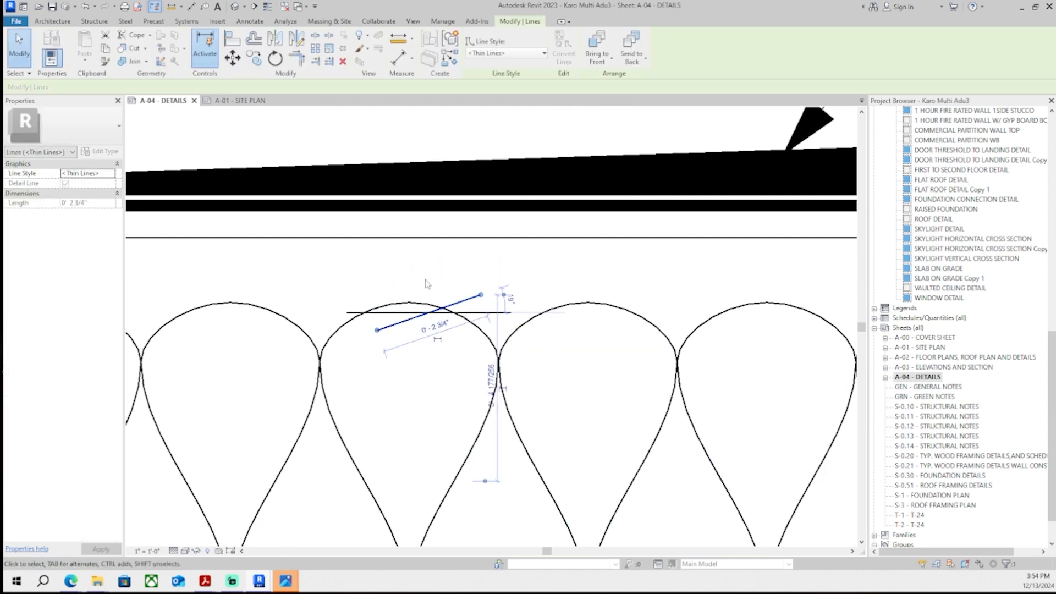
middle_drag(427, 282, 425, 305)
key(c)
key(o)
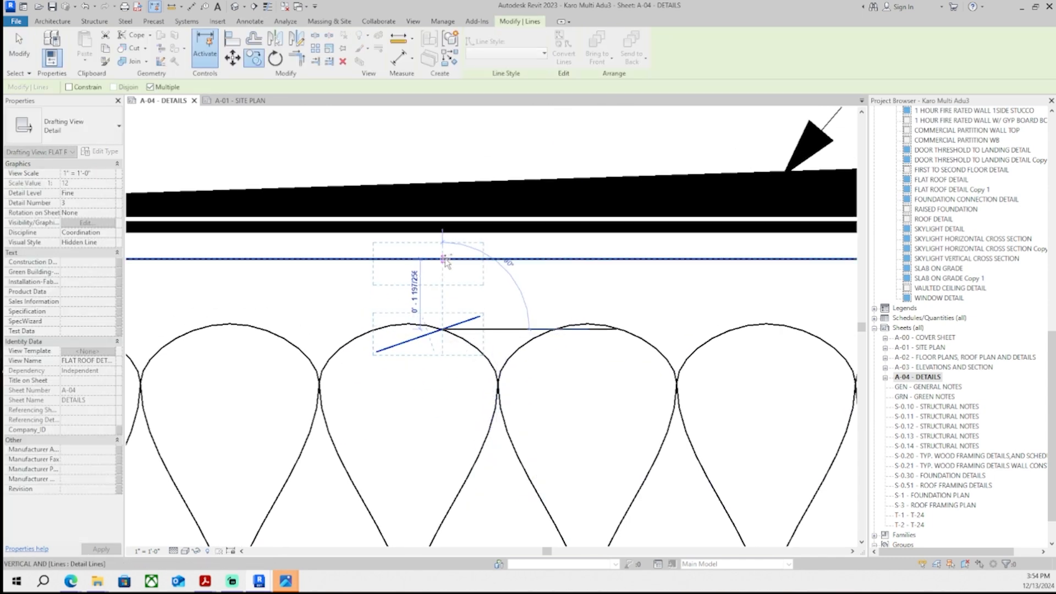
click(444, 259)
- Draw a vertical thin detail line between the two diagonal ticks to mark the 1" air space
key(d)
key(l)
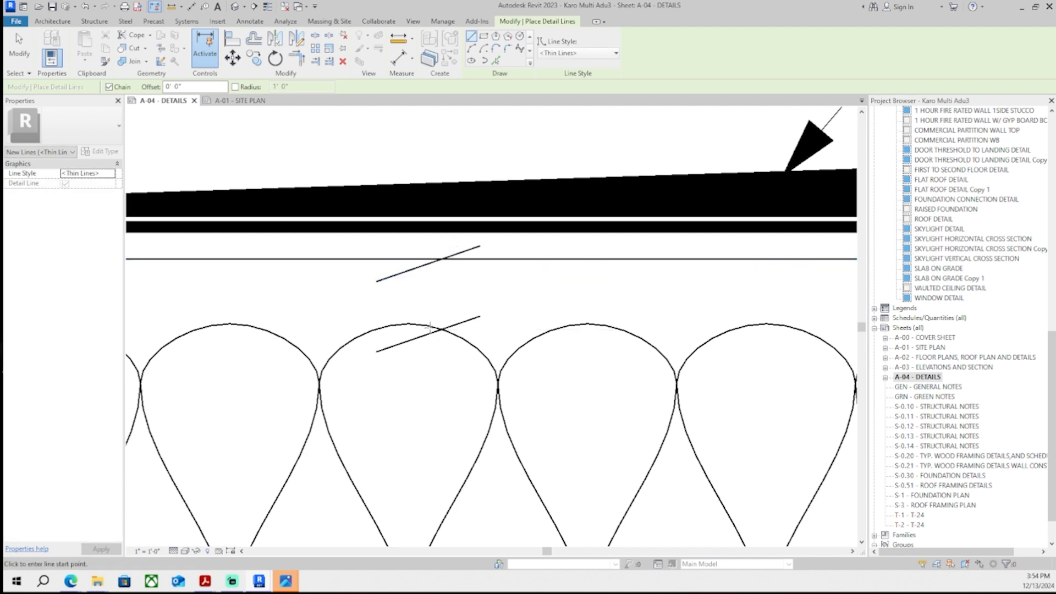
click(428, 334)
click(428, 264)
key(Escape)
key(Escape)
- Nudge the air-space tick and vertical lines upward into place
click(432, 333)
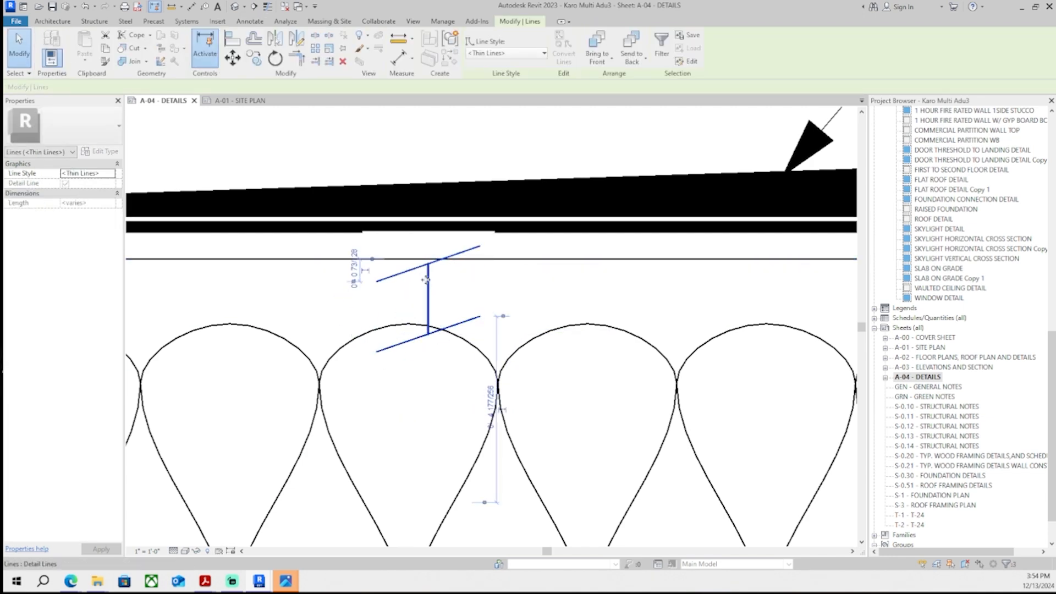
middle_drag(426, 280, 426, 288)
key(Up)
key(Up)
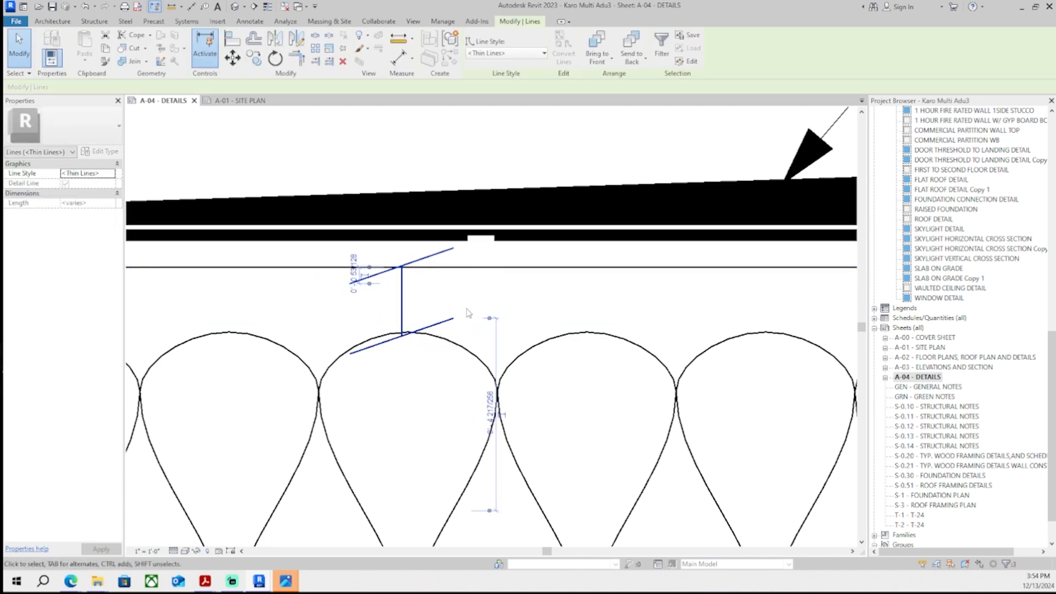
- Place the 1" air-space code note with its leader pointing to the air-space marking in the flat roof detail
click(467, 310)
scroll(435, 365, down, 7)
middle_drag(477, 326, 426, 366)
click(477, 39)
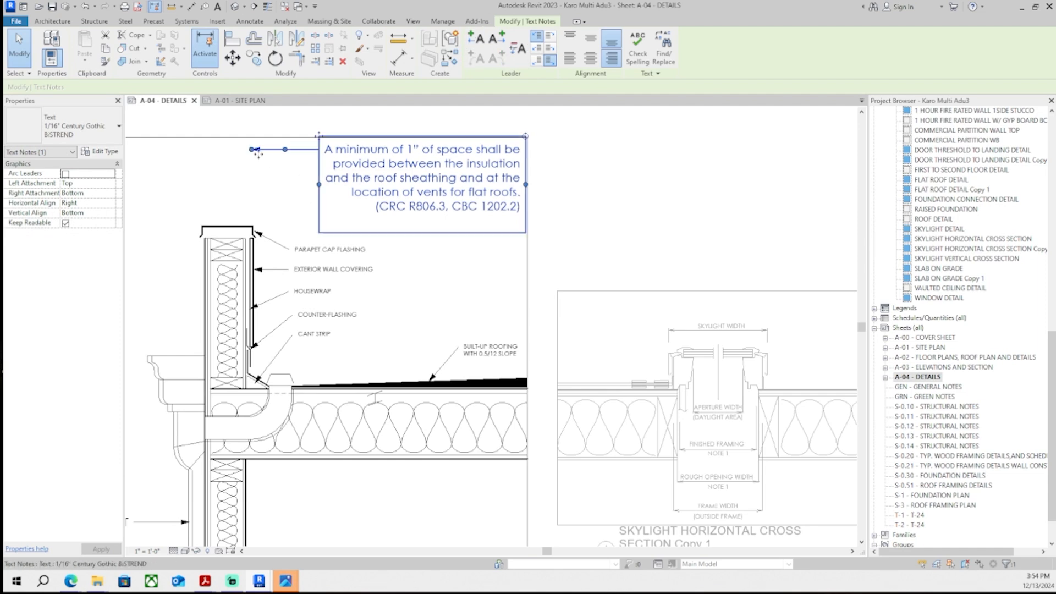
scroll(388, 393, up, 4)
scroll(470, 396, up, 2)
drag(421, 183, 470, 409)
scroll(393, 417, up, 3)
drag(249, 390, 240, 409)
scroll(237, 411, down, 5)
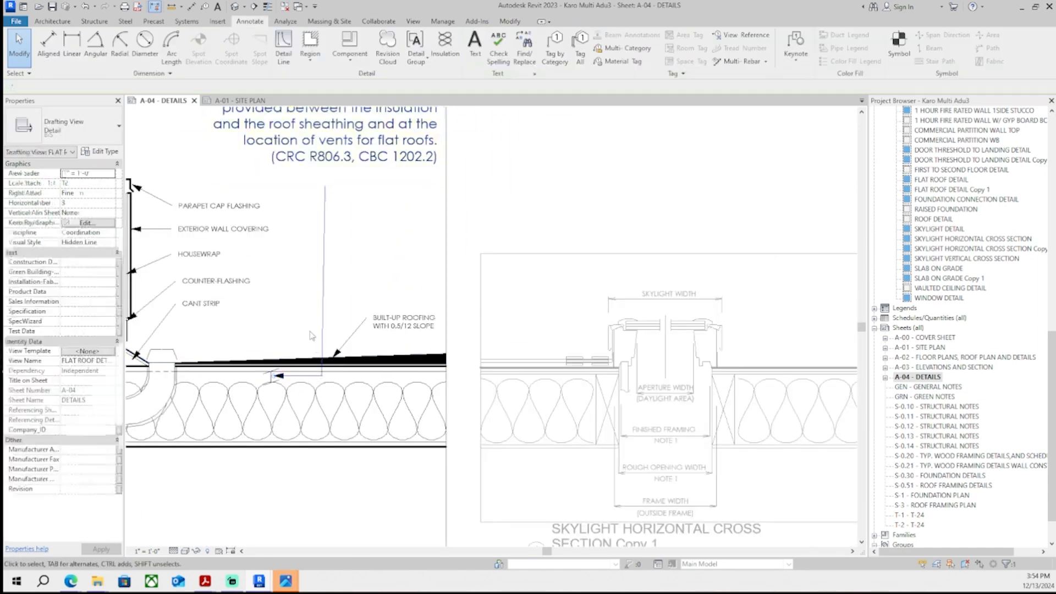
- Select the BUILT-UP ROOFING WITH 0.5/12 SLOPE note and nudge it up and to the left
scroll(365, 509, up, 2)
drag(363, 506, 558, 483)
click(384, 443)
scroll(493, 456, up, 1)
click(423, 408)
scroll(388, 453, up, 1)
scroll(536, 475, up, 1)
scroll(596, 408, down, 3)
key(Left)
key(Left)
key(Left)
key(Left)
key(Left)
key(Left)
key(Up)
key(Up)
key(Up)
key(Up)
key(Up)
scroll(560, 424, up, 2)
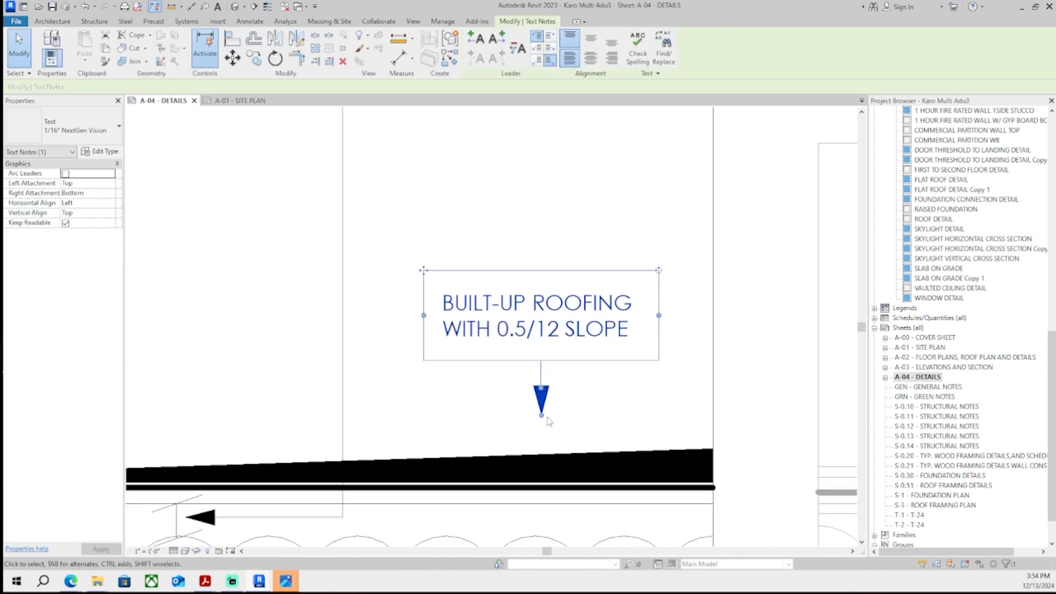
- Adjust the BUILT-UP ROOFING note's leader and text box so the arrow meets the roofing surface
drag(542, 416, 544, 453)
click(573, 424)
scroll(574, 425, down, 8)
double_click(573, 238)
middle_drag(583, 423, 556, 370)
scroll(577, 392, up, 1)
scroll(572, 316, down, 5)
scroll(590, 189, down, 1)
middle_drag(618, 265, 589, 229)
mouse_move(609, 332)
middle_down()
mouse_move(631, 284)
mouse_move(622, 335)
mouse_move(613, 330)
middle_up()
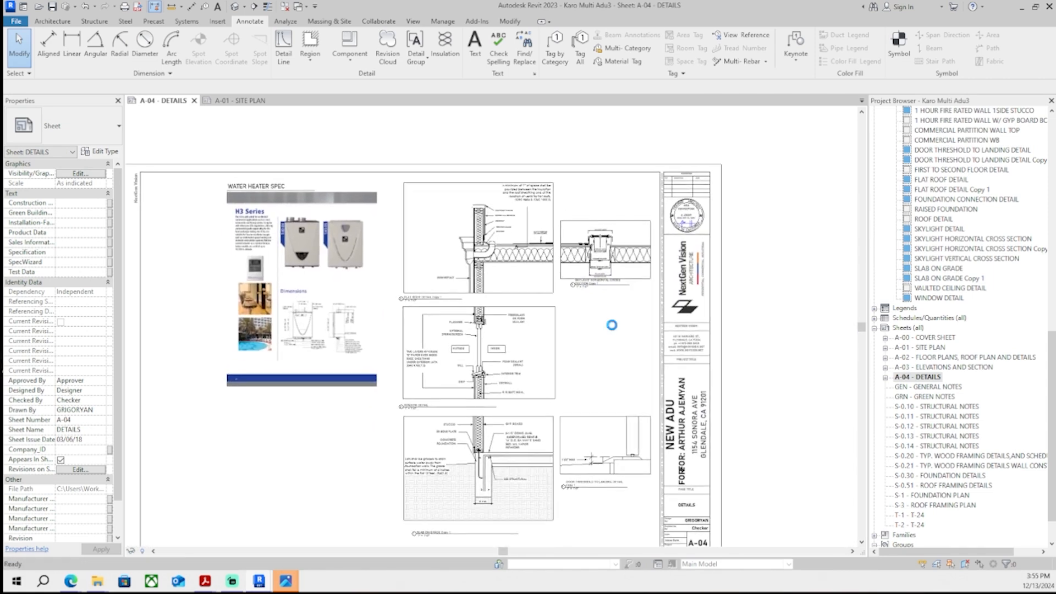
- Switch to Acrobat and enter the item 22 response "specified (drawn and denoted) on roof detail on A-04"
scroll(437, 309, up, 8)
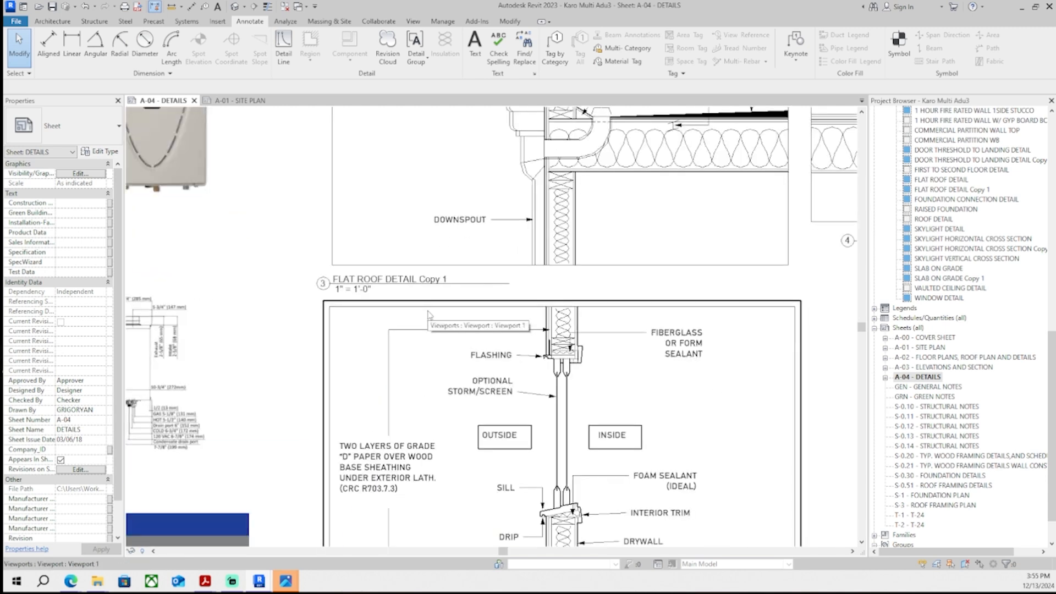
scroll(430, 315, down, 6)
middle_drag(430, 316, 446, 308)
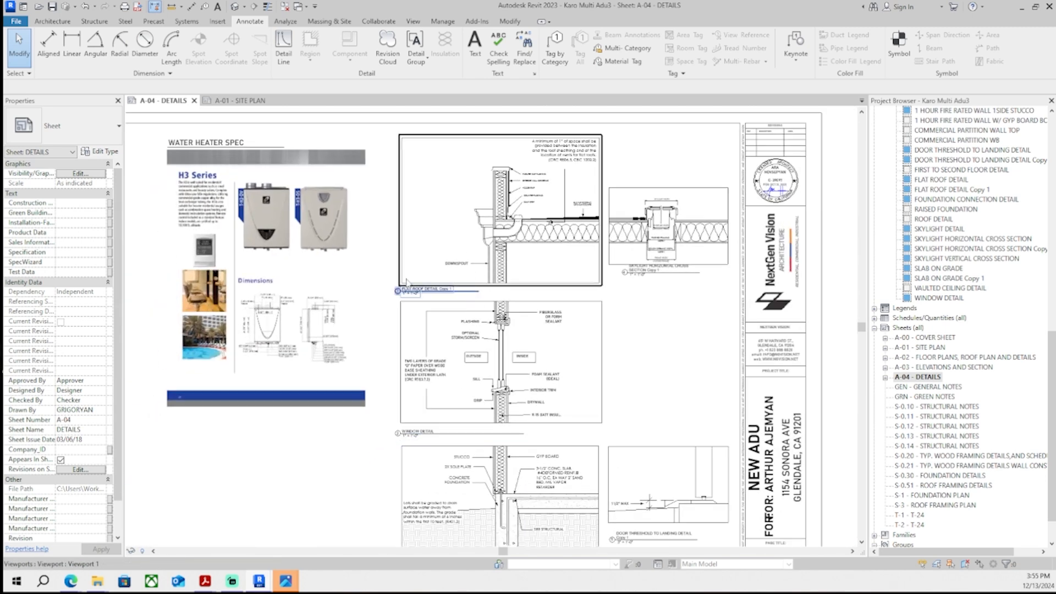
click(204, 581)
key(Escape)
key(Escape)
scroll(373, 76, up, 1)
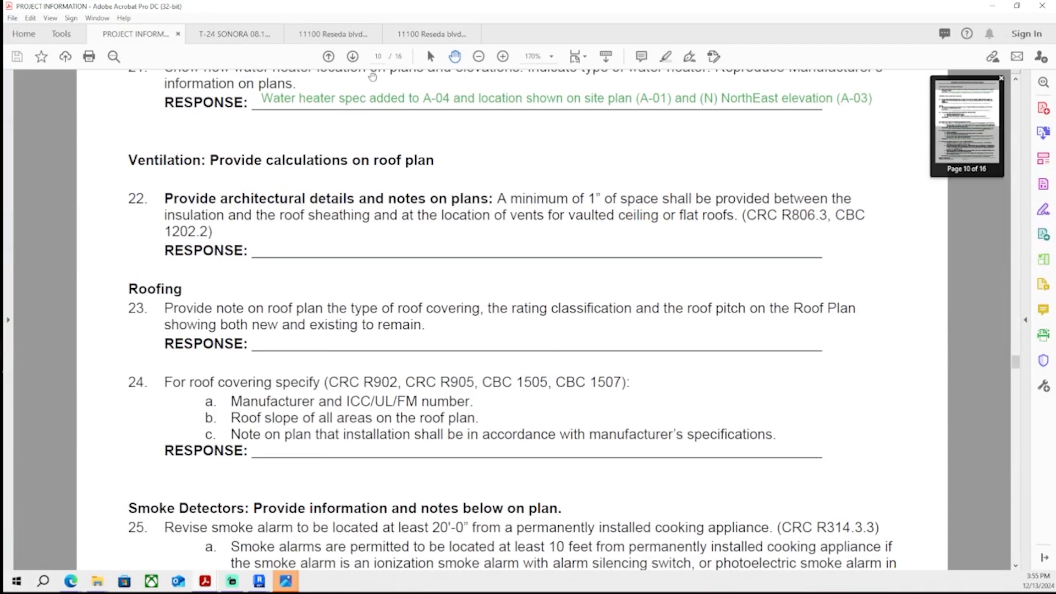
click(1044, 159)
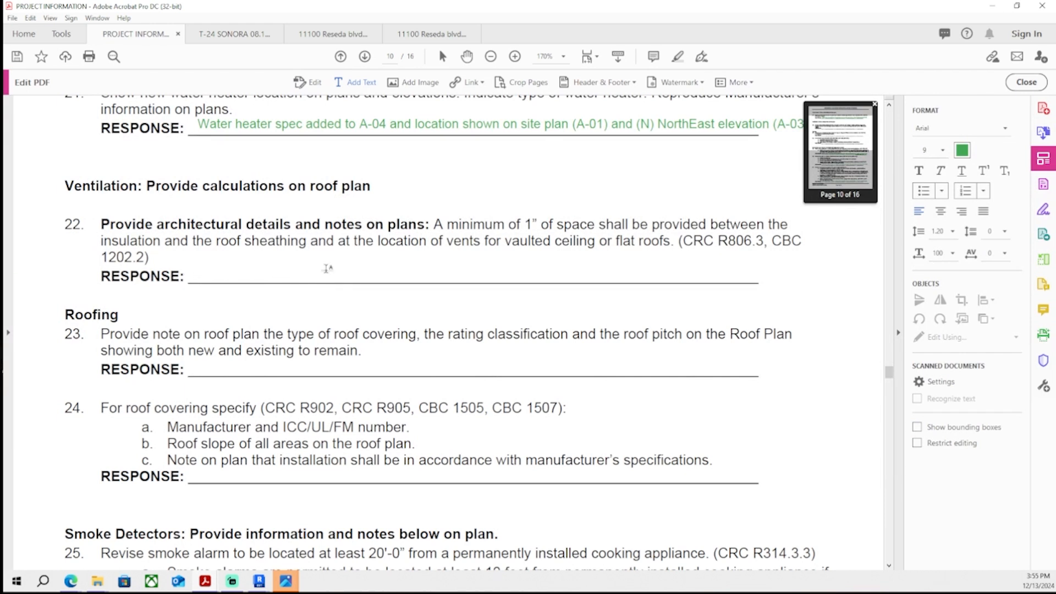
text(cified on roof detail on A-04)
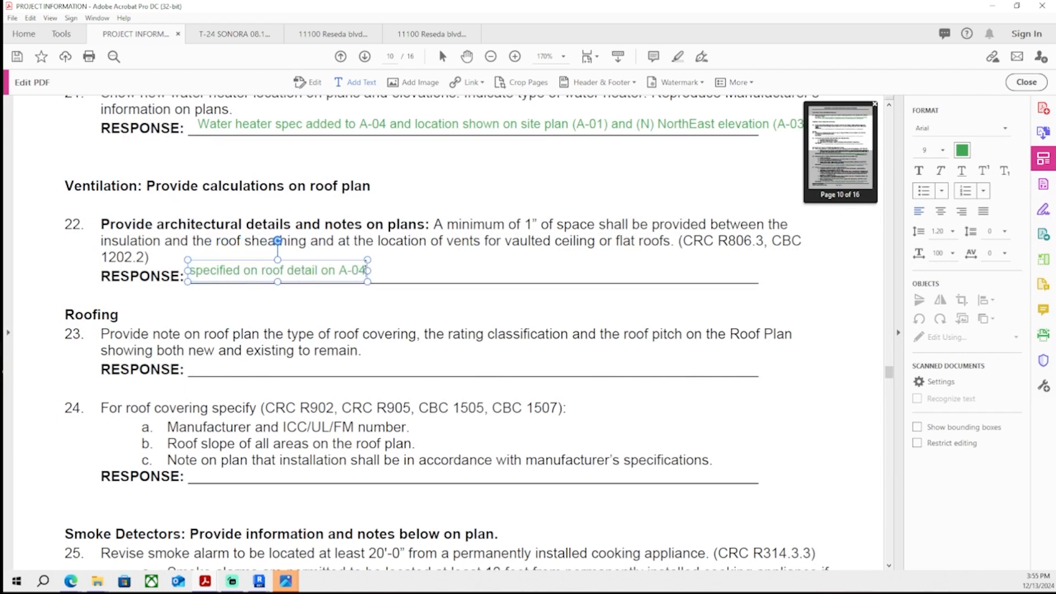
text((drawn and denoted))
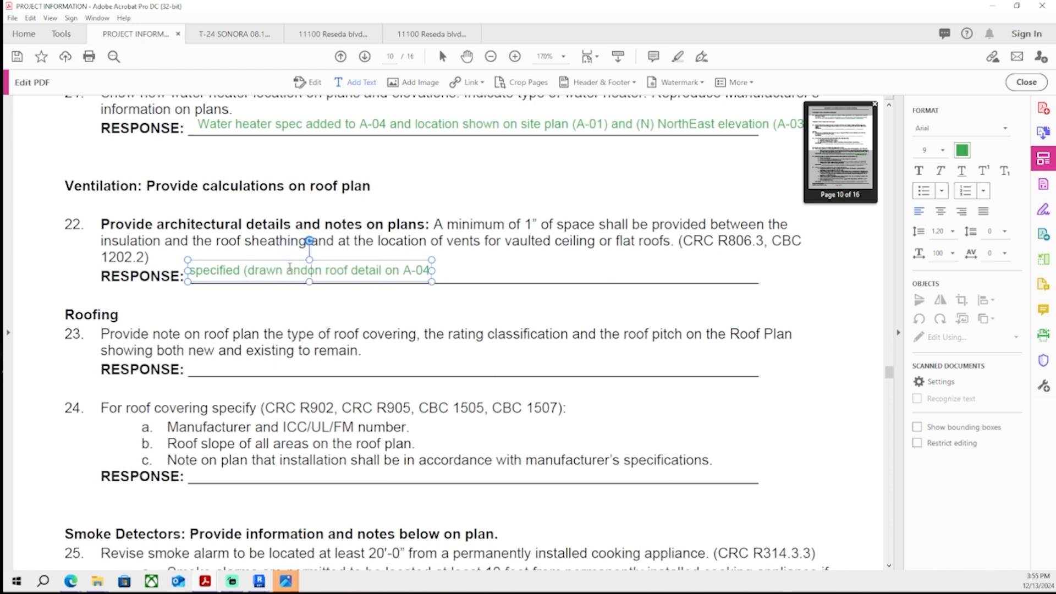
key(Escape)
key(Escape)
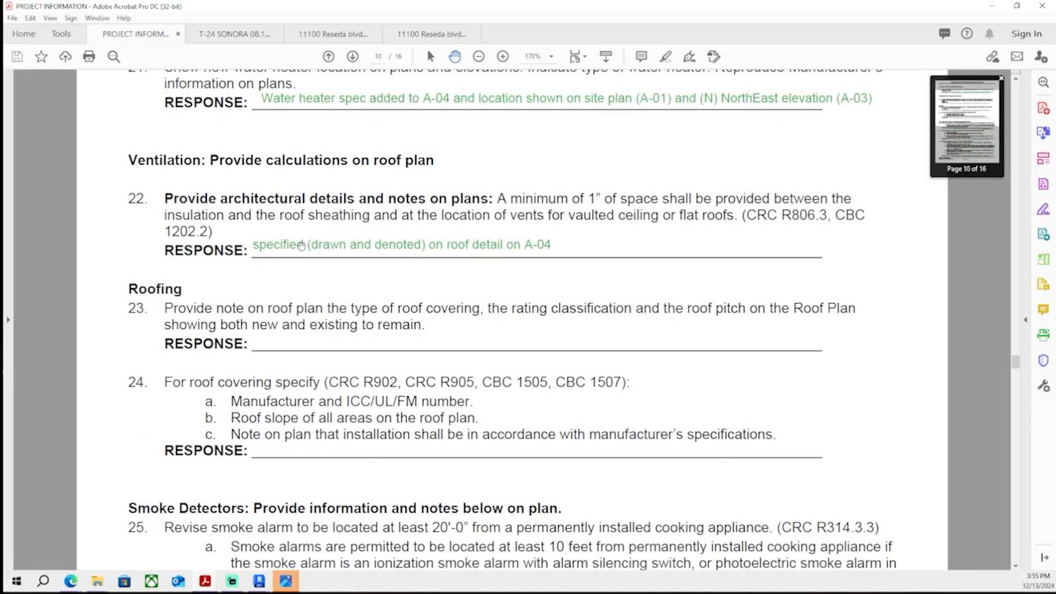
- Complete the CalGreen item 1 response as "sheets added and form signed by architect on GRN sheet" and save the PDF
scroll(385, 278, down, 1)
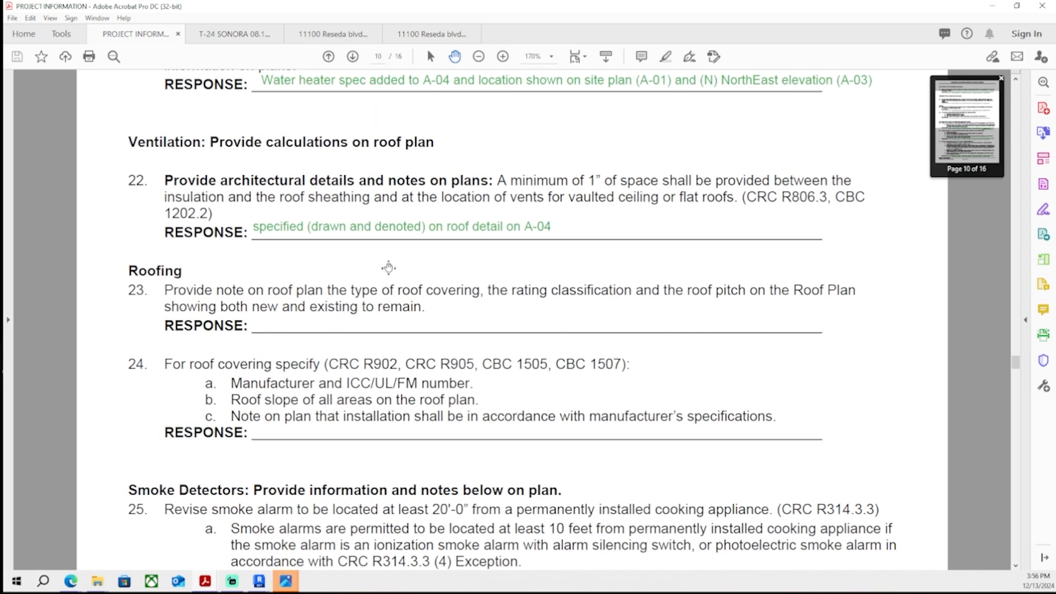
scroll(389, 267, down, 2)
scroll(388, 264, up, 1)
scroll(388, 266, down, 1)
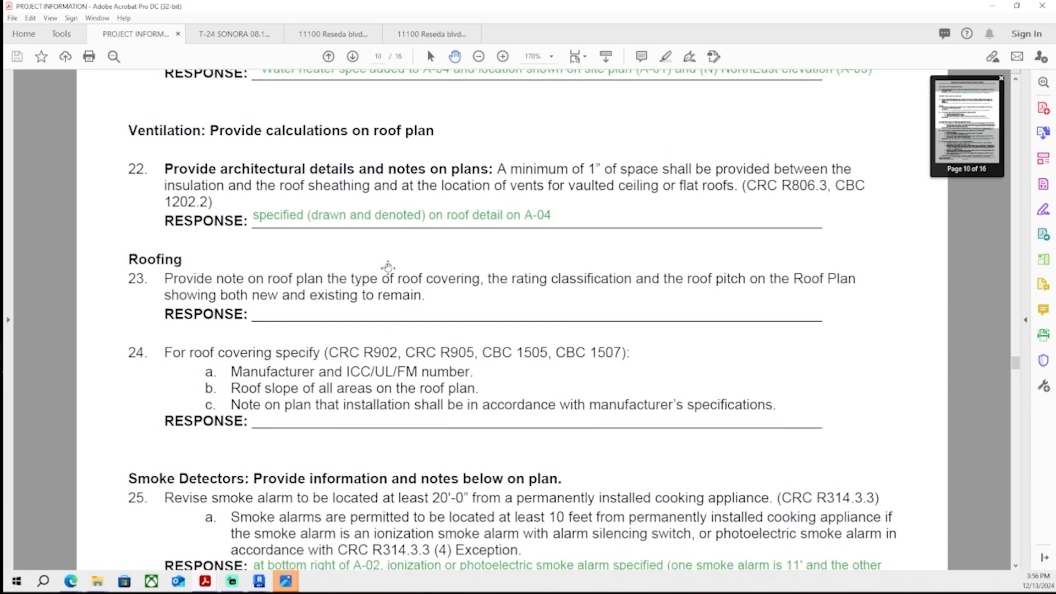
scroll(315, 278, down, 1)
scroll(314, 278, down, 5)
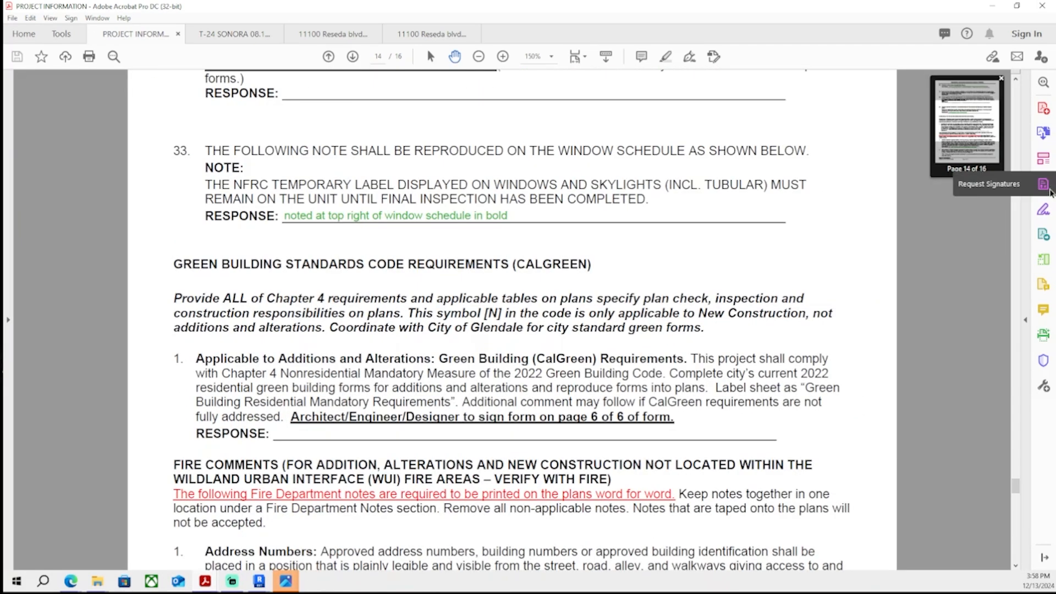
click(1044, 159)
click(360, 82)
ctrl+scroll(192, 458, up, 2)
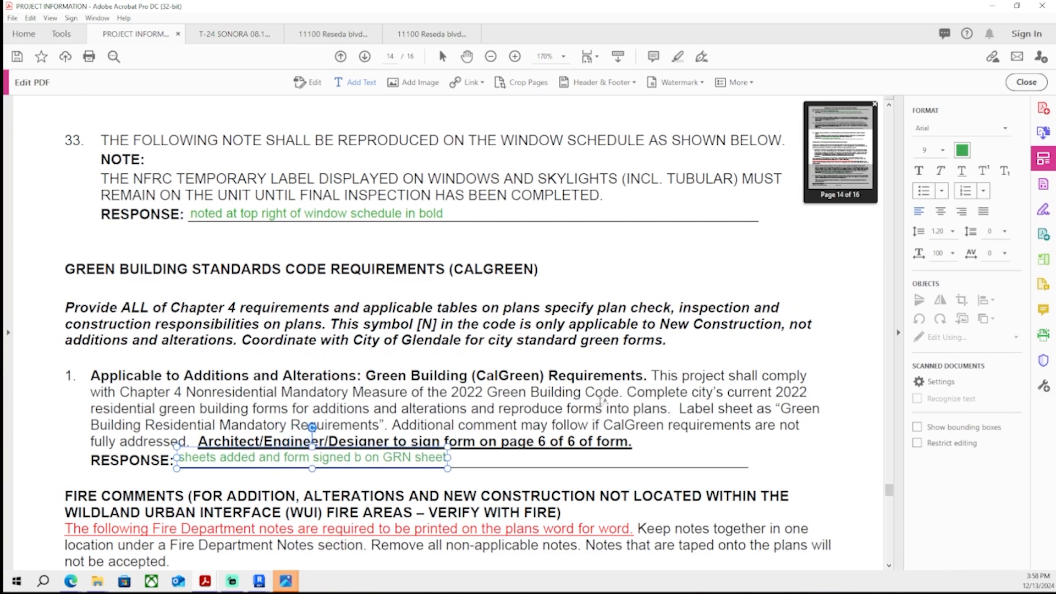
text(y architect)
key(ctrl+s)
scroll(564, 358, down, 5)
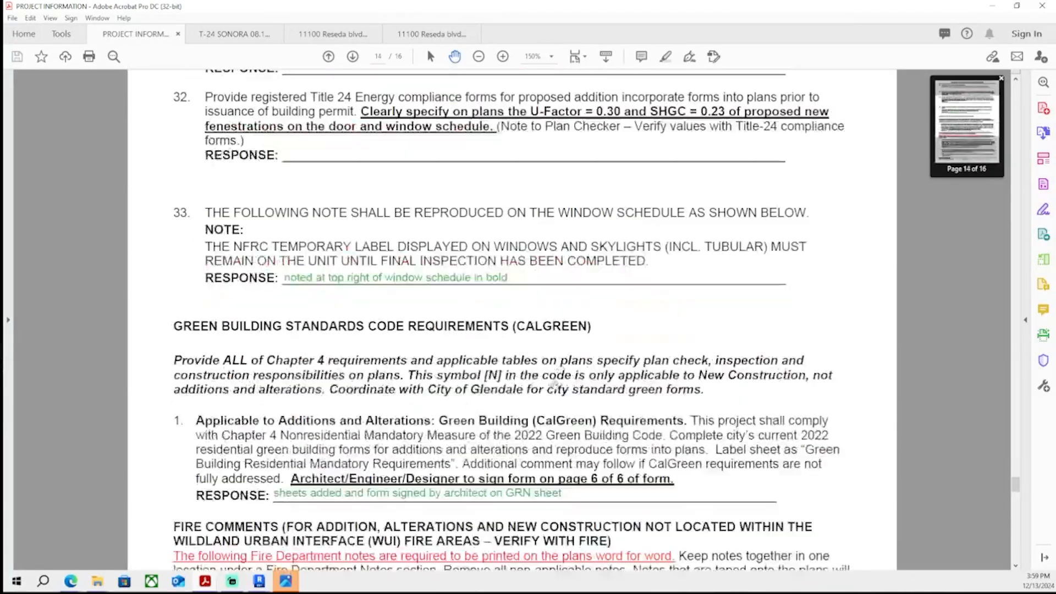
- Open the Window Schedule from the floor plan sheet and scroll to the Energy Efficient column
scroll(554, 384, up, 5)
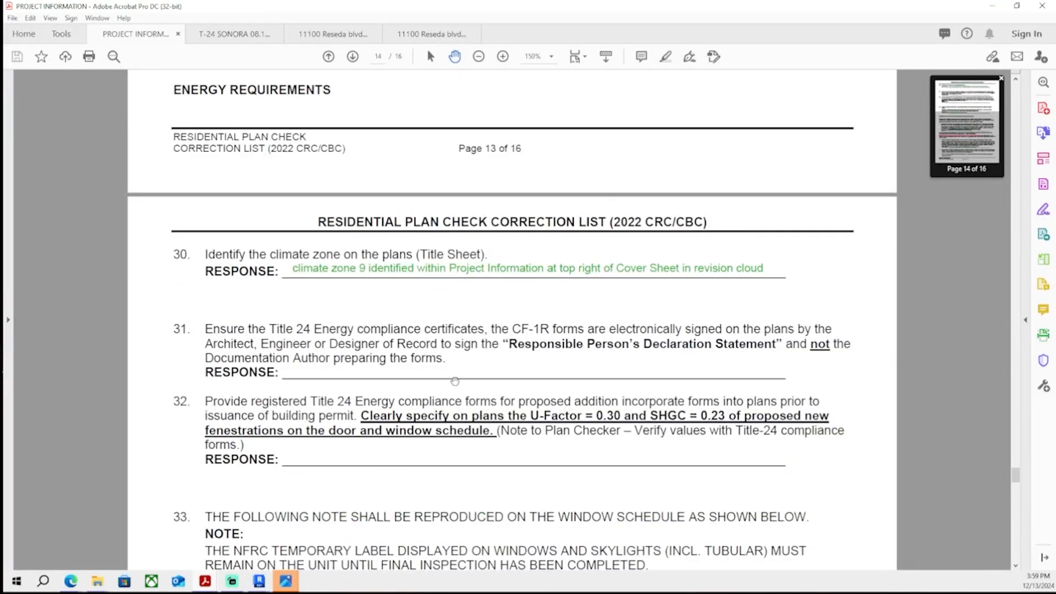
scroll(555, 263, up, 1)
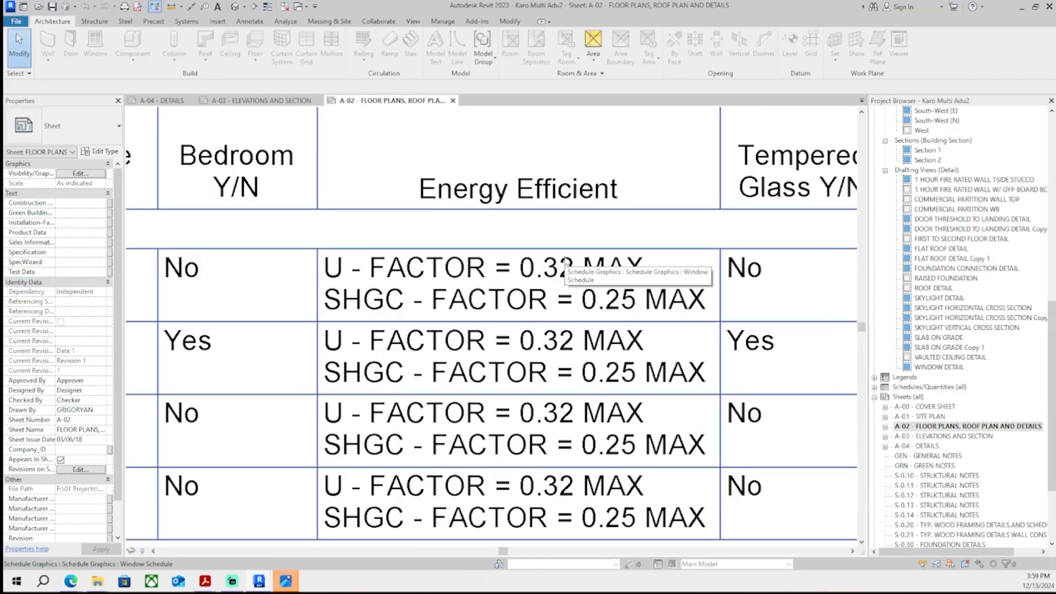
double_click(566, 262)
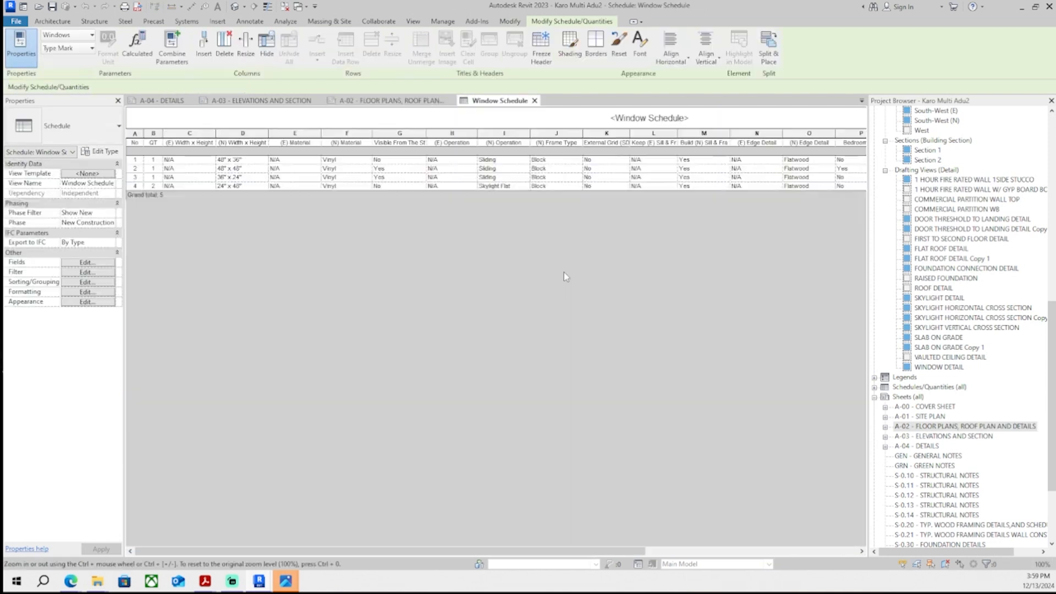
ctrl+scroll(679, 175, up, 5)
shift+scroll(595, 322, right, 5)
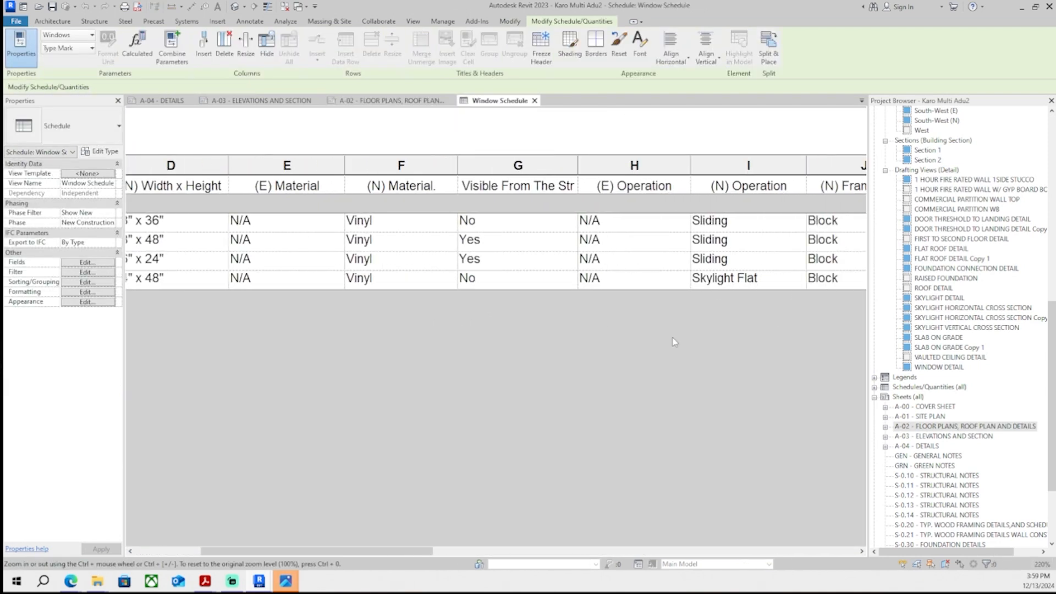
shift+scroll(598, 350, right, 6)
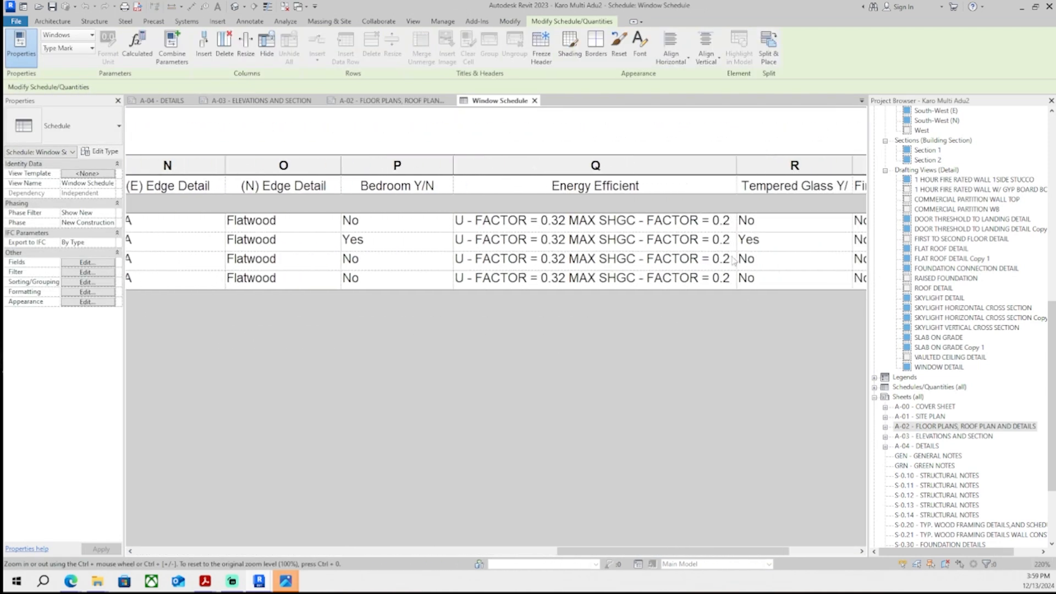
- Change the U-FACTOR value to 0.3 MAX in every Energy Efficient cell of the window schedule
click(568, 222)
key(Left)
key(BackSpace)
click(568, 240)
click(567, 222)
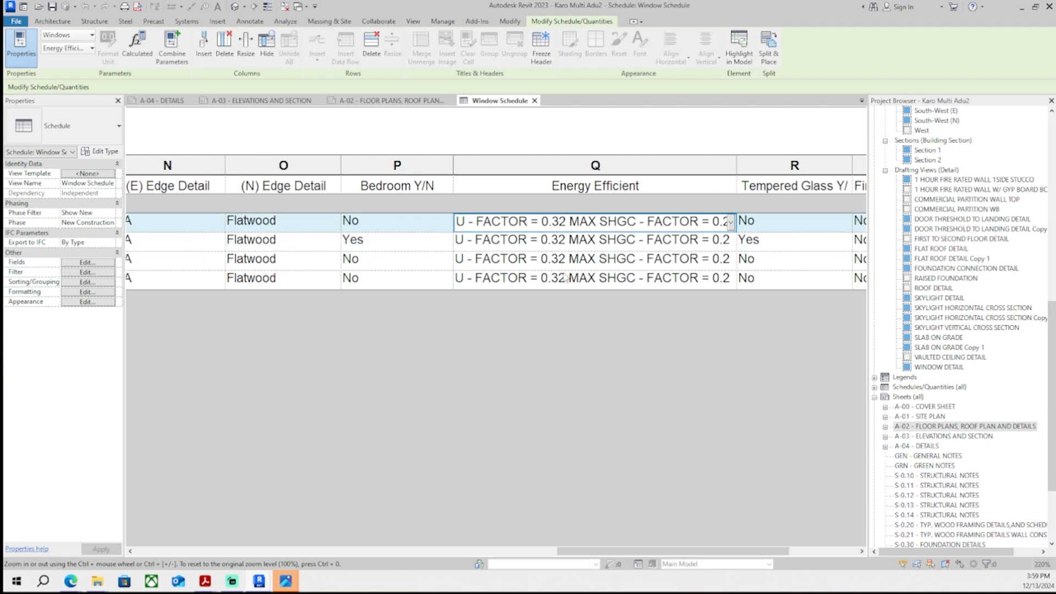
click(567, 279)
key(BackSpace)
click(569, 261)
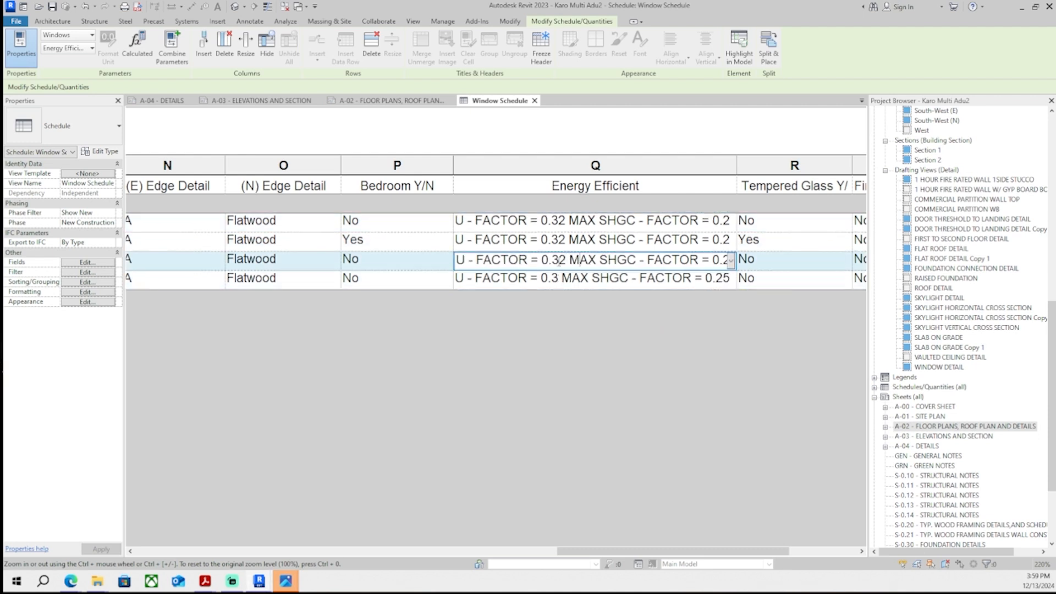
key(BackSpace)
click(566, 241)
key(BackSpace)
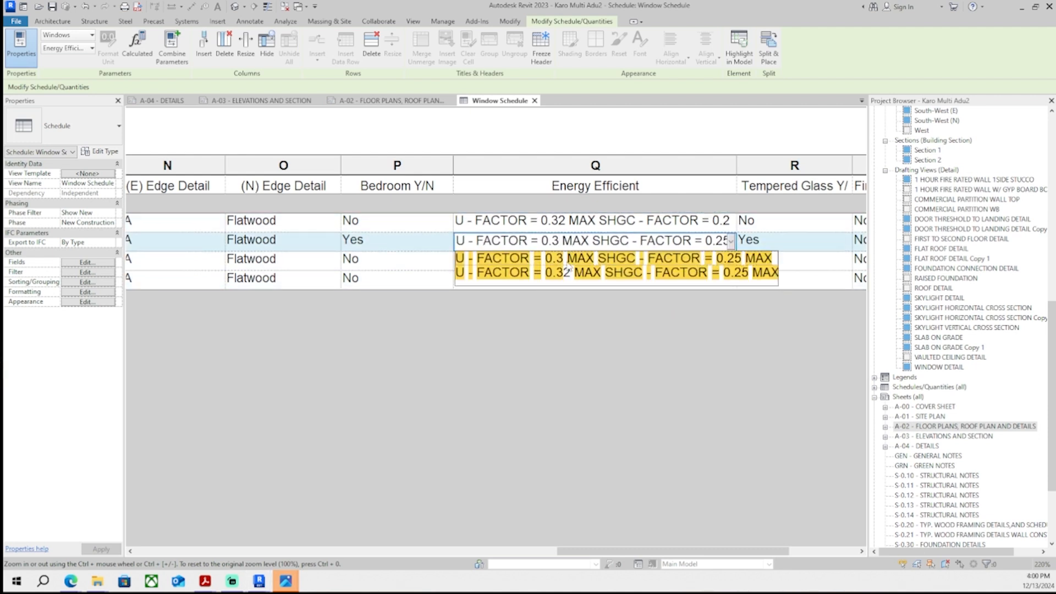
click(566, 221)
key(BackSpace)
click(565, 241)
- Change the SHGC value to 0.23 MAX in every Energy Efficient cell of the window schedule
drag(721, 223, 762, 223)
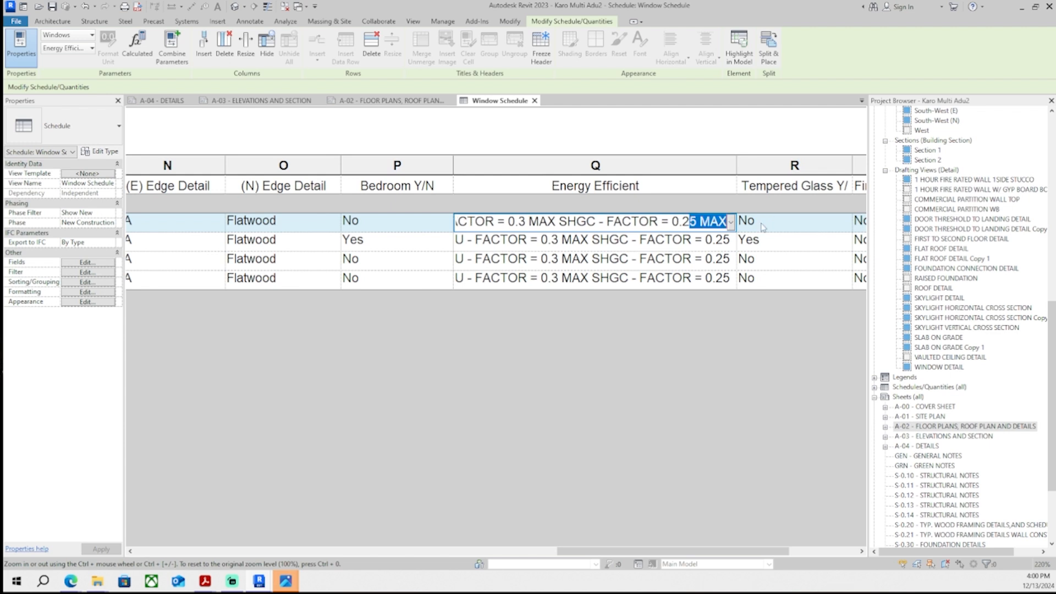
text(3)
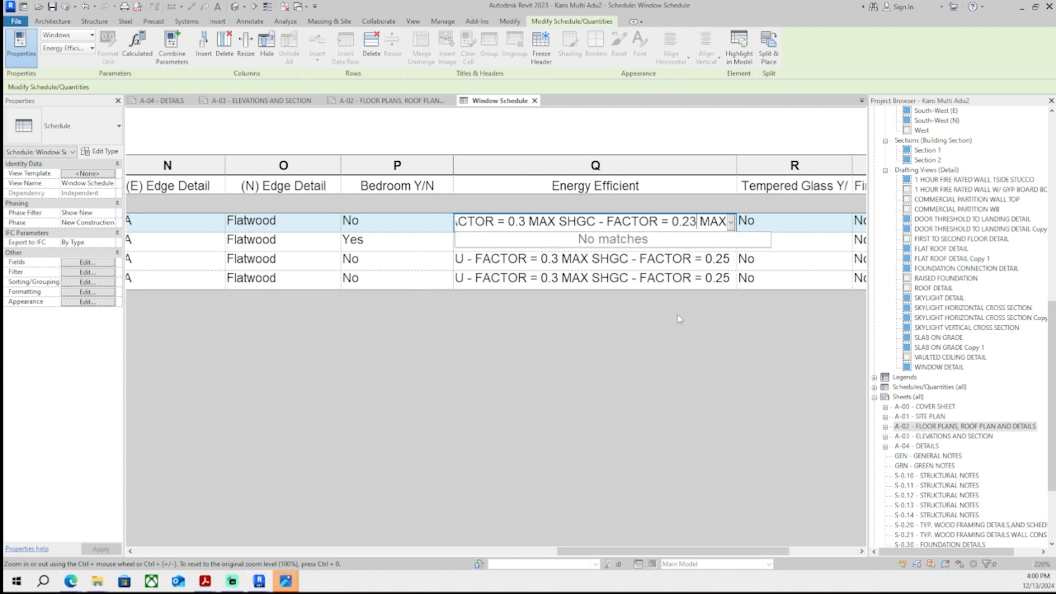
click(678, 315)
click(715, 242)
drag(723, 242, 737, 241)
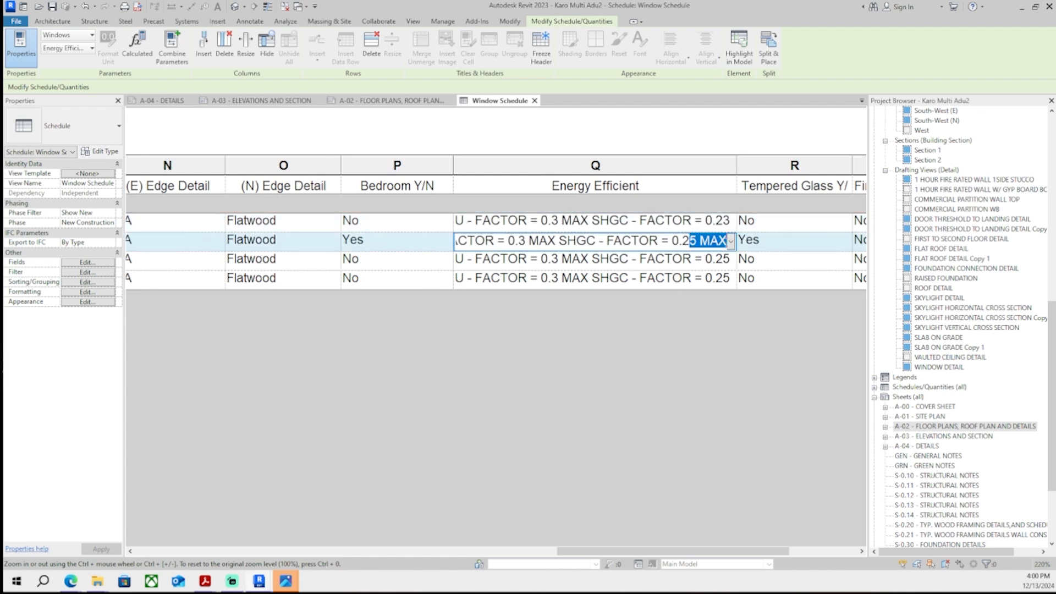
text(3)
click(696, 261)
click(713, 260)
click(730, 260)
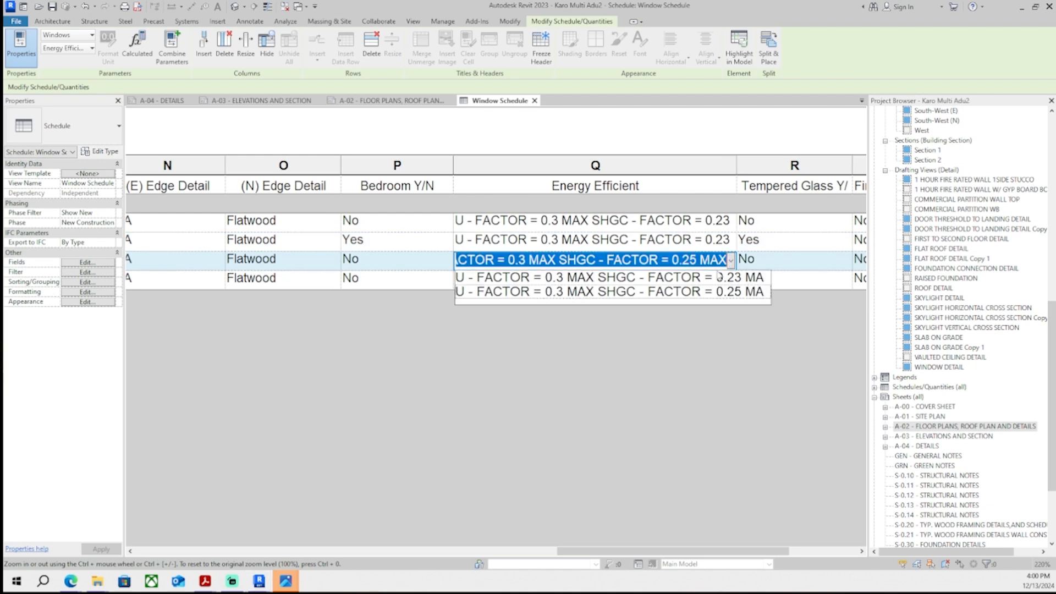
click(719, 277)
click(716, 279)
key(Delete)
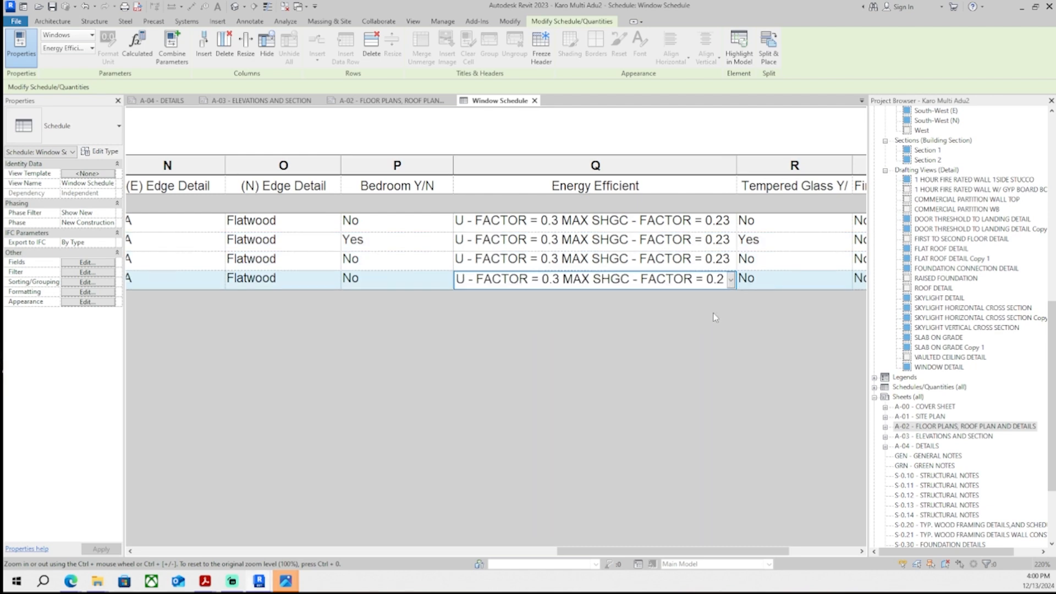
- Close the Window Schedule view and return to item 32 in the correction PDF
click(535, 101)
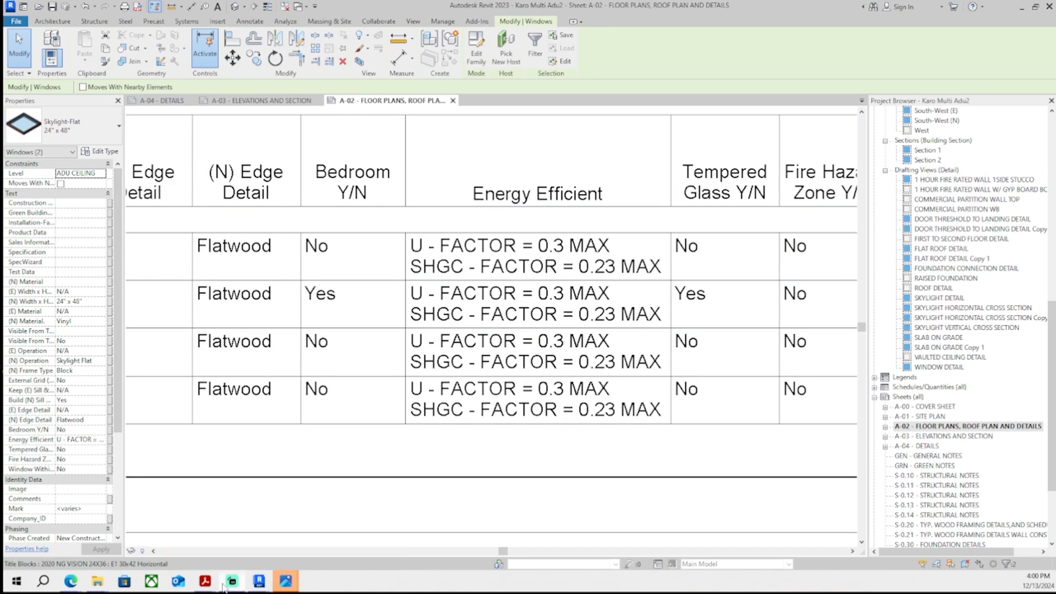
mouse_move(240, 572)
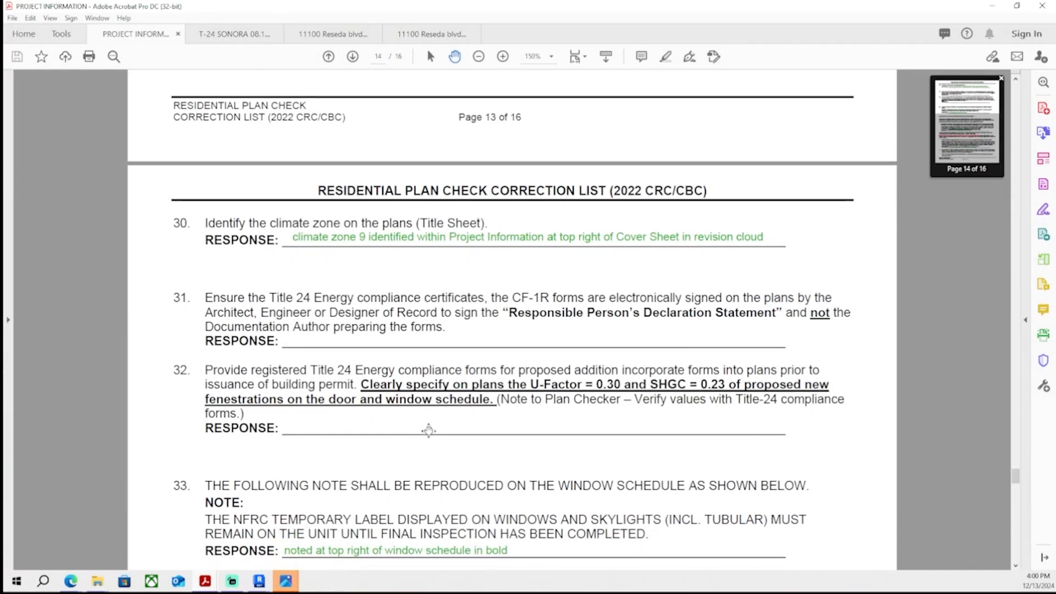
click(61, 536)
scroll(327, 452, down, 1)
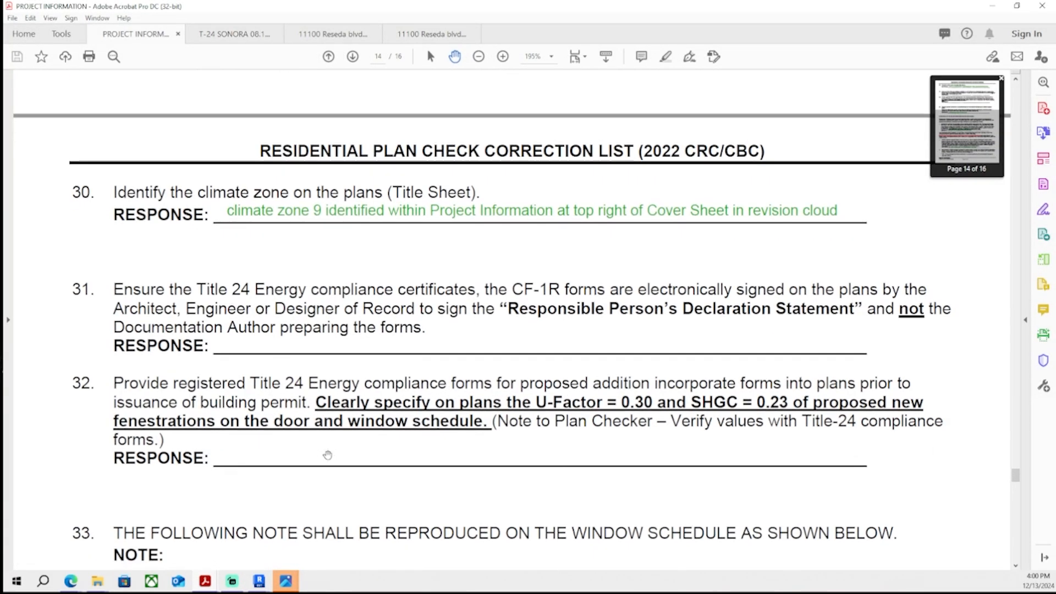
- Add the item 32 response "updated on new set" in the correction PDF
click(1043, 159)
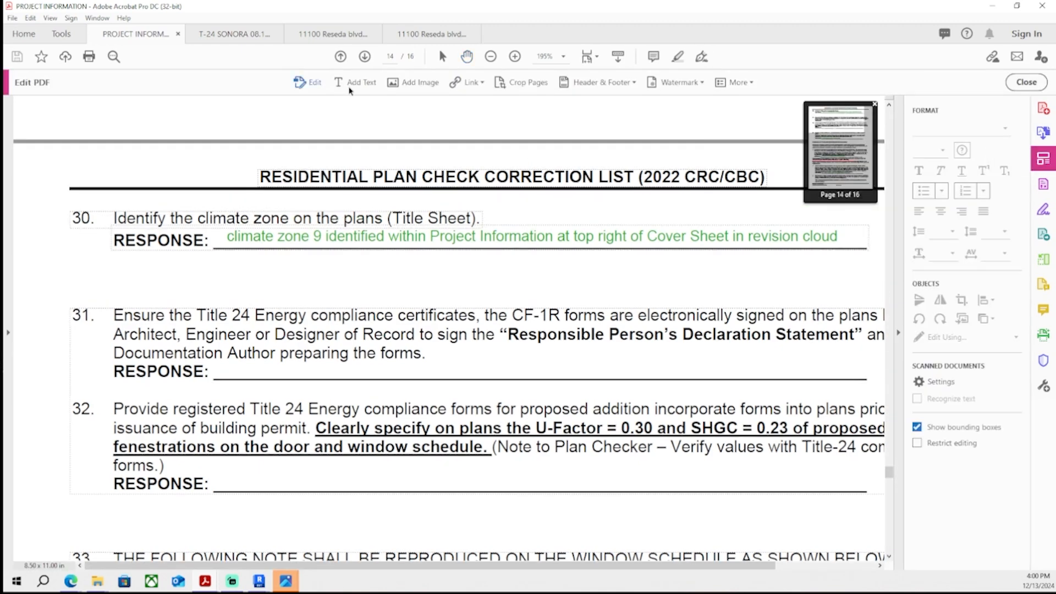
click(222, 452)
text(updated on new set)
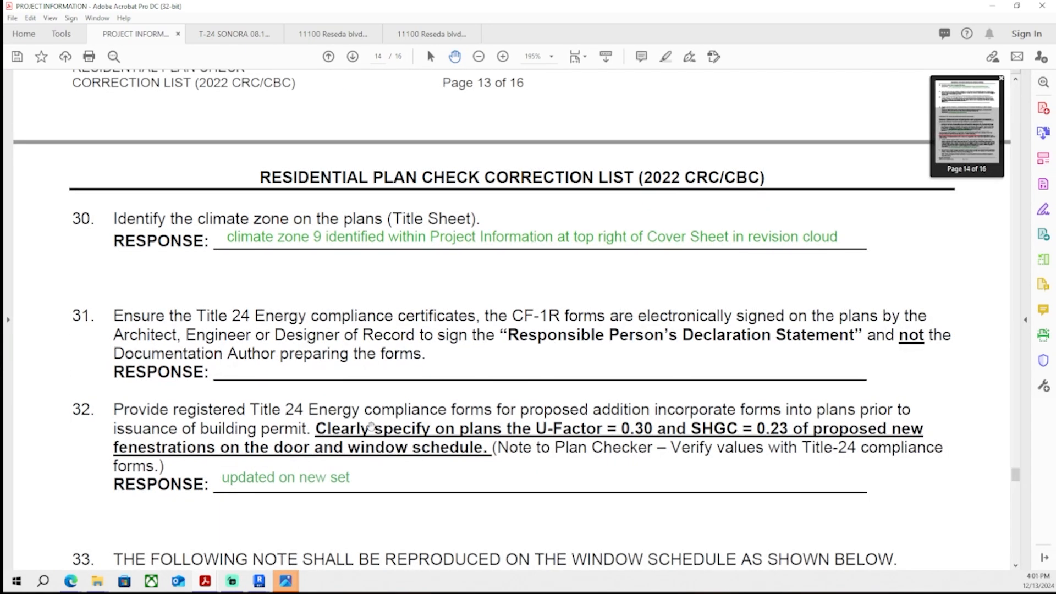
scroll(379, 428, down, 20)
scroll(380, 427, up, 20)
scroll(383, 418, down, 4)
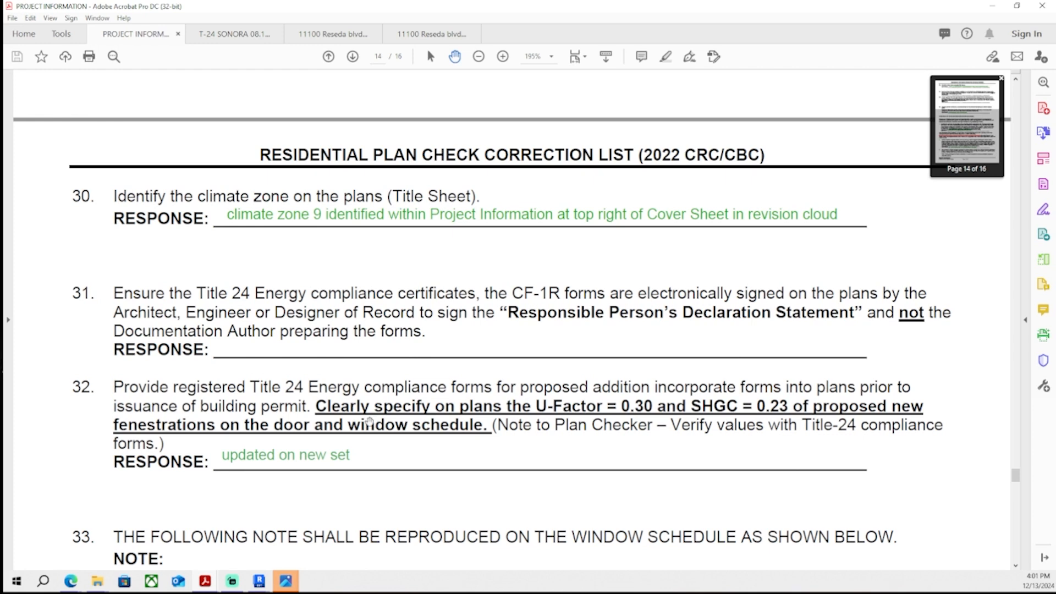
- Complete the item 31 response stating that NextGen Vision's designer of record, the manager (named), signed the updated forms
scroll(368, 421, down, 3)
scroll(368, 421, up, 3)
scroll(369, 421, down, 3)
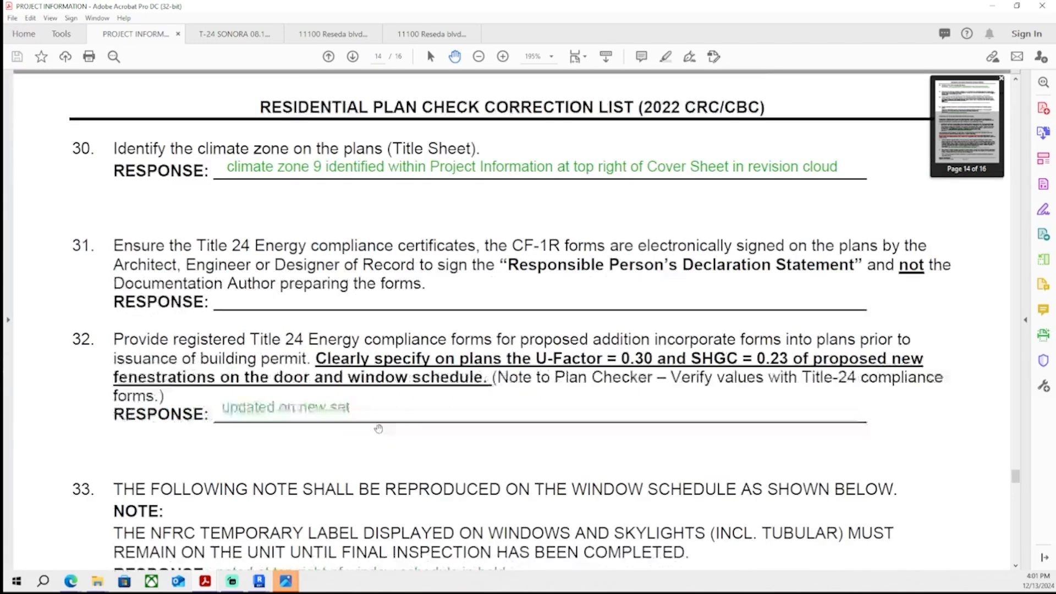
scroll(368, 421, up, 3)
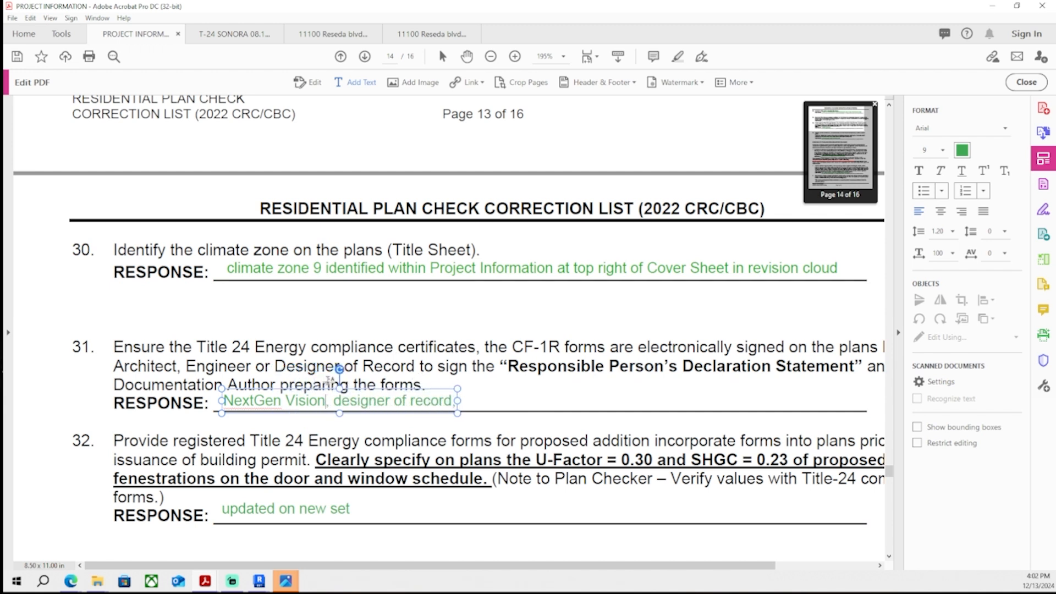
text('s)
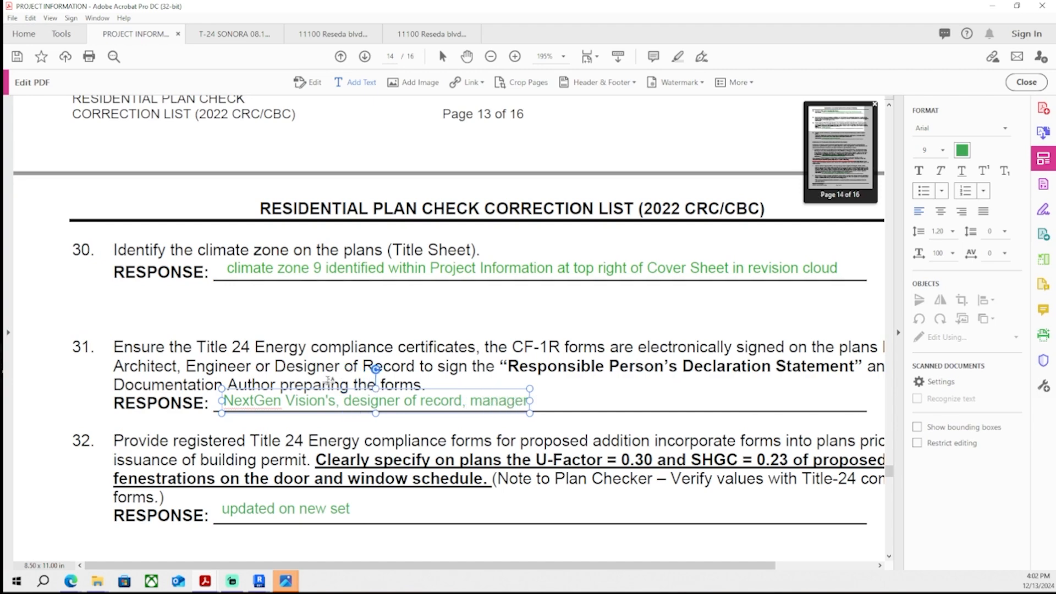
mouse_move(204, 583)
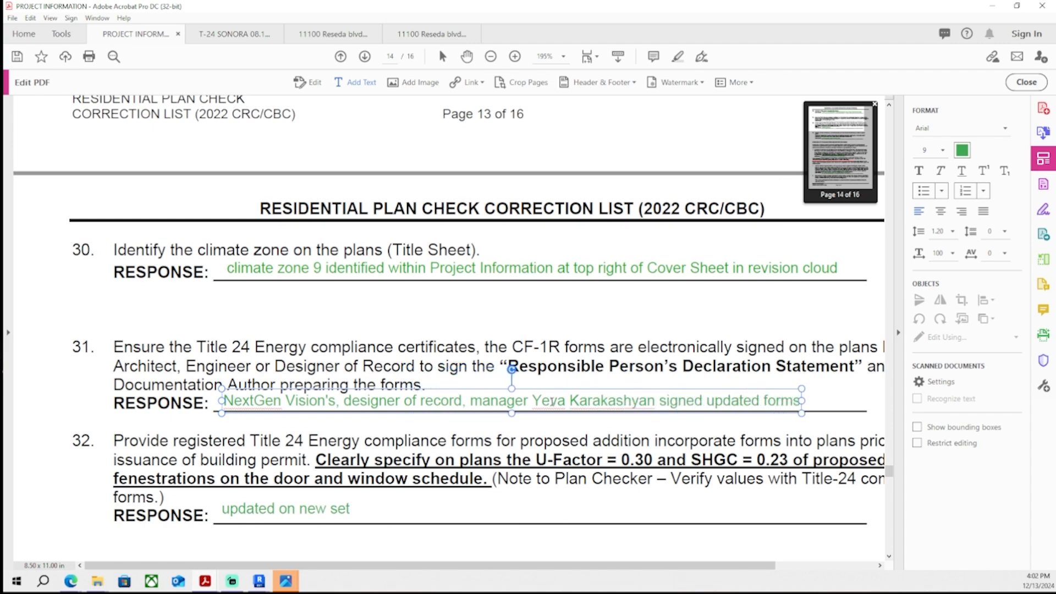
scroll(552, 403, down, 4)
scroll(552, 403, up, 5)
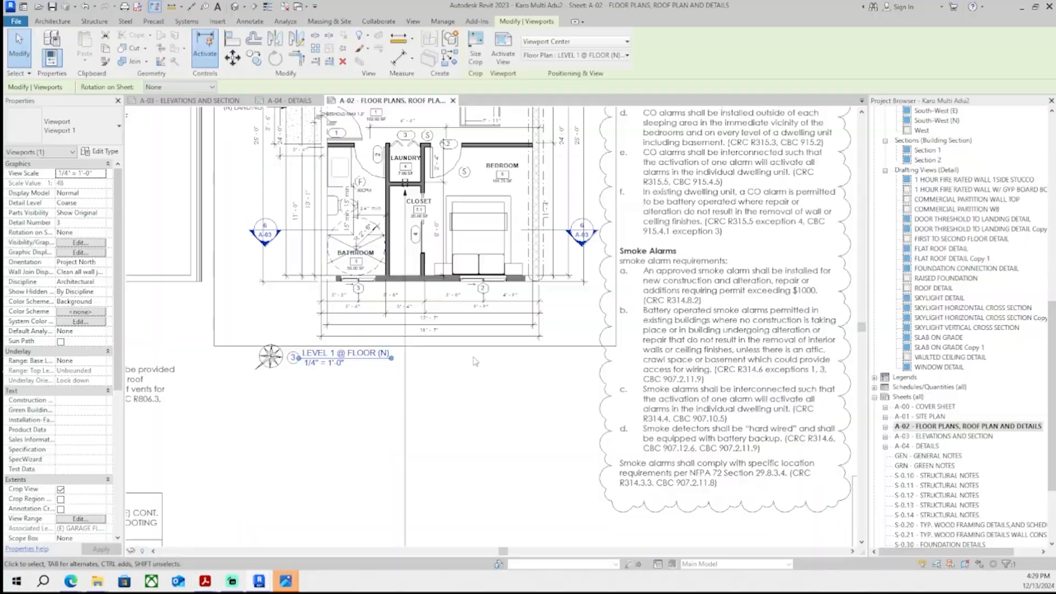
- Narrow the shower ceiling-height note on sheet A-02 and change its type to 3/16" Century Gothic BISTREND
click(475, 361)
scroll(476, 361, down, 5)
scroll(473, 352, up, 3)
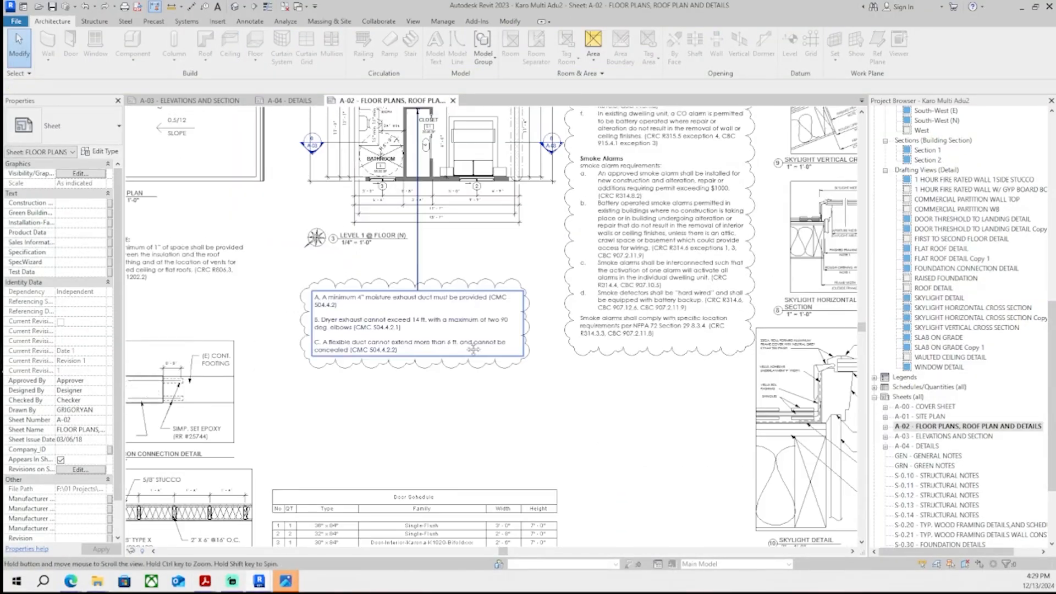
scroll(474, 350, down, 5)
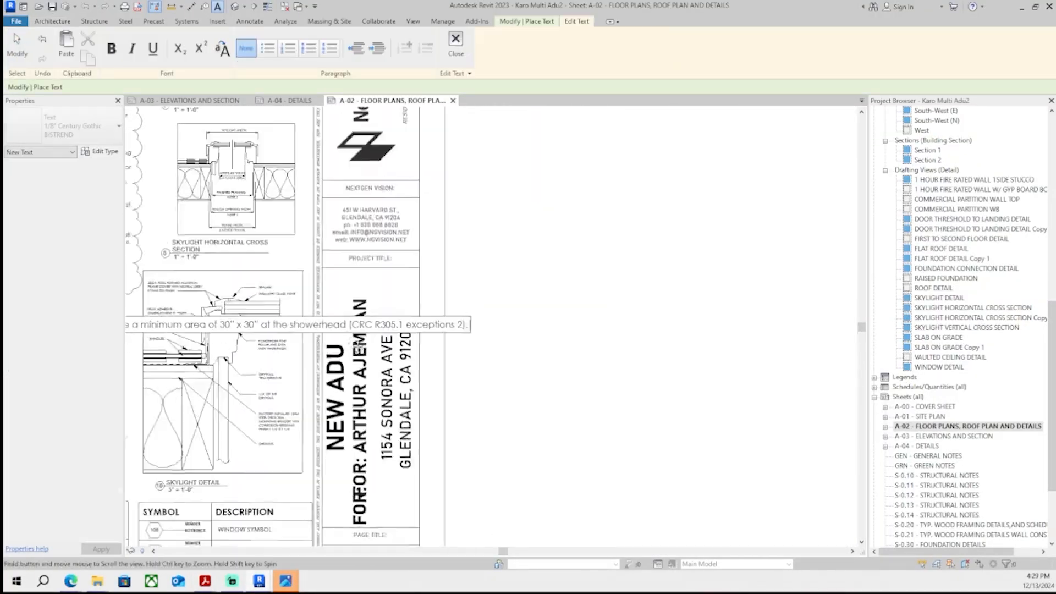
key(Escape)
scroll(550, 341, down, 2)
scroll(637, 344, up, 2)
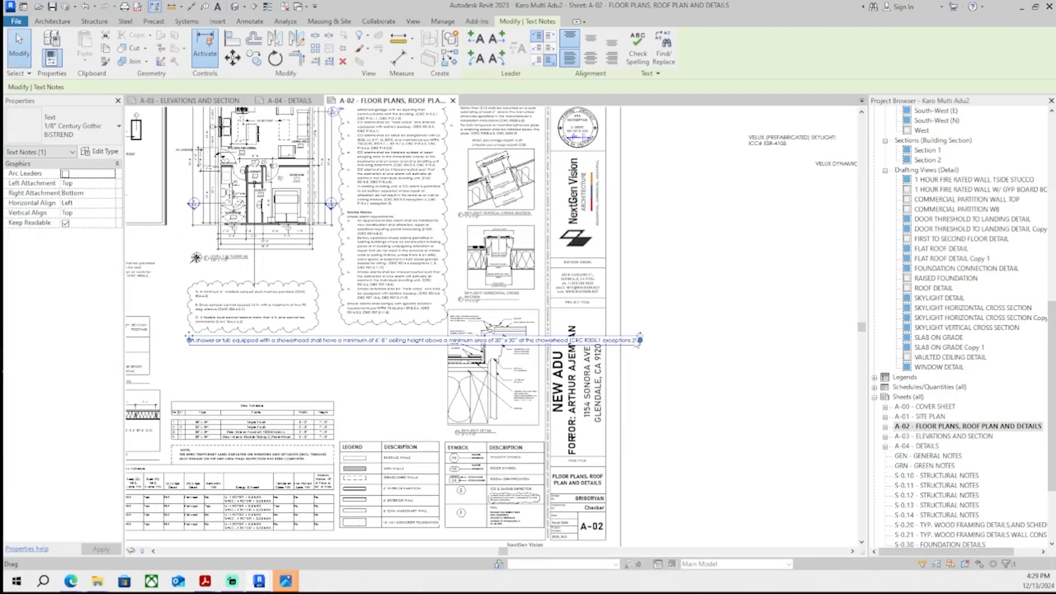
drag(639, 341, 319, 342)
click(83, 130)
click(74, 193)
scroll(190, 354, up, 2)
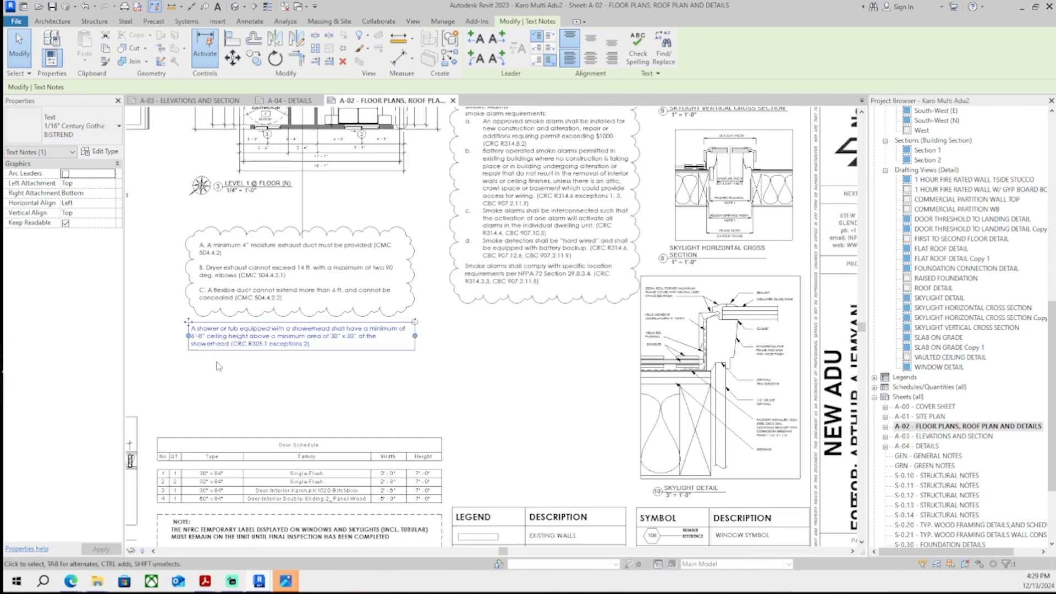
- Reposition the shower ceiling-height note just below the exhaust duct notes cloud
click(218, 366)
scroll(215, 337, up, 3)
click(253, 358)
scroll(364, 355, down, 4)
middle_drag(365, 354, 409, 406)
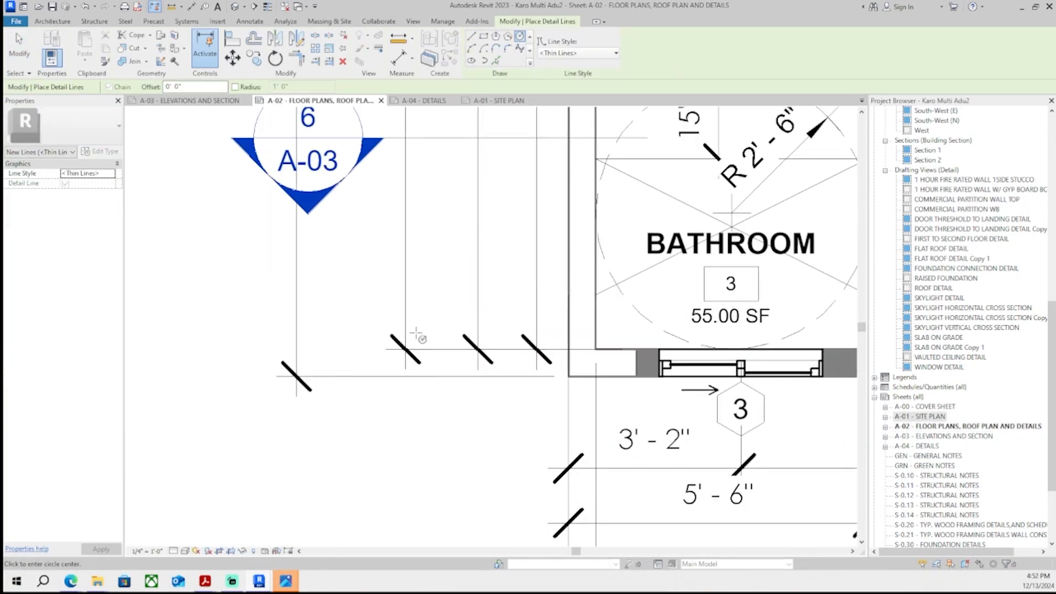
click(407, 411)
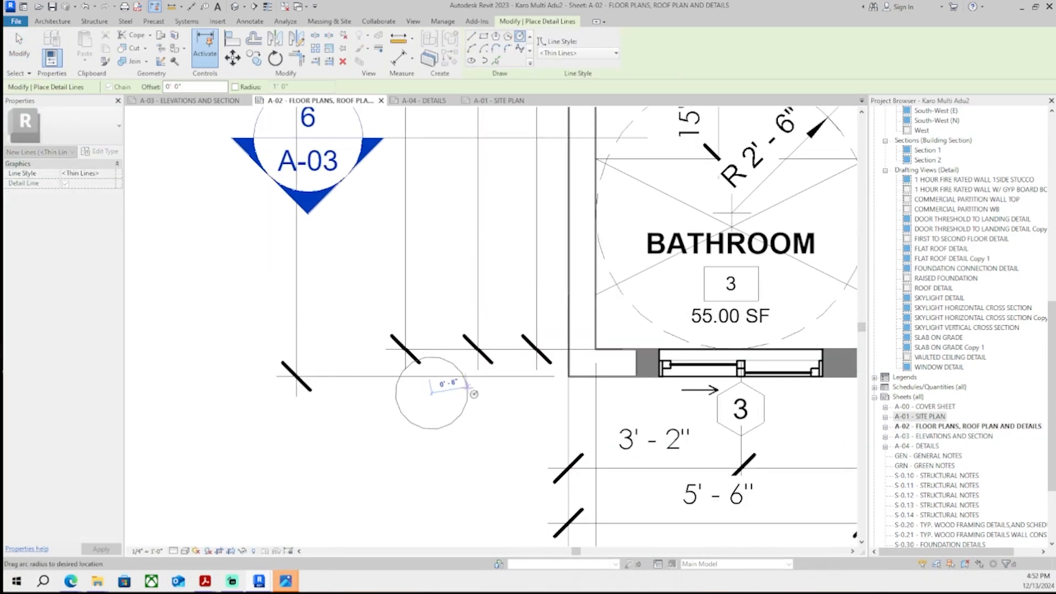
- Draw a detail circle about 2'-6" in diameter beside the bathroom door on the level 1 plan
click(477, 447)
key(d)
key(i)
scroll(385, 407, up, 2)
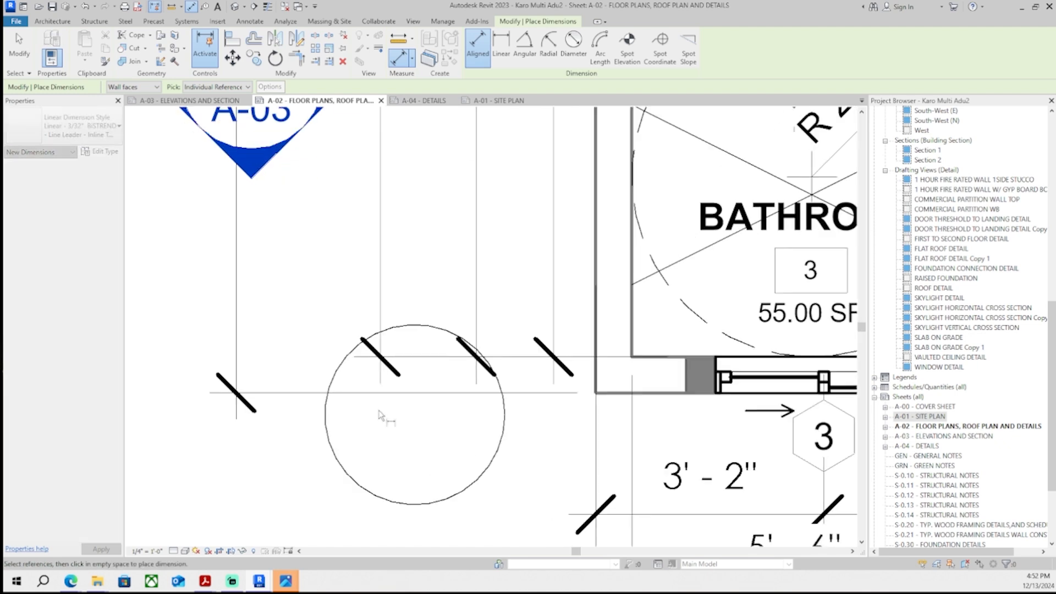
scroll(388, 403, down, 2)
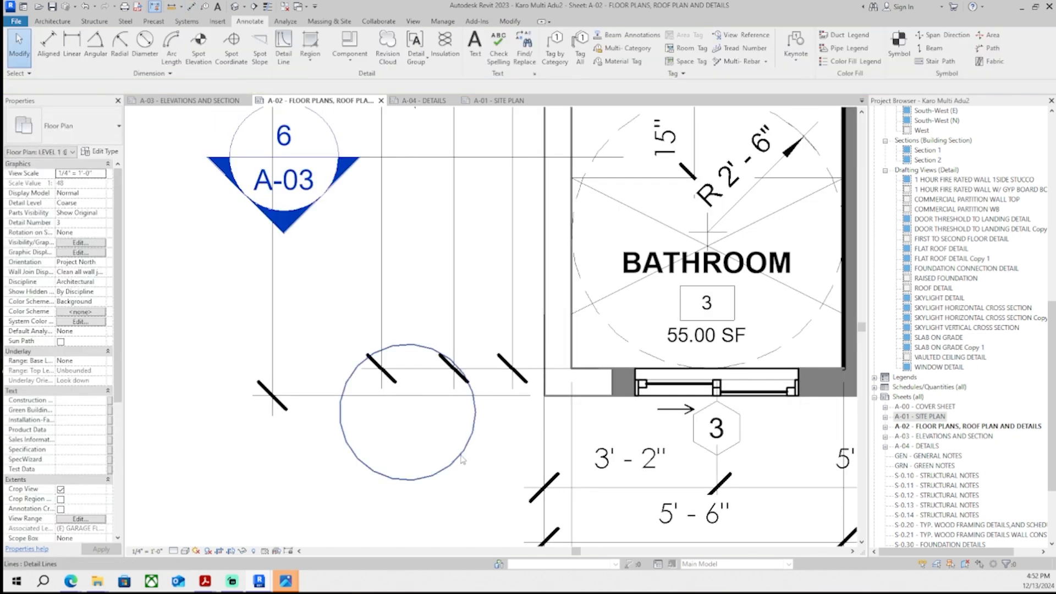
key(Escape)
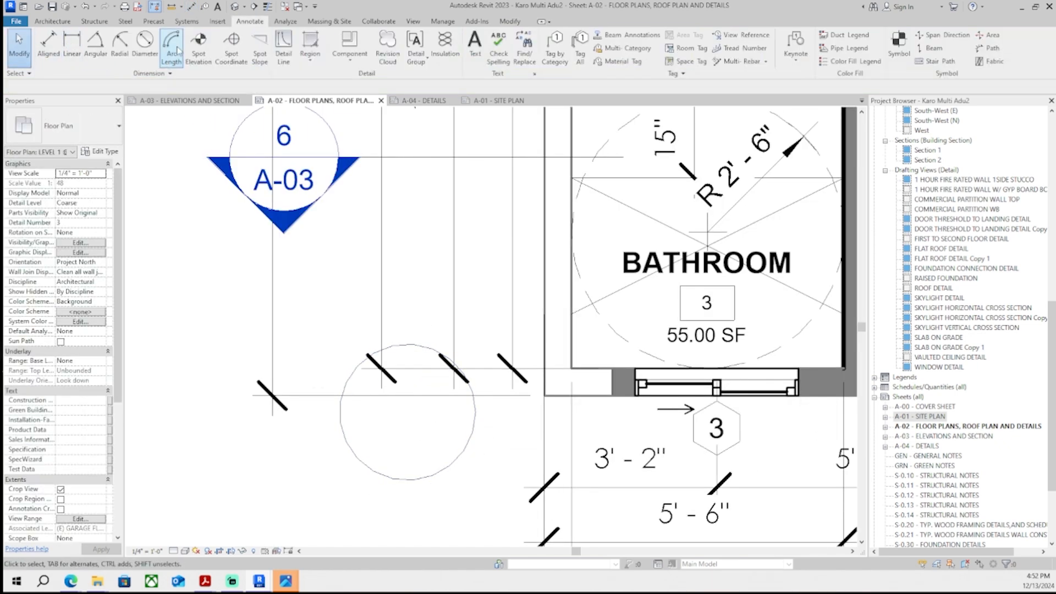
- Draw detail lines across the new circle, including a vertical line through its centre
click(284, 48)
scroll(293, 302, up, 2)
click(554, 413)
click(380, 413)
middle_drag(386, 419, 345, 359)
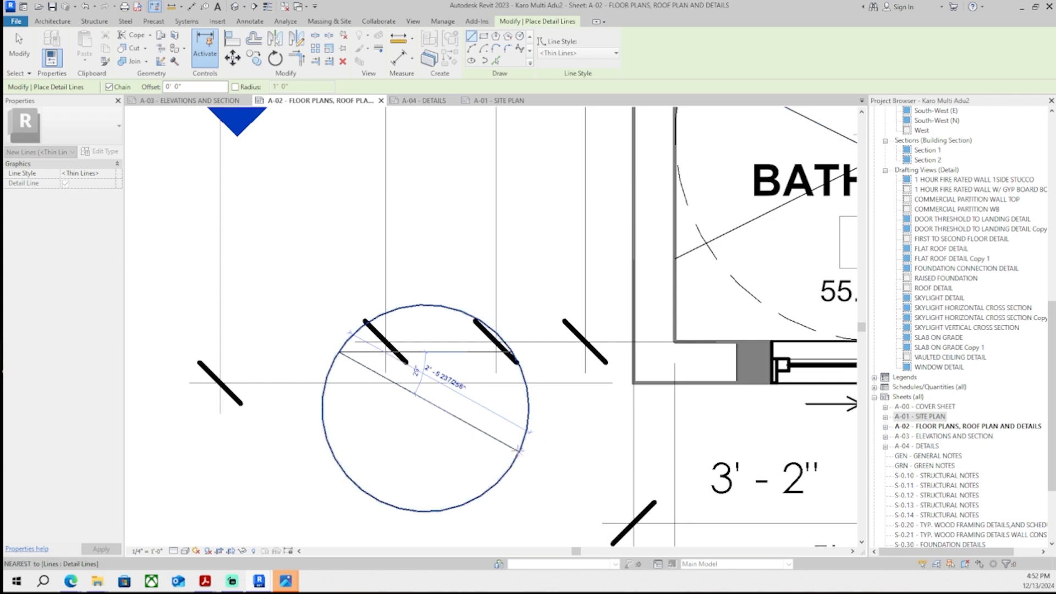
key(Escape)
click(424, 511)
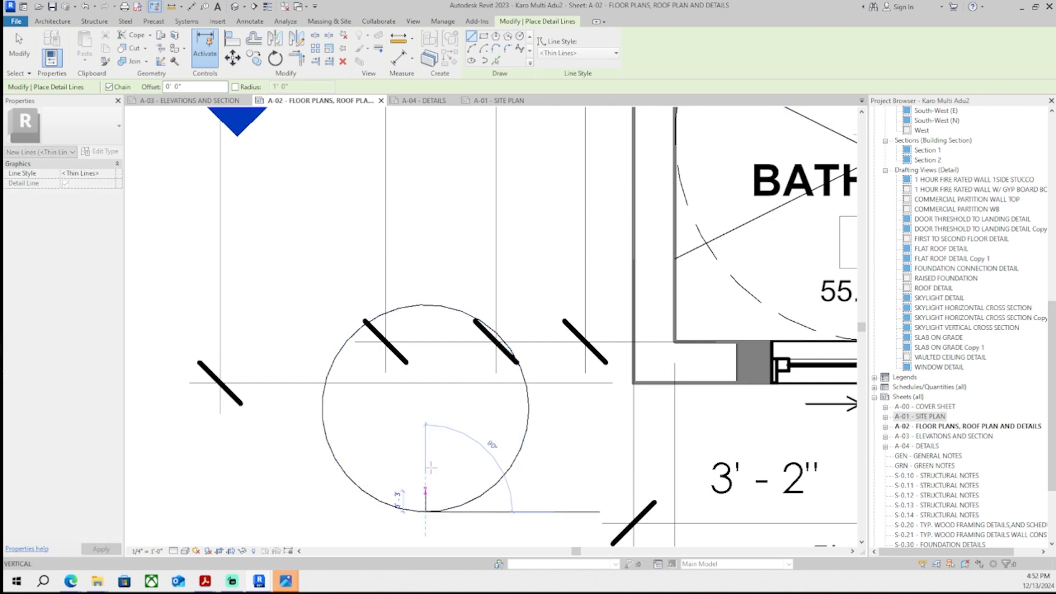
click(426, 305)
key(Escape)
key(Escape)
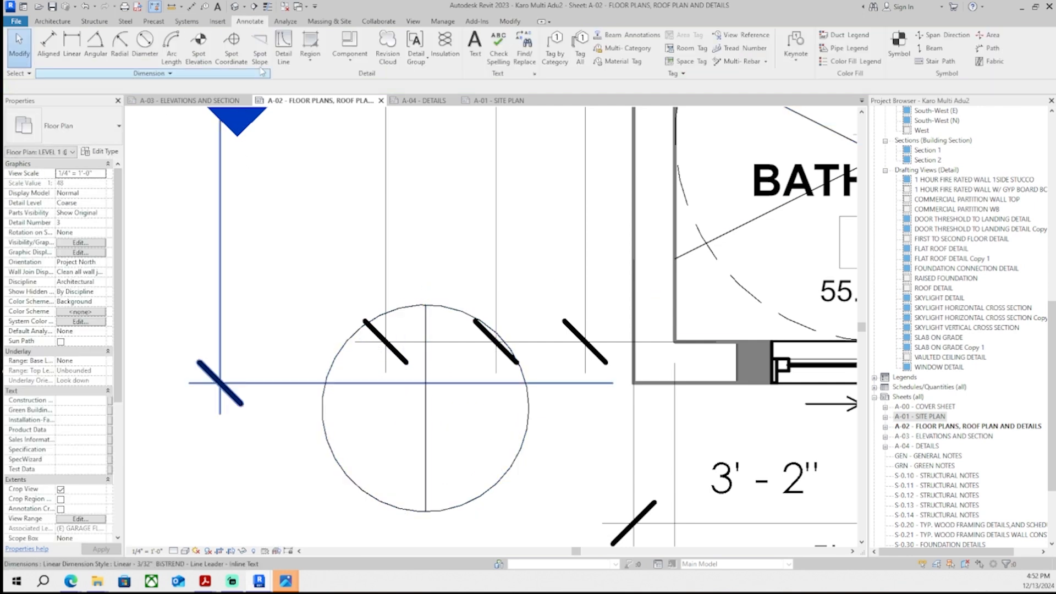
- Add short detail lines marking the circle's top and bottom points
key(d)
key(l)
scroll(448, 316, up, 3)
click(491, 340)
key(Escape)
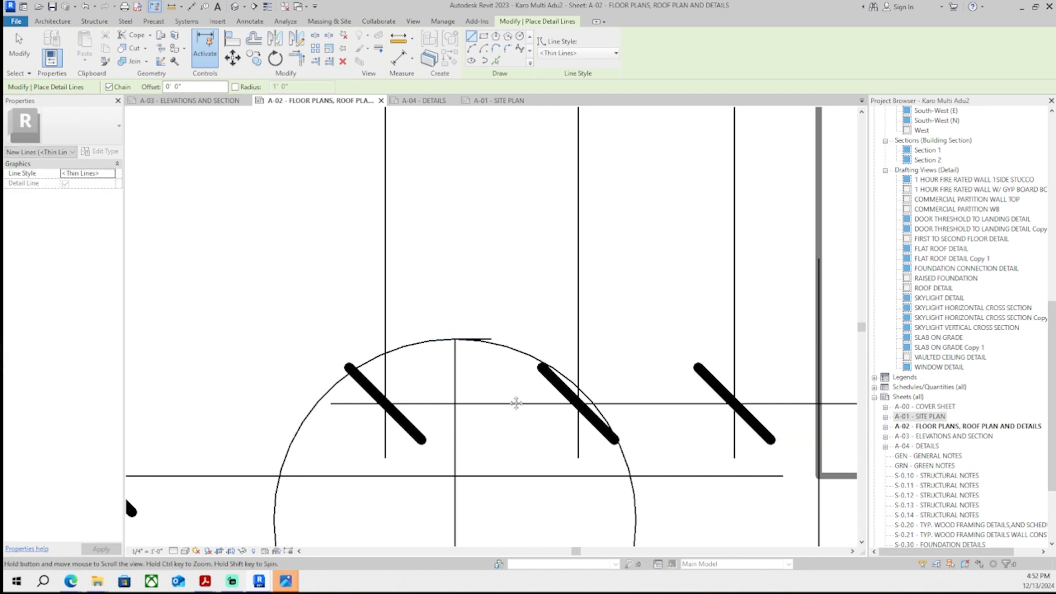
middle_drag(516, 517, 478, 335)
click(417, 439)
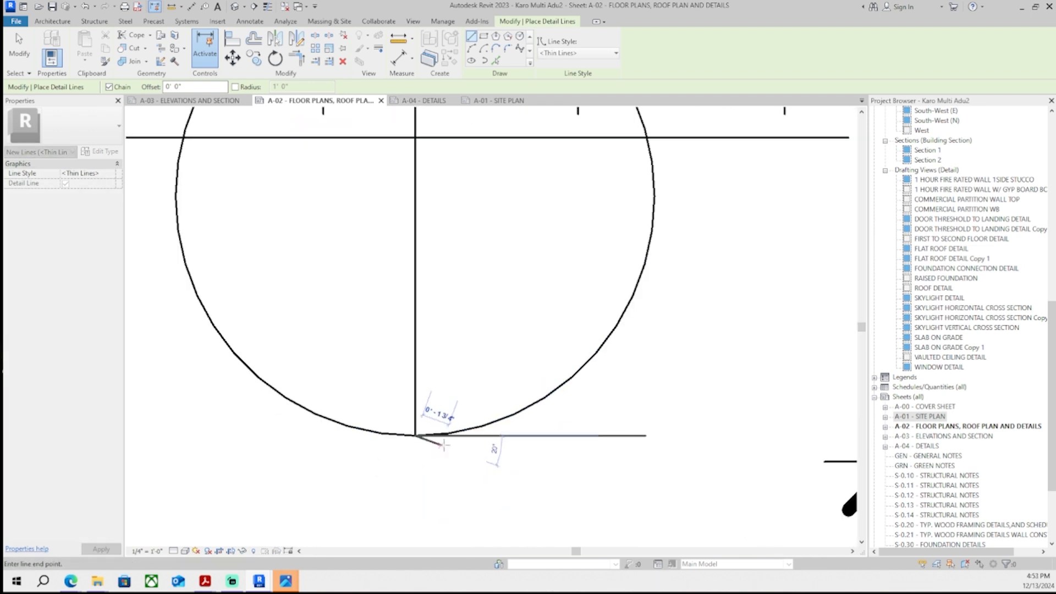
click(448, 439)
key(Escape)
key(Escape)
scroll(455, 367, down, 2)
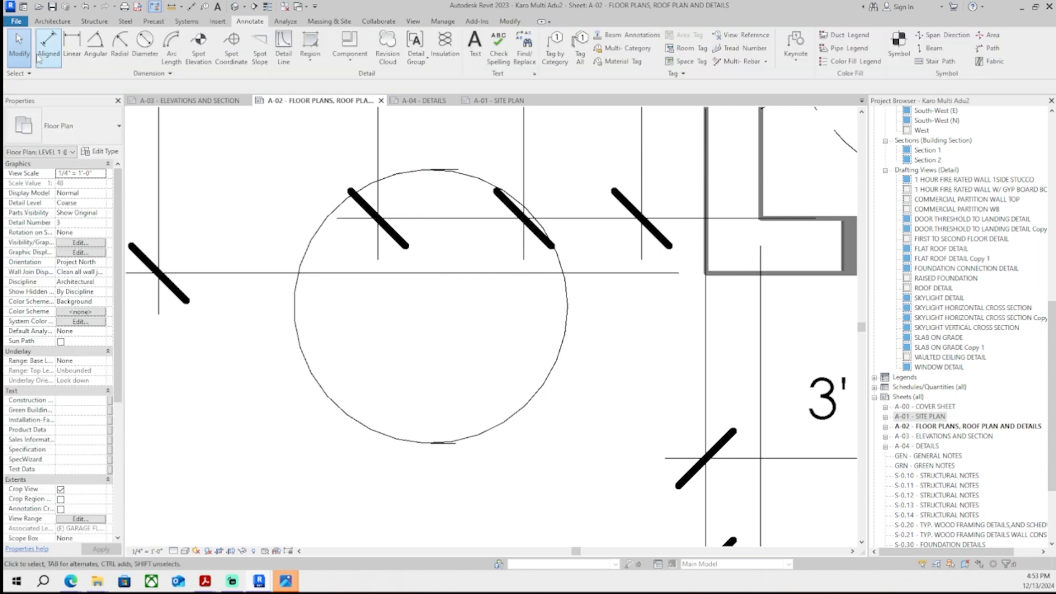
- Dimension the circle's vertical diameter with an aligned dimension
key(d)
key(i)
click(447, 445)
middle_drag(450, 416, 452, 431)
scroll(449, 433, up, 1)
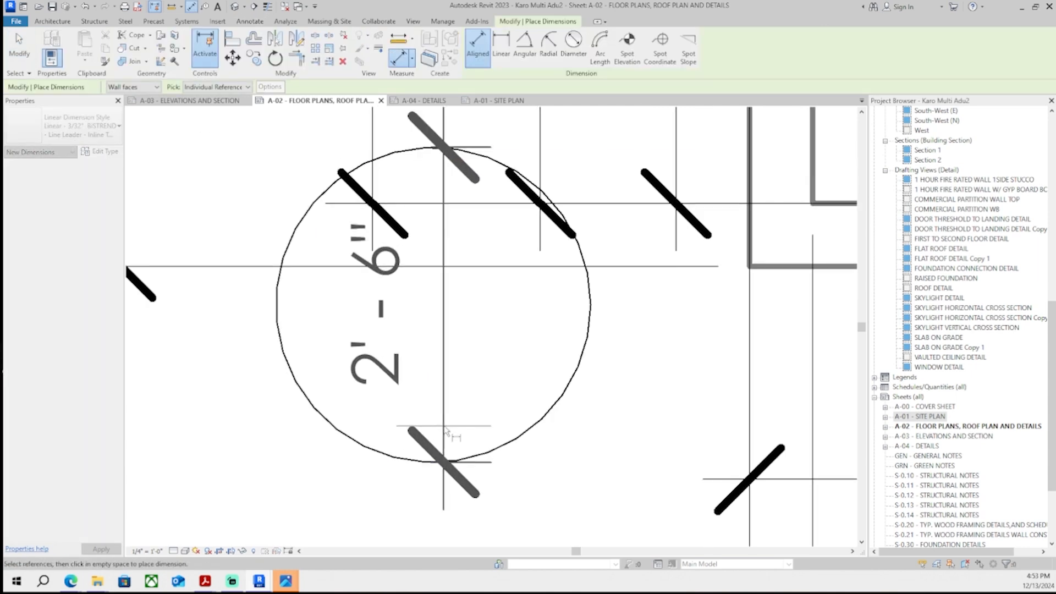
click(448, 439)
key(Escape)
key(Escape)
click(474, 467)
key(Escape)
scroll(486, 352, down, 2)
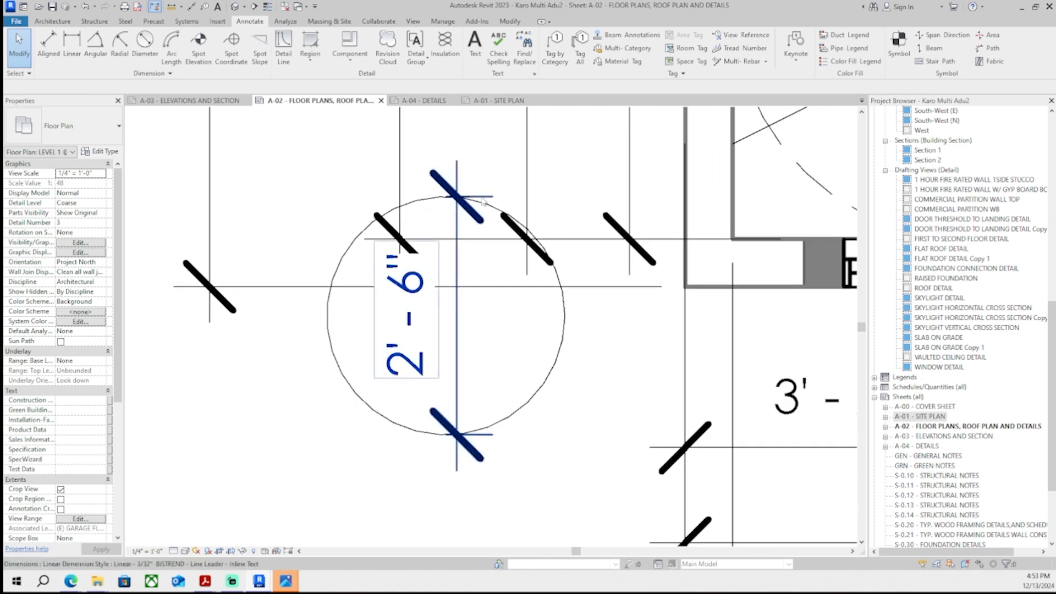
- Examine the bathroom's existing turning circle and its radius dimension
click(465, 434)
scroll(520, 391, down, 4)
key(Escape)
middle_drag(562, 389, 525, 406)
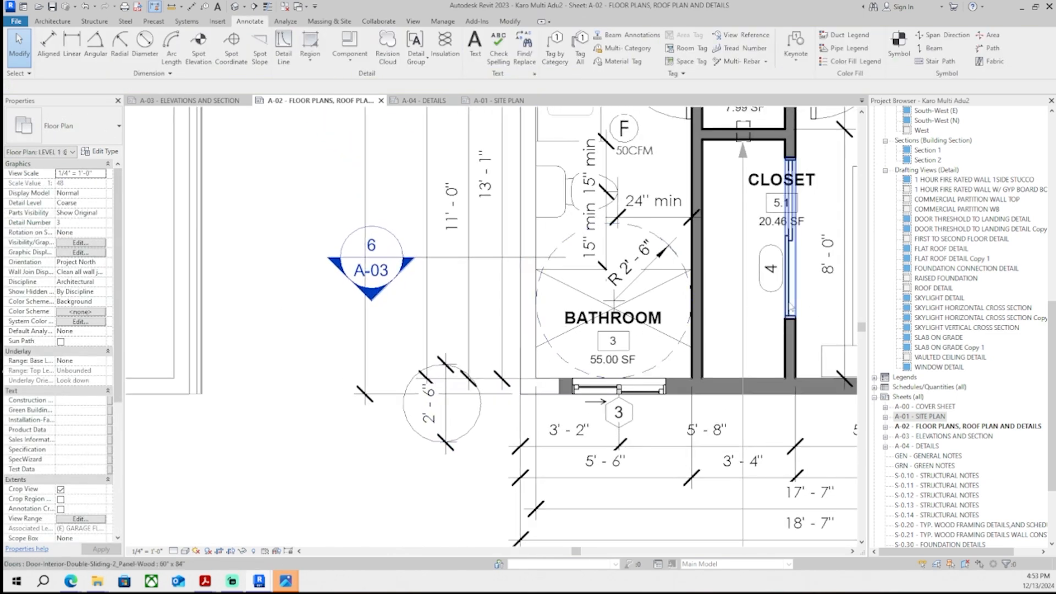
scroll(624, 288, up, 4)
click(622, 309)
scroll(608, 326, down, 6)
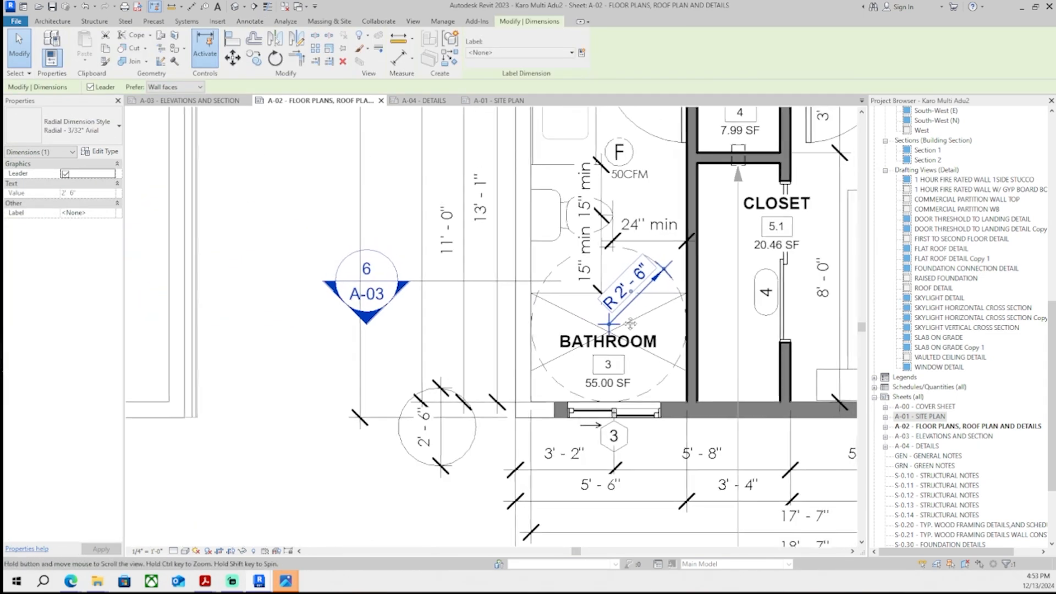
key(Escape)
middle_drag(571, 349, 543, 358)
scroll(600, 259, up, 1)
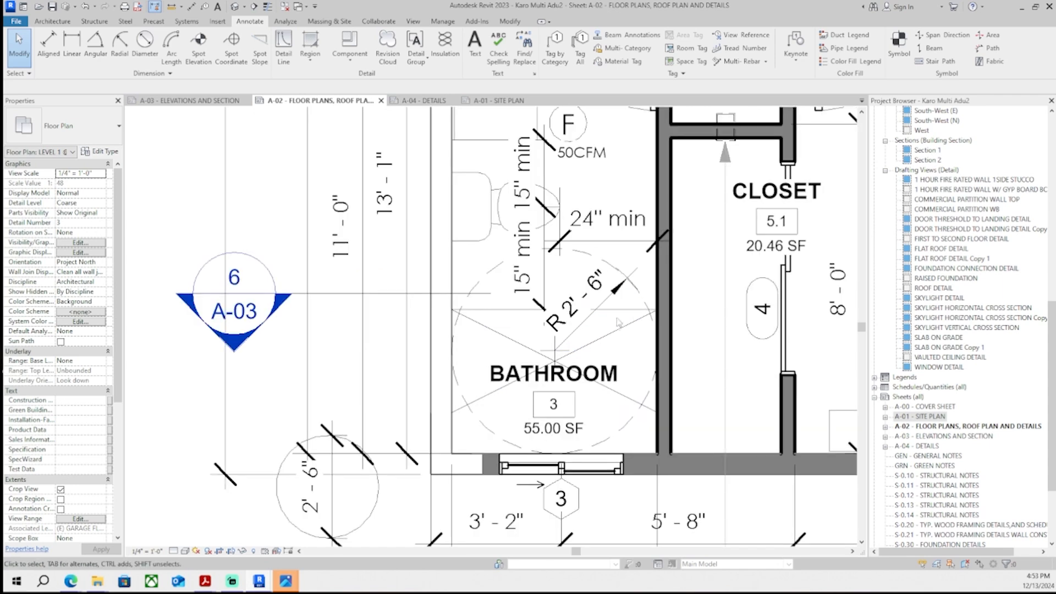
- Delete the bathroom's existing dashed turning circle
scroll(564, 352, up, 3)
scroll(630, 294, down, 2)
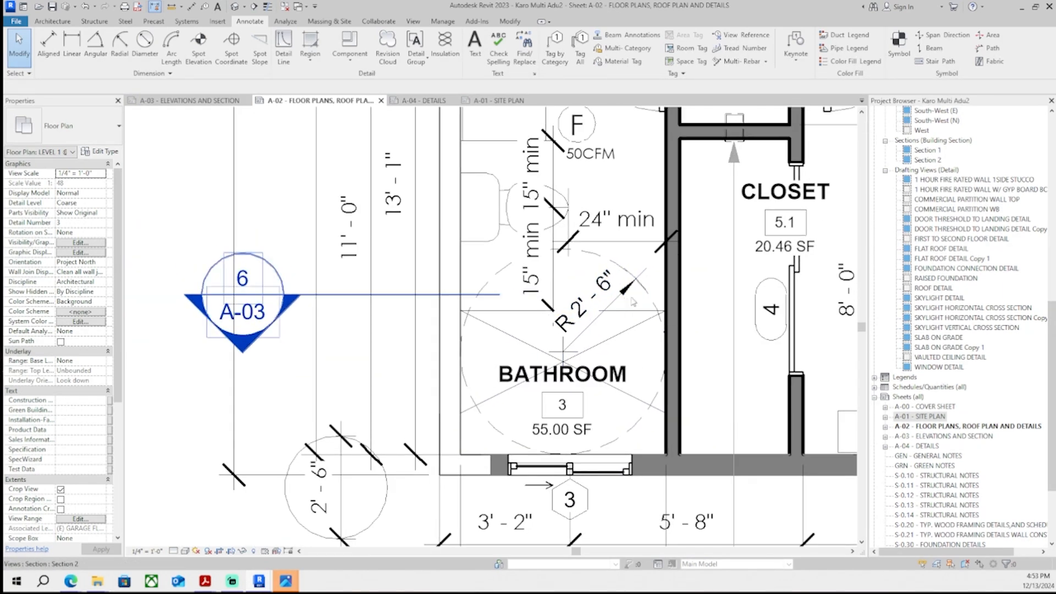
middle_drag(633, 302, 651, 283)
middle_drag(649, 326, 576, 322)
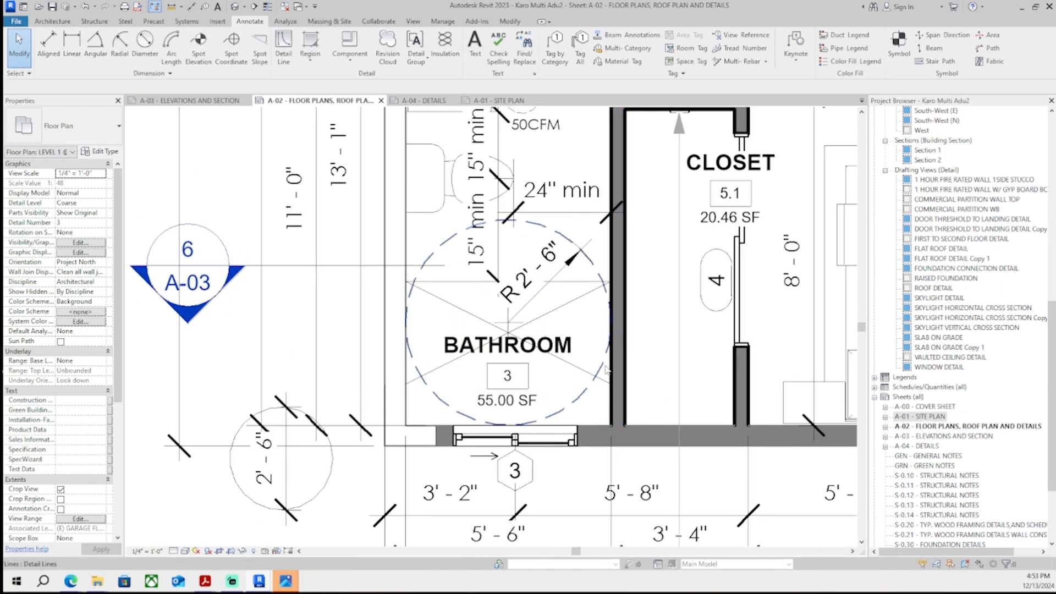
click(576, 388)
middle_drag(577, 385, 582, 374)
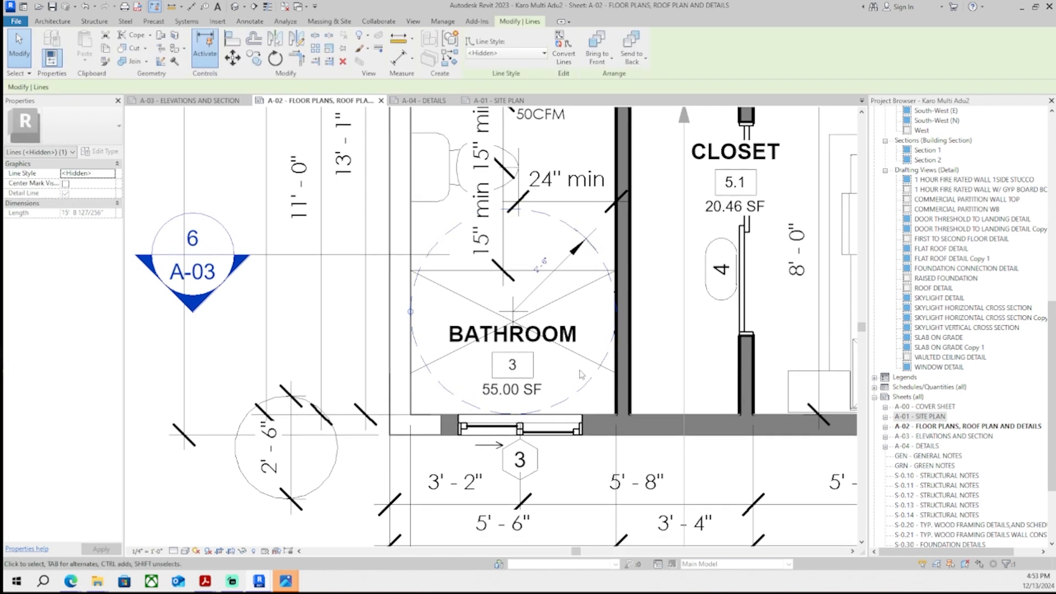
key(Delete)
- Move the new dimensioned turning circle into the bathroom and fine-tune its position
drag(216, 368, 347, 517)
drag(332, 471, 604, 357)
scroll(551, 383, up, 2)
click(500, 394)
drag(494, 407, 443, 431)
middle_drag(443, 431, 406, 443)
click(529, 397)
click(619, 392)
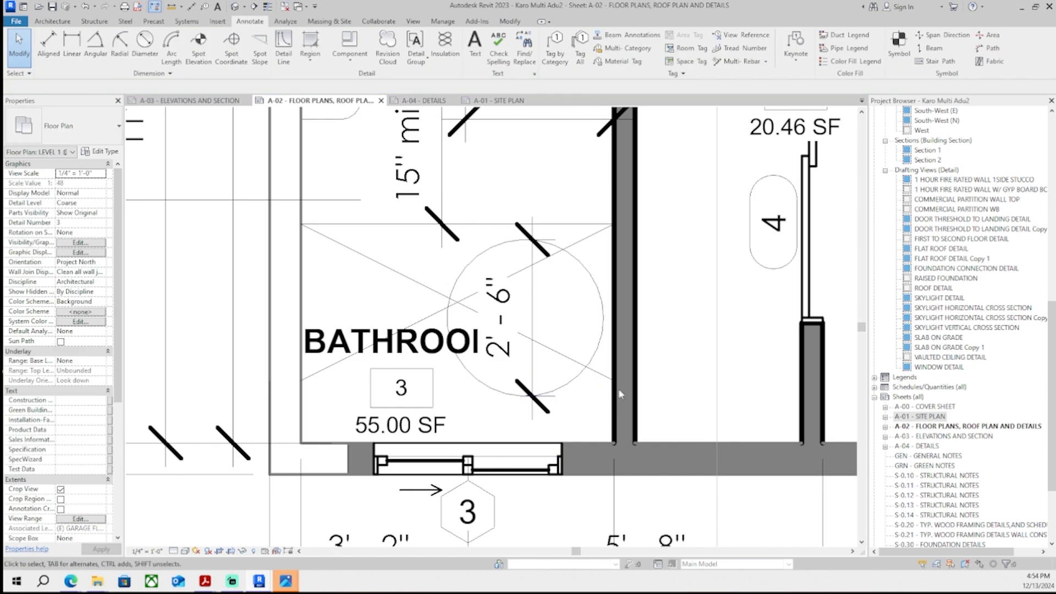
click(573, 380)
ctrl+click(550, 396)
drag(558, 385, 561, 377)
key(Escape)
click(533, 334)
ctrl+click(457, 281)
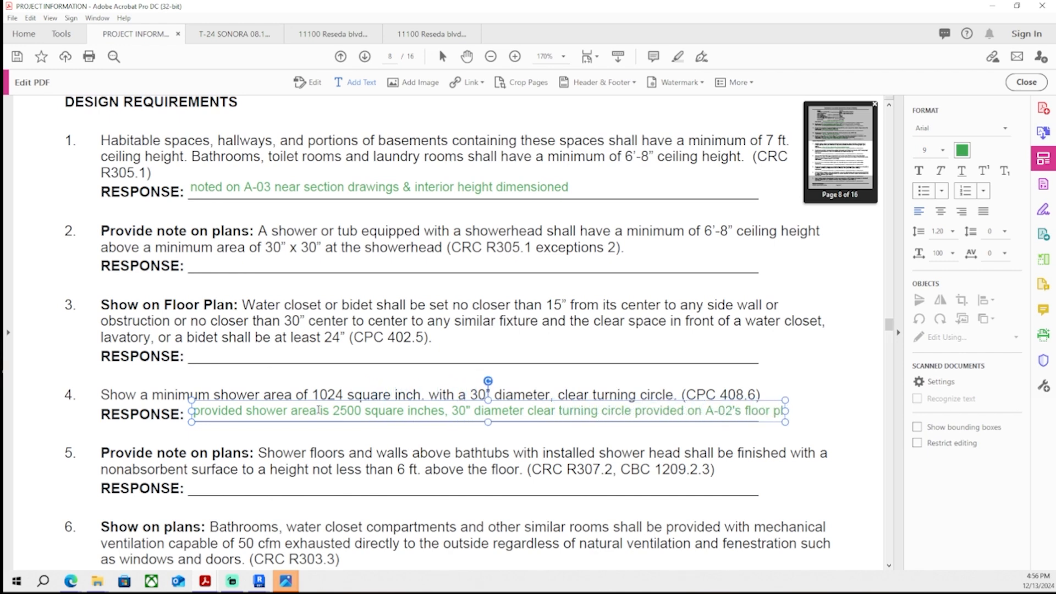
- Copy the item 10 drainage requirement text from the correction PDF and paste it into the site plan grading note
drag(401, 292, 538, 382)
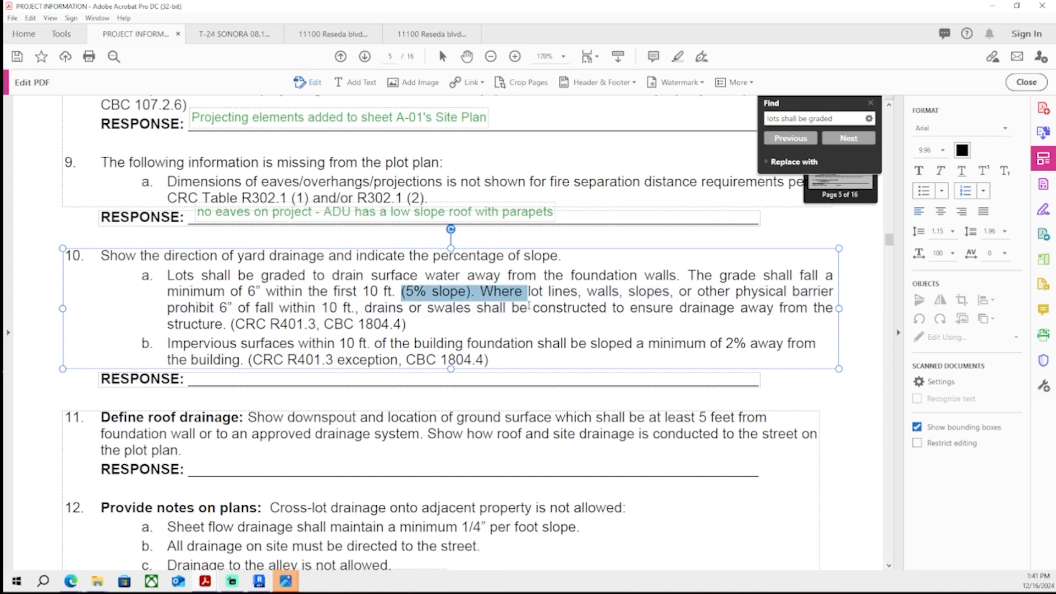
click(480, 345)
drag(399, 295, 502, 382)
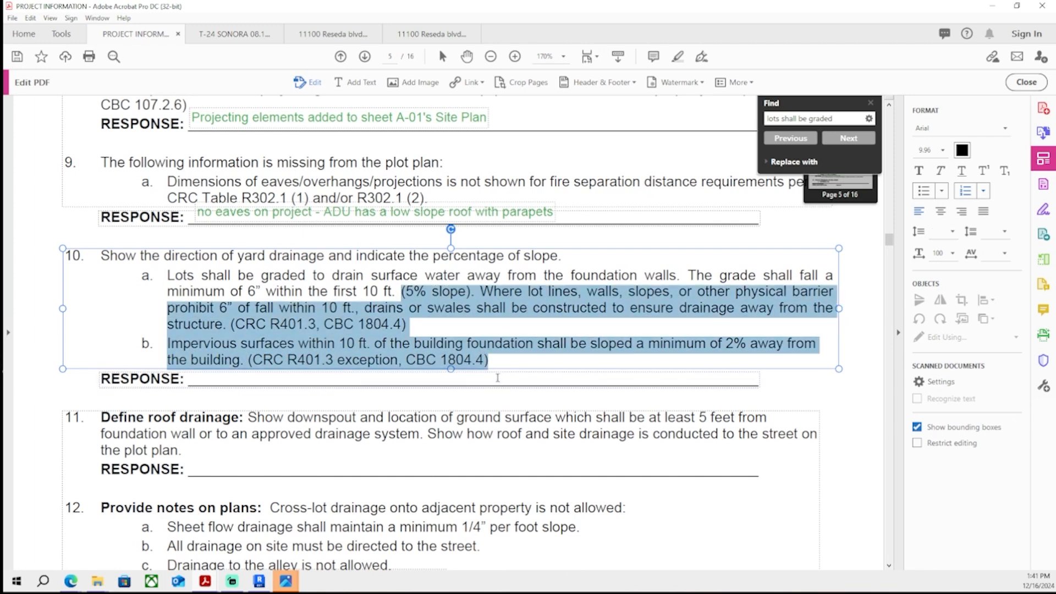
drag(3, 167, 462, 1)
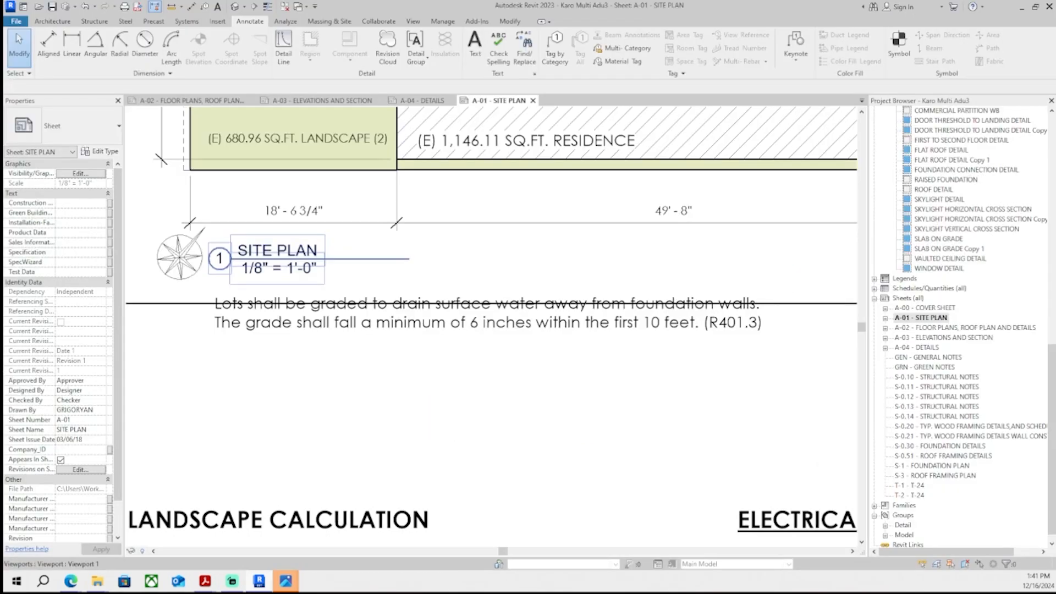
scroll(526, 312, up, 1)
text((5% slope). Where lot lines, walls, slopes, or other physical barrier prohibit 6" of fall within 10 ft., drains or swales shall be constructed to ensure drainage away from the structure. (CRC R401.3, CBC 1804.4) b.	Impervious surfaces within 10 ft. of the building foundation shall be sloped a minimum of 2% away from the building. (CRC R401.3 exception, CBC 1804.4))
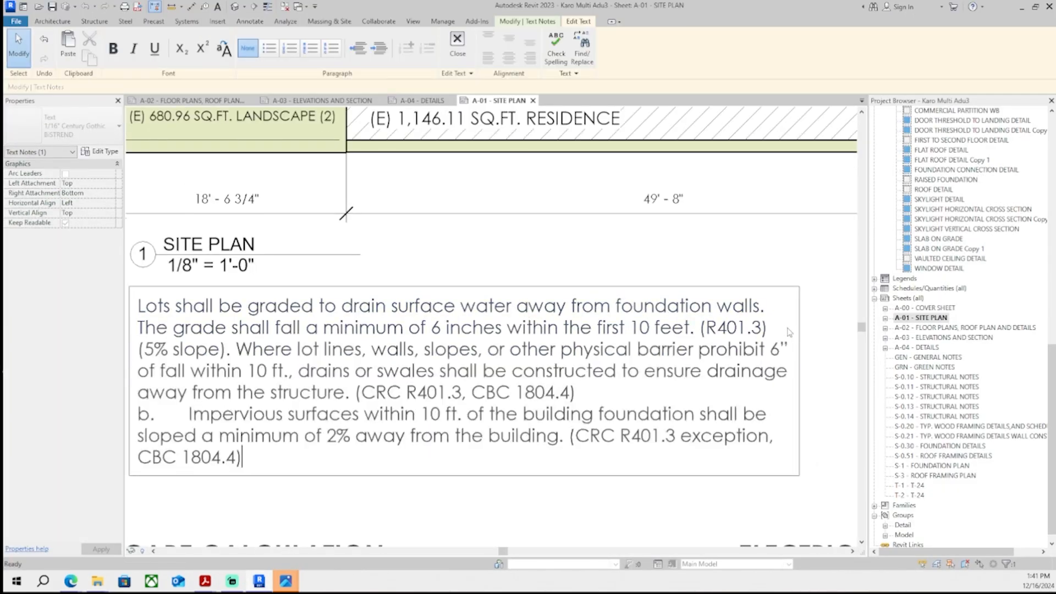
- Remove the duplicated "(5% slope)." from the grading note and letter its paragraphs a. and b
click(247, 356)
key(BackSpace)
key(BackSpace)
key(BackSpace)
key(BackSpace)
key(BackSpace)
key(BackSpace)
key(BackSpace)
key(BackSpace)
key(BackSpace)
key(BackSpace)
key(BackSpace)
key(BackSpace)
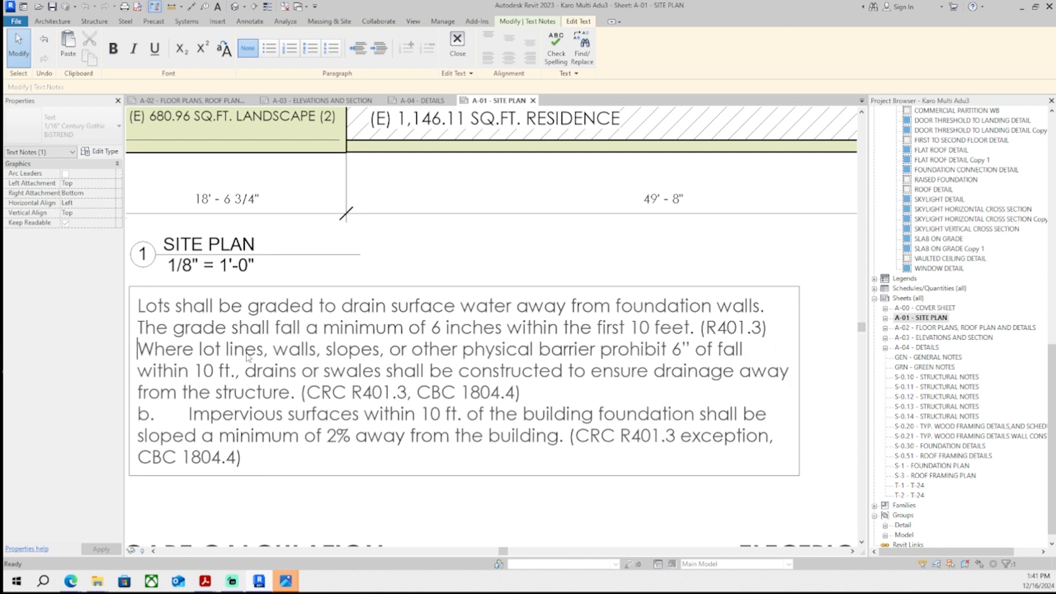
key(Return)
key(Up)
key(Up)
text(a.)
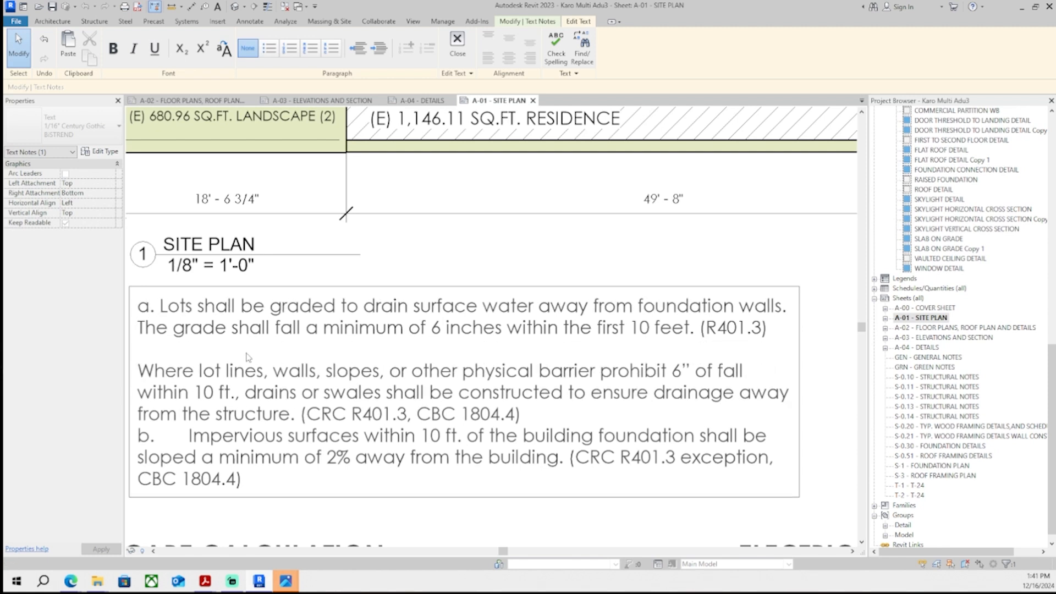
key(Down)
key(Down)
key(Down)
text(b.)
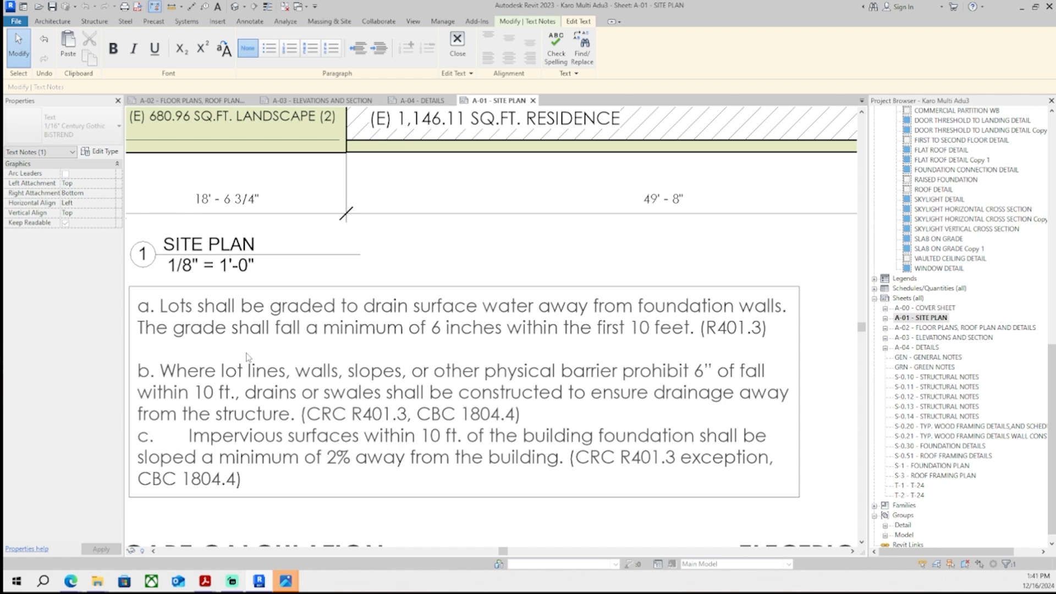
- Break paragraph c. of the site plan grading note onto its own line after a blank line
key(Return)
key(BackSpace)
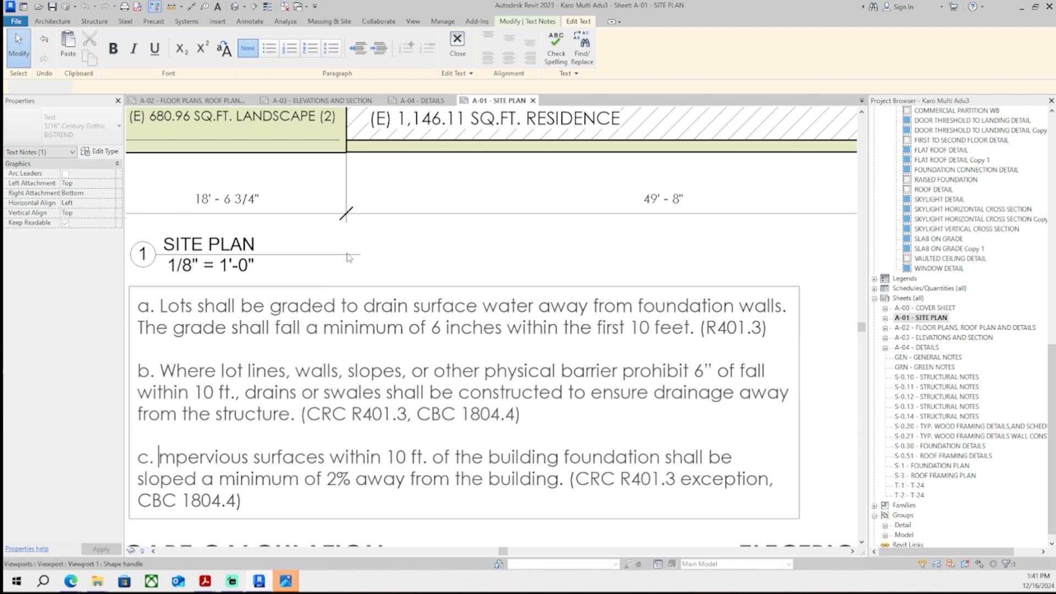
scroll(349, 257, down, 5)
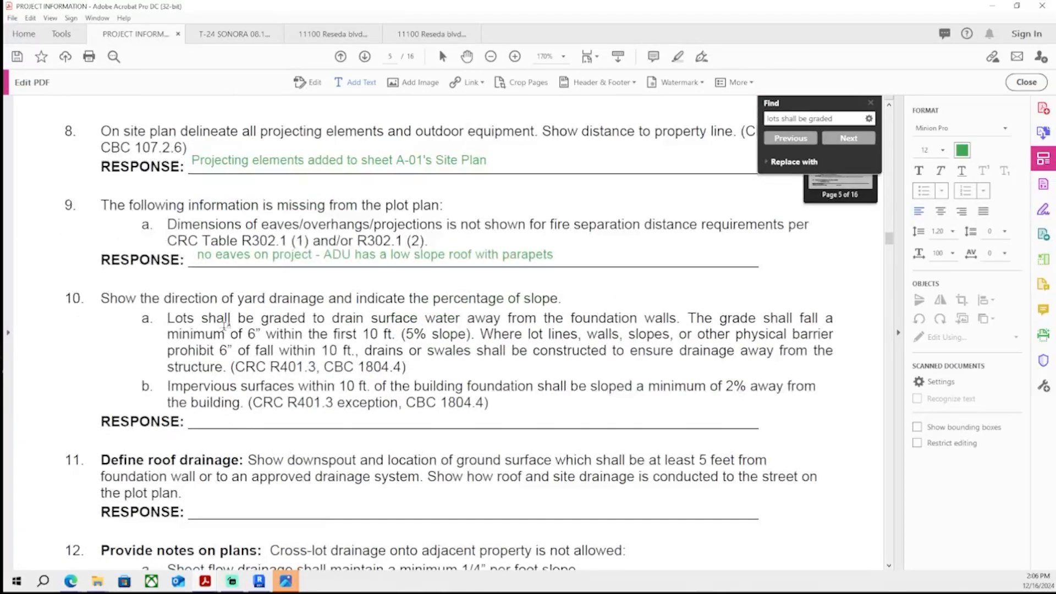
- Enter the item 10 response "site plan updated and notes added to bottom left of site plan" in the correction PDF
scroll(225, 324, down, 1)
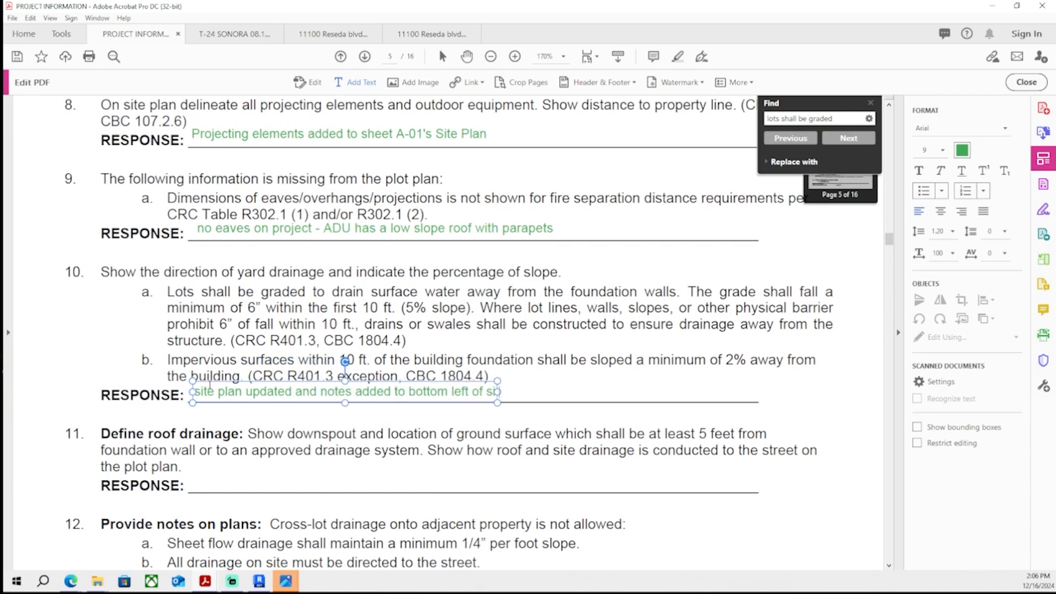
text(te plan)
key(Escape)
scroll(312, 382, down, 1)
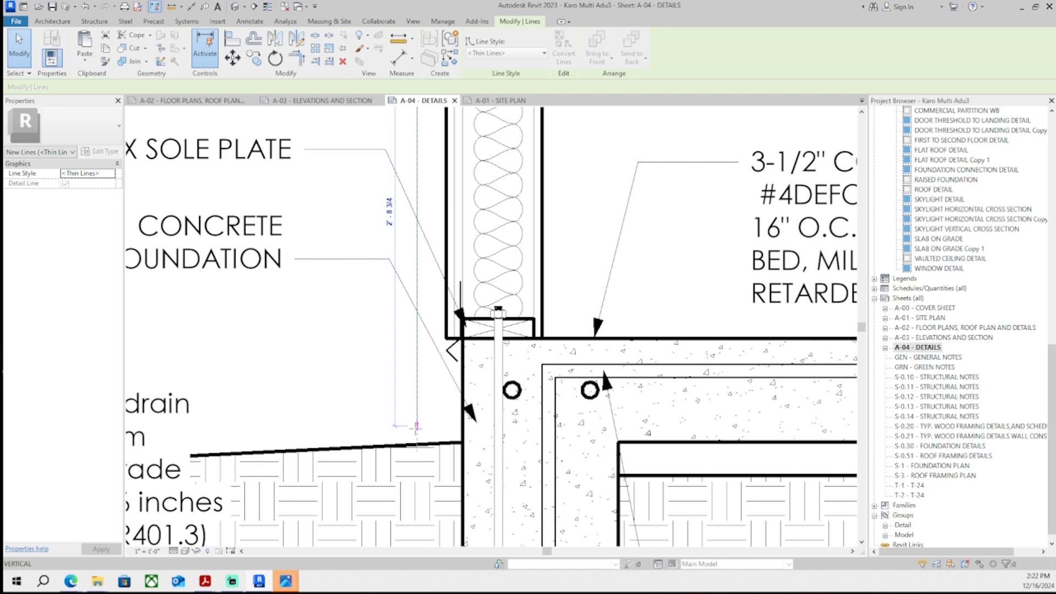
scroll(395, 411, down, 2)
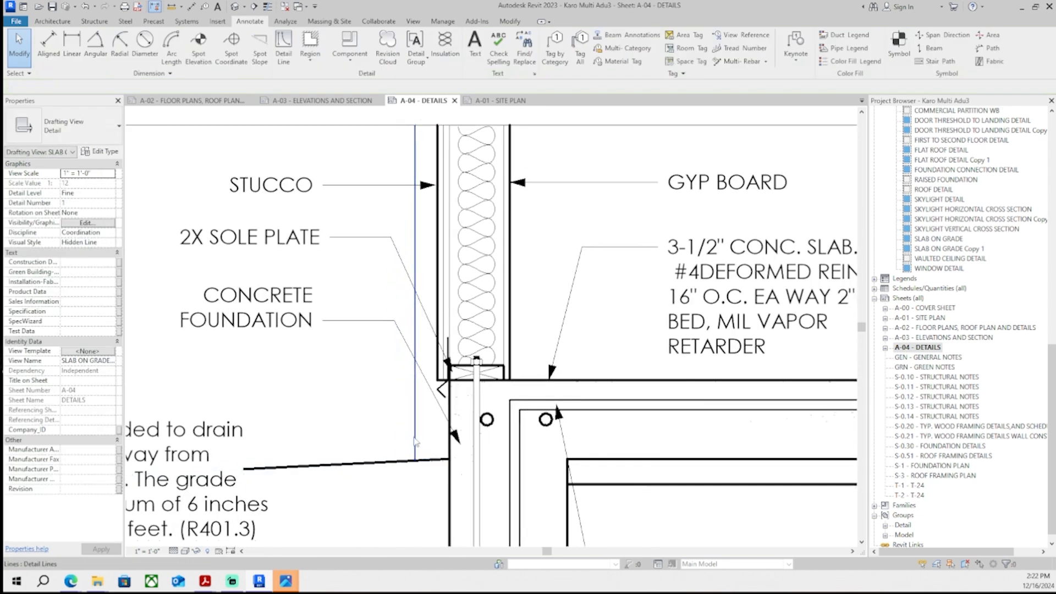
- Extend the vertical detail line beside the slab-on-grade foundation upward to represent the downspout
scroll(395, 411, up, 5)
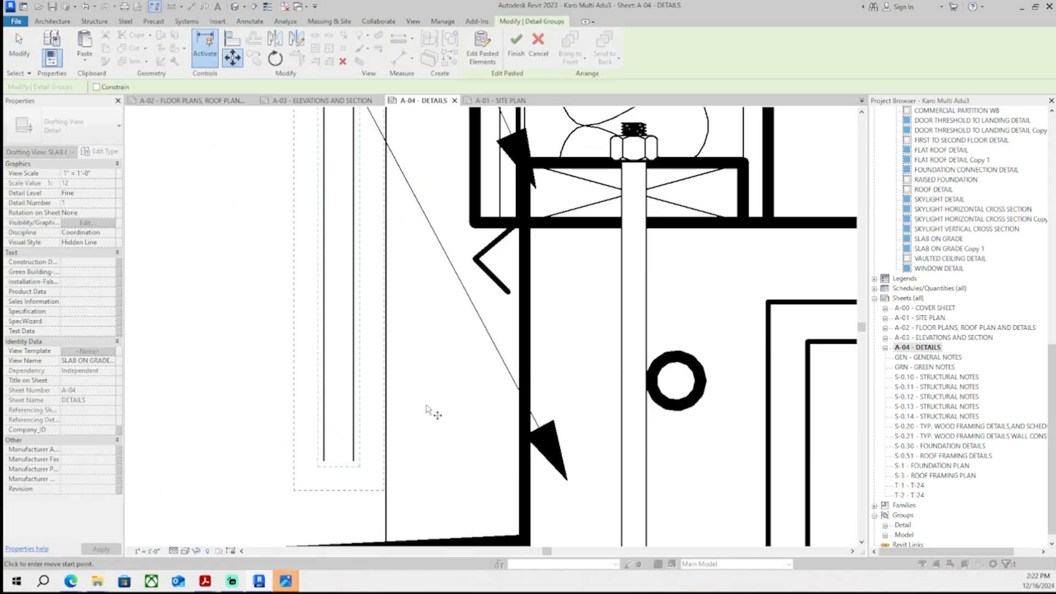
click(376, 465)
scroll(372, 348, down, 4)
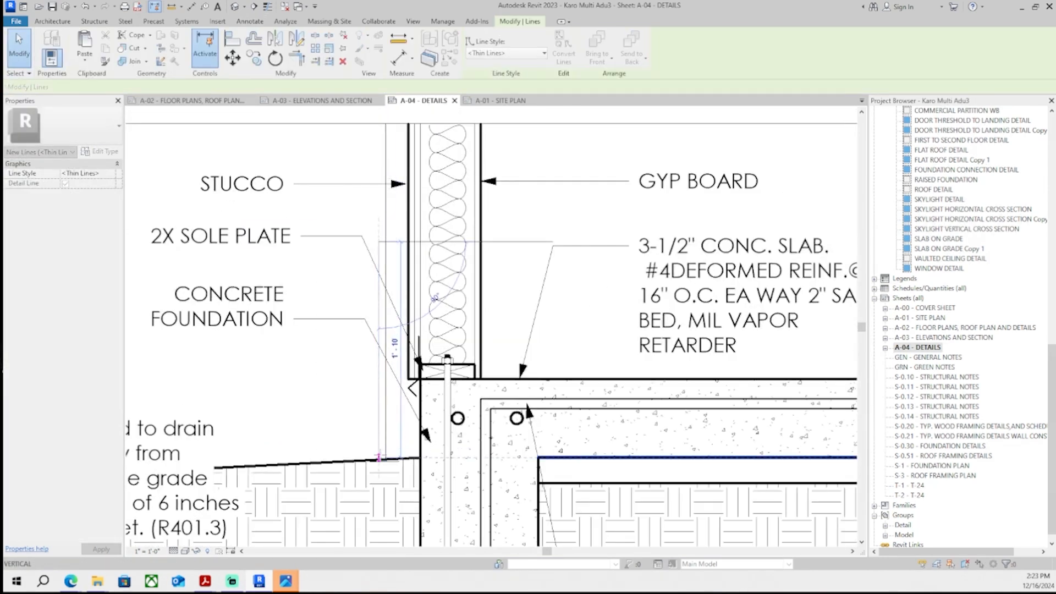
drag(354, 293, 355, 217)
key(Escape)
scroll(393, 282, down, 4)
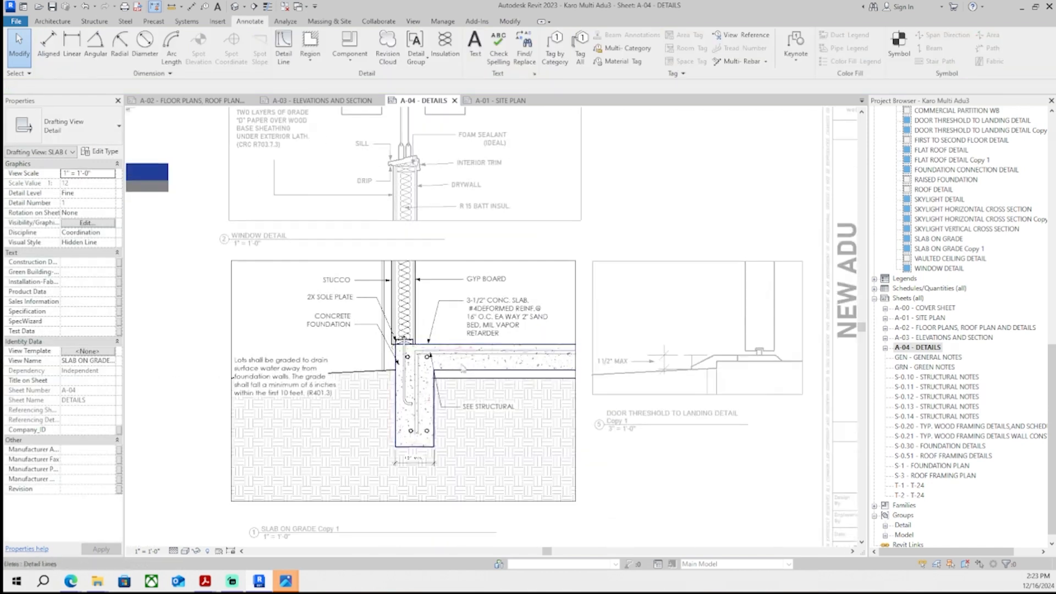
- Position the DOWNSPOUT text note and its leader so it points at the downspout line in the slab-on-grade detail
scroll(417, 305, up, 2)
scroll(439, 308, down, 3)
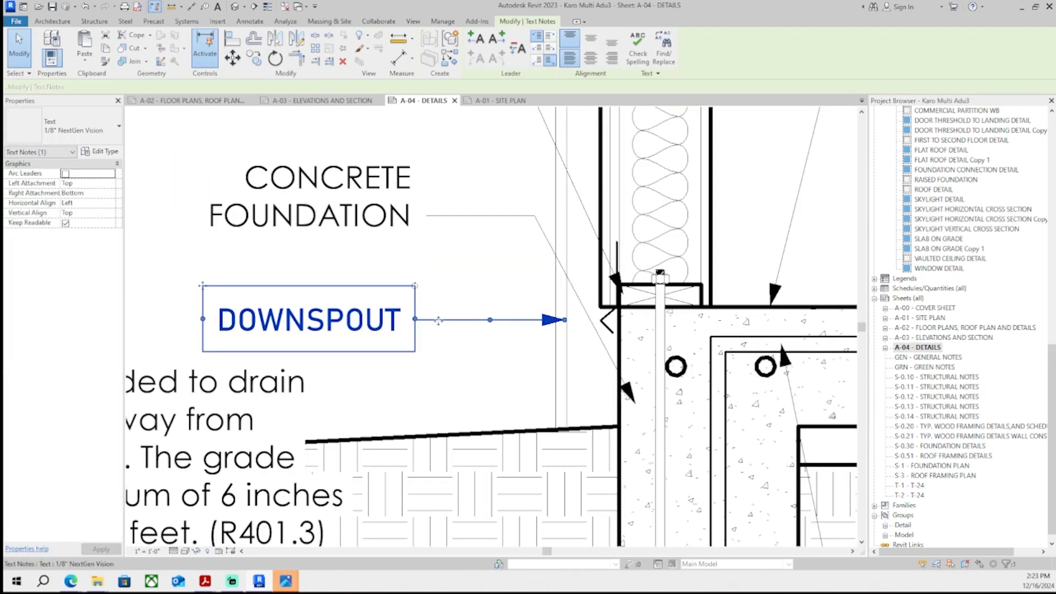
key(Left)
key(Left)
key(Left)
key(Left)
key(Up)
key(Up)
key(Up)
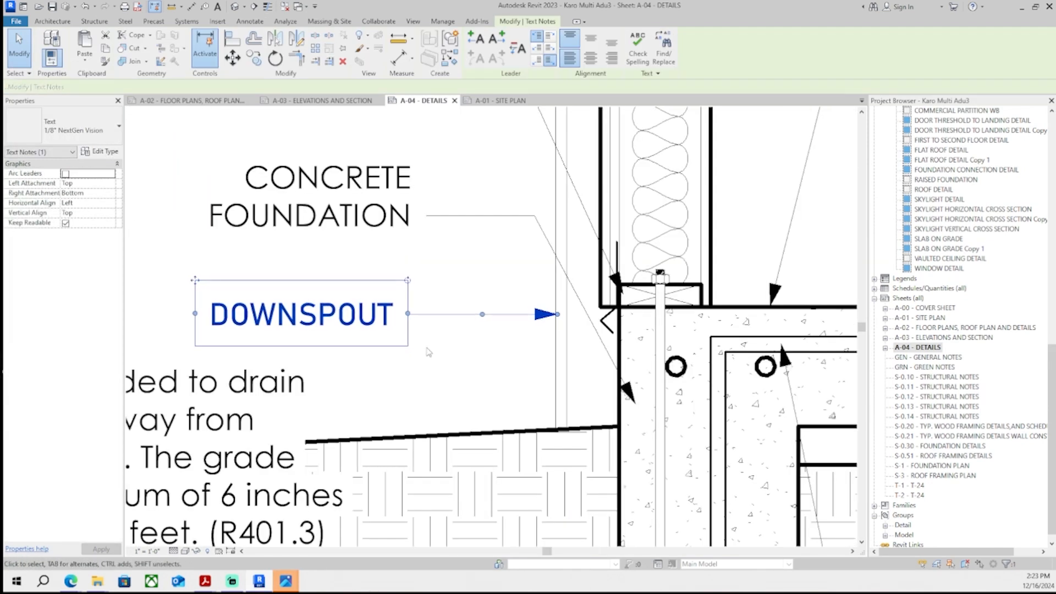
click(227, 261)
scroll(269, 306, down, 5)
middle_drag(342, 347, 442, 363)
double_click(209, 360)
middle_drag(301, 364, 296, 342)
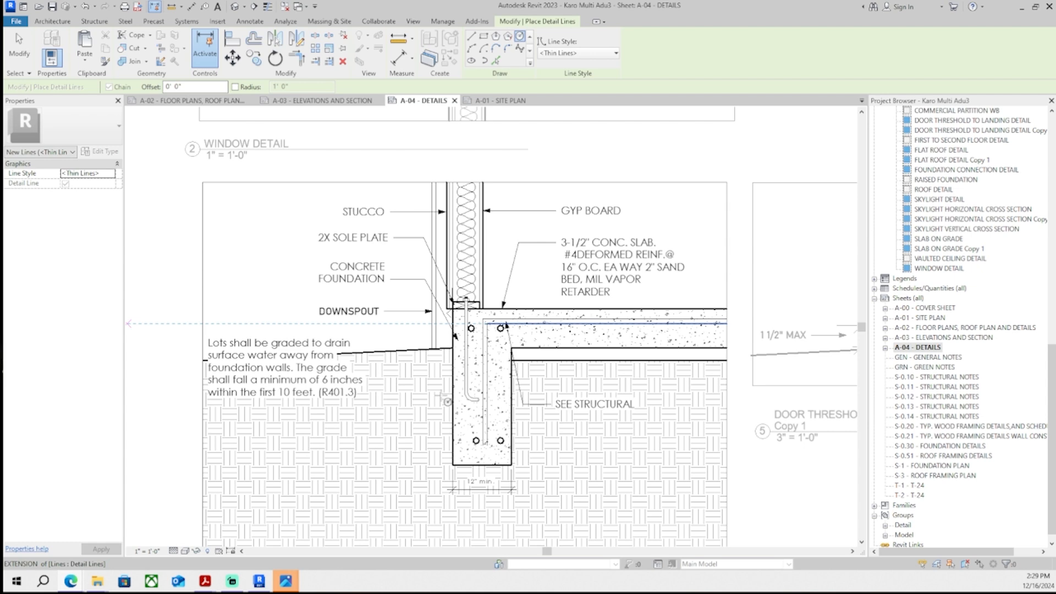
- Sketch a filled region boundary below grade beside the foundation in the slab-on-grade detail
scroll(447, 401, up, 4)
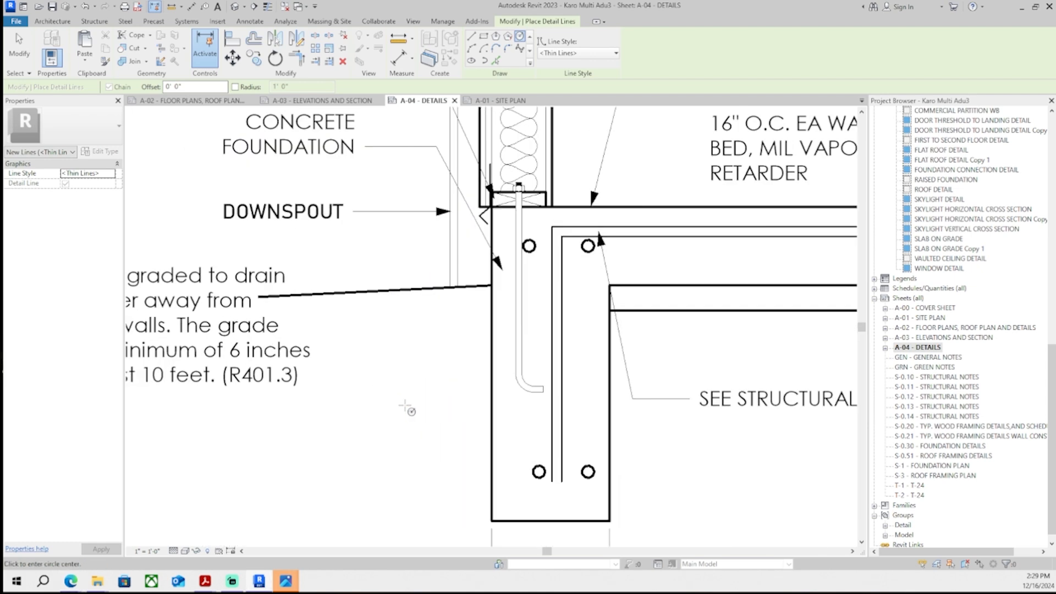
click(368, 397)
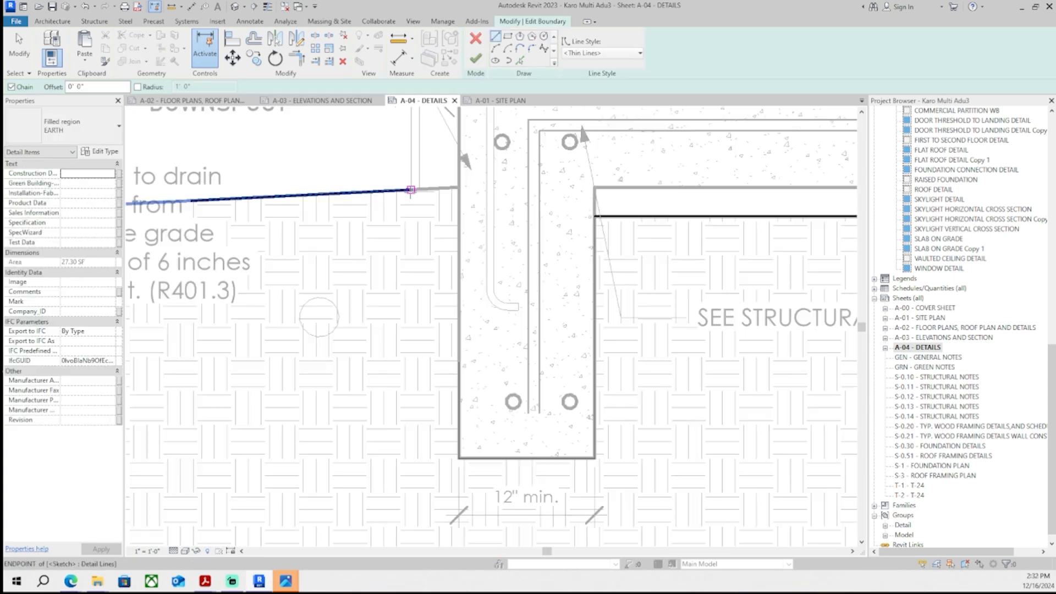
click(268, 290)
scroll(276, 363, down, 2)
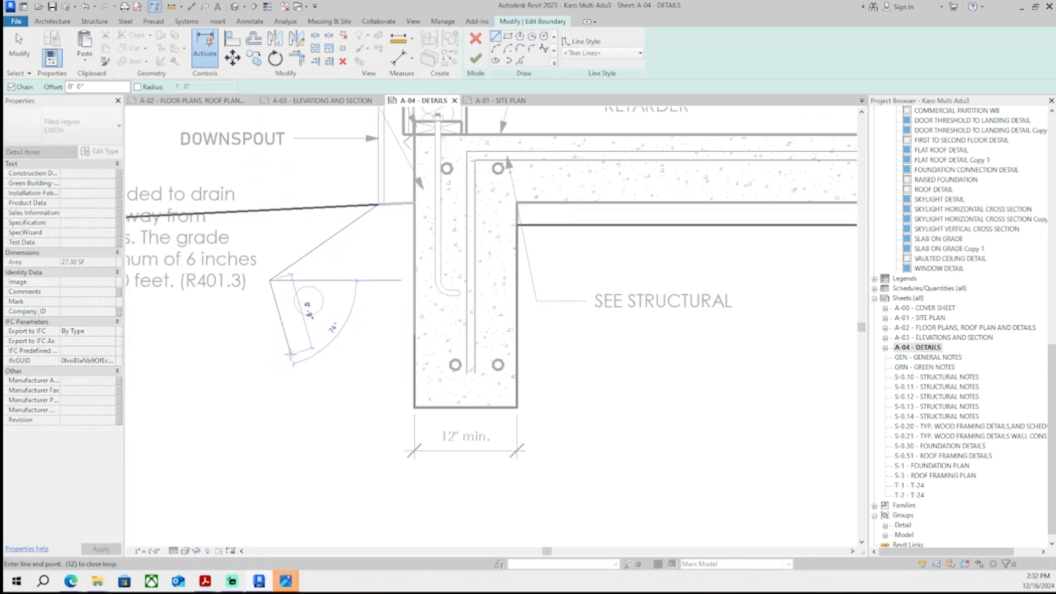
click(291, 354)
click(414, 407)
key(Escape)
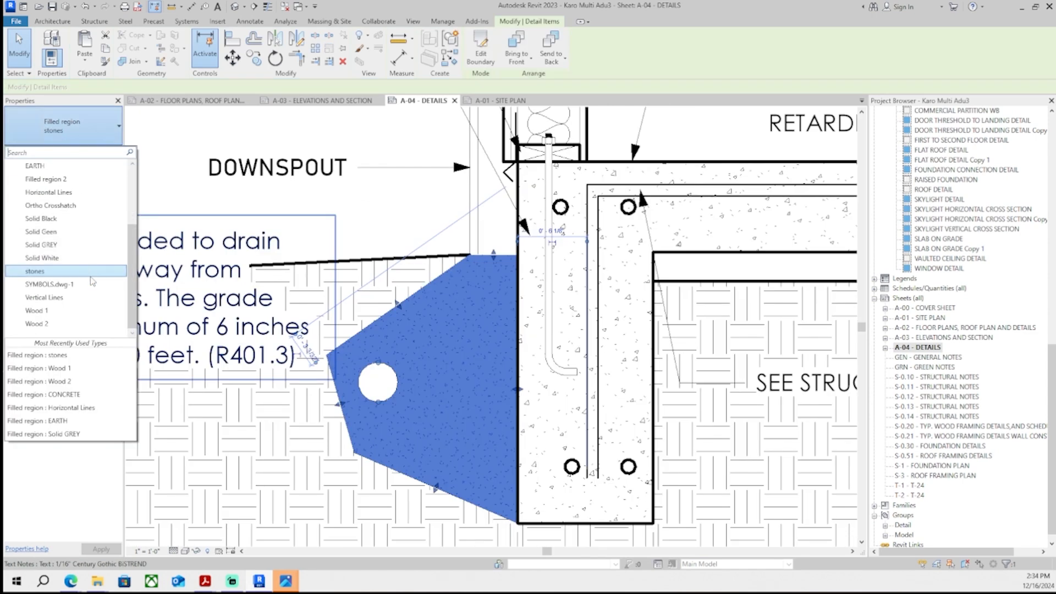
- Set the filled region's type to stones and edit its fill pattern in the type properties
click(50, 278)
click(104, 155)
click(541, 200)
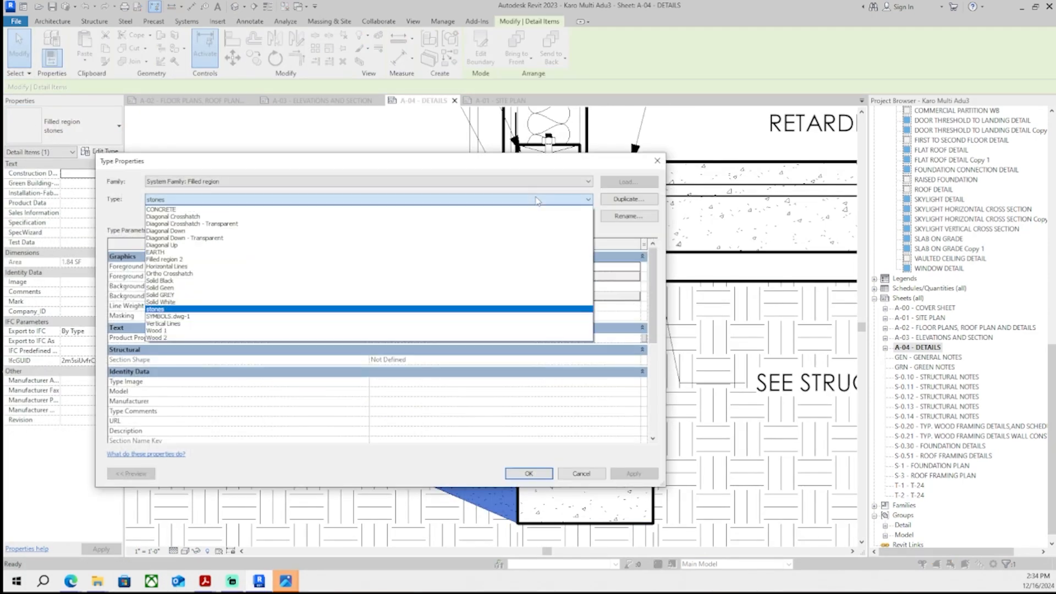
click(538, 200)
click(637, 266)
click(392, 433)
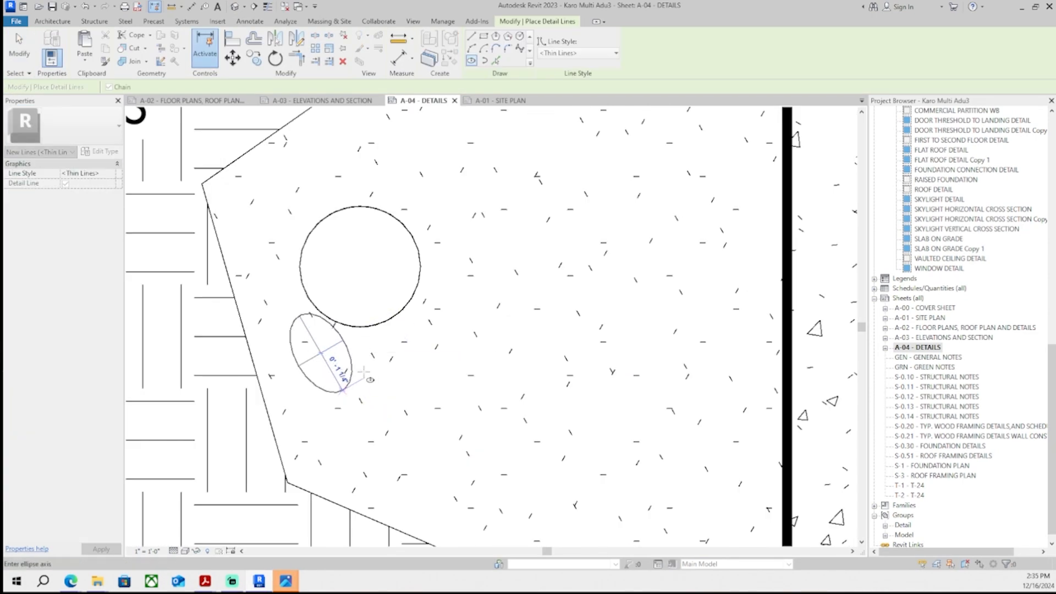
- Draw several small ellipses as stones inside the filled region
click(350, 354)
click(374, 379)
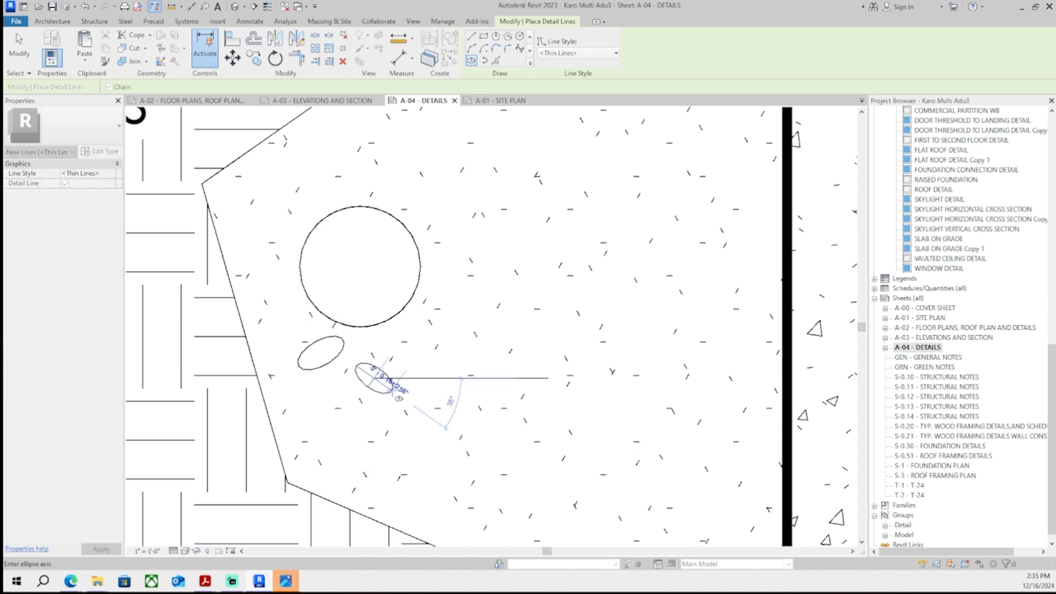
click(379, 391)
click(338, 430)
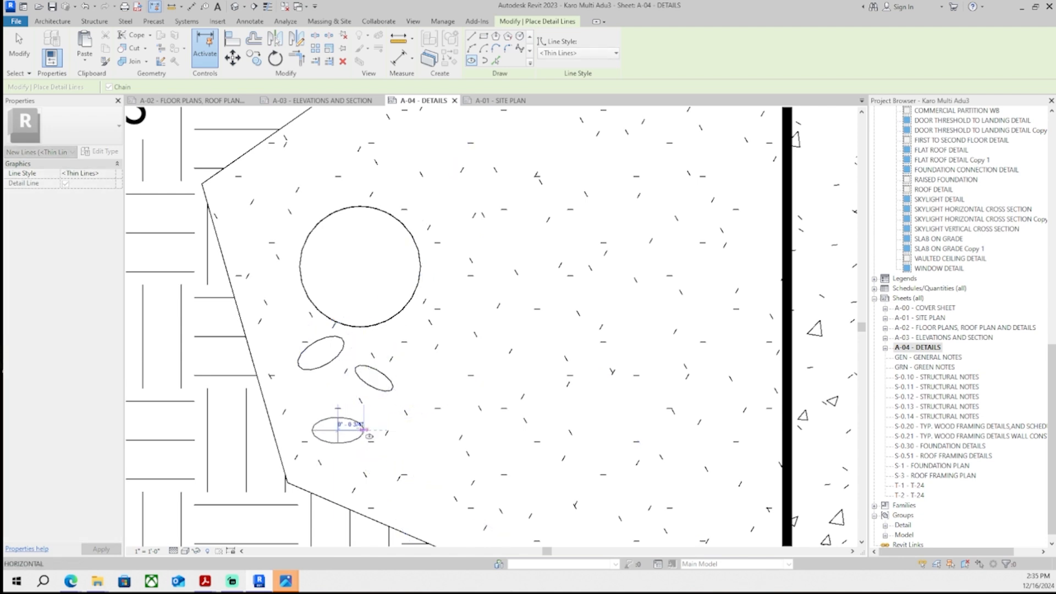
click(353, 449)
scroll(374, 432, down, 2)
scroll(475, 423, up, 2)
click(353, 374)
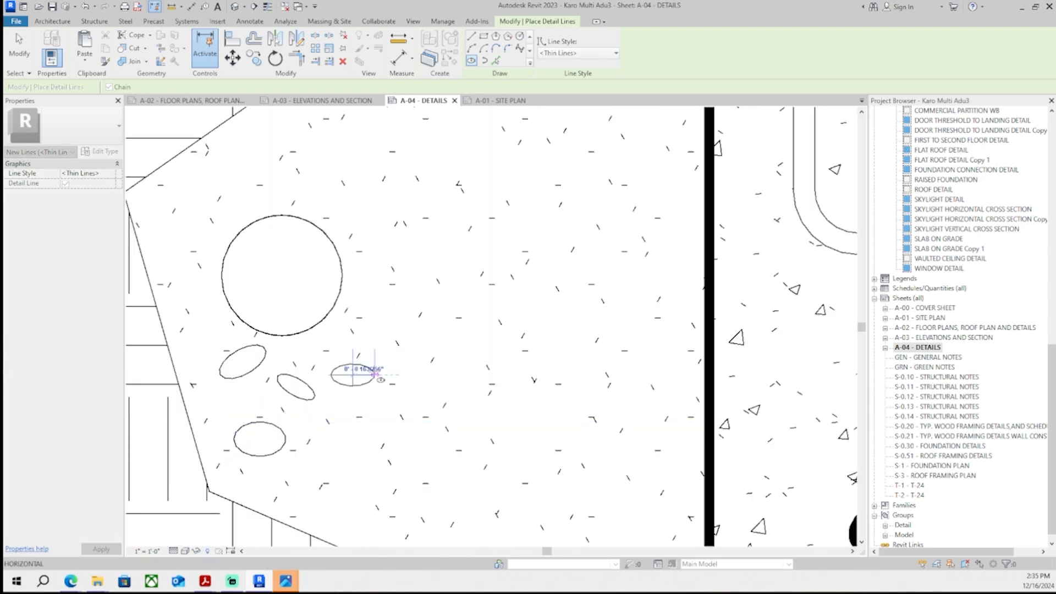
key(Escape)
key(Escape)
- Draw another stone ellipse with the Ellipse detail line tool
click(271, 48)
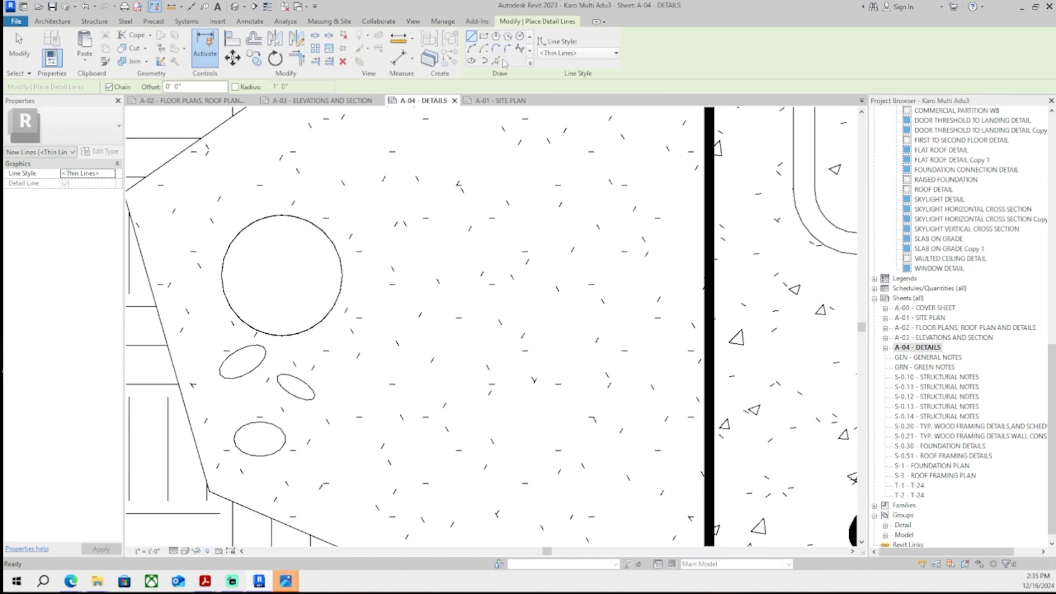
click(471, 61)
scroll(382, 384, up, 3)
click(363, 397)
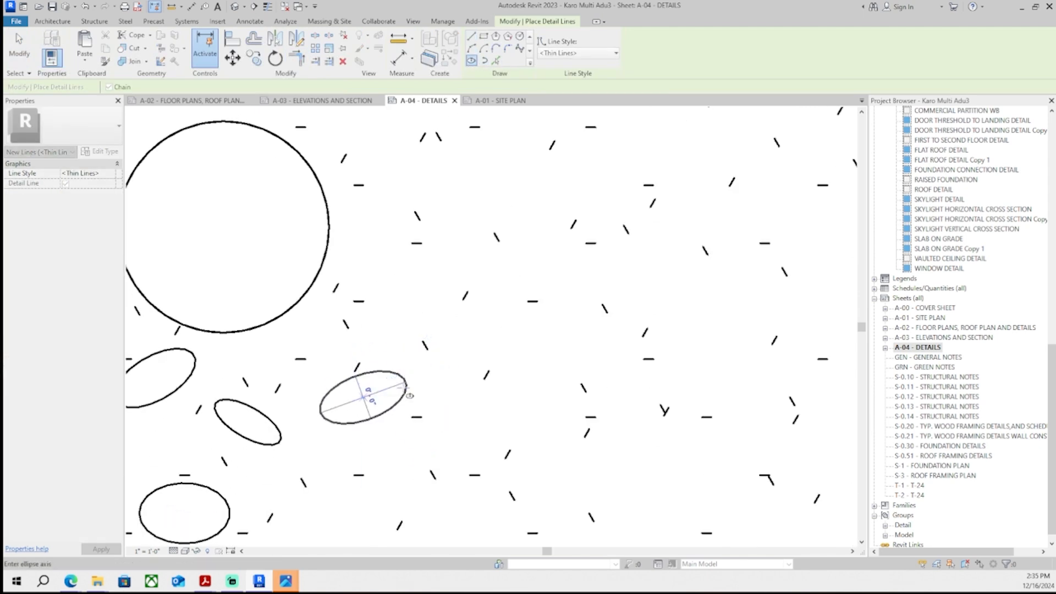
scroll(397, 410, up, 1)
click(388, 405)
scroll(392, 385, down, 2)
key(Escape)
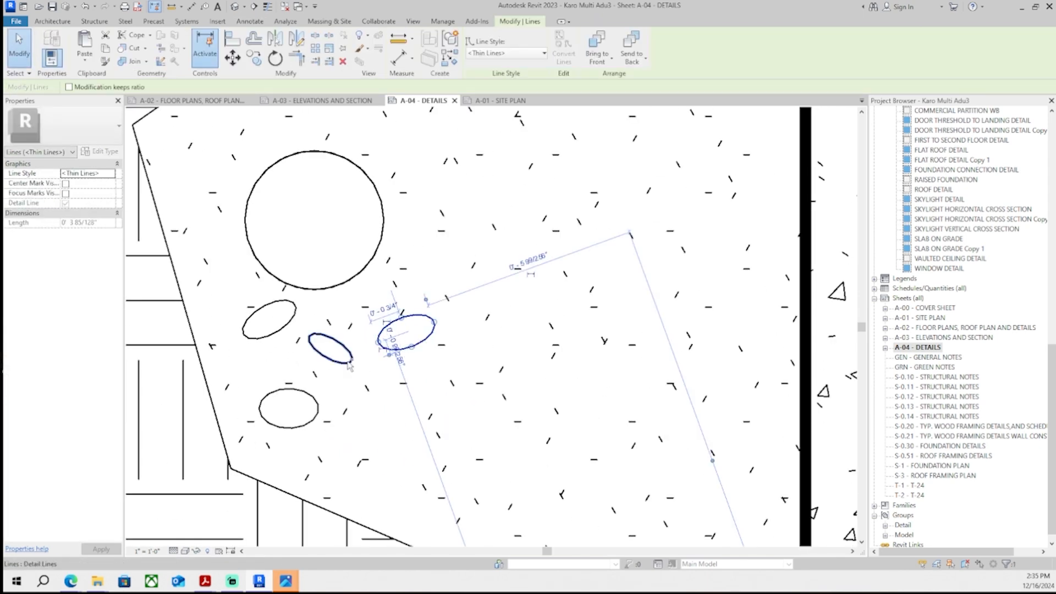
- Select stone ellipses and copy them across the filled region
ctrl+click(349, 363)
ctrl+click(281, 333)
ctrl+click(287, 389)
middle_drag(308, 407, 330, 389)
key(c)
key(o)
click(357, 383)
middle_drag(455, 458, 435, 430)
click(433, 434)
scroll(457, 439, down, 4)
click(467, 449)
click(422, 319)
middle_drag(481, 340, 469, 377)
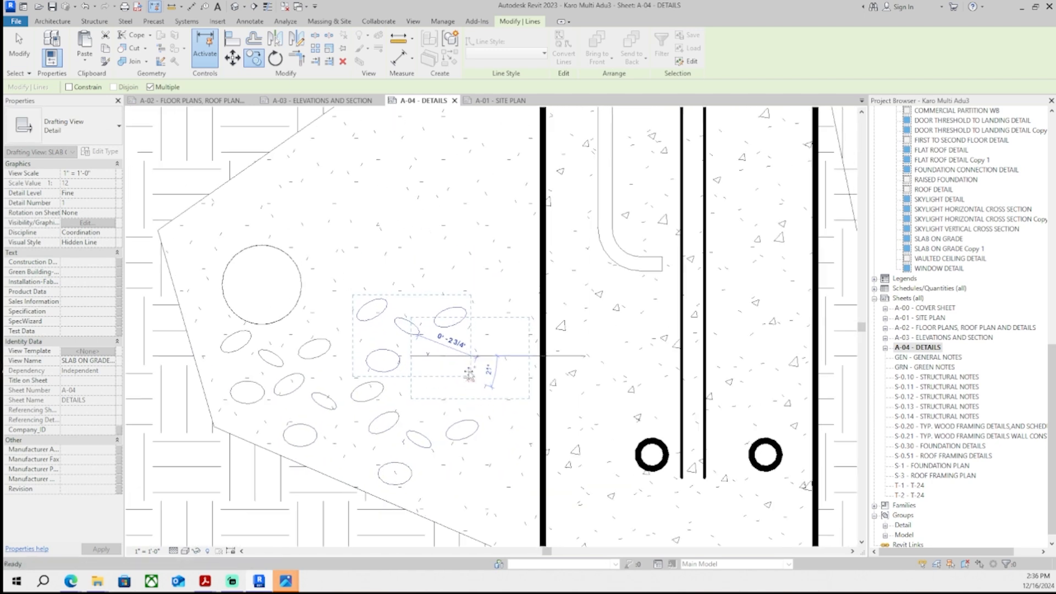
- Continue copying stone ellipses to fill the upper part of the filled region
click(379, 276)
middle_drag(364, 250, 408, 294)
click(352, 272)
scroll(405, 279, down, 1)
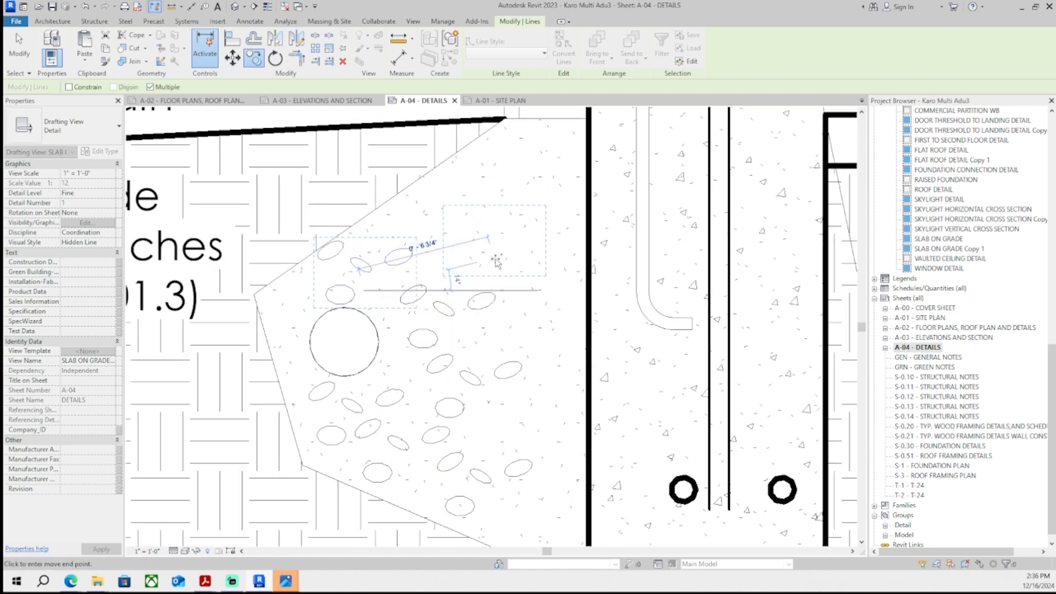
click(492, 266)
middle_drag(511, 215, 492, 249)
click(492, 251)
middle_drag(508, 384, 498, 356)
click(505, 301)
middle_drag(494, 462, 481, 384)
click(487, 370)
click(481, 384)
scroll(533, 308, down, 6)
key(Escape)
middle_drag(586, 434, 538, 443)
scroll(433, 281, up, 9)
- Draw a small circle inside the large circle in the stone area
click(283, 47)
click(527, 35)
click(389, 361)
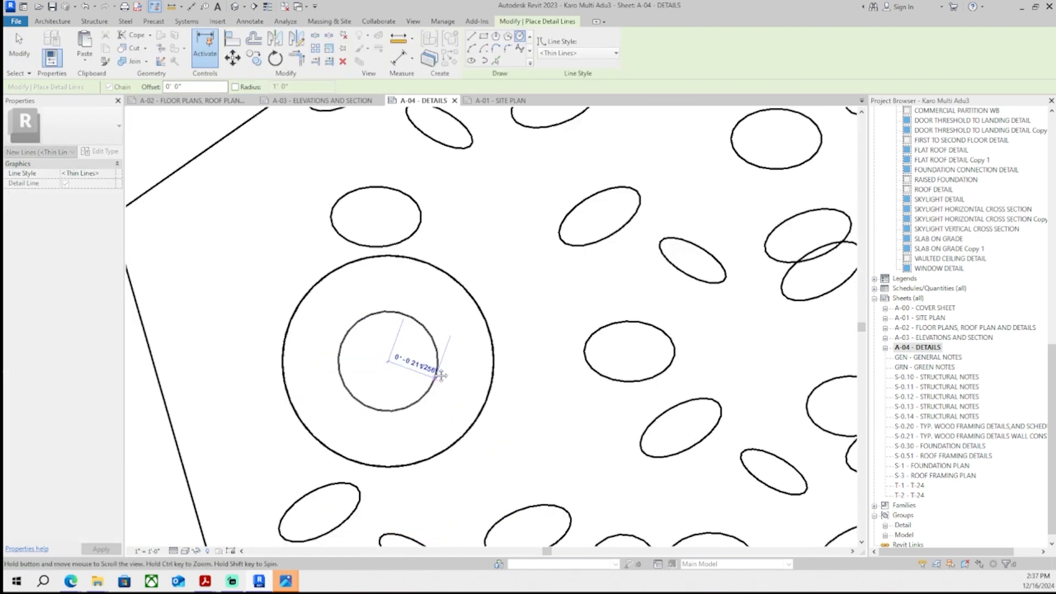
middle_drag(441, 373, 439, 348)
click(496, 399)
key(Escape)
key(Escape)
click(414, 206)
scroll(427, 213, down, 8)
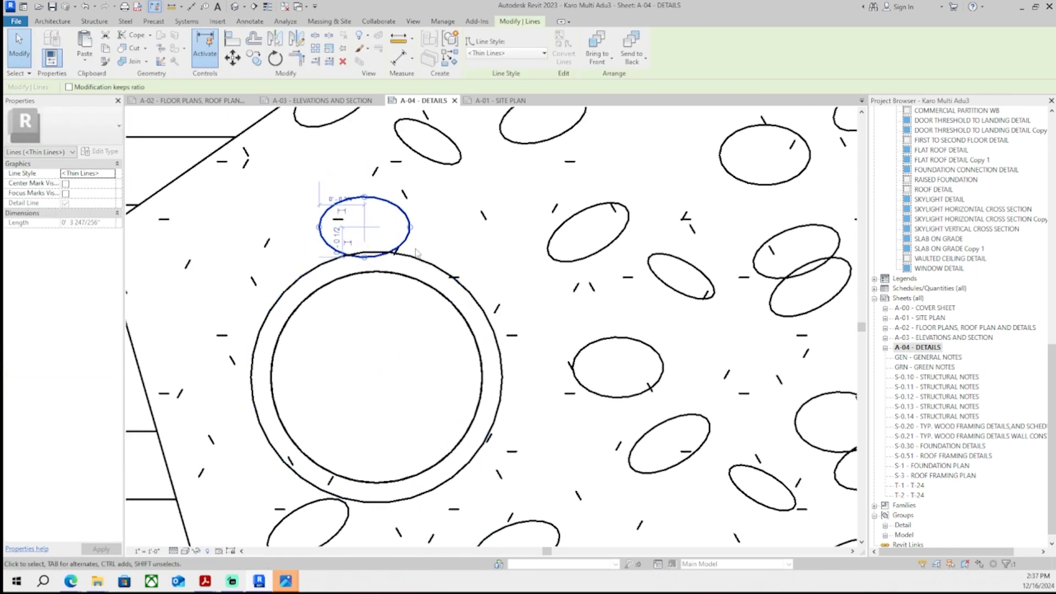
key(Escape)
scroll(447, 251, down, 10)
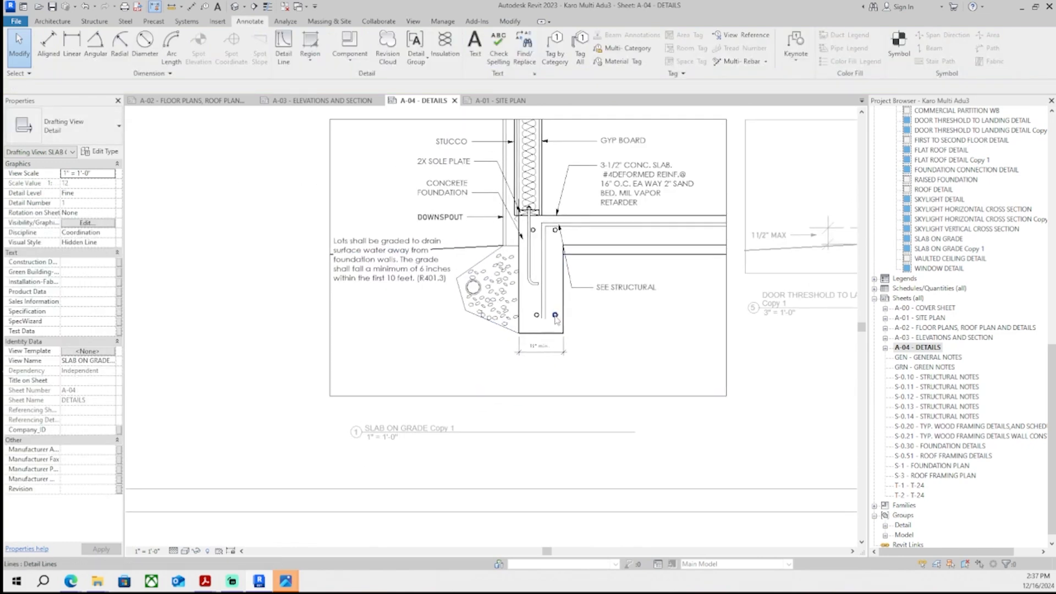
scroll(479, 346, down, 2)
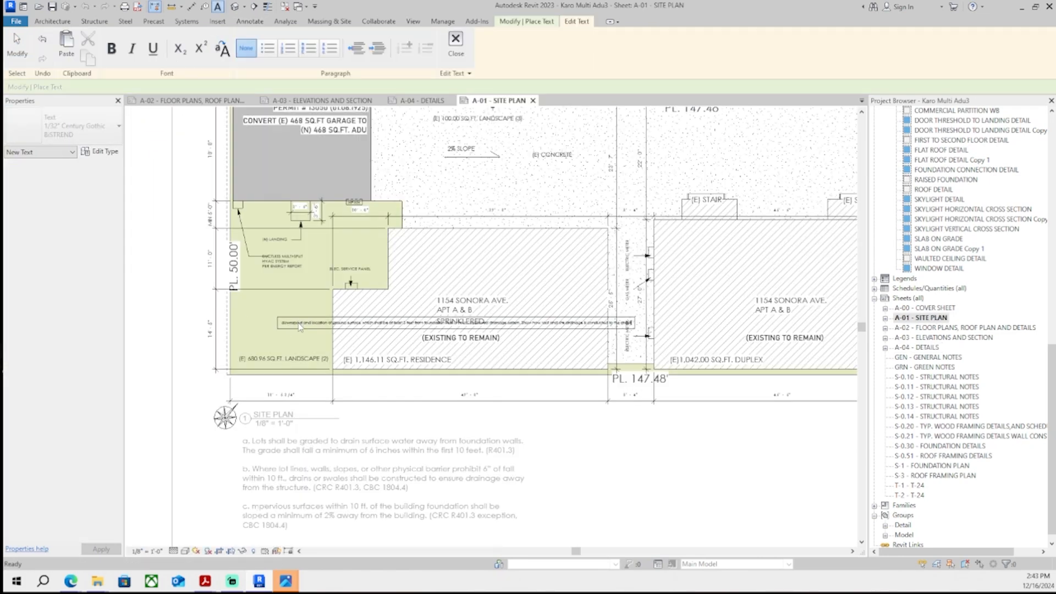
scroll(321, 404, up, 4)
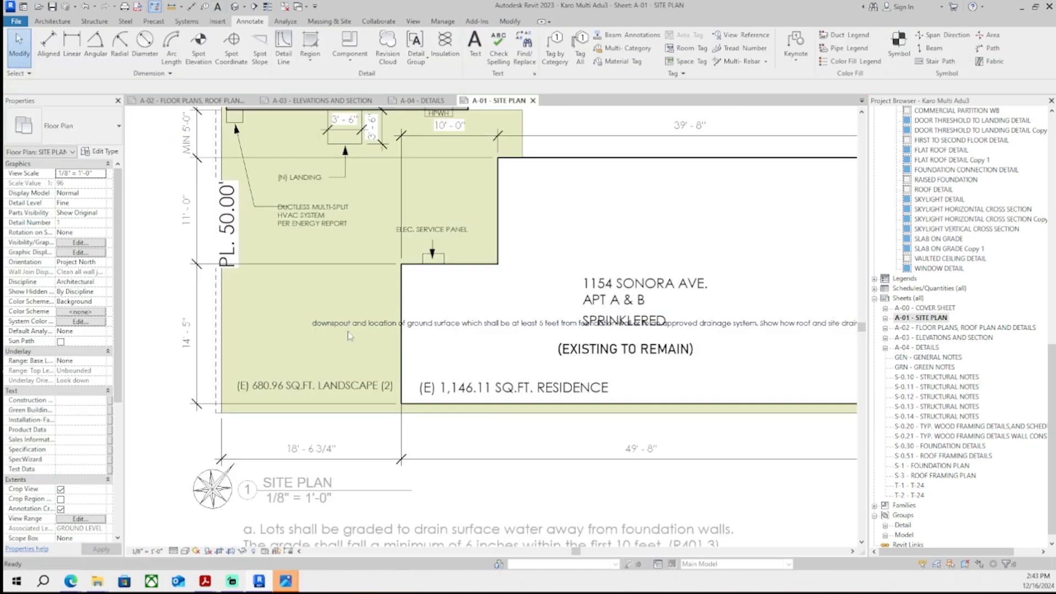
- Move the downspout note on the site plan to just above the ADU and narrow its text box
middle_drag(254, 400, 203, 432)
scroll(202, 432, up, 2)
drag(203, 432, 370, 203)
middle_drag(370, 204, 282, 286)
scroll(282, 286, down, 3)
drag(723, 296, 512, 302)
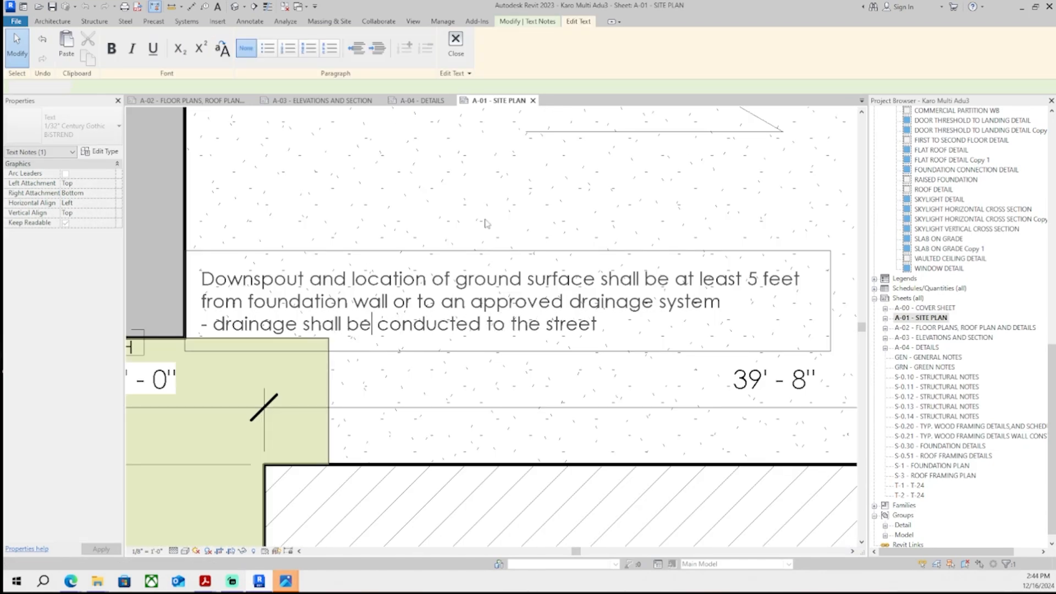
scroll(486, 223, down, 5)
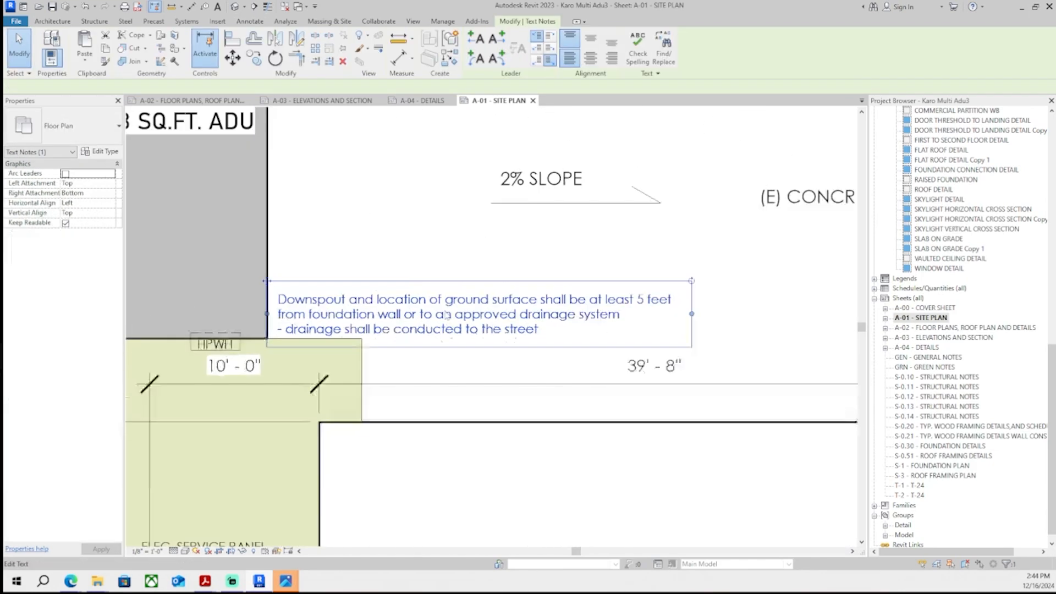
click(425, 326)
- Draw a drainage flow arrow line below the downspout note and move its arrowhead stroke to the tip
scroll(426, 326, up, 10)
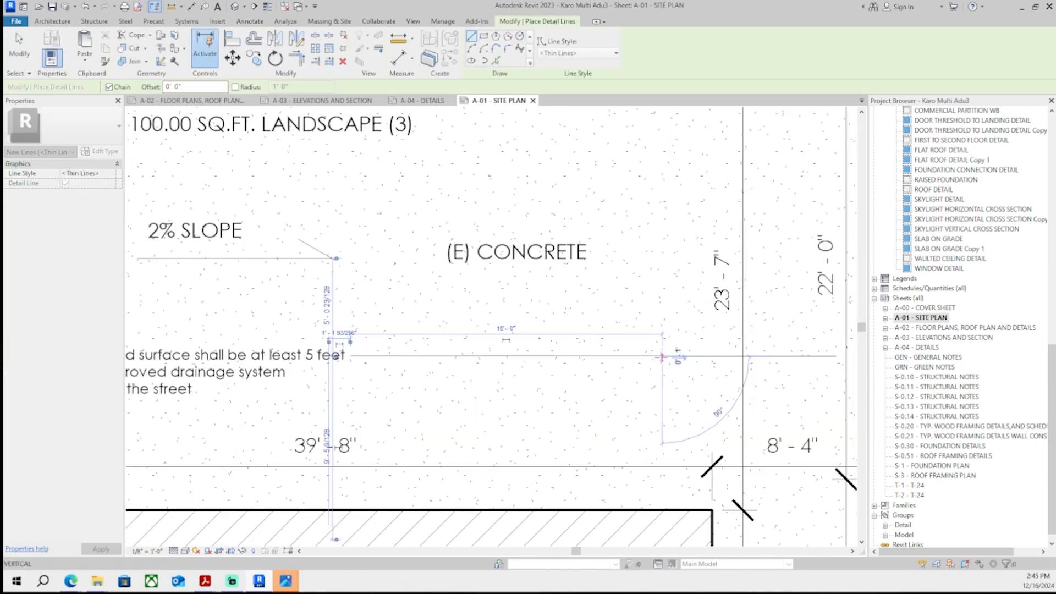
click(640, 364)
key(m)
key(v)
scroll(653, 361, up, 2)
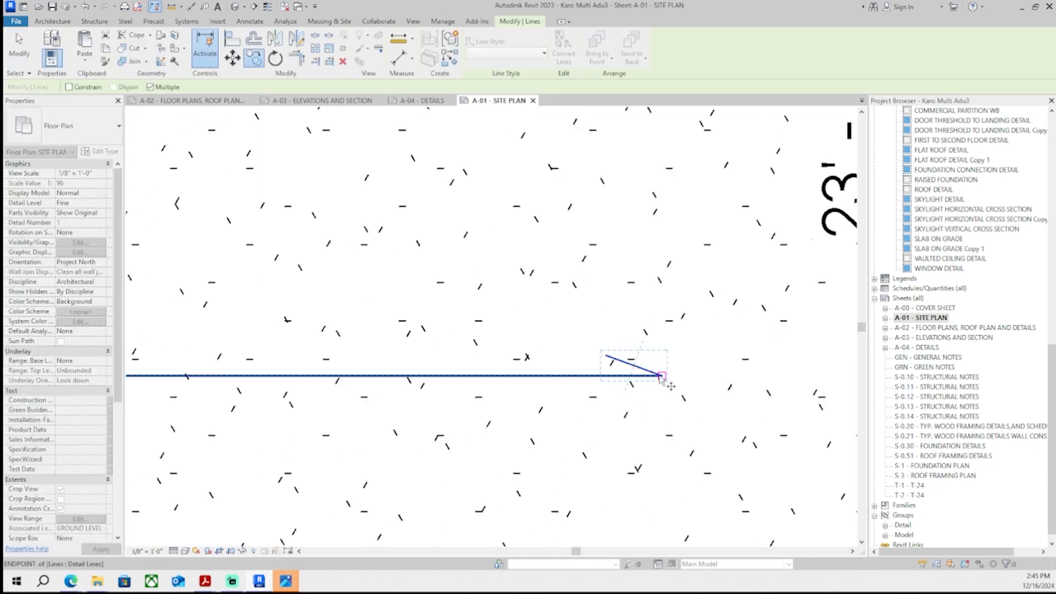
click(662, 376)
click(665, 416)
key(Escape)
- Copy the arrowhead stroke and attach the copy to the arrow's tip to complete the drainage arrowhead
click(296, 41)
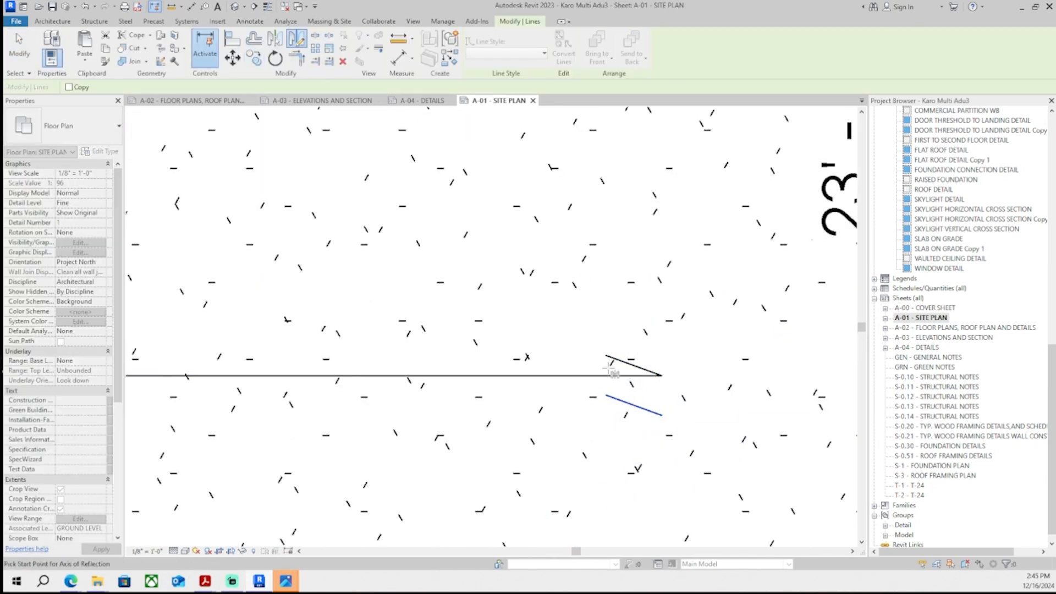
click(682, 395)
scroll(654, 380, up, 5)
click(663, 380)
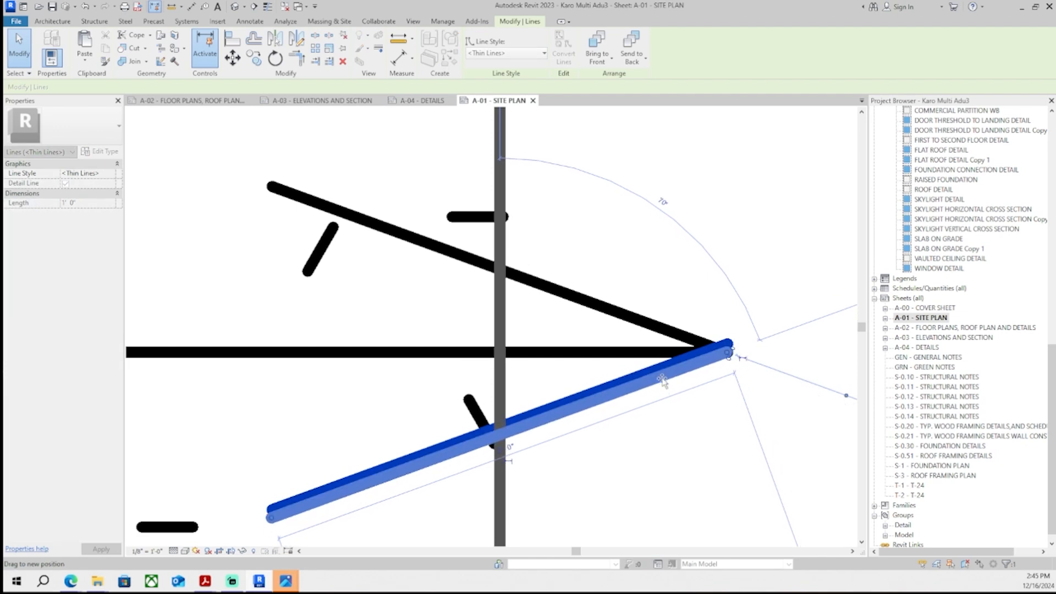
key(Escape)
scroll(663, 380, down, 5)
scroll(663, 380, down, 5)
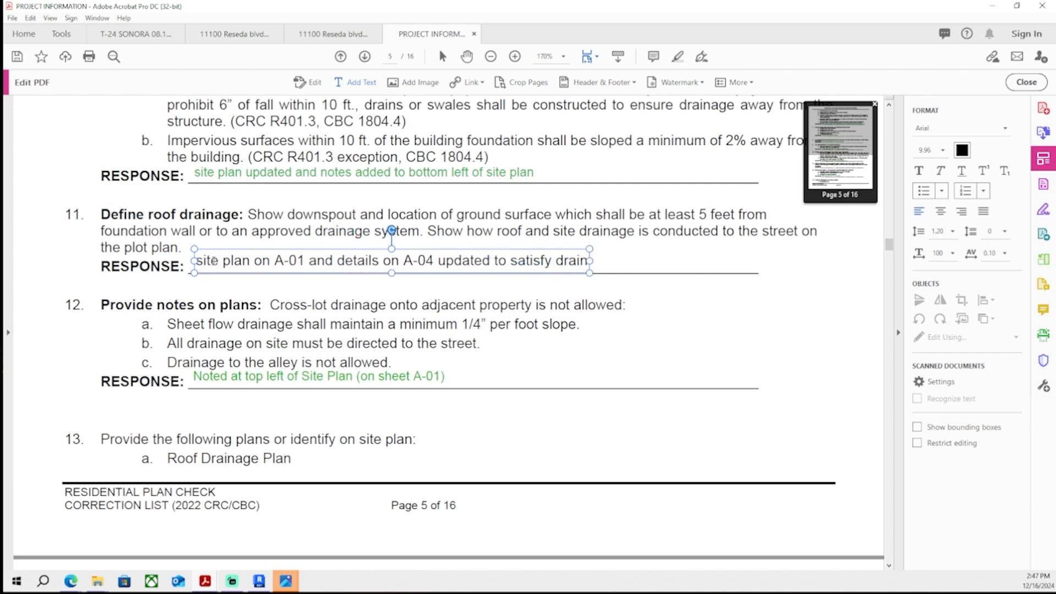
- Color the roof drainage response text green in the correction PDF and save the file
key(ctrl+a)
click(963, 150)
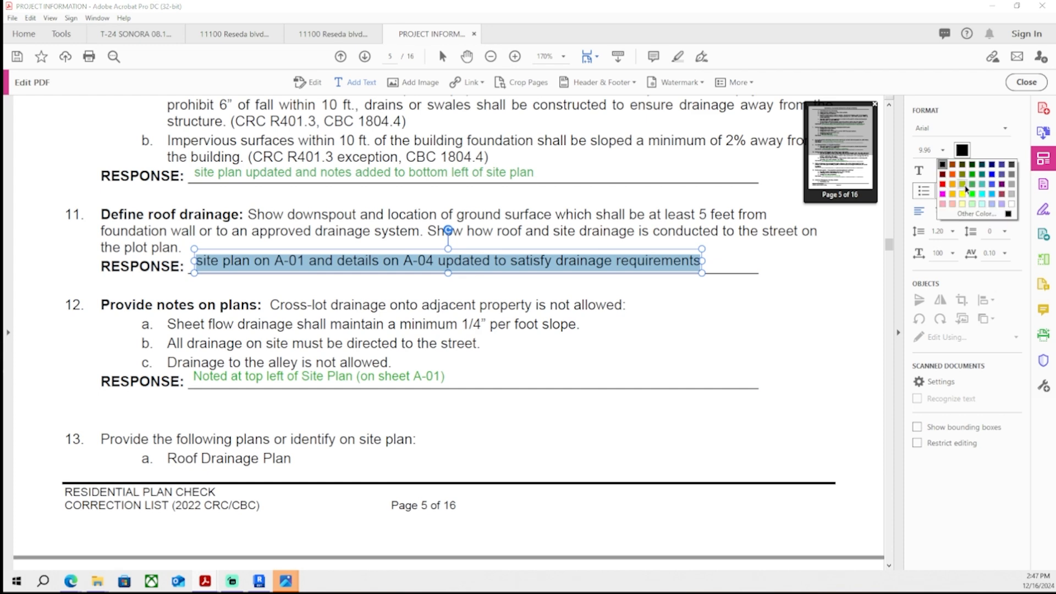
click(966, 188)
click(701, 278)
key(ctrl+s)
ctrl+scroll(636, 287, down, 4)
scroll(625, 316, up, 4)
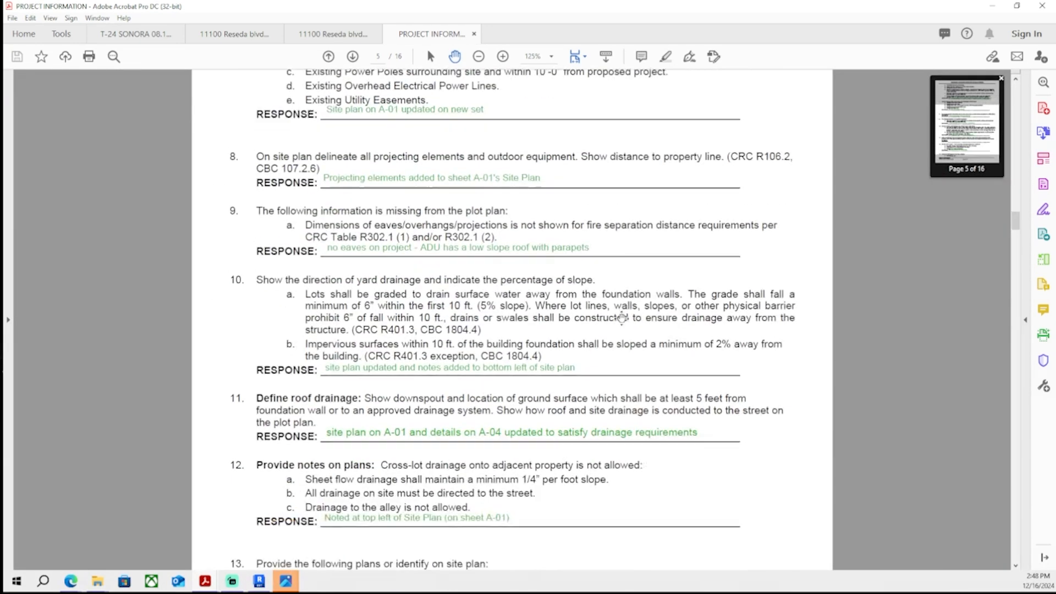
scroll(622, 311, down, 3)
- Return to Revit and draw a vertical and a down-left diagonal detail line on the ADU roof for the roof drainage diagram
click(259, 582)
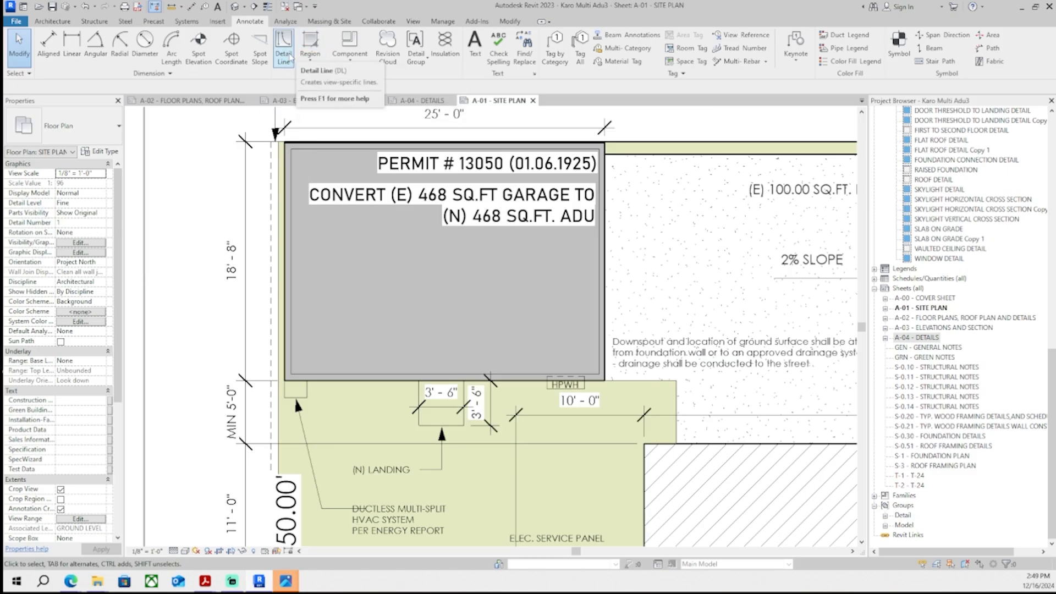
click(284, 49)
scroll(475, 233, up, 3)
click(424, 242)
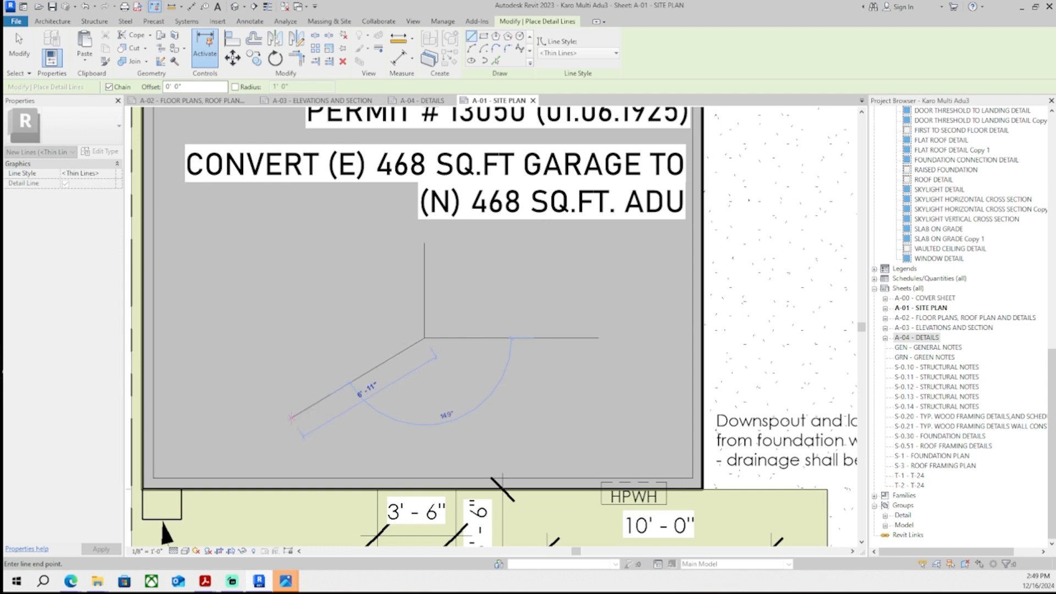
key(Escape)
key(Escape)
click(384, 364)
key(Escape)
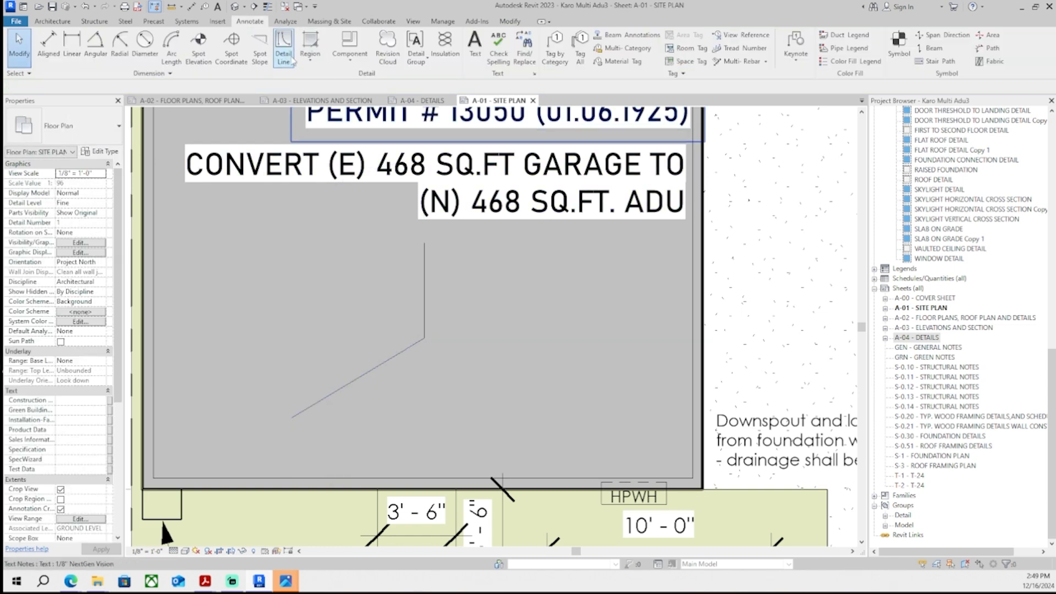
- Draw a second diagonal detail line from the same center point toward the lower right of the ADU roof
click(284, 48)
click(425, 342)
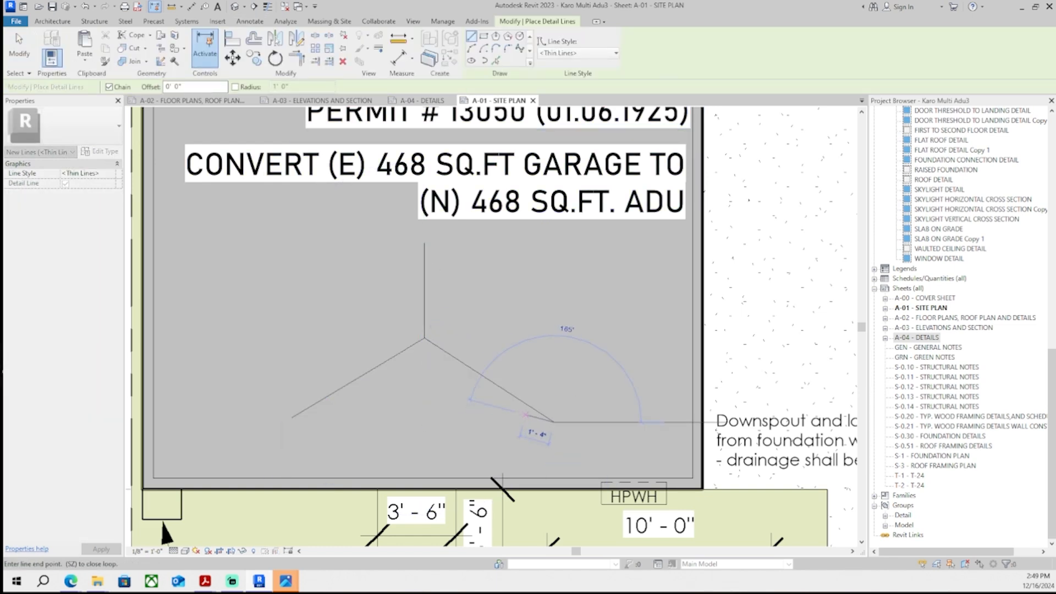
scroll(545, 412, up, 3)
click(517, 374)
key(Escape)
scroll(520, 385, down, 4)
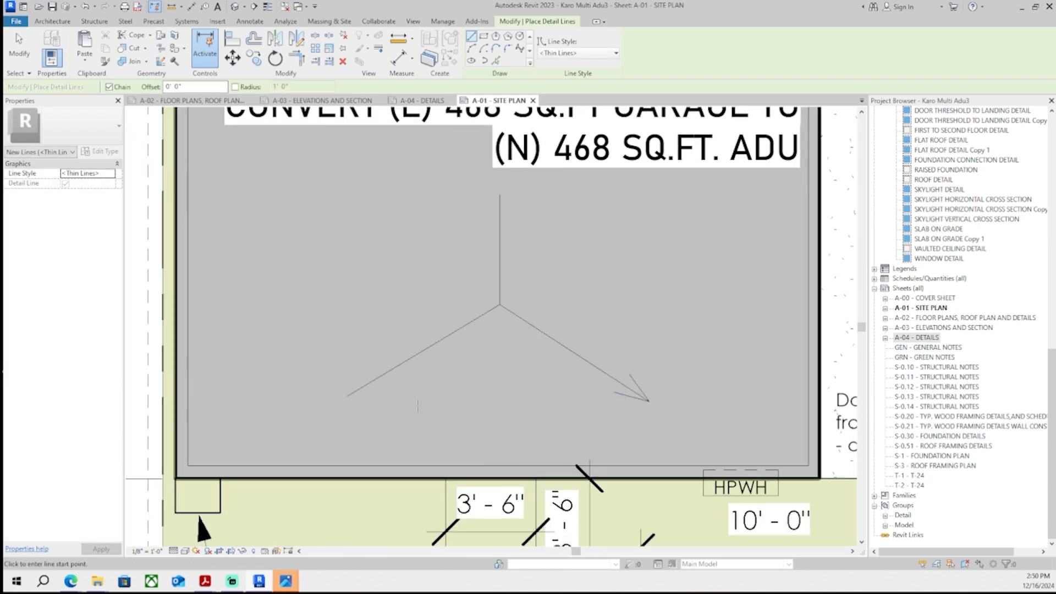
- Add arrowhead strokes to the end of the down-left diagonal drainage line
scroll(408, 409, up, 3)
click(278, 387)
click(364, 357)
key(Escape)
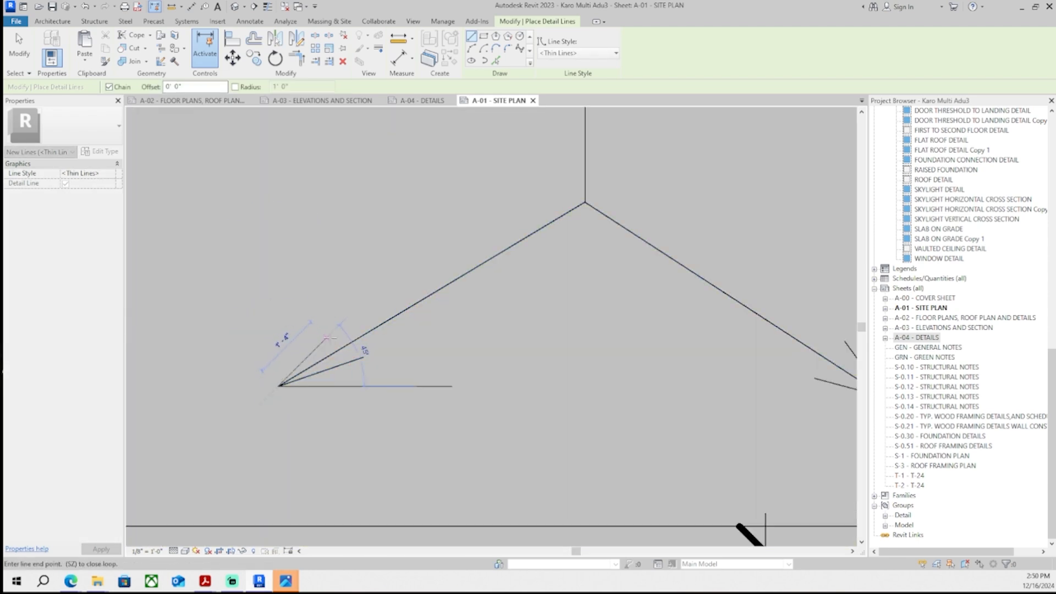
scroll(430, 355, down, 5)
key(Escape)
scroll(470, 301, up, 2)
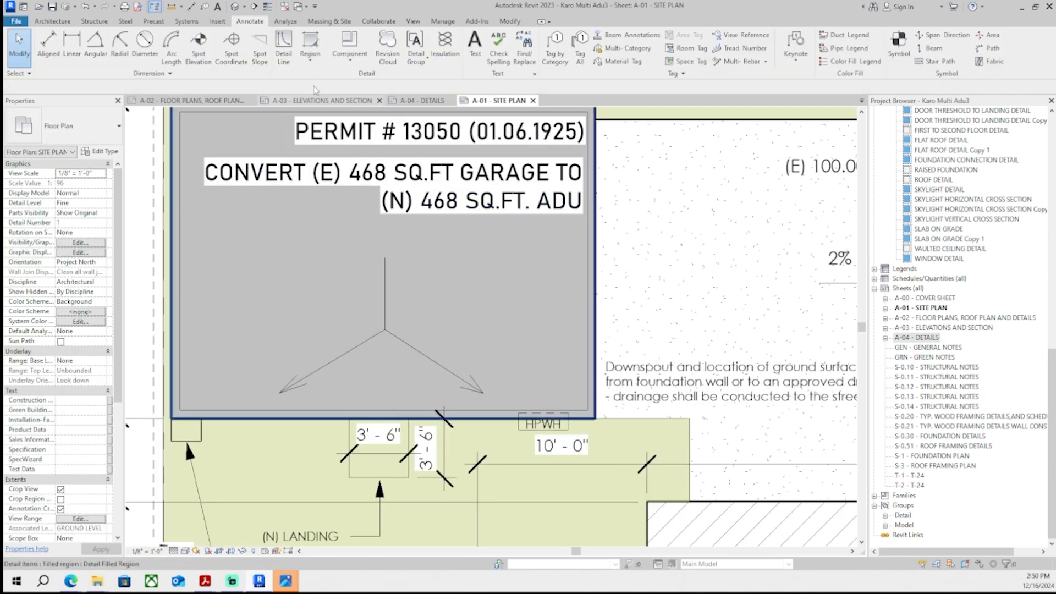
- Draw arrowhead strokes at the lower end of the vertical roof drainage line
click(283, 47)
scroll(410, 402, up, 3)
middle_drag(357, 248, 394, 371)
scroll(387, 350, up, 2)
click(385, 341)
click(400, 392)
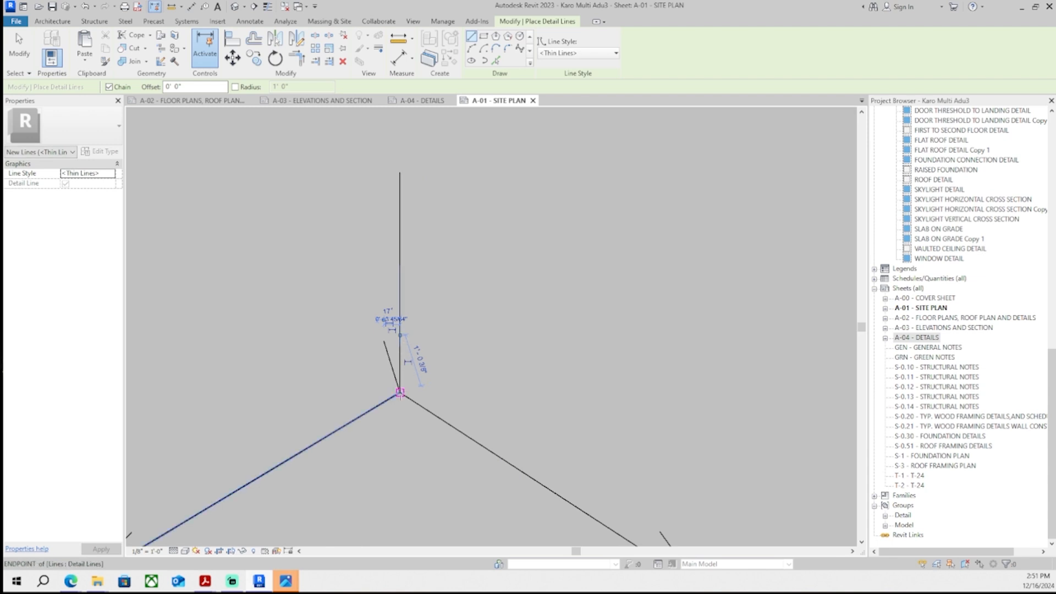
key(Escape)
scroll(496, 374, down, 5)
- Place the text note ROOF DRAINAGE above the roof drainage arrows and nudge it into position
key(t)
key(x)
scroll(418, 344, up, 3)
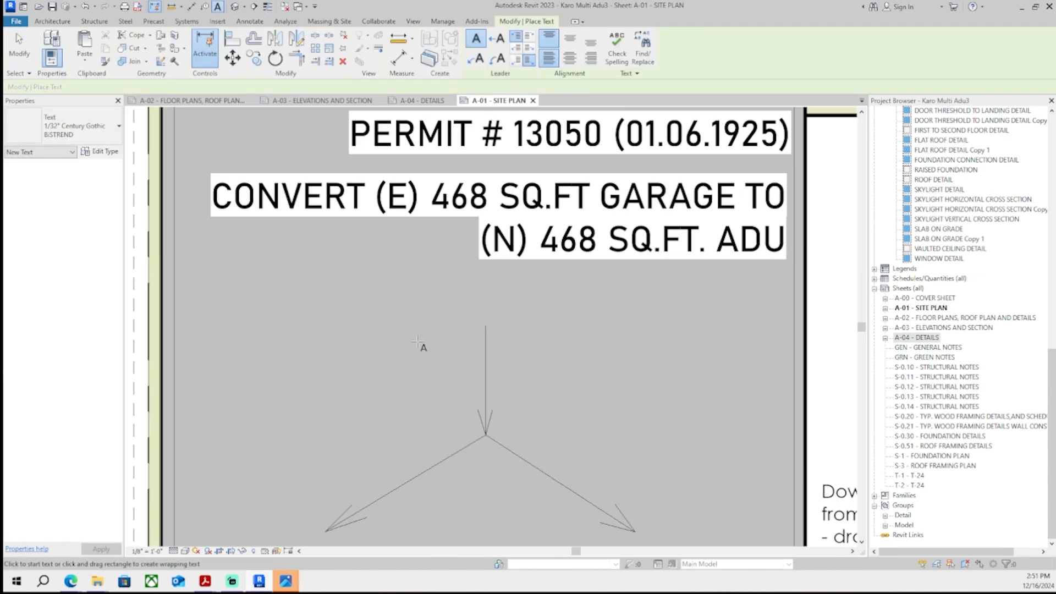
click(417, 342)
text(ROOF DRAINAGE)
click(442, 378)
key(Escape)
key(Up)
key(Up)
key(Up)
key(Up)
key(Up)
key(Up)
key(Up)
key(Up)
key(Up)
key(Up)
key(Up)
key(Up)
key(Up)
key(Up)
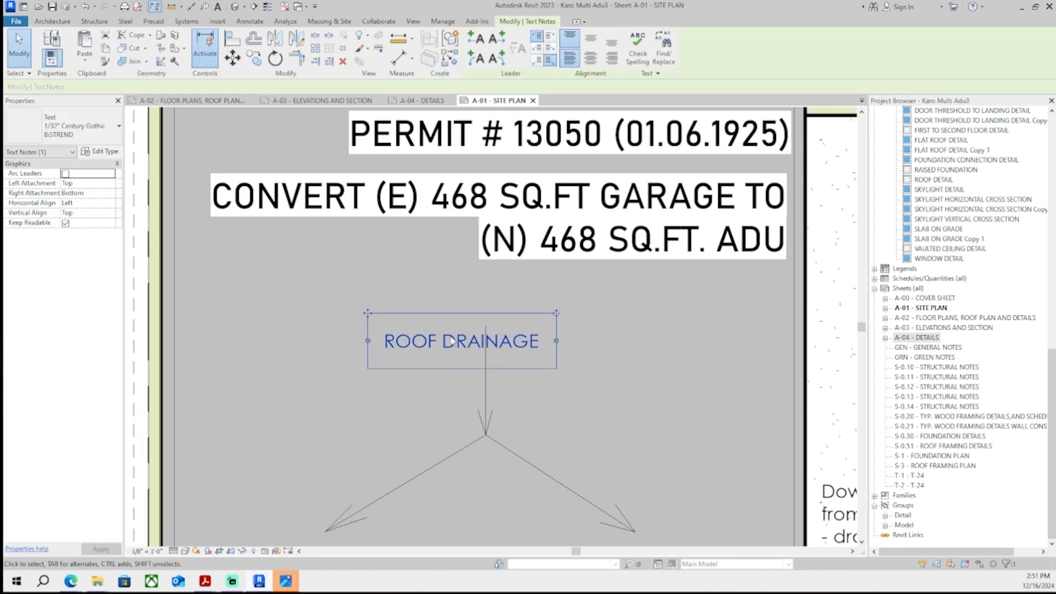
key(Right)
key(Right)
key(Right)
key(Right)
key(Right)
key(Escape)
scroll(451, 339, down, 4)
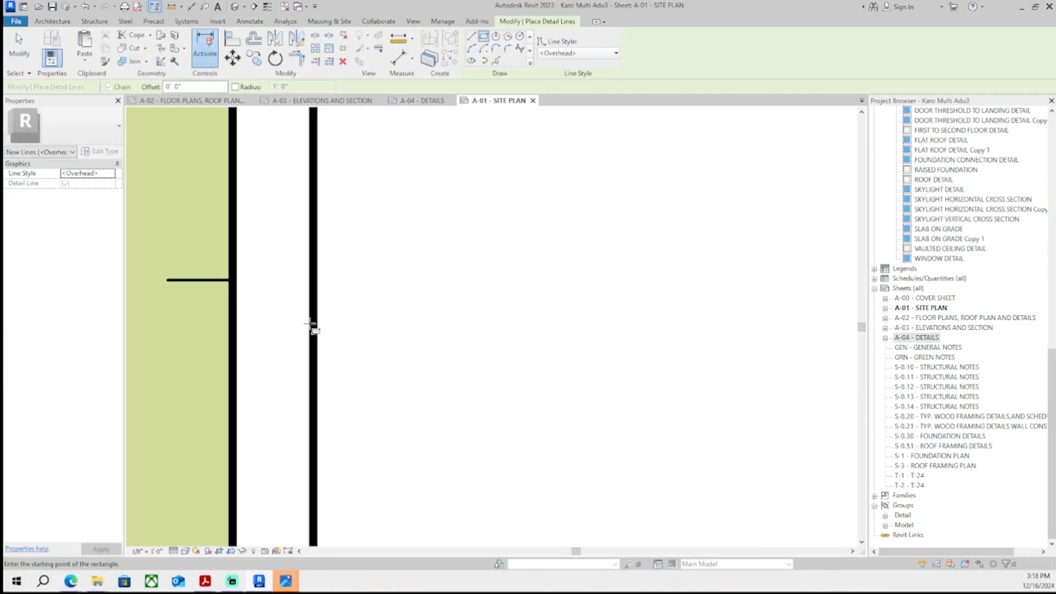
- Reposition the gate bracket linework so it straddles the fence line on the site plan
click(313, 368)
scroll(348, 234, down, 2)
middle_drag(348, 235, 365, 394)
click(370, 300)
key(Escape)
key(Escape)
scroll(421, 342, down, 4)
scroll(399, 363, up, 7)
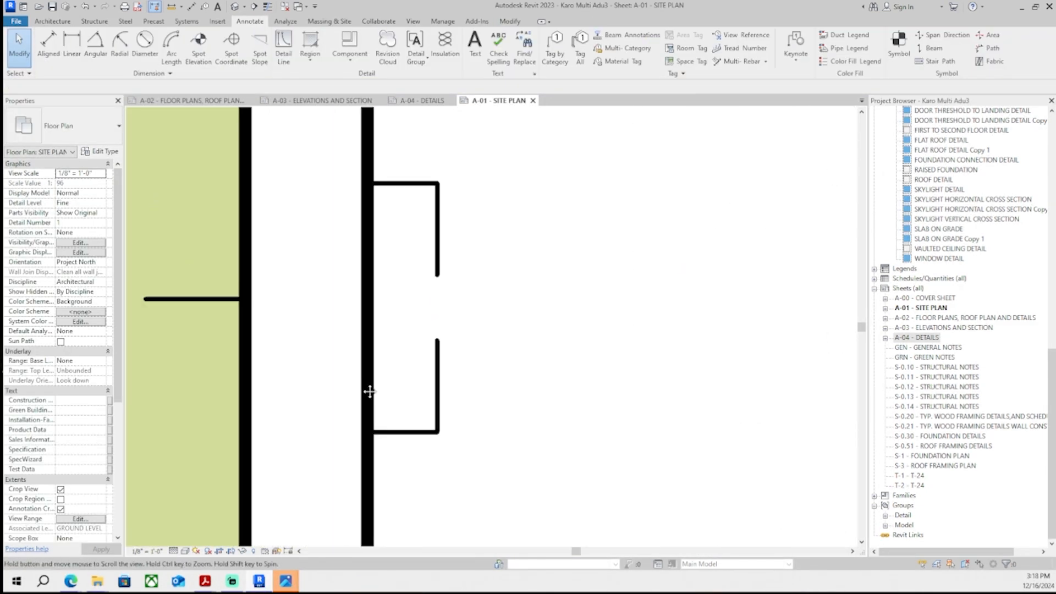
scroll(362, 387, down, 1)
click(364, 354)
drag(363, 352, 333, 367)
key(Escape)
scroll(318, 377, up, 3)
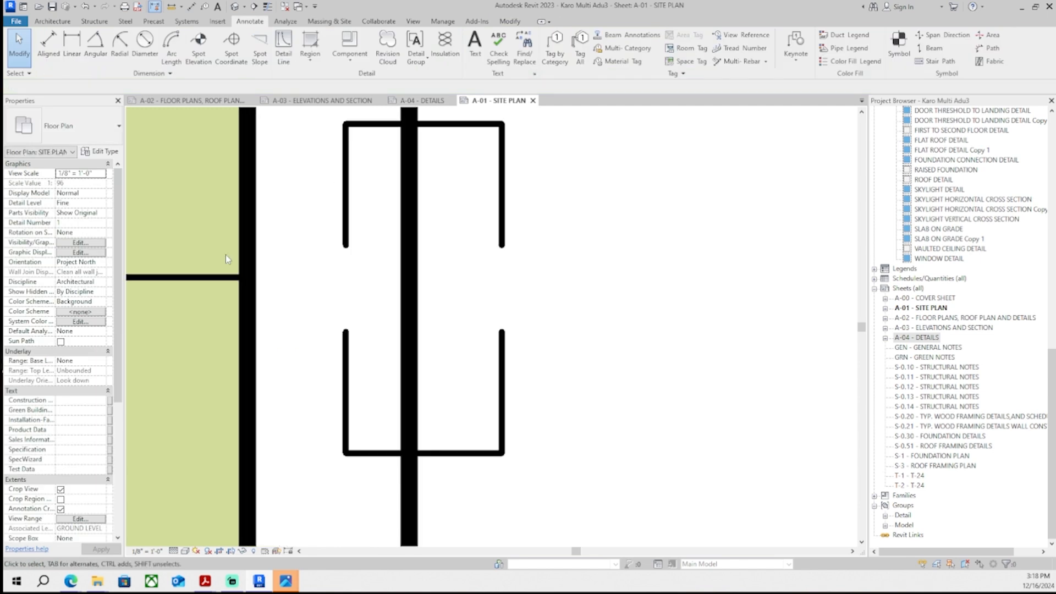
- Draw a short detail line on the left side of the gate between the bracket lines
key(d)
key(l)
click(335, 274)
click(345, 274)
key(Escape)
key(Escape)
- Select the gate bracket lines and nudge them upward
click(344, 348)
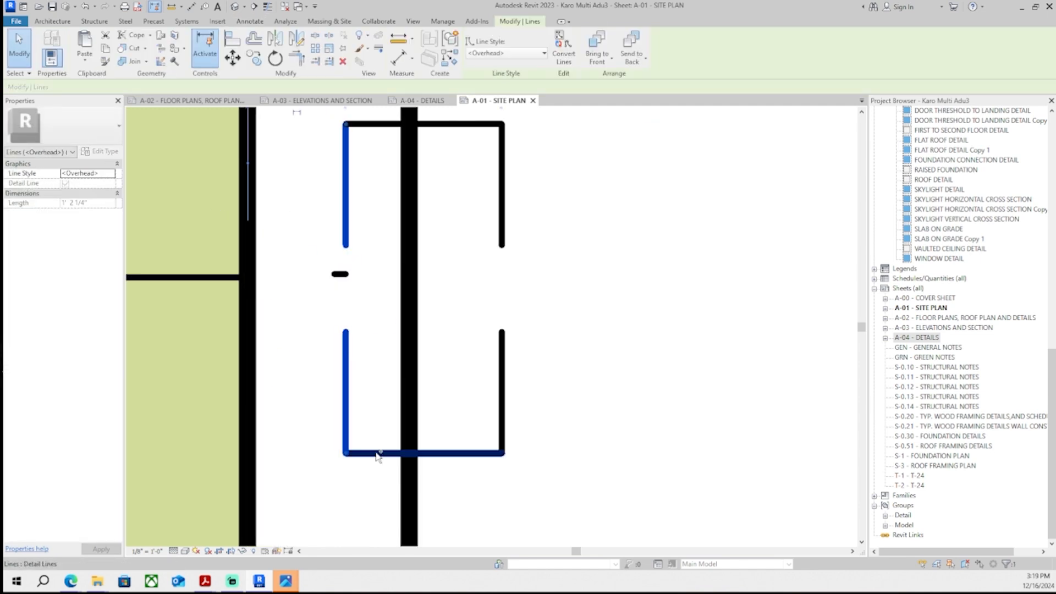
ctrl+click(377, 454)
ctrl+click(502, 345)
ctrl+click(484, 124)
scroll(343, 223, up, 3)
middle_drag(343, 223, 327, 283)
key(Up)
key(Up)
key(Up)
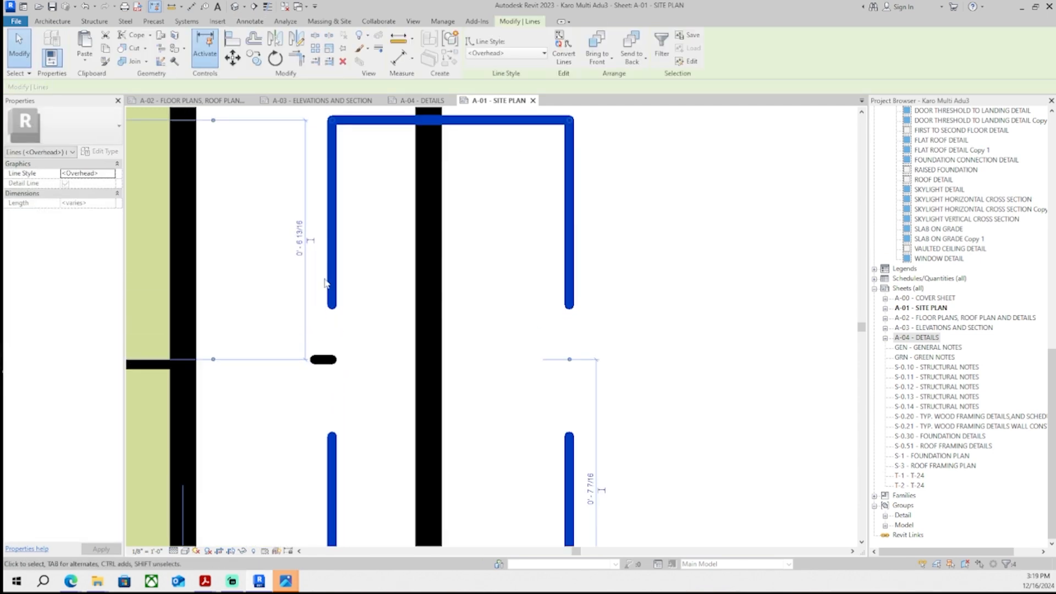
- Draw angled detail lines forming a small bracket below the gate at the fence line
scroll(330, 228, down, 3)
key(d)
key(l)
click(364, 388)
scroll(412, 344, down, 1)
click(410, 371)
click(410, 396)
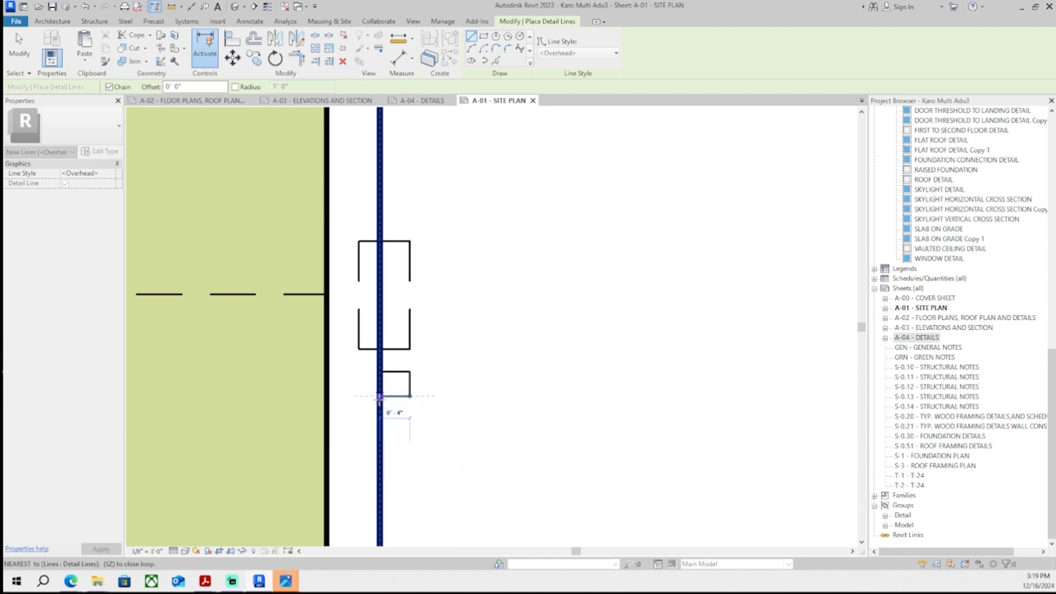
click(380, 426)
key(Escape)
key(Escape)
click(397, 410)
ctrl+click(410, 386)
ctrl+click(402, 372)
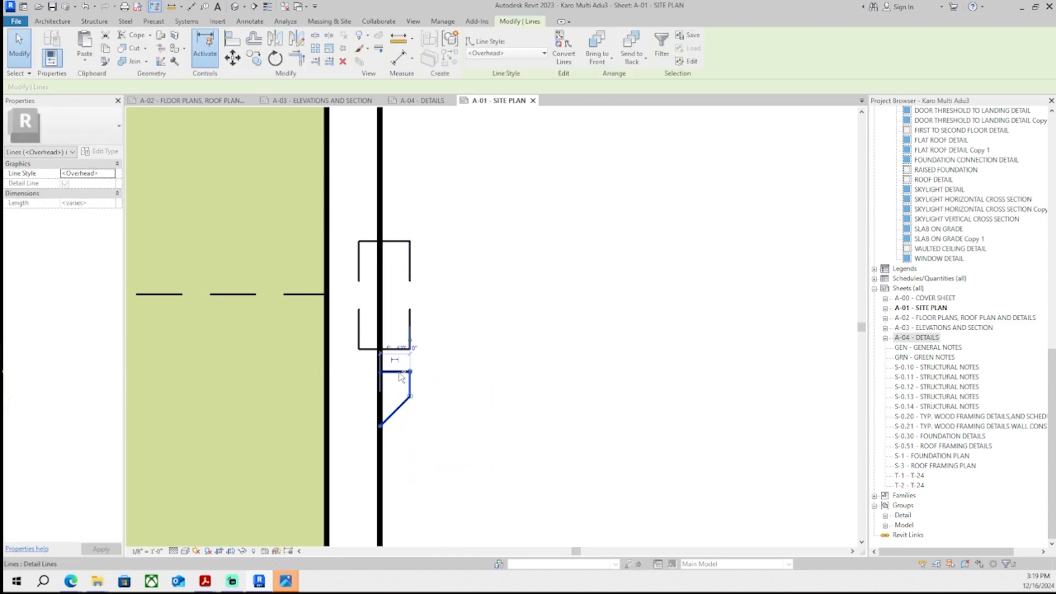
middle_drag(451, 348, 434, 401)
- Mirror the angled bracket lines about a horizontal axis to the other side of the gate
key(d)
key(m)
click(392, 349)
click(429, 348)
scroll(413, 296, up, 1)
middle_drag(414, 296, 440, 290)
scroll(451, 308, down, 9)
key(Escape)
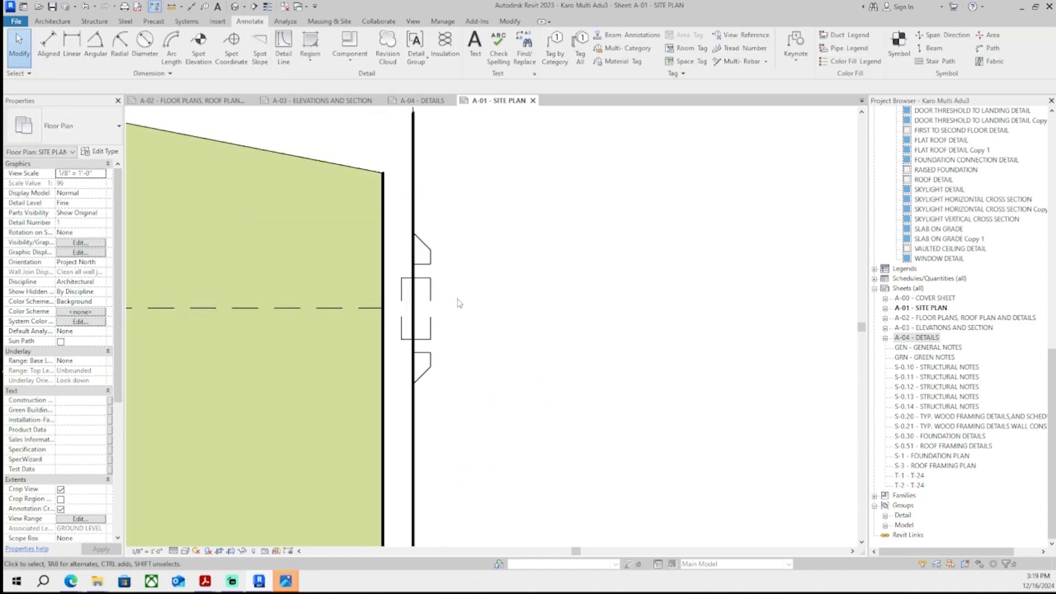
- Scroll through the correction list PDF to review the written responses
scroll(440, 330, down, 2)
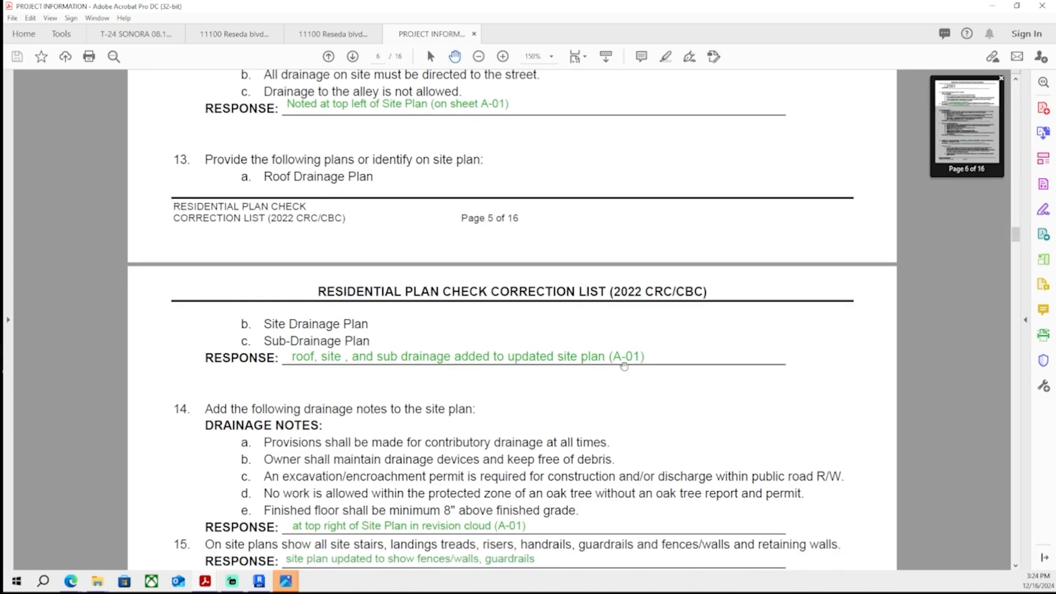
scroll(623, 315, down, 5)
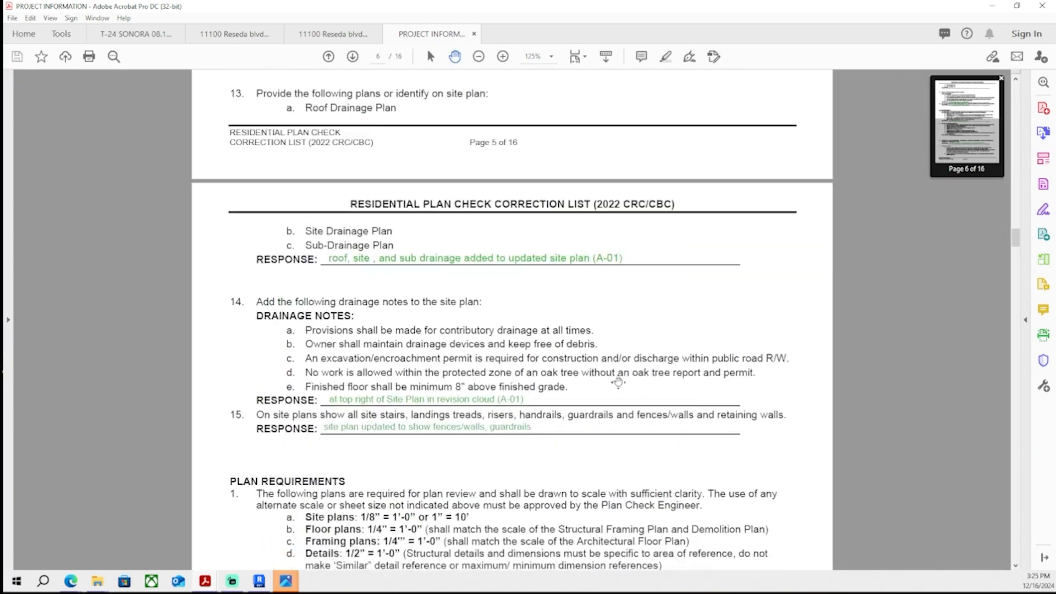
scroll(622, 315, down, 15)
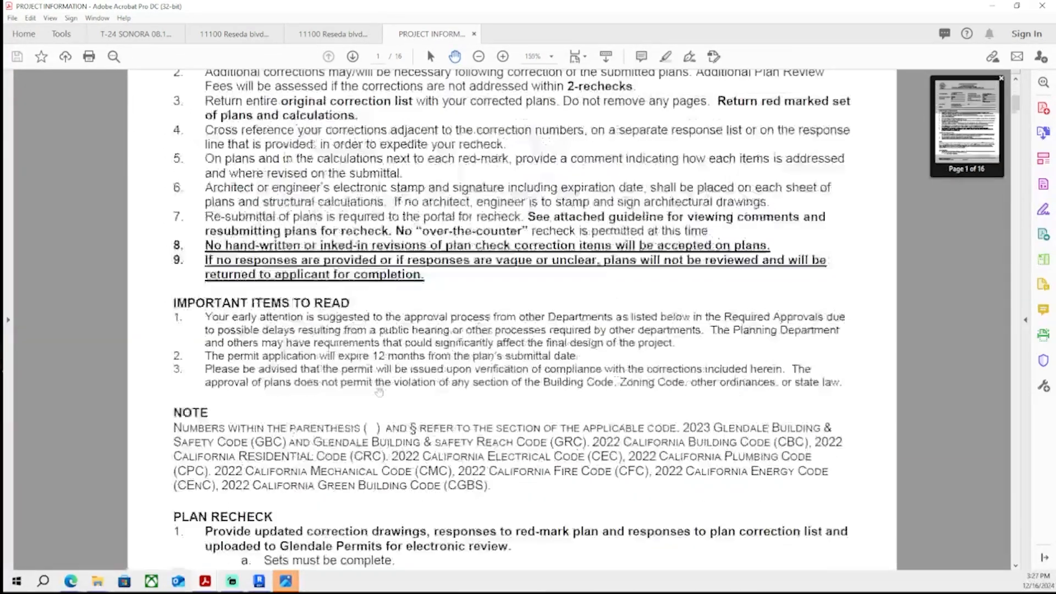
scroll(379, 392, down, 15)
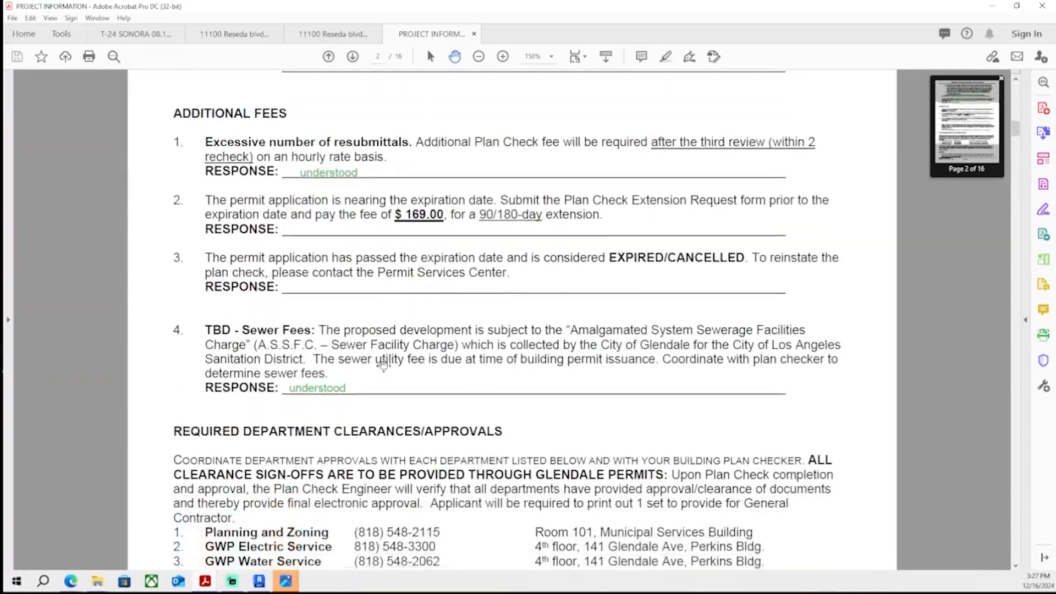
scroll(383, 358, up, 4)
scroll(384, 300, down, 7)
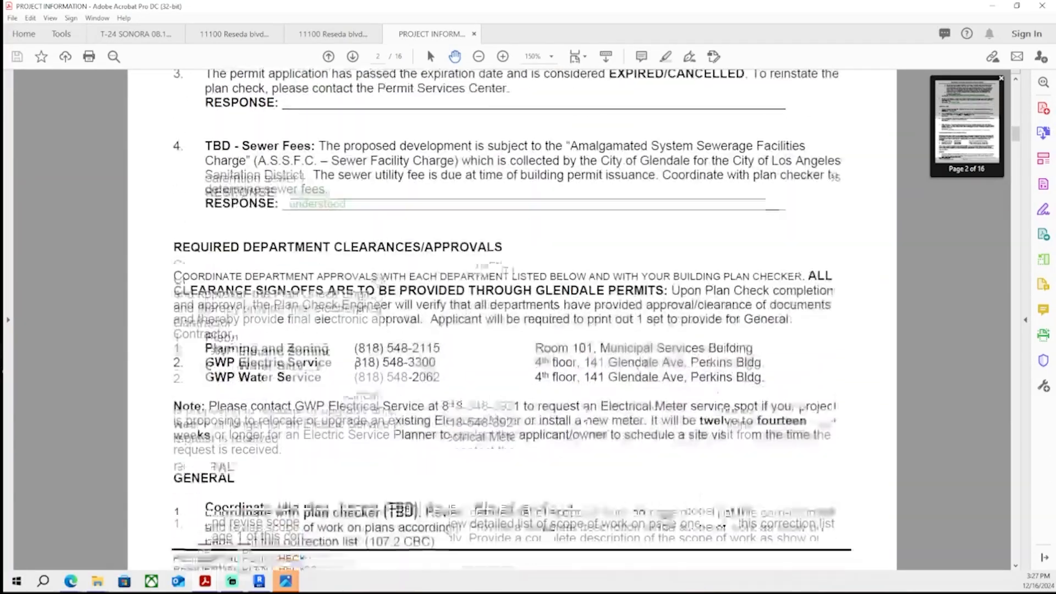
scroll(384, 300, down, 15)
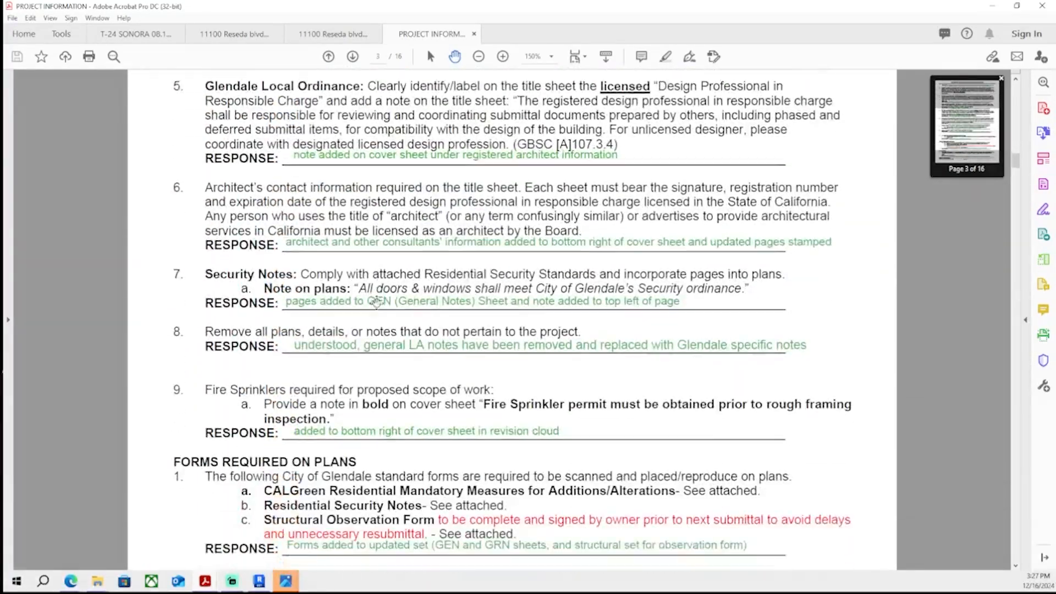
scroll(378, 302, down, 15)
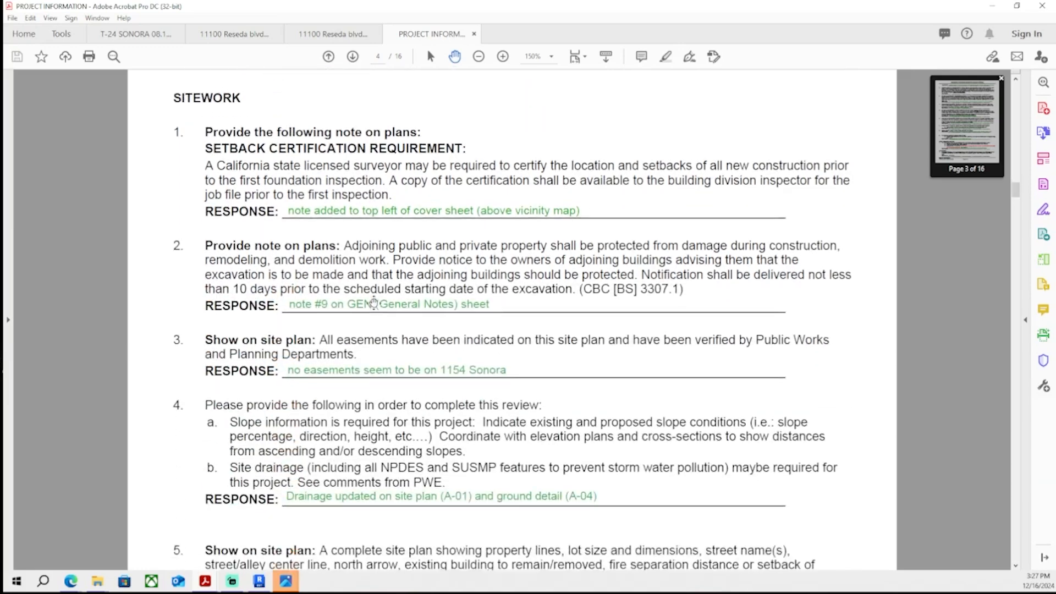
scroll(373, 302, down, 15)
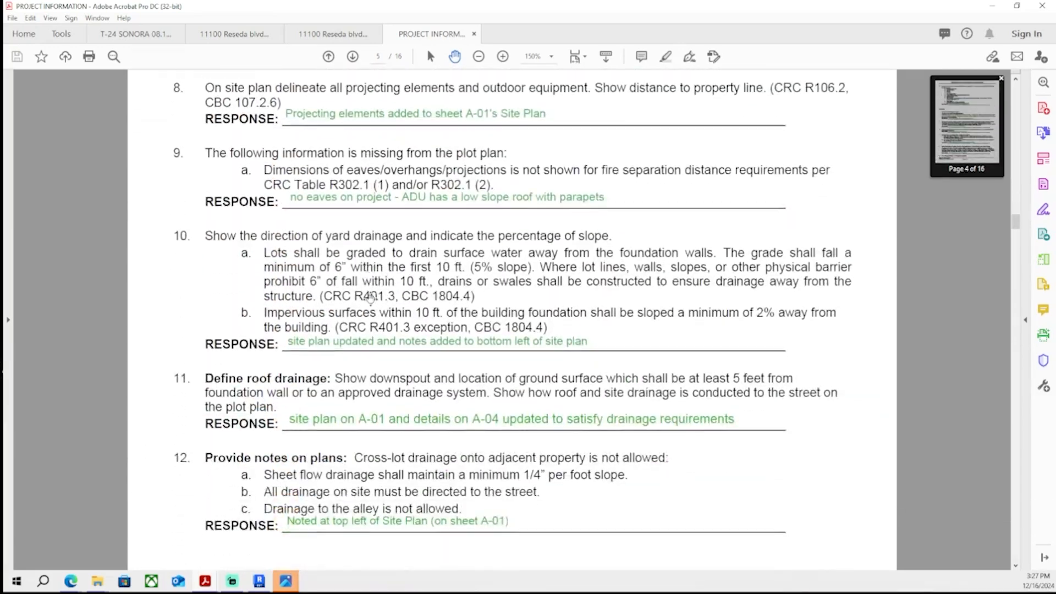
scroll(372, 286, down, 15)
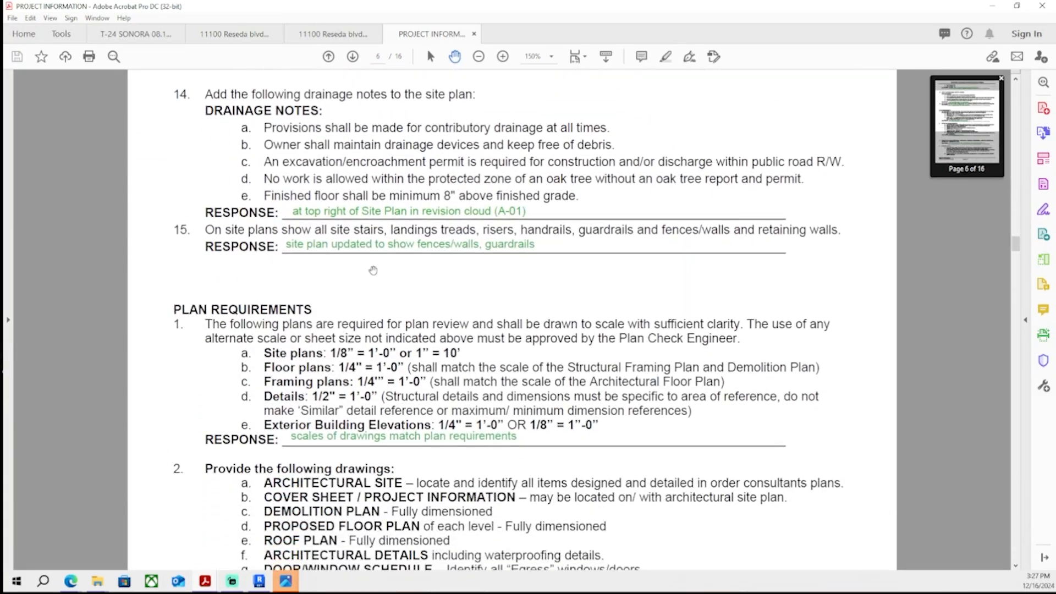
scroll(371, 286, down, 15)
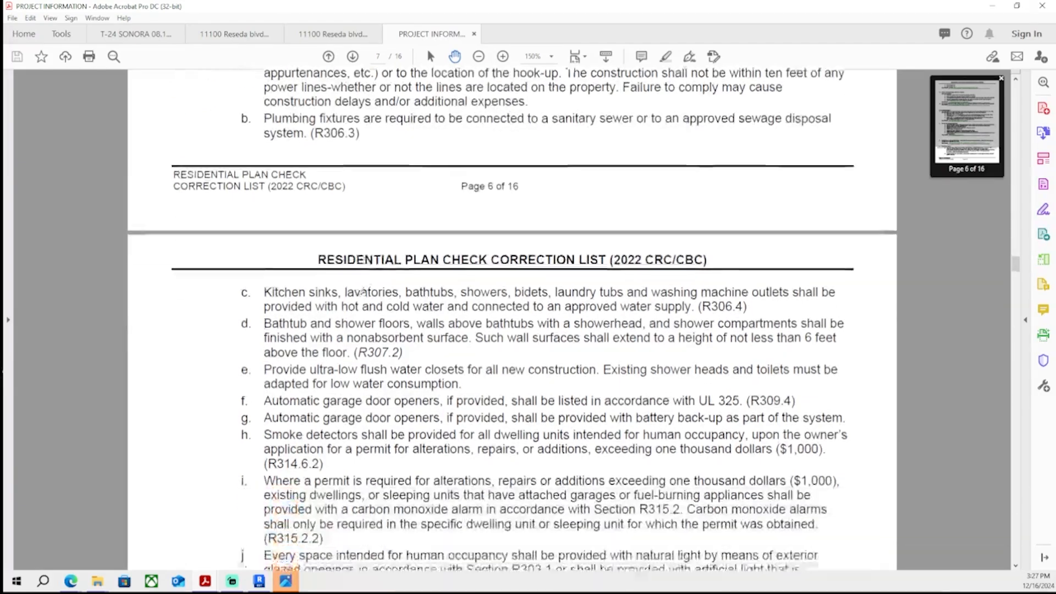
scroll(365, 283, down, 15)
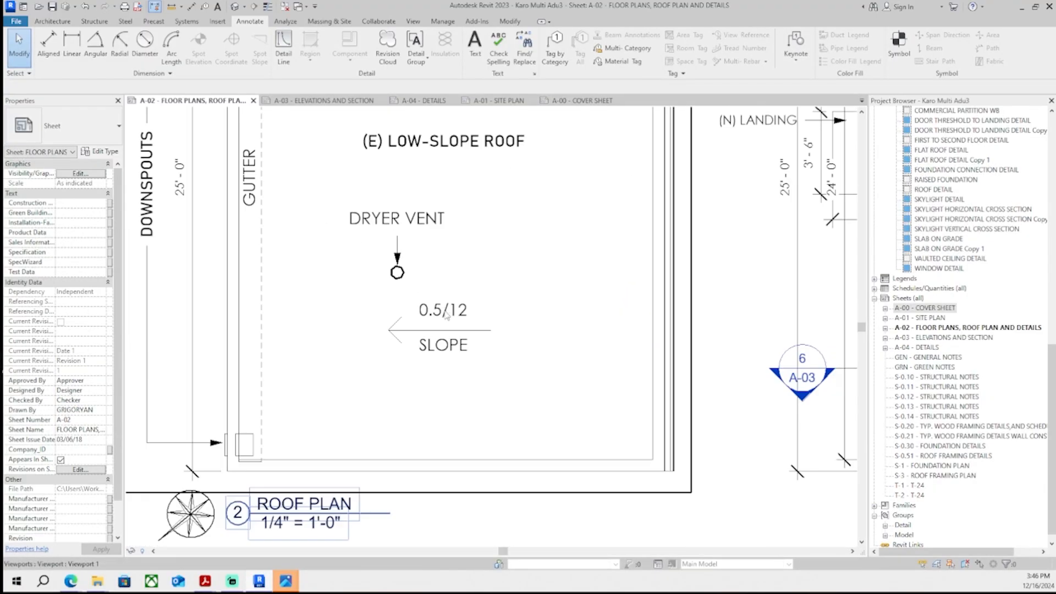
- Inside the roof plan viewport, select the slope arrow and 0.5/12 SLOPE label and nudge them right
double_click(447, 315)
scroll(437, 325, down, 2)
scroll(451, 323, up, 2)
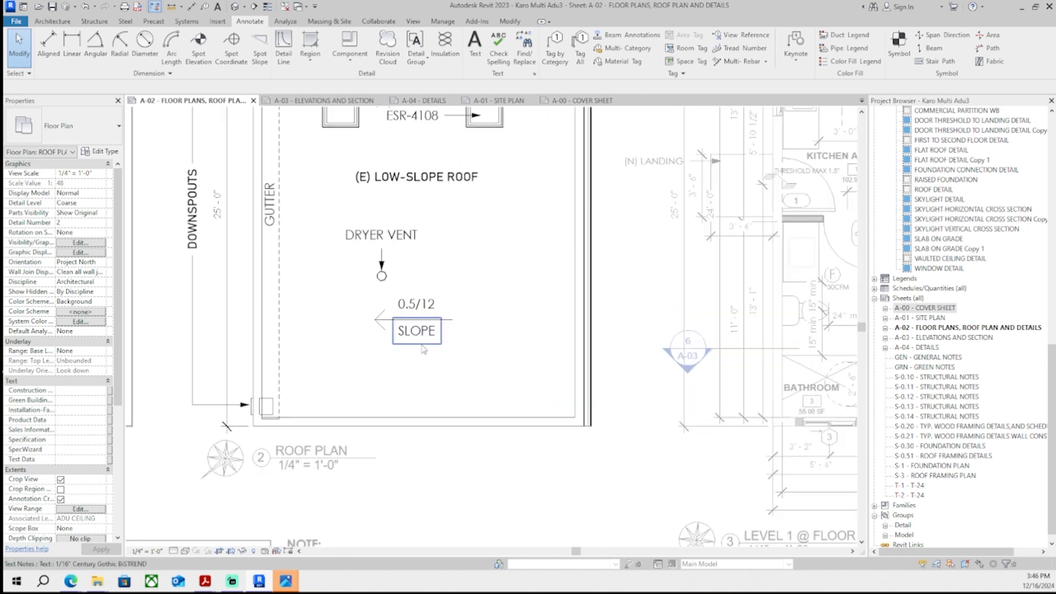
drag(458, 350, 458, 351)
drag(365, 277, 466, 360)
key(Right)
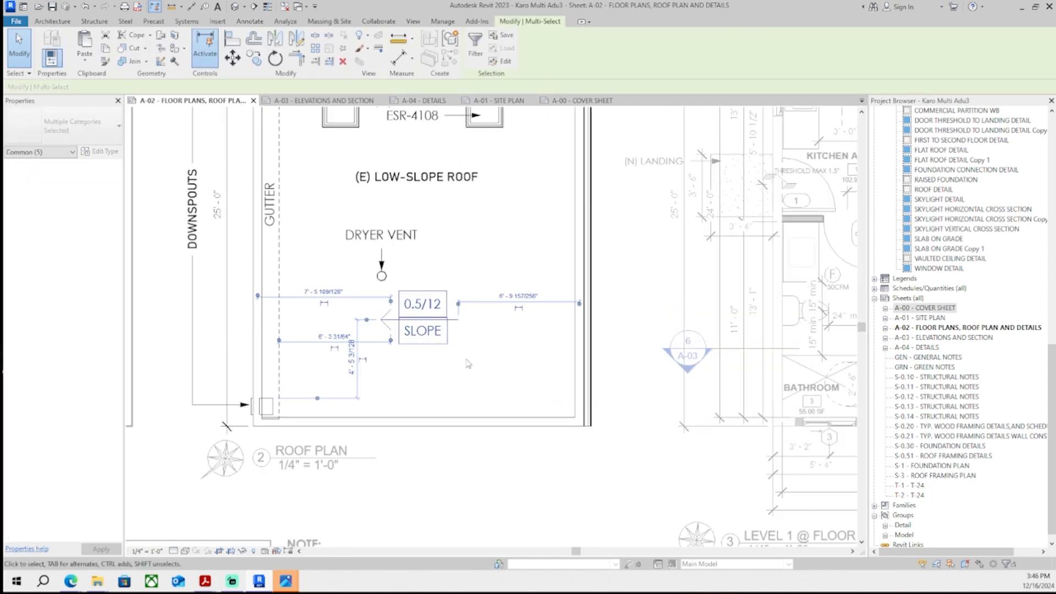
click(496, 355)
scroll(496, 351, down, 4)
scroll(484, 335, up, 3)
scroll(484, 333, down, 2)
middle_drag(484, 325, 484, 321)
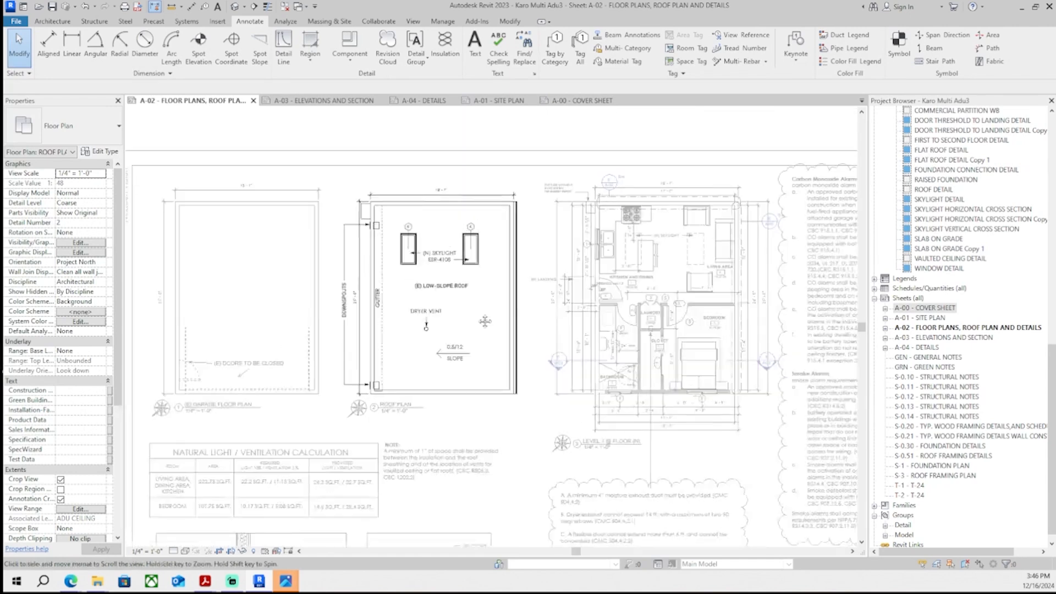
scroll(473, 308, up, 4)
scroll(429, 302, down, 2)
scroll(423, 300, up, 2)
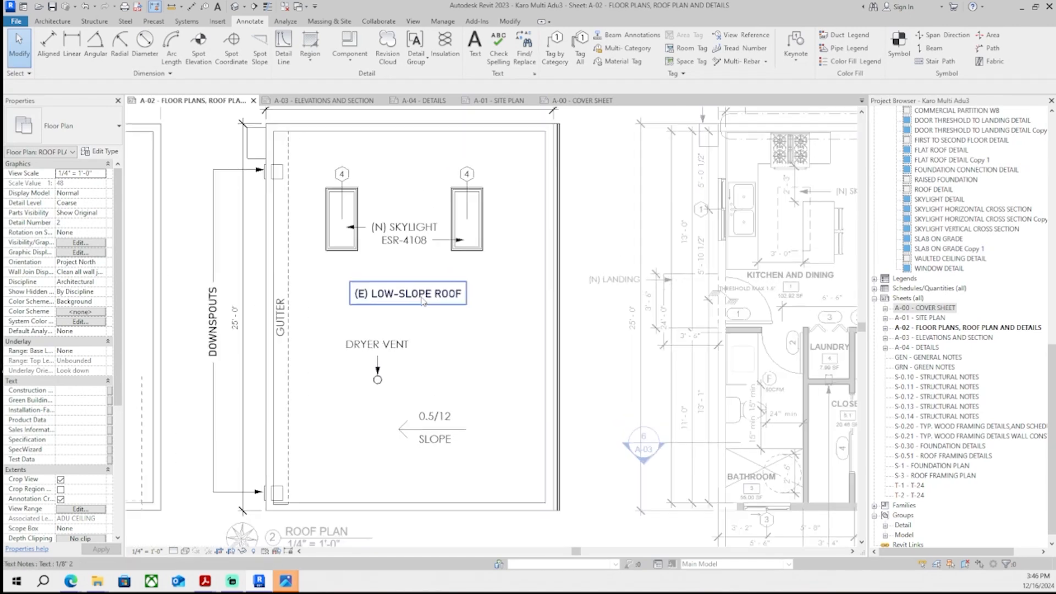
scroll(423, 300, up, 2)
click(440, 289)
click(425, 349)
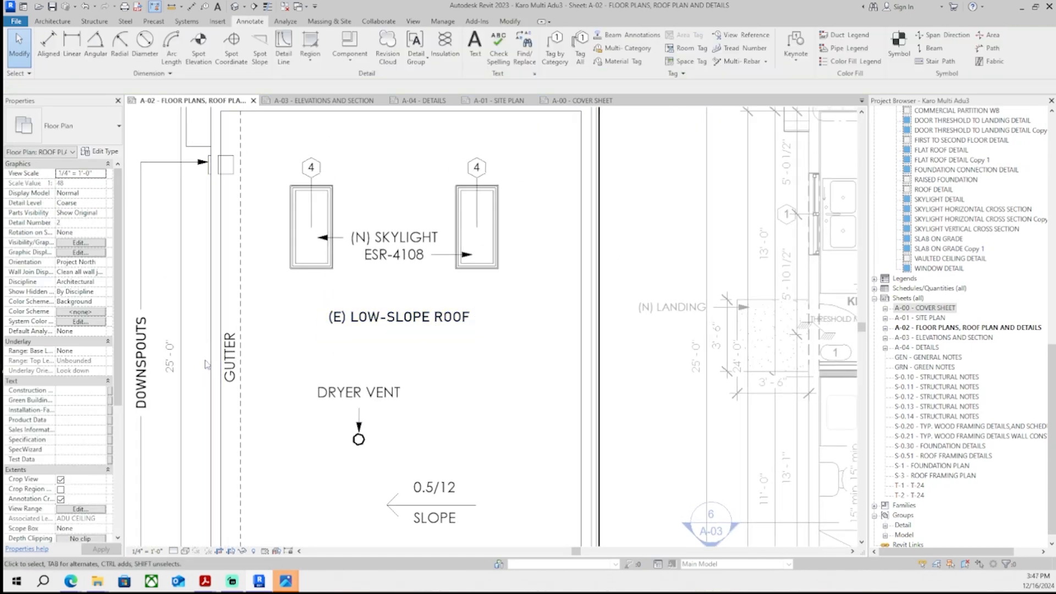
scroll(286, 370, down, 5)
- Add a sheet text note reading "CRRC#: 0608-0009" and "SRI#: 92" below the (E) LOW-SLOPE ROOF label
double_click(303, 172)
middle_drag(309, 396, 400, 278)
scroll(361, 308, down, 1)
scroll(401, 272, up, 3)
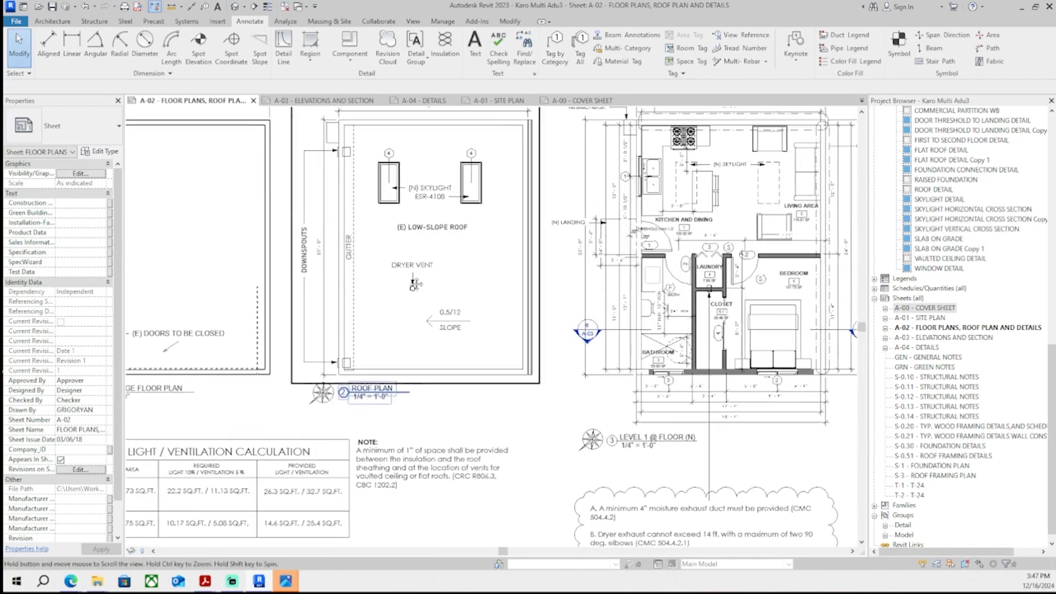
scroll(407, 265, up, 2)
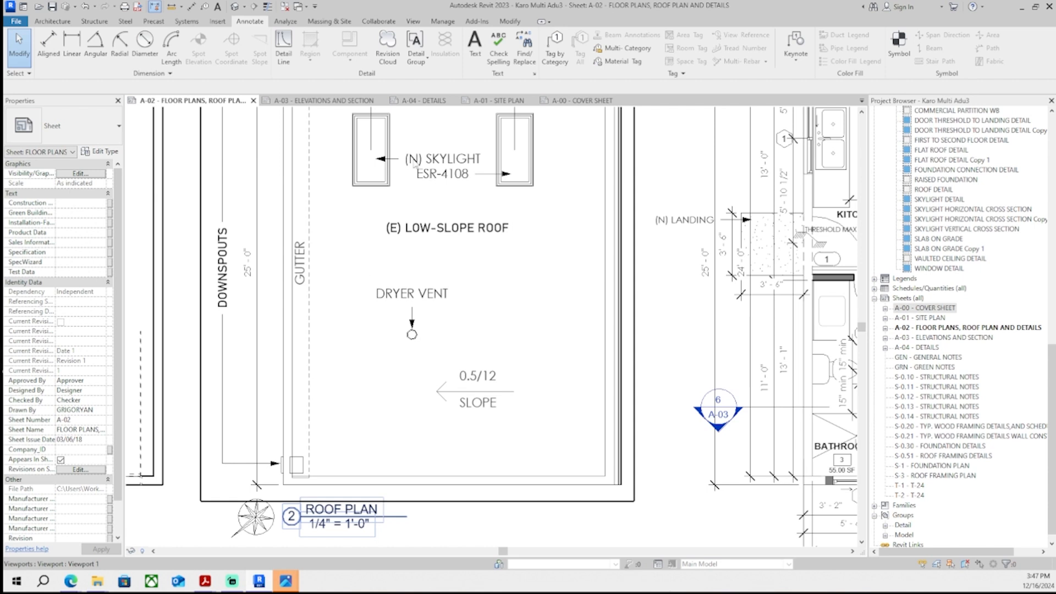
key(t)
key(x)
scroll(396, 236, up, 4)
click(406, 223)
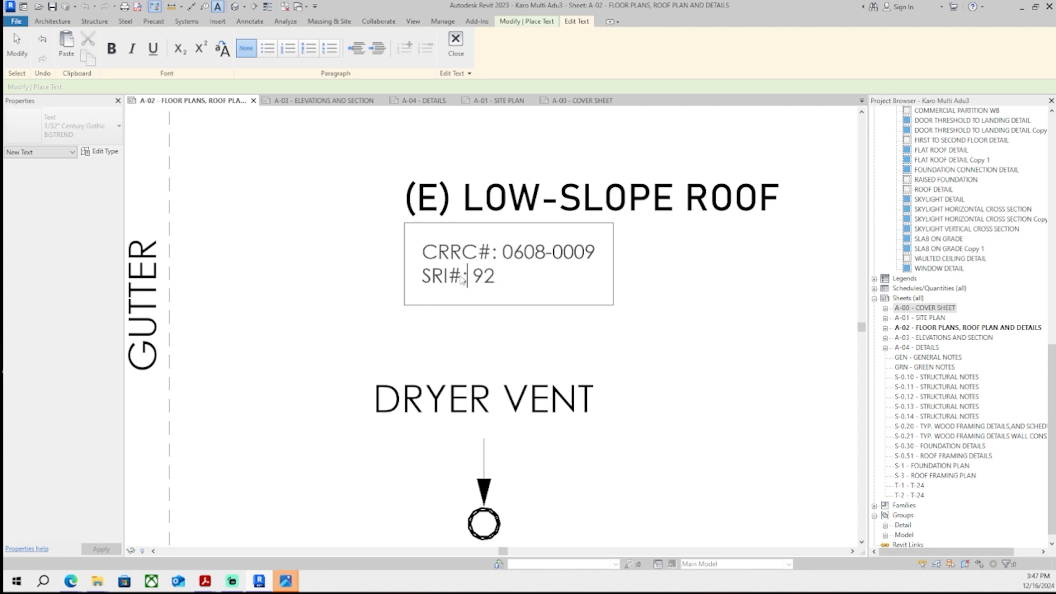
click(422, 335)
key(Escape)
key(Escape)
- Move the CRRC/SRI note so it sits centred under the low-slope roof label
scroll(420, 303, down, 5)
click(451, 297)
scroll(454, 308, up, 3)
middle_drag(431, 320, 401, 328)
key(Right)
key(Right)
key(Right)
key(Right)
key(Right)
key(Right)
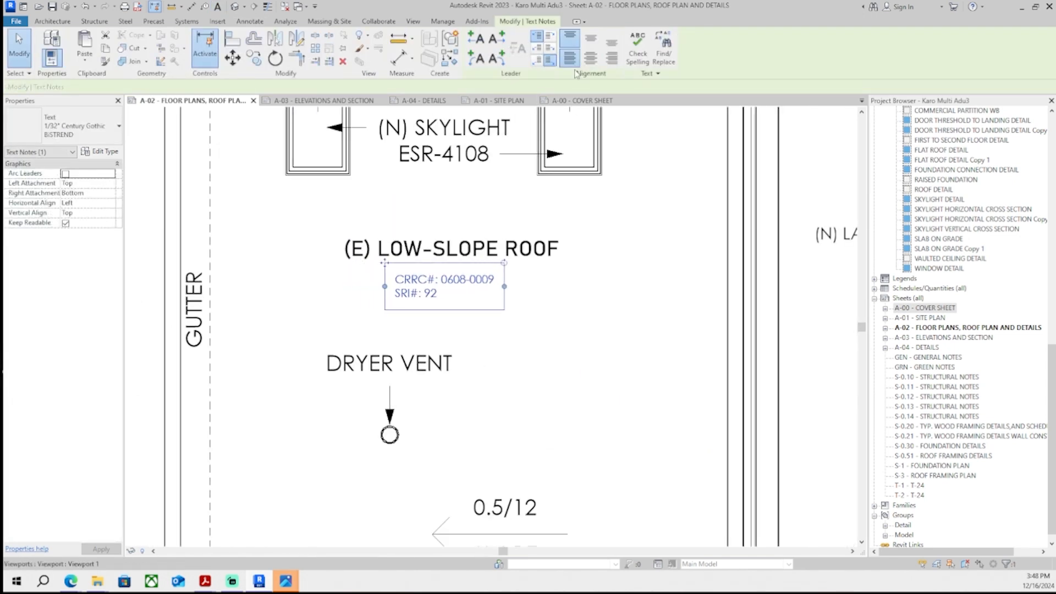
key(Escape)
- Nudge the CRRC/SRI note upward closer to the roof label
scroll(466, 319, down, 5)
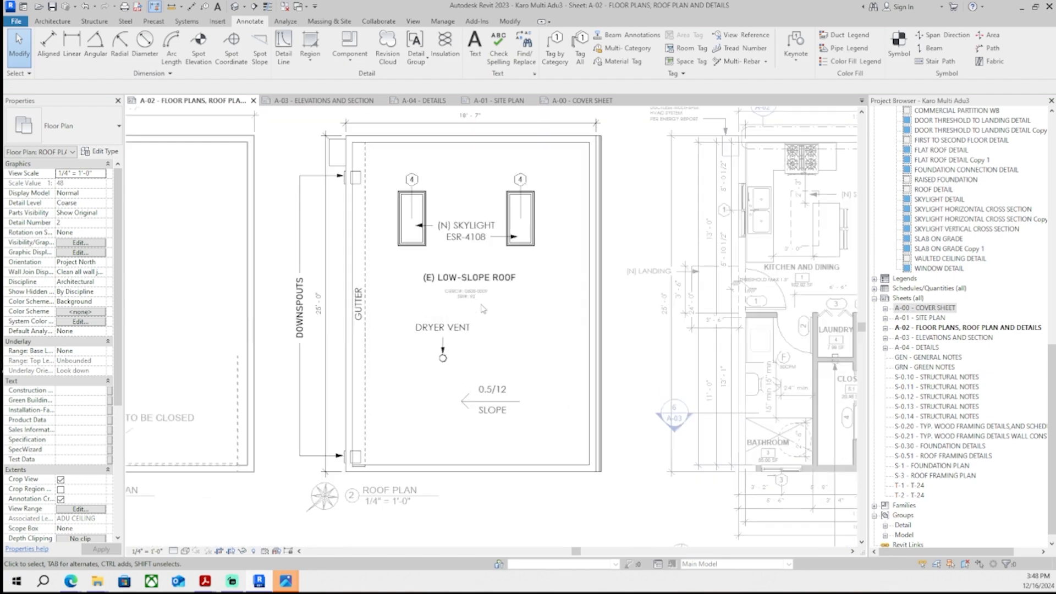
scroll(445, 330, up, 5)
click(495, 290)
key(Up)
key(Up)
key(Up)
key(Up)
key(Up)
click(340, 288)
scroll(393, 303, down, 5)
scroll(397, 313, up, 1)
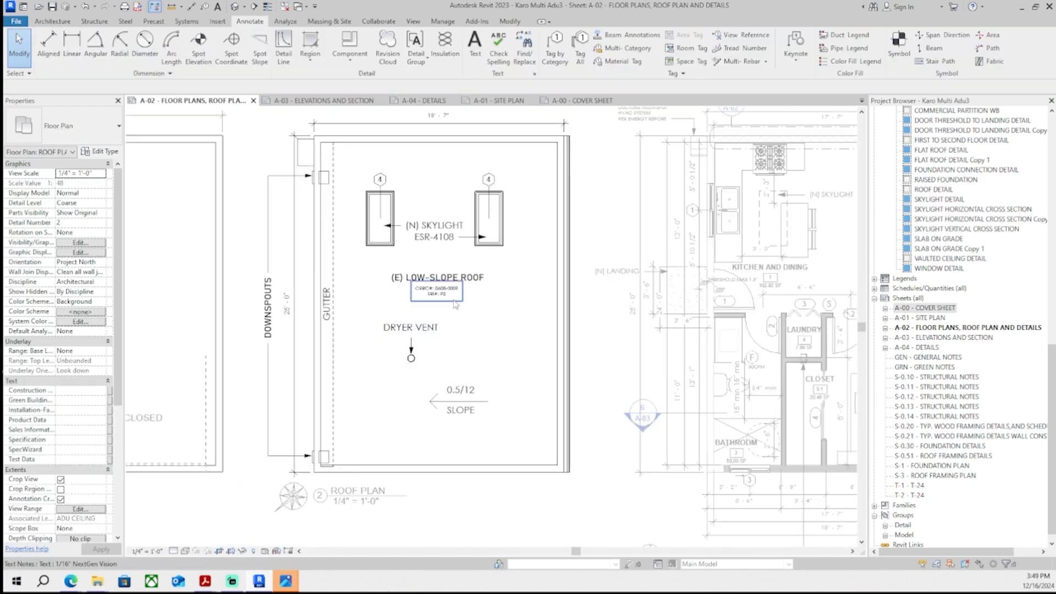
scroll(465, 306, up, 5)
scroll(394, 290, up, 2)
click(368, 282)
click(383, 302)
scroll(394, 315, down, 10)
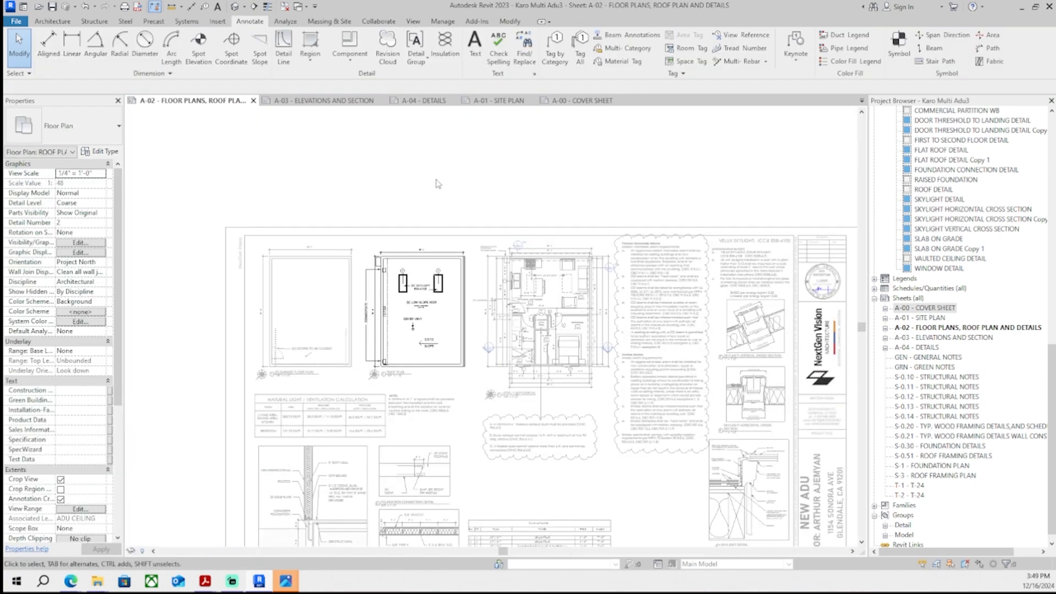
double_click(439, 184)
scroll(452, 231, up, 1)
middle_drag(451, 231, 445, 183)
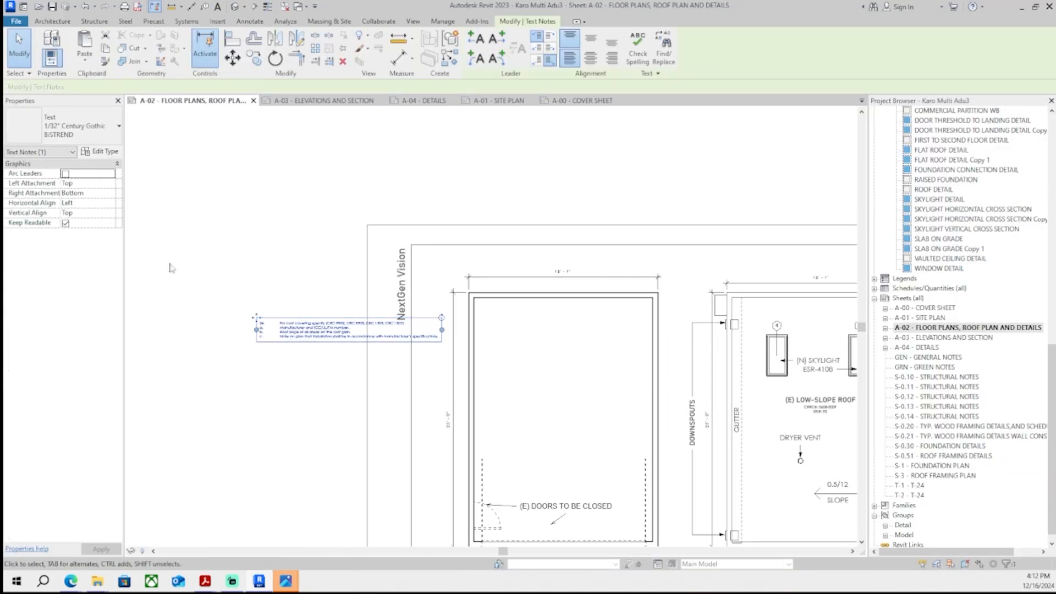
- Set the correction note text beside the sheet to the 1/16" Century Gothic BISTREND 2 type and move it near the plans
click(91, 134)
scroll(85, 182, up, 1)
click(83, 192)
click(220, 264)
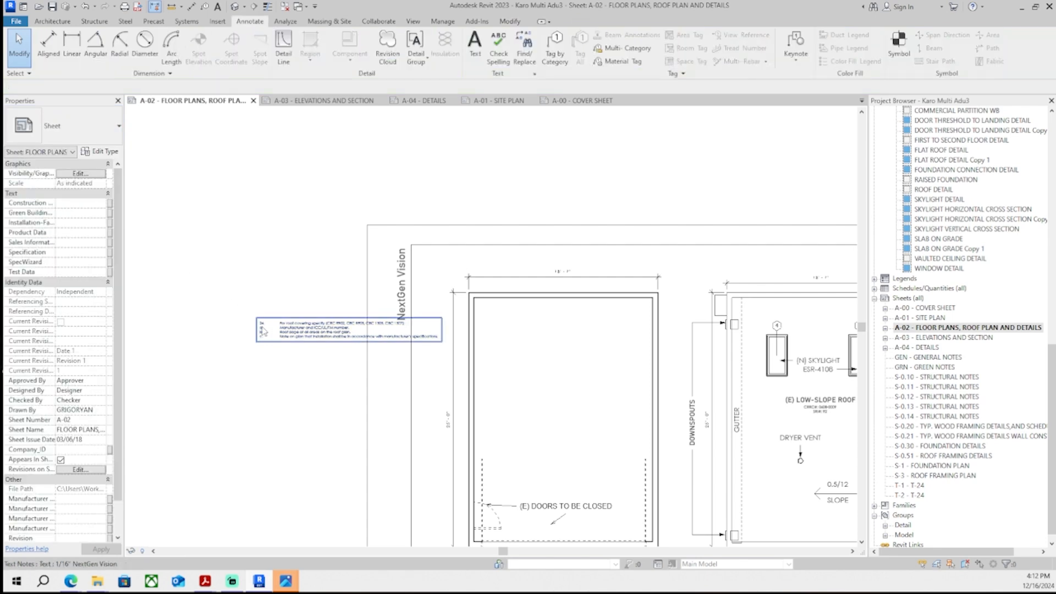
click(308, 330)
click(82, 130)
scroll(77, 172, up, 1)
click(77, 175)
scroll(308, 271, down, 2)
middle_drag(308, 272, 196, 335)
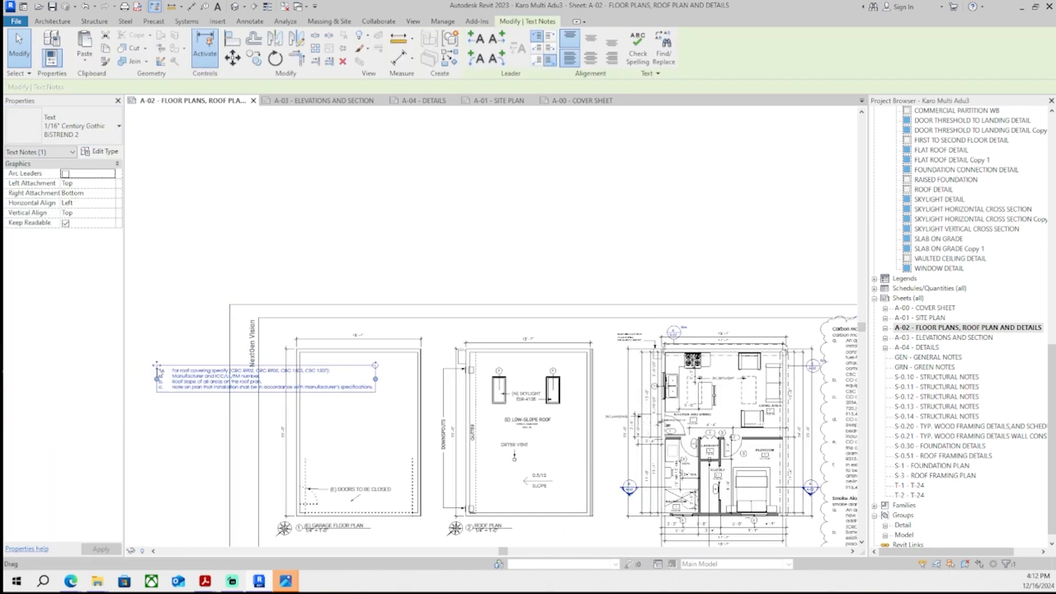
drag(158, 369, 327, 278)
scroll(549, 243, up, 5)
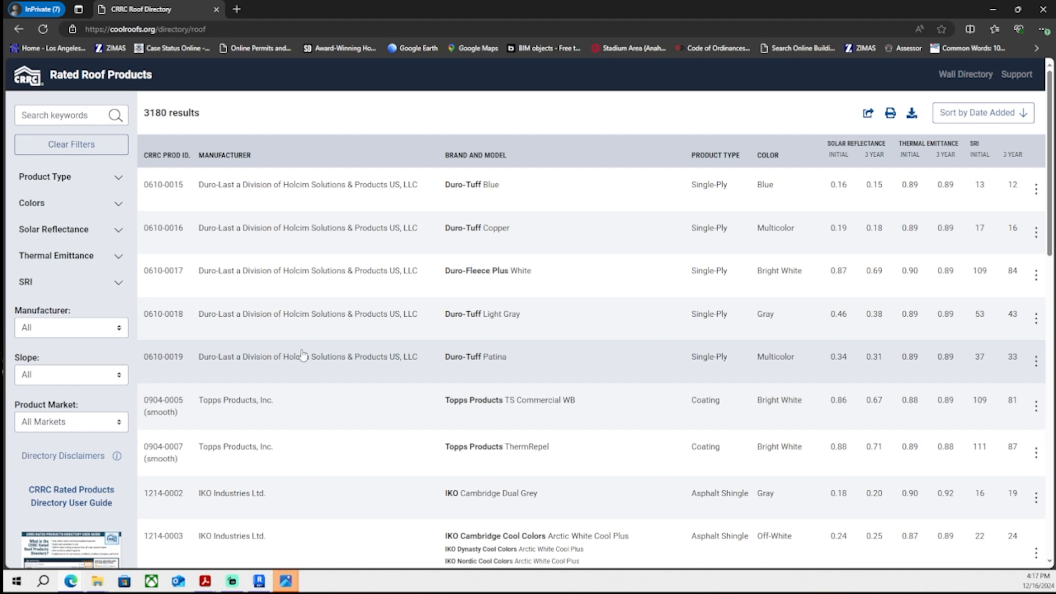
- In the CRRC roof directory, open product 0608-0009 Elevate SBS Metal Flash-AL and copy its details
scroll(297, 356, down, 12)
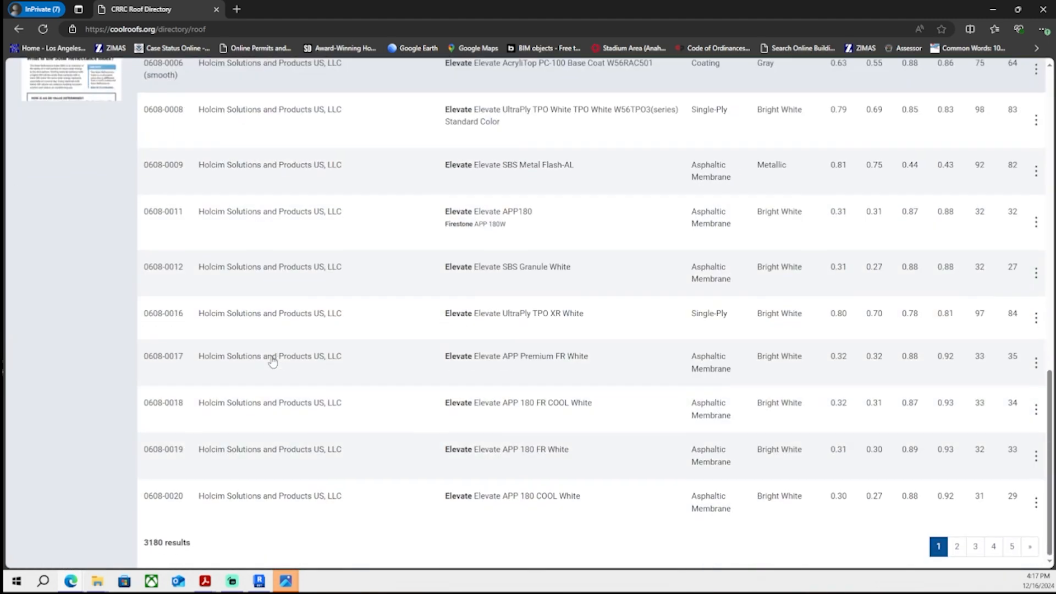
scroll(272, 359, up, 12)
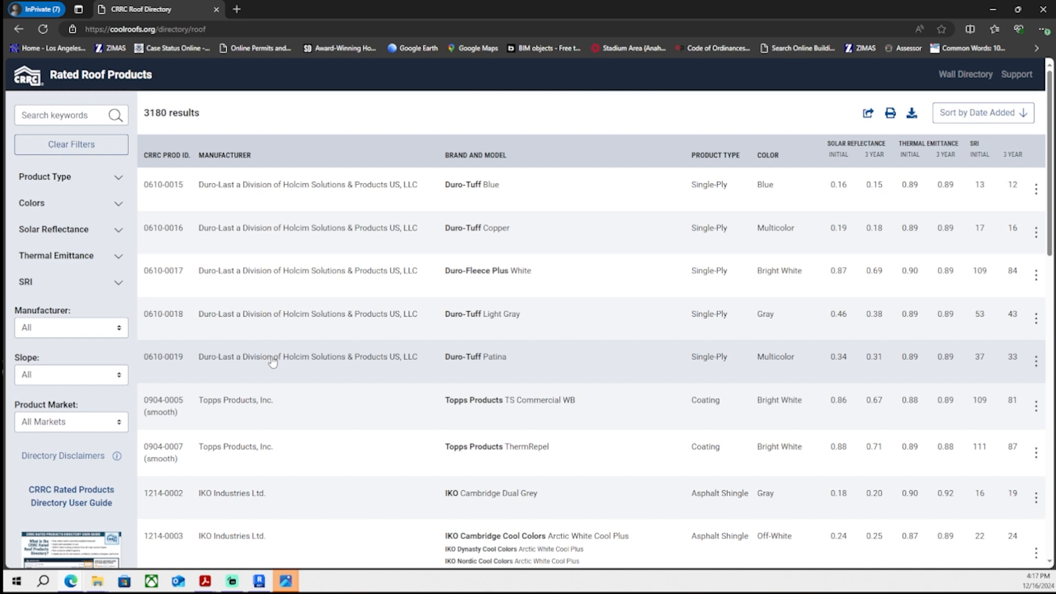
scroll(271, 362, down, 12)
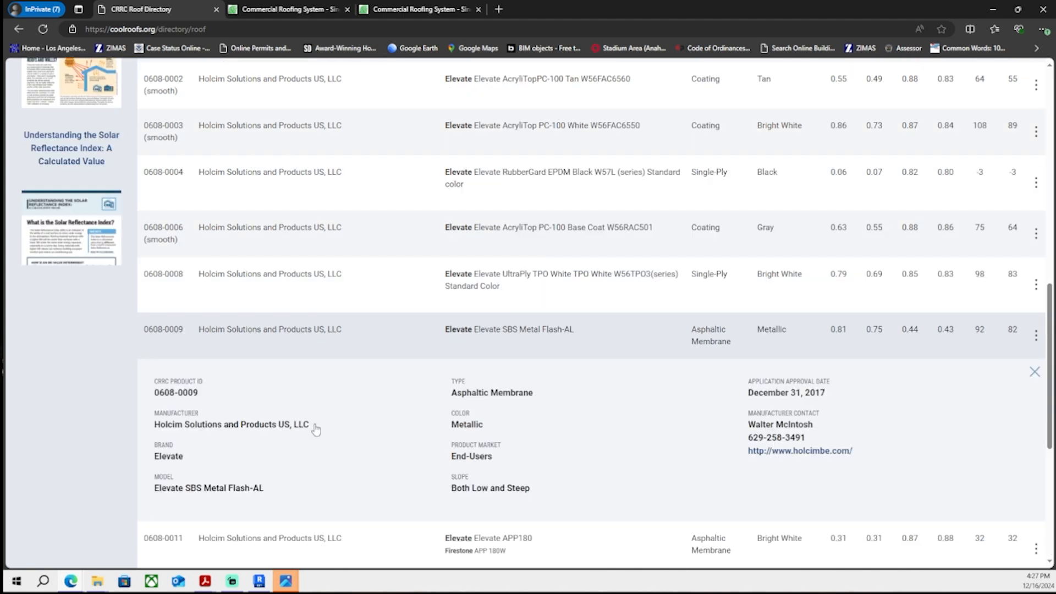
click(147, 436)
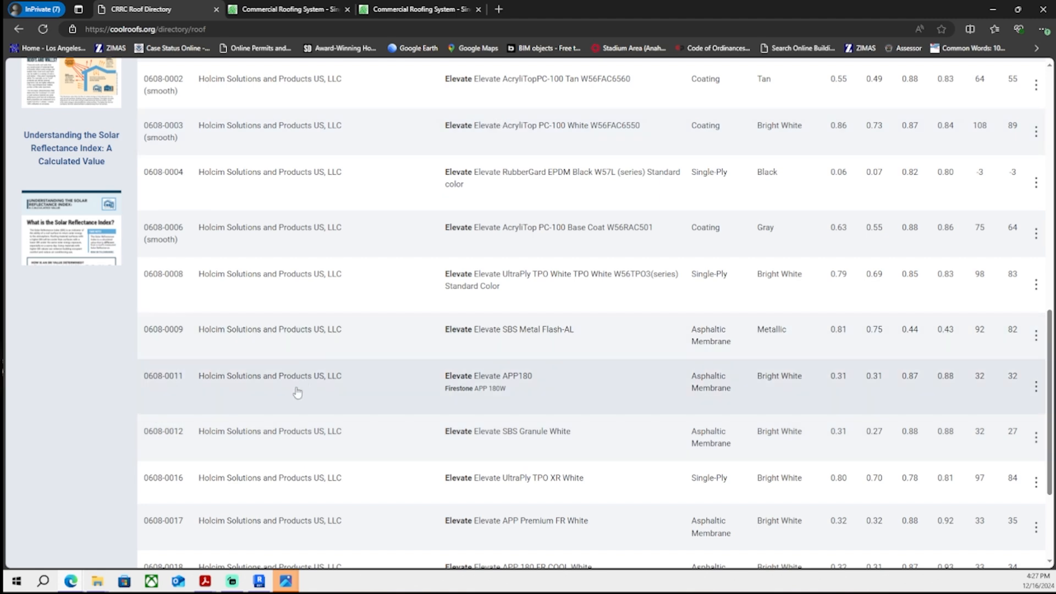
click(297, 349)
drag(668, 502, 554, 468)
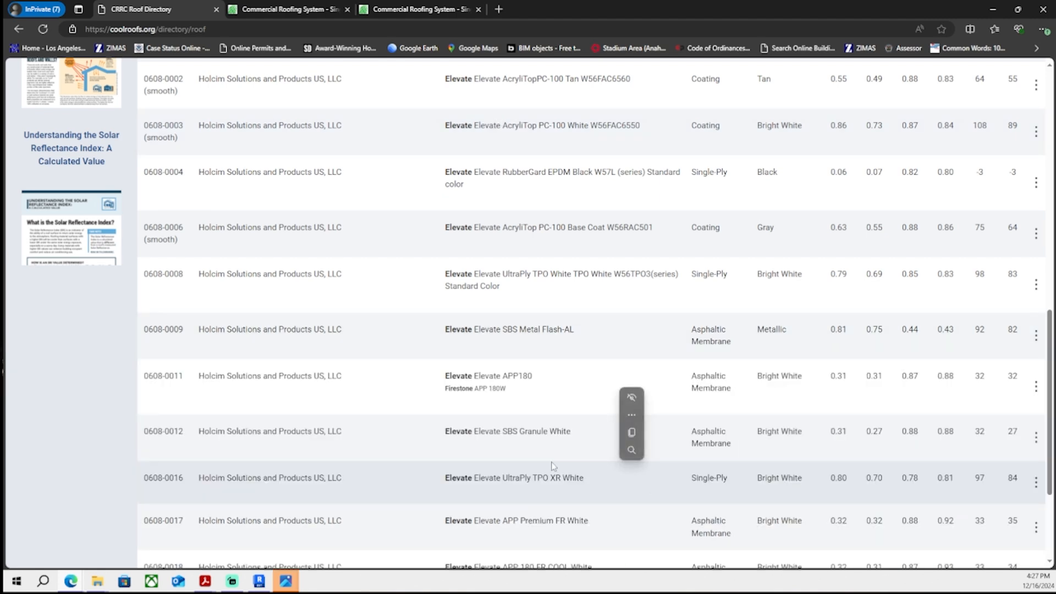
click(328, 354)
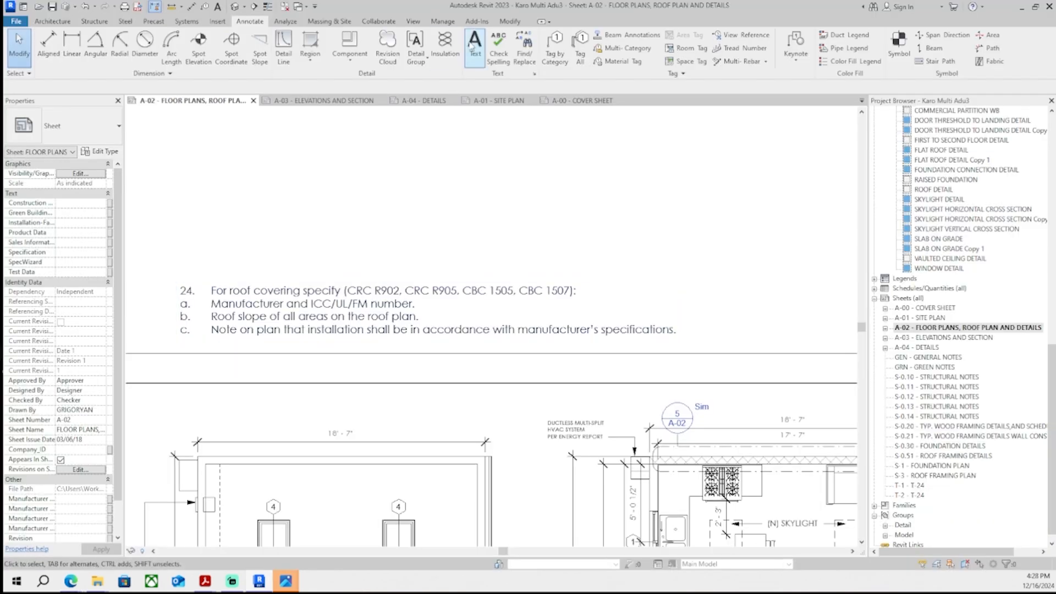
- Back in the sheet, paste the copied product details as a text note above correction item 24 and widen it
click(473, 44)
click(315, 237)
text(0608-0009 Holcim Solutions and Products US, LLC Elevate Elevate SBS Metal Flash-AL Asphaltic Membrane Metallic 0.81 0.75 0.44 0.43 92 82)
click(367, 206)
scroll(331, 254, up, 4)
scroll(391, 283, down, 4)
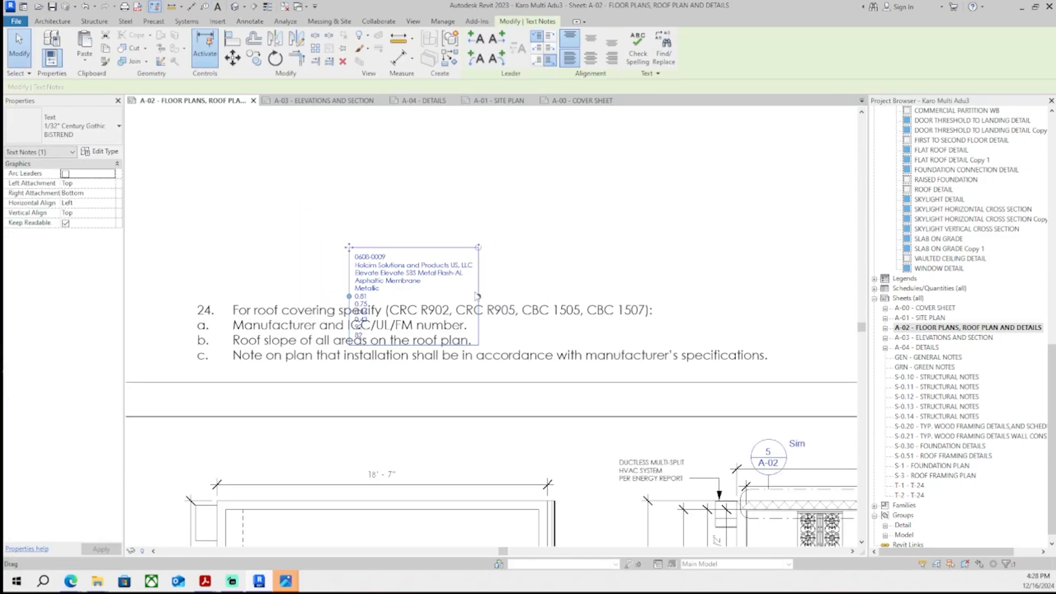
drag(478, 296, 738, 295)
- Edit the pasted note to keep only the manufacturer, model and Asphaltic Membrane lines, deleting the ID, colour and rating values
scroll(392, 264, up, 4)
scroll(406, 264, down, 2)
scroll(402, 259, up, 3)
click(468, 280)
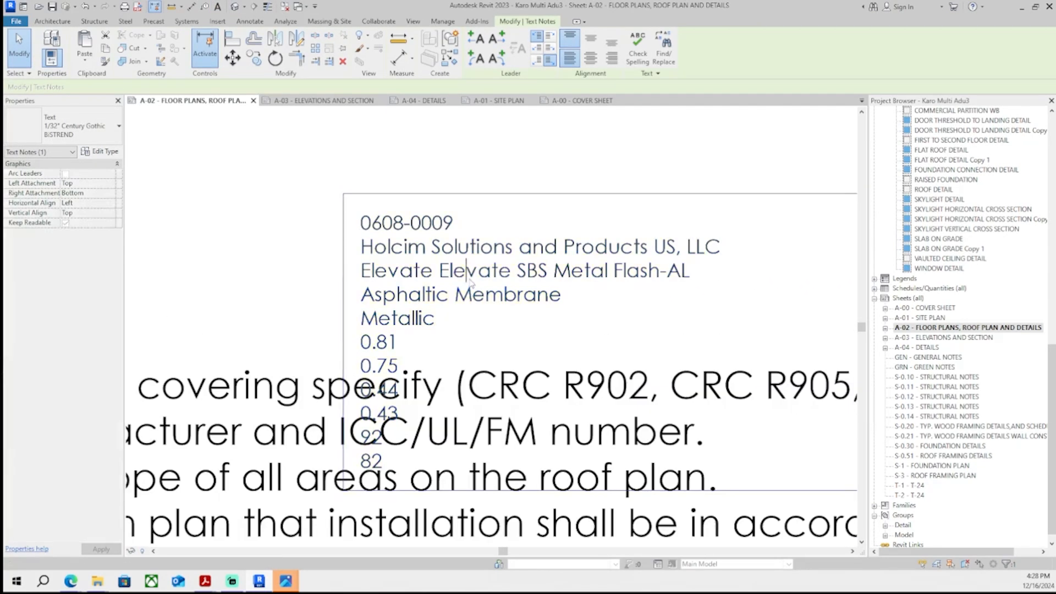
drag(457, 224, 337, 232)
key(Delete)
drag(419, 295, 500, 497)
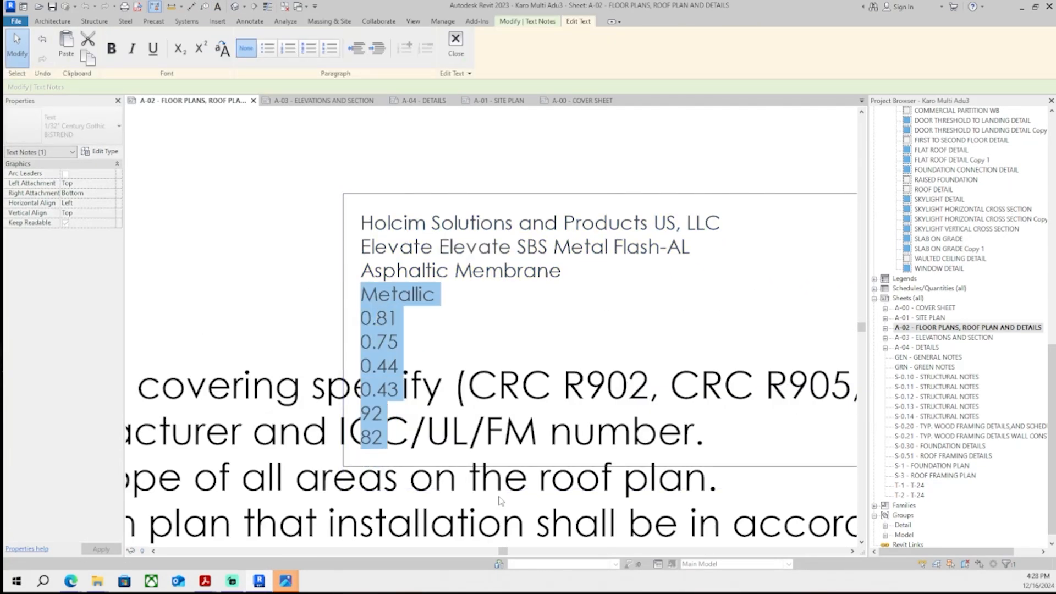
key(BackSpace)
scroll(463, 443, down, 2)
key(BackSpace)
click(384, 274)
scroll(443, 347, down, 2)
scroll(448, 352, down, 1)
scroll(622, 410, up, 2)
click(670, 304)
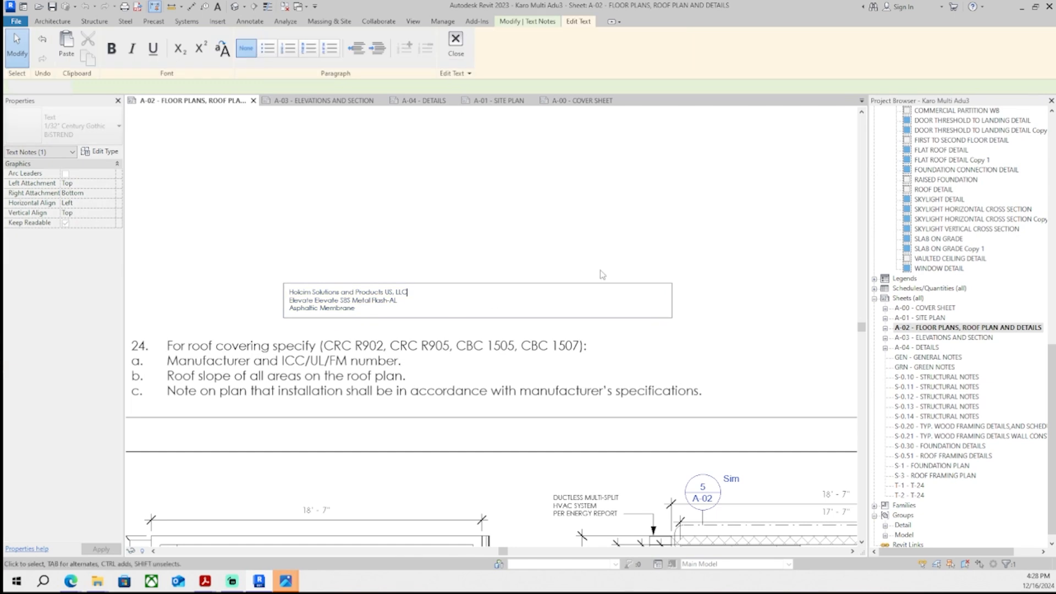
- Narrow the product note's text box
click(602, 275)
drag(672, 301, 452, 305)
click(560, 203)
scroll(560, 204, down, 2)
scroll(475, 262, down, 2)
scroll(476, 262, up, 3)
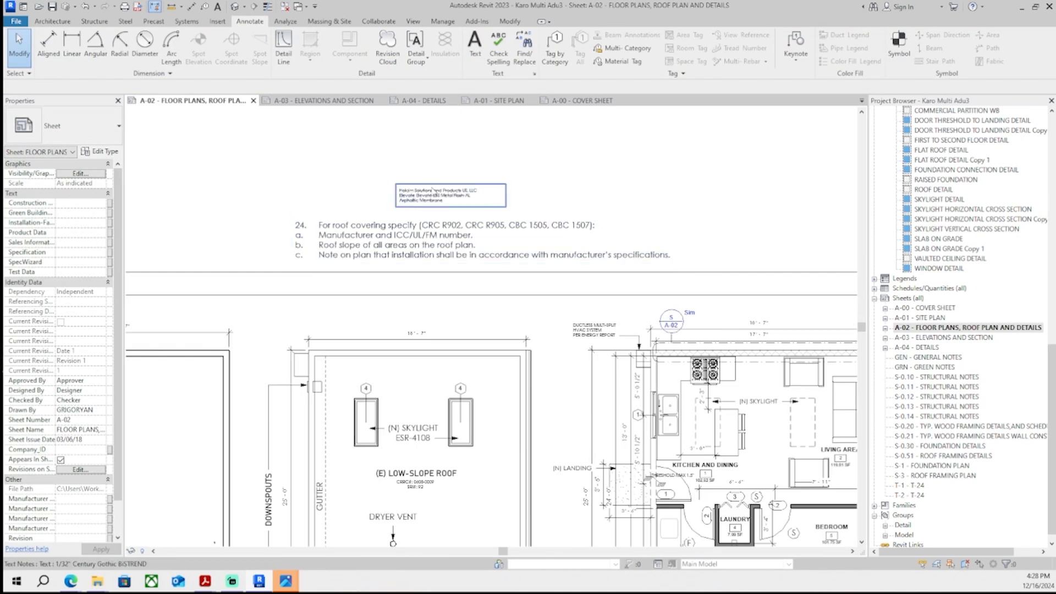
- Change the product note's type to 1/16" Century Gothic BiSTREND 2
click(446, 196)
click(63, 125)
click(88, 194)
click(79, 130)
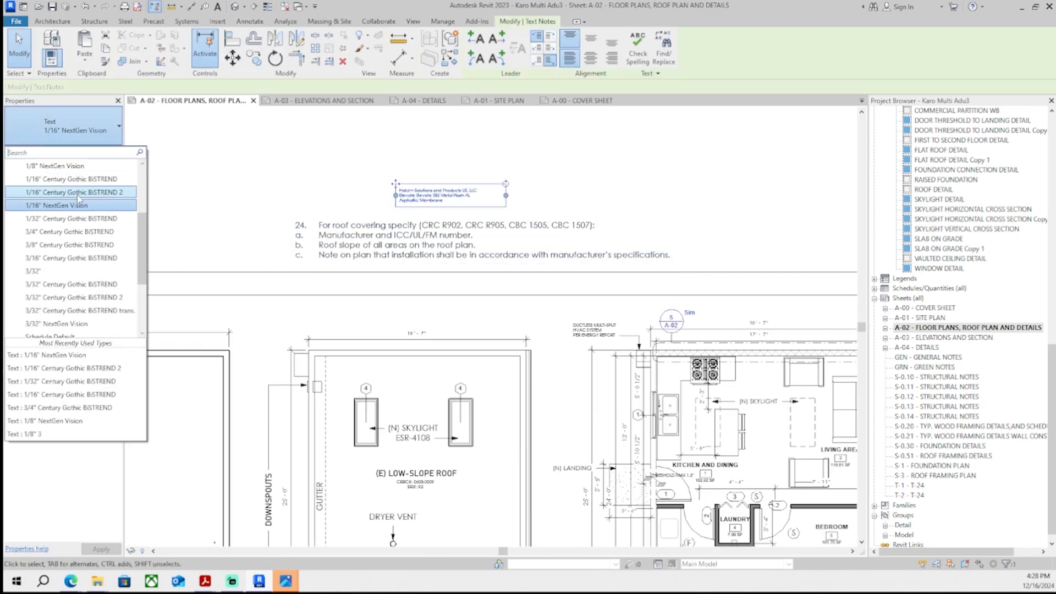
click(82, 192)
click(550, 165)
- Move the product note into the roof plan beneath the CRRC/SRI note
scroll(440, 220, down, 2)
click(358, 149)
drag(406, 160, 461, 159)
drag(290, 135, 342, 383)
scroll(274, 408, up, 4)
scroll(342, 374, down, 1)
scroll(344, 388, up, 1)
middle_drag(309, 410, 305, 287)
- Select the DRYER VENT note in the roof plan and nudge it down and right to align with the vent circle
double_click(300, 312)
click(297, 318)
drag(255, 302, 367, 349)
scroll(337, 354, up, 5)
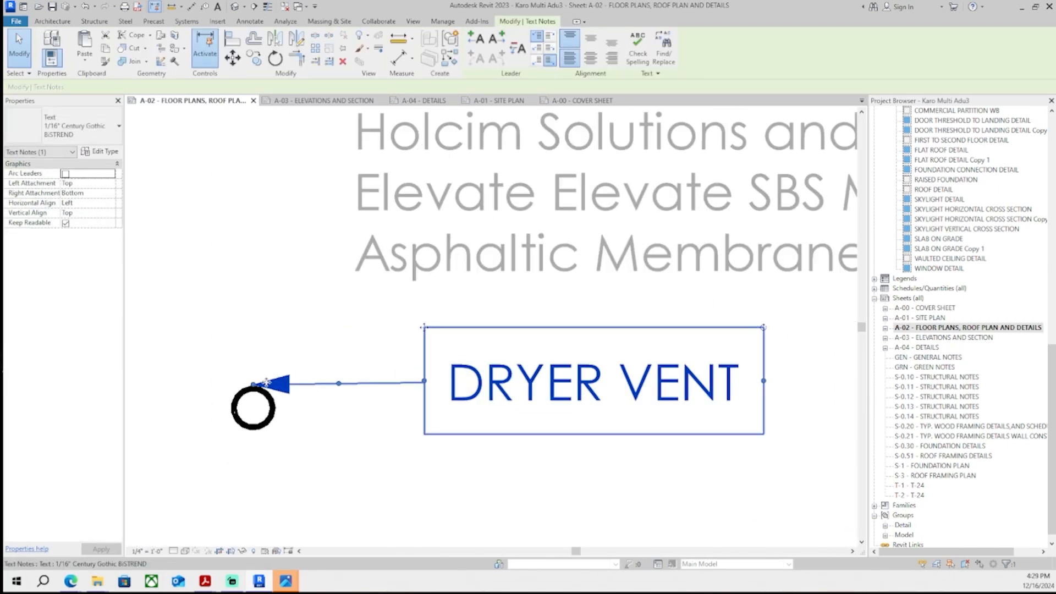
drag(261, 382, 261, 383)
key(Down)
key(Down)
key(Down)
key(Down)
key(Down)
key(Down)
key(Down)
key(Down)
key(Down)
key(Down)
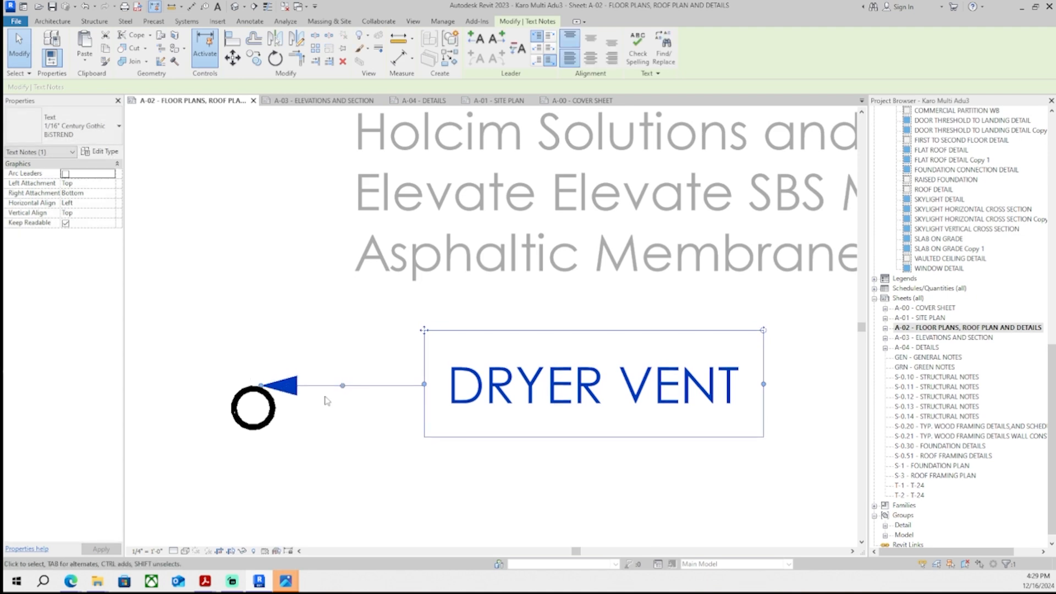
key(Right)
key(Right)
key(Right)
key(Right)
key(Right)
key(Right)
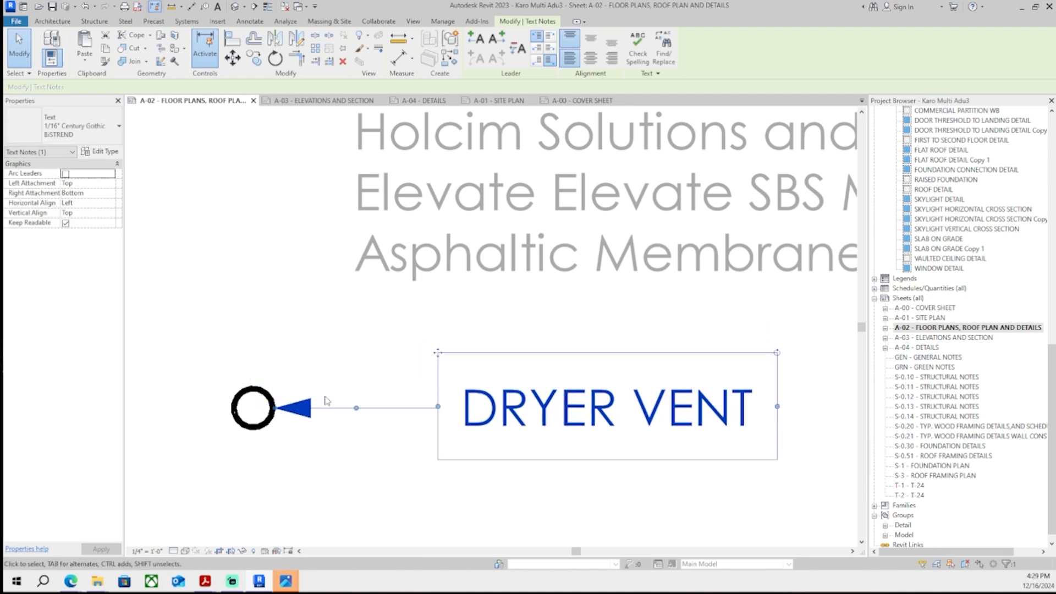
scroll(326, 376, down, 2)
click(327, 380)
scroll(363, 396, down, 5)
mouse_move(326, 406)
middle_down()
mouse_move(291, 399)
mouse_move(372, 423)
middle_up()
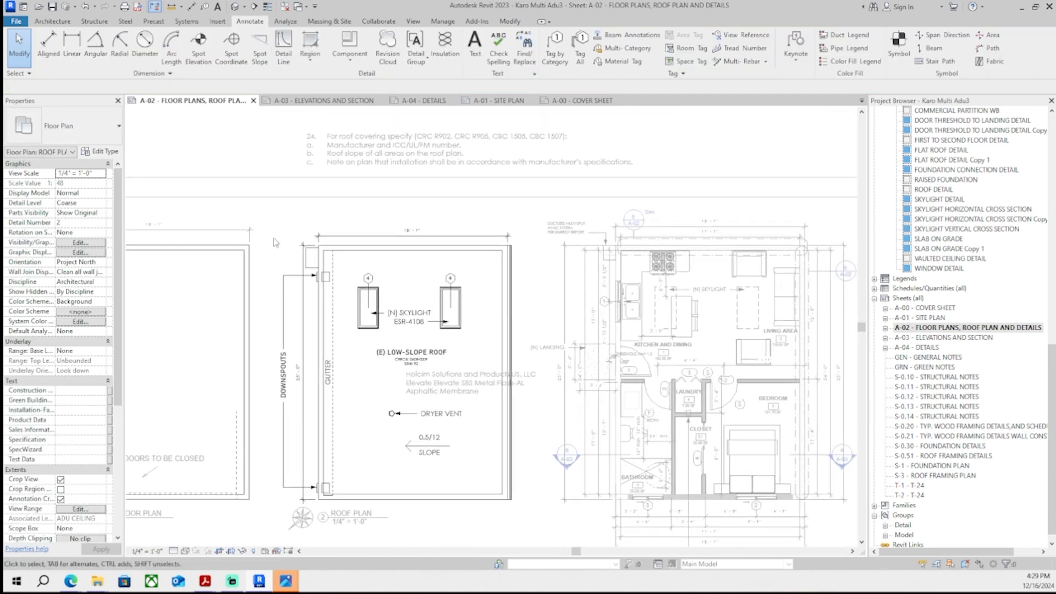
double_click(259, 157)
scroll(411, 352, up, 3)
click(416, 389)
key(Escape)
scroll(418, 385, down, 3)
scroll(337, 409, up, 2)
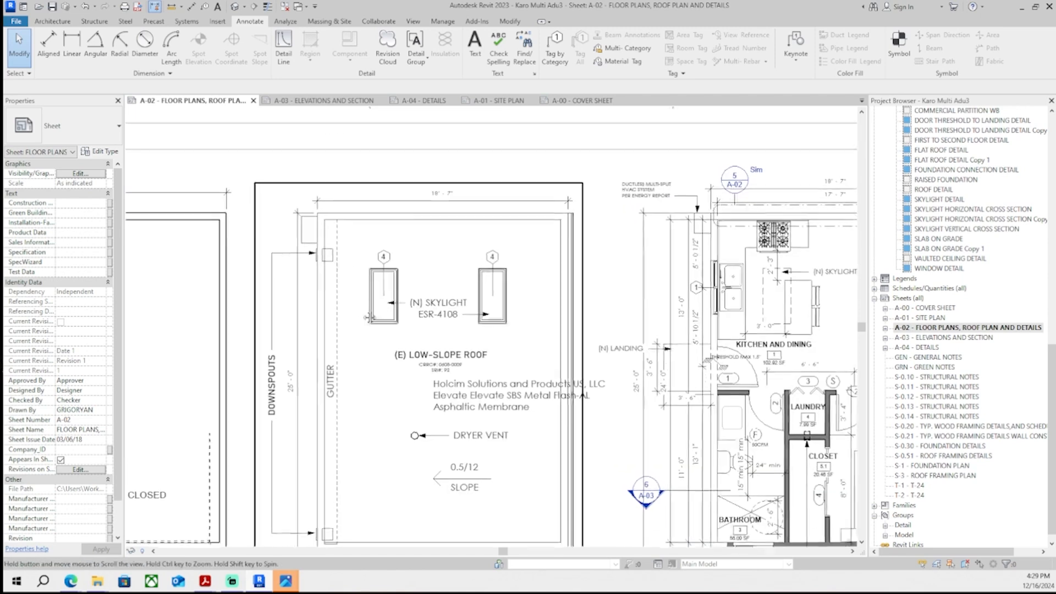
- Select the product note and change its type to 1/16" NextGen Vision
middle_drag(476, 387, 449, 364)
scroll(448, 364, up, 1)
click(448, 365)
scroll(449, 365, up, 3)
click(97, 139)
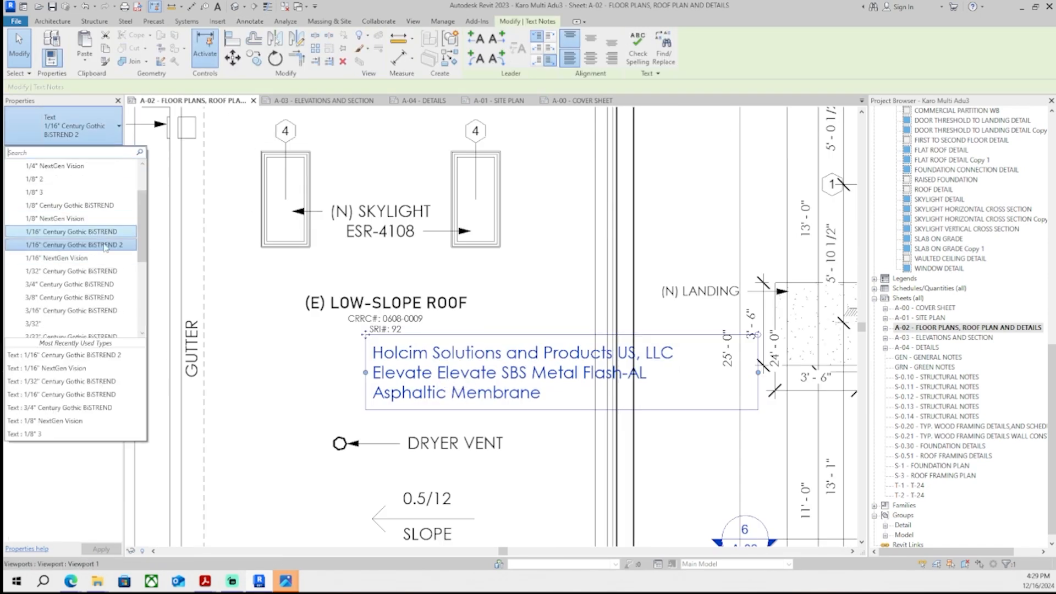
click(99, 259)
- Narrow the product note, centre-align its text and position it under the CRRC/SRI note
drag(758, 358, 550, 358)
click(590, 57)
click(591, 39)
middle_drag(524, 249, 526, 265)
scroll(400, 292, up, 2)
drag(345, 383, 243, 378)
key(Escape)
scroll(555, 336, down, 2)
scroll(493, 354, up, 4)
double_click(406, 366)
scroll(405, 367, down, 4)
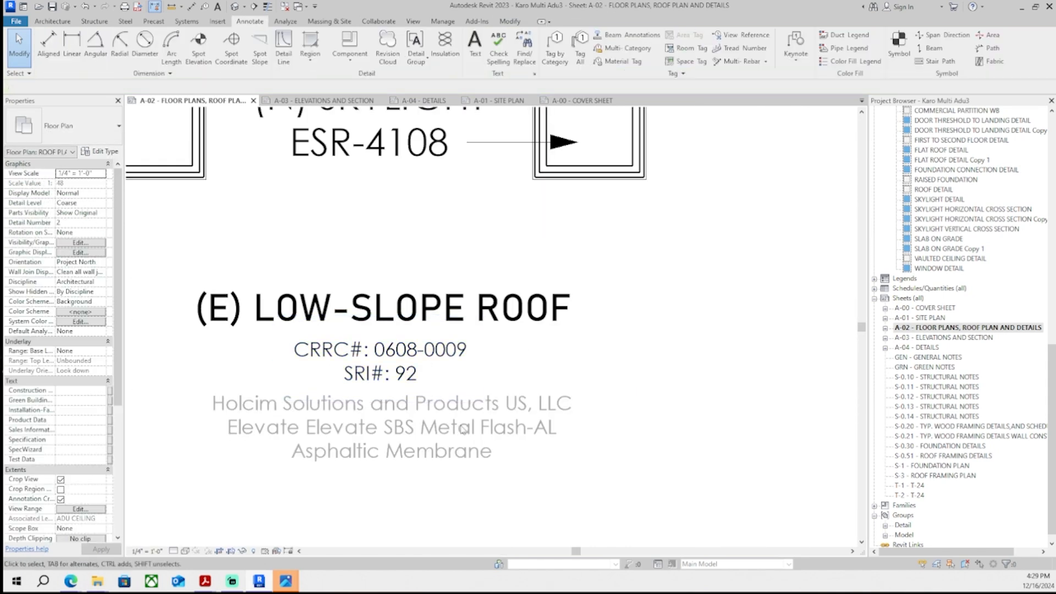
- Complete correction 24's response as 'Added to roof plan (drawing #2) on page A-02' and save the PDF
scroll(492, 385, up, 2)
double_click(491, 386)
scroll(492, 385, up, 3)
key(ctrl+a)
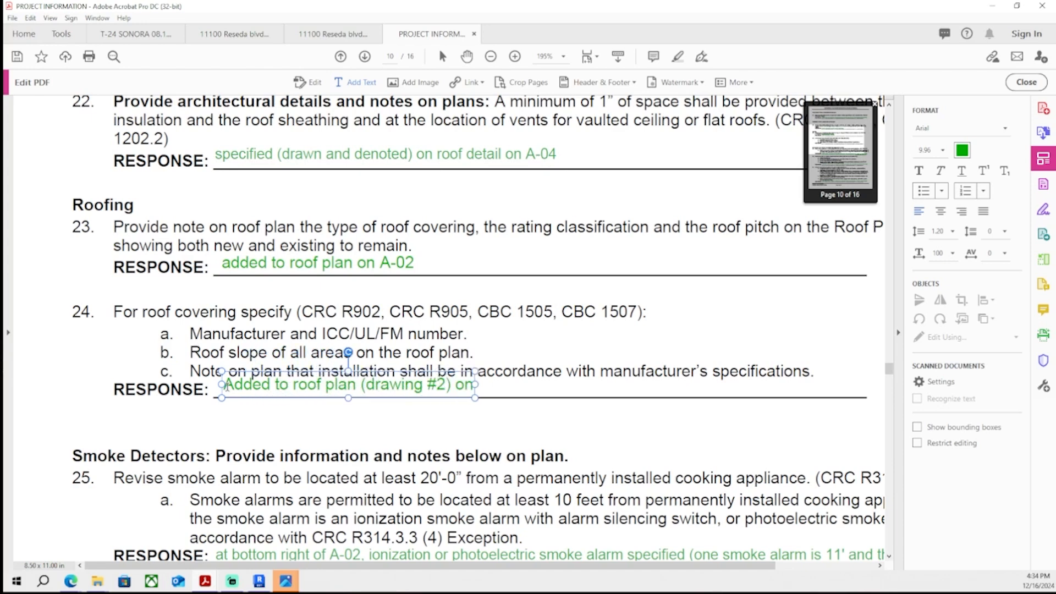
text(-02)
key(Escape)
key(Escape)
key(ctrl+s)
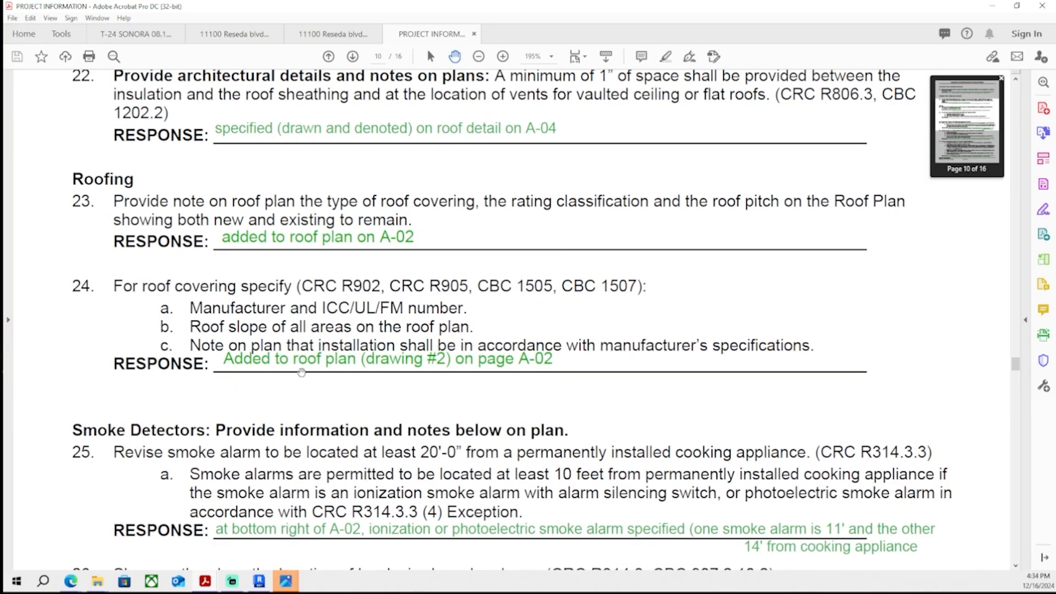
- Scroll through the remaining correction list items to find the next open response
ctrl+scroll(338, 355, down, 2)
scroll(337, 355, down, 3)
scroll(337, 355, down, 12)
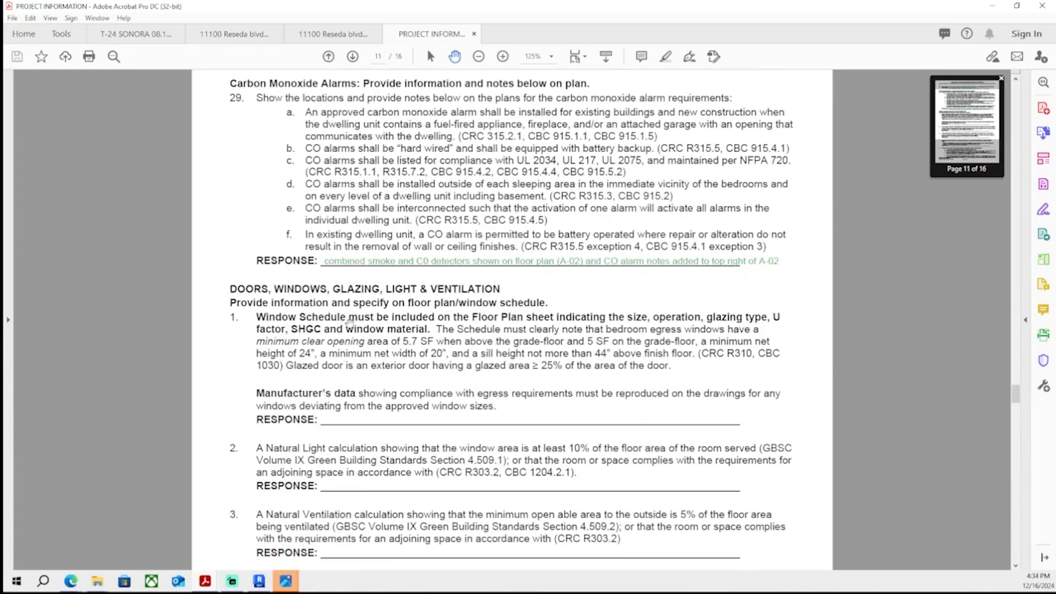
scroll(349, 313, down, 3)
ctrl+scroll(360, 292, up, 2)
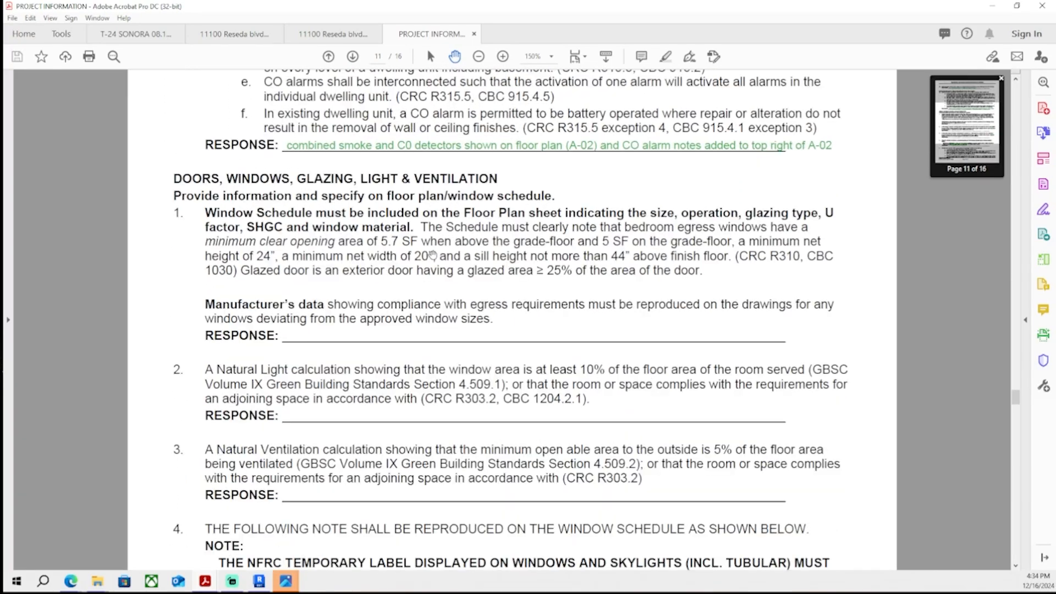
scroll(329, 276, up, 1)
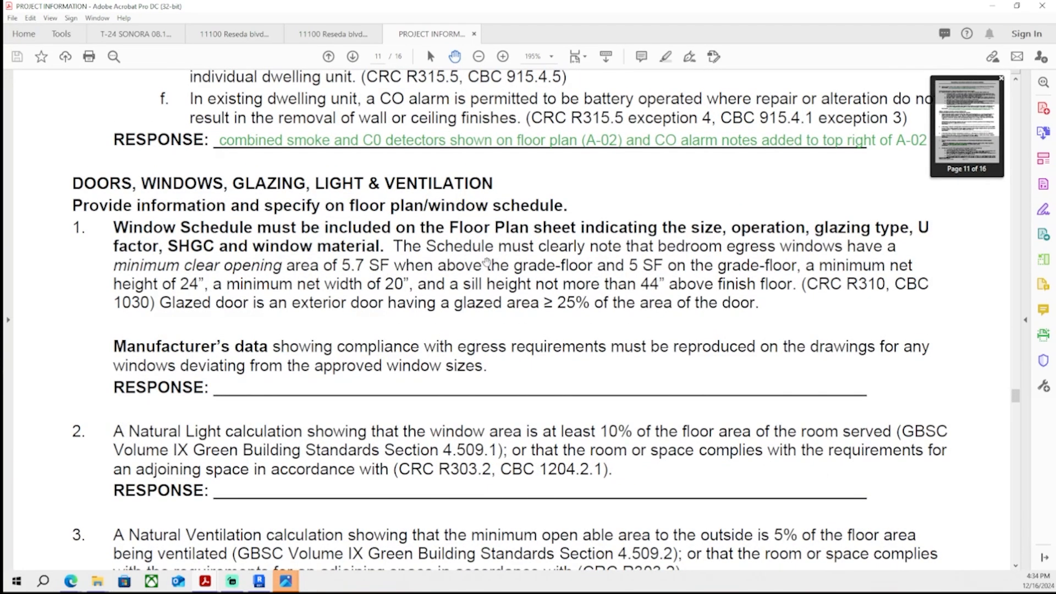
ctrl+scroll(486, 263, down, 2)
scroll(440, 300, down, 10)
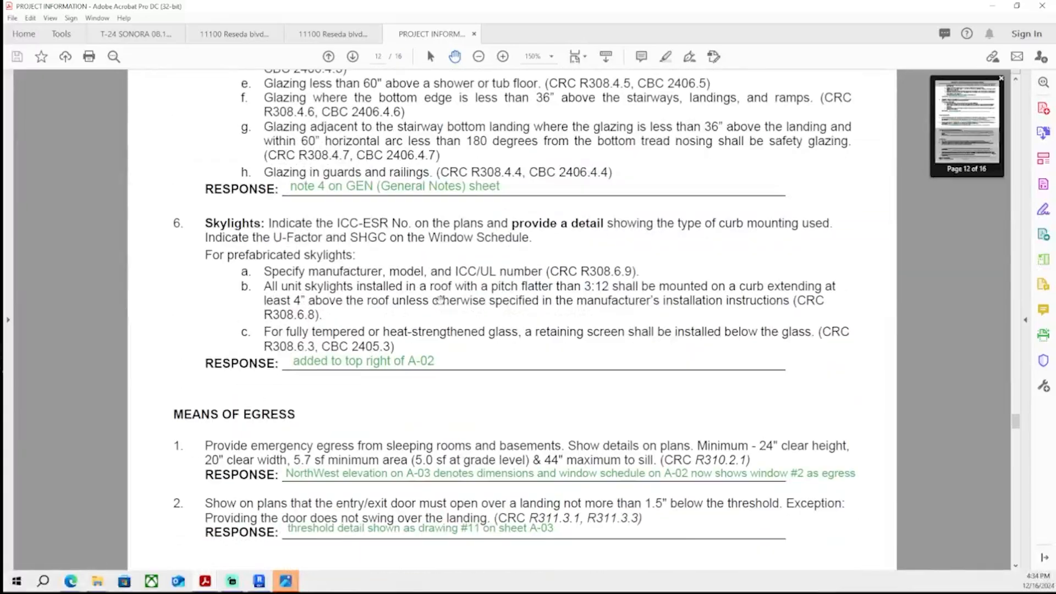
scroll(440, 300, down, 20)
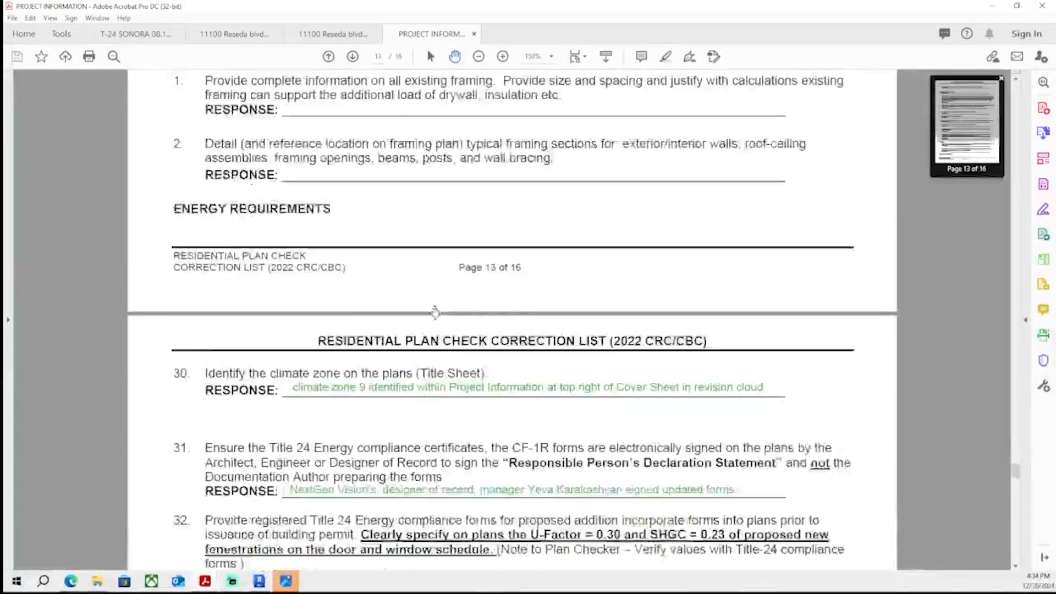
scroll(435, 312, down, 15)
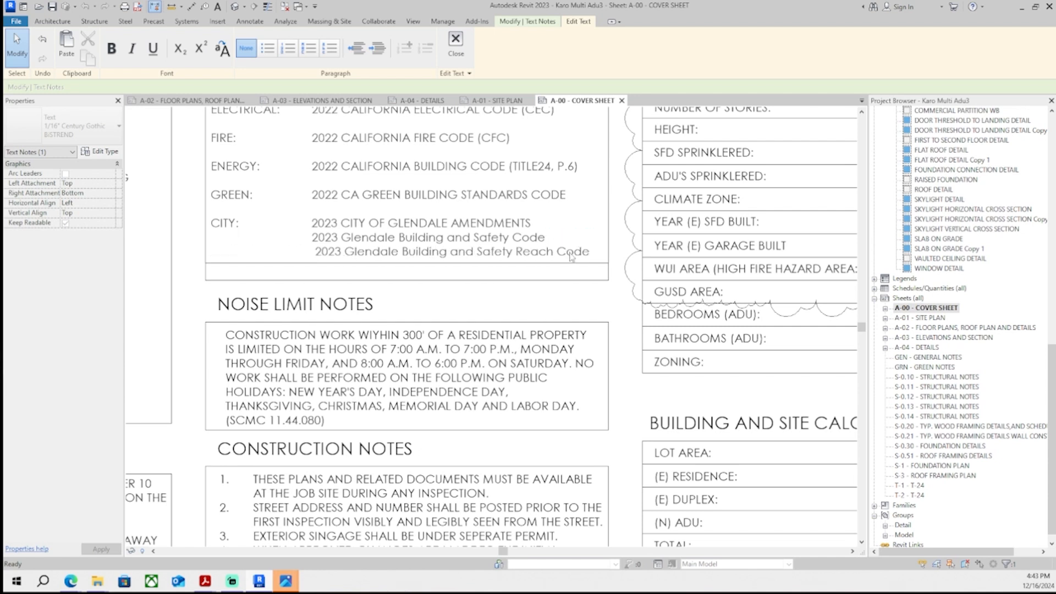
- Copy correction item 7's structural design statement and paste it as a new text note beside the cover sheet
drag(590, 252, 313, 237)
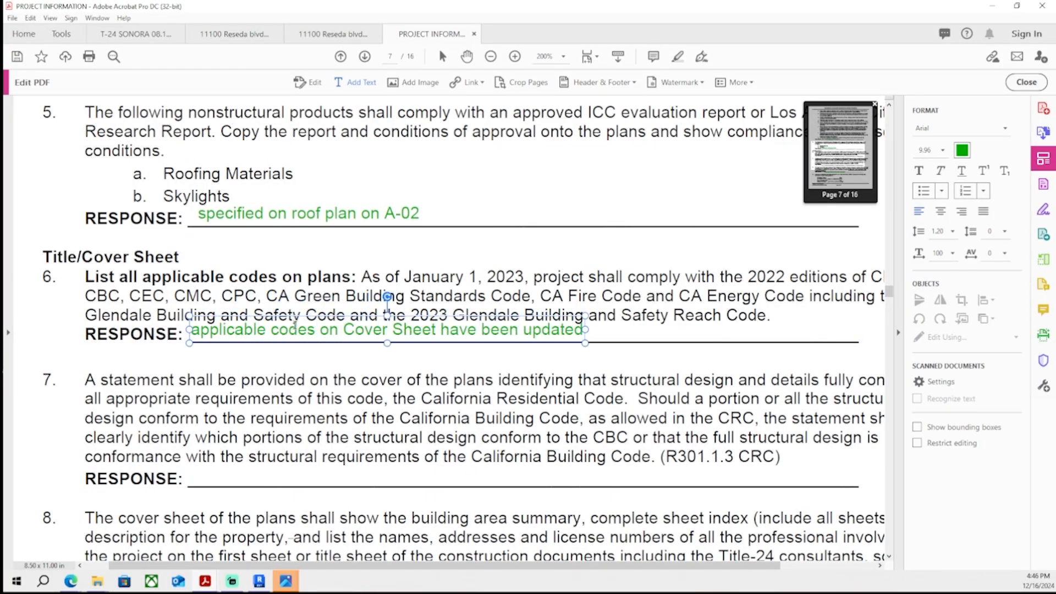
key(ctrl+s)
ctrl+scroll(385, 325, down, 1)
middle_drag(387, 324, 398, 350)
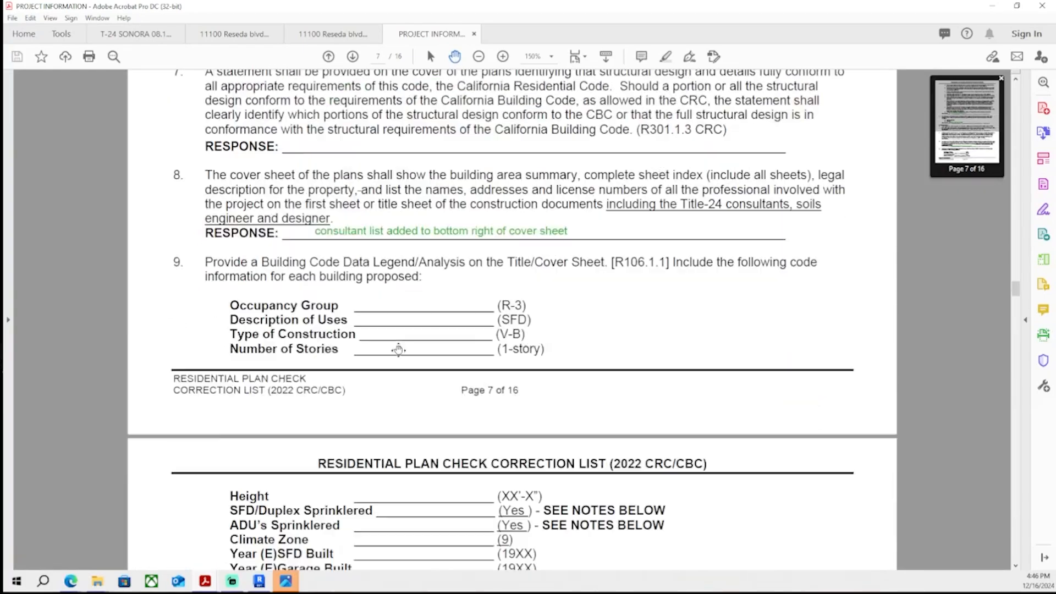
scroll(398, 350, up, 3)
scroll(398, 350, down, 12)
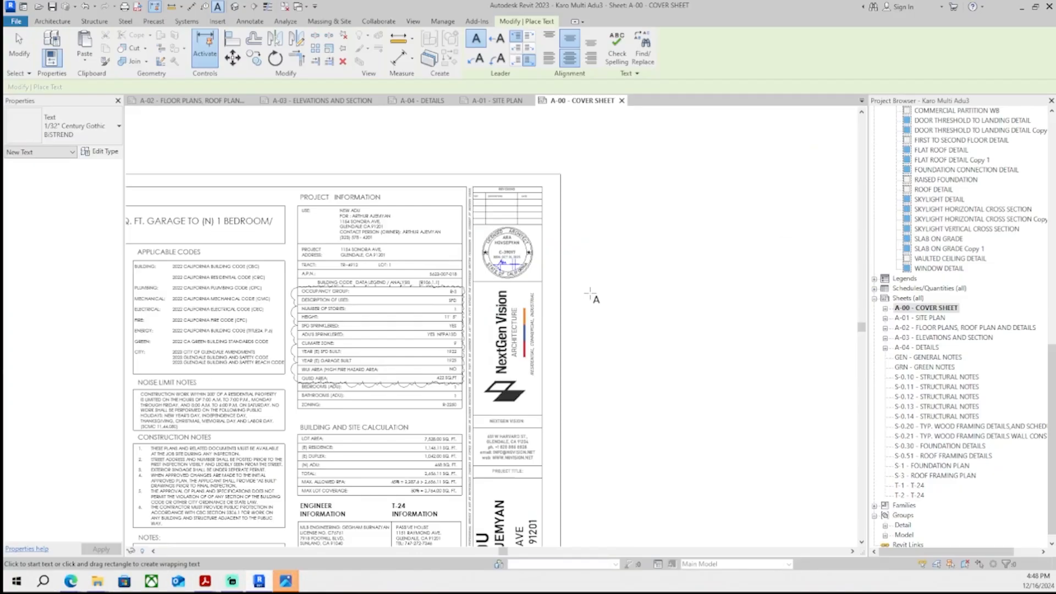
click(591, 294)
text(A statement shall be provided on the cover of the plans identifying that structural design and details fully conform to all appropriate requirements of this code, the California Residential Code.  Should a portion or all the structural design conform to the requirements of the California Building Code, as allowed in the CRC, the statement shall clearly identify which portions of the structural design conform to the CBC or that the full structural design is in conformance with the structural requirements of the California Building Code. (R301.1.3 CRC))
click(542, 341)
key(Escape)
key(Escape)
- Narrow the pasted text note's box width
scroll(572, 352, up, 3)
click(550, 308)
drag(614, 306, 383, 330)
scroll(230, 330, up, 4)
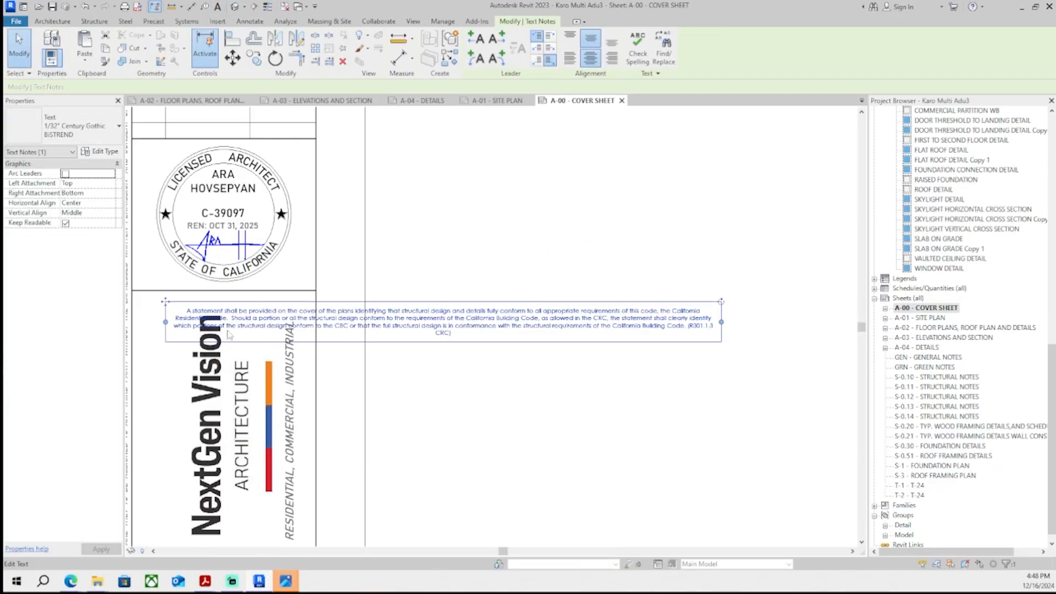
drag(166, 328, 392, 329)
scroll(392, 331, down, 5)
scroll(658, 330, up, 6)
drag(675, 328, 495, 330)
click(422, 391)
scroll(440, 366, up, 3)
click(610, 313)
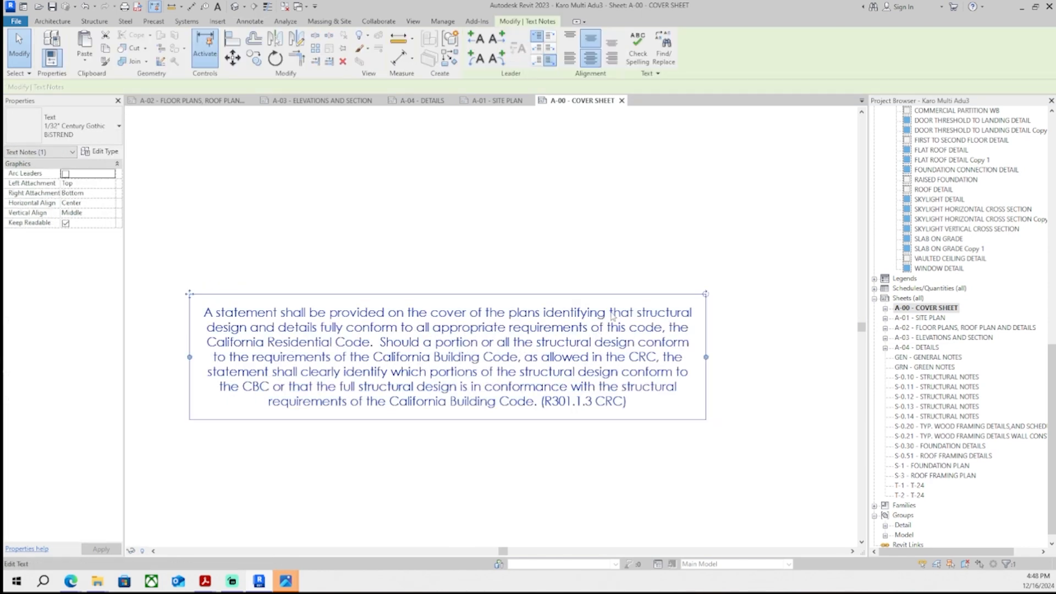
- Delete the statement's opening words and the California Residential Code clause from the note text
click(639, 315)
drag(638, 314, 176, 302)
key(BackSpace)
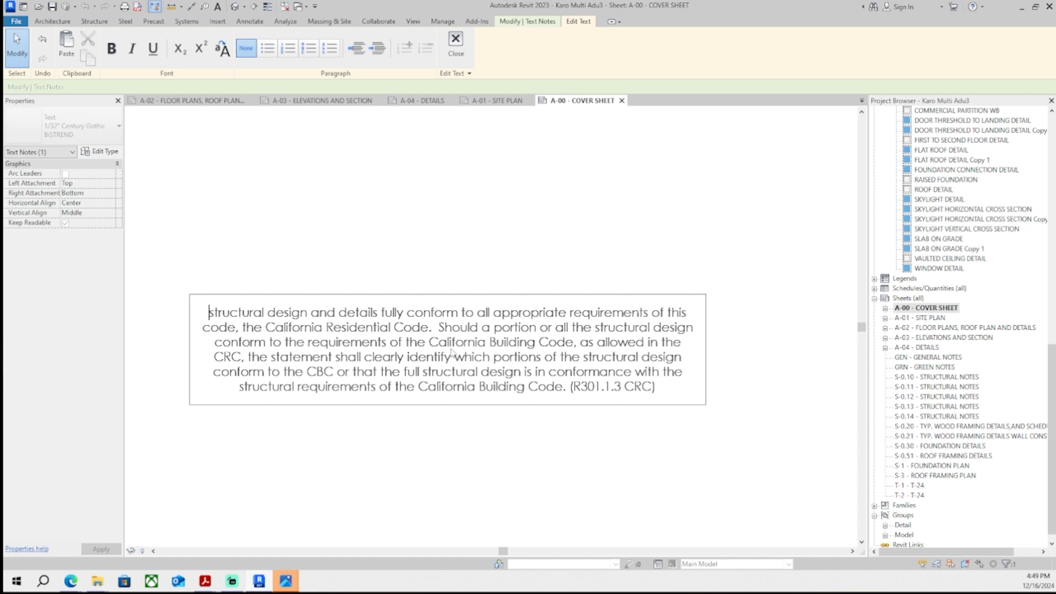
scroll(452, 353, up, 2)
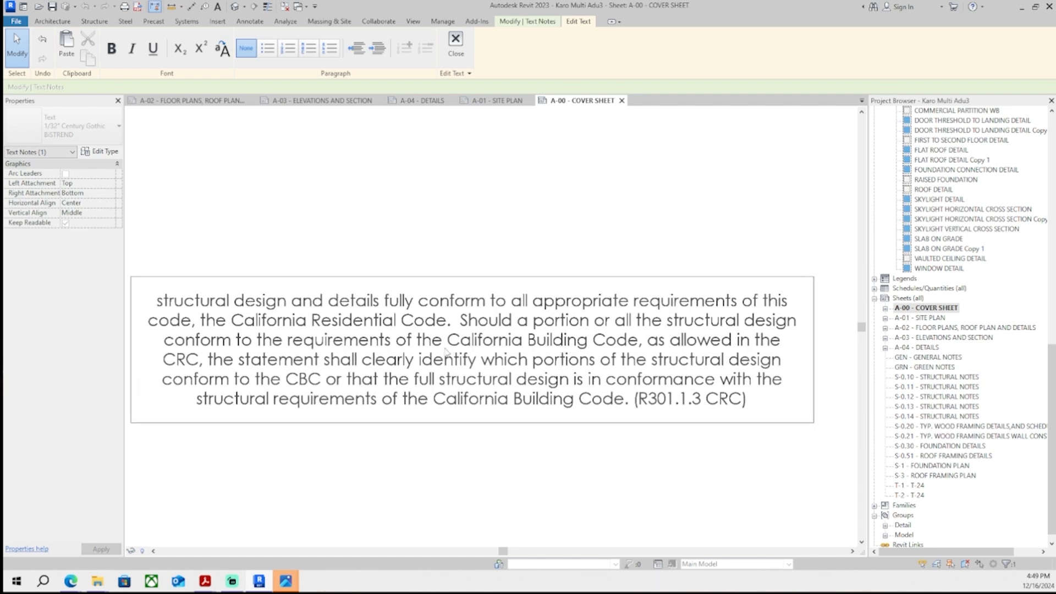
drag(417, 340, 499, 322)
drag(747, 299, 763, 300)
key(BackSpace)
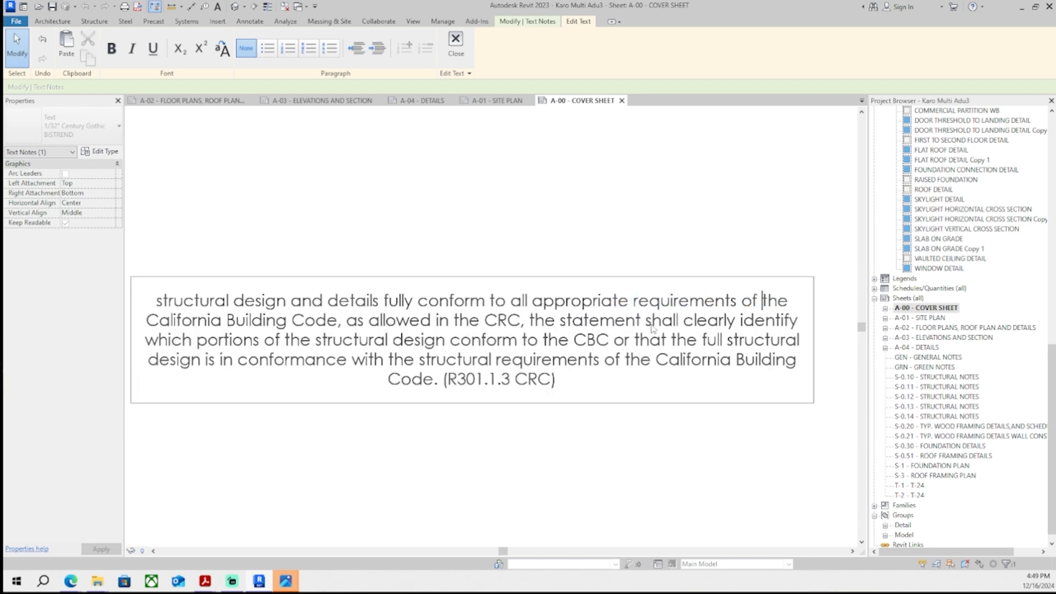
- Delete the trailing CRC clause so the note reads 'Structural design and details fully conform to all appropriate requirements of the California Building Code'
drag(336, 321, 511, 395)
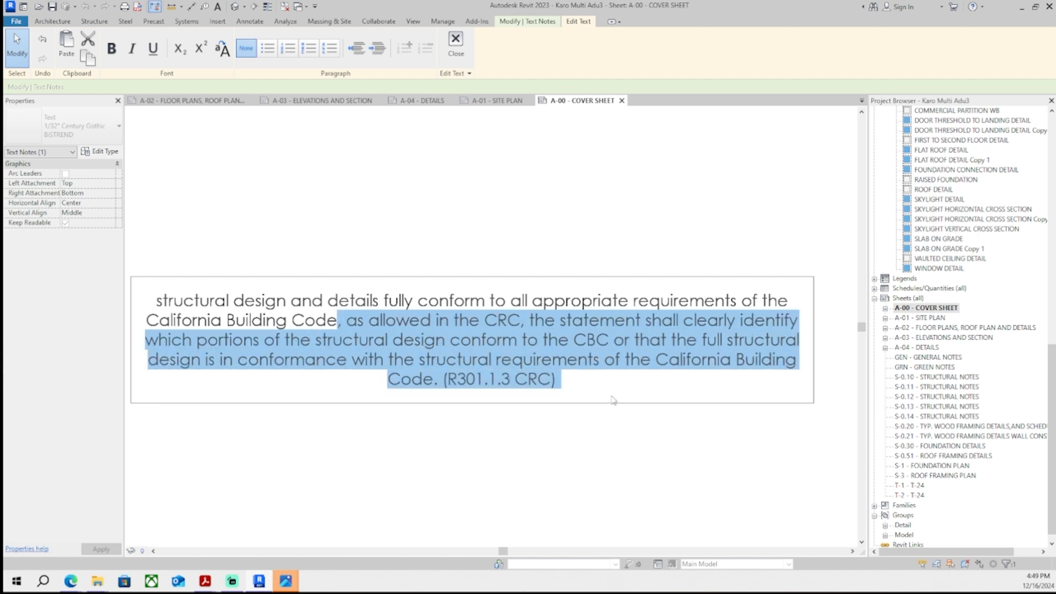
key(BackSpace)
click(481, 431)
drag(682, 378, 613, 379)
click(542, 385)
drag(235, 368, 198, 366)
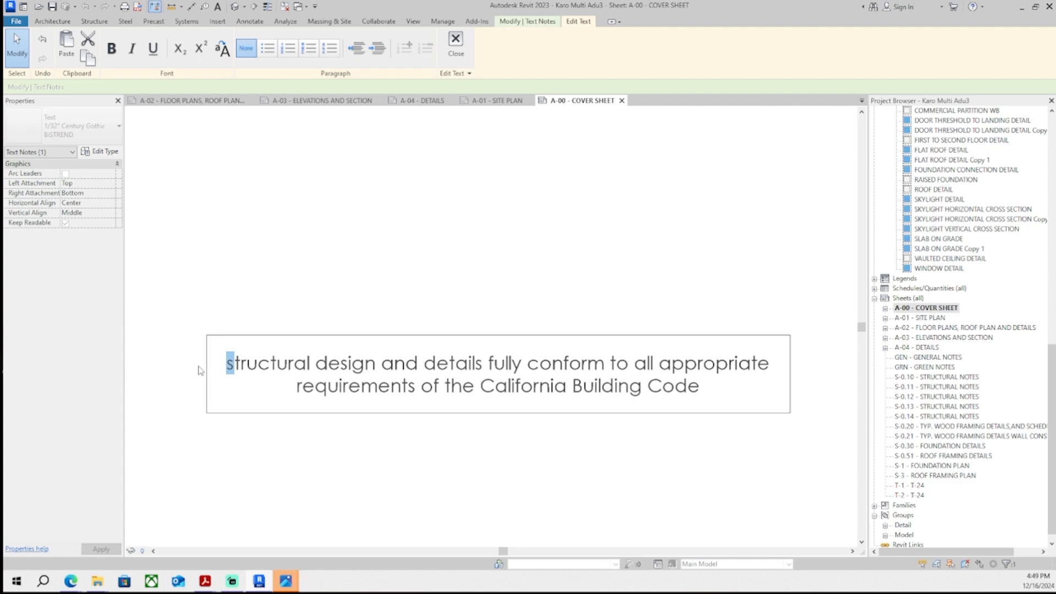
- Move the structural design note onto the cover sheet near the engineer information block
click(384, 258)
click(383, 257)
scroll(479, 343, down, 7)
click(477, 364)
scroll(477, 364, down, 6)
middle_drag(476, 366, 604, 209)
click(553, 267)
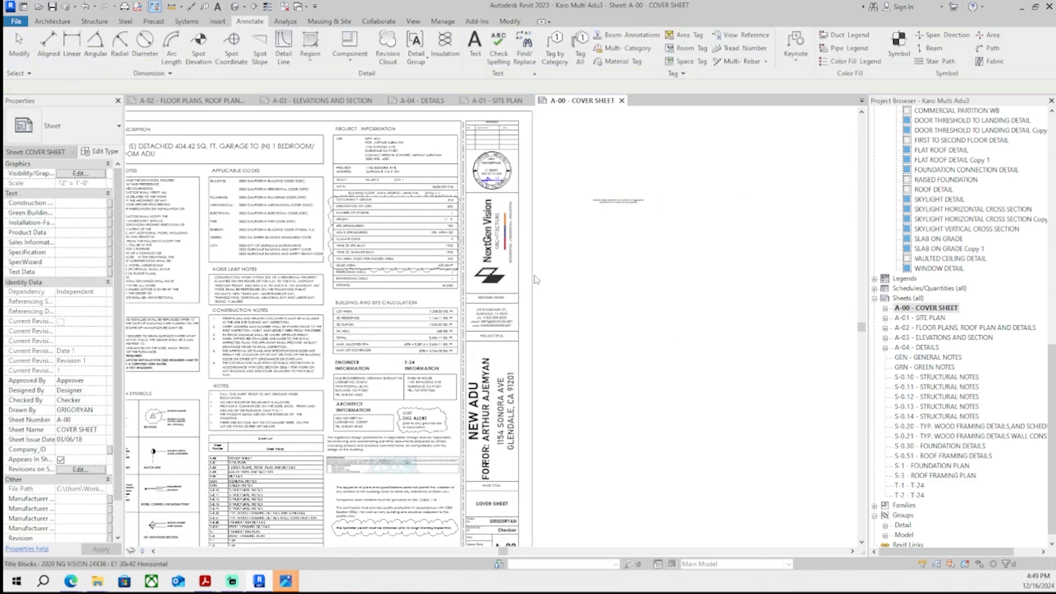
click(618, 201)
scroll(610, 201, up, 3)
drag(575, 196, 211, 532)
scroll(232, 460, down, 4)
scroll(215, 514, up, 6)
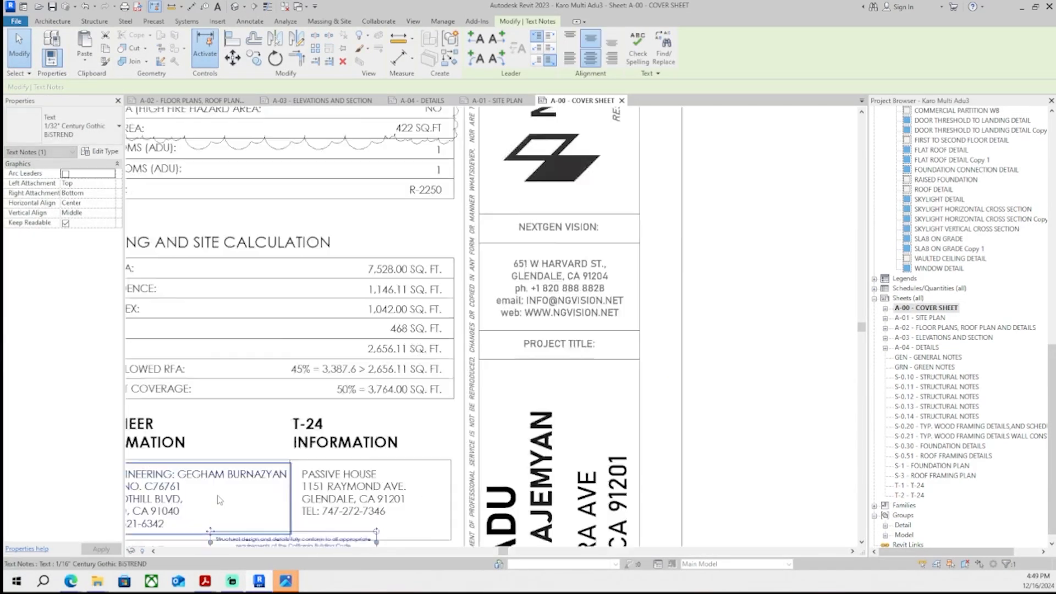
- Position the structural design note beneath the engineer's contact details
scroll(220, 500, up, 1)
middle_drag(266, 527, 453, 384)
scroll(432, 390, up, 3)
drag(378, 399, 380, 401)
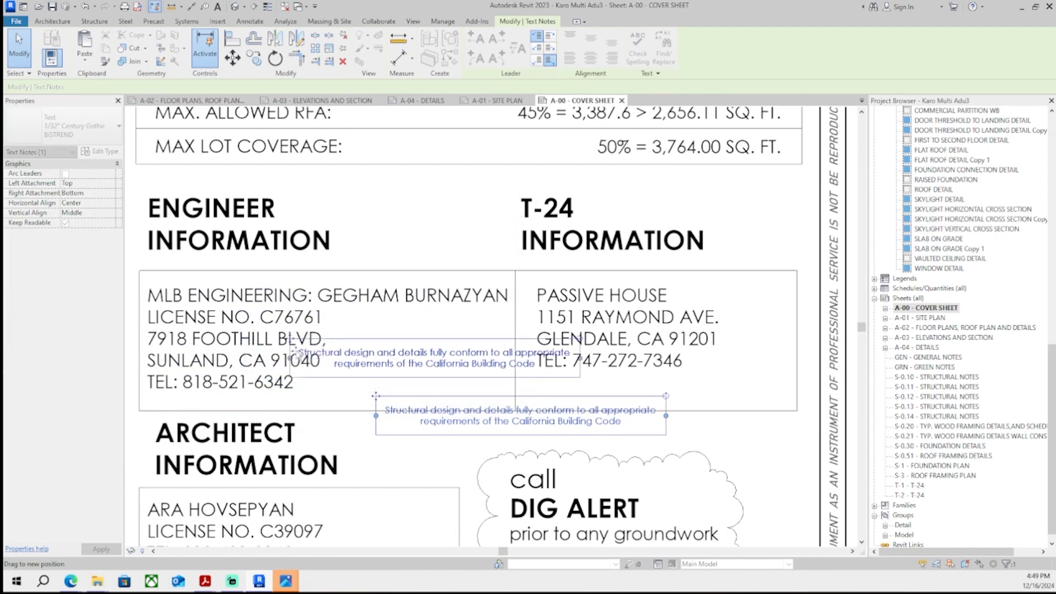
drag(296, 353, 301, 364)
scroll(303, 363, down, 3)
- Select the architect information and Dig Alert blocks and nudge them down to make room for the note
middle_drag(308, 361, 358, 320)
mouse_move(346, 413)
middle_down()
mouse_move(290, 309)
mouse_move(289, 323)
middle_up()
click(171, 258)
drag(657, 424, 658, 425)
middle_drag(508, 380, 536, 347)
key(Down)
key(Down)
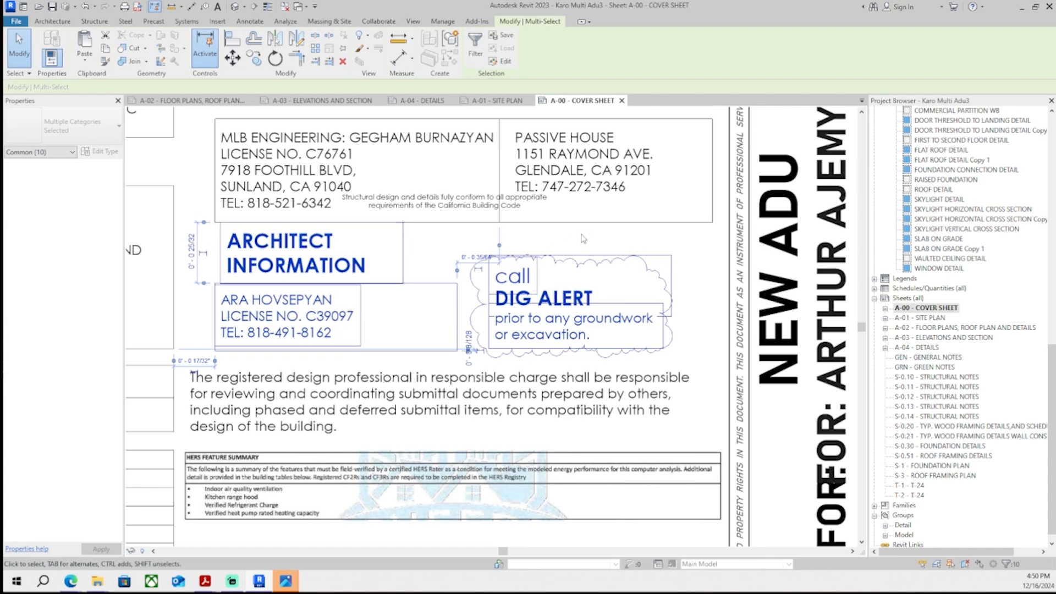
key(Down)
key(Down)
middle_drag(495, 388, 462, 356)
click(484, 340)
key(Down)
key(Down)
- Lower the engineer box's bottom border line and move the note inside the box
scroll(358, 143, up, 3)
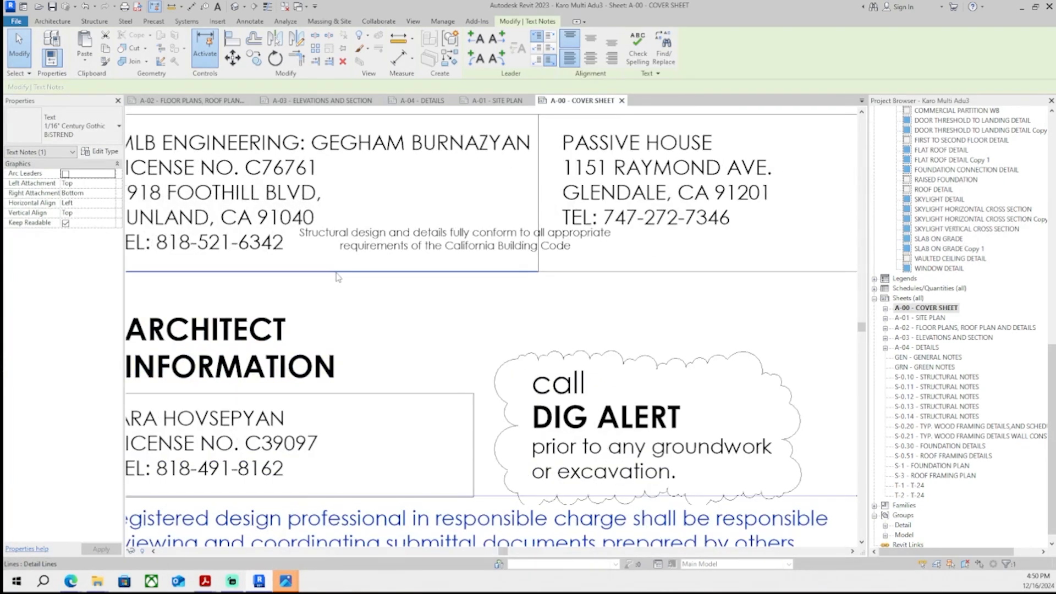
drag(335, 274, 335, 309)
click(524, 260)
scroll(330, 253, down, 1)
middle_drag(317, 249, 382, 313)
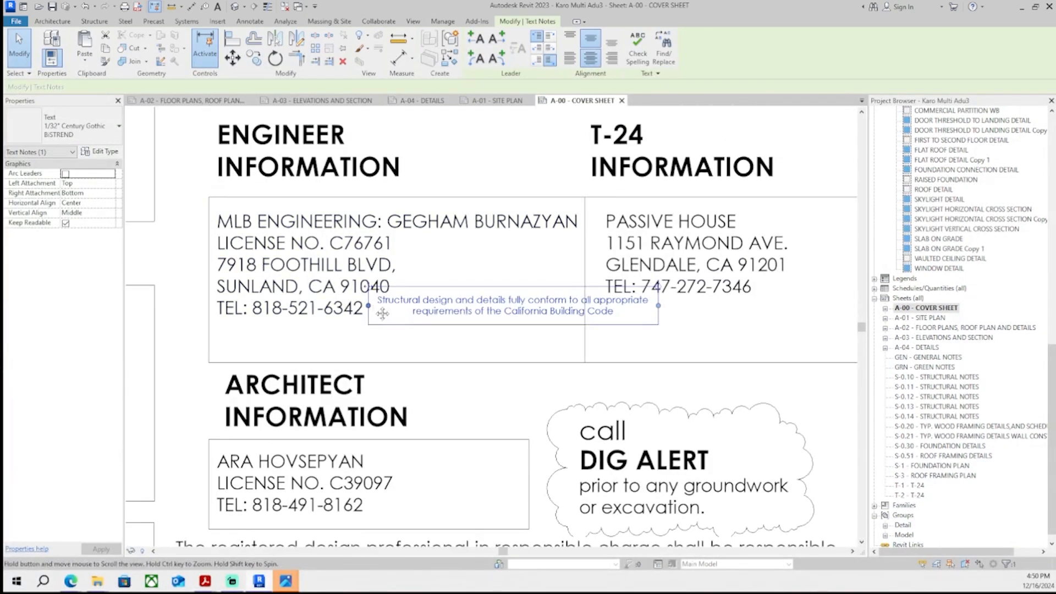
- Fine-tune the note's position alongside the engineer's contact text
click(536, 252)
middle_drag(536, 253, 474, 269)
ctrl+click(569, 260)
middle_drag(327, 220, 370, 239)
scroll(368, 236, up, 2)
key(Up)
key(Up)
key(Up)
key(Up)
middle_drag(433, 276, 424, 234)
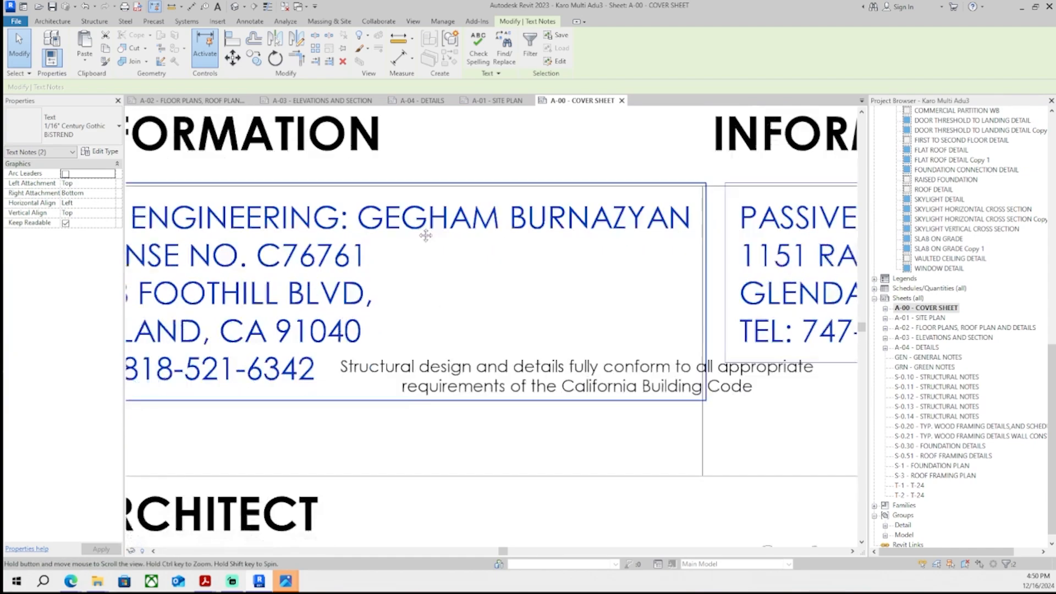
scroll(424, 233, down, 2)
middle_drag(421, 412, 400, 332)
middle_drag(478, 290, 454, 360)
click(457, 348)
click(472, 312)
middle_drag(472, 313, 526, 301)
scroll(335, 289, up, 4)
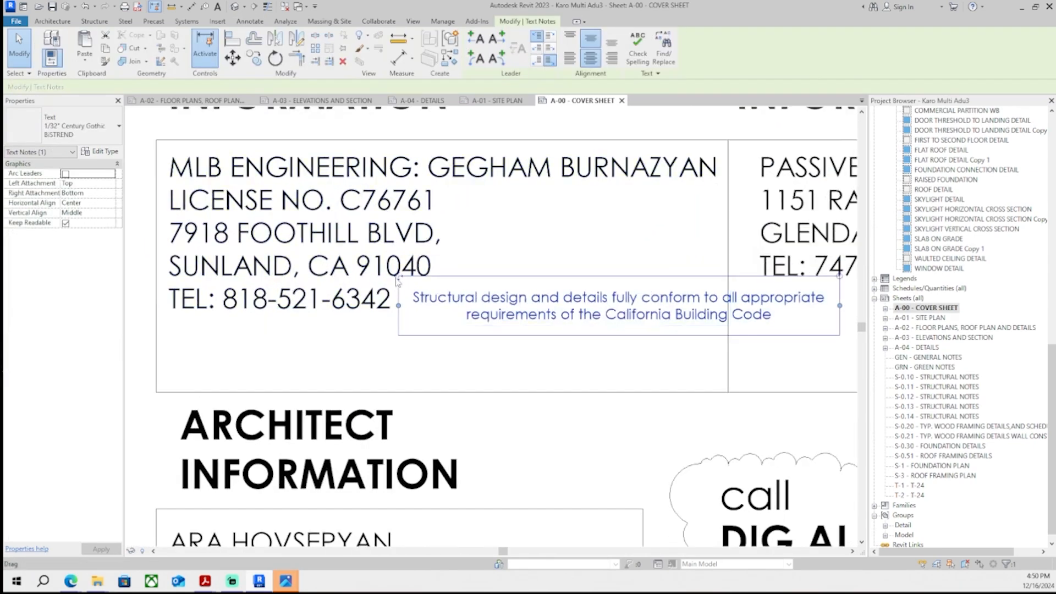
- Resize the note's text box to fit under the engineer's telephone line
drag(419, 270, 238, 334)
scroll(482, 314, down, 6)
middle_drag(707, 283, 534, 306)
scroll(535, 306, down, 2)
scroll(524, 334, down, 1)
click(523, 335)
middle_drag(586, 329, 543, 284)
scroll(536, 284, down, 2)
scroll(521, 324, up, 6)
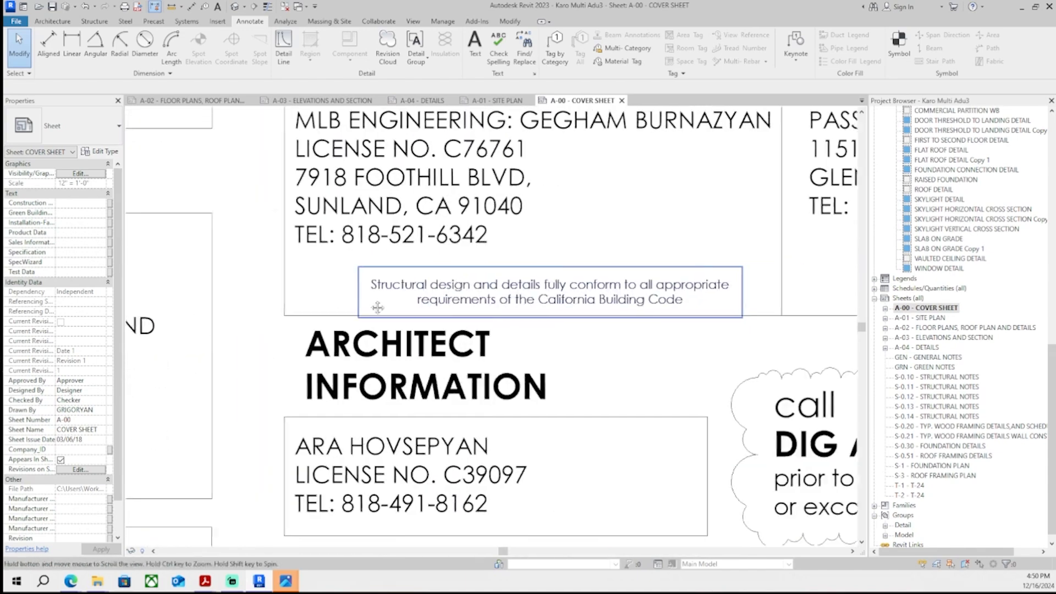
- Right-align the structural design note's text
click(373, 300)
click(617, 58)
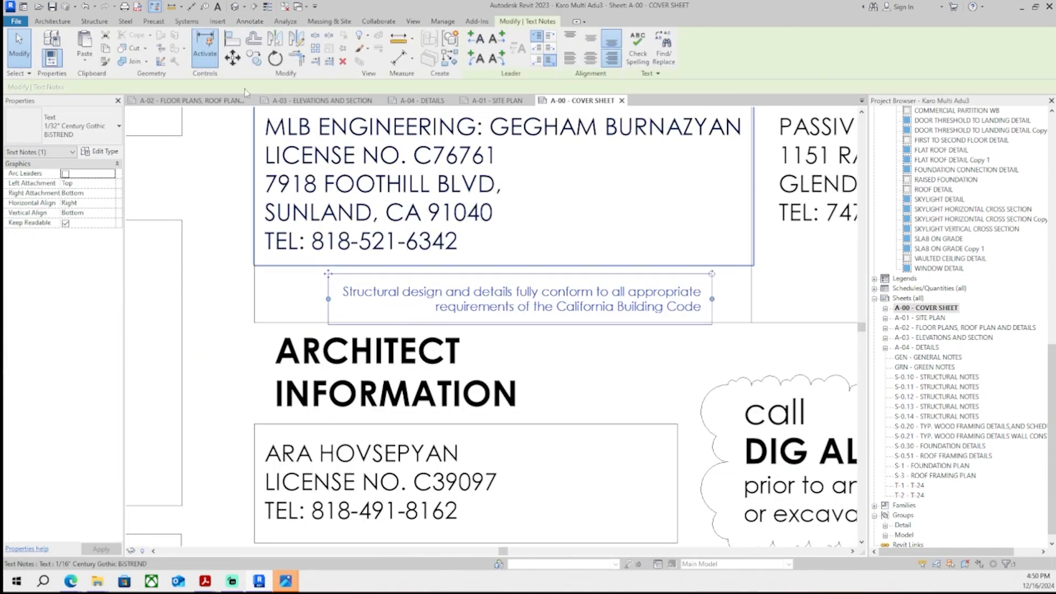
click(679, 341)
scroll(678, 341, down, 8)
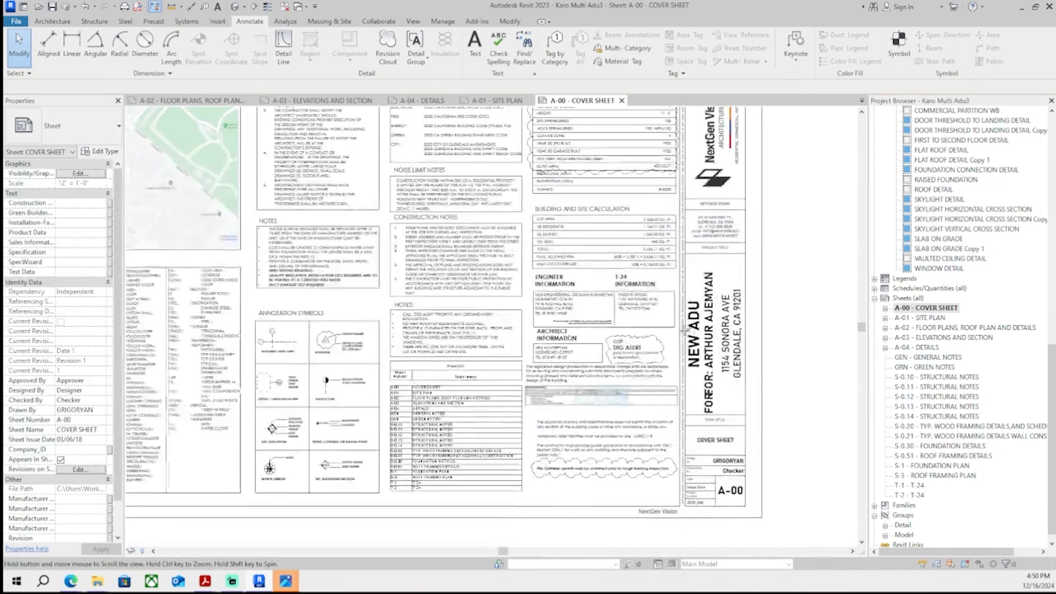
middle_drag(685, 331, 682, 308)
scroll(681, 308, down, 1)
middle_drag(432, 294, 468, 365)
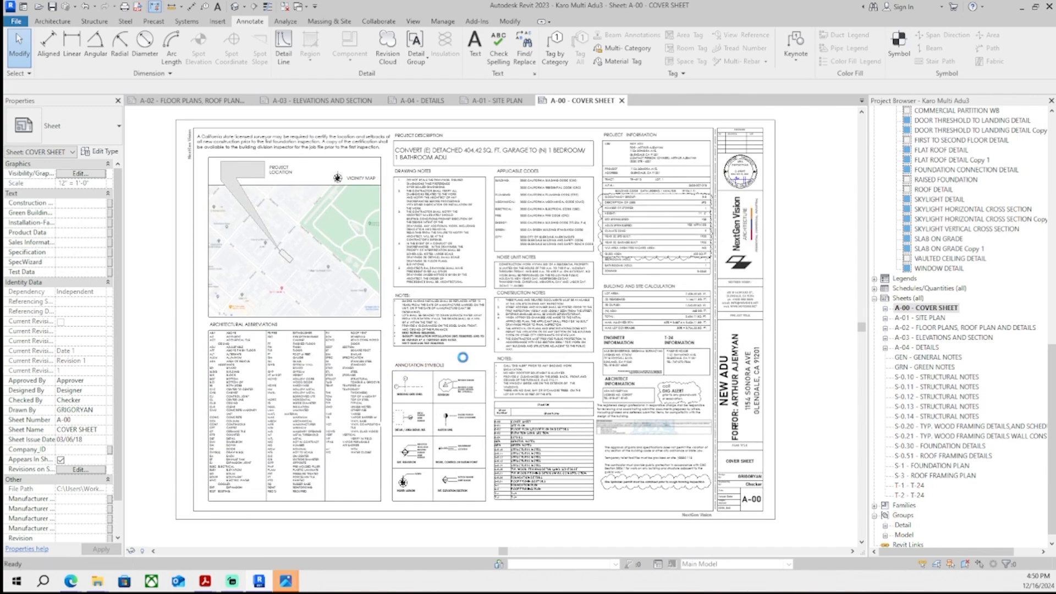
- Switch to Acrobat and add a response text box for correction item 7
key(alt+Tab)
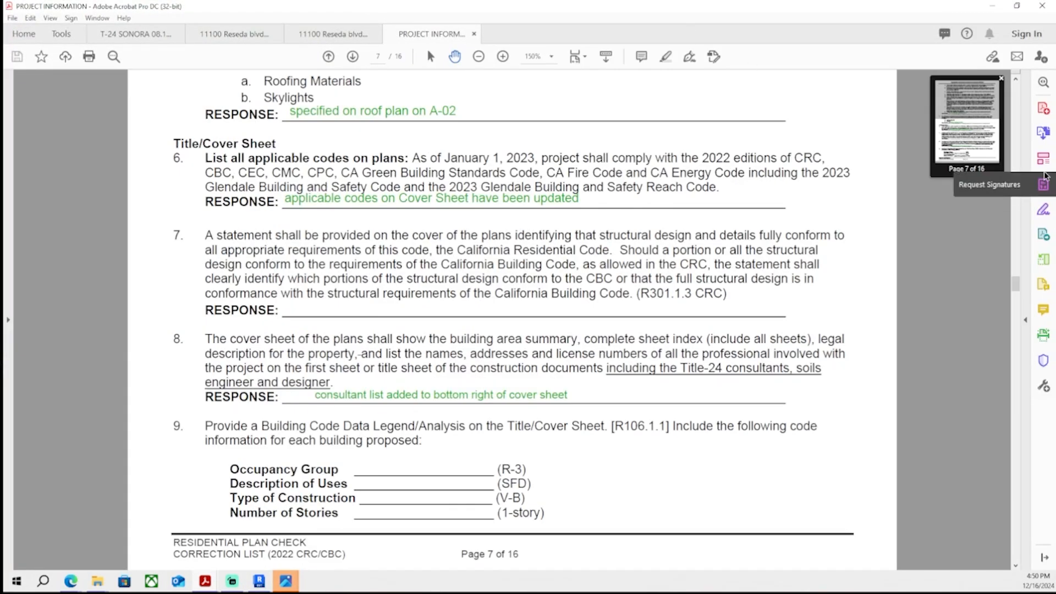
click(1044, 160)
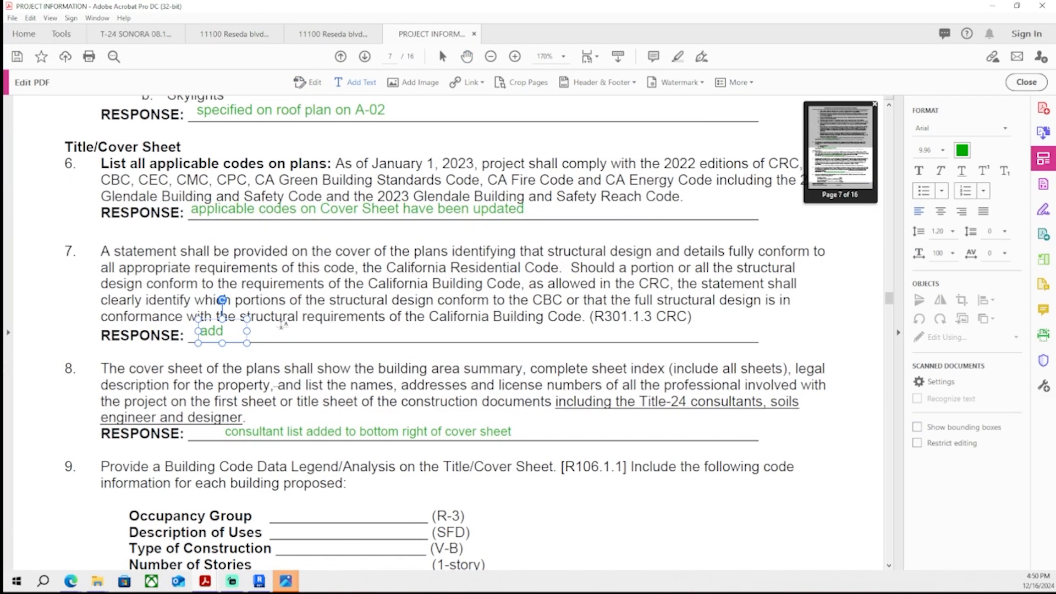
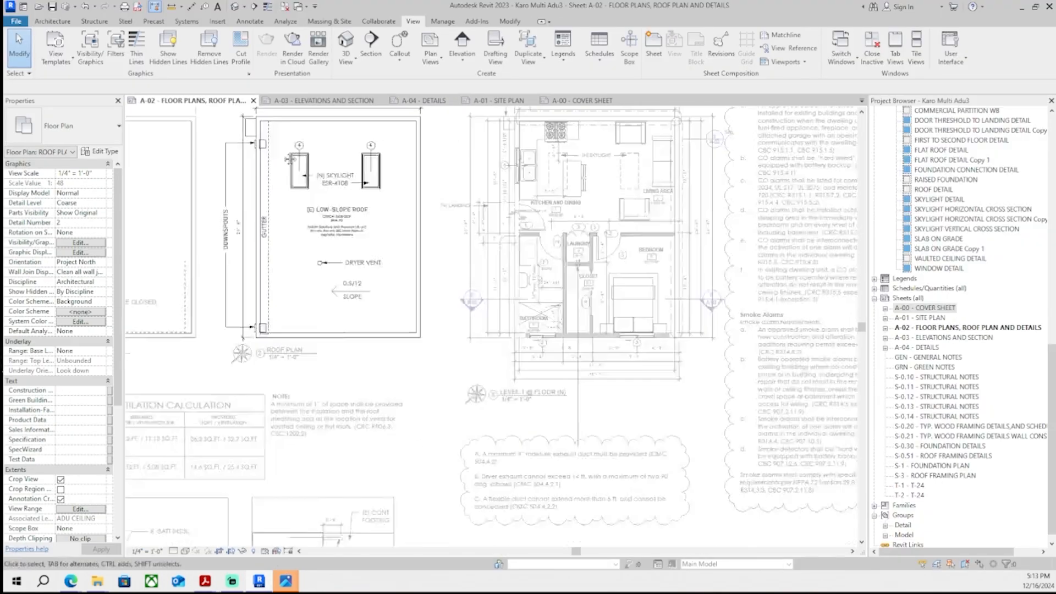
- Switch to Revit and select roof covering note 24 on sheet A-02
middle_drag(290, 159, 314, 248)
double_click(314, 160)
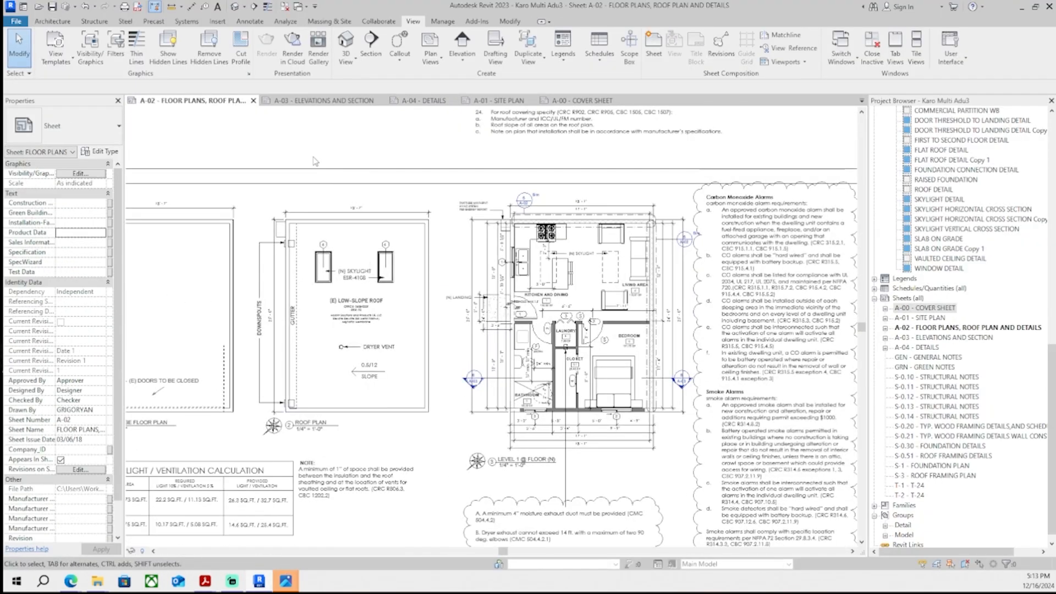
scroll(324, 163, down, 3)
middle_drag(330, 160, 370, 193)
scroll(490, 198, up, 5)
click(459, 213)
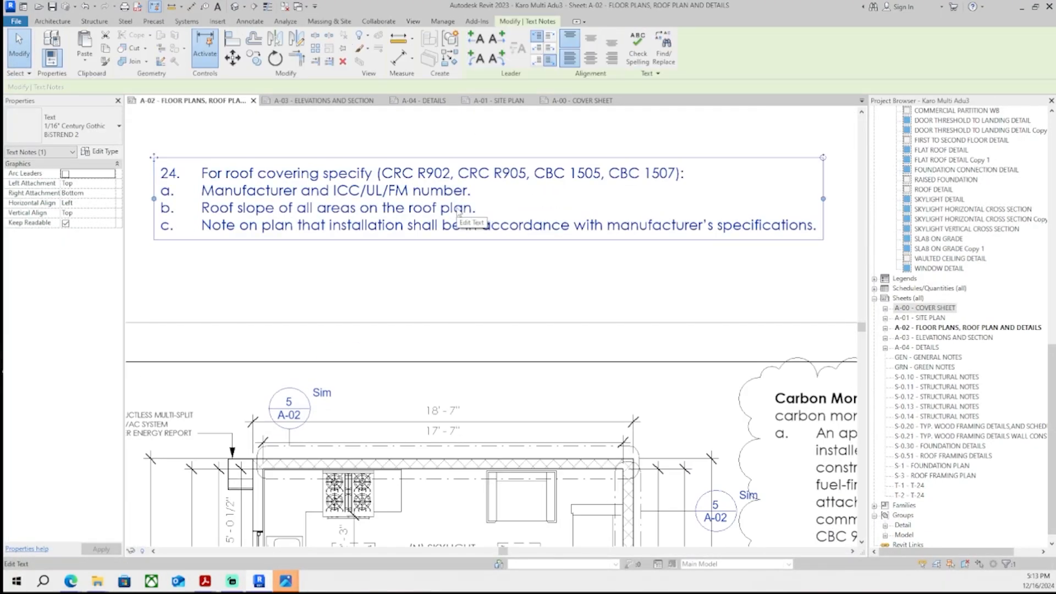
- Edit the roof covering note and copy the phrase 'installation shall be in accordance with manufacturer's specifications'
double_click(467, 220)
scroll(468, 223, up, 1)
scroll(448, 227, down, 1)
middle_drag(352, 245, 398, 259)
scroll(394, 250, up, 3)
drag(406, 248, 642, 247)
scroll(605, 248, down, 3)
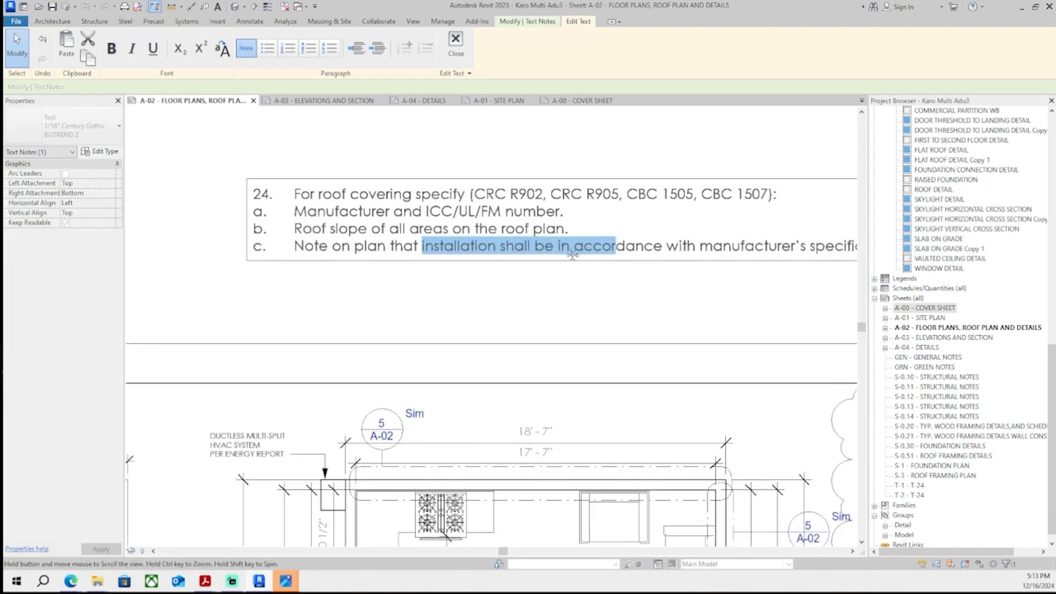
middle_drag(571, 249, 509, 251)
click(611, 251)
drag(794, 255, 405, 266)
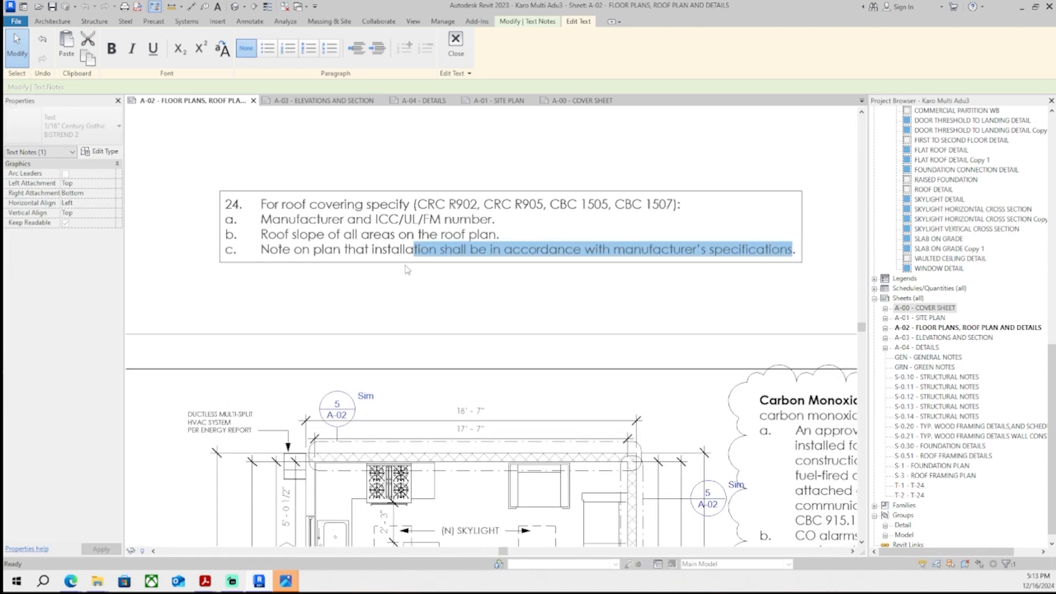
click(419, 178)
- Append '(installation shall be in accordance with manufacturer's specifications)' as a new line to the low-slope roof membrane note
scroll(415, 220, down, 3)
middle_drag(426, 266, 434, 168)
scroll(264, 308, up, 5)
double_click(210, 311)
scroll(209, 311, up, 3)
middle_drag(209, 311, 302, 281)
double_click(487, 305)
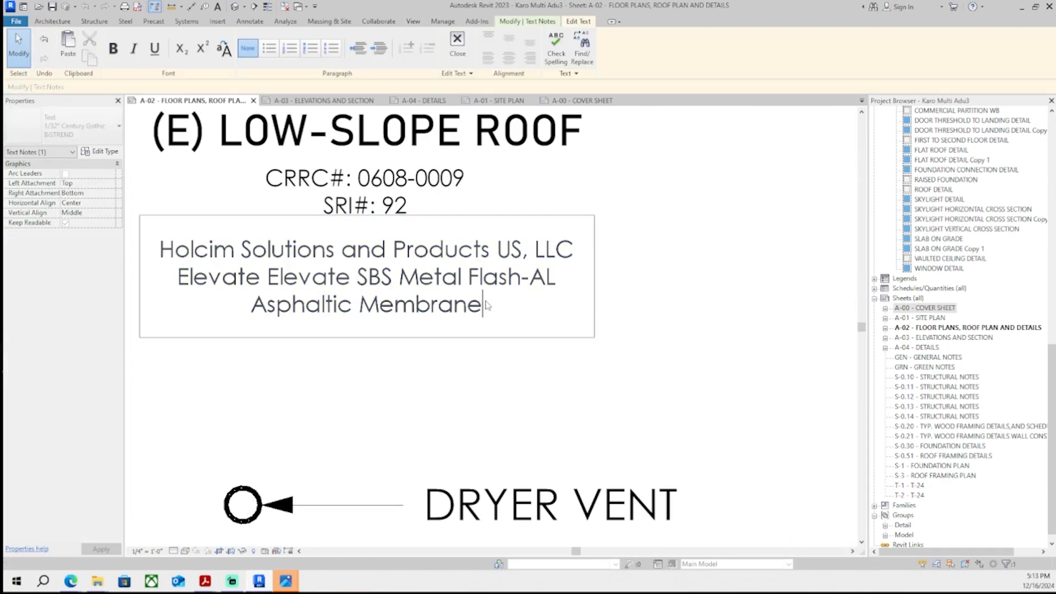
key(Return)
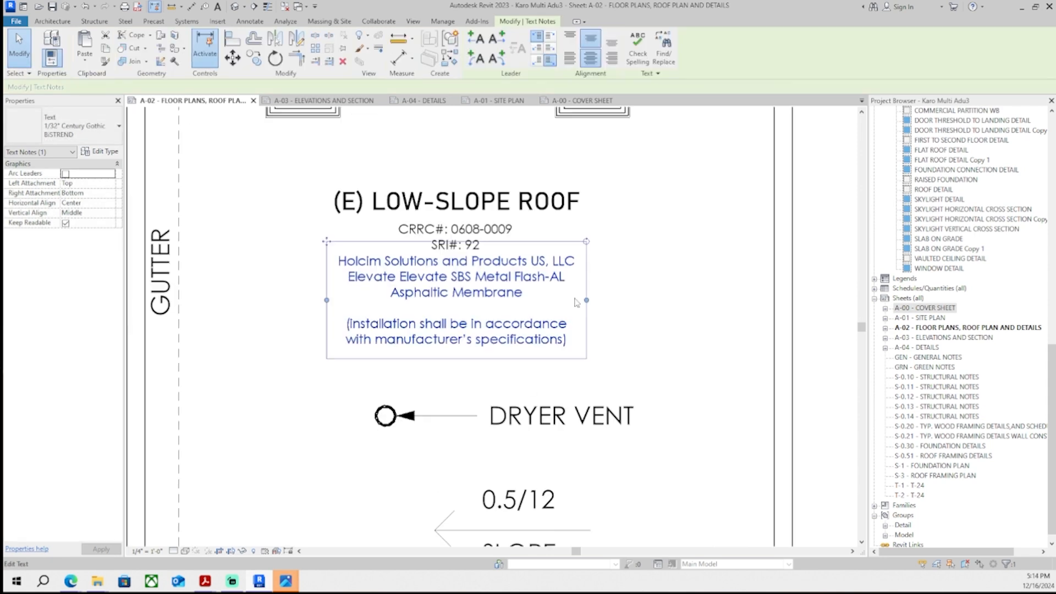
click(637, 302)
scroll(627, 320, down, 5)
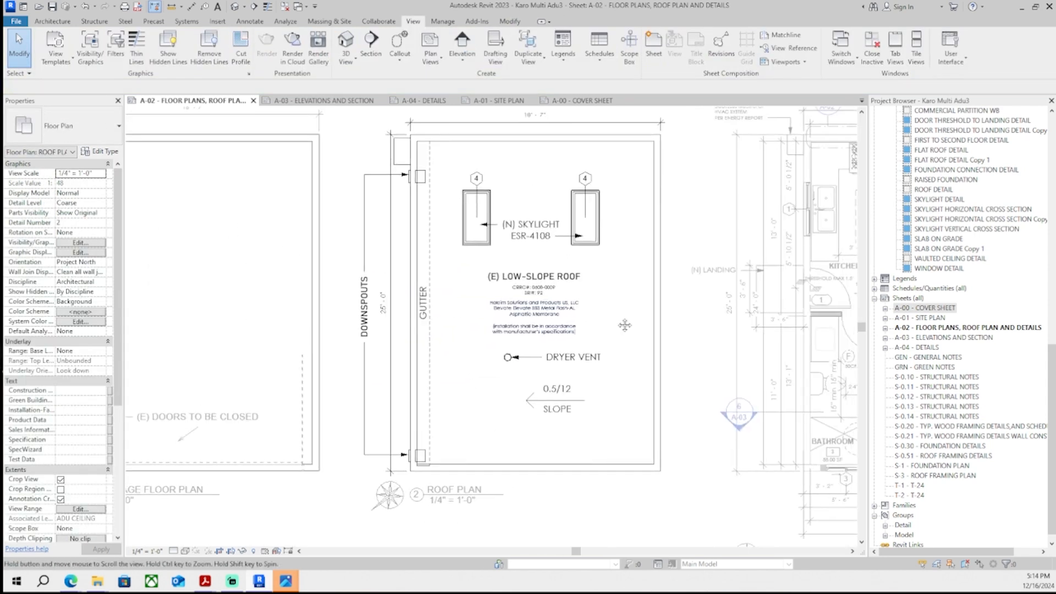
- On the A-01 site plan, select the roof drainage arrow lines on the garage and nudge them upward
middle_drag(625, 325, 591, 340)
scroll(621, 327, down, 2)
double_click(507, 156)
middle_drag(593, 302, 510, 340)
scroll(514, 344, down, 1)
middle_drag(578, 407, 529, 308)
scroll(534, 452, down, 1)
middle_drag(517, 435, 485, 379)
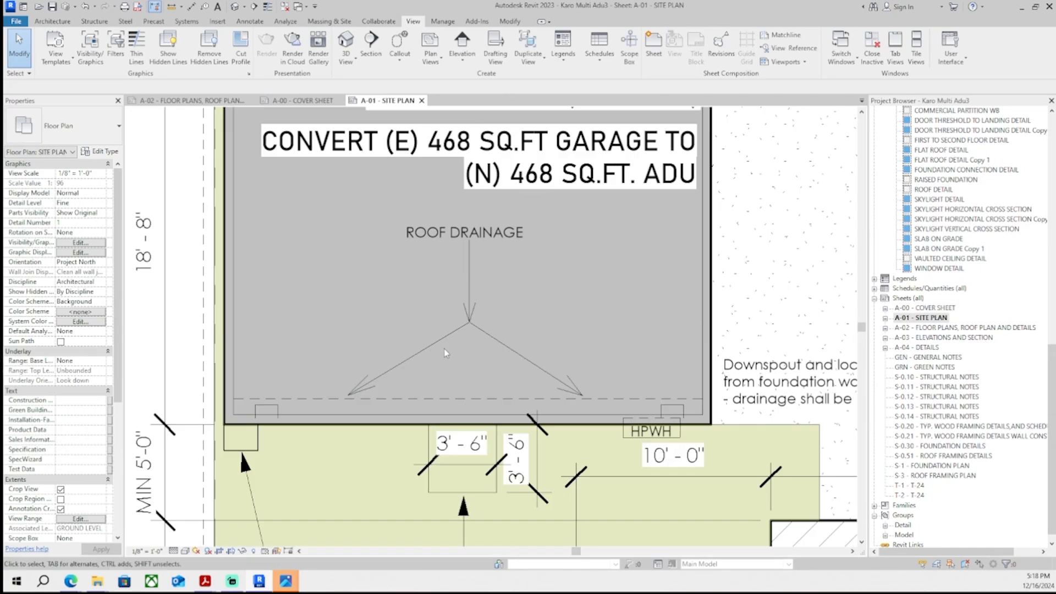
click(458, 336)
scroll(368, 395, up, 2)
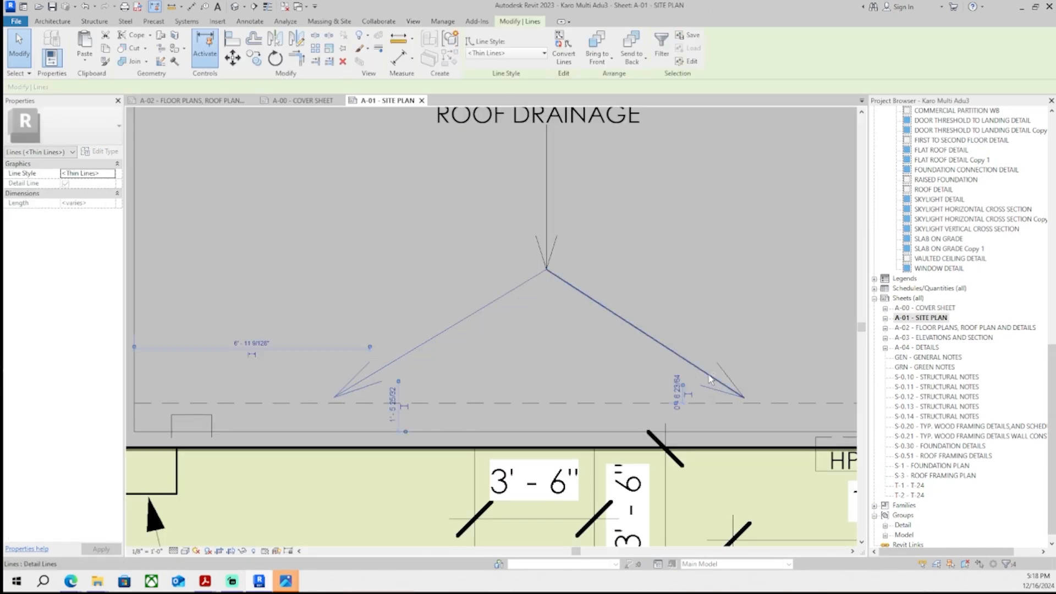
scroll(540, 248, down, 1)
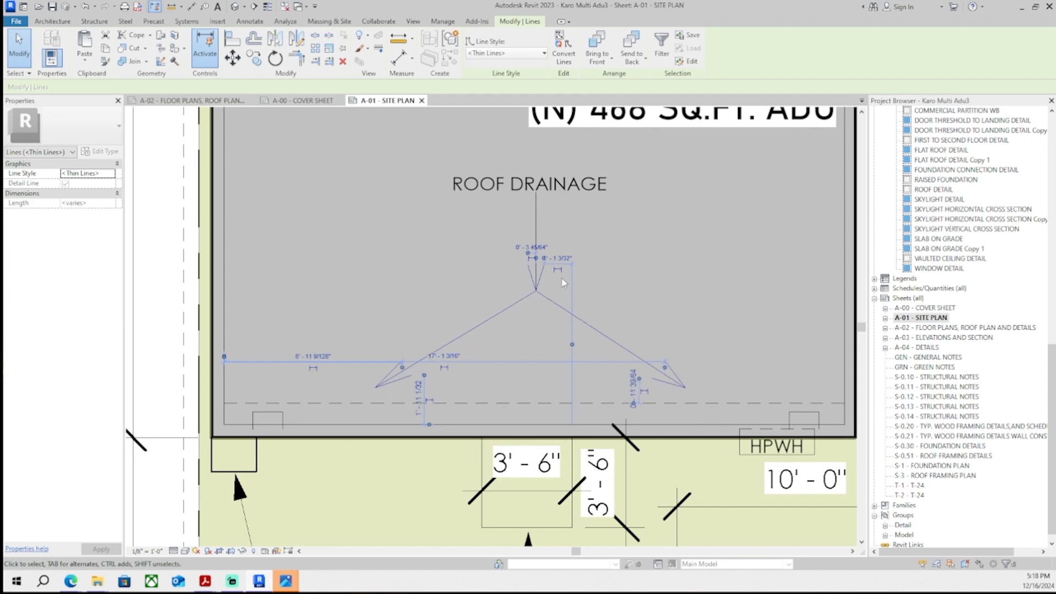
key(Up)
key(Up)
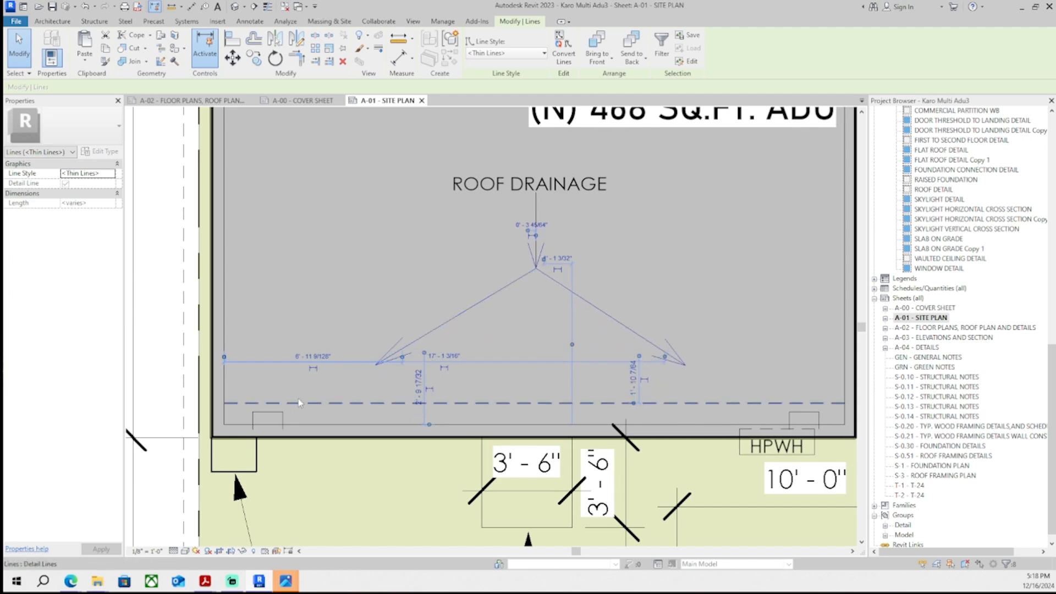
- Reposition the roof drainage arrow lines further up within the garage roof outline
middle_drag(298, 399, 203, 418)
middle_drag(444, 288, 507, 238)
key(Up)
middle_drag(635, 307, 578, 298)
scroll(648, 328, down, 2)
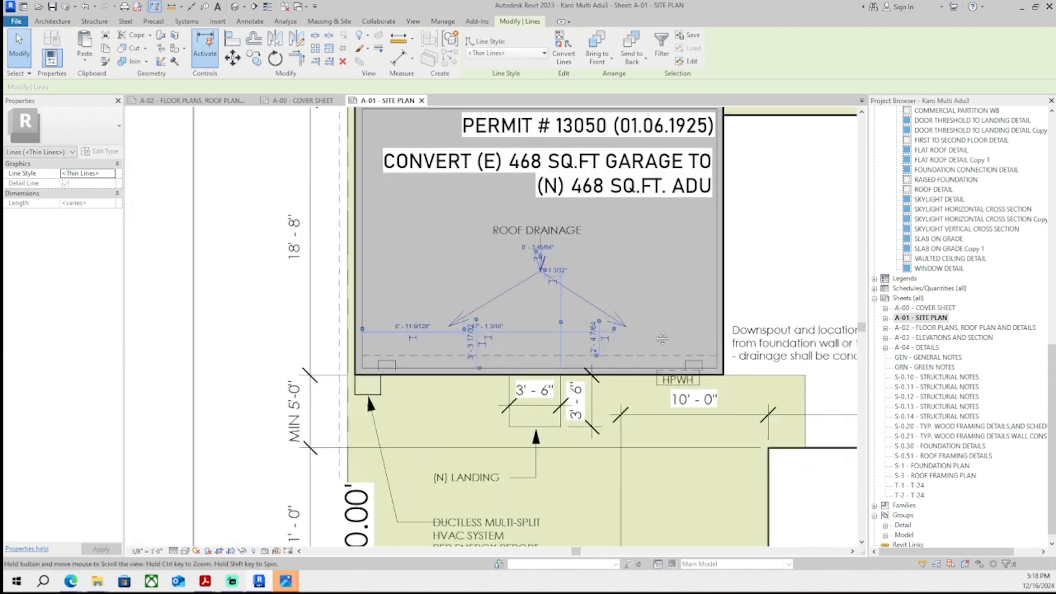
click(662, 340)
- Review the full site plan sheet and the roof plan on sheet A-02
scroll(613, 325, down, 2)
scroll(350, 297, down, 2)
click(306, 313)
scroll(495, 358, down, 3)
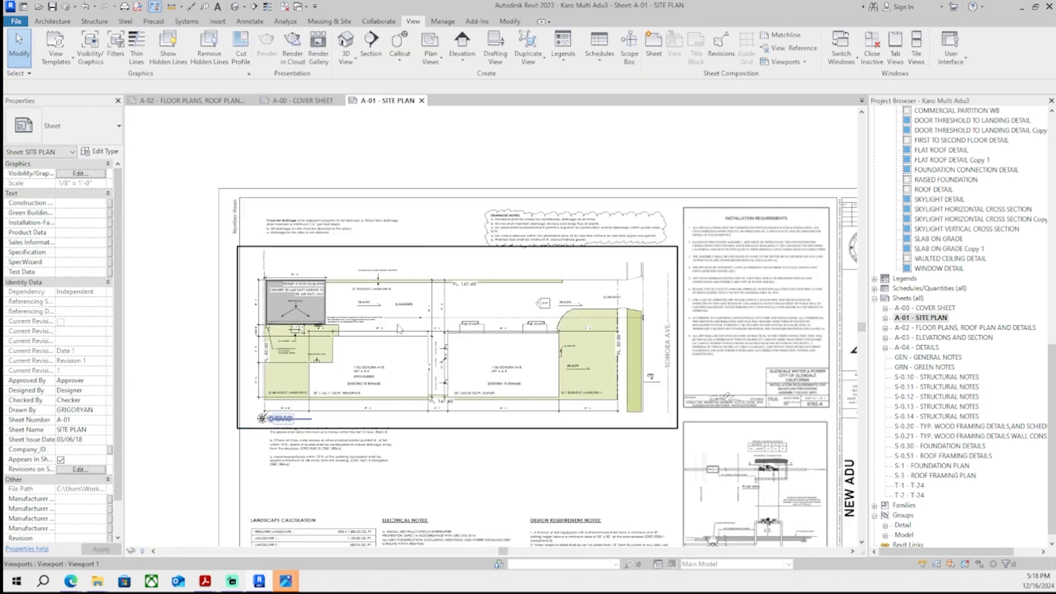
middle_drag(530, 374, 529, 359)
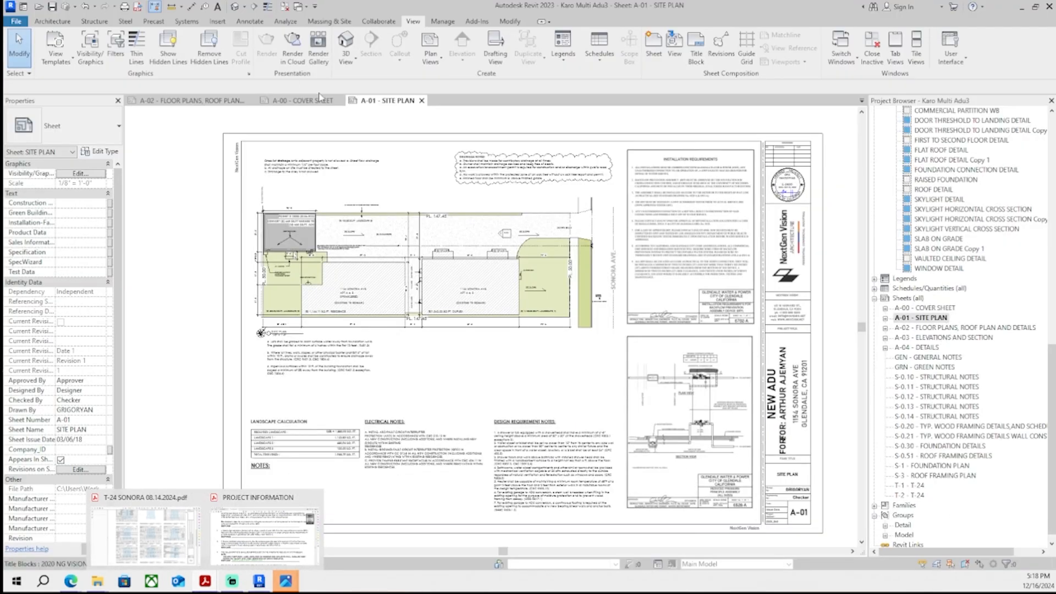
click(193, 101)
scroll(460, 308, up, 5)
middle_drag(459, 306, 460, 363)
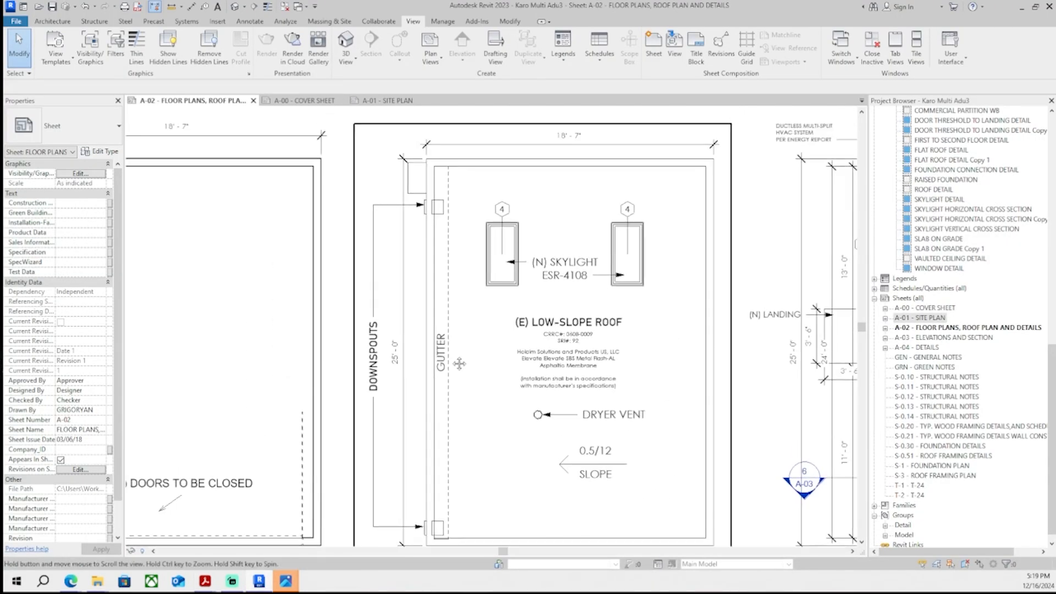
scroll(469, 267, down, 2)
middle_drag(469, 266, 502, 277)
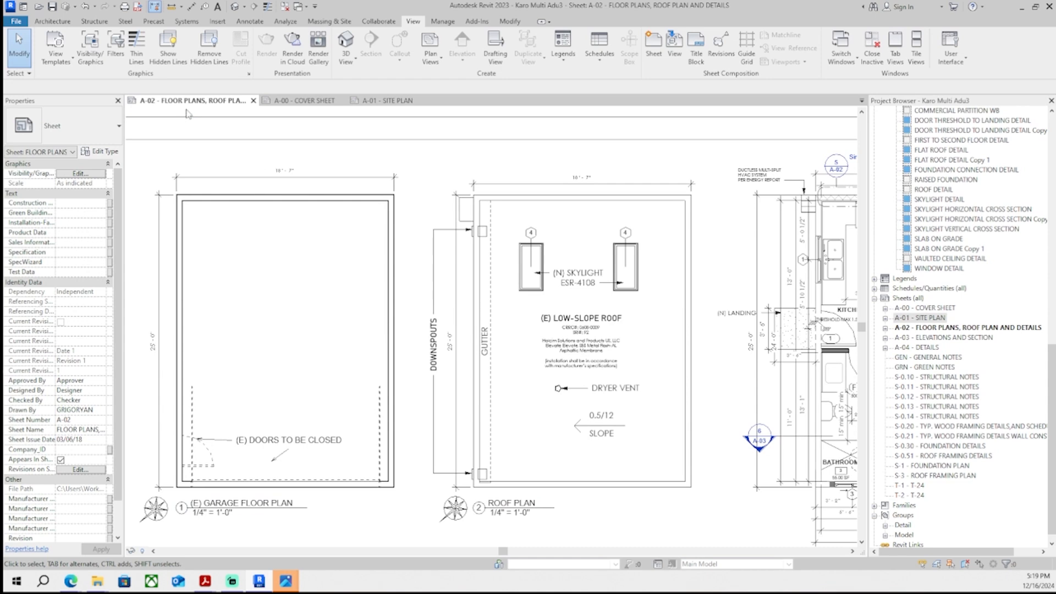
- Open the A-03 elevations sheet and inspect the ductless multi-split HVAC compressor note
click(304, 102)
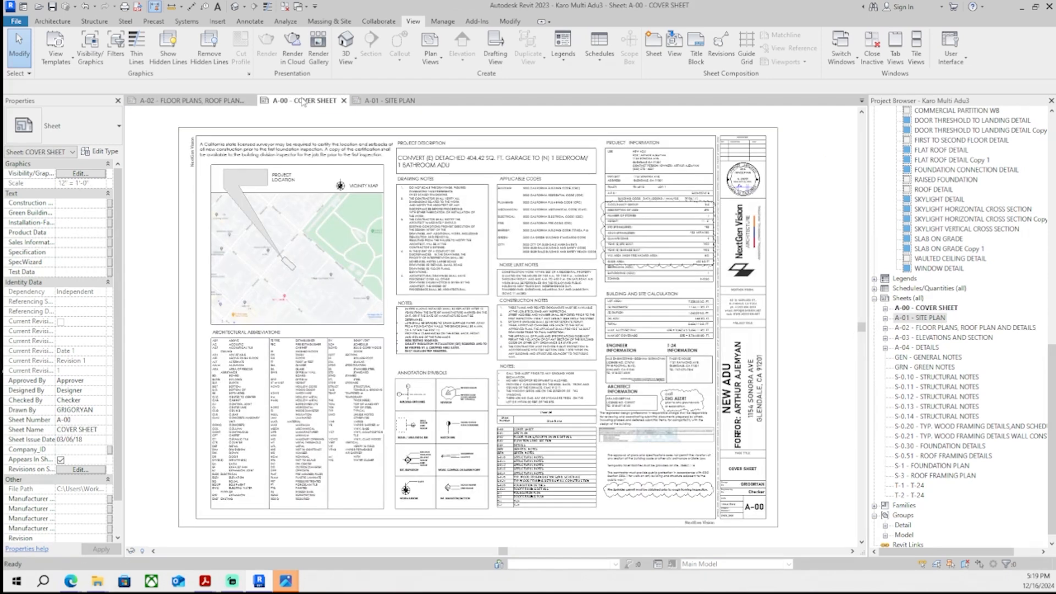
click(393, 101)
double_click(947, 337)
scroll(625, 294, up, 4)
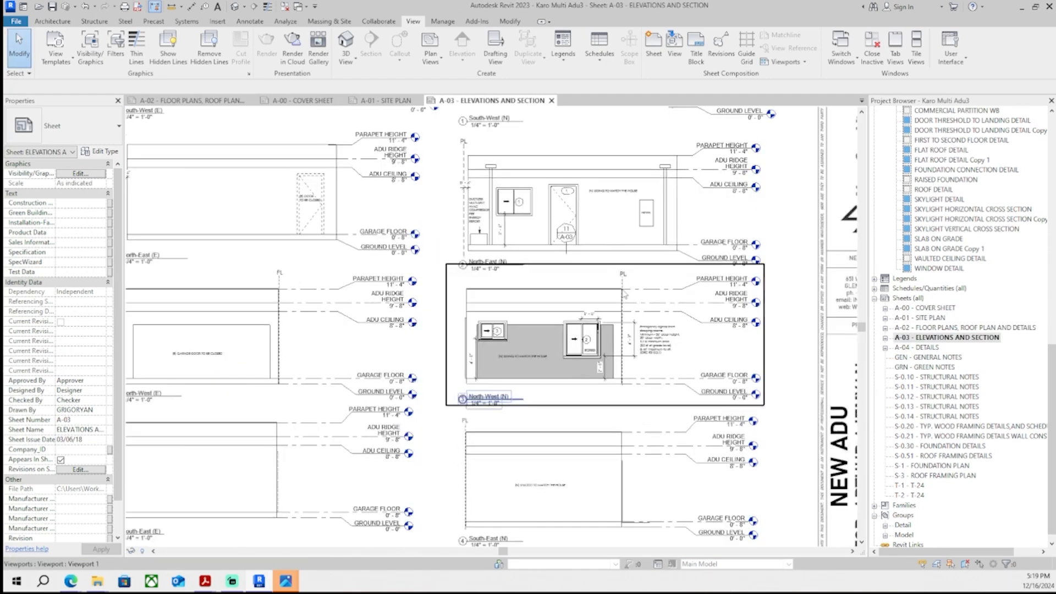
scroll(624, 294, up, 3)
scroll(405, 358, up, 5)
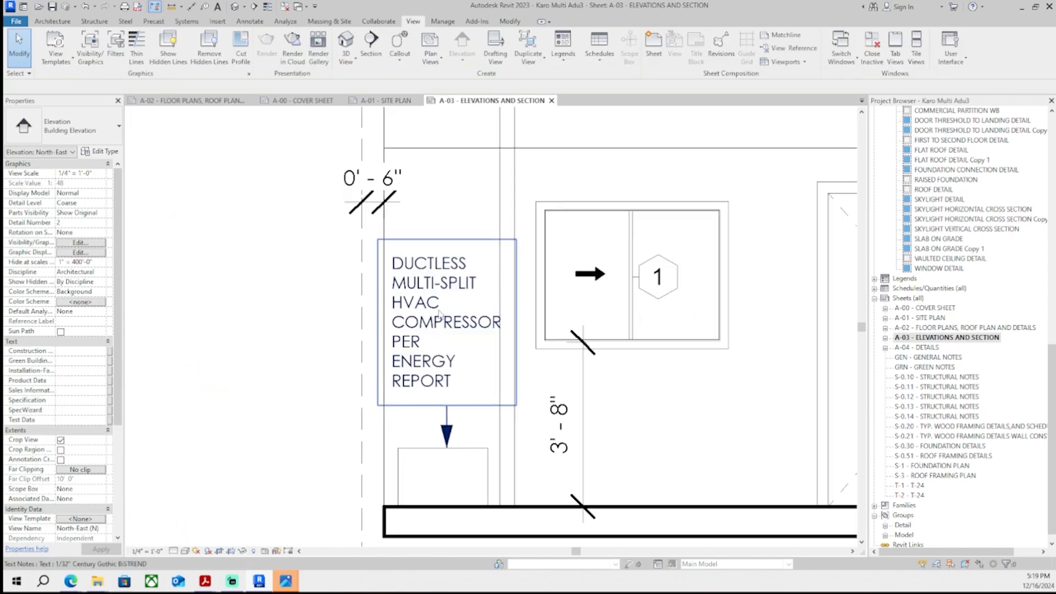
double_click(503, 322)
scroll(382, 310, down, 8)
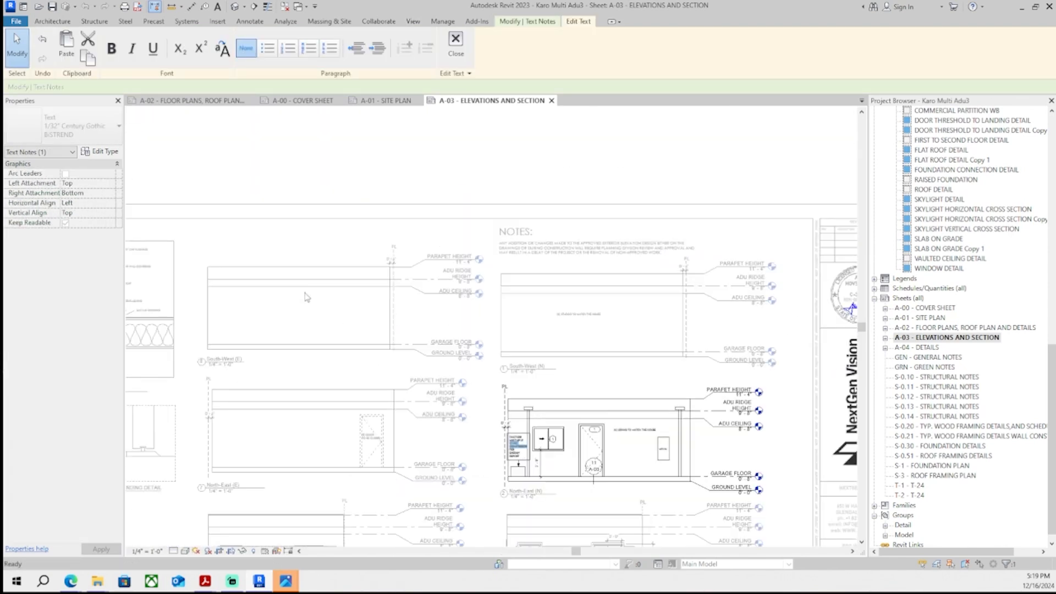
key(Escape)
- On sheet A-02, place a two-line text note 'HVAC COMPRESSOR' near the roof plan's upper-left corner
click(380, 101)
click(308, 101)
click(193, 101)
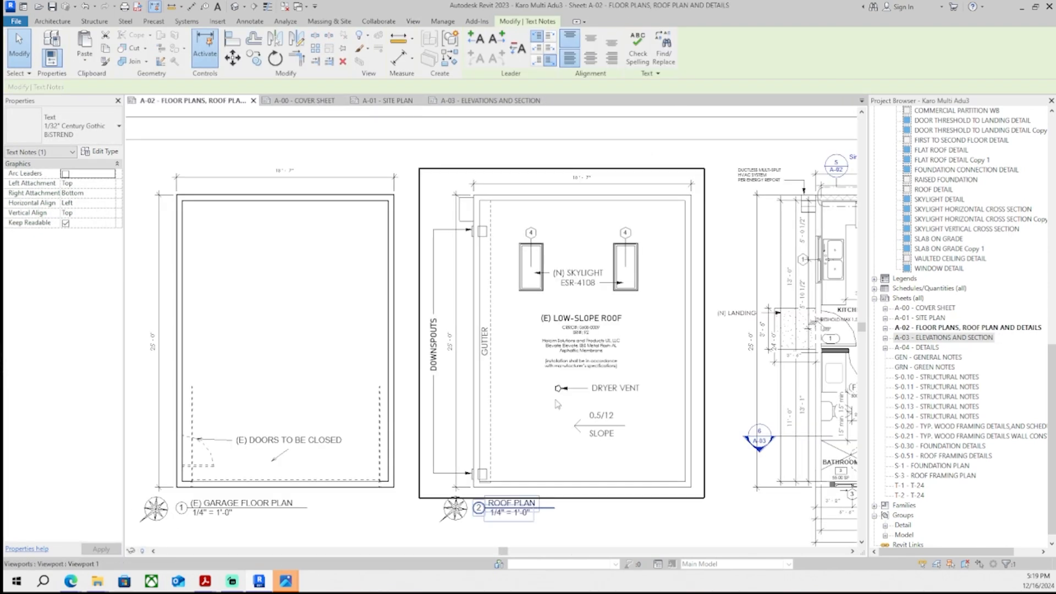
scroll(412, 278, up, 6)
click(251, 22)
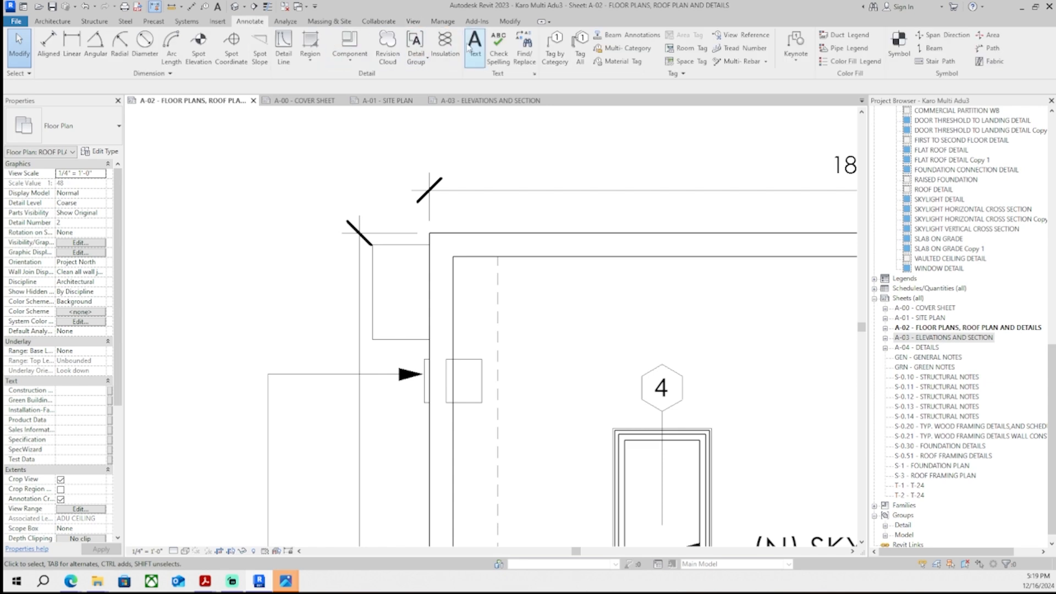
click(474, 45)
scroll(404, 276, up, 4)
click(360, 253)
text(HVAC)
key(Return)
text(COMPRESSOR)
click(358, 410)
- Try rotating the HVAC COMPRESSOR note vertically and moving it beside the wall, undoing the attempt
click(384, 313)
scroll(293, 274, up, 2)
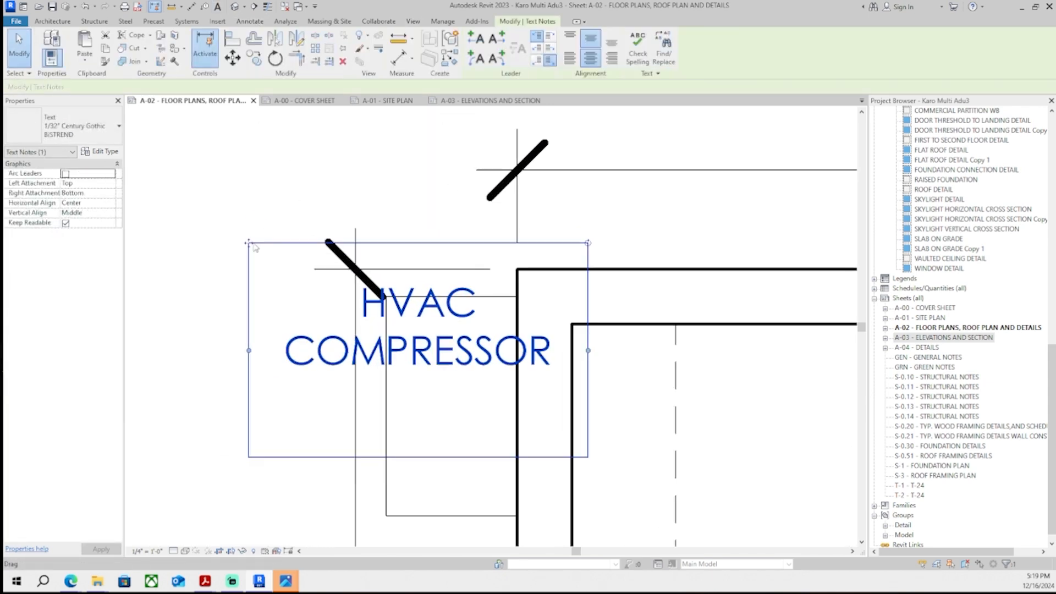
drag(248, 243, 232, 309)
drag(571, 309, 311, 264)
scroll(419, 165, down, 2)
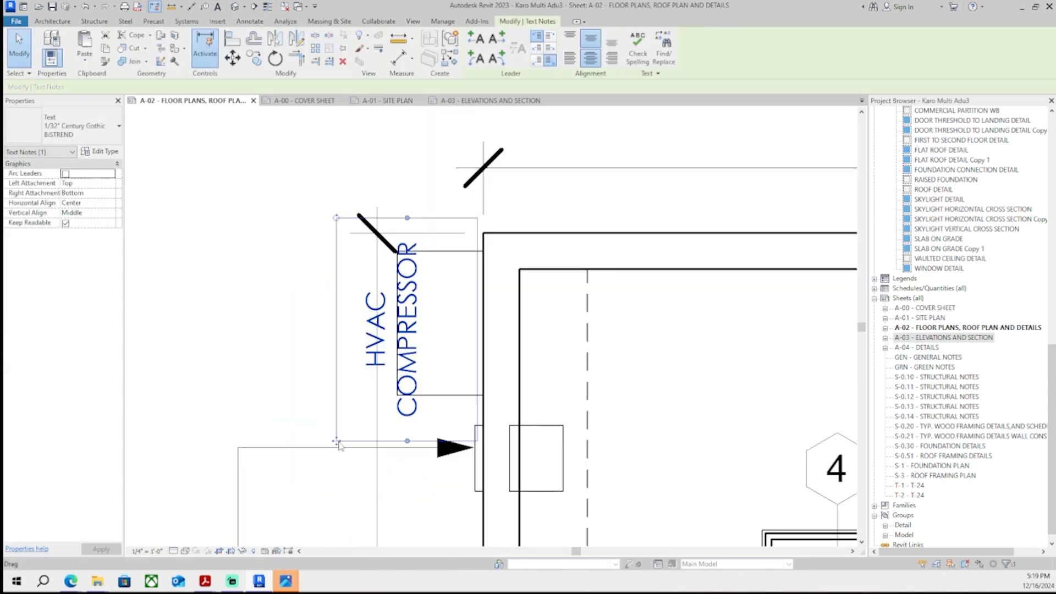
drag(337, 441, 382, 441)
scroll(382, 439, down, 2)
click(553, 438)
scroll(553, 438, down, 3)
middle_drag(554, 438, 558, 426)
scroll(507, 413, up, 8)
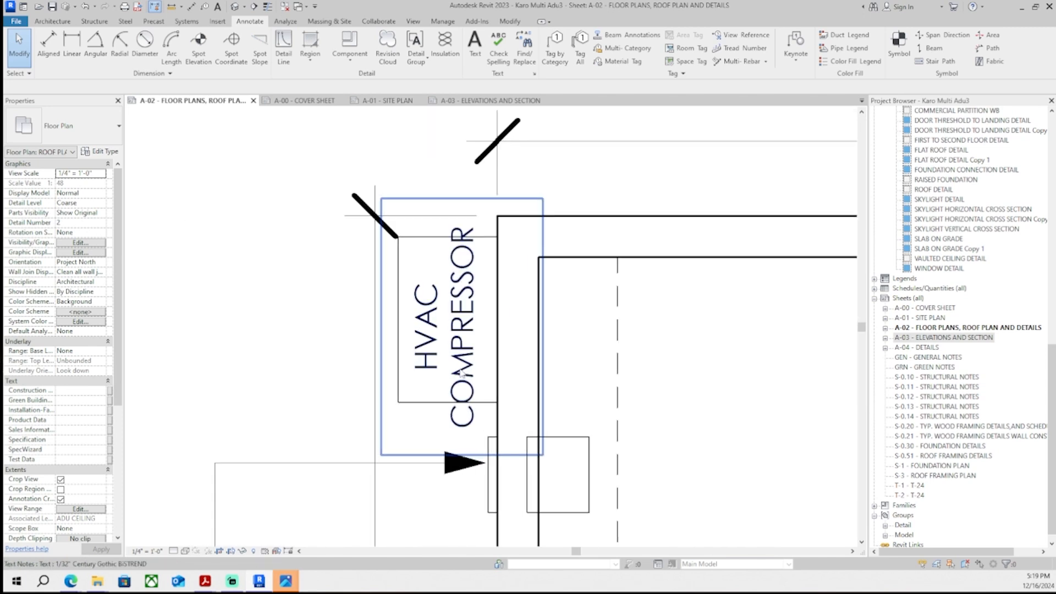
click(473, 380)
key(ctrl+z)
scroll(408, 352, down, 1)
key(ctrl+z)
scroll(440, 368, down, 1)
- Add a leader arrow to the HVAC COMPRESSOR note pointing toward the compressor location at the wall
click(440, 374)
middle_drag(418, 352, 500, 353)
drag(455, 318, 350, 329)
click(497, 39)
scroll(744, 408, up, 2)
drag(738, 407, 446, 407)
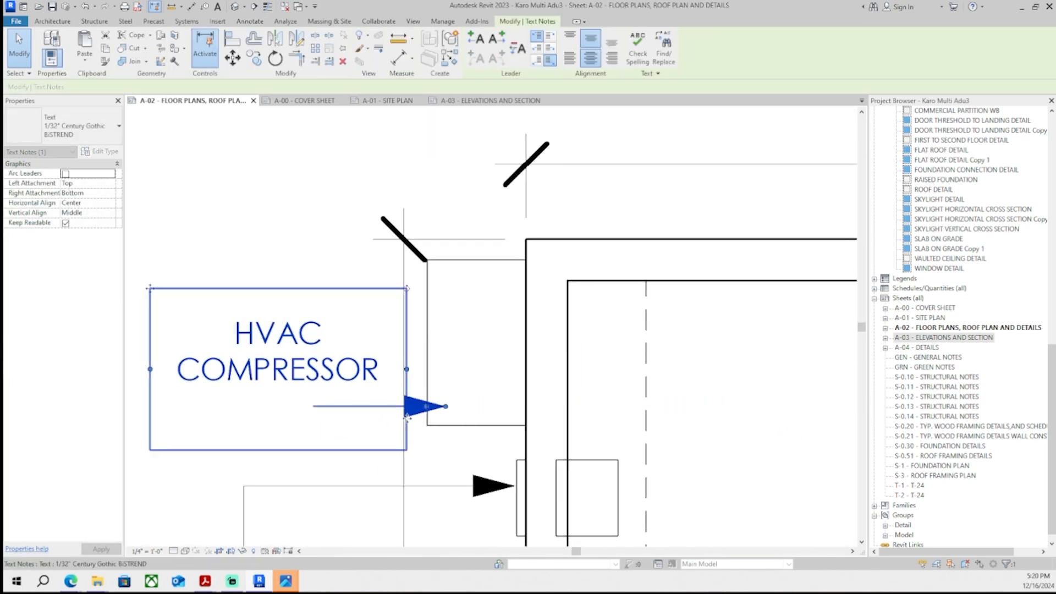
- Adjust the leader and move the HVAC COMPRESSOR note closer to the exterior wall
click(301, 409)
key(BackSpace)
click(288, 211)
middle_drag(276, 284, 371, 275)
drag(249, 304, 199, 305)
scroll(547, 388, down, 3)
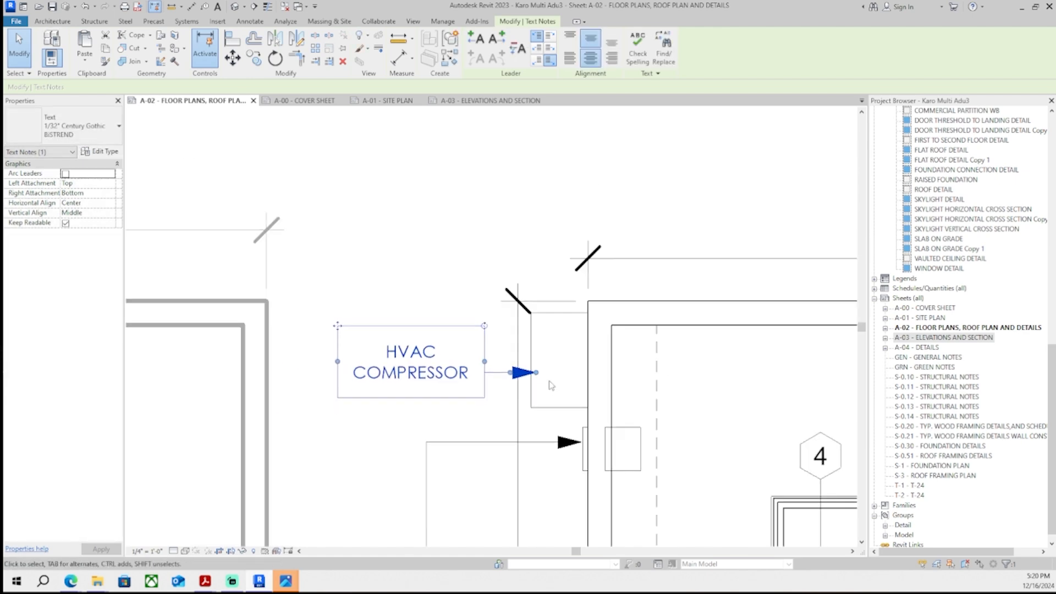
- Select and reposition the compressor box detail lines next to the HVAC COMPRESSOR note
click(596, 230)
scroll(596, 229, down, 4)
scroll(611, 262, up, 5)
click(409, 286)
middle_drag(394, 269, 440, 342)
ctrl+click(423, 325)
ctrl+click(411, 291)
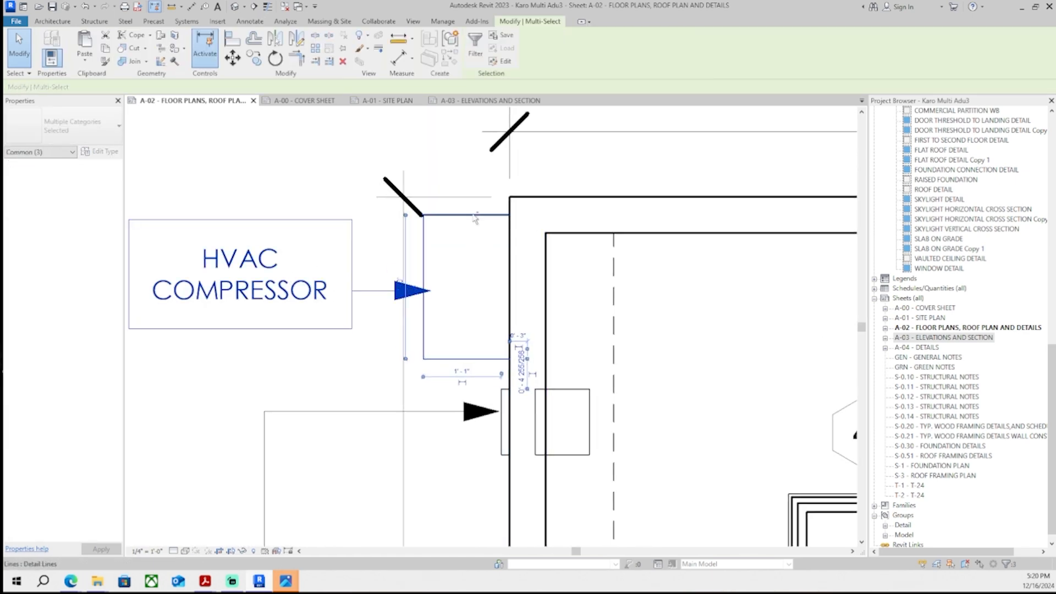
ctrl+click(474, 216)
scroll(490, 251, down, 5)
middle_drag(679, 284, 295, 284)
middle_drag(652, 264, 457, 255)
double_click(457, 254)
scroll(461, 255, up, 4)
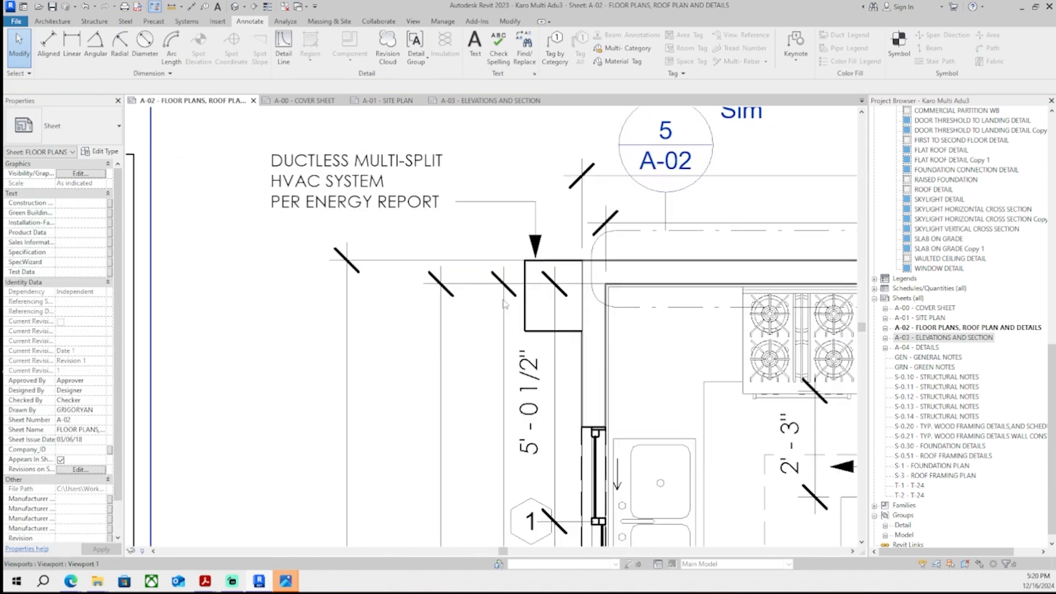
- Ungroup and delete the old compressor box lines below the ductless multi-split note on the floor plan
scroll(505, 304, up, 5)
middle_drag(197, 399, 429, 422)
click(269, 414)
middle_drag(450, 383, 394, 401)
key(u)
key(g)
click(552, 353)
middle_drag(552, 353, 350, 391)
key(Delete)
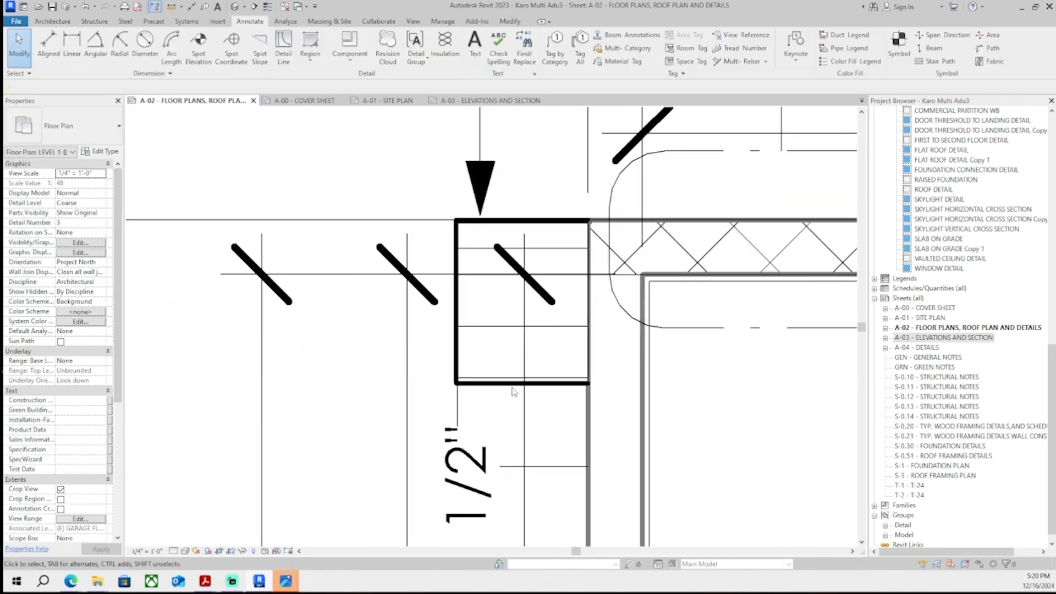
- Delete an extra detail line inside the compressor box outline
scroll(448, 396, down, 3)
middle_drag(449, 396, 522, 372)
scroll(532, 318, up, 1)
scroll(519, 358, down, 5)
scroll(544, 358, up, 4)
drag(521, 369, 520, 417)
scroll(508, 398, up, 2)
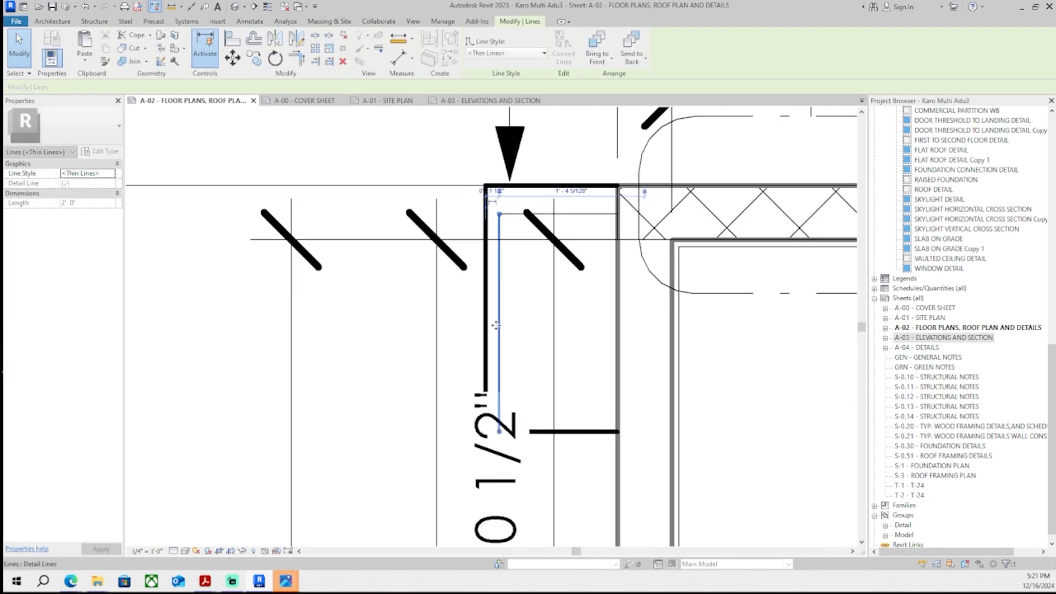
key(Delete)
- Adjust the top edge line of the compressor box at the wall
middle_drag(527, 229, 508, 278)
click(509, 234)
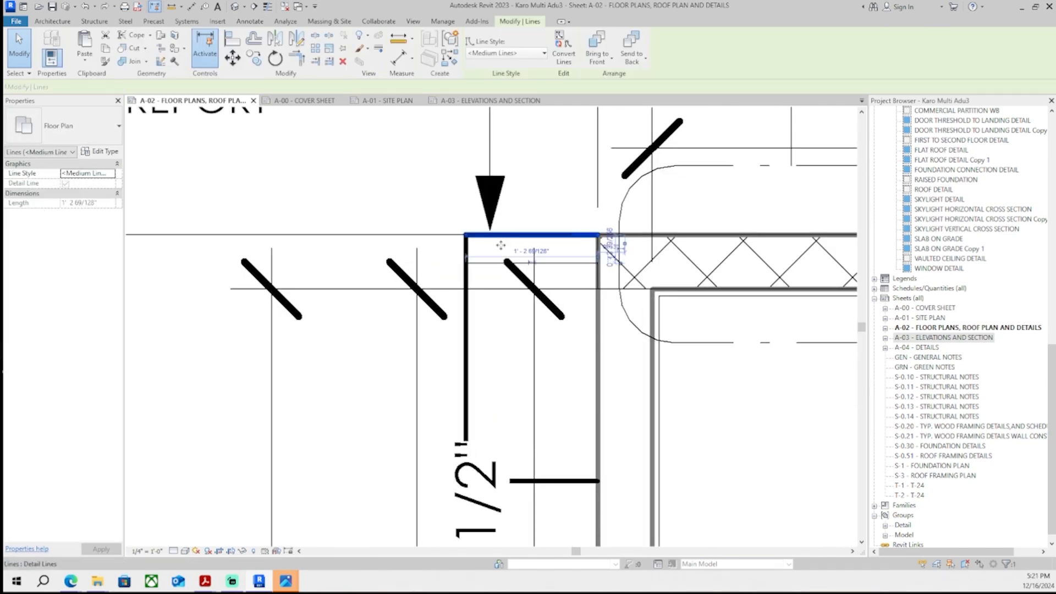
drag(509, 233, 509, 256)
scroll(509, 247, down, 3)
middle_drag(503, 237, 502, 268)
click(492, 234)
scroll(491, 233, down, 4)
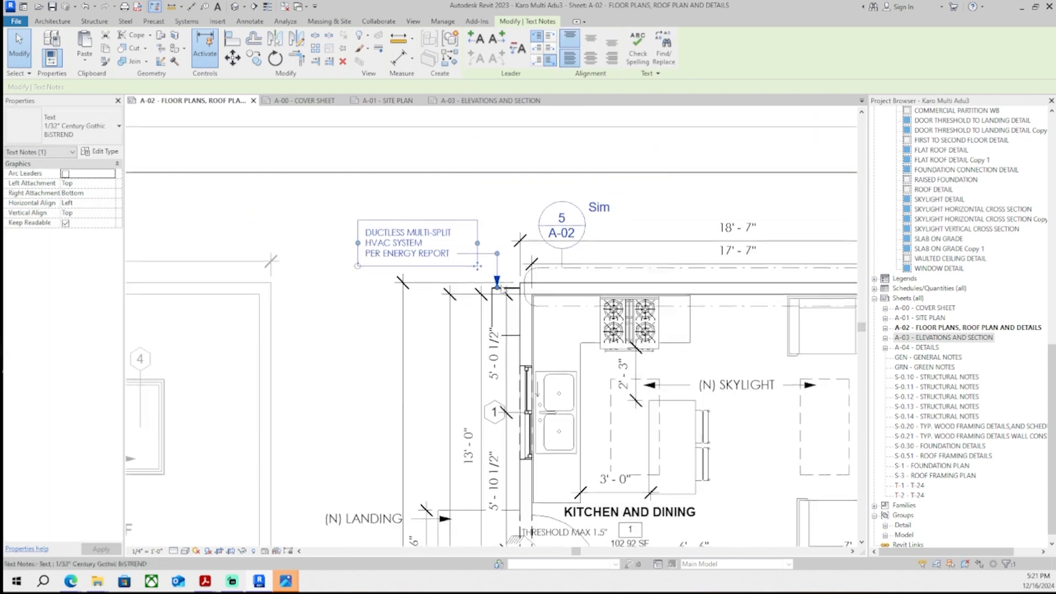
- Inspect the floor plan around the kitchen, landing and window areas
scroll(532, 307, up, 3)
middle_drag(521, 394, 555, 122)
scroll(532, 308, down, 2)
scroll(532, 309, up, 2)
scroll(532, 309, up, 1)
click(532, 309)
scroll(532, 310, down, 1)
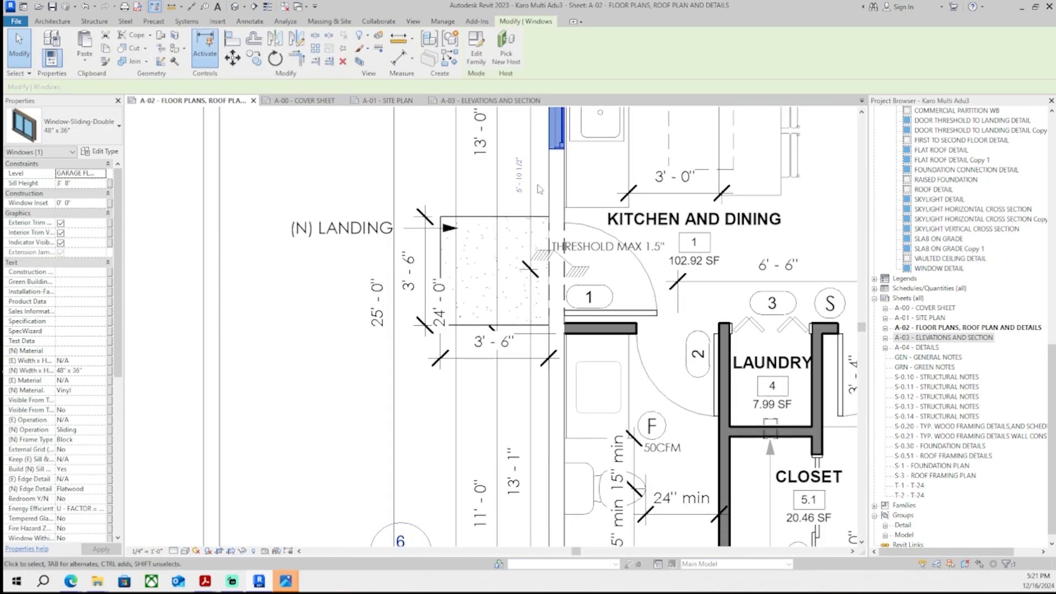
scroll(527, 126, up, 5)
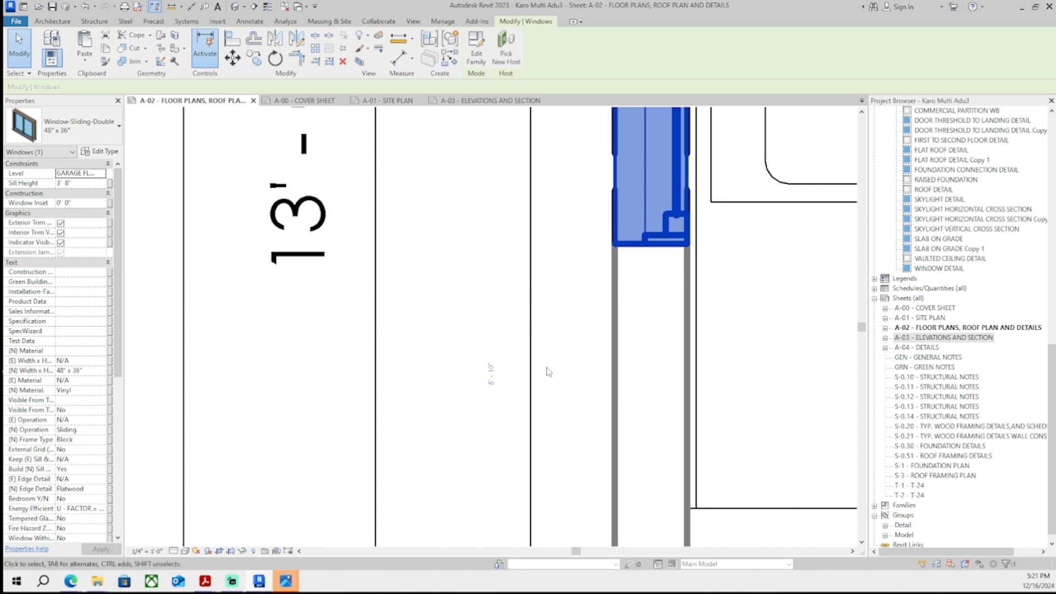
- Inspect the kitchen wall area near the ductless multi-split note and leave the floor plan viewport
click(434, 332)
scroll(433, 331, down, 5)
scroll(438, 313, down, 1)
middle_drag(440, 300, 414, 408)
scroll(460, 325, down, 2)
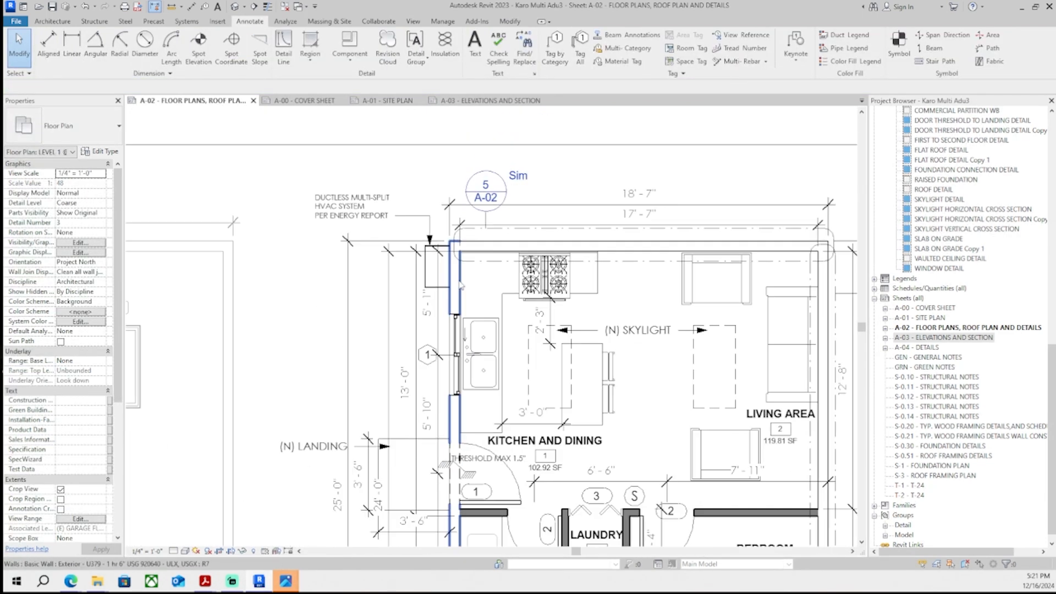
scroll(431, 230, down, 2)
middle_drag(431, 232, 453, 315)
double_click(441, 181)
- Zoom out to review the whole A-02 floor plans sheet layout
middle_drag(422, 258, 476, 210)
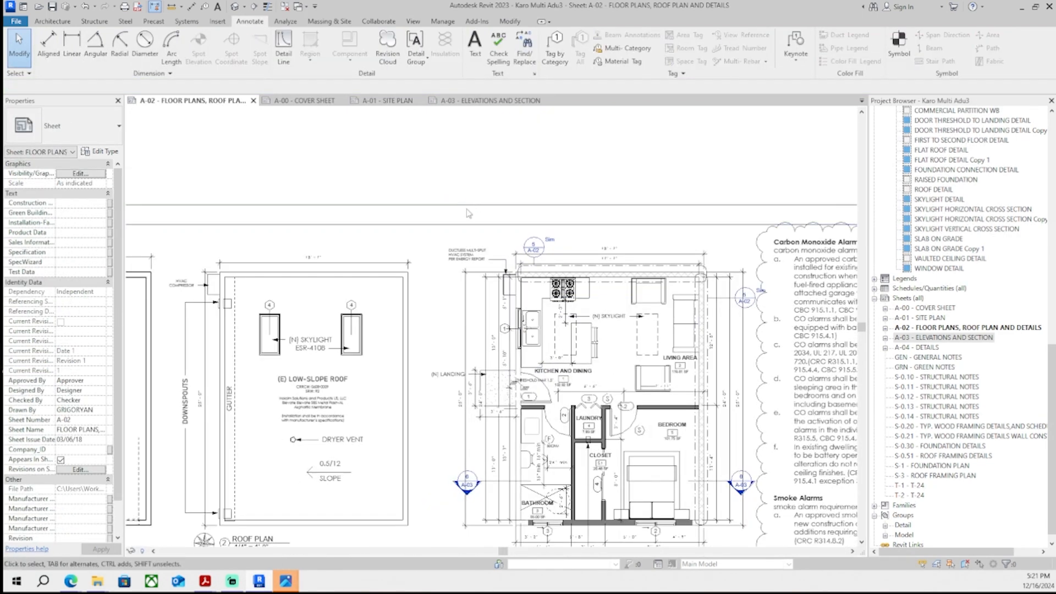
scroll(445, 243, down, 1)
middle_drag(466, 318, 480, 243)
scroll(470, 309, down, 2)
middle_drag(471, 308, 467, 259)
scroll(468, 255, down, 1)
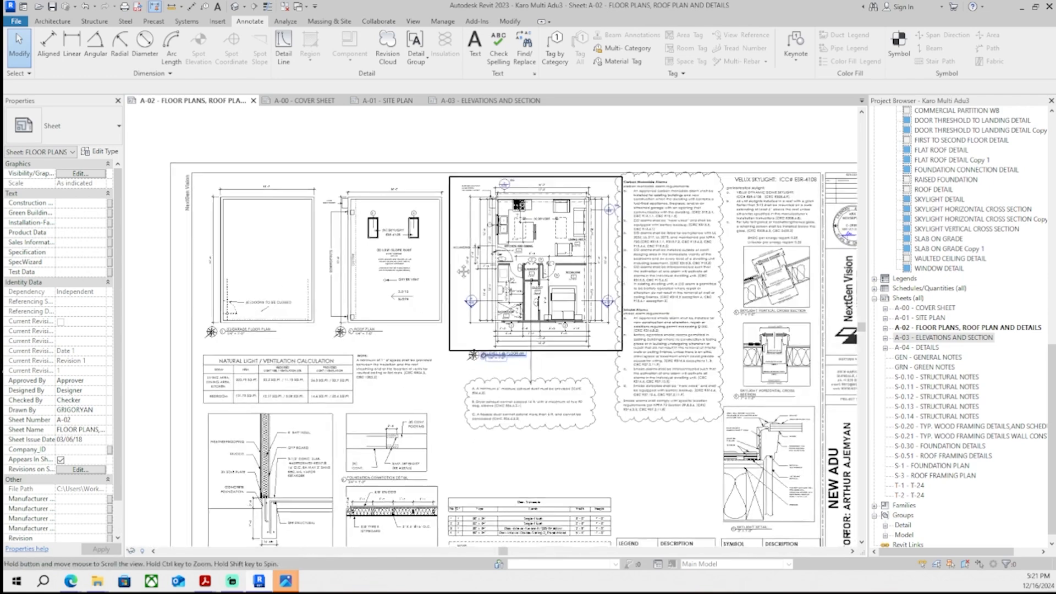
middle_drag(557, 434, 529, 384)
scroll(515, 384, down, 1)
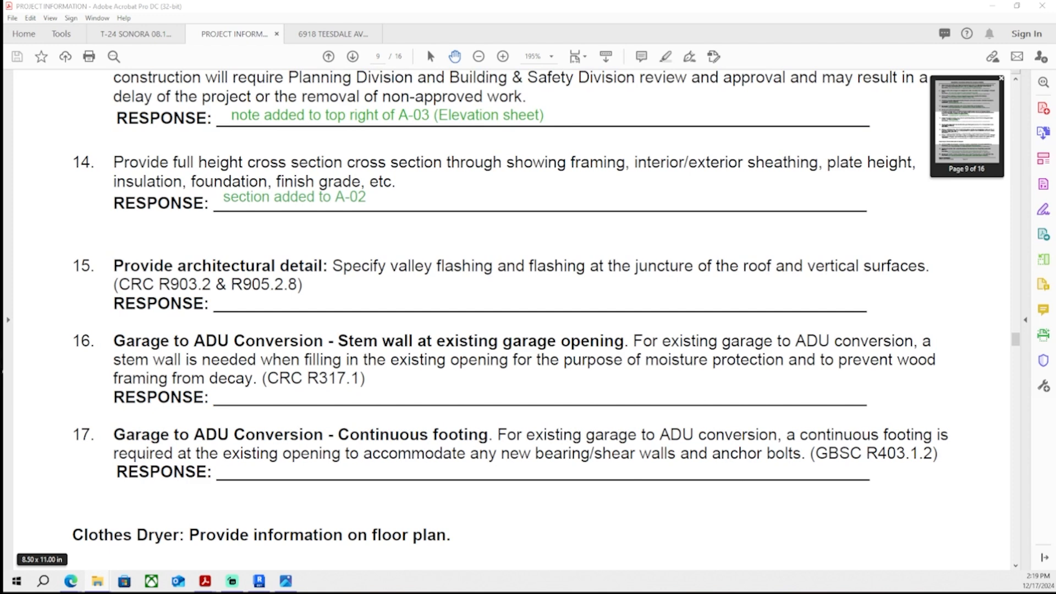
- Switch back to Revit, open the VALLEY GUTTER drafting view in the other project and select all its detail elements
key(alt+Tab)
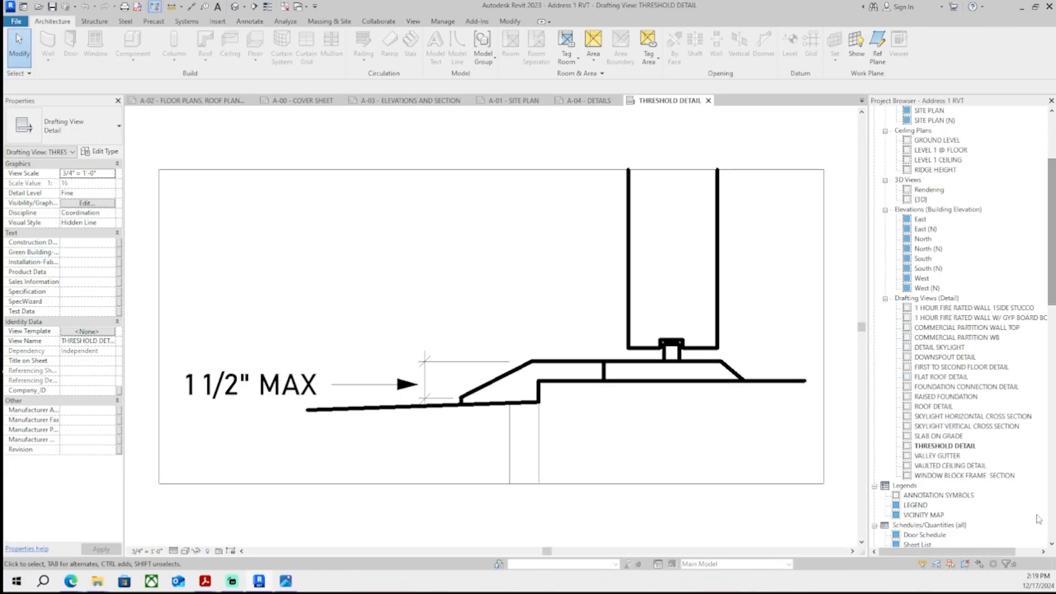
double_click(949, 456)
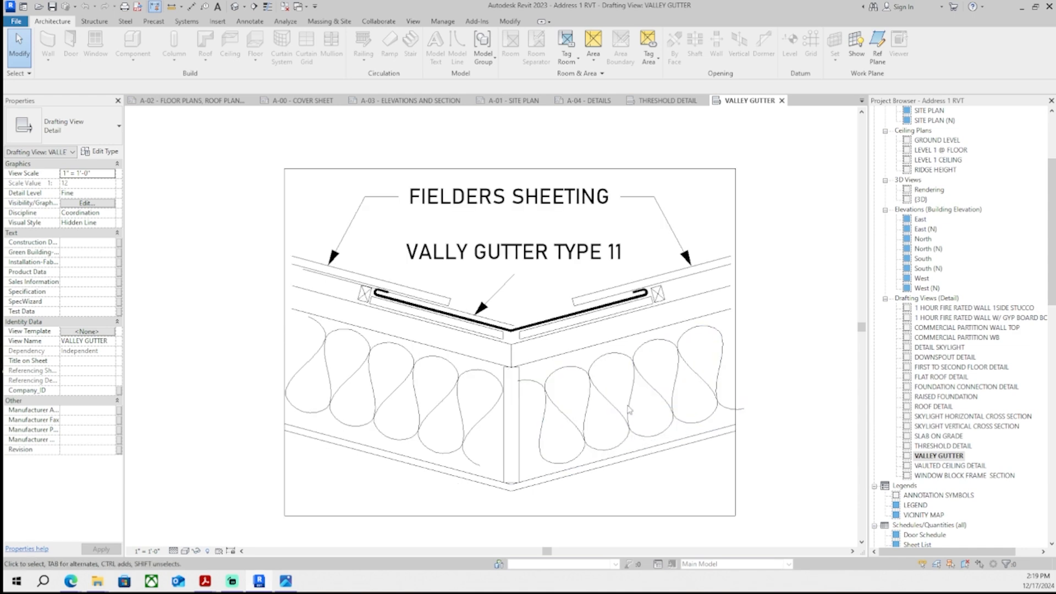
scroll(438, 363, down, 1)
drag(697, 468, 435, 300)
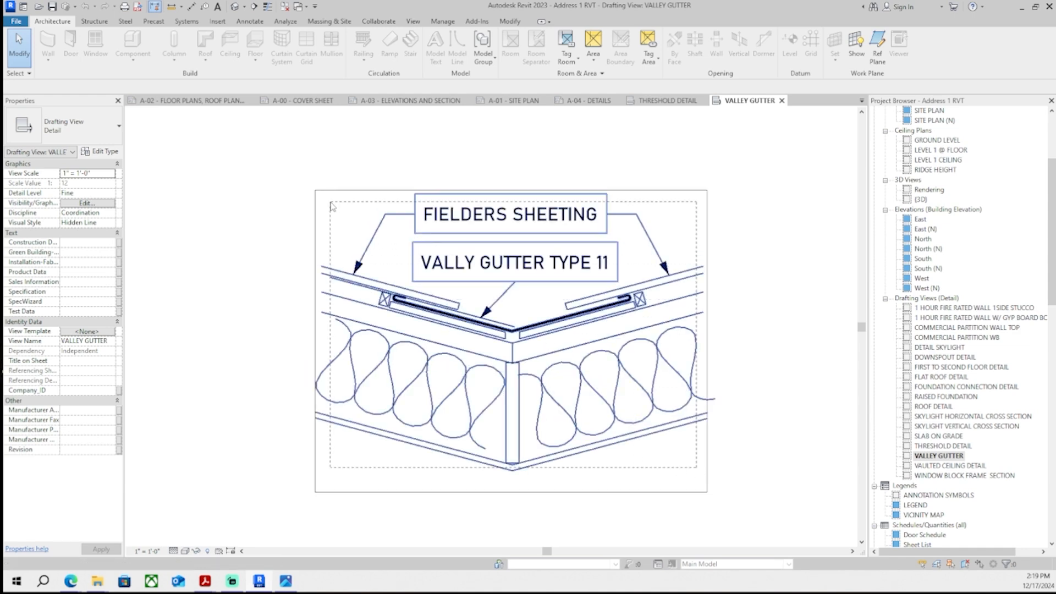
drag(330, 206, 330, 206)
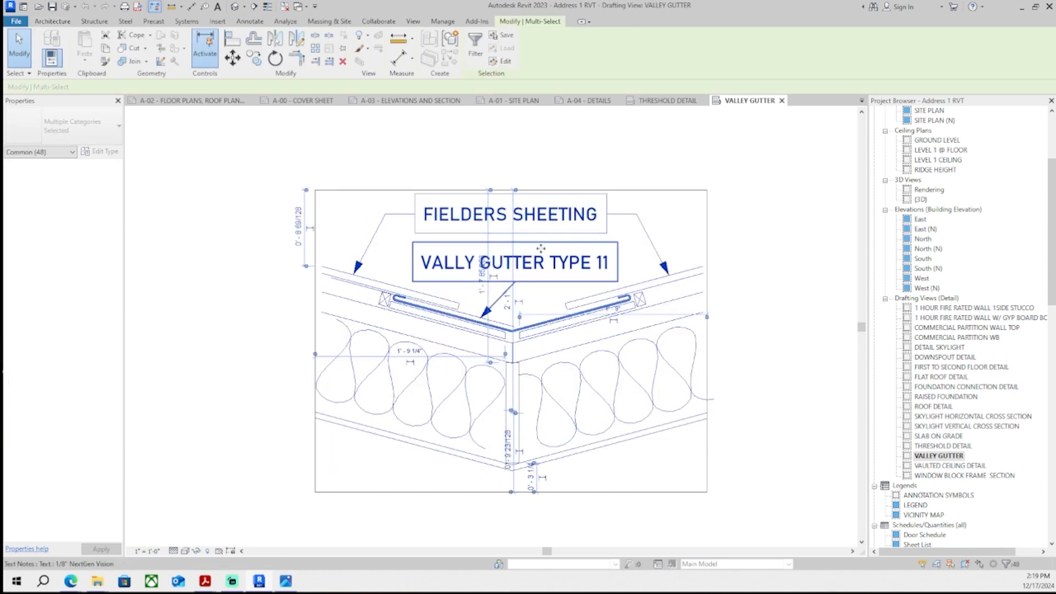
key(Escape)
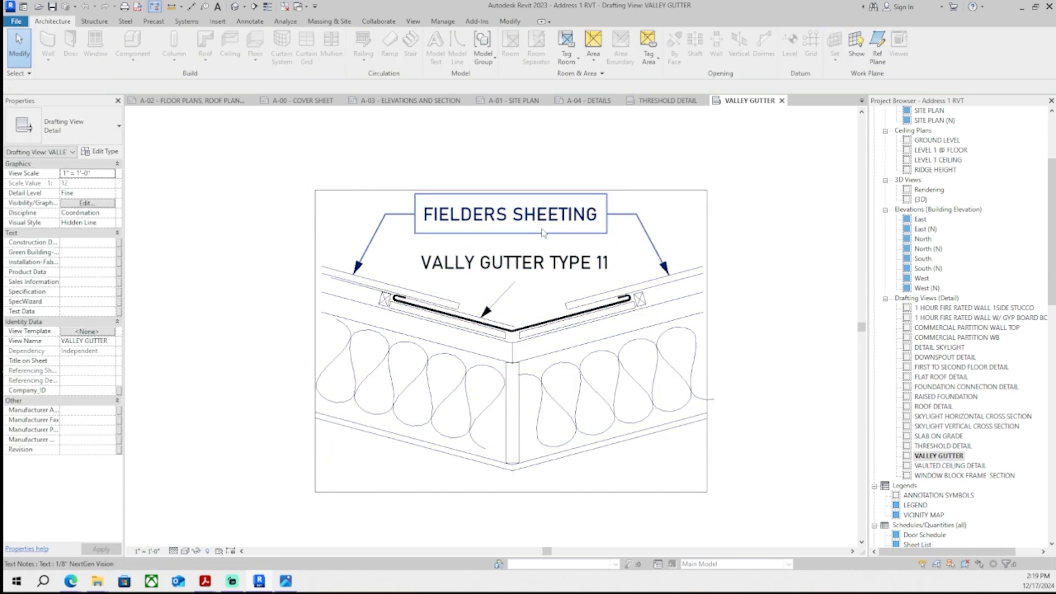
- Close the THRESHOLD DETAIL and VALLEY GUTTER views and return to the A-04 DETAILS sheet
click(653, 103)
middle_click(678, 103)
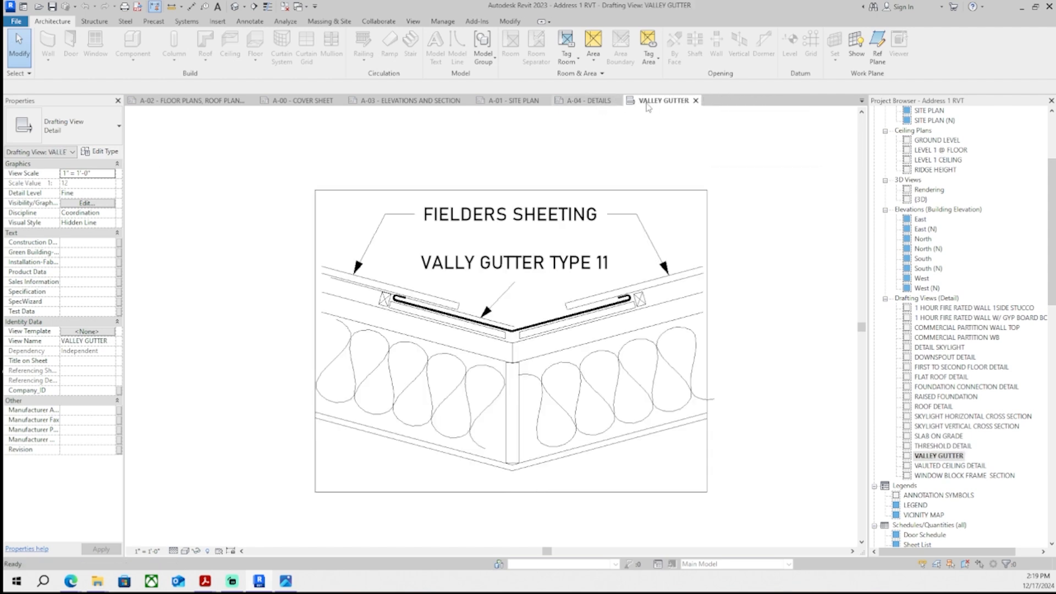
middle_click(675, 104)
click(602, 103)
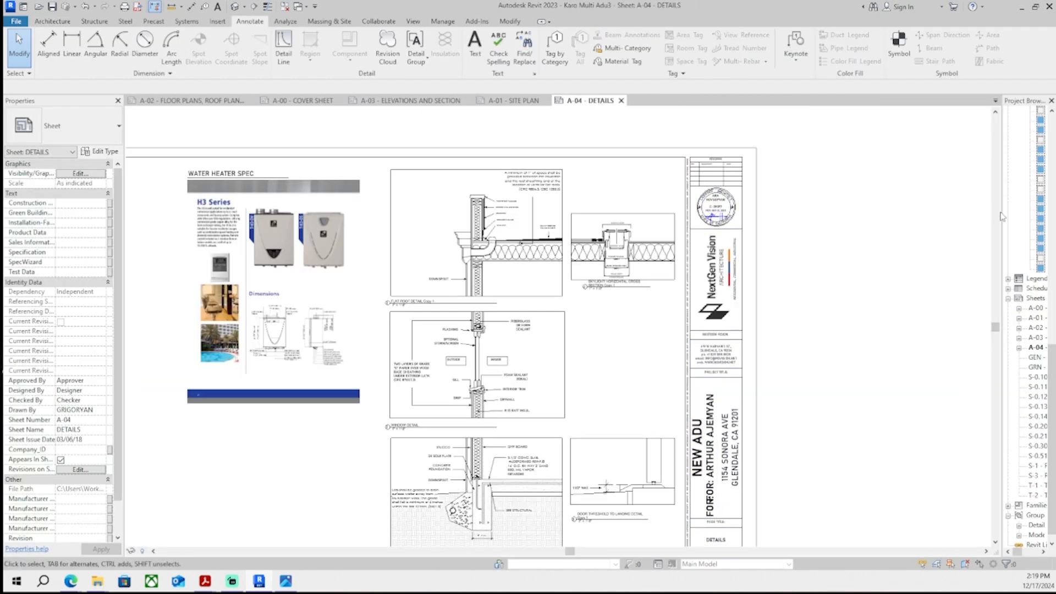
drag(862, 229, 861, 229)
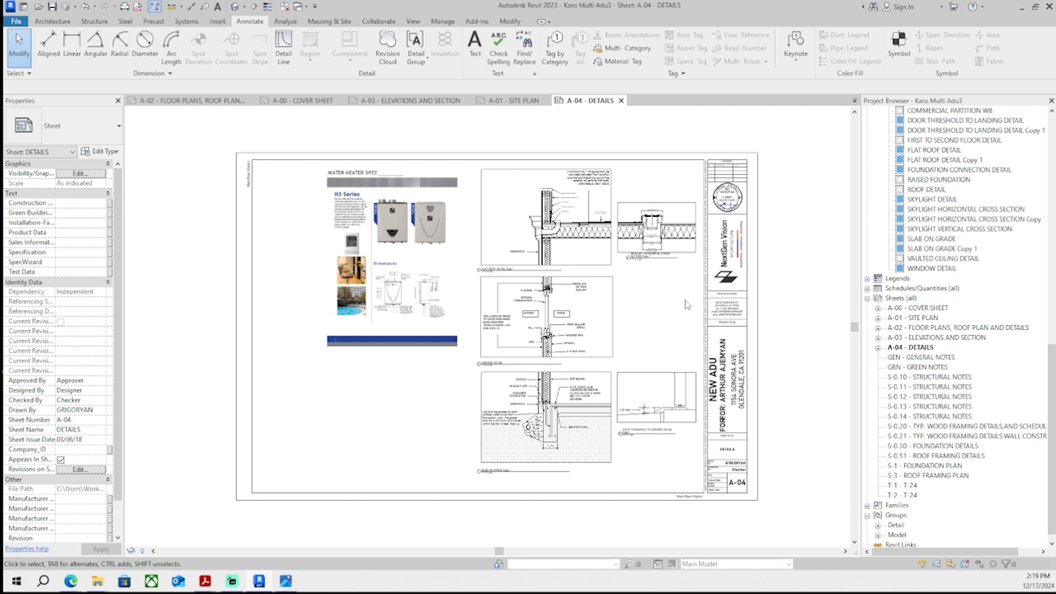
scroll(1004, 328, up, 2)
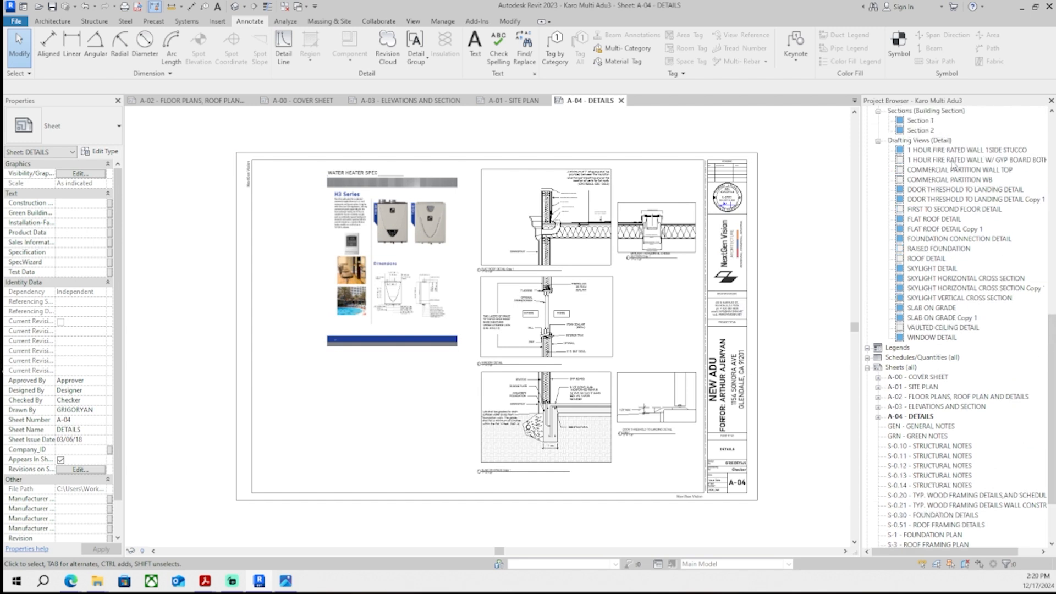
- Duplicate the WINDOW DETAIL drafting view with detailing to create a new drafting view
right_click(942, 341)
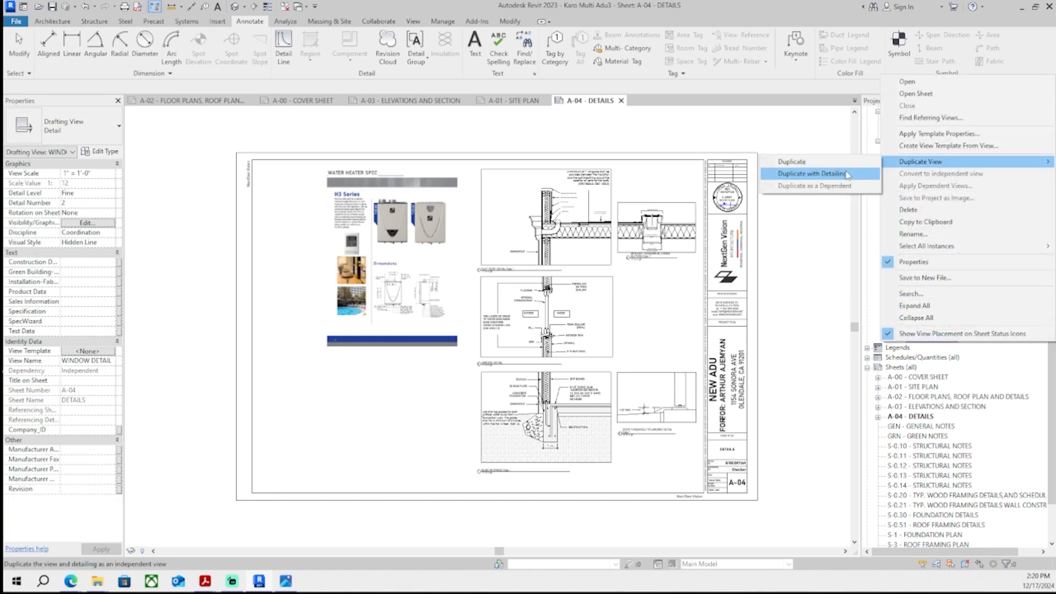
click(847, 174)
right_click(953, 346)
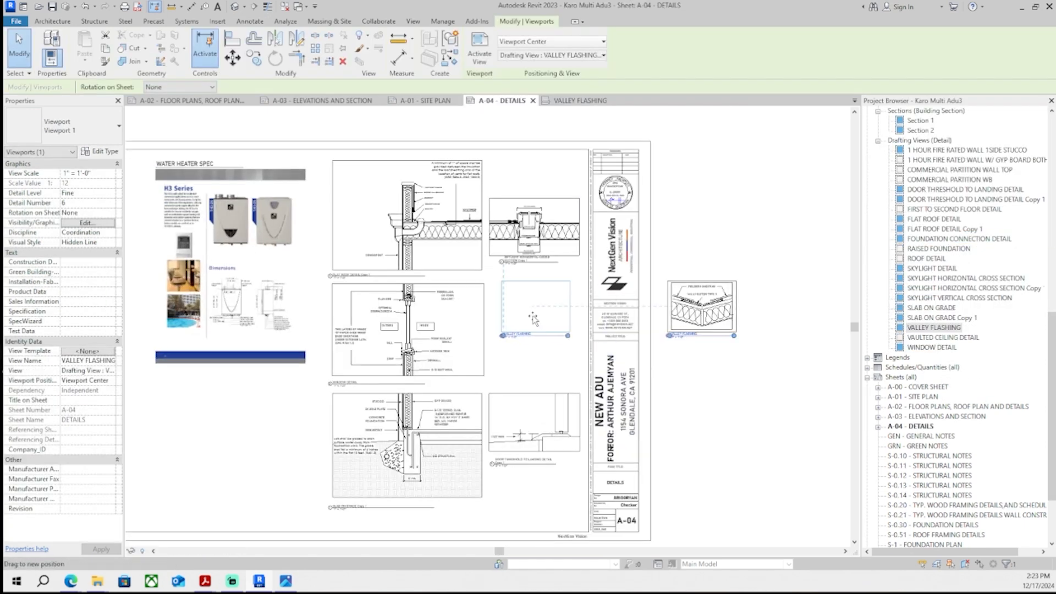
click(546, 312)
scroll(562, 378, down, 2)
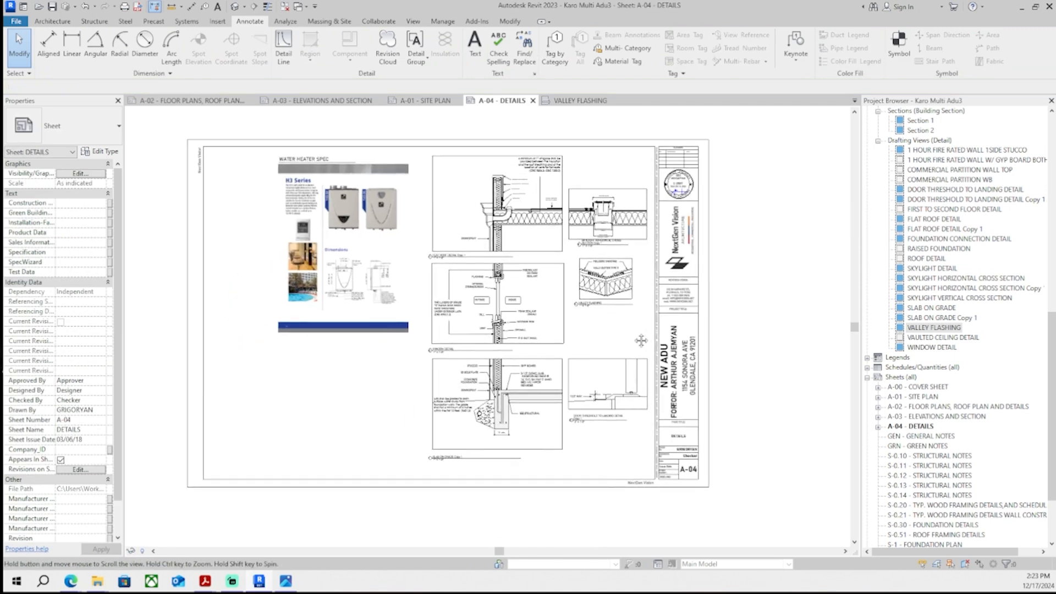
drag(424, 289, 429, 406)
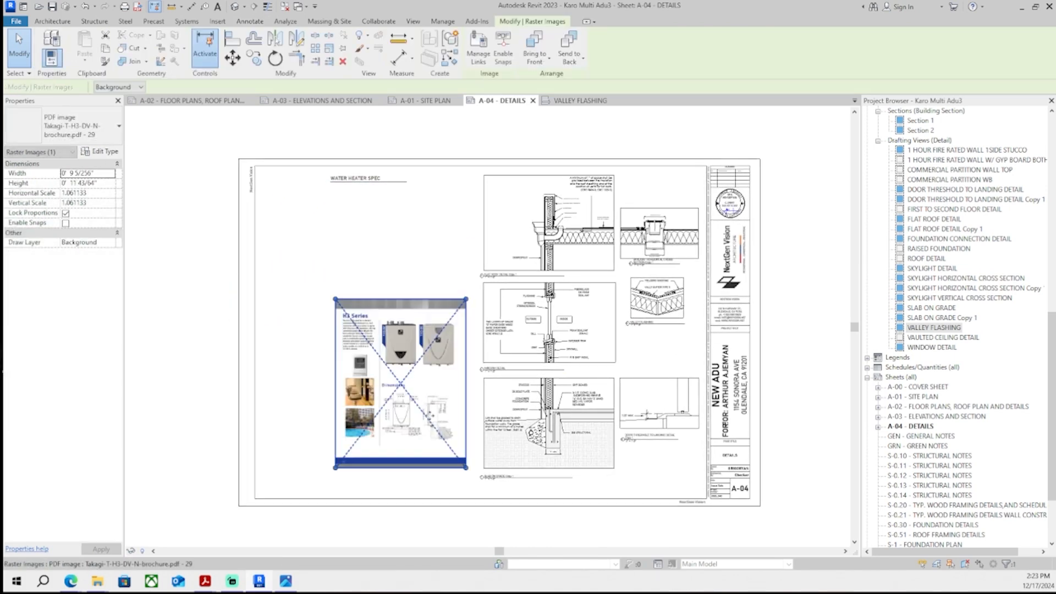
middle_drag(429, 406, 459, 397)
key(ctrl+z)
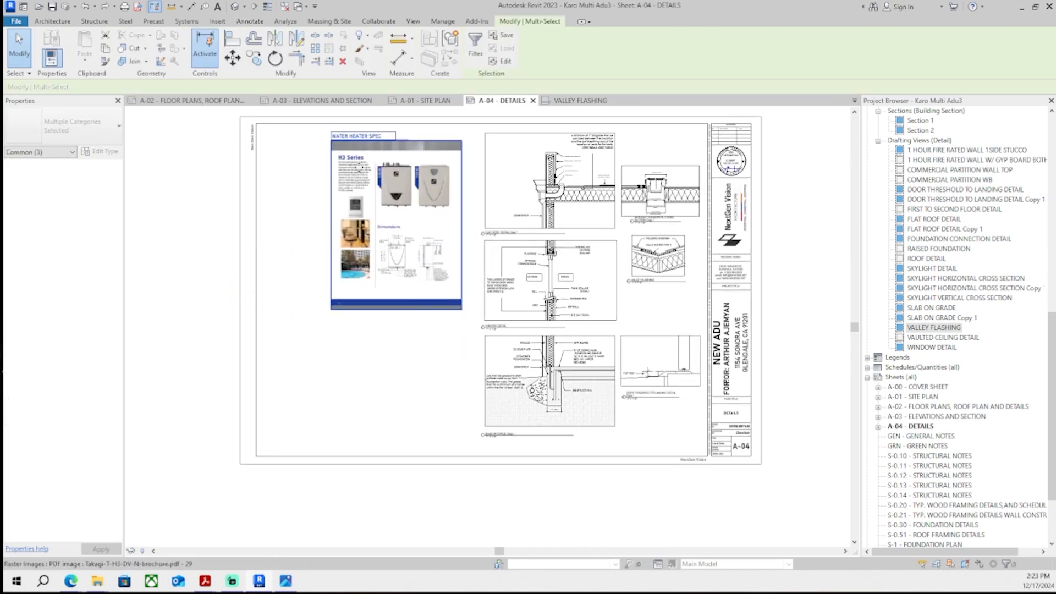
- Draw a horizontal detail line below the water heater spec on the A-04 sheet as a guide
key(d)
key(l)
scroll(468, 455, up, 2)
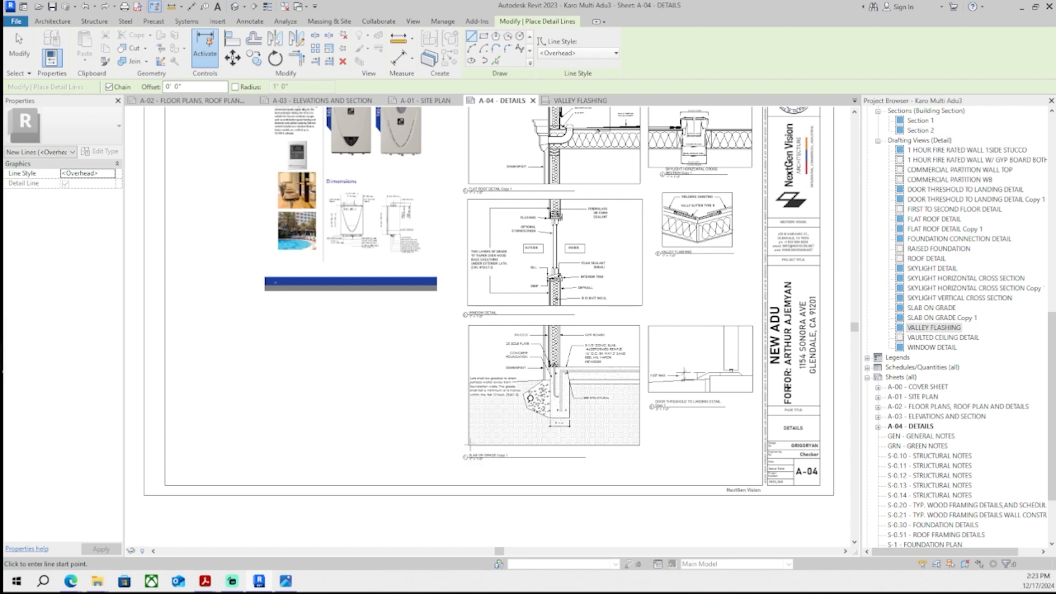
click(374, 438)
click(179, 444)
key(Escape)
key(Escape)
- Move the water heater spec down on the sheet and delete the guide detail line
scroll(339, 365, down, 2)
drag(368, 346, 287, 163)
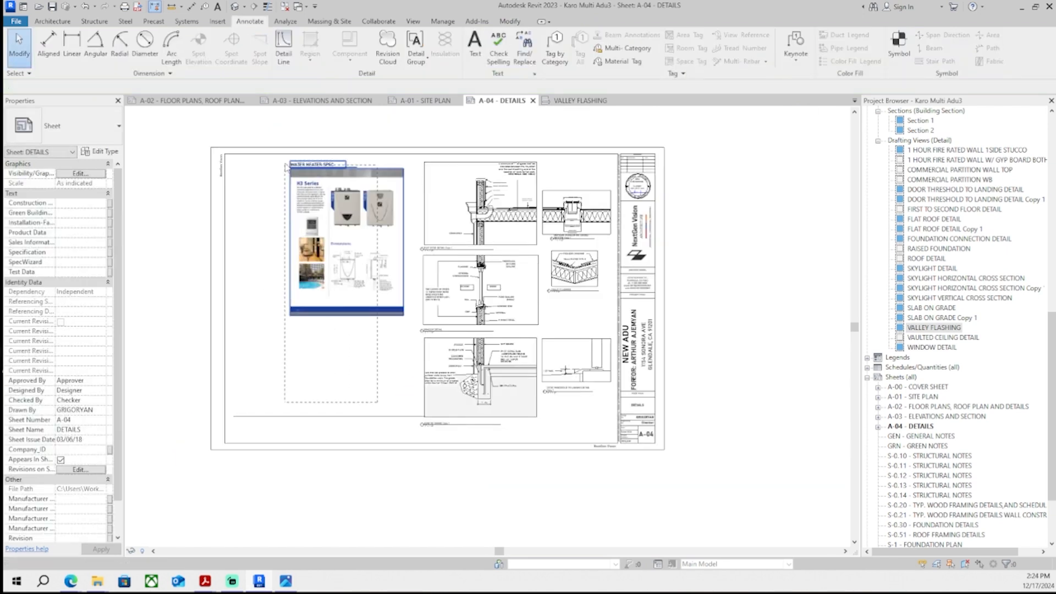
drag(366, 268, 360, 370)
click(386, 448)
scroll(384, 448, up, 2)
click(363, 394)
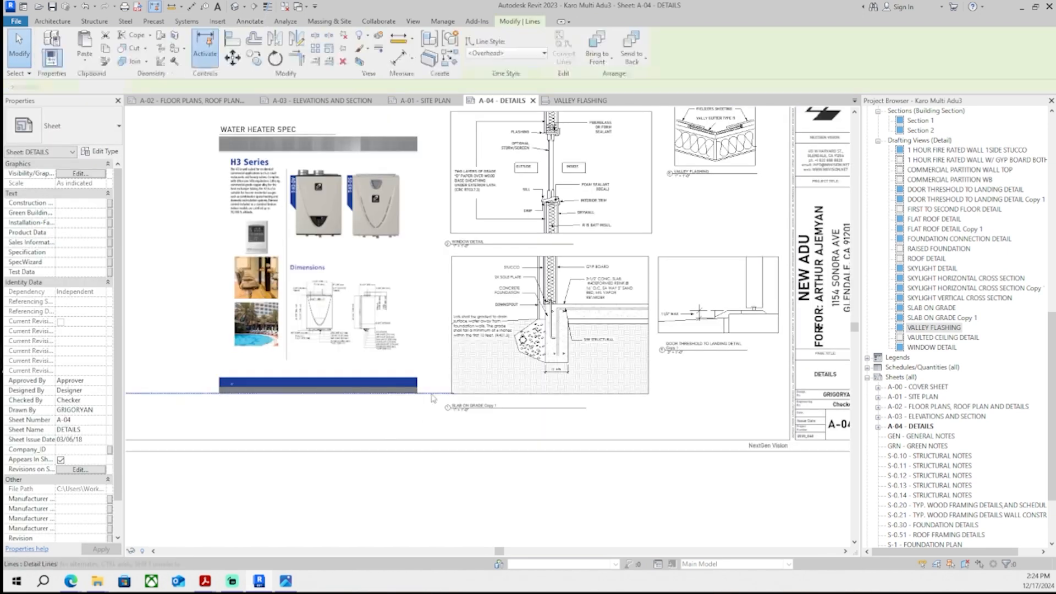
key(Delete)
- Move the VALLEY FLASHING viewport into the sheet's upper-left space and adjust its title line
scroll(347, 461, down, 2)
drag(540, 299, 370, 252)
scroll(367, 251, up, 2)
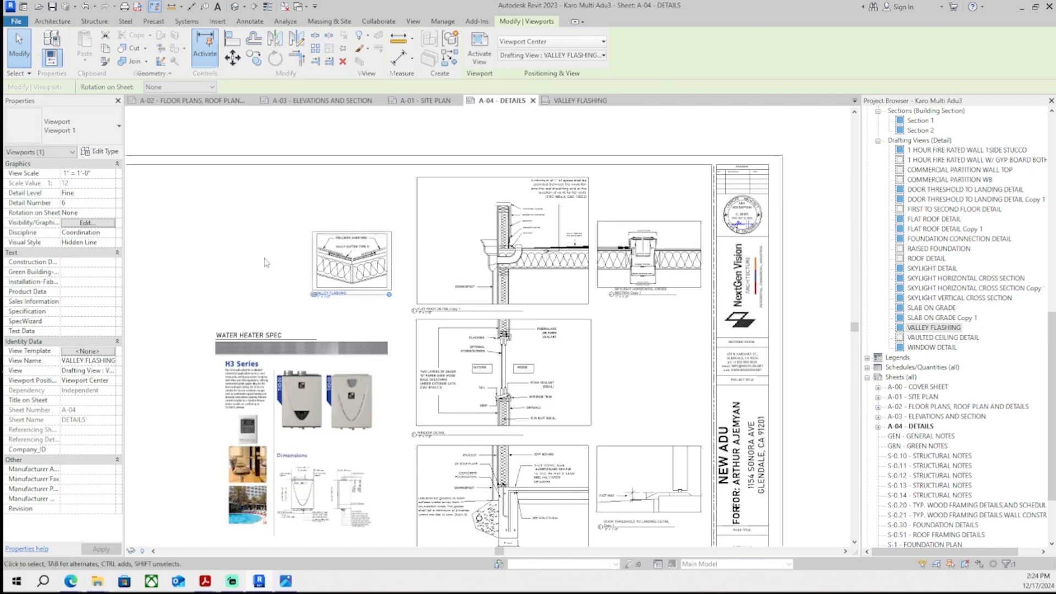
click(269, 262)
scroll(421, 280, down, 1)
scroll(415, 261, up, 3)
drag(327, 301, 486, 301)
drag(486, 301, 343, 298)
click(327, 386)
scroll(326, 389, down, 1)
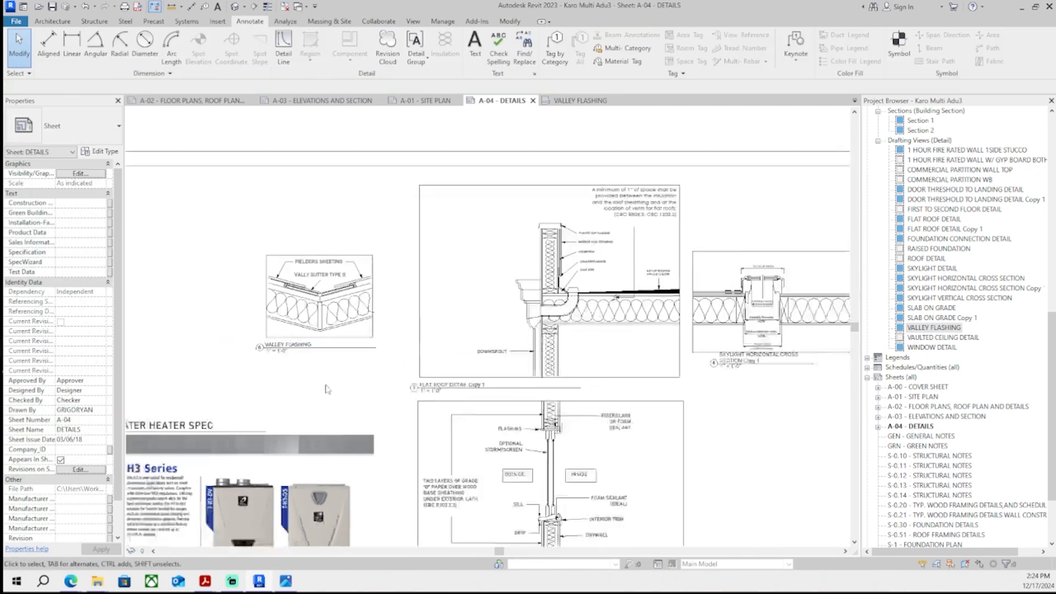
- Review the A-04 sheet layout with the new valley flashing detail
scroll(429, 358, down, 3)
middle_drag(285, 223, 298, 212)
scroll(297, 211, up, 2)
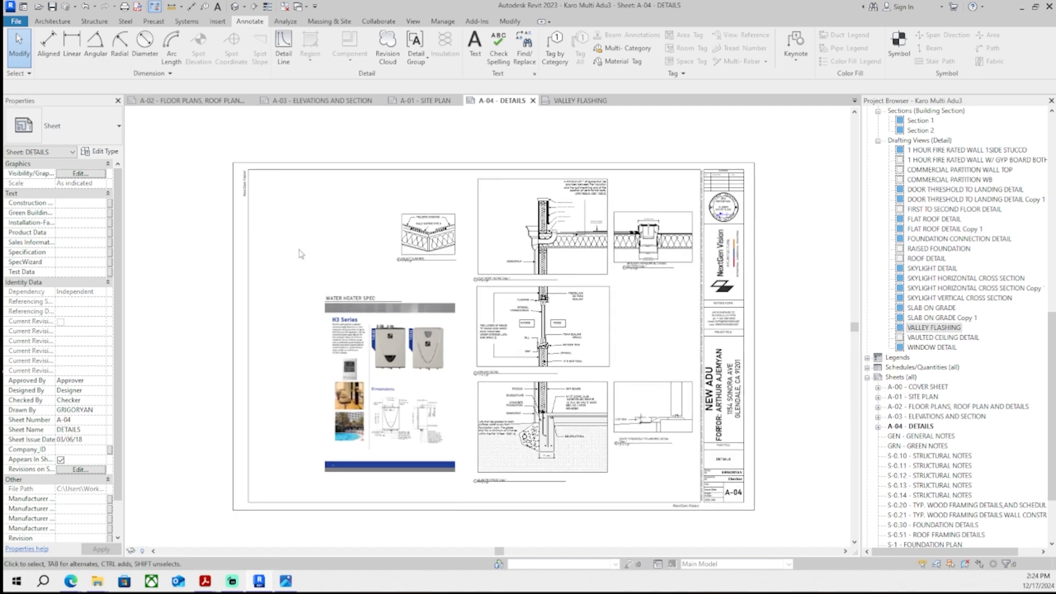
scroll(429, 242, up, 4)
scroll(386, 264, down, 4)
scroll(378, 277, up, 1)
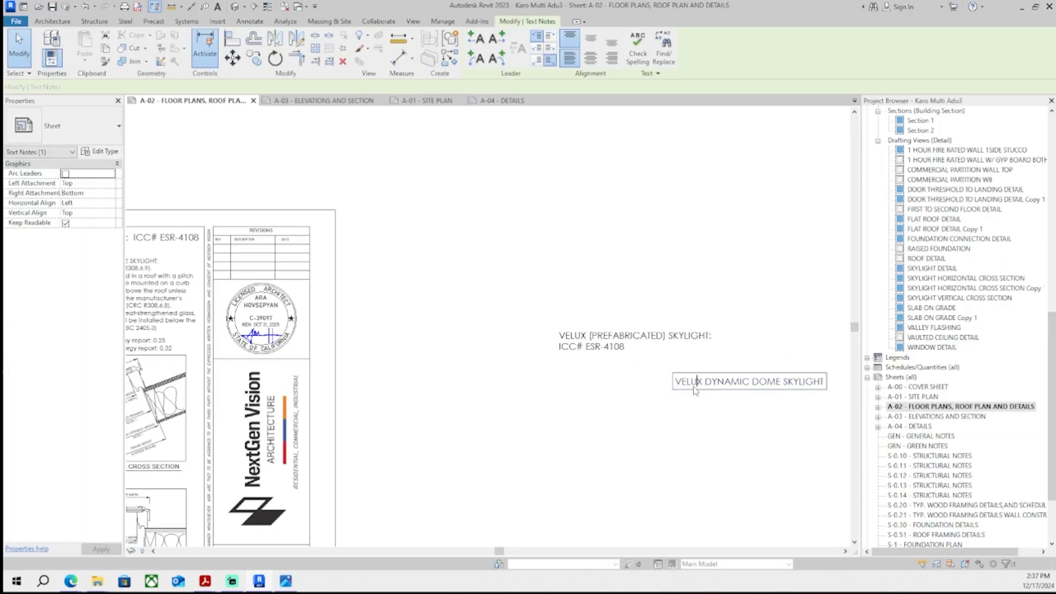
- Edit the VELUX DYNAMIC DOME SKYLIGHT label to read DYNAMIC DOME SKYLIGHT and move it to the skylight notes heading
double_click(691, 381)
click(612, 374)
middle_drag(612, 375, 709, 394)
scroll(709, 394, down, 2)
scroll(729, 397, up, 1)
drag(770, 390, 351, 231)
scroll(242, 278, up, 7)
scroll(443, 314, down, 3)
click(387, 303)
scroll(390, 305, up, 6)
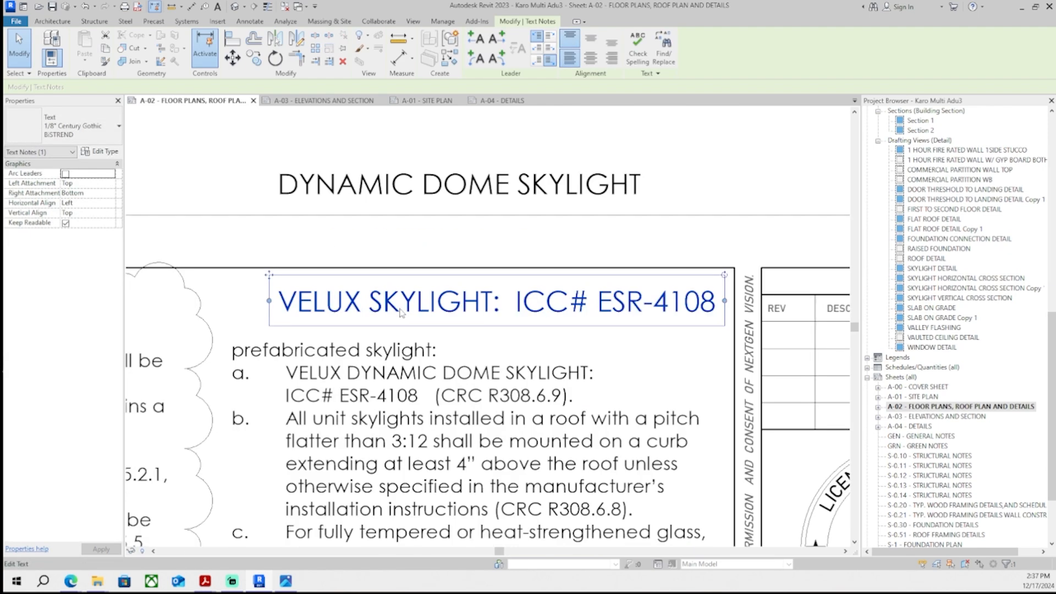
- Position the DYNAMIC DOME SKYLIGHT text directly below the VELUX SKYLIGHT: ICC# ESR-4108 heading
scroll(432, 264, down, 7)
scroll(480, 335, up, 5)
click(478, 331)
middle_drag(440, 151, 444, 306)
scroll(336, 226, up, 1)
click(324, 224)
scroll(285, 208, up, 1)
drag(272, 200, 270, 288)
drag(272, 341, 273, 341)
click(370, 190)
scroll(376, 193, down, 6)
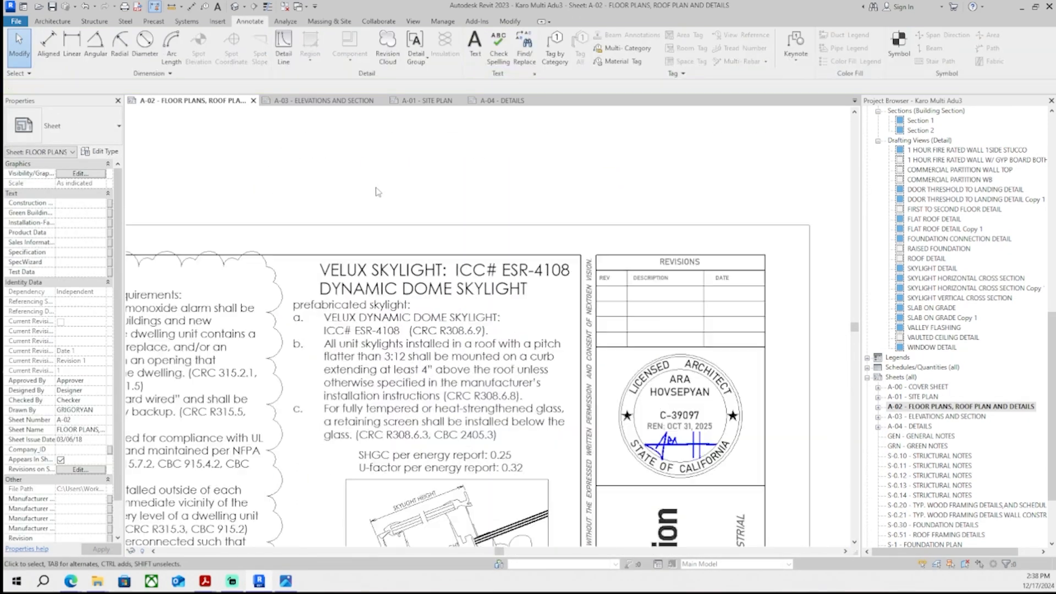
- Delete the leftover VELUX (PREFABRICATED) SKYLIGHT: ICC# ESR-4108 text note from the A-02 sheet
middle_drag(465, 210, 478, 211)
scroll(480, 215, down, 3)
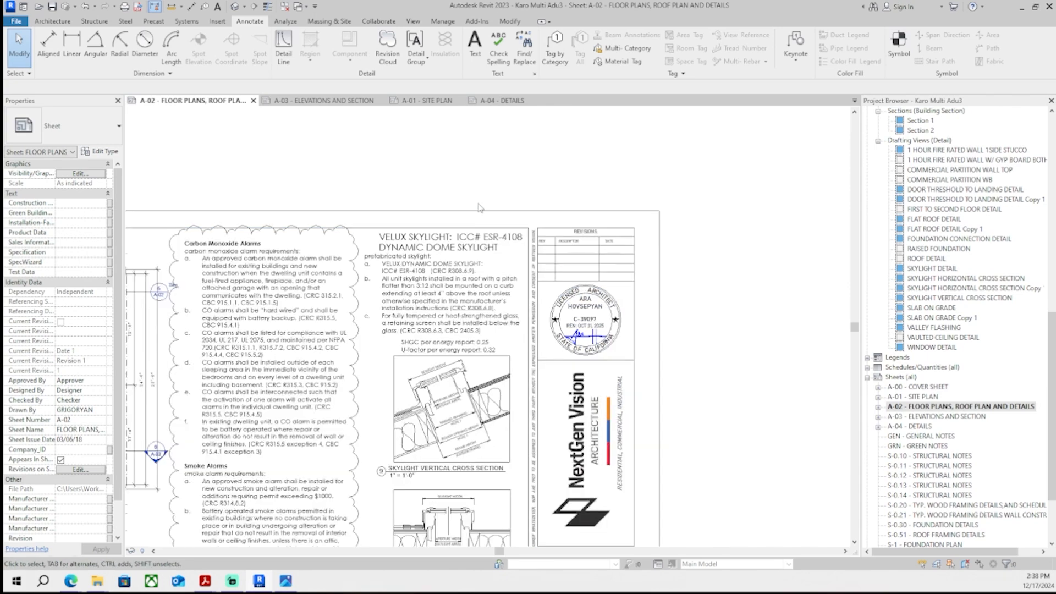
scroll(763, 291, up, 3)
scroll(738, 273, down, 2)
drag(735, 273, 575, 233)
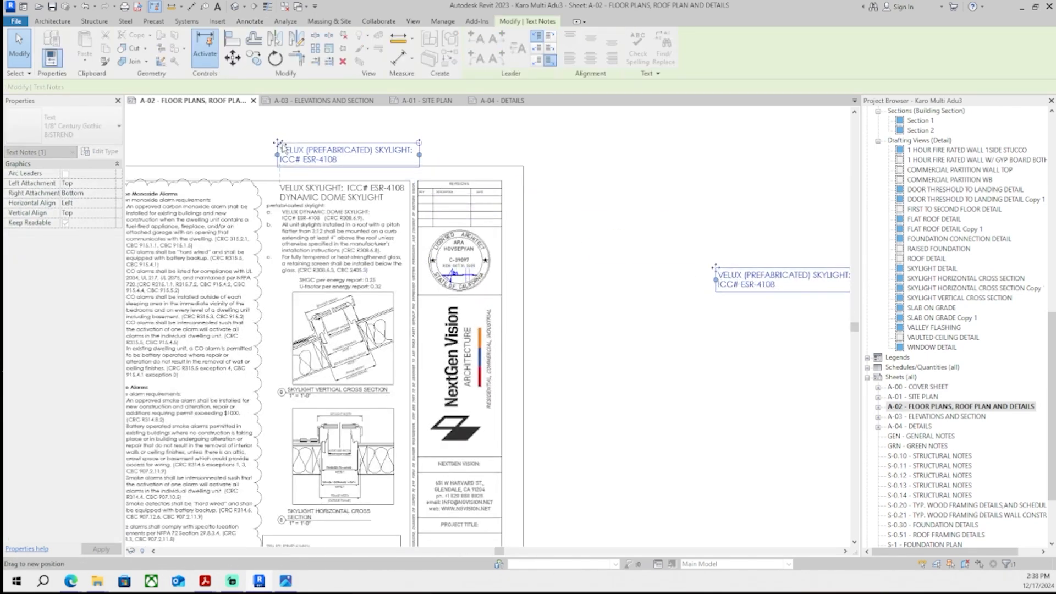
drag(282, 148, 282, 147)
click(344, 176)
scroll(364, 177, up, 3)
middle_drag(375, 201, 460, 215)
scroll(495, 153, down, 5)
mouse_move(380, 487)
middle_down()
mouse_move(456, 342)
mouse_move(377, 498)
middle_up()
middle_drag(447, 167, 420, 323)
scroll(404, 322, up, 6)
scroll(418, 336, down, 2)
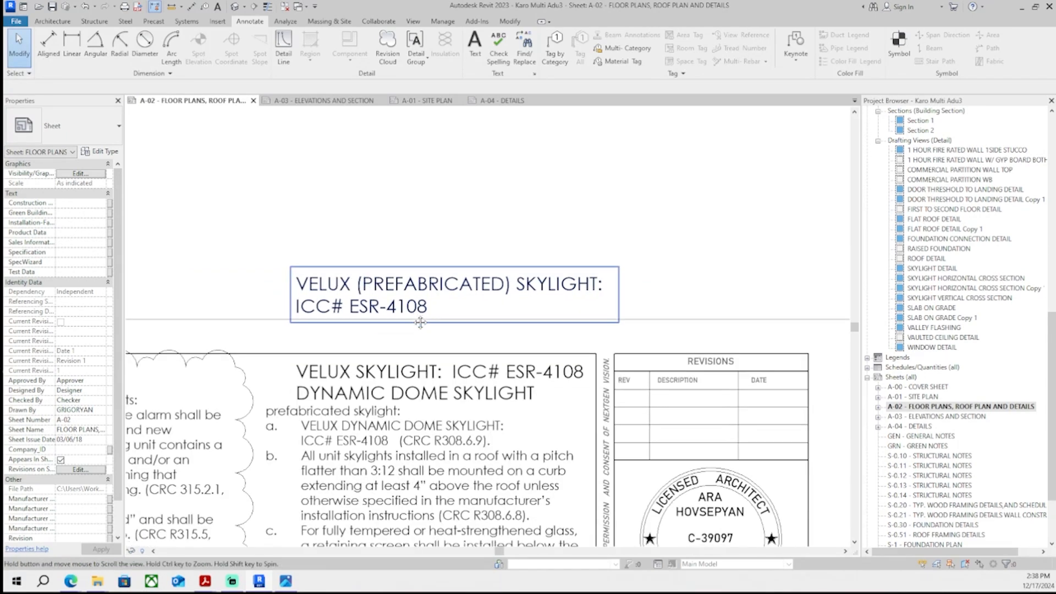
click(470, 302)
key(Delete)
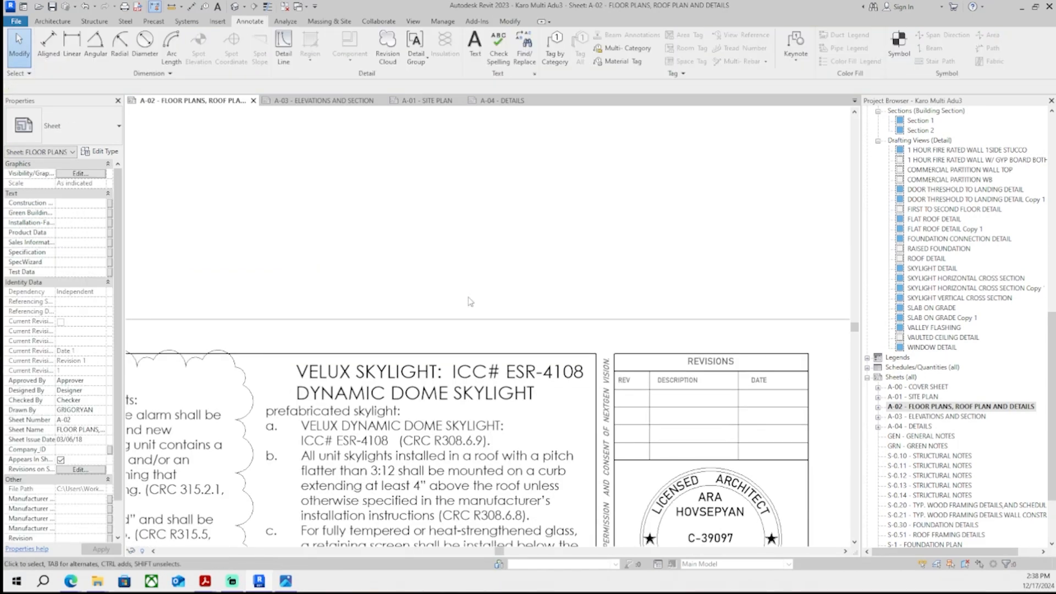
- Reposition the SHGC and U-factor energy report note beneath the skylight notes
middle_drag(417, 347, 429, 118)
scroll(448, 225, down, 1)
scroll(451, 237, down, 1)
middle_drag(454, 374, 454, 253)
middle_drag(474, 440, 473, 361)
click(477, 324)
middle_drag(472, 268, 461, 457)
click(418, 283)
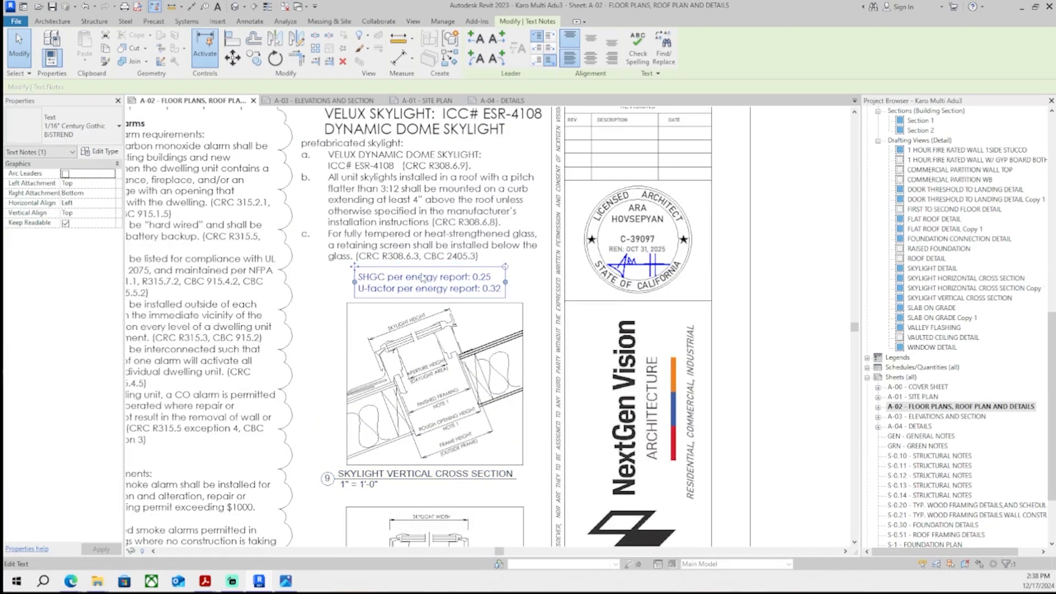
- Nudge the skylight heading texts down to align above the prefabricated skylight notes
middle_drag(411, 201, 408, 245)
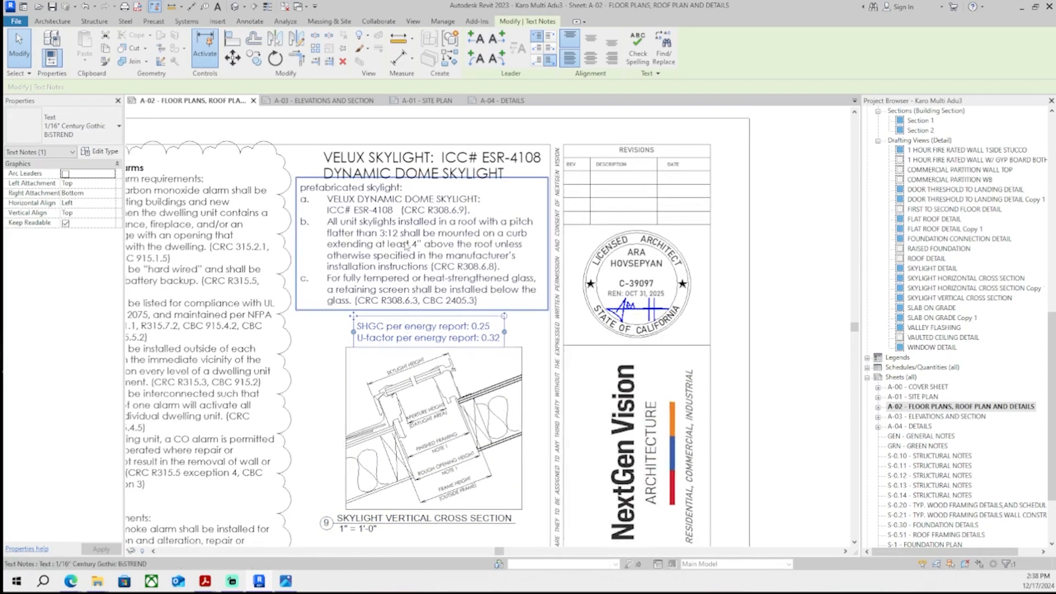
click(395, 186)
key(Down)
middle_drag(395, 189, 398, 265)
click(281, 212)
scroll(276, 220, down, 3)
scroll(275, 220, up, 4)
middle_drag(427, 299, 403, 322)
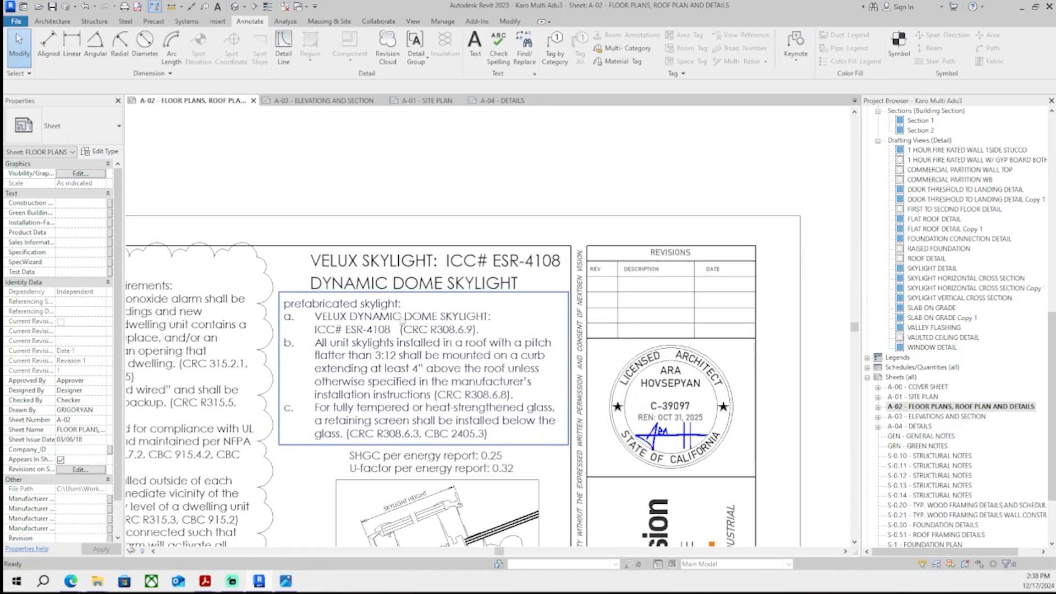
- Nudge the DYNAMIC DOME SKYLIGHT text so it sits centered below the VELUX SKYLIGHT: ICC# ESR-4108 heading
scroll(403, 319, up, 2)
click(436, 313)
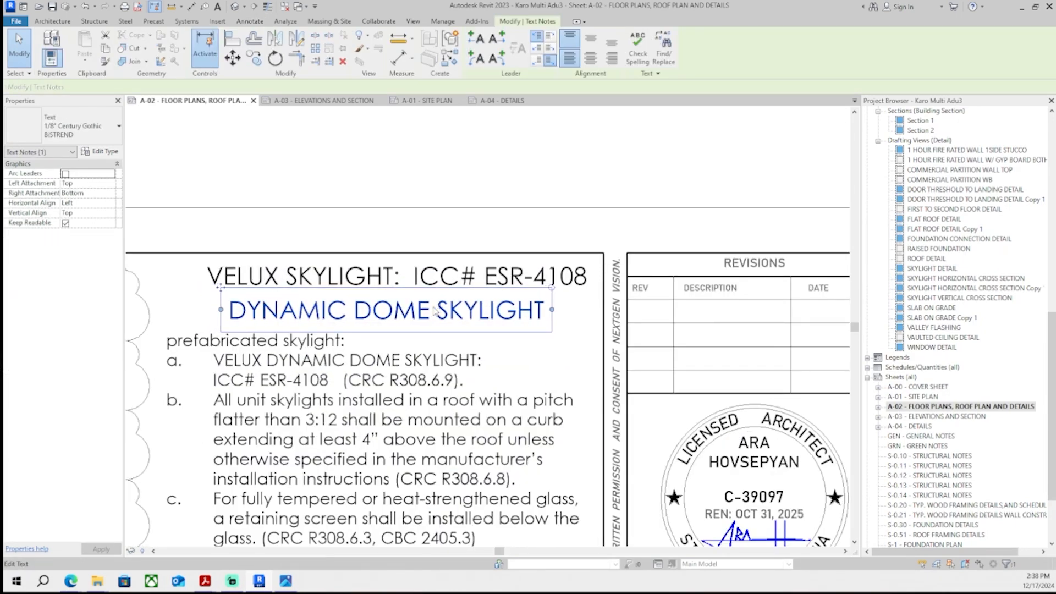
scroll(455, 306, up, 5)
middle_drag(453, 340, 437, 374)
key(Right)
key(Right)
scroll(444, 376, down, 5)
click(465, 200)
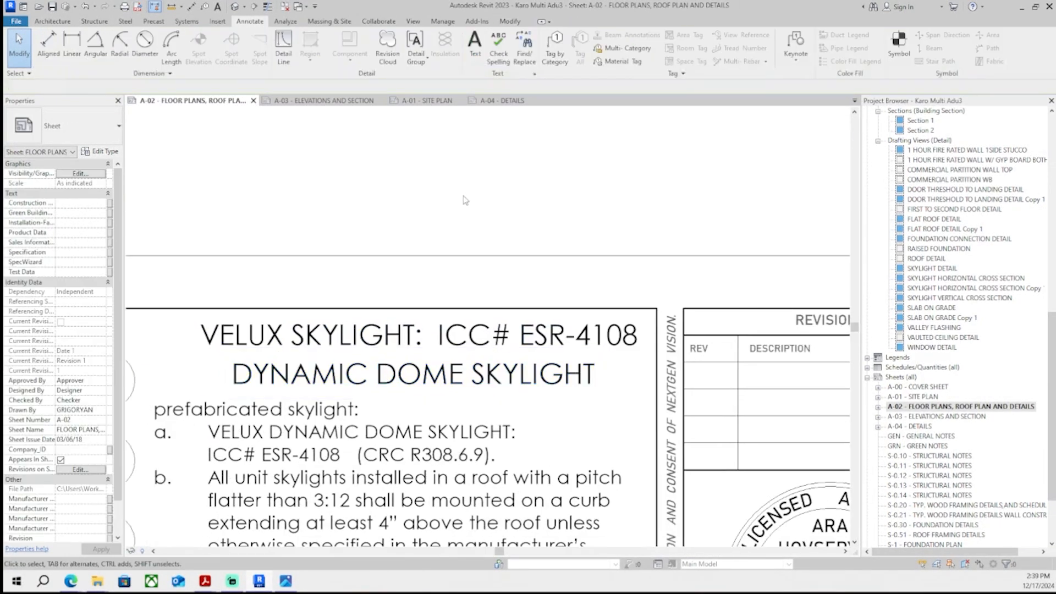
- Zoom out and pan across the A-02 sheet to review the layout around the floor plans
scroll(444, 321, down, 3)
middle_drag(445, 322, 478, 241)
scroll(479, 241, up, 5)
scroll(484, 220, down, 8)
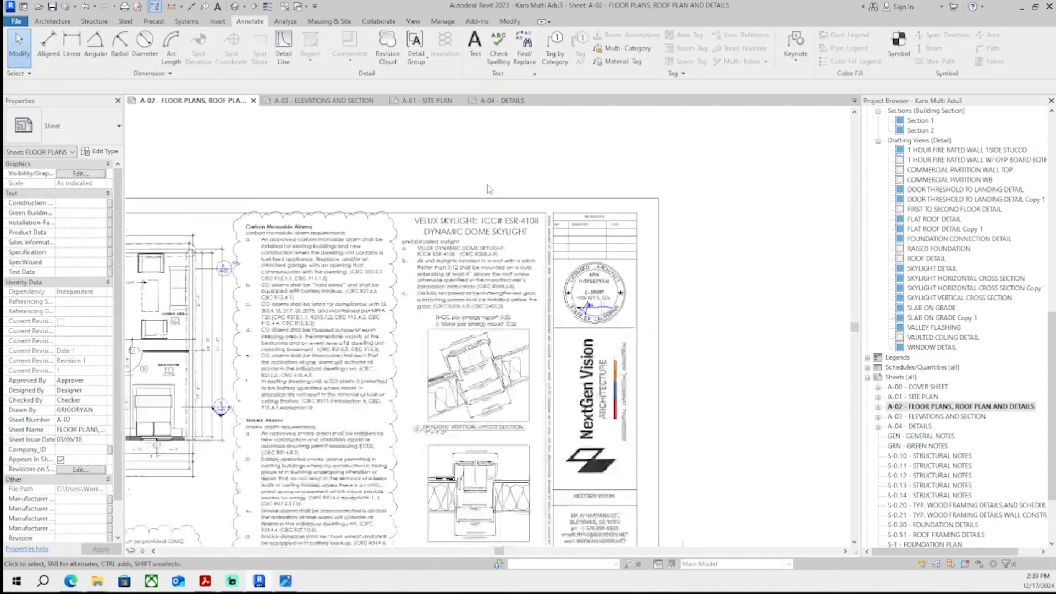
scroll(488, 186, up, 7)
scroll(527, 210, down, 8)
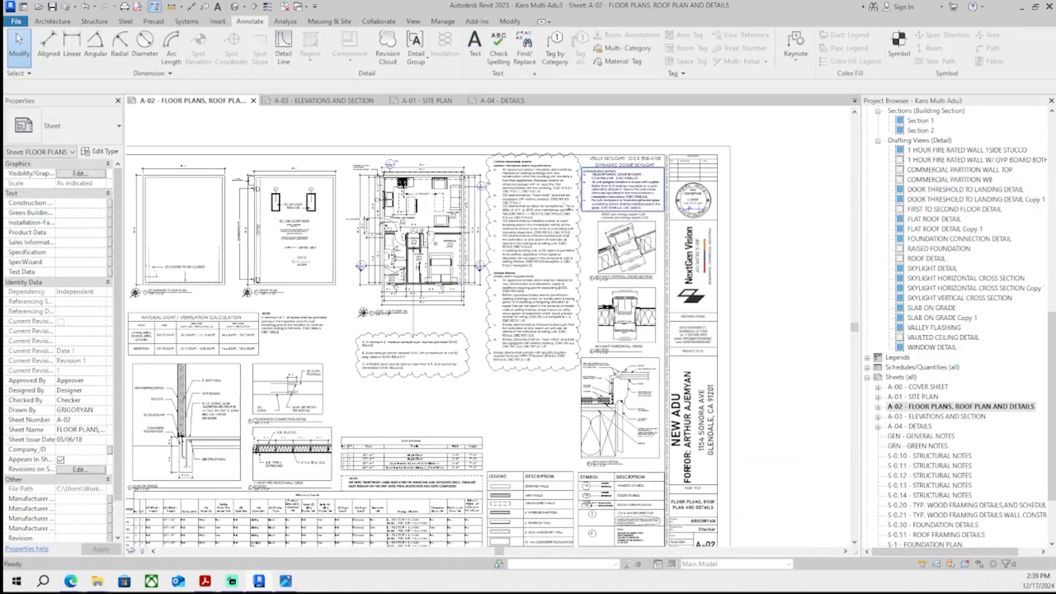
middle_drag(477, 318, 488, 310)
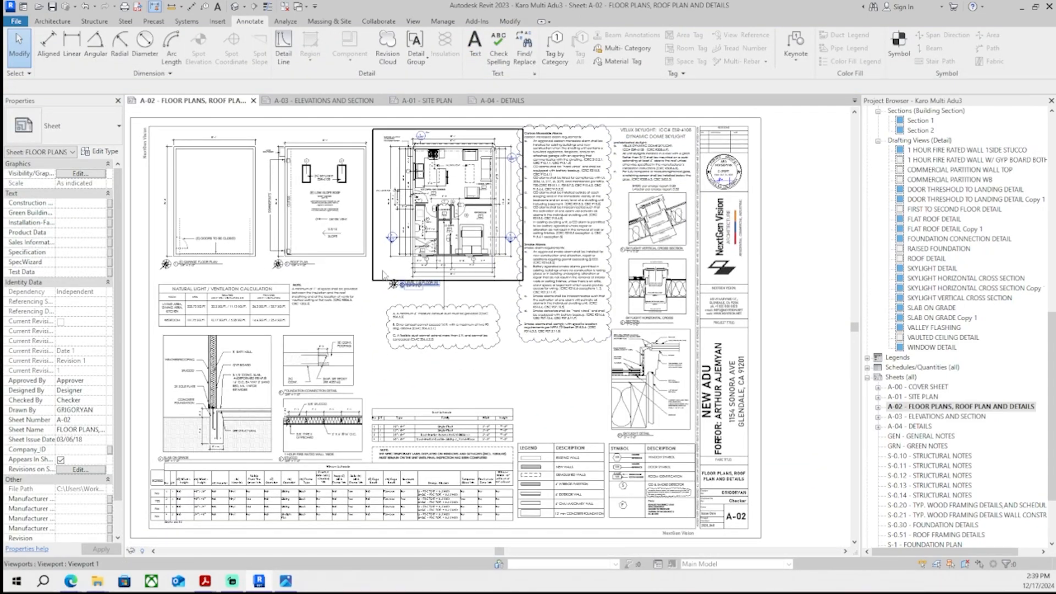
scroll(285, 279, up, 3)
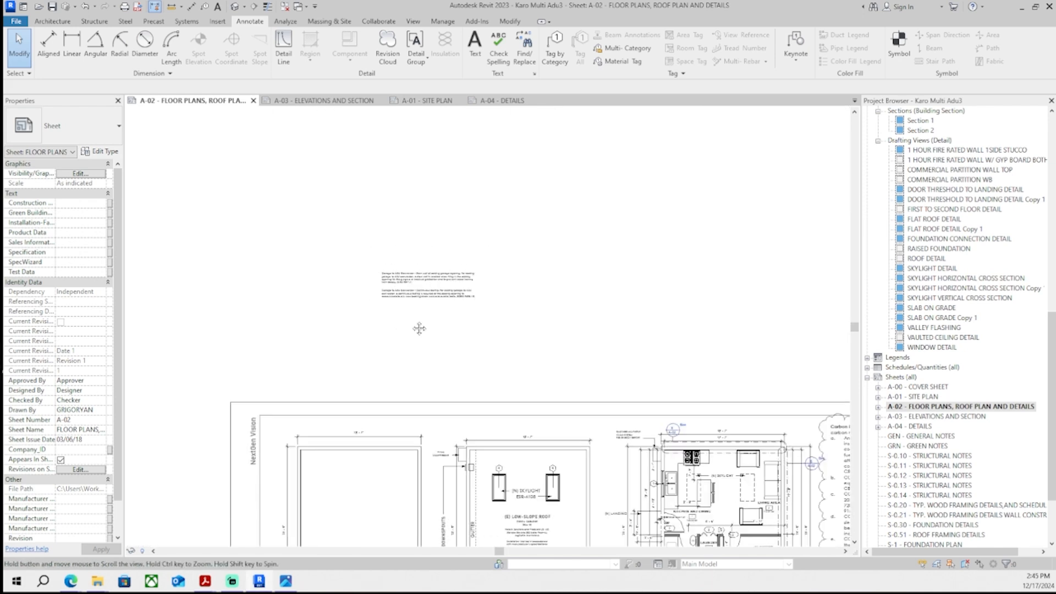
- Move the two Garage to ADU Conversion text notes across the sheet into the garage floor plan area
drag(417, 328, 387, 225)
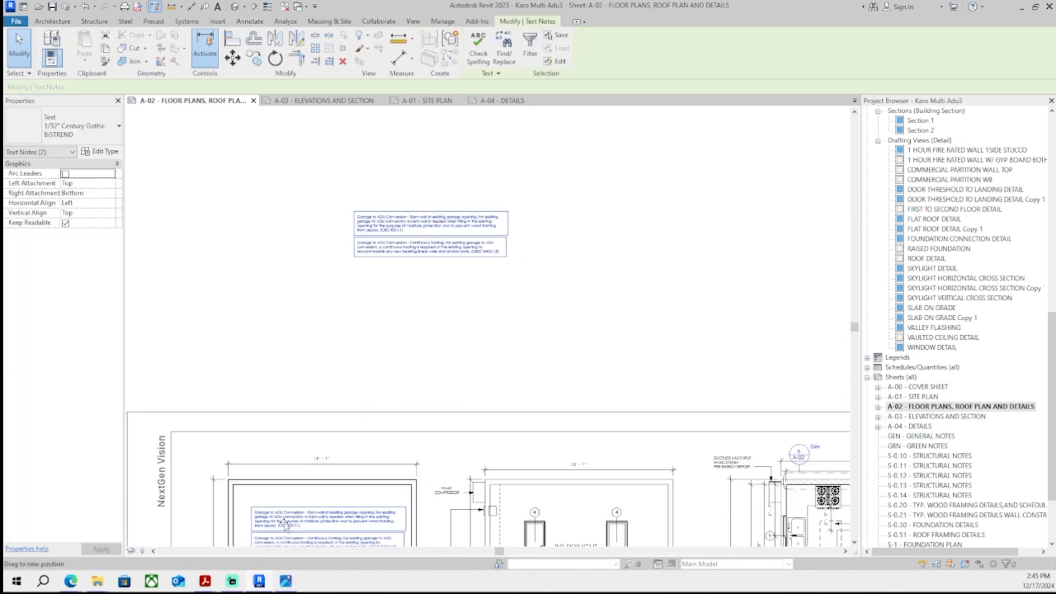
drag(285, 525, 286, 518)
middle_drag(286, 519, 273, 230)
scroll(274, 230, down, 1)
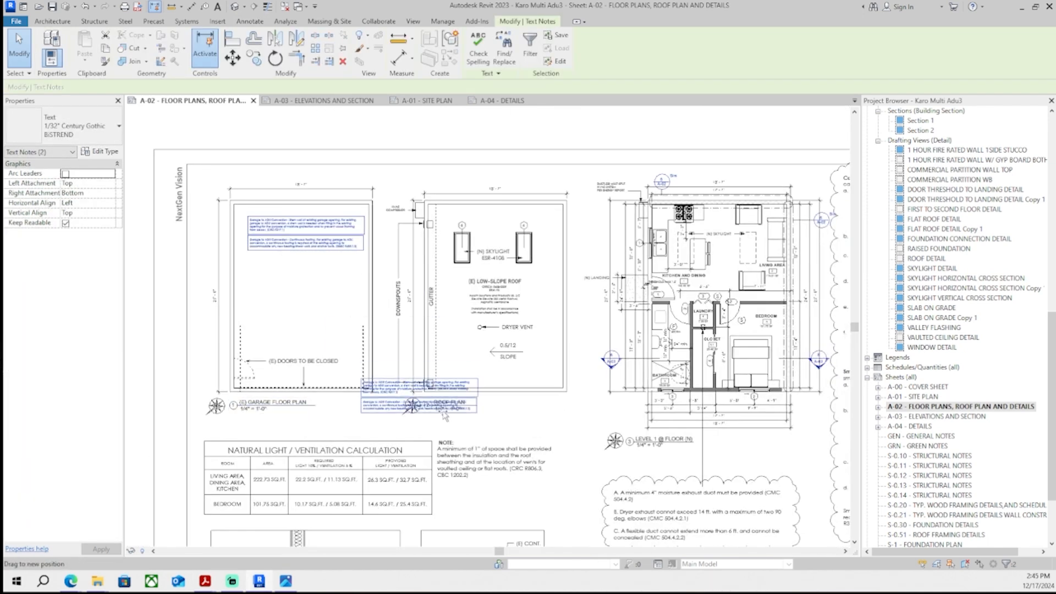
drag(442, 412, 546, 518)
middle_drag(546, 518, 317, 305)
drag(317, 305, 493, 396)
middle_drag(501, 360, 495, 401)
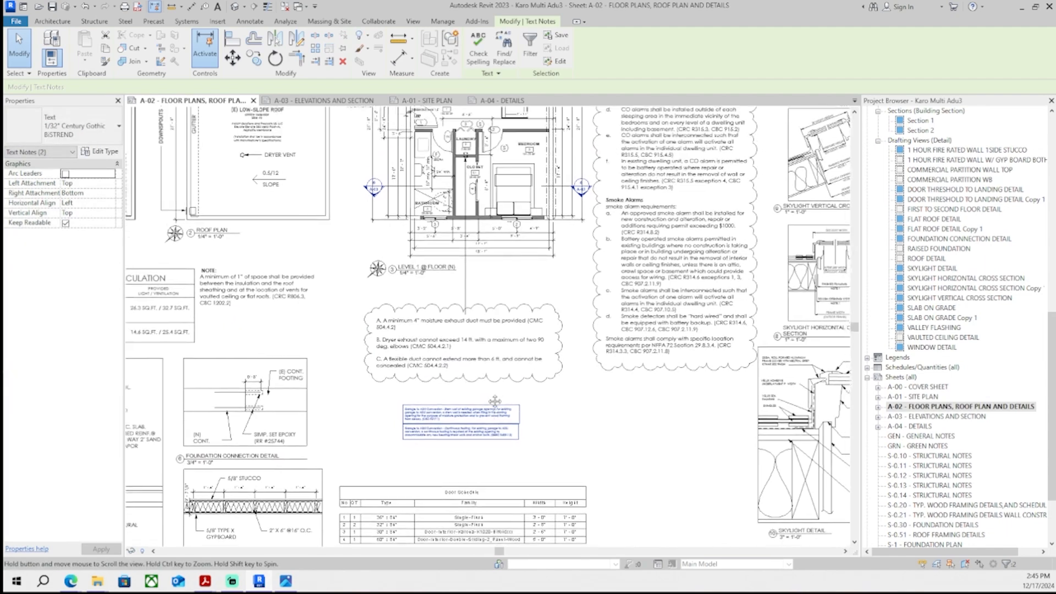
middle_drag(424, 267, 424, 366)
scroll(489, 437, up, 5)
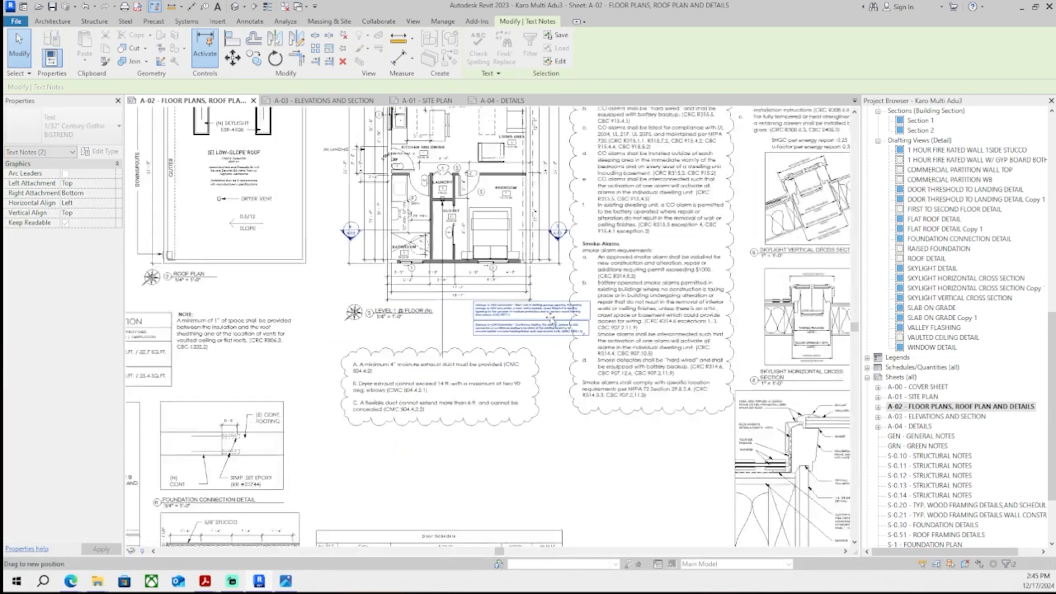
scroll(471, 330, down, 5)
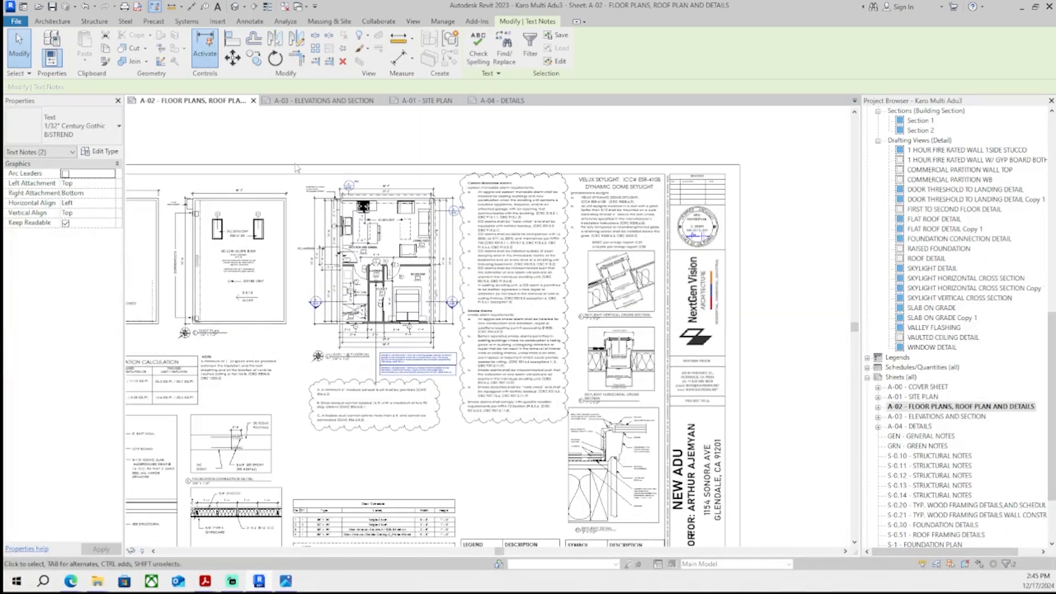
key(Escape)
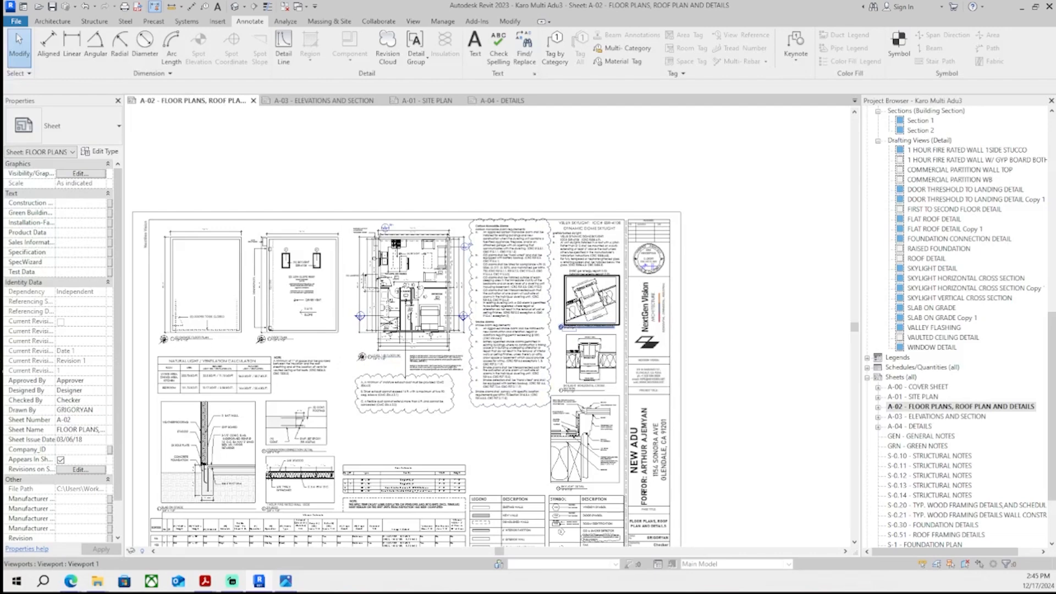
- Draw a rectangular revision cloud around the two Garage to ADU Conversion notes
scroll(322, 227, up, 4)
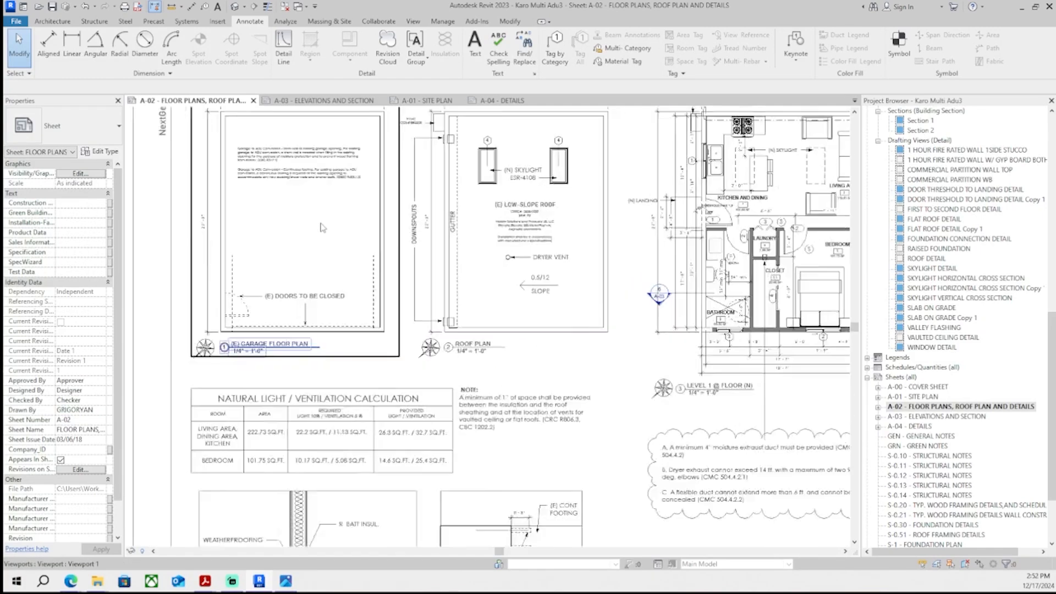
scroll(322, 227, up, 2)
middle_drag(286, 146, 308, 260)
scroll(307, 262, up, 1)
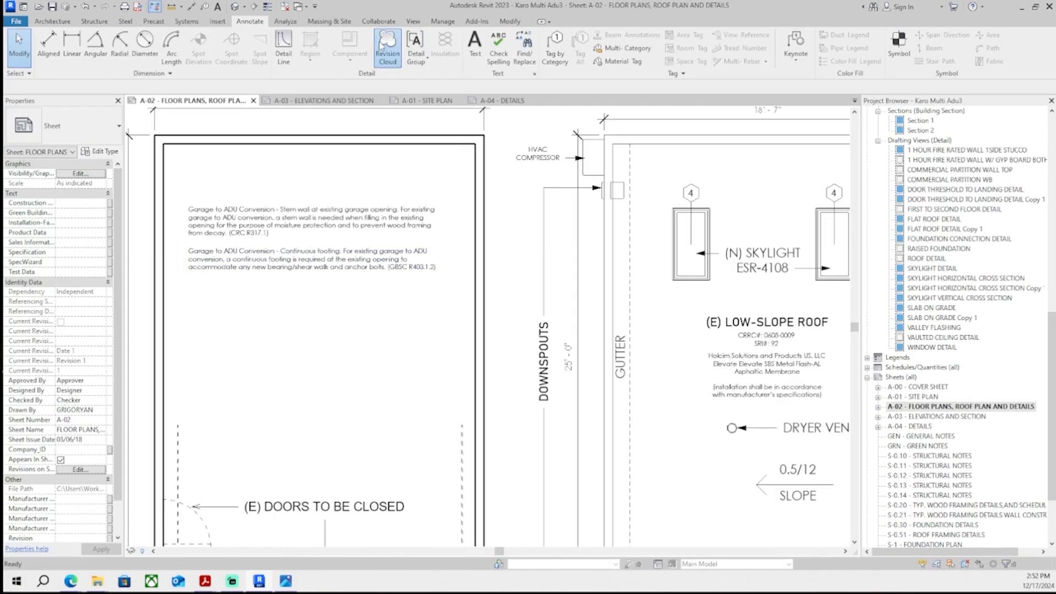
click(388, 47)
scroll(226, 187, up, 2)
click(162, 203)
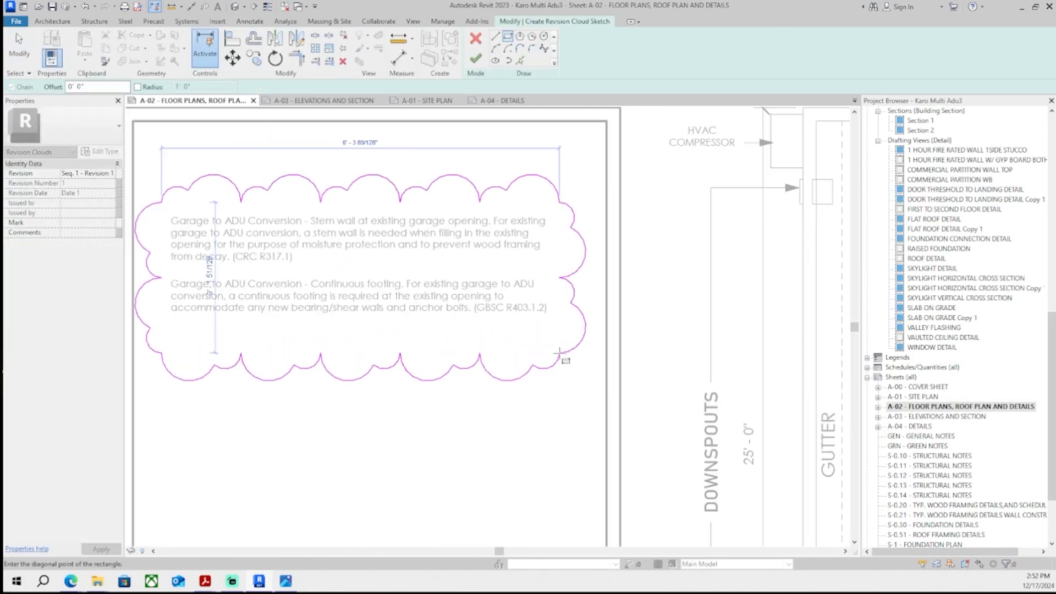
click(560, 352)
click(475, 58)
- Widen the first garage conversion note's text box to fit inside the revision cloud
middle_drag(531, 328, 600, 322)
click(473, 312)
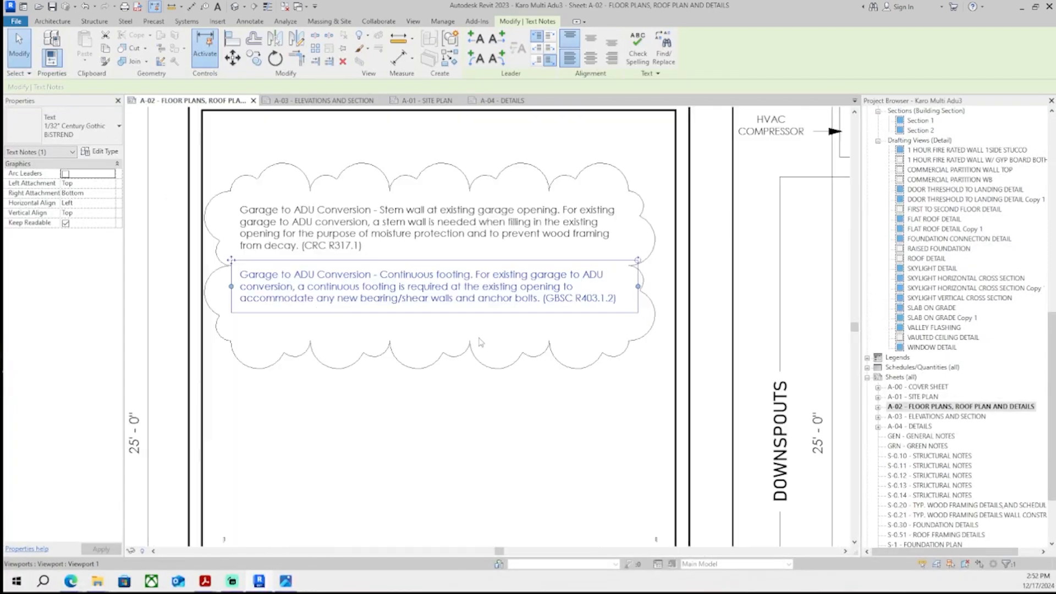
click(476, 240)
click(467, 388)
scroll(467, 389, down, 3)
scroll(606, 347, down, 2)
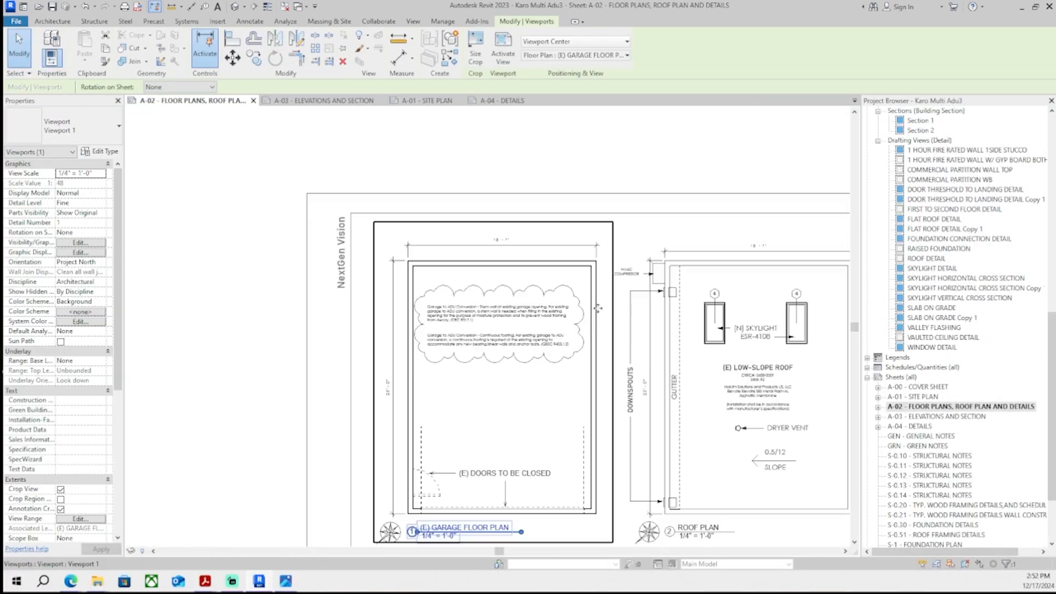
- Select both garage conversion notes and shift them together within the revision cloud
scroll(532, 342, up, 3)
double_click(466, 387)
scroll(461, 367, down, 4)
double_click(455, 198)
scroll(473, 321, up, 3)
click(494, 409)
ctrl+click(498, 385)
ctrl+click(504, 358)
scroll(504, 358, up, 3)
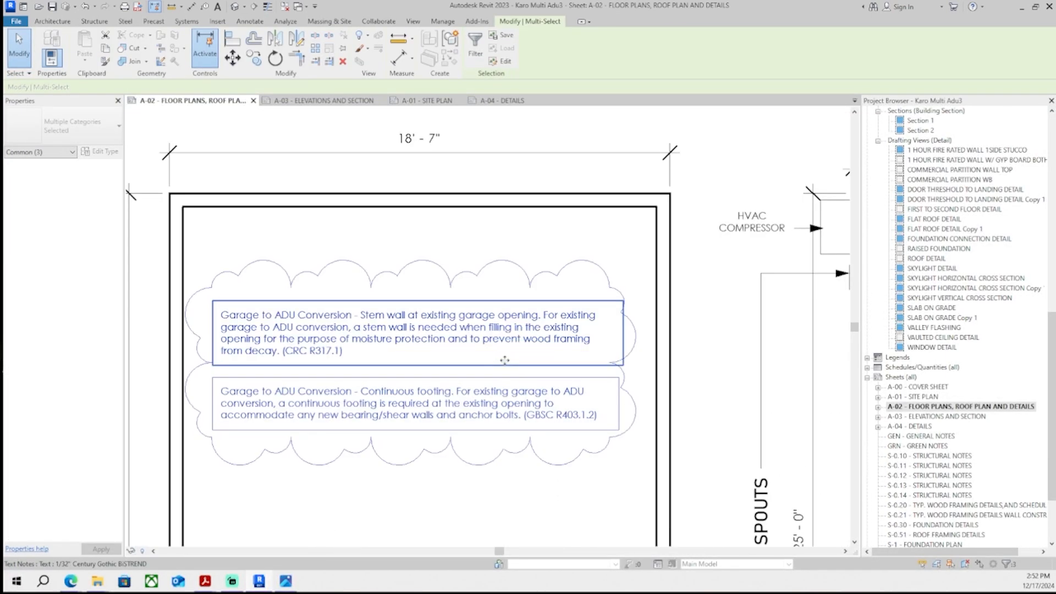
mouse_move(504, 358)
middle_down()
mouse_move(547, 357)
mouse_move(534, 374)
middle_up()
- Edit the first note to break after 'Garage to ADU Conversion -' and number the stem wall item '1.' with a blank line
scroll(543, 360, down, 3)
scroll(528, 368, down, 2)
click(495, 248)
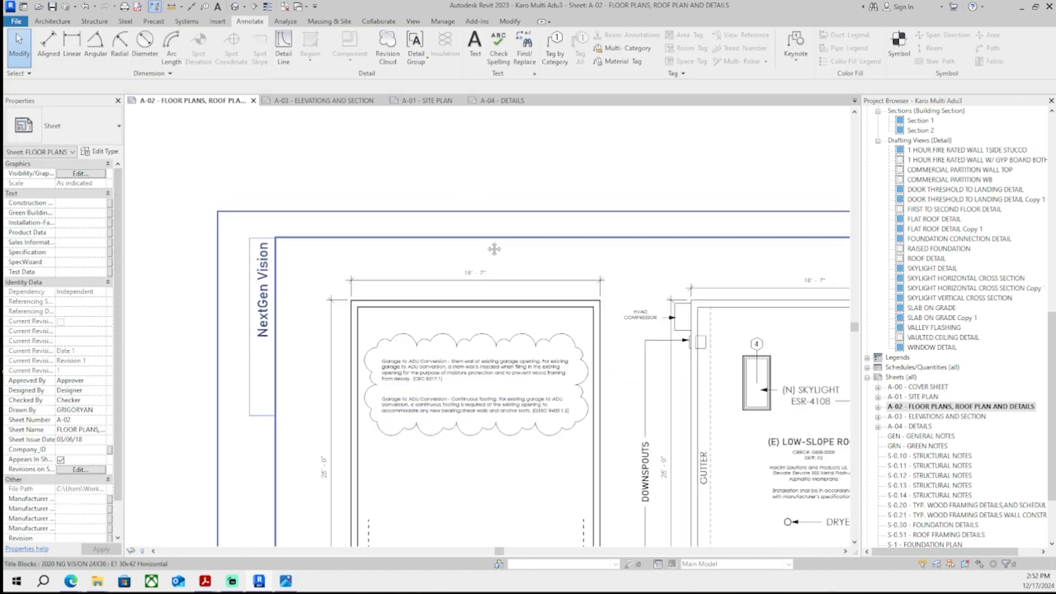
middle_drag(495, 247, 487, 165)
scroll(428, 286, up, 4)
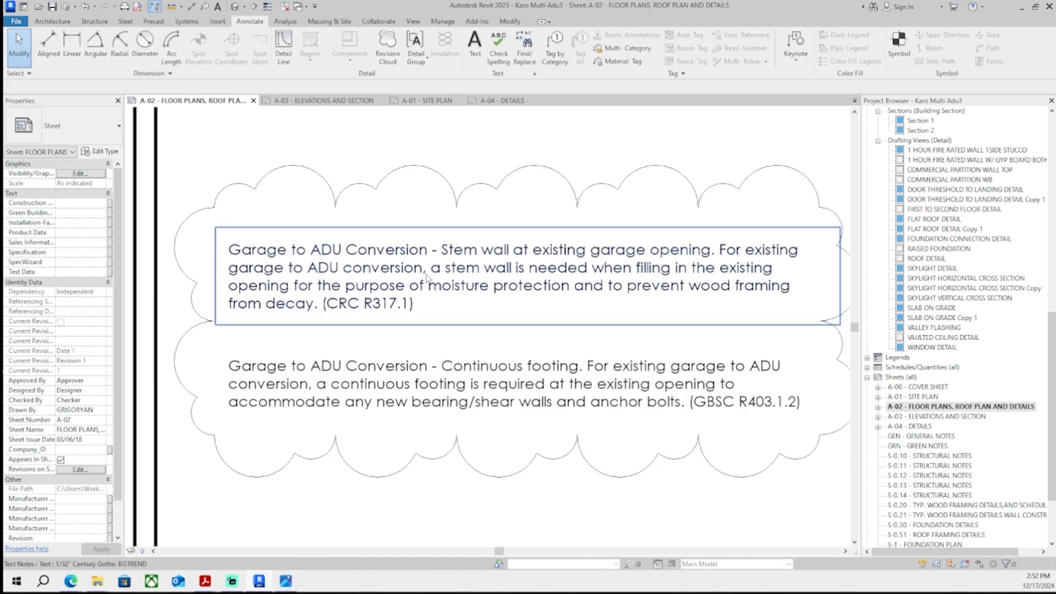
double_click(428, 278)
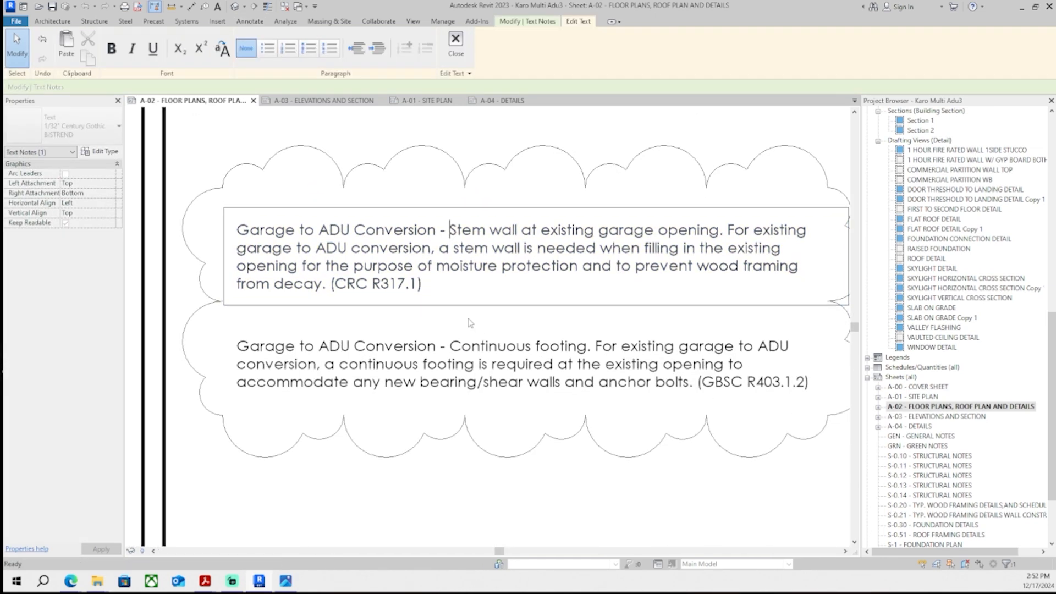
key(Return)
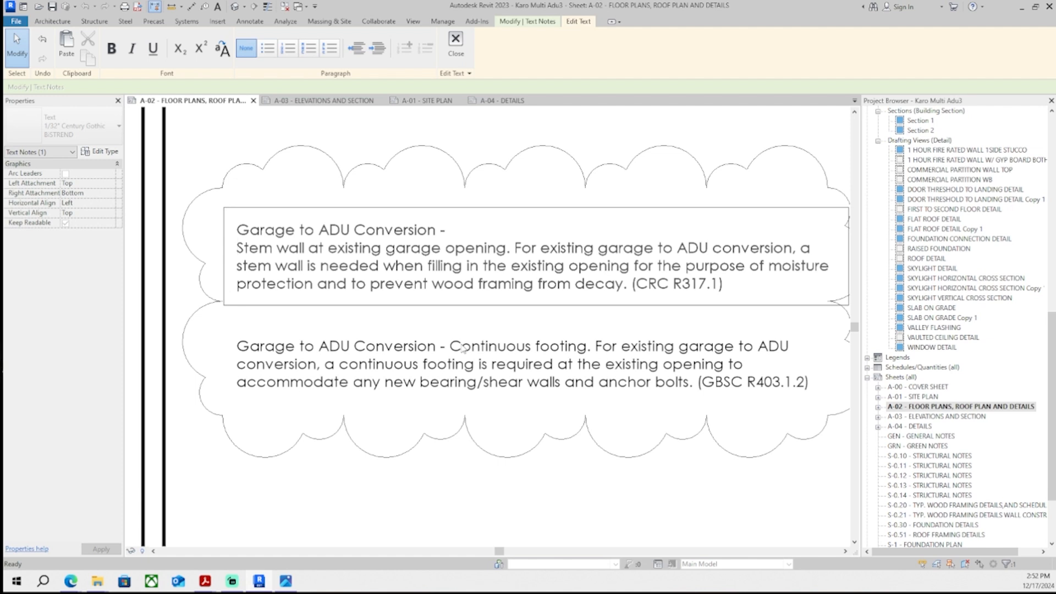
text(1.)
click(454, 230)
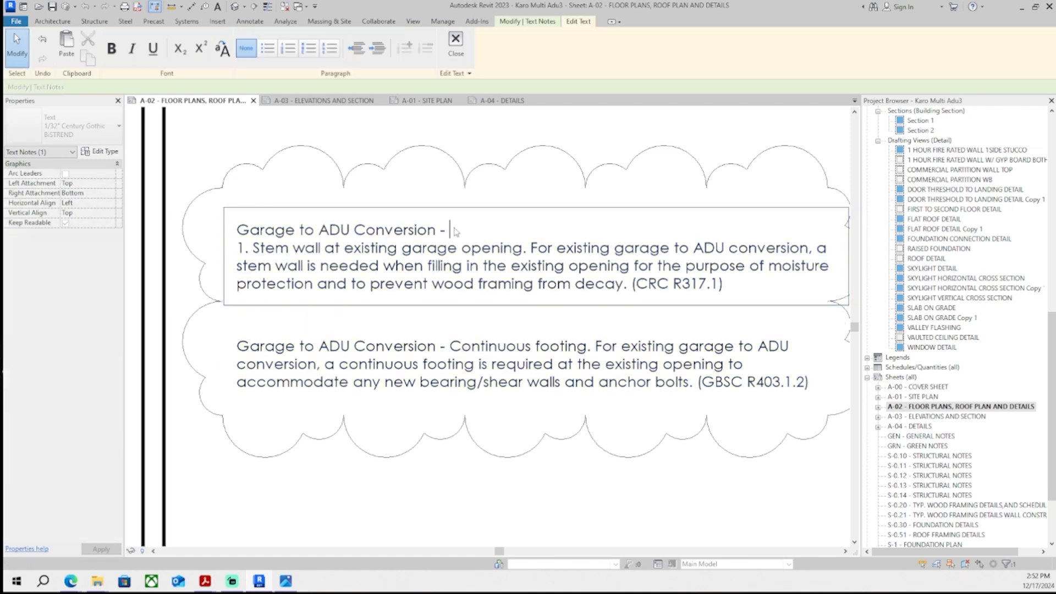
key(Return)
- Edit the second note to start with '2. Continuous footing.' followed by a line break before its description
double_click(367, 348)
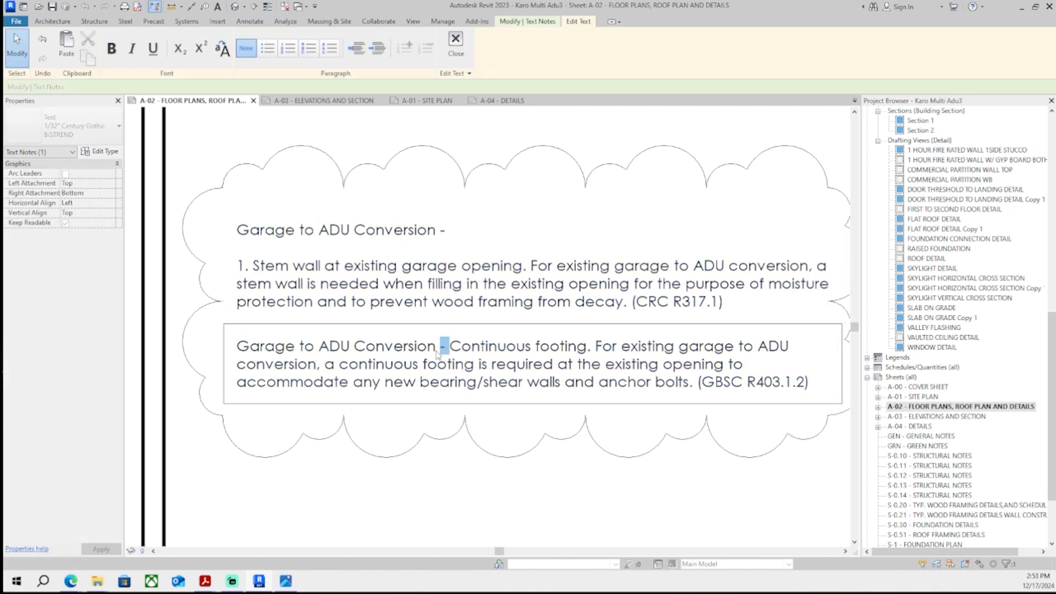
text(2.)
click(395, 346)
key(Return)
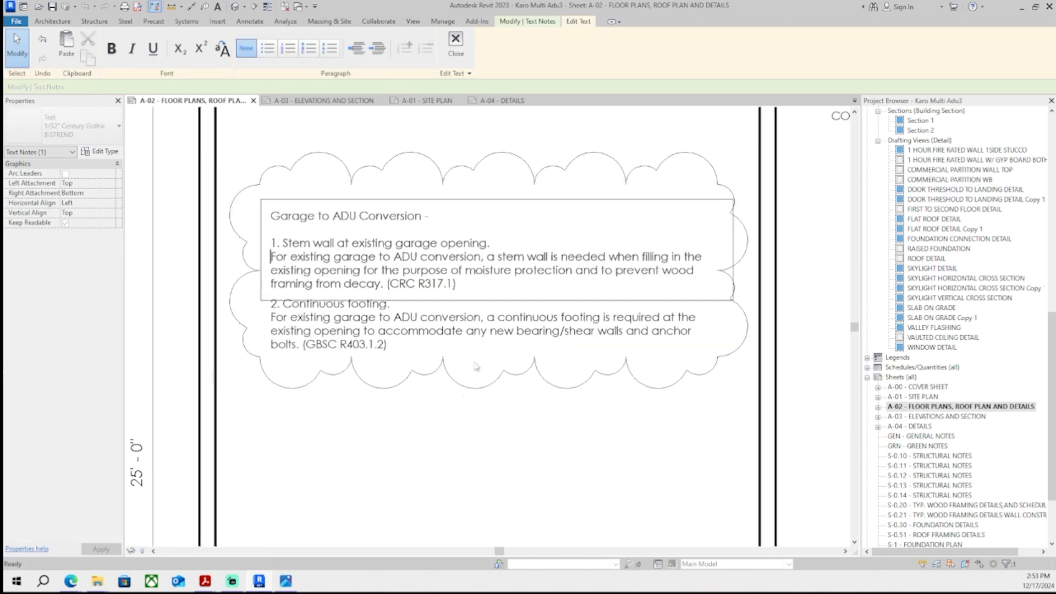
- Break the first note after 'Stem wall at existing garage opening.' and nudge the note up inside the cloud
key(Escape)
key(Down)
click(390, 285)
scroll(390, 285, up, 3)
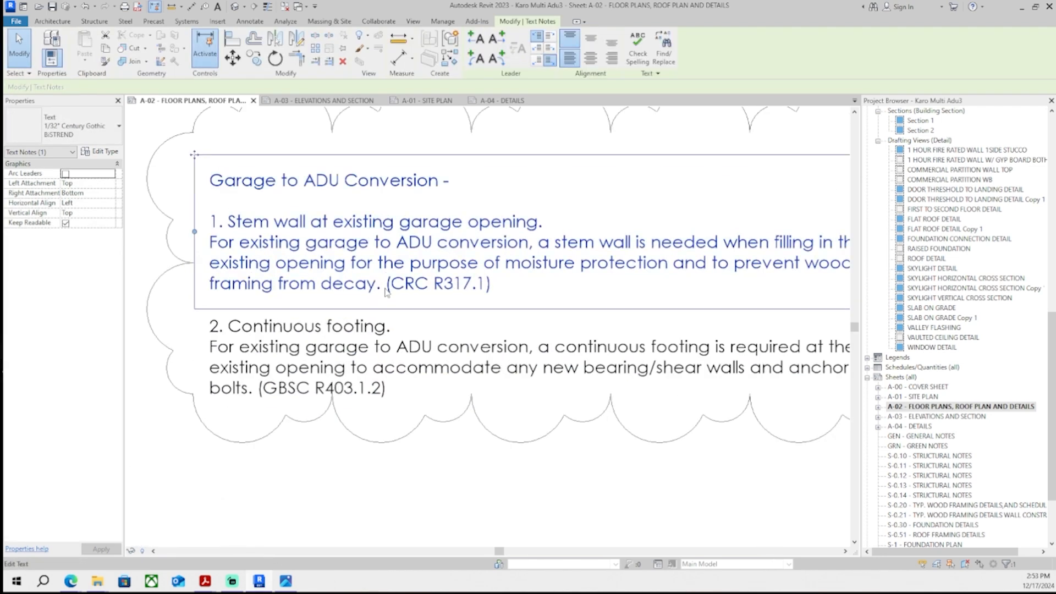
click(491, 286)
click(484, 355)
scroll(367, 440, down, 2)
click(389, 272)
key(Escape)
key(Up)
key(Up)
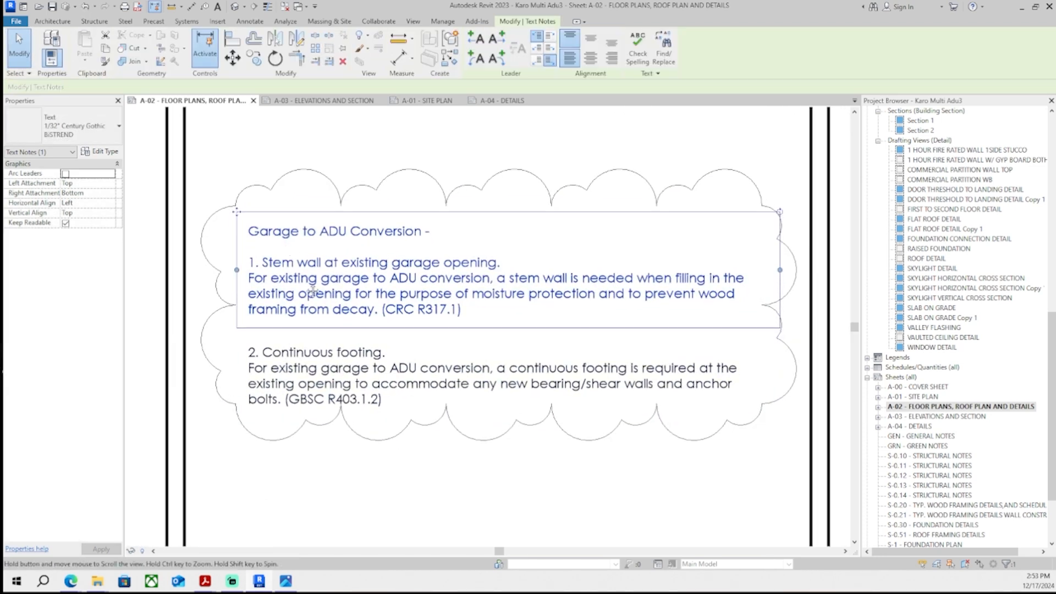
middle_drag(355, 256, 367, 300)
- Adjust the two garage notes' text box widths and positions to fit neatly inside the revision cloud
scroll(379, 270, down, 1)
click(422, 205)
scroll(425, 206, down, 2)
scroll(578, 335, down, 2)
click(292, 229)
middle_drag(538, 193, 424, 163)
scroll(424, 161, up, 1)
double_click(378, 224)
middle_drag(444, 420, 341, 323)
scroll(377, 224, up, 1)
double_click(411, 367)
scroll(403, 367, down, 3)
scroll(352, 253, up, 1)
- Add a leader from the second garage note down to the garage door opening marked (E) DOORS TO BE CLOSED
click(350, 279)
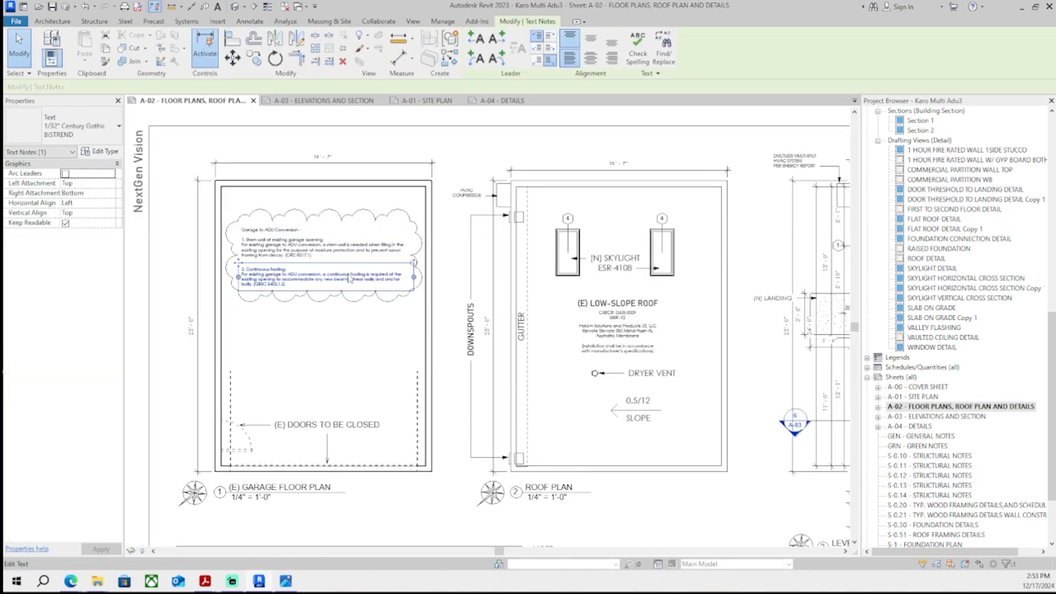
click(496, 39)
scroll(406, 328, up, 4)
drag(505, 247, 386, 473)
scroll(388, 475, down, 3)
scroll(395, 391, up, 4)
drag(392, 385, 411, 493)
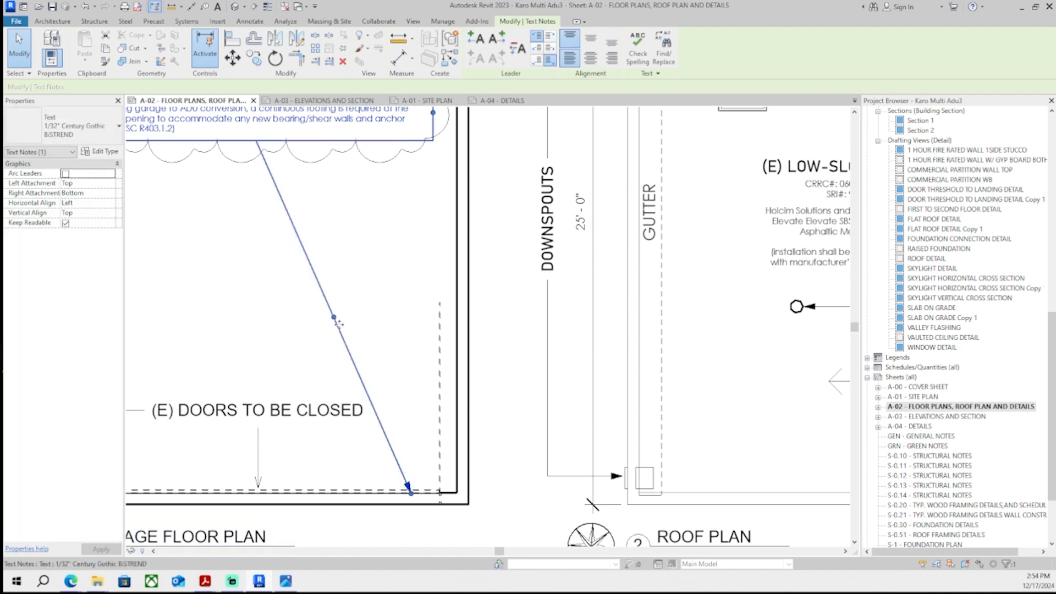
drag(334, 319, 405, 271)
scroll(406, 273, down, 4)
middle_drag(406, 273, 502, 385)
click(219, 395)
scroll(219, 396, down, 1)
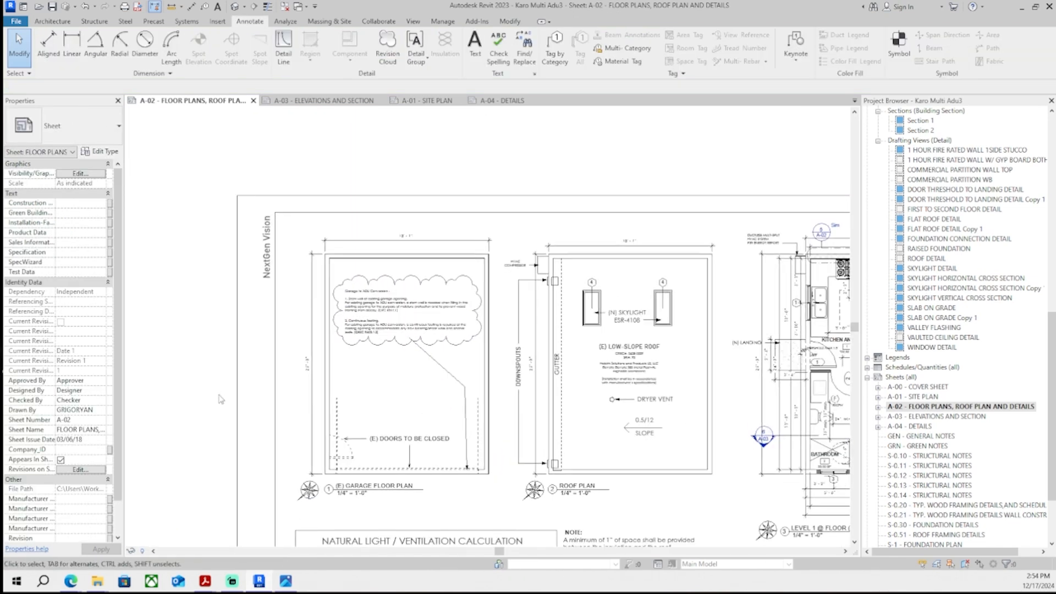
- Refine the leader's elbow and endpoint so it points at the closed garage door line
scroll(466, 405, up, 4)
click(467, 405)
drag(467, 354, 472, 360)
scroll(471, 386, down, 4)
click(222, 407)
middle_drag(430, 401, 388, 384)
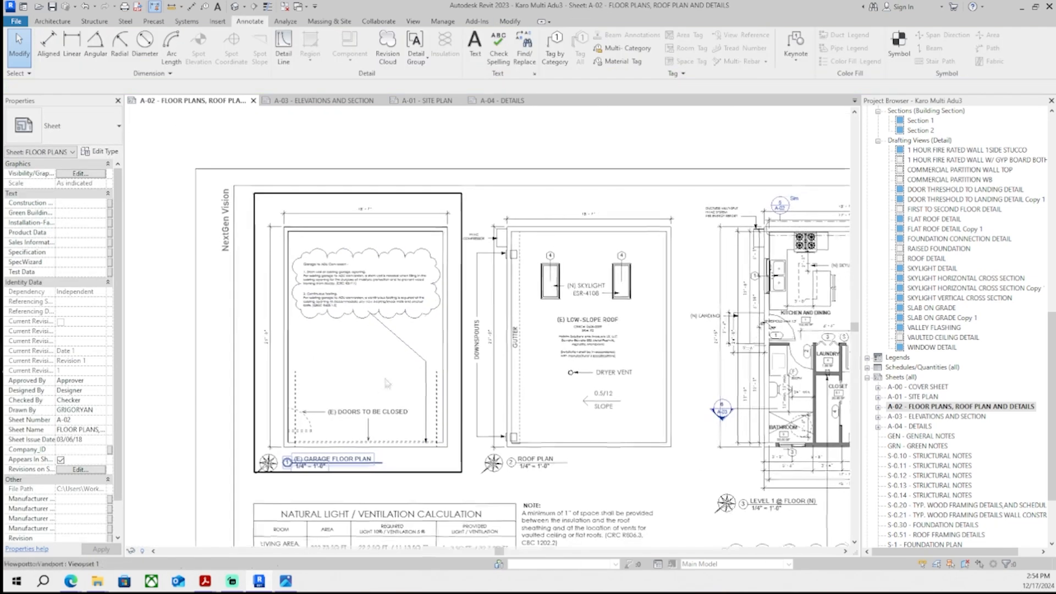
scroll(426, 407, up, 3)
scroll(307, 370, down, 6)
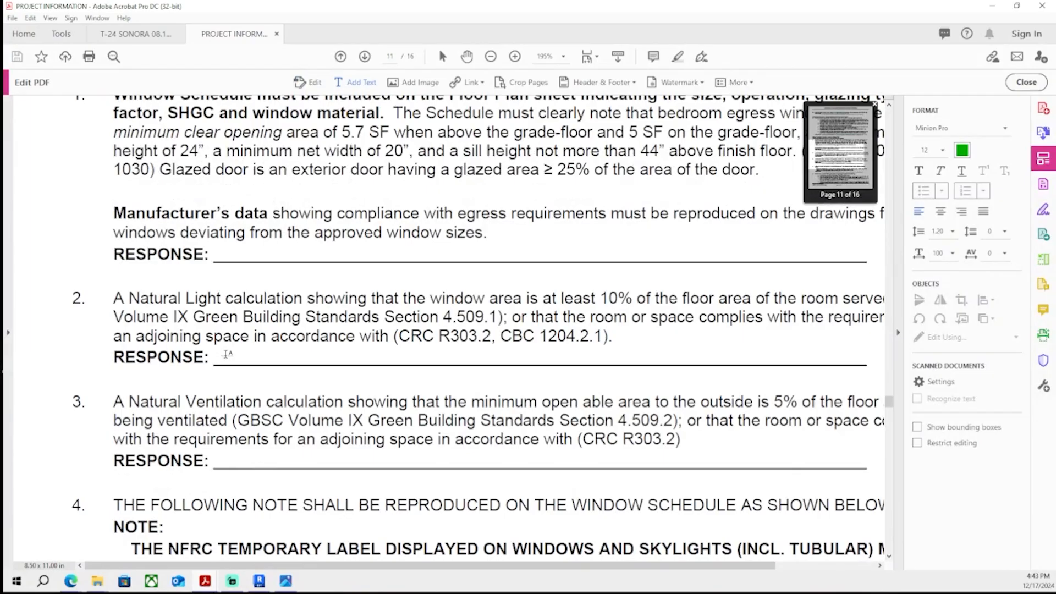
- Write the Natural Light response as 'calculation on A-02 (on left side of sheet, toward center)'
text(ulation at lef)
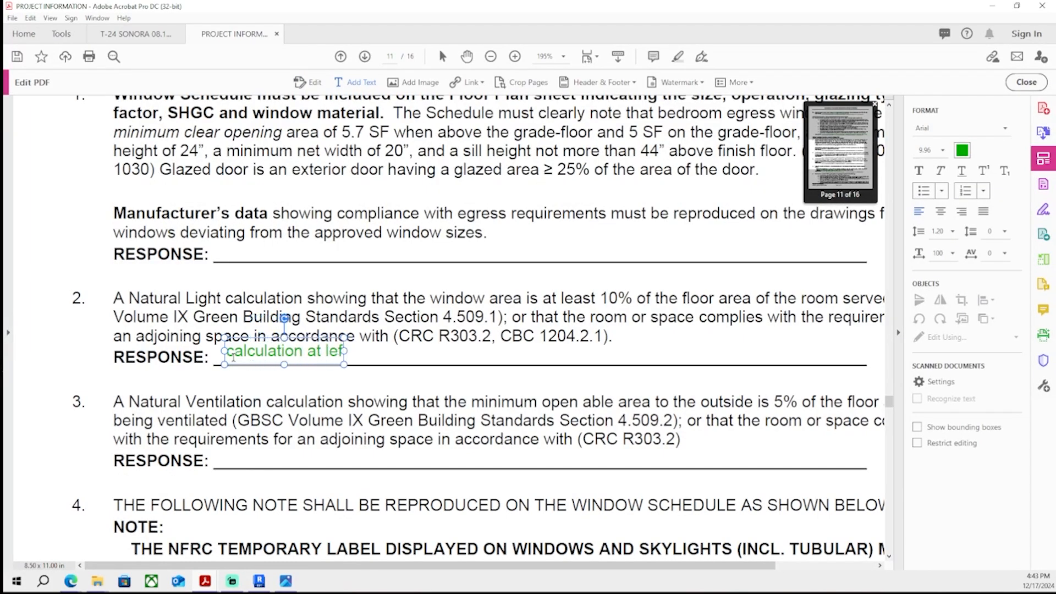
key(BackSpace)
key(BackSpace)
key(BackSpace)
key(BackSpace)
key(BackSpace)
key(BackSpace)
text(on A-02 ()
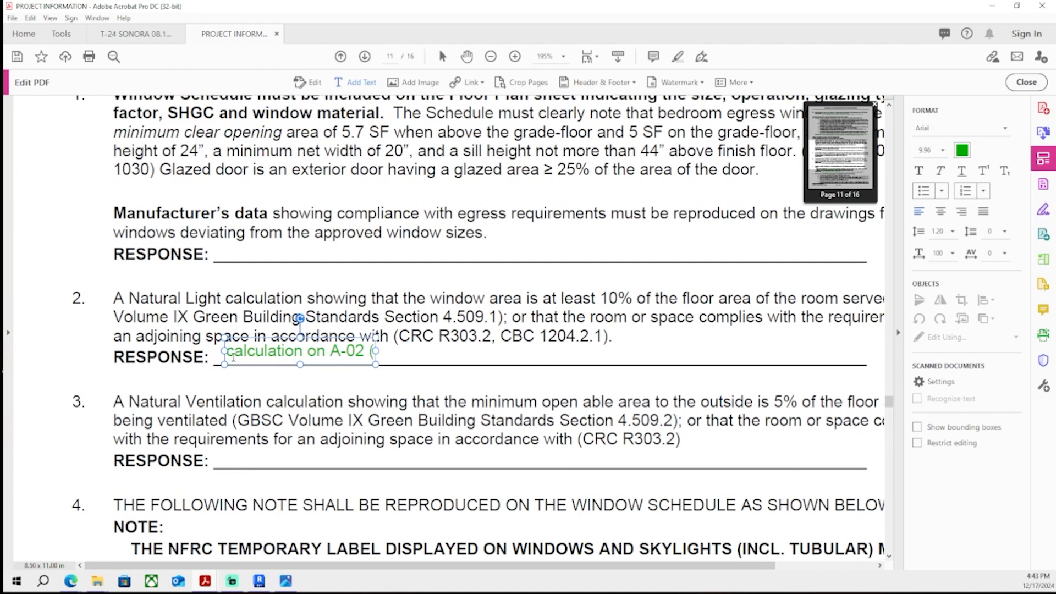
text(on left side of sheet toward the cen)
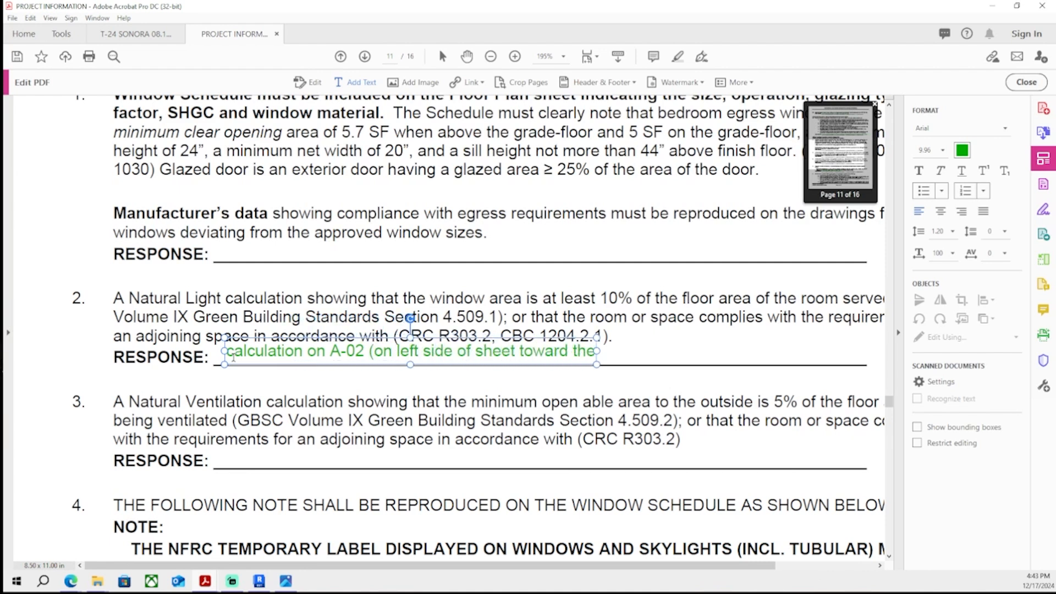
key(BackSpace)
key(BackSpace)
key(BackSpace)
key(BackSpace)
key(BackSpace)
key(BackSpace)
key(BackSpace)
key(BackSpace)
key(BackSpace)
key(BackSpace)
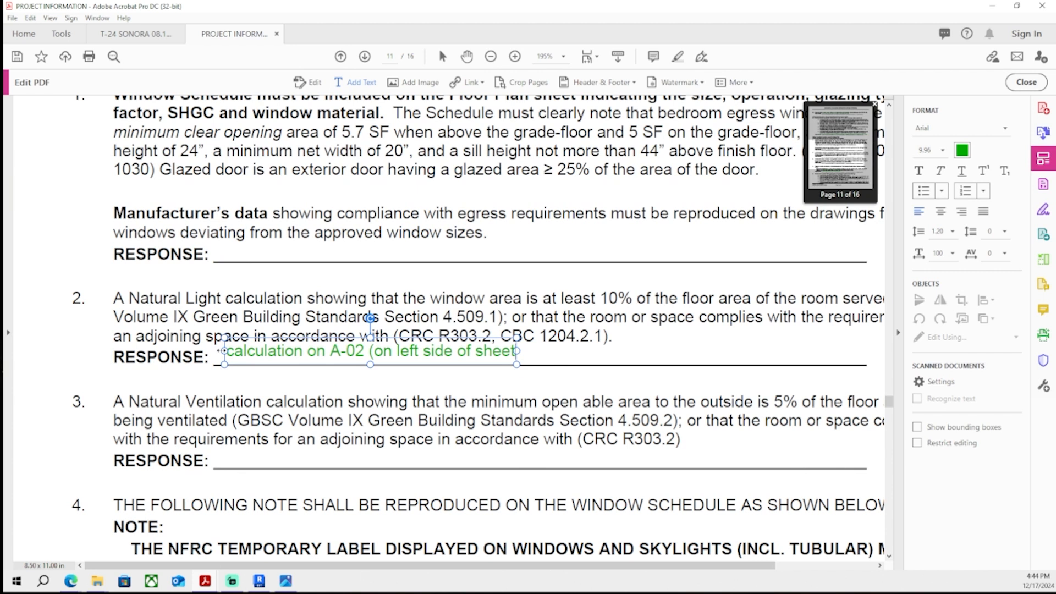
text(, toward center)
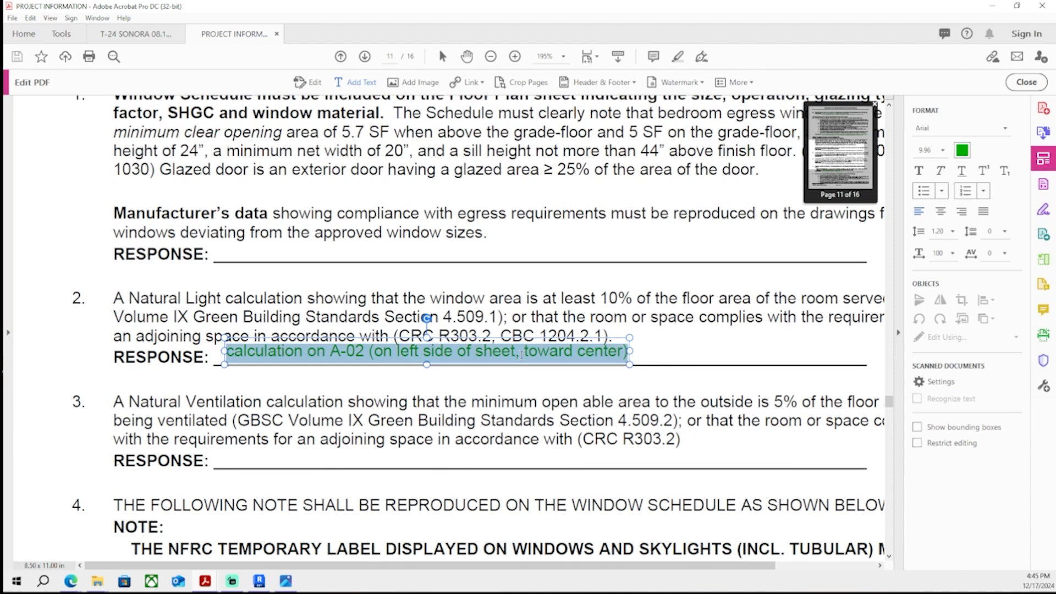
- Paste the same calculation response onto the Natural Ventilation item's response line
click(1043, 160)
click(1039, 164)
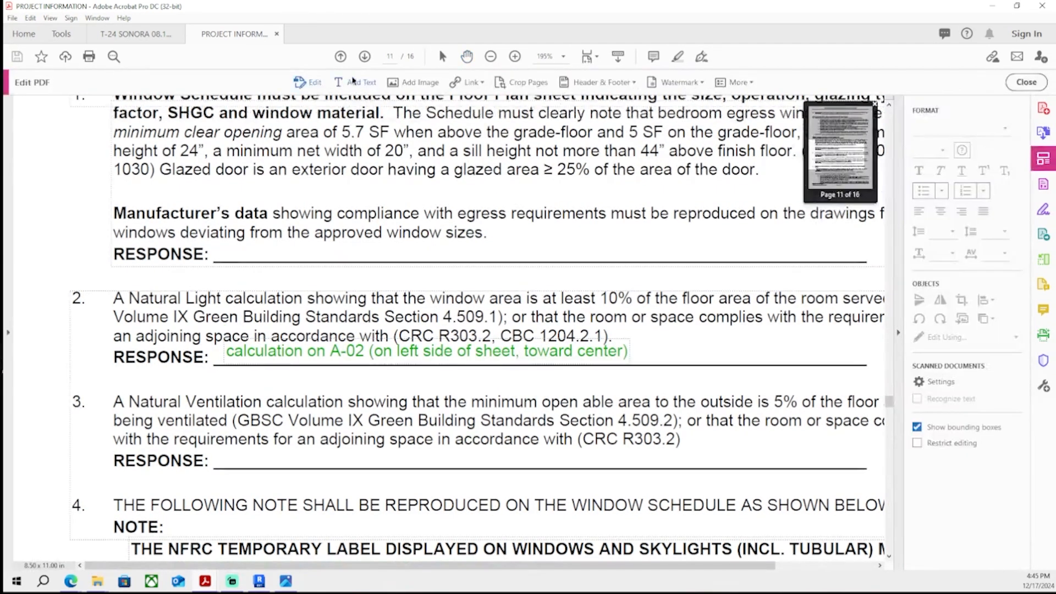
click(354, 83)
click(224, 460)
text(calculation on A-02 (on left side of sheet, toward center))
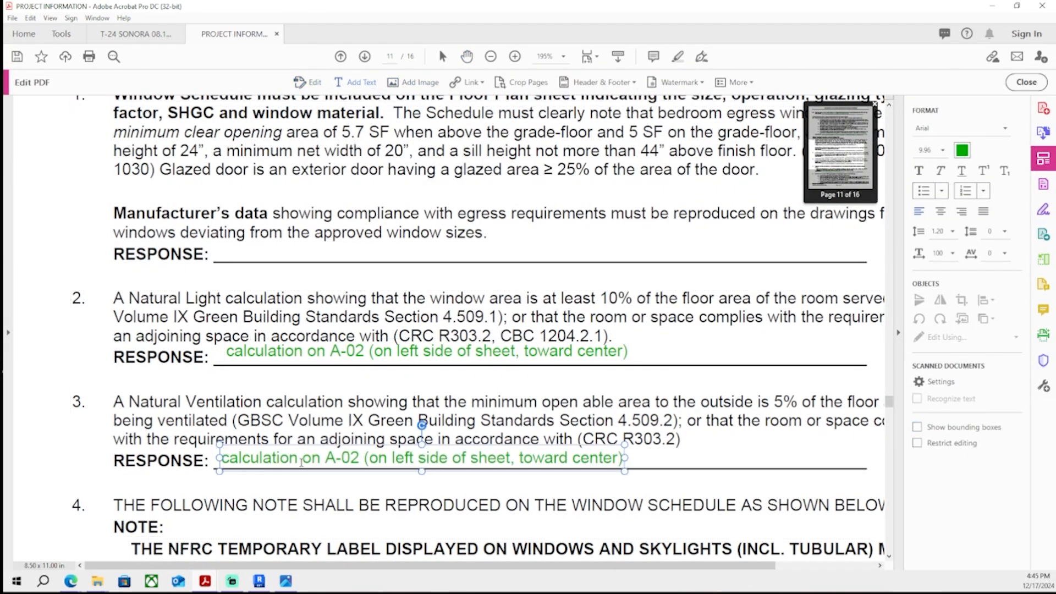
key(Escape)
key(Escape)
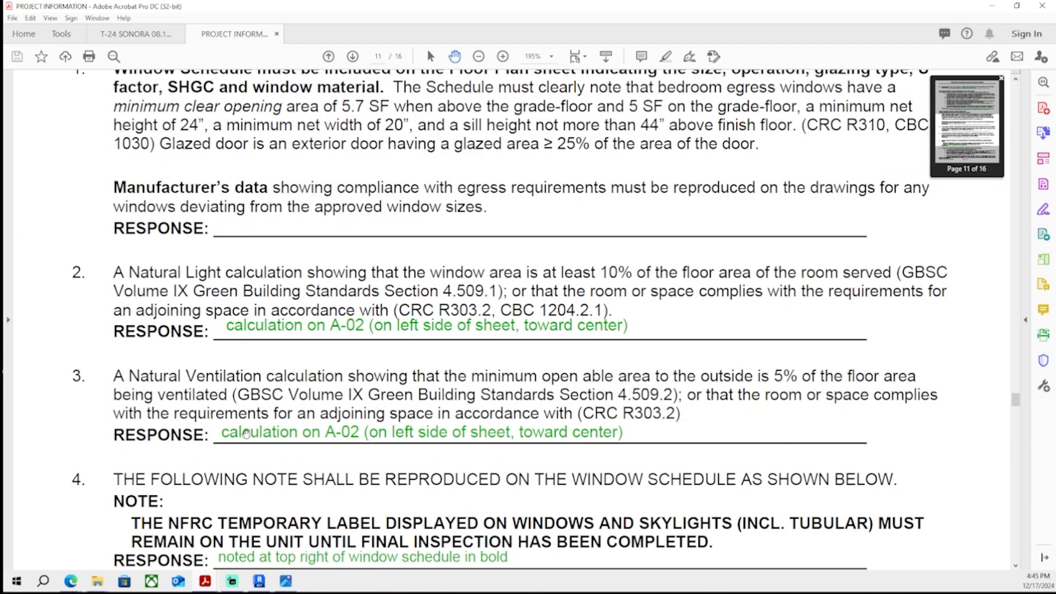
scroll(349, 461, down, 20)
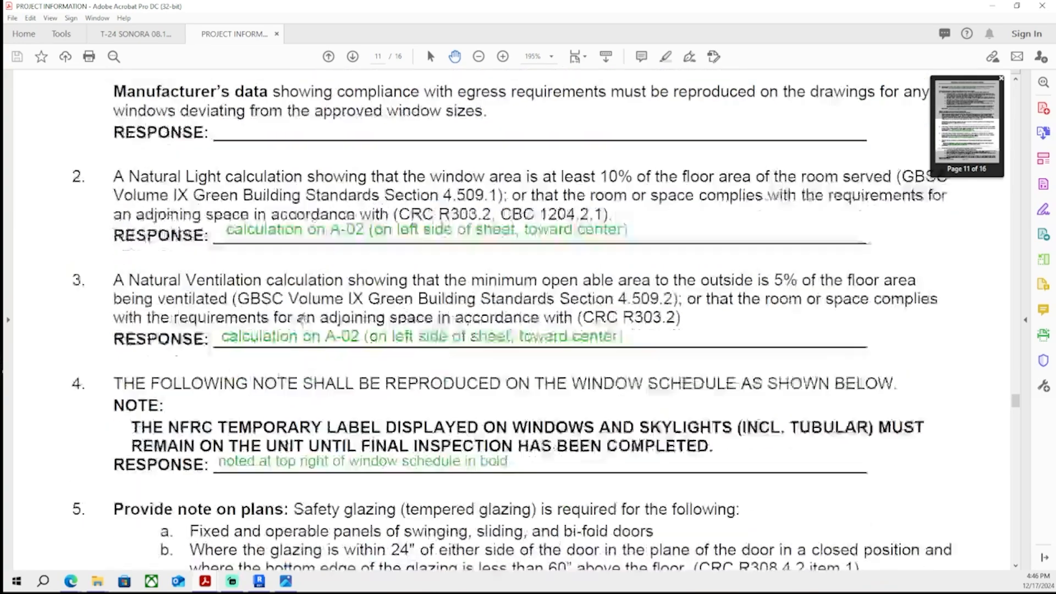
scroll(325, 307, up, 6)
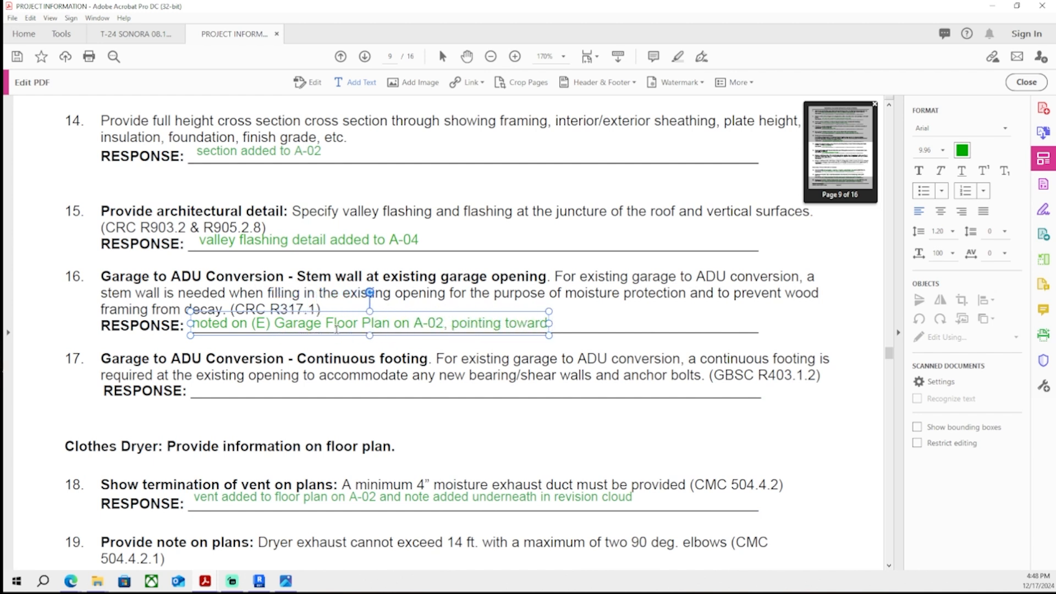
- Complete the stem wall response as 'note 1 on (E) Garage Floor Plan on A-02, pointing toward garage door'
text(door)
key(ctrl+a)
click(227, 323)
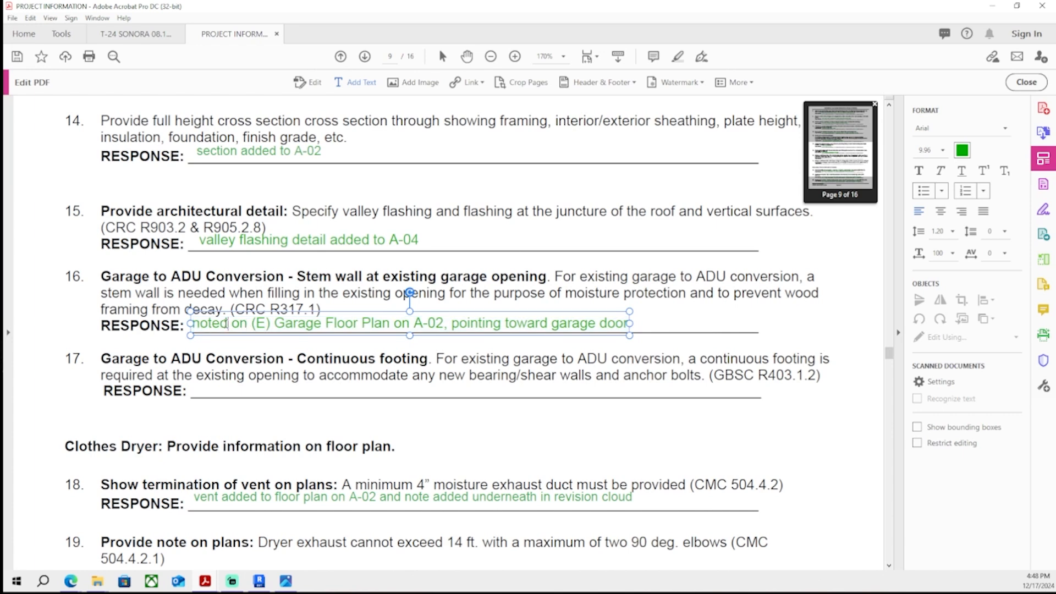
key(BackSpace)
text(1)
- Copy that response to the continuous footing item and change its note number to 2
key(ctrl+a)
key(ctrl+c)
click(194, 396)
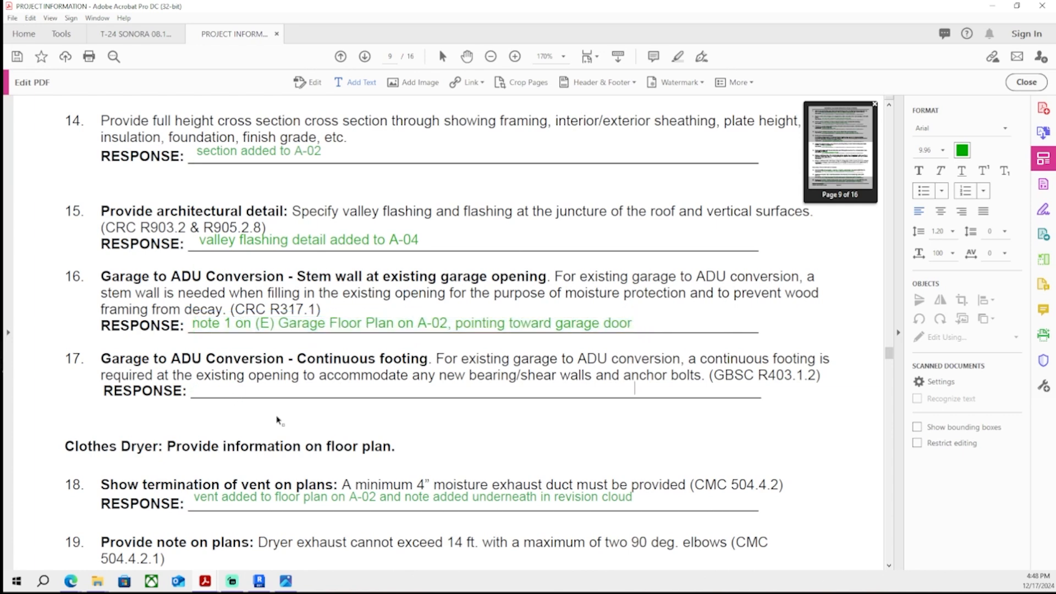
key(ctrl+v)
double_click(232, 389)
text(2)
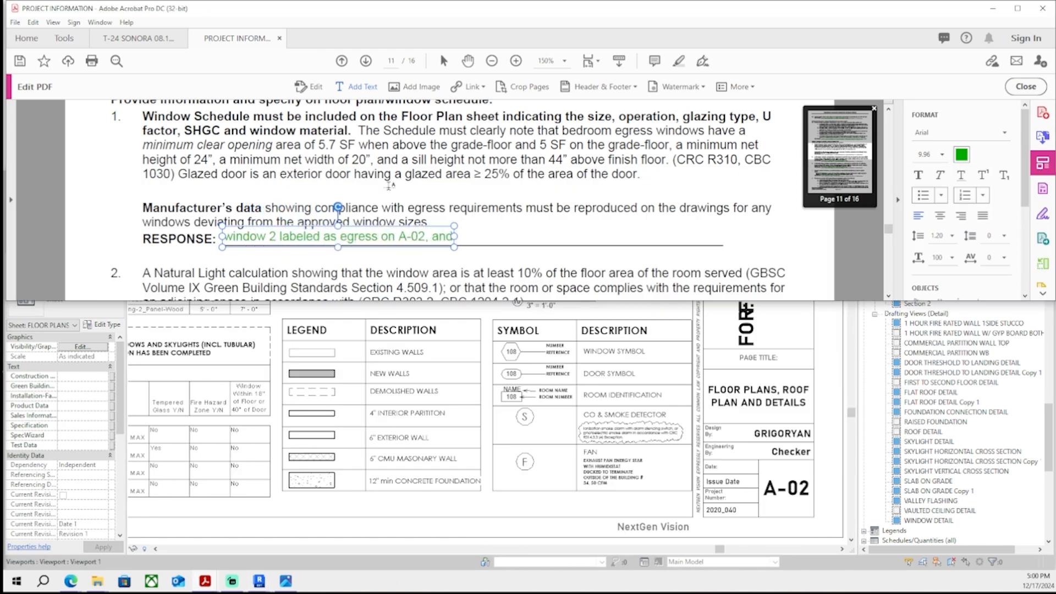
- Extend the egress window response with 'and dimensioned and noted on elevation #3 on A-03'
text(dimensioned an)
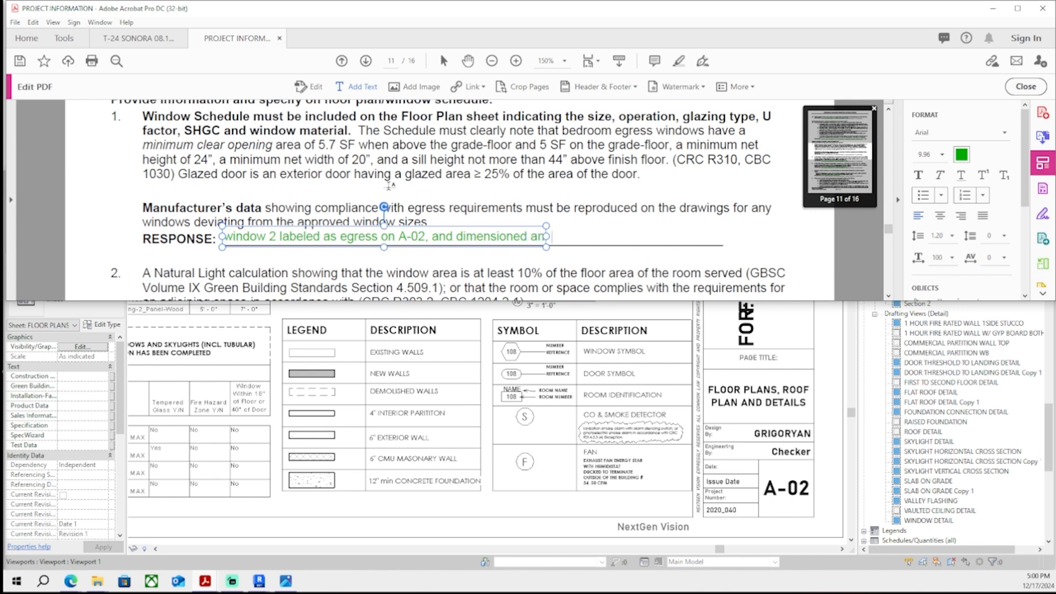
text(d noted on elevation #3 on A-03)
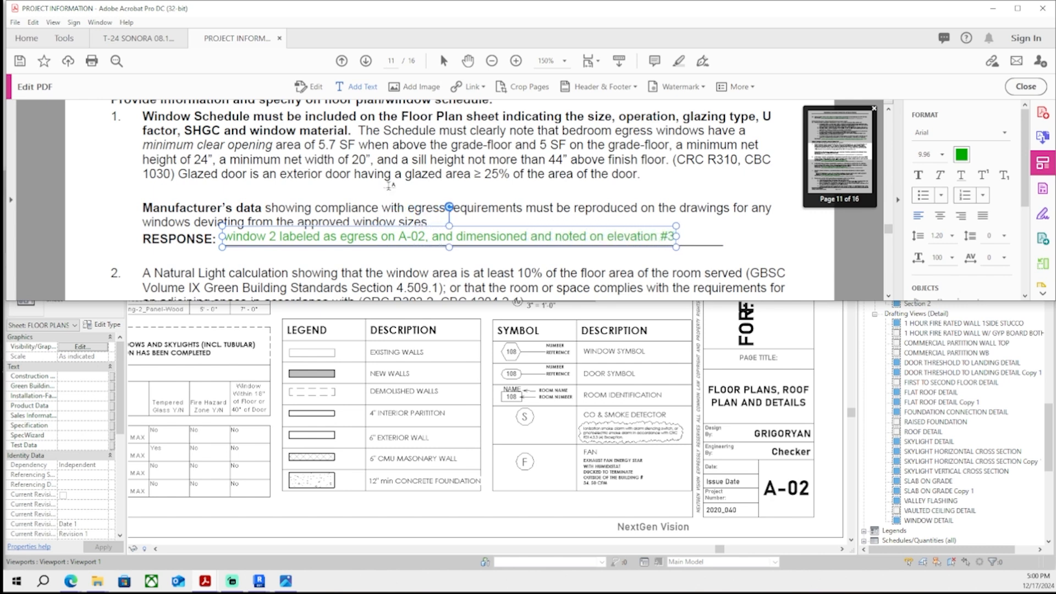
click(389, 191)
scroll(475, 257, up, 12)
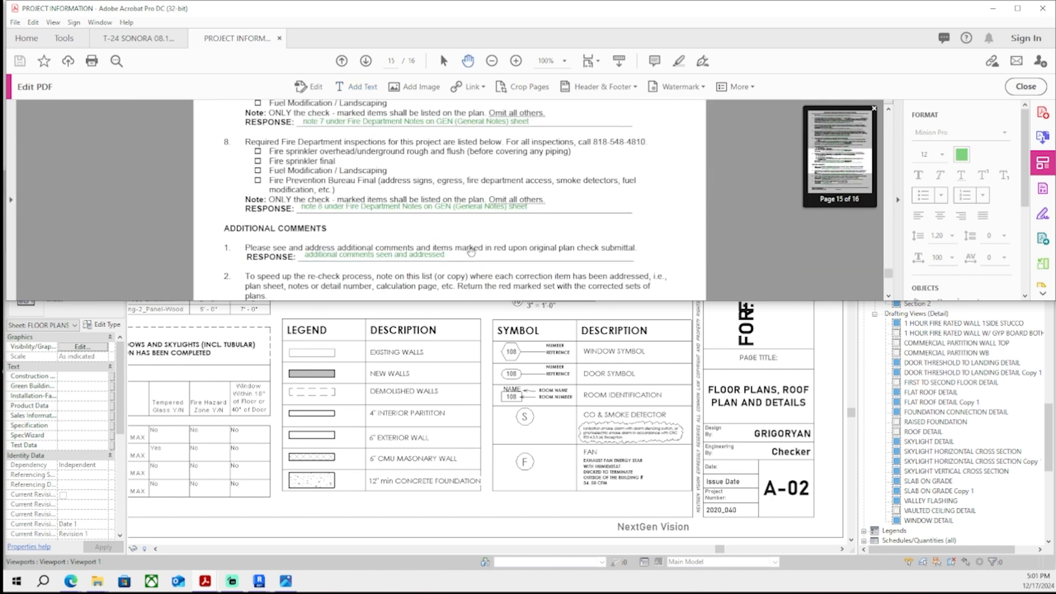
scroll(475, 257, up, 10)
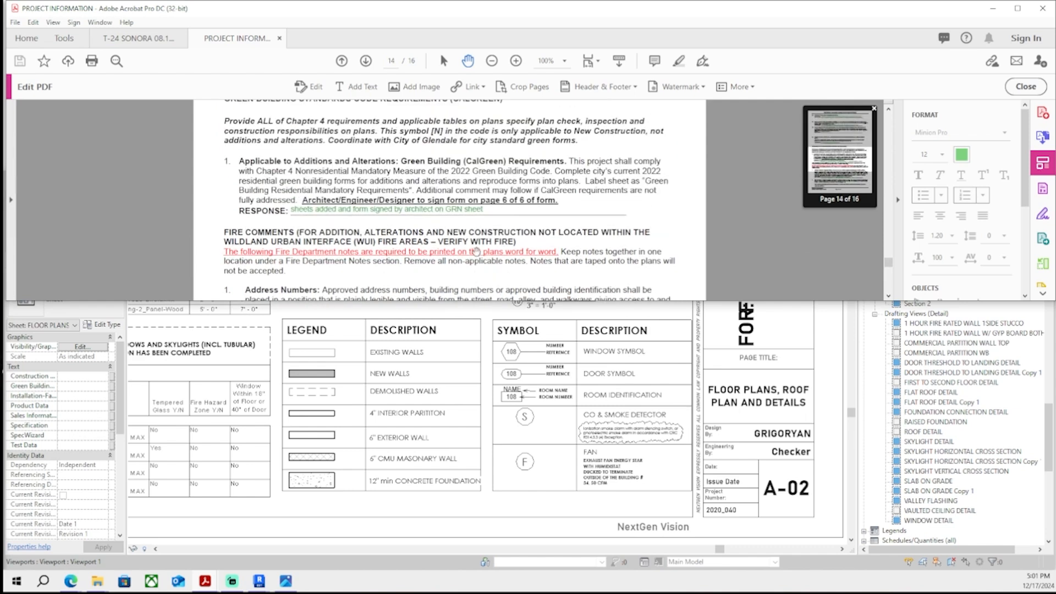
scroll(467, 267, up, 10)
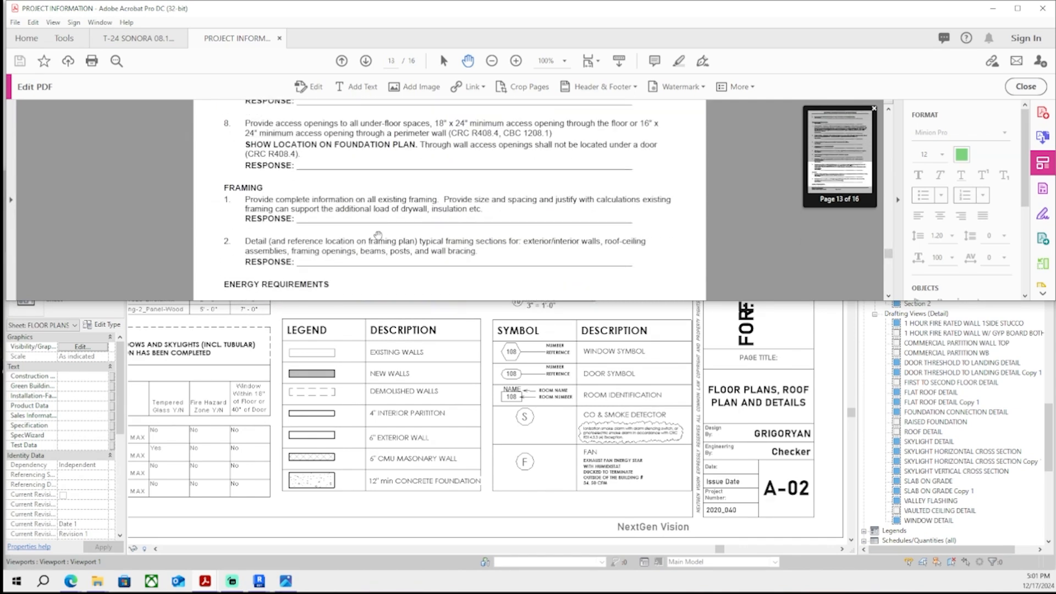
scroll(388, 254, up, 5)
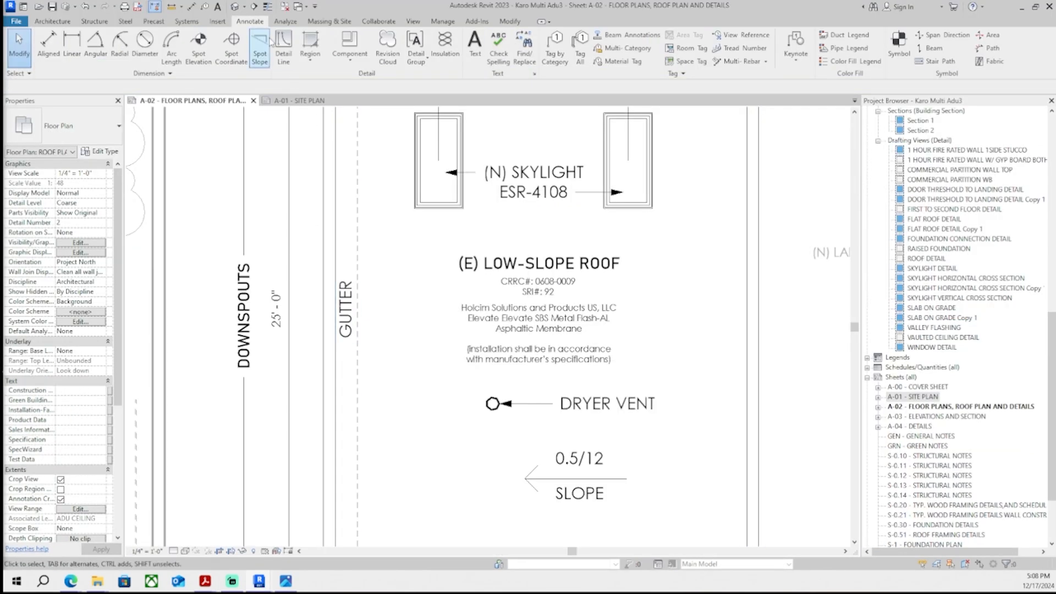
- Draw a vertical thin-line detail line beside the gutter on the A-02 roof plan
key(d)
key(l)
scroll(337, 515, up, 4)
scroll(336, 515, down, 3)
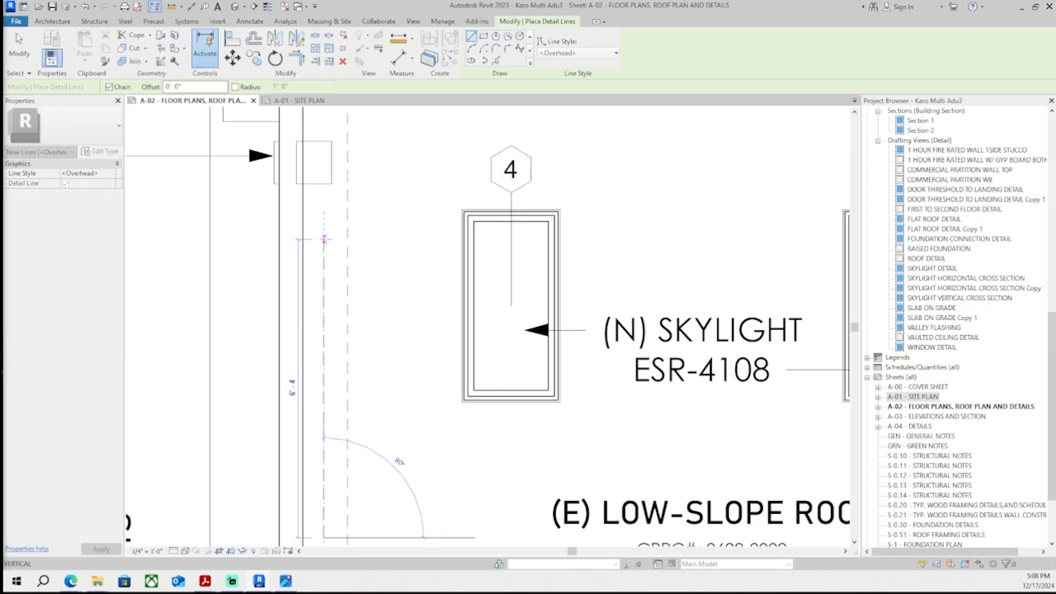
click(578, 53)
click(572, 172)
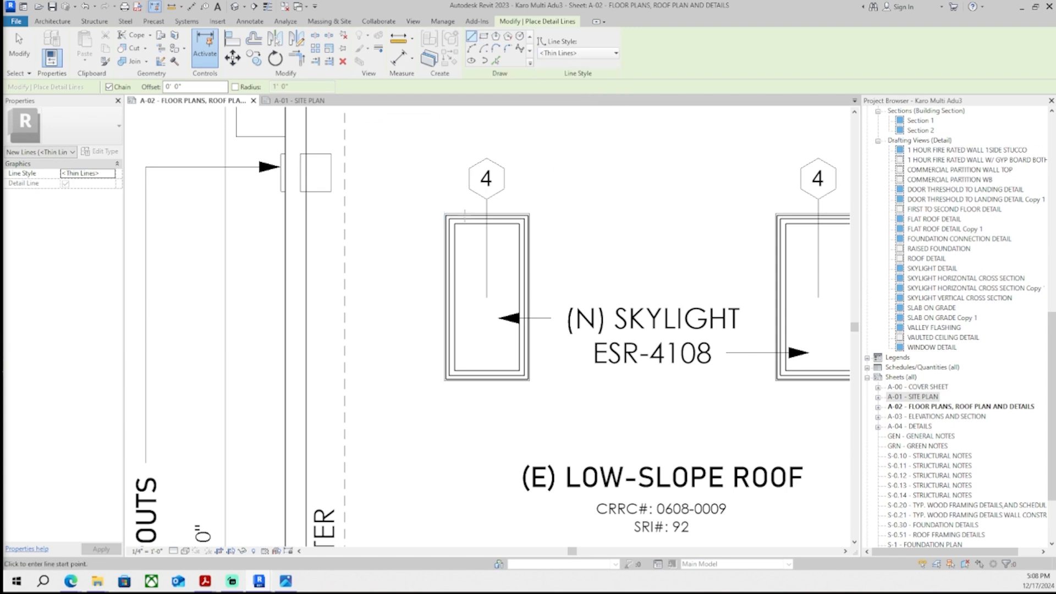
scroll(539, 165, down, 1)
click(353, 428)
scroll(371, 247, up, 2)
click(354, 216)
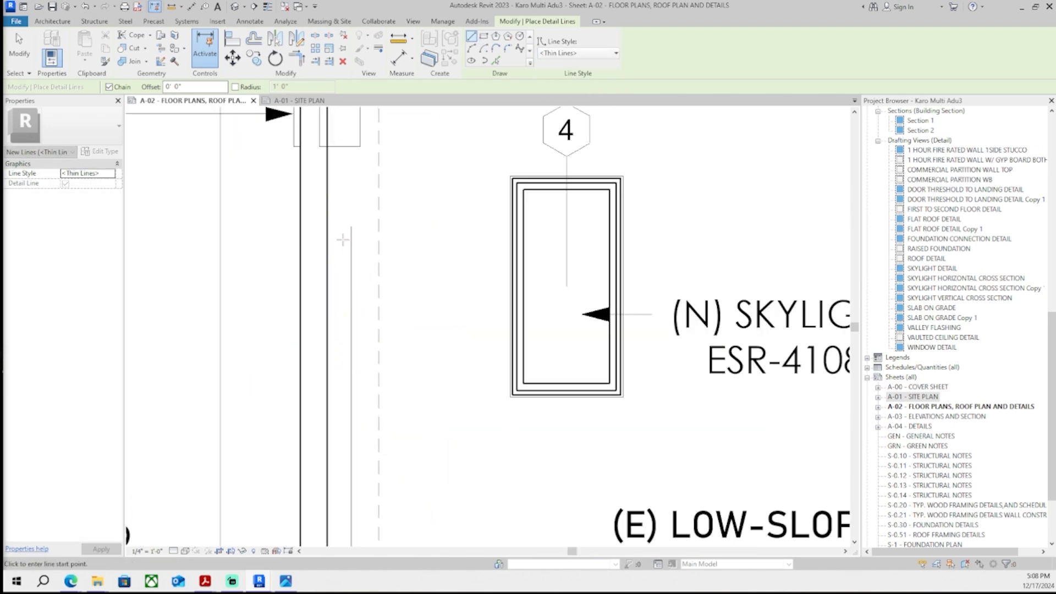
scroll(353, 217, up, 1)
key(Escape)
key(Escape)
- Copy an angled detail line sideways and mirror it to form the two sides of an arrowhead
click(339, 261)
middle_drag(349, 264, 350, 280)
key(c)
key(o)
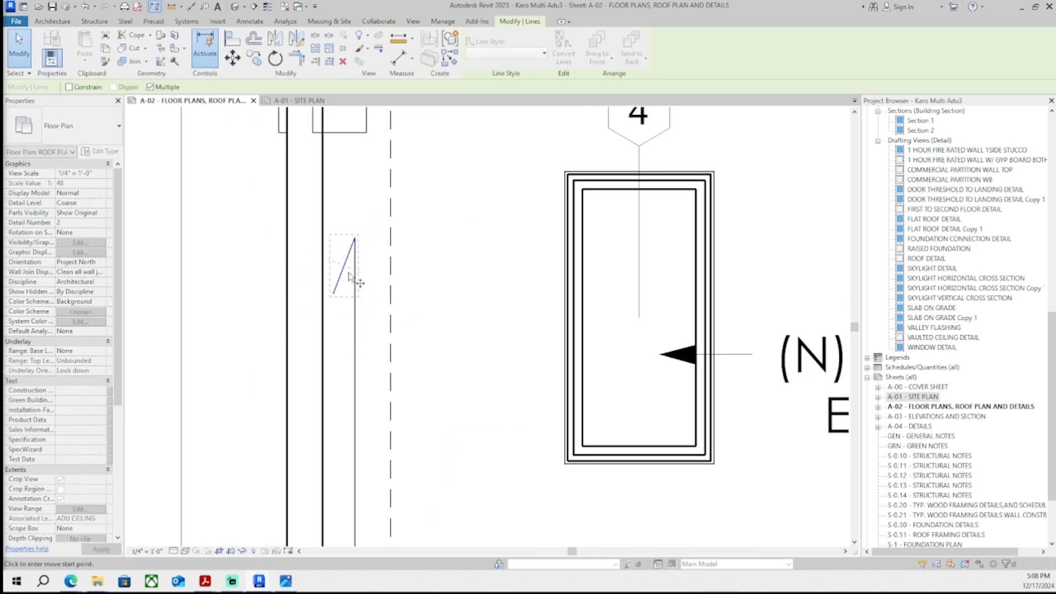
click(334, 294)
click(423, 294)
key(Escape)
middle_drag(433, 249, 398, 251)
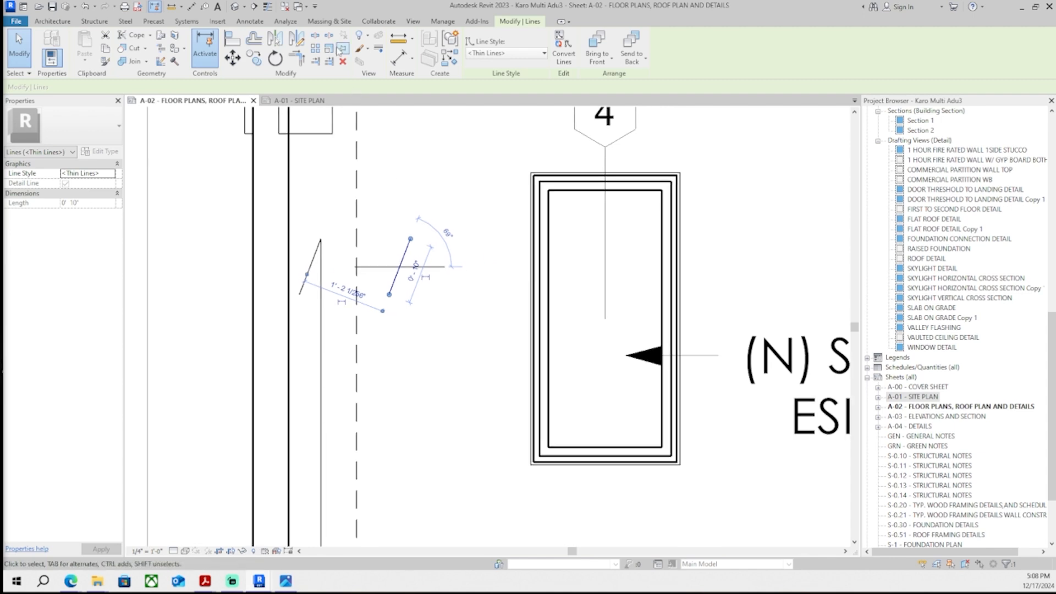
click(297, 39)
click(410, 240)
click(411, 286)
key(Escape)
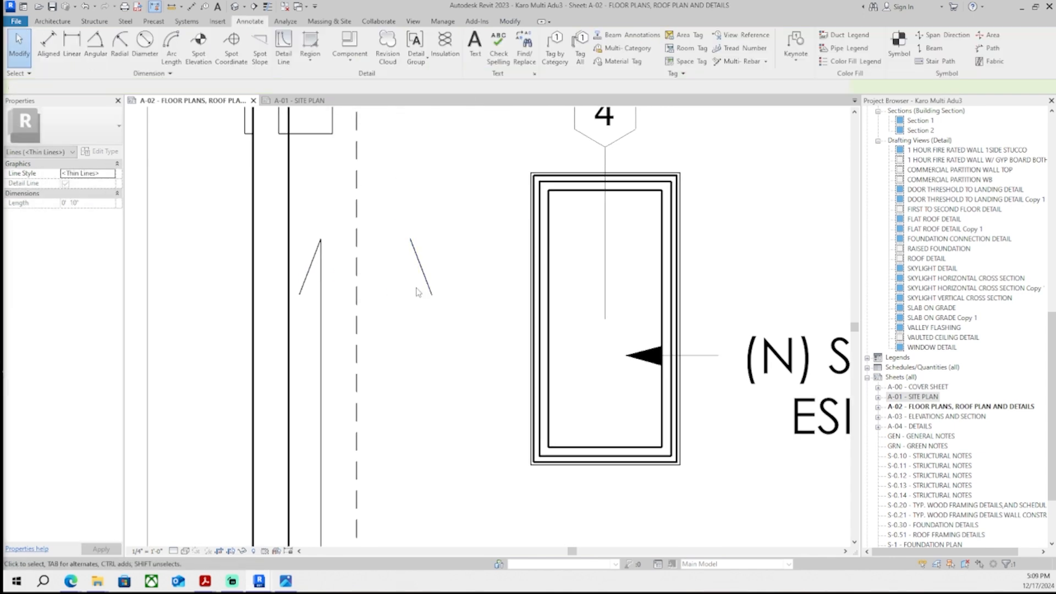
- Rotate and move the mirrored line so both angled lines meet as an arrowhead on the vertical line
click(425, 275)
click(233, 58)
scroll(397, 269, up, 1)
click(415, 229)
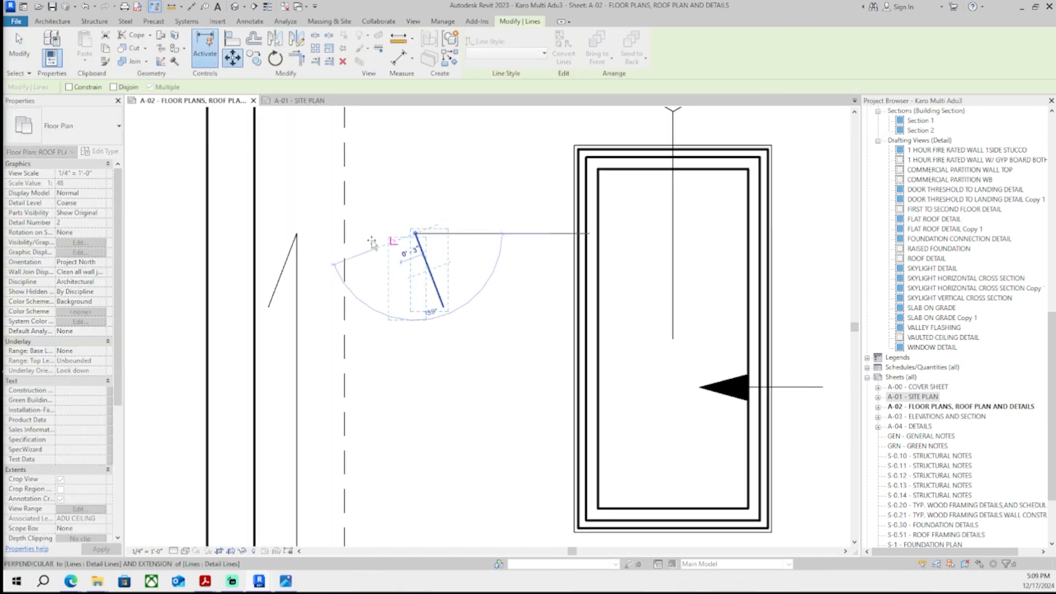
scroll(309, 227, up, 1)
click(292, 231)
key(Escape)
scroll(357, 278, down, 4)
middle_drag(370, 313, 370, 252)
scroll(371, 308, down, 3)
scroll(362, 274, up, 2)
click(345, 236)
scroll(360, 212, up, 4)
ctrl+click(333, 236)
ctrl+click(301, 236)
scroll(326, 262, down, 2)
- Copy and paste the arrow, then rotate the pasted group beside the gutter
key(ctrl+c)
key(ctrl+v)
middle_drag(433, 372, 412, 290)
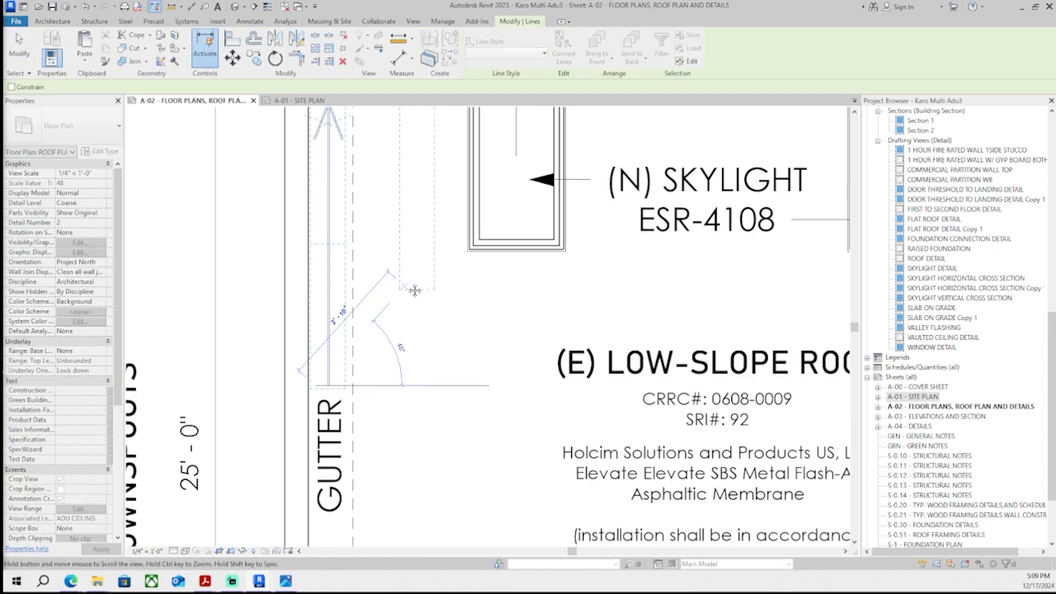
scroll(413, 290, down, 2)
middle_drag(413, 407, 401, 331)
click(402, 334)
click(275, 58)
click(488, 334)
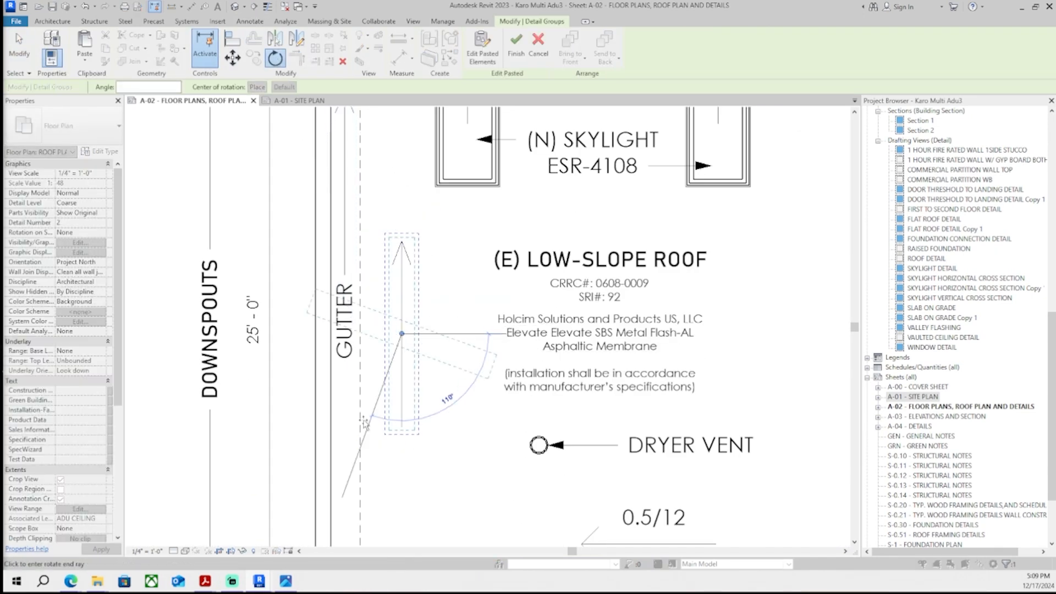
click(302, 334)
- Nudge the pasted arrow group down along the gutter and finish the paste
scroll(330, 341, down, 2)
scroll(346, 352, up, 1)
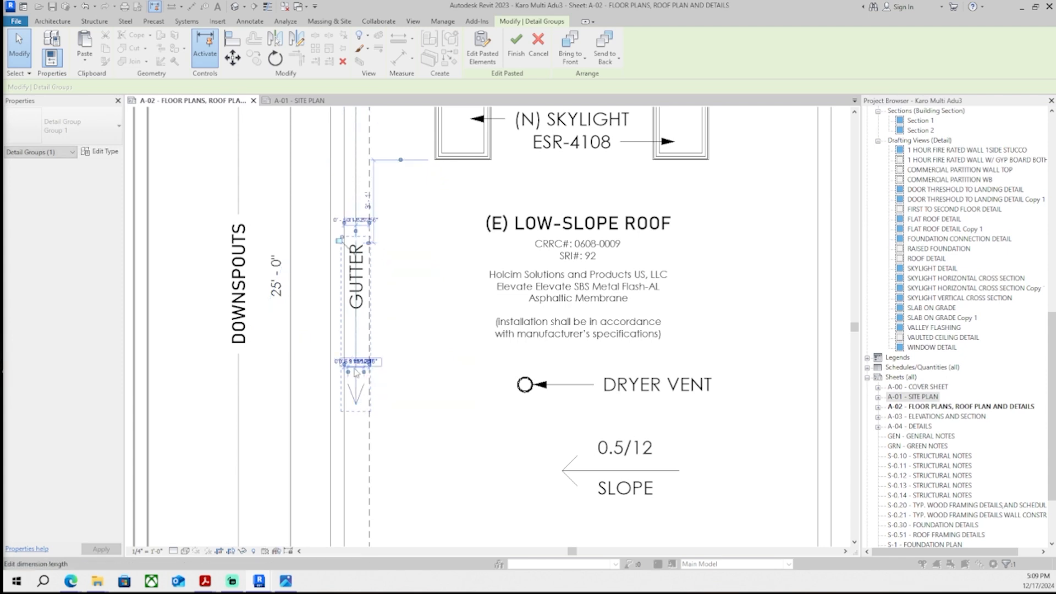
middle_drag(352, 378, 353, 370)
key(Down)
key(Down)
key(Down)
key(Down)
key(Down)
key(Down)
key(Down)
key(Down)
key(Down)
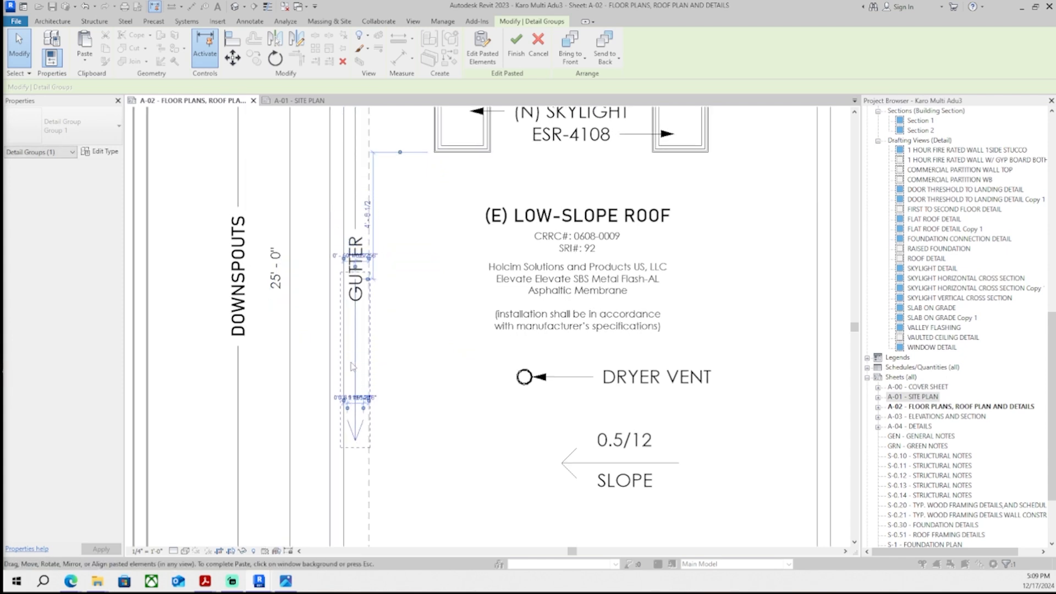
key(Down)
key(Down)
key(Down)
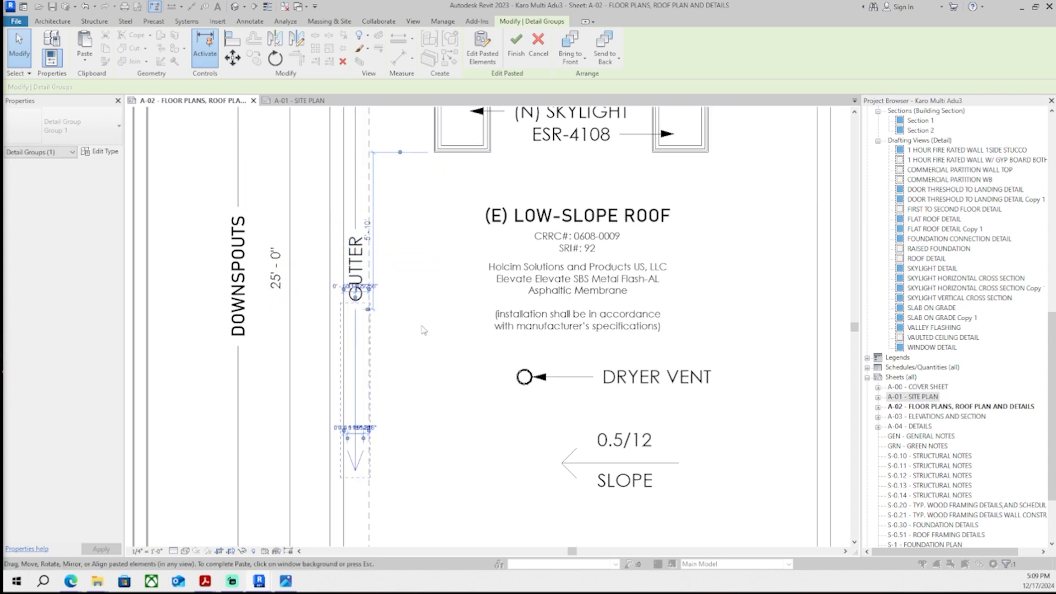
click(424, 330)
- Reshape the arrowhead lines into a downward arrow at the end of the vertical line near the roof edge
scroll(385, 383, down, 3)
middle_drag(385, 392, 375, 382)
scroll(363, 406, up, 5)
drag(331, 332, 393, 410)
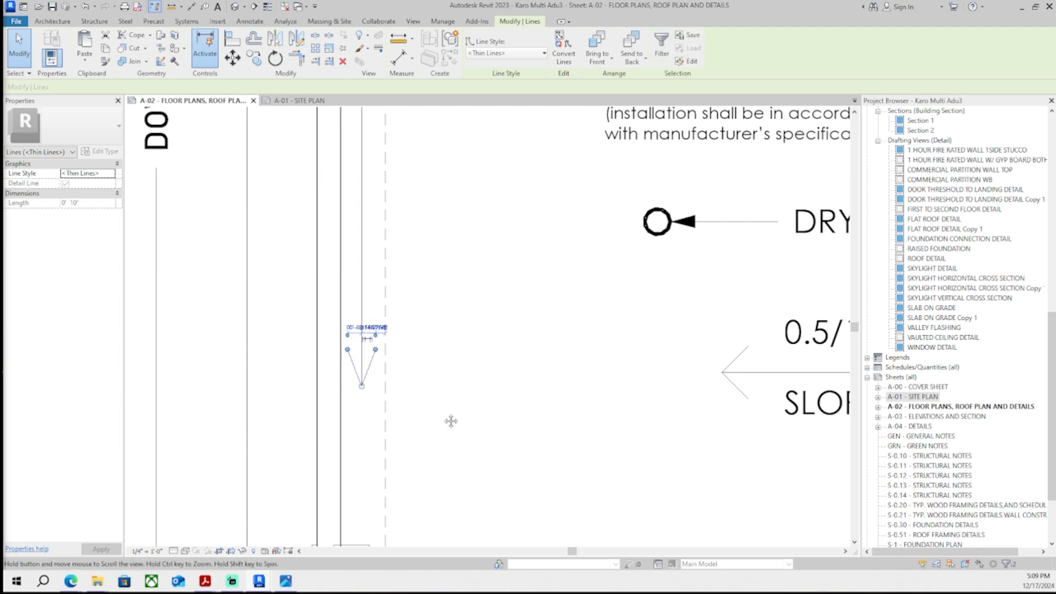
middle_drag(451, 421, 448, 412)
click(443, 403)
scroll(443, 404, down, 3)
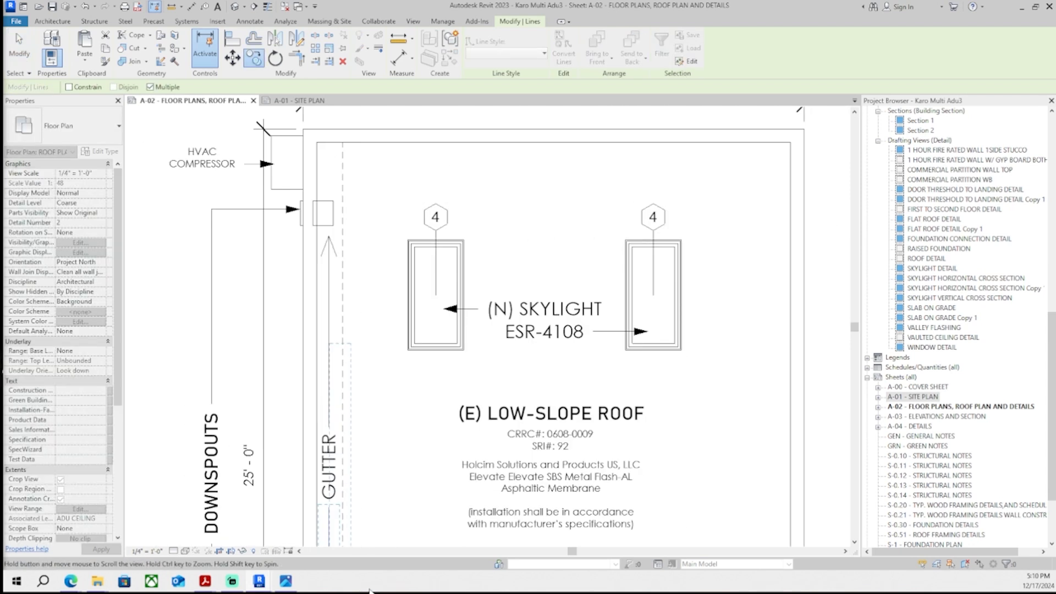
scroll(340, 380, up, 4)
scroll(340, 380, up, 2)
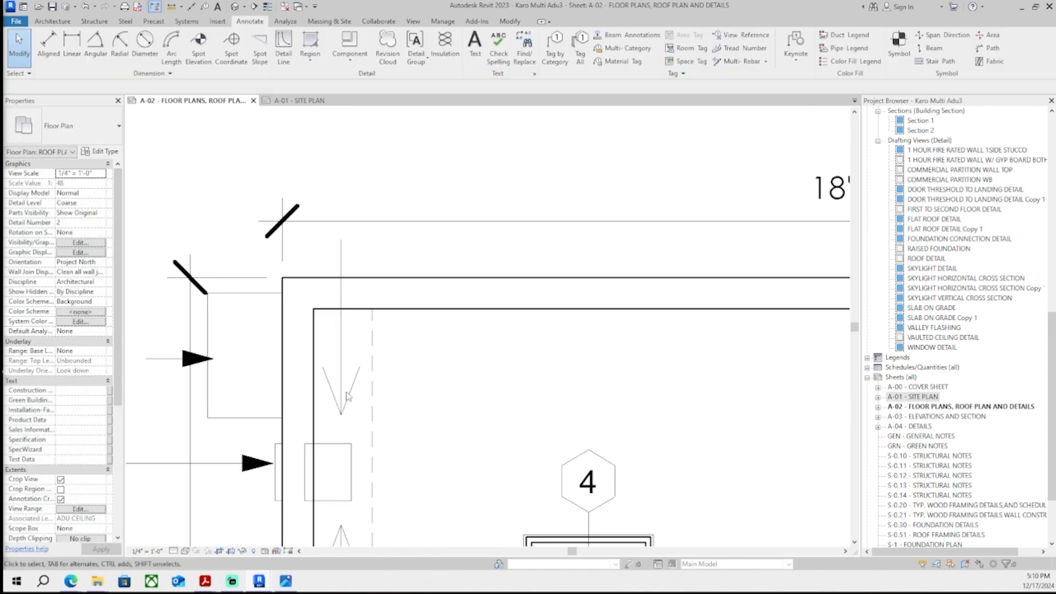
click(327, 382)
key(Down)
mouse_move(401, 358)
middle_down()
mouse_move(411, 353)
mouse_move(402, 421)
middle_up()
click(405, 421)
drag(348, 396, 343, 416)
key(ctrl+z)
click(350, 375)
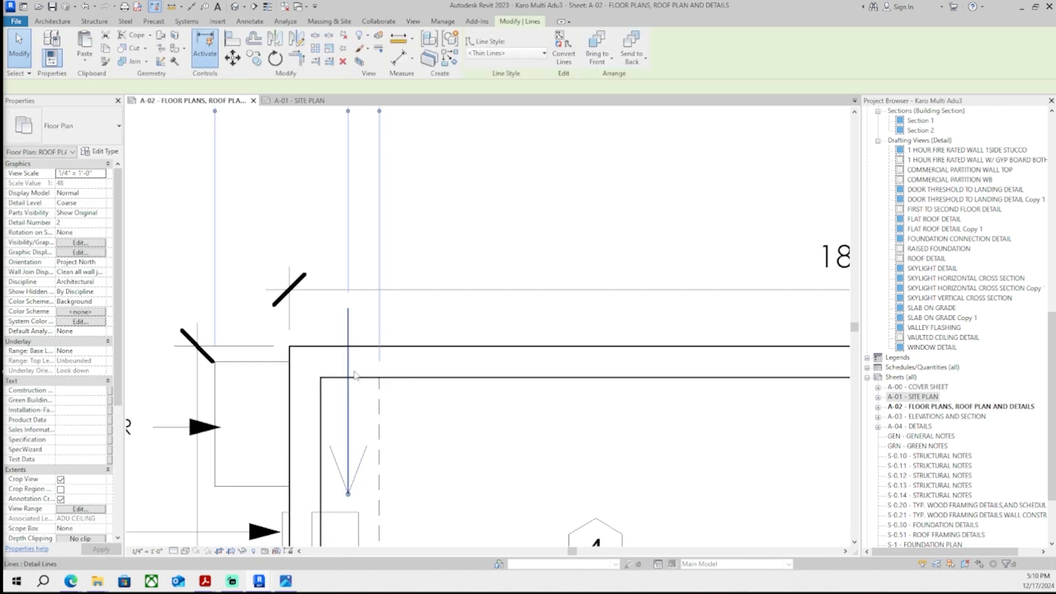
- Finish positioning the arrow lines along the gutter on the roof plan
click(407, 332)
scroll(408, 334, down, 3)
middle_drag(406, 337, 388, 422)
click(368, 454)
drag(367, 406, 368, 444)
click(393, 314)
scroll(397, 302, down, 4)
scroll(440, 443, up, 4)
middle_drag(436, 445, 443, 365)
scroll(429, 363, down, 3)
middle_drag(464, 439, 435, 449)
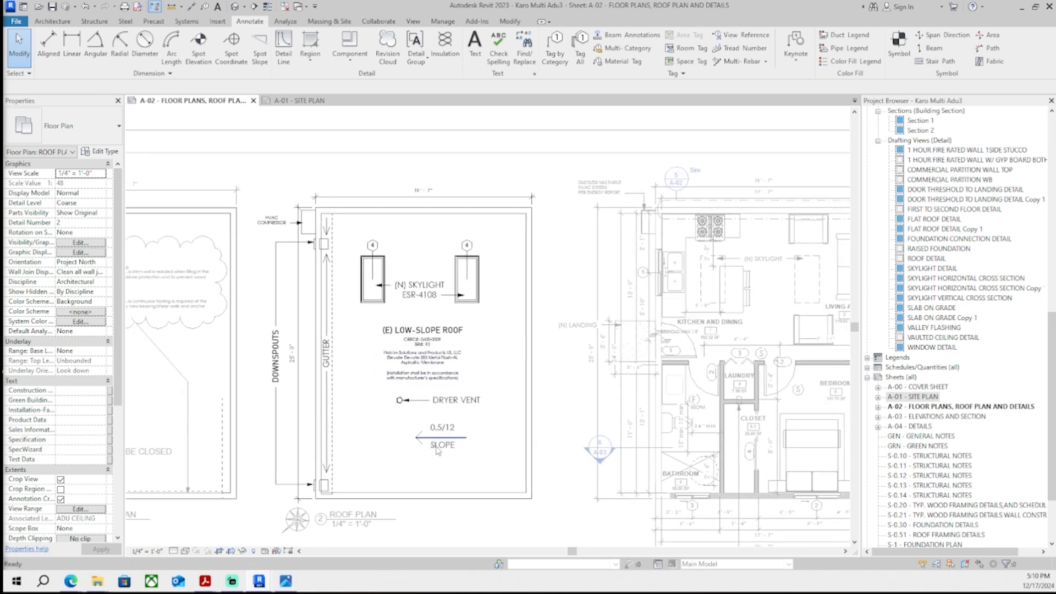
scroll(441, 447, up, 3)
scroll(371, 408, down, 2)
drag(370, 407, 469, 469)
scroll(432, 438, up, 4)
click(319, 376)
drag(319, 368, 471, 476)
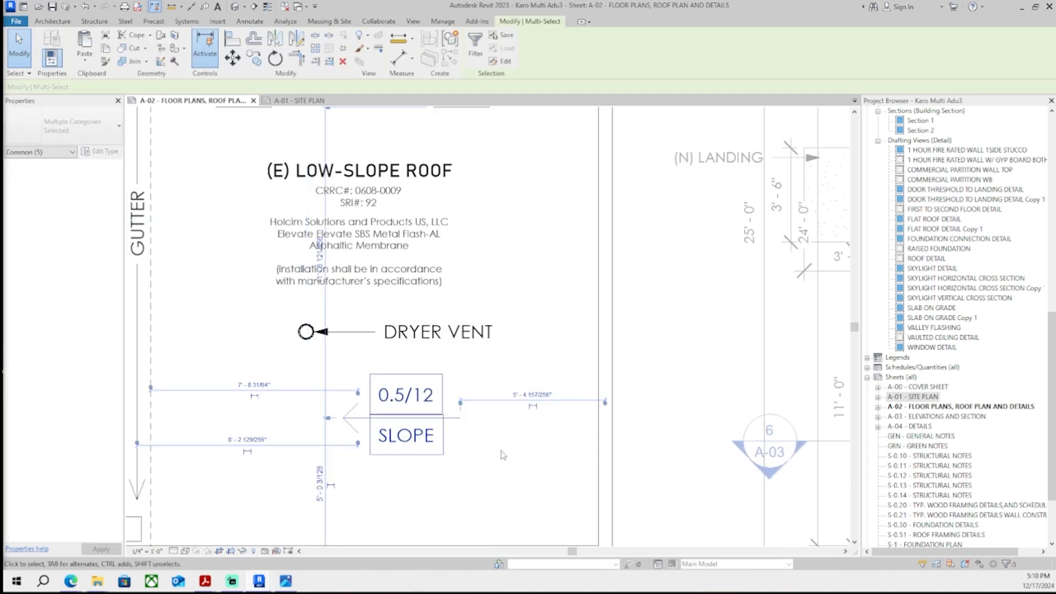
scroll(503, 455, down, 3)
key(Escape)
scroll(504, 455, up, 1)
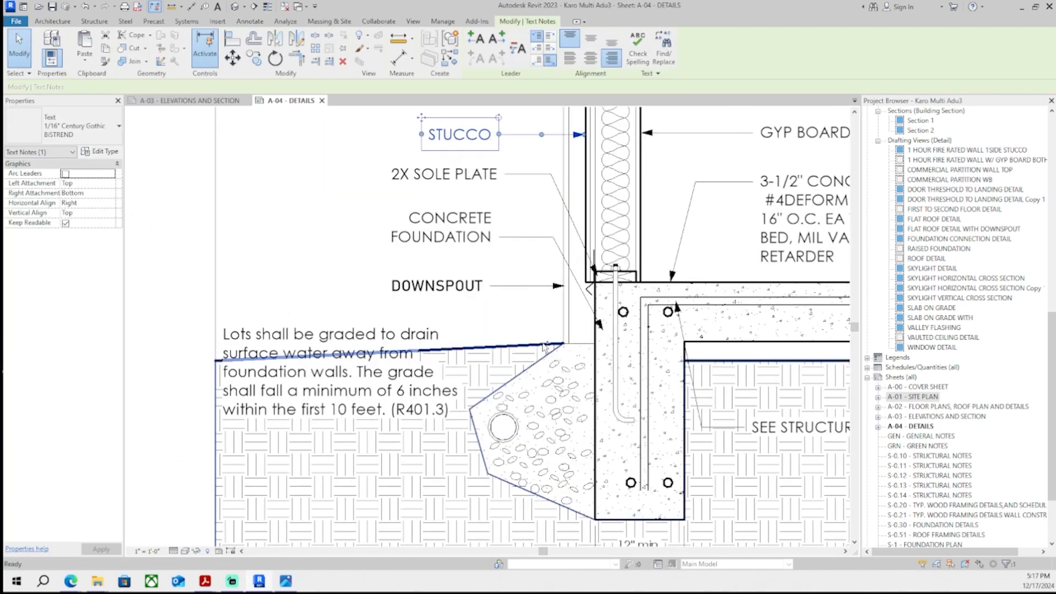
- Copy the STUCCO note in the slab-on-grade detail and paste it beside the drain pipe
key(ctrl+c)
key(ctrl+v)
scroll(385, 418, up, 2)
click(343, 364)
click(457, 408)
scroll(402, 474, down, 4)
scroll(426, 432, up, 2)
click(397, 423)
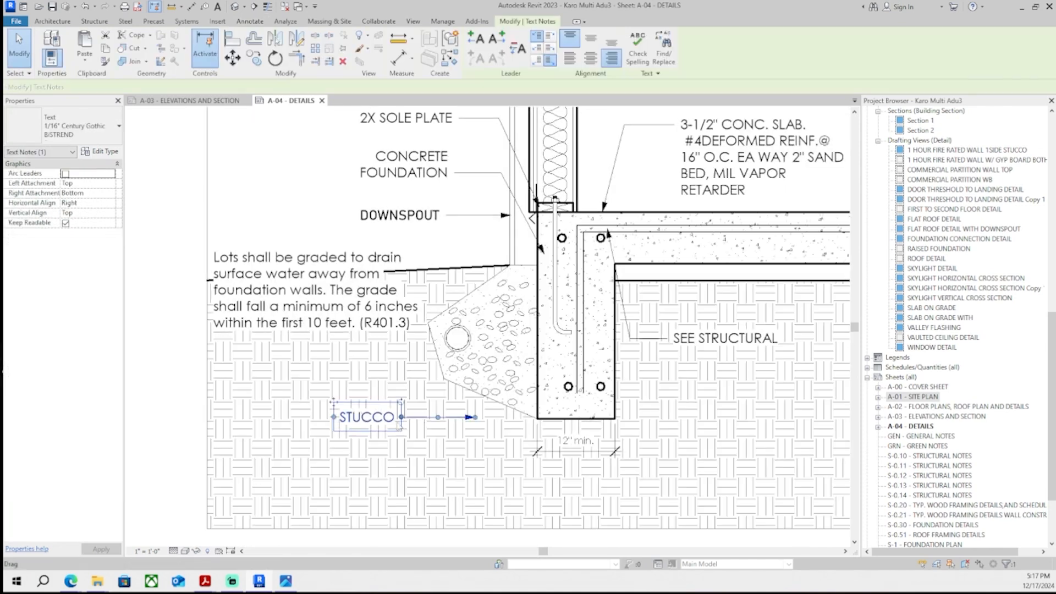
- Change the pasted note's text to DRAIN
drag(336, 405, 363, 416)
double_click(371, 418)
text(DR)
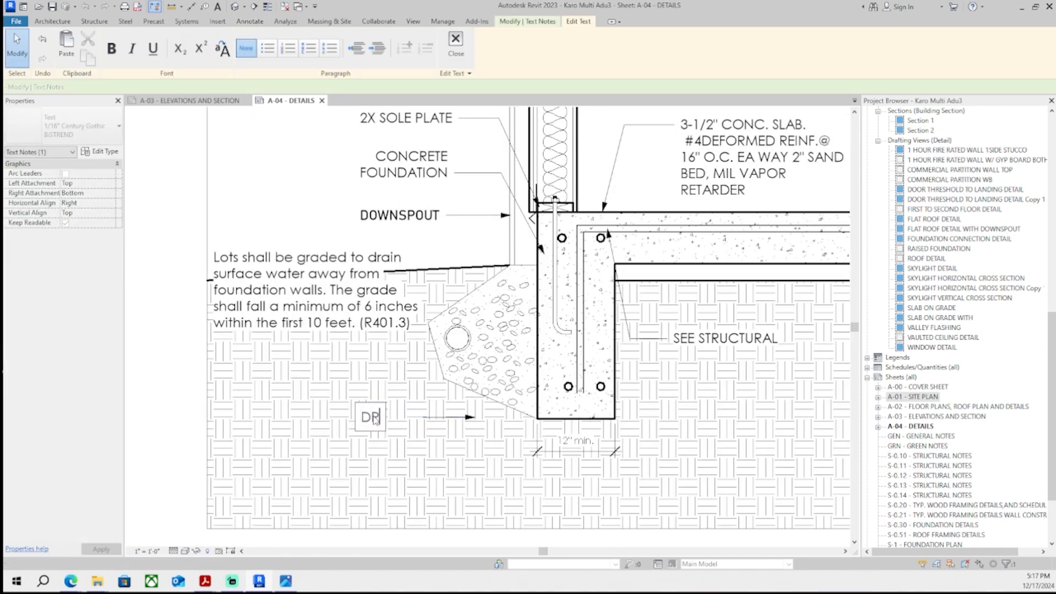
click(411, 438)
- Point the DRAIN note's leader at the drain pipe circle in the slab detail
scroll(476, 417, up, 2)
drag(473, 417, 440, 292)
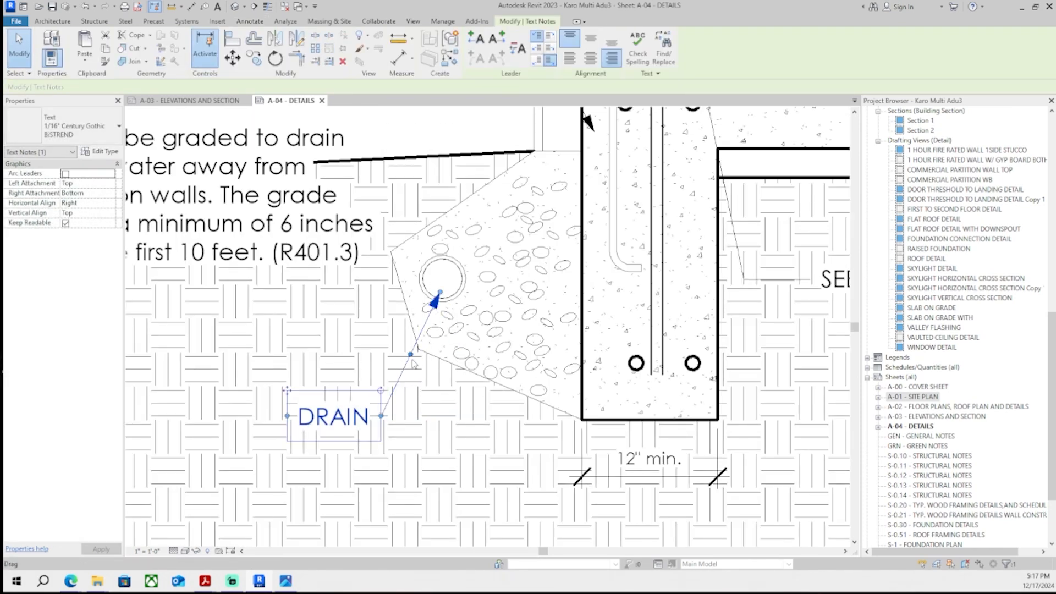
drag(411, 354, 440, 417)
click(469, 363)
scroll(471, 358, up, 2)
click(417, 311)
drag(417, 241, 417, 228)
click(429, 291)
scroll(429, 293, down, 2)
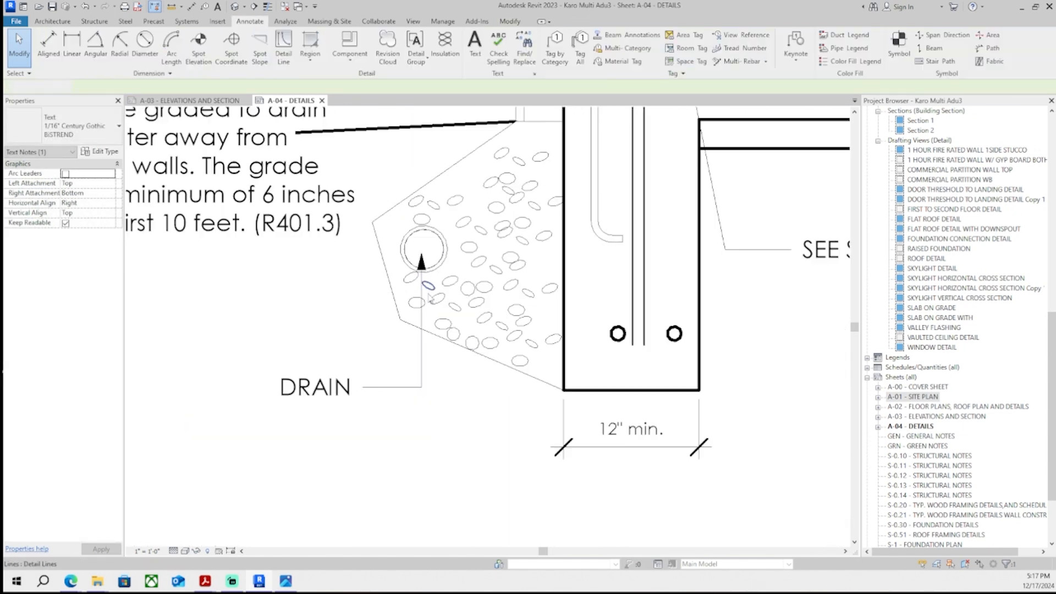
scroll(430, 297, down, 3)
scroll(474, 375, up, 4)
double_click(474, 375)
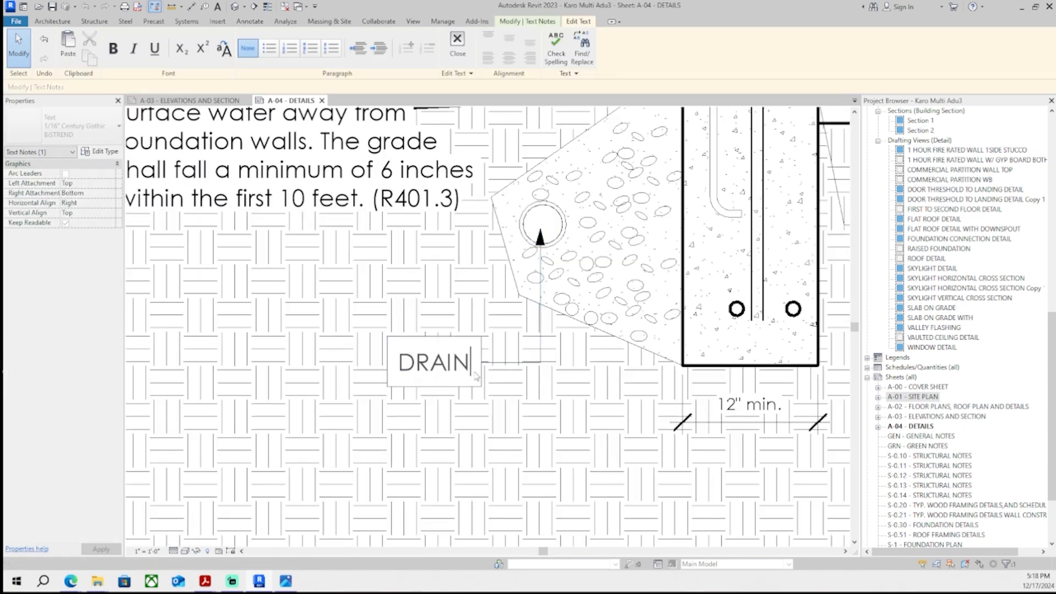
click(501, 362)
scroll(528, 341, down, 5)
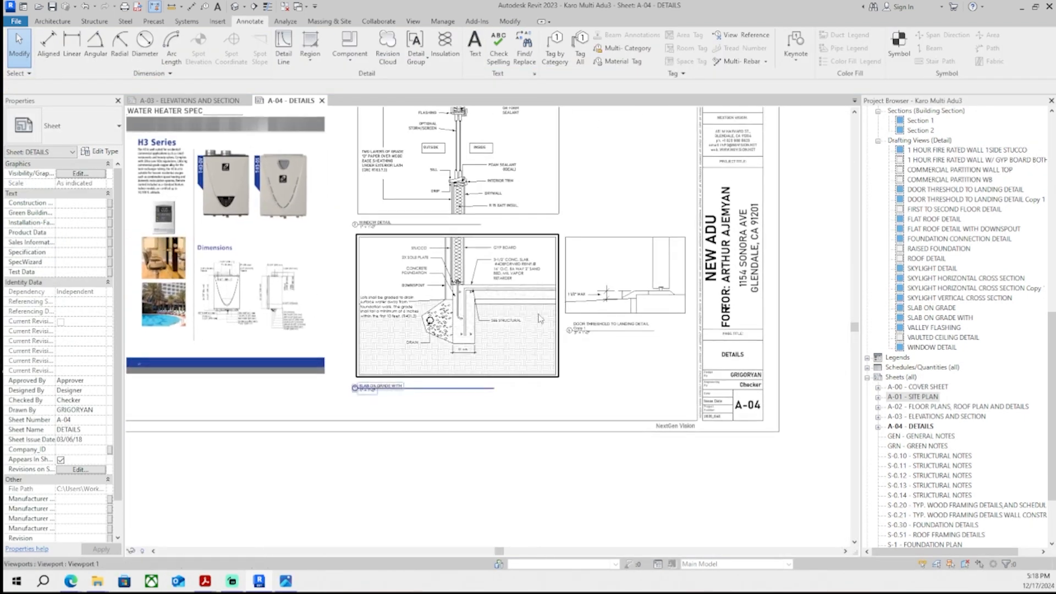
- Review the details sheet layout and the elevations and section sheet
scroll(540, 319, down, 1)
scroll(492, 334, up, 1)
middle_drag(487, 336, 573, 378)
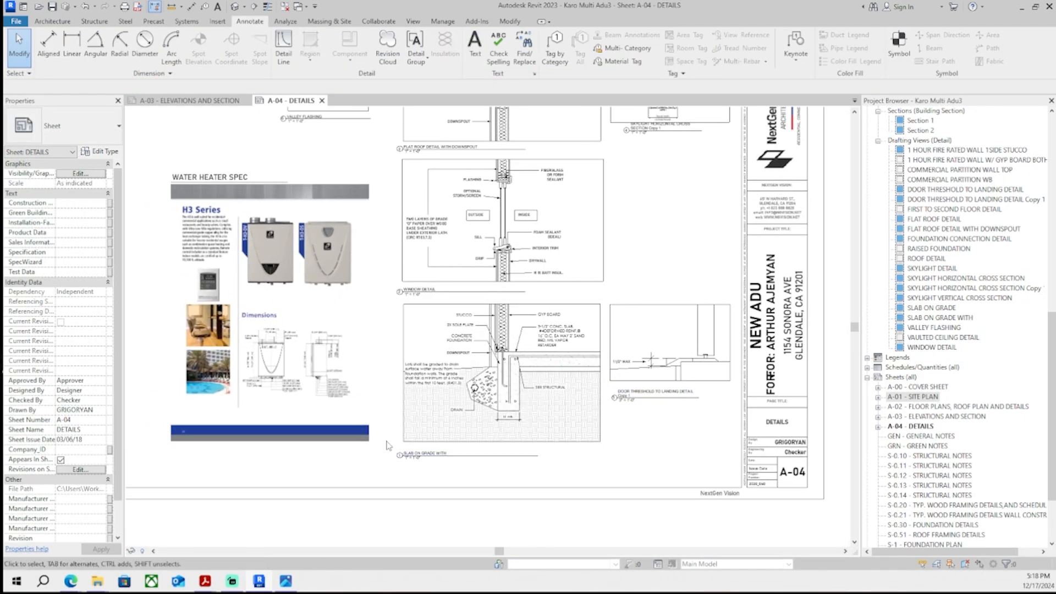
scroll(473, 386, up, 5)
scroll(476, 410, down, 2)
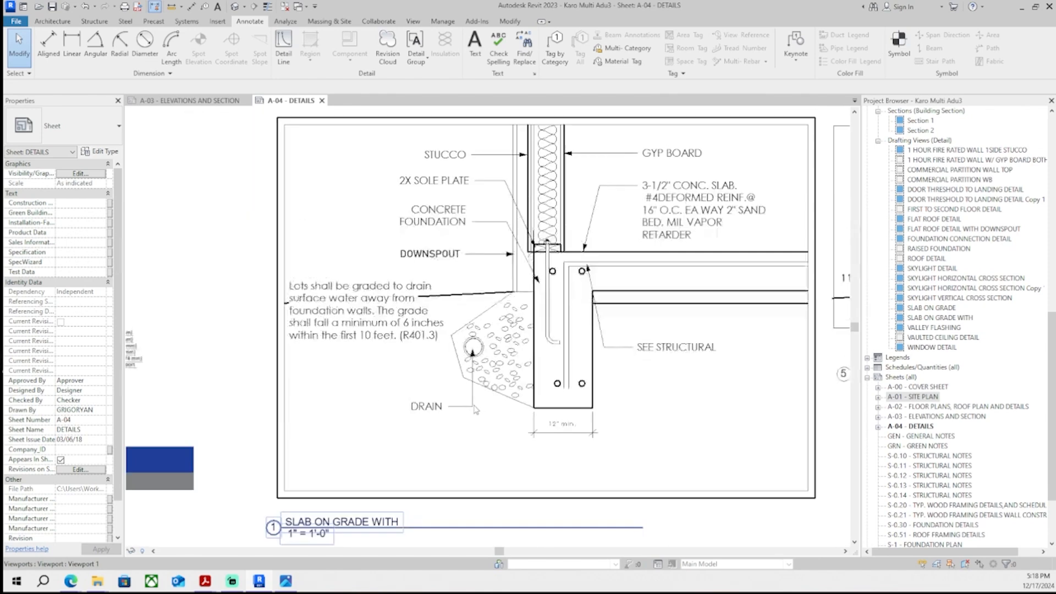
scroll(475, 410, down, 6)
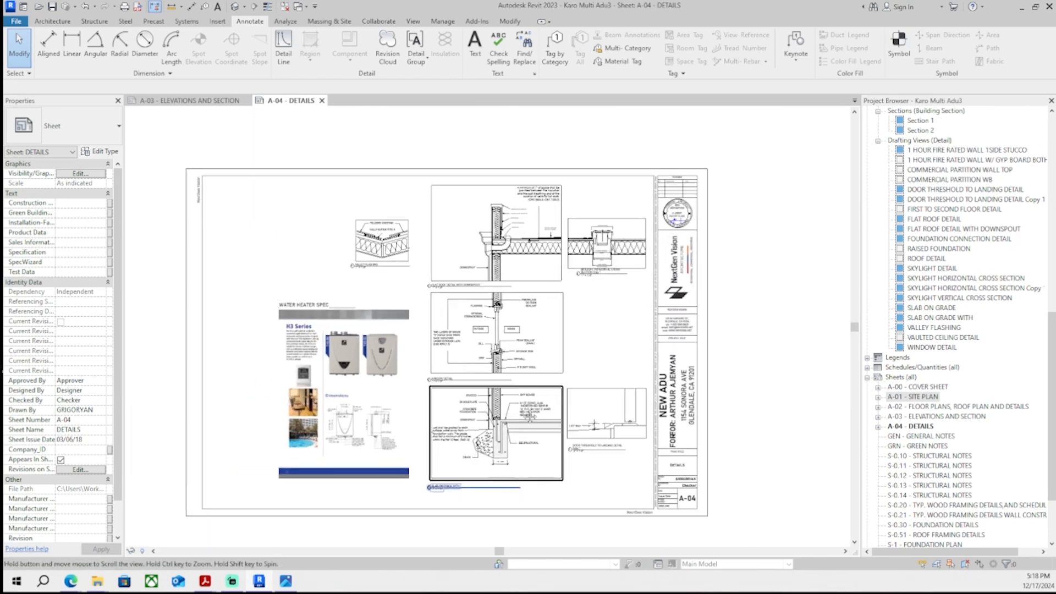
middle_drag(530, 417, 535, 402)
click(198, 100)
middle_drag(410, 376, 455, 383)
middle_drag(389, 324, 396, 384)
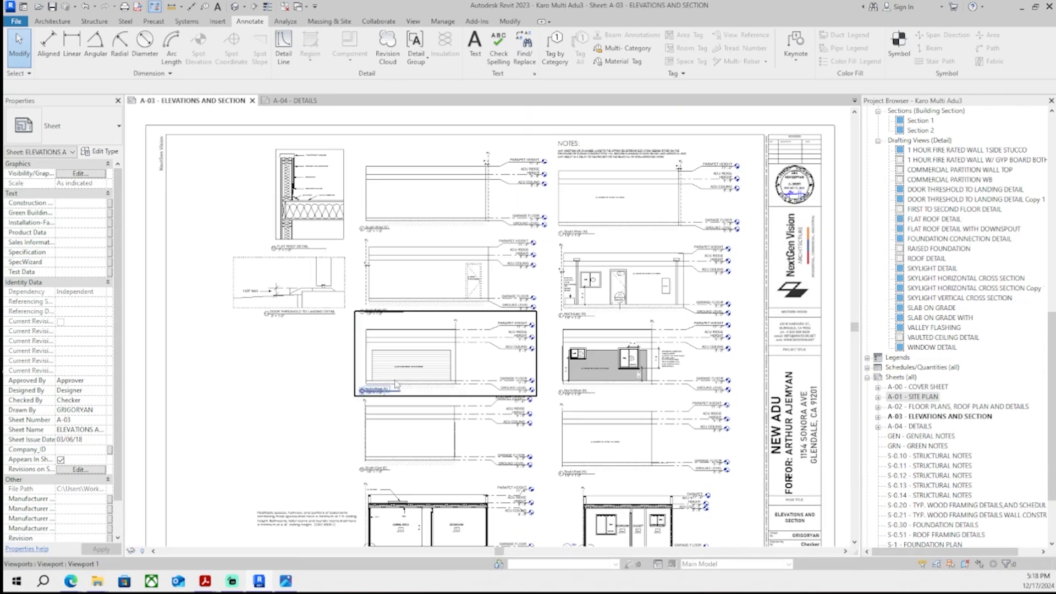
key(ctrl+Tab)
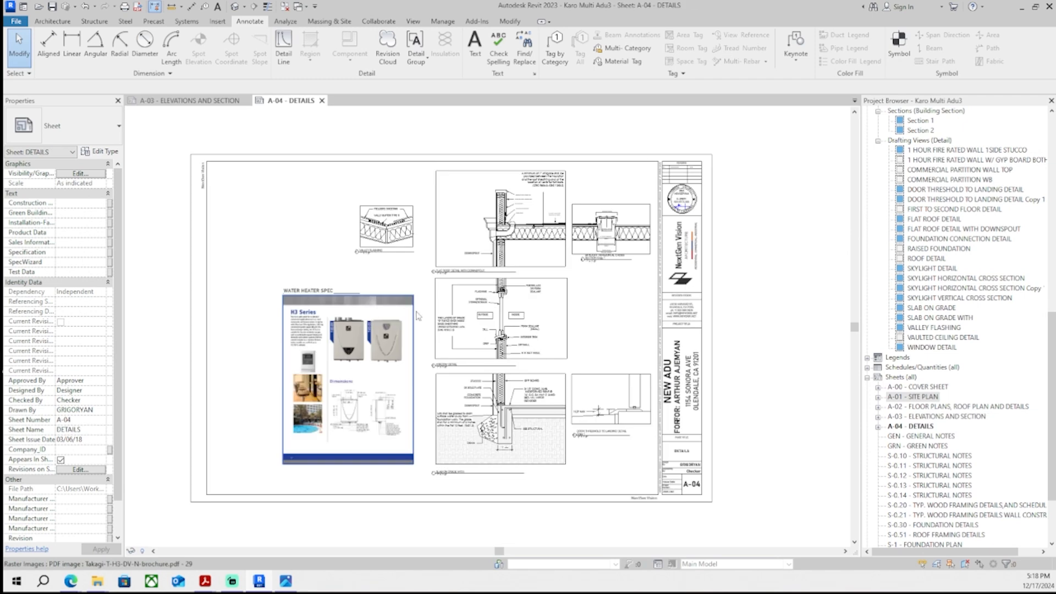
key(ctrl+Tab)
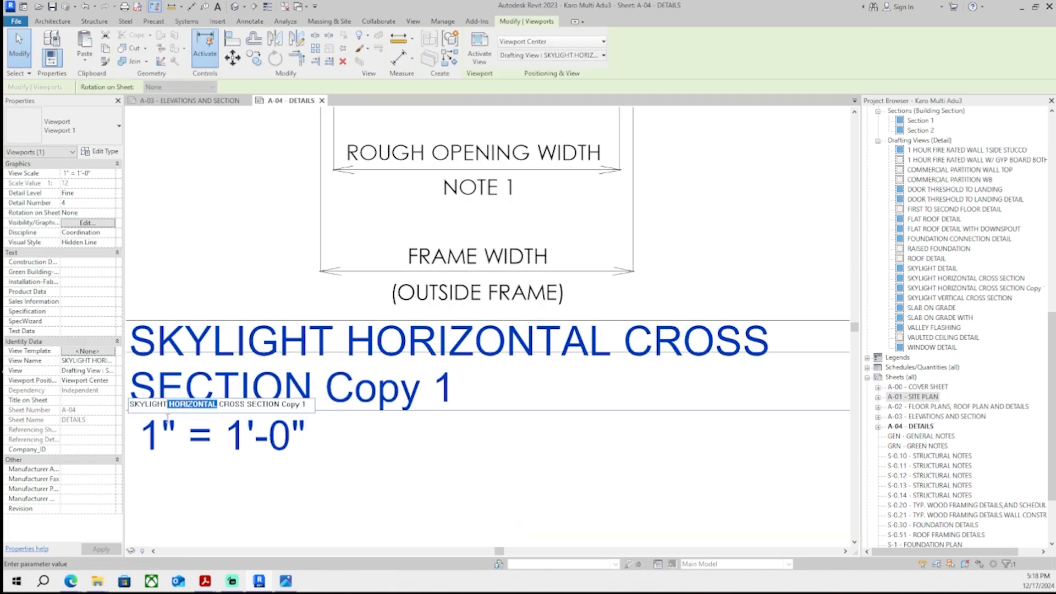
- Rename the skylight cross-section viewport's view to SKYLIGHT CROSS SECTION
double_click(425, 459)
scroll(567, 372, down, 5)
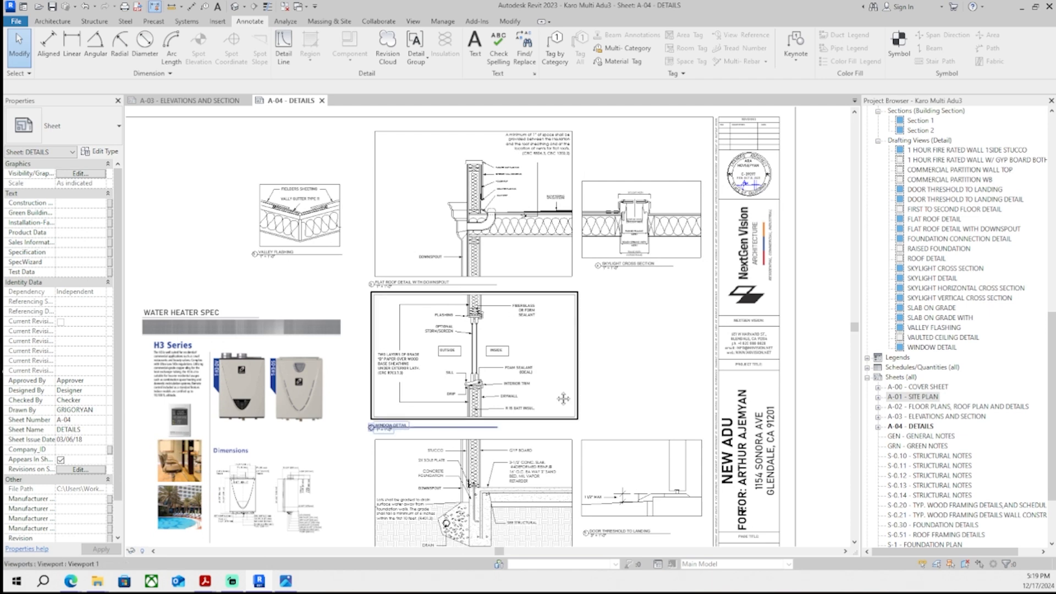
middle_drag(563, 399, 572, 382)
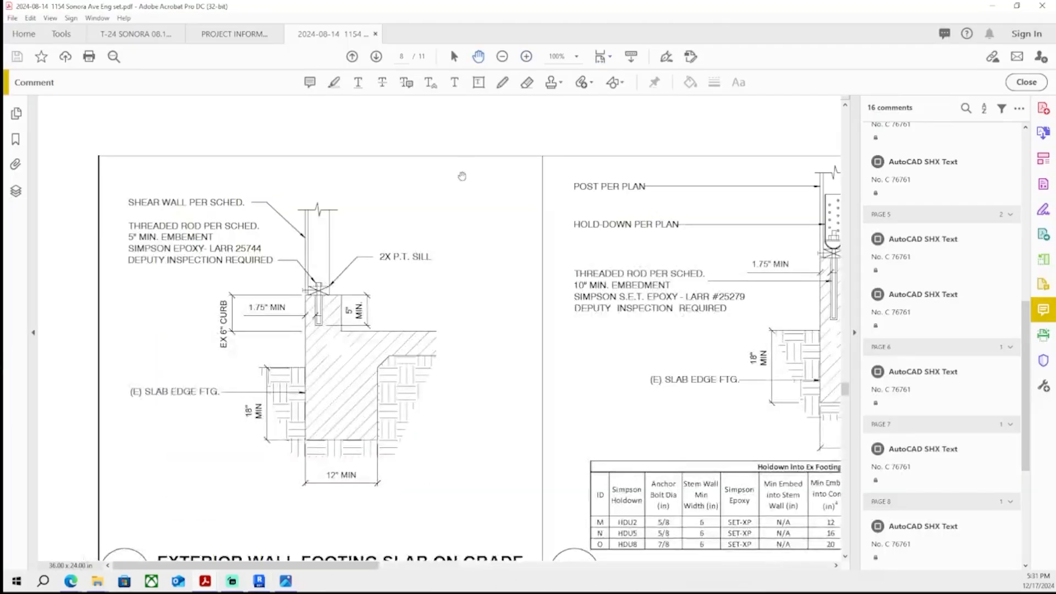
scroll(380, 250, down, 1)
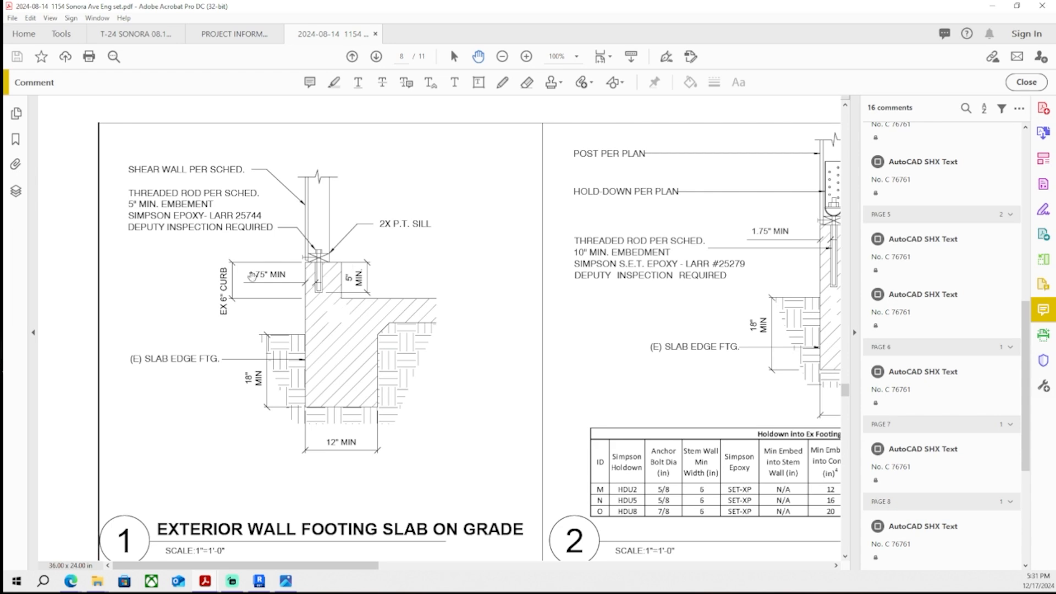
- Browse the structural engineering PDF's sheets, zooming into the footing details and lumber tables
scroll(252, 276, right, 5)
scroll(286, 263, right, 3)
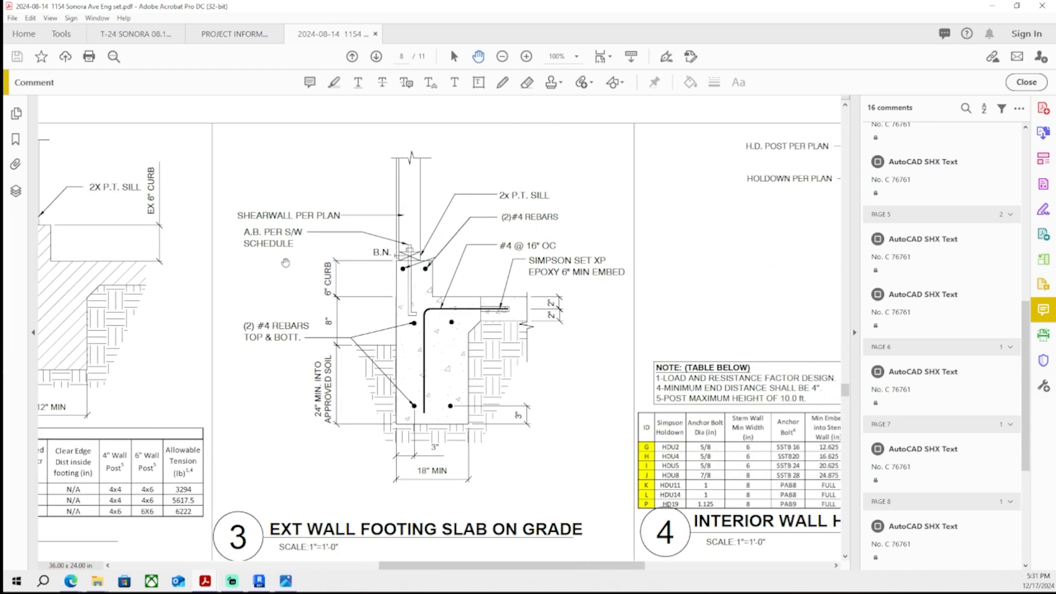
middle_drag(286, 263, 406, 297)
click(502, 56)
click(502, 56)
click(502, 56)
click(502, 56)
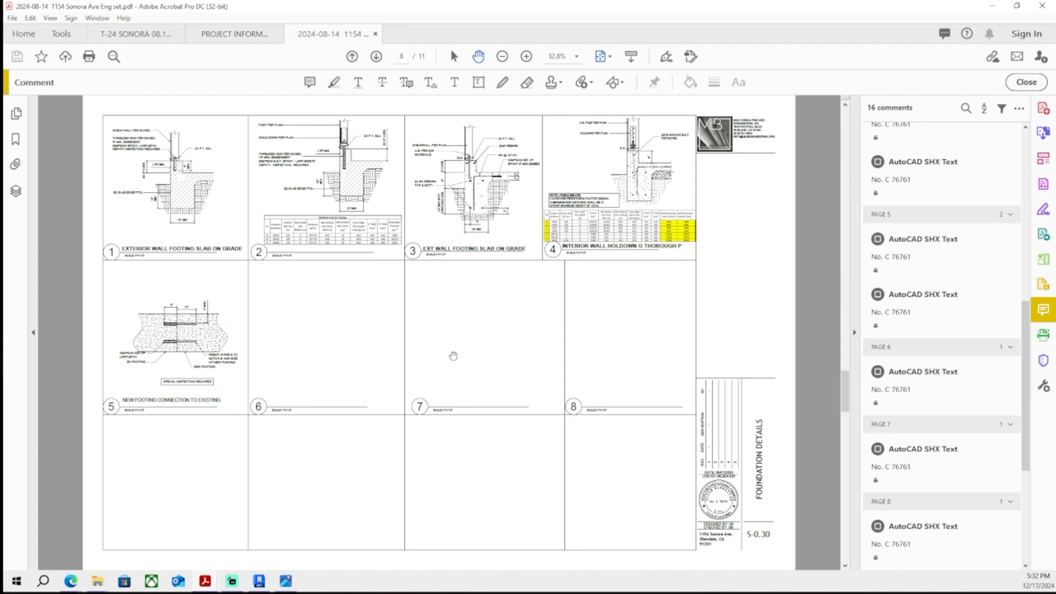
scroll(452, 356, up, 7)
scroll(503, 75, down, 3)
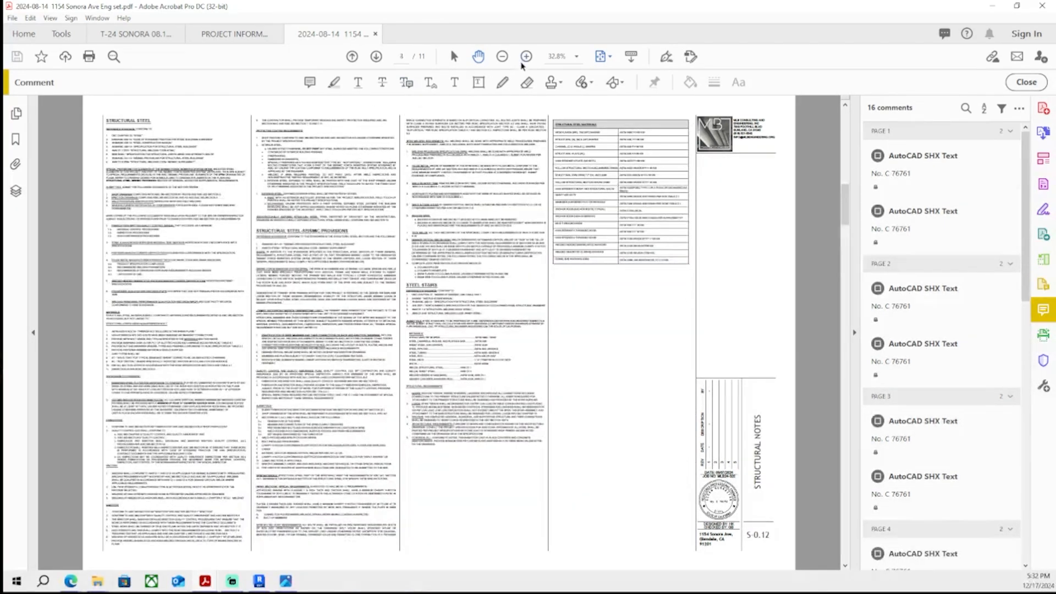
click(526, 56)
click(526, 57)
click(526, 56)
click(525, 57)
click(526, 57)
click(526, 57)
middle_drag(471, 189, 537, 201)
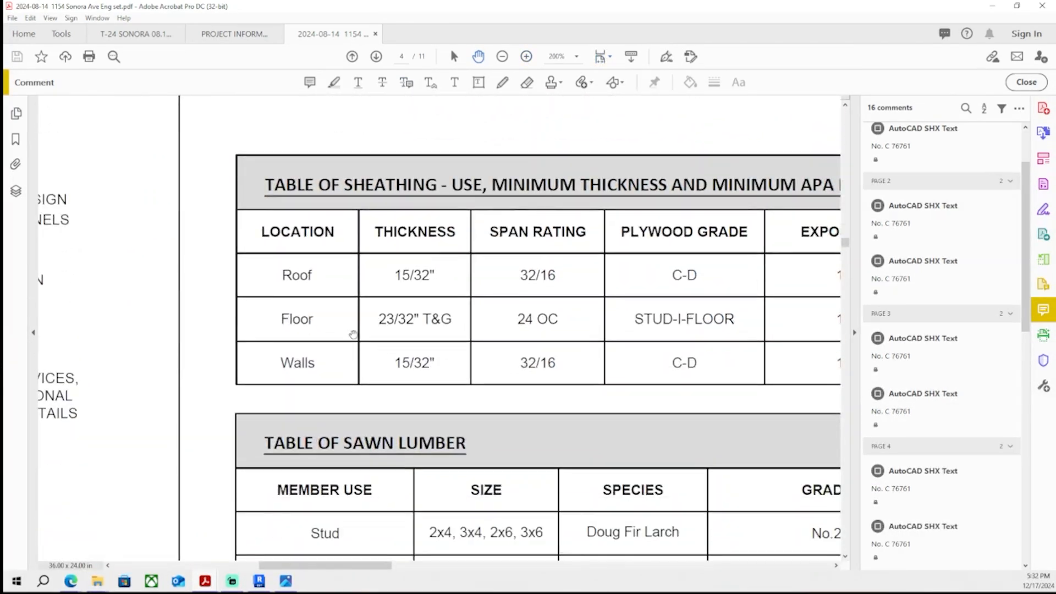
drag(354, 332, 262, 368)
drag(405, 489, 402, 300)
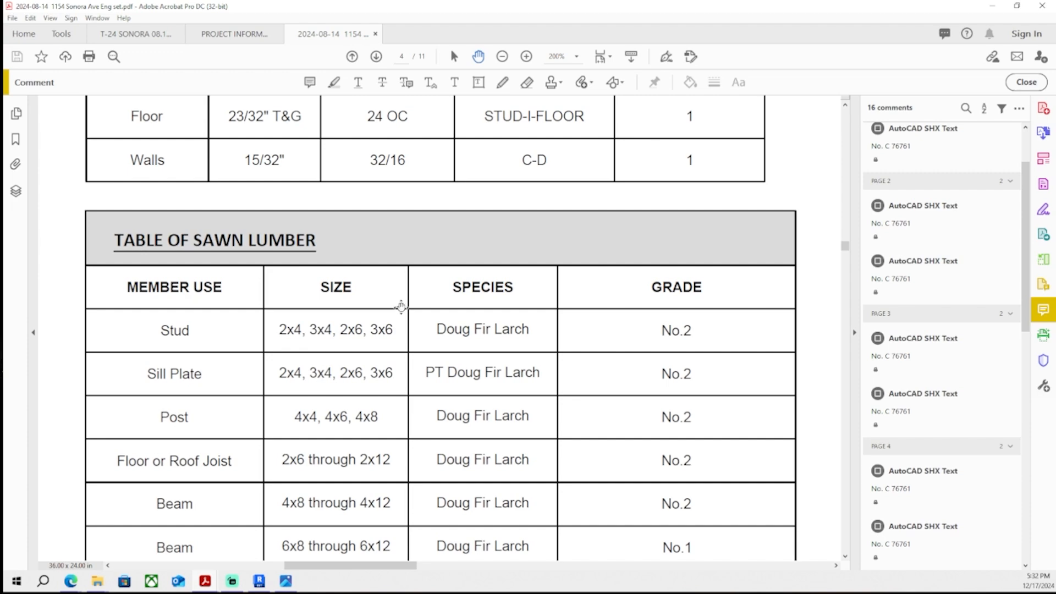
scroll(238, 330, down, 8)
scroll(211, 324, down, 3)
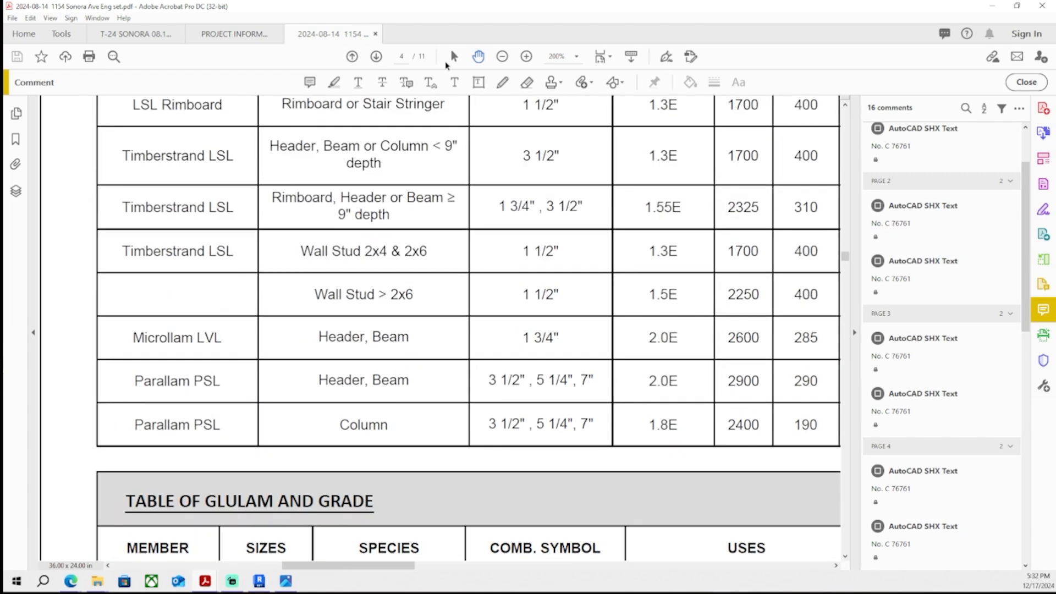
click(503, 56)
click(502, 56)
click(502, 57)
click(503, 57)
click(502, 57)
click(503, 57)
scroll(495, 186, down, 3)
scroll(495, 185, up, 6)
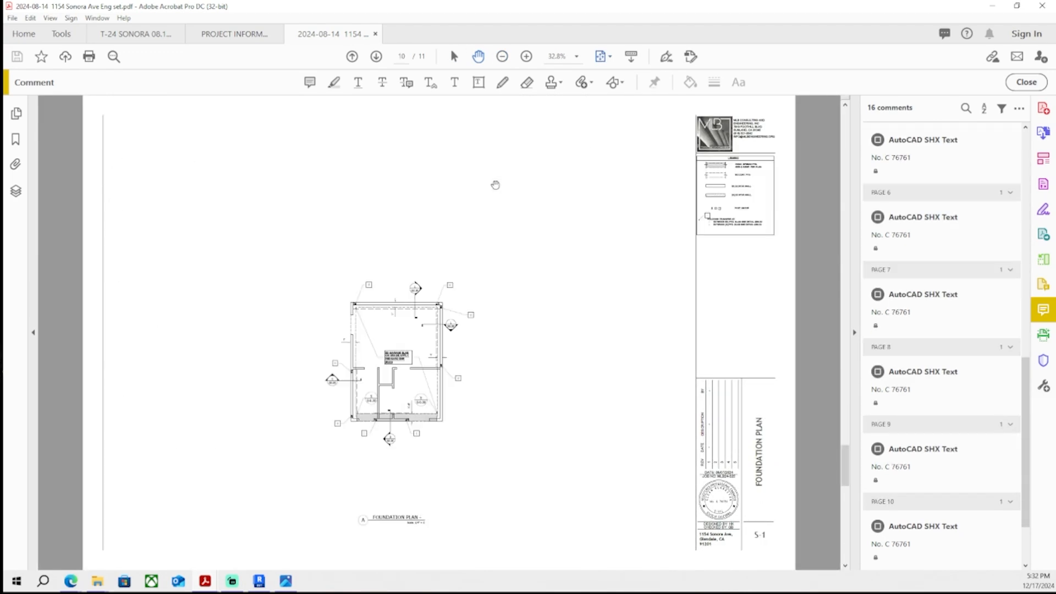
scroll(495, 186, up, 5)
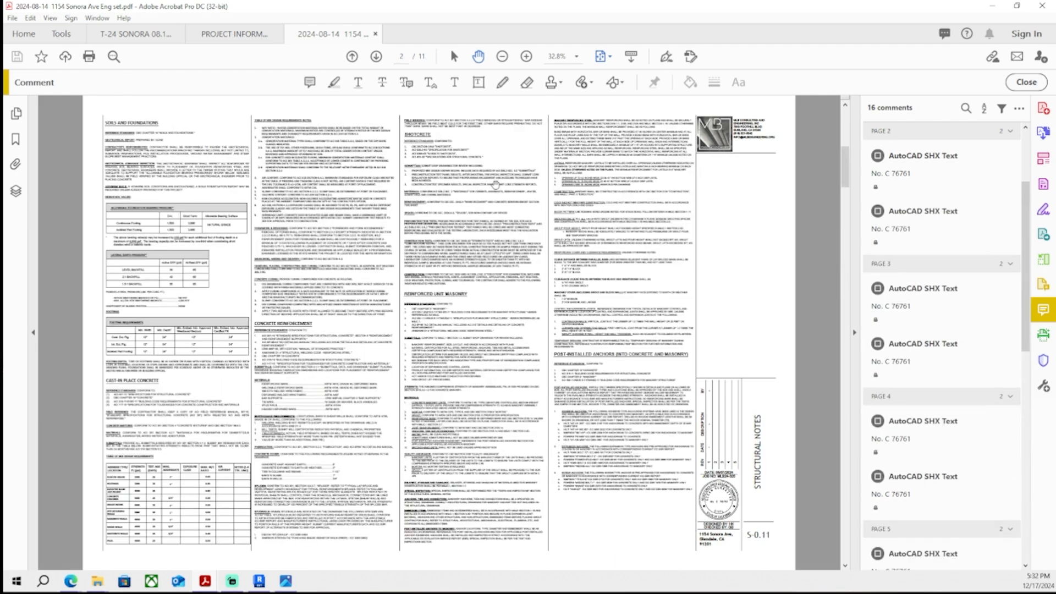
scroll(495, 185, up, 2)
scroll(496, 186, down, 2)
scroll(495, 186, down, 8)
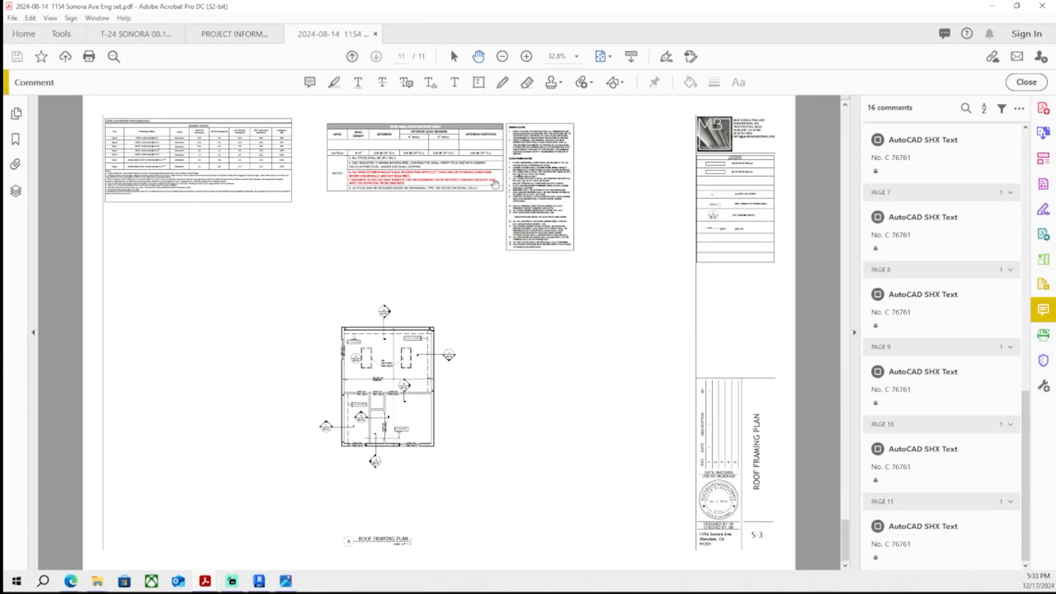
- Switch to the correction list PDF and review the dryer and water heater responses
click(234, 34)
scroll(223, 293, down, 5)
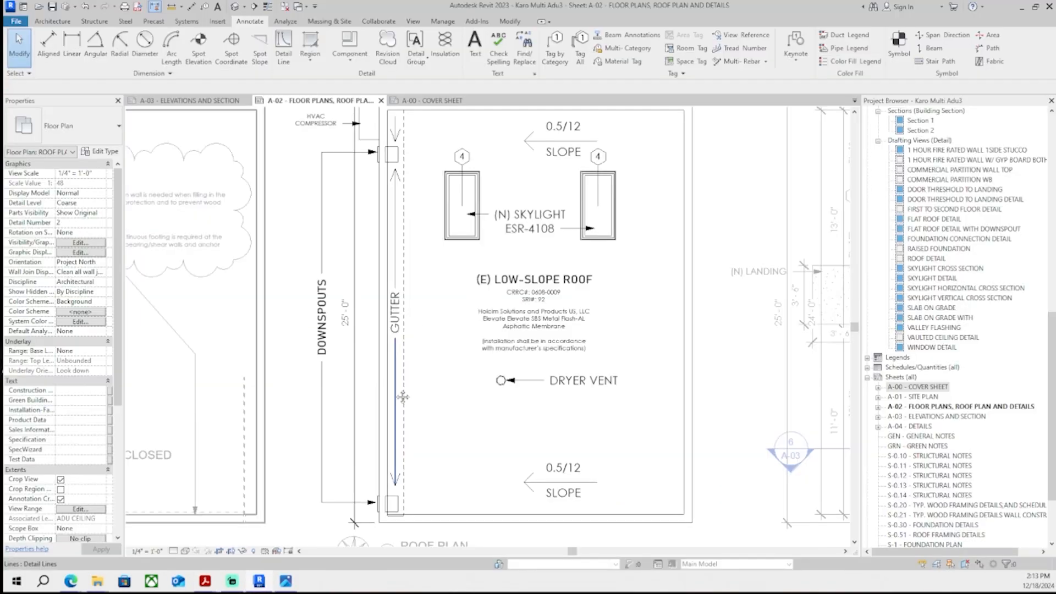
middle_drag(421, 392, 424, 362)
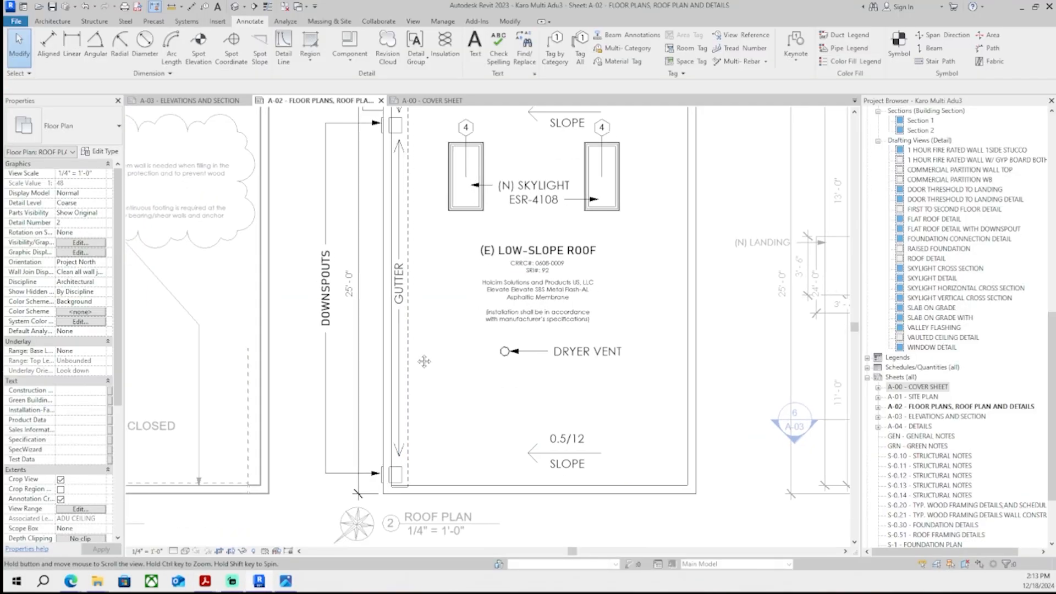
click(285, 47)
middle_drag(374, 159, 347, 346)
scroll(369, 250, up, 4)
click(434, 253)
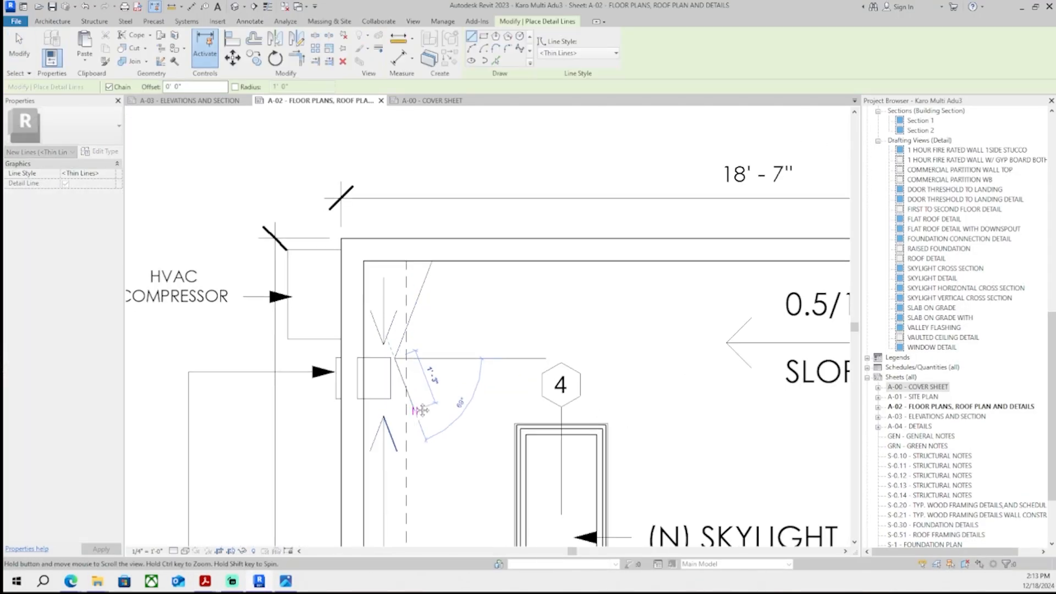
key(Escape)
key(Escape)
- Adjust the arrow lines beside the gutter near the HVAC compressor on the roof plan
scroll(399, 358, up, 4)
click(394, 344)
drag(388, 361, 378, 361)
key(Escape)
scroll(409, 324, down, 6)
click(410, 446)
middle_drag(412, 453, 433, 358)
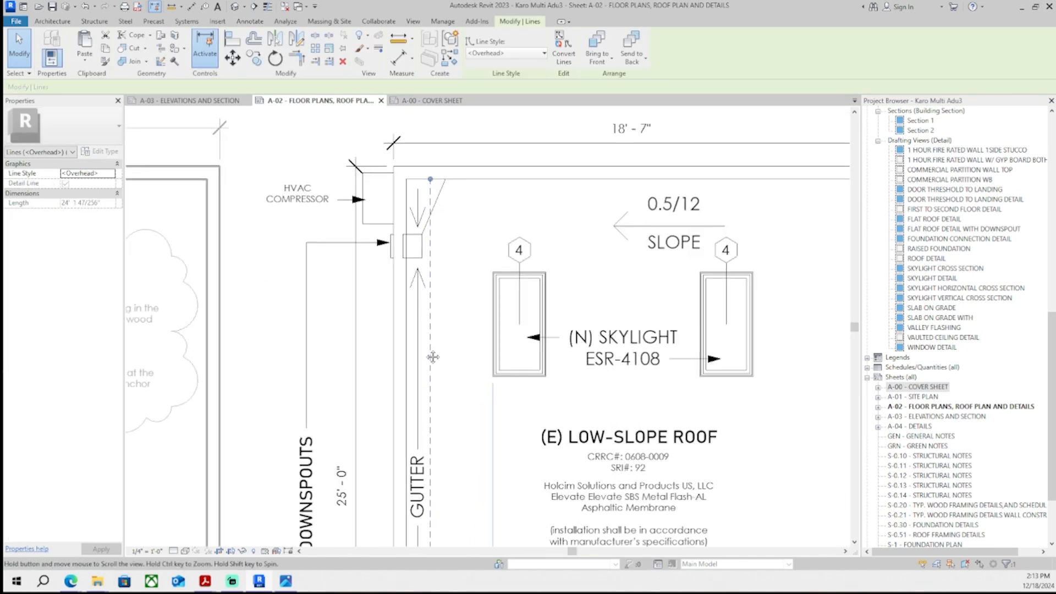
key(Escape)
- Draw thin detail lines from the gutter near the HVAC compressor down the roof plan's left edge and along its bottom edge
scroll(433, 357, down, 4)
scroll(436, 336, up, 2)
scroll(438, 321, down, 2)
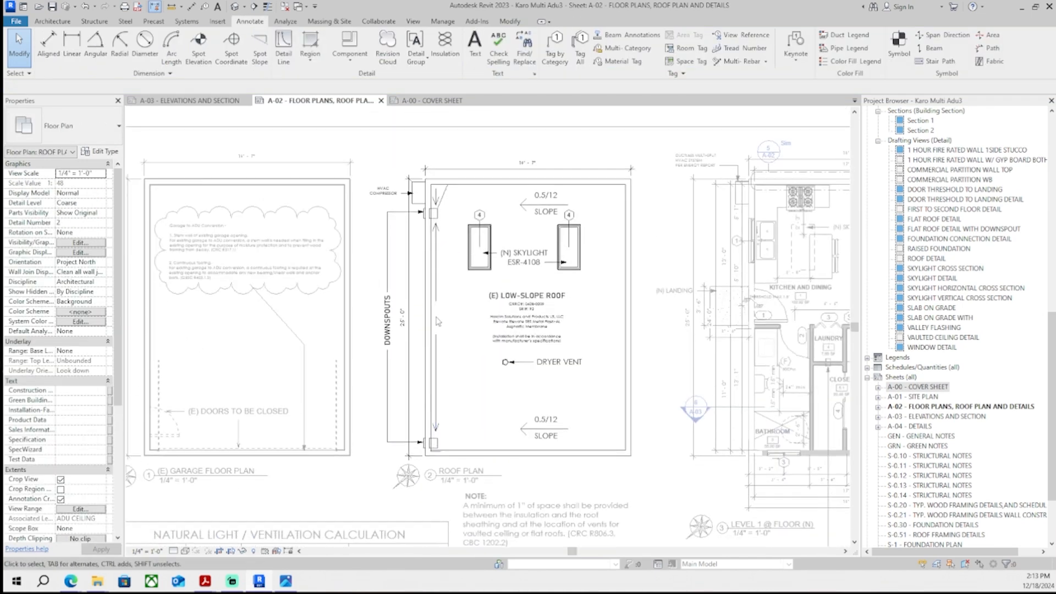
scroll(438, 323, up, 1)
click(284, 49)
scroll(449, 201, up, 5)
click(398, 197)
scroll(420, 226, down, 4)
scroll(423, 341, up, 2)
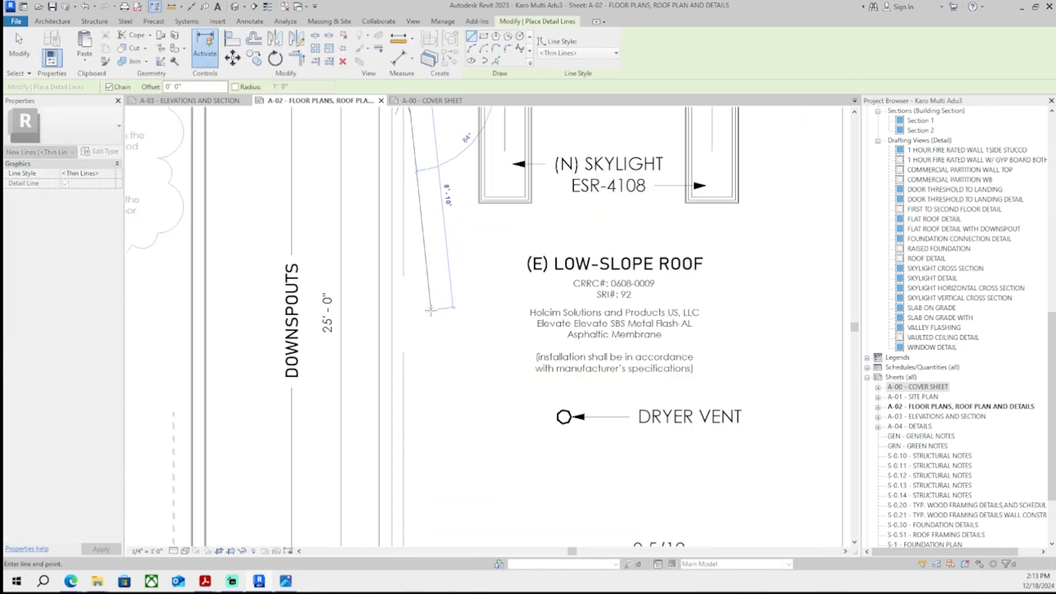
scroll(431, 312, down, 4)
scroll(432, 315, up, 3)
click(431, 312)
scroll(430, 319, down, 3)
scroll(406, 429, up, 5)
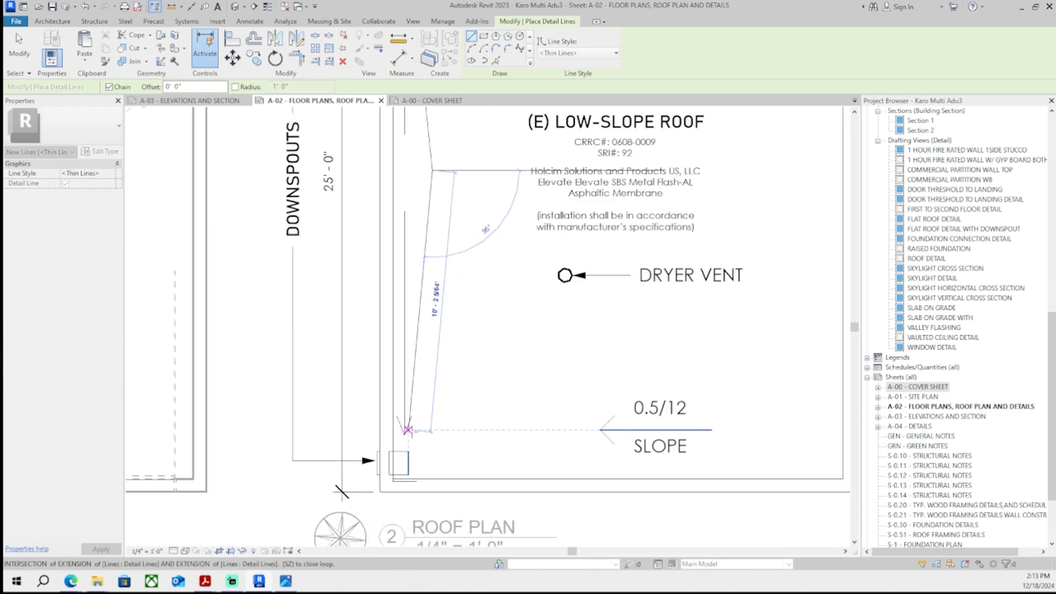
scroll(406, 426, down, 3)
scroll(404, 407, up, 4)
click(401, 448)
scroll(407, 450, down, 4)
scroll(449, 455, up, 2)
scroll(676, 453, up, 1)
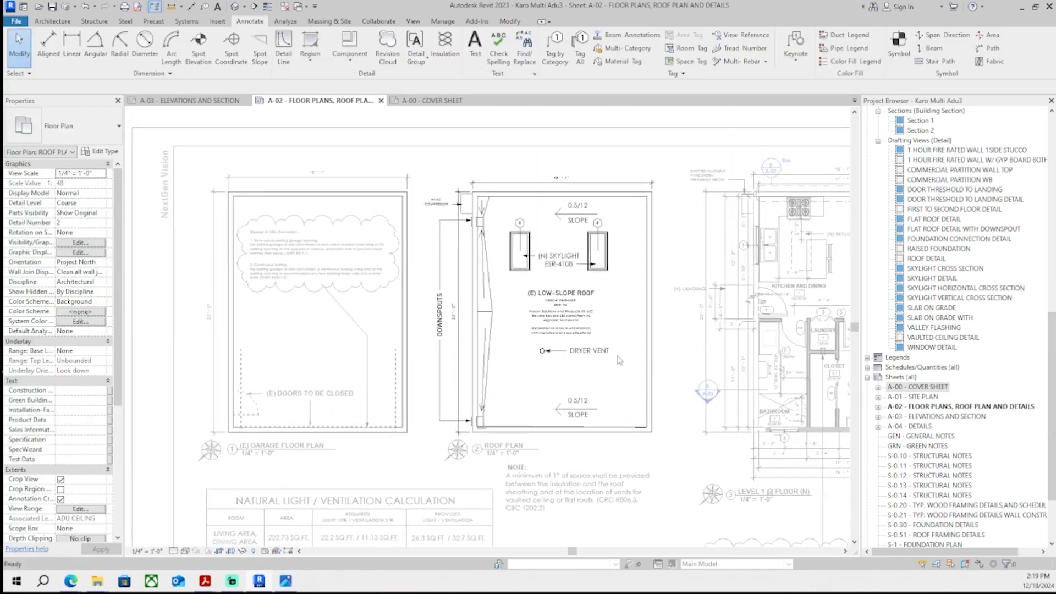
scroll(609, 335, up, 2)
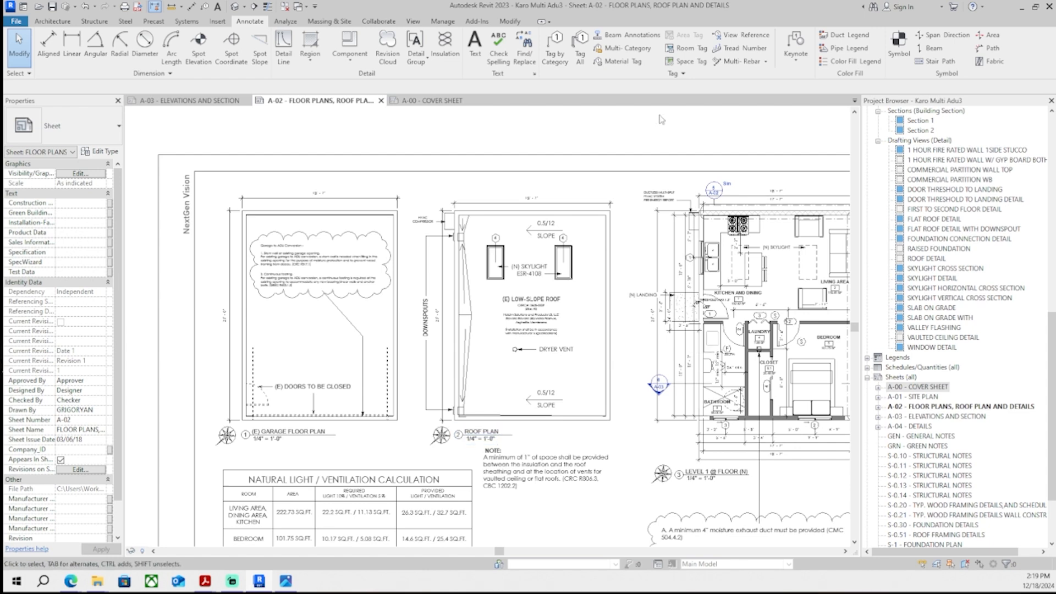
- Activate the roof plan viewport and rotate the arrowhead near the HVAC compressor to follow the angled gutter line
middle_drag(548, 343, 557, 342)
scroll(475, 235, up, 4)
scroll(473, 236, up, 2)
double_click(511, 244)
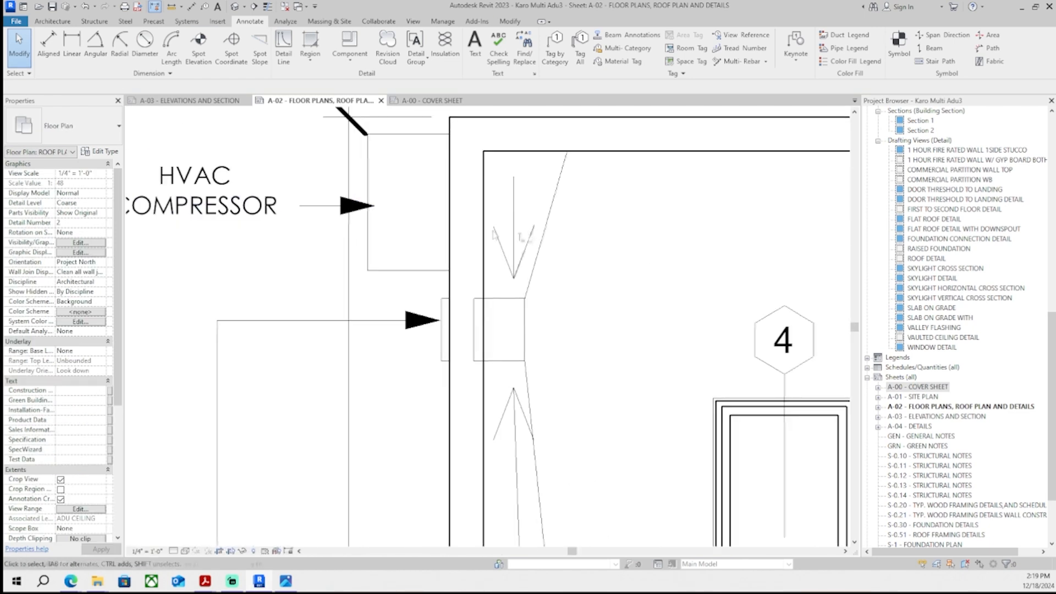
scroll(511, 245, up, 1)
click(420, 251)
click(275, 58)
scroll(375, 204, down, 1)
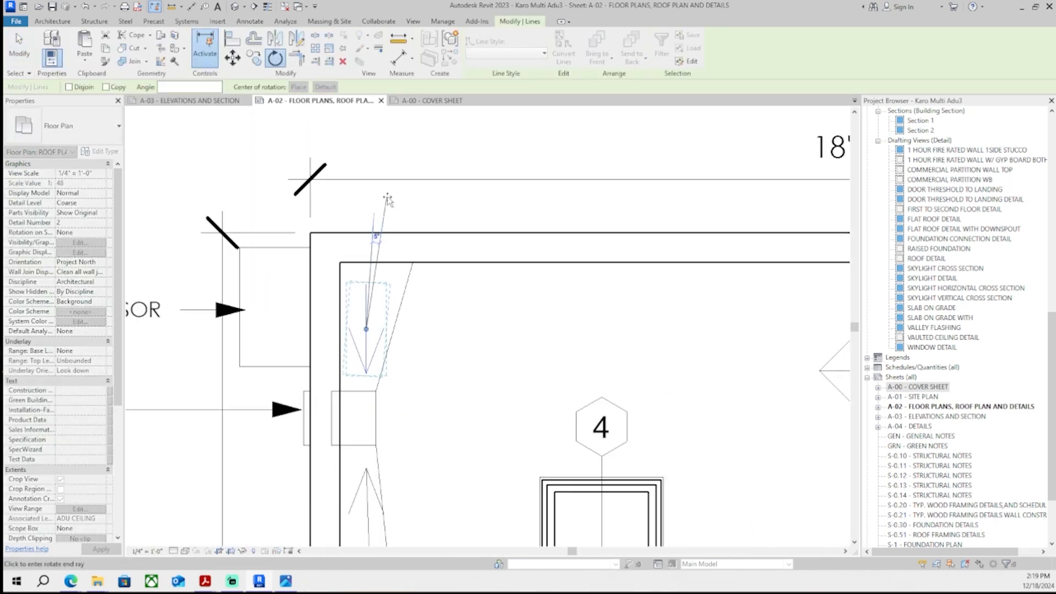
click(387, 198)
scroll(391, 220, down, 4)
scroll(391, 396, down, 2)
middle_drag(392, 397, 389, 250)
- Rotate the second arrowhead on the angled gutter line to match its slope
scroll(411, 182, up, 1)
scroll(391, 251, up, 2)
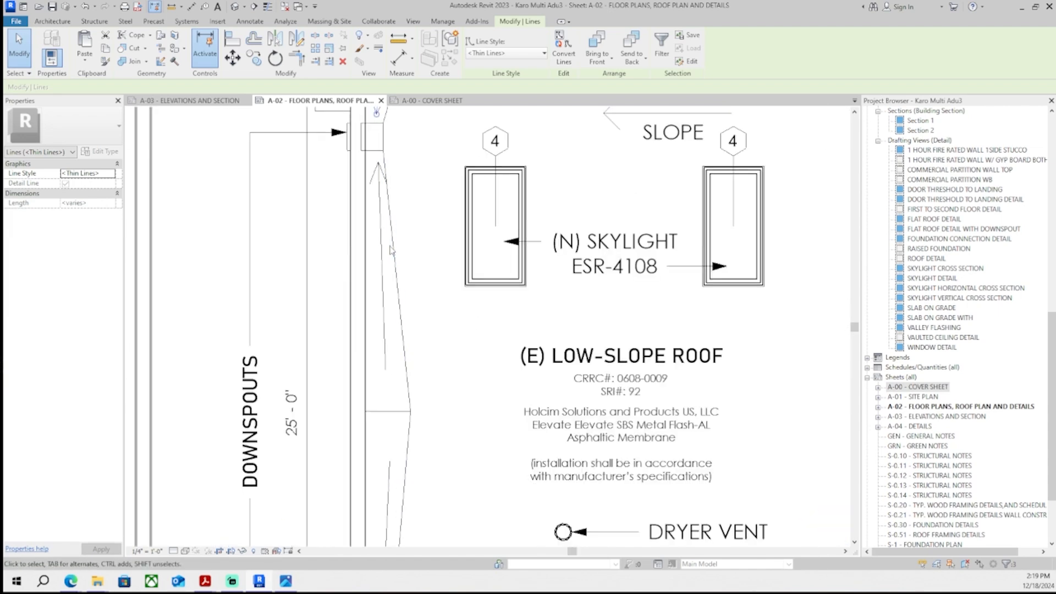
scroll(380, 204, up, 2)
ctrl+click(378, 148)
middle_drag(379, 150, 340, 290)
click(275, 57)
scroll(424, 380, up, 1)
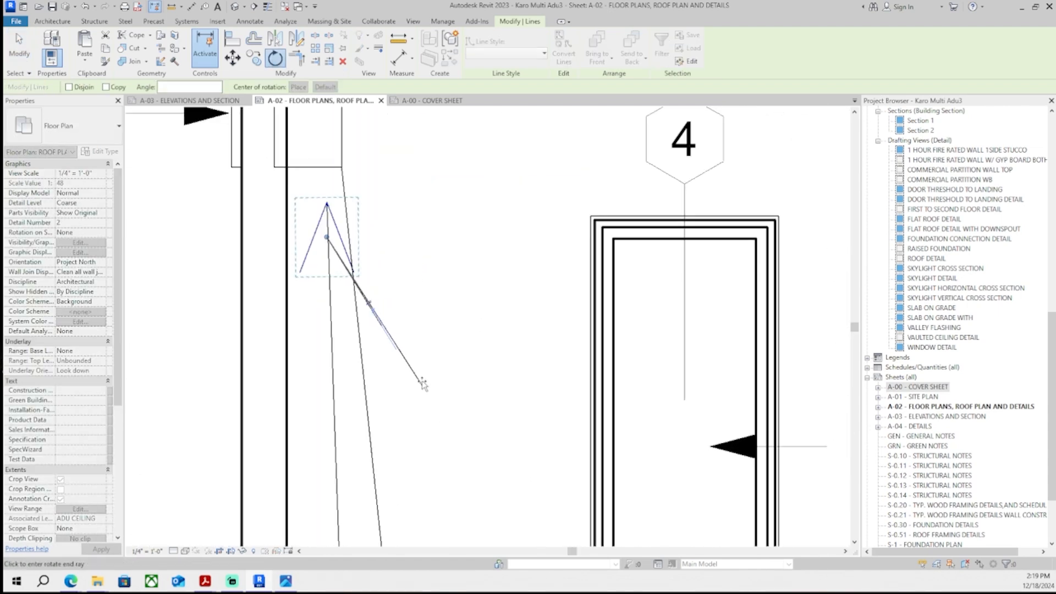
click(424, 382)
click(427, 363)
middle_drag(419, 336, 422, 376)
scroll(346, 284, up, 3)
scroll(321, 206, up, 3)
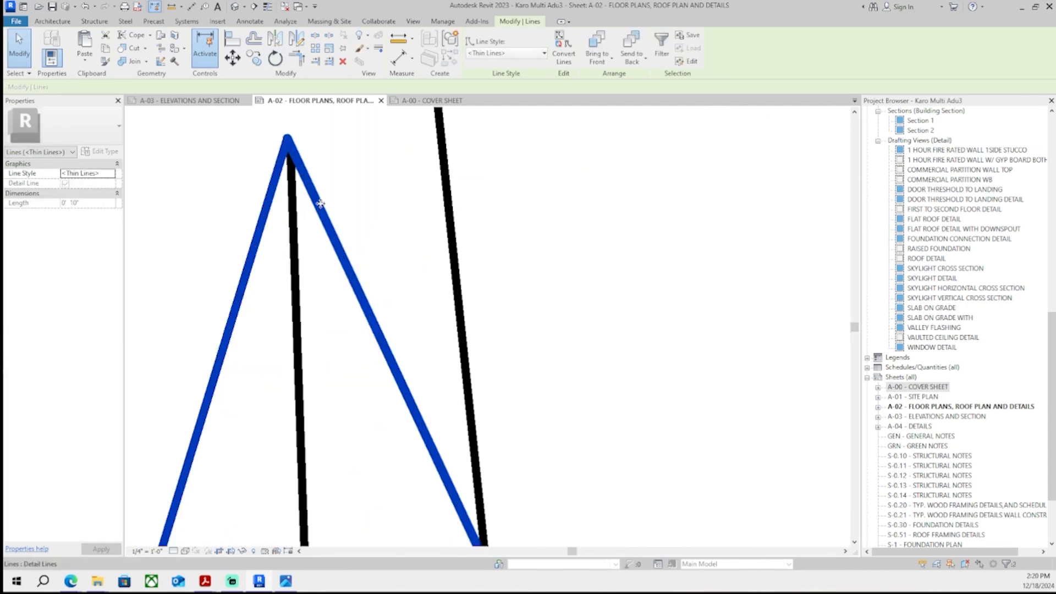
key(Escape)
scroll(324, 203, down, 5)
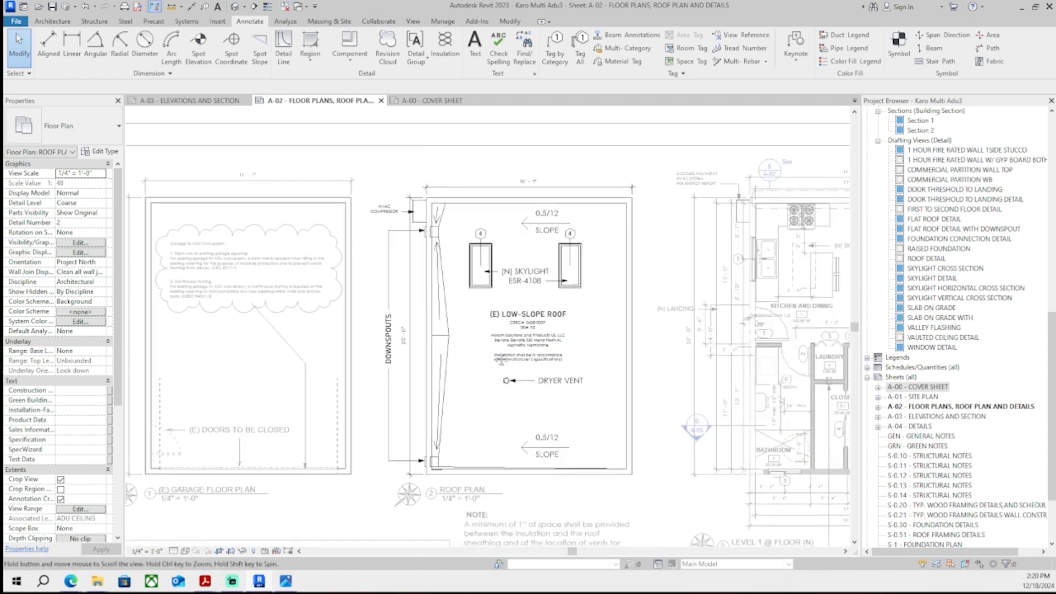
- Switch to the Overhead line style and draw a dashed detail line along the roof's bottom edge from its right corner
middle_drag(476, 331, 444, 334)
scroll(444, 335, up, 2)
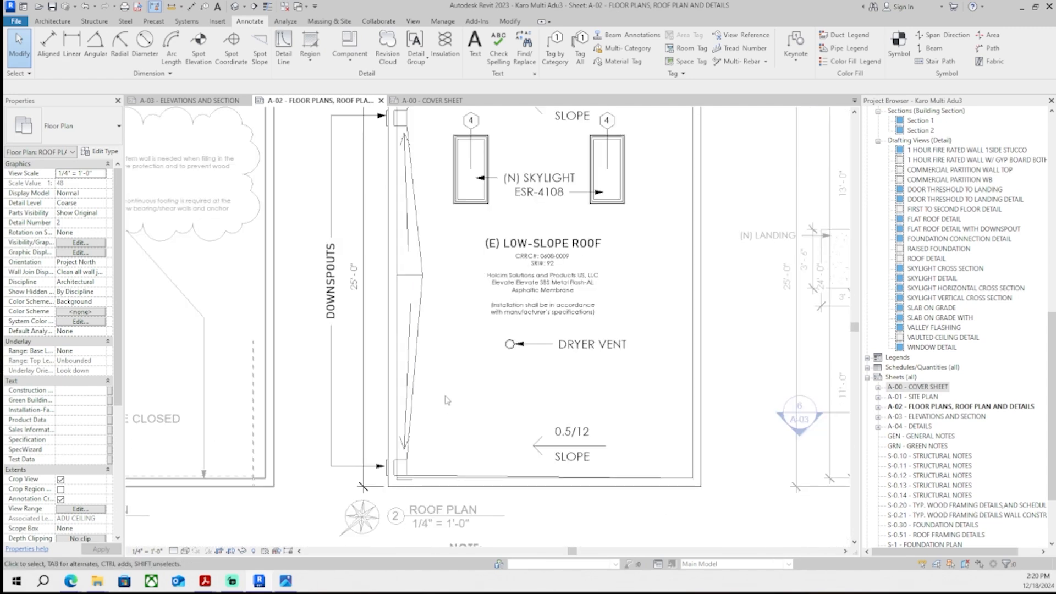
key(d)
key(l)
scroll(418, 470, up, 3)
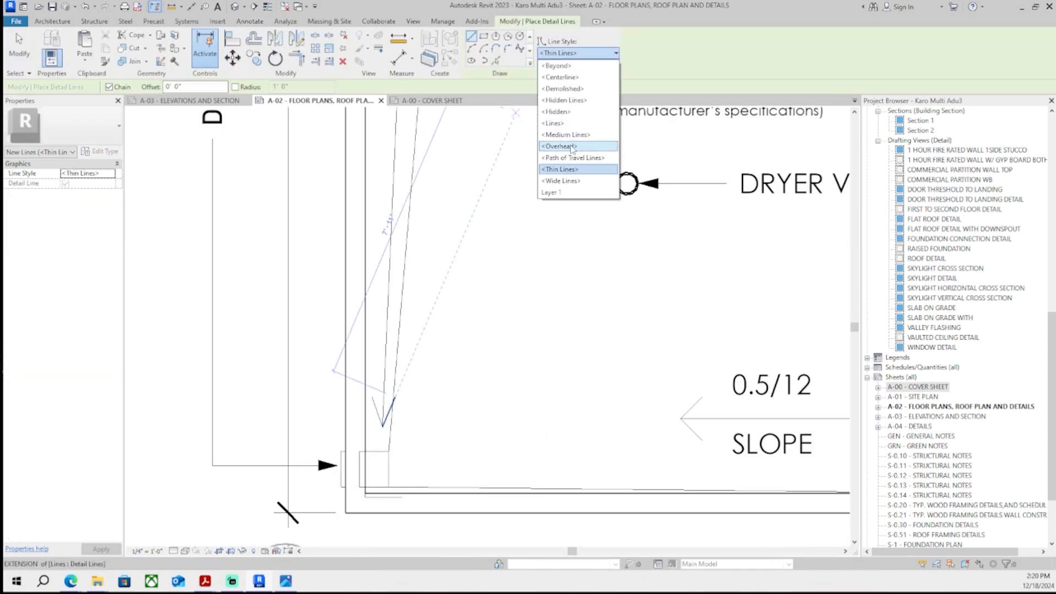
scroll(507, 442, down, 2)
scroll(832, 431, up, 1)
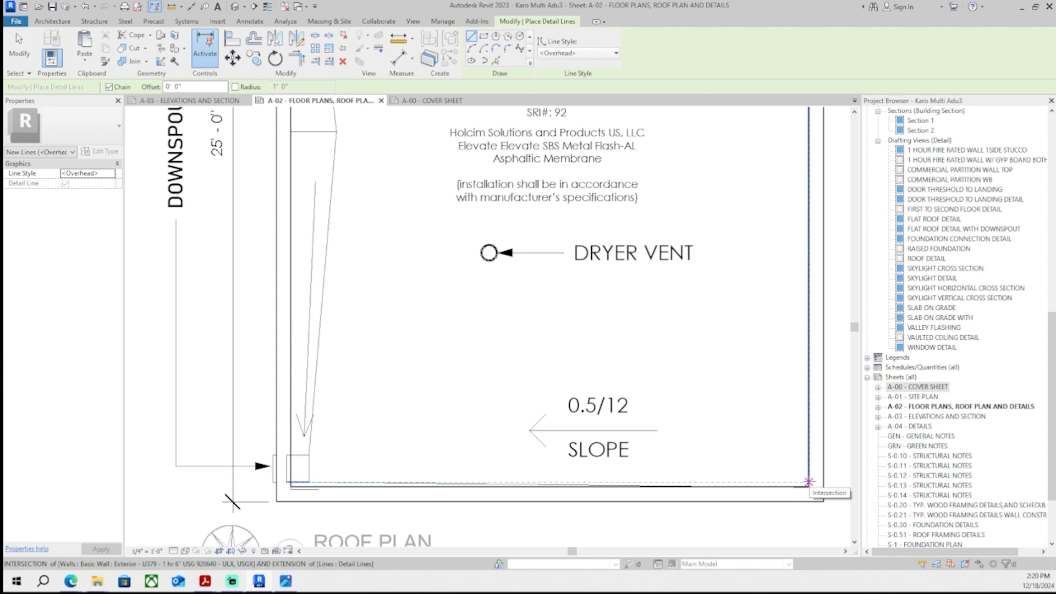
click(809, 482)
scroll(317, 481, up, 2)
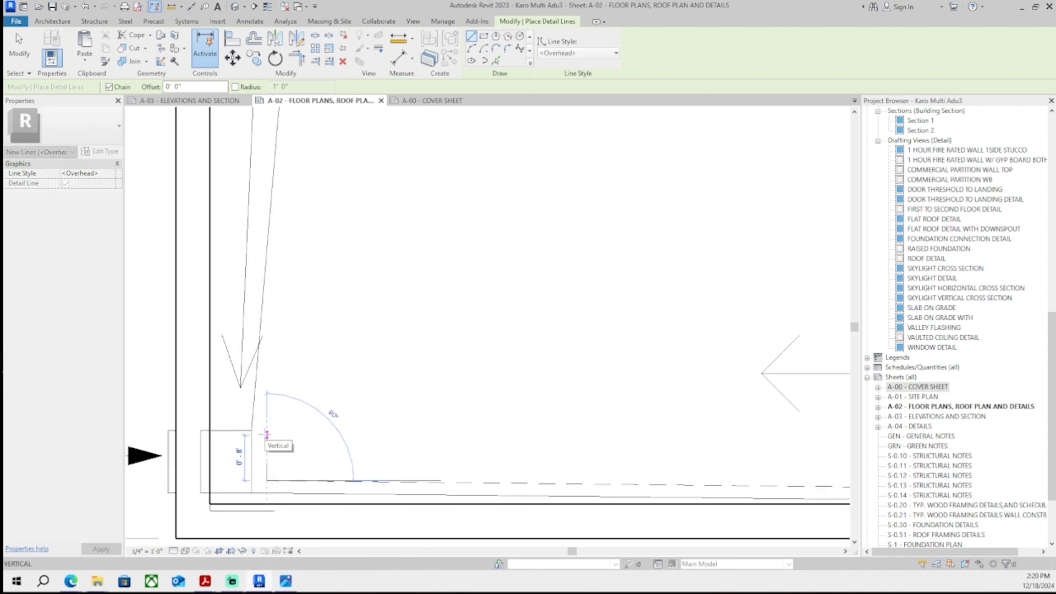
scroll(266, 435, down, 1)
middle_drag(267, 435, 283, 400)
- Continue the dashed line in angled segments up the roof's left side to the gutter near the HVAC compressor
scroll(283, 401, up, 2)
scroll(283, 397, down, 3)
middle_drag(363, 119, 345, 326)
scroll(302, 251, up, 1)
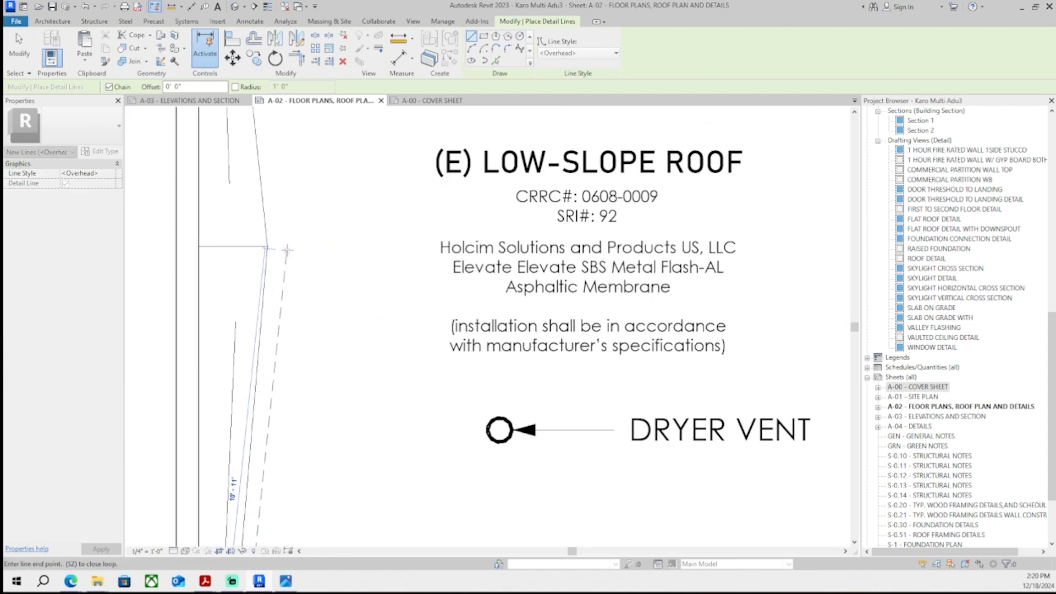
click(287, 246)
scroll(286, 245, down, 2)
middle_drag(278, 143, 333, 325)
scroll(333, 326, up, 3)
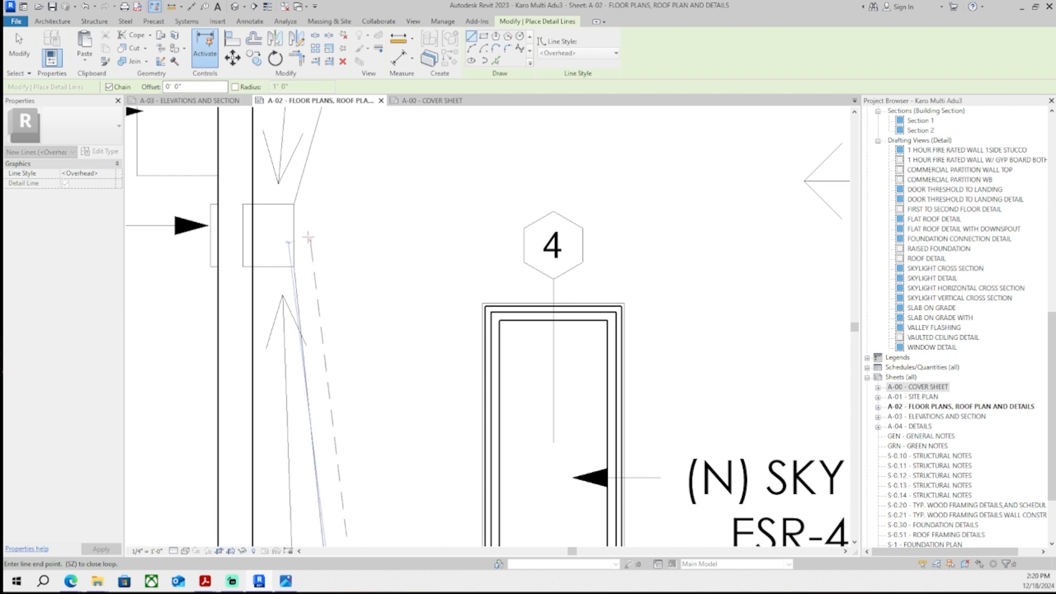
click(308, 237)
middle_drag(356, 141, 340, 212)
key(Escape)
key(Escape)
- Shorten the lower end of the angled line near the bottom downspout on the roof plan
scroll(473, 382, down, 5)
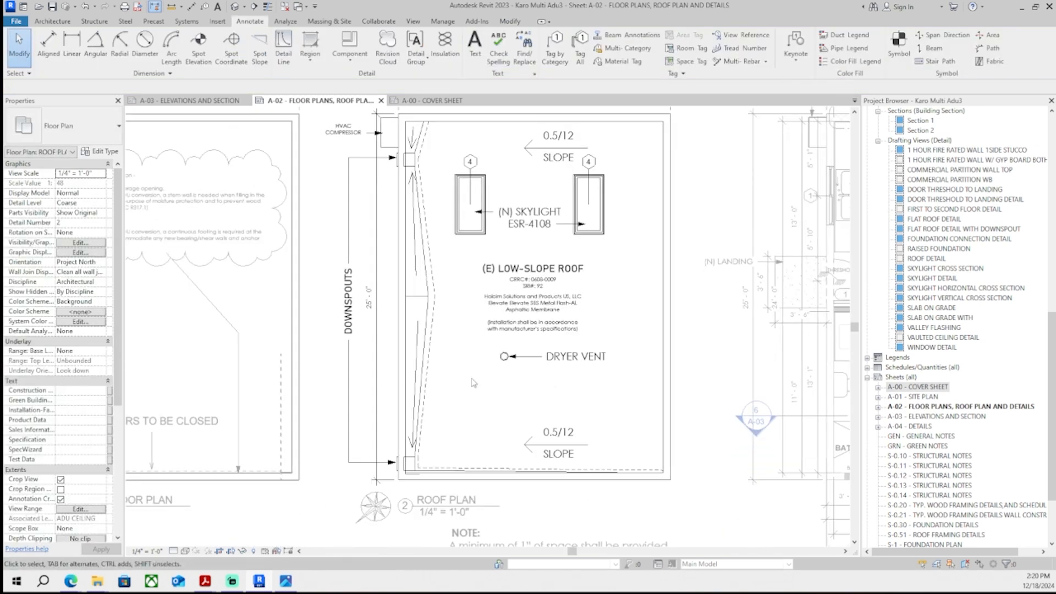
scroll(425, 474, up, 5)
click(397, 437)
scroll(400, 442, up, 2)
drag(388, 458, 387, 405)
key(Escape)
scroll(530, 155, down, 5)
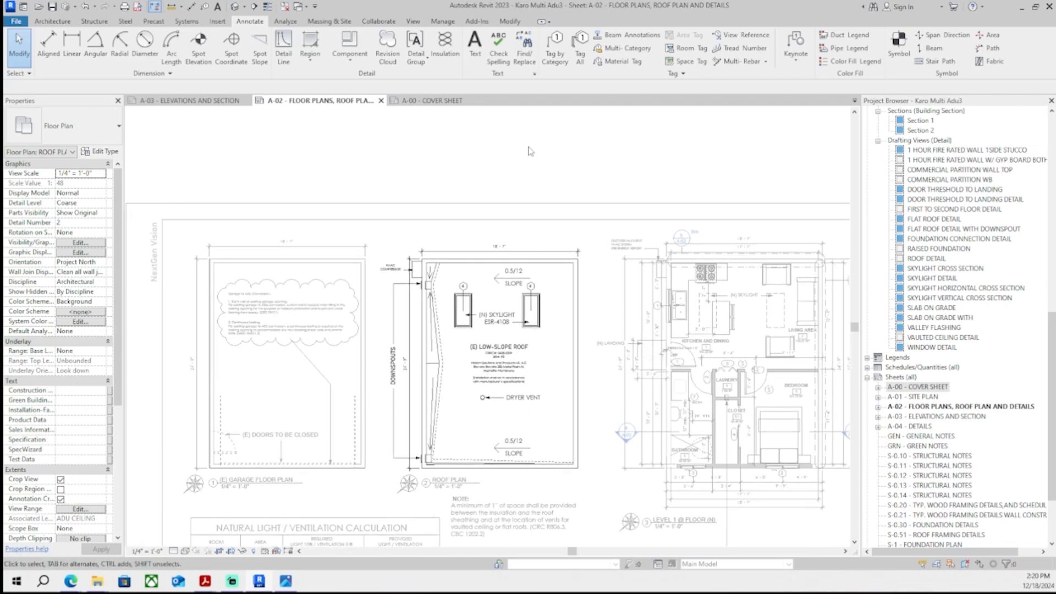
middle_drag(530, 168, 531, 157)
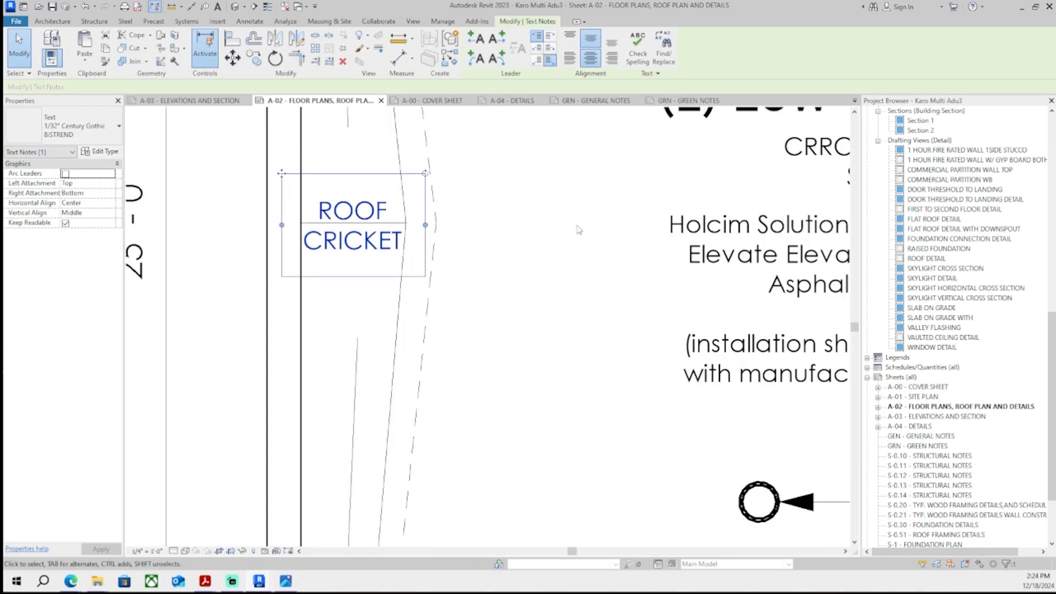
key(Escape)
scroll(579, 230, down, 5)
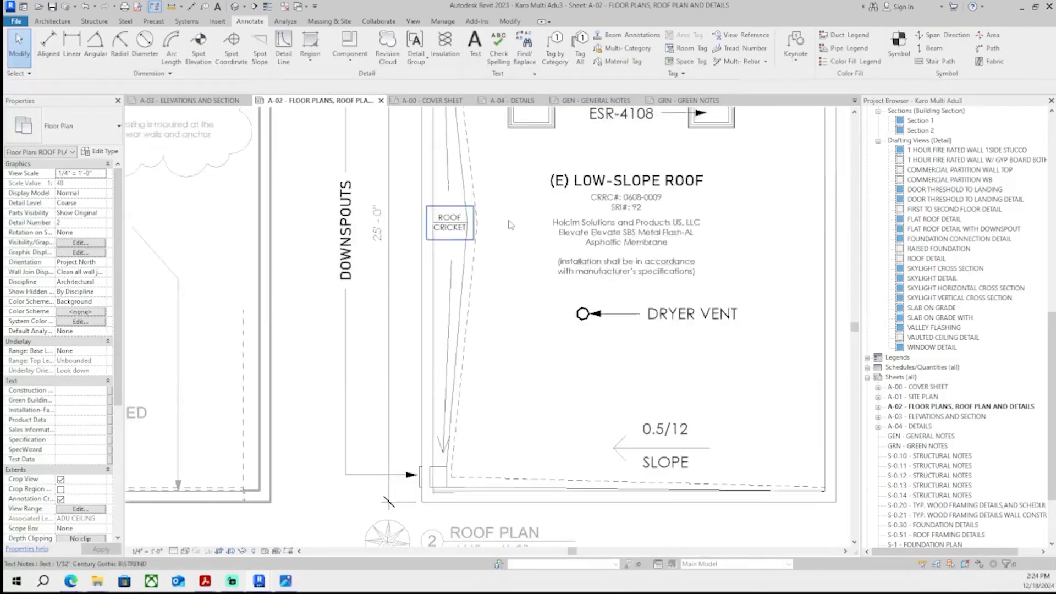
- Rotate and reposition the lower arrow lines to point along the roof cricket edge
scroll(391, 355, up, 6)
click(389, 349)
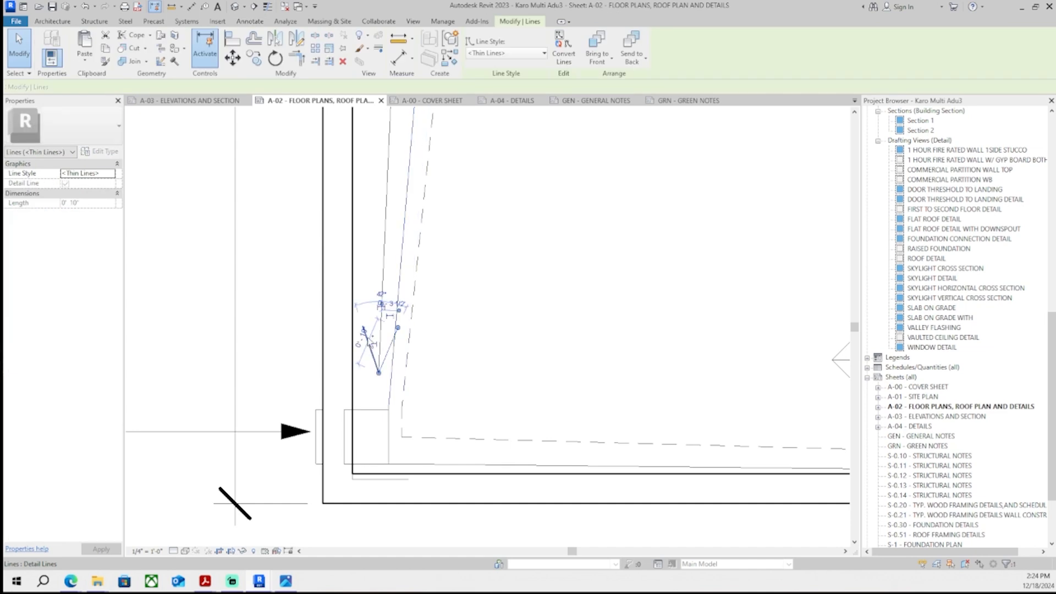
ctrl+click(368, 342)
ctrl+click(380, 341)
middle_drag(451, 125, 420, 271)
middle_drag(380, 140, 422, 422)
scroll(401, 292, down, 3)
scroll(411, 249, up, 4)
scroll(422, 422, down, 7)
middle_drag(422, 191, 406, 320)
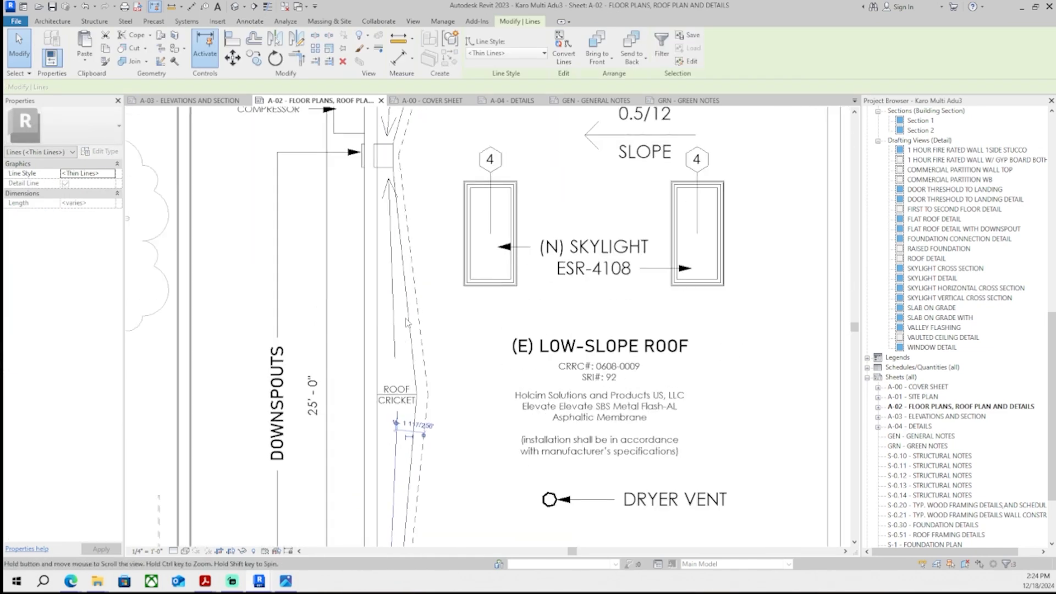
- Adjust the upper arrow lines beside the roof cricket near the HVAC compressor
scroll(389, 208, up, 5)
scroll(393, 179, up, 3)
click(405, 185)
ctrl+click(368, 186)
ctrl+click(389, 211)
scroll(411, 241, down, 3)
scroll(408, 230, down, 1)
middle_drag(407, 227, 403, 181)
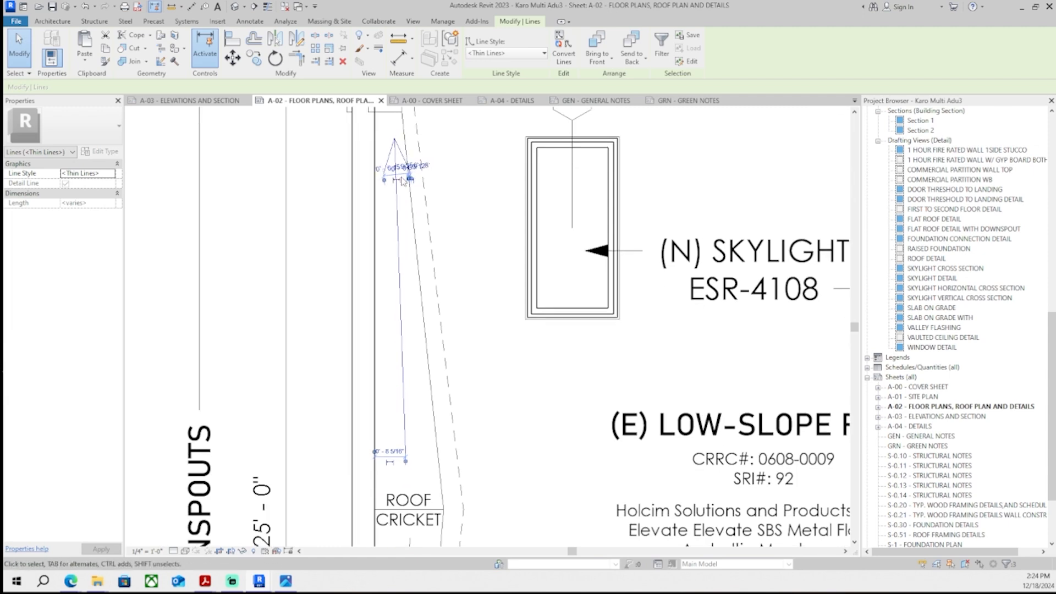
scroll(445, 211, down, 5)
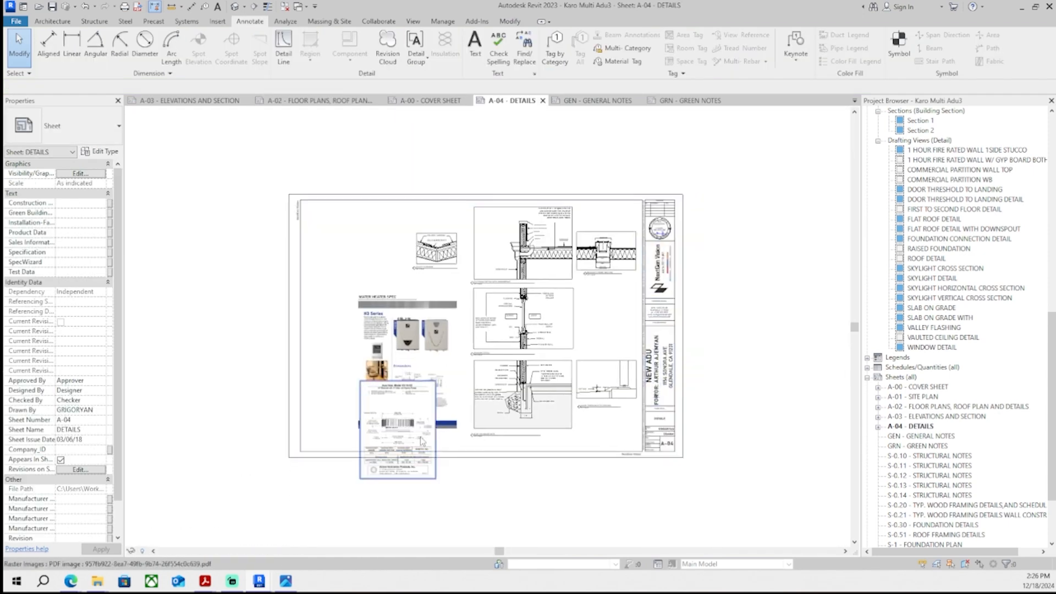
scroll(418, 385, up, 3)
scroll(352, 467, down, 2)
drag(383, 484, 349, 291)
middle_drag(349, 292, 327, 286)
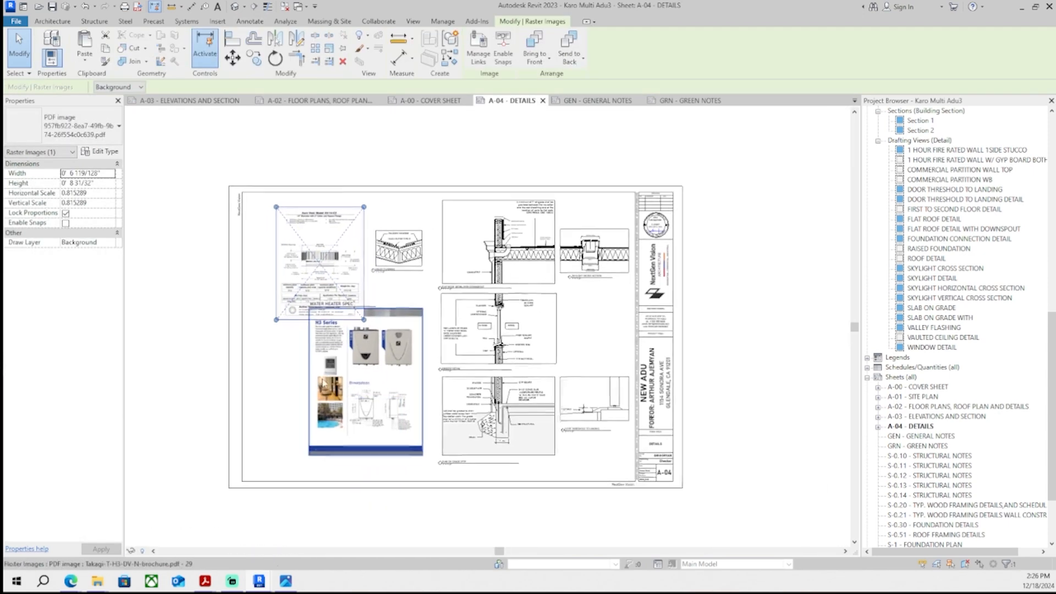
- Move the water heater brochure image and its WATER HEATER SPEC label on the A-04 details sheet
click(319, 349)
scroll(324, 344, up, 3)
drag(299, 287, 317, 306)
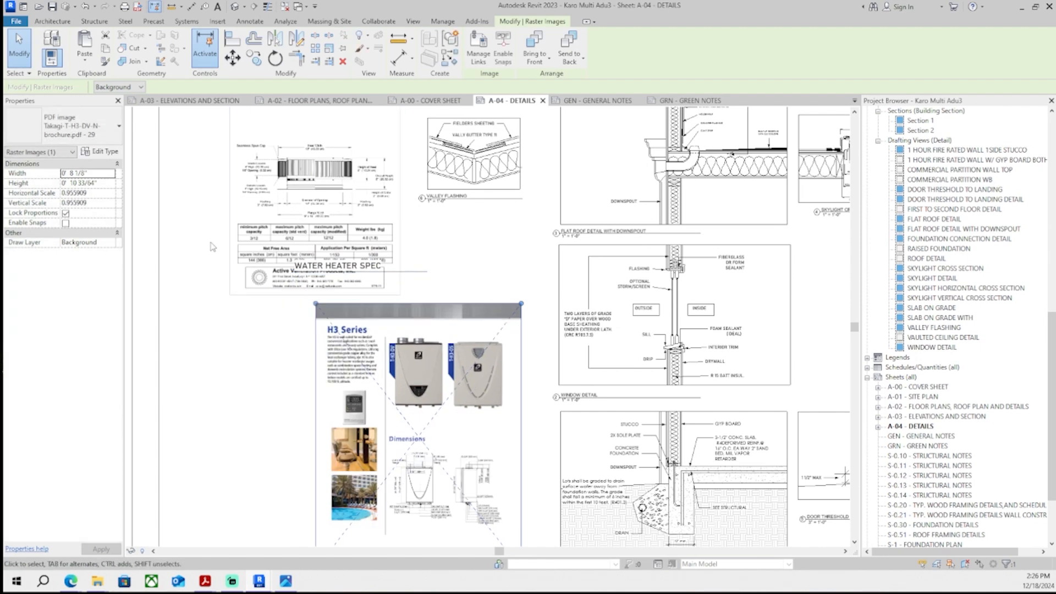
drag(212, 244, 443, 296)
middle_drag(443, 295, 437, 283)
scroll(313, 281, up, 3)
key(Down)
key(Down)
key(Down)
key(Down)
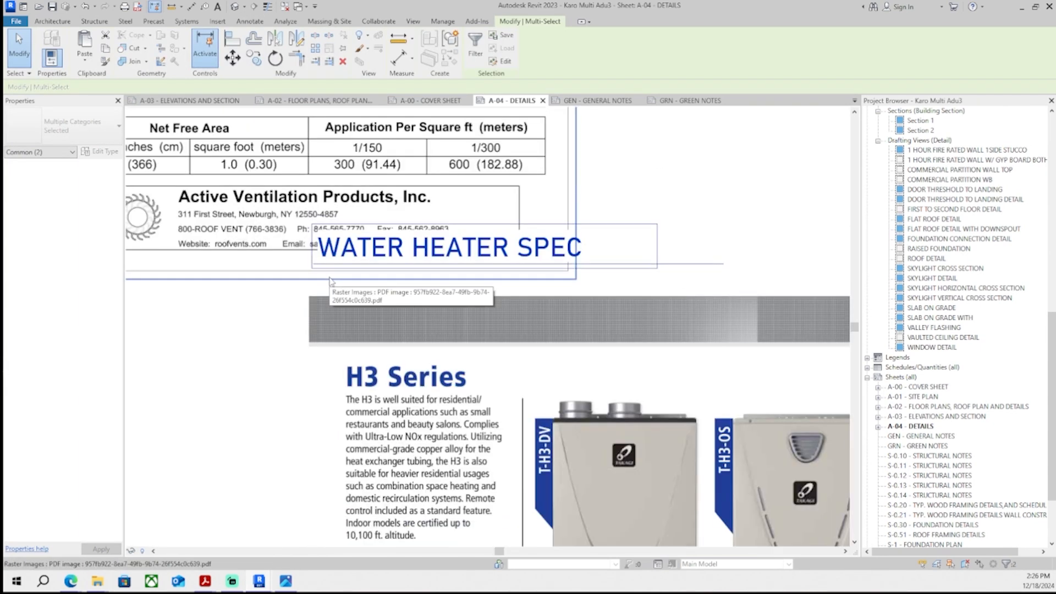
- Select the roof vent spec, water heater label and brochure together and nudge them downward
scroll(330, 272, down, 3)
middle_drag(363, 287, 355, 281)
drag(221, 236, 574, 552)
middle_drag(530, 475, 421, 460)
key(Down)
key(Down)
key(Down)
scroll(518, 361, down, 2)
key(Down)
key(Down)
key(Down)
key(Down)
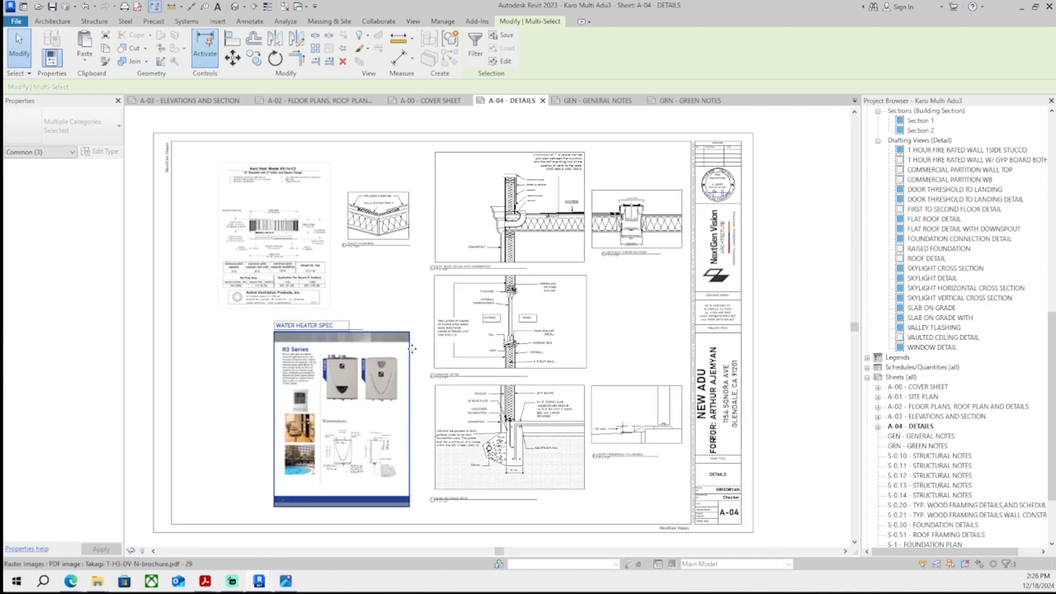
- Move the roof vent spec image to the right, above the water heater spec
scroll(782, 427, up, 1)
mouse_move(345, 215)
mouse_down()
mouse_move(656, 311)
mouse_move(645, 330)
mouse_up()
key(Escape)
scroll(282, 436, down, 3)
scroll(323, 447, up, 5)
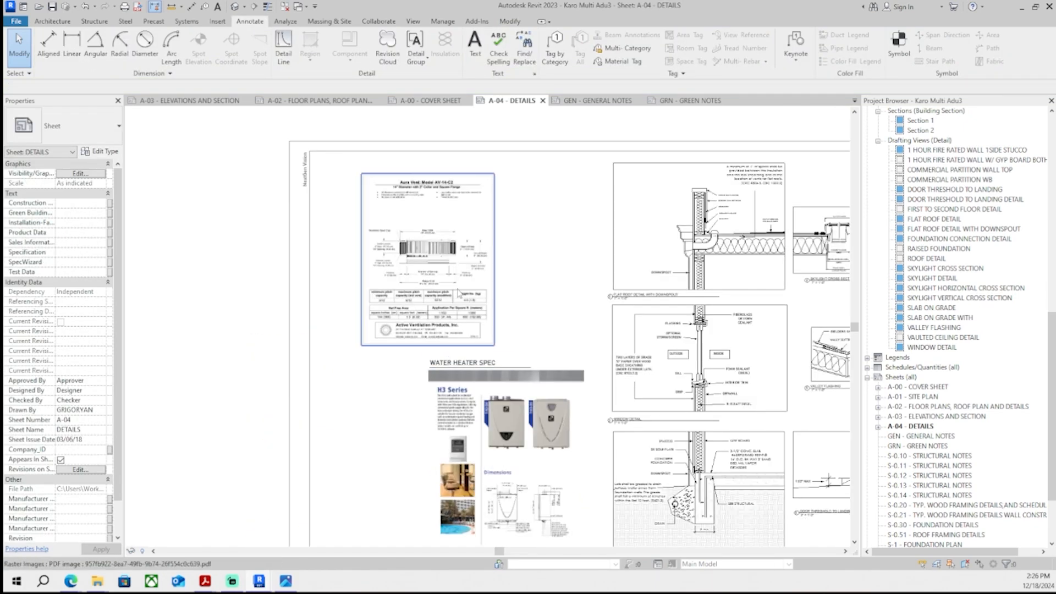
click(458, 292)
drag(459, 292, 533, 299)
key(Escape)
scroll(400, 353, down, 2)
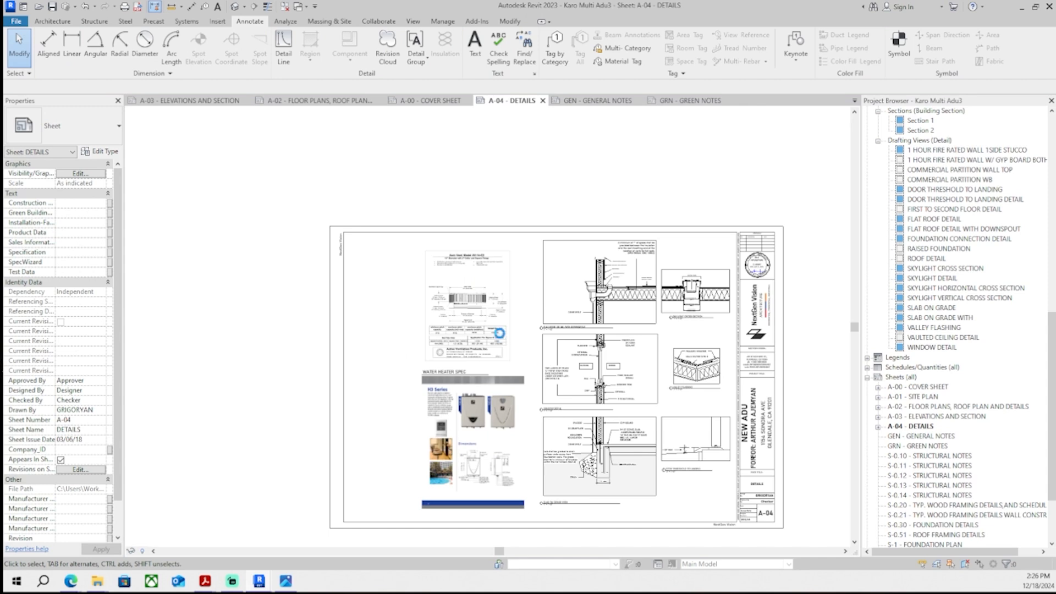
- Zoom in to inspect the ROOF VENT SPEC label and image on the A-04 sheet
scroll(499, 333, up, 5)
scroll(505, 410, down, 4)
scroll(509, 428, down, 1)
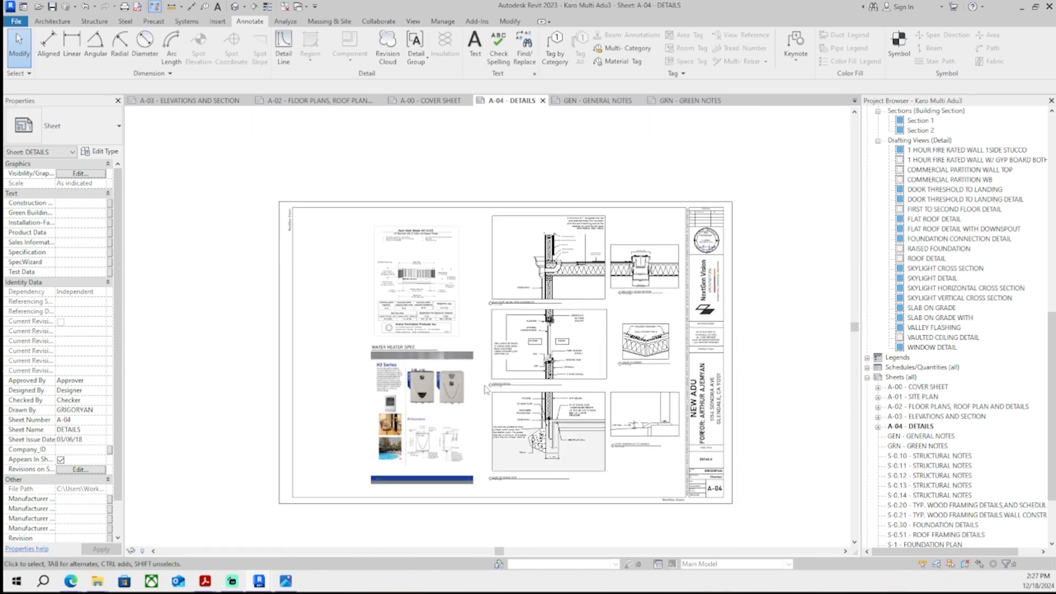
text(VENT SPEC)
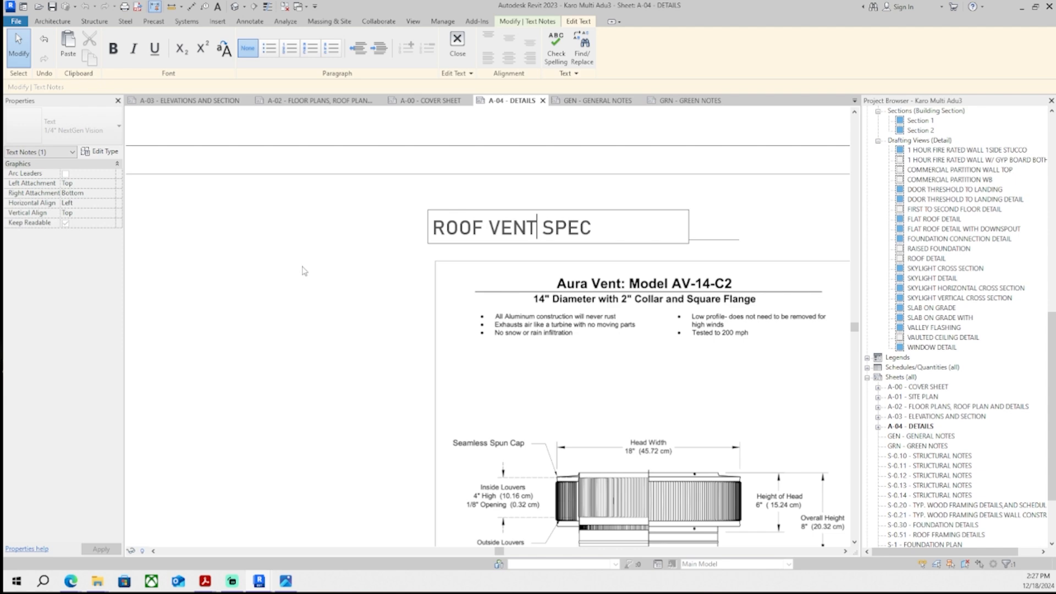
click(302, 272)
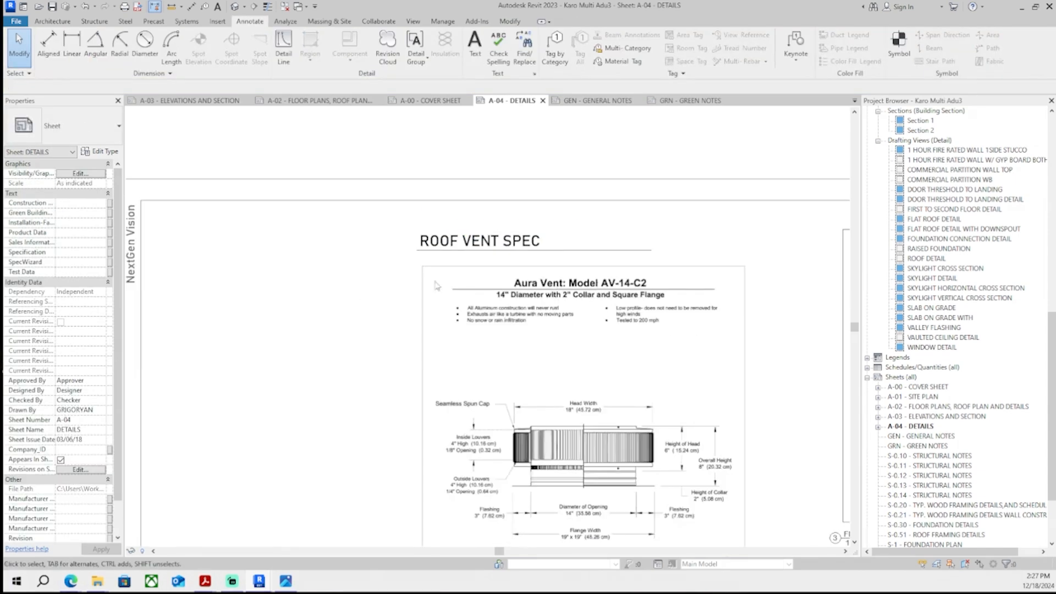
scroll(330, 281, down, 4)
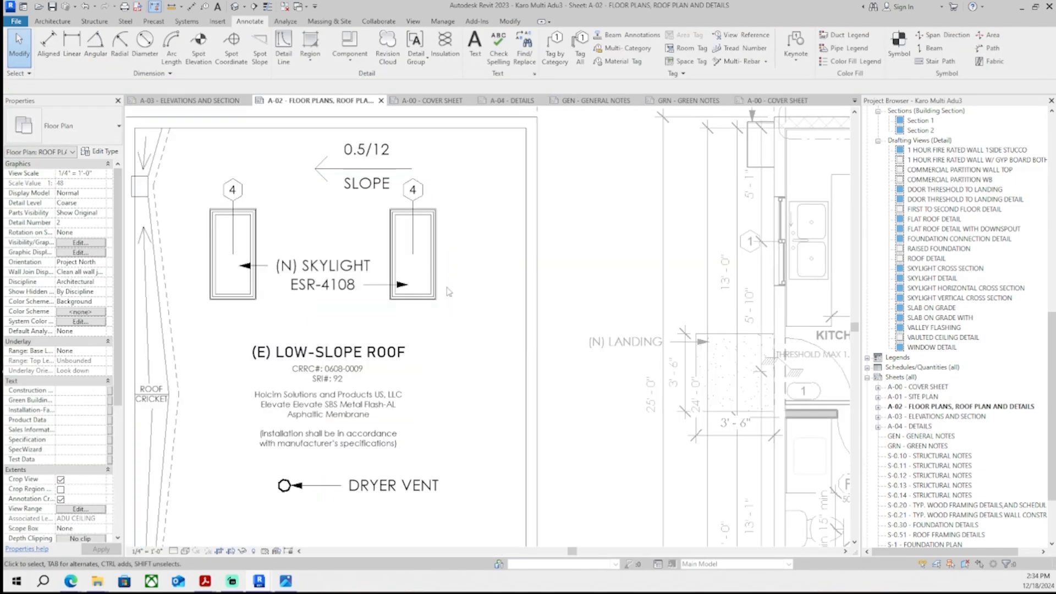
middle_drag(450, 292, 592, 281)
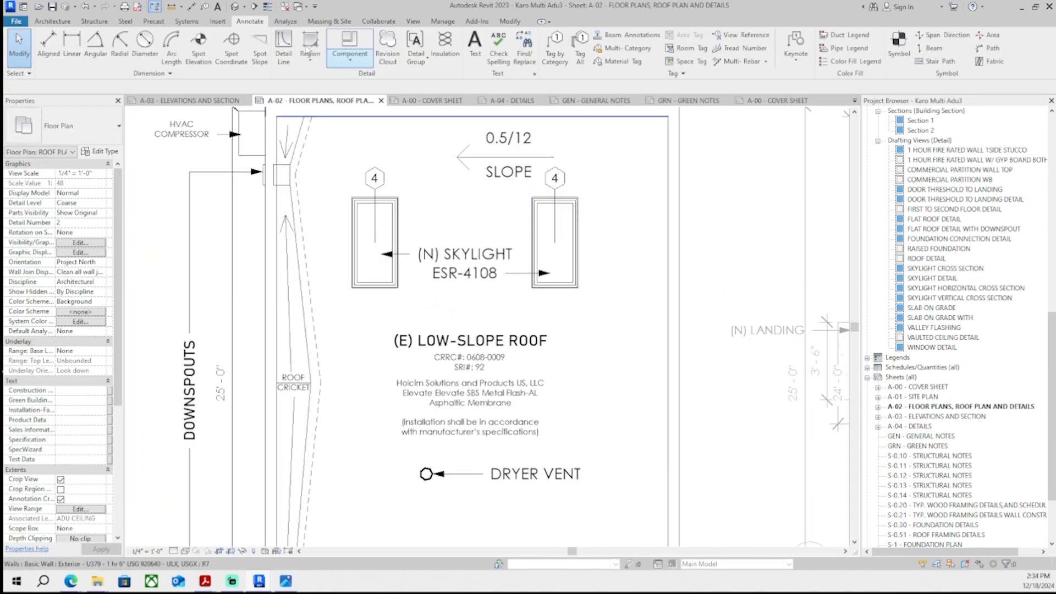
- Draw detail lines forming a cricket outline from the right skylight's corners out to a point beside it
click(283, 47)
scroll(607, 238, up, 2)
middle_drag(606, 239, 523, 300)
scroll(516, 355, up, 3)
click(446, 389)
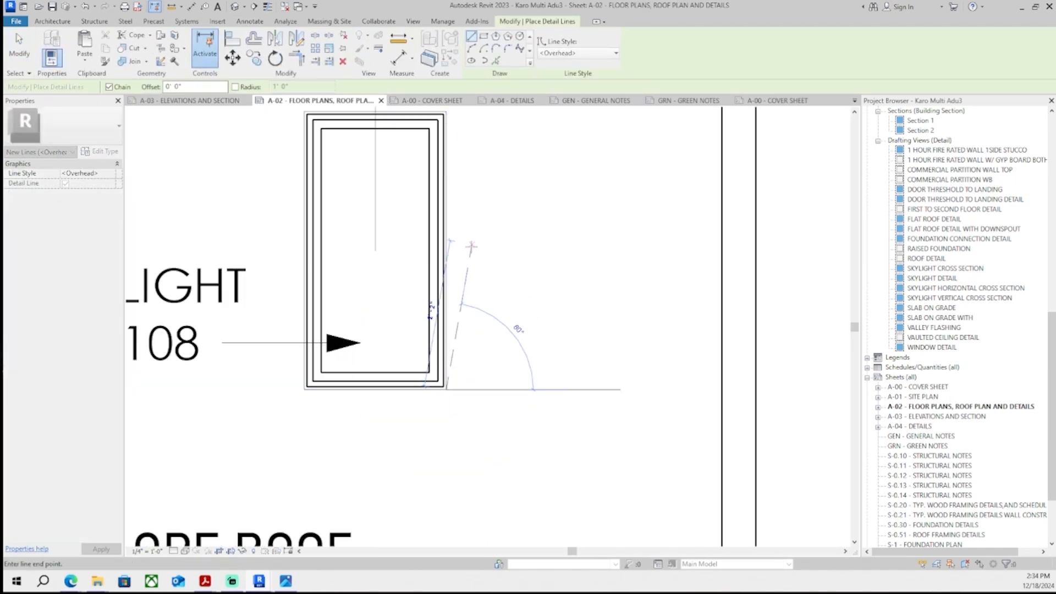
click(446, 113)
click(429, 251)
click(475, 250)
key(Escape)
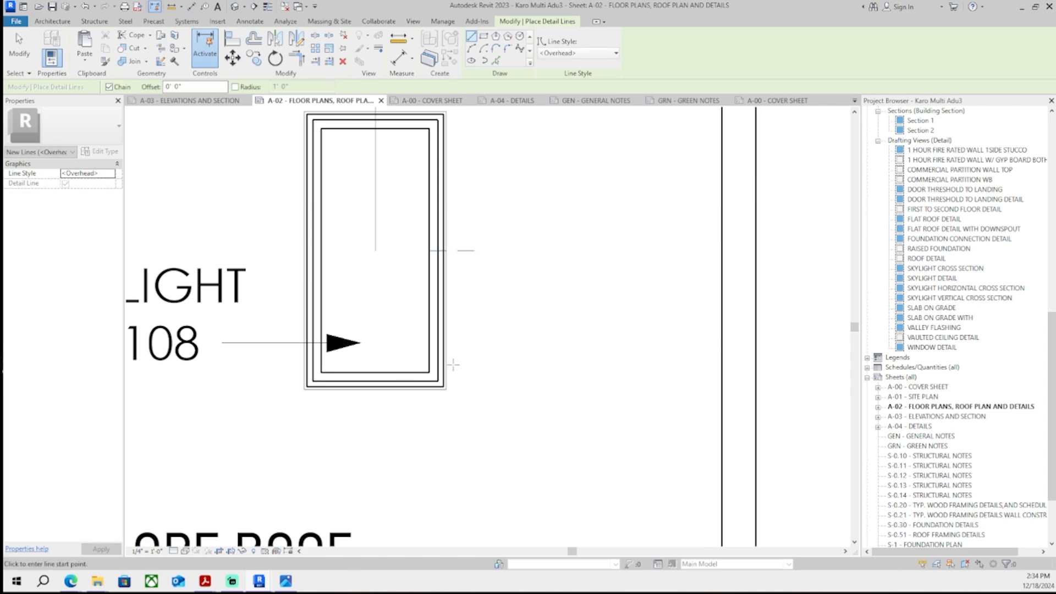
click(446, 389)
click(475, 251)
click(447, 112)
click(474, 250)
key(Escape)
key(Escape)
- Delete an extra cricket line beside the right skylight
scroll(475, 250, down, 2)
click(580, 247)
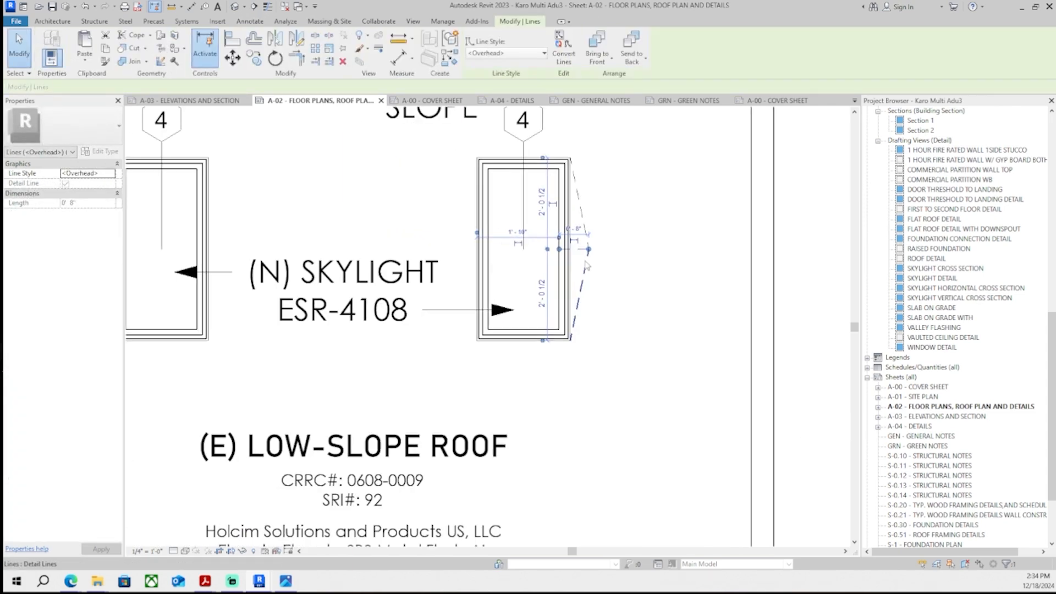
key(Delete)
click(581, 282)
ctrl+click(581, 225)
key(Escape)
- Draw a short horizontal detail line from the cricket apex back to the right skylight's edge
click(283, 49)
scroll(566, 281, up, 2)
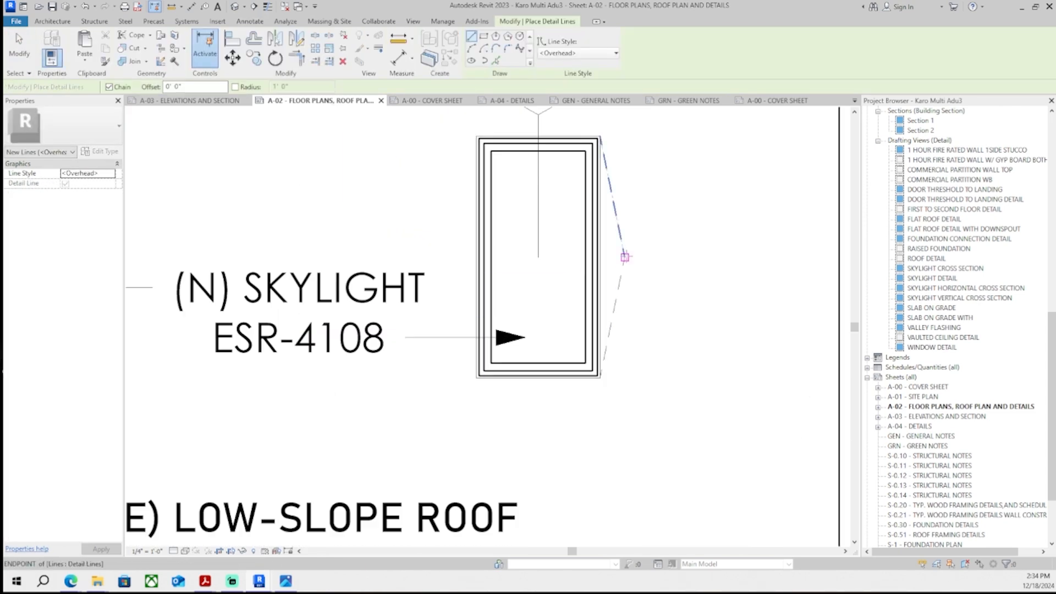
click(625, 257)
click(600, 257)
key(Escape)
key(Escape)
- Copy the cricket lines to the right side of the left skylight
click(622, 271)
ctrl+click(617, 221)
middle_drag(618, 225, 640, 210)
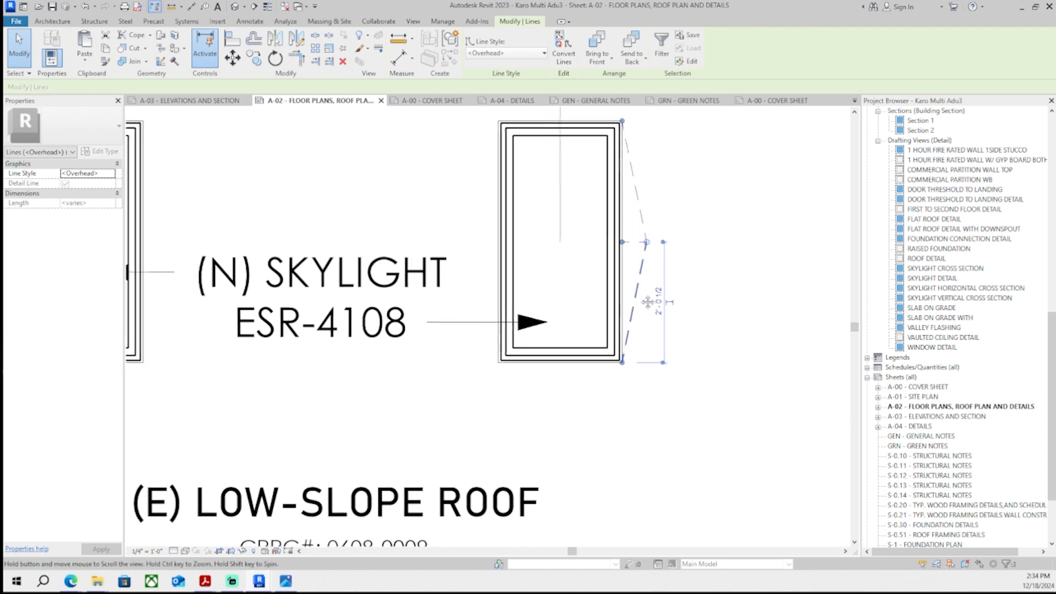
ctrl+click(636, 296)
key(c)
key(o)
scroll(650, 166, up, 2)
middle_drag(649, 160, 650, 218)
scroll(608, 212, down, 4)
scroll(421, 217, up, 3)
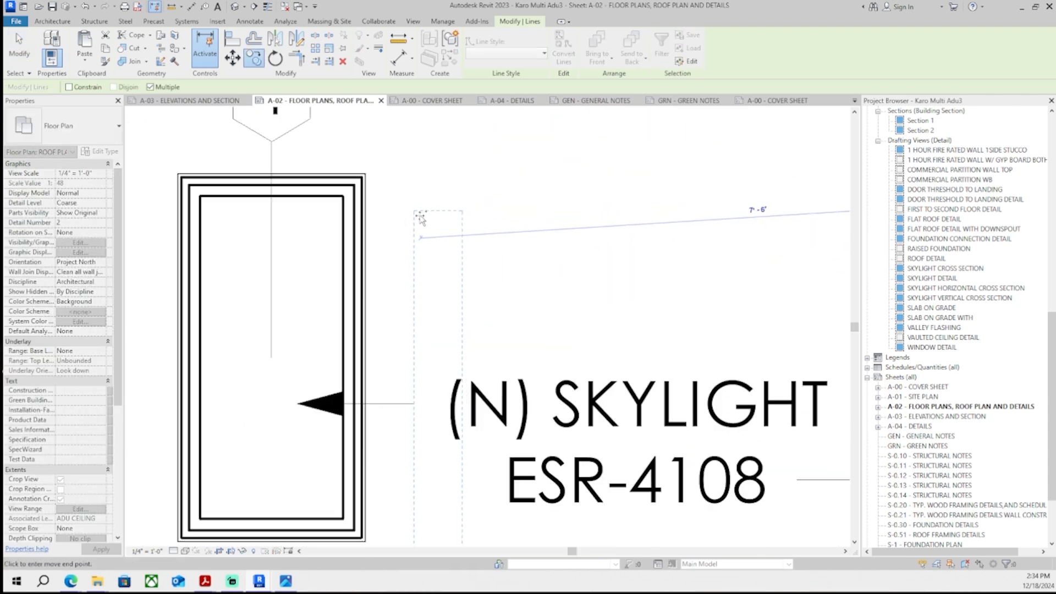
click(366, 175)
scroll(385, 247, down, 5)
key(Escape)
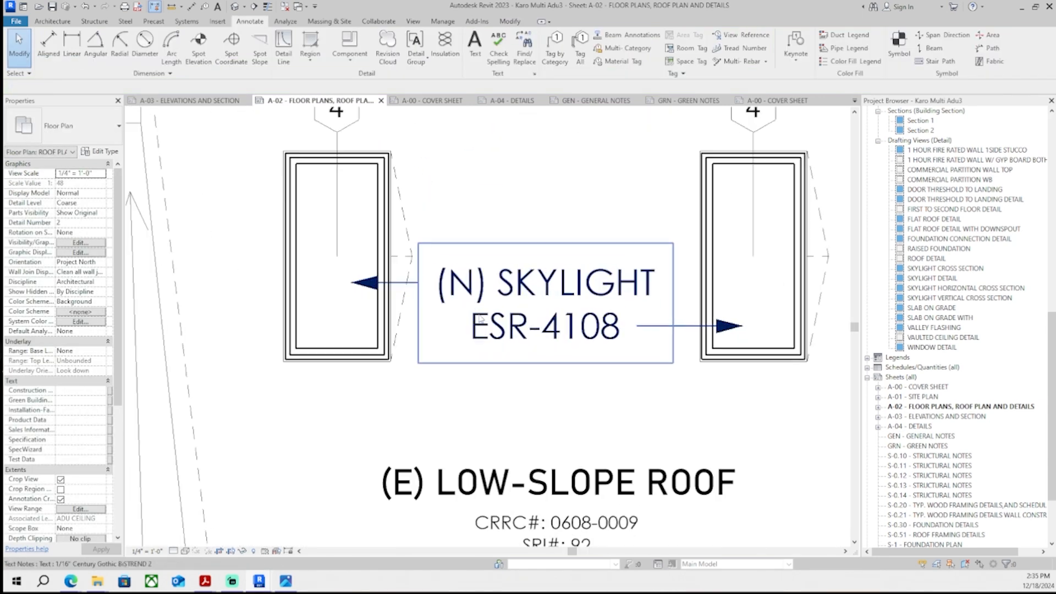
- Draw a small detail-line circle between the two skylights as a roof vent symbol
scroll(476, 399, down, 4)
double_click(479, 137)
middle_drag(474, 221, 483, 177)
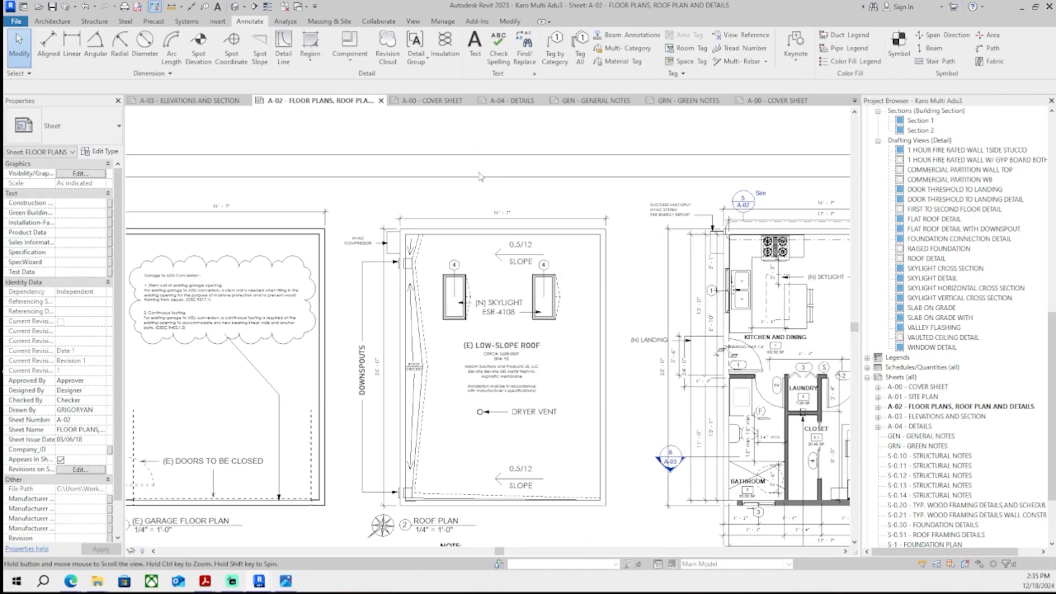
scroll(499, 190, down, 1)
scroll(499, 190, down, 1)
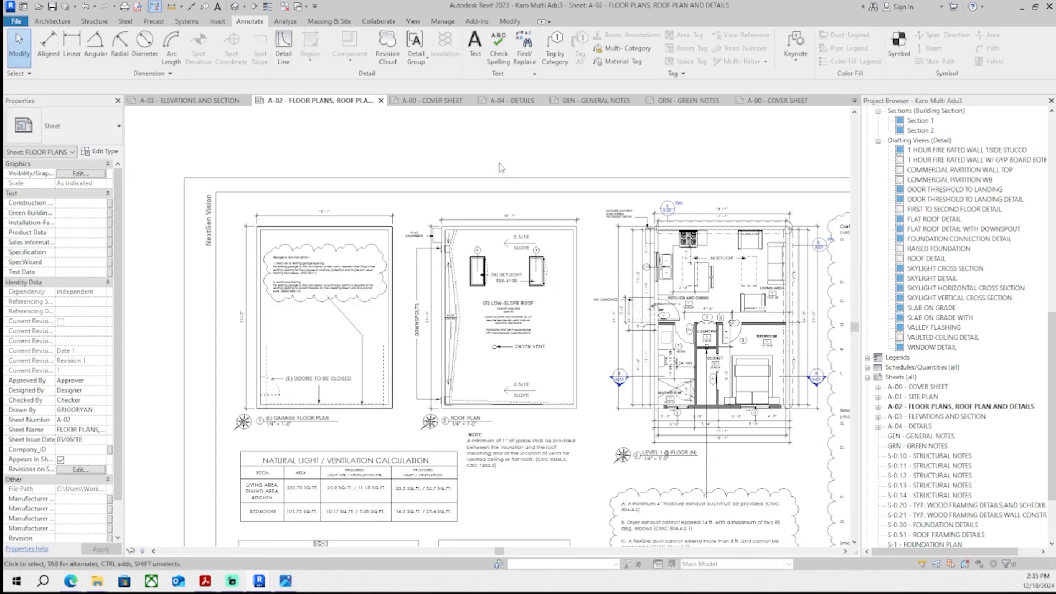
double_click(509, 319)
scroll(471, 388, up, 4)
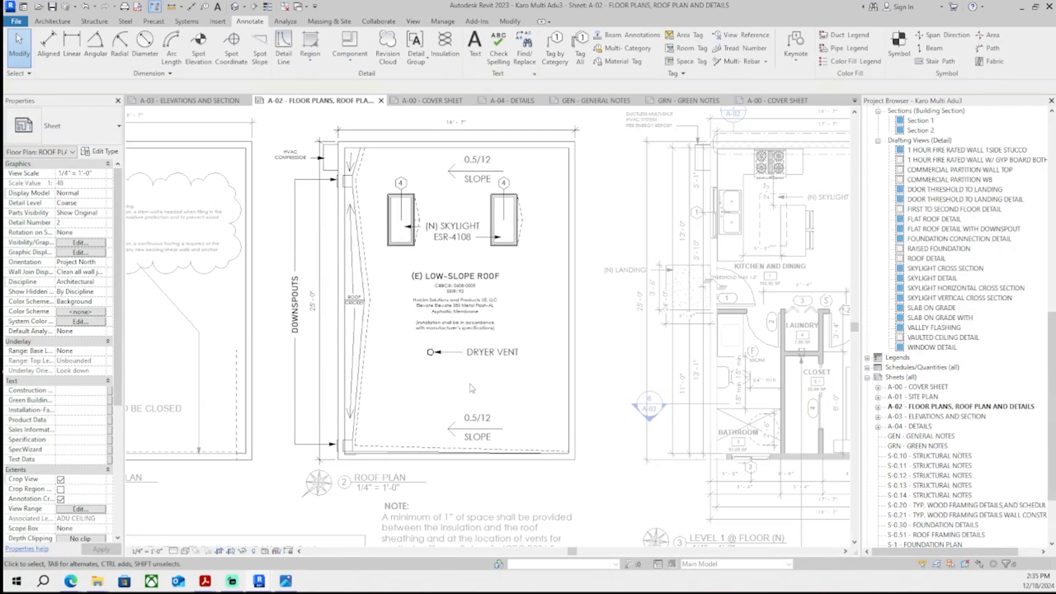
click(283, 49)
middle_drag(474, 118, 433, 139)
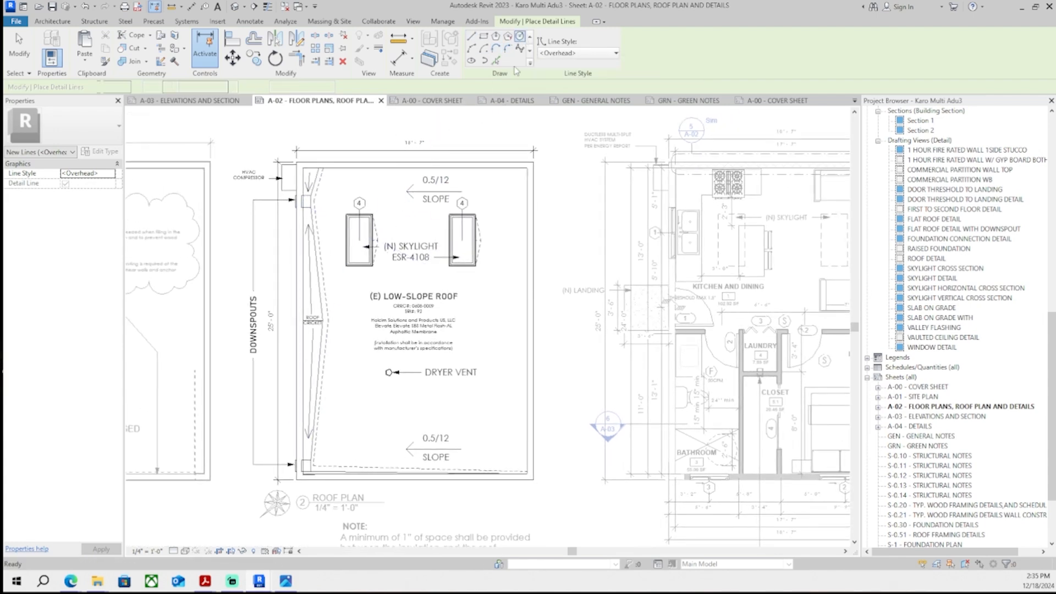
scroll(426, 419, up, 6)
scroll(341, 421, down, 7)
middle_drag(430, 391, 360, 410)
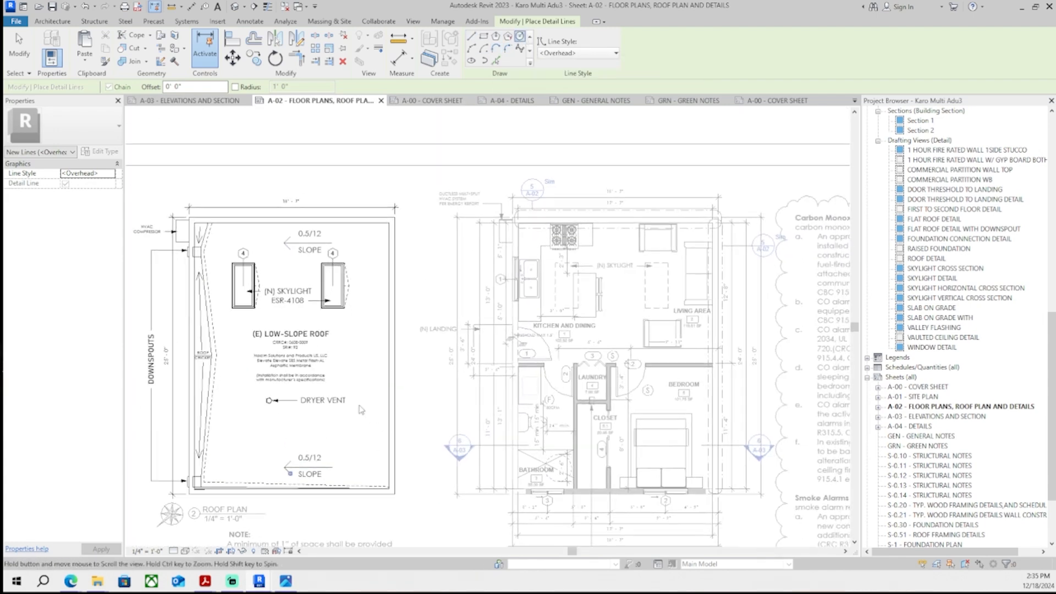
scroll(347, 308, up, 3)
scroll(330, 275, down, 5)
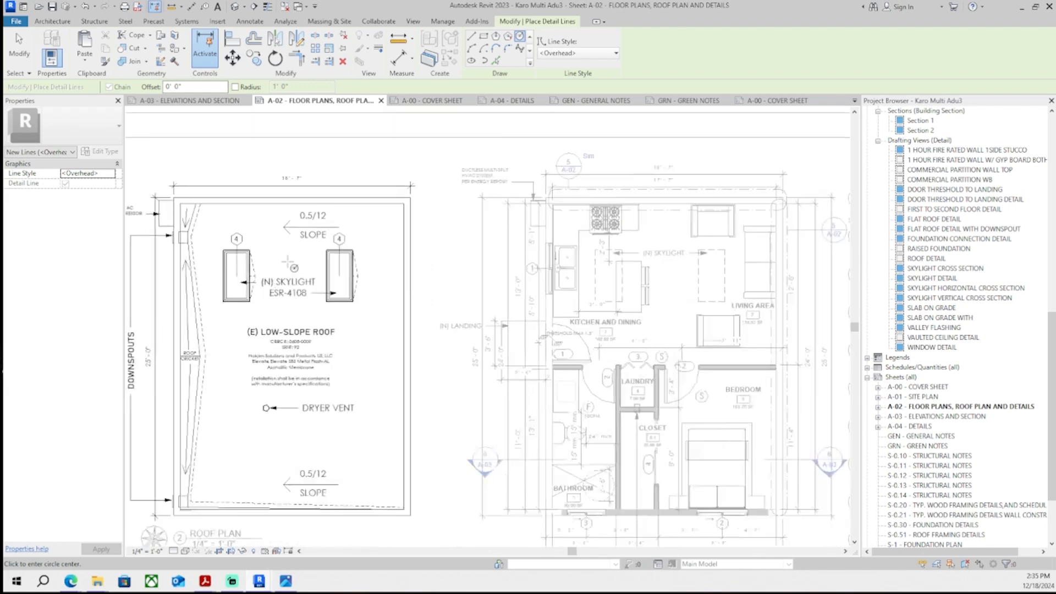
scroll(308, 264, up, 7)
click(287, 260)
click(311, 281)
scroll(326, 233, down, 2)
key(Escape)
key(Escape)
- Copy the vent circle to a spot below the dryer vent symbol
click(319, 257)
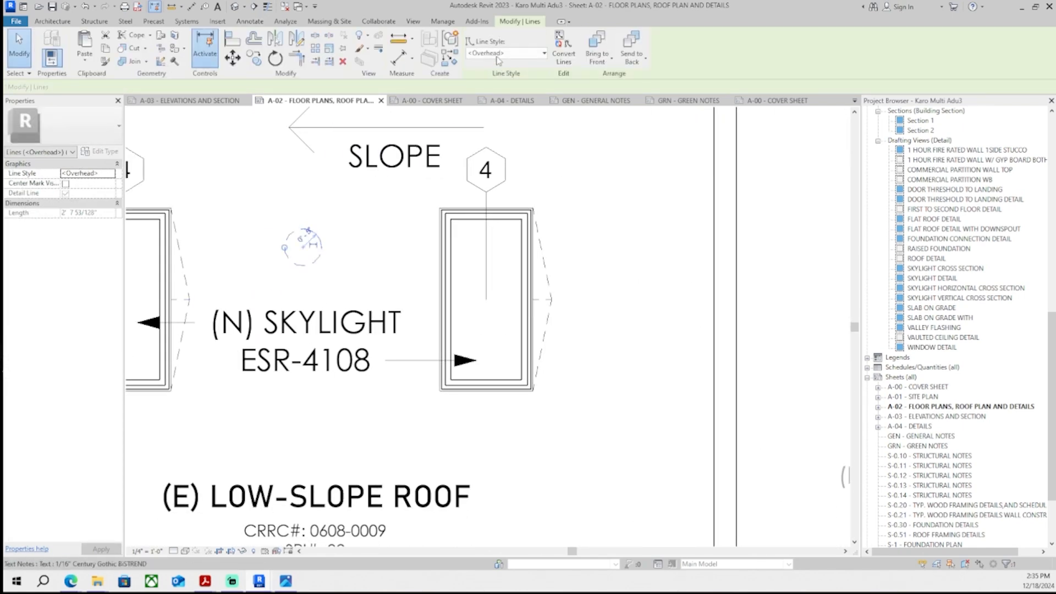
click(512, 169)
key(Escape)
scroll(475, 126, down, 1)
click(360, 218)
scroll(387, 118, down, 2)
key(c)
key(o)
click(518, 163)
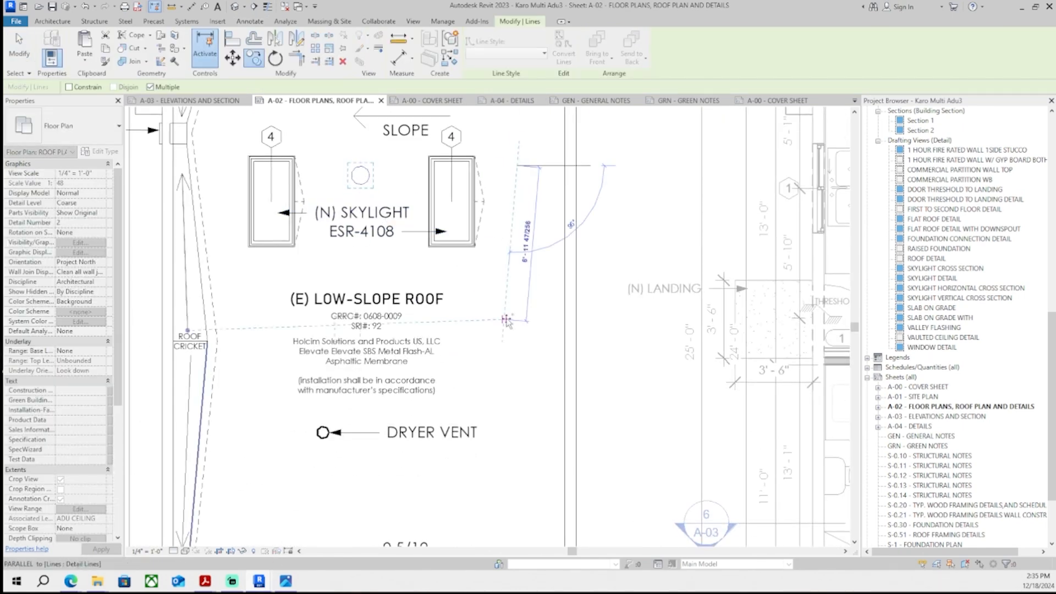
middle_drag(517, 423, 507, 325)
click(507, 389)
key(Escape)
key(Escape)
scroll(505, 401, down, 2)
scroll(456, 355, up, 3)
- Place a ROOF VENT text note beside the lower vent circle
key(t)
key(x)
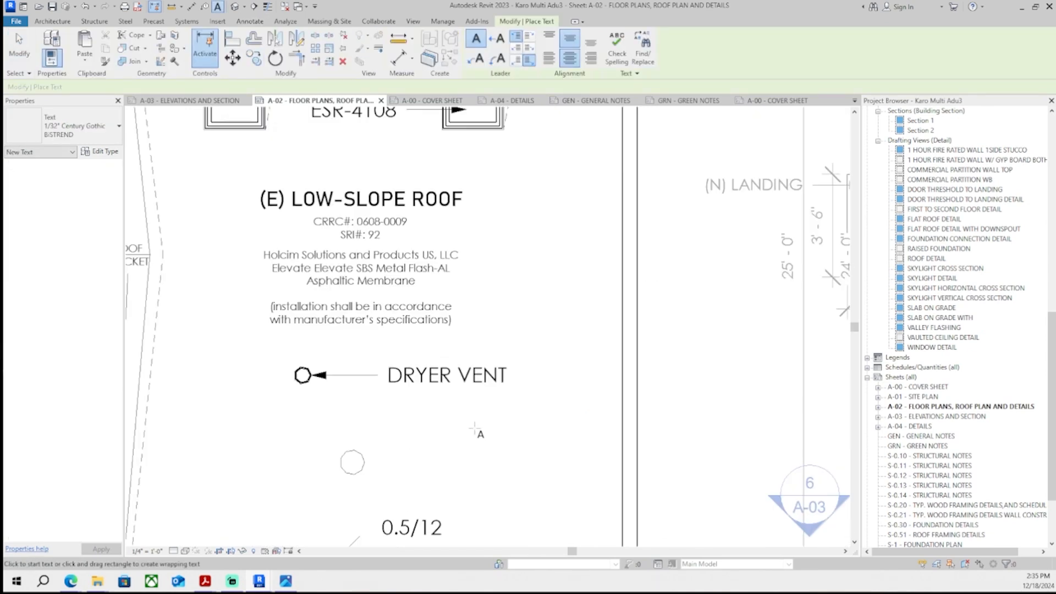
scroll(419, 461, up, 2)
click(363, 462)
click(431, 413)
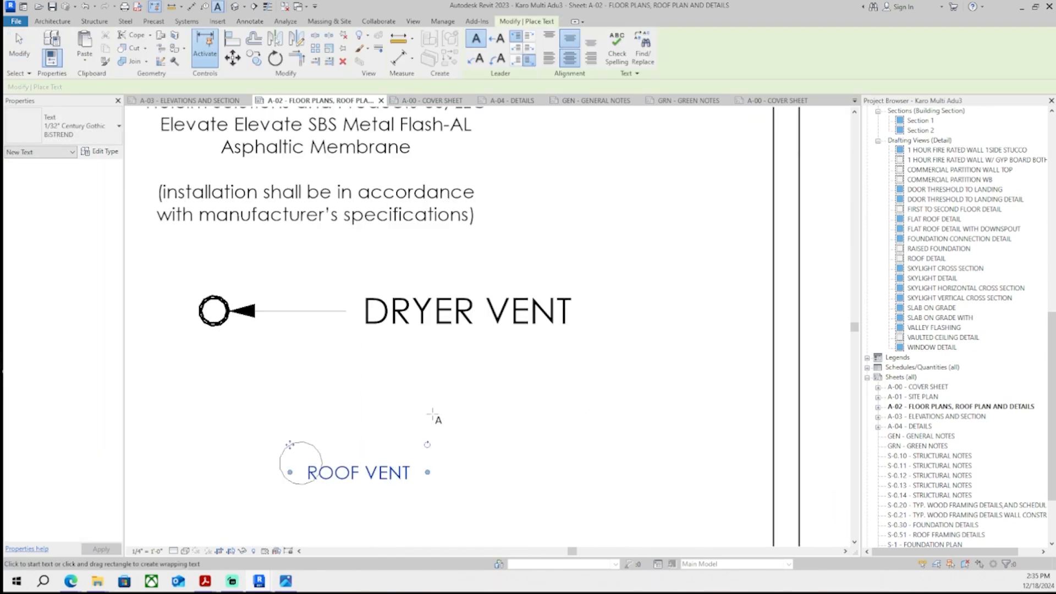
key(Escape)
drag(294, 445, 357, 443)
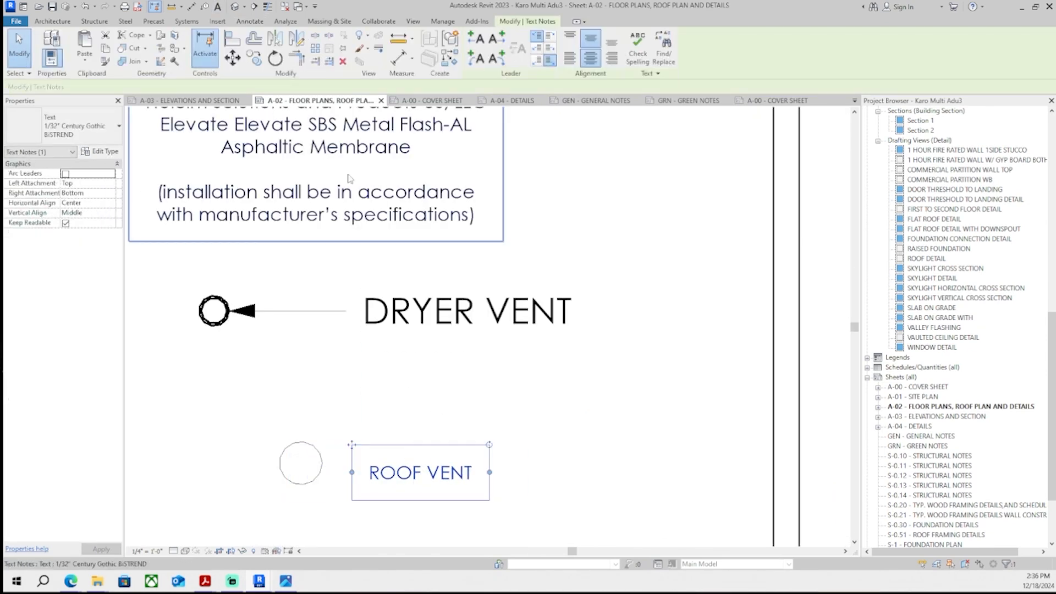
- Add a leader to the ROOF VENT note and point its arrow at the vent circle
click(476, 38)
scroll(339, 373, up, 1)
middle_drag(325, 398, 450, 294)
drag(241, 382, 258, 382)
drag(424, 387, 424, 387)
scroll(424, 386, up, 1)
middle_drag(424, 386, 260, 377)
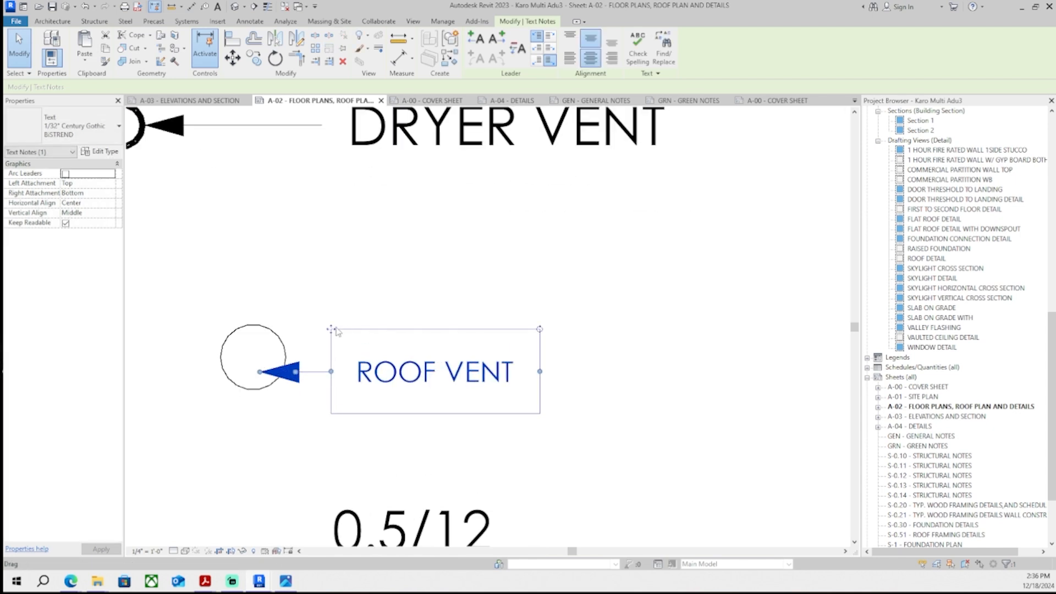
- Nudge the ROOF VENT note to sit neatly beside the vent circle
drag(334, 329, 371, 329)
key(Right)
key(Right)
key(Right)
key(Right)
key(Right)
key(Right)
key(Right)
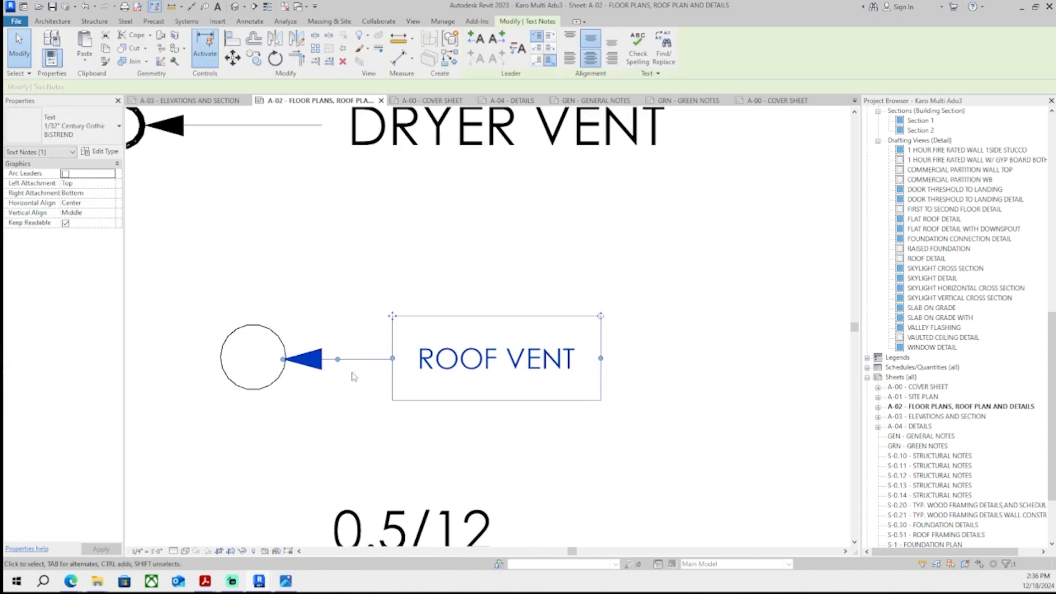
key(Up)
click(354, 375)
click(395, 358)
click(389, 424)
click(397, 393)
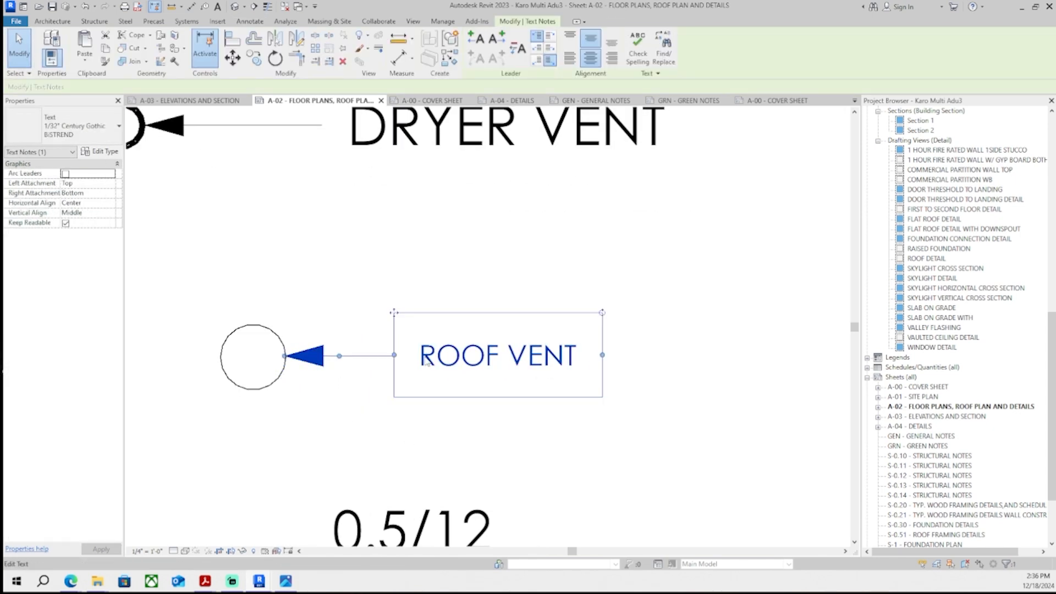
click(228, 364)
scroll(229, 380, down, 5)
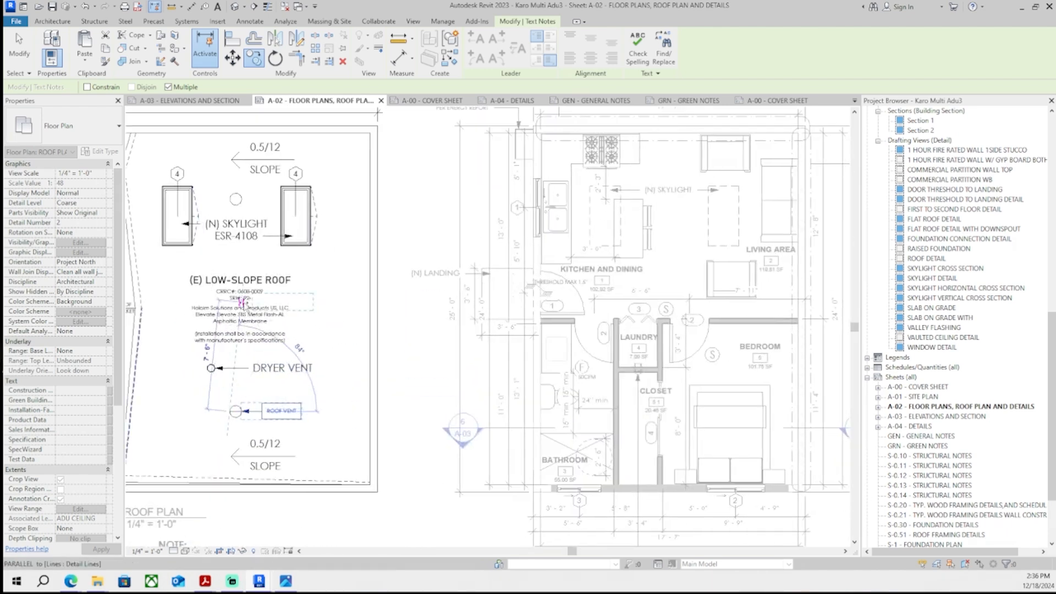
key(Escape)
- Rotate and position the GUTTER text along the dashed gutter line at the roof's left edge
scroll(159, 366, up, 5)
middle_drag(159, 365, 438, 395)
click(439, 398)
drag(517, 360, 439, 304)
scroll(420, 449, up, 2)
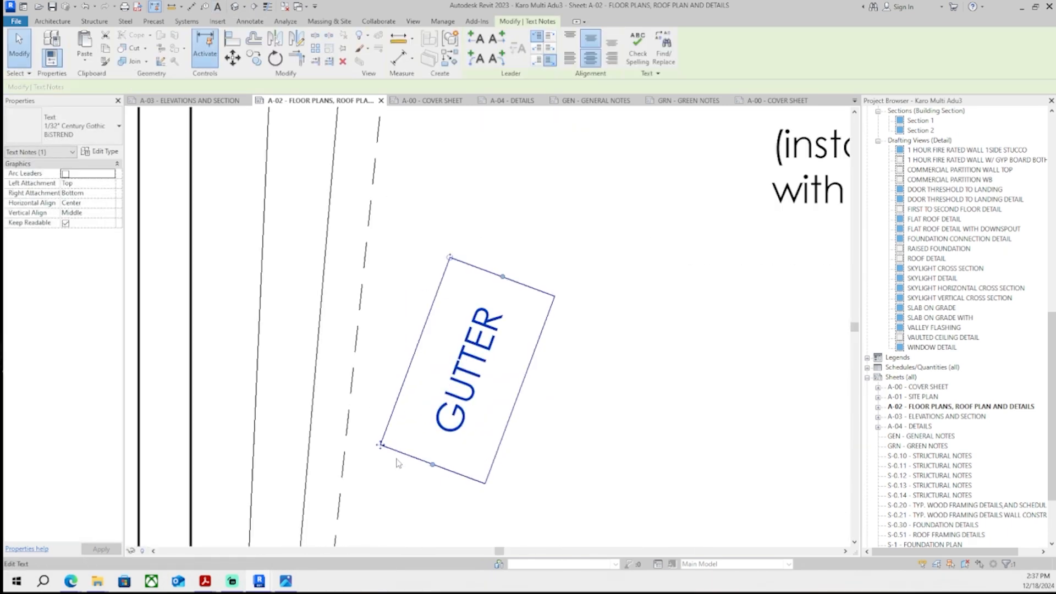
drag(488, 426, 434, 420)
key(ctrl+z)
click(437, 419)
drag(385, 446, 286, 467)
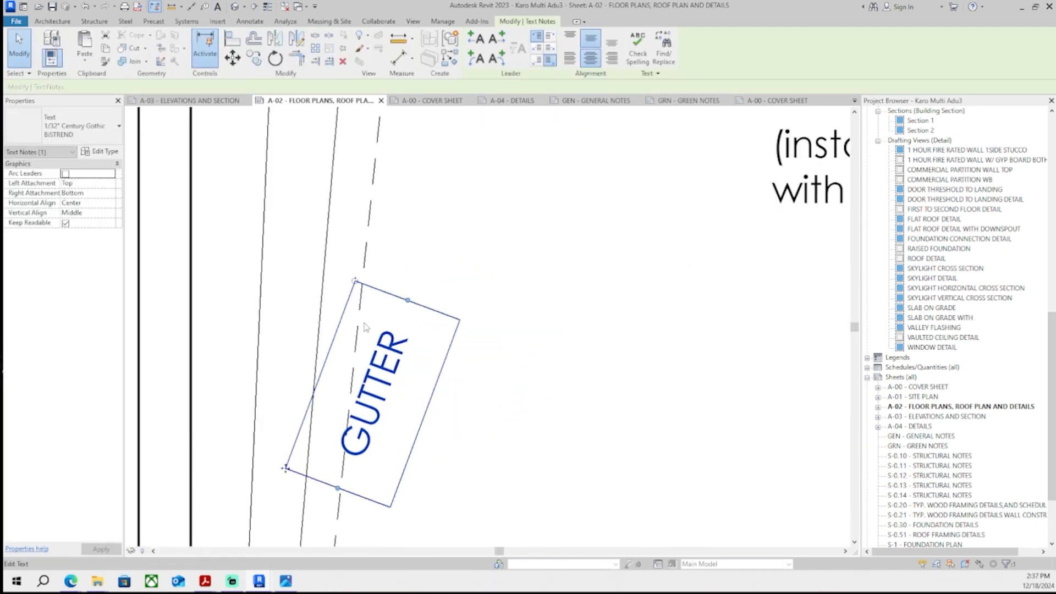
drag(361, 281, 331, 288)
scroll(340, 457, up, 1)
drag(294, 496, 245, 492)
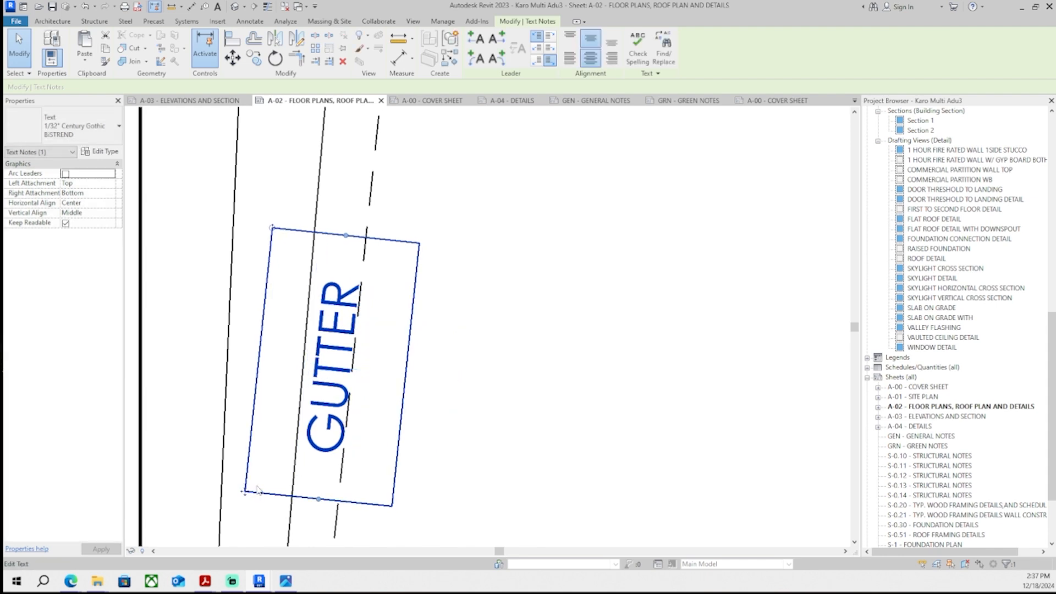
key(Escape)
- Revise the roof vent note to read ROOF VENT SPECIFIED ON A-04
scroll(422, 386, down, 8)
middle_drag(462, 398, 456, 355)
scroll(528, 142, down, 2)
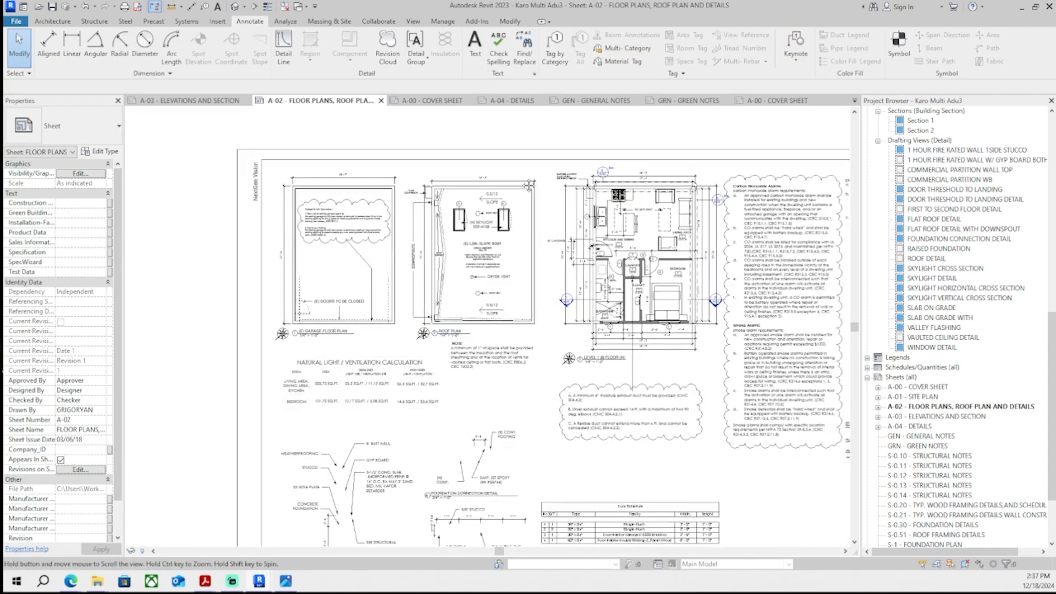
middle_drag(557, 182, 543, 167)
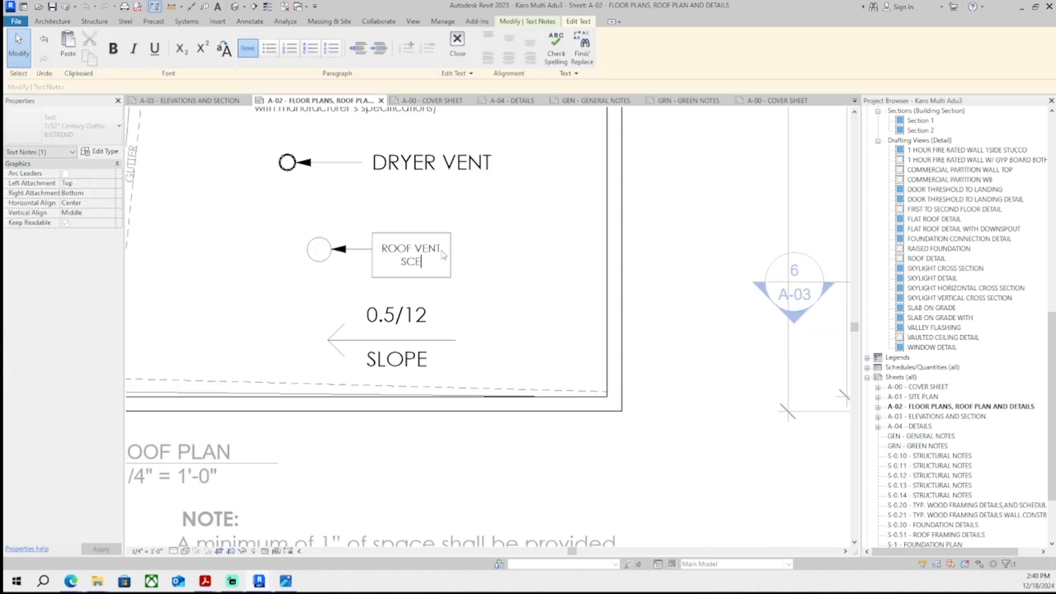
click(405, 181)
scroll(374, 250, up, 5)
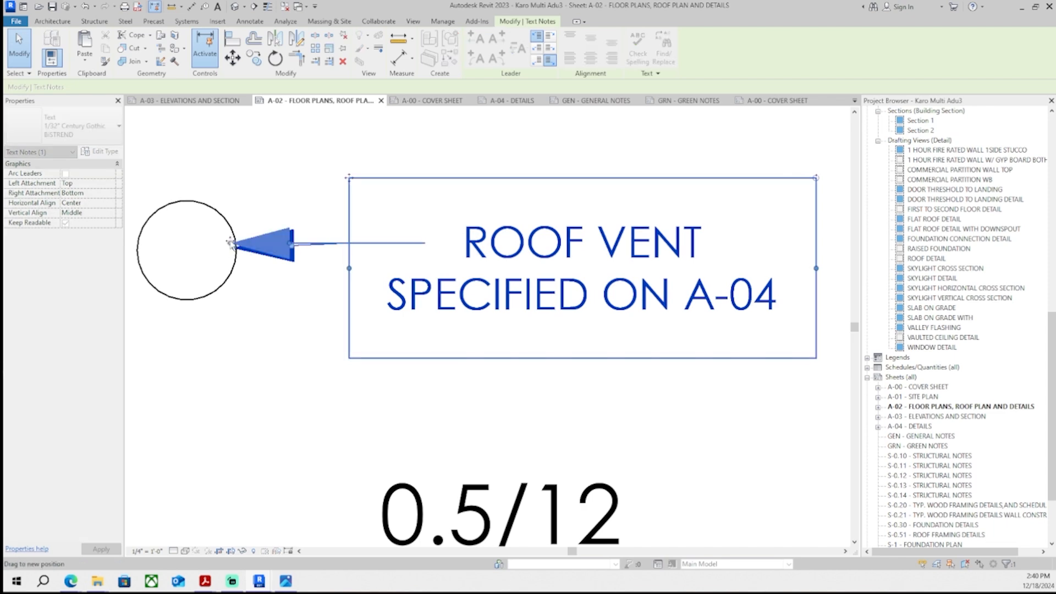
key(Escape)
scroll(269, 338, down, 6)
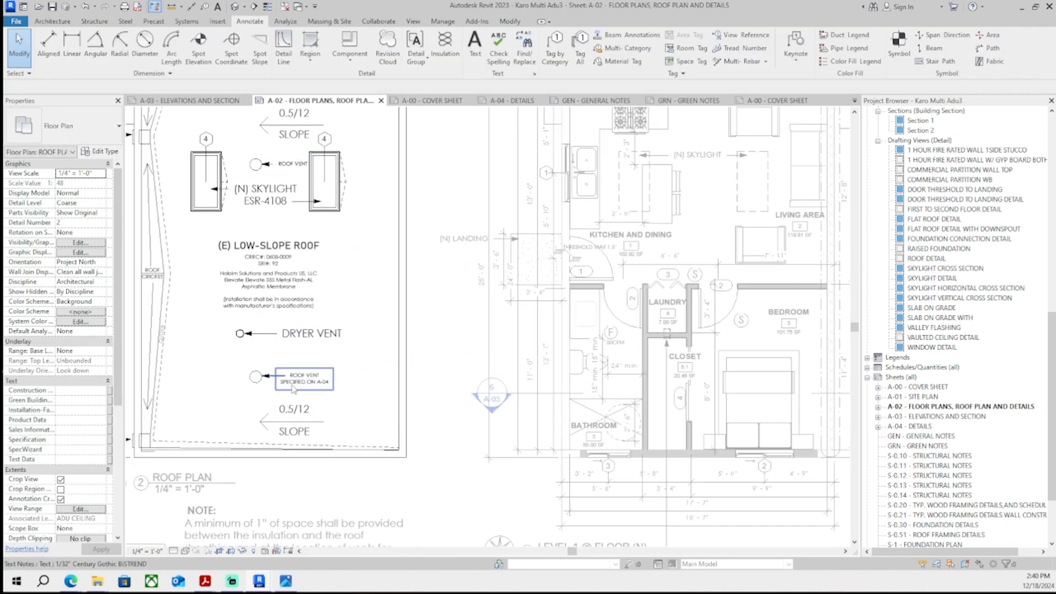
- Reposition the ROOF VENT SPECIFIED ON A-04 note and its leader beneath the dryer vent
click(294, 164)
scroll(309, 132, up, 2)
middle_drag(349, 400, 348, 336)
key(Escape)
click(315, 447)
middle_drag(246, 455, 312, 444)
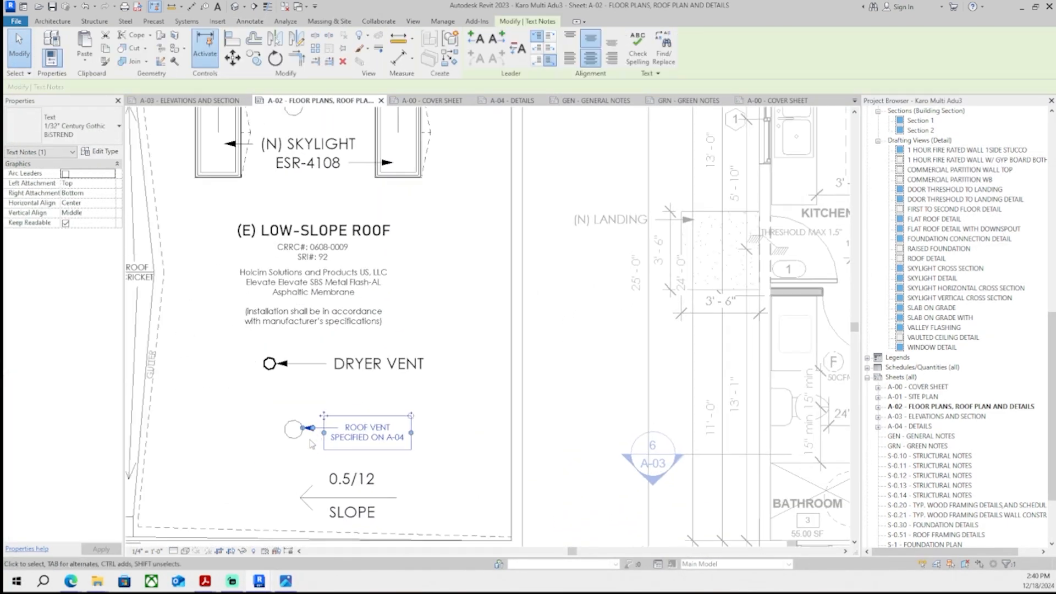
scroll(312, 443, up, 2)
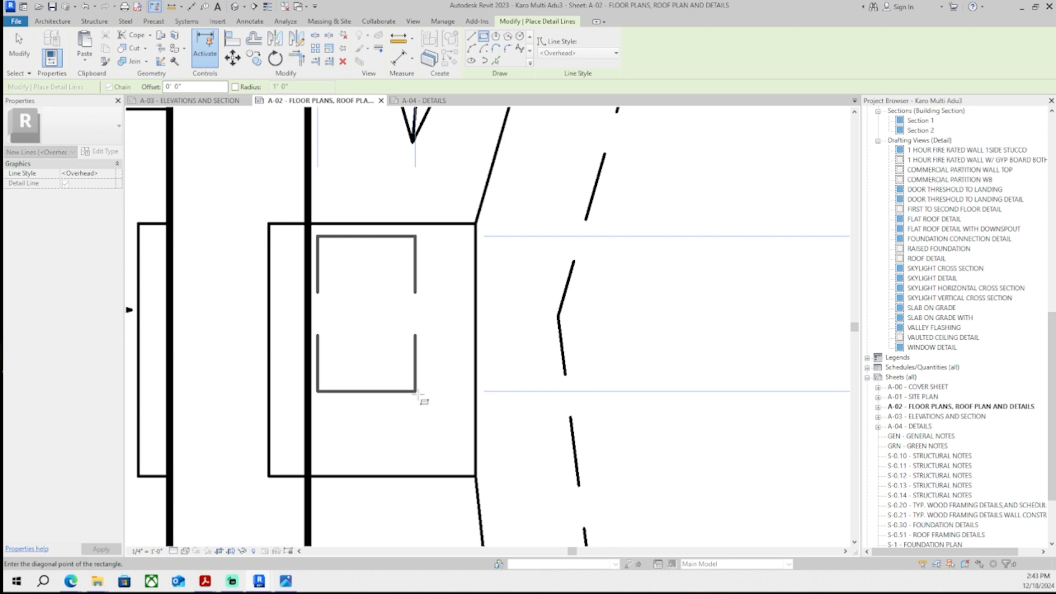
key(Escape)
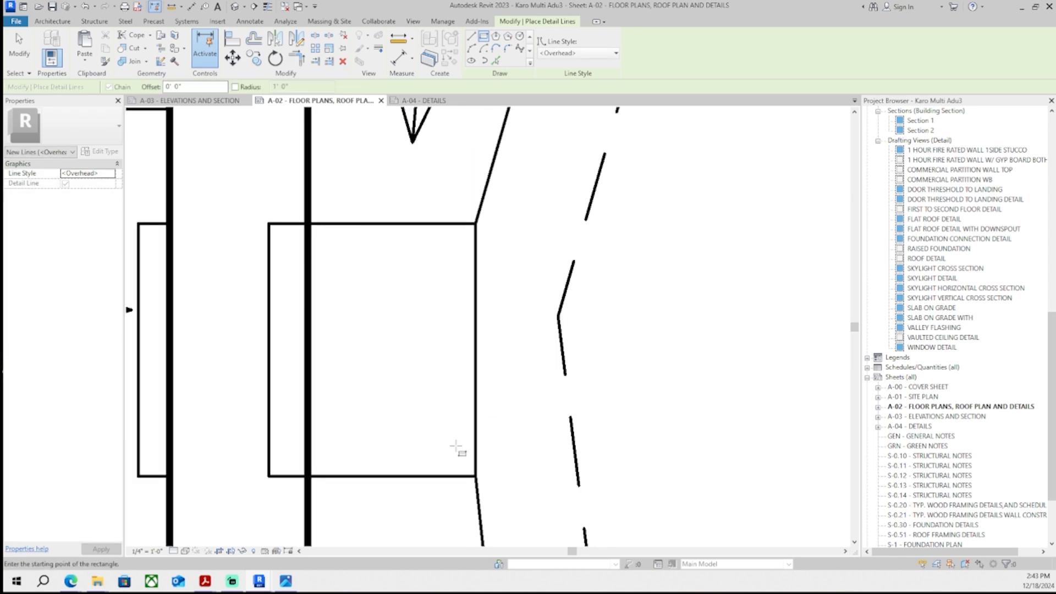
- Draw a small rectangular detail-line outline inside the box at the wall
click(456, 446)
click(331, 256)
key(Escape)
key(Escape)
click(330, 302)
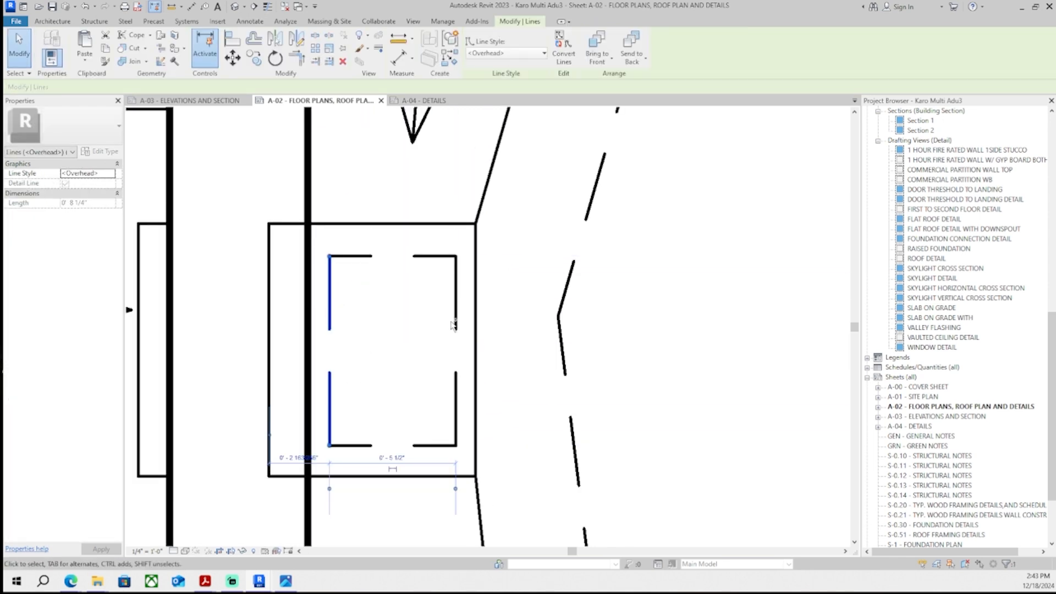
ctrl+click(456, 324)
ctrl+click(426, 446)
ctrl+click(430, 255)
- Copy the rectangle outline to a second spot along the roof edge
middle_drag(482, 241, 499, 226)
key(c)
key(o)
click(493, 209)
scroll(458, 329, down, 4)
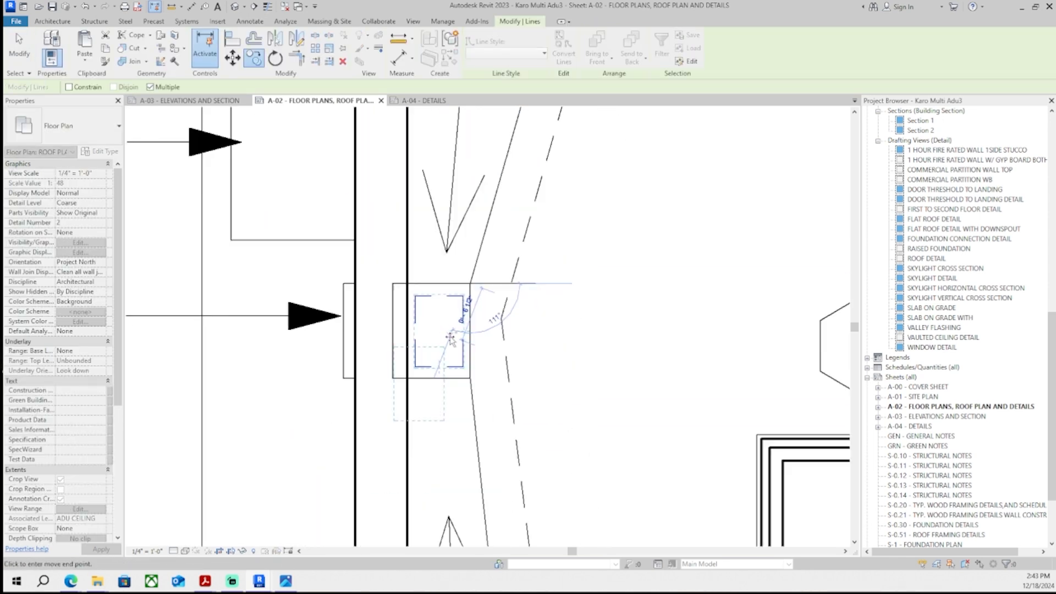
middle_drag(462, 473, 435, 220)
scroll(388, 430, up, 5)
click(430, 278)
scroll(435, 275, down, 6)
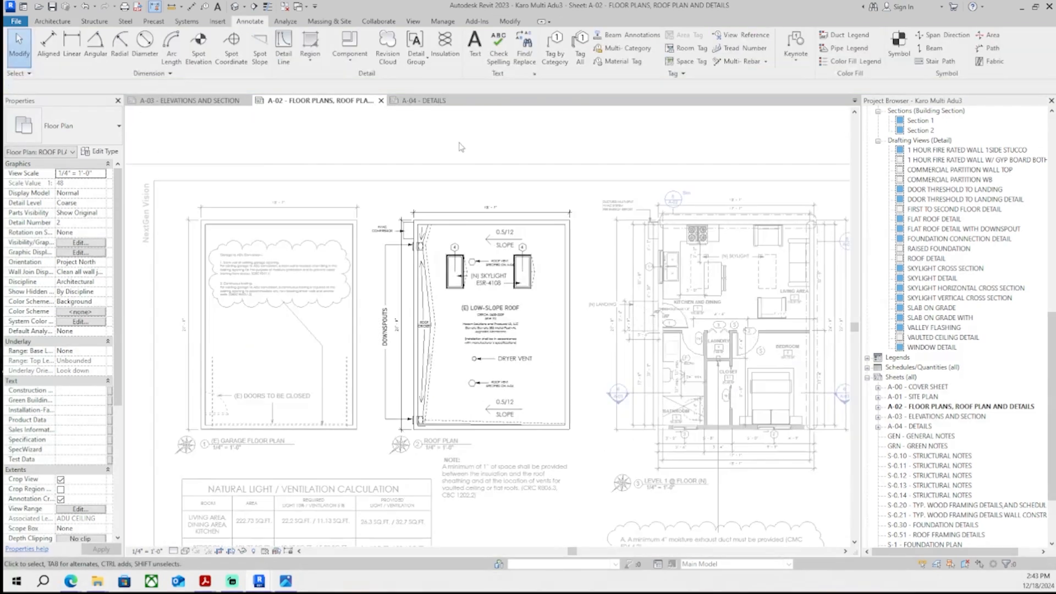
scroll(380, 271, up, 3)
scroll(359, 231, up, 6)
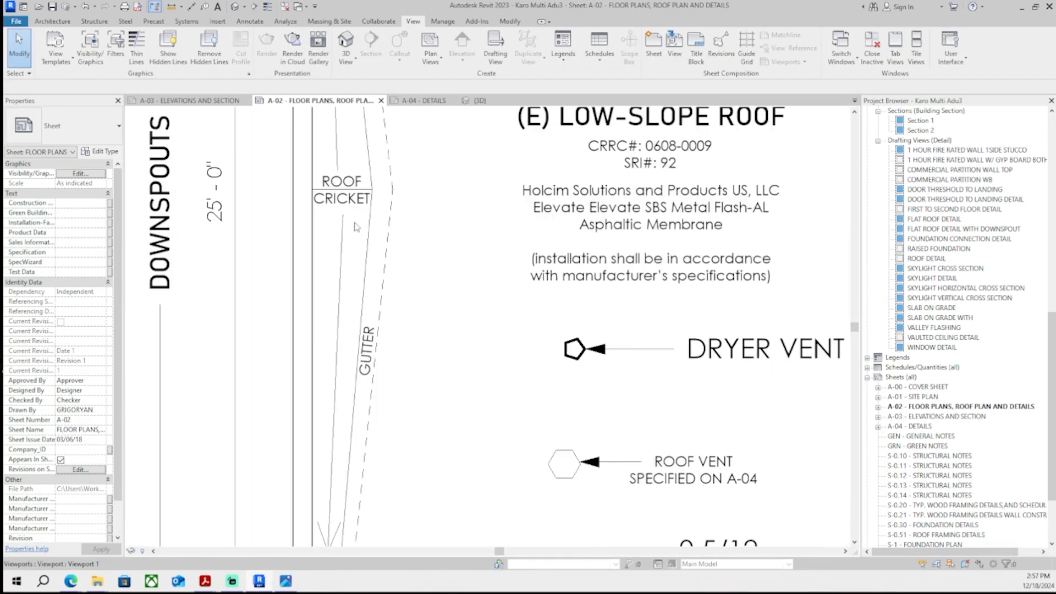
- Delete the selected line beside the downspout box at the roof edge
scroll(357, 229, down, 4)
scroll(350, 422, up, 2)
scroll(349, 428, up, 5)
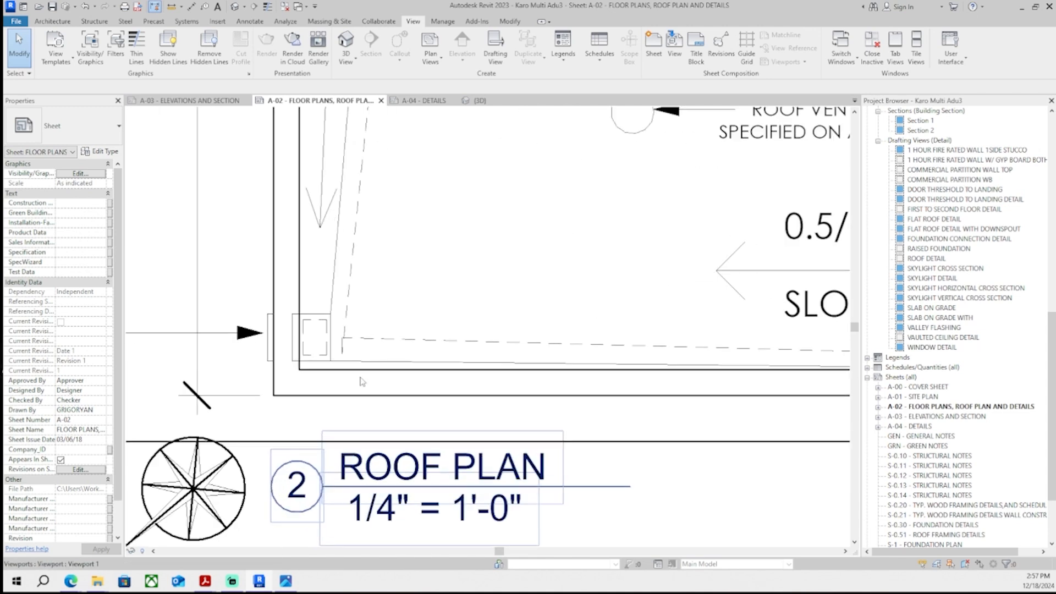
click(311, 255)
key(Delete)
- Adjust the line endpoints near the roof edge wall box inside the roof plan view
scroll(332, 335, up, 1)
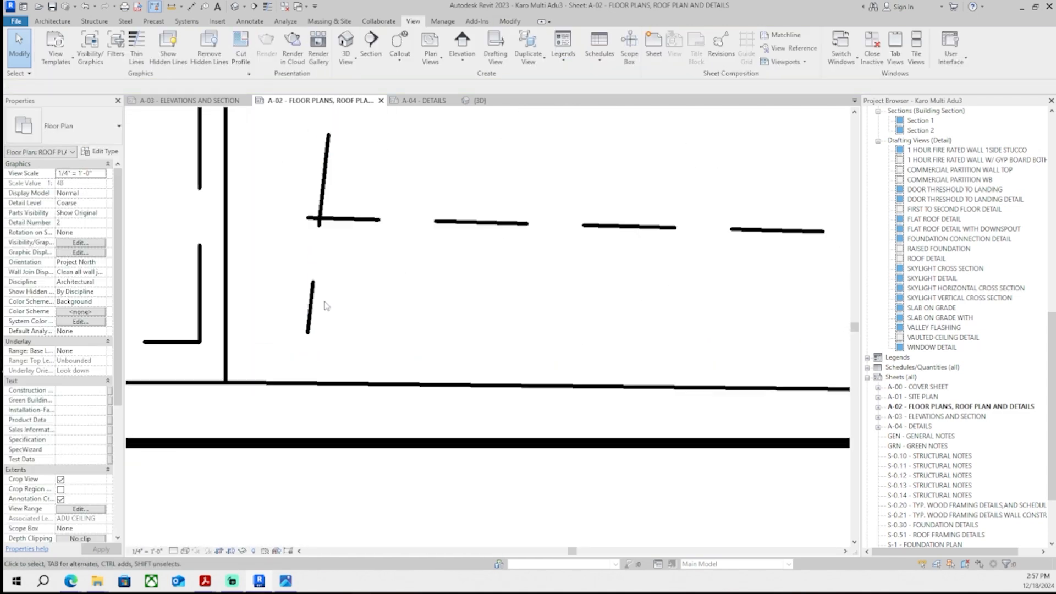
scroll(312, 299, up, 1)
middle_drag(312, 299, 274, 381)
click(273, 378)
drag(267, 422, 281, 289)
click(275, 289)
click(349, 279)
scroll(349, 278, down, 2)
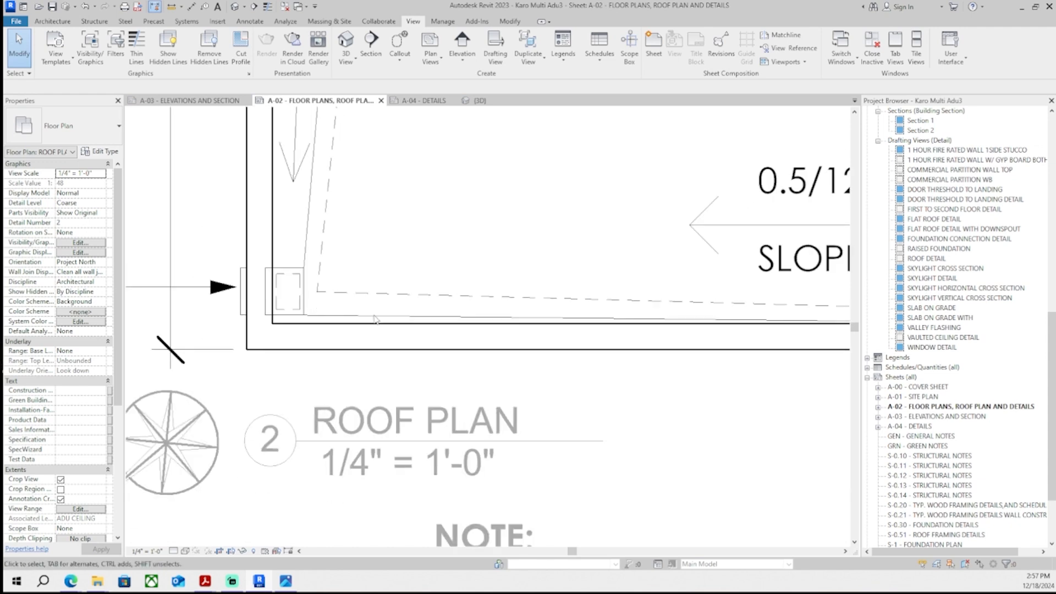
scroll(406, 347, down, 5)
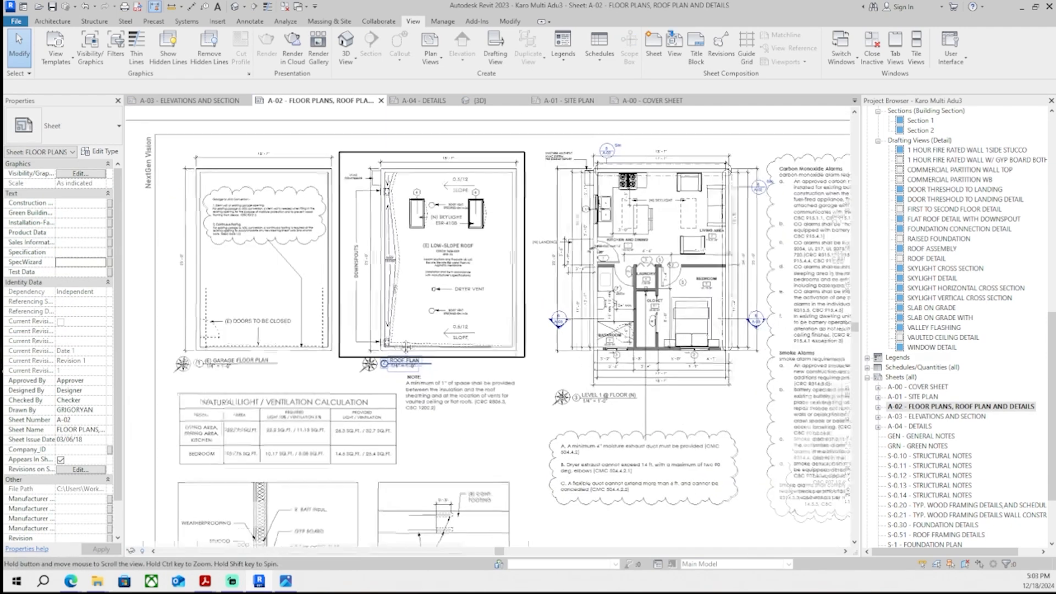
middle_drag(406, 347, 430, 350)
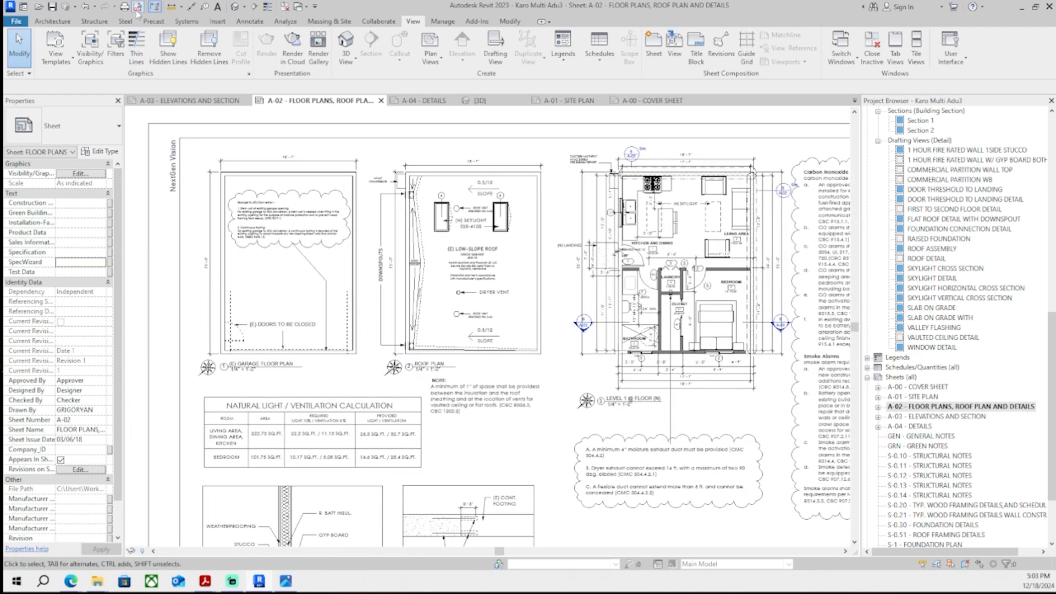
- Open the PDF Export dialog and review which sheets are included in the export set
click(138, 8)
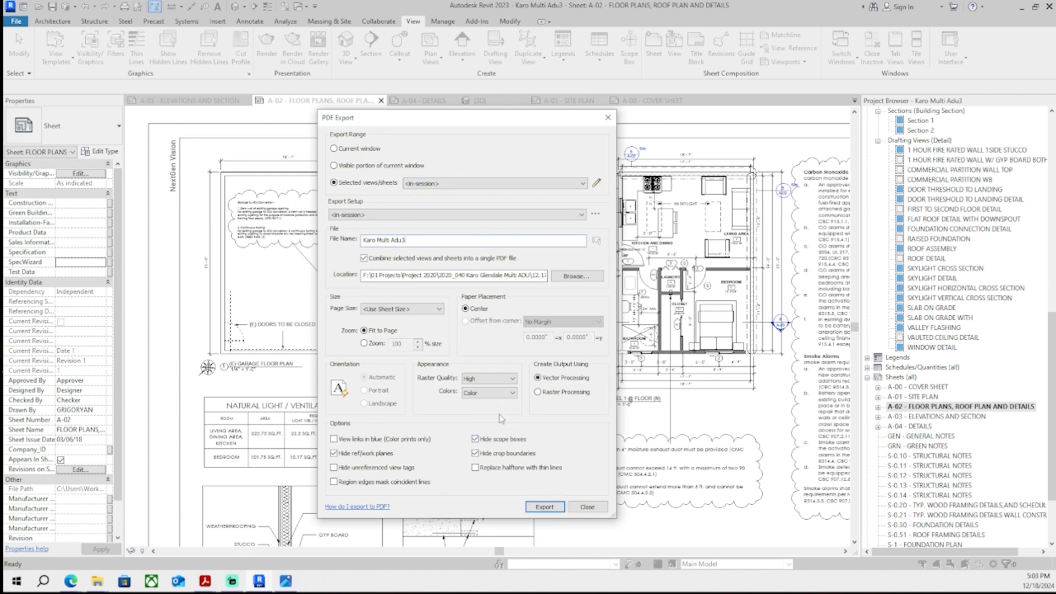
drag(466, 118, 481, 123)
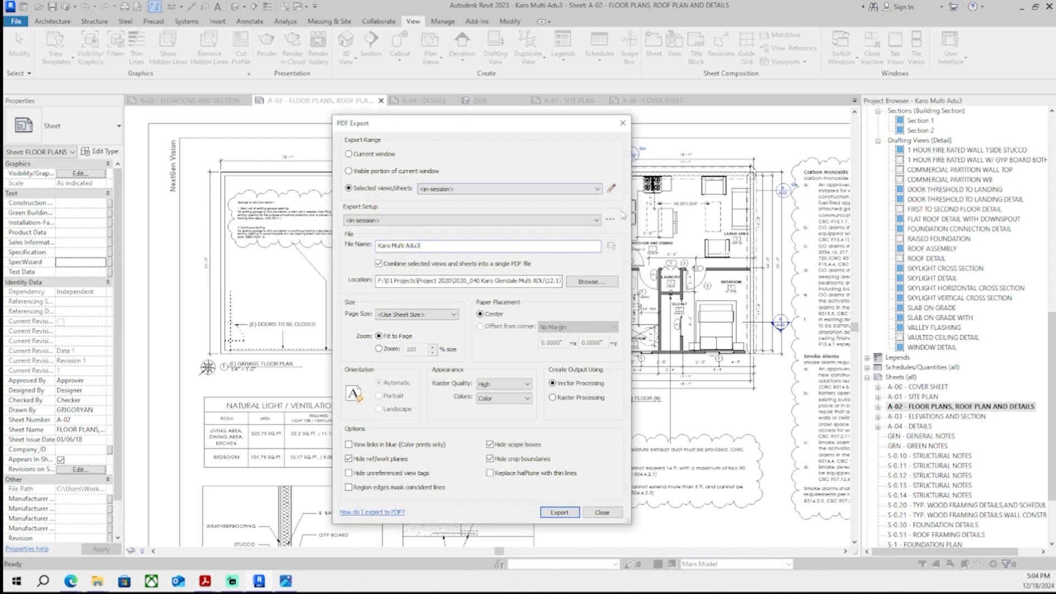
drag(631, 215, 757, 215)
drag(488, 126, 423, 139)
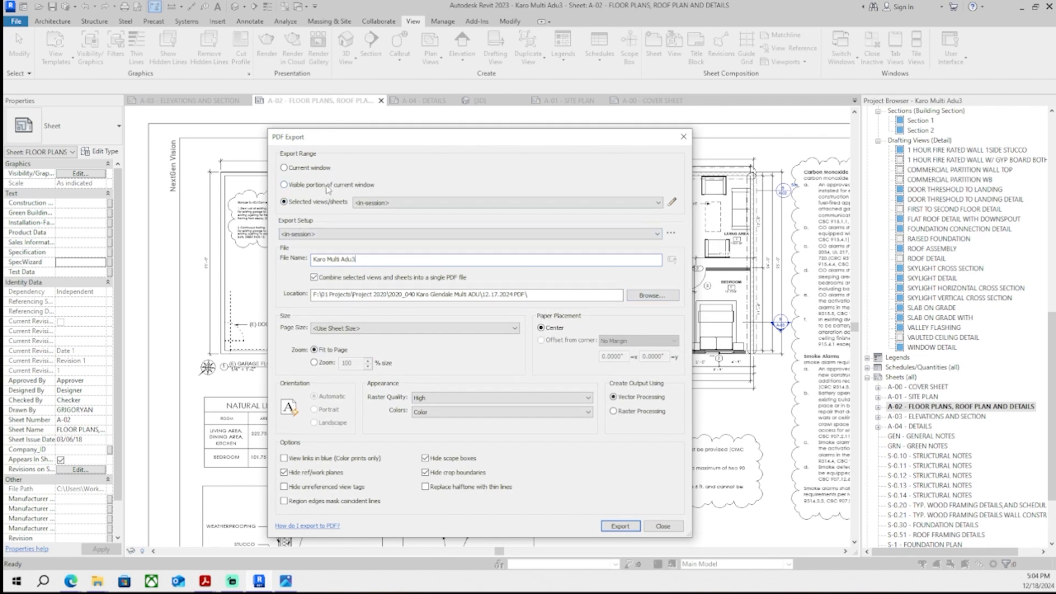
click(672, 202)
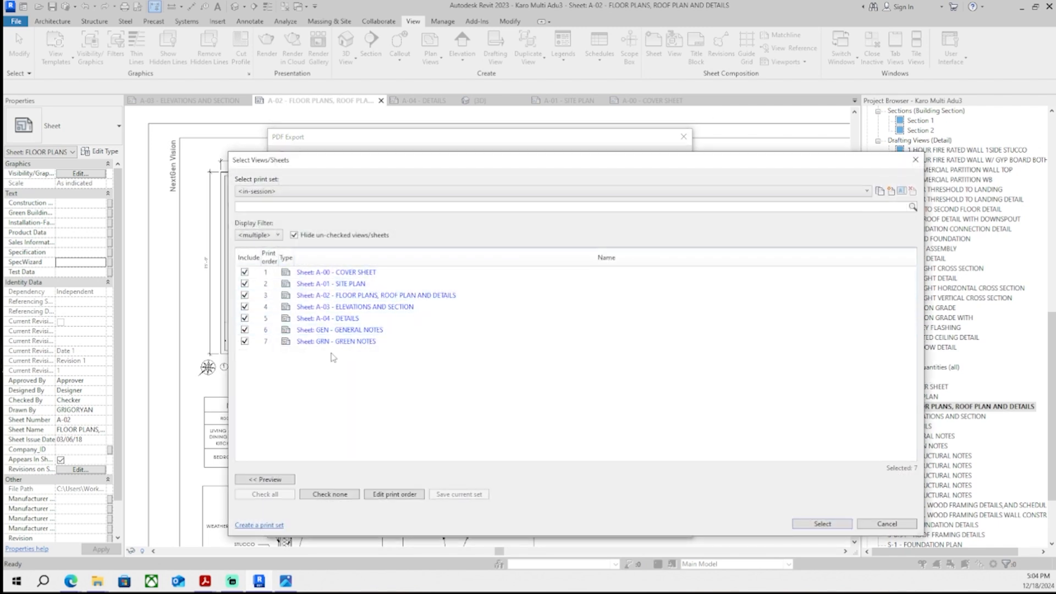
click(883, 528)
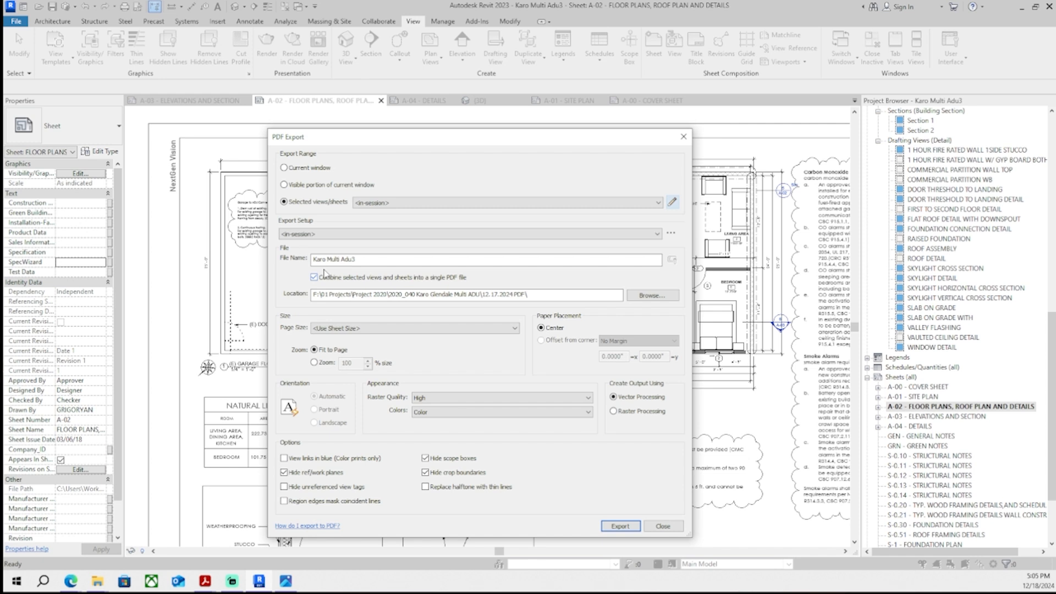
- Review the sheets included in the PDF export set, then close the export and switch to the cover sheet
click(683, 136)
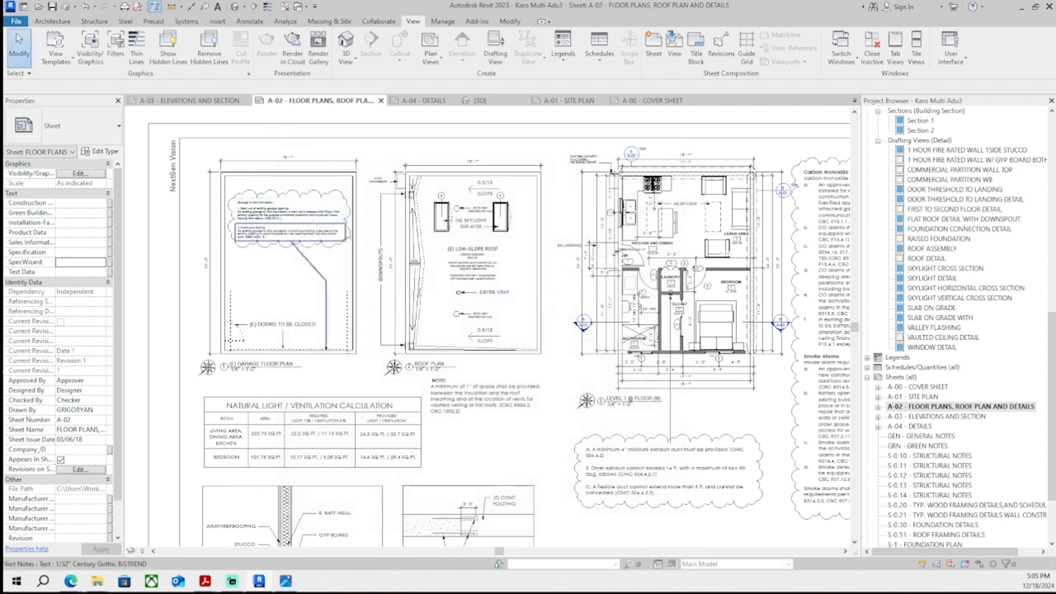
click(156, 7)
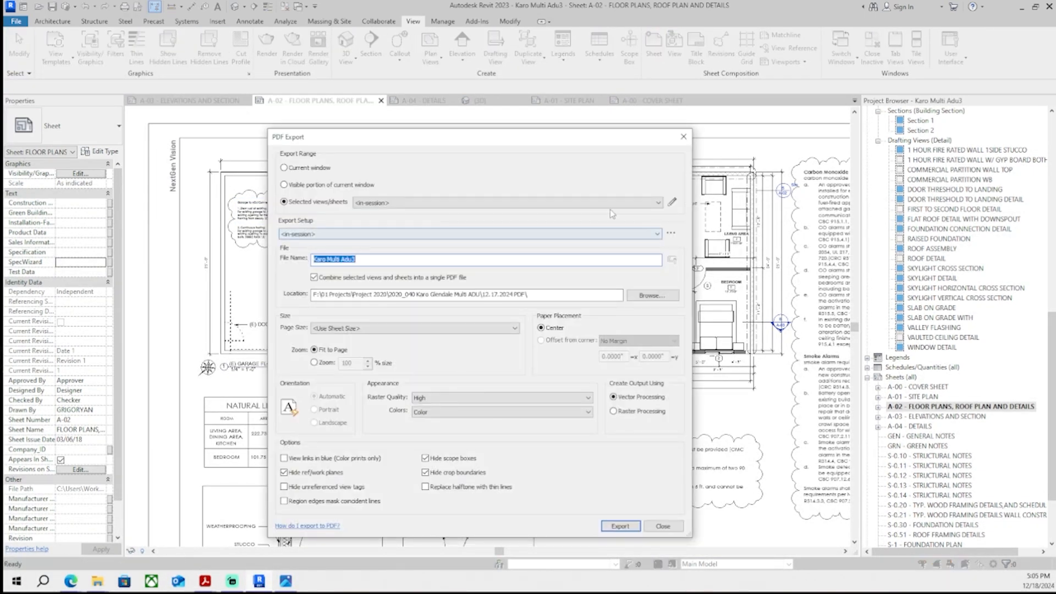
click(674, 202)
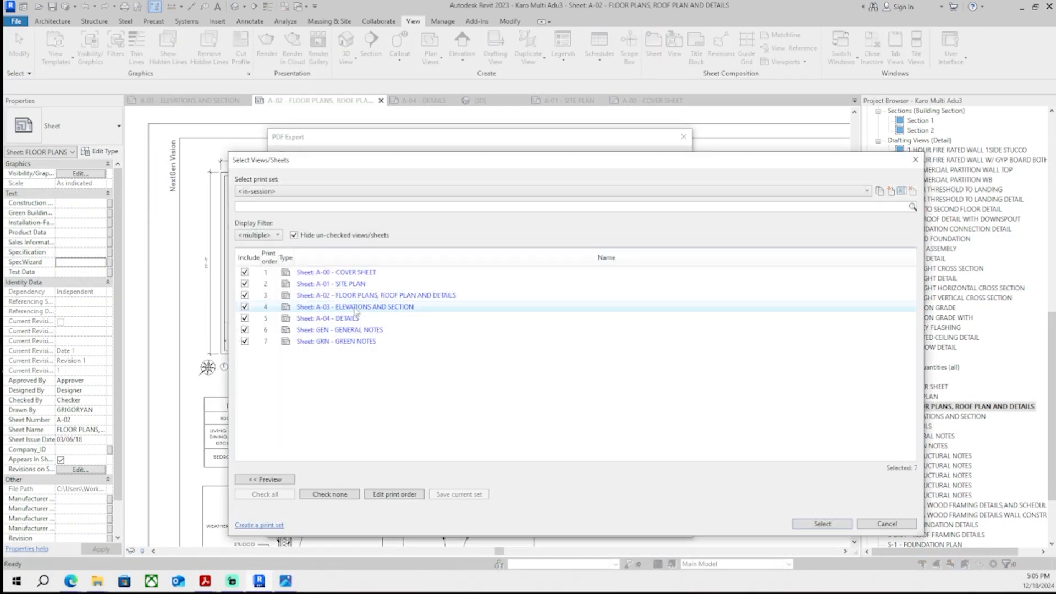
click(885, 524)
click(669, 526)
click(653, 101)
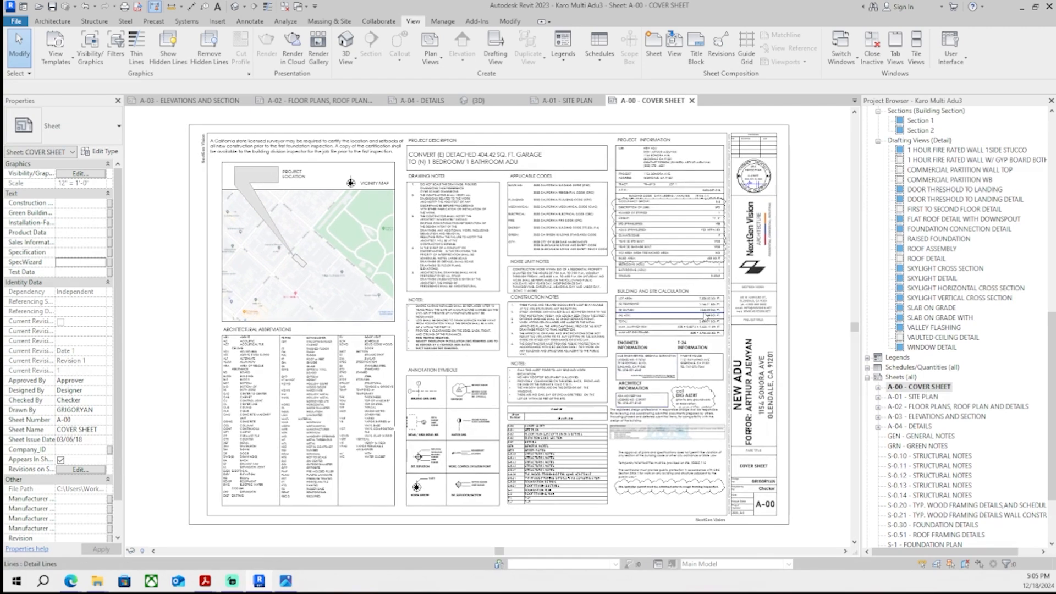
- Export the selected sheets to PDF into the 12.17.2024 PDF folder, replacing the existing Karo Multi Adu3 file
scroll(656, 359, up, 5)
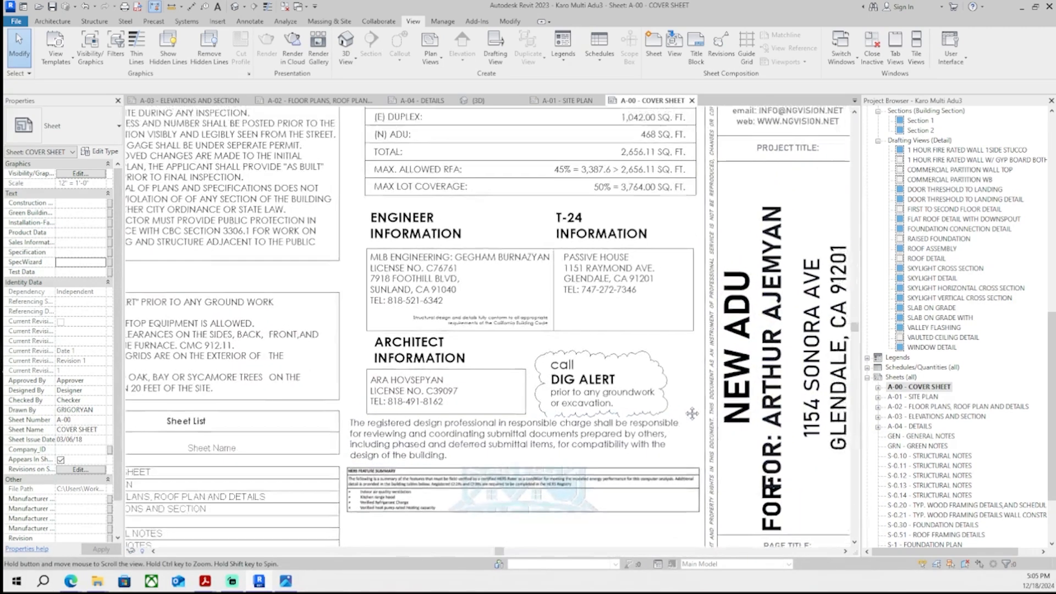
middle_drag(673, 264, 703, 522)
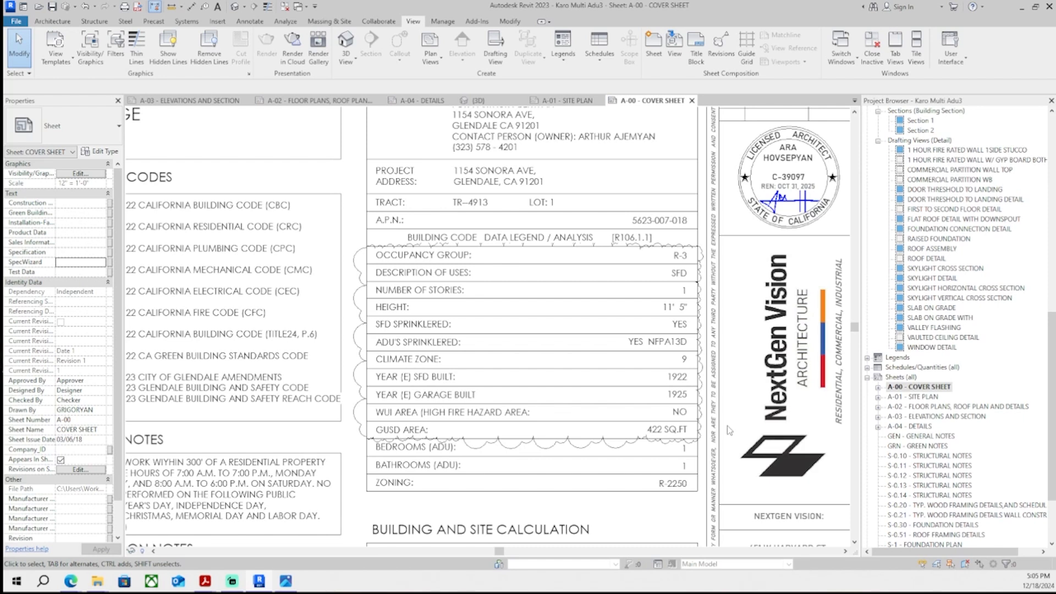
click(137, 7)
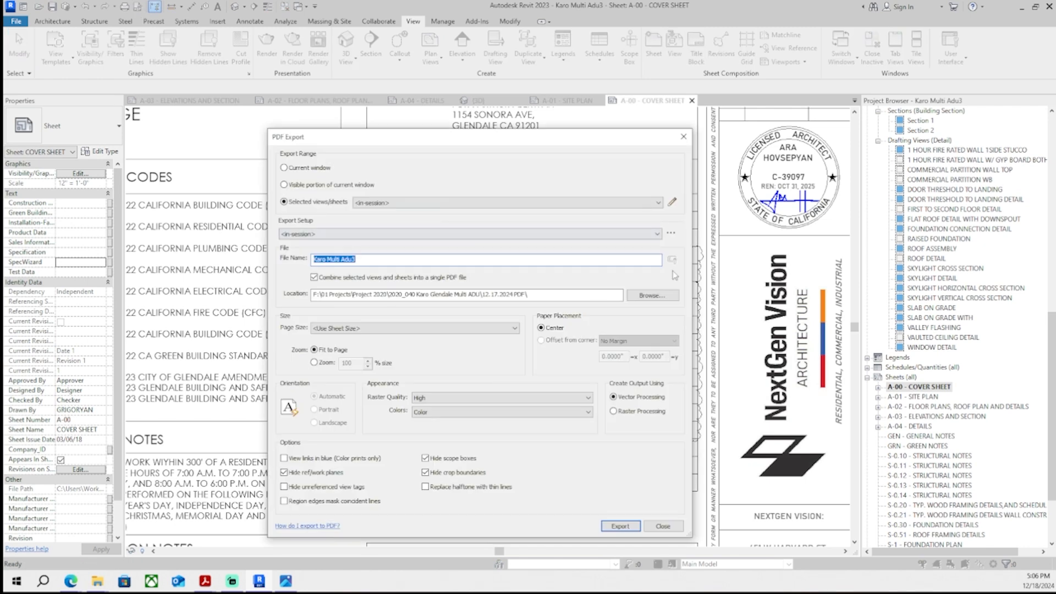
click(473, 260)
click(673, 202)
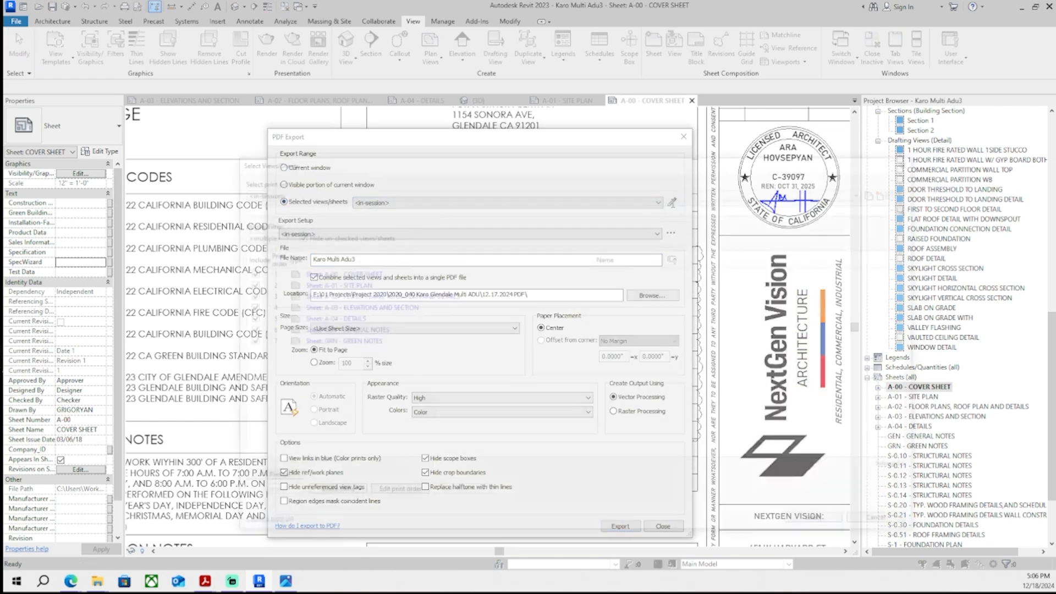
click(903, 523)
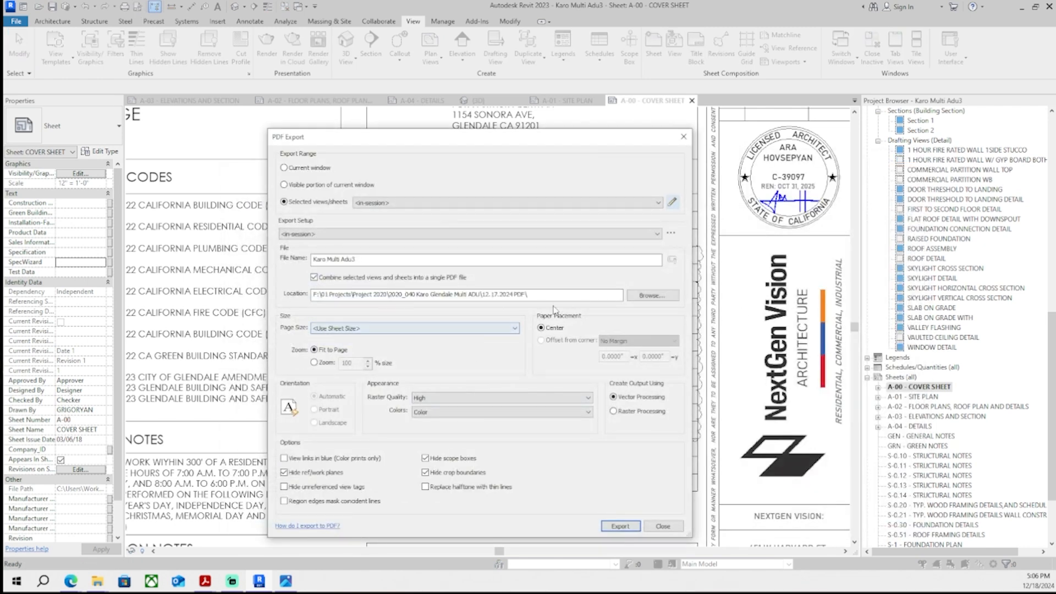
click(653, 296)
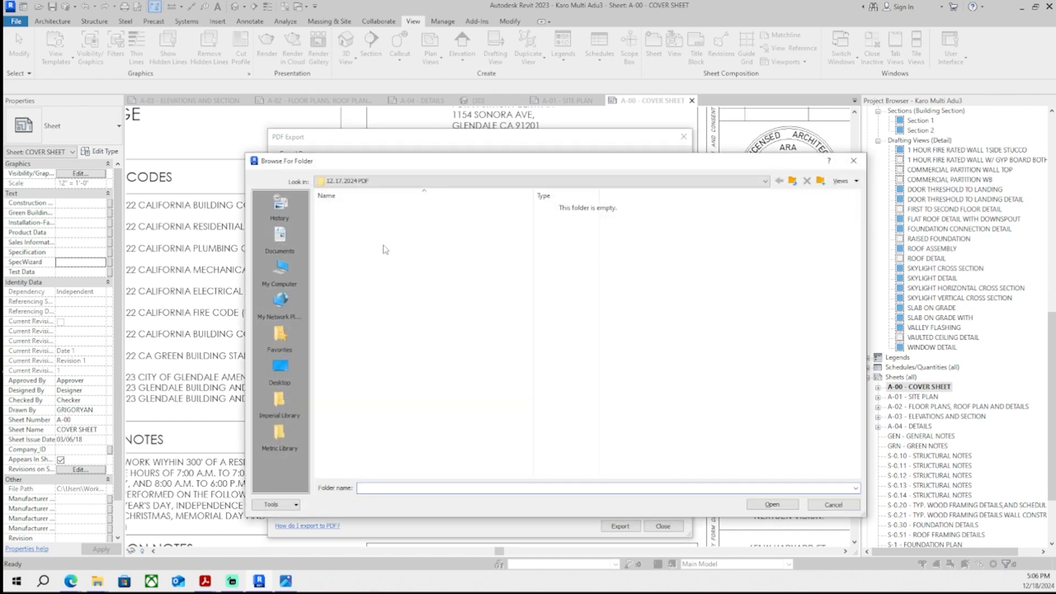
click(770, 505)
click(611, 527)
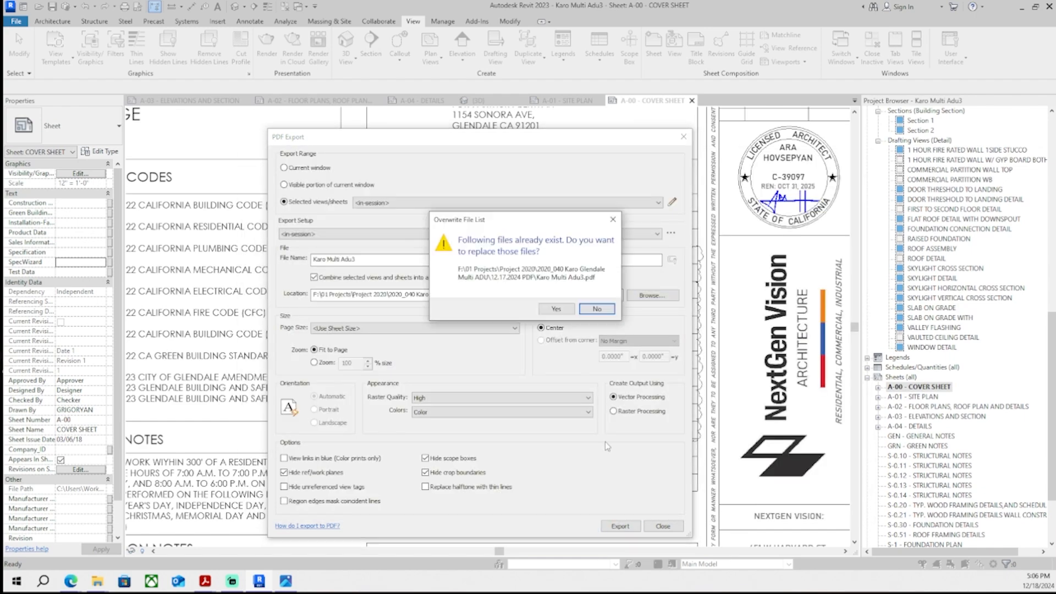
click(557, 309)
click(553, 314)
- Check the PDFs open in Acrobat and minimize the viewer
mouse_move(206, 581)
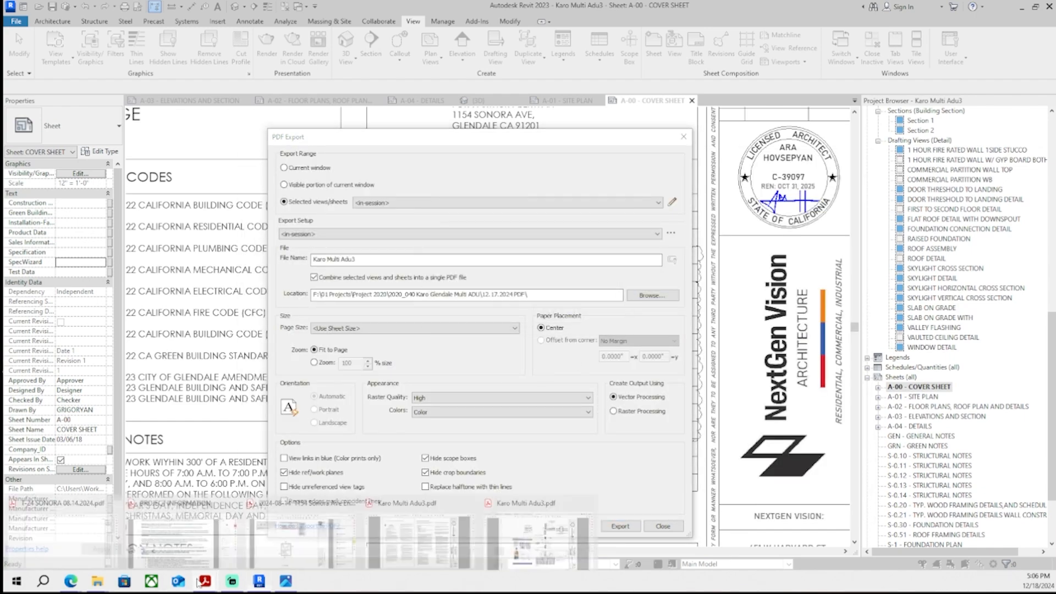
mouse_move(518, 542)
click(588, 499)
click(471, 499)
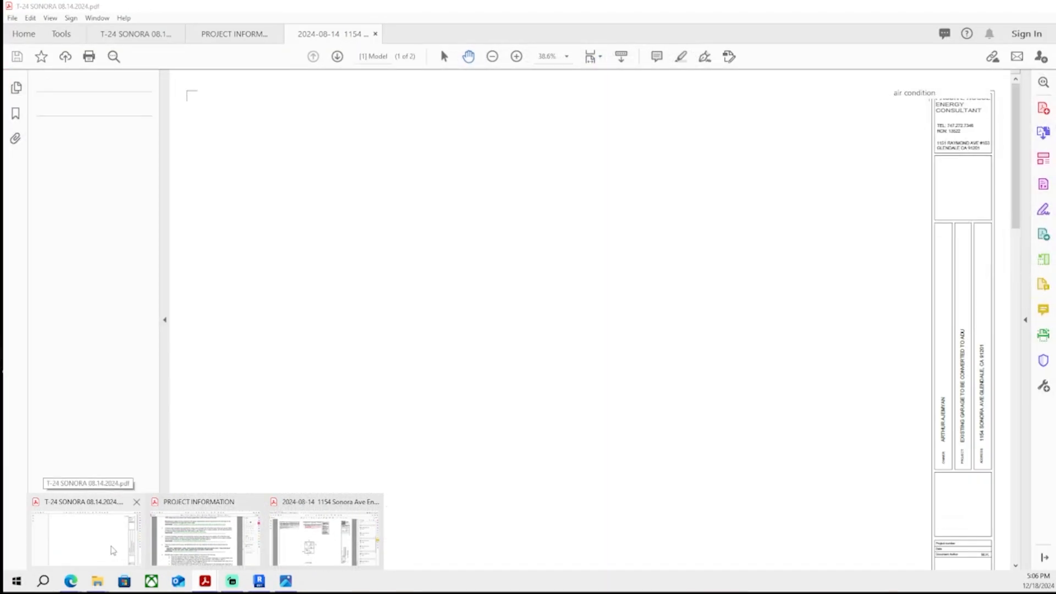
click(86, 536)
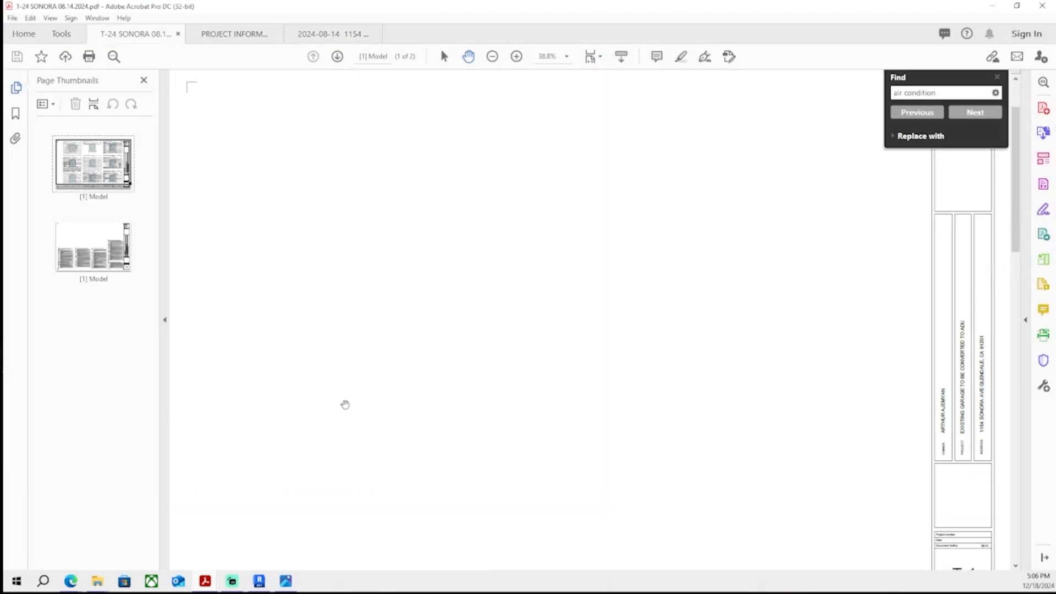
click(993, 5)
click(620, 526)
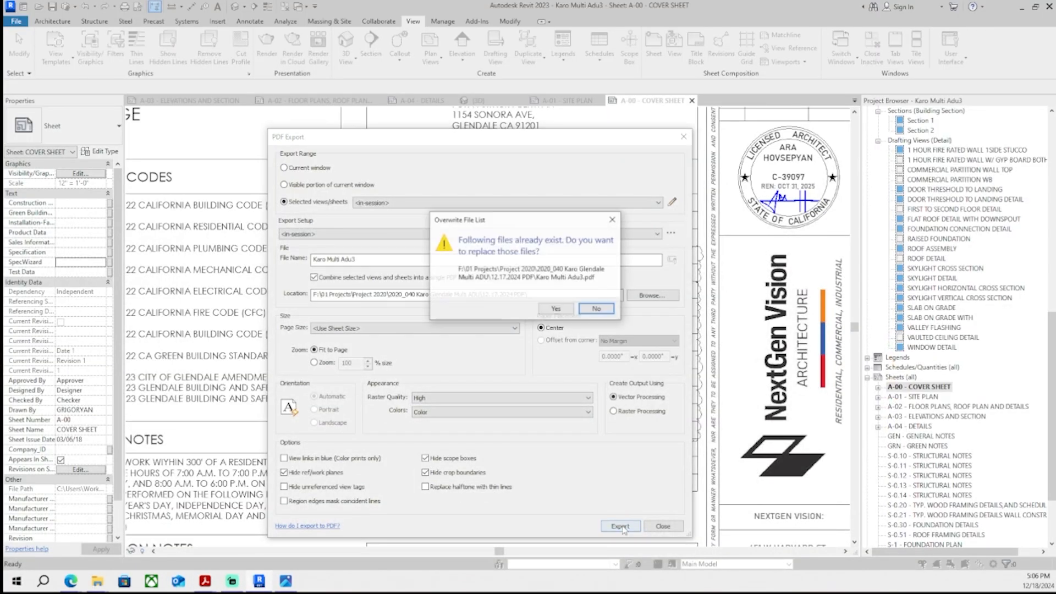
click(583, 309)
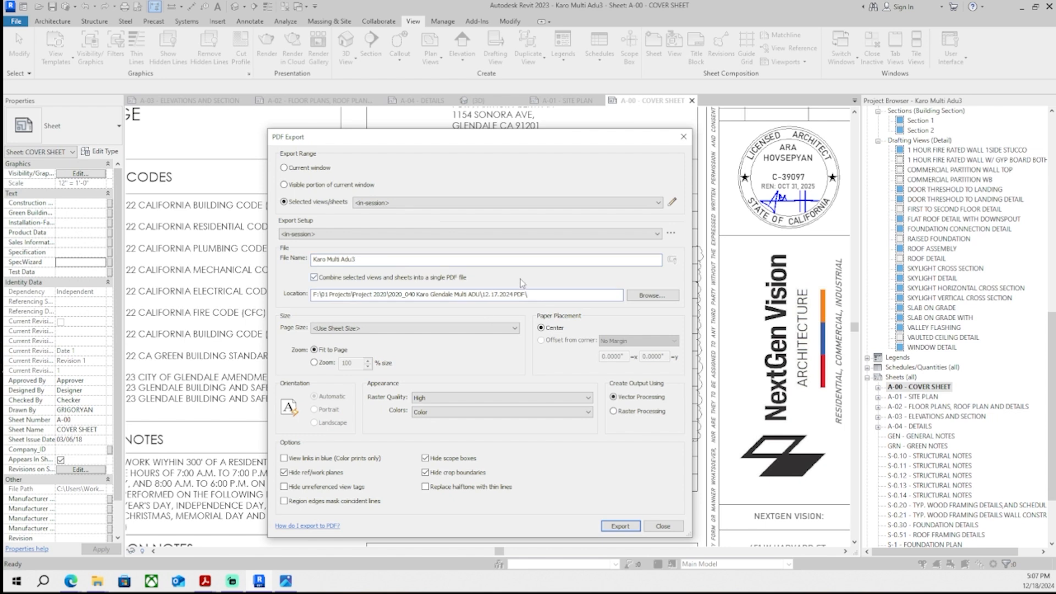
drag(528, 293, 570, 295)
drag(367, 263, 207, 281)
click(620, 526)
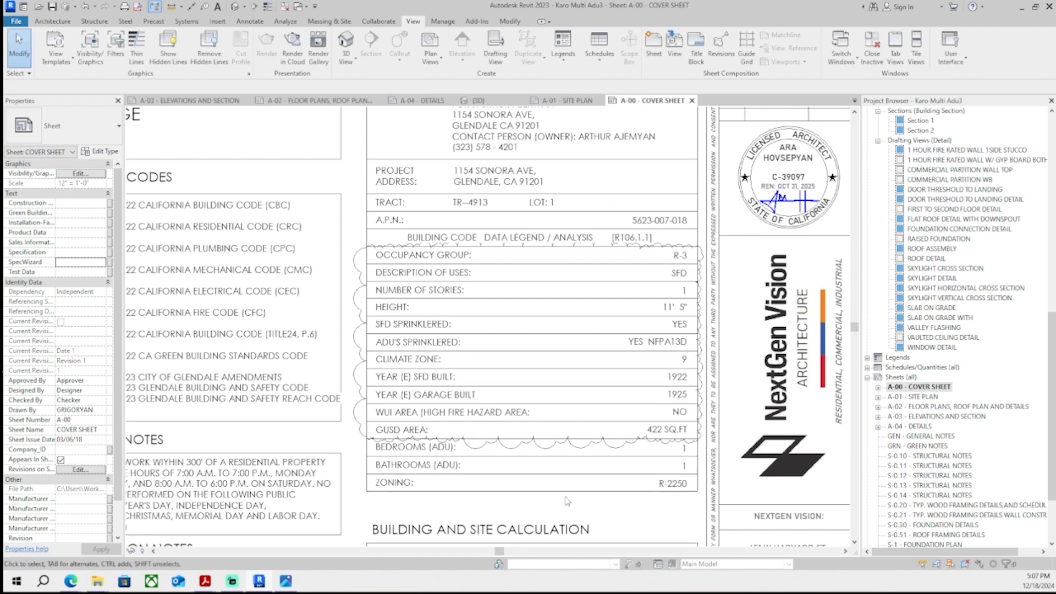
- Examine the cover sheet's code tables and title block, briefly opening the title block family without saving
middle_drag(578, 531, 600, 491)
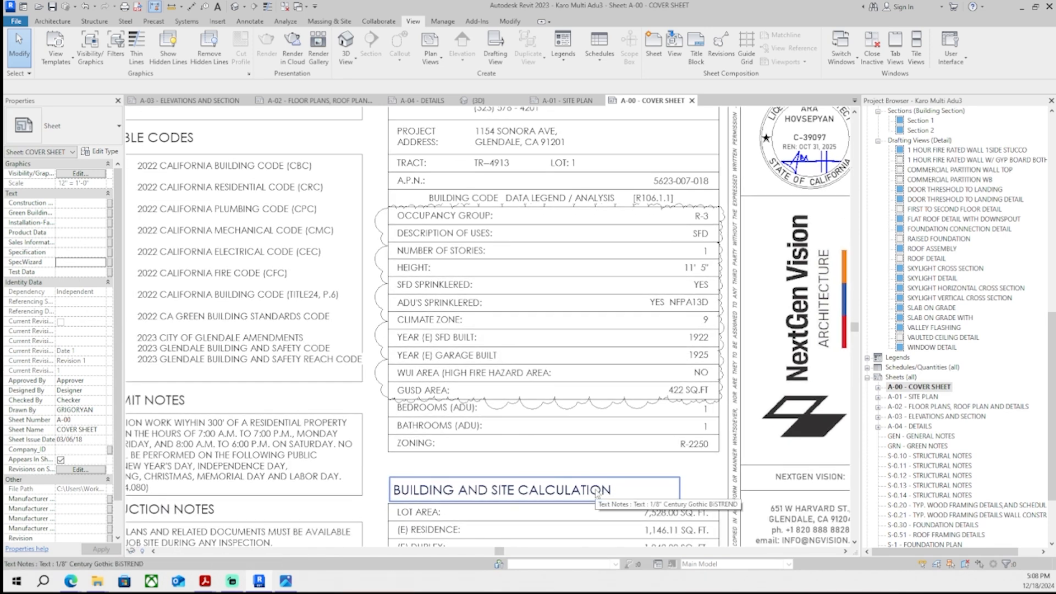
middle_drag(540, 500, 553, 500)
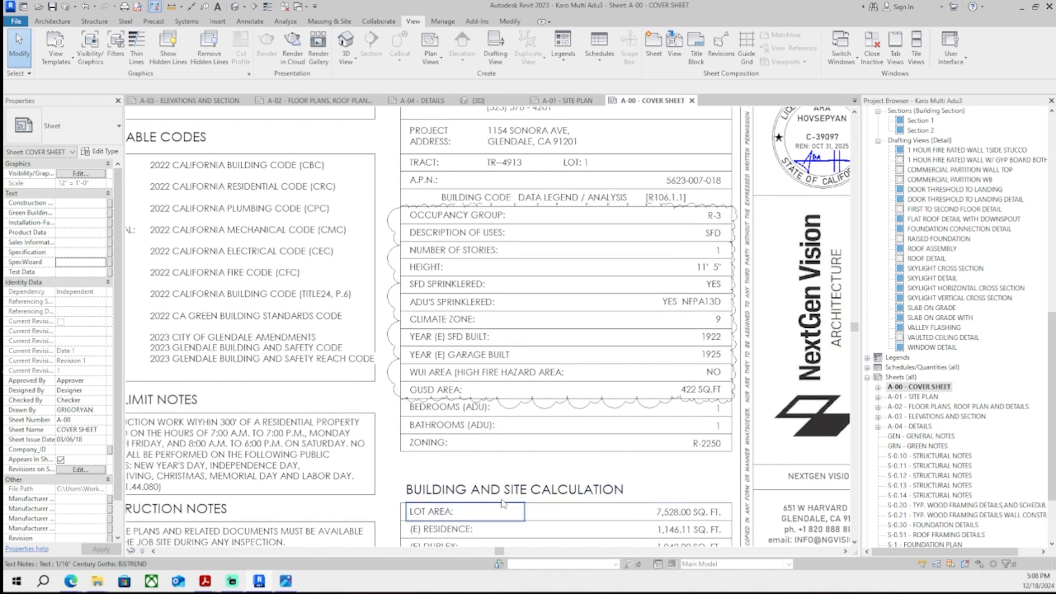
scroll(572, 314, down, 3)
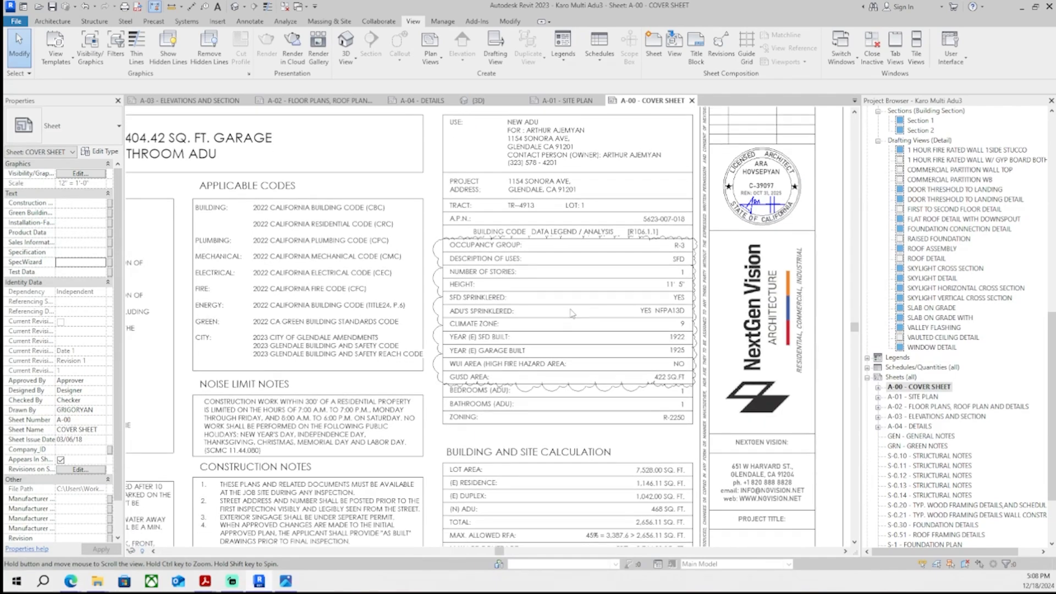
middle_drag(545, 423, 565, 138)
scroll(547, 290, down, 1)
middle_drag(565, 339, 510, 280)
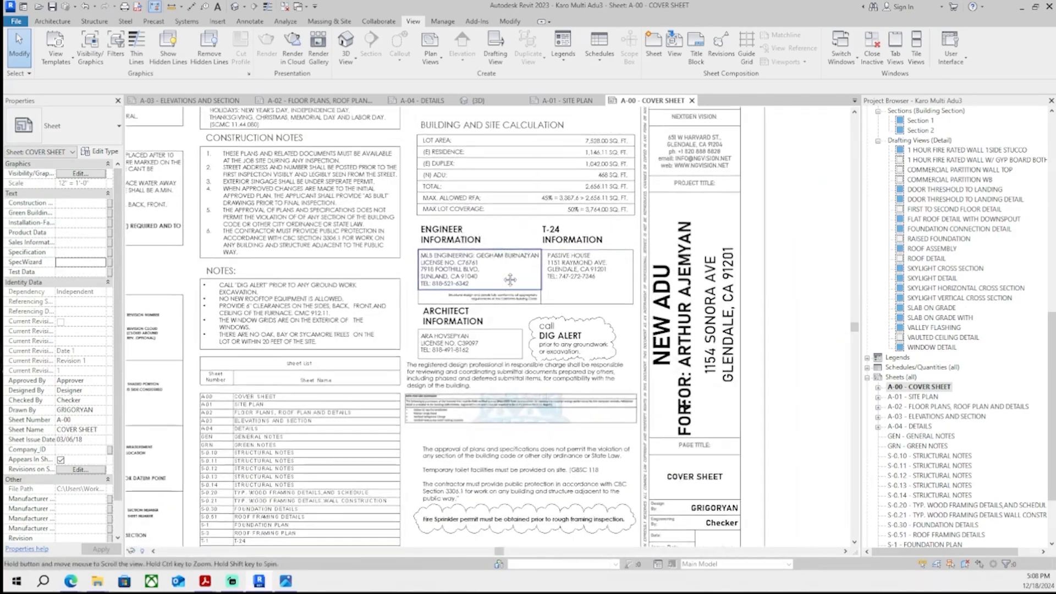
scroll(683, 418, up, 5)
double_click(677, 432)
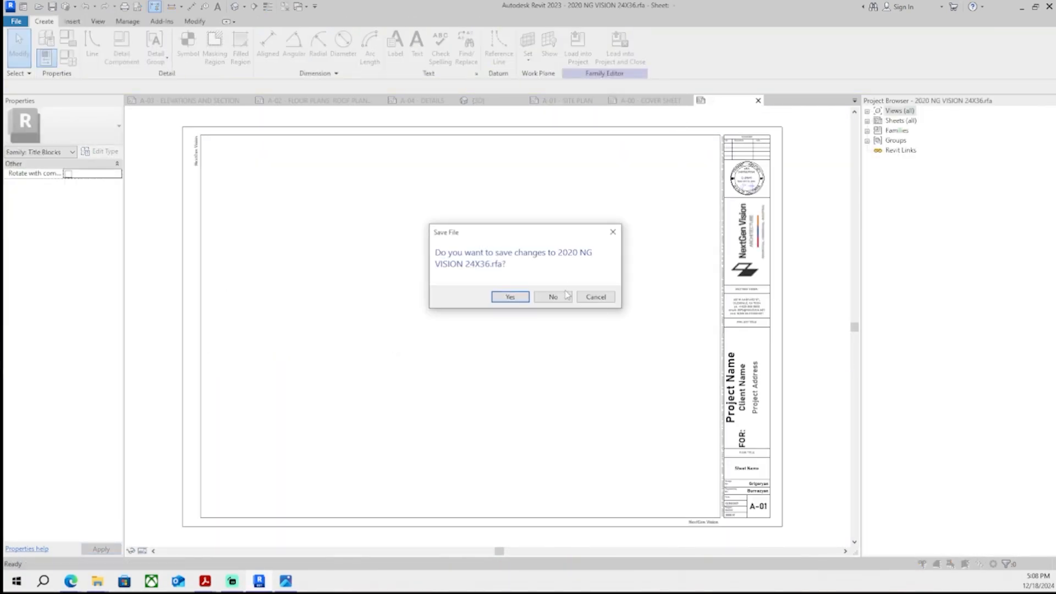
click(567, 295)
- Edit the title block's client label on the cover sheet to remove the overlapping duplicate FOR: text
scroll(763, 410, down, 2)
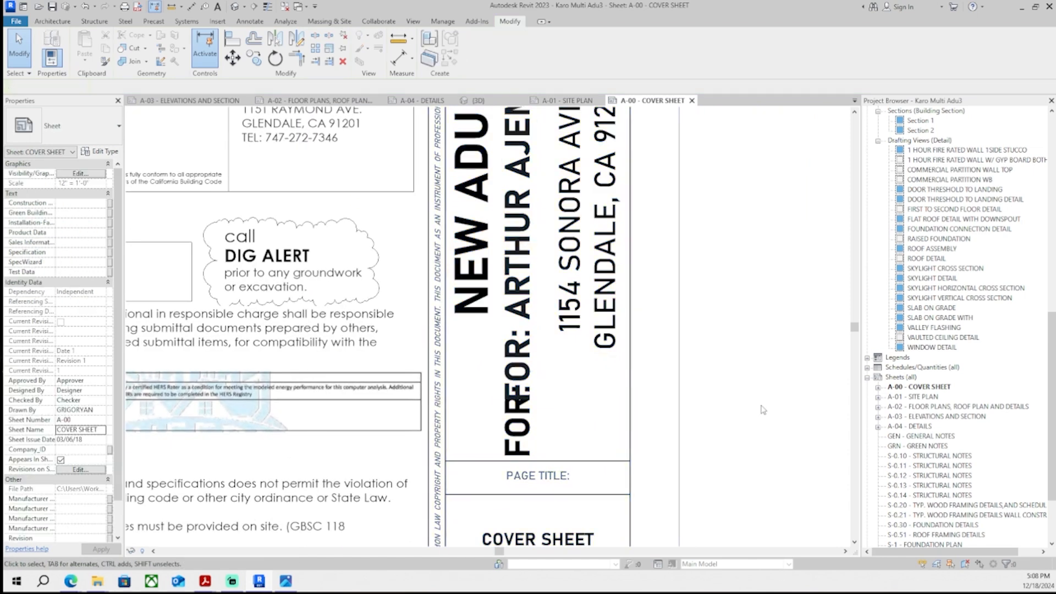
click(533, 302)
click(534, 302)
click(534, 302)
click(534, 302)
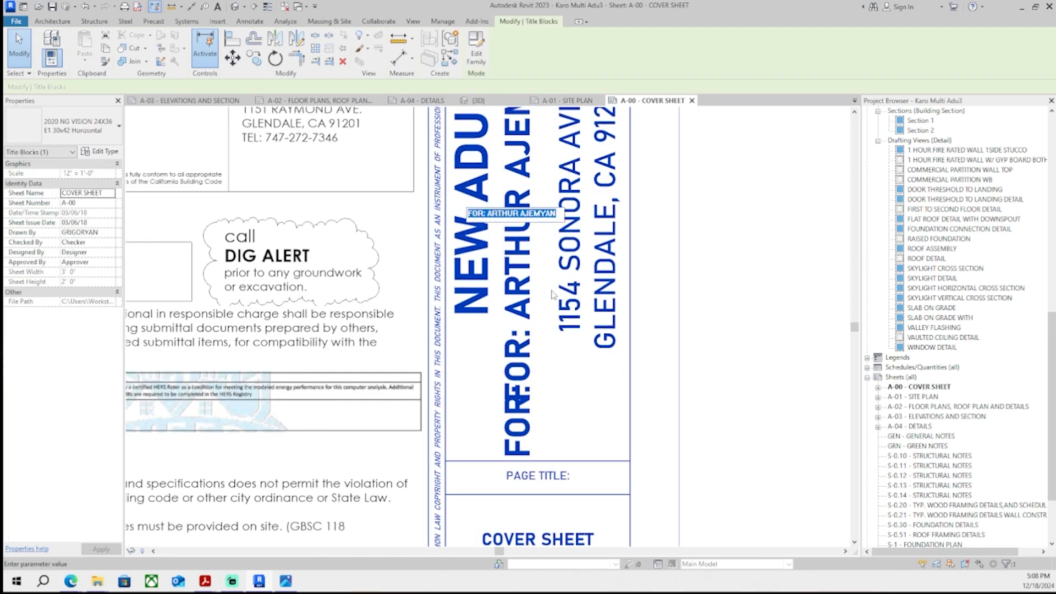
double_click(478, 215)
key(BackSpace)
click(773, 319)
- Browse the Project 2020 folders in File Explorer
scroll(667, 330, down, 5)
click(667, 330)
middle_drag(660, 343, 768, 372)
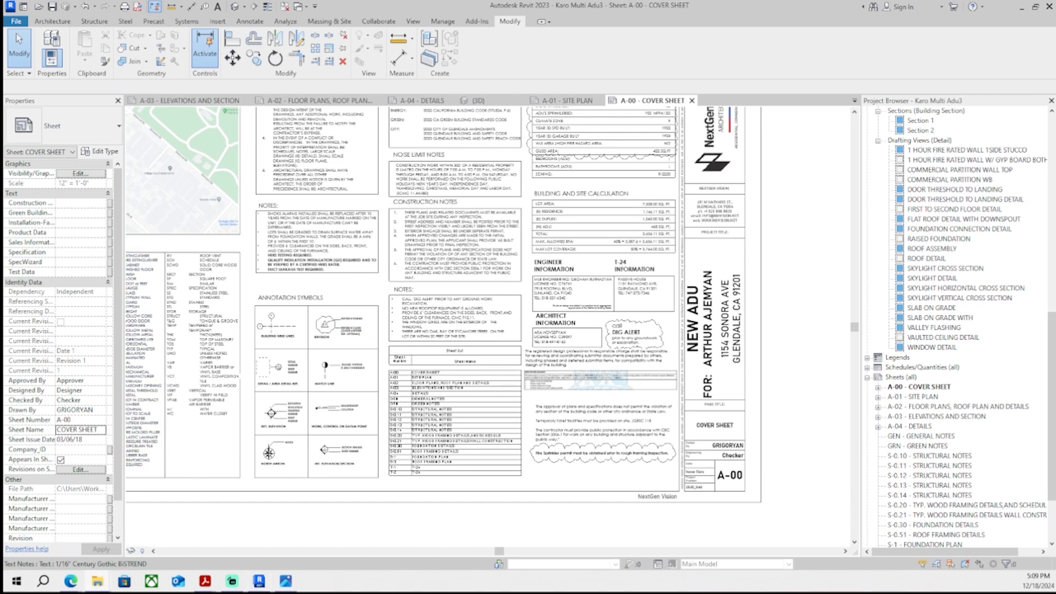
click(97, 582)
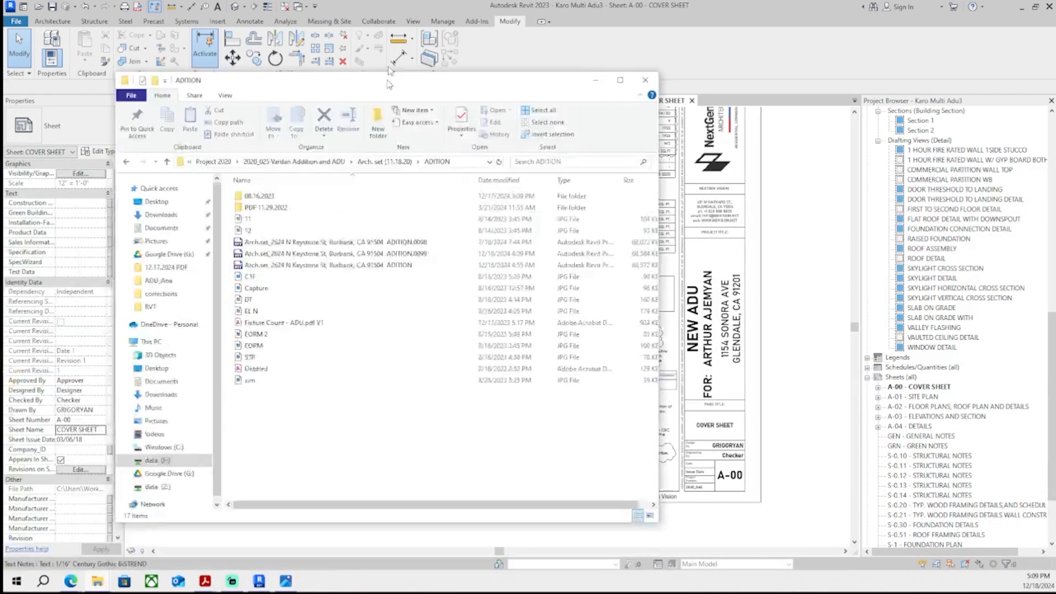
click(388, 85)
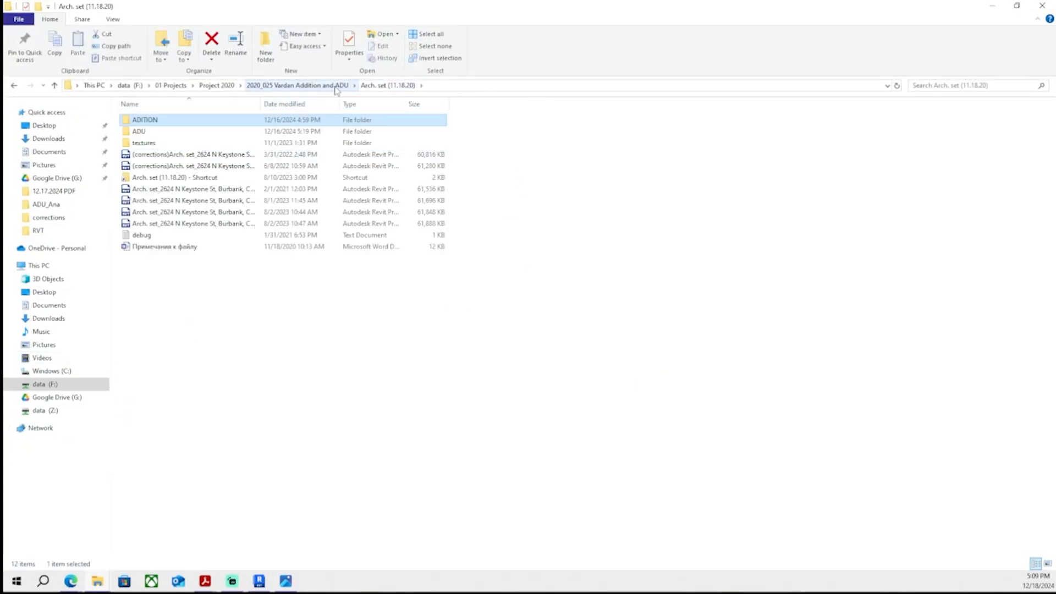
click(297, 85)
click(217, 85)
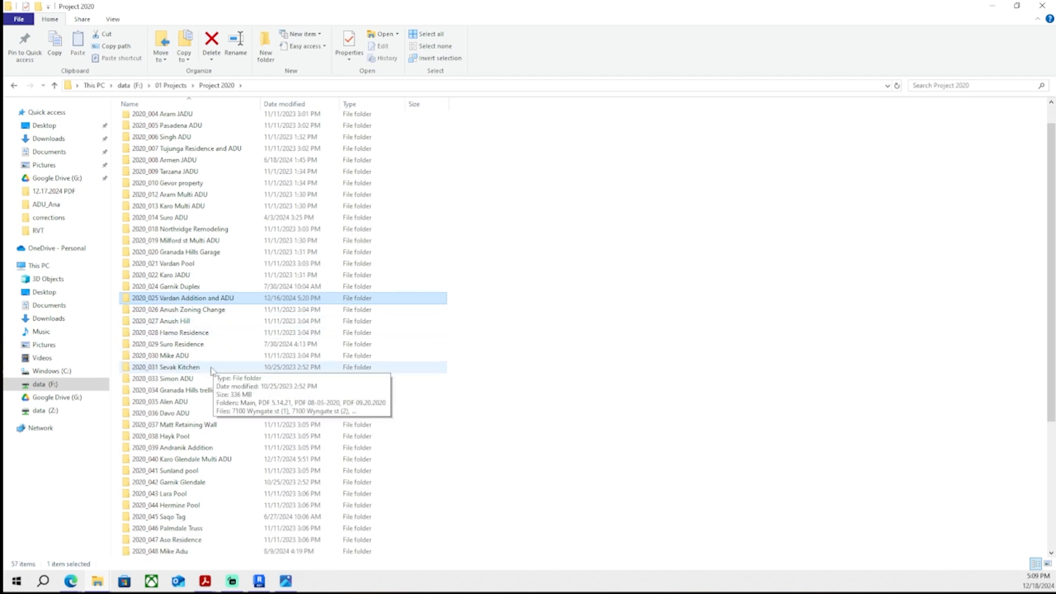
double_click(212, 327)
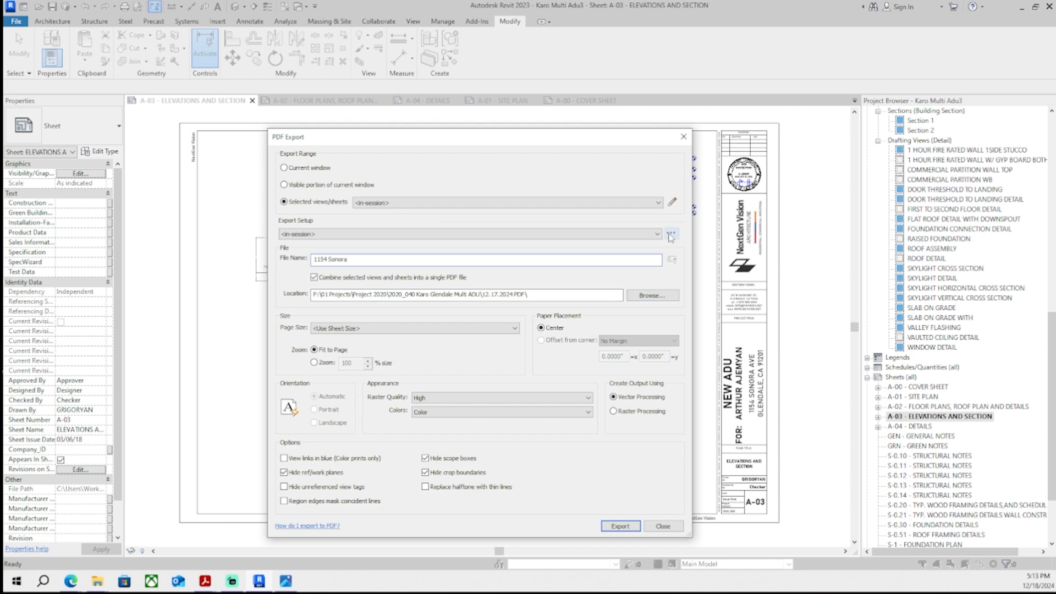
click(672, 203)
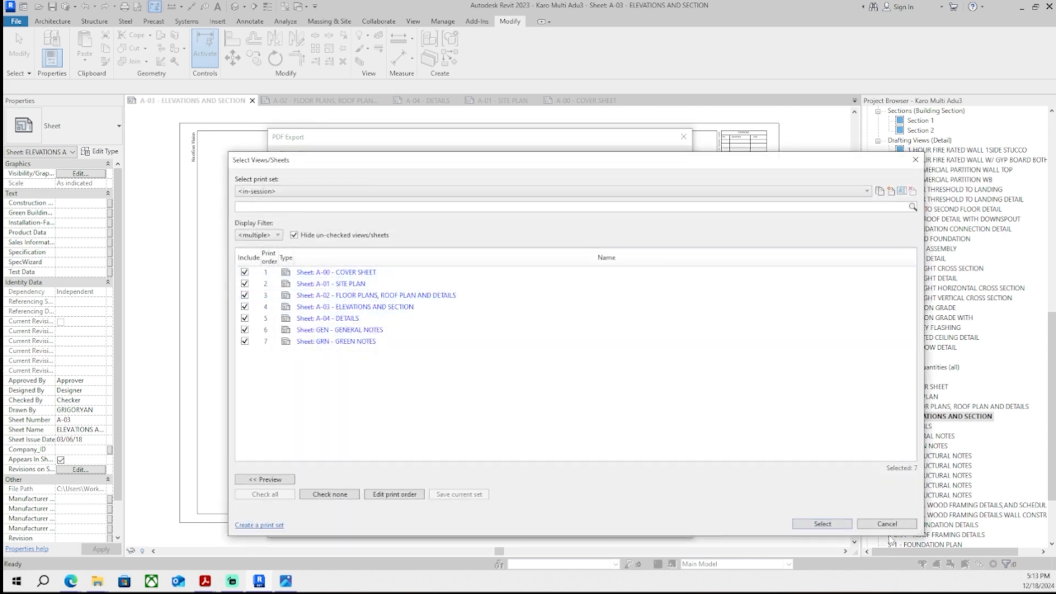
click(822, 523)
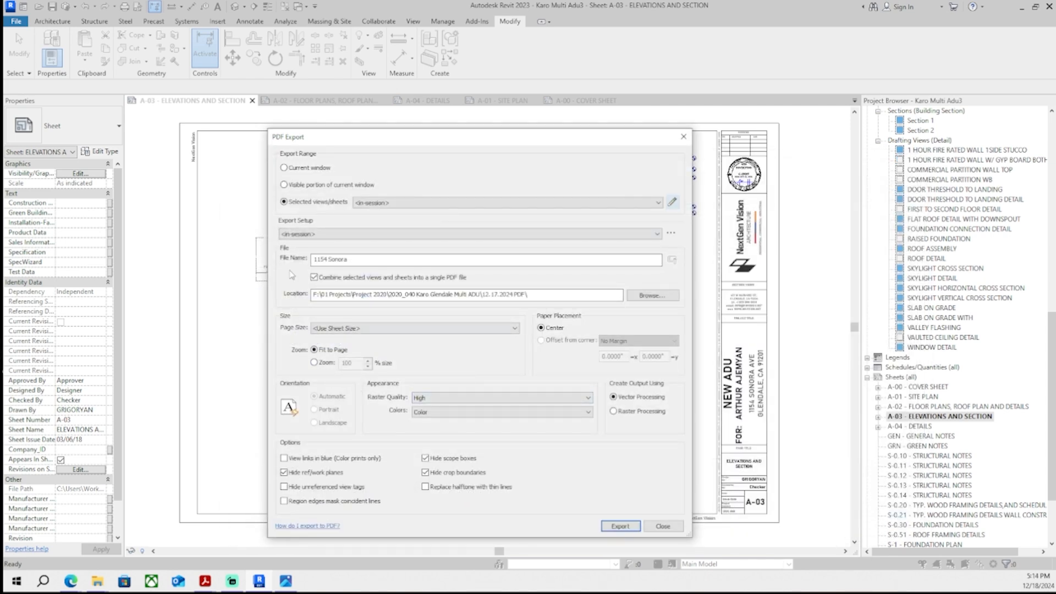
drag(398, 297, 320, 297)
click(399, 296)
click(652, 296)
click(768, 523)
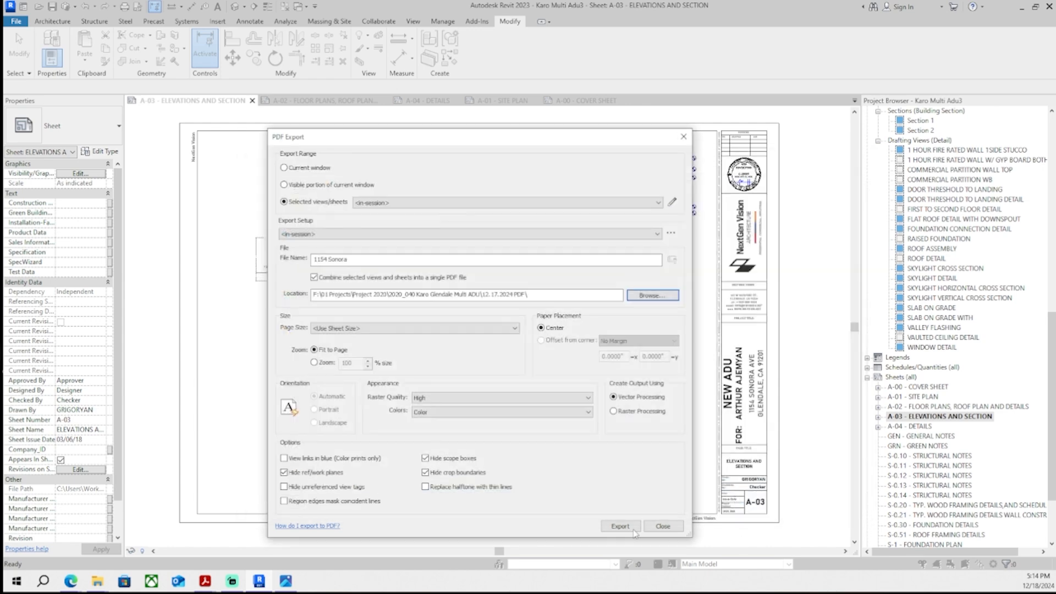
click(619, 527)
click(561, 308)
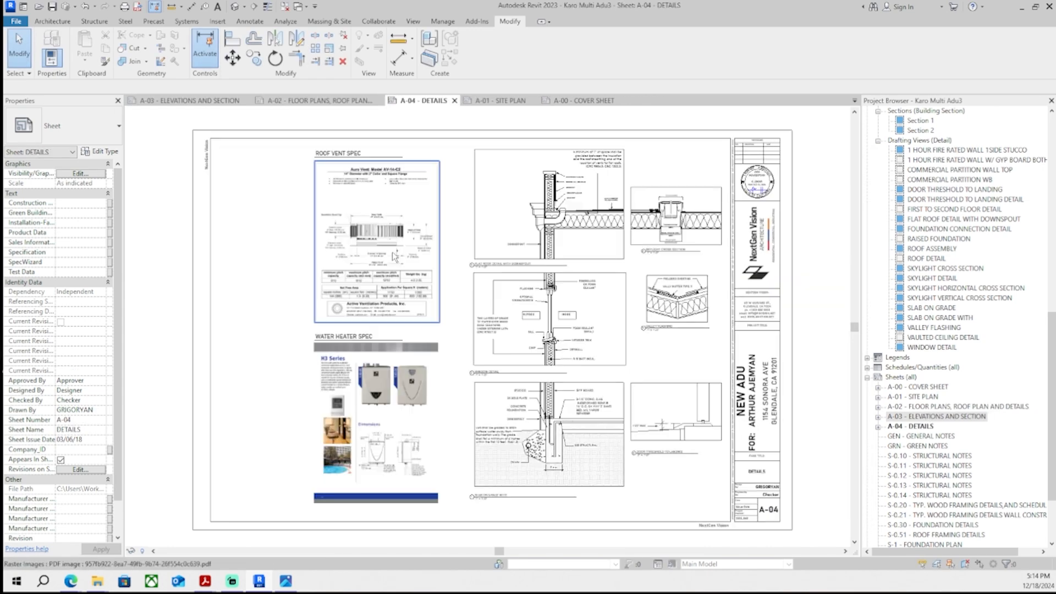
- Nudge the roof vent spec image on the details sheet
middle_drag(411, 363, 424, 347)
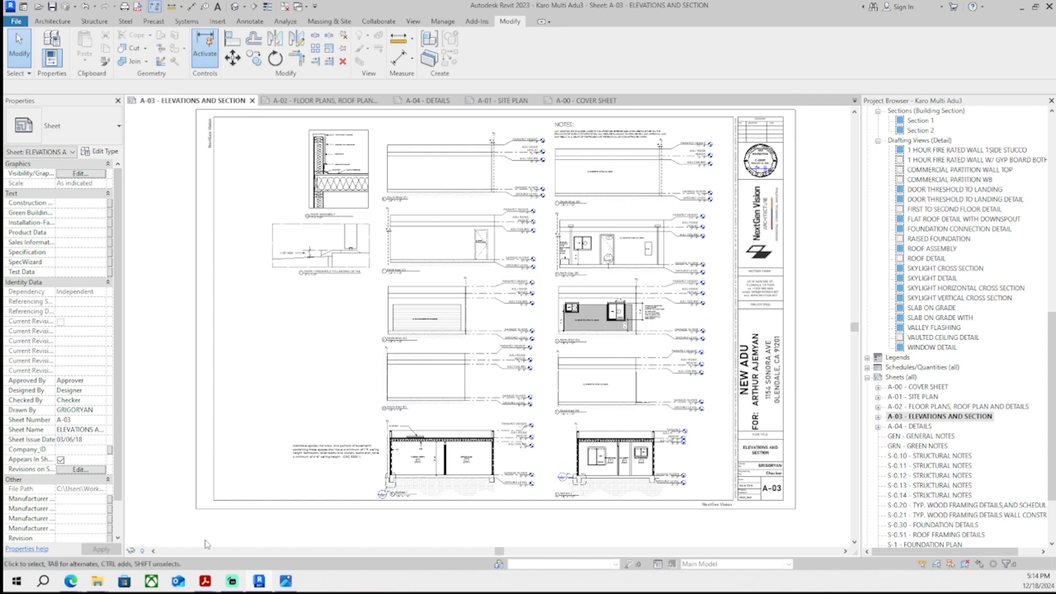
- Cycle through the open sheet tabs to review the revised sheets, briefly opening and dismissing PDF Export
click(98, 578)
key(ctrl+Tab)
key(ctrl+Tab)
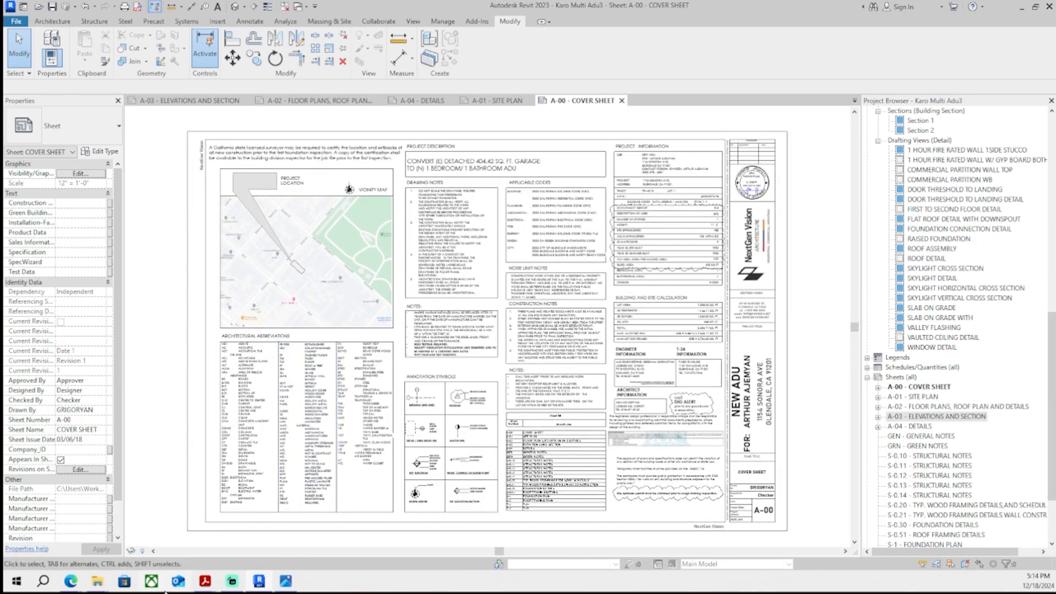
mouse_move(94, 582)
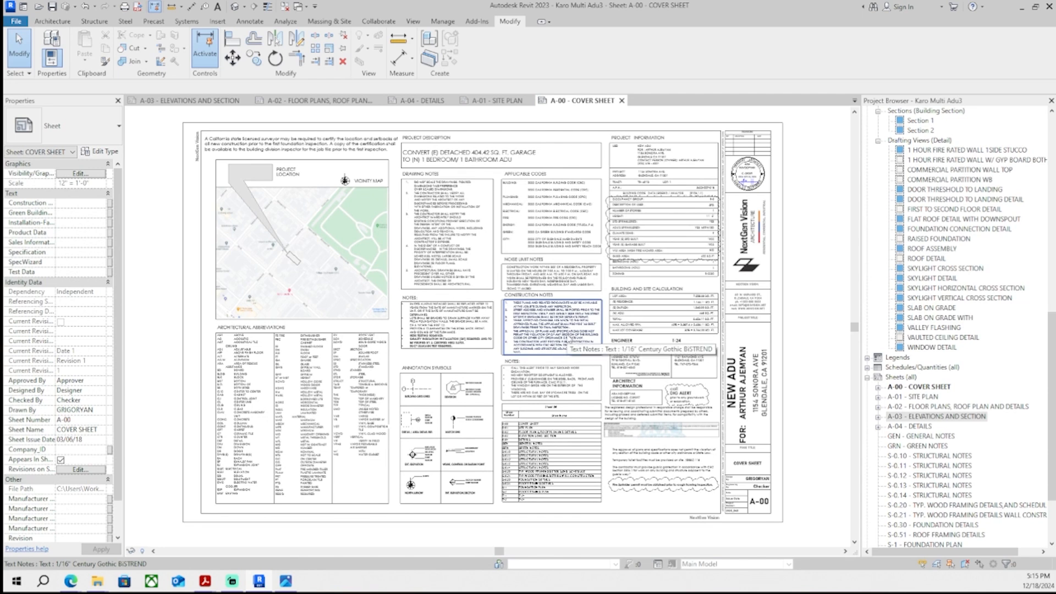
key(ctrl+Tab)
key(ctrl+Tab)
key(ctrl+Tab)
key(ctrl+Tab)
key(ctrl+Tab)
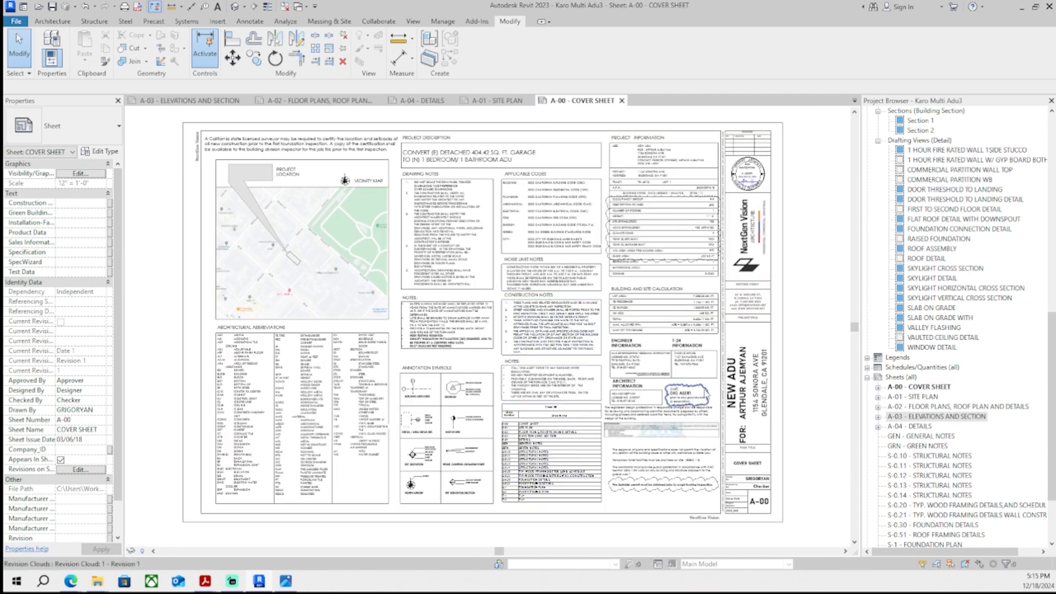
click(137, 7)
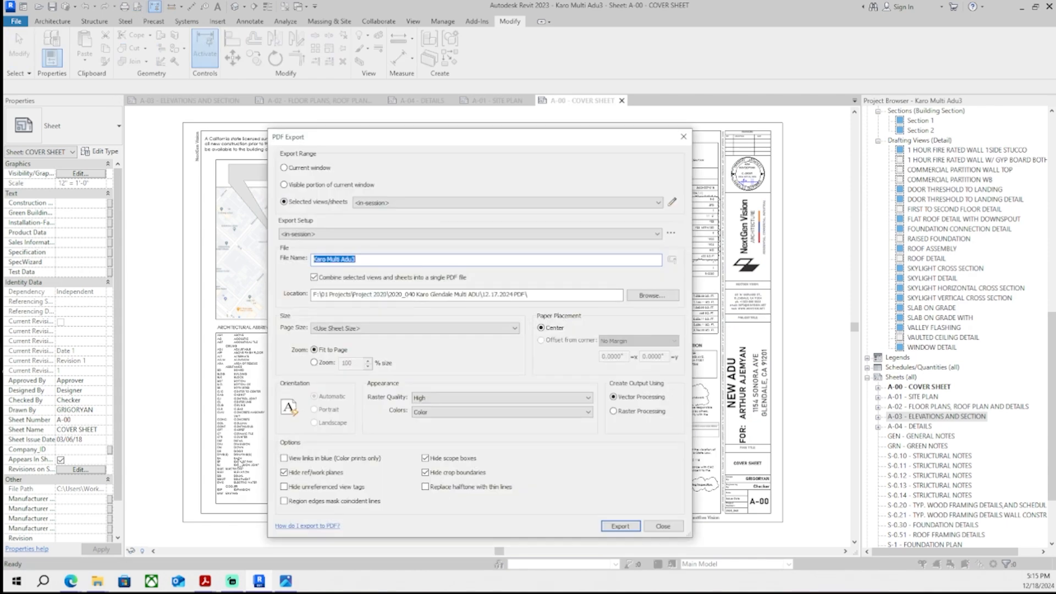
key(Escape)
click(103, 579)
mouse_move(975, 556)
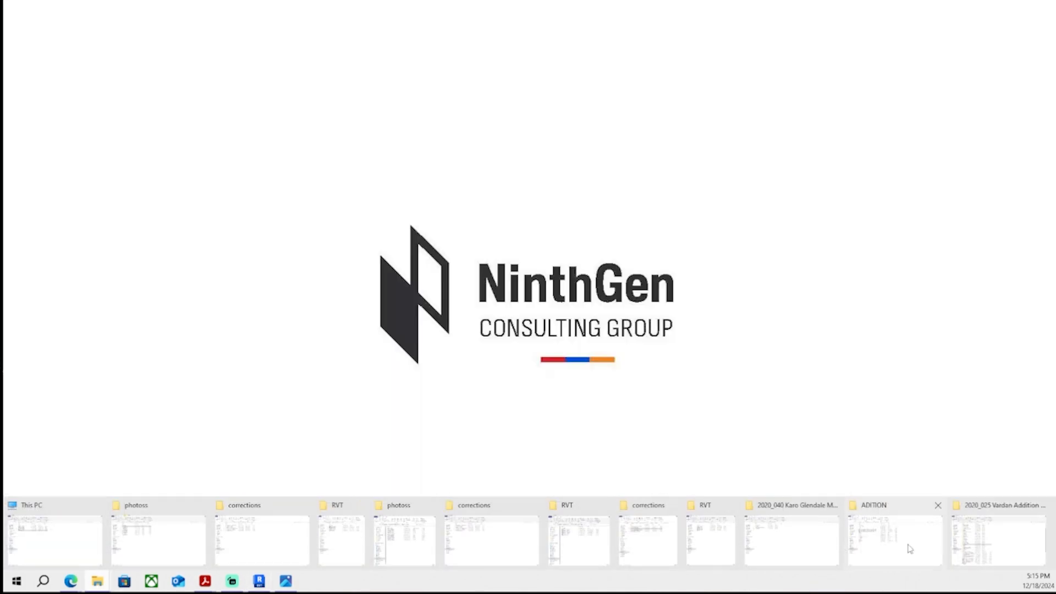
click(809, 554)
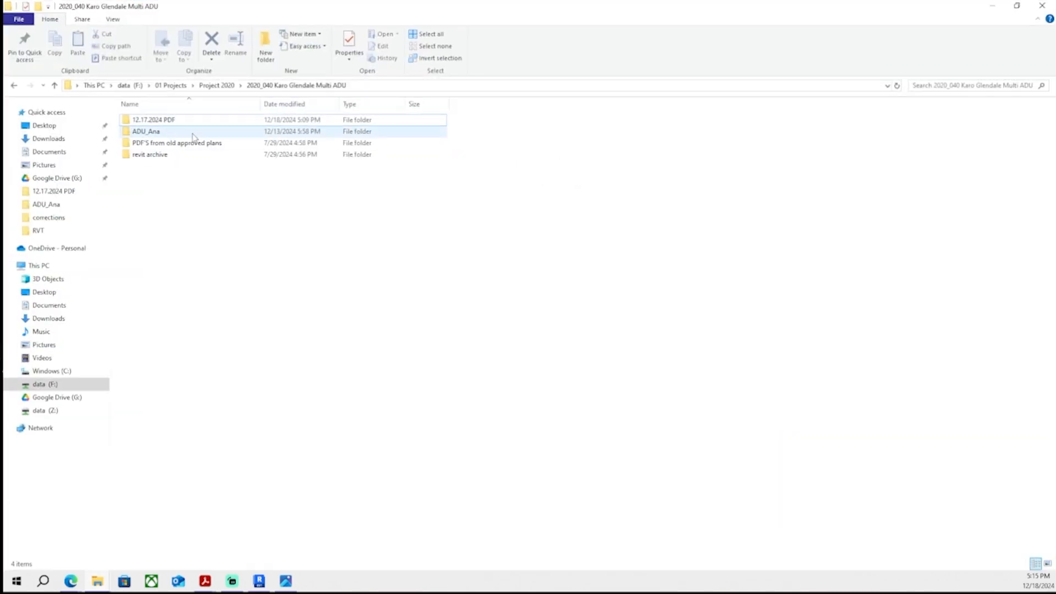
double_click(193, 122)
double_click(195, 121)
- Scroll through the exported PDF's sheets, checking the site plan and the details sheet
scroll(214, 211, down, 2)
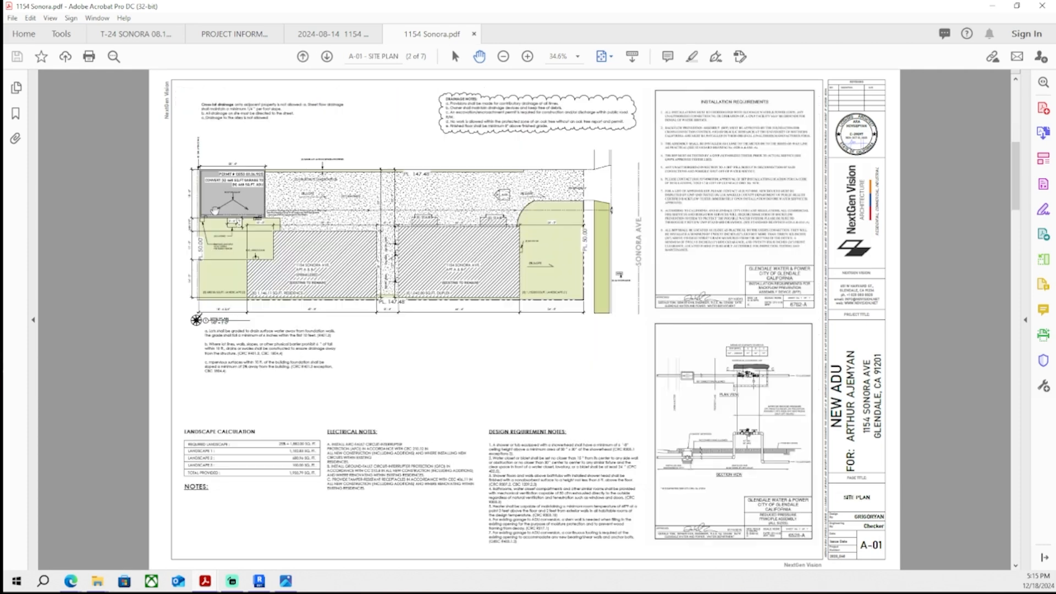
scroll(210, 222, down, 2)
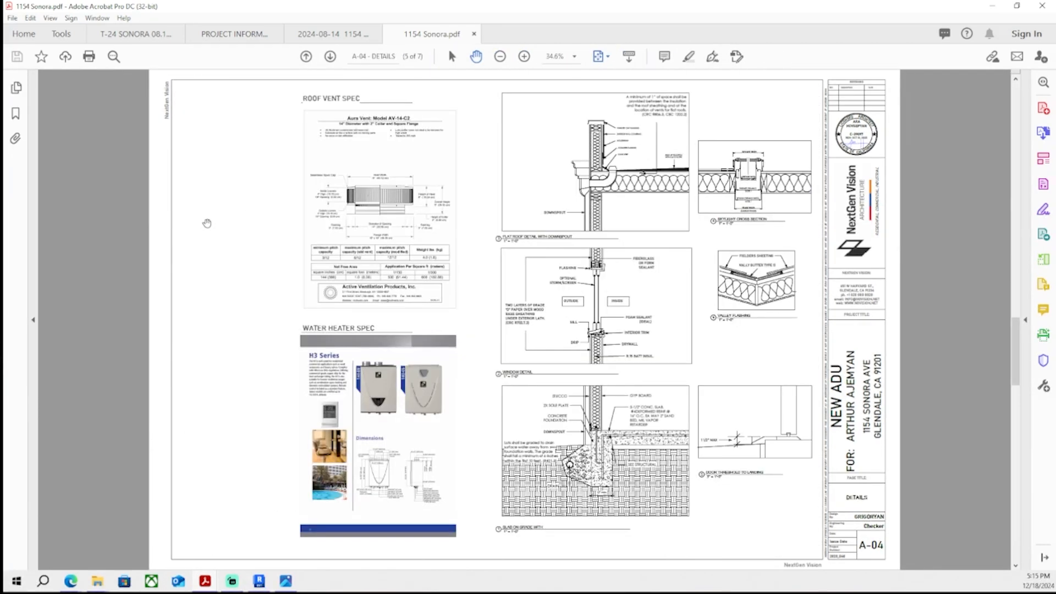
scroll(207, 223, down, 1)
scroll(207, 223, up, 1)
ctrl+scroll(765, 183, up, 7)
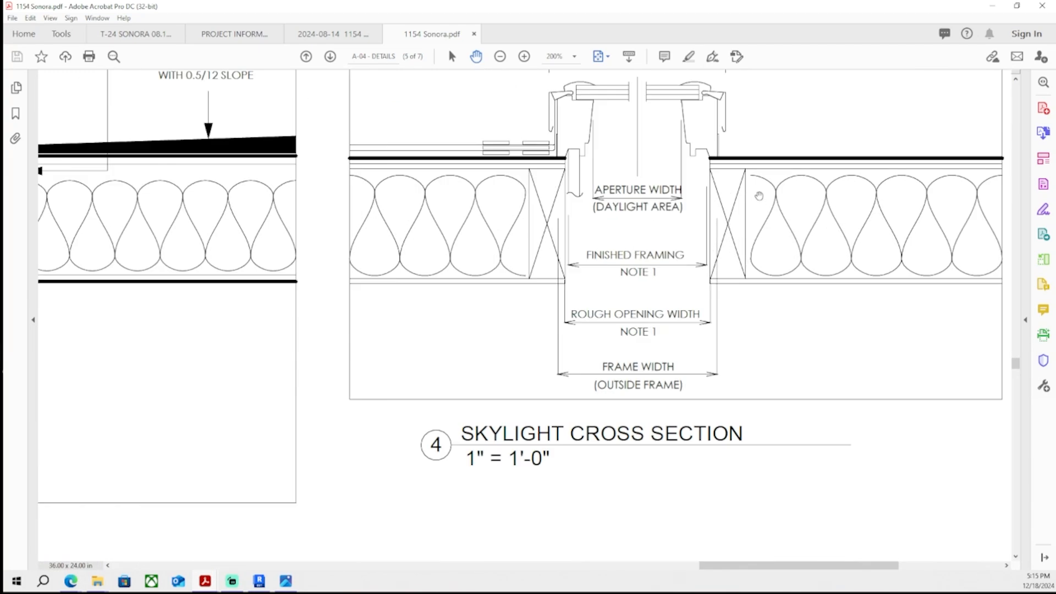
ctrl+scroll(759, 195, down, 4)
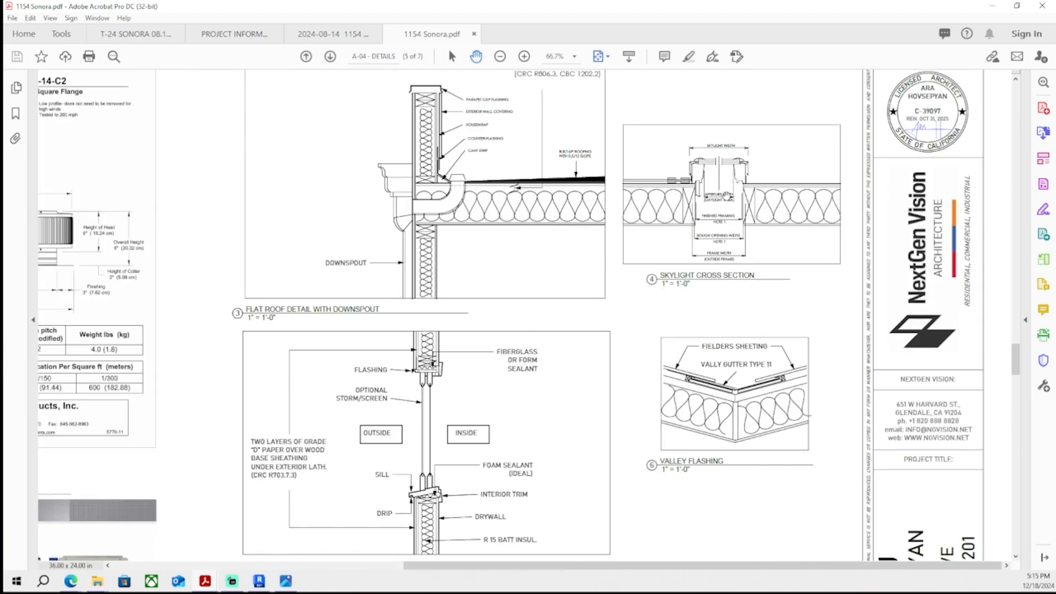
ctrl+scroll(516, 187, down, 3)
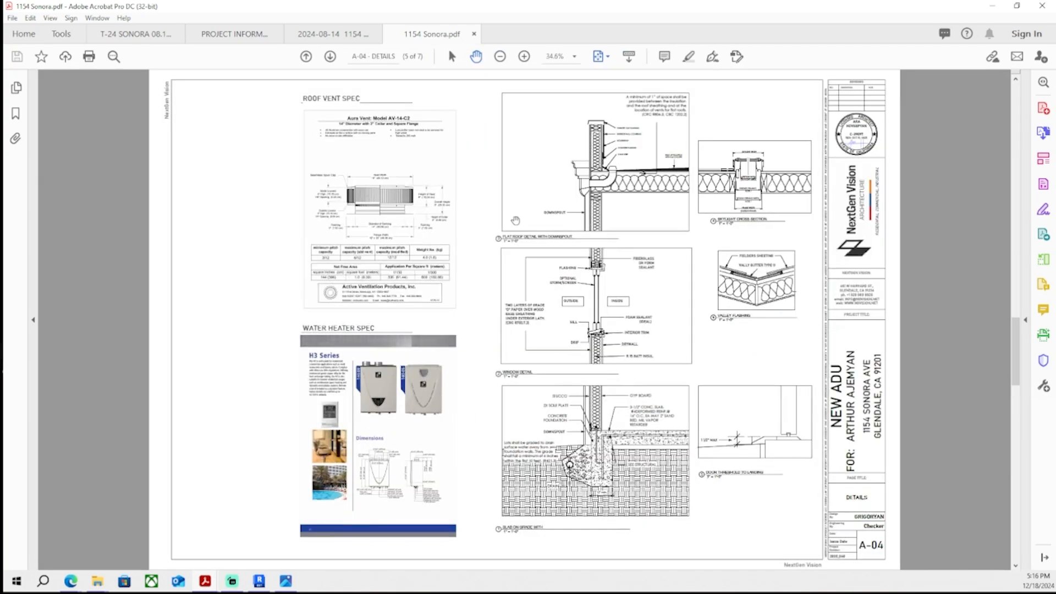
scroll(515, 221, down, 2)
scroll(515, 220, up, 5)
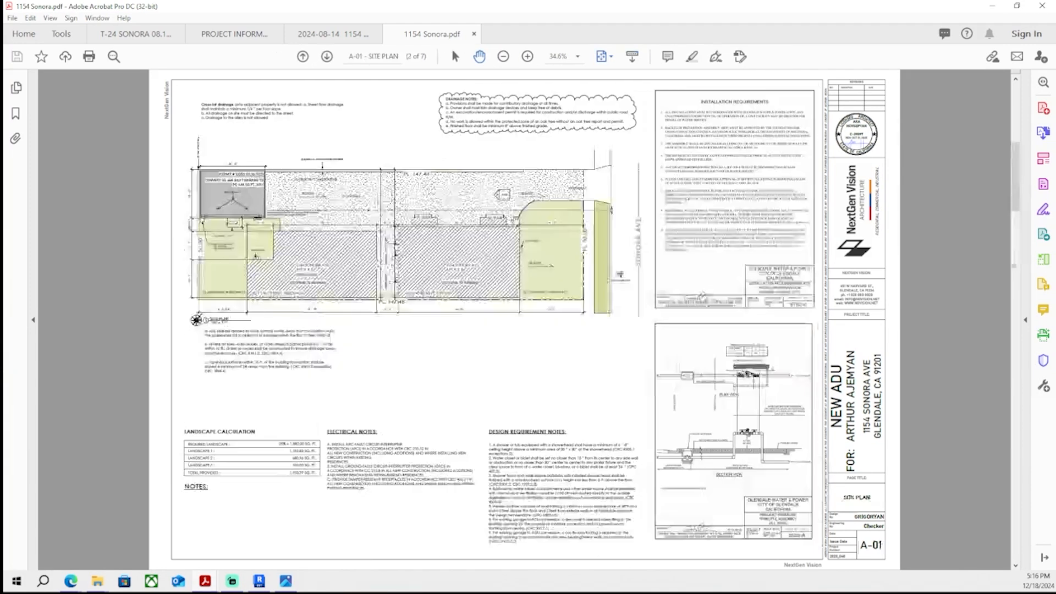
scroll(516, 221, up, 2)
- Close the other open PDF documents and quit Acrobat
click(135, 34)
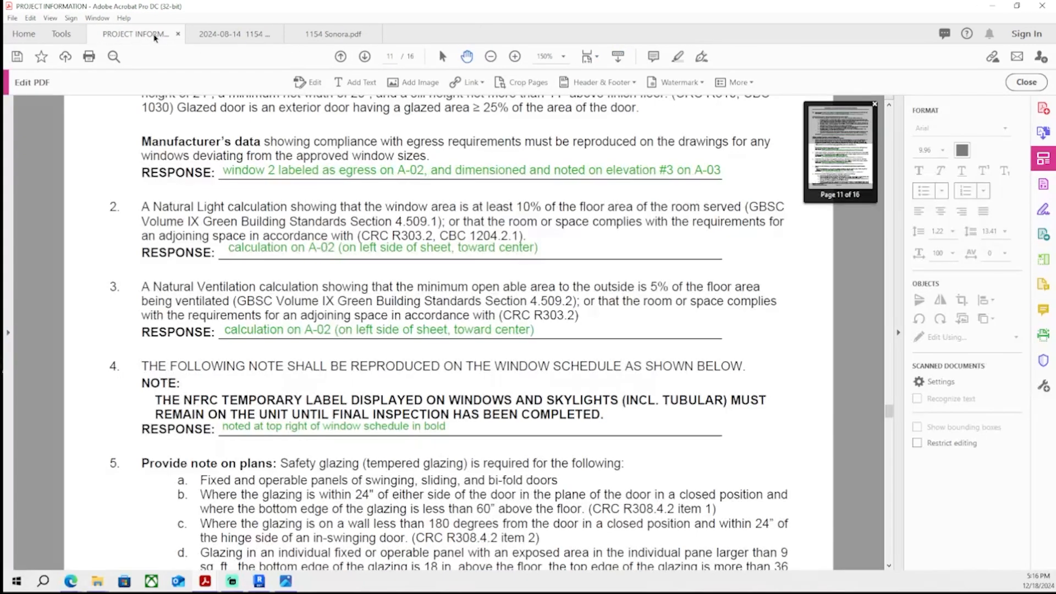
scroll(197, 159, down, 2)
click(178, 34)
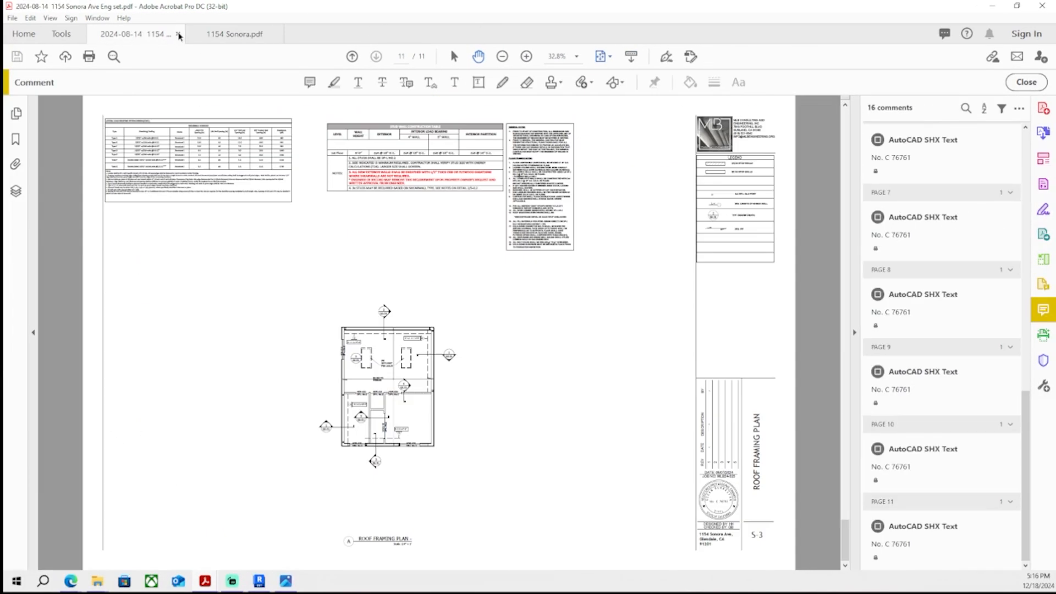
click(177, 35)
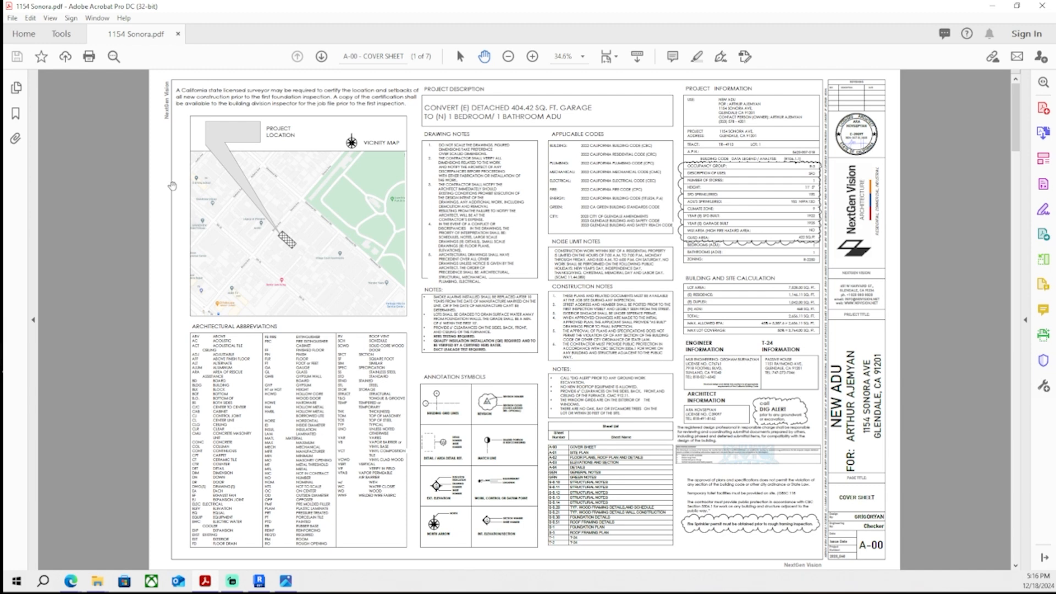
scroll(171, 185, down, 3)
scroll(171, 186, down, 9)
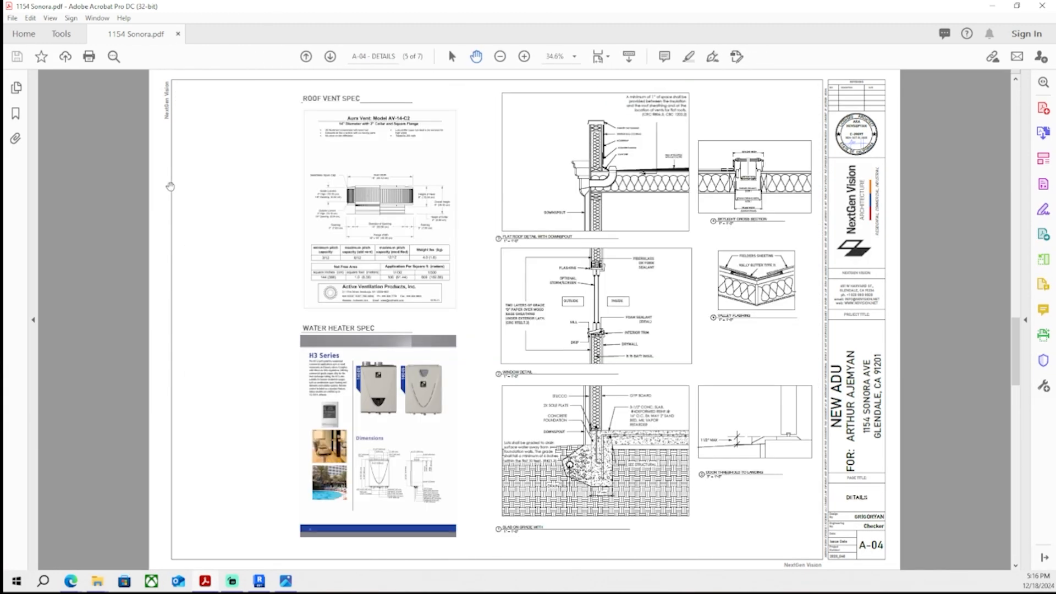
click(178, 34)
key(ctrl+q)
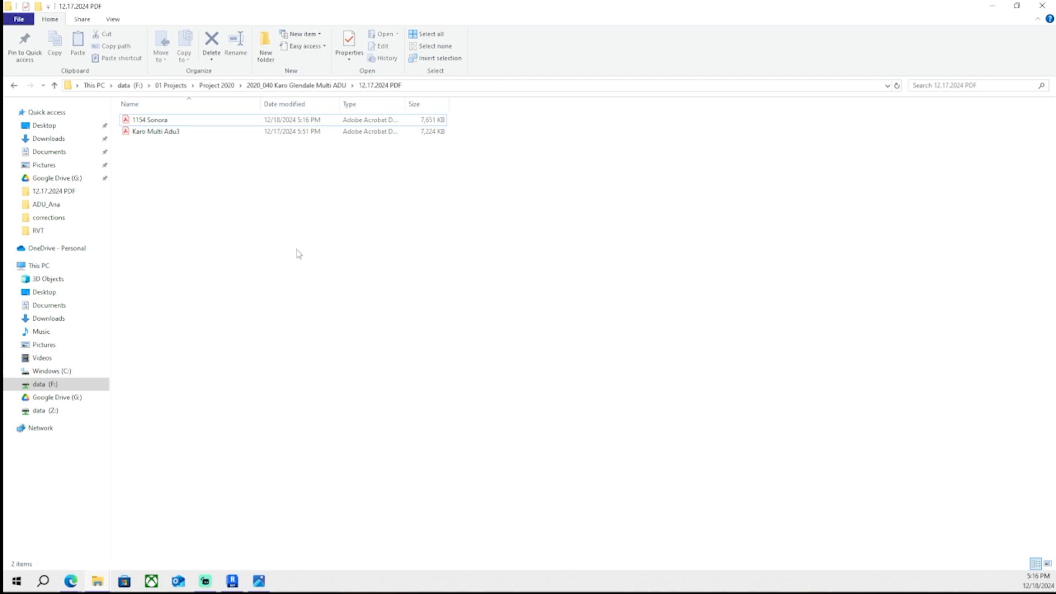
- Cycle through the sheet tabs again to check each sheet before finalizing
drag(364, 184, 125, 108)
drag(605, 211, 149, 158)
drag(231, 6, 0, 220)
key(ctrl+Tab)
key(ctrl+Tab)
key(ctrl+Tab)
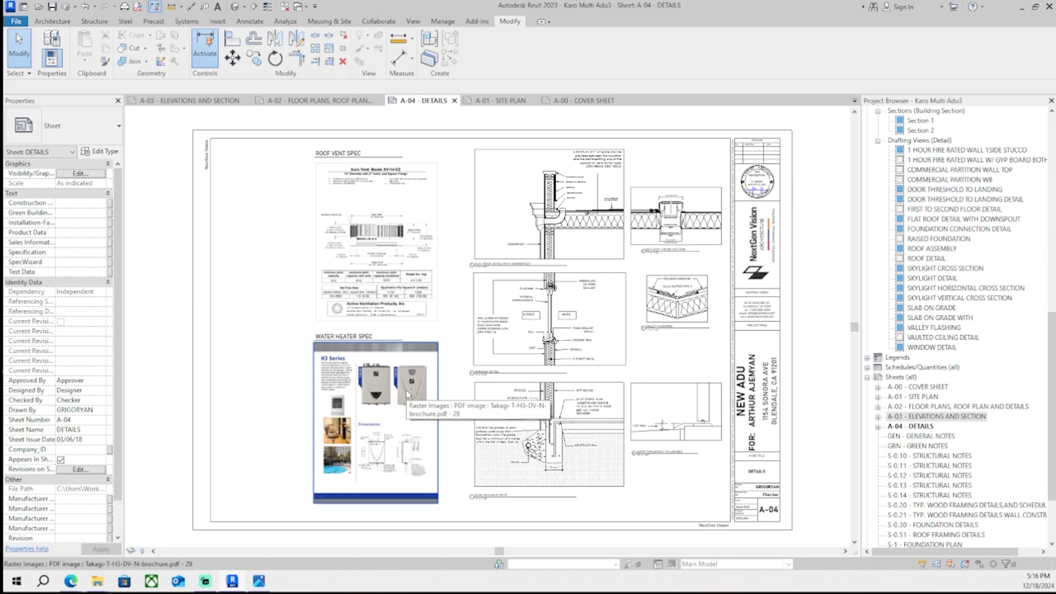
key(ctrl+Tab)
key(ctrl+Tab)
scroll(443, 438, up, 5)
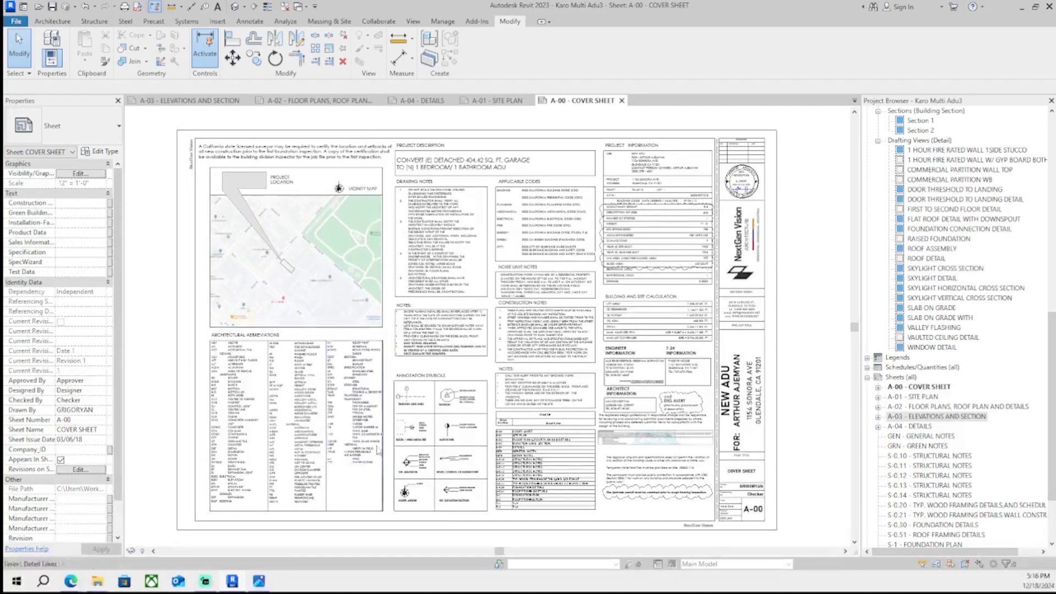
scroll(443, 438, down, 5)
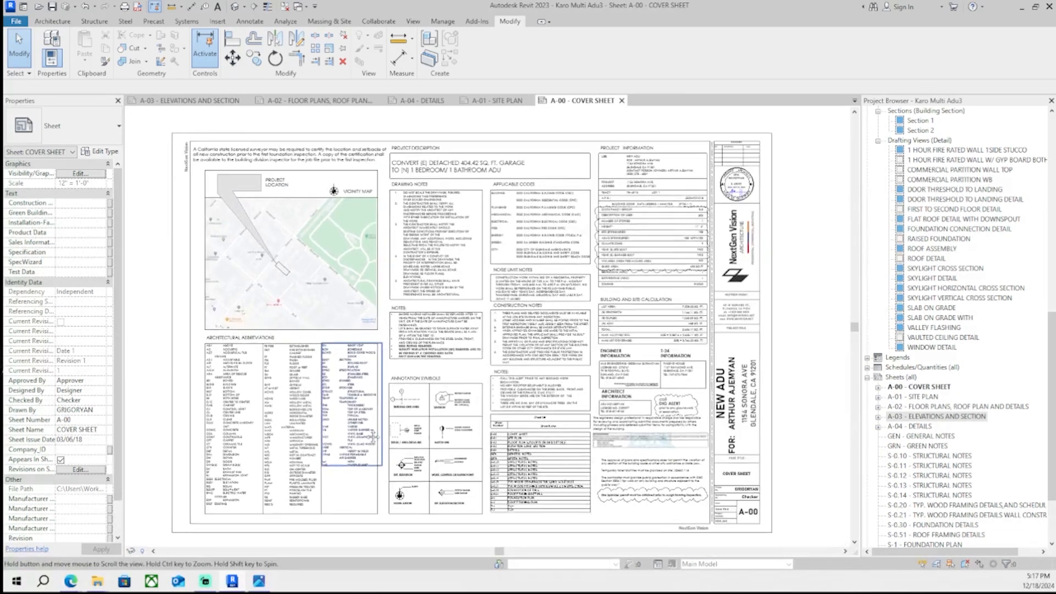
key(ctrl+Tab)
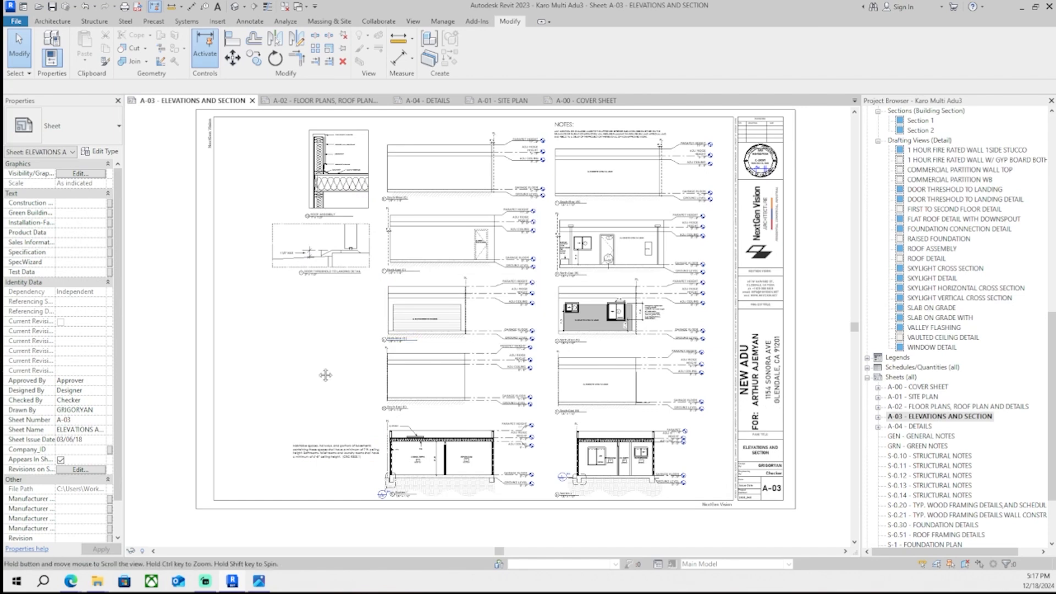
key(ctrl+Tab)
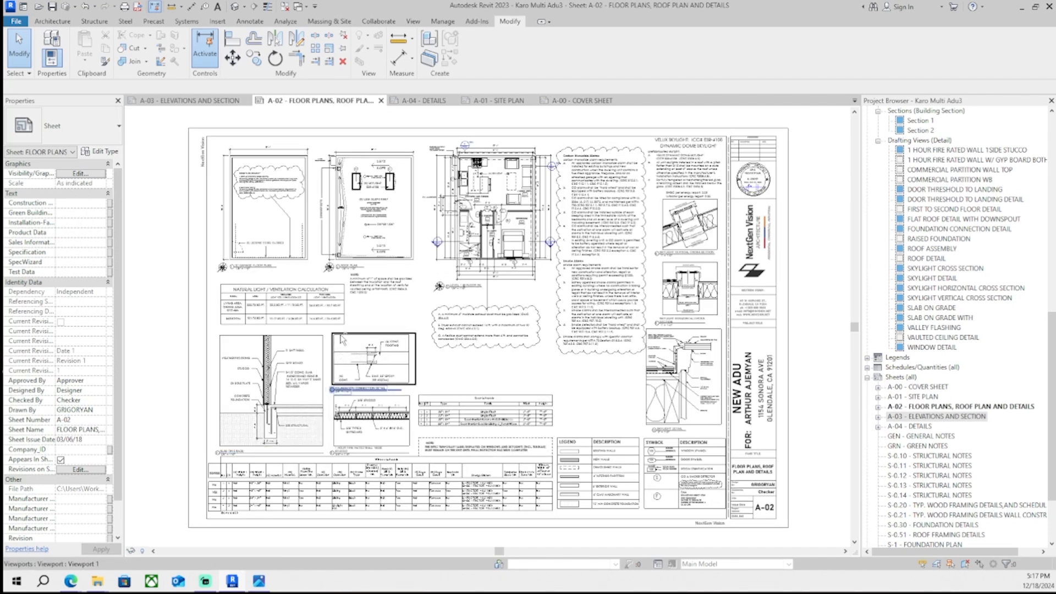
key(ctrl+Tab)
key(ctrl+Tab)
key(ctrl+Tab)
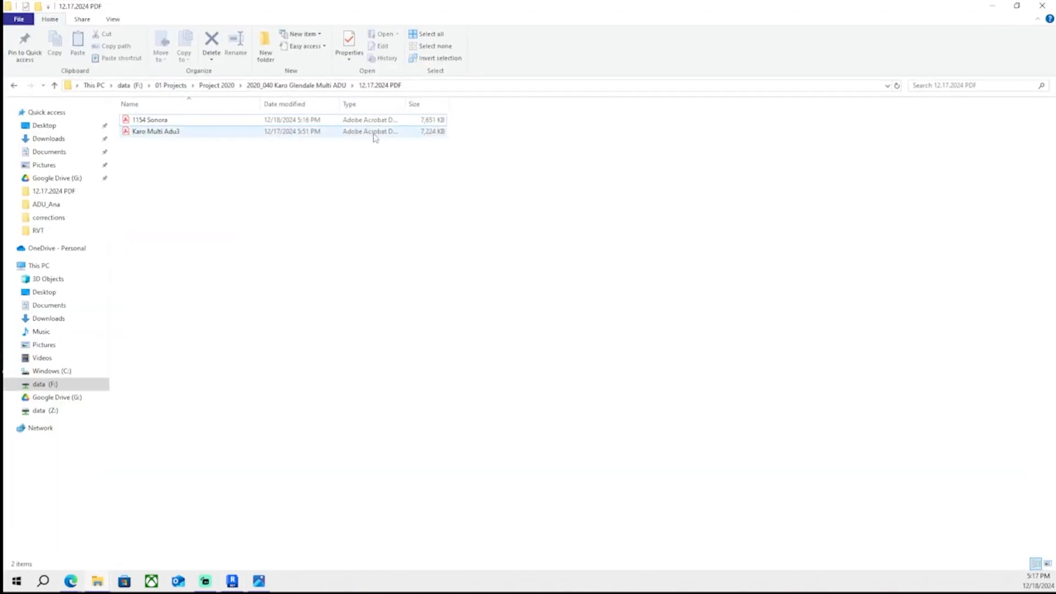
right_click(293, 123)
click(388, 379)
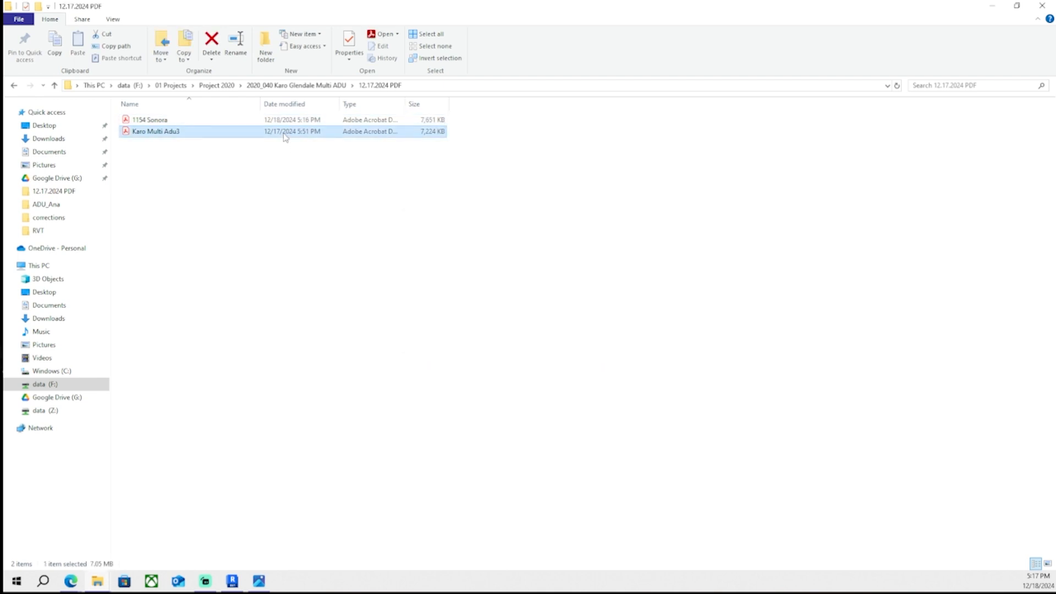
right_click(284, 133)
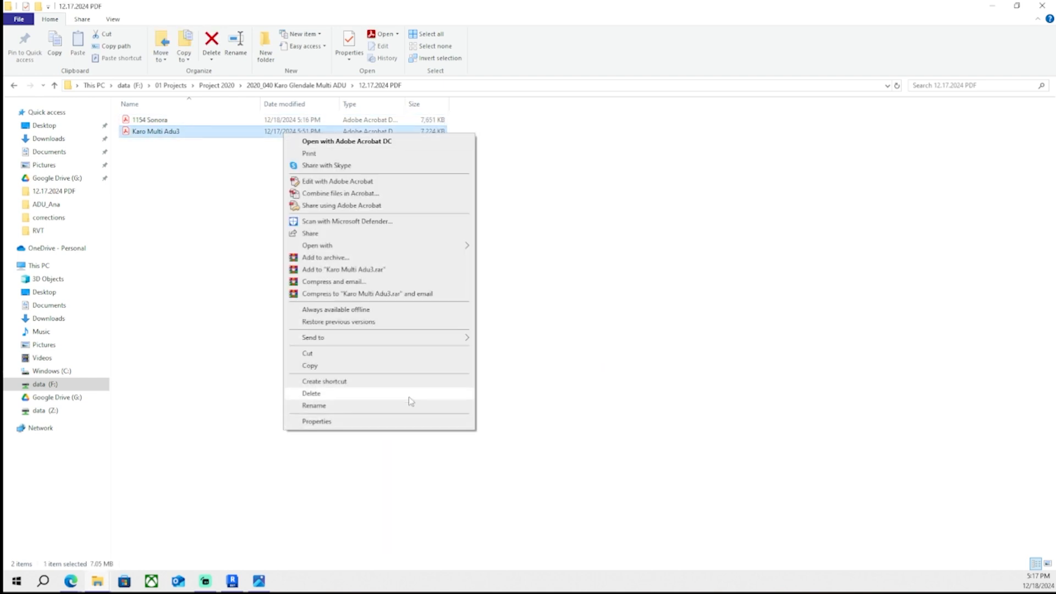
click(408, 397)
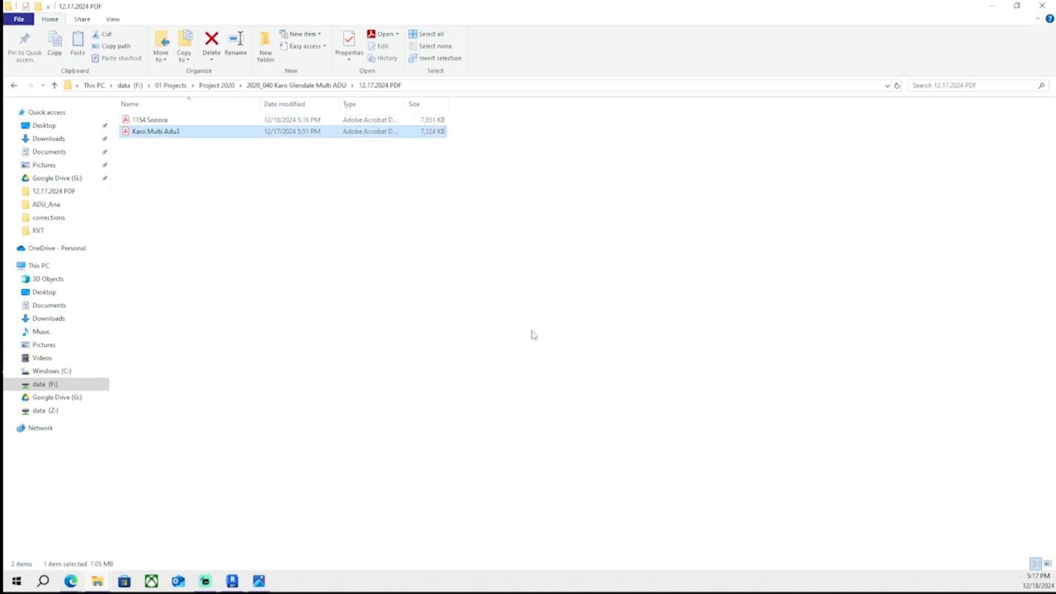
click(342, 86)
double_click(154, 131)
double_click(215, 200)
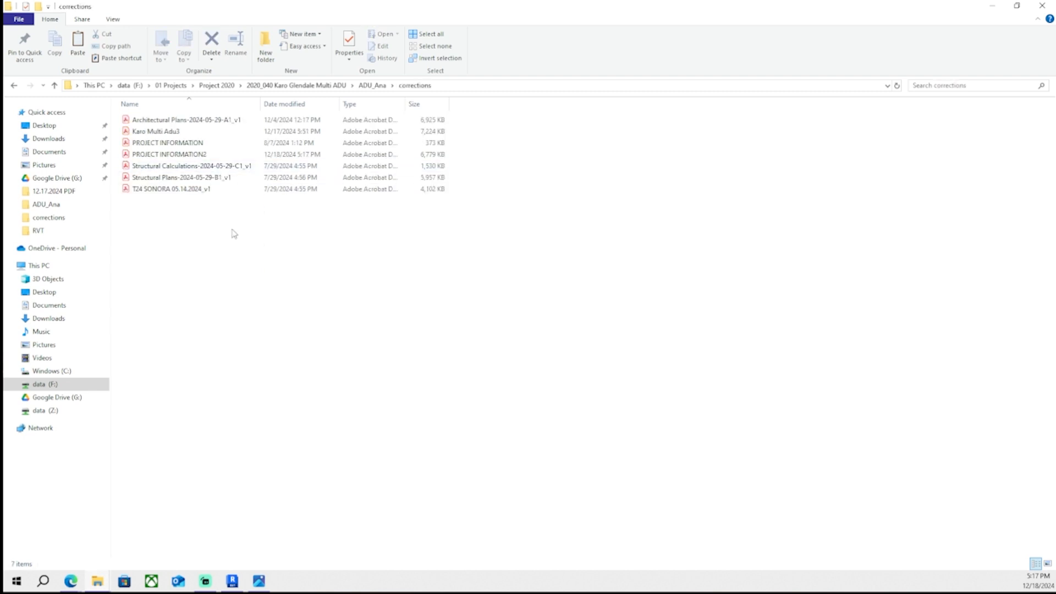
right_click(212, 127)
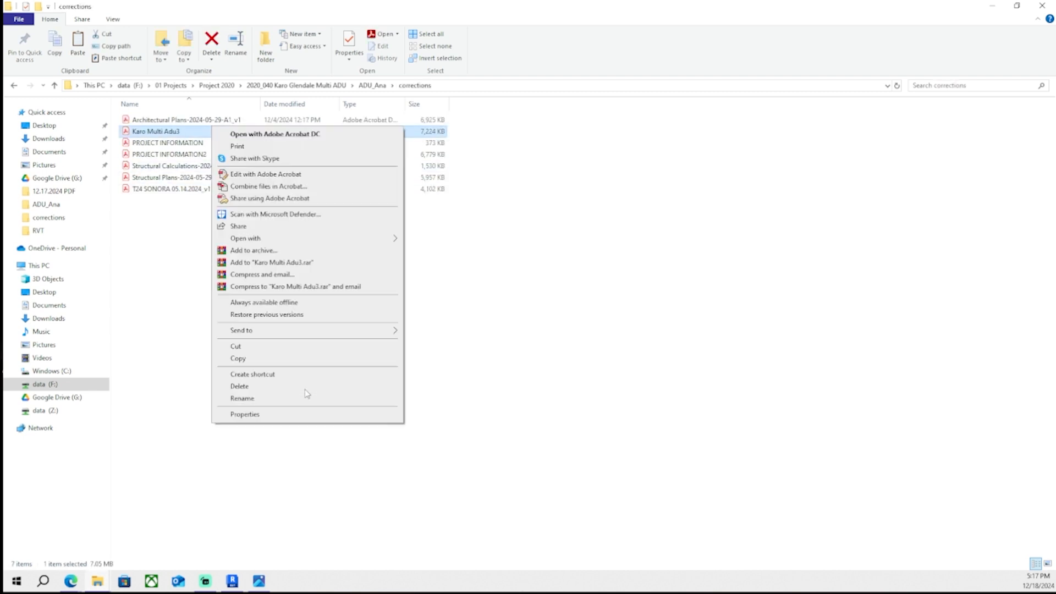
click(187, 322)
key(ctrl+v)
- Open the old Karo Multi Adu3 PDF in the corrections folder and scroll through its sheets
click(199, 261)
right_click(211, 131)
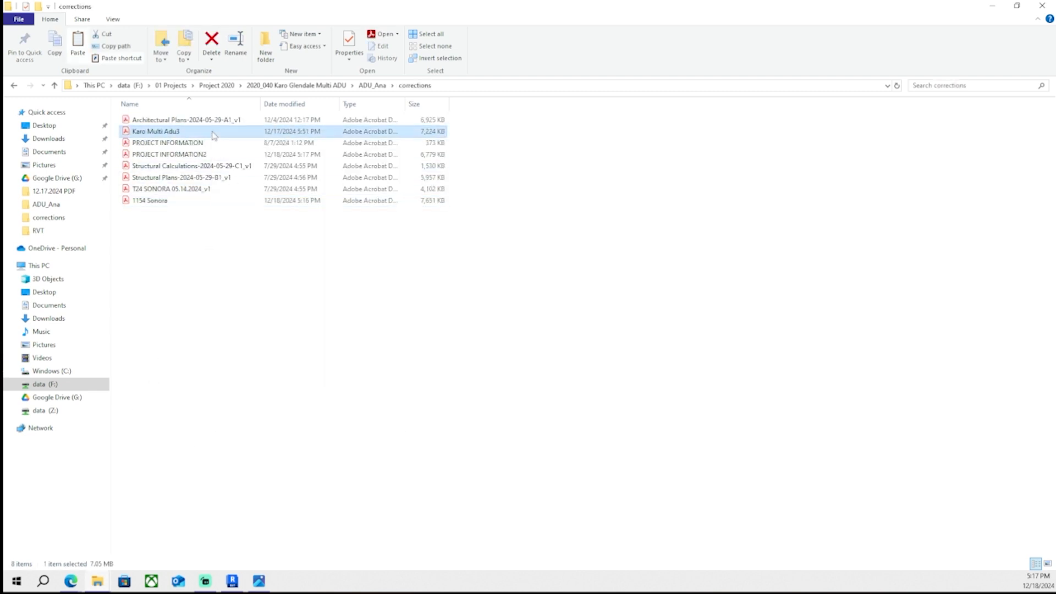
click(173, 230)
double_click(185, 131)
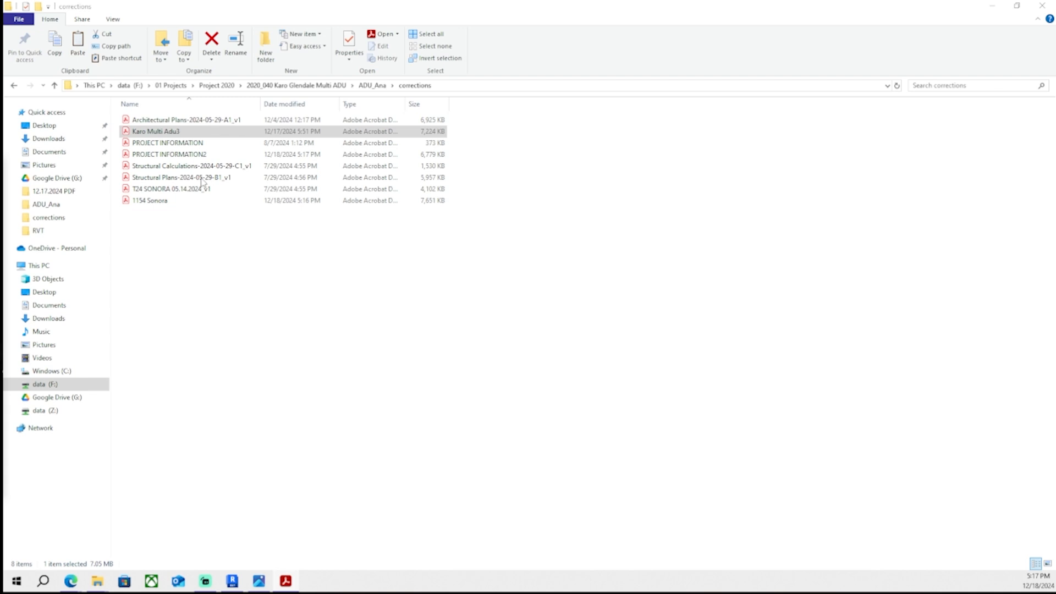
double_click(341, 168)
scroll(406, 328, down, 2)
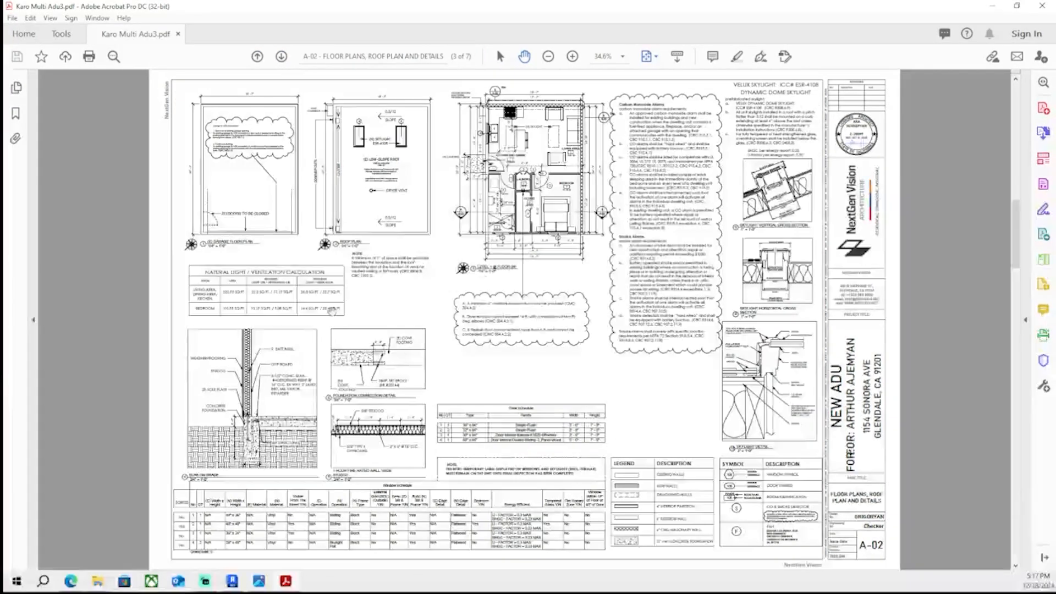
scroll(332, 311, down, 4)
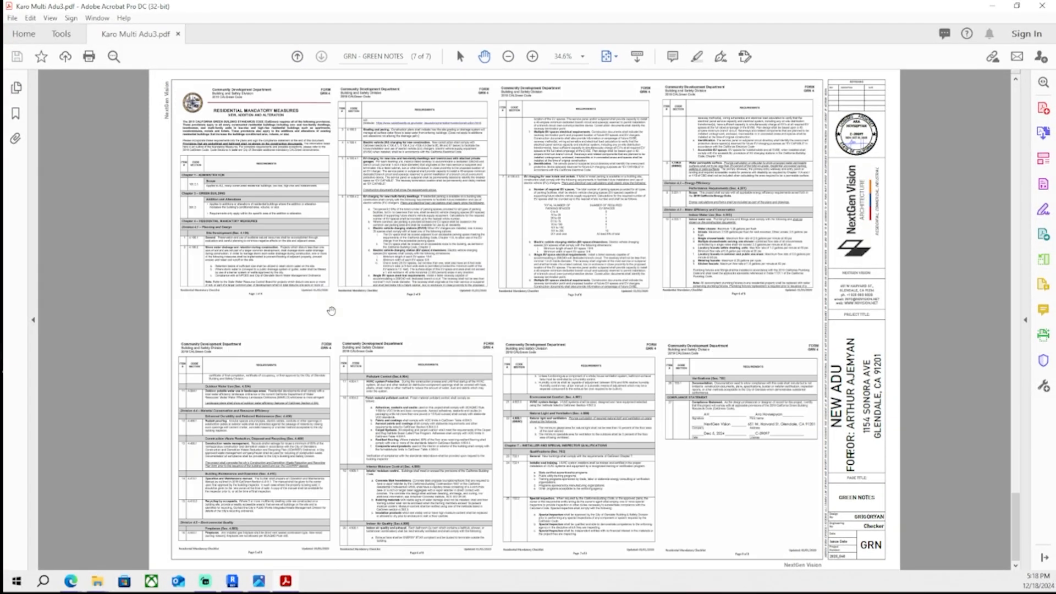
scroll(331, 311, up, 1)
scroll(332, 311, down, 1)
drag(389, 5, 276, 249)
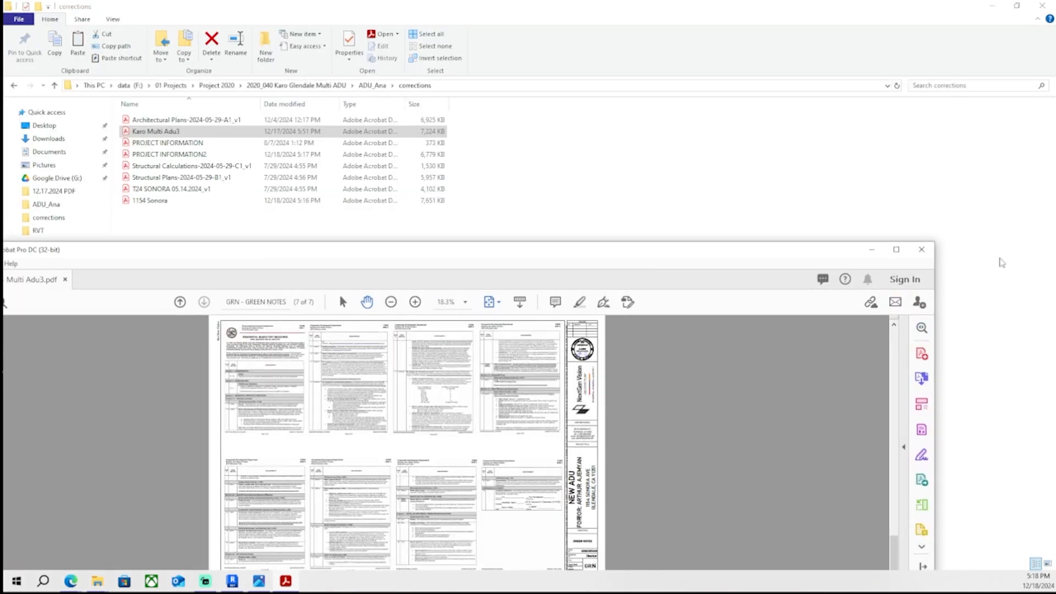
click(922, 249)
right_click(283, 131)
click(308, 394)
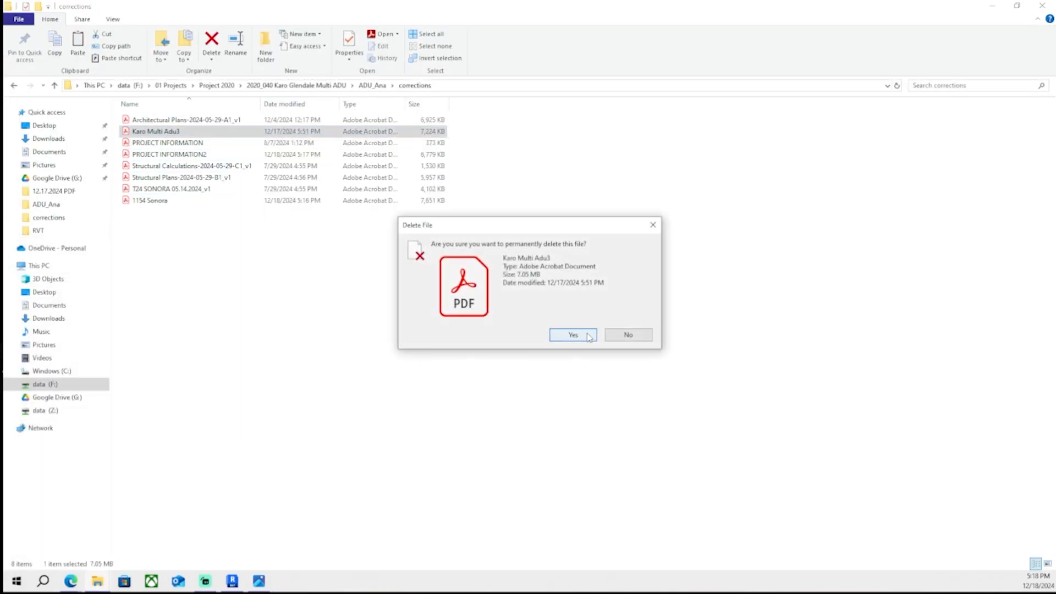
click(573, 335)
double_click(229, 190)
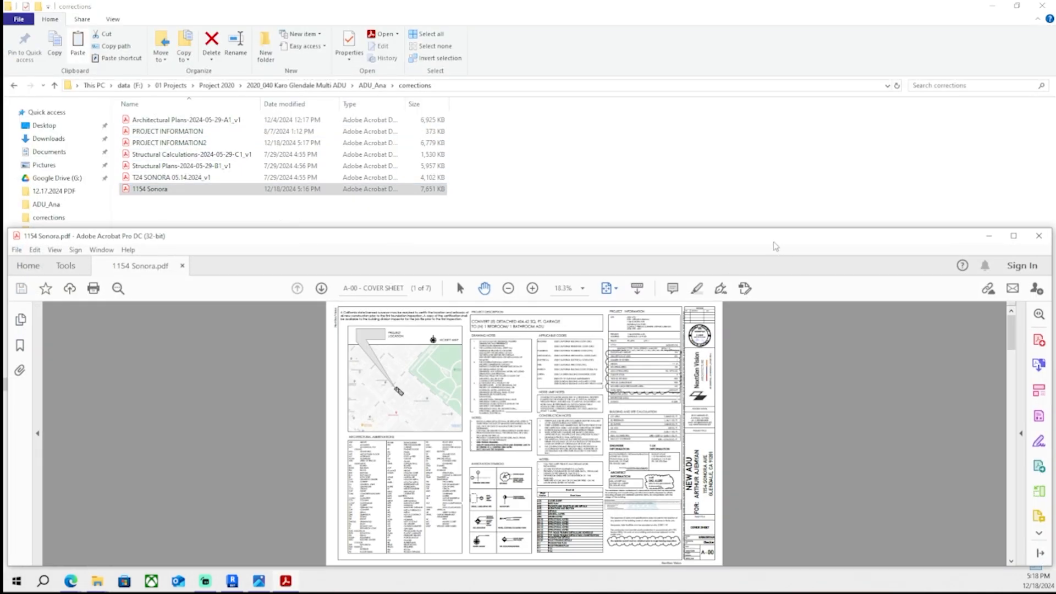
double_click(727, 238)
ctrl+scroll(584, 225, up, 3)
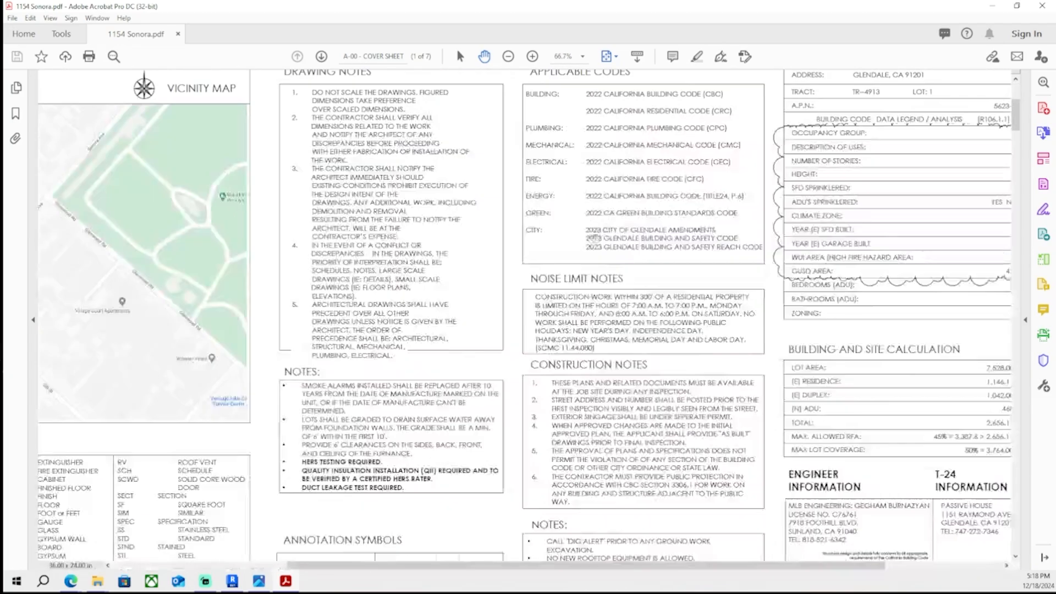
drag(770, 490, 501, 229)
ctrl+scroll(679, 168, up, 3)
ctrl+scroll(594, 185, down, 1)
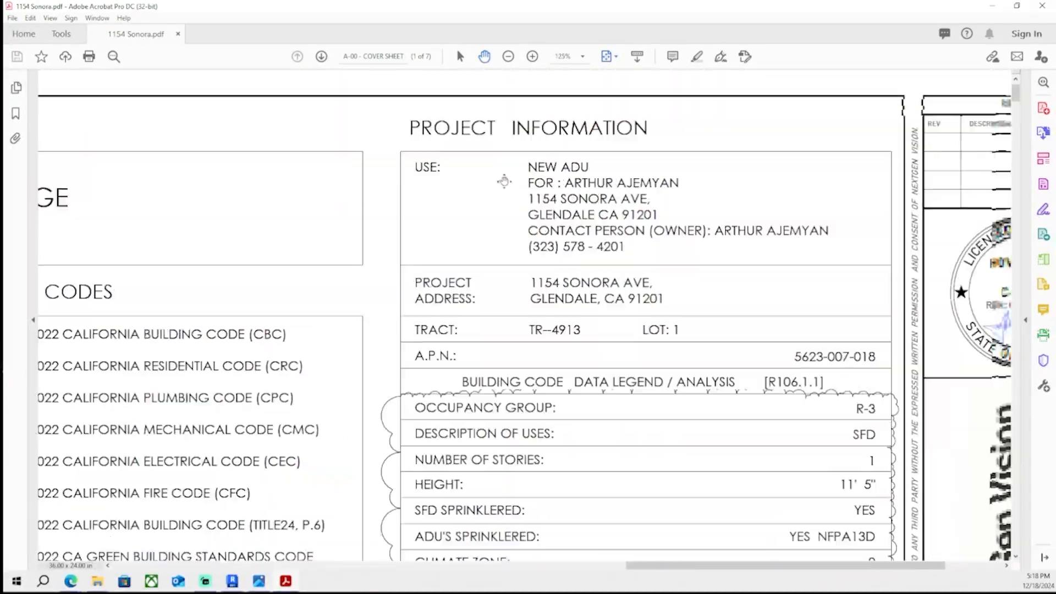
shift+scroll(497, 176, right, 3)
scroll(538, 170, down, 3)
scroll(542, 172, down, 10)
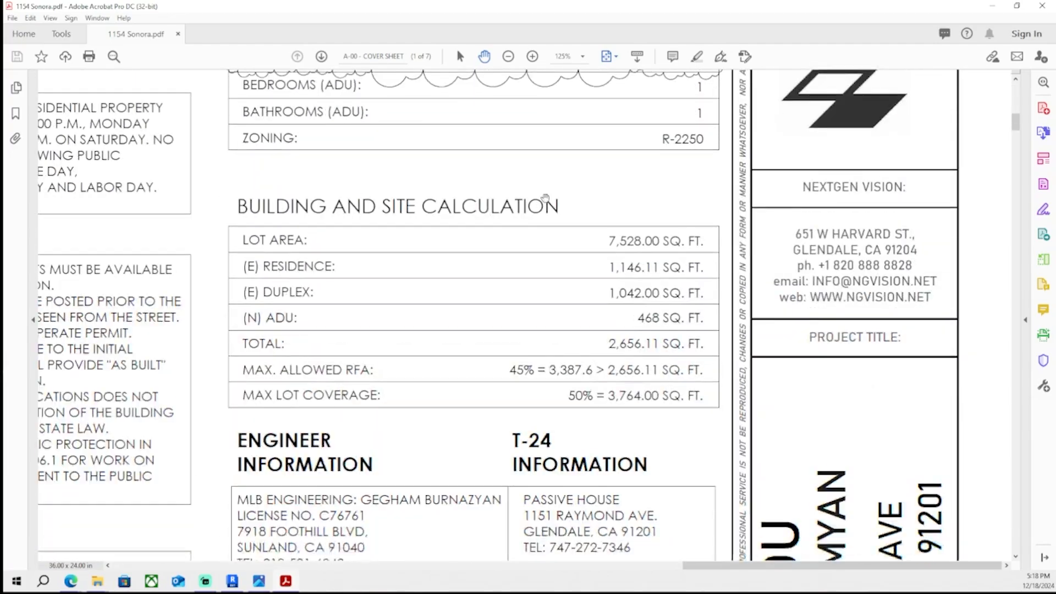
shift+scroll(559, 236, left, 10)
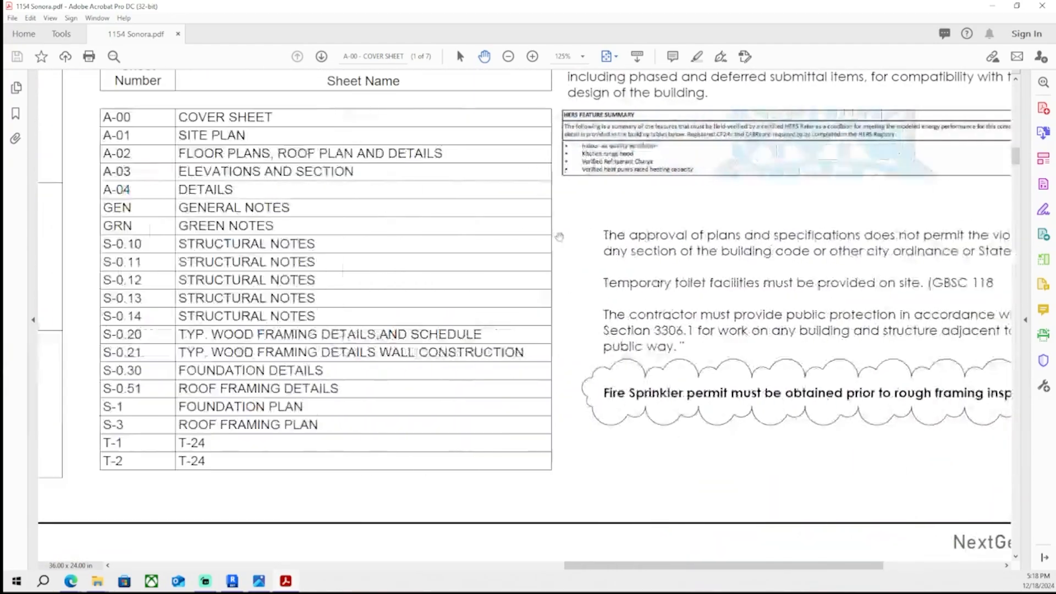
scroll(552, 269, up, 8)
shift+scroll(553, 278, right, 10)
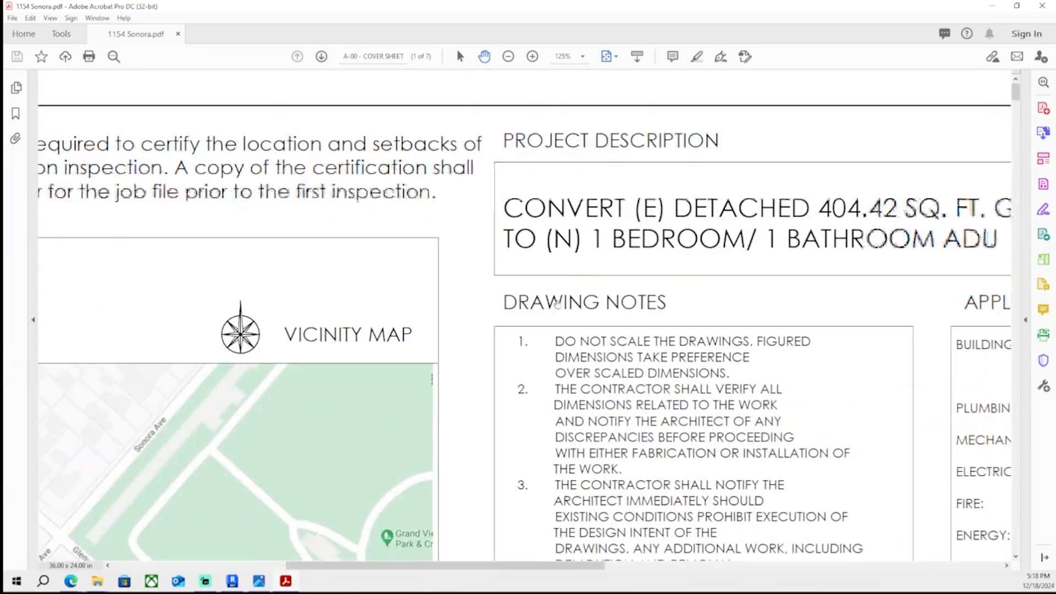
ctrl+scroll(504, 263, down, 3)
ctrl+scroll(504, 263, down, 2)
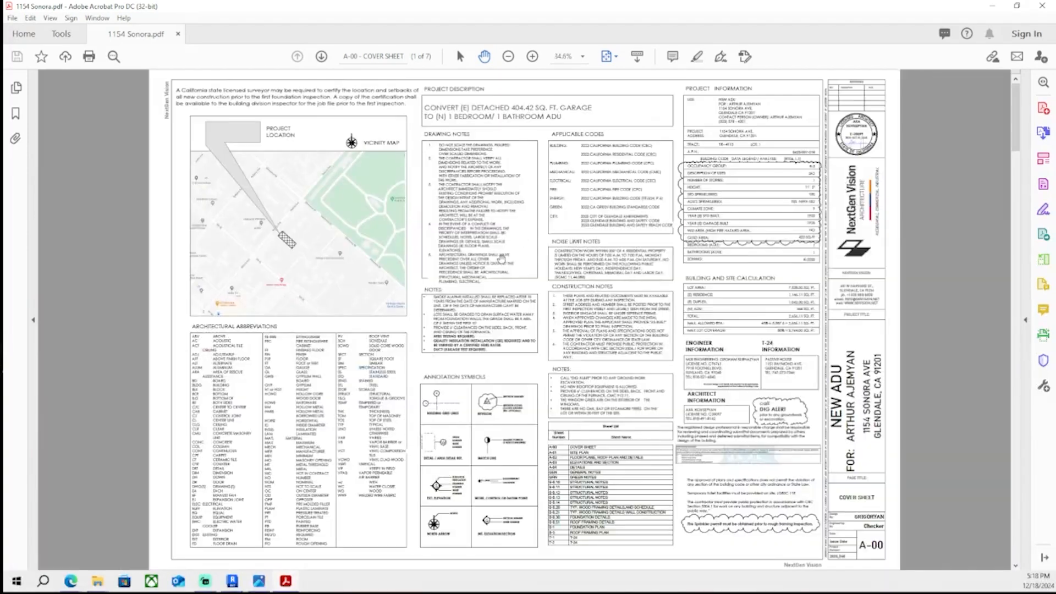
scroll(489, 263, down, 1)
scroll(488, 262, up, 1)
scroll(484, 261, down, 2)
scroll(483, 260, down, 3)
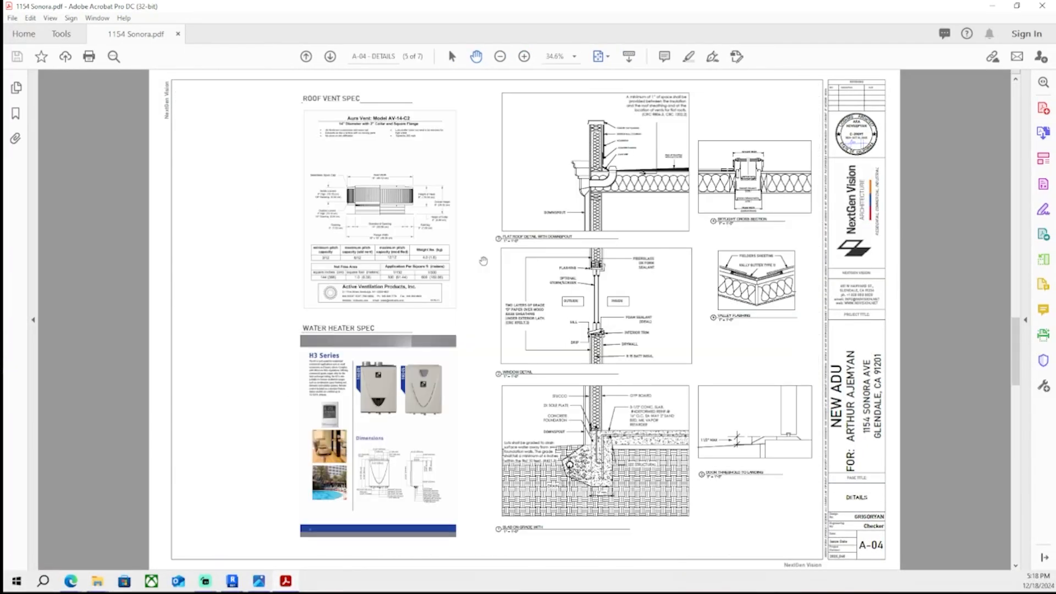
scroll(483, 261, up, 4)
scroll(483, 261, up, 1)
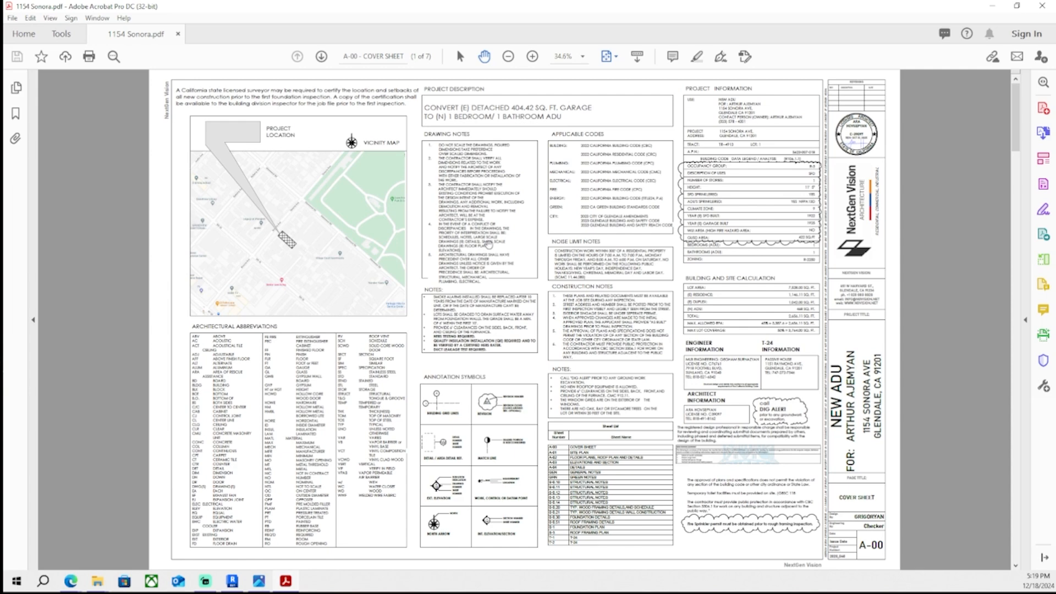
- Examine the floor plans sheet and the cover sheet's sheet list in the PDF
scroll(489, 244, down, 2)
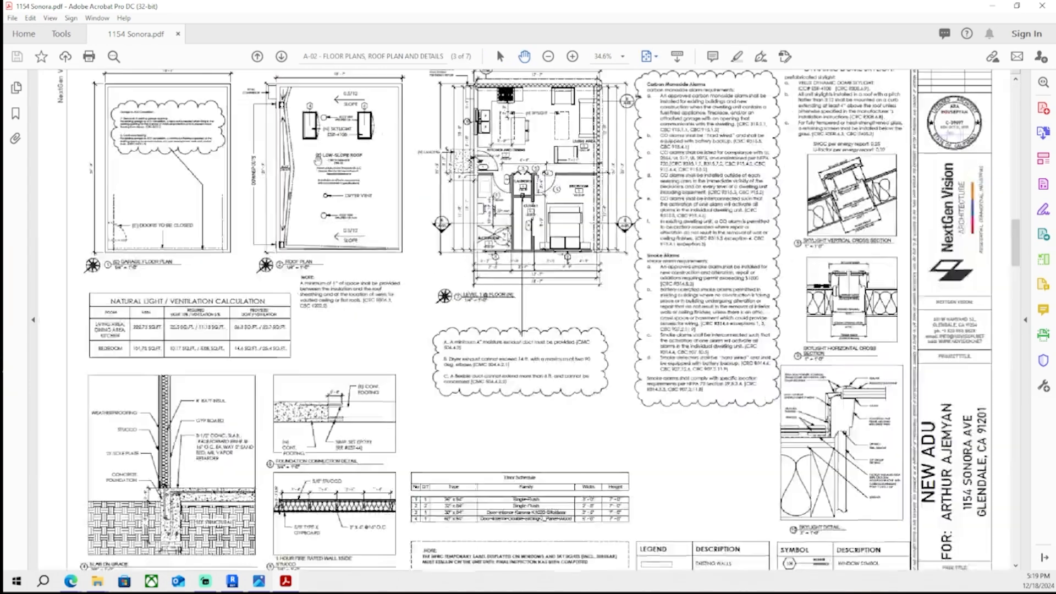
ctrl+scroll(319, 159, up, 3)
drag(349, 269, 391, 304)
ctrl+scroll(366, 276, down, 3)
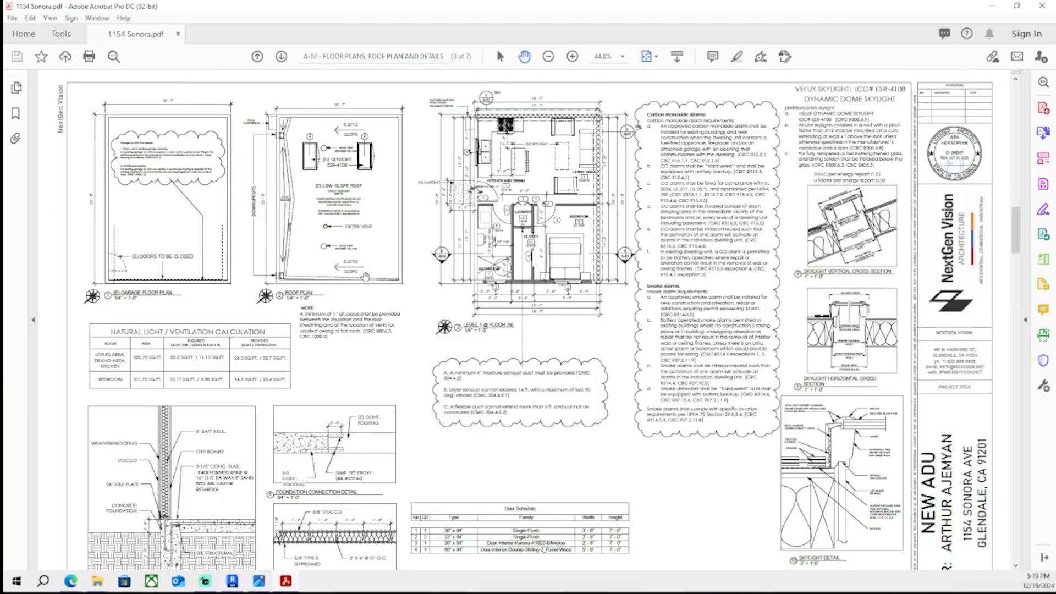
ctrl+scroll(366, 276, down, 1)
scroll(366, 276, up, 2)
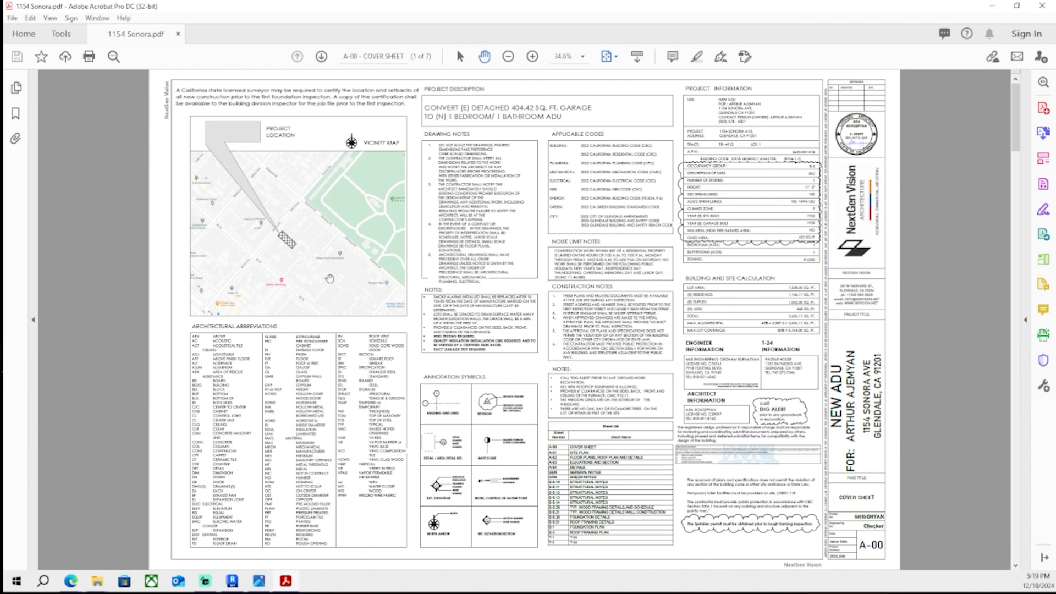
scroll(330, 278, down, 2)
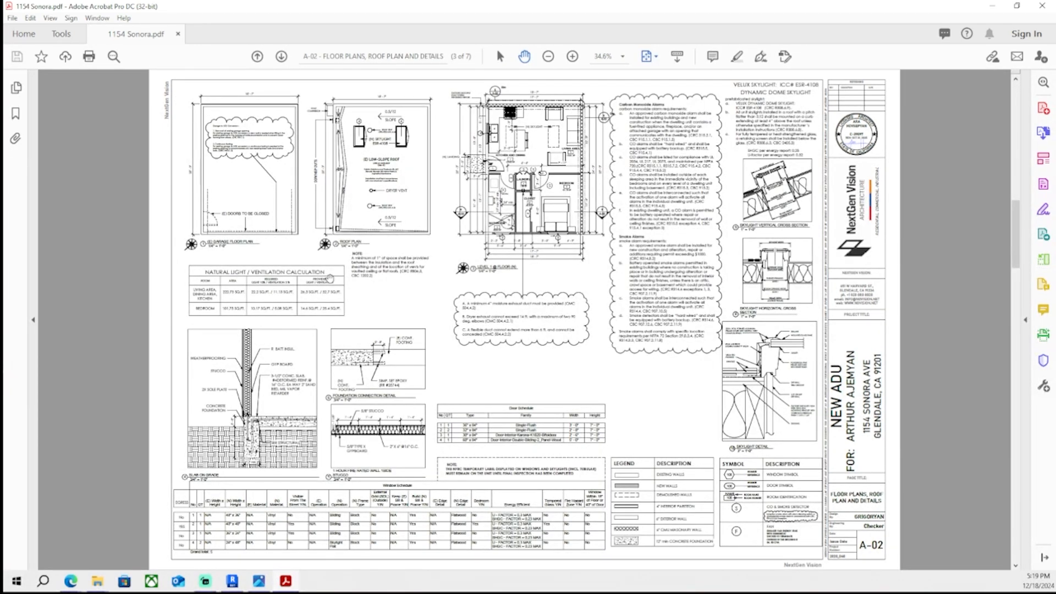
scroll(330, 278, down, 1)
scroll(330, 278, up, 3)
ctrl+scroll(639, 358, up, 6)
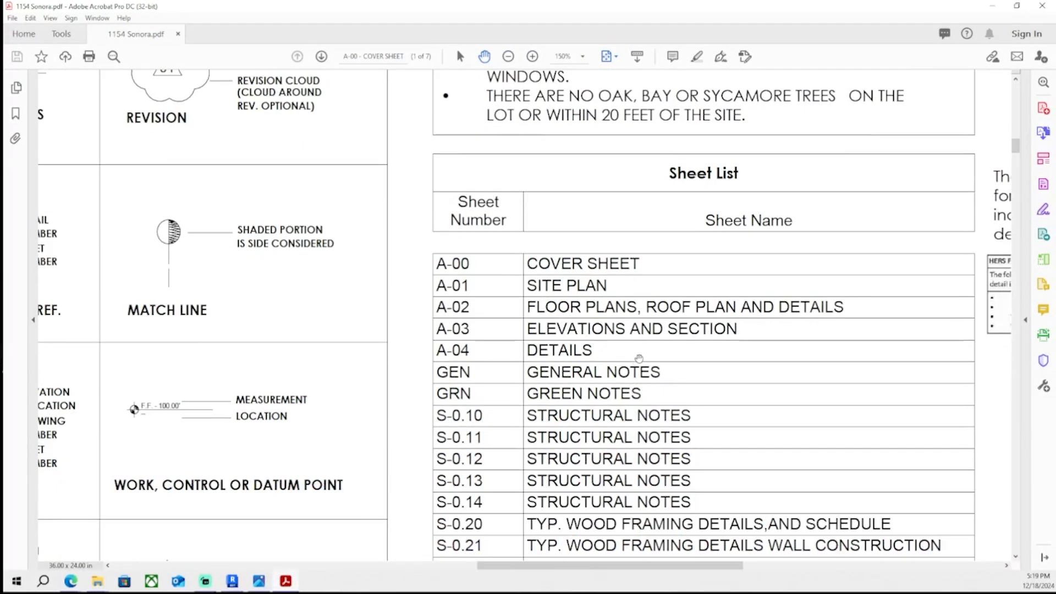
scroll(566, 219, down, 3)
scroll(560, 297, down, 2)
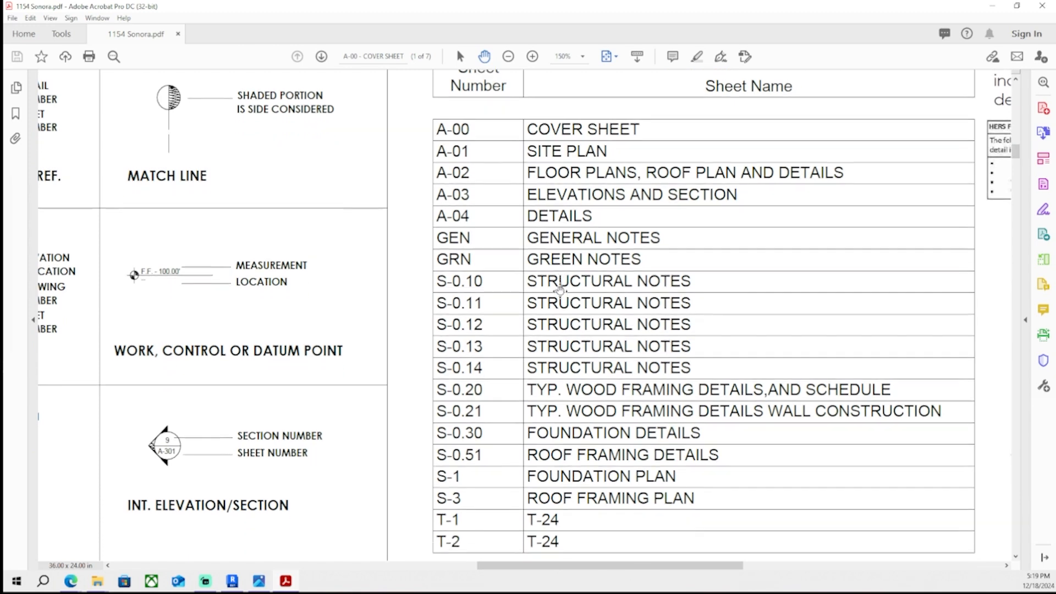
scroll(539, 280, right, 4)
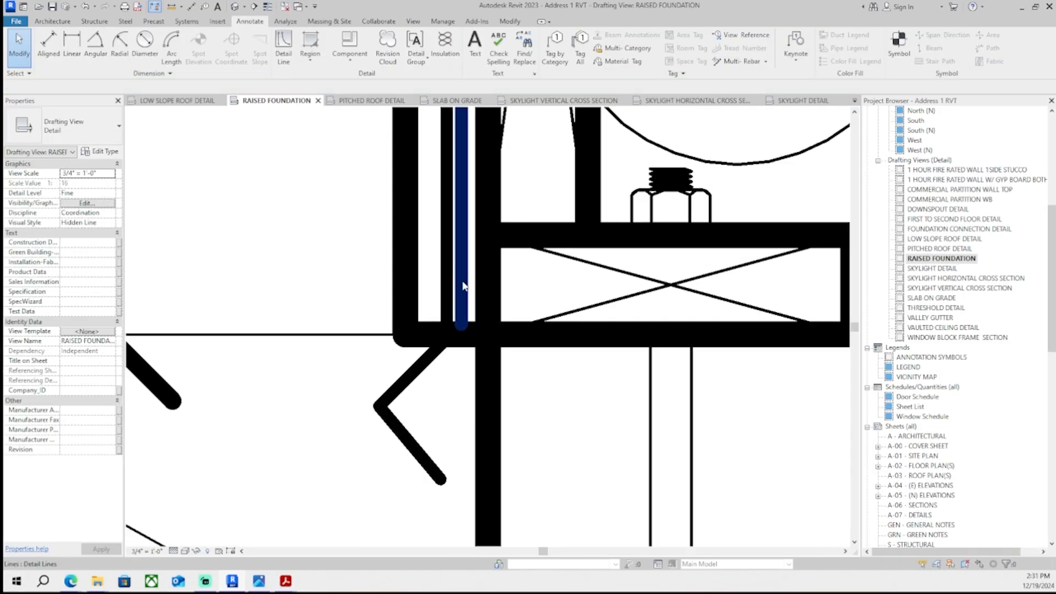
click(468, 294)
key(Escape)
- In the RAISED FOUNDATION detail, move a copy of the 2X SOLE PLATE note with its leader down toward the foundation
scroll(471, 300, down, 8)
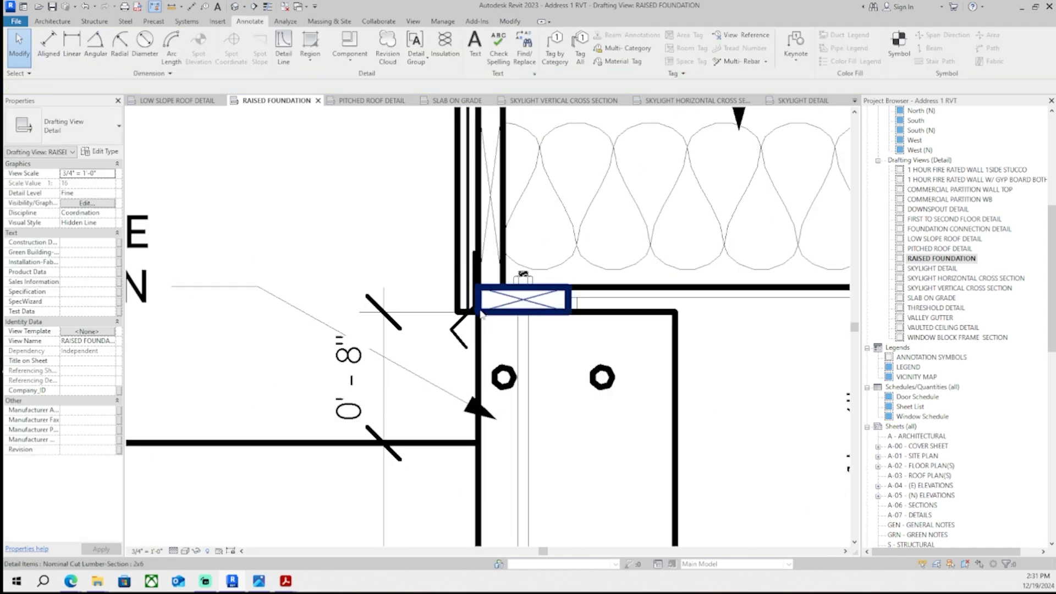
middle_drag(472, 301, 480, 331)
scroll(490, 320, up, 5)
click(447, 315)
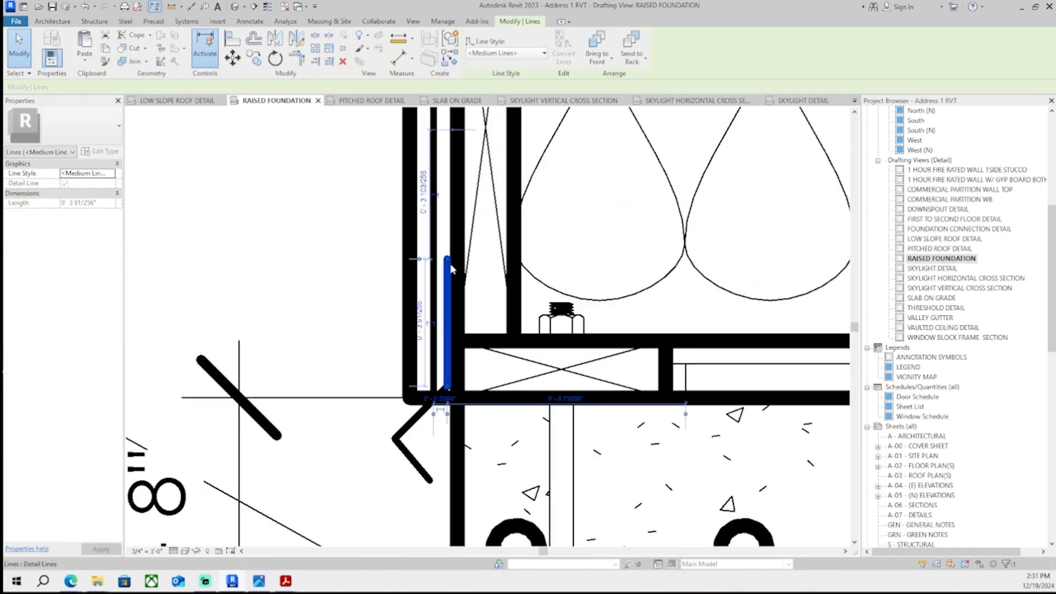
scroll(454, 252, down, 6)
key(Escape)
middle_drag(357, 224, 490, 215)
click(434, 191)
scroll(459, 241, up, 2)
key(m)
key(v)
click(322, 214)
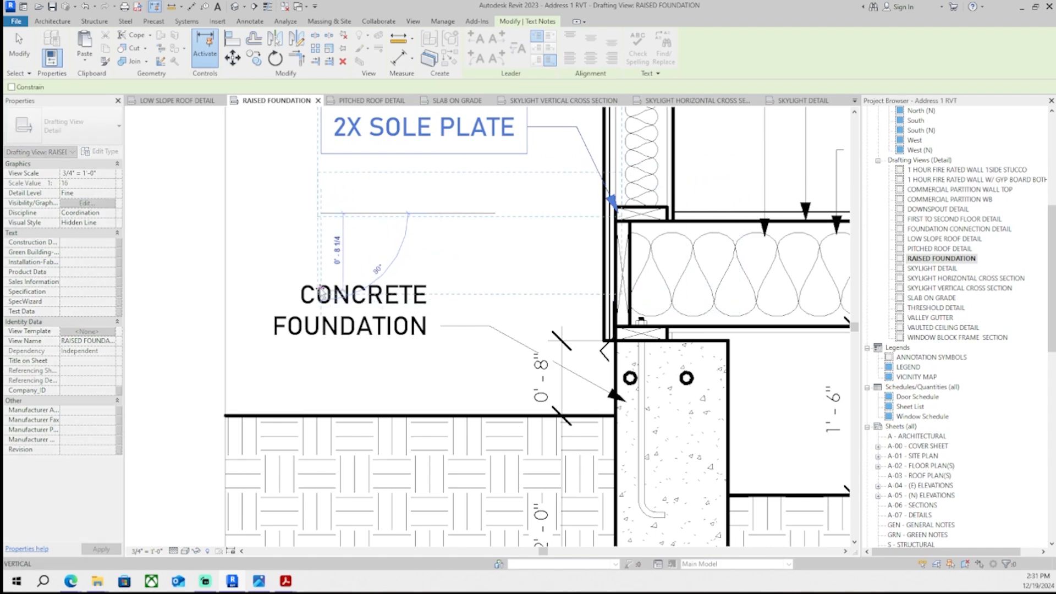
click(322, 286)
- Nudge the new note down and drag its leader arrow to the foundation corner
key(Escape)
click(556, 204)
key(Down)
key(Down)
scroll(618, 295, up, 2)
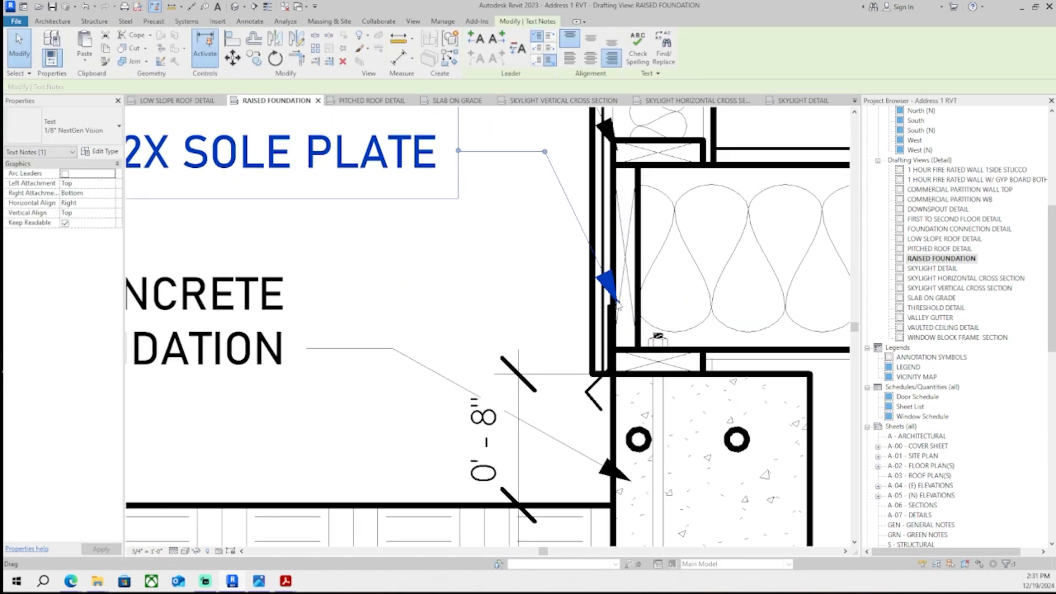
key(Down)
key(Down)
drag(618, 317, 588, 380)
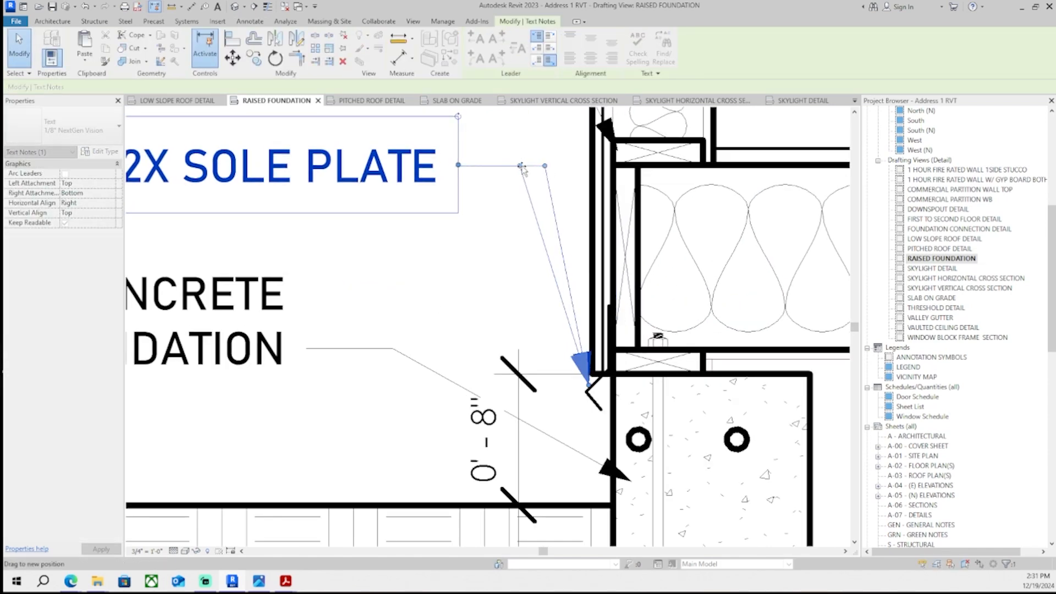
scroll(588, 380, up, 3)
scroll(586, 363, down, 5)
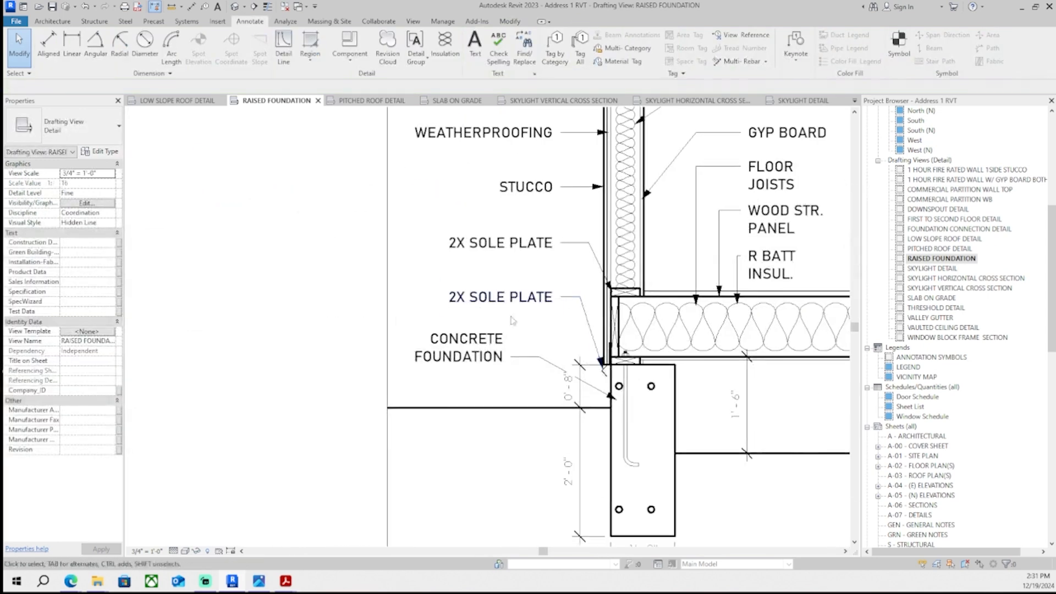
- Change the new note's text to WEEP SCREED and shift it slightly up and left
double_click(504, 298)
triple_click(504, 298)
text(WEEP SCREED)
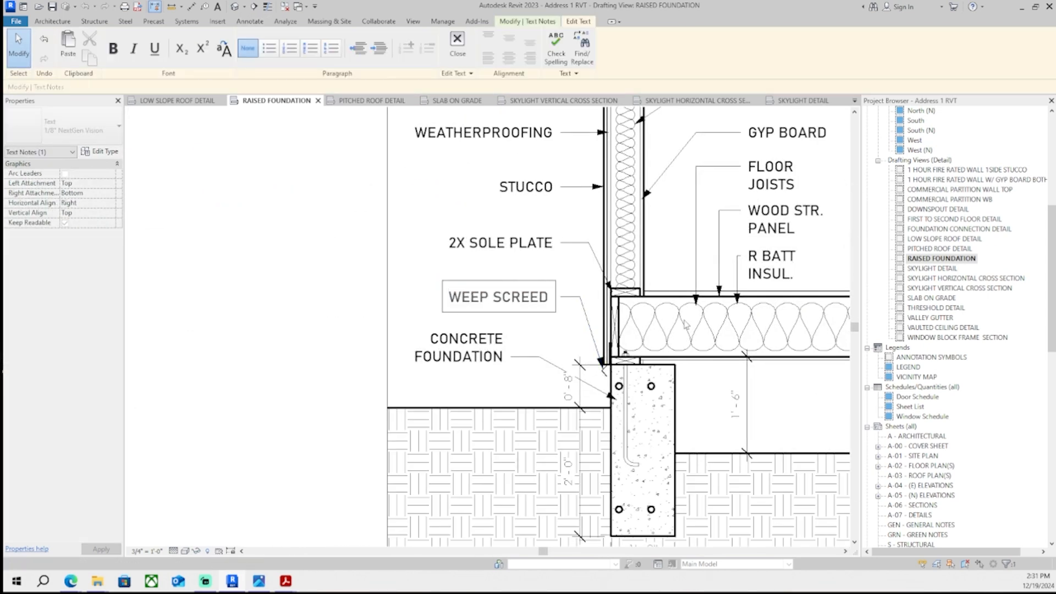
click(377, 281)
scroll(424, 277, up, 2)
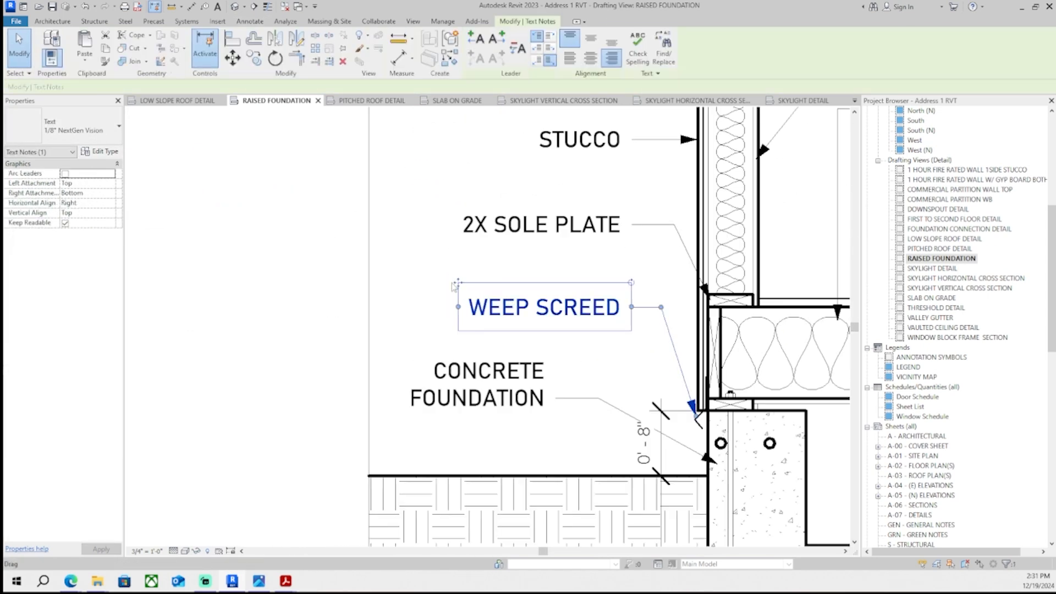
mouse_move(458, 283)
mouse_down()
mouse_move(426, 278)
mouse_move(421, 266)
mouse_up()
key(Escape)
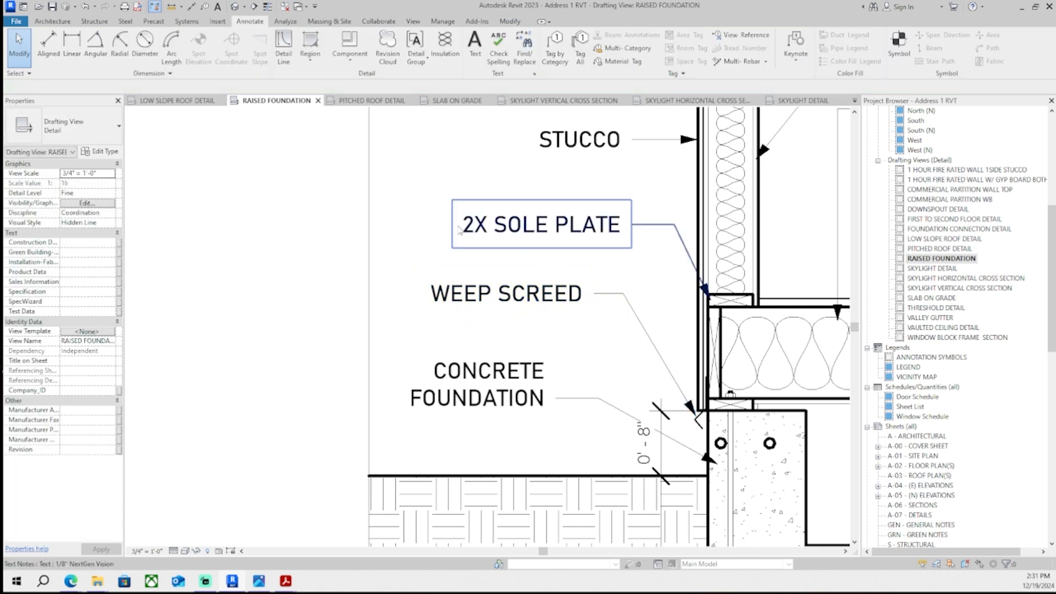
- Open the SLAB ON GRADE view and change the note to MIN. 2" ABOVE PAVEMENT
scroll(341, 270, down, 2)
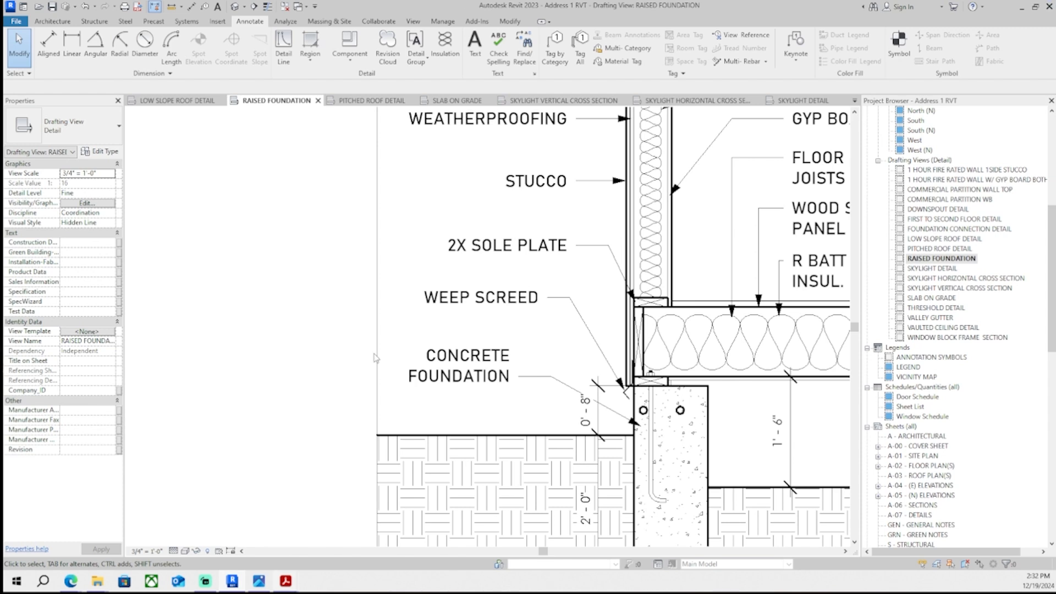
scroll(472, 350, down, 3)
scroll(698, 274, up, 6)
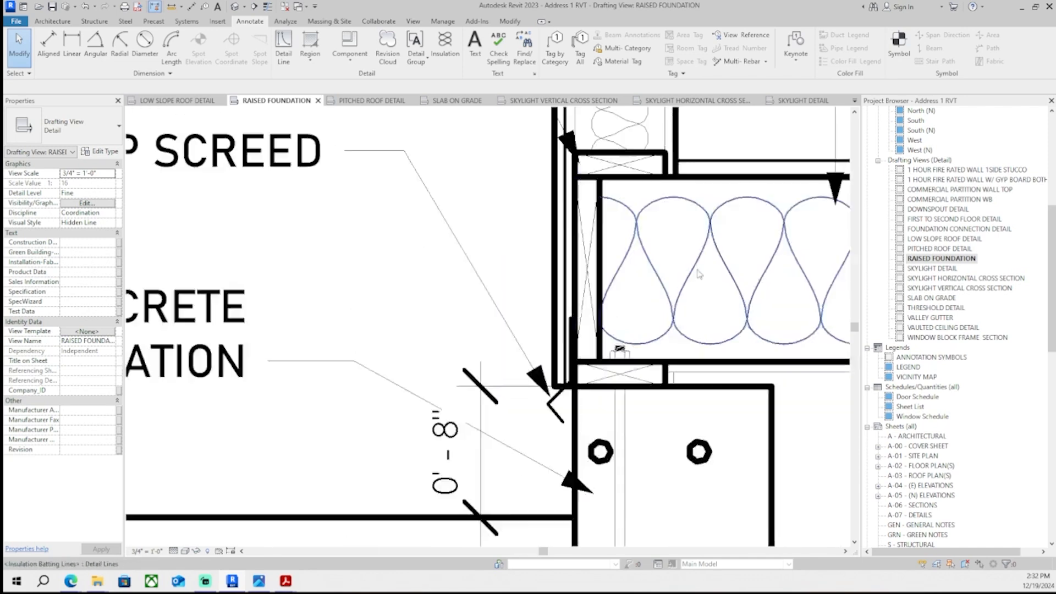
scroll(604, 302, down, 2)
scroll(593, 322, down, 5)
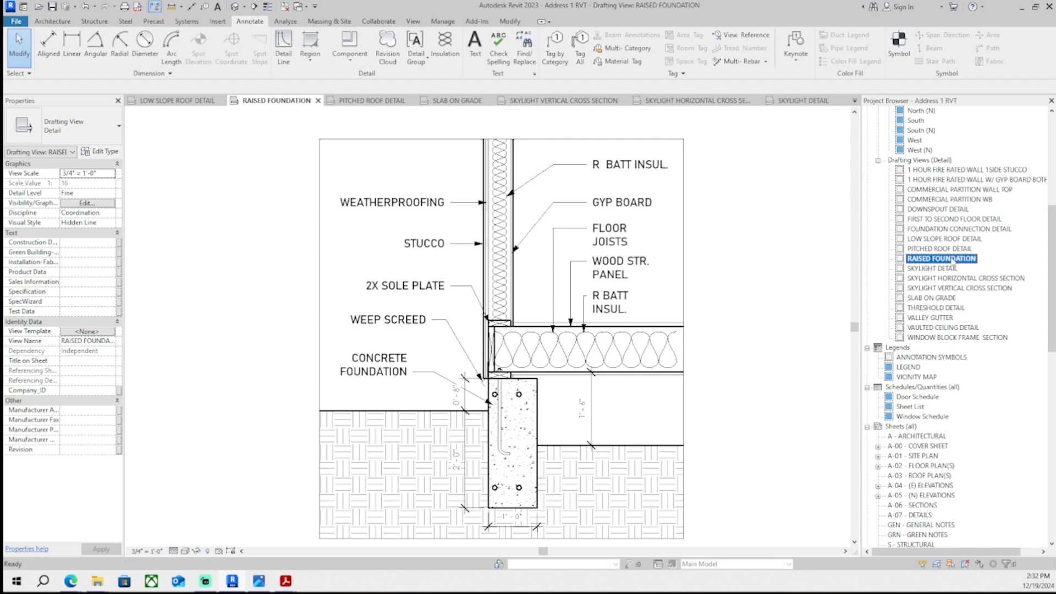
double_click(932, 300)
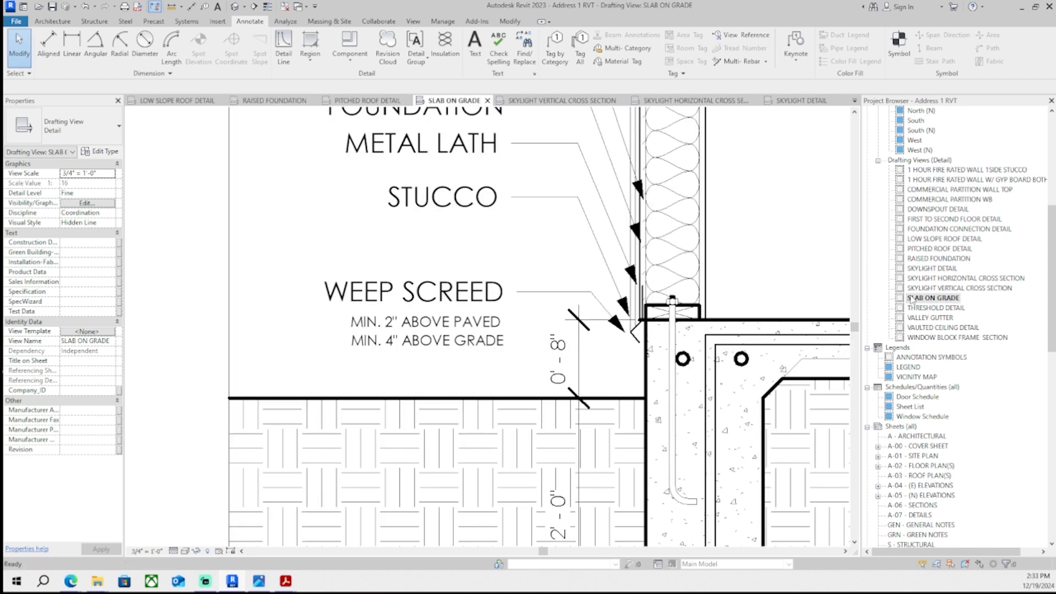
click(478, 326)
click(480, 350)
click(474, 370)
double_click(499, 331)
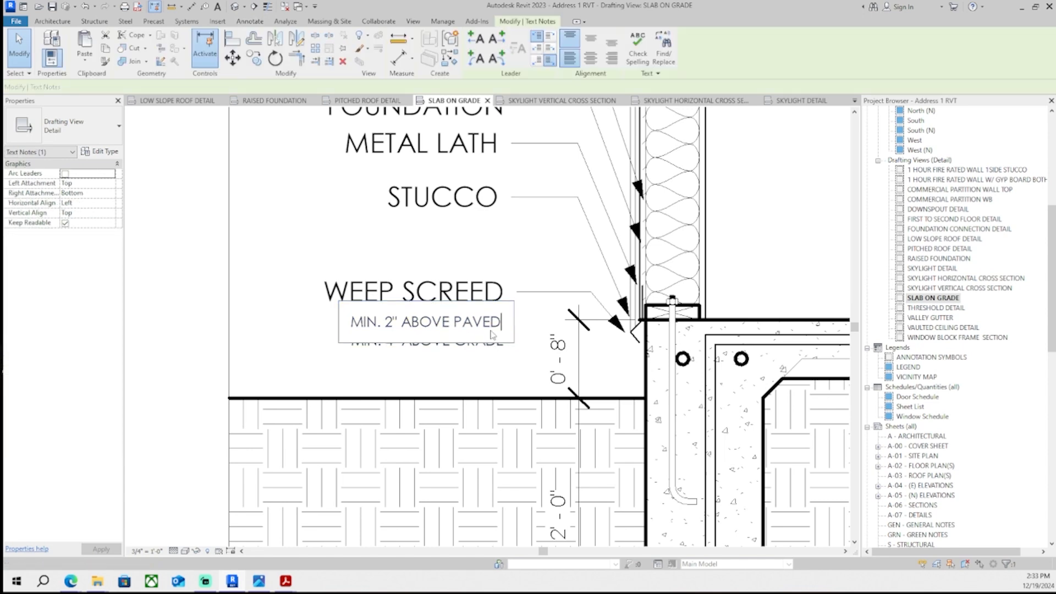
drag(493, 324, 506, 329)
text(MENT)
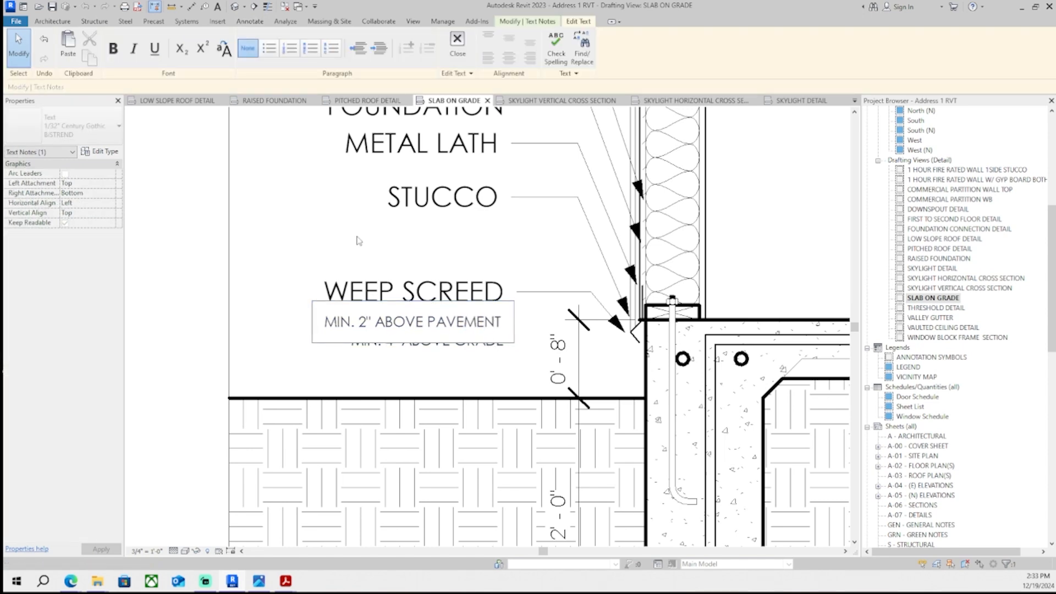
click(358, 237)
- Nudge the MIN. 2" ABOVE PAVEMENT note rightward to align with the line below
scroll(406, 252, down, 1)
scroll(469, 407, up, 3)
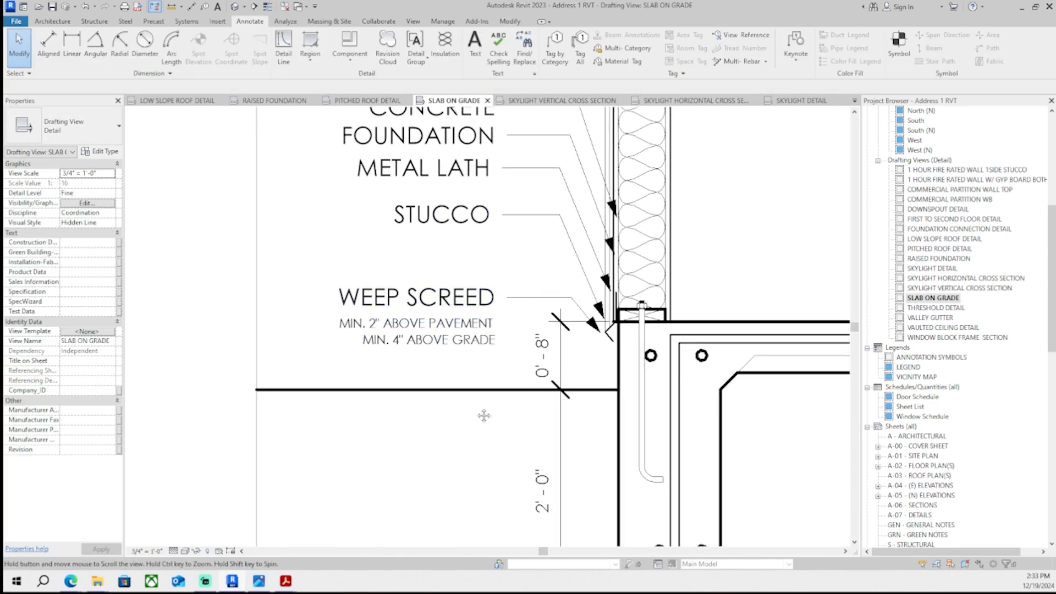
click(452, 326)
key(Right)
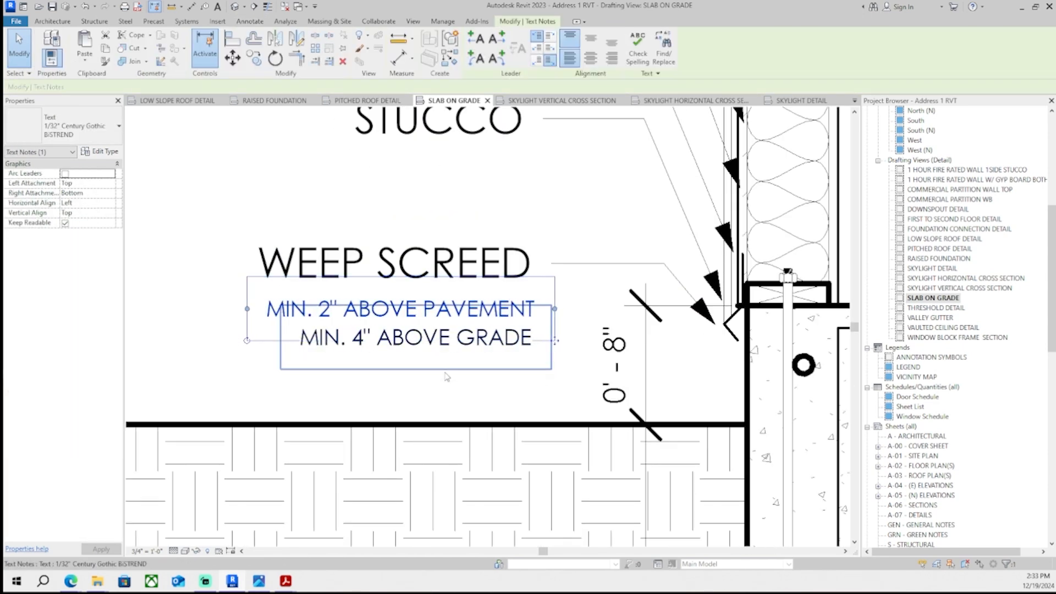